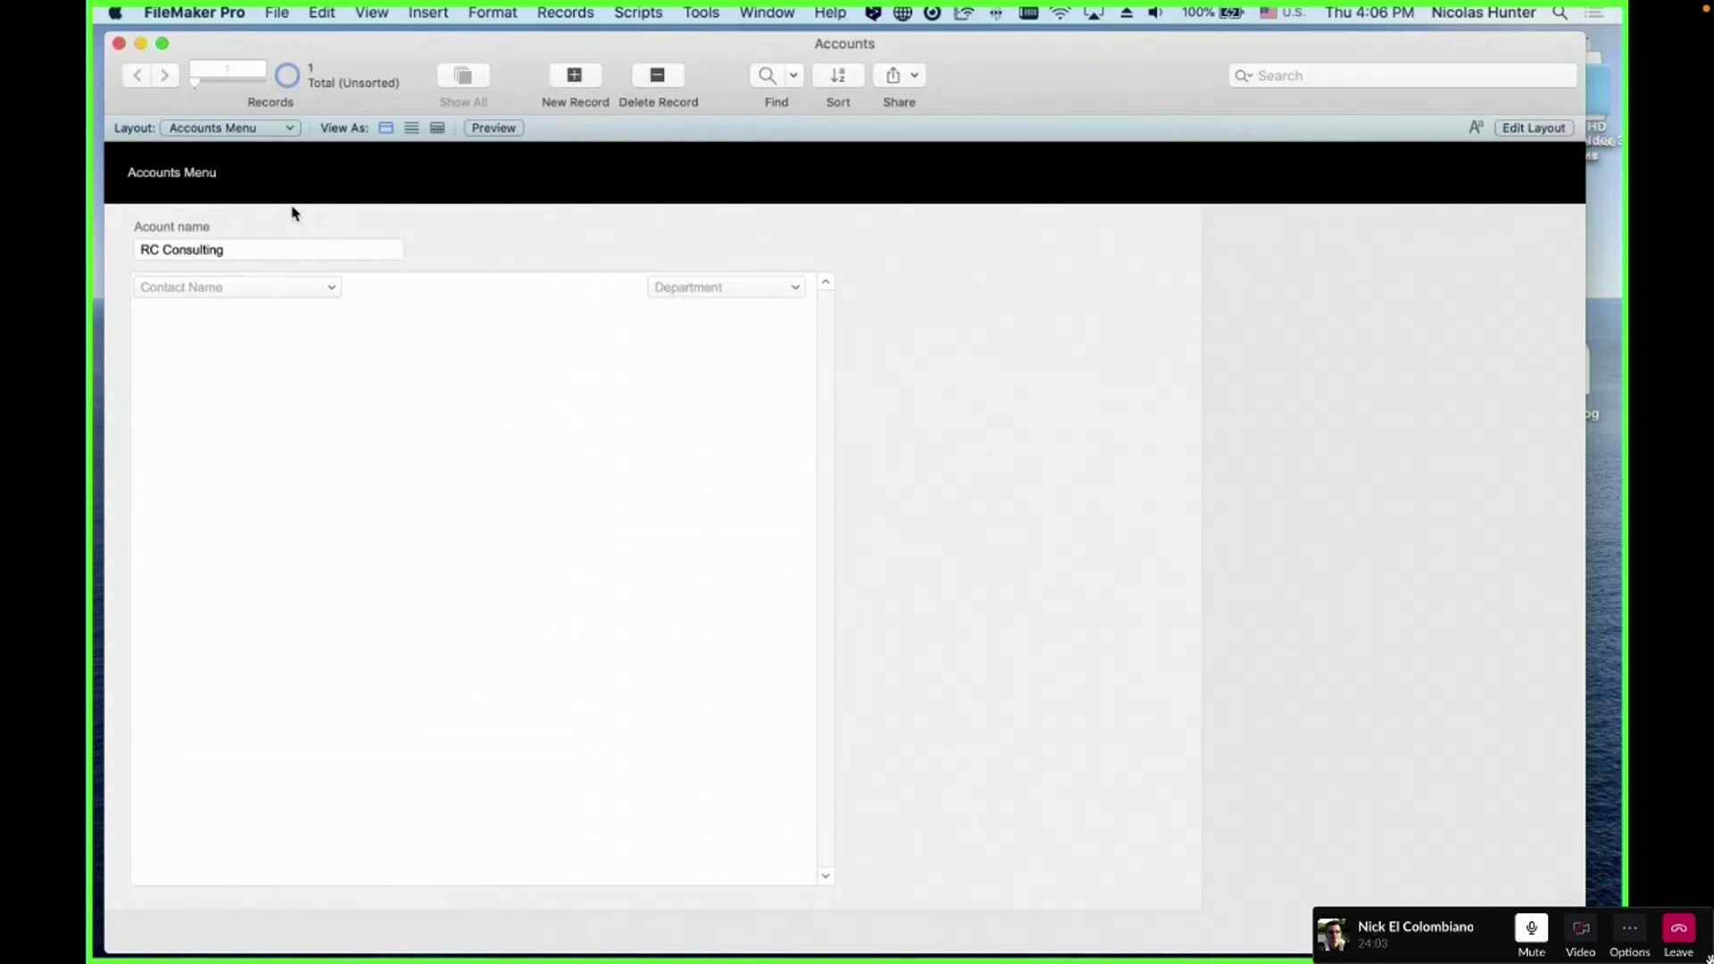
- Assign the Reno, Wisconsin contact to RC Consulting in the first row of its contact portal
left_click(295, 288)
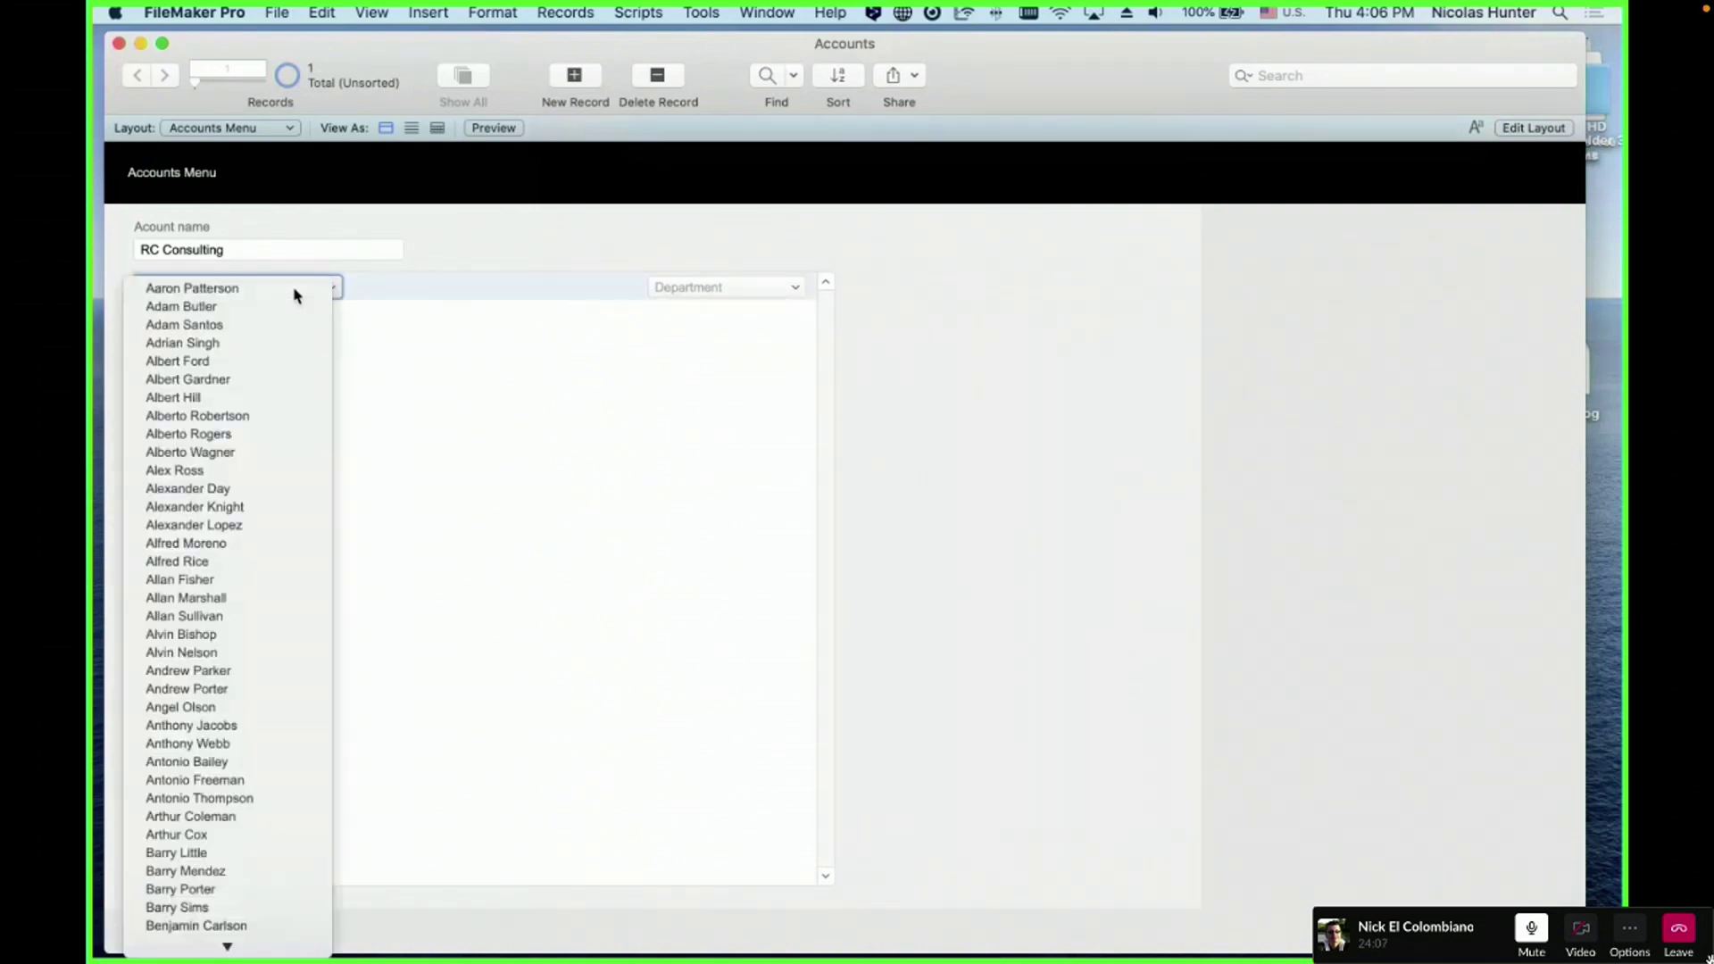
left_click(580, 259)
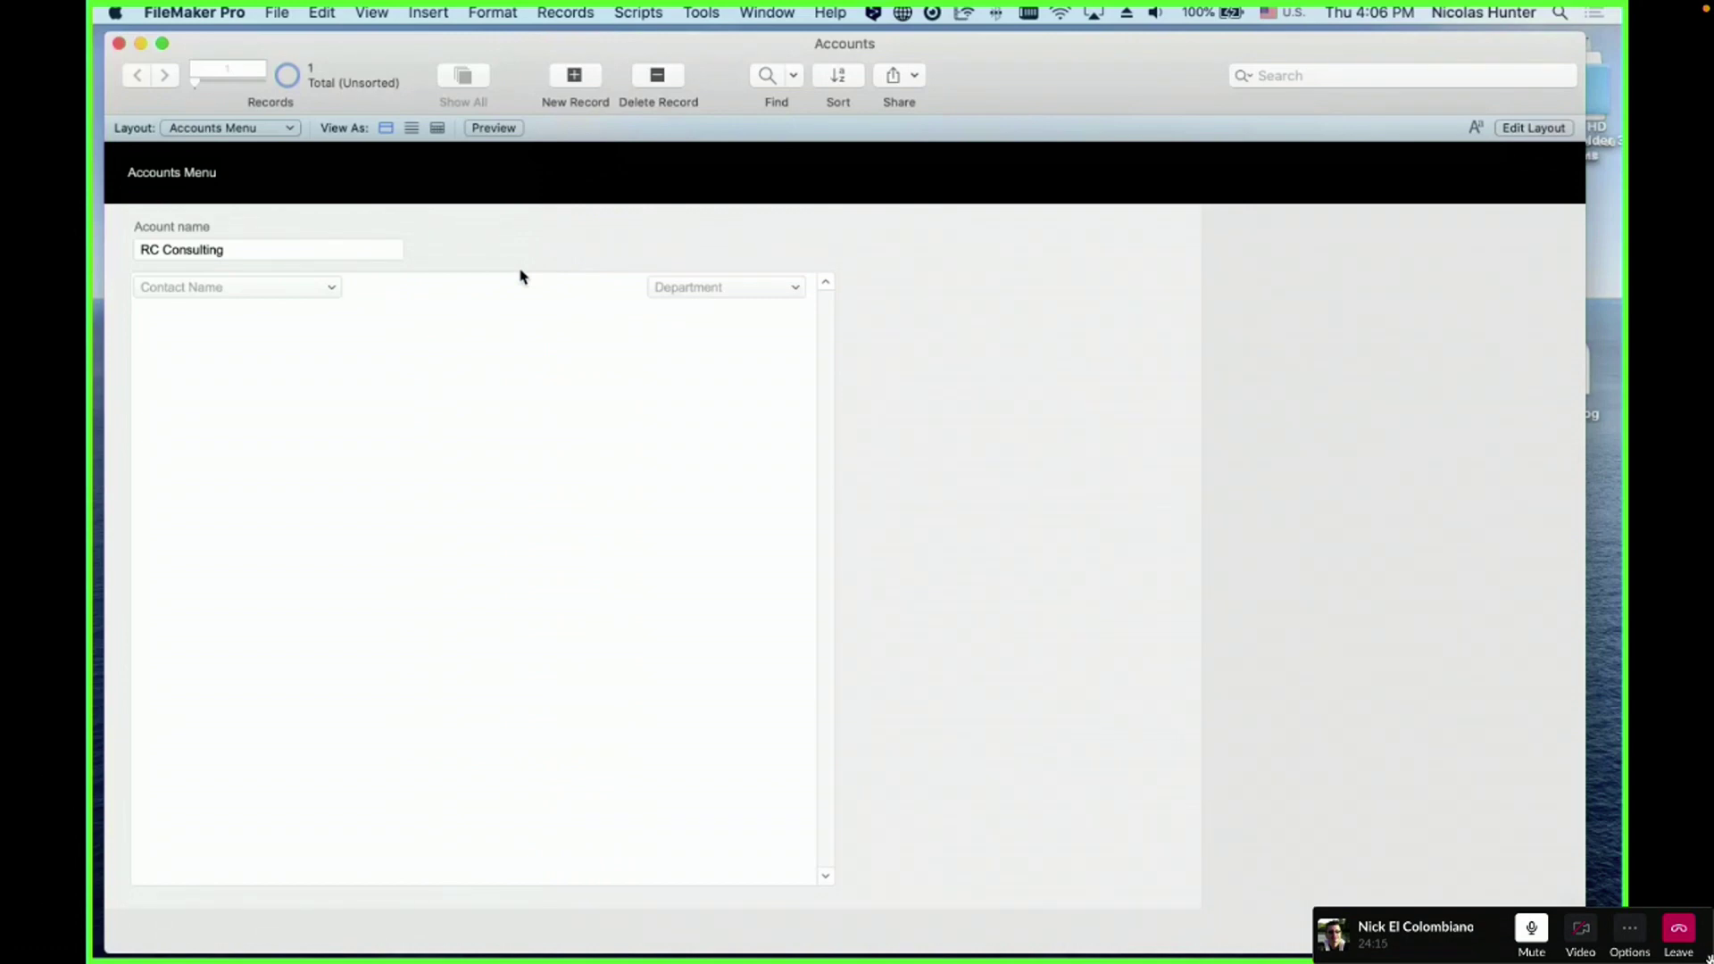
left_click(284, 288)
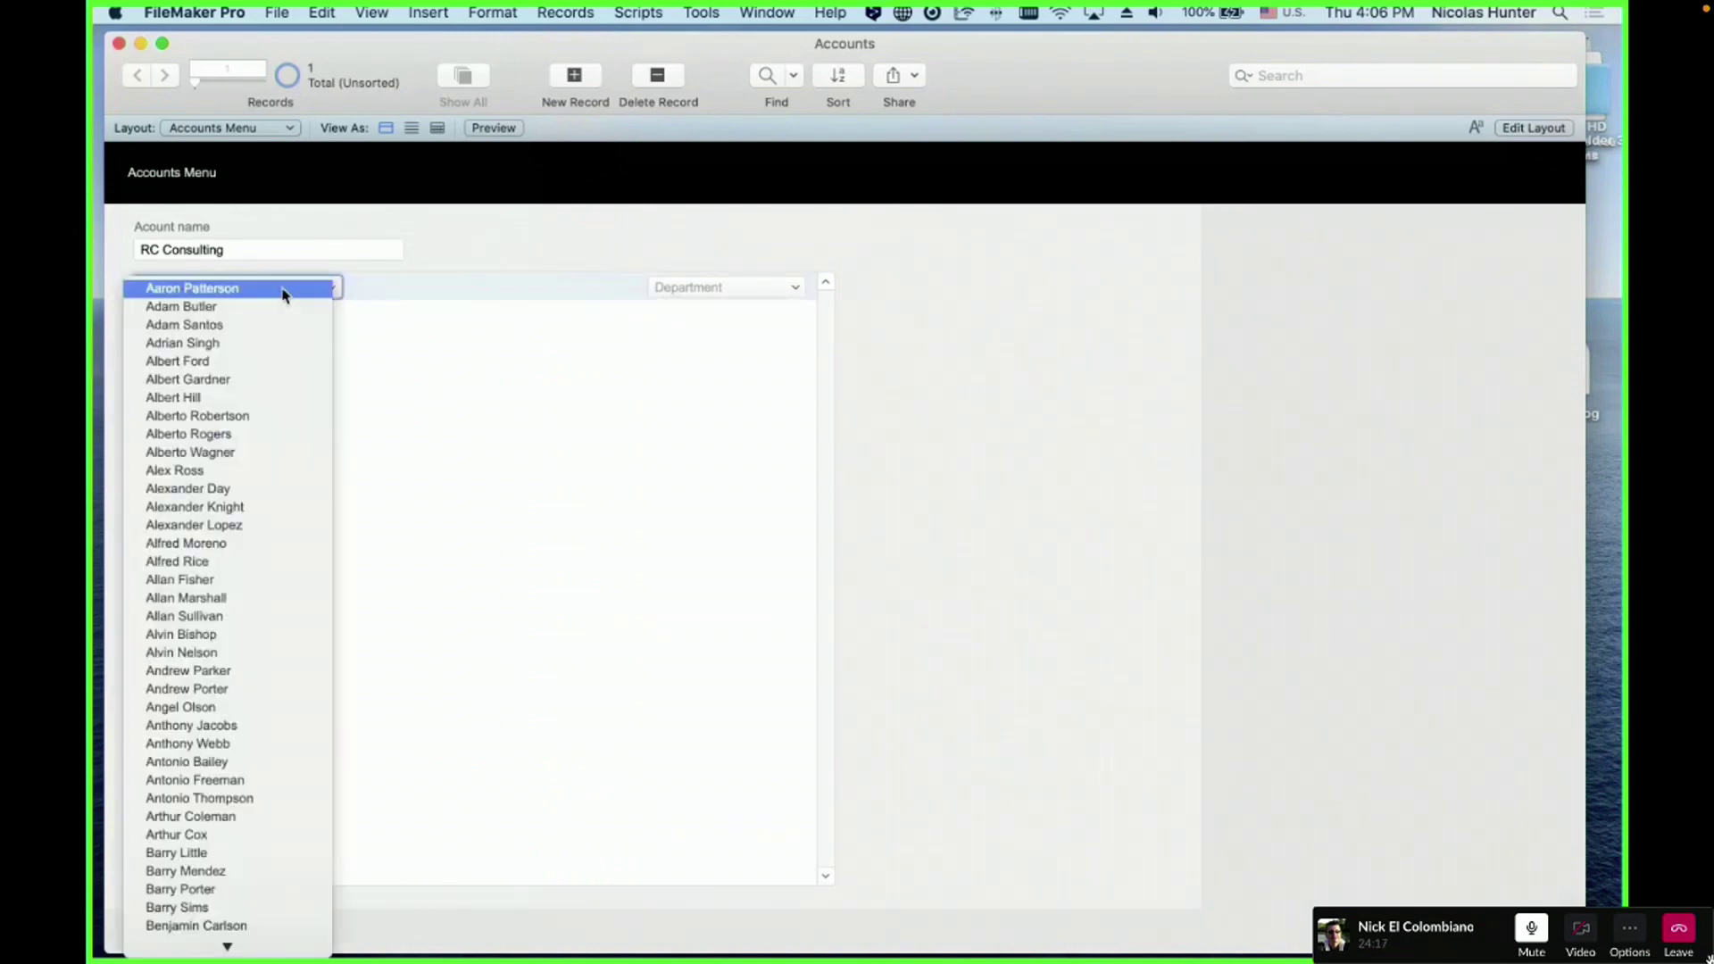
scroll(286, 298, "down", 15)
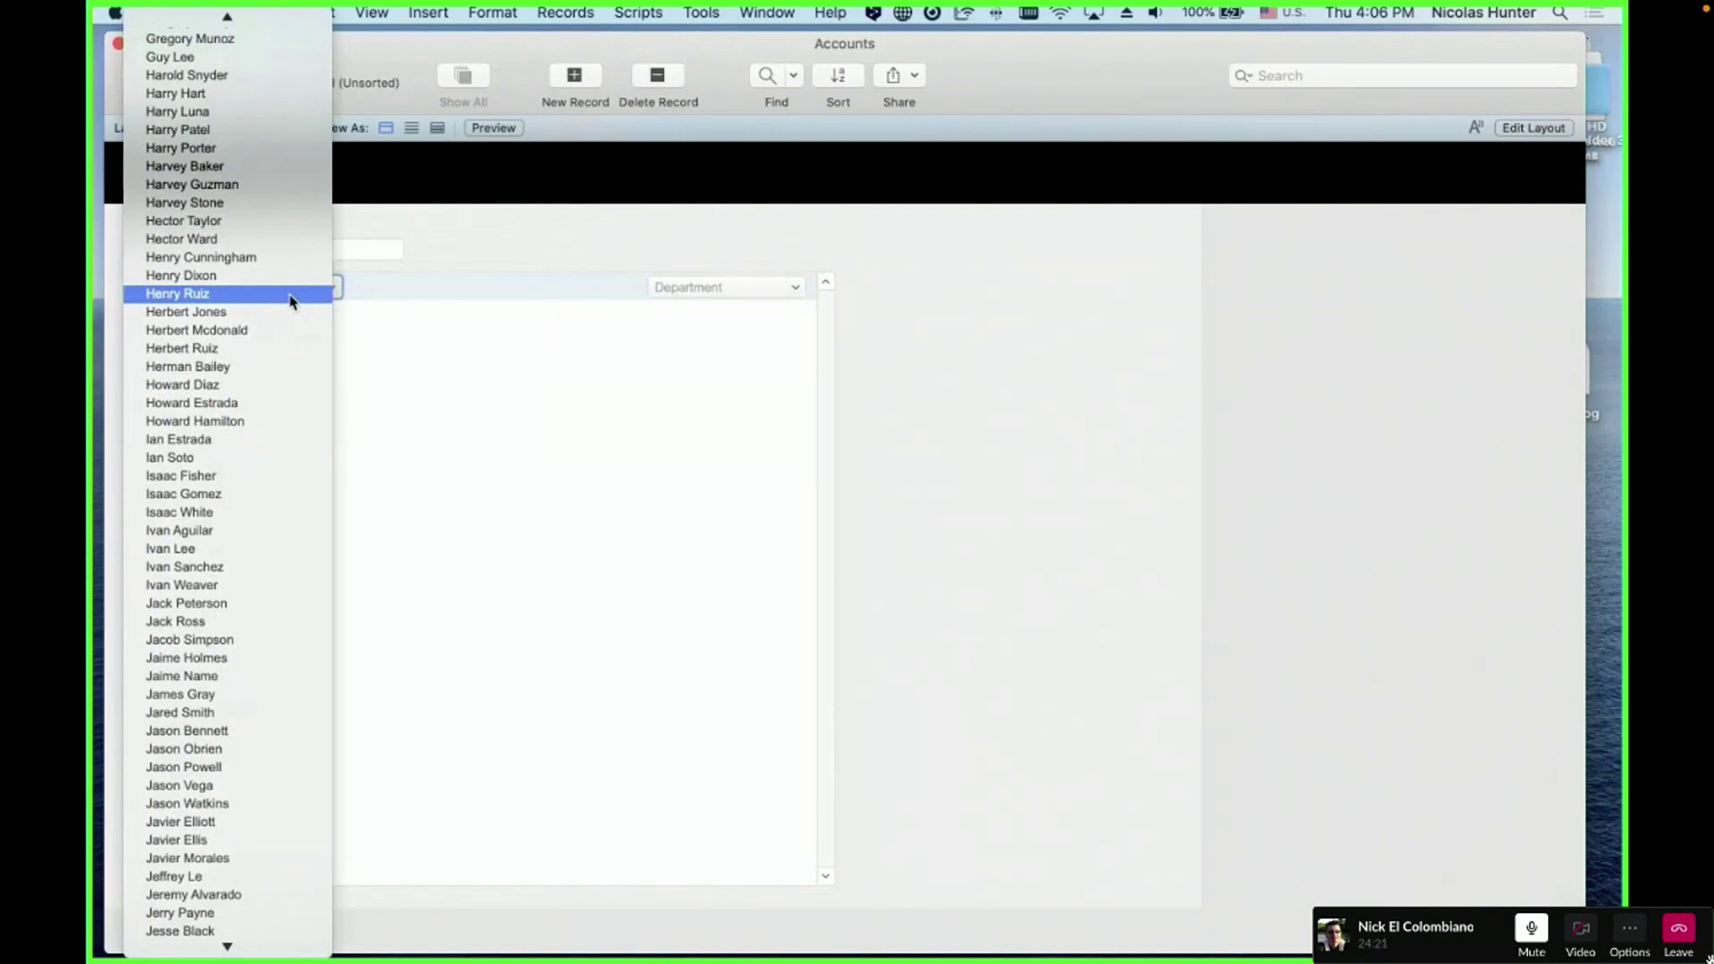
scroll(290, 301, "up", 10)
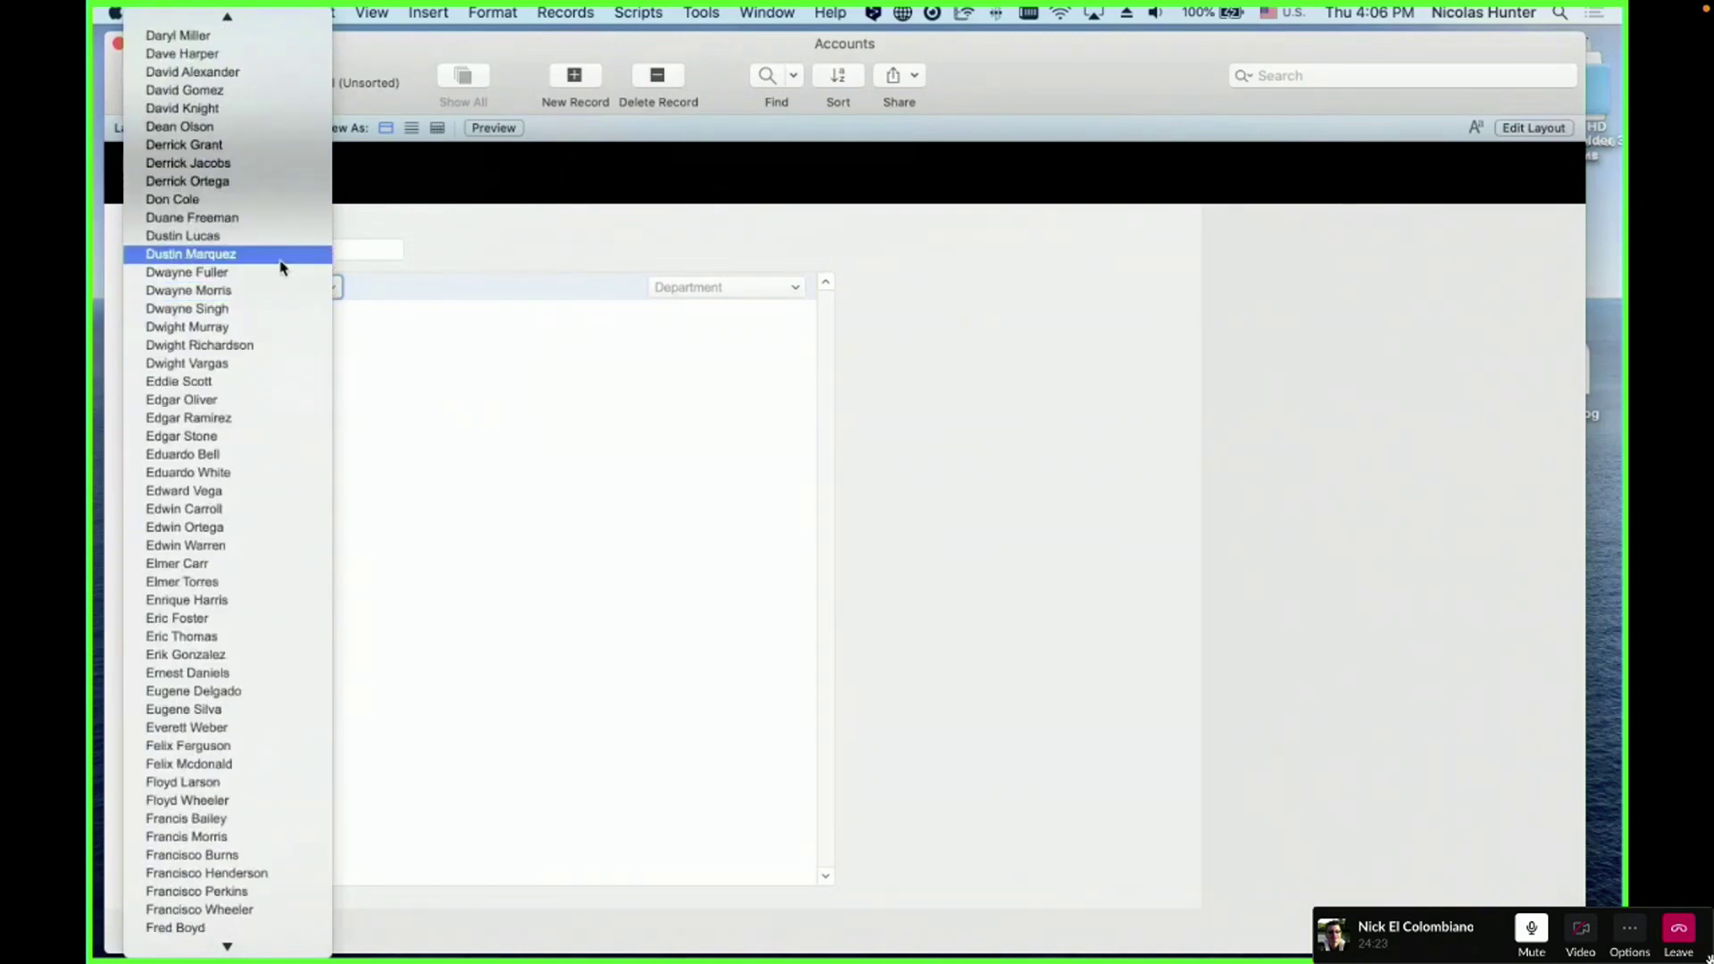
left_click(282, 256)
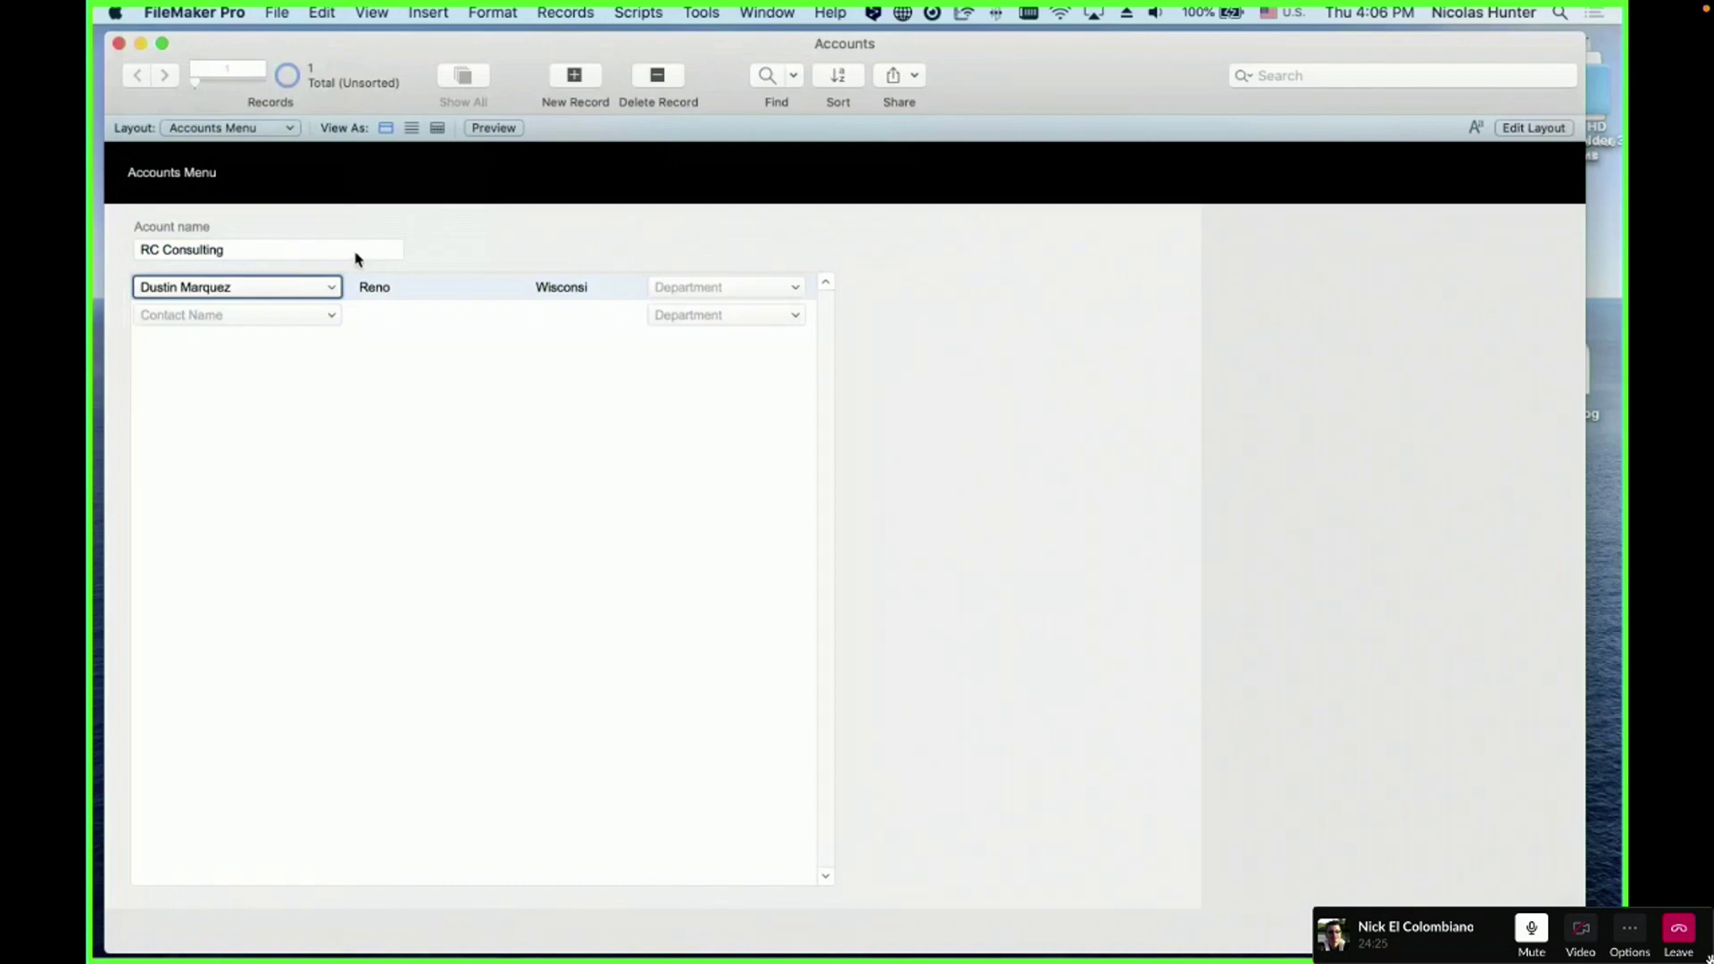
left_click(516, 264)
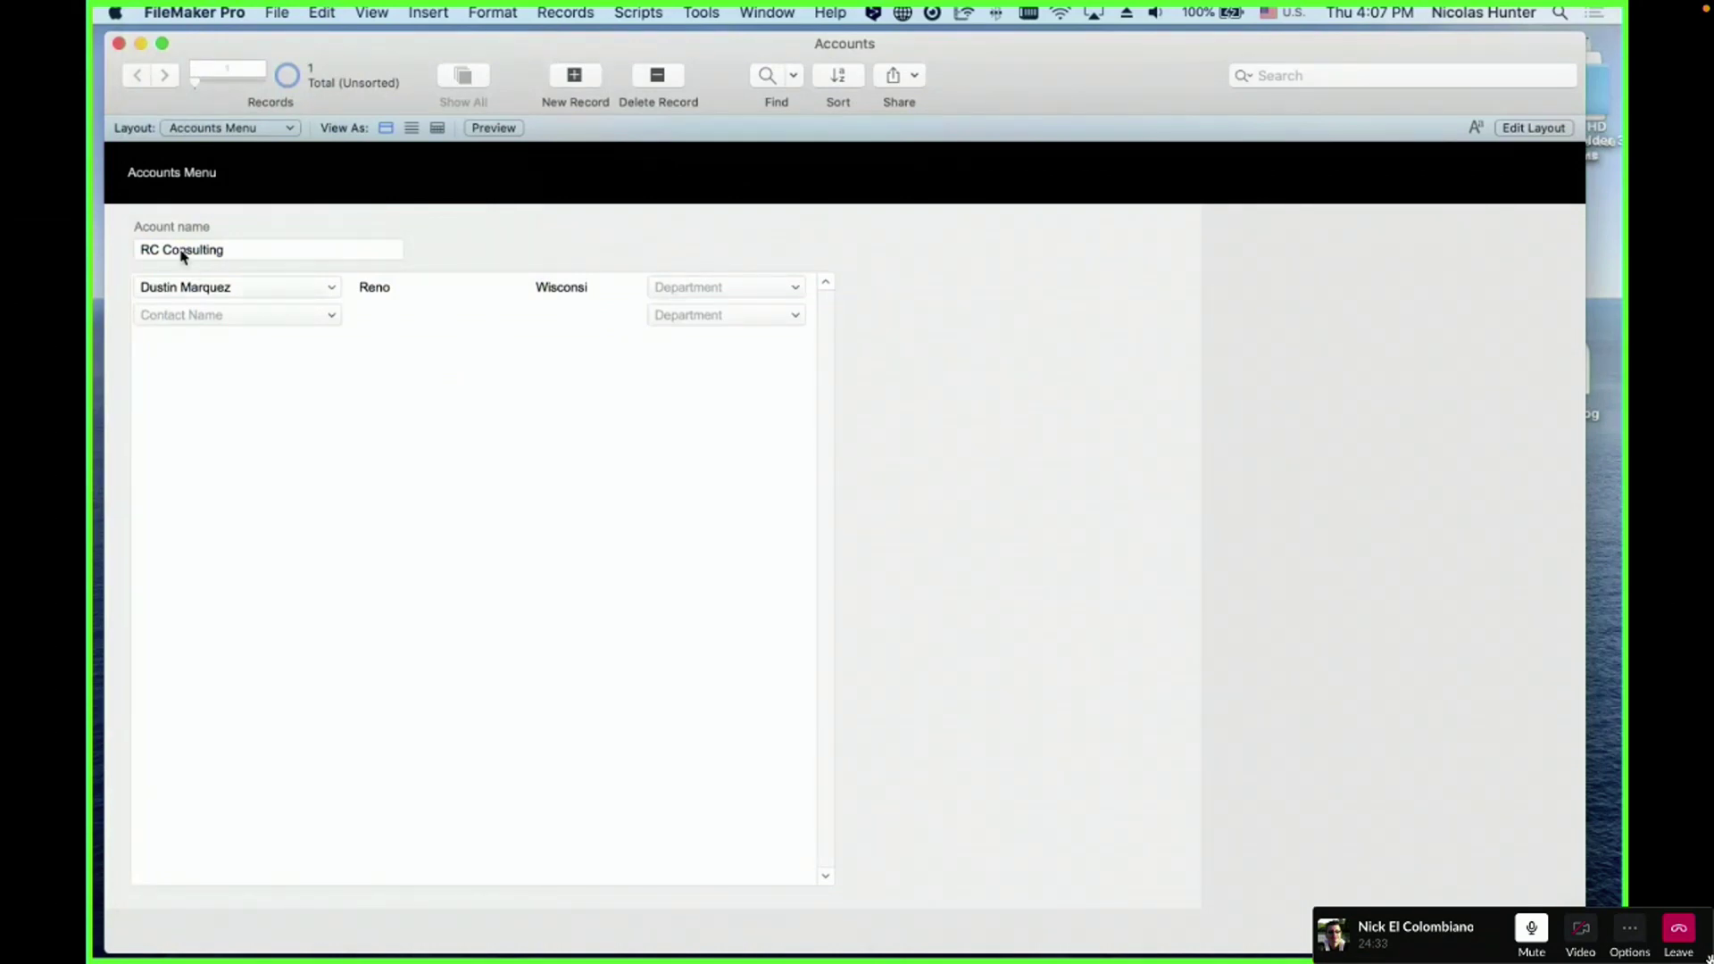
- Add three more contacts to RC Consulting in the next portal rows: those from Wilmington, Sacramento and Casper
left_click(232, 290)
key("Escape")
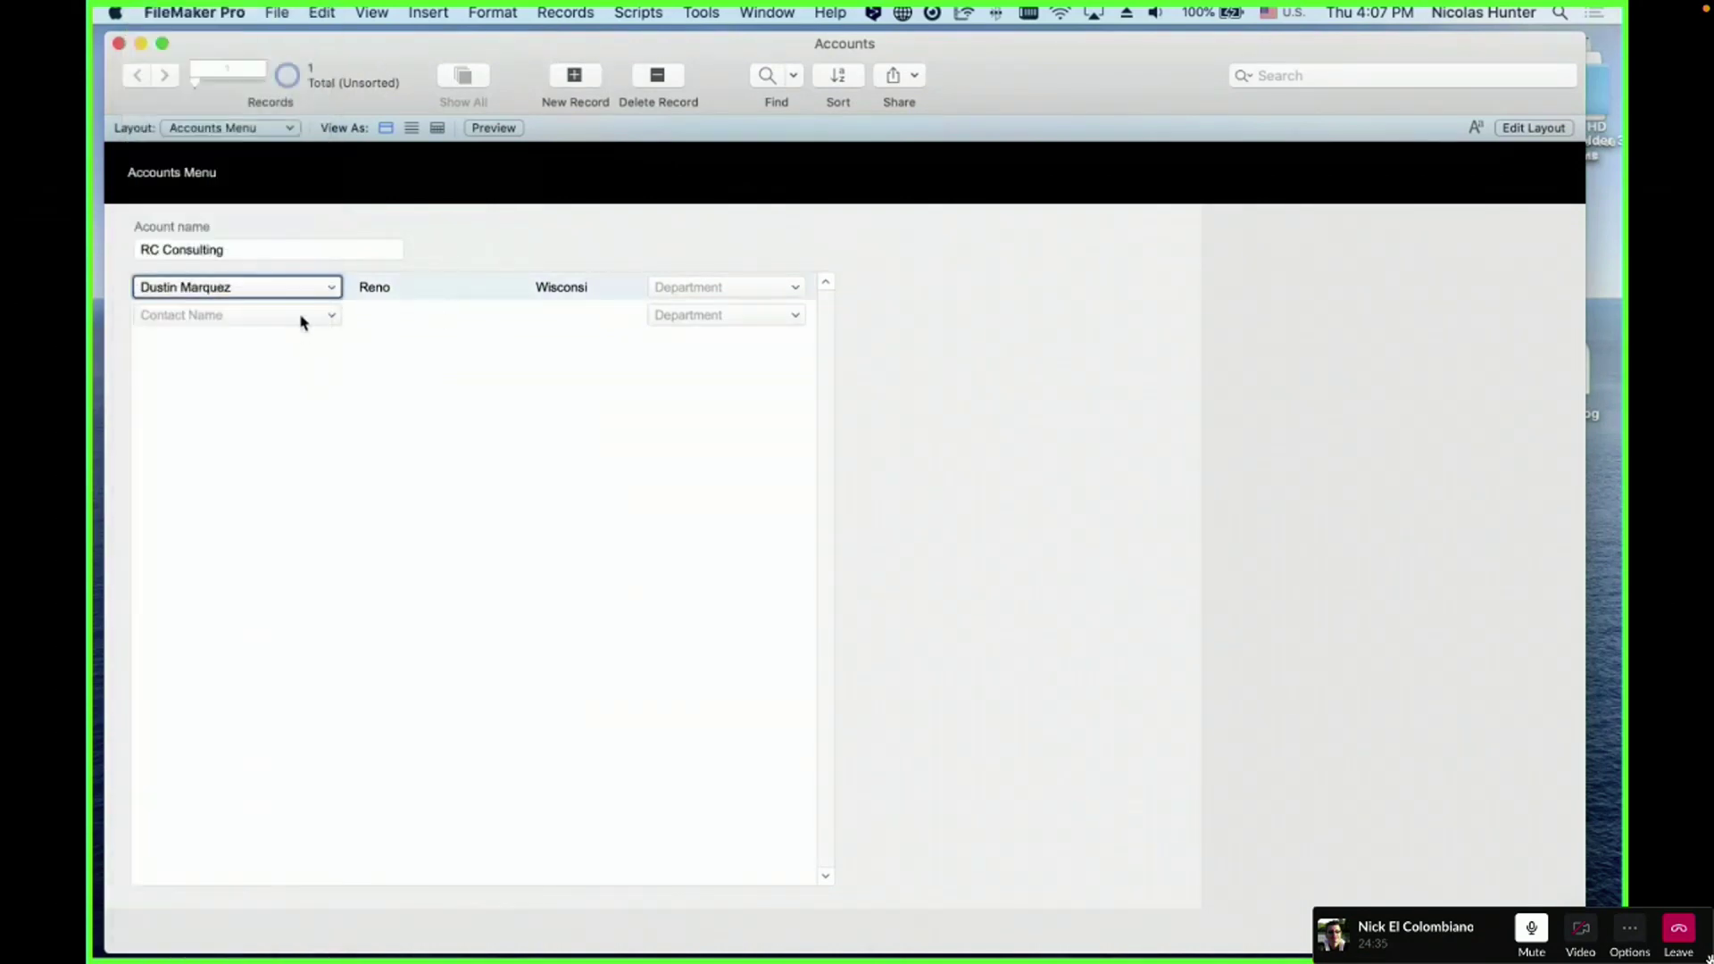
left_click(301, 322)
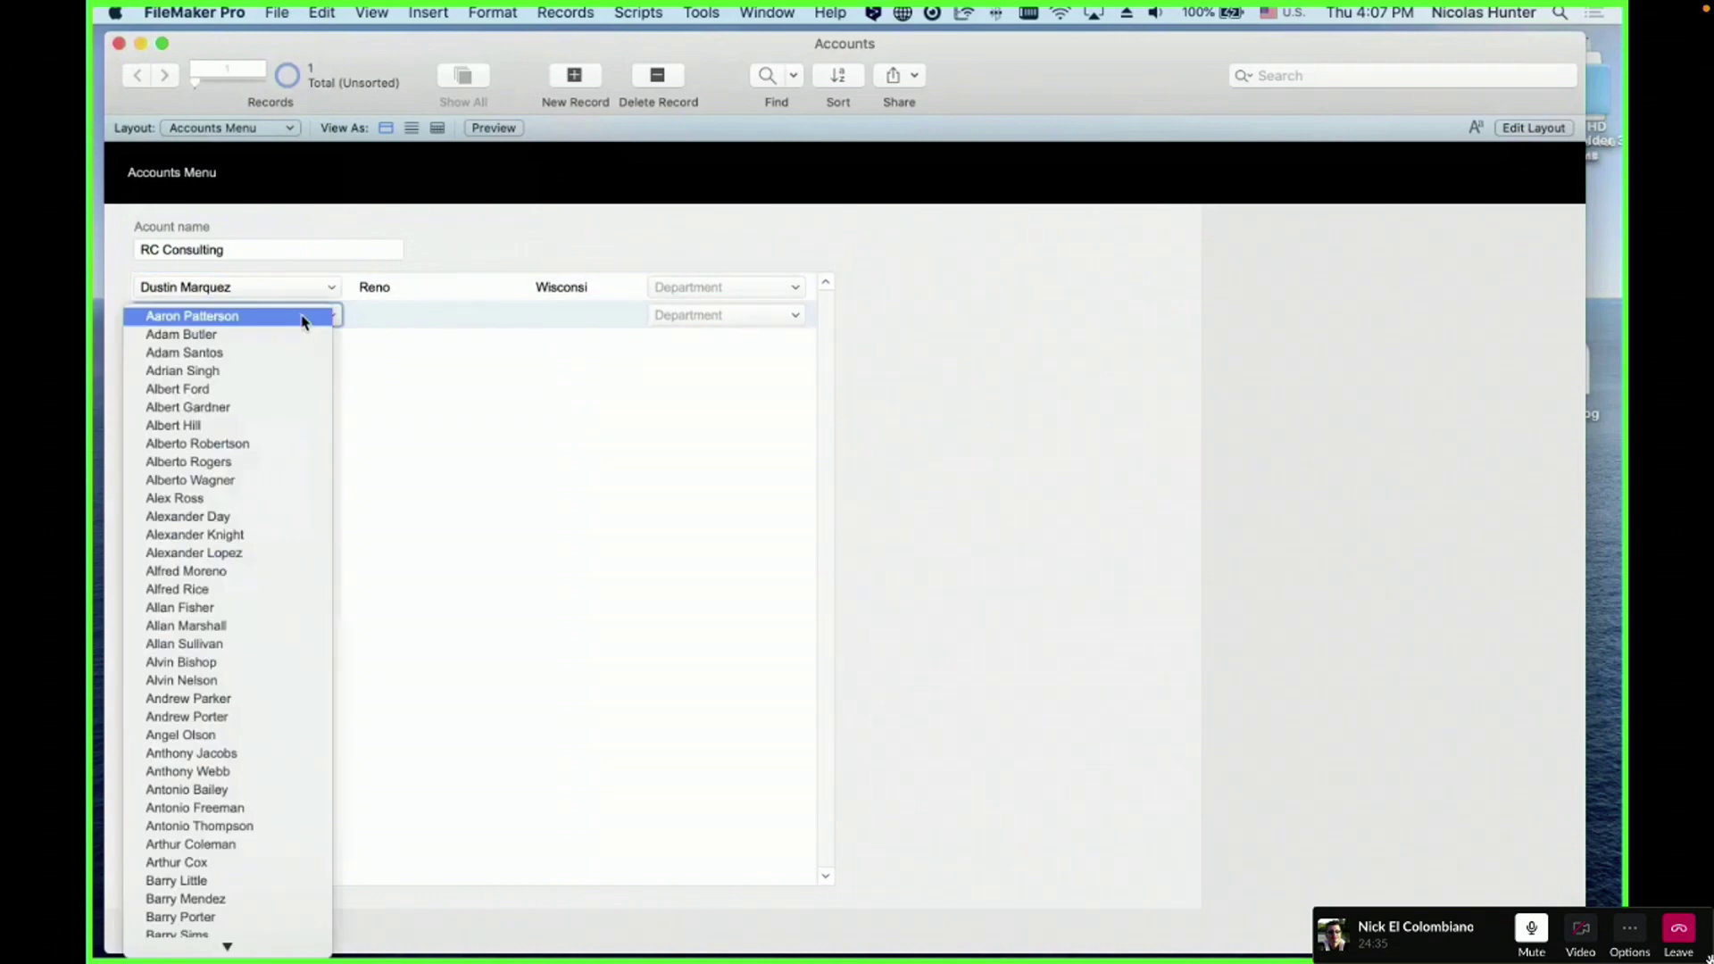
left_click(254, 579)
left_click(249, 345)
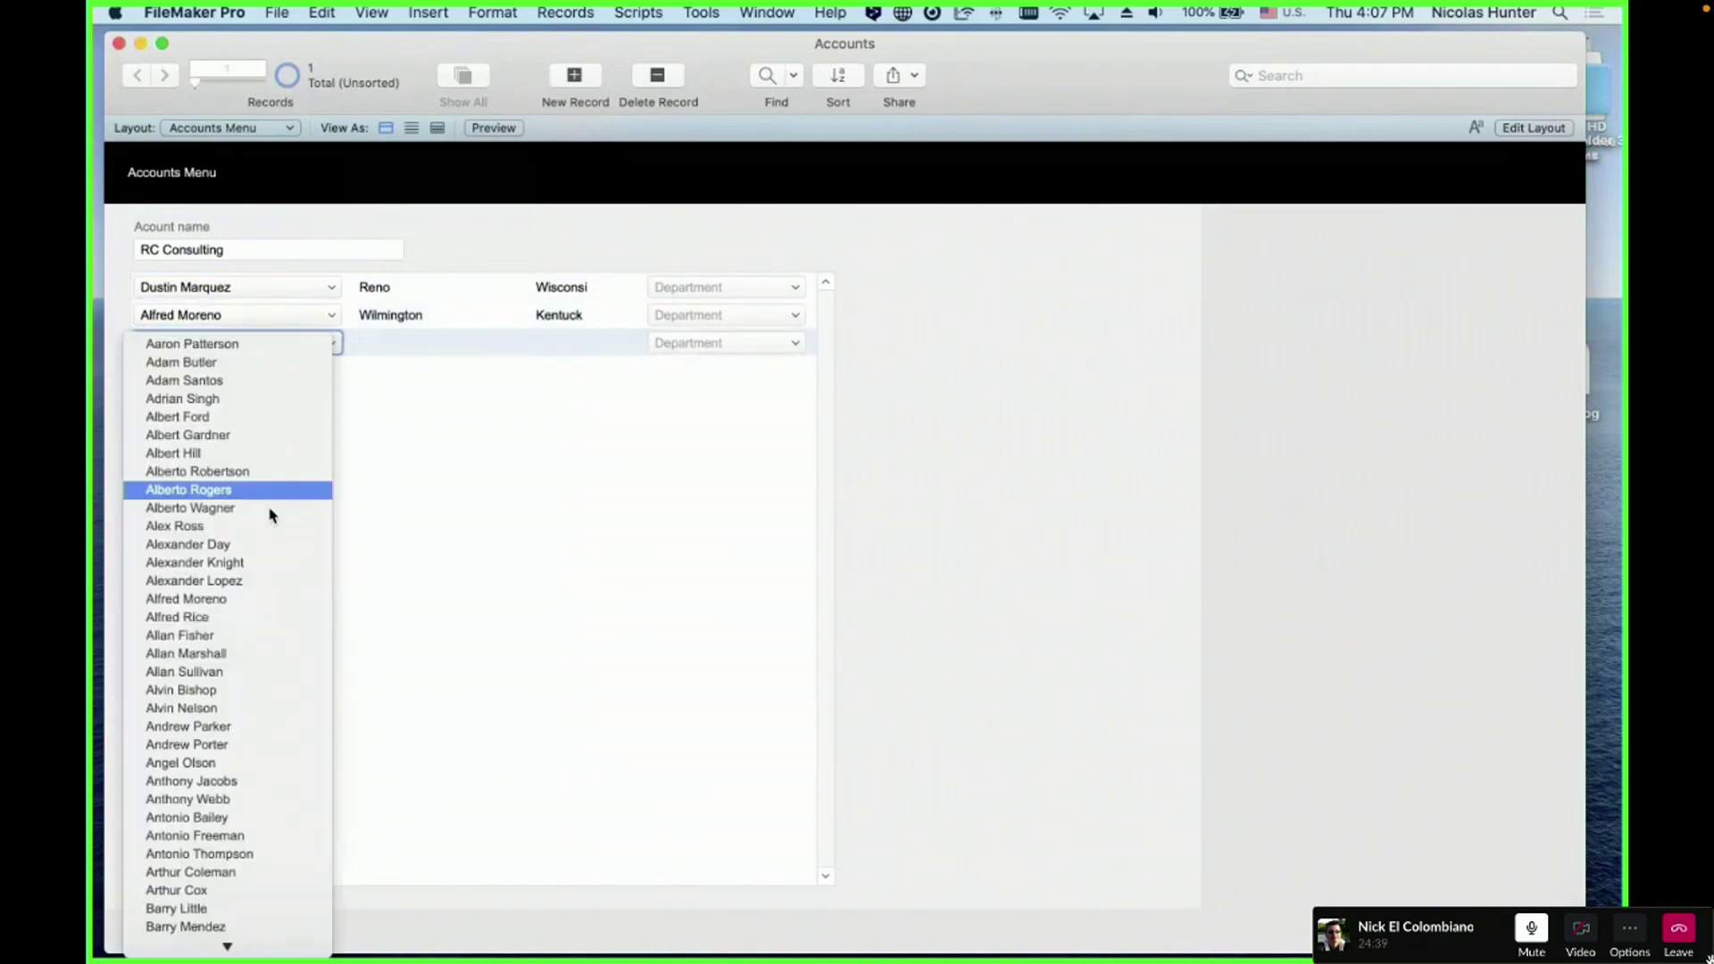
left_click(246, 527)
left_click(220, 375)
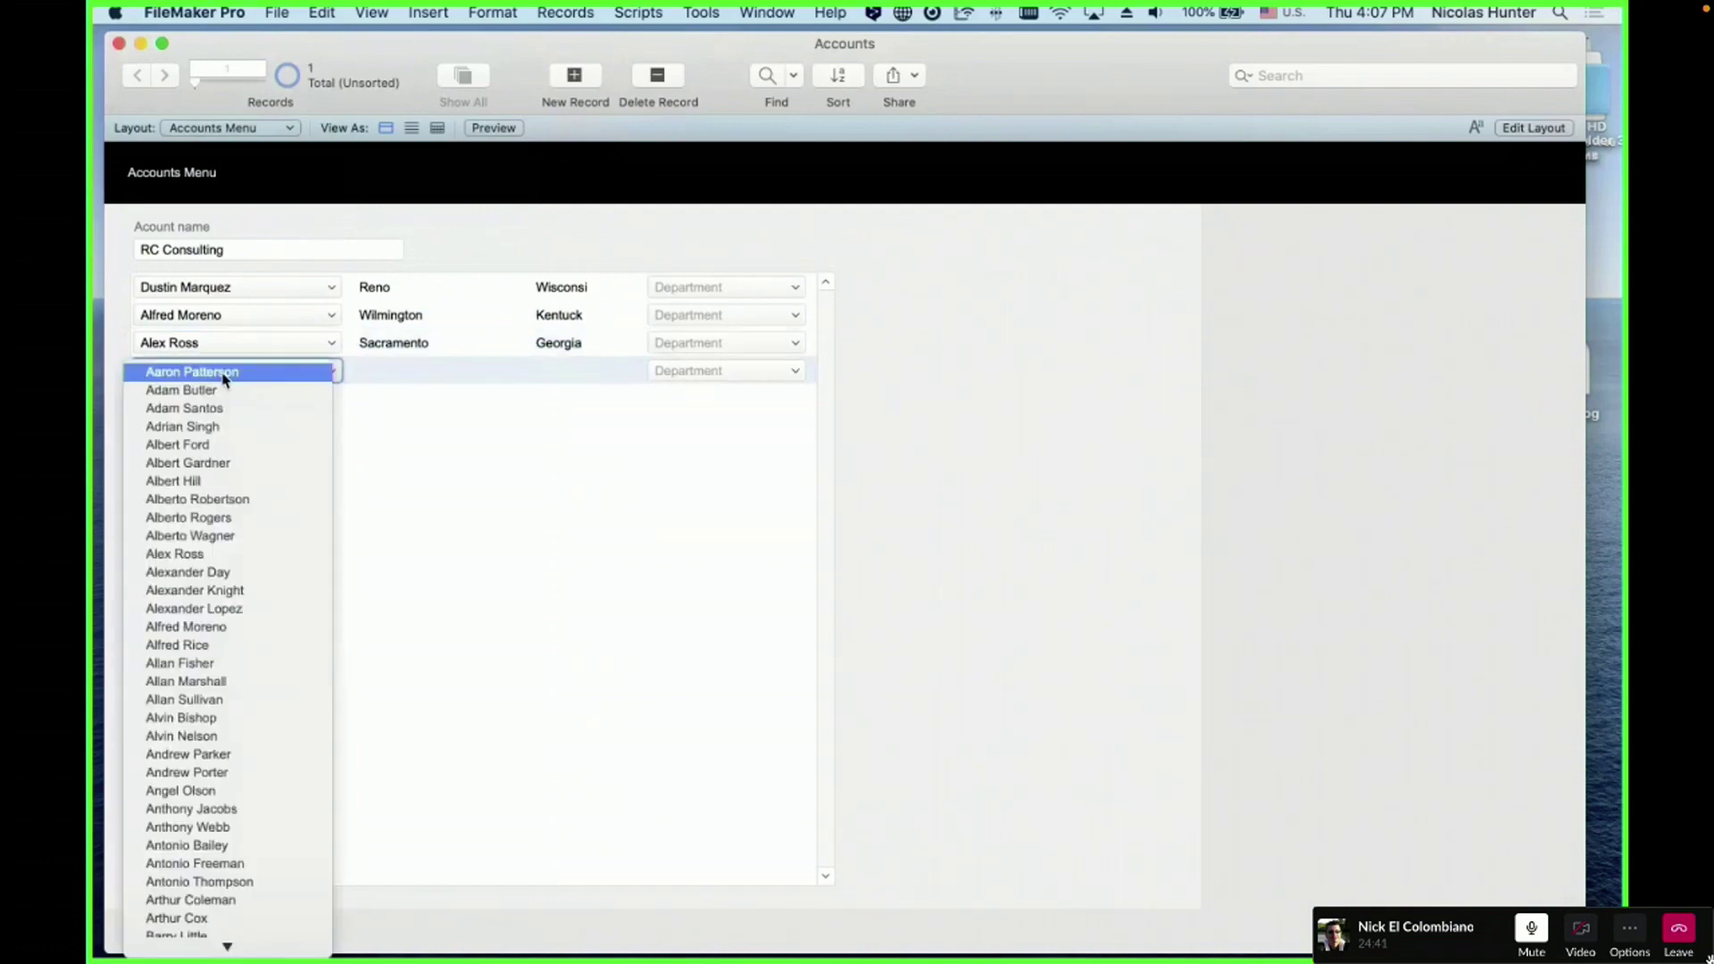
scroll(203, 851, "down", 3)
scroll(205, 844, "down", 15)
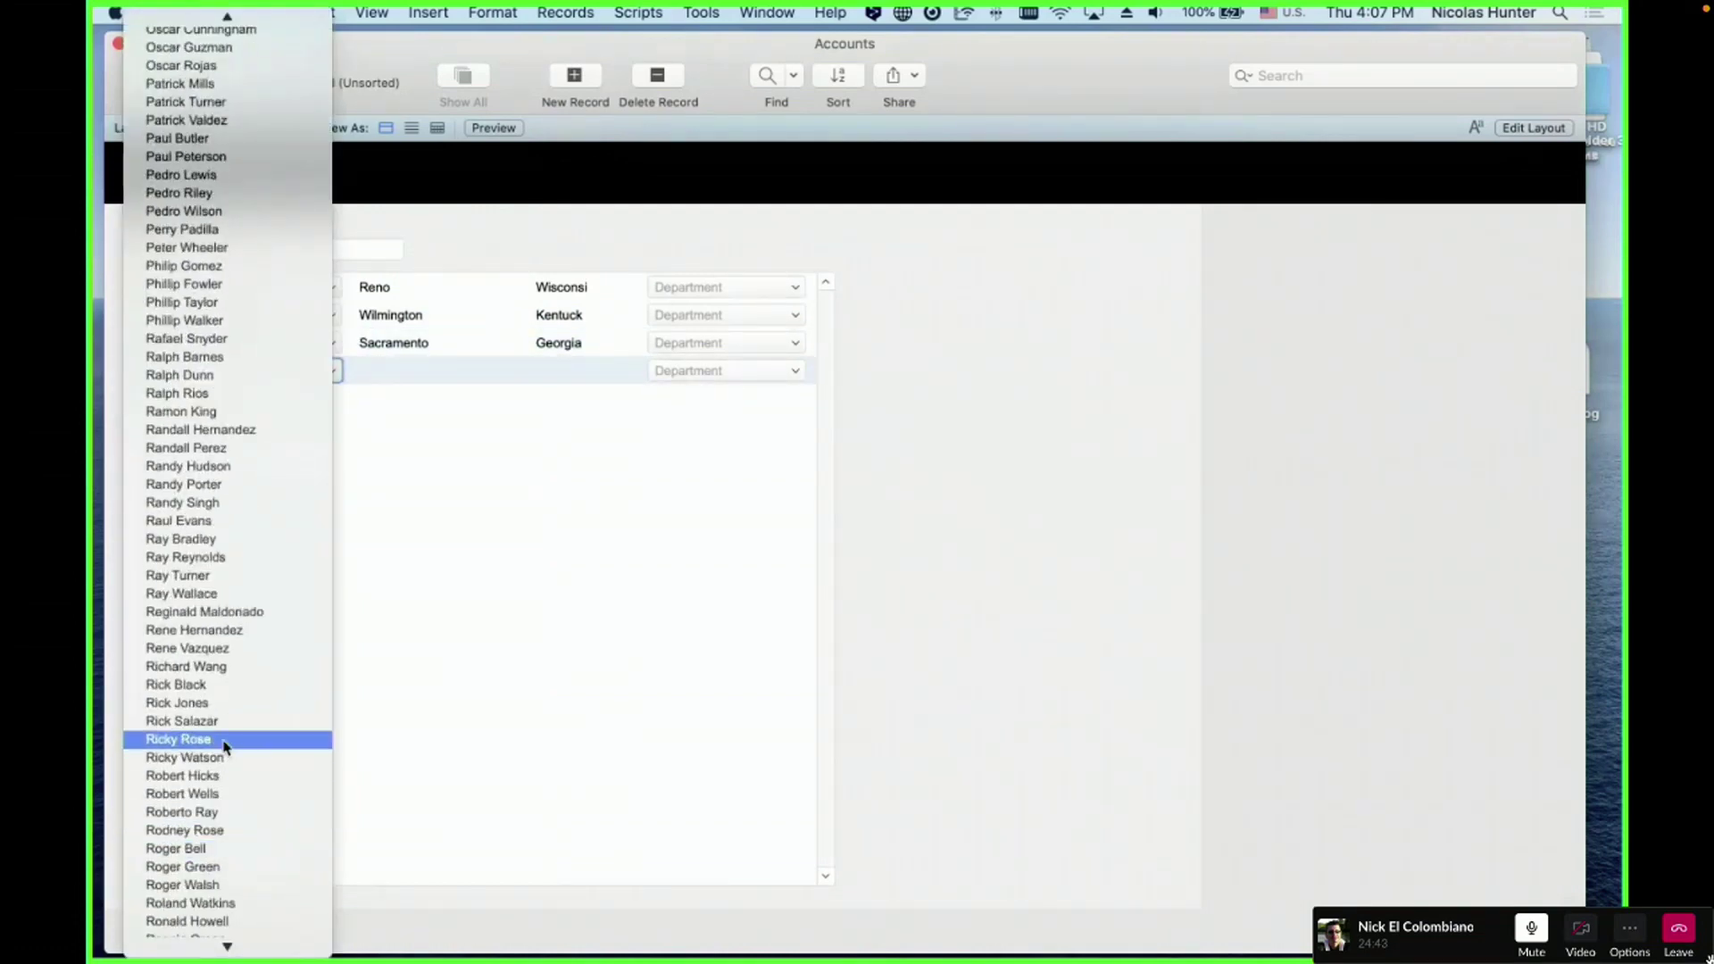
left_click(229, 757)
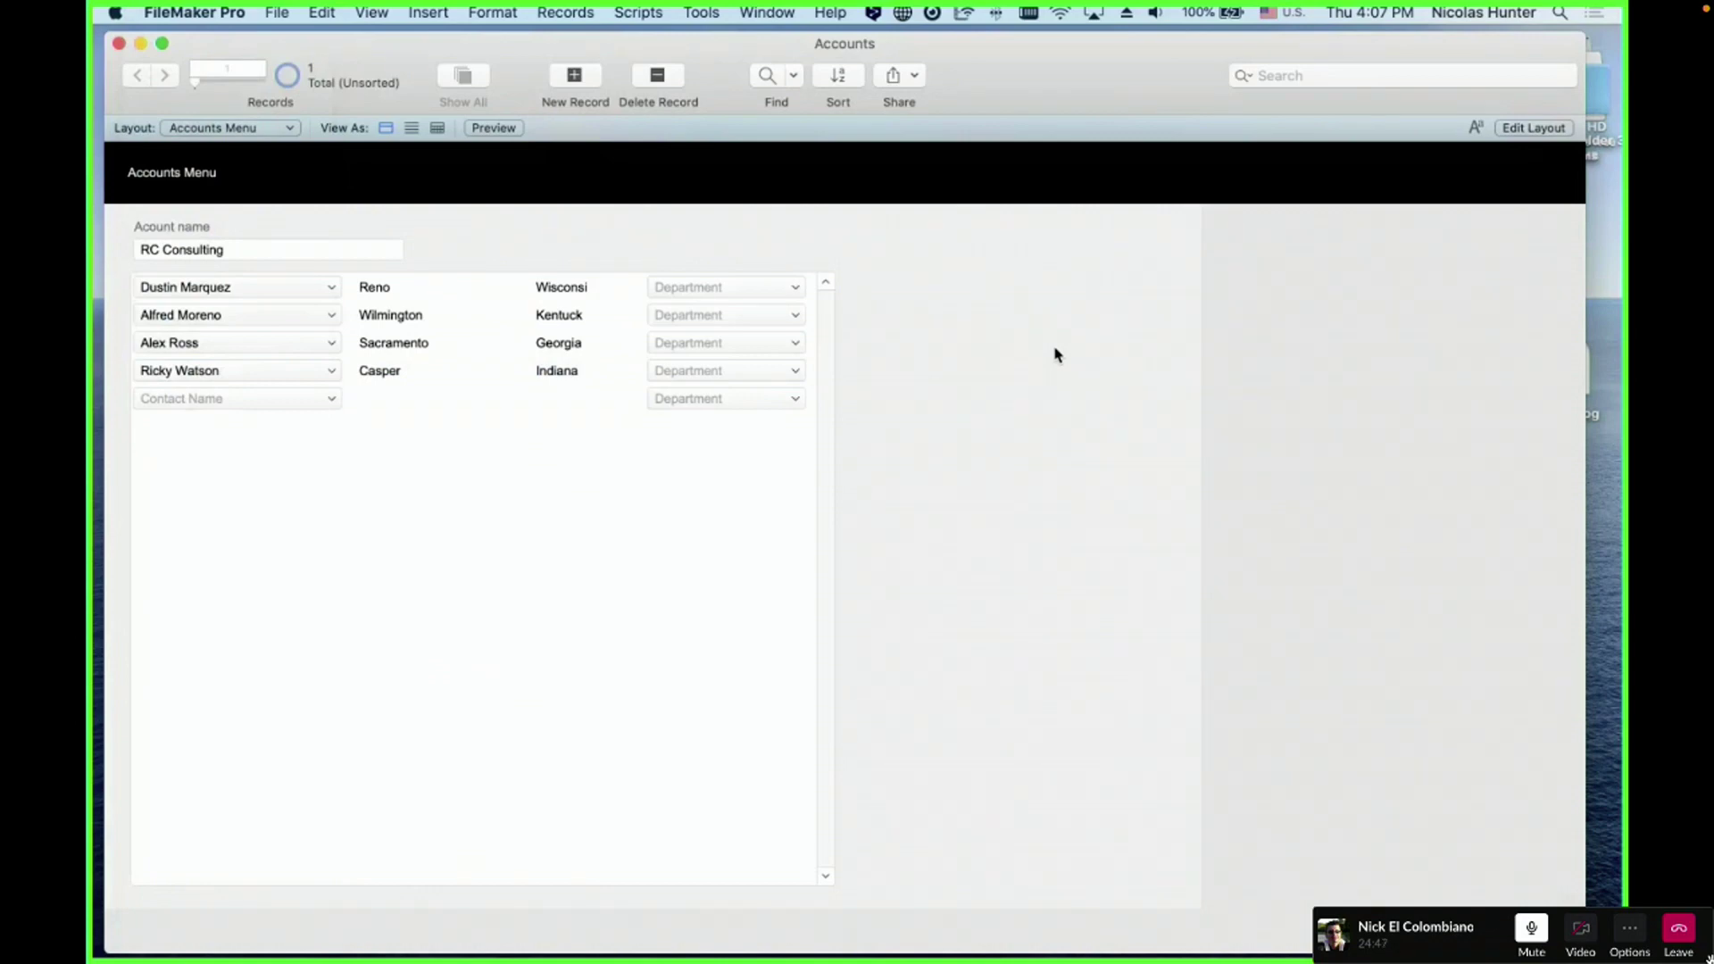
- Create a new account record with the account name Acme Account
left_click(580, 89)
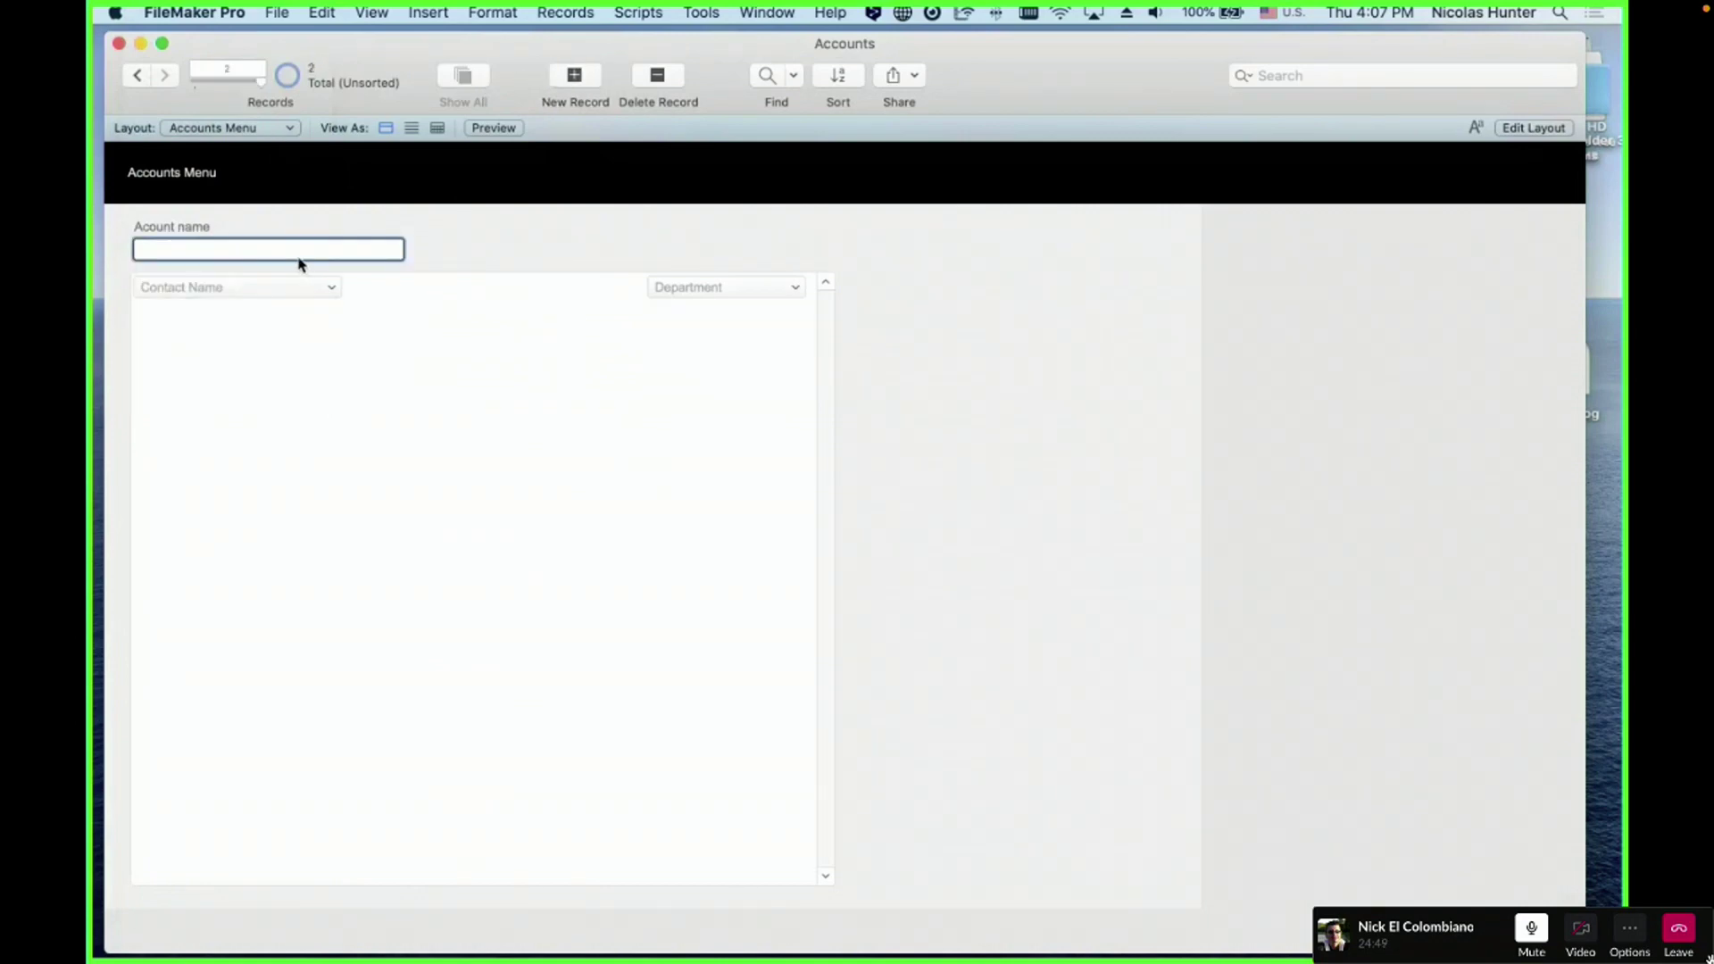
type("Acme Account")
left_click(430, 209)
- Assign RC Consulting's first contact, the one from Reno, to Acme Account as its first contact too
left_click(290, 295)
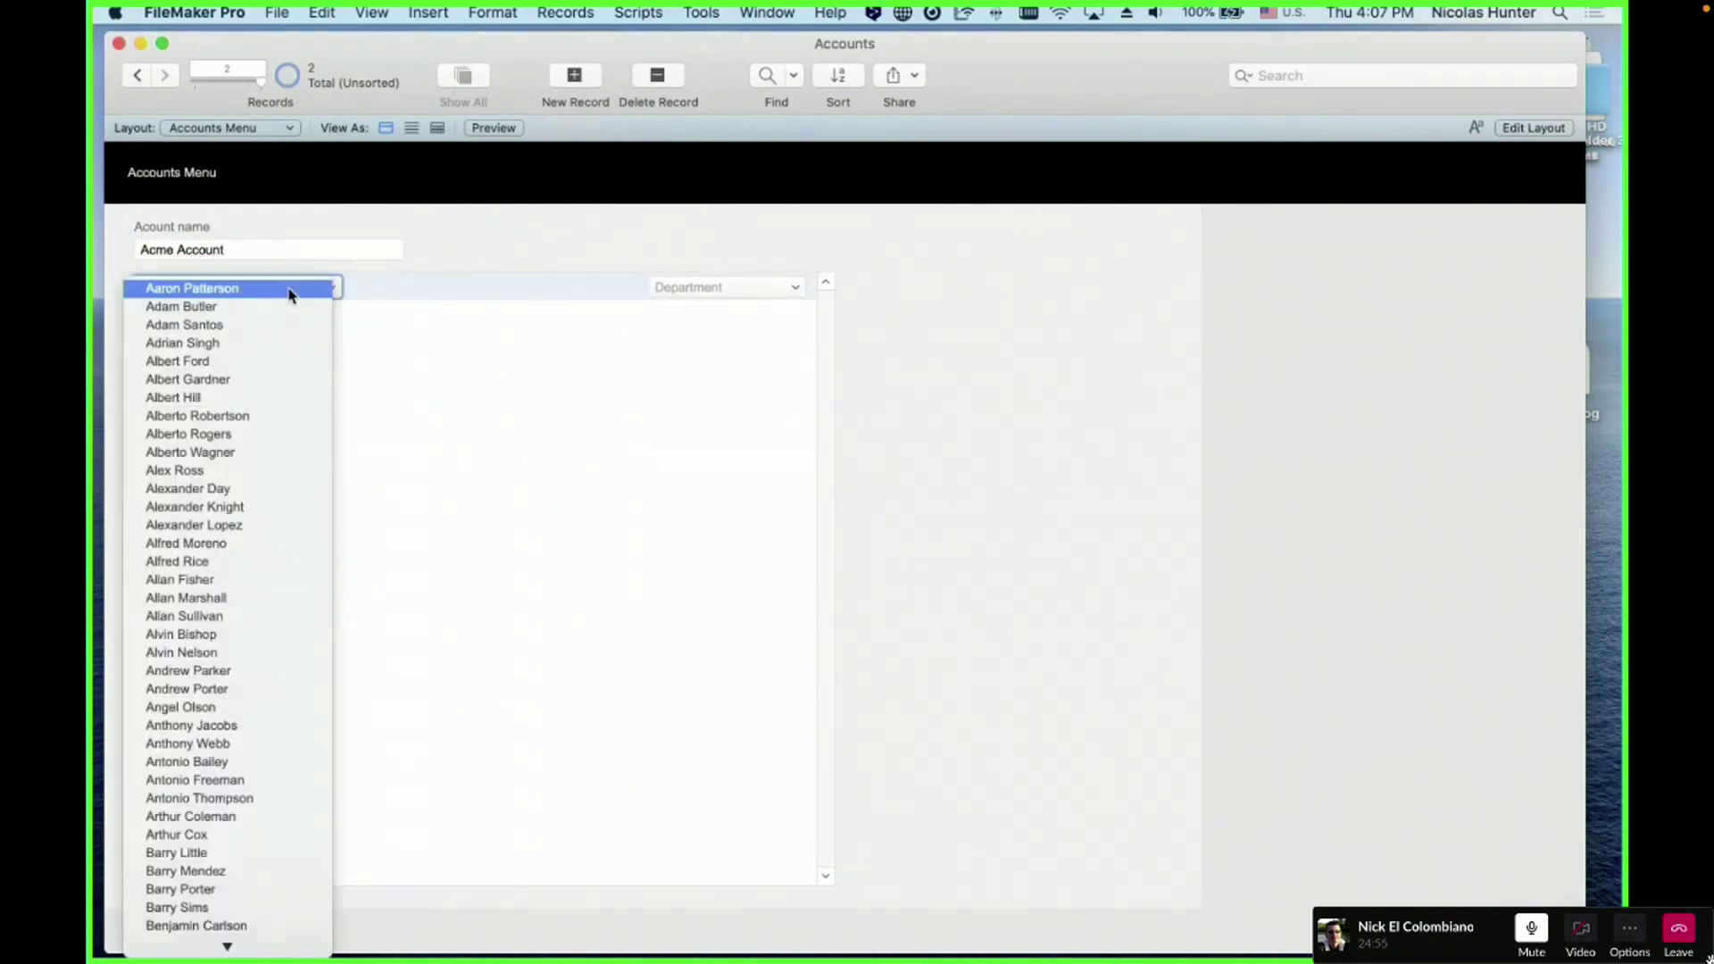
type("de")
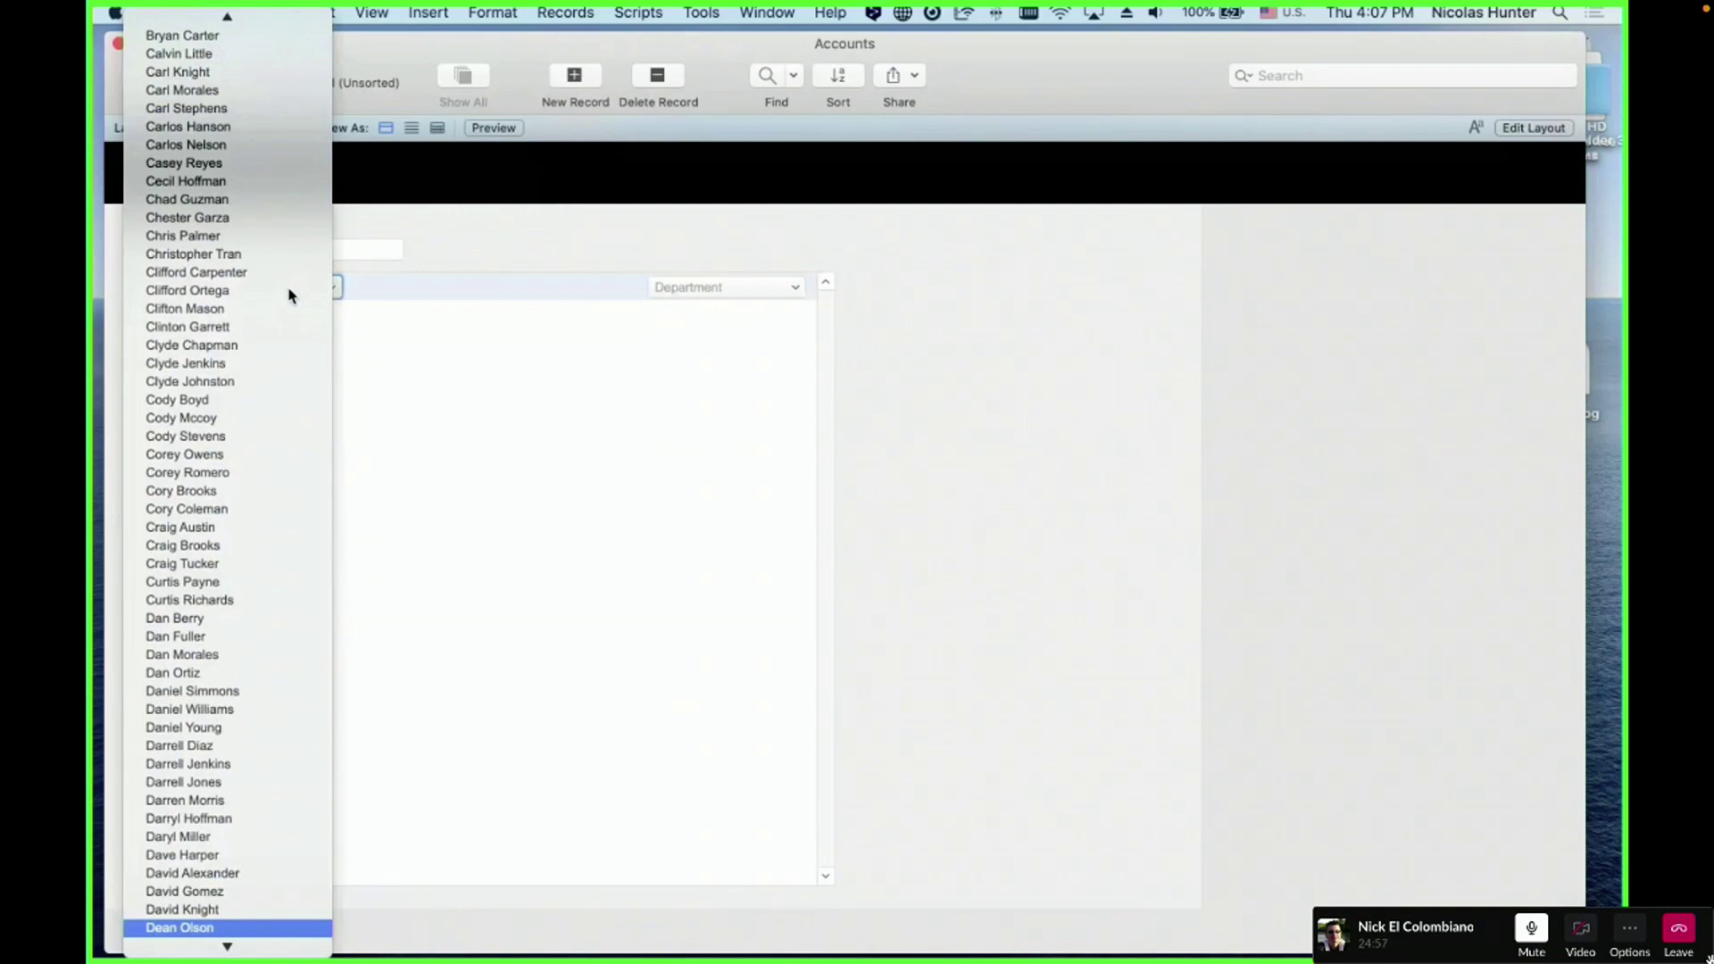
key("Down")
key("Down")
key("Down")
key("Down")
key("Down")
key("Down")
scroll(267, 452, "down", 4)
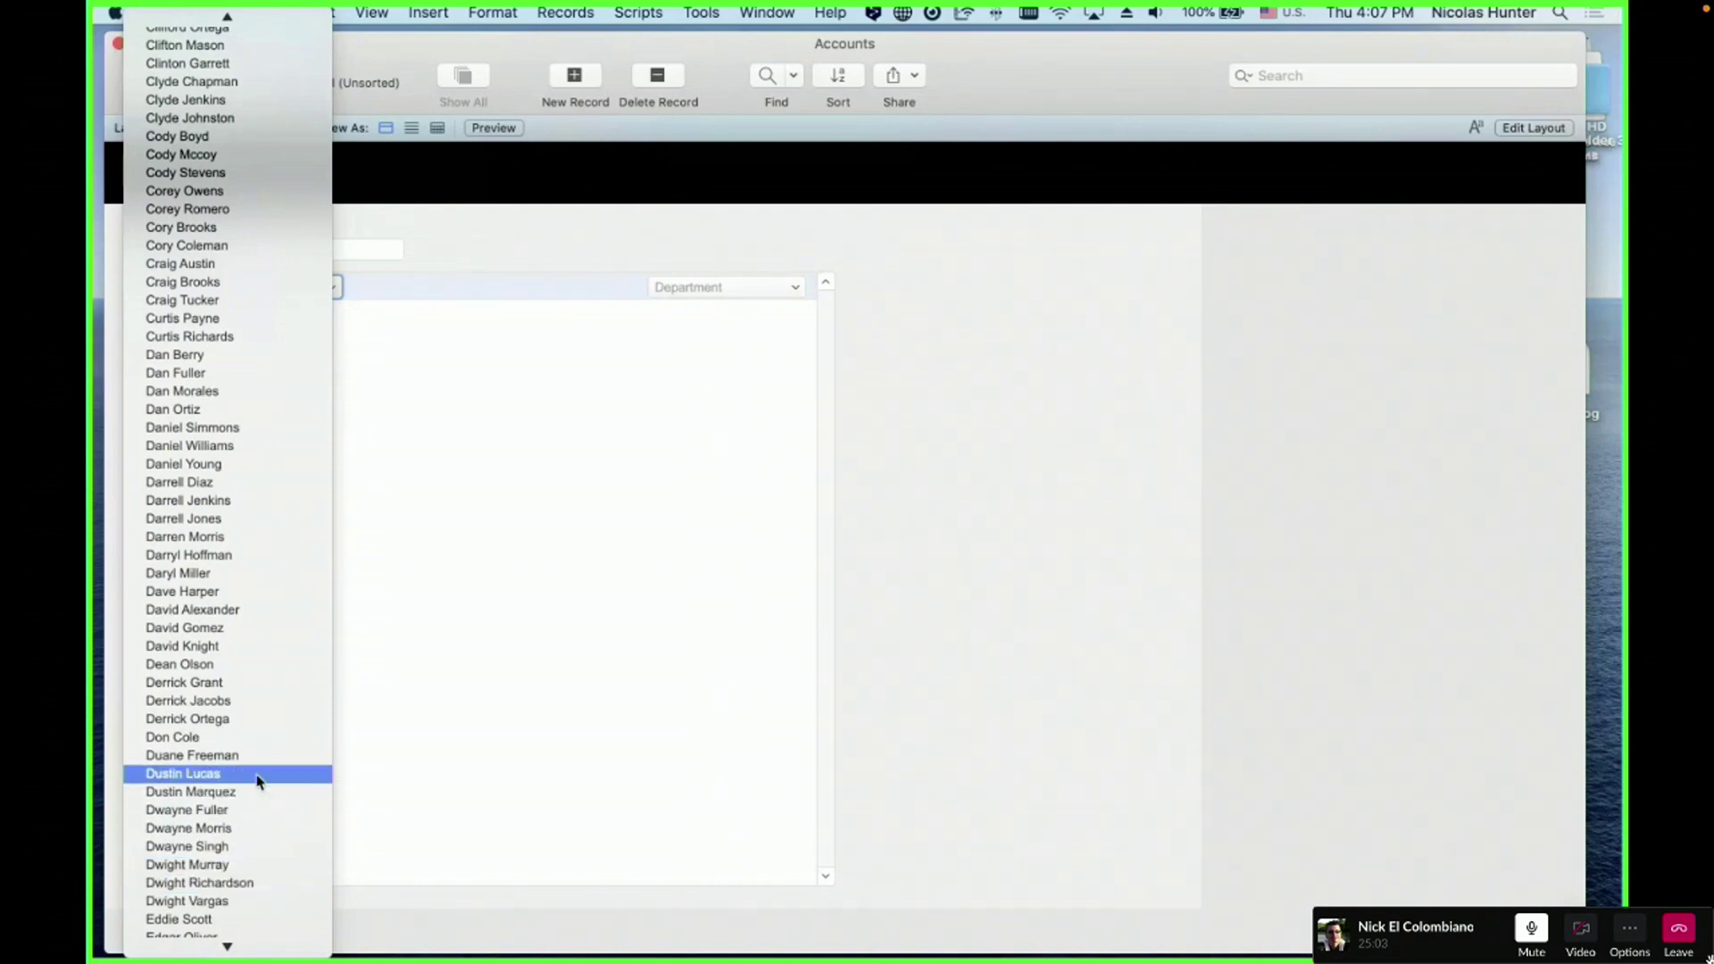
left_click(220, 794)
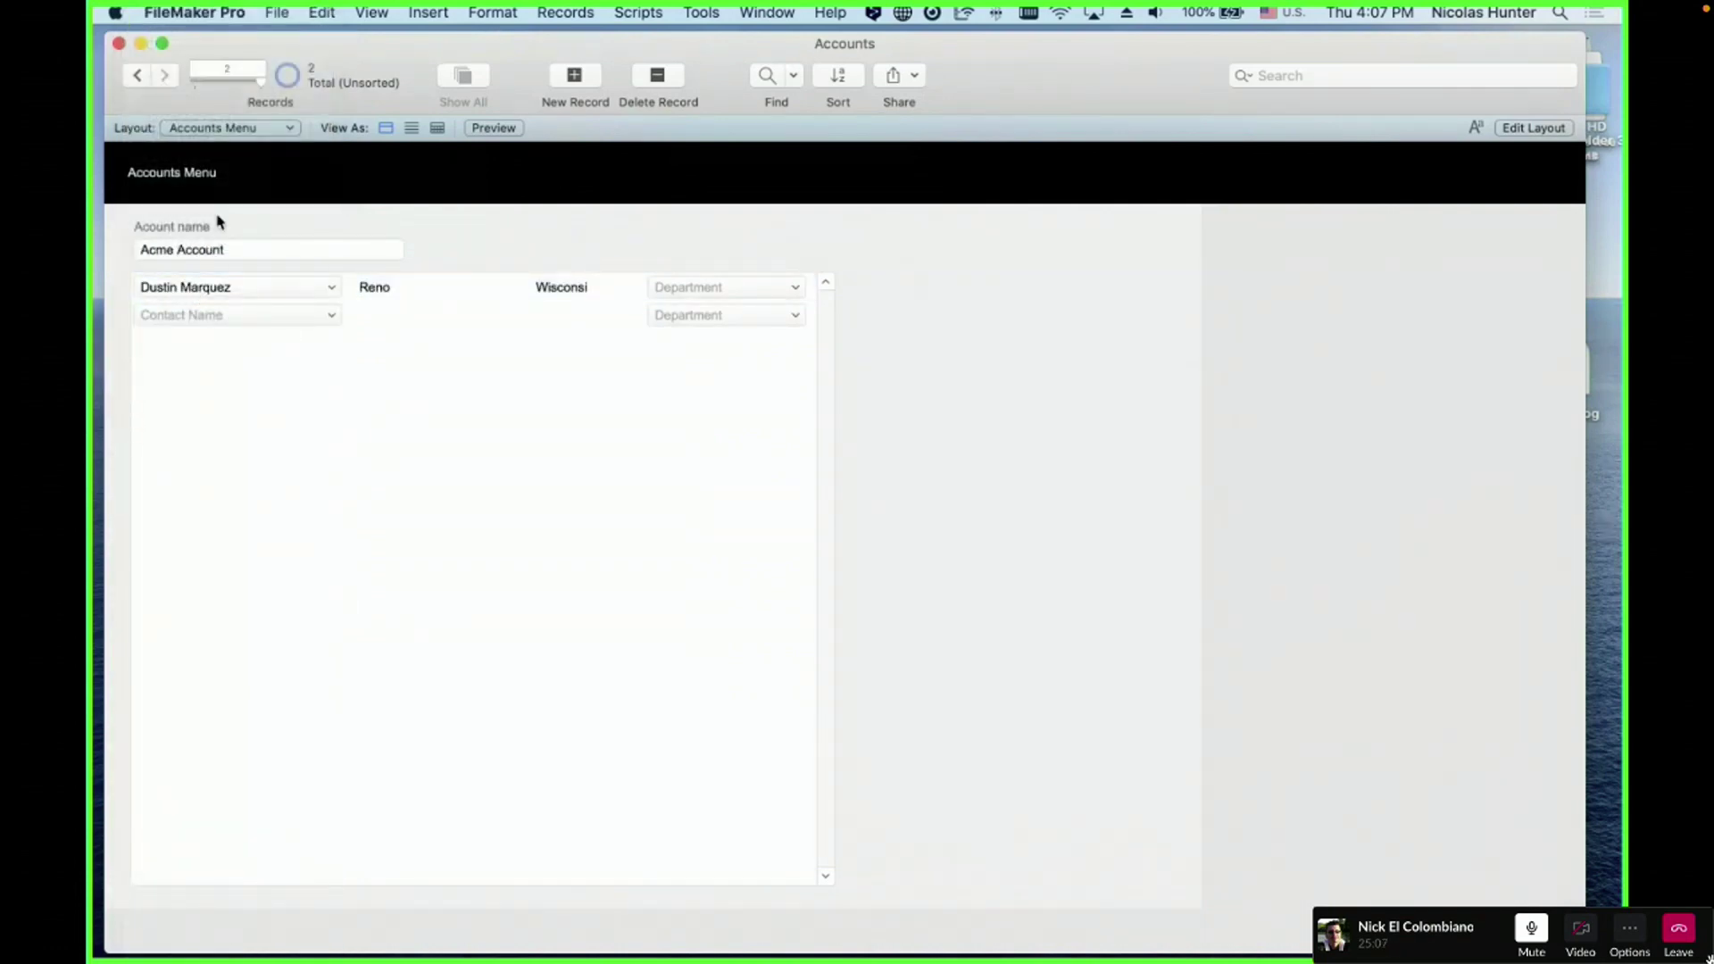
- Check RC Consulting's contacts and add its fourth contact, the one from Casper, to the second row of Acme Account
left_click(135, 77)
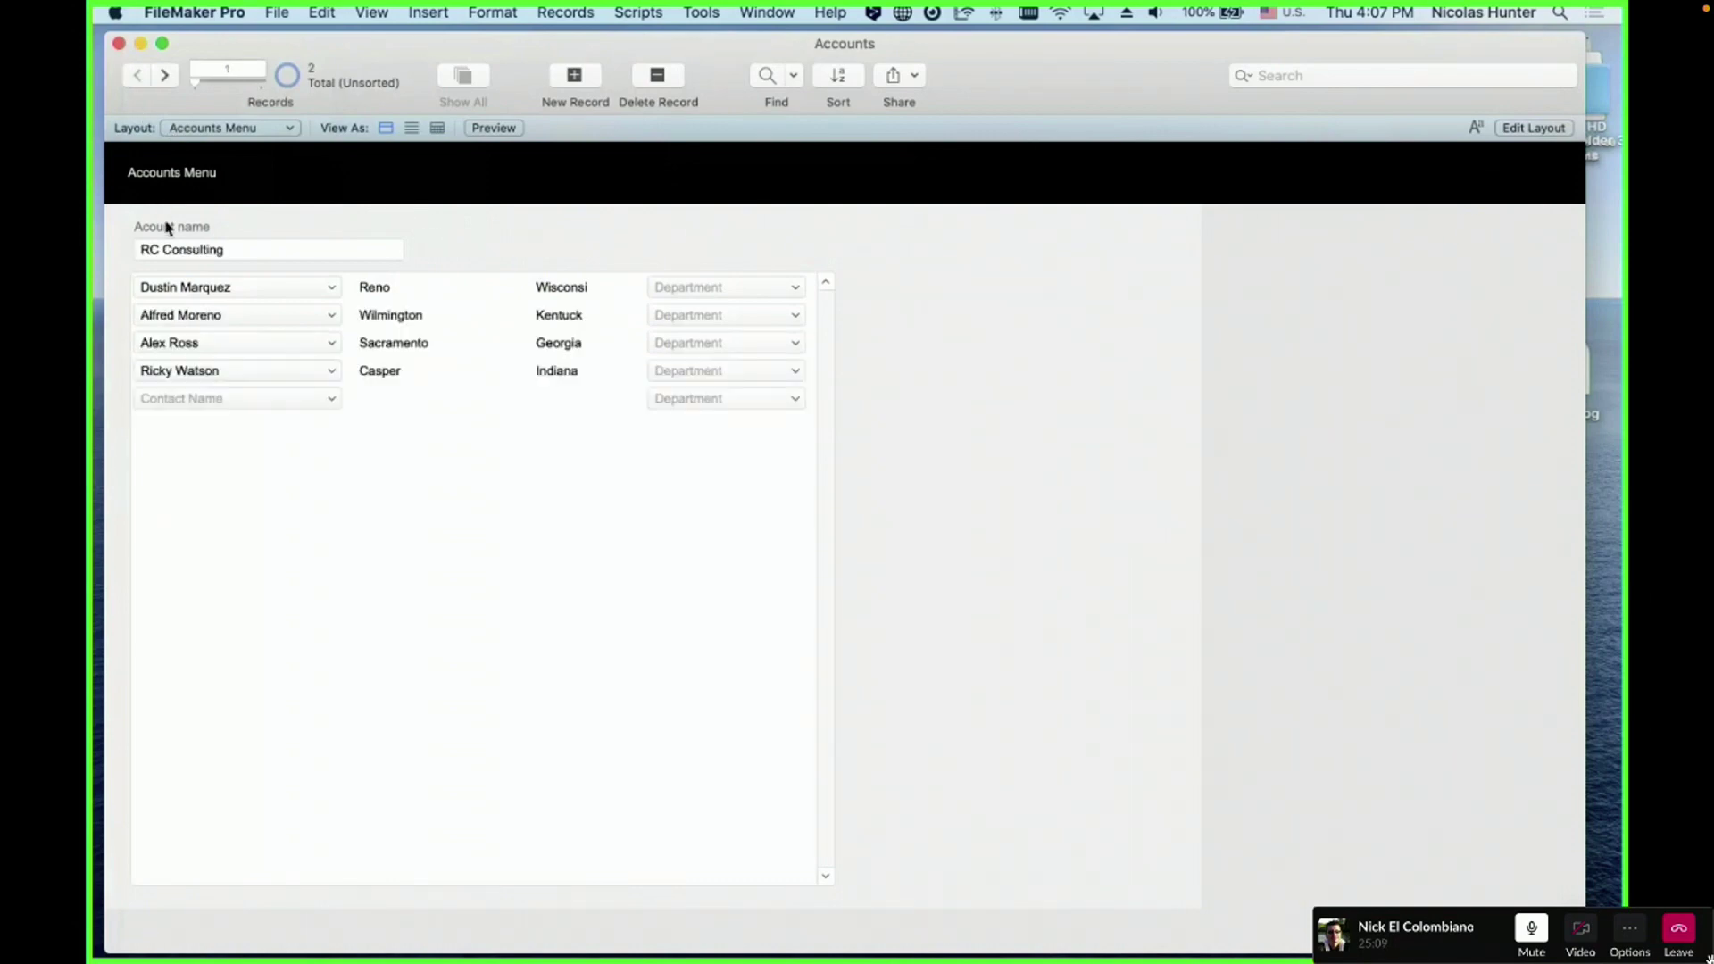
left_click(168, 76)
left_click(136, 76)
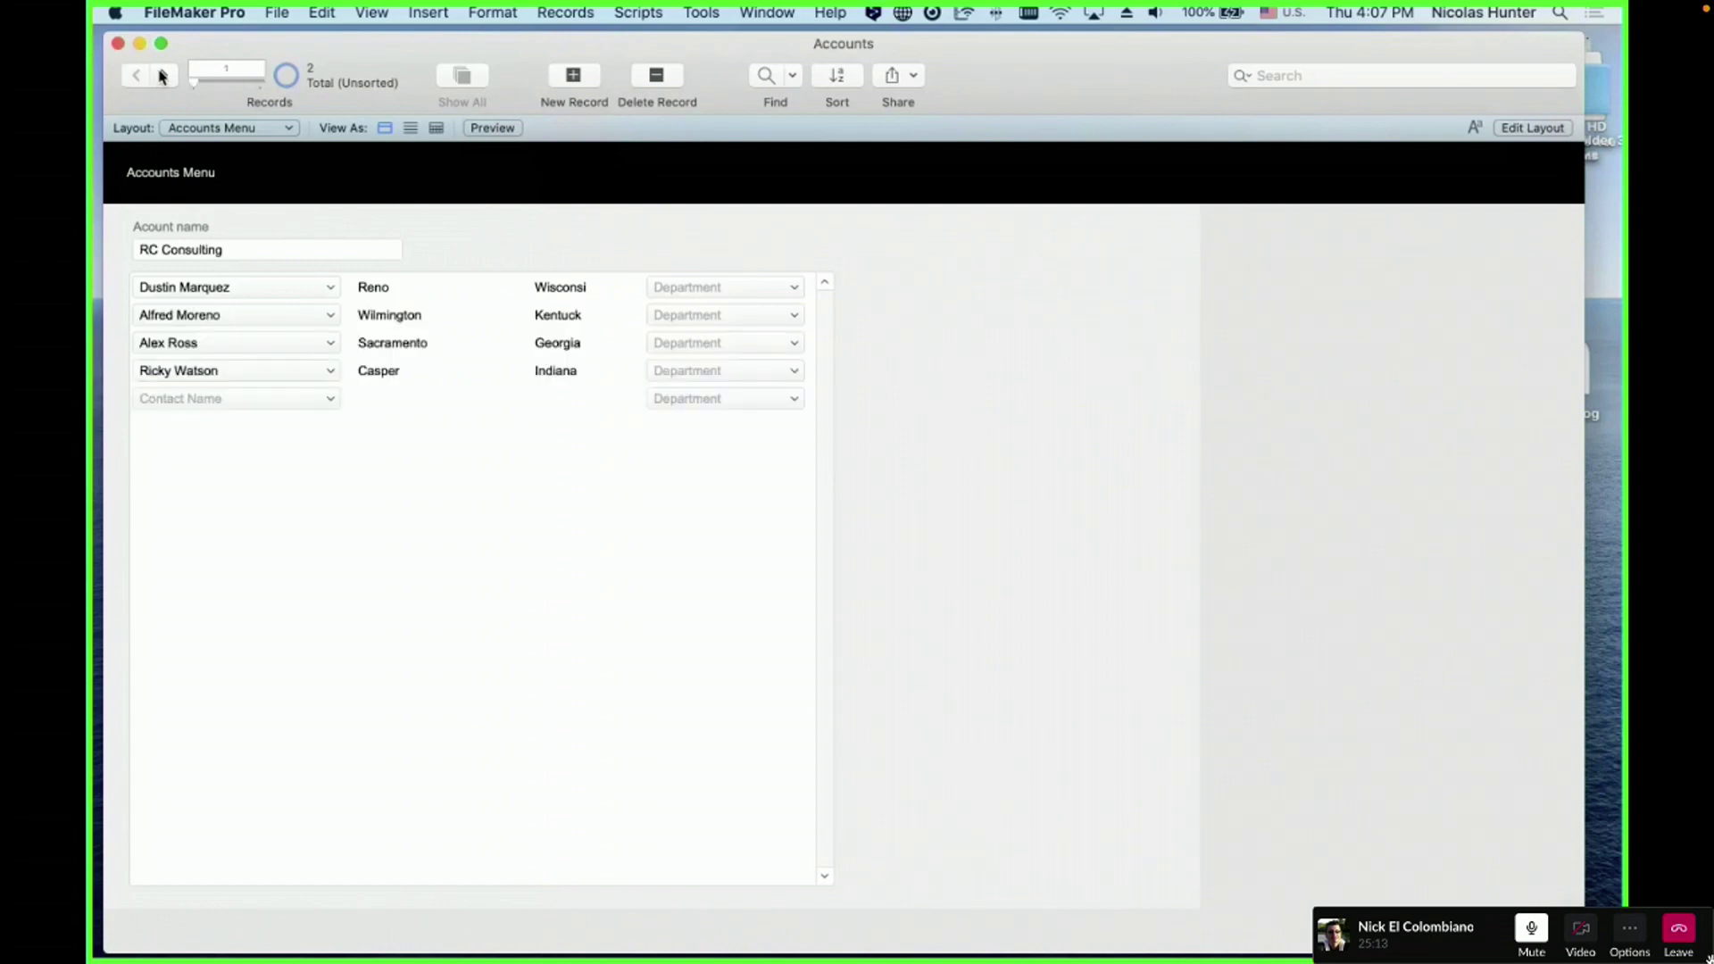
left_click(165, 77)
left_click(210, 317)
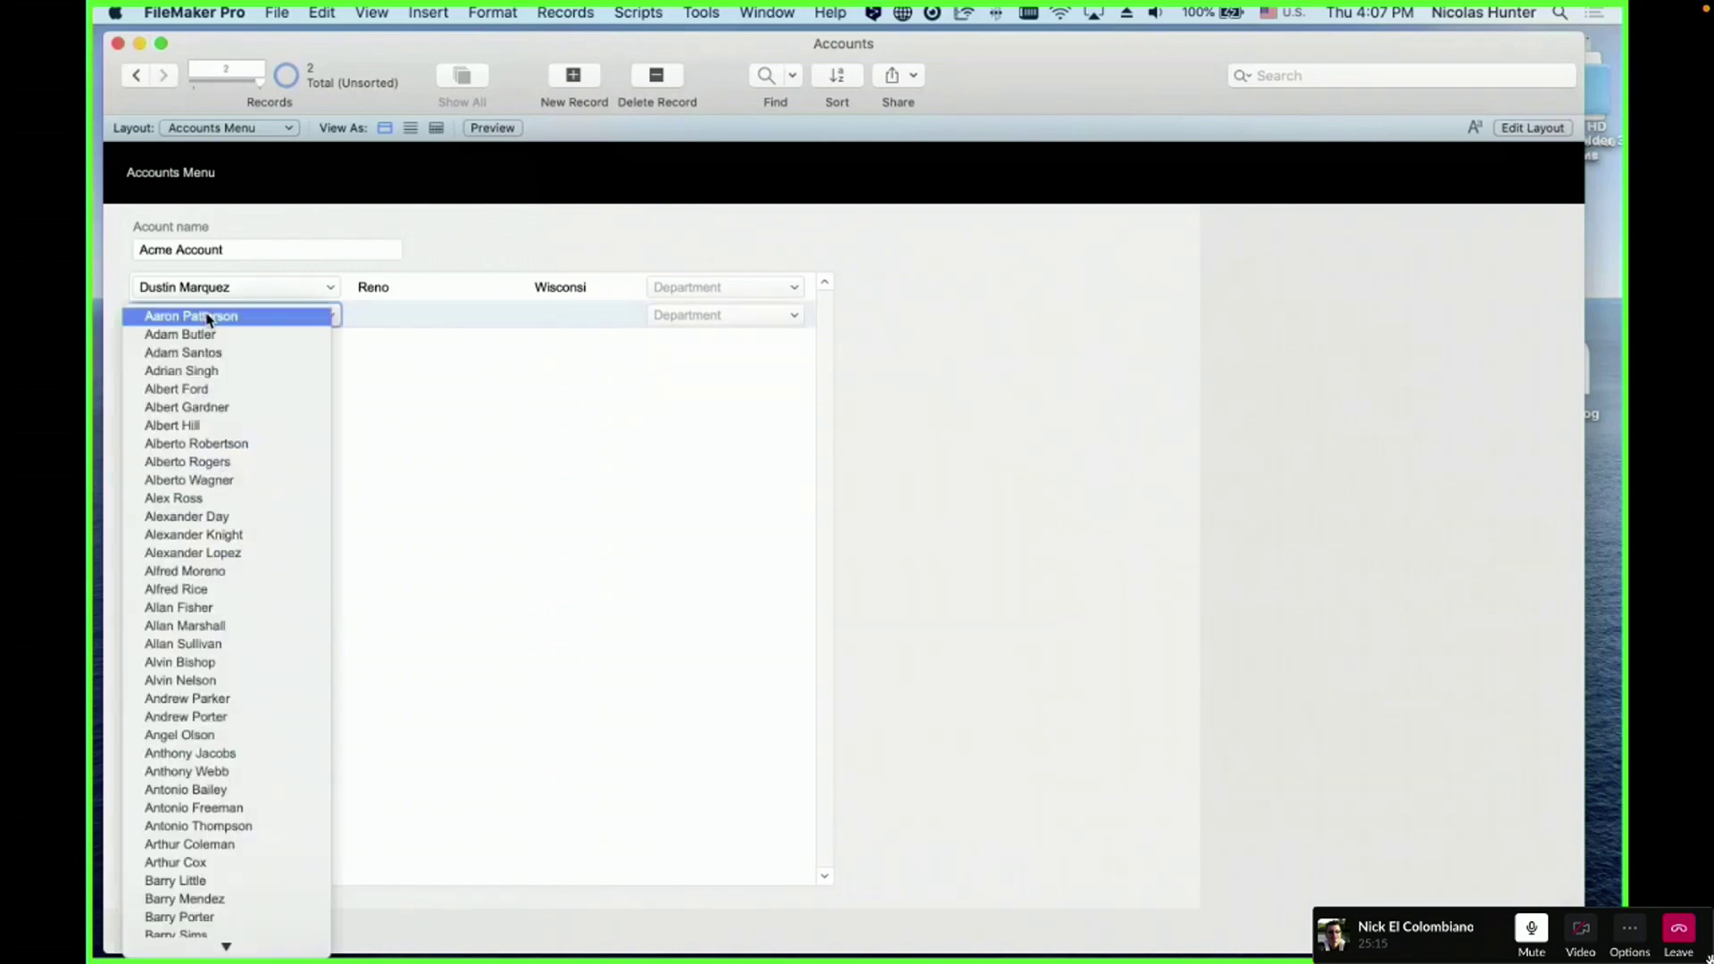
type("rick")
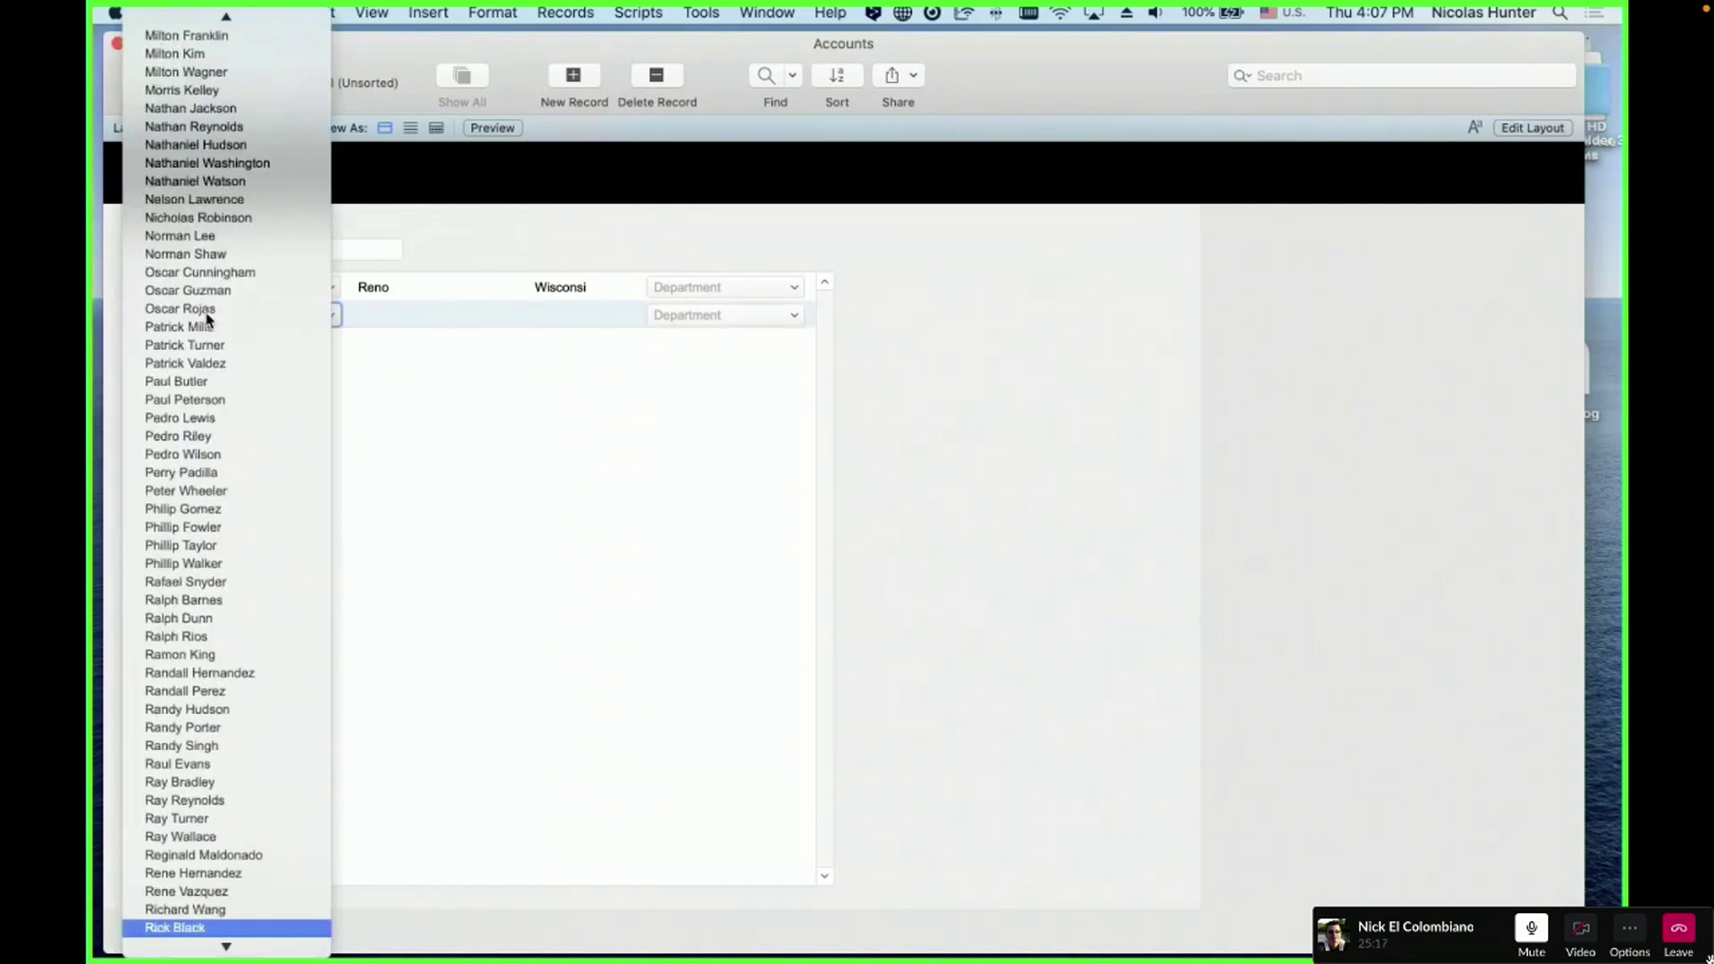
key("Down")
key("Down")
key("Down")
key("Down")
key("Return")
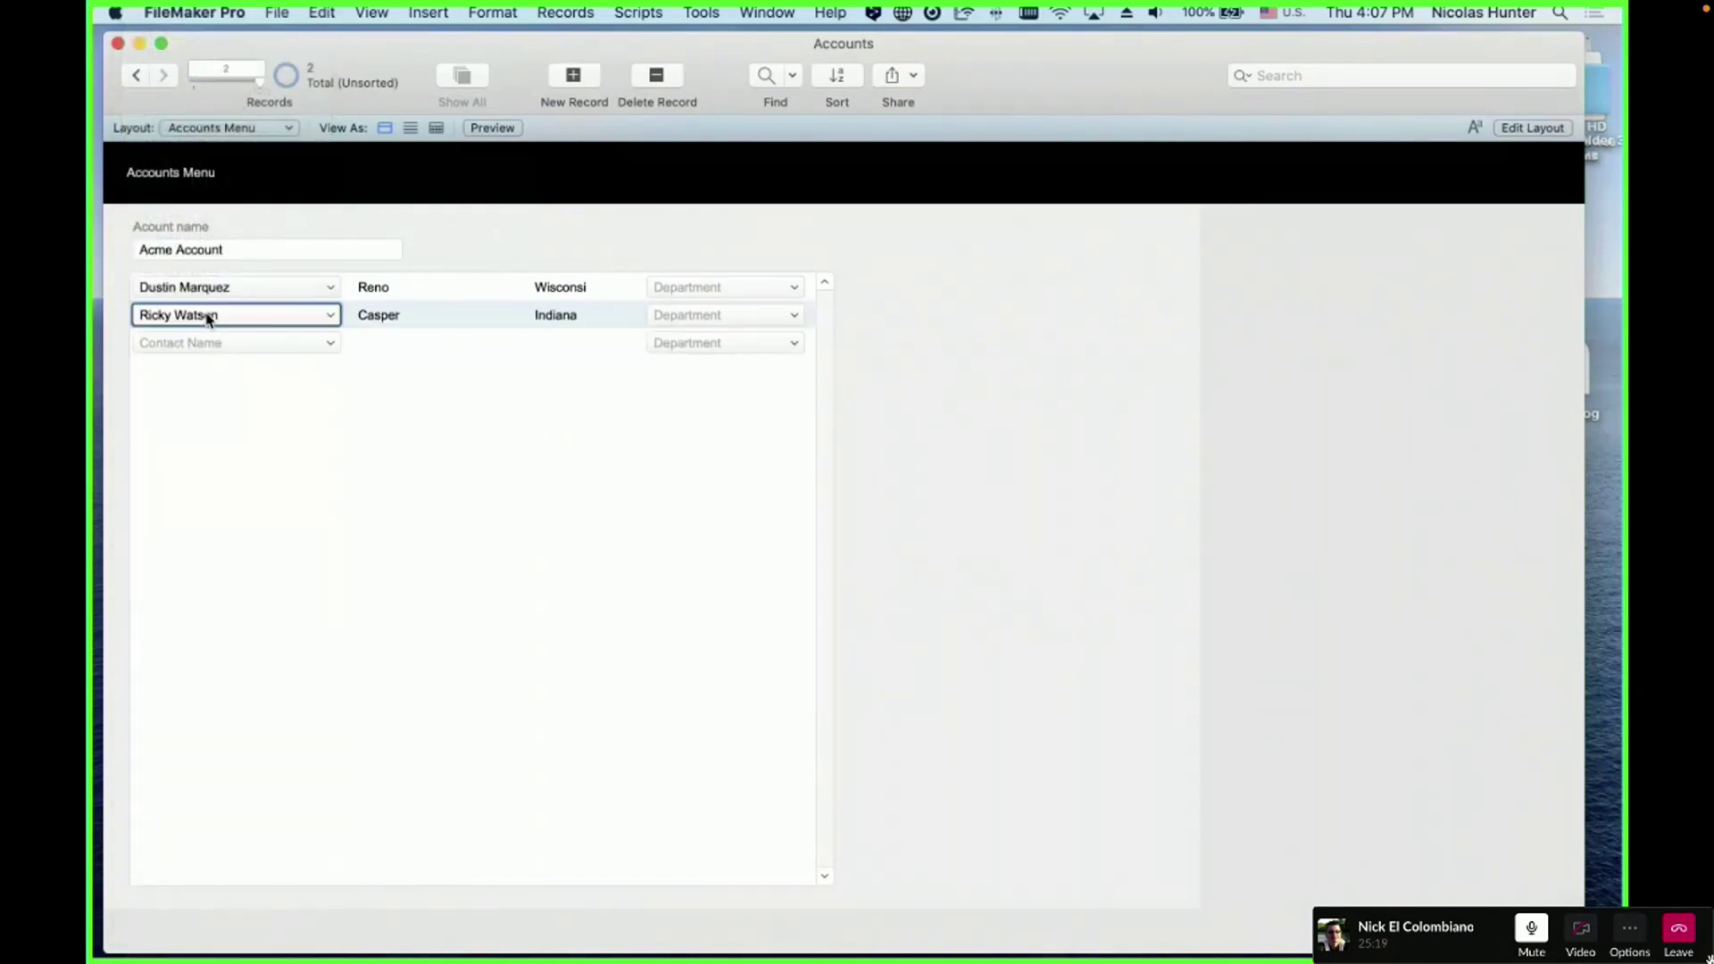
left_click(264, 402)
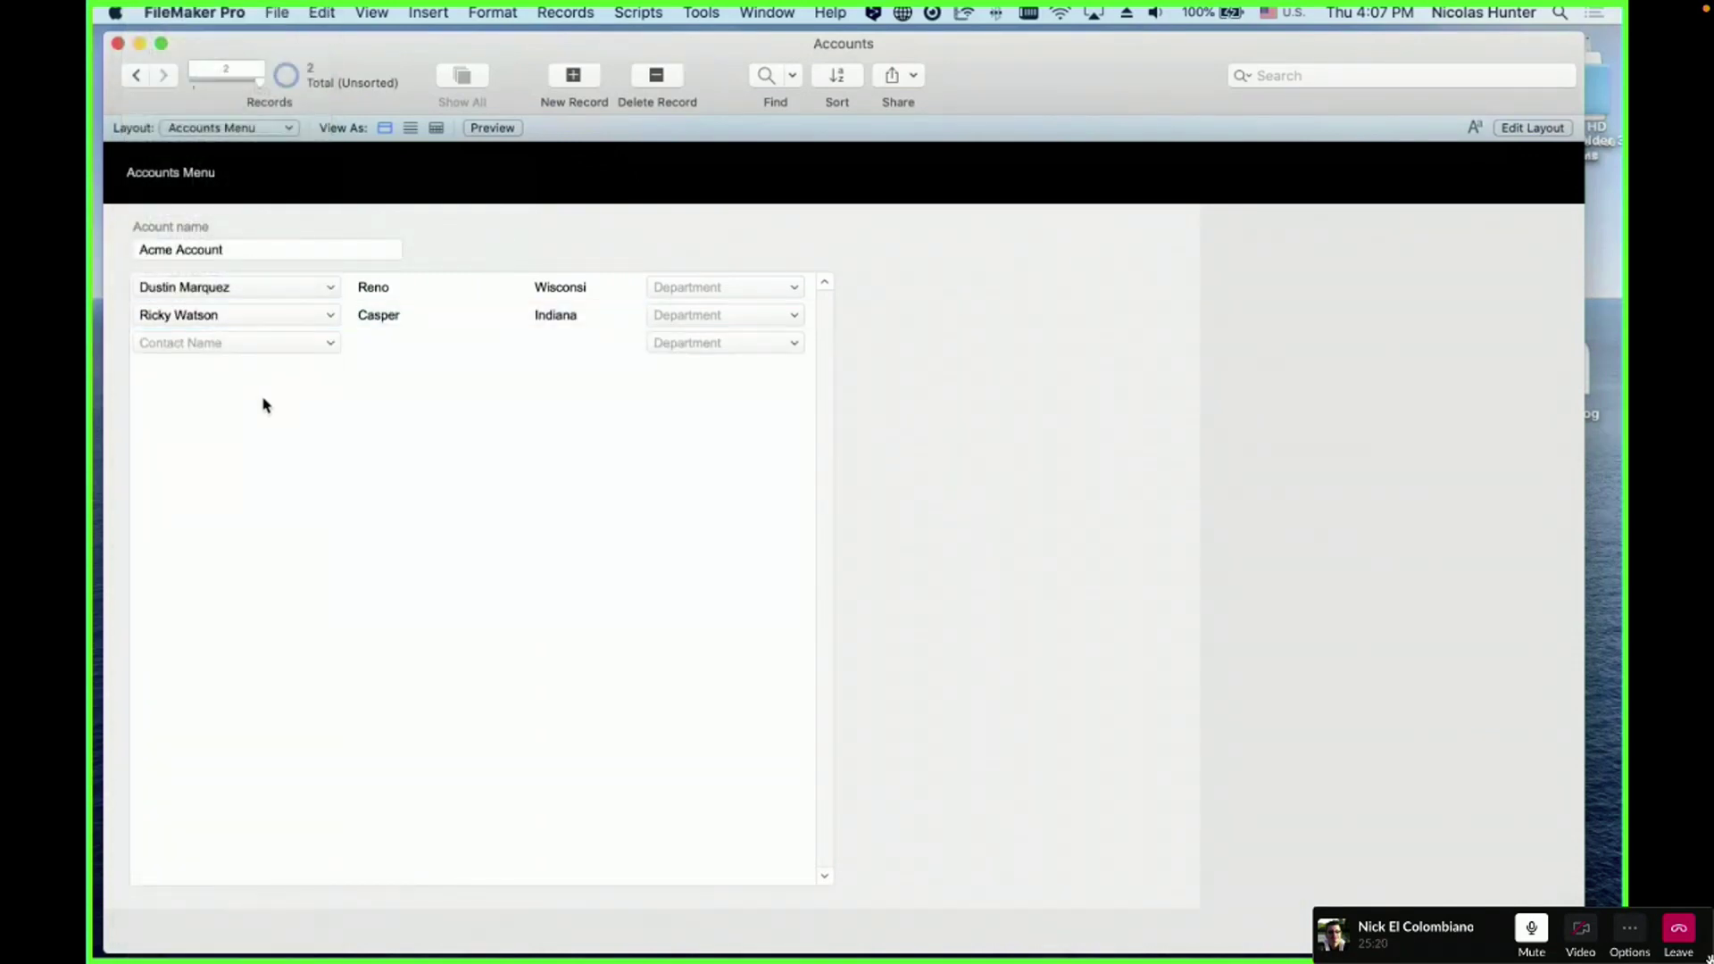
- Add the Missoula contact from near the end of the contact list to the third row of Acme Account
left_click(249, 348)
scroll(266, 625, "down", 20)
left_click(261, 635)
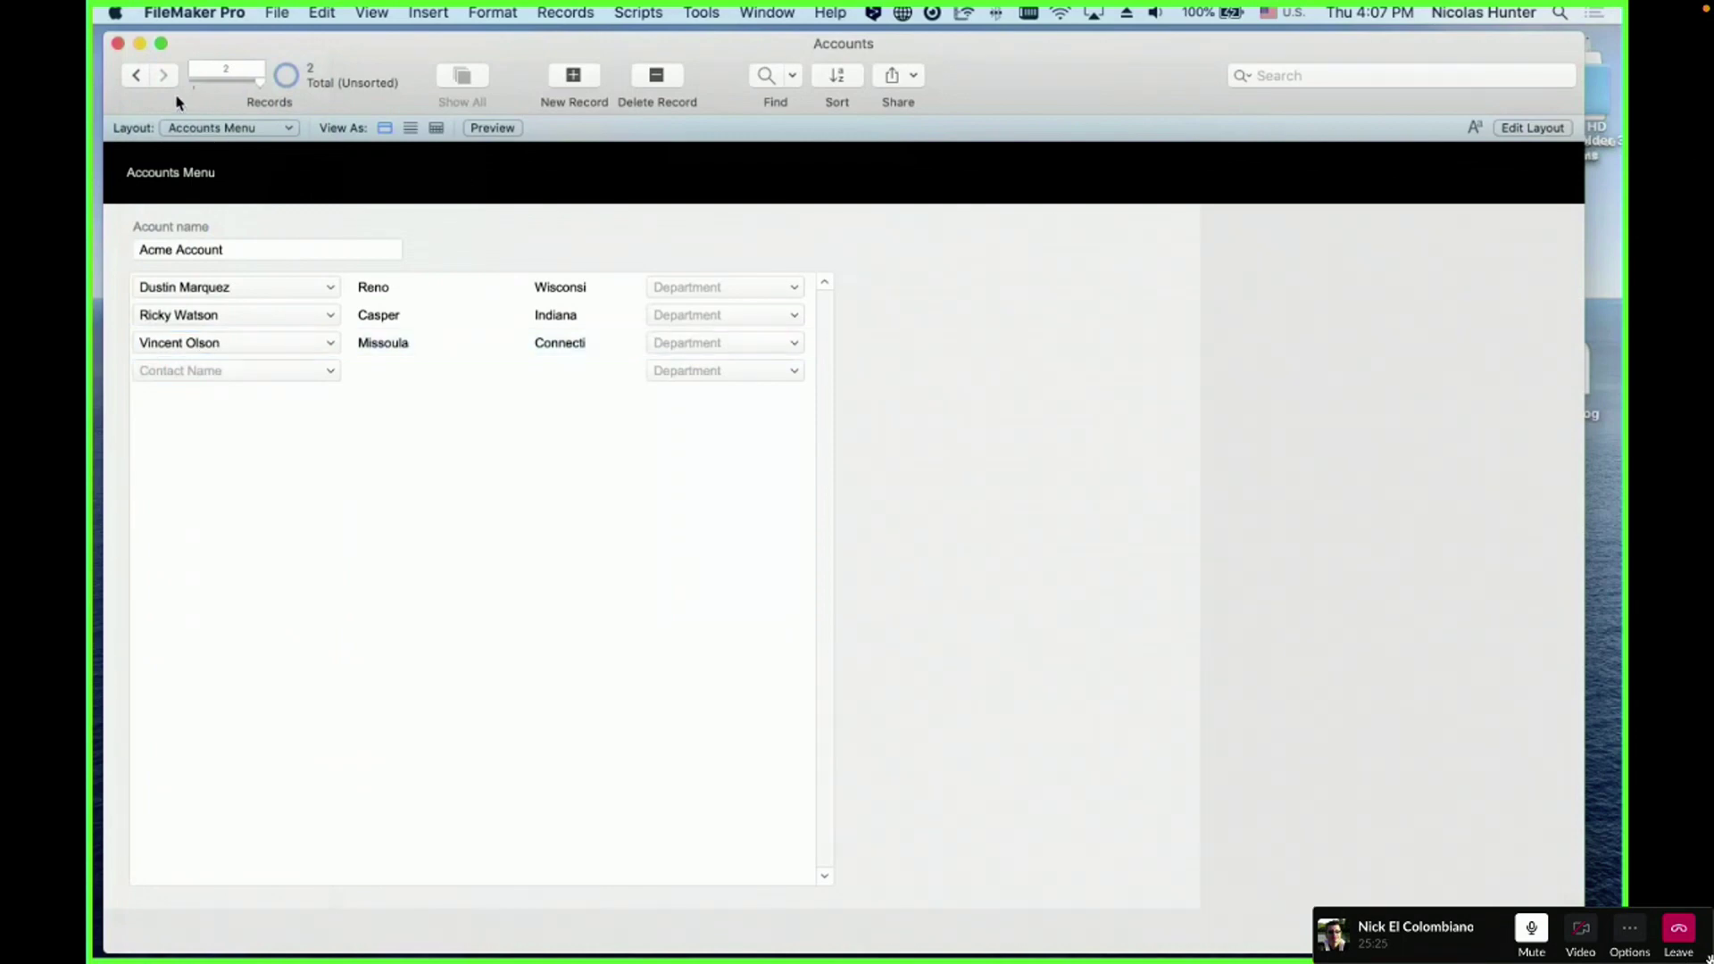
- Compare the contacts linked to the RC Consulting and Acme Account records
left_click(140, 77)
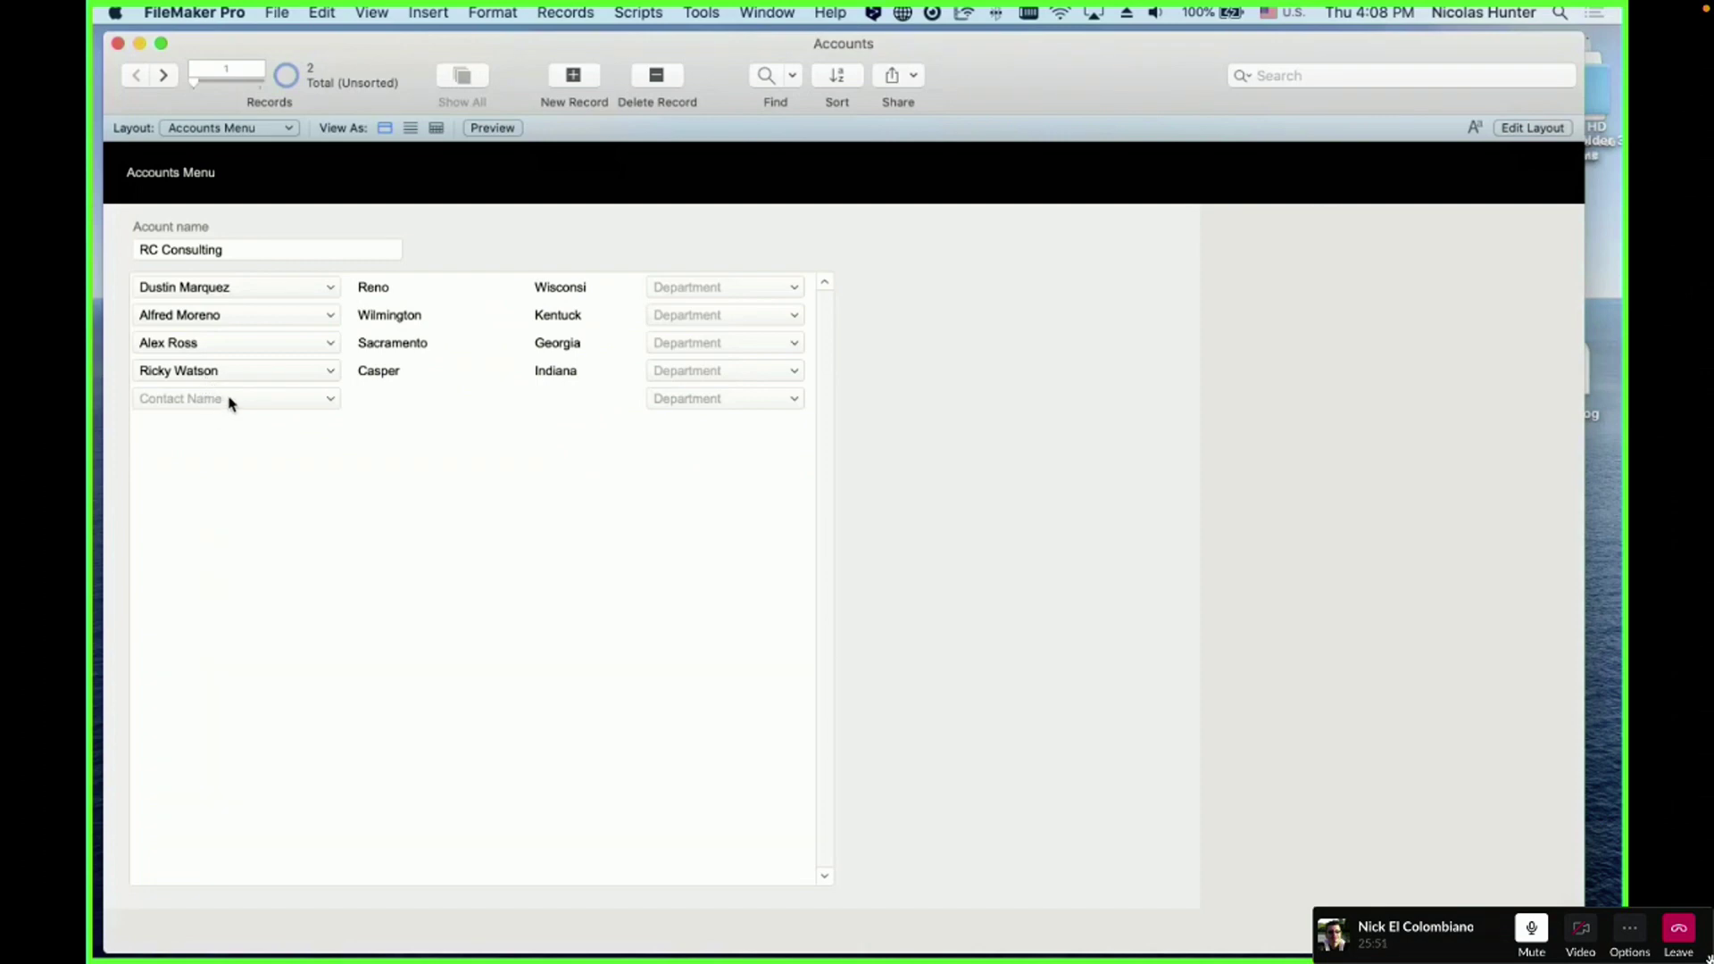
left_click(164, 75)
left_click(136, 79)
- Open the XREF Accounts | Contacts layout in its own window, examine its paired contact and account IDs, and close it
key("super+shift+l")
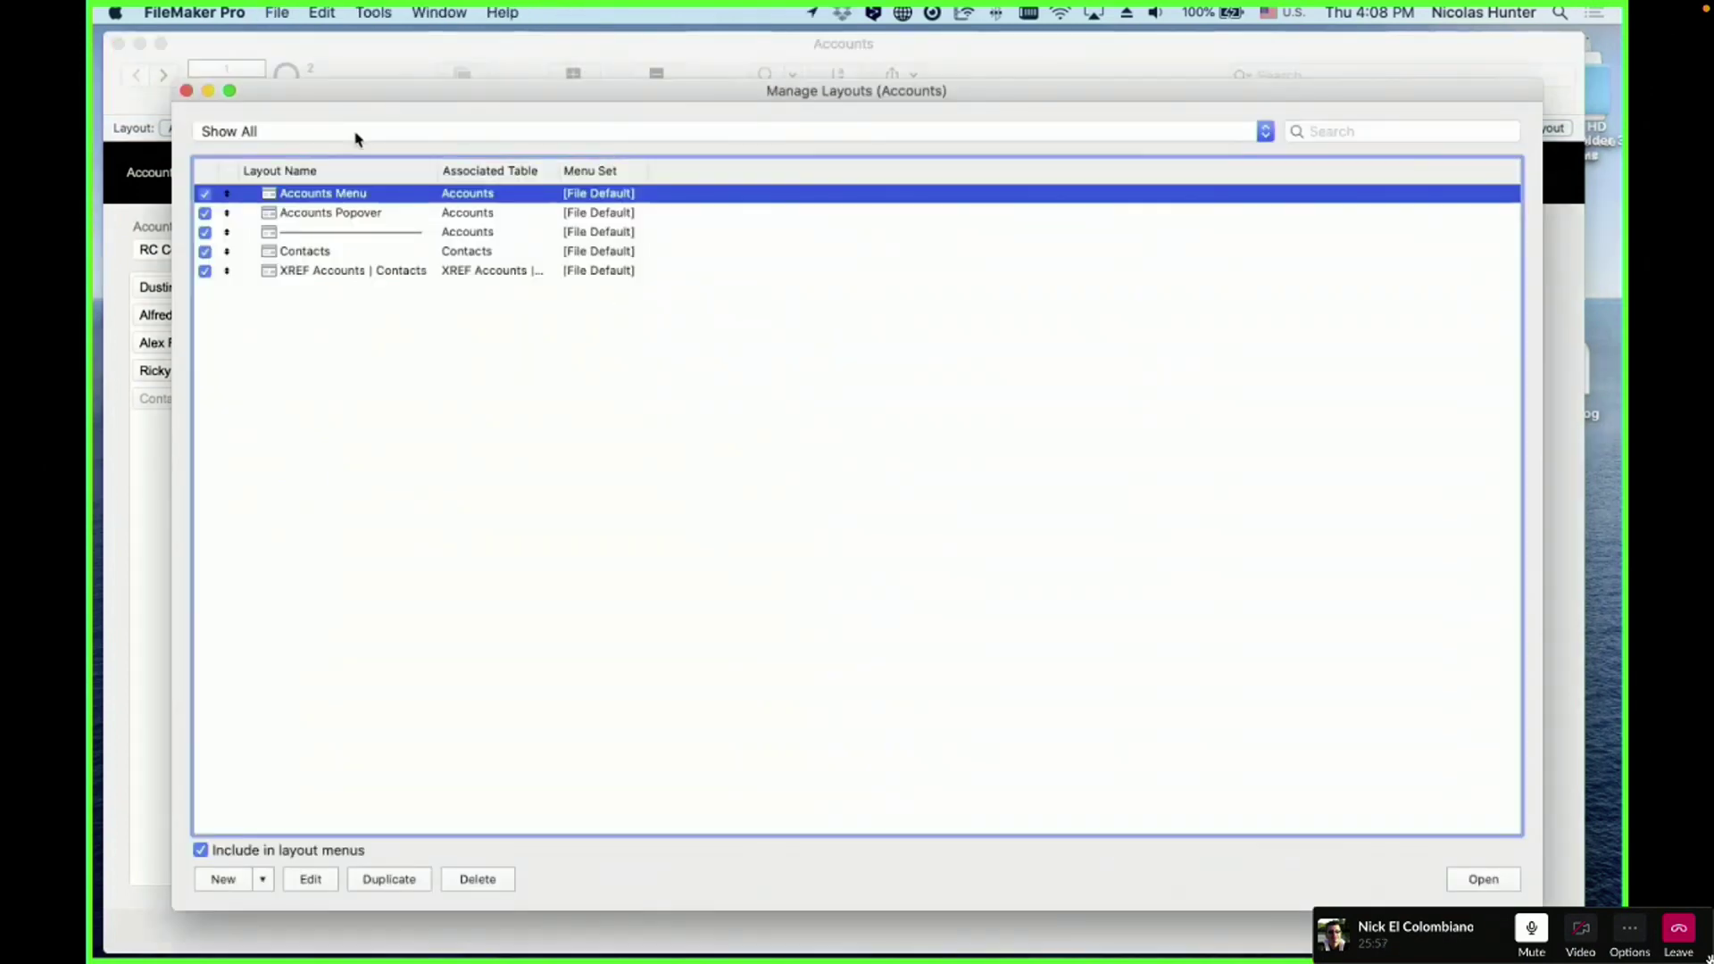
left_click(362, 272)
left_click(1459, 881)
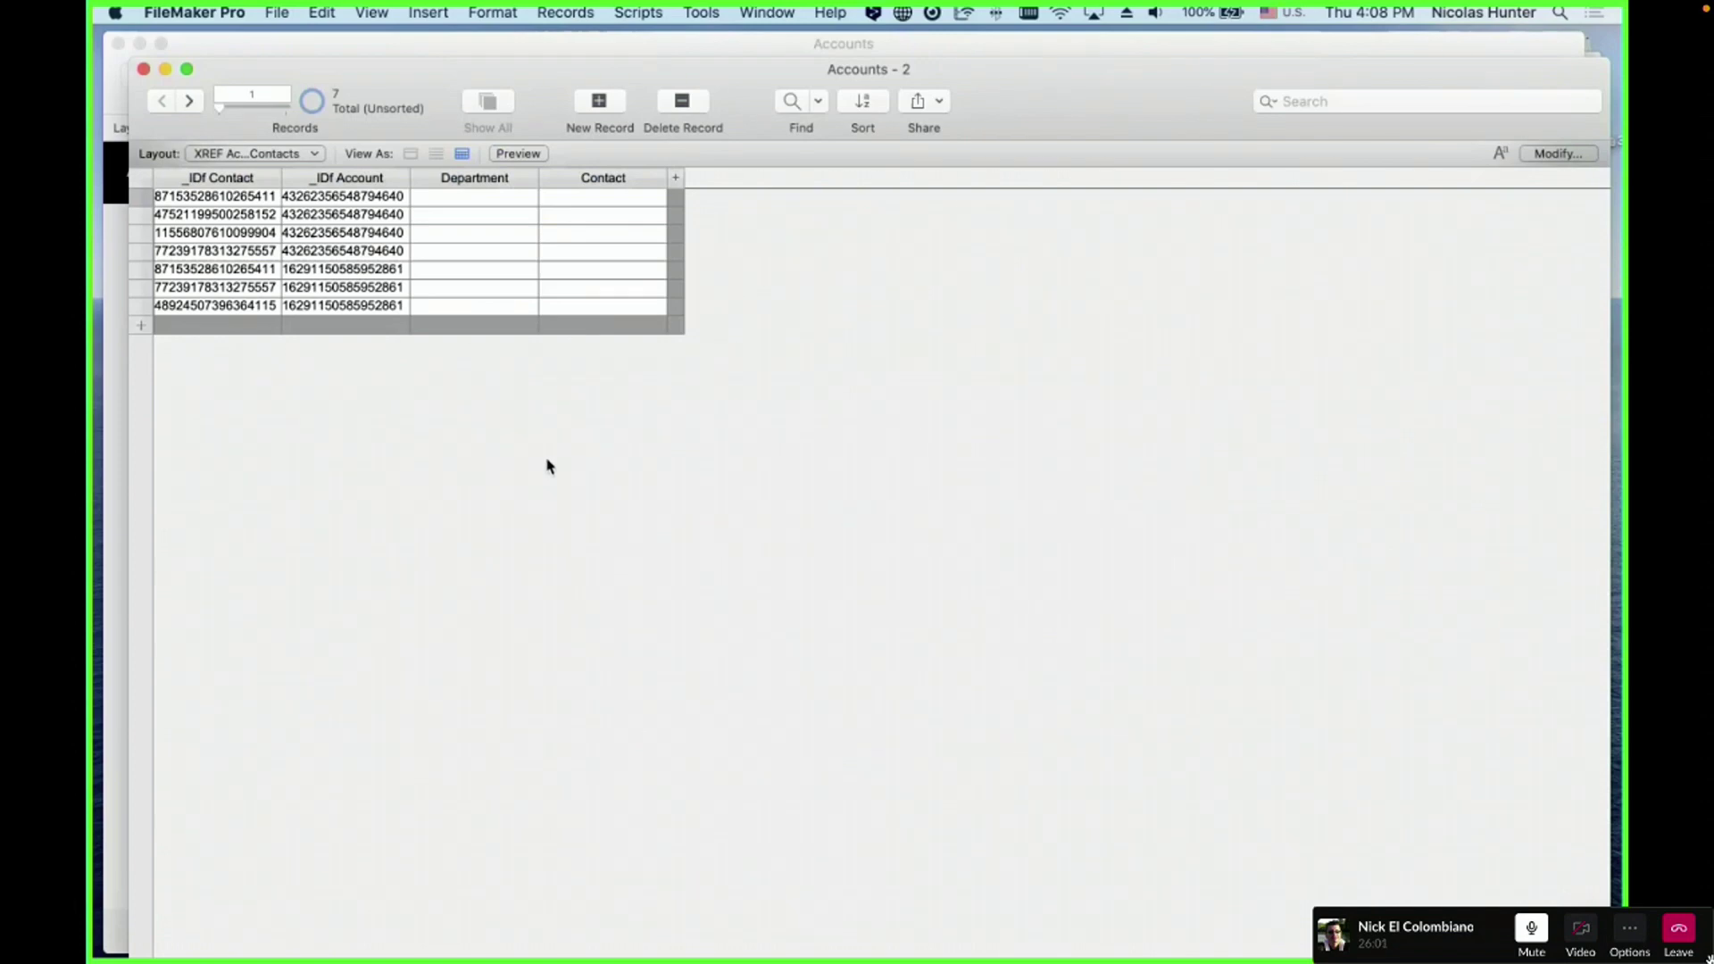
left_click_drag(414, 70, 645, 186)
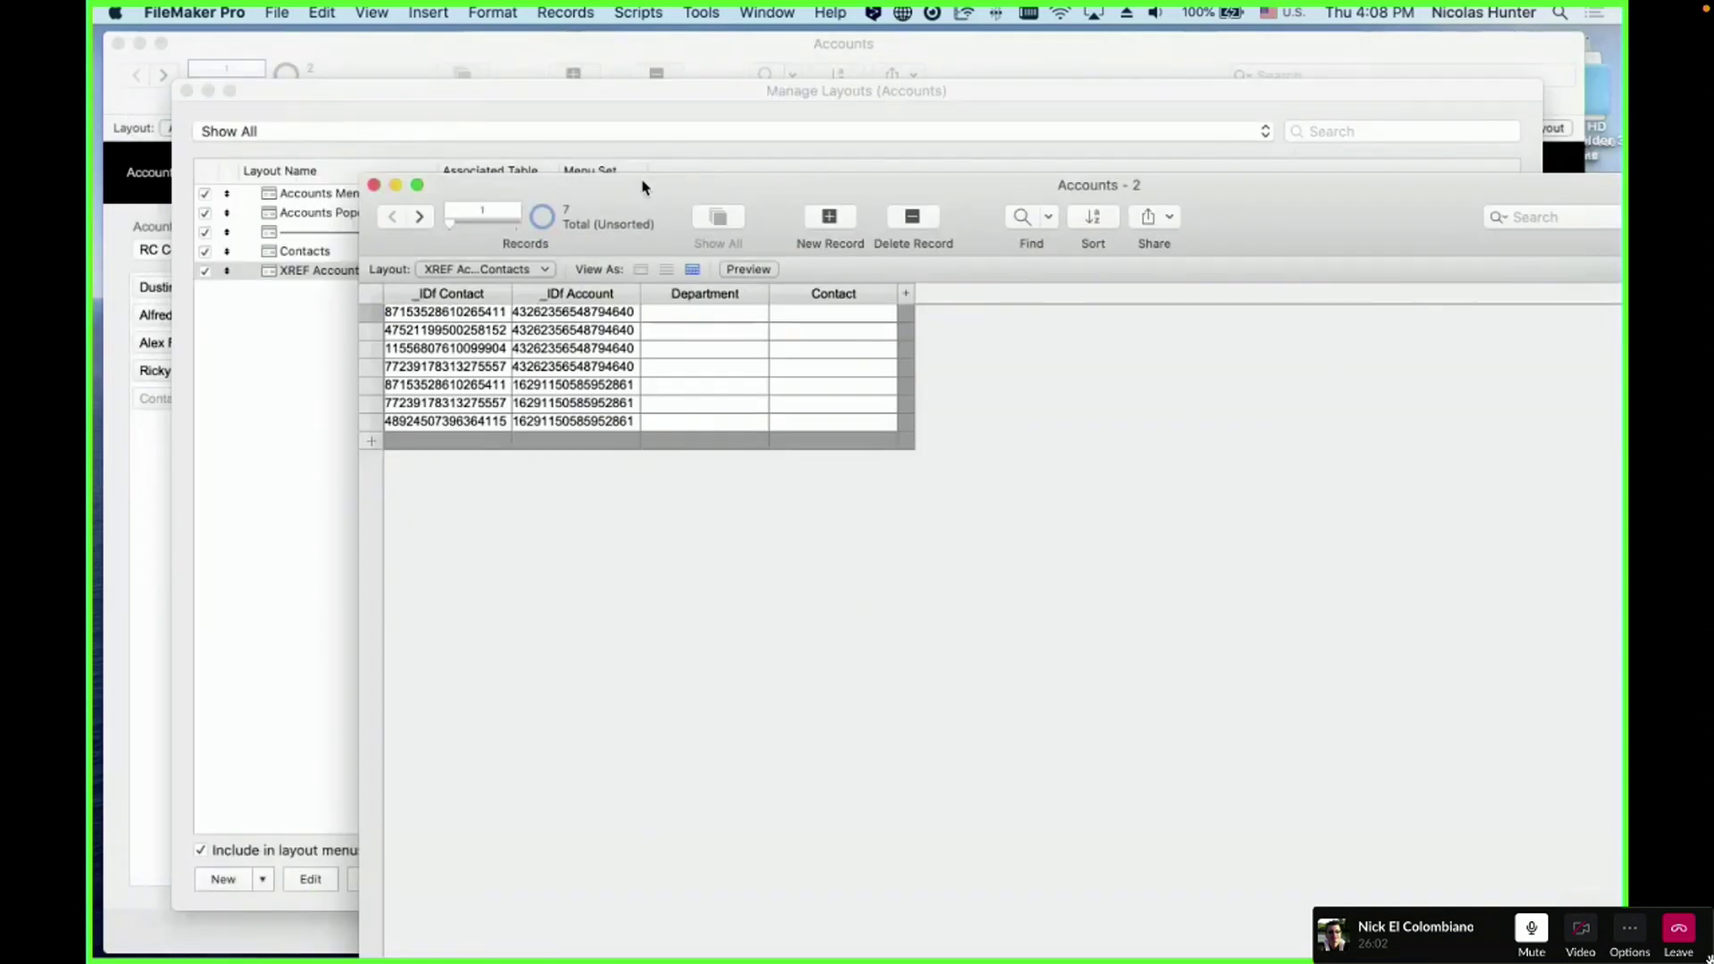
left_click(456, 322)
key("Tab")
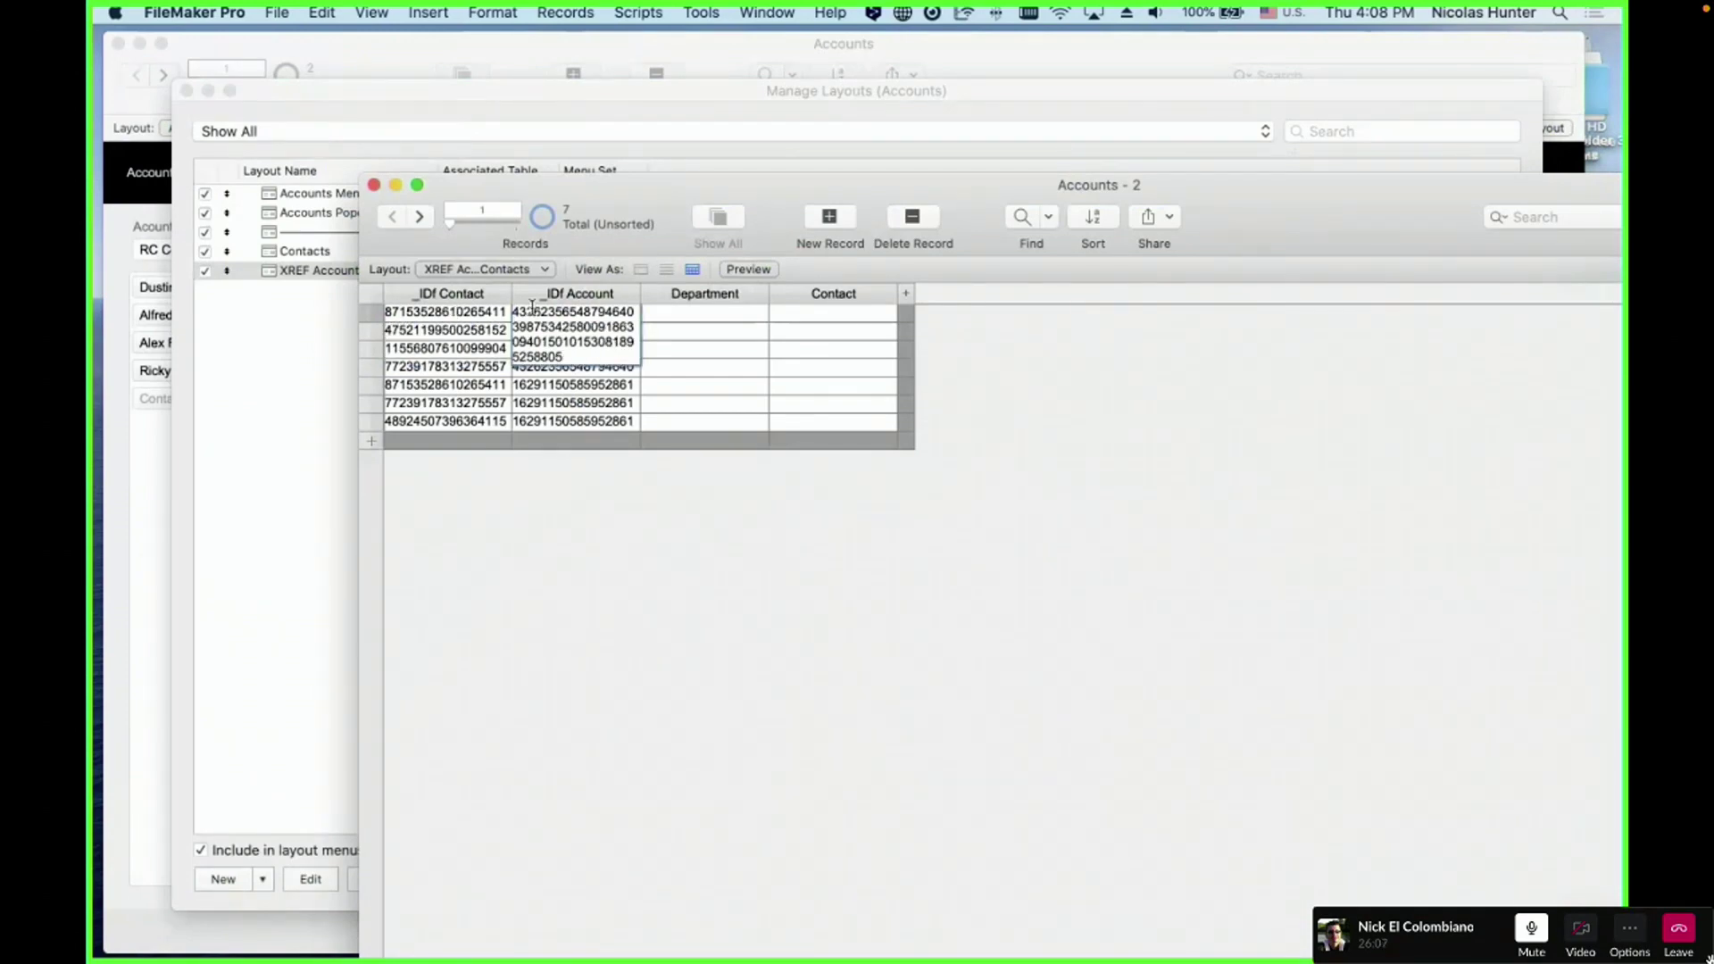
left_click(452, 324)
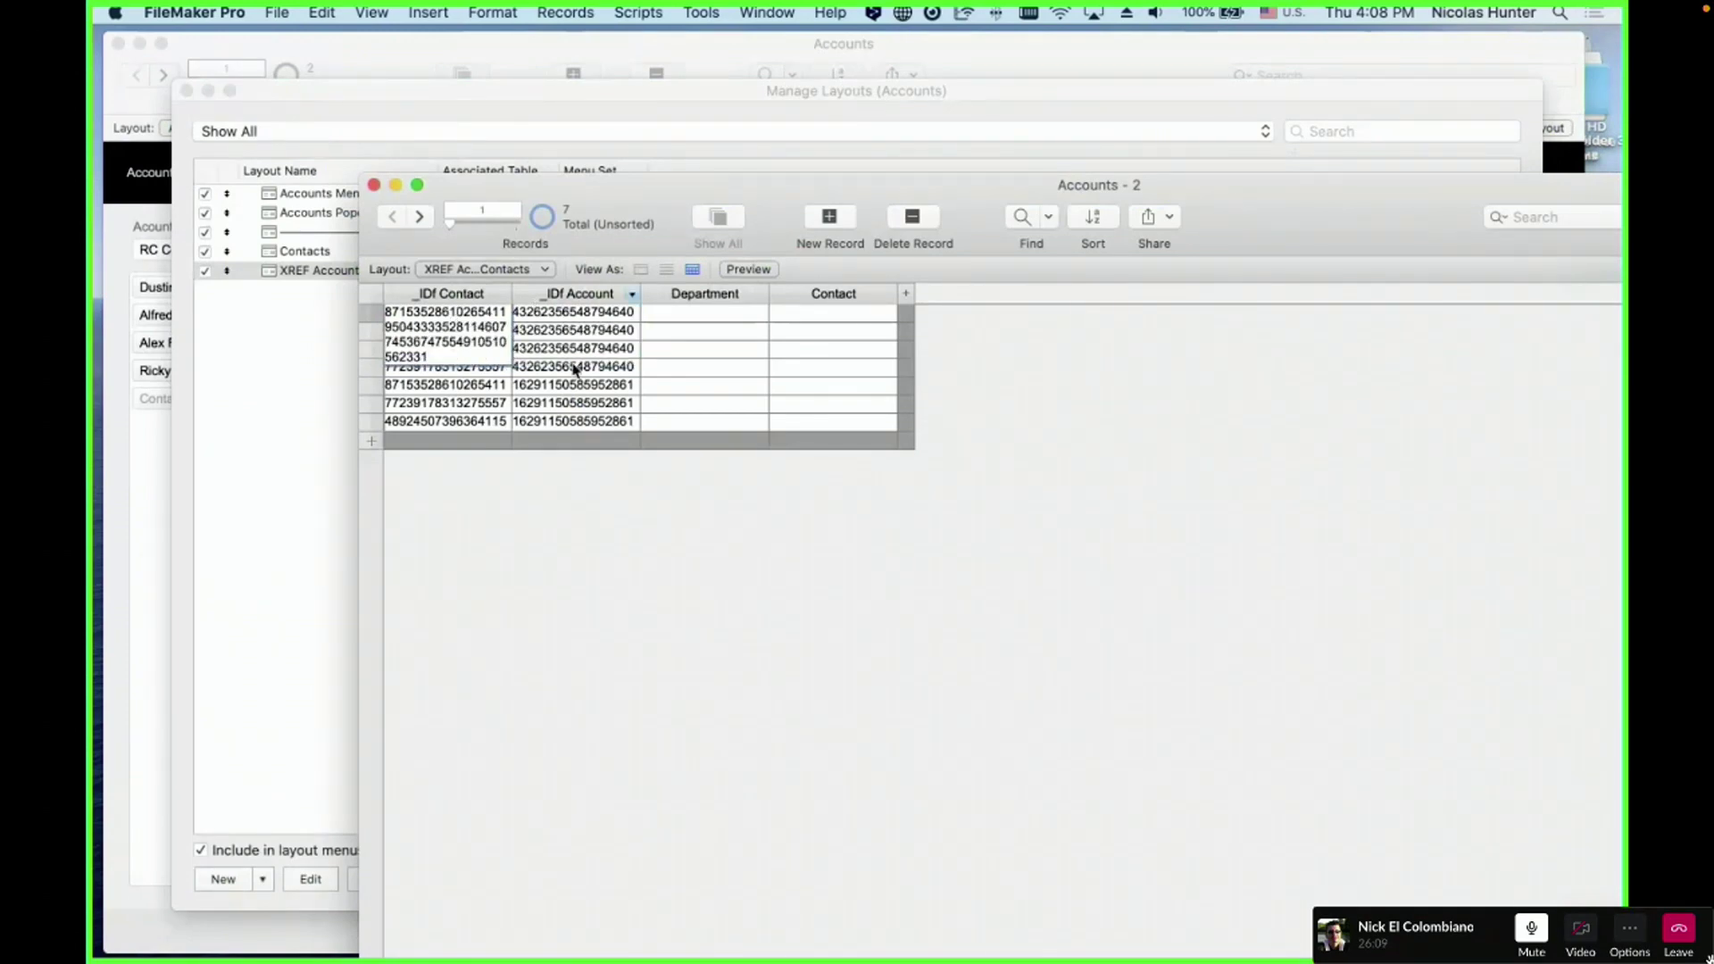
left_click(705, 727)
key("super+w")
key("Return")
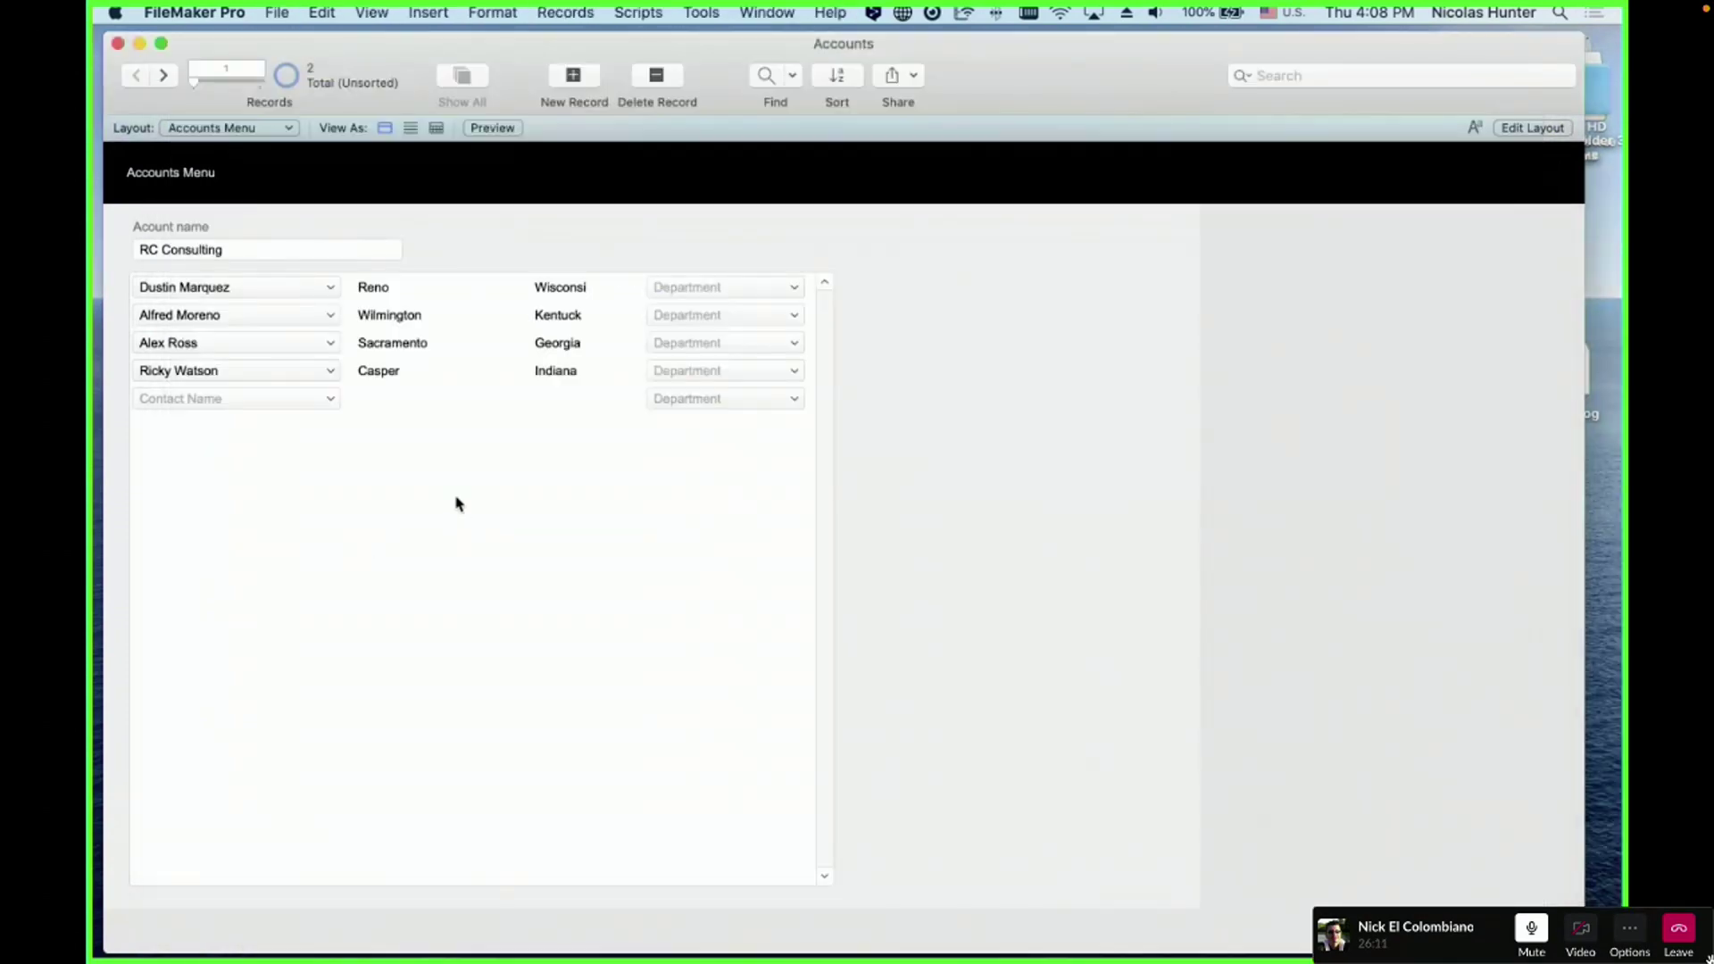
- Open the database's relationships graph and select the Accounts and Contacts table occurrences to examine how the join table links them
key("super+shift+d")
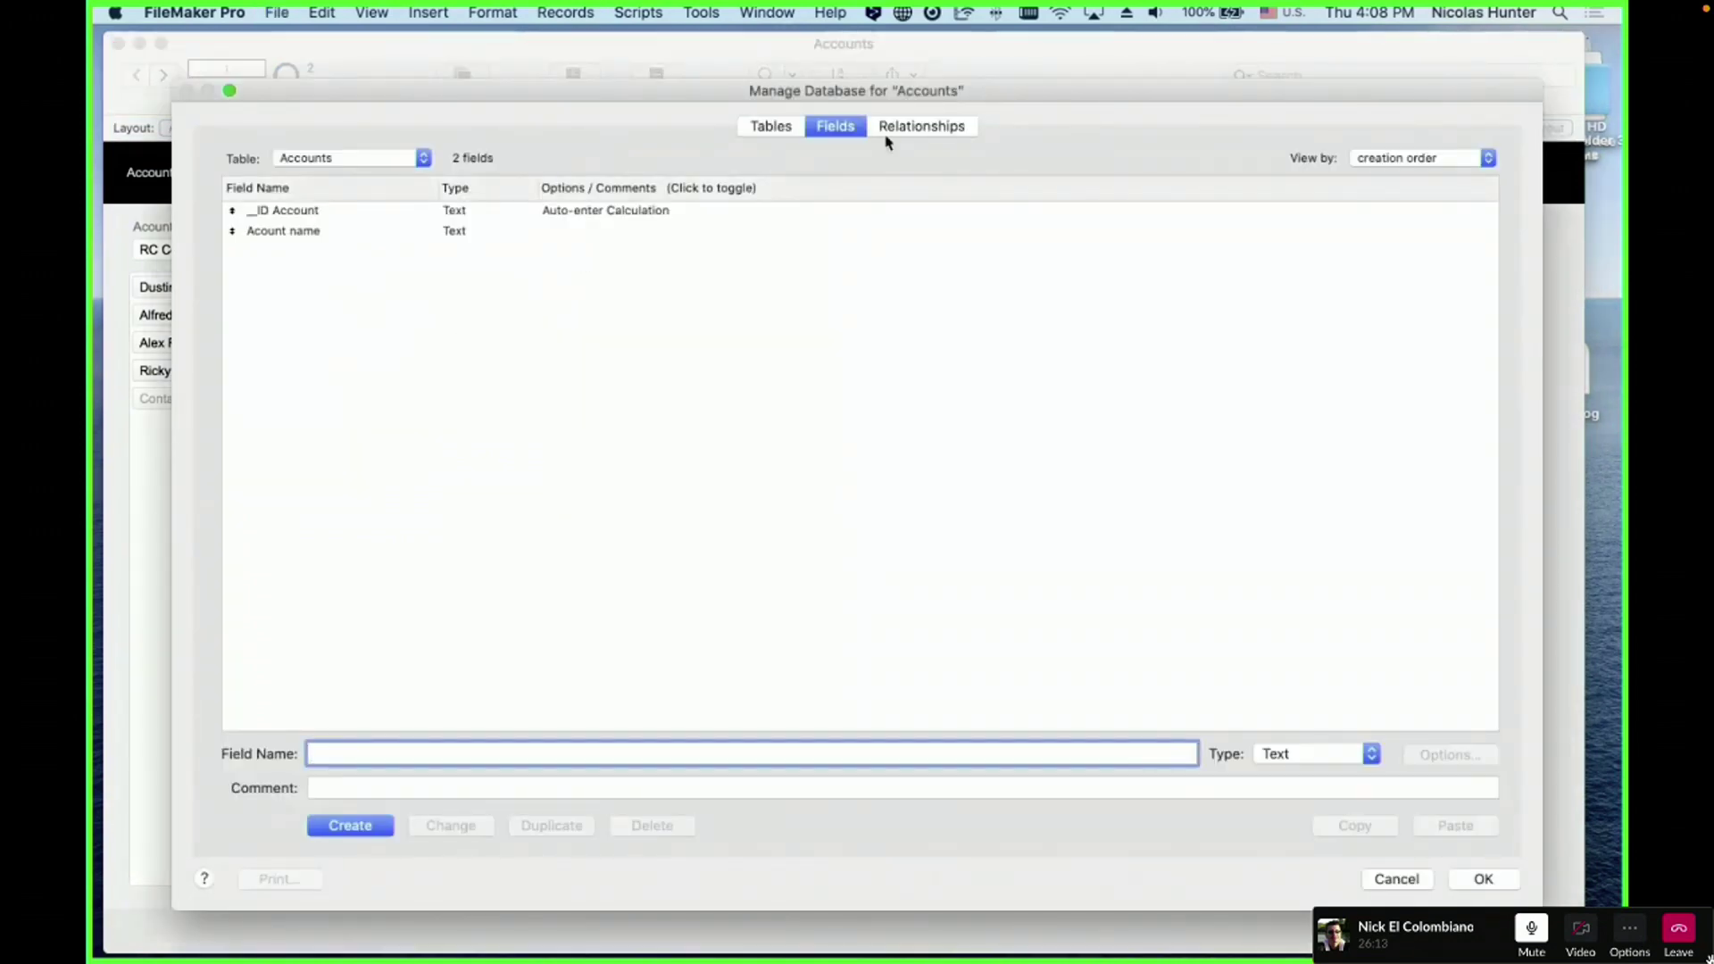
left_click(886, 134)
left_click(307, 225)
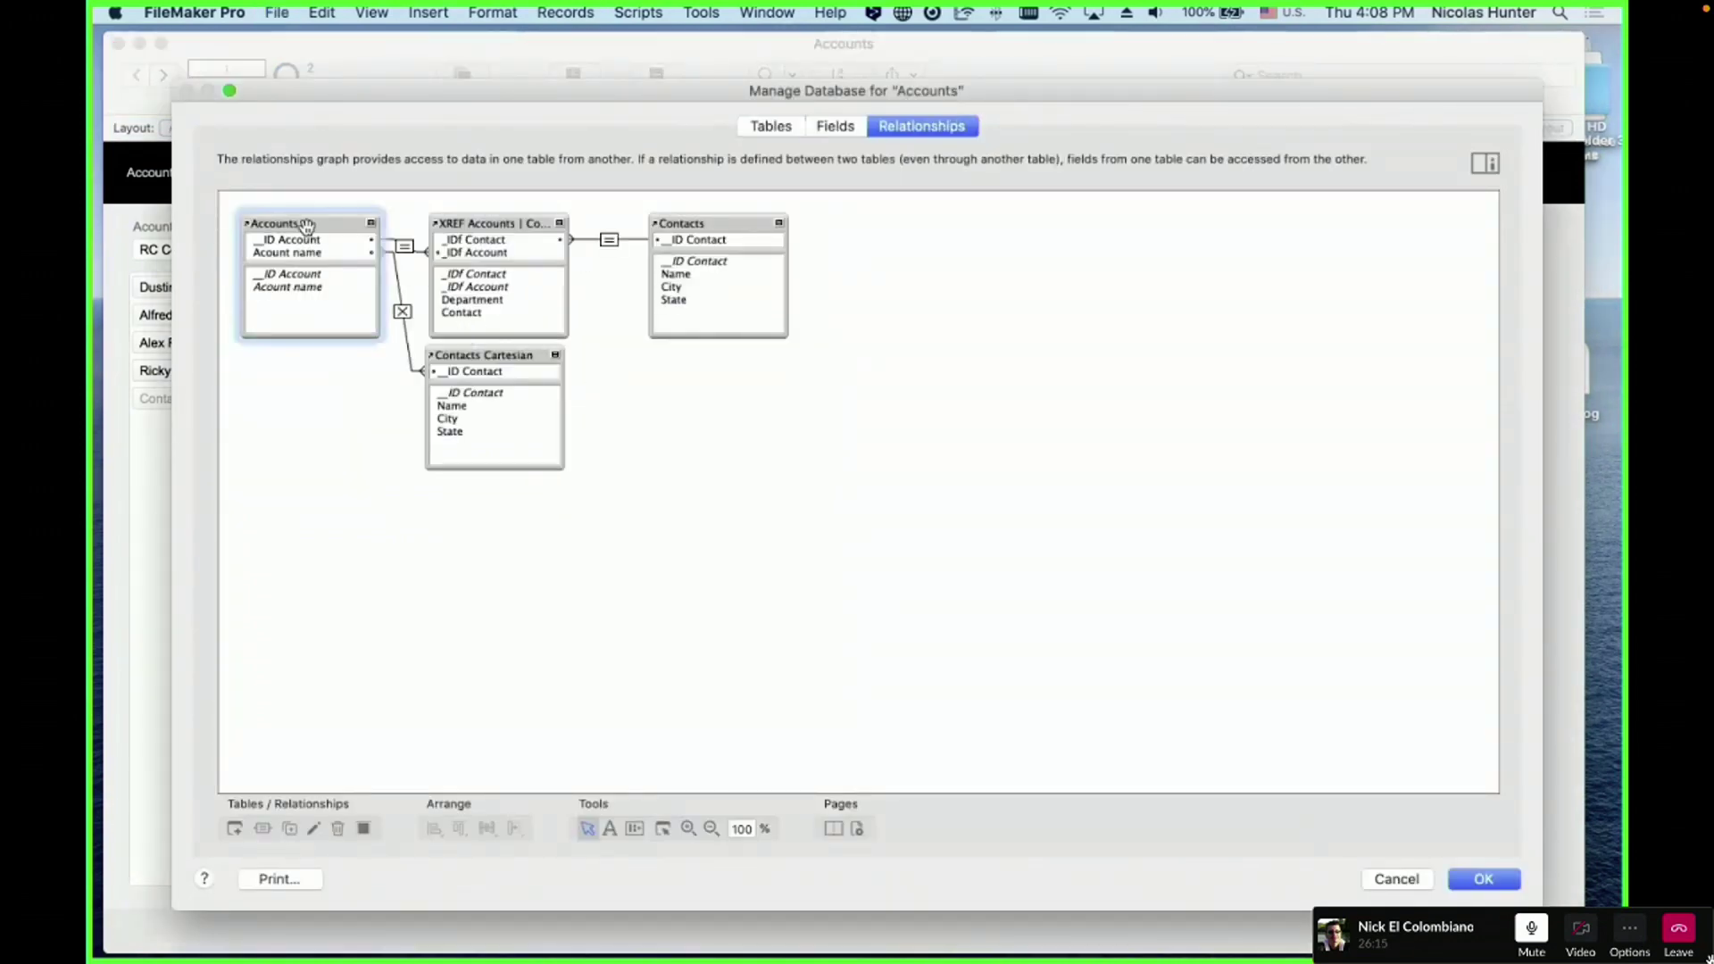
left_click(693, 222, "shift")
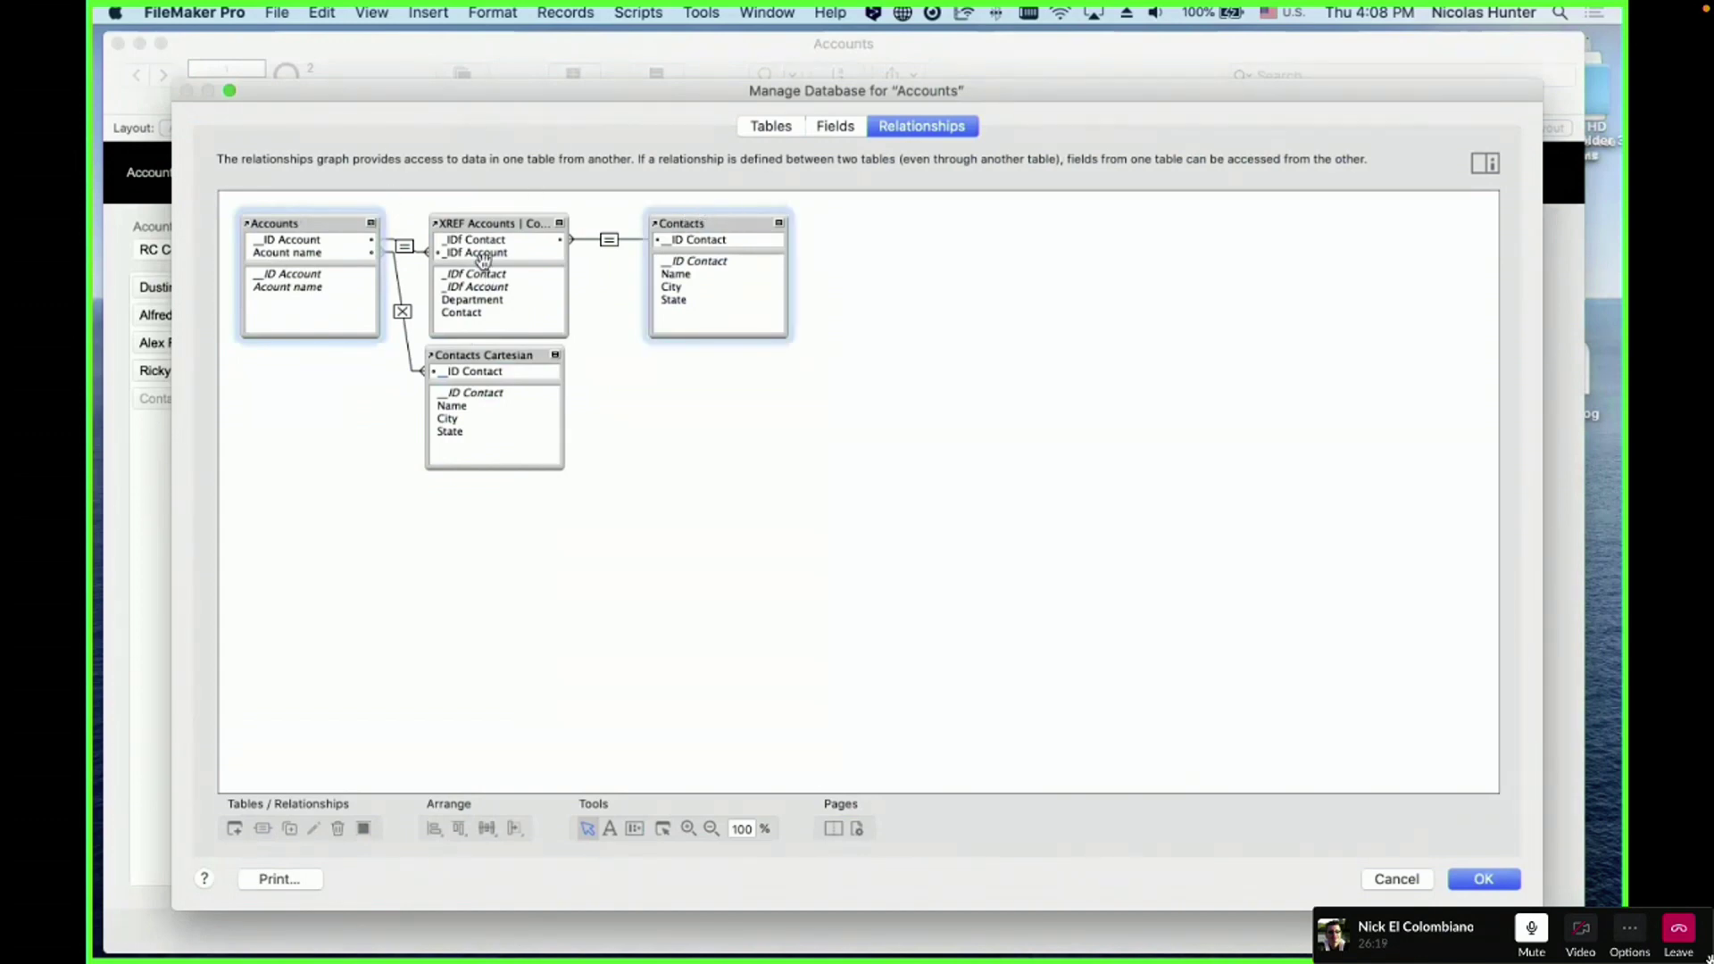
- Examine how the XREF Accounts | Contacts table occurrence joins Accounts and Contacts, and close the relationships graph
left_click(508, 222)
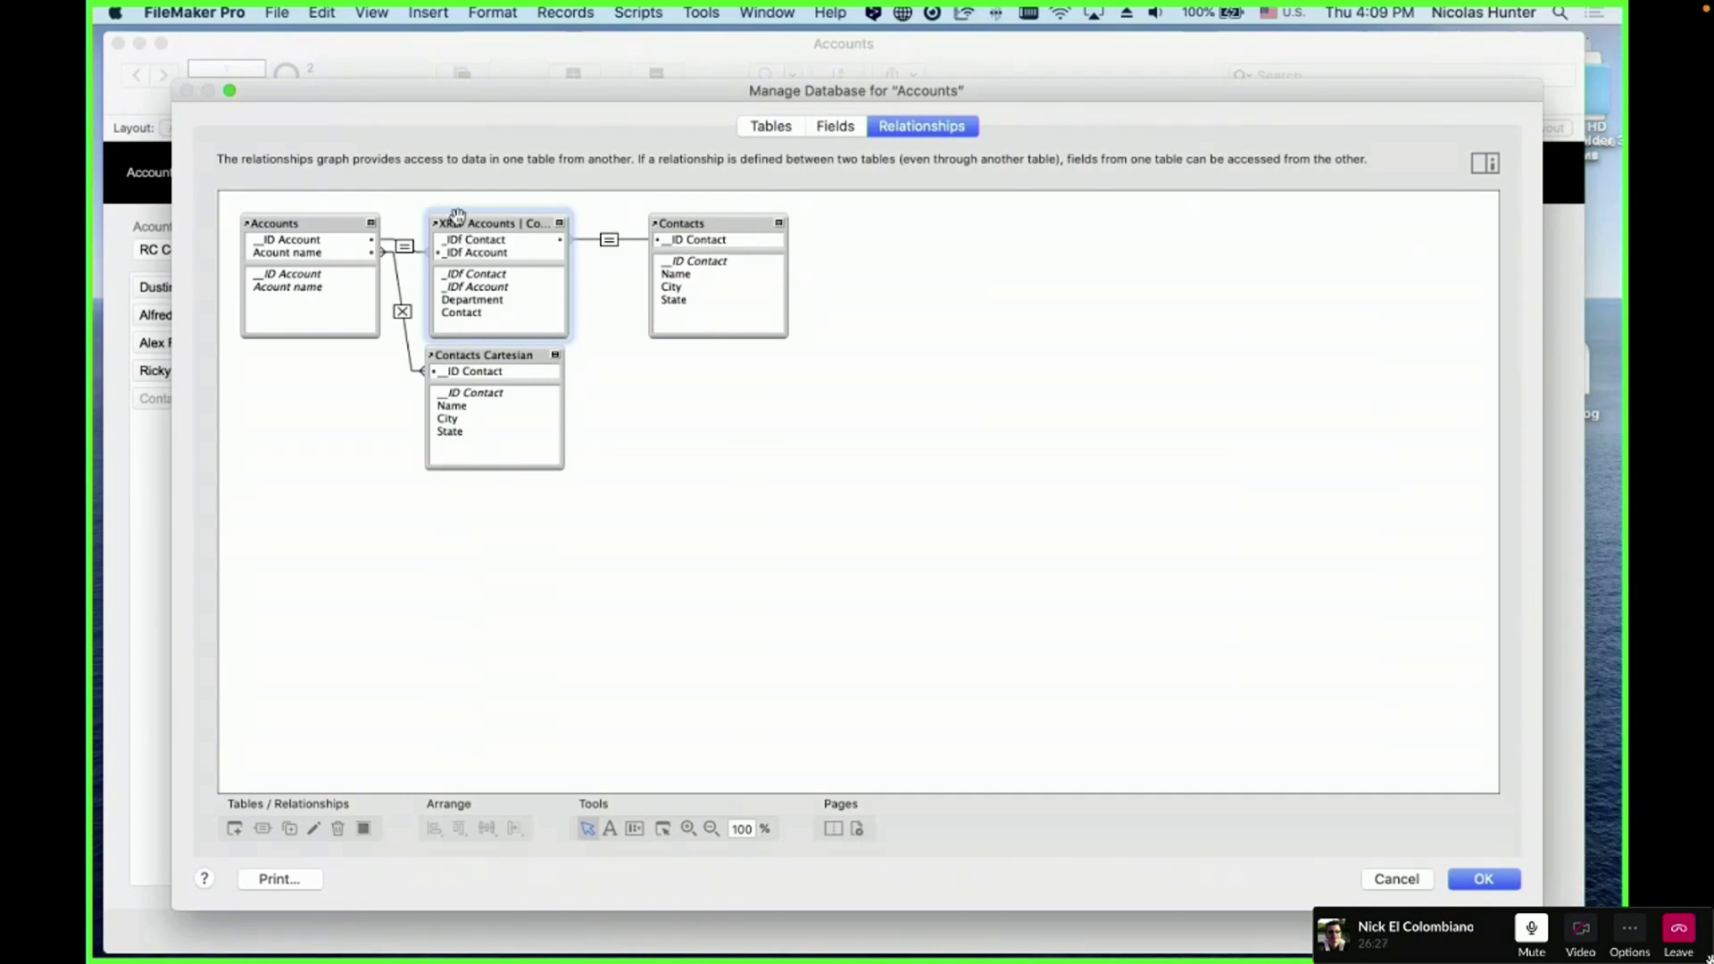
left_click_drag(342, 198, 660, 221)
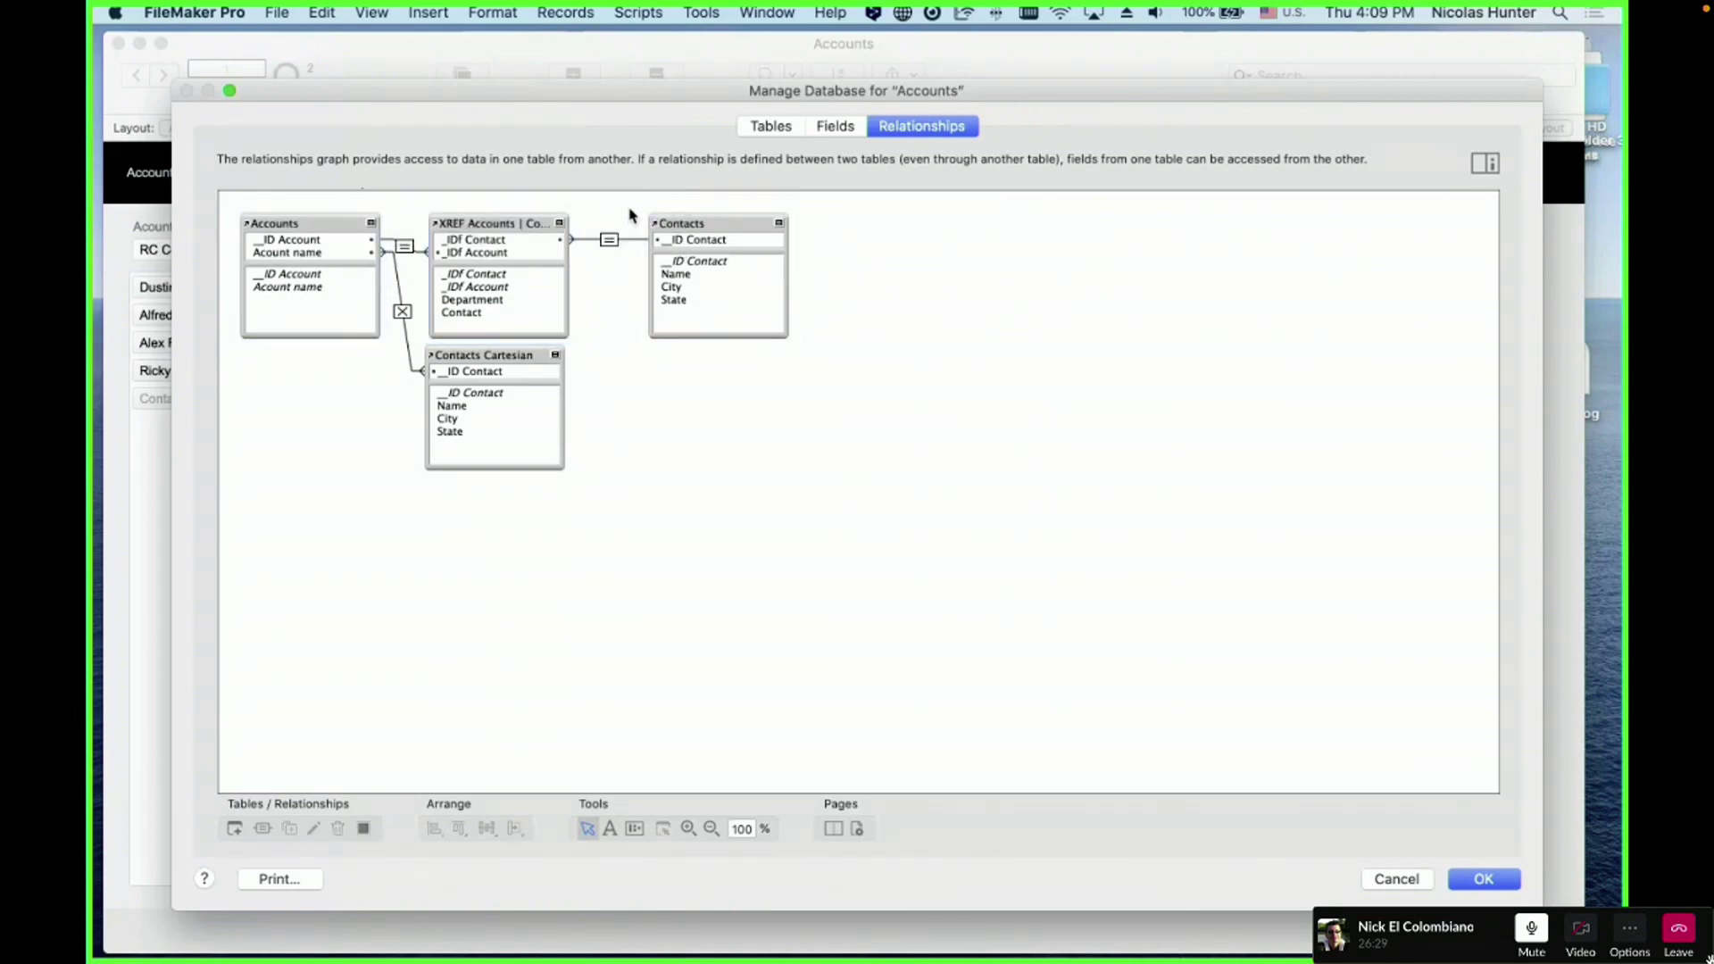
key("Escape")
left_click(626, 280)
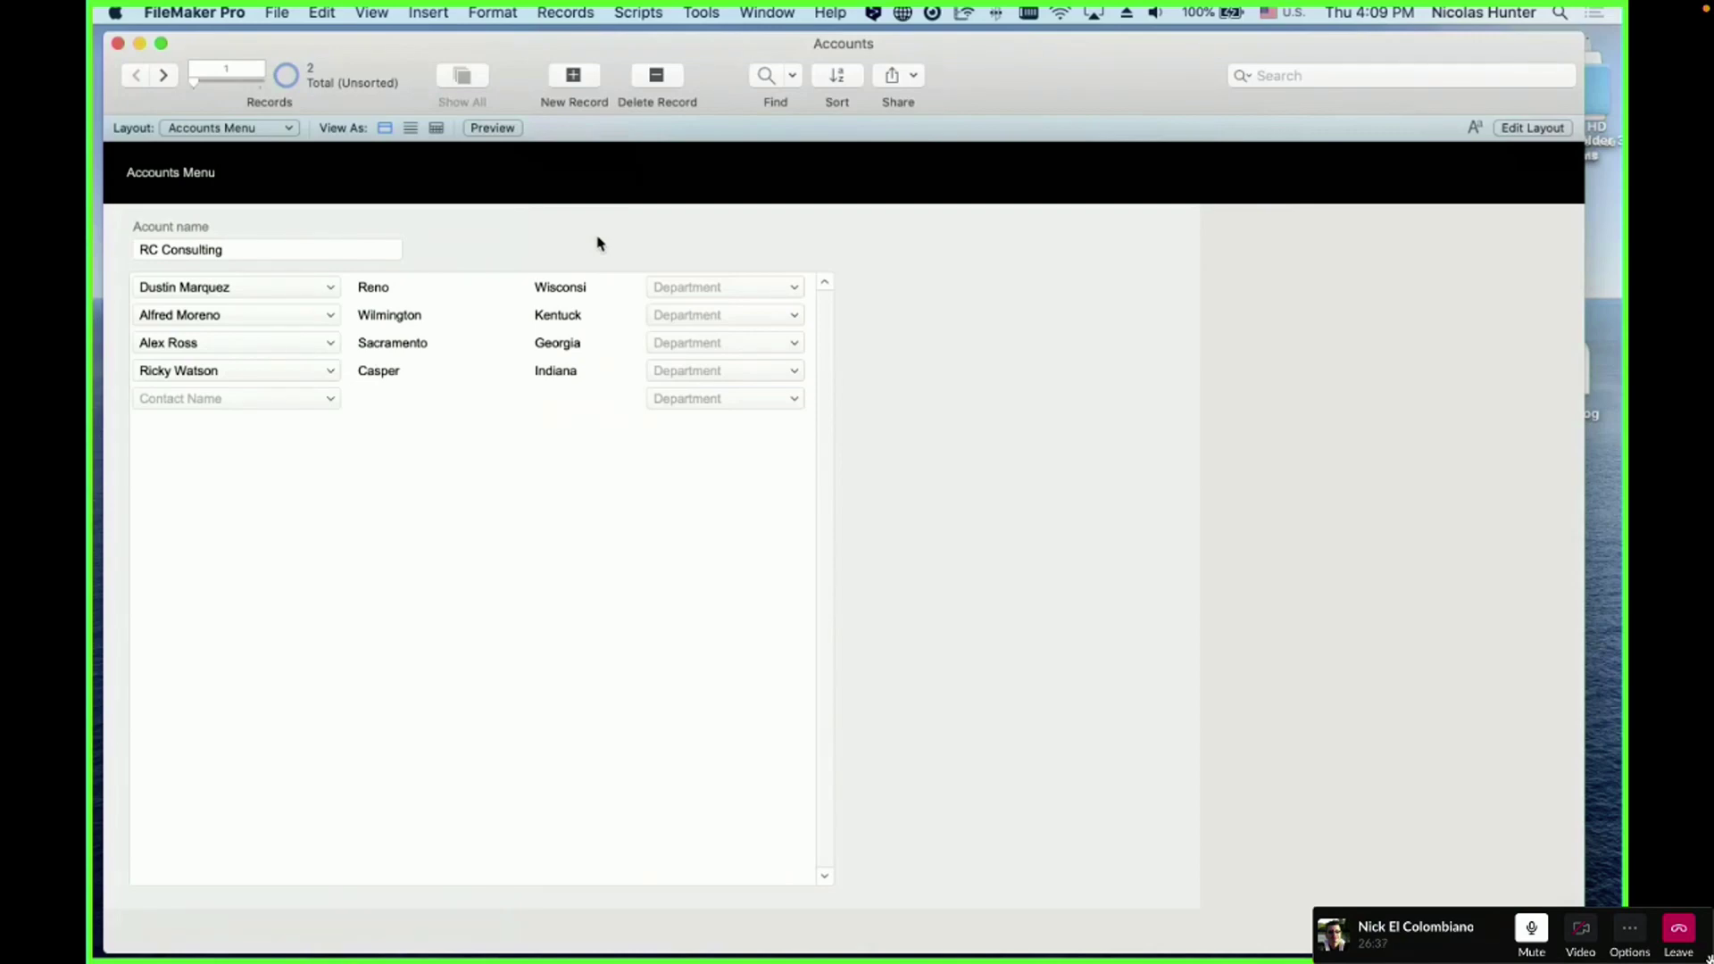
- Browse the contact names available for the empty fifth row of RC Consulting without choosing one
left_click(308, 405)
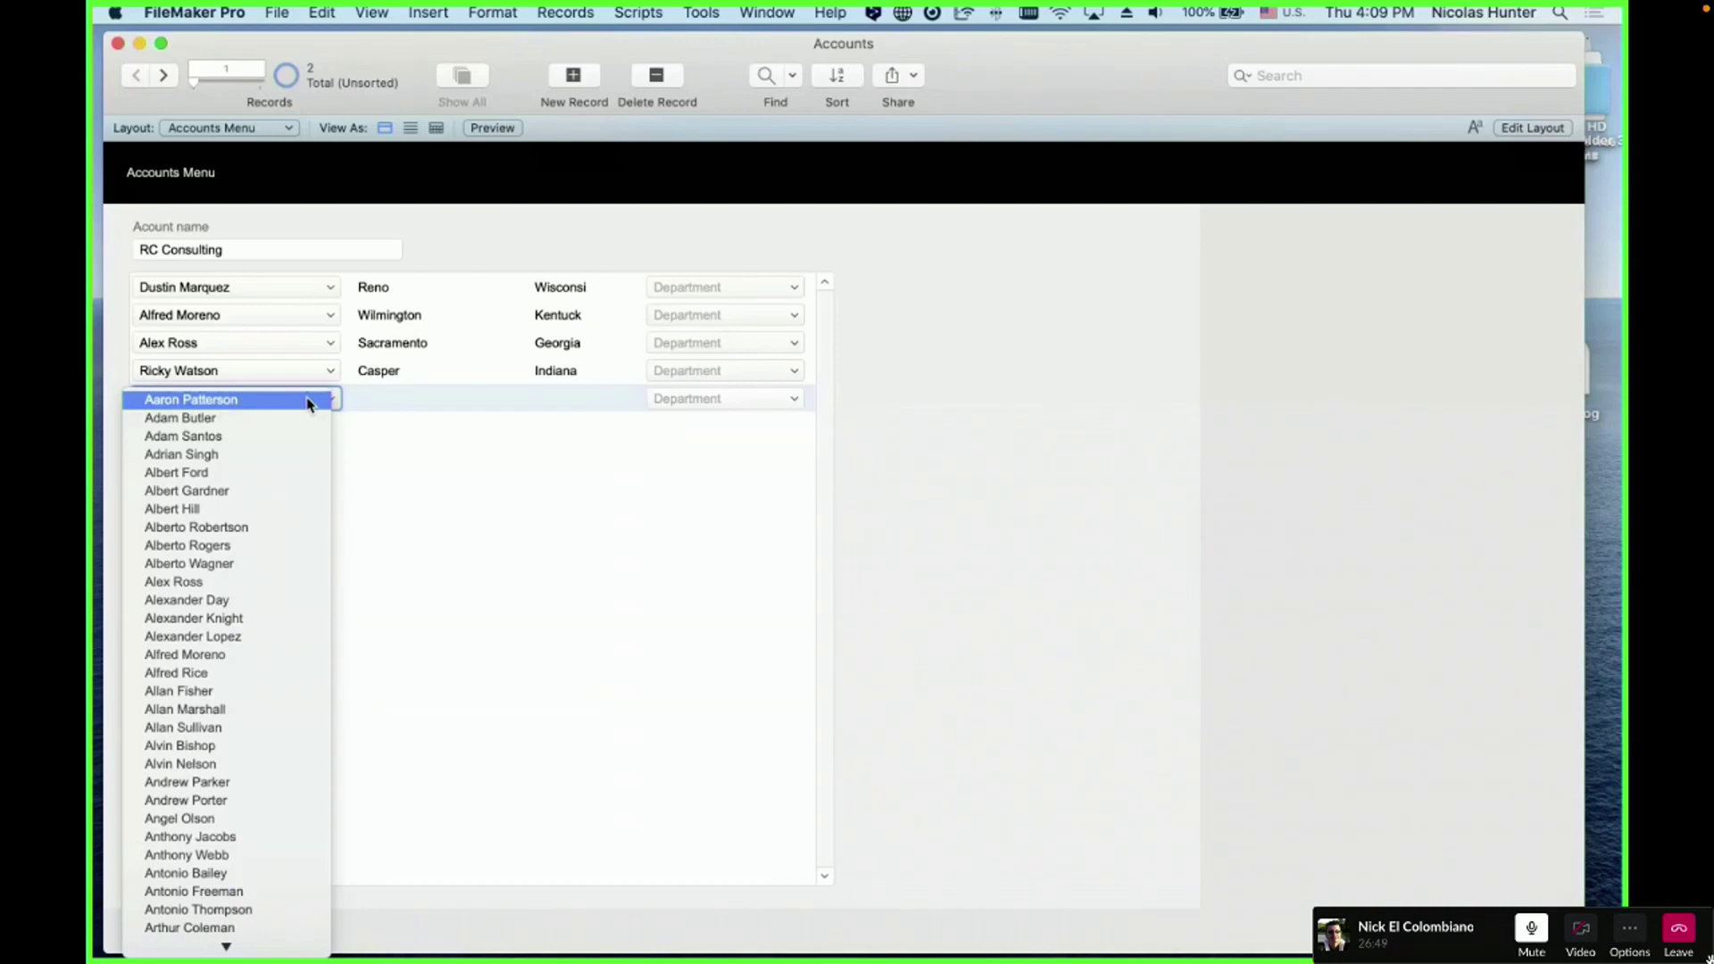
scroll(241, 535, "down", 15)
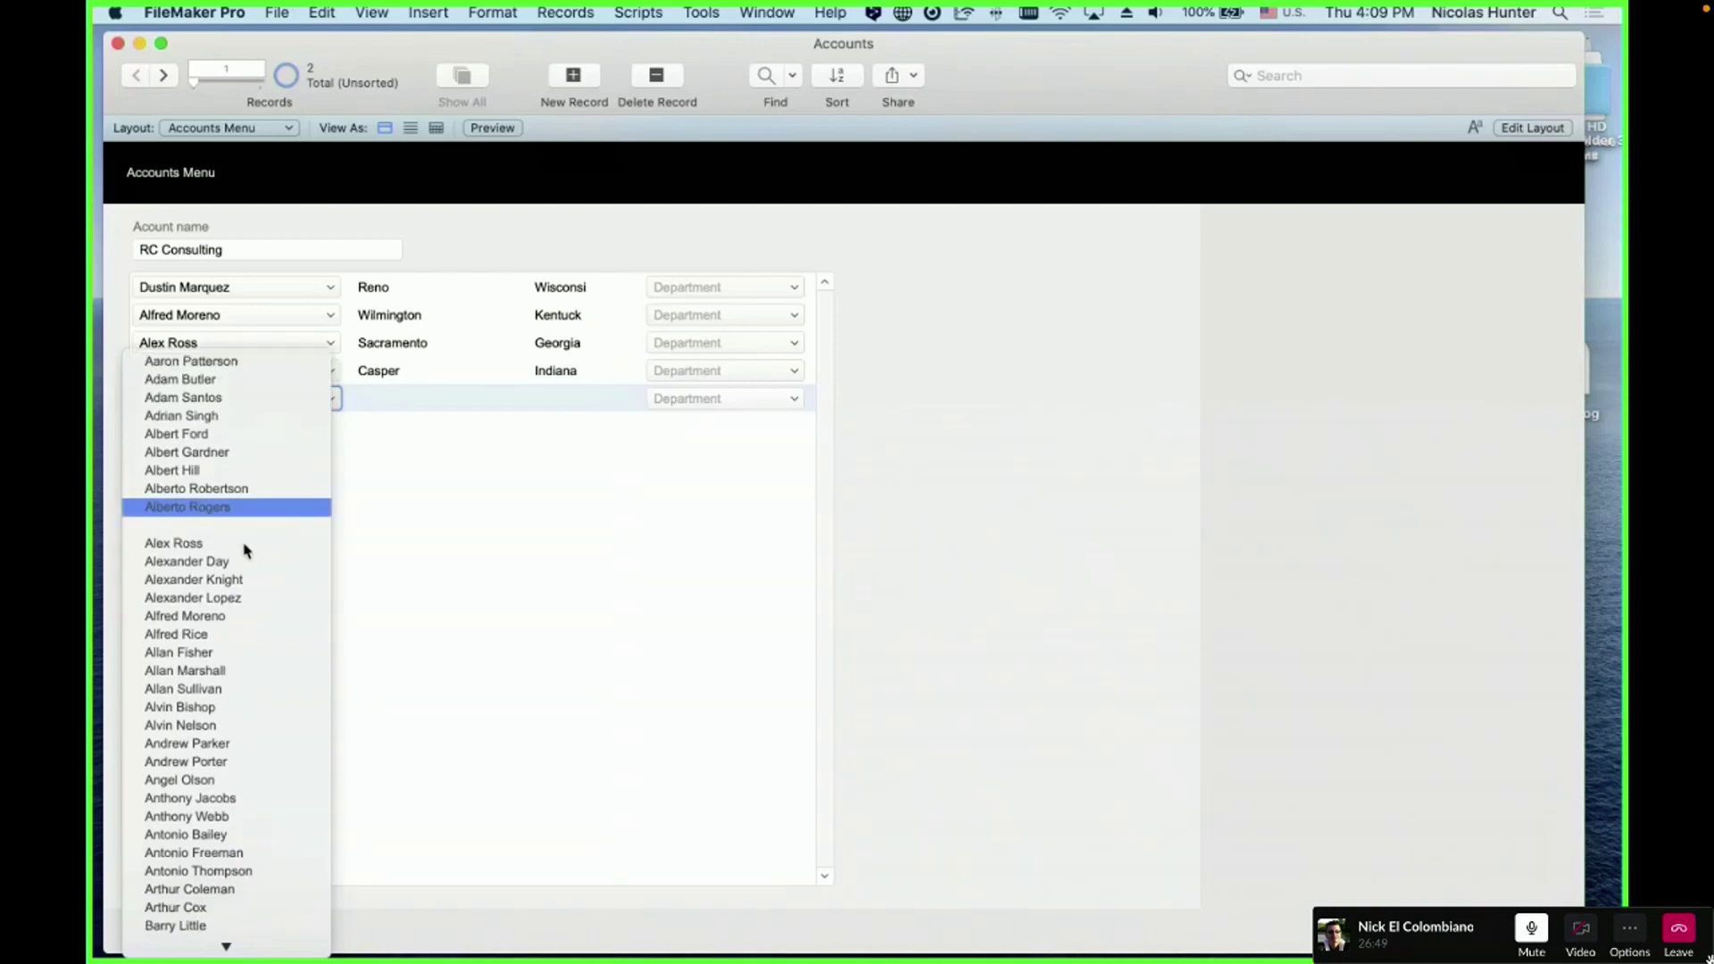
left_click(432, 470)
left_click(247, 398)
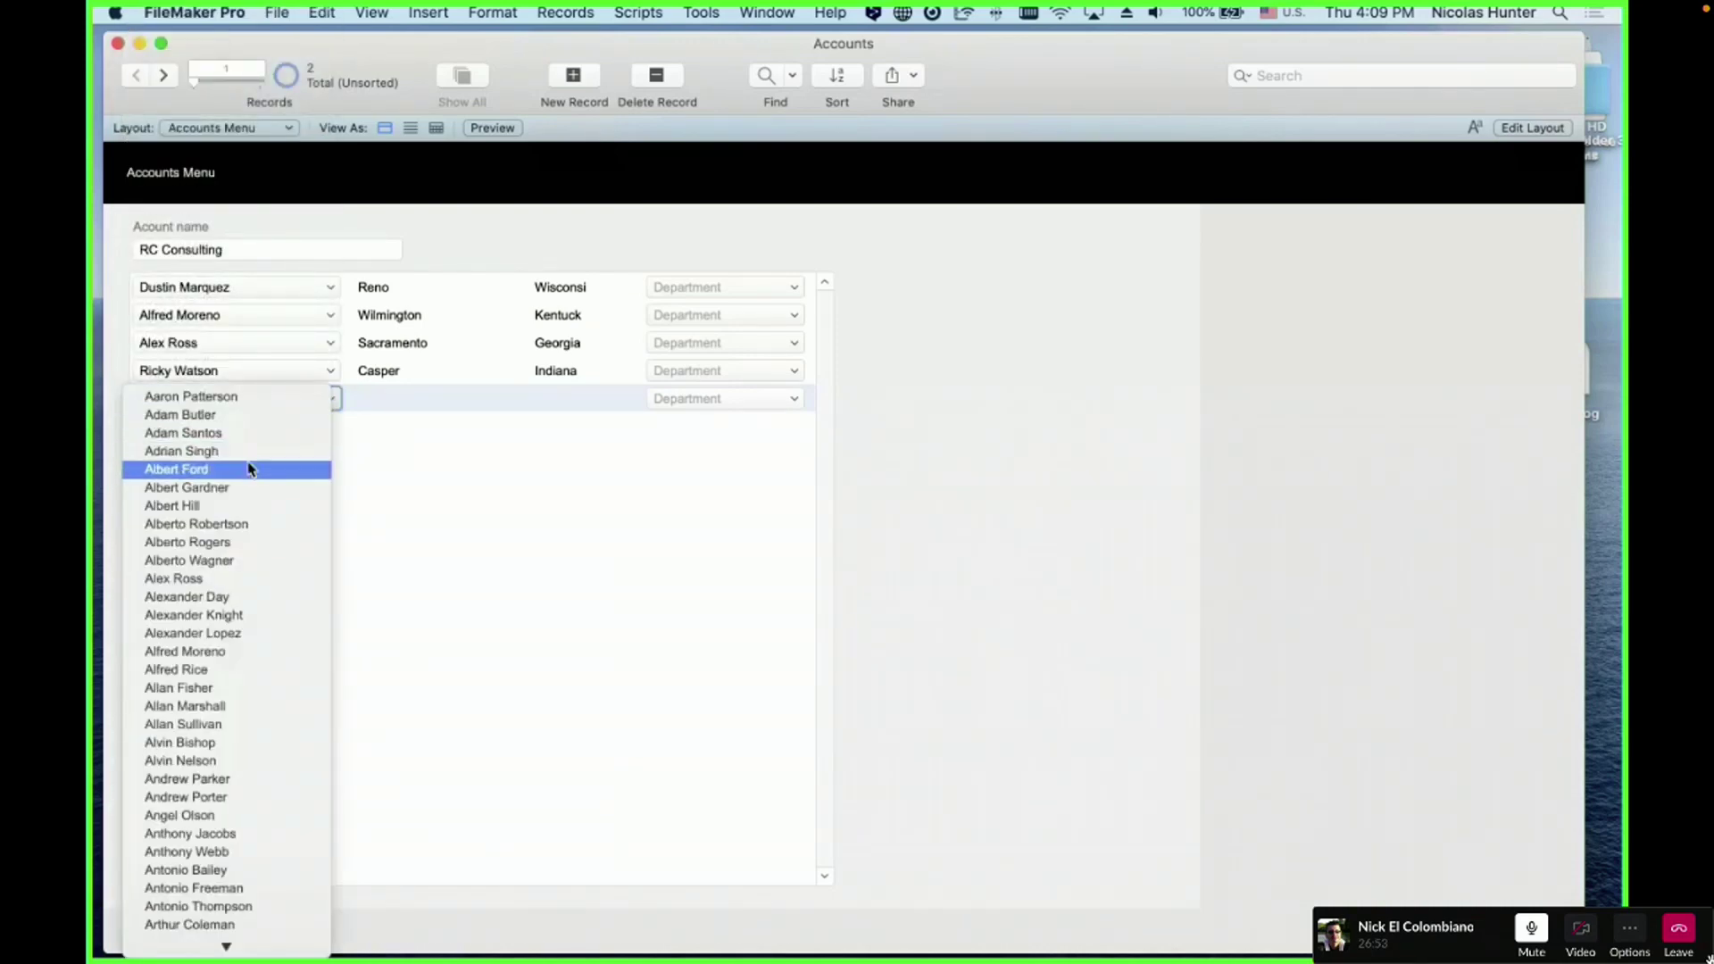
scroll(250, 474, "down", 20)
scroll(252, 476, "up", 20)
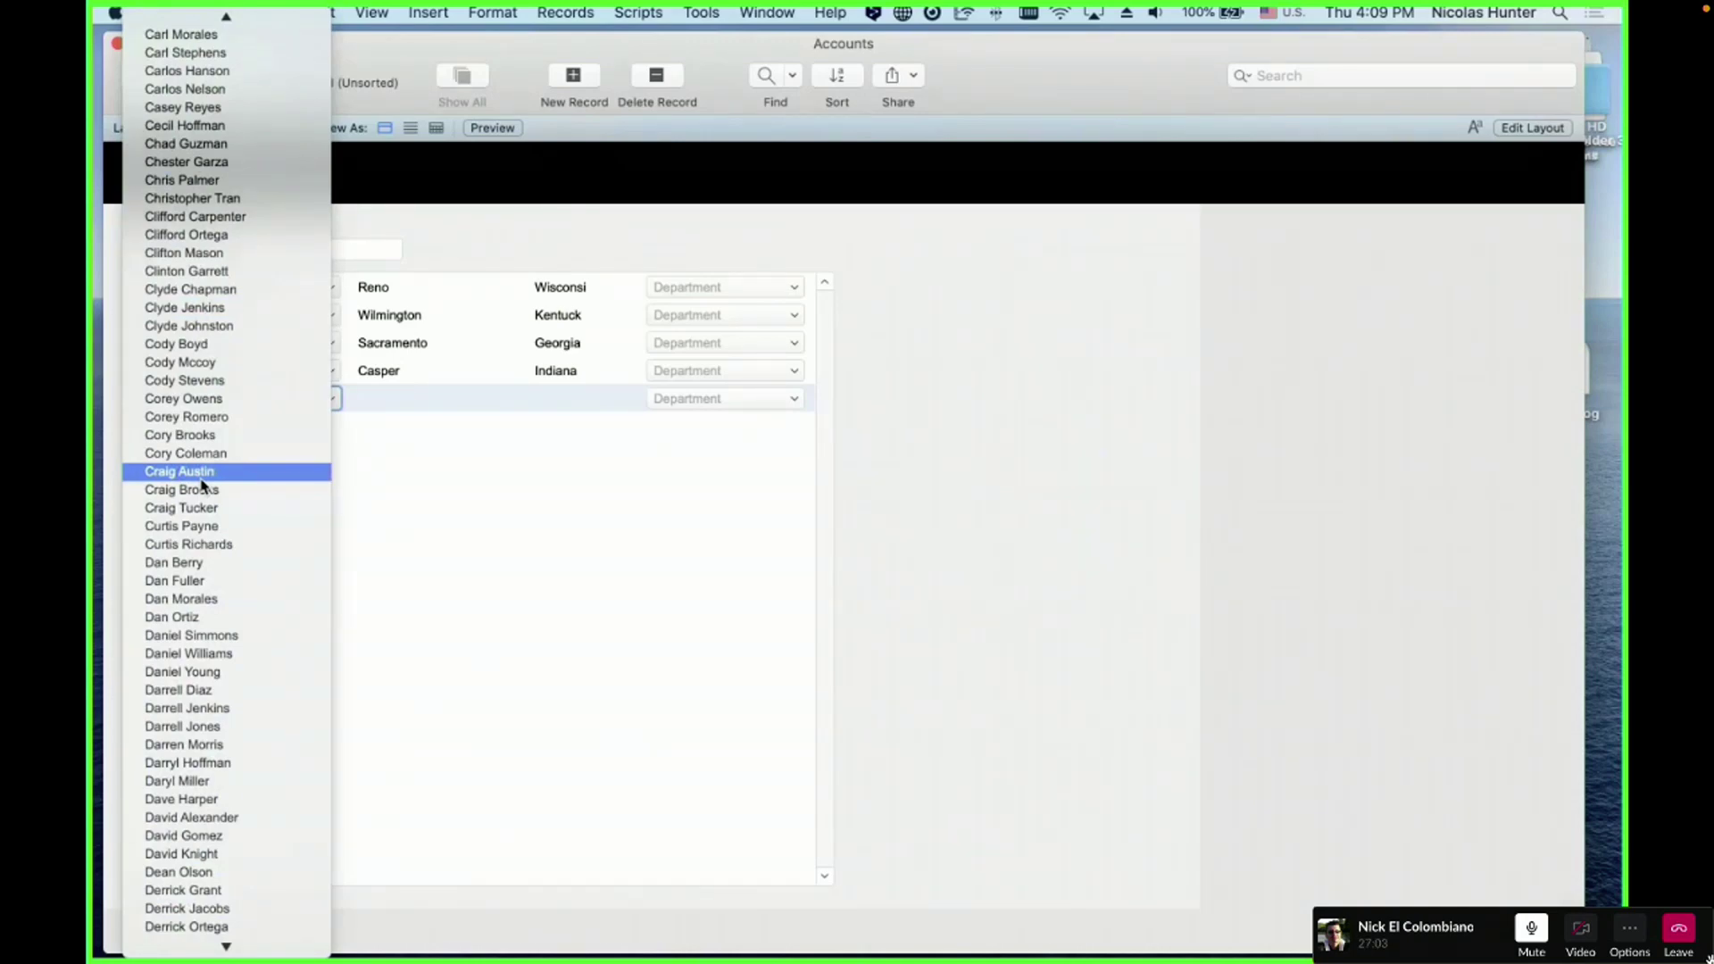
scroll(202, 484, "up", 10)
scroll(202, 484, "down", 15)
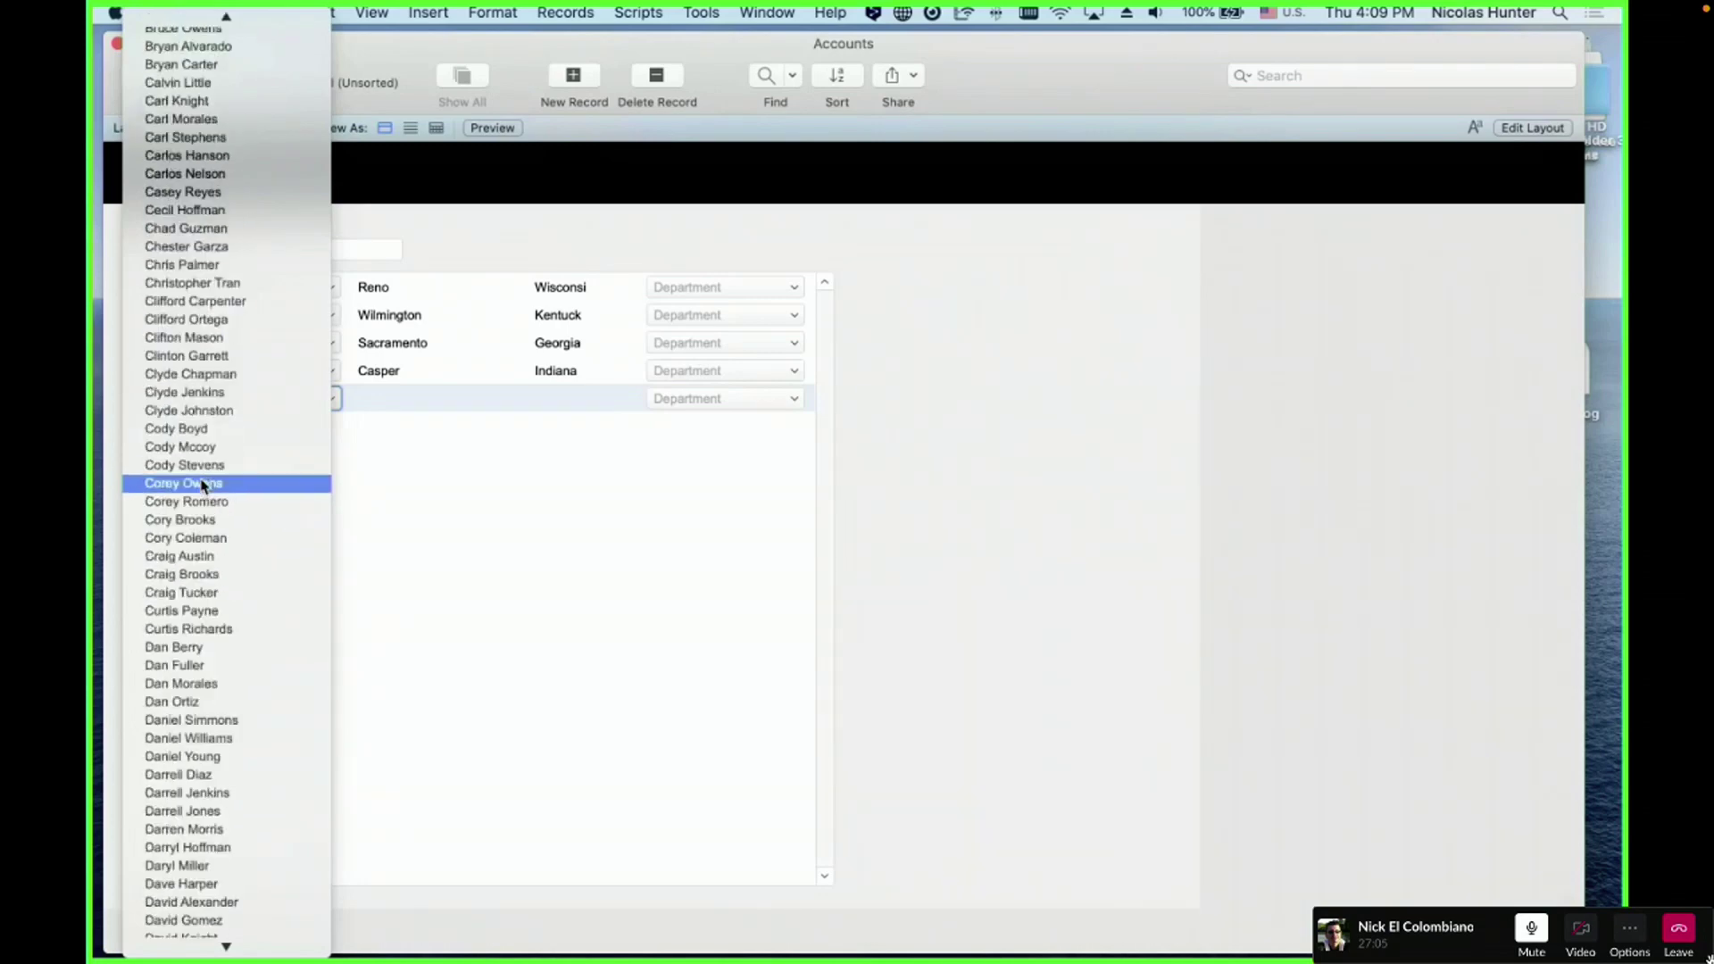
scroll(201, 484, "down", 20)
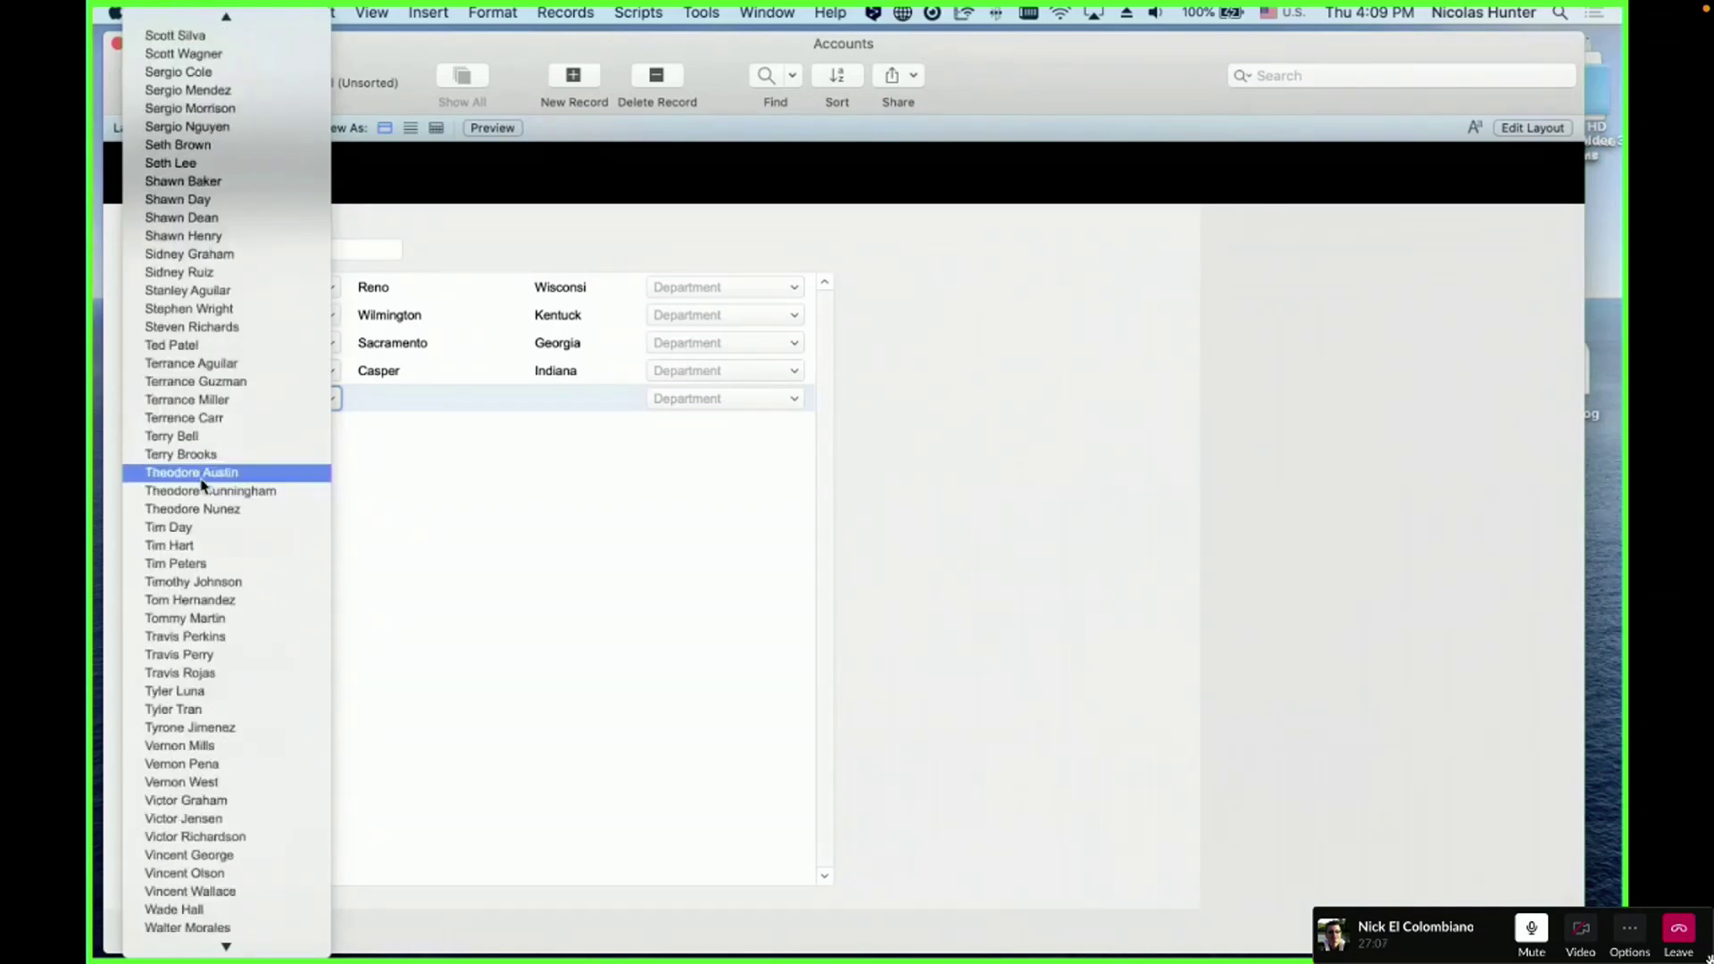
scroll(202, 485, "up", 20)
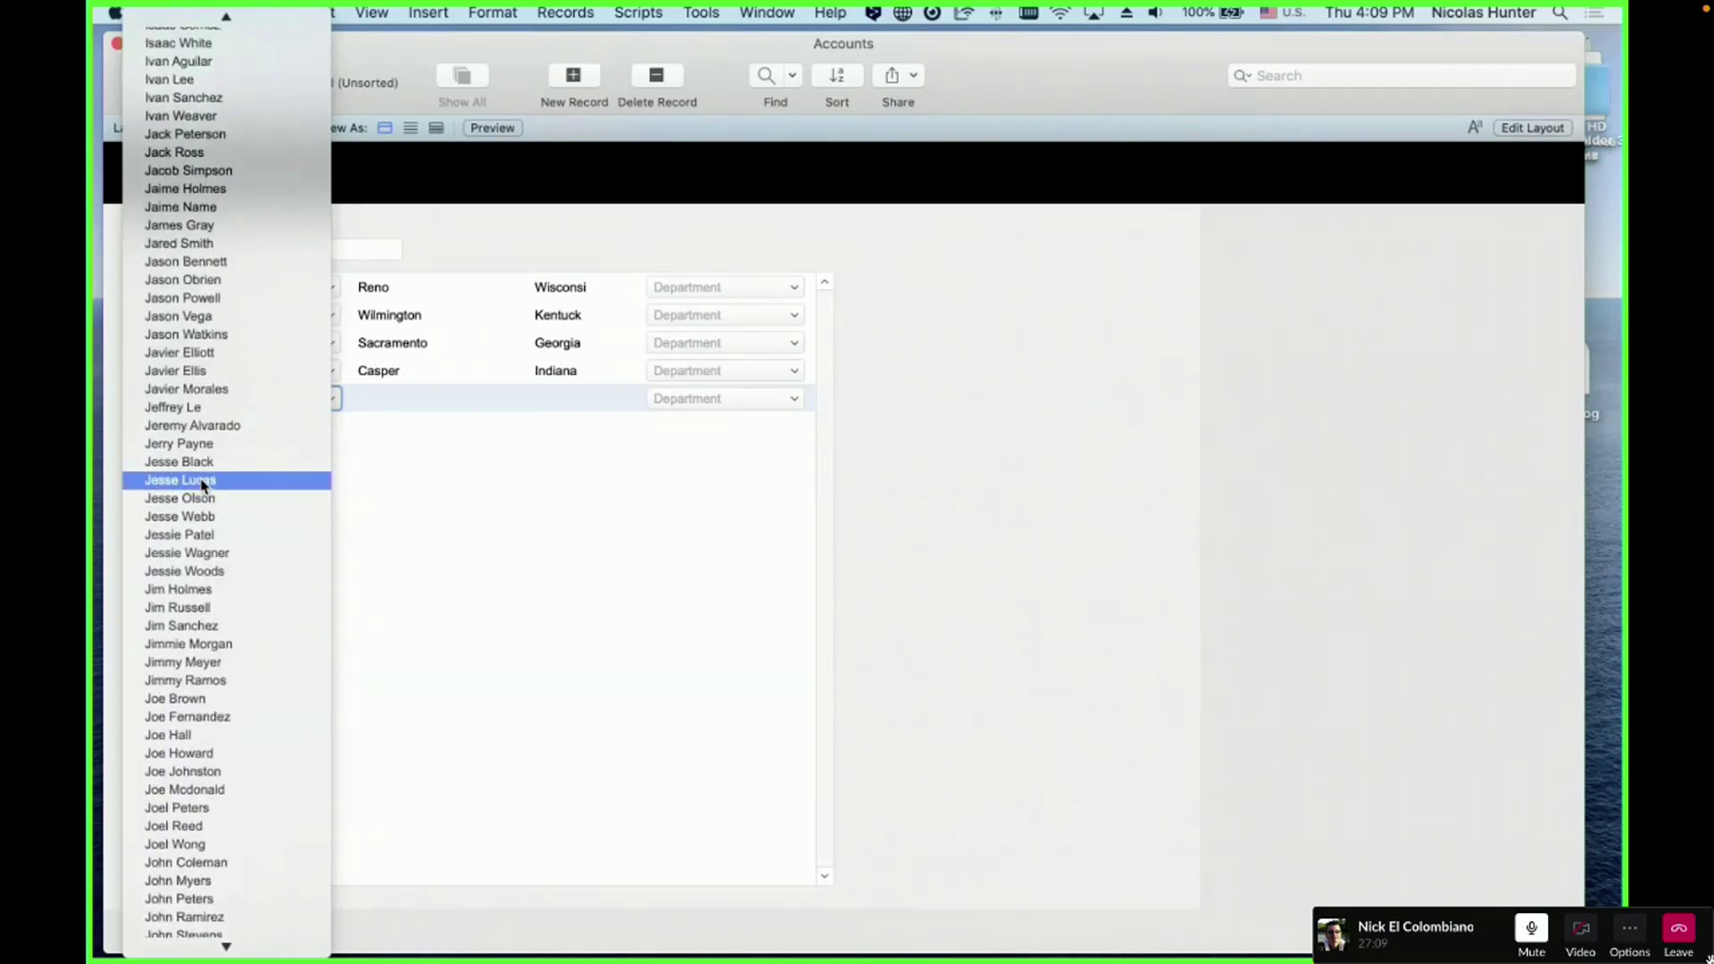
left_click(455, 495)
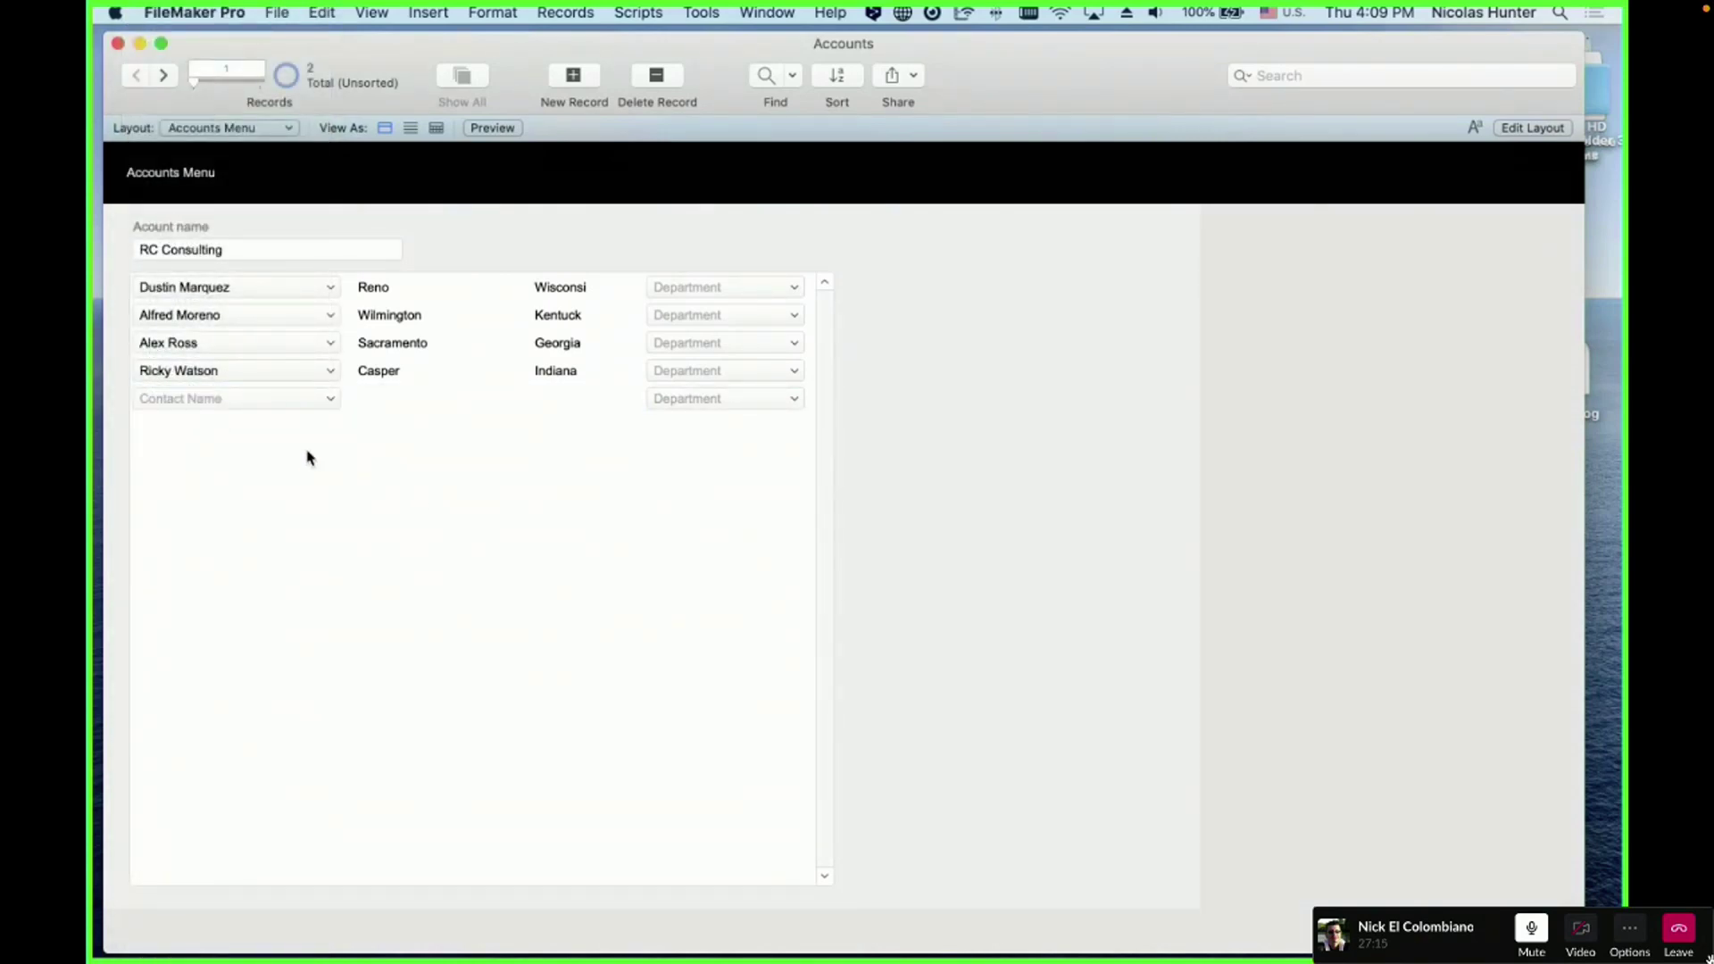
- Add the first contact in the list, from South Bend, to rows five through ten of RC Consulting
left_click(250, 404)
left_click(253, 403)
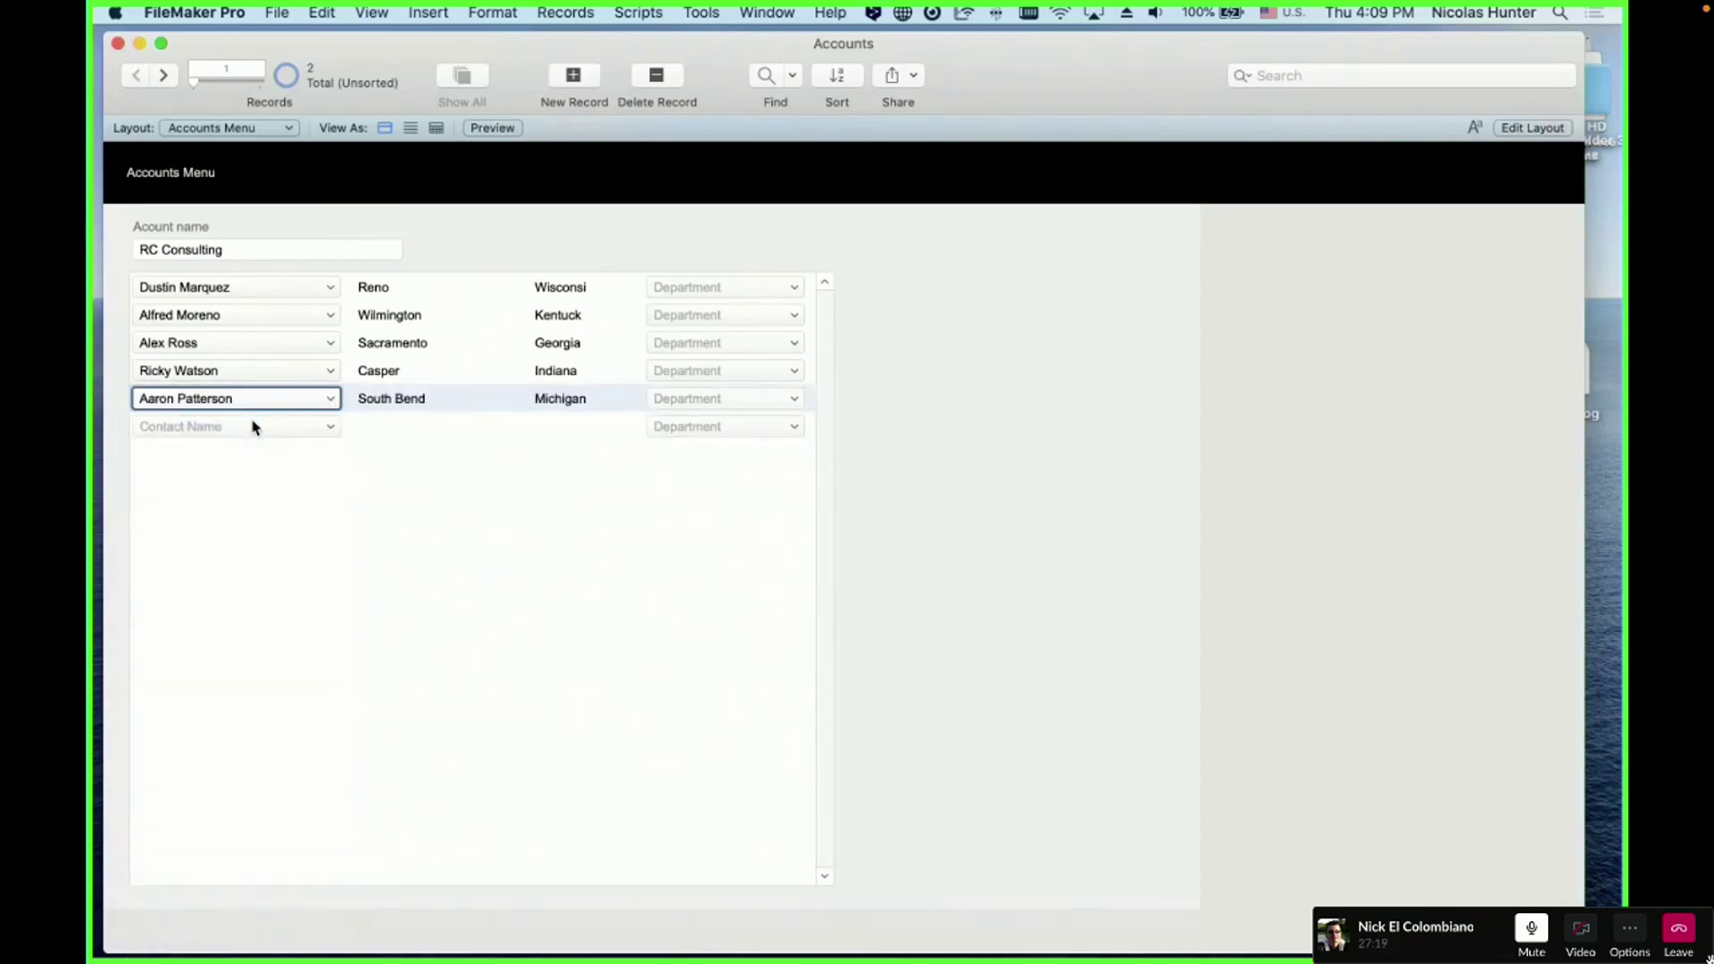
left_click(252, 426)
left_click(252, 428)
left_click(250, 457)
left_click(250, 457)
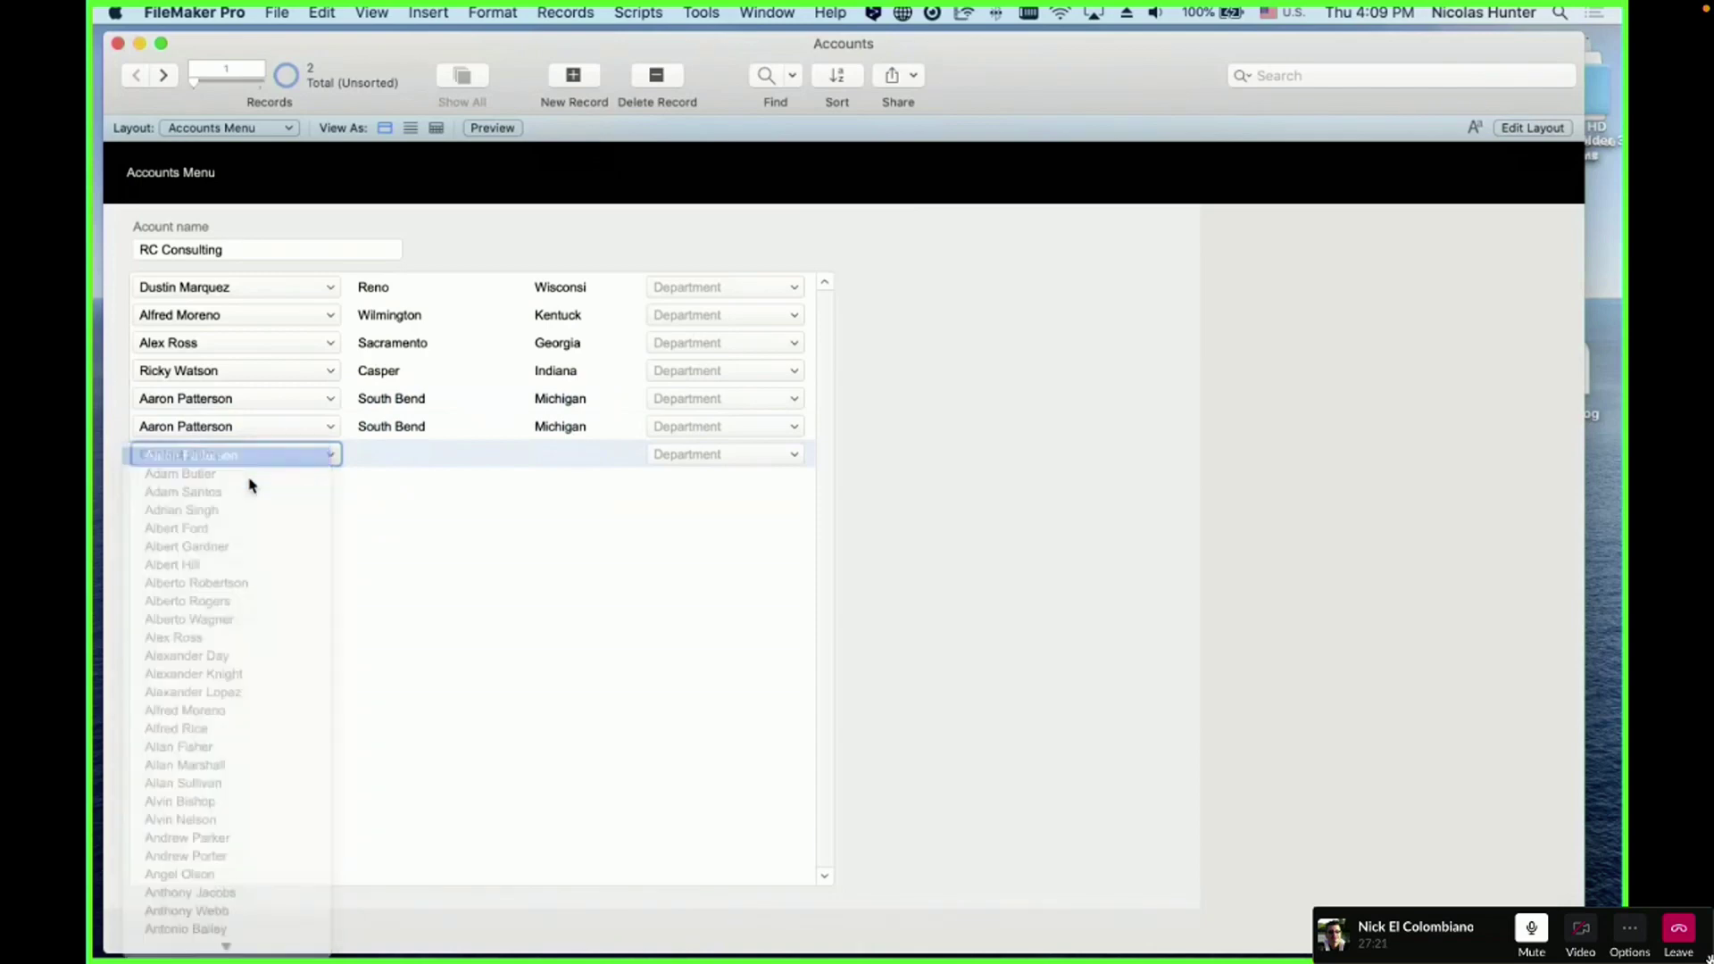
left_click(252, 482)
left_click(254, 484)
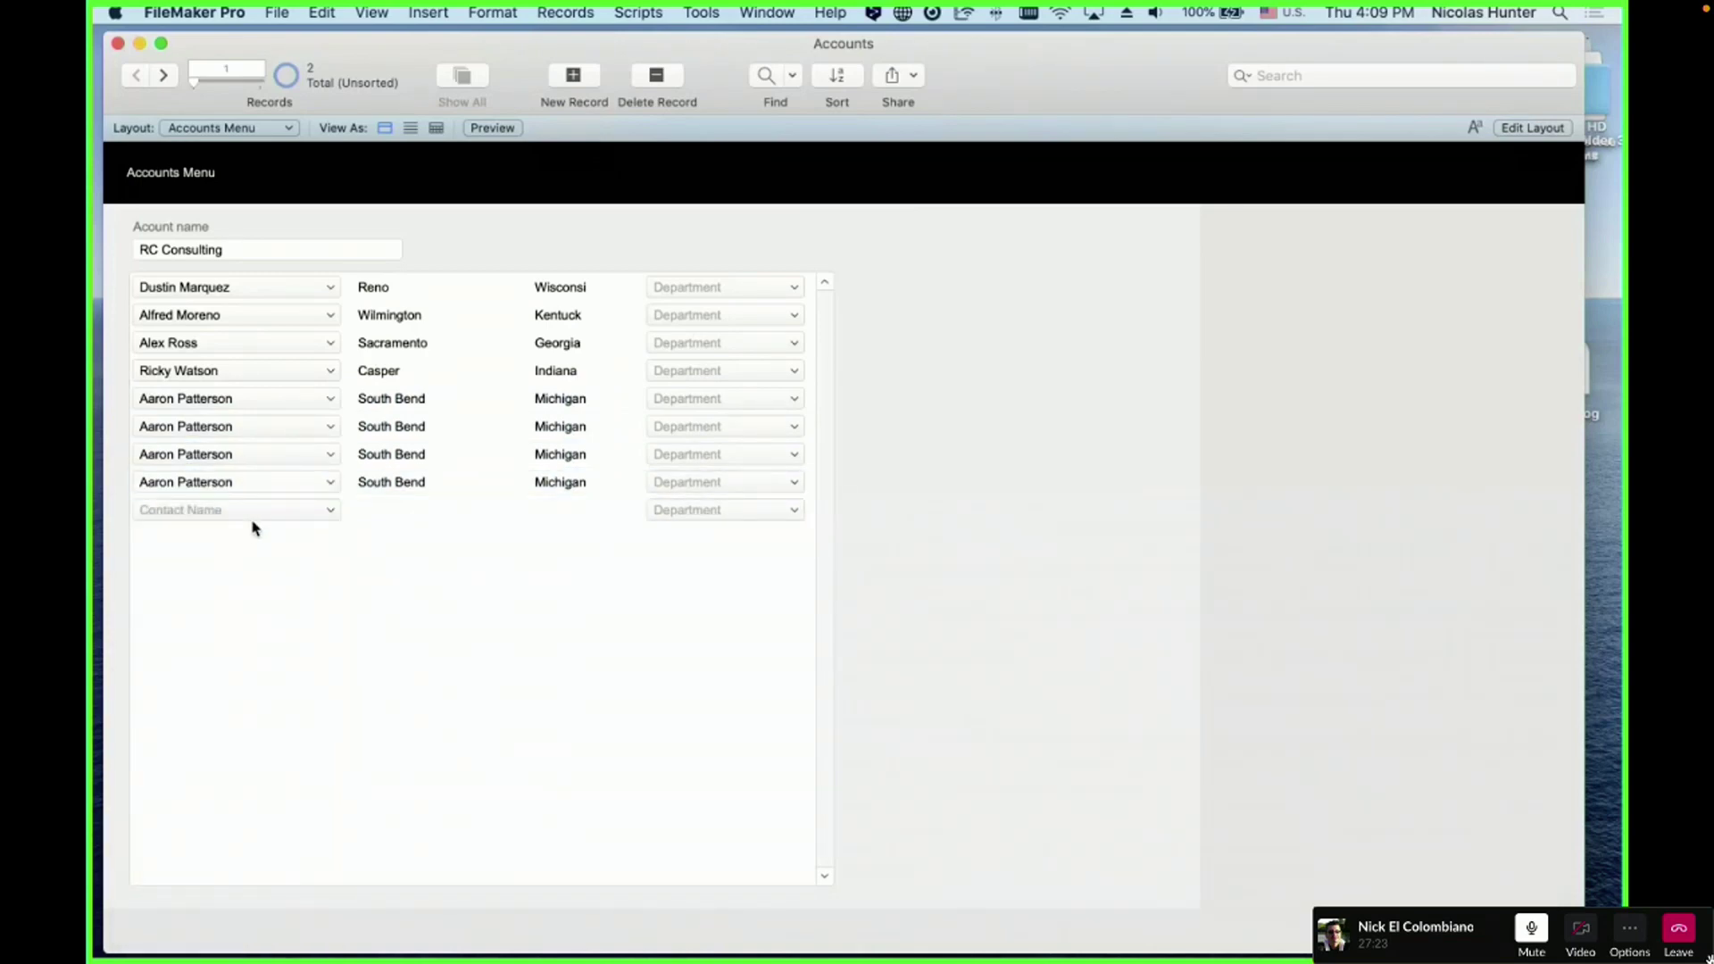
left_click(257, 514)
left_click(263, 511)
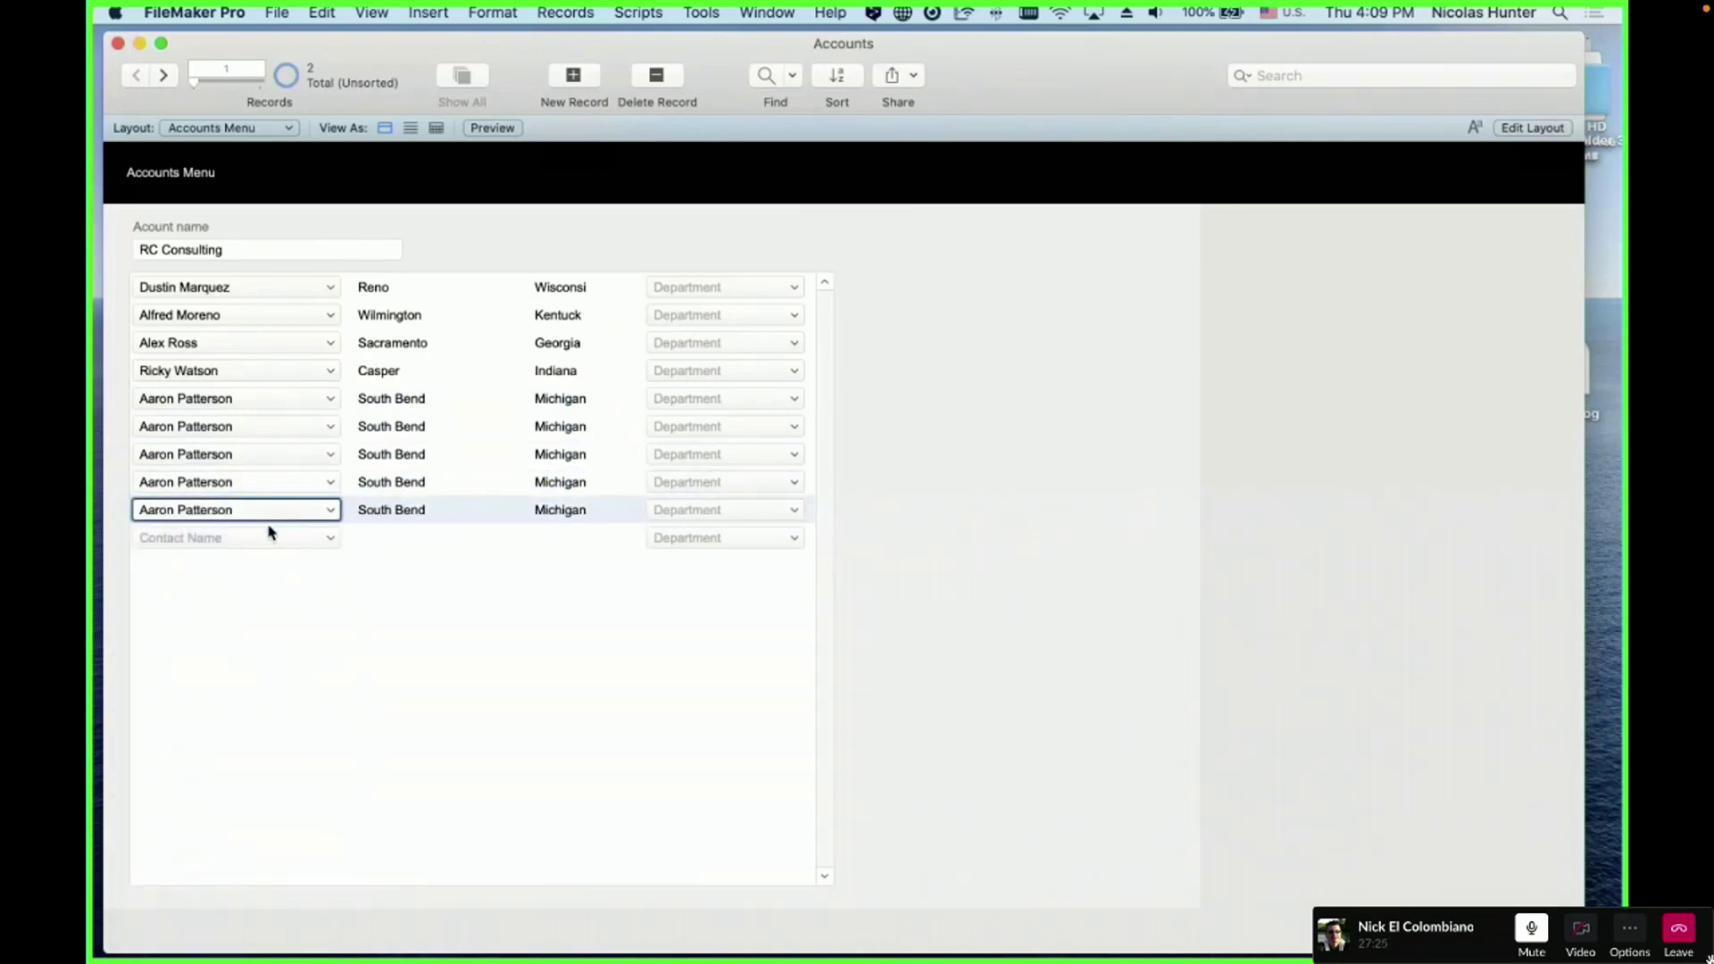
left_click(268, 538)
left_click(268, 540)
left_click(269, 538)
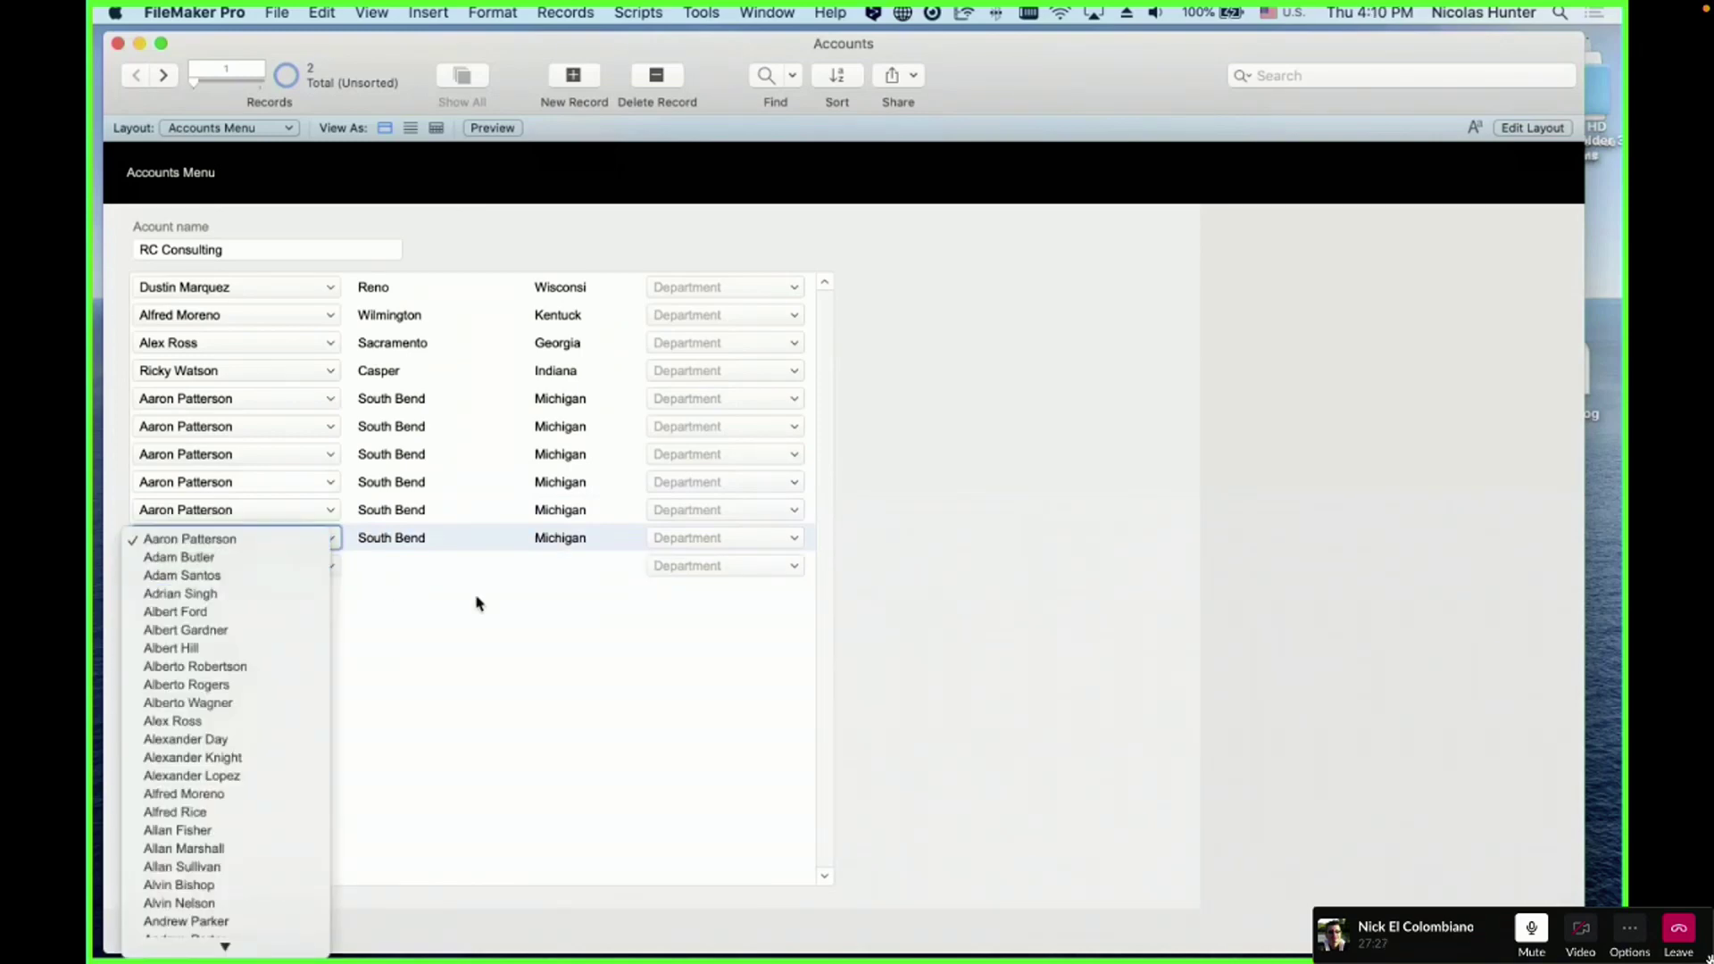
left_click(479, 601)
- Add the Aurora contact, third in the contact list, to rows eleven and twelve of RC Consulting
left_click(273, 568)
key("Escape")
left_click(260, 572)
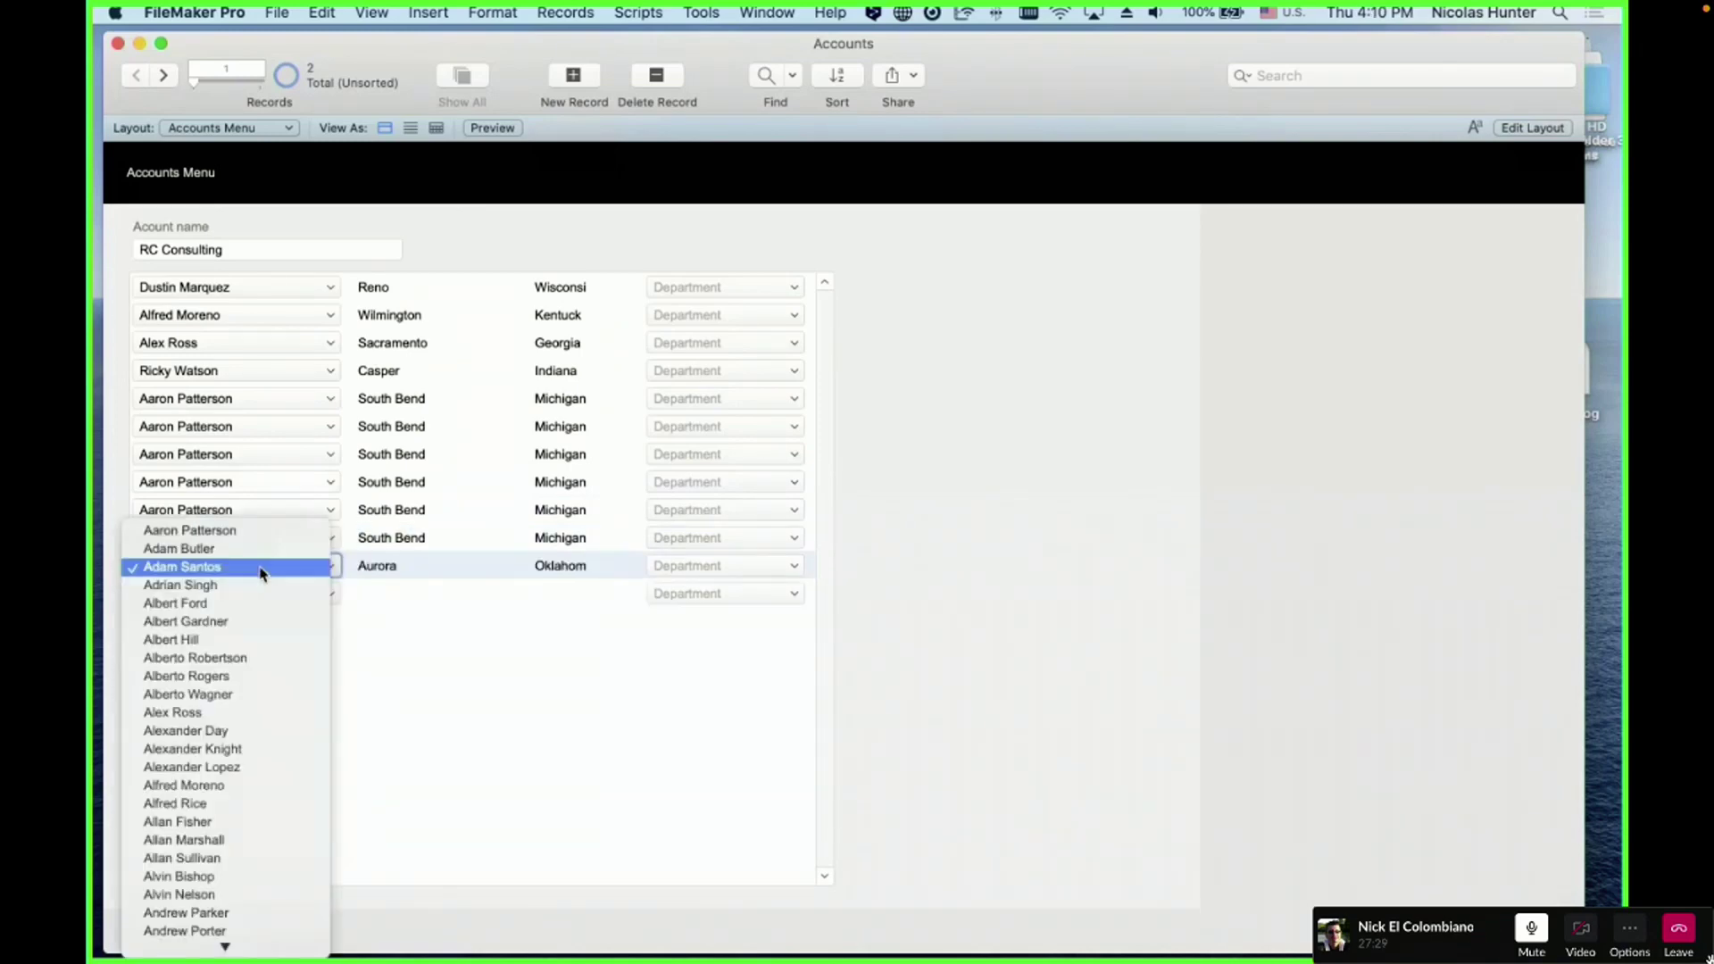
left_click(382, 630)
left_click(306, 599)
left_click(302, 632)
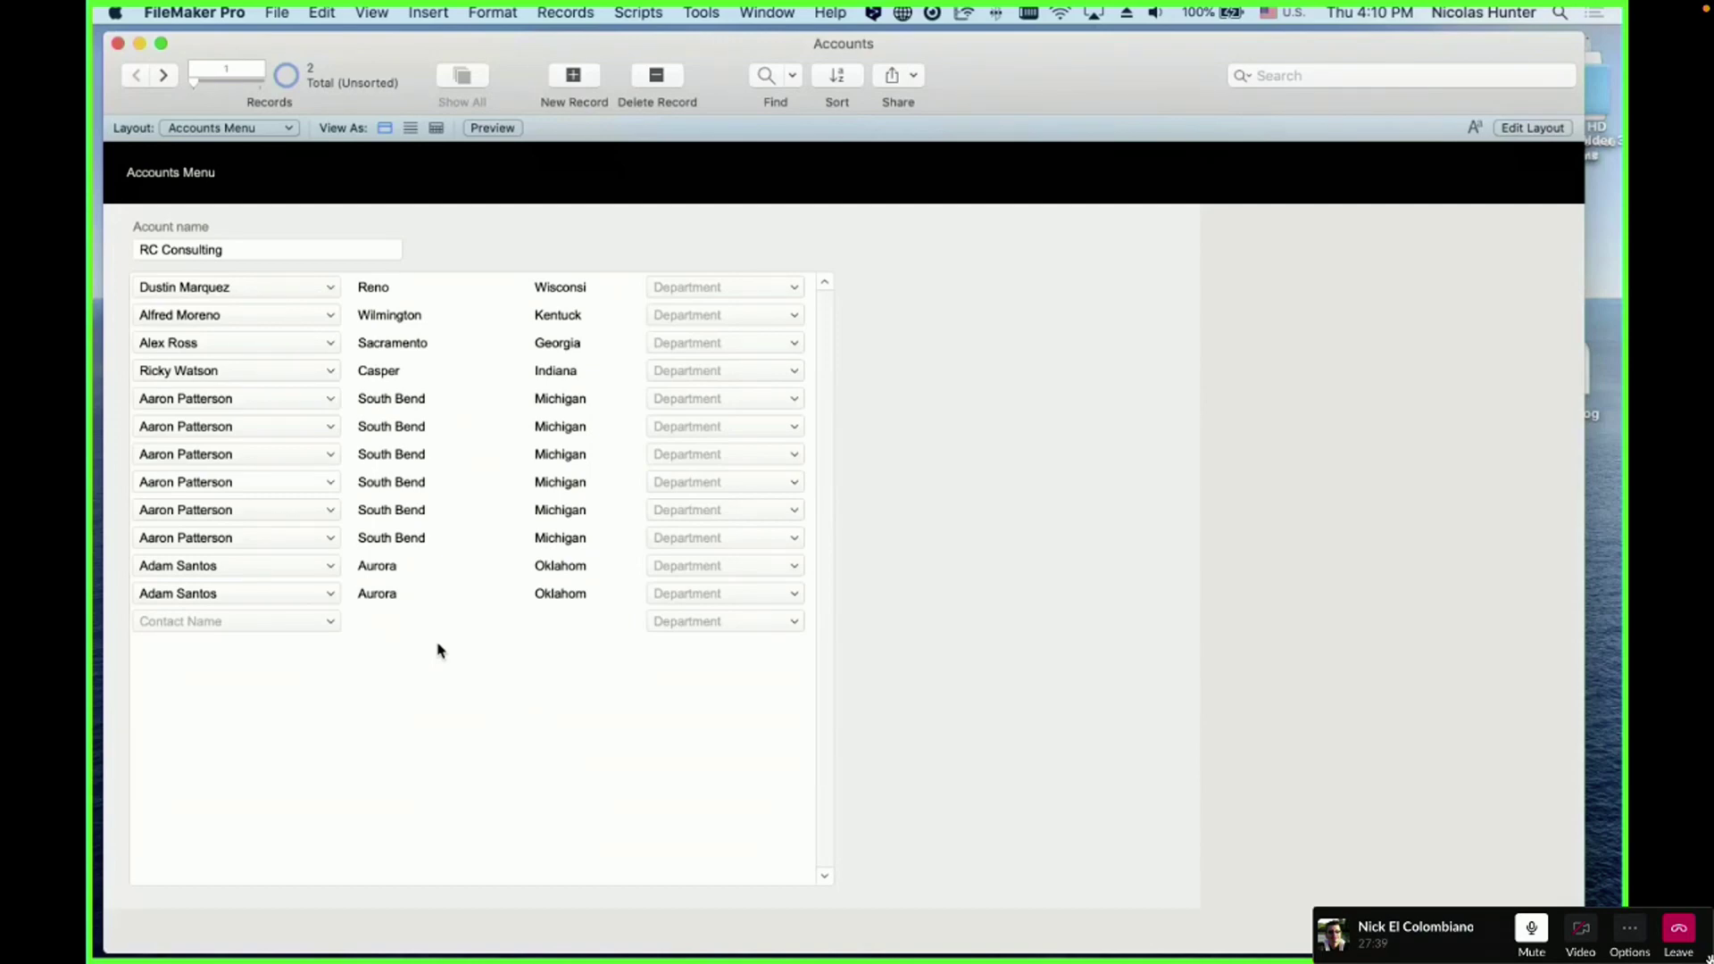
- View the contact choices for the empty row below the Aurora entries and close the list without choosing
left_click(266, 625)
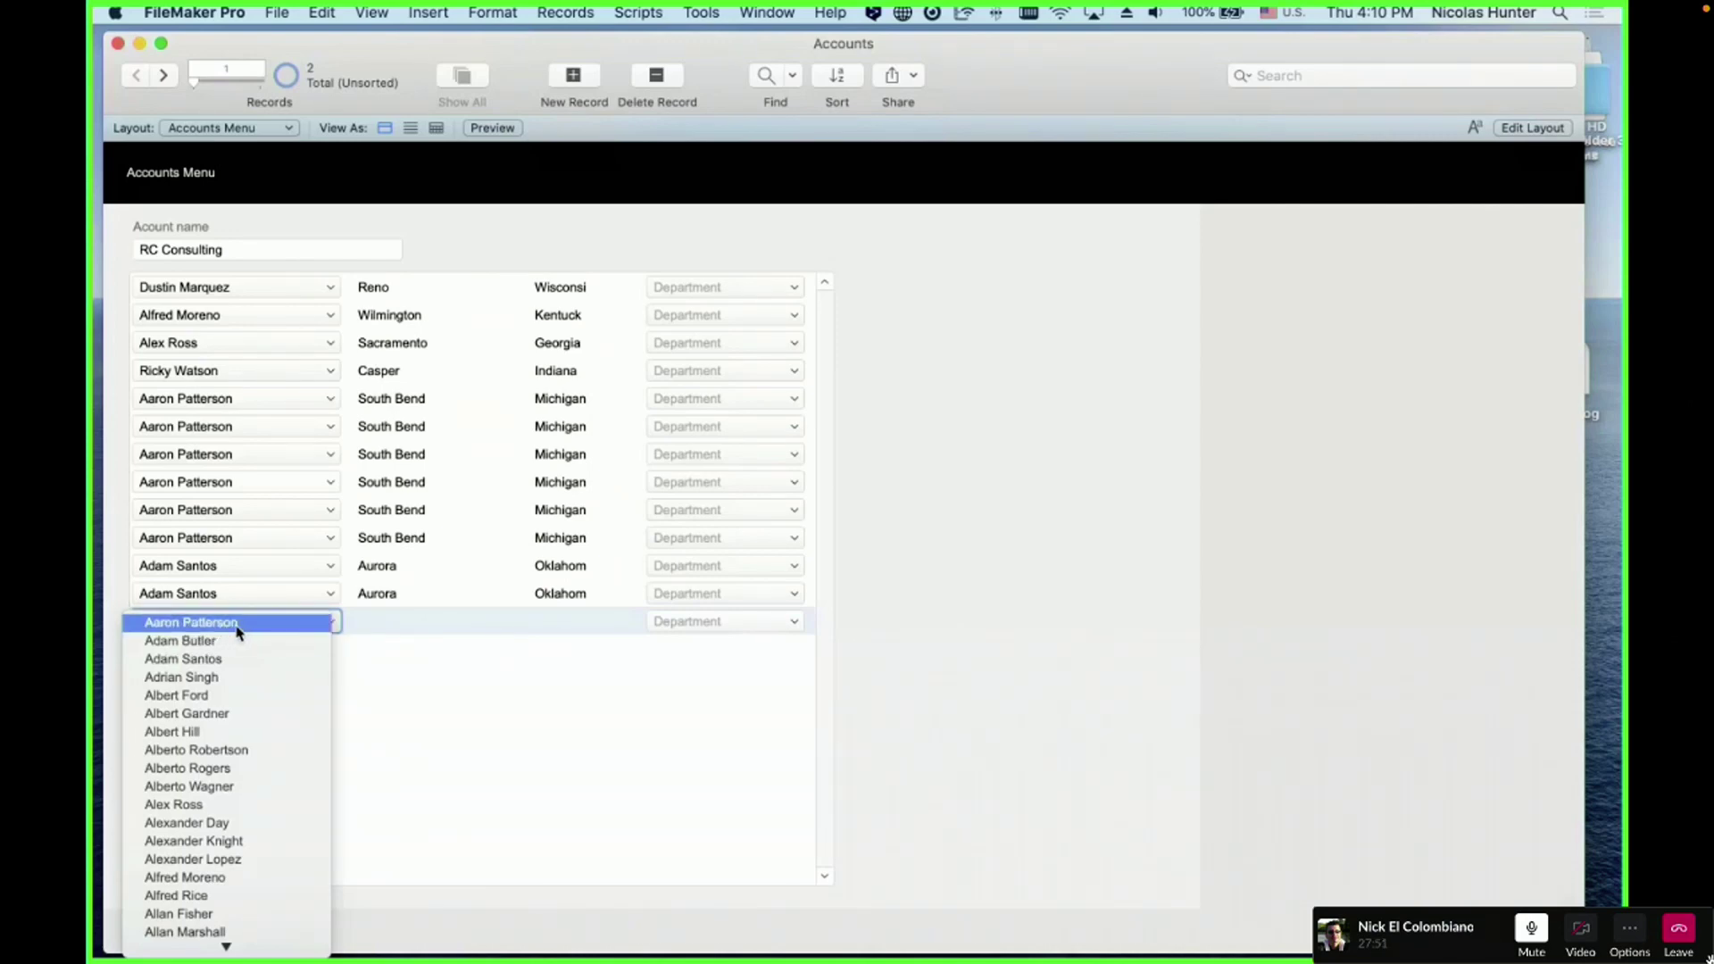
left_click(403, 678)
left_click(423, 682)
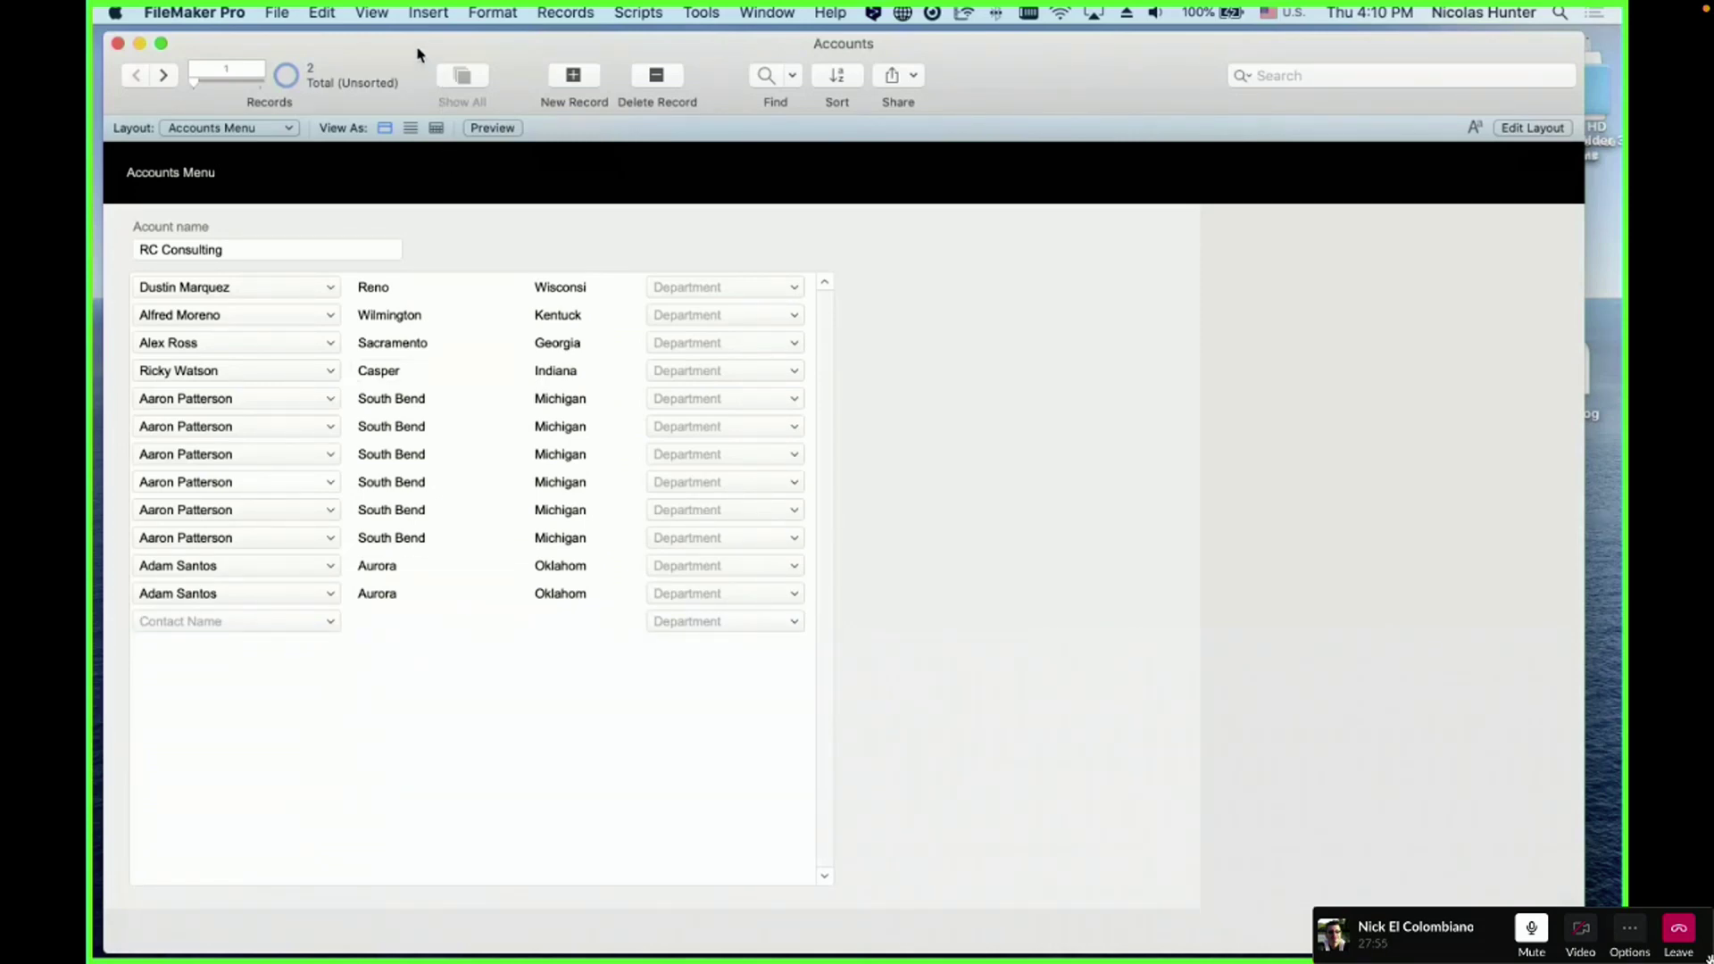
- Open the database's value lists, examine the fields specified for the Contacts value list, and close everything without changes
left_click_drag(419, 51, 413, 53)
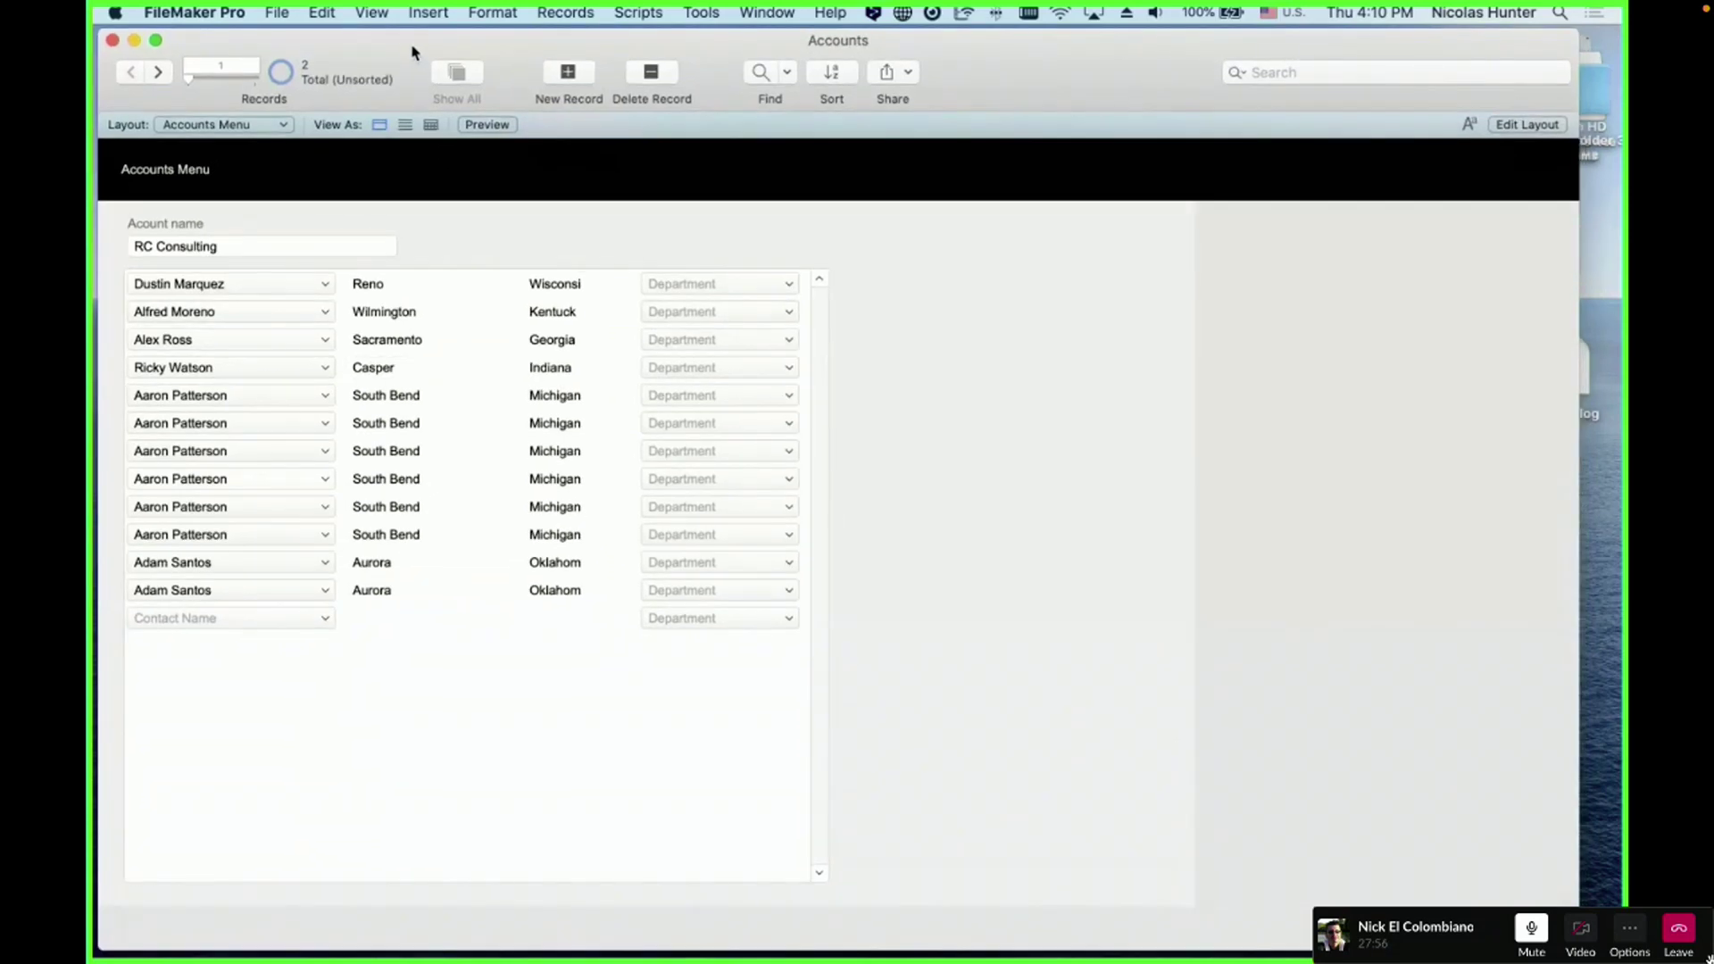
left_click(275, 12)
mouse_move(321, 191)
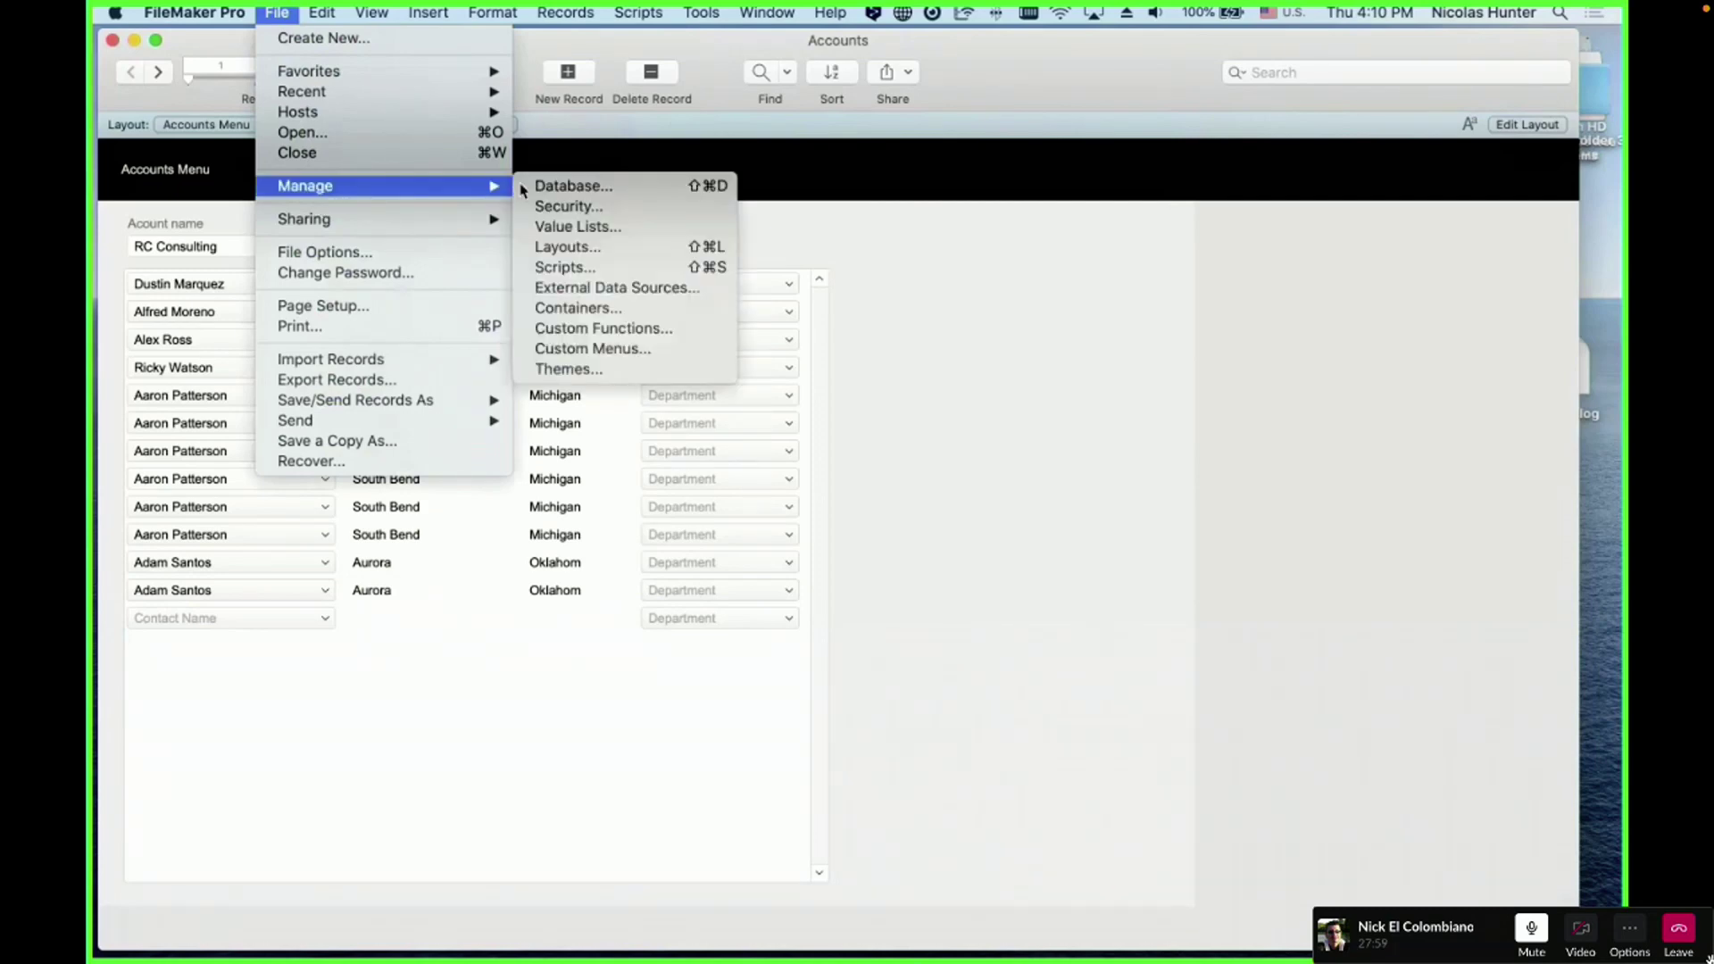
left_click(571, 227)
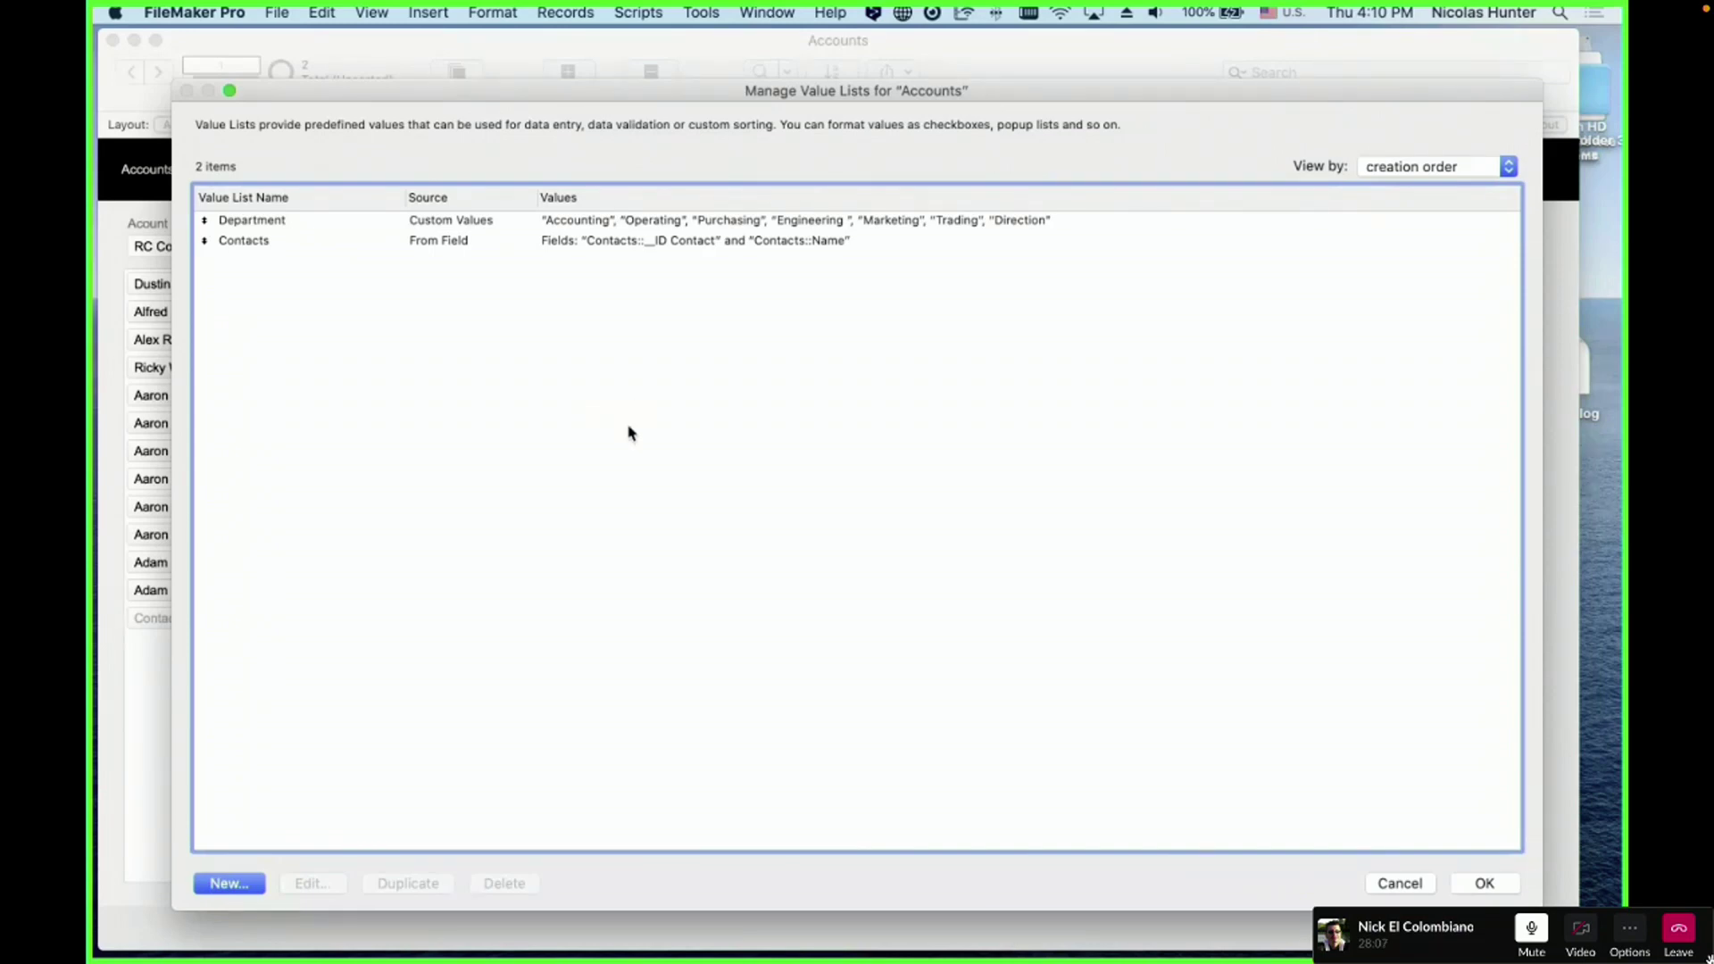
double_click(296, 241)
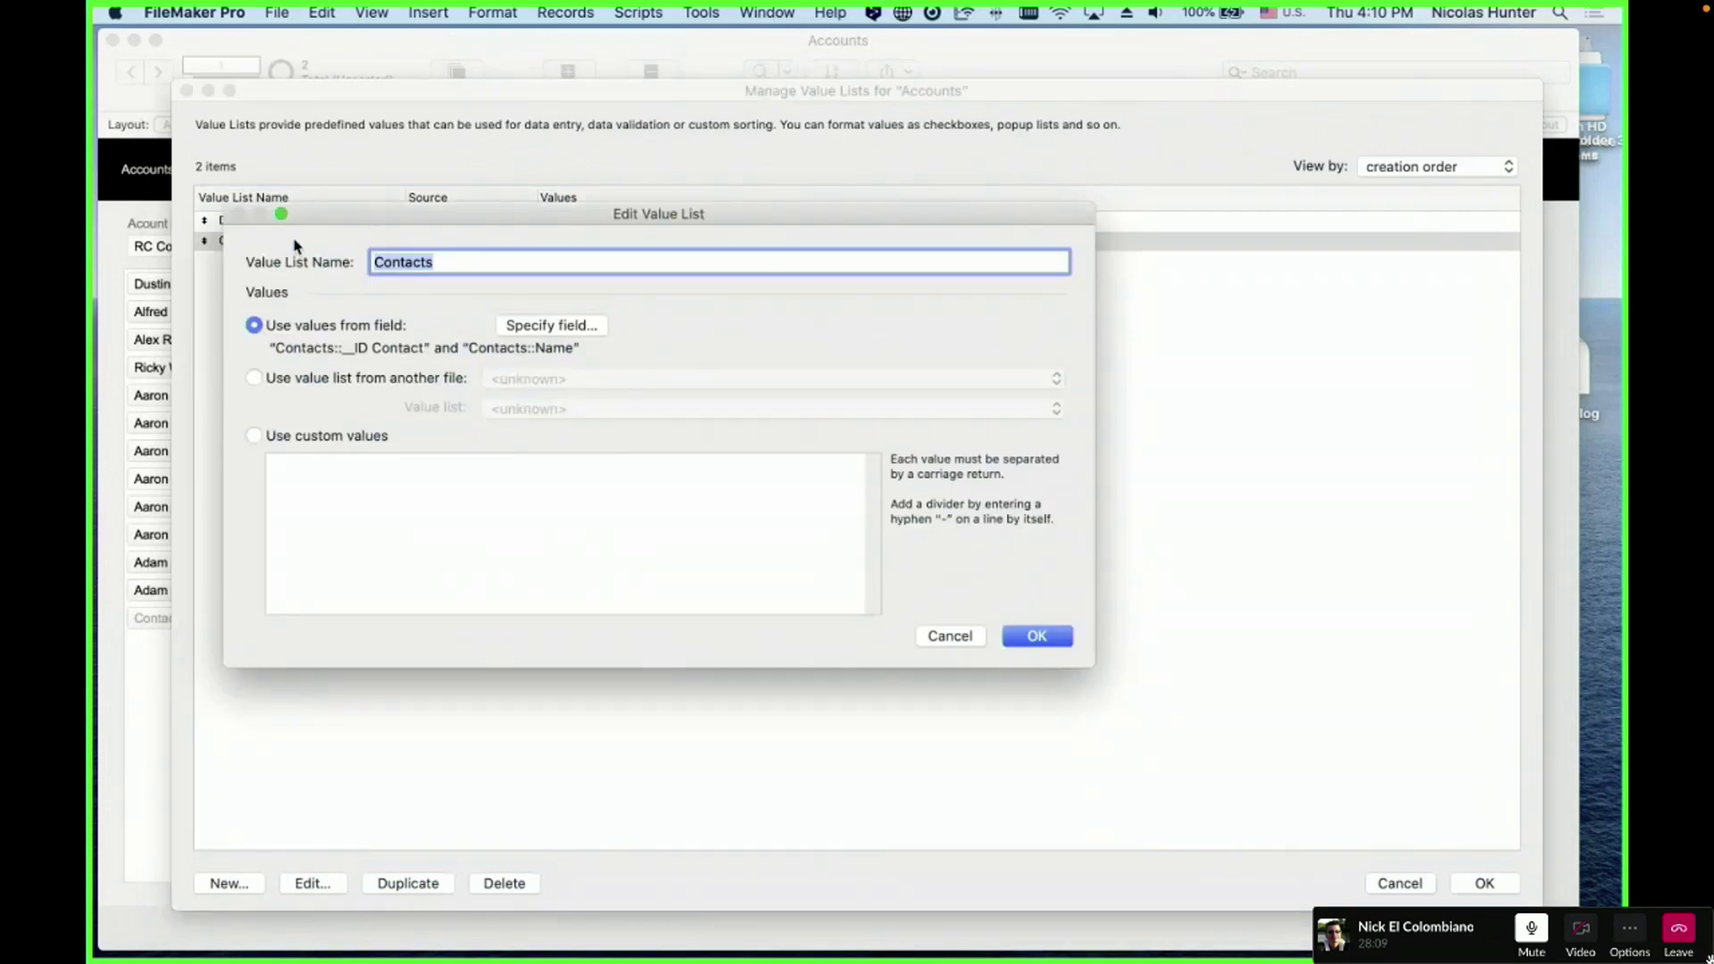
left_click(578, 328)
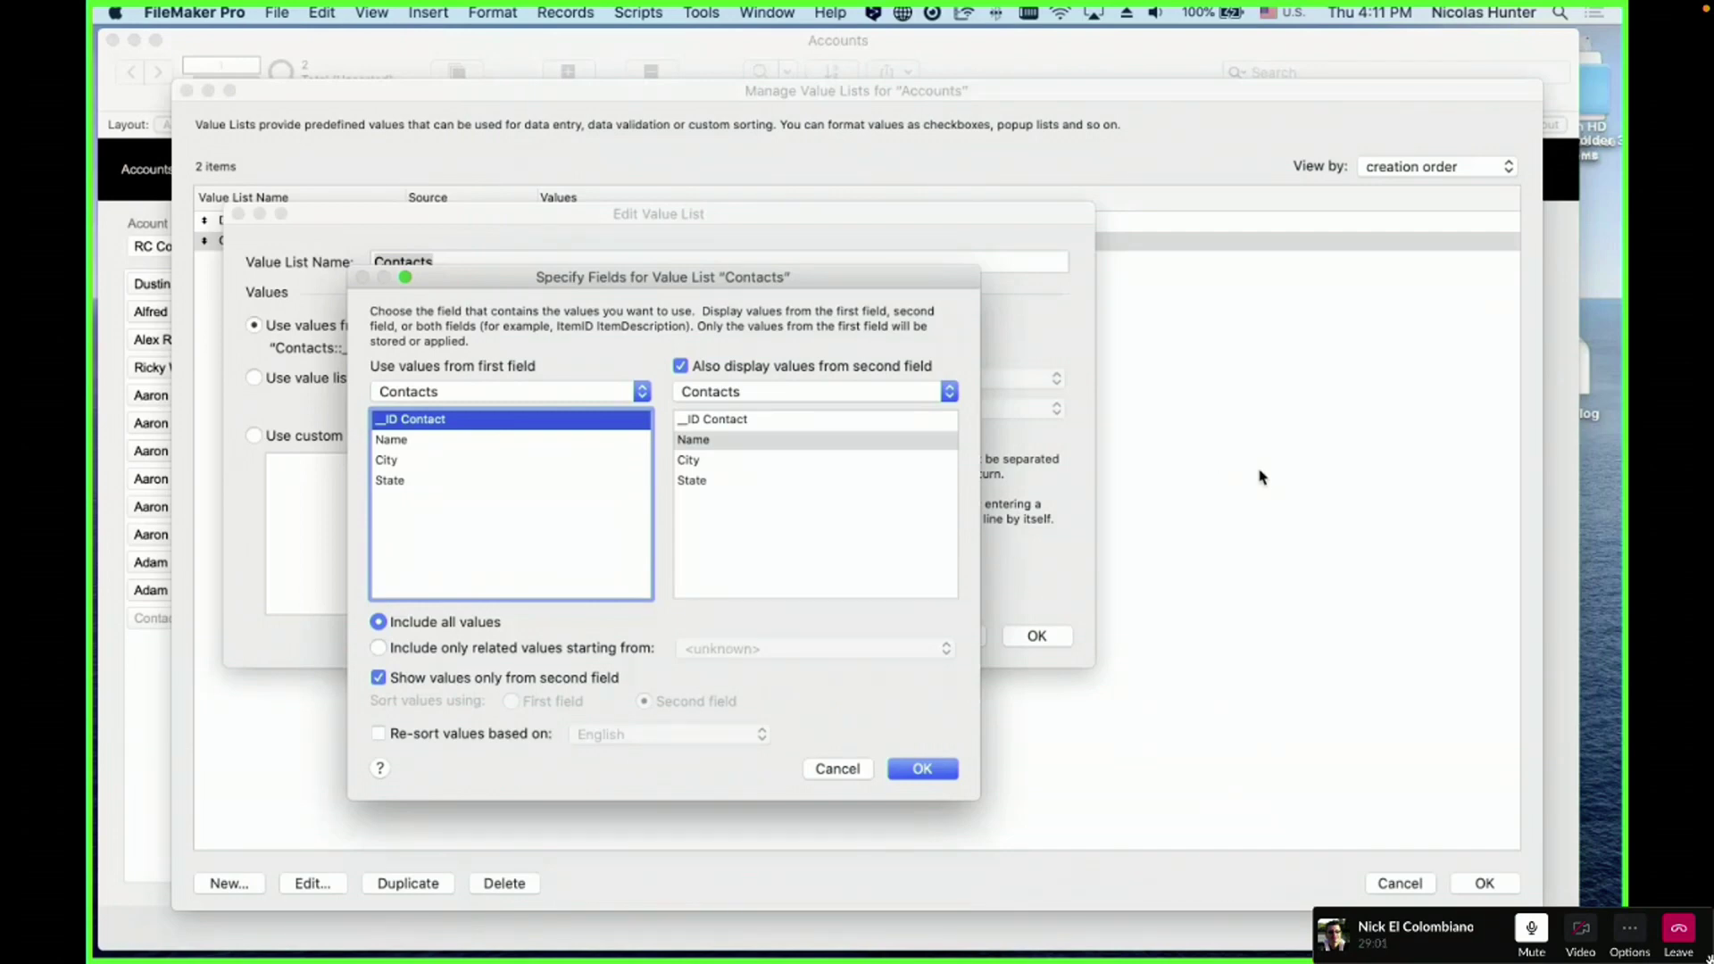
left_click(868, 773)
left_click(962, 643)
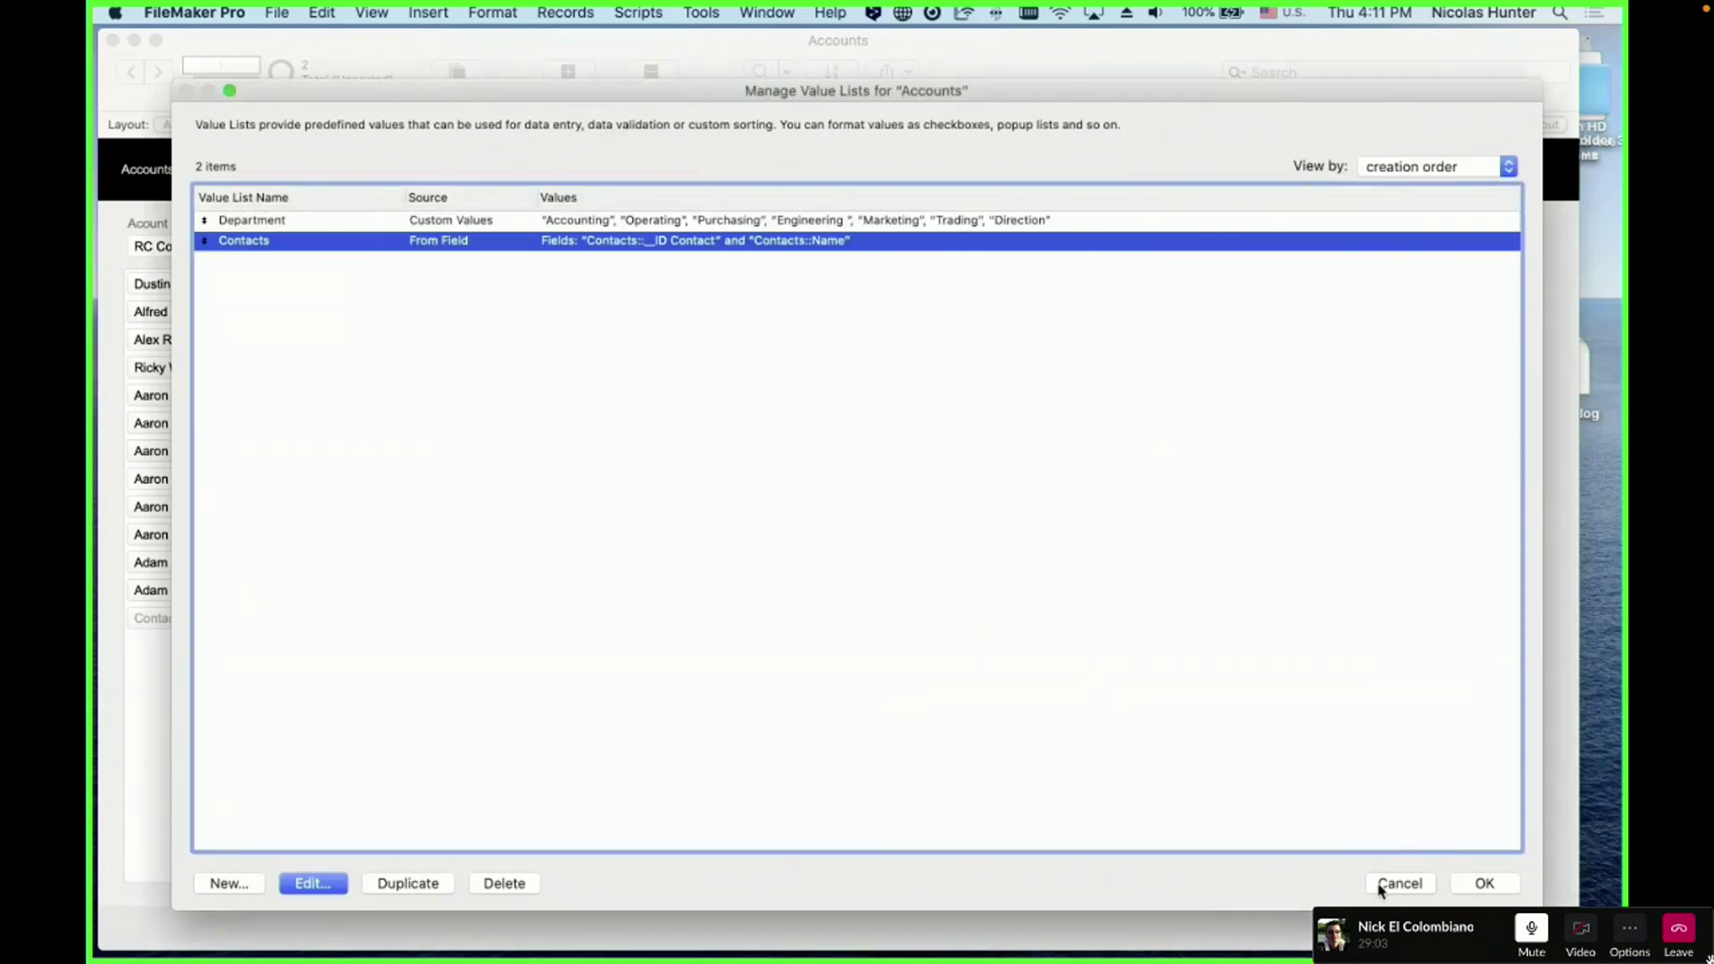
left_click(1383, 887)
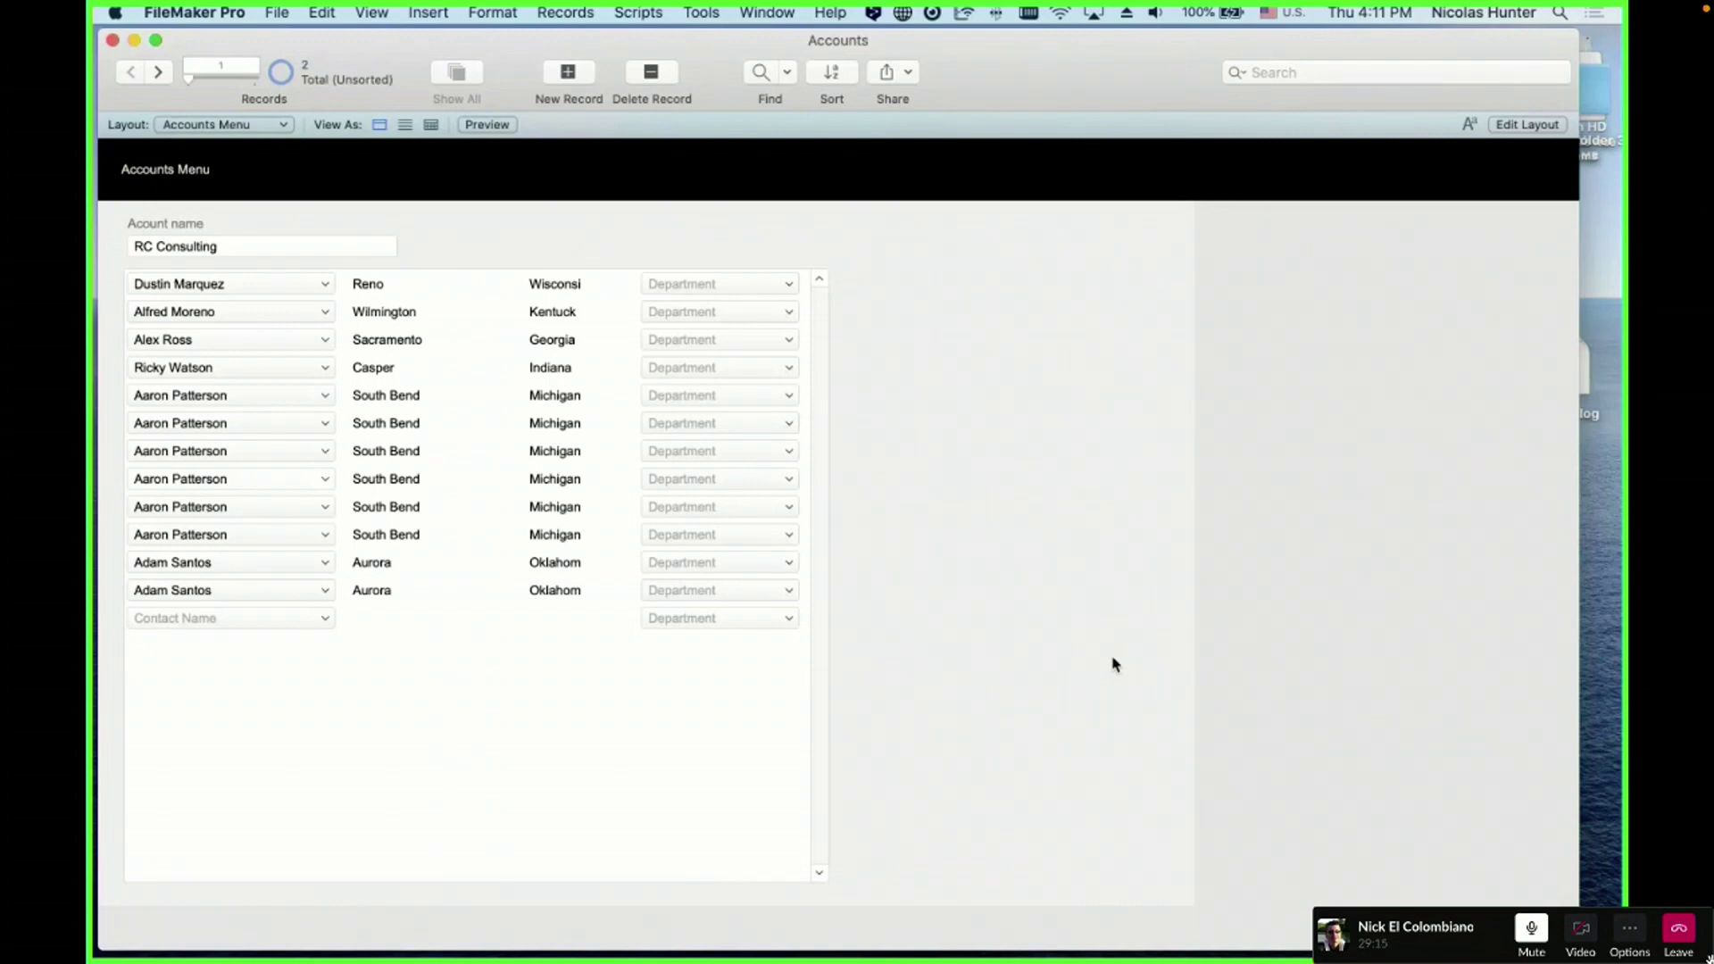
- Switch to Layout mode and inspect the data settings of the portal's _IDf Contact pop-up menu
key("super+l")
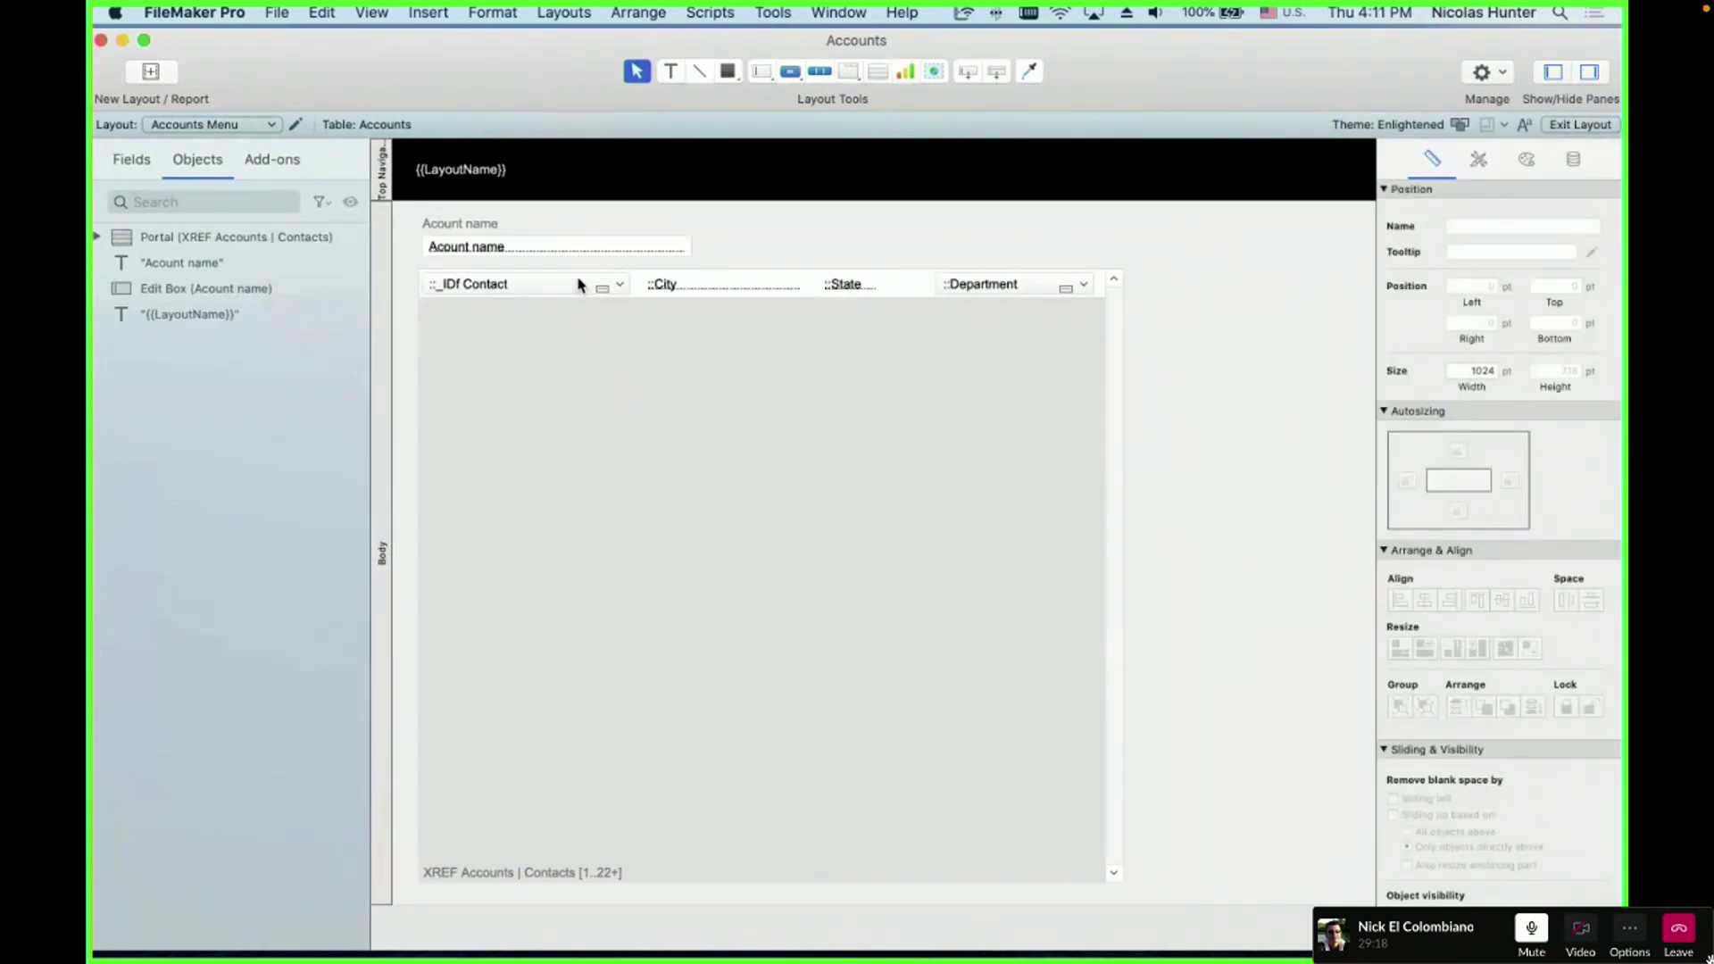
left_click(579, 285)
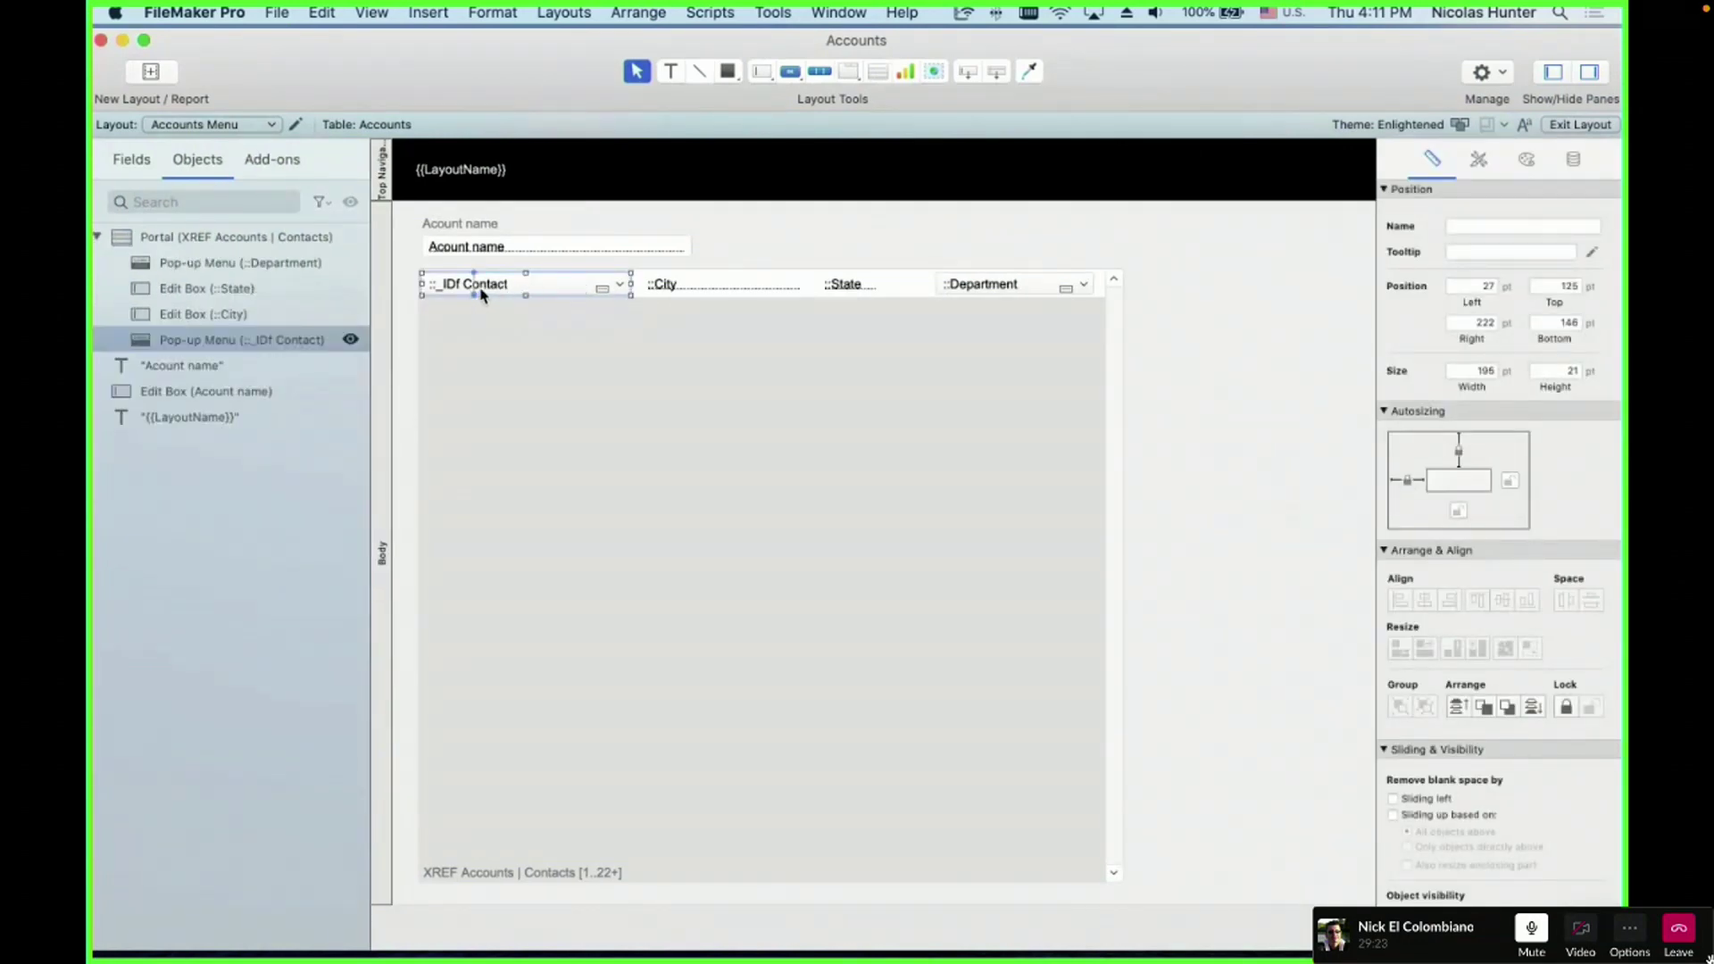
left_click(1574, 161)
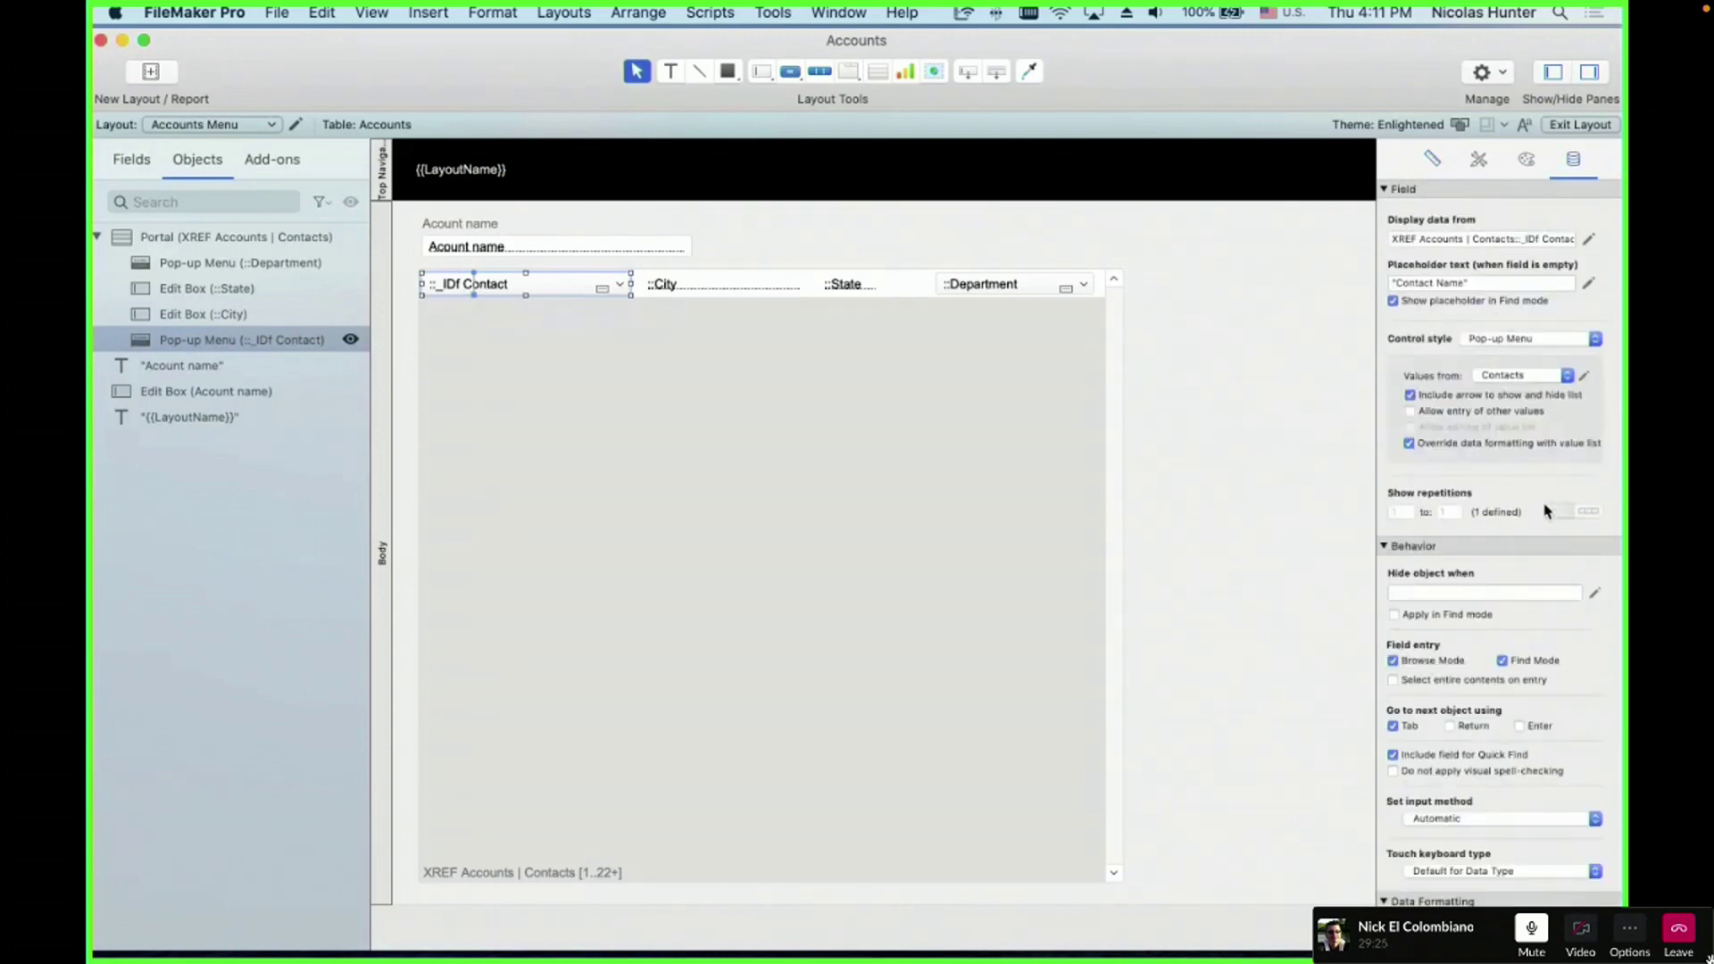
- Review the field settings of the Contacts value list used by the _IDf Contact pop-up menu, and return to Browse mode
left_click(1584, 376)
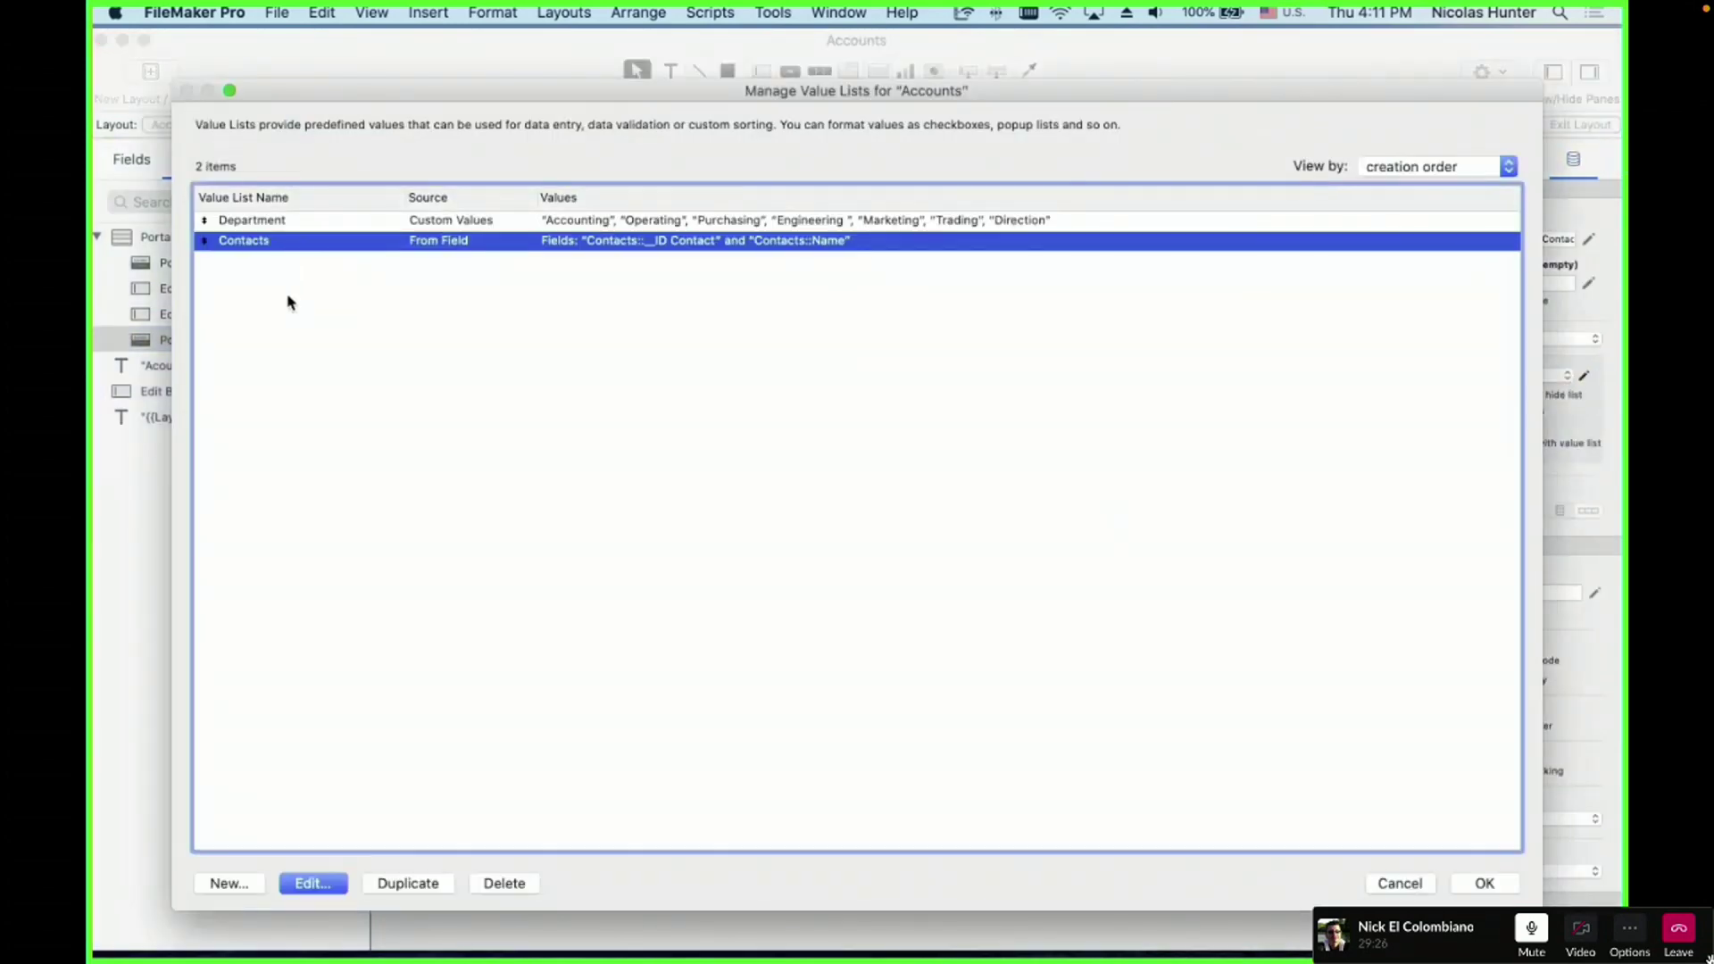
double_click(293, 243)
left_click(525, 328)
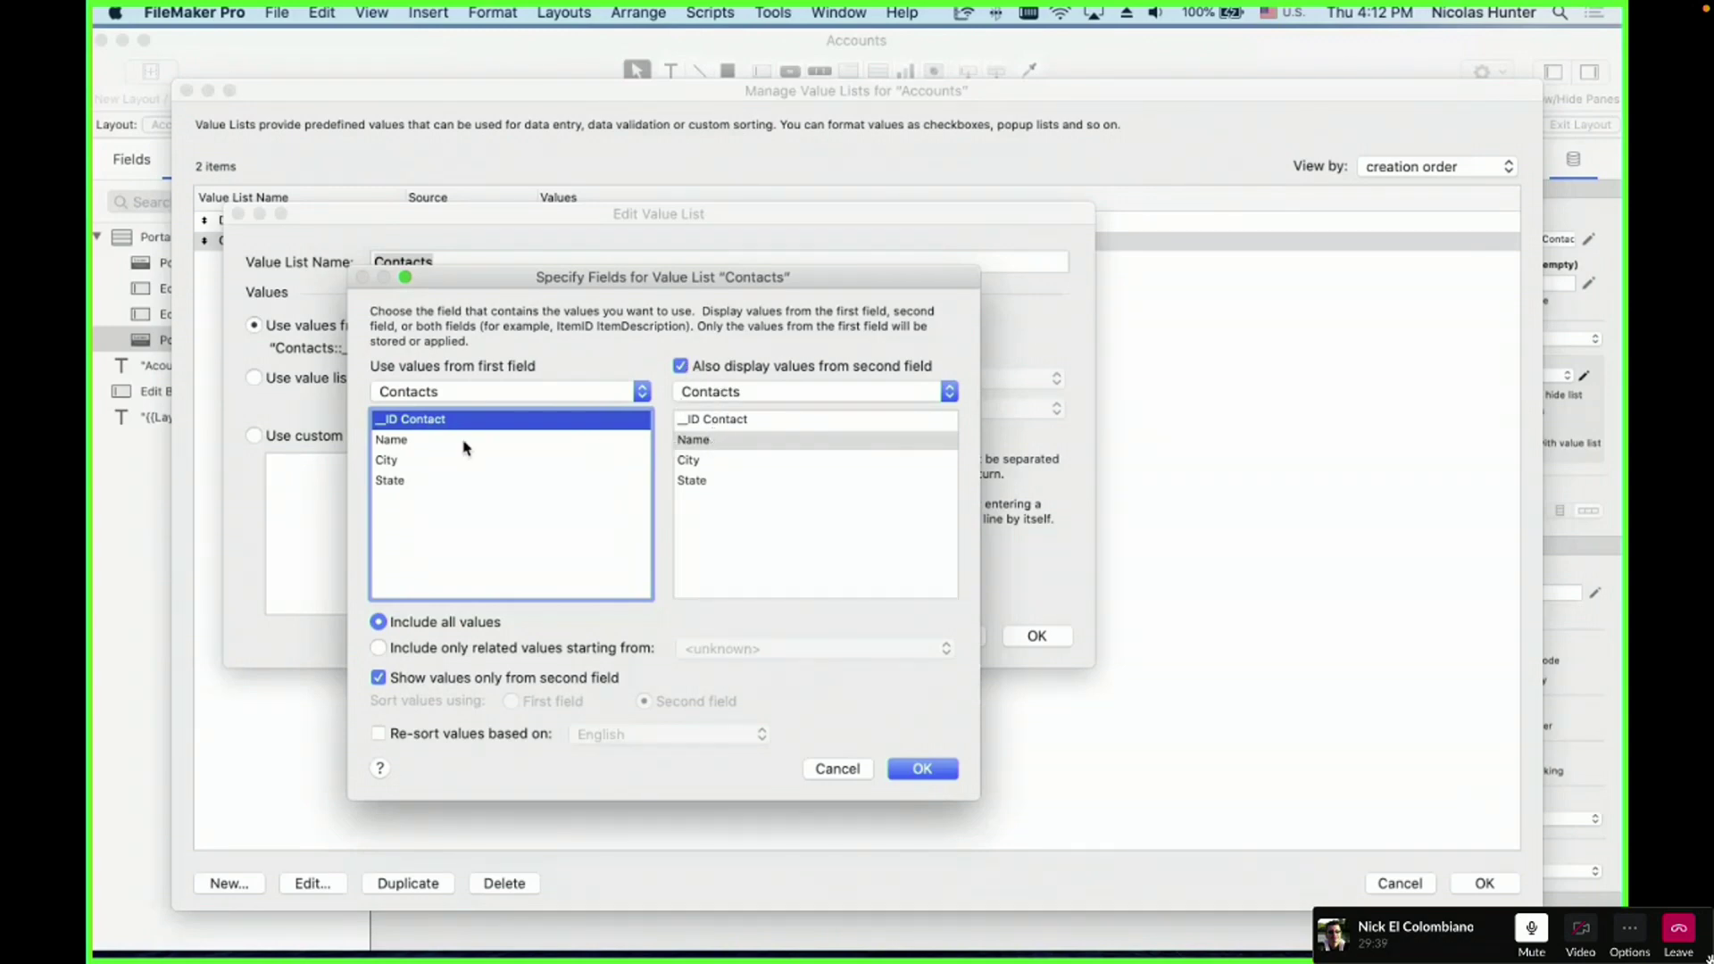
key("Return")
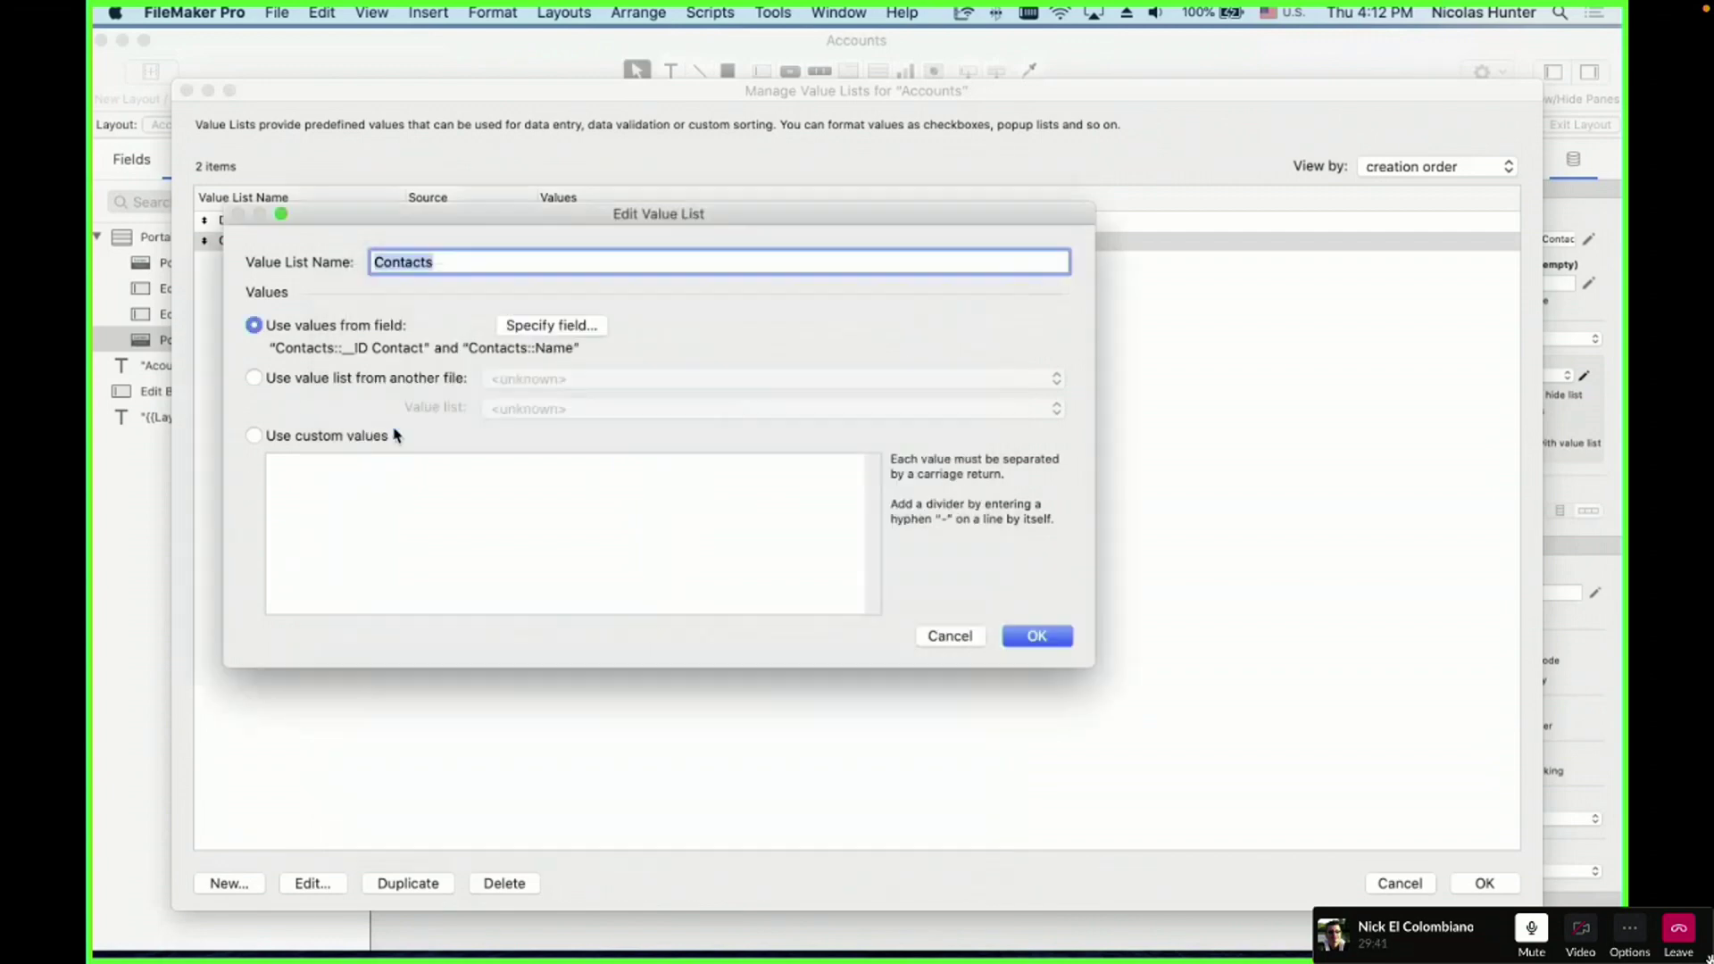
key("Return")
key("Return")
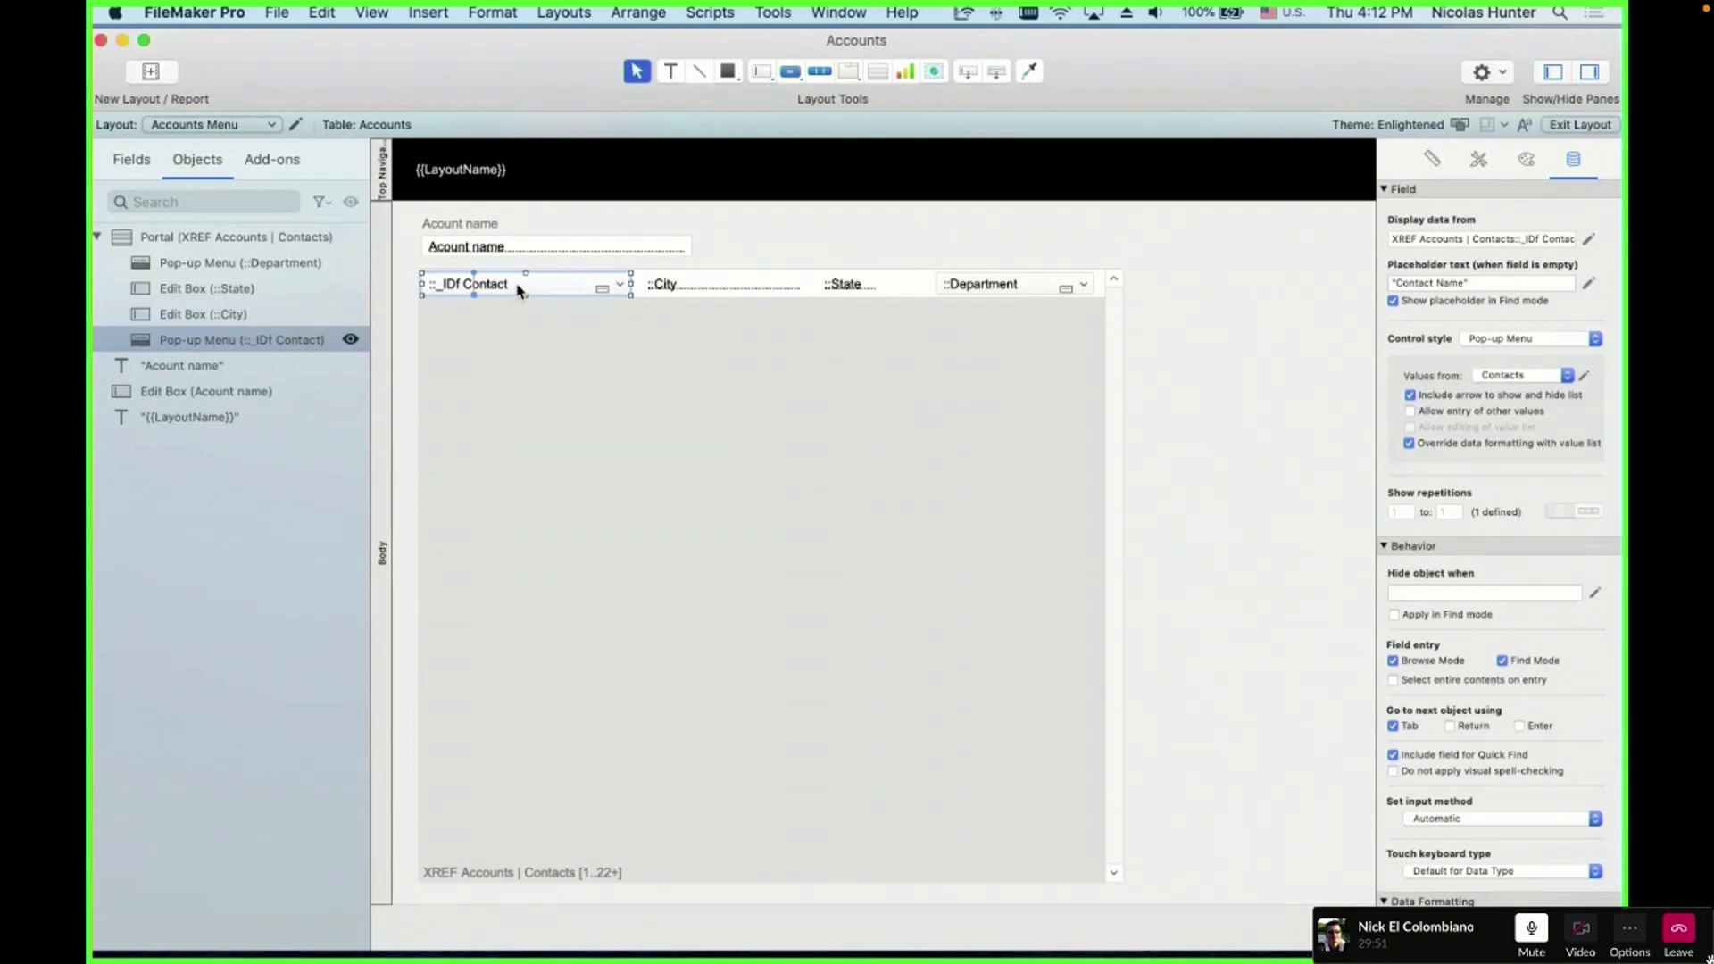
key("super+b")
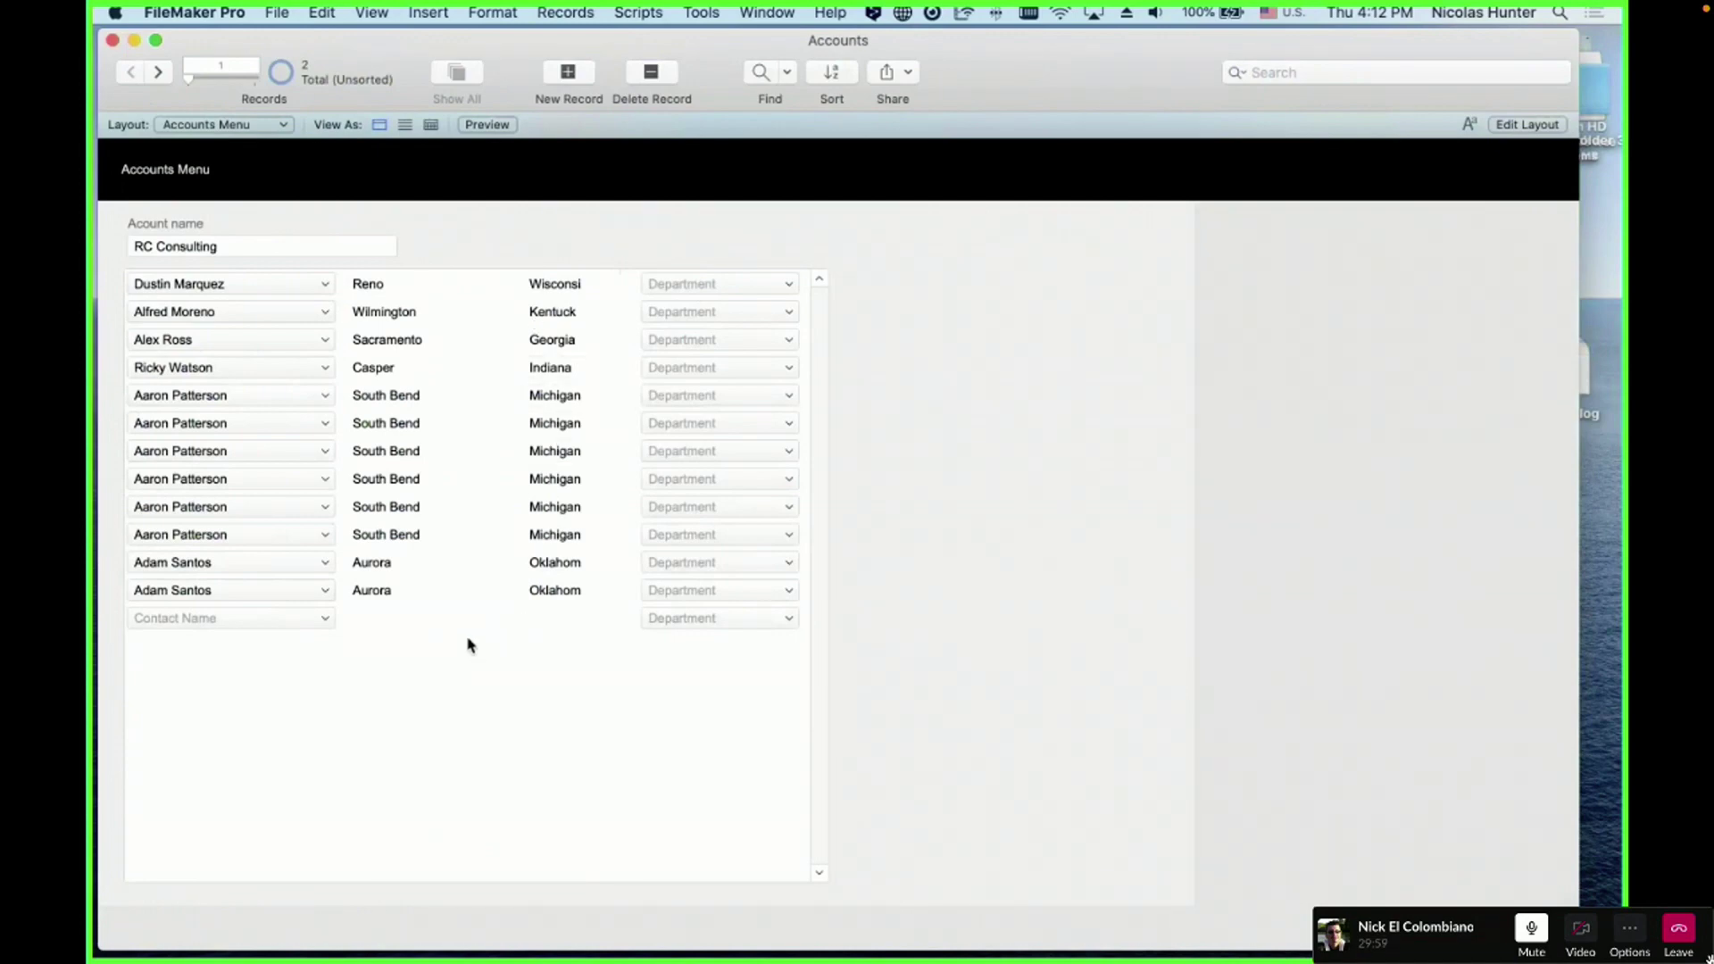
- Switch to the Accounts Popover layout, duplicate it, and open the copy in its own window
left_click(248, 125)
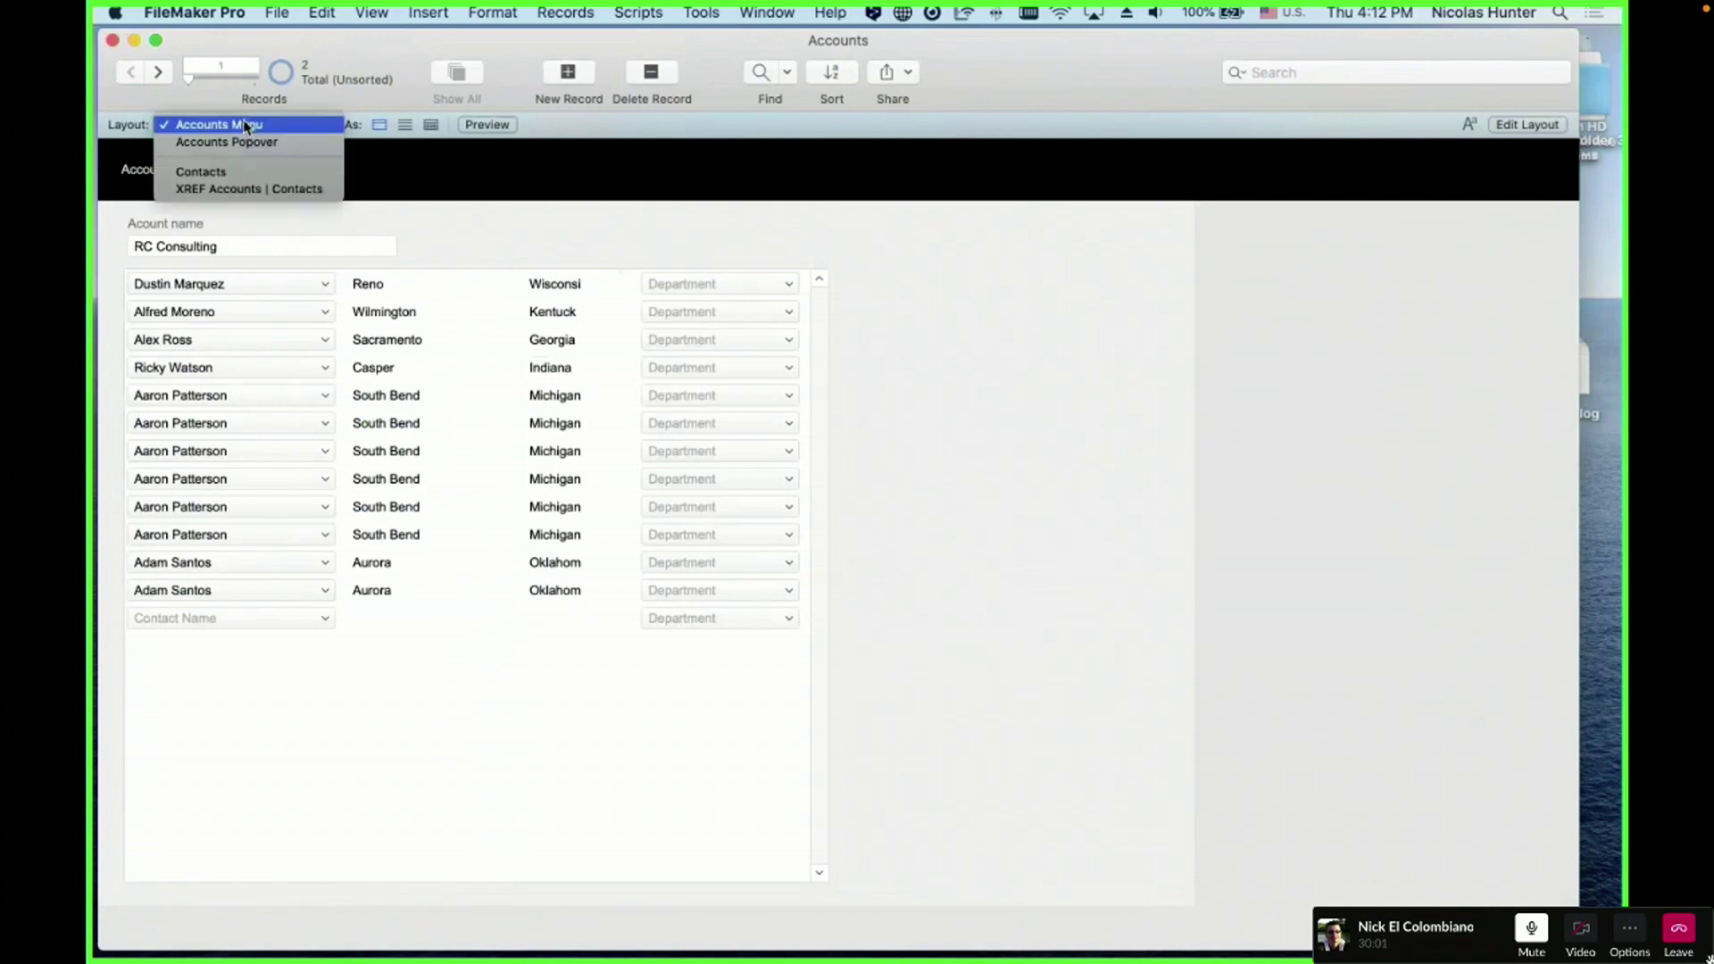
left_click(248, 142)
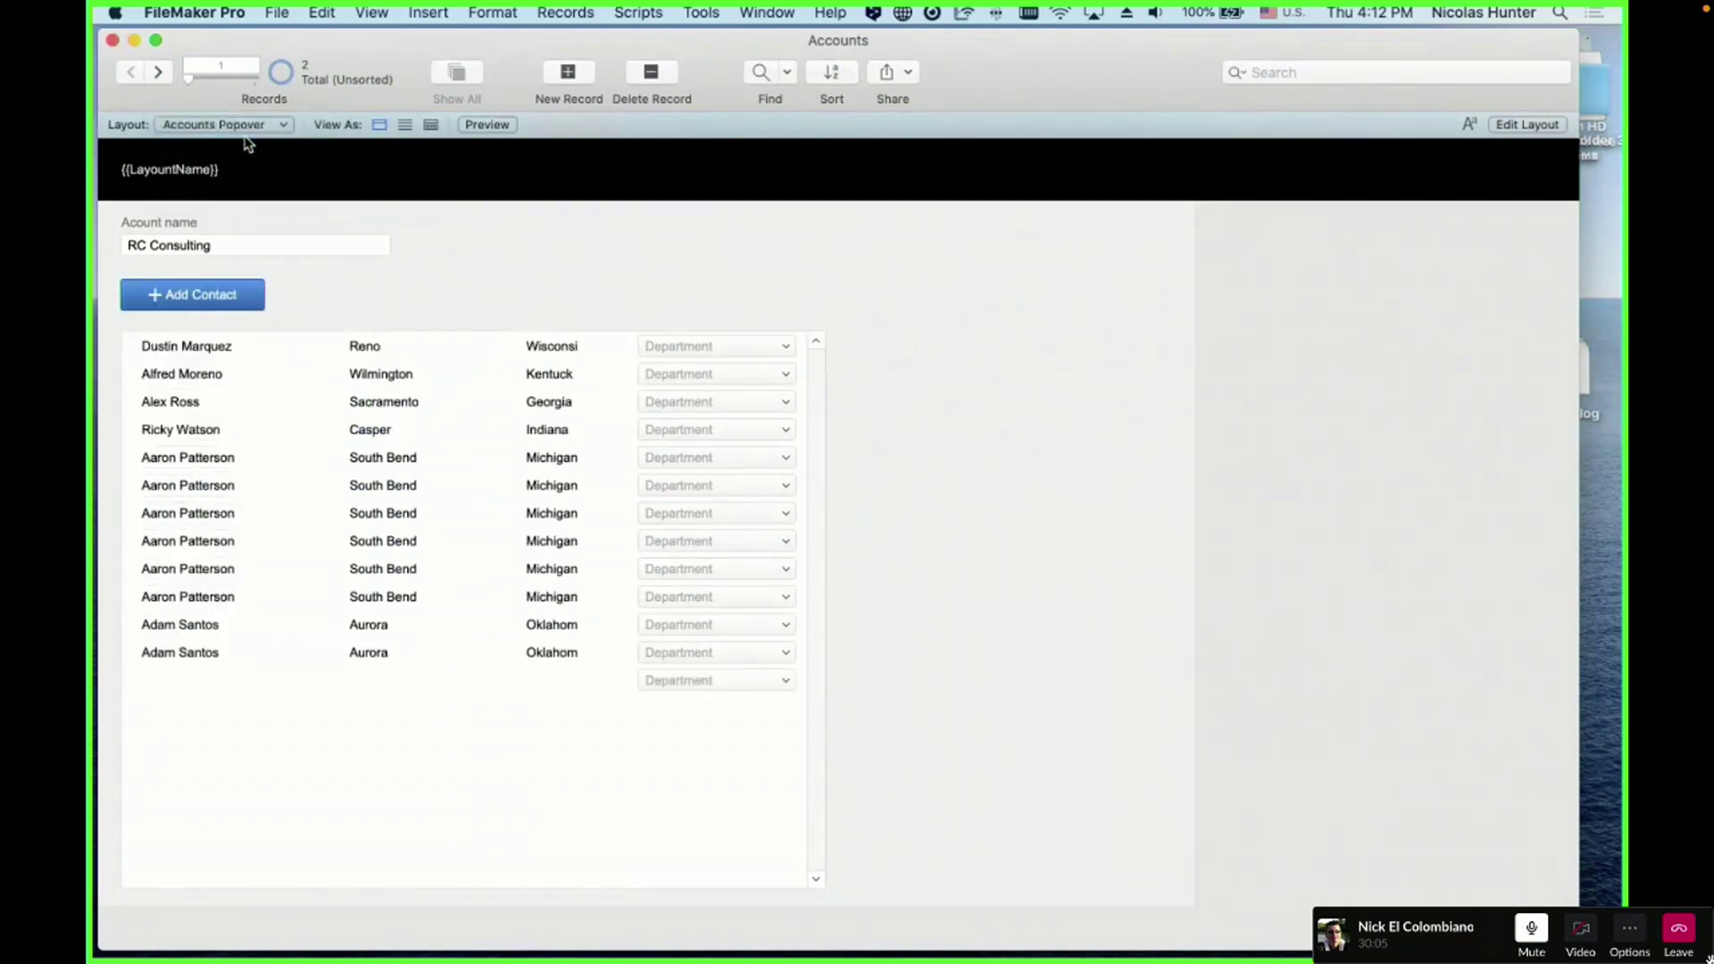
key("super+l")
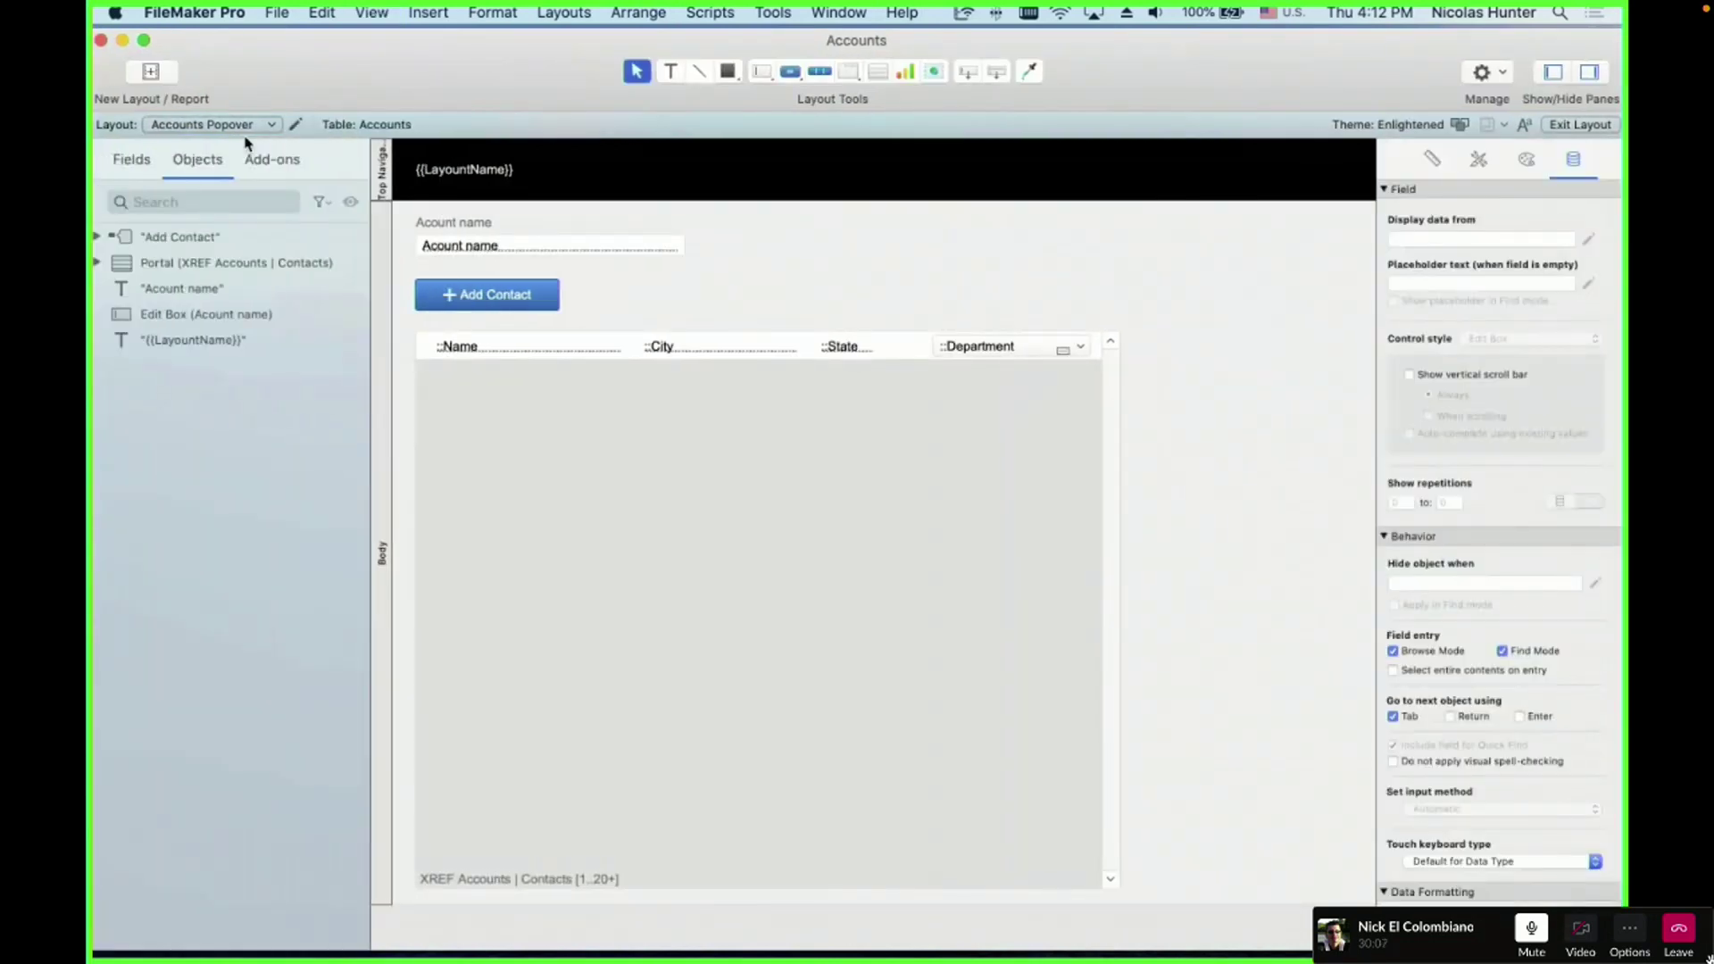
key("super+shift+l")
left_click(410, 879)
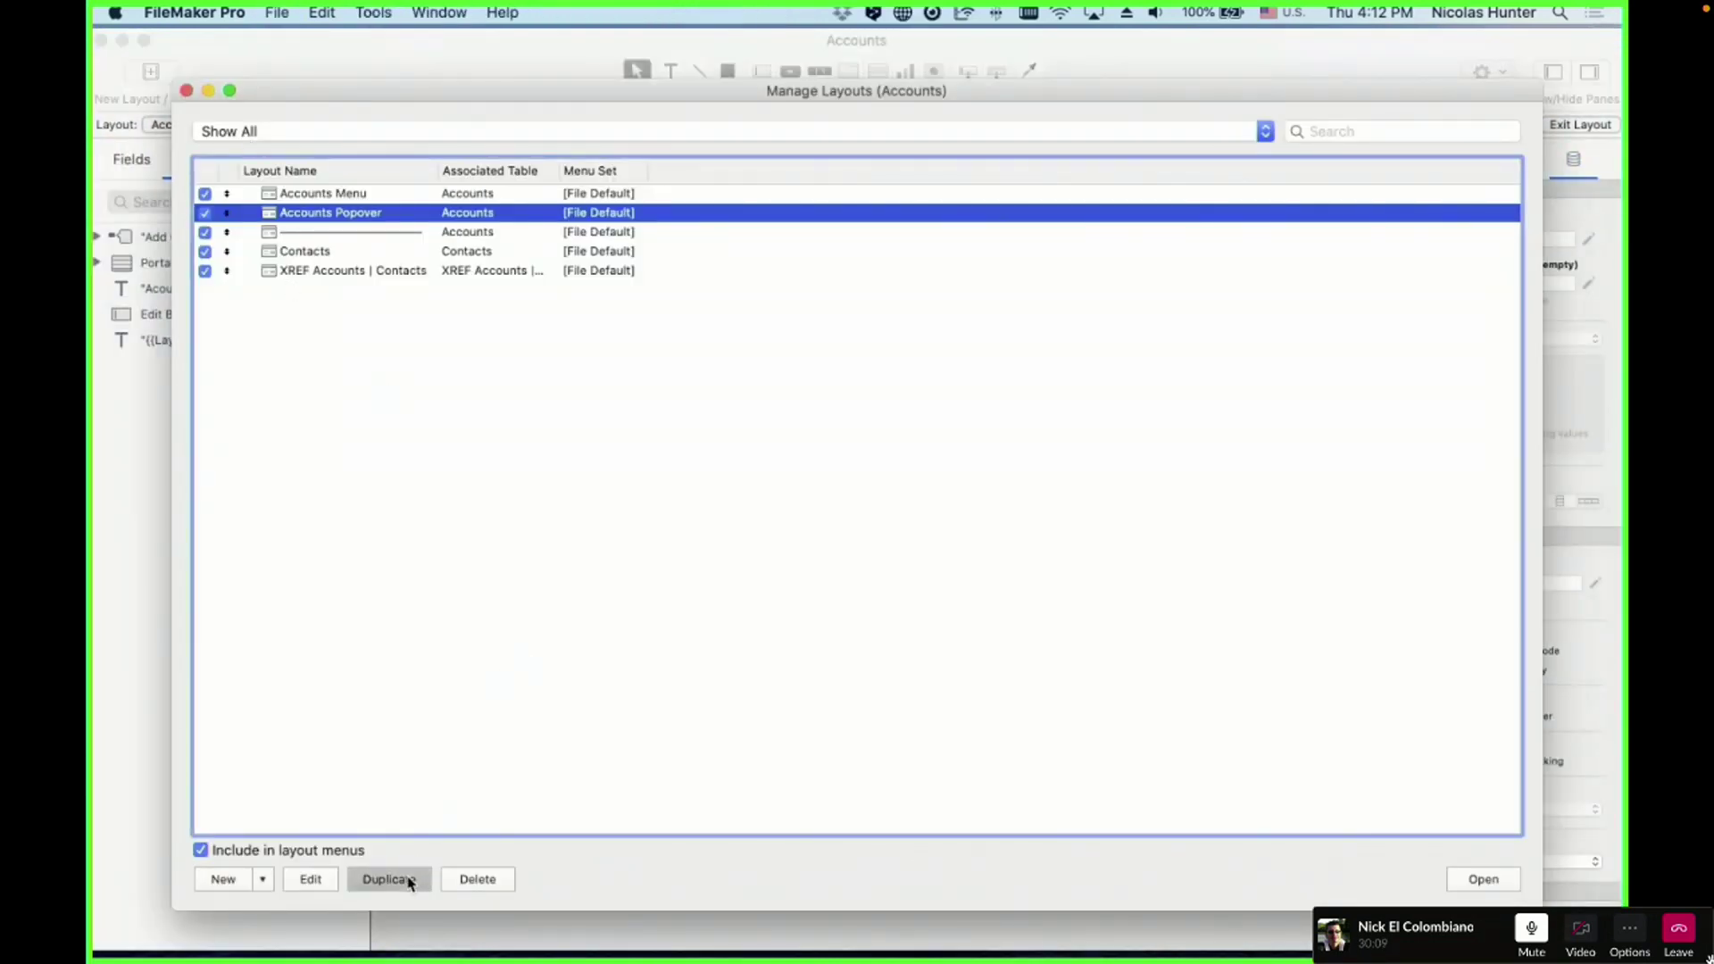
left_click(1483, 879)
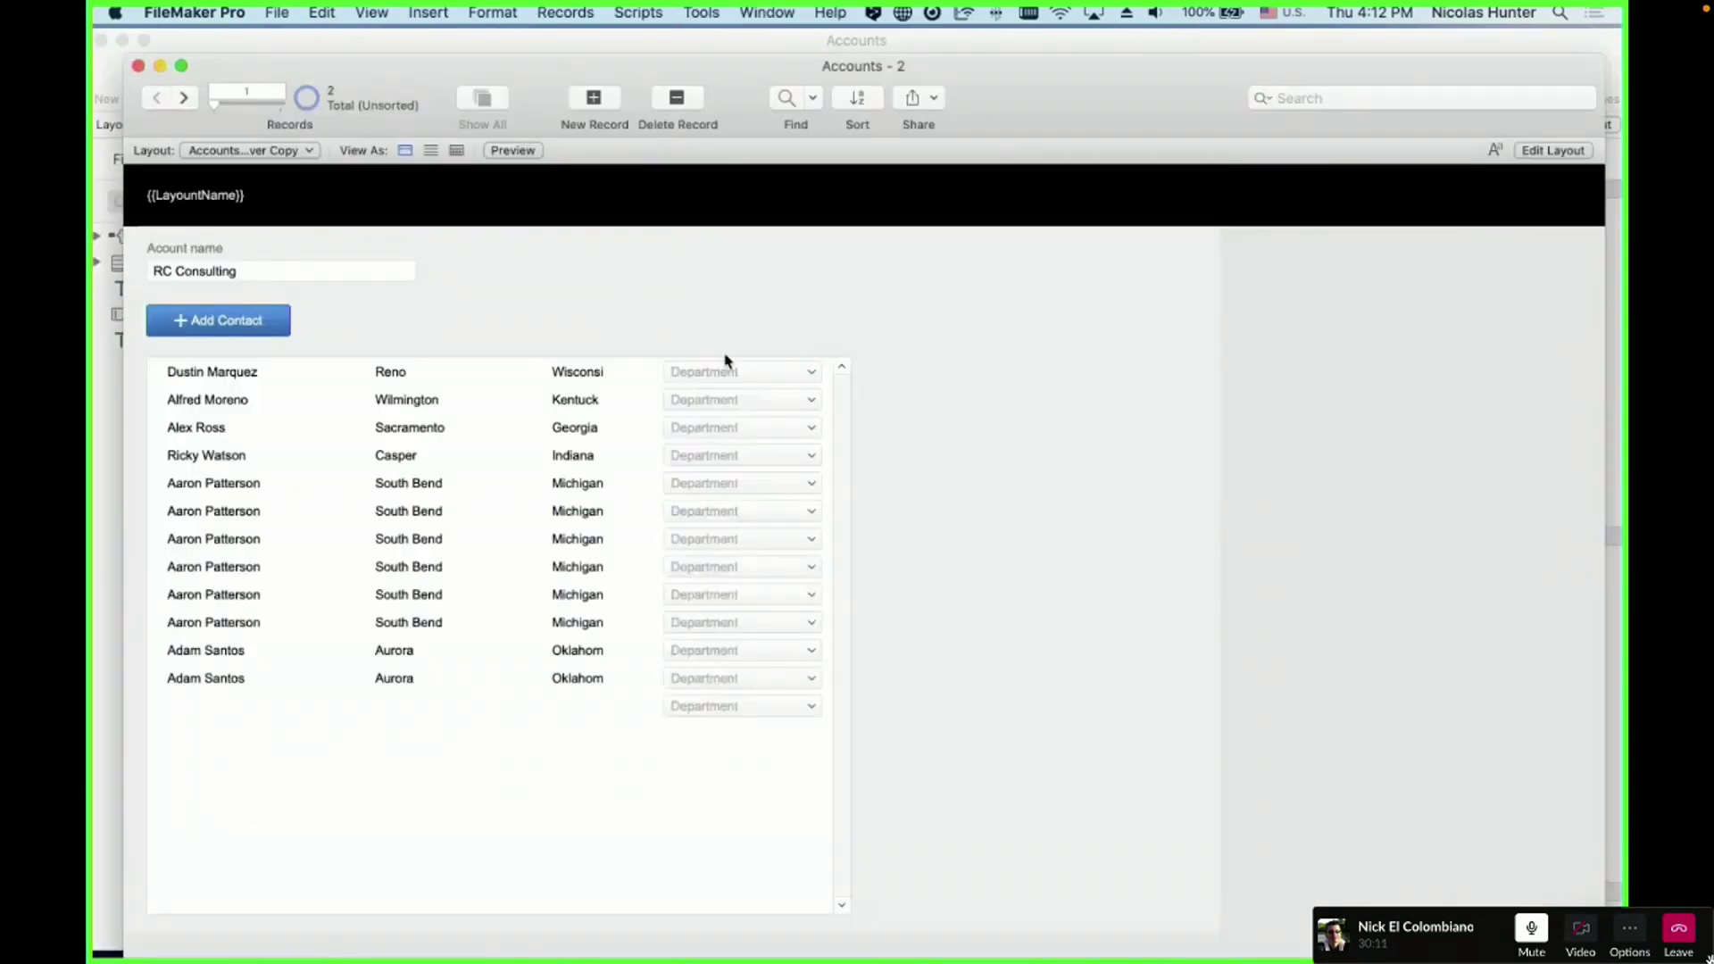
- Edit the copied layout and delete the Name field from the portal row
key("super+l")
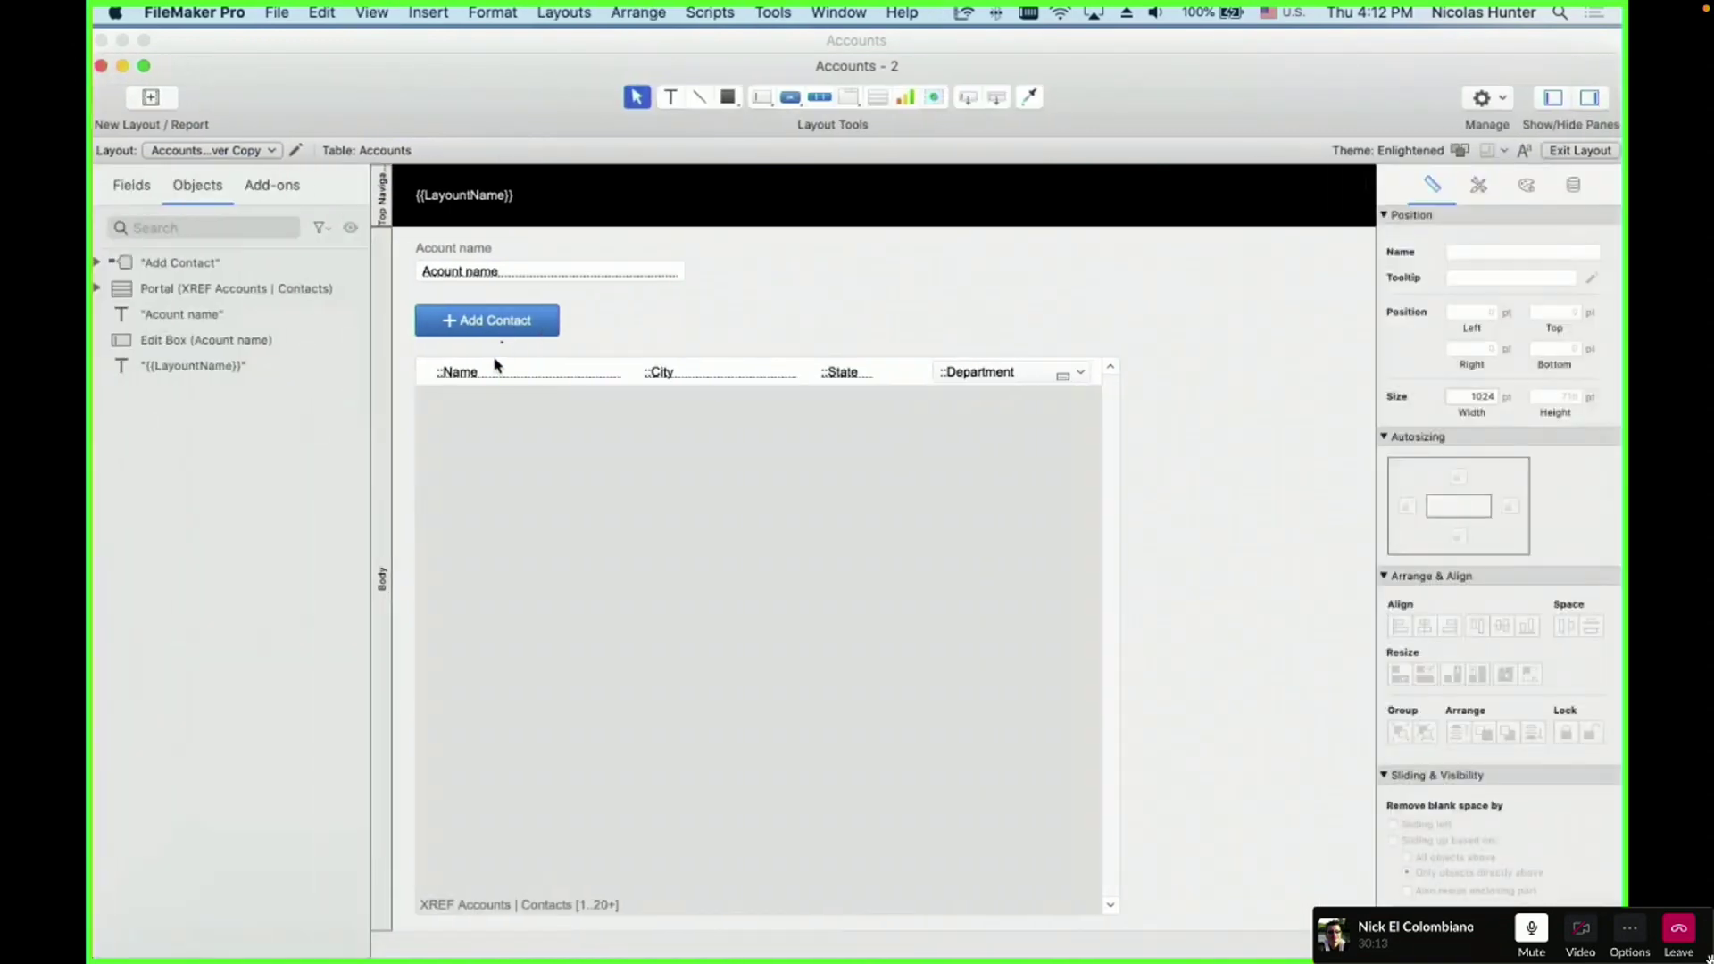
left_click(500, 371)
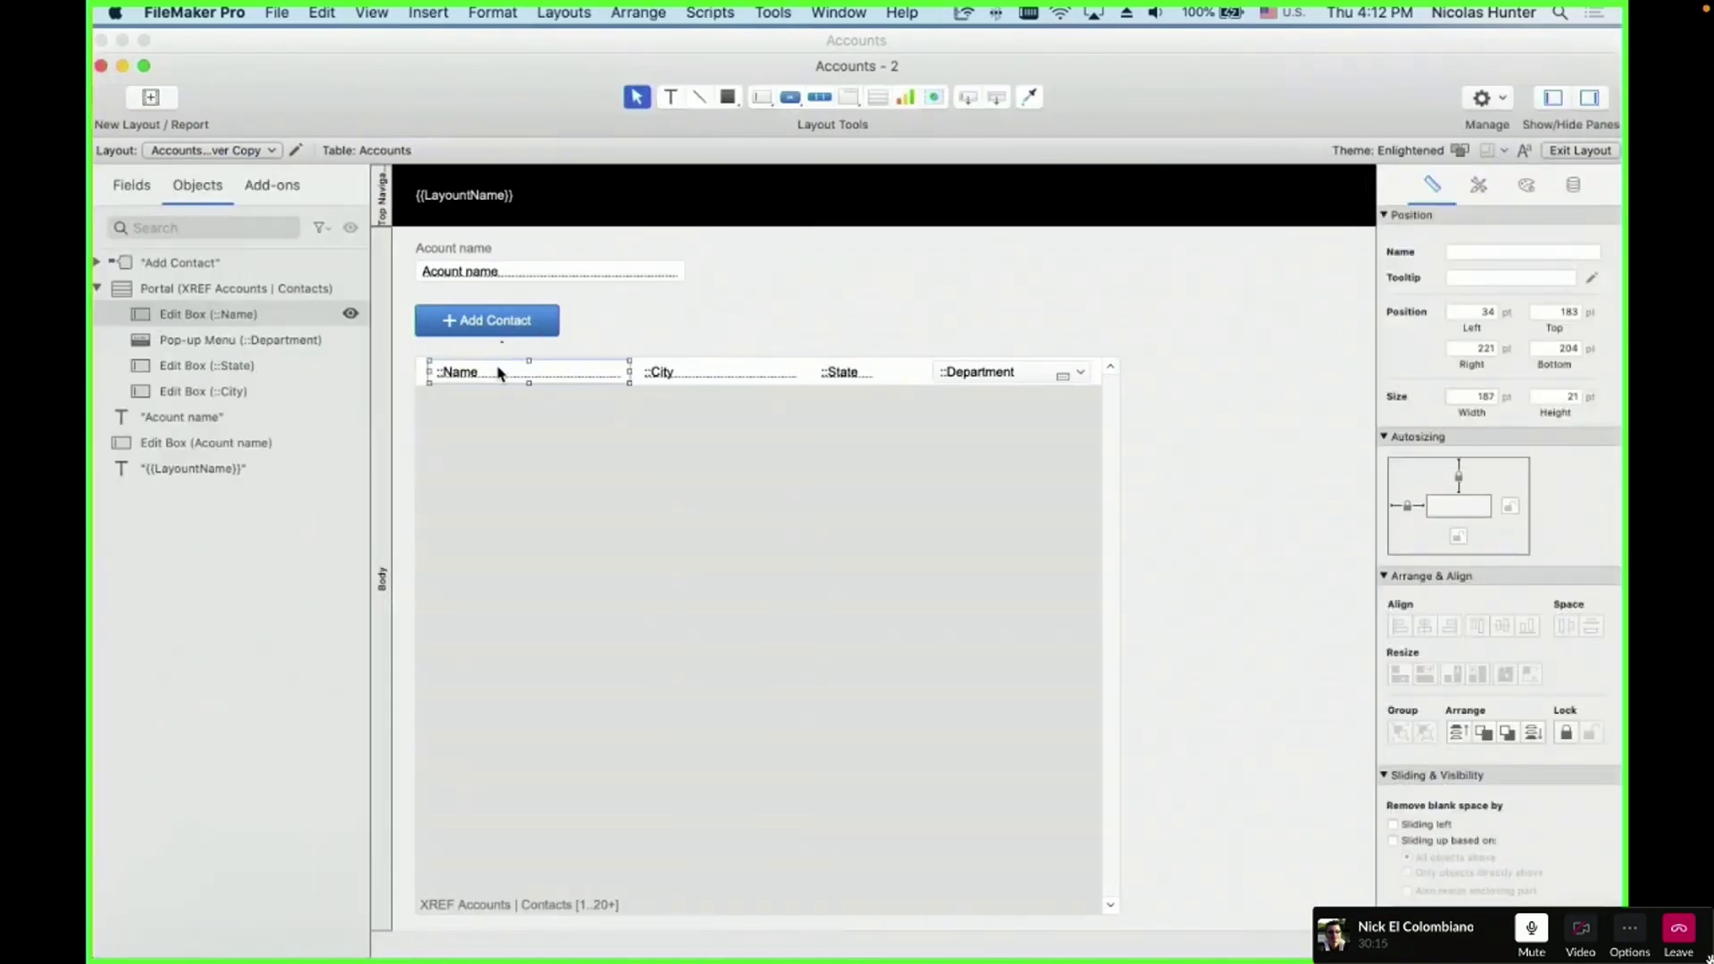
key("Delete")
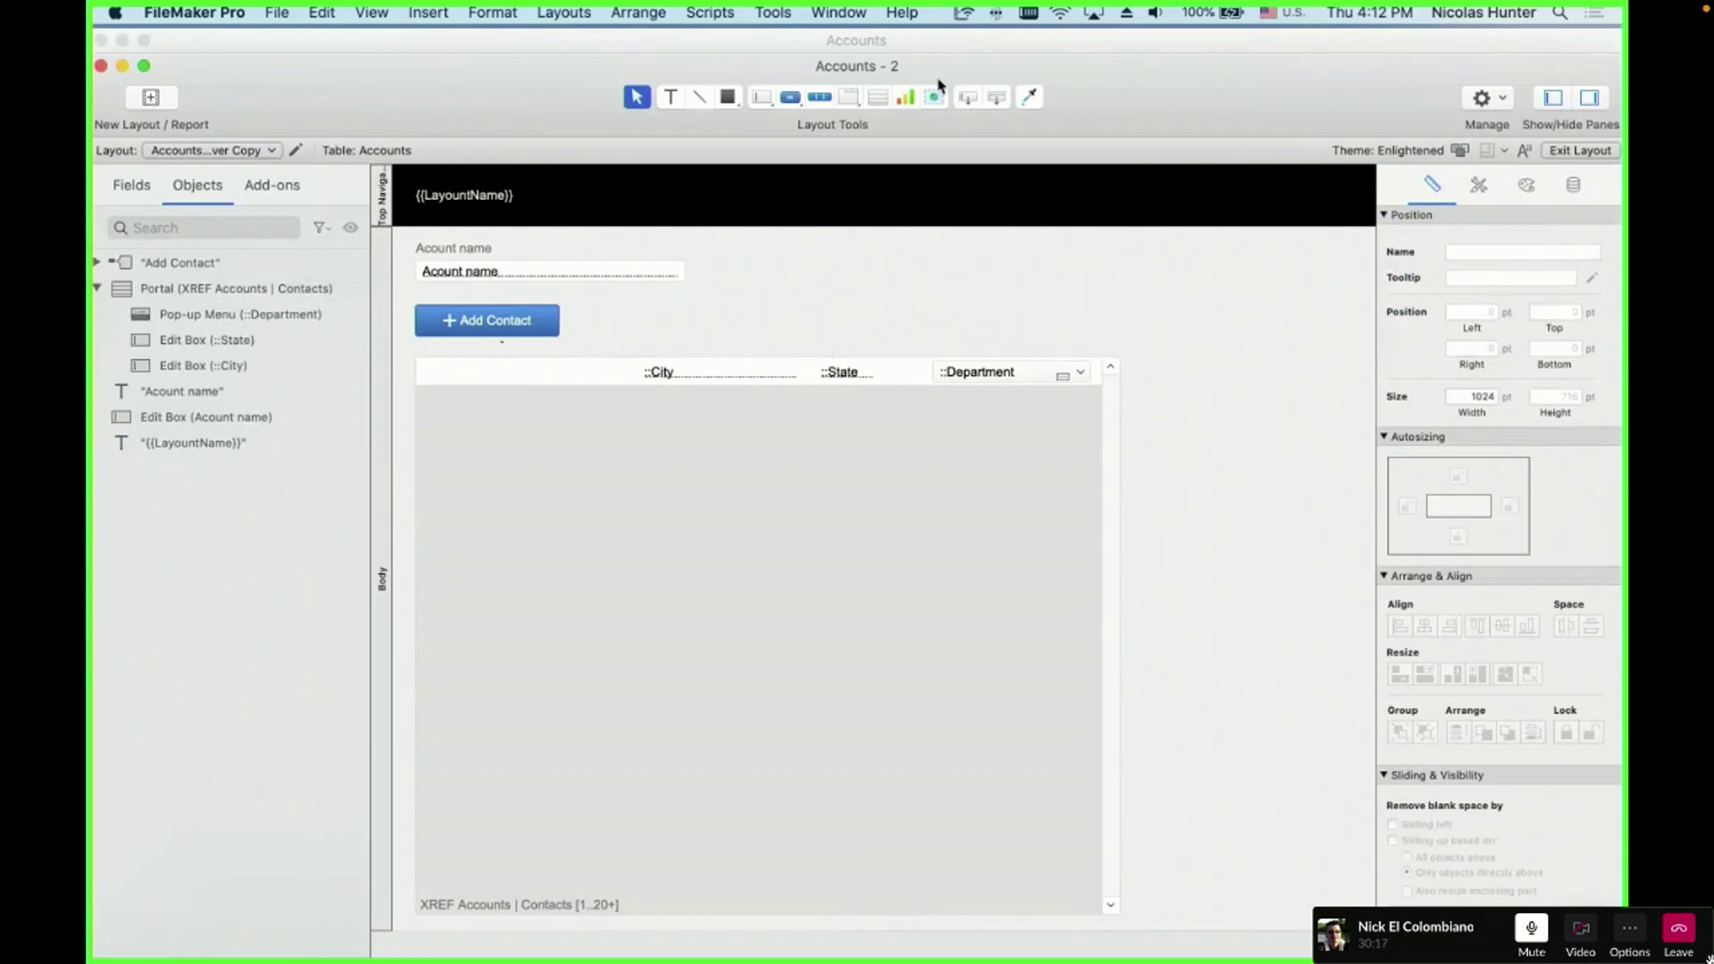
- Draw a popover button, about 148 by 25 pt, in the empty first column of the portal row
left_click(849, 96)
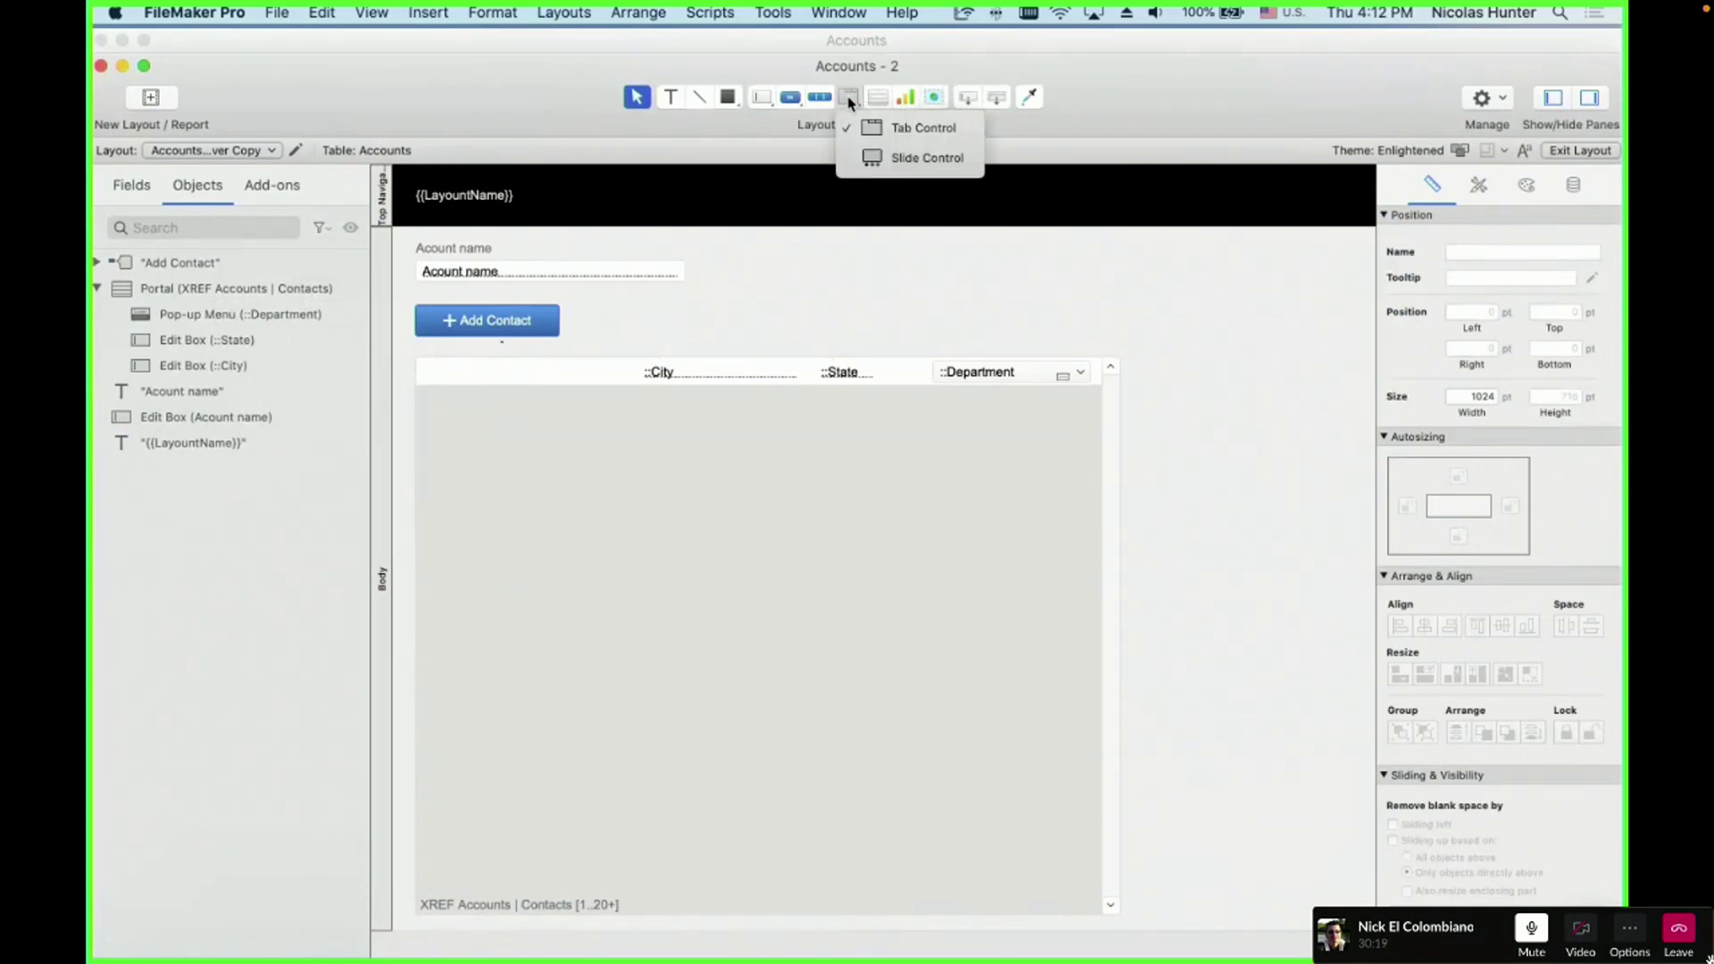
left_click_drag(790, 97, 834, 157)
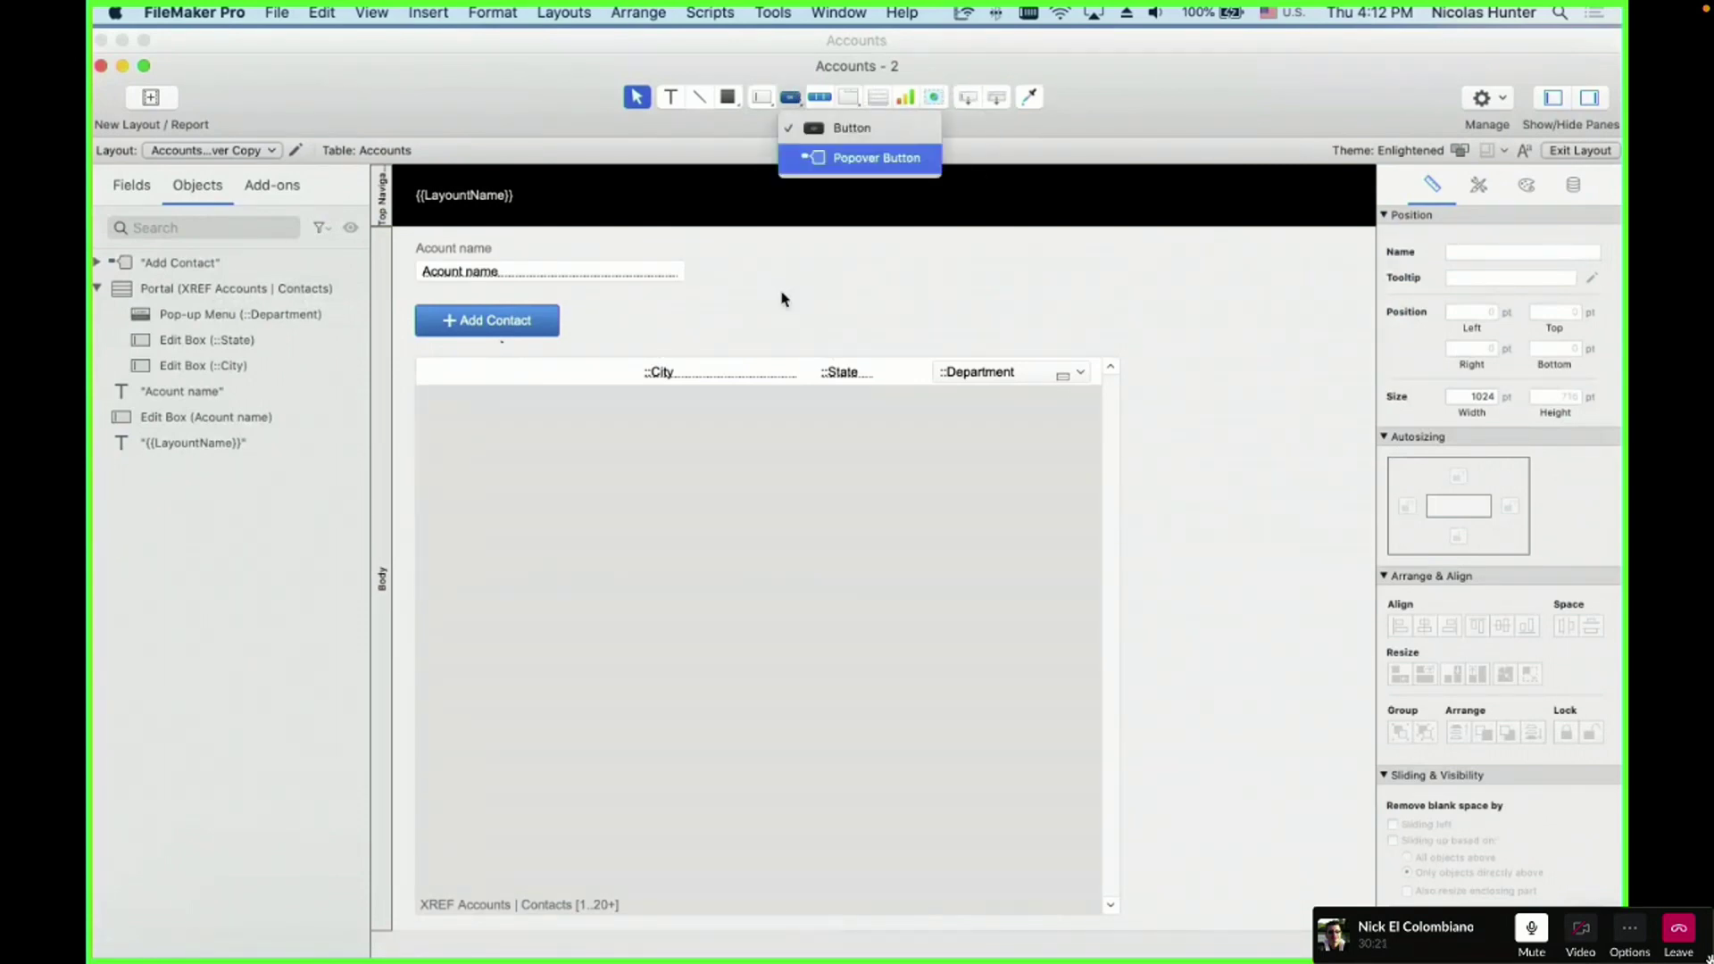
mouse_move(757, 278)
left_mouse_down()
mouse_move(915, 304)
mouse_move(789, 373)
mouse_move(502, 375)
mouse_move(527, 374)
left_mouse_up()
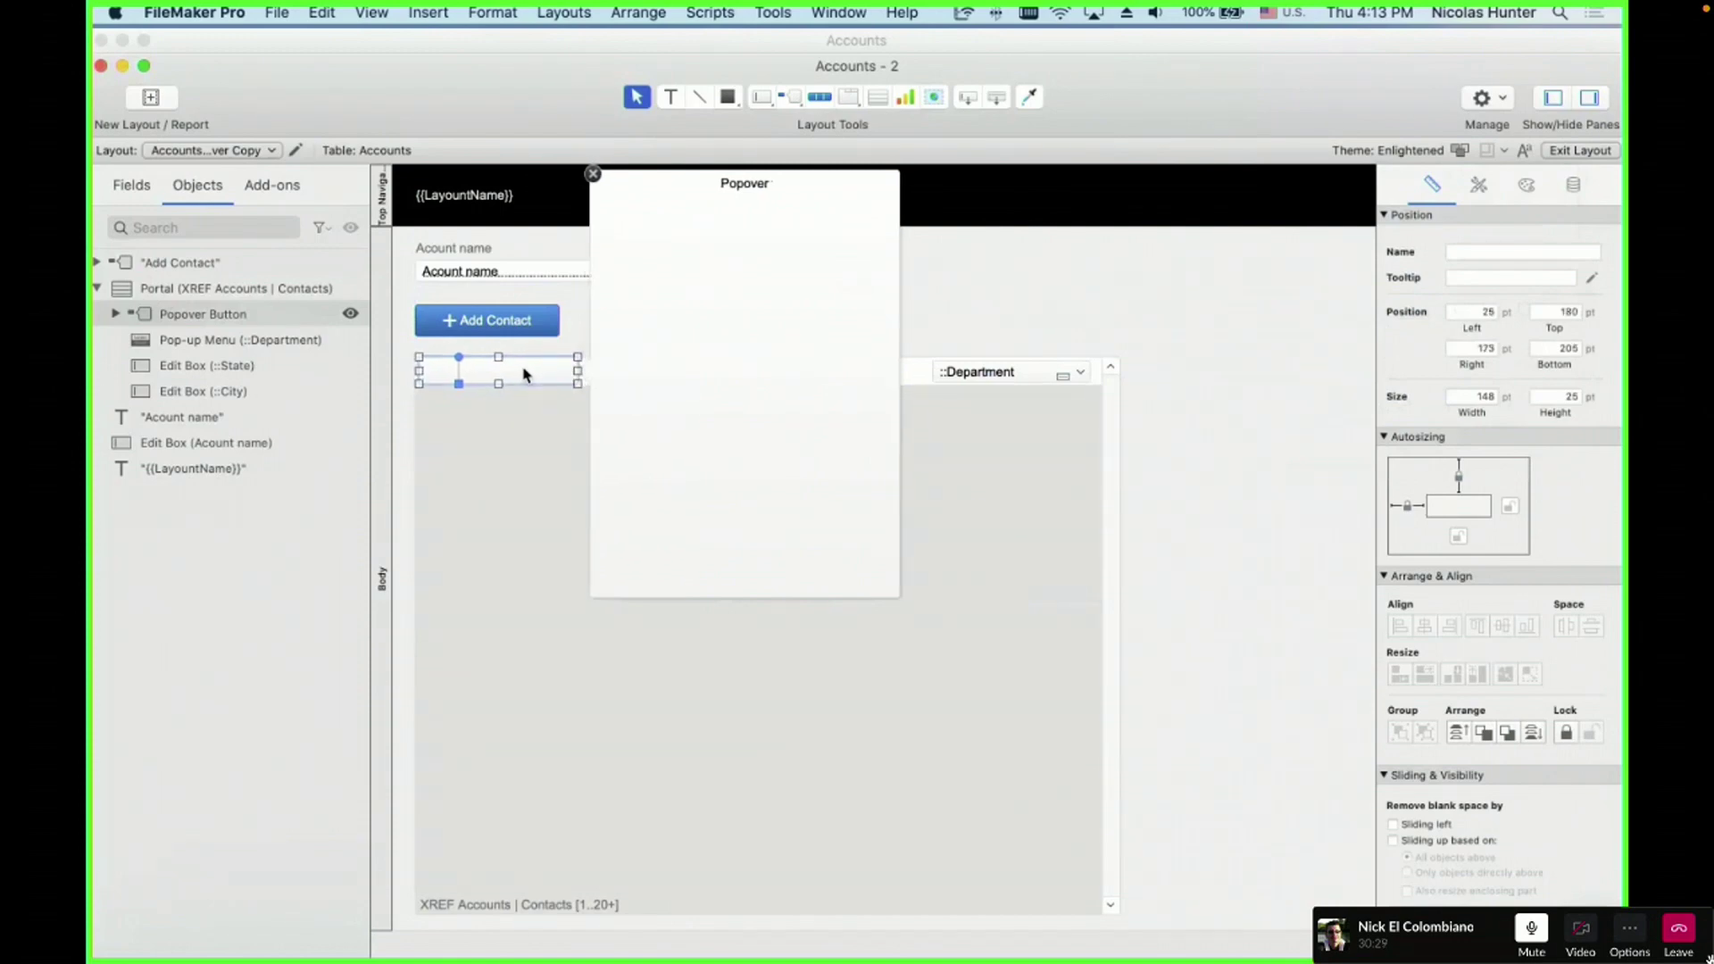
- Insert a merge field for Contact from XREF Accounts | Contacts on the empty area above the Department column
left_click(978, 283)
key("super+alt+f")
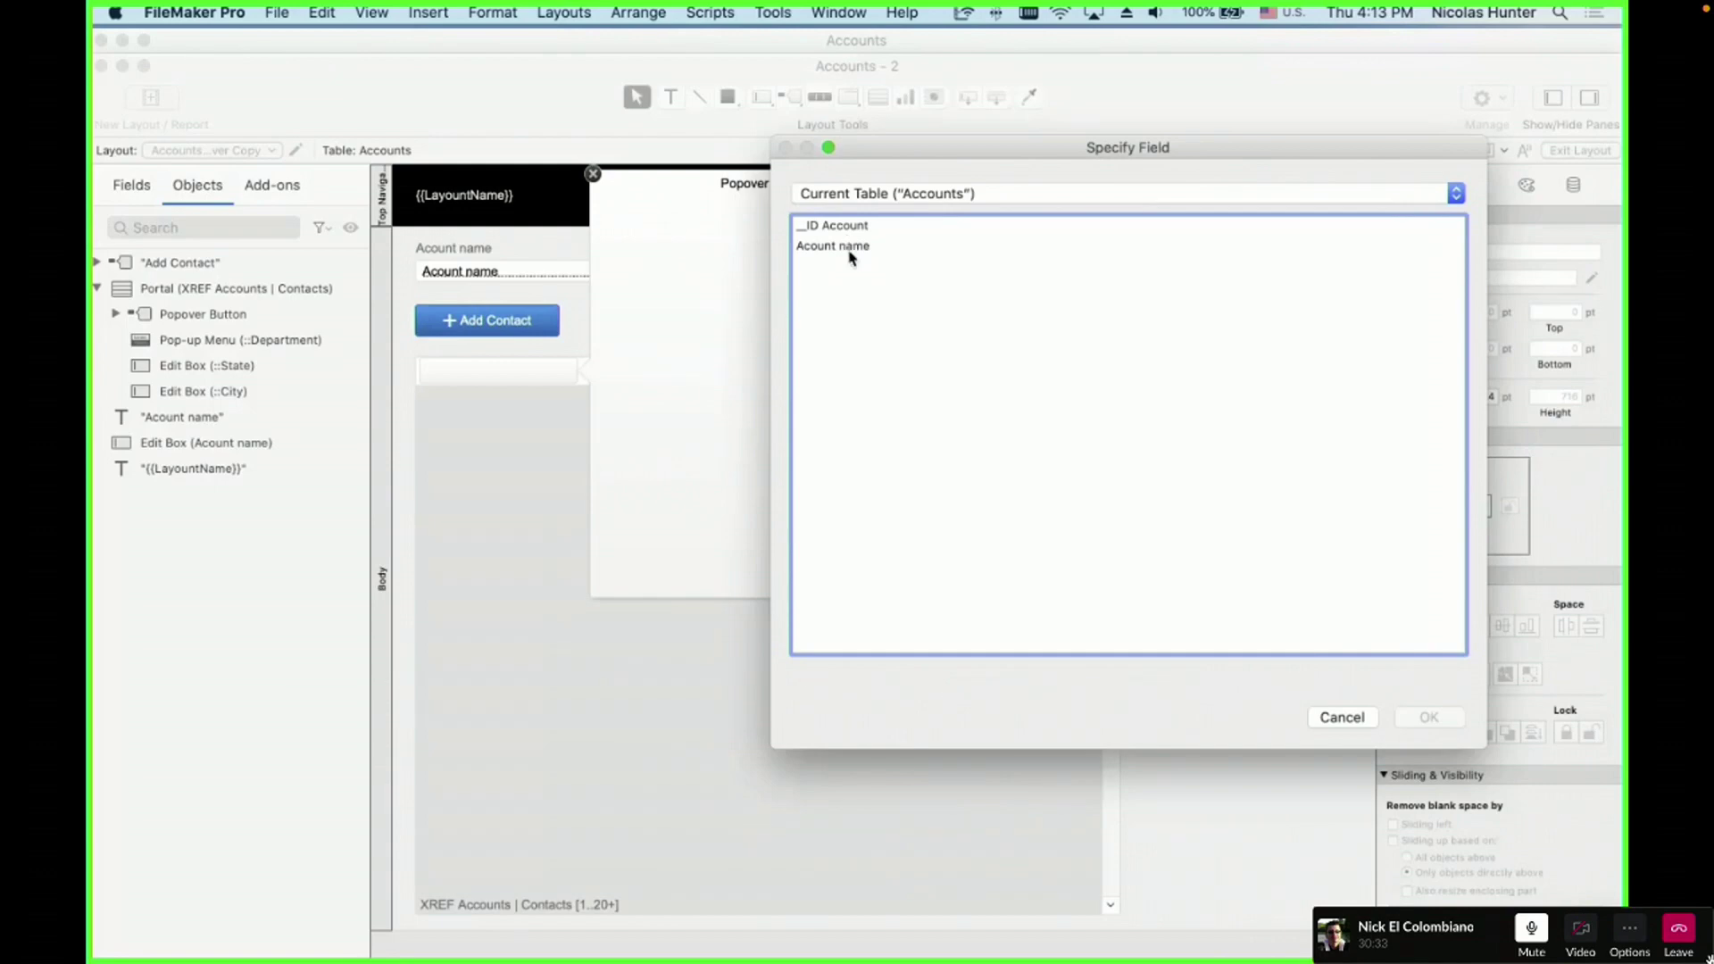
left_click(850, 195)
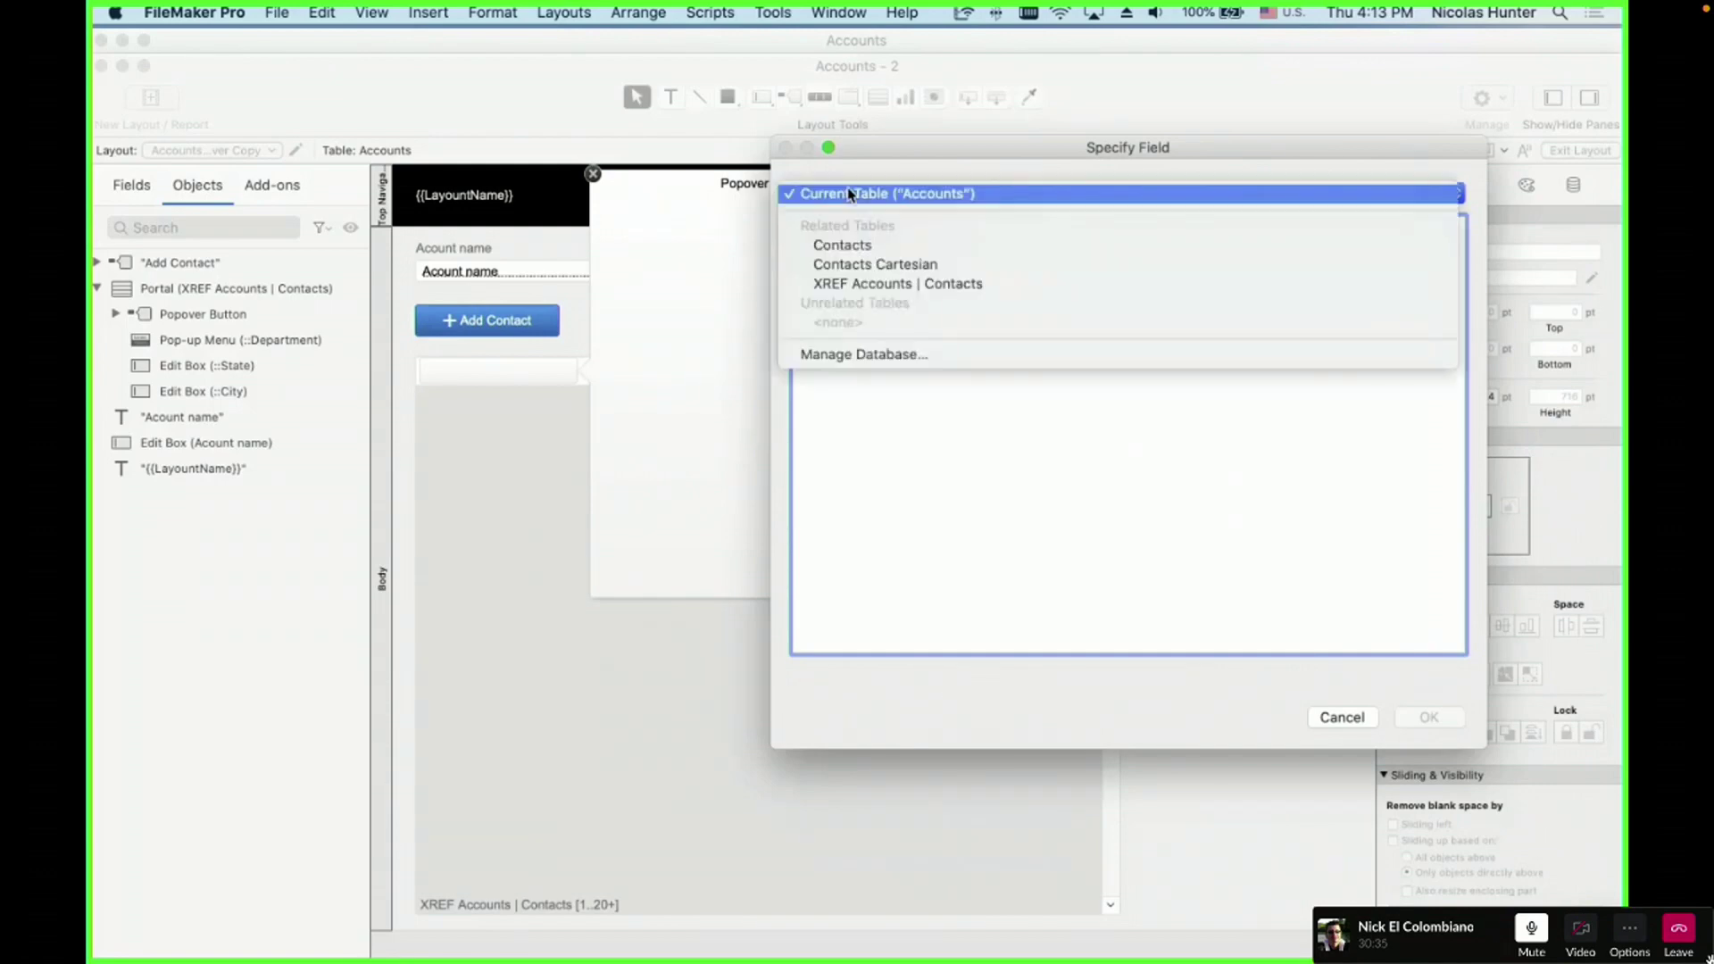
left_click(874, 284)
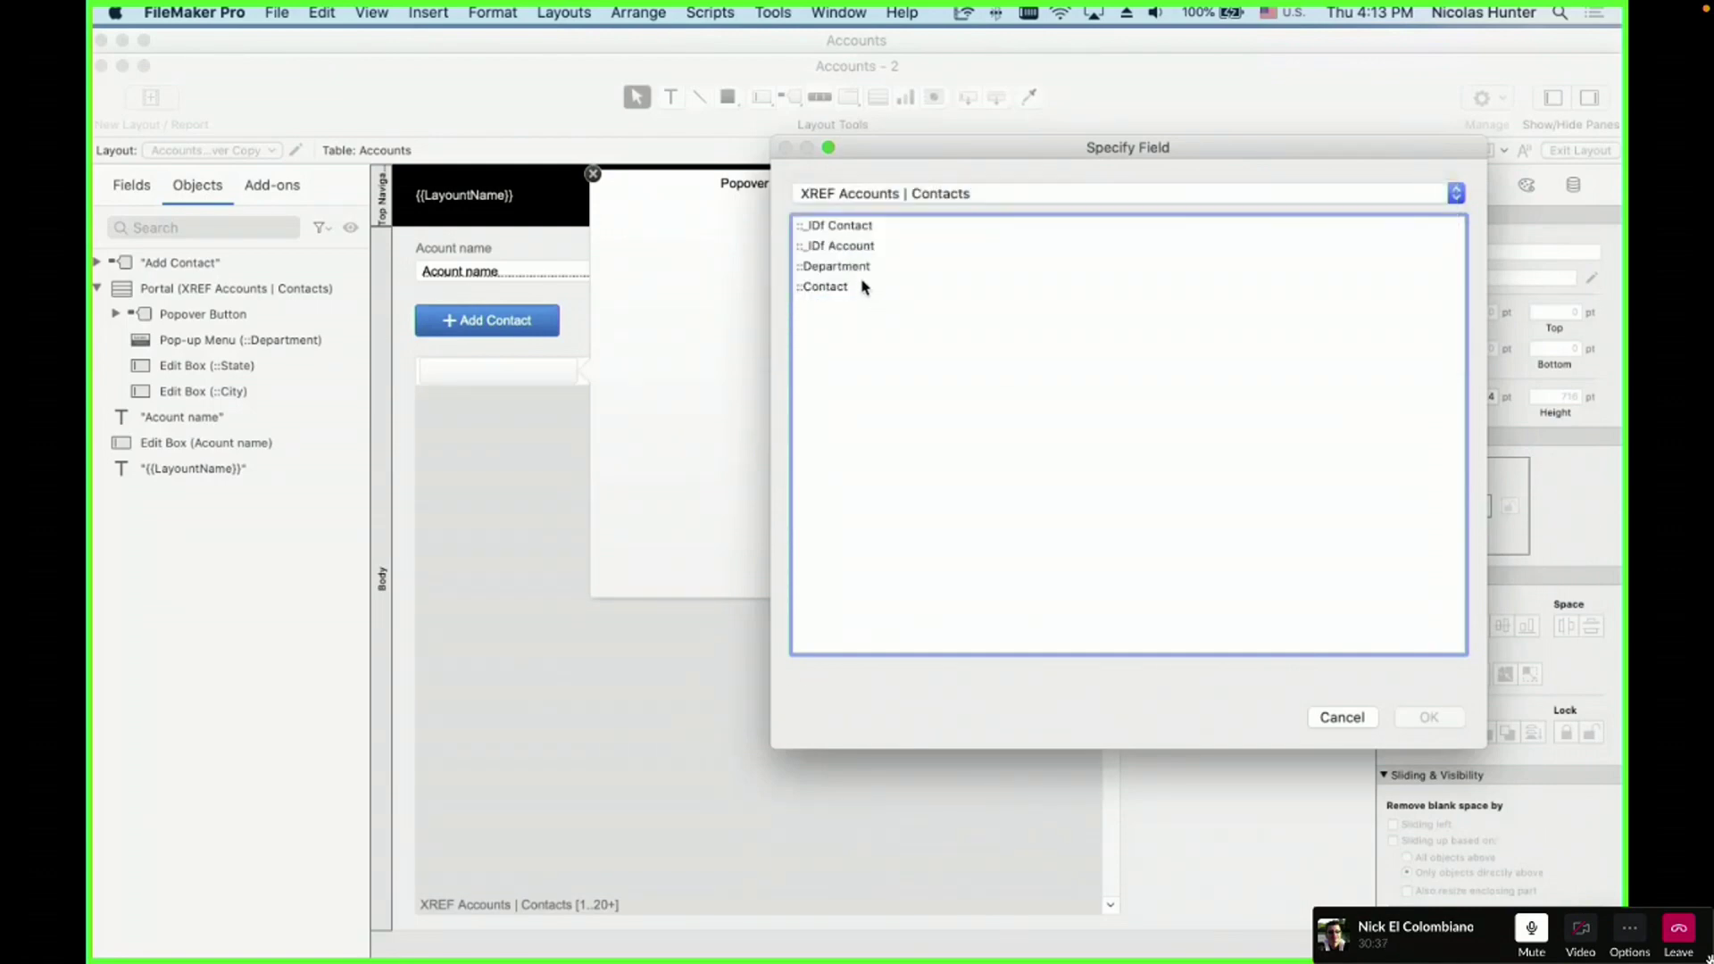
double_click(854, 288)
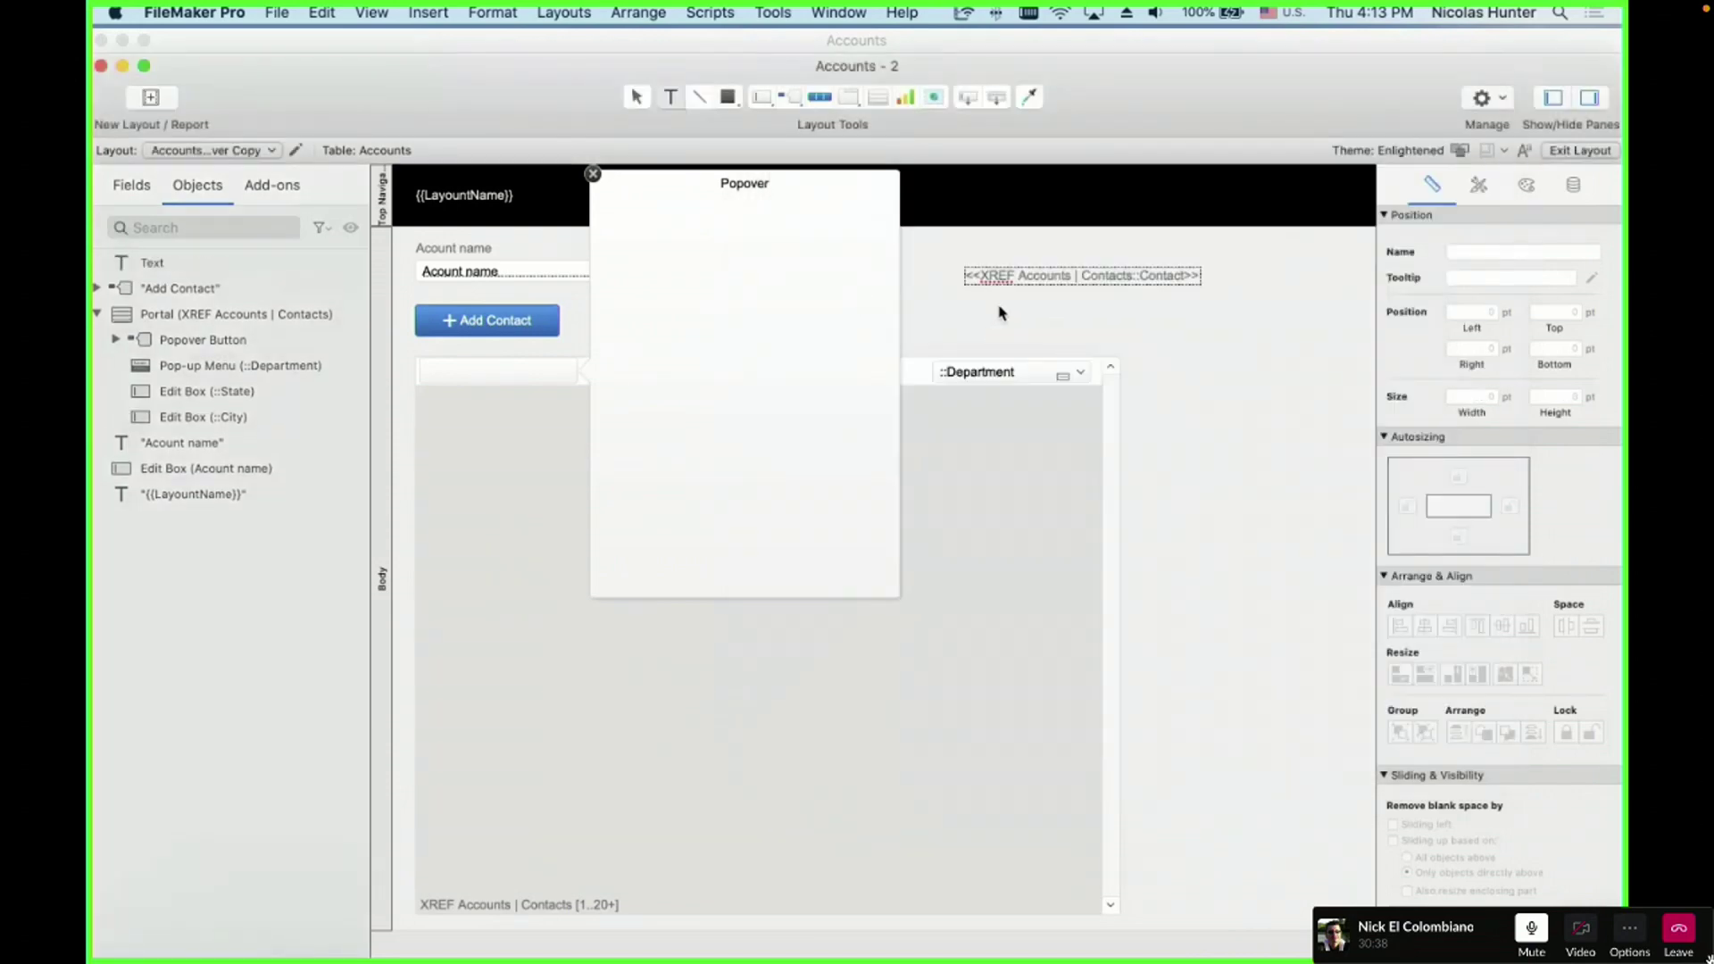
- Move the Contact merge field text into the portal's popover button as its label, undoing any accidental shift of the portal
left_click(1056, 348)
key("super+x")
double_click(500, 375)
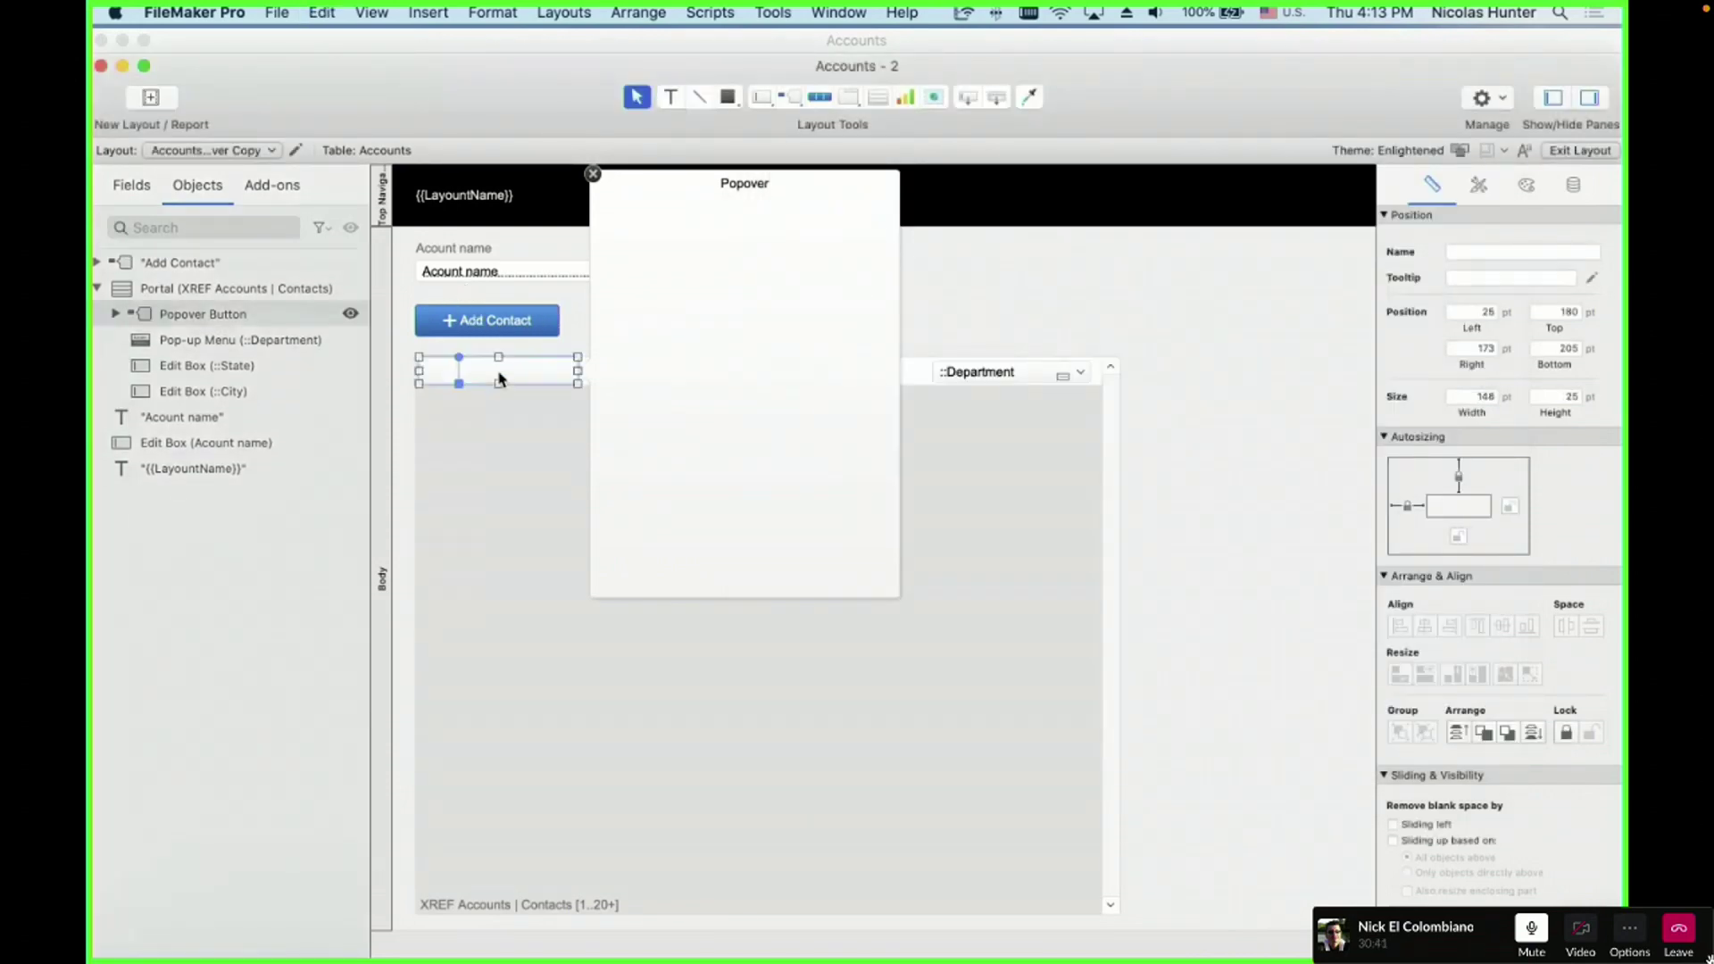
key("super+v")
left_click_drag(505, 471, 505, 470)
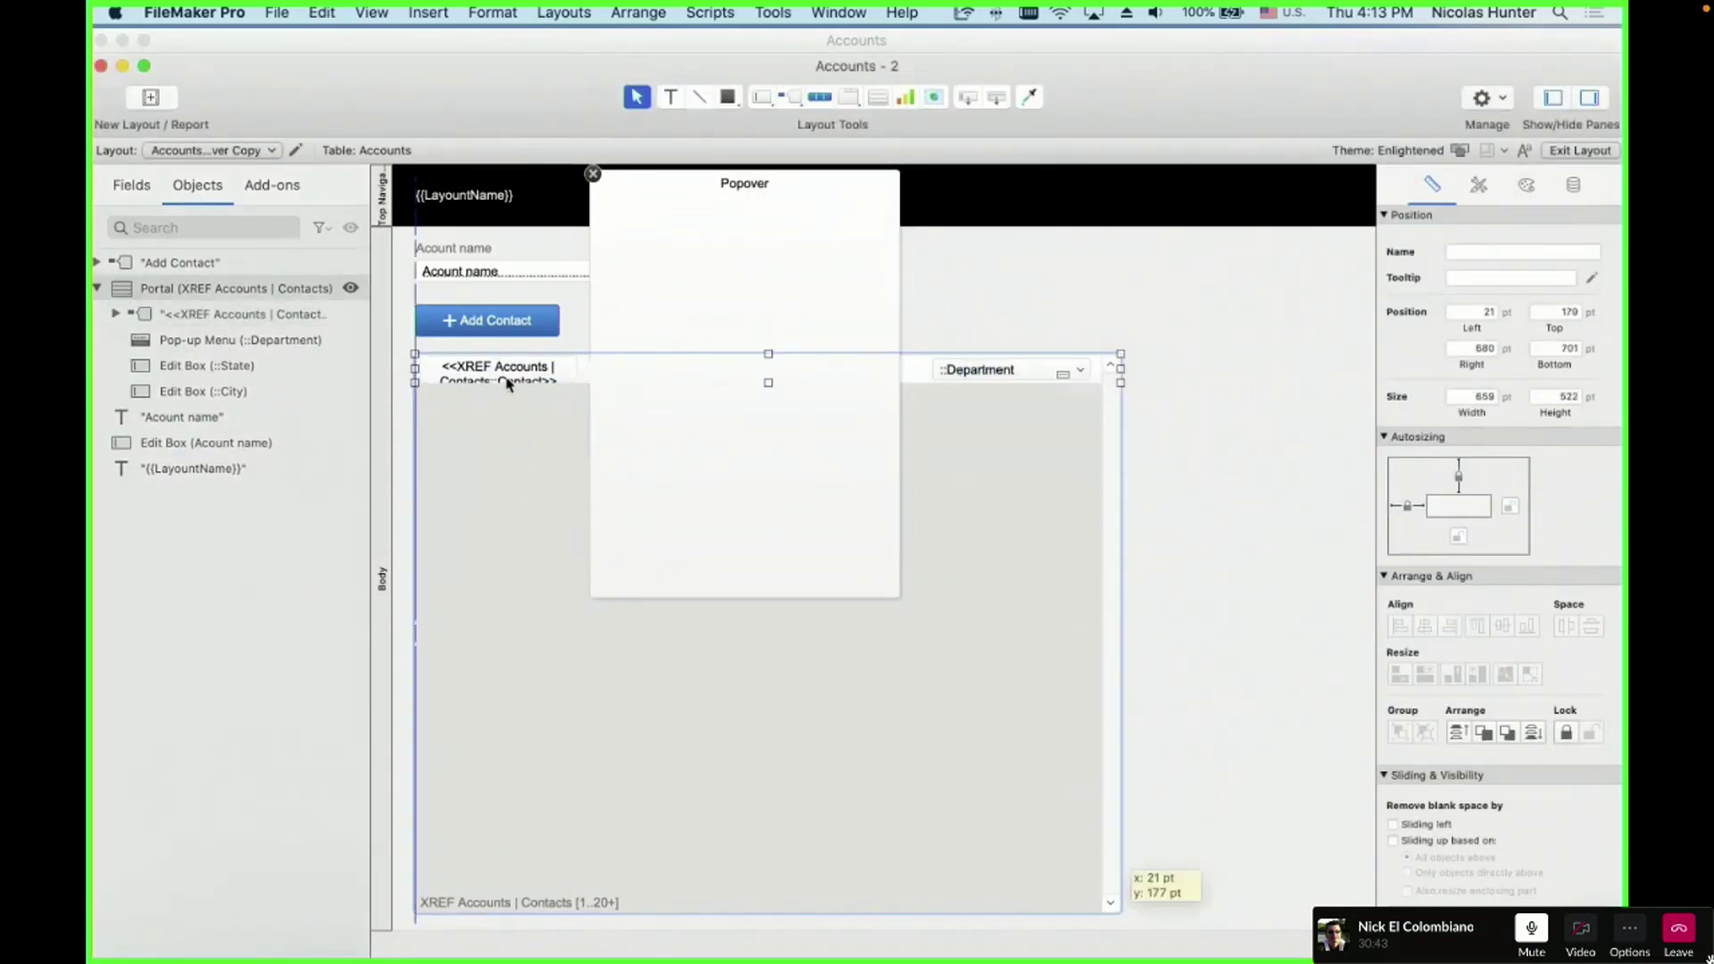
left_click_drag(510, 386, 510, 383)
key("super+z")
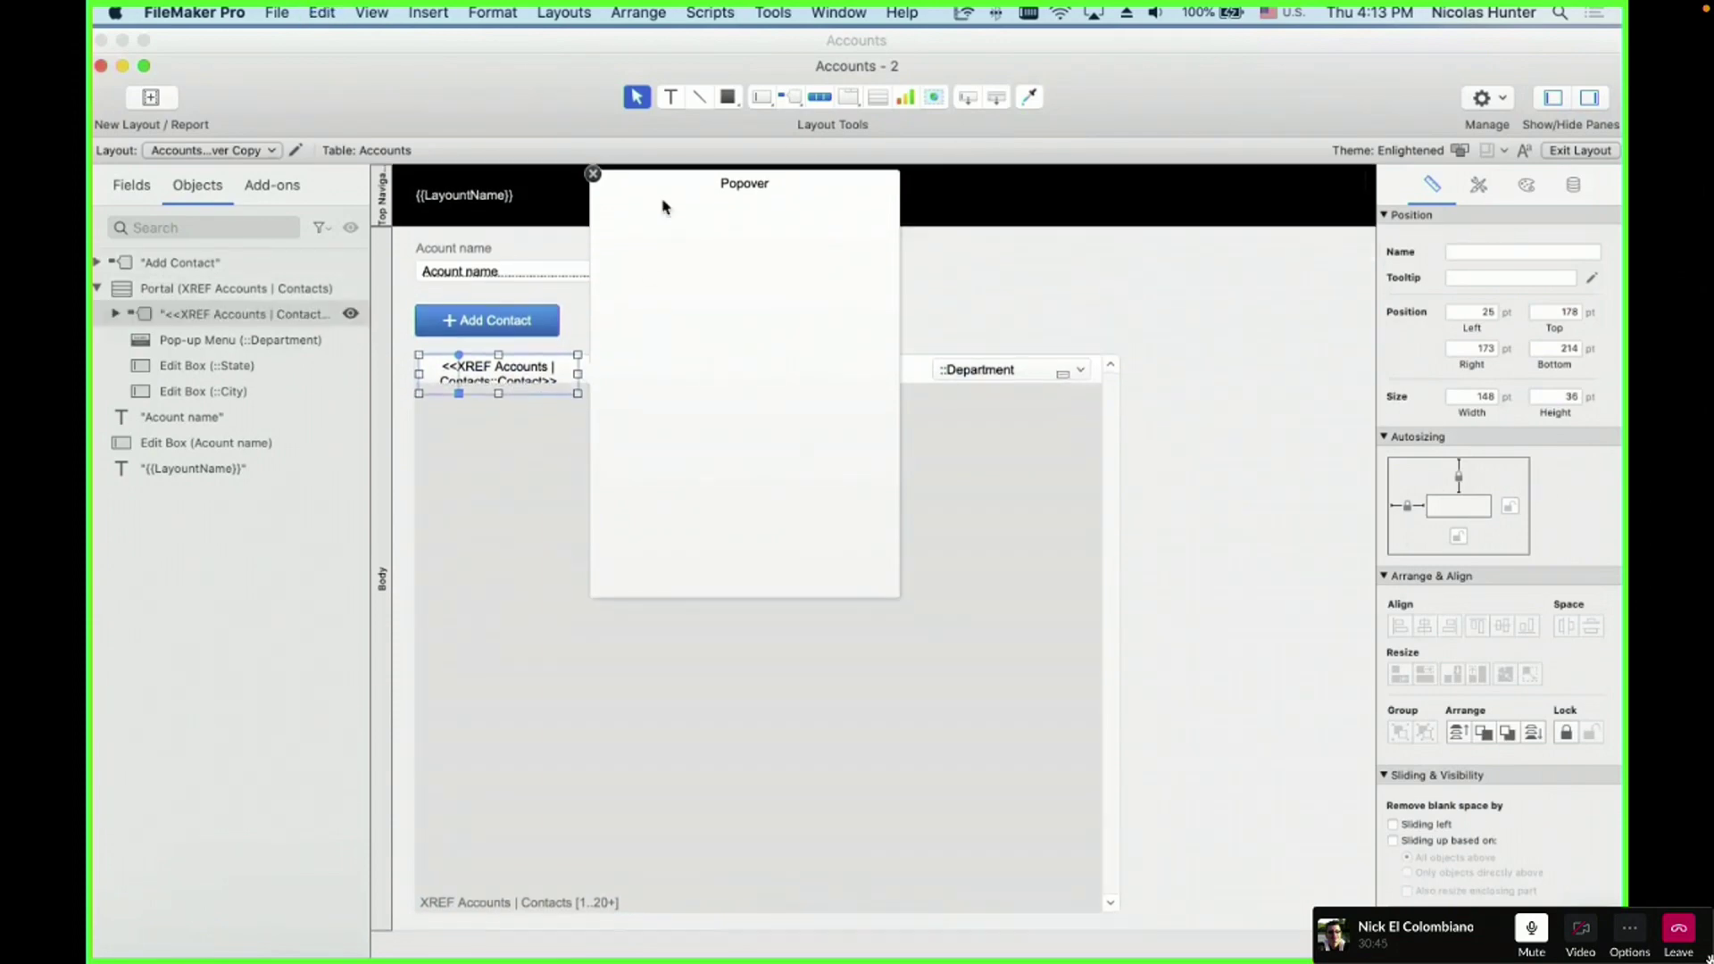
- Close the popover and set the portal popover button's height to 25 pt
left_click(593, 173)
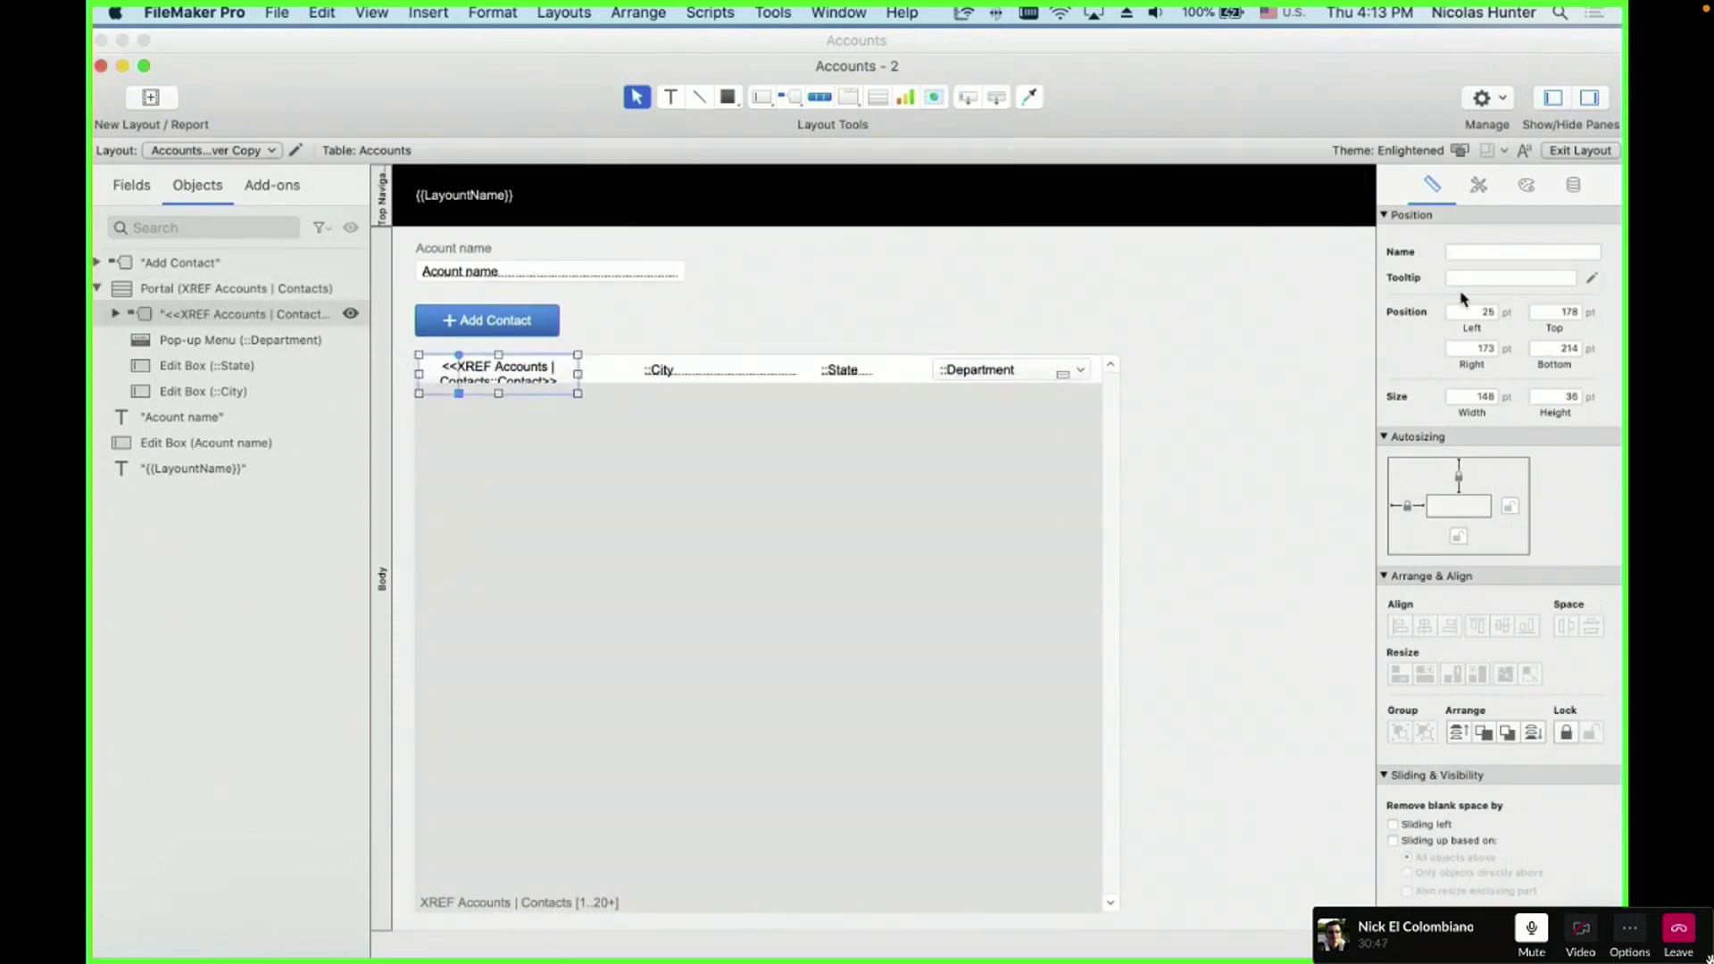
left_click(1554, 397)
key("Return")
left_click(820, 318)
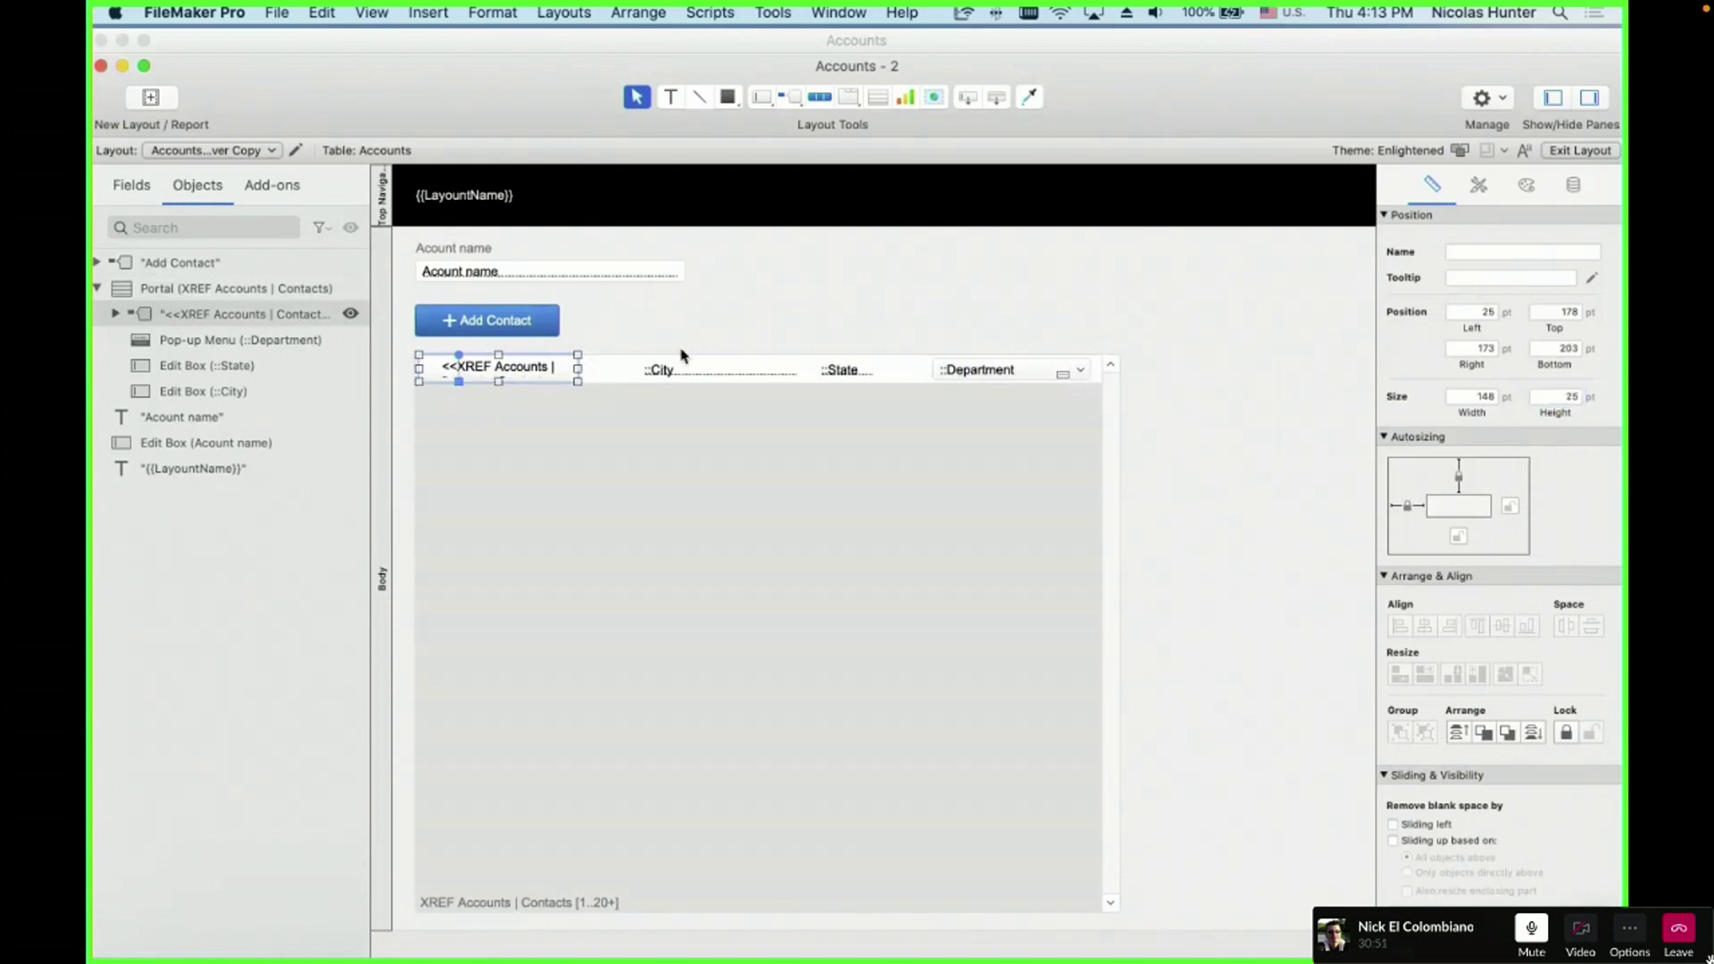
- Open the portal button's popover and enlarge it in both width and height
key("Return")
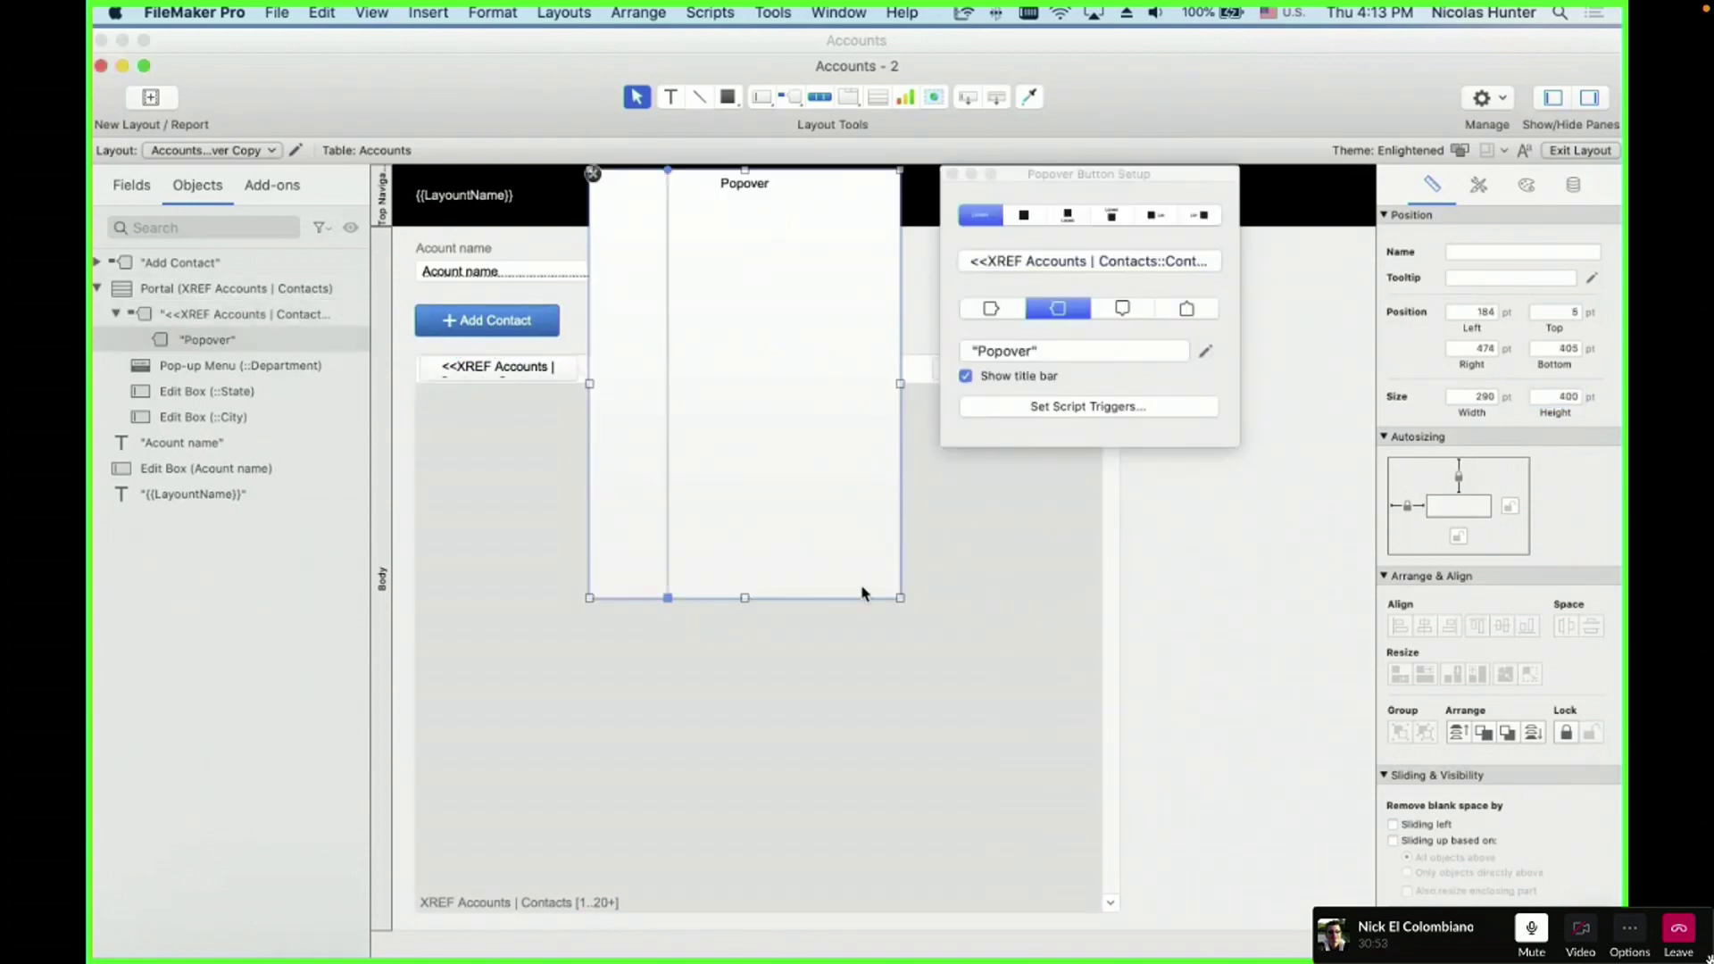
left_click_drag(899, 598, 1055, 705)
left_click(1217, 604)
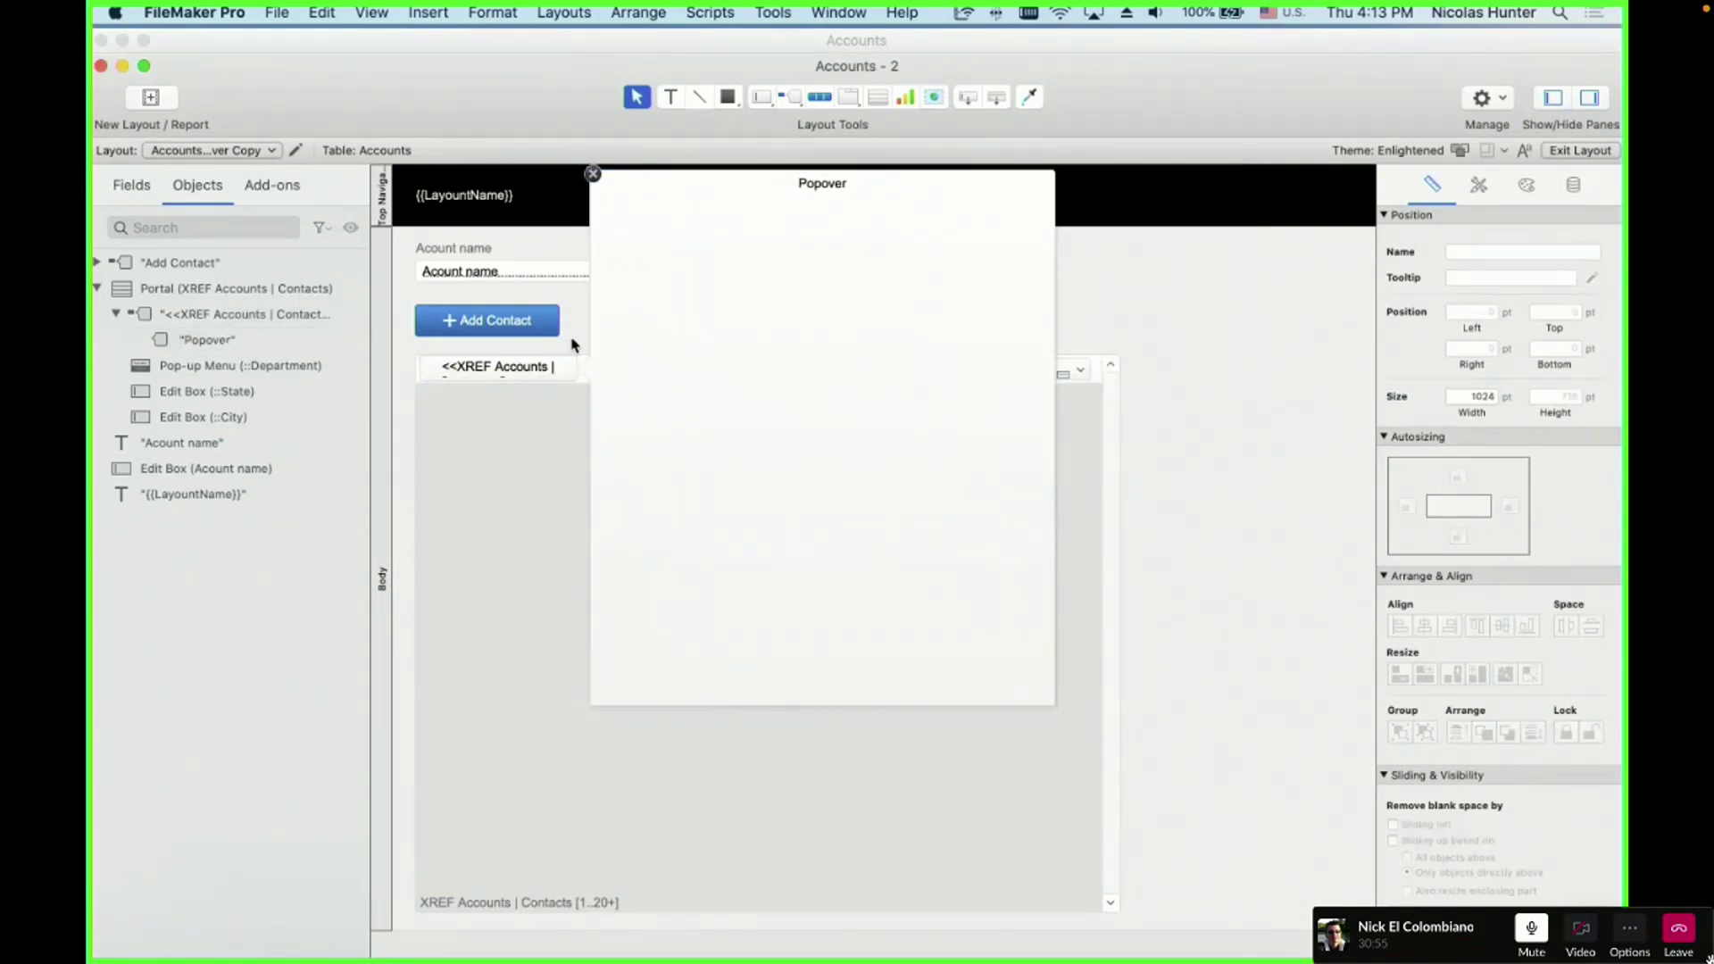
- Copy the Contacts Cartesian portal out of the Add Contact popover onto the layout, and close that popover
double_click(466, 329)
left_click_drag(725, 350, 928, 385)
left_click(575, 174)
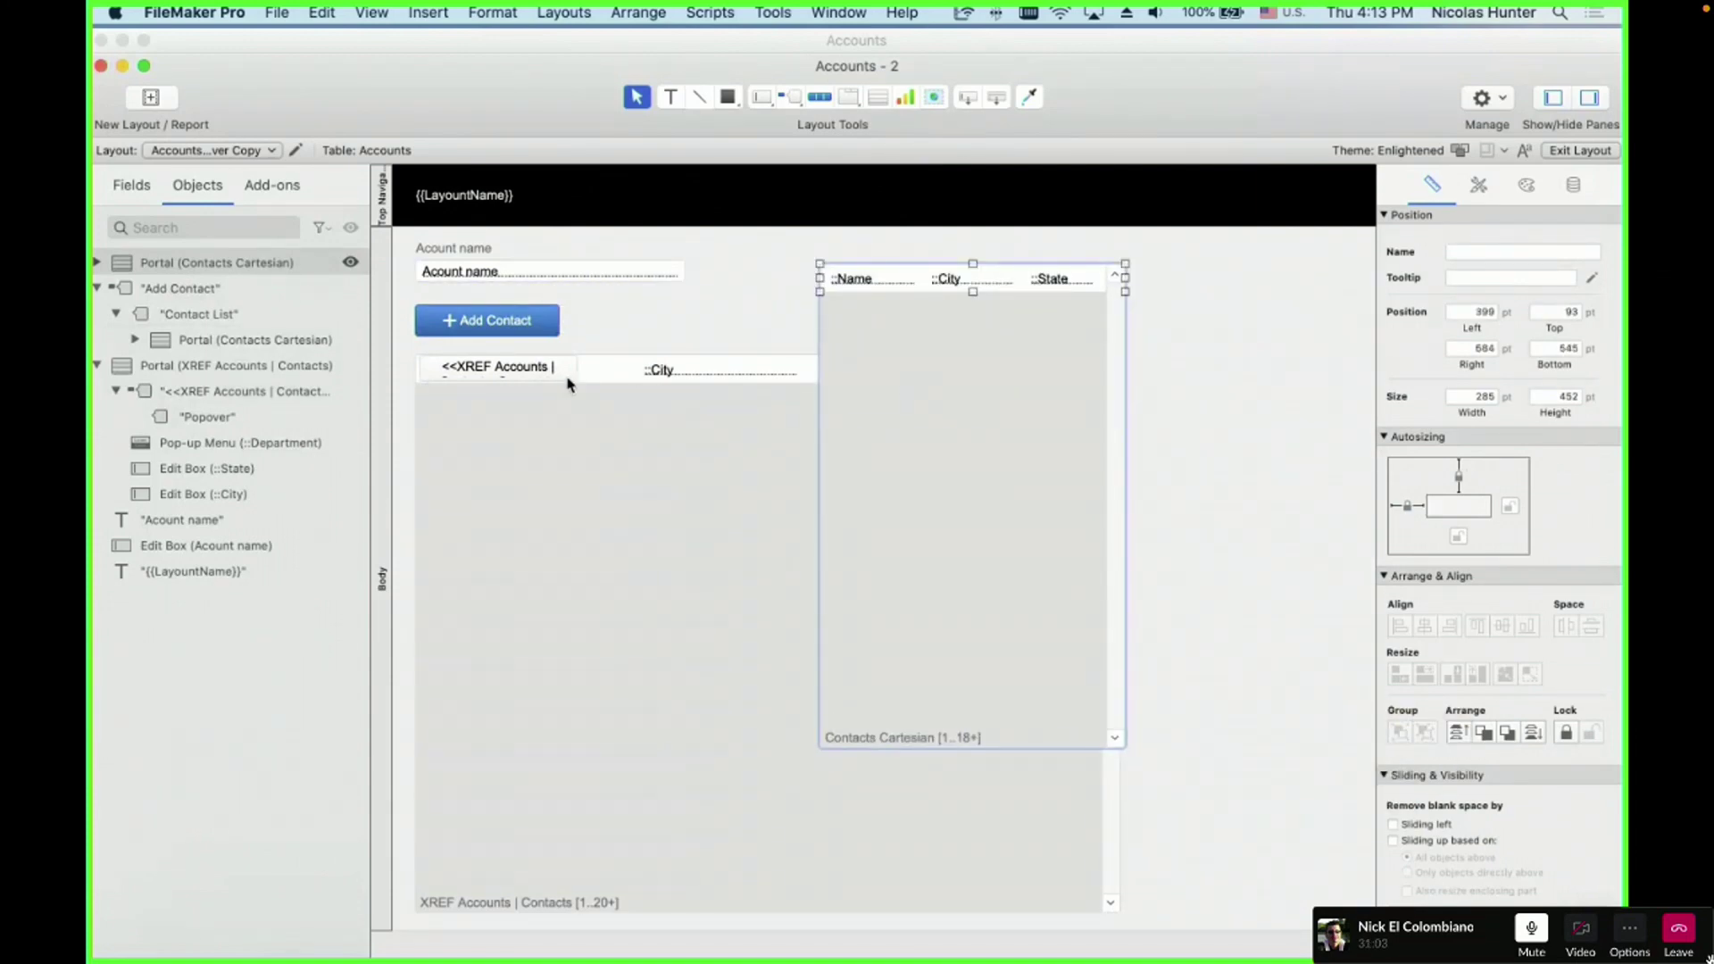
- Try to place the copied Contacts Cartesian portal inside the popover of the portal row's contact button
double_click(511, 370)
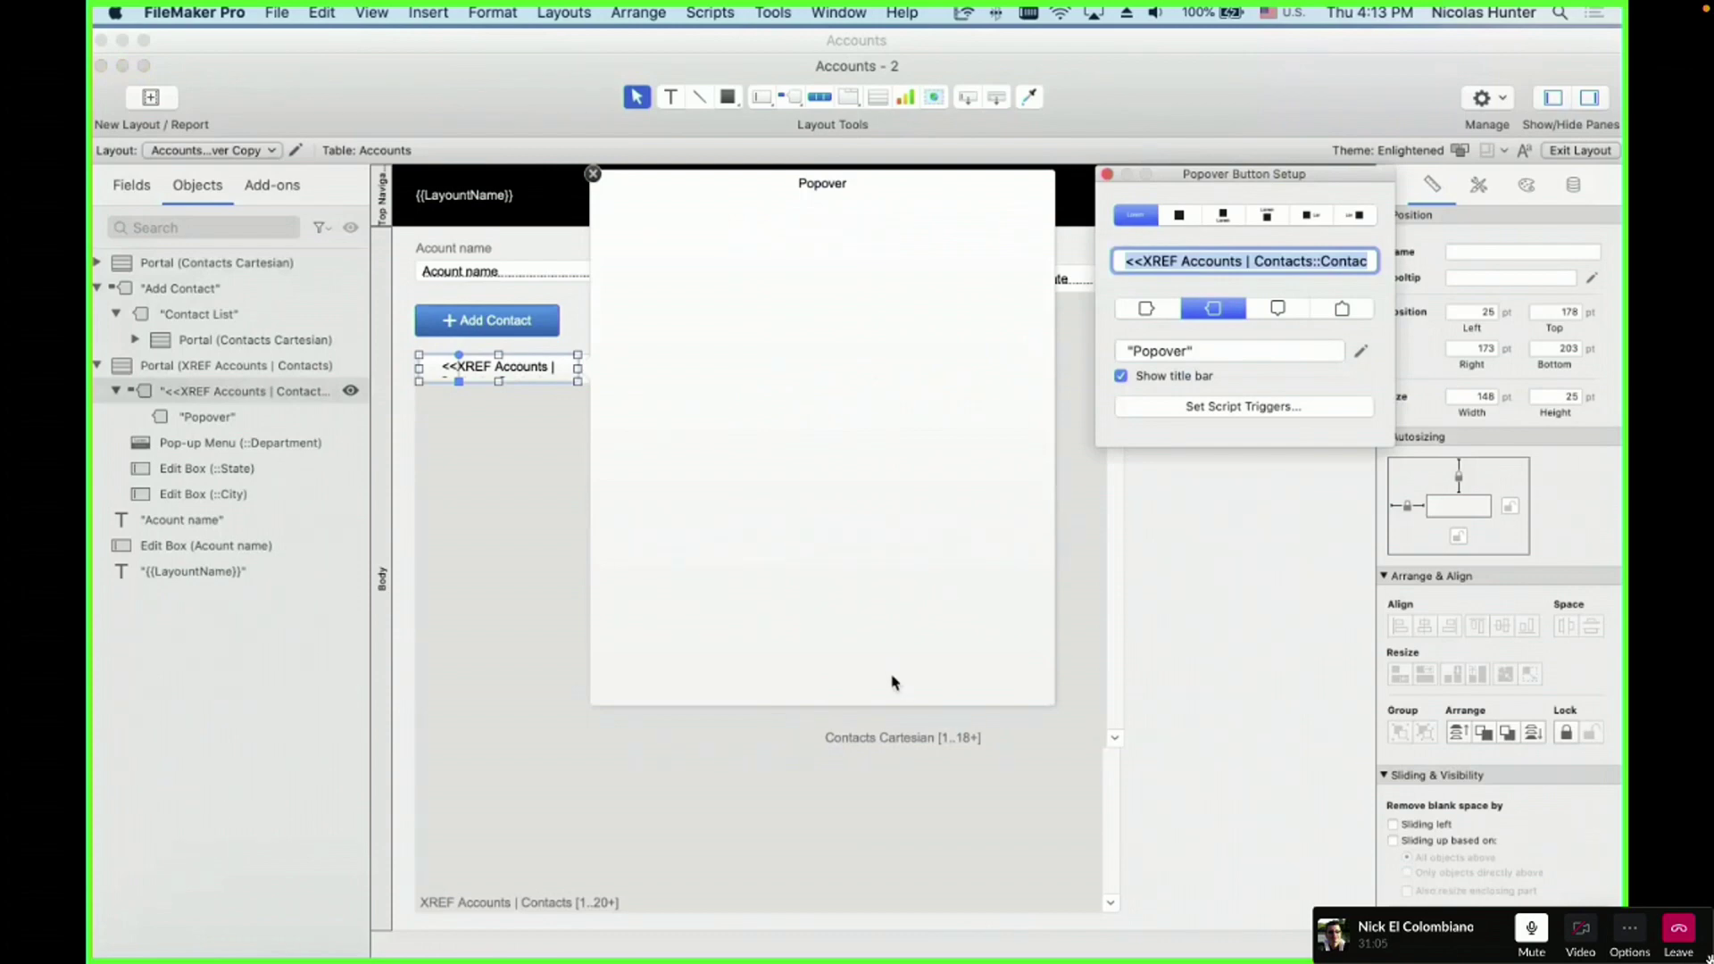
left_click_drag(942, 748, 775, 672)
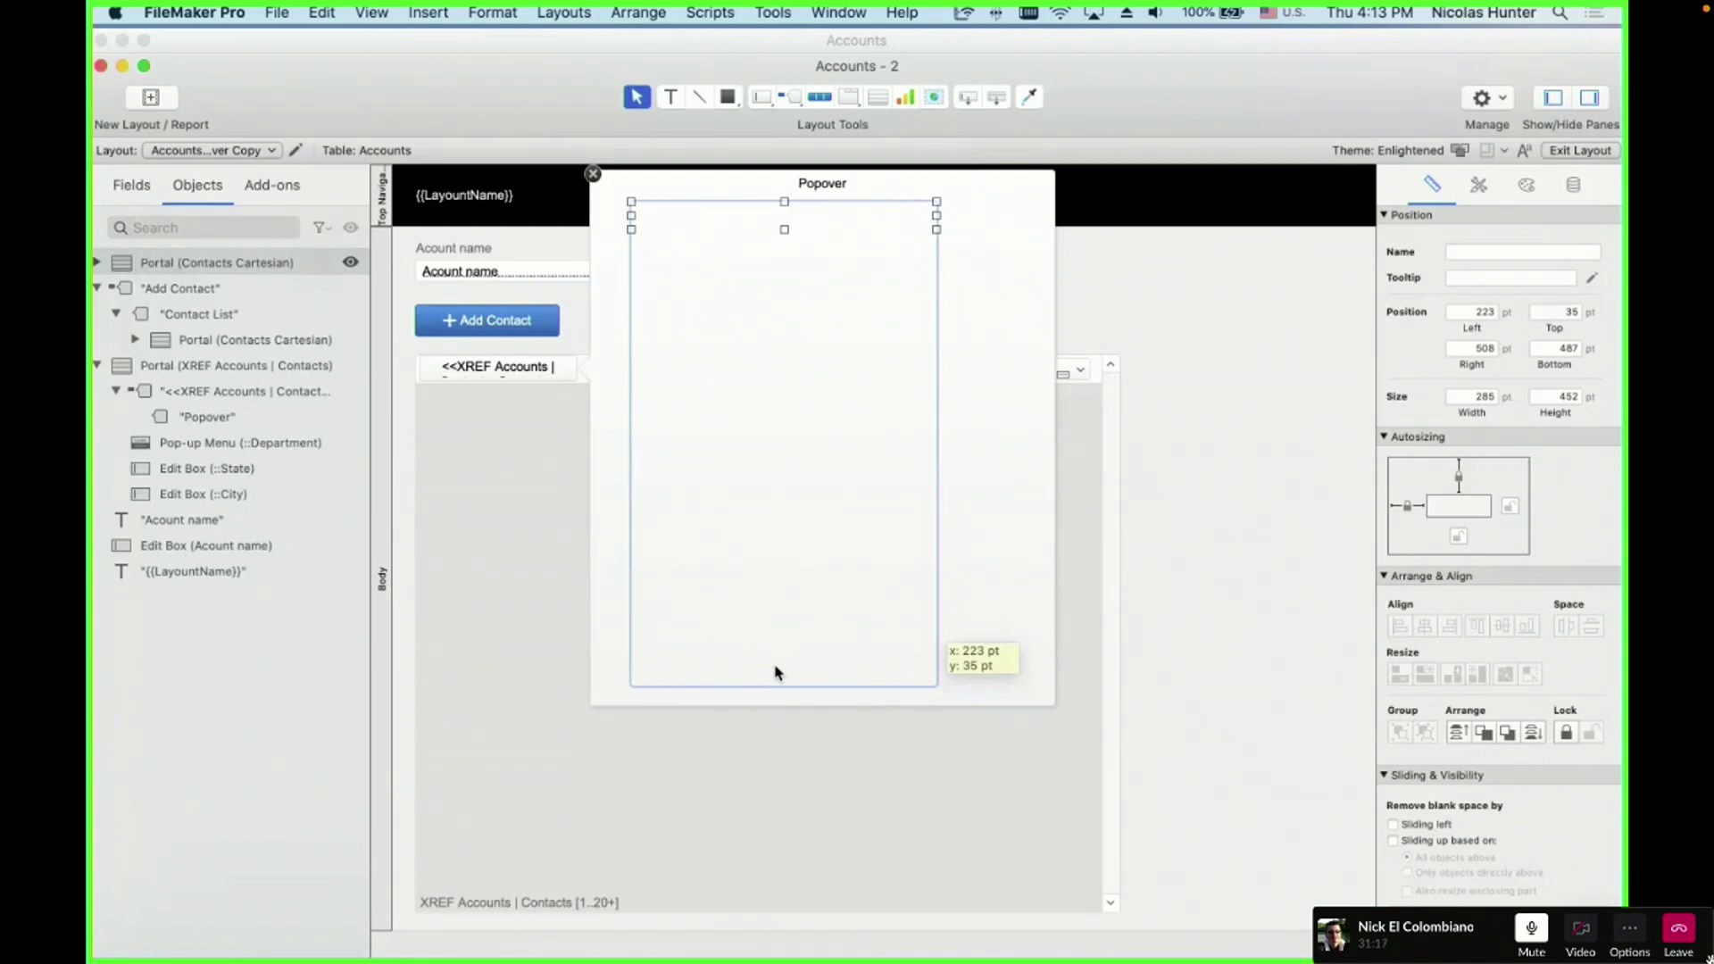
left_click_drag(774, 672, 752, 673)
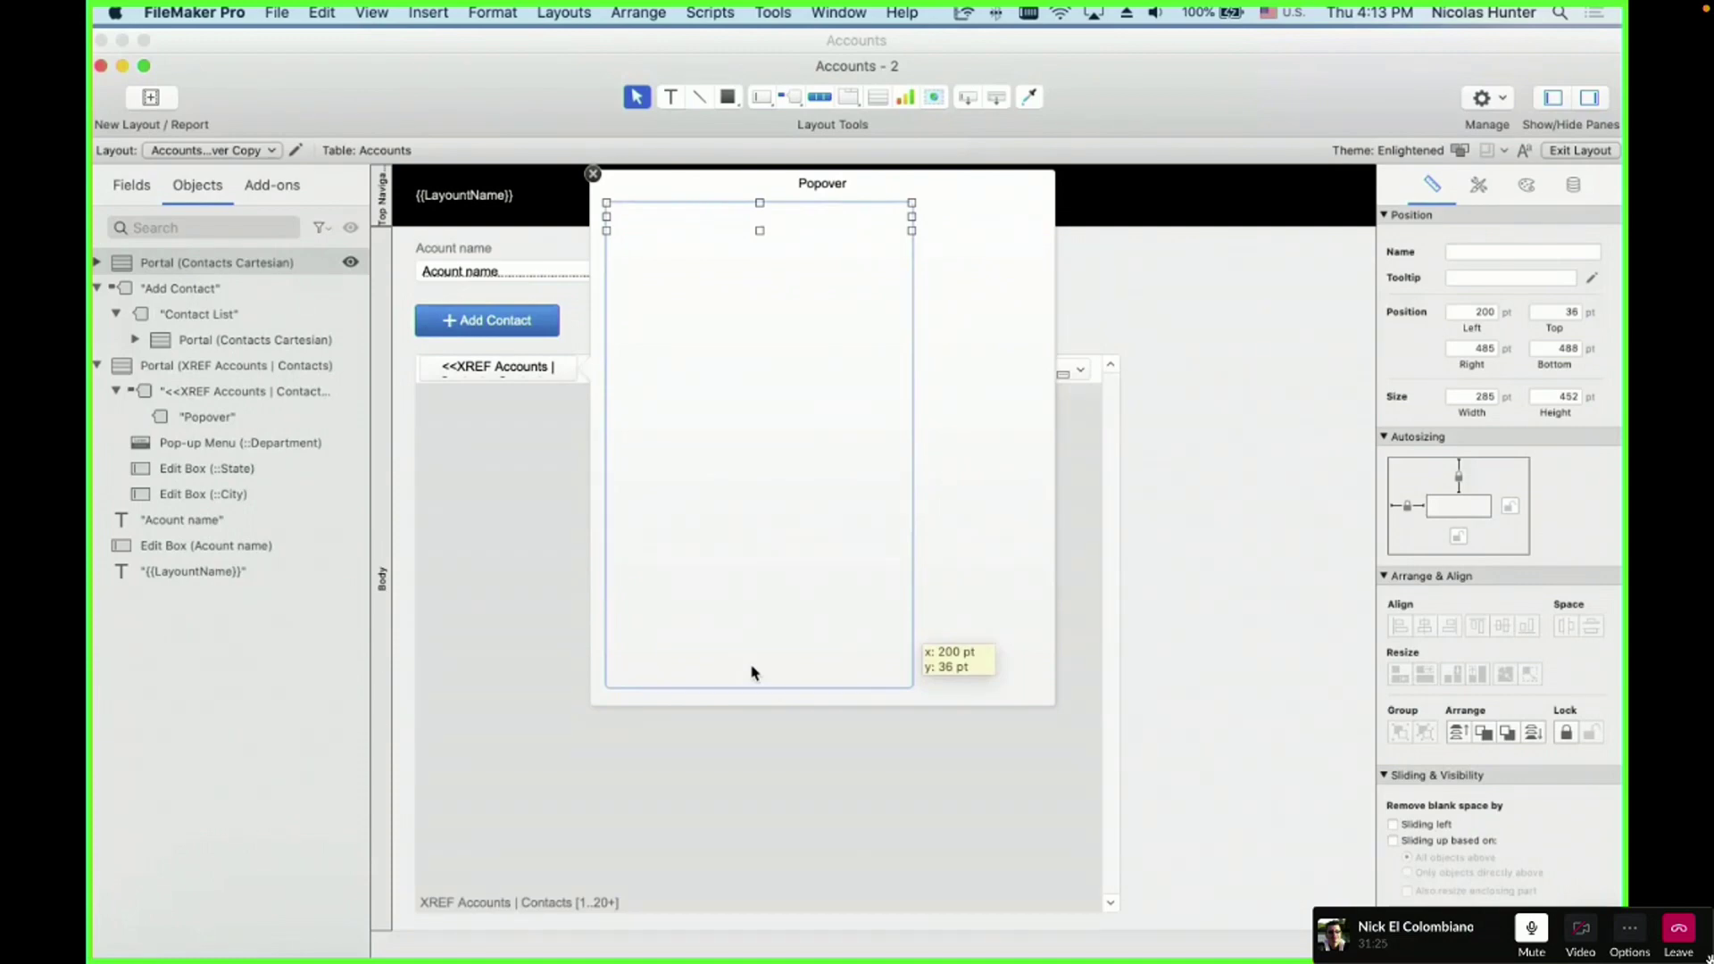
left_click_drag(751, 673, 751, 673)
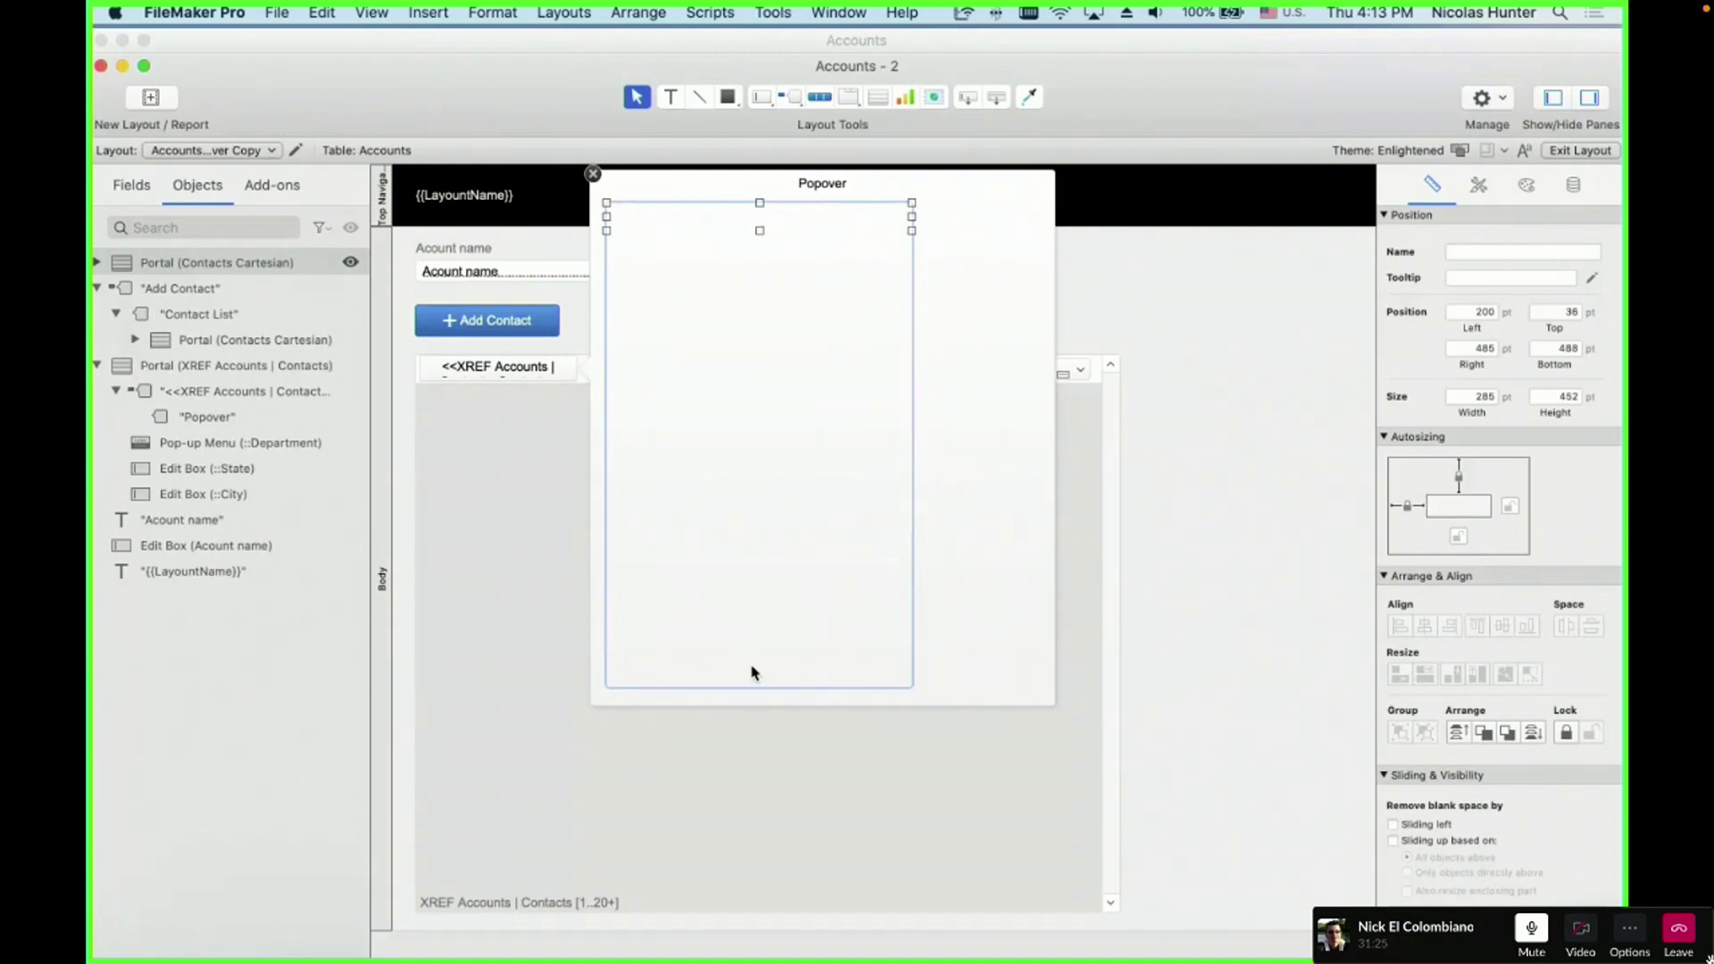
left_click(1174, 576)
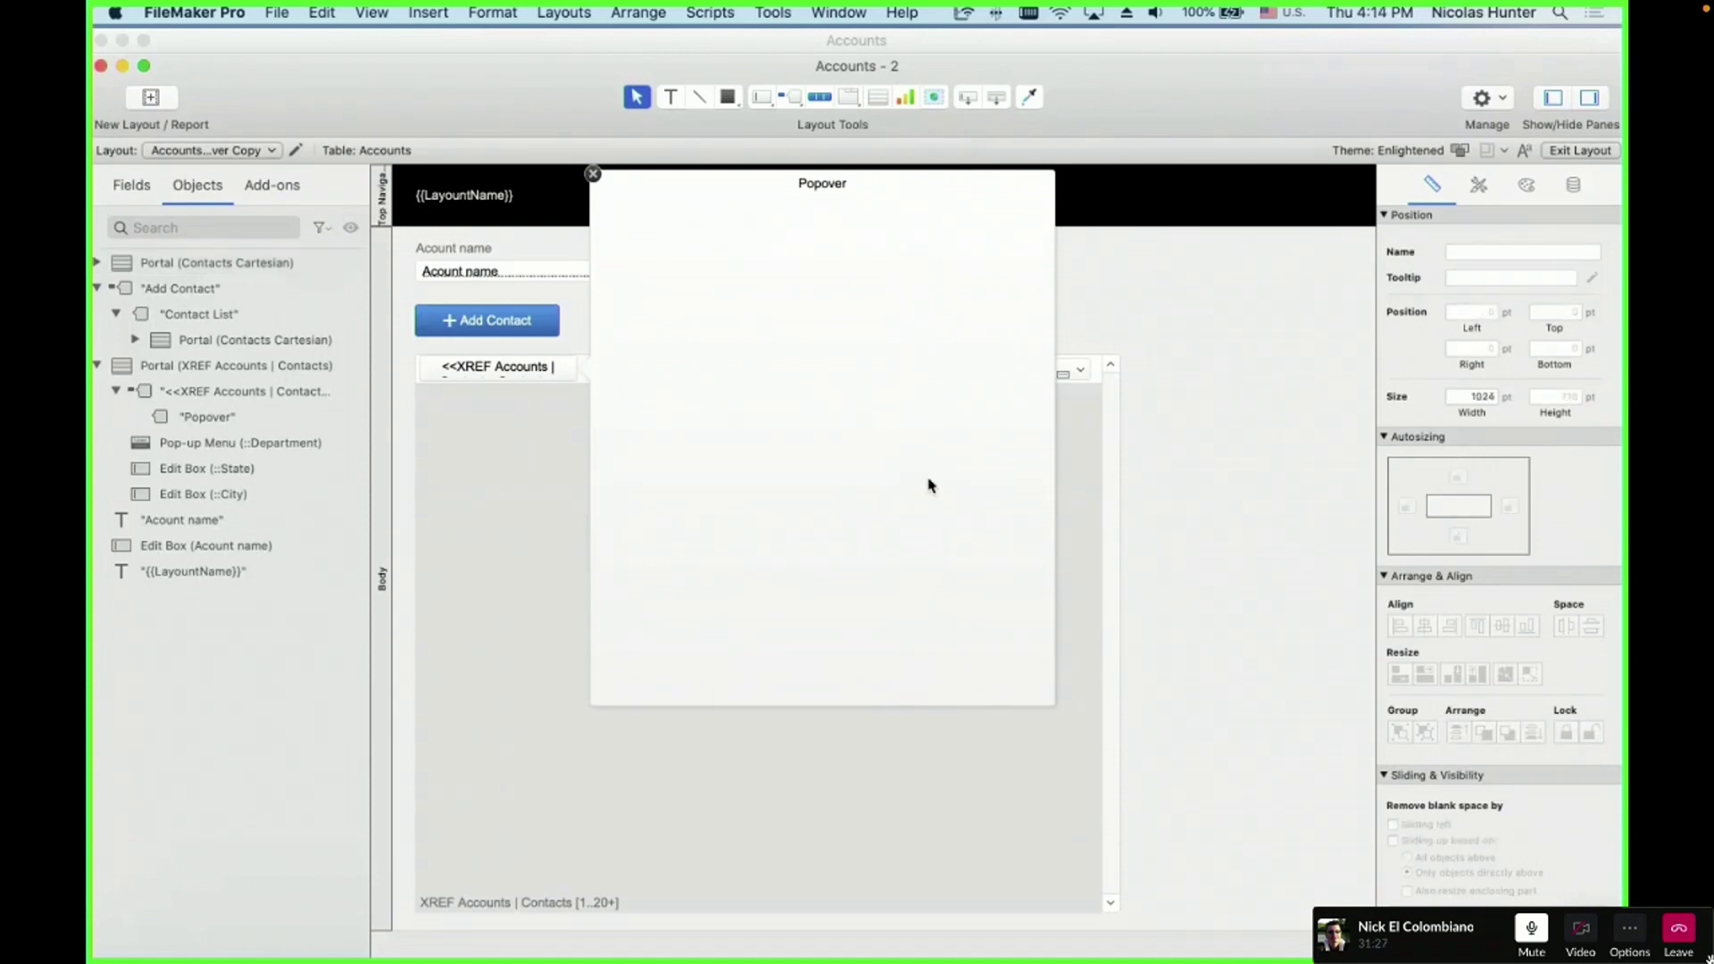
- Pull the copied portal clear of the popover area and try again to centre it inside the contact button's popover
left_click(593, 174)
left_click_drag(755, 432, 1128, 413)
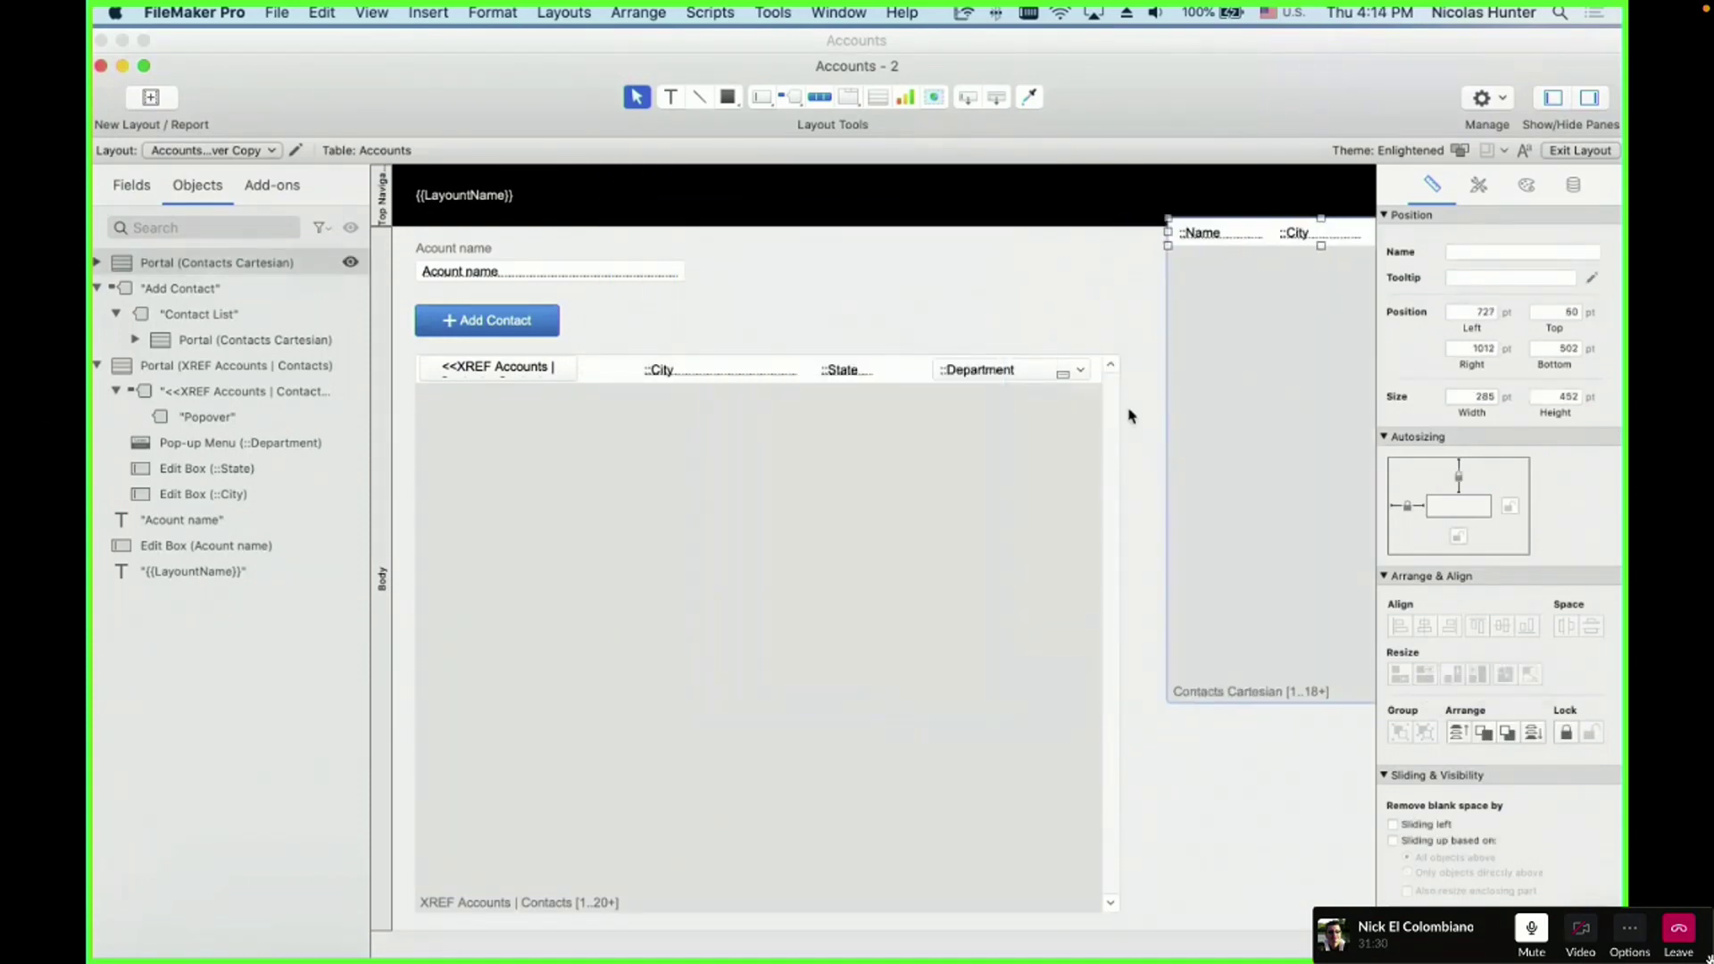
double_click(486, 374)
left_click_drag(1239, 546, 791, 479)
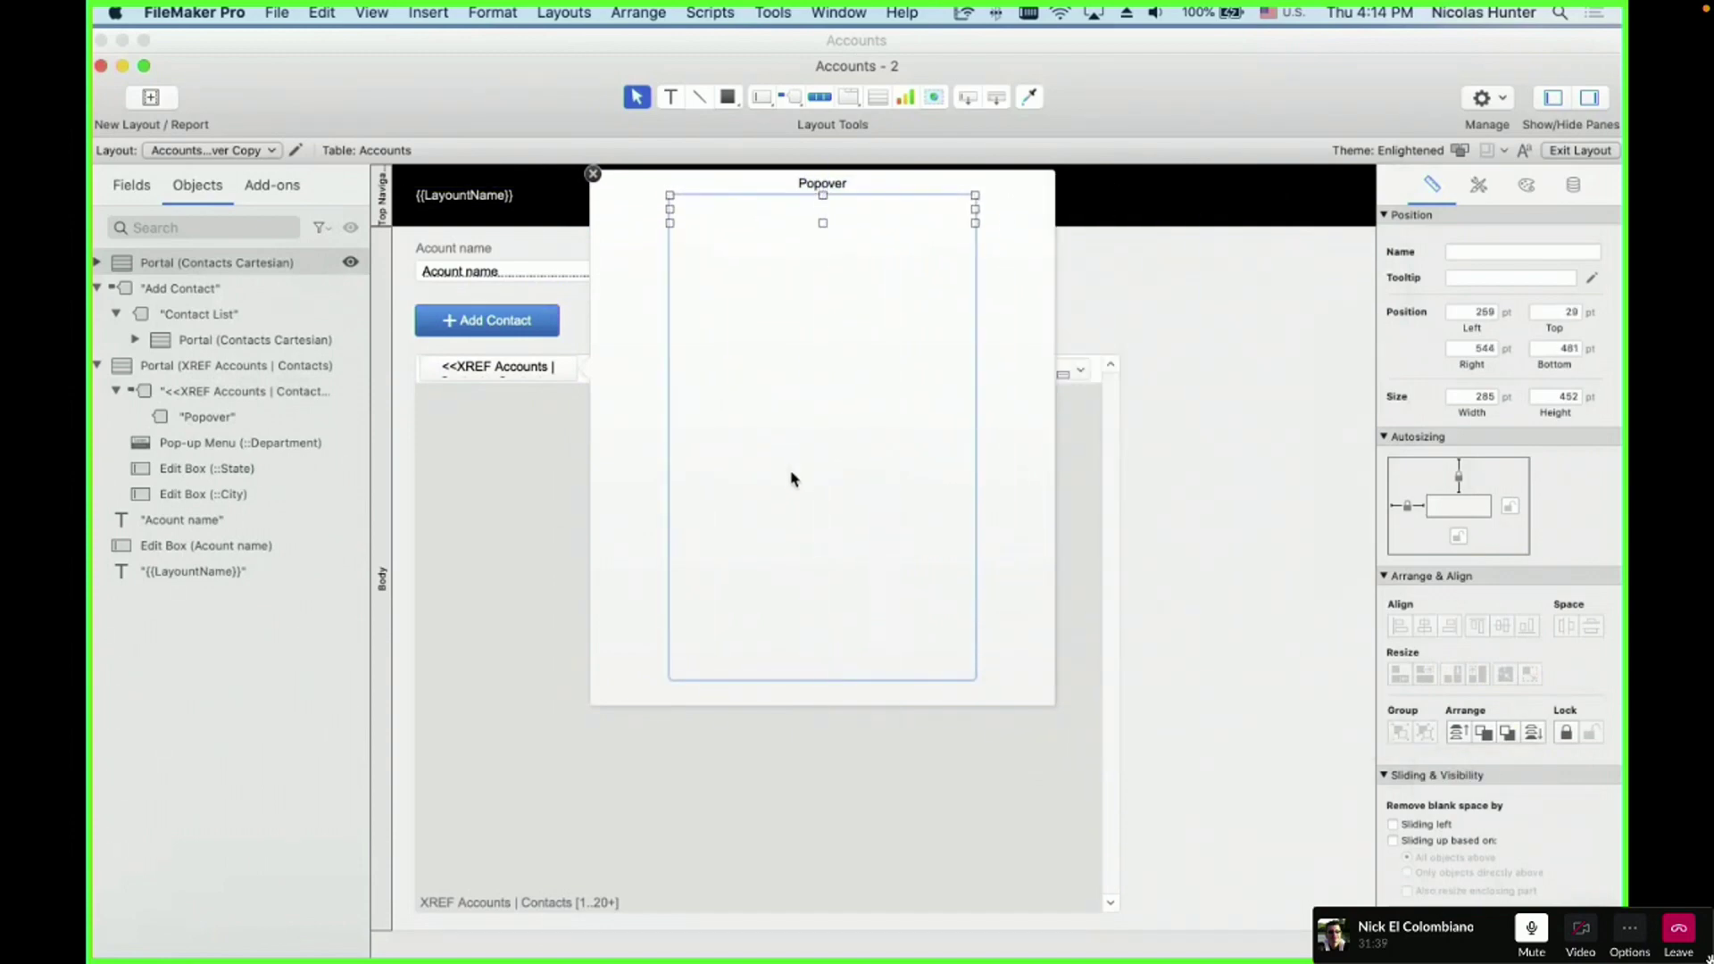
- Close the popover and move the copied Contacts Cartesian portal beyond the layout's right edge, about 1010 pt from the left and 124 pt from the top
left_click(593, 174)
left_click_drag(737, 329, 872, 425)
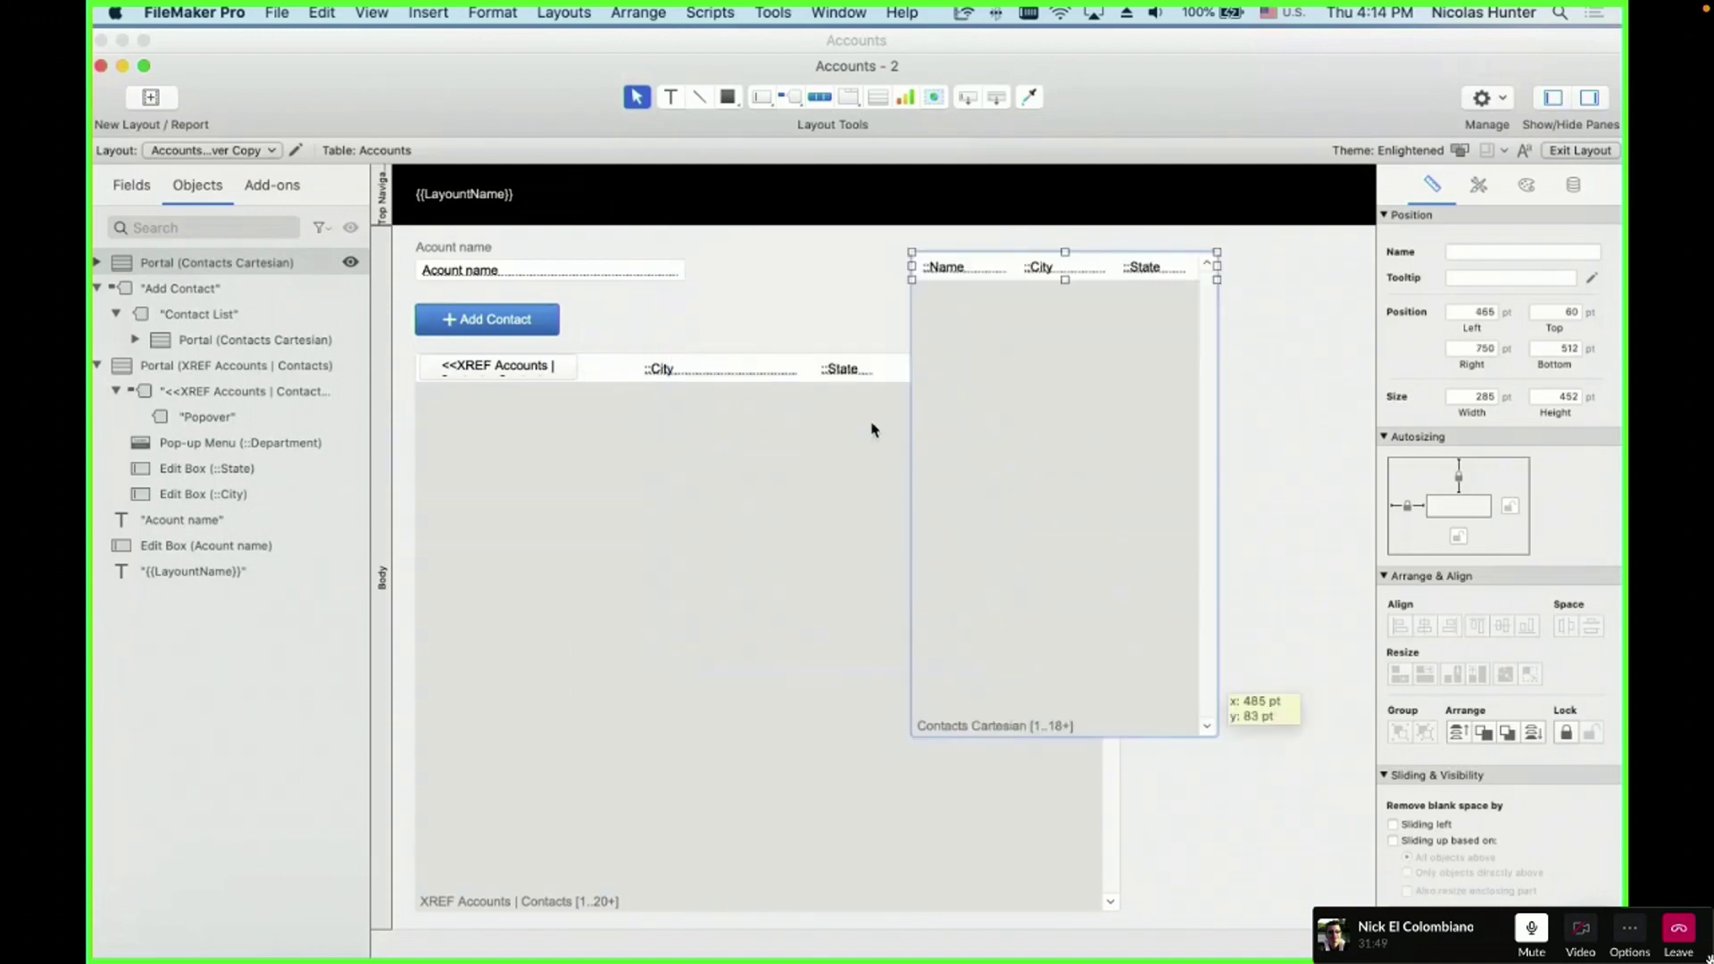
scroll(470, 384, "down", 2)
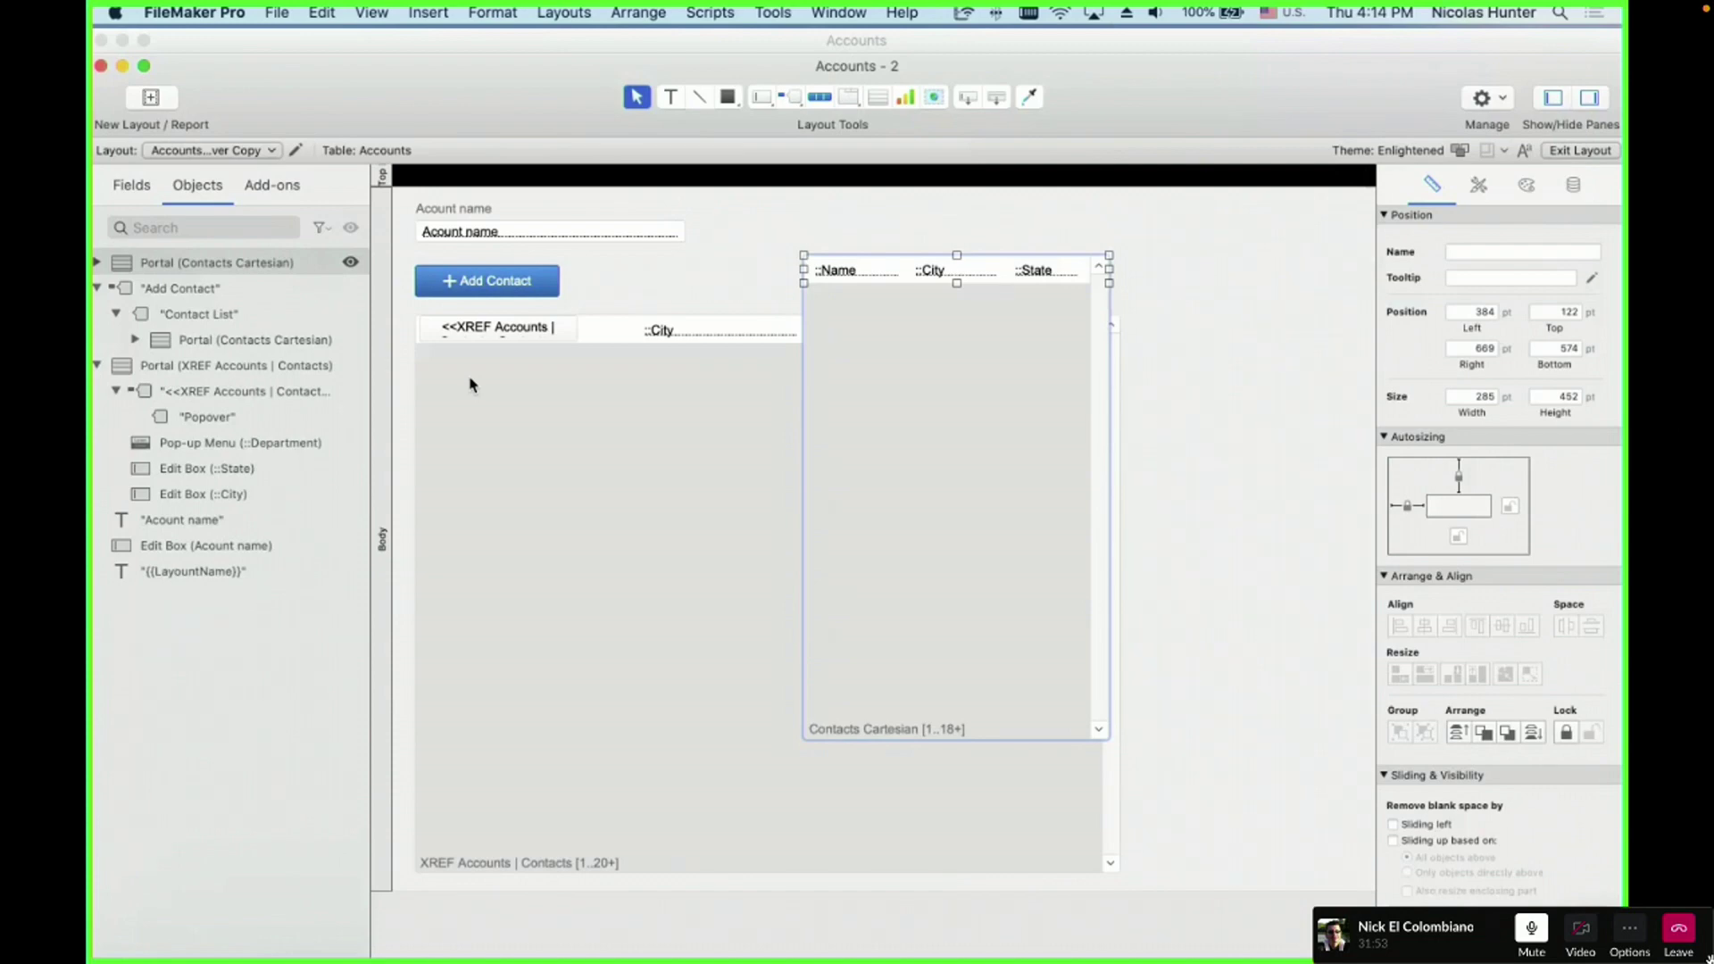
left_click(534, 335)
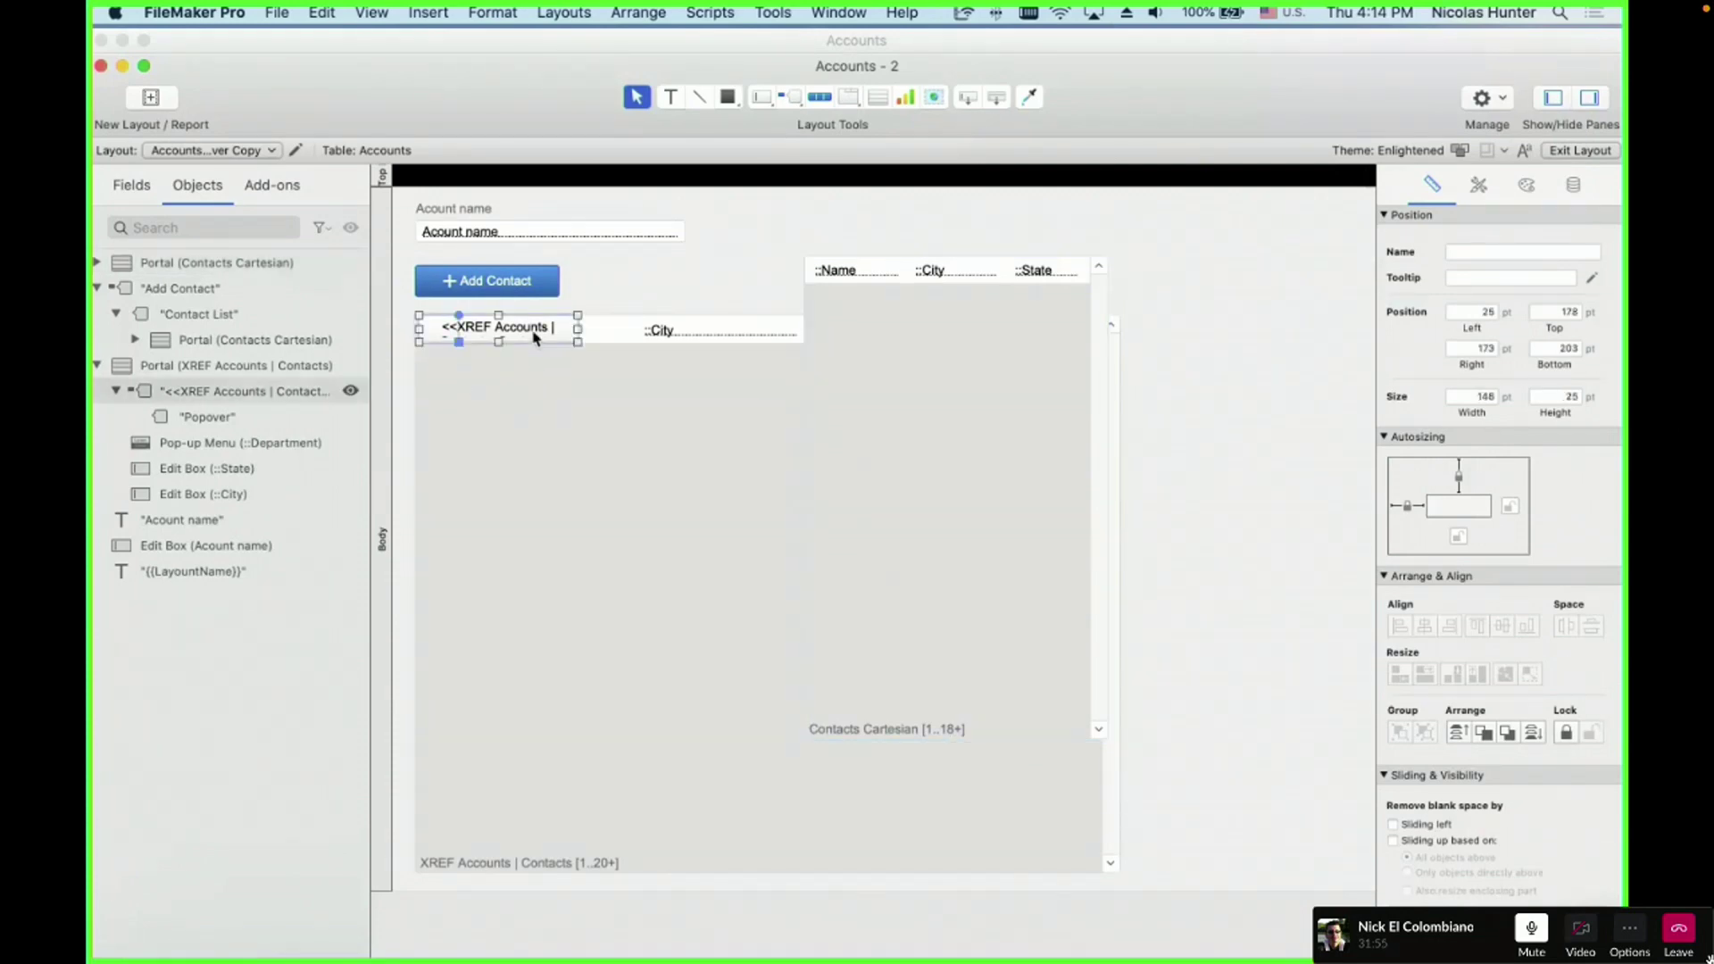
scroll(534, 338, "right", 3)
left_click_drag(693, 421, 1359, 429)
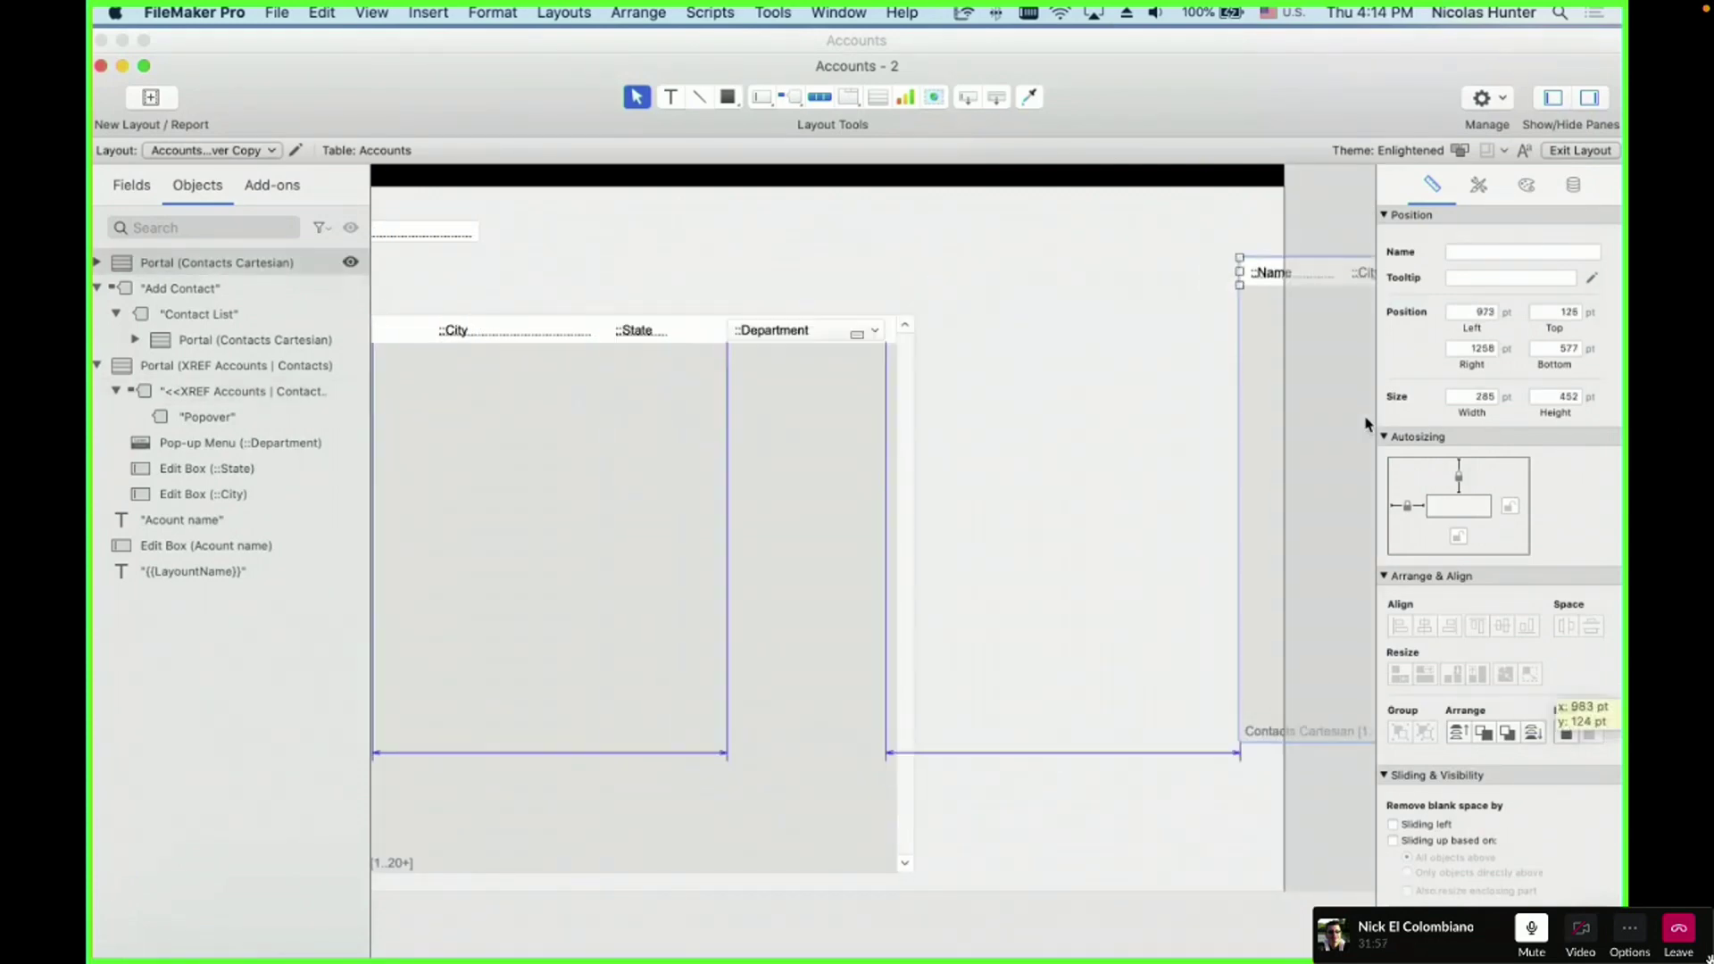
scroll(890, 409, "right", 3)
scroll(574, 337, "left", 5)
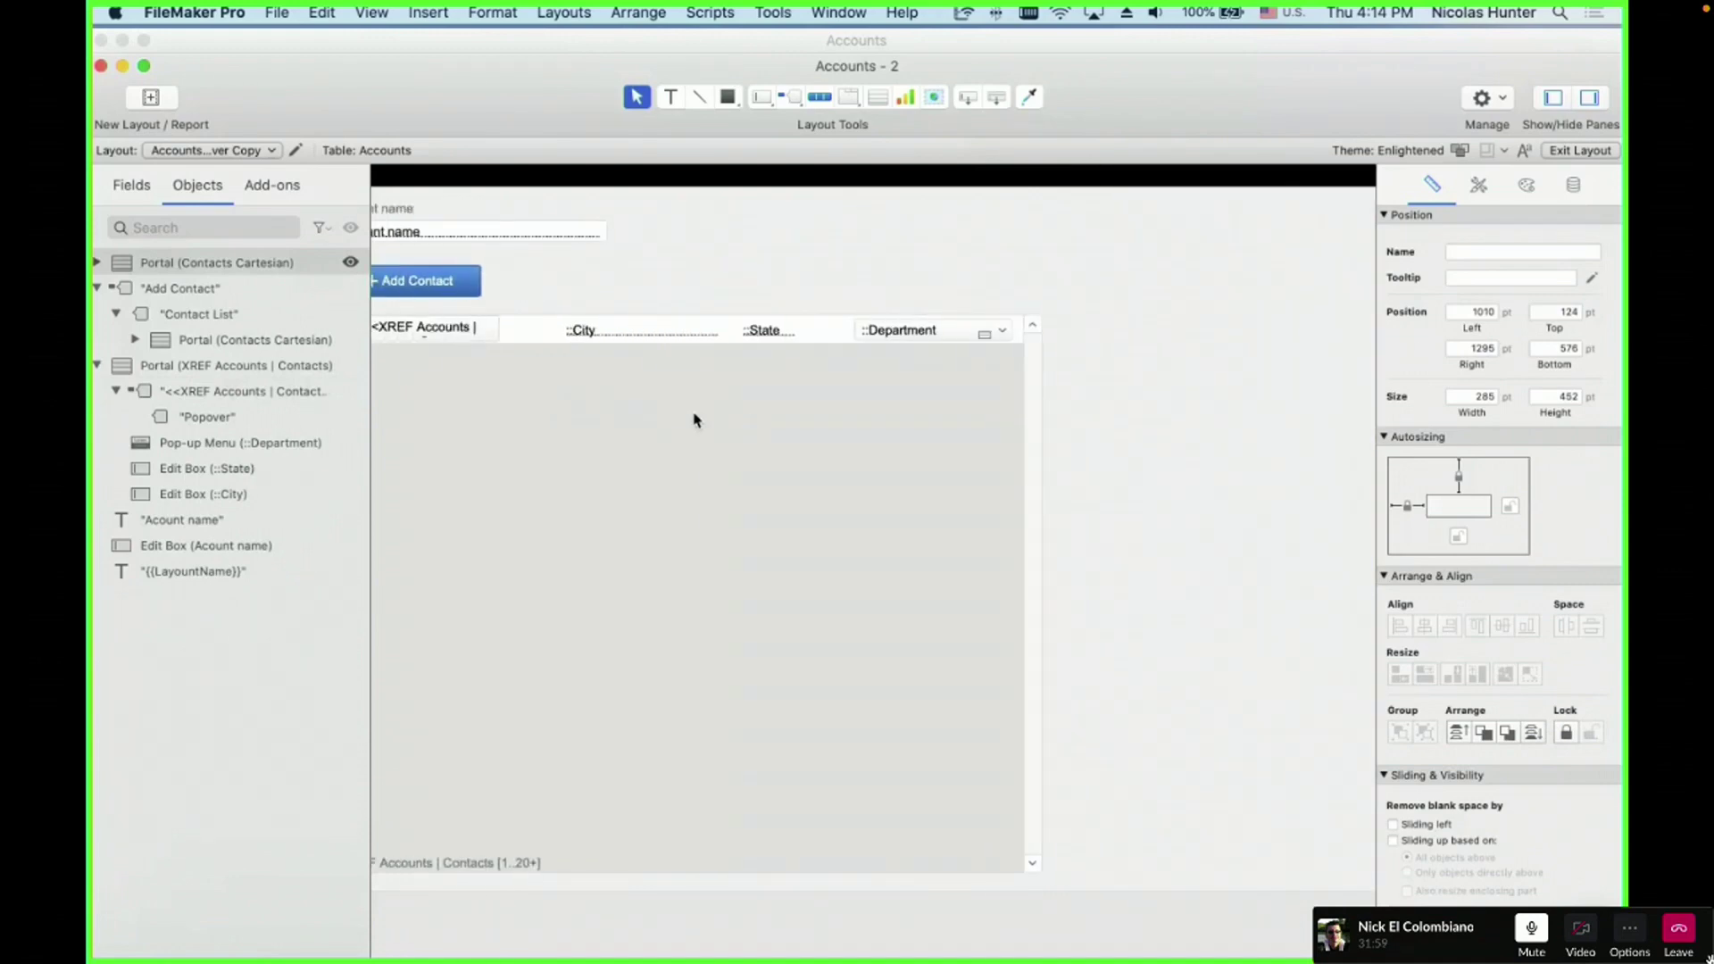
- Set the XREF Accounts | Contacts portal to 2 rows and stretch its row until the portal is about 530 pt tall
scroll(625, 415, "left", 2)
double_click(757, 421)
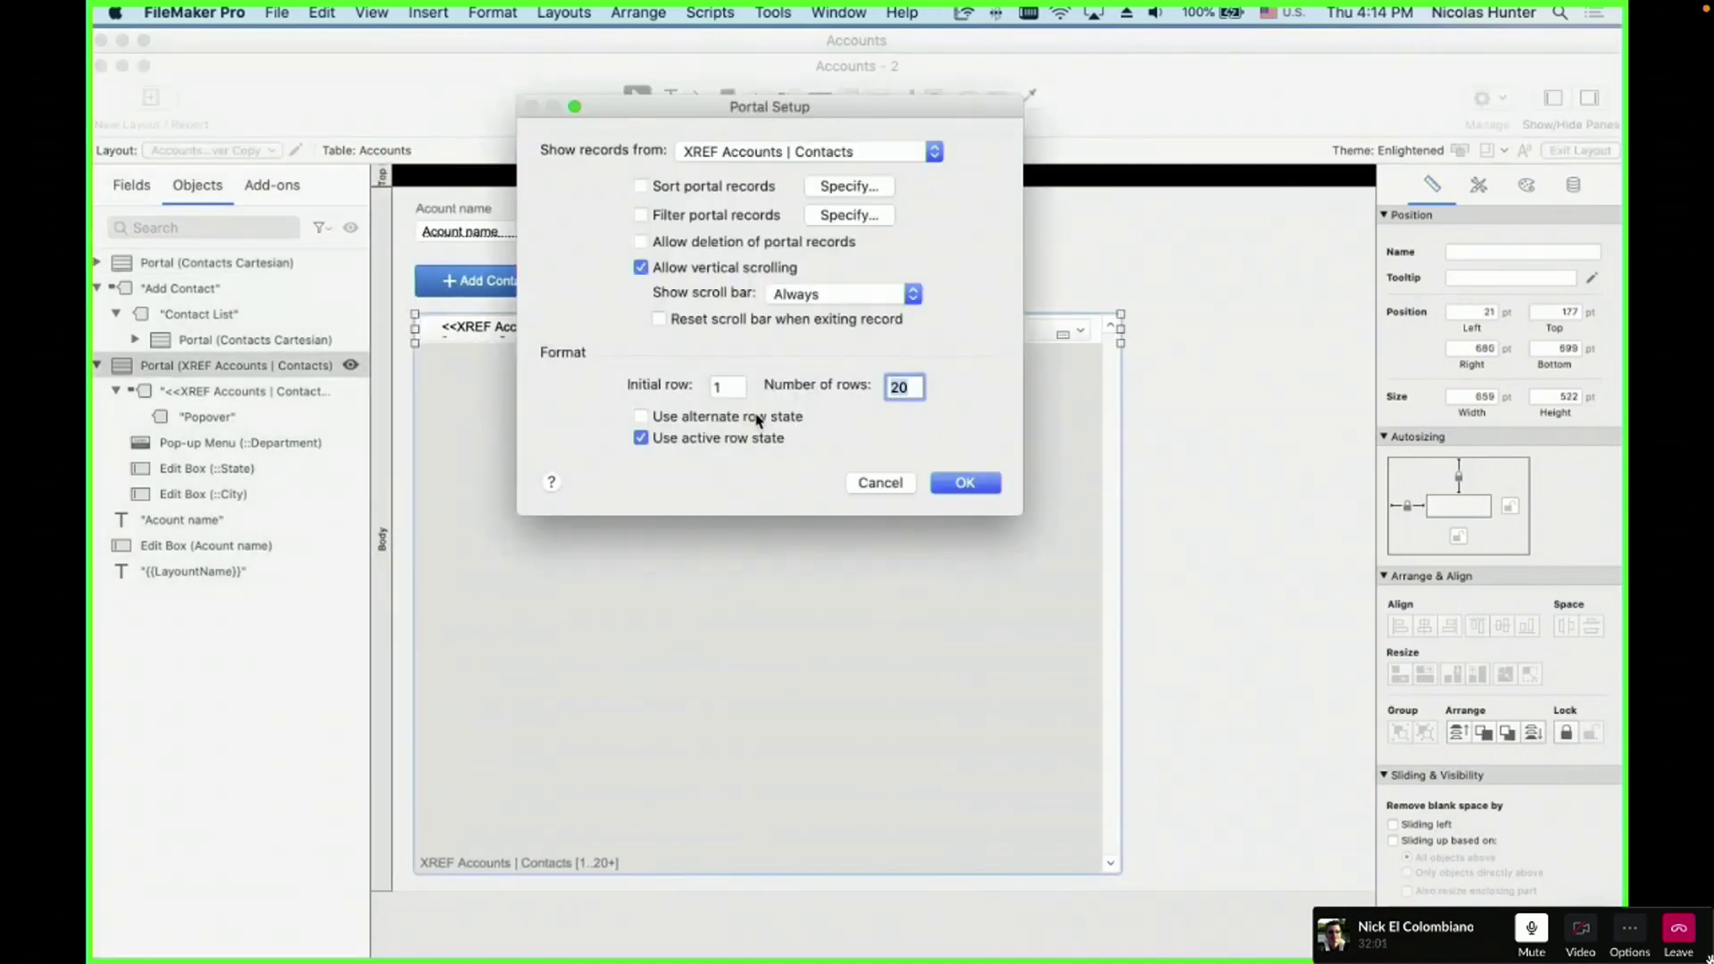
key("Return")
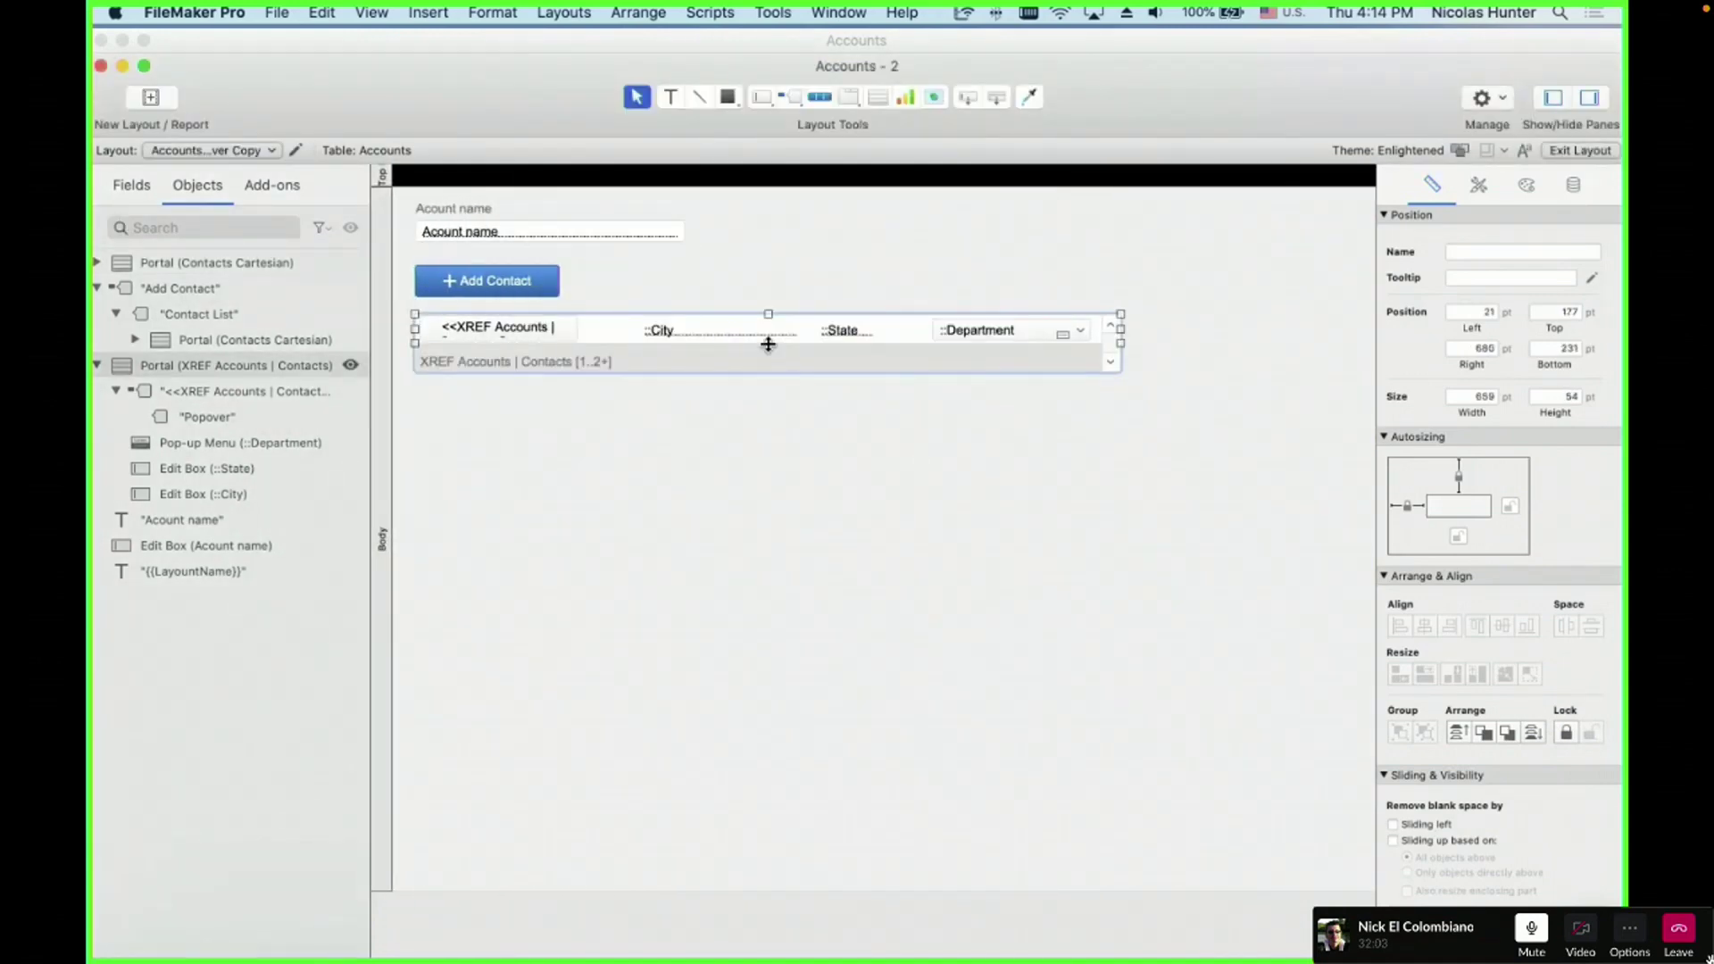
left_click_drag(768, 343, 763, 568)
- Set the copied Contacts Cartesian portal beyond the layout's edge to show 4 rows
scroll(982, 482, "right", 5)
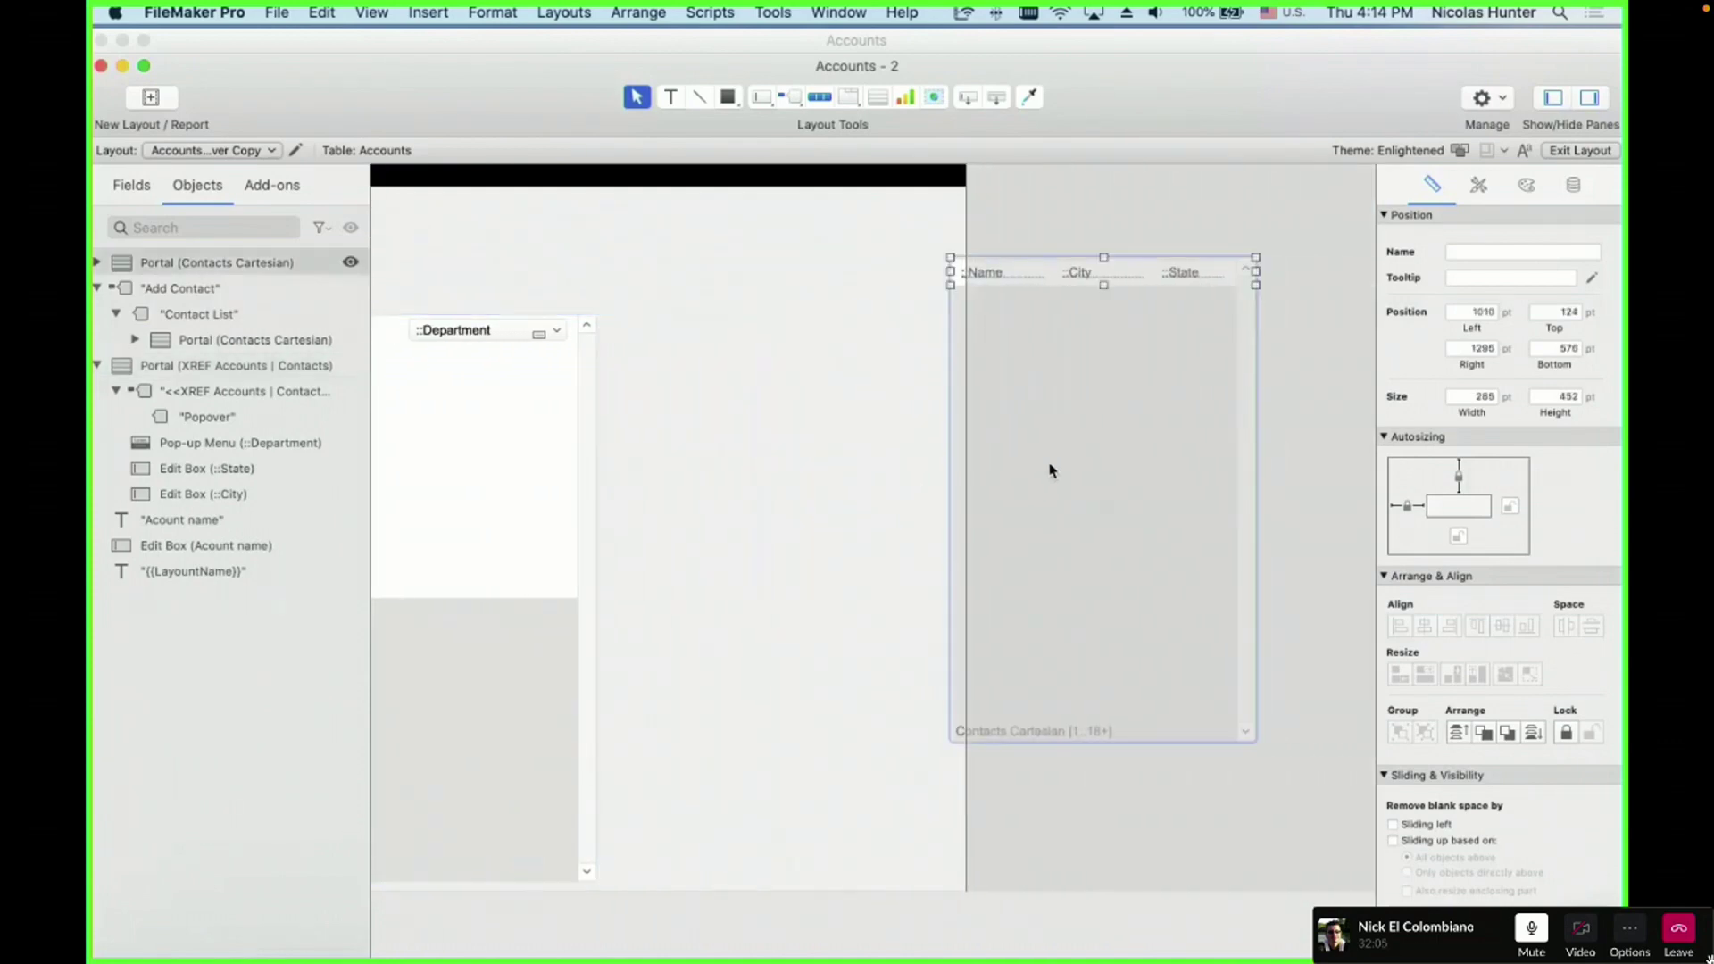
double_click(1058, 419)
type("4")
key("Return")
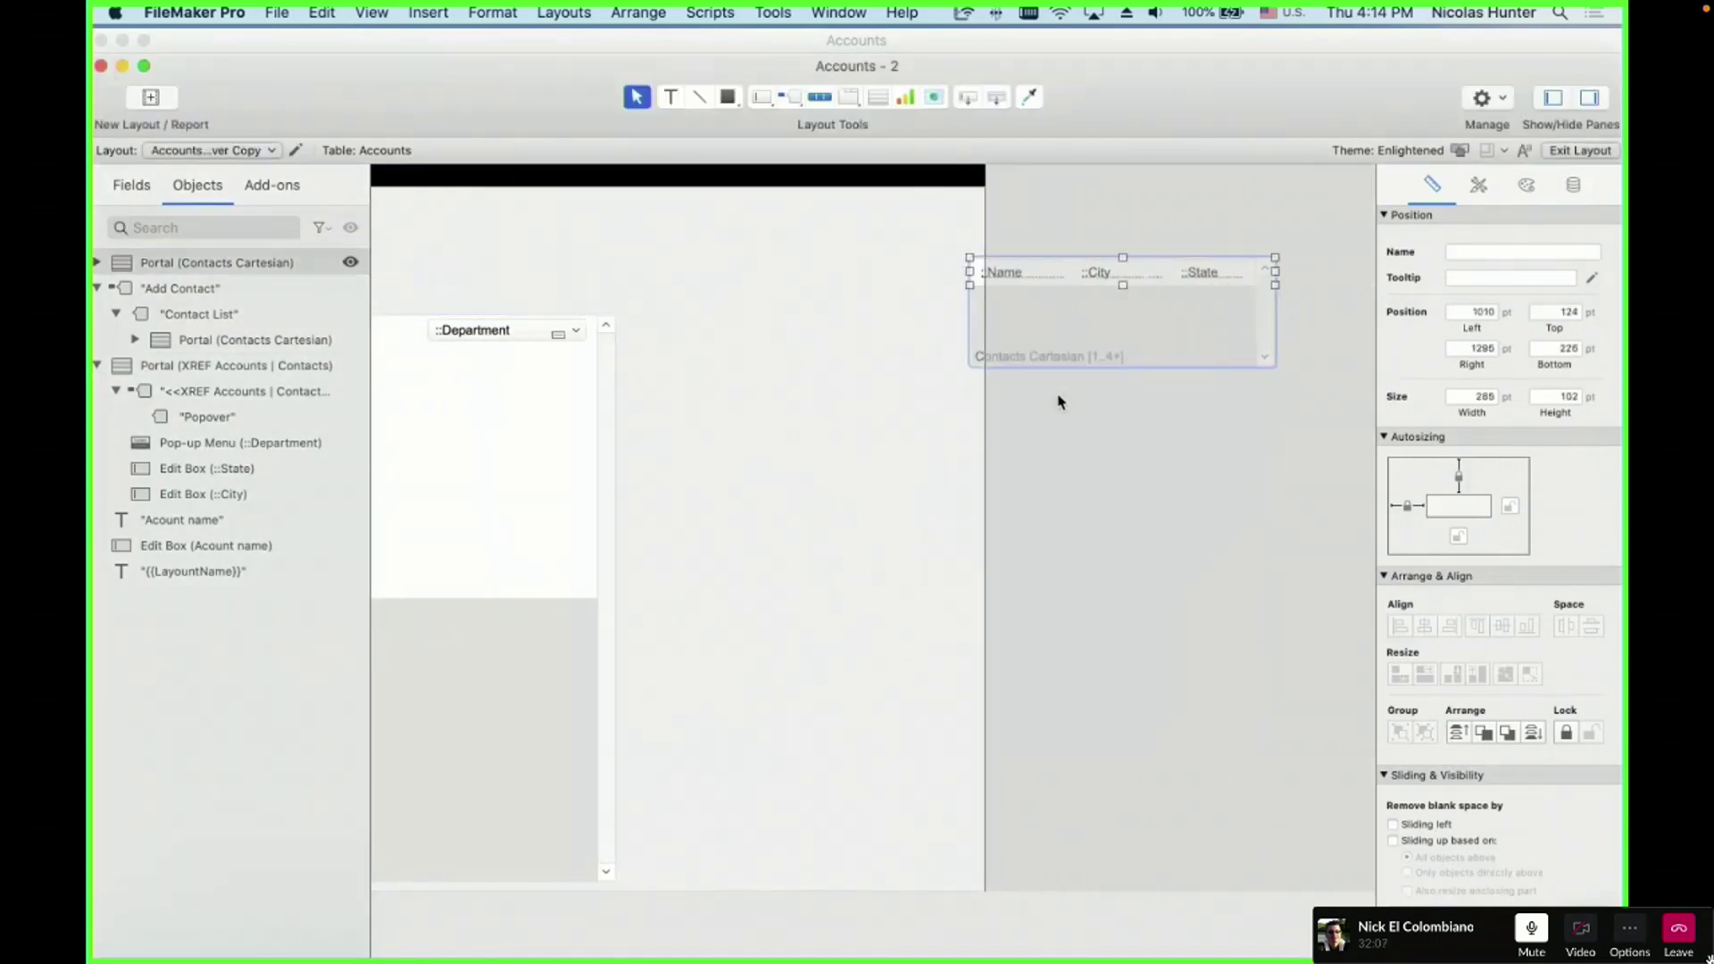
- Move the copied Contacts Cartesian portal into the enlarged XREF Accounts | Contacts row, about 55 pt from the left and 227 pt from the top
scroll(1060, 398, "left", 3)
left_click_drag(1308, 307, 554, 449)
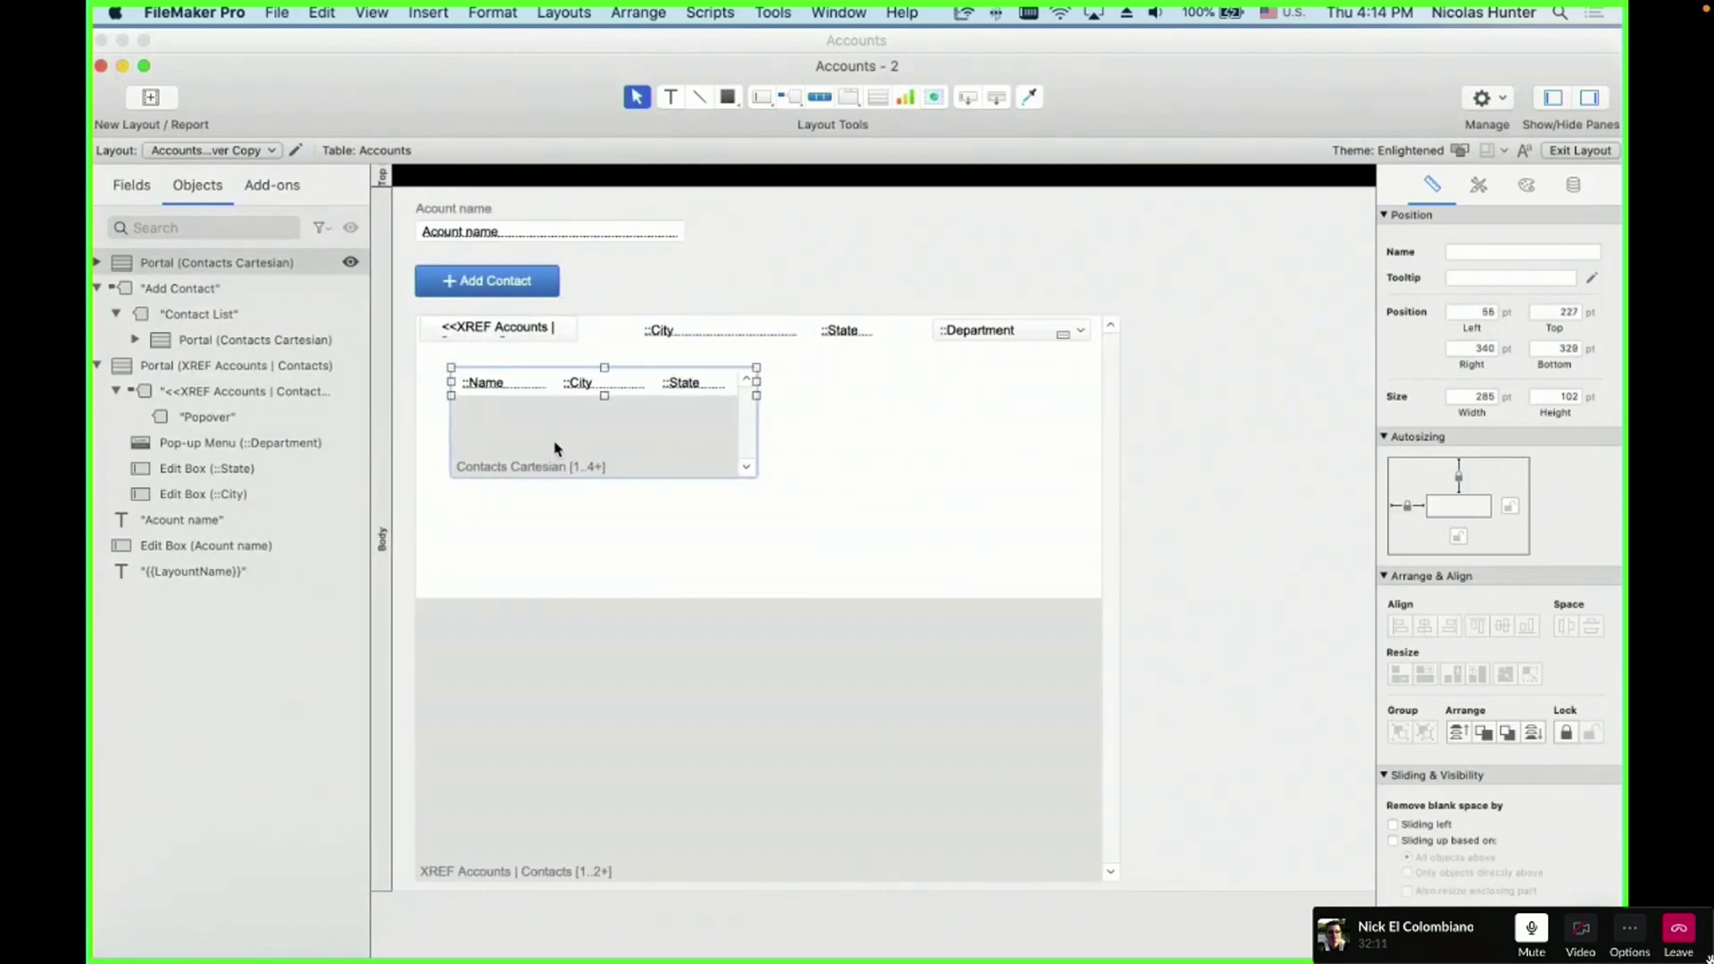
left_click(742, 271)
left_click(773, 601)
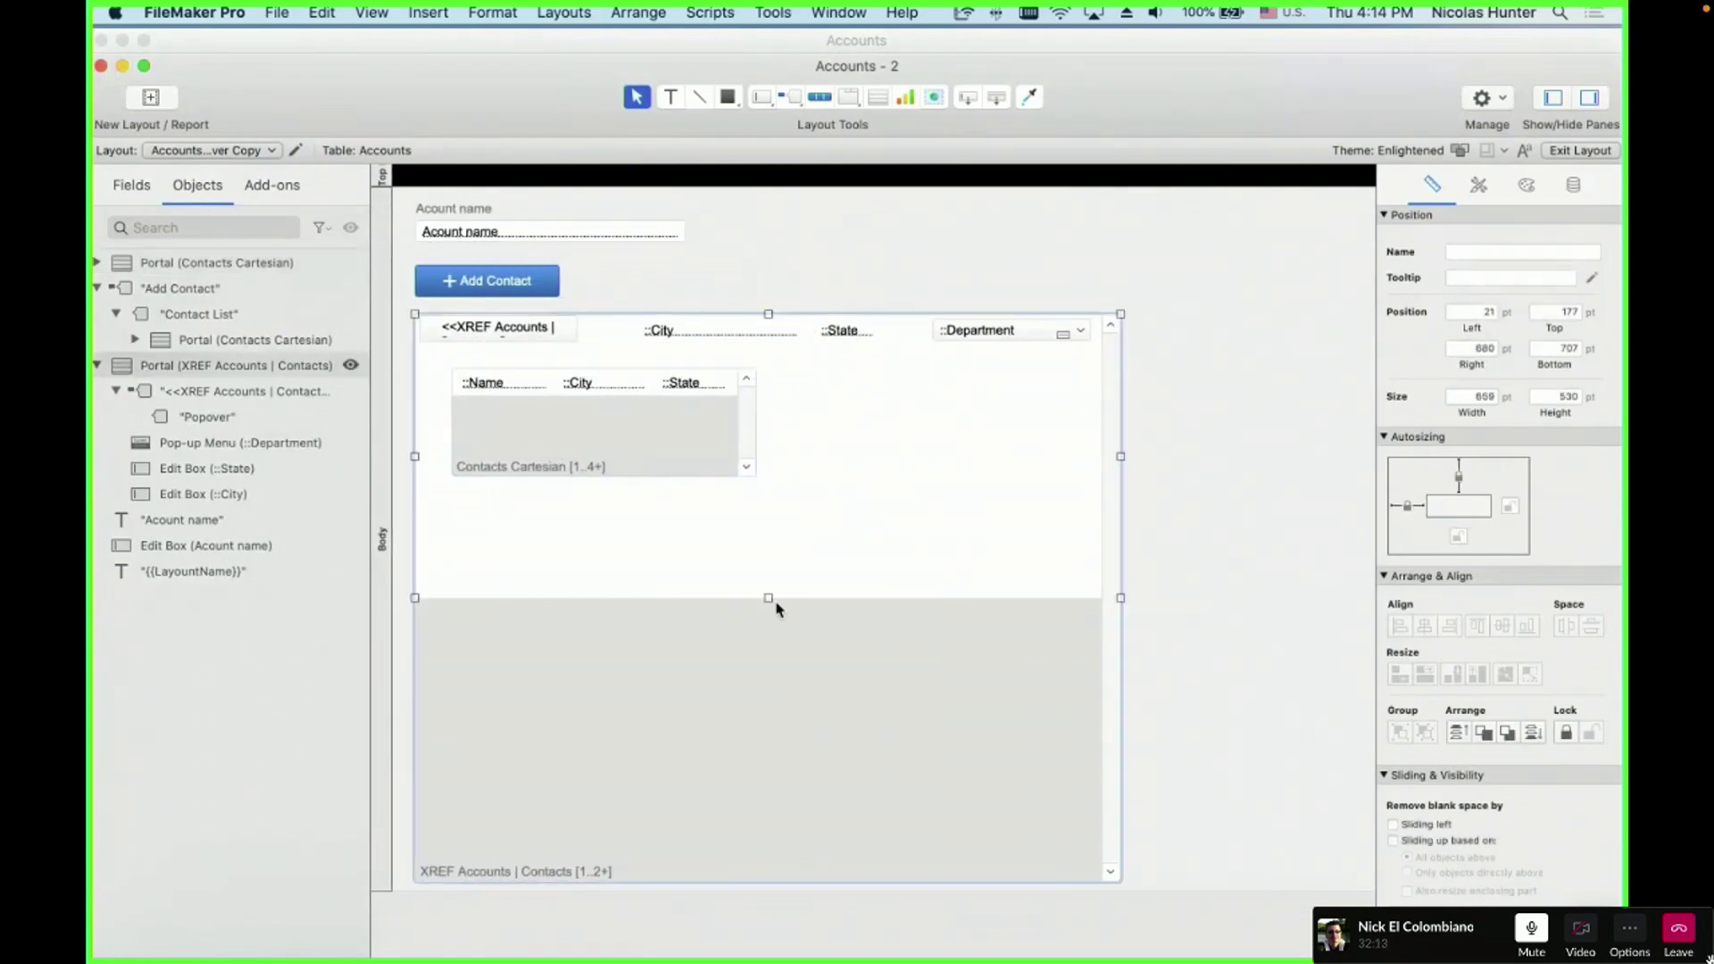
left_click_drag(773, 601, 903, 654)
key("super+z")
left_click(548, 437)
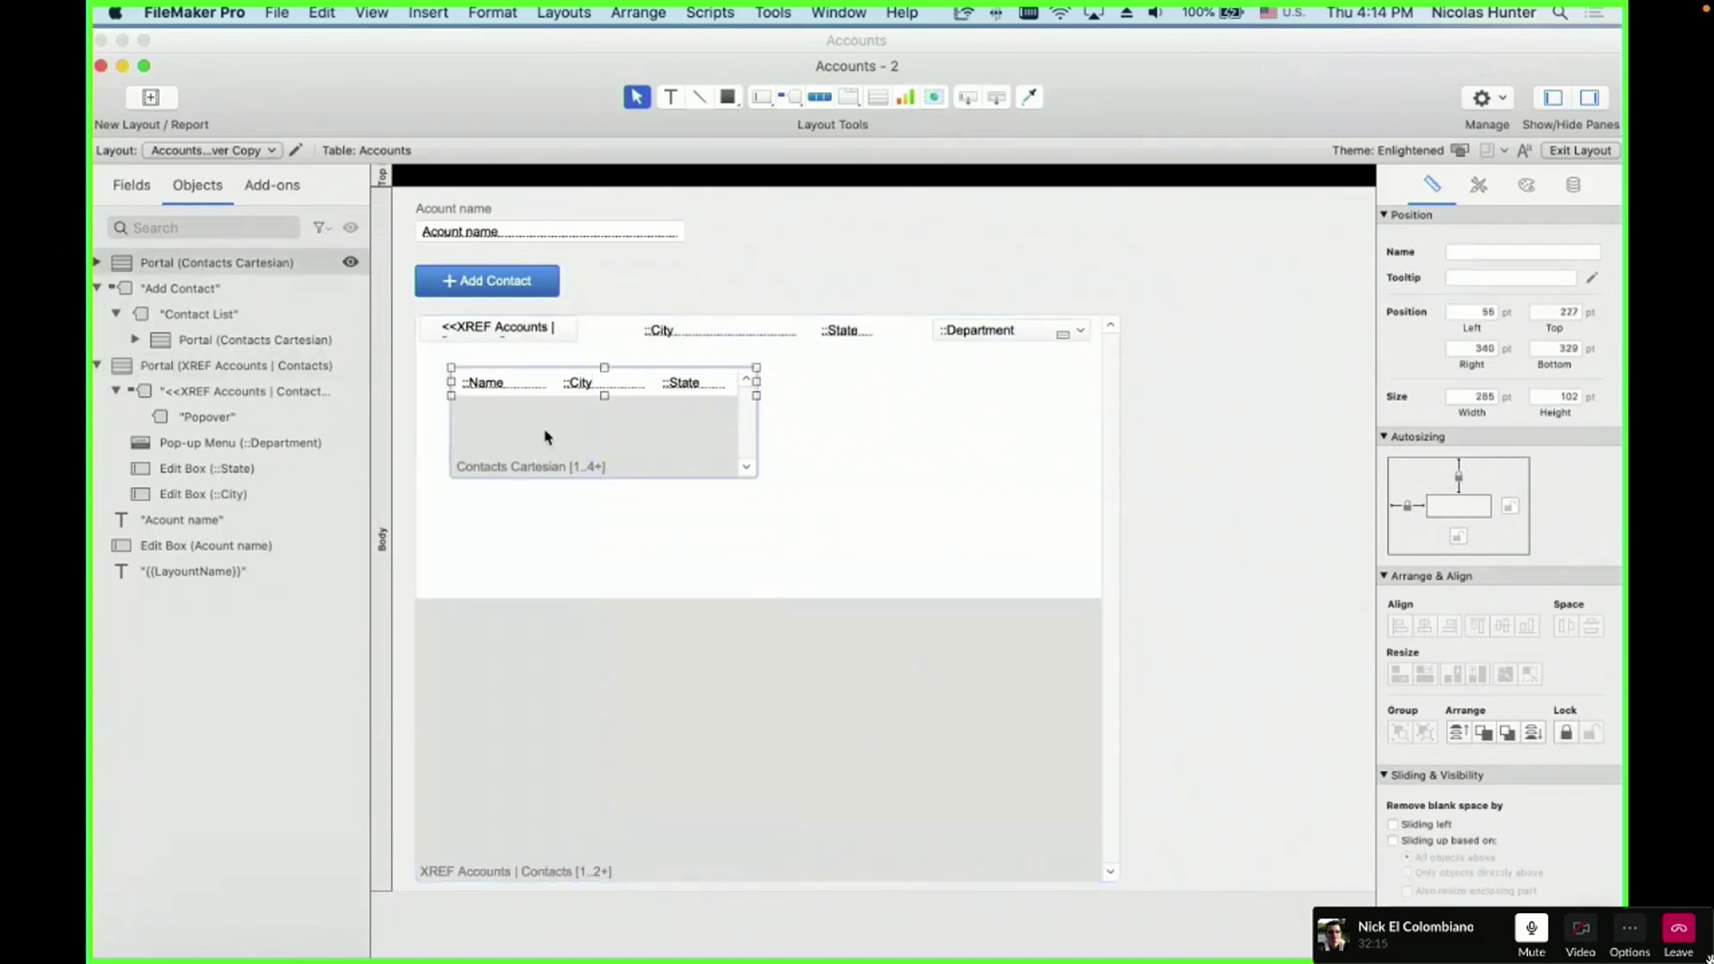
- Collapse the Add Contact objects and try to nest the Contacts Cartesian portal by shifting it further across the enlarged portal row
left_click(98, 289)
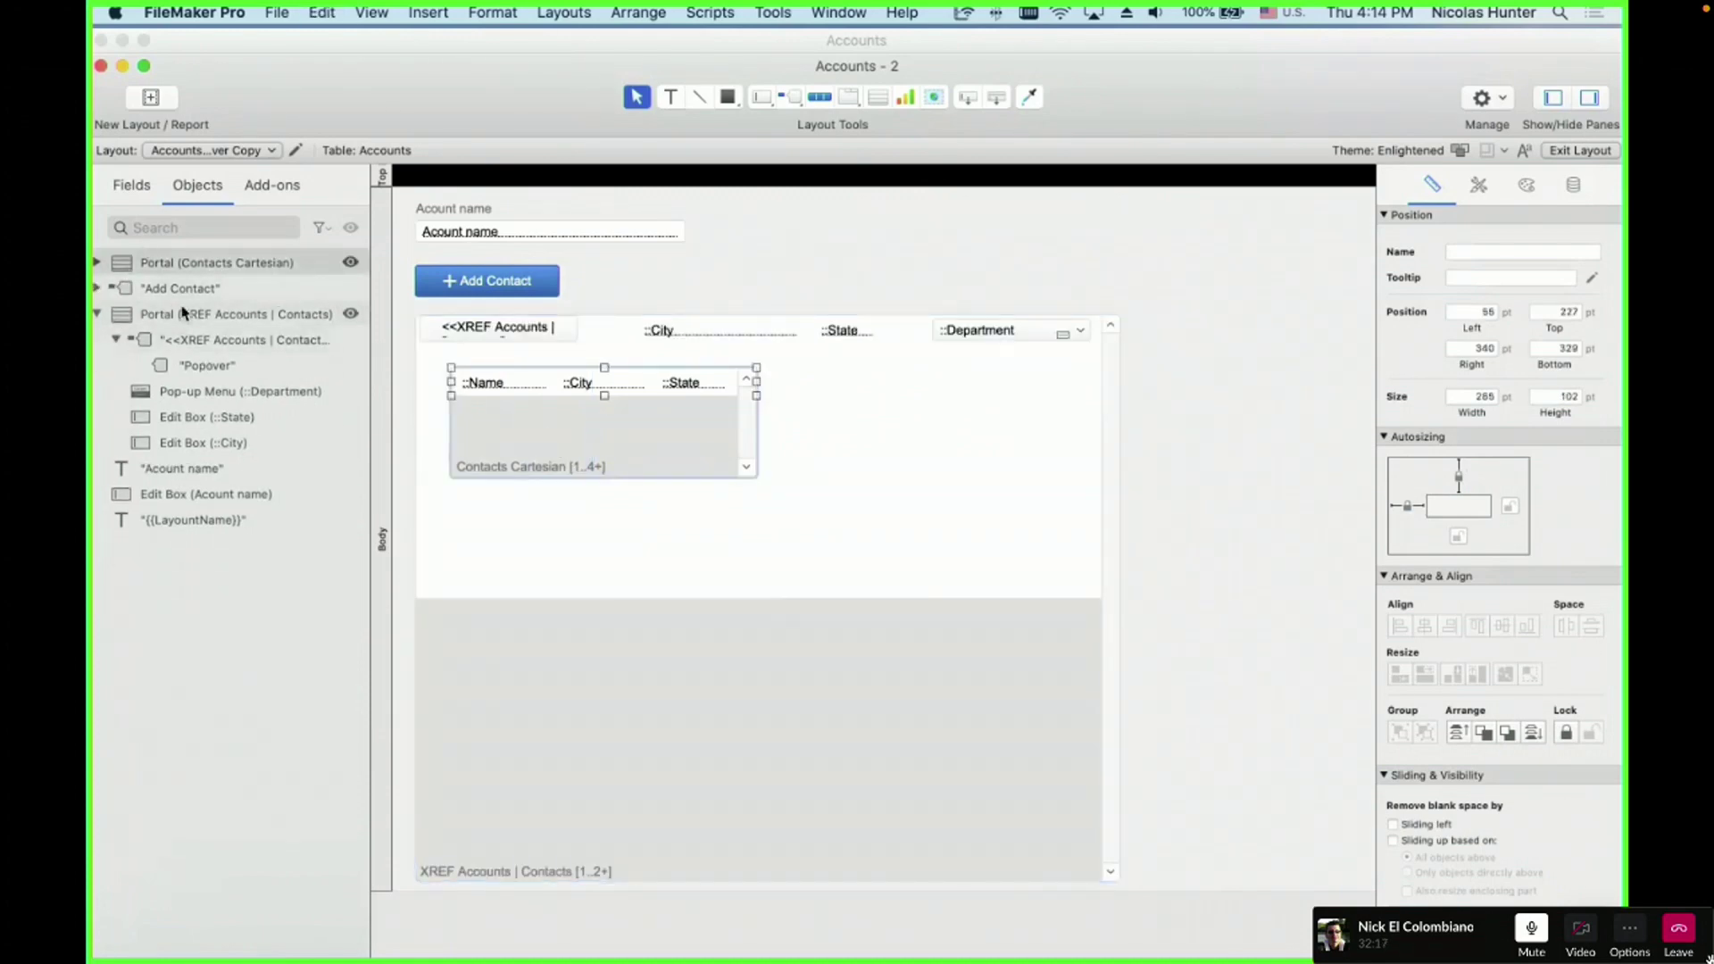
left_click(223, 314)
left_click(865, 323)
left_click(791, 358)
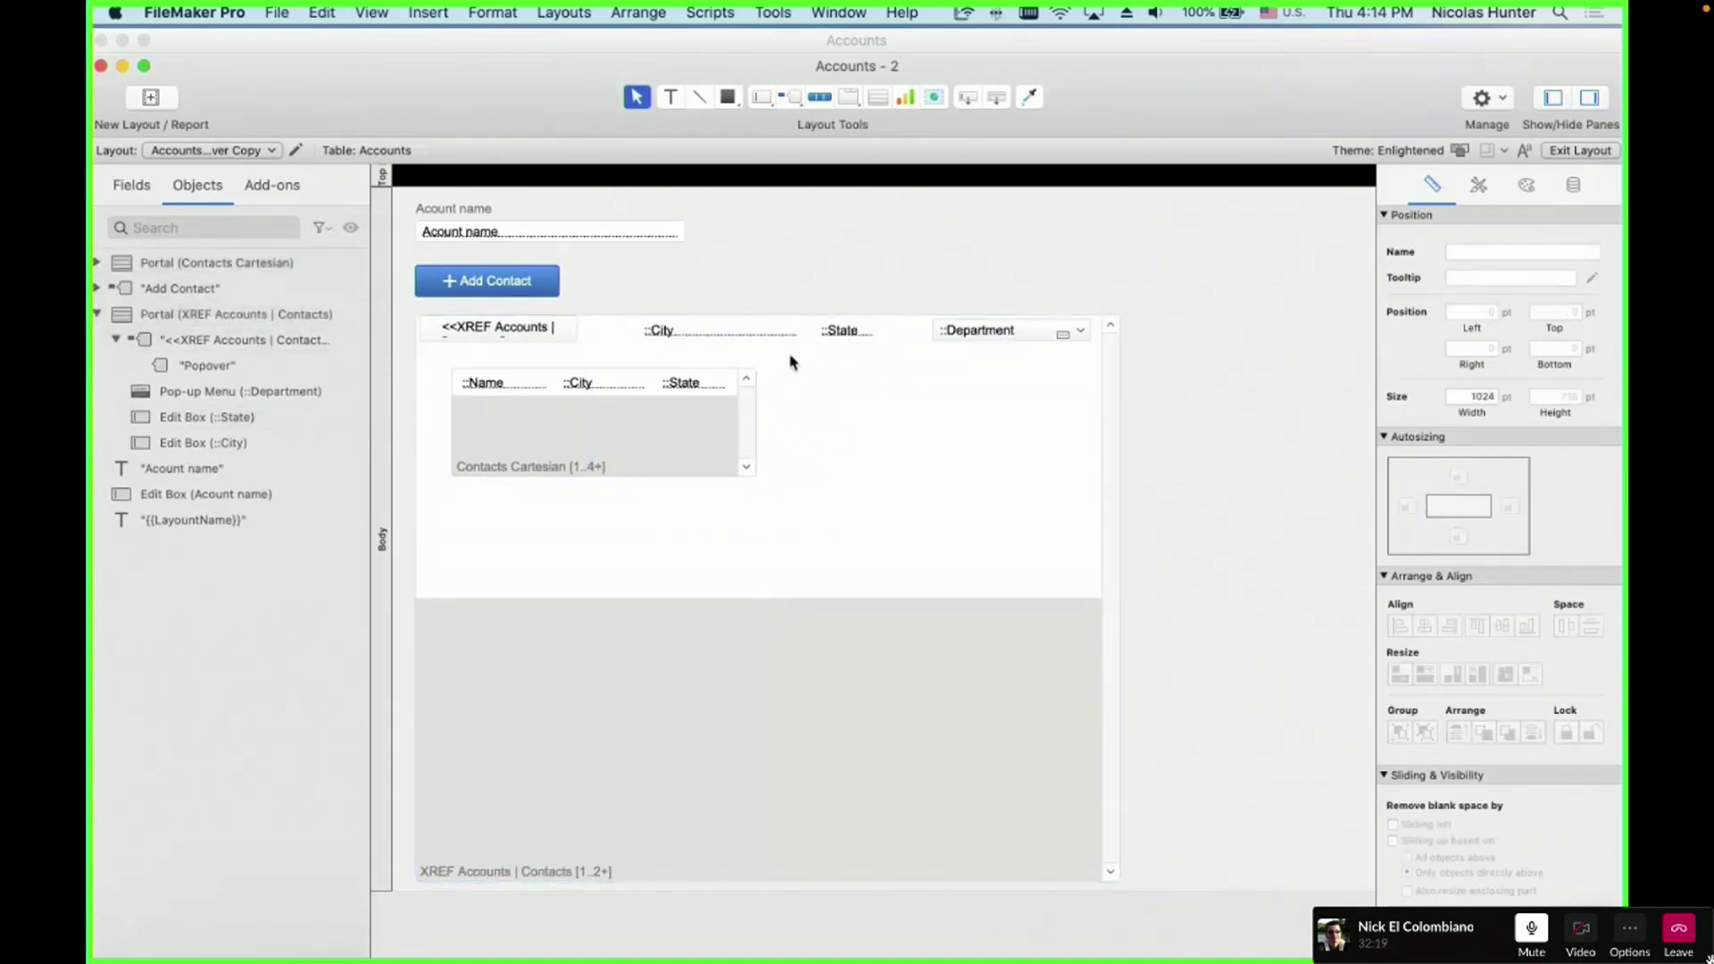
left_click_drag(611, 442, 676, 452)
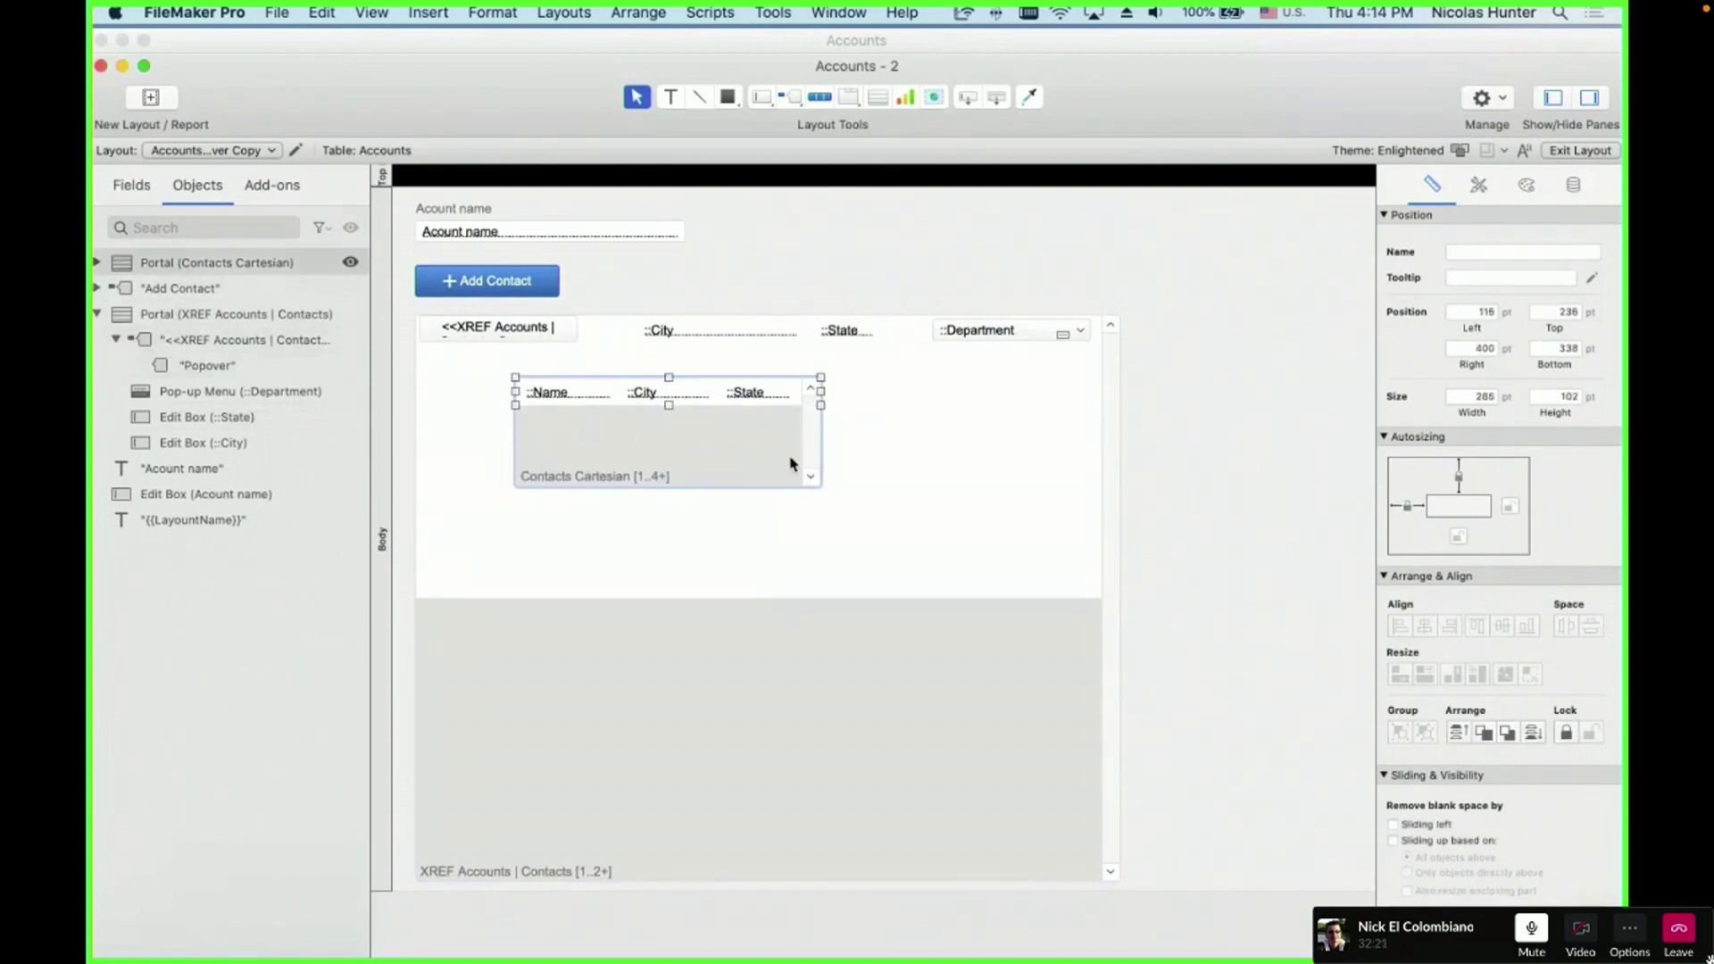
left_click_drag(778, 463, 977, 504)
left_click(988, 264)
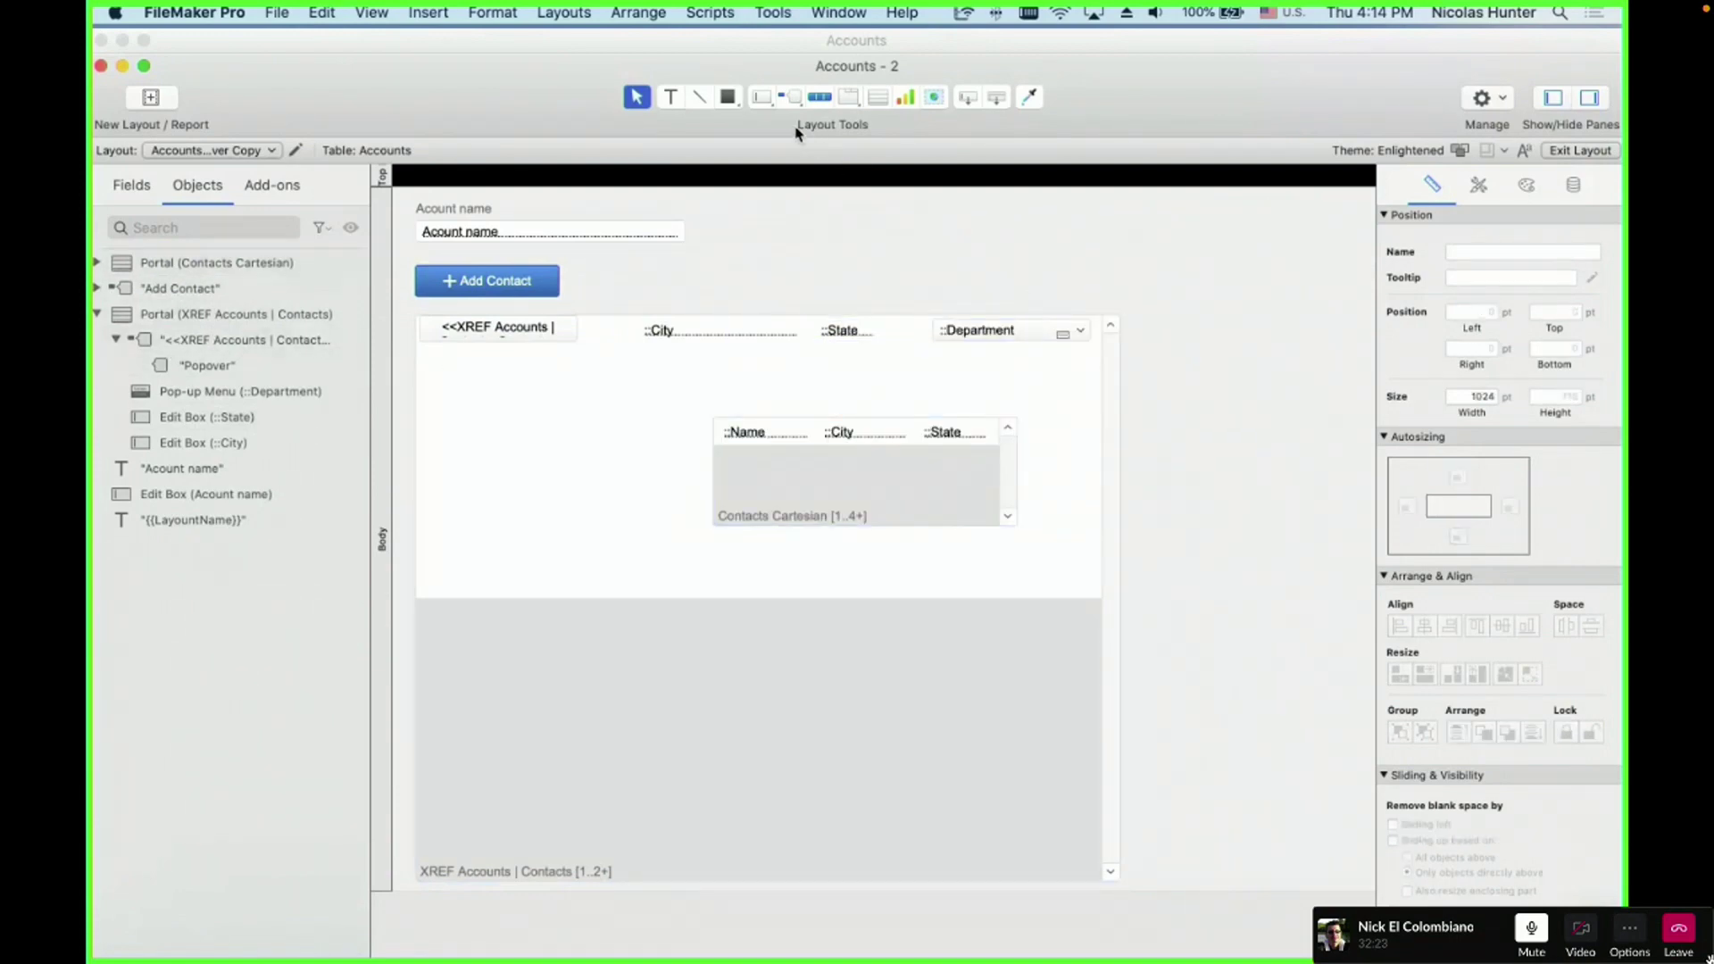
- Draw a rectangle about 59 by 25 pt and place it inside the enlarged portal row as a nesting test
left_click(729, 98)
left_click(885, 250)
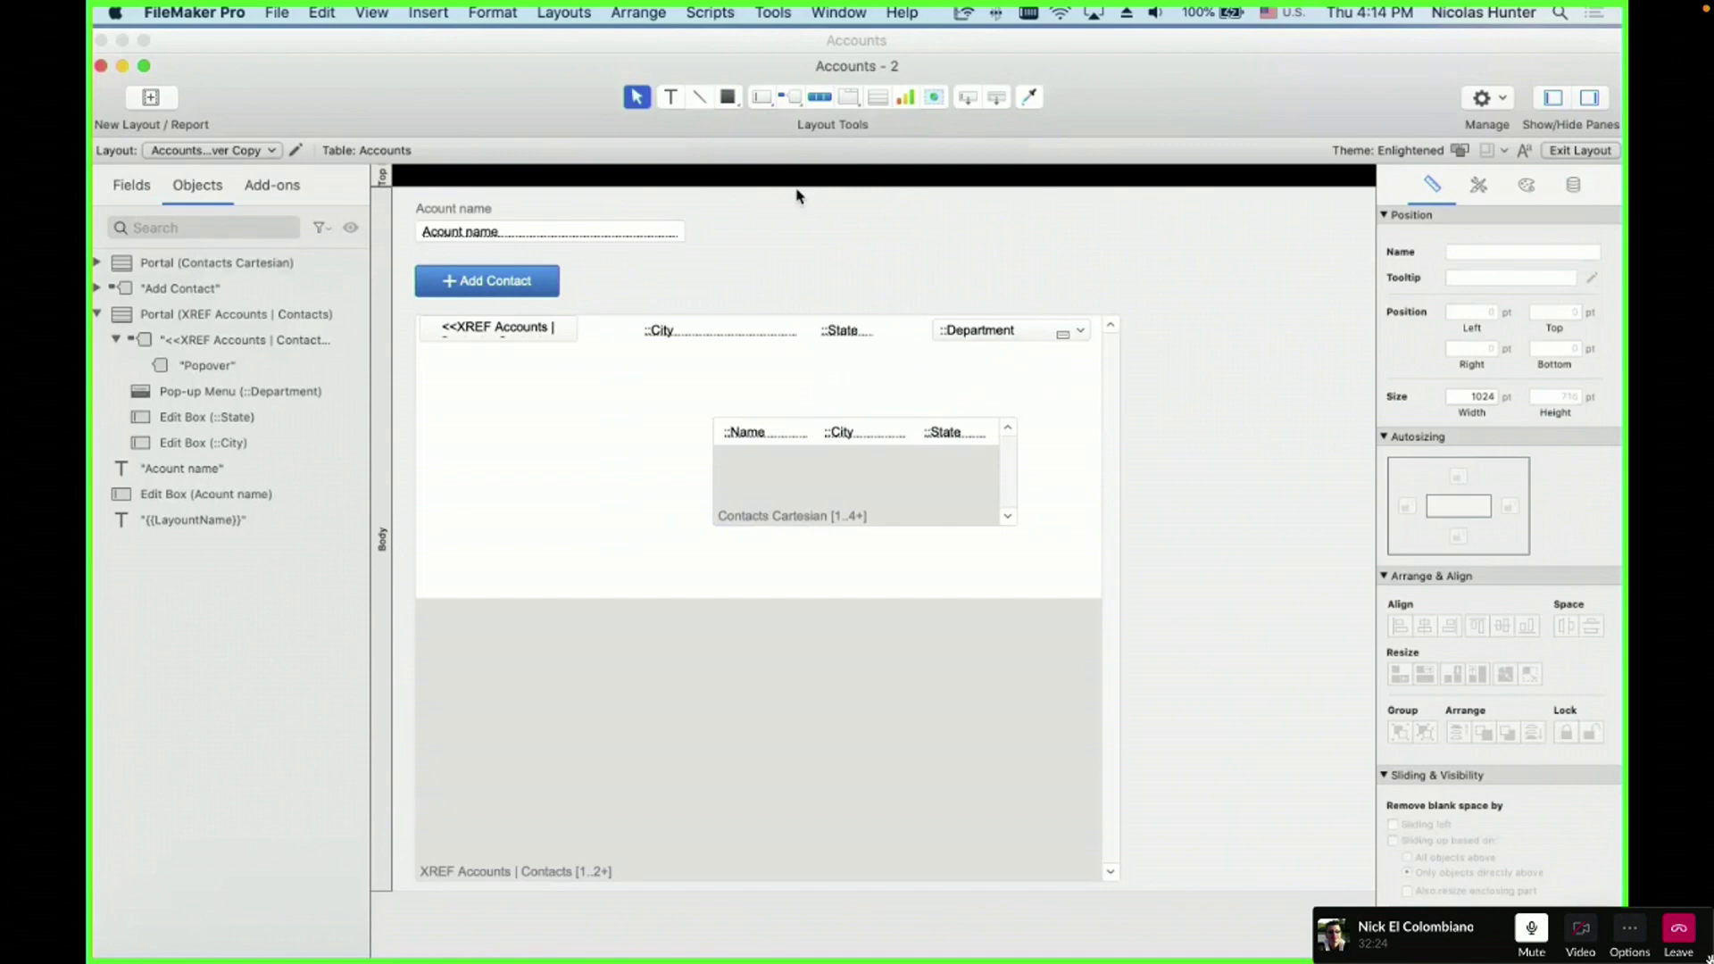
left_click(727, 97)
mouse_move(810, 214)
left_mouse_down()
mouse_move(869, 240)
mouse_move(866, 223)
mouse_move(586, 399)
left_mouse_up()
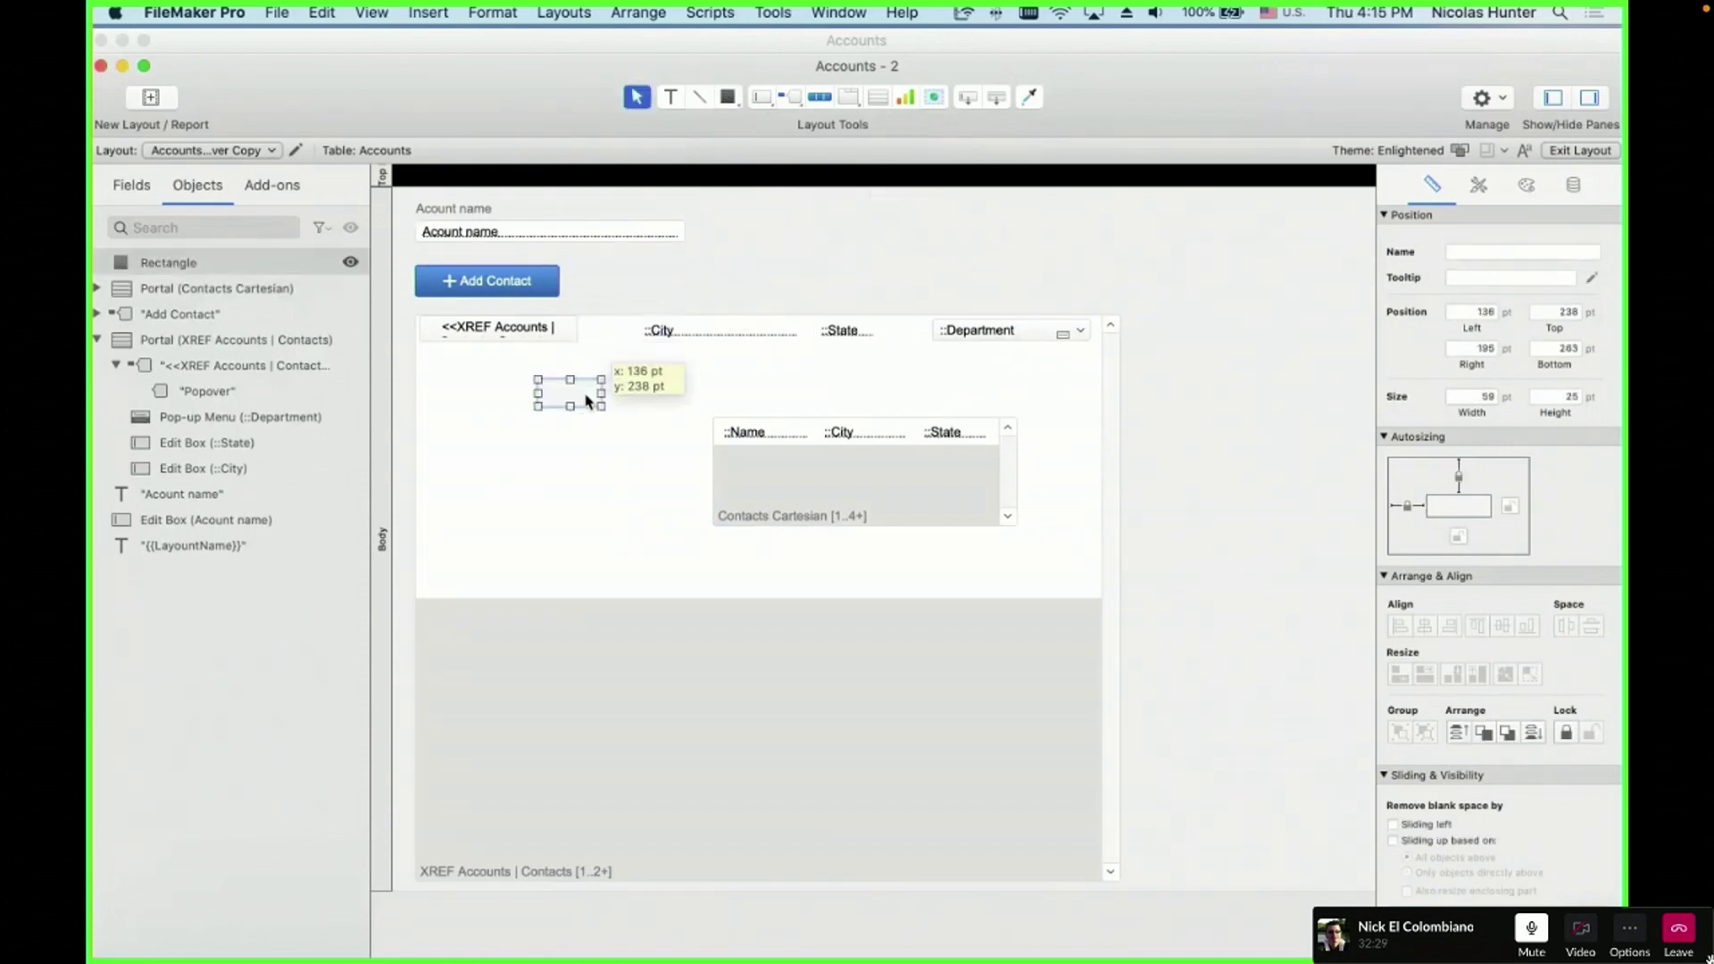
left_click(163, 345)
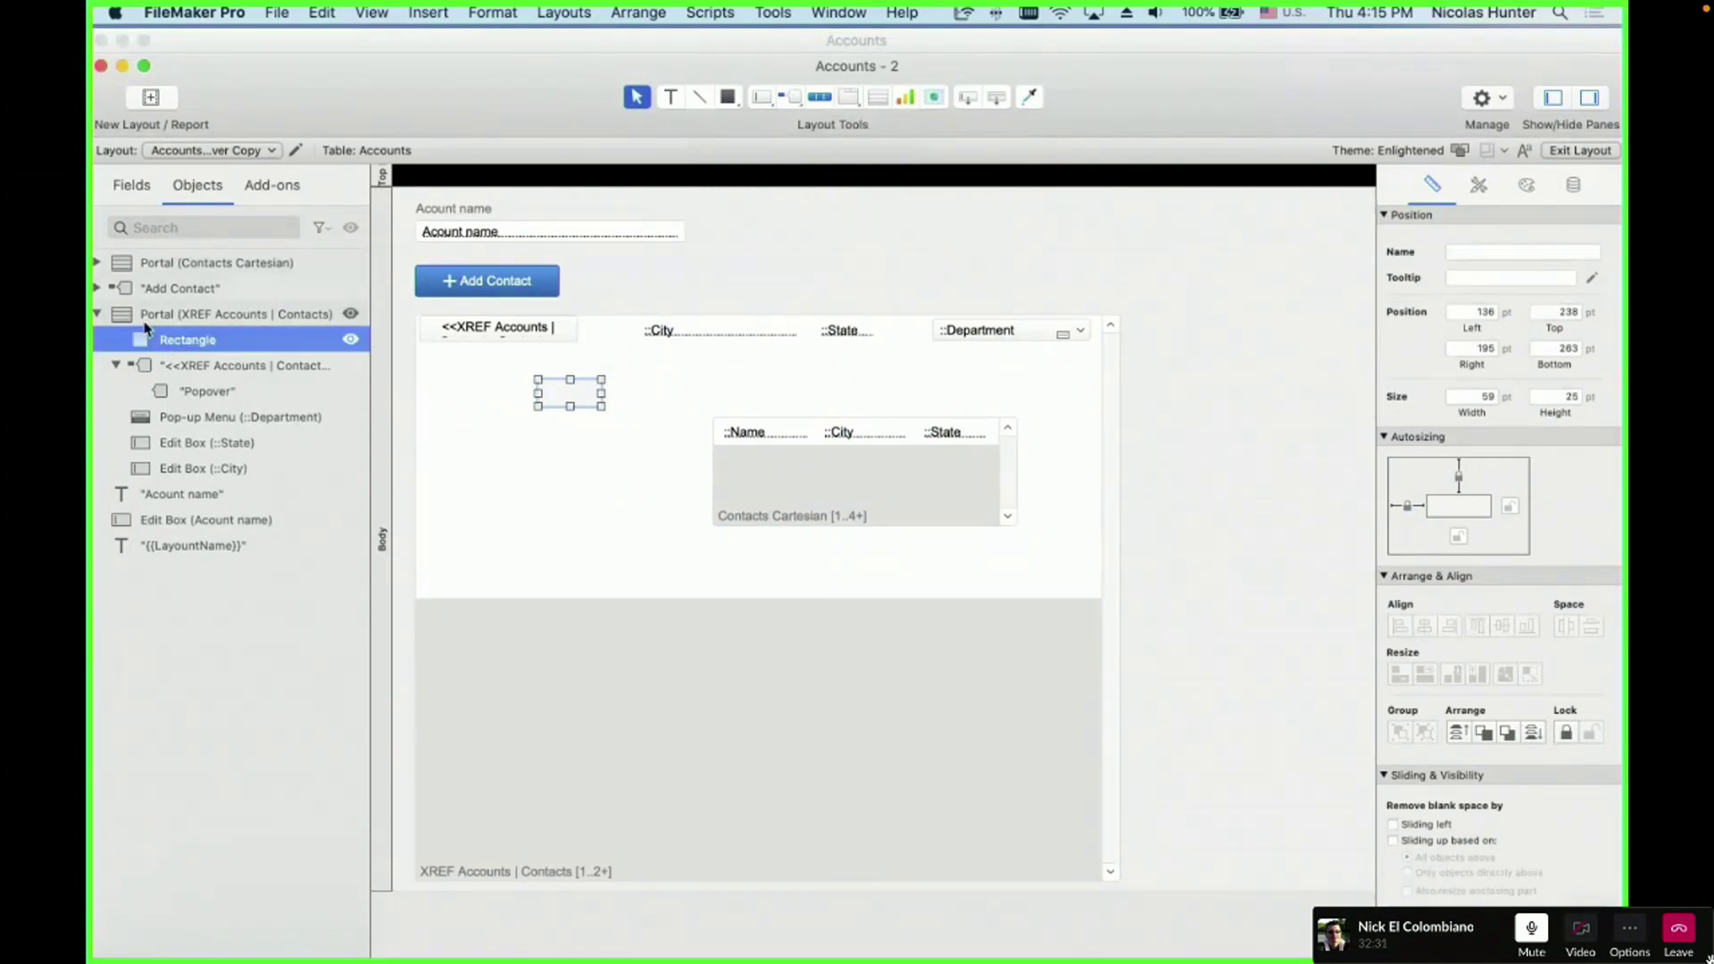
left_click(147, 321, "shift")
left_click(758, 268)
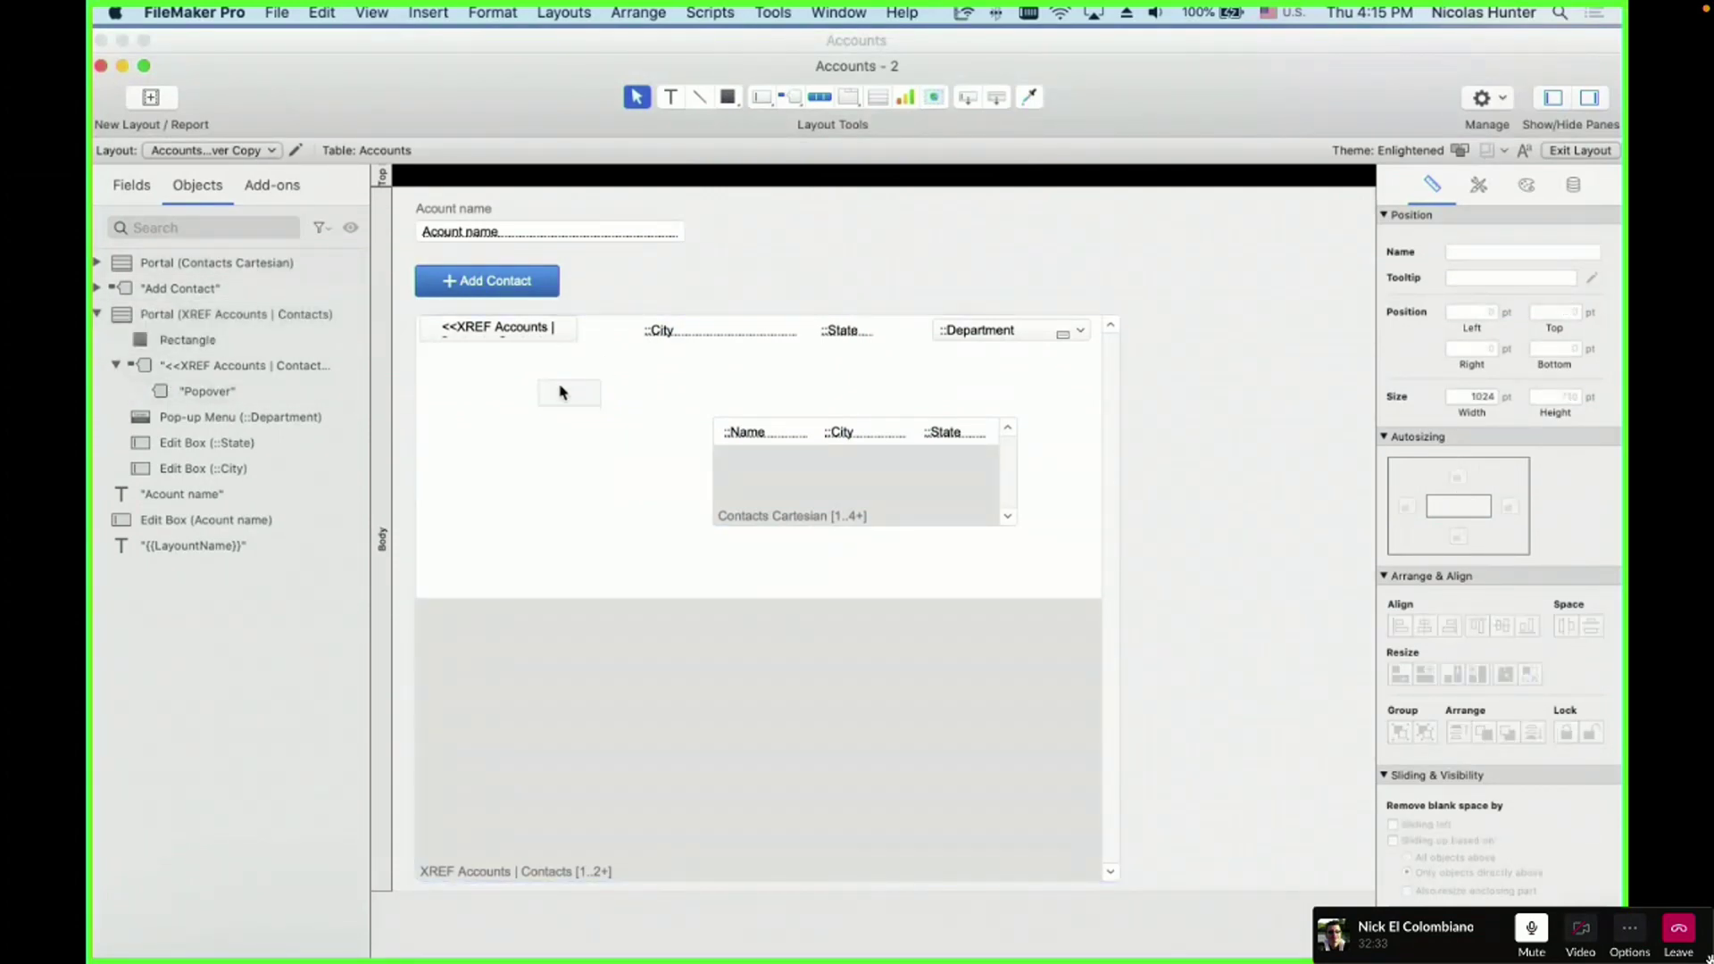
- Move the rectangle out above the portal and shift the Contacts Cartesian portal to about 242 pt from the left and 269 pt from the top
left_click_drag(567, 393, 835, 250)
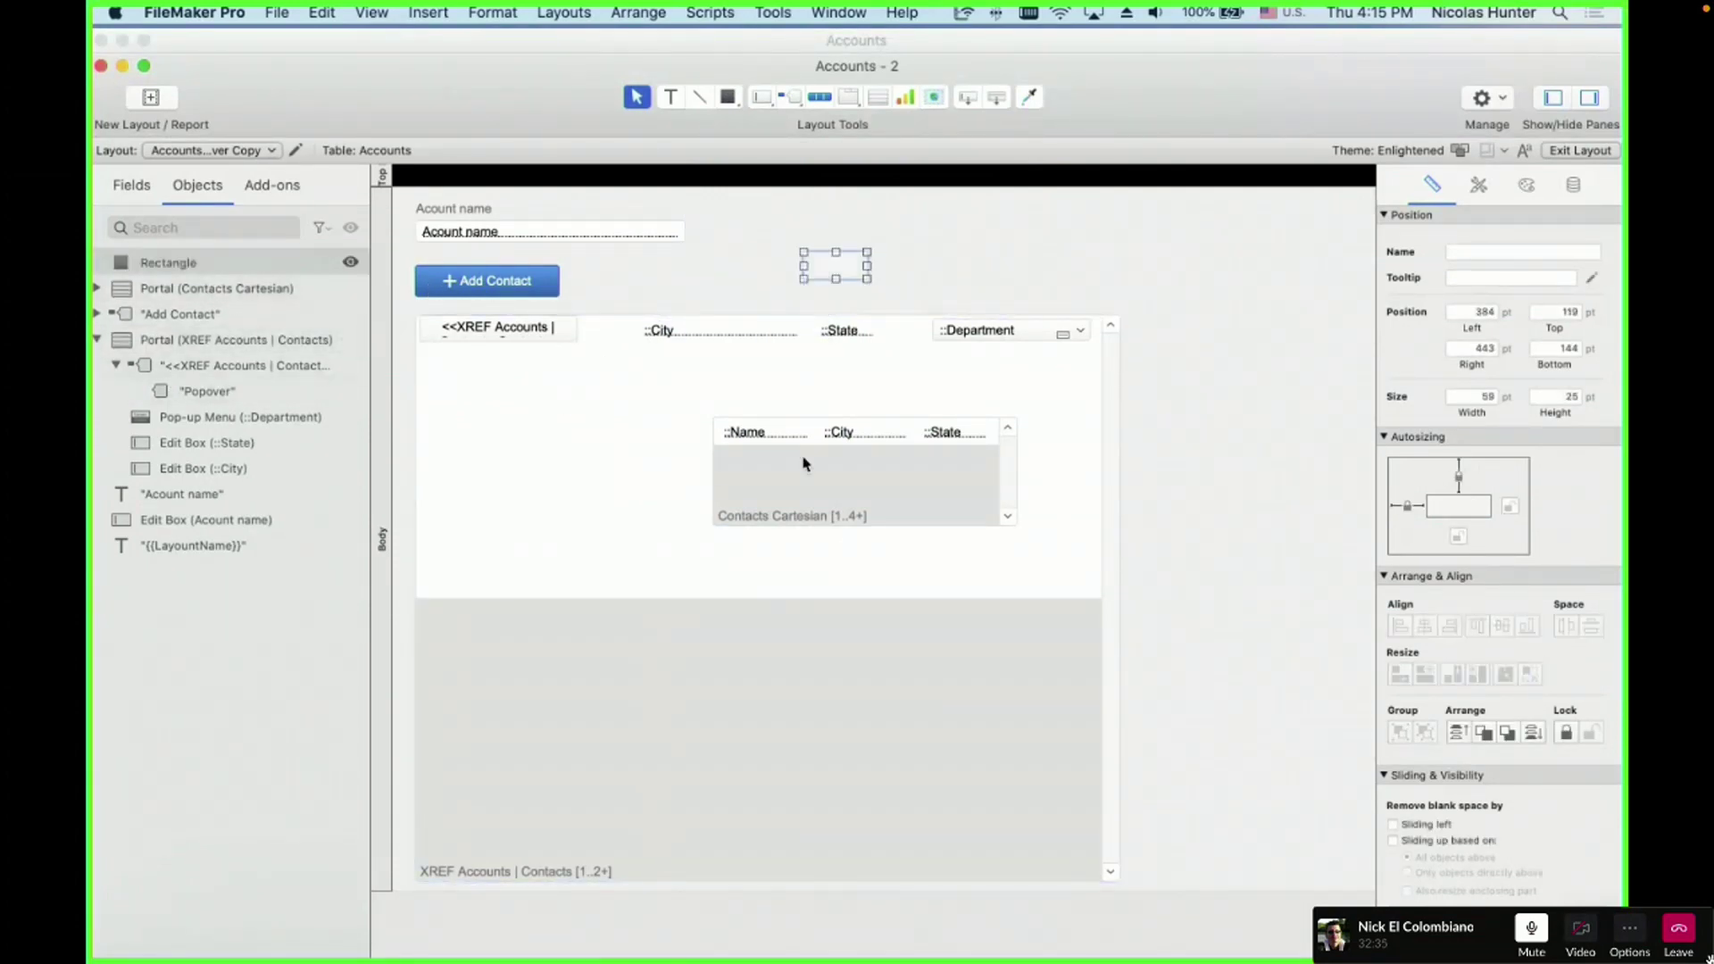
left_click(830, 486)
left_click_drag(830, 487, 773, 481)
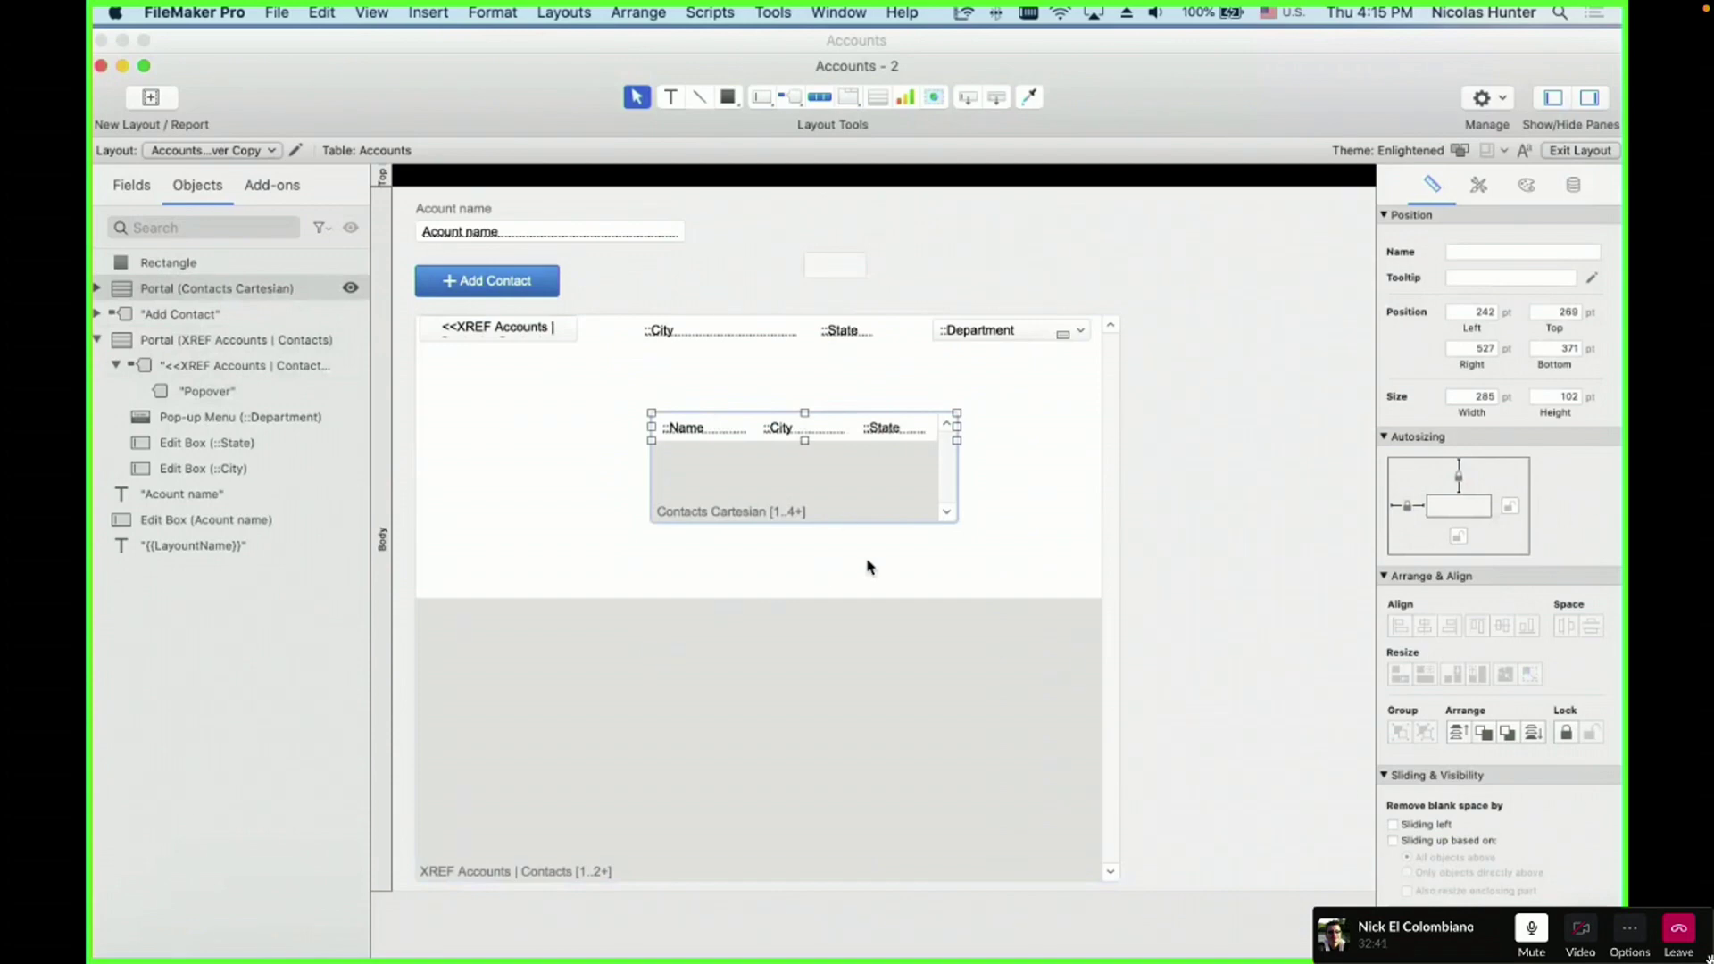
- Delete the current layout copy and open the Accounts Popover layout in Browse mode
key("super+e")
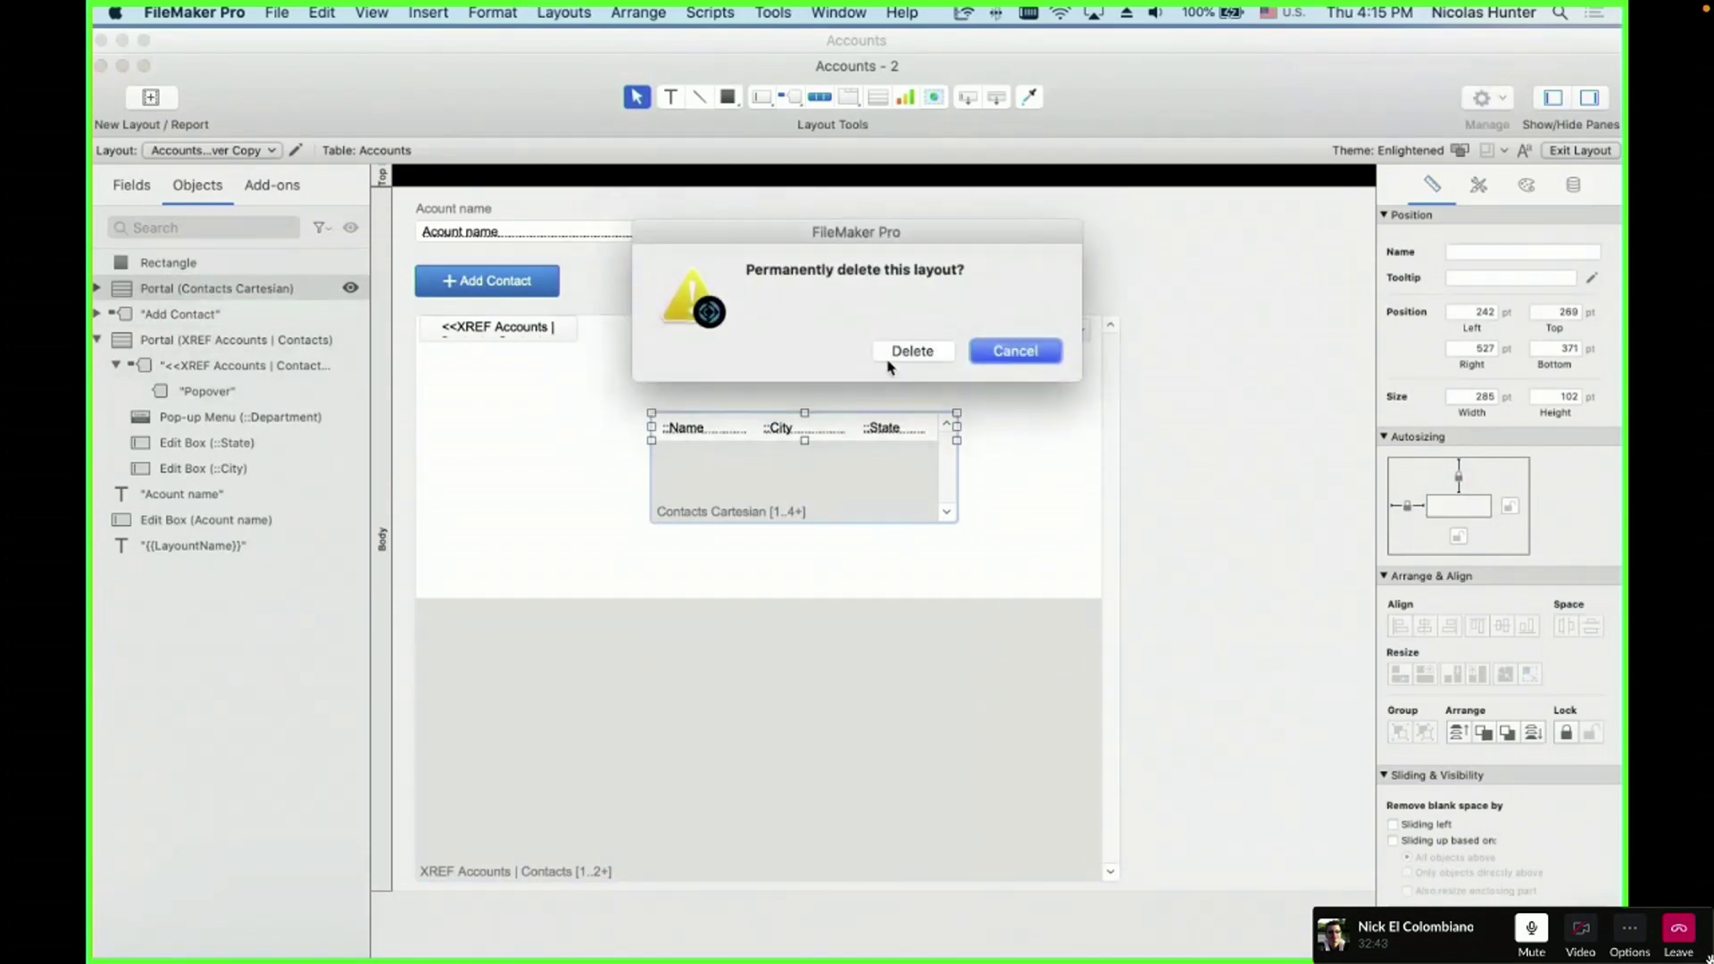
left_click(913, 356)
left_click(230, 152)
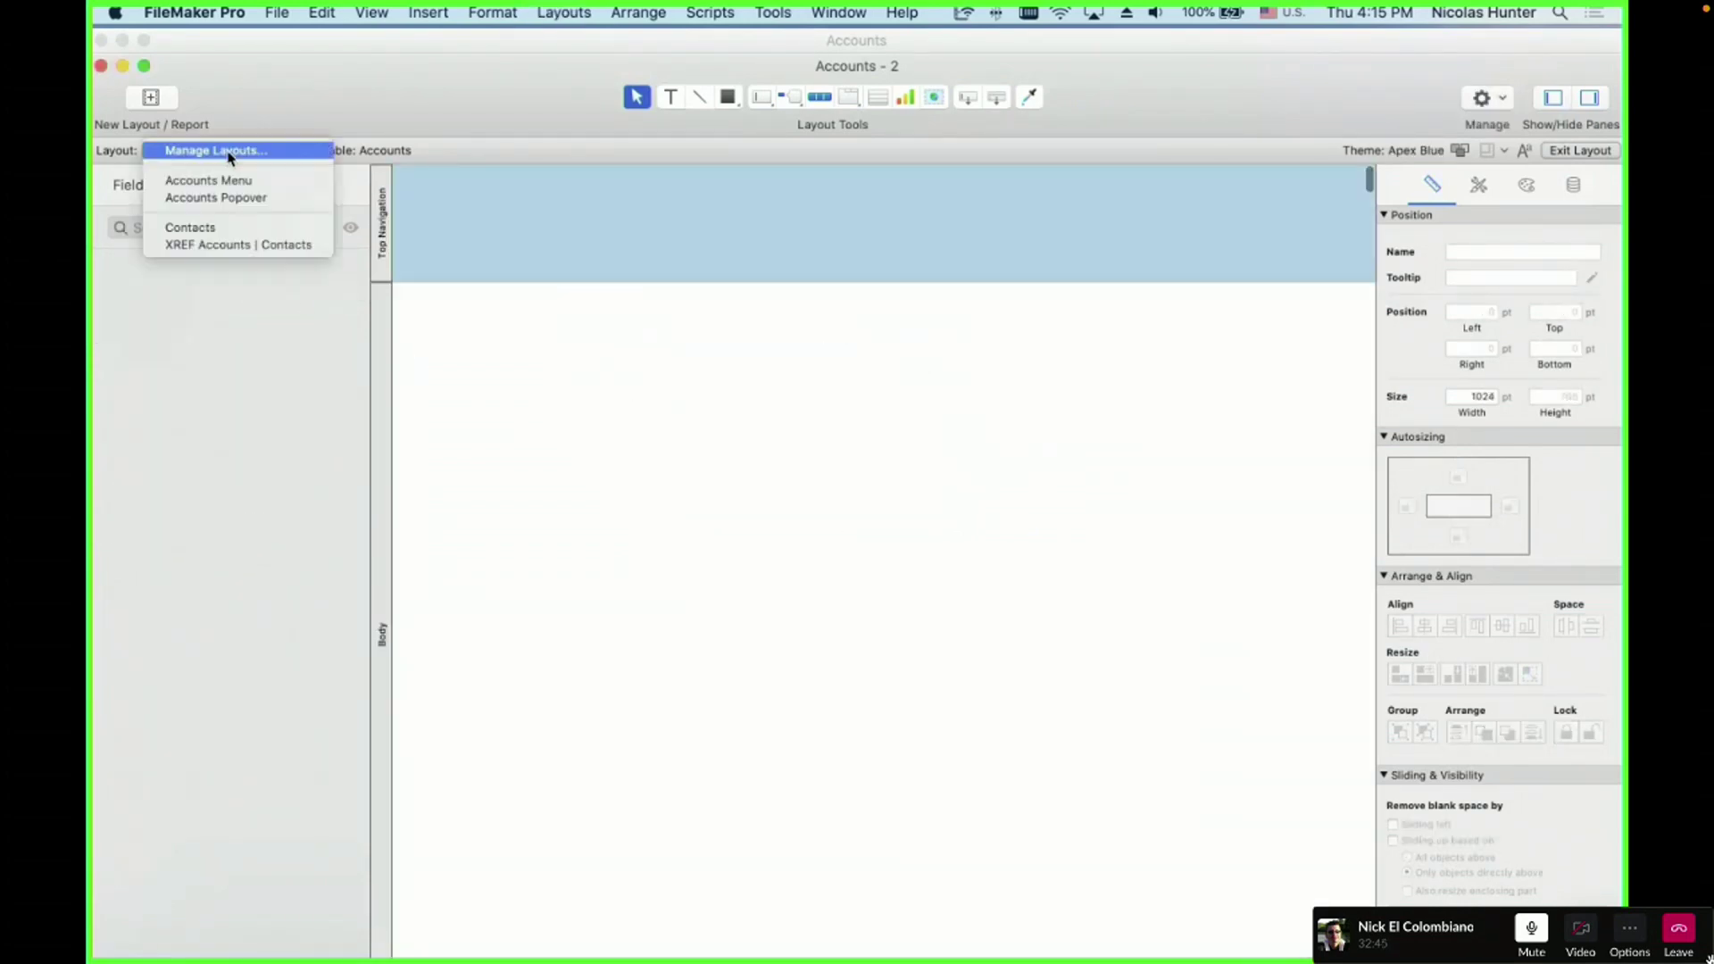
left_click(232, 198)
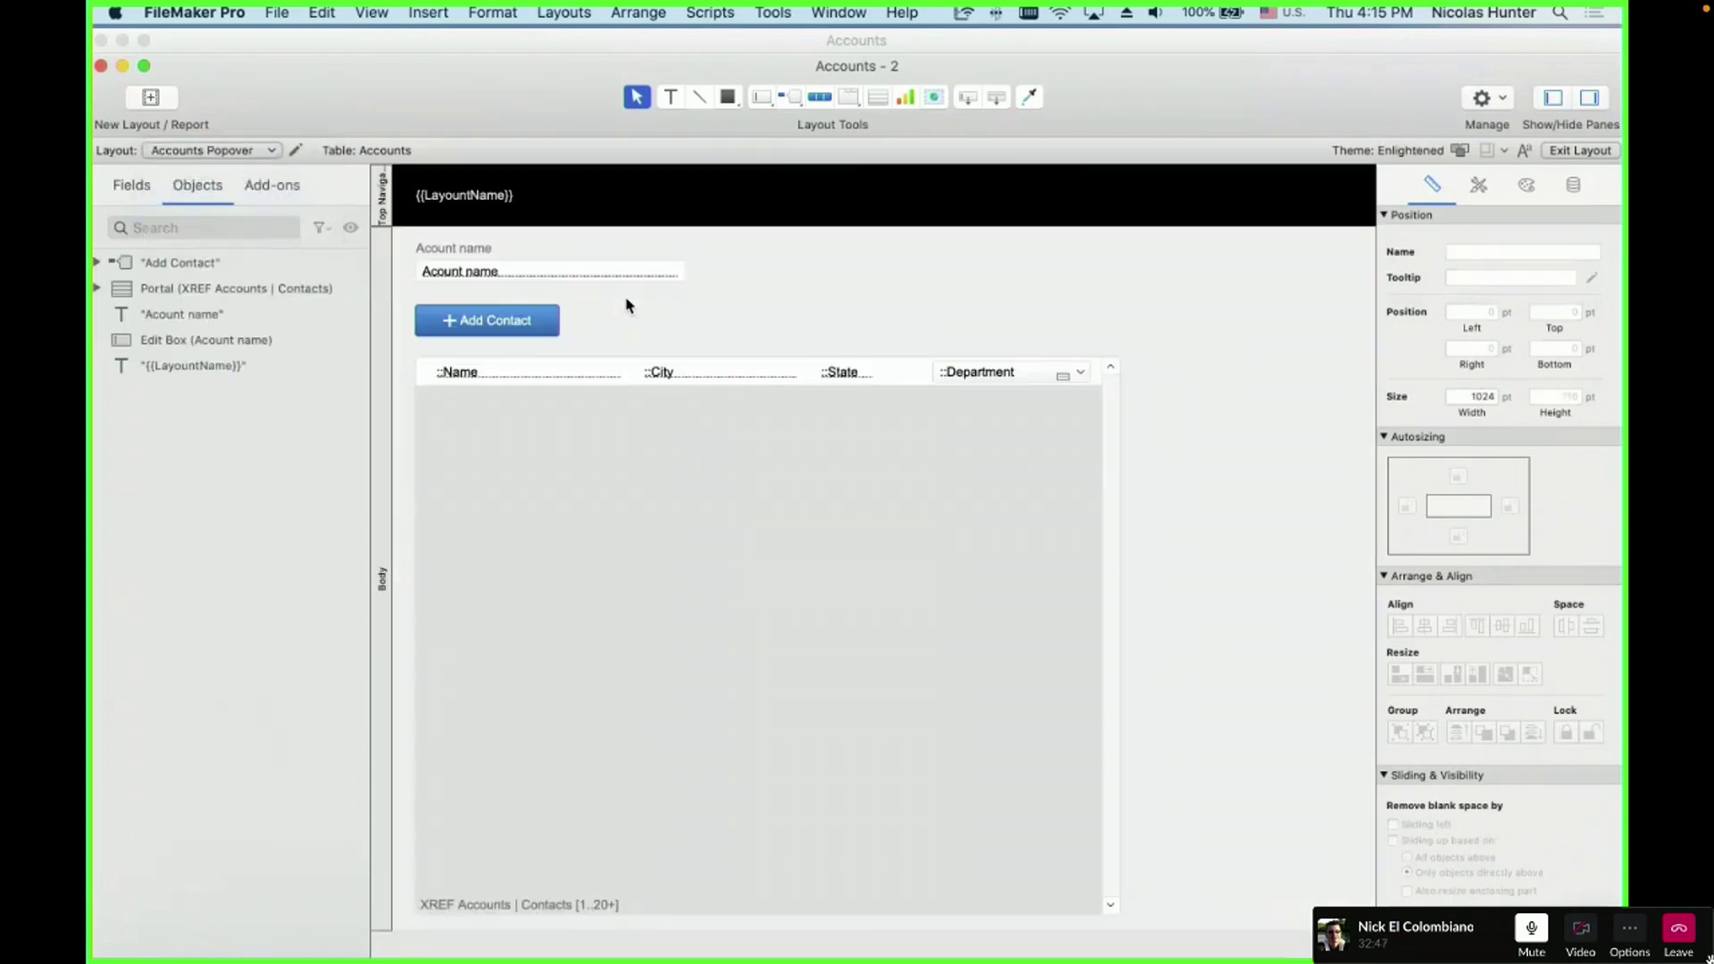
key("super+b")
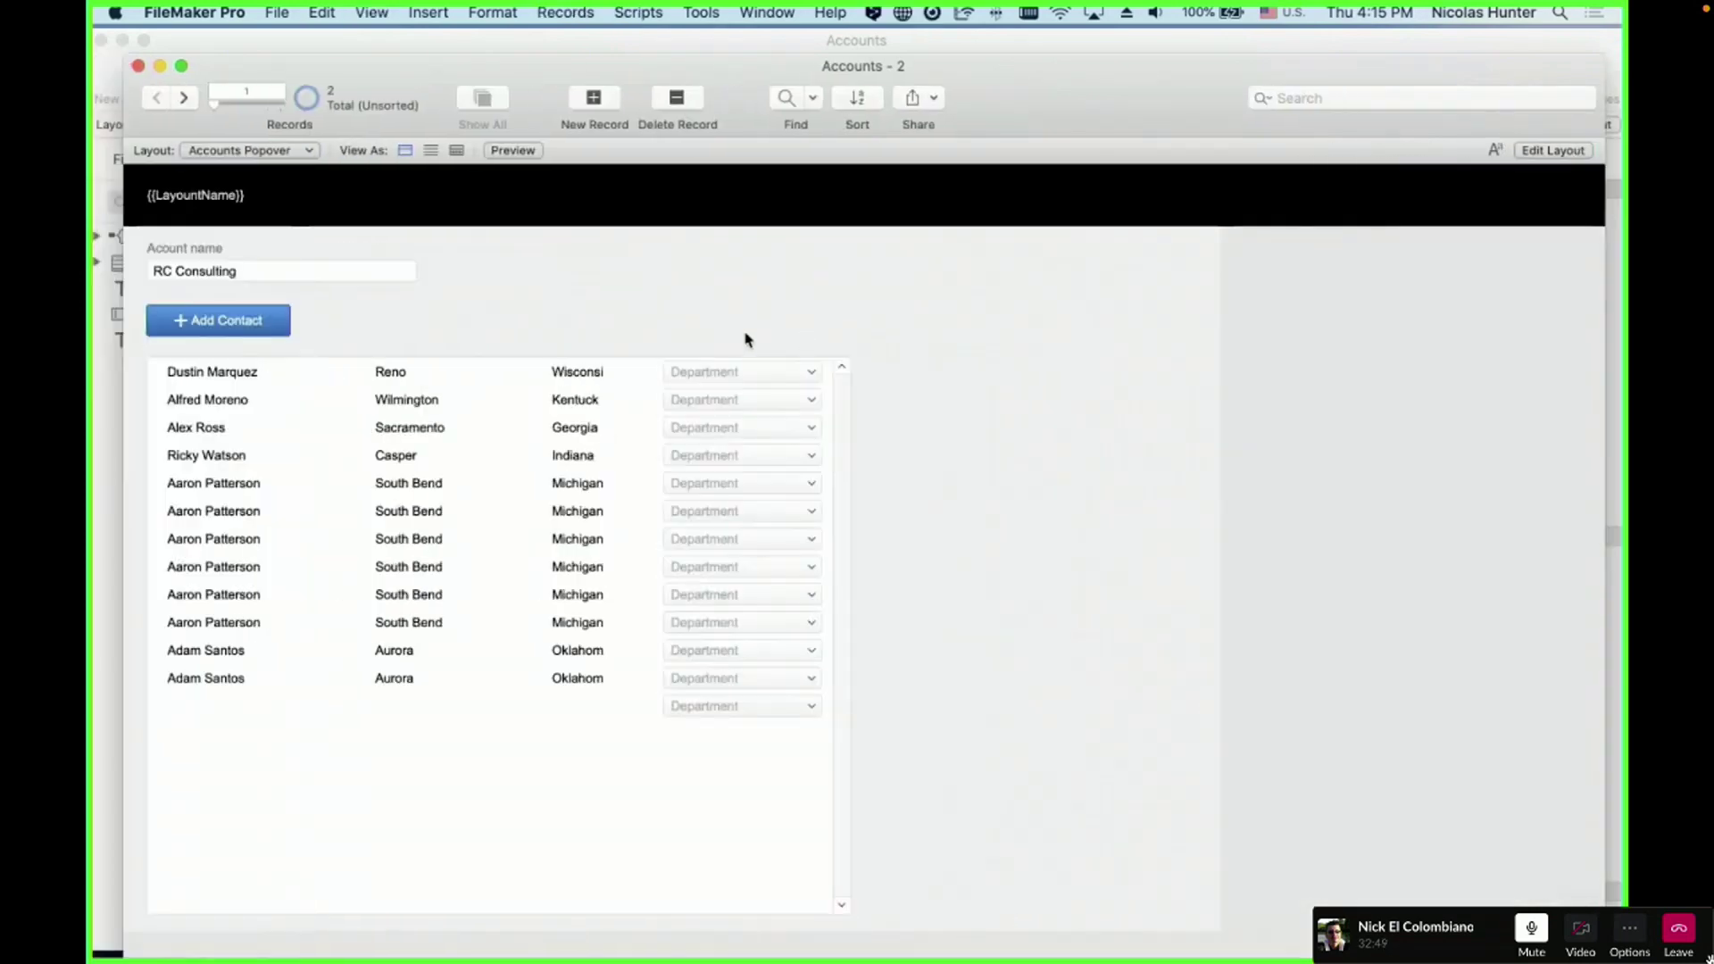
left_click_drag(460, 76, 466, 55)
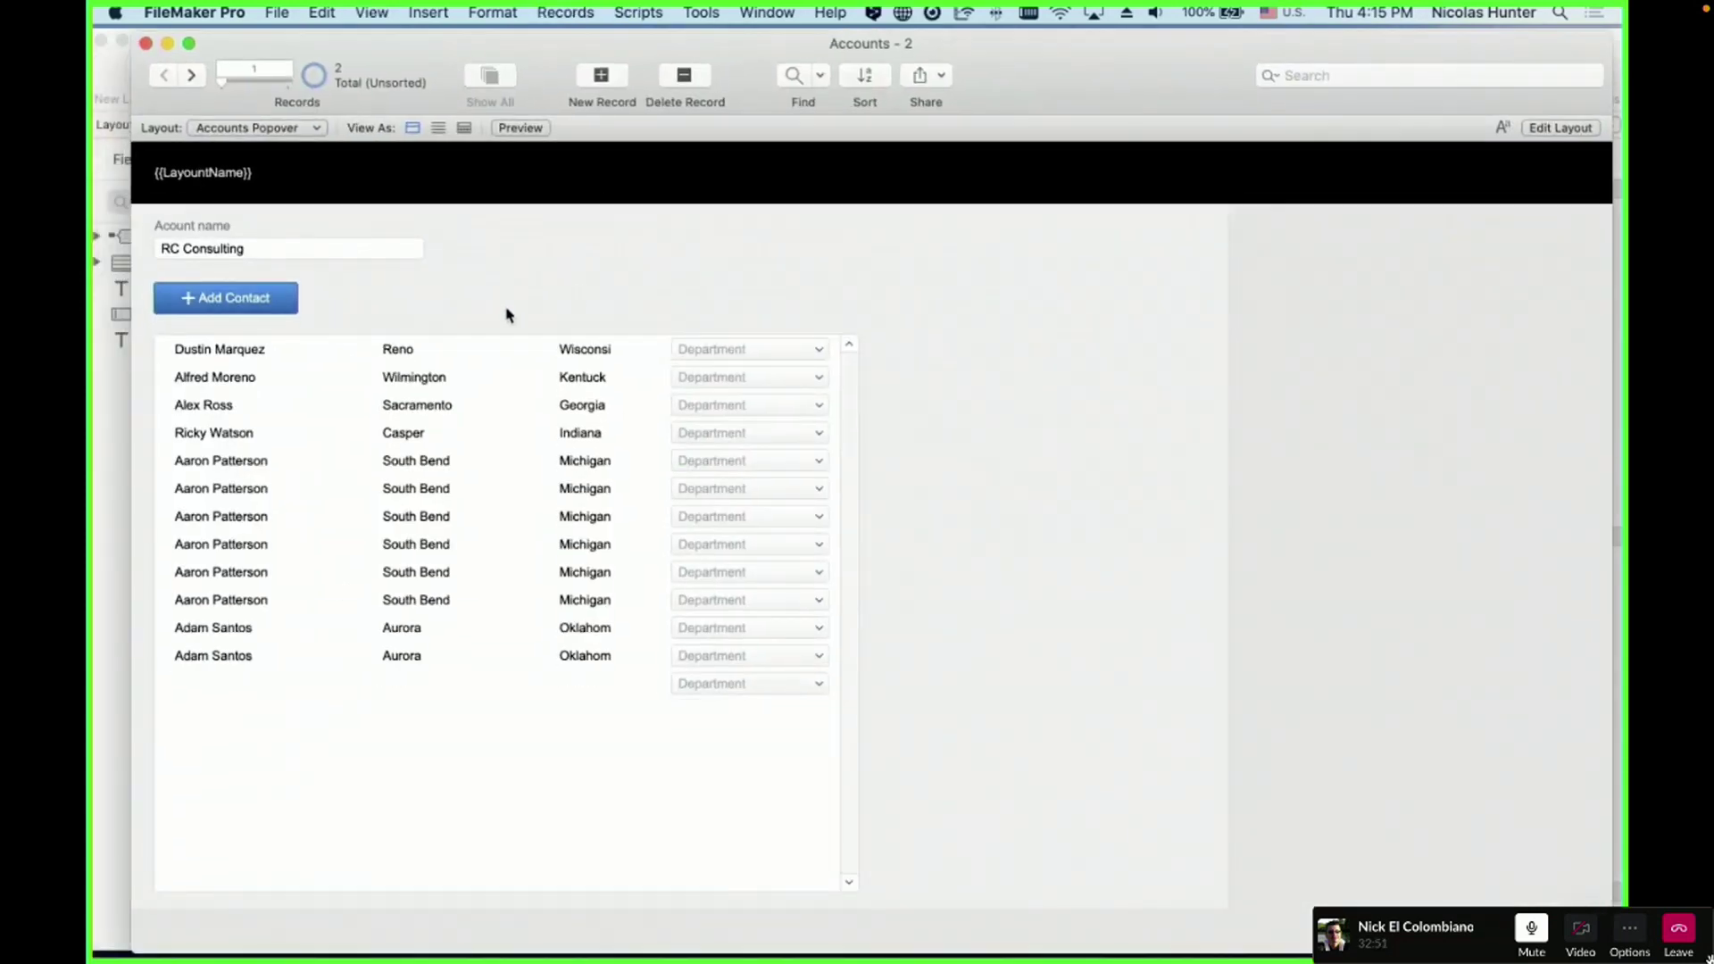
- Examine the Contact List in the Add Contact popover for the RC Consulting account, and close it
left_click(230, 302)
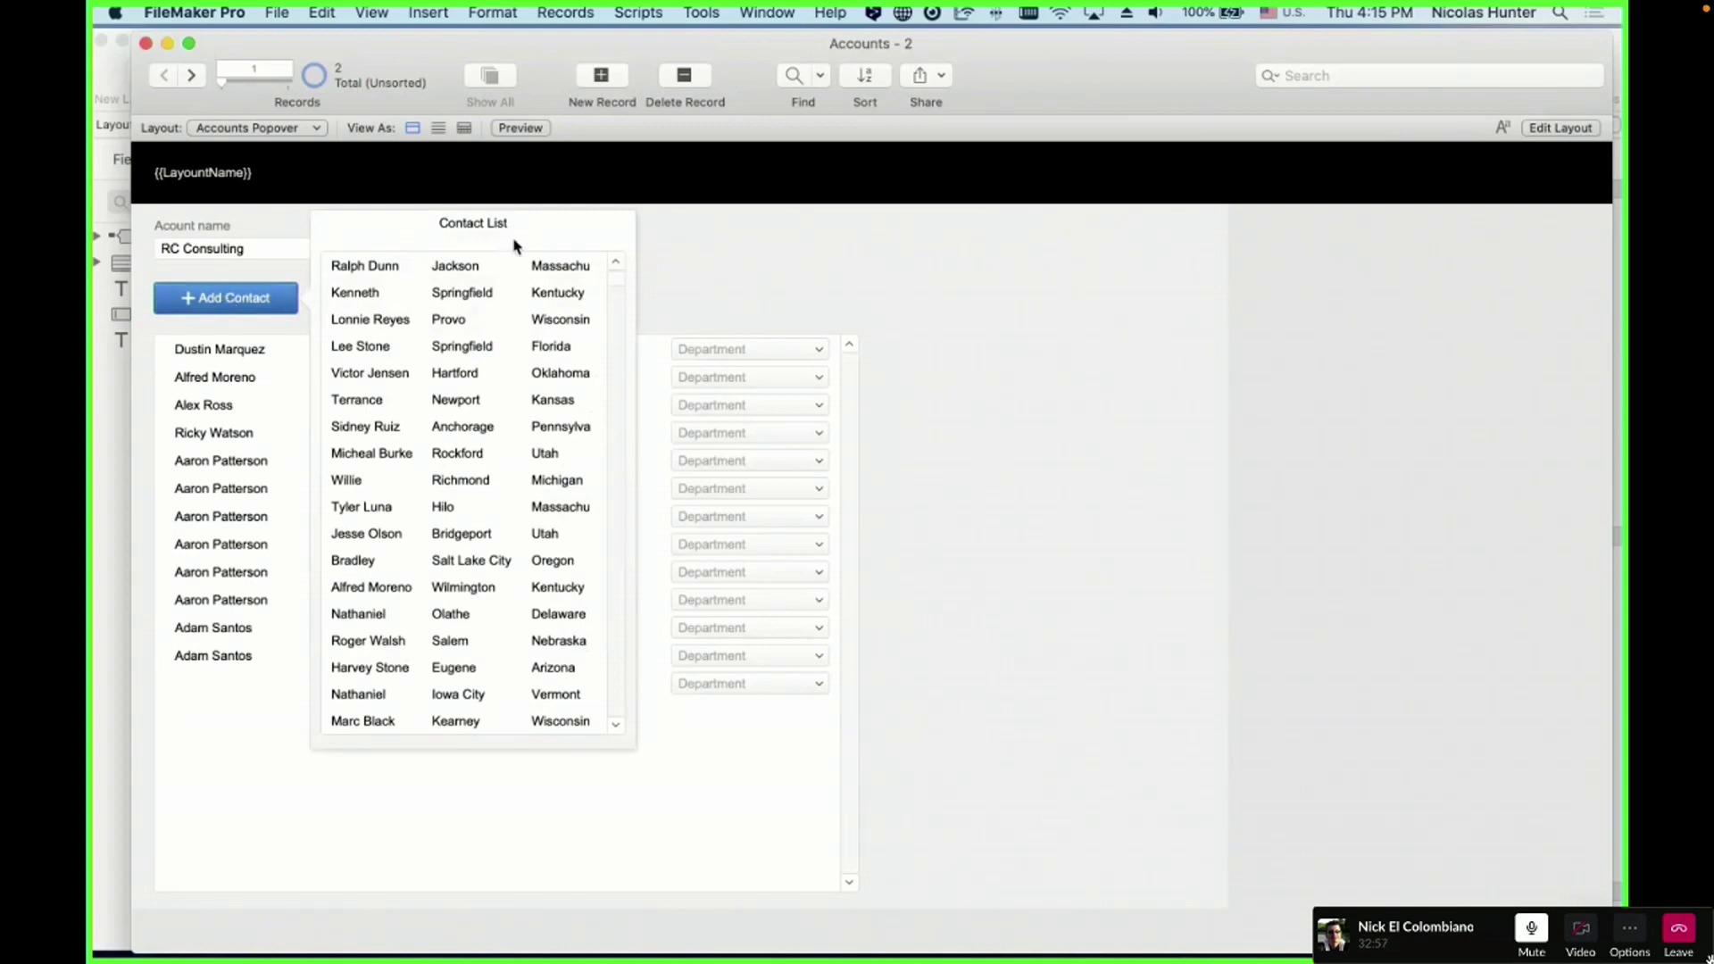
left_click(753, 241)
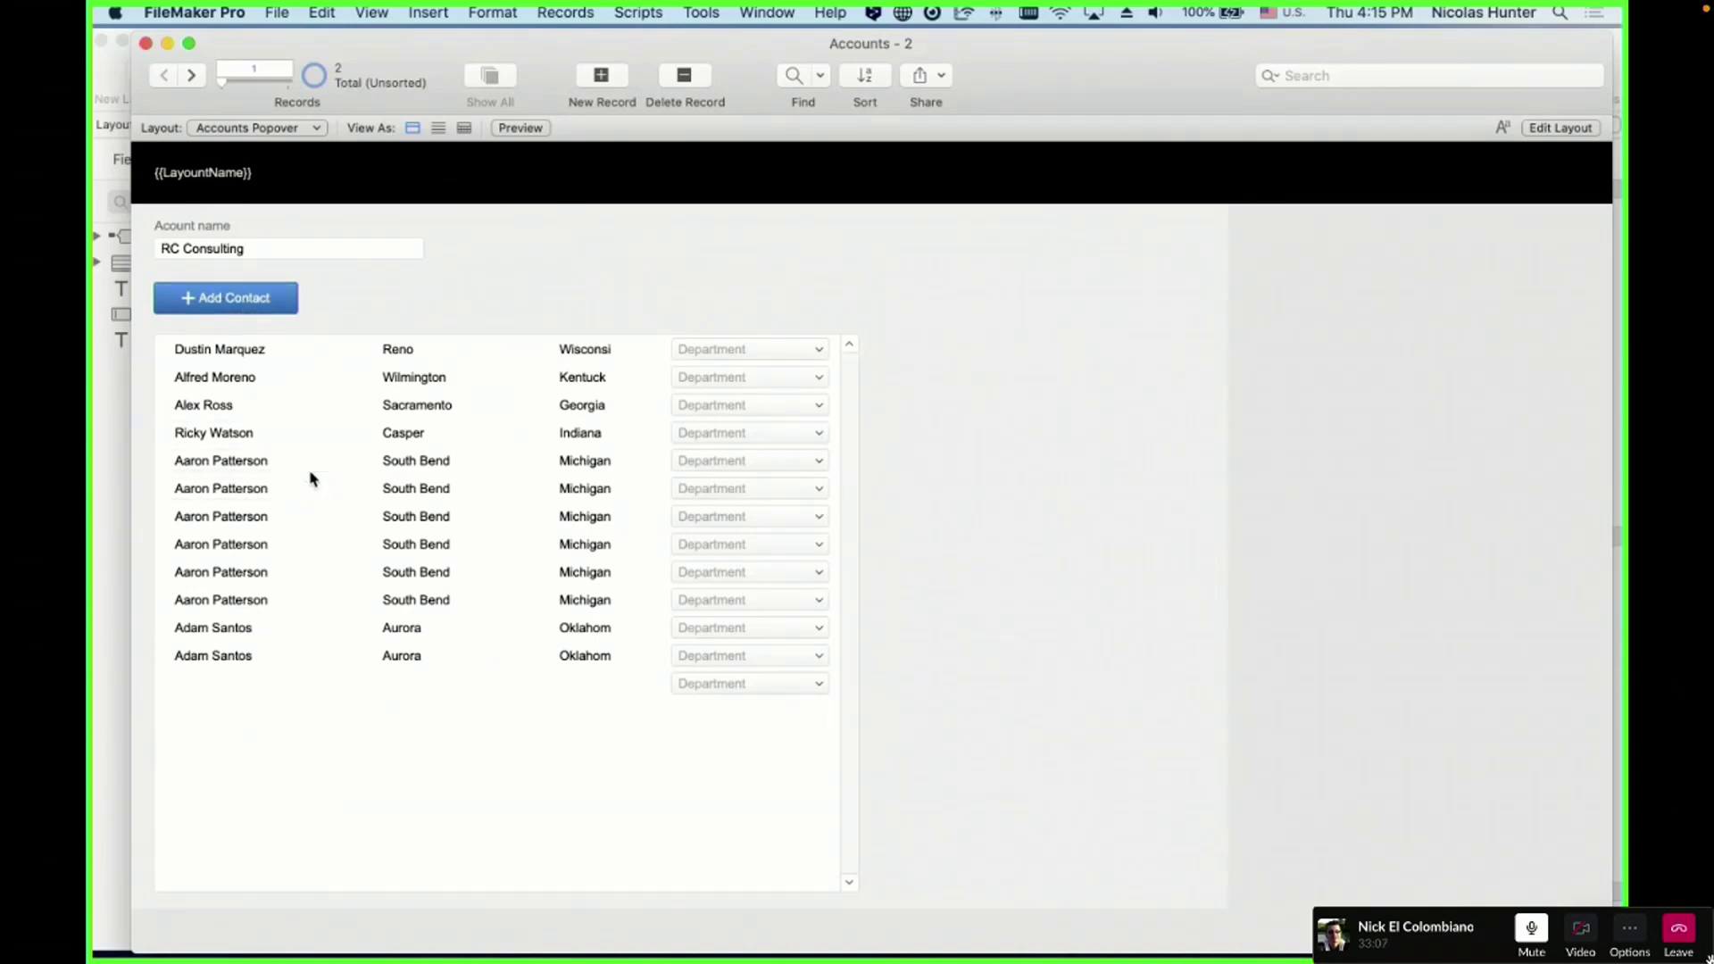
left_click(226, 311)
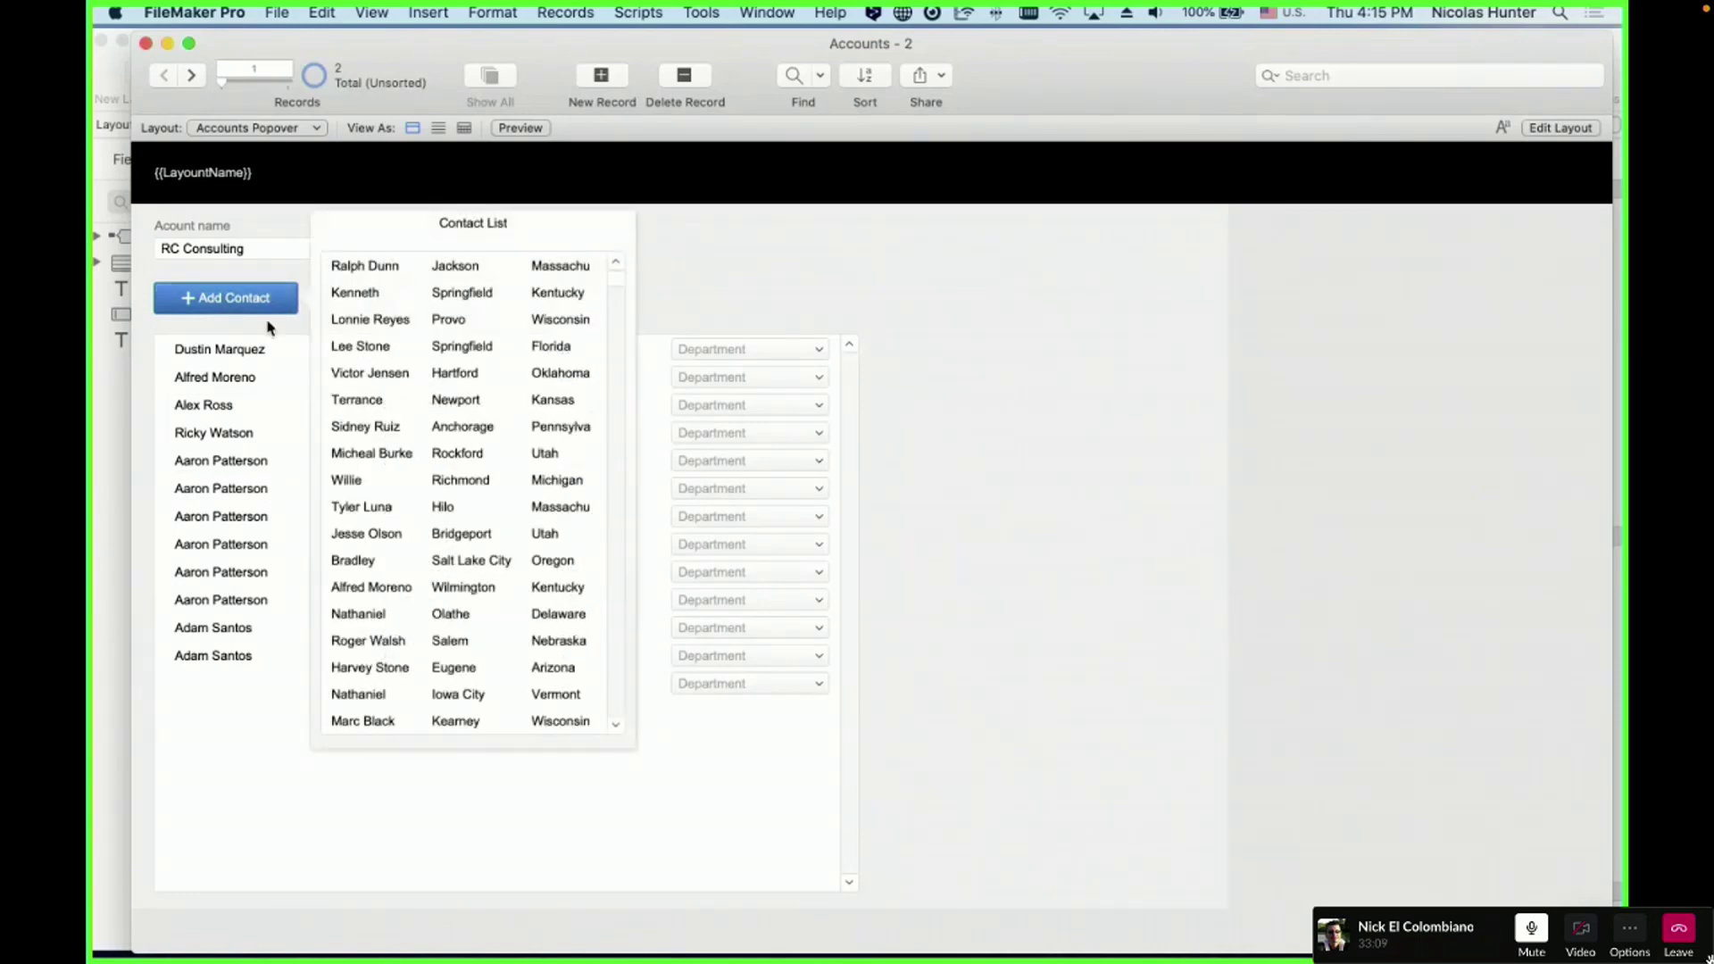
scroll(568, 443, "down", 5)
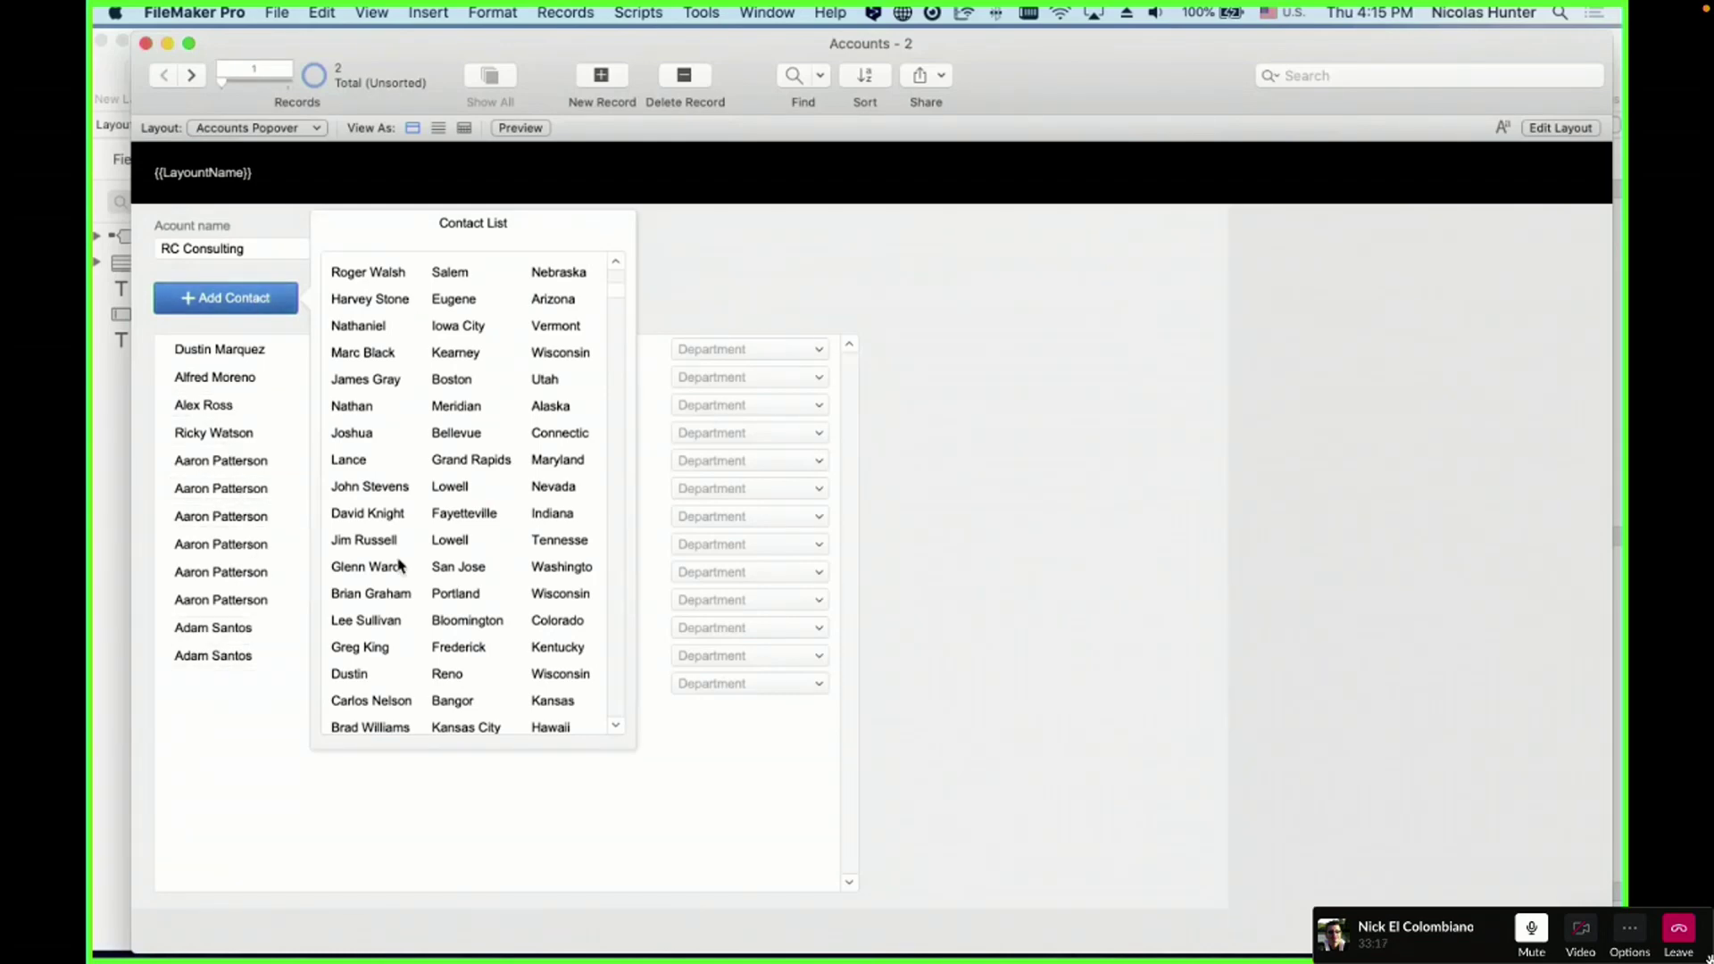
left_click(773, 242)
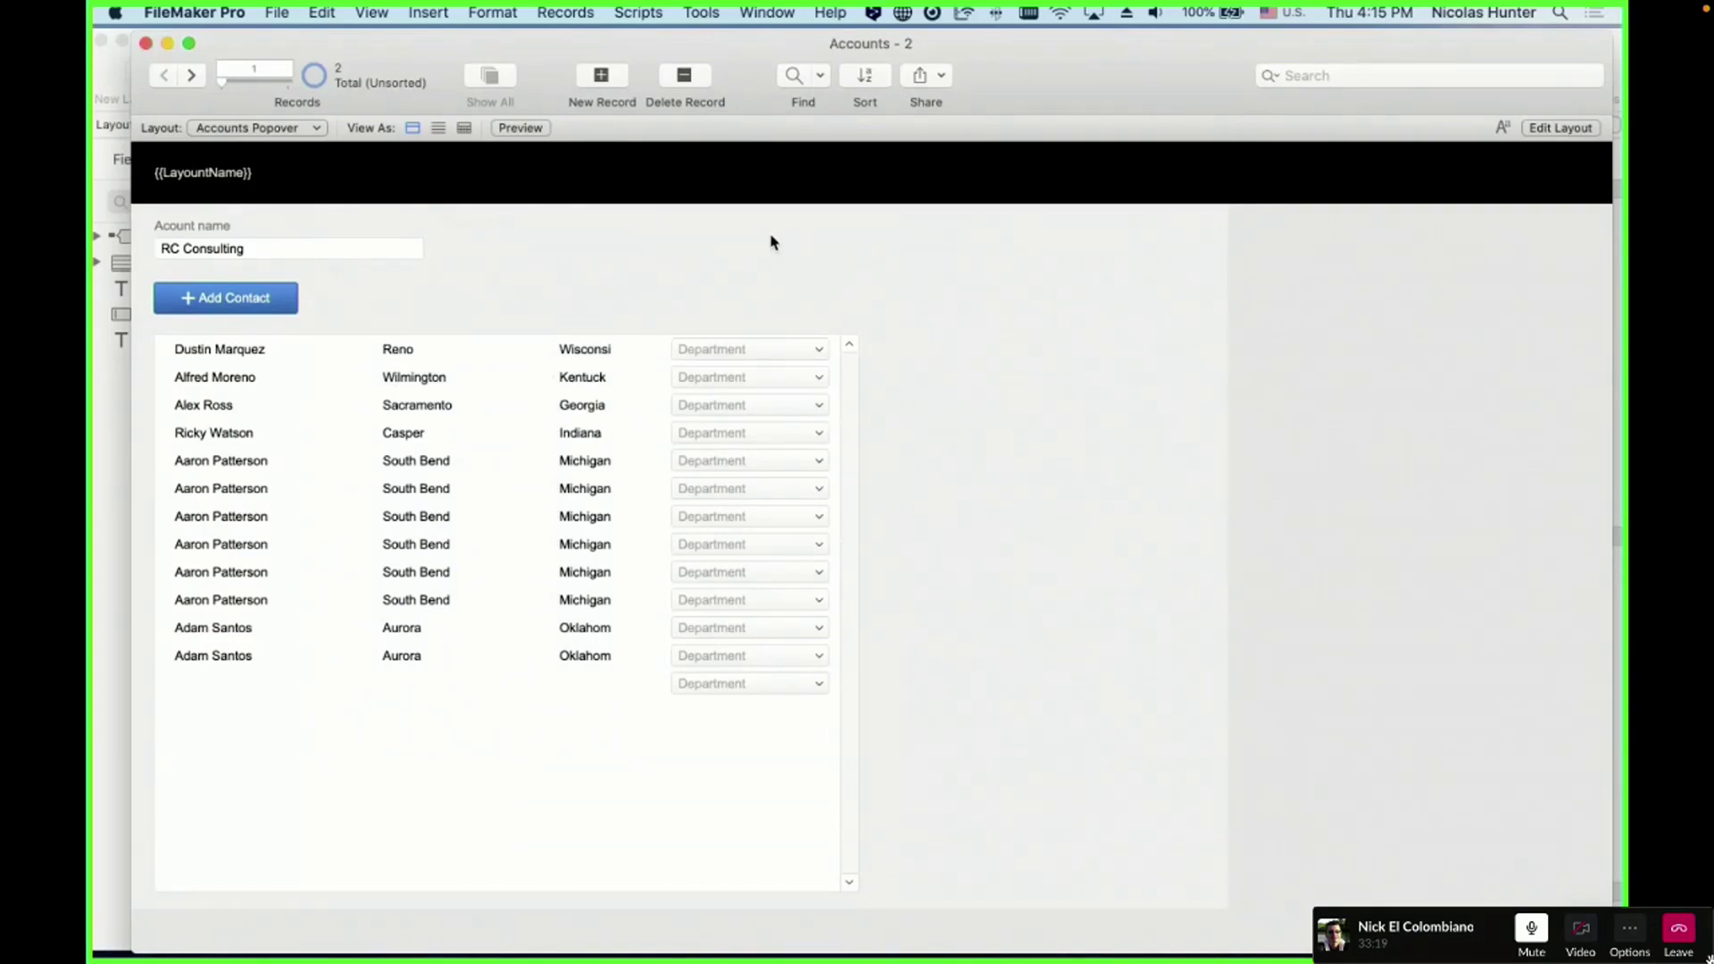
- Add the contact from Waterbury, Florida to the RC Consulting account through the Add Contact popover
left_click(276, 304)
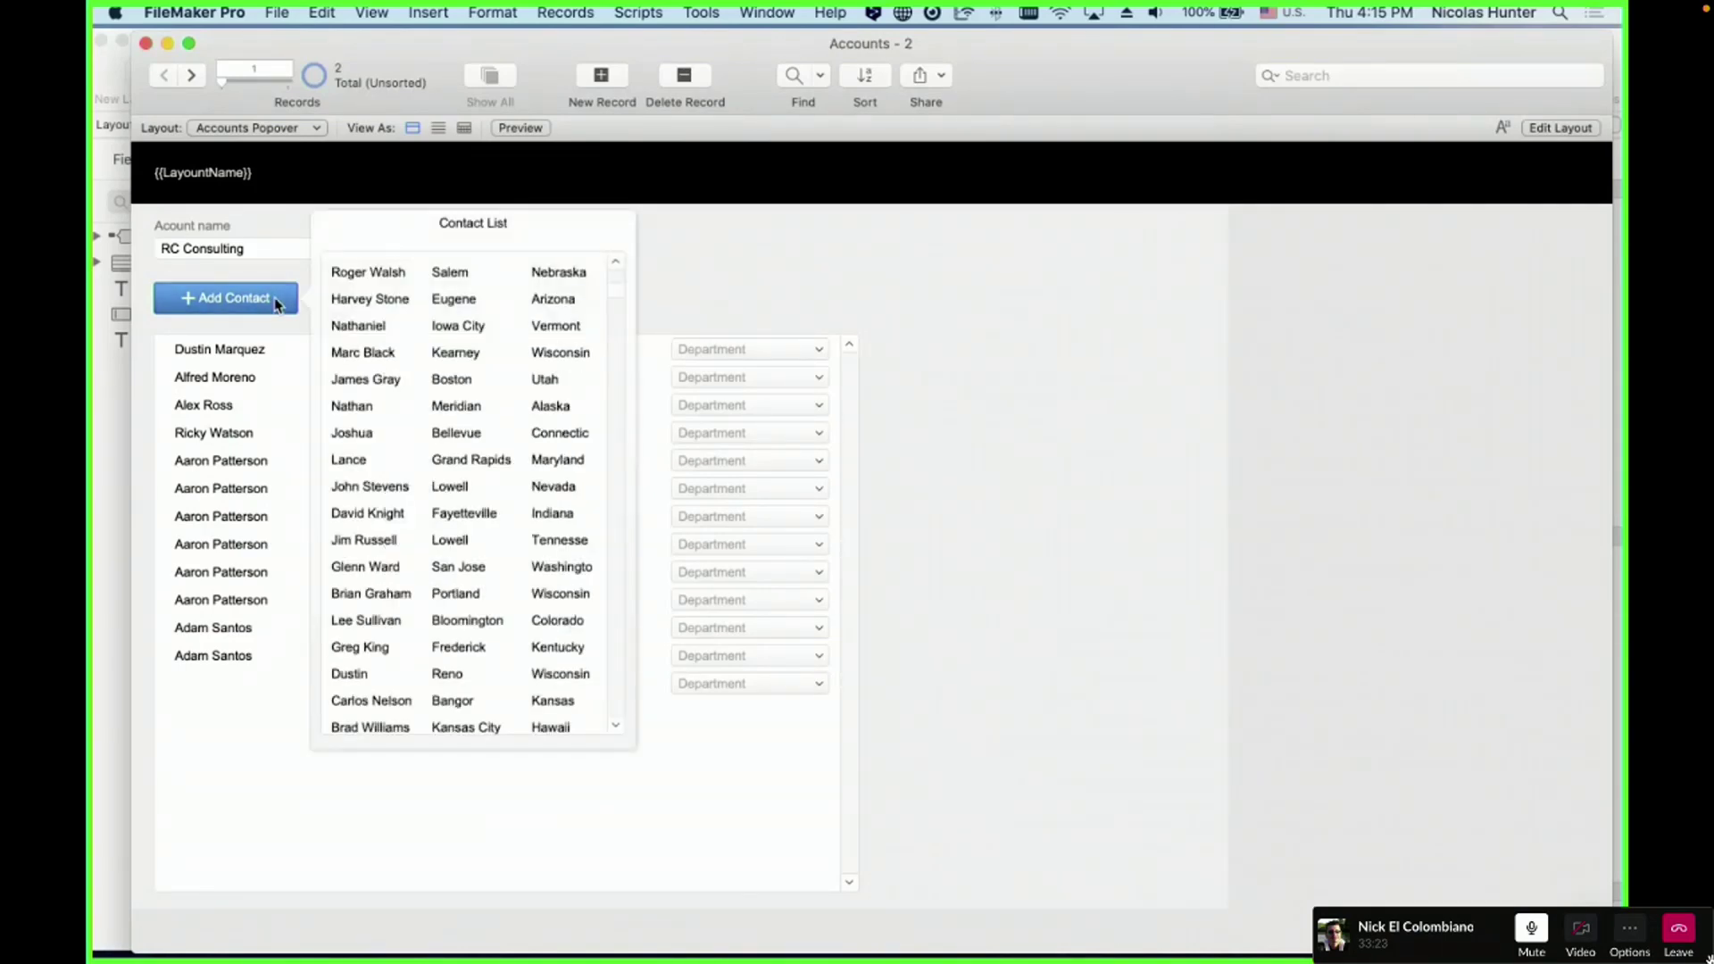
scroll(521, 482, "down", 15)
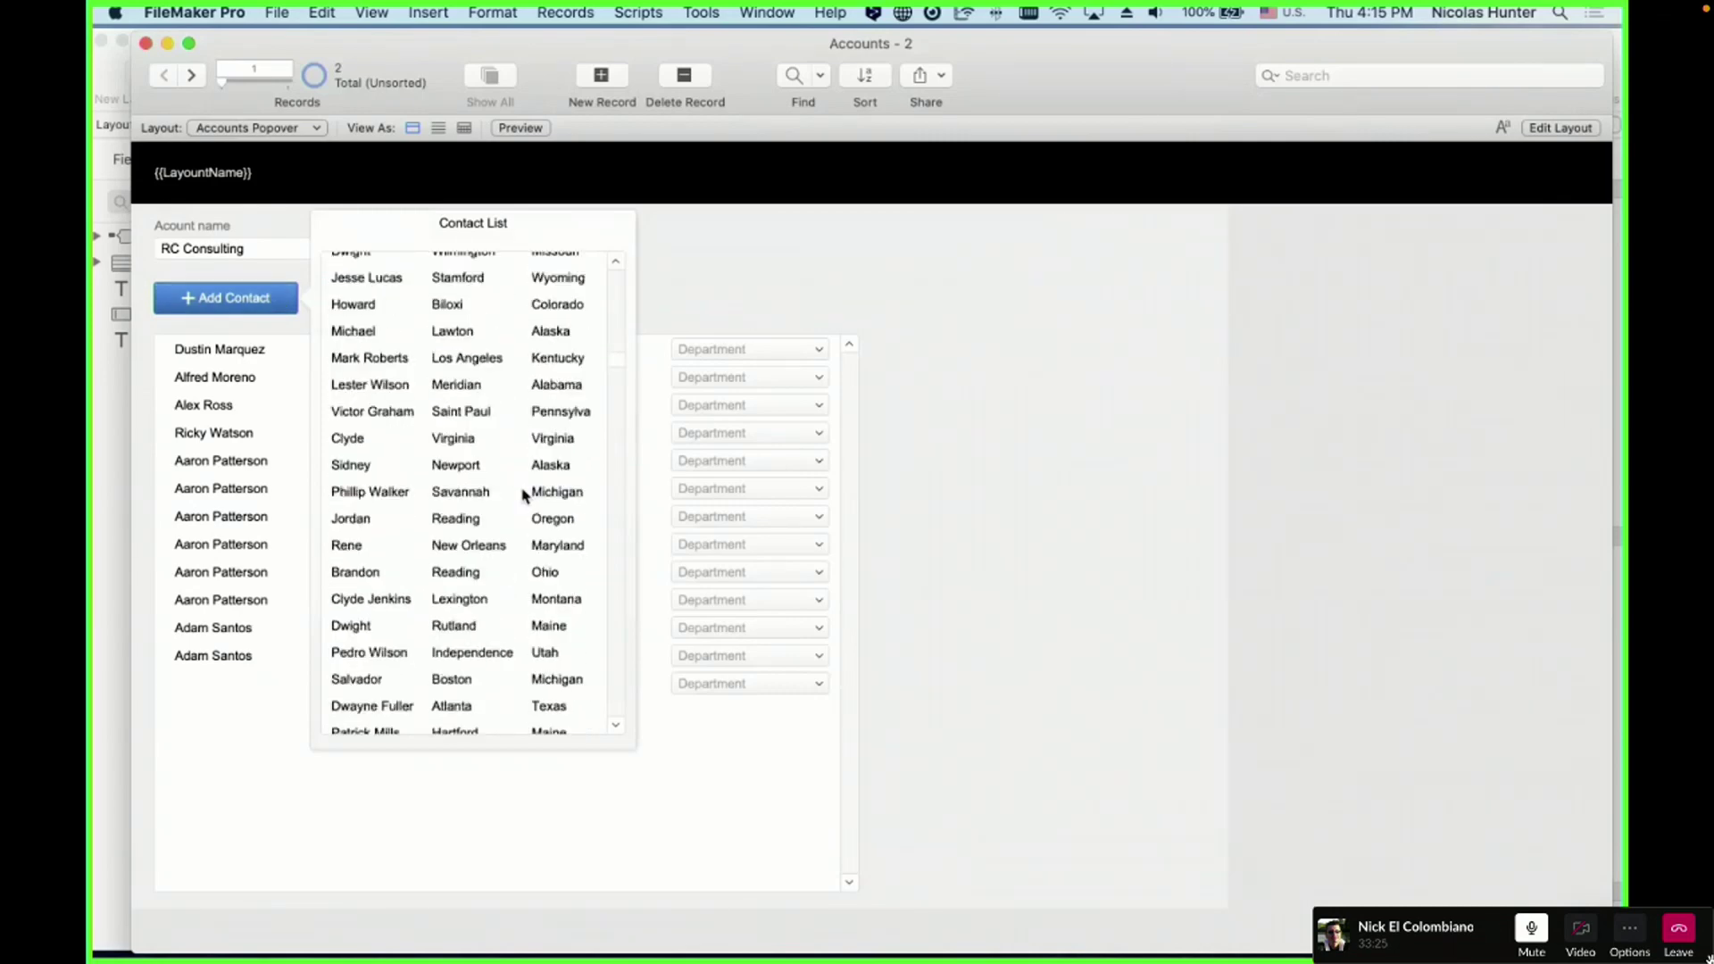
scroll(522, 494, "down", 20)
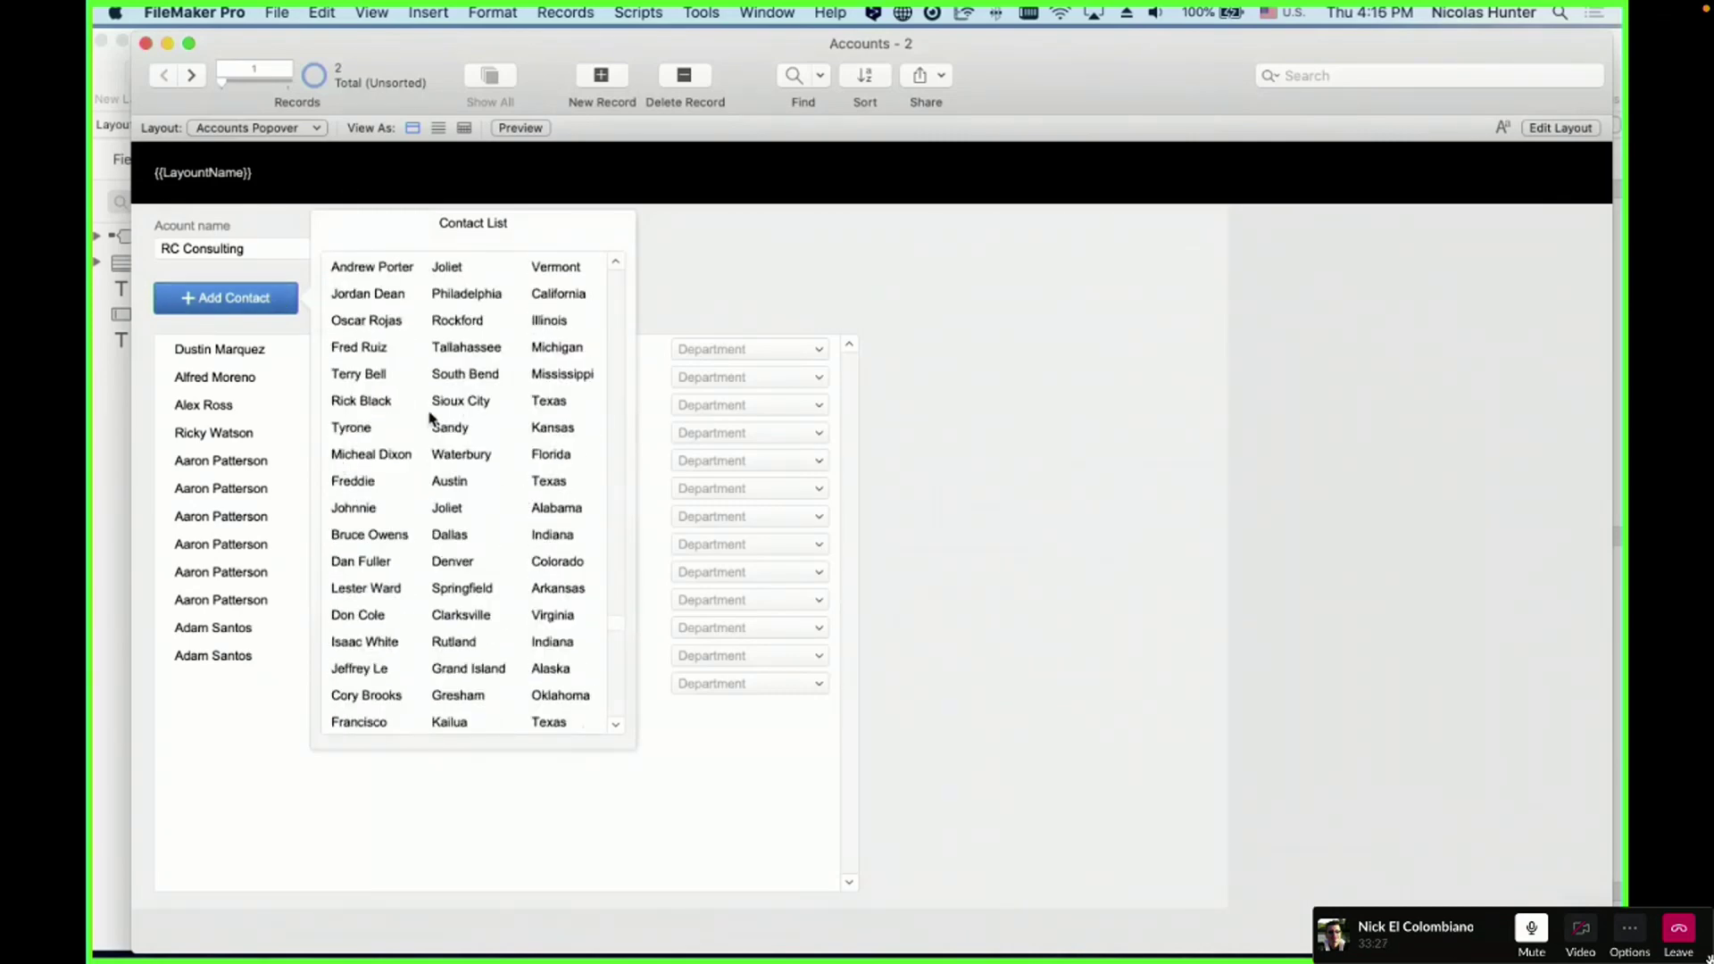
left_click(401, 463)
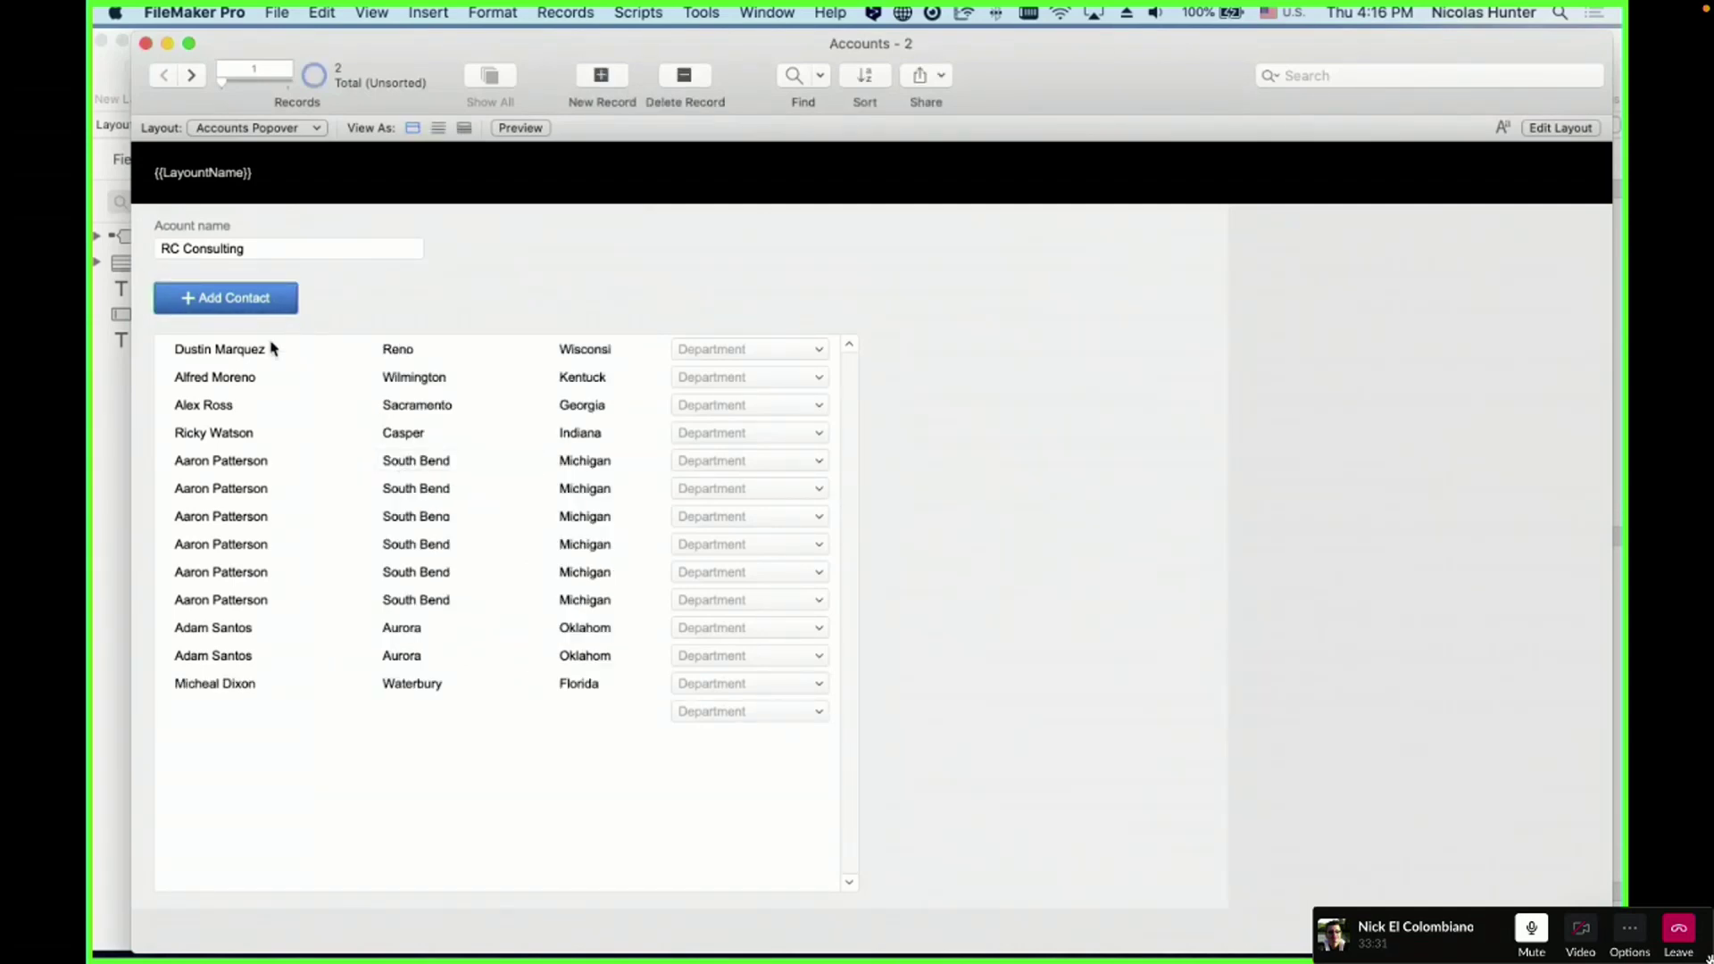
- Go to the Acme Account record and add the contact from Overland Park, Hawaii, through the Add Contact popover
left_click(196, 79)
left_click(257, 303)
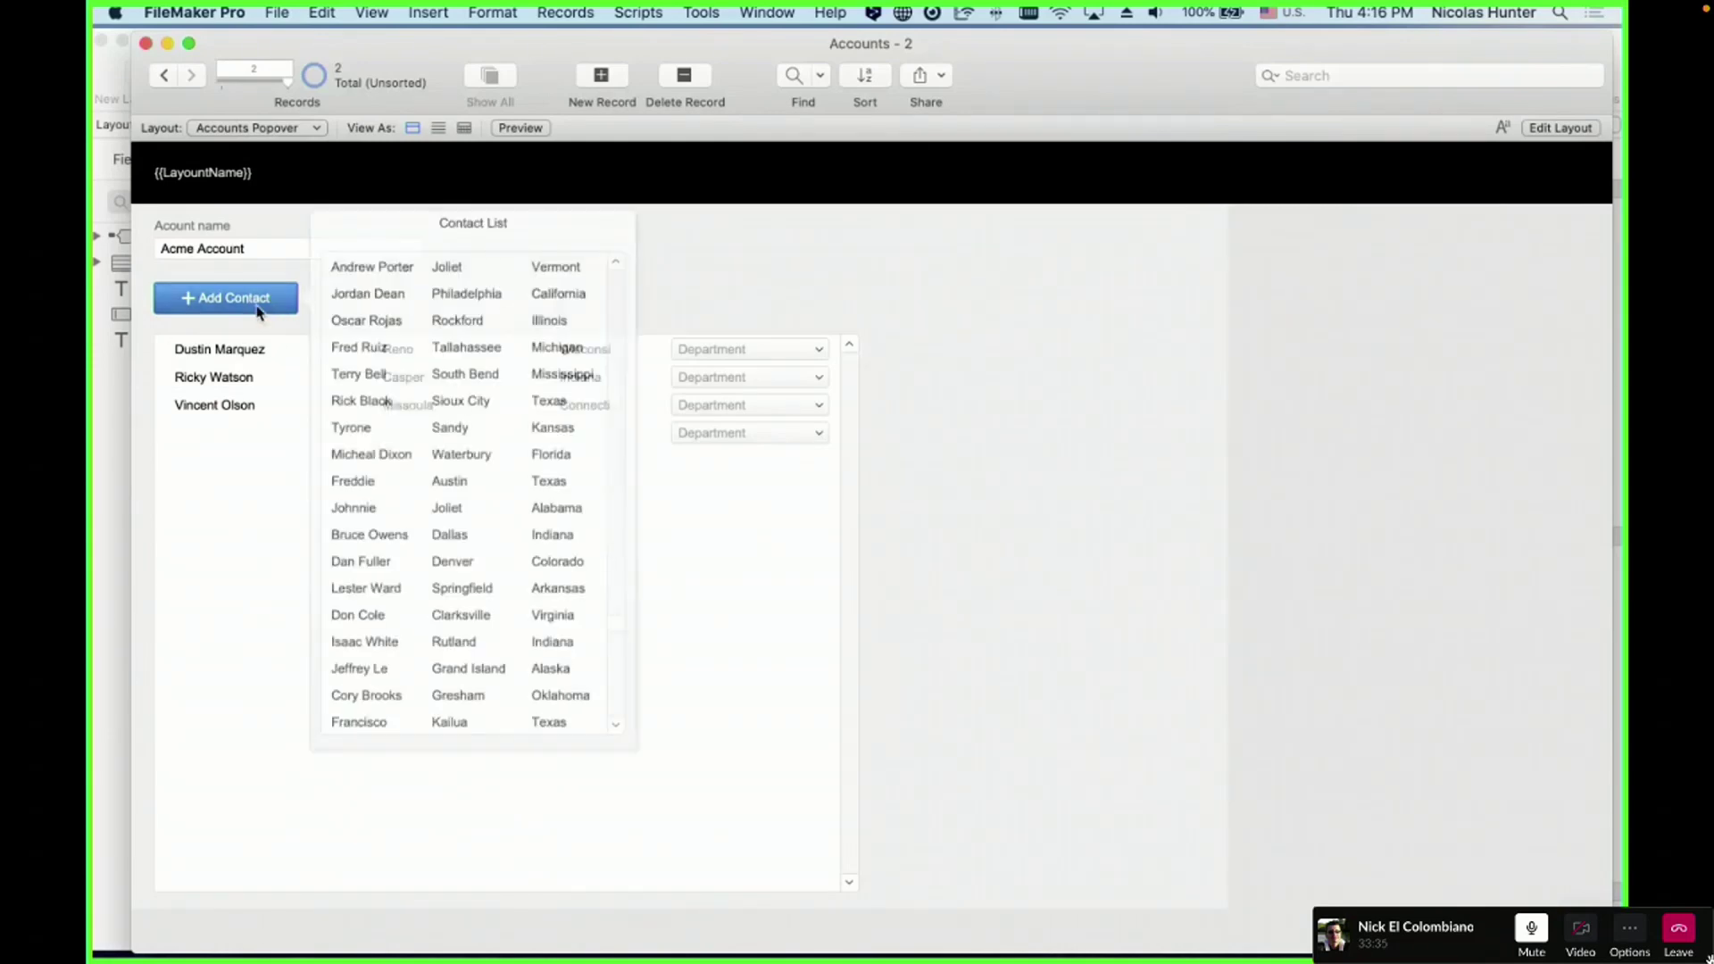
scroll(531, 613, "down", 10)
left_click(368, 616)
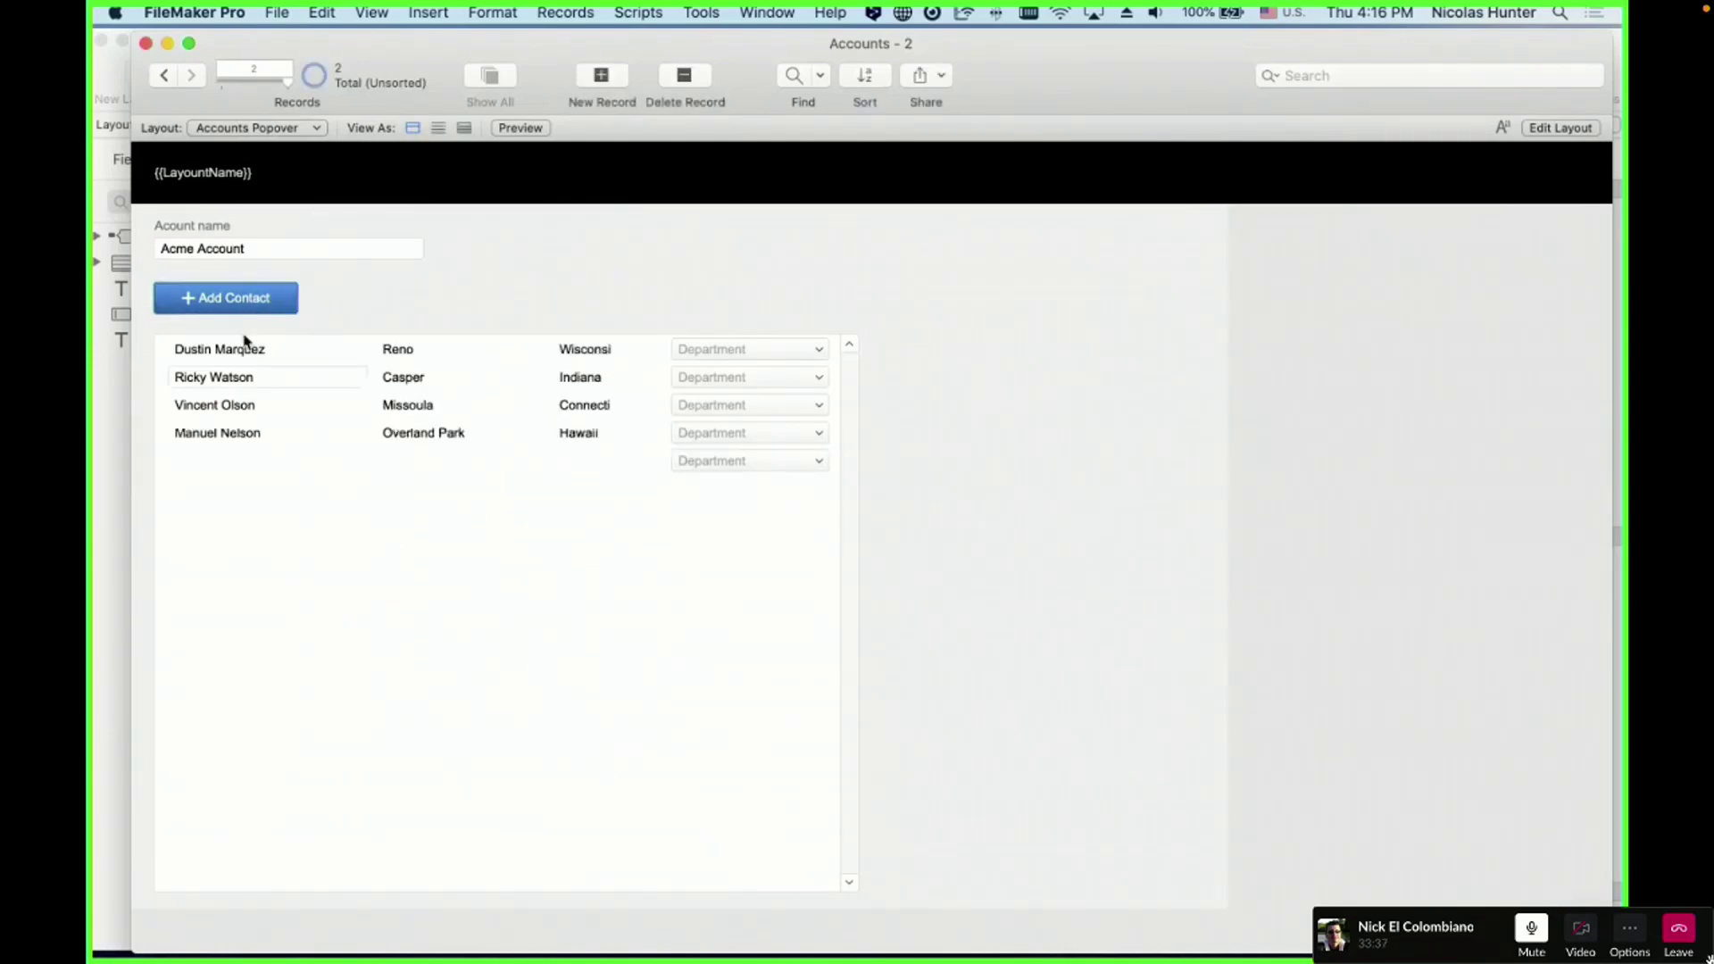
- Add the contact from Casper, Indiana to the Acme Account through the Add Contact popover
left_click(225, 297)
scroll(384, 625, "down", 10)
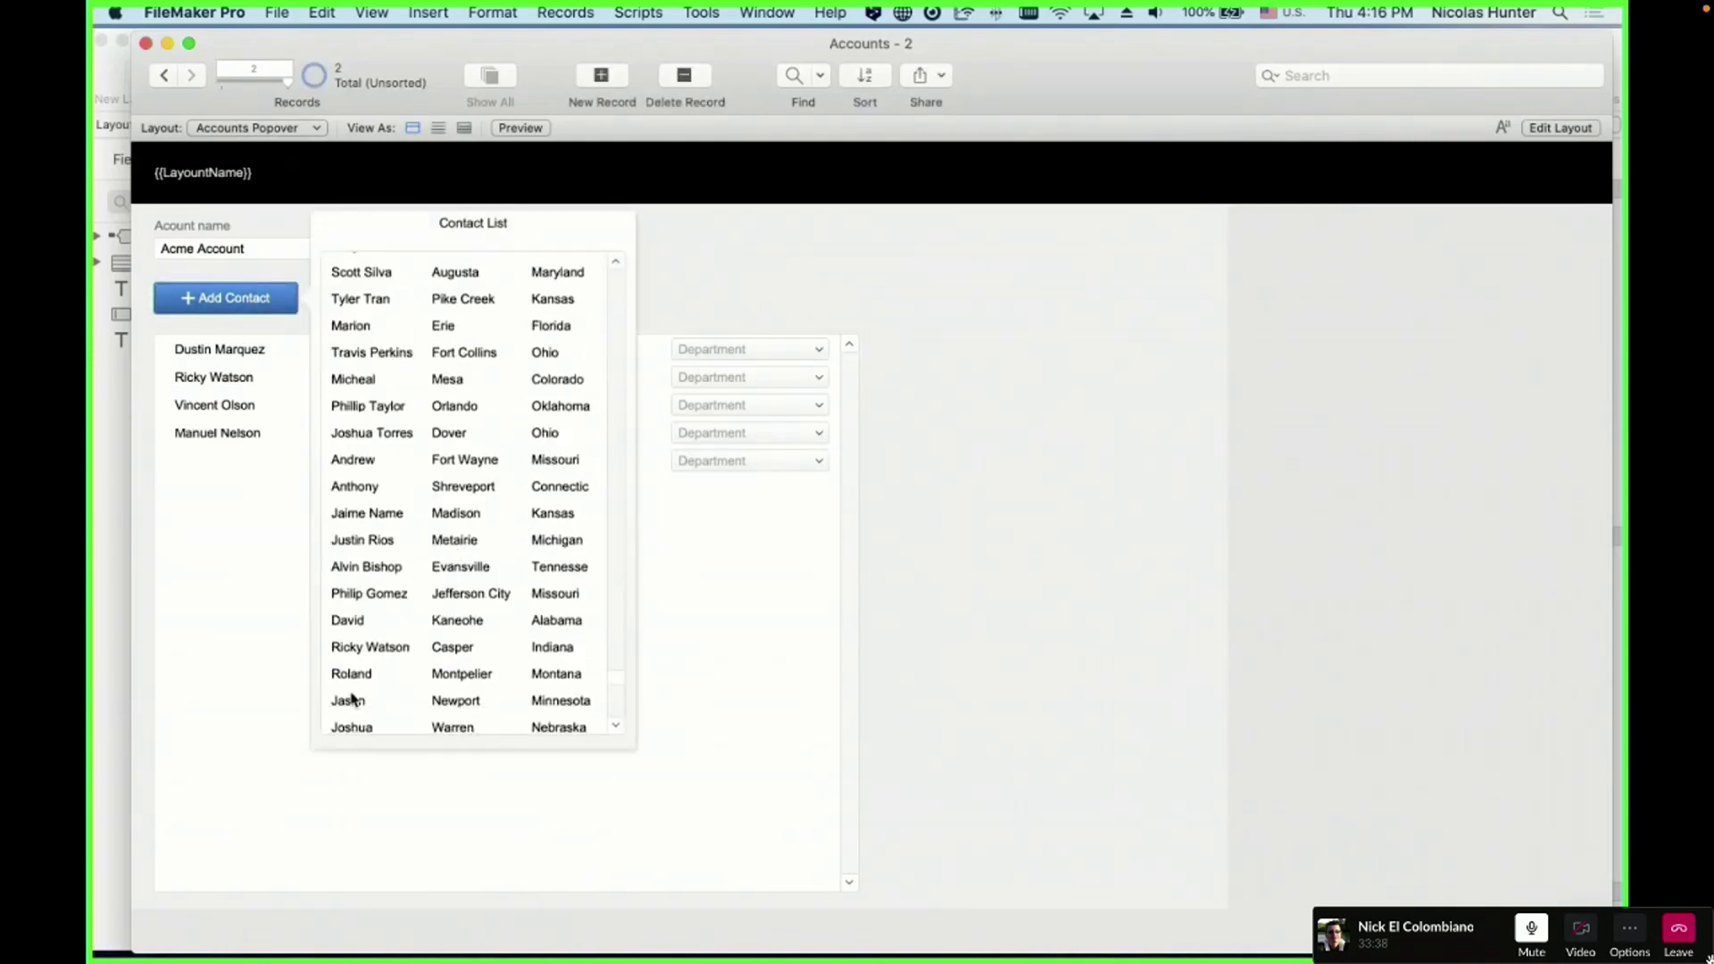
left_click(397, 650)
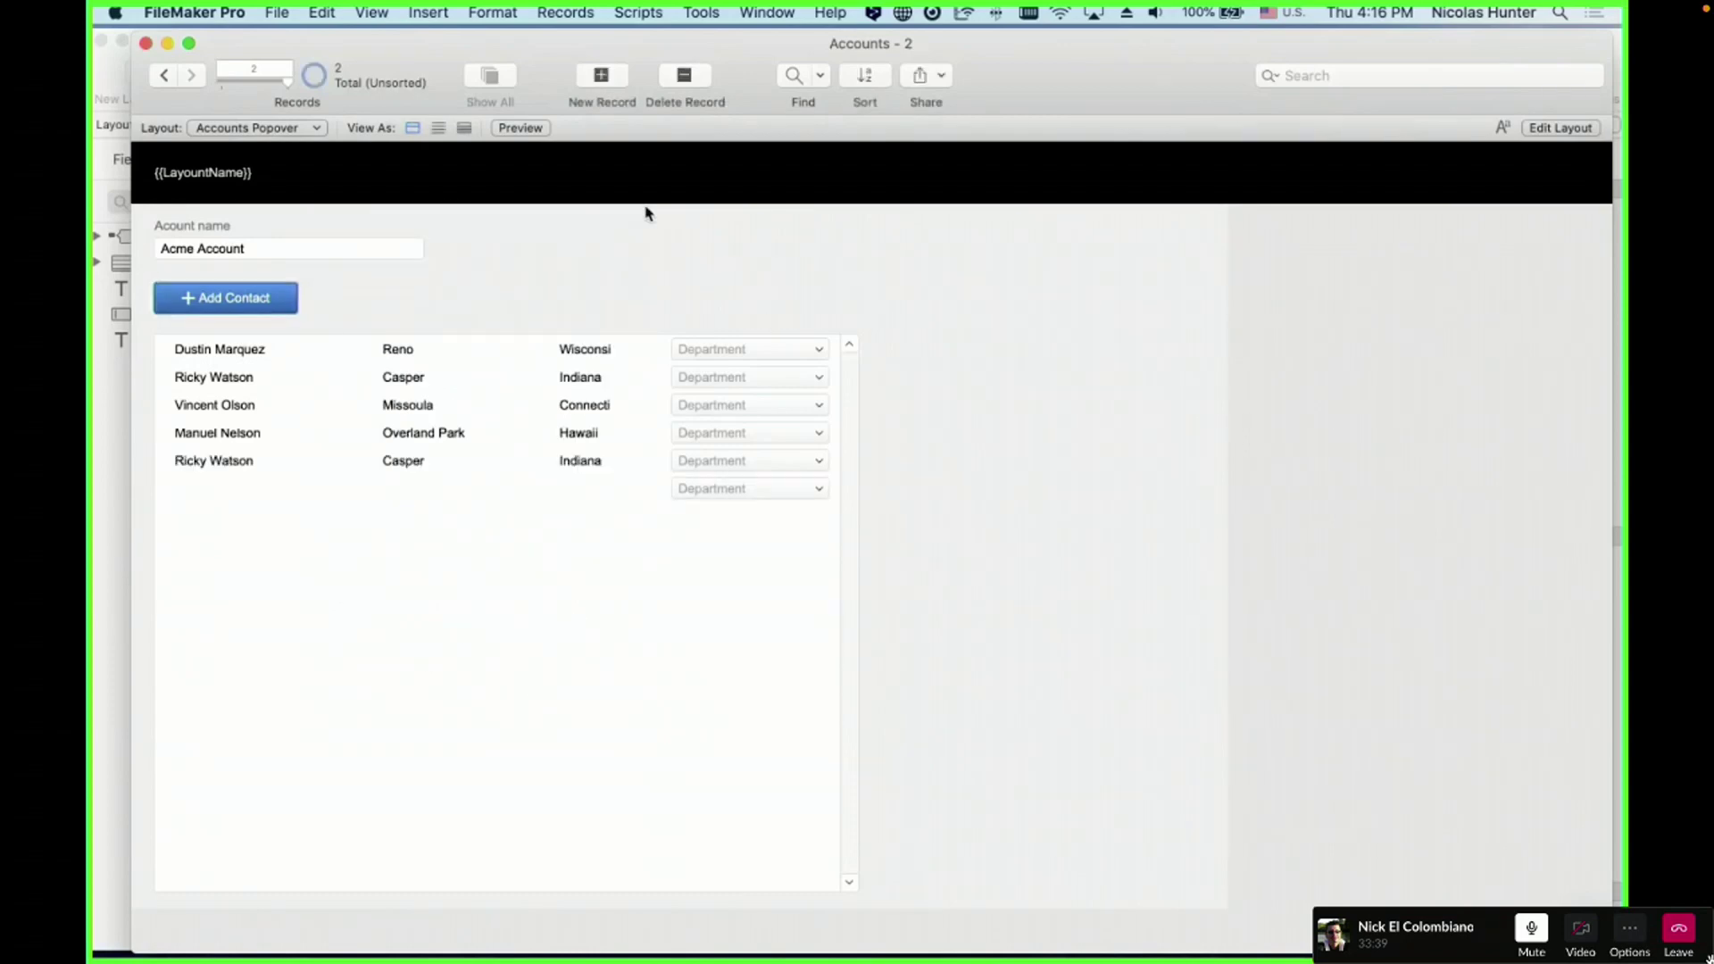
- In Layout mode, set the Contacts Cartesian portal in the Add Contact popover to 16 rows and move it down below the popover's title
left_click(265, 303)
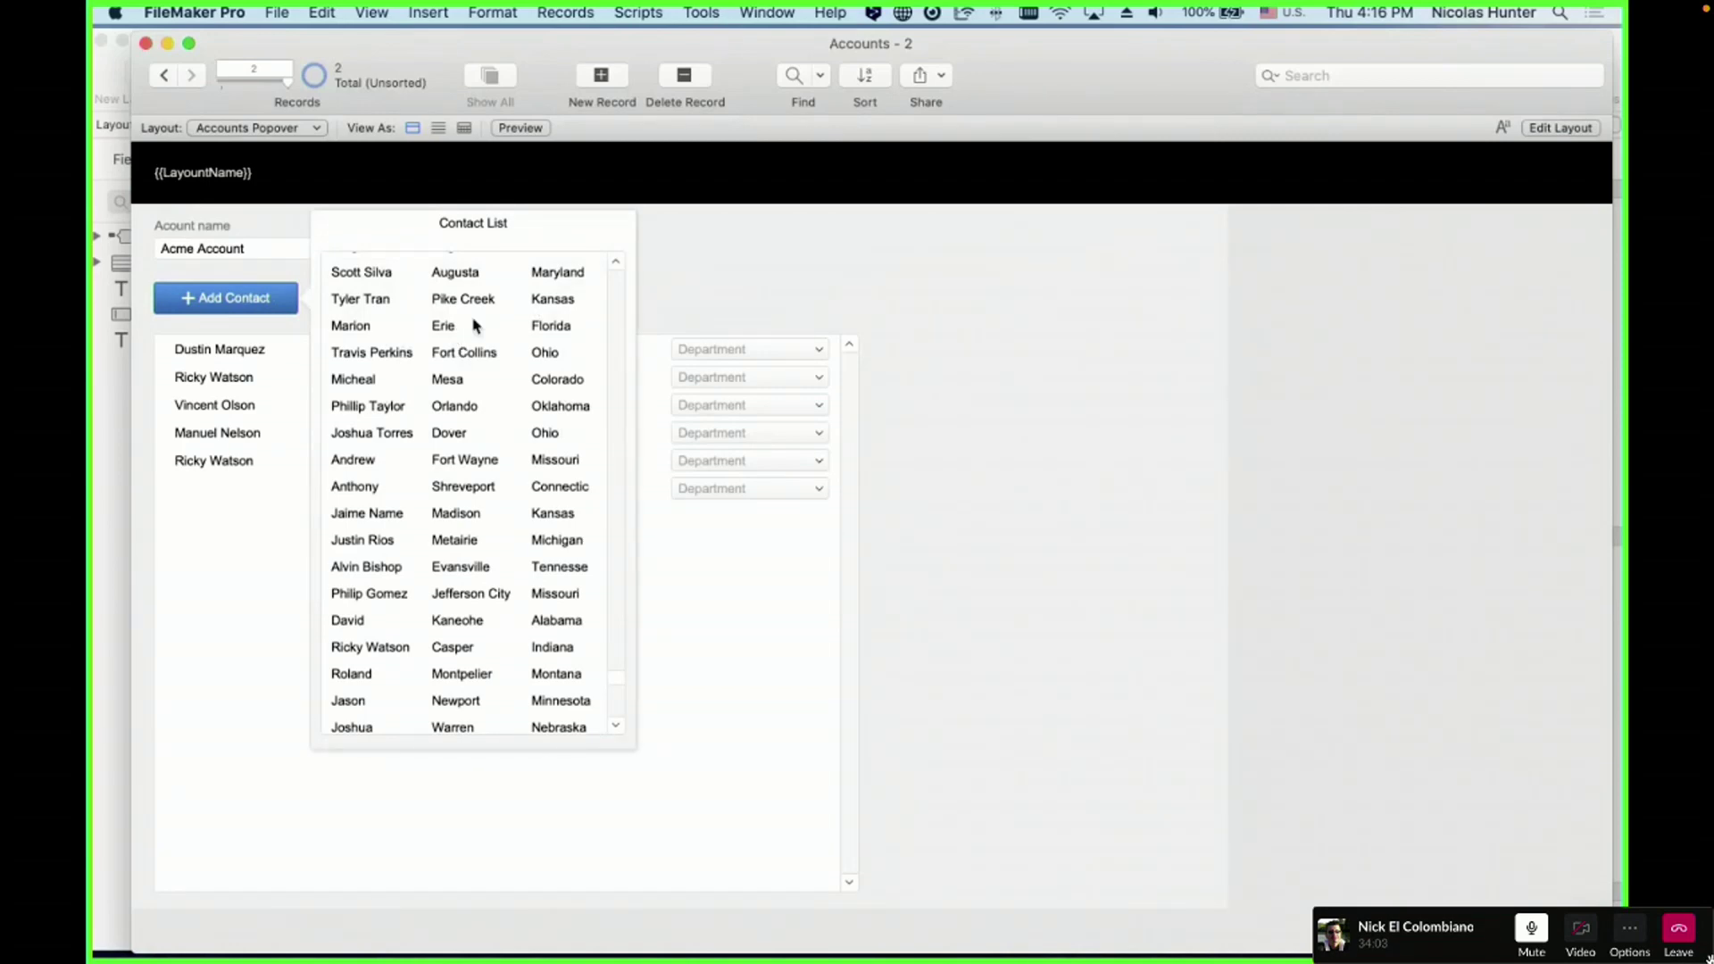
scroll(457, 366, "down", 3)
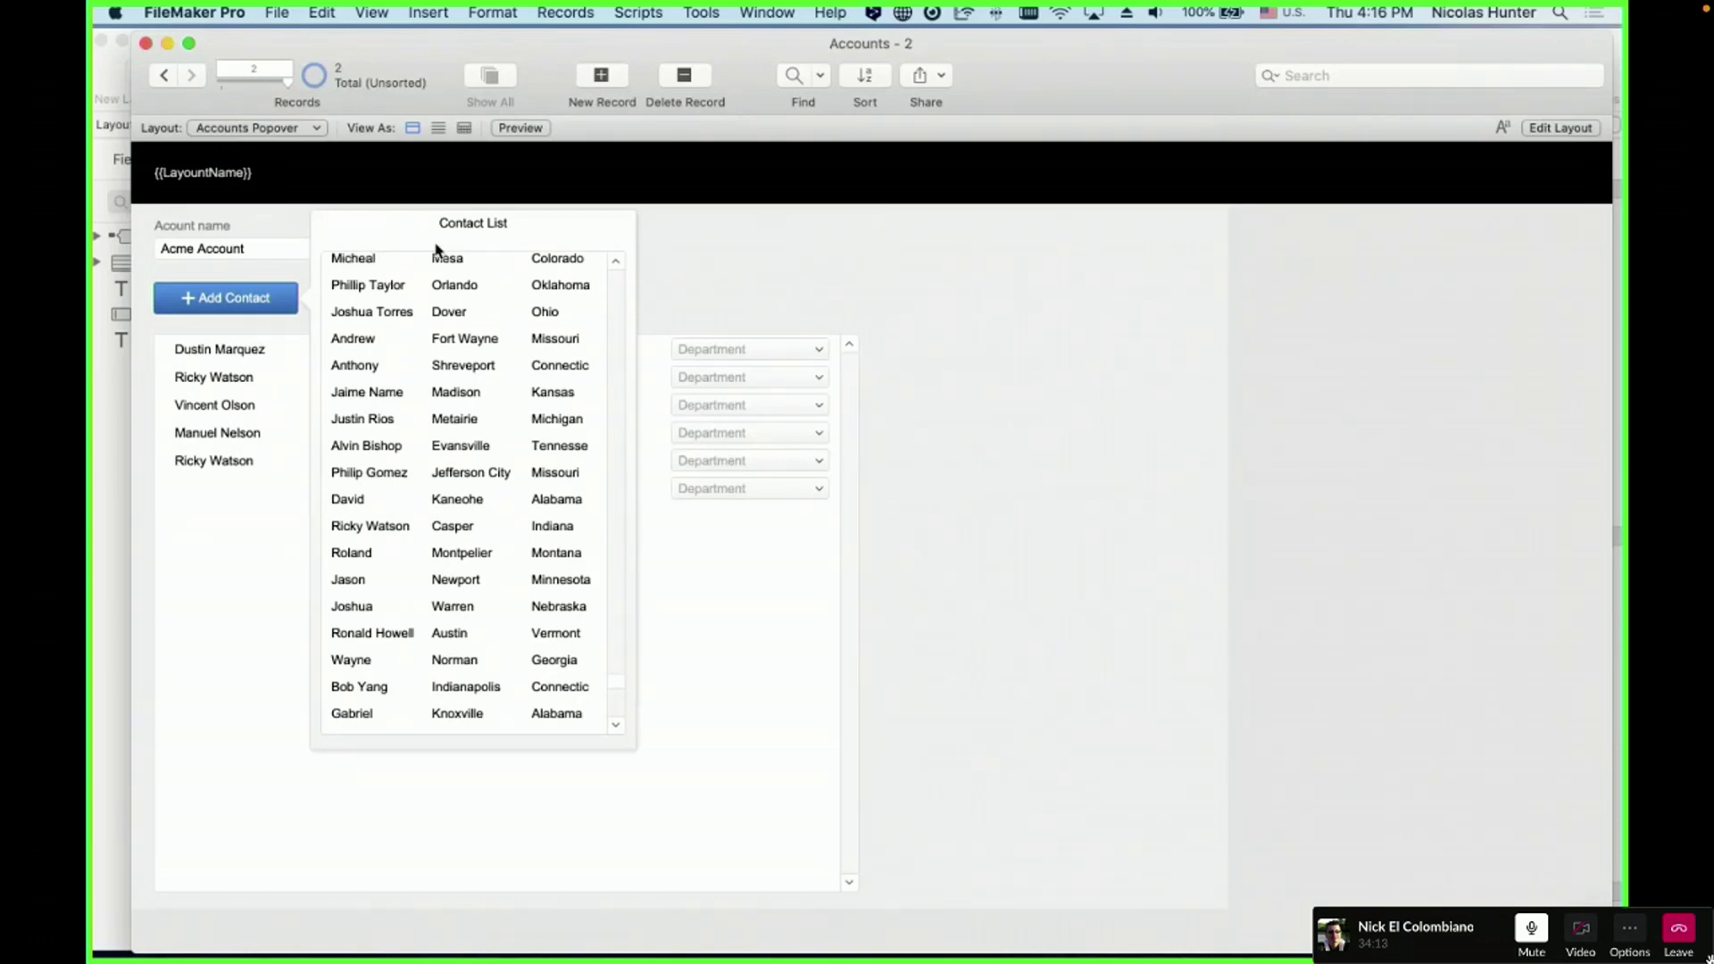
key("super+l")
left_click(465, 305)
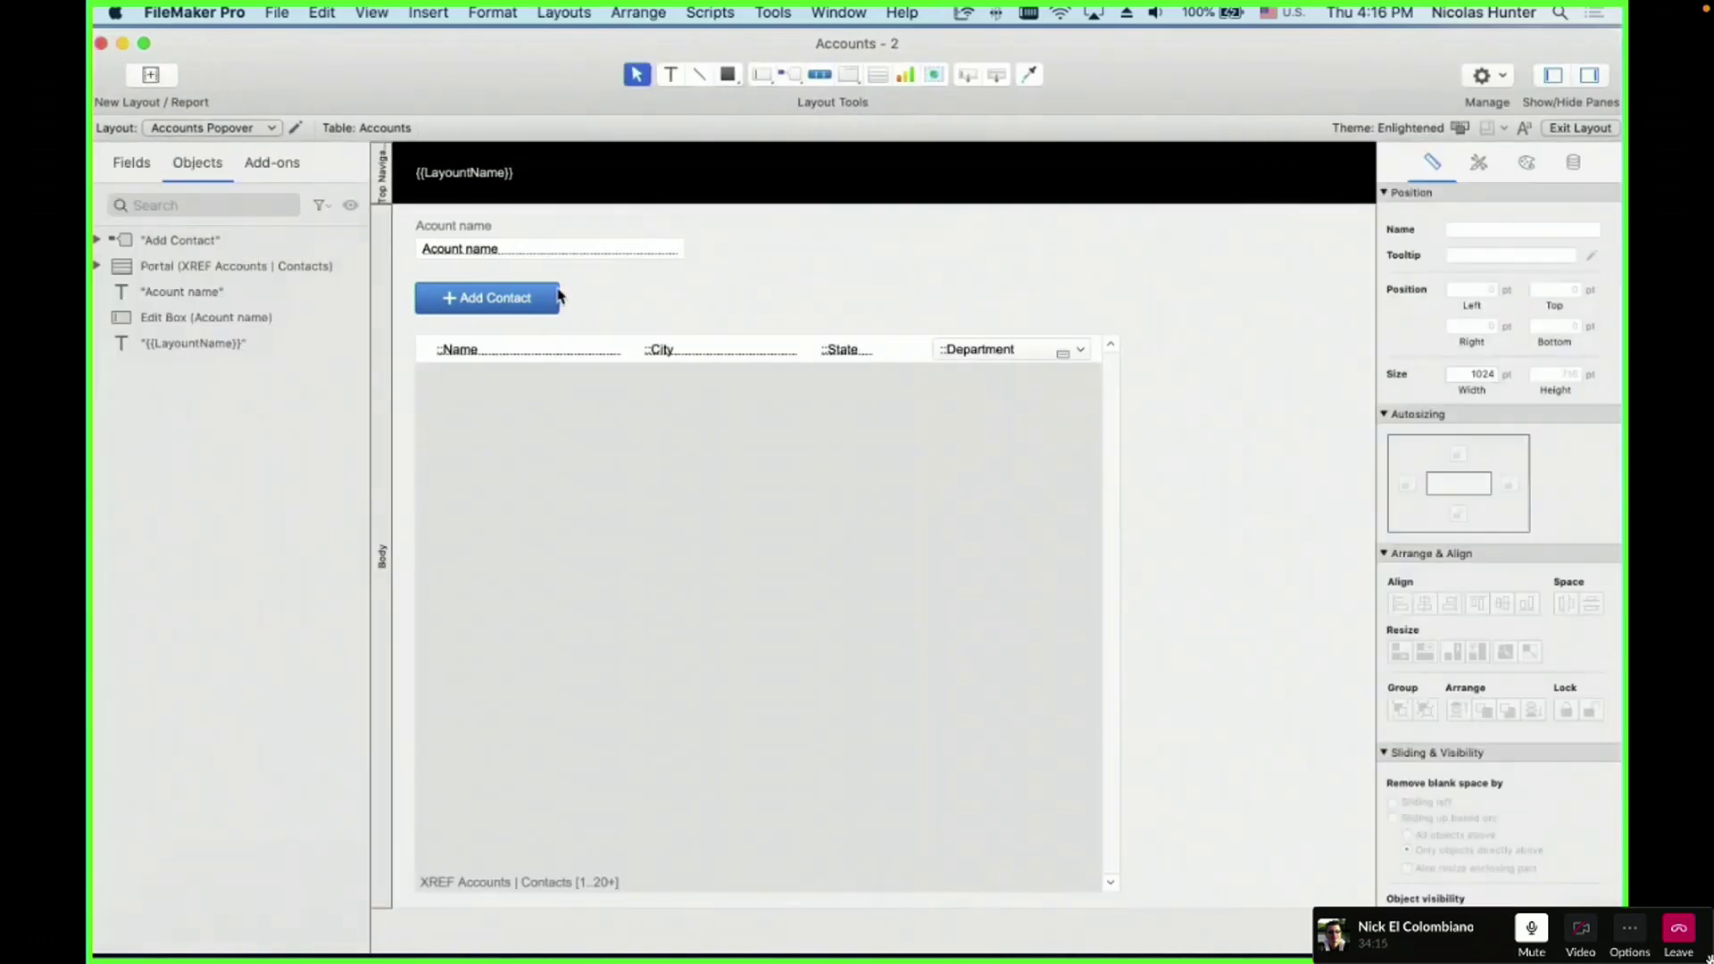
double_click(465, 306)
left_click(738, 575)
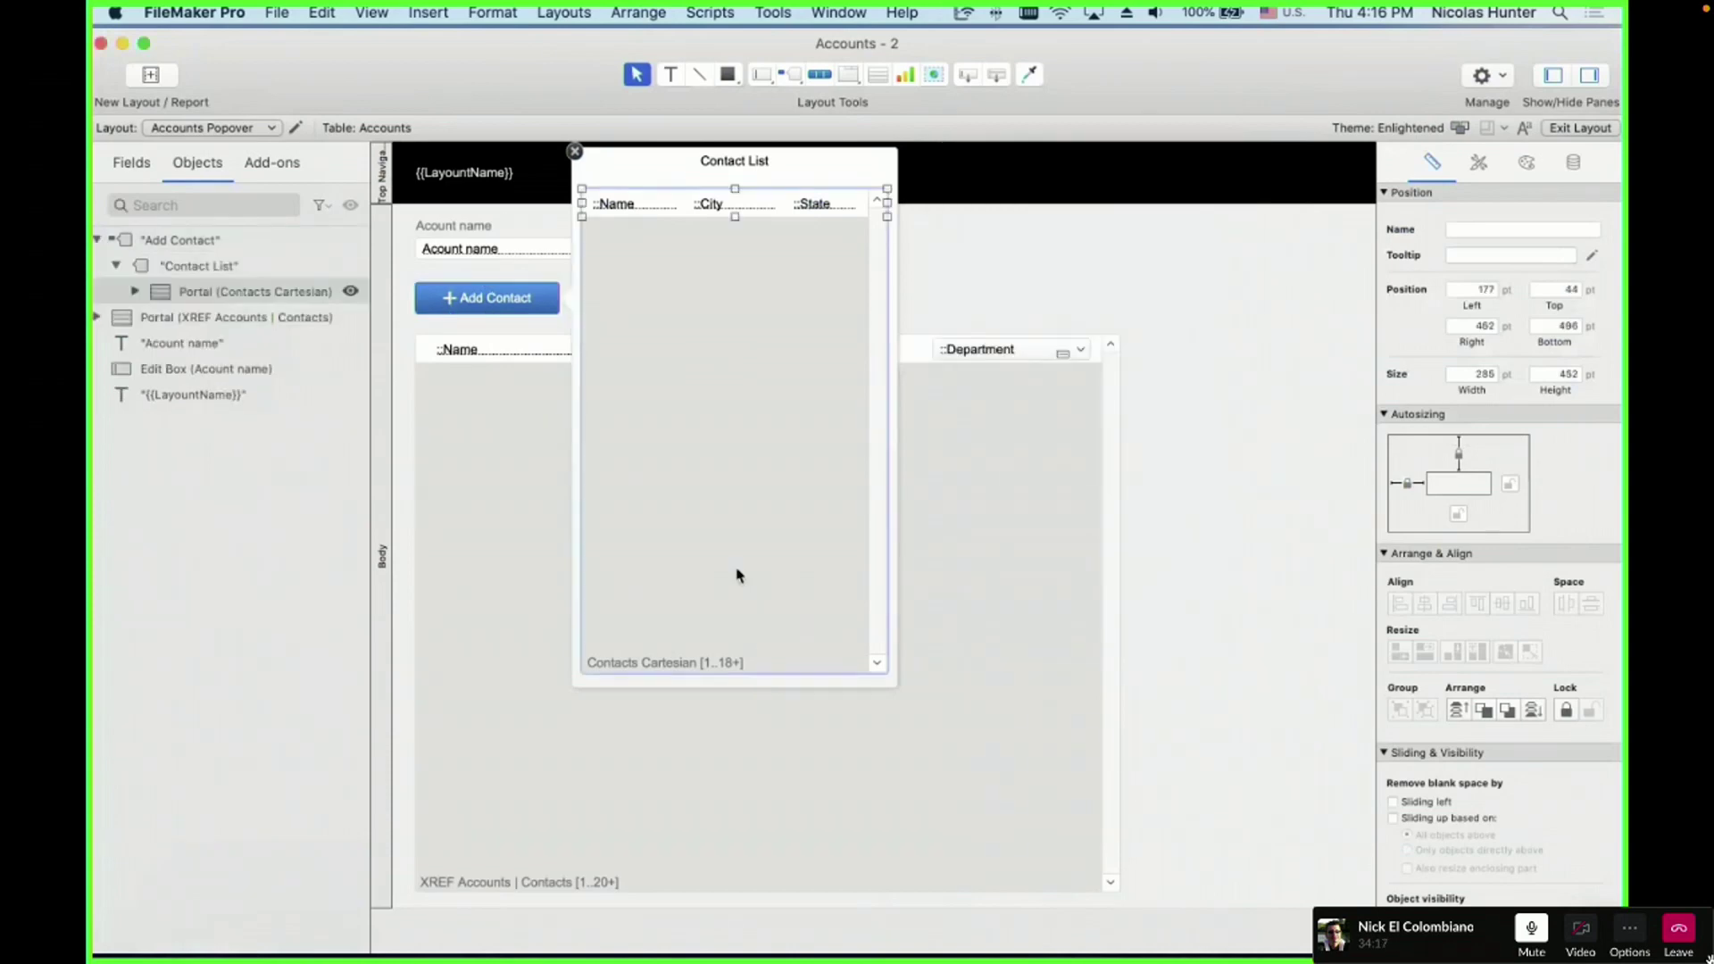
double_click(737, 575)
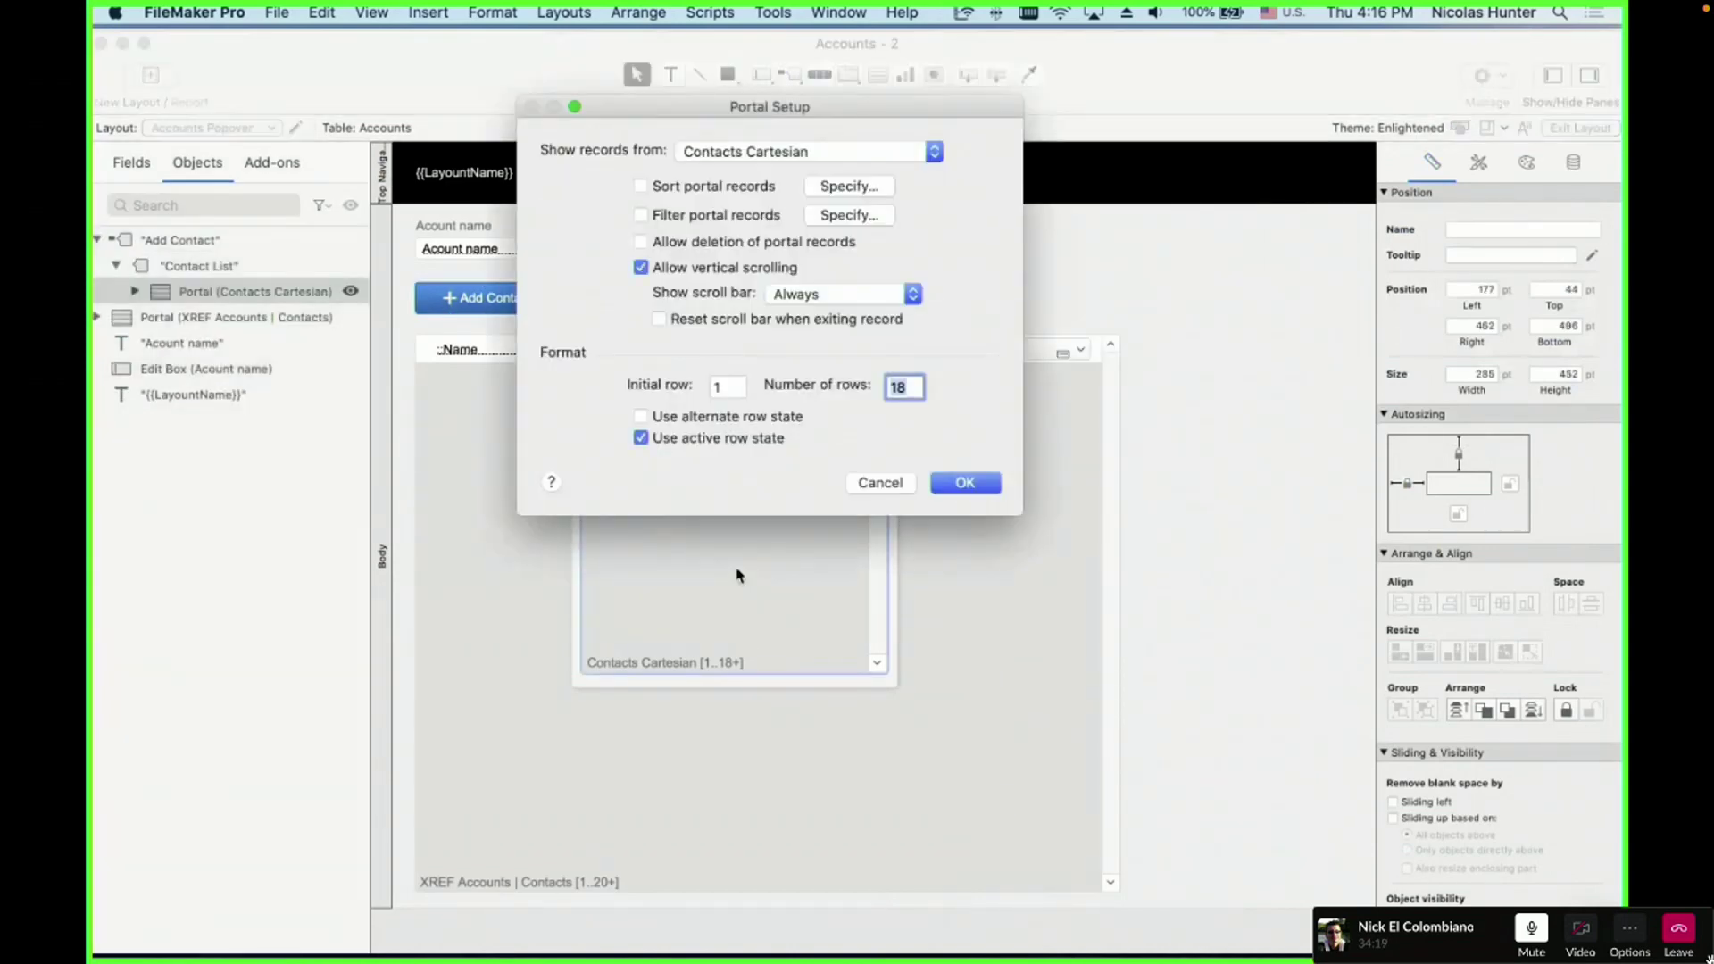
type("16")
key("Return")
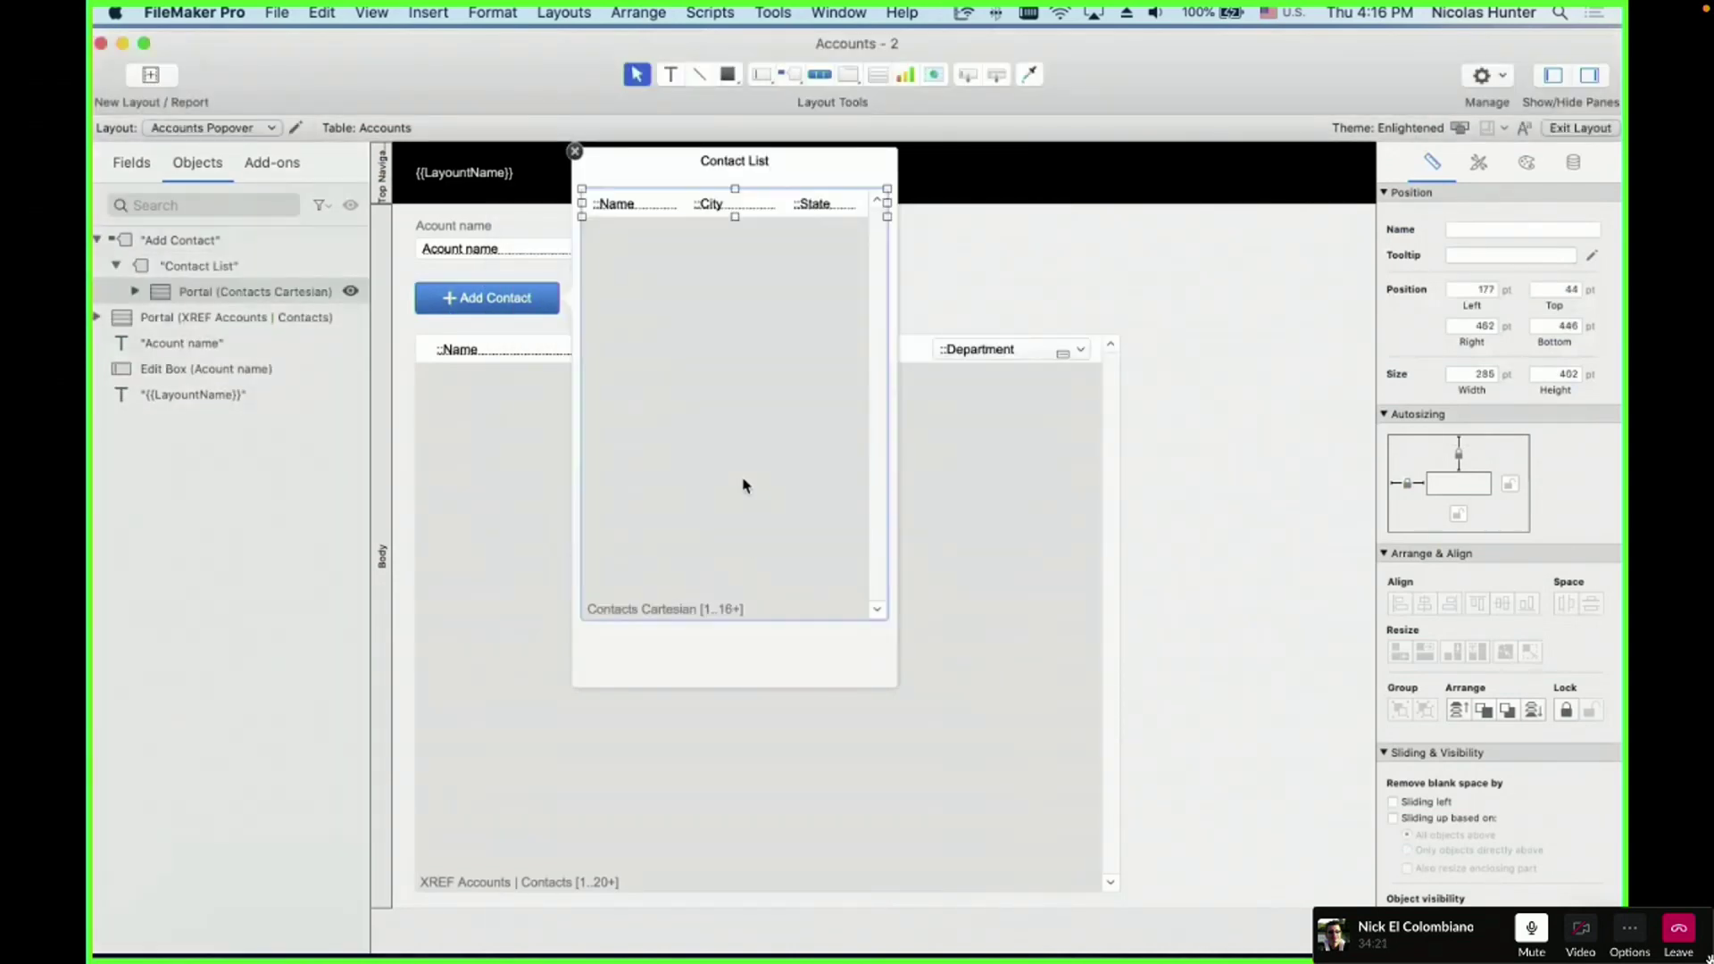
left_click_drag(746, 487, 748, 534)
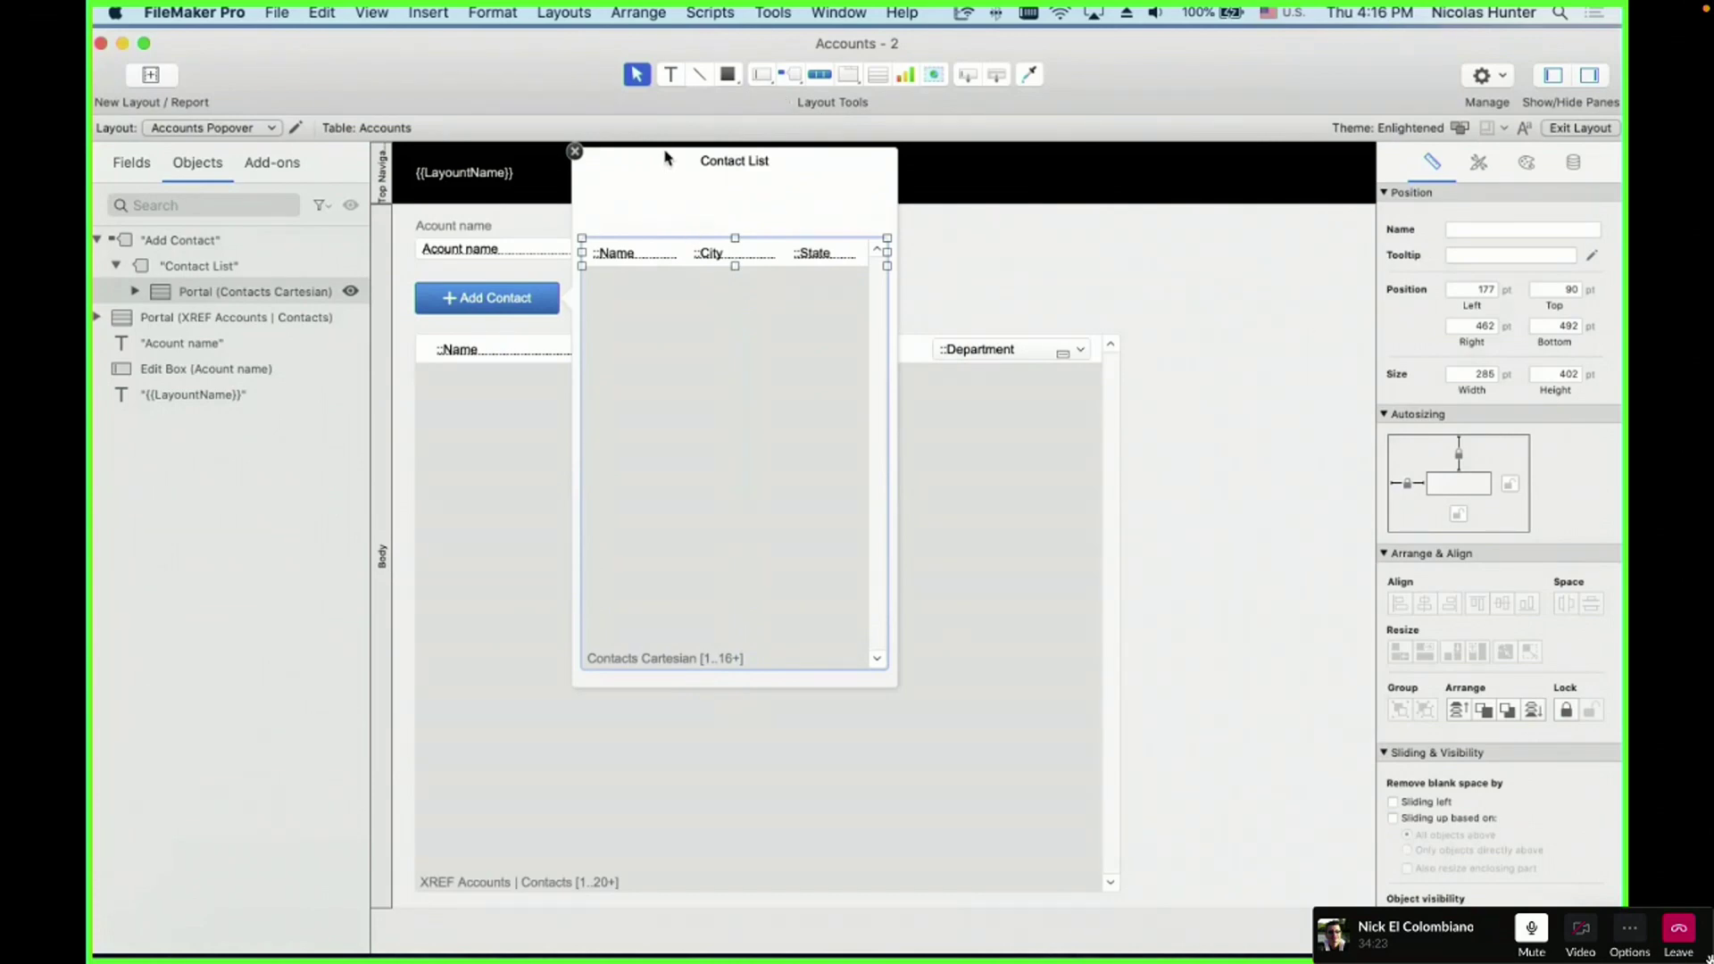
- Draw a rectangle about 201 by 26 pt above the Contacts Cartesian portal, near its left edge
left_click(729, 76)
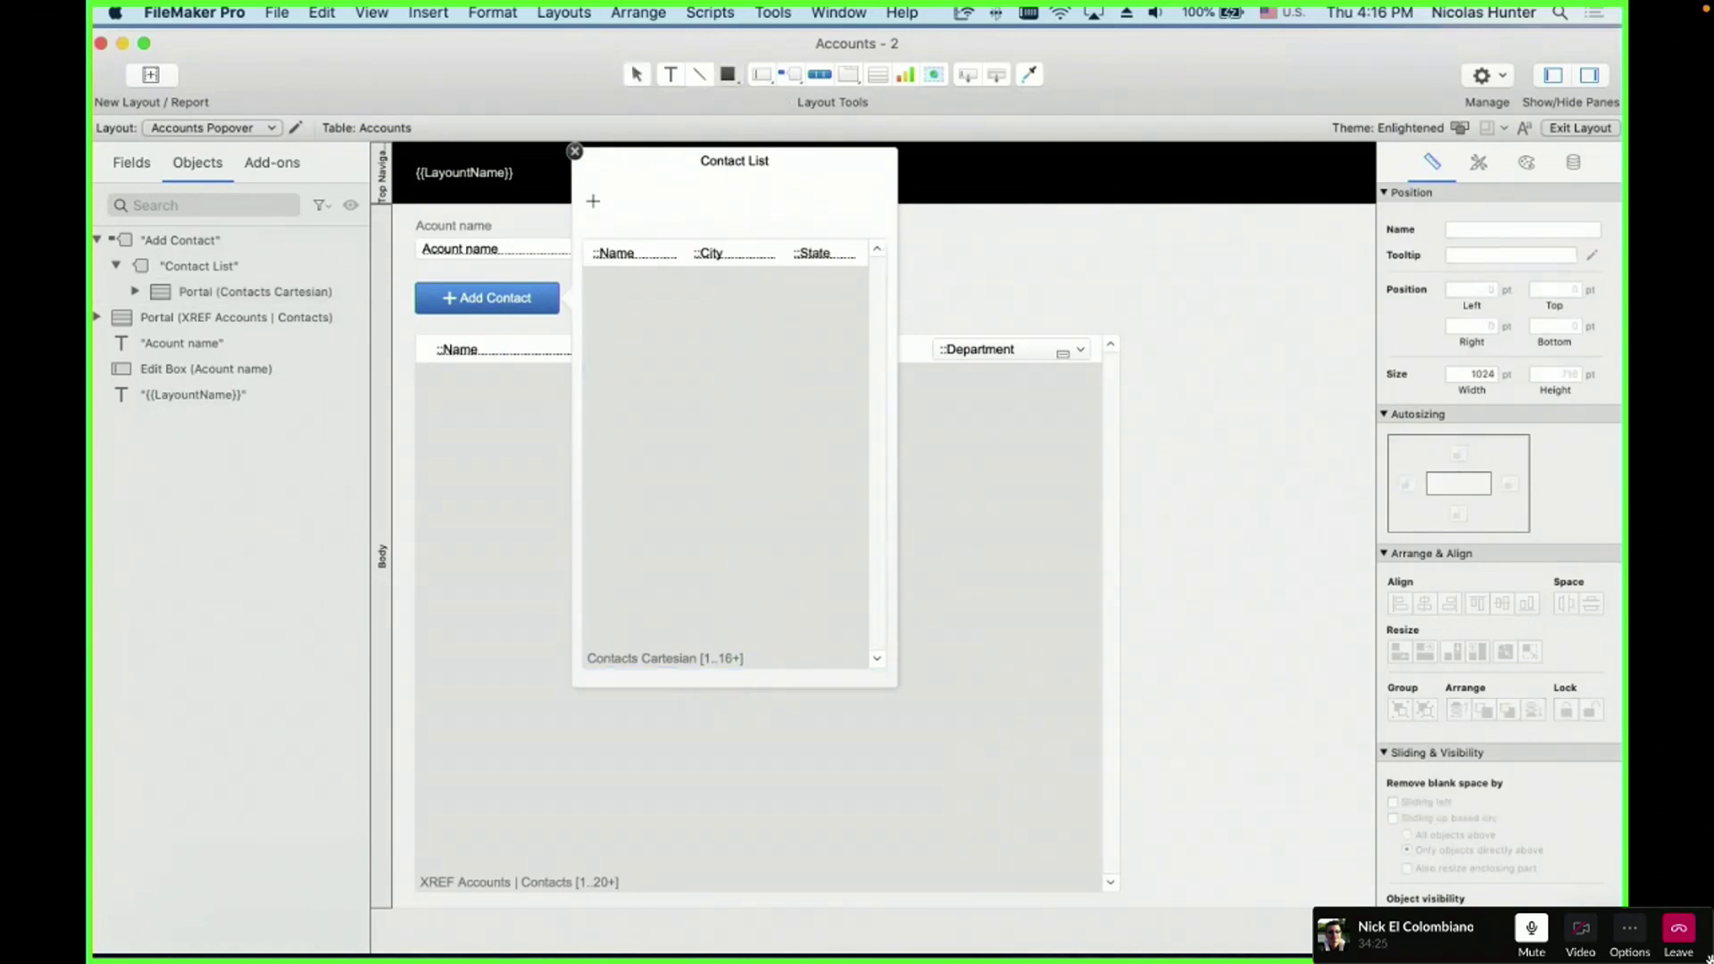
mouse_move(595, 190)
left_mouse_down()
mouse_move(897, 218)
mouse_move(809, 218)
left_mouse_up()
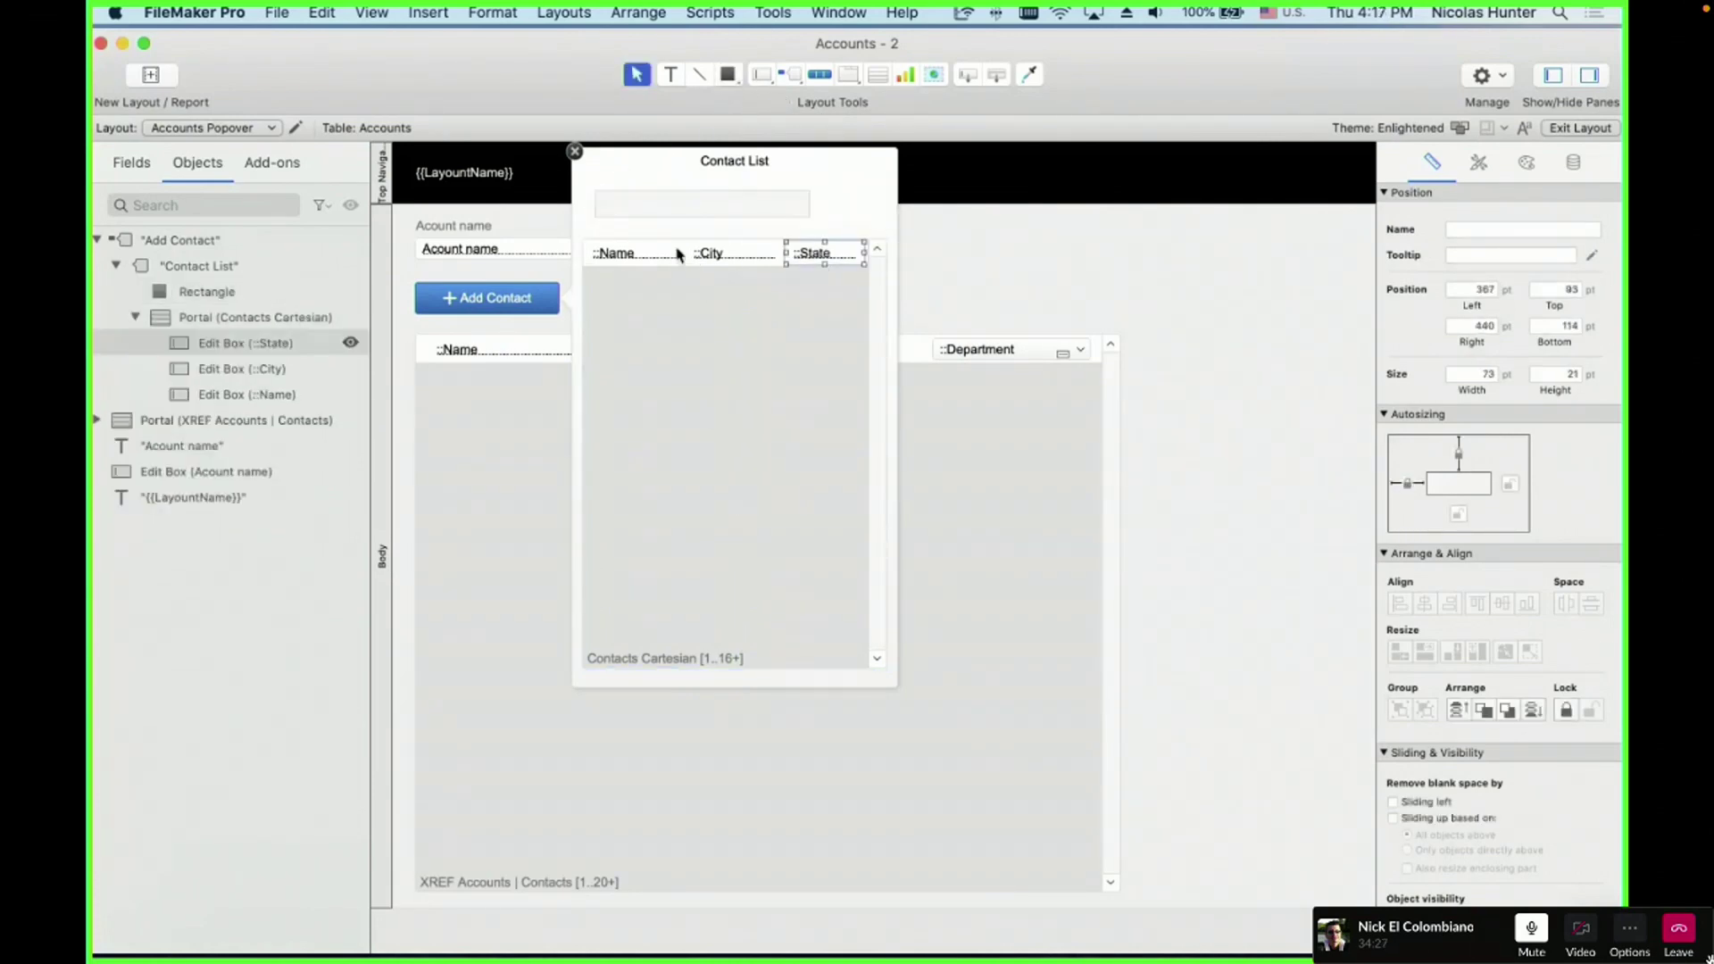
left_click_drag(667, 217, 656, 209)
left_click(722, 354)
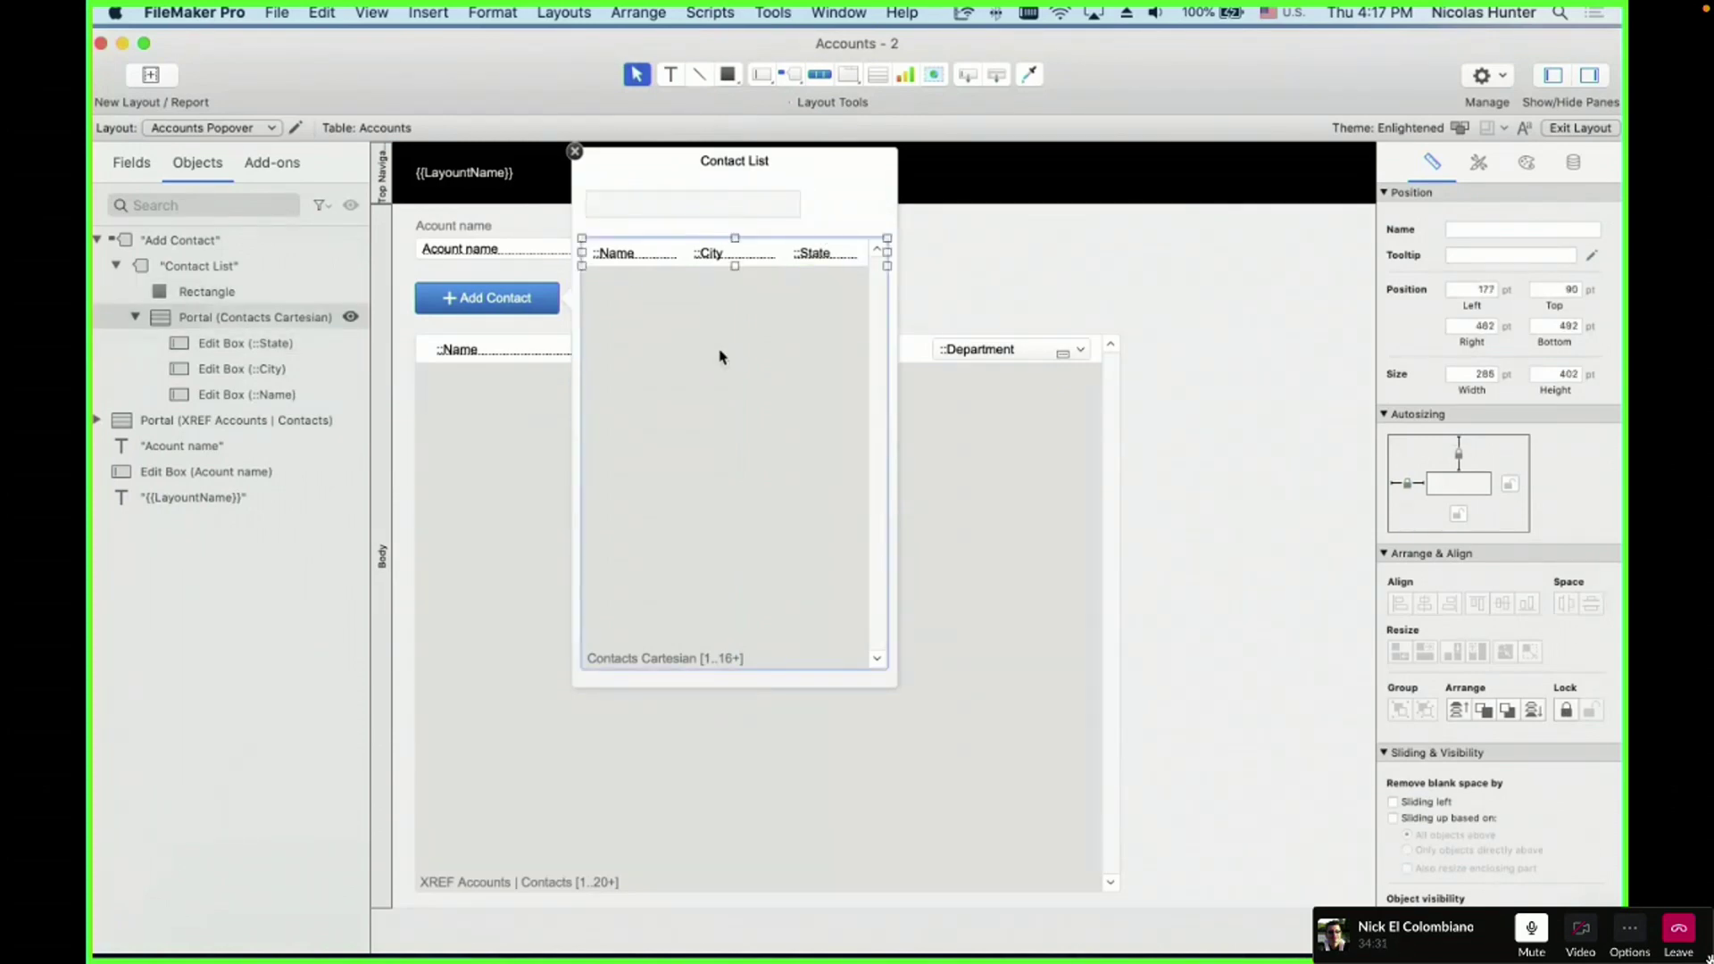
left_click_drag(650, 203, 650, 215)
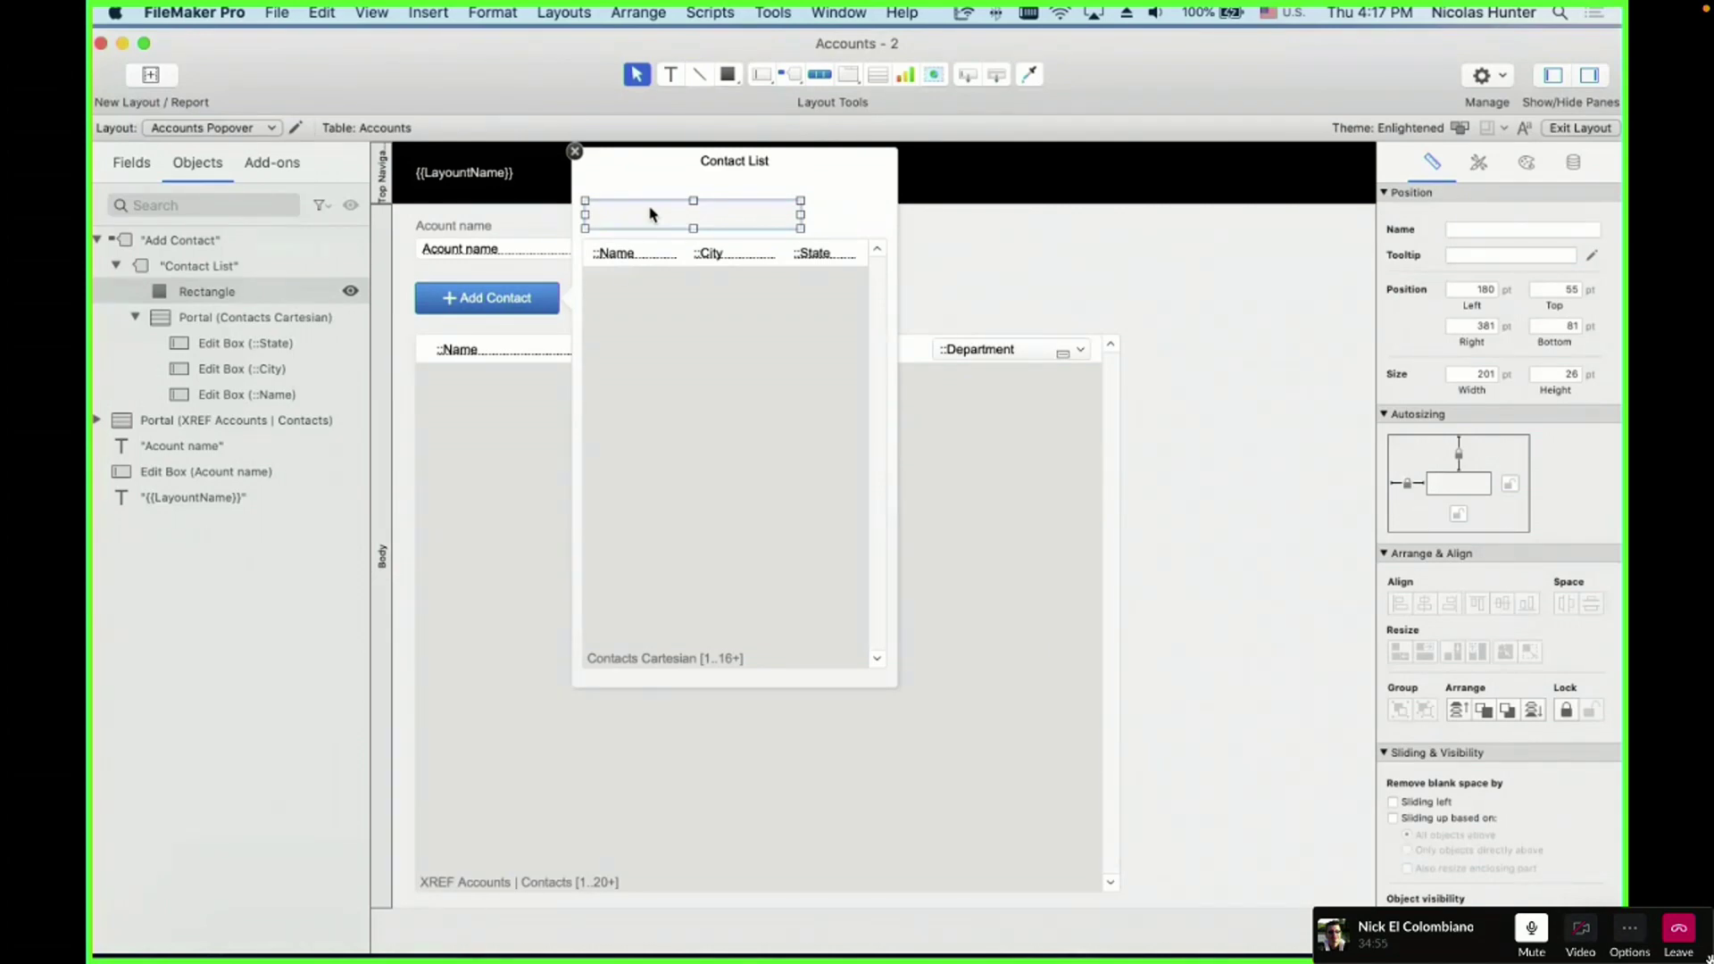
- Shift the Contacts Cartesian portal slightly further below the rectangle and close the popover
left_click(703, 403)
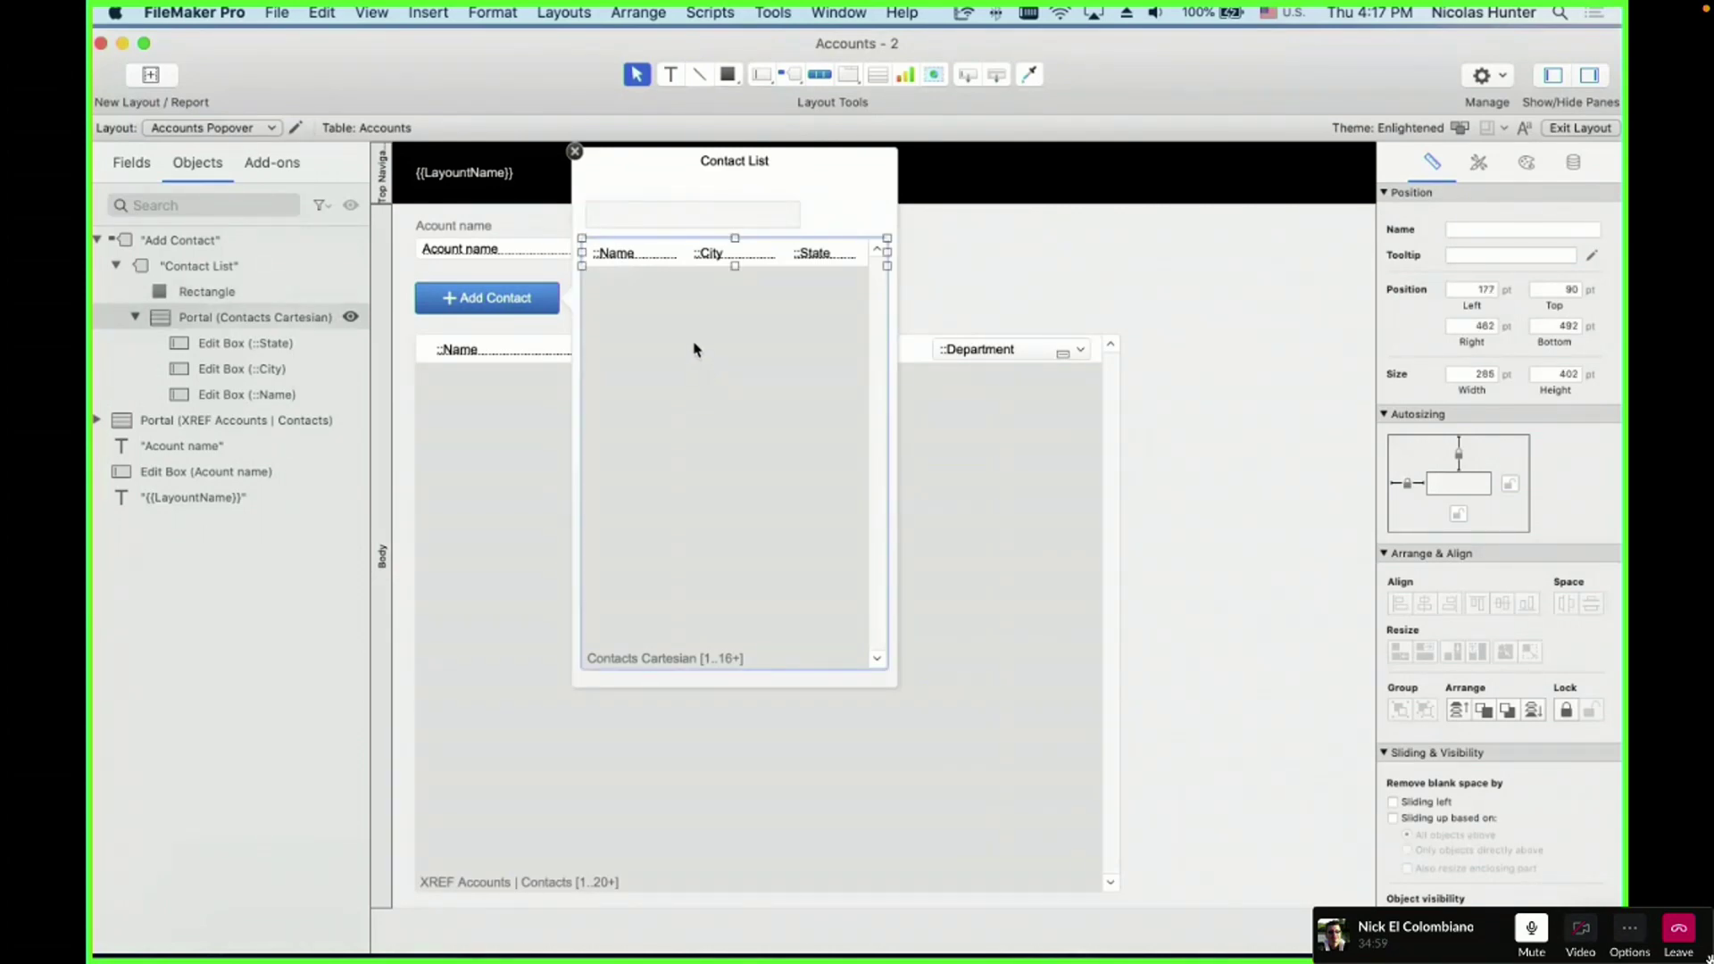
left_click(688, 224)
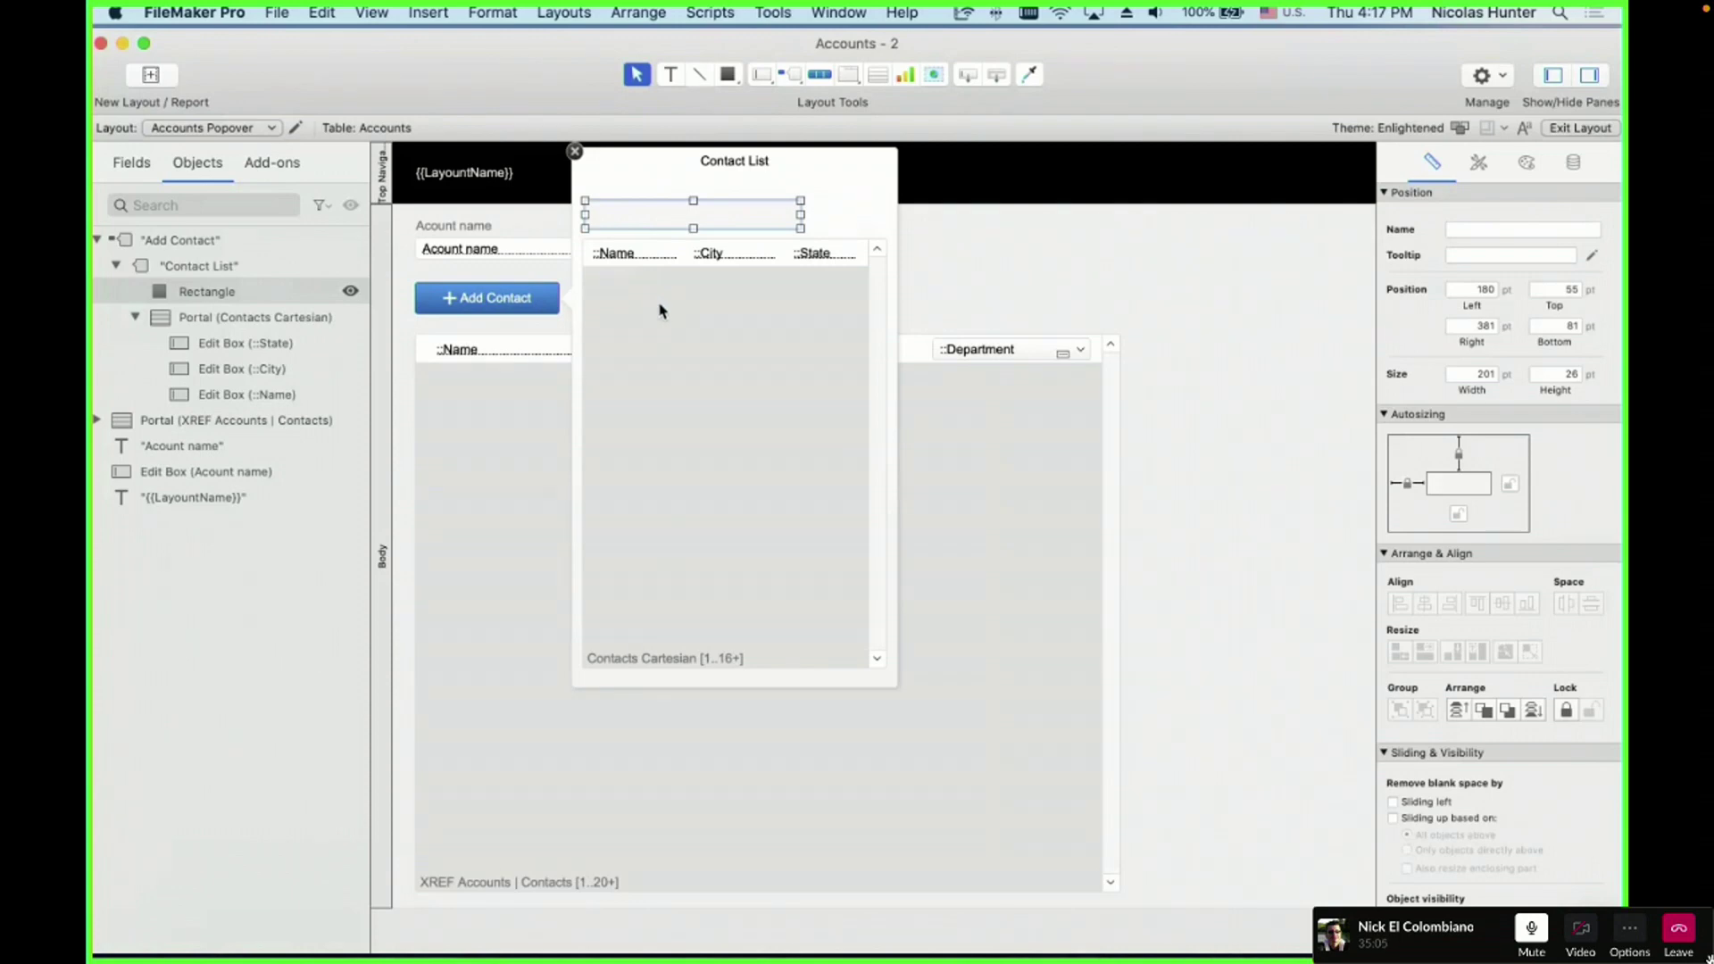
left_click(692, 359)
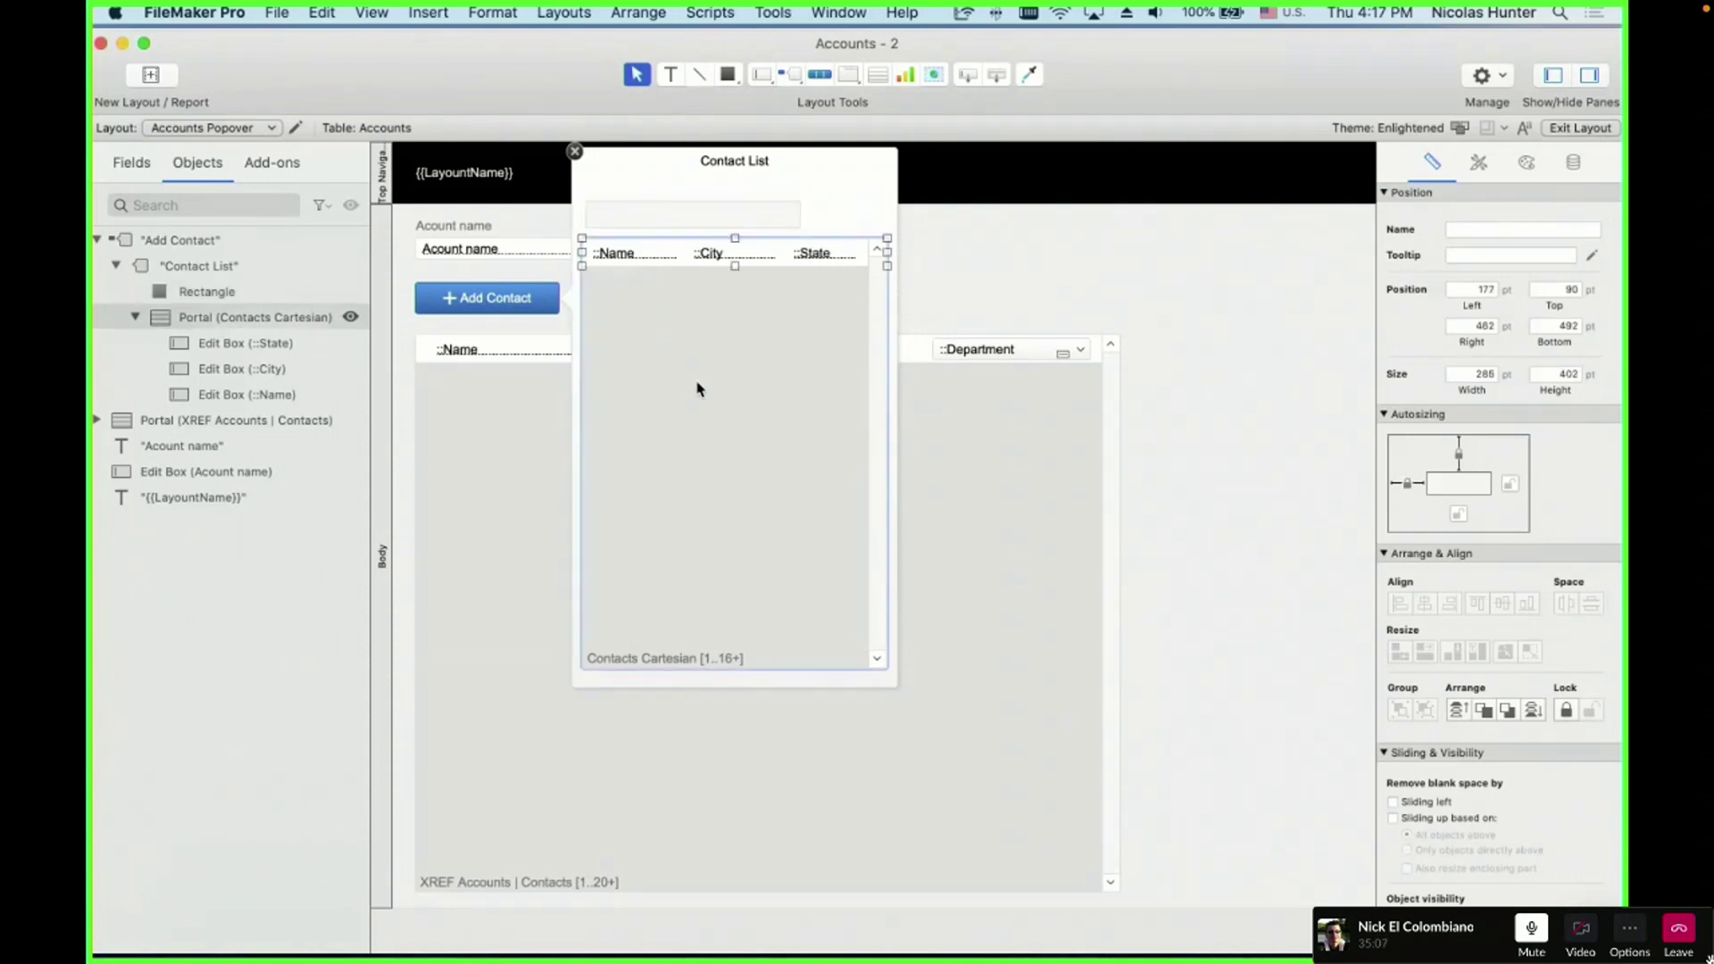
left_click_drag(769, 548, 772, 552)
left_click(701, 198)
left_click(700, 215)
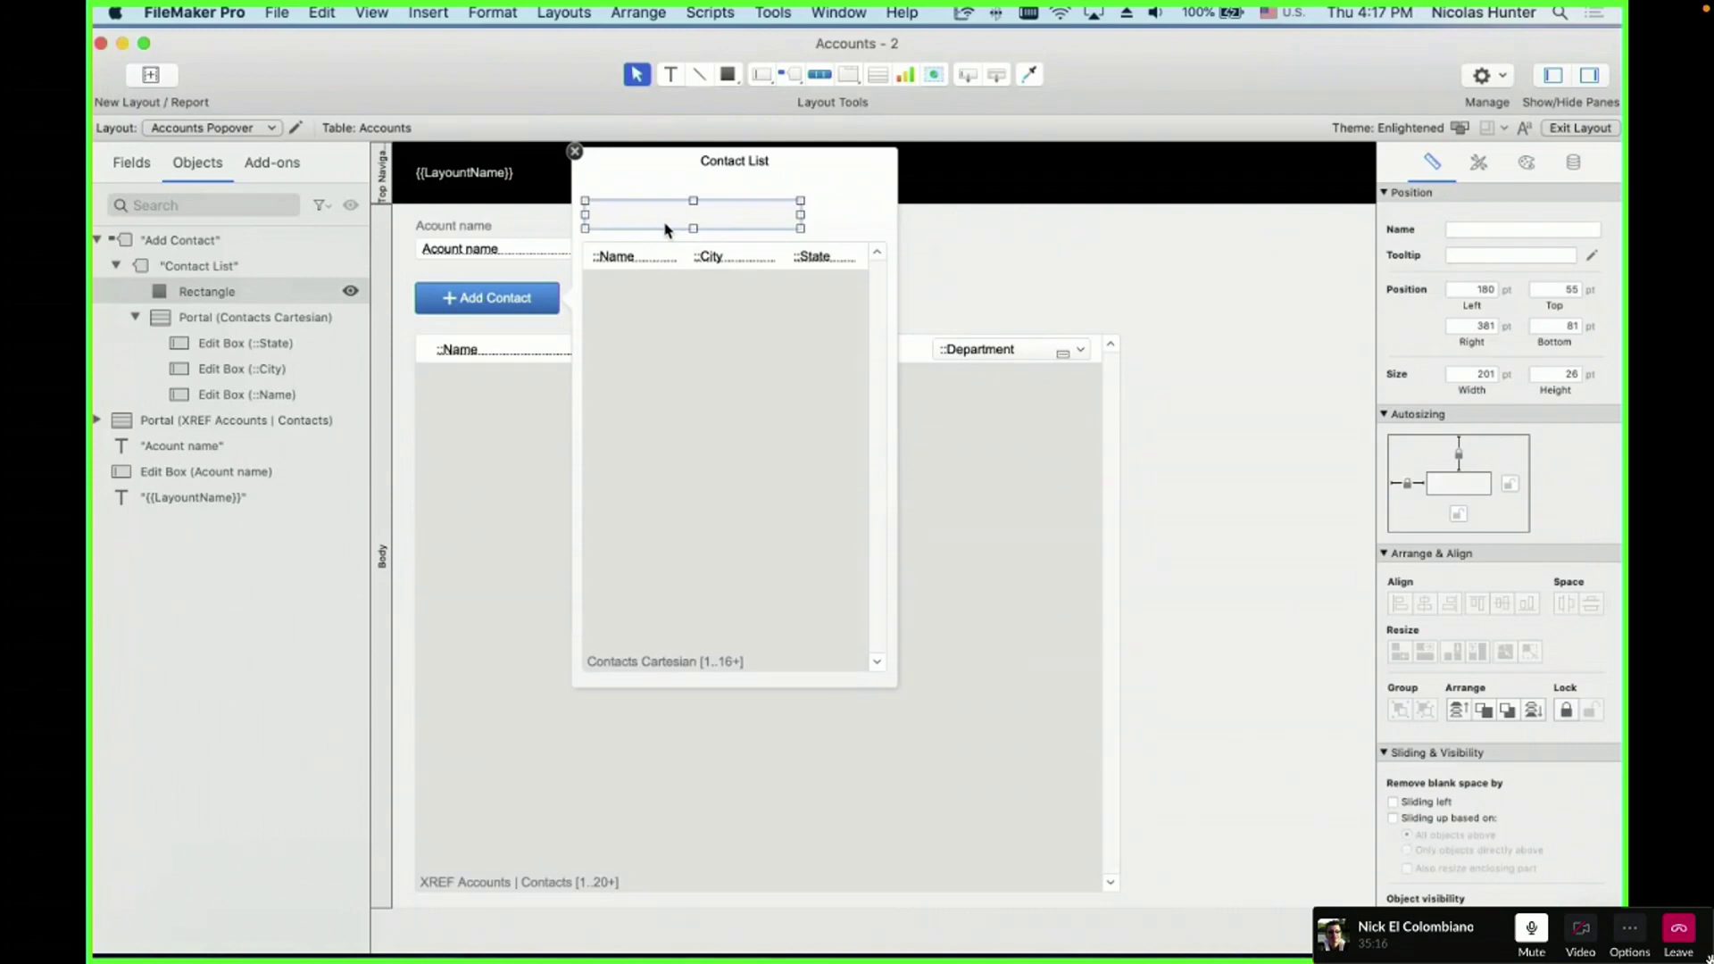
left_click(575, 152)
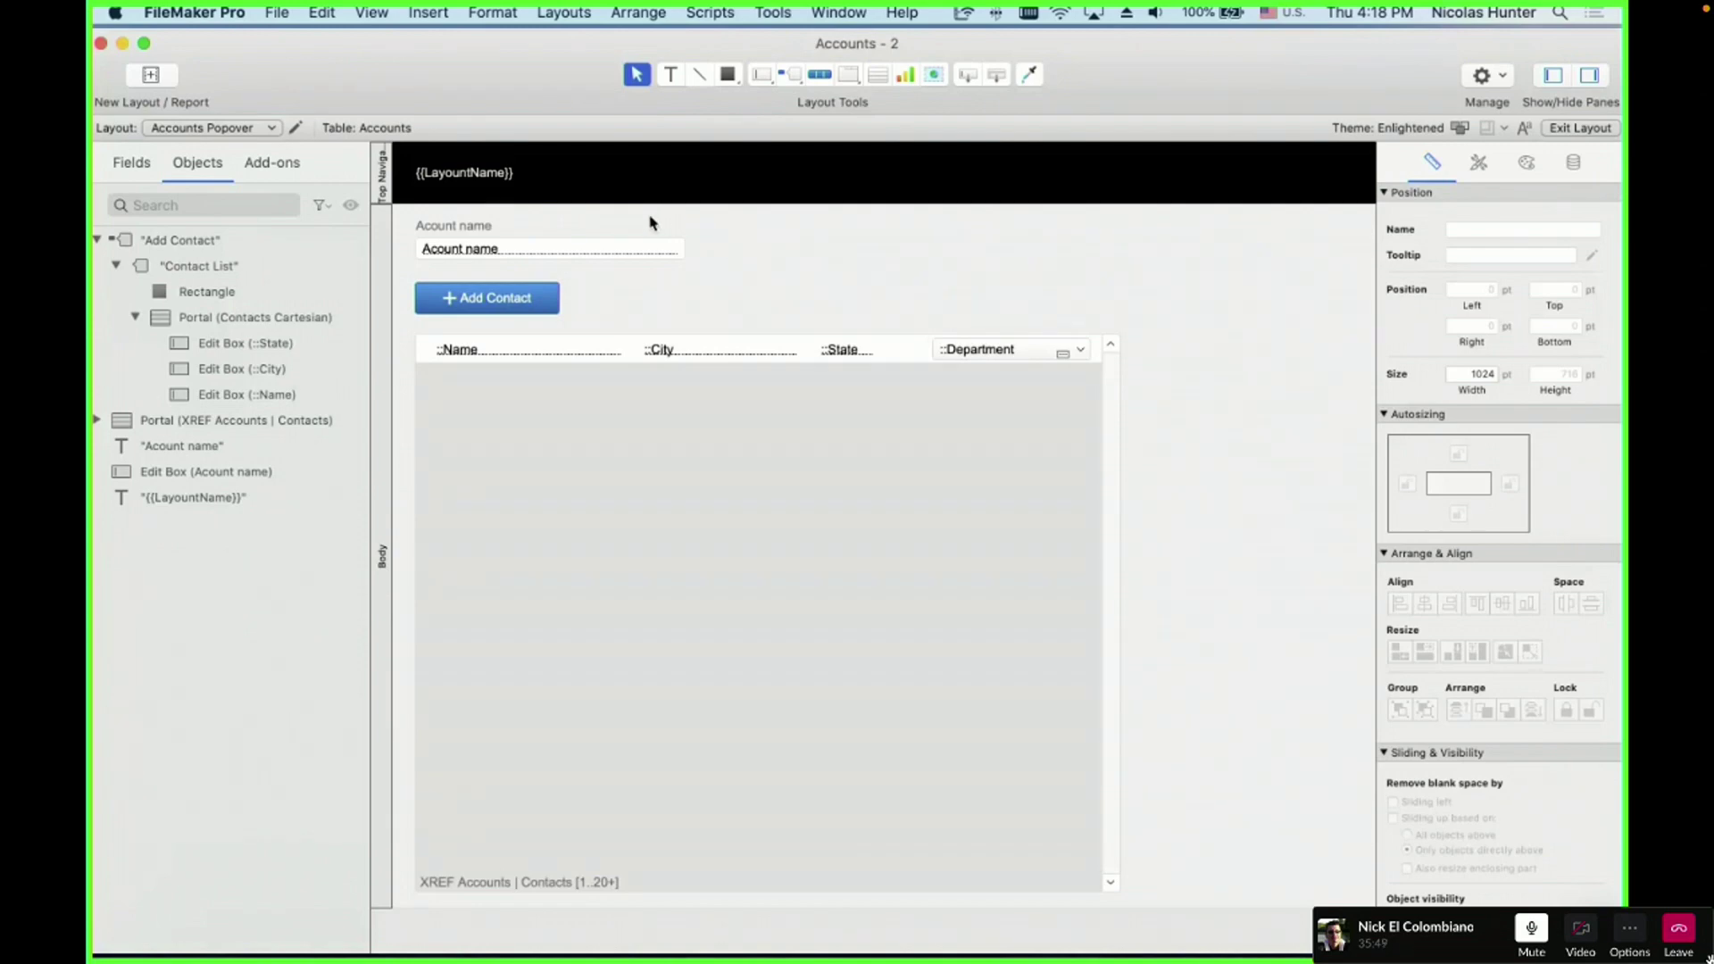
- Duplicate the Accounts Popover layout, name the copy "Accounts Card Style", and switch to it
key("shift+super+l")
left_click(435, 215)
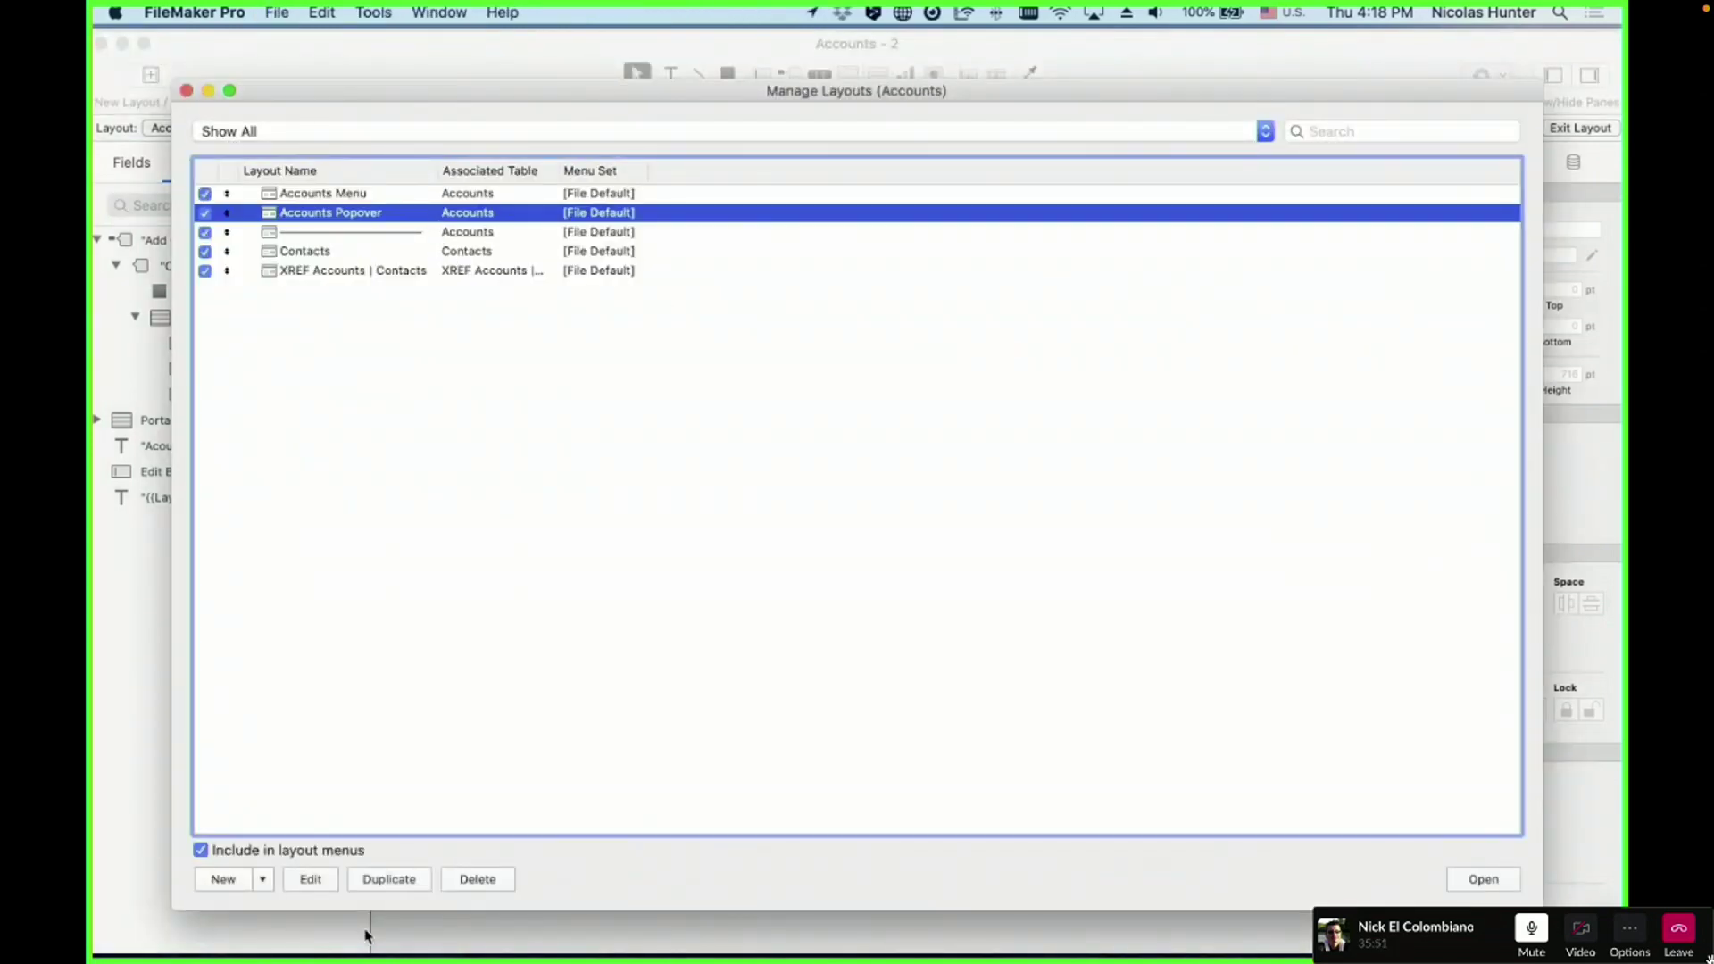
left_click(388, 879)
double_click(402, 232)
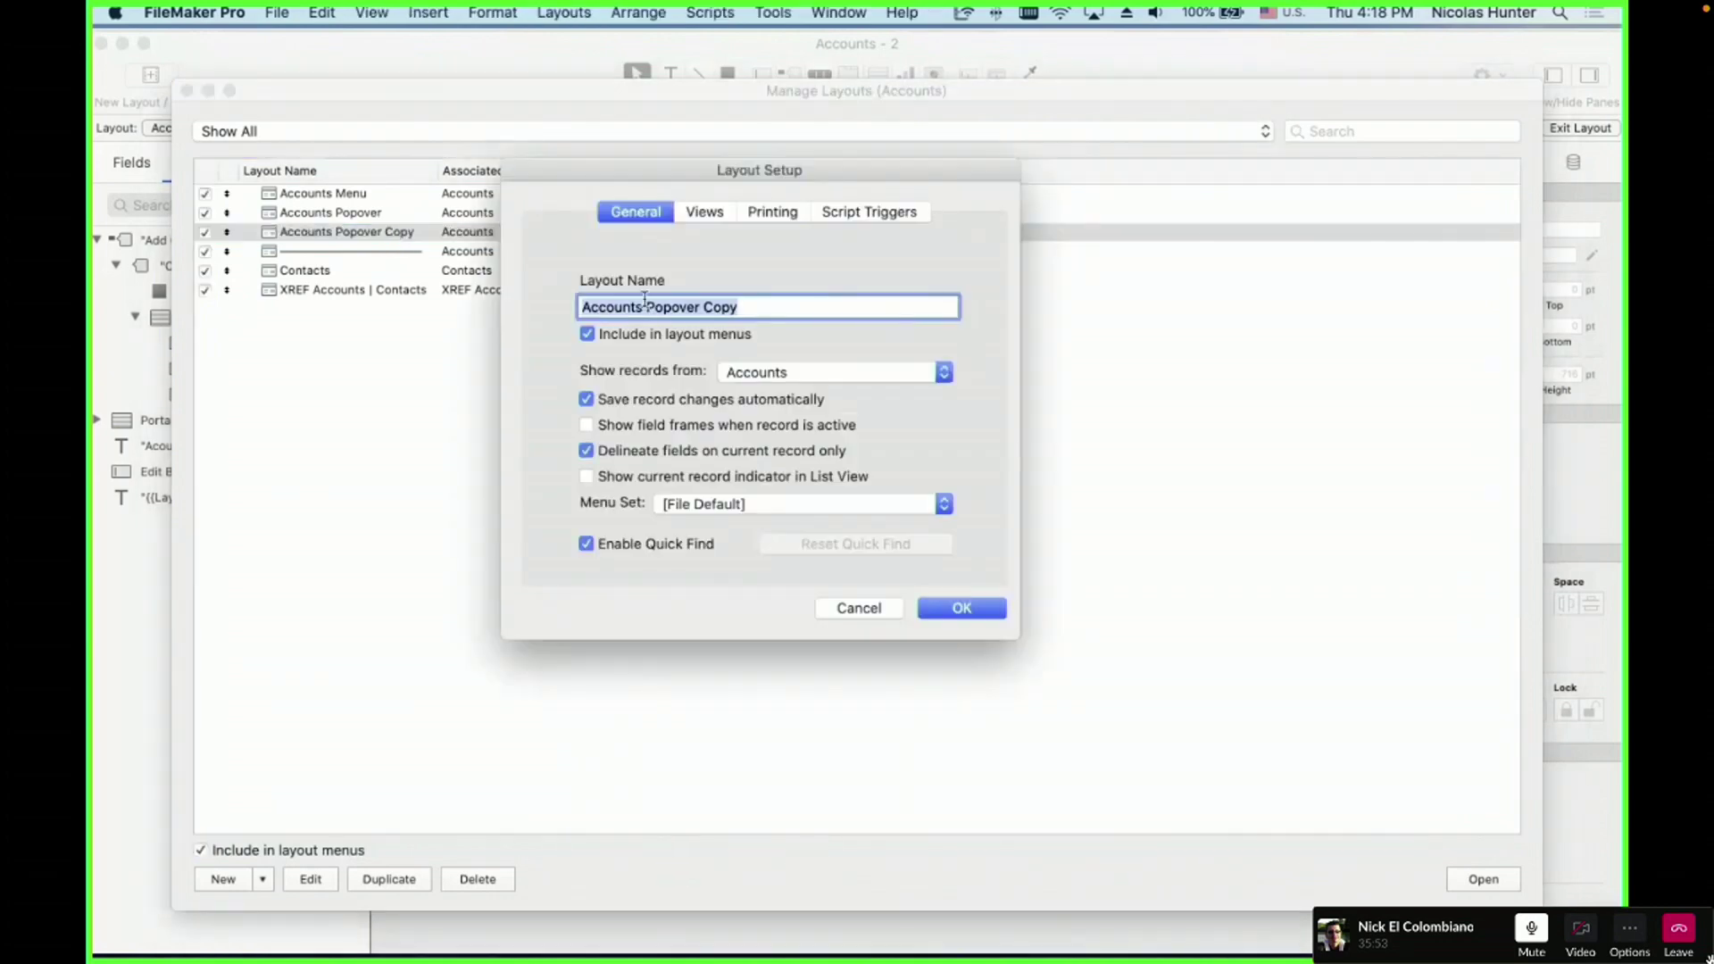
left_click_drag(646, 306, 682, 375)
type("Card ")
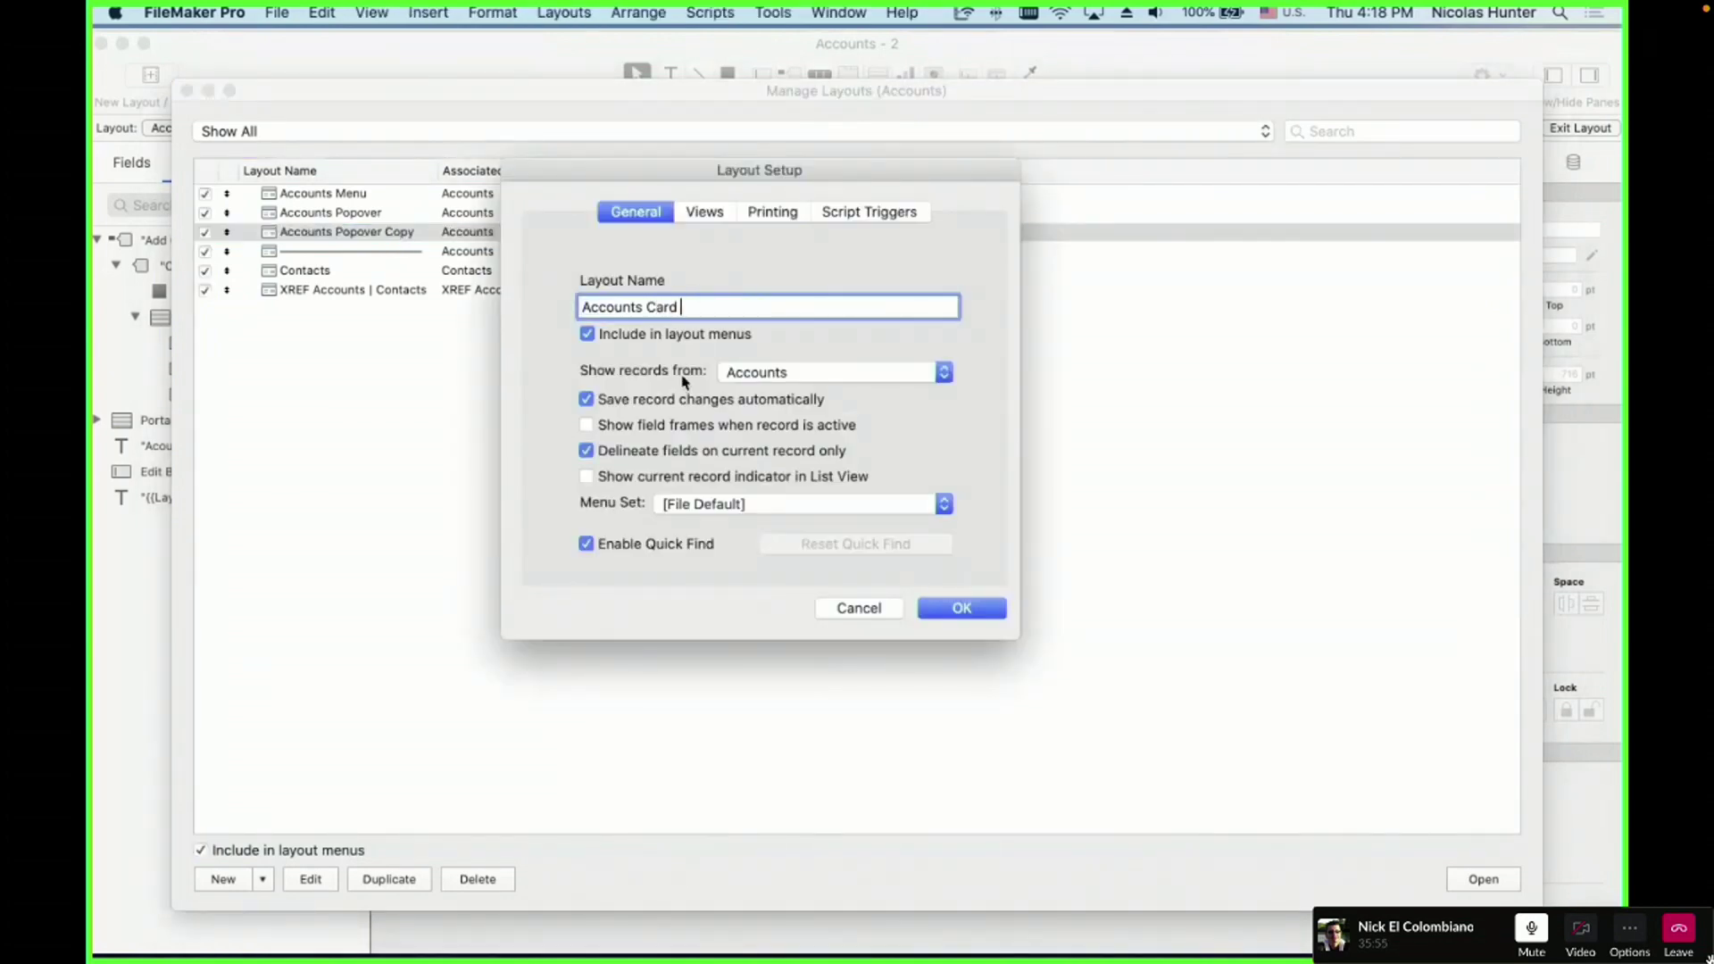
type("Style")
left_click(963, 611)
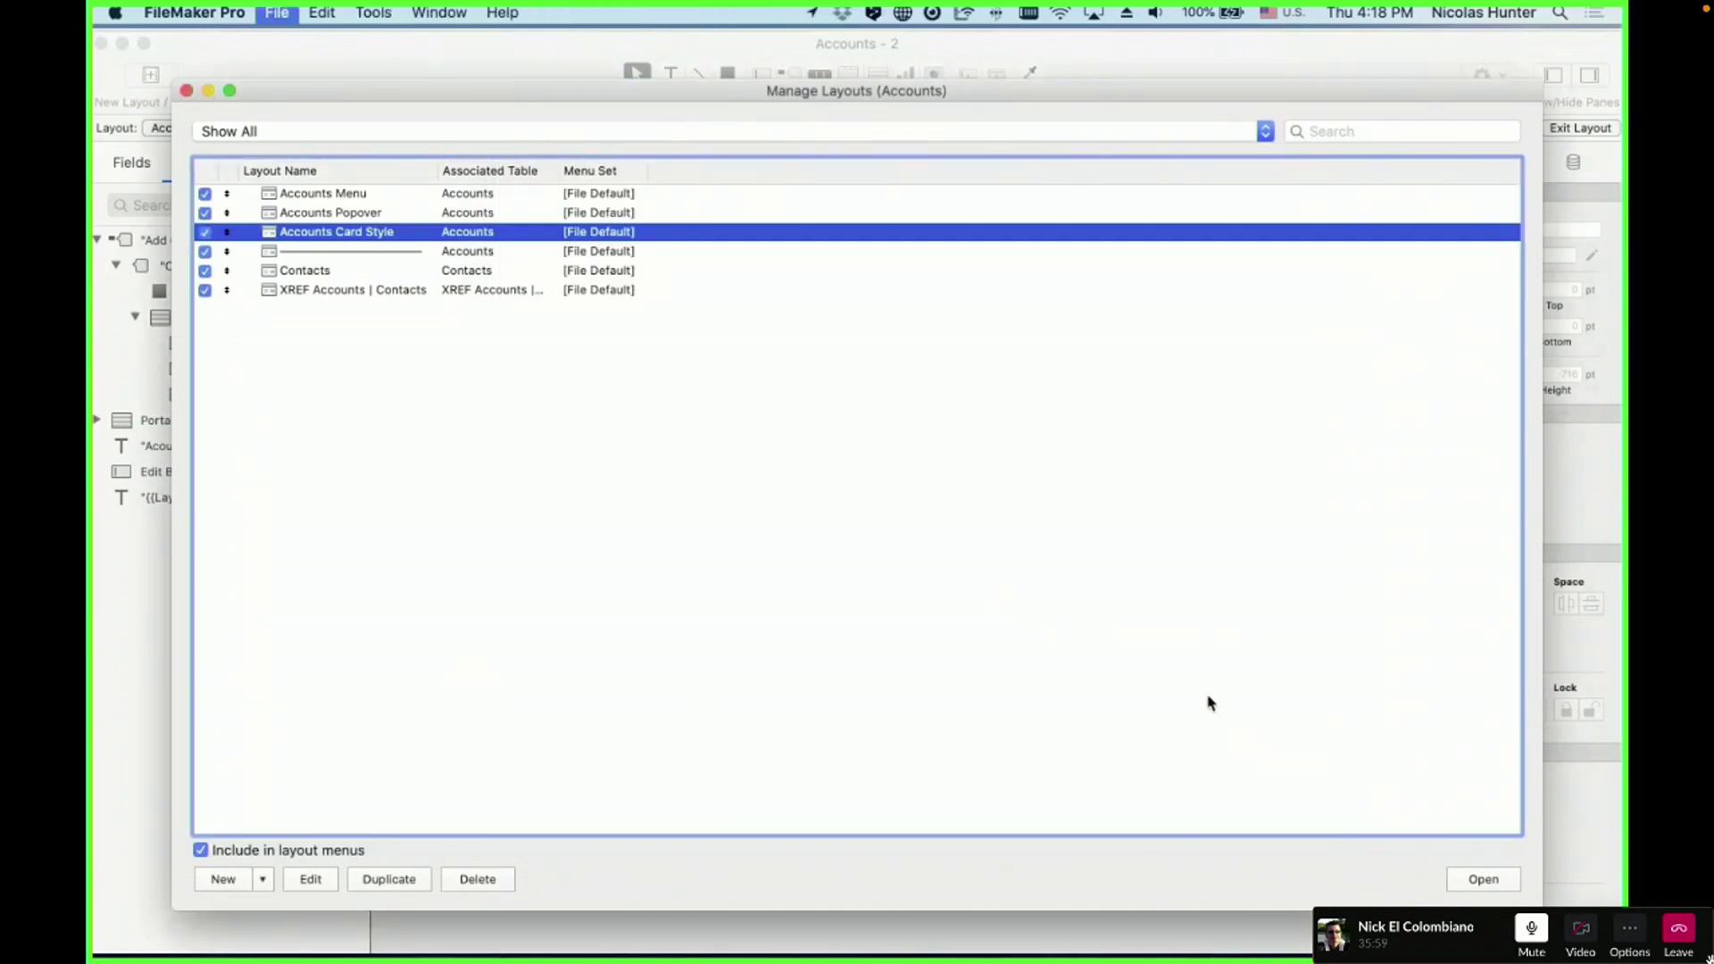
key("Escape")
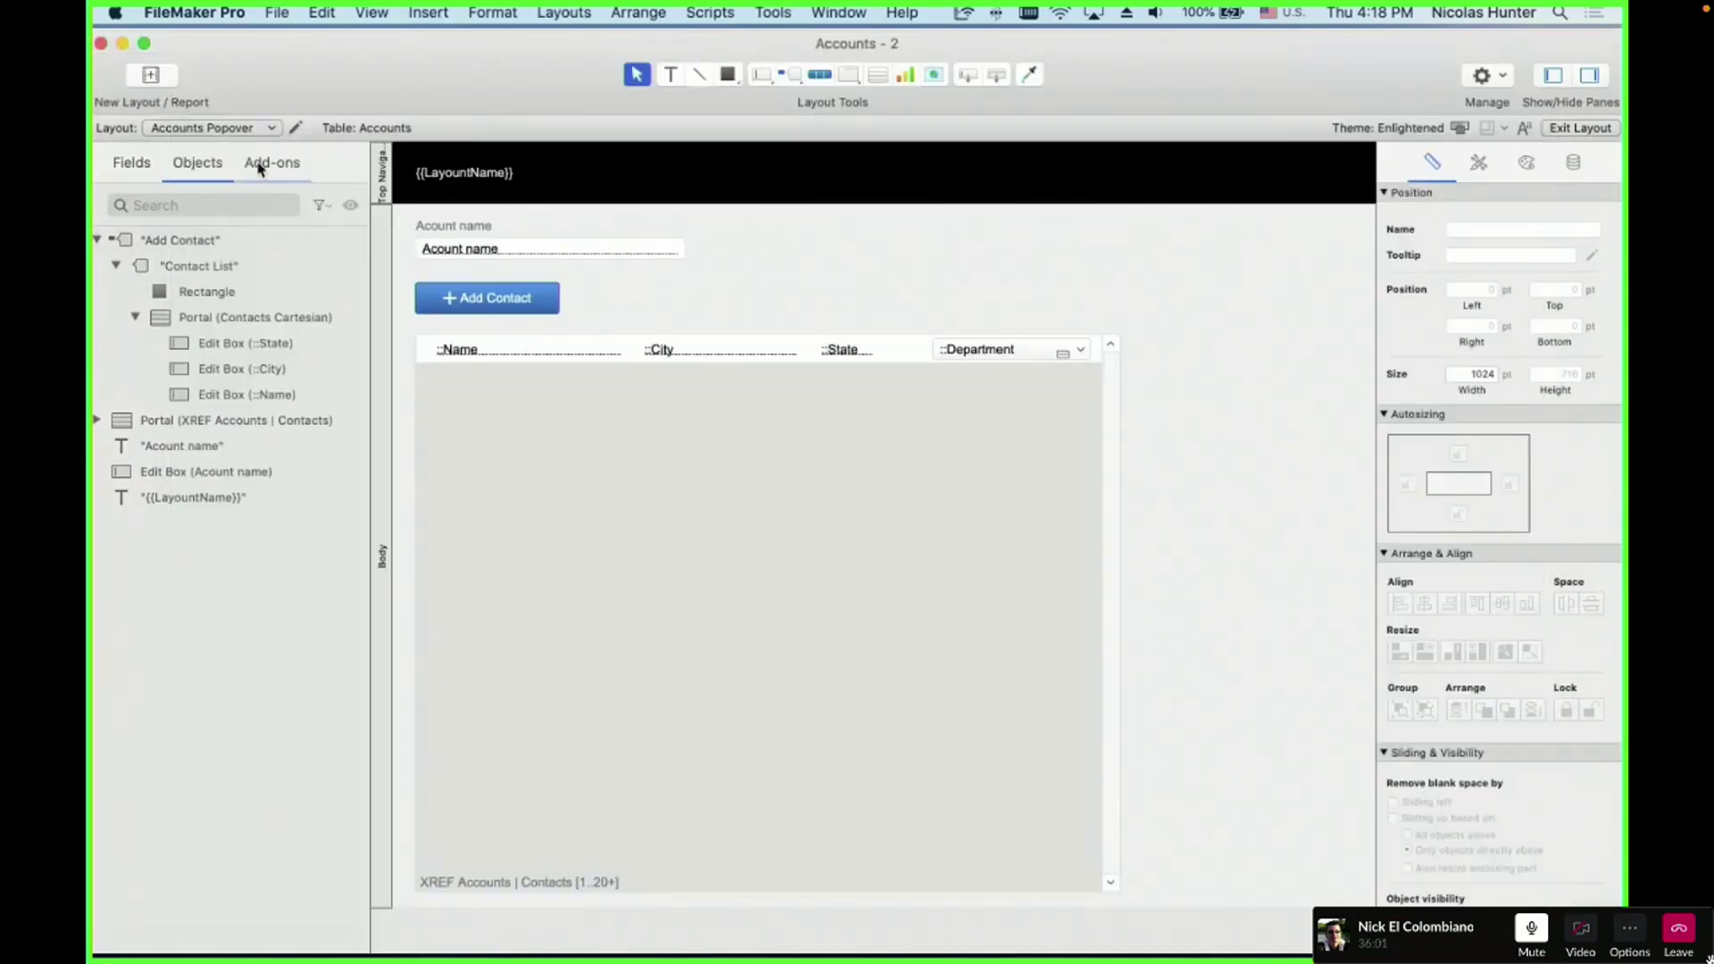
left_click(231, 129)
left_click(235, 146)
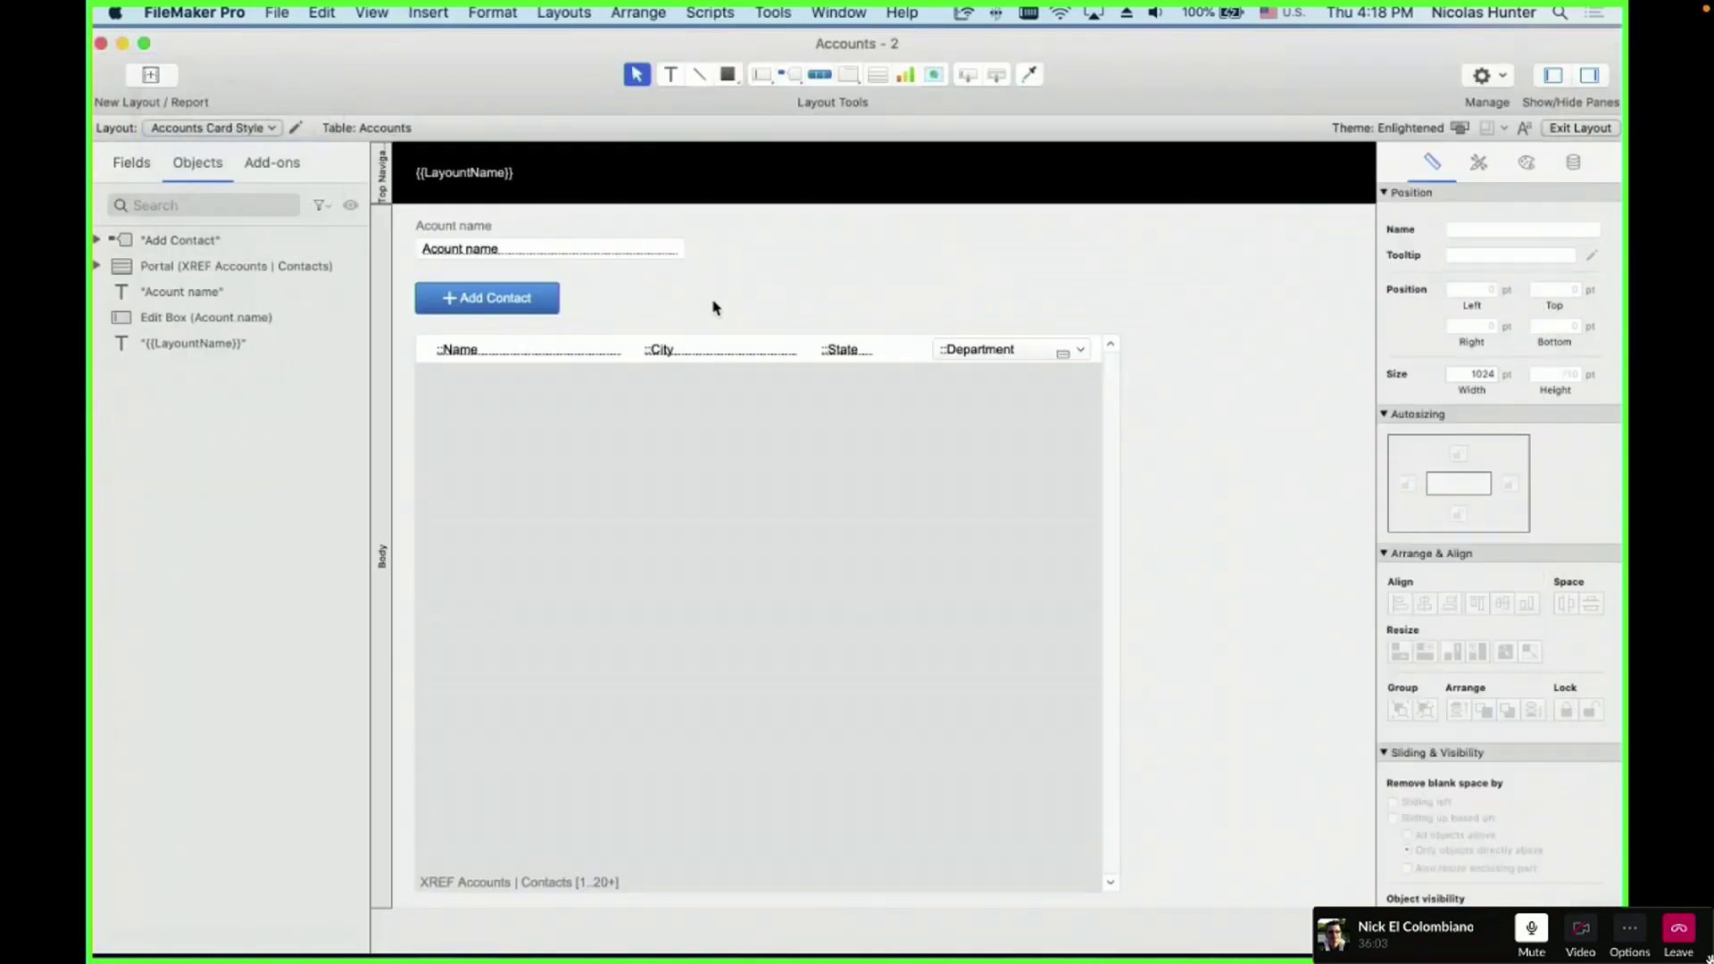
left_click(511, 302)
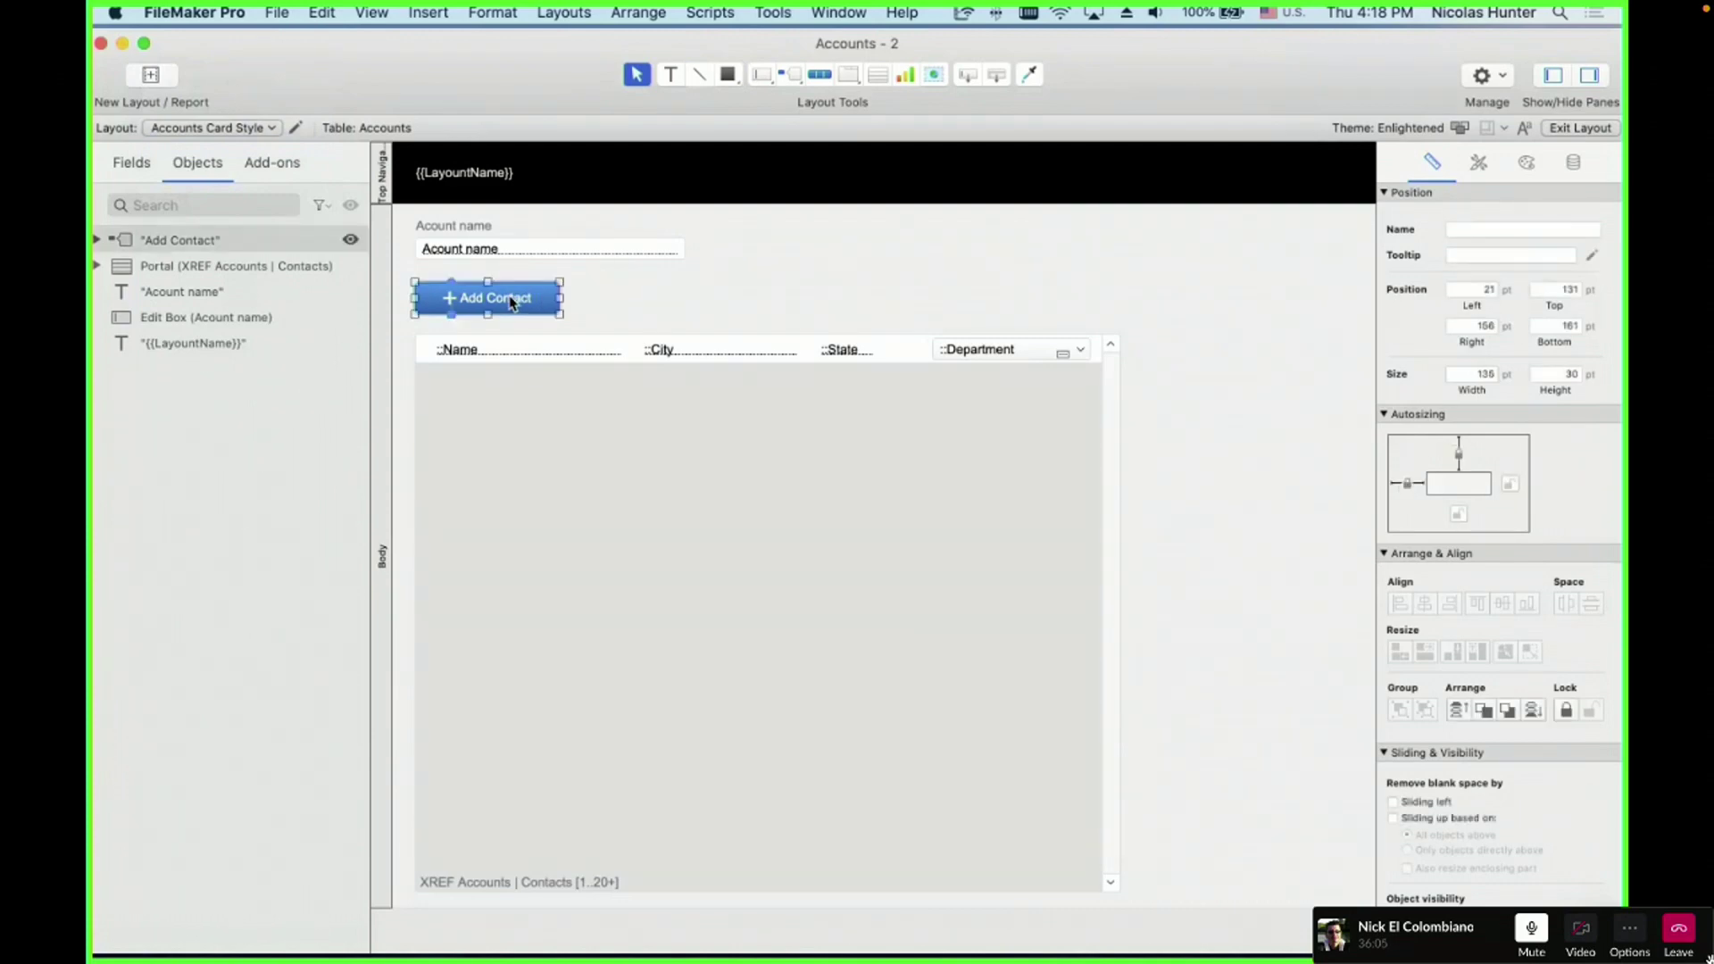
key("Delete")
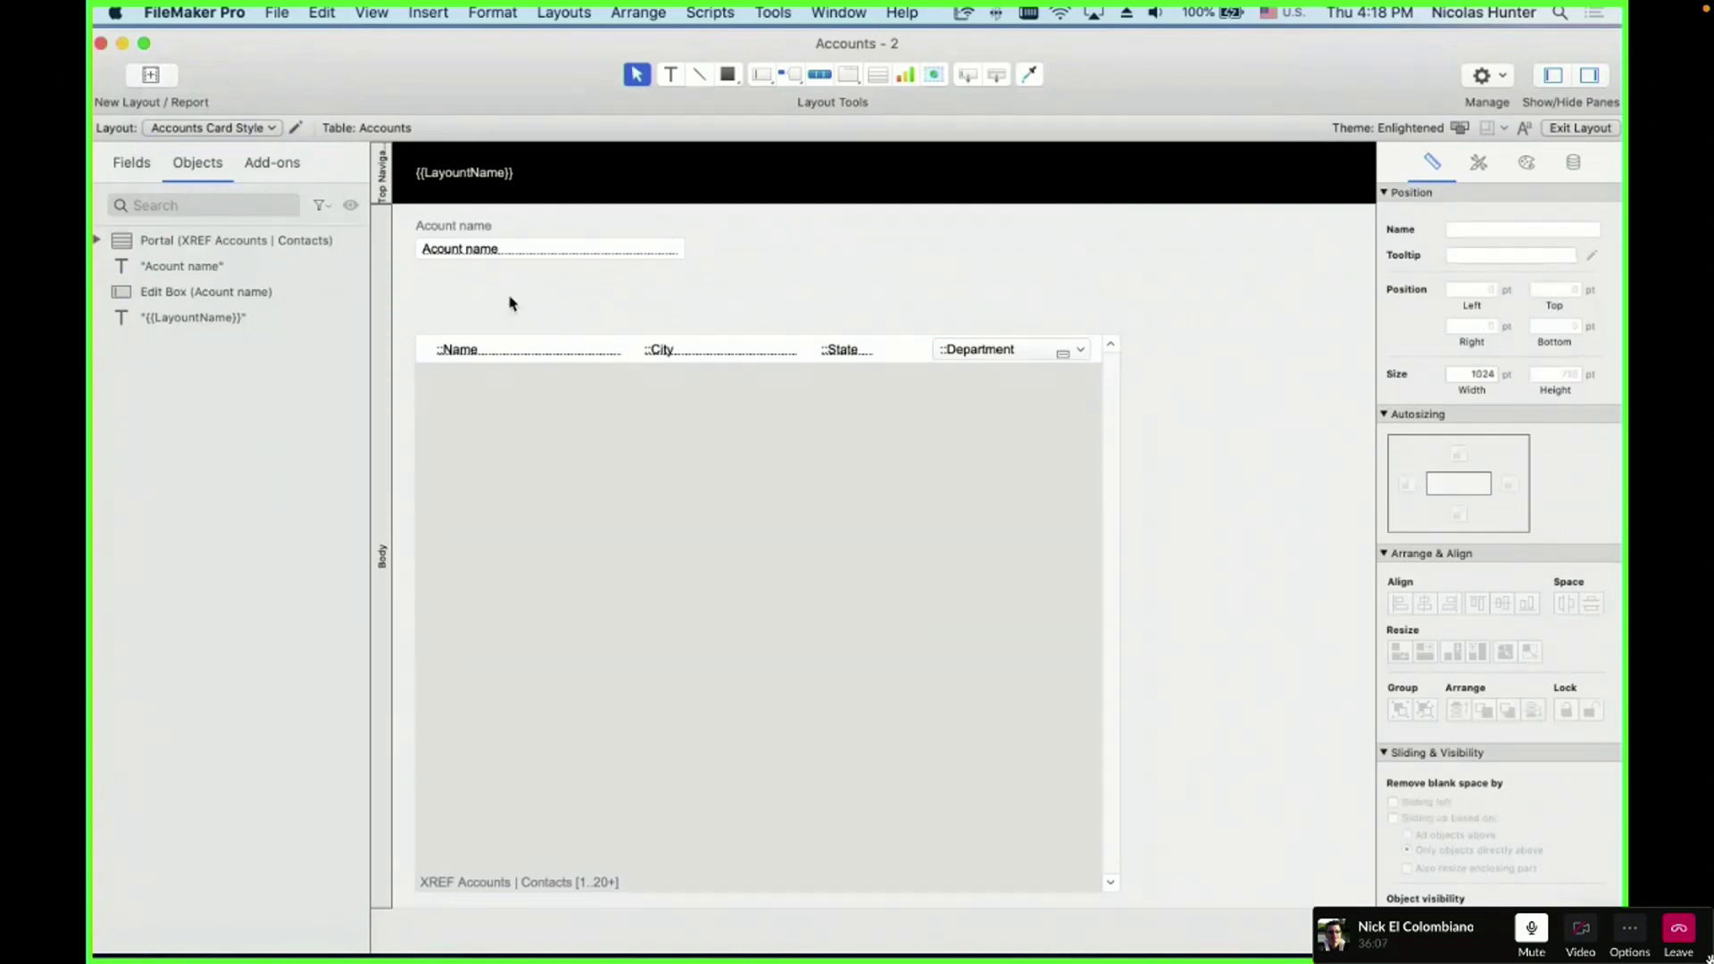
key("super+z")
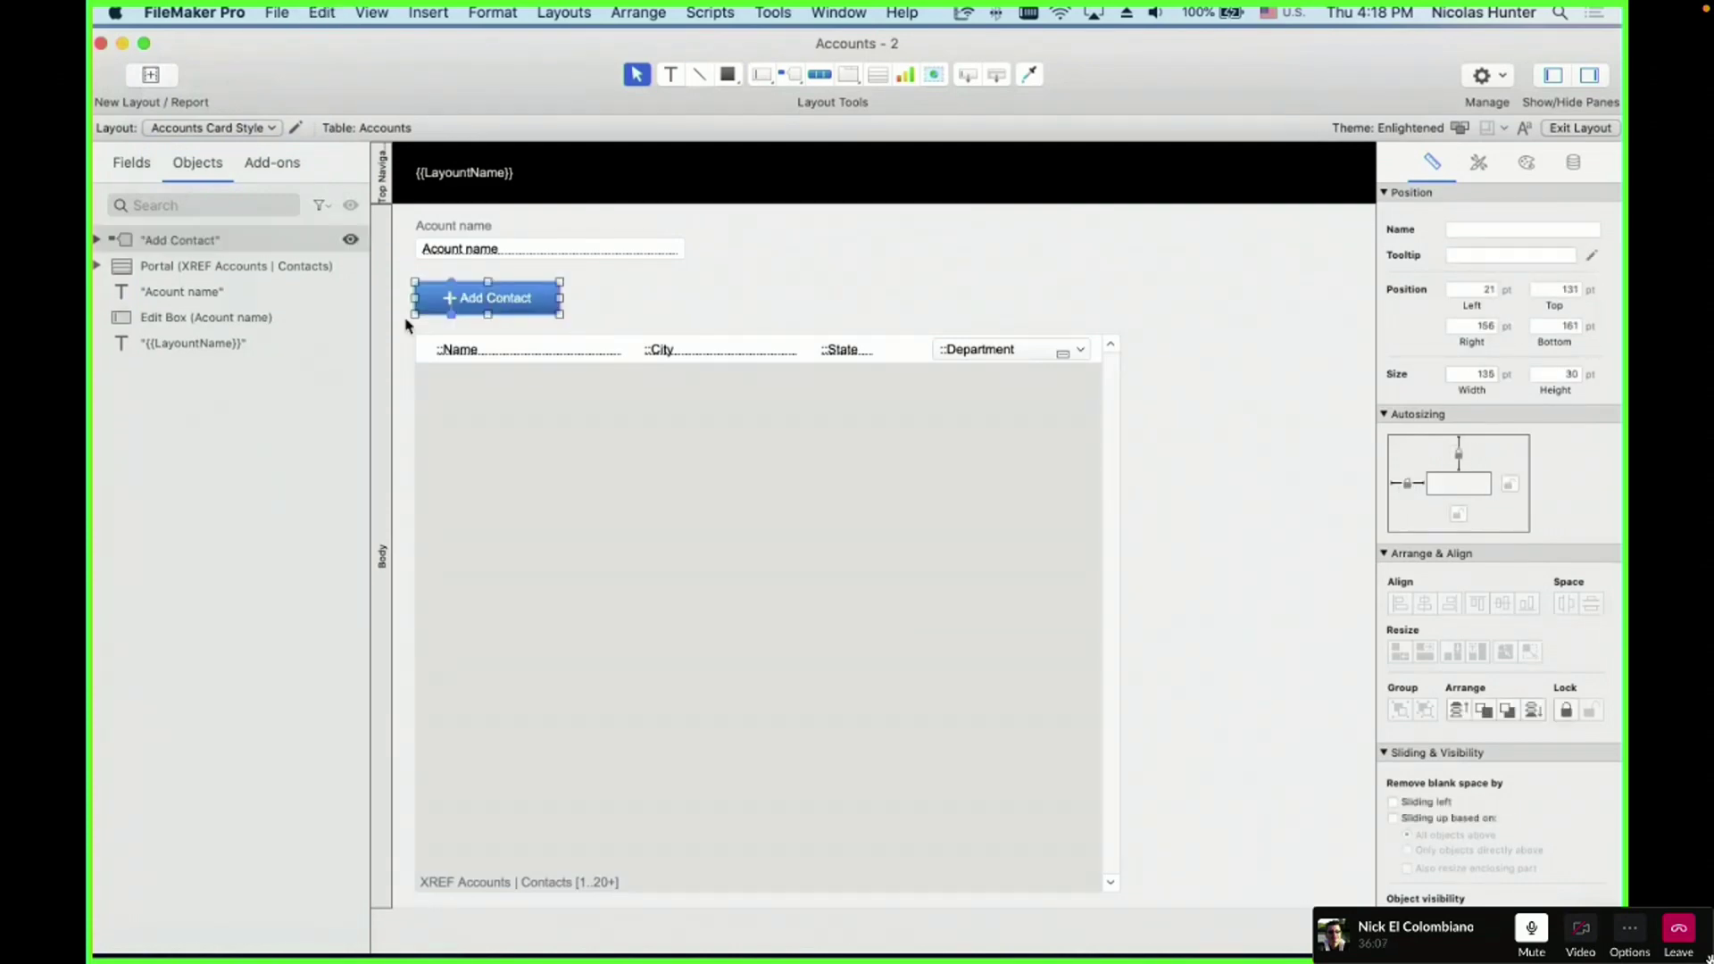
- Draw a regular button about 123 by 36 pt to the right of the Add Contact popover button
left_click(848, 78)
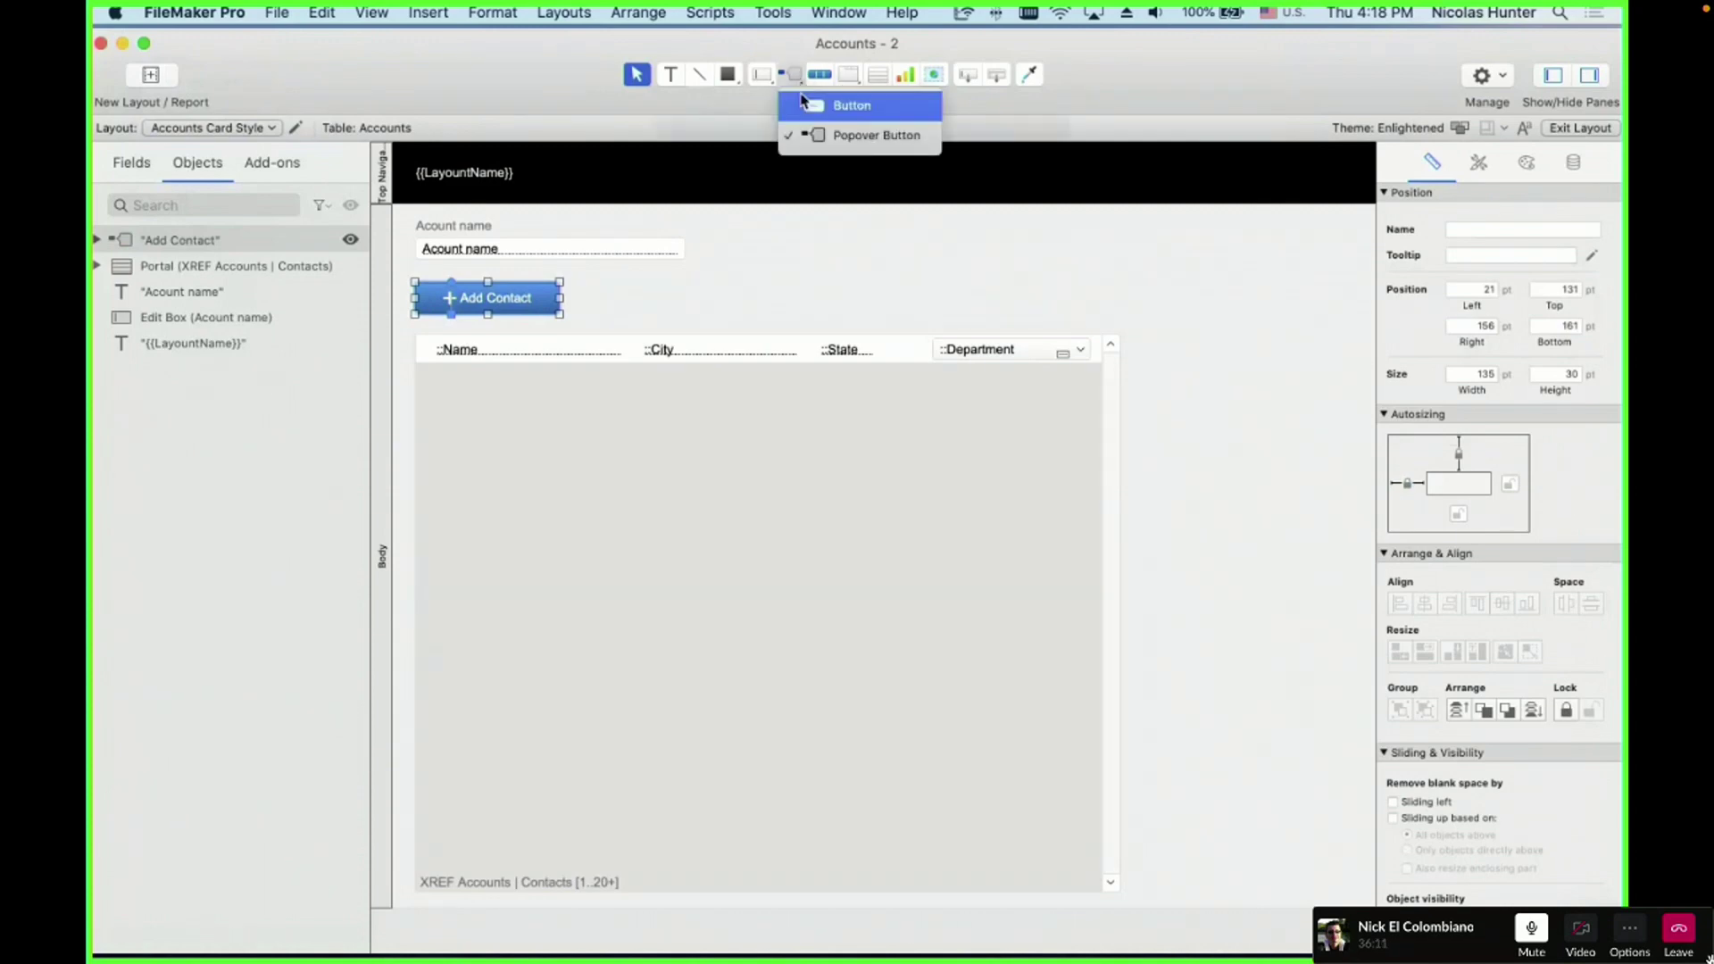
left_click(850, 107)
left_click_drag(615, 275, 748, 315)
left_click(511, 306)
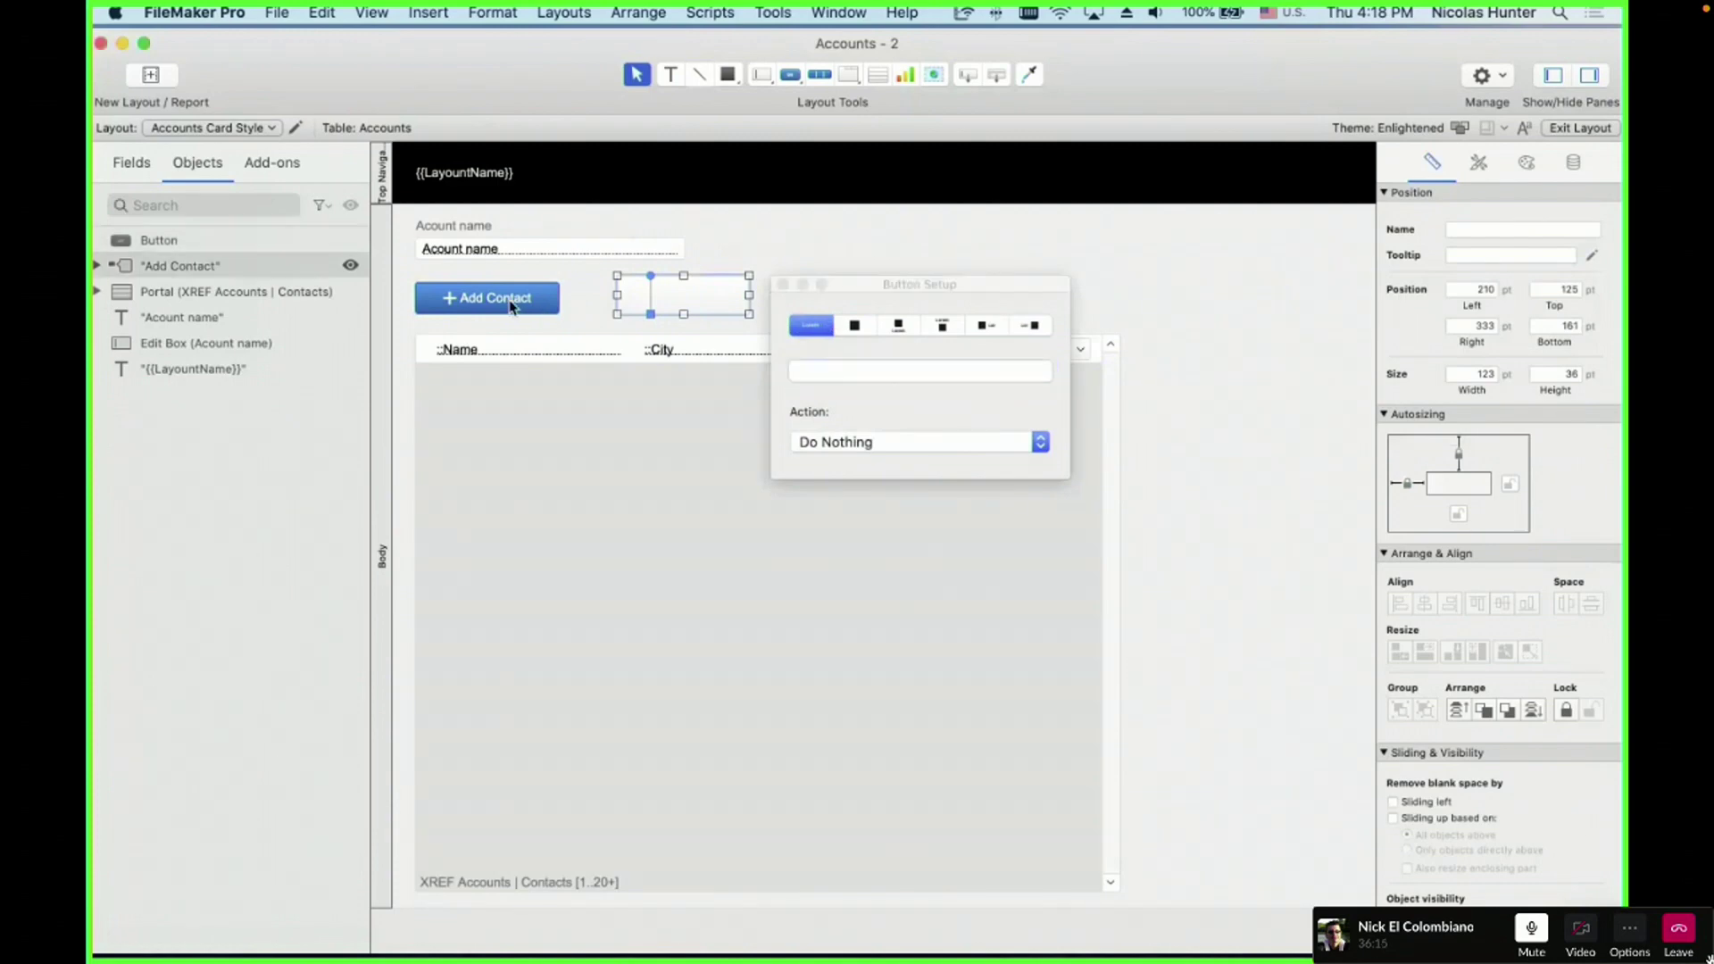
left_click(738, 179)
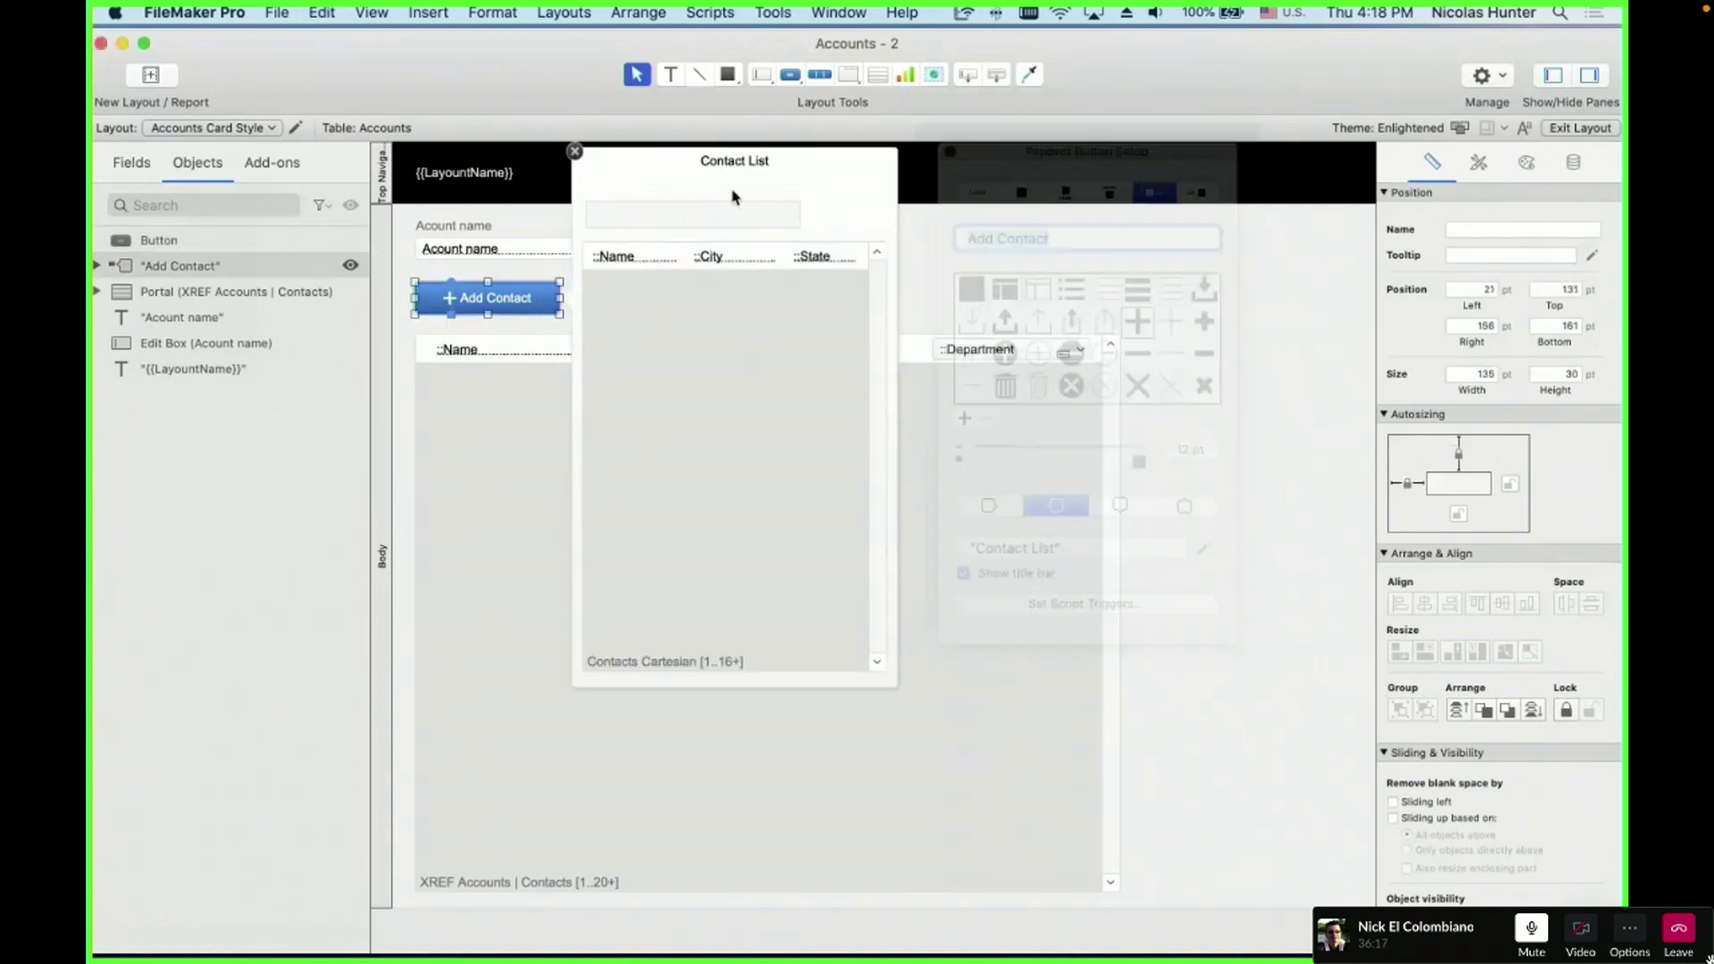
left_click(575, 153)
- Label the new button "Add Contact" and give it a plus icon in front of the label
left_click(698, 301)
double_click(698, 301)
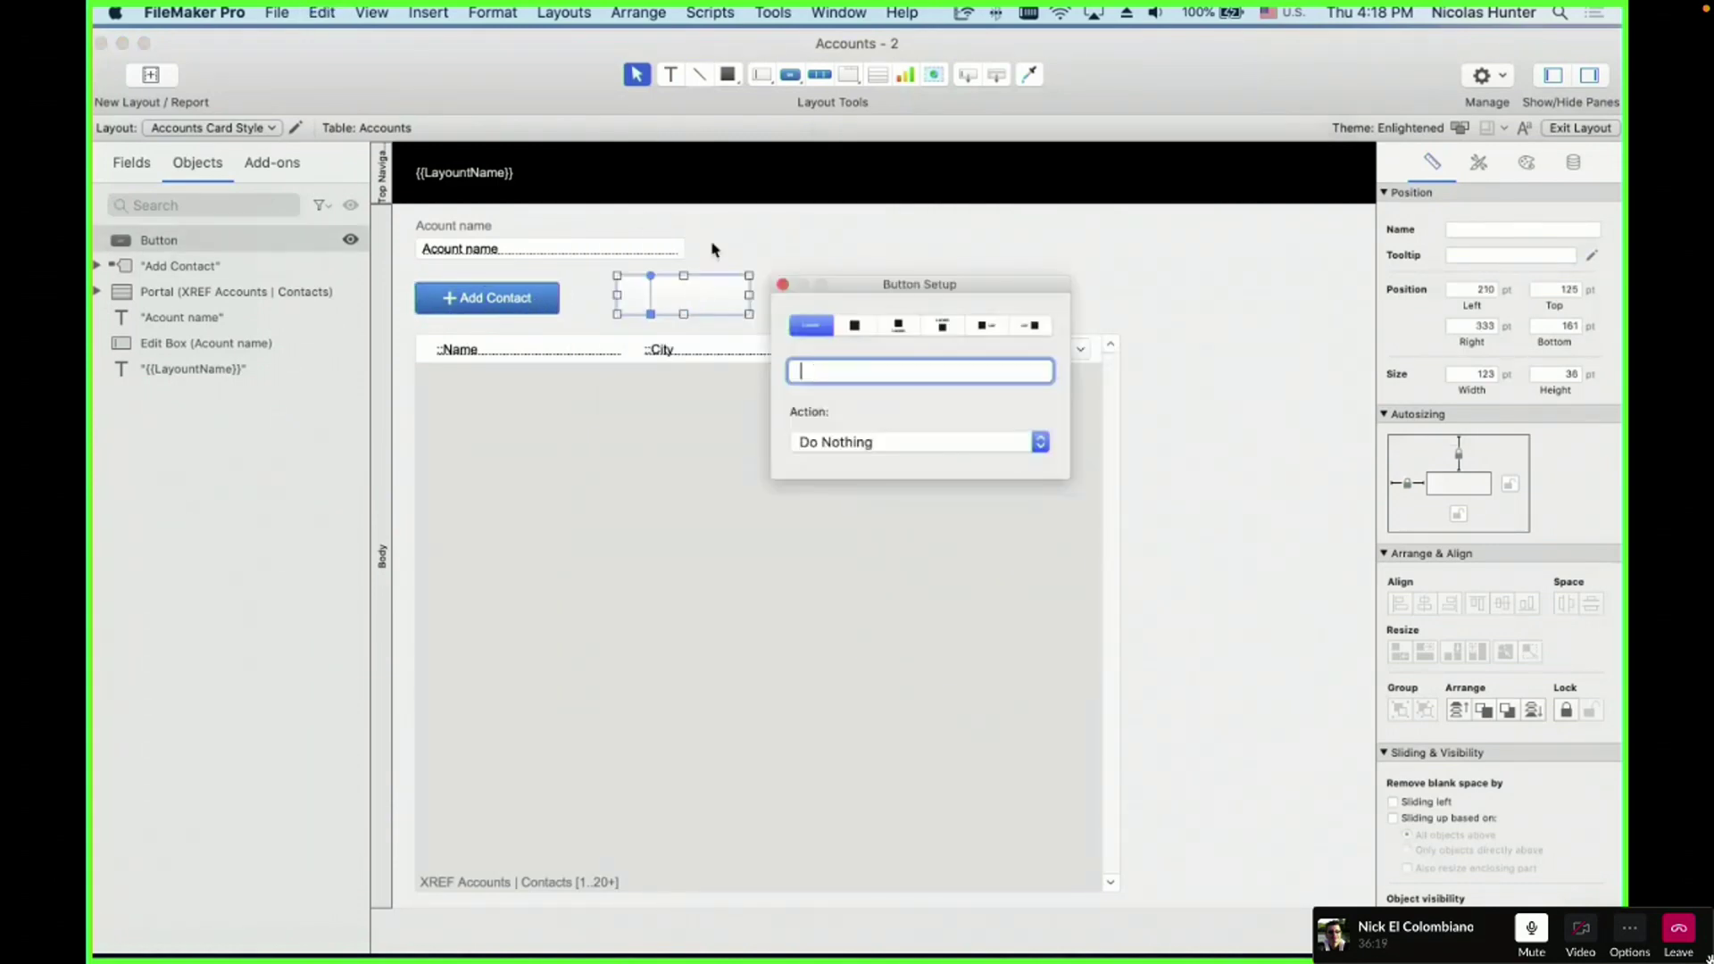
type("Add Contact")
left_click(987, 325)
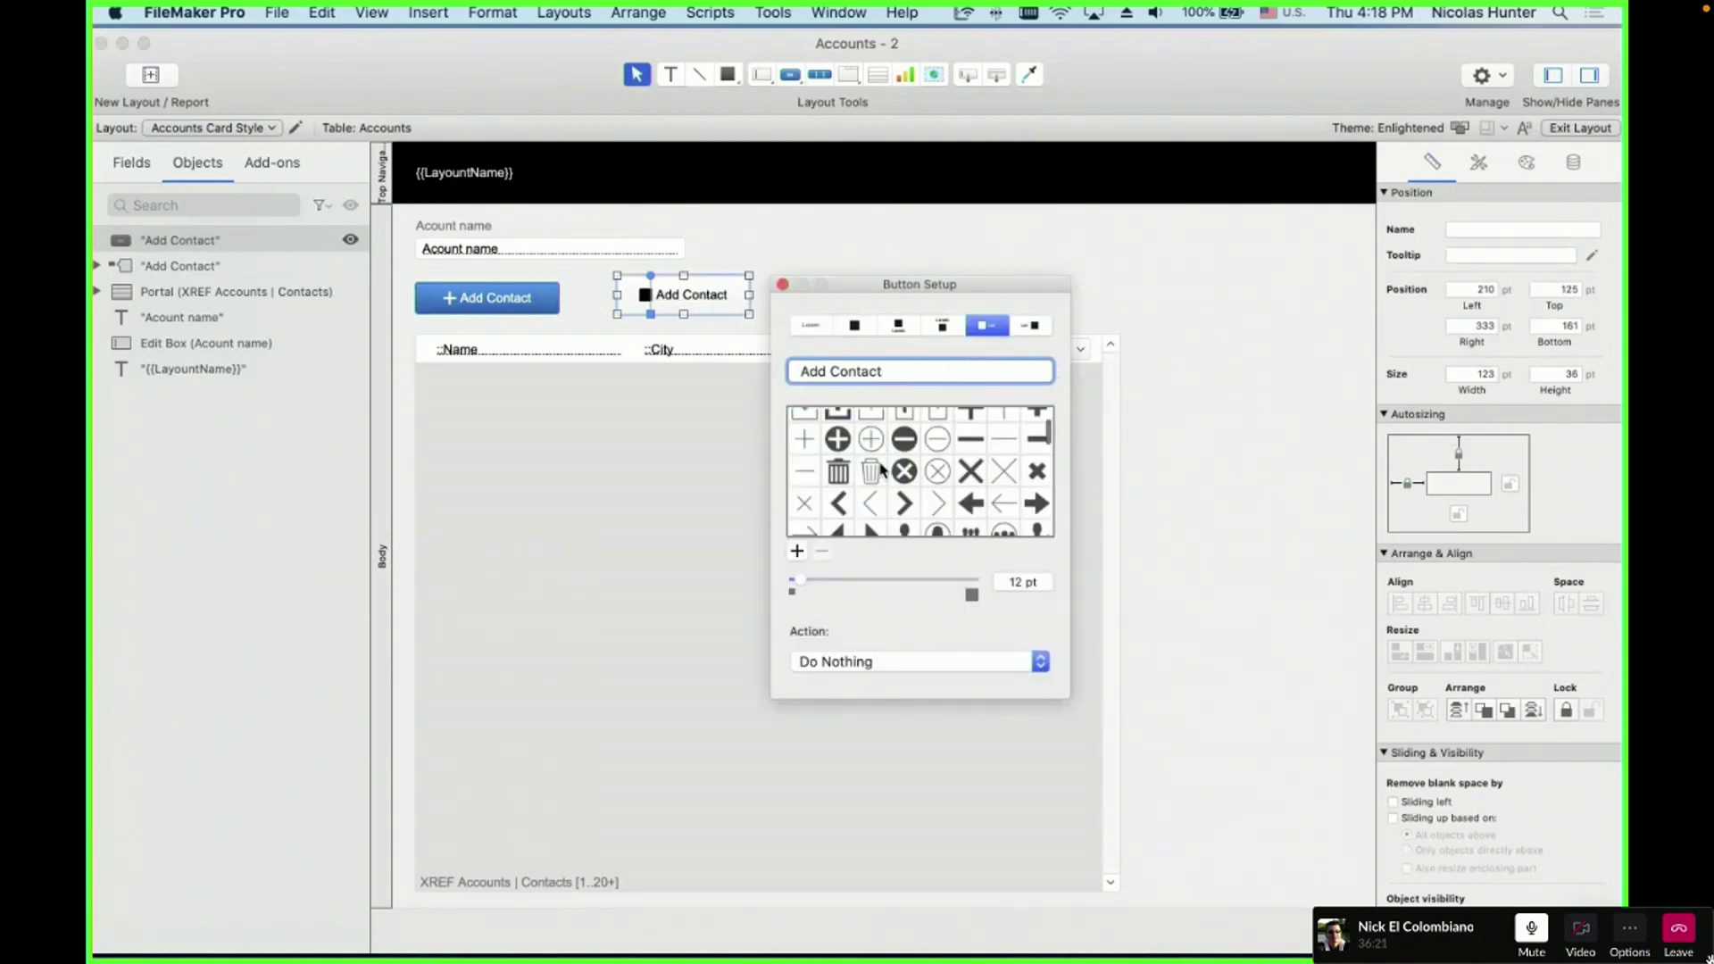
scroll(883, 491, "down", 5)
scroll(884, 491, "down", 10)
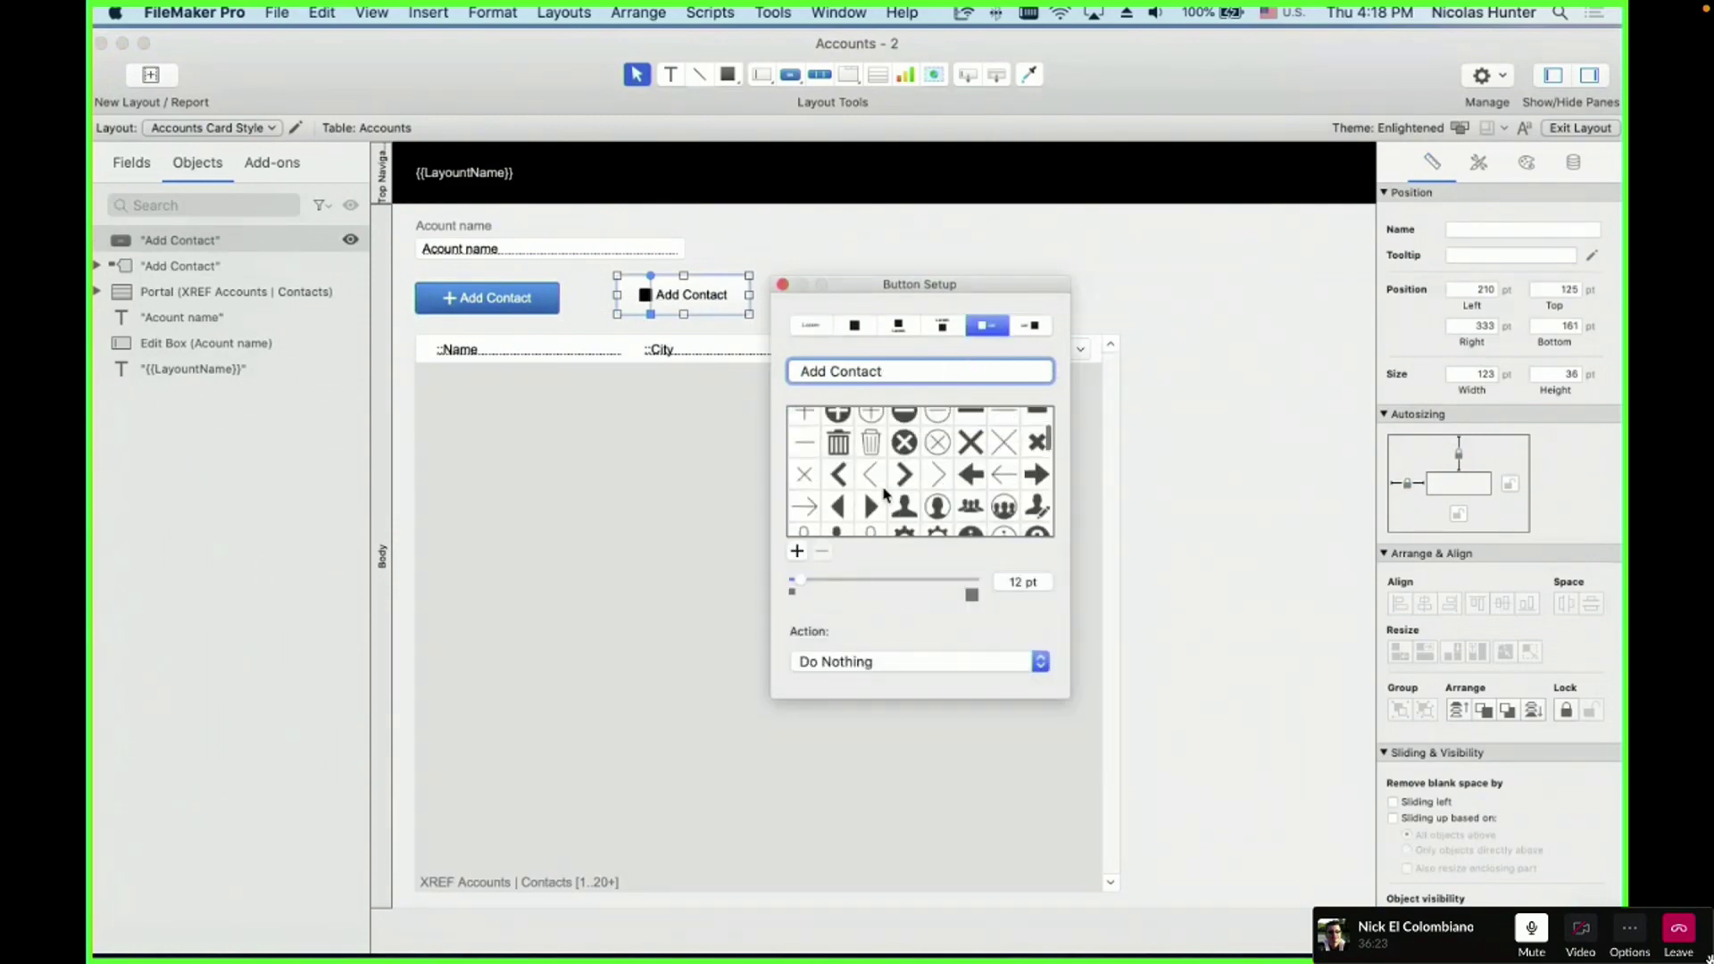
scroll(884, 491, "up", 10)
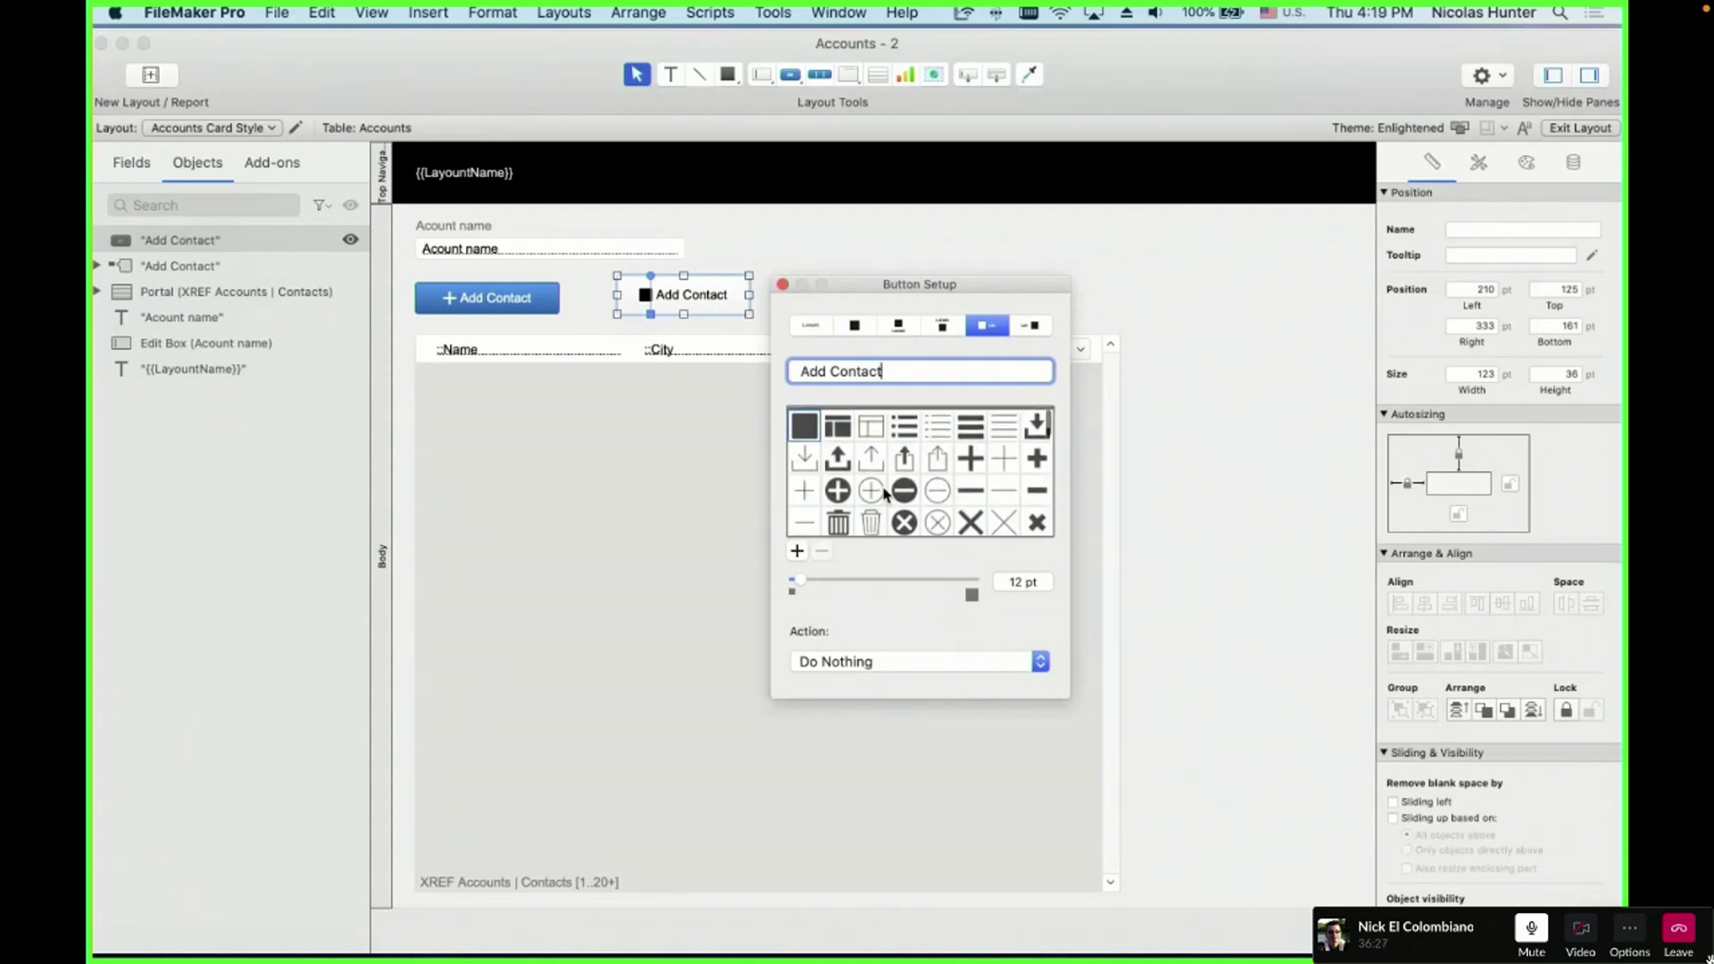
left_click(970, 456)
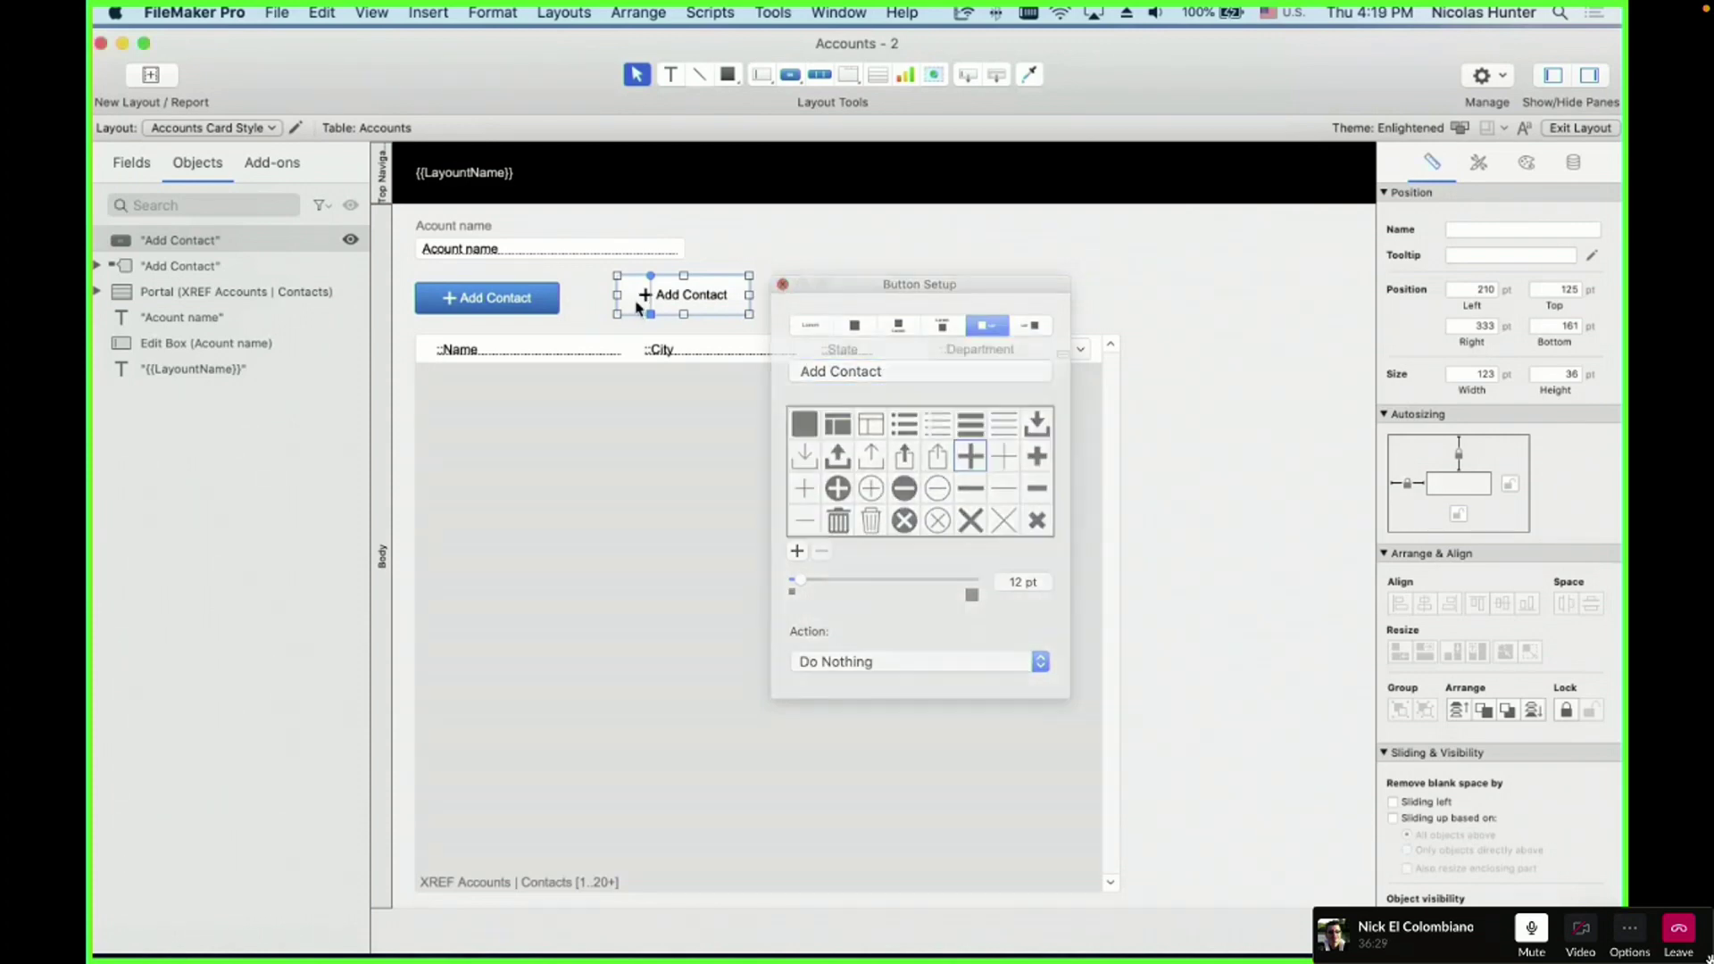
left_click(782, 285)
- Apply the Accent Button 1 style to the new Add Contact button
left_click(1478, 163)
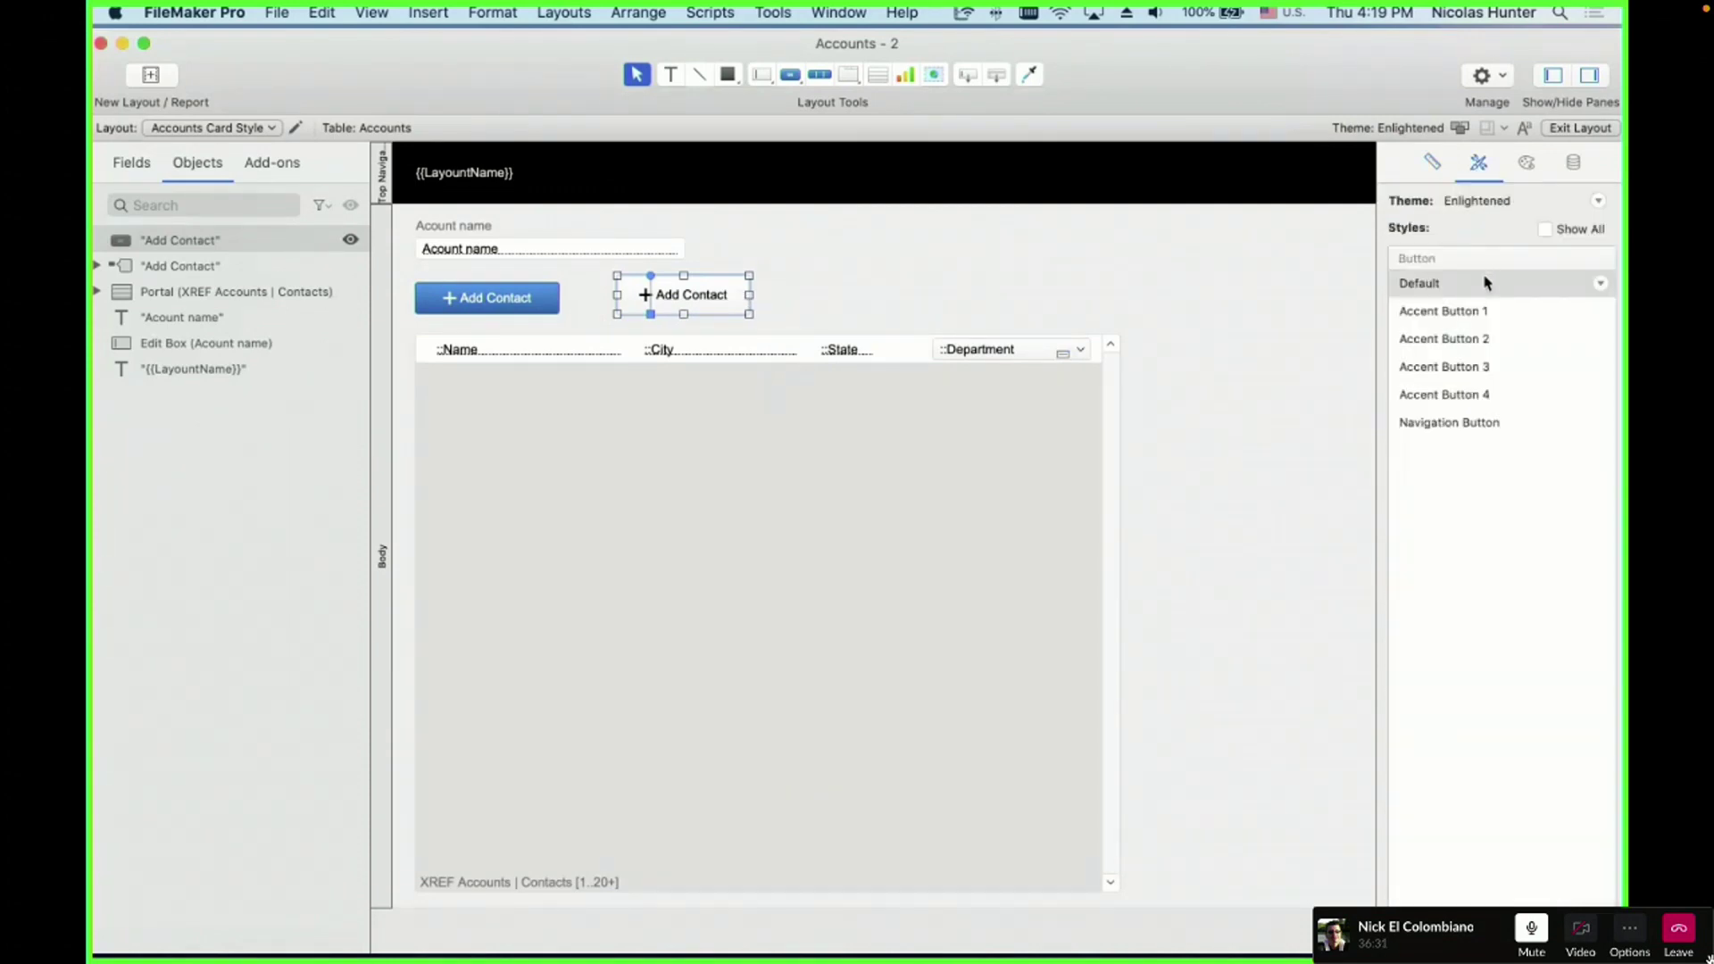
left_click(1428, 310)
left_click(761, 260)
- Delete the Add Contact popover button and move the regular Add Contact button into its place above the portal
left_click(455, 294)
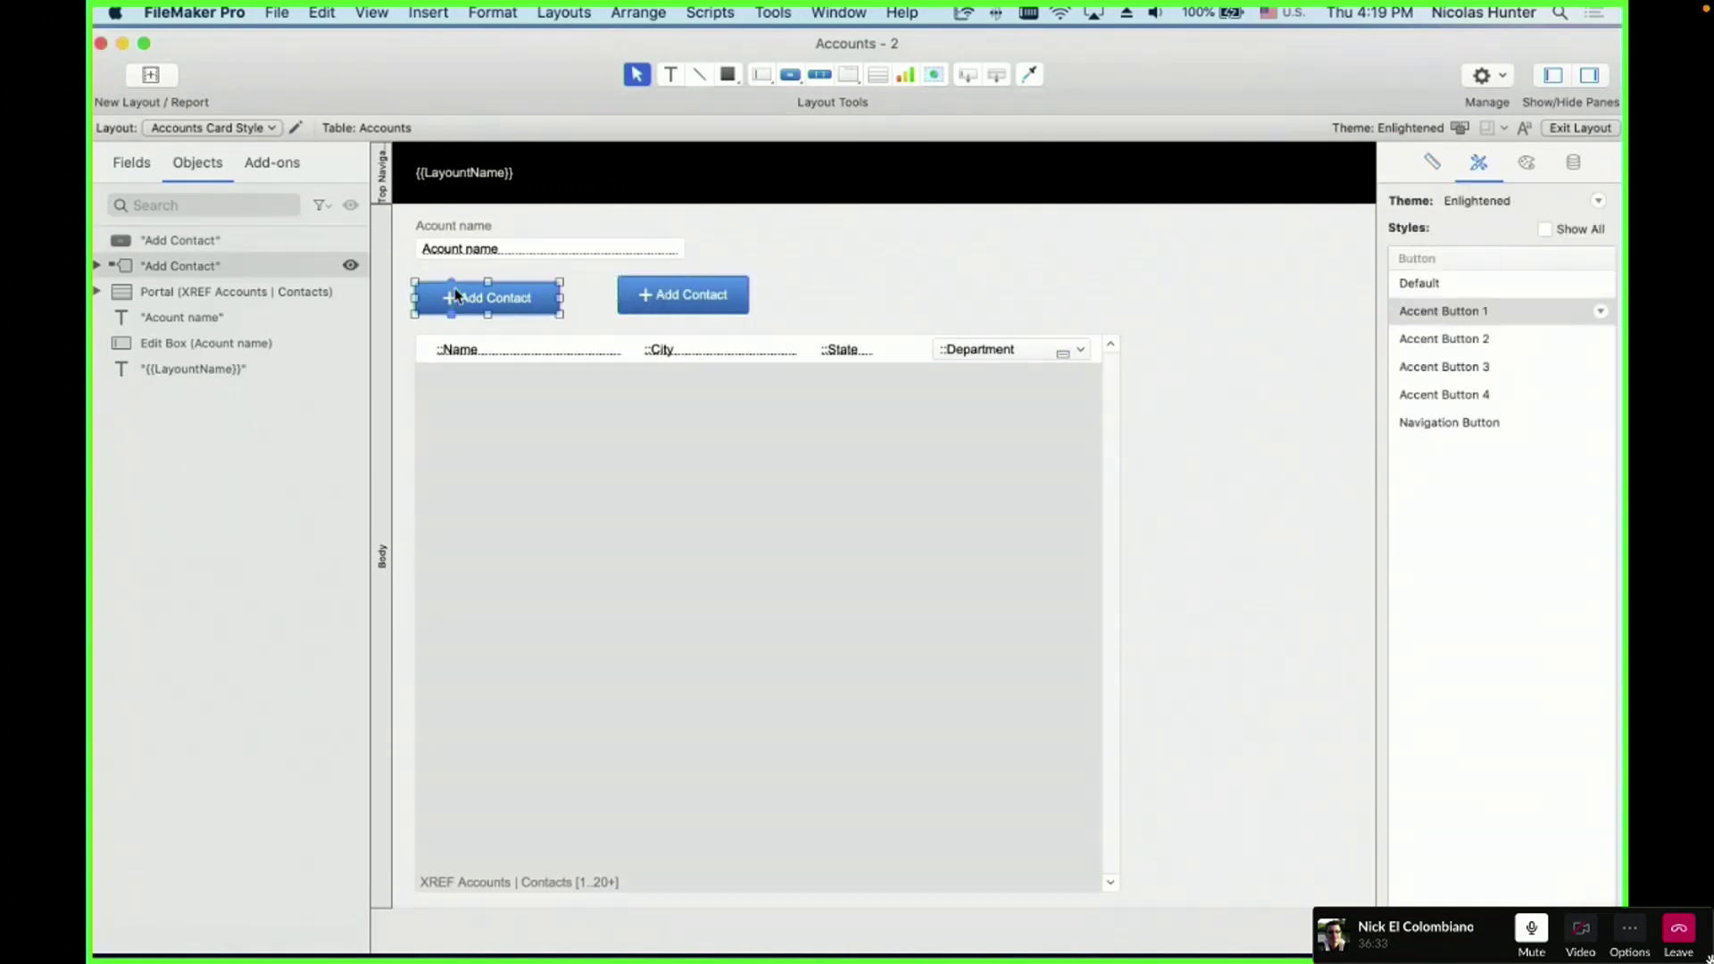
key("Delete")
left_click_drag(692, 290, 490, 311)
left_click(487, 316)
left_click(617, 311)
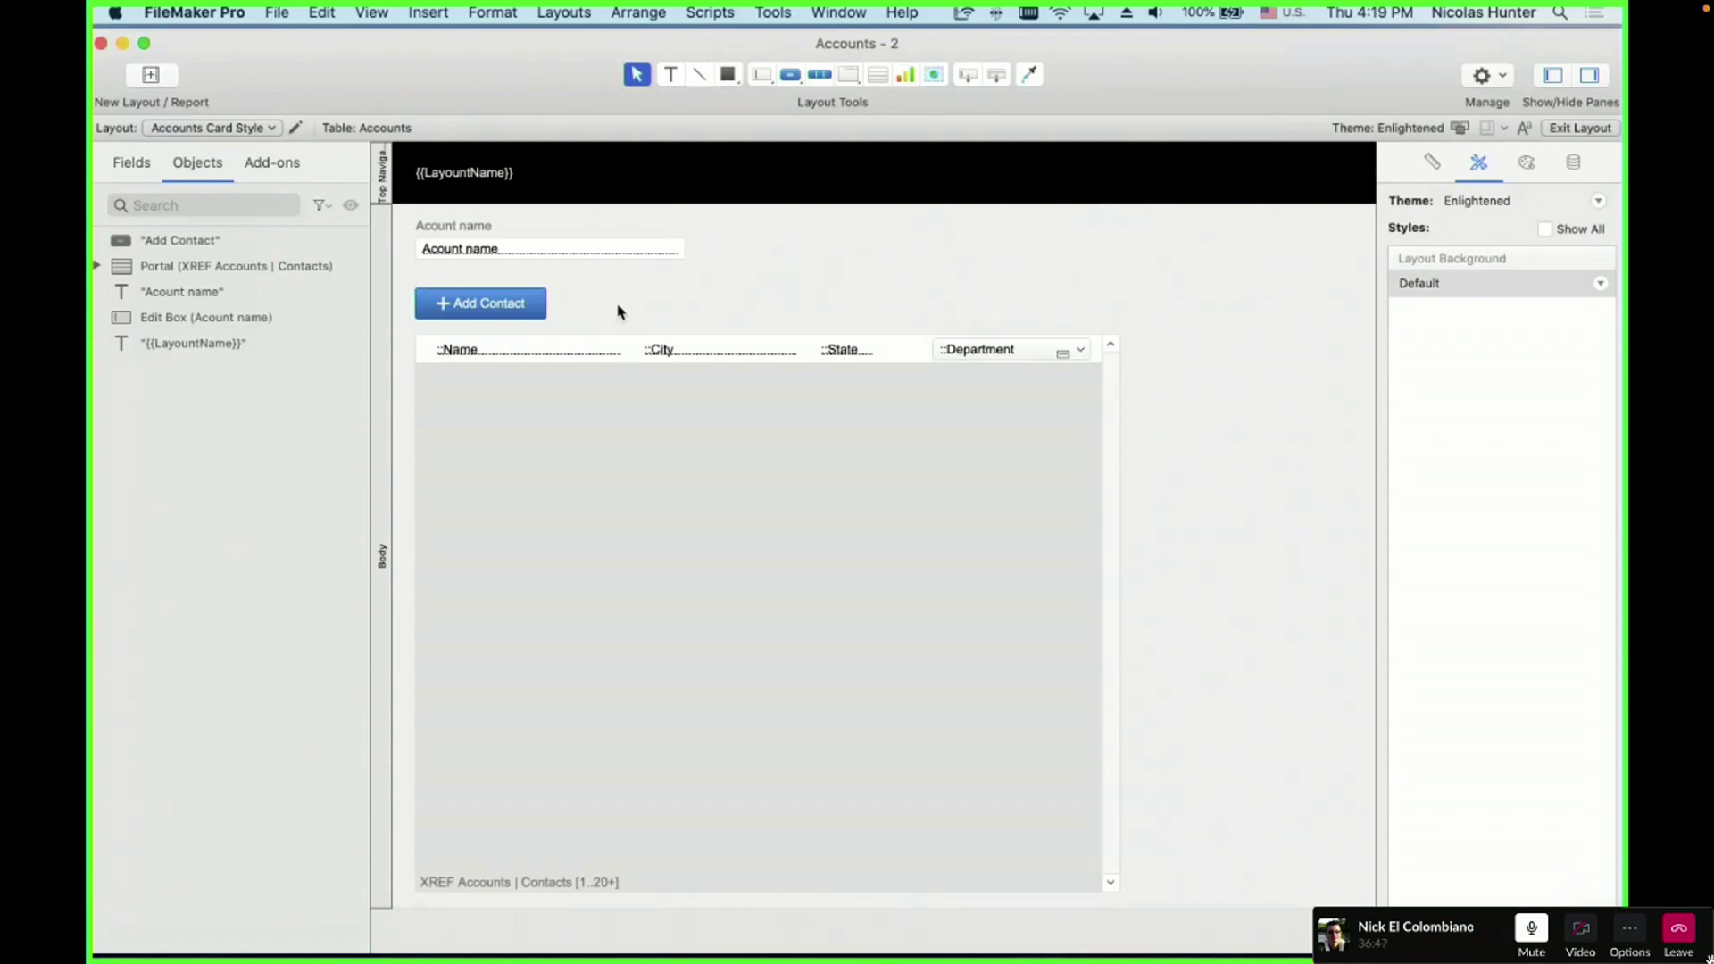
- Review the layout list, comparing the associated tables of the Contacts and Accounts Menu layouts, and close it
key("super+shift+l")
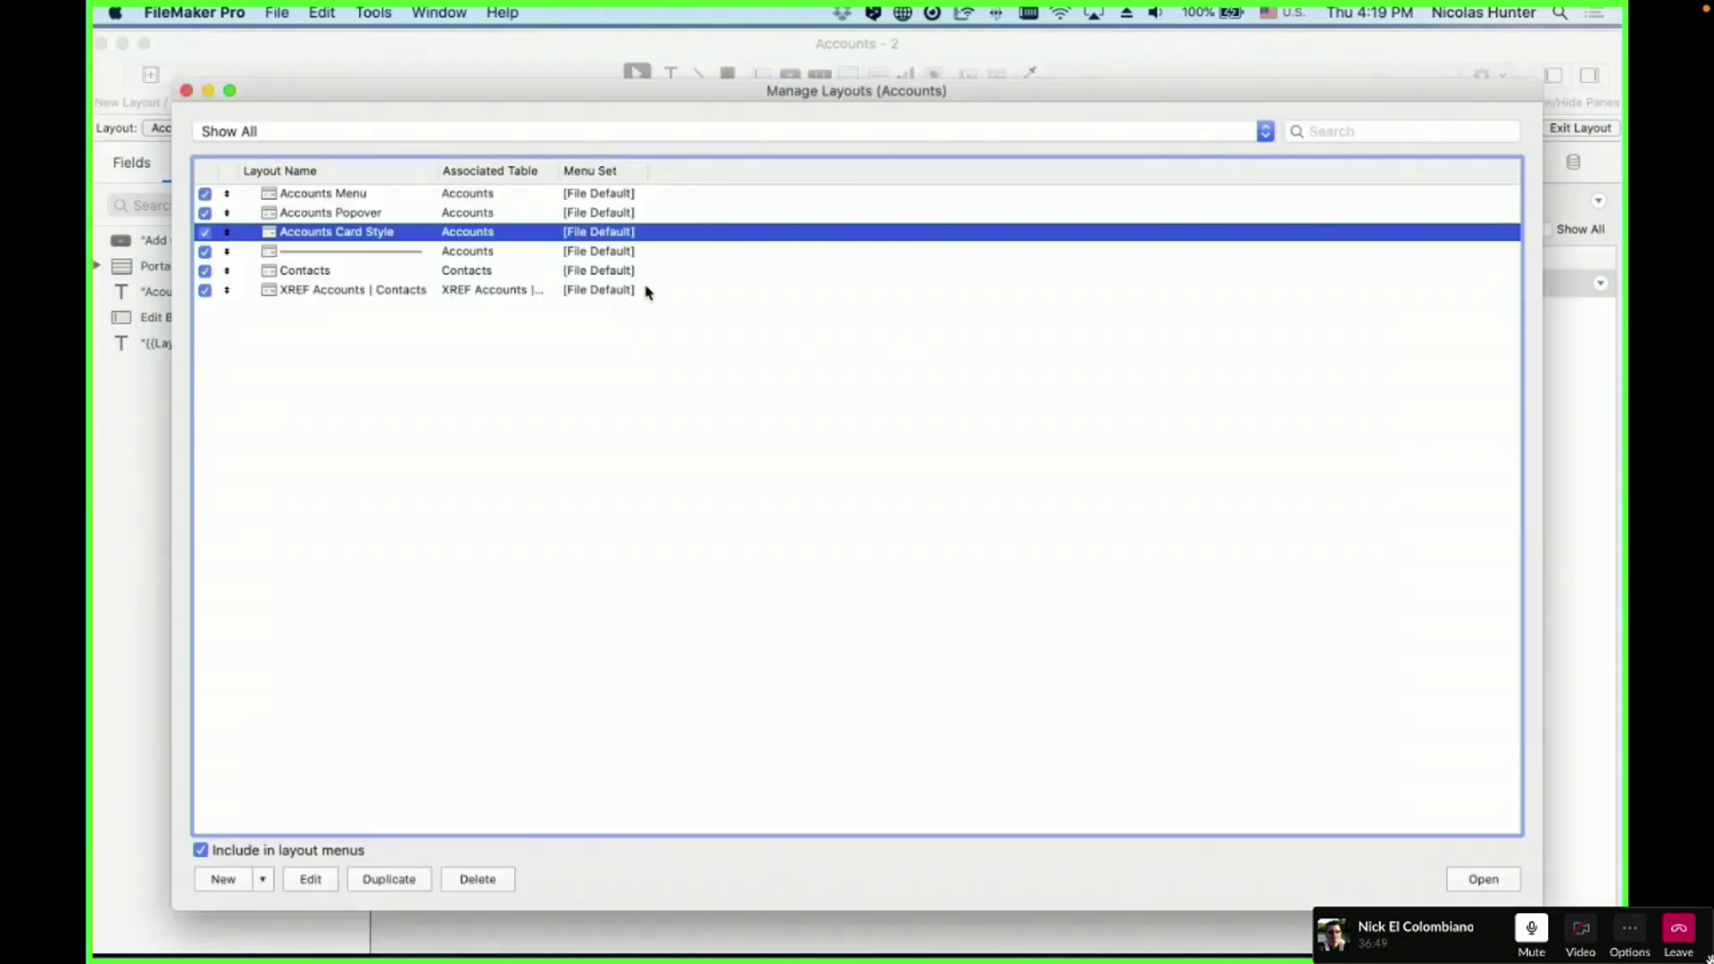
left_click(332, 270)
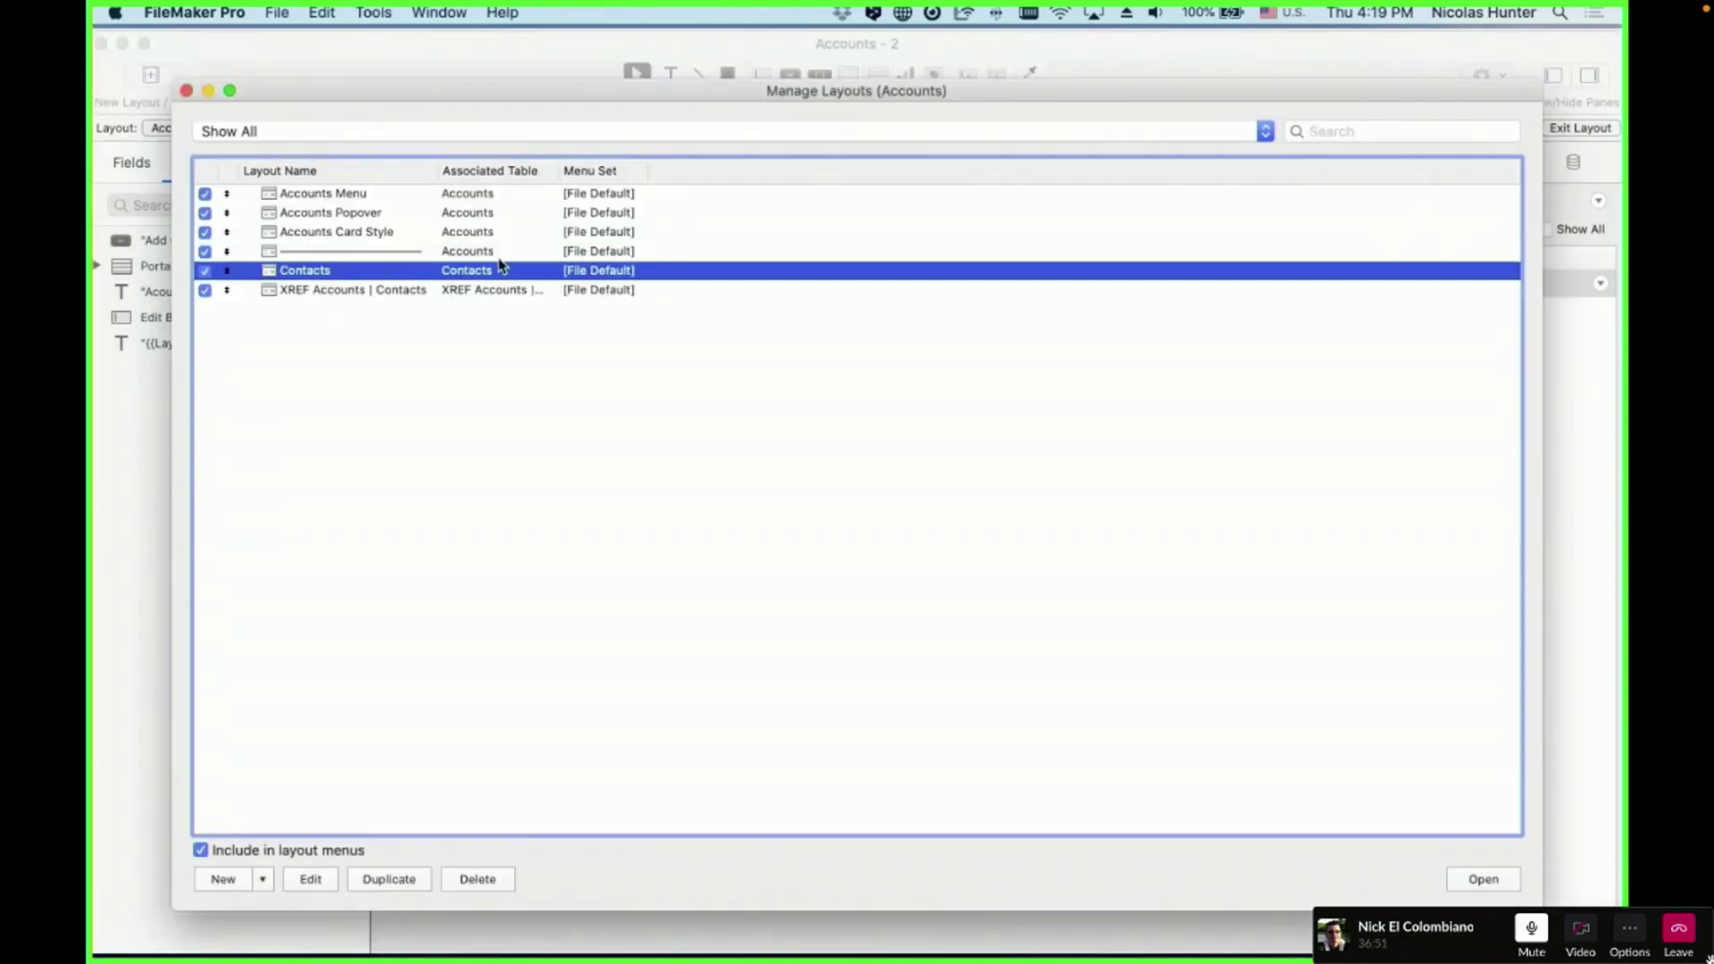
left_click(466, 195)
left_click(486, 270, "super")
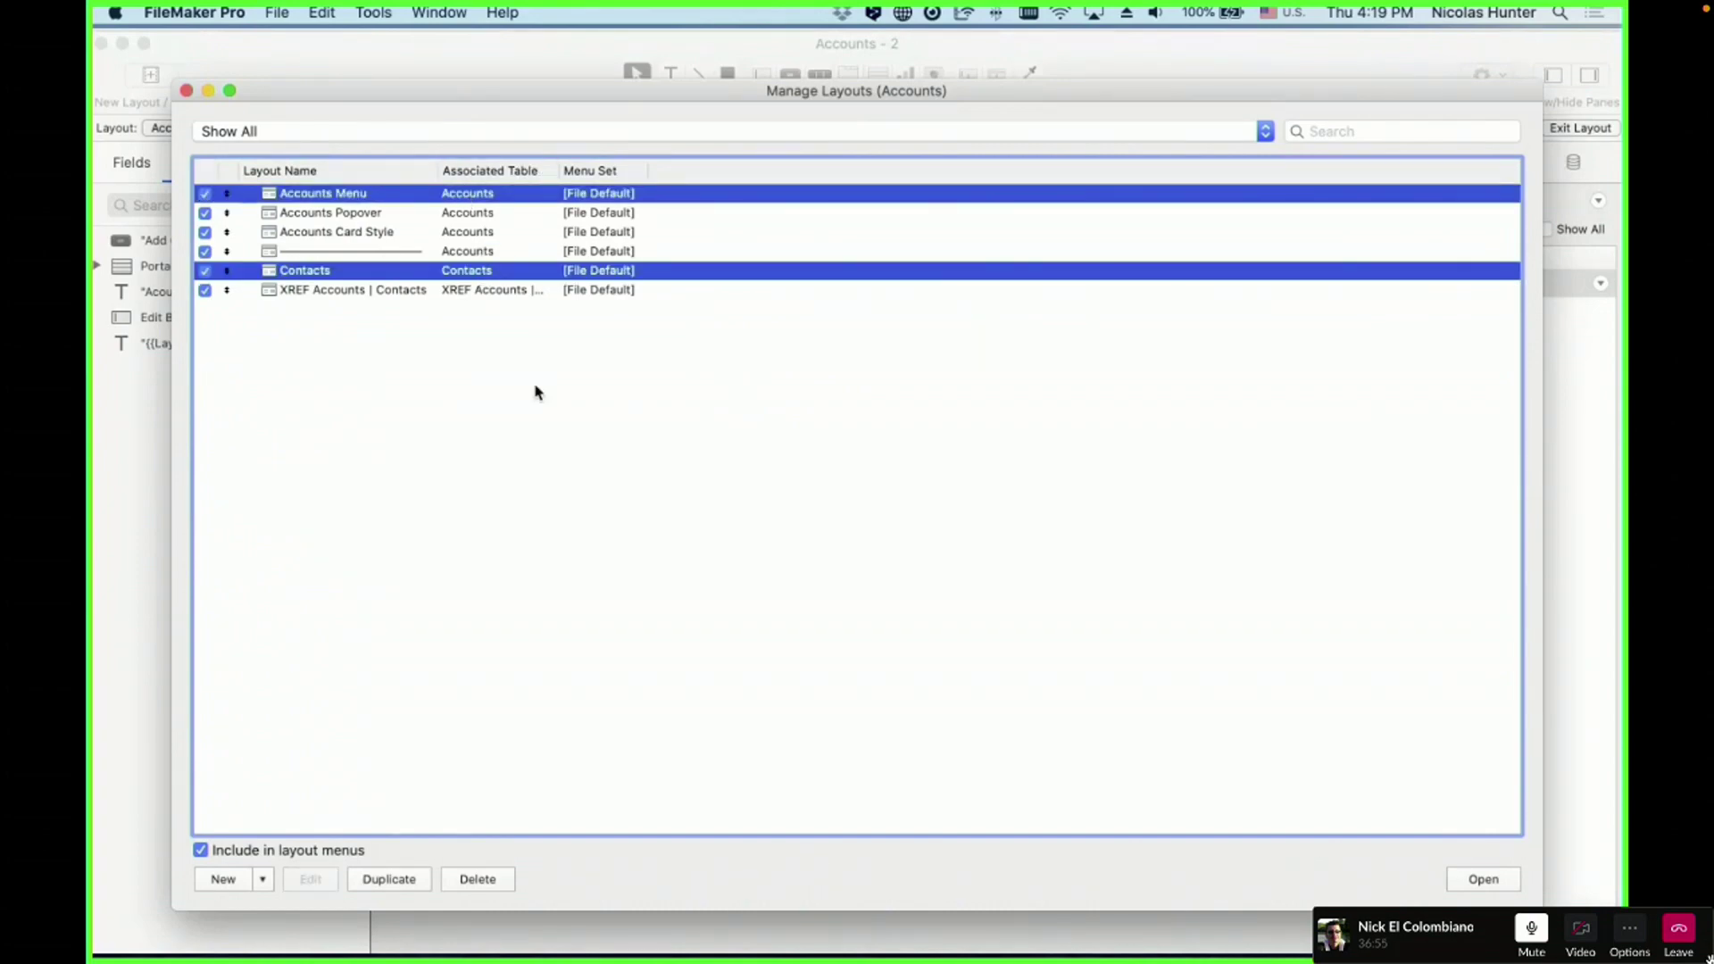
left_click(555, 418)
left_click(490, 277)
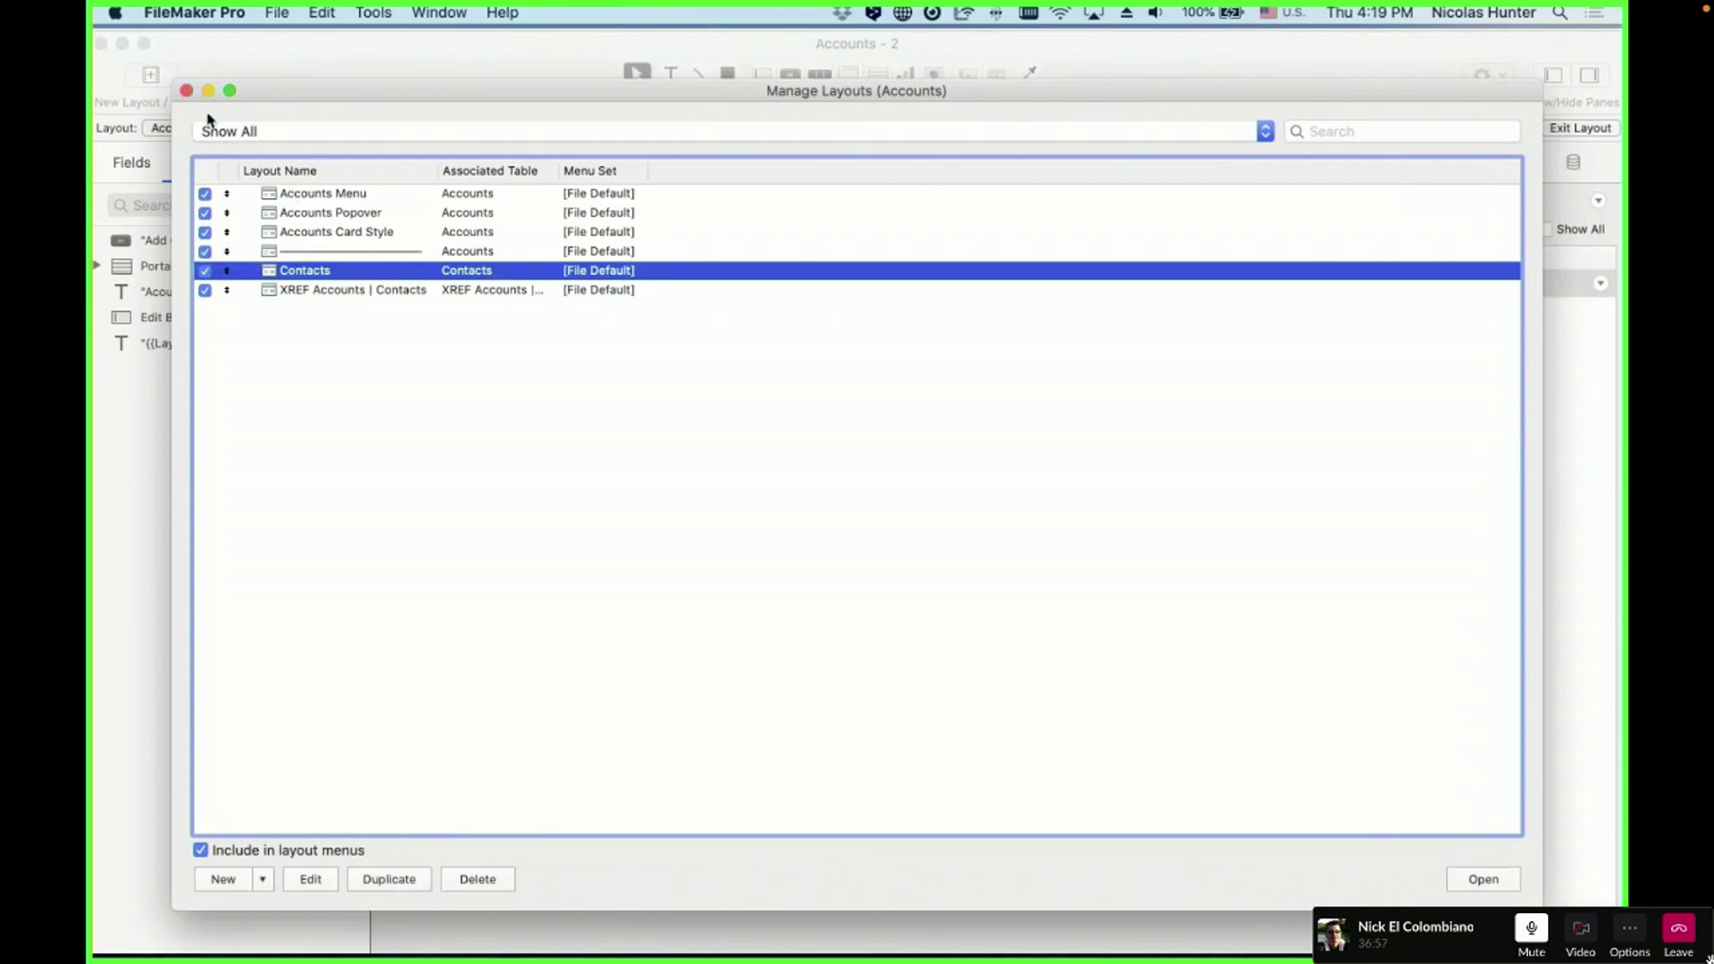
left_click(186, 90)
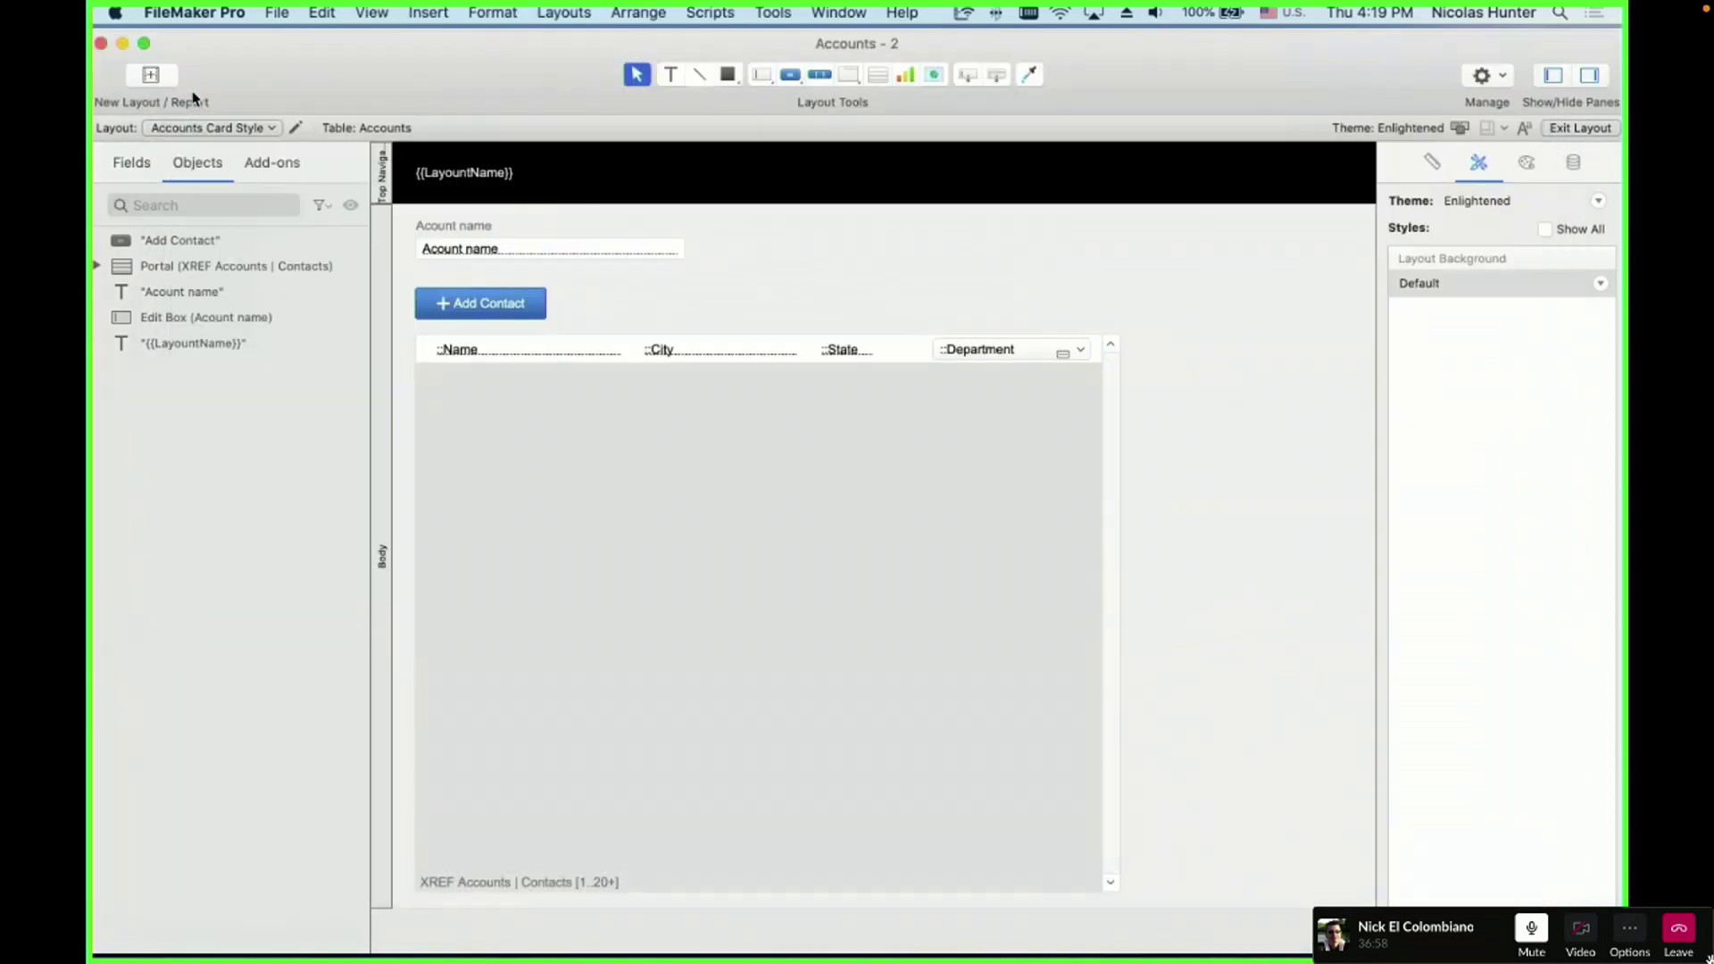
left_click(623, 459)
- Create a computer list layout named "Contact Picker | Card" showing records from Contacts, and go to it in layout mode
key("super+shift+l")
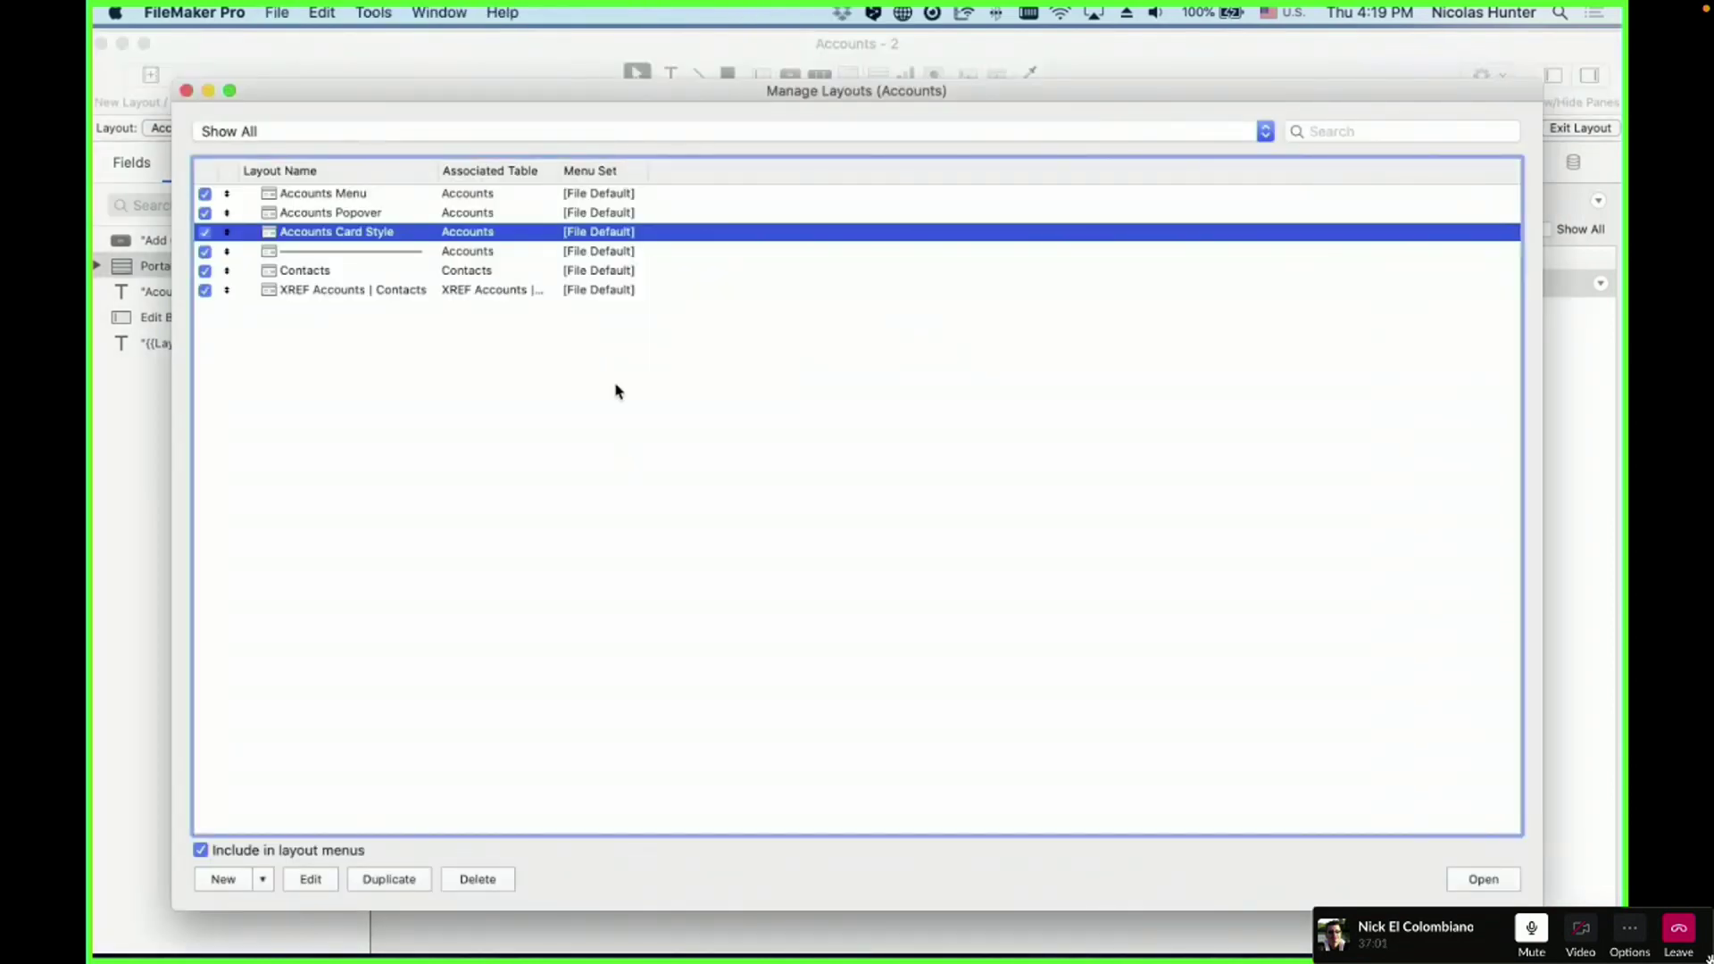
left_click(616, 332)
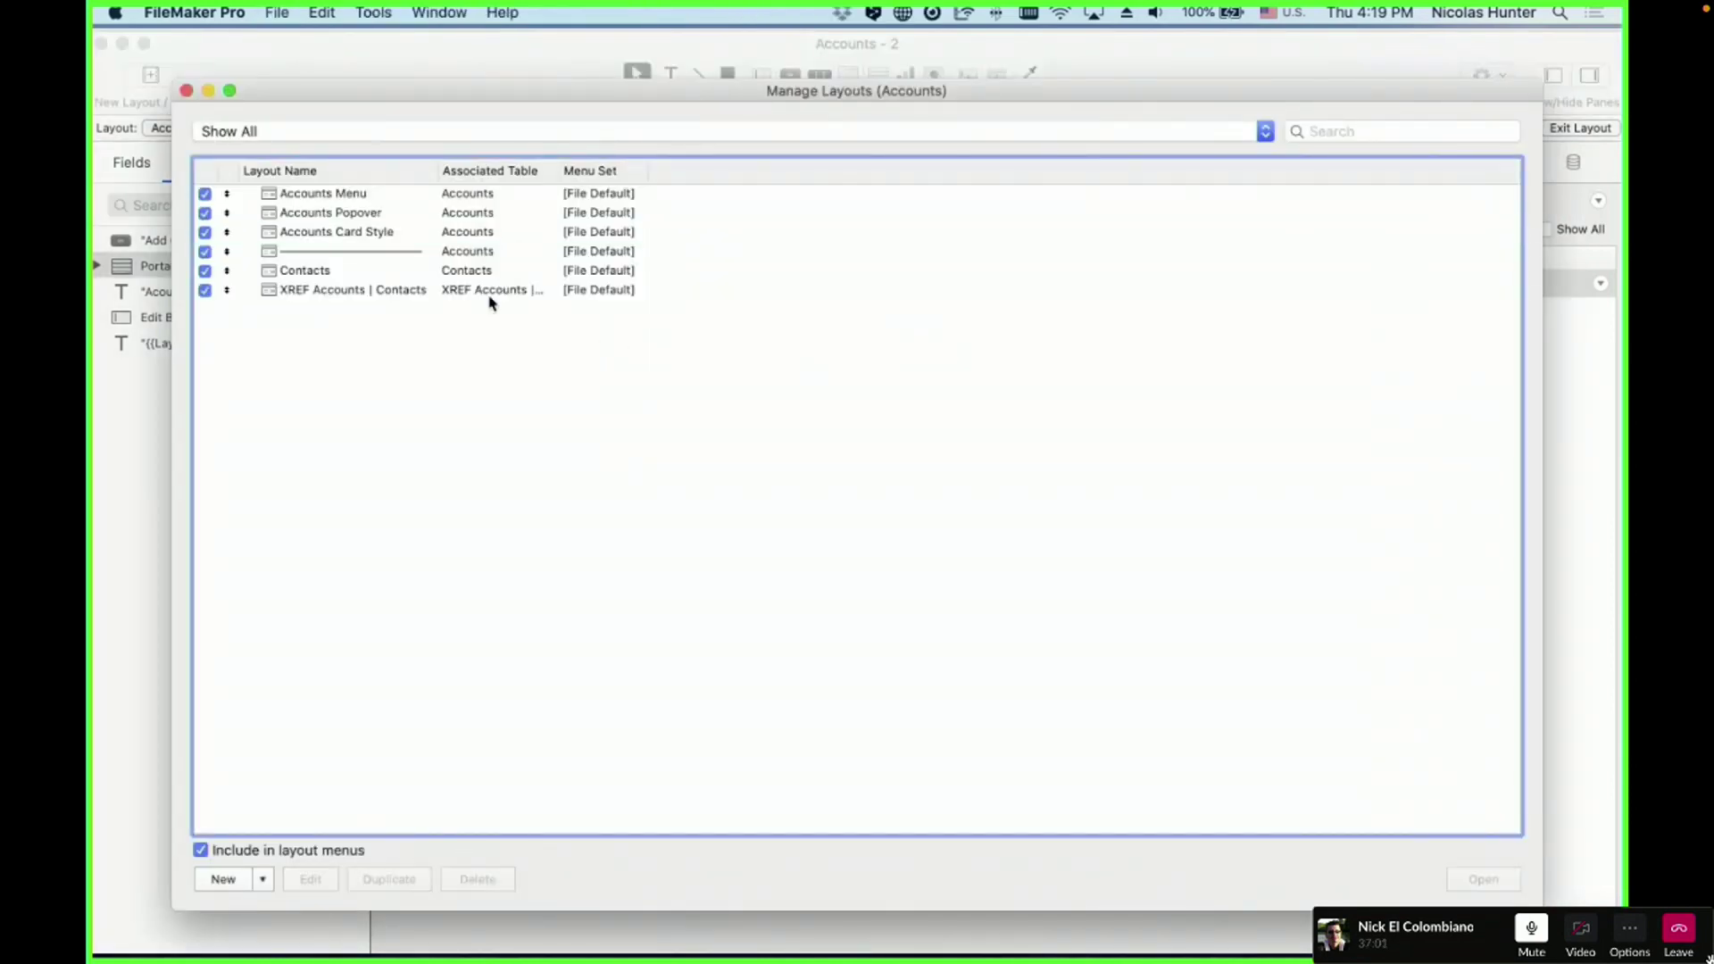
left_click(223, 879)
type("Con")
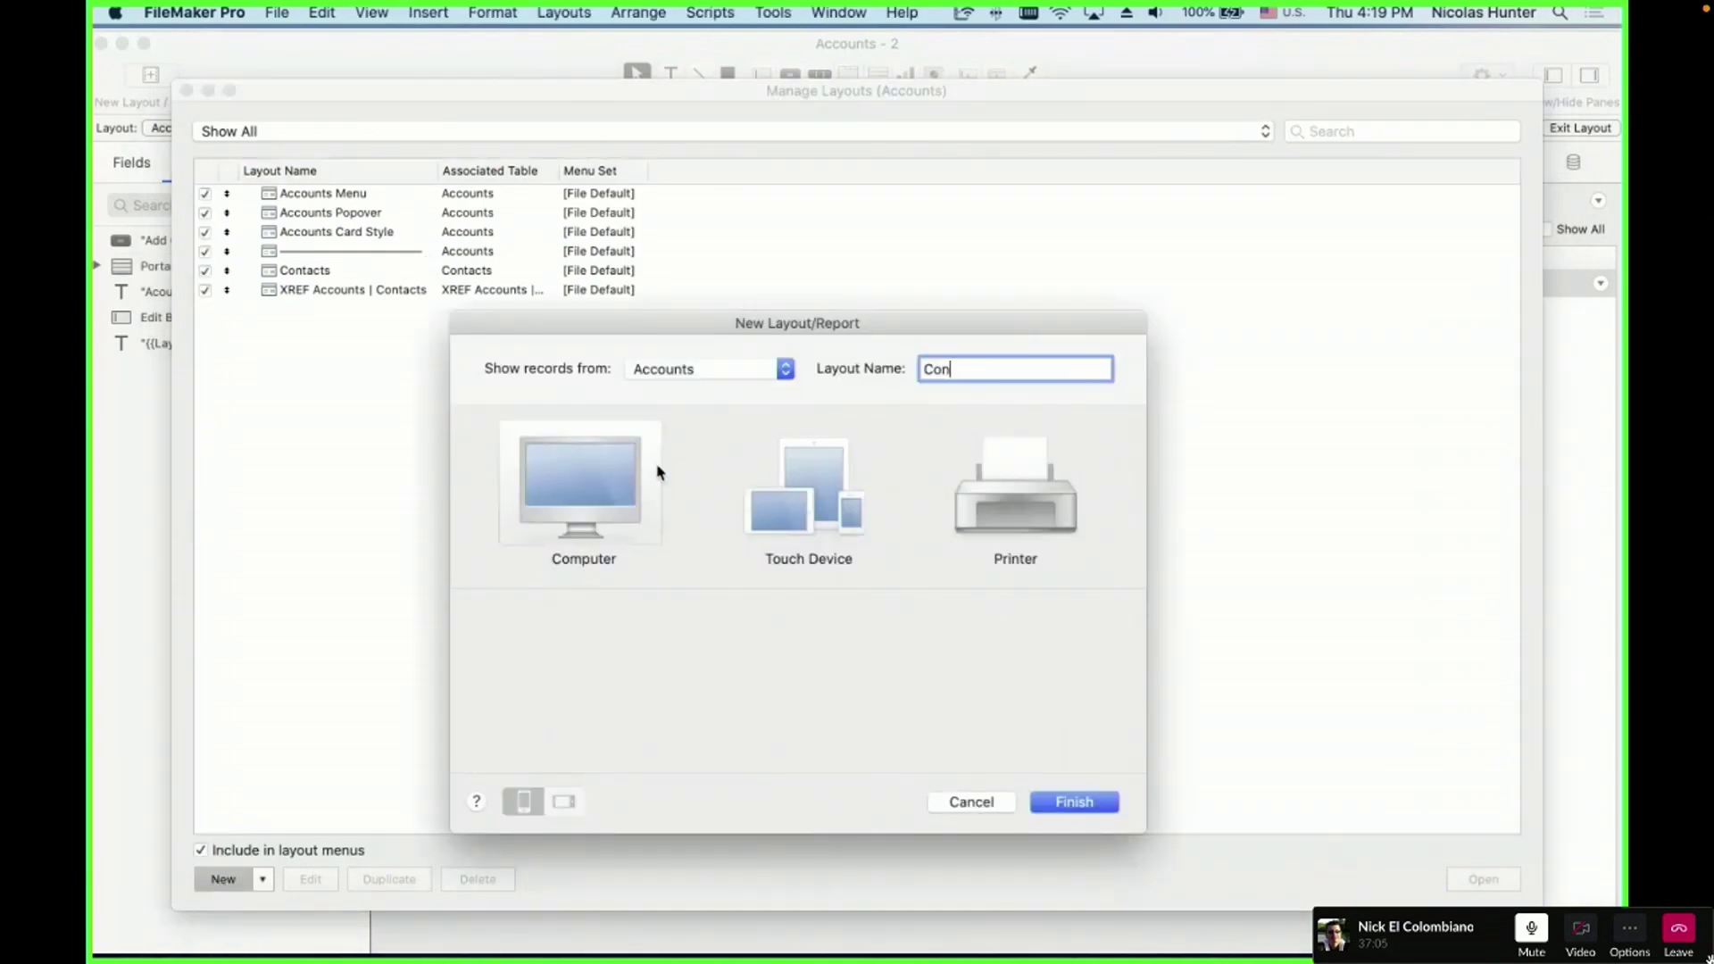
type("tact Picker")
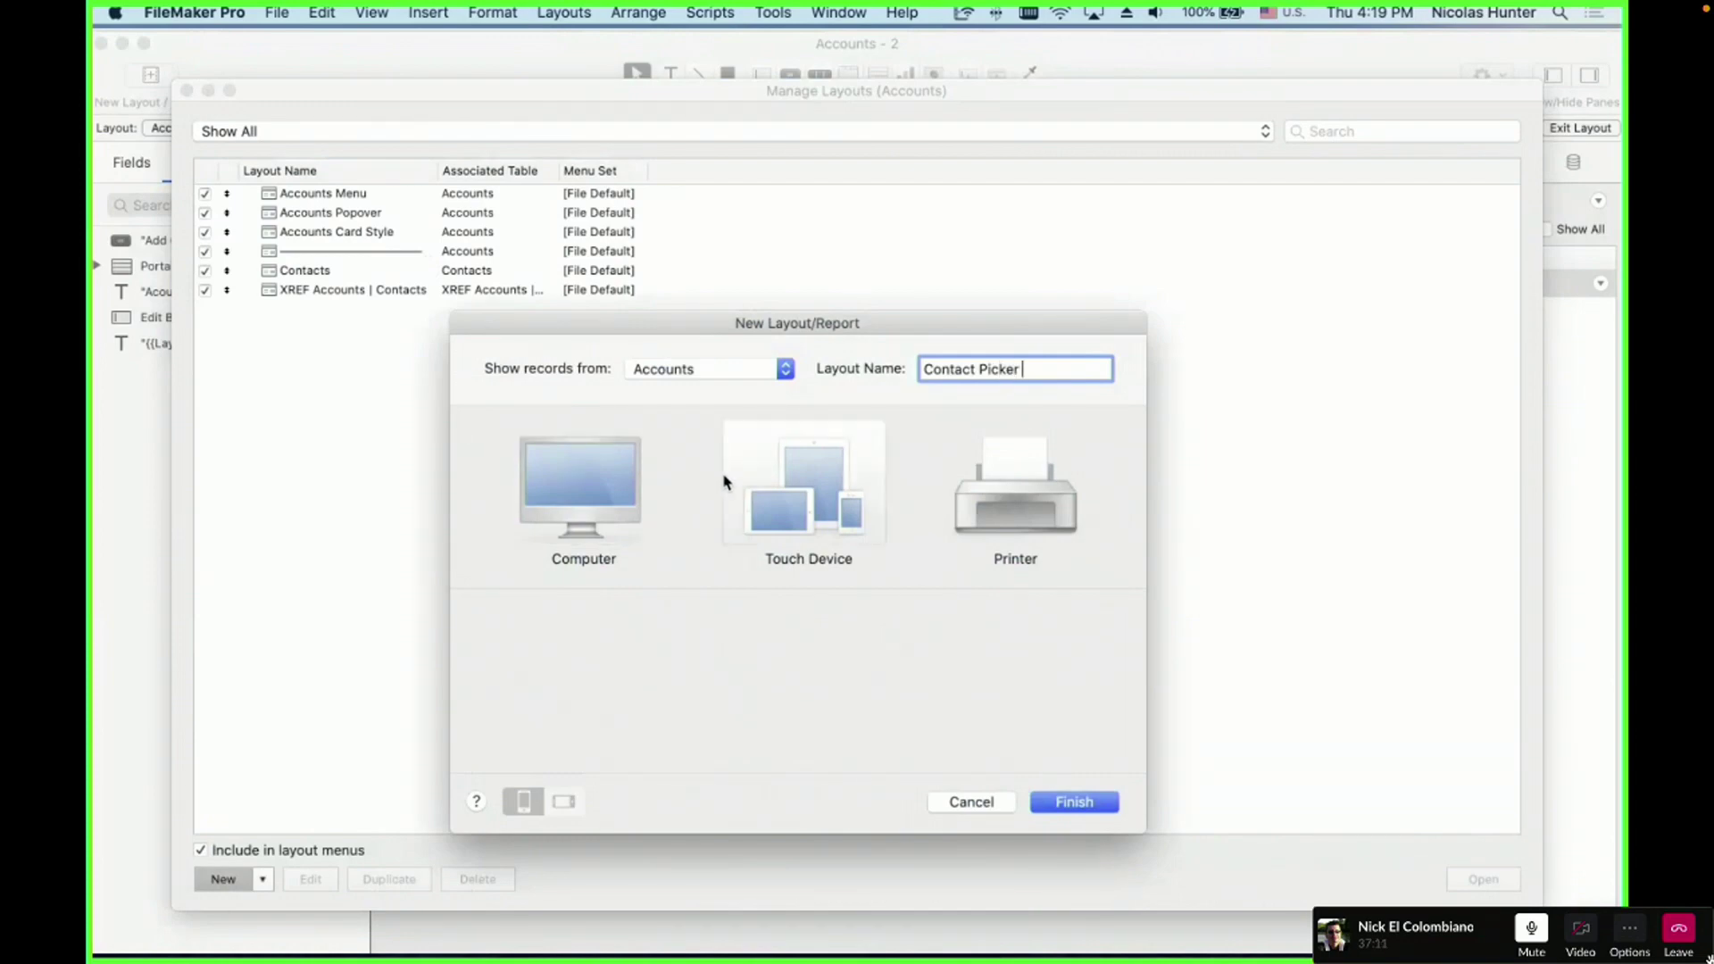
type(" | Card")
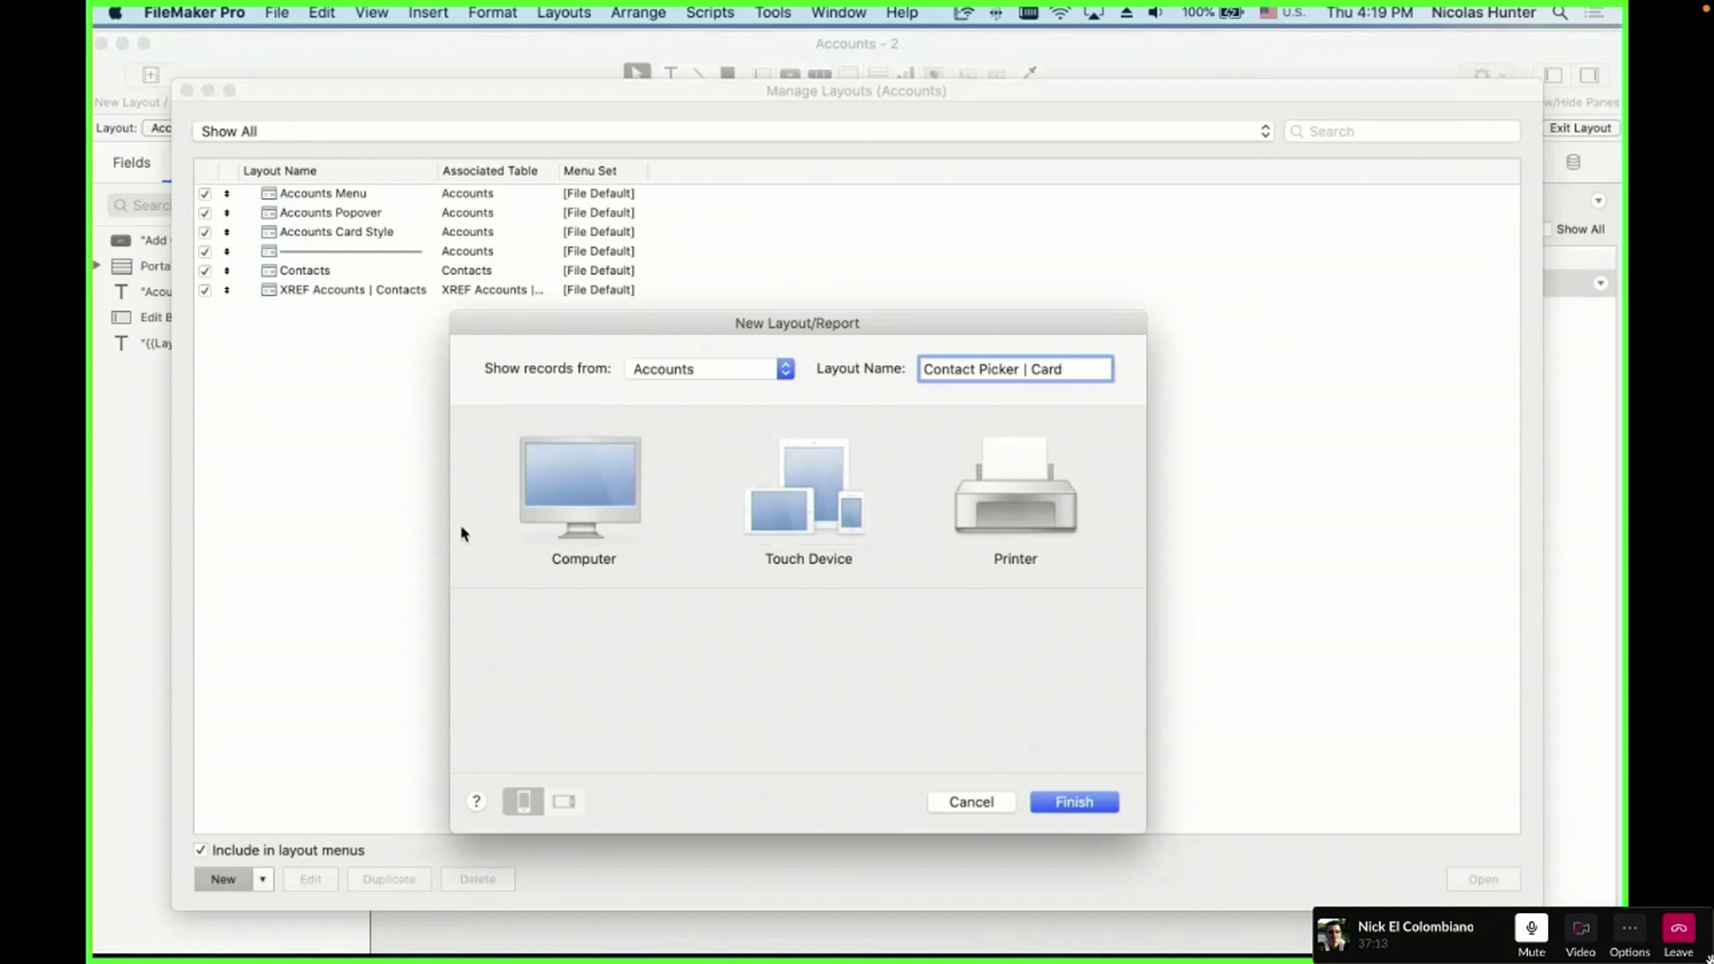
left_click(686, 376)
left_click(687, 386)
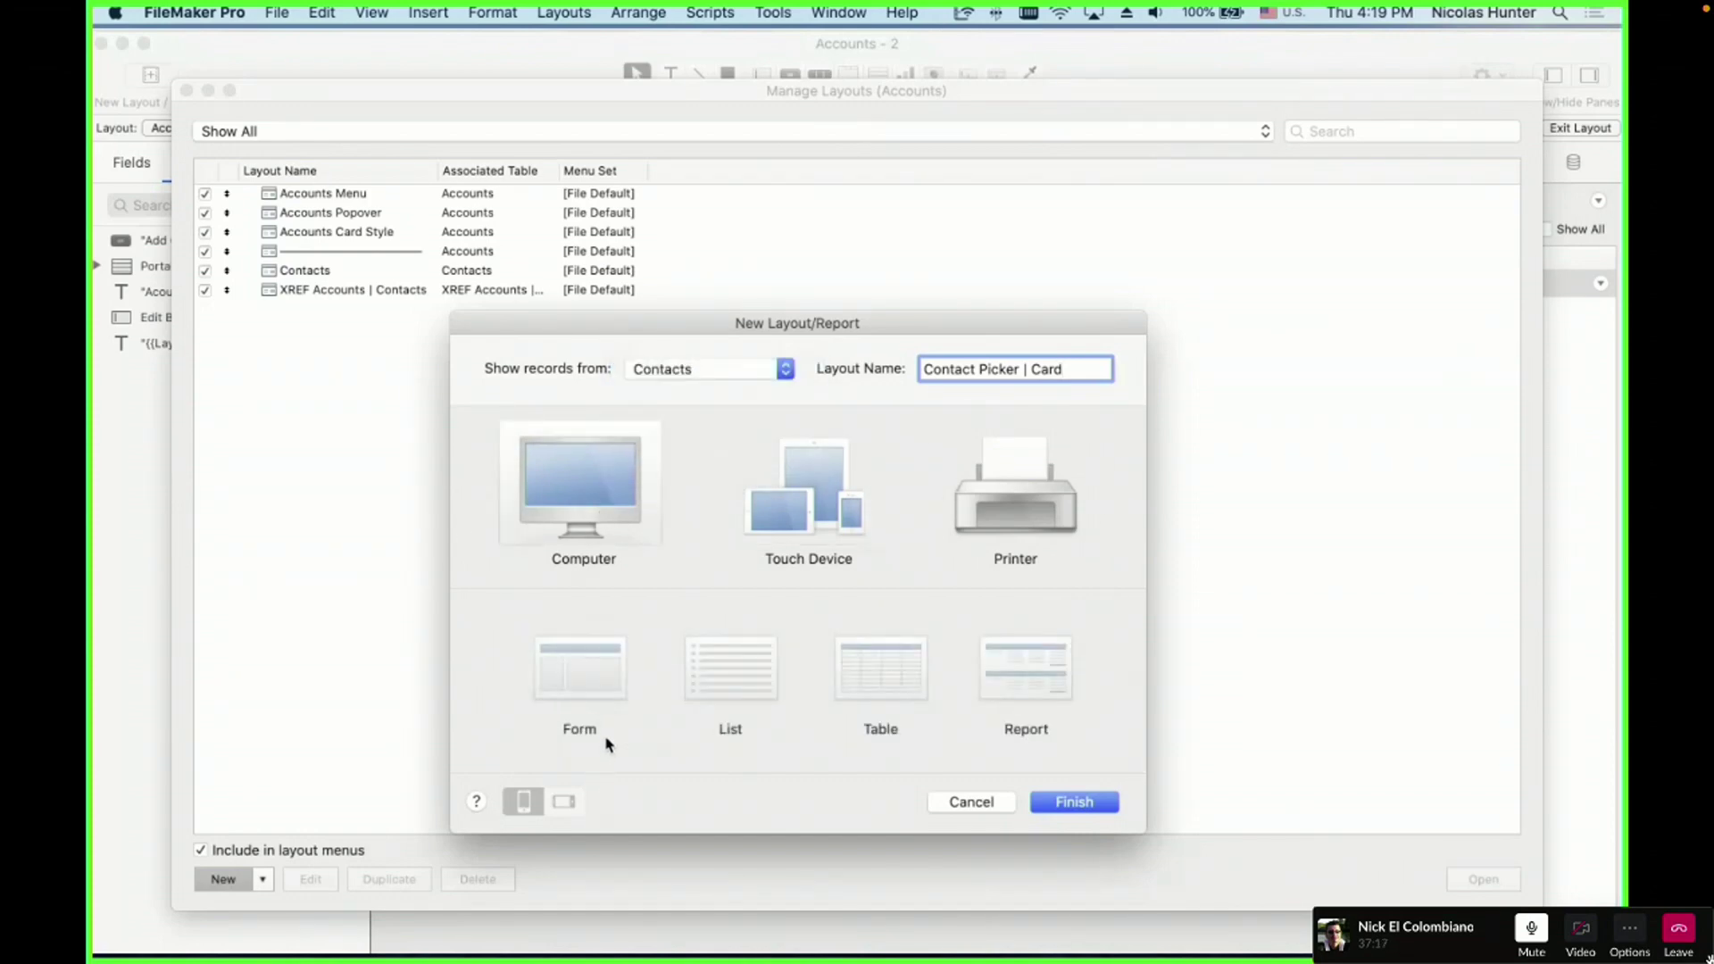
left_click(714, 684)
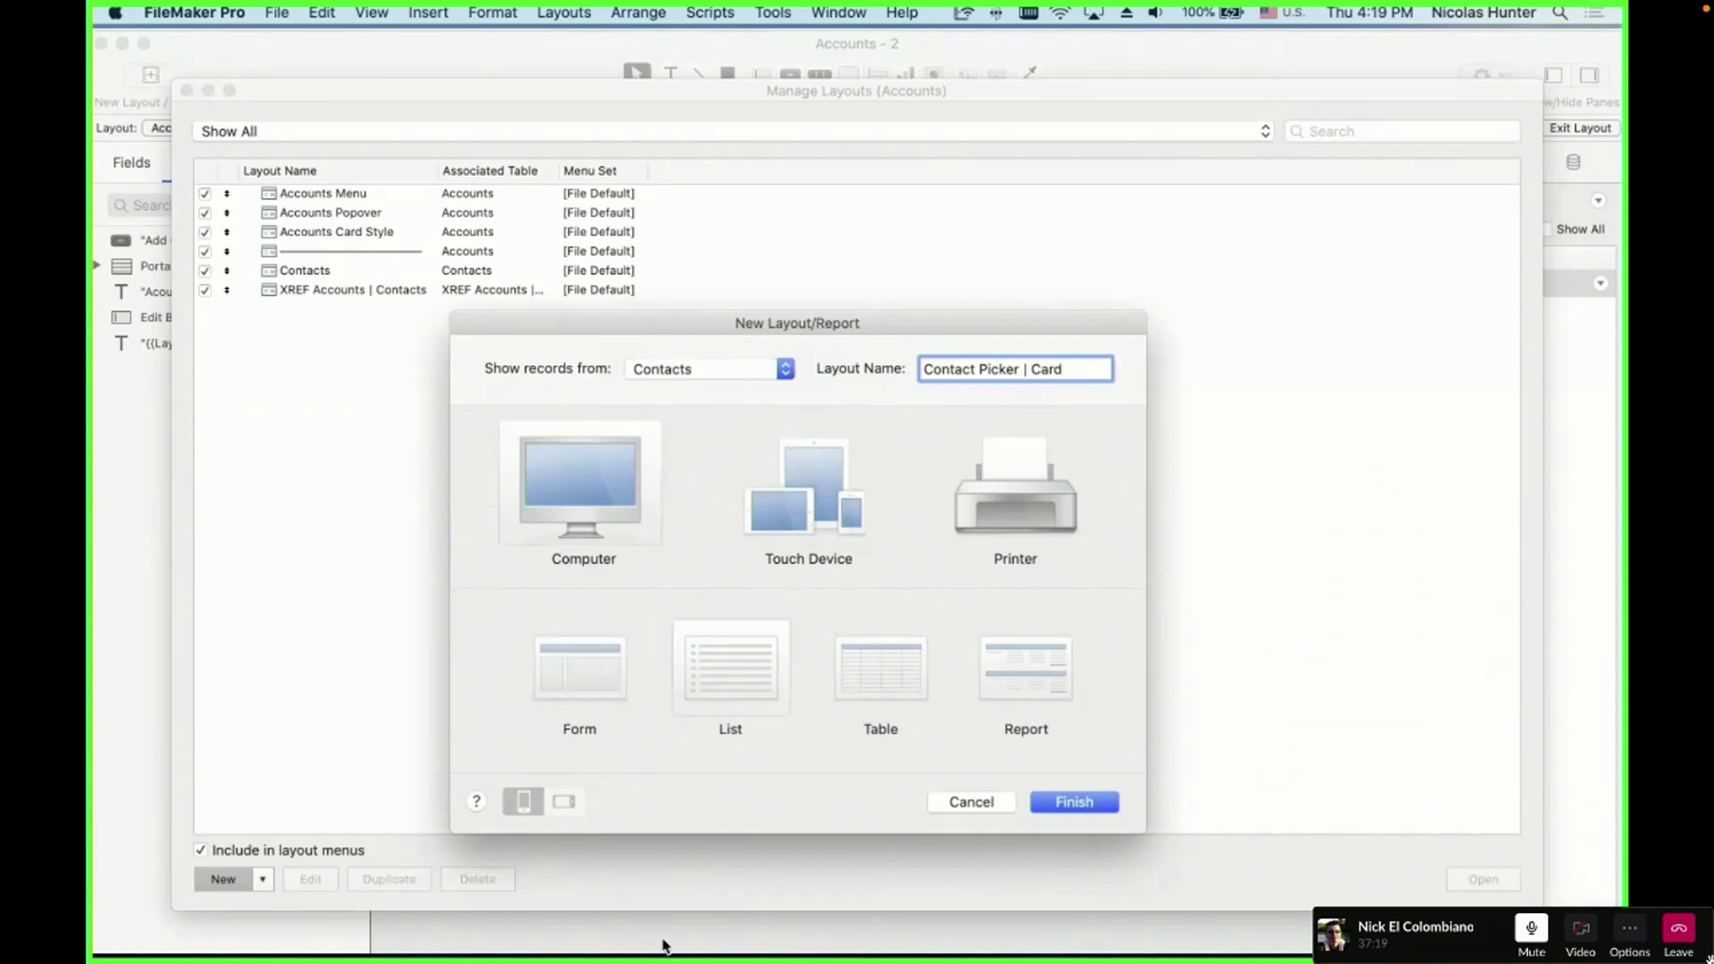
left_click(1074, 802)
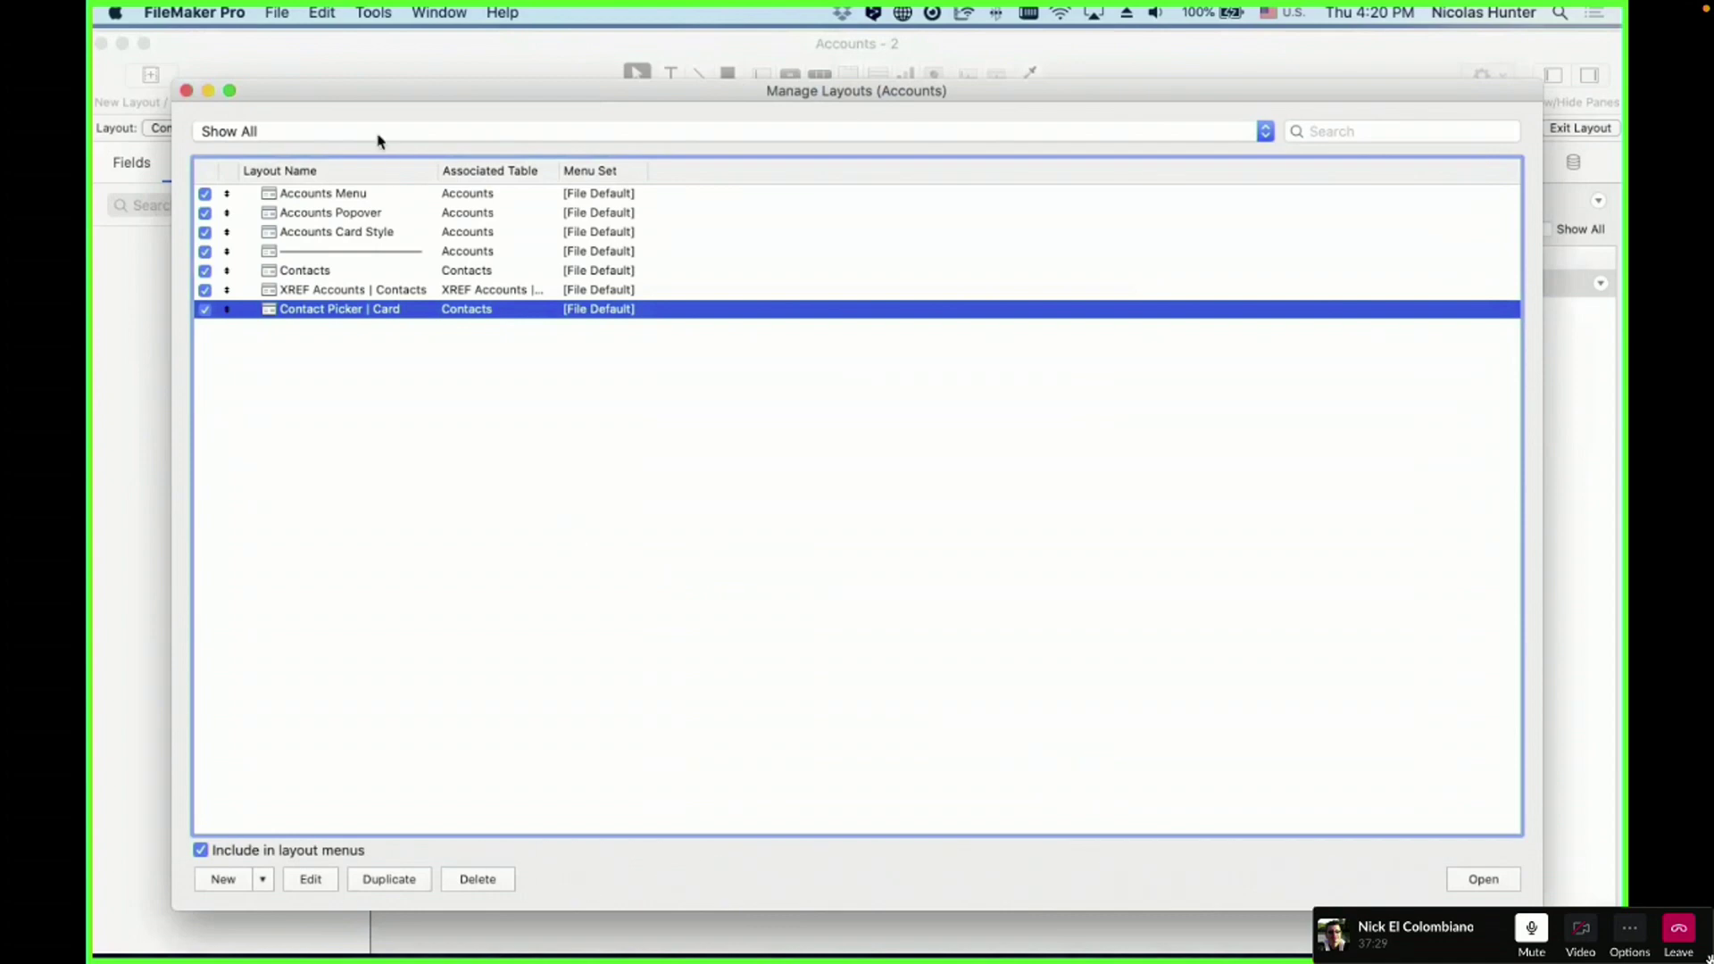
left_click_drag(368, 96, 673, 329)
left_click(491, 323)
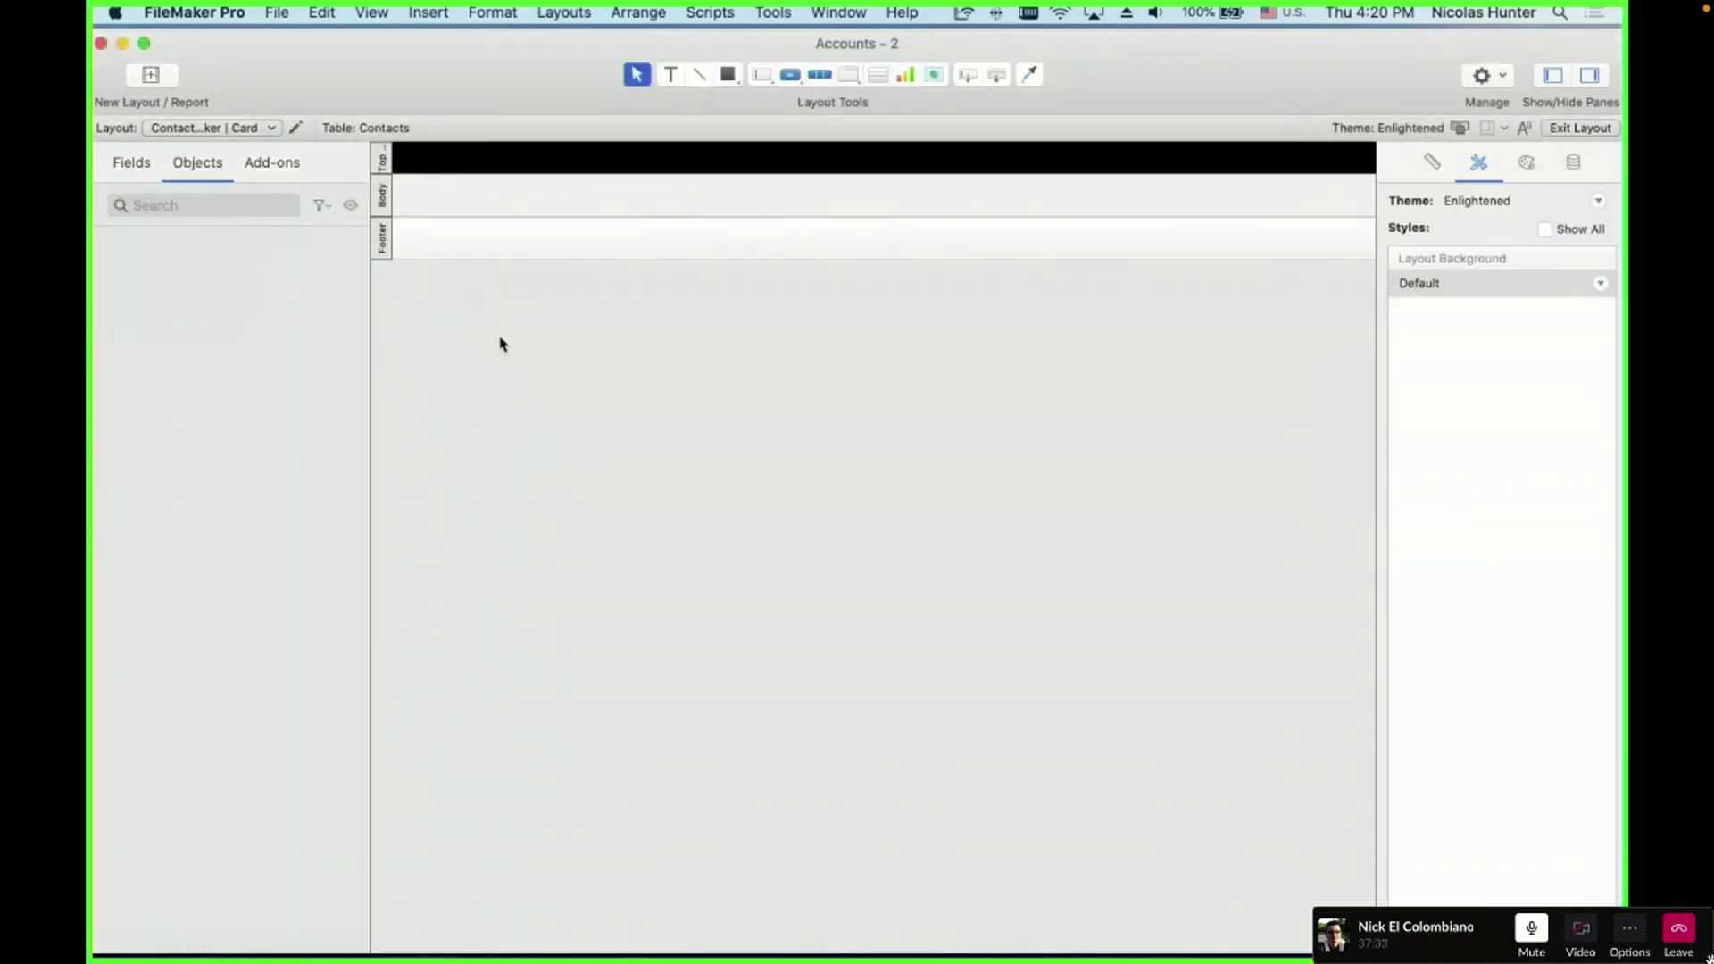
- Make the Top Navigation part taller and add the title text "List of Contacts" inside it
left_click_drag(432, 174, 434, 196)
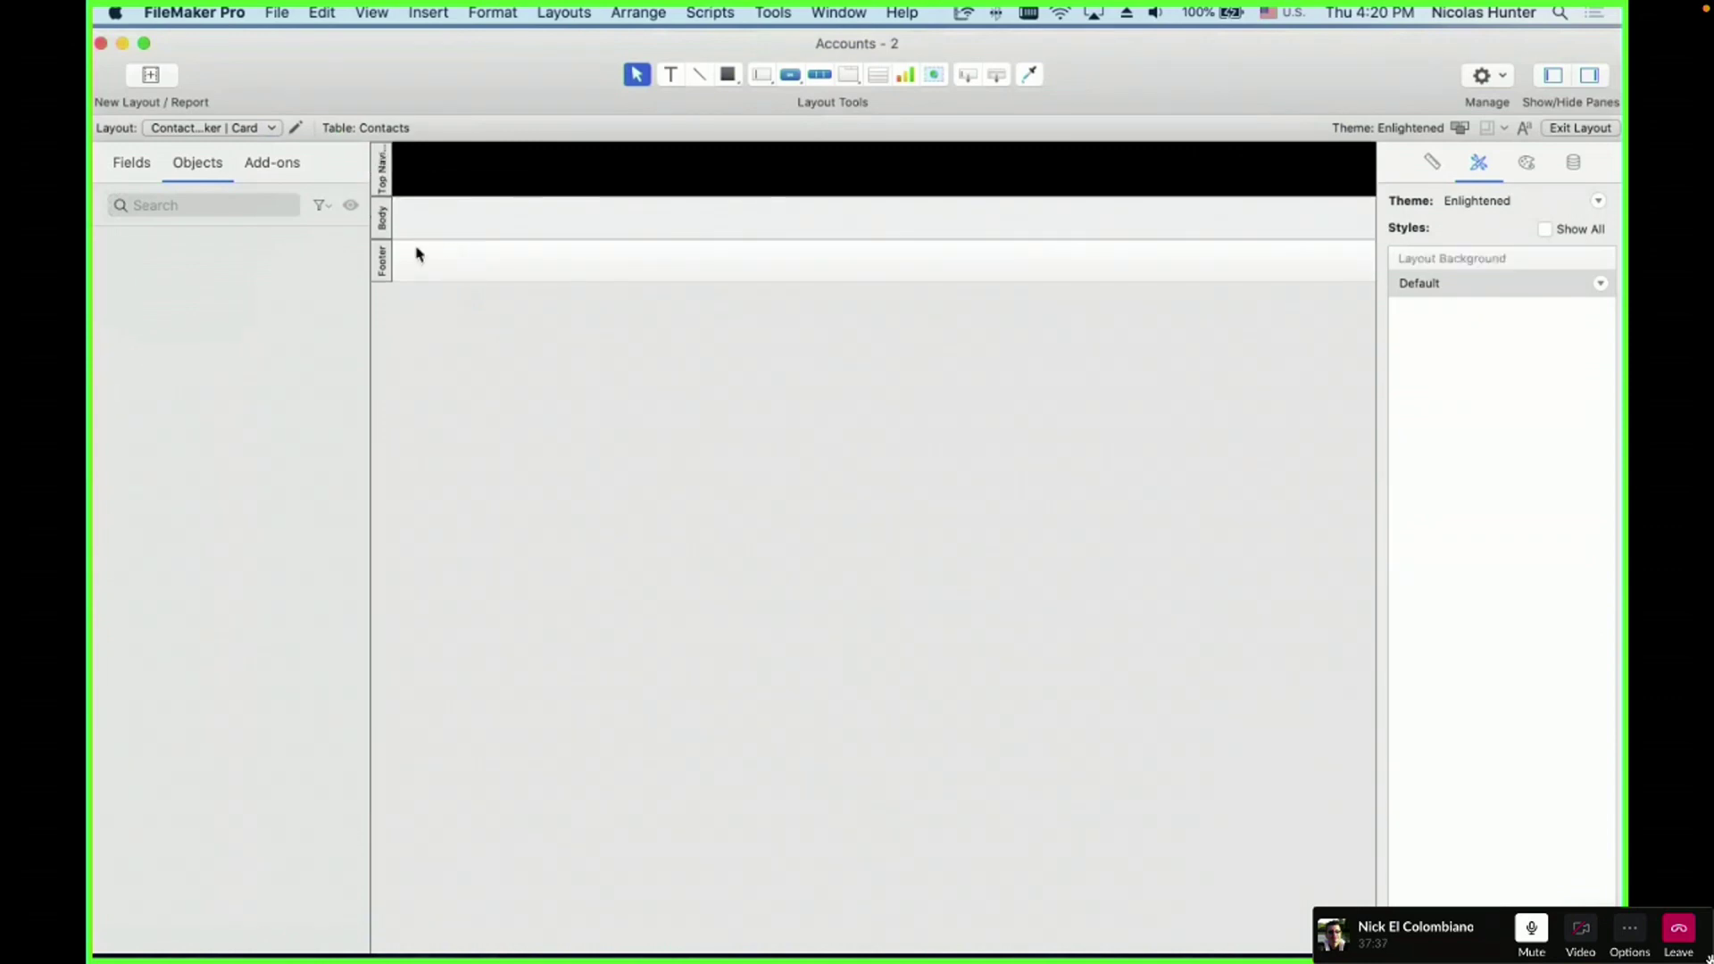
left_click_drag(410, 196, 412, 212)
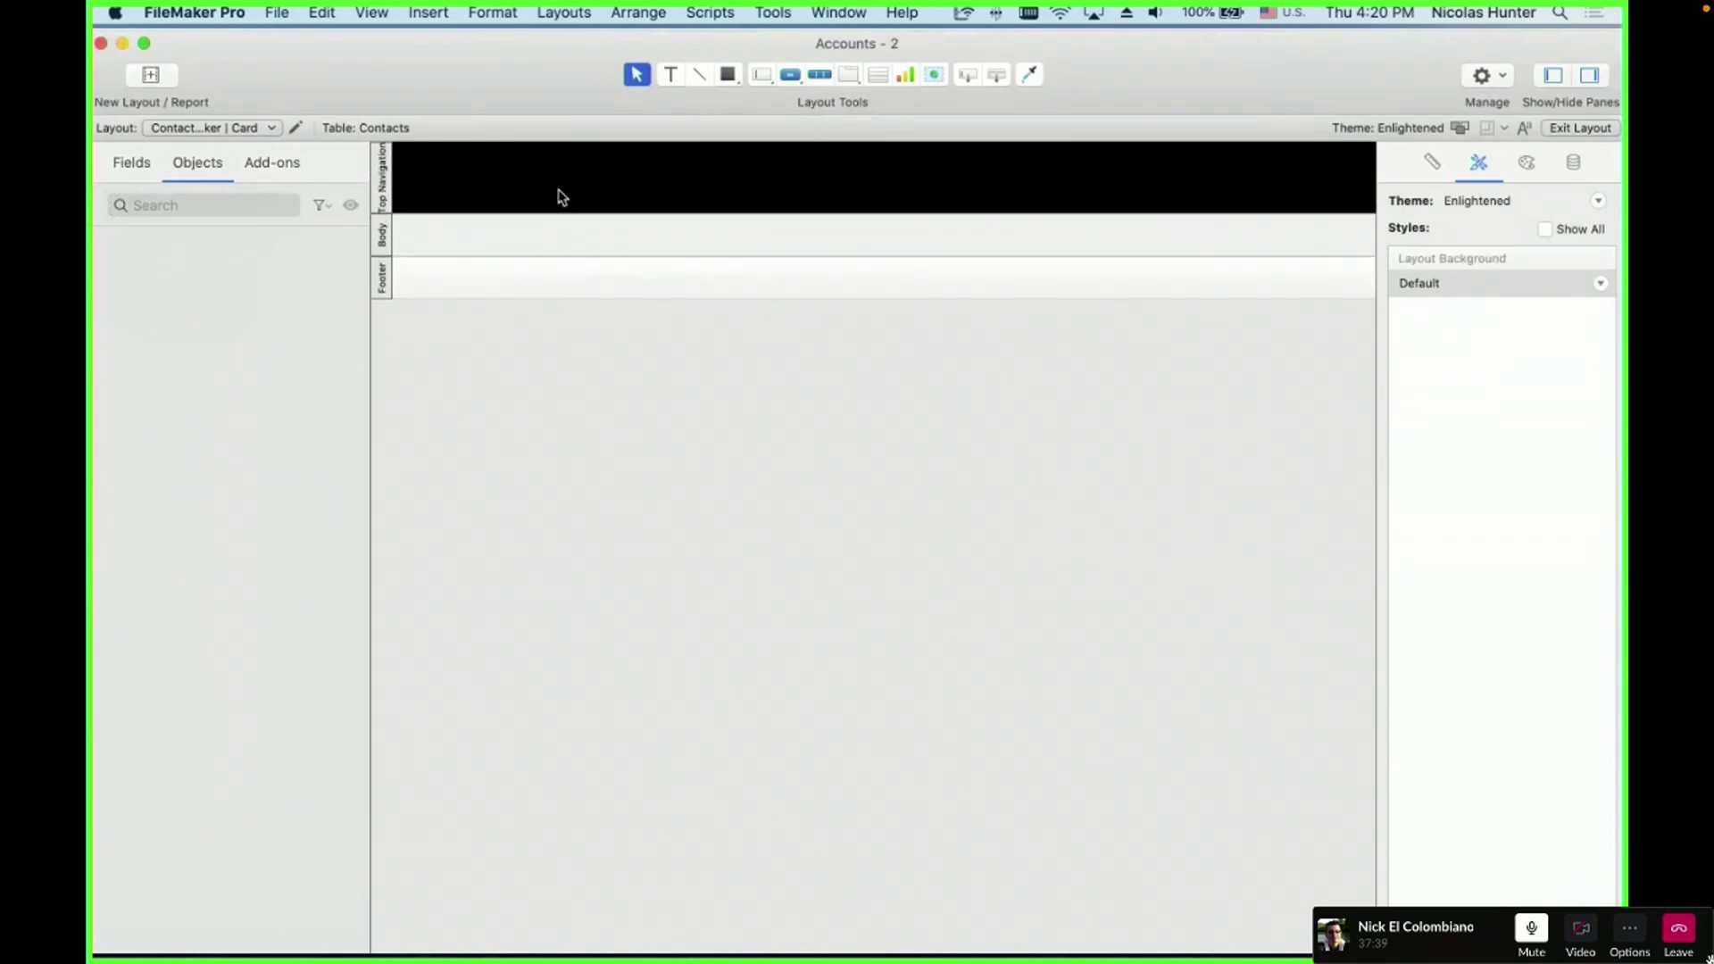
left_click(669, 80)
left_click_drag(444, 157, 593, 187)
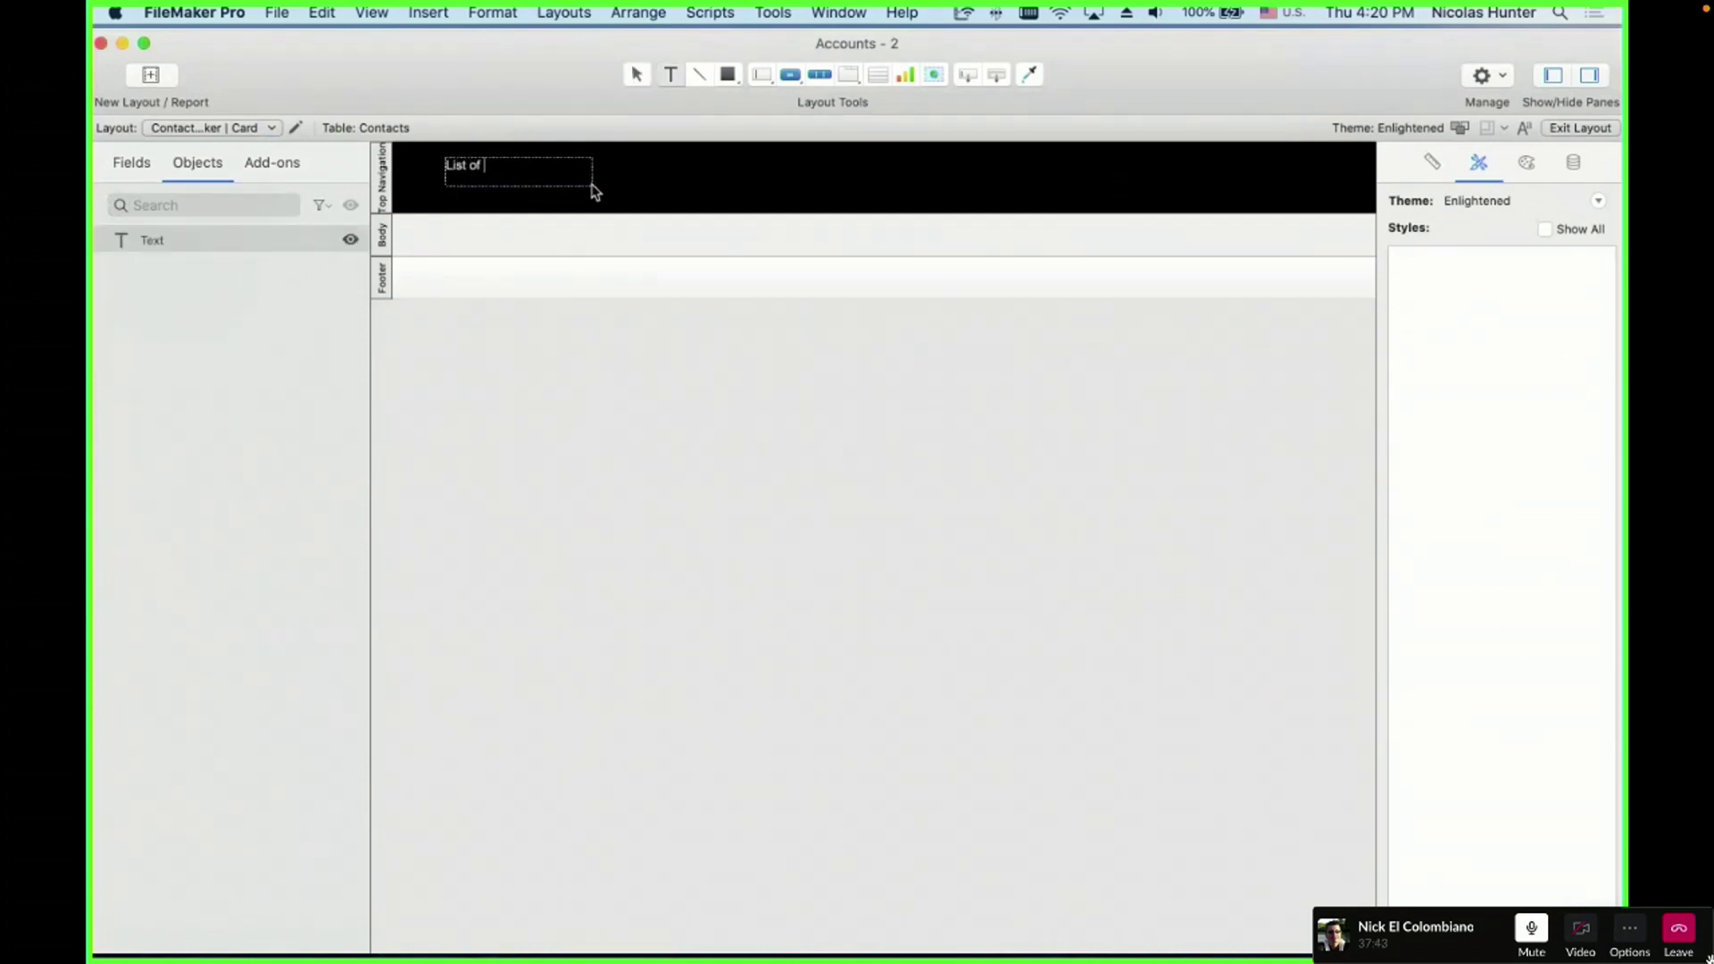
left_click(673, 171)
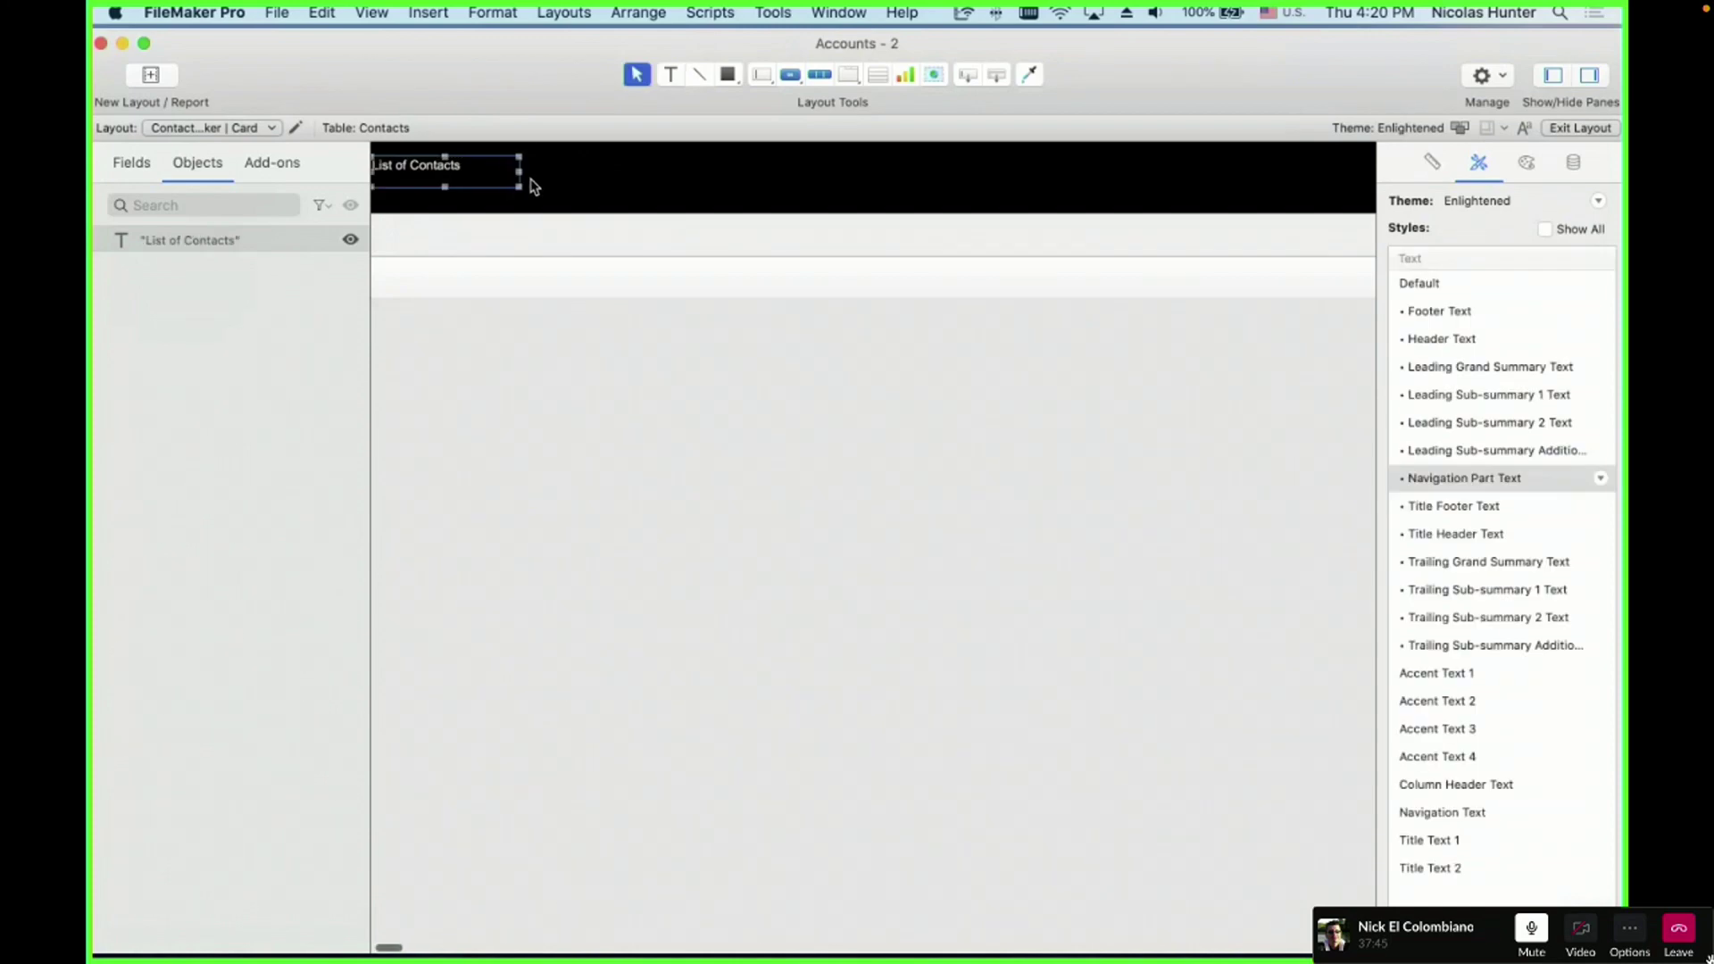
left_click_drag(589, 185, 540, 174)
left_click_drag(525, 172, 511, 186)
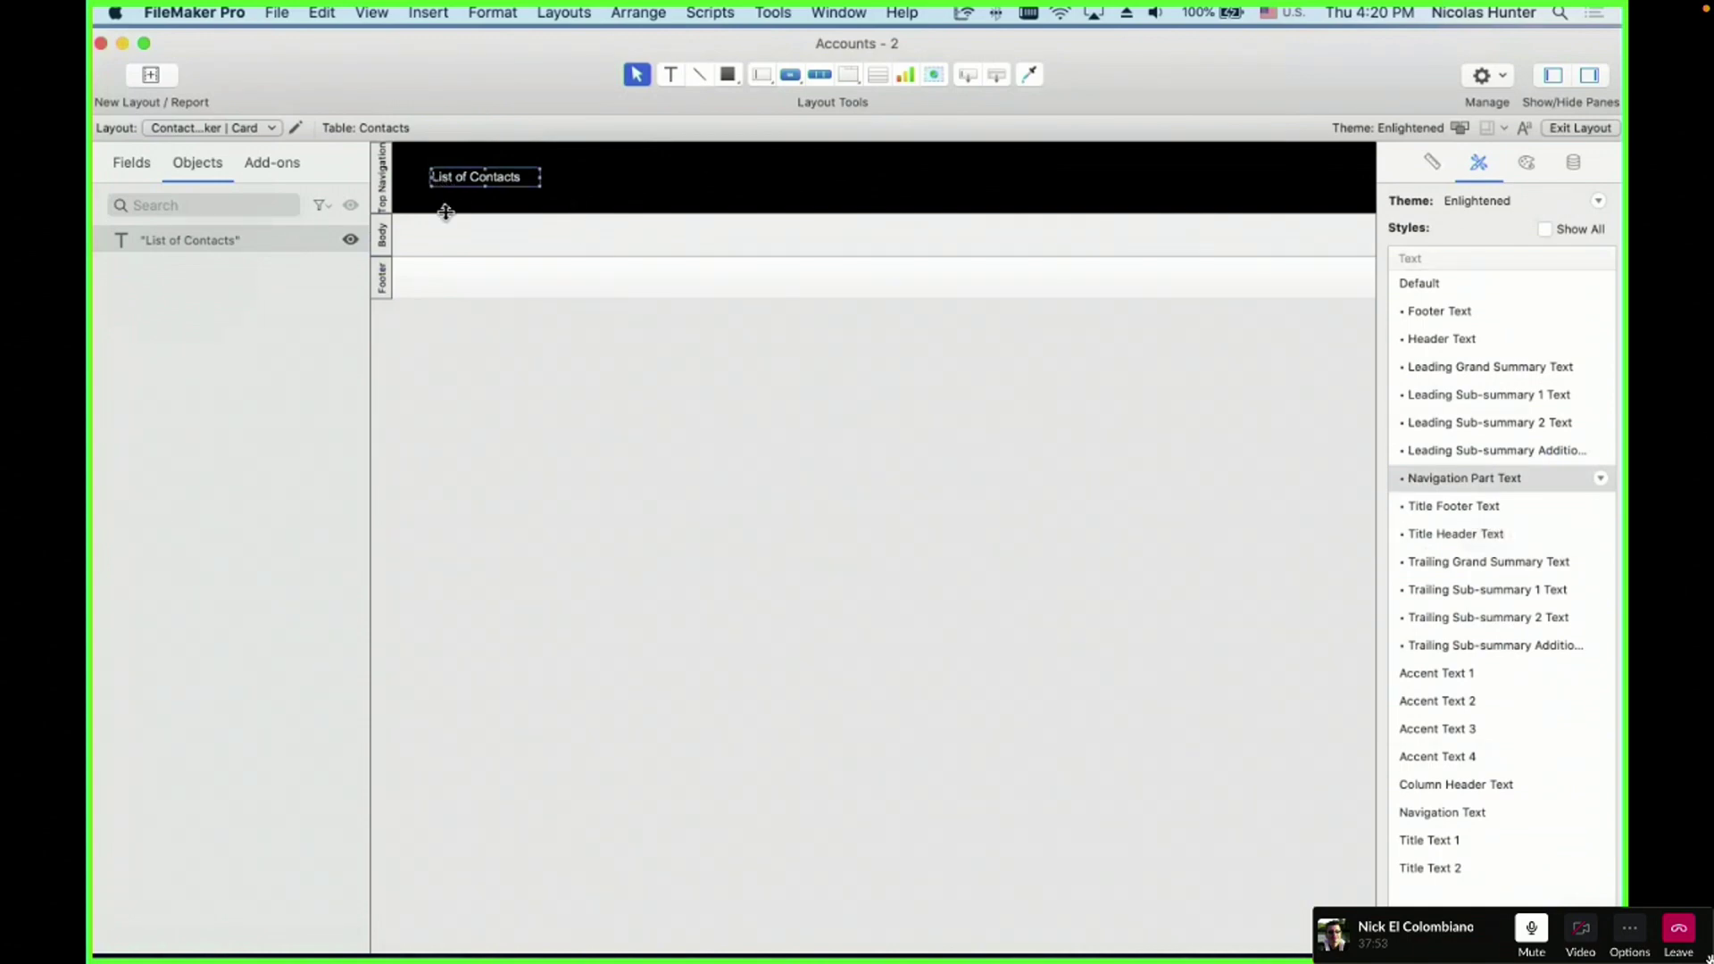
left_click_drag(466, 183, 466, 182)
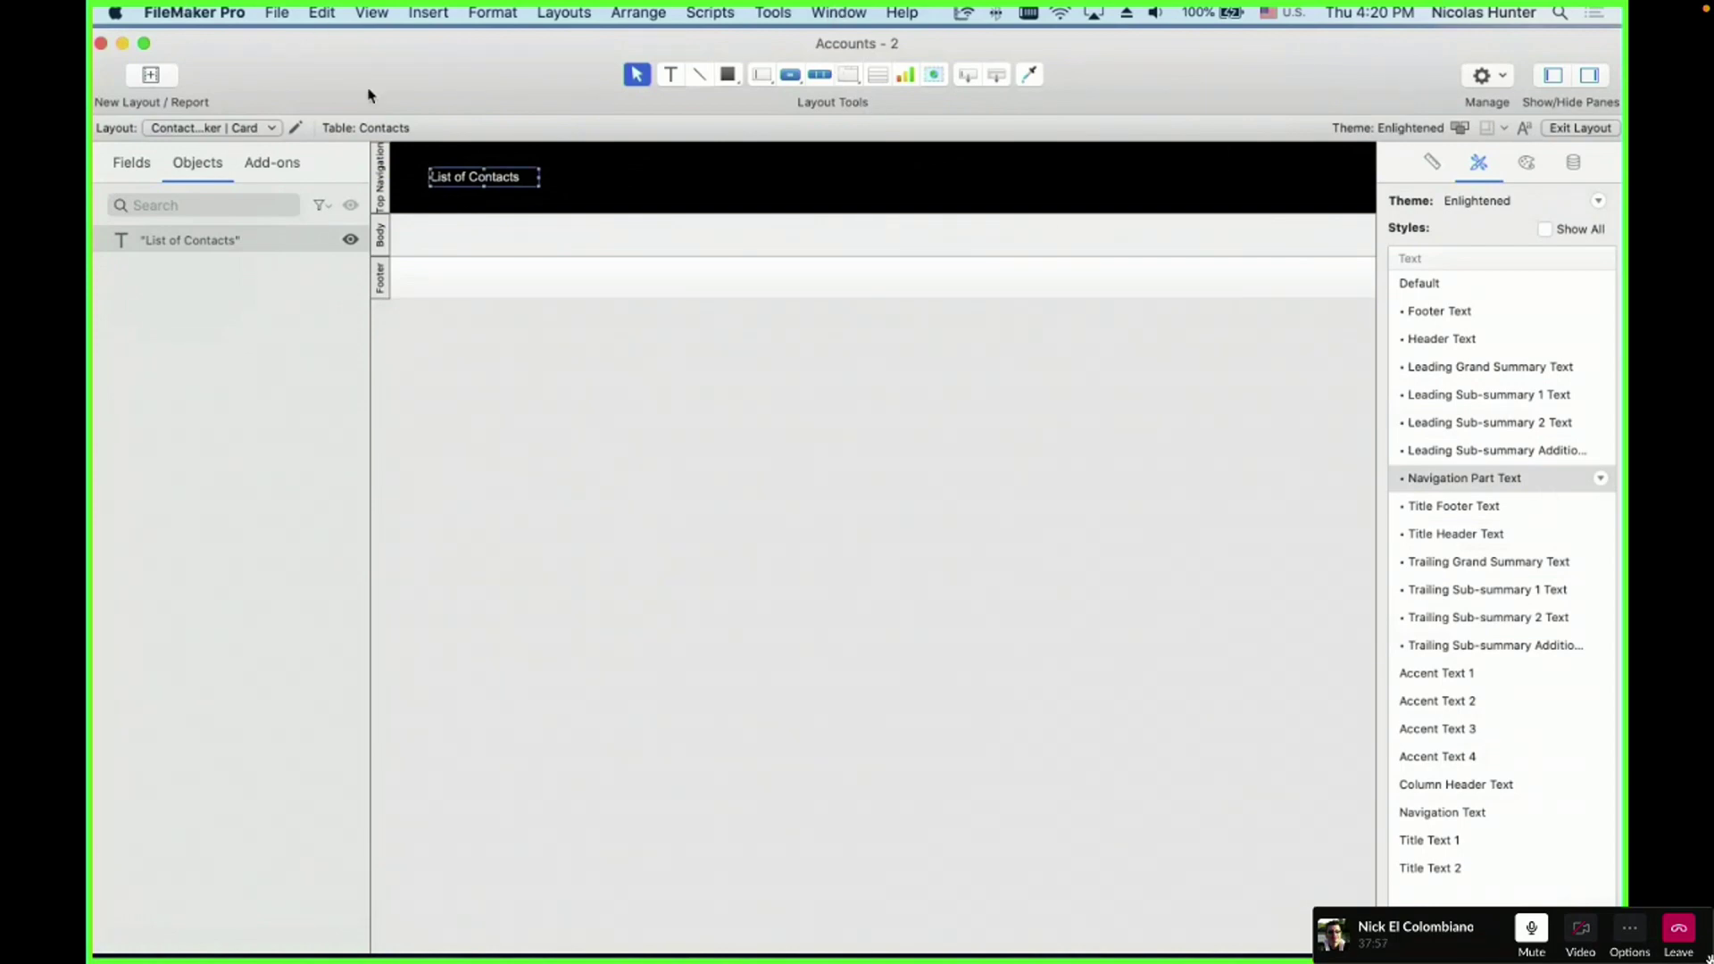
- Apply the Header Text style to the "List of Contacts" title and widen its box to fit the text
left_click(1477, 339)
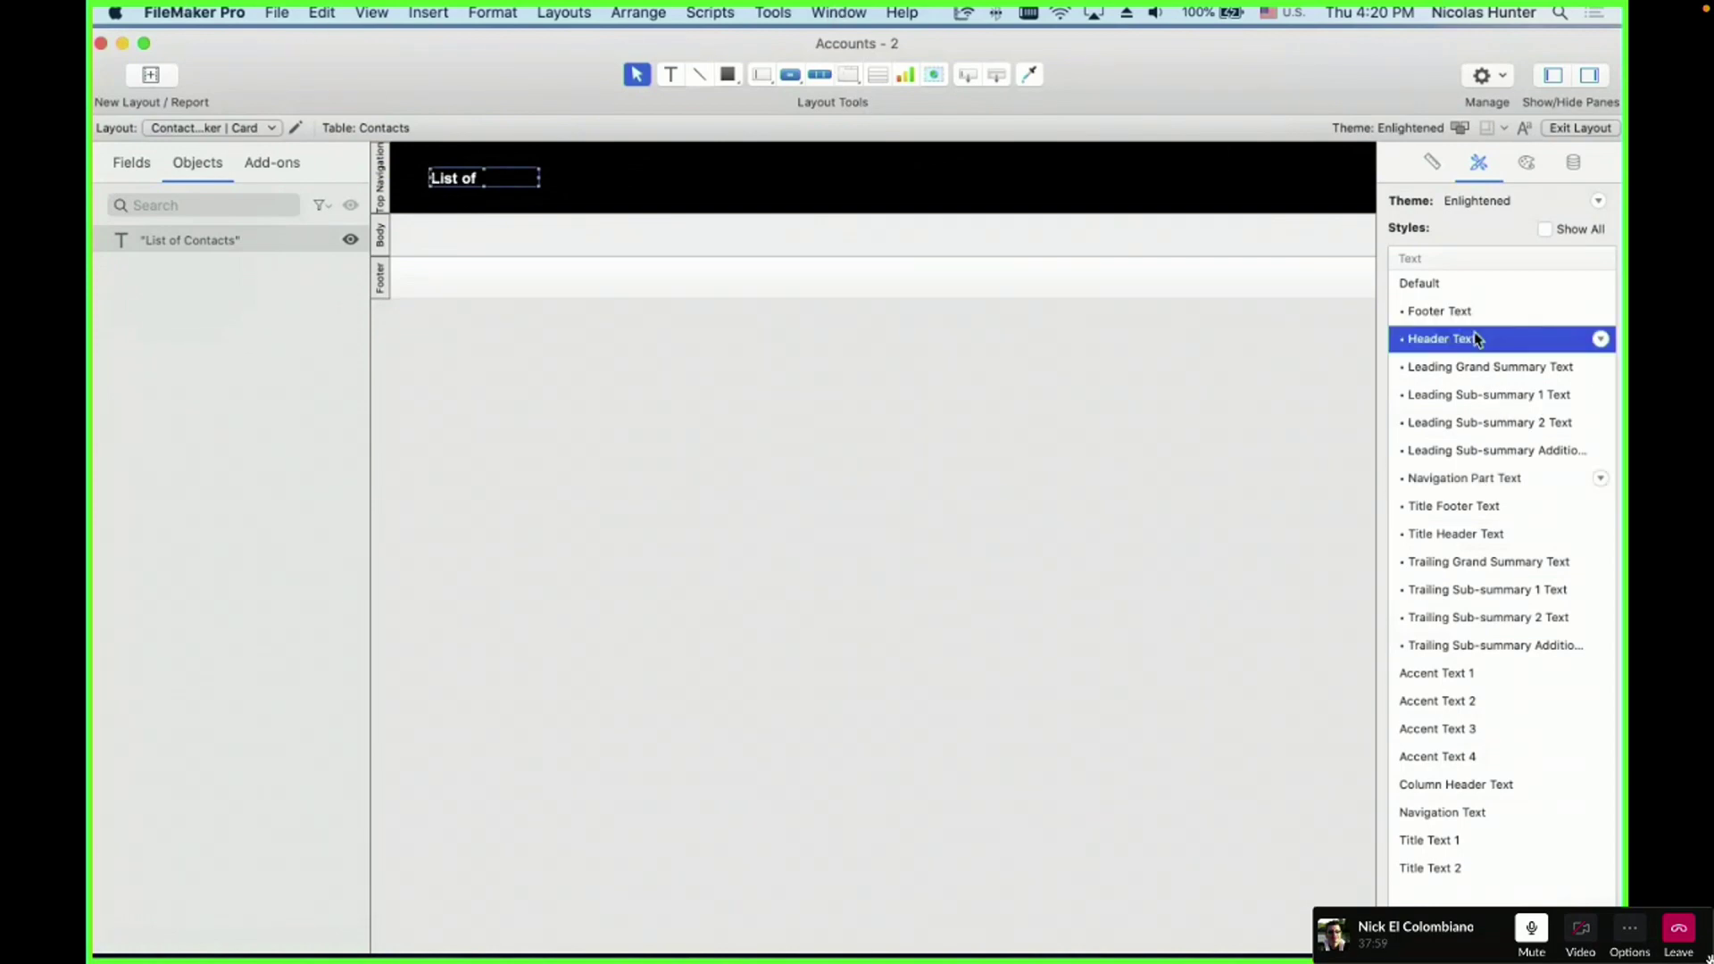
left_click_drag(540, 187, 574, 189)
left_click(1527, 162)
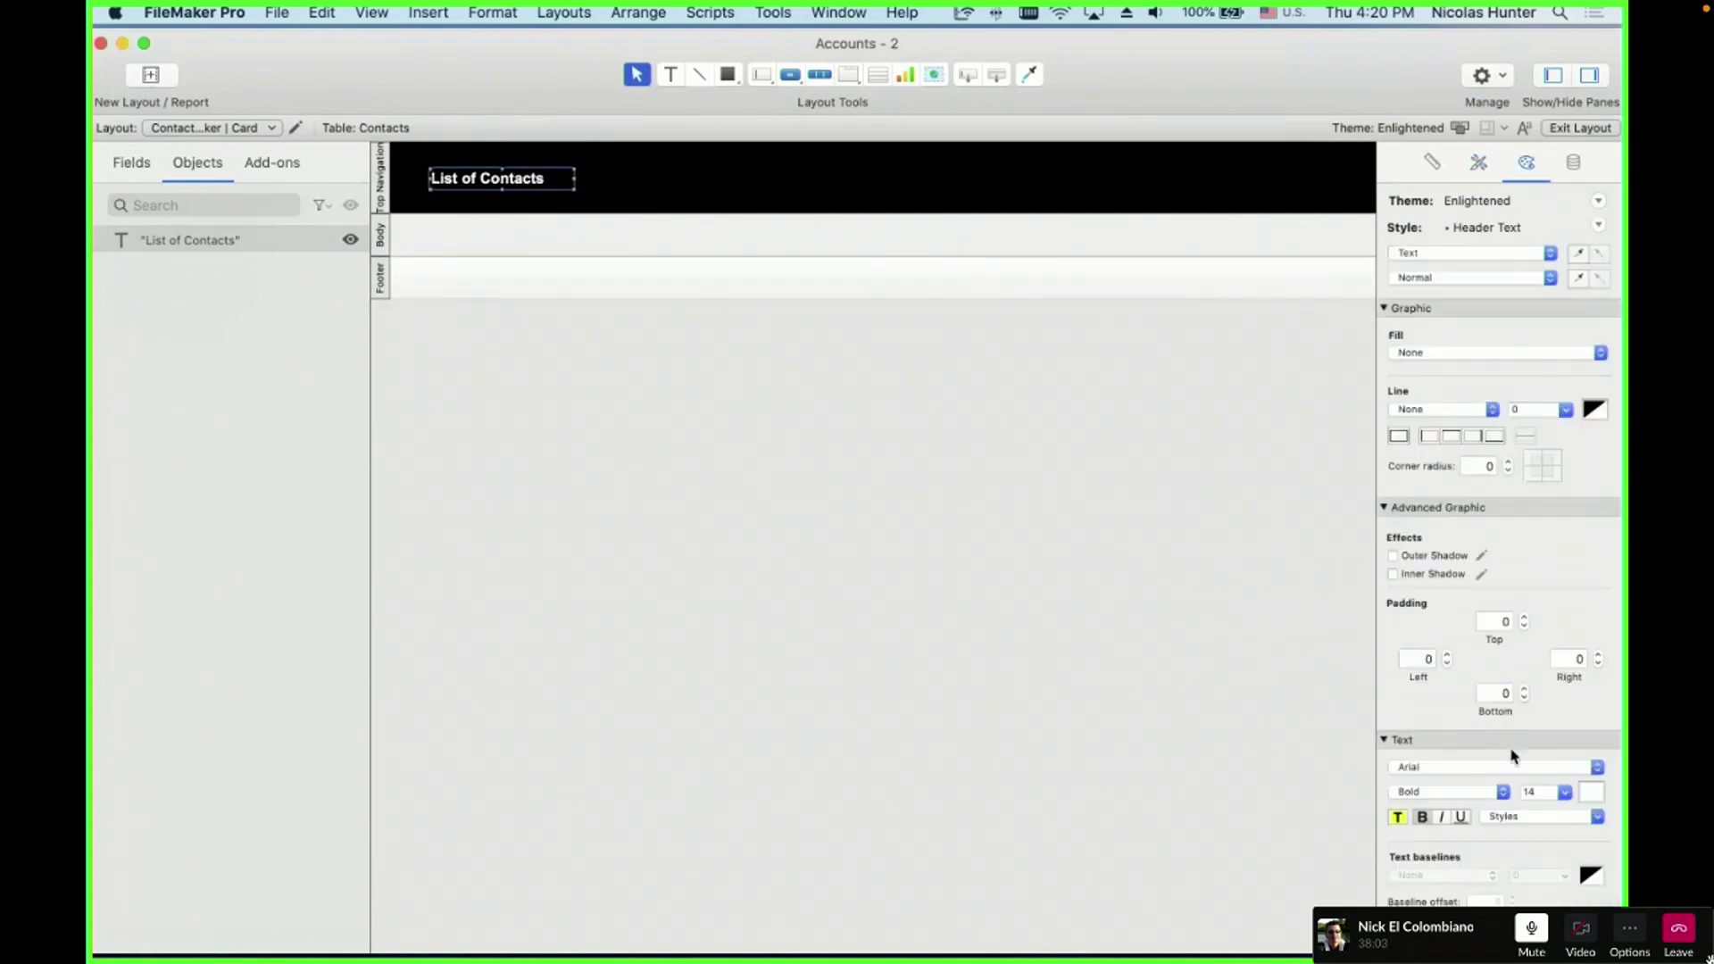
left_click(428, 221)
left_click_drag(454, 183, 456, 177)
left_click(584, 485)
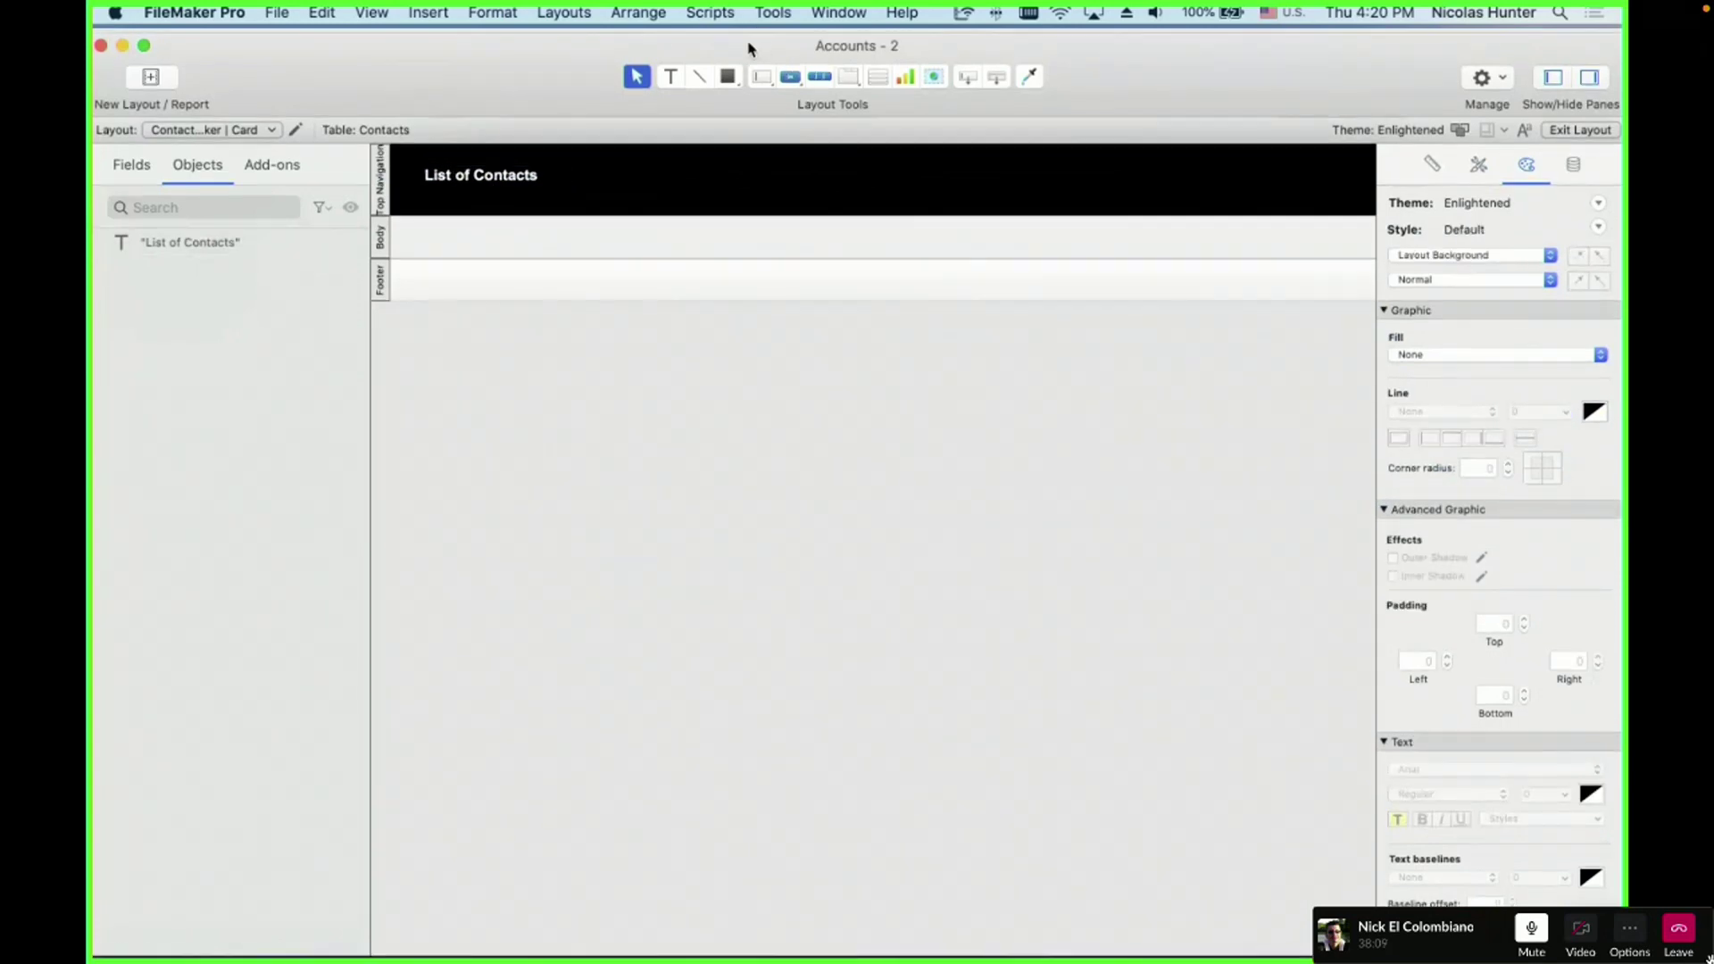
- Move the "List of Contacts" title toward the middle of the Top Navigation part and center-align its text
left_click_drag(515, 181, 878, 191)
scroll(1455, 828, "down", 3)
left_click(1432, 849)
- Narrow the layout, center the title across the new width, and shorten the Top Navigation part
scroll(1175, 547, "right", 5)
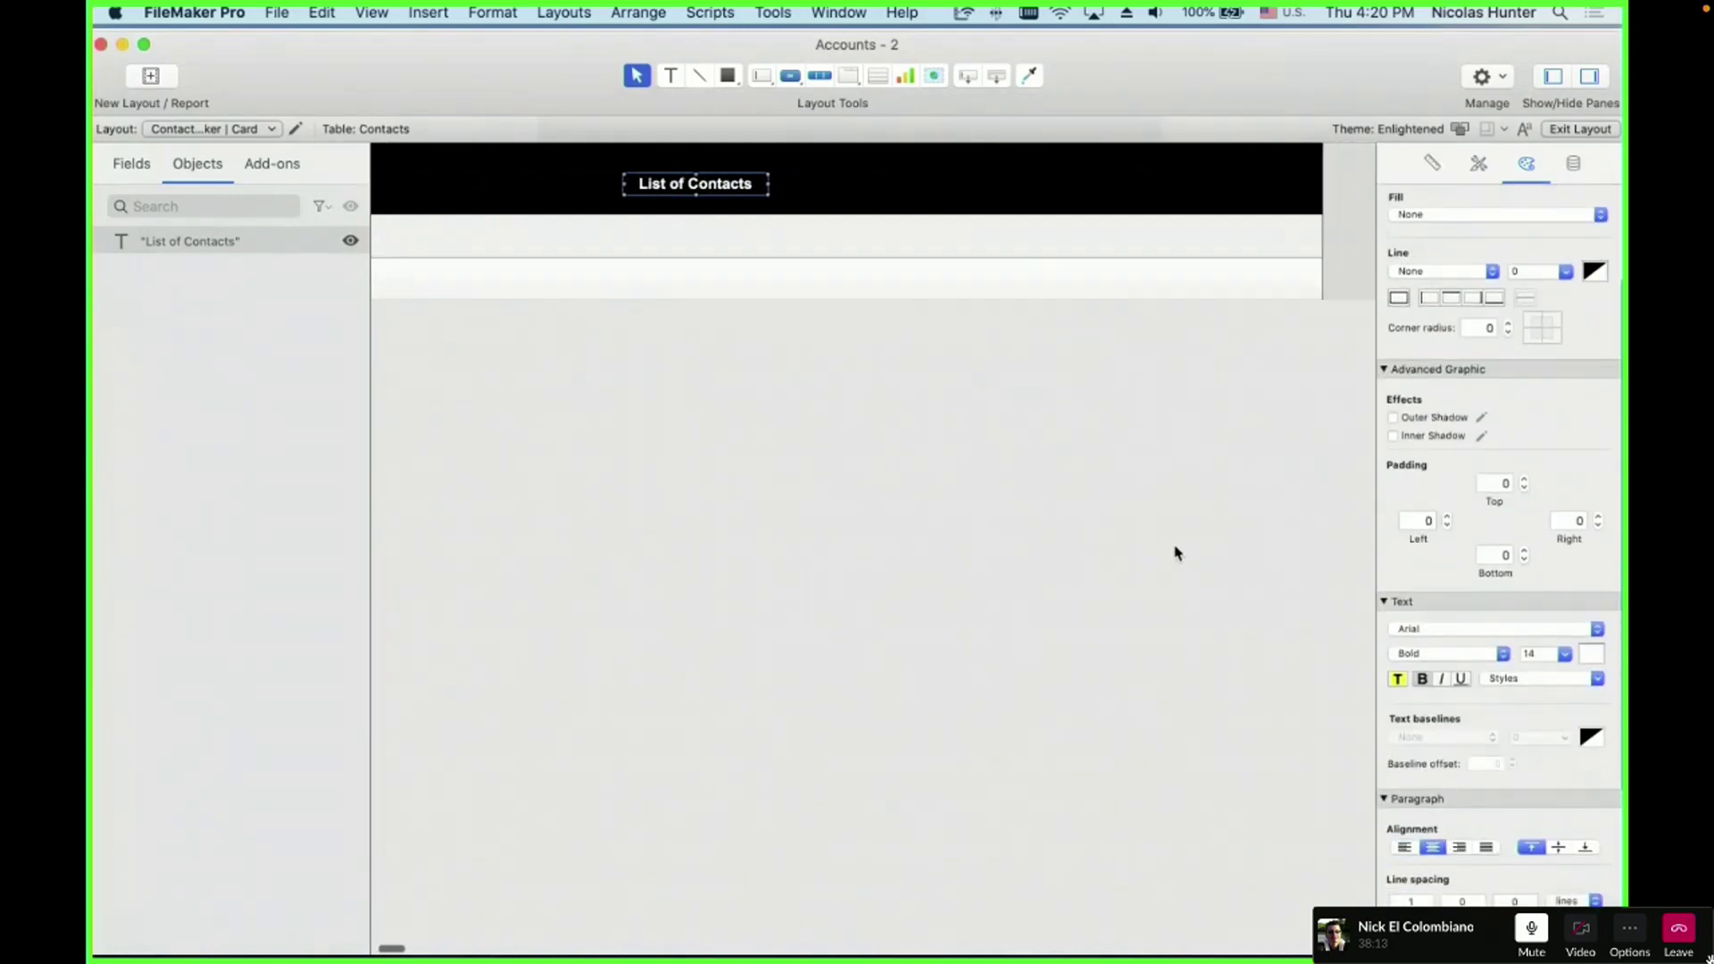
left_click_drag(1283, 211, 711, 180)
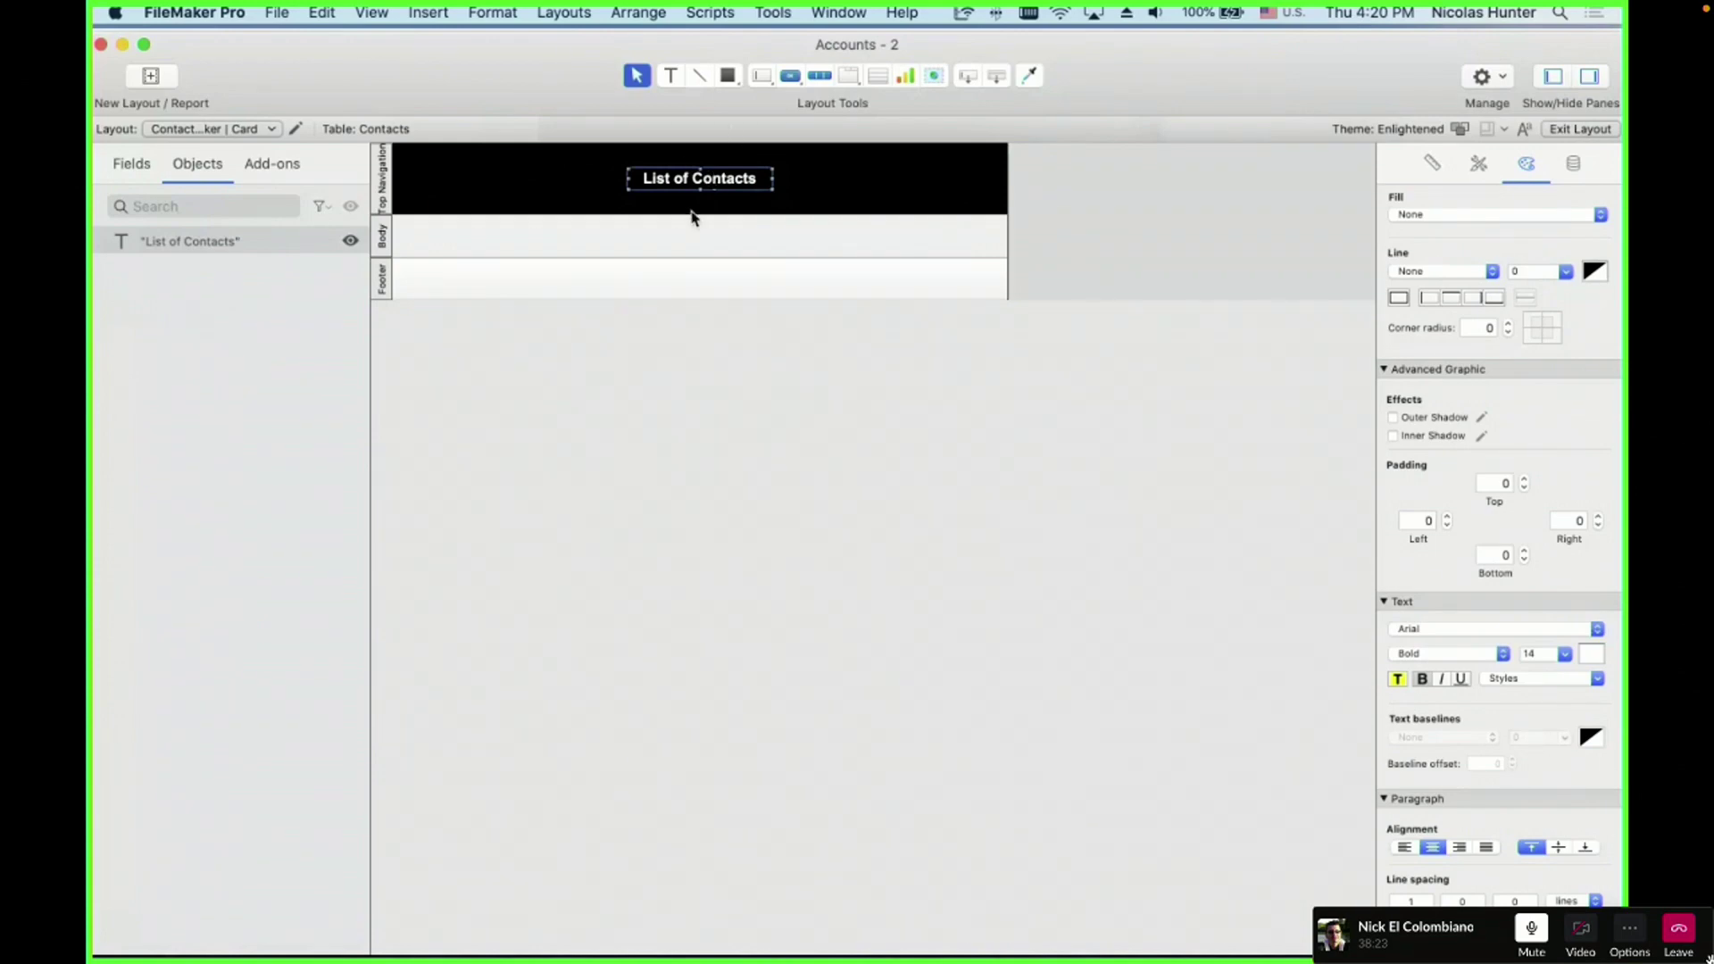
left_click_drag(694, 217, 702, 178)
left_click(716, 385)
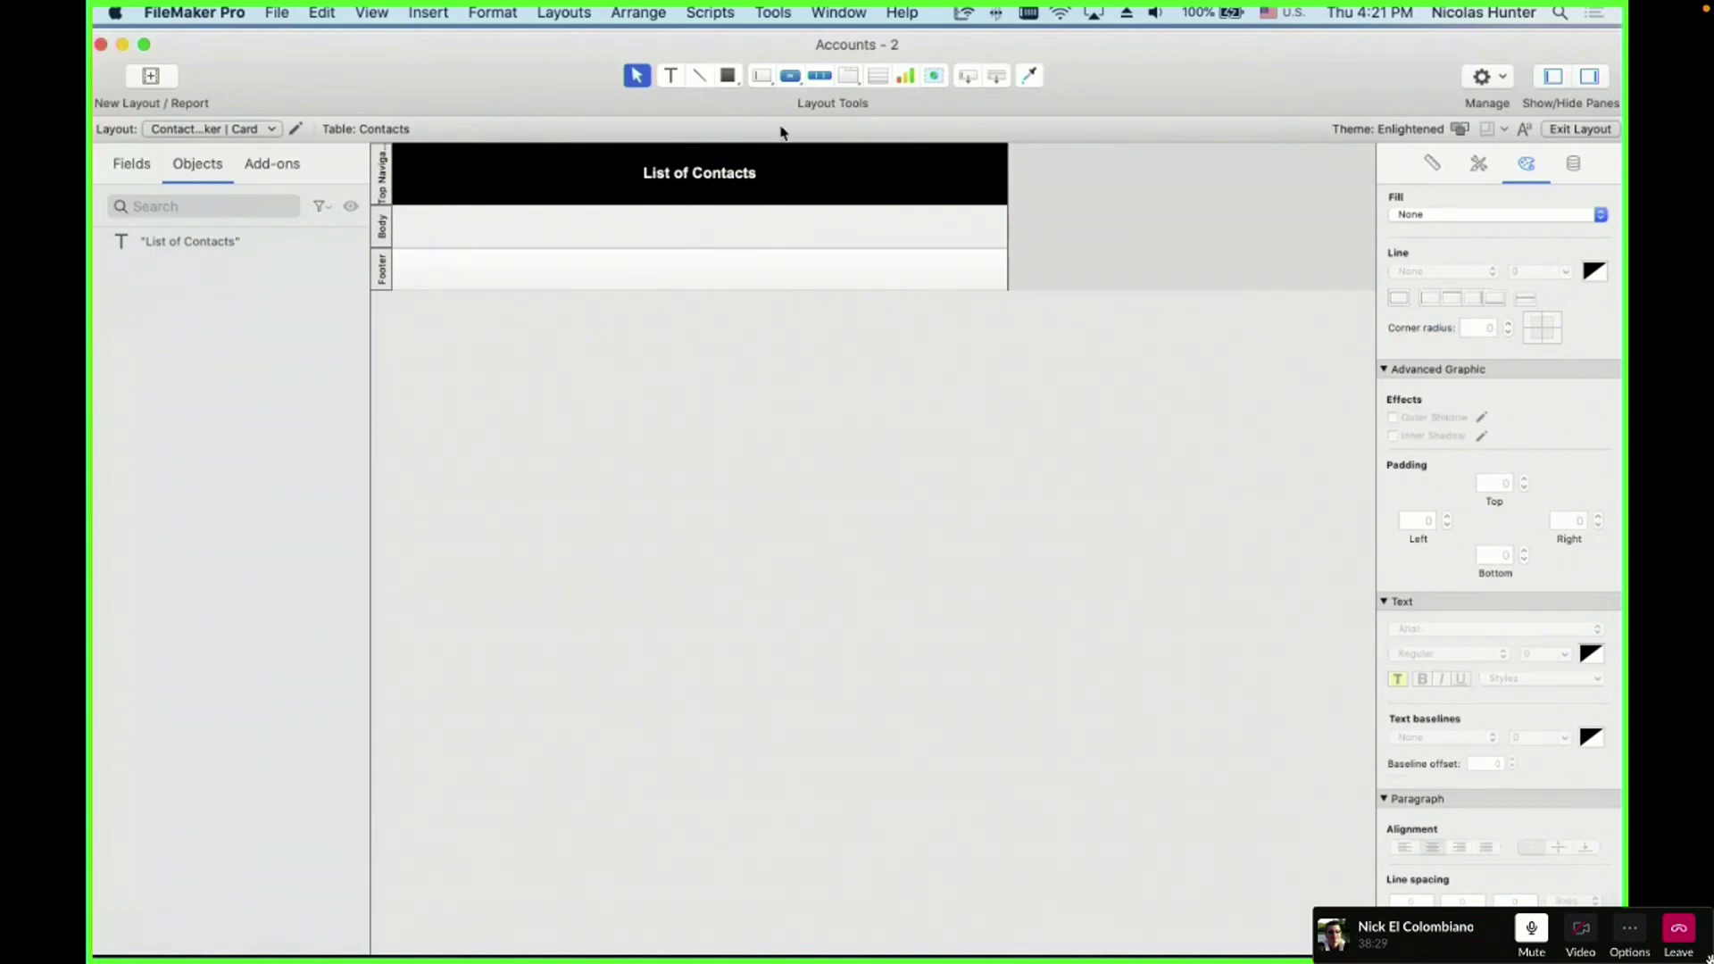
- Set field placement to use no labels and place the Name field at the start of the Body part
left_click(141, 173)
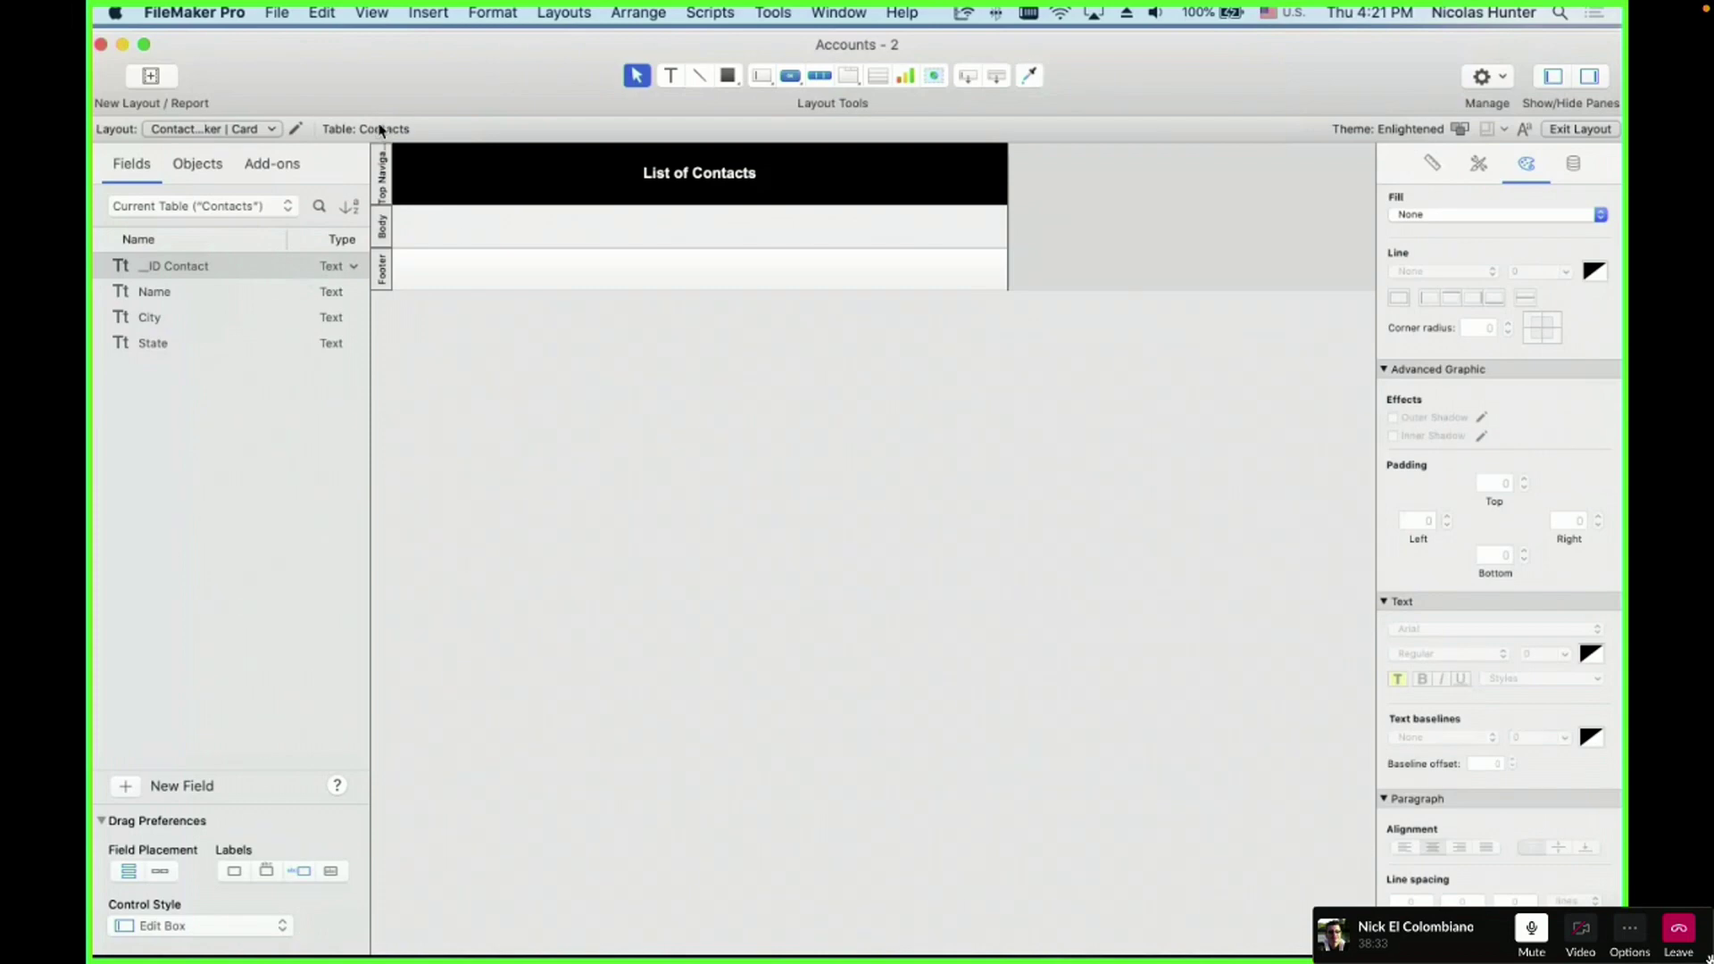
left_click(142, 299)
left_click_drag(168, 299, 387, 424)
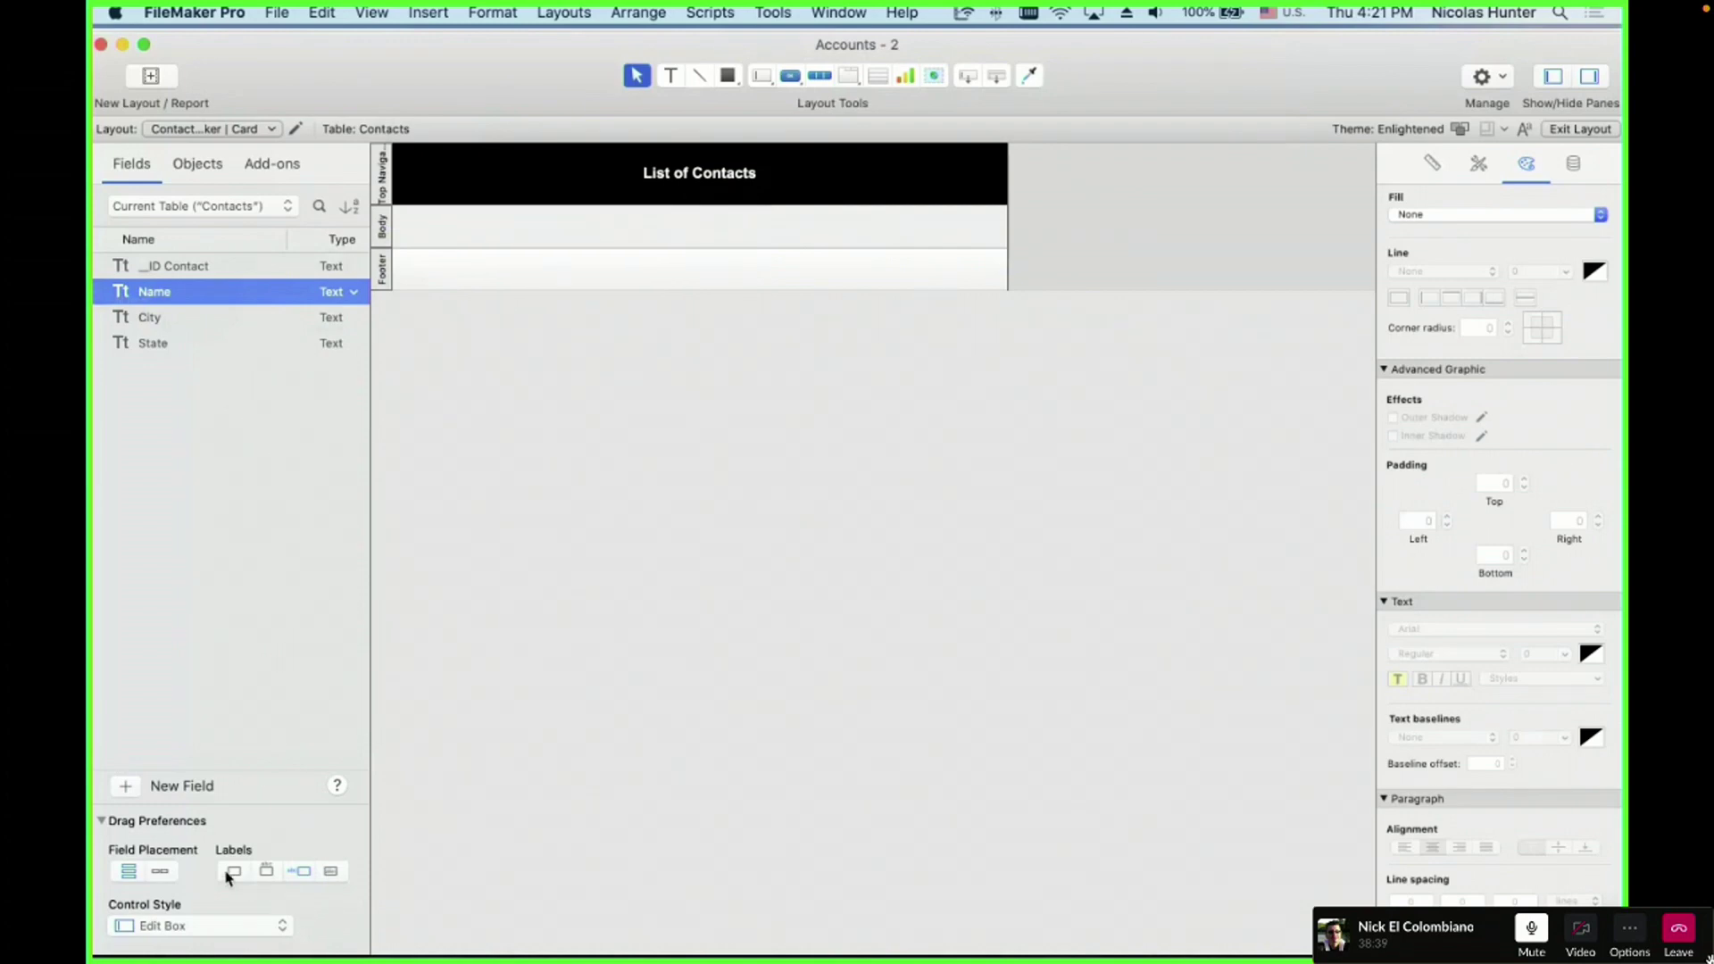
left_click_drag(154, 293, 460, 235)
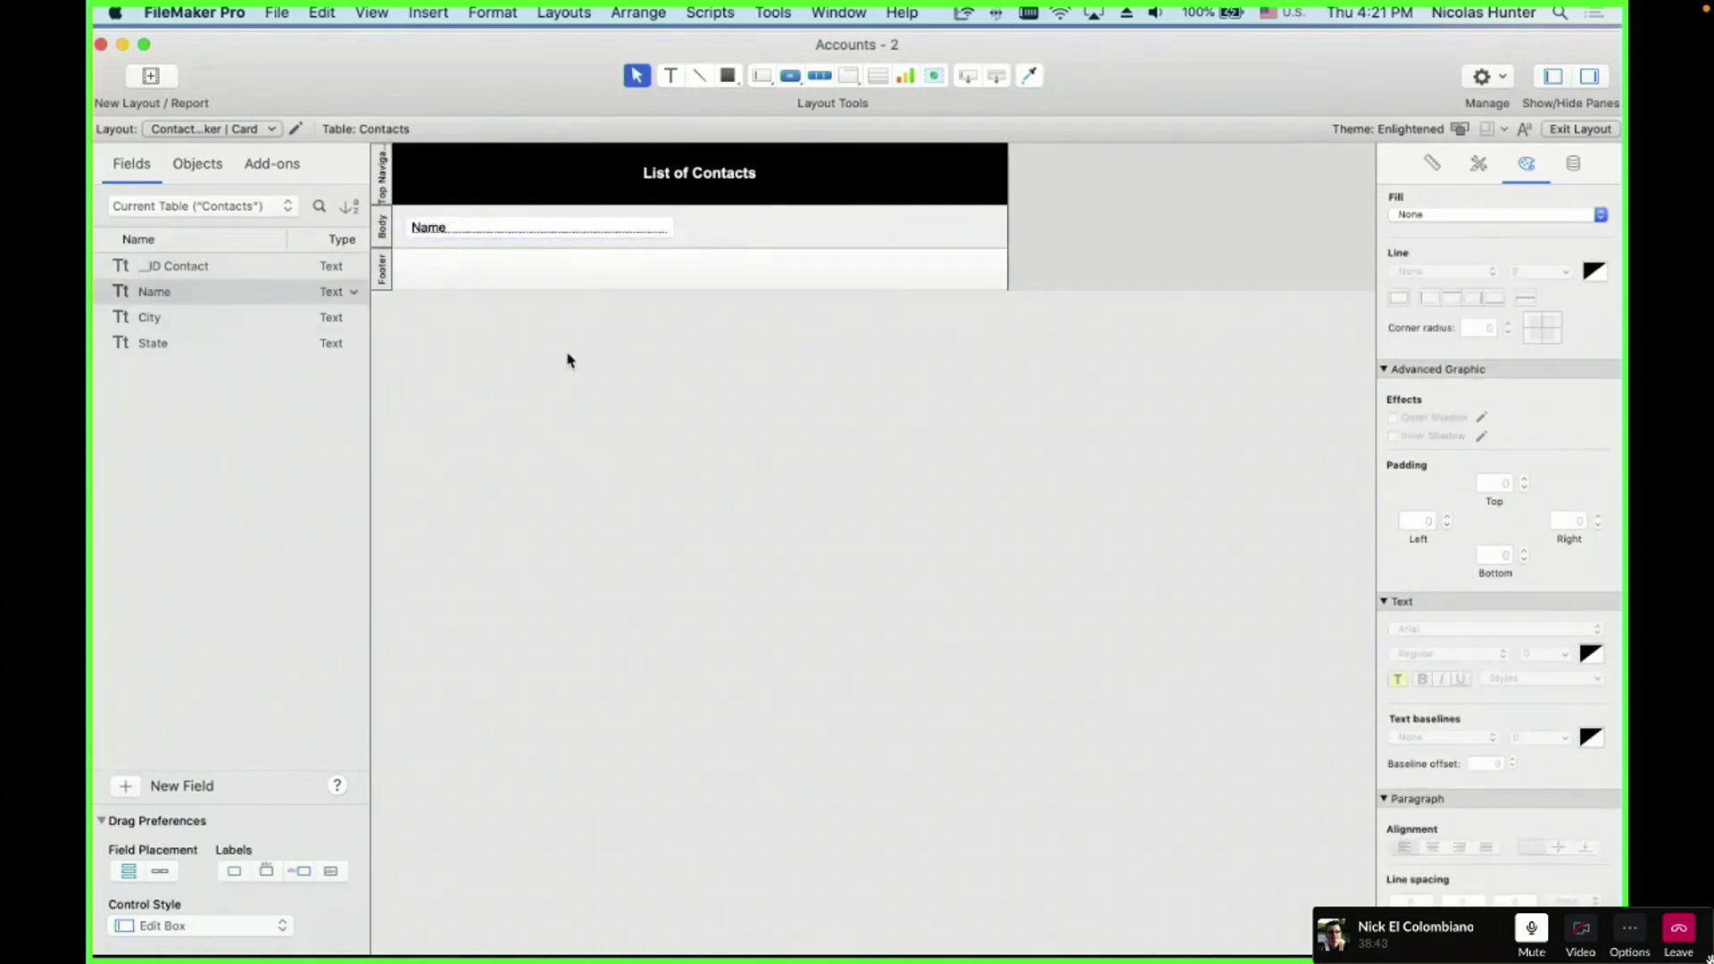
- Place the City field beside Name in the Body part and shorten it to leave room for another field
left_click_drag(153, 318, 730, 233)
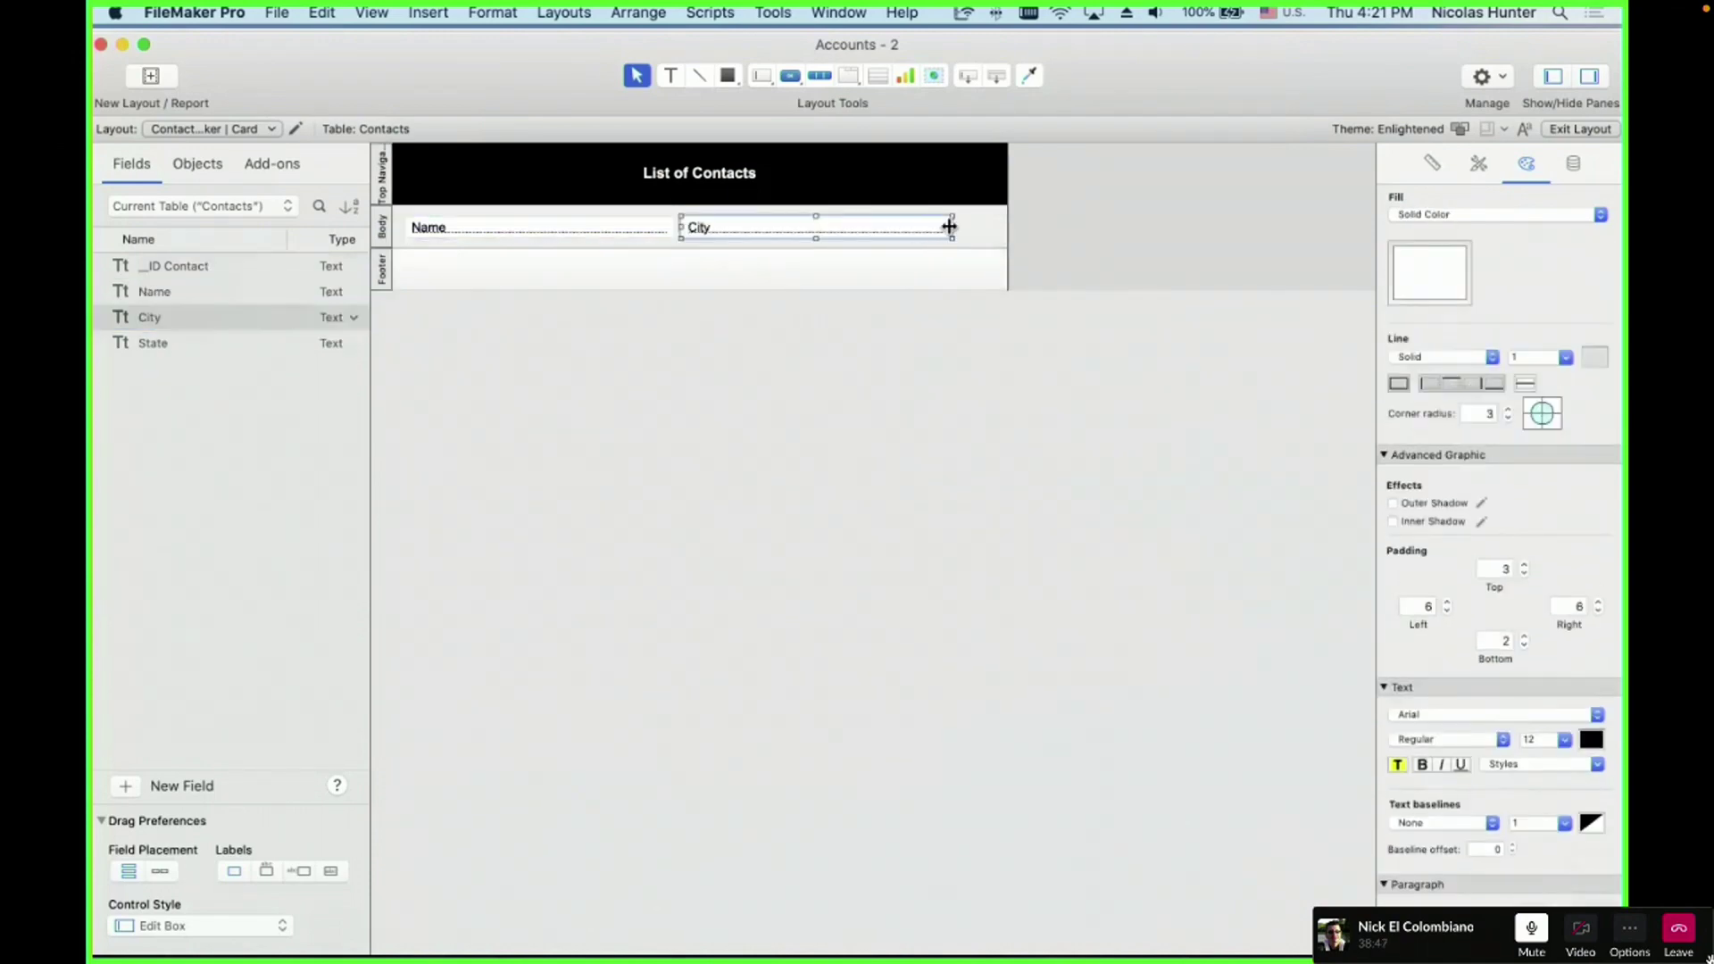
left_click_drag(948, 226, 833, 234)
left_click(700, 516)
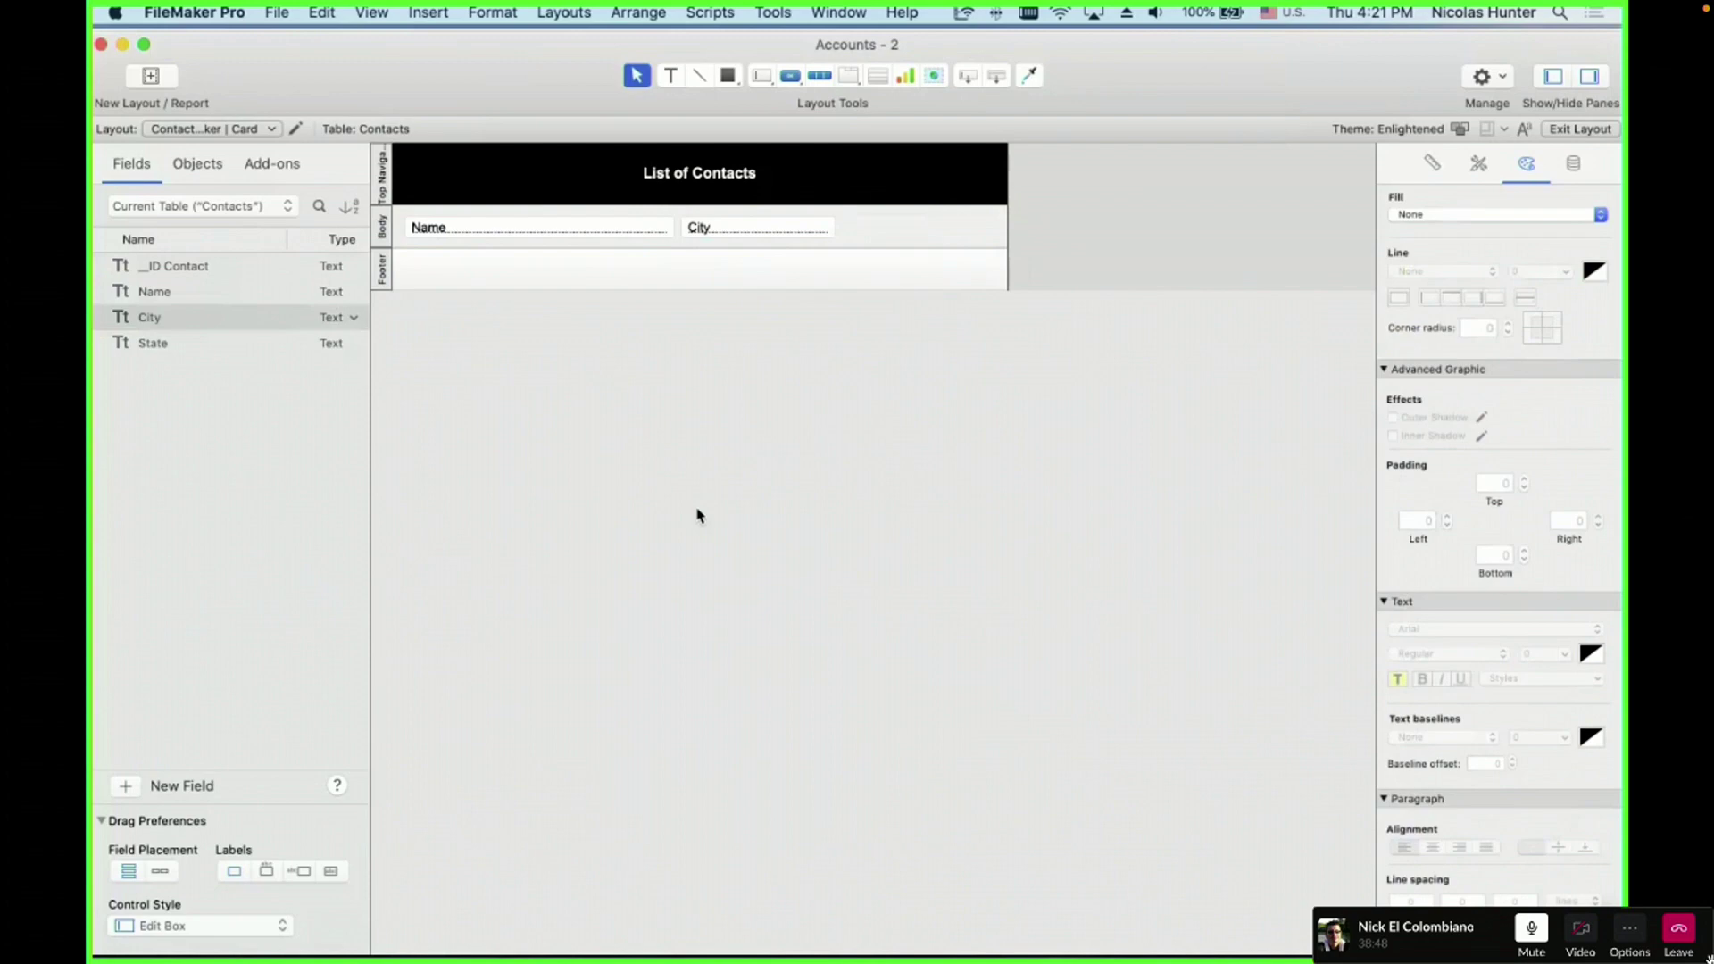
- Place the State field beside City in the Body part and shorten it to fit within the layout width
left_click(169, 348)
left_click_drag(153, 347, 895, 231)
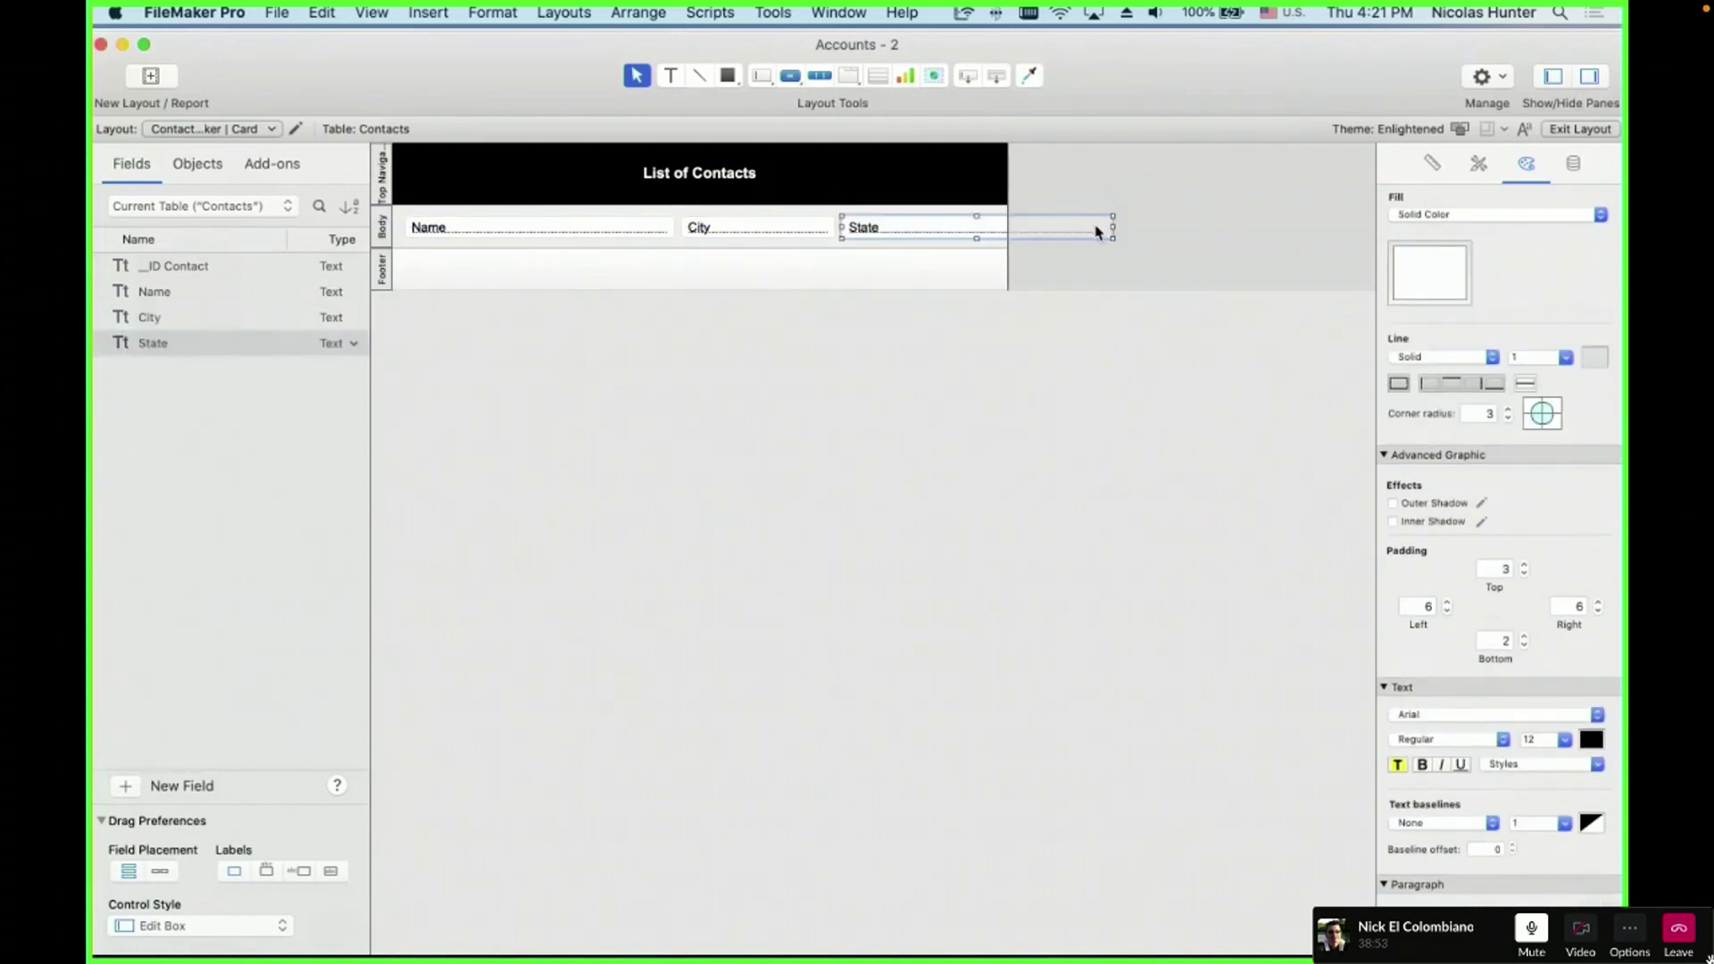
left_click_drag(1113, 229, 997, 230)
left_click(964, 487)
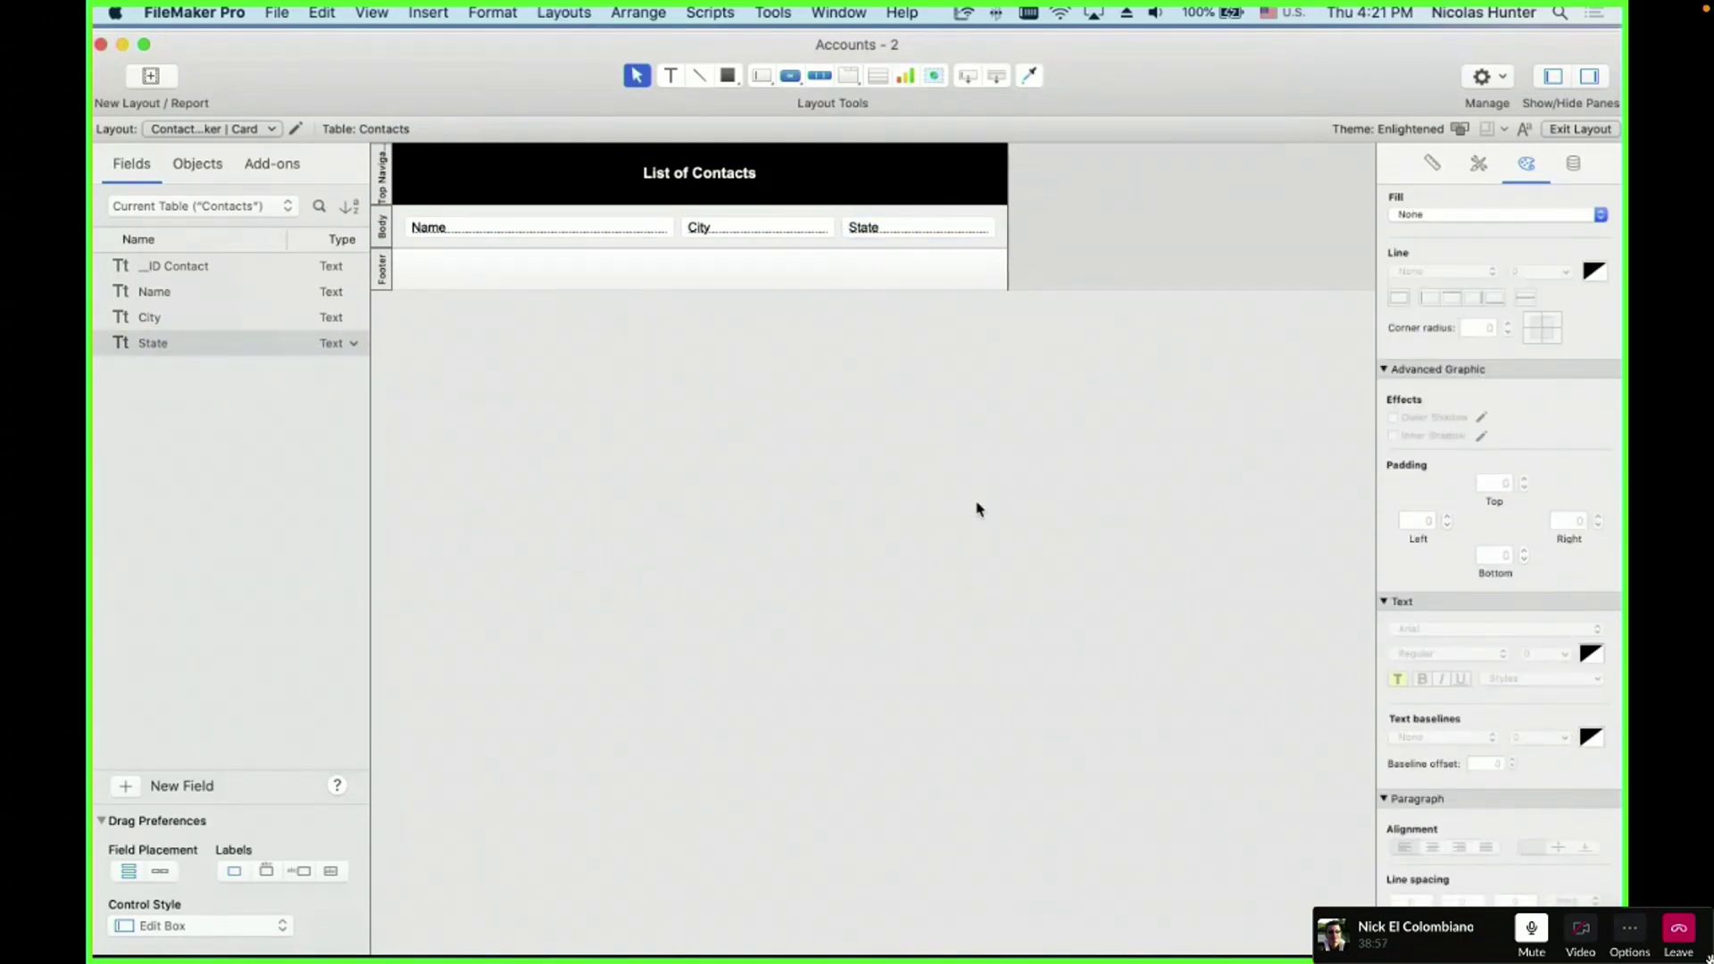
- Shorten the Name field from its starting edge to leave space before it in the Body part, and preview the contact list
left_click(462, 235)
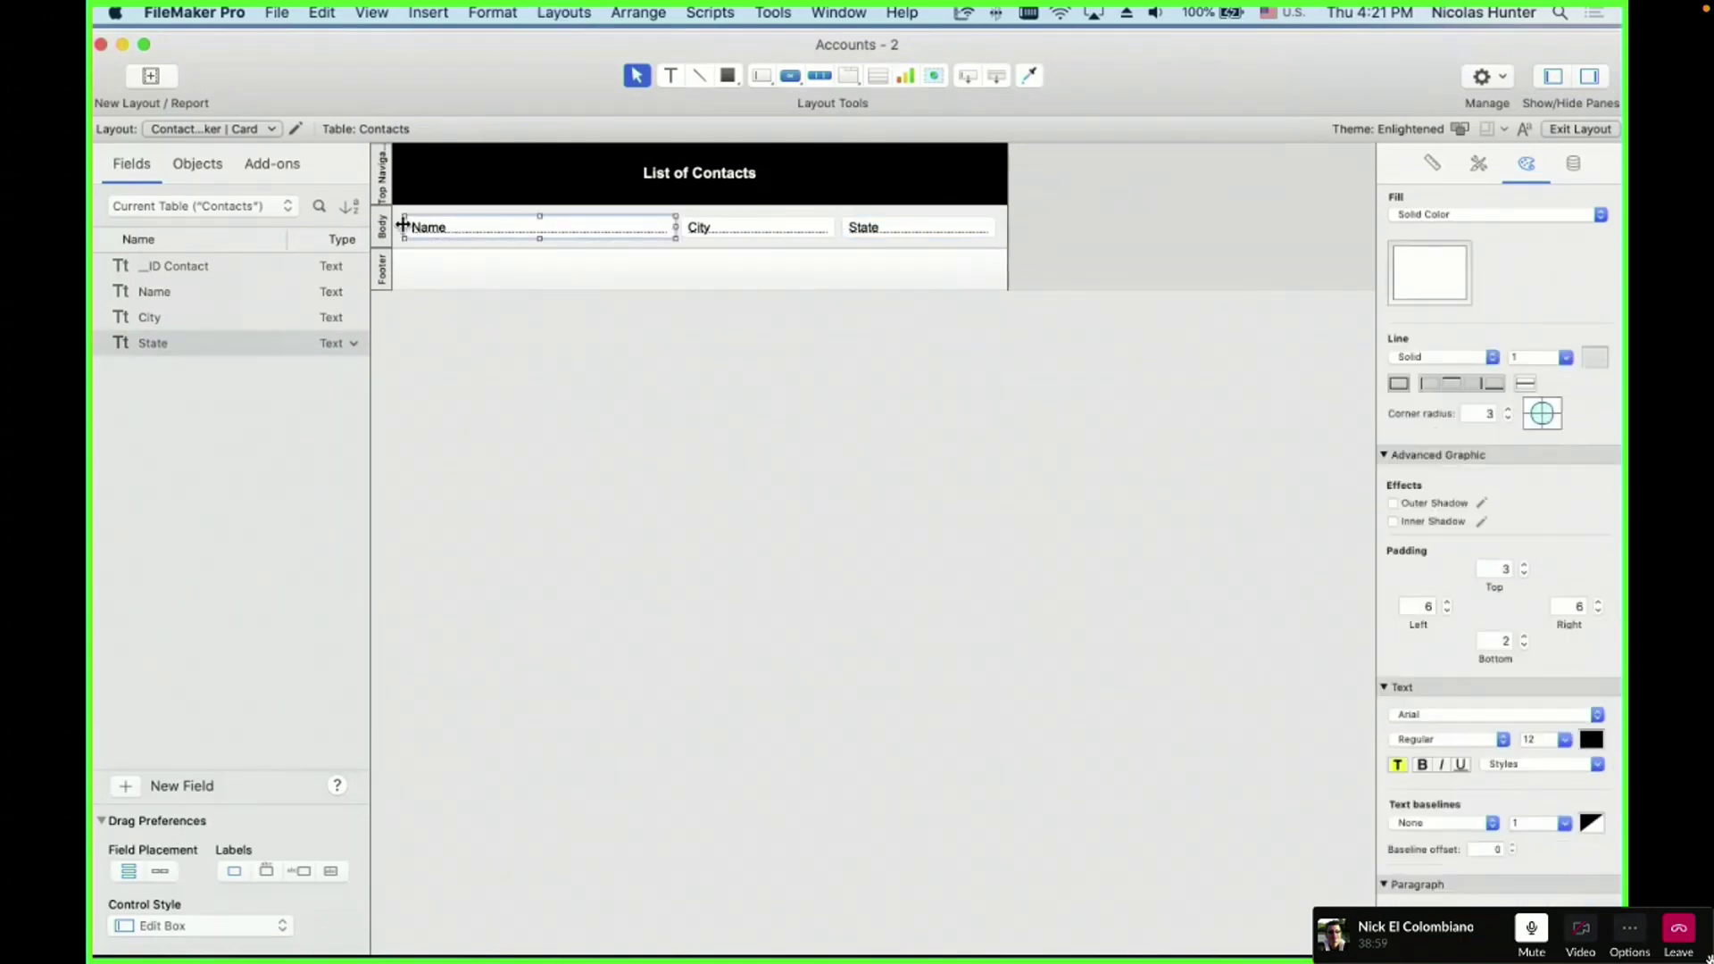
left_click_drag(405, 227, 439, 228)
left_click(531, 436)
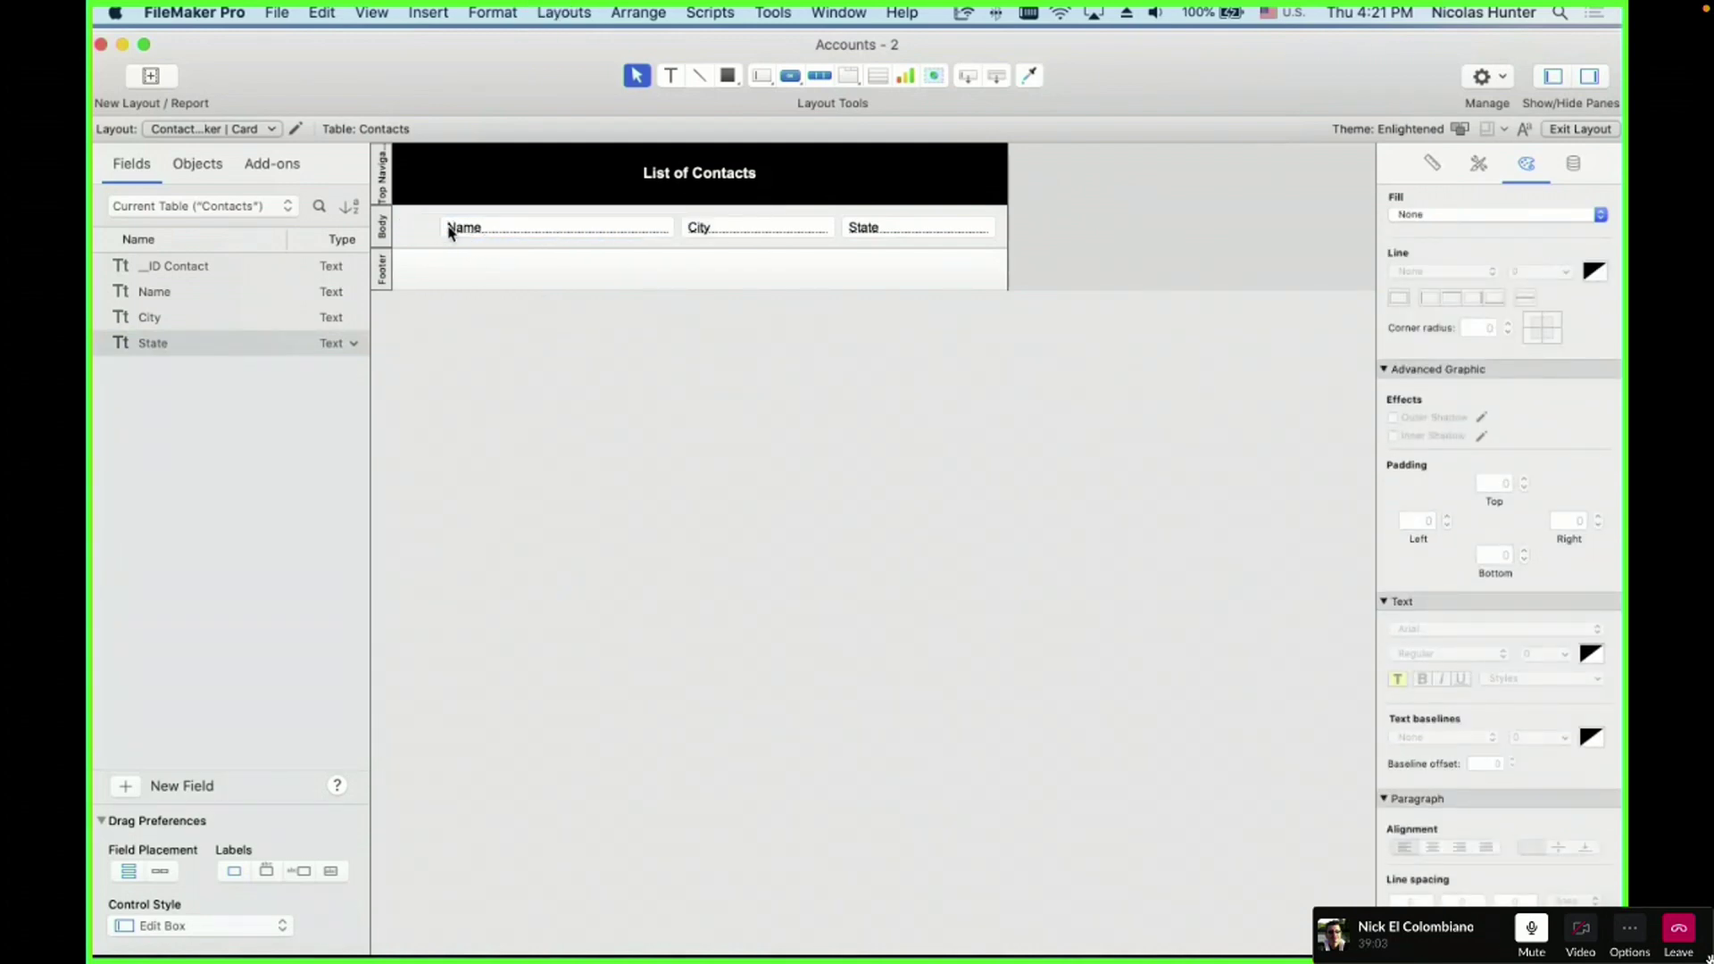
left_click(450, 230)
left_click_drag(439, 227, 433, 227)
left_click(503, 453)
key("super+b")
scroll(552, 383, "down", 10)
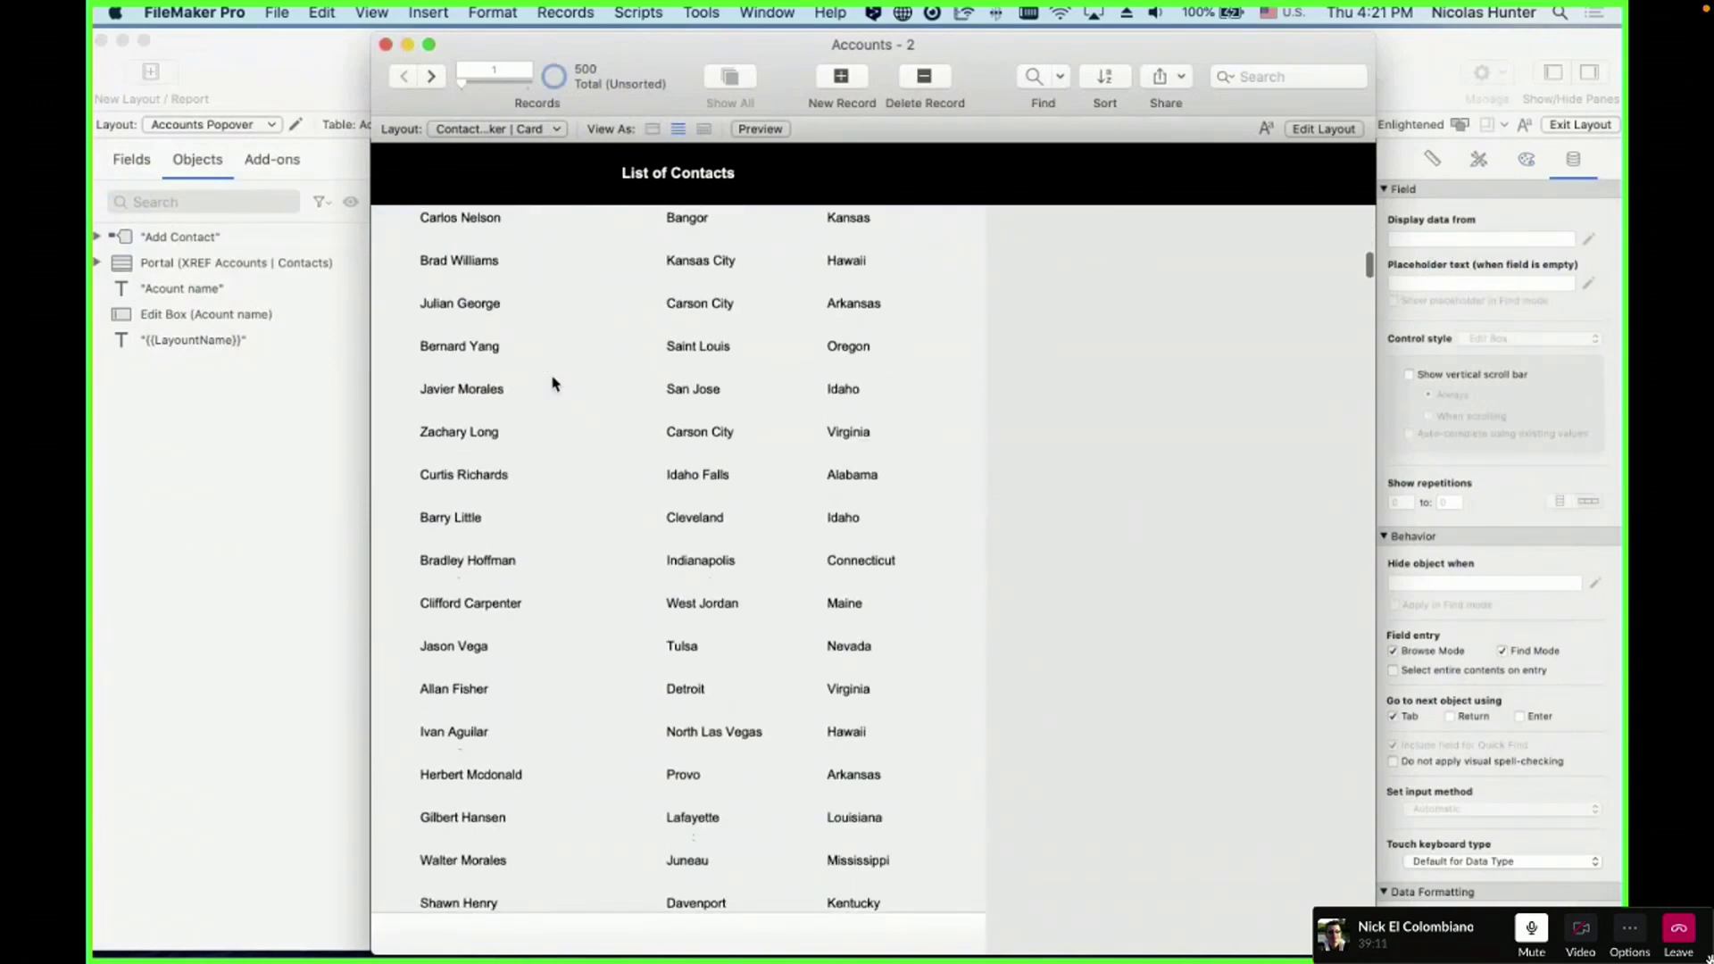
- Change the fill color of the Body part to white in the contact picker layout
key("super+l")
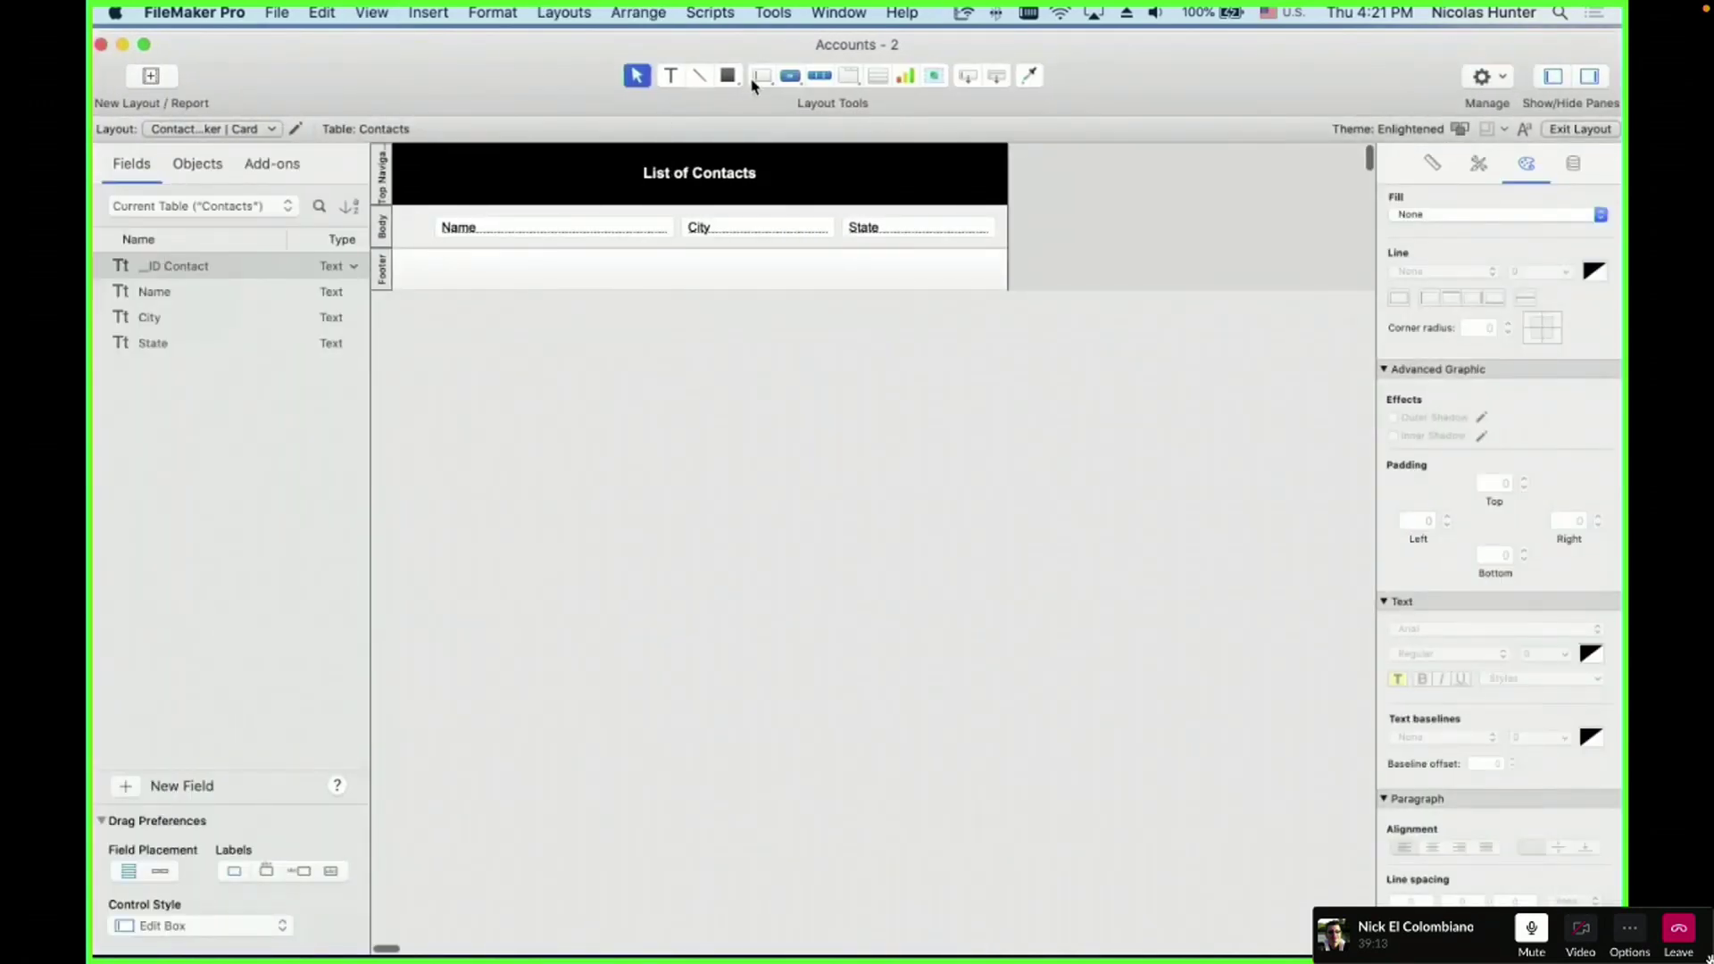
left_click(383, 228)
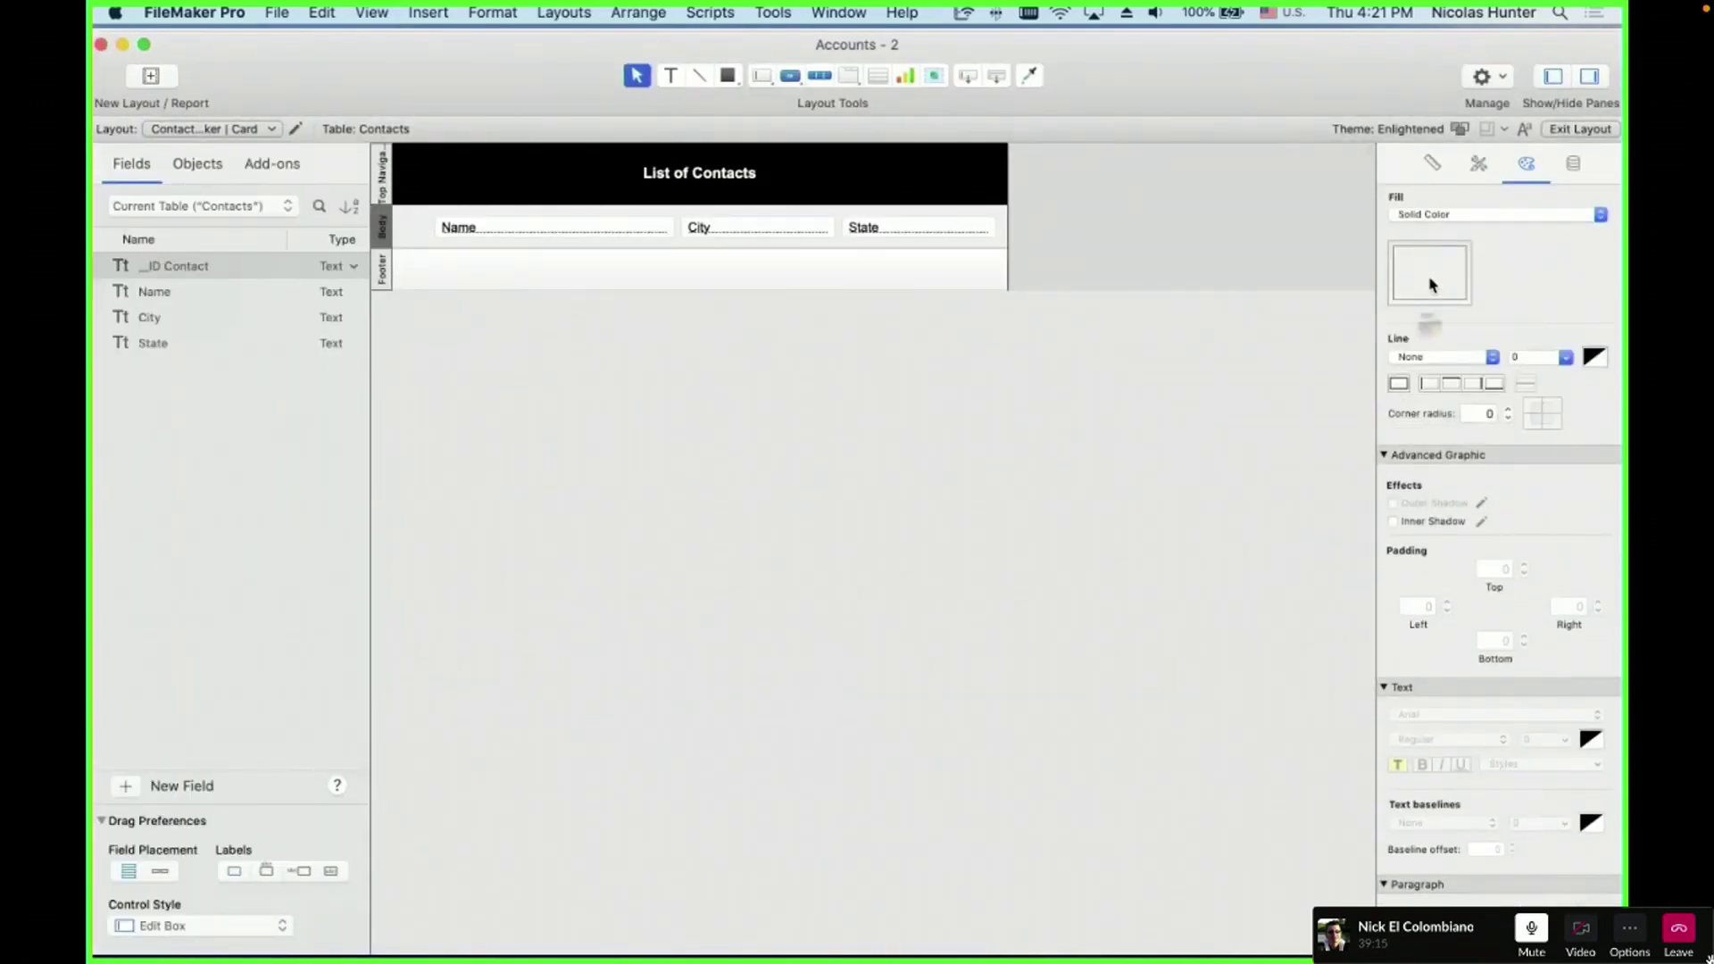
left_click(1429, 284)
left_click(668, 317)
left_click(1439, 279)
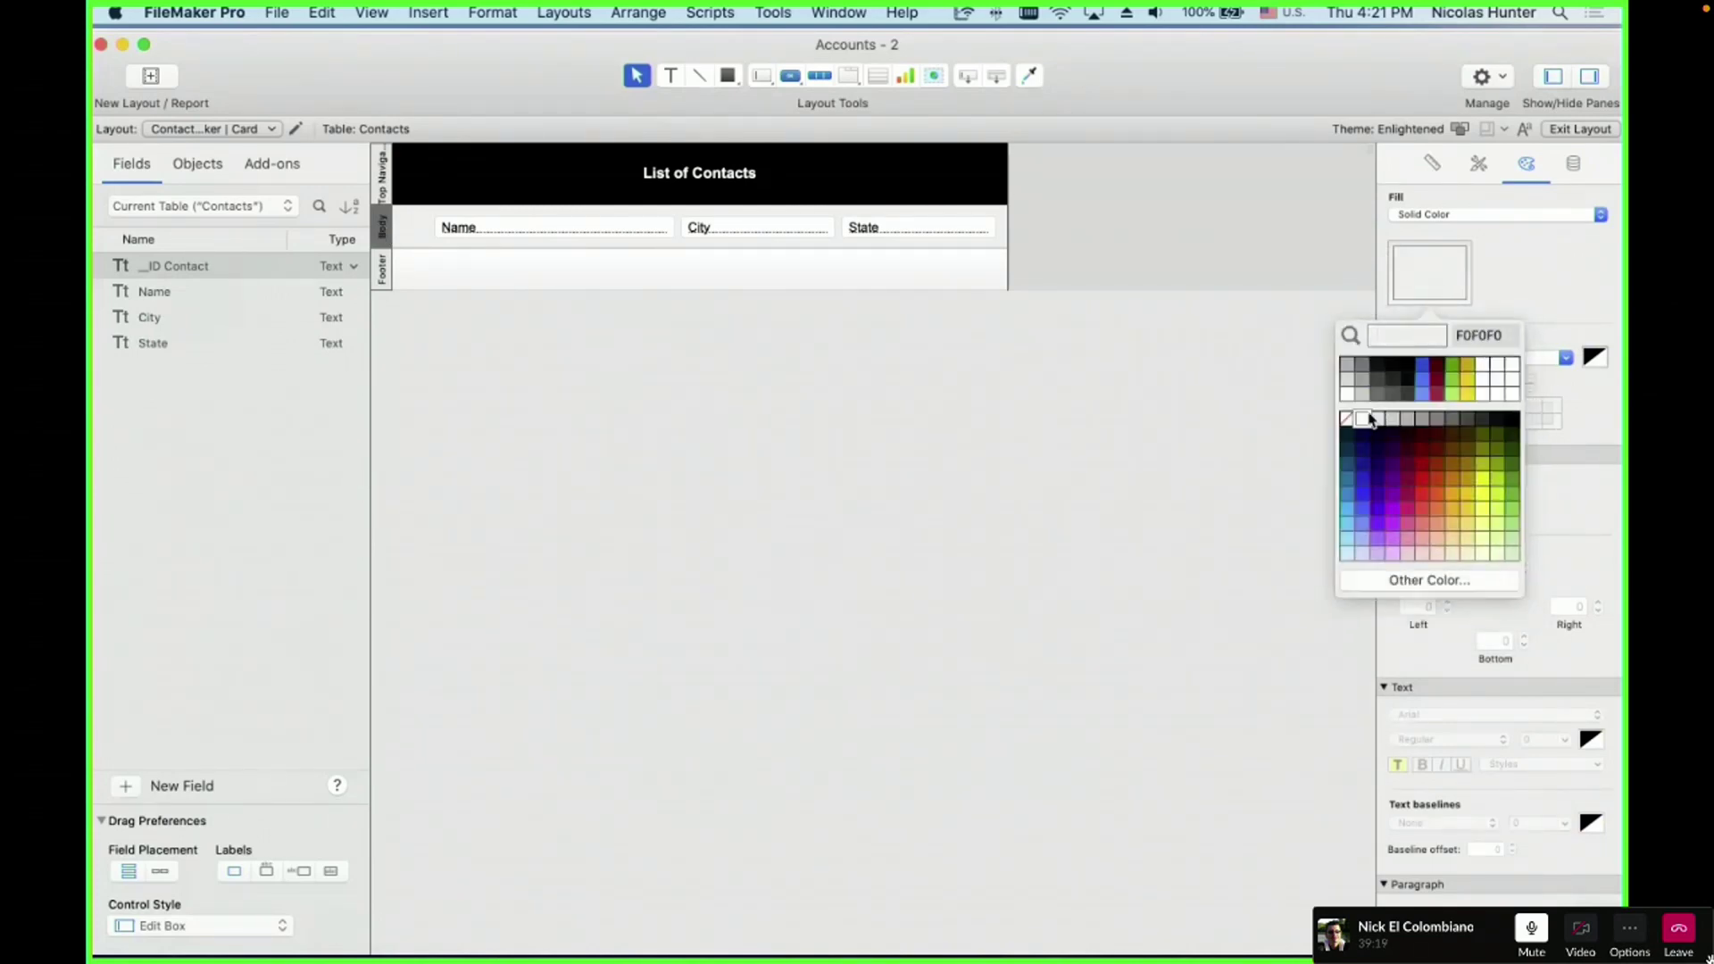
left_click(1368, 419)
left_click(822, 401)
- Draw a horizontal separator line beneath the Name, City and State fields at the Body part's lower edge, and preview the list
left_click(700, 75)
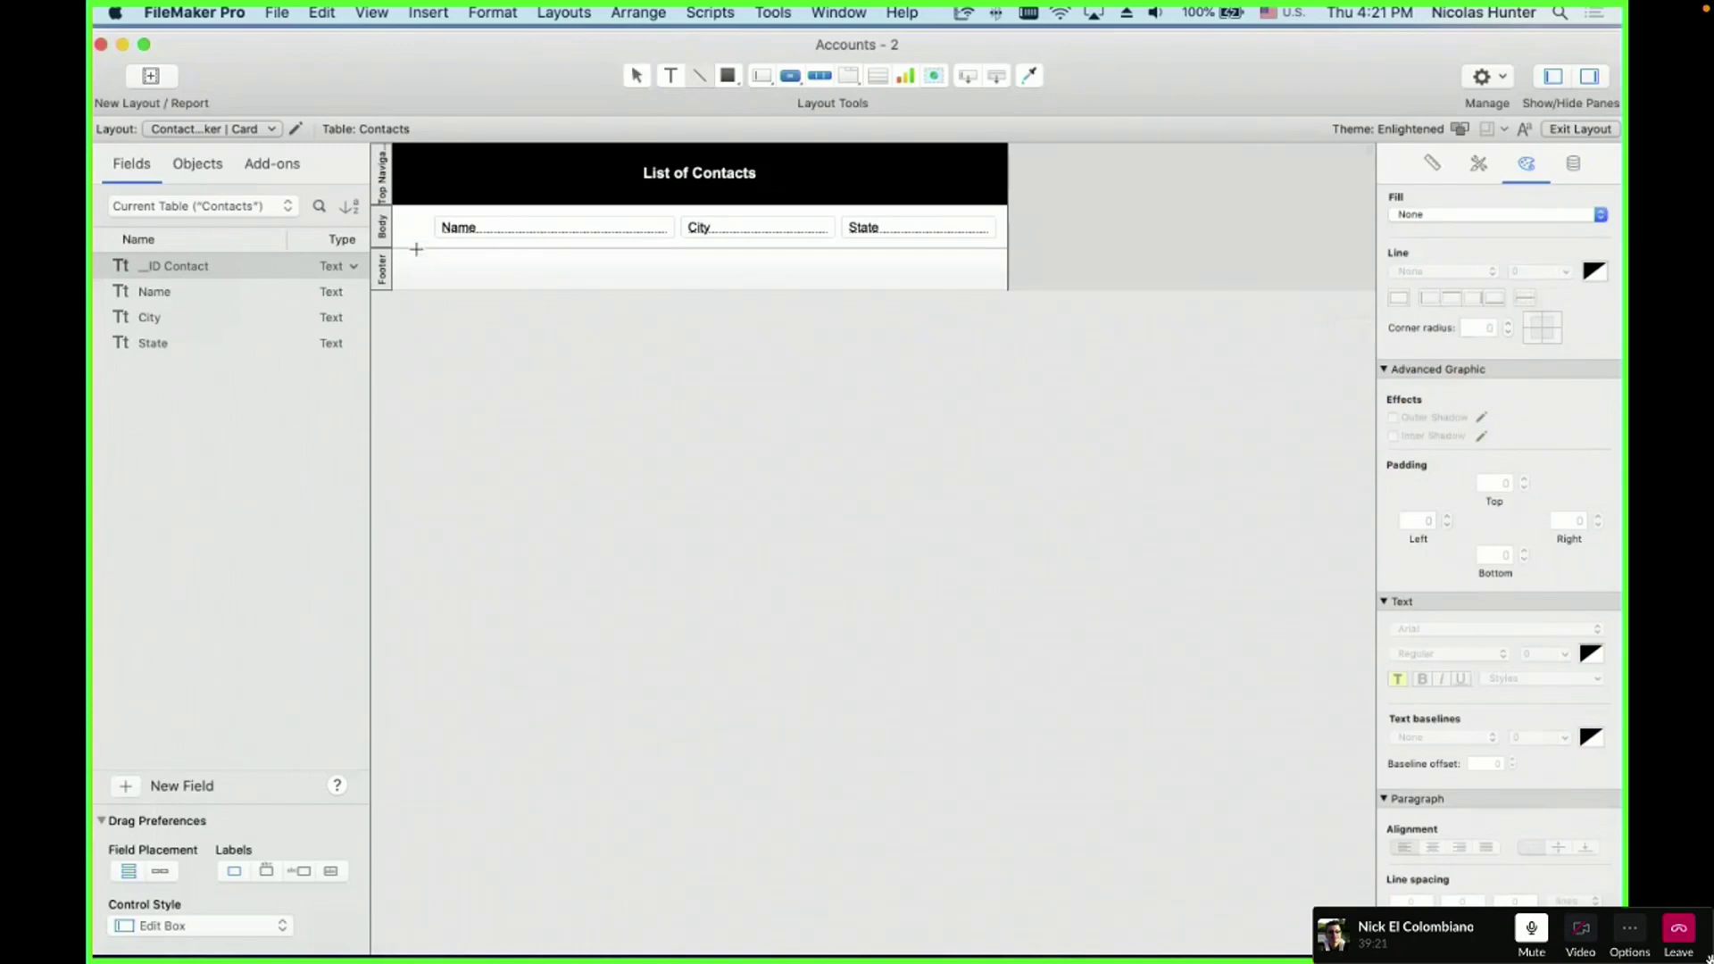
left_click_drag(406, 243, 998, 280)
key("Down")
key("Down")
key("Down")
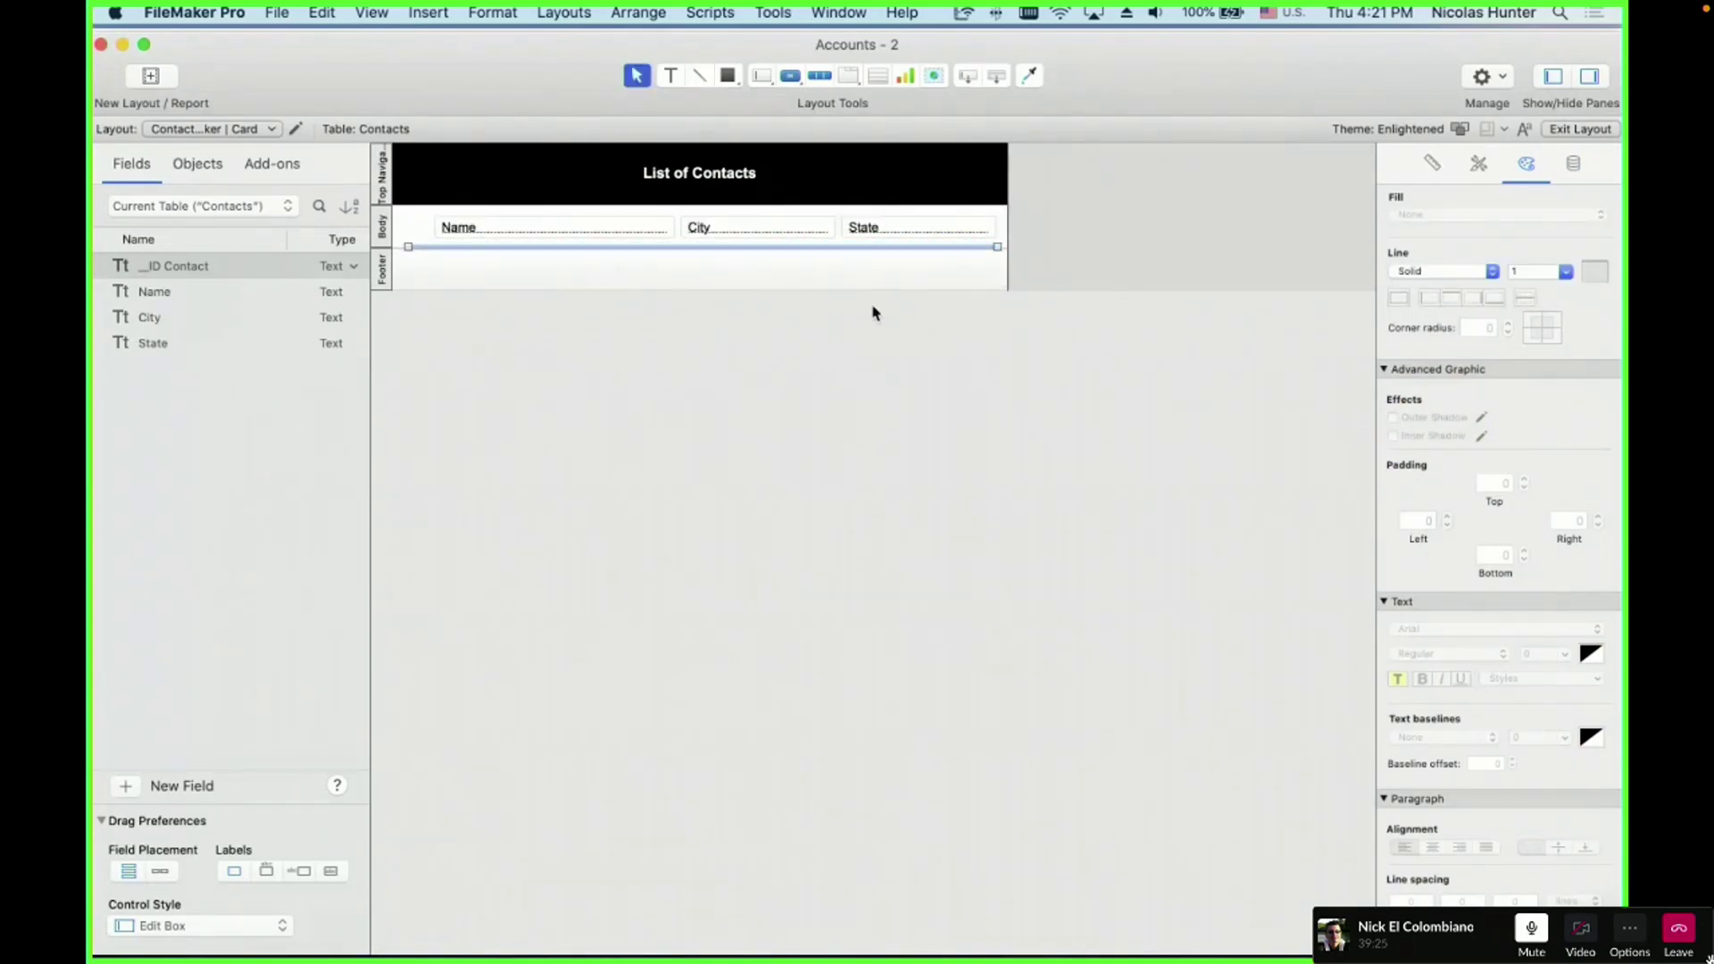
key("Delete")
key("super+b")
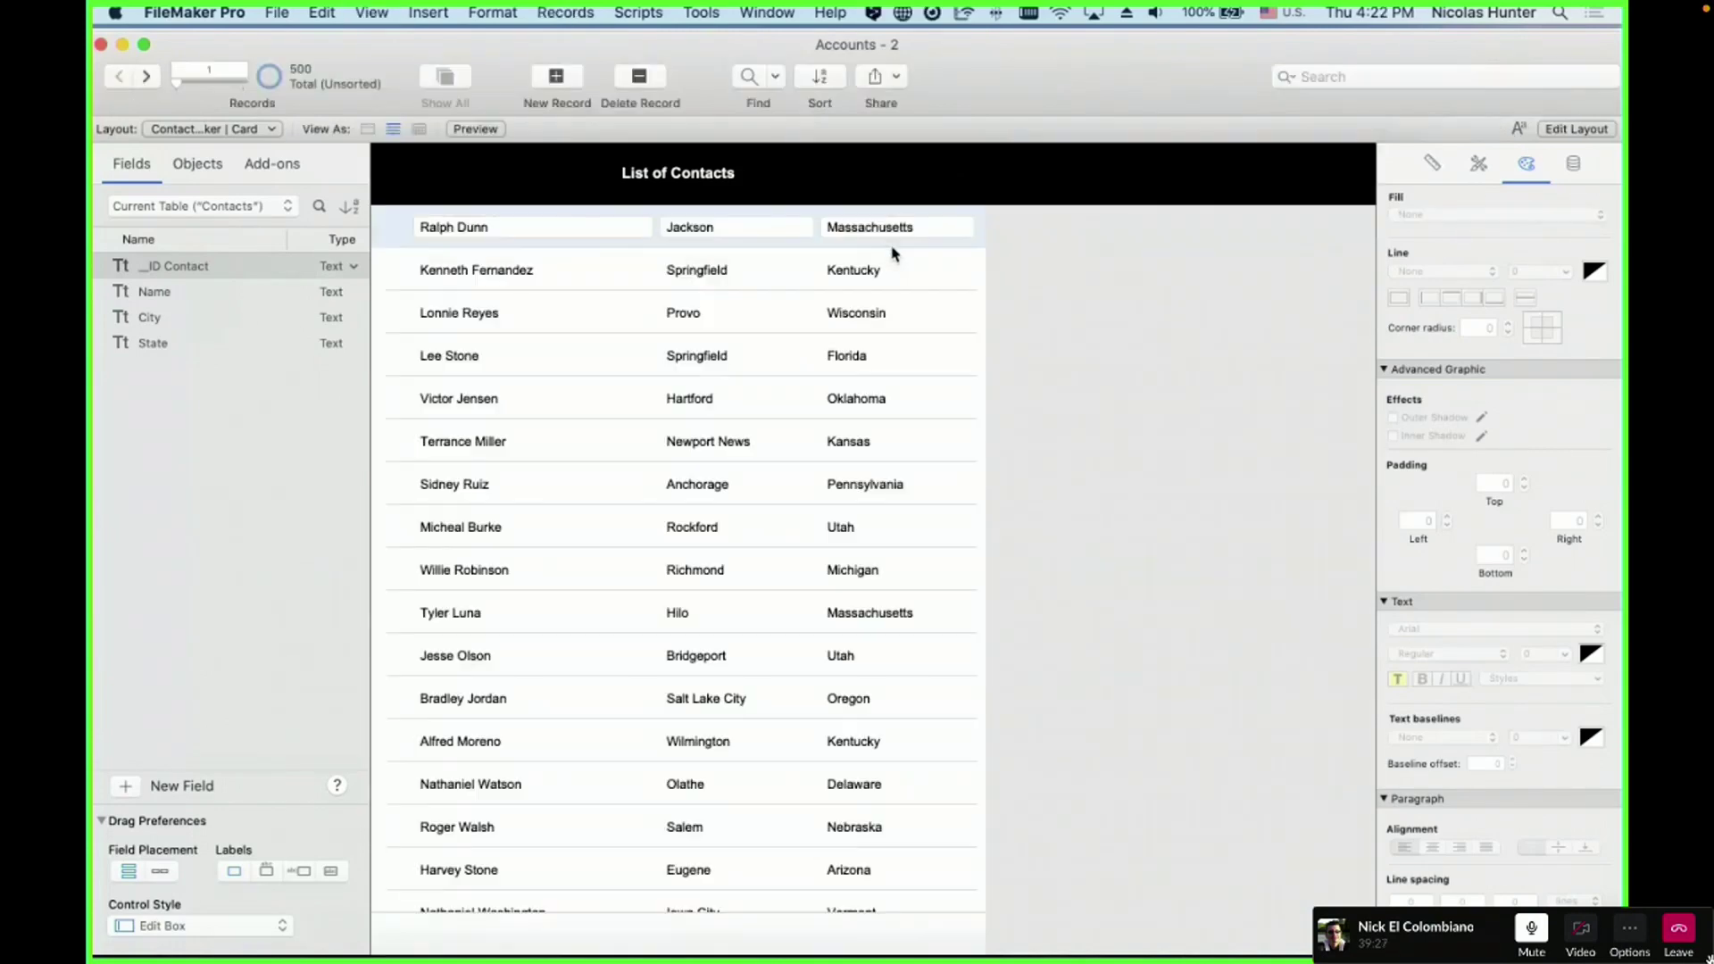
scroll(730, 425, "down", 10)
scroll(730, 425, "down", 10)
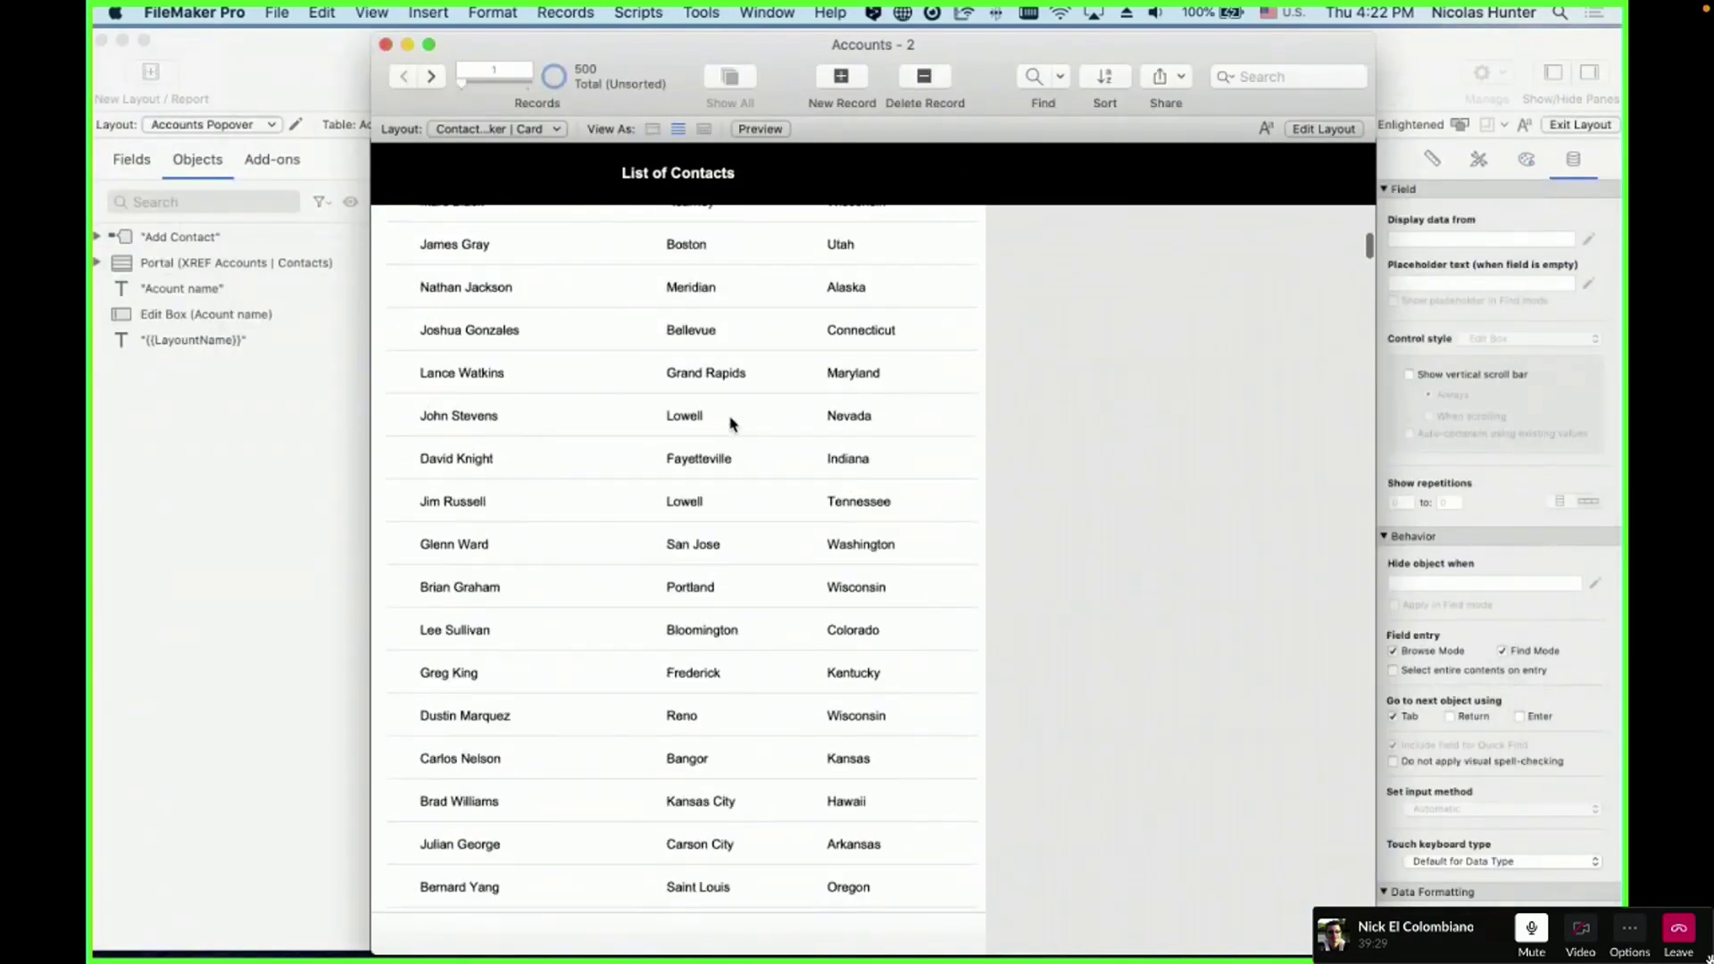
- Turn off the active row state for the Body part and check the row selection in Browse mode
key("super+l")
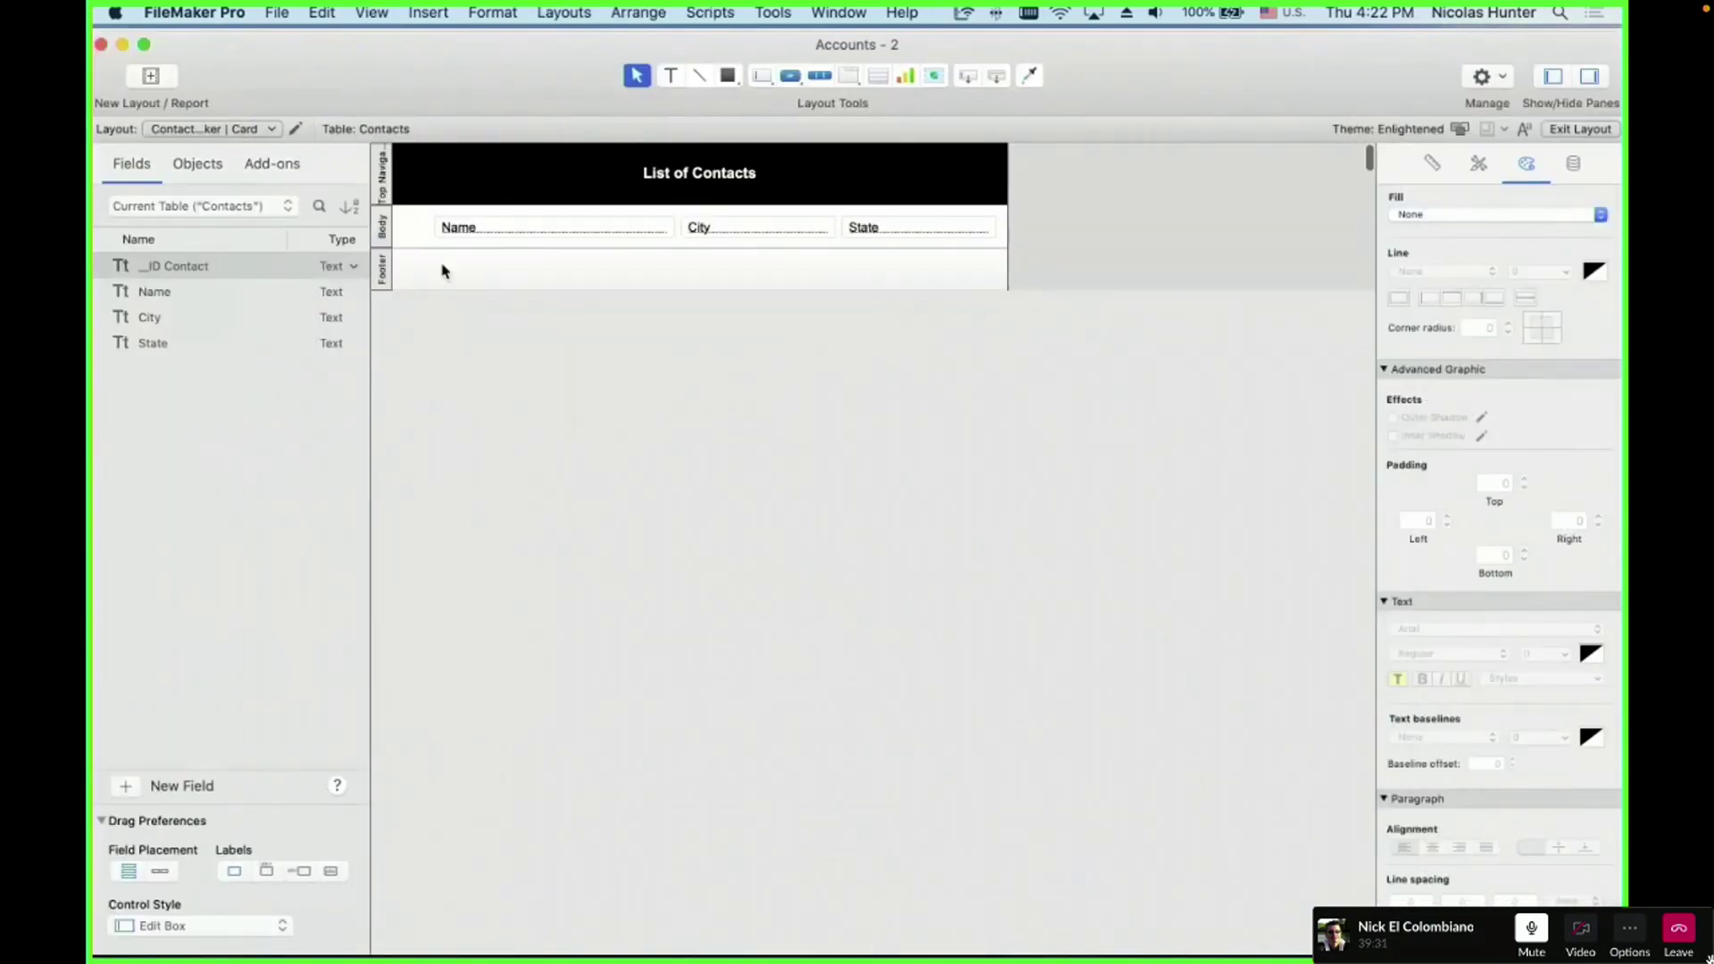
double_click(382, 224)
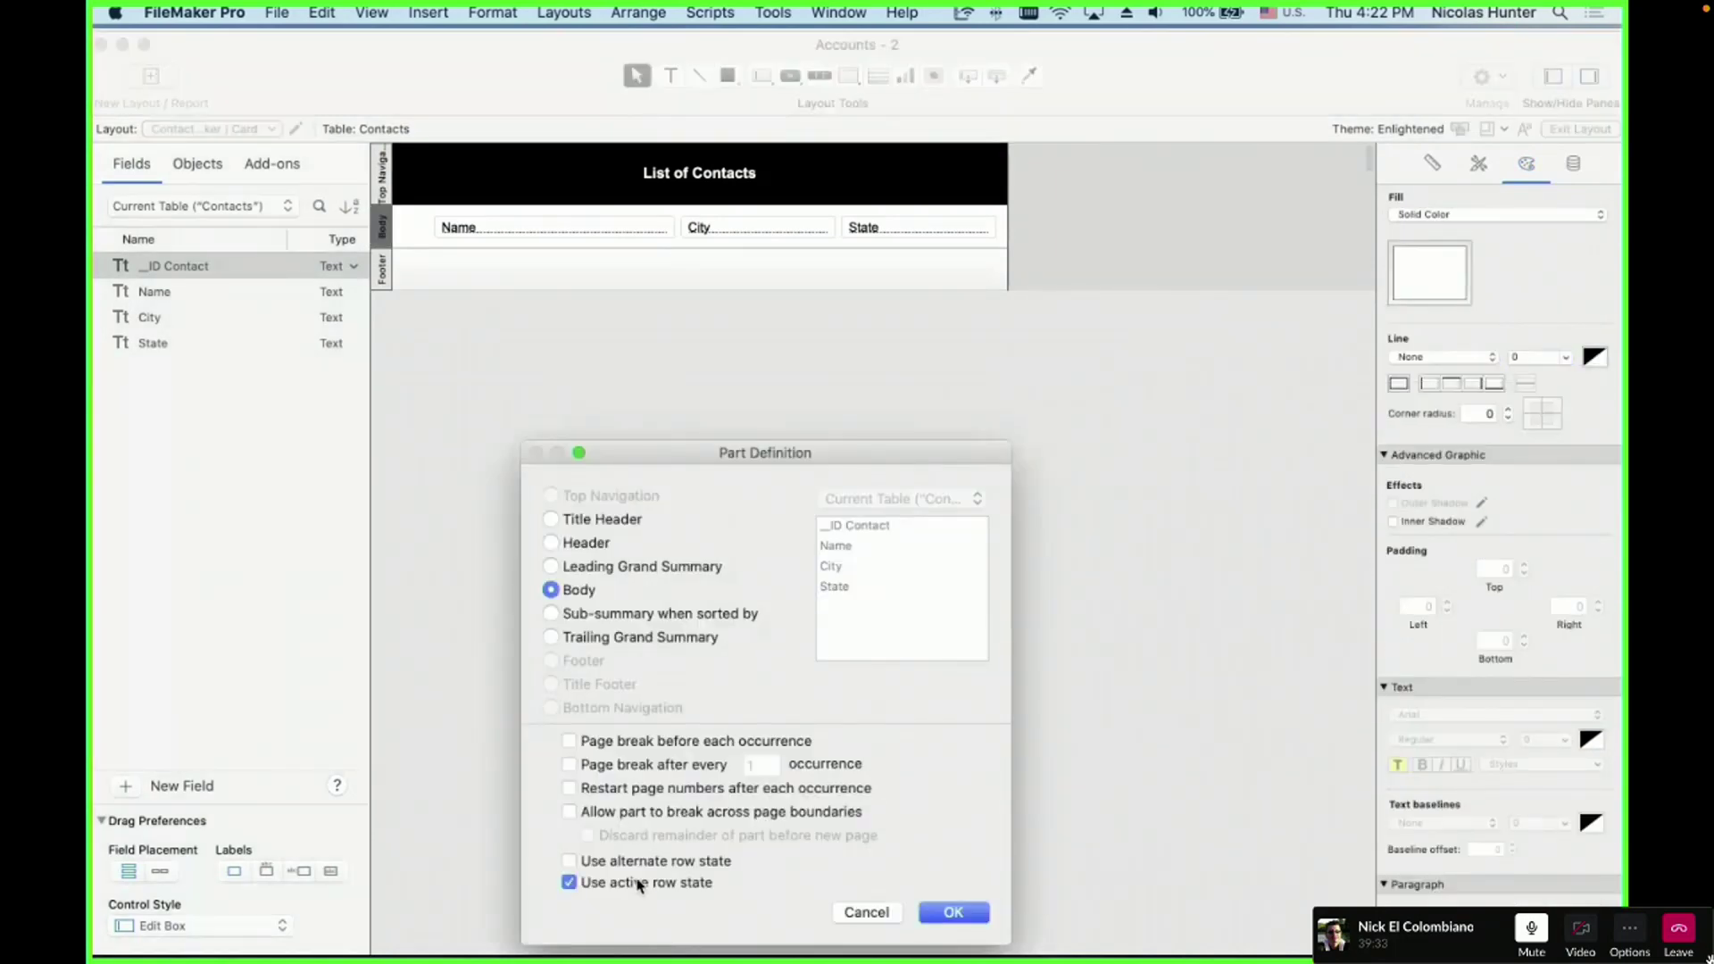
left_click(568, 882)
left_click(953, 912)
key("super+b")
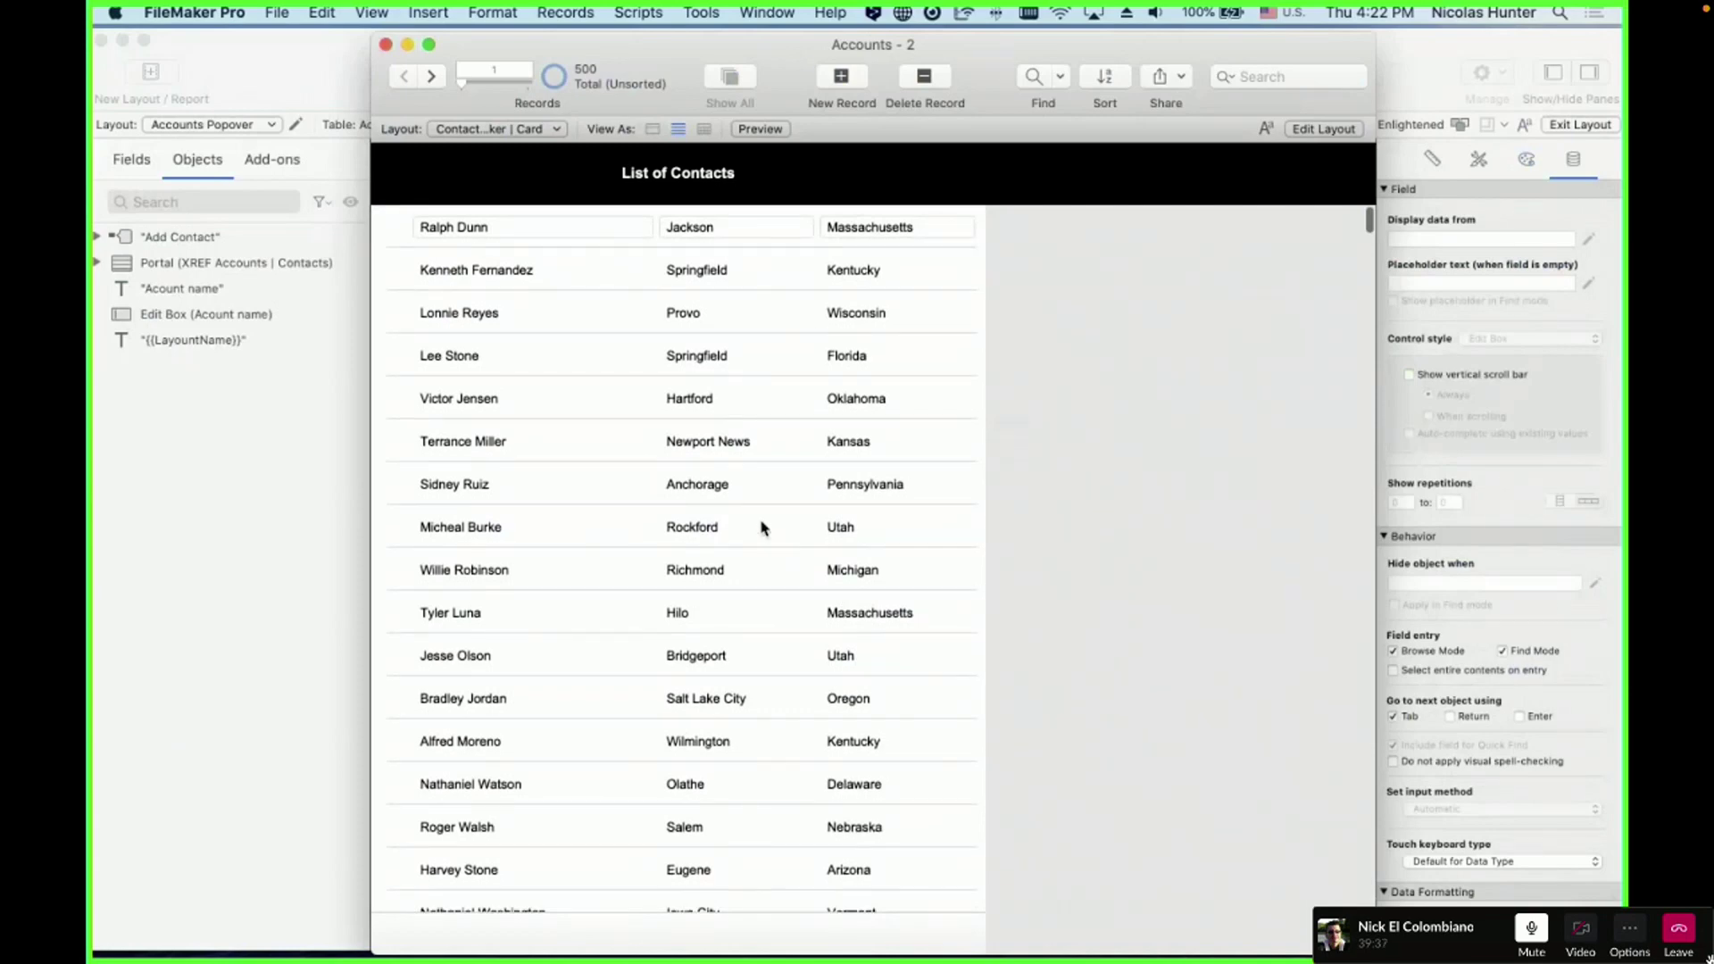
left_click(757, 521)
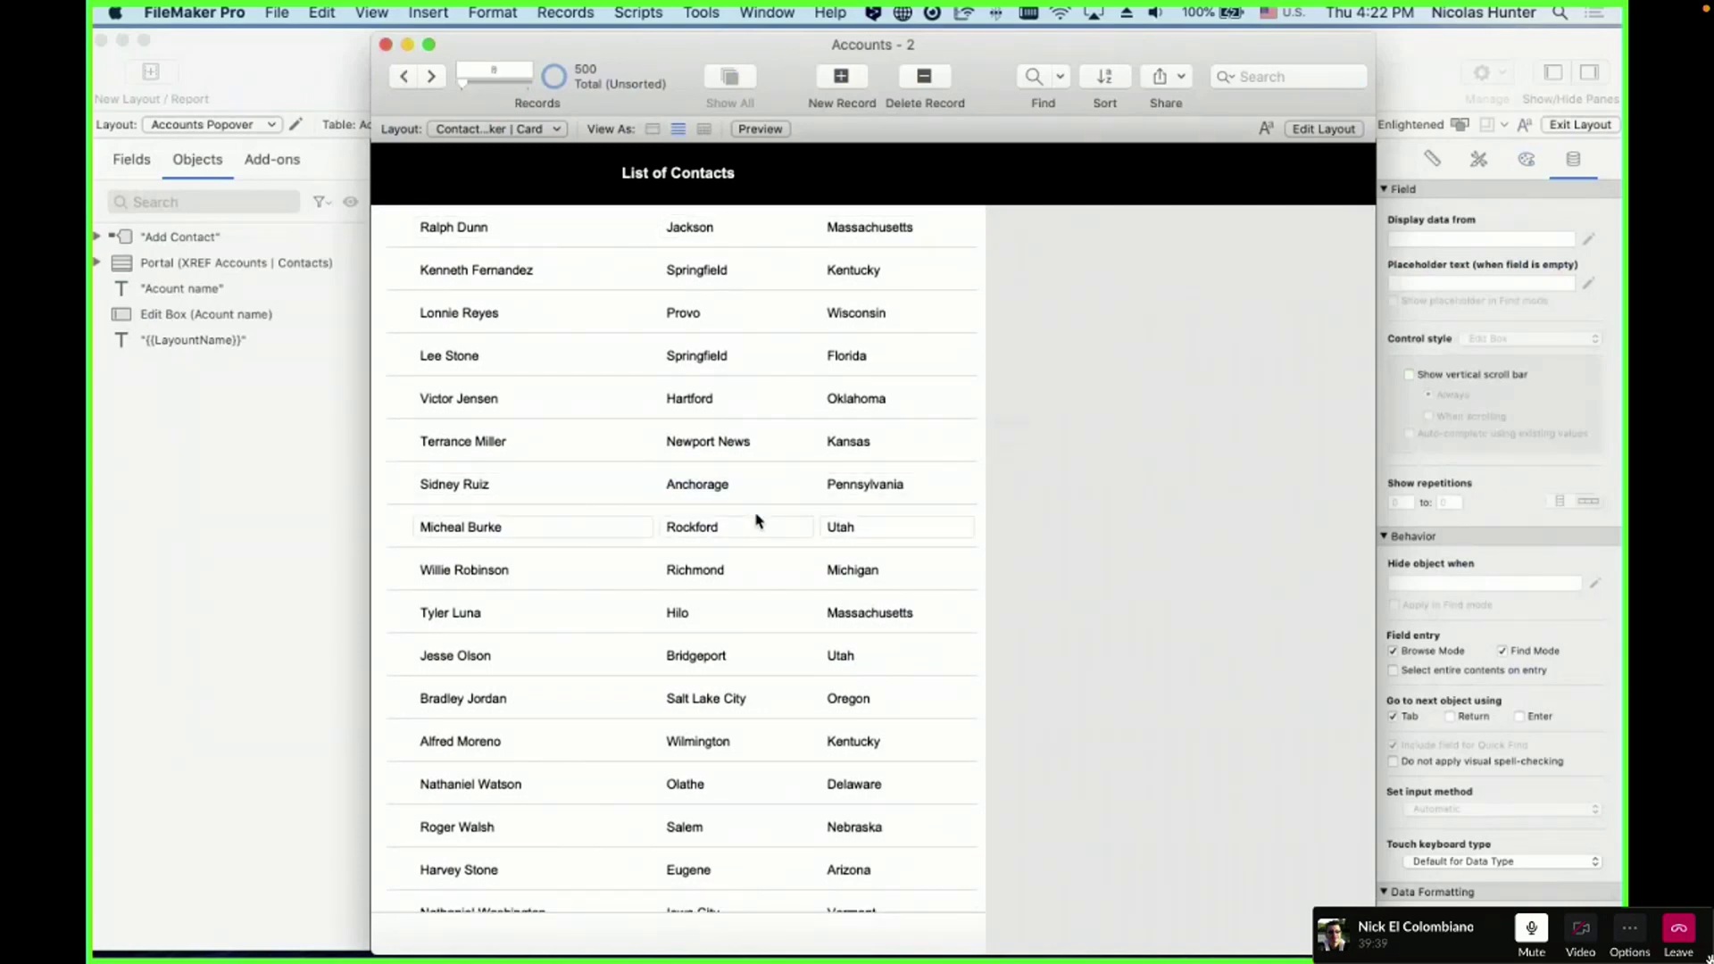
- Apply the Minimal Edit Box style to the Name, City and State fields together
key("super+l")
left_click(714, 230, "shift")
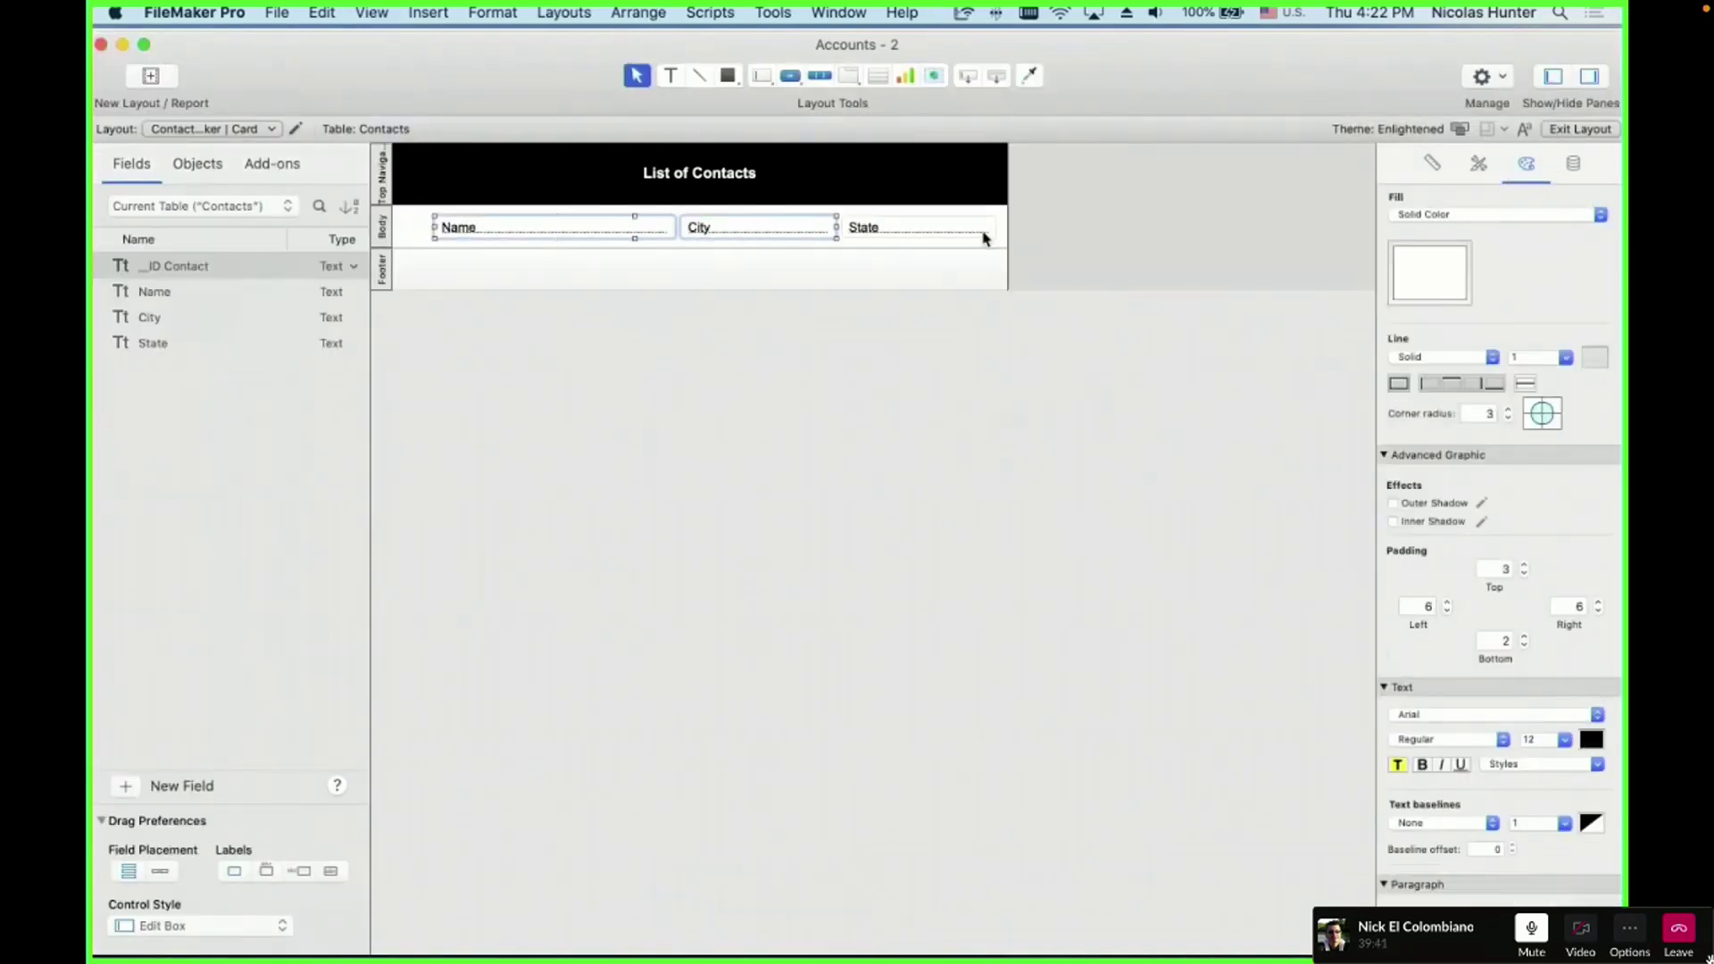
left_click(983, 235, "shift")
left_click(1478, 165)
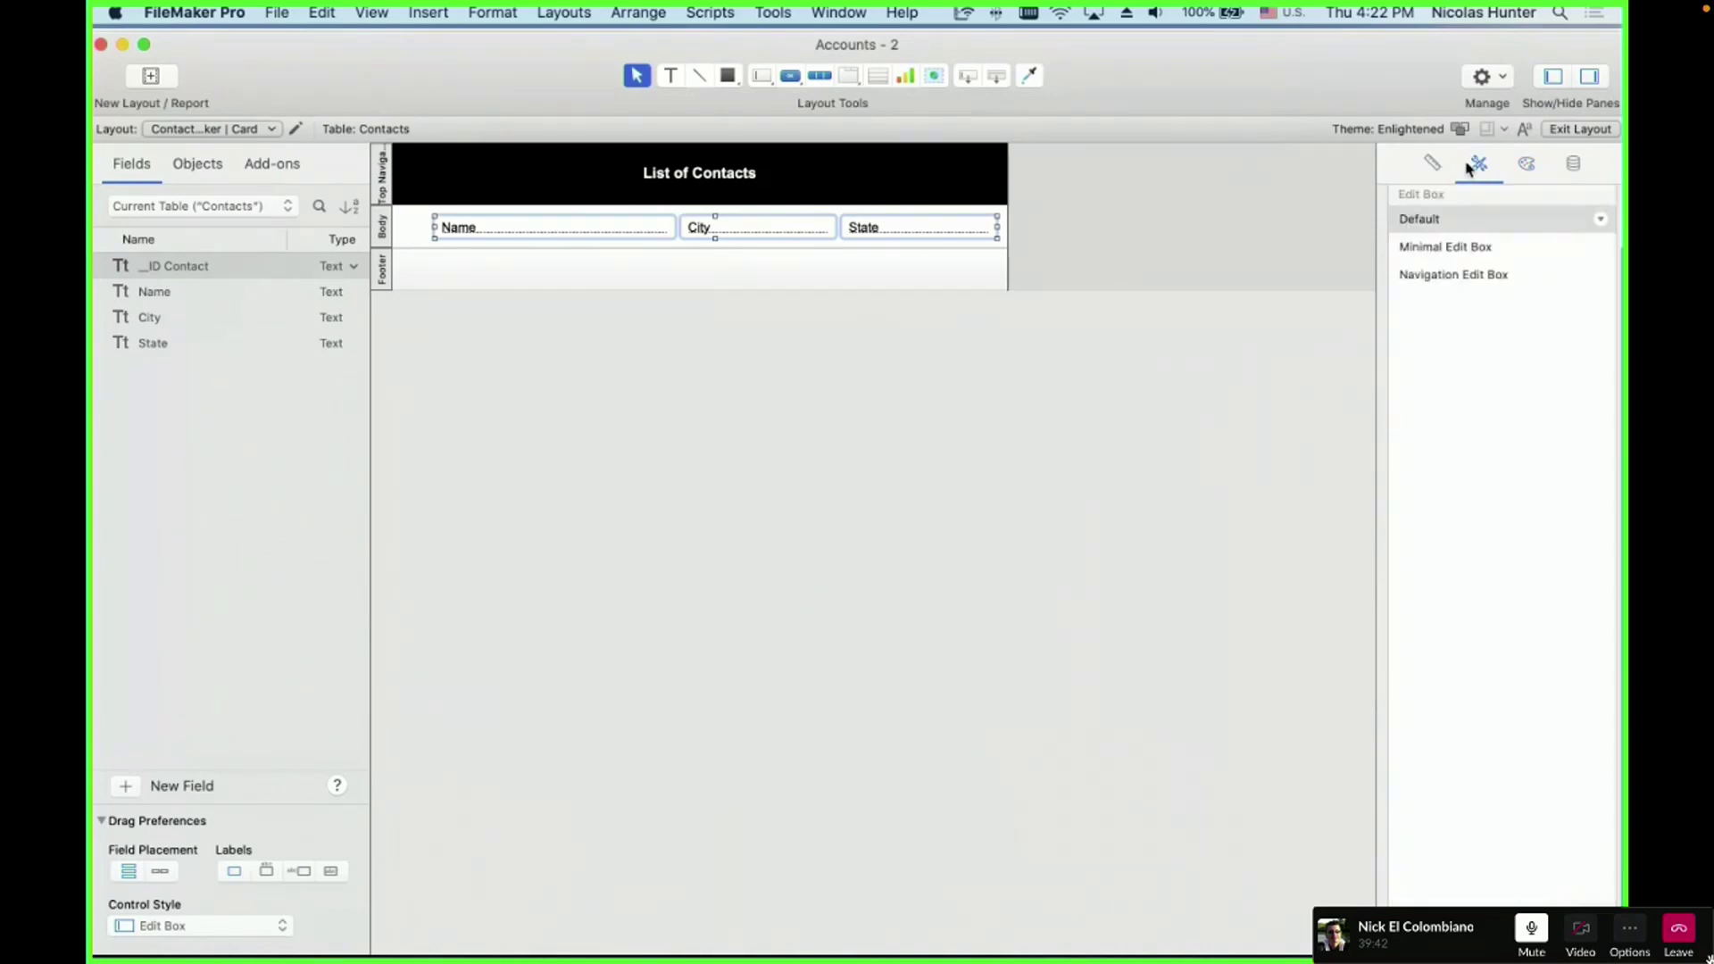
left_click(1478, 246)
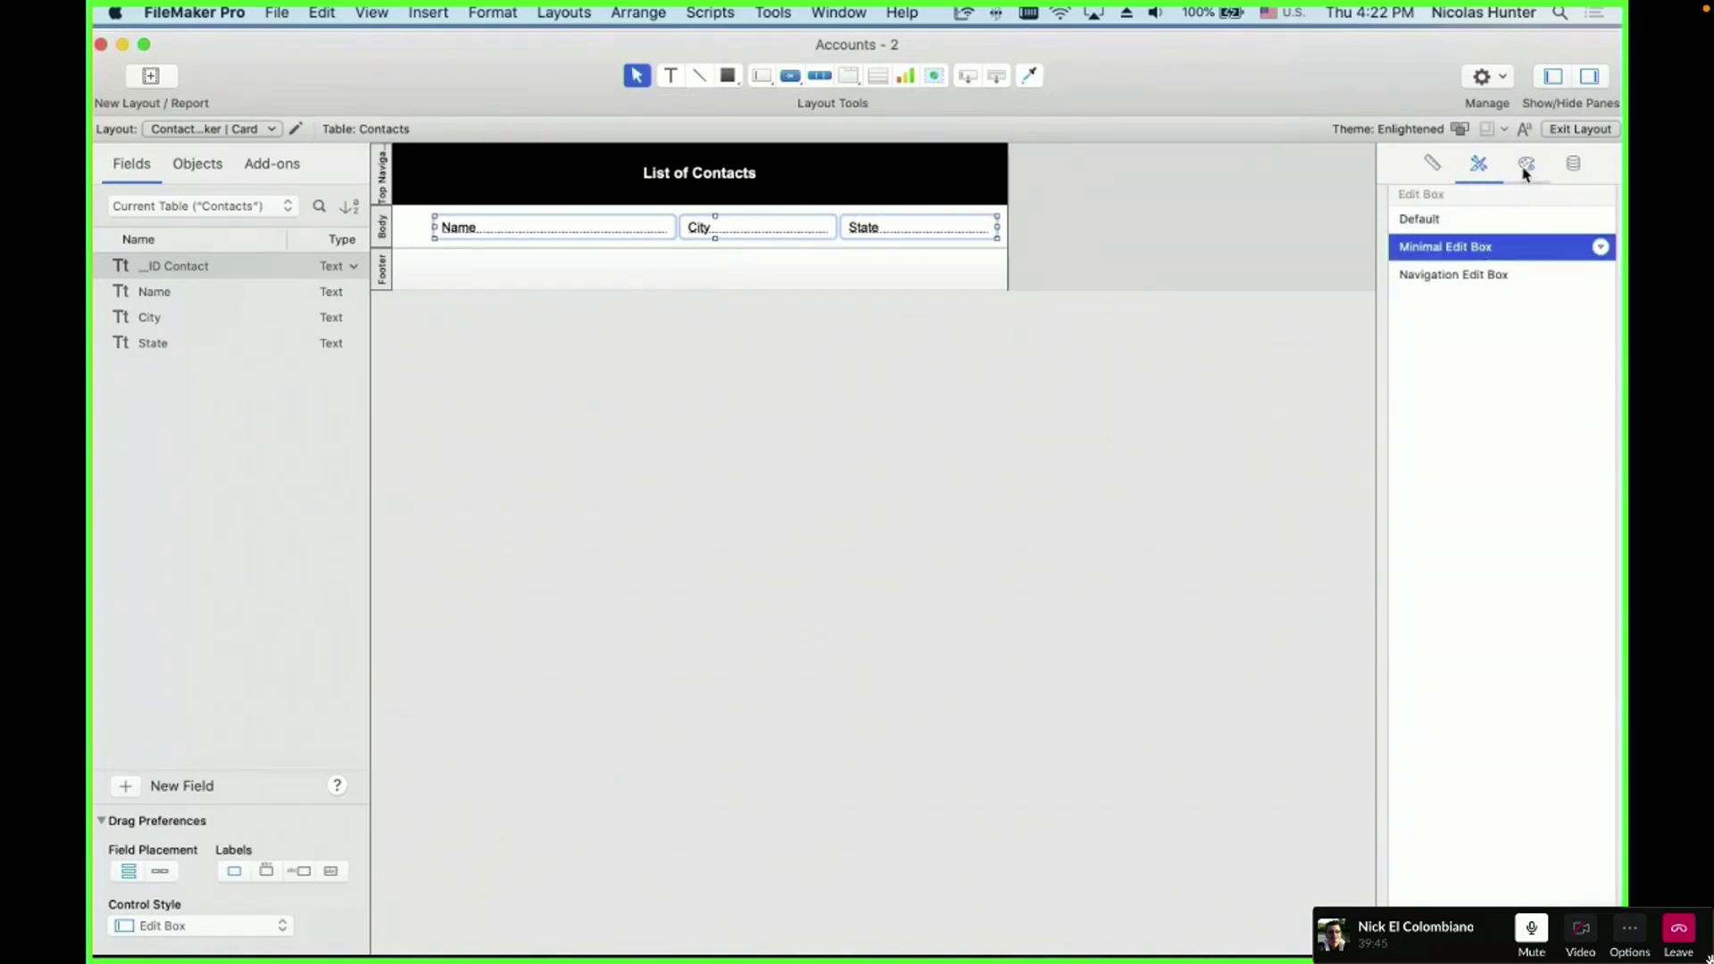
- Disable Browse Mode field entry for the Name, City and State fields and review the contact list in Browse mode
left_click(1572, 166)
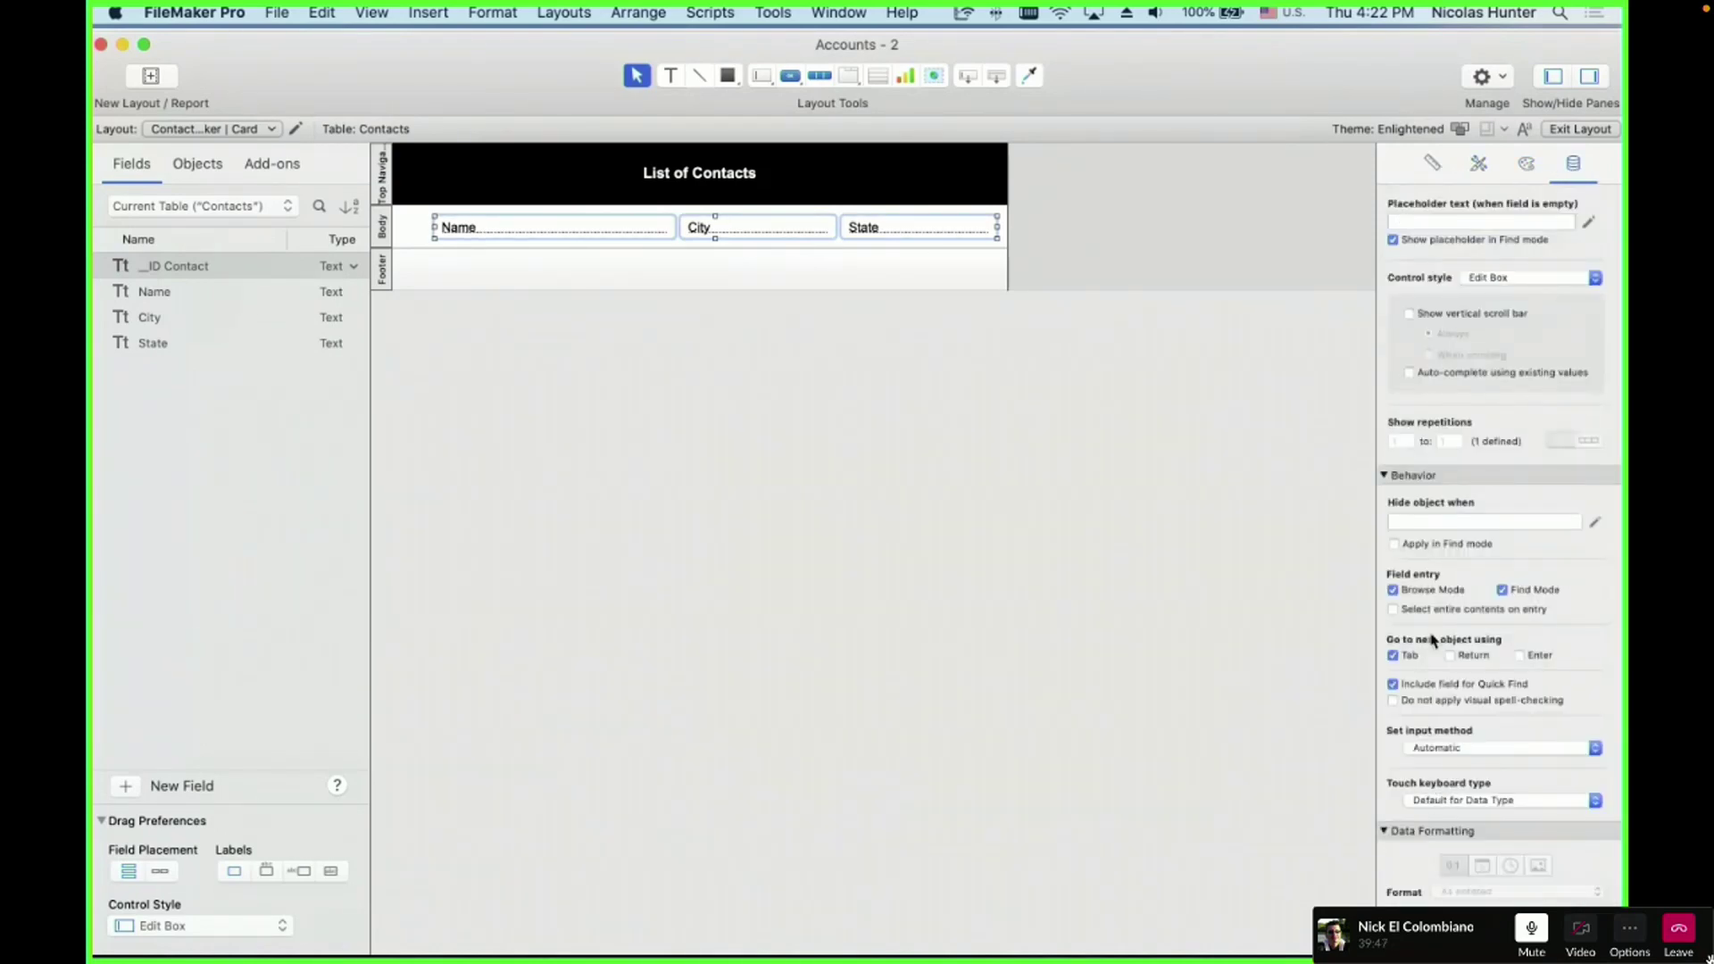
left_click(1413, 591)
left_click(610, 557)
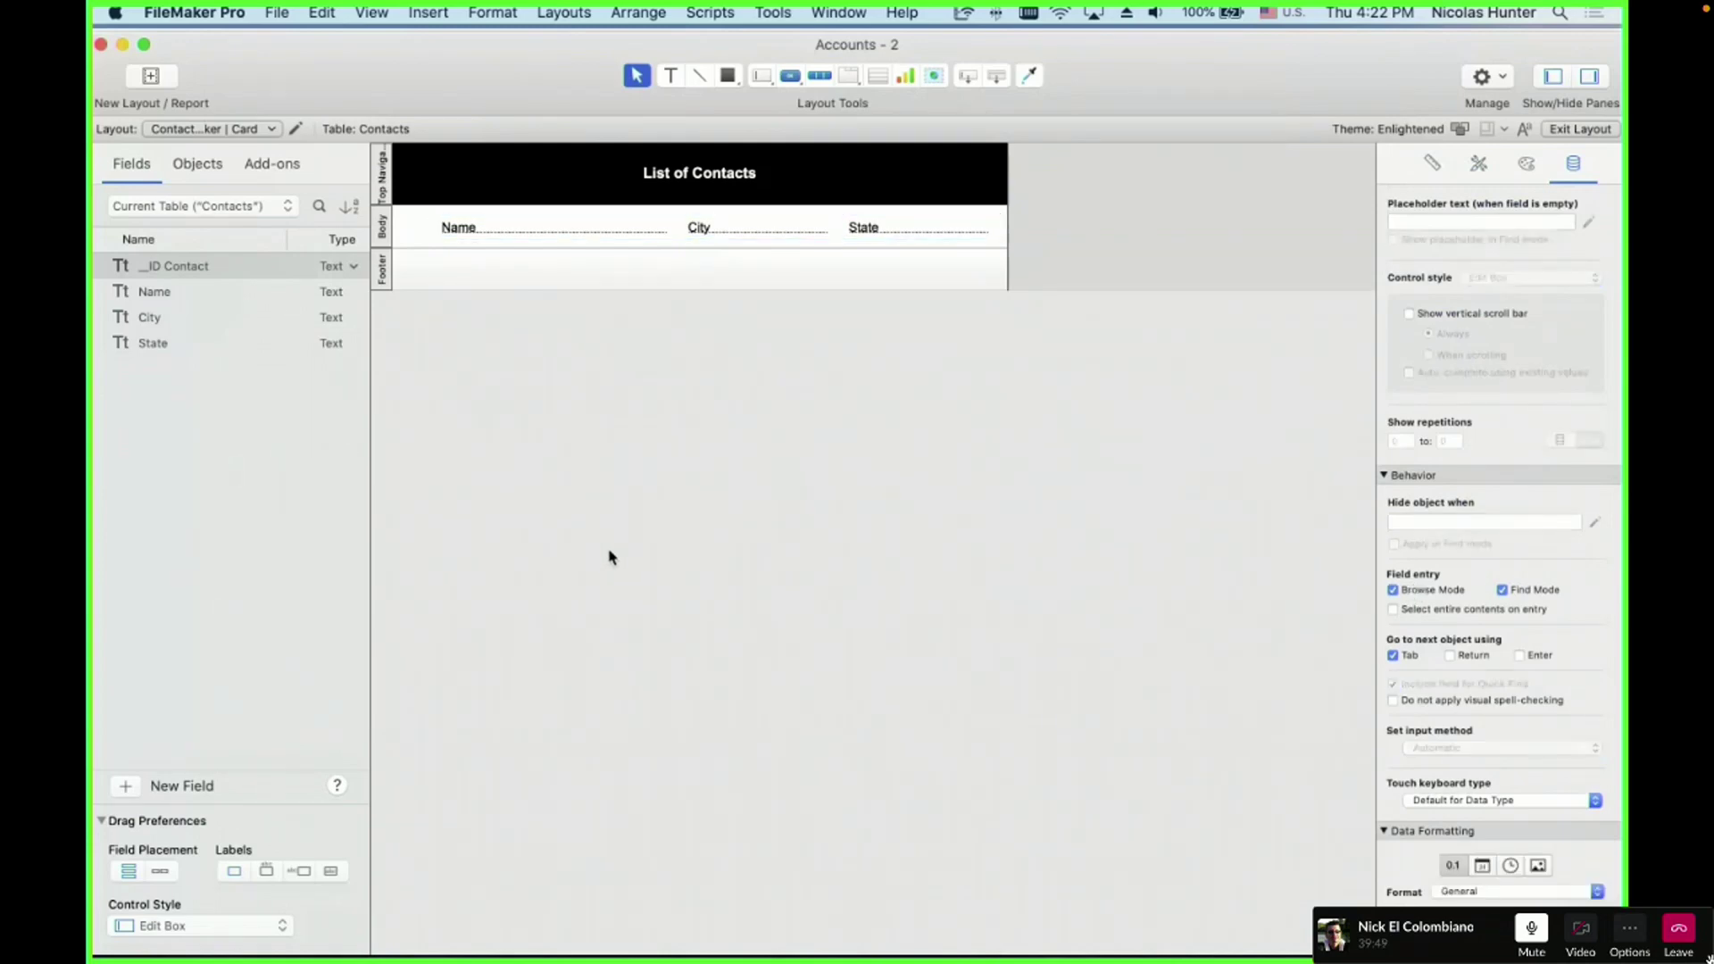
key("super+b")
scroll(585, 576, "down", 15)
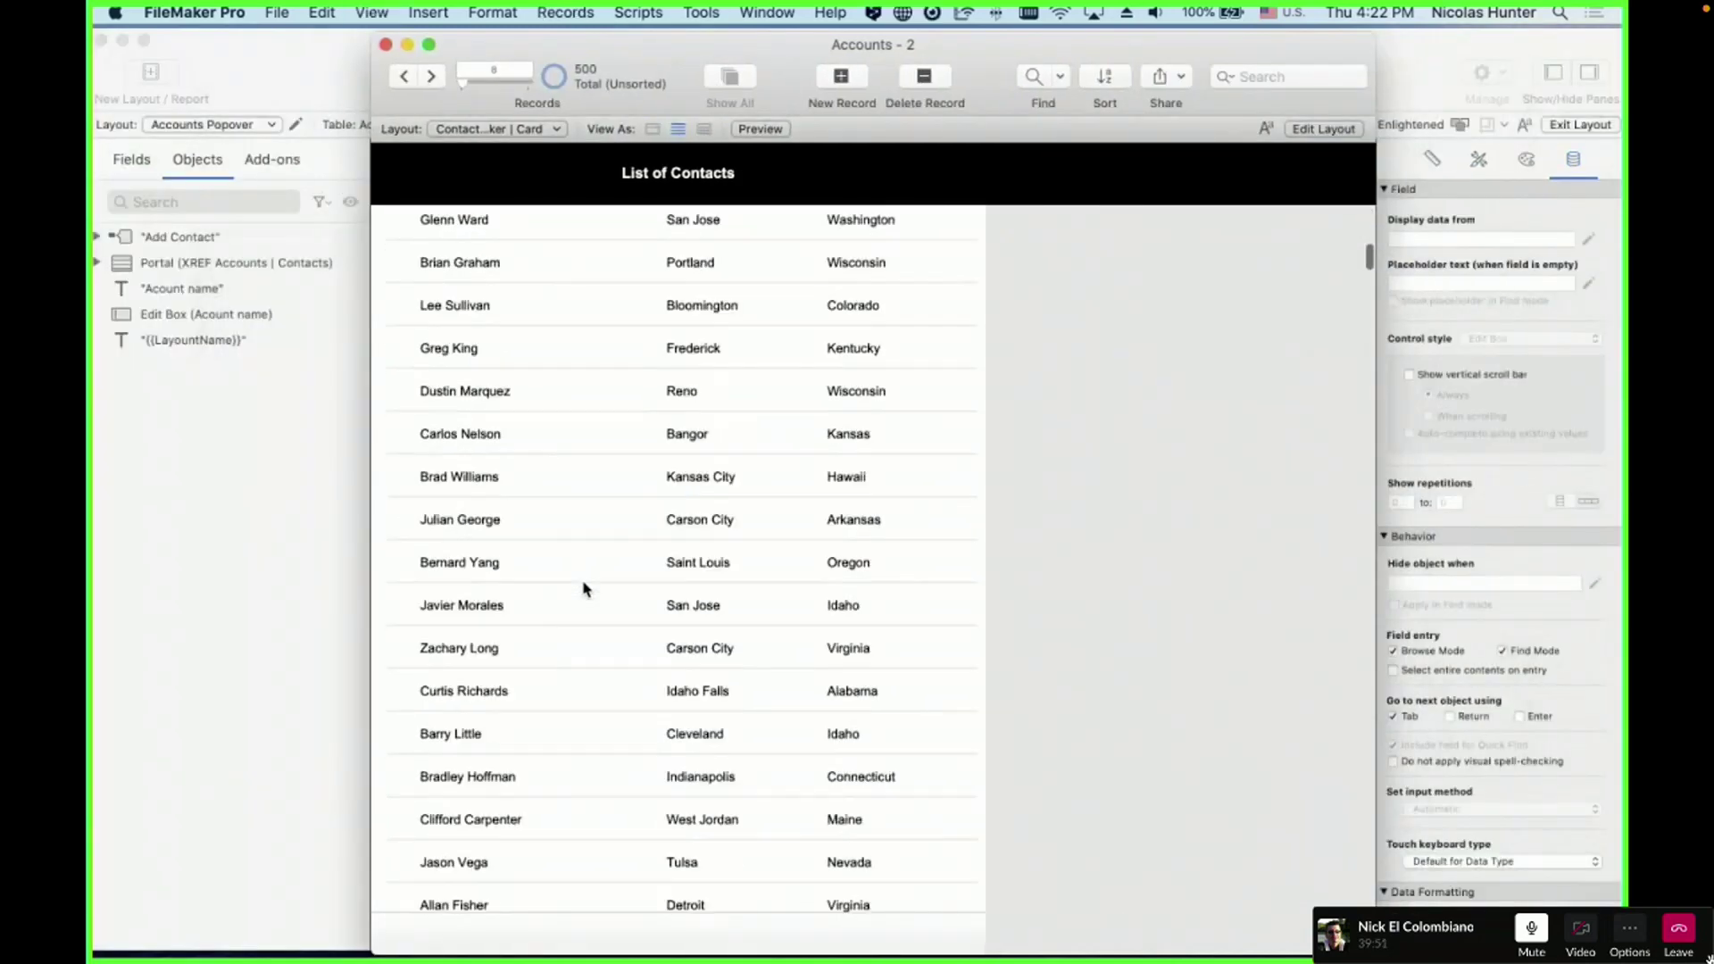
scroll(585, 589, "down", 10)
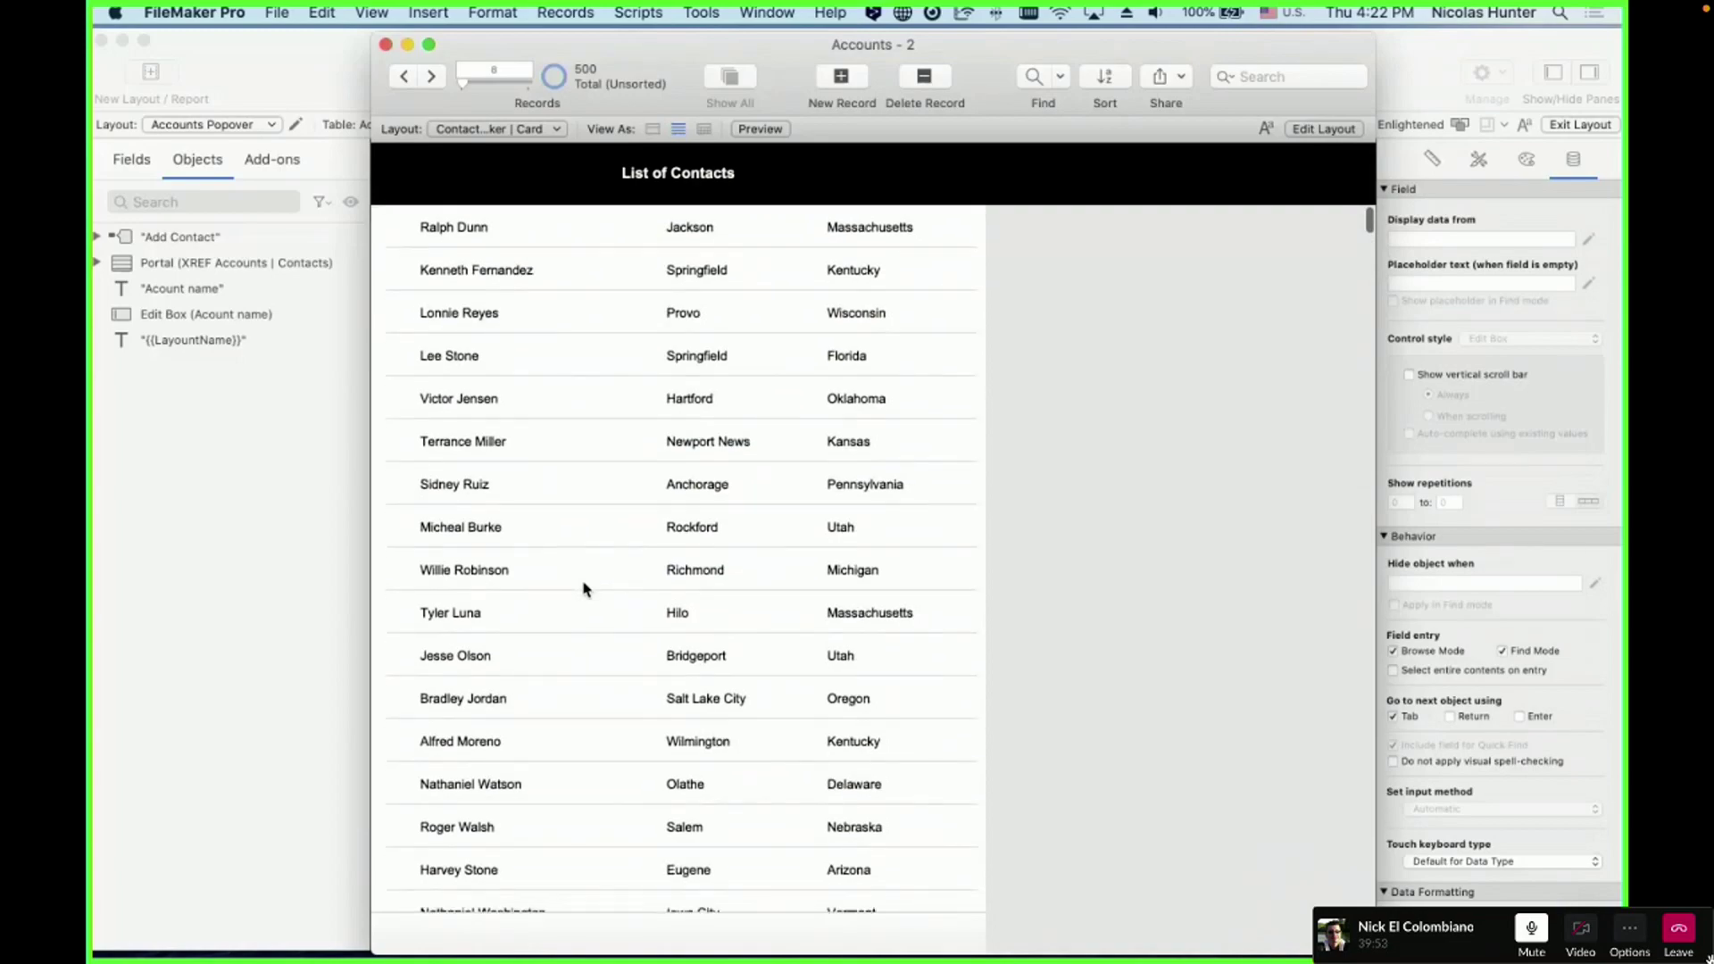
scroll(585, 589, "down", 20)
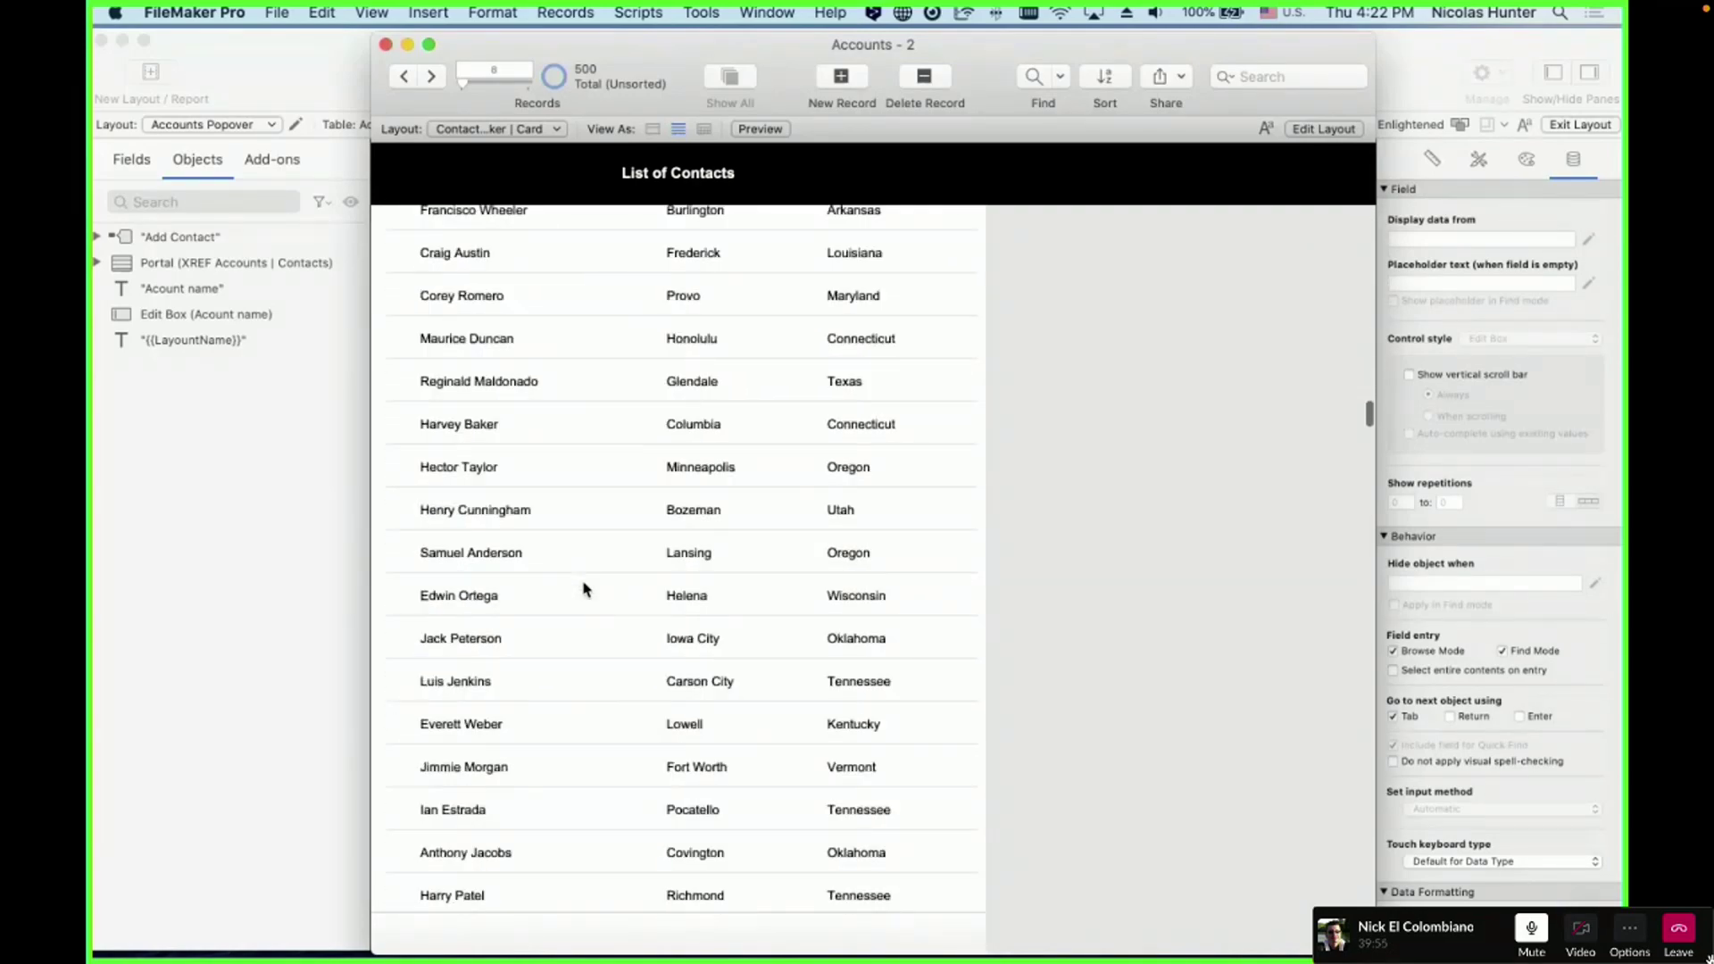
scroll(585, 590, "up", 20)
scroll(585, 589, "up", 15)
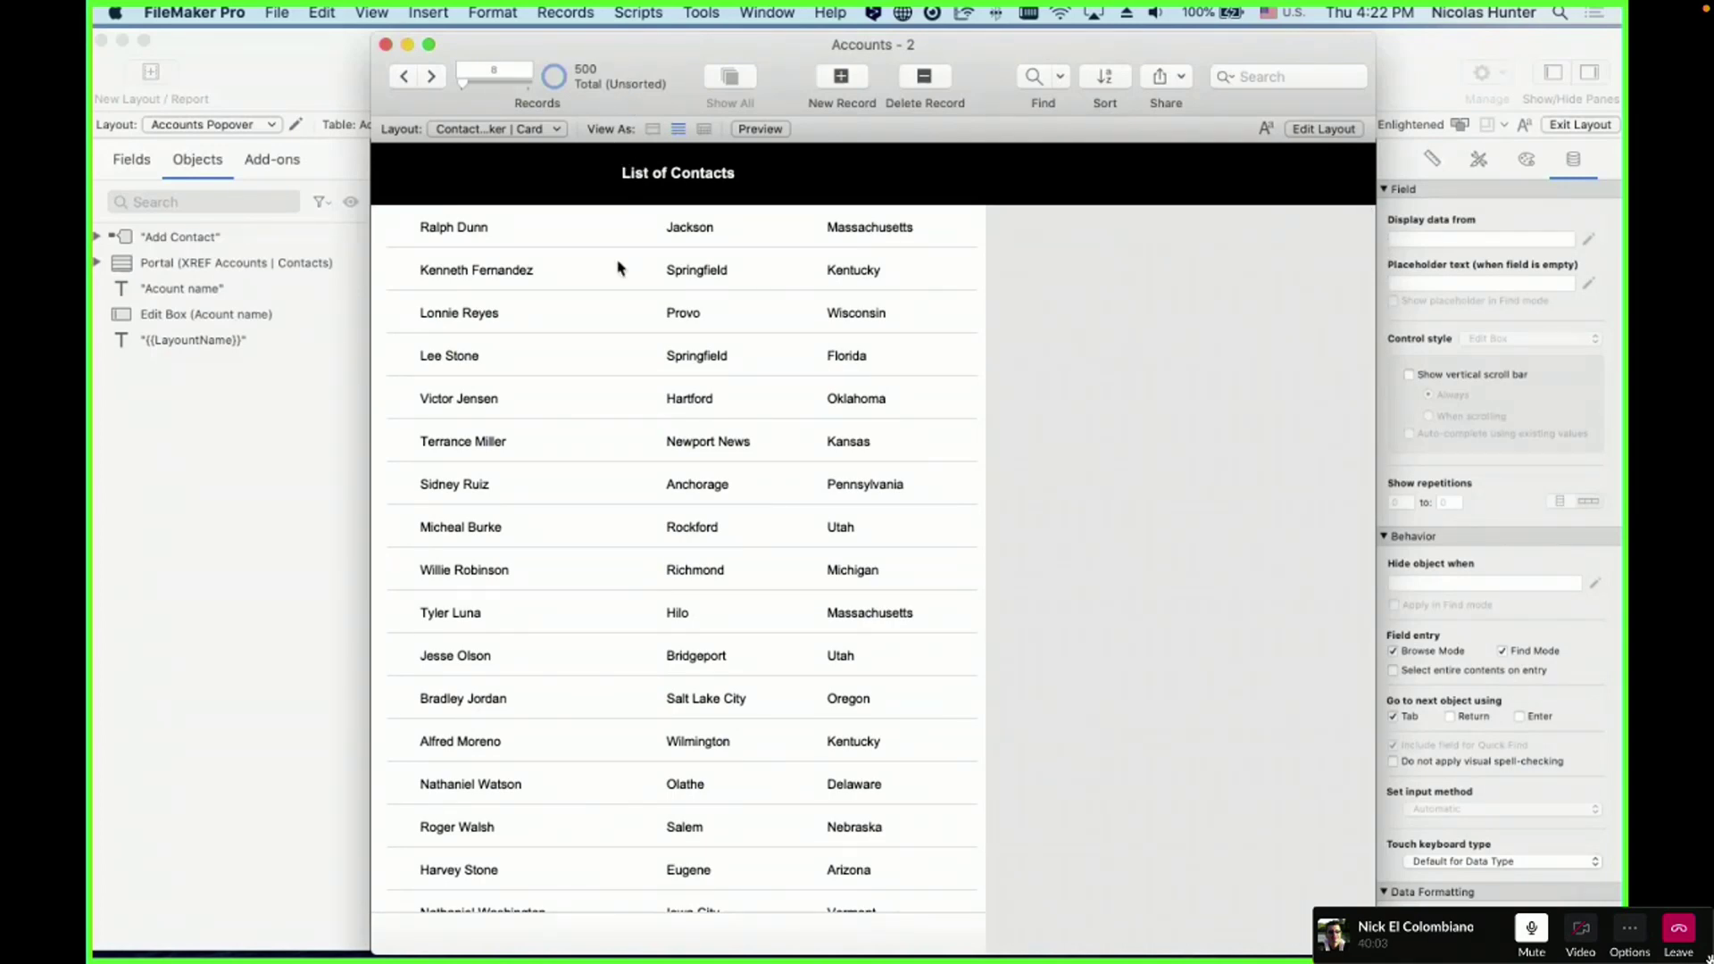
- Return to the Accounts window and add the Layouts navigation control to its Layout mode toolbar
key("super+l")
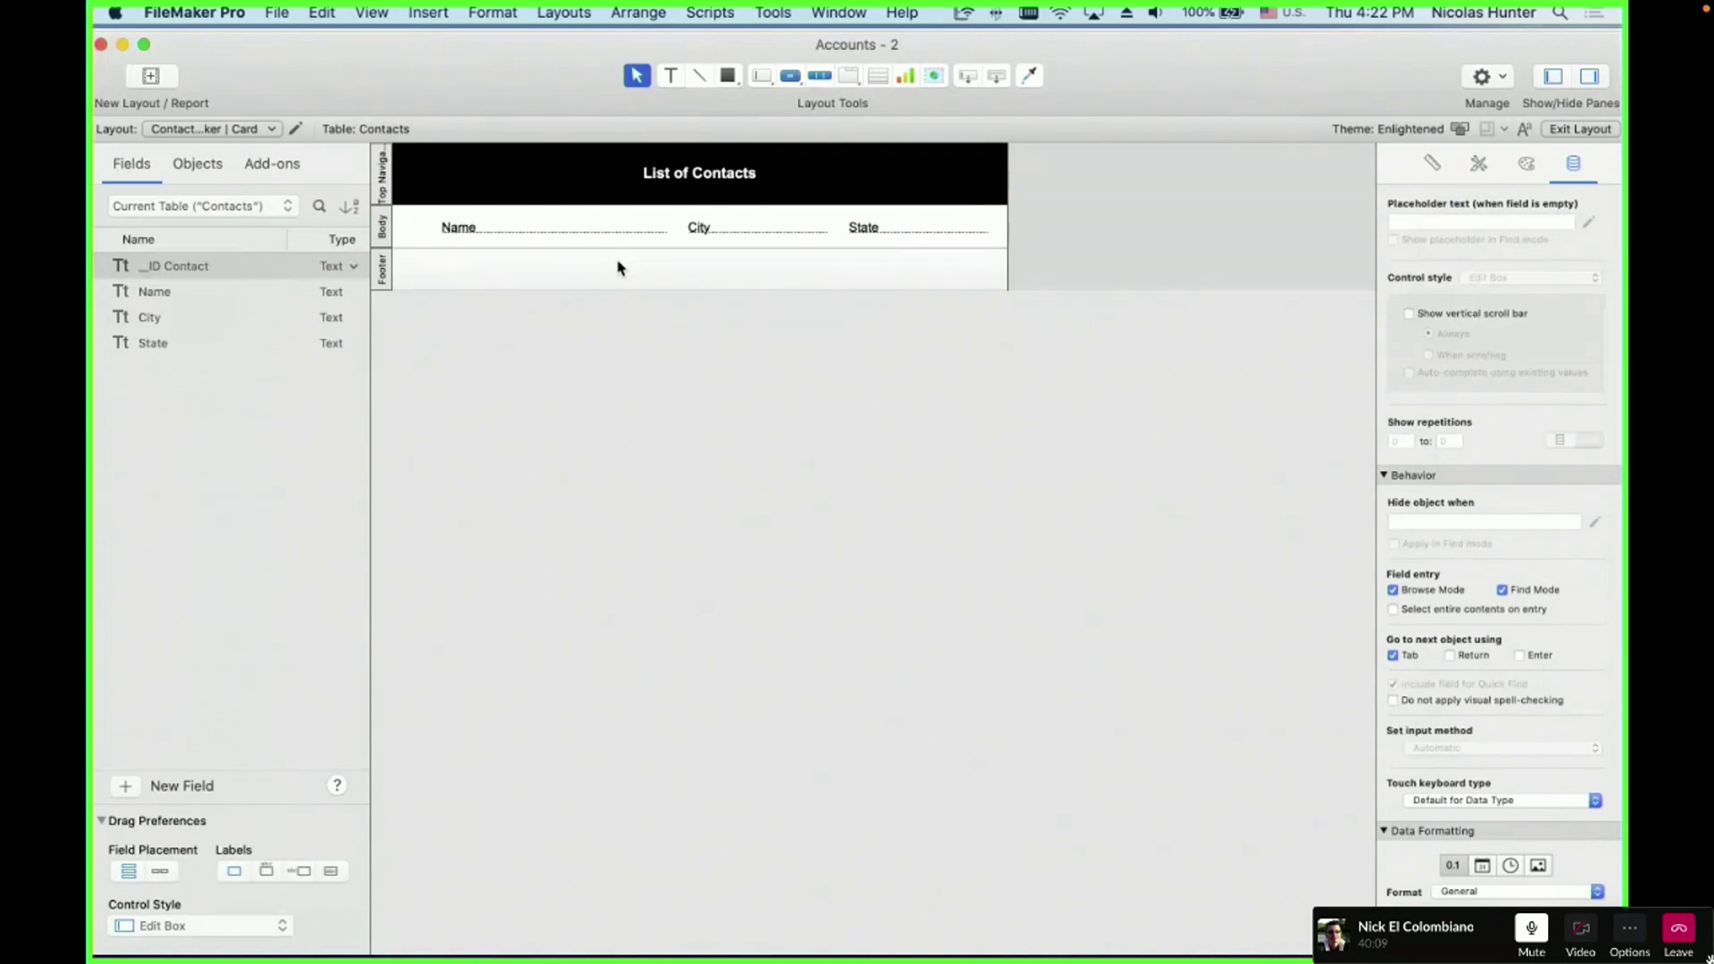
key("super+m")
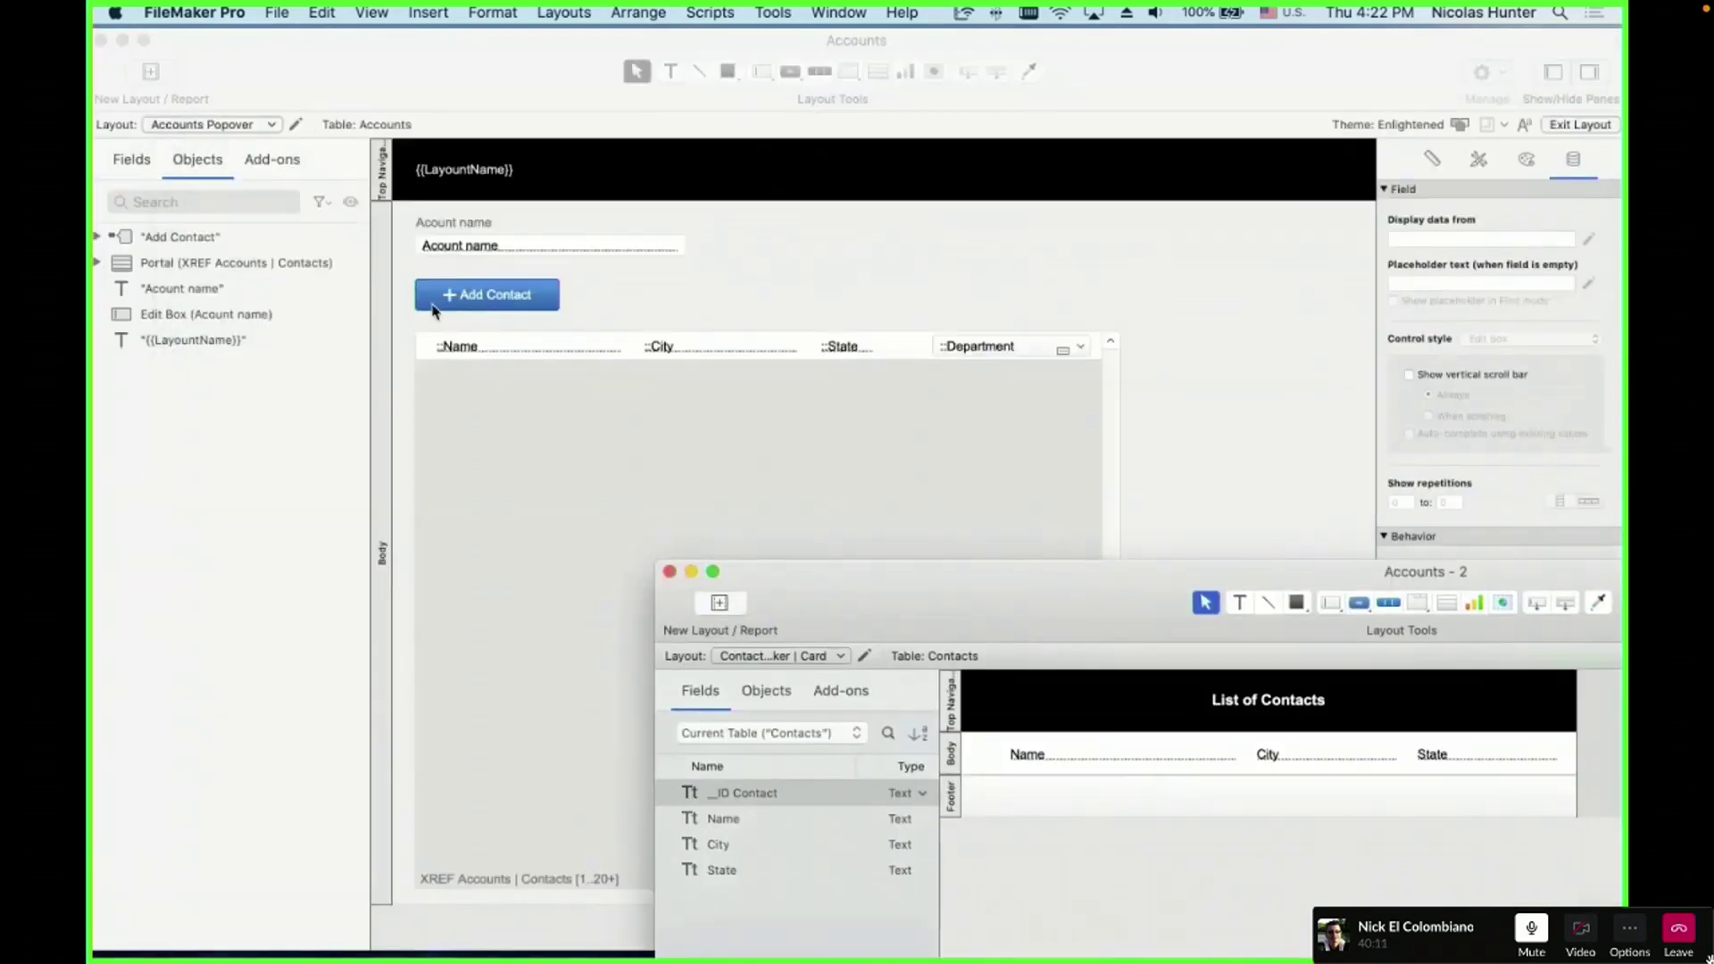
right_click(247, 64)
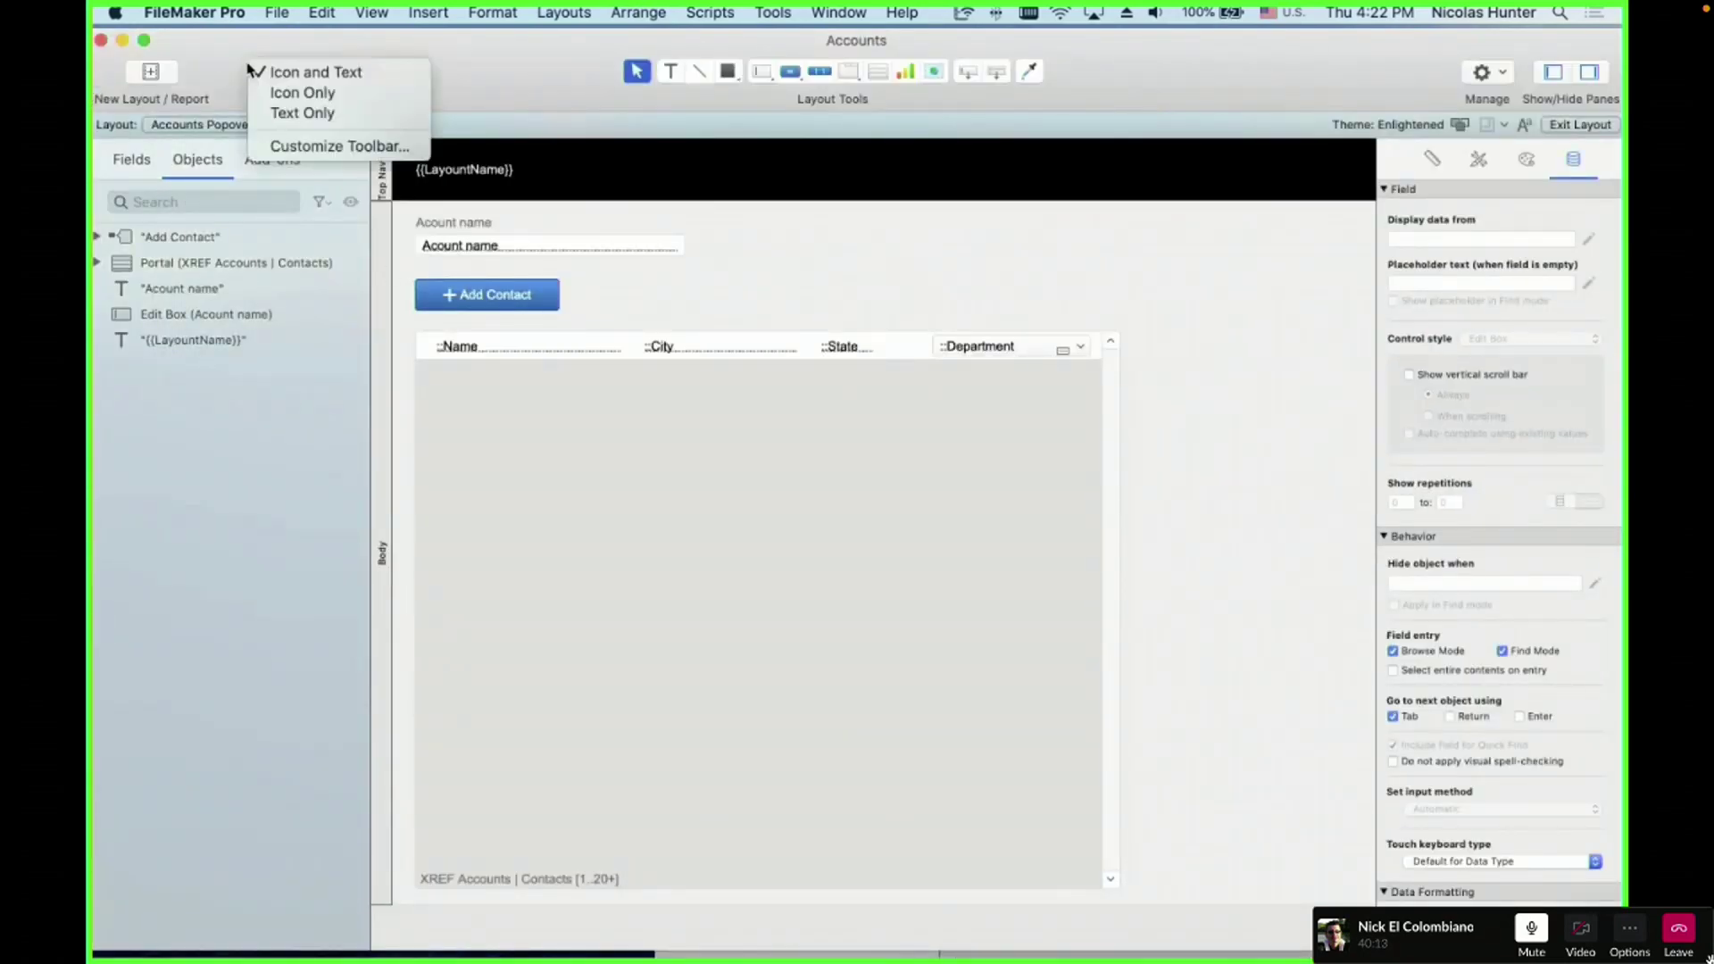
left_click(406, 212)
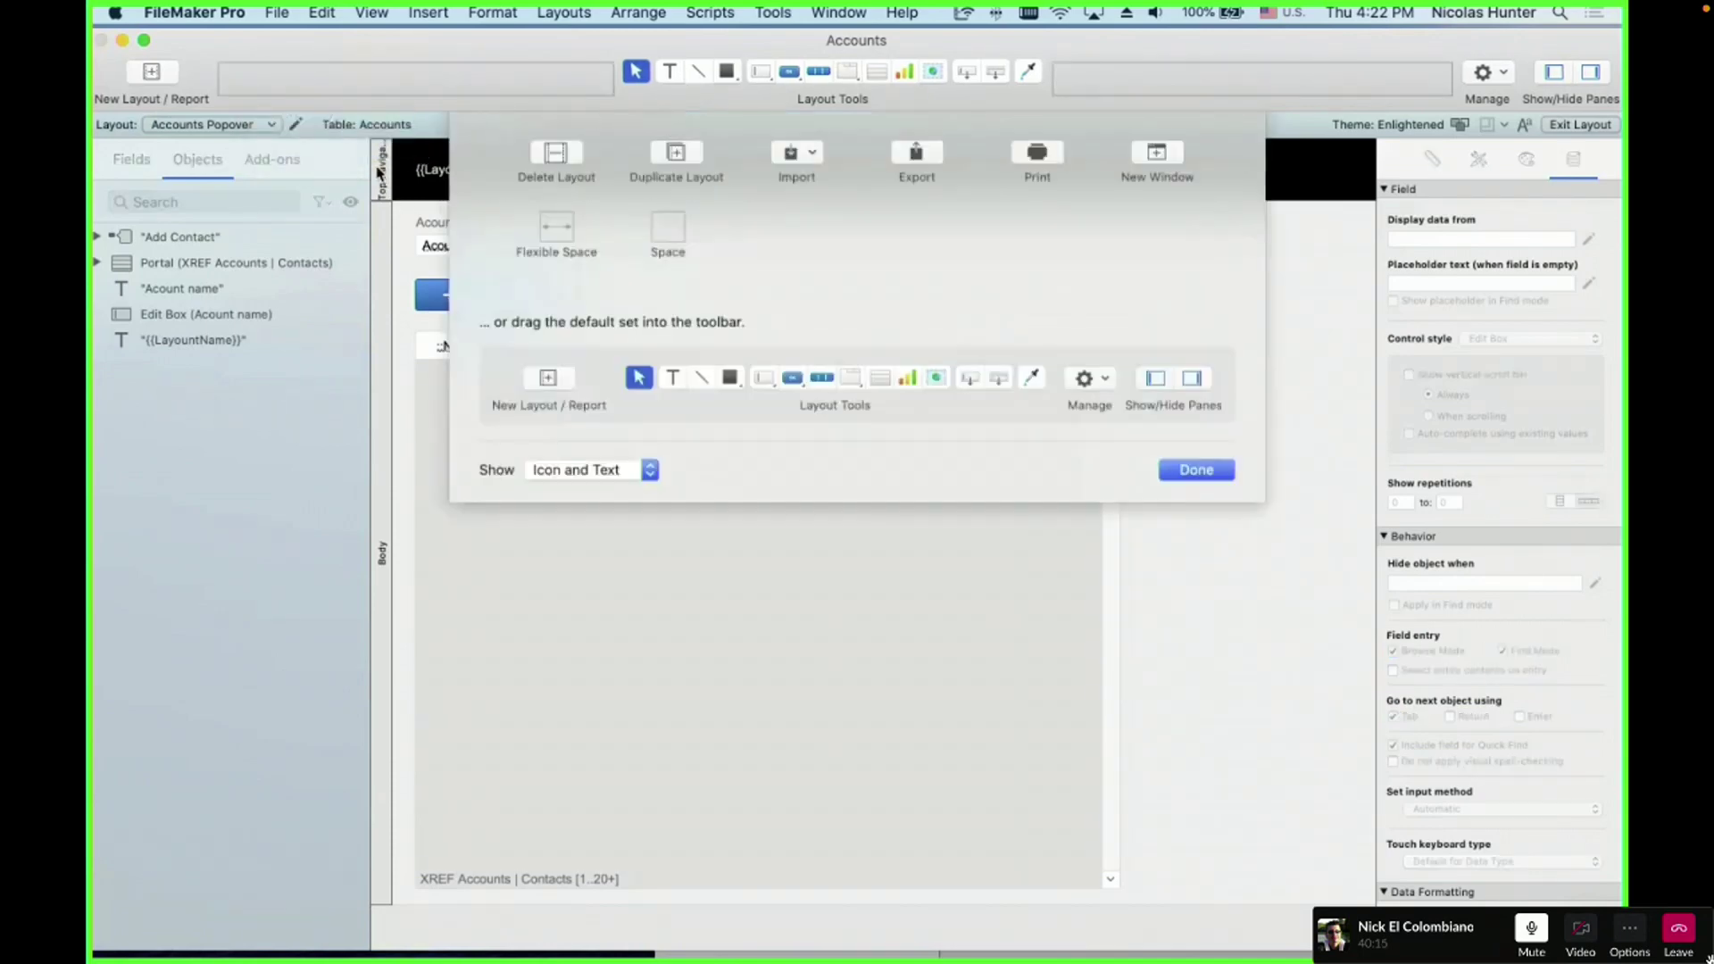
left_click_drag(572, 184, 259, 76)
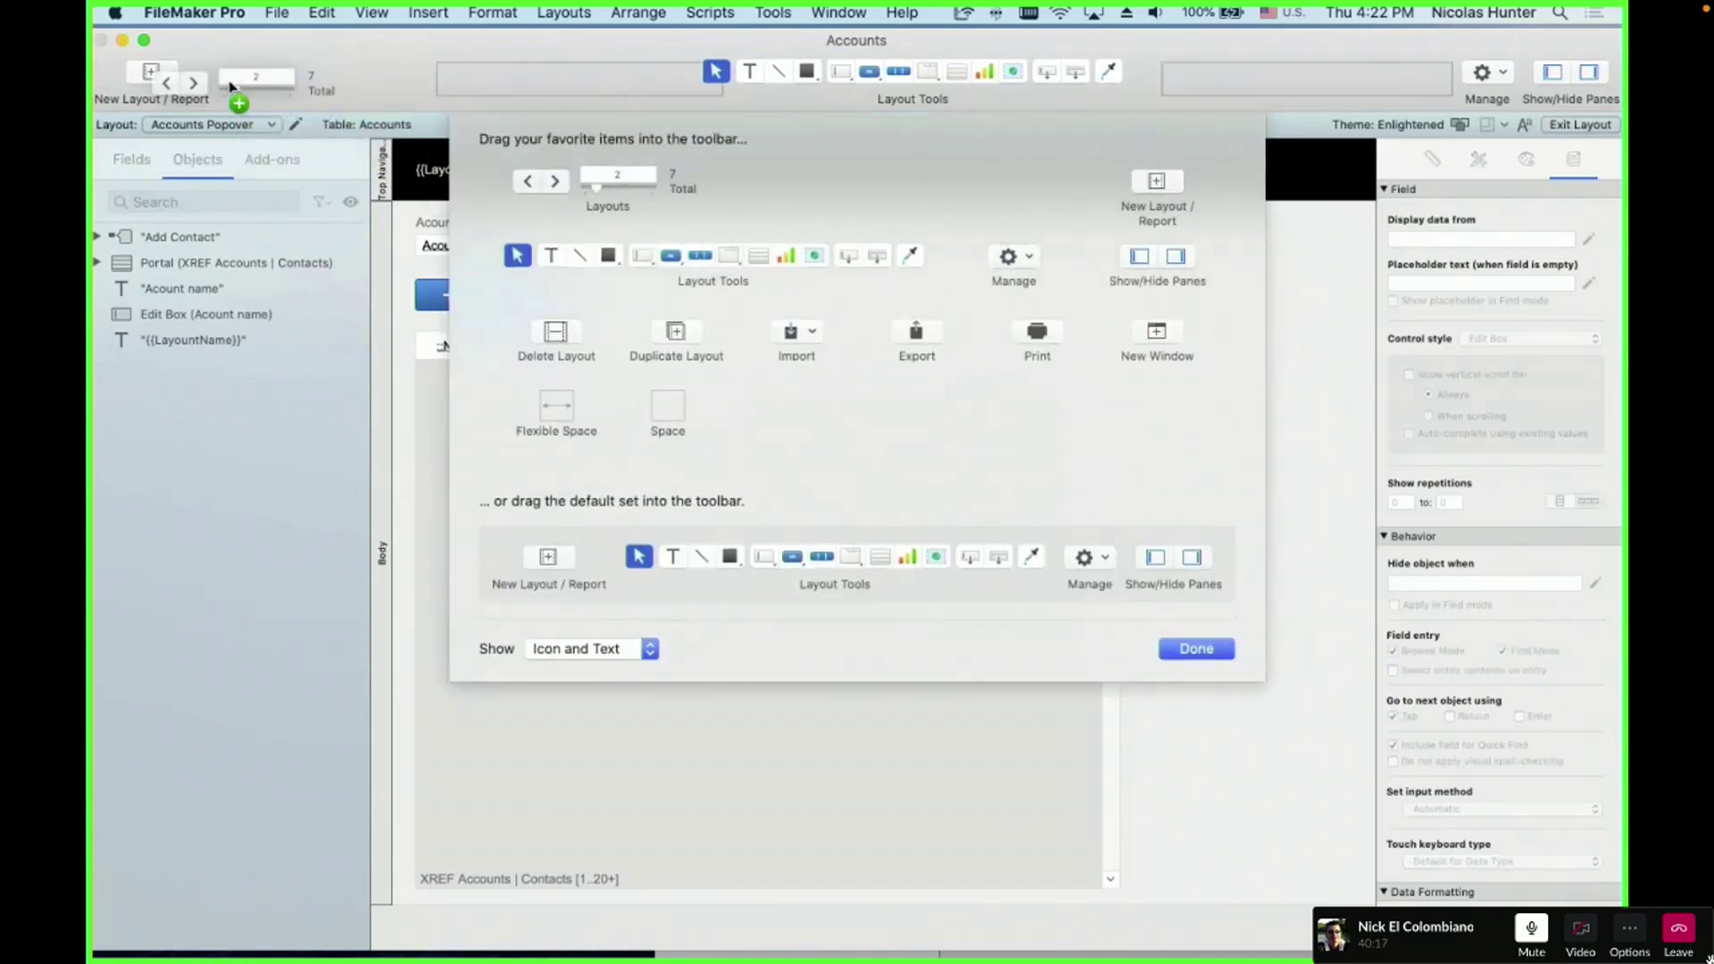
left_click(1180, 649)
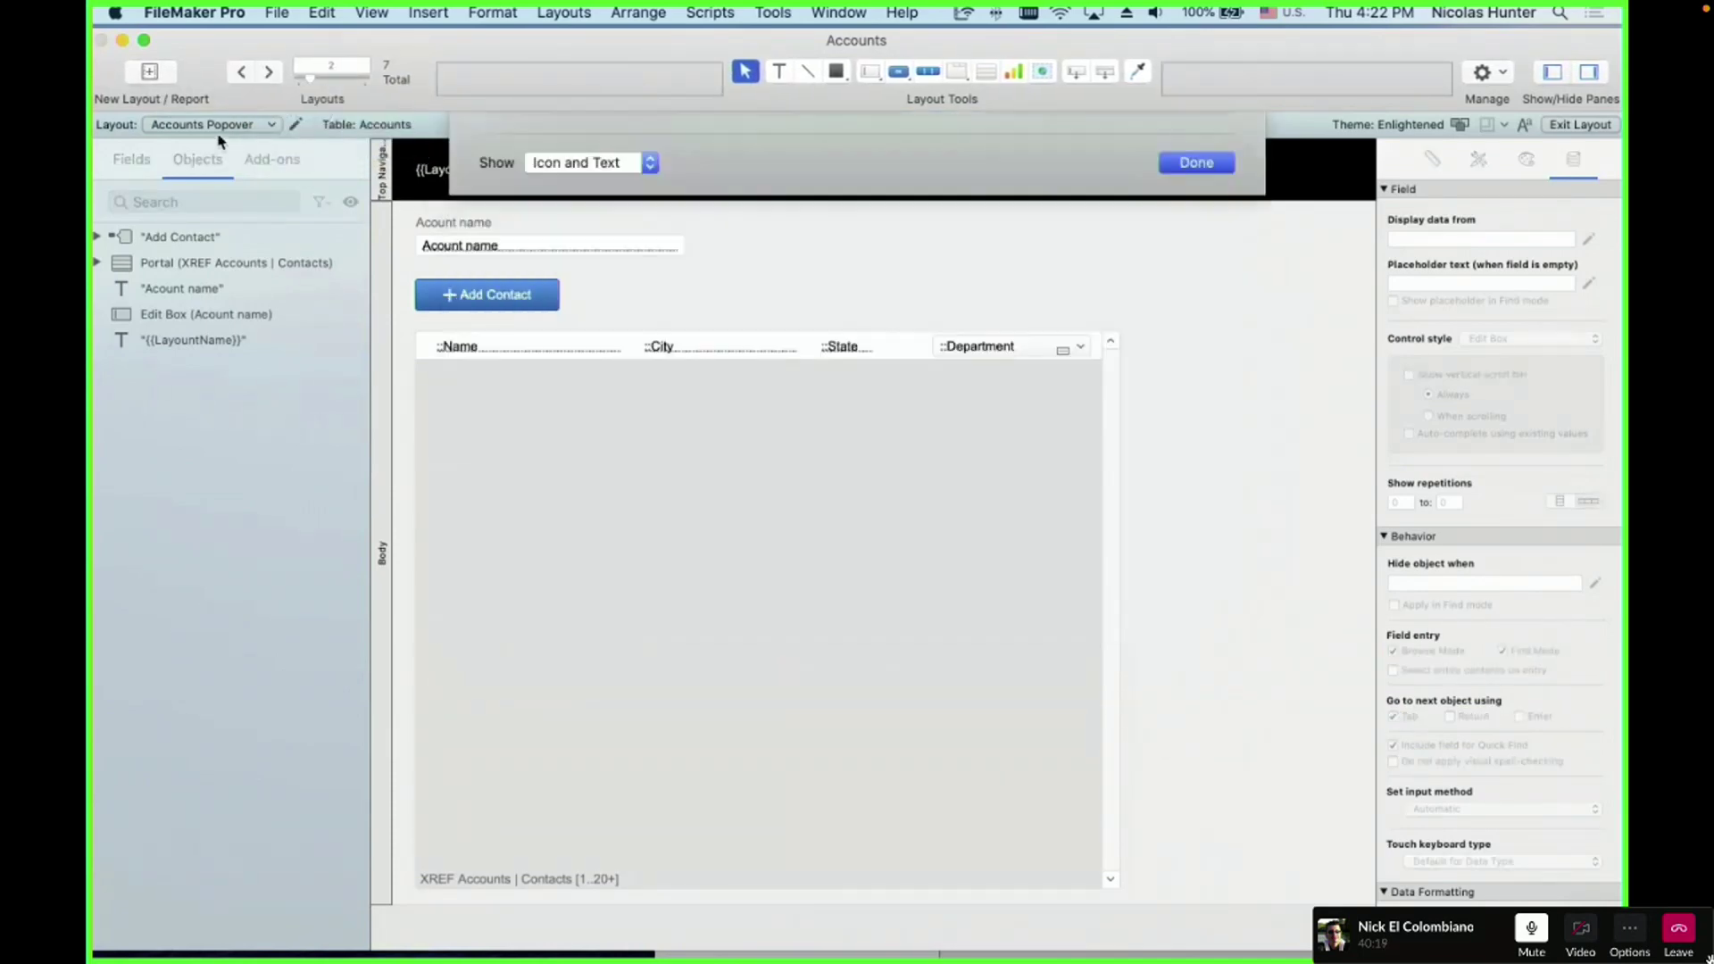
- Step between the Accounts Menu and Accounts Popover layouts, and examine the Contacts Cartesian portal inside the Add Contact popover
left_click(239, 73)
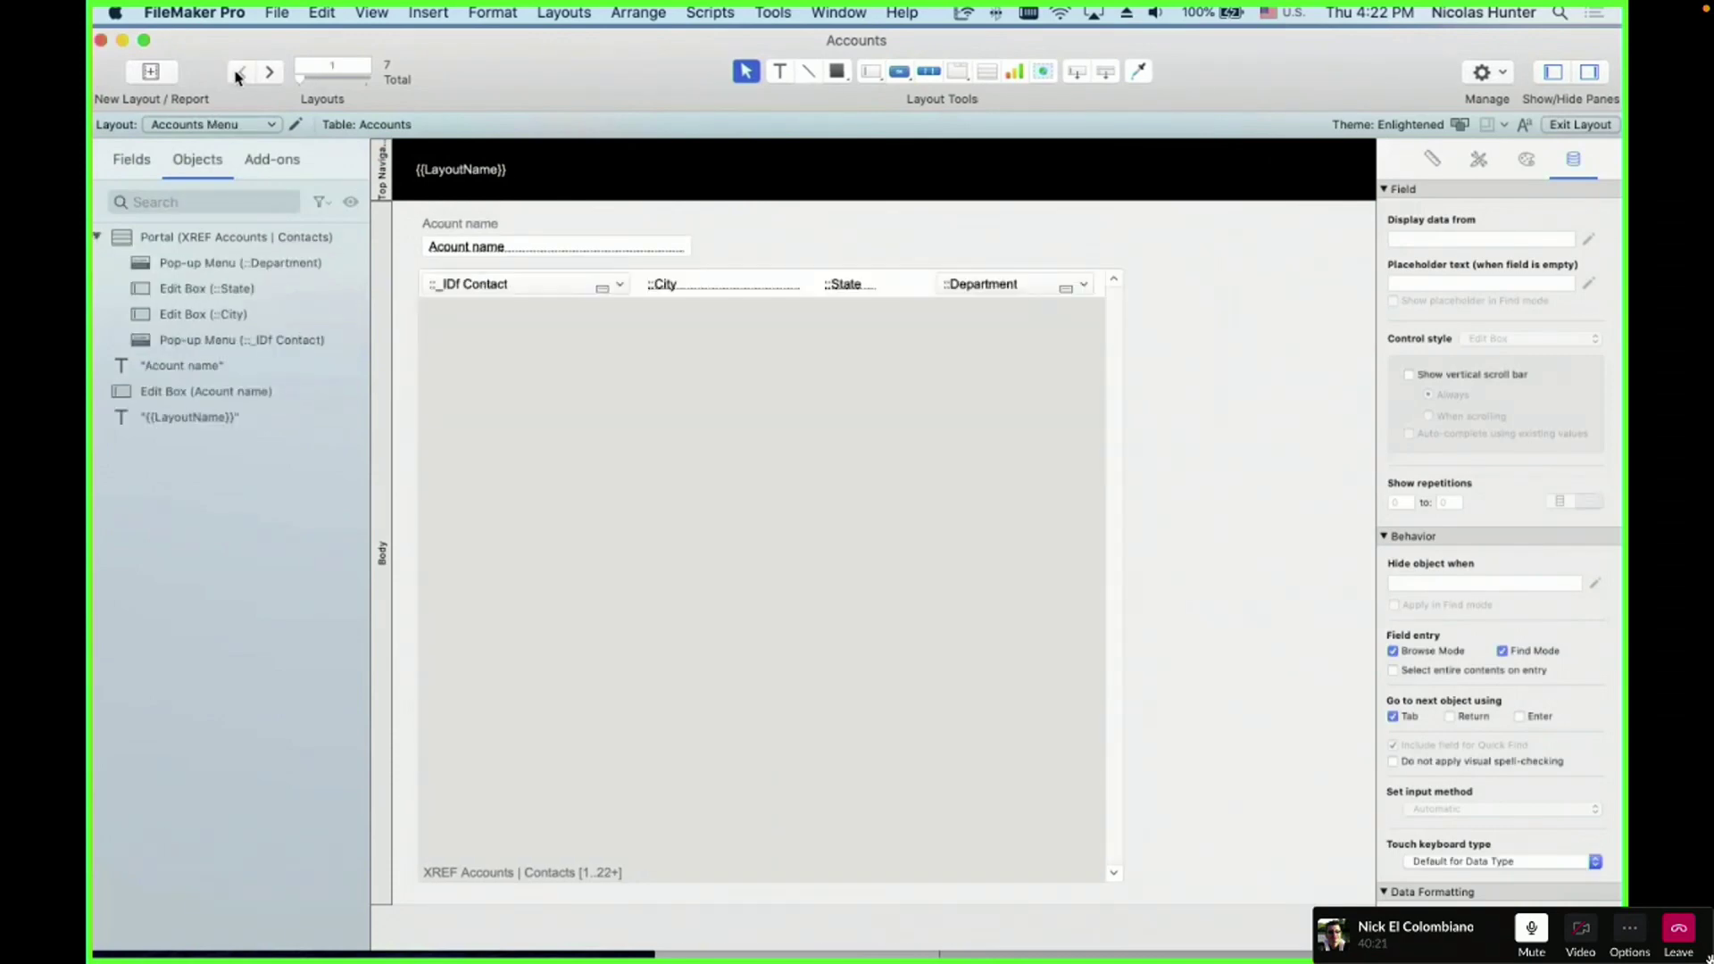
left_click(268, 73)
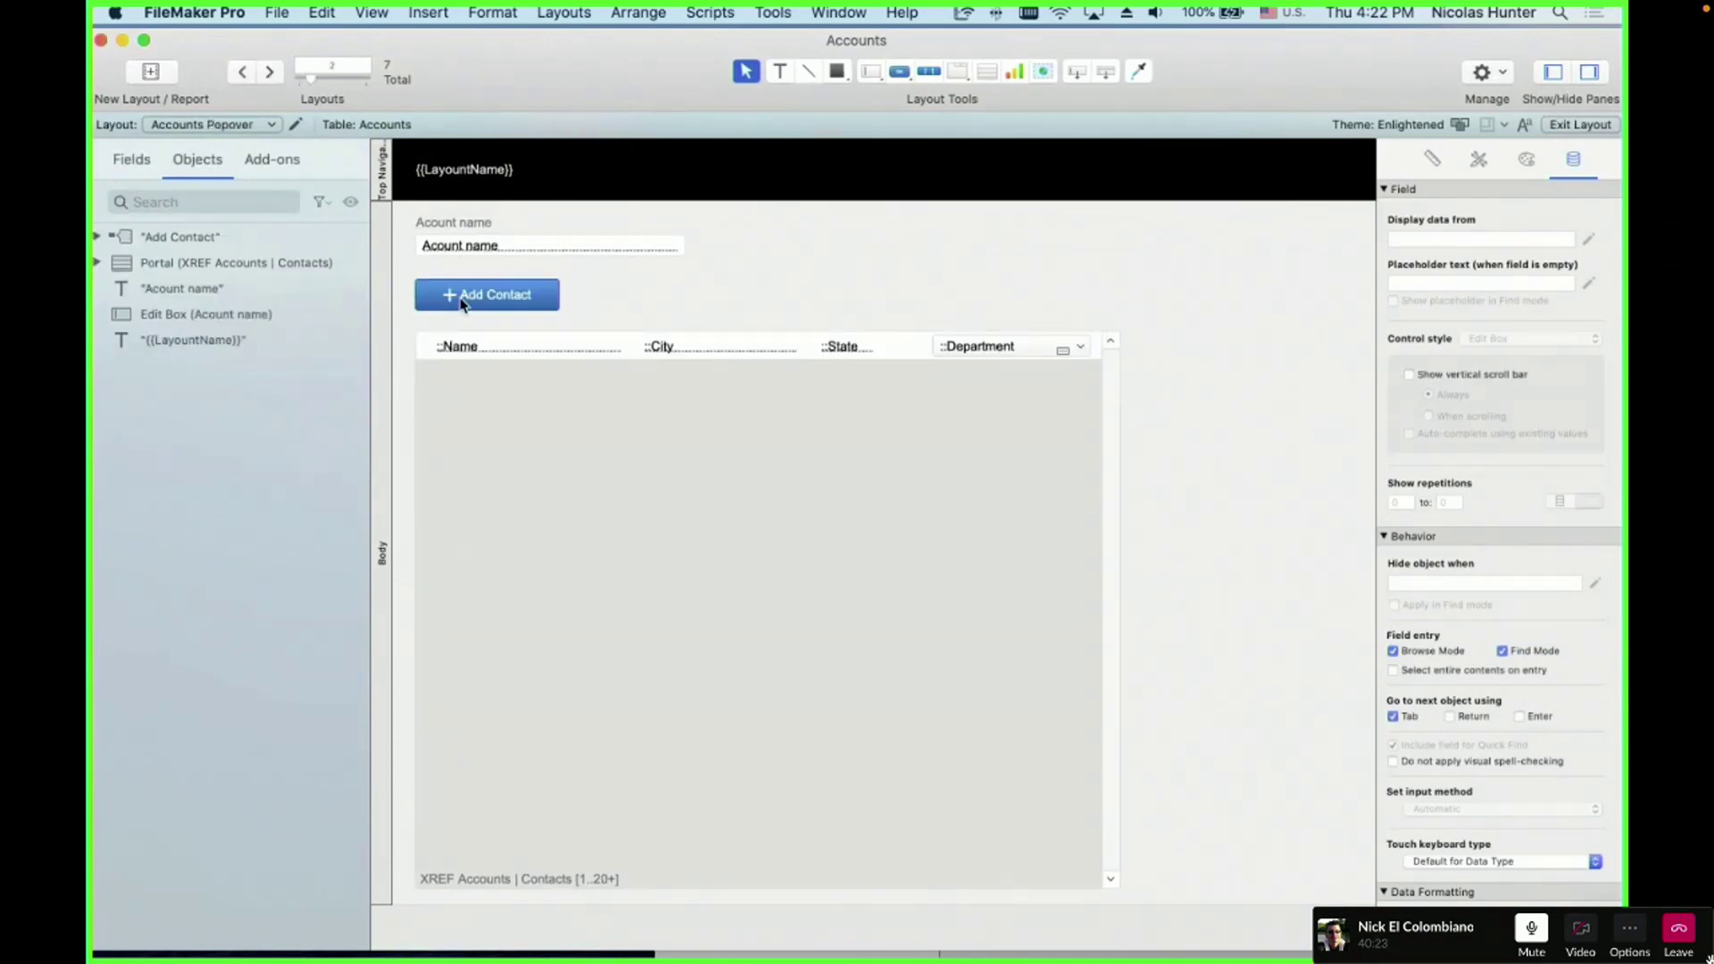
double_click(483, 302)
left_click(672, 314)
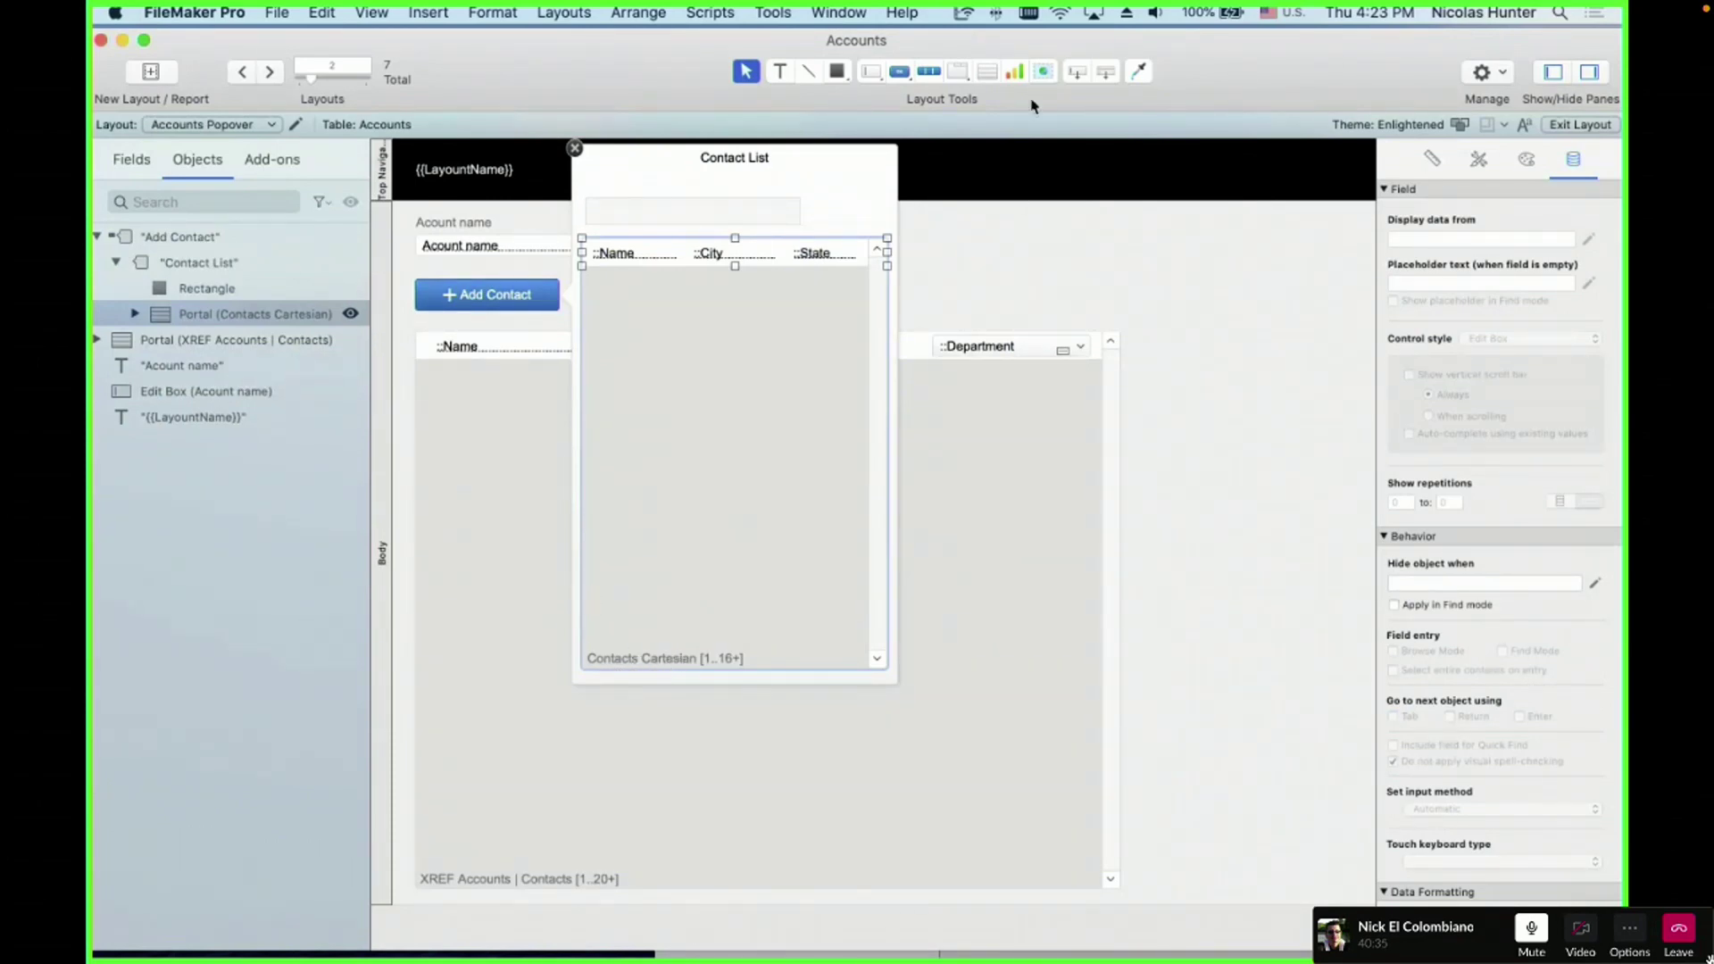
- Bring the Accounts - 2 window to the front and reposition it over the Accounts window
left_click_drag(1185, 72, 1201, 9)
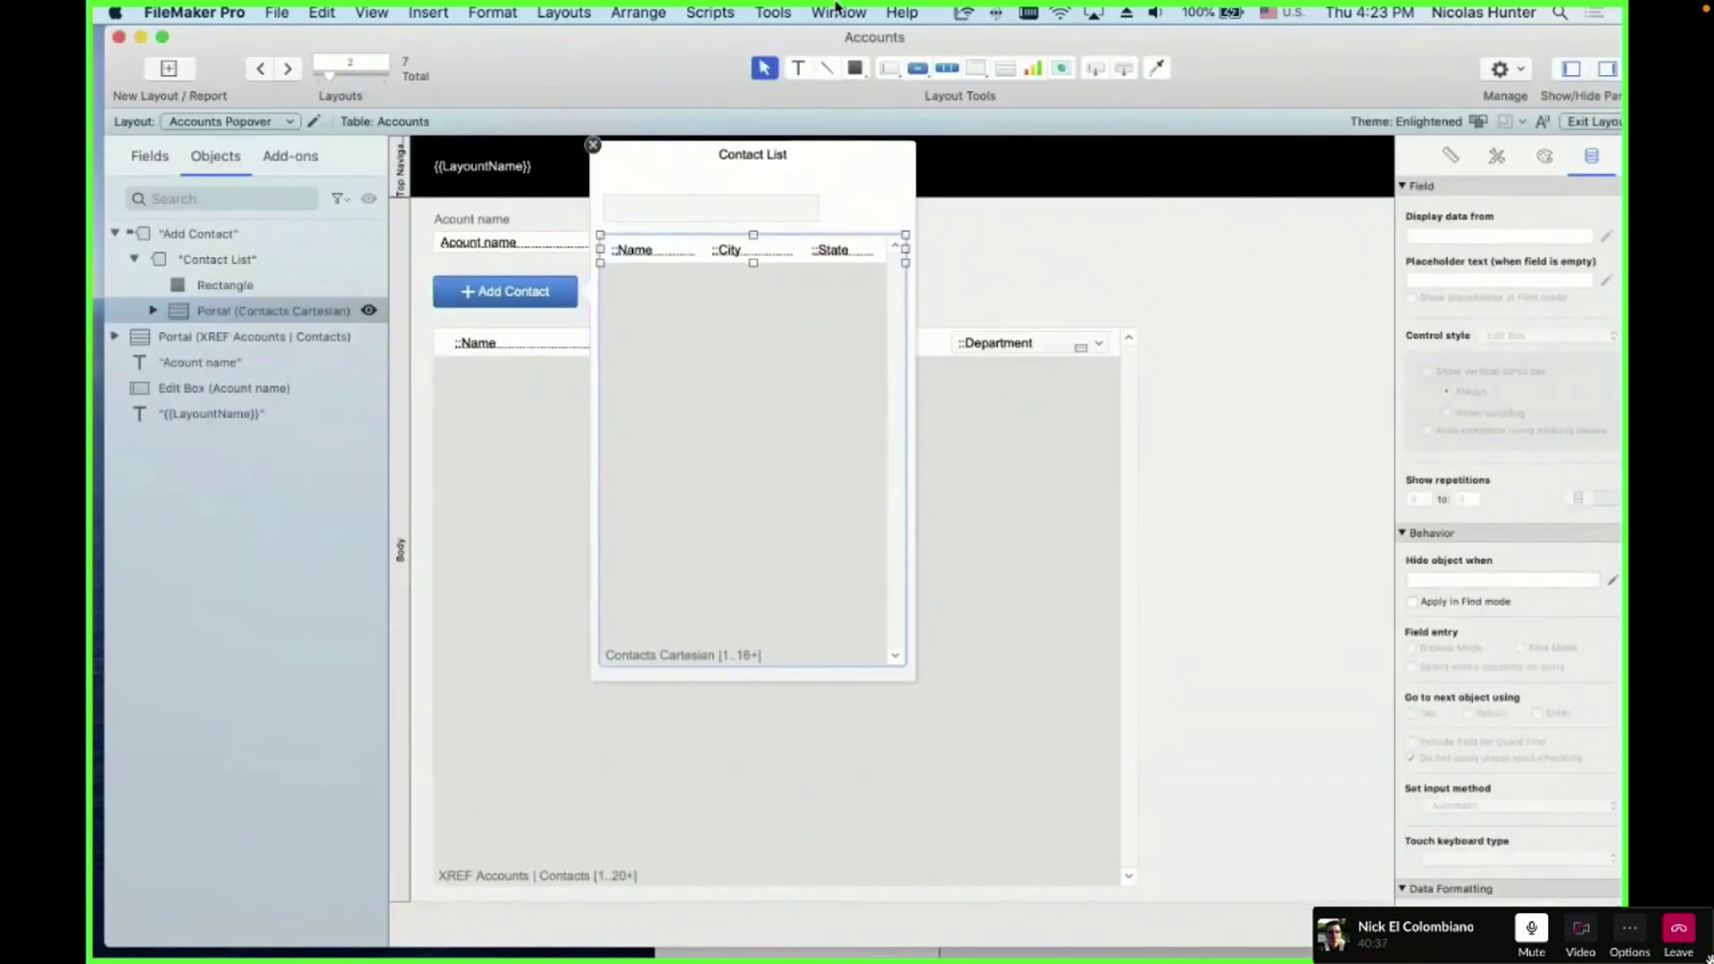
left_click(836, 12)
left_click(891, 289)
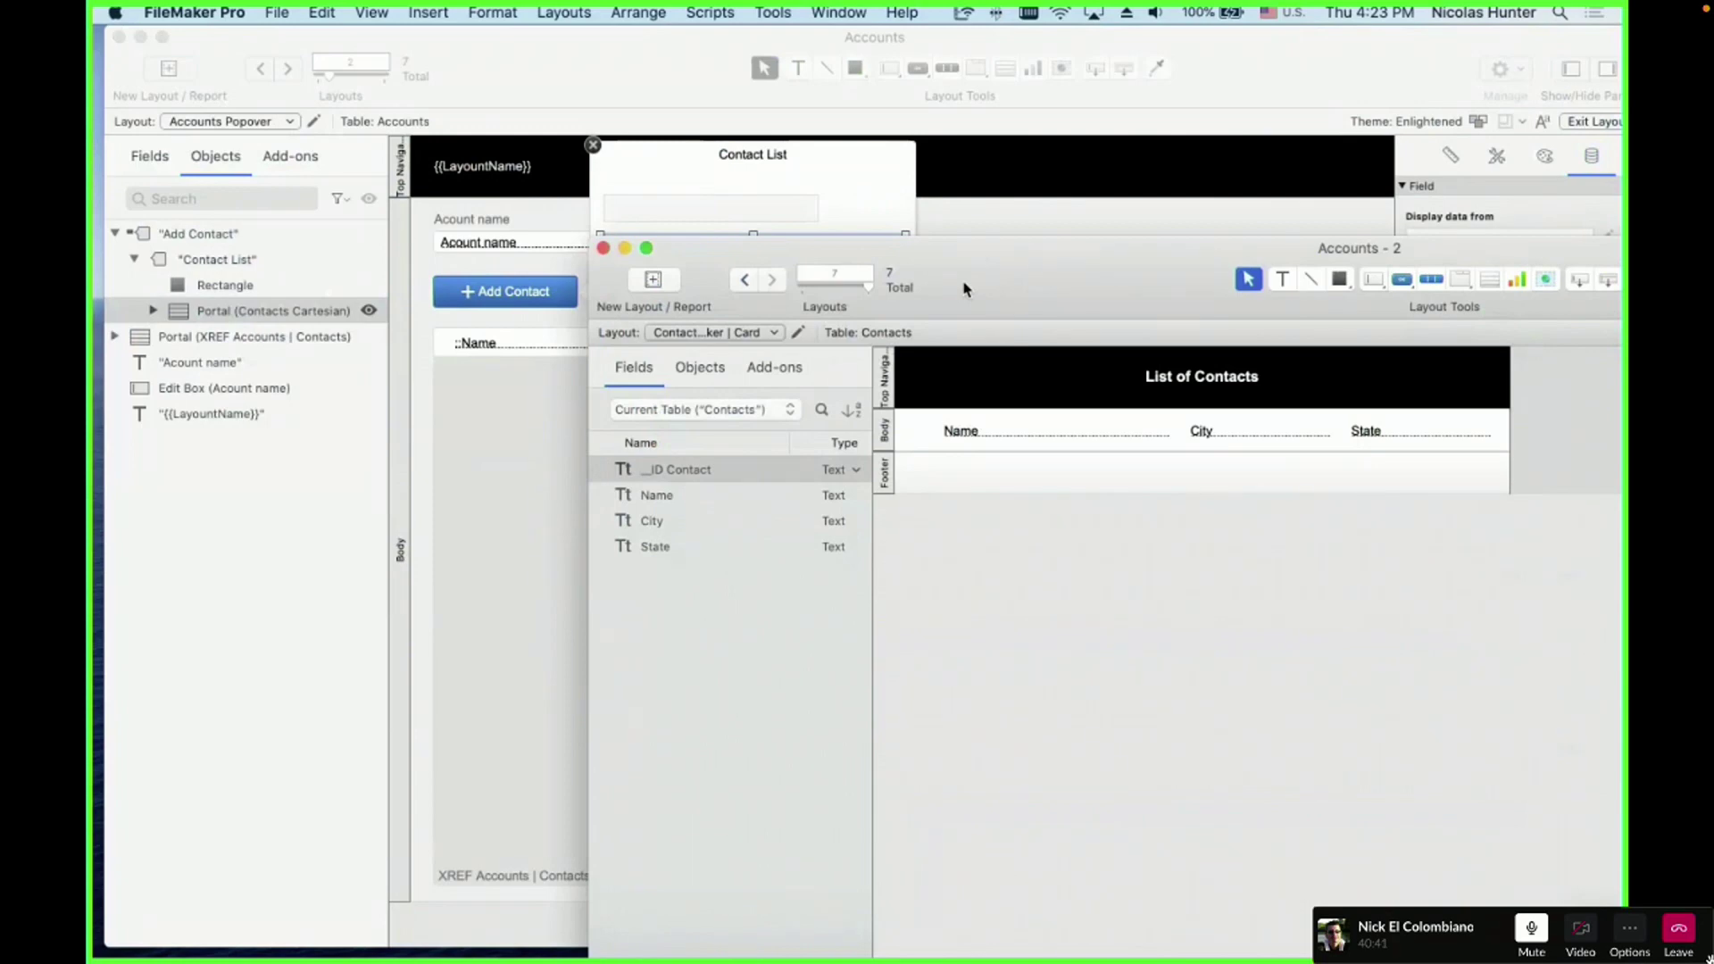
left_click_drag(964, 288, 625, 134)
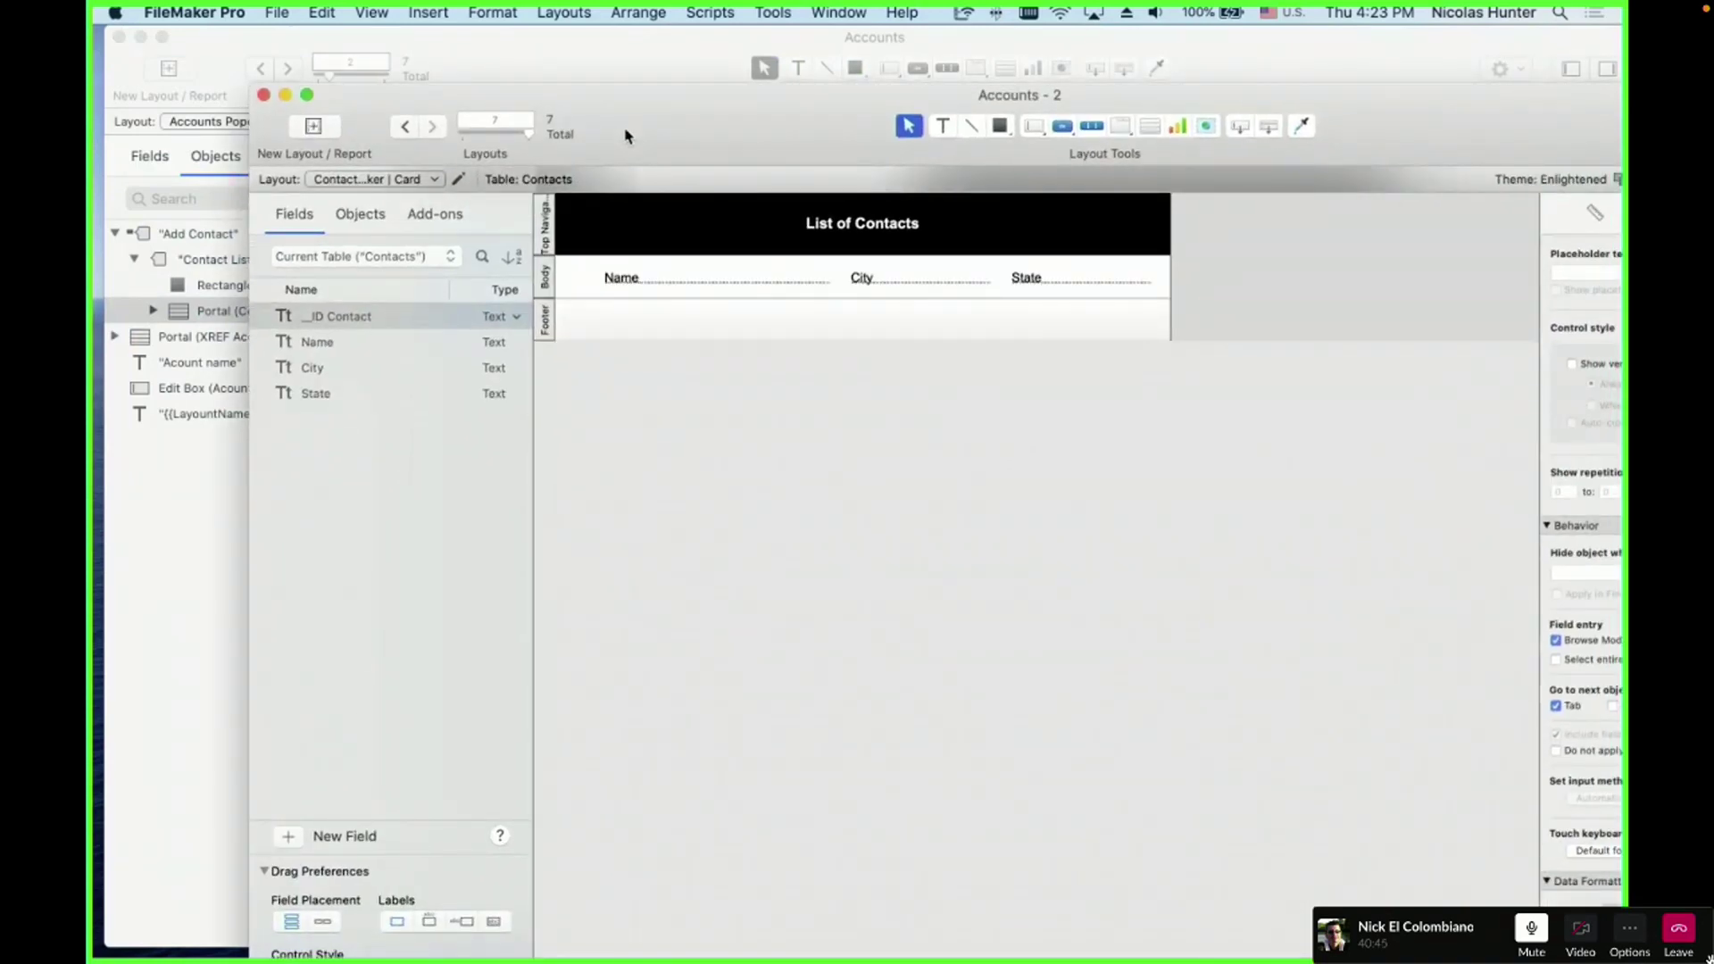
- Close the Contact List popover and select the Add Contact button on the Accounts Card Style layout
left_click_drag(625, 137, 971, 399)
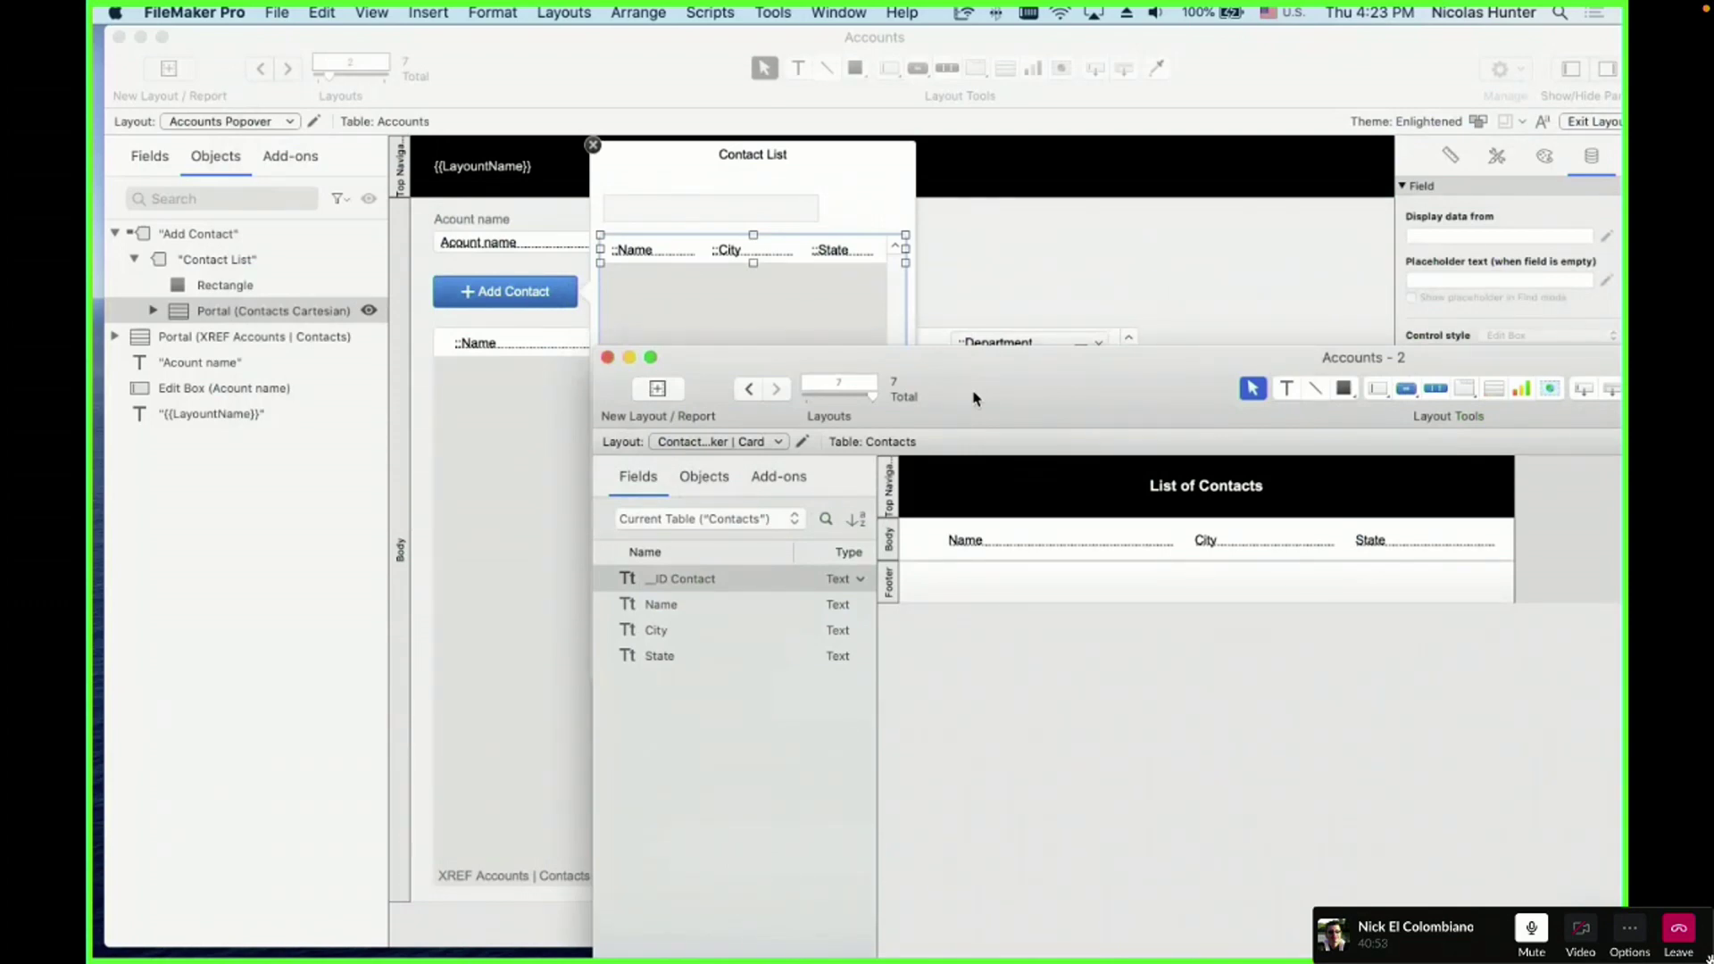
left_click_drag(978, 399, 1022, 428)
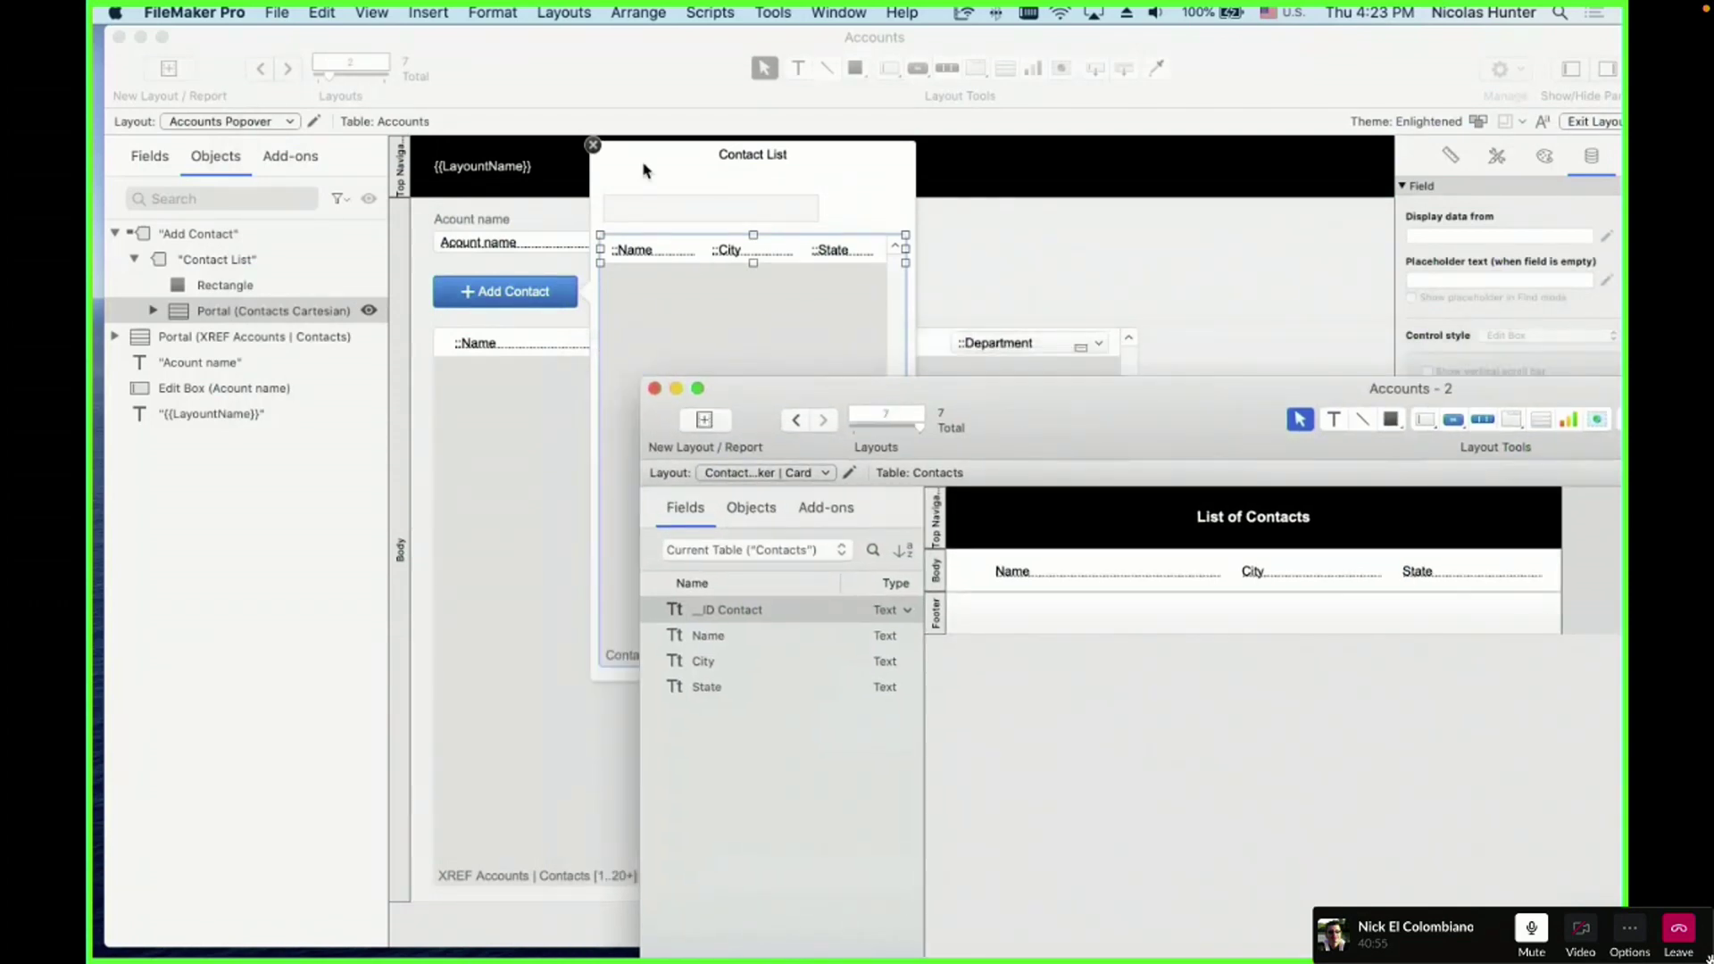
left_click(594, 147)
left_click(594, 145)
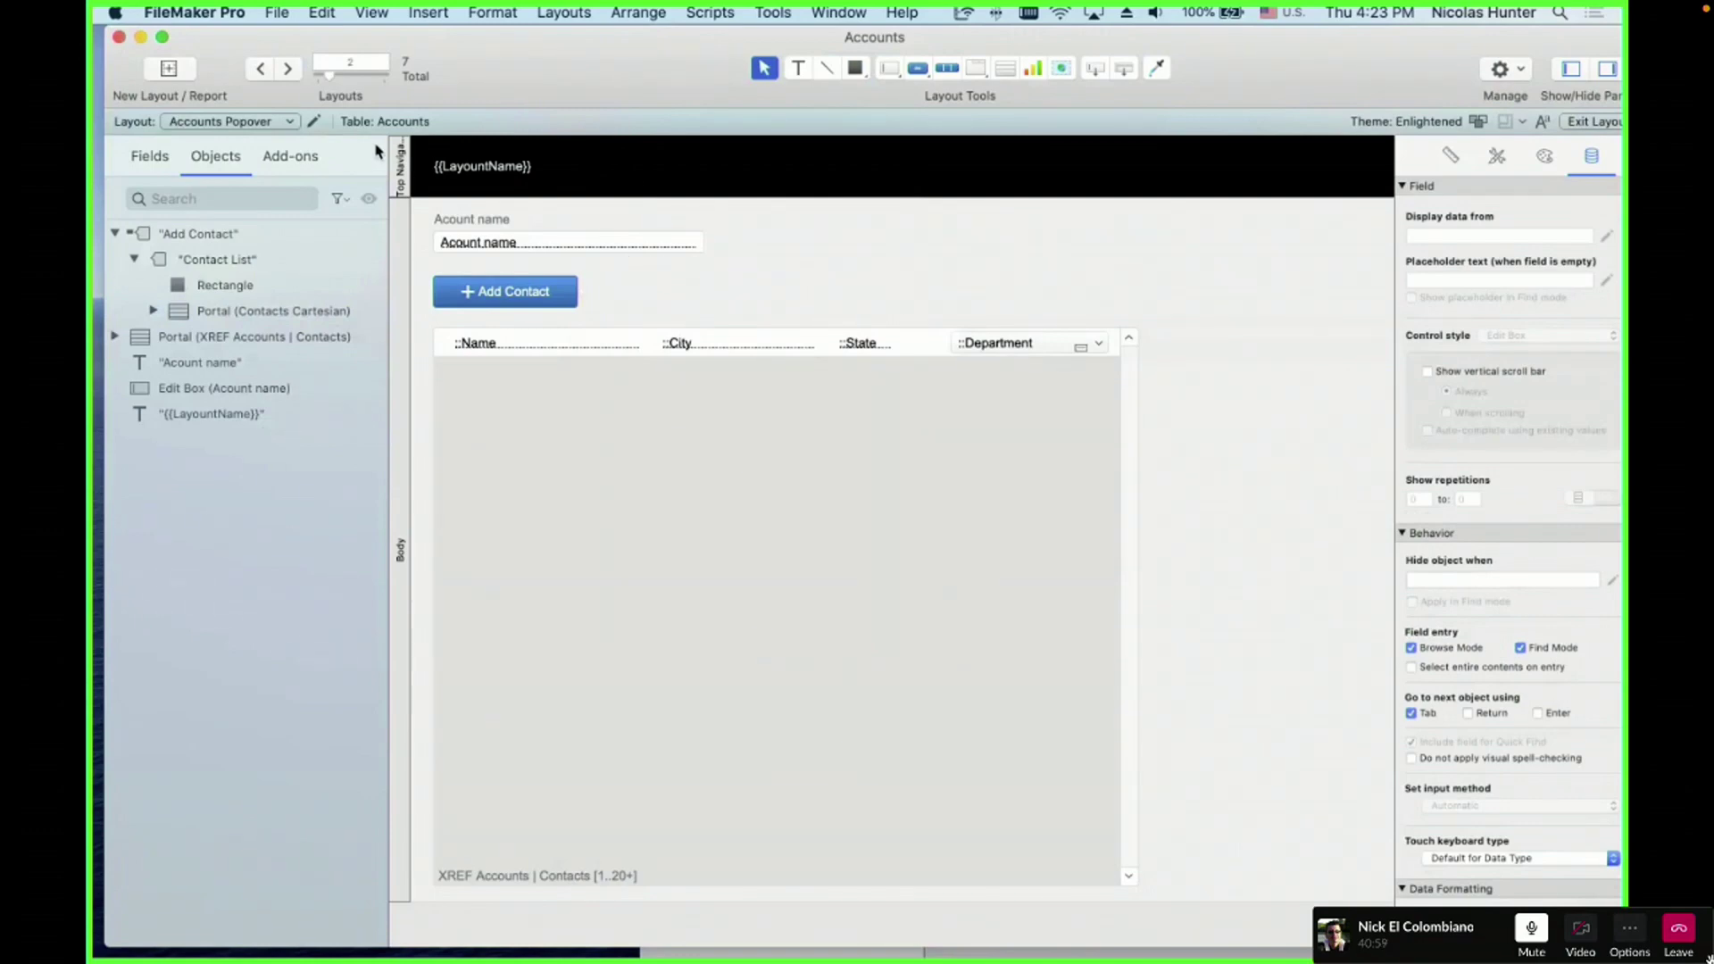
left_click(286, 68)
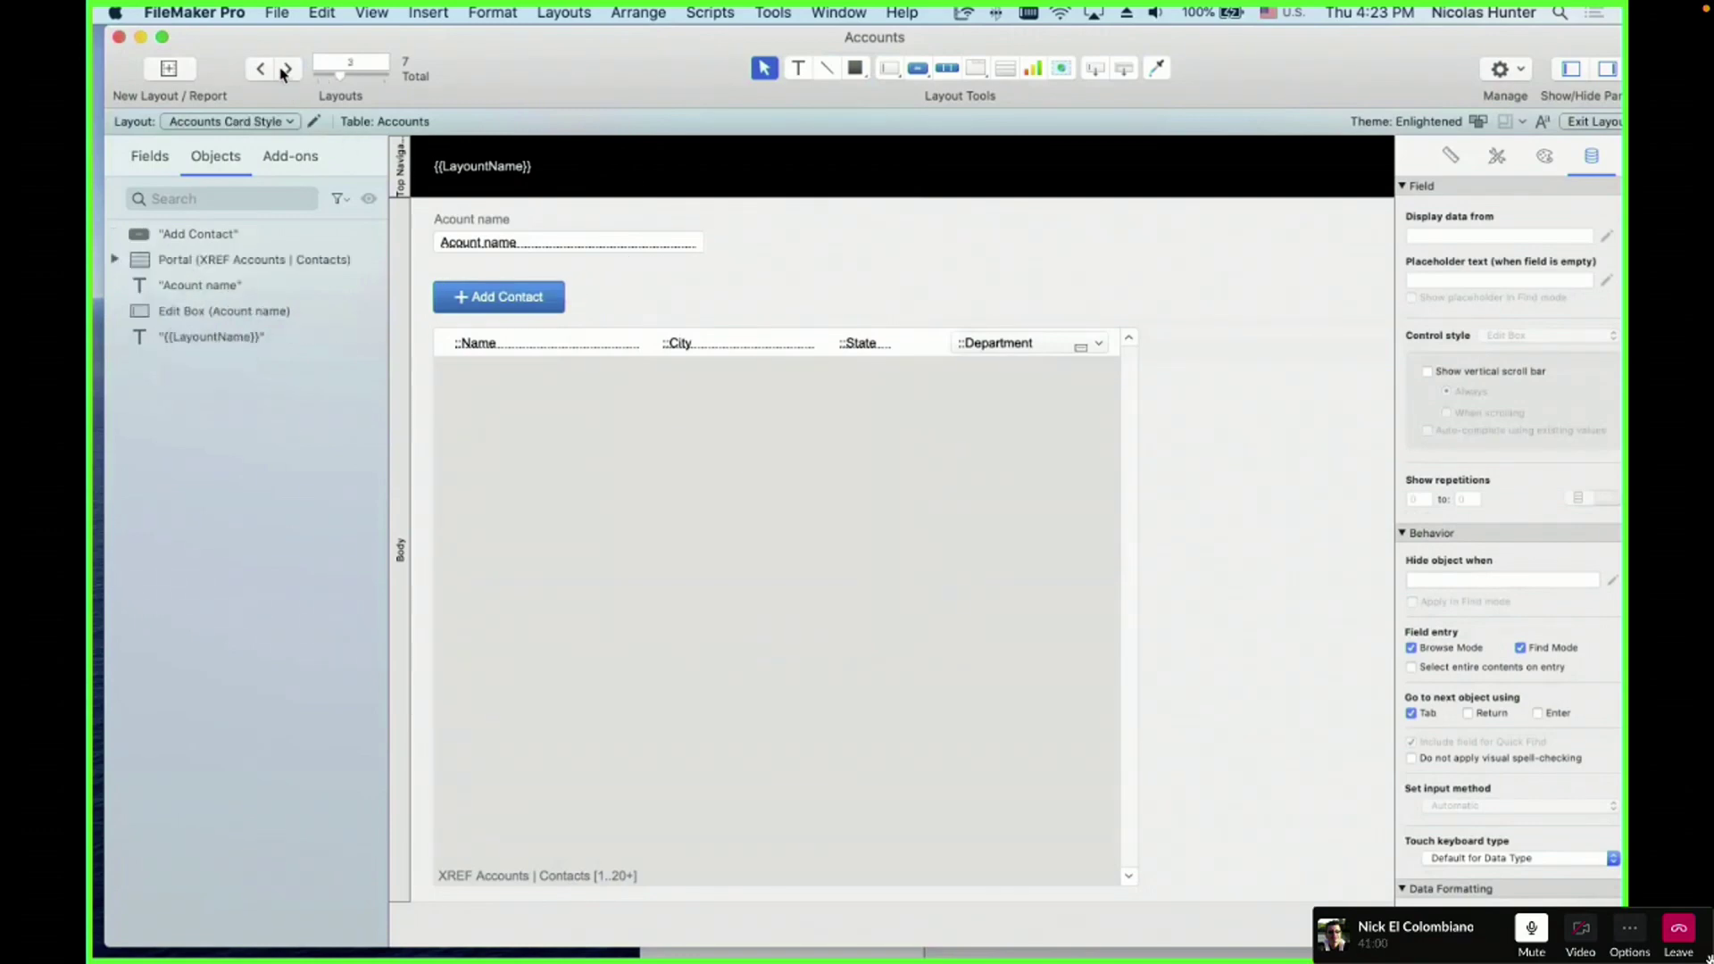
left_click(516, 300)
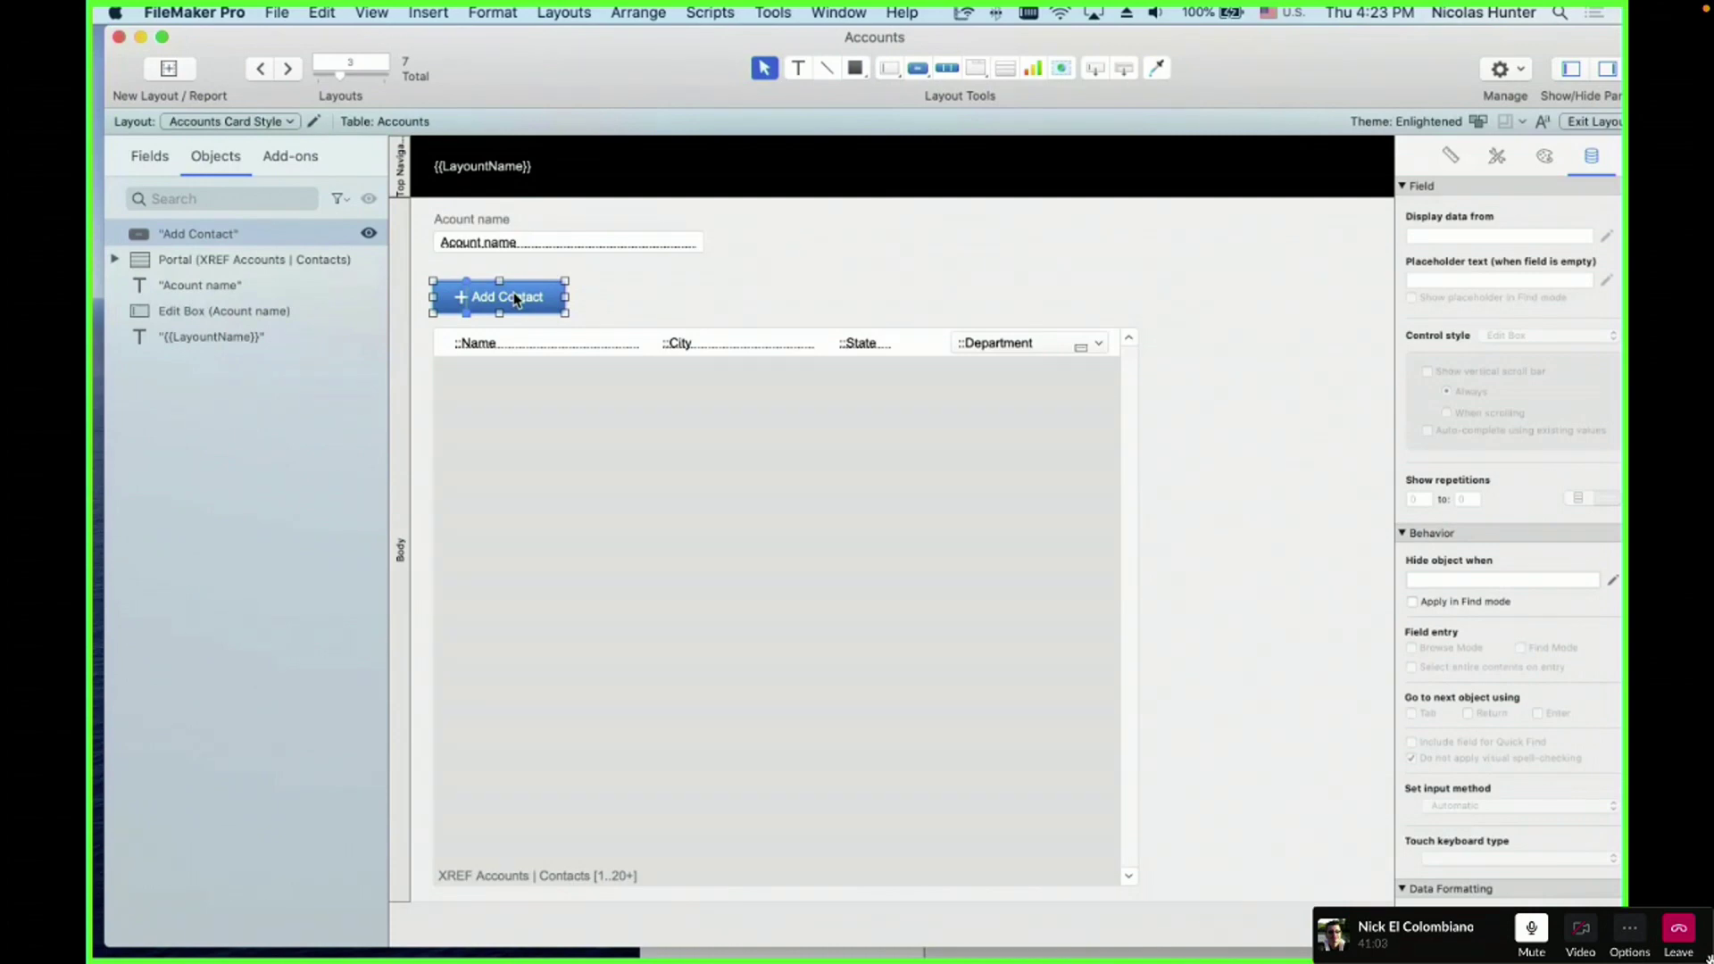
- Rearrange the Accounts and Accounts - 2 windows, leaving Accounts in front with the Accounts Card Style layout in full view
left_click_drag(1326, 85, 1245, 701)
left_click(1177, 457)
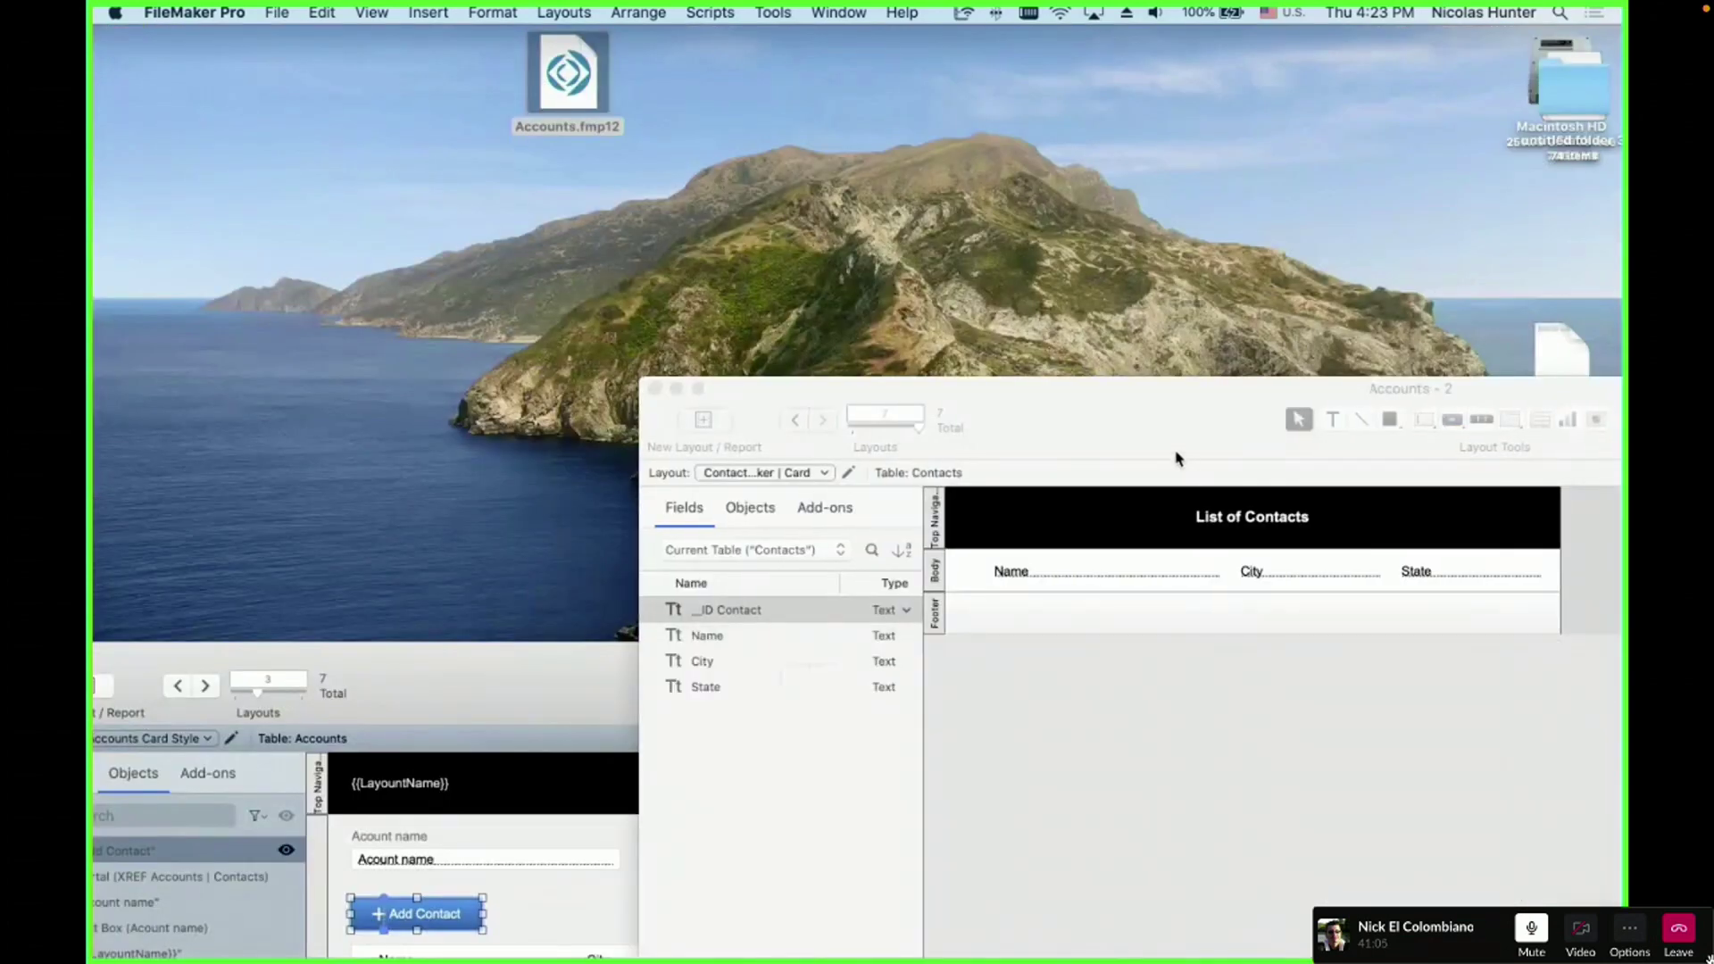
left_click_drag(1178, 457, 1129, 216)
left_click(507, 692)
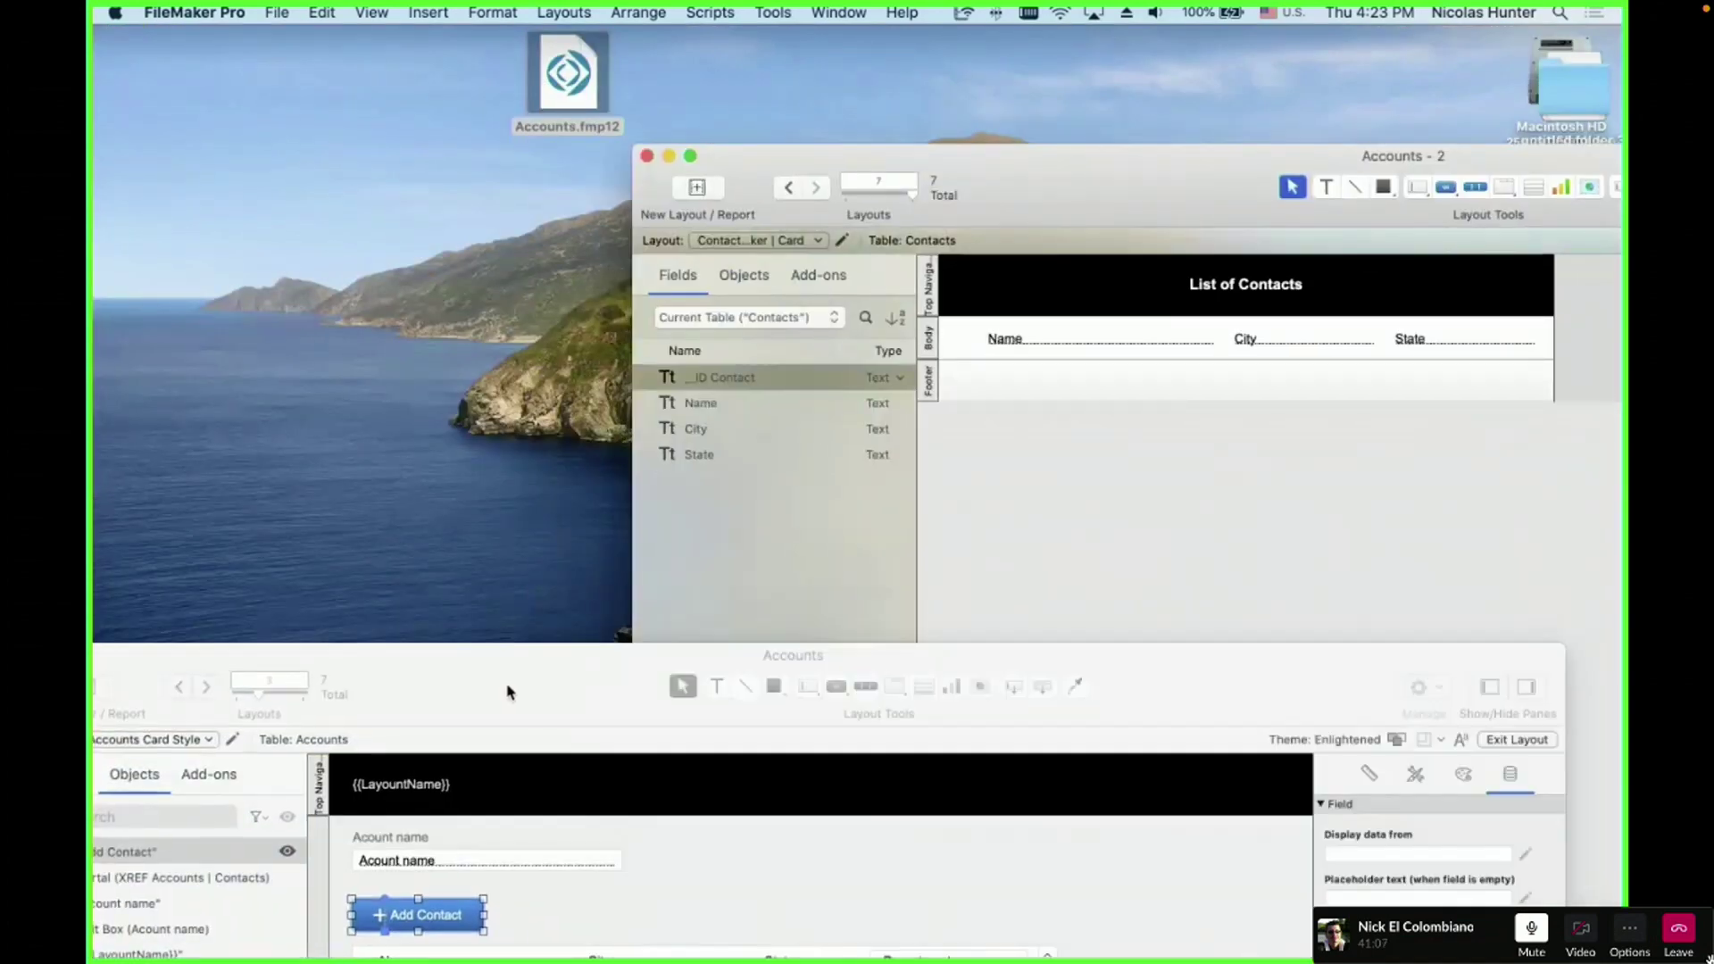
left_click_drag(507, 692, 573, 101)
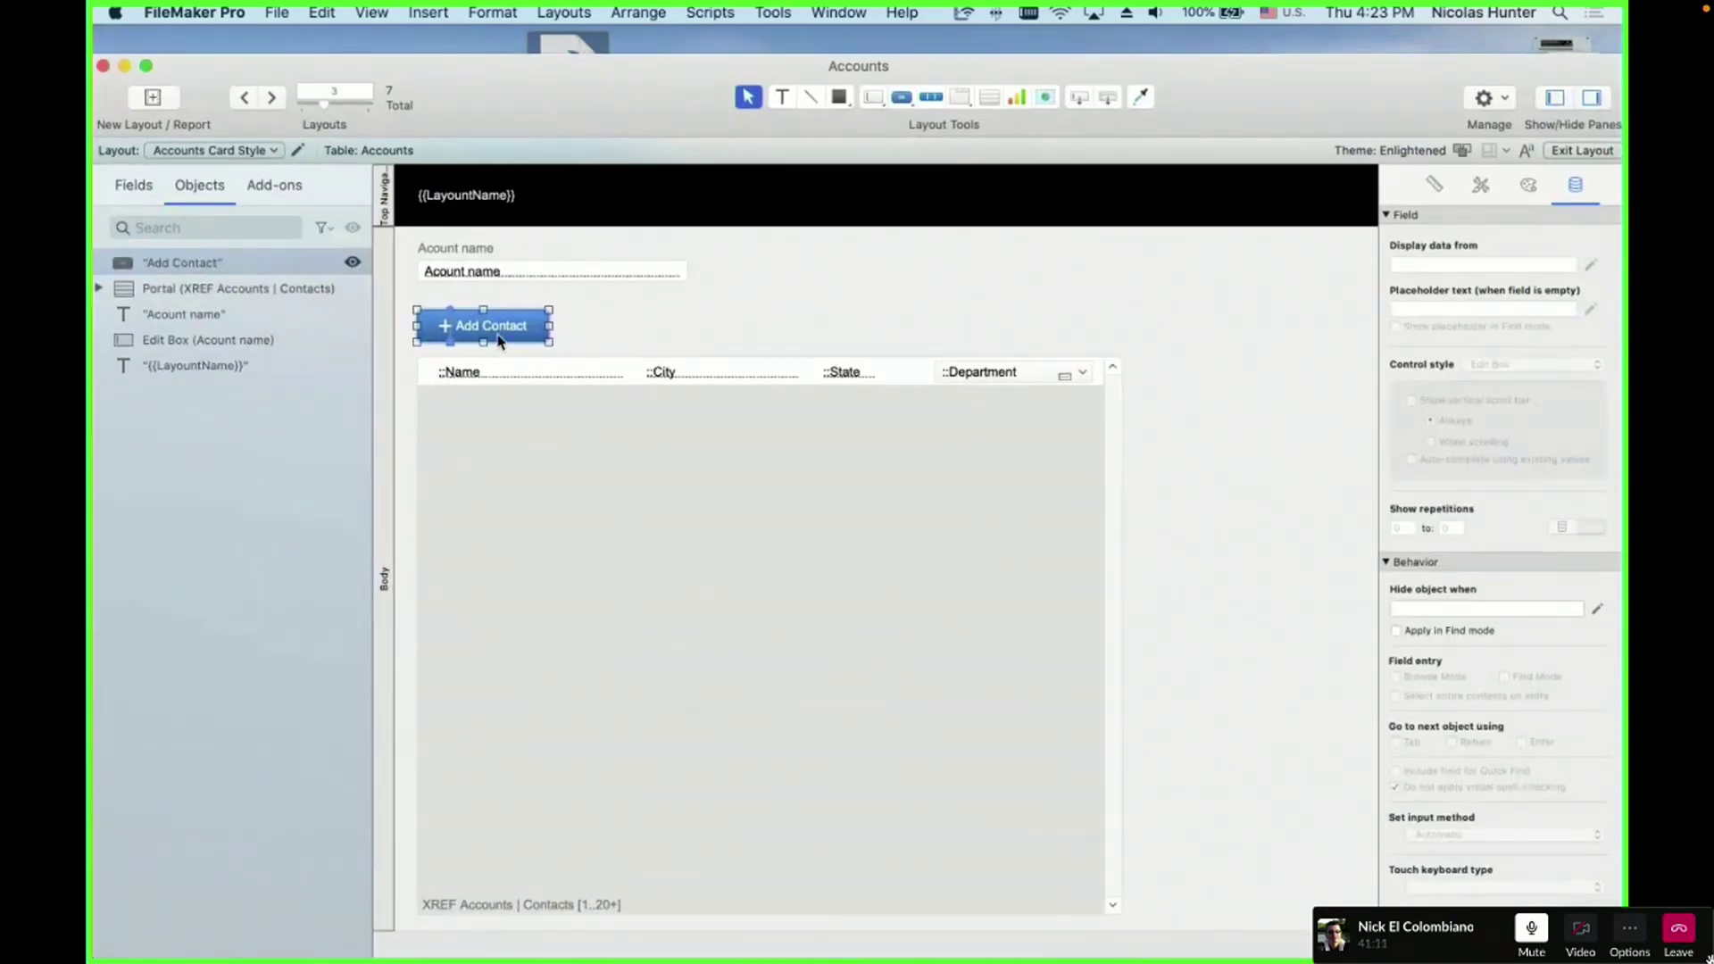
- Create a script named Open Contact Picker in the Script Workspace and select it for editing
key("super+shift+s")
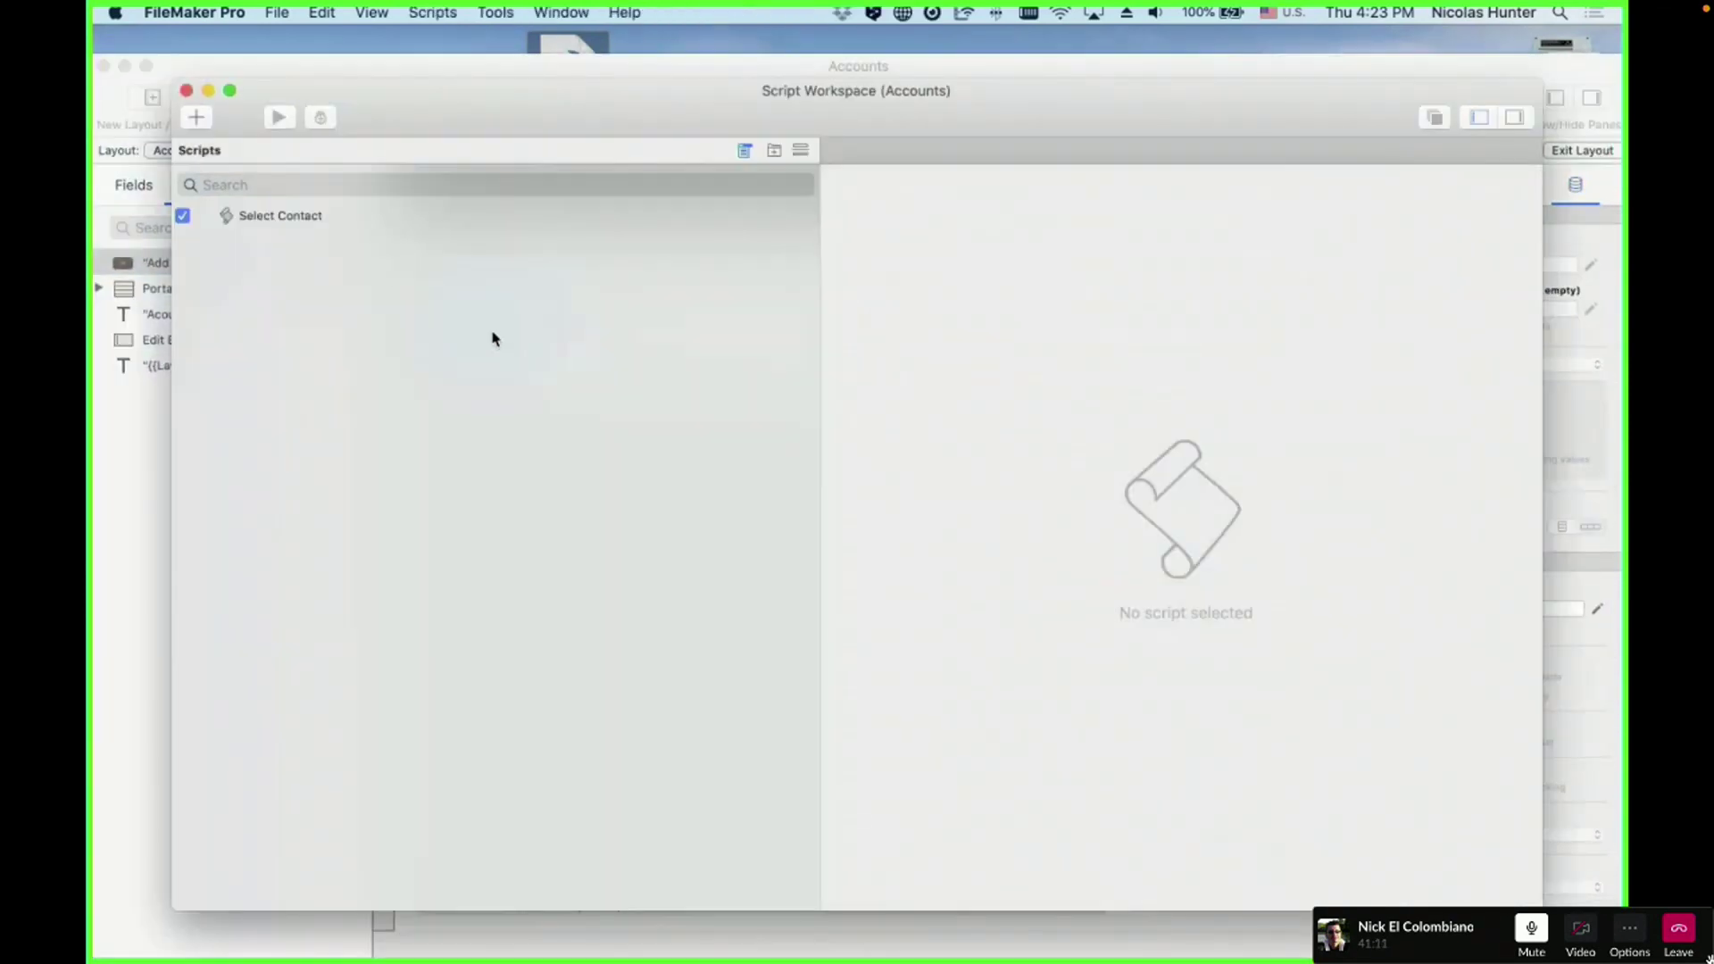
left_click(186, 112)
type("Open")
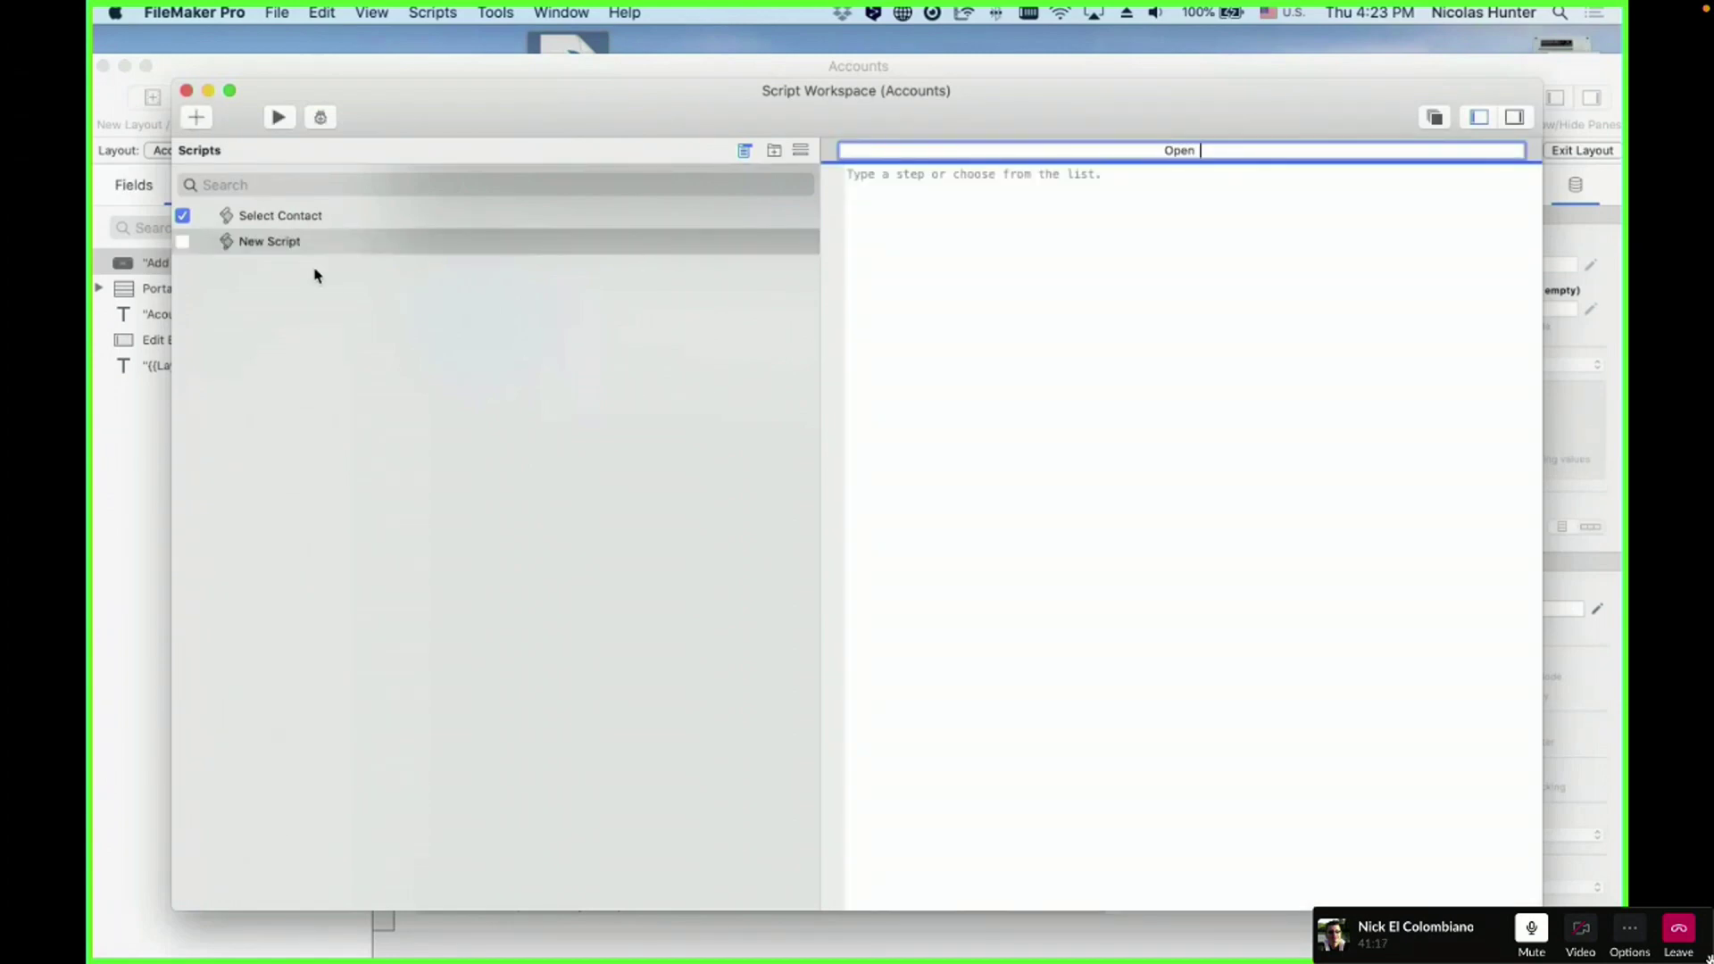
type(" Contact Picker")
left_click(546, 397)
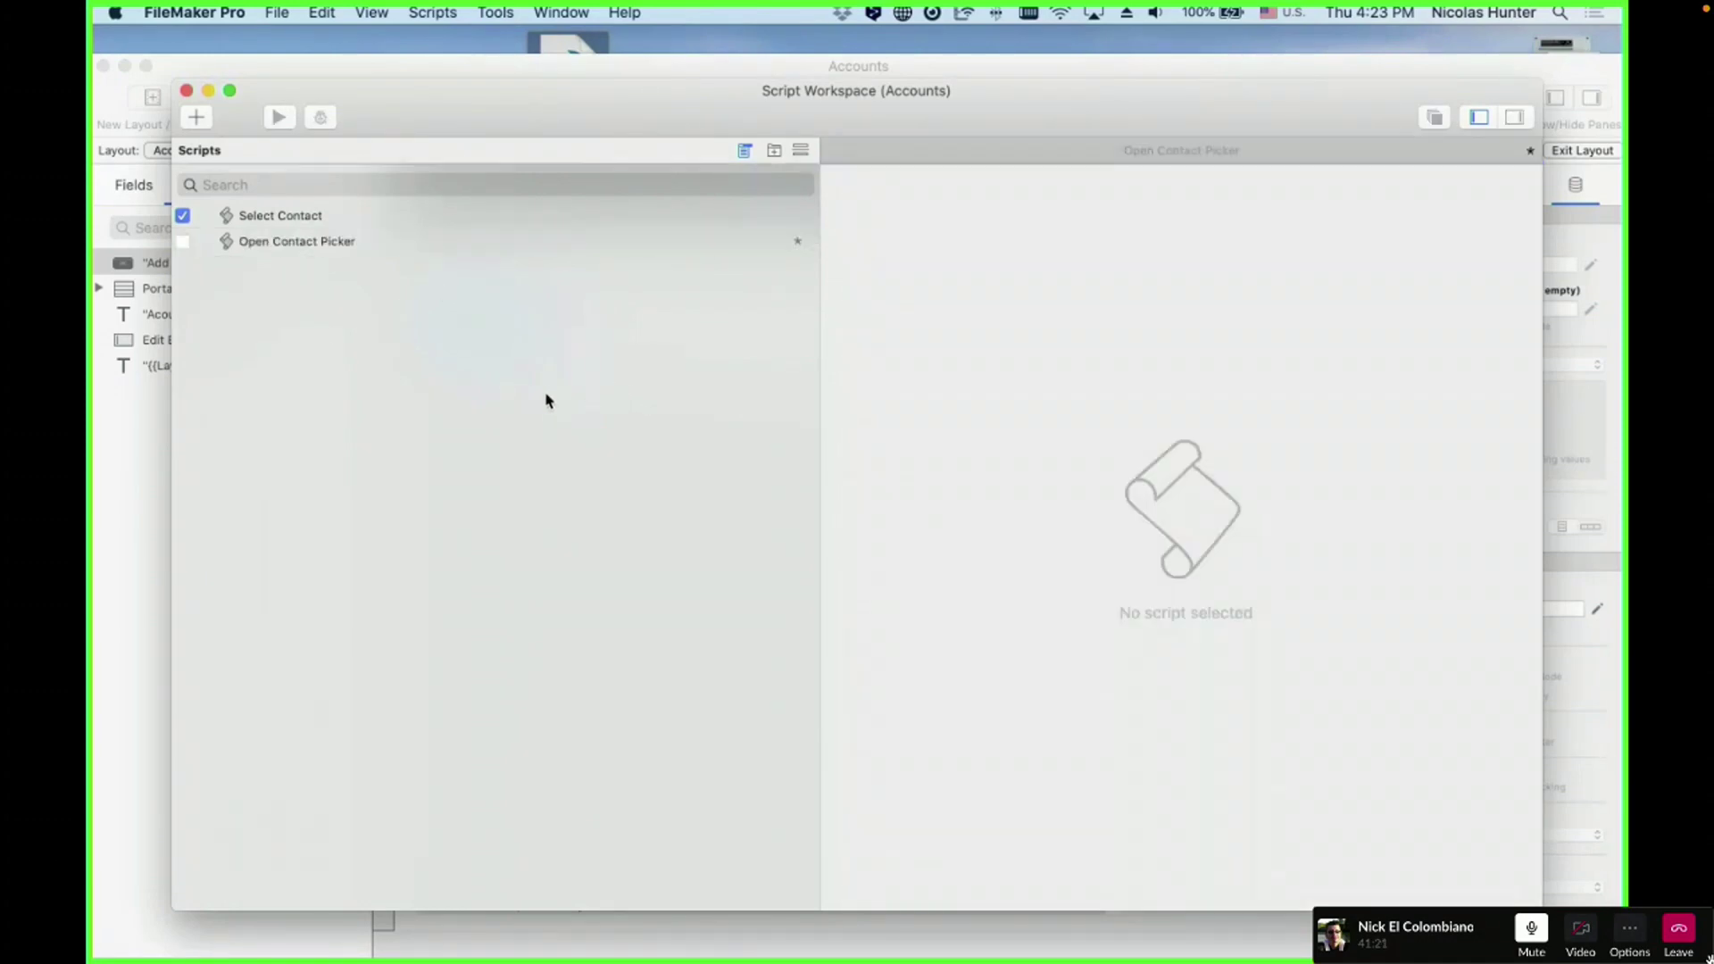
left_click(423, 242)
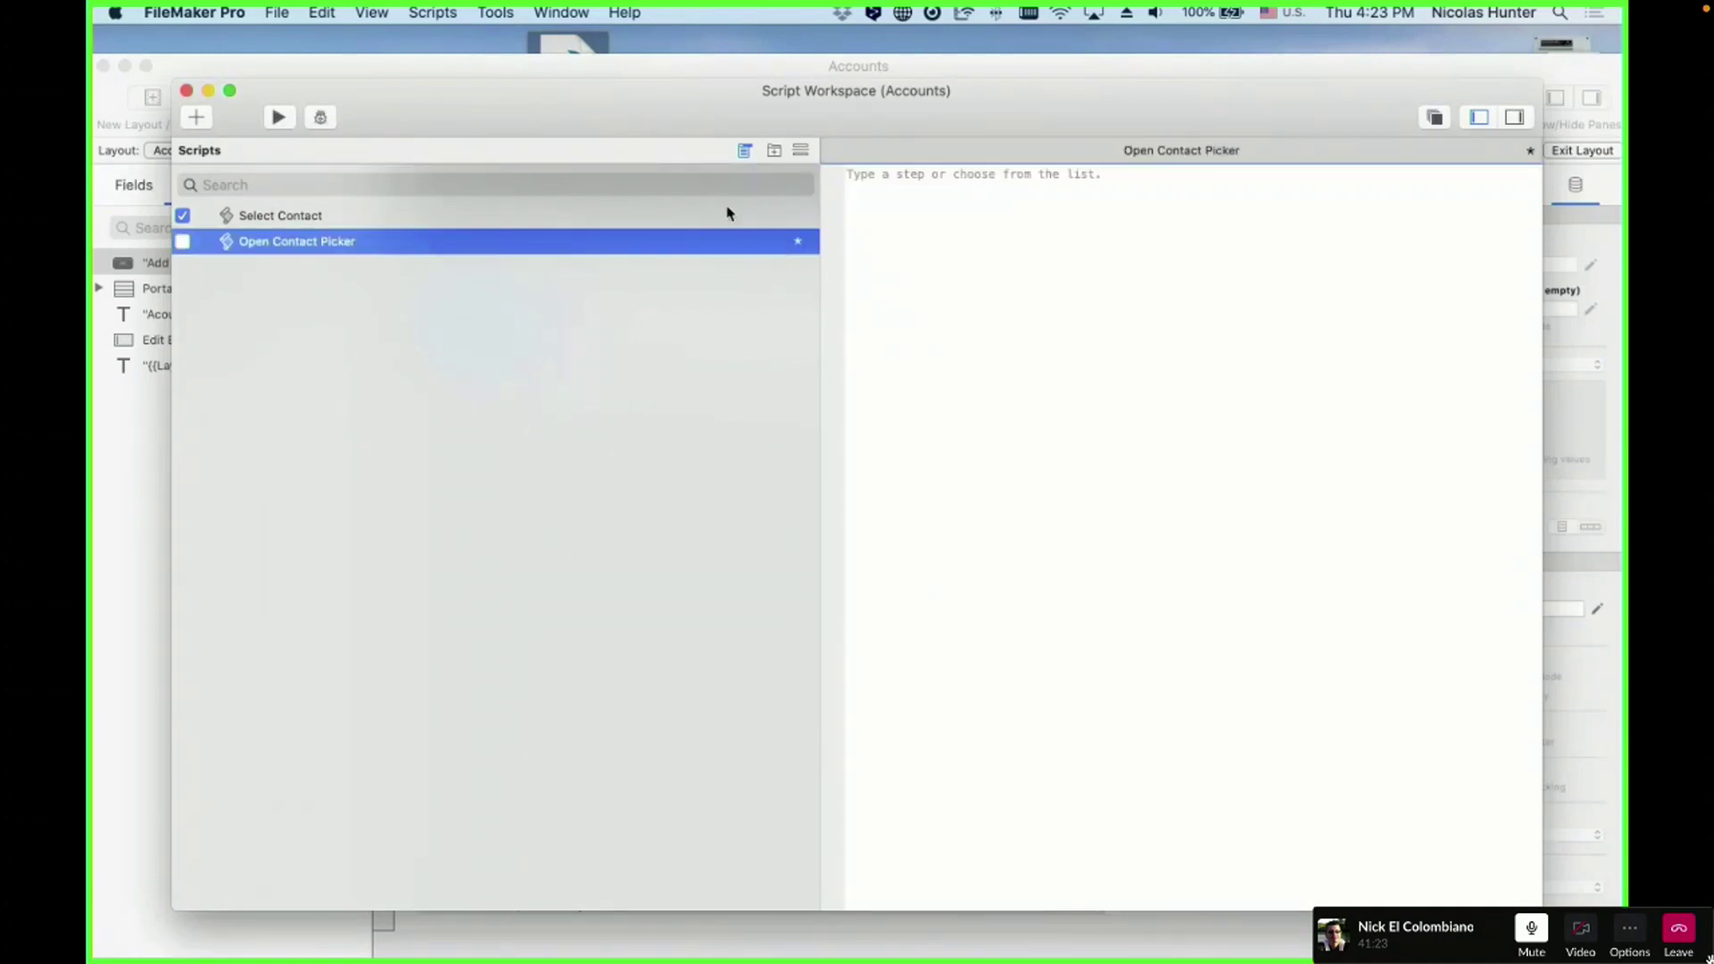
- Add a New Window step to the Open Contact Picker script and set its window style to Card
left_click(862, 178)
type("new w")
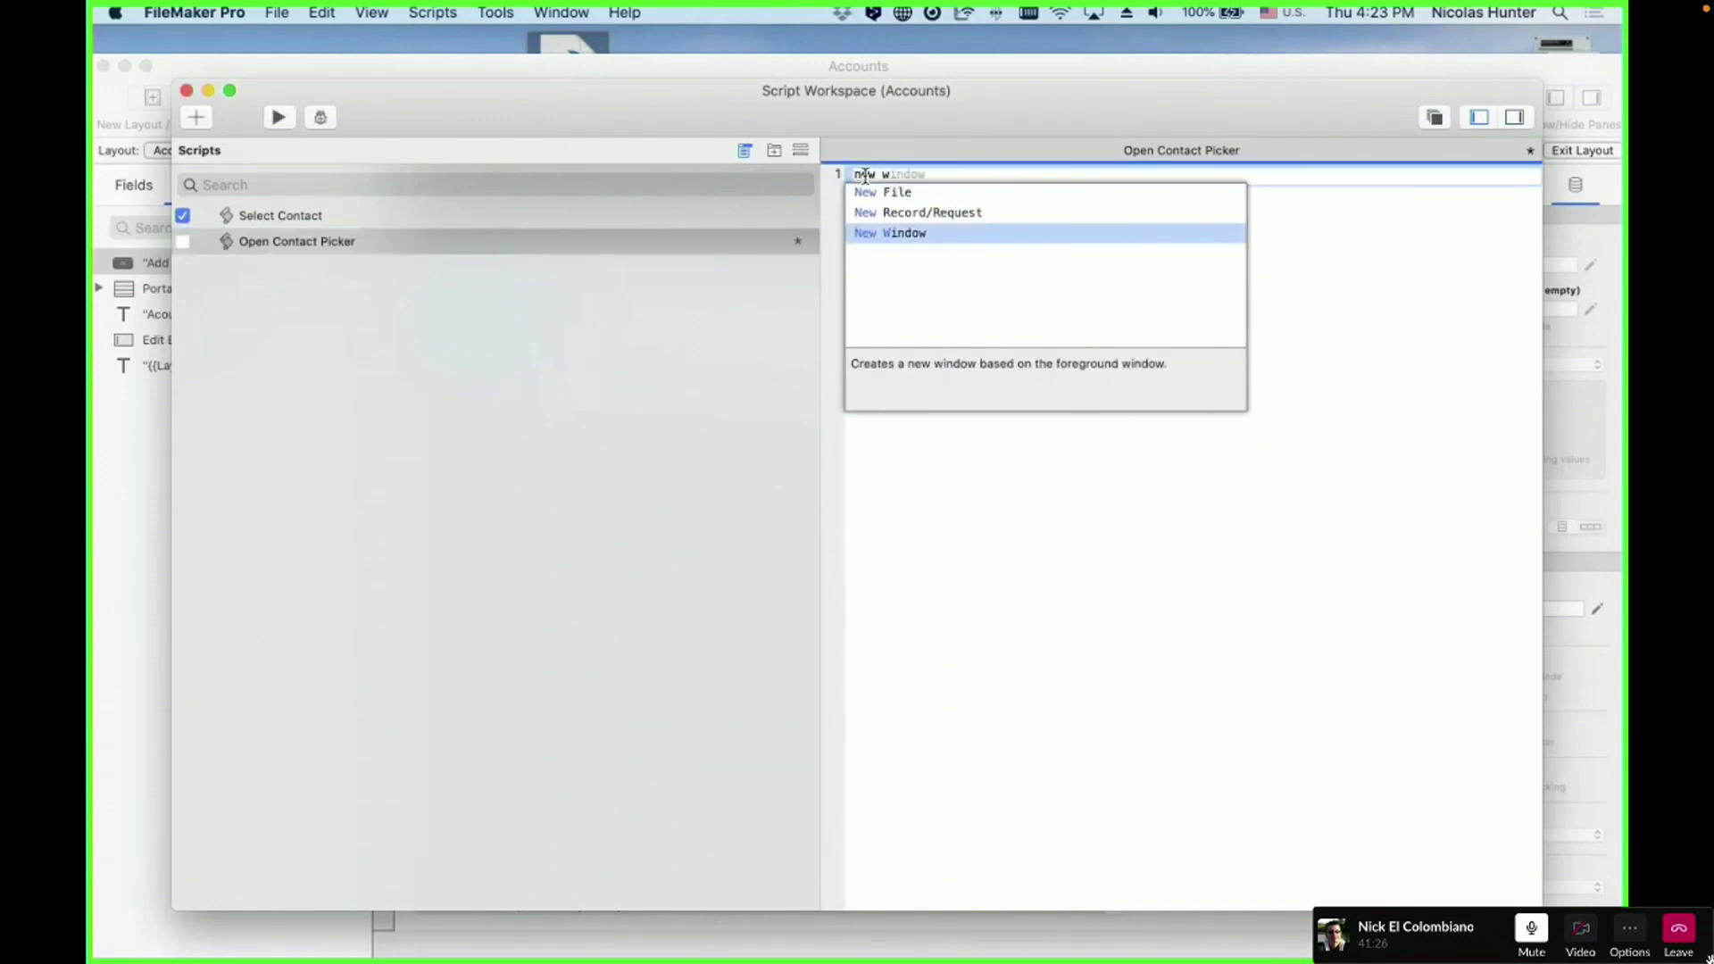
key("Return")
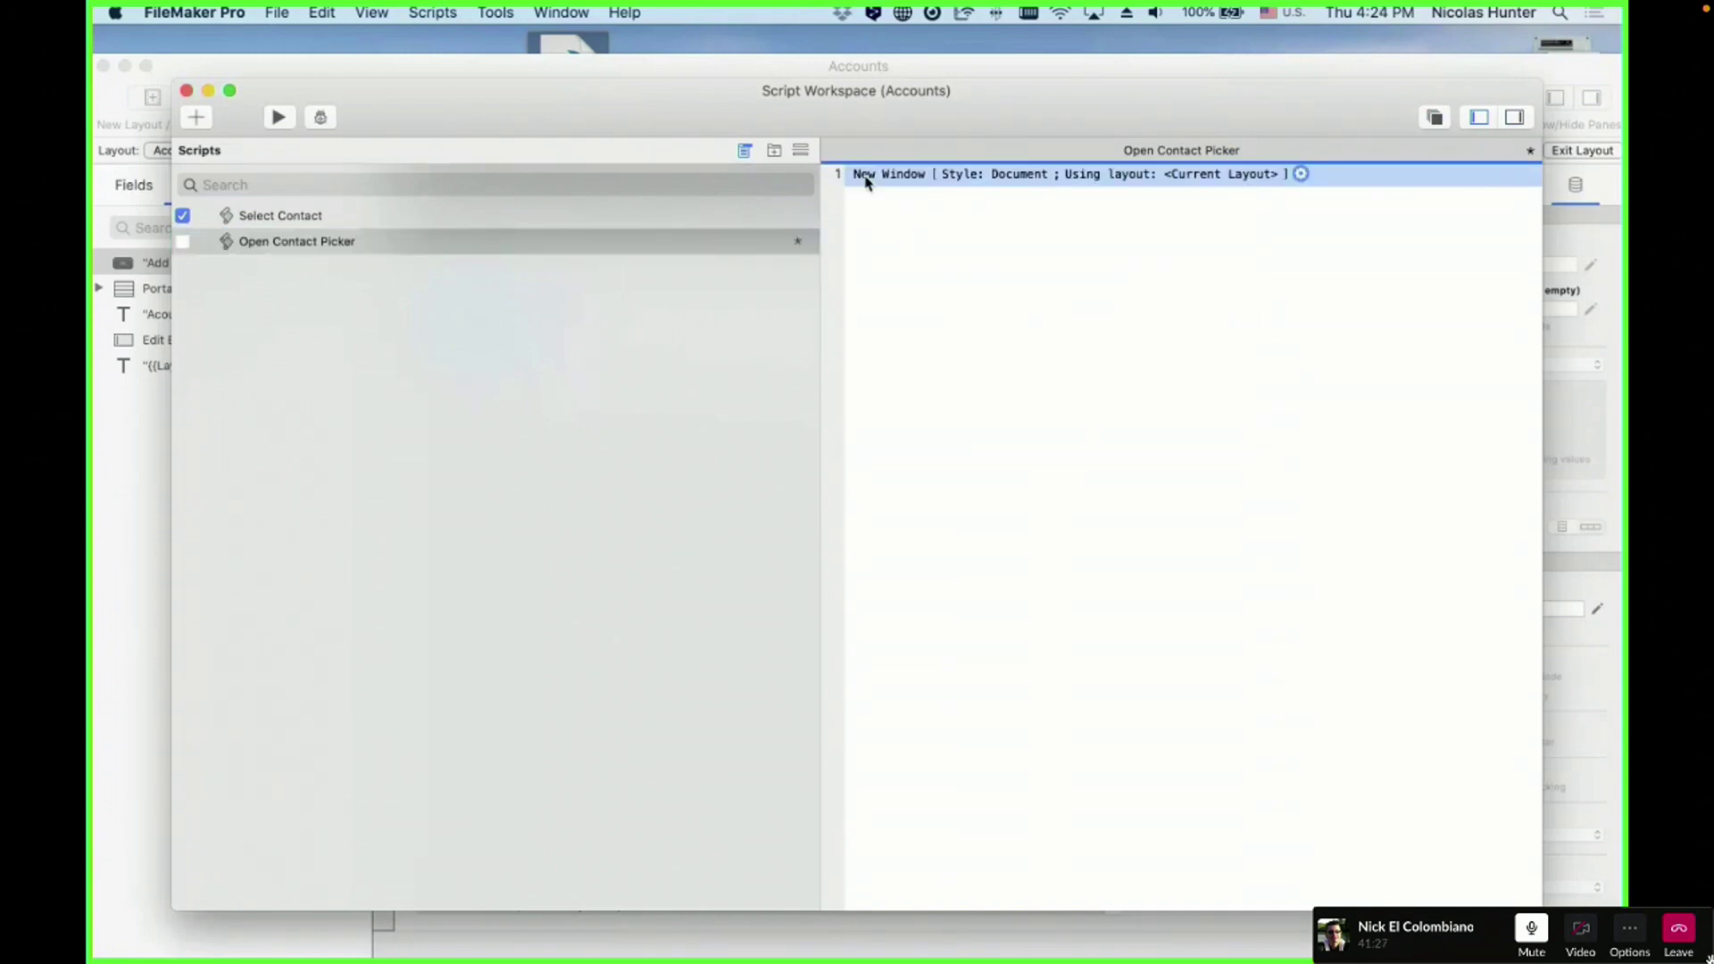
left_click(827, 268)
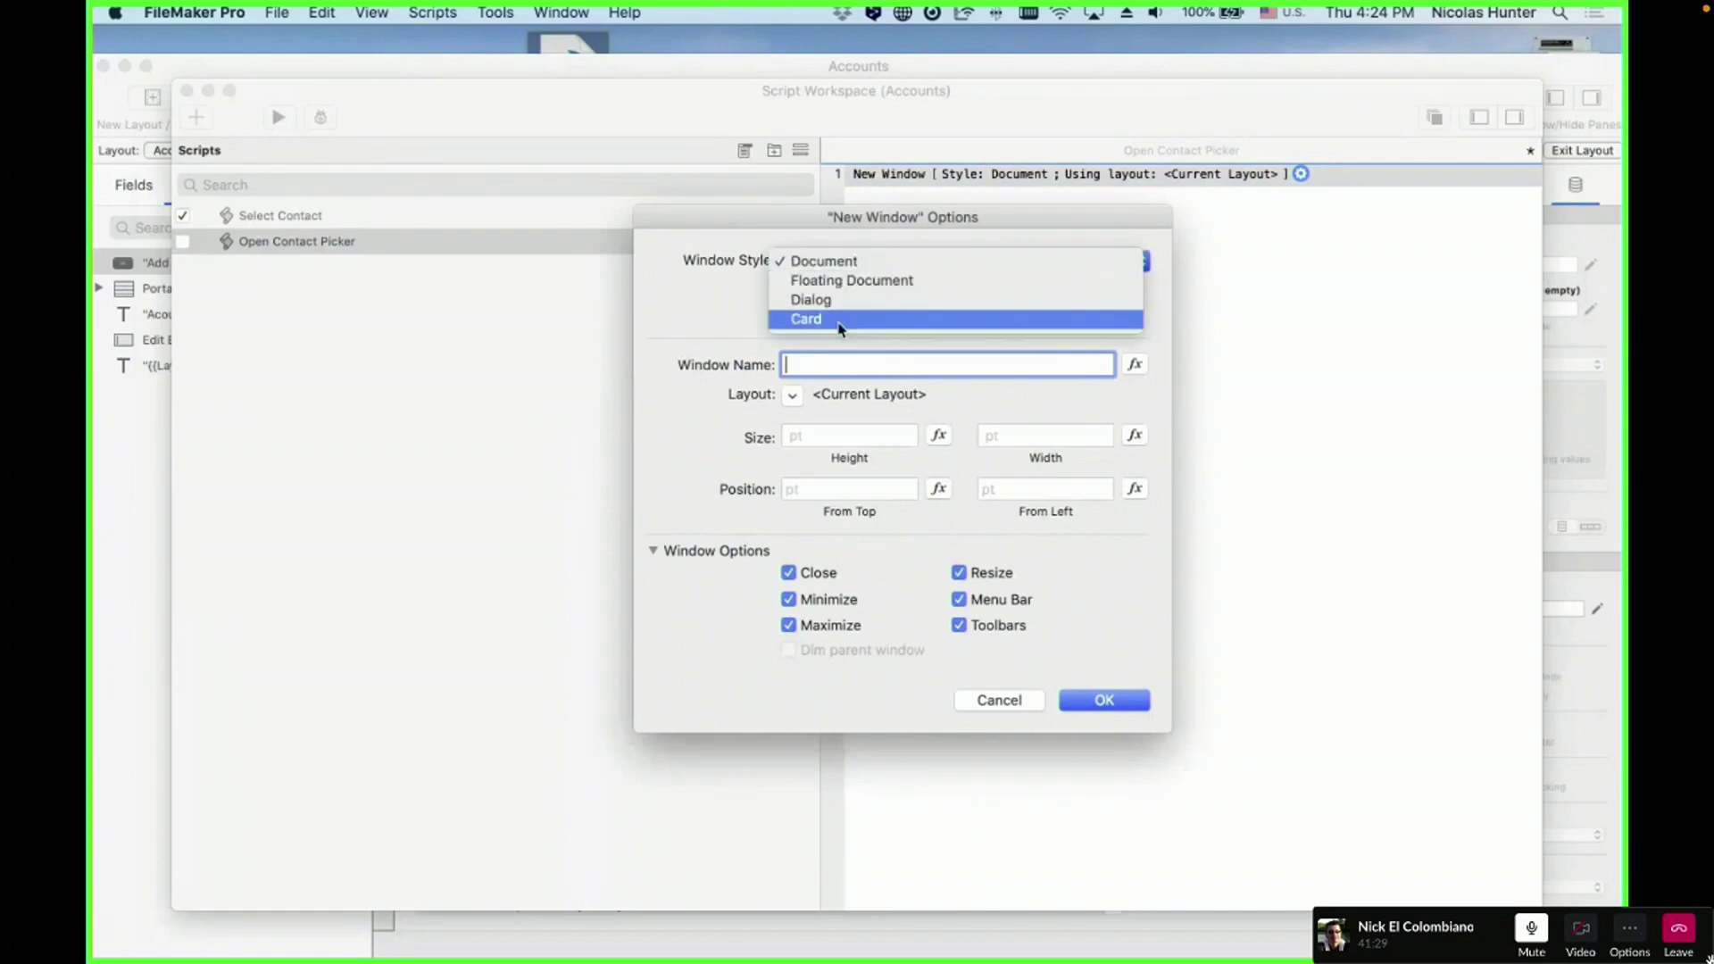
left_click(839, 320)
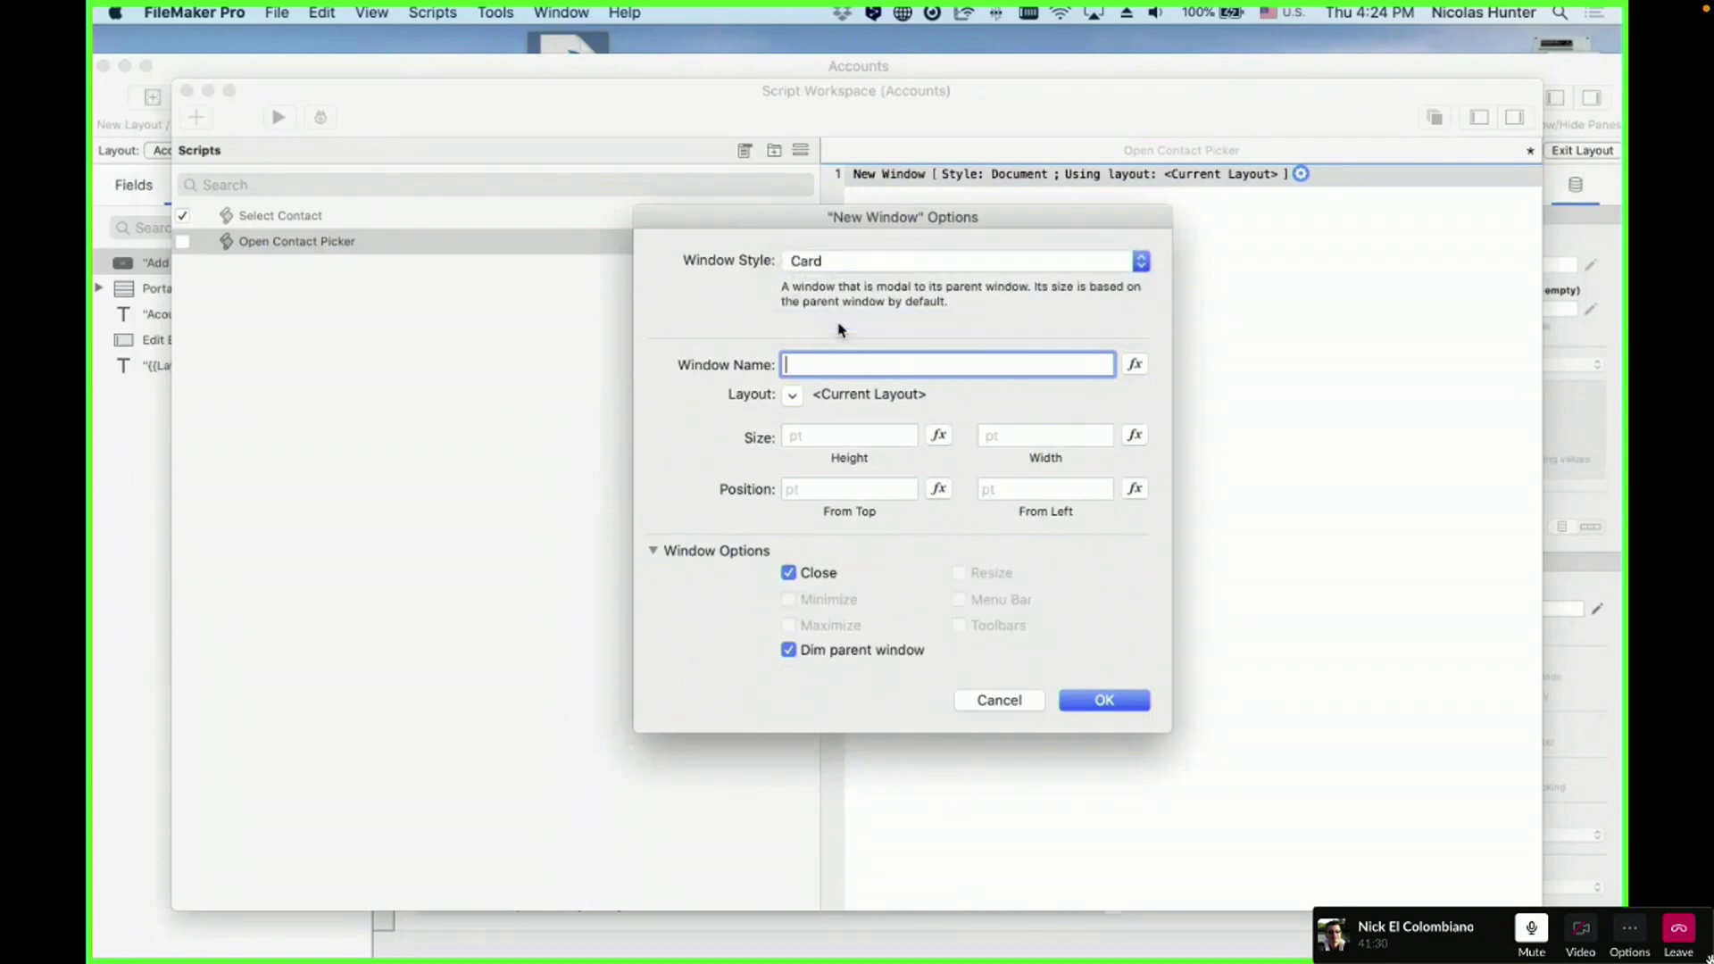
- Assign the Contact Picker | Card layout to the New Window step
left_click(792, 396)
left_click(839, 430)
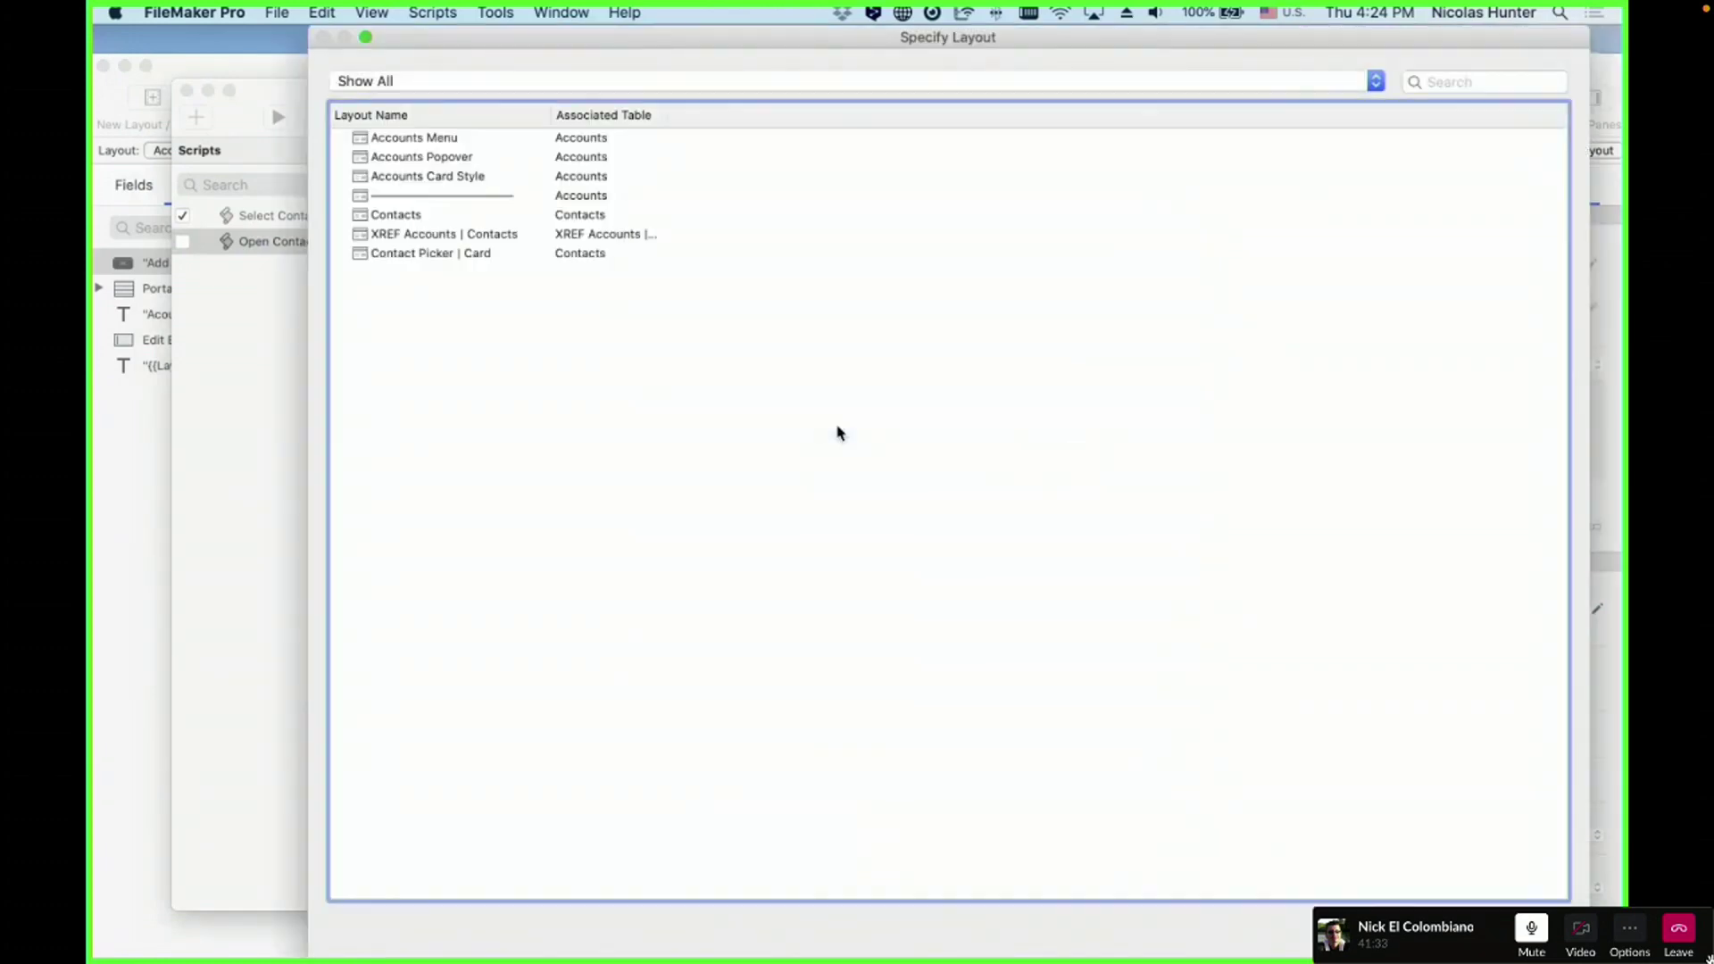
left_click(475, 254)
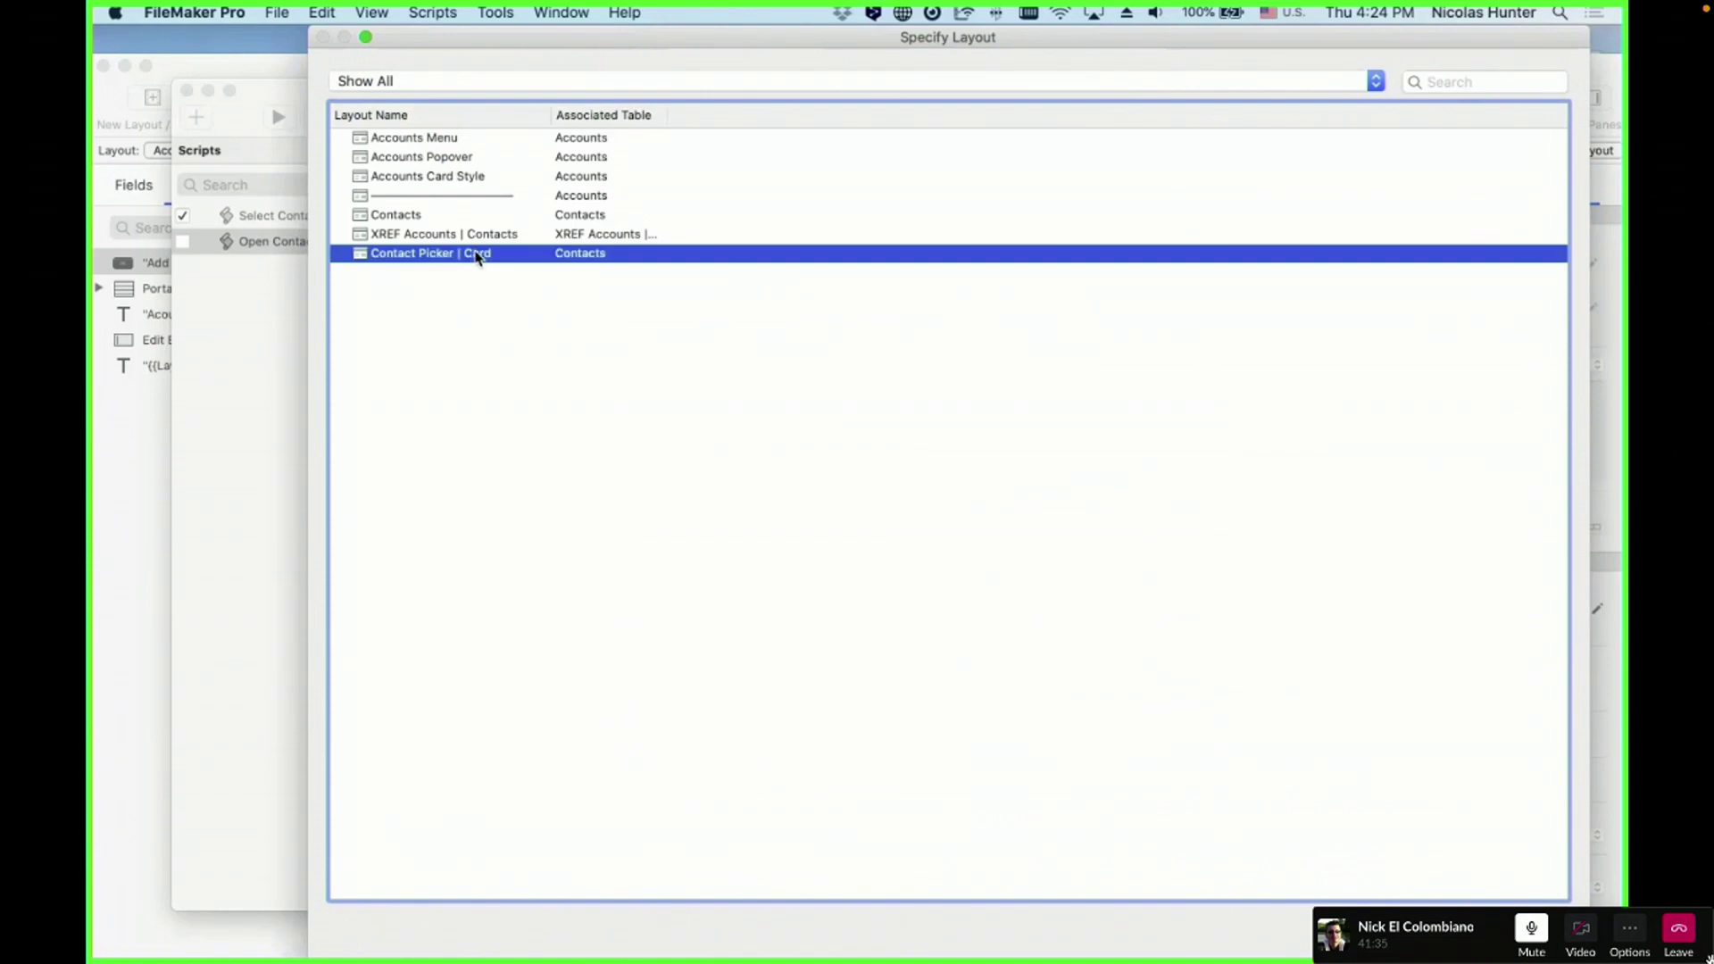
double_click(476, 254)
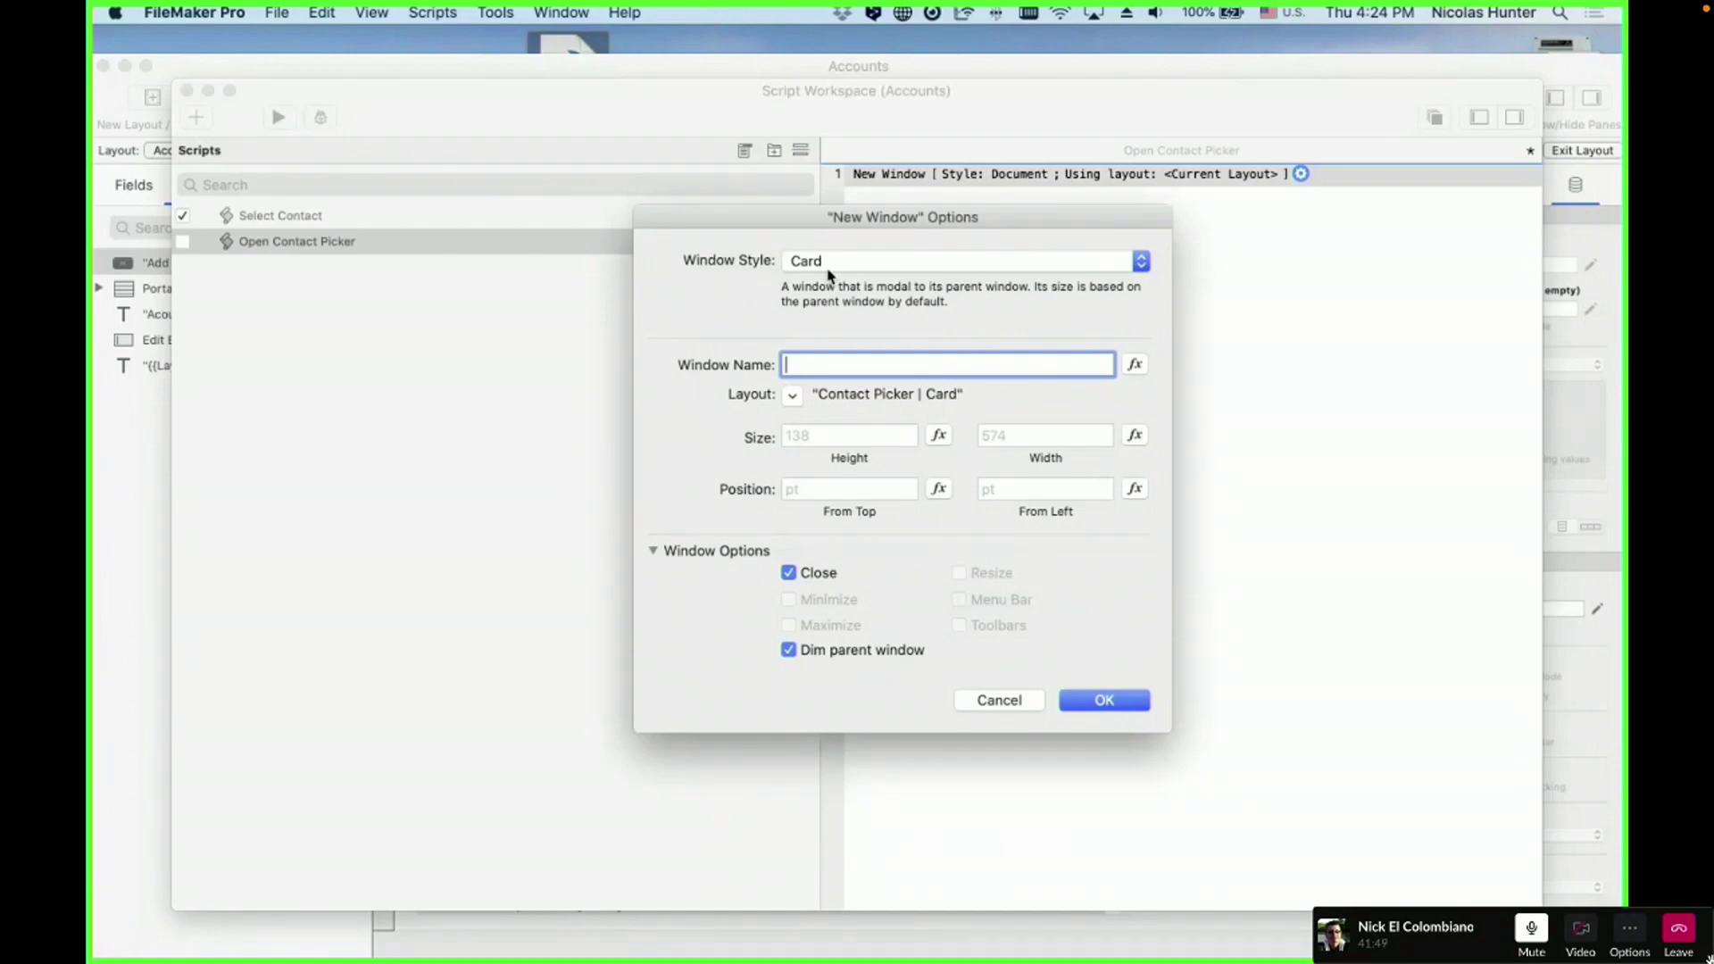
- Switch the New Window style to Document and compare its Height and Width size fields
left_click(828, 263)
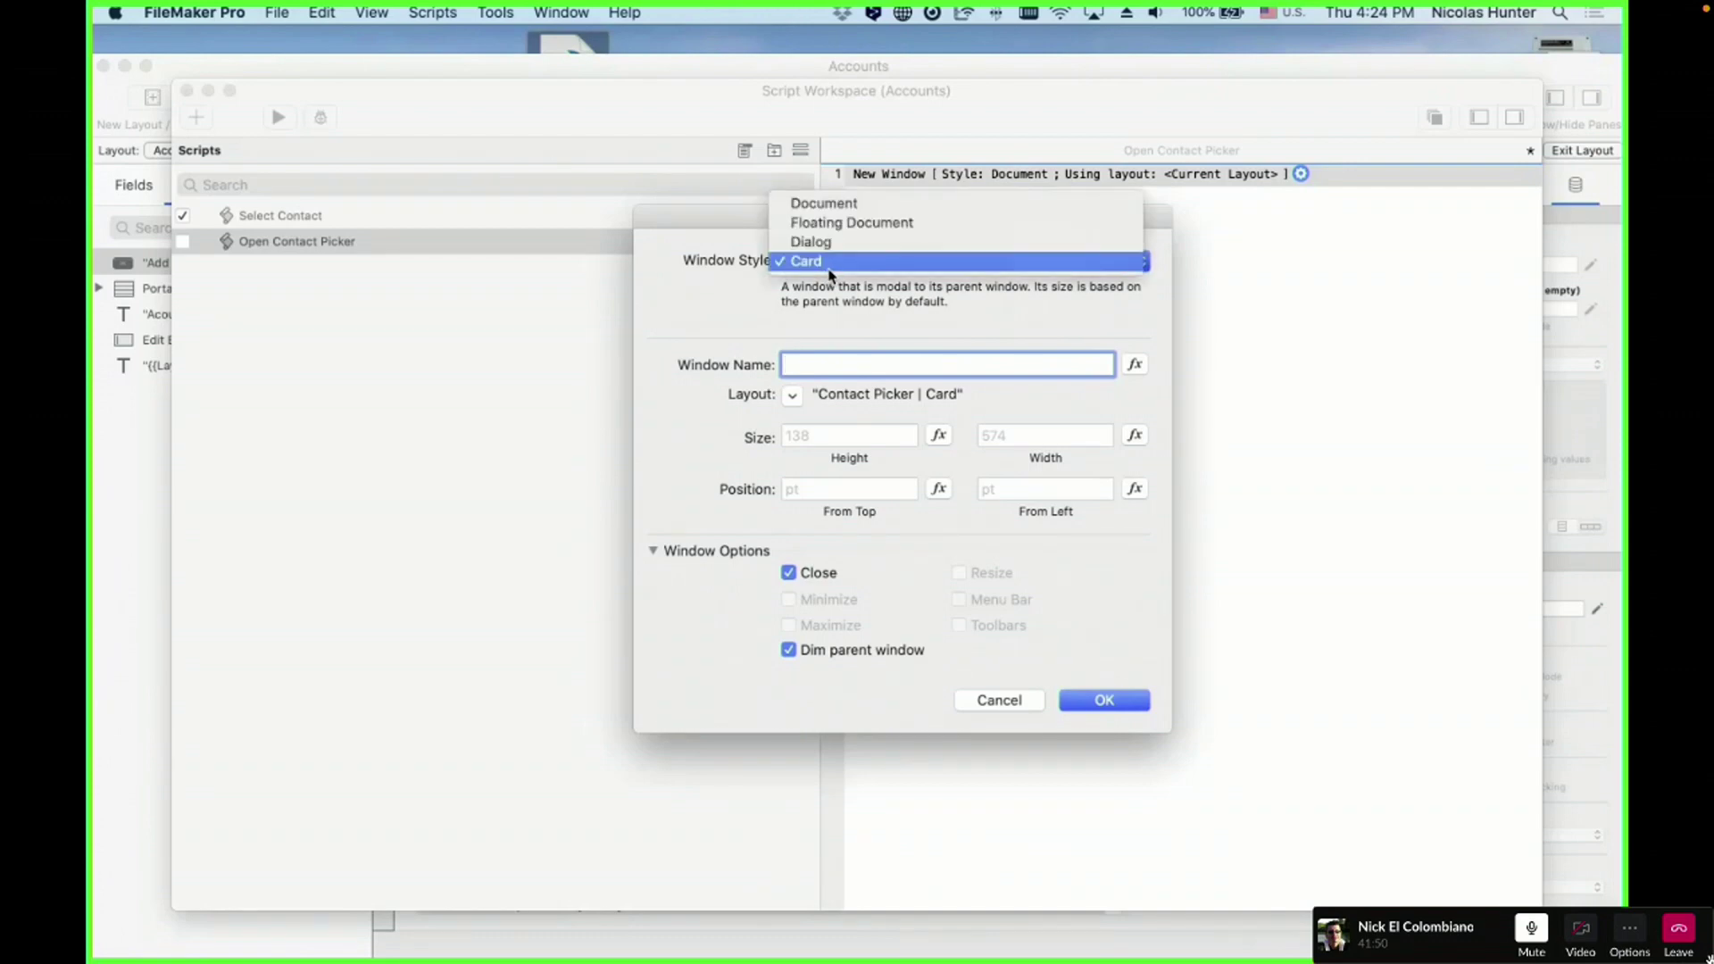
left_click(893, 200)
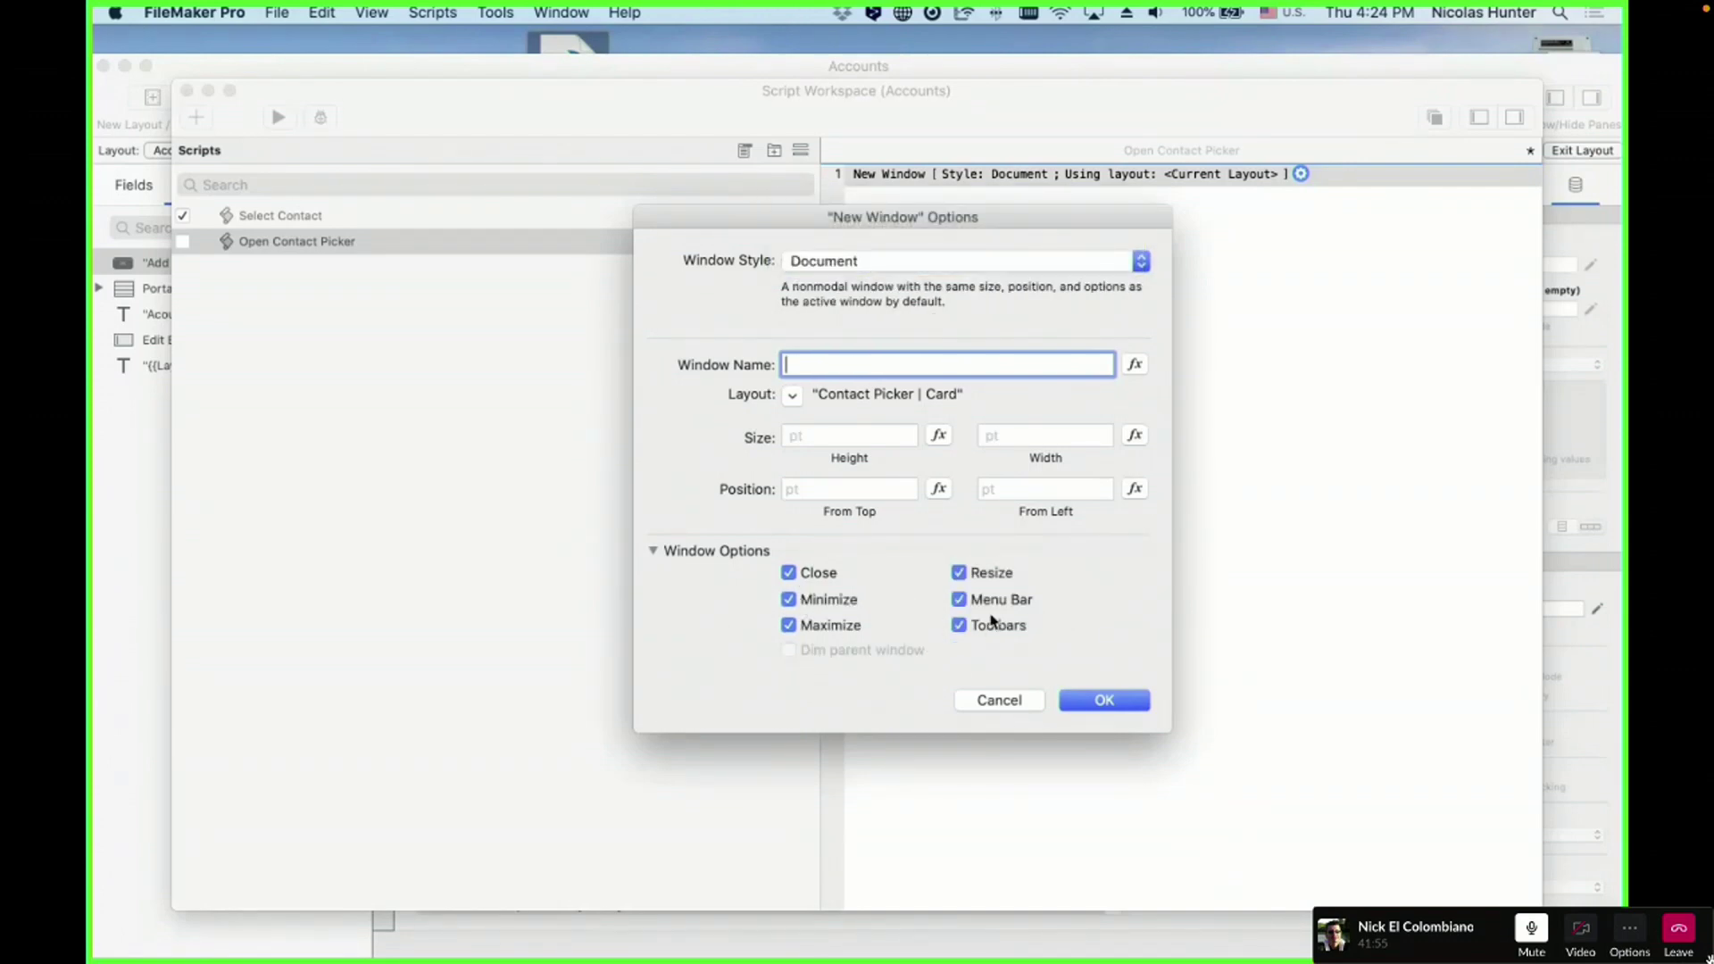
left_click(803, 437)
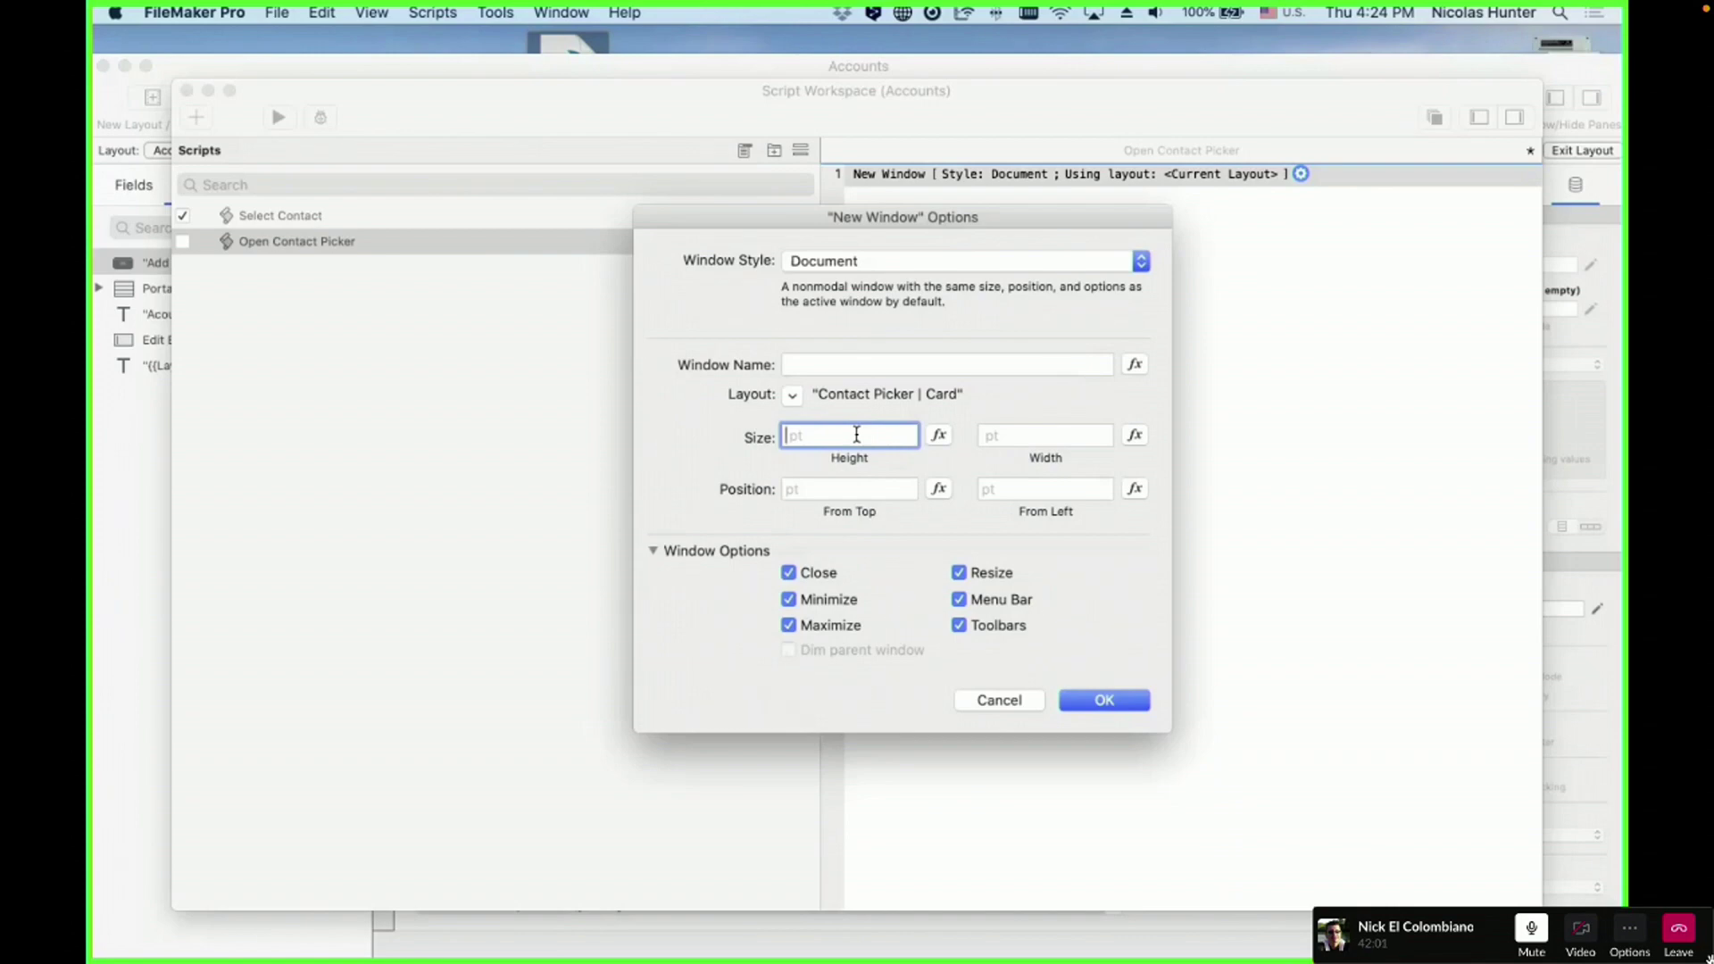
left_click(1104, 434)
key("shift+Tab")
left_click(1035, 429)
left_click(892, 432)
left_click(1035, 433)
left_click(863, 443)
left_click(1016, 437)
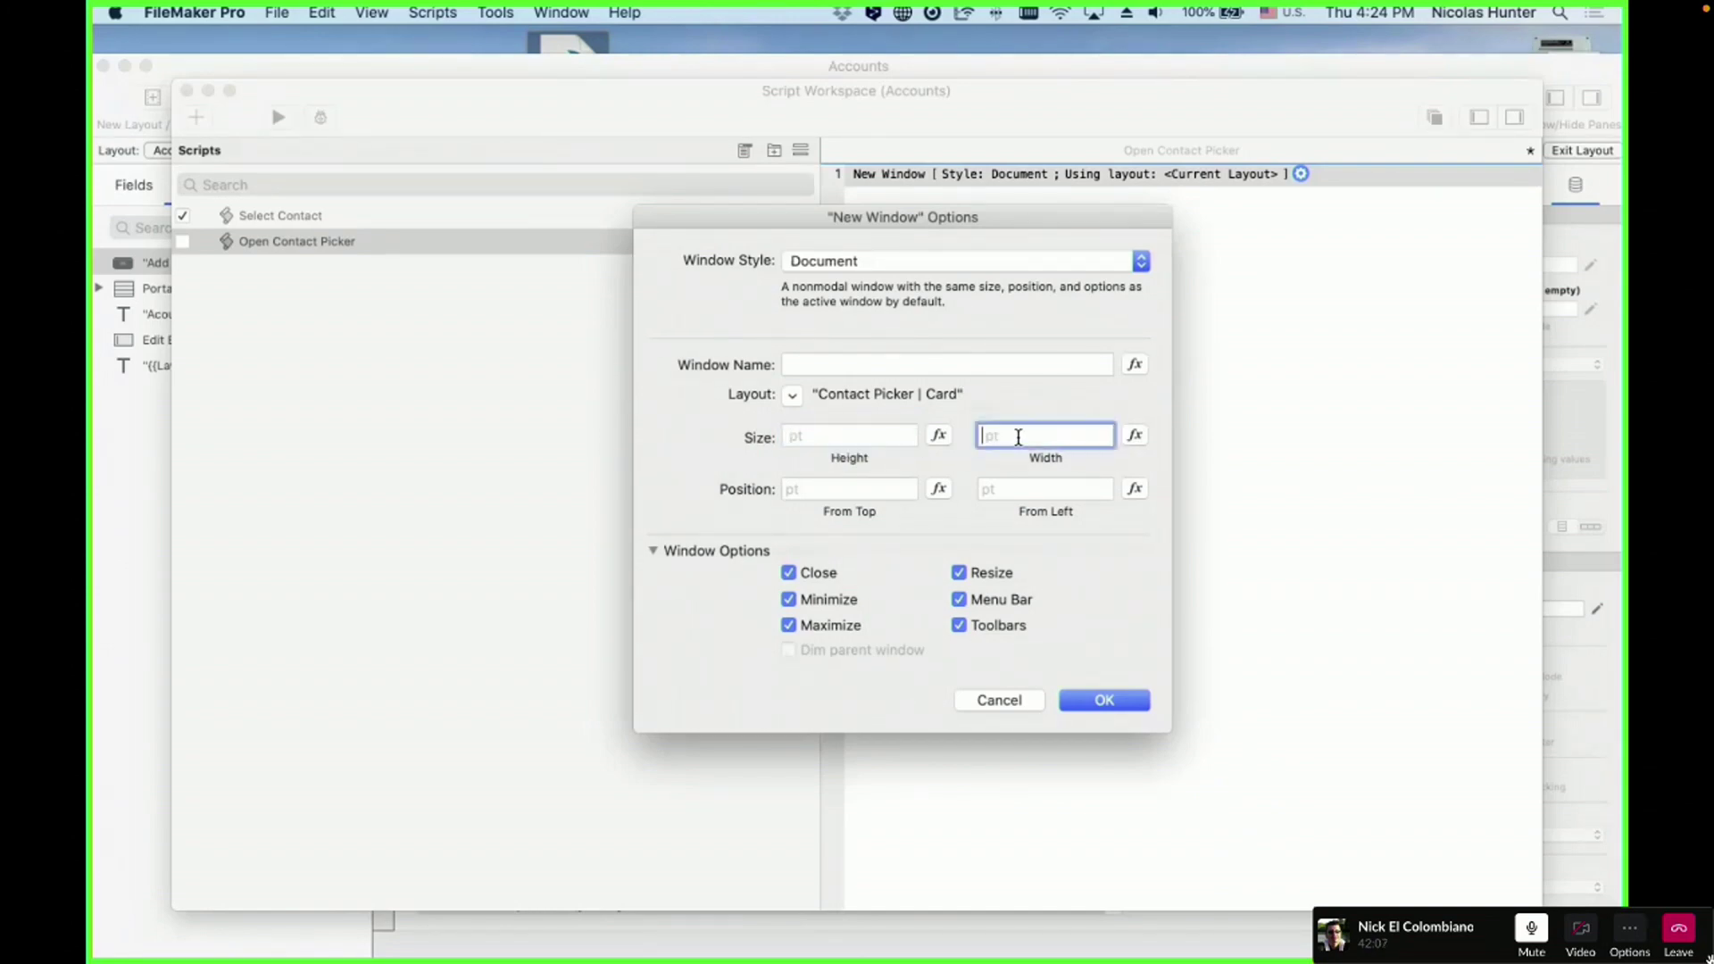
- Set the New Window style to Card and accept the step's options
left_click(849, 277)
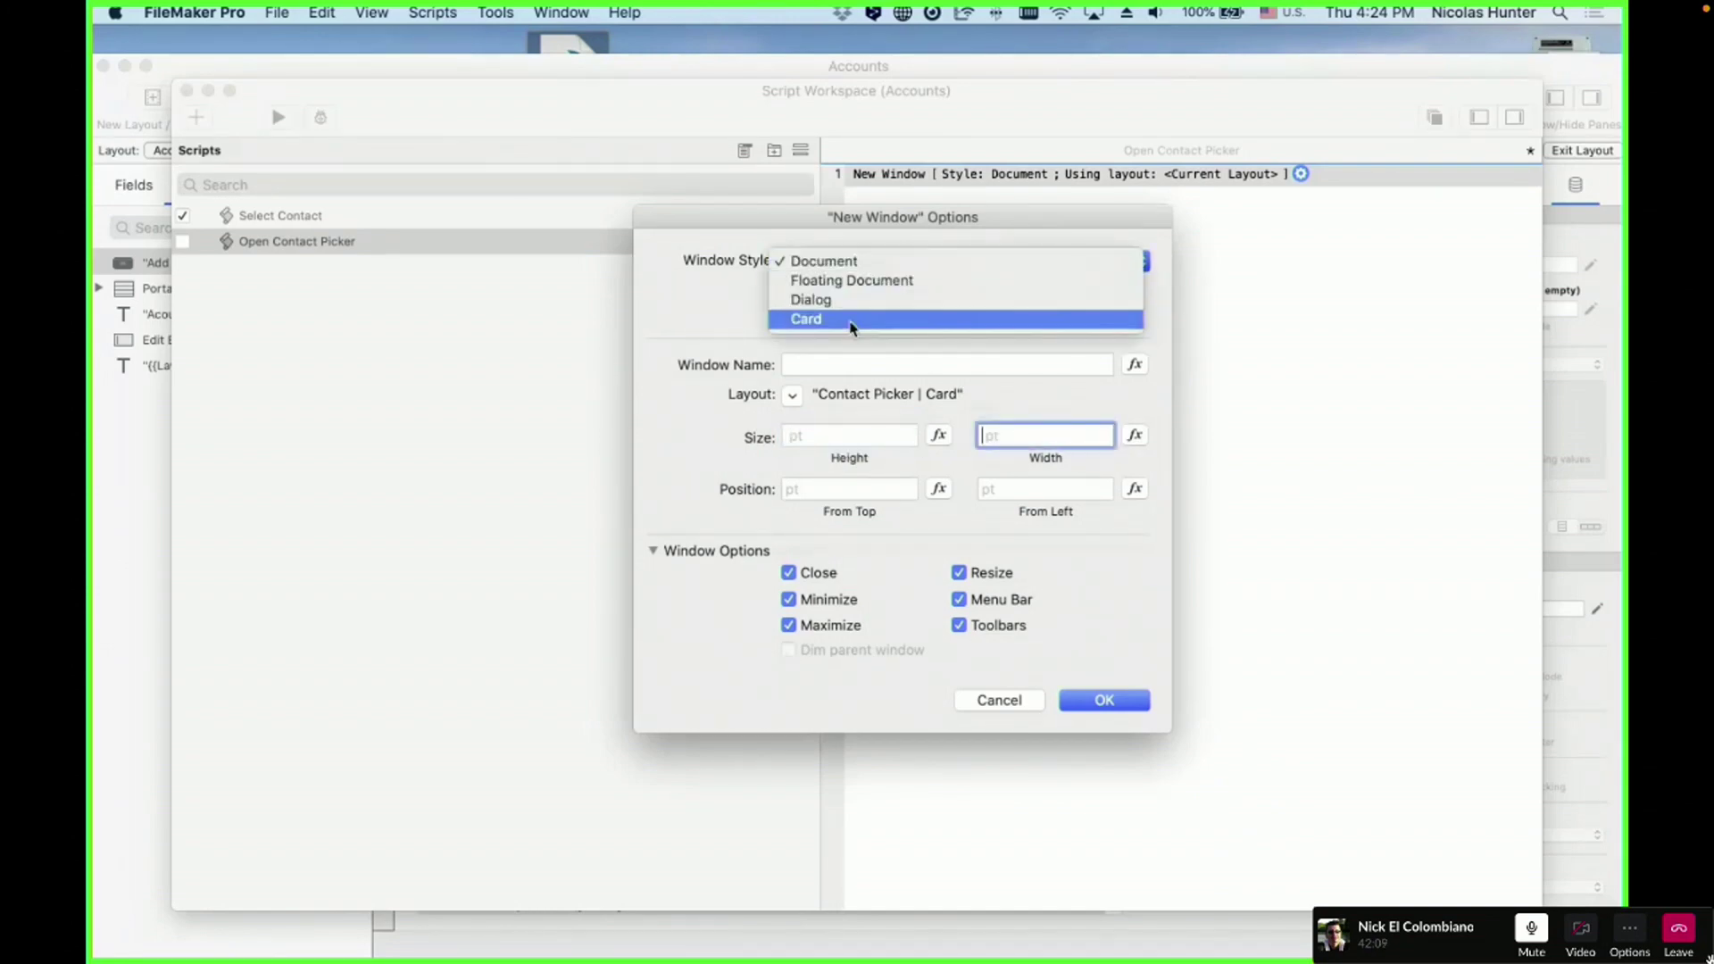
left_click(850, 322)
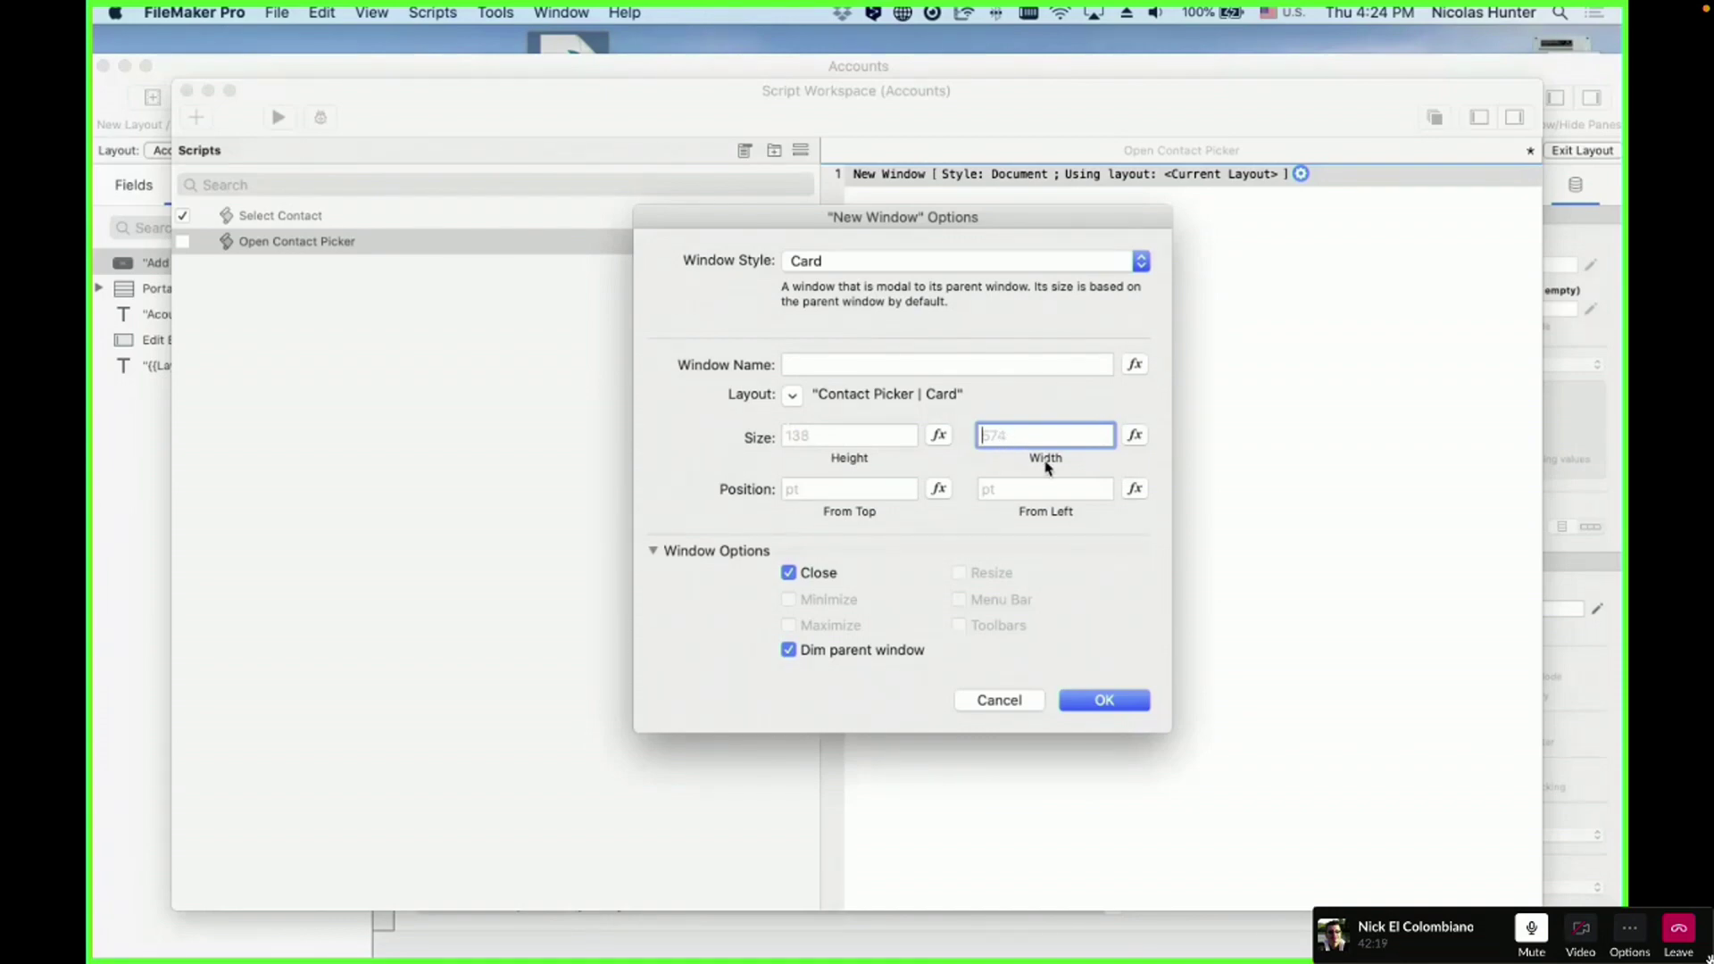
left_click(1091, 702)
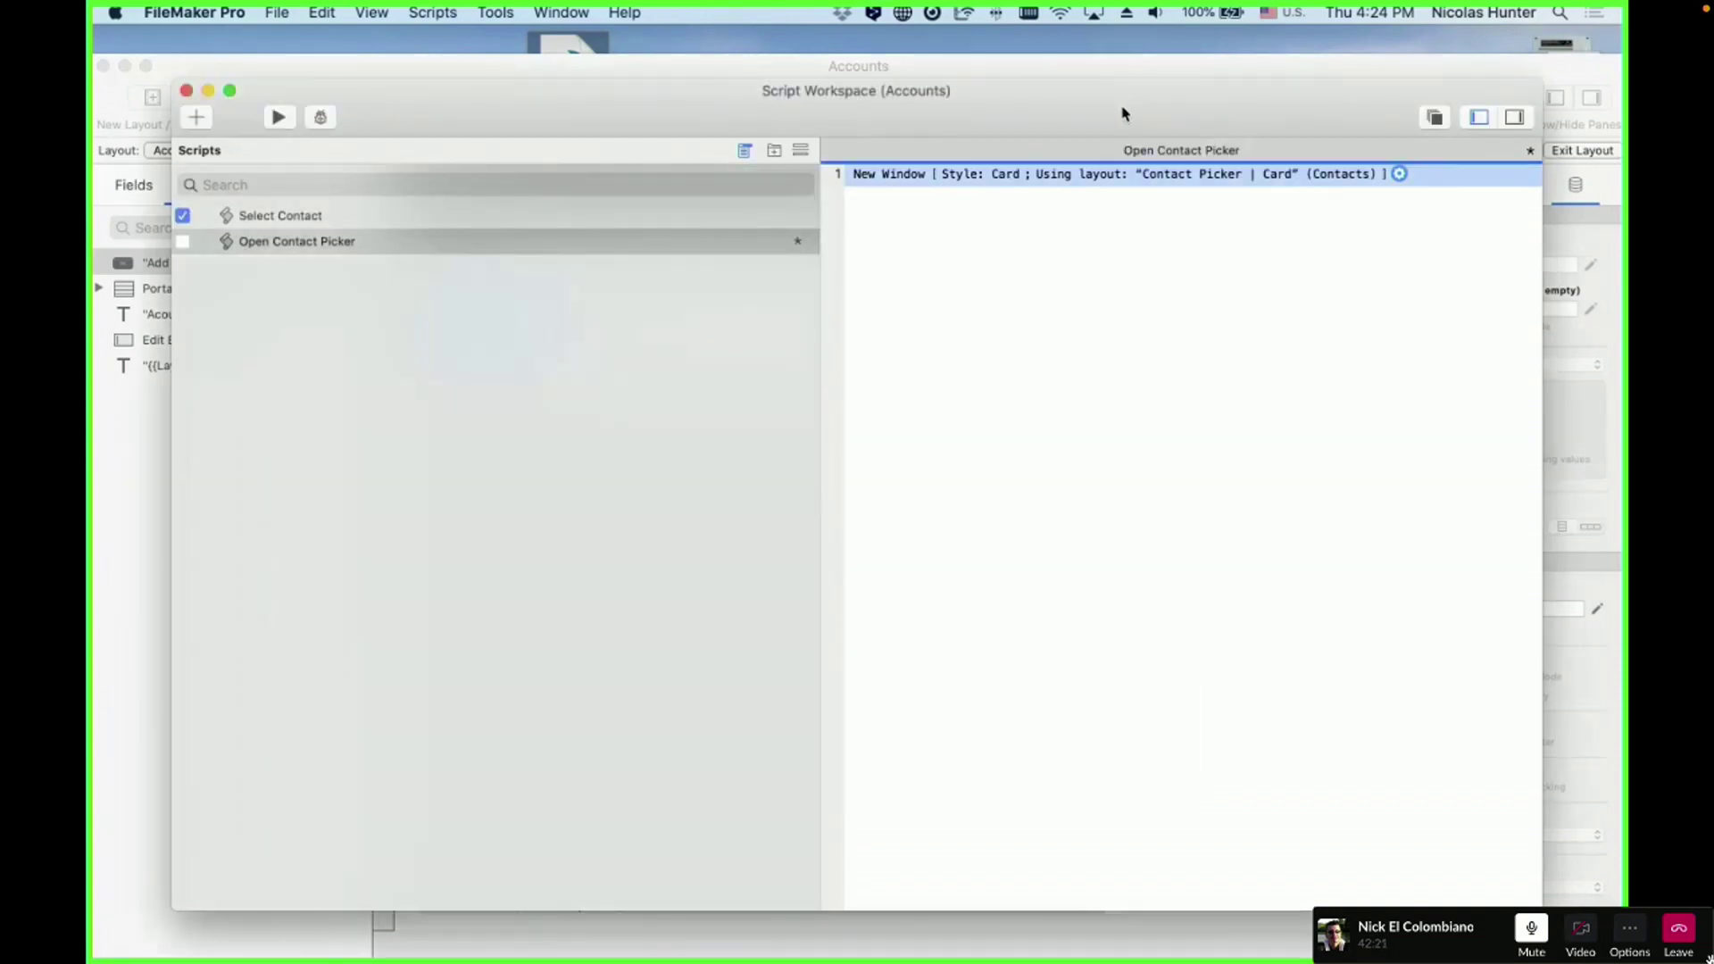
- Move the Script Workspace and Accounts windows aside and check the Contact Picker | Card layout's width in the Accounts - 2 window
left_click_drag(1123, 113, 1123, 716)
left_click(839, 62)
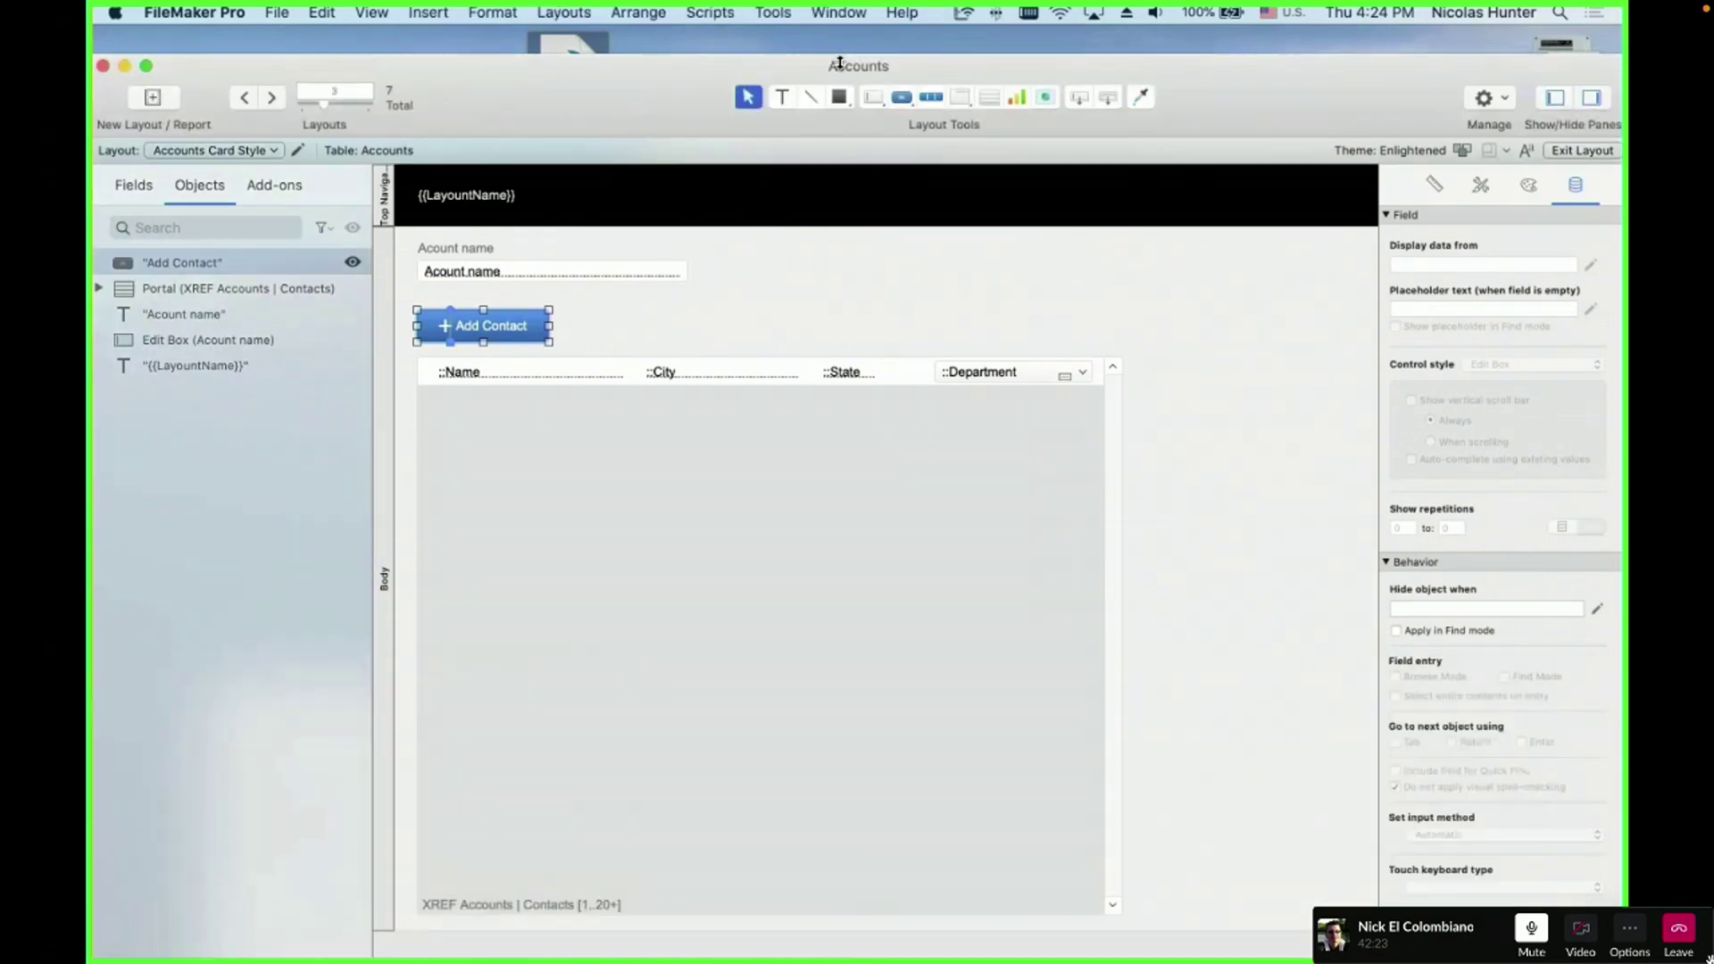
left_click_drag(839, 63, 839, 738)
left_click(1137, 201)
left_click_drag(1137, 201, 506, 124)
left_click(1416, 202)
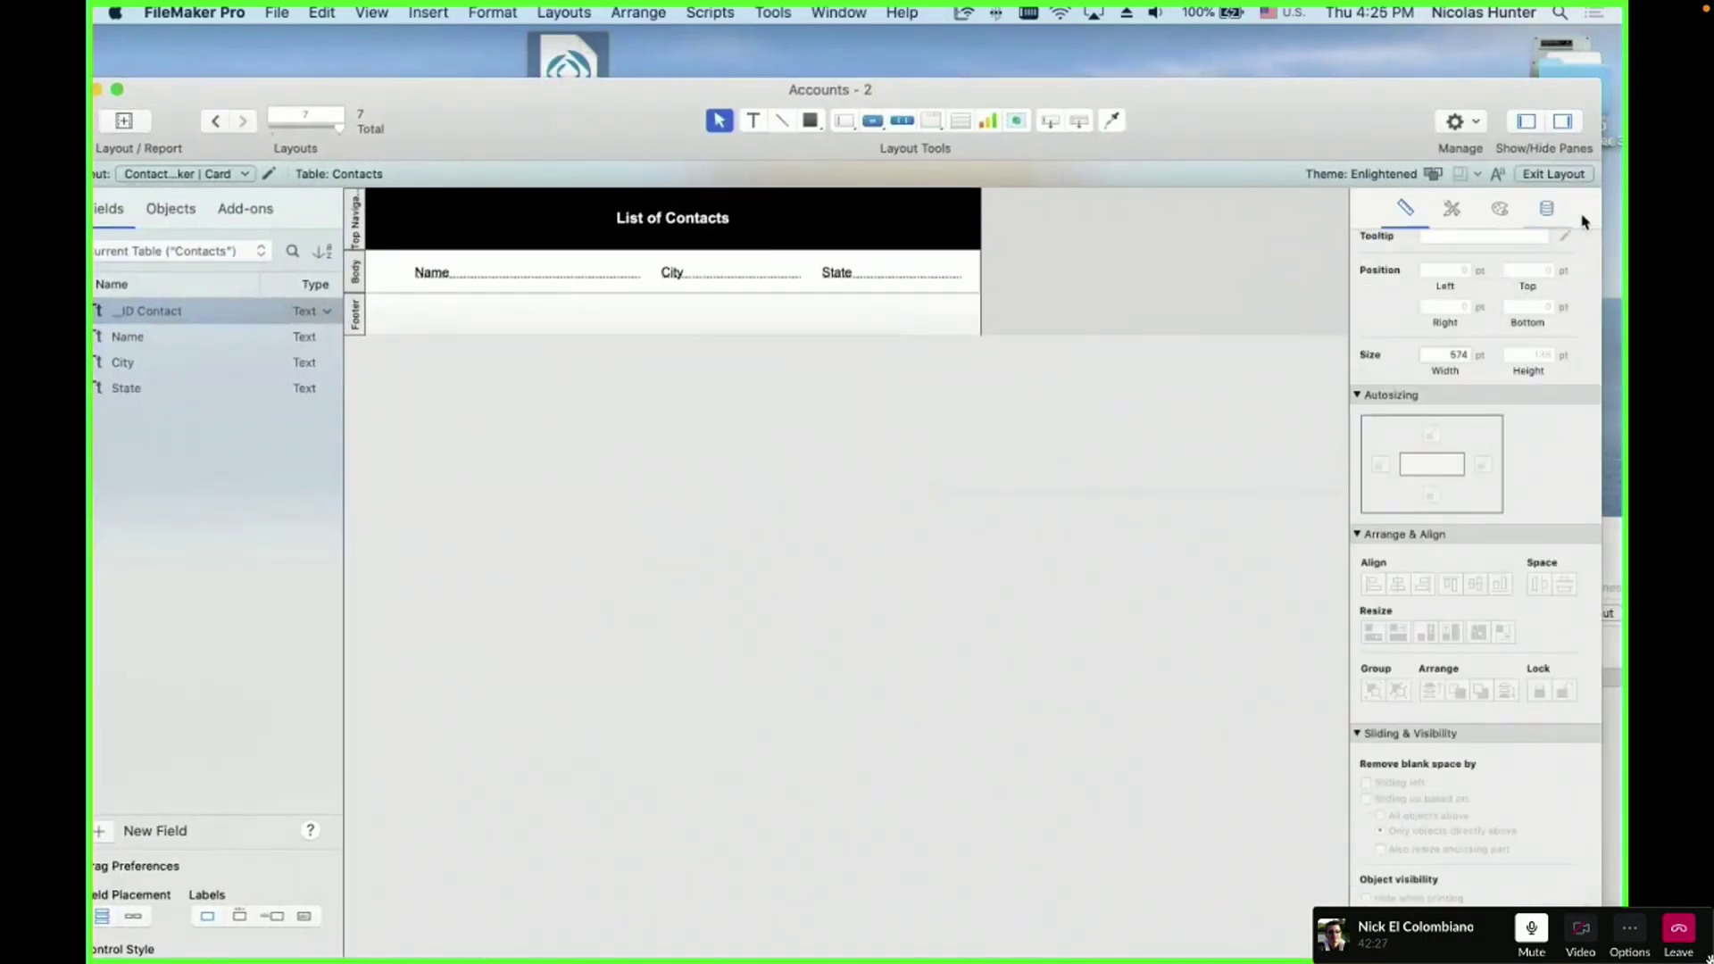
left_click(1446, 356)
left_click_drag(1267, 126, 1260, 116)
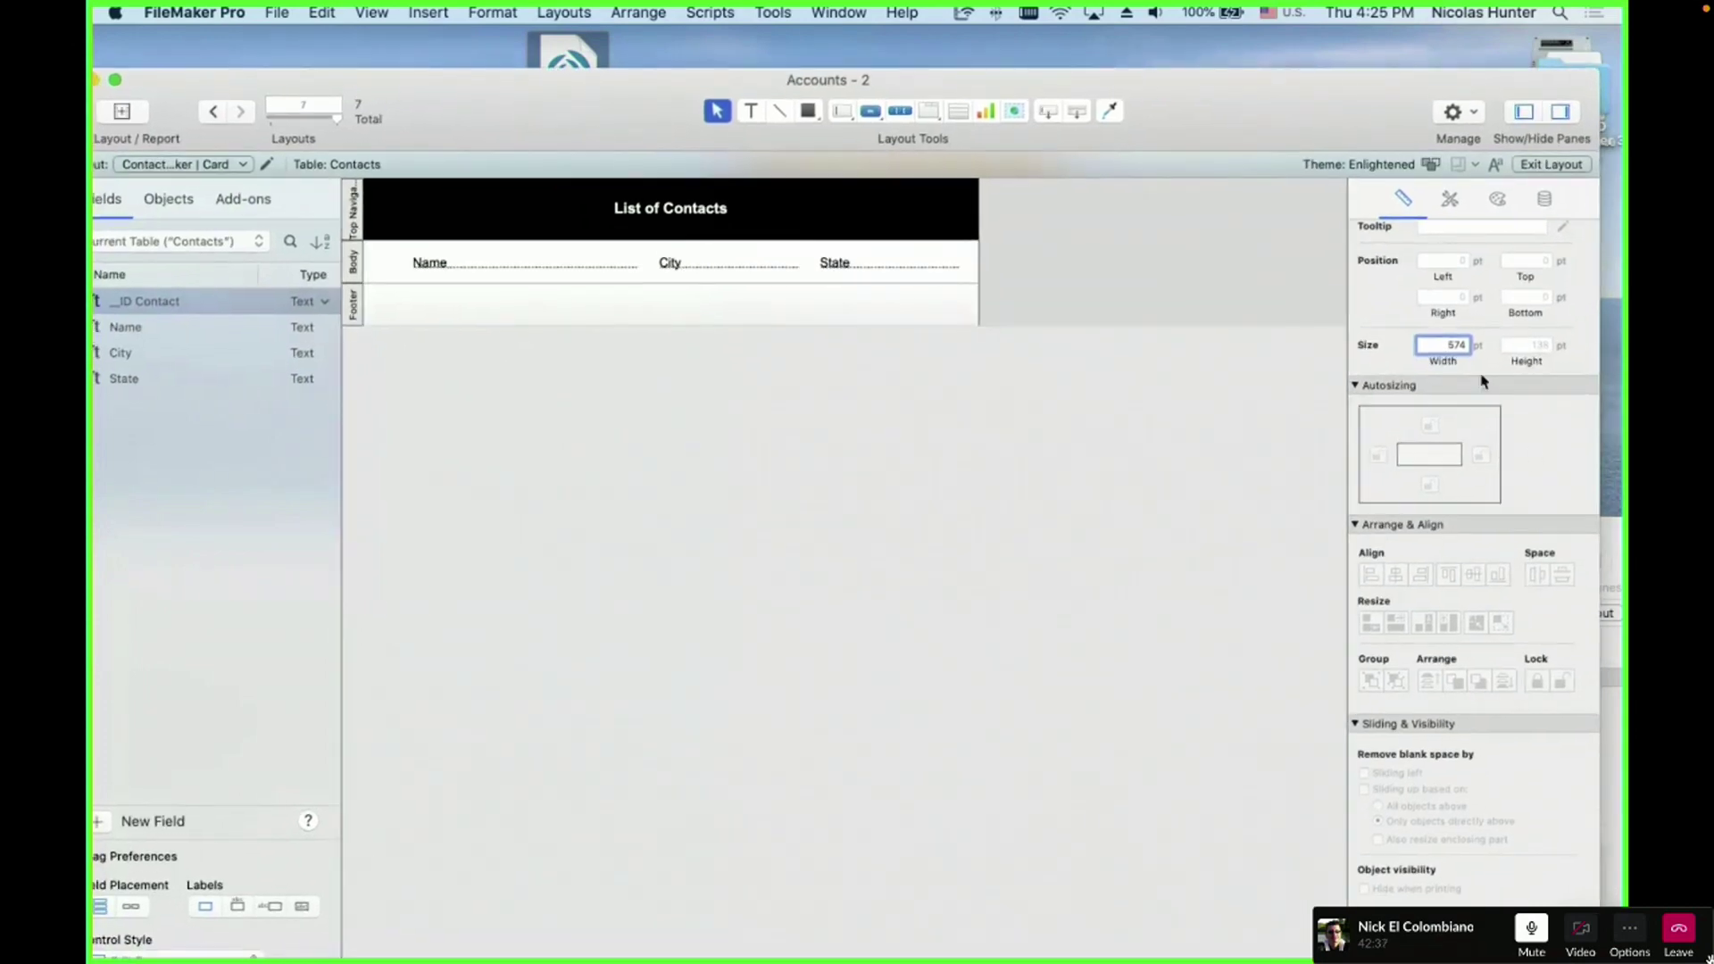
- Bring the Accounts window to the front and move it below the contact list layout
left_click(1615, 725)
left_click_drag(888, 604, 937, 888)
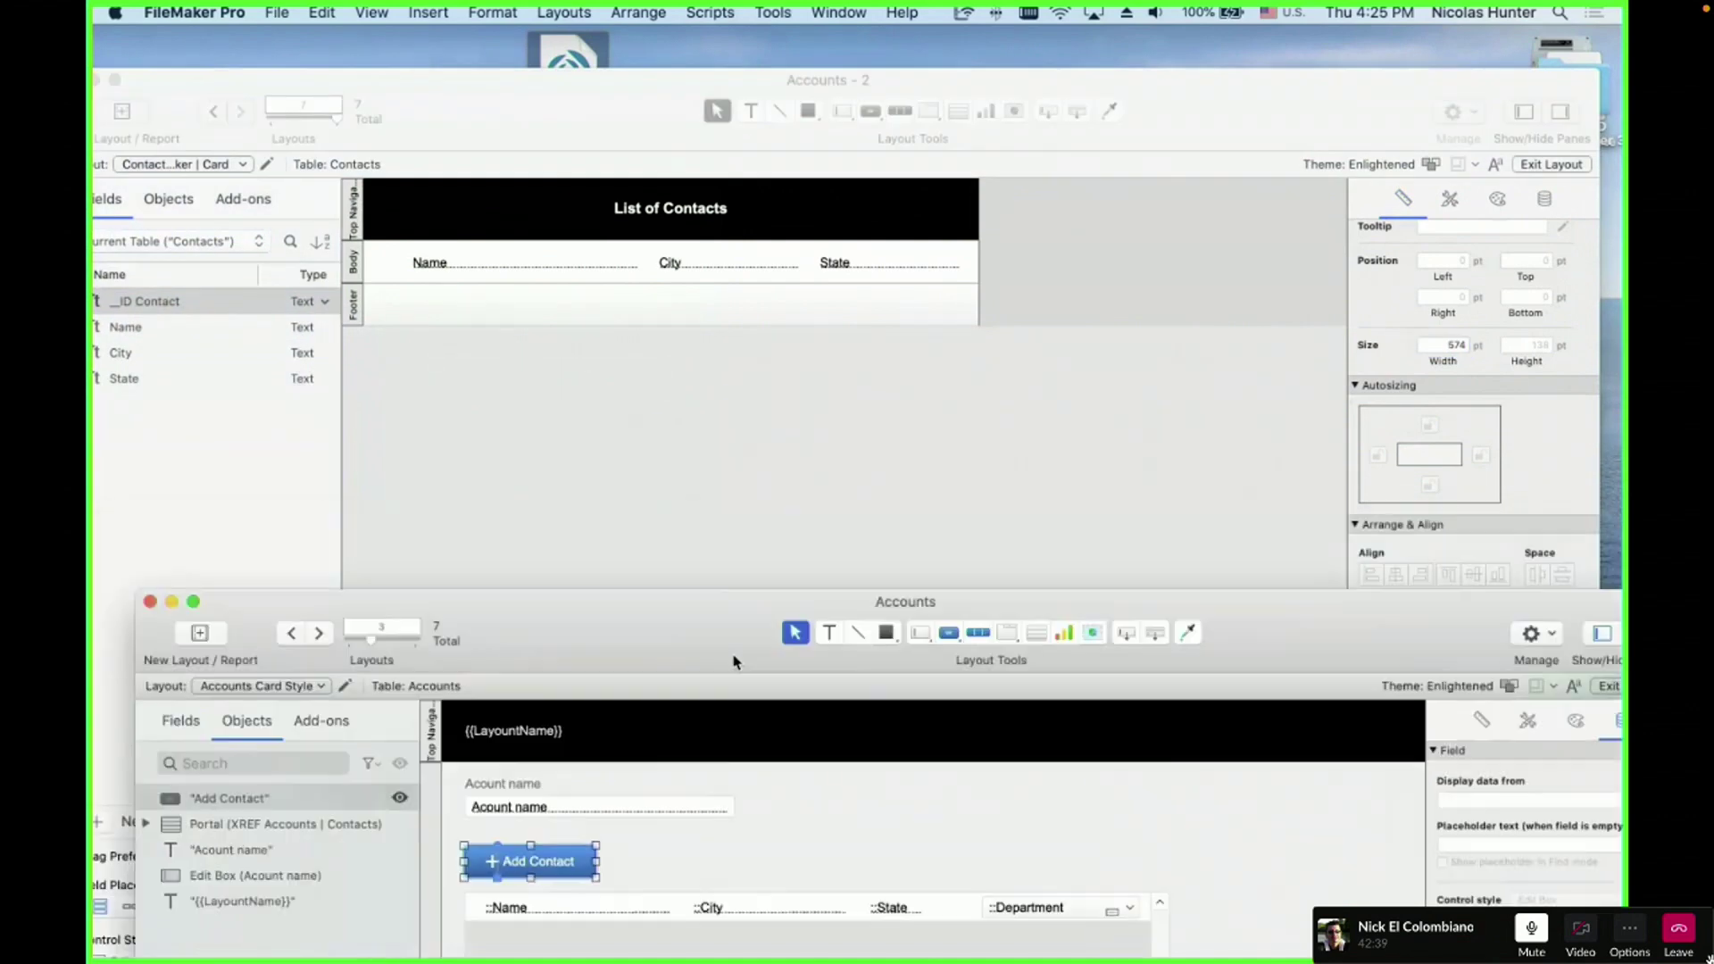
- Review the New Window card options in the Open Contact Picker script and save the script
left_click(959, 90)
key("super+shift+s")
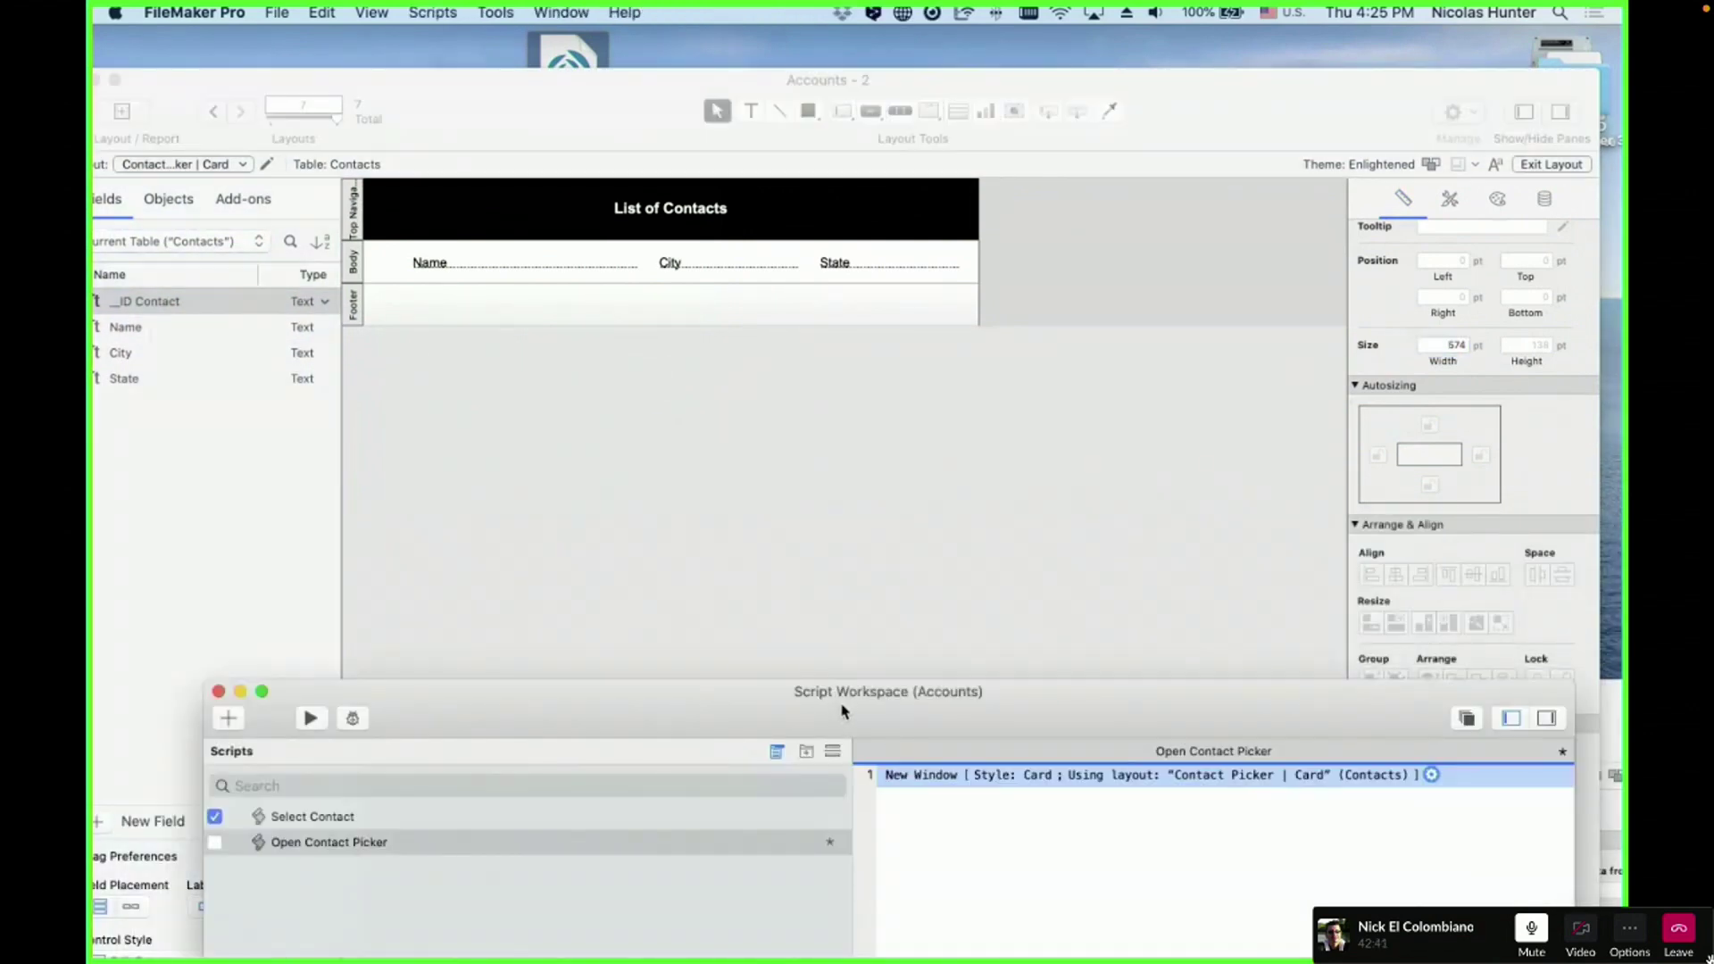
left_click_drag(841, 710, 734, 370)
double_click(880, 435)
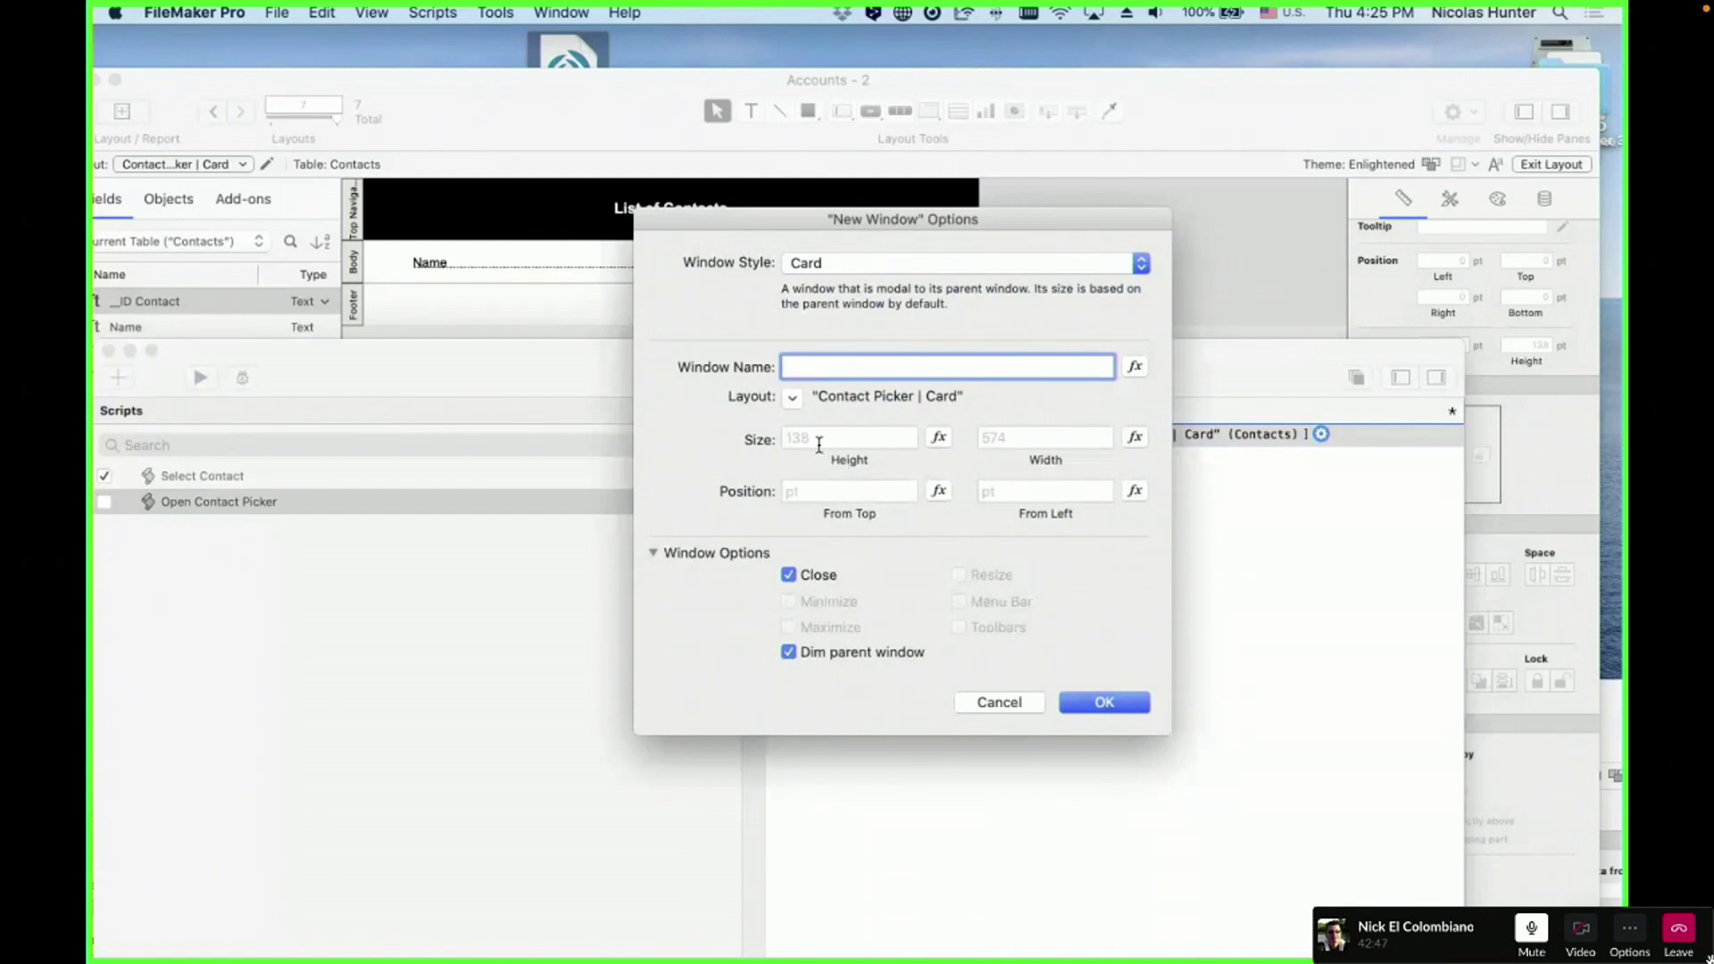
left_click(1103, 702)
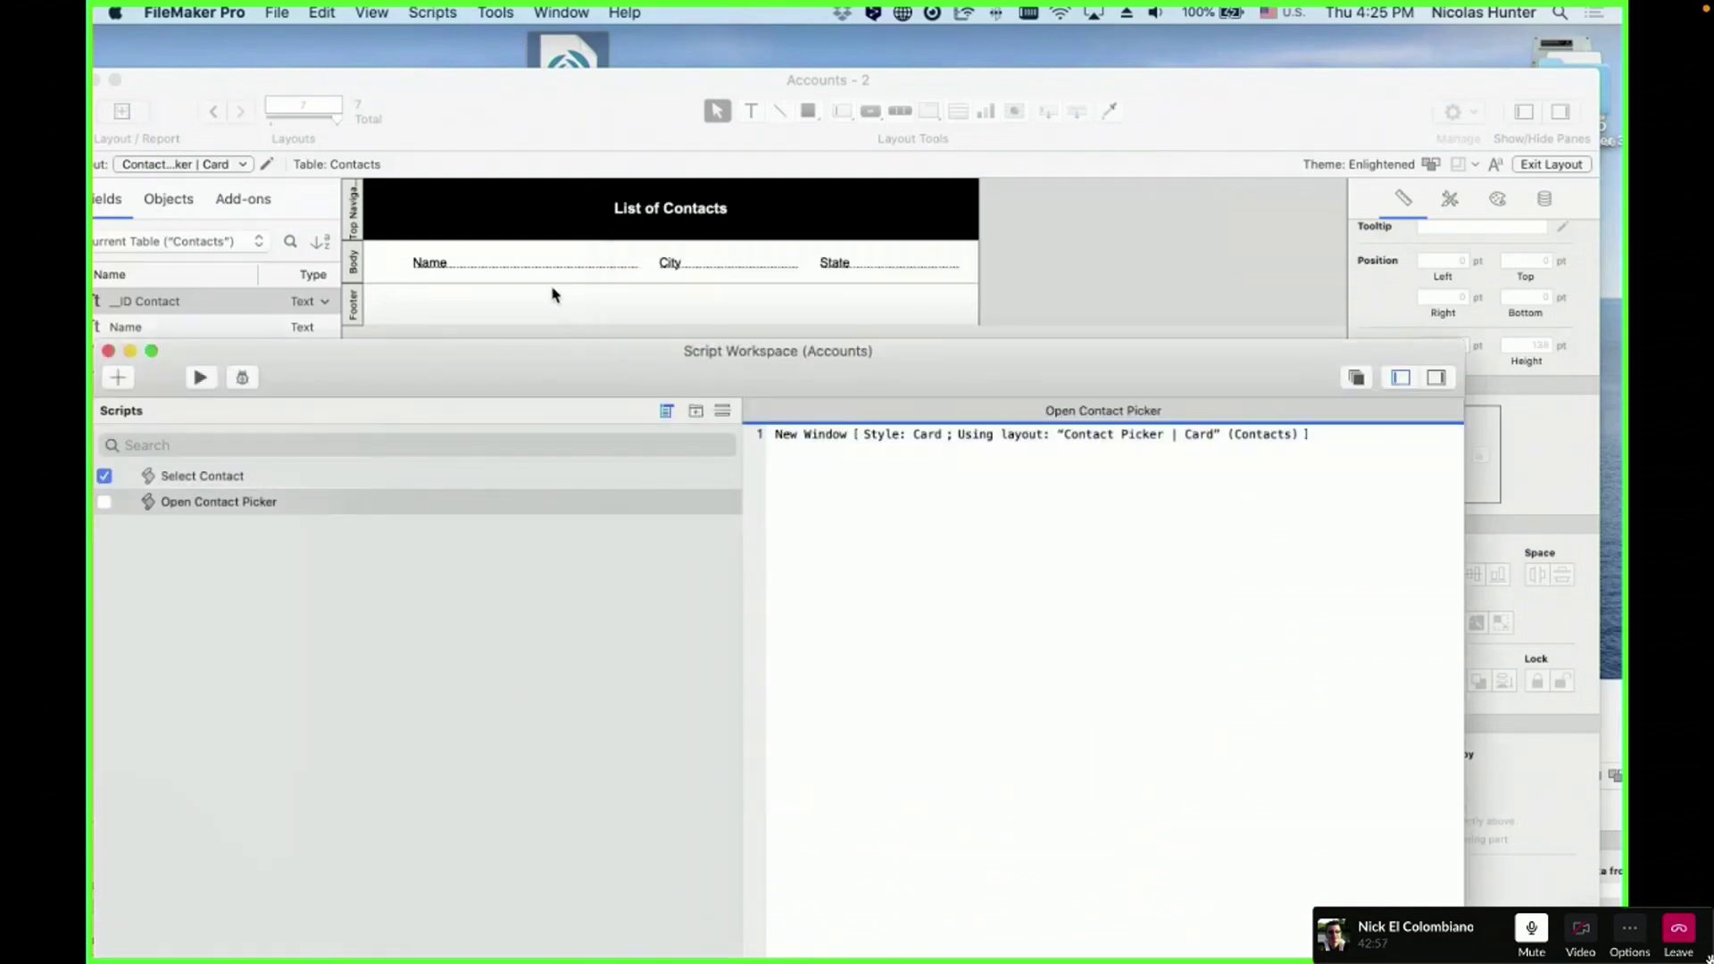
- Bring the Accounts Card Style layout window forward and enlarge it vertically to show more of the layout body
double_click(547, 133)
left_click(482, 382)
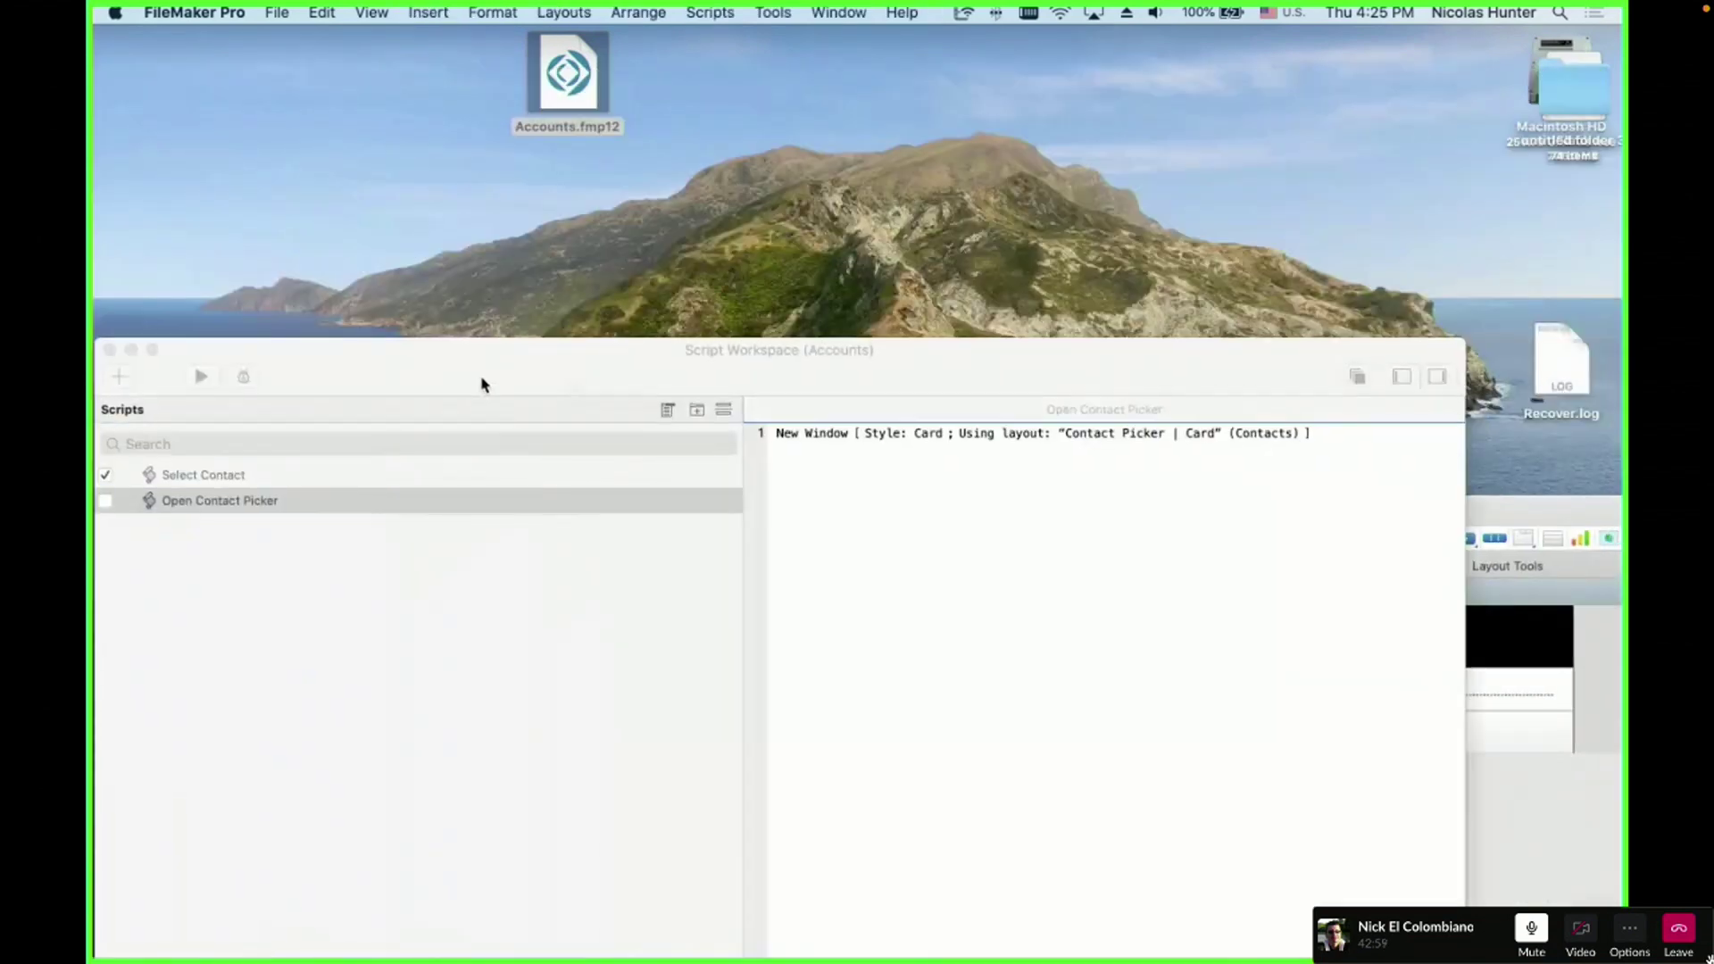
left_click_drag(482, 382, 1226, 351)
double_click(627, 707)
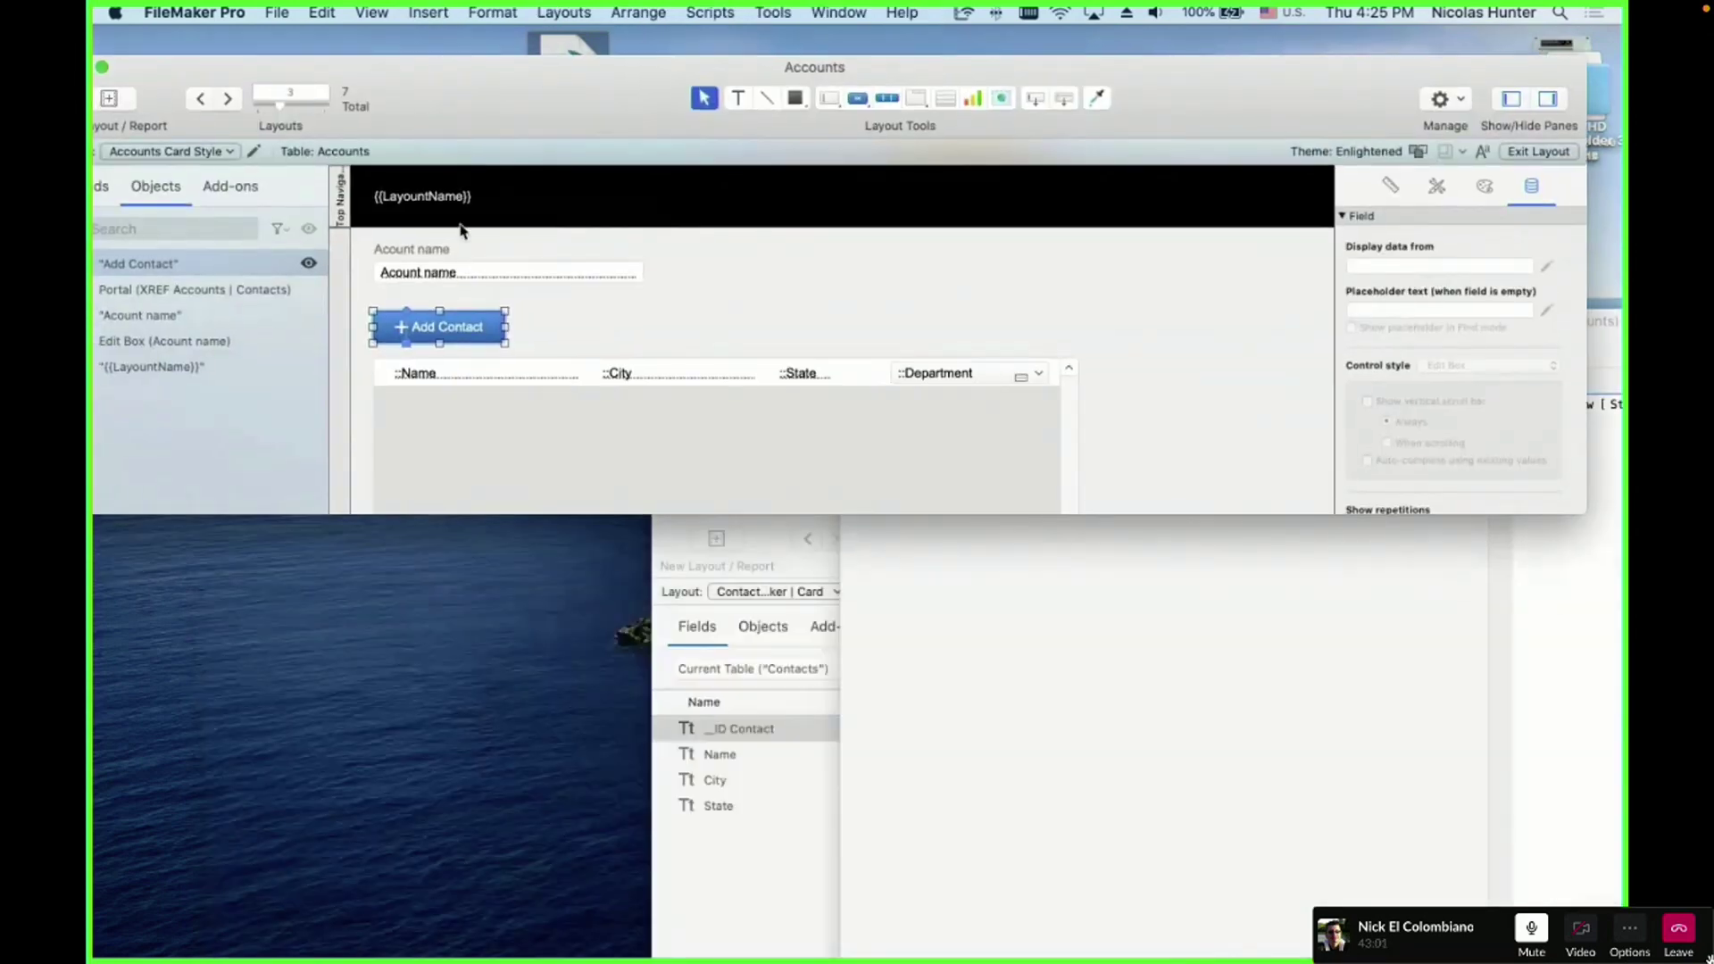
left_click_drag(721, 515, 722, 837)
- Set the Add Contact button to perform the Open Contact Picker script
double_click(425, 320)
left_click(710, 699)
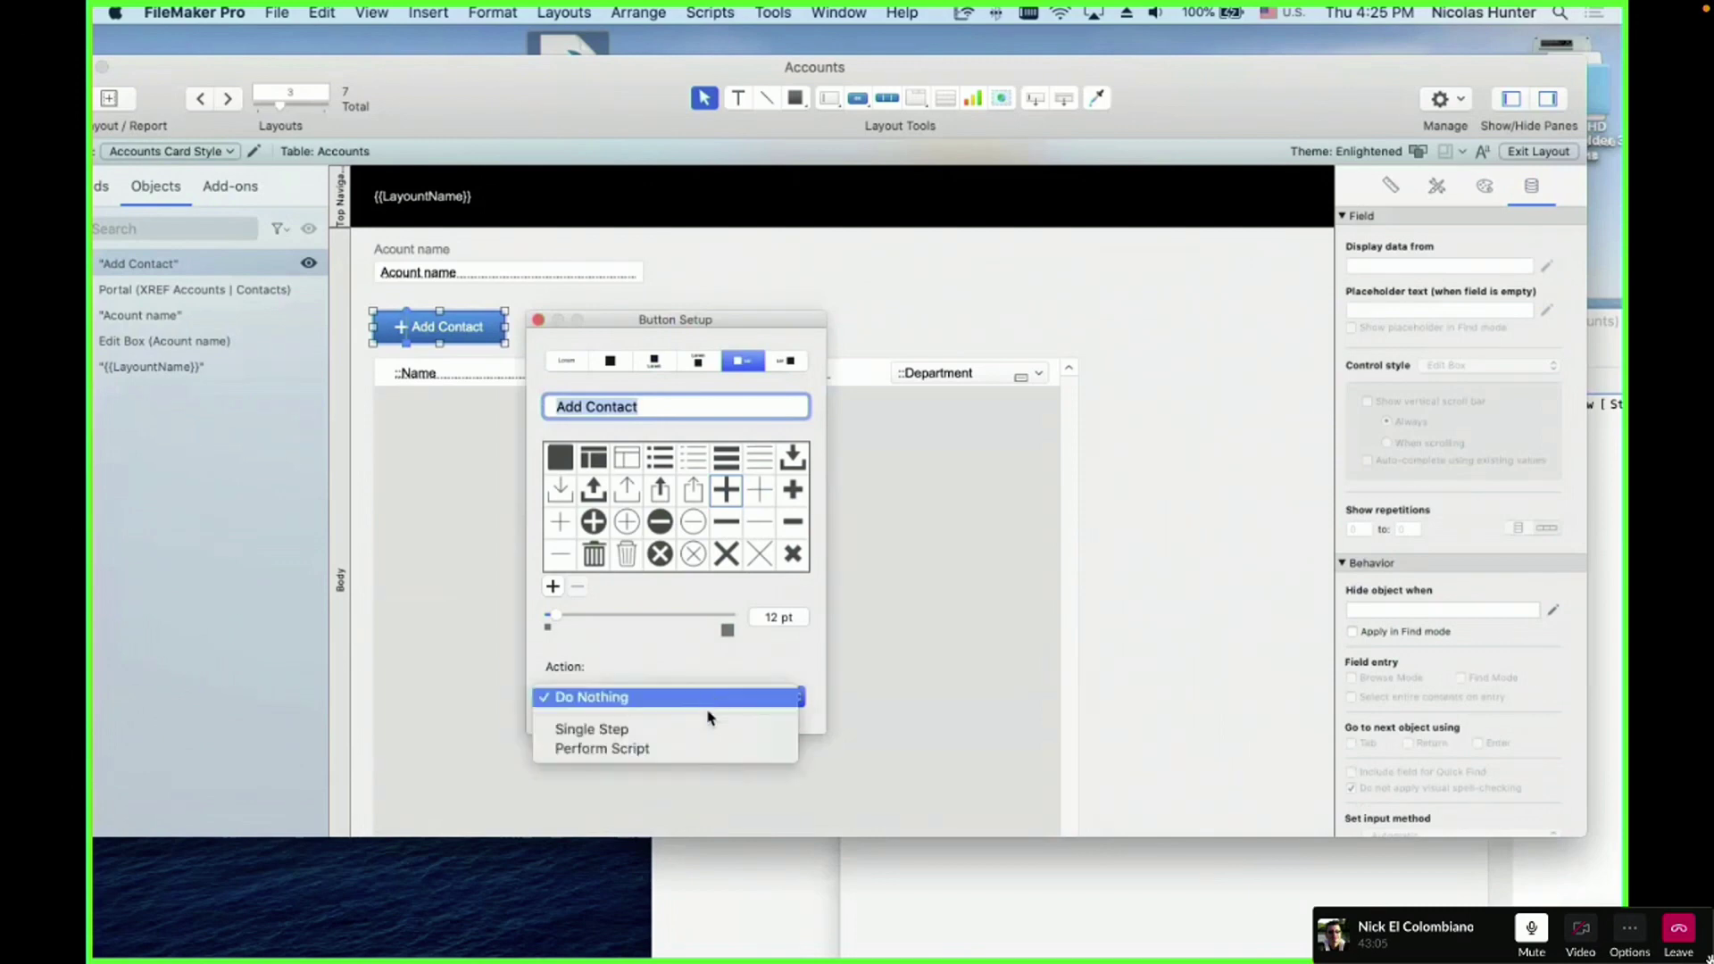
left_click(710, 748)
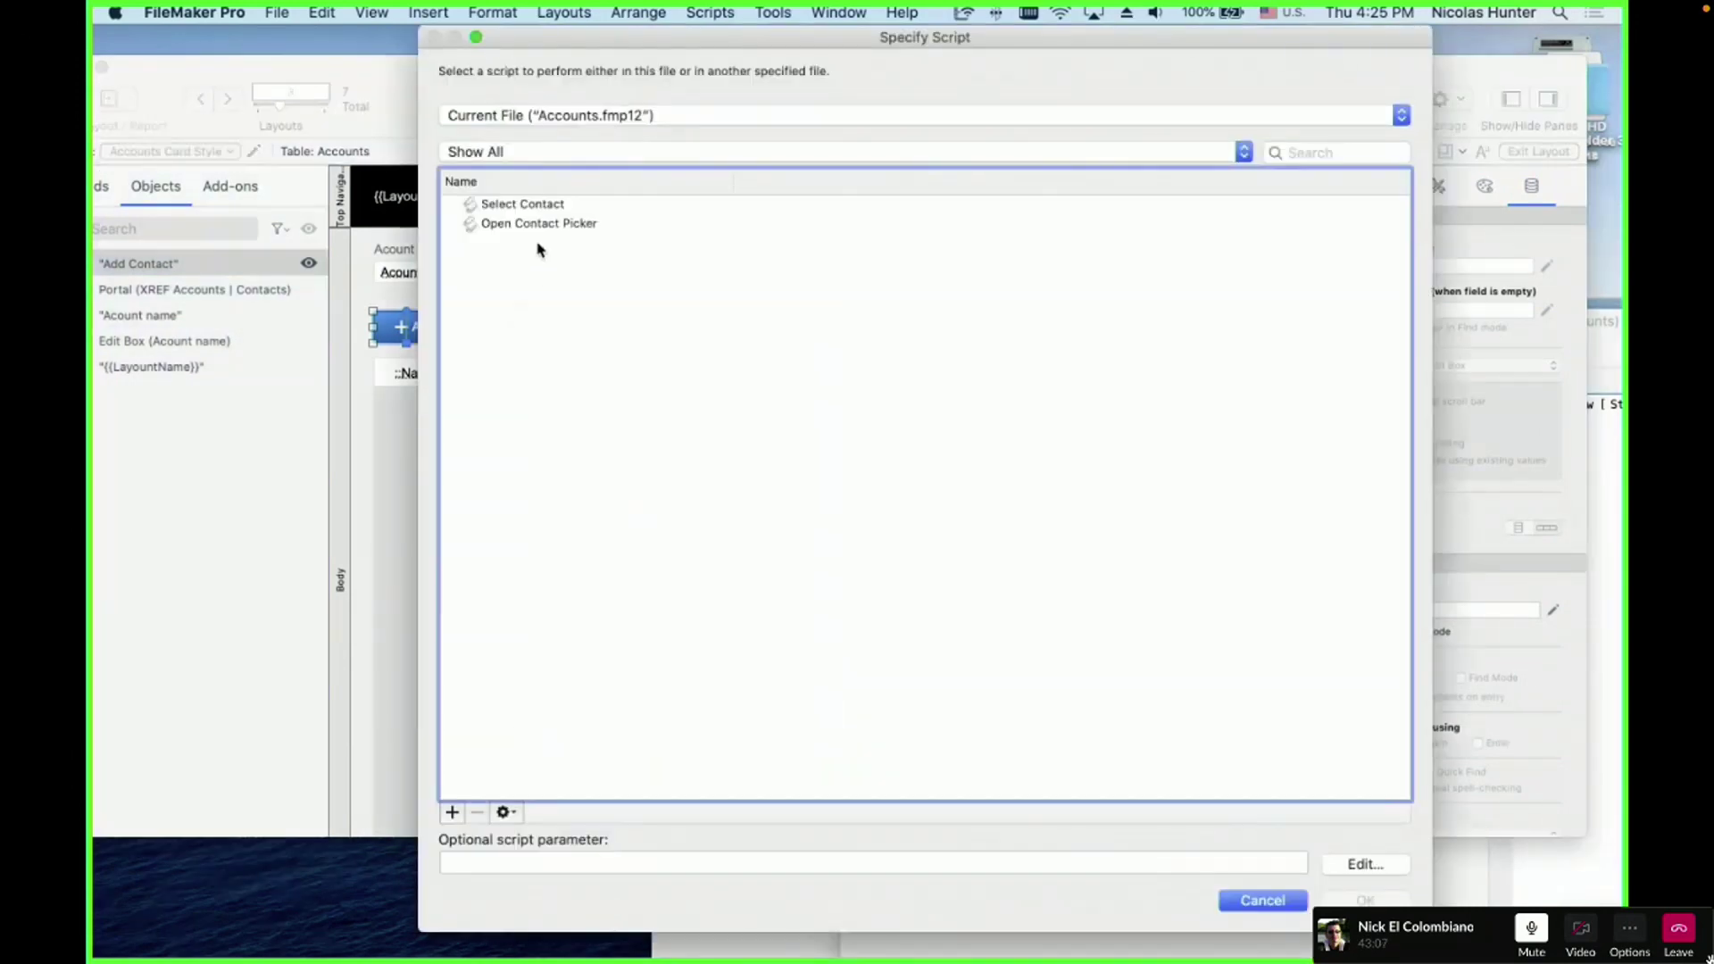
left_click(545, 224)
key("Return")
- Test the Add Contact button in Browse mode, scroll through the contact list in the card, and close it
key("super+b")
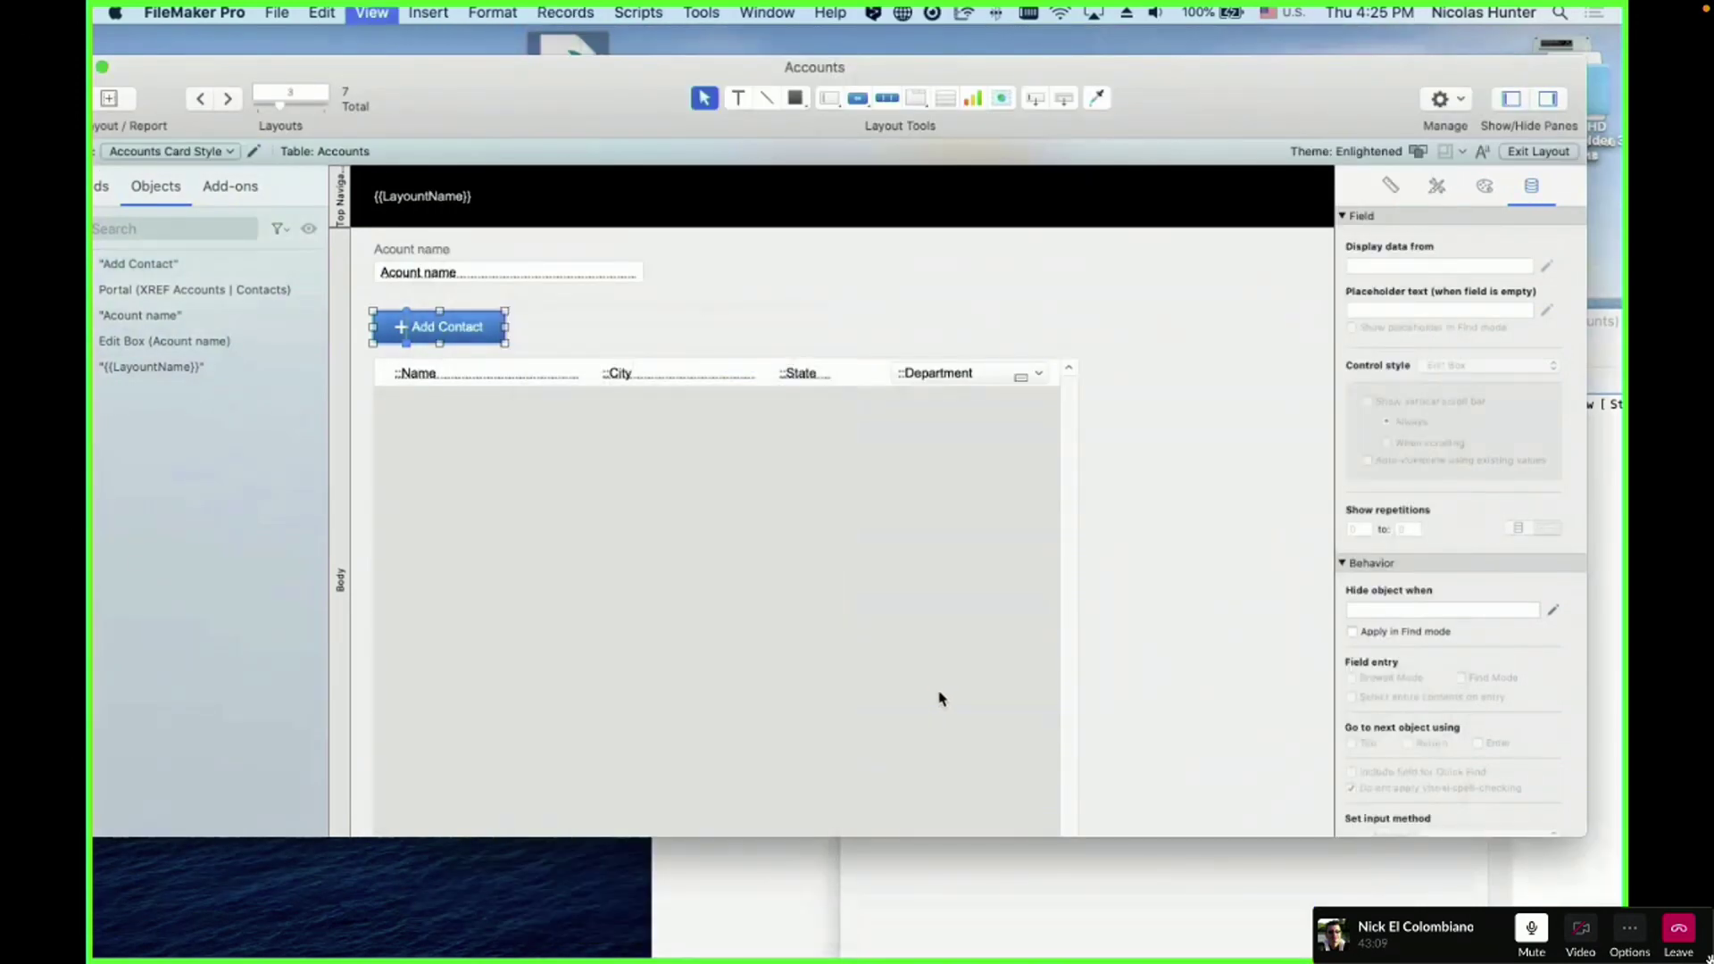
left_click(458, 335)
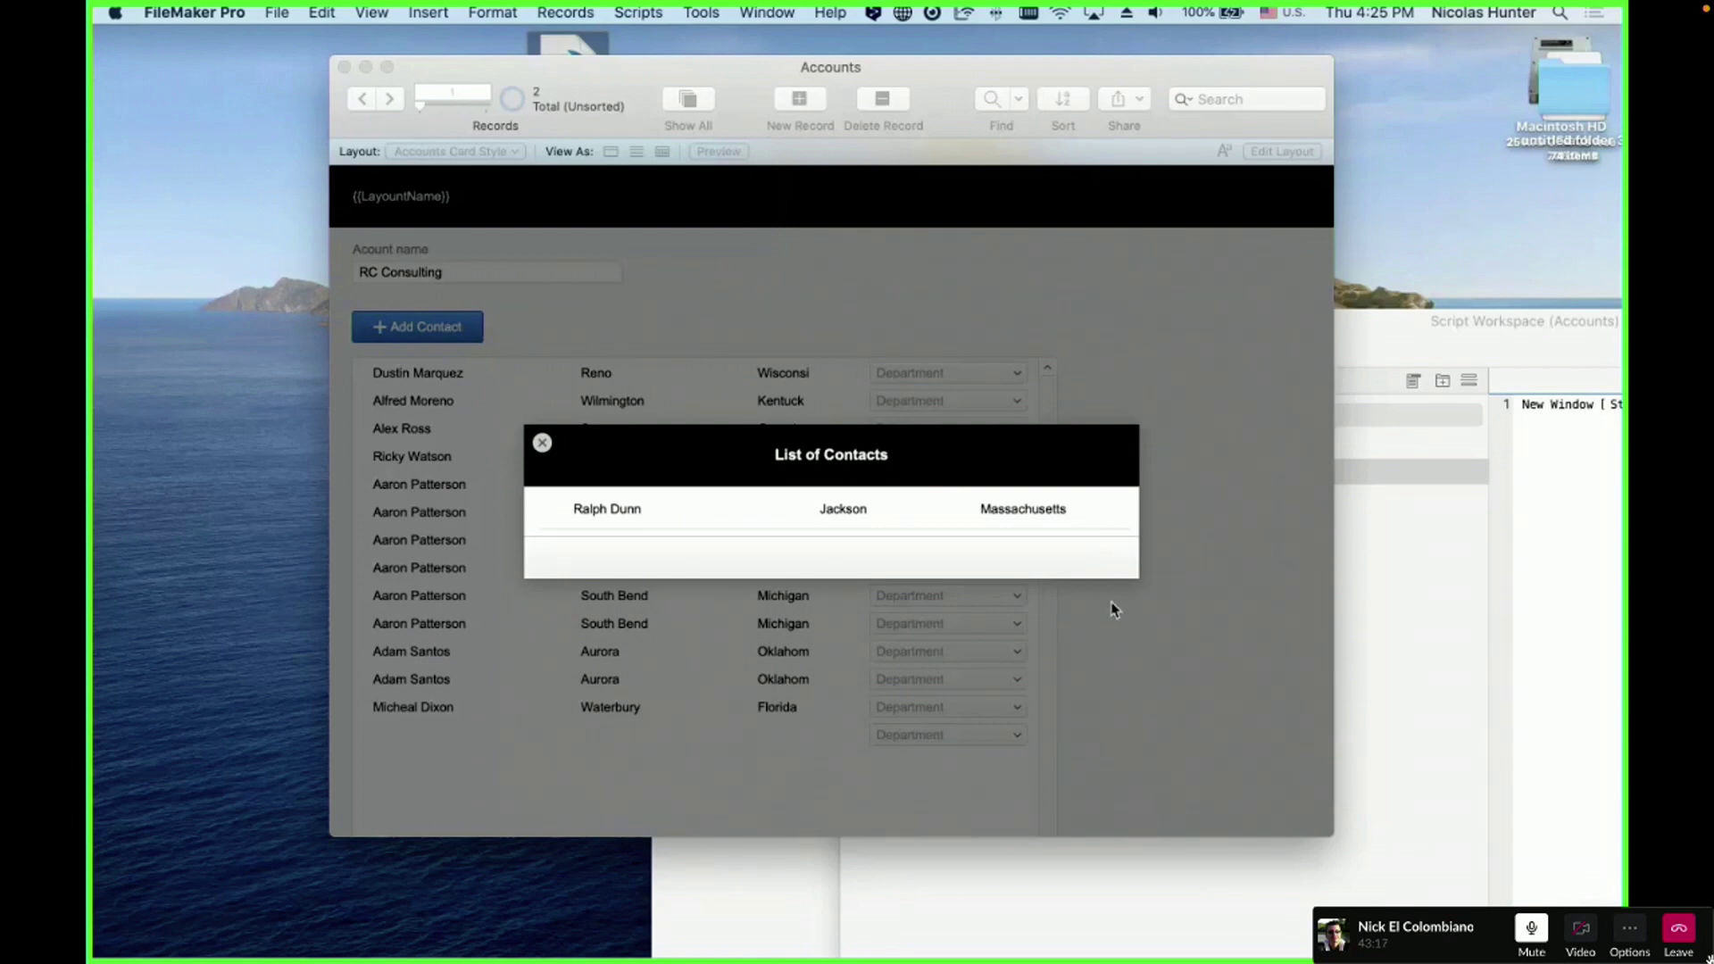
scroll(1032, 536, "down", 2)
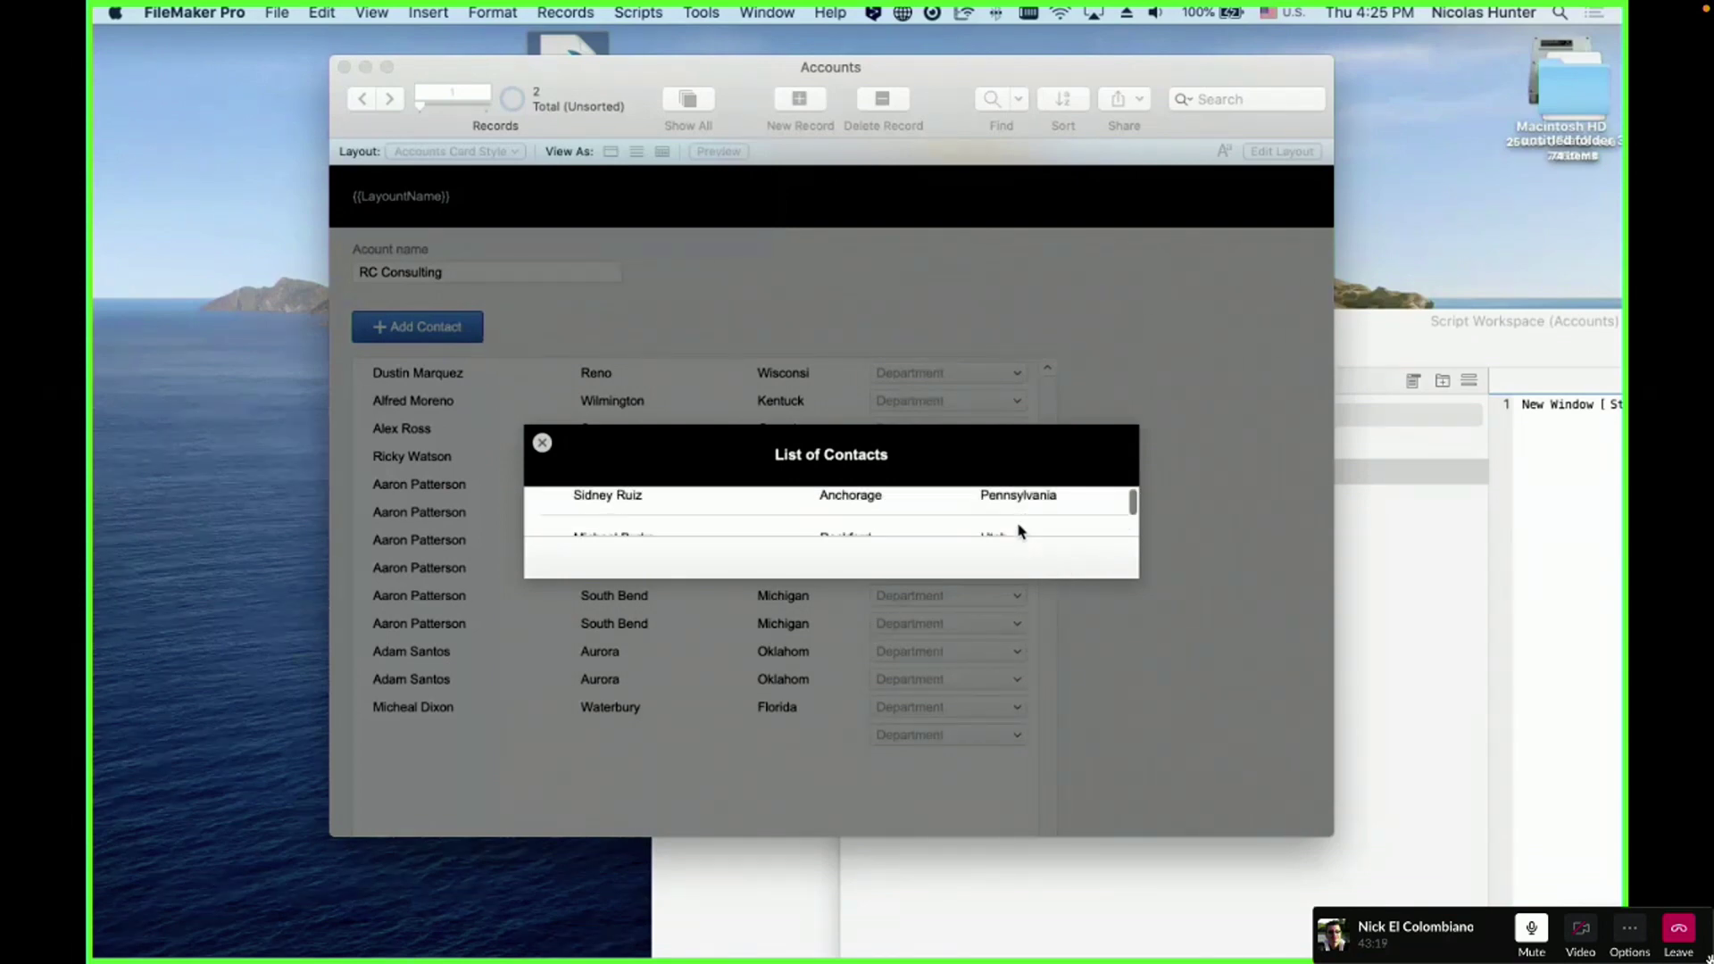
scroll(1026, 500, "up", 2)
scroll(1034, 501, "down", 3)
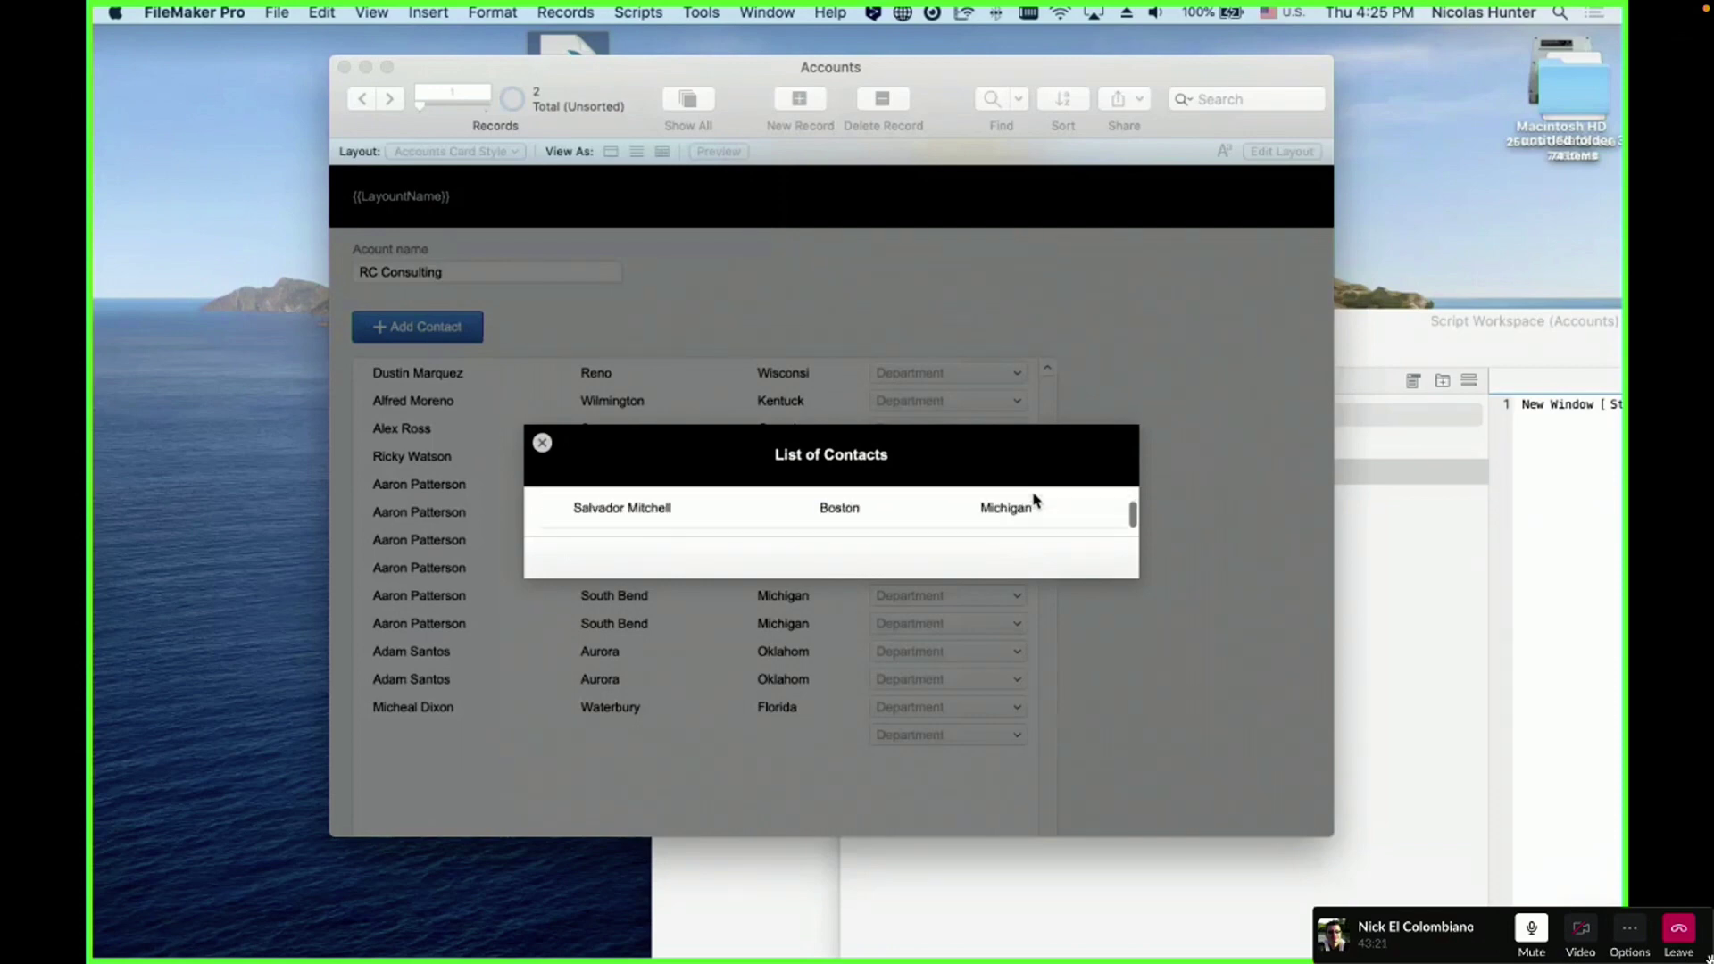
scroll(1036, 505, "up", 3)
left_click(543, 444)
- Set the card window's height to 300 in the New Window step of the Open Contact Picker script
left_click_drag(770, 87, 564, 88)
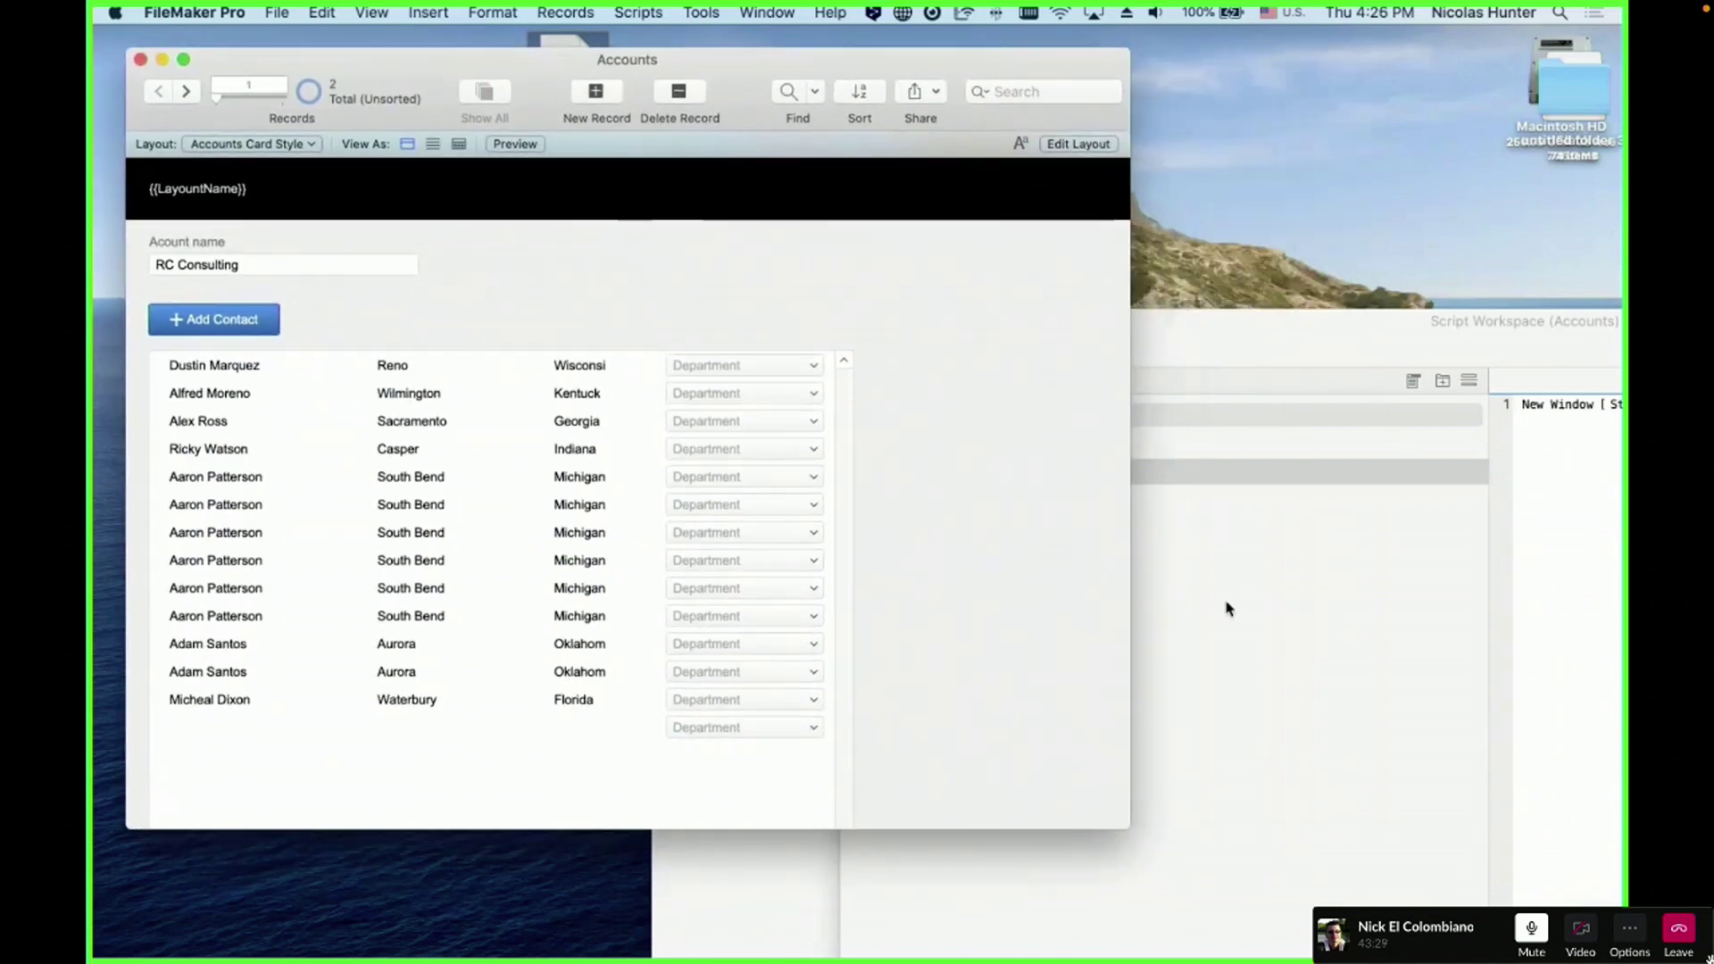
left_click(1226, 609)
left_click(1007, 473)
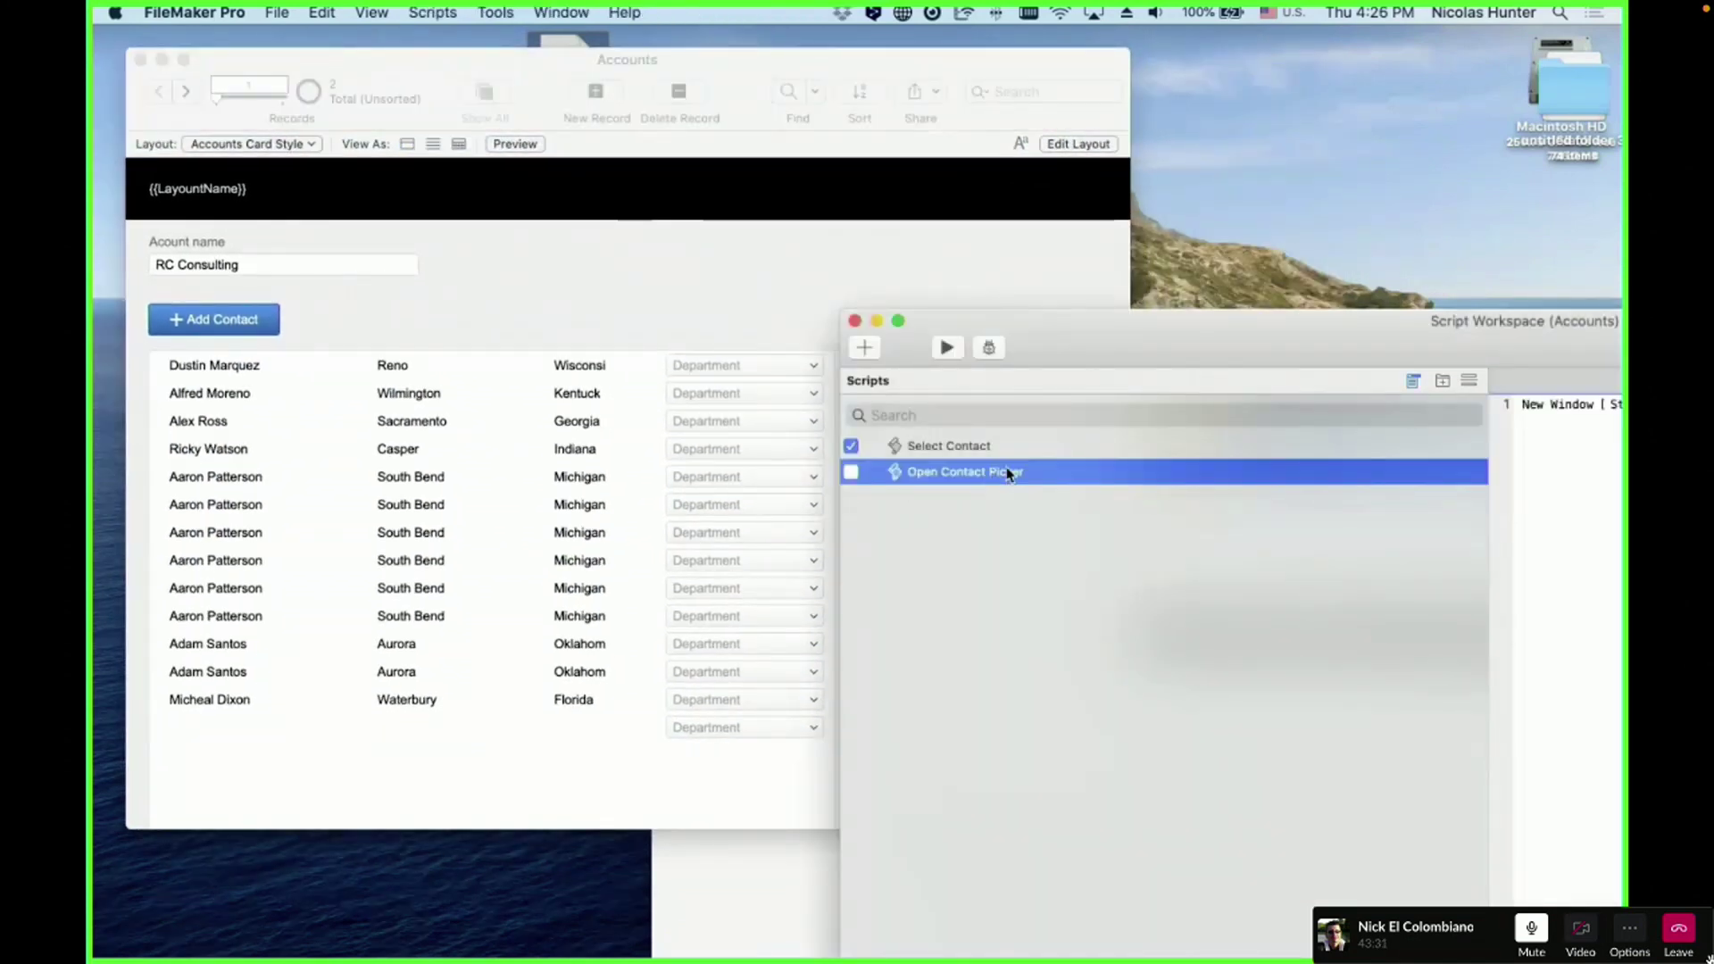
left_click_drag(1117, 375, 259, 294)
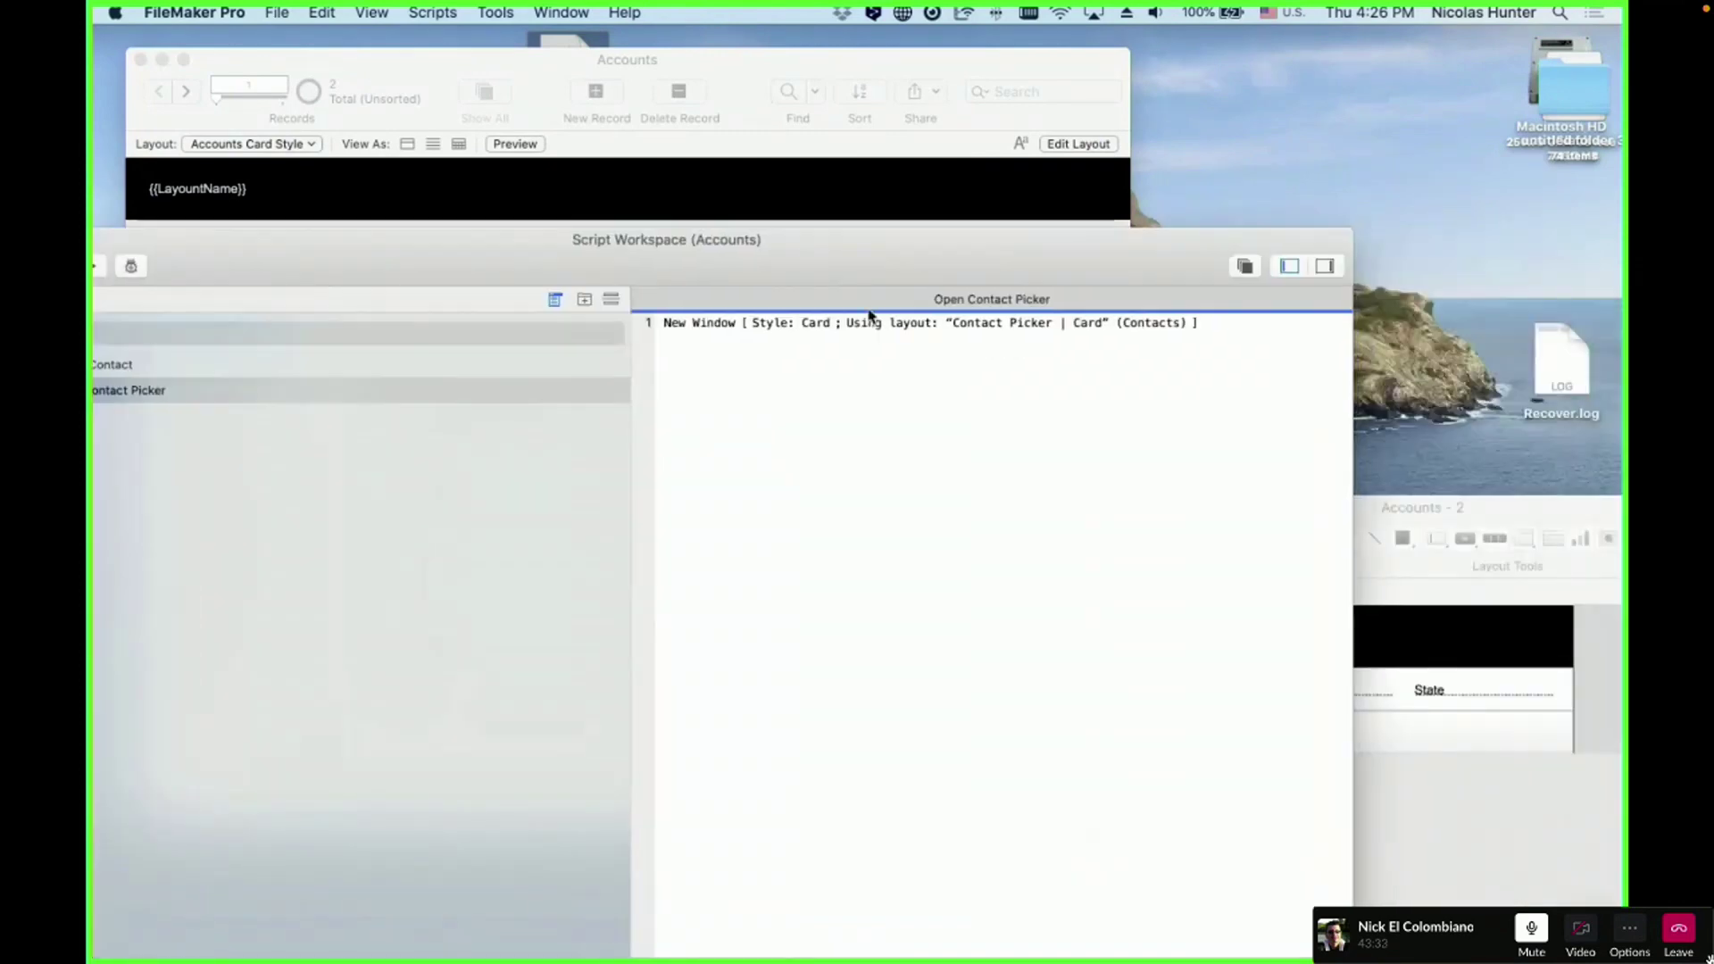
double_click(895, 324)
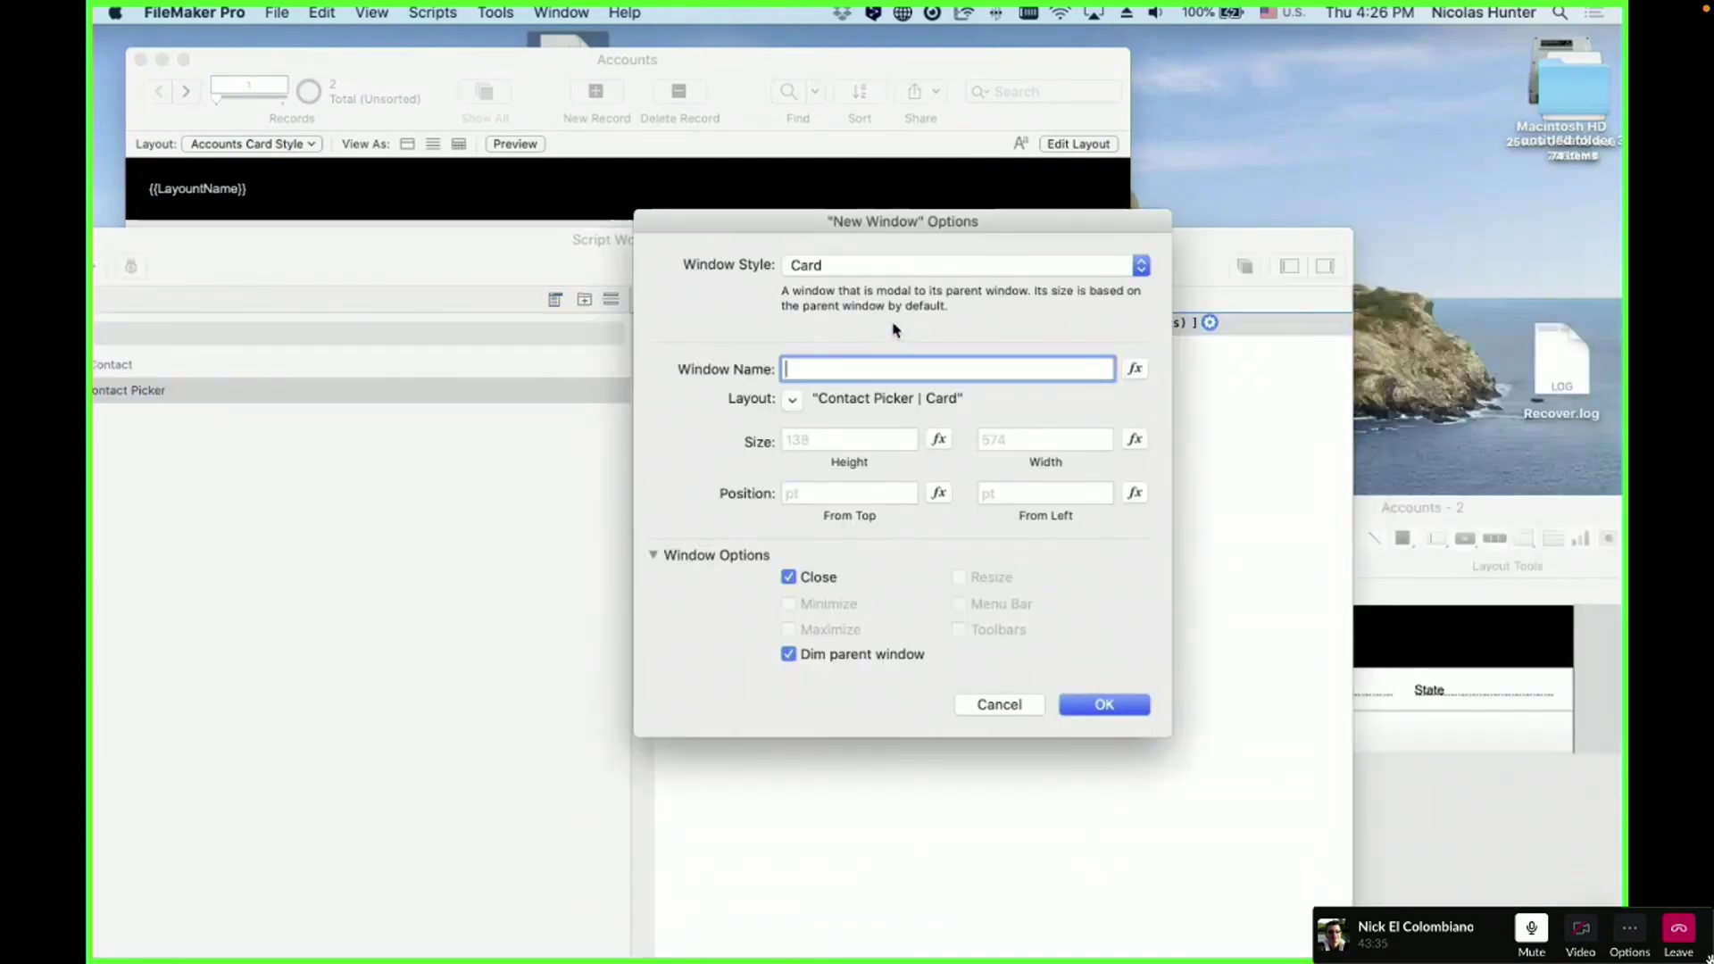
left_click_drag(786, 223, 1152, 460)
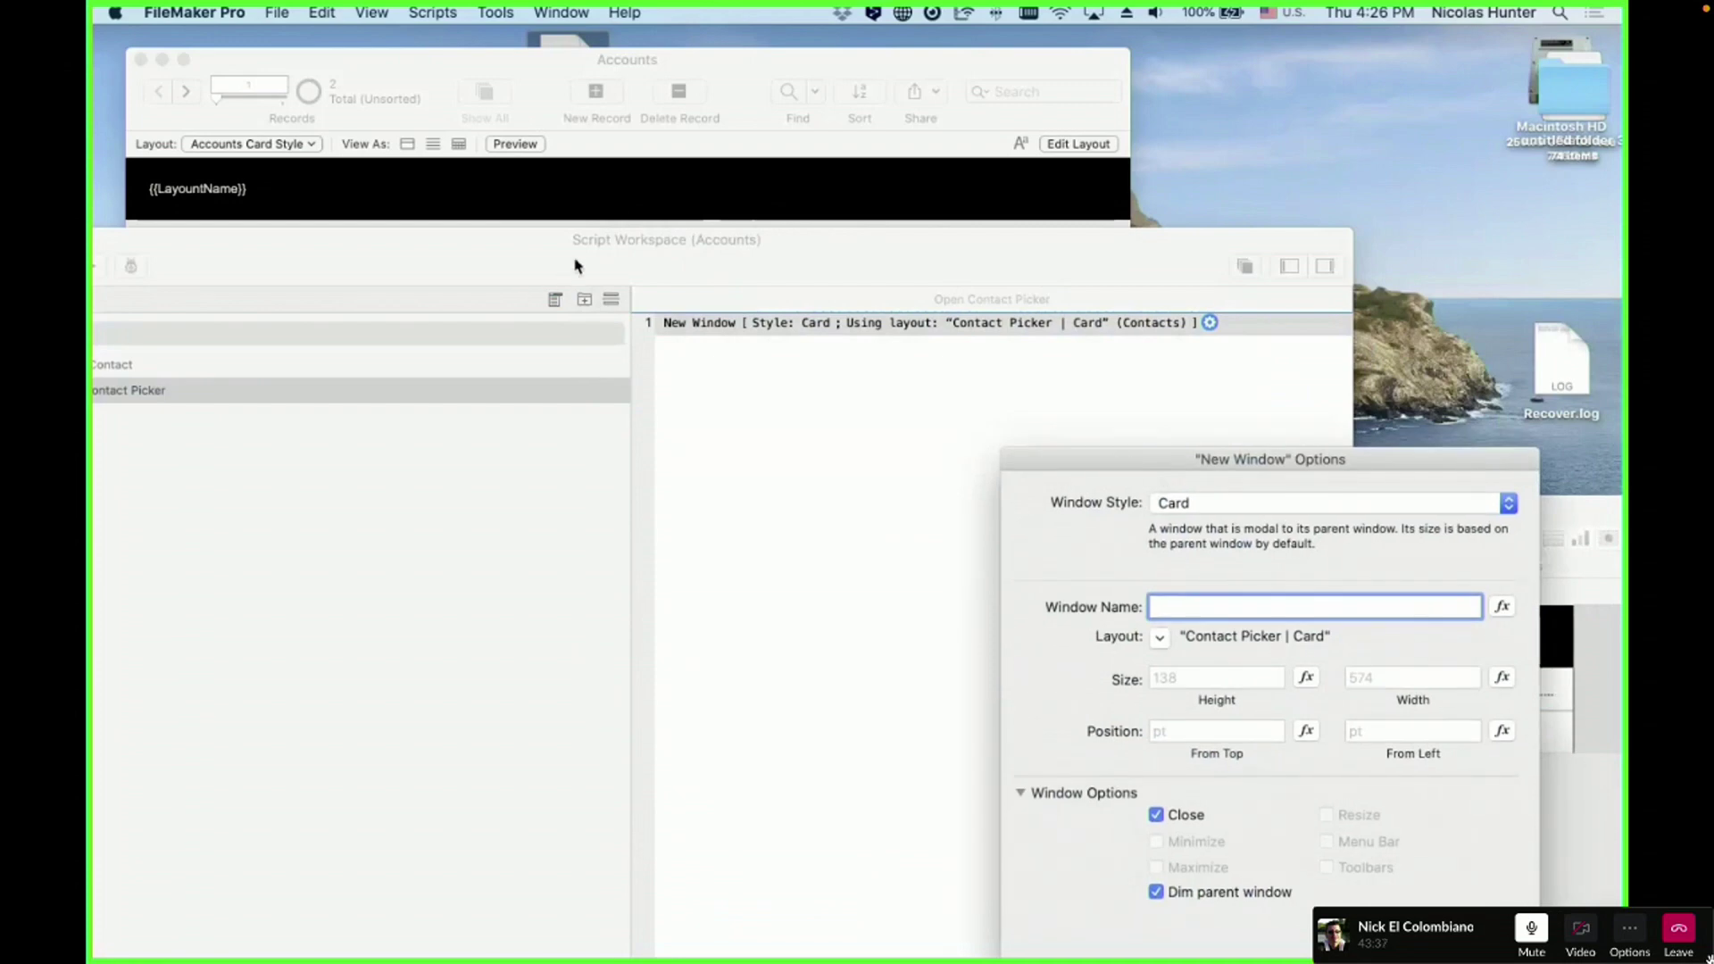
left_click_drag(574, 265, 556, 566)
left_click(1215, 676)
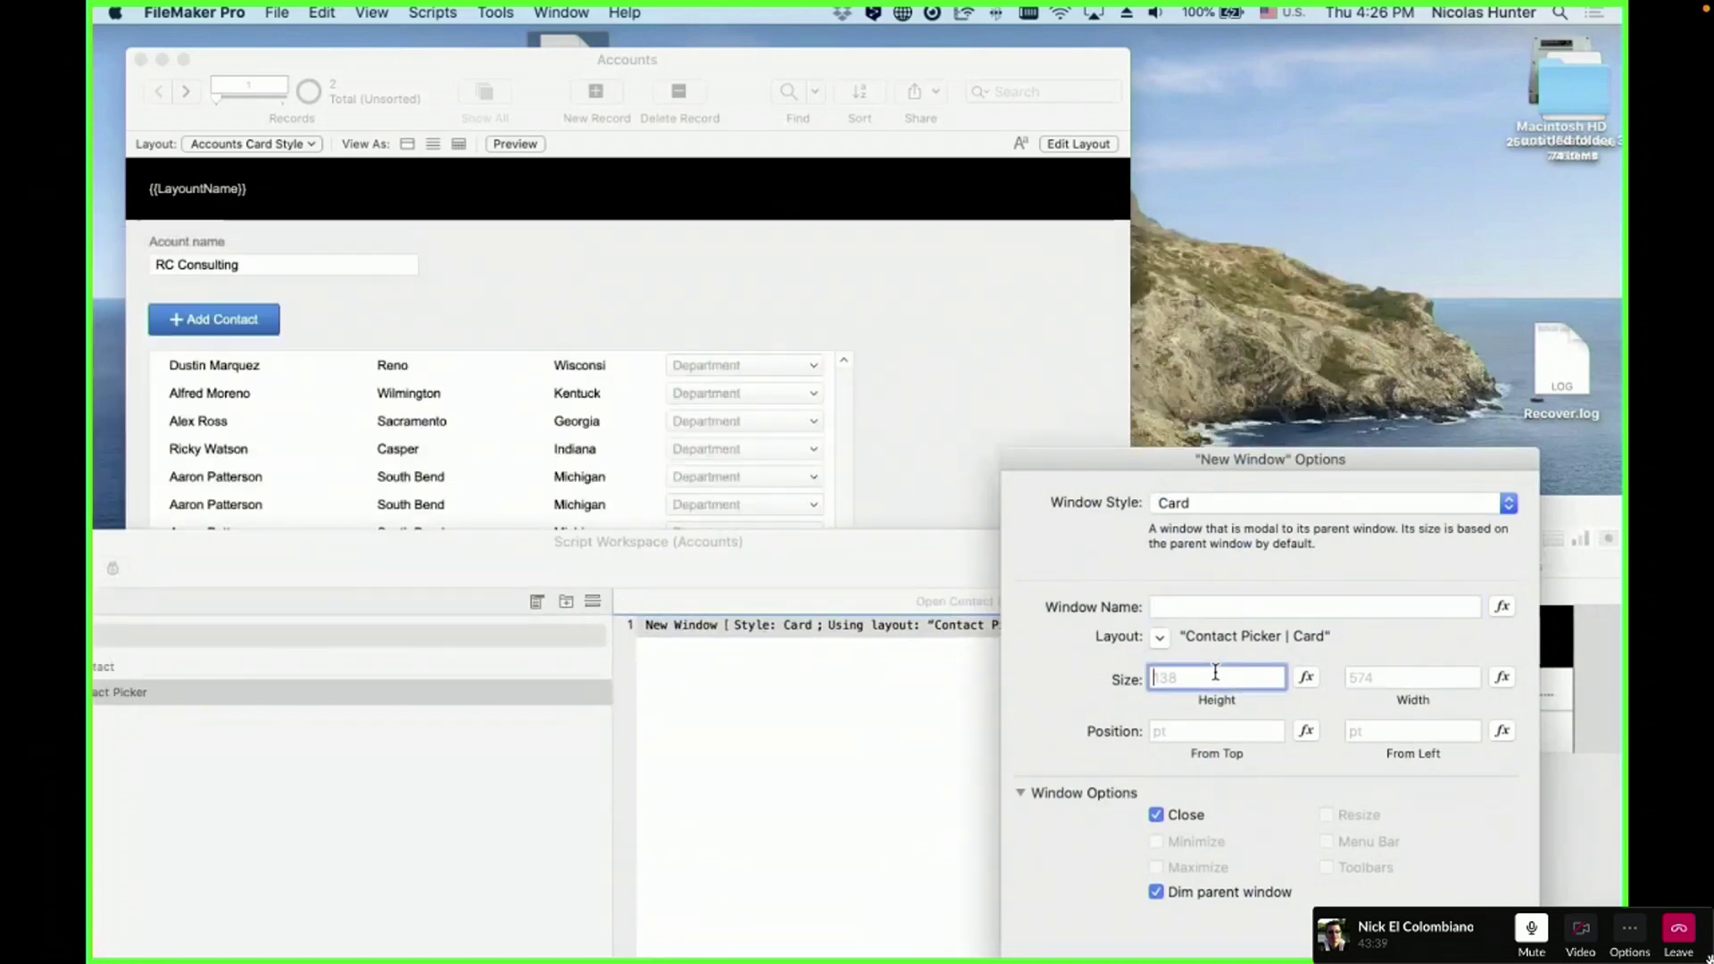
type("300")
key("Return")
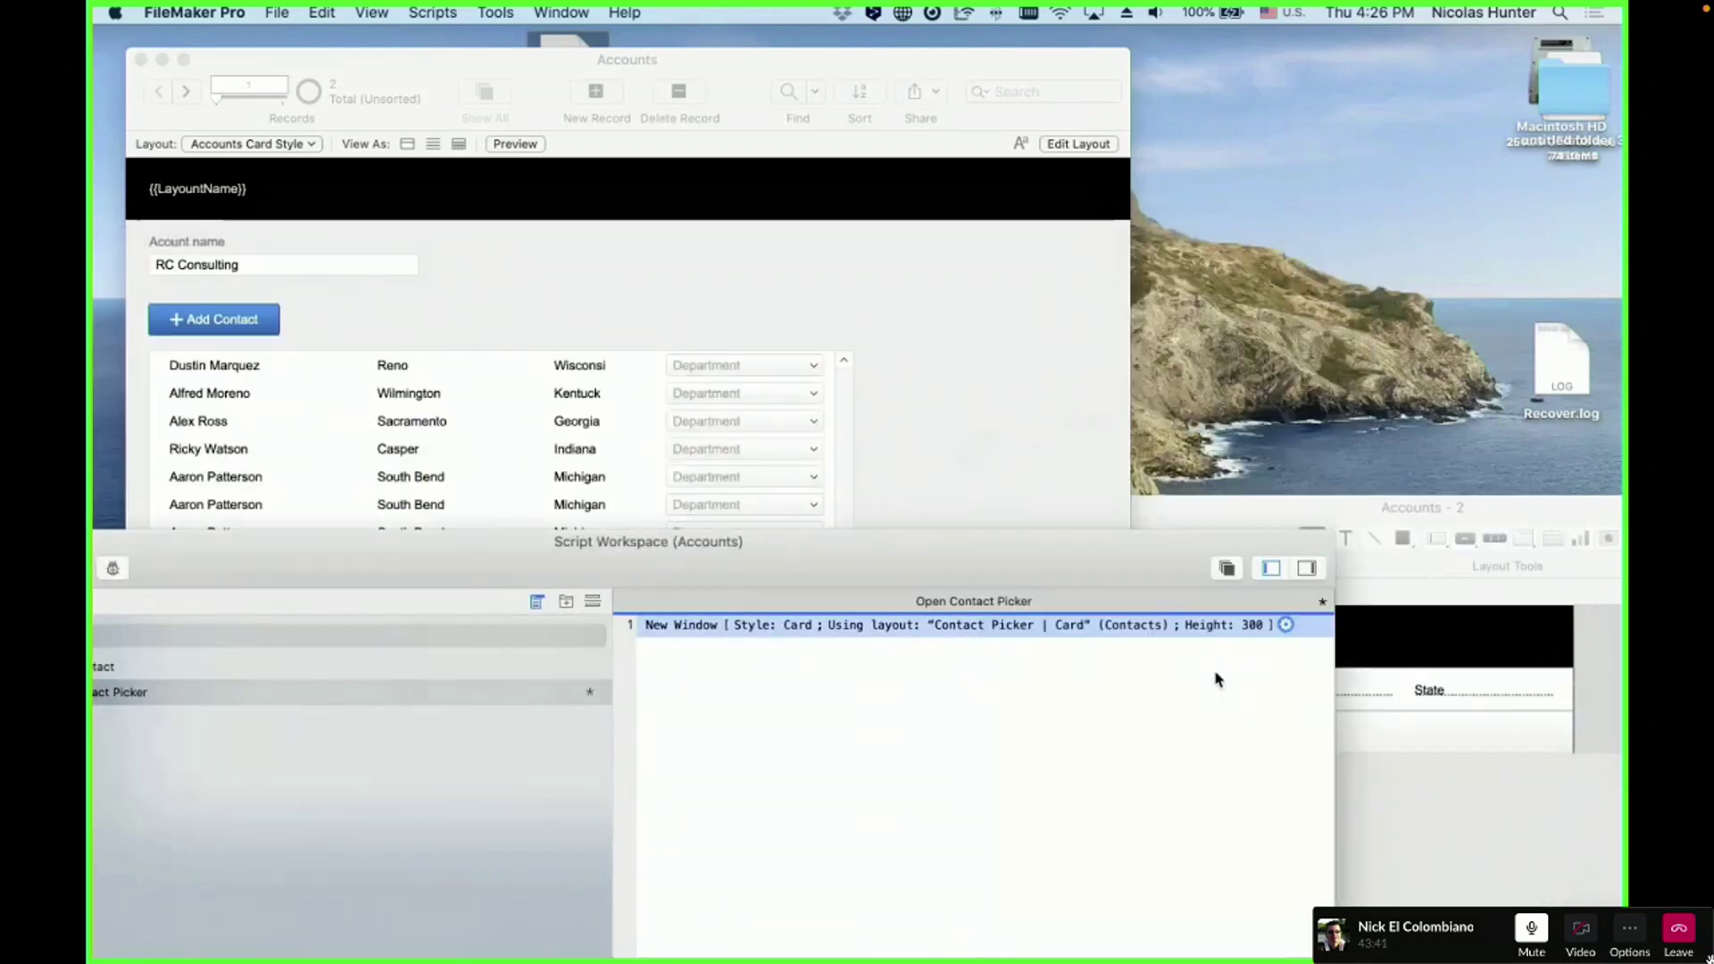
- Open the contact picker from the Accounts window to check the card's height, and close it
left_click(852, 267)
left_click(199, 319)
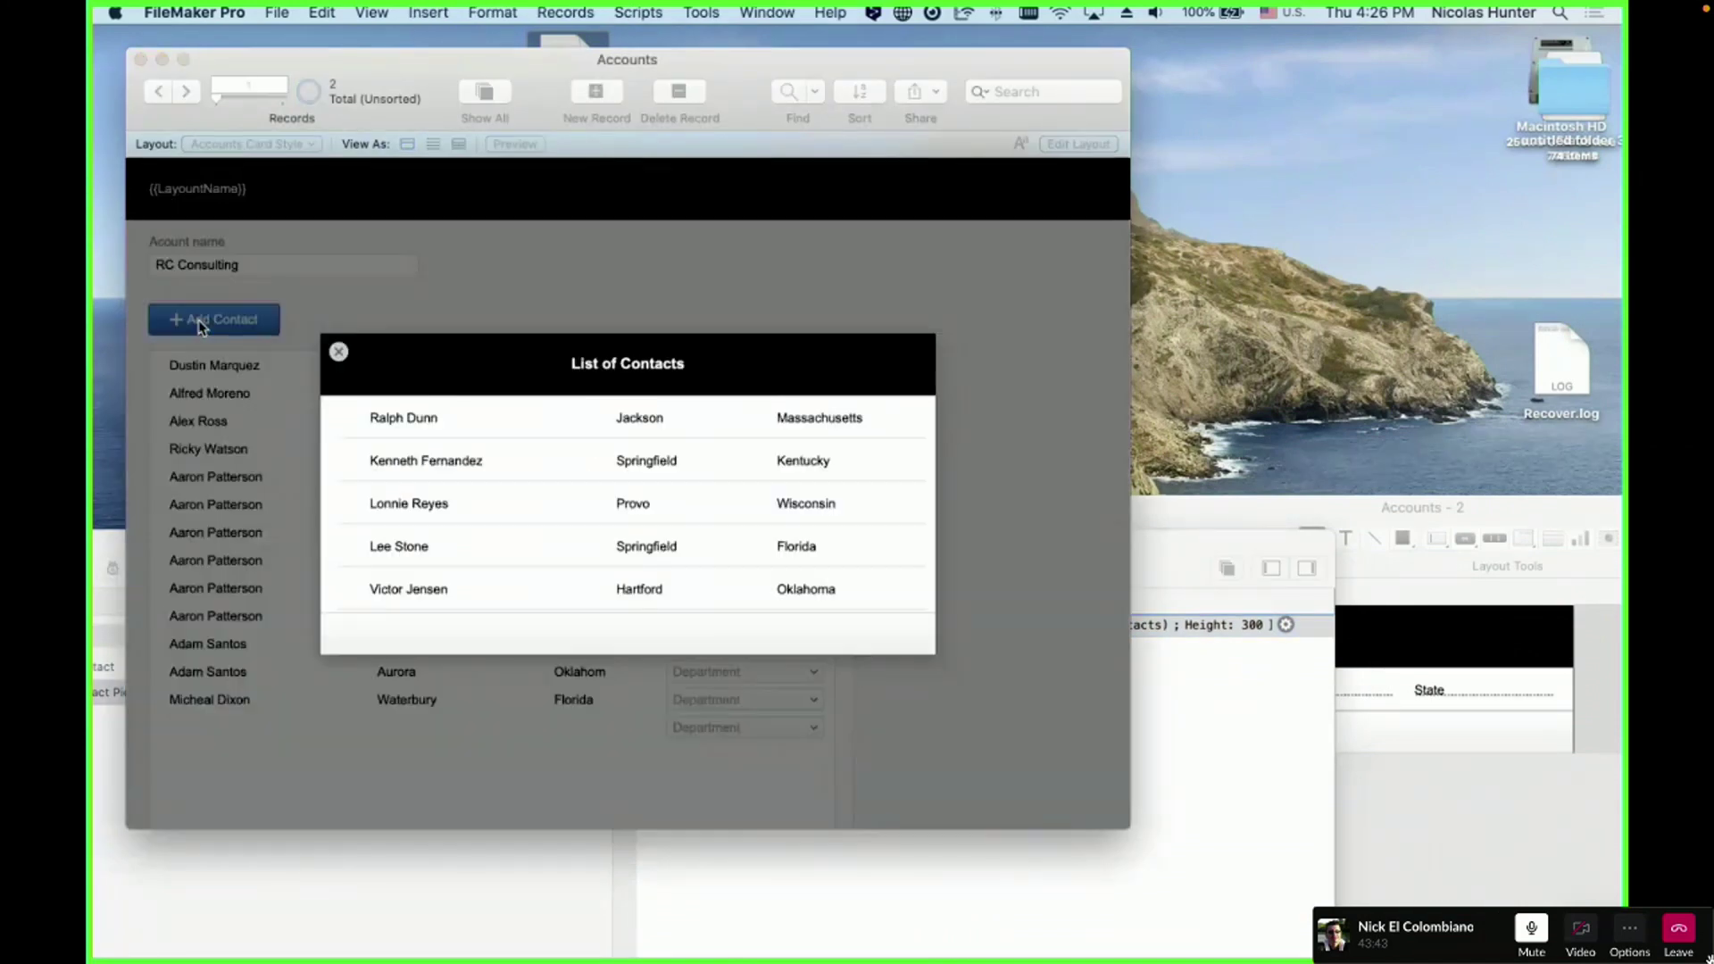
left_click(338, 354)
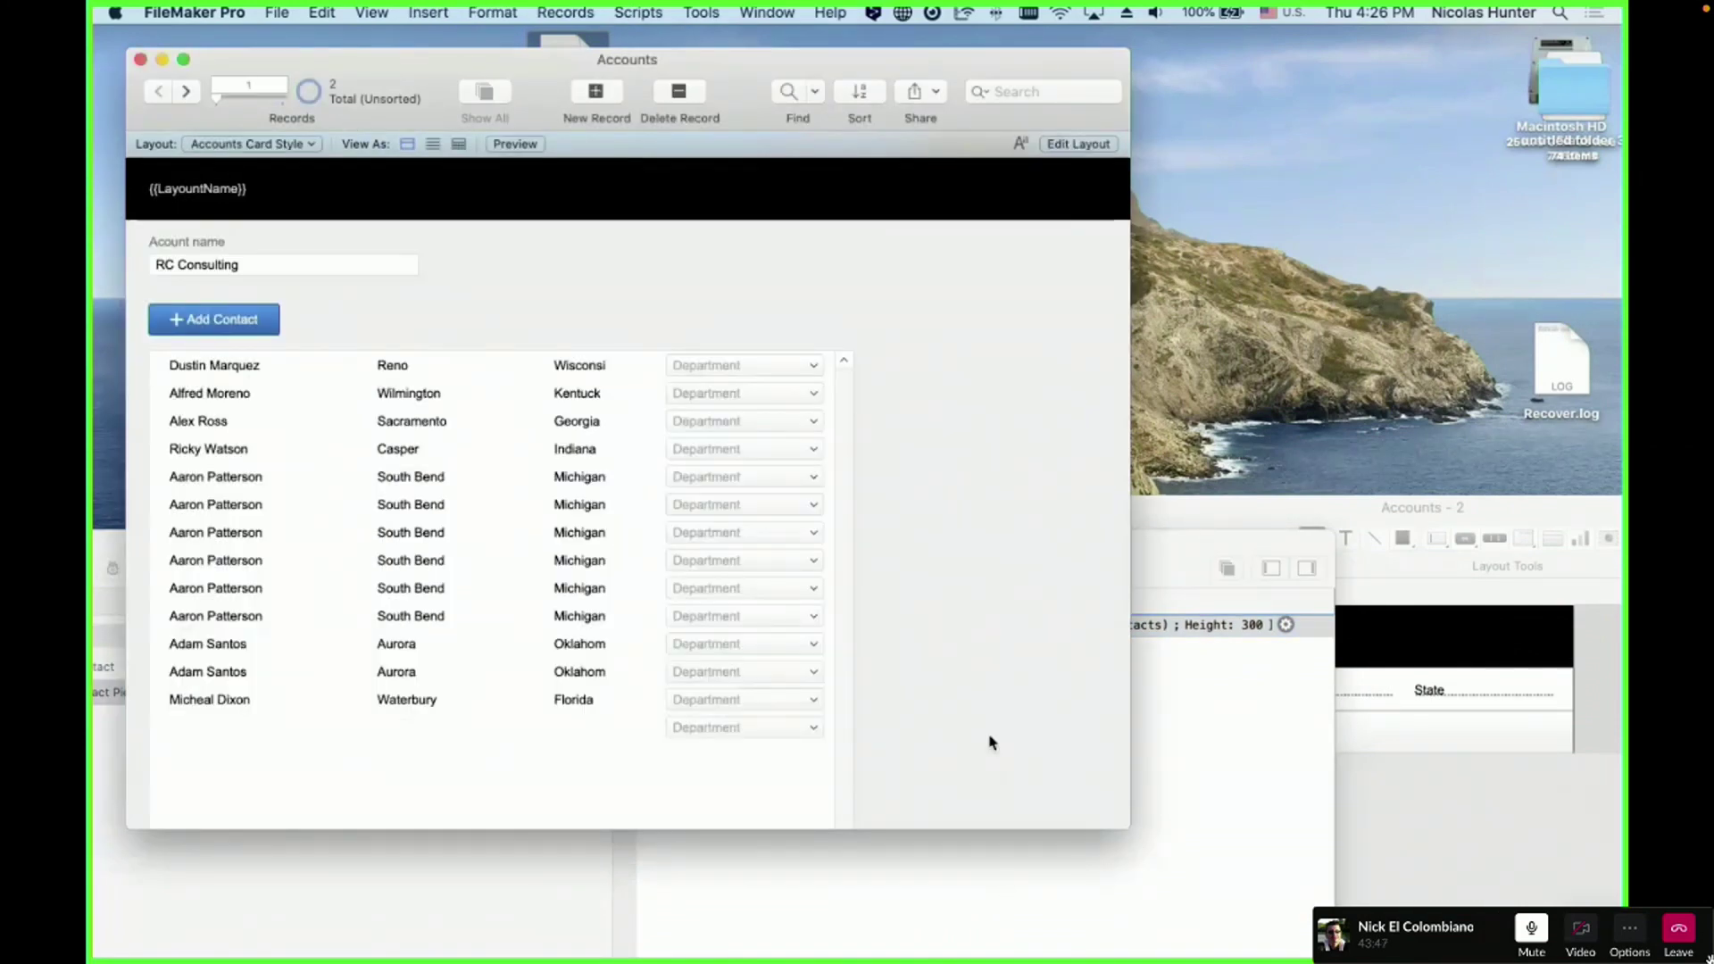
- Set the New Window step's card height to 400 and test the contact picker with the Add Contact button
left_click(1114, 630)
double_click(1114, 629)
double_click(1165, 668)
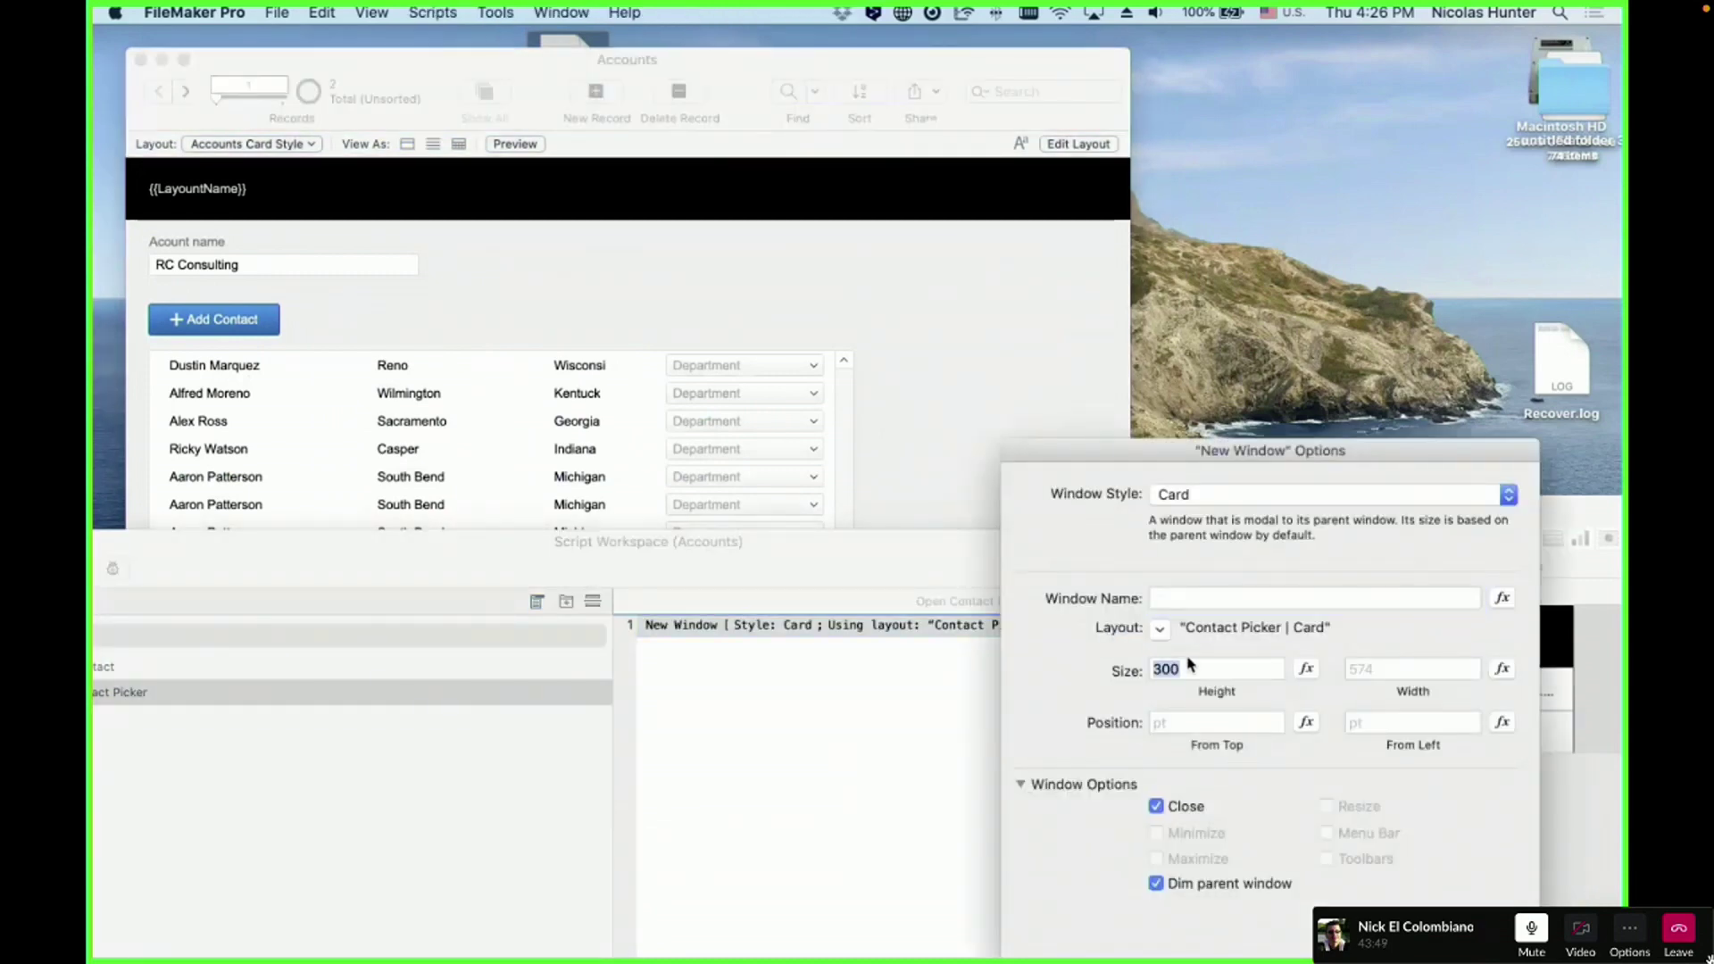
type("400")
key("Return")
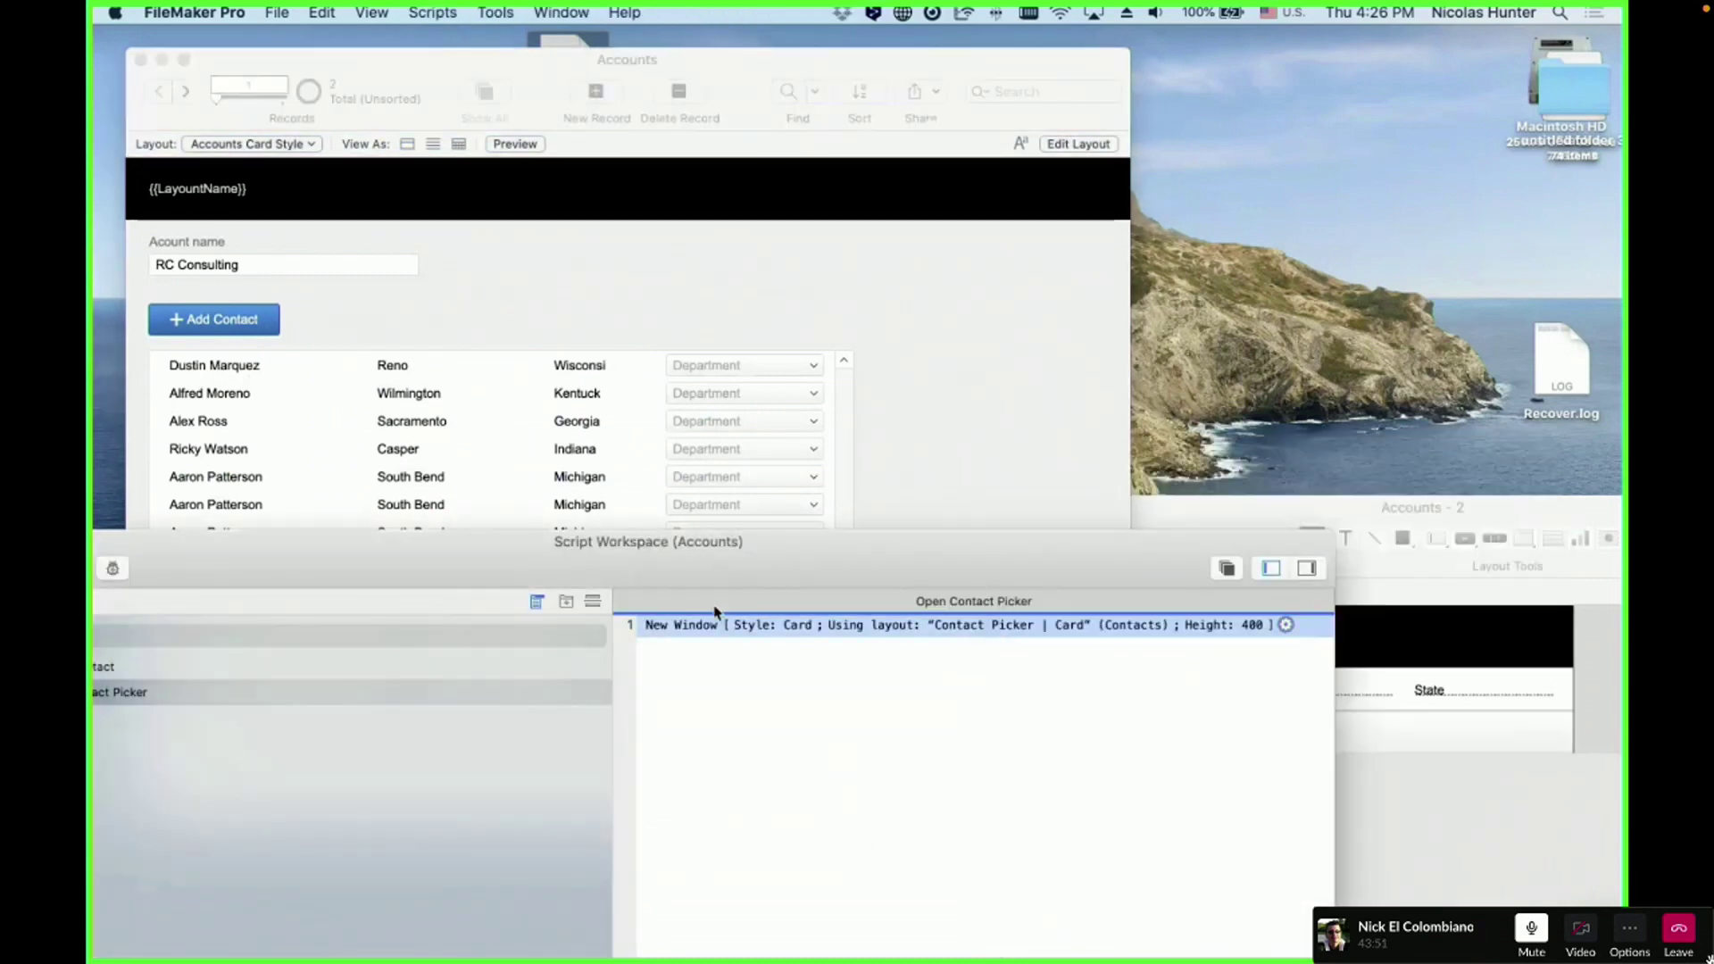
left_click(345, 390)
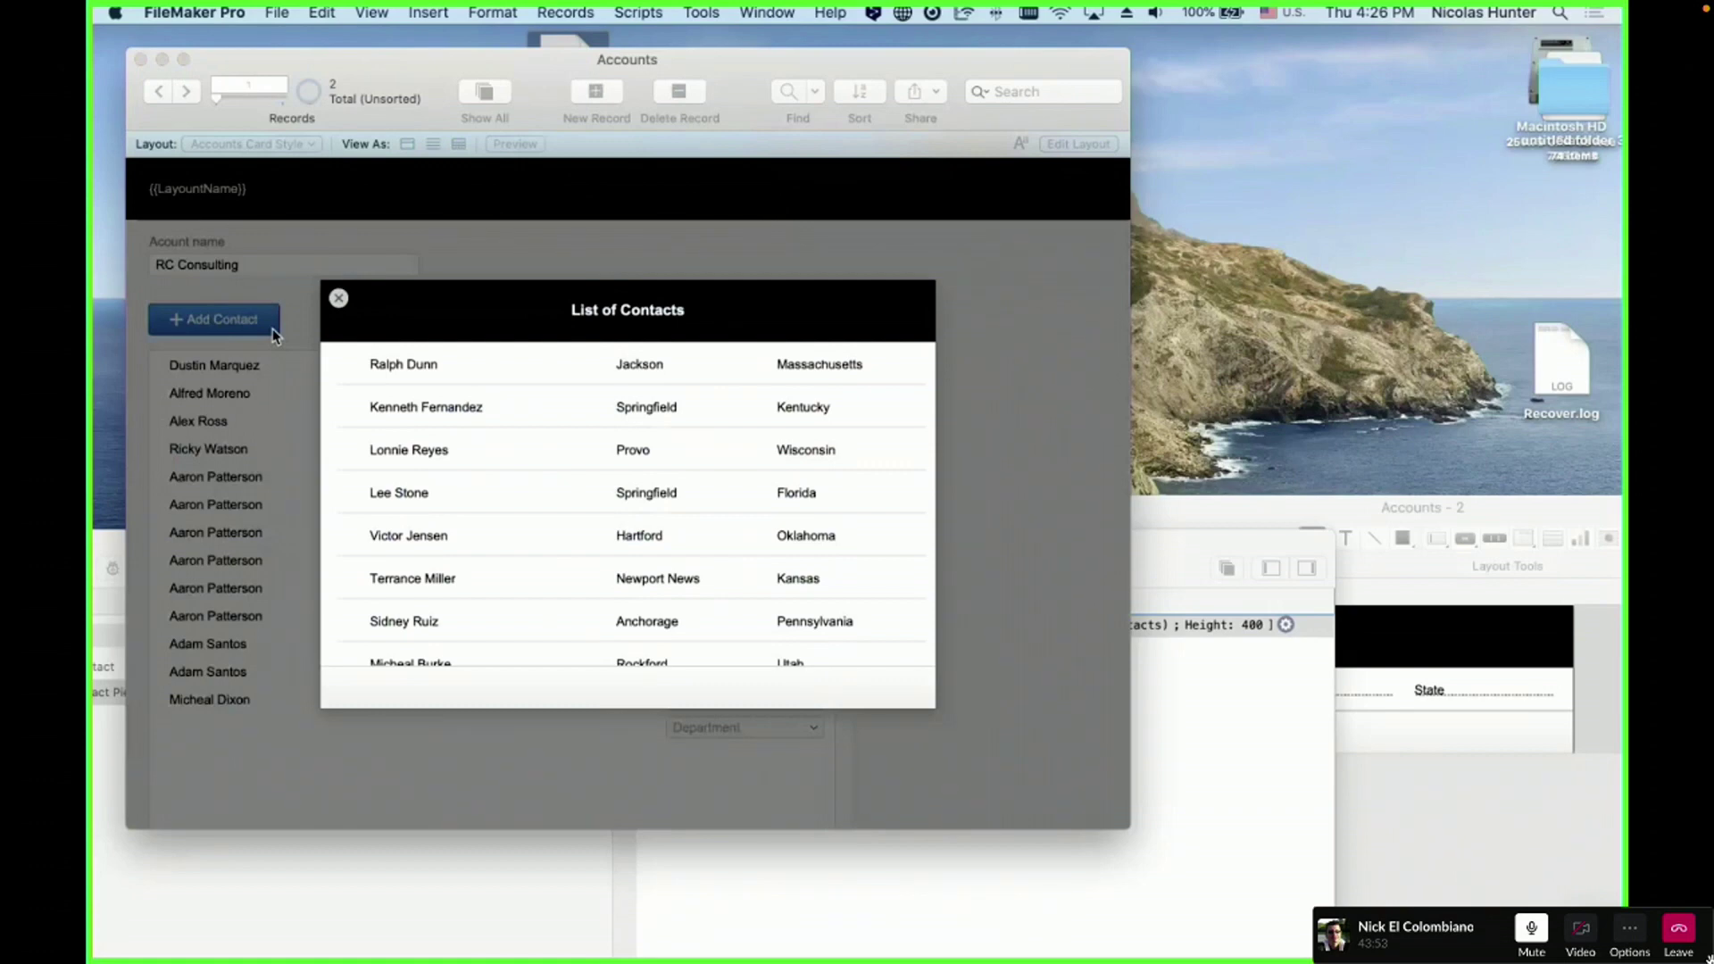
left_click(338, 298)
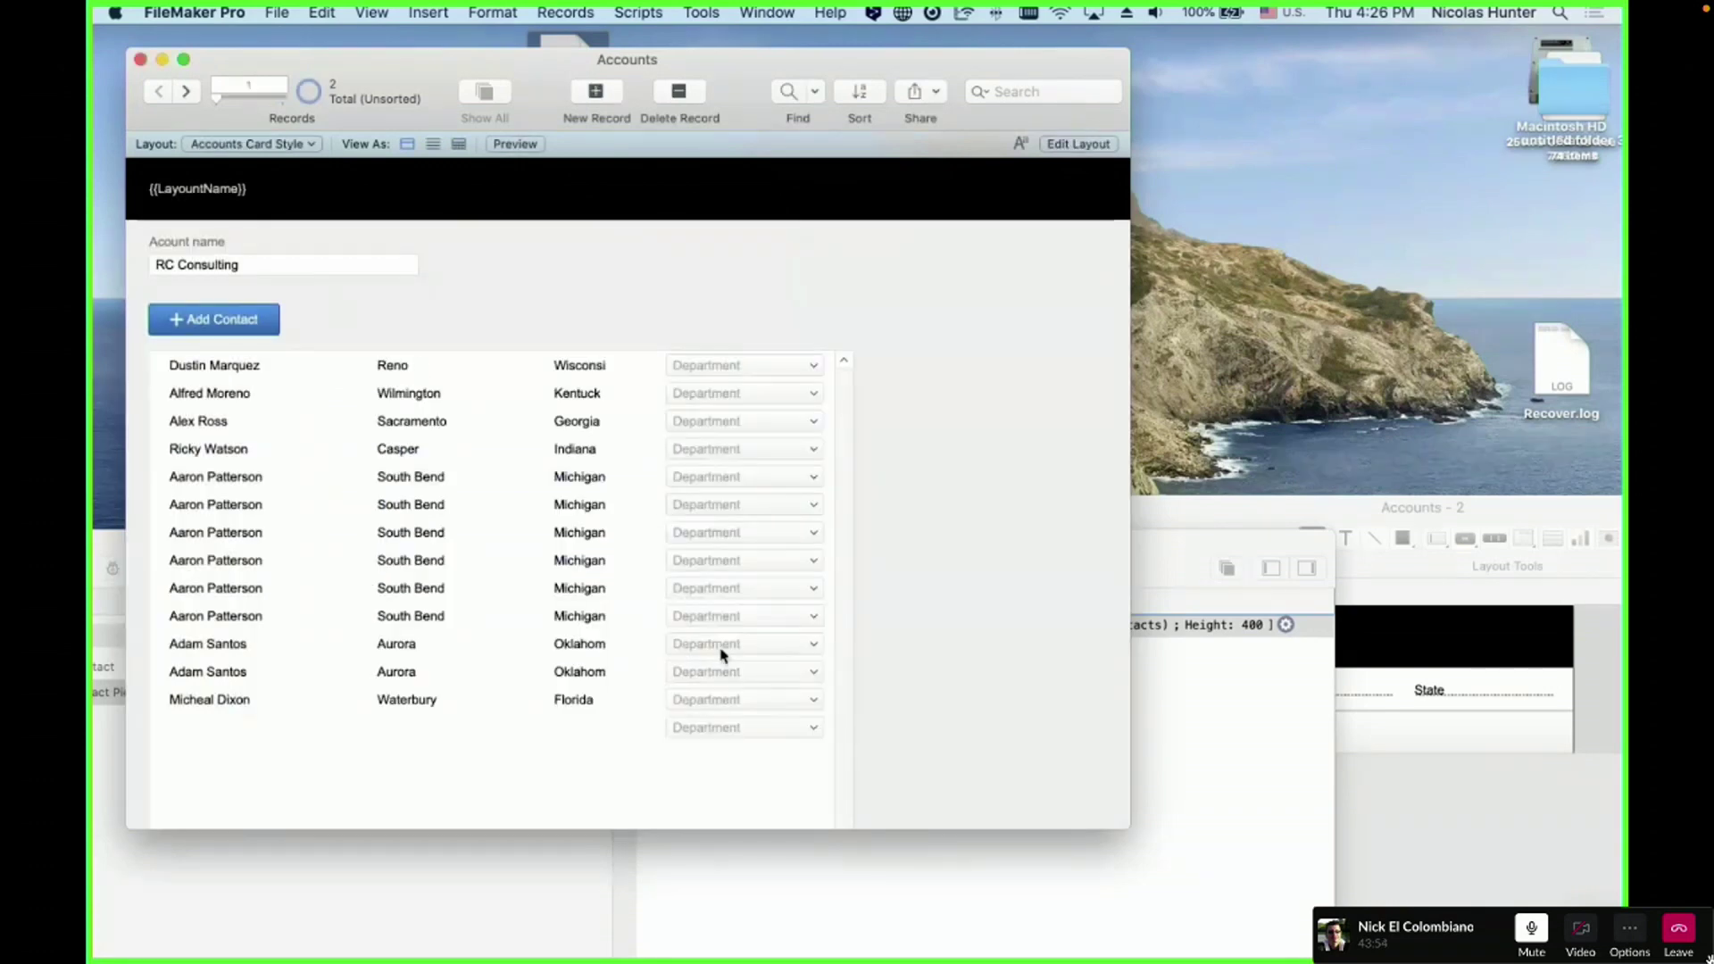
- Set the New Window step's card height to 2000 and save the Open Contact Picker script
left_click(1167, 896)
double_click(878, 624)
double_click(1157, 669)
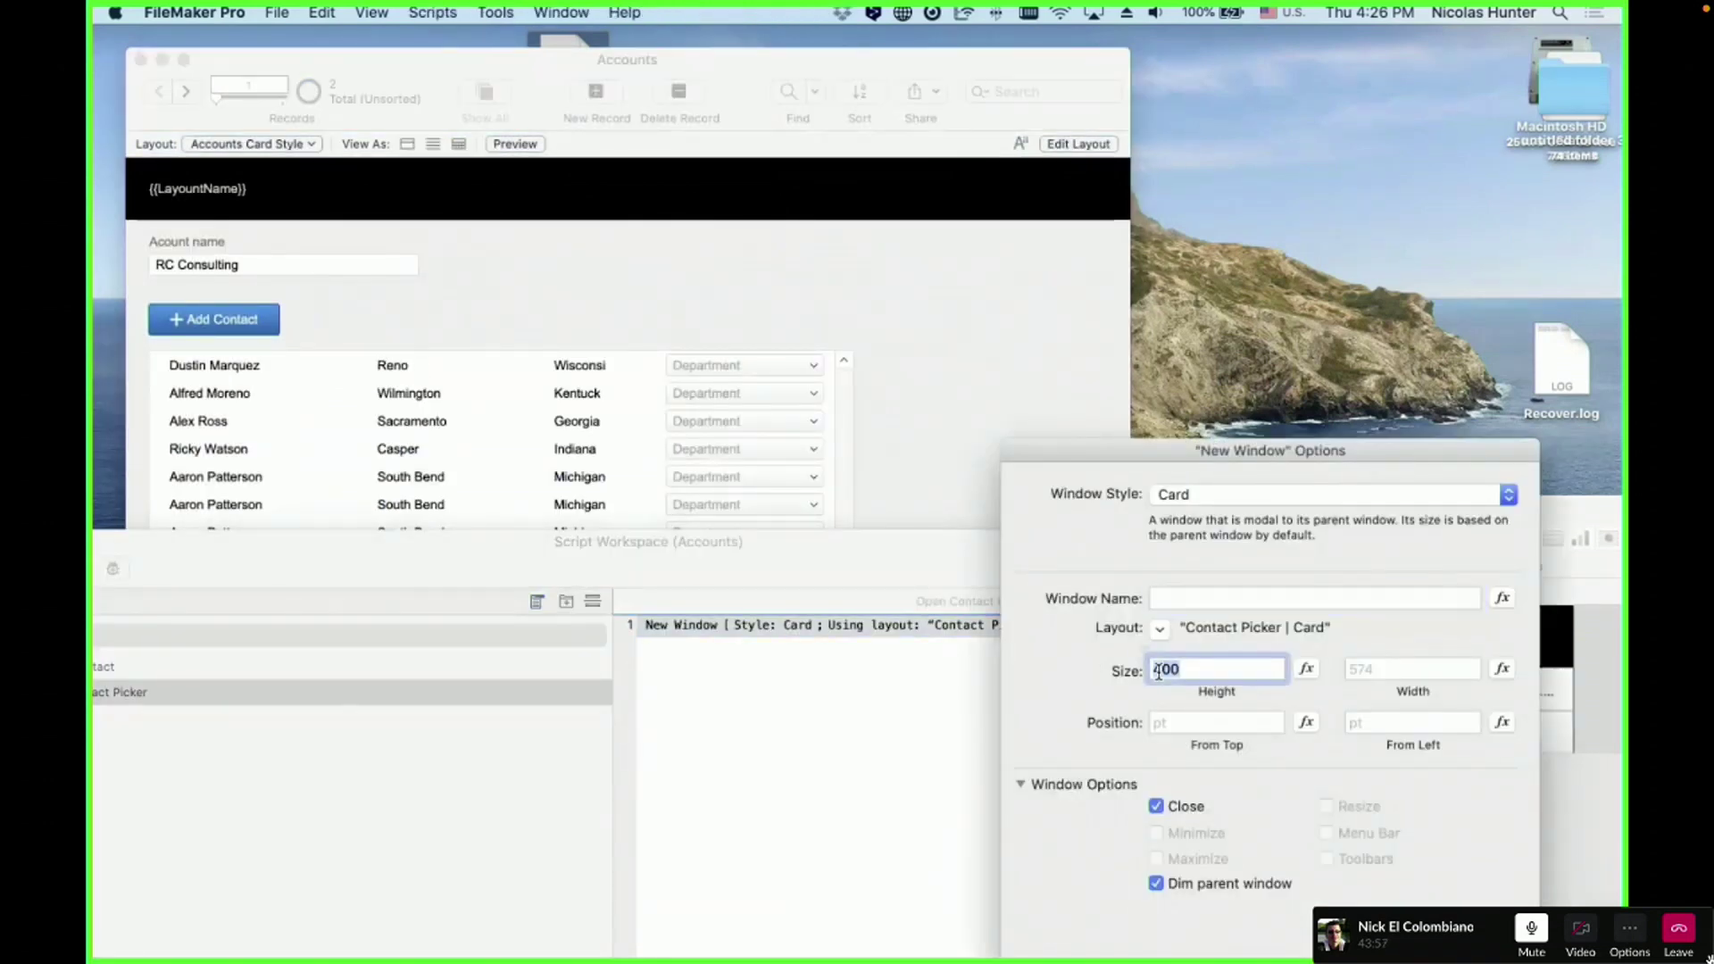
type("2000")
key("Return")
key("super+s")
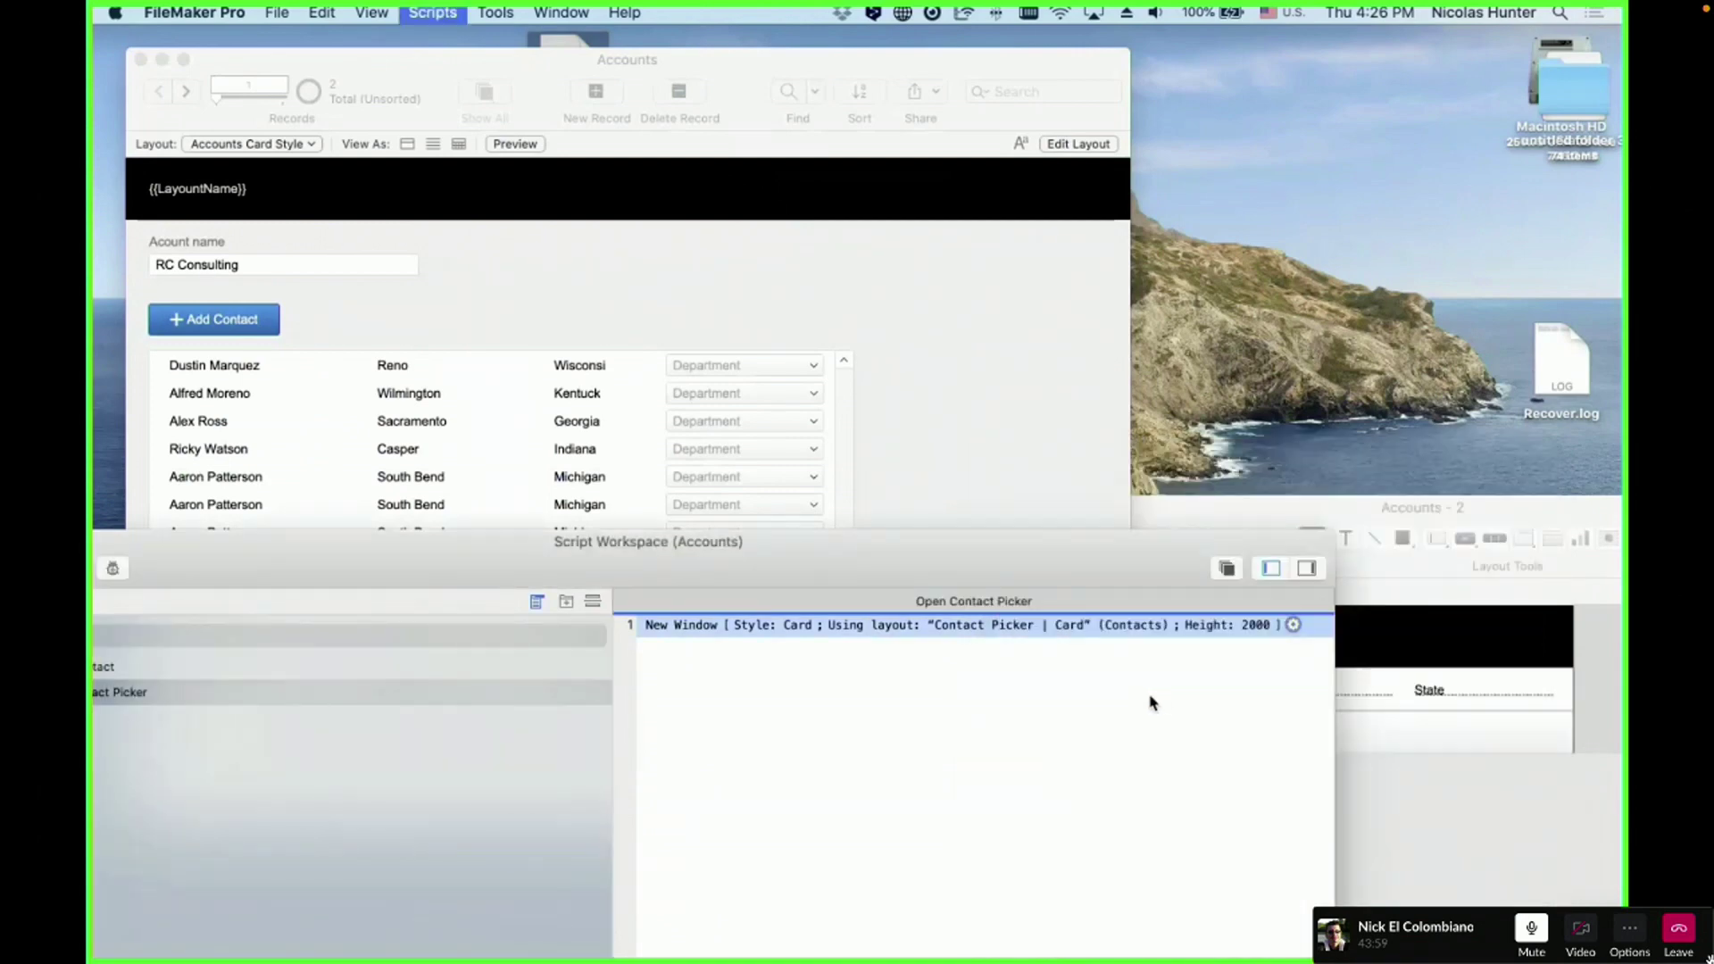
- Open the resized contact picker from the Accounts window, scroll through its contacts, and close the card
left_click(987, 382)
left_click(218, 311)
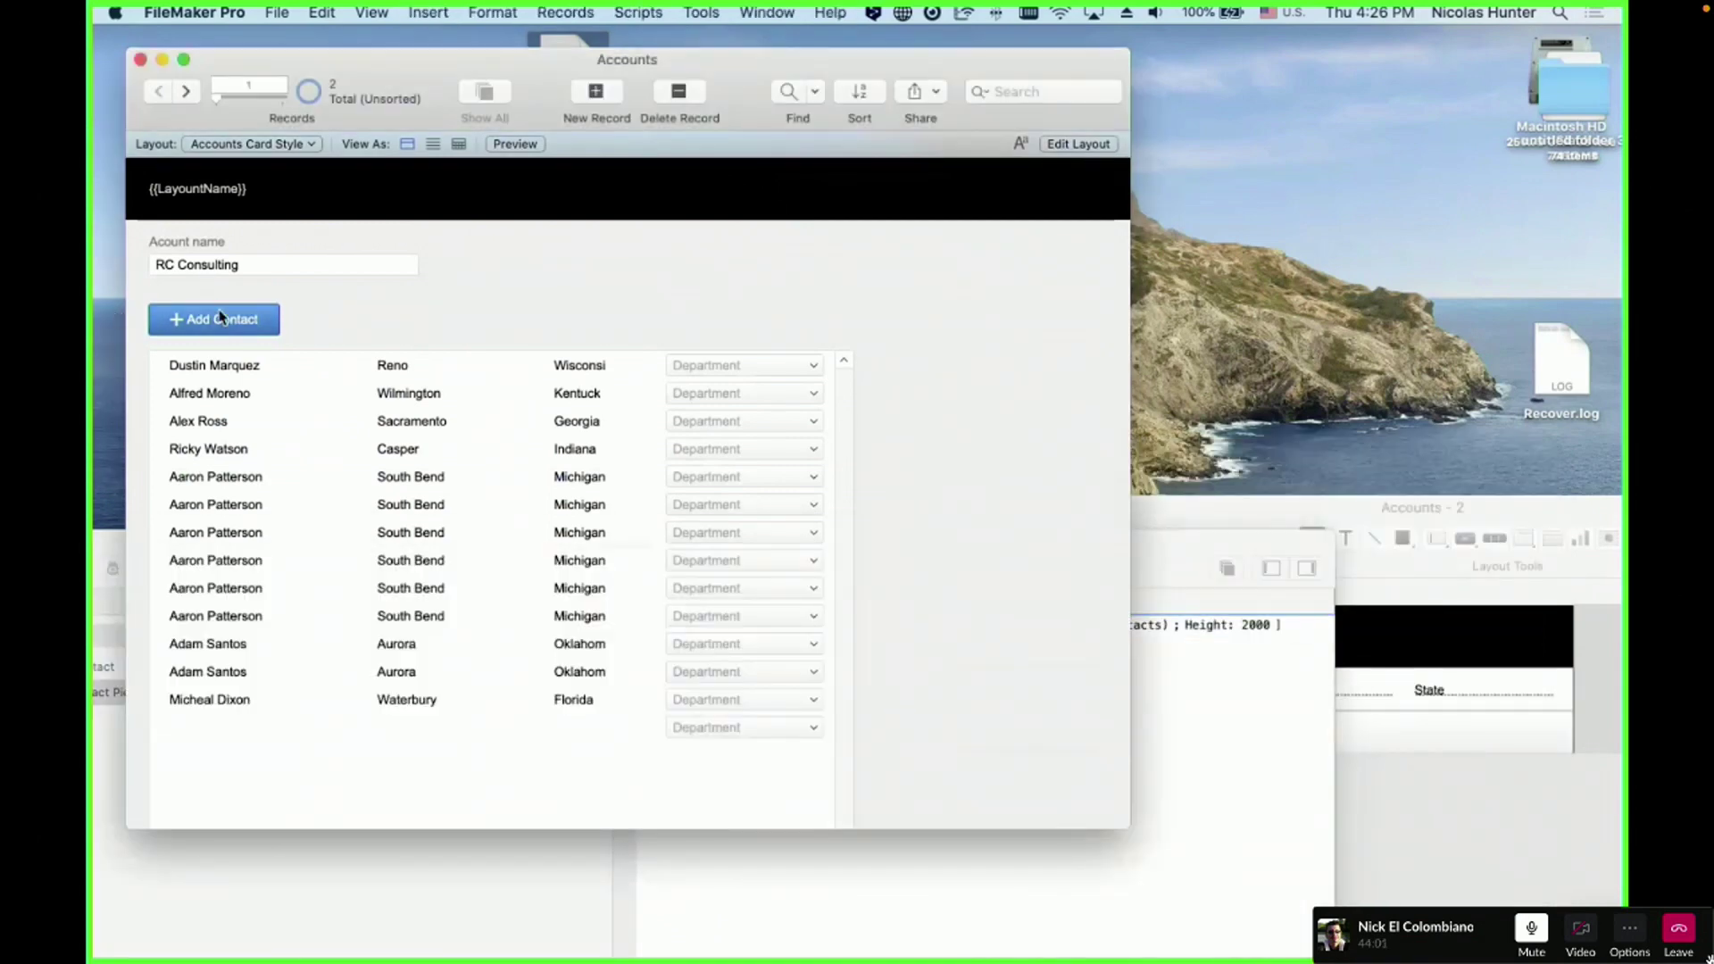
scroll(487, 475, "down", 20)
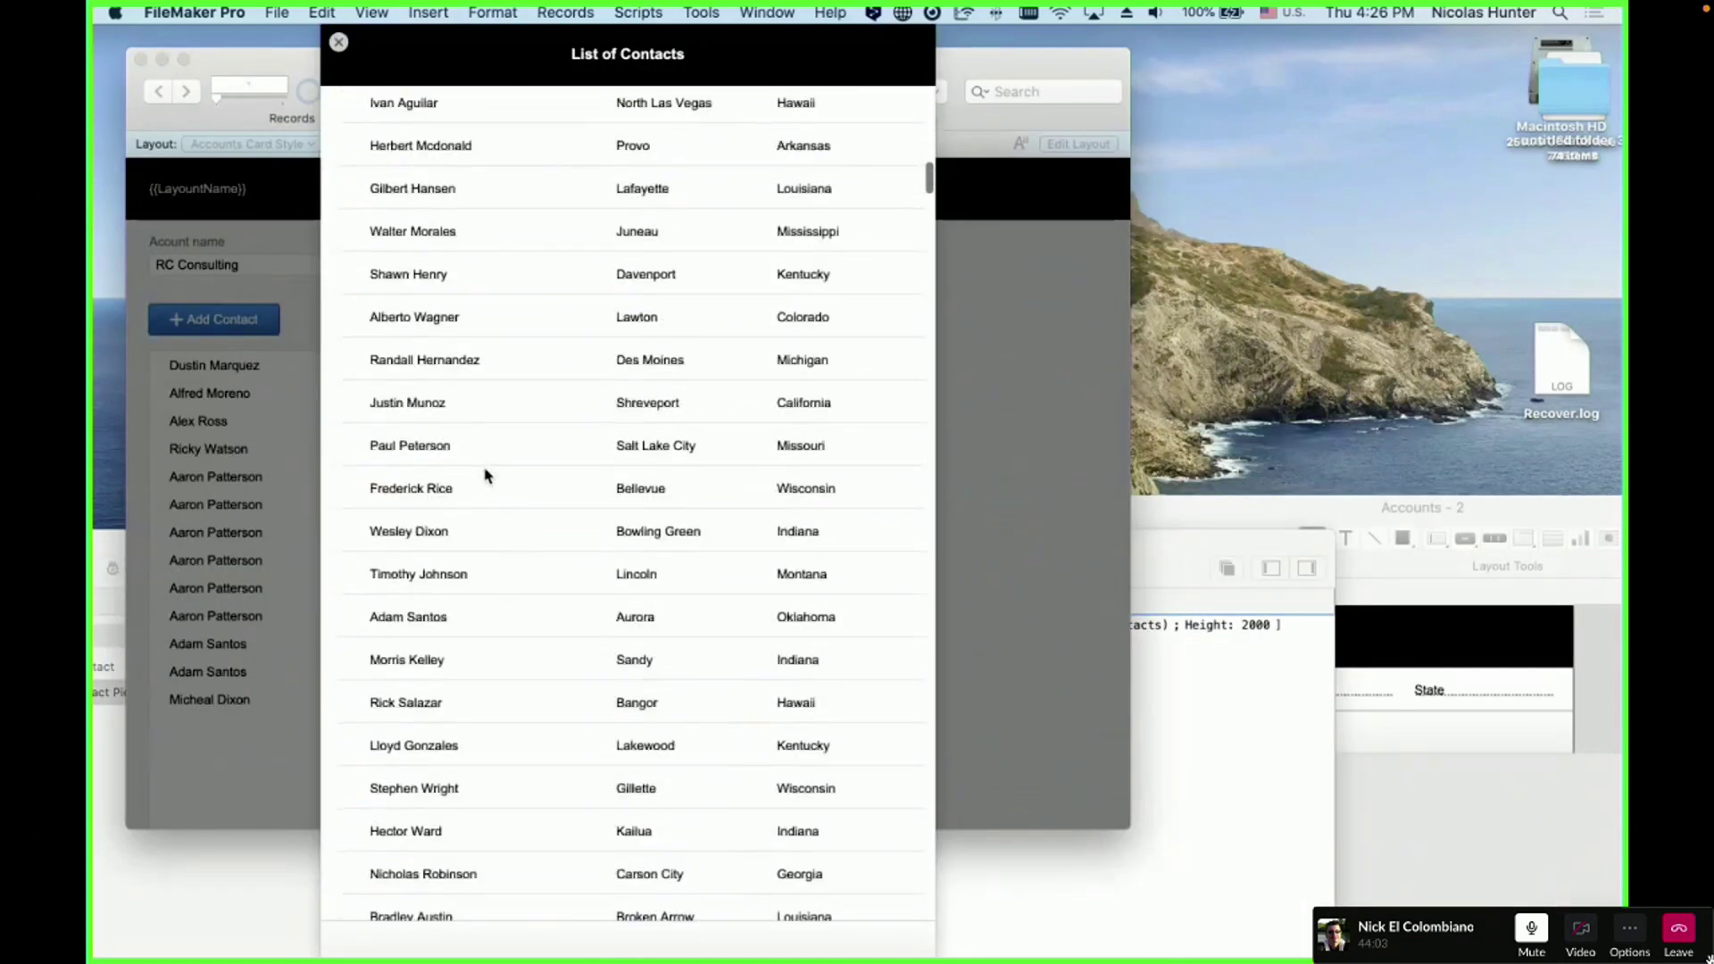
scroll(486, 475, "up", 10)
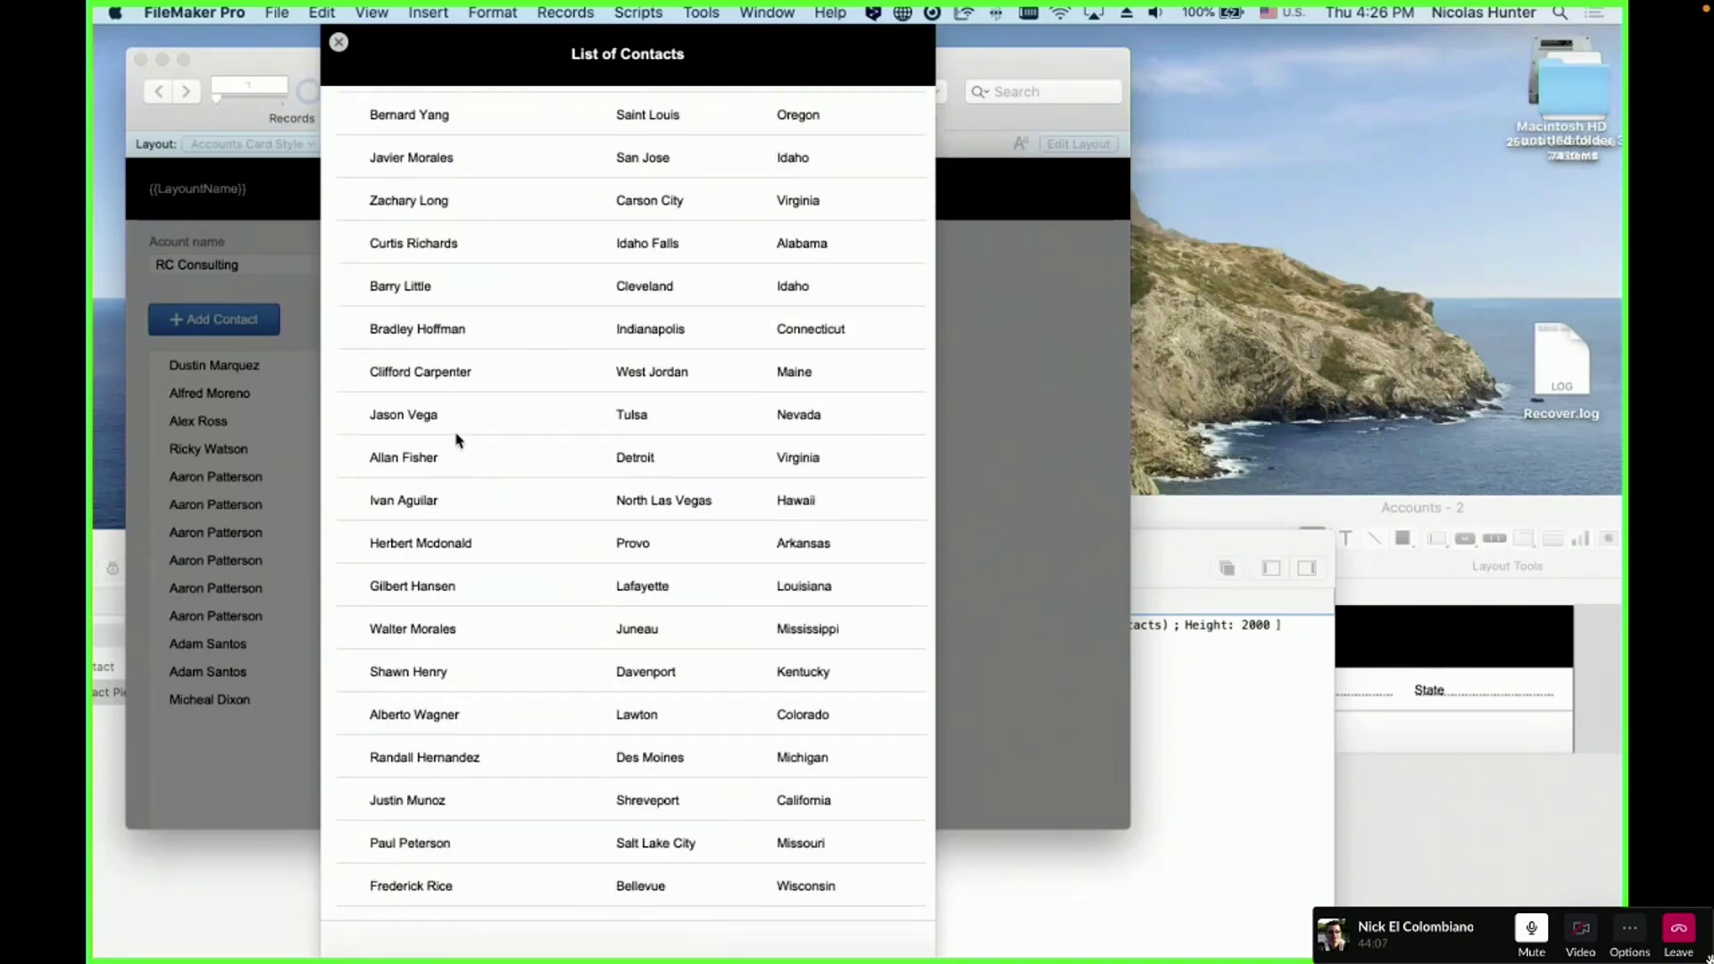
left_click(339, 46)
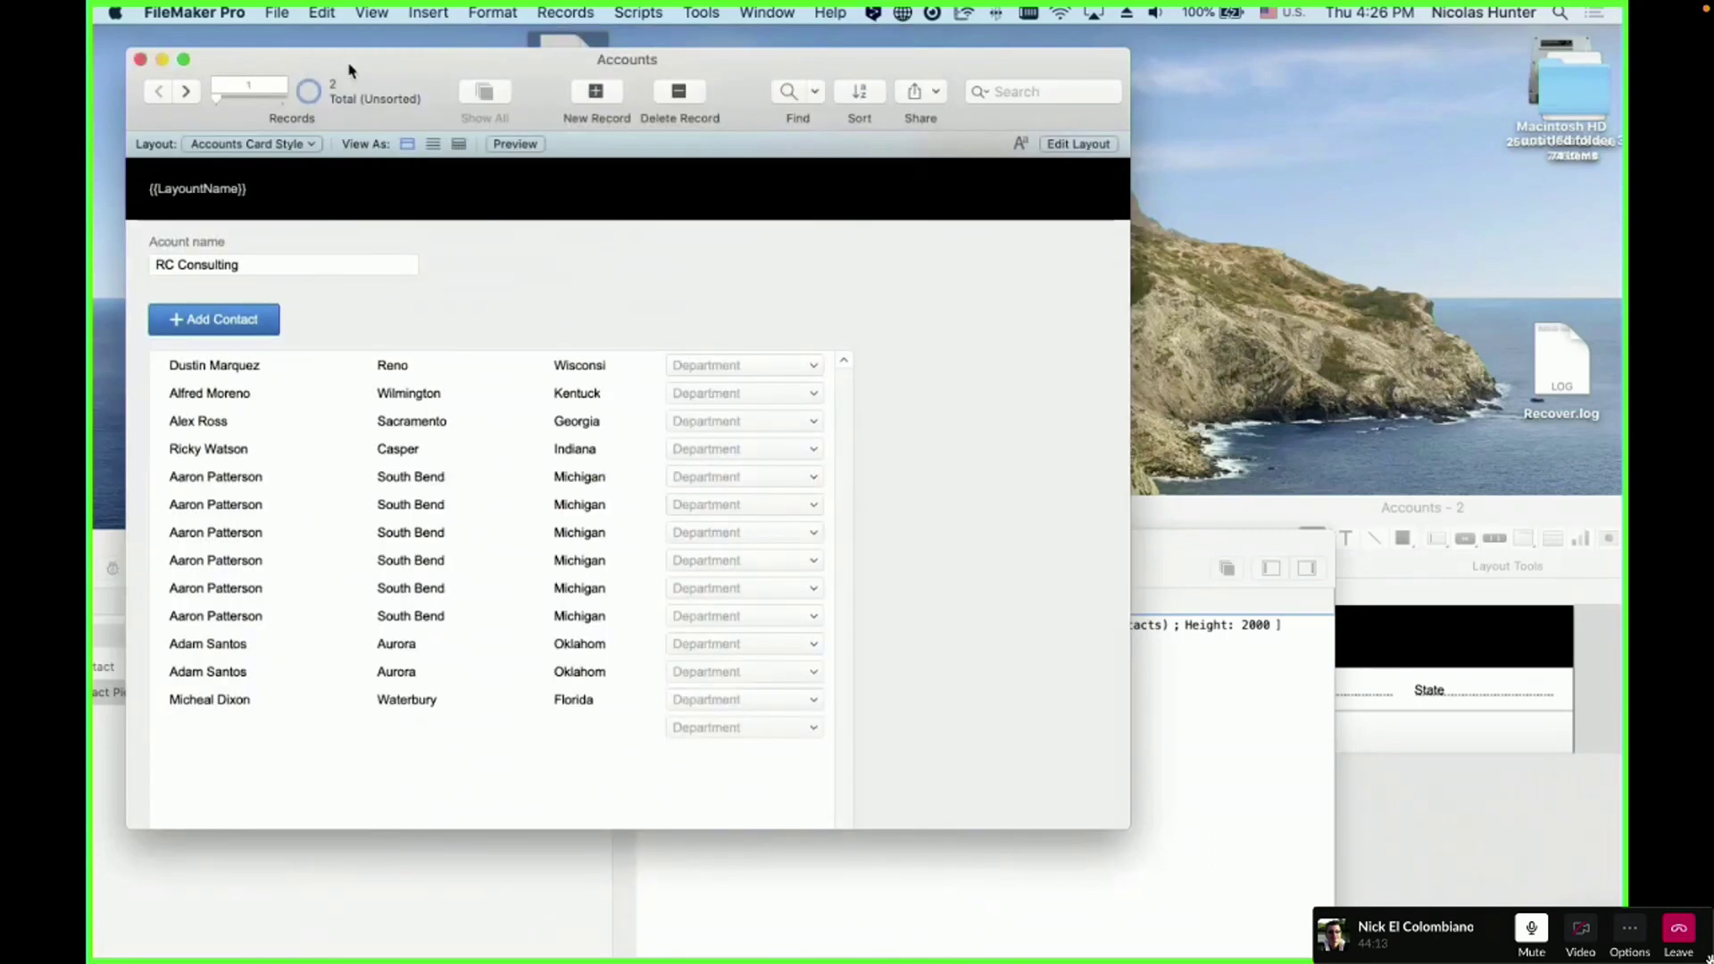
- Reposition the Accounts window and reopen the contact picker to check how the tall card sits relative to its parent window
left_click_drag(350, 66, 525, 177)
left_click(424, 433)
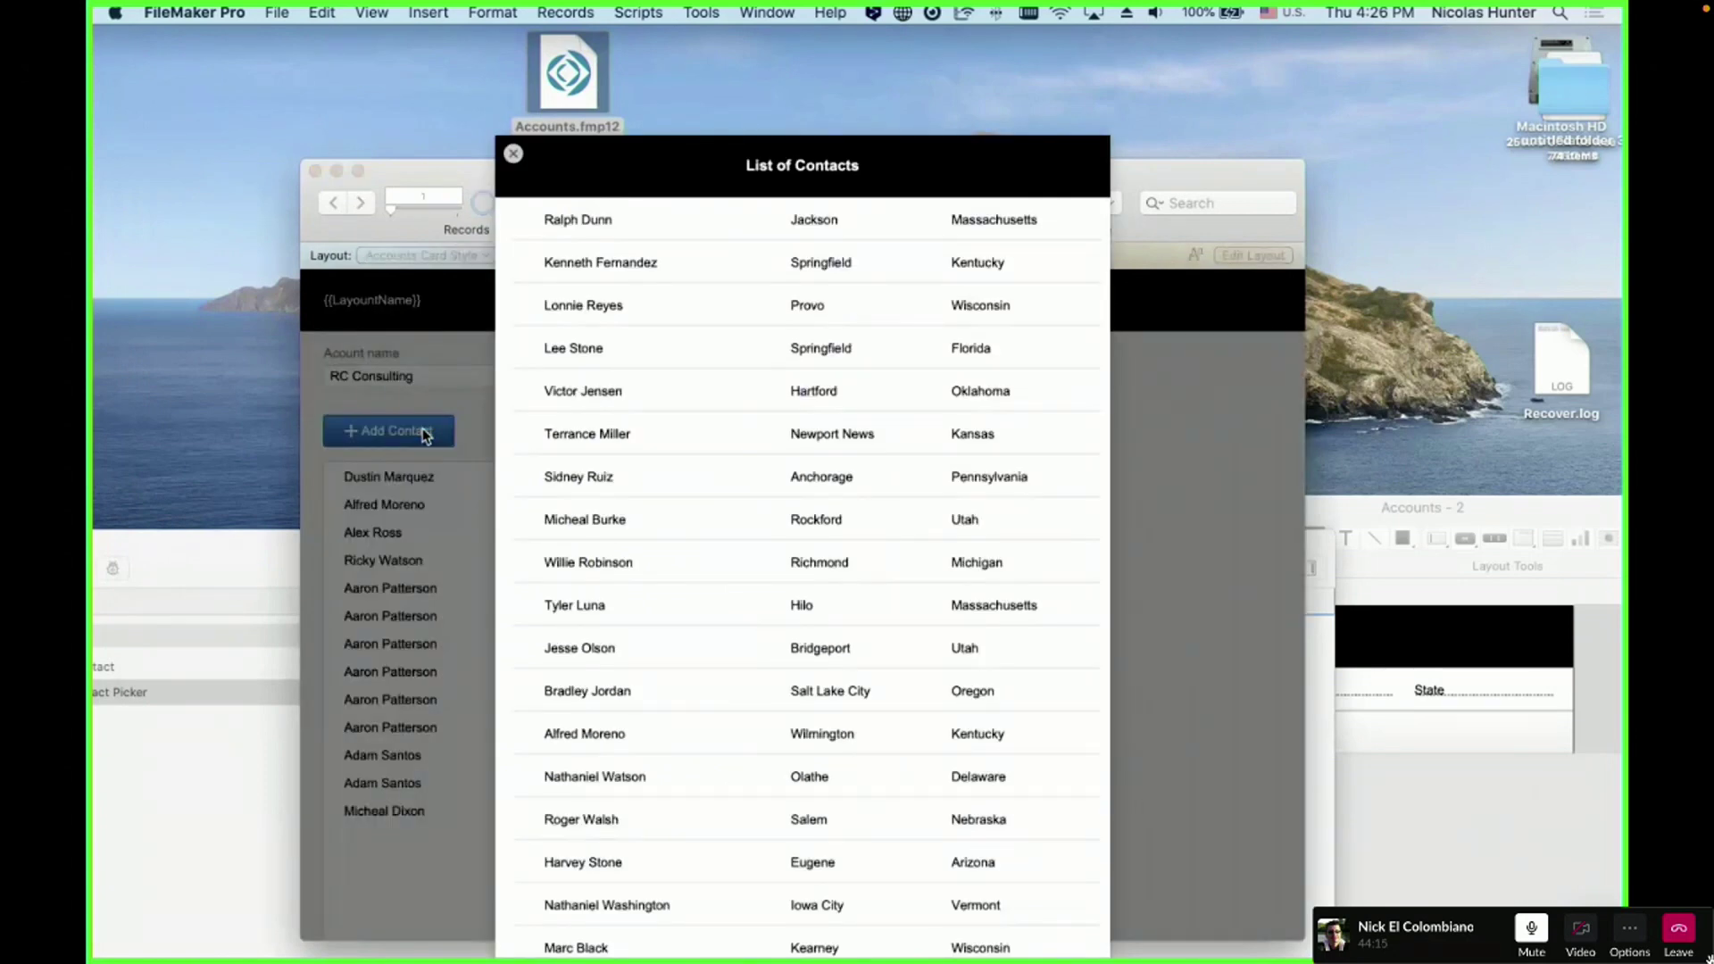
scroll(692, 493, "down", 5)
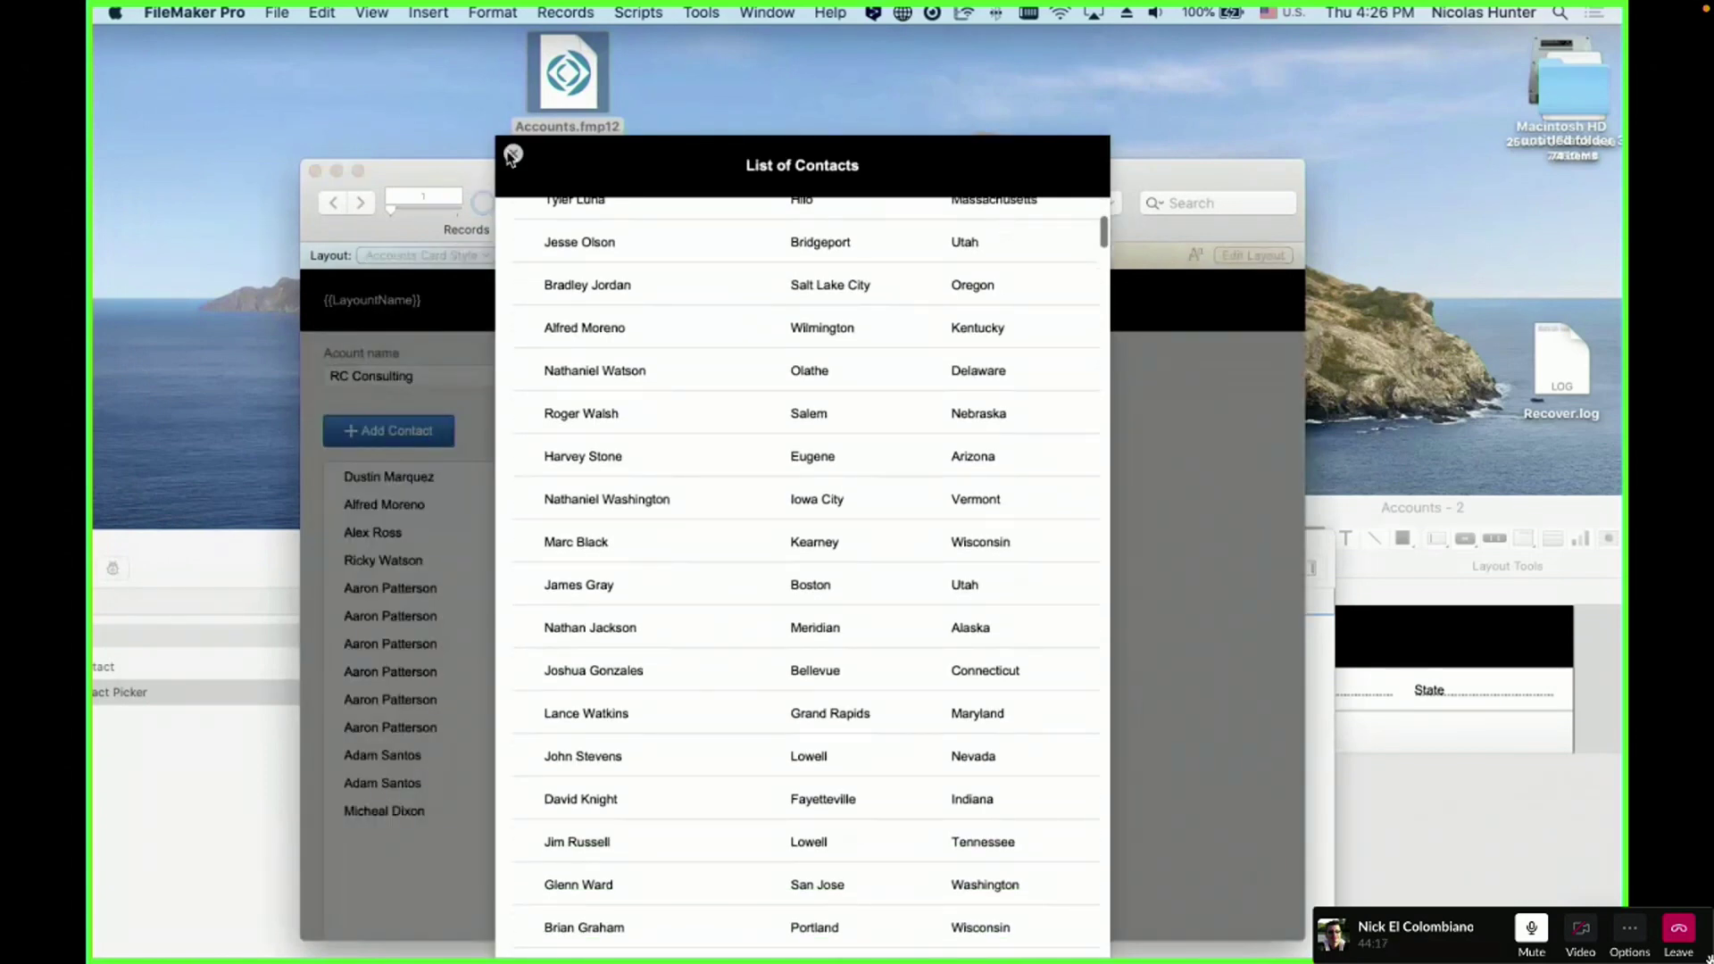
left_click(513, 156)
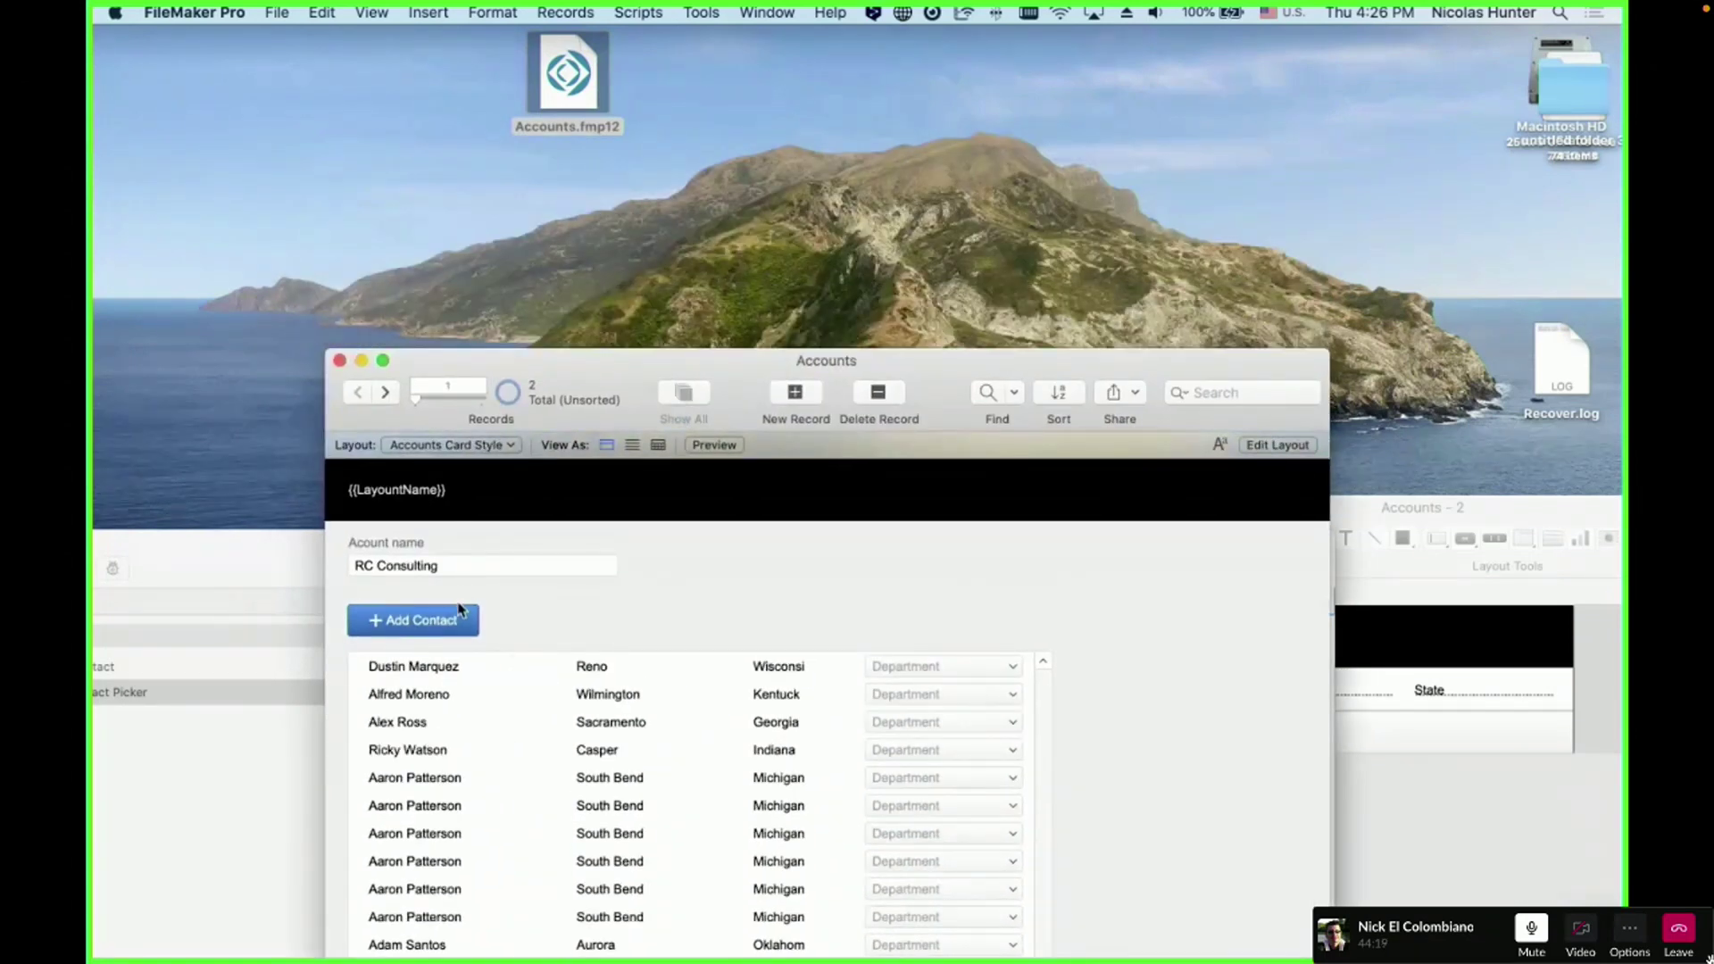
left_click(460, 610)
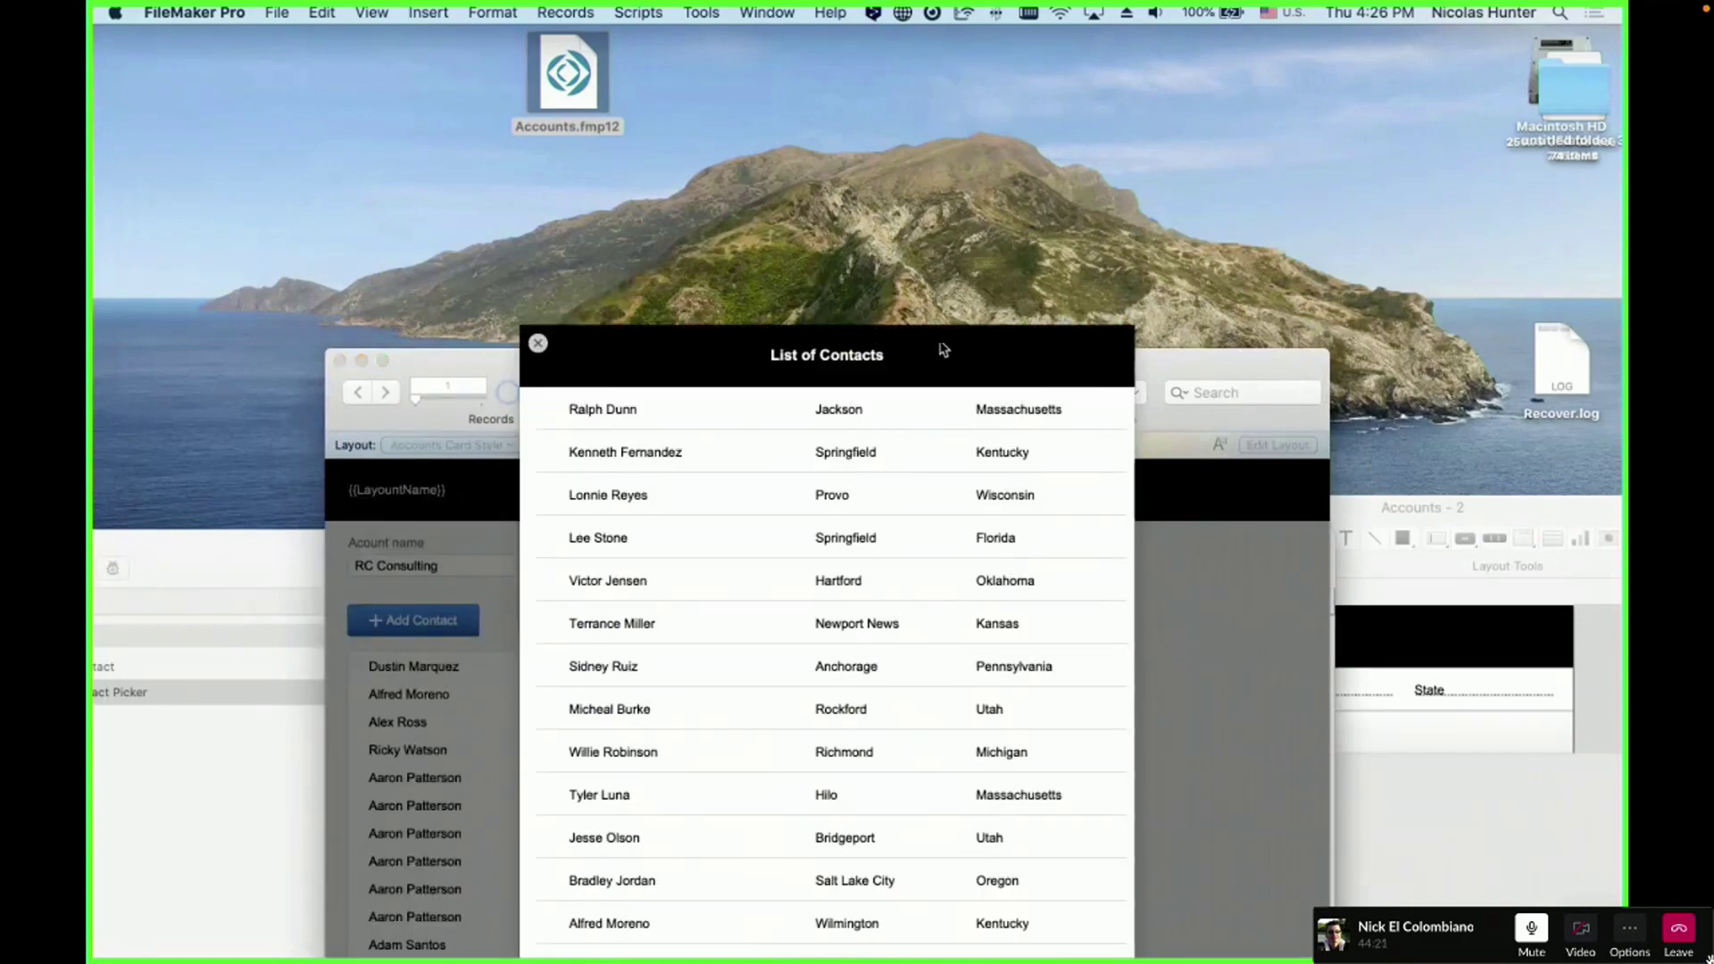
left_click_drag(1275, 379, 1197, 92)
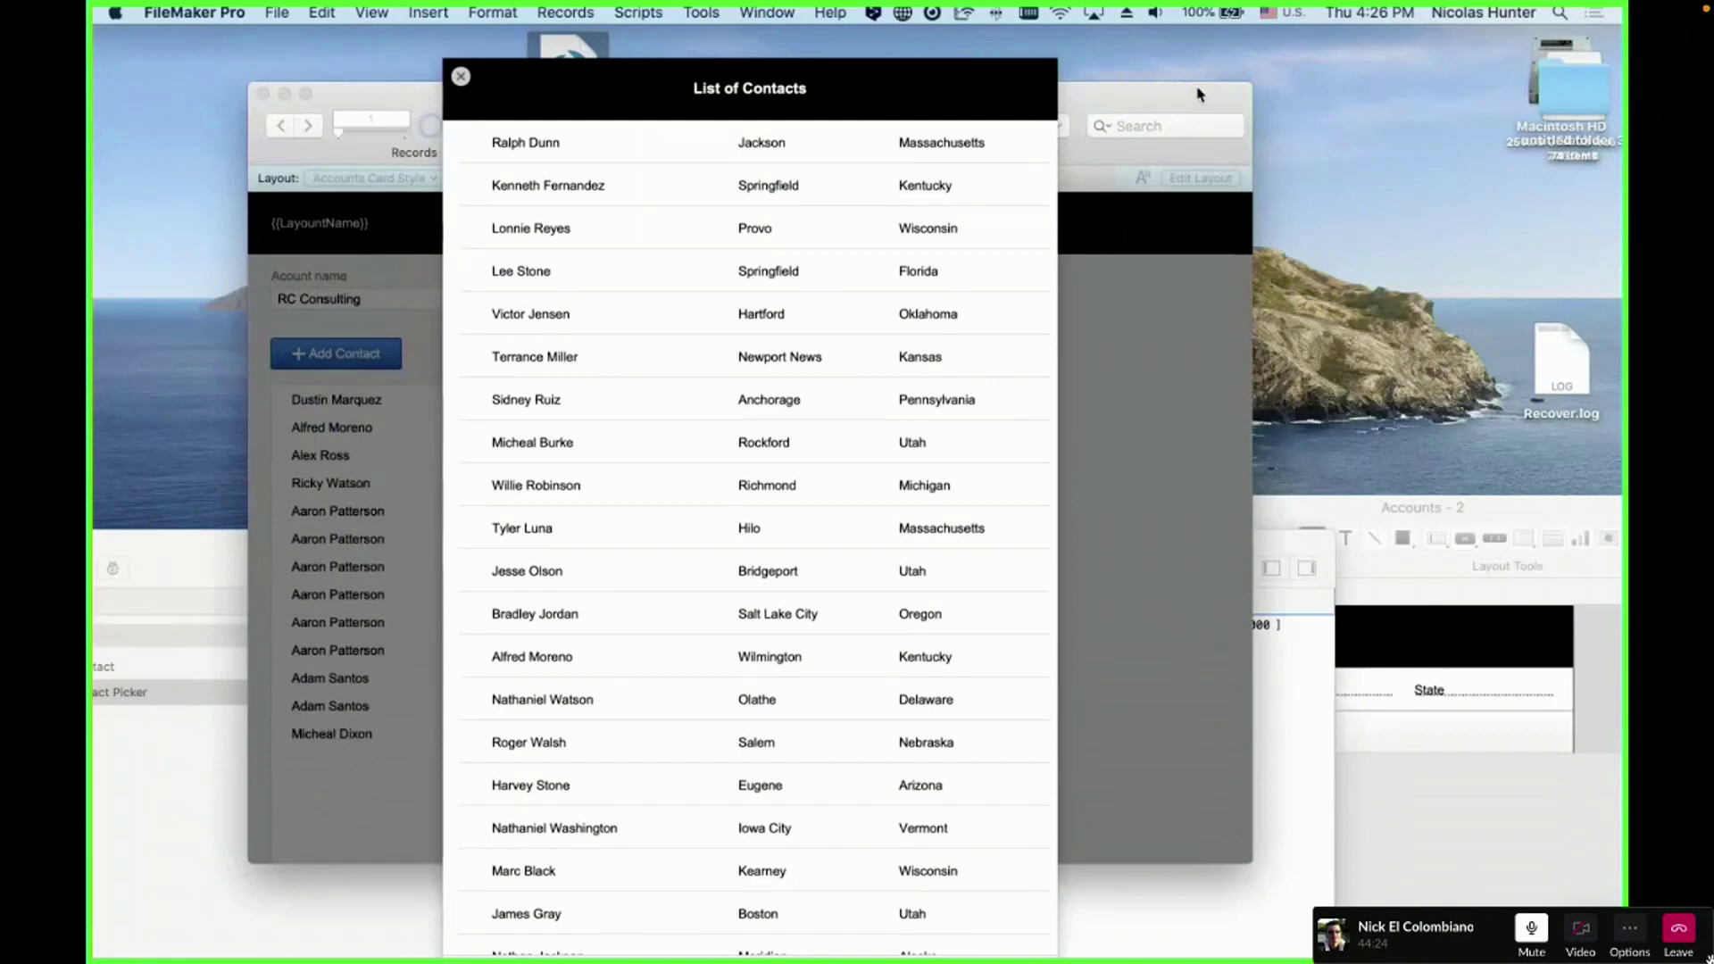
- Close the contact picker card and reposition the Accounts window beside the desktop's edge
left_click(460, 77)
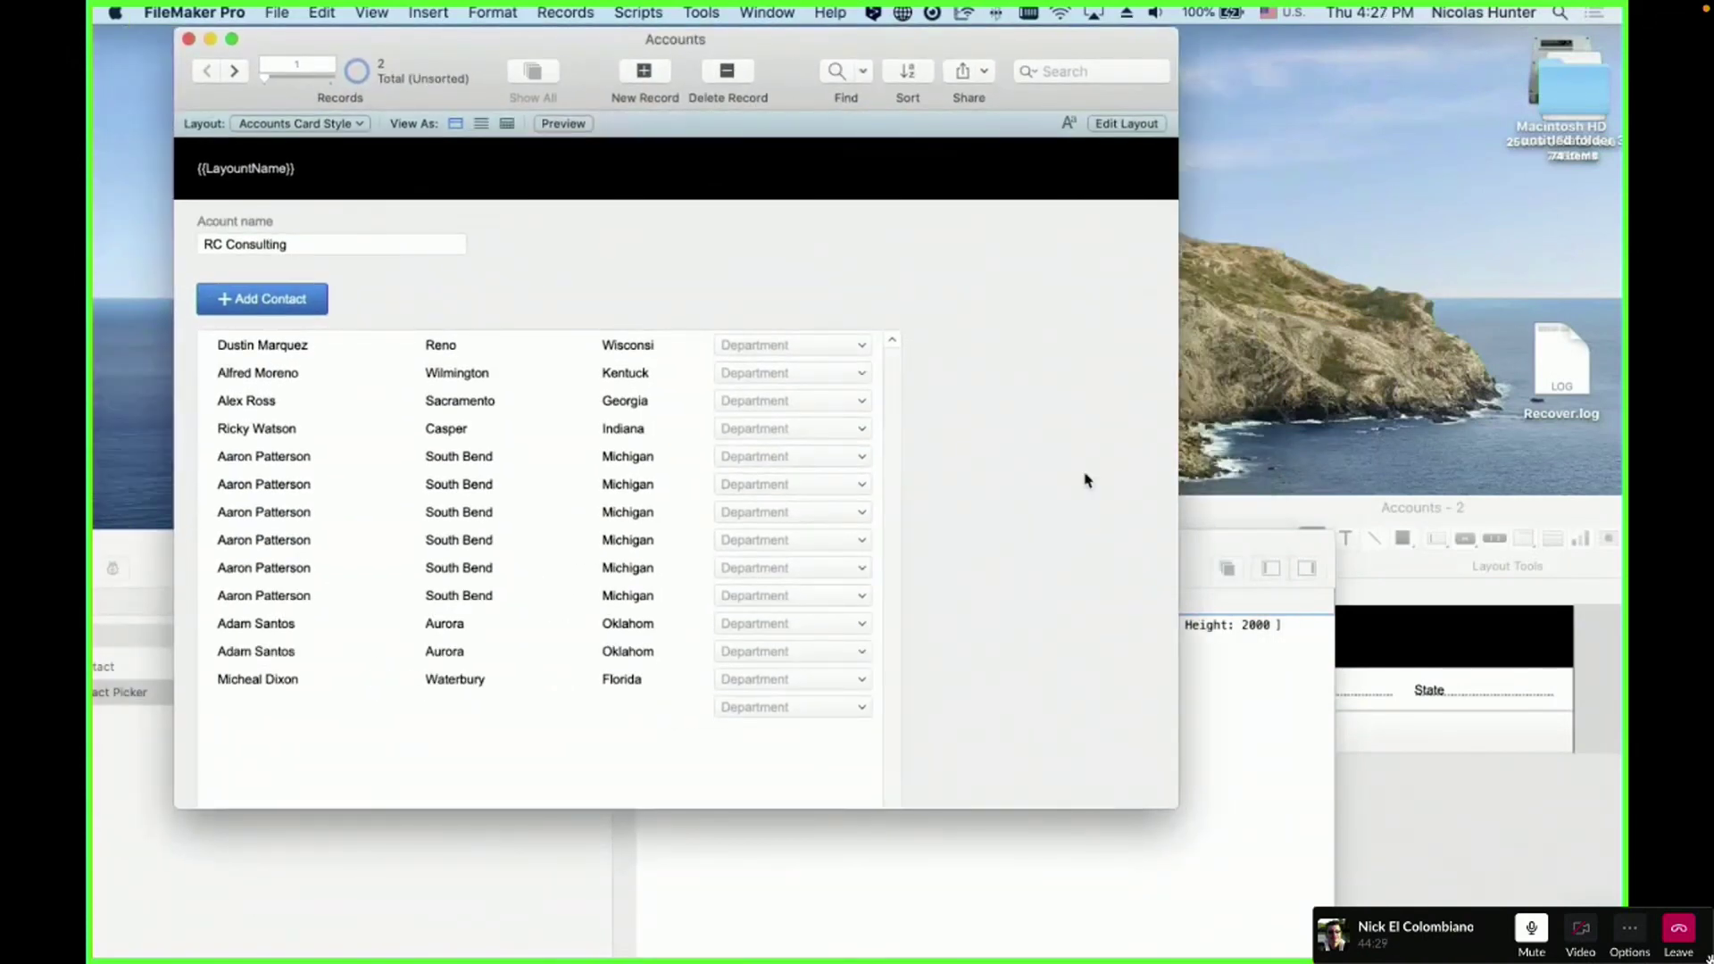
left_click_drag(953, 52, 883, 52)
left_click(1249, 795)
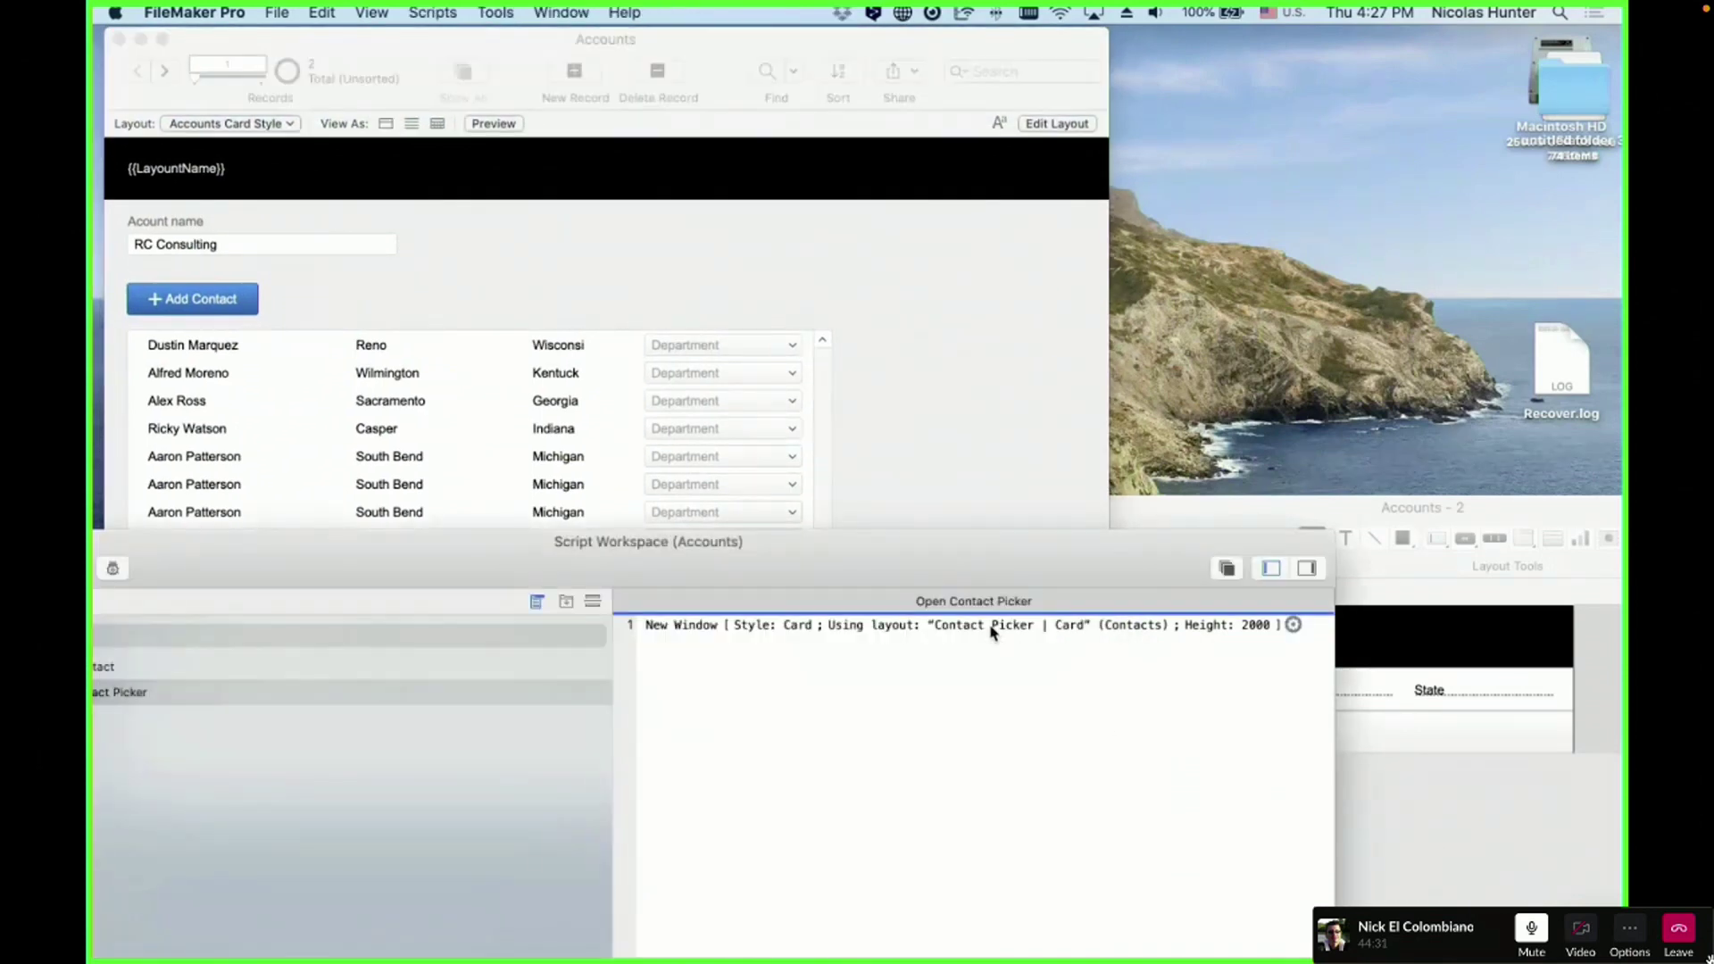
double_click(991, 632)
left_click(1305, 674)
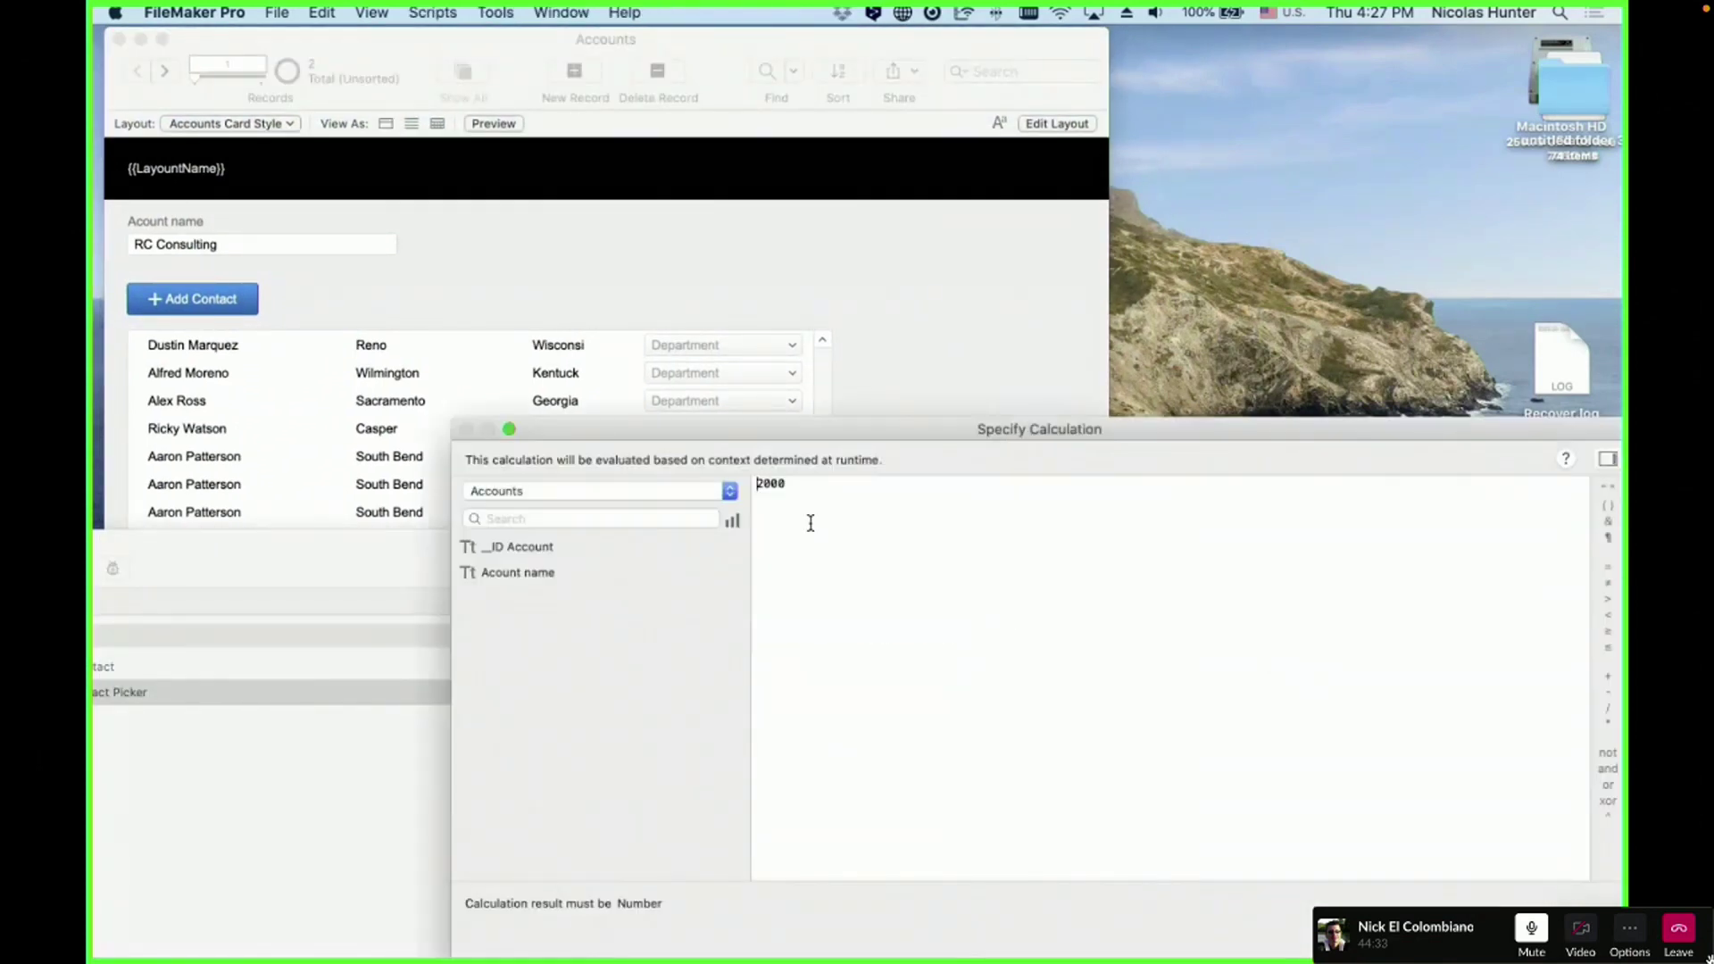
left_click_drag(787, 487, 702, 432)
type("get")
key("Return")
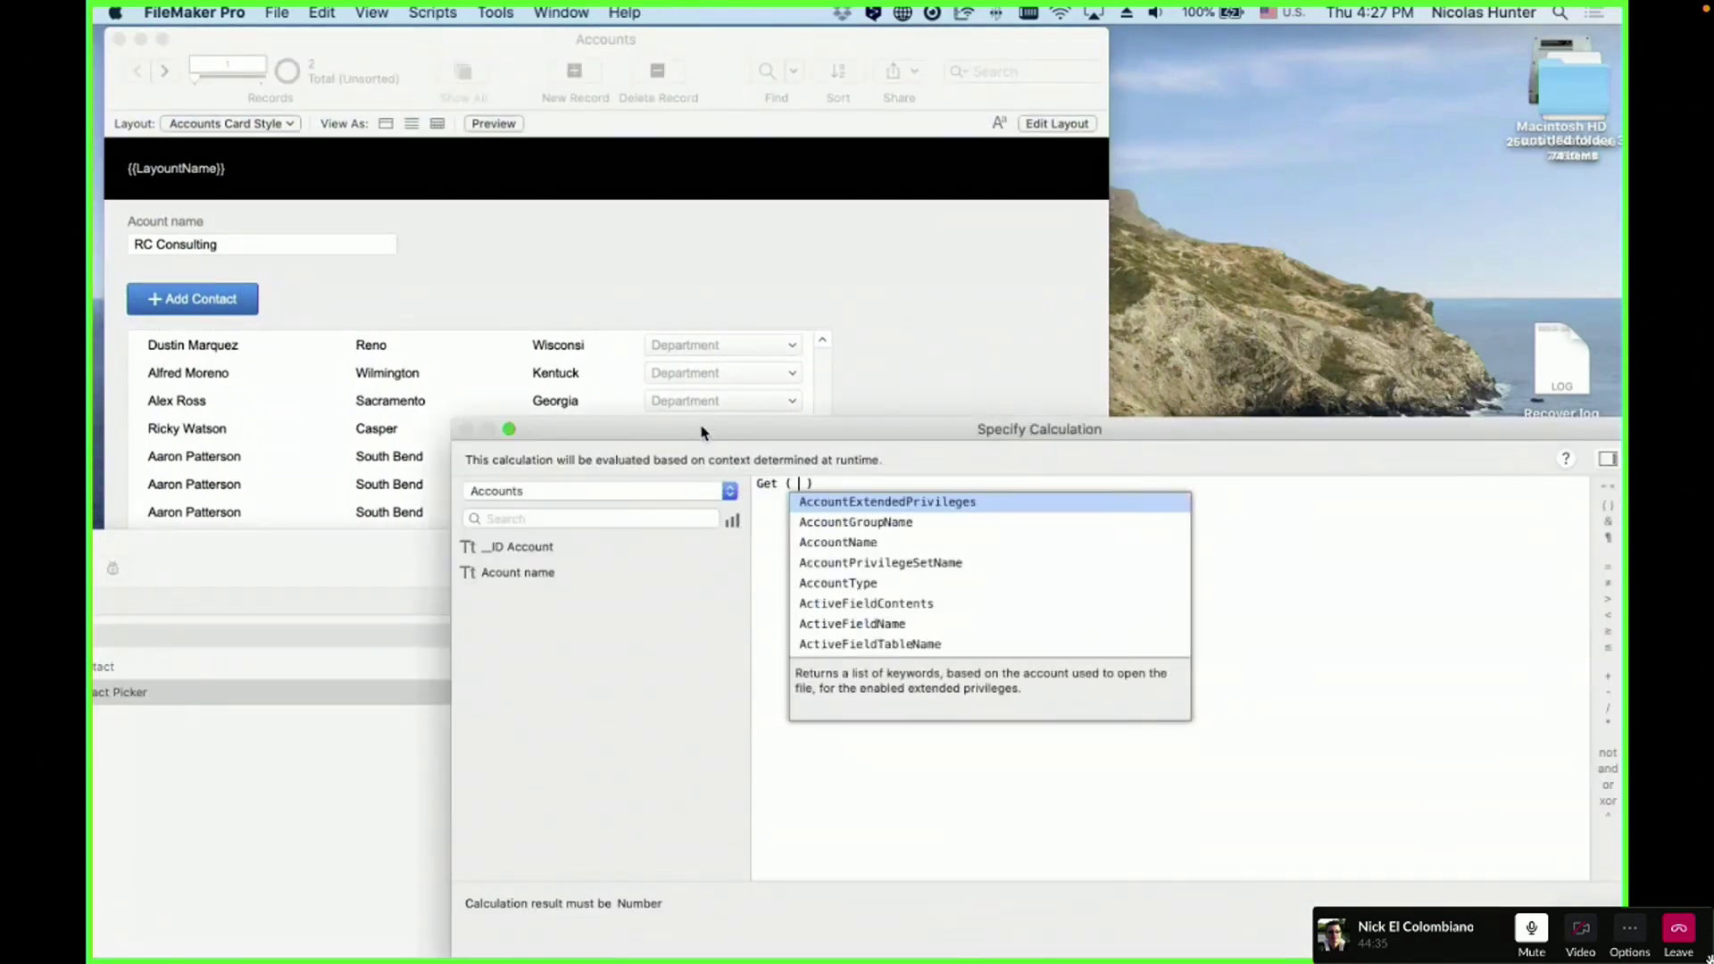
type("wind")
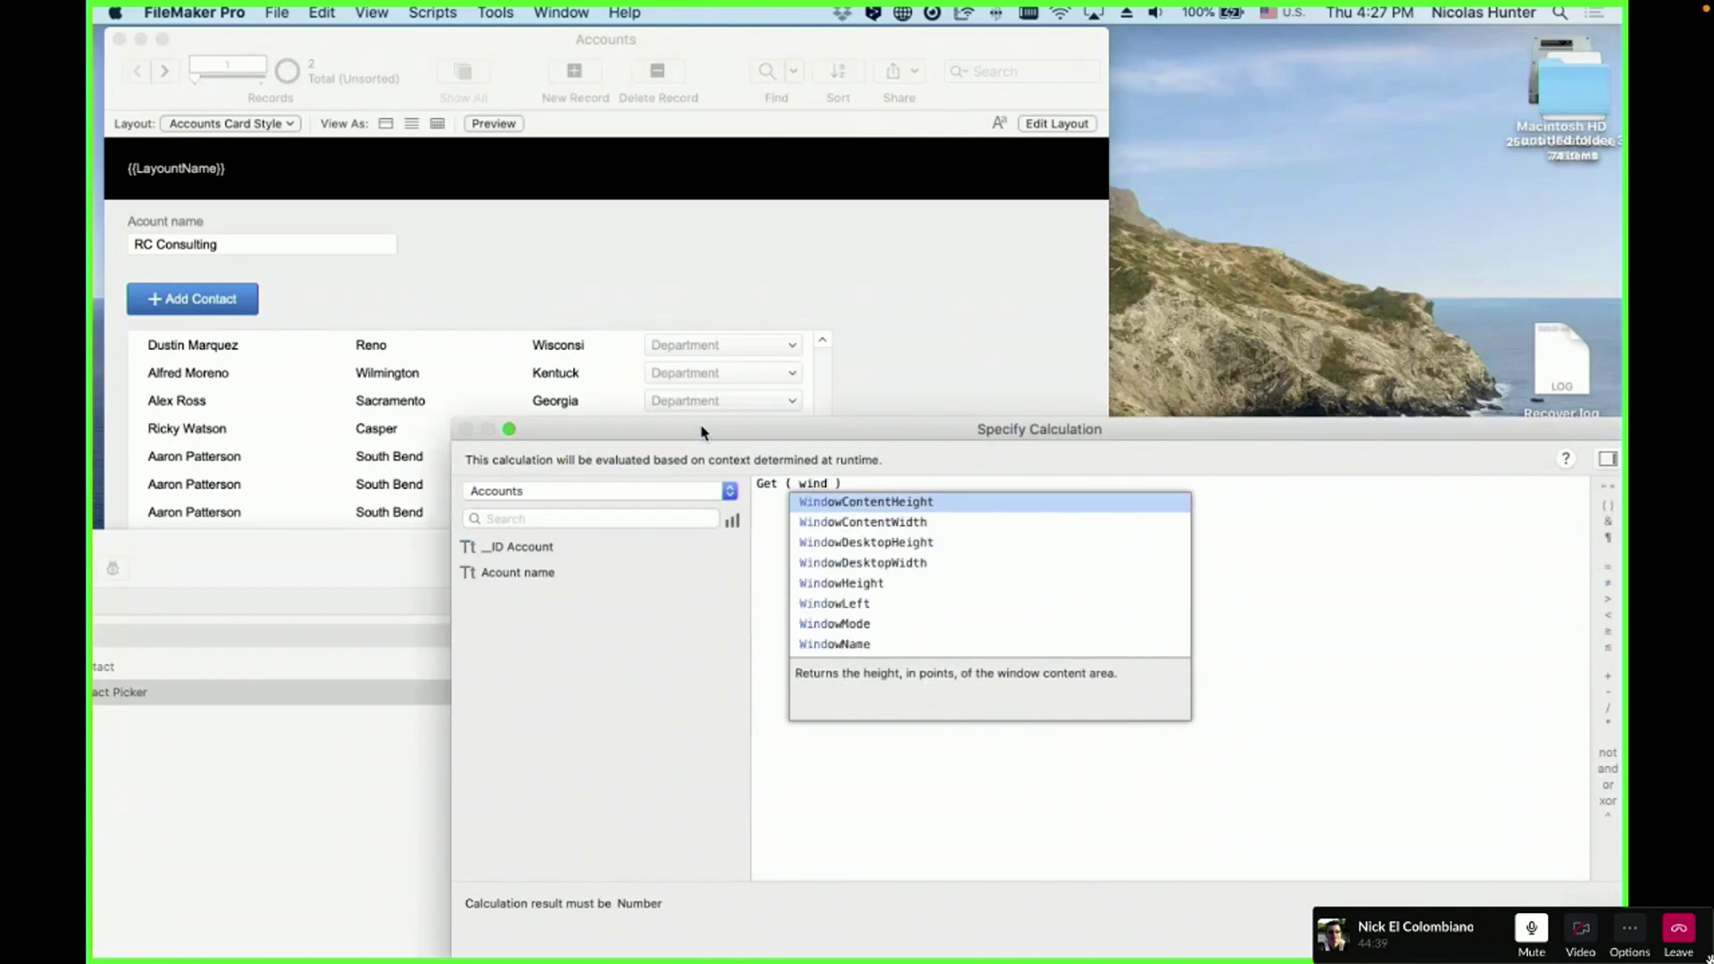
key("Return")
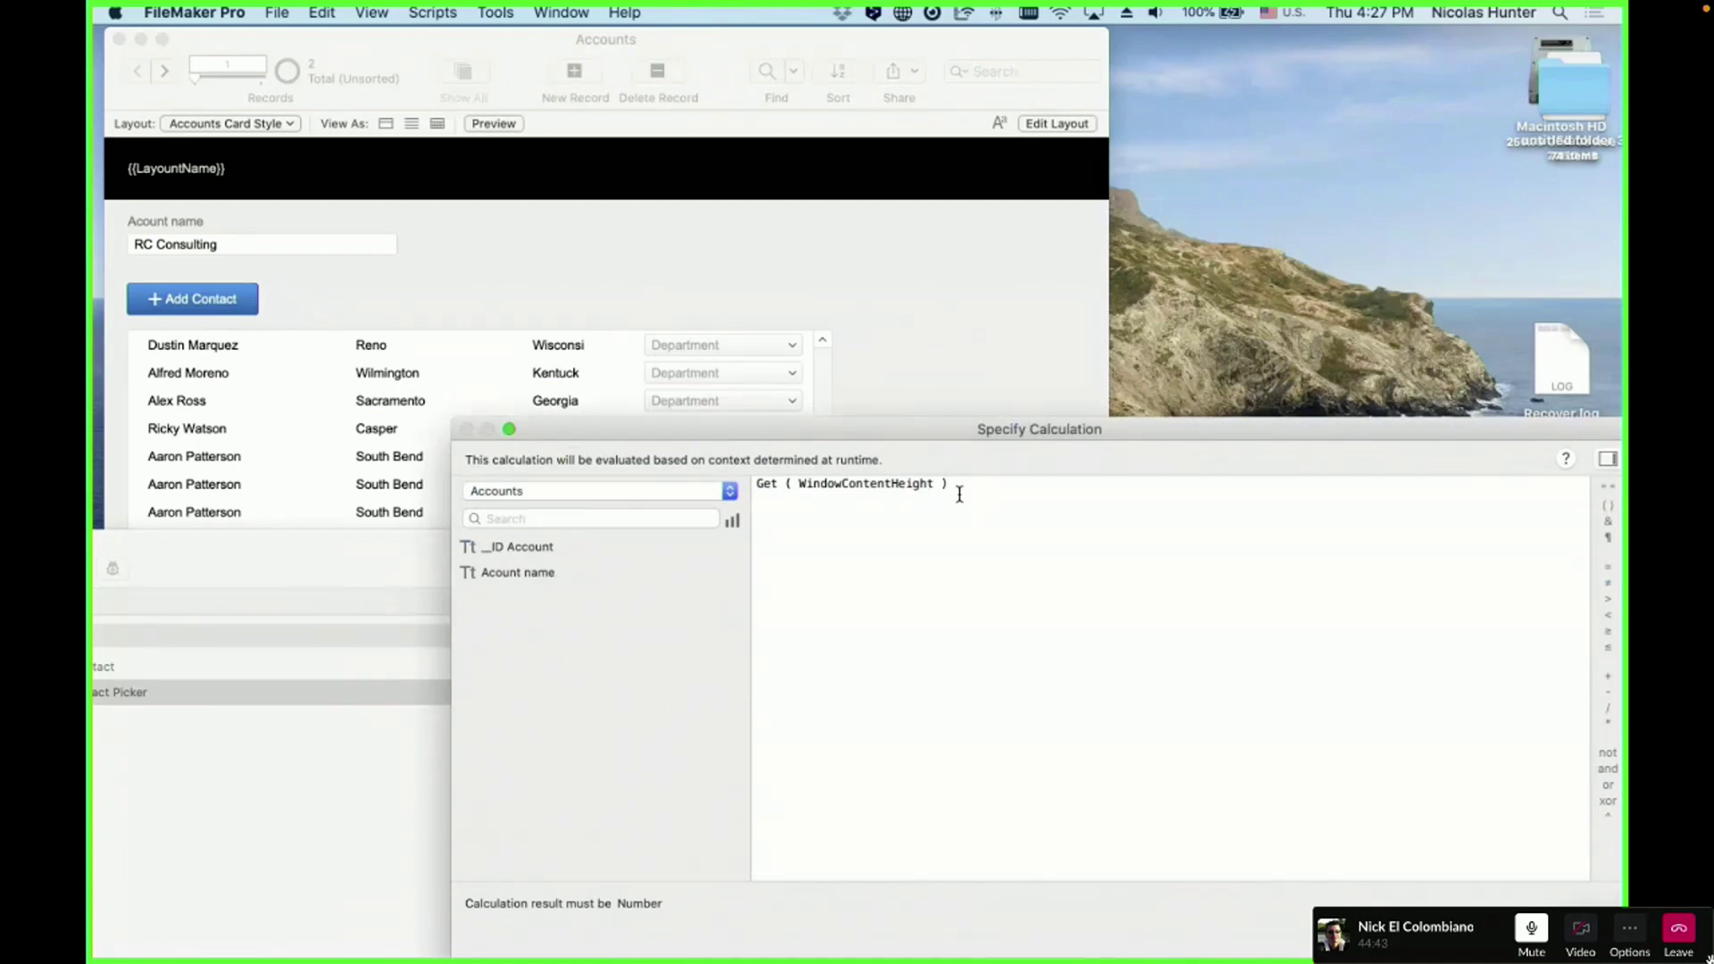
key("super+z")
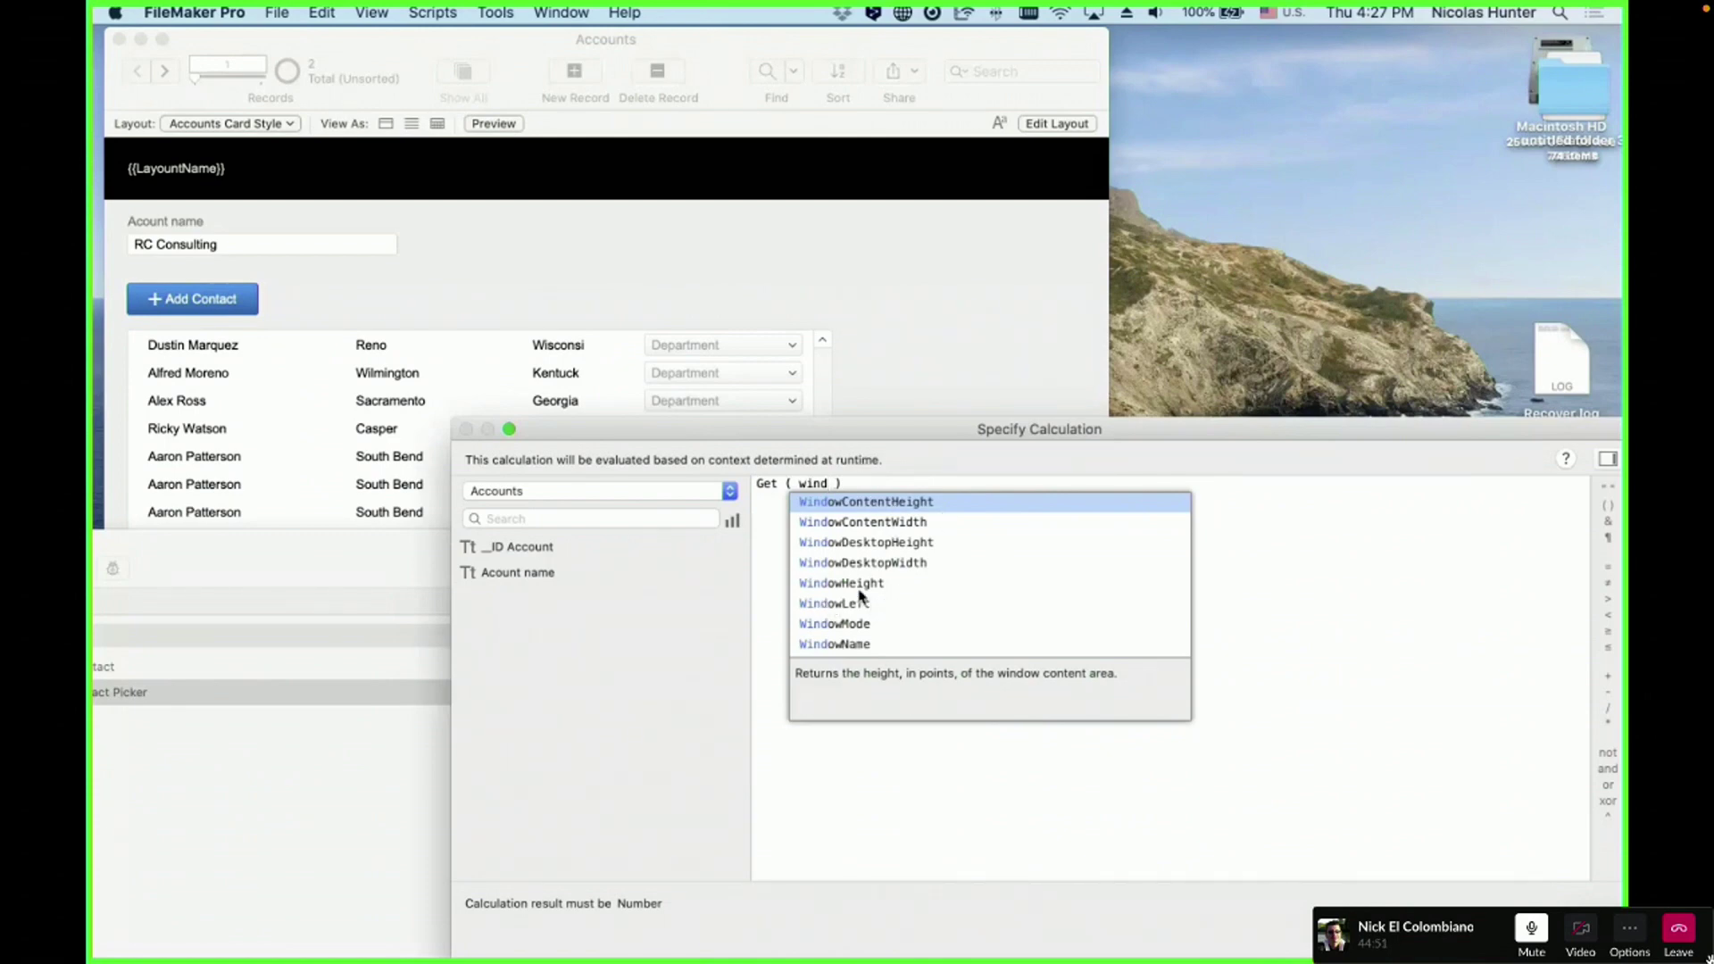
key("Escape")
key("Escape")
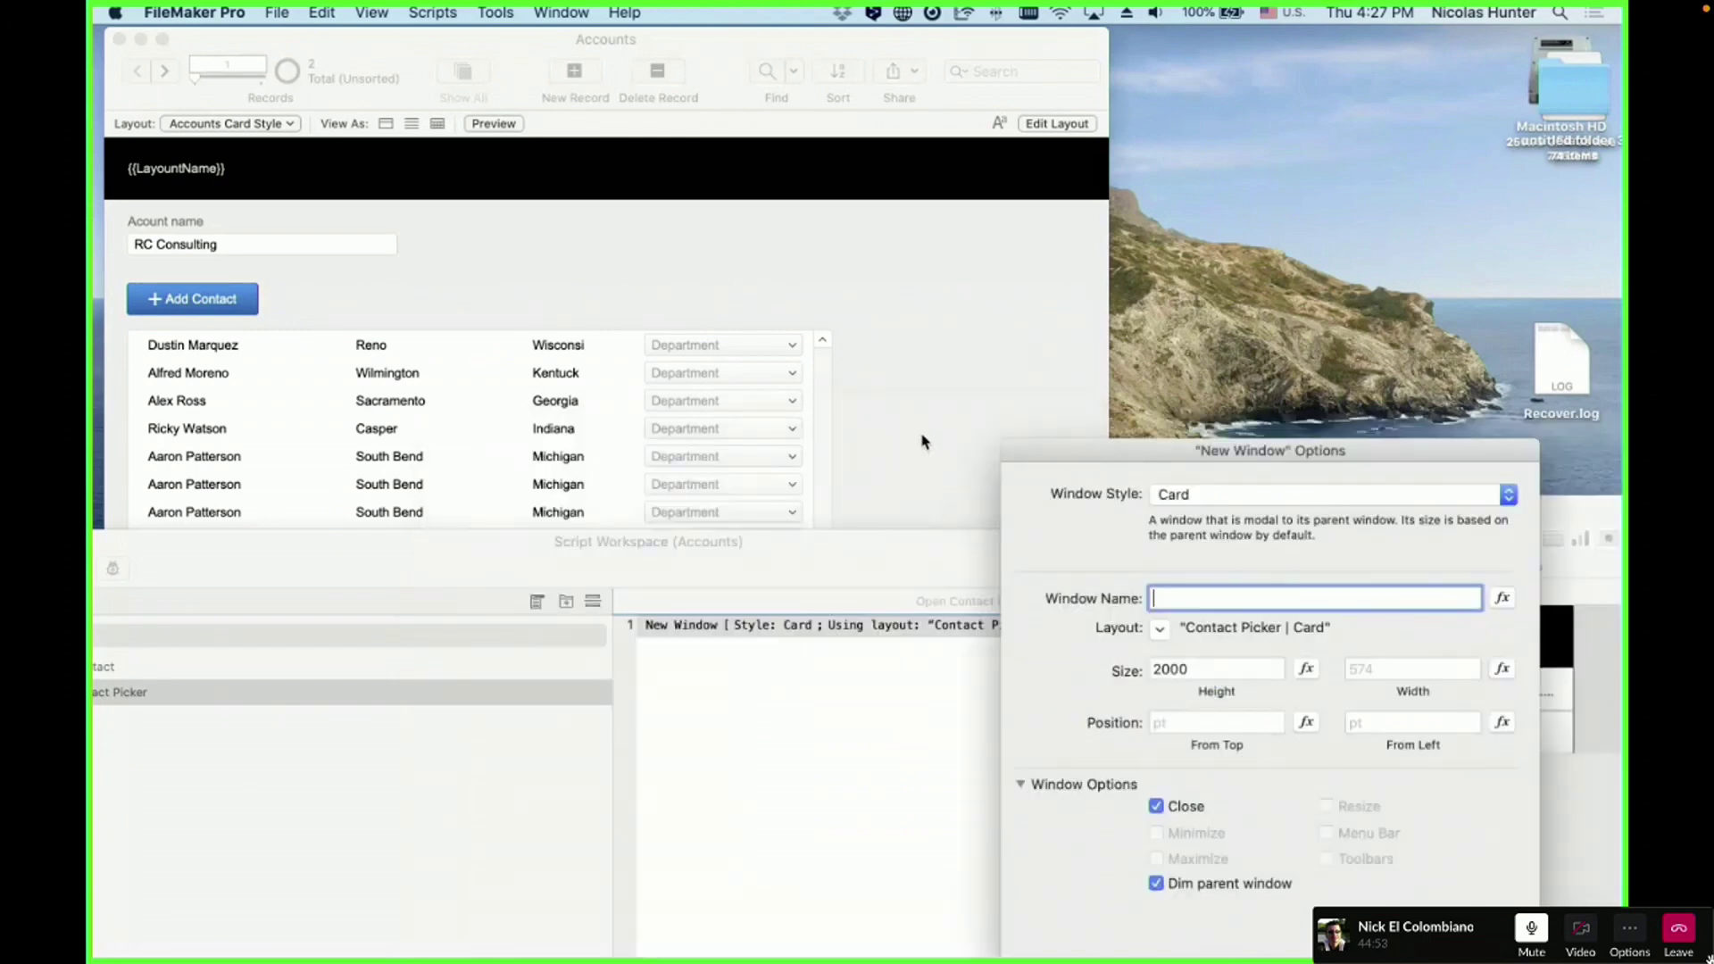
key("Escape")
left_click(917, 484)
left_click_drag(696, 53, 697, 59)
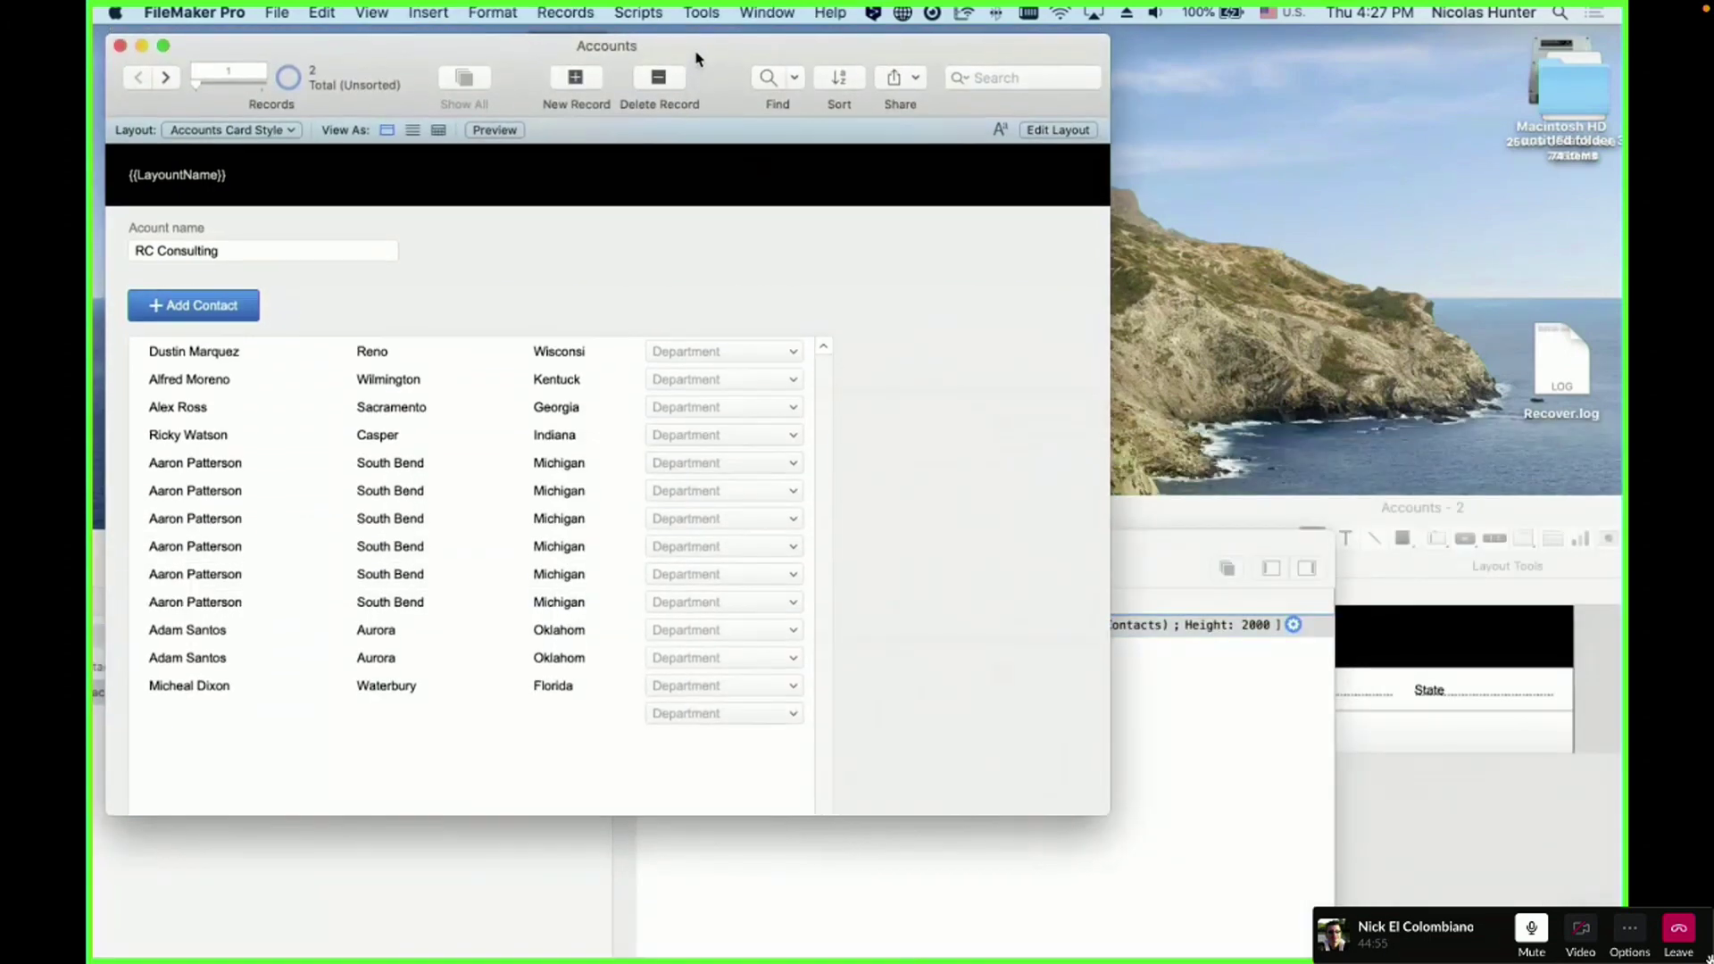
left_click(706, 11)
left_click(720, 81)
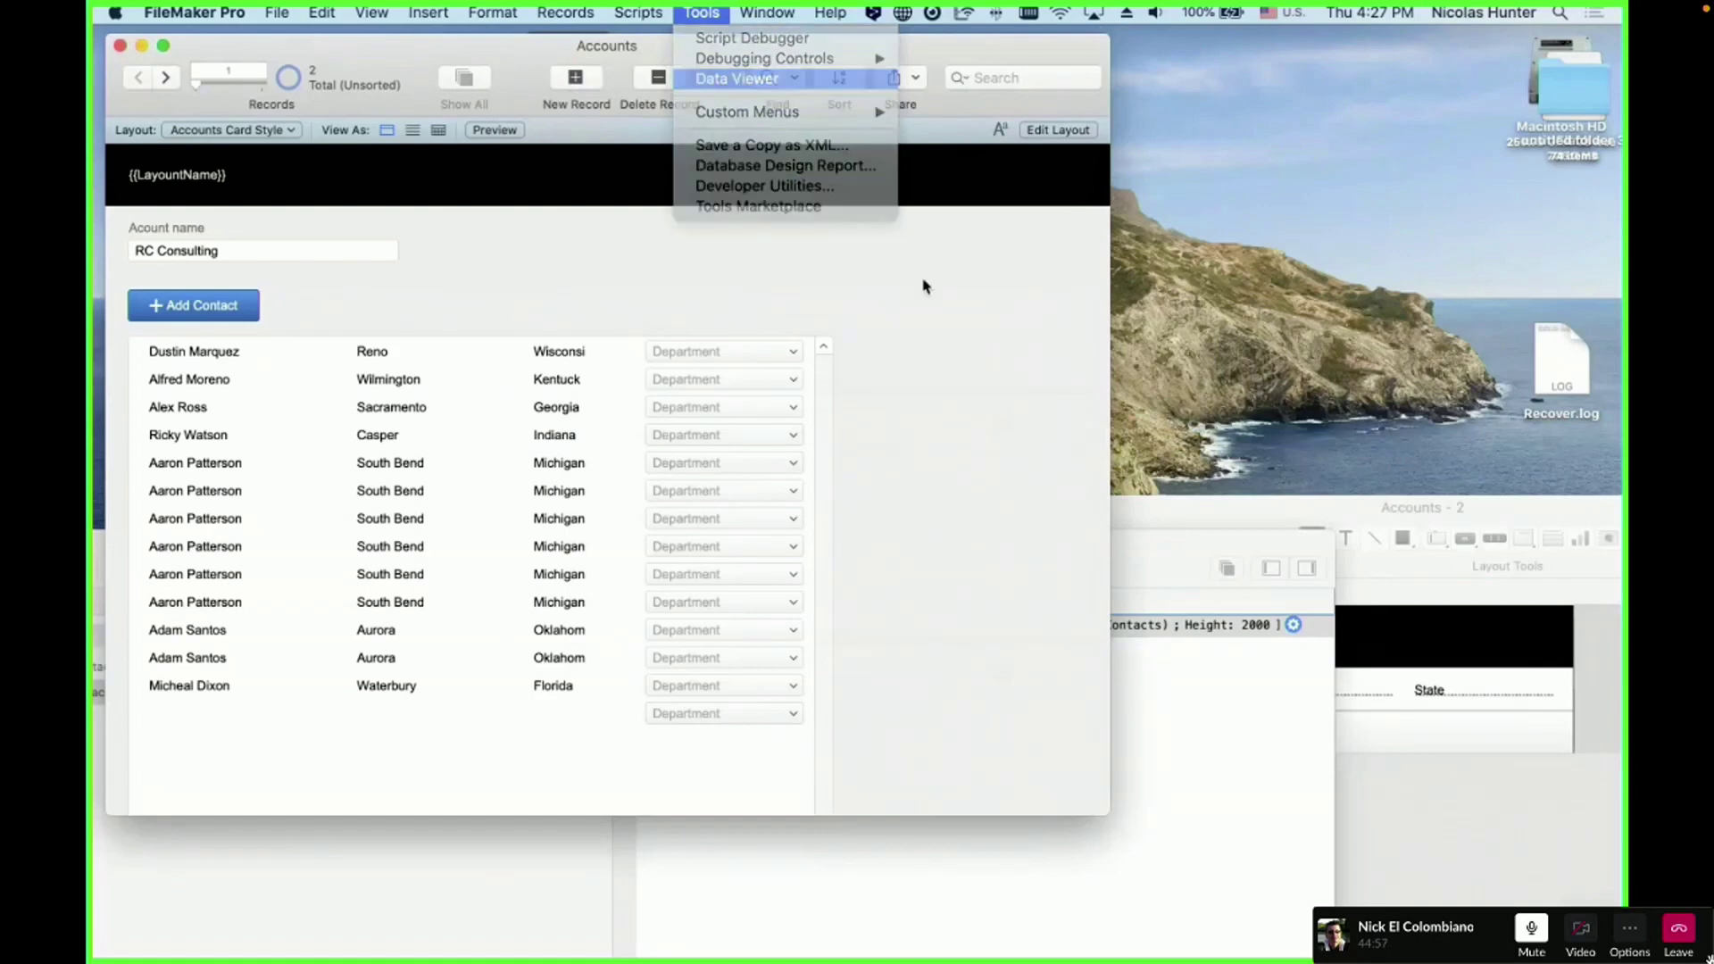
left_click(1166, 243)
left_click(1487, 783)
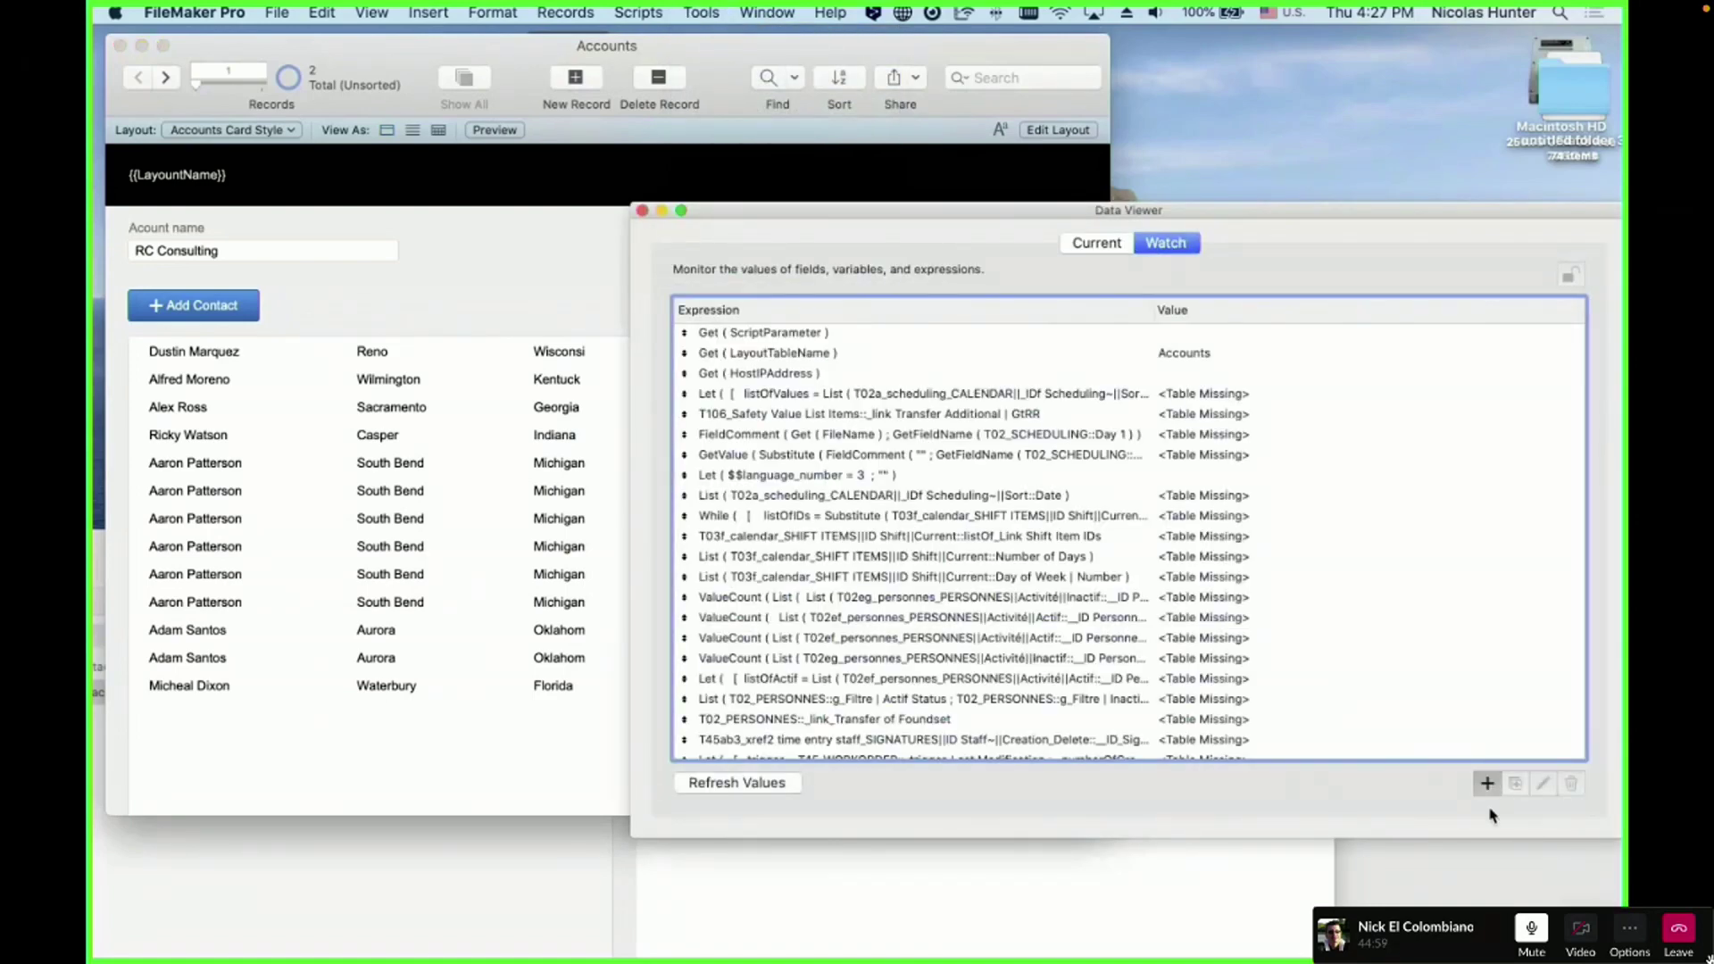
left_click_drag(709, 216, 1347, 142)
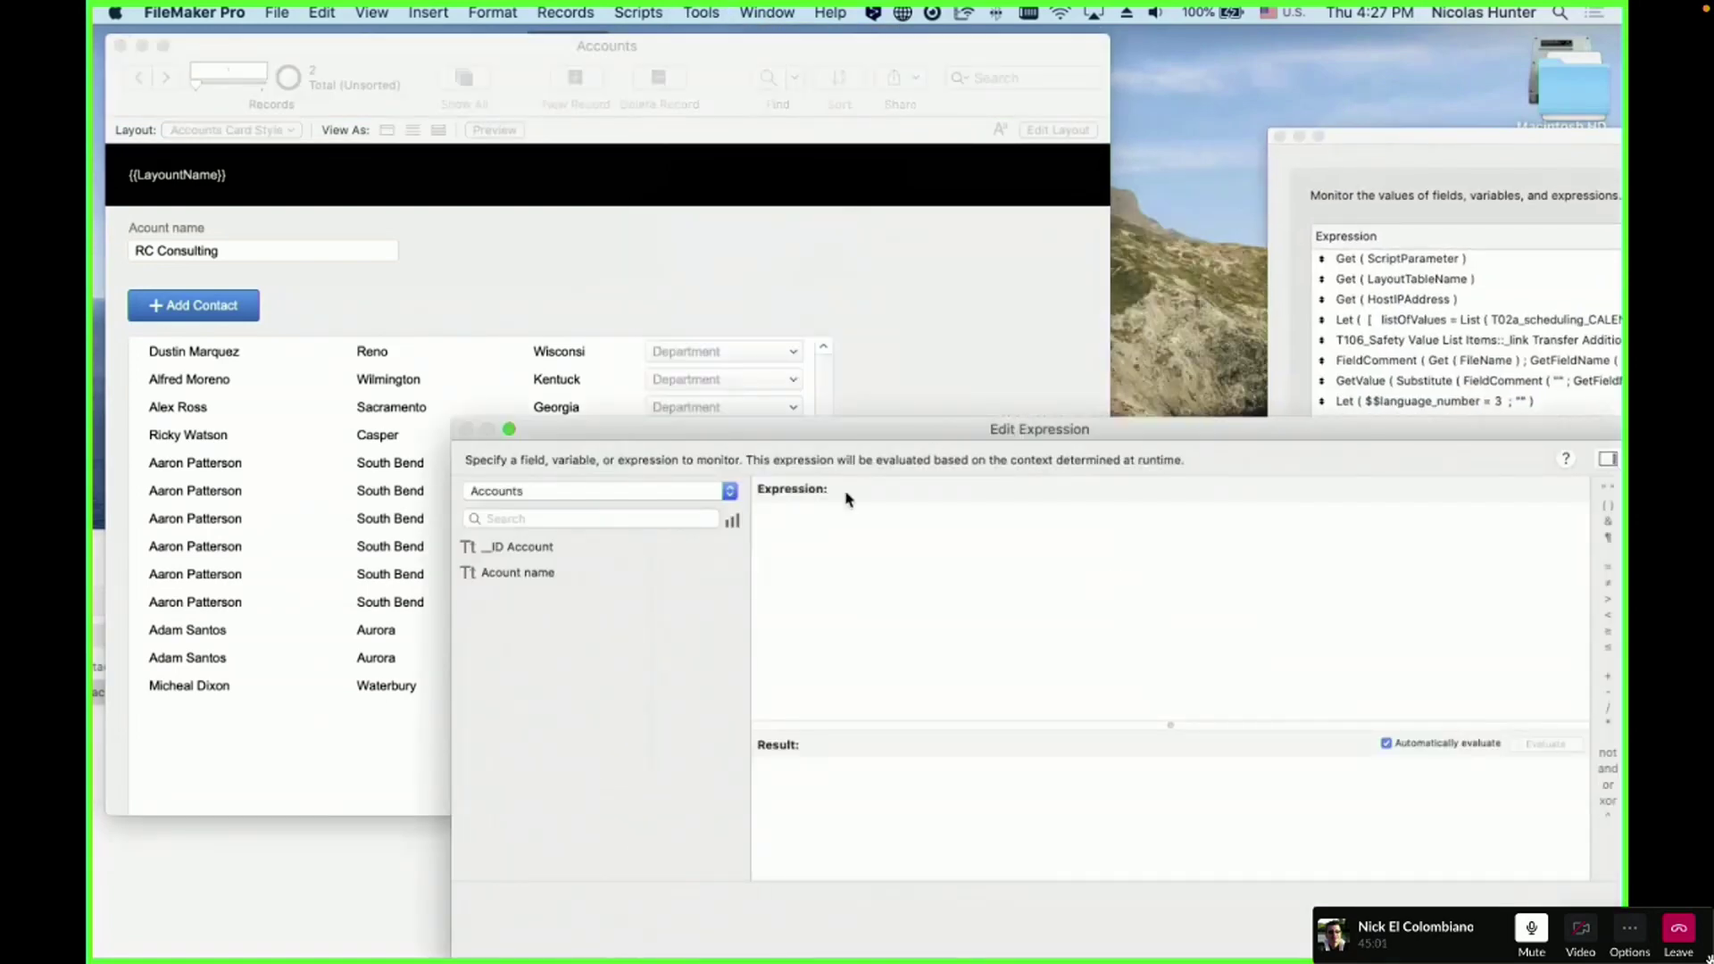
left_click_drag(779, 440, 827, 442)
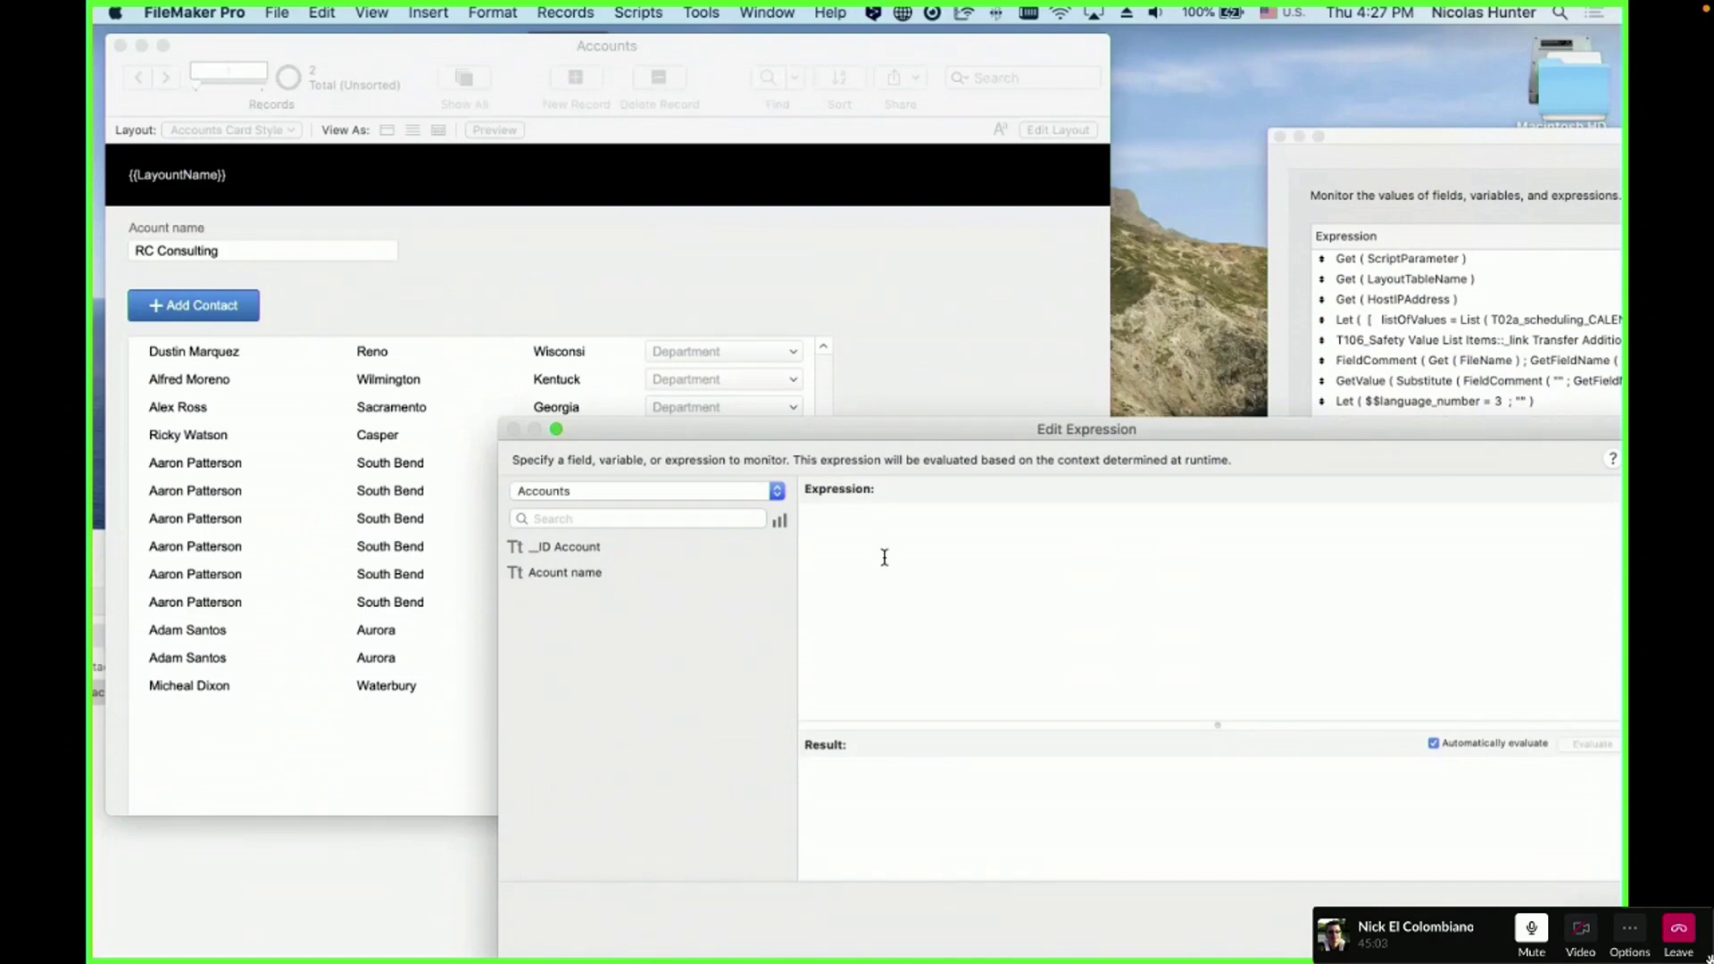
- Evaluate Get ( WindowHeight ) as a watch expression for the Accounts window
type("get")
key("Return")
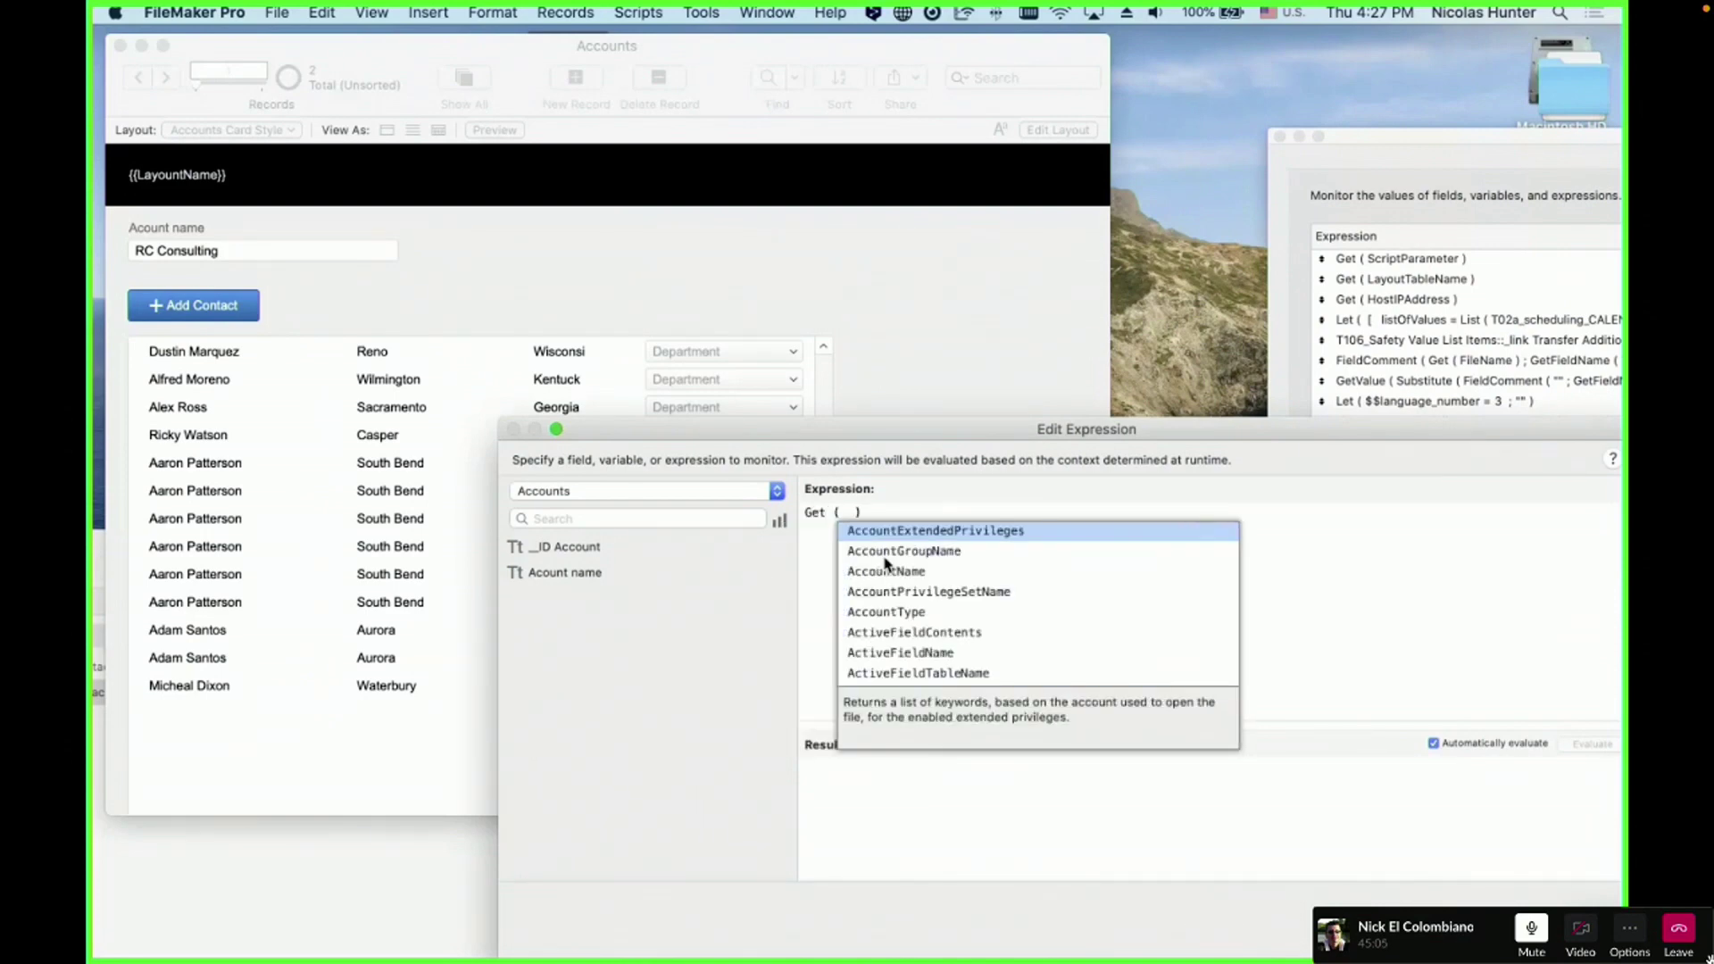
type("wind")
key("Down")
key("Down")
key("Down")
key("Down")
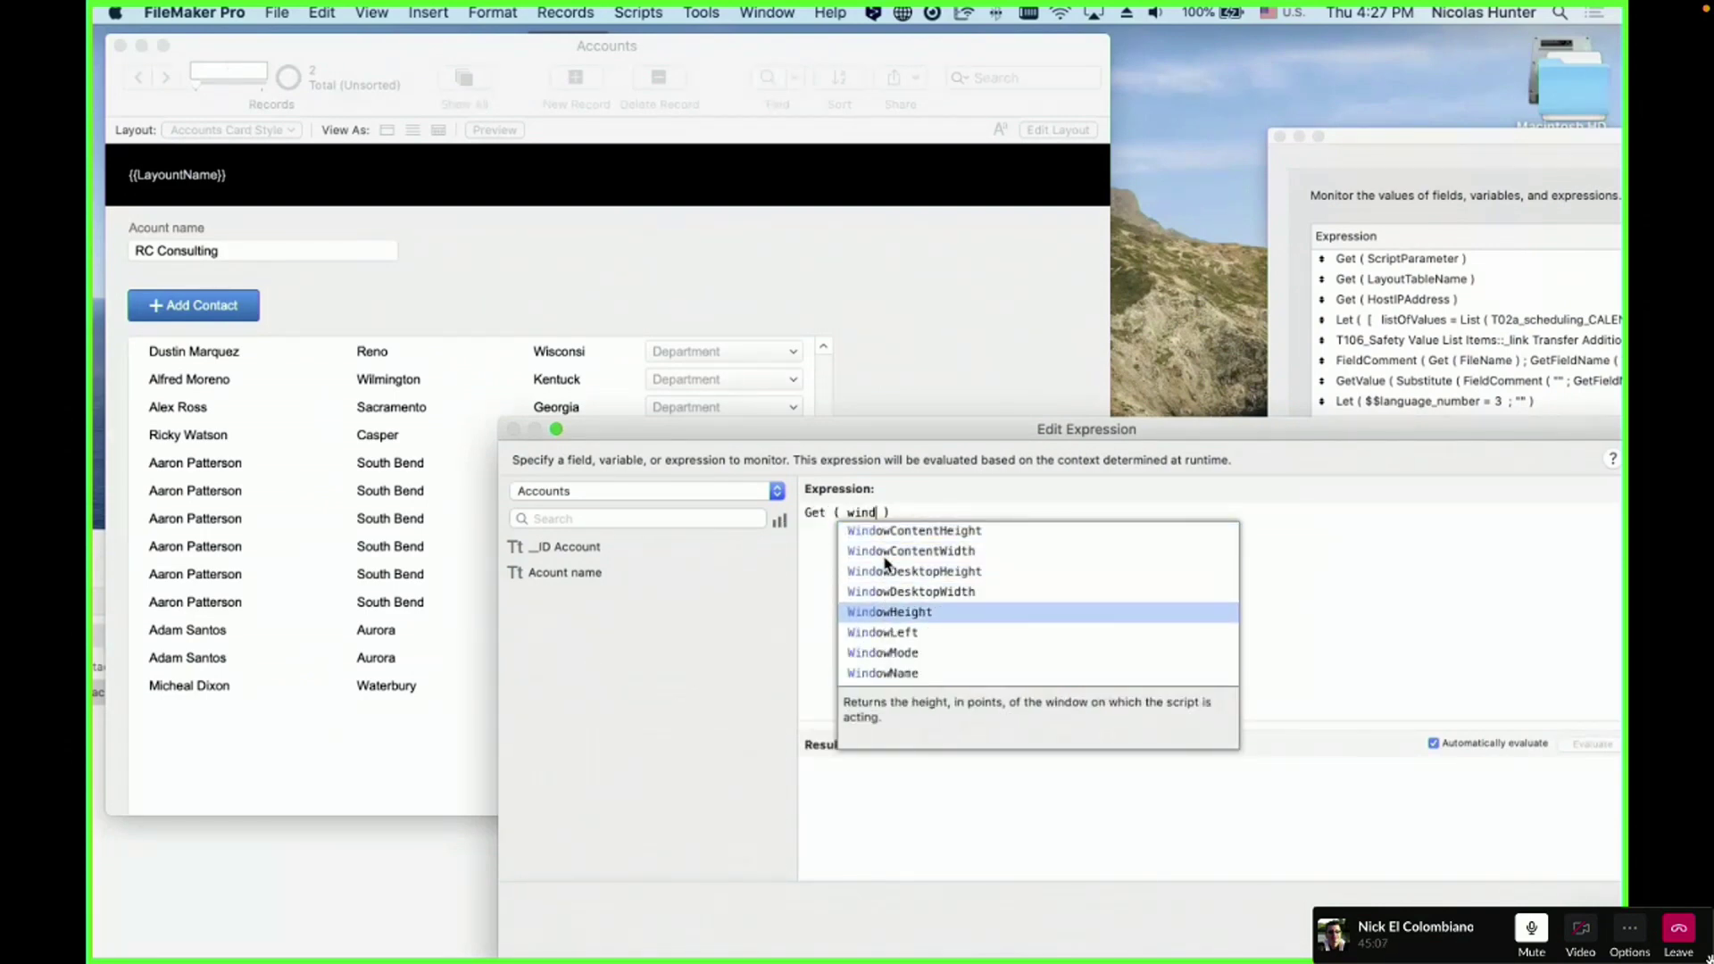
key("Return")
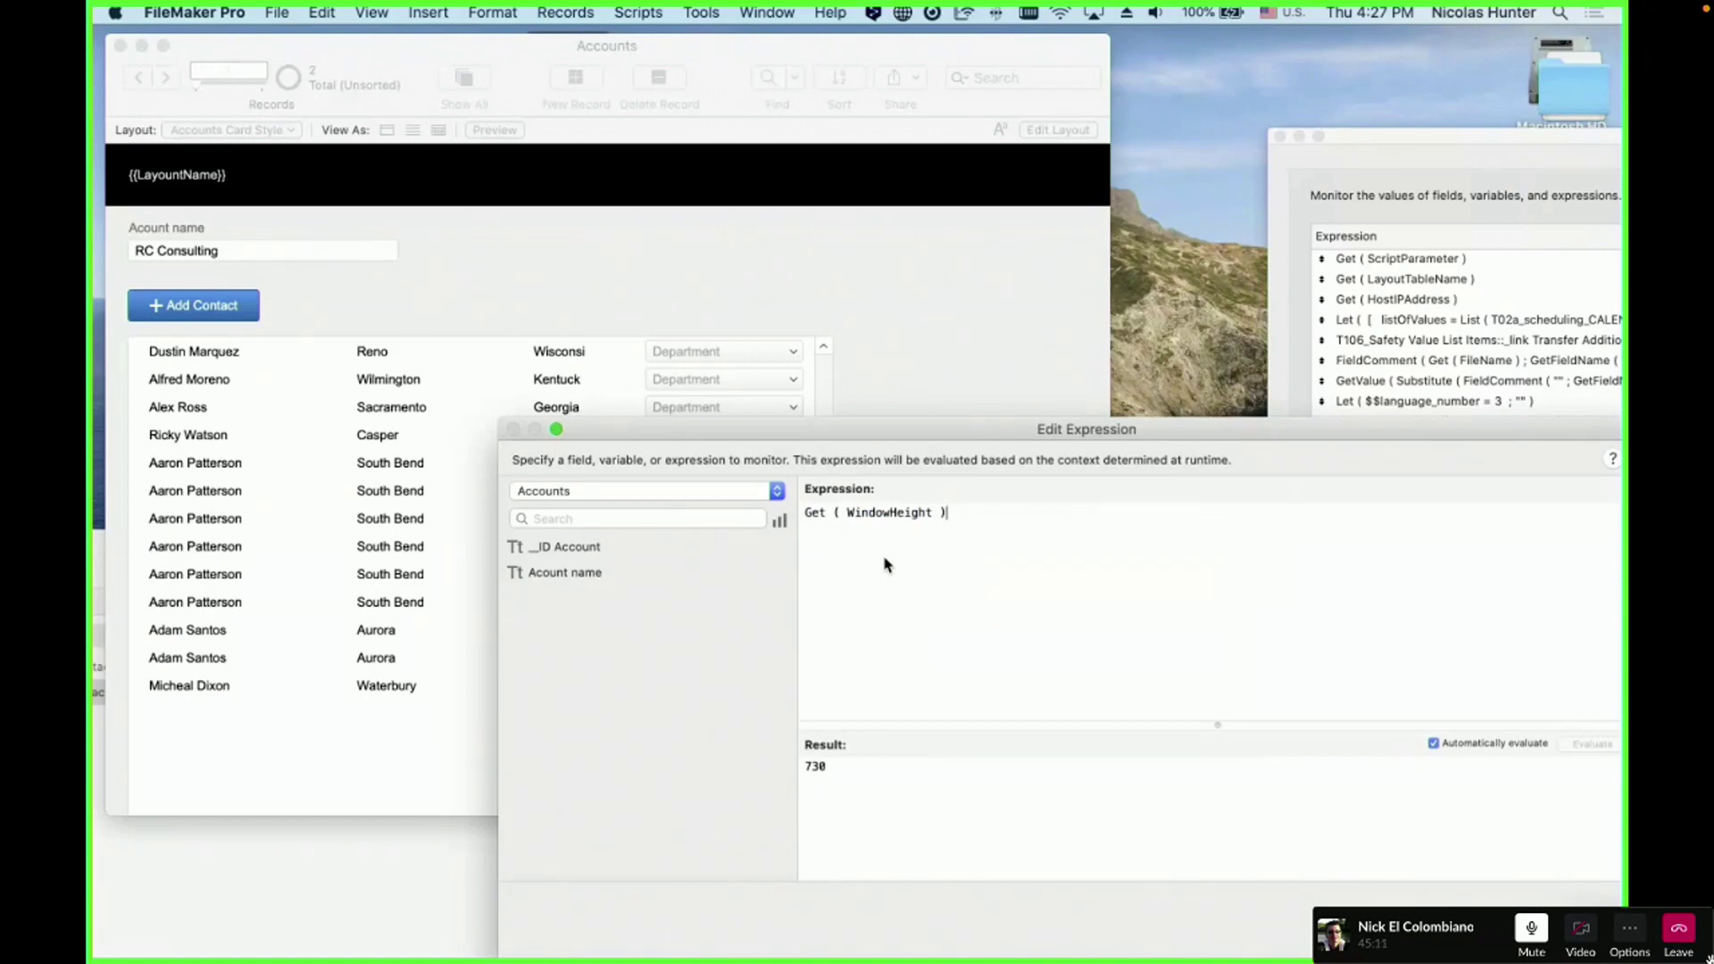
- Evaluate Get ( WindowContentHeight ) in place of the window height function and dismiss the expression editor
key("super+z")
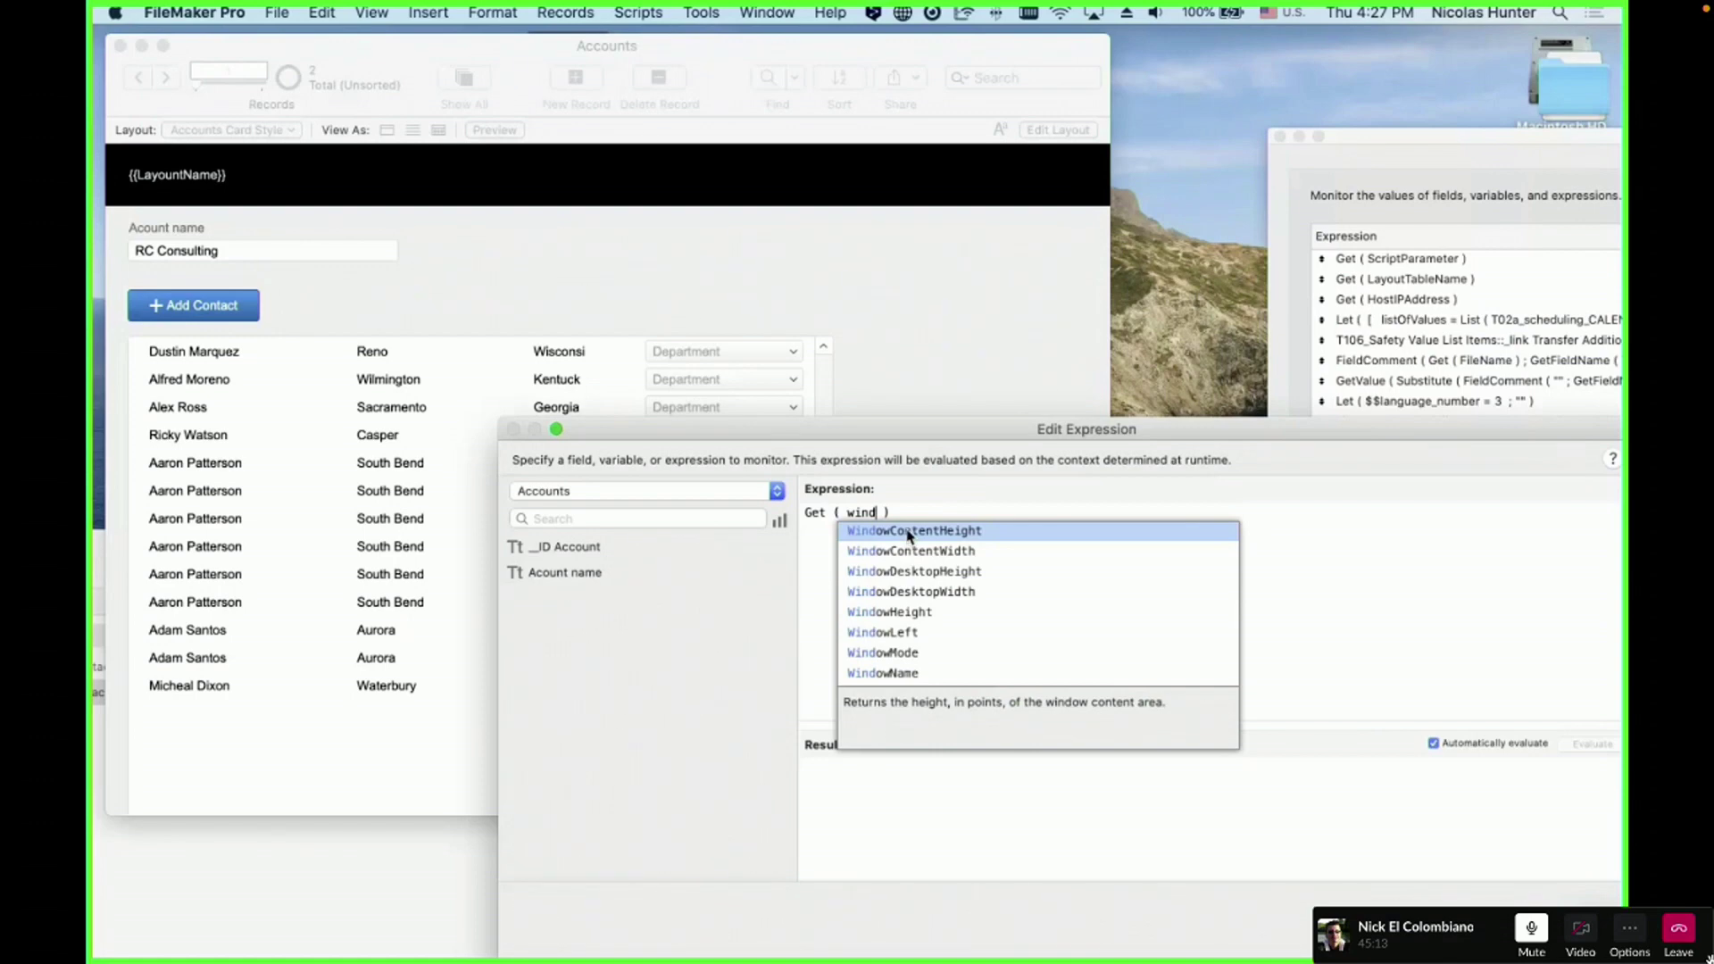
left_click(907, 532)
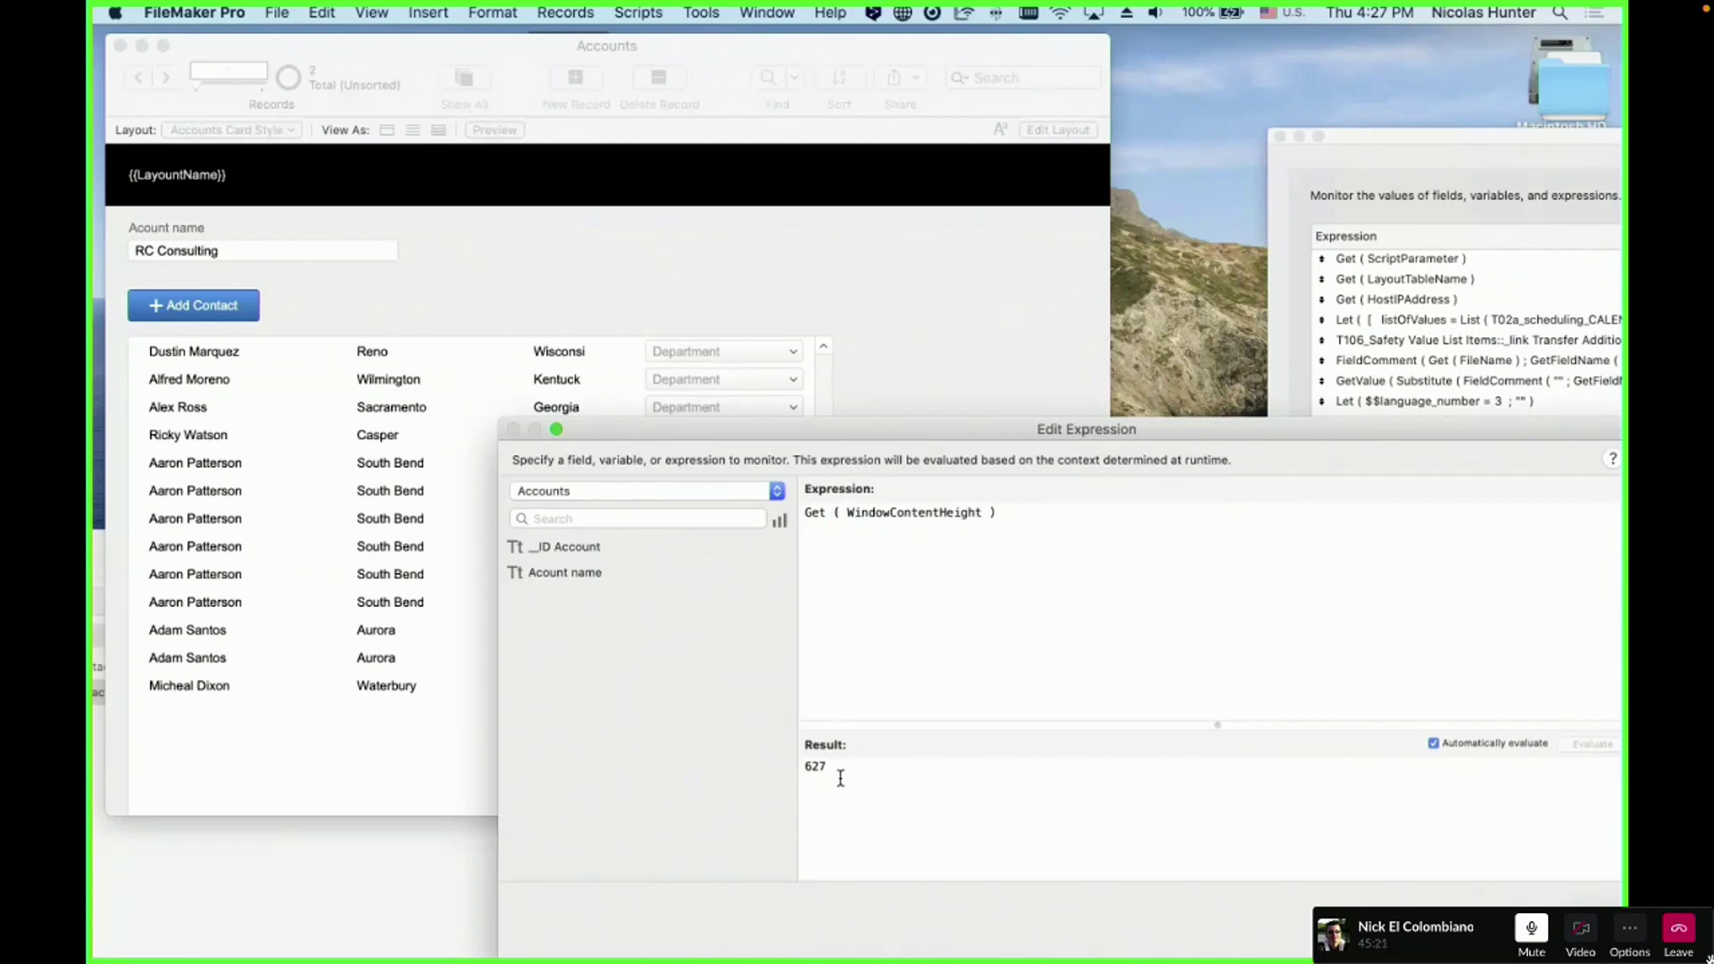
key("Escape")
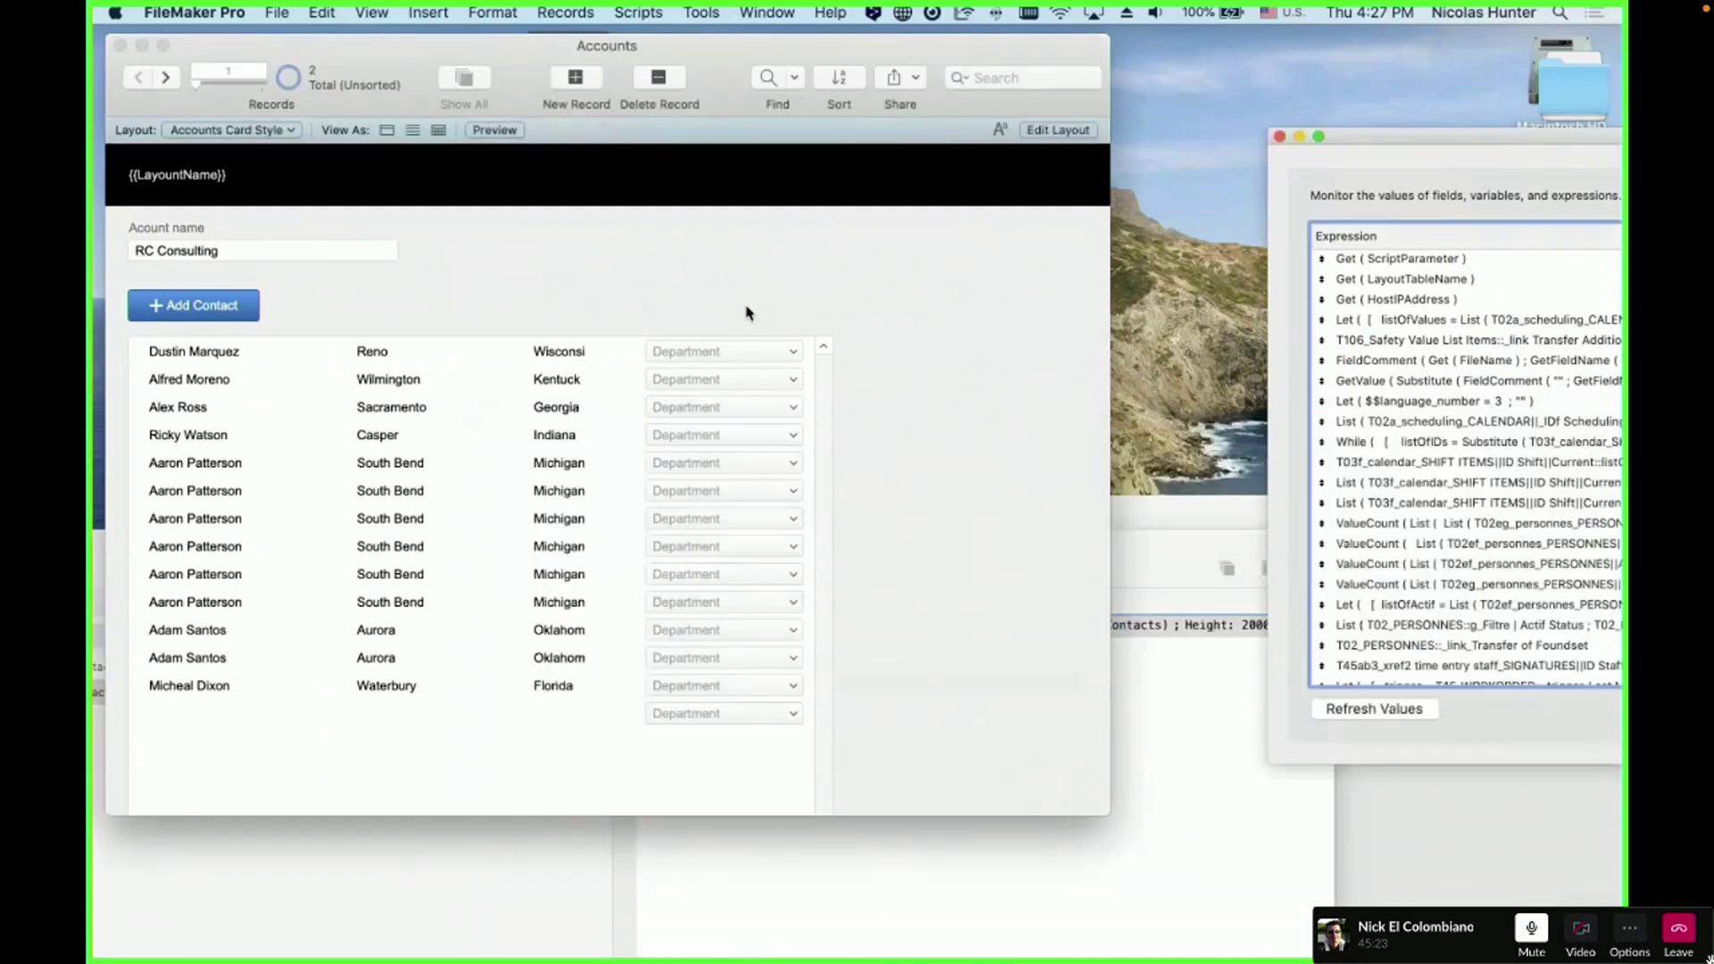
- Draw a rectangle across the Accounts layout to illustrate its content area, then delete it and return to Browse mode
key("super+l")
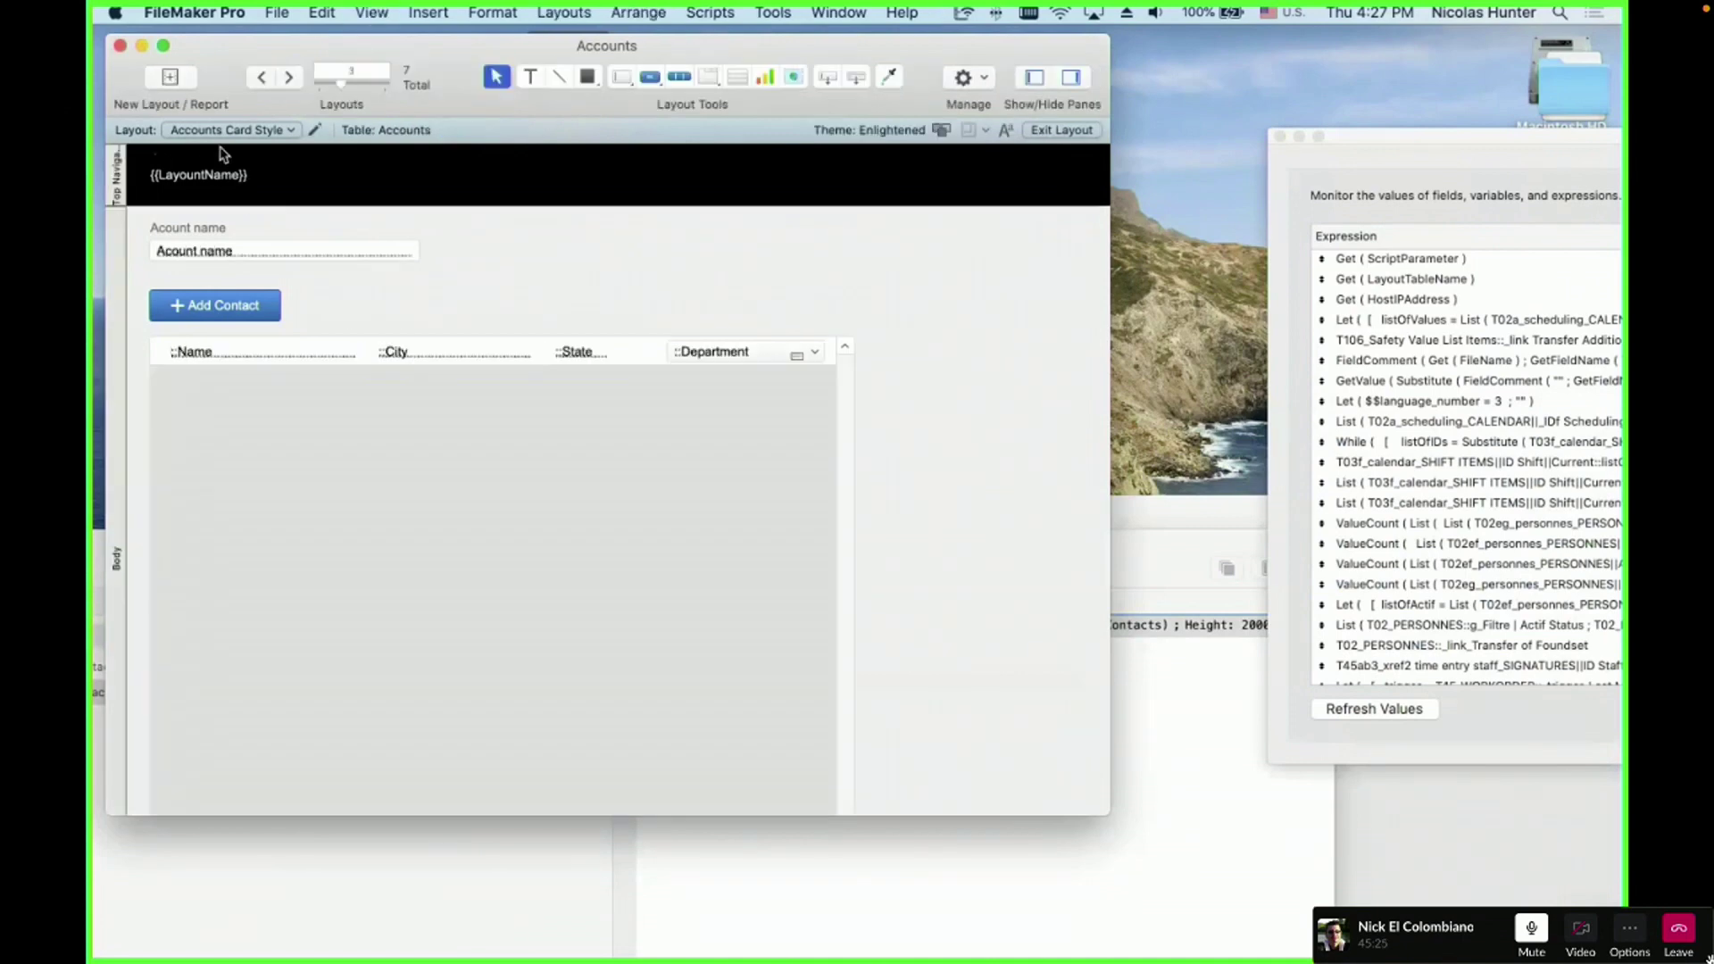
left_click(840, 77)
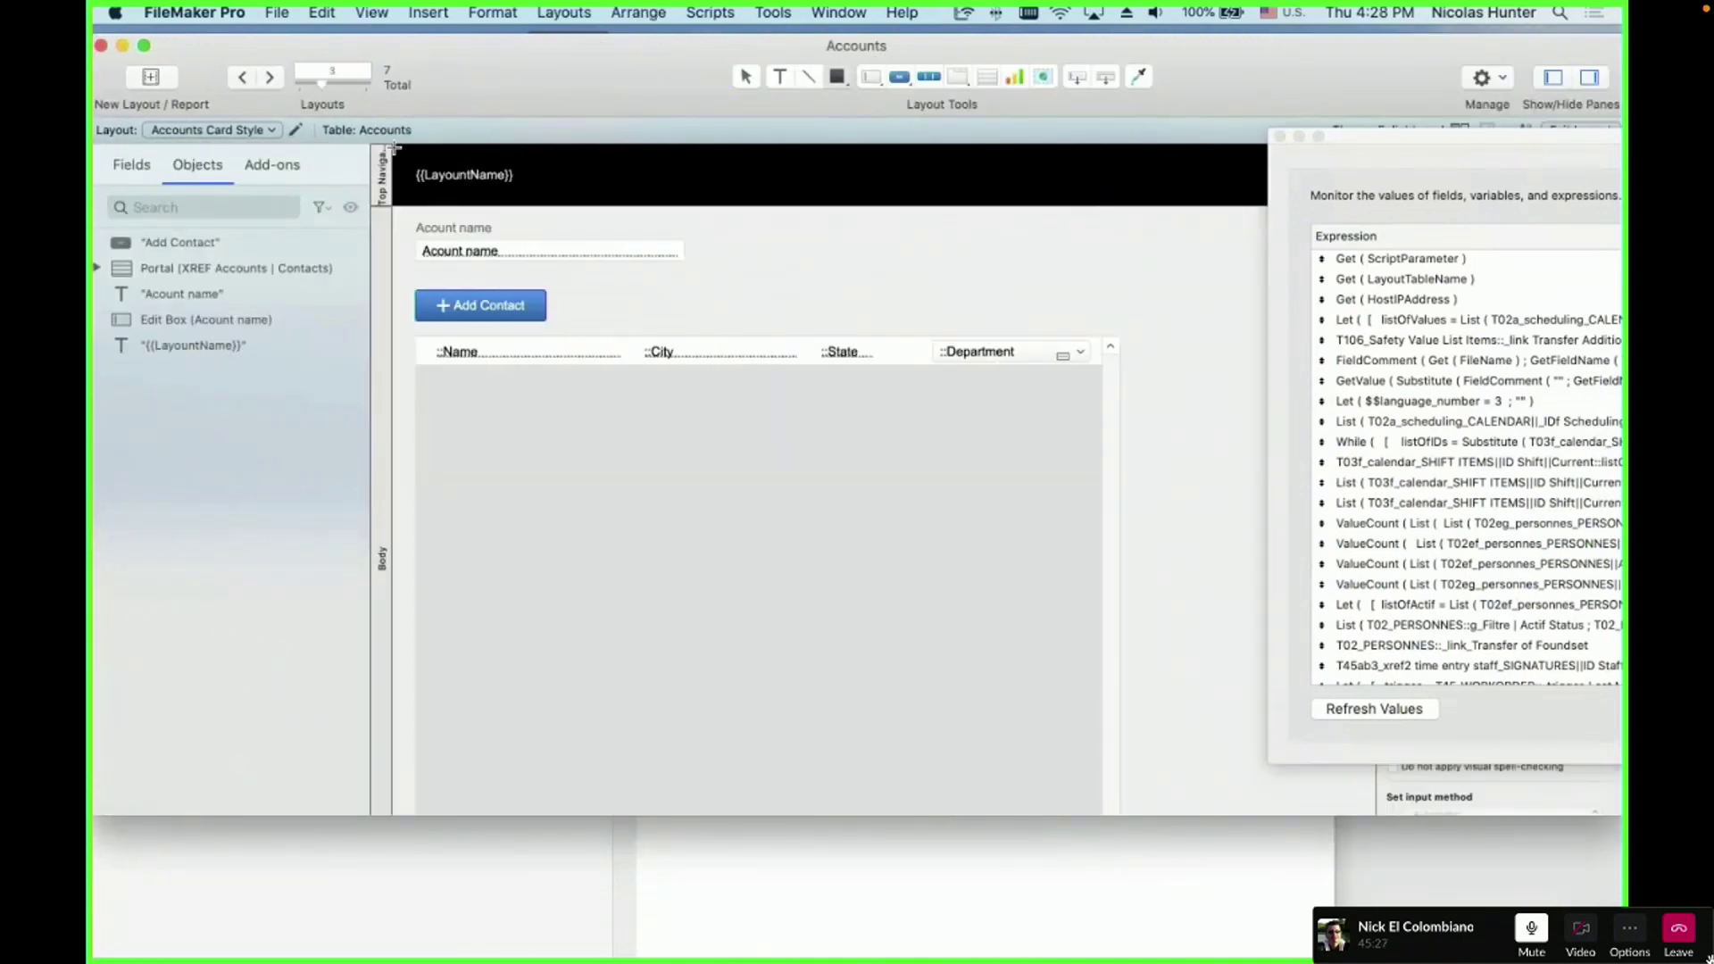
left_click_drag(397, 154, 1347, 816)
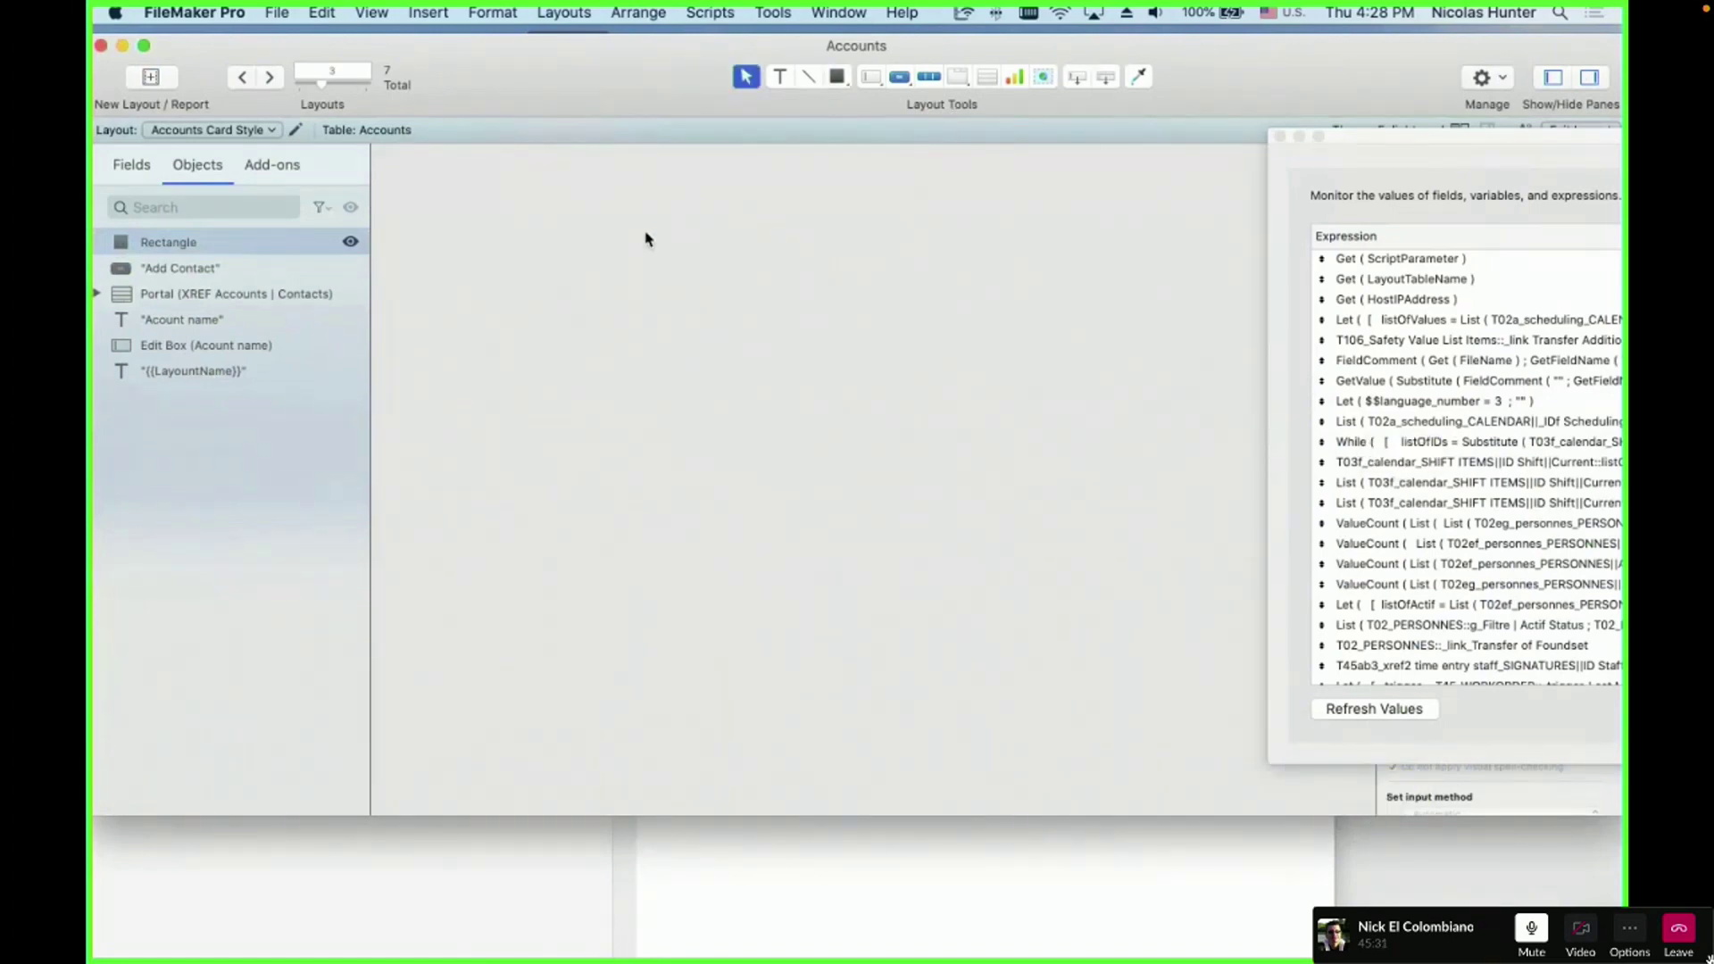
scroll(648, 239, "up", 8)
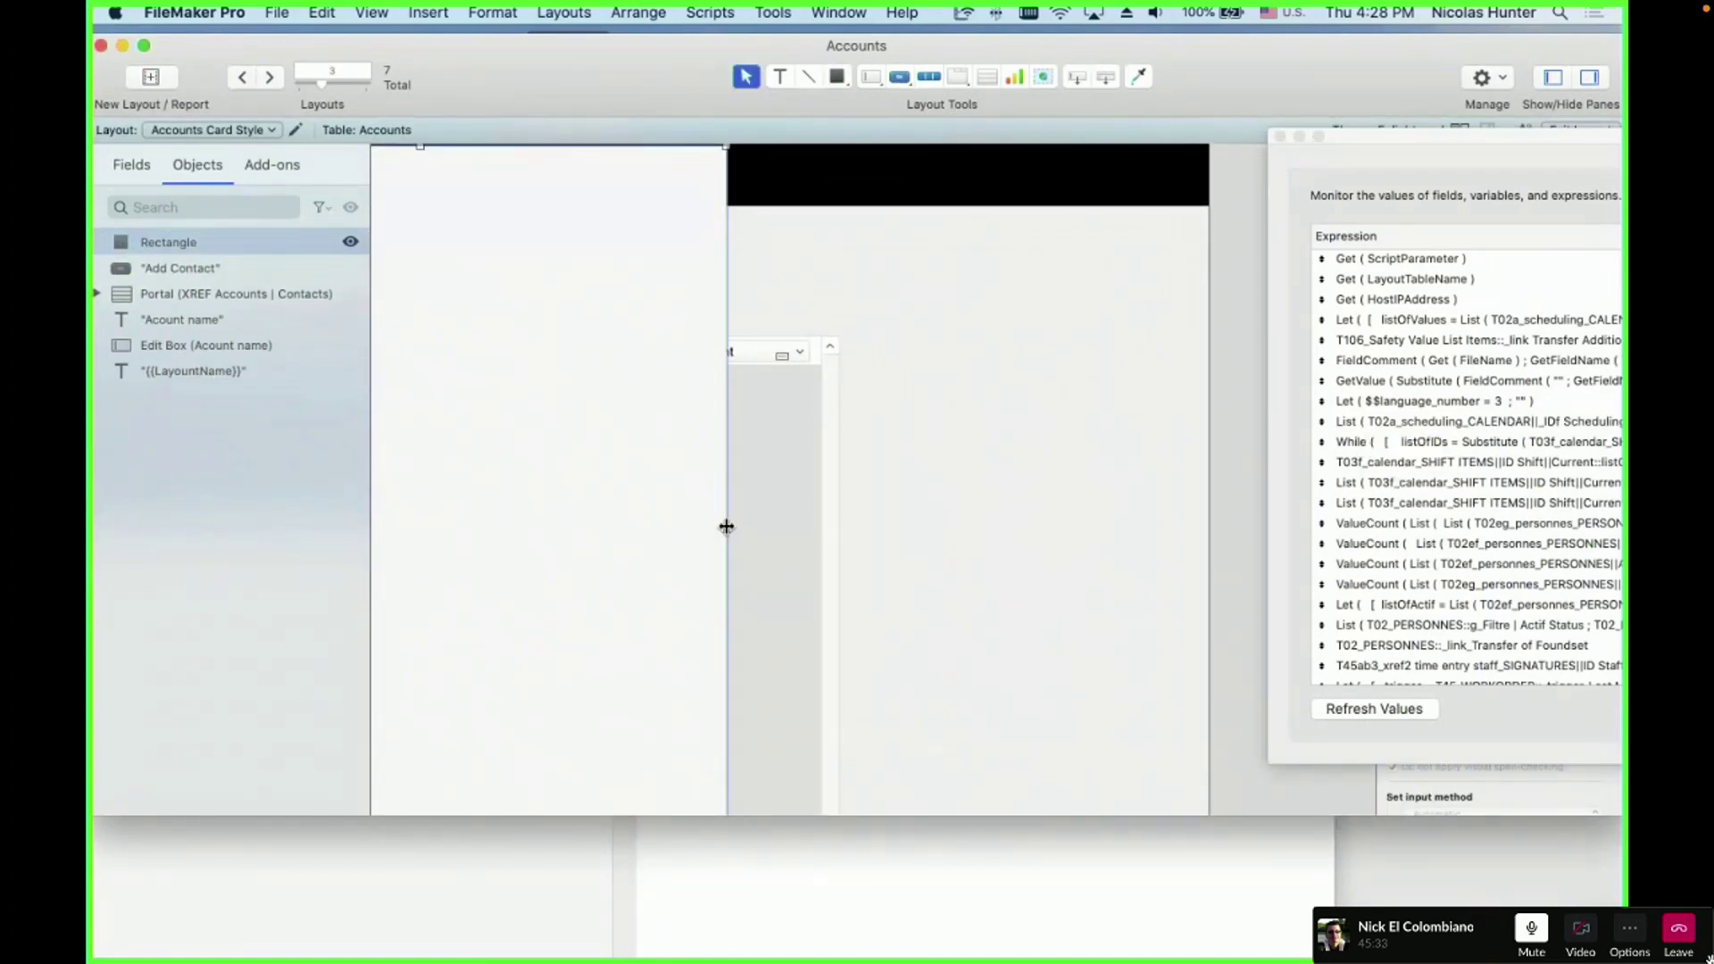
left_click_drag(725, 528, 1179, 538)
key("ctrl+Up")
left_click(585, 596)
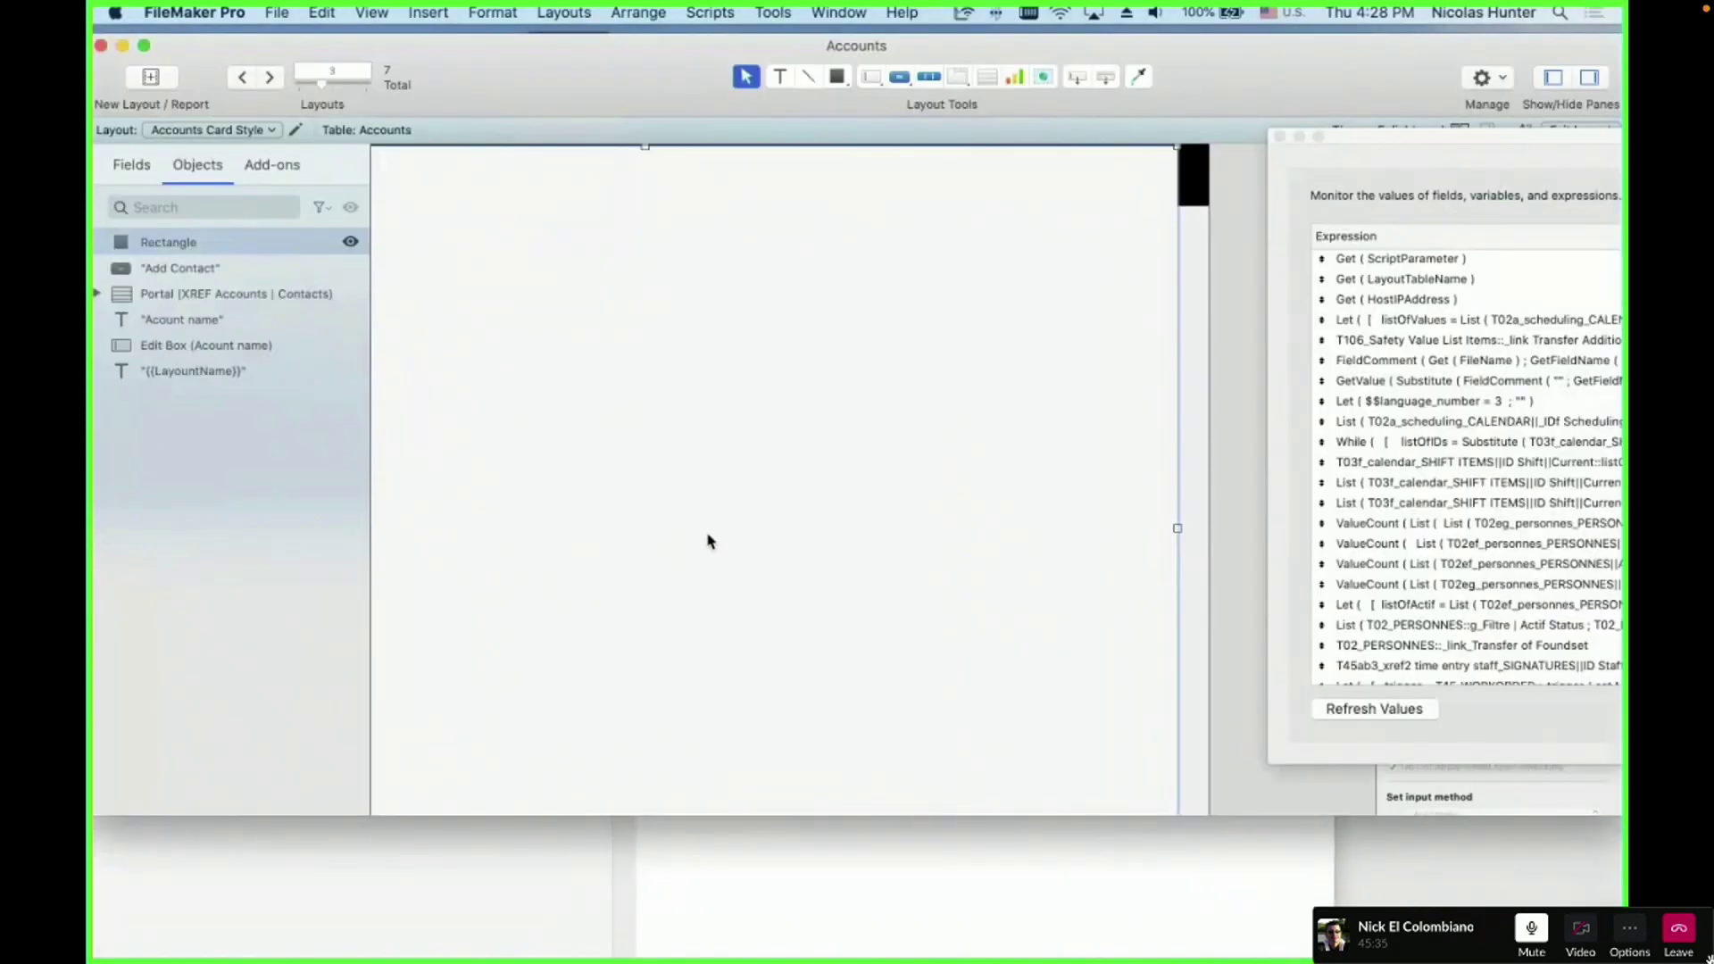
key("Delete")
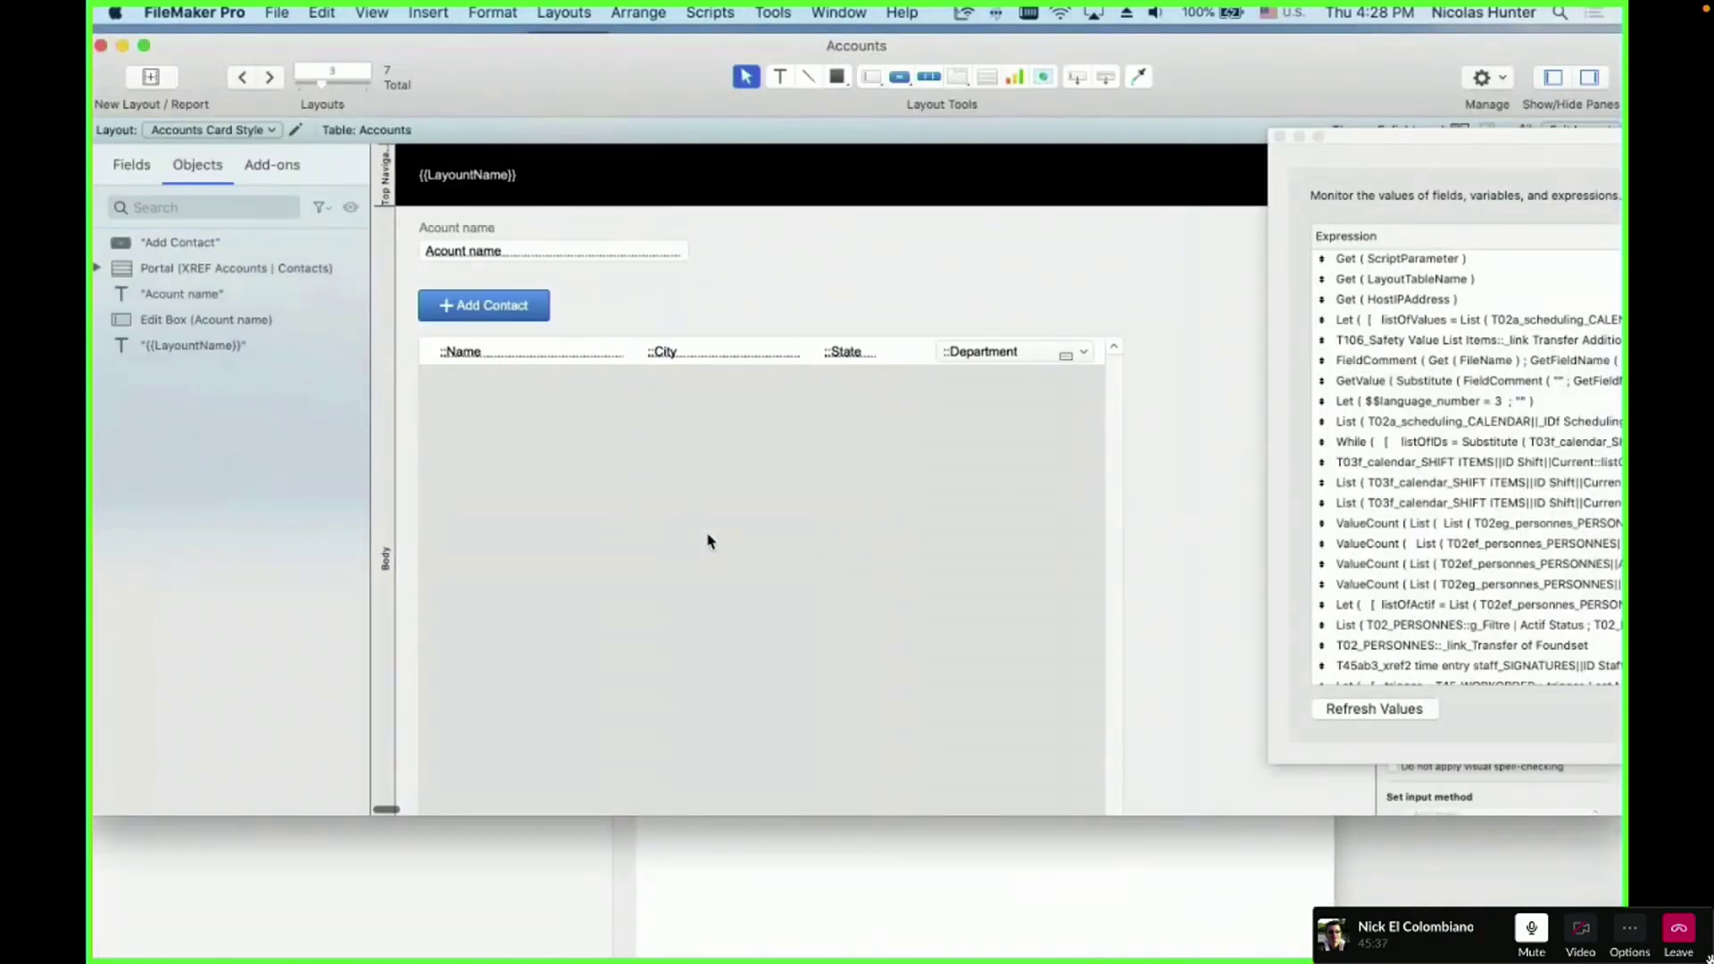
key("super+b")
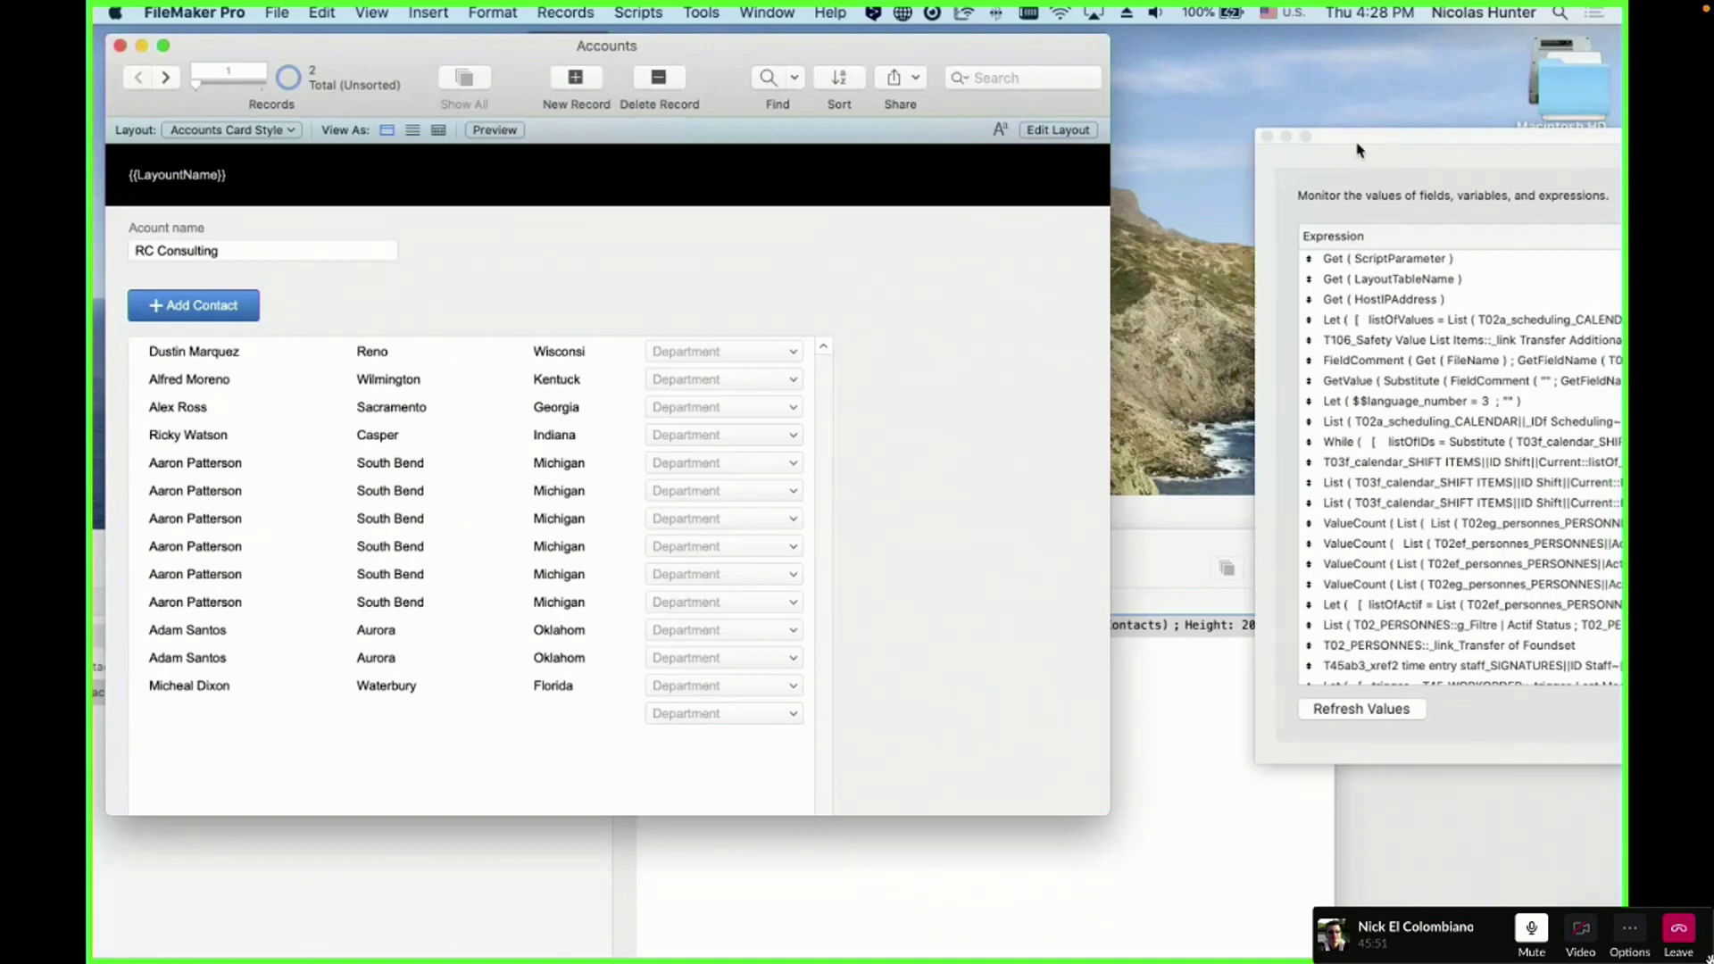
- Start another Data Viewer watch expression with Get ( WindowHeight )
double_click(1390, 141)
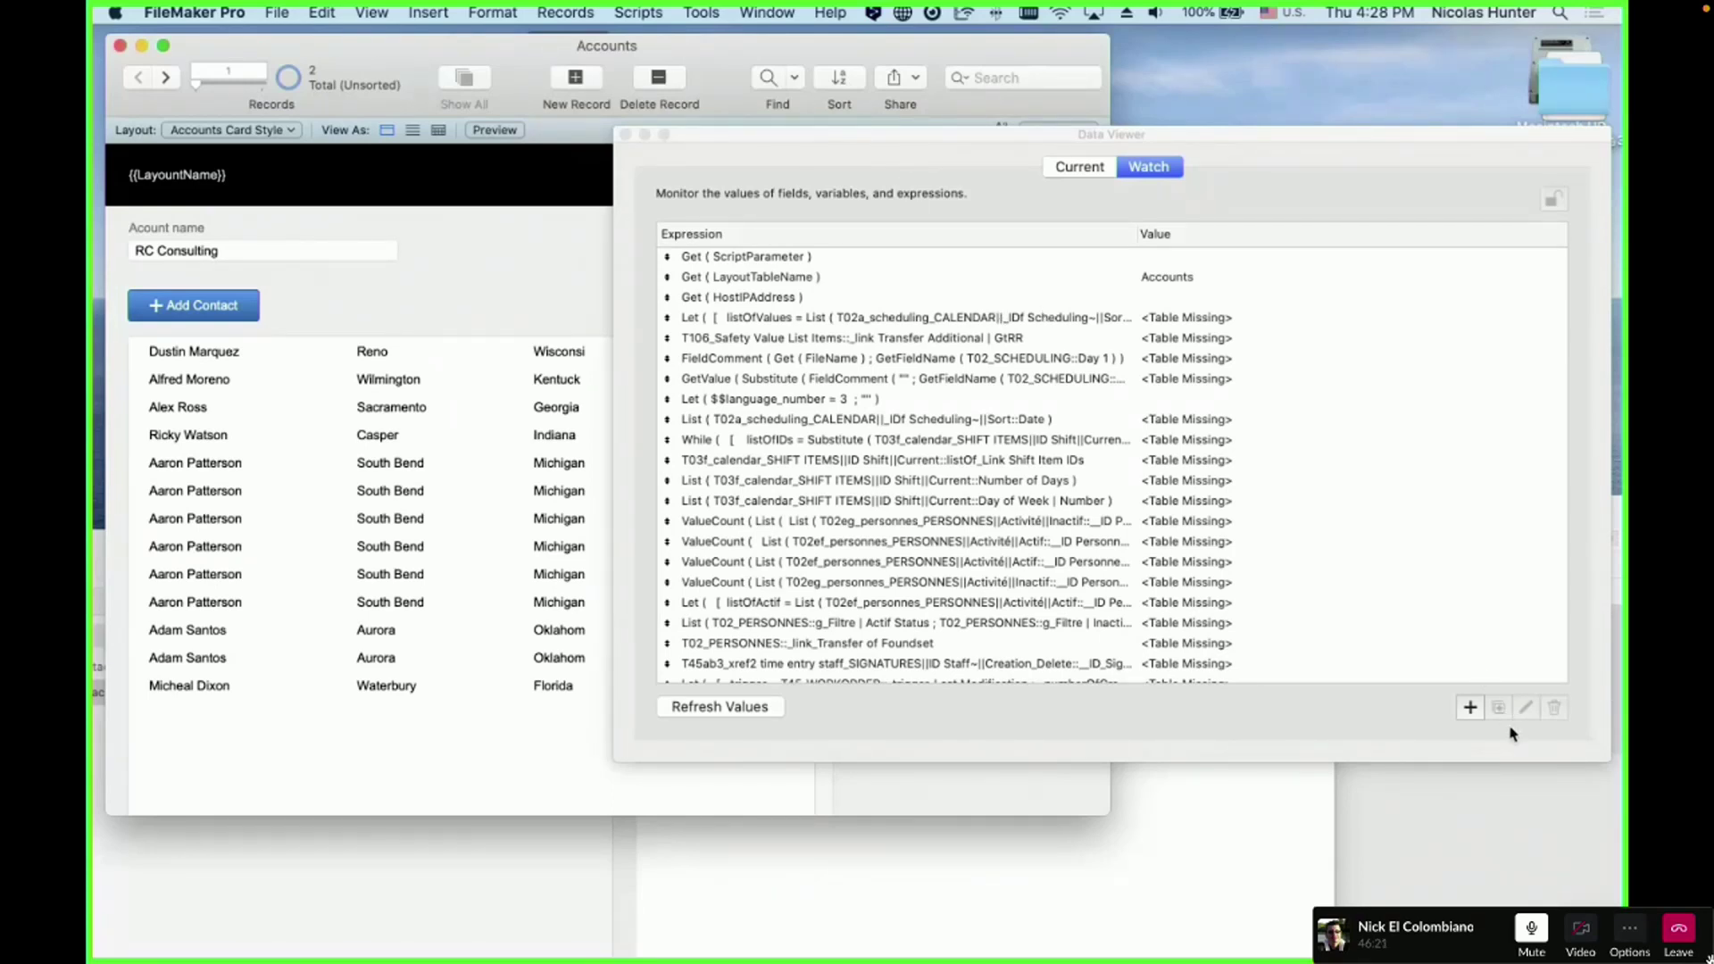
left_click(1478, 710)
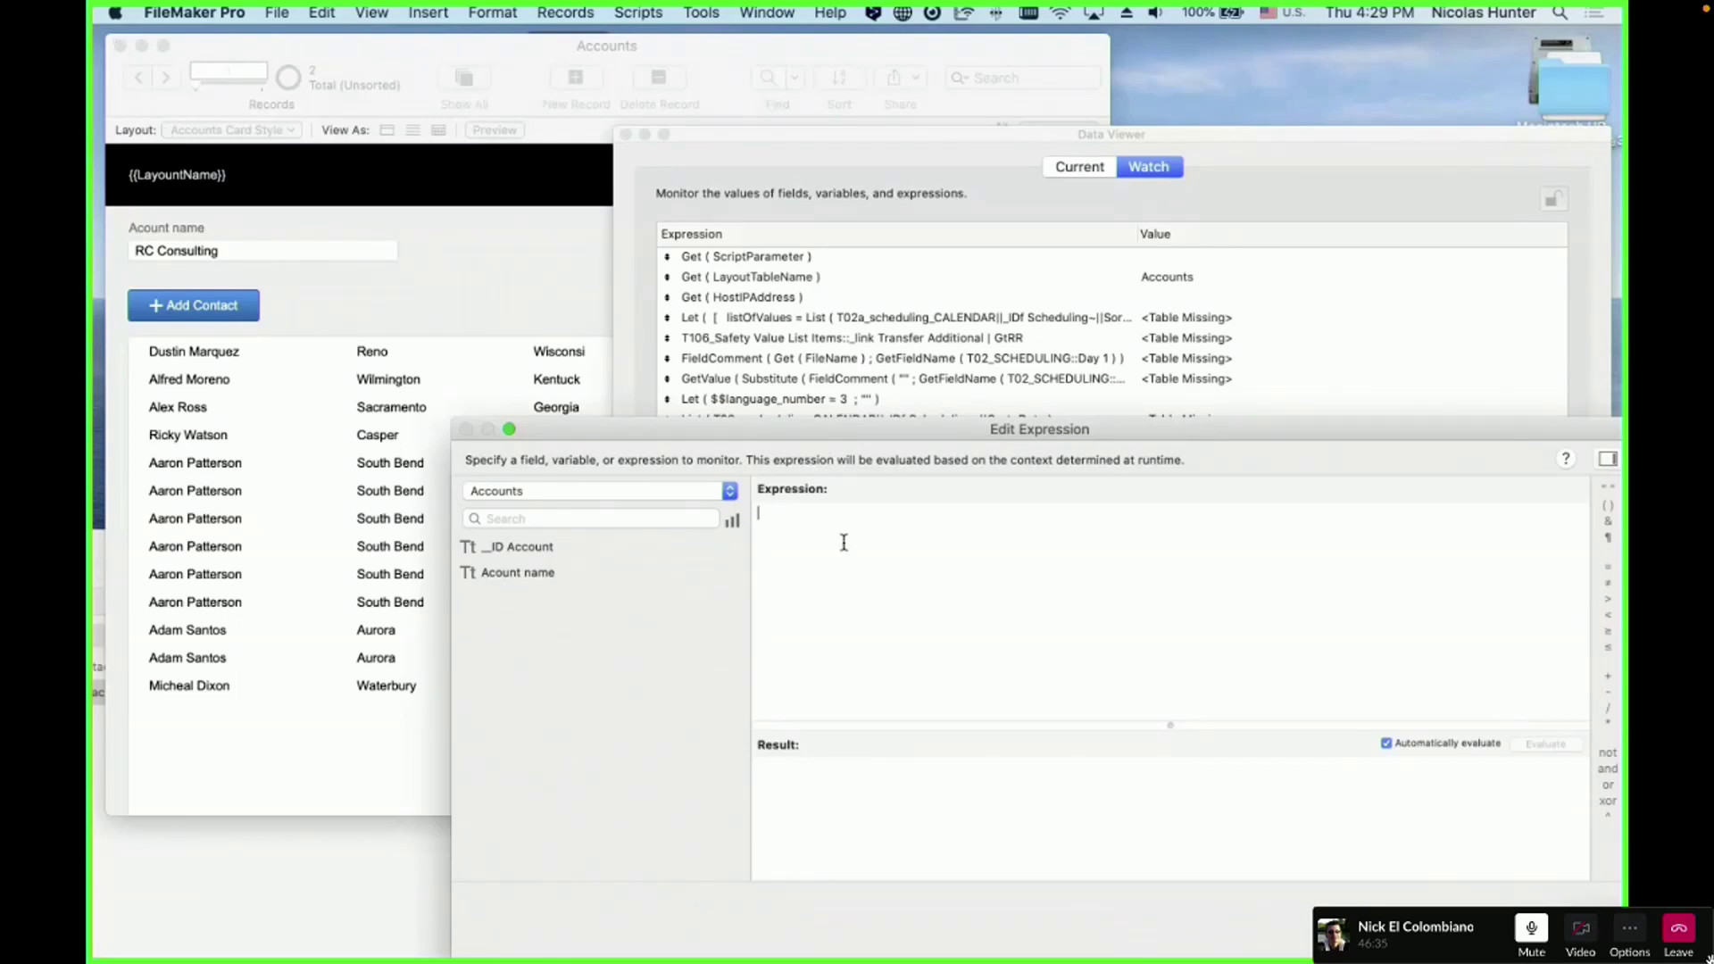
type("get")
key("Return")
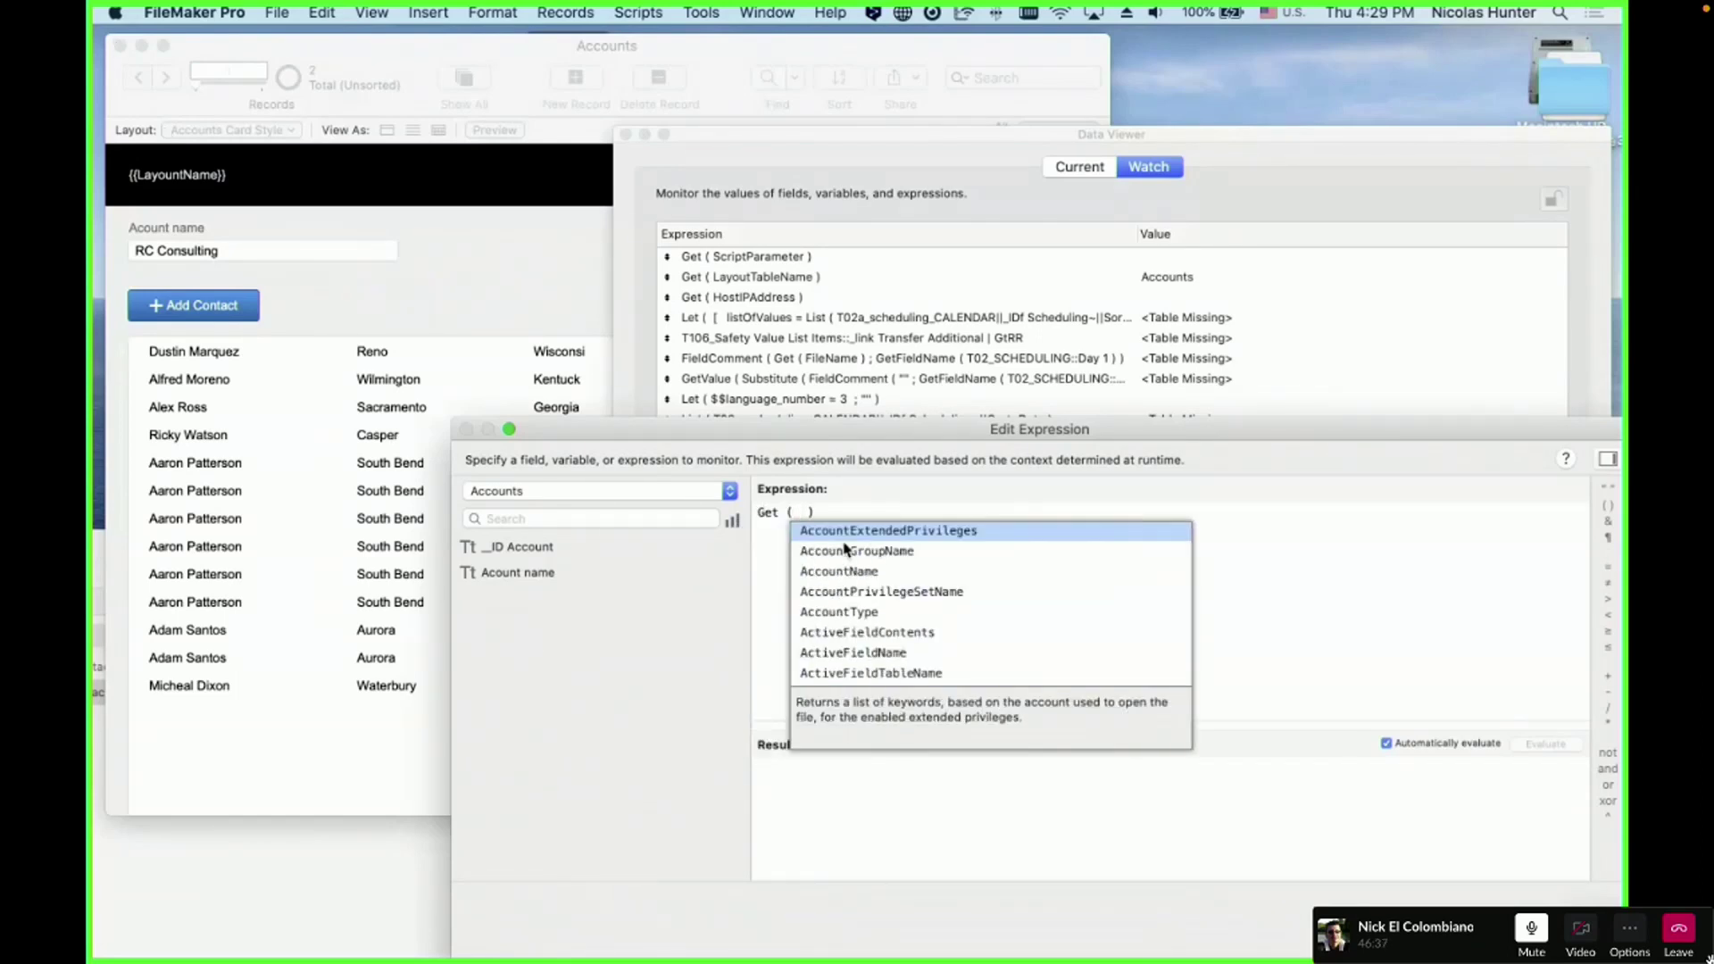
type("w")
key("Down")
key("Down")
key("Down")
key("Down")
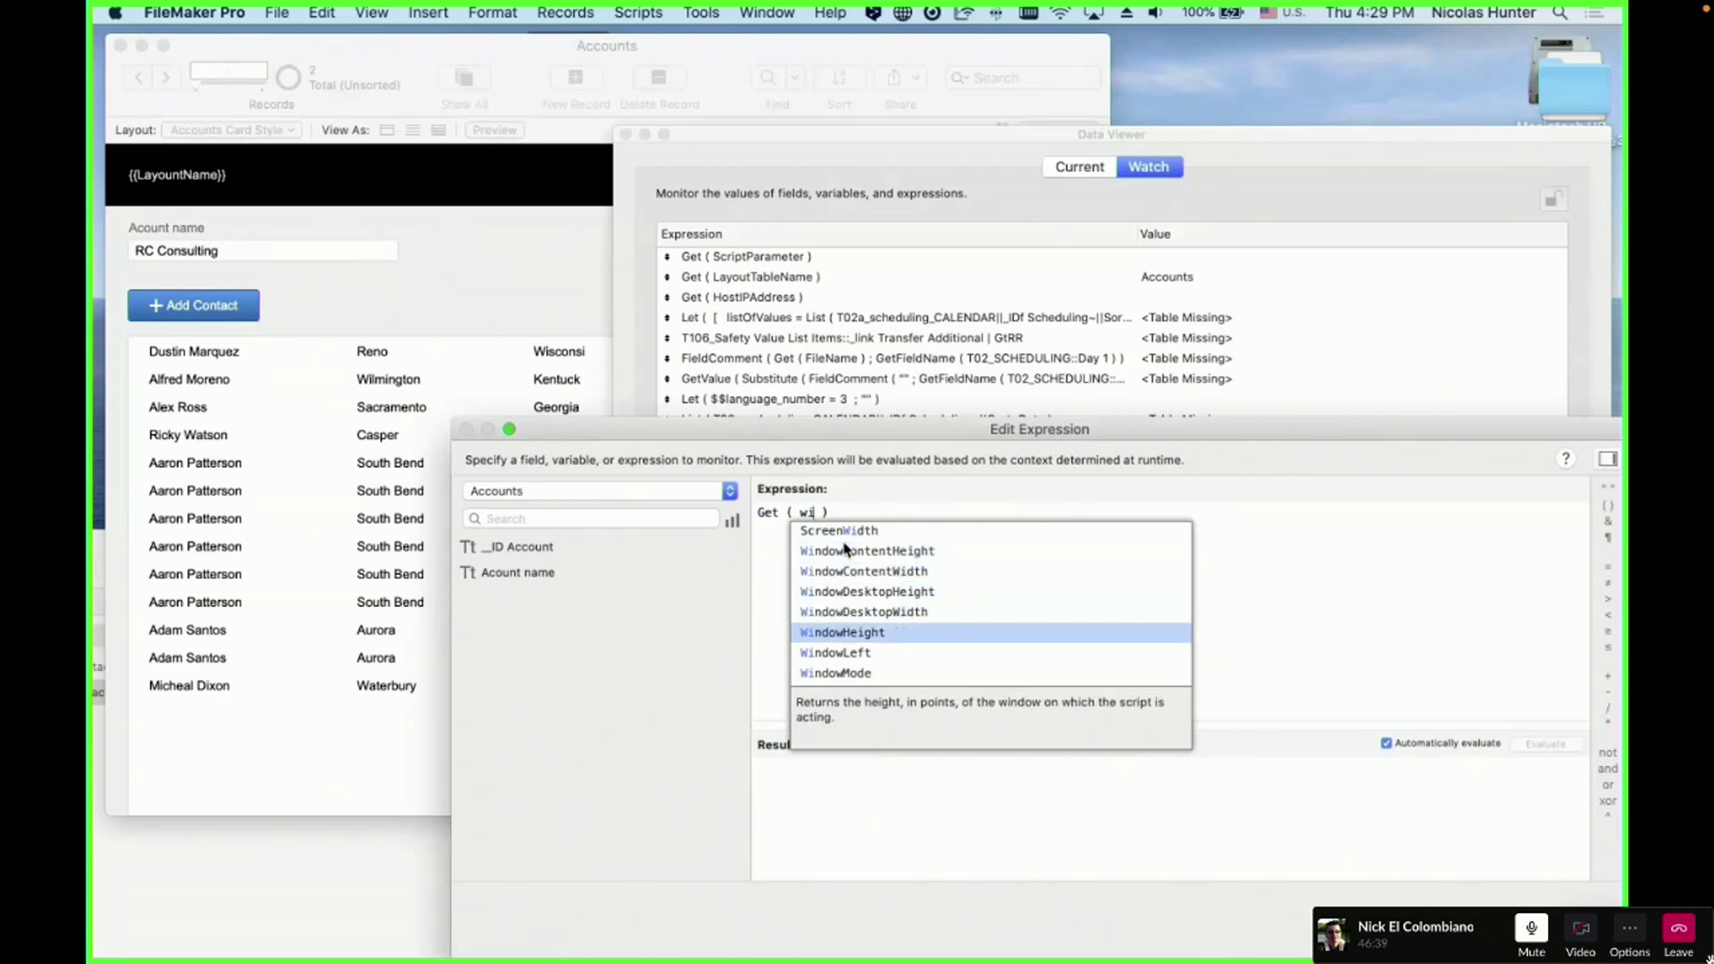
key("Return")
- Subtract Get ( WindowContentHeight ) in the watch expression, evaluate the difference, and close the Data Viewer
type("- ")
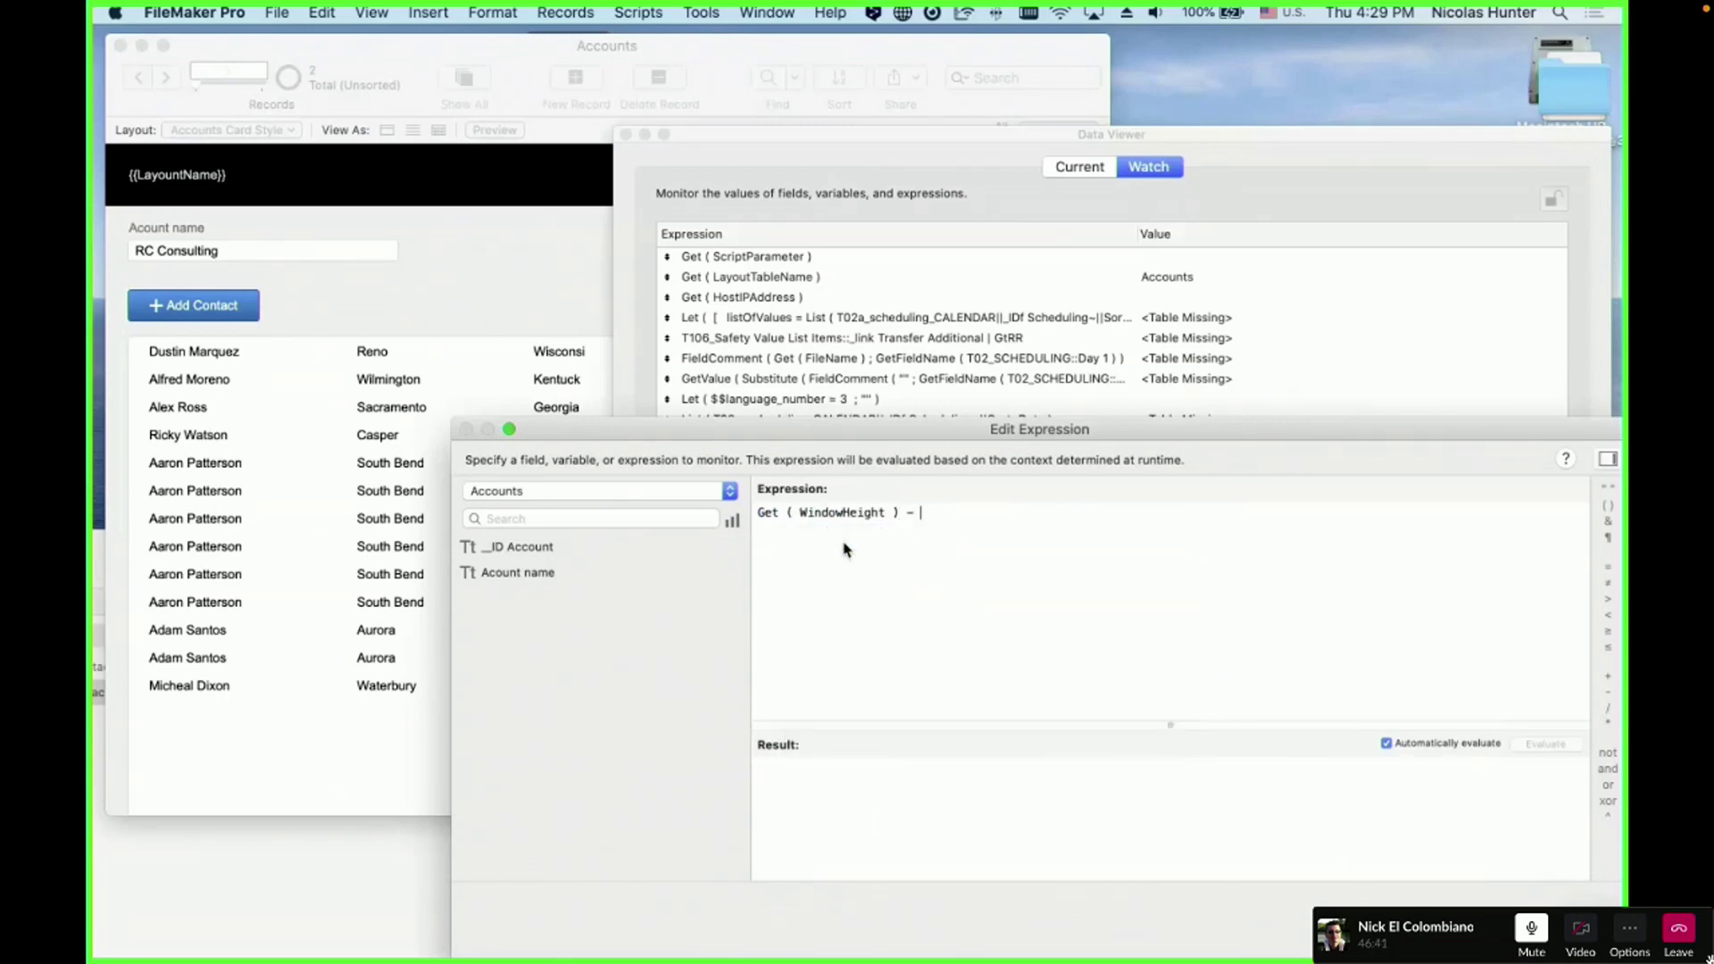
type("get")
key("Return")
type("wind")
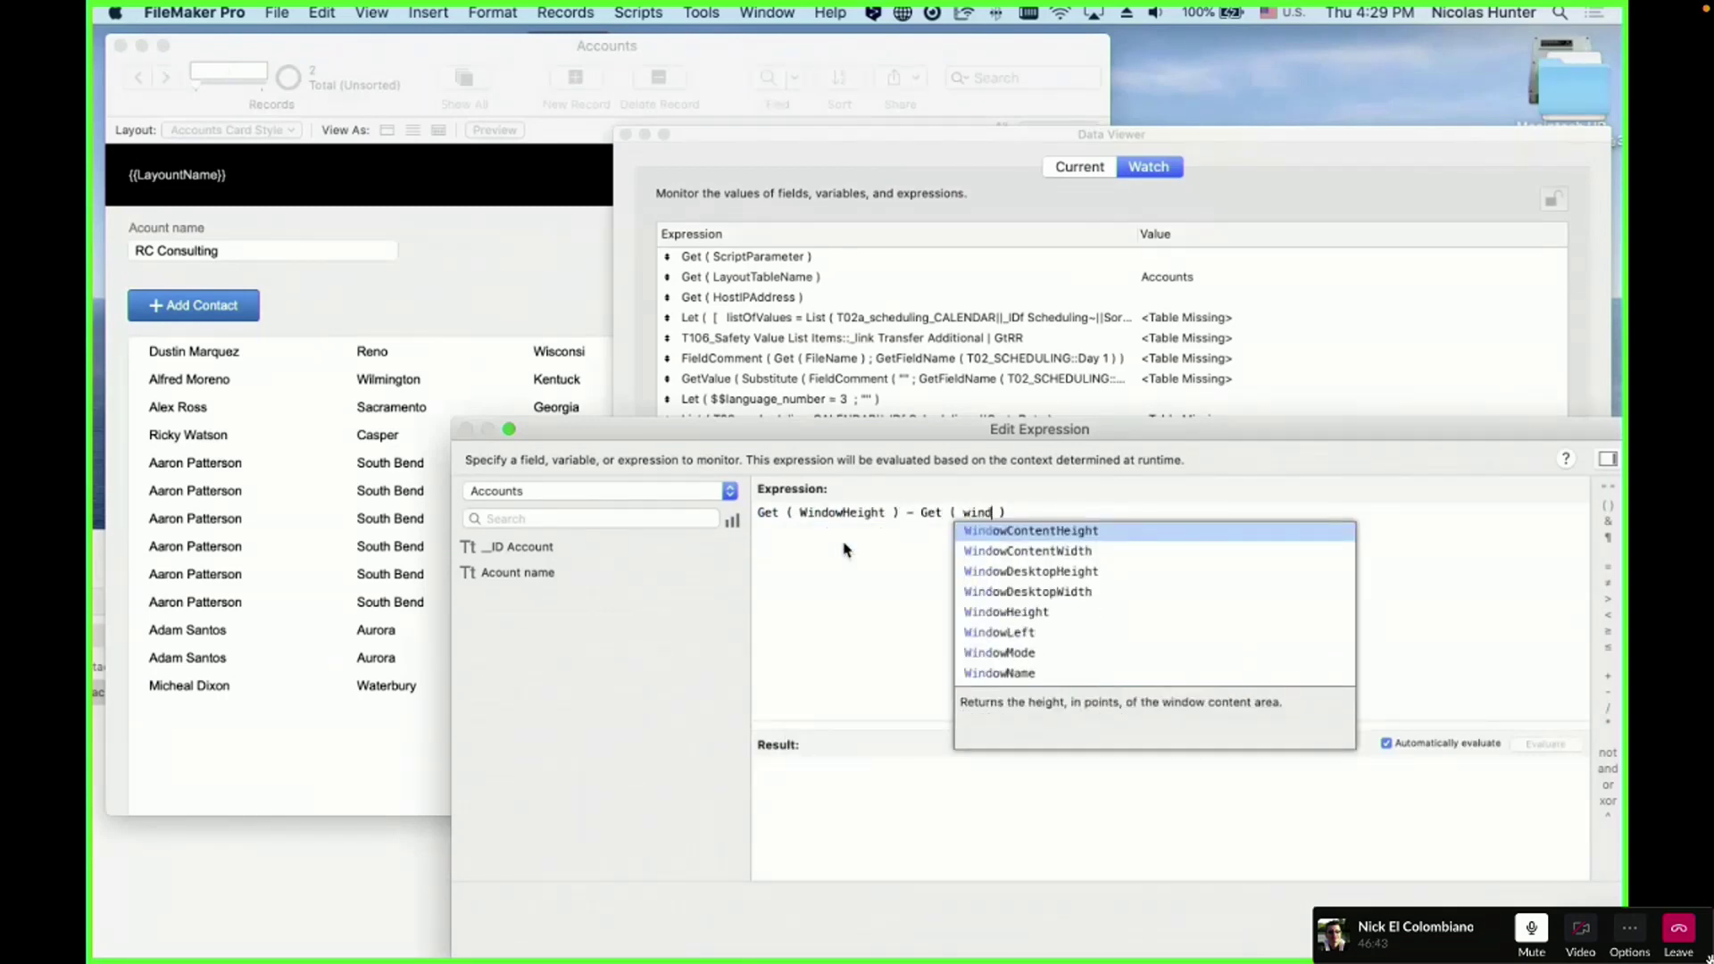
key("Return")
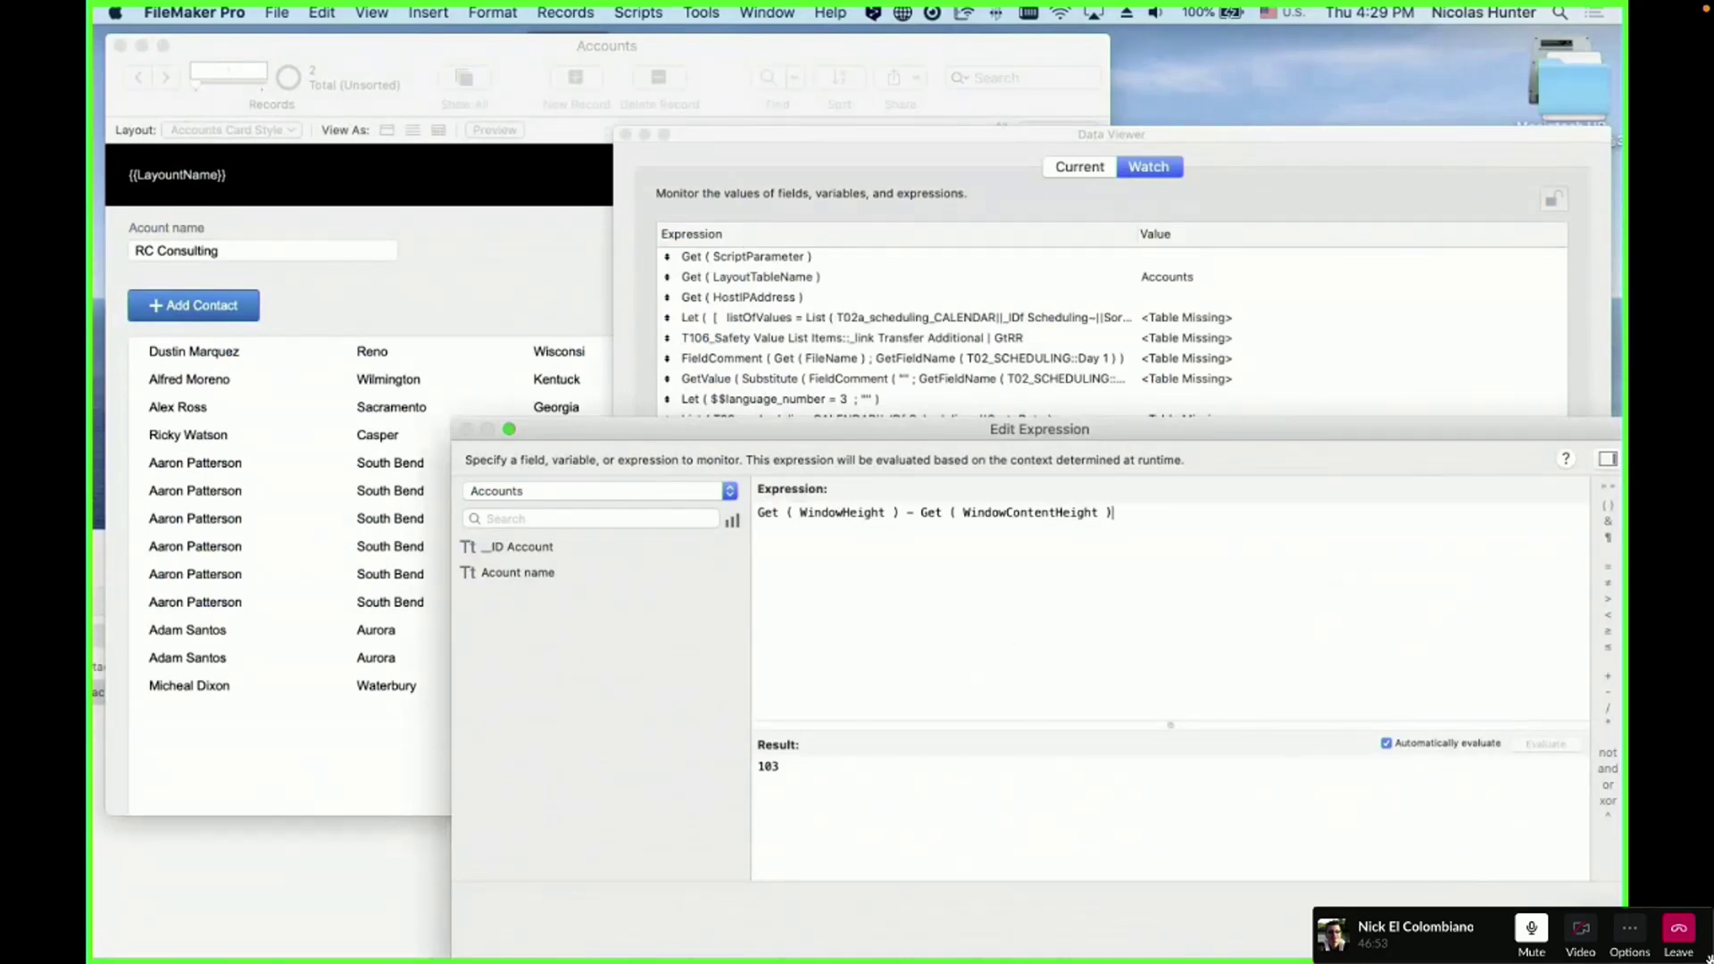
key("Return")
left_click(624, 134)
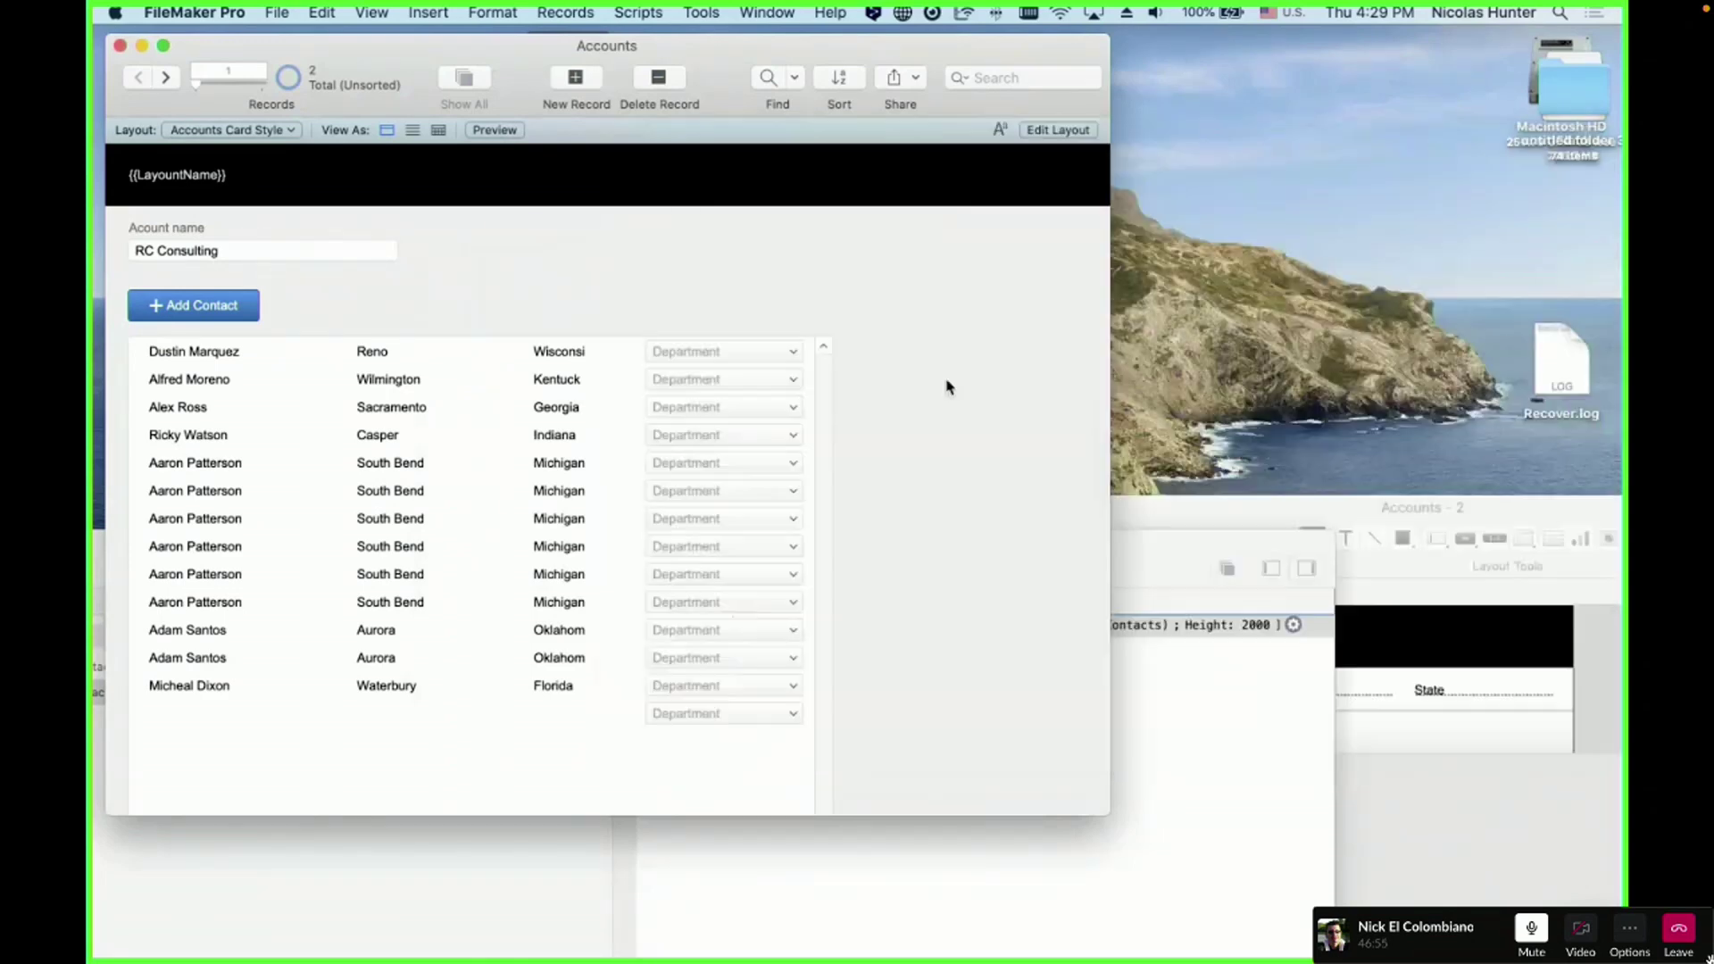
- Set the card height in the New Window script step to Get ( WindowContentHeight ) - 50
left_click(1255, 712)
double_click(1144, 625)
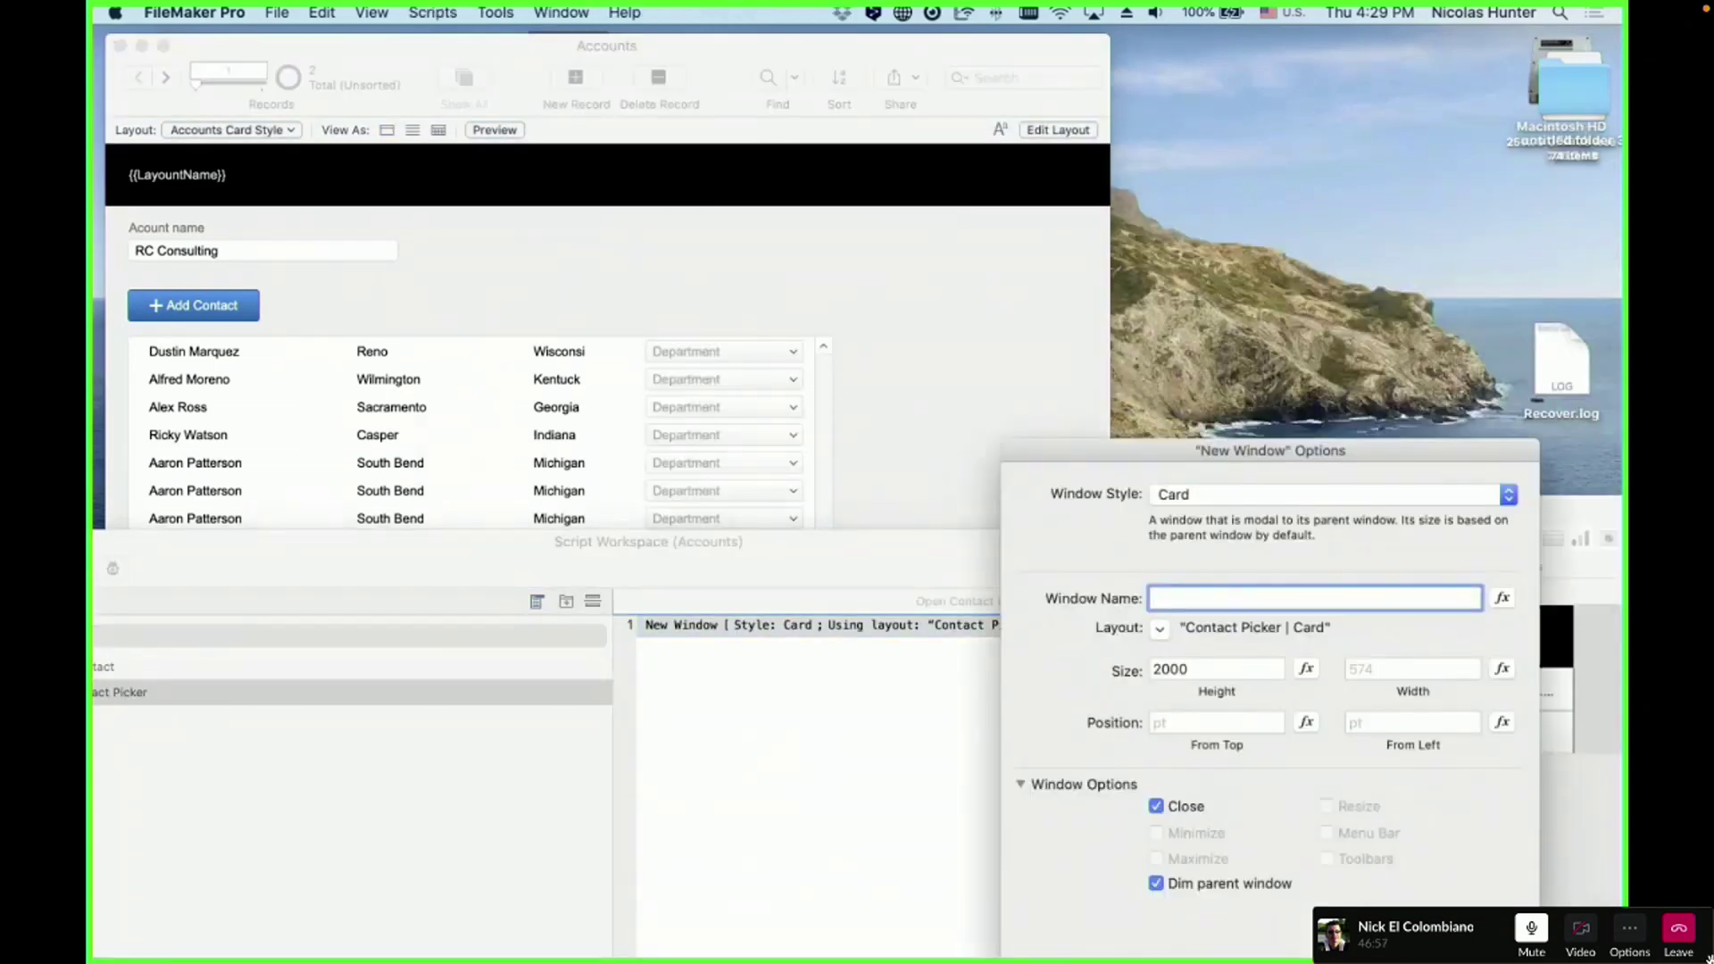
left_click(1306, 668)
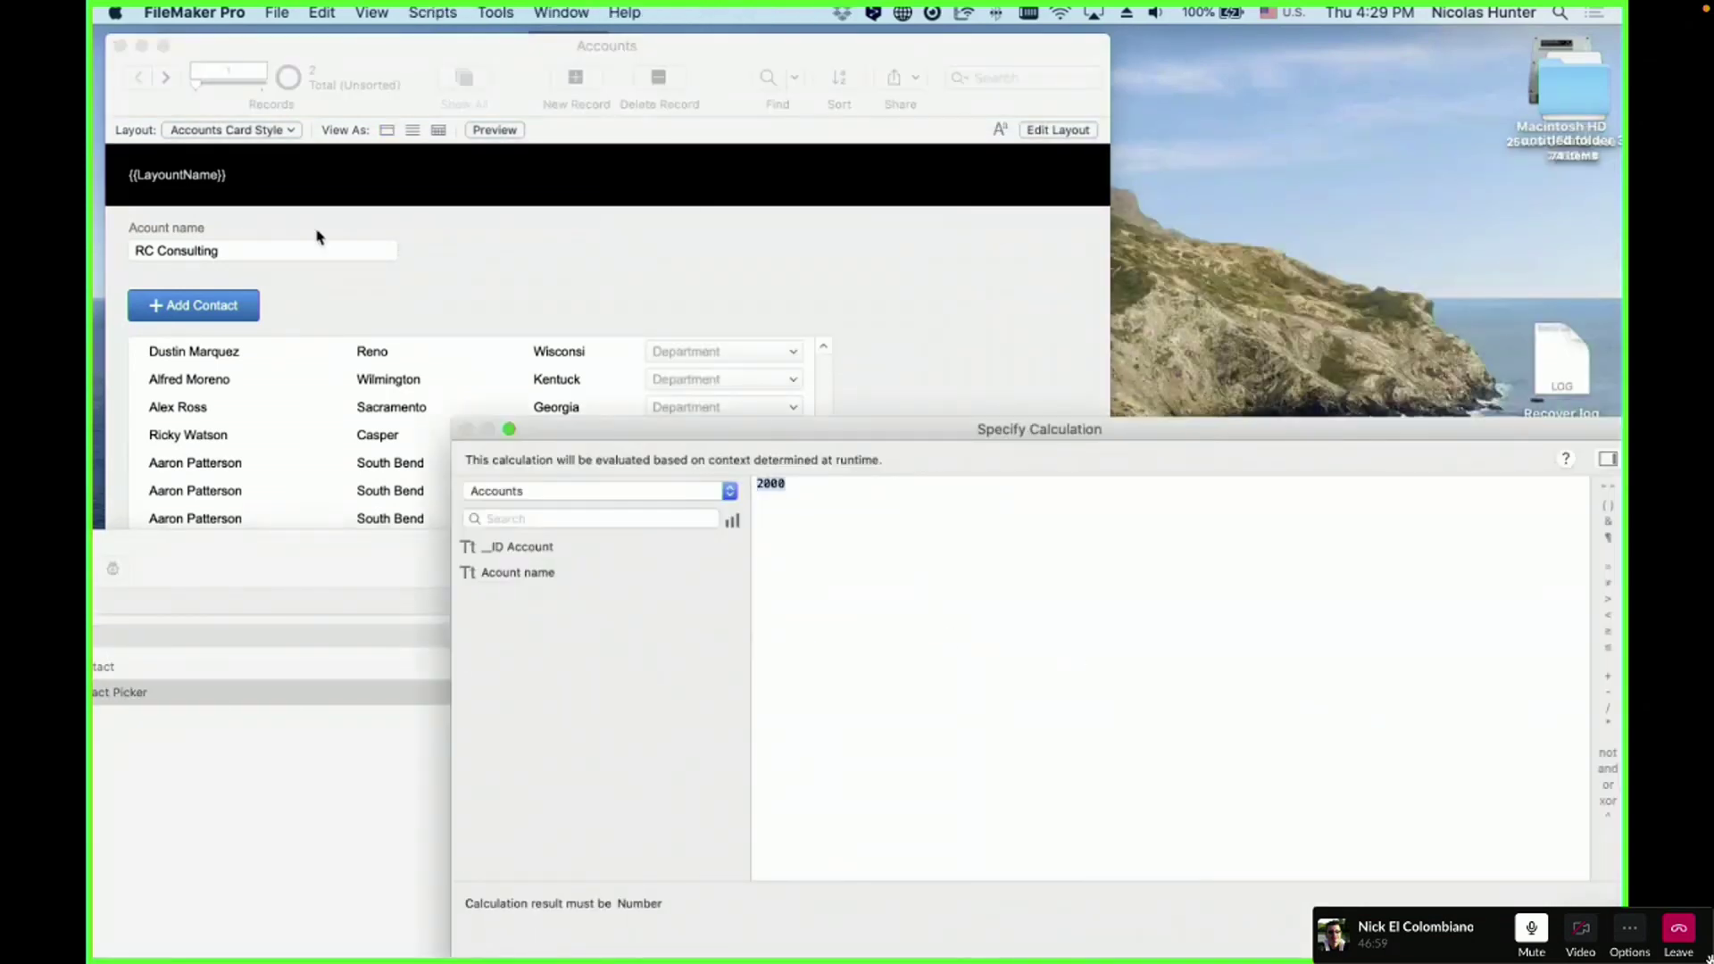
type("get")
key("Return")
type("wiund")
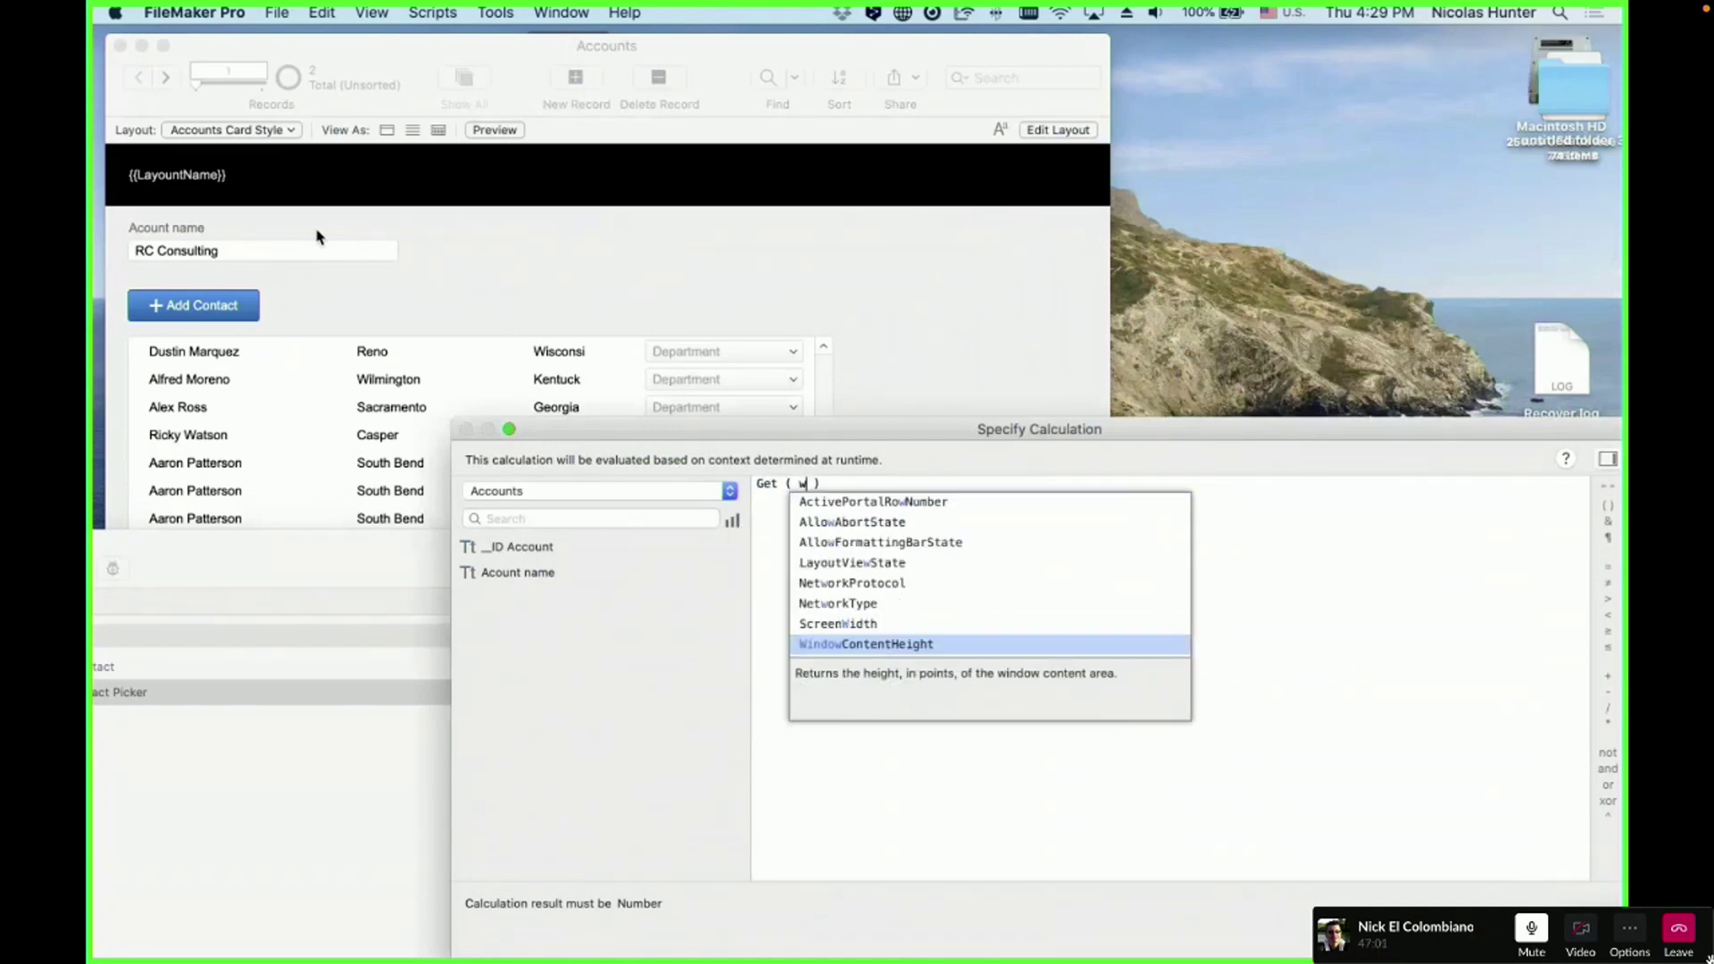
key("BackSpace")
key("BackSpace")
type("n")
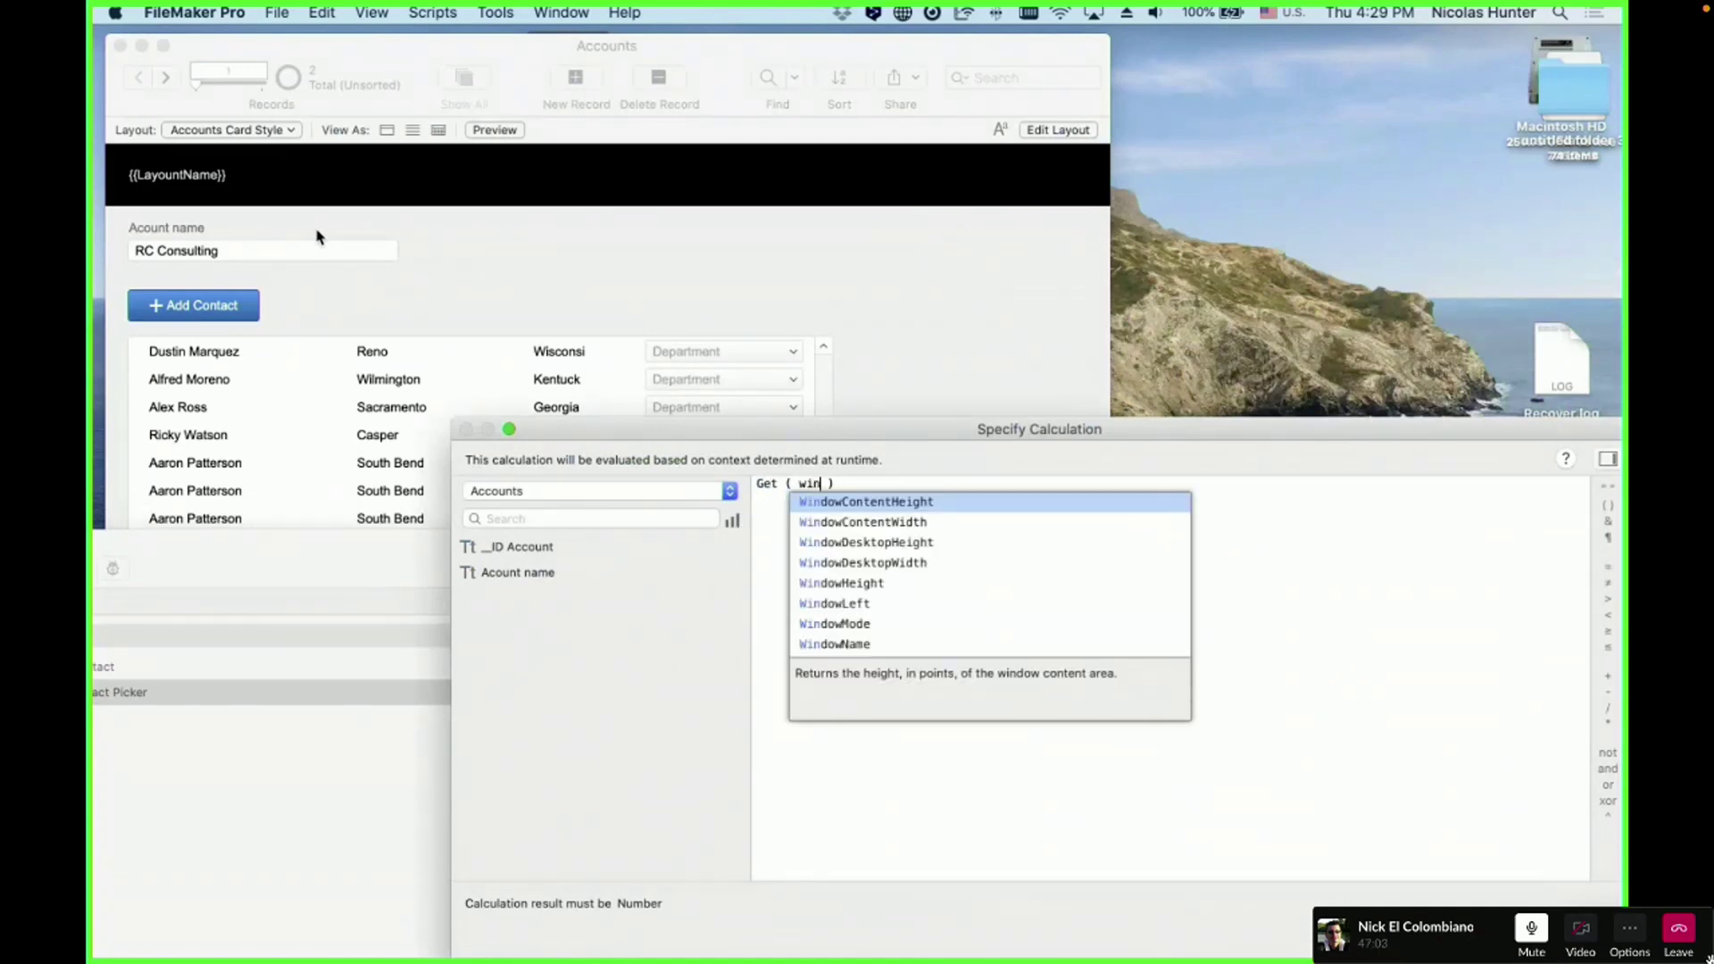
key("Return")
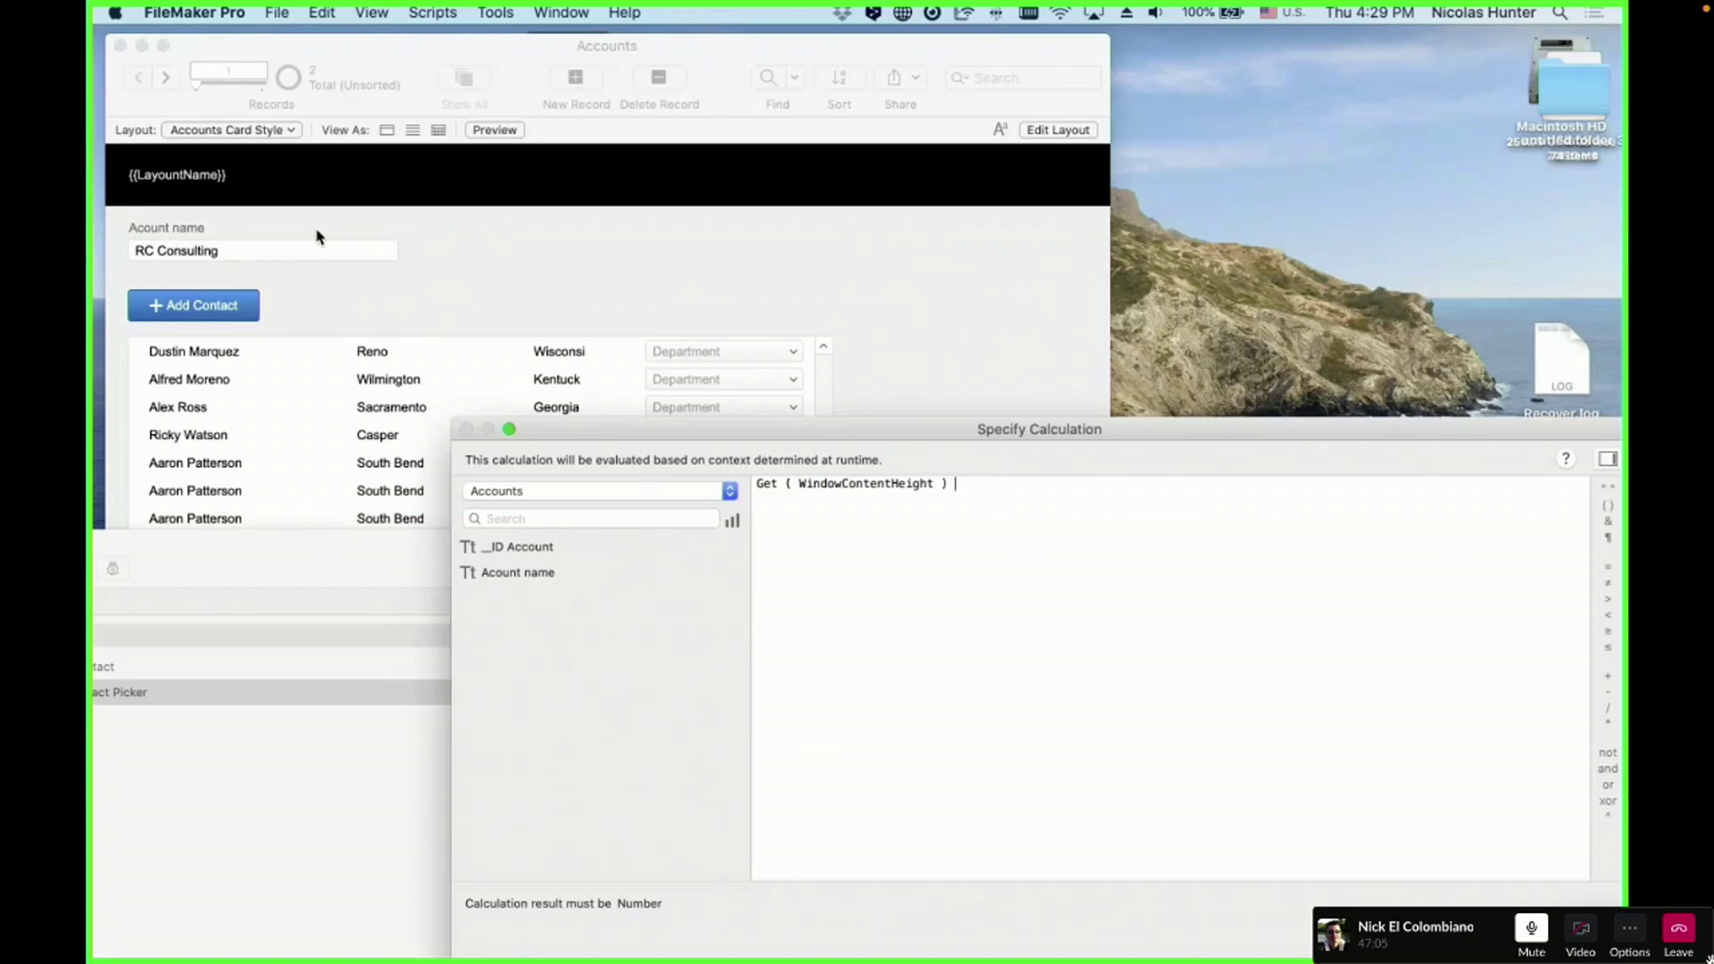
type("- 50")
key("Return")
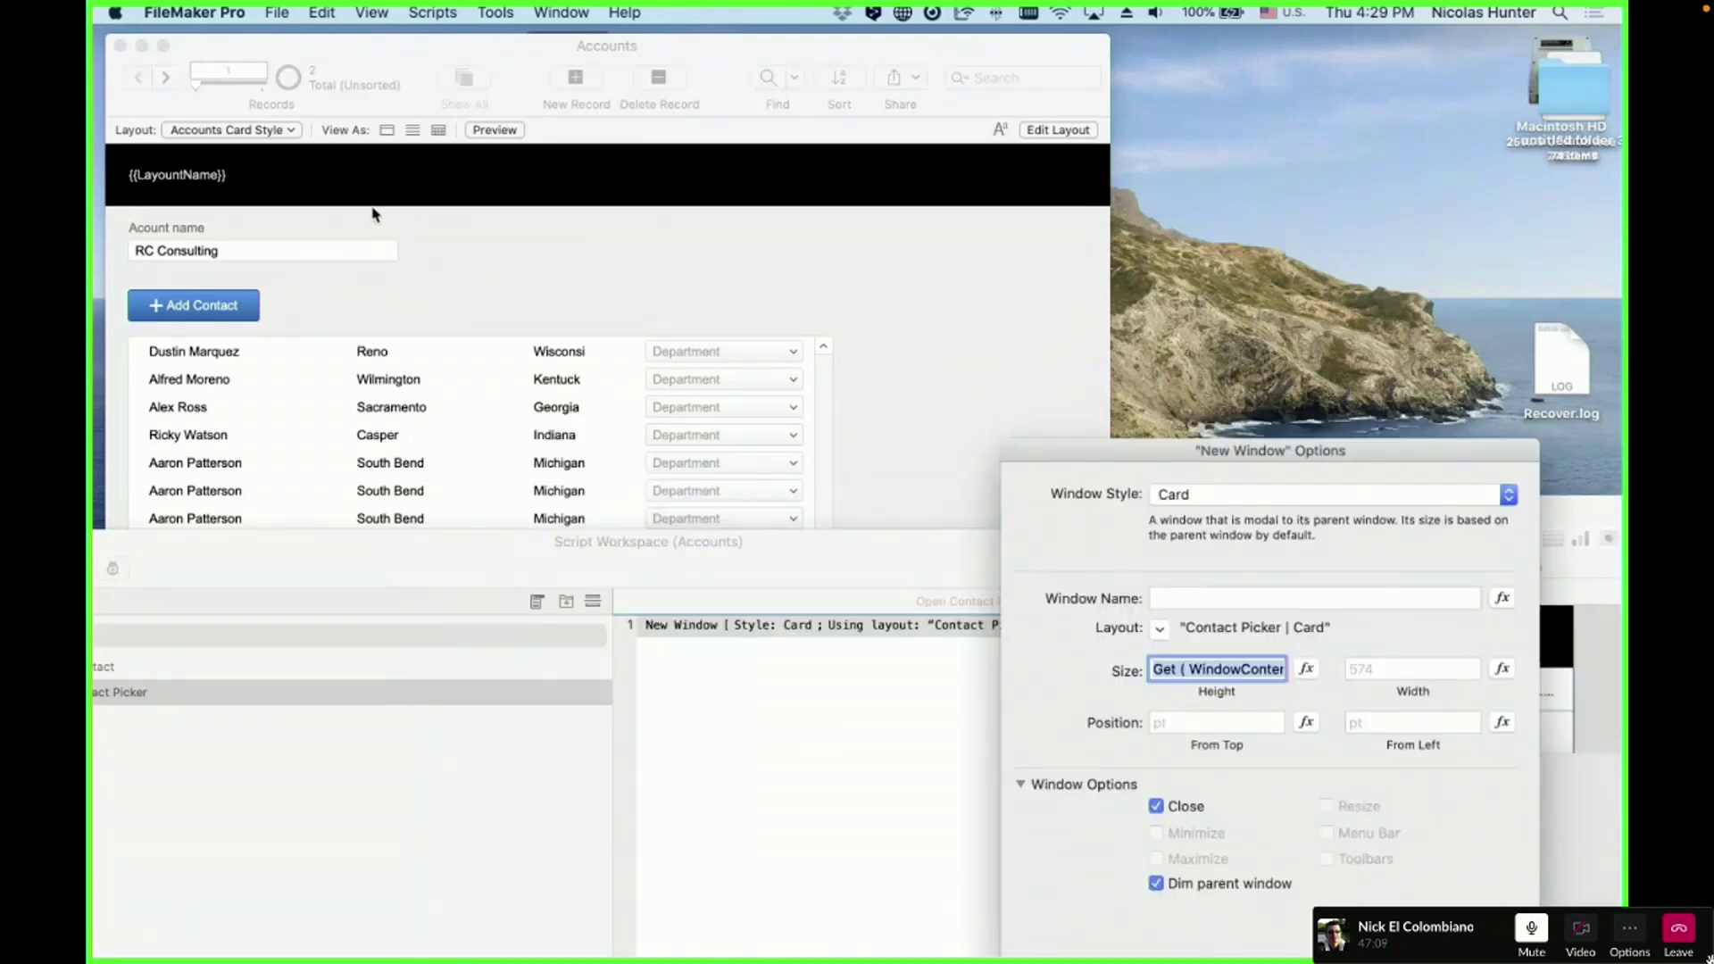
key("Return")
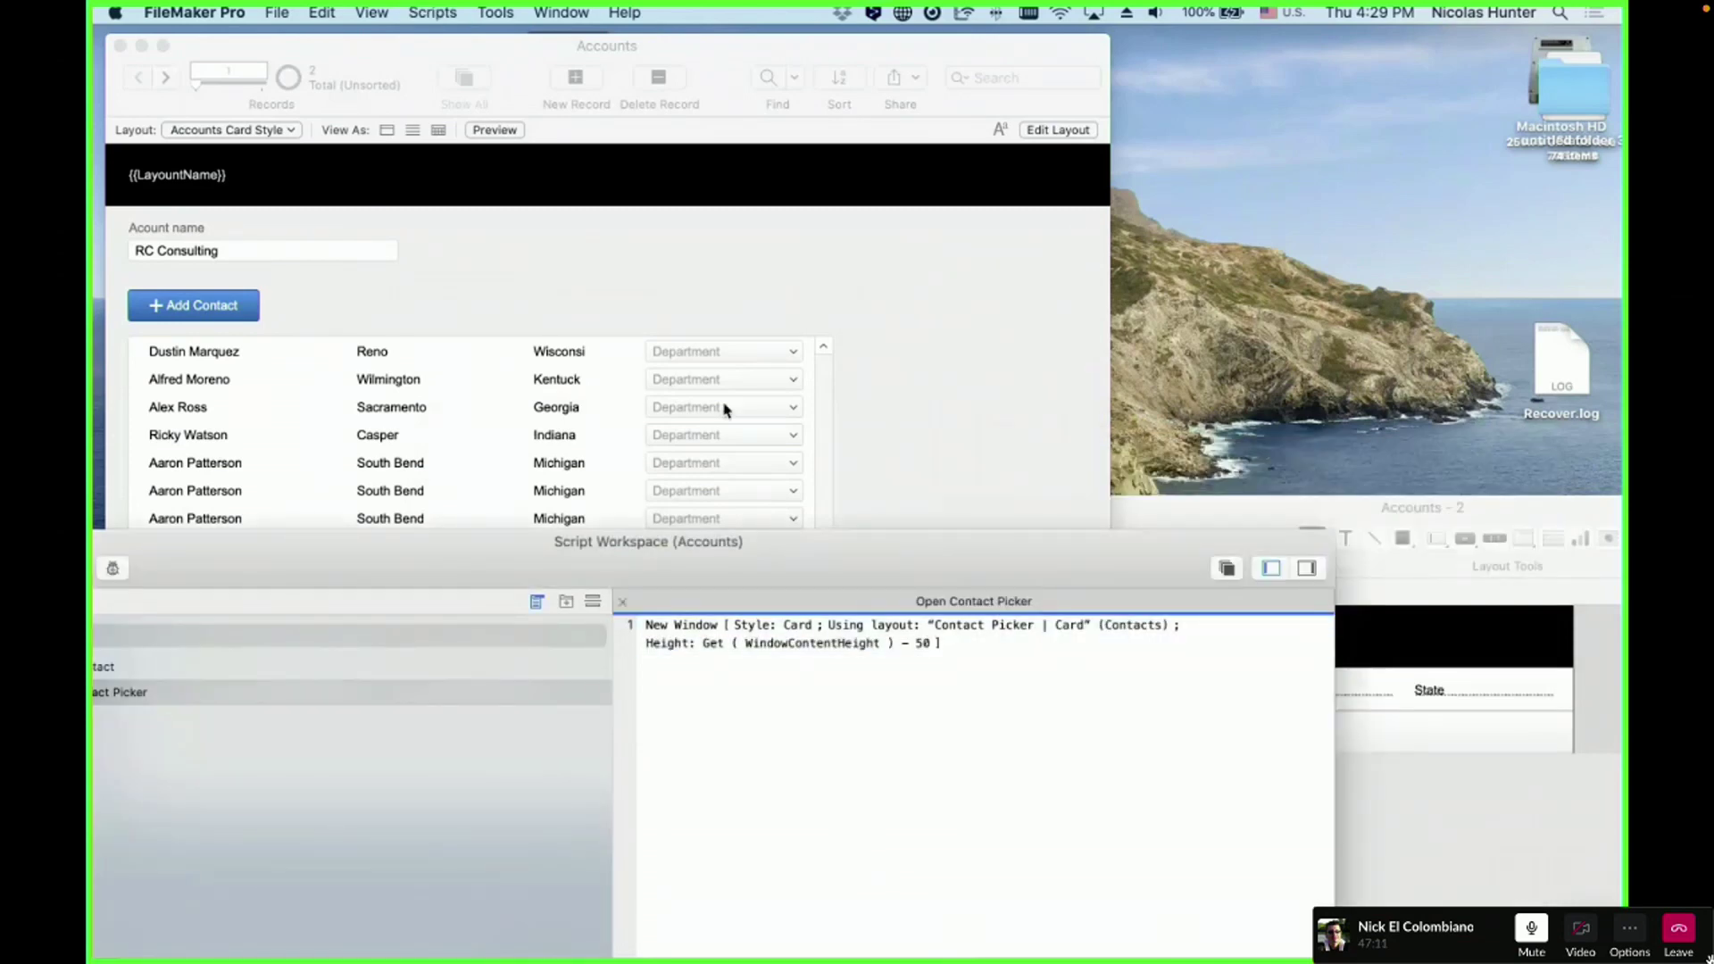
- Hide the status toolbar of the Accounts window and enlarge the window
left_click(819, 361)
key("super+alt+s")
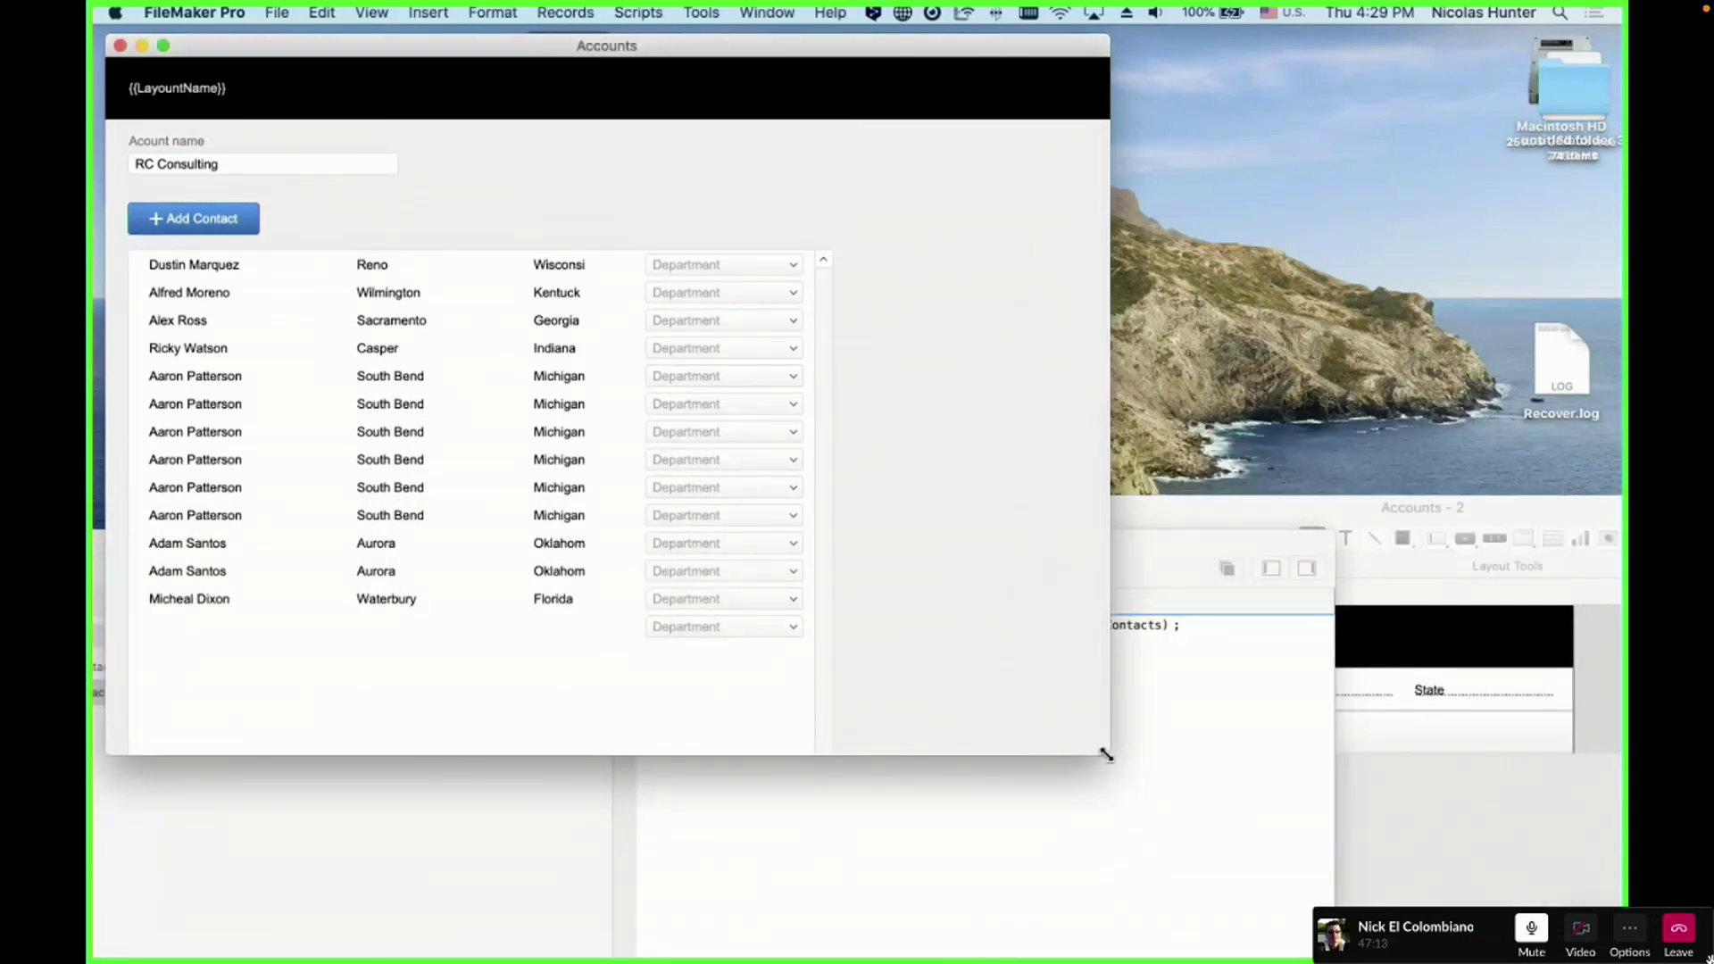
left_click_drag(1108, 753, 1207, 848)
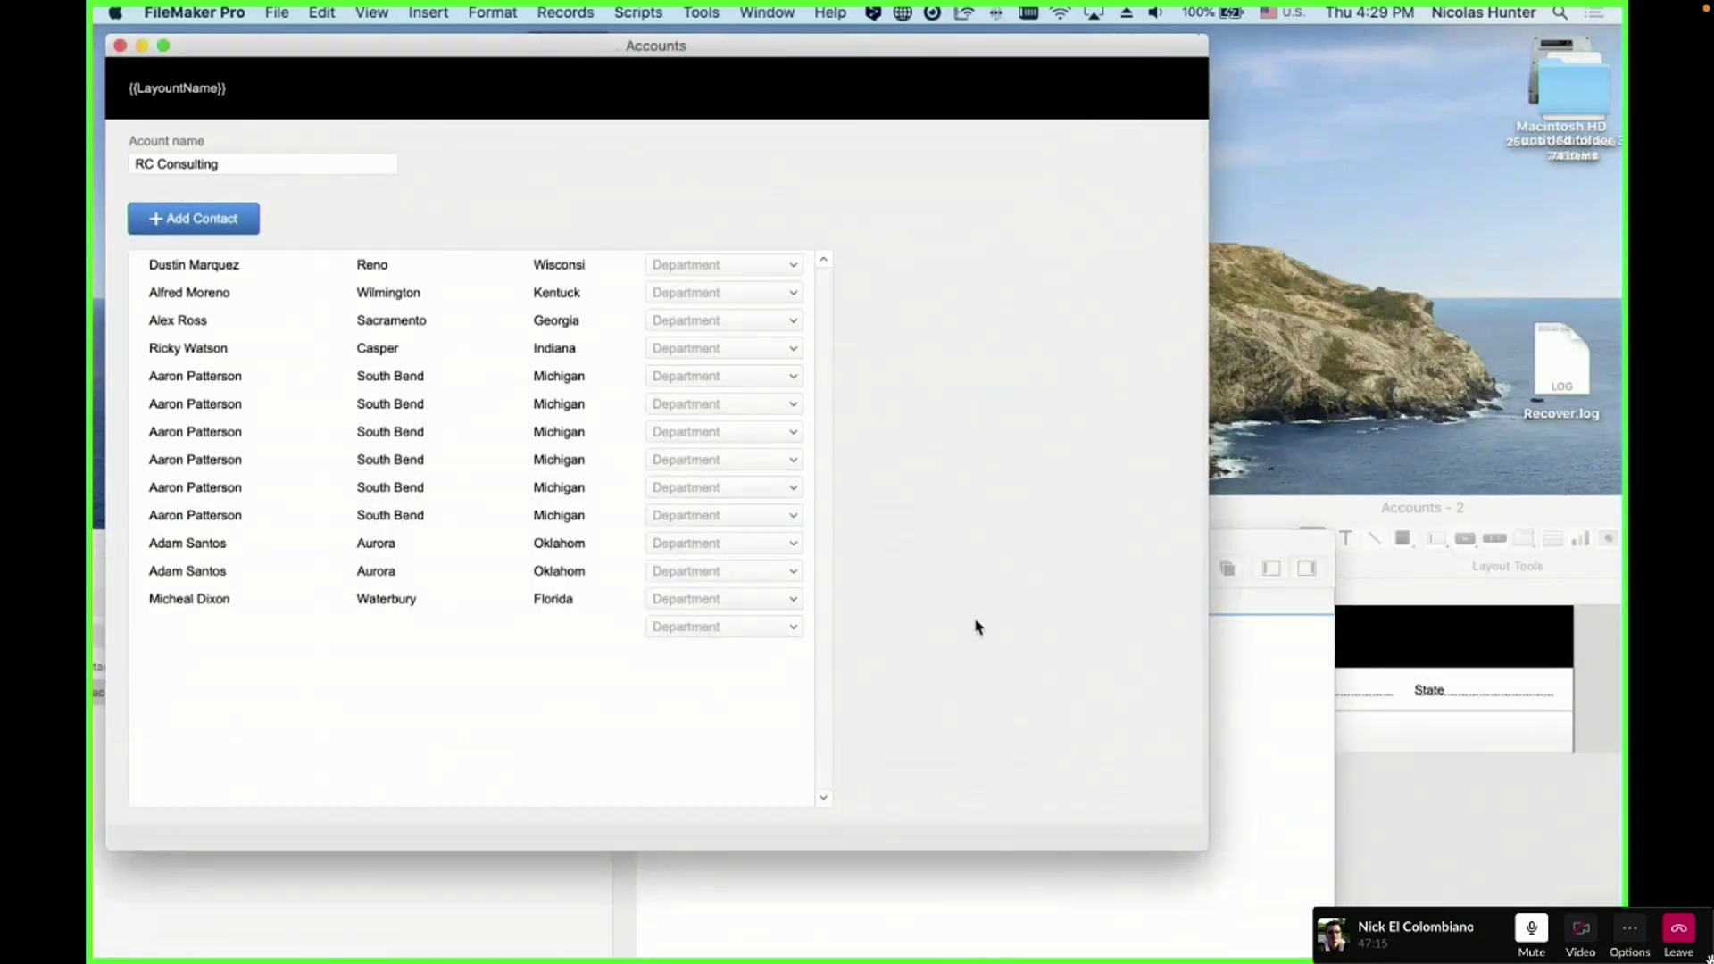
- Test the contact picker card through Add Contact, enlarge the Accounts window further, test the card again and close it
left_click(252, 230)
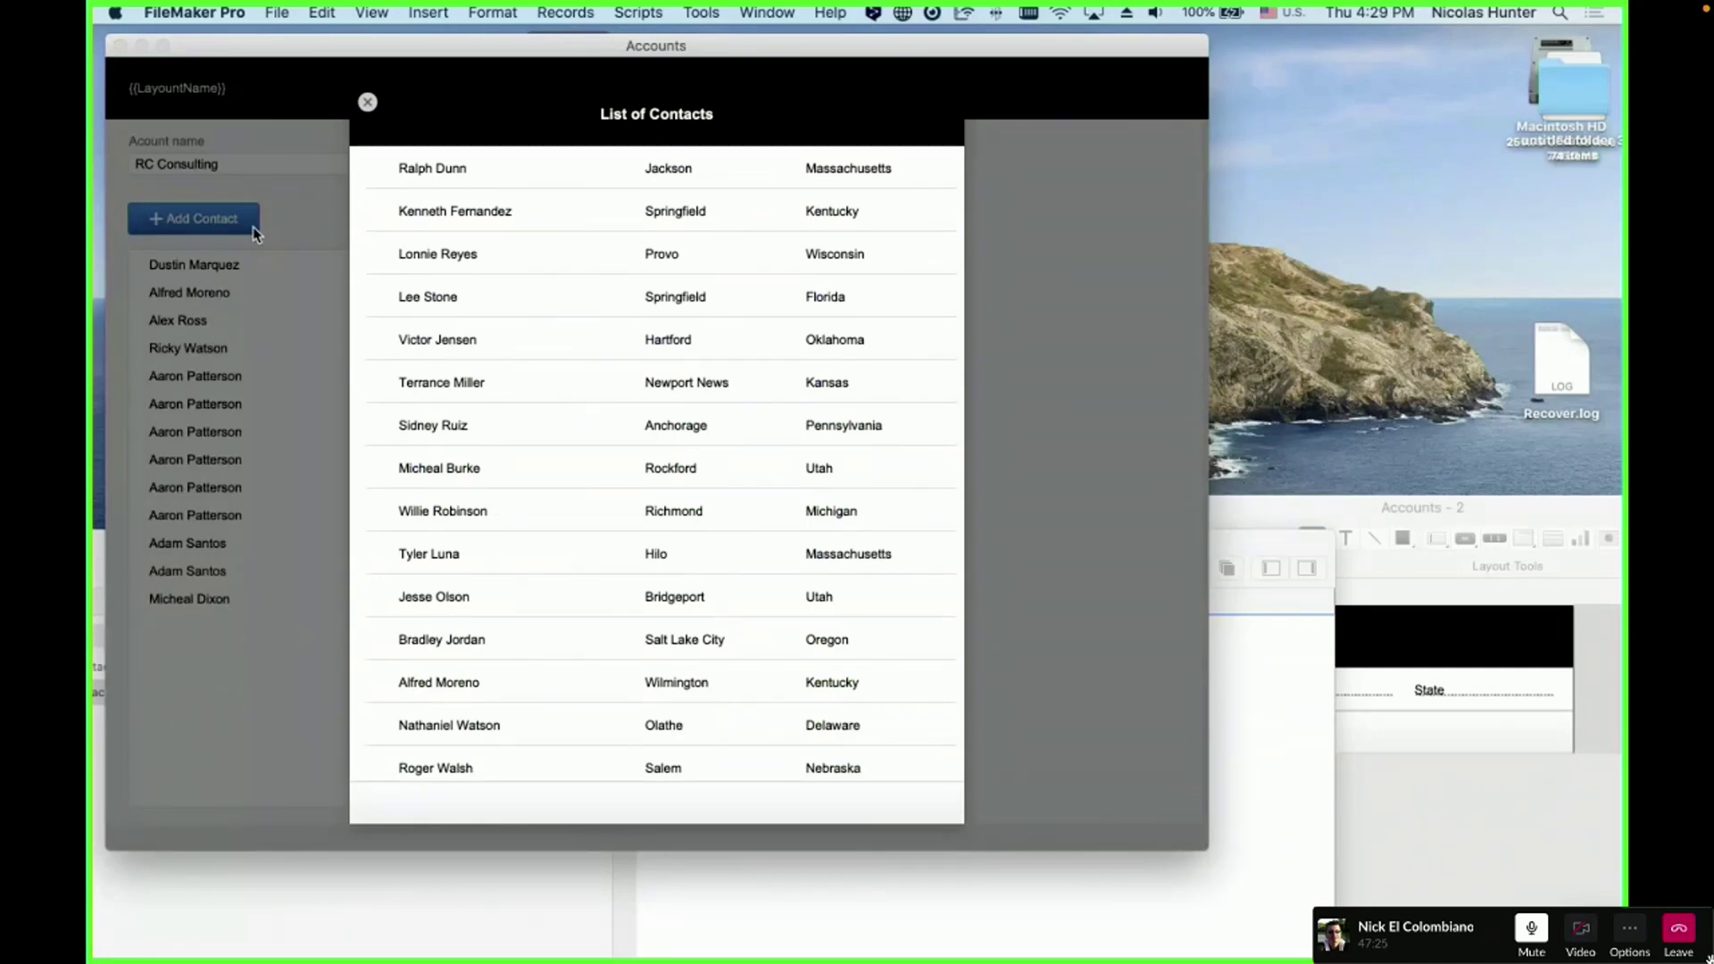
left_click(366, 104)
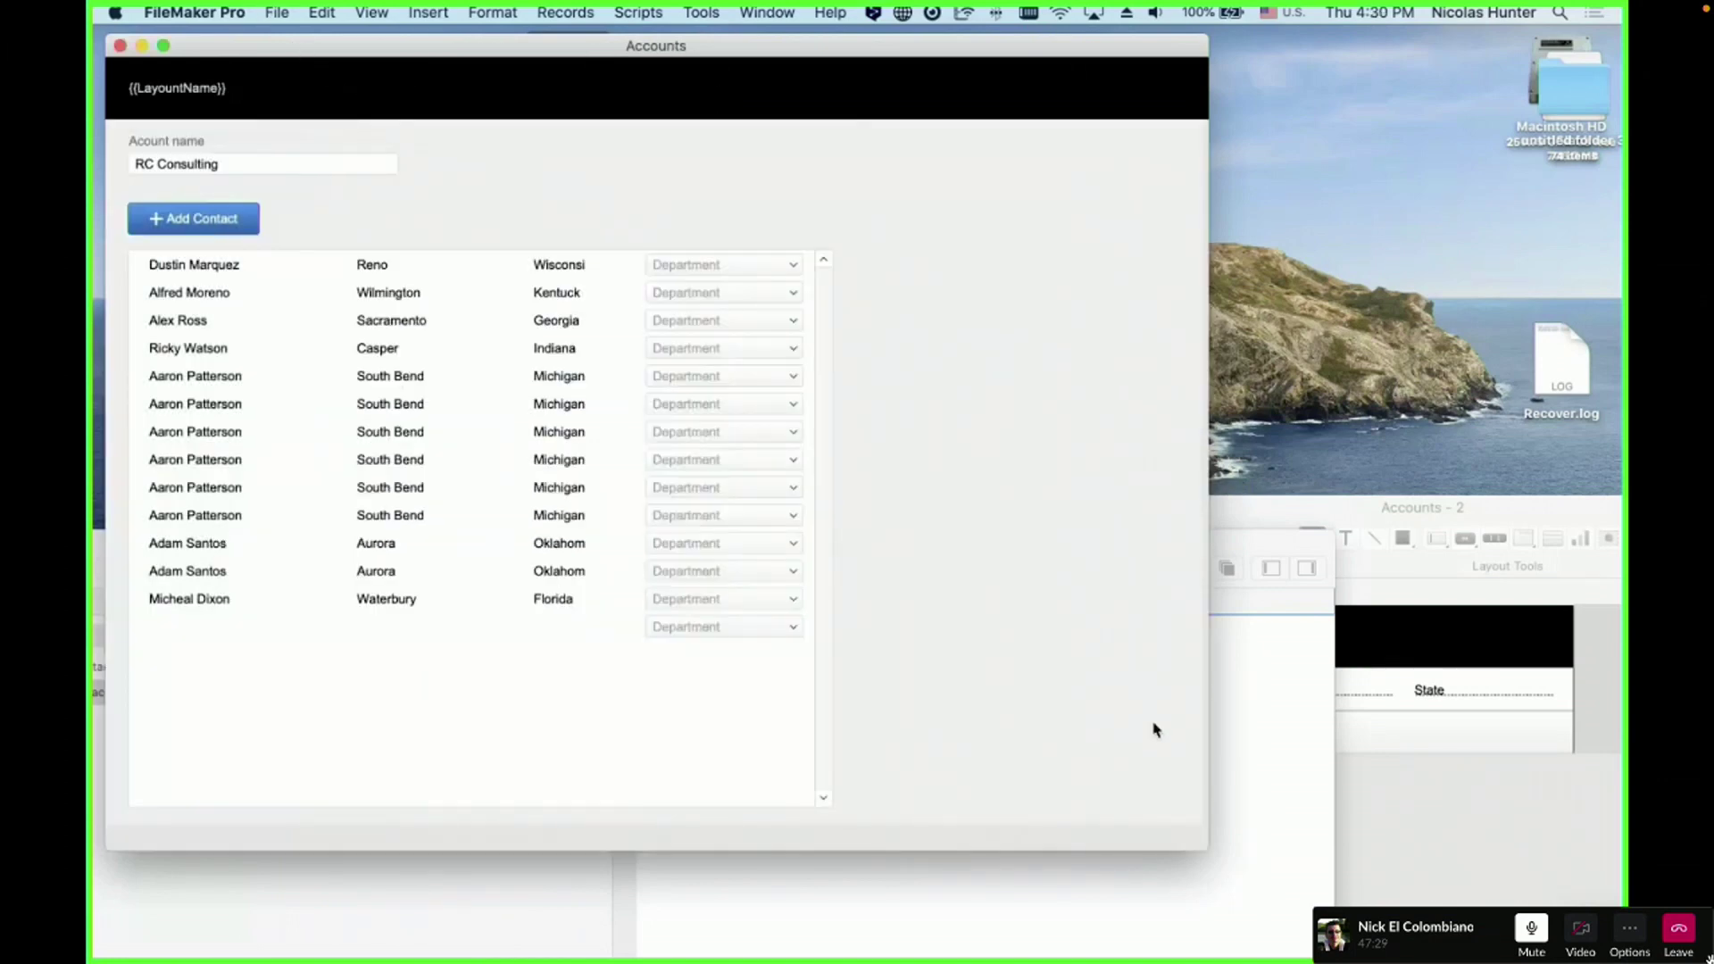
left_click_drag(1194, 837, 1476, 955)
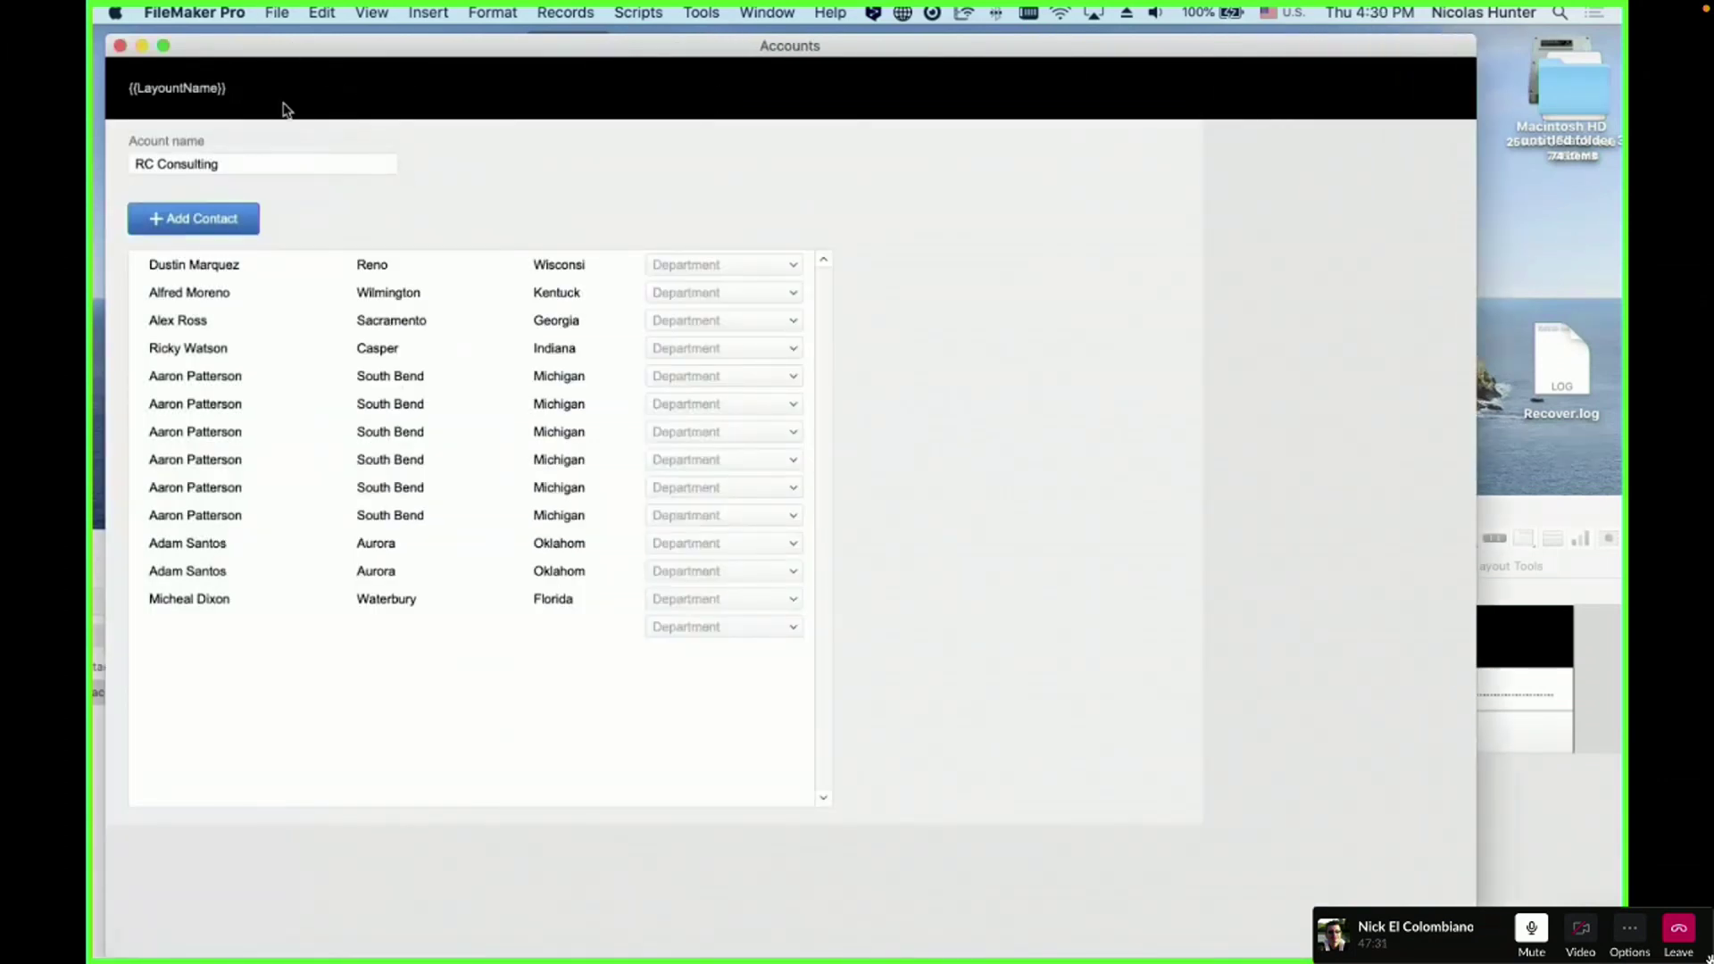
left_click(186, 218)
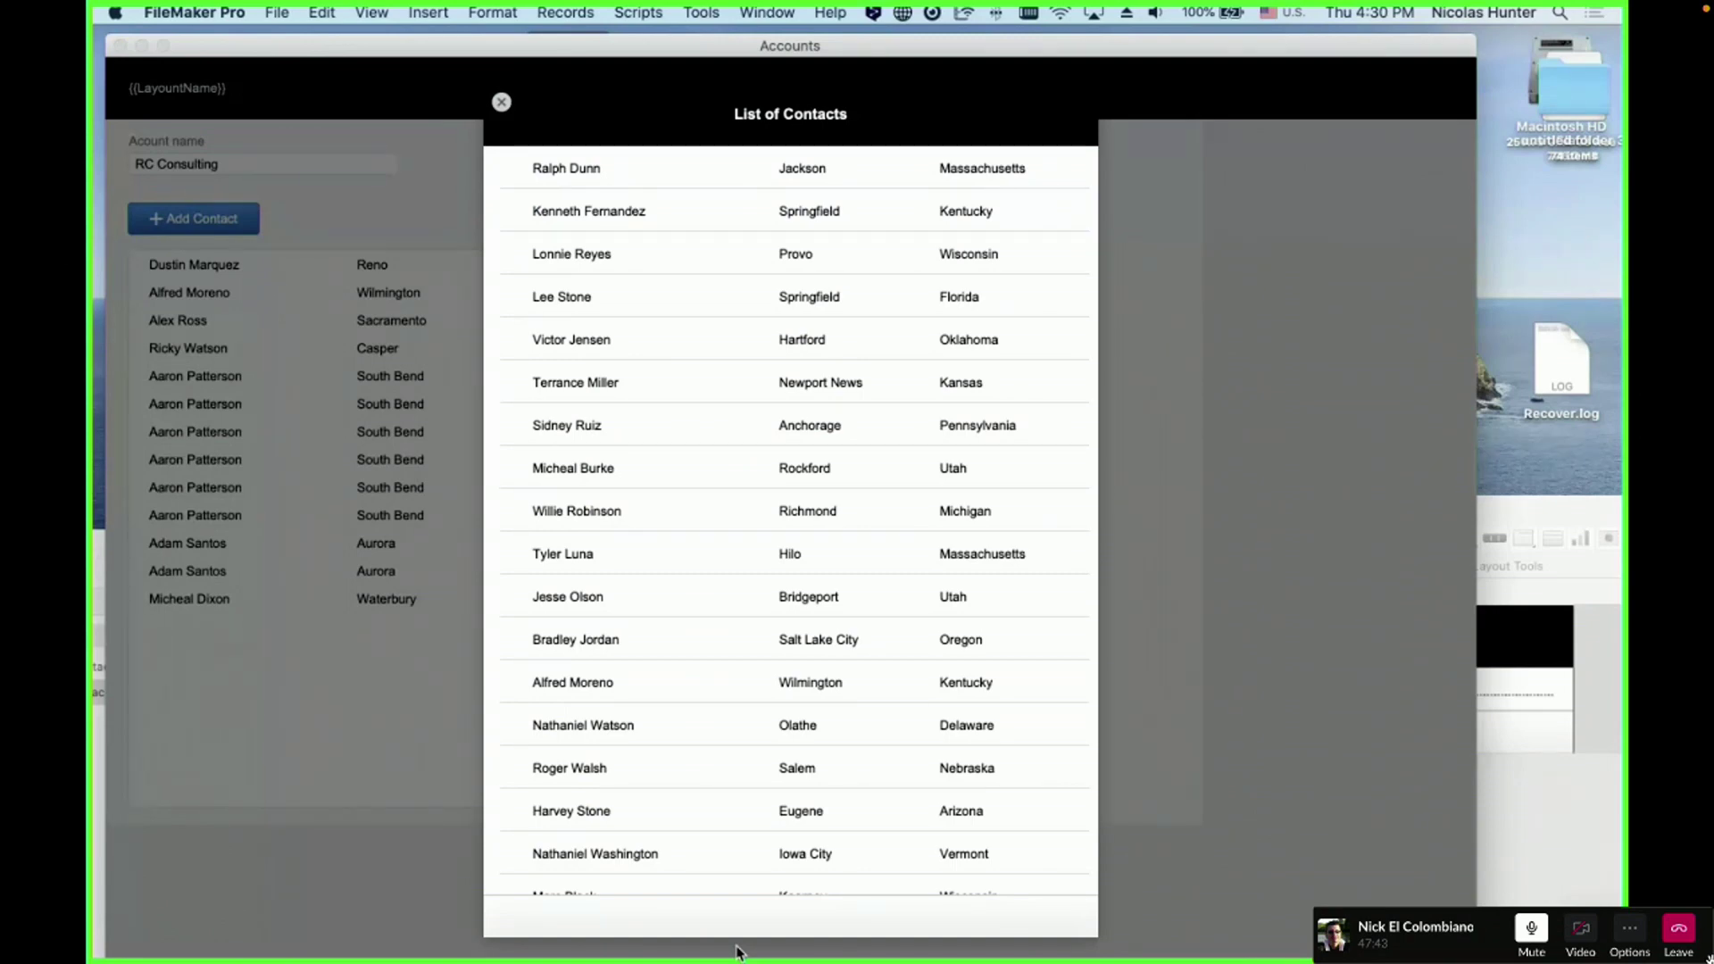
left_click(1610, 784)
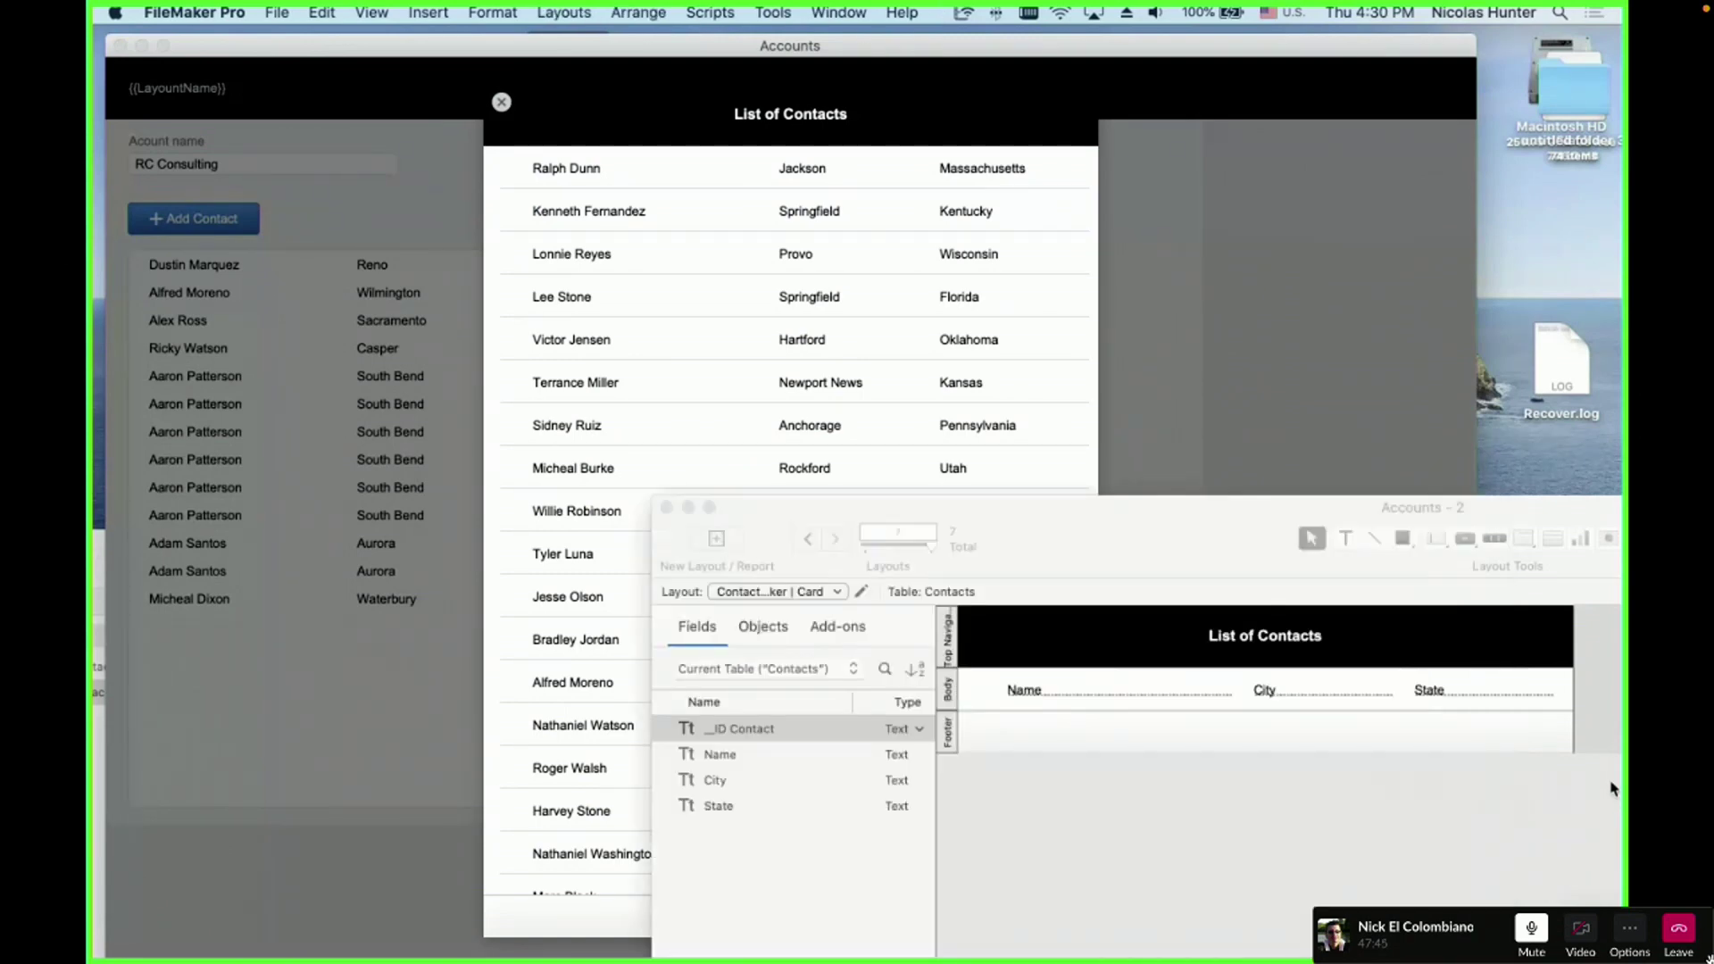
left_click(824, 362)
left_click(503, 102)
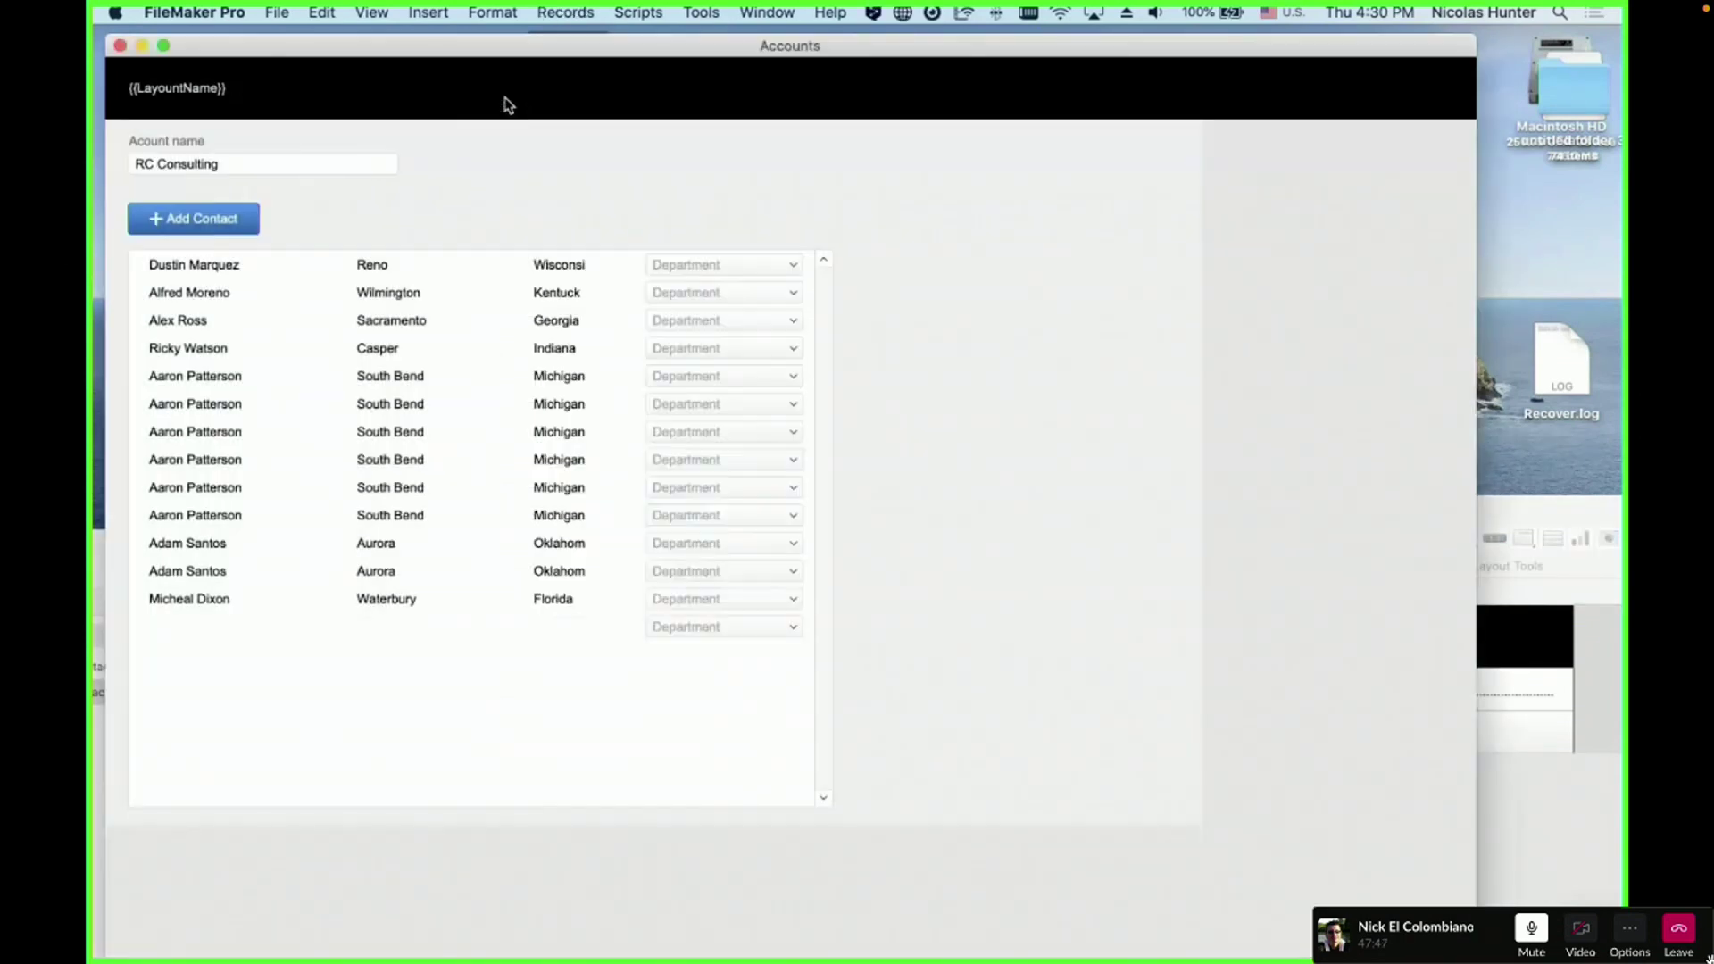
- Position the New Window card 10 from the top and 10 from the left, then open the contact picker to check the placement
key("super+shift+s")
left_click_drag(759, 436, 759, 424)
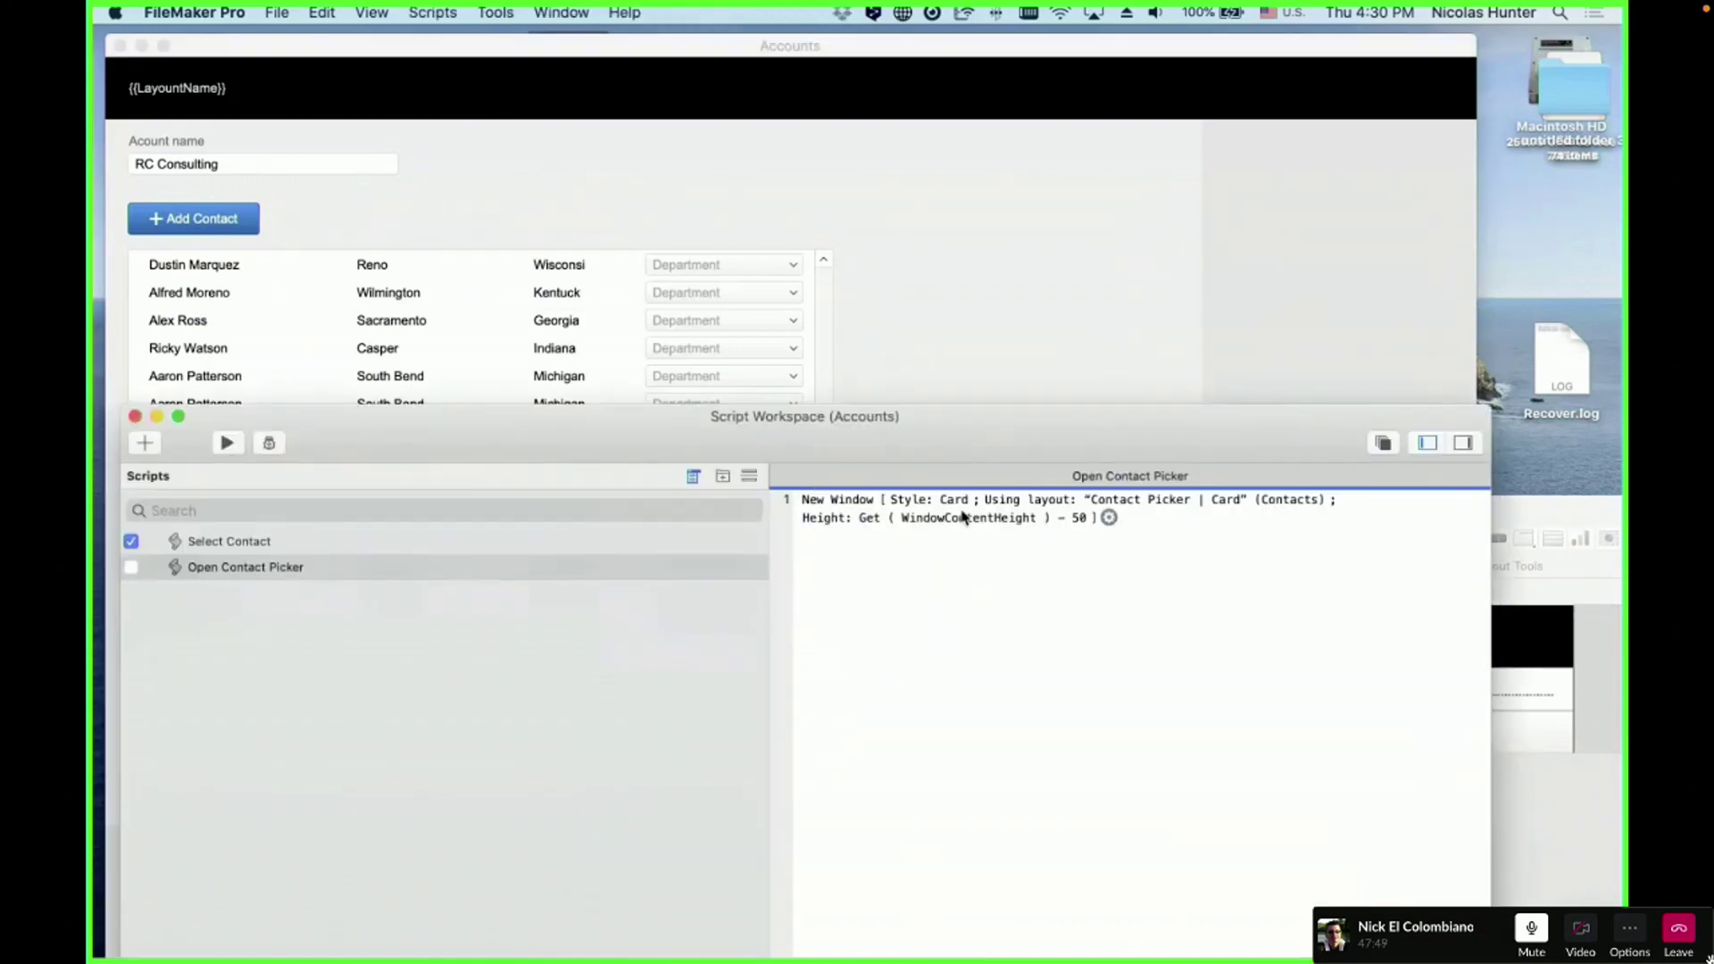
double_click(893, 509)
left_click(1204, 723)
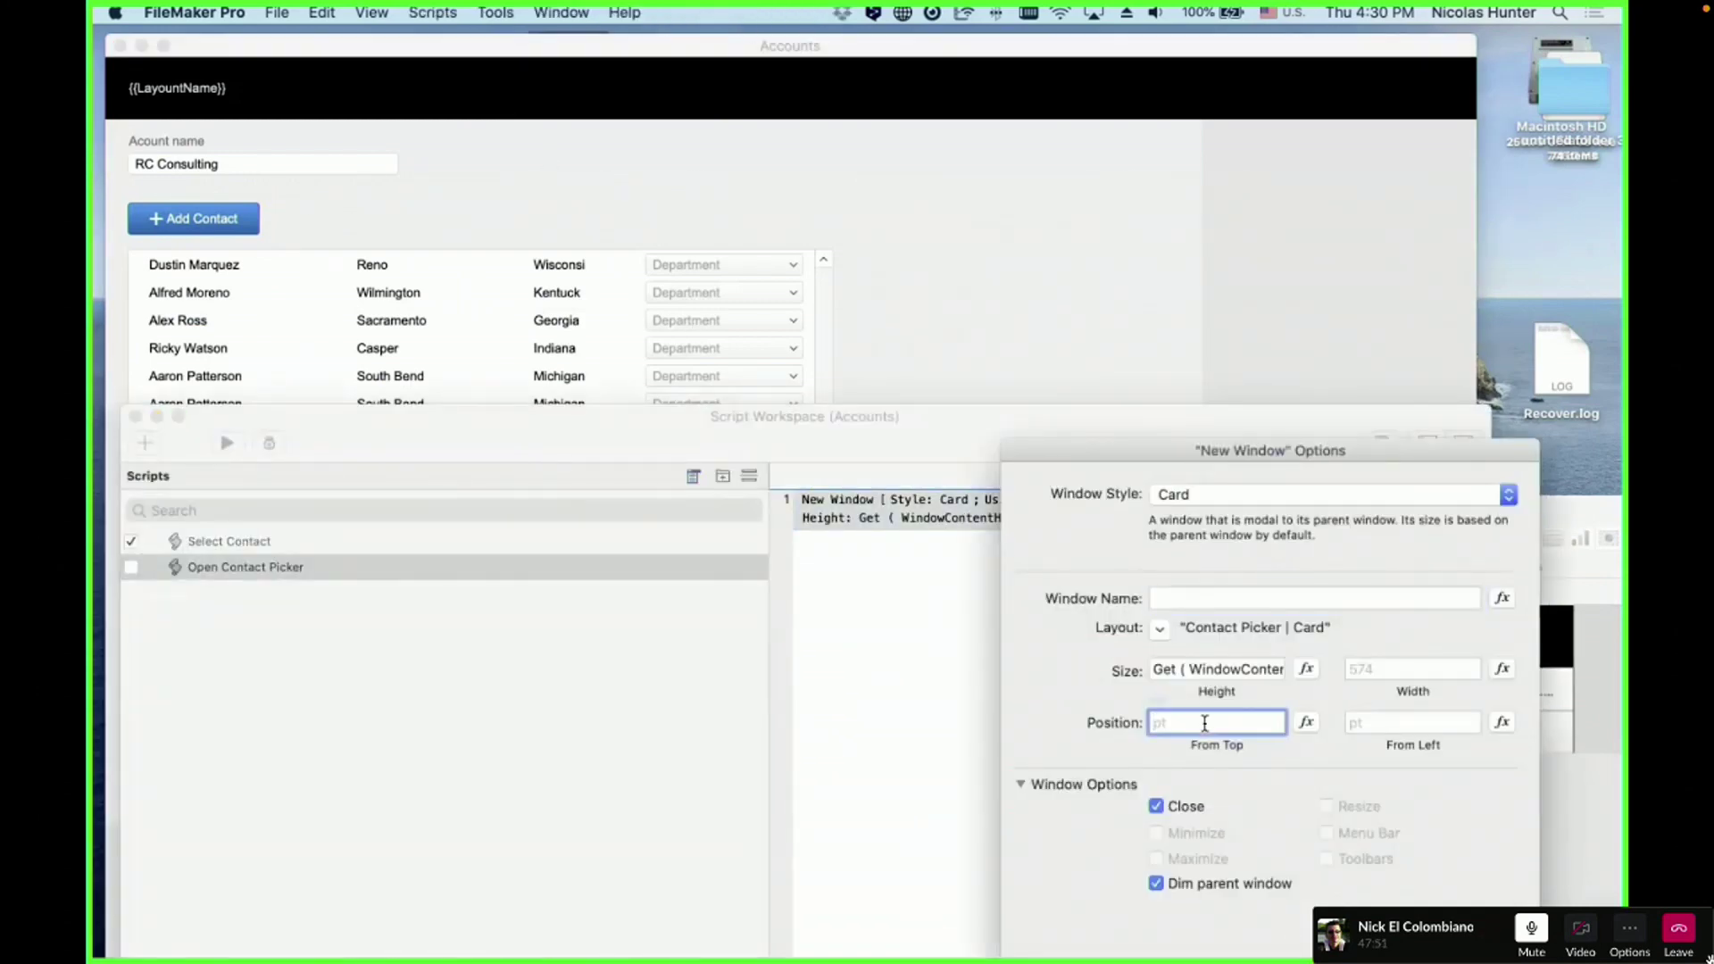
type("10")
key("Tab")
type("10")
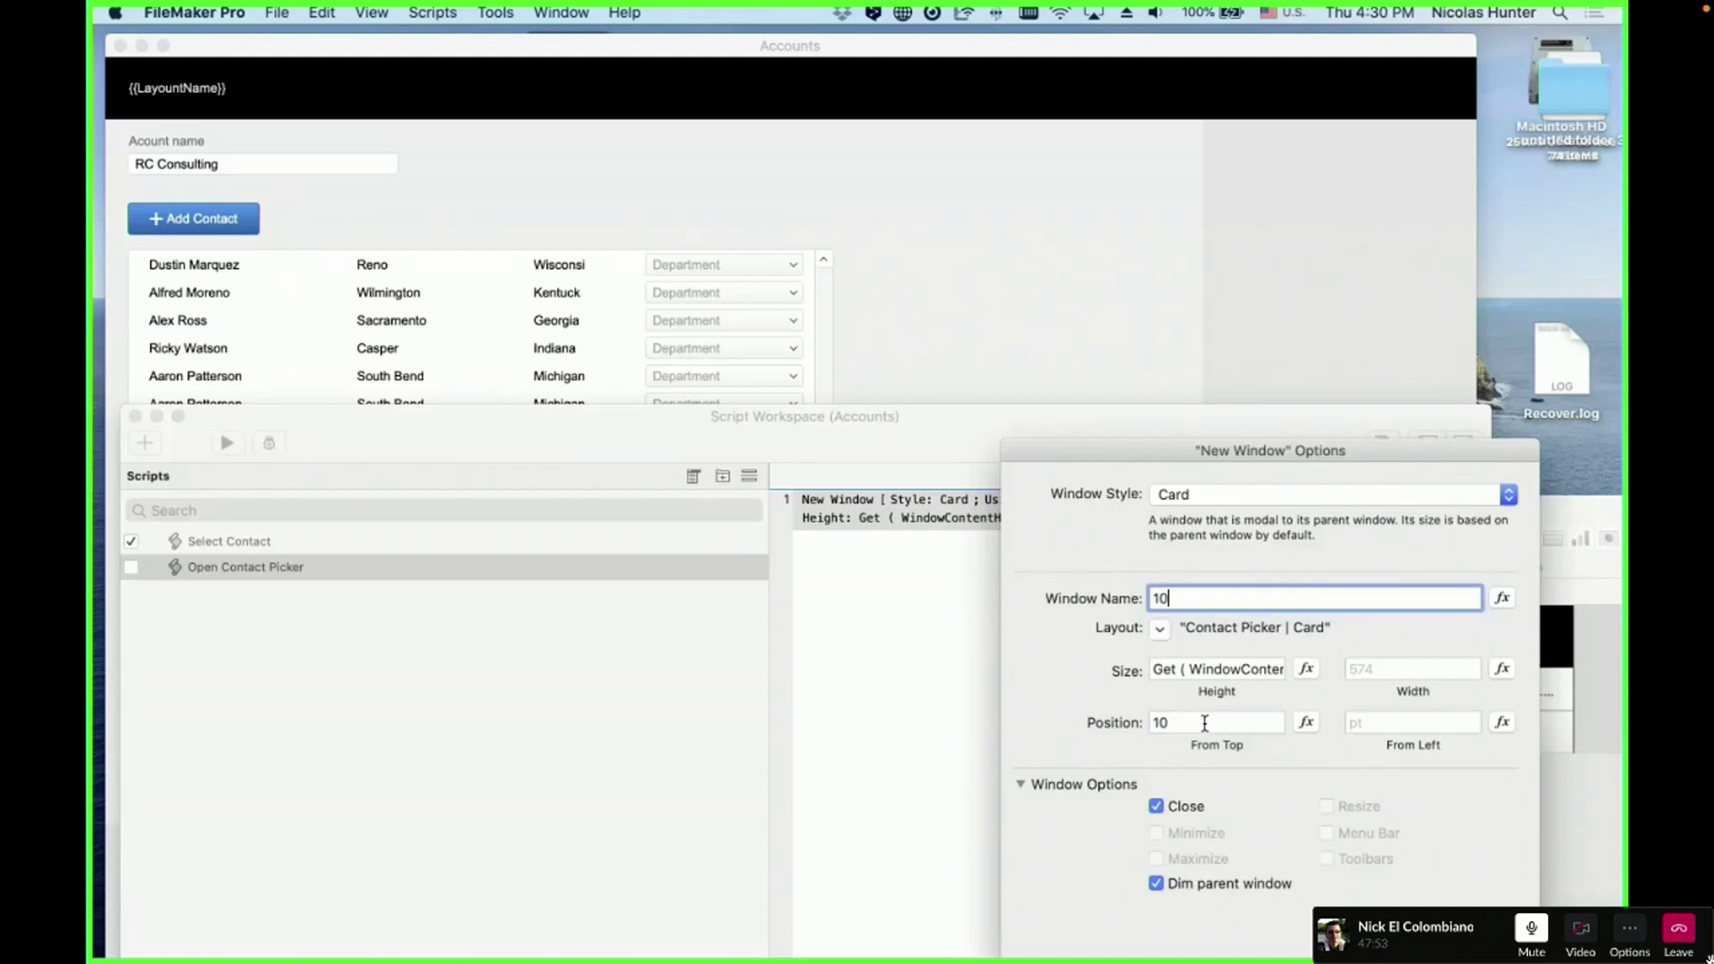
key("Tab")
key("Tab")
key("Tab")
key("Tab")
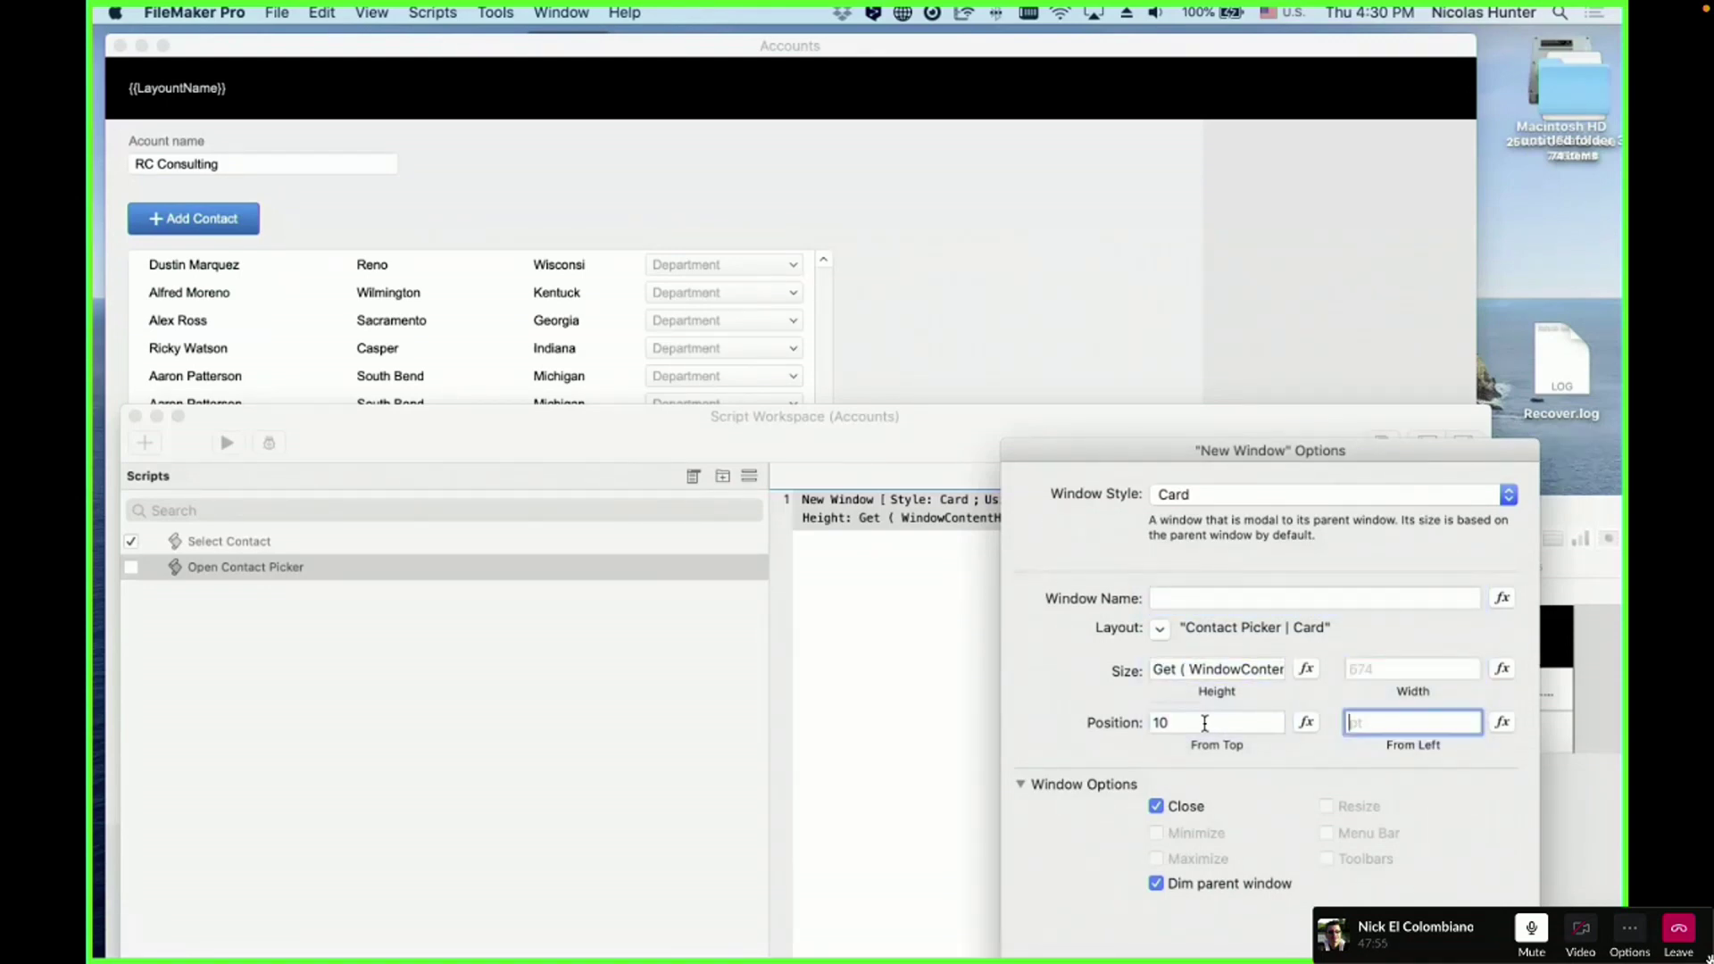
type("10")
key("Return")
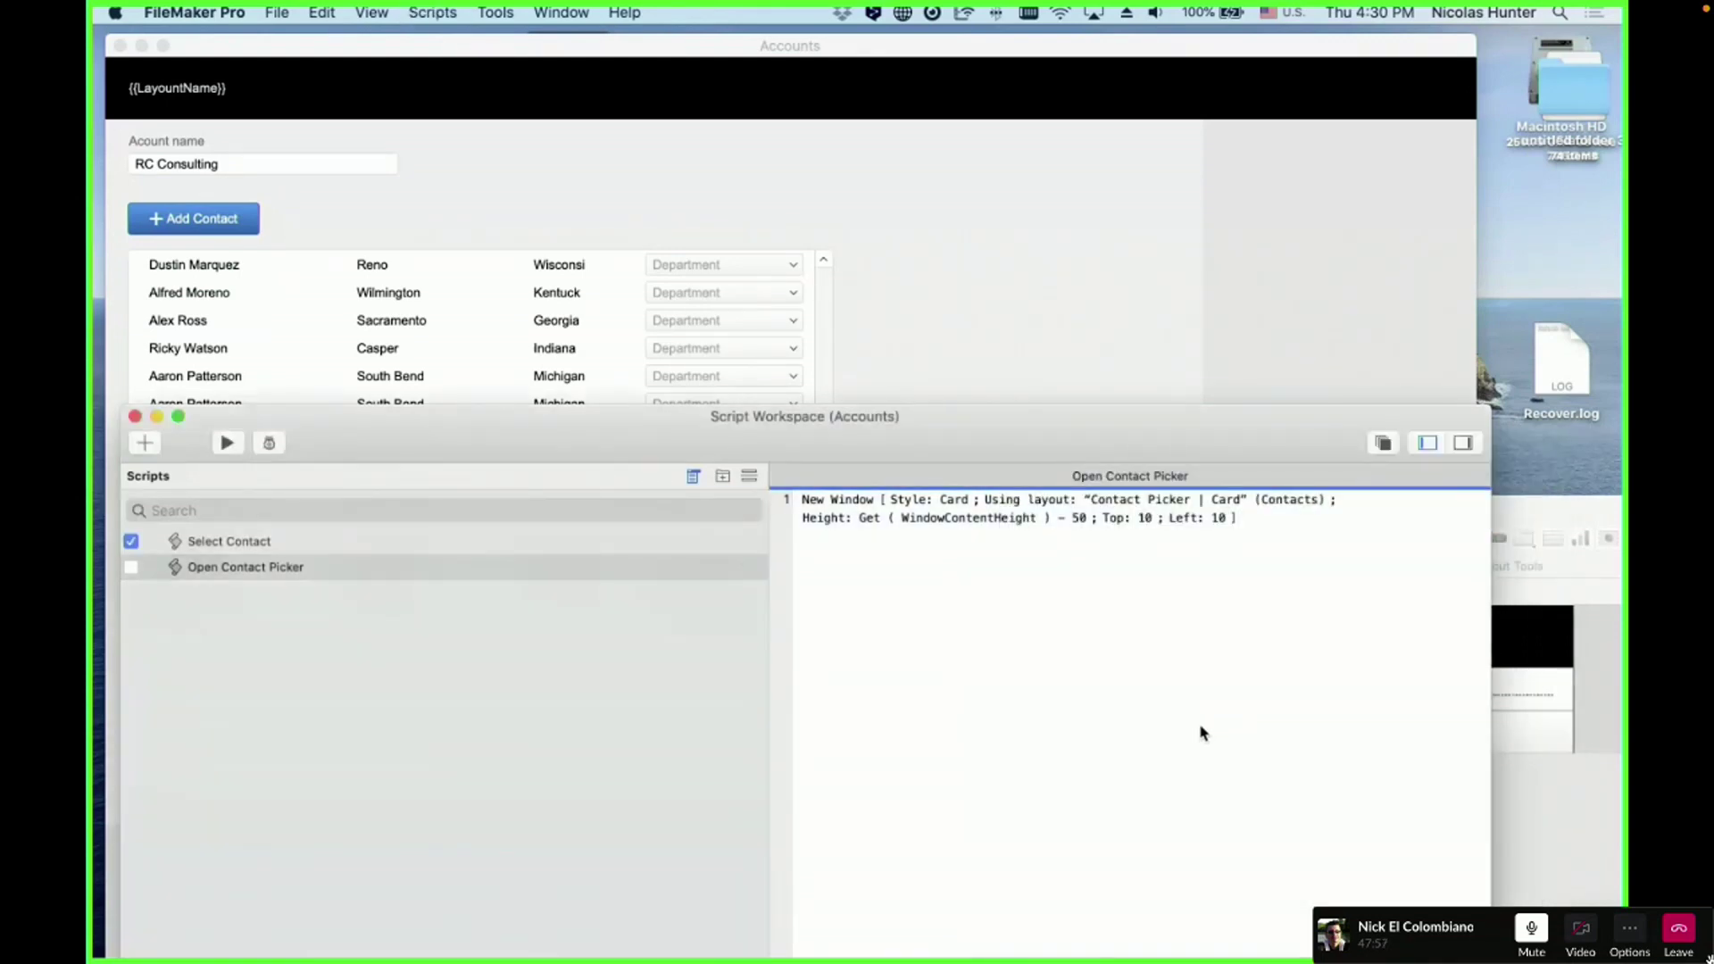
left_click(937, 233)
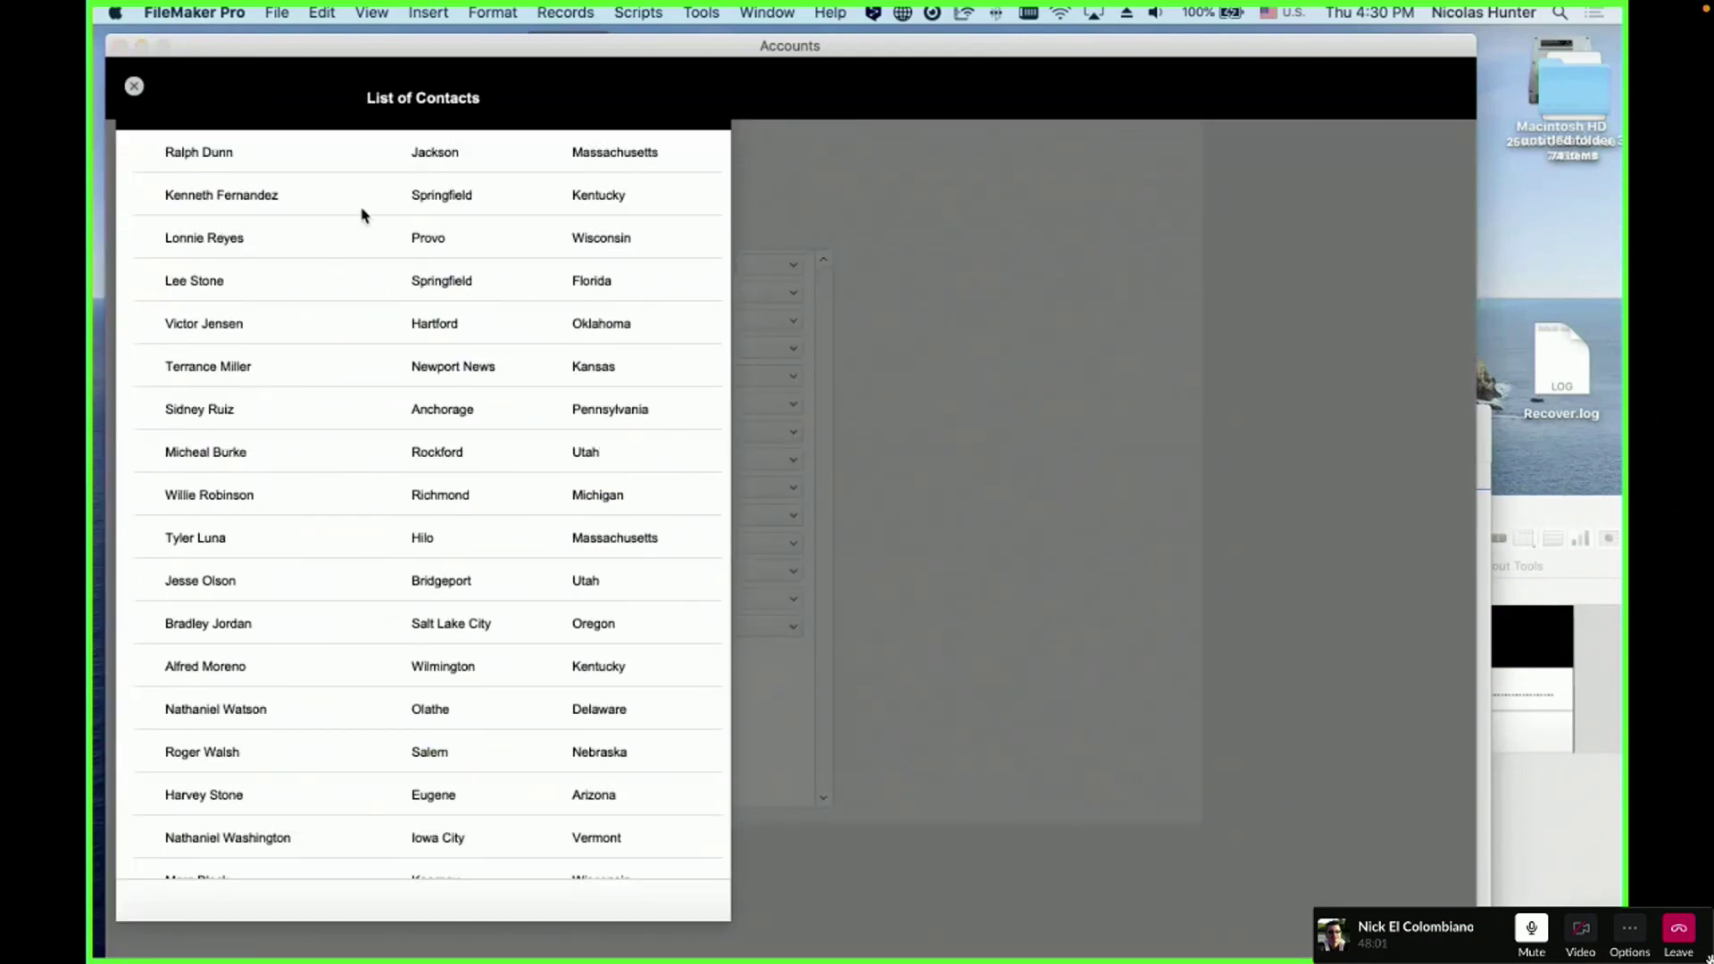
left_click(133, 85)
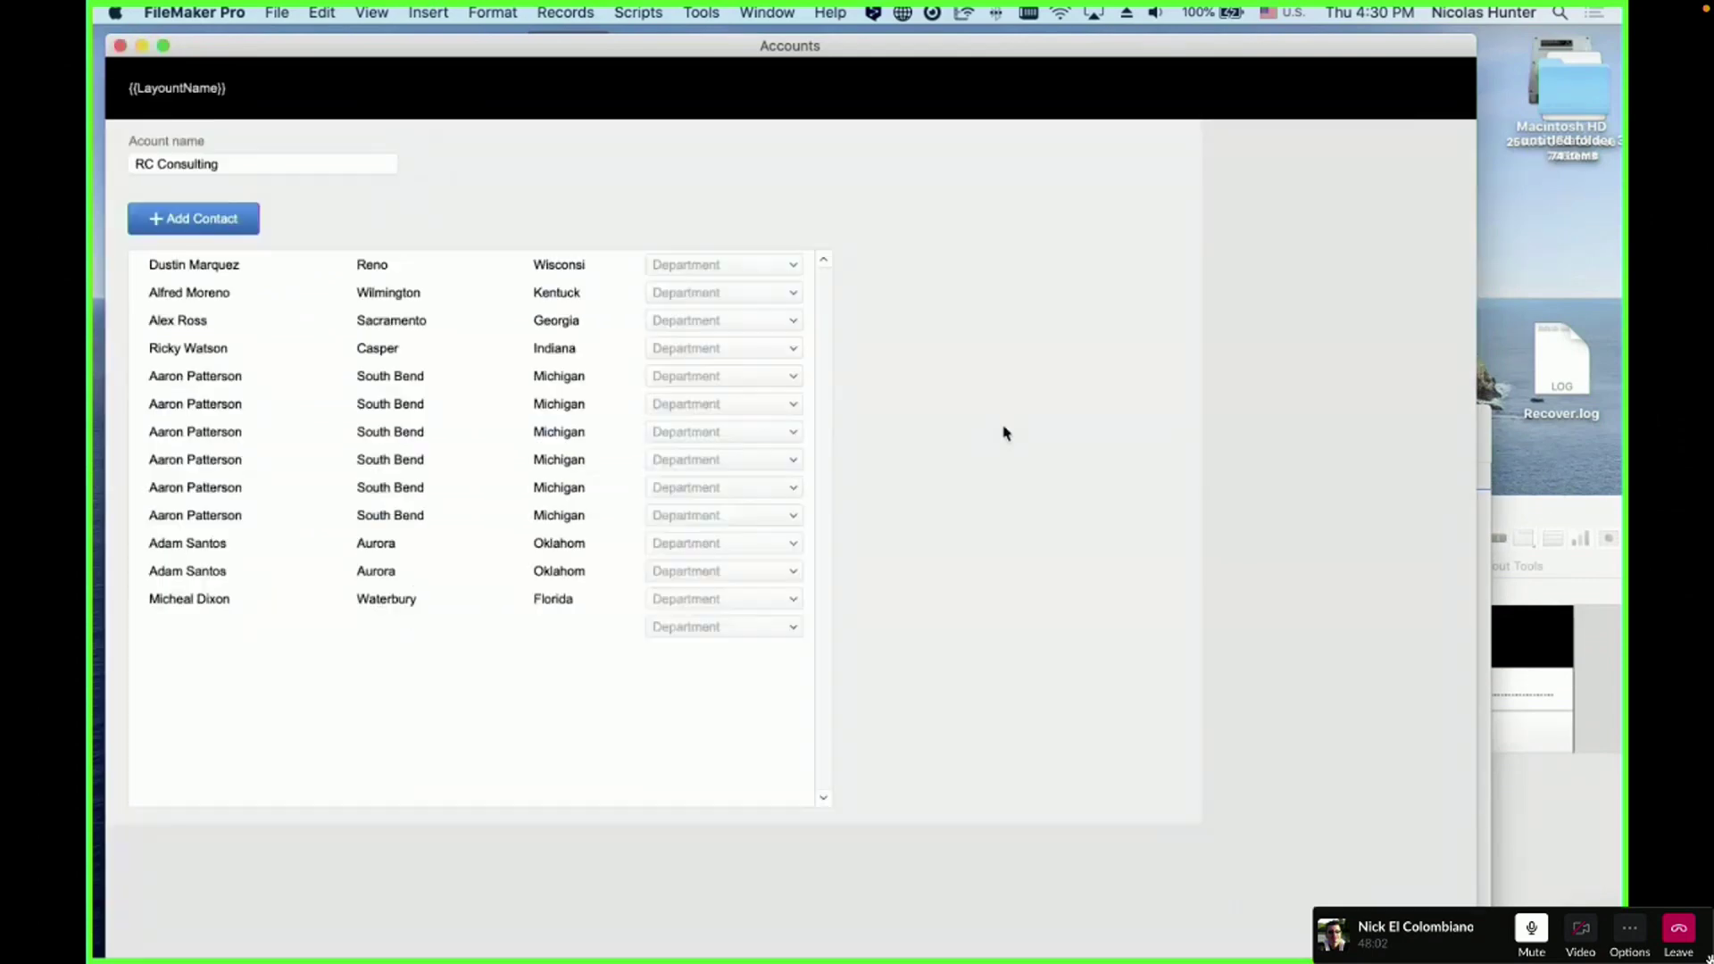
- Clear the top and left position values in the New Window script step and check the contact picker card again
left_click(1503, 765)
left_click(1026, 344)
key("super+shift+s")
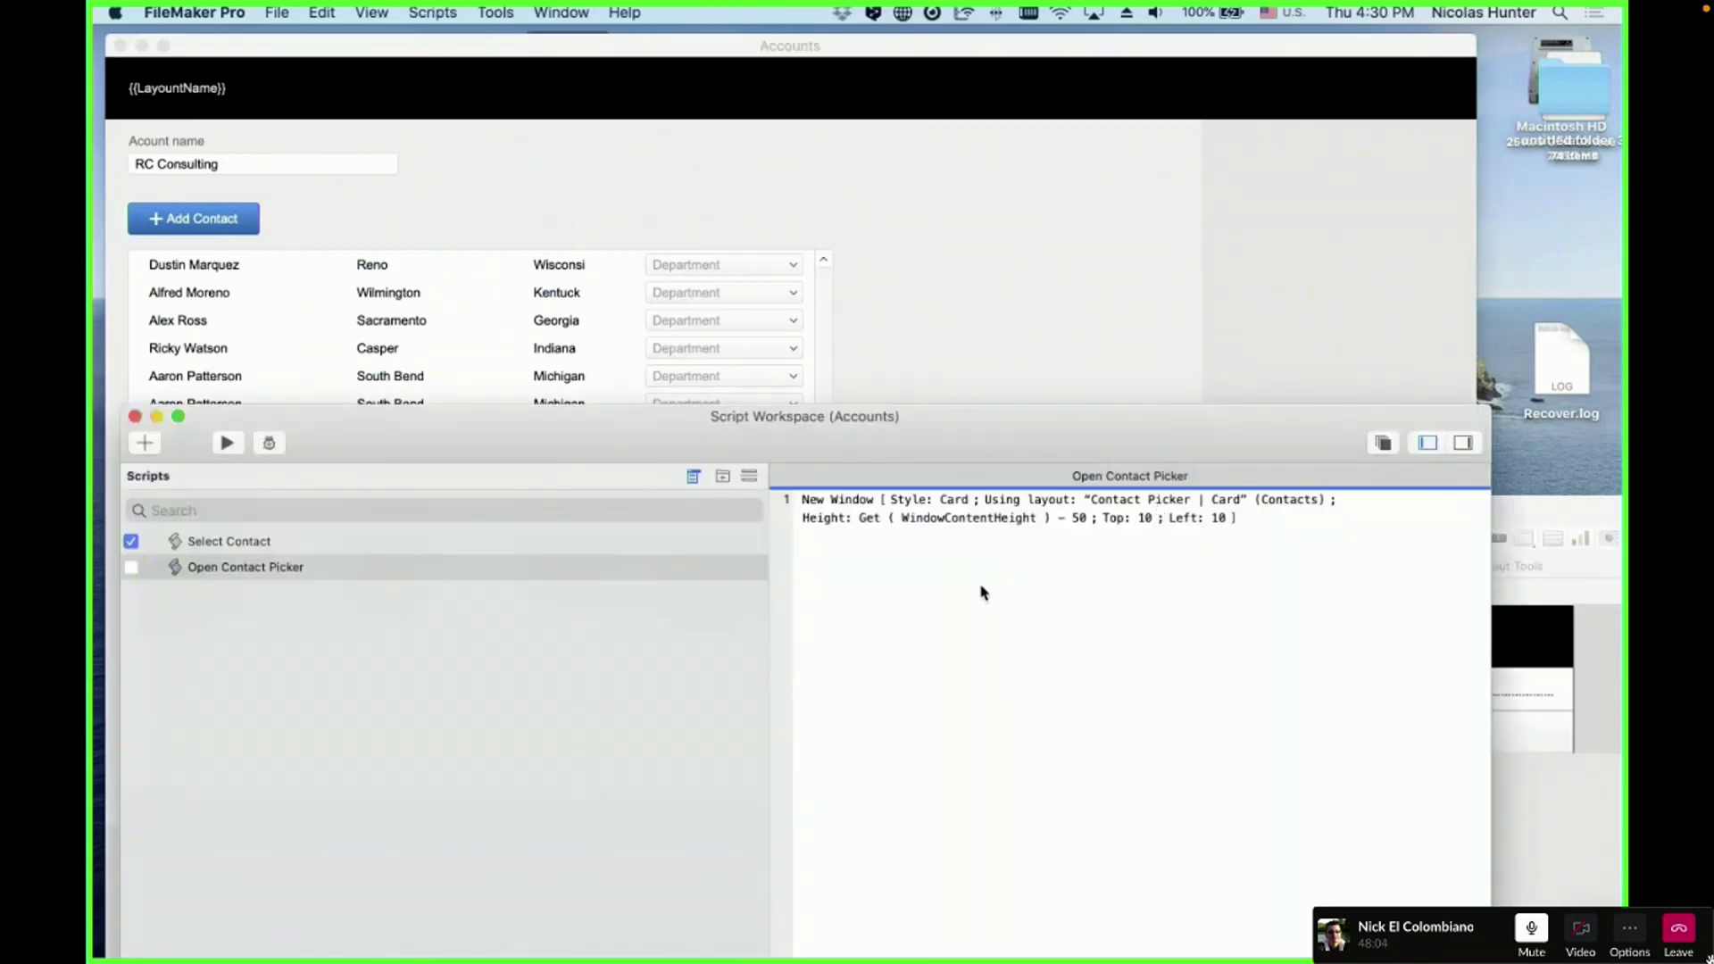
double_click(964, 527)
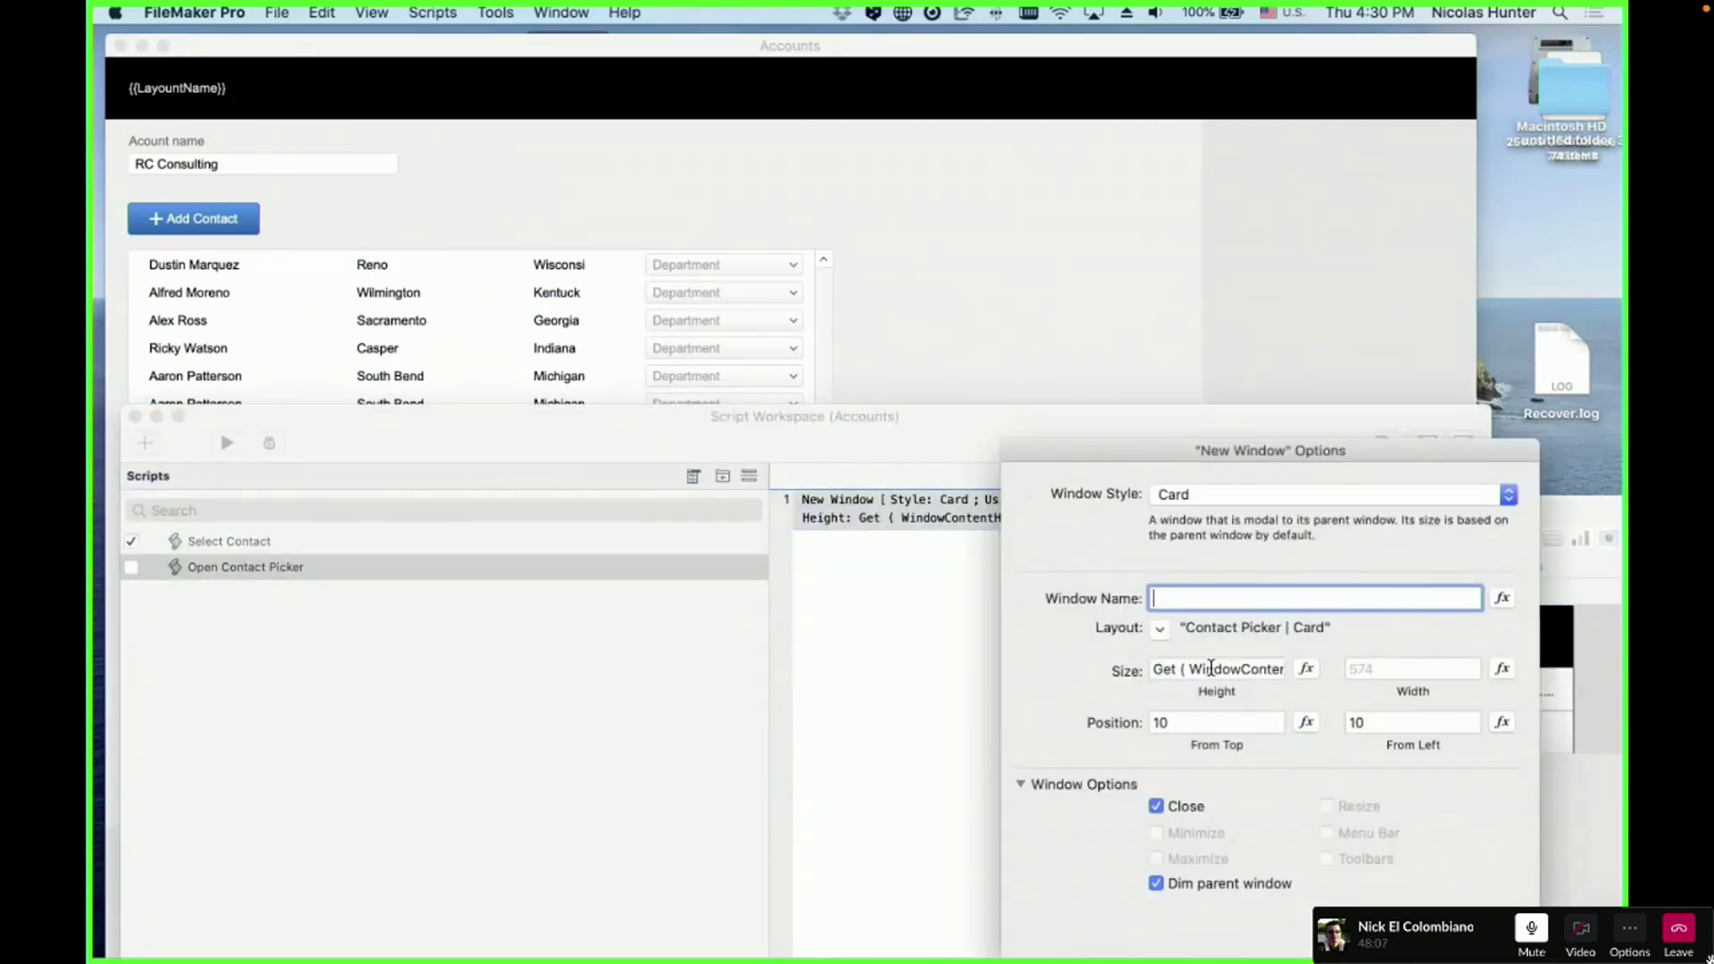
double_click(1178, 722)
key("BackSpace")
key("Tab")
key("BackSpace")
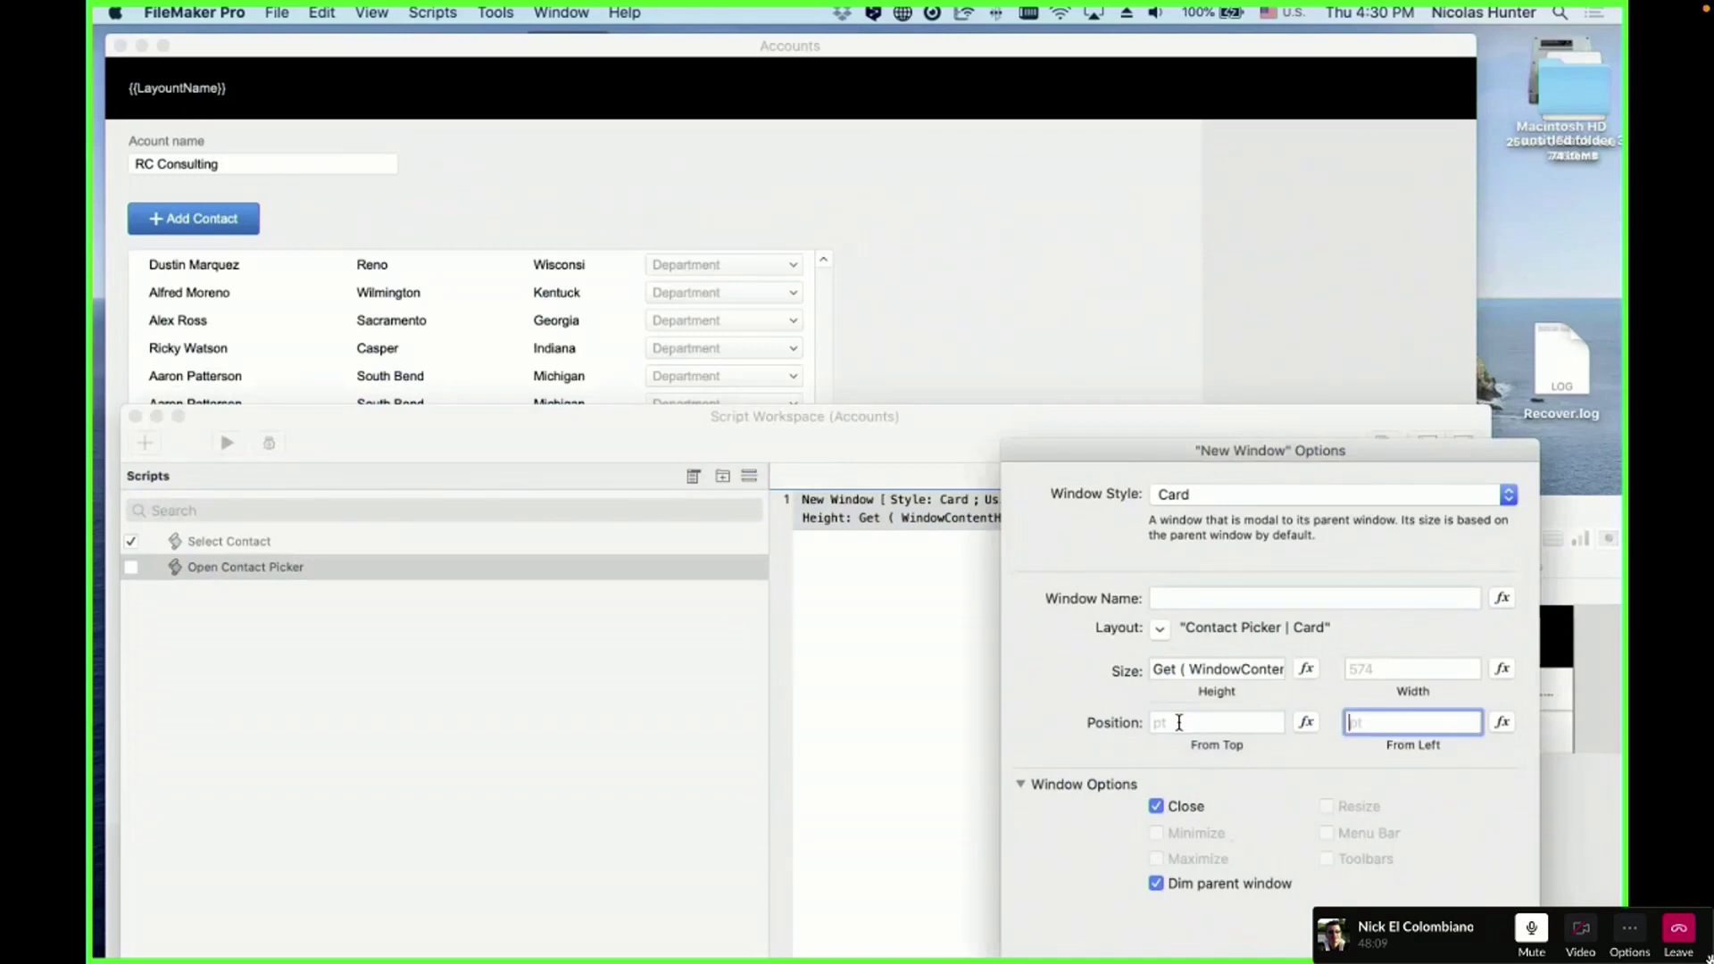
left_click(1177, 720)
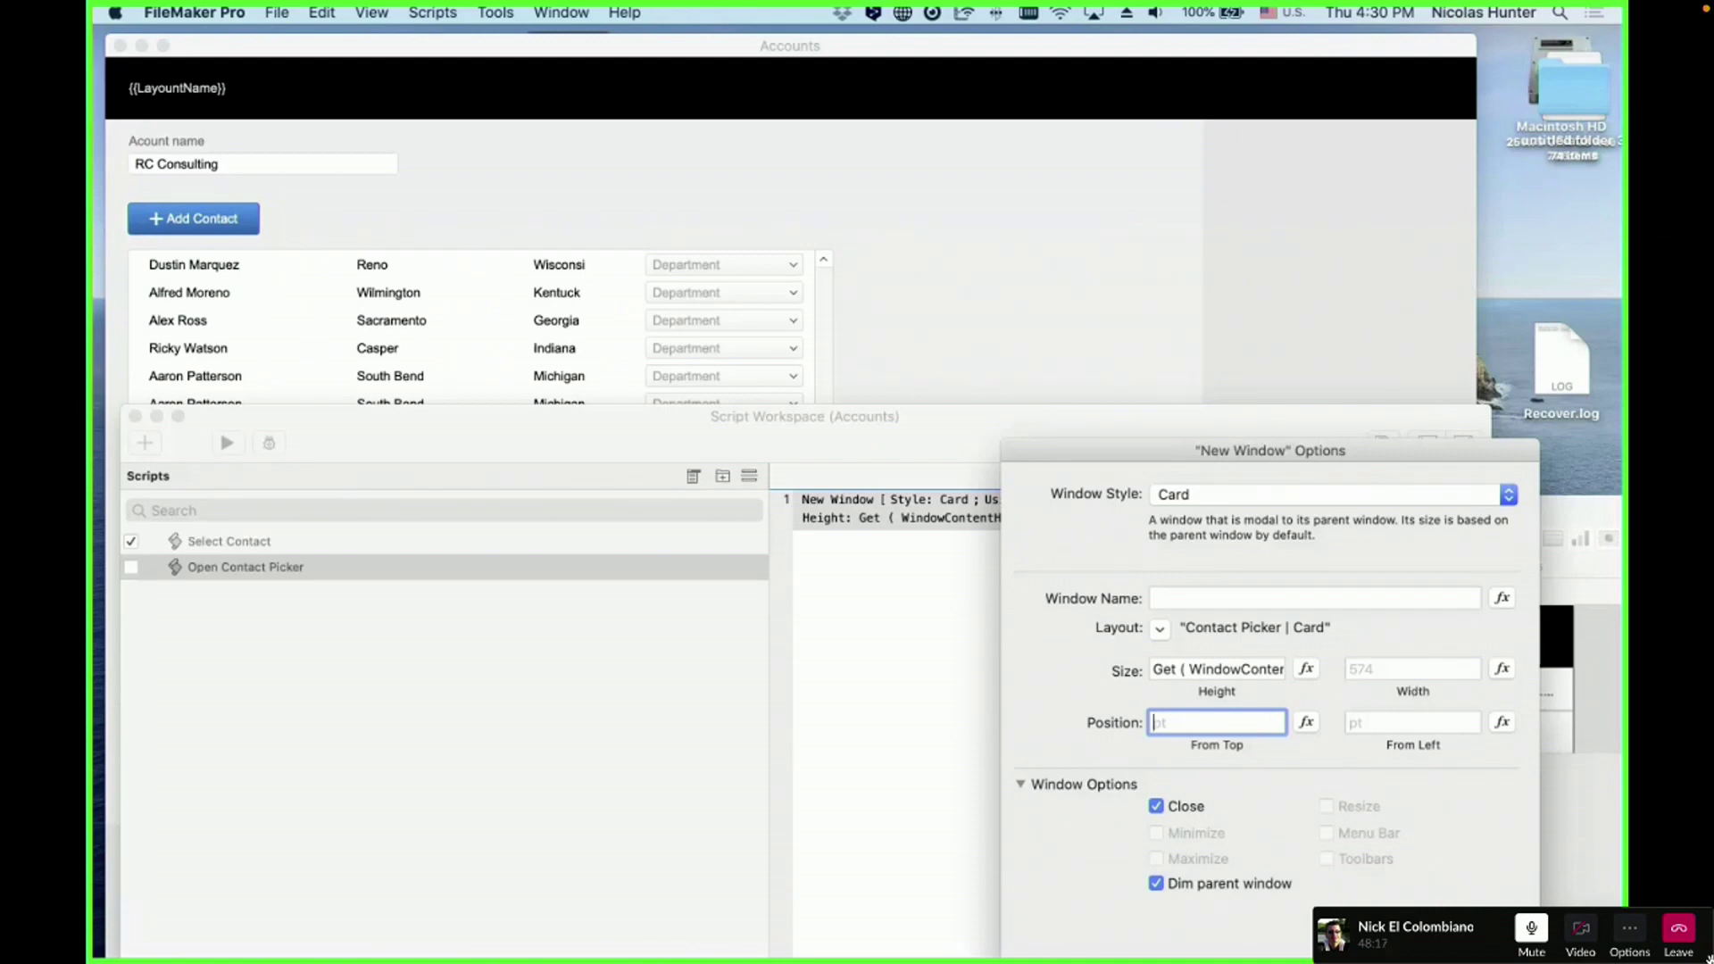
key("Return")
left_click(777, 226)
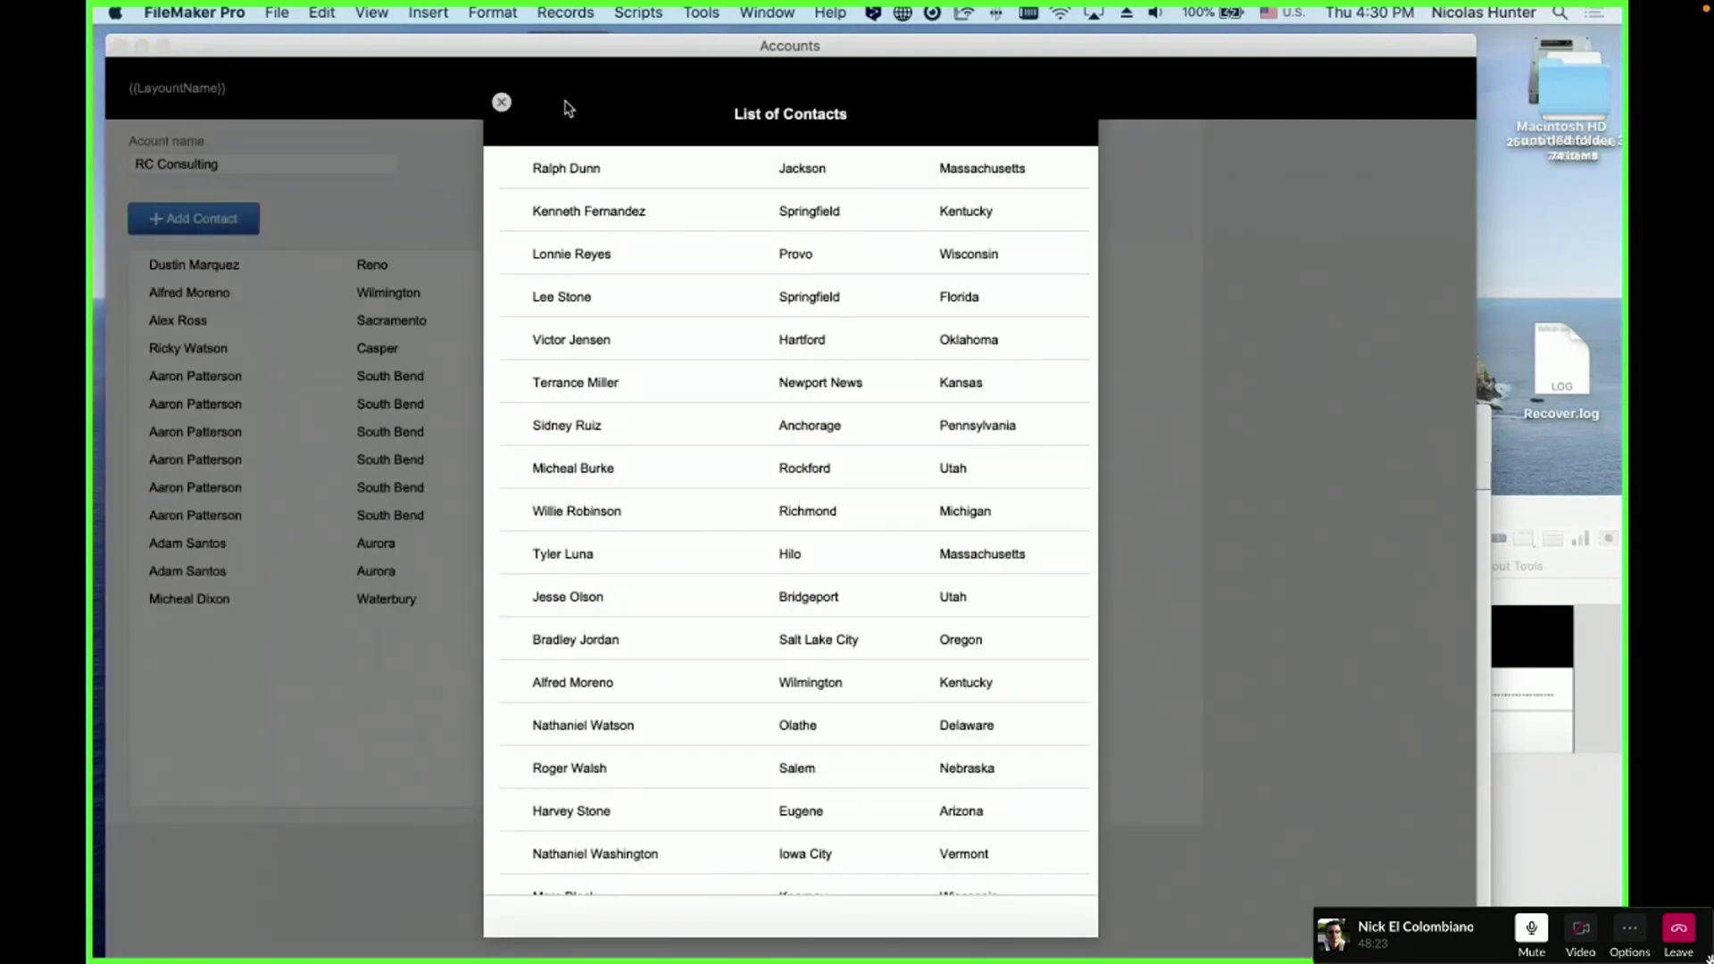
left_click(501, 102)
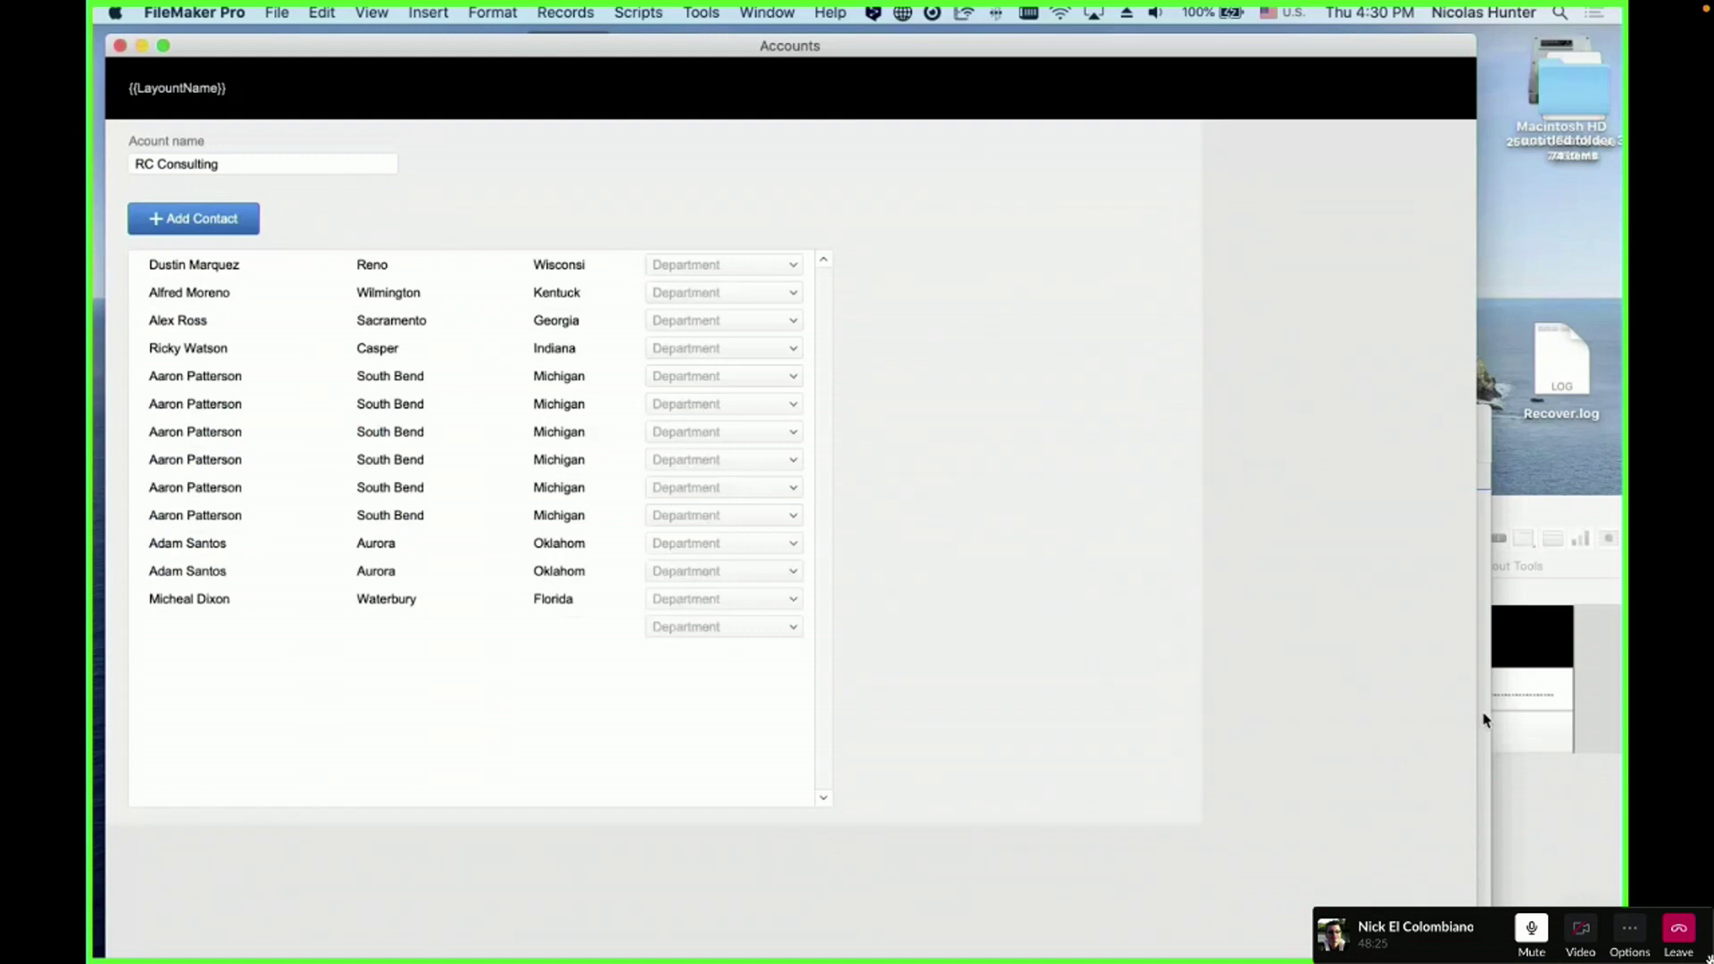
- Set the card width in the New Window script step to Get ( WindowContentWidth ) minus a fixed margin
key("super+Tab")
left_click(1092, 754)
key("super+shift+s")
left_click(987, 504)
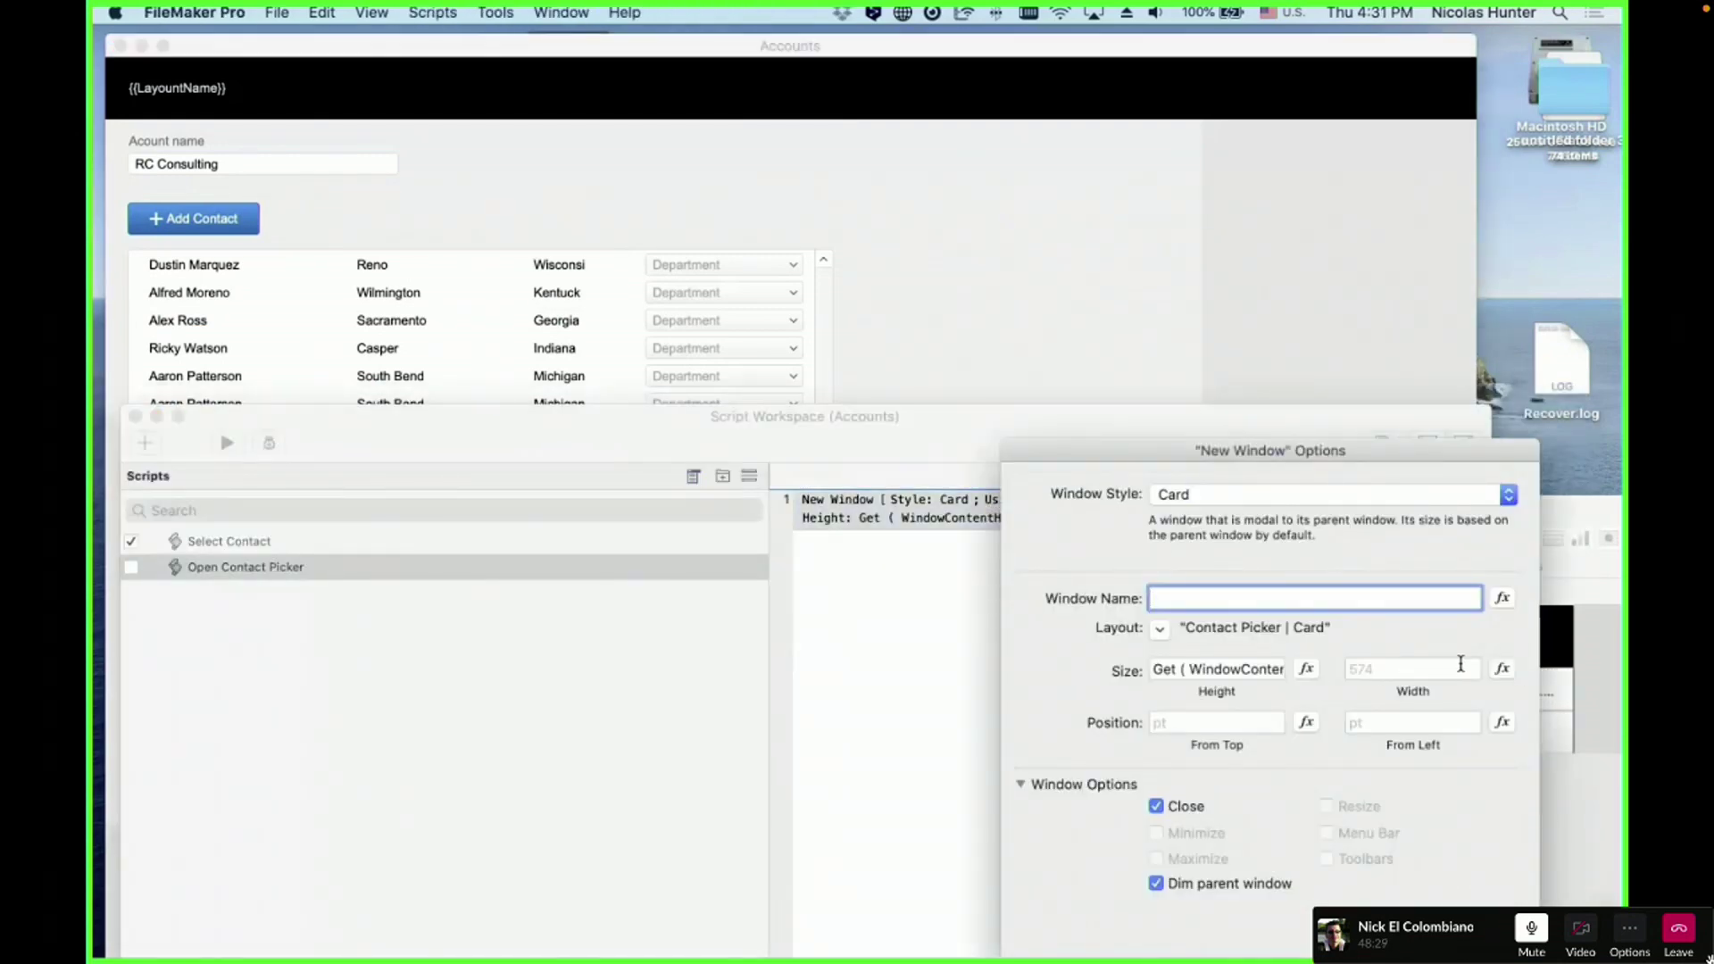
left_click(1502, 670)
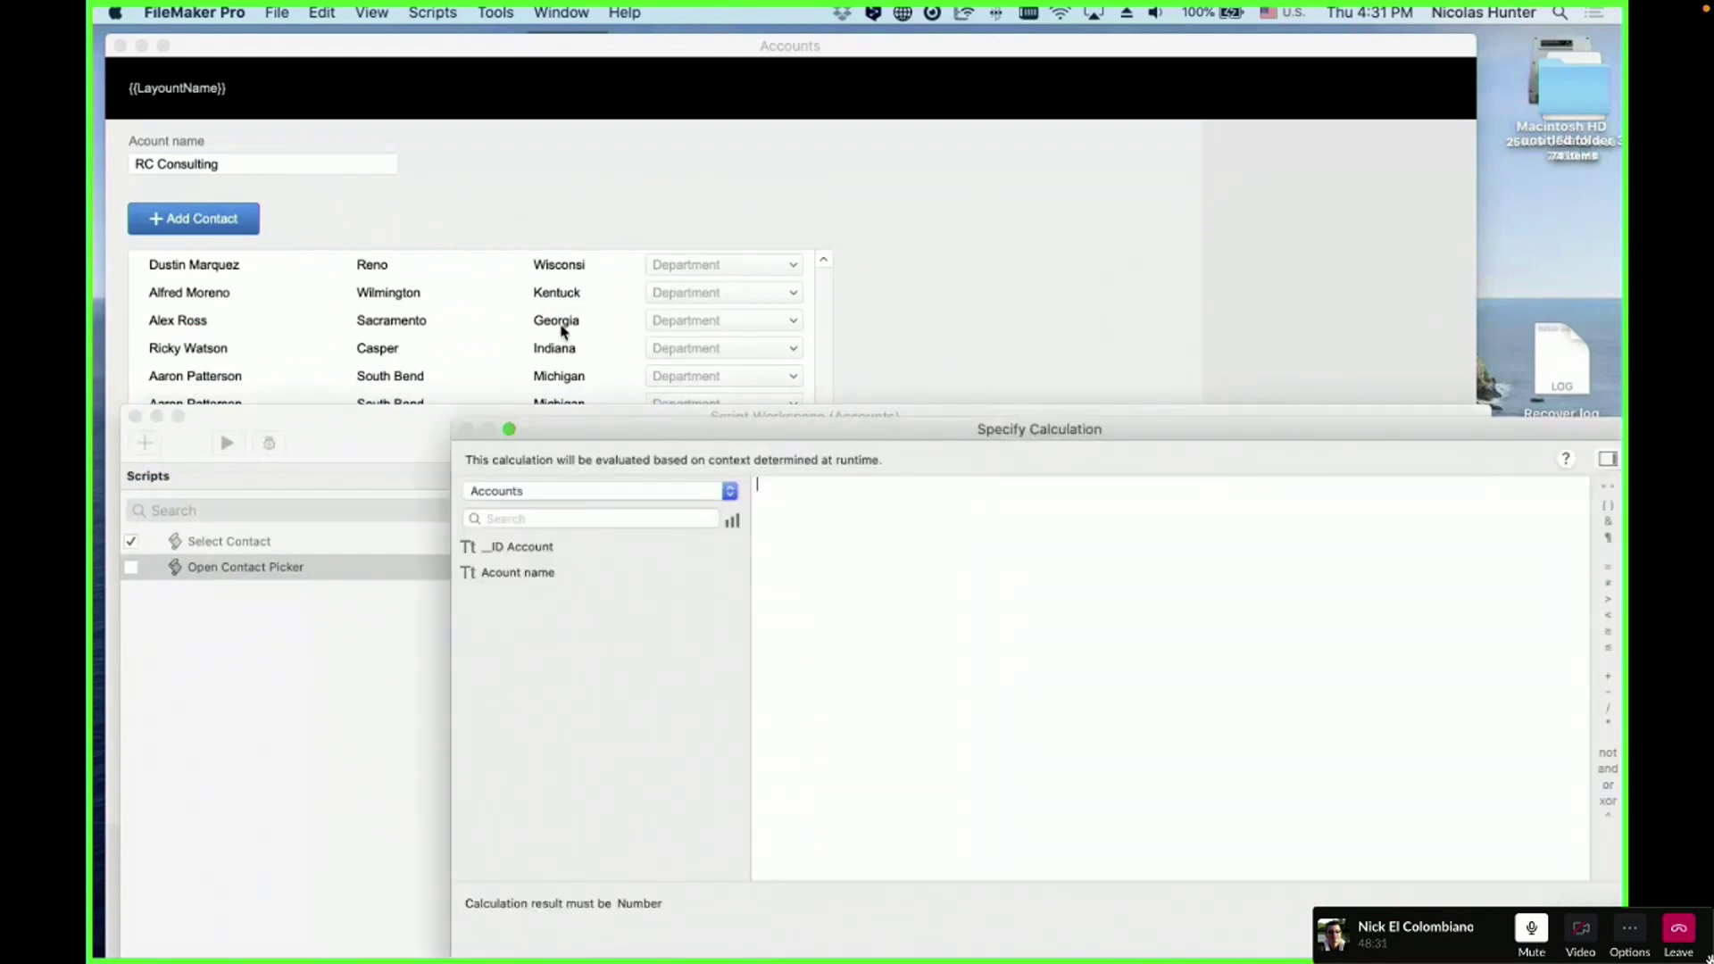
type("get")
key("Return")
type("wind")
key("Down")
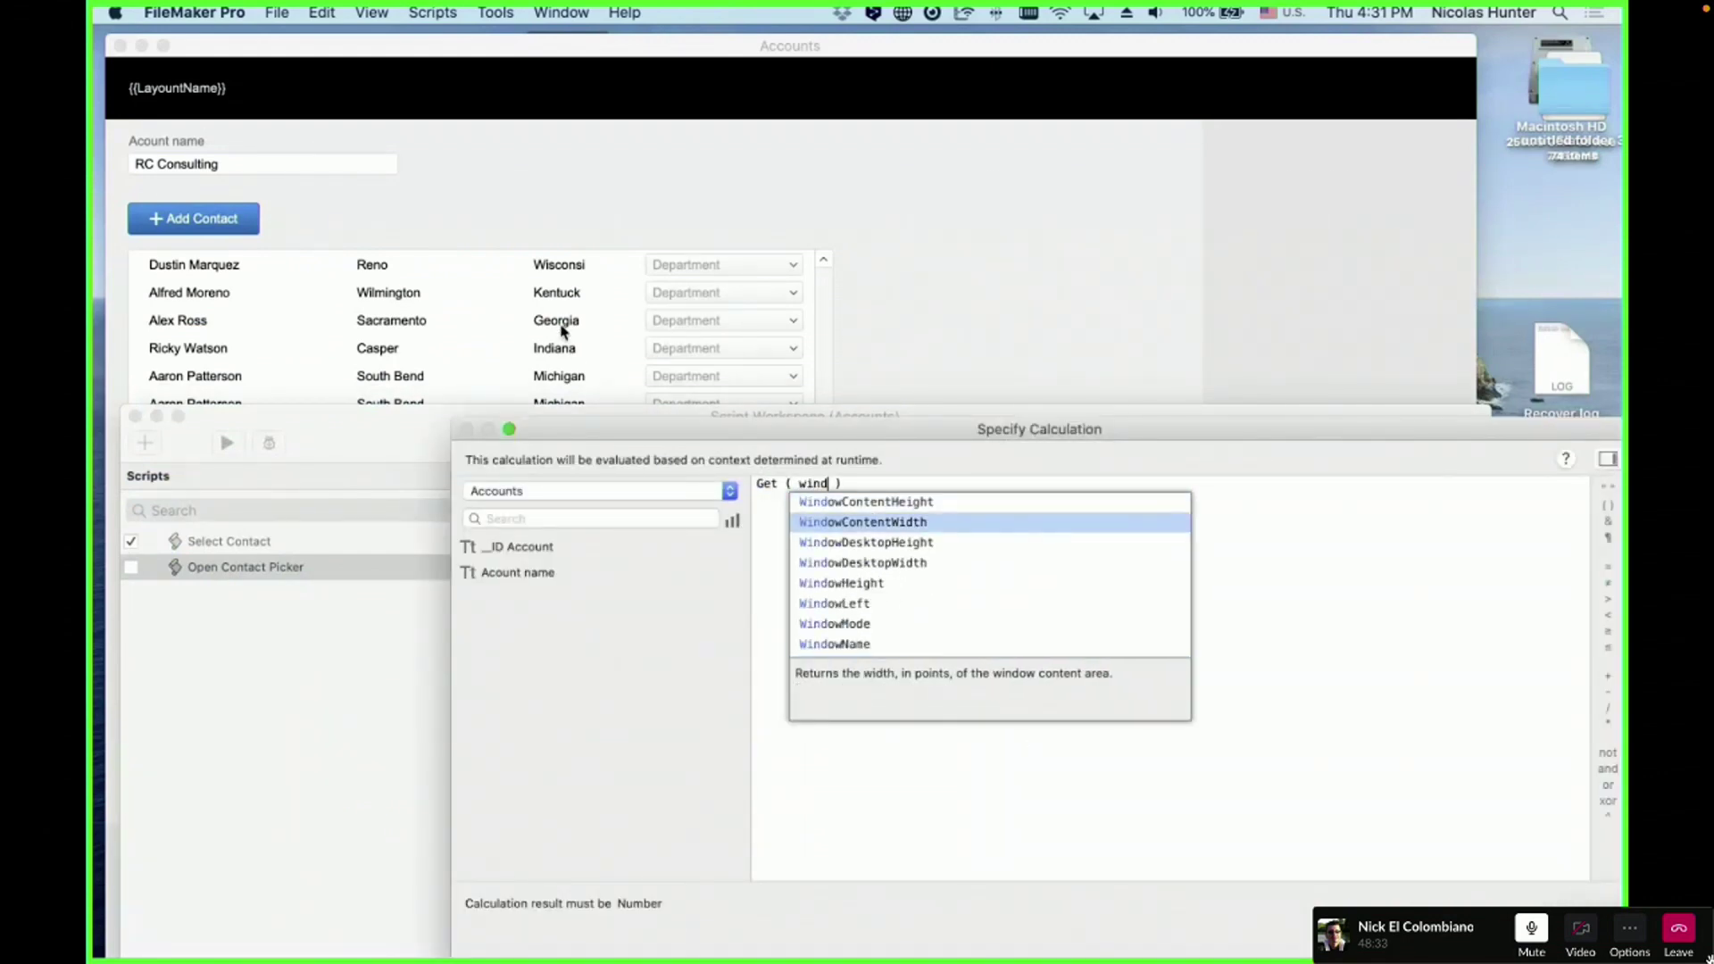
key("Return")
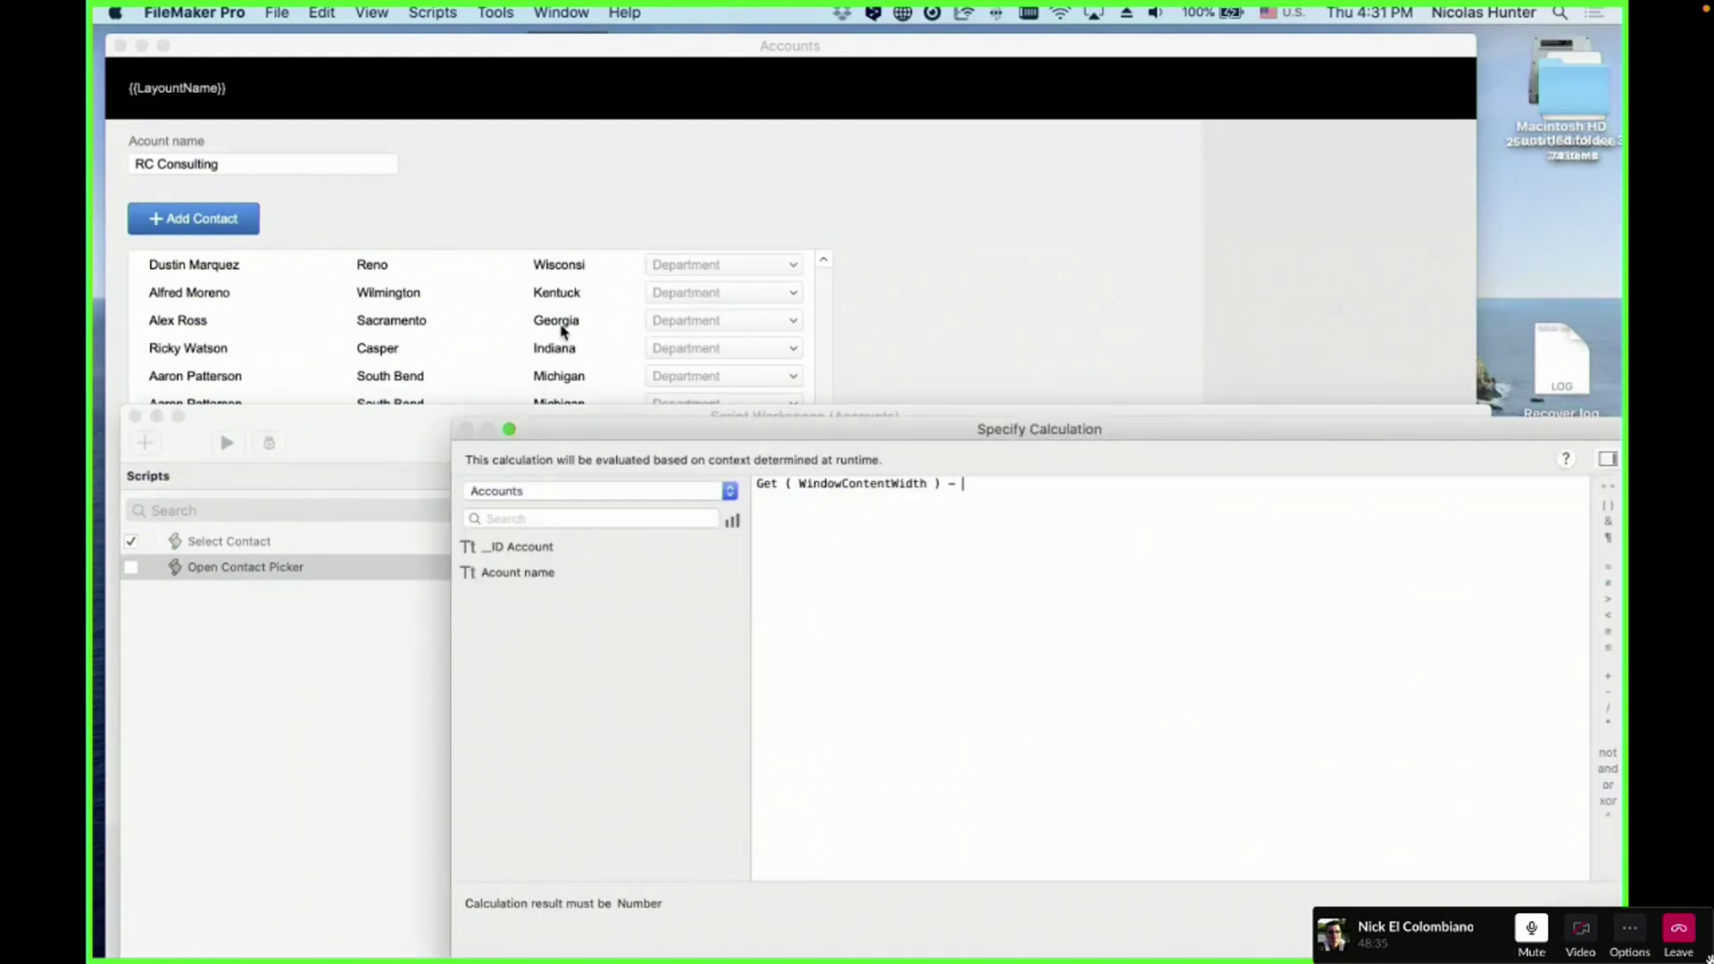
key("Return")
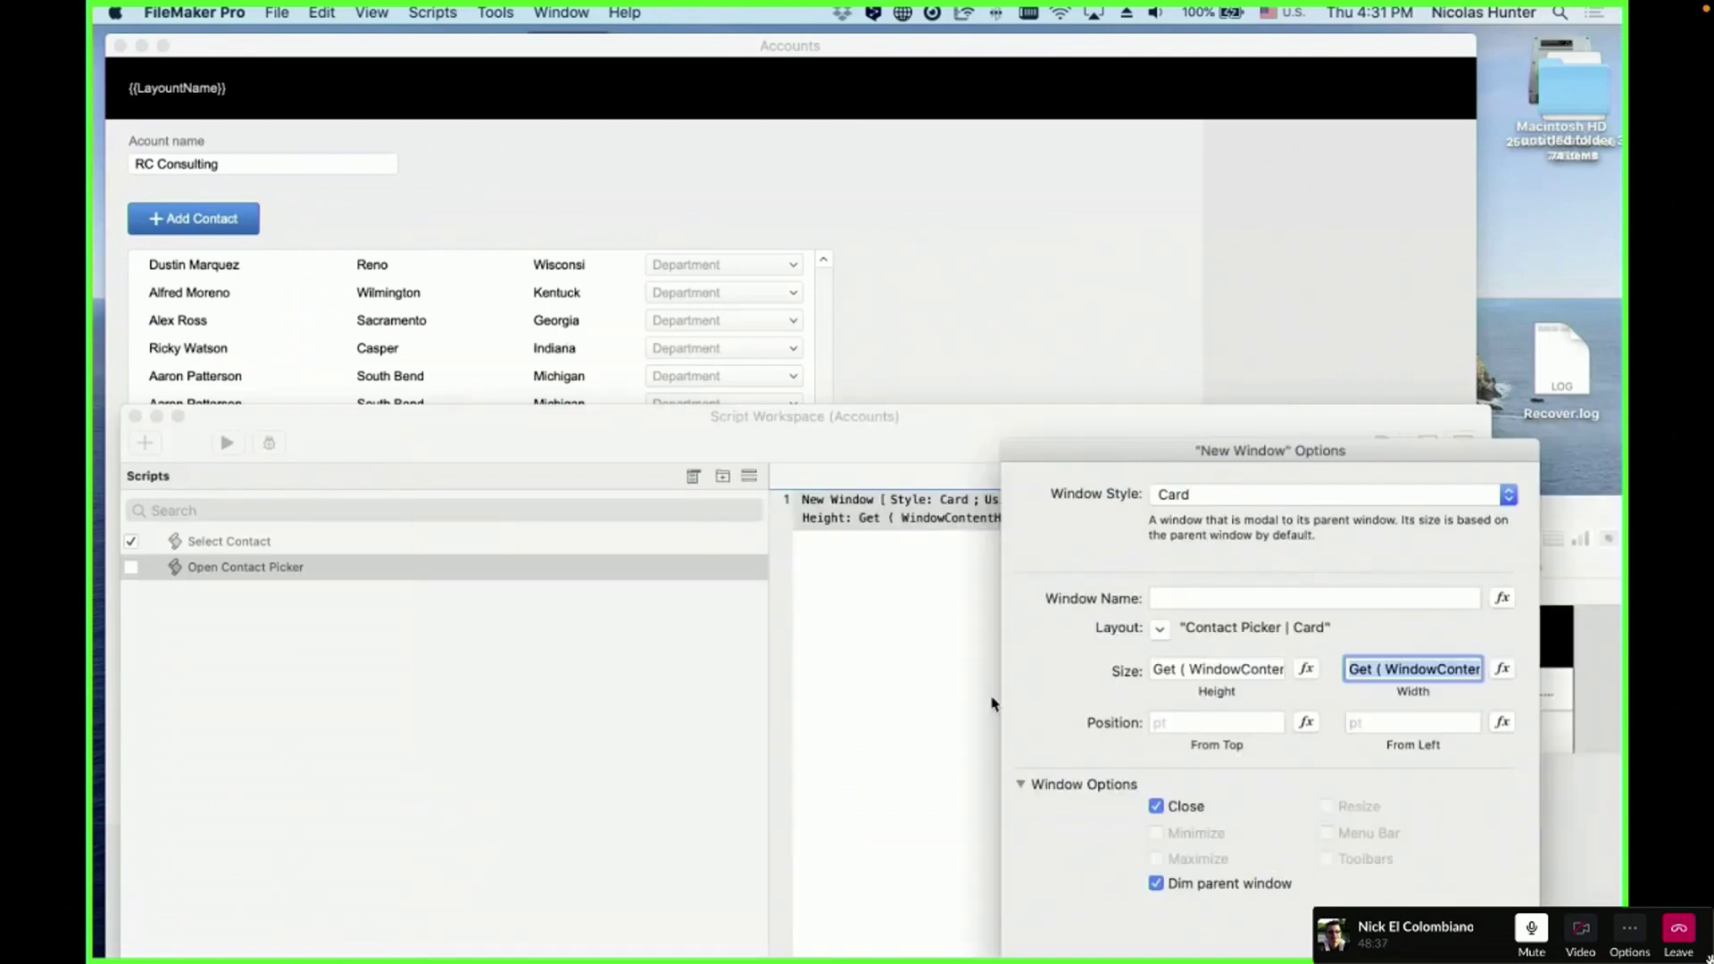
key("Return")
- Save the script change and open the contact picker from Add Contact to check the card's width
left_click(713, 131)
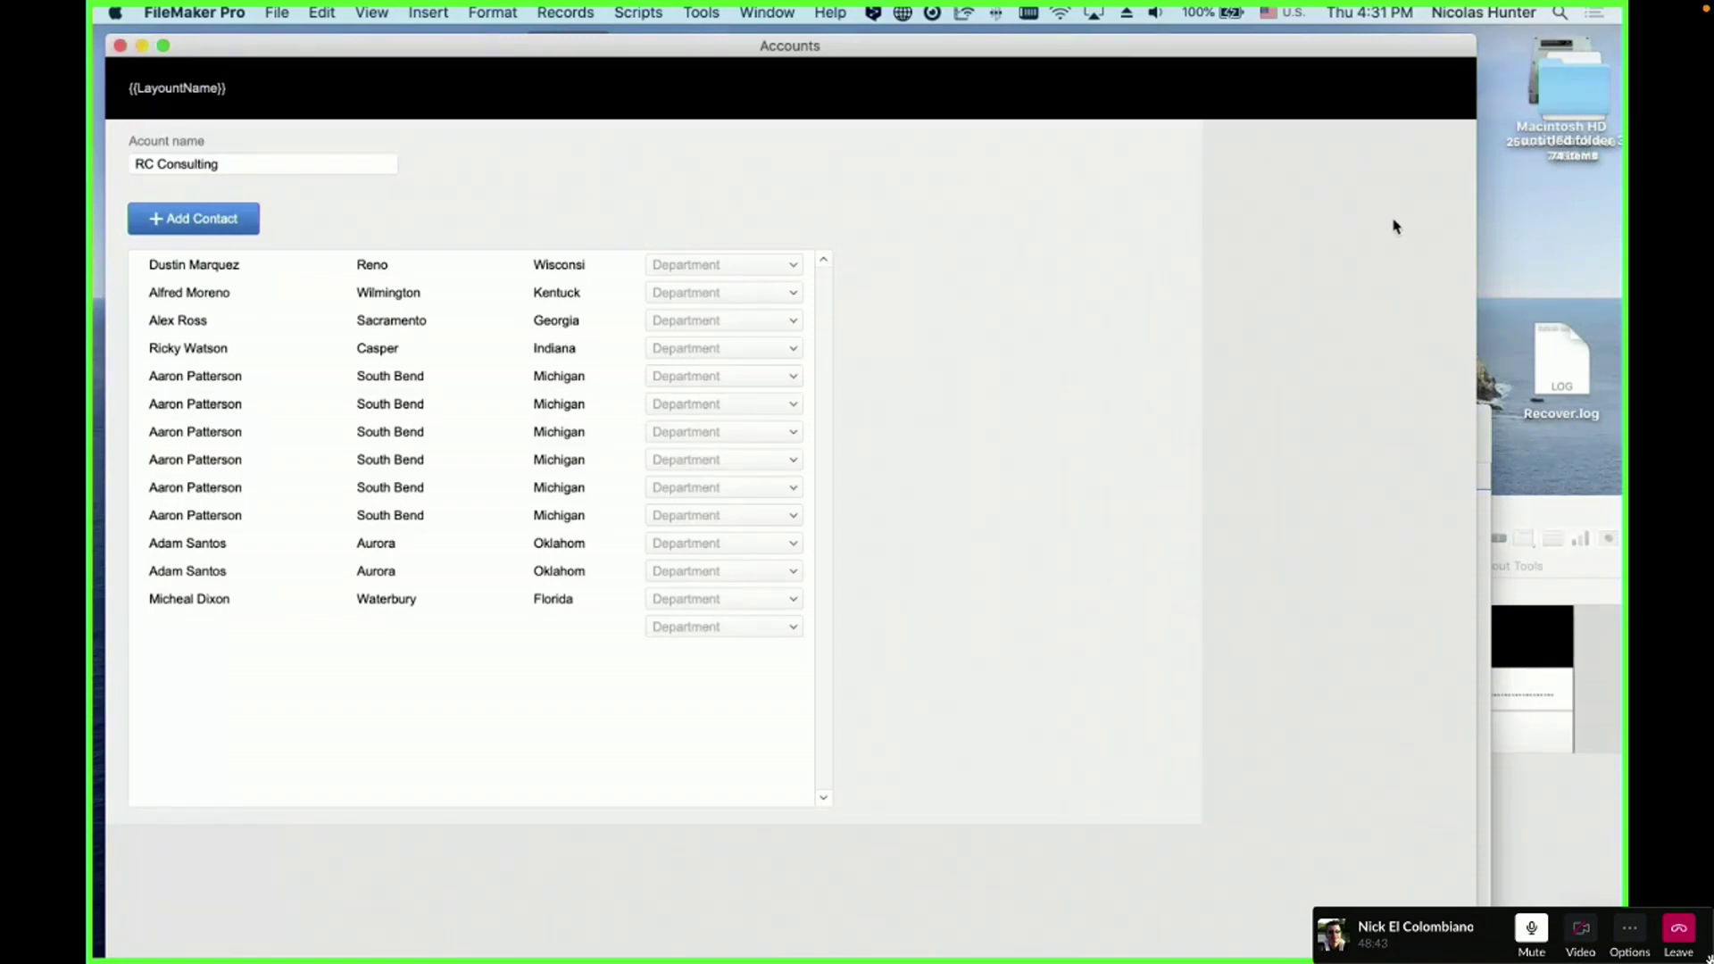
left_click(229, 225)
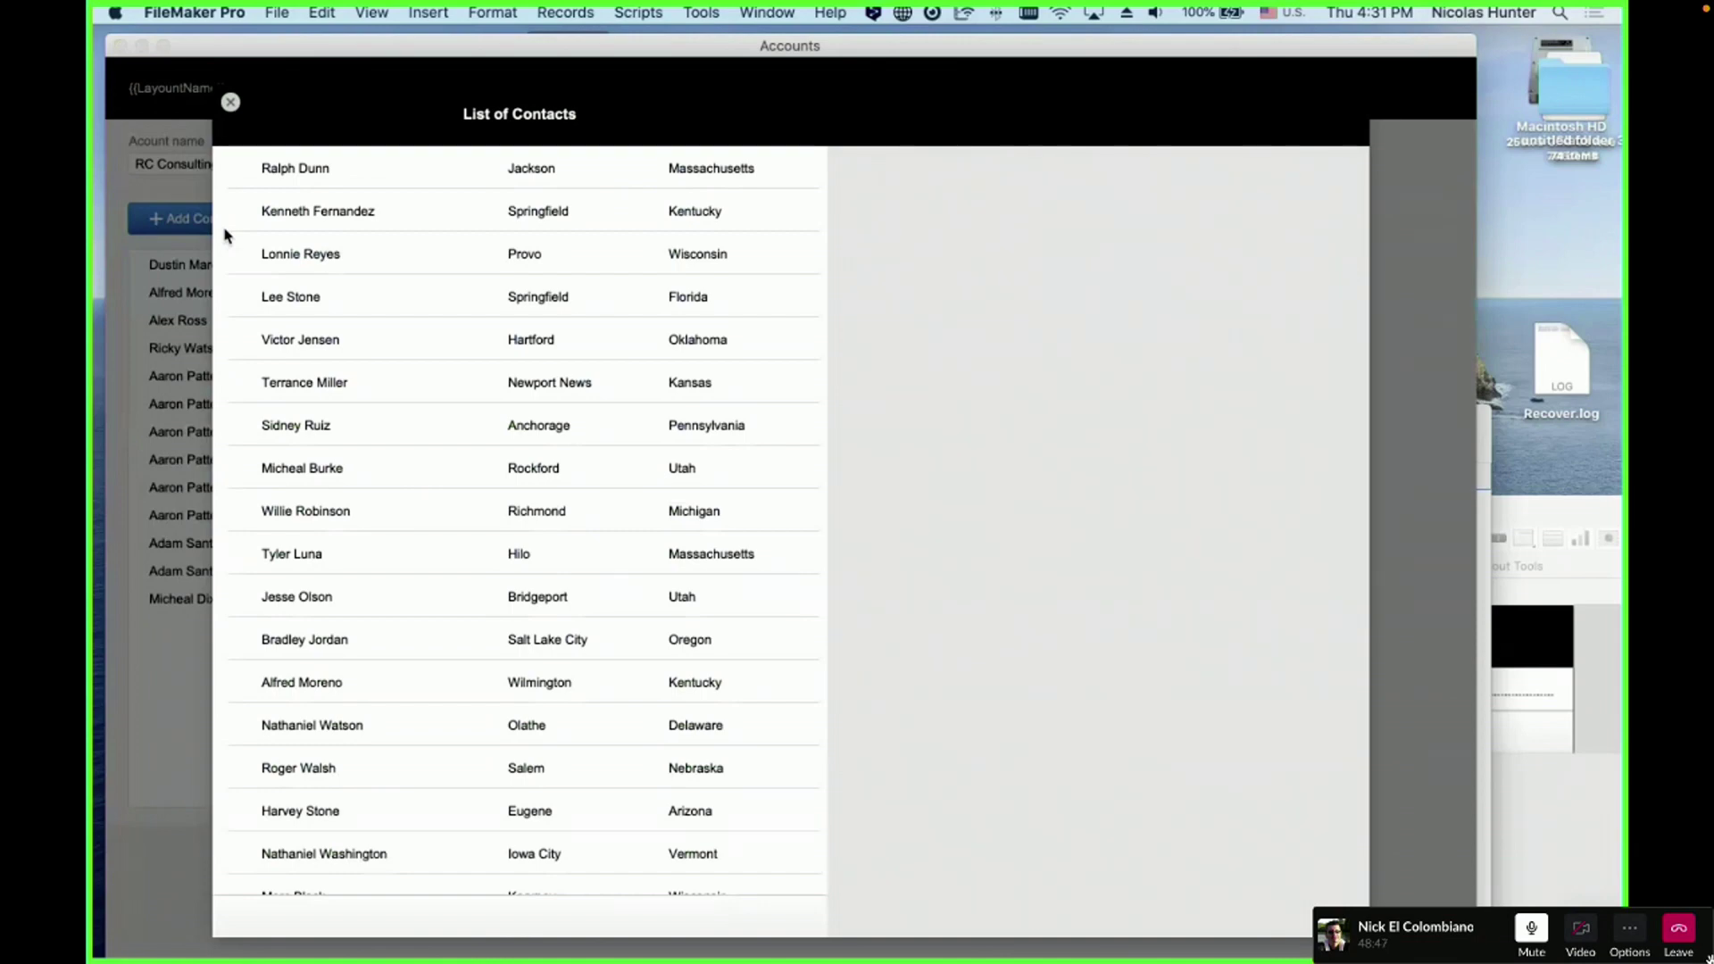
- Open the contact picker card with the Accounts window shrunk and enlarged to compare how the card's size adapts
left_click(230, 103)
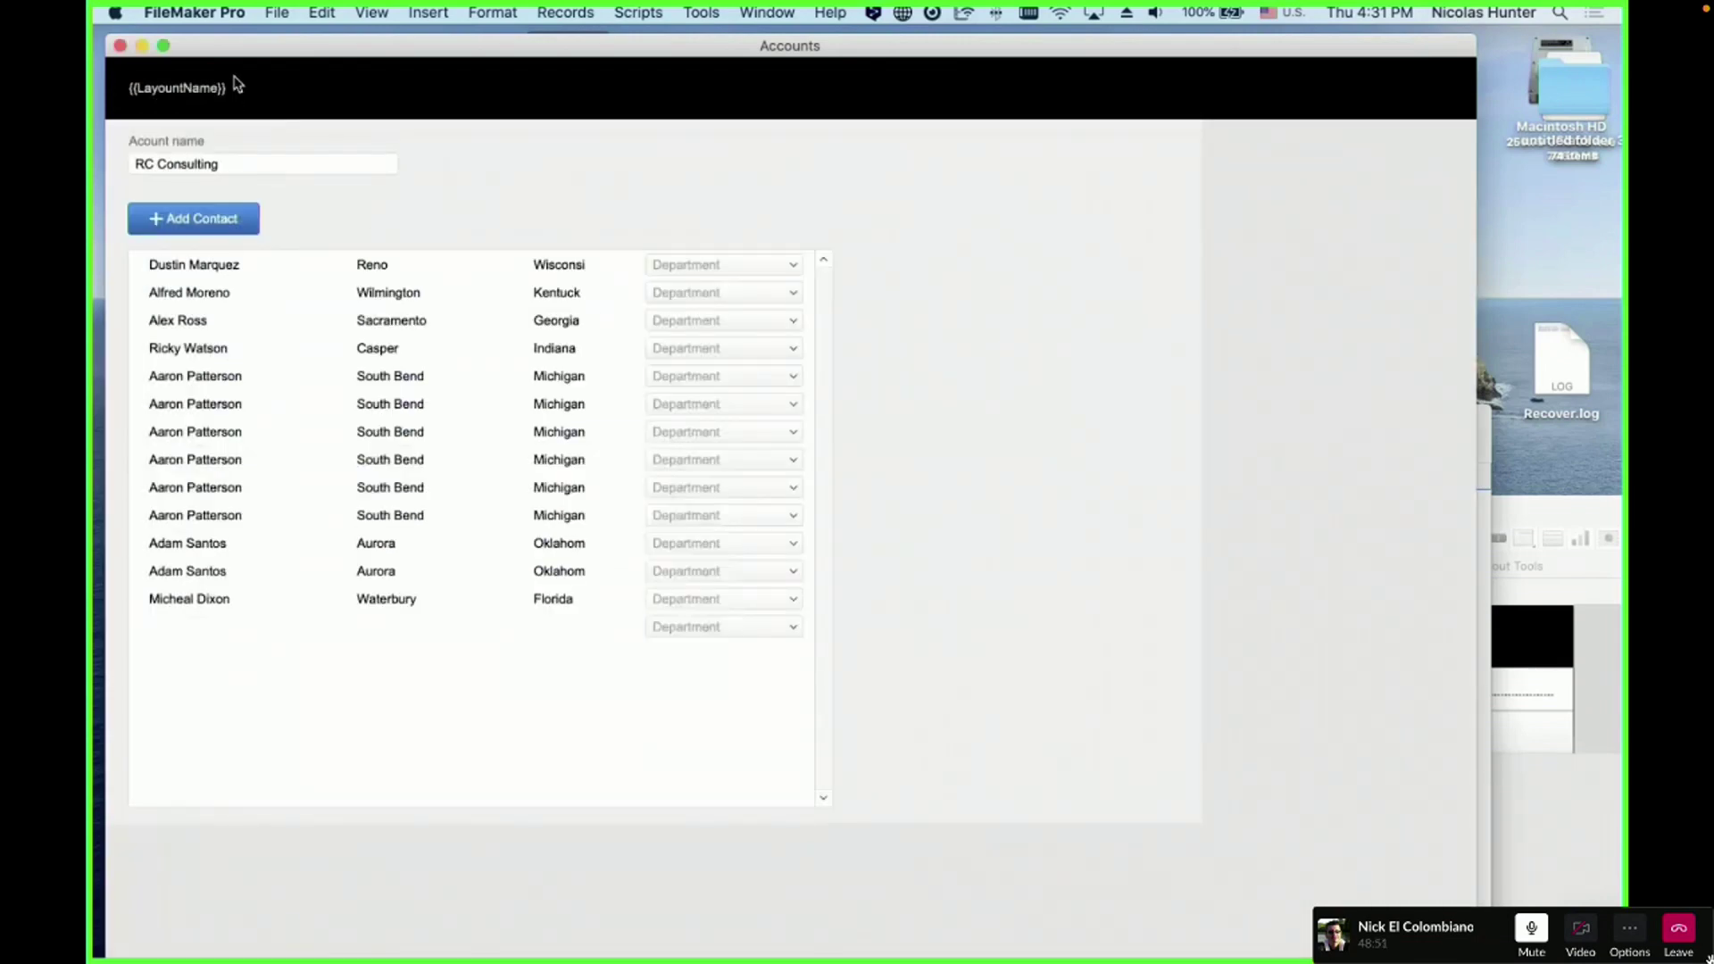
left_click(163, 46)
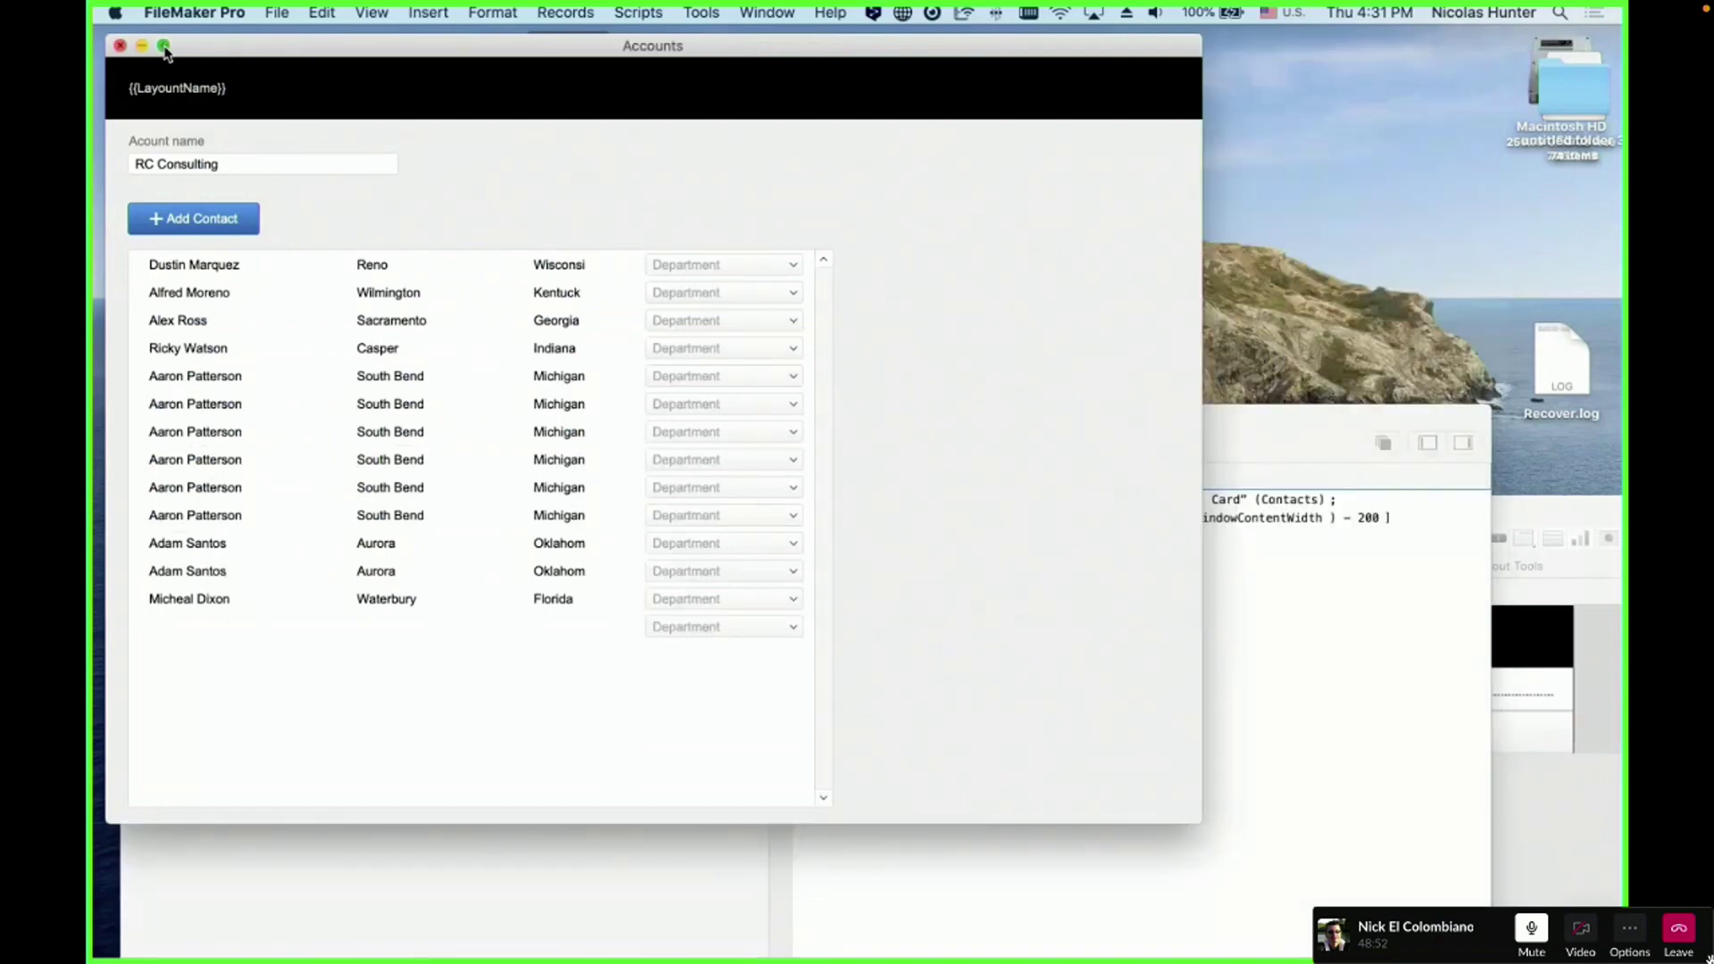
left_click(215, 225)
left_click(232, 105)
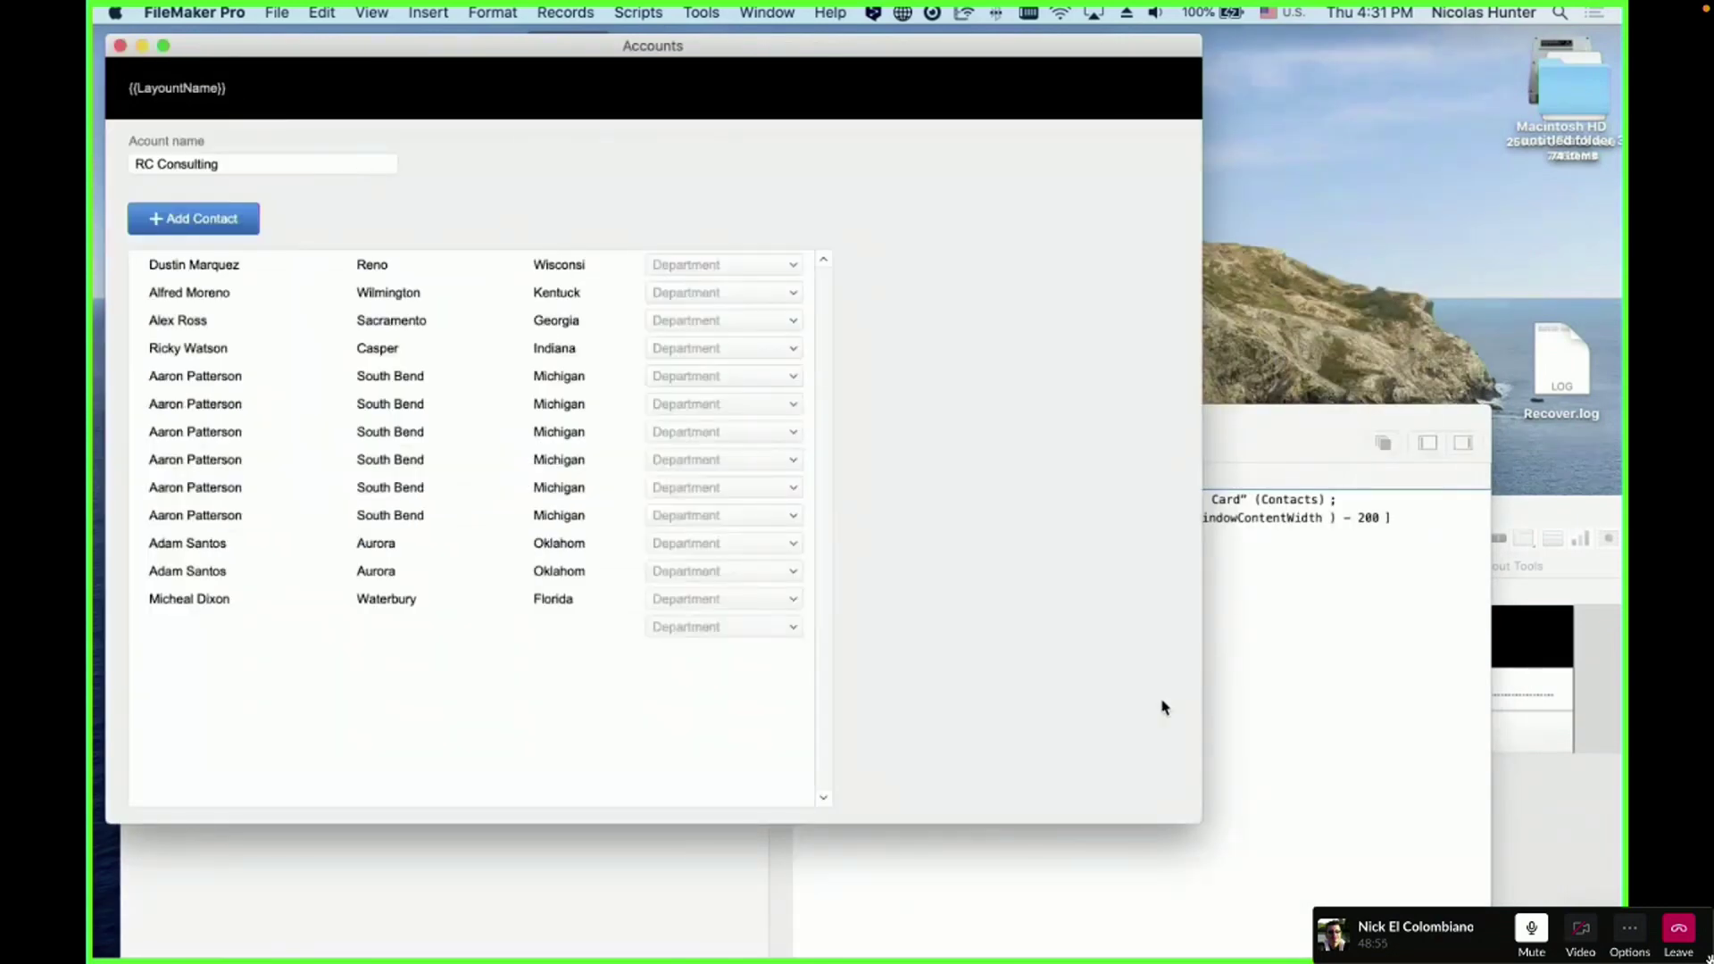
left_click_drag(1199, 821, 1464, 937)
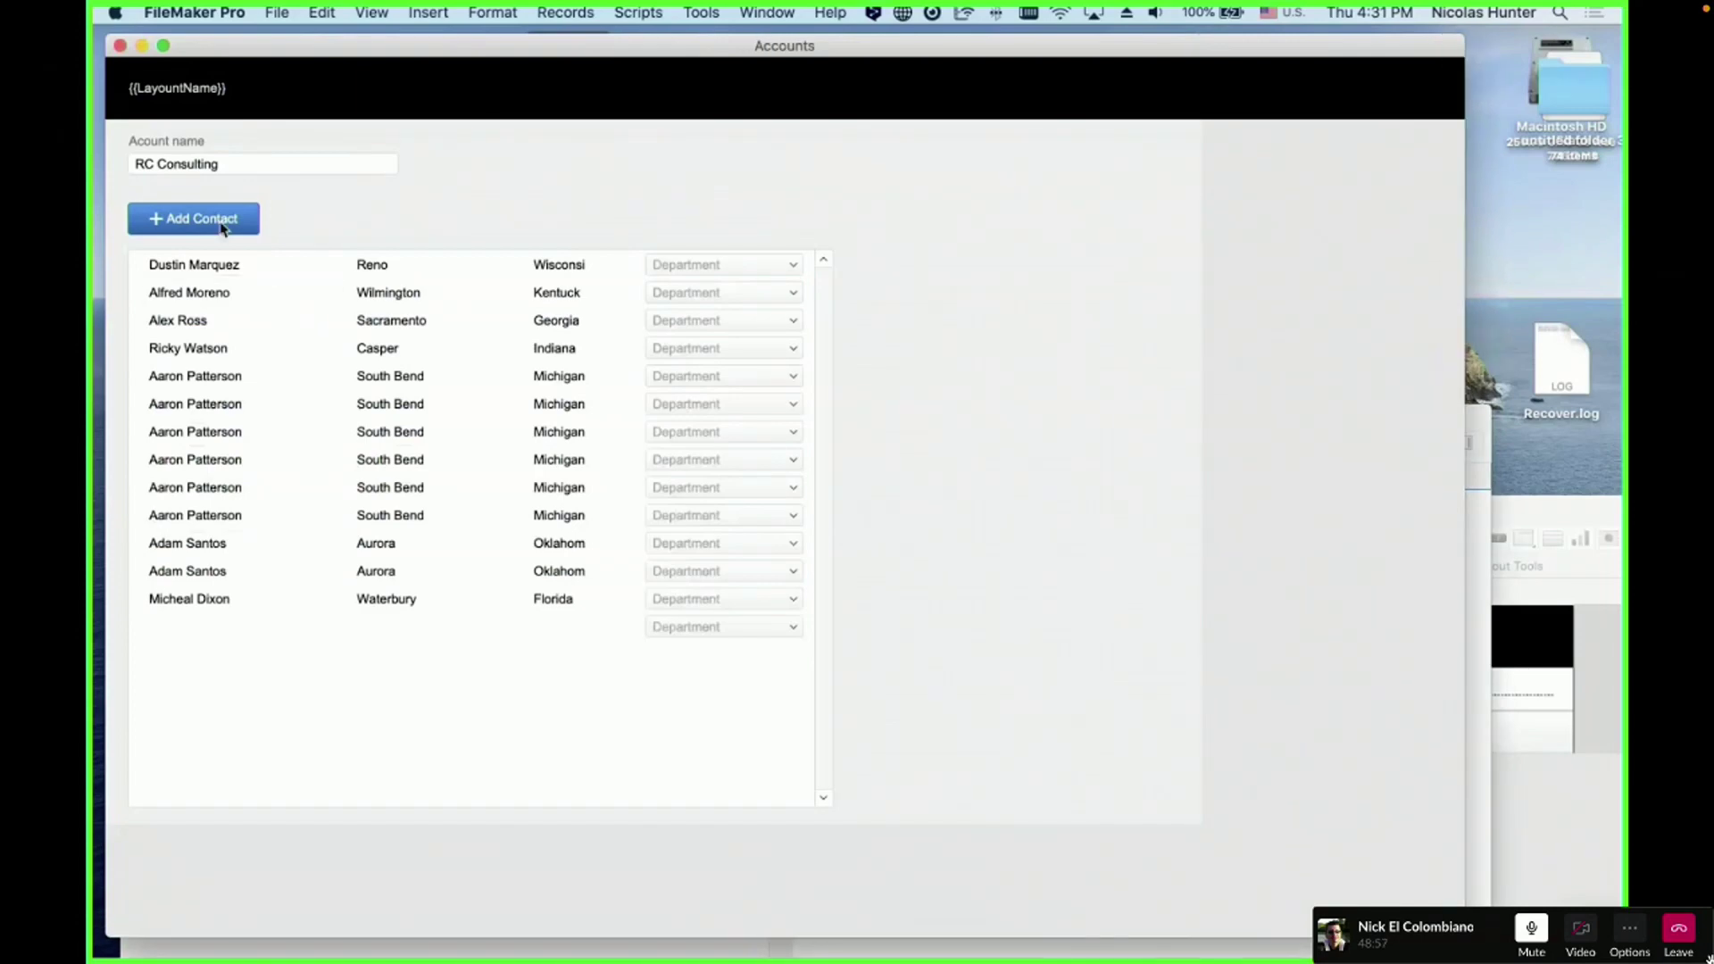
left_click(220, 228)
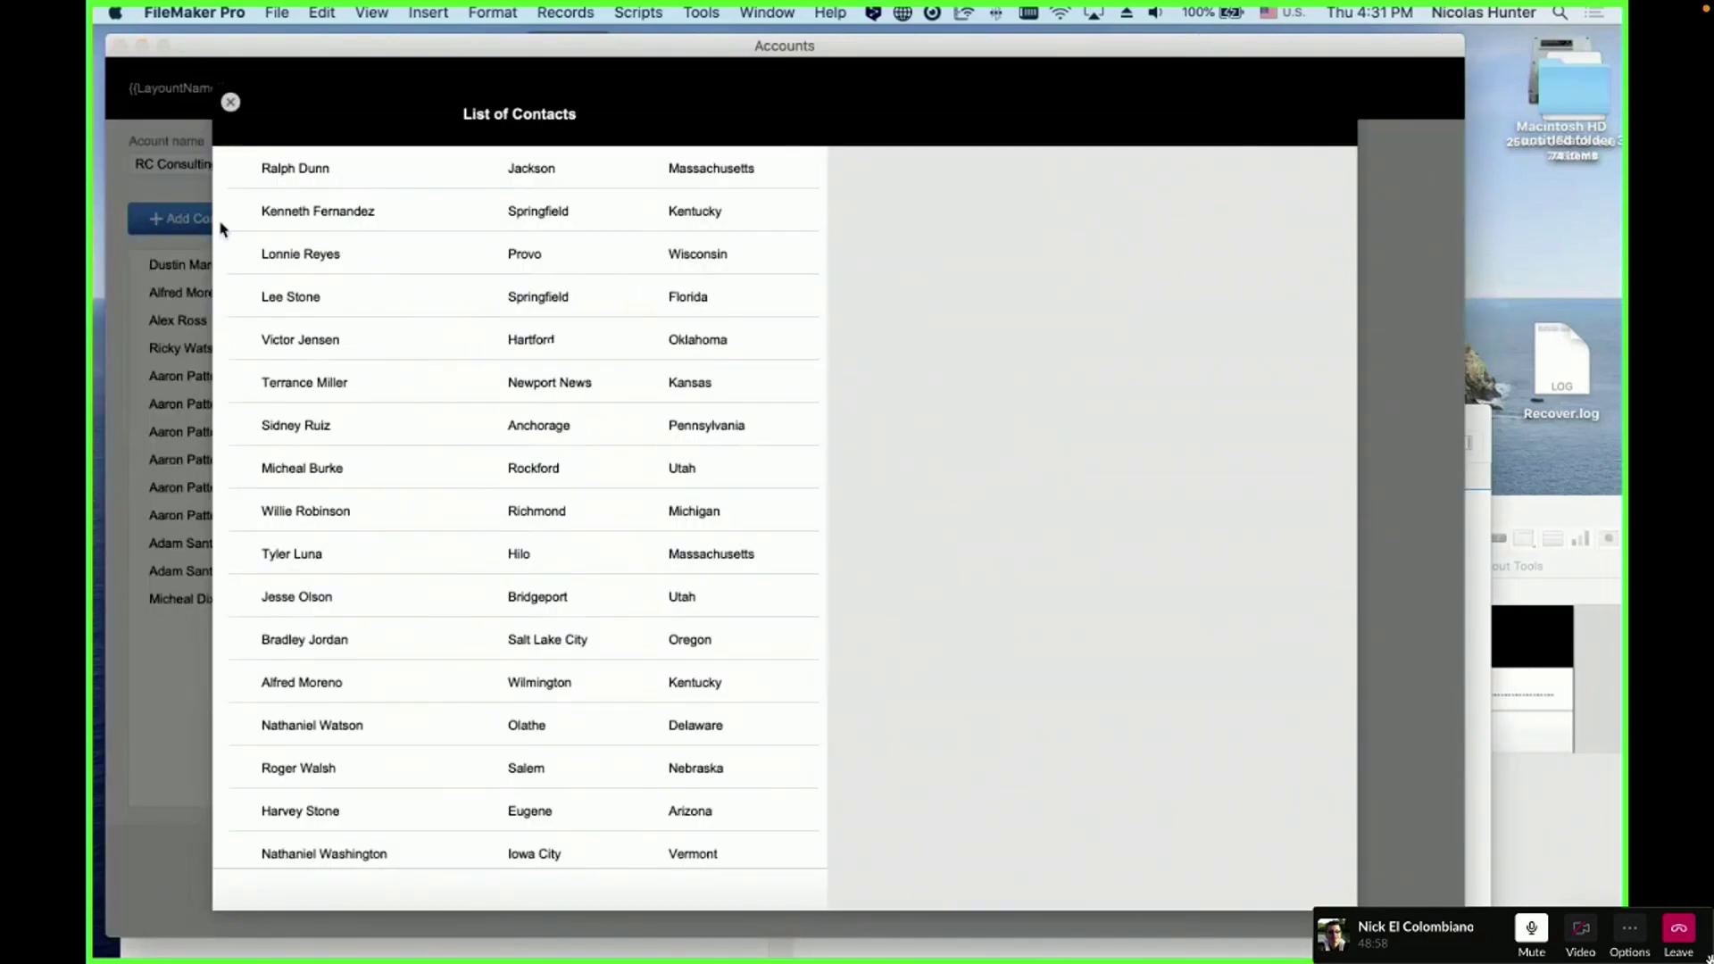
left_click(230, 104)
- Clear the width of the card in the Open Contact Picker script's New Window step and save the script
left_click(1475, 528)
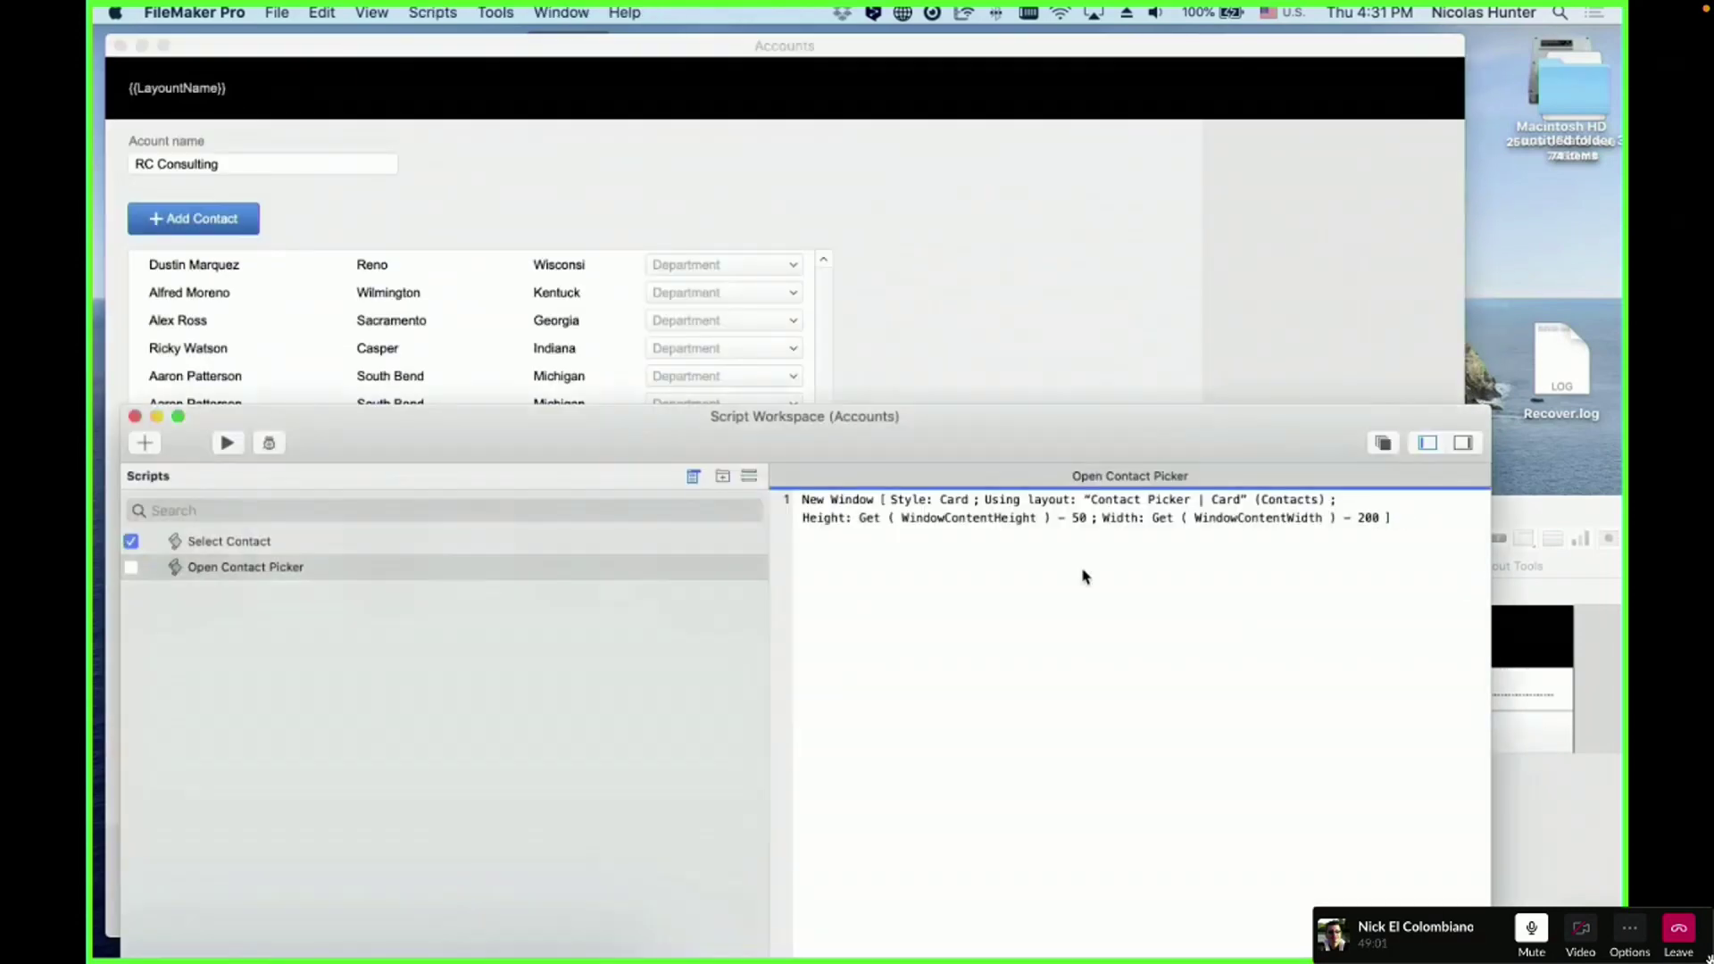
double_click(989, 522)
left_click(1366, 668)
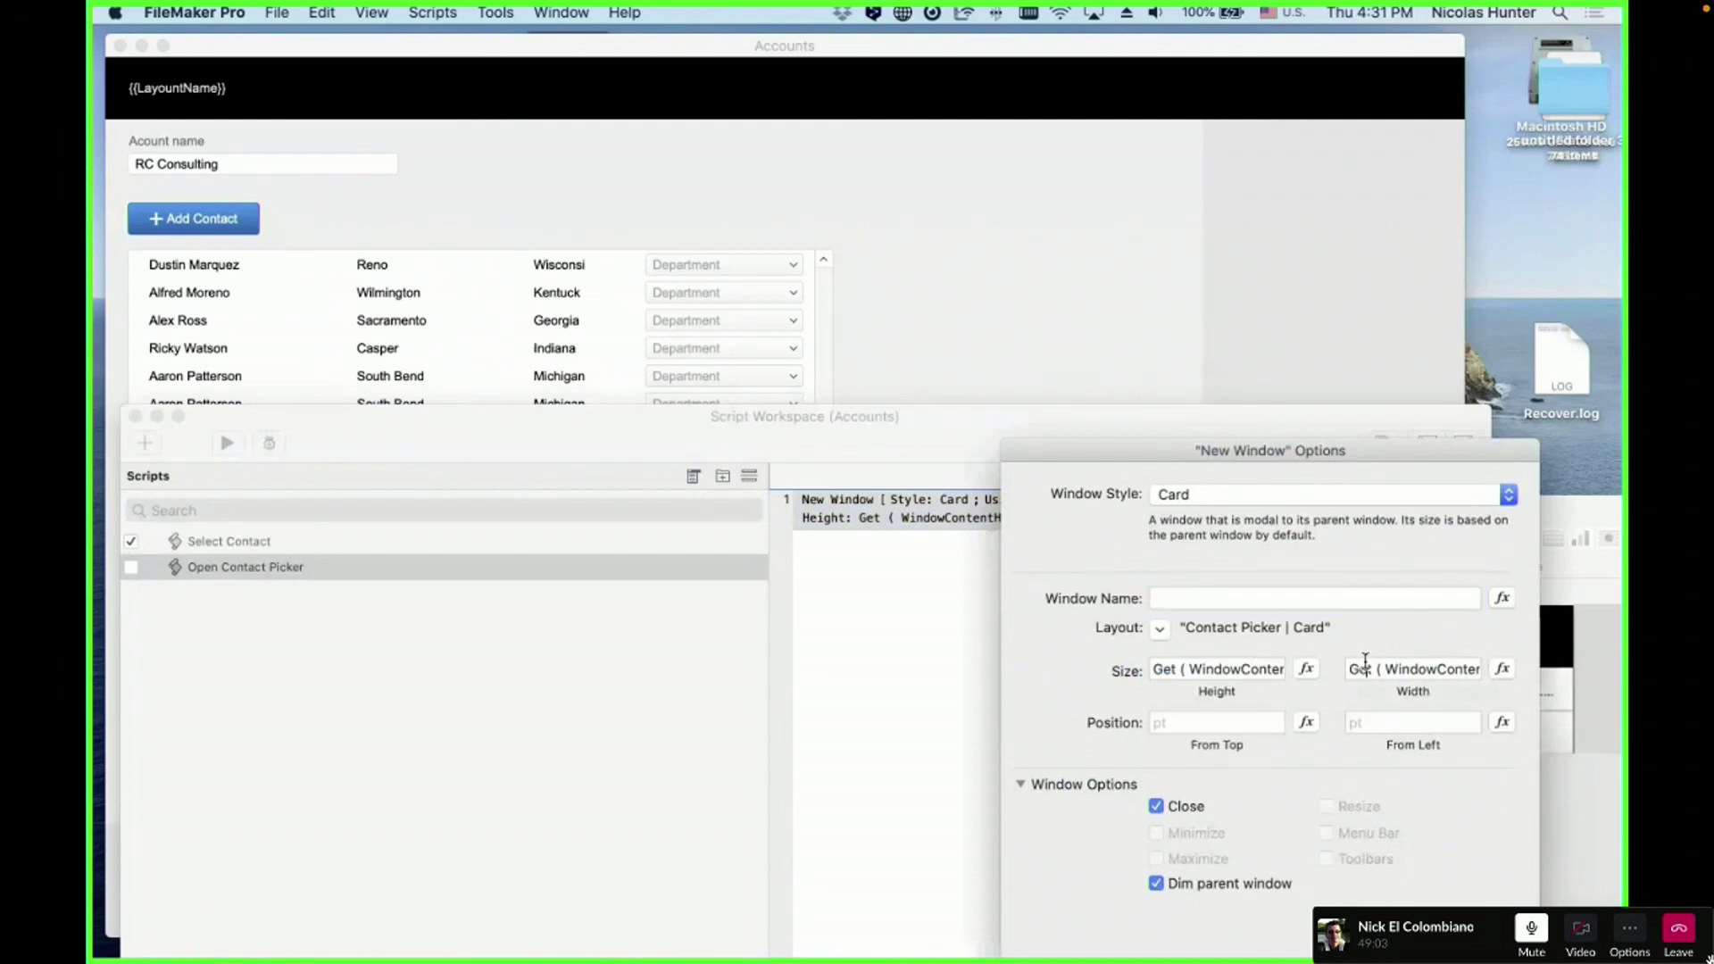
key("super+a")
key("BackSpace")
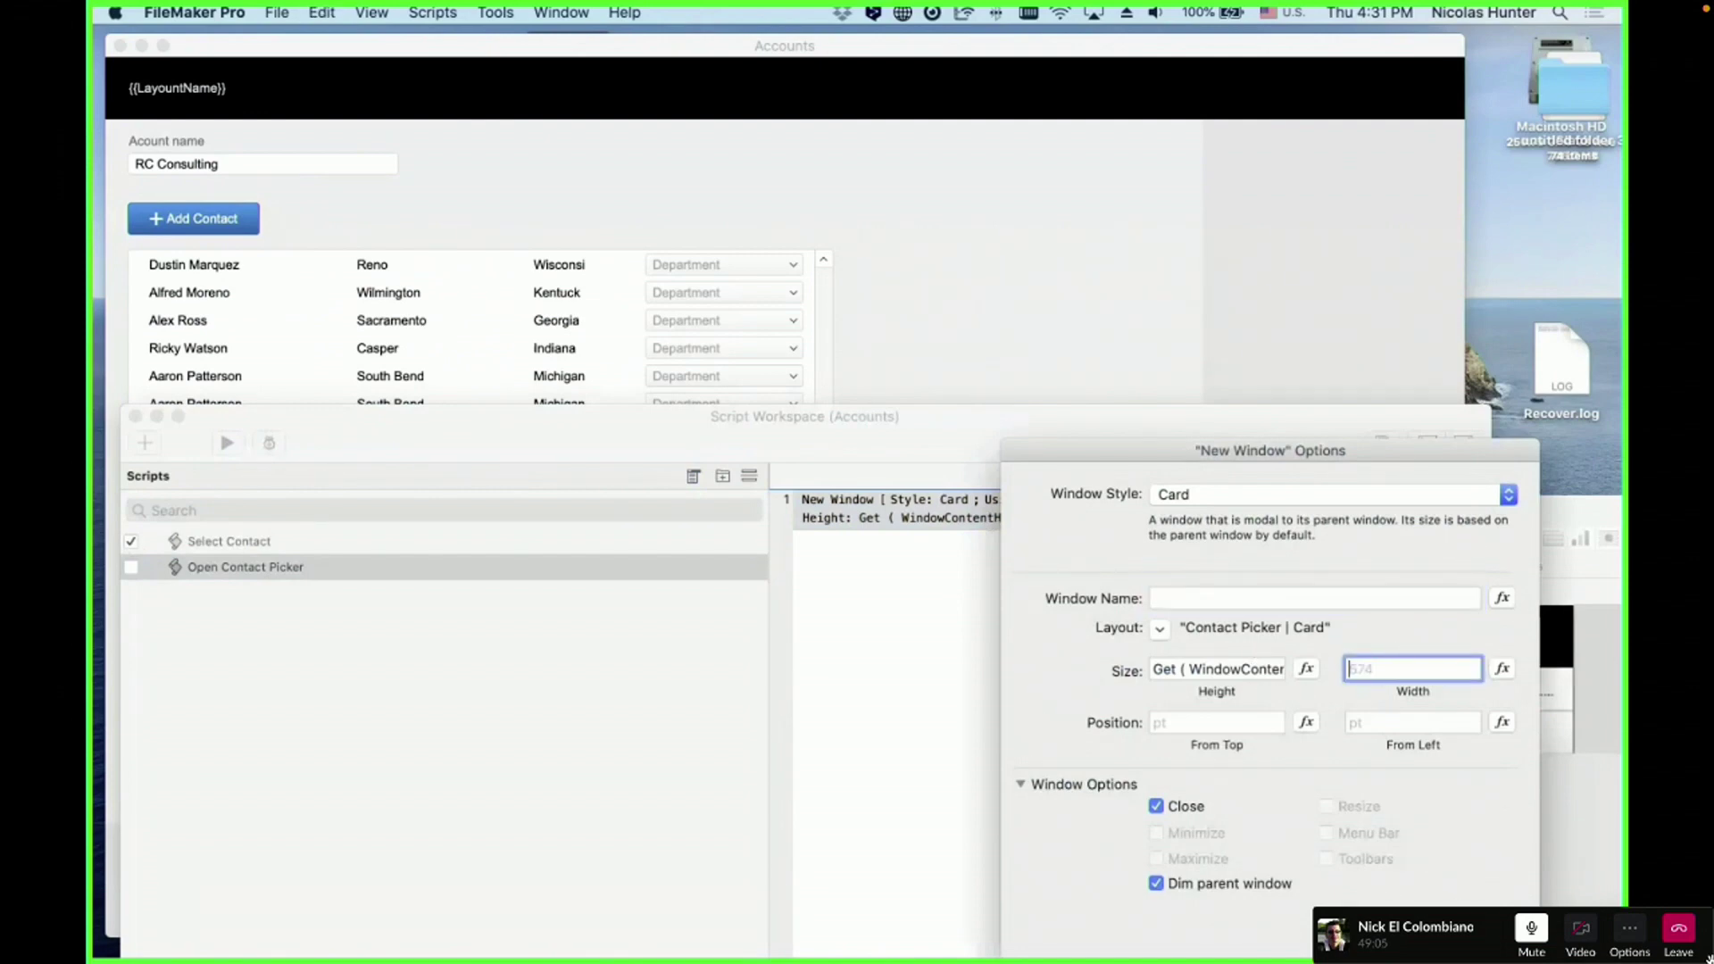
key("Return")
key("super+s")
- Add the watch expression Get ( LayoutTableName ) to the Data Viewer
left_click(940, 142)
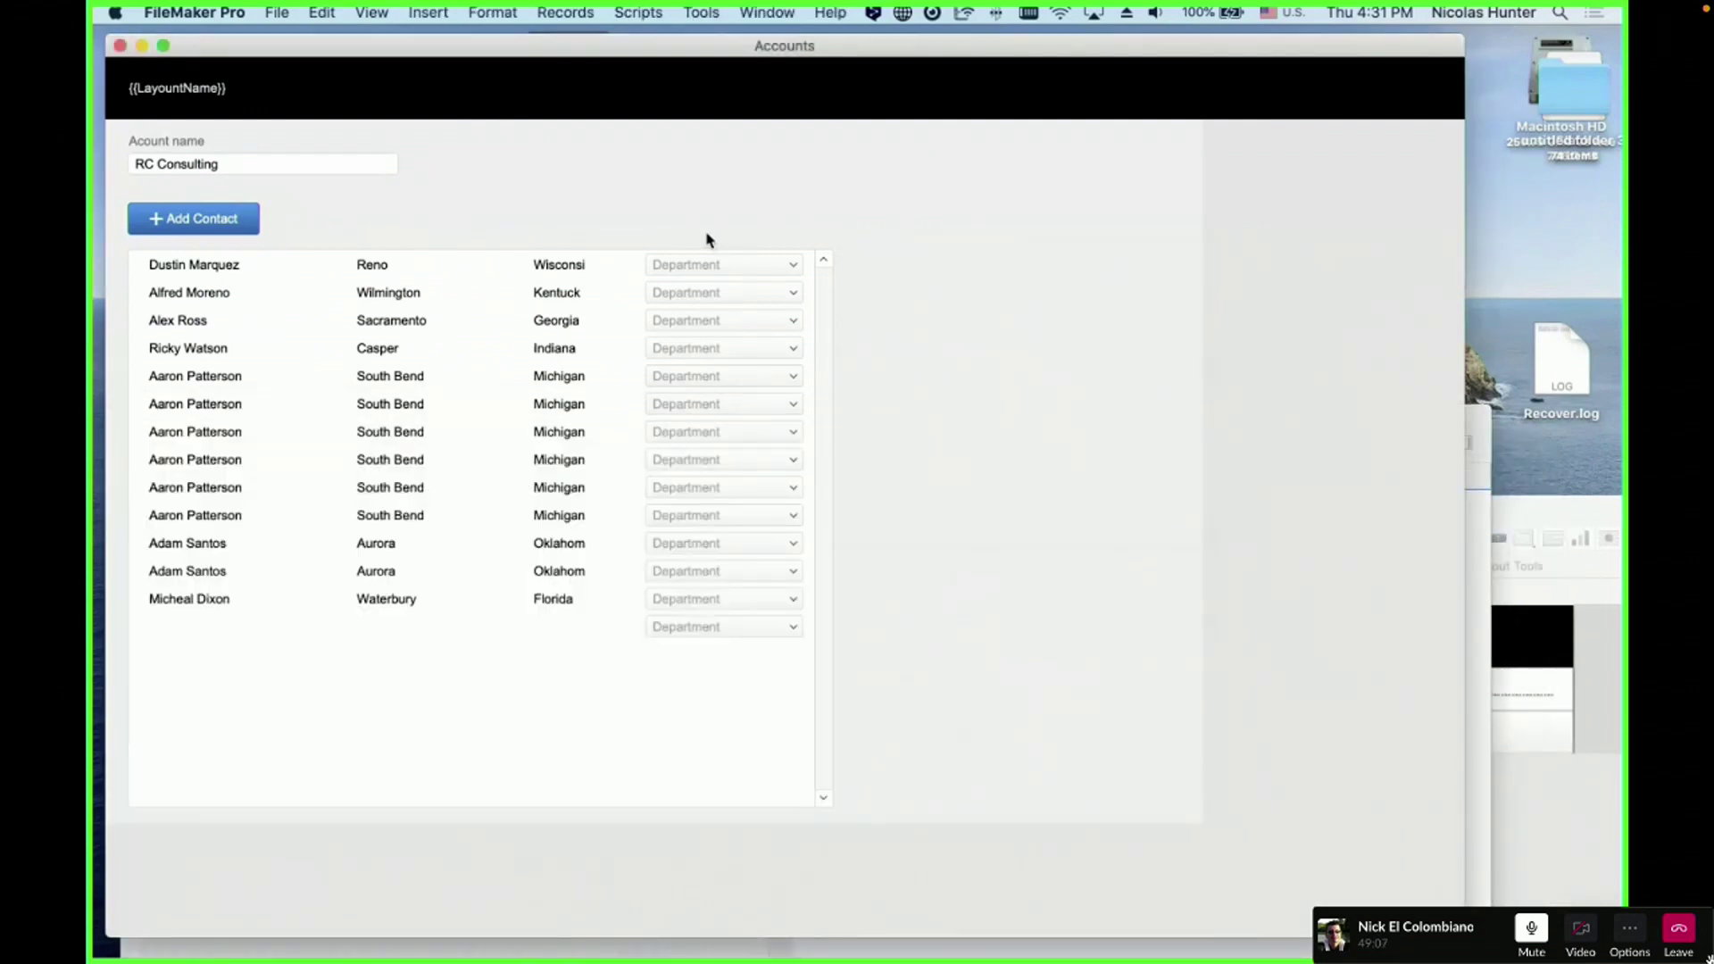
left_click(700, 13)
left_click(976, 351)
left_click(1465, 706)
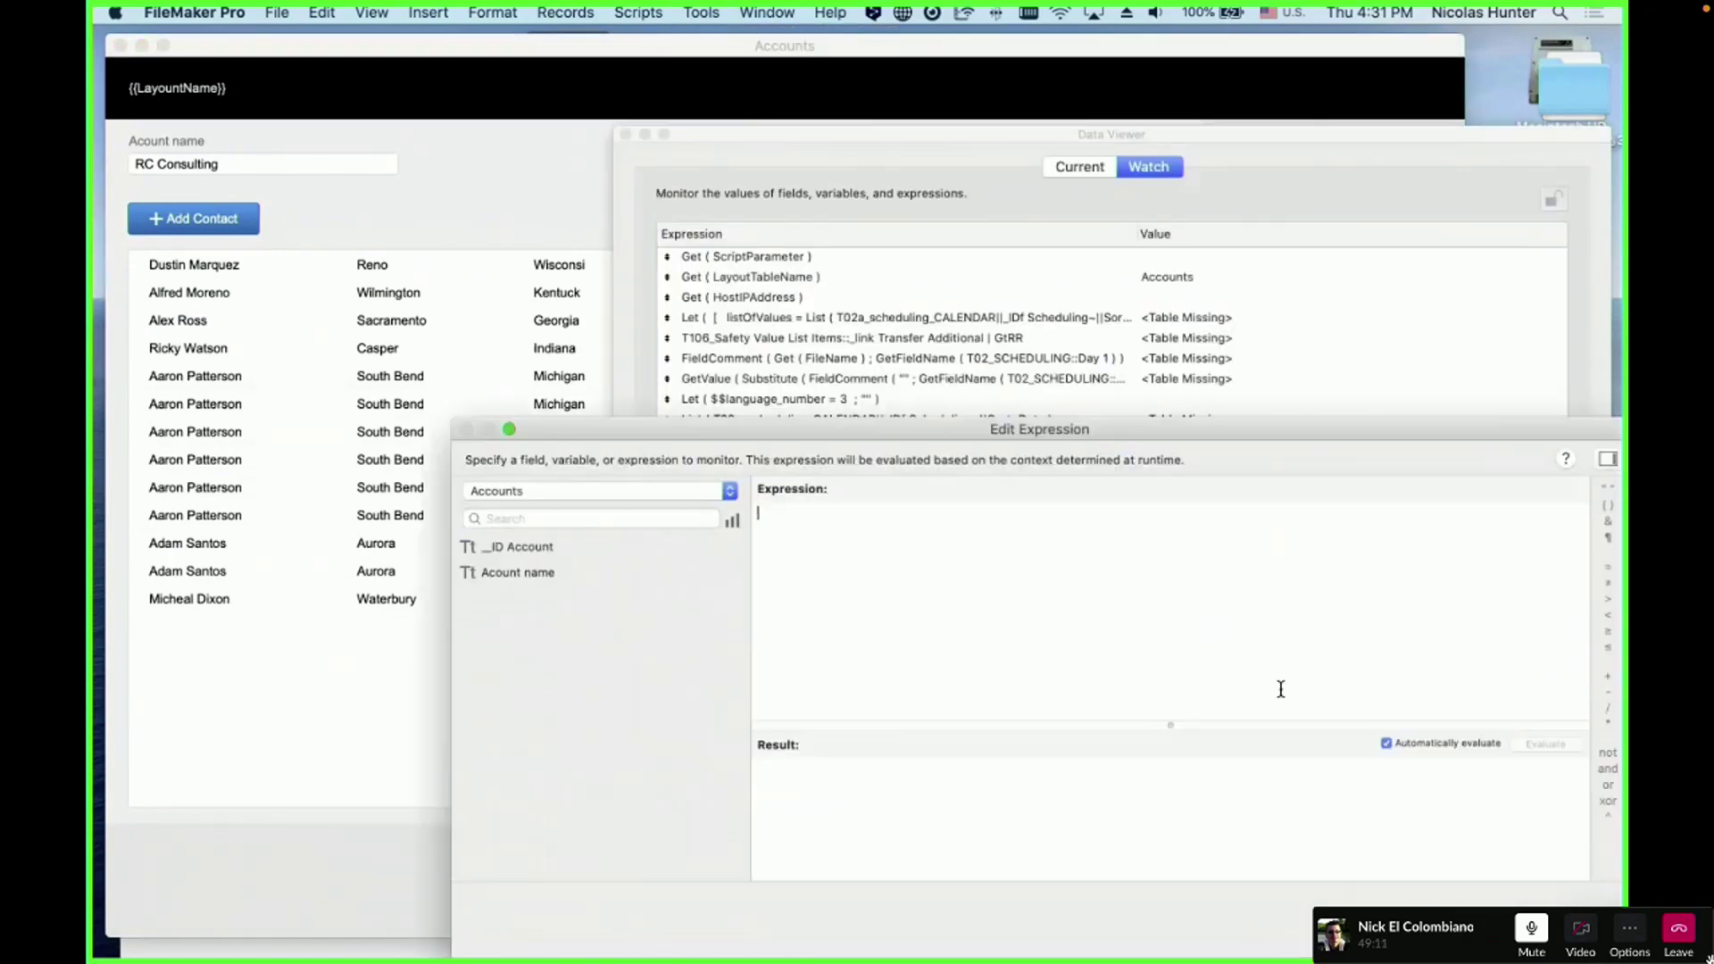
type("get")
key("Return")
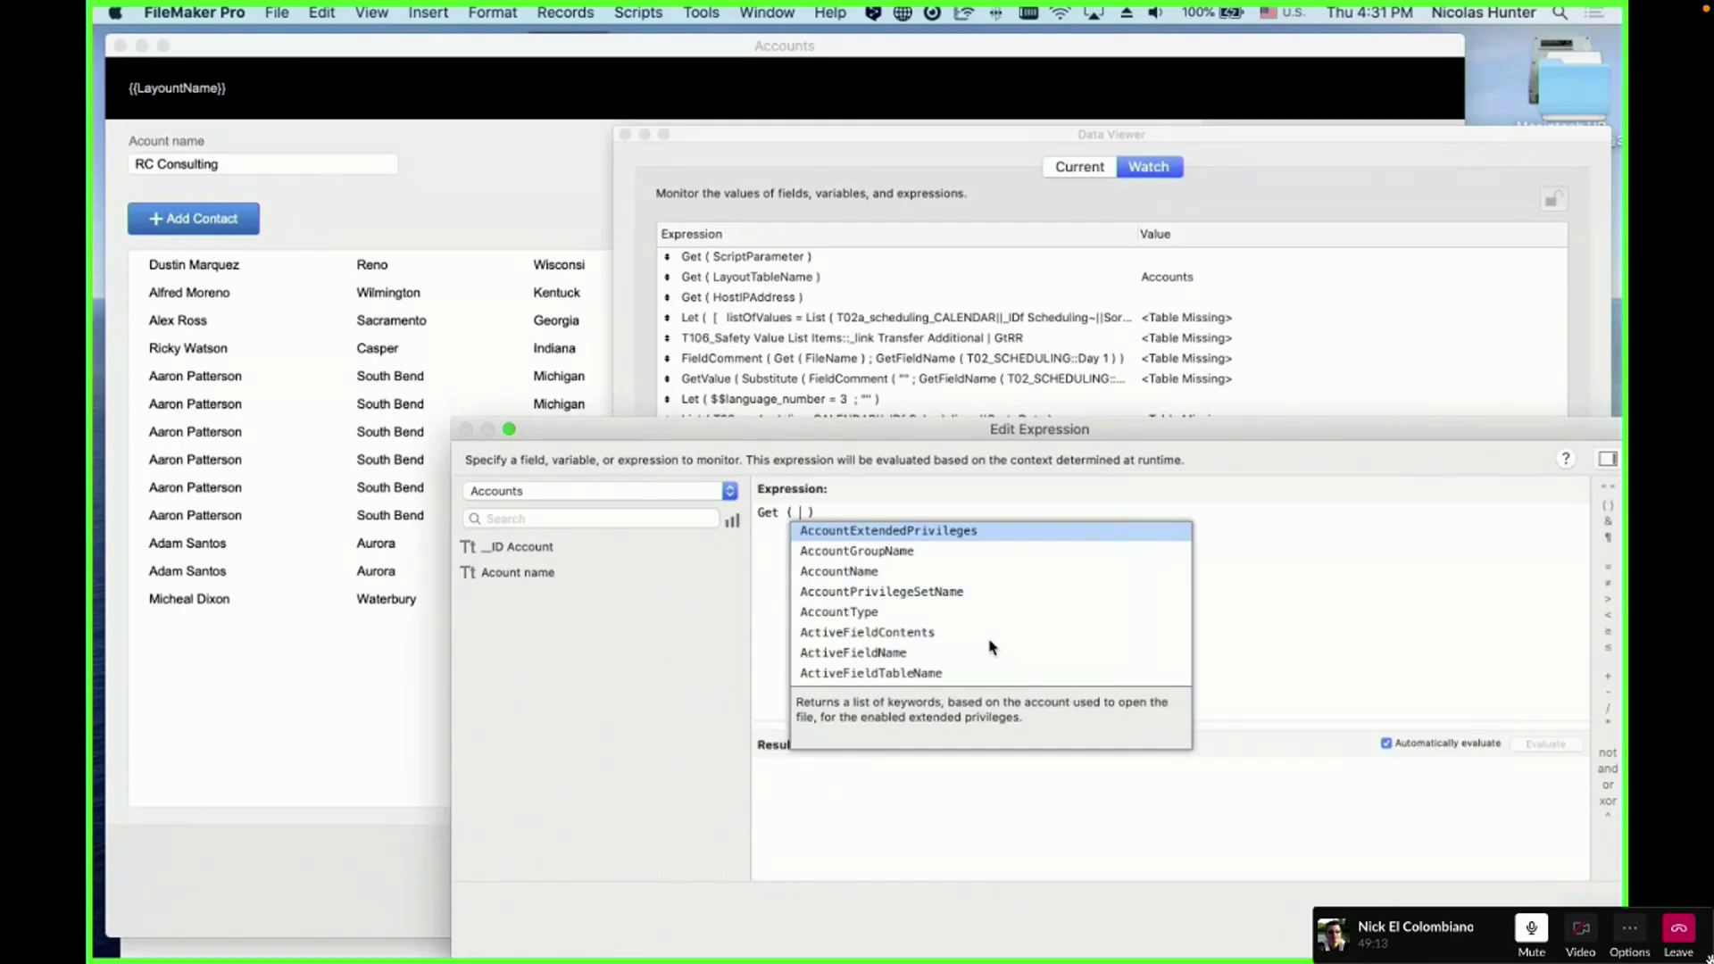
type("layou")
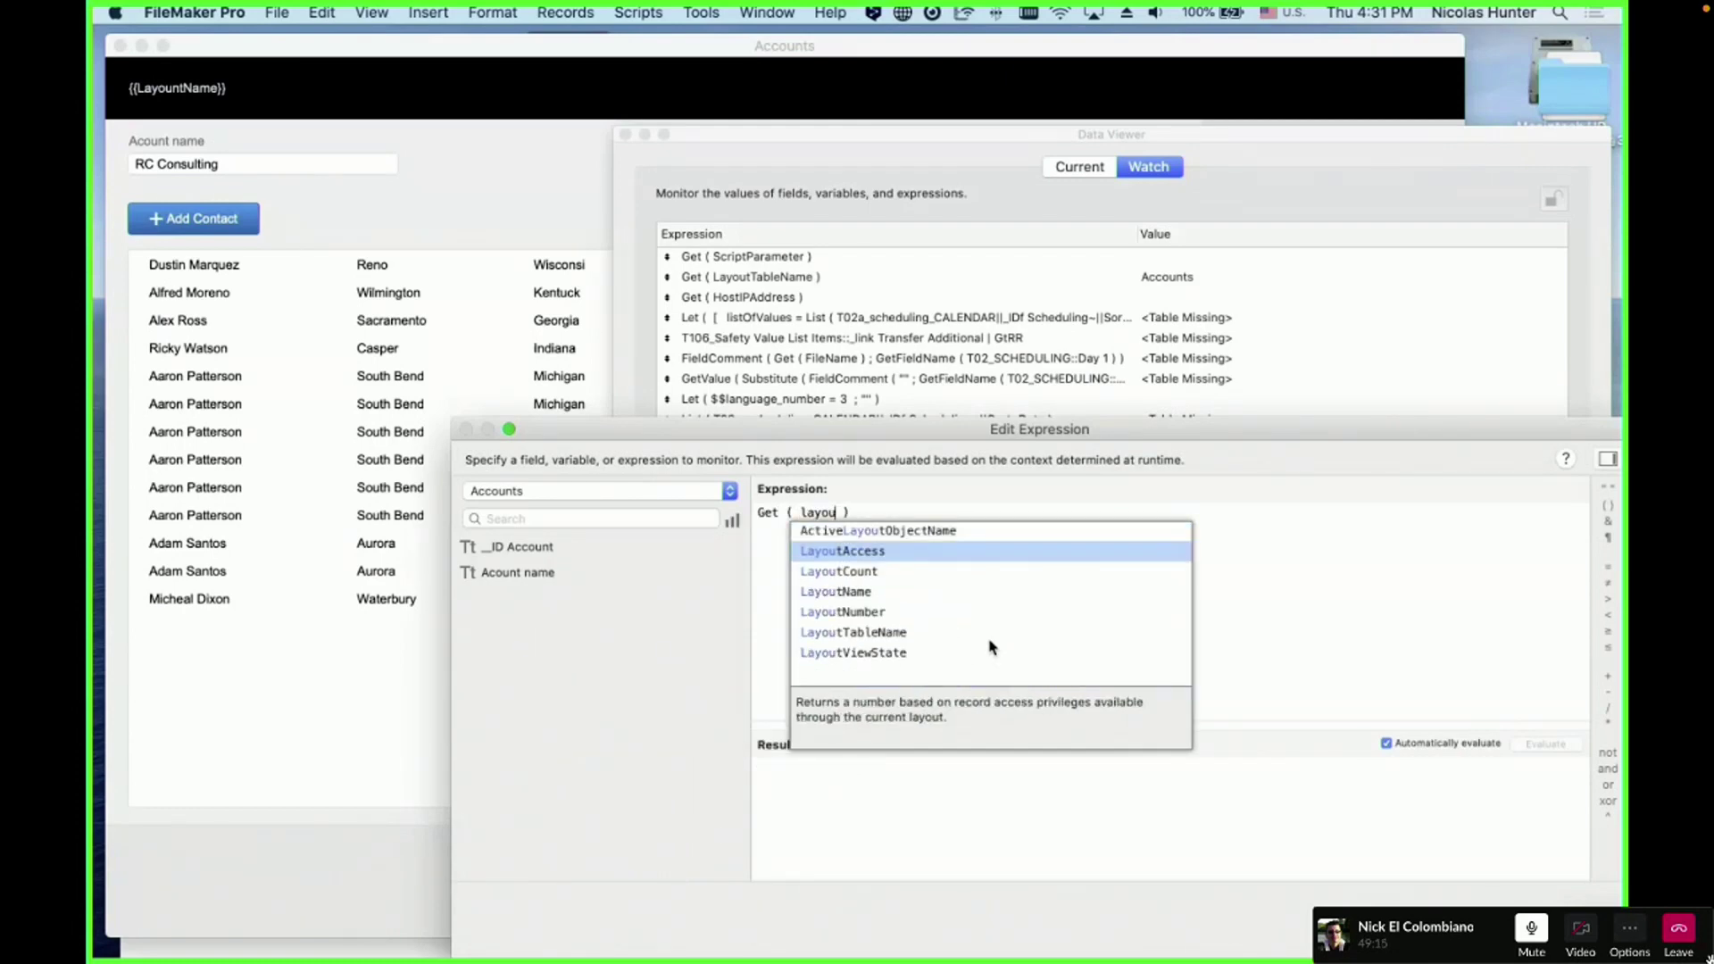
key("Down")
key("Down")
key("Down")
key("Down")
key("Return")
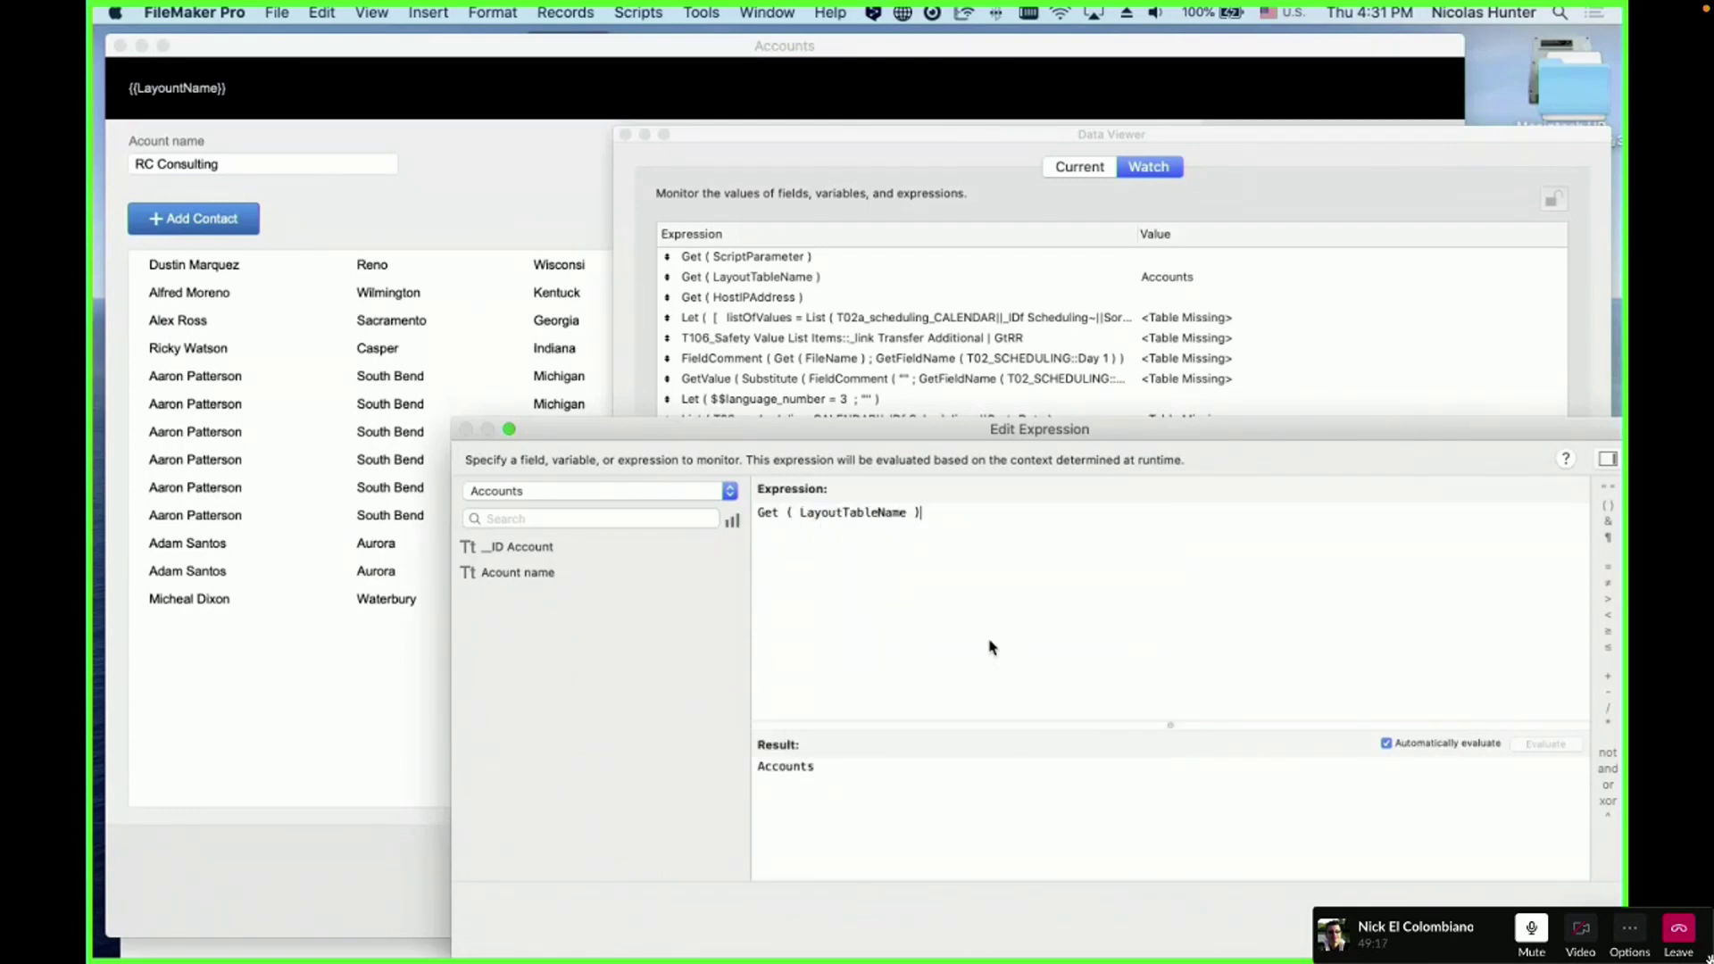
key("Return")
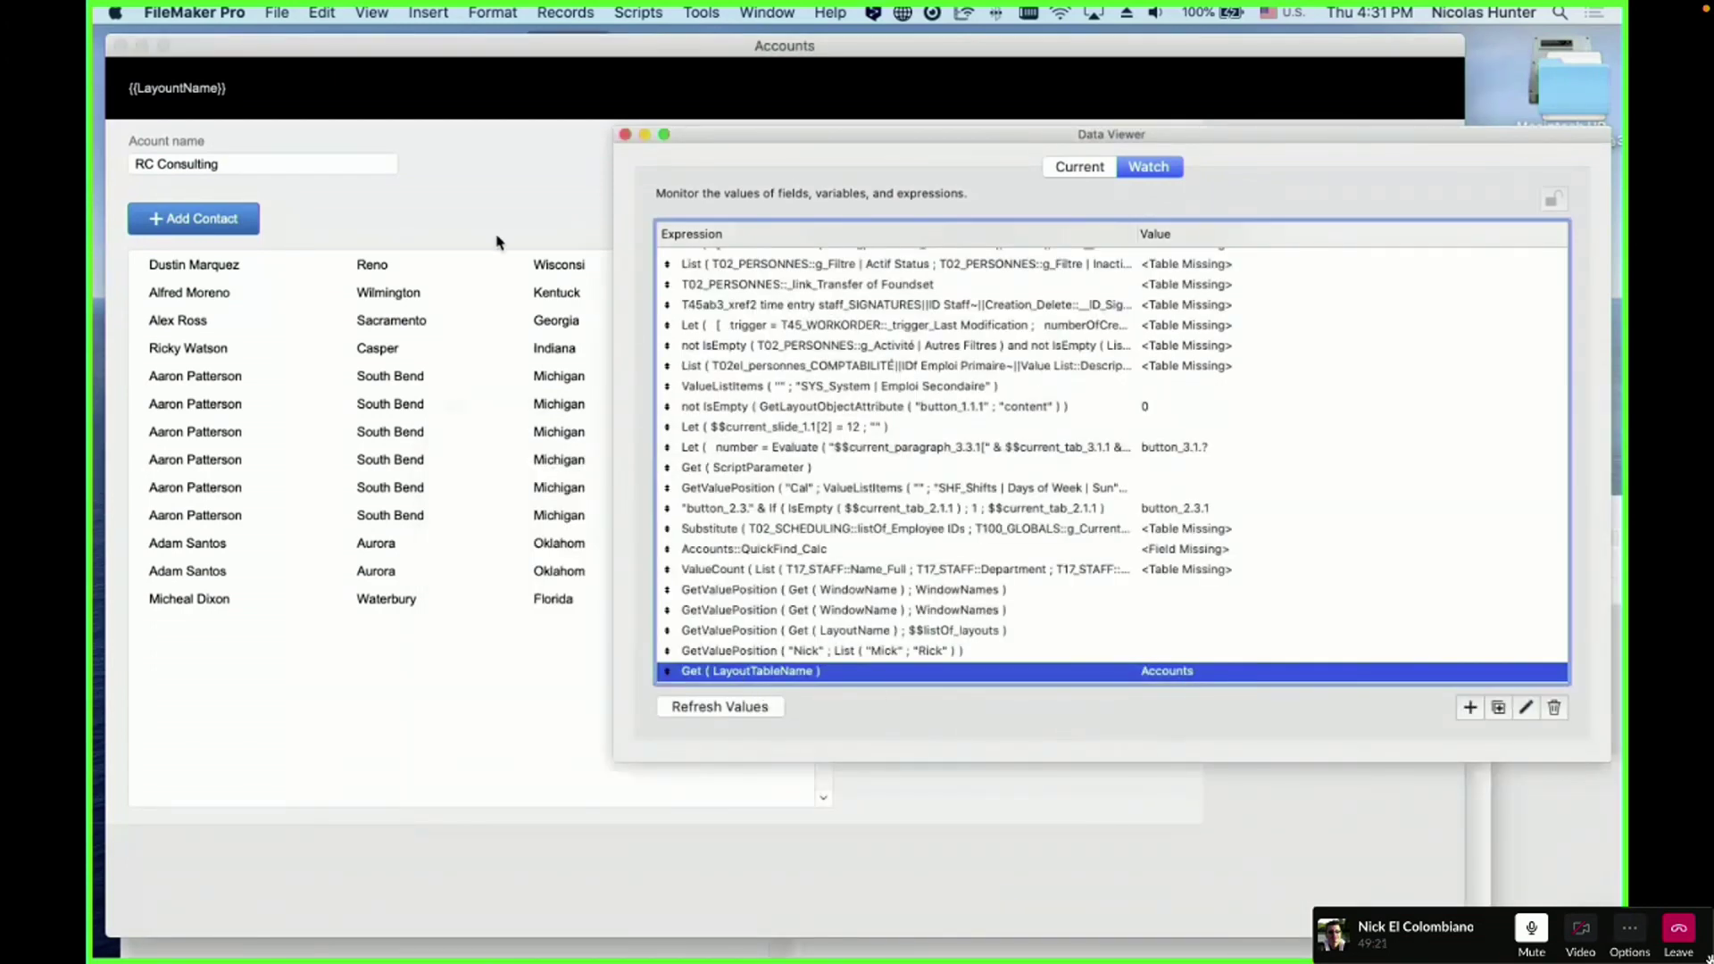
- Open the contact picker beside the Data Viewer to check the card's table context, and close the Data Viewer
left_click(230, 221)
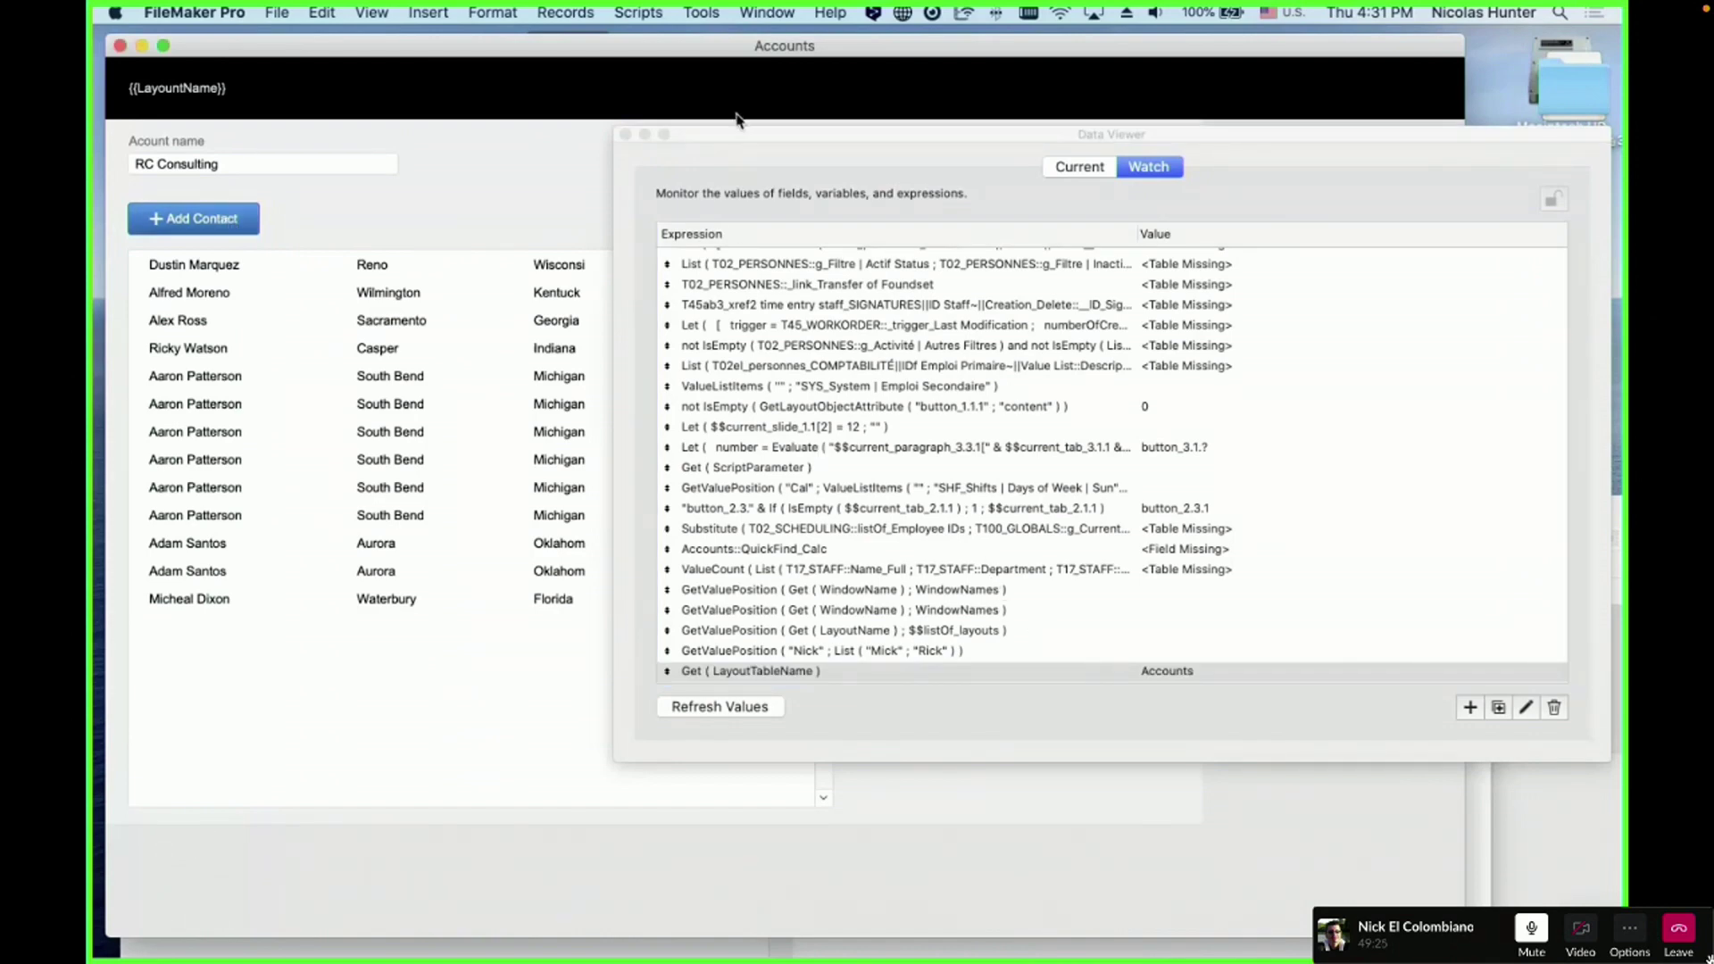
left_click_drag(750, 136, 960, 230)
left_click(230, 222)
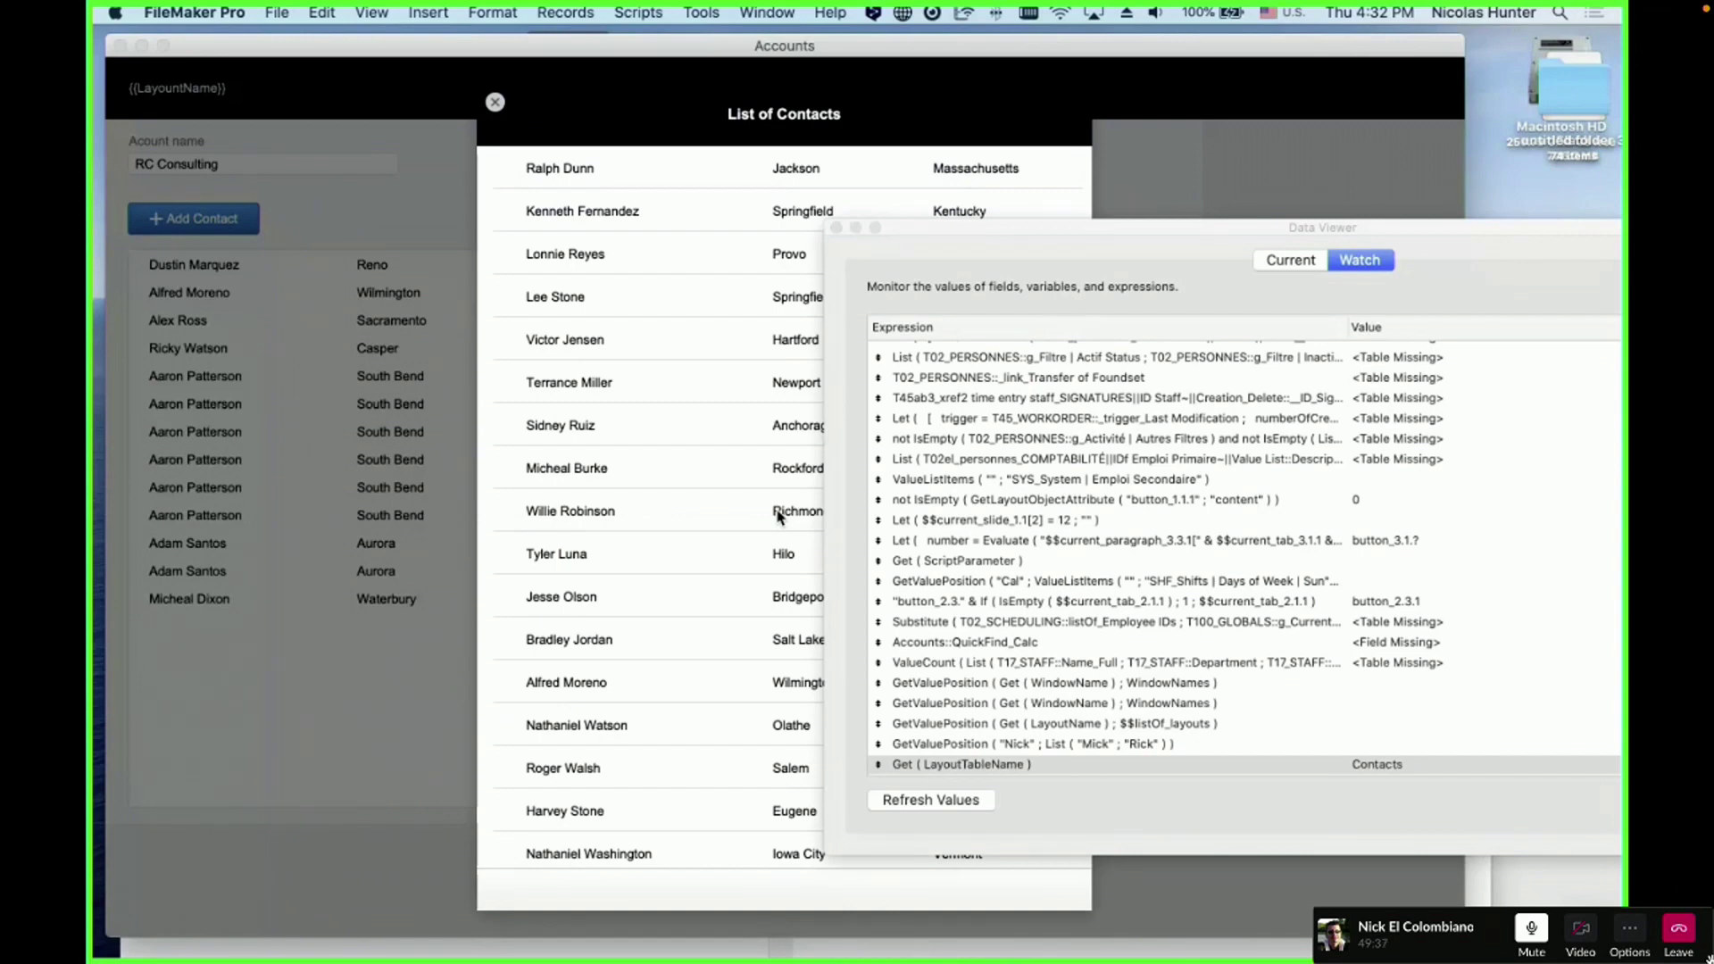
left_click(836, 229)
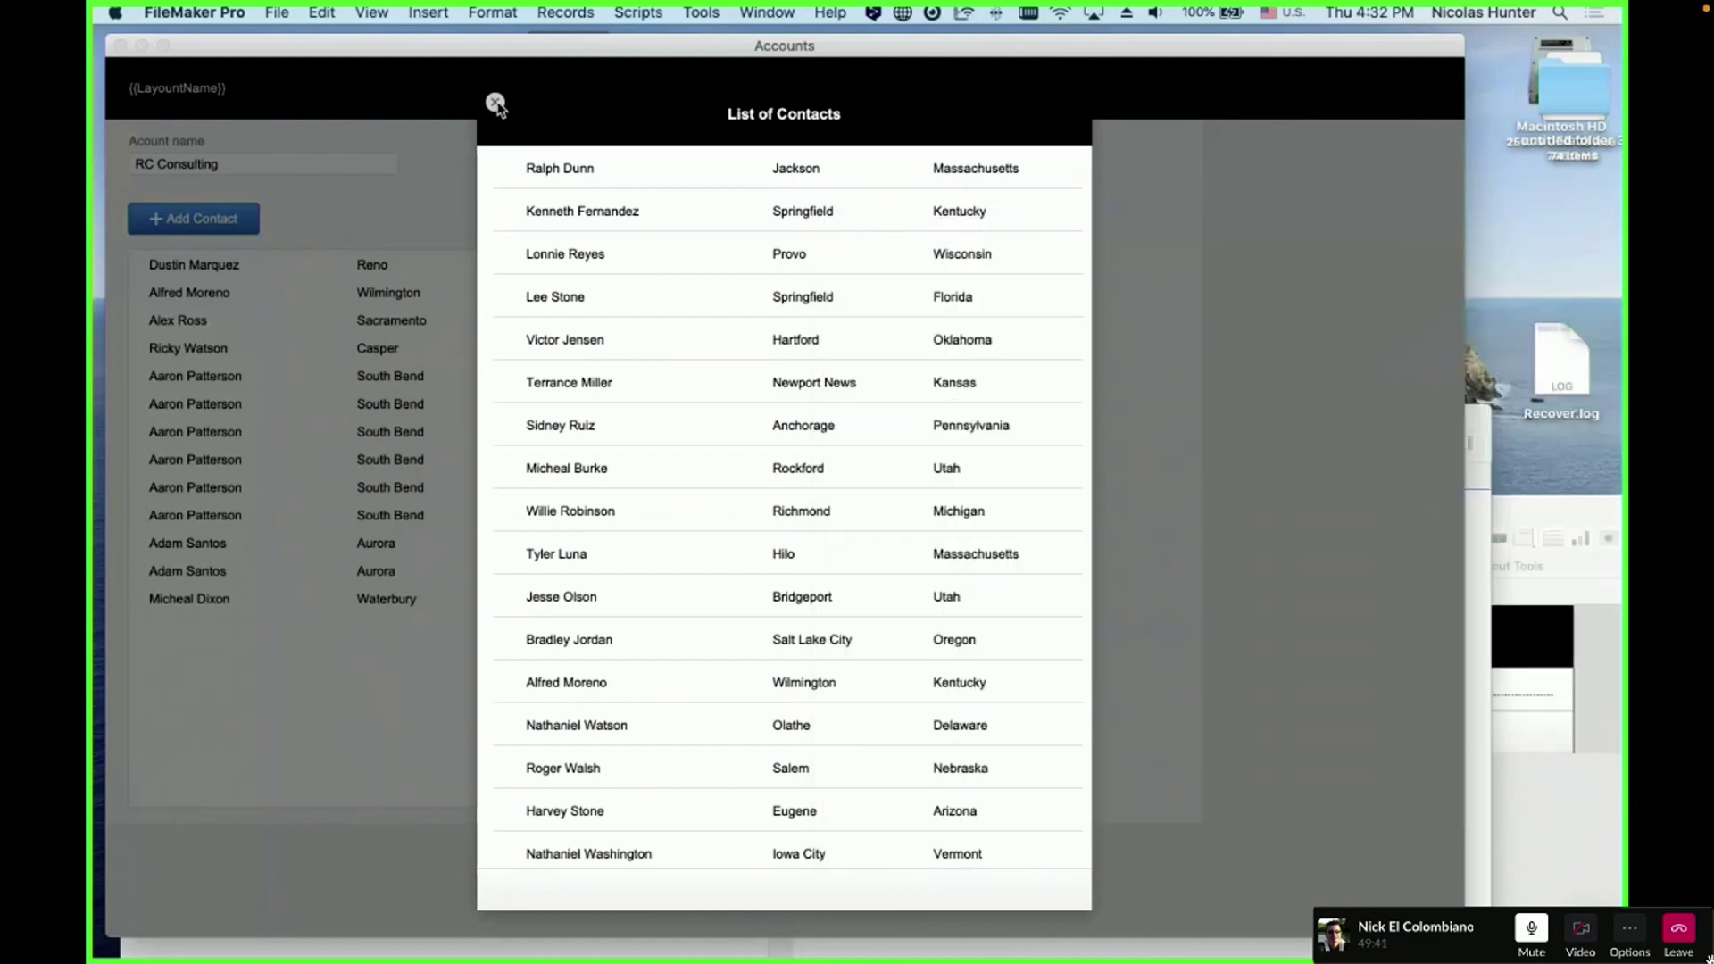
- Browse through the List of Contacts in the picker card and close the card
scroll(742, 457, "down", 20)
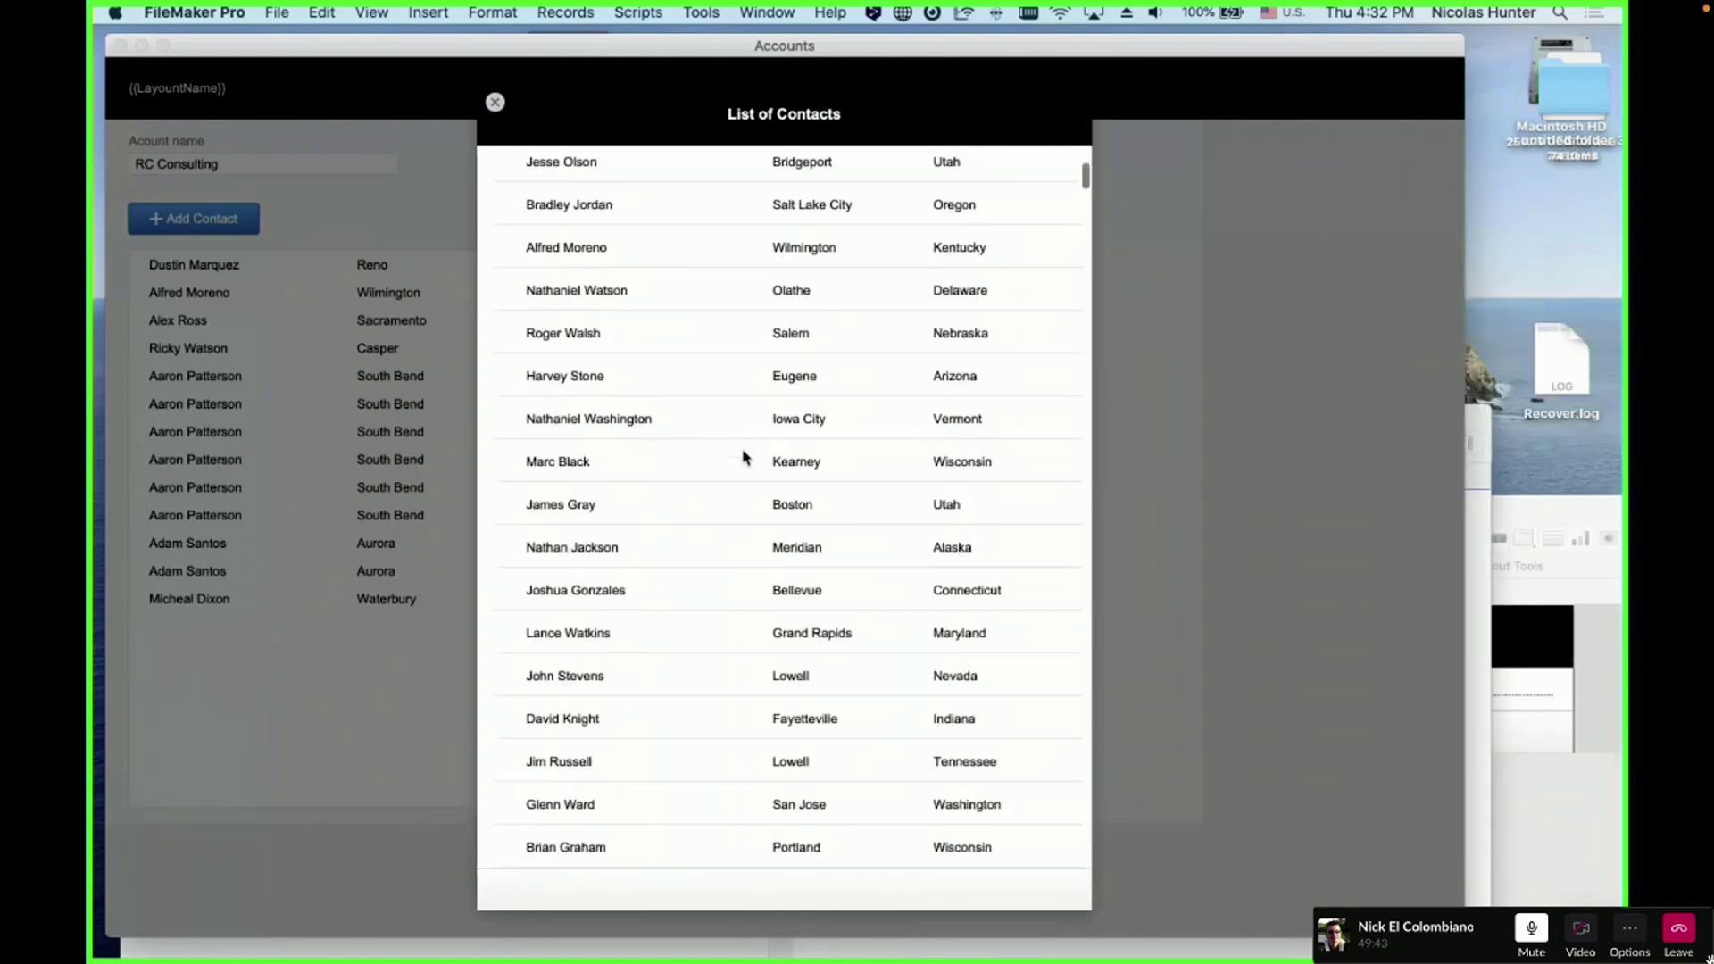
scroll(743, 457, "down", 5)
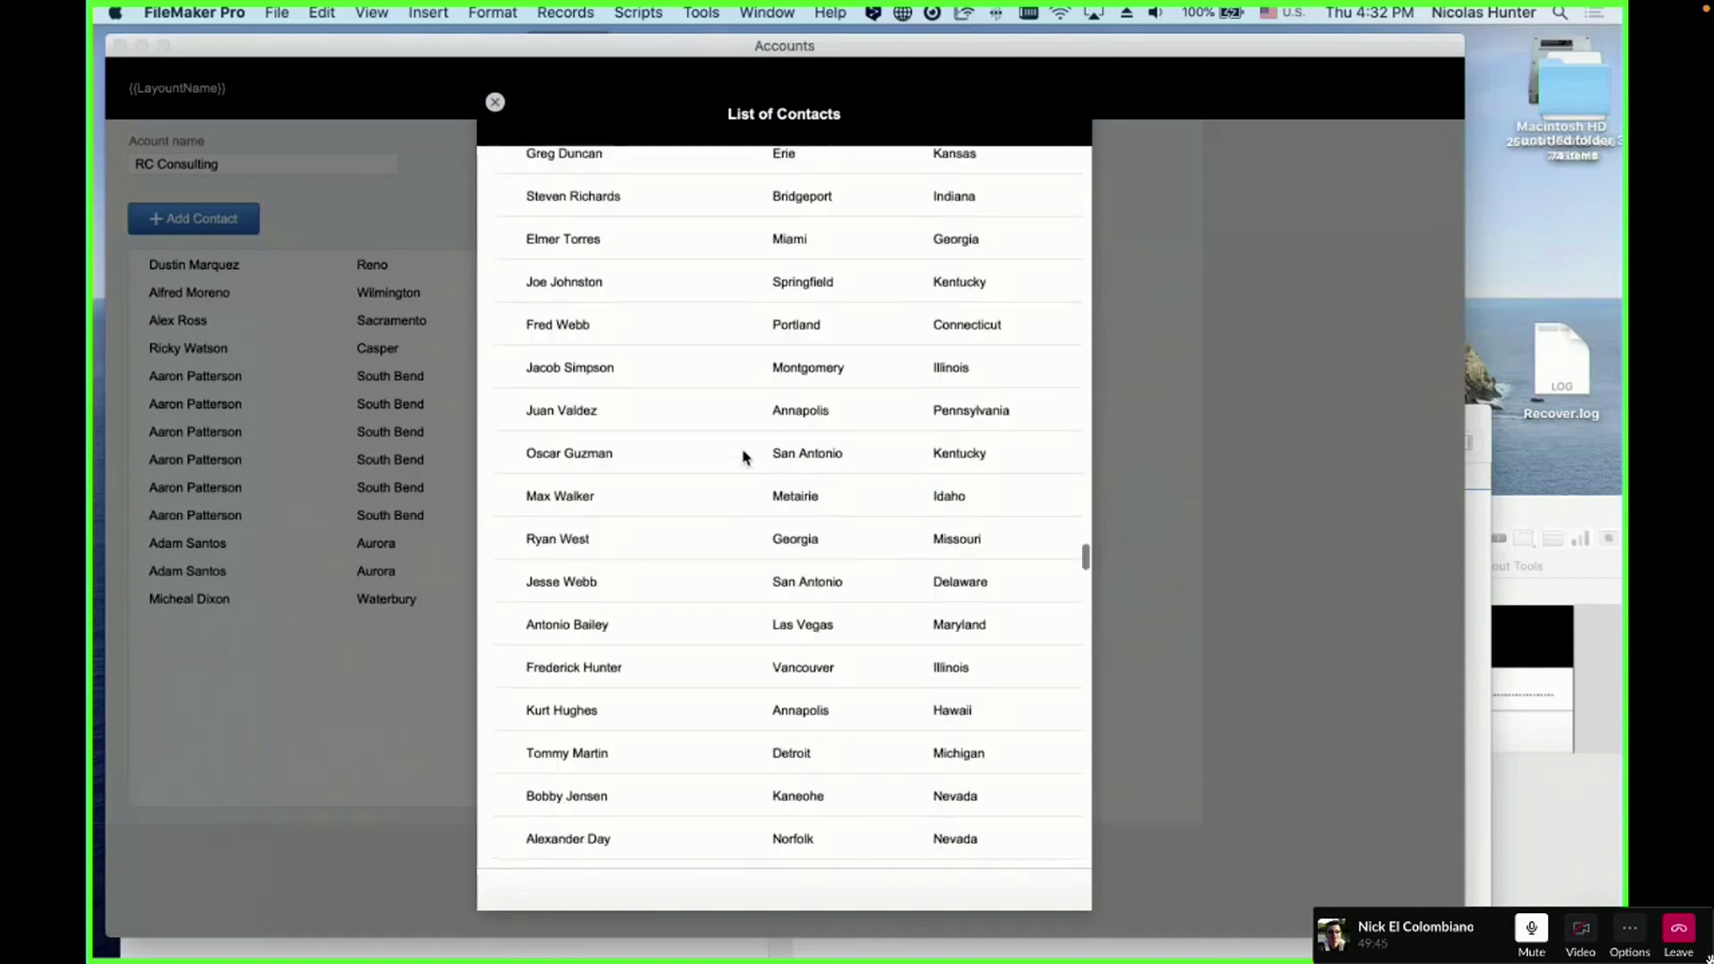
scroll(743, 457, "up", 20)
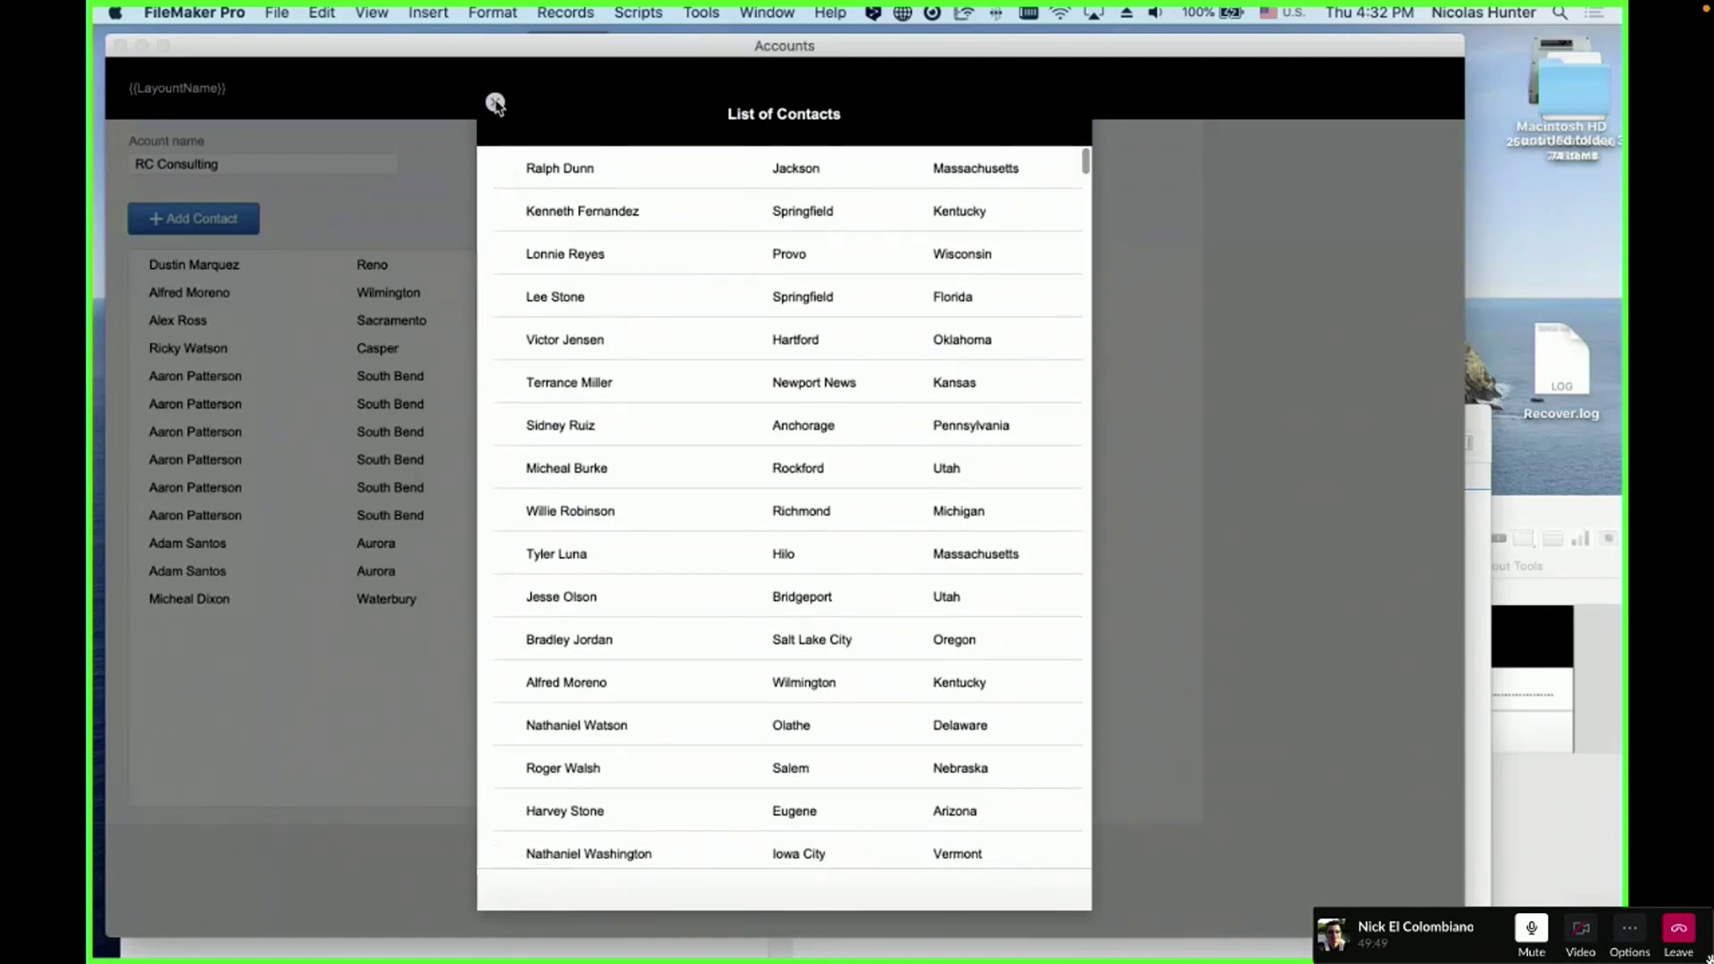
left_click(495, 103)
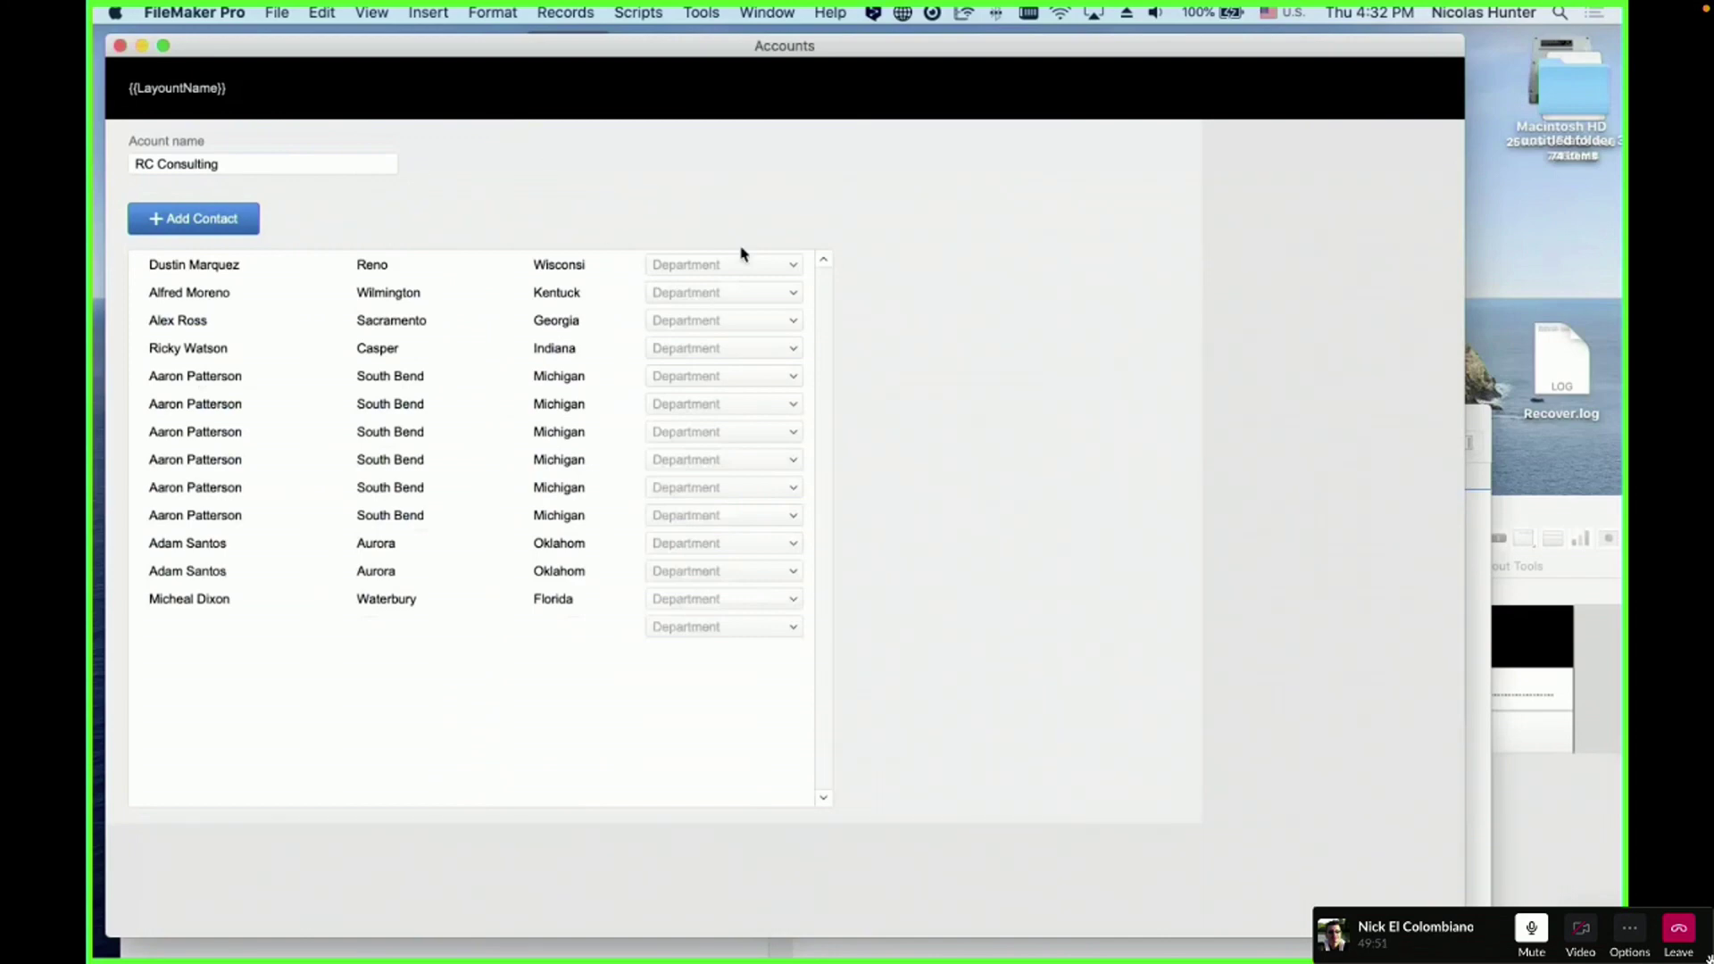
- Open the Contact Picker | Card layout for editing in its own window from the list of managed layouts
key("super+shift+s")
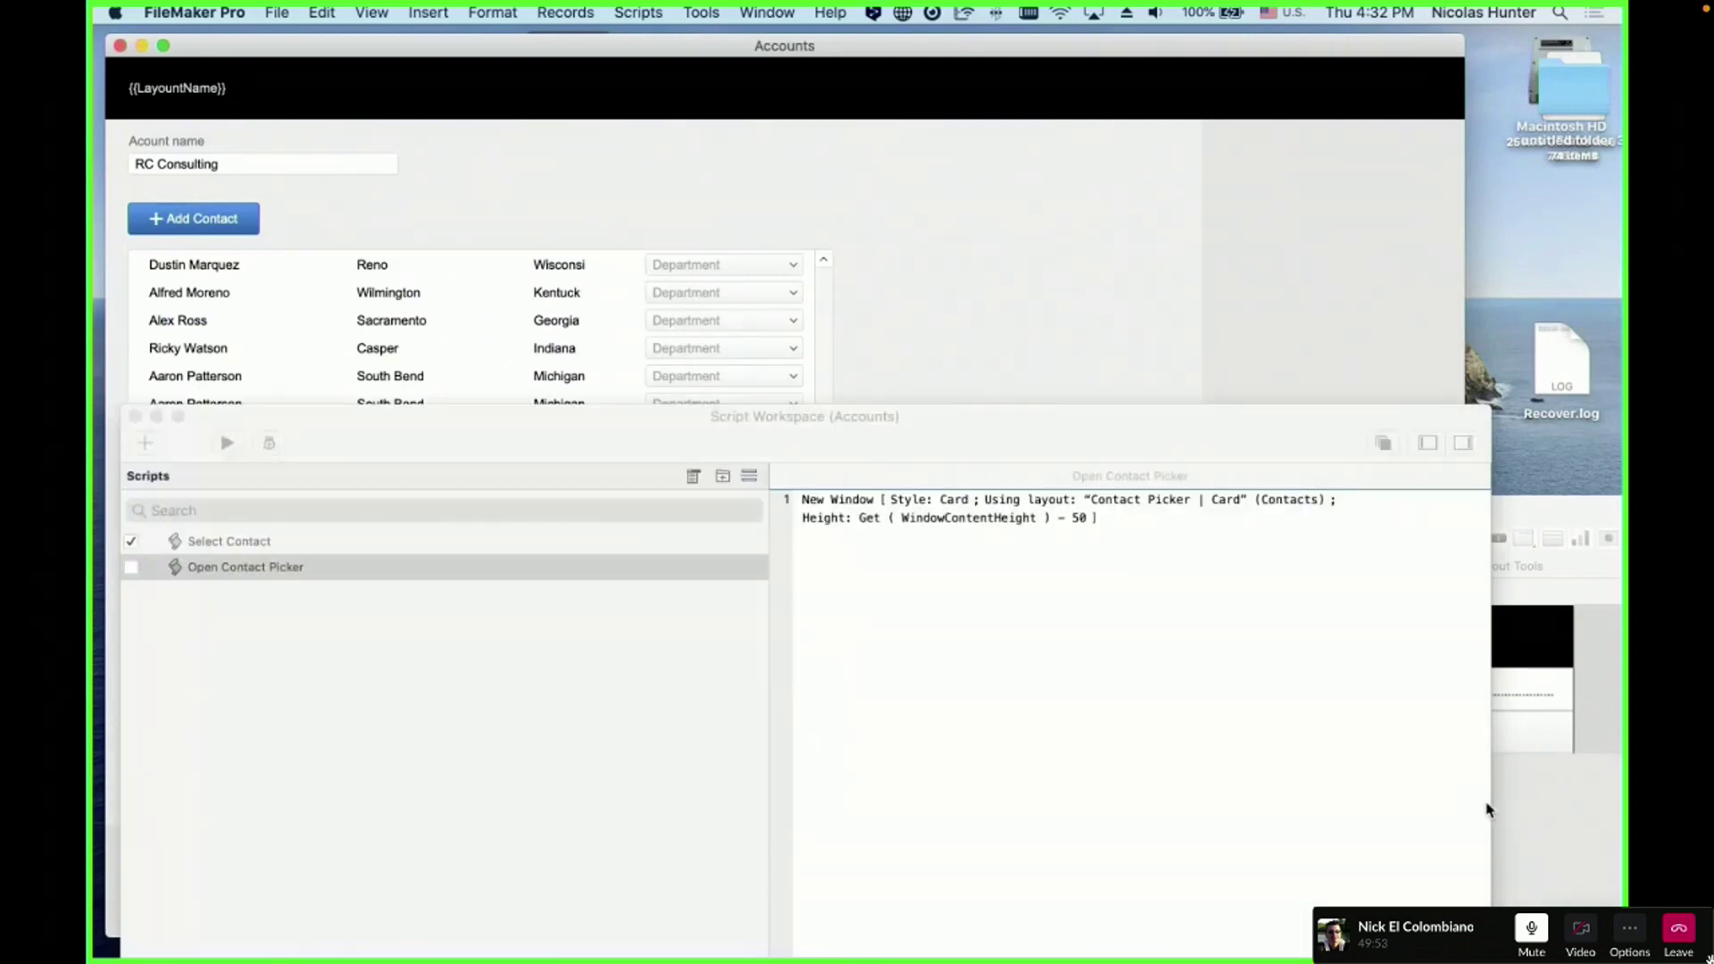
left_click_drag(482, 432, 498, 421)
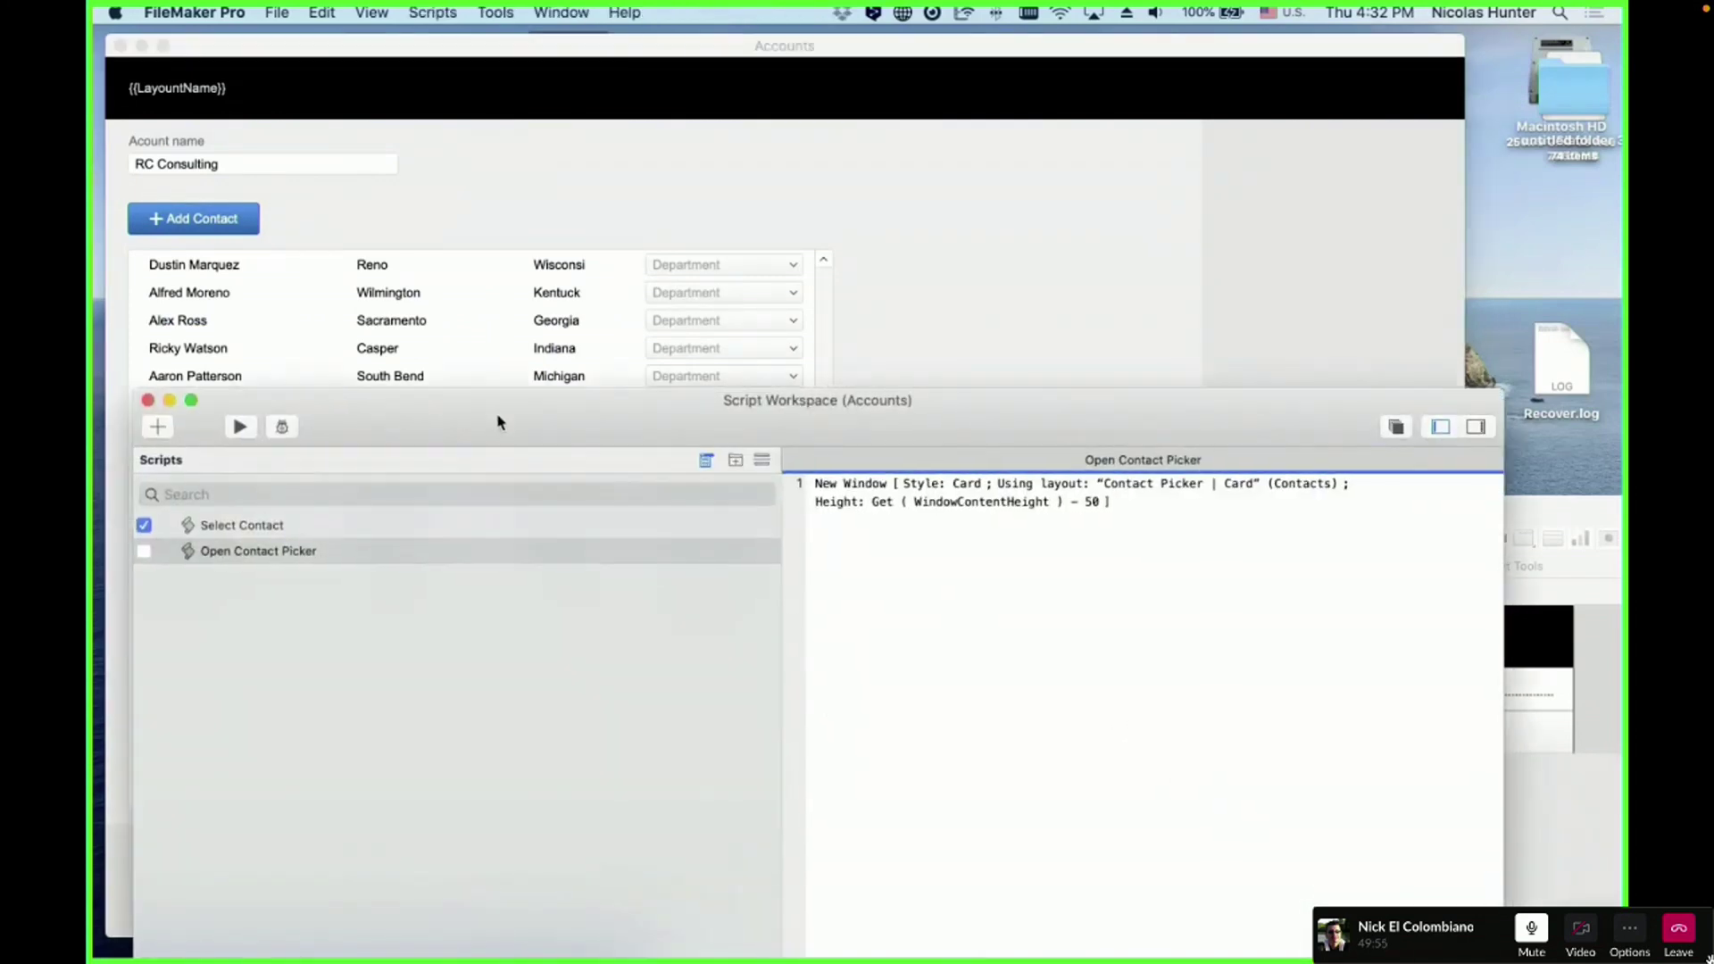
key("super+shift+l")
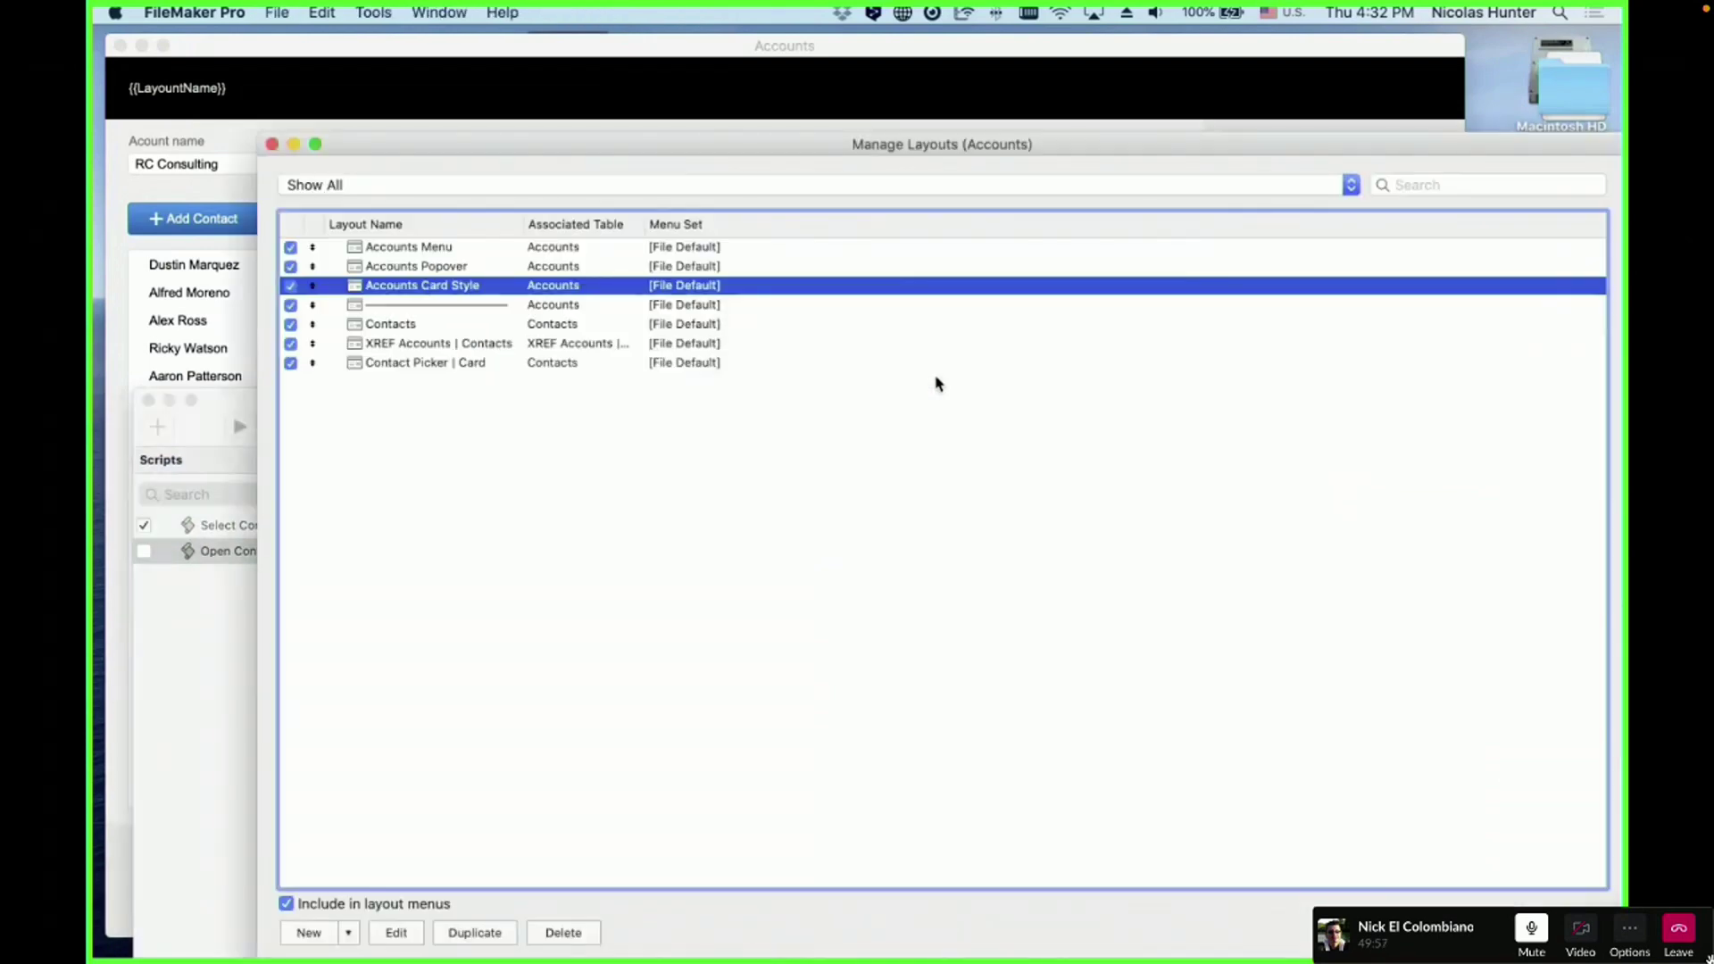
left_click(452, 365)
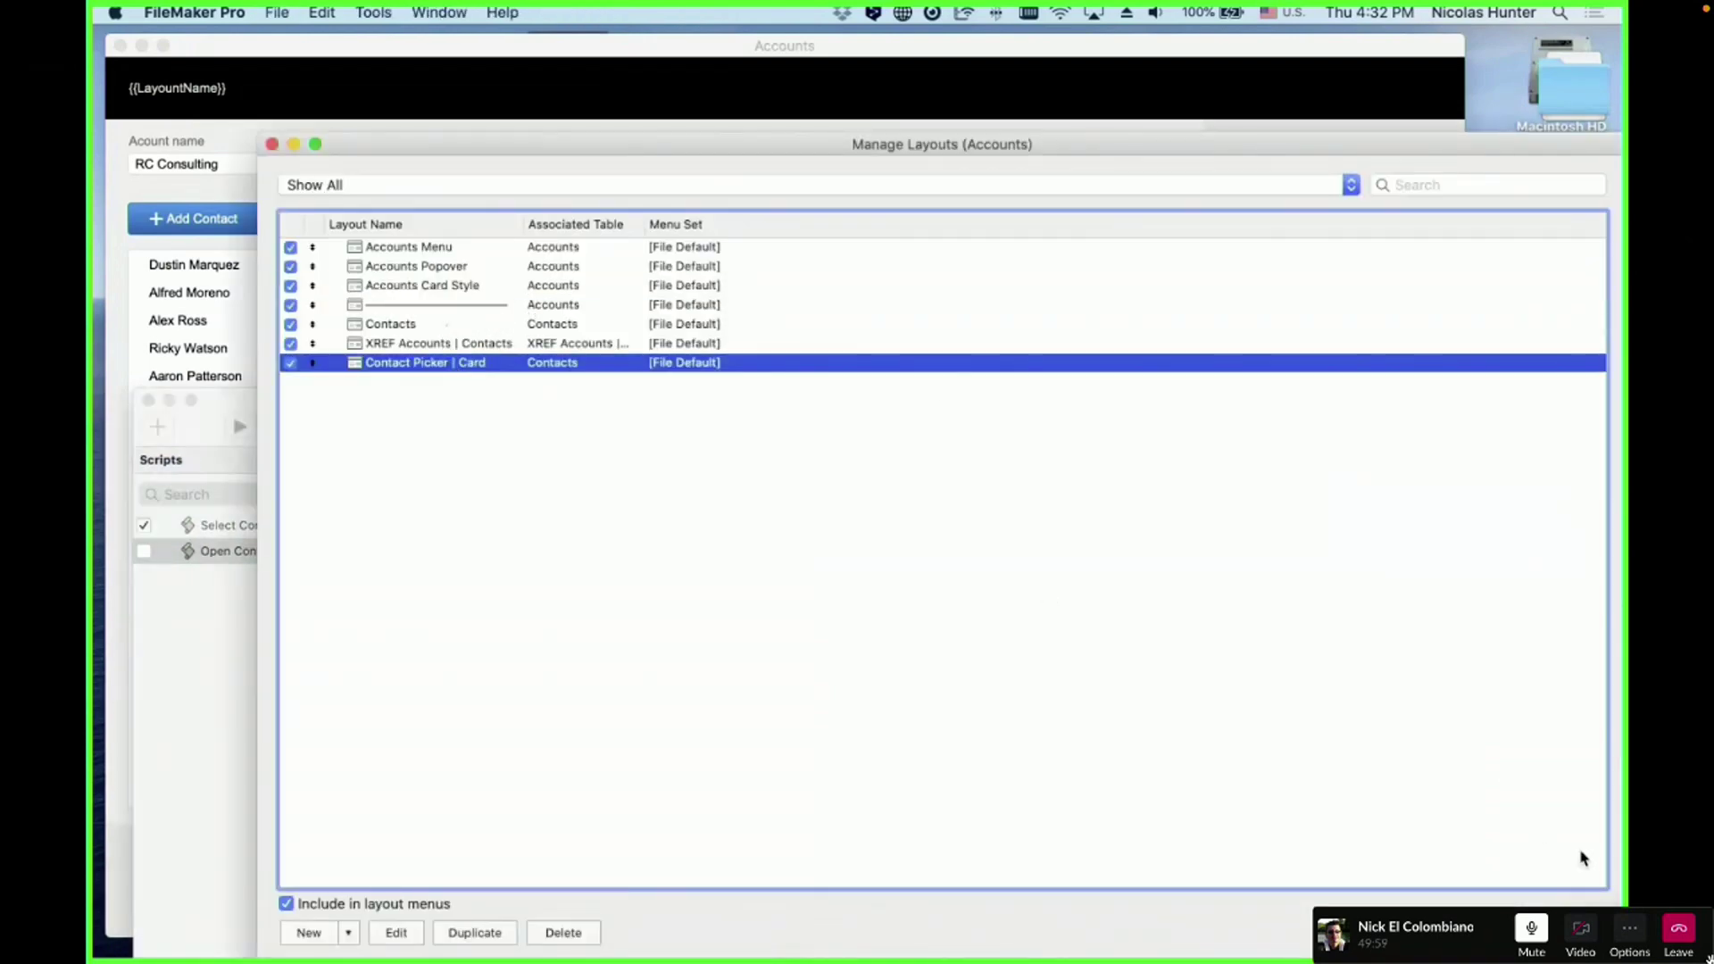
left_click(1571, 933)
left_click_drag(1084, 543, 498, 161)
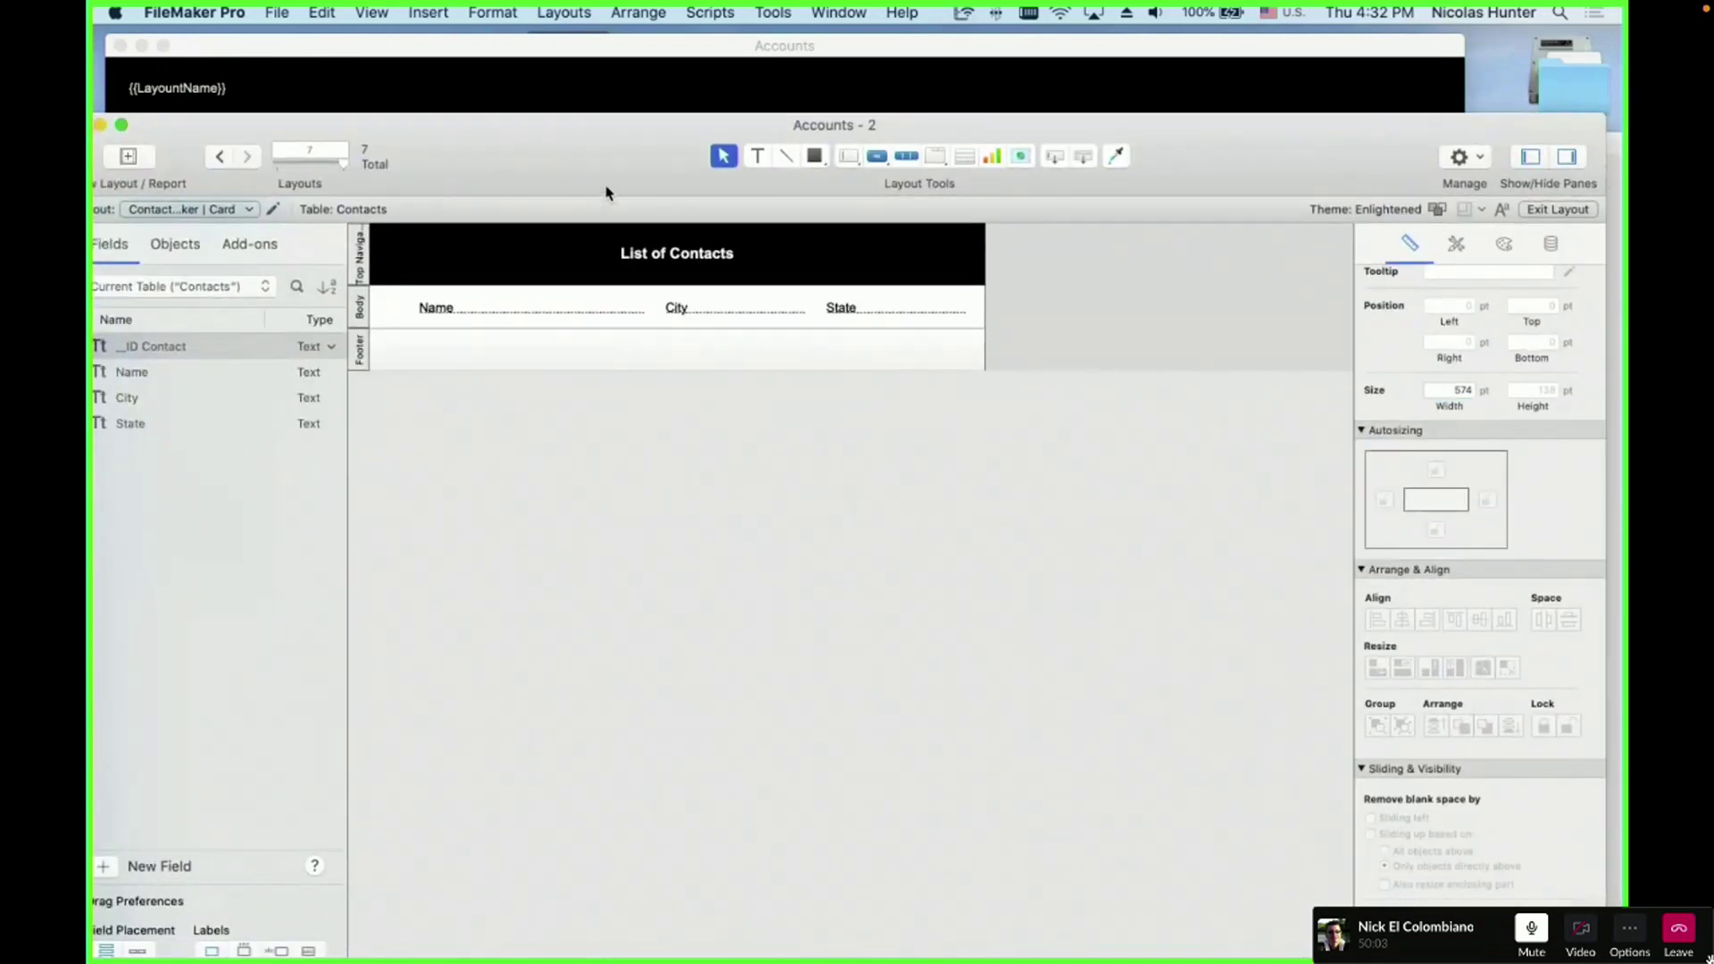
left_click_drag(602, 174, 622, 144)
- Add a sub-summary part sorted by City to the layout, printed above the records it summarizes
left_click(561, 12)
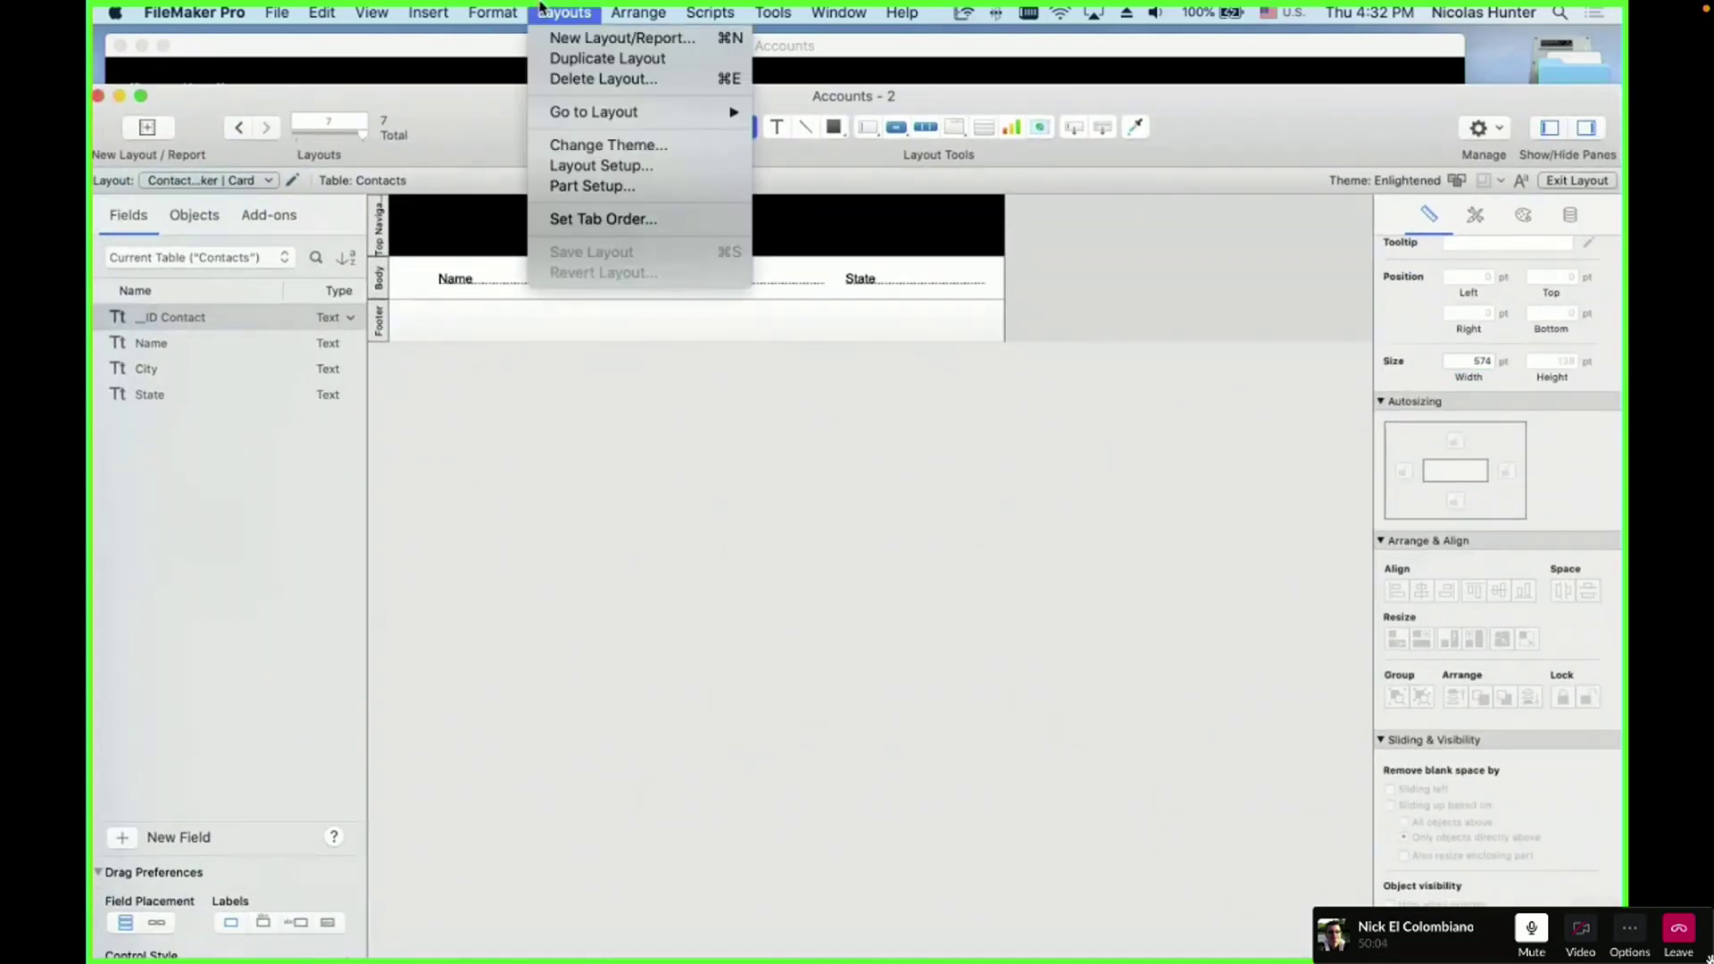
left_click(571, 186)
left_click(1187, 330)
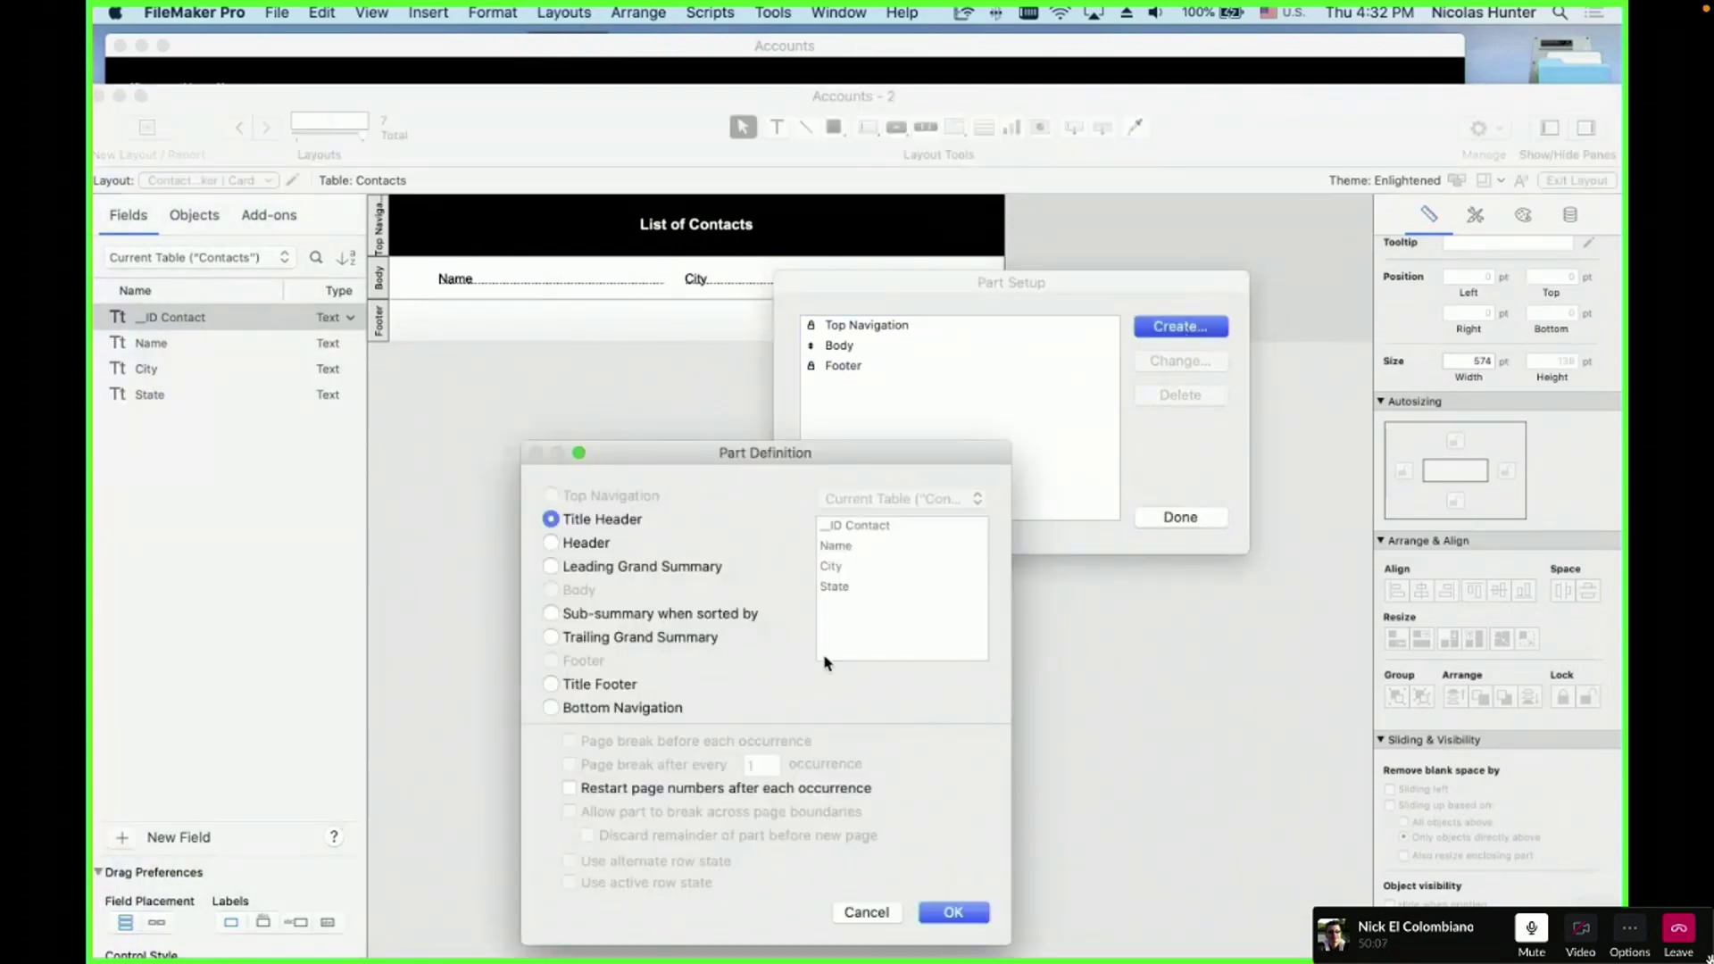
left_click(649, 614)
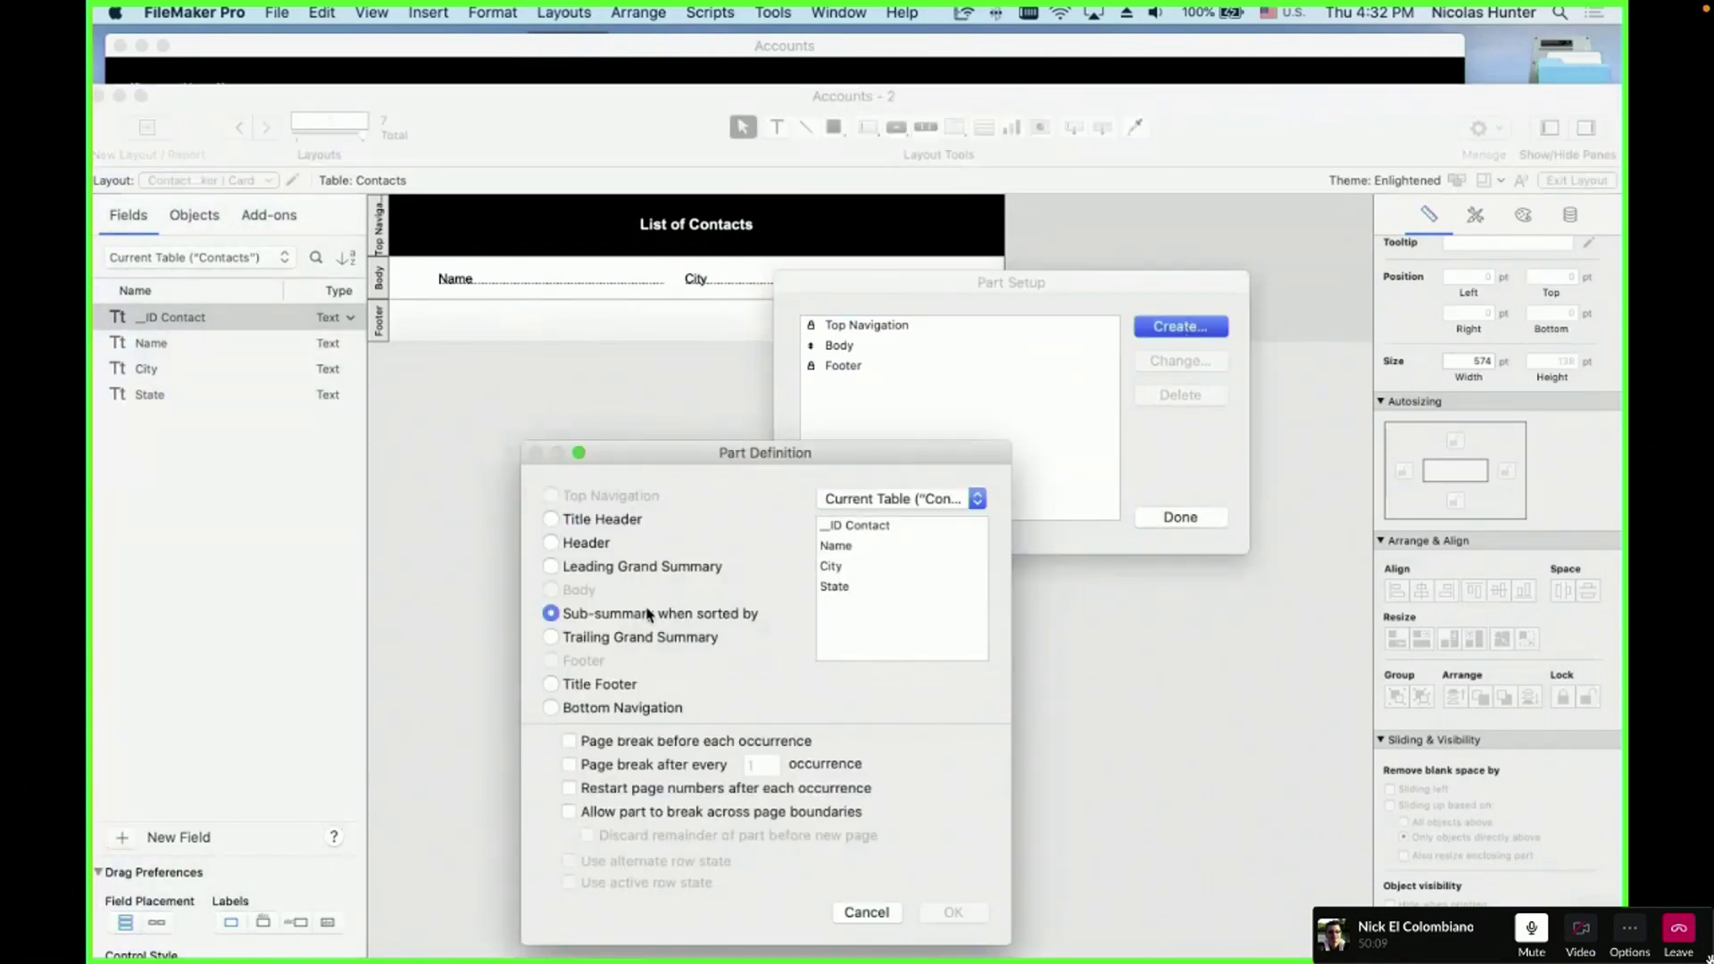
left_click(839, 566)
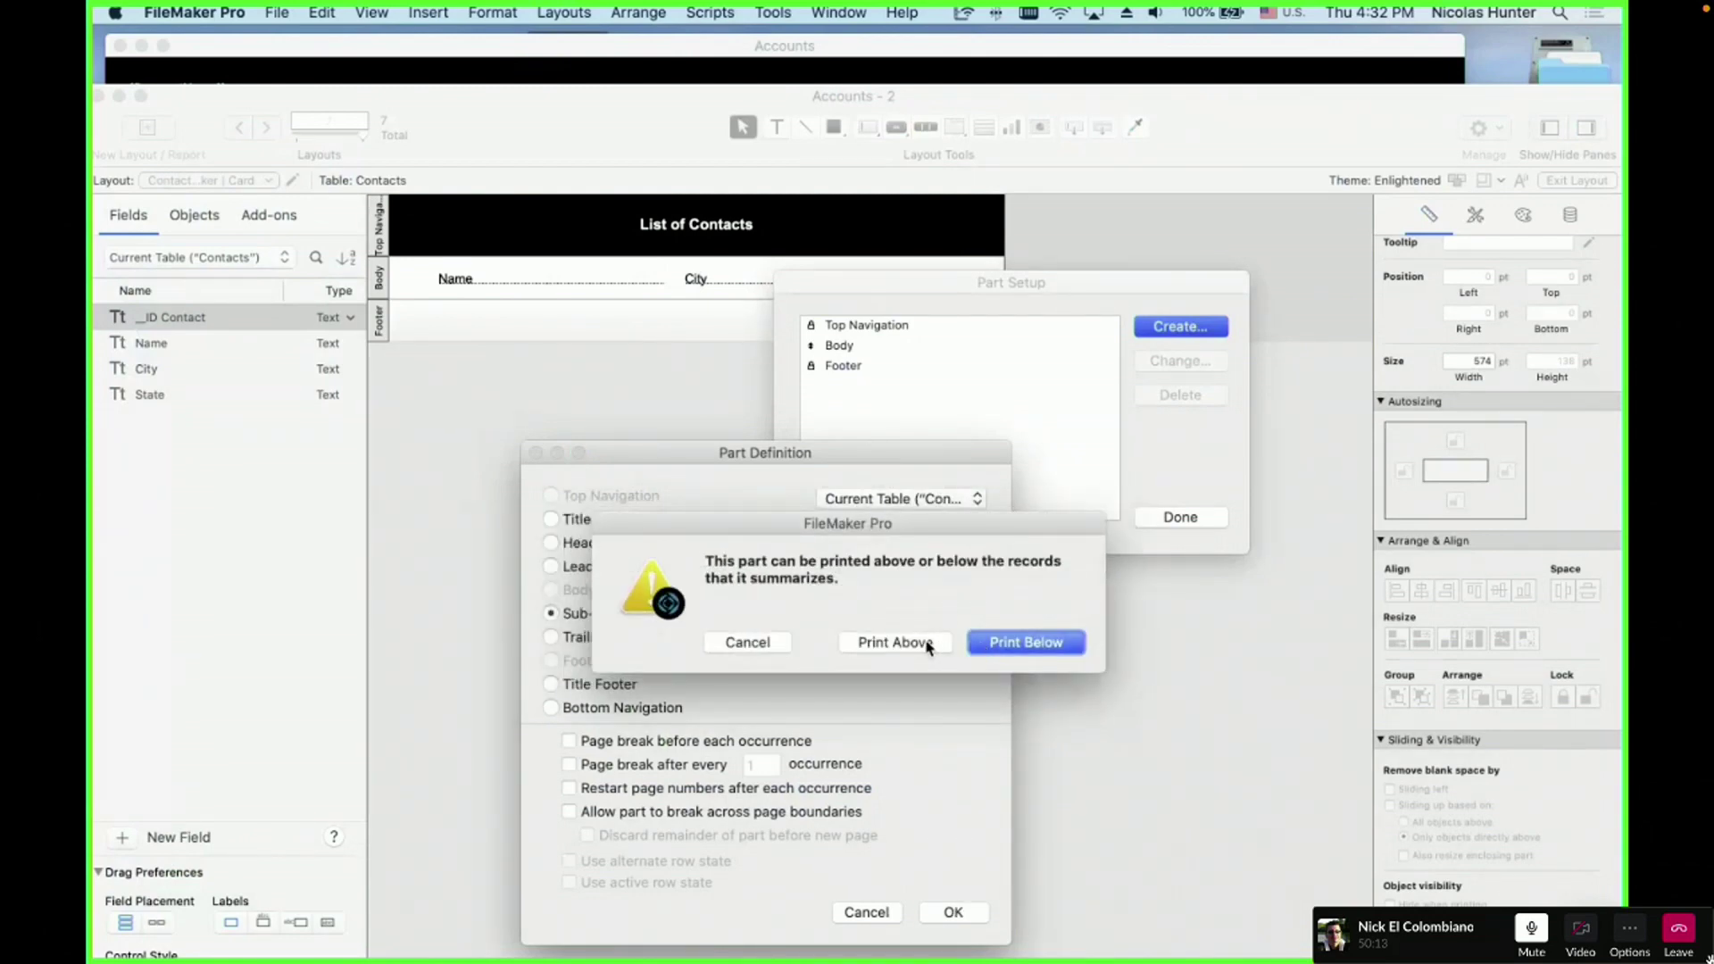
left_click(928, 645)
left_click(1166, 525)
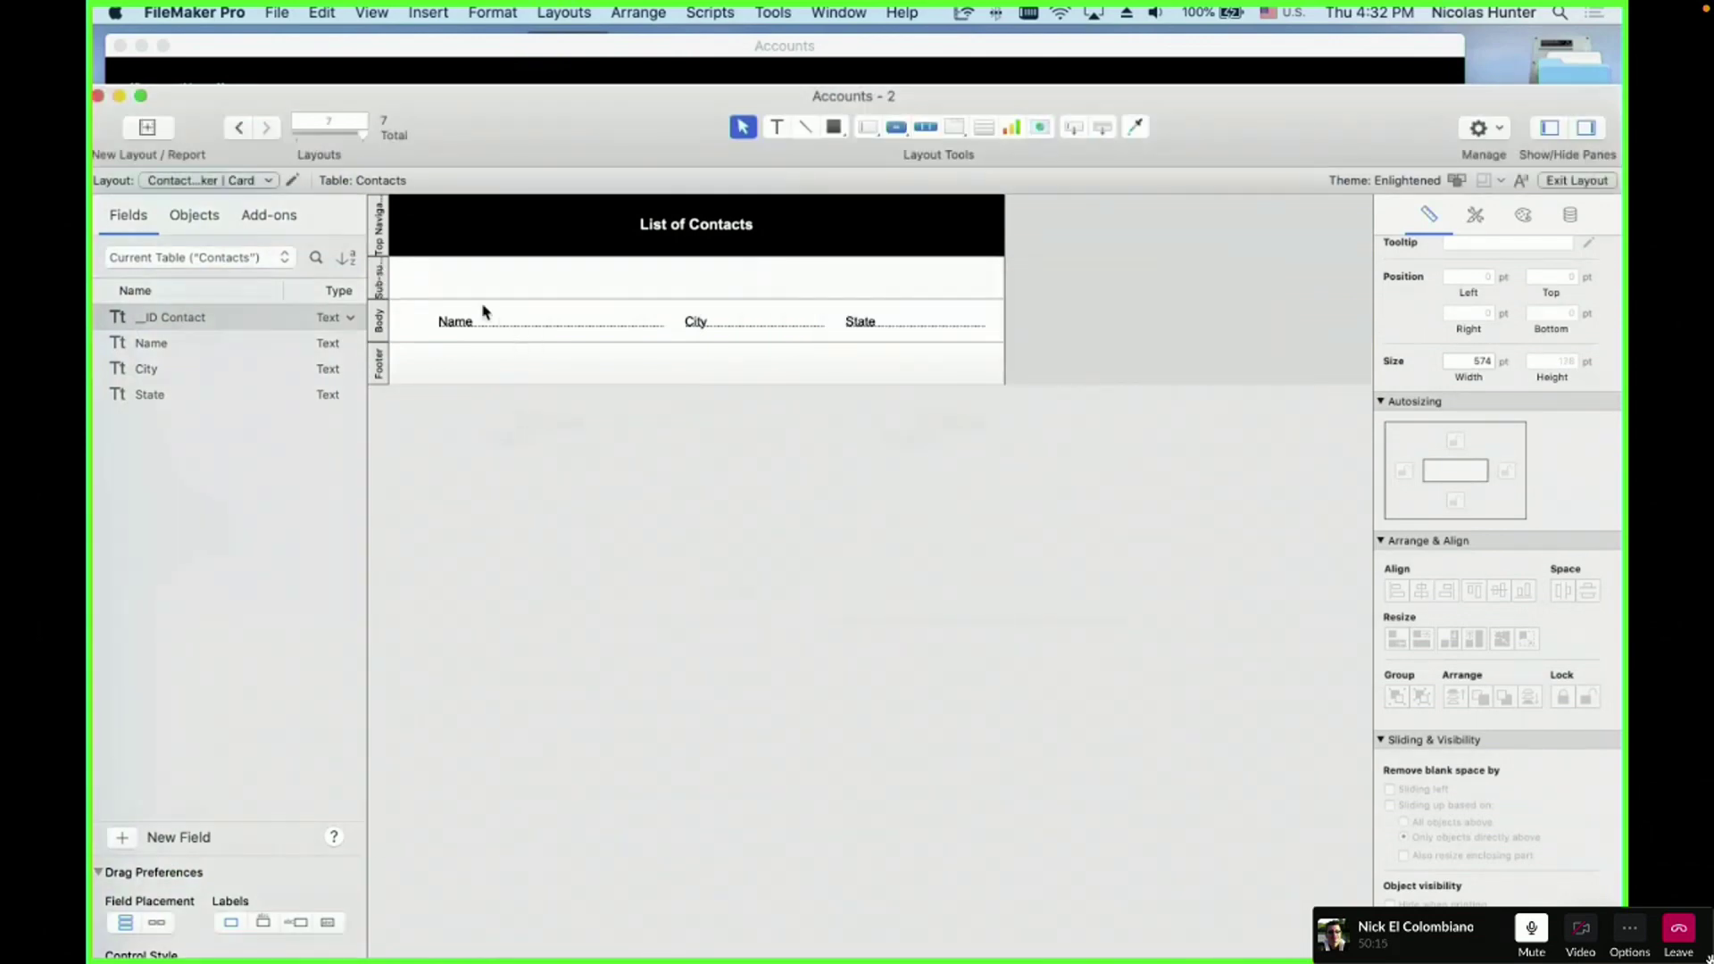
- Place a bold City field, copied from the Name field, in the sub-summary part about 25 pt from the left, without its label
left_click(479, 300)
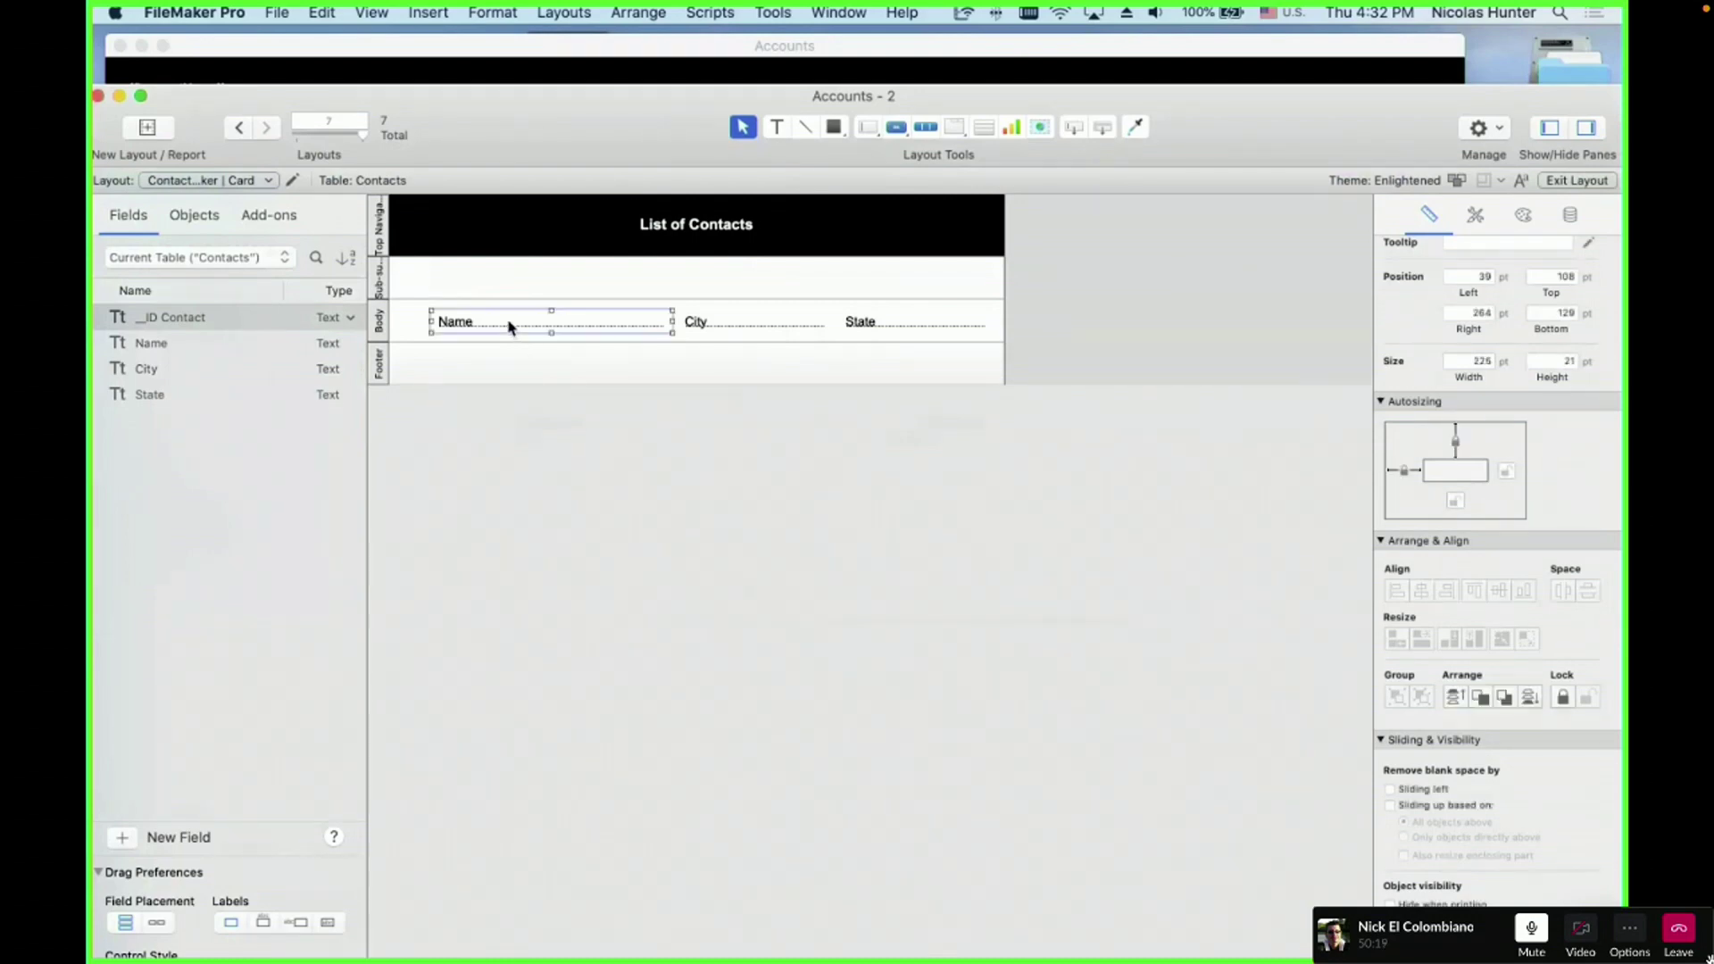
left_click_drag(509, 325, 494, 285)
double_click(493, 285)
double_click(806, 266)
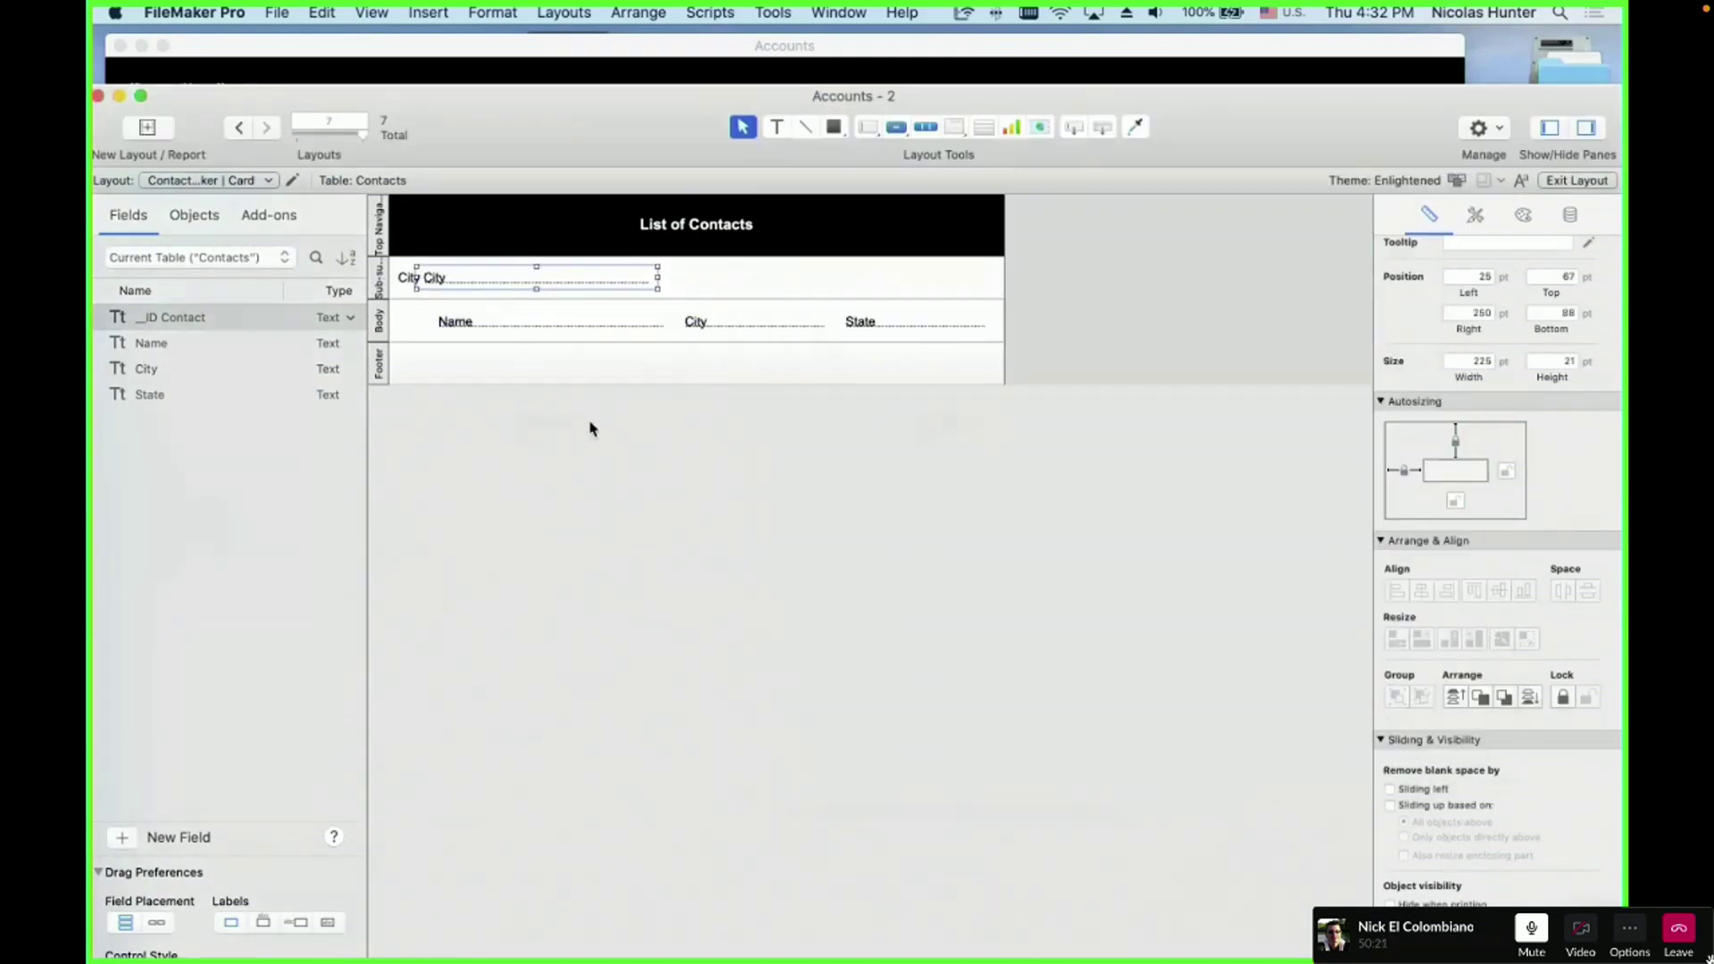
left_click(406, 284)
key("BackSpace")
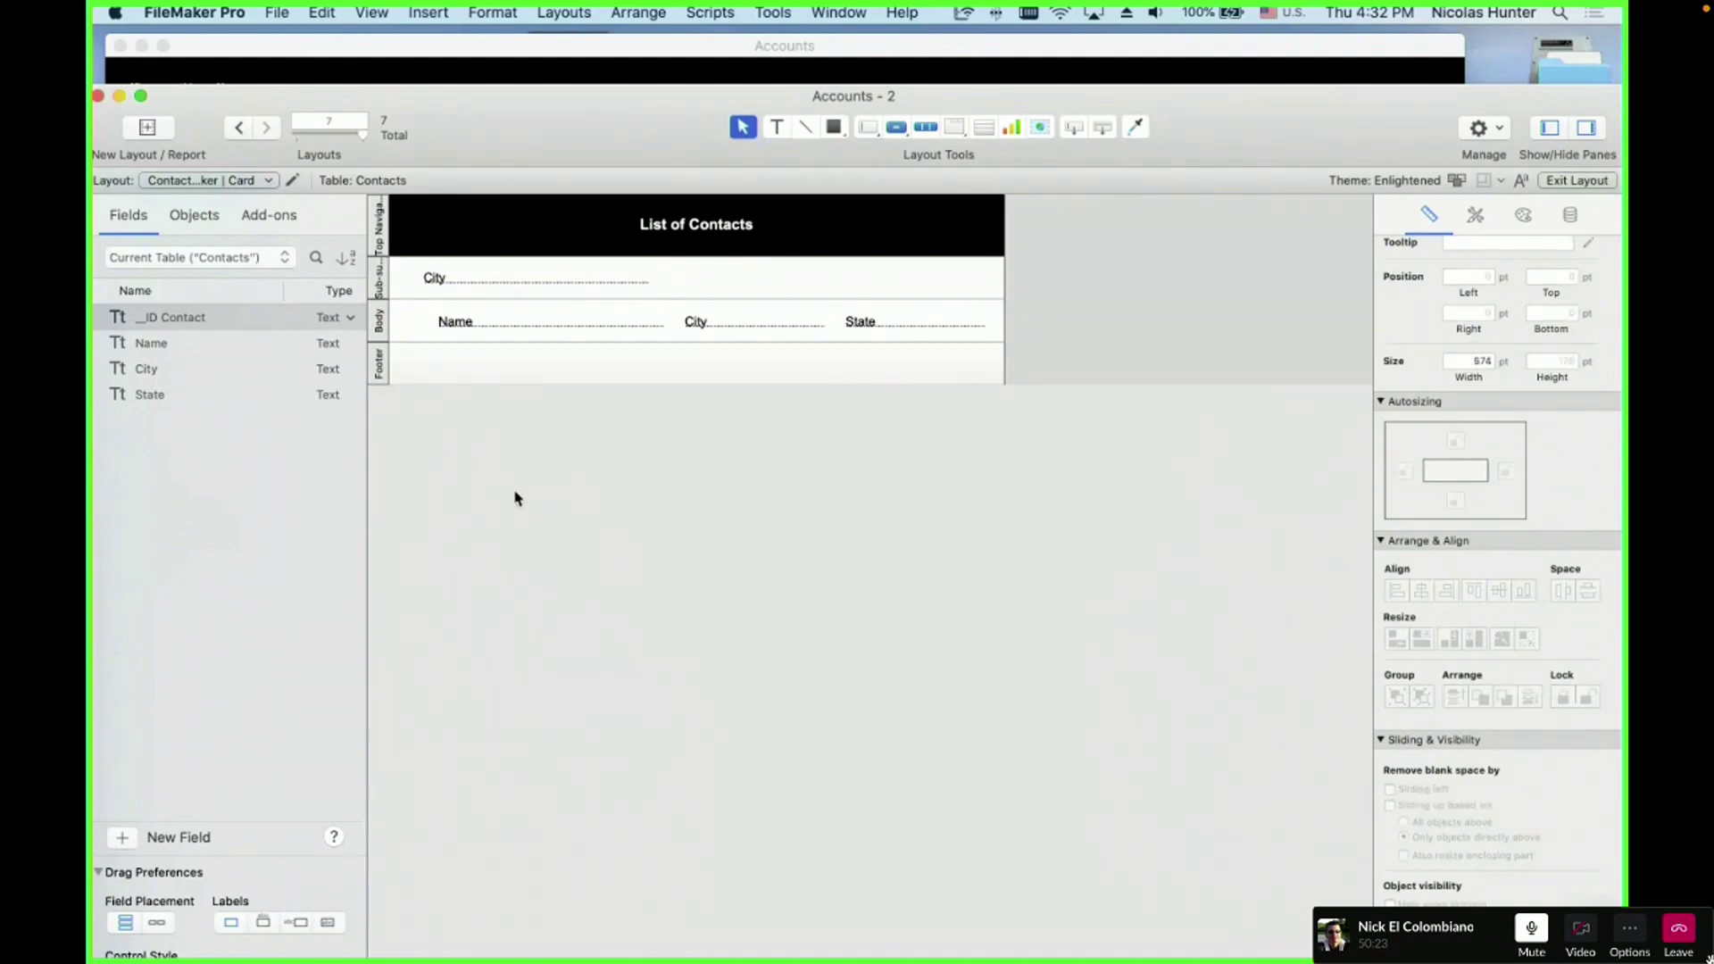
left_click(451, 283)
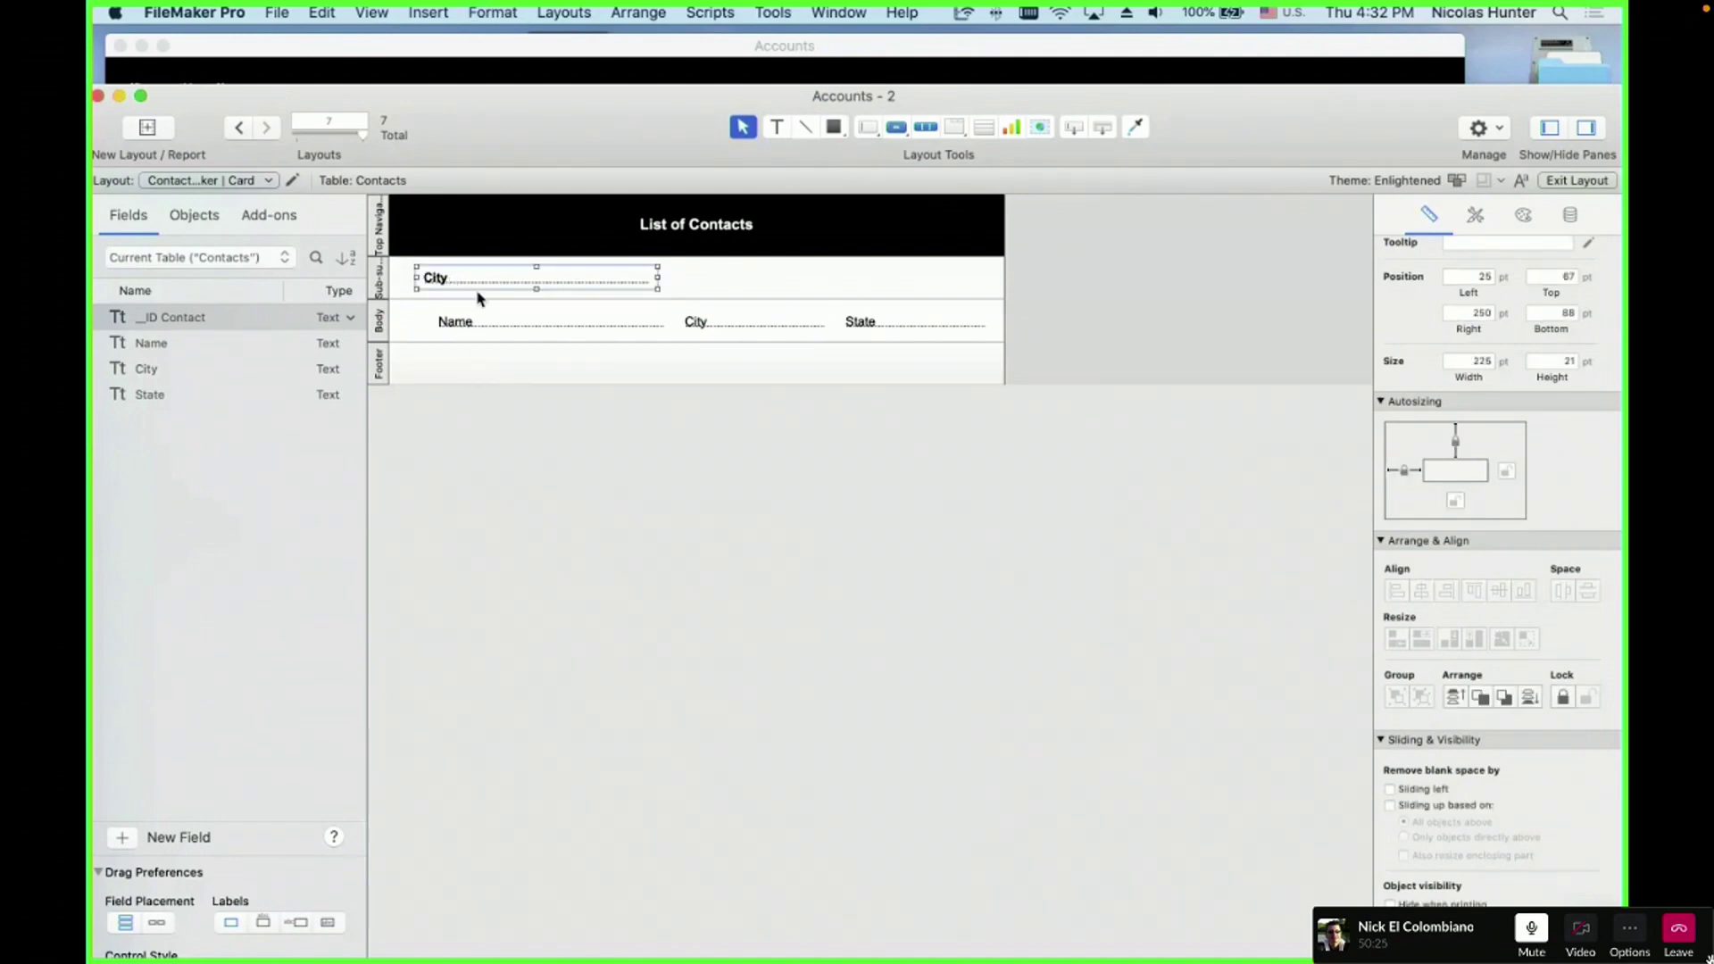
- Switch to browsing the picker layout and sort the contacts by City in ascending order
left_click(653, 547)
key("super+b")
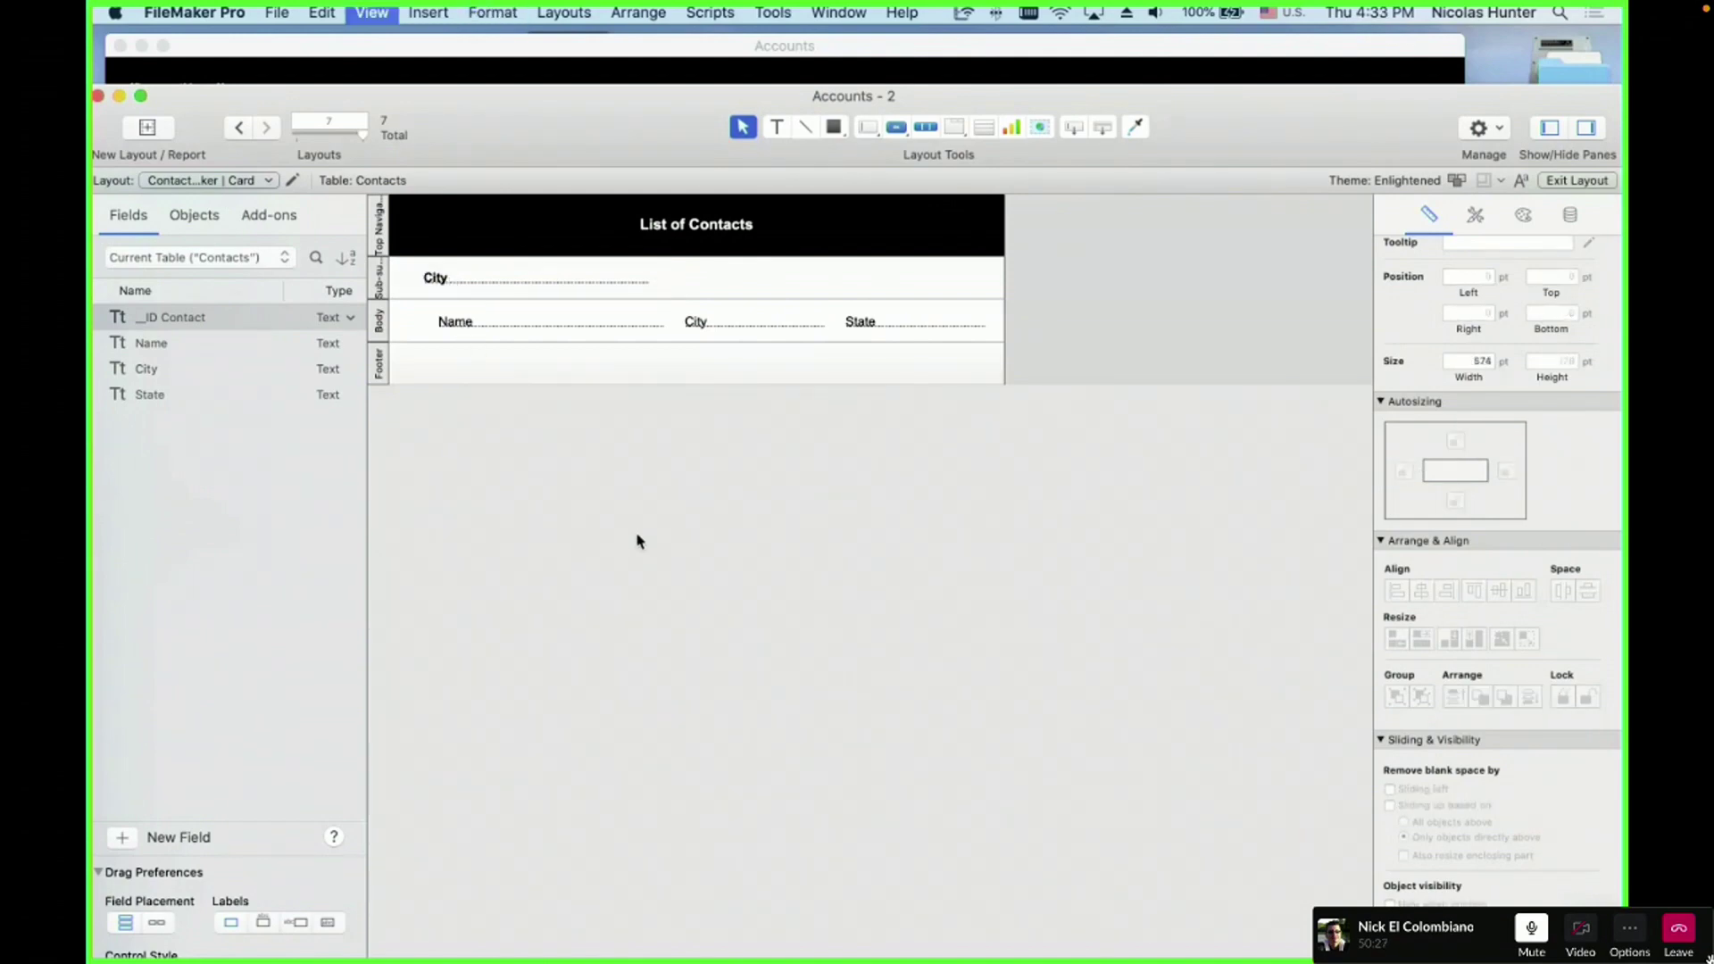
key("super+s")
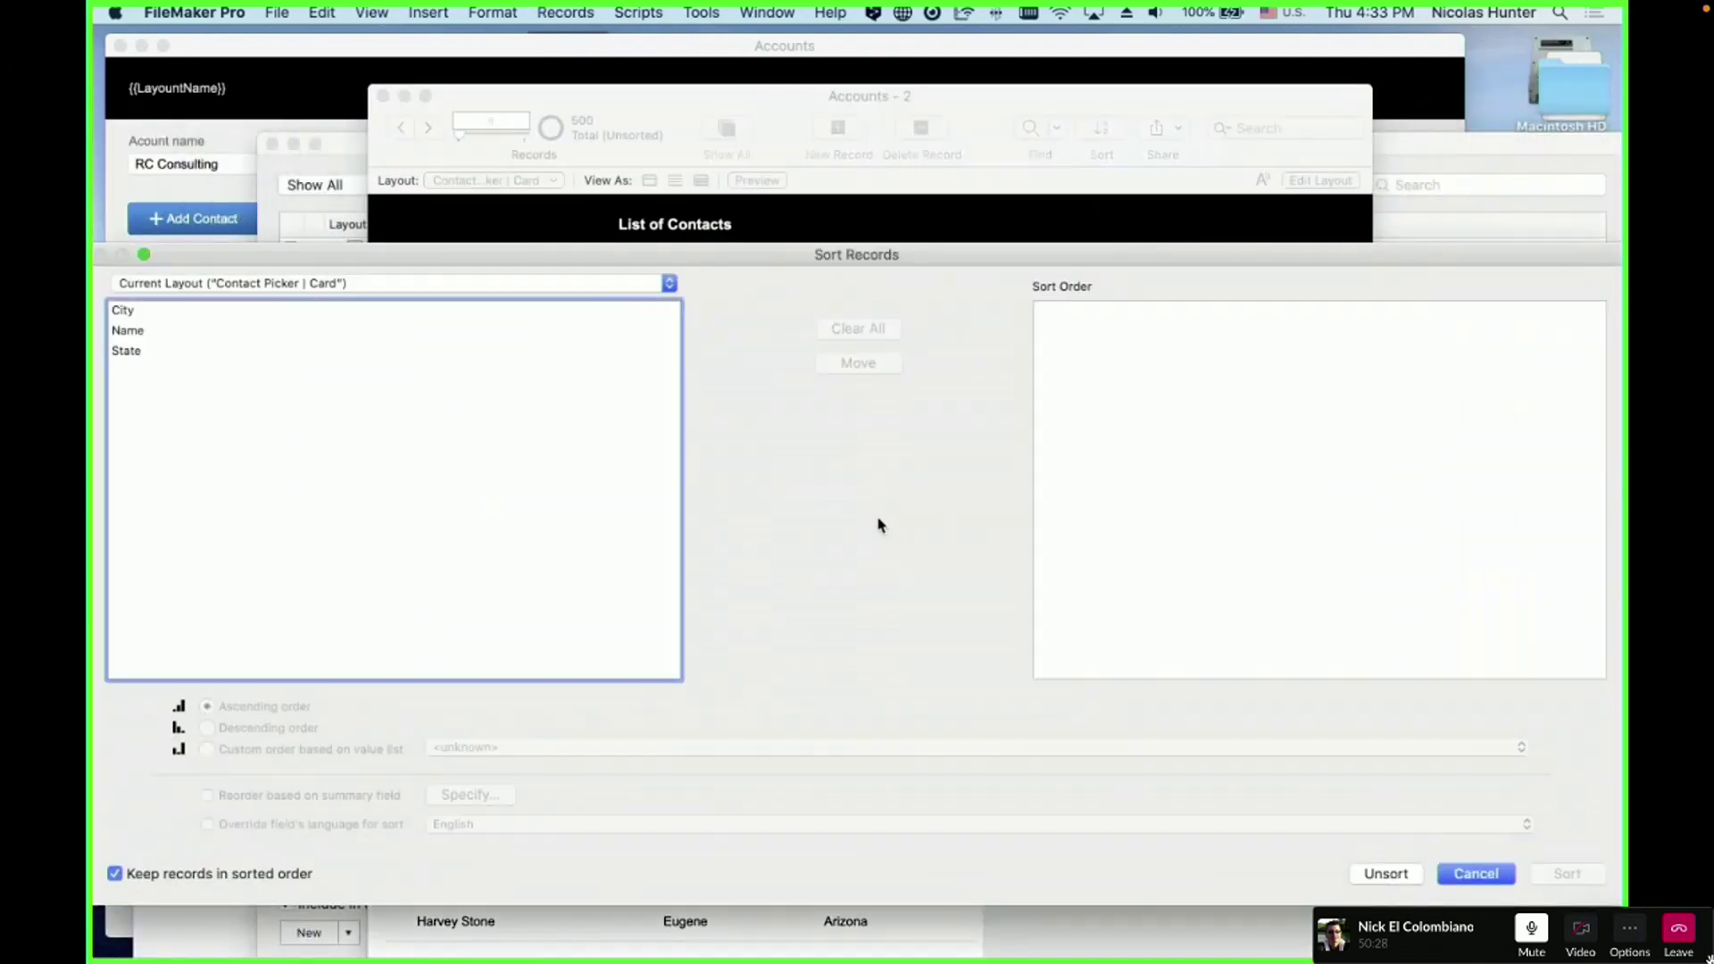
double_click(147, 312)
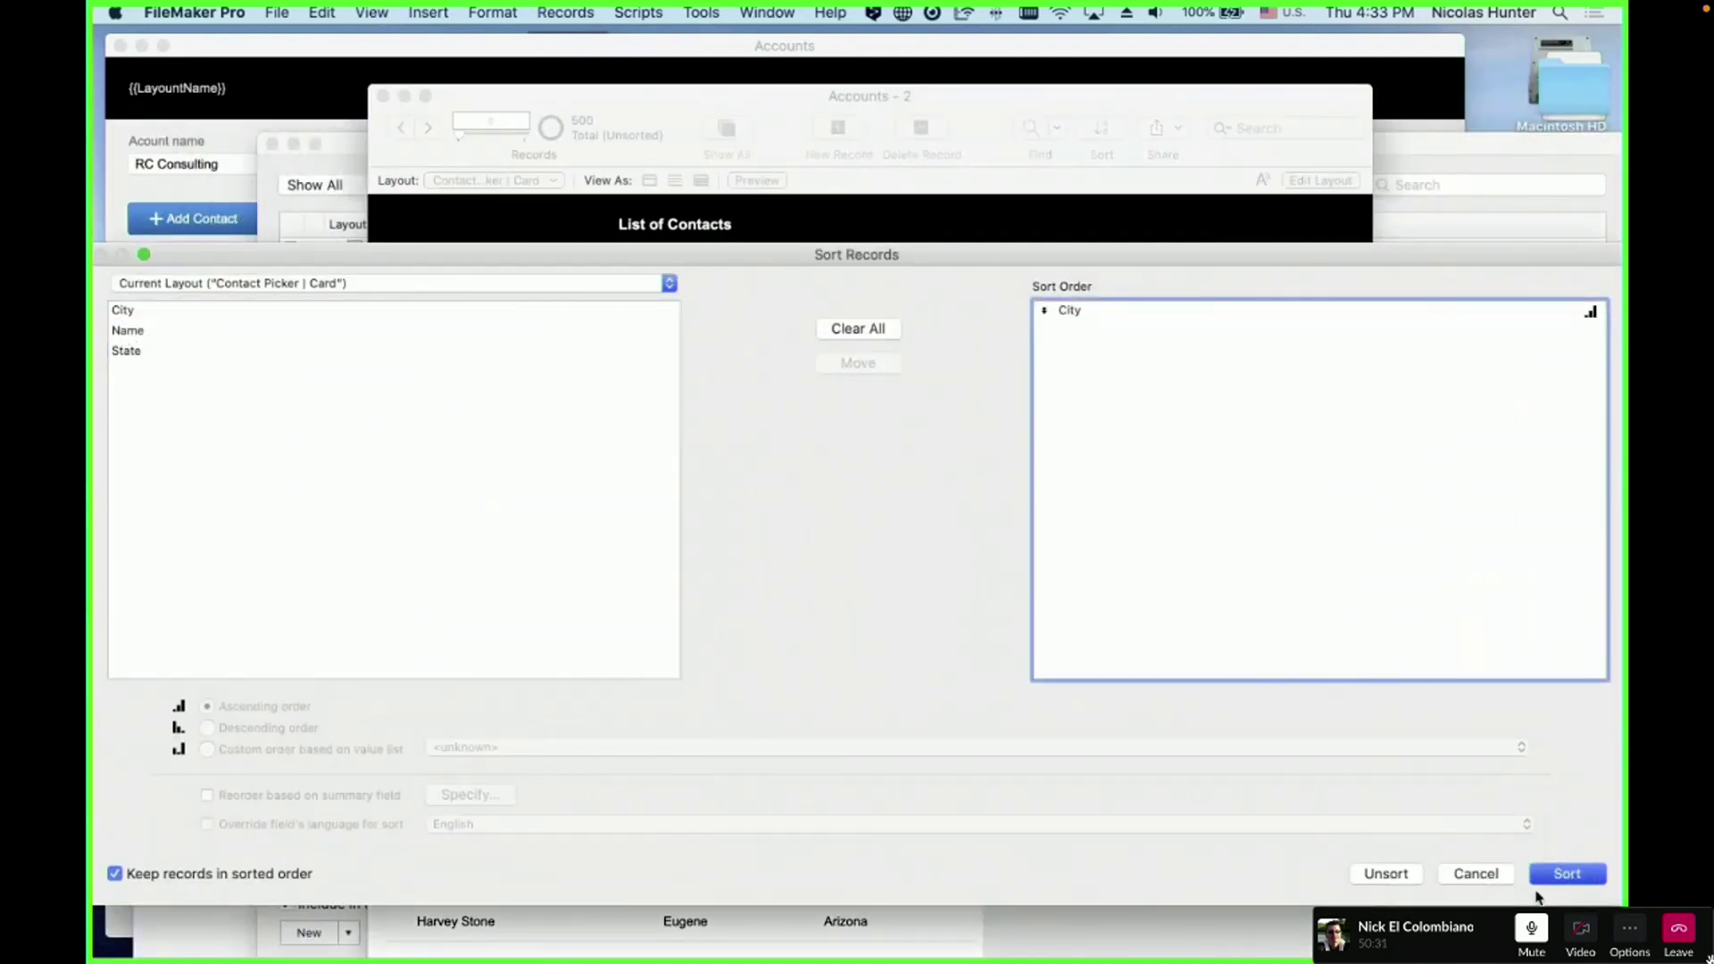
left_click(1568, 873)
scroll(923, 626, "up", 5)
scroll(926, 629, "up", 15)
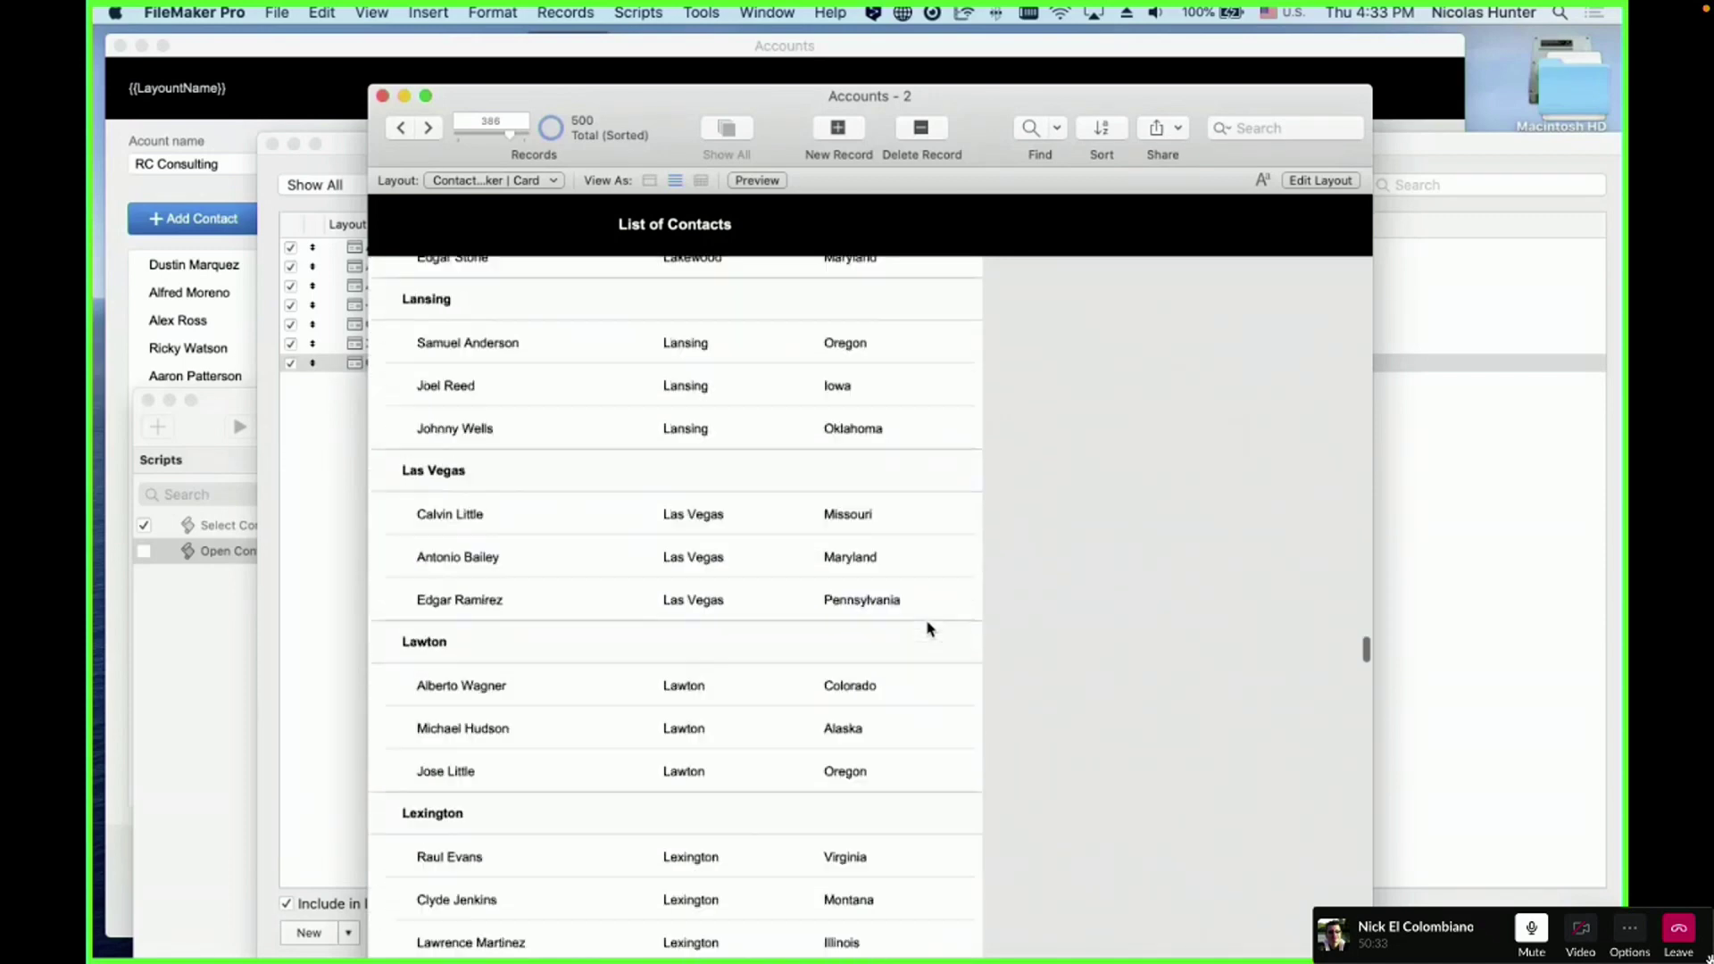
- Remove the top and bottom border lines from the City sub-summary part
key("super+l")
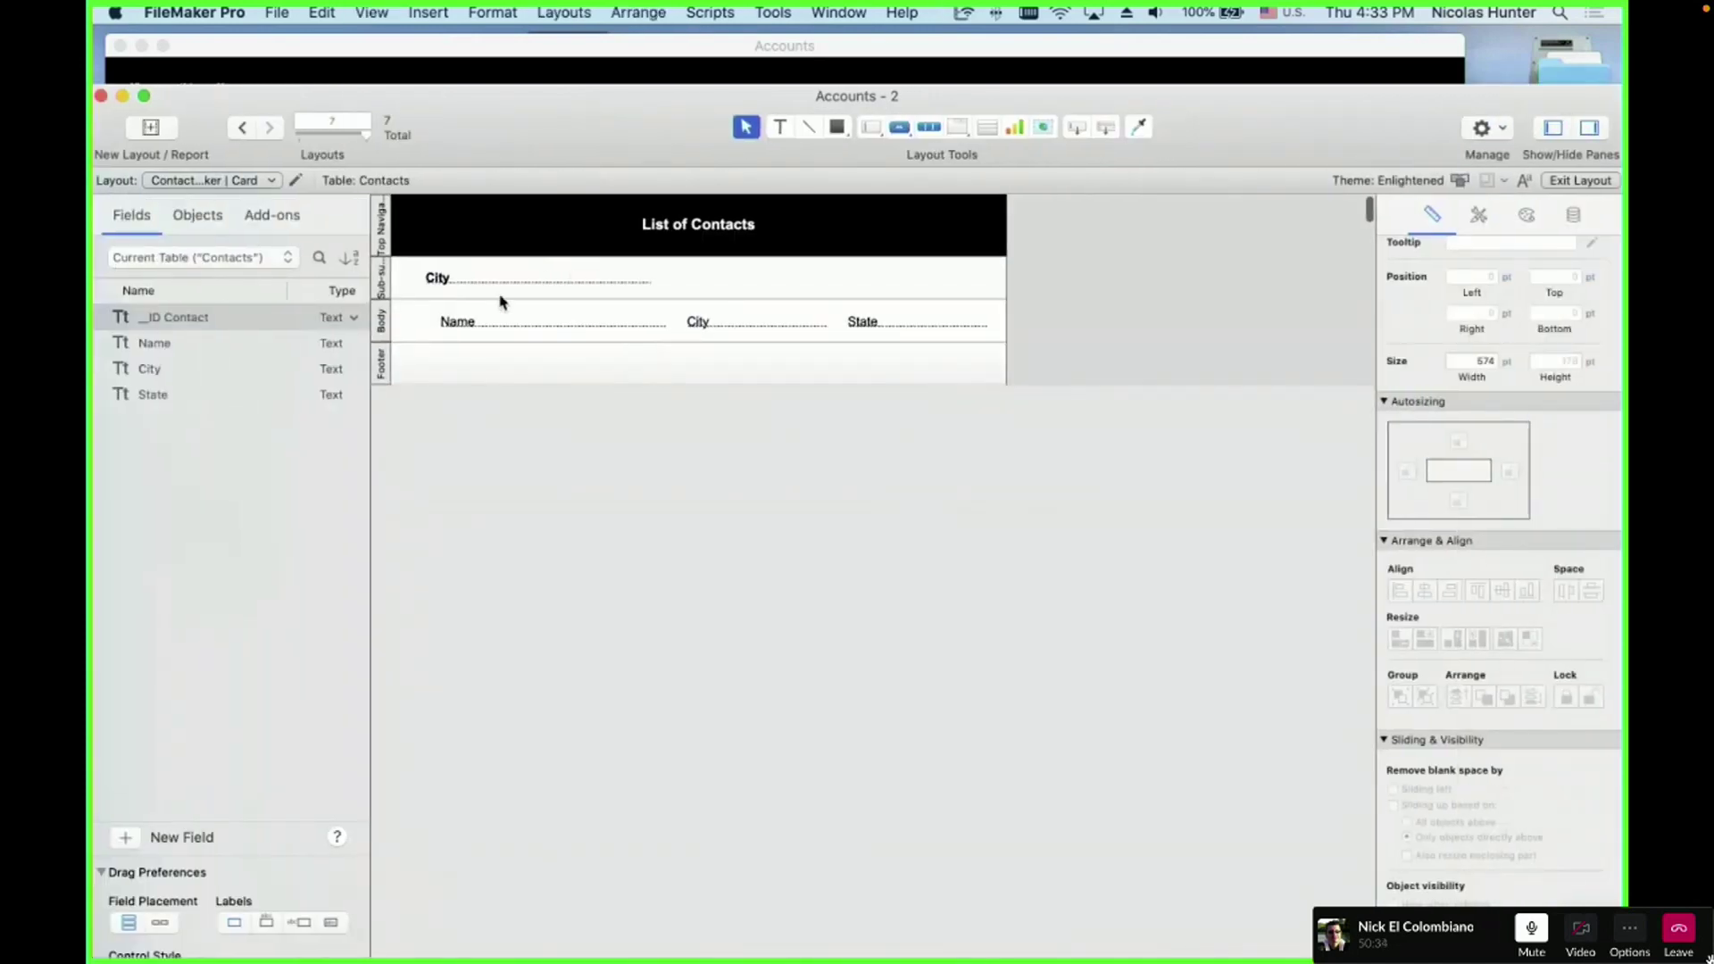
left_click(382, 278)
left_click(1527, 214)
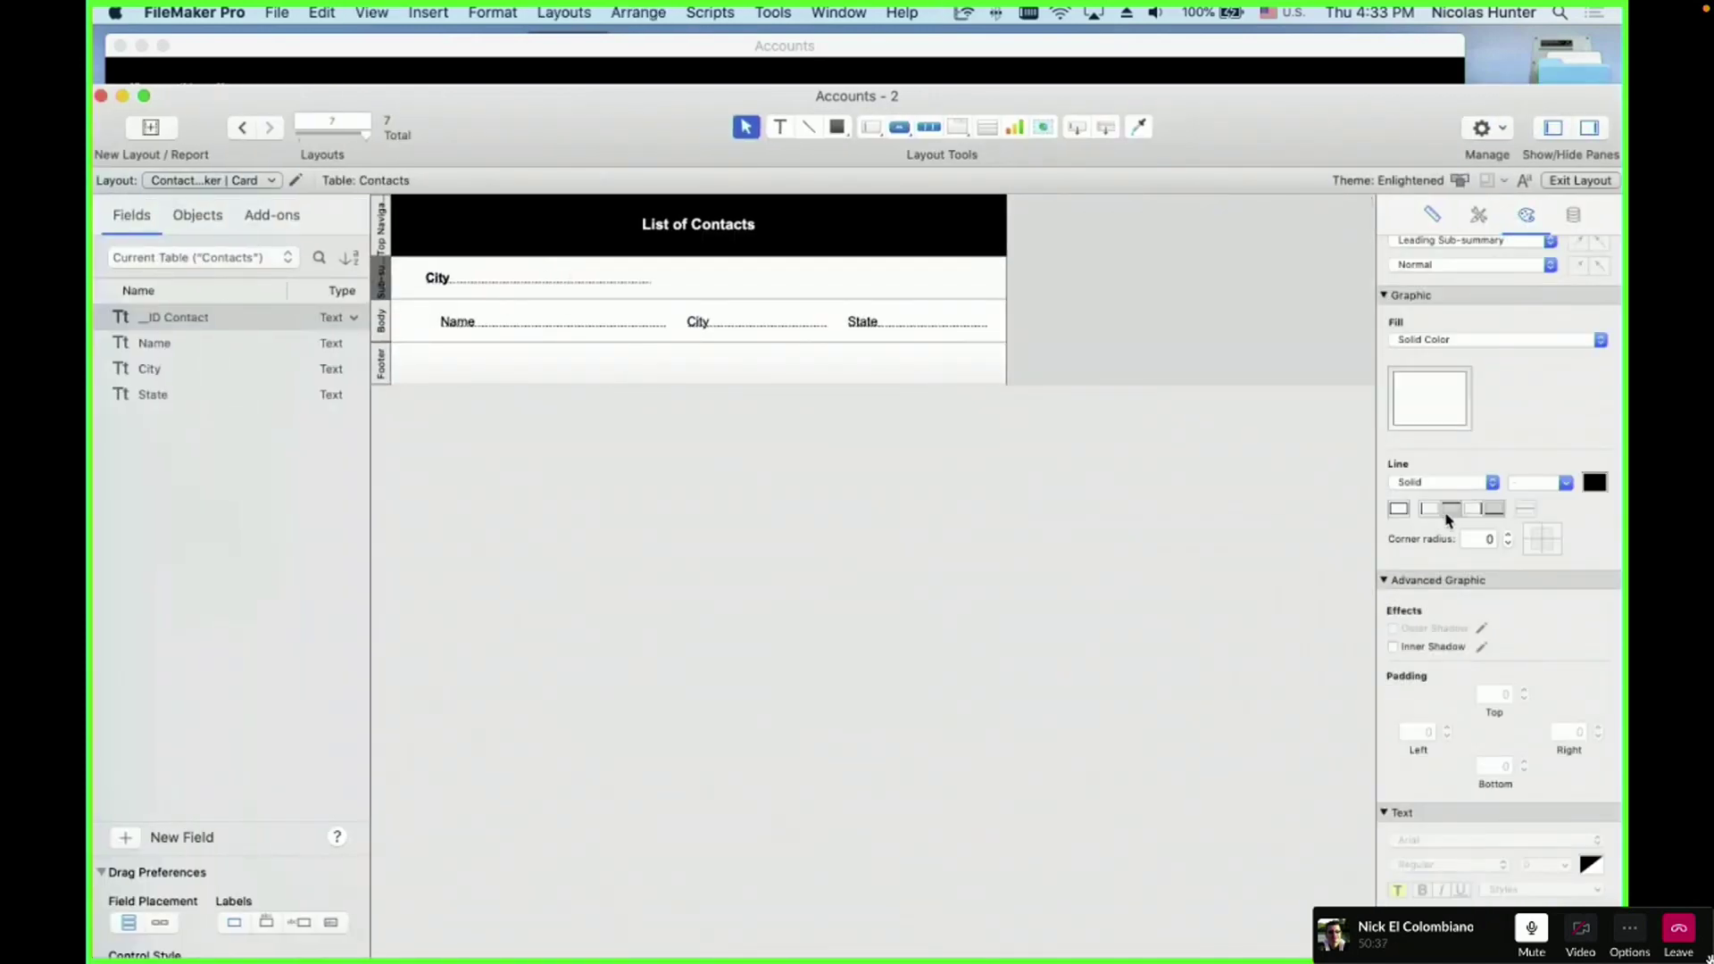
- Set the City heading field's font size to 15 pt, shift it toward the Name field's left edge, and save the layout
left_click(499, 278)
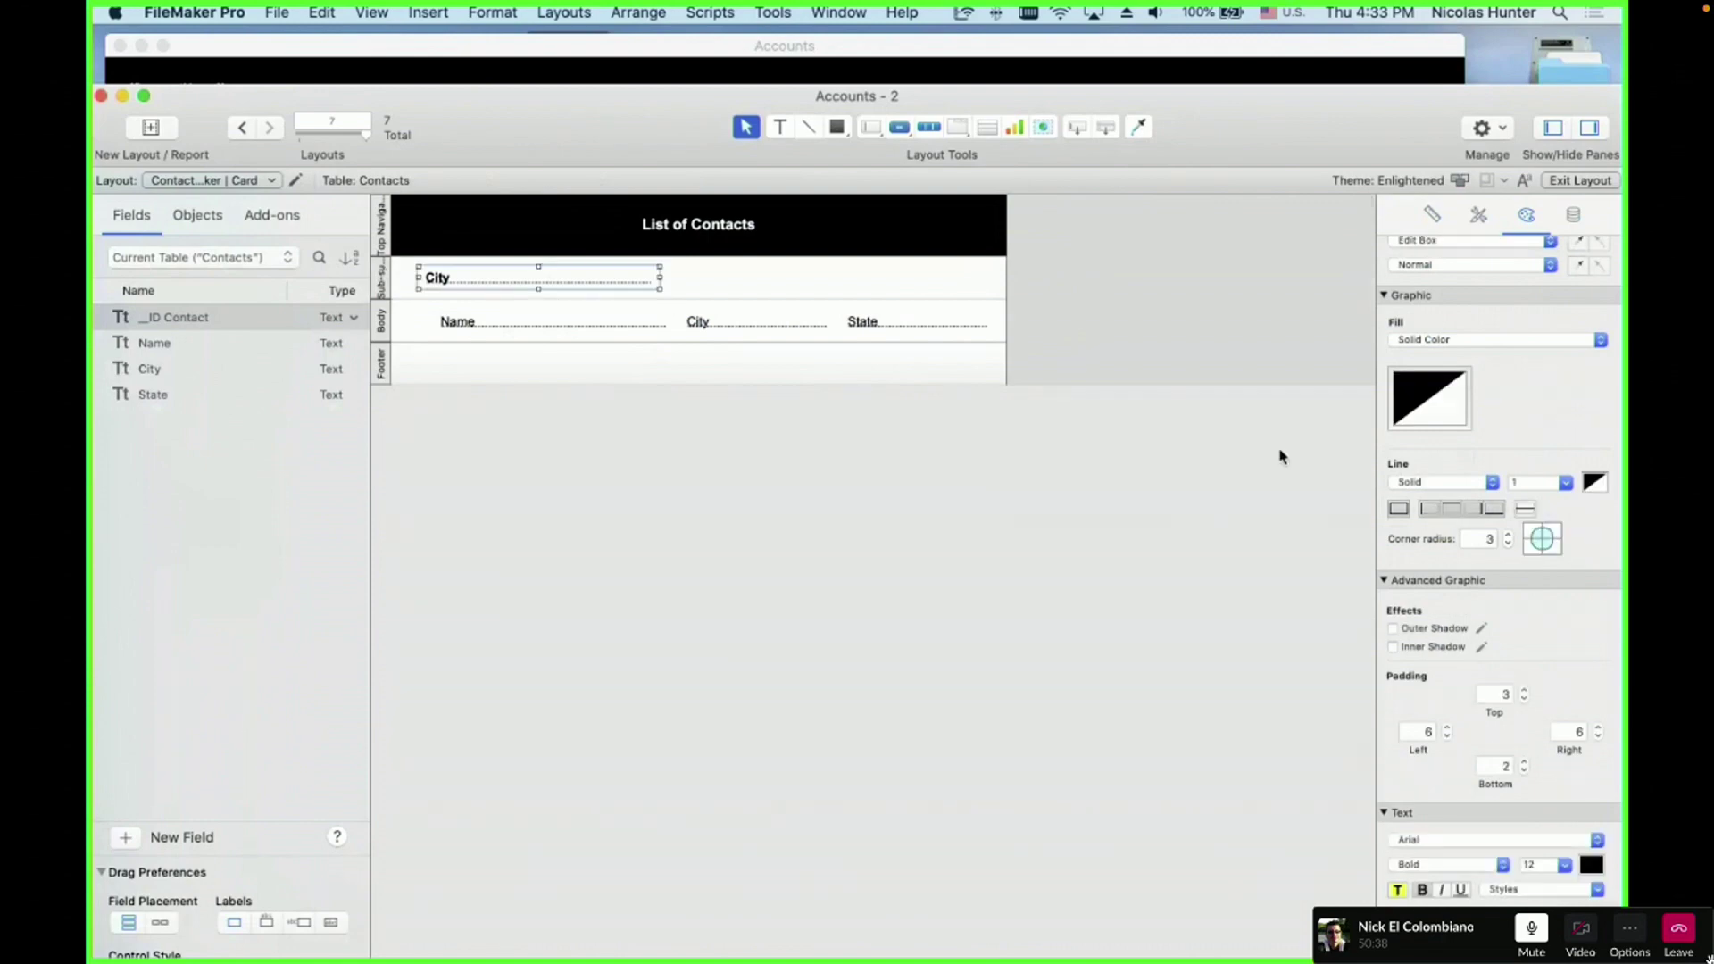
double_click(1532, 864)
type("15")
key("Return")
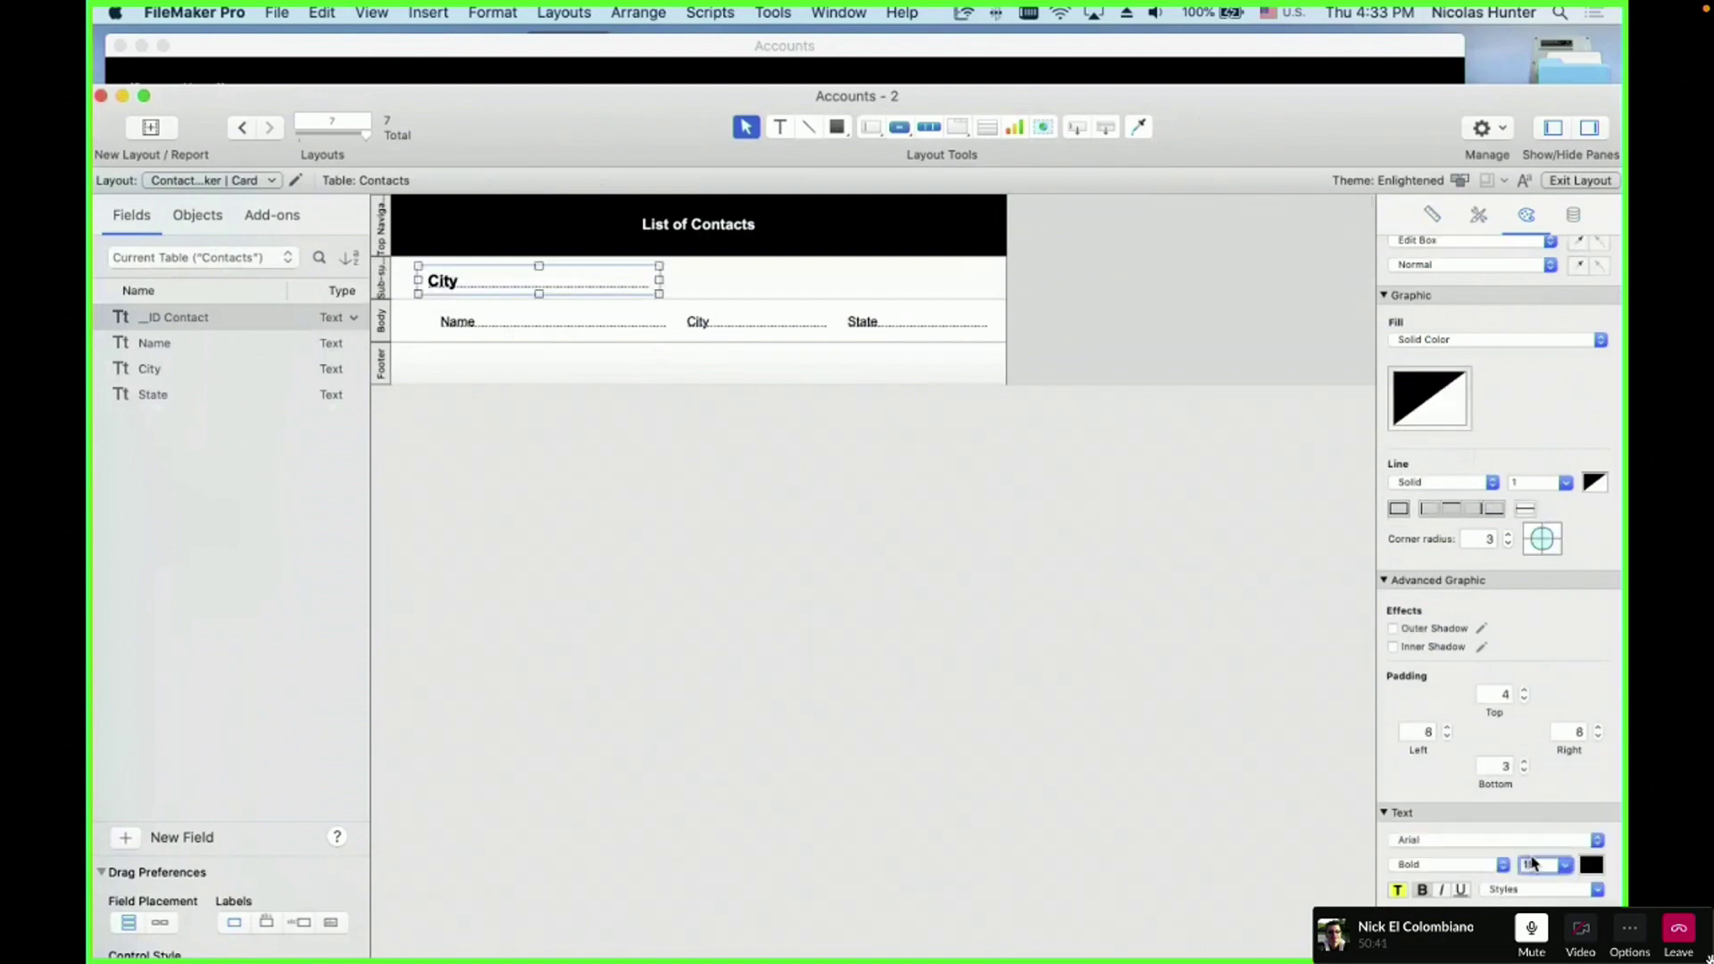
left_click_drag(473, 287, 489, 287)
key("super+s")
key("super+b")
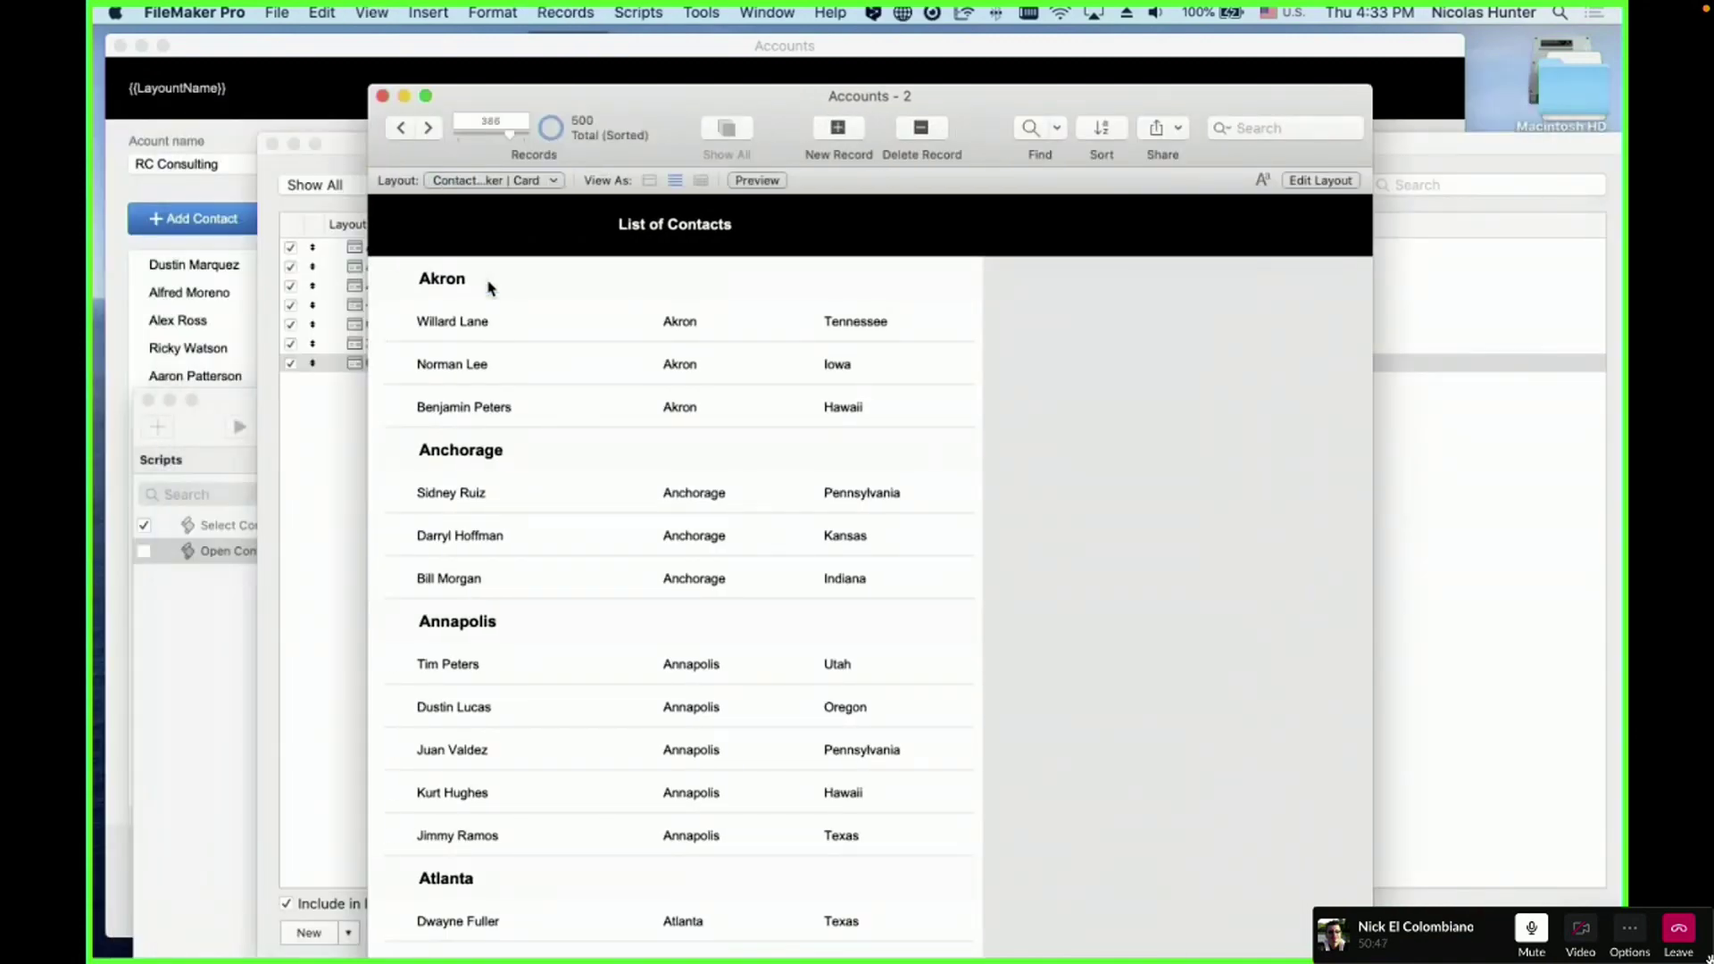
- Lower the City heading field slightly within its sub-summary part and review the contacts grouped by city
key("super+l")
left_click(489, 287)
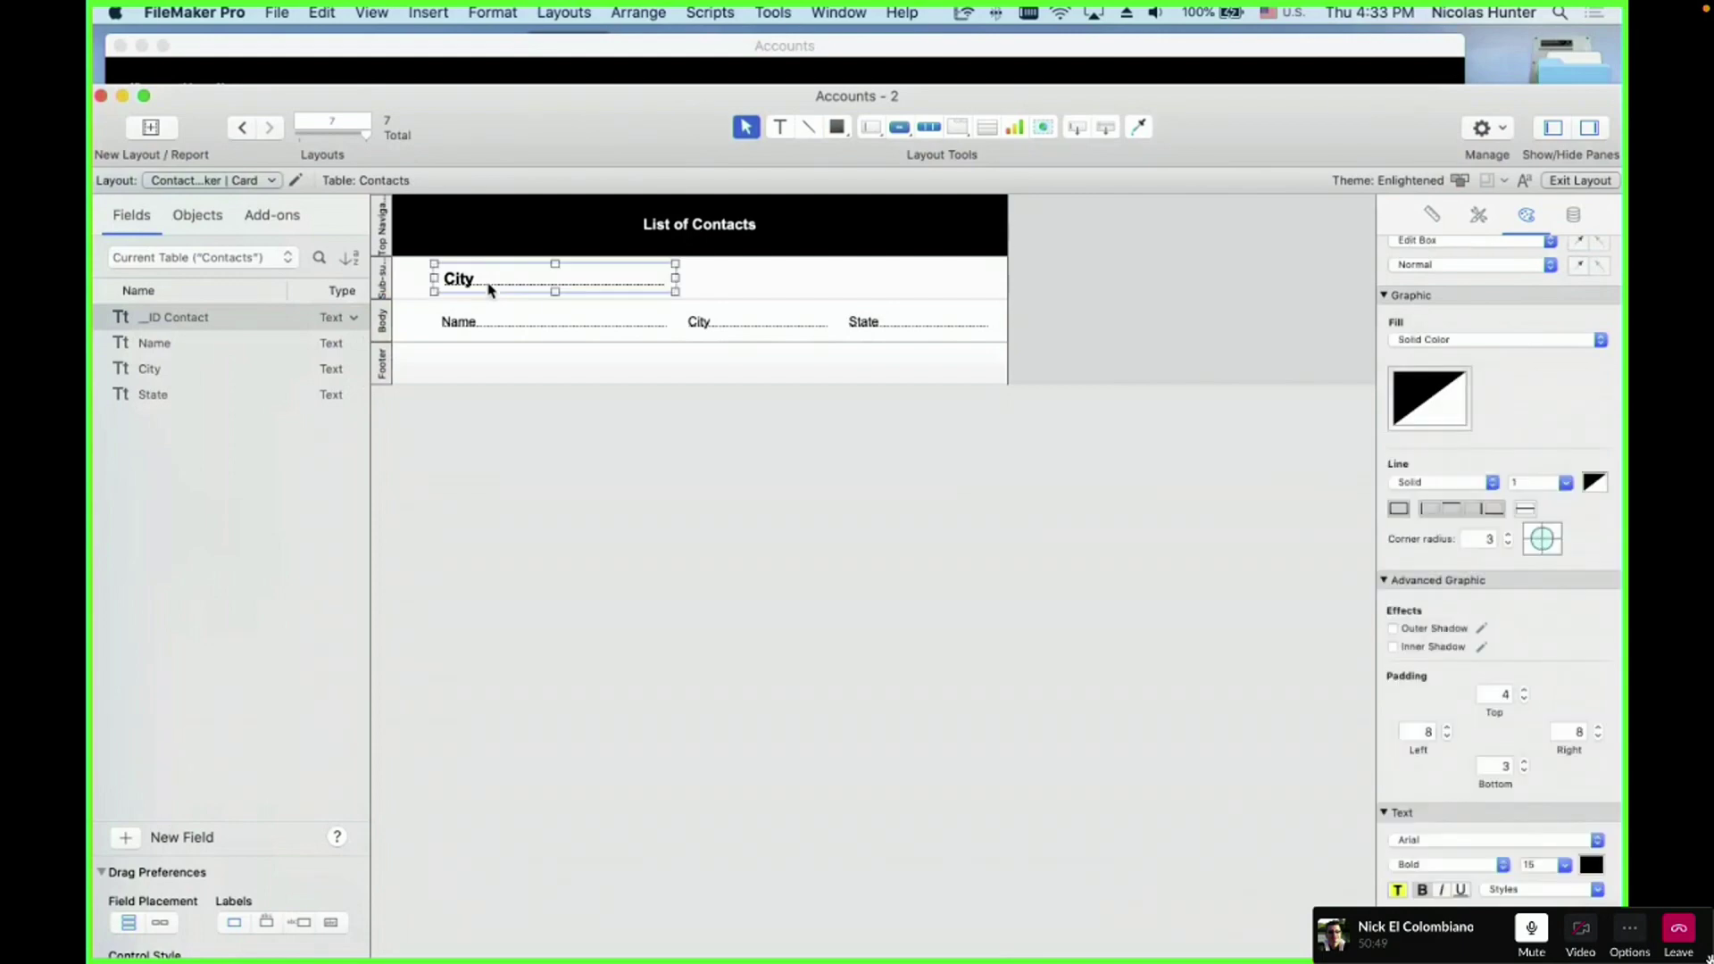
key("super+b")
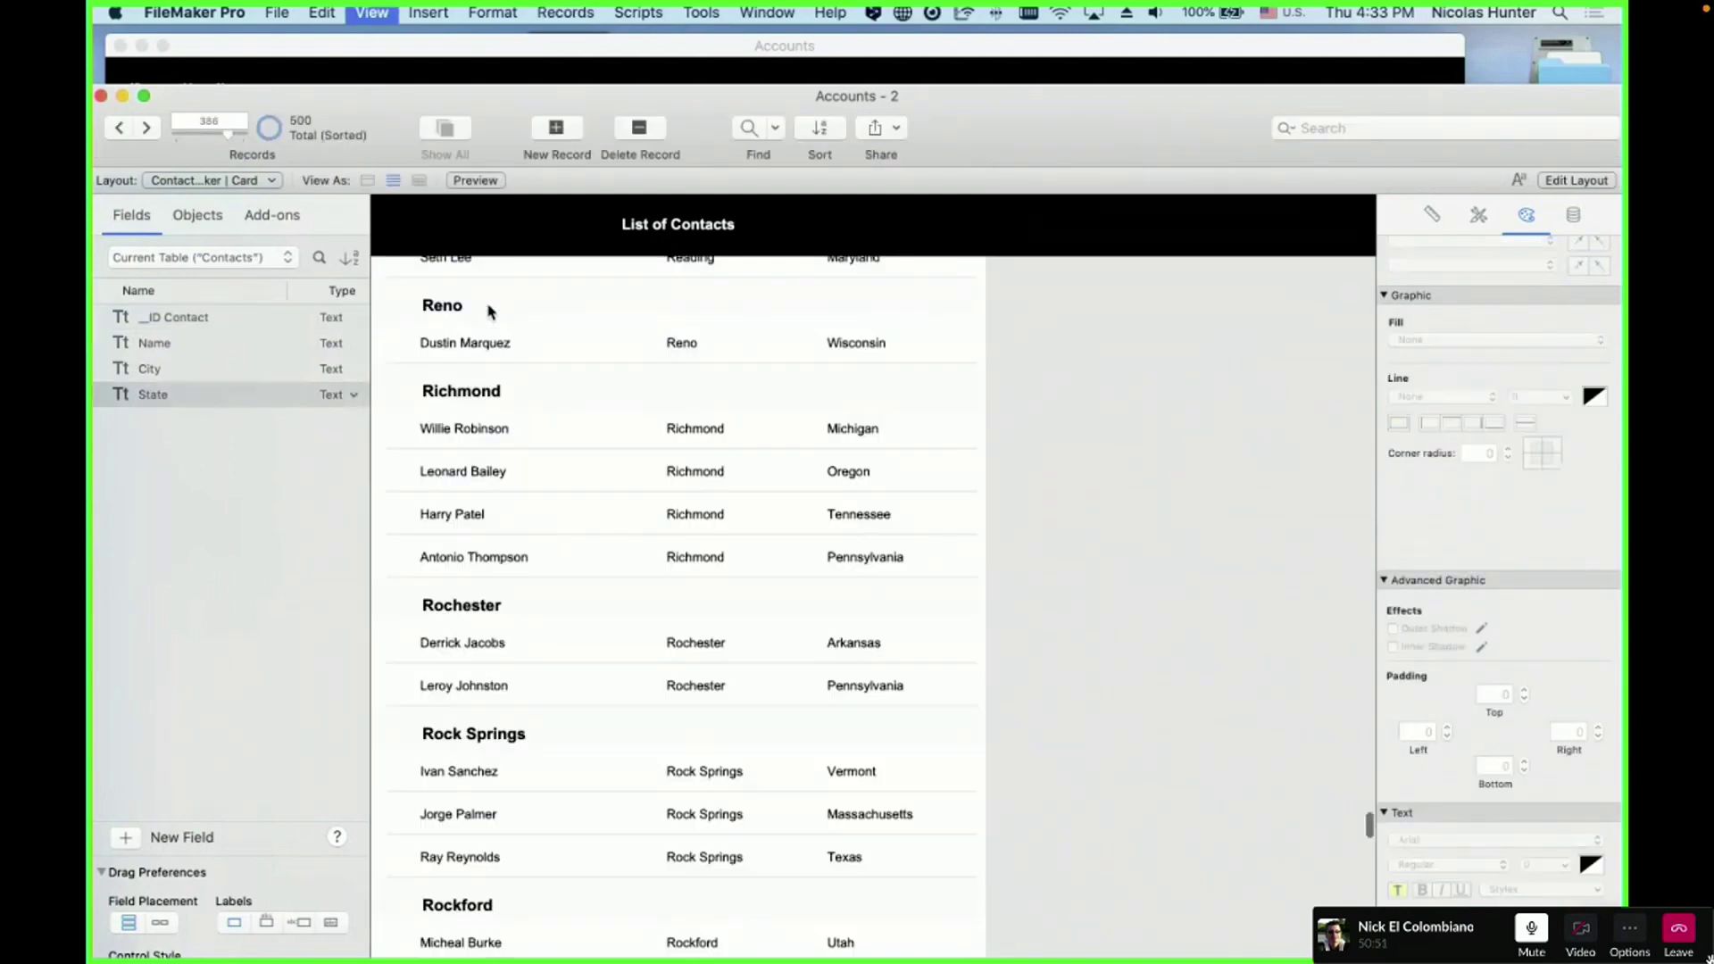
scroll(562, 462, "down", 20)
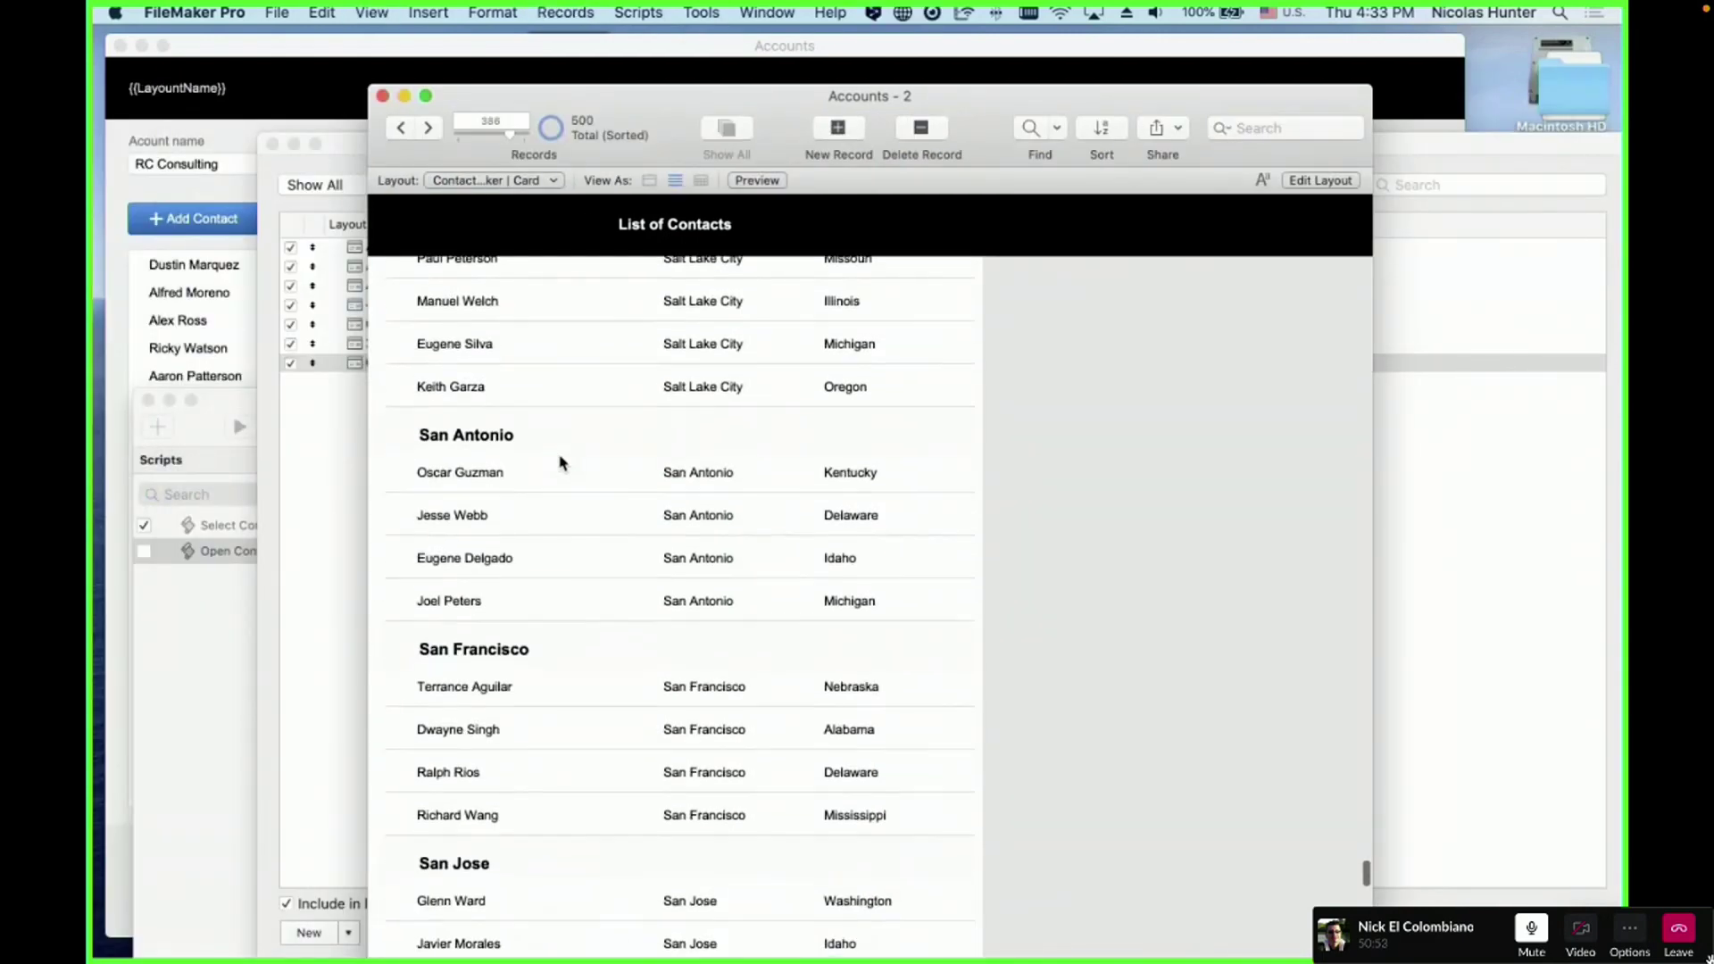
scroll(562, 462, "down", 20)
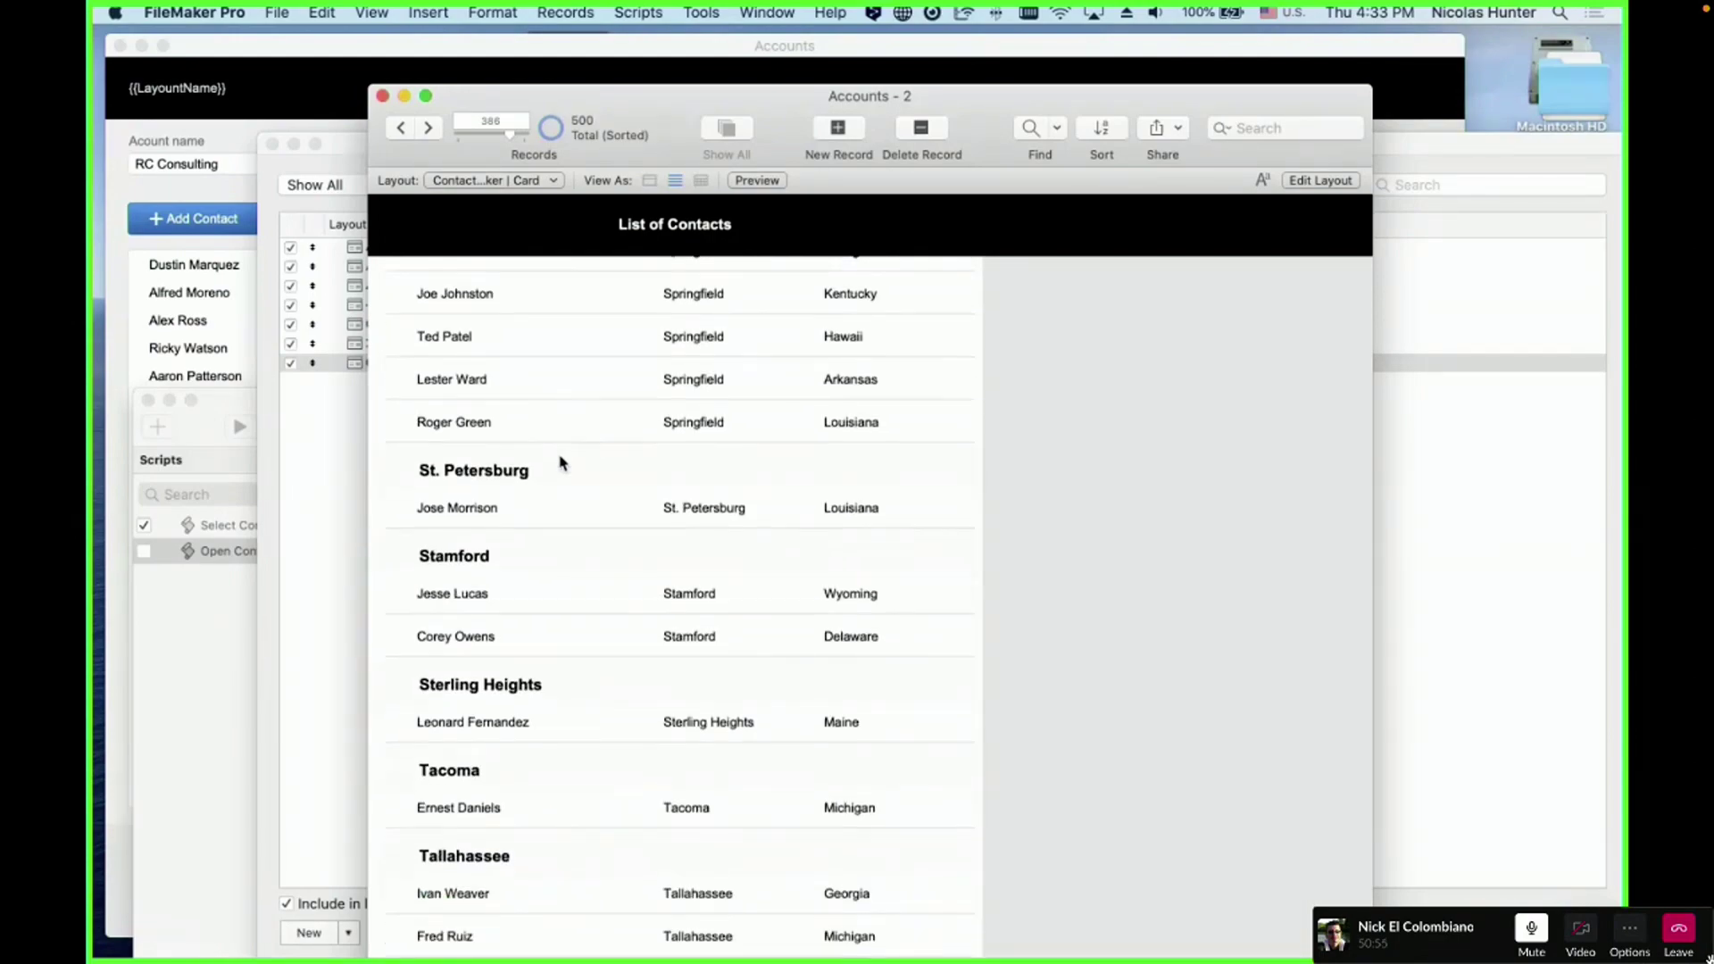
scroll(560, 461, "down", 10)
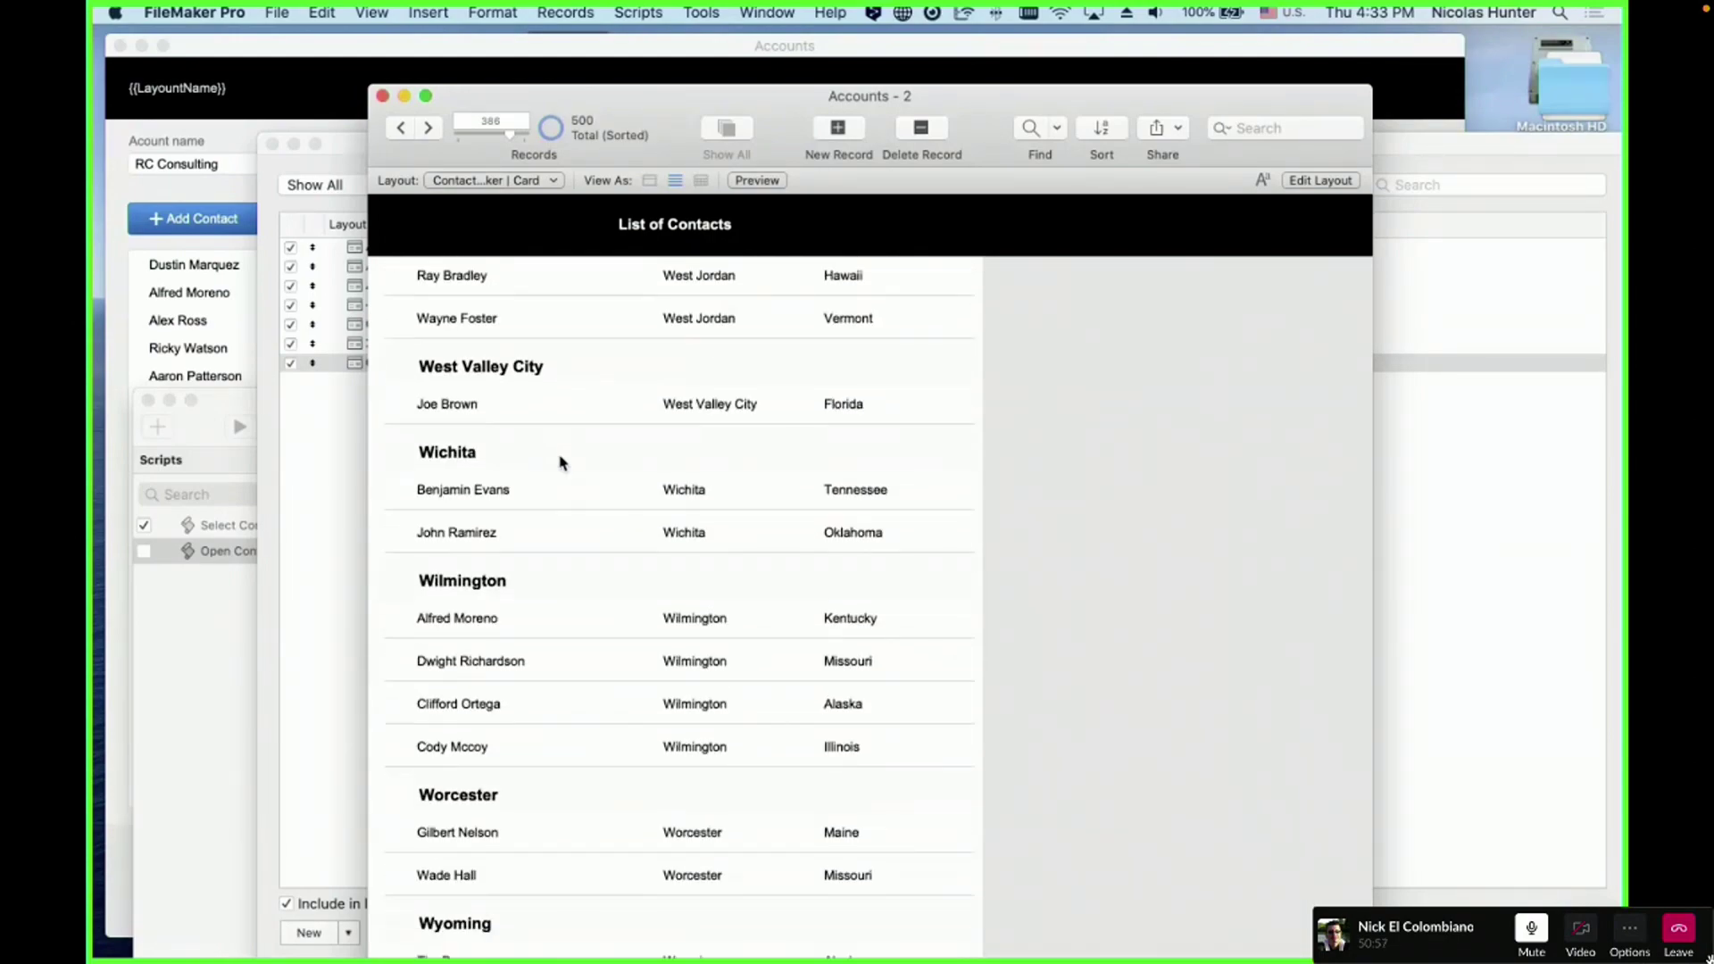
scroll(560, 462, "up", 20)
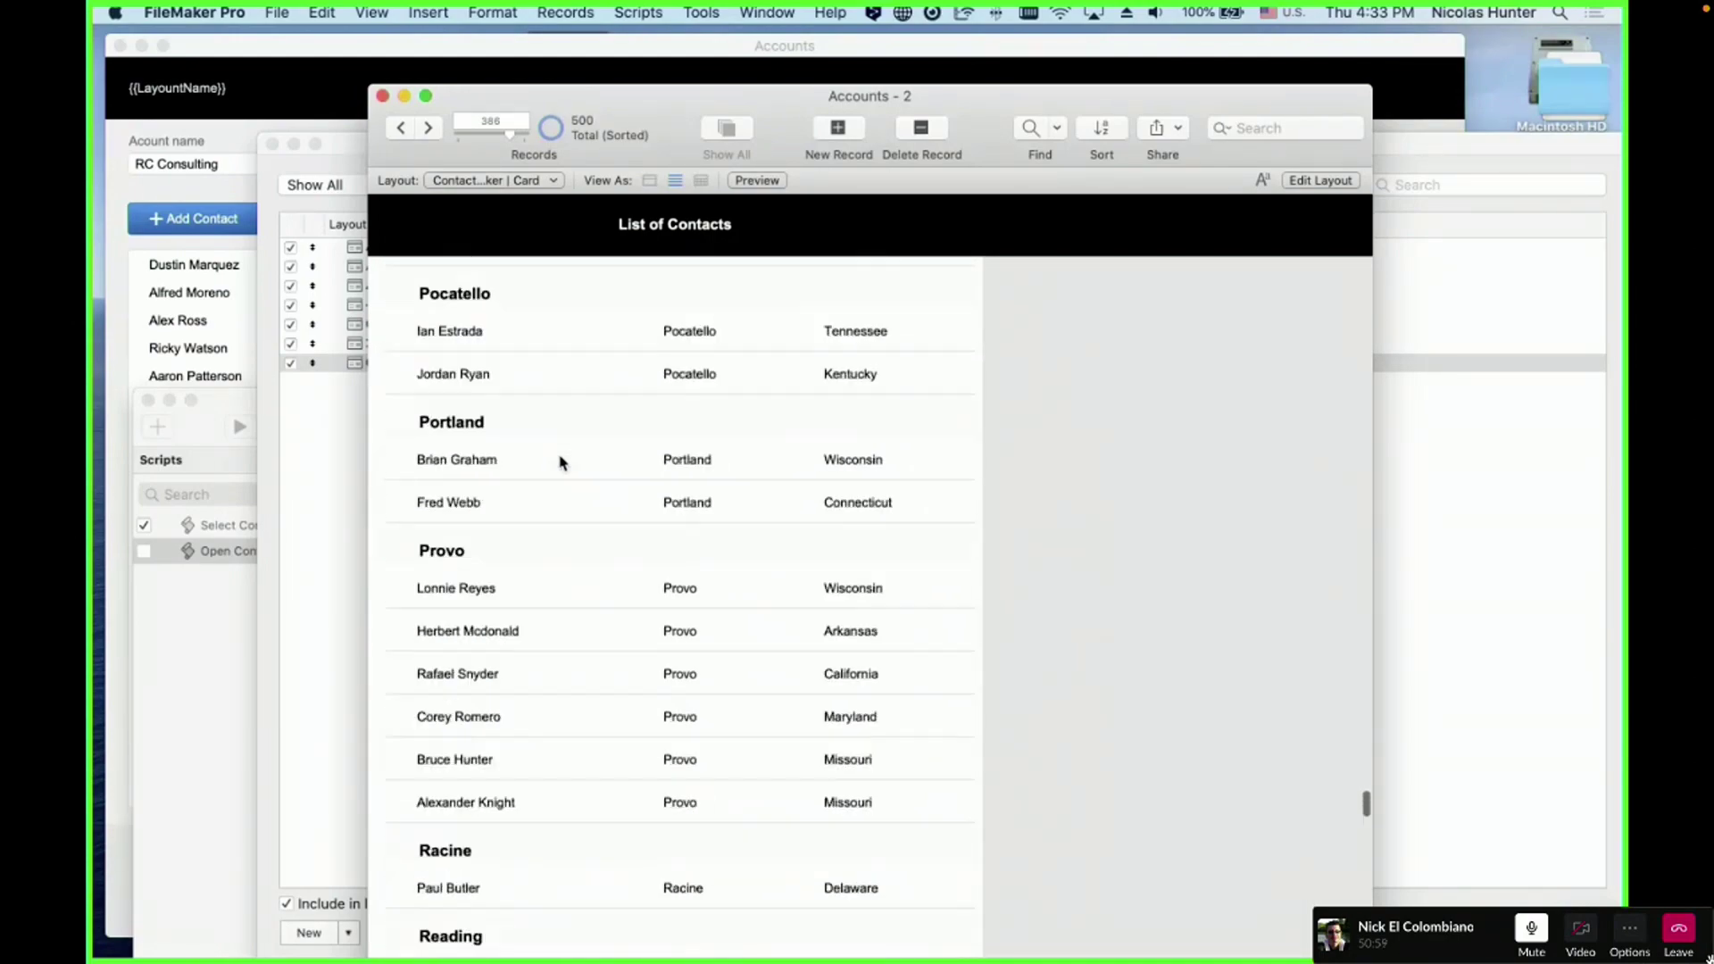
scroll(560, 461, "up", 20)
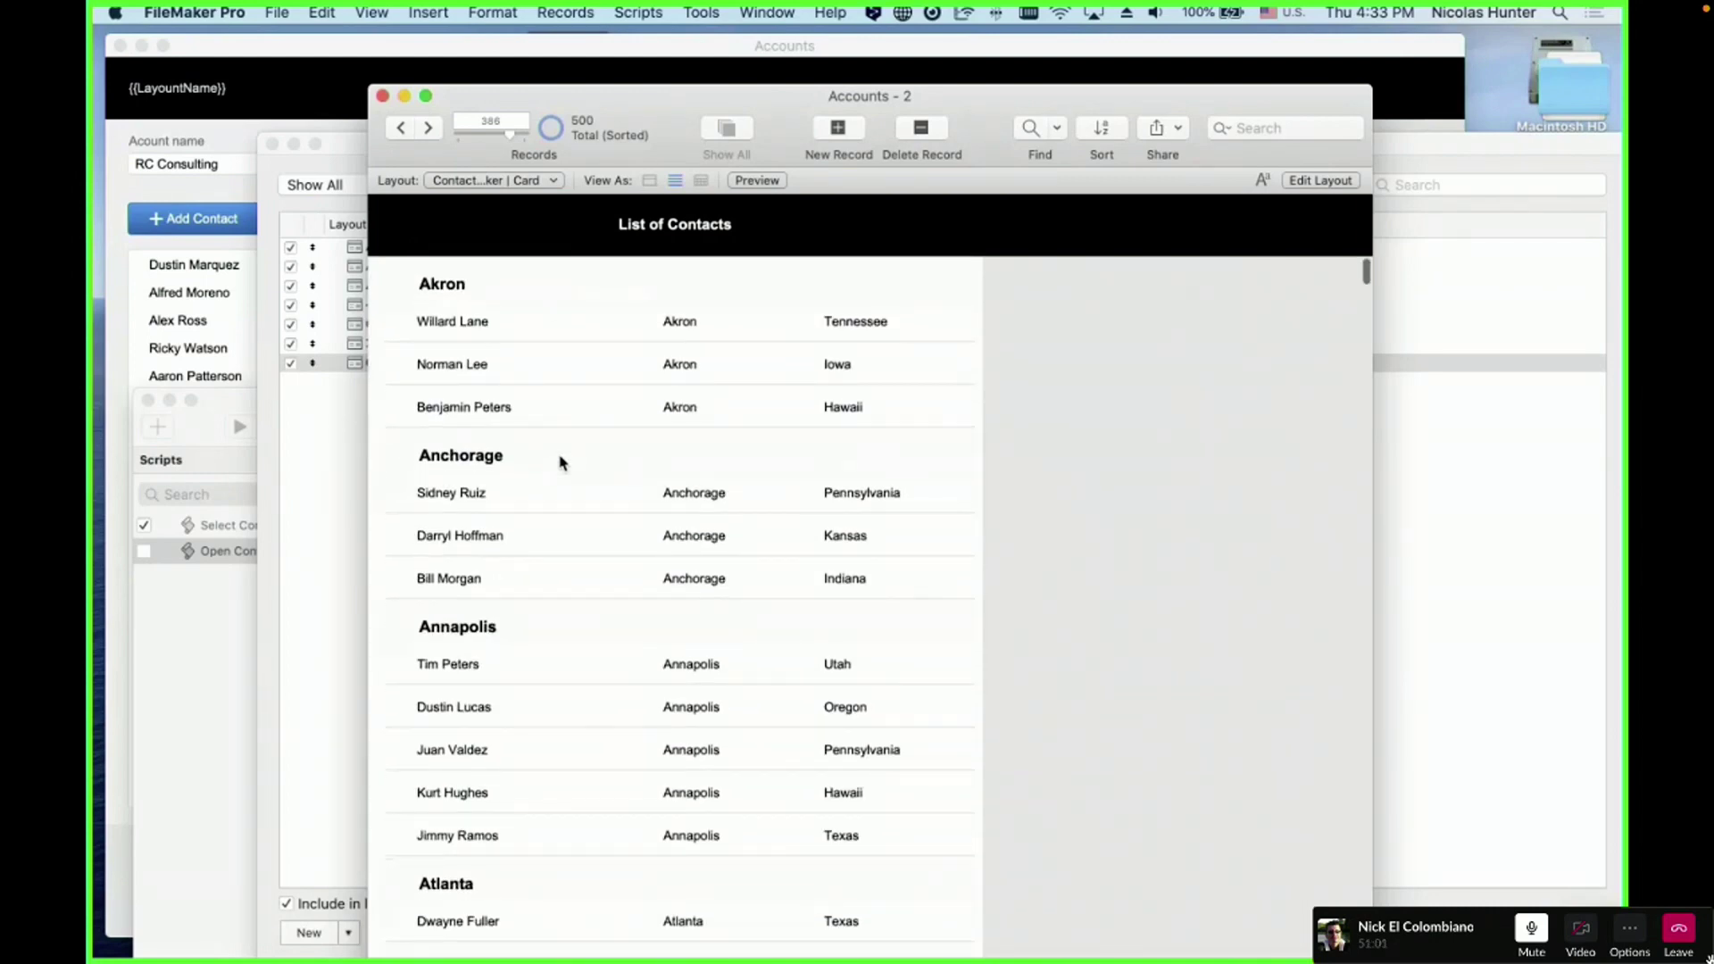
- Add a second sub-summary part sorted by State to the layout, printed above the records it summarizes
key("super+l")
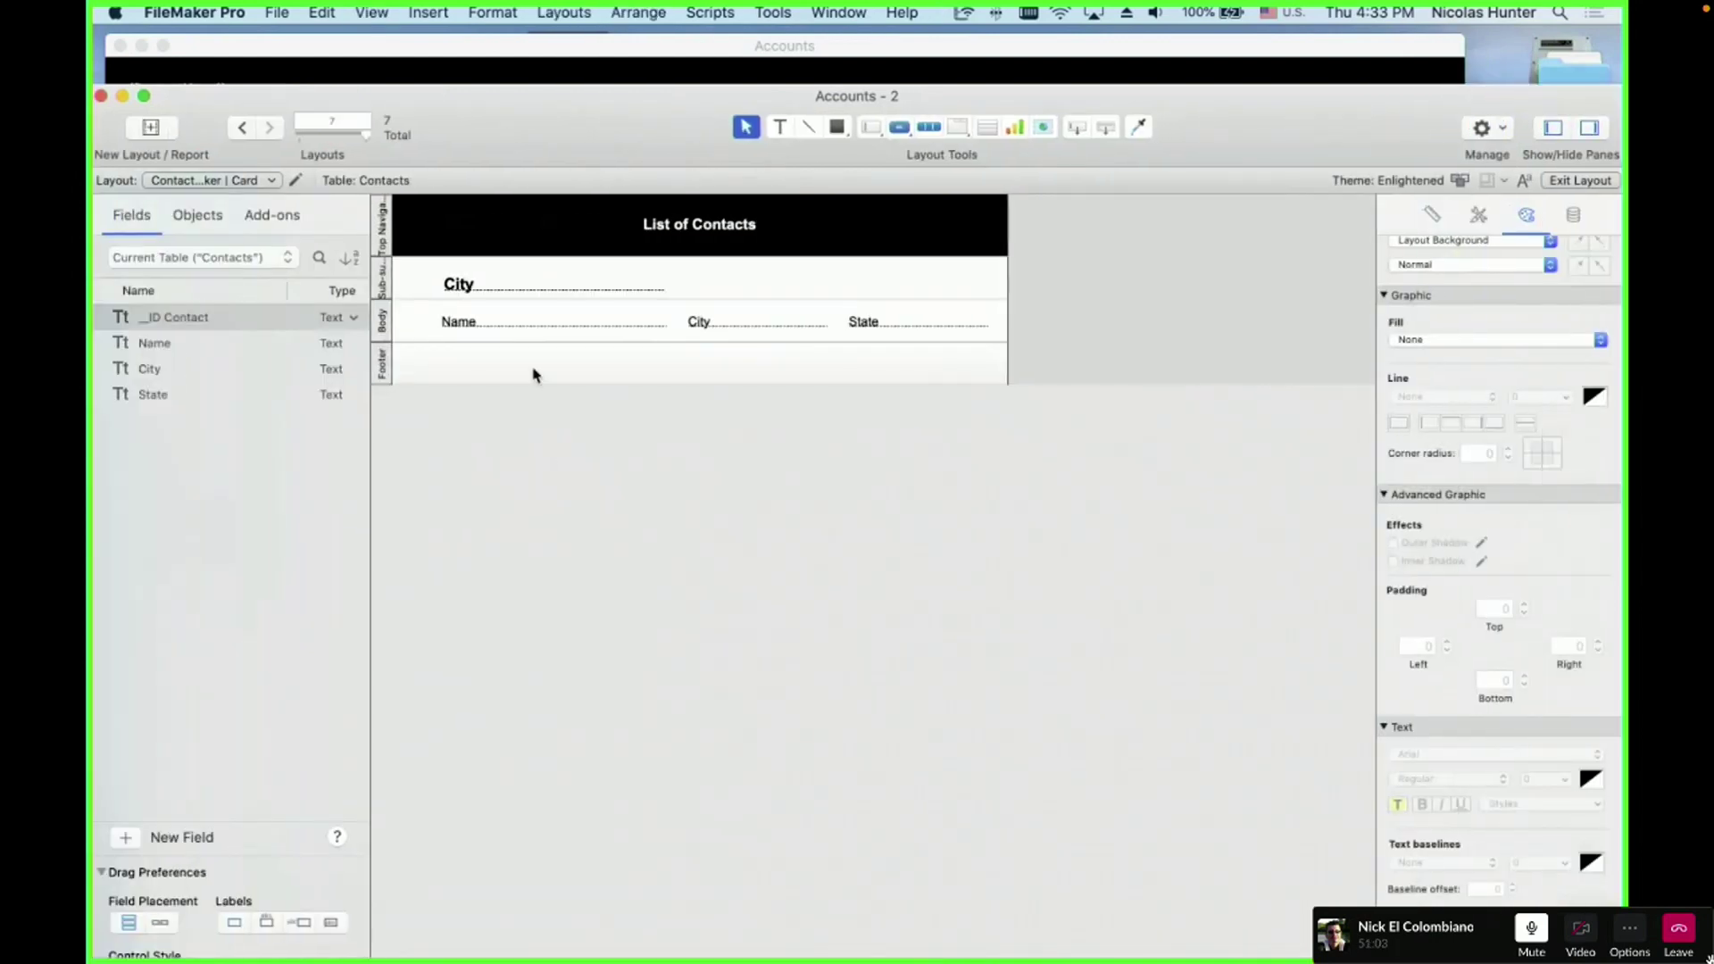
left_click(523, 293)
left_click(563, 13)
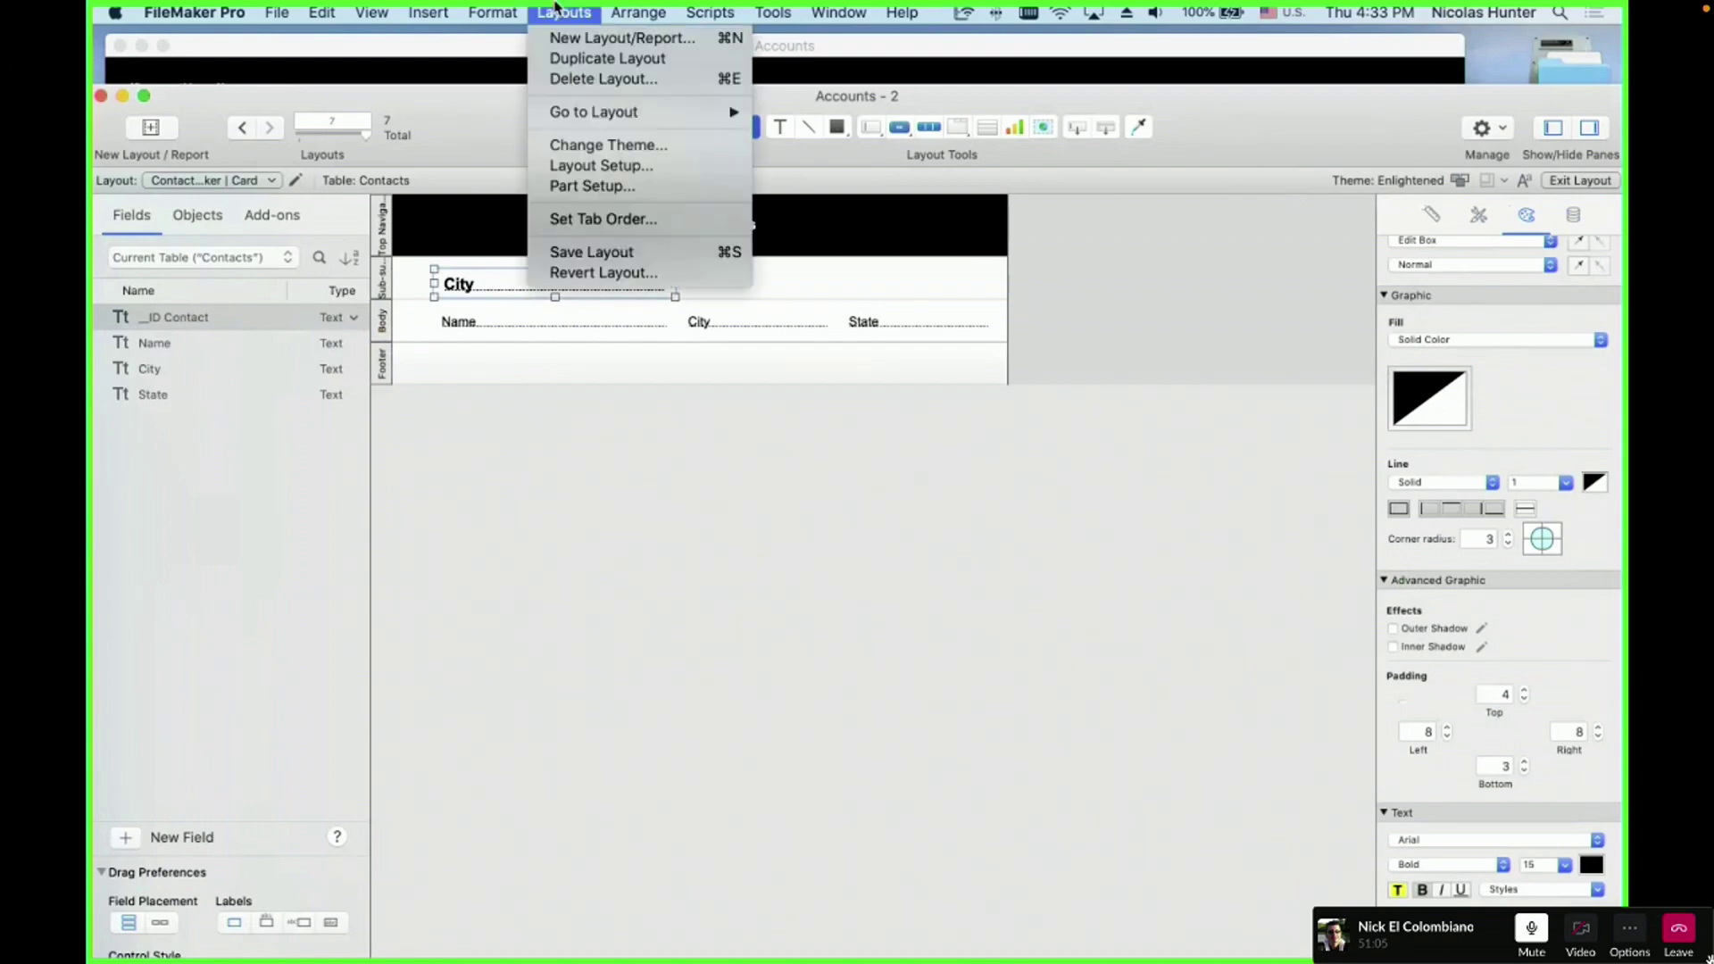
left_click(572, 186)
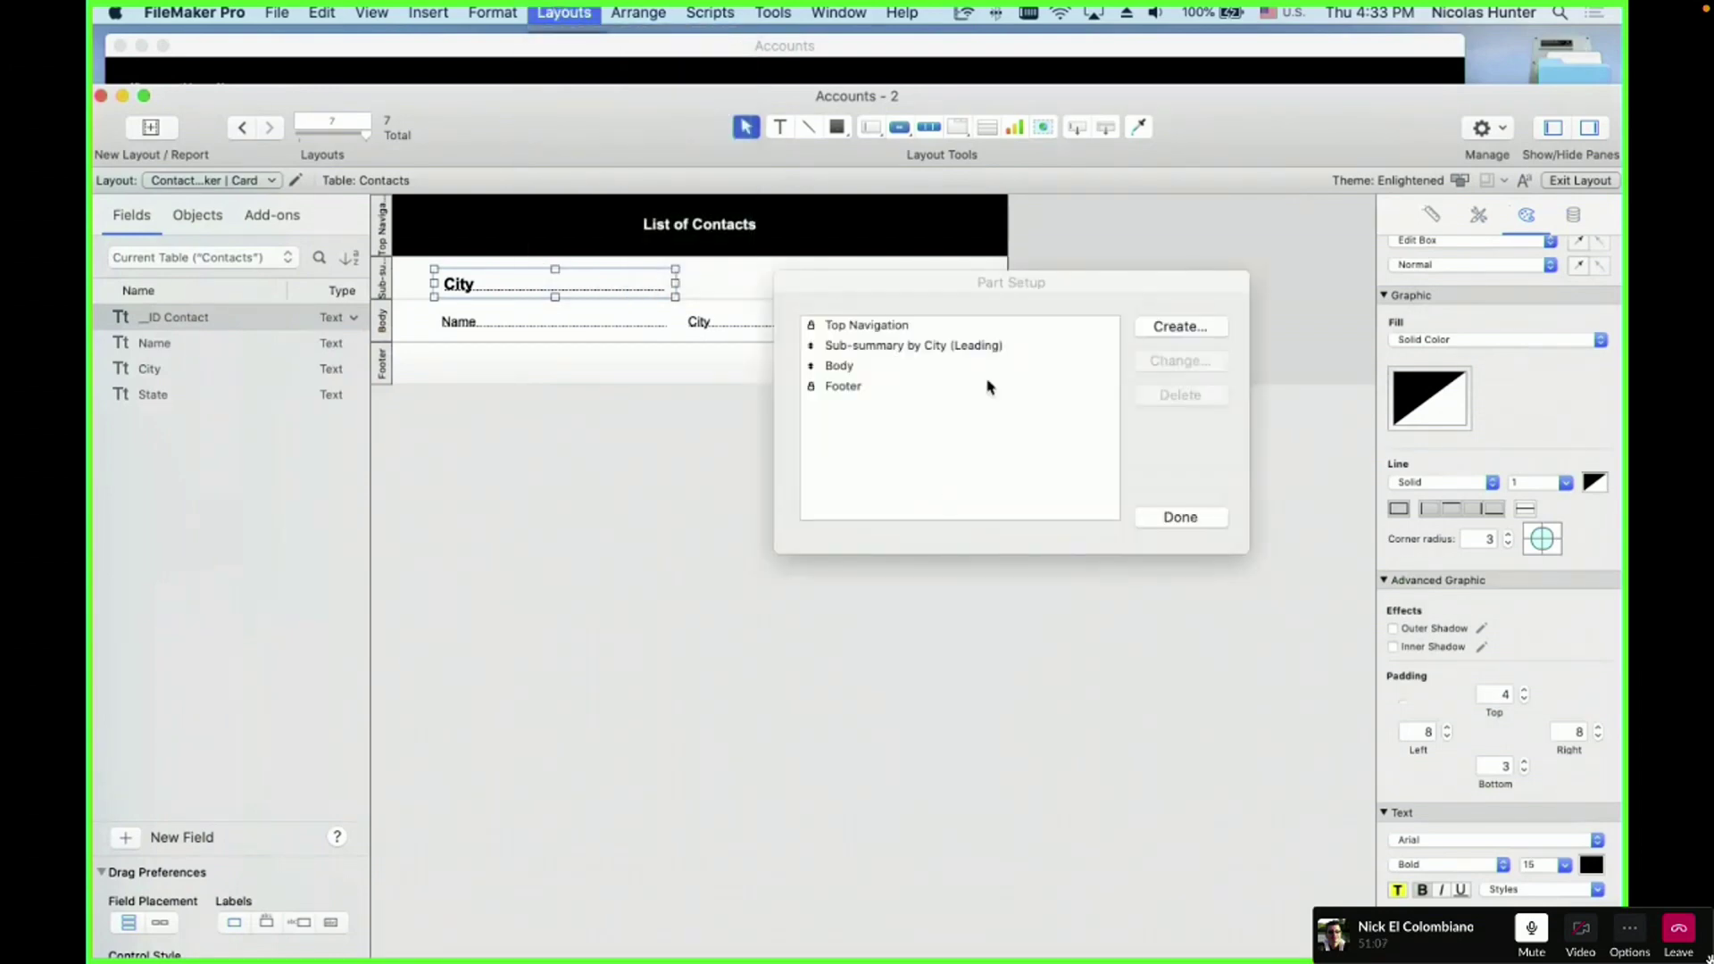
left_click(1178, 329)
left_click(643, 622)
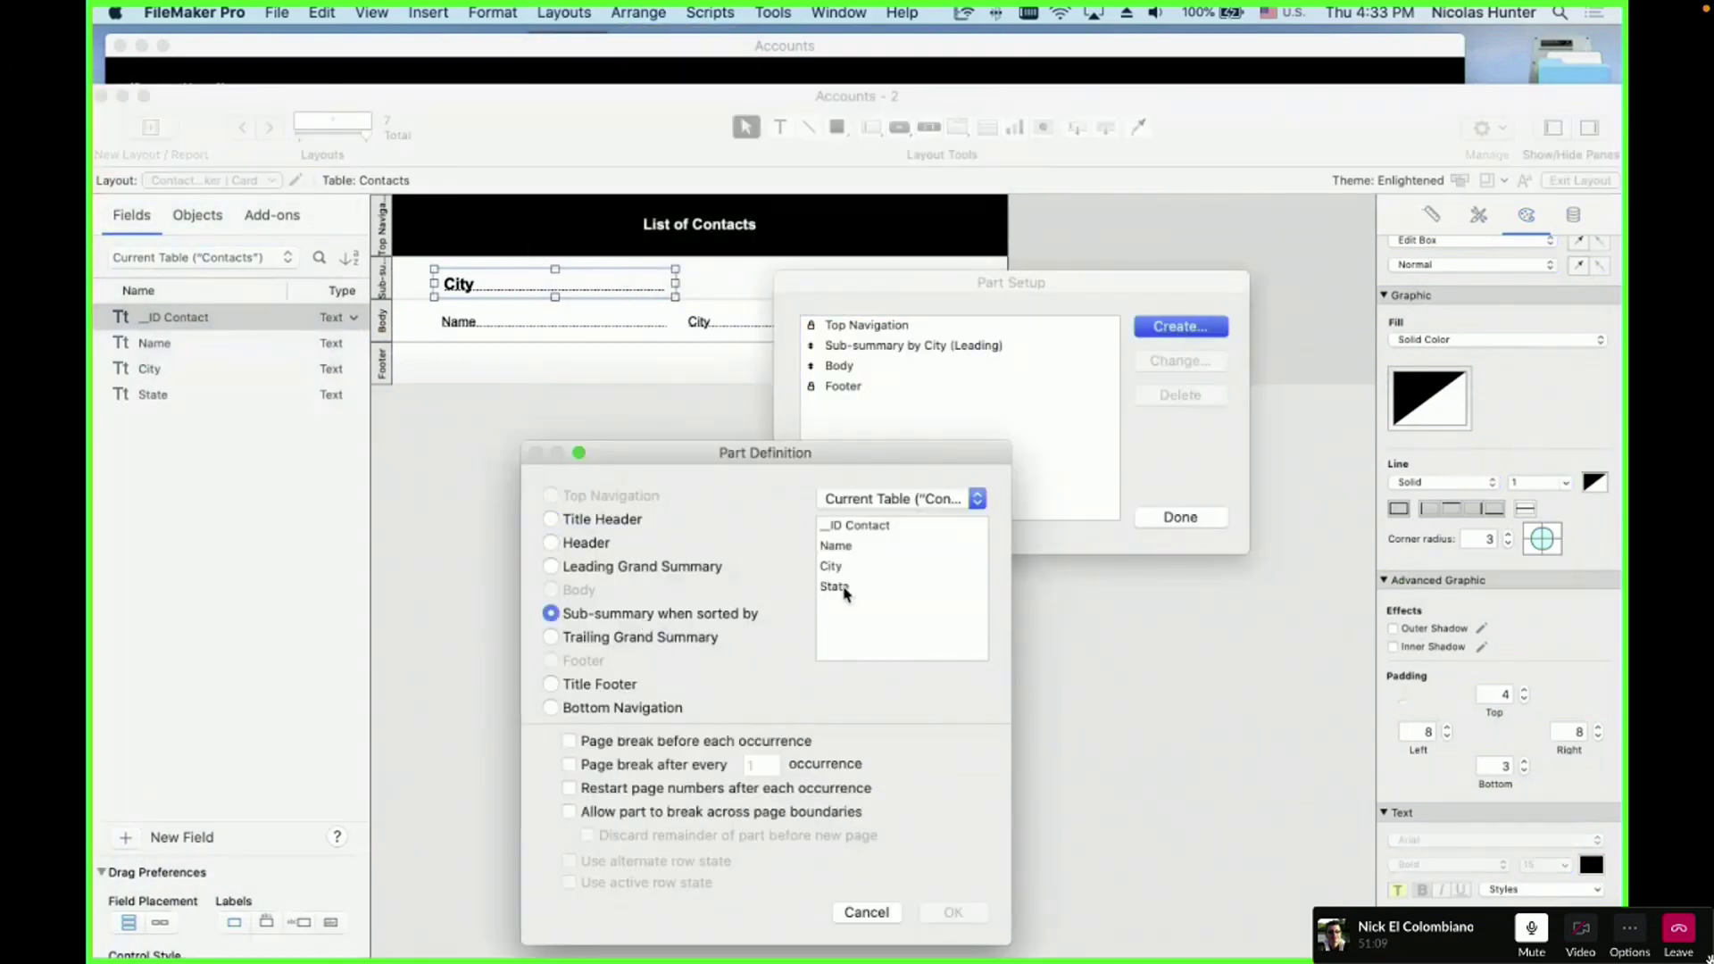
left_click(834, 587)
left_click(880, 643)
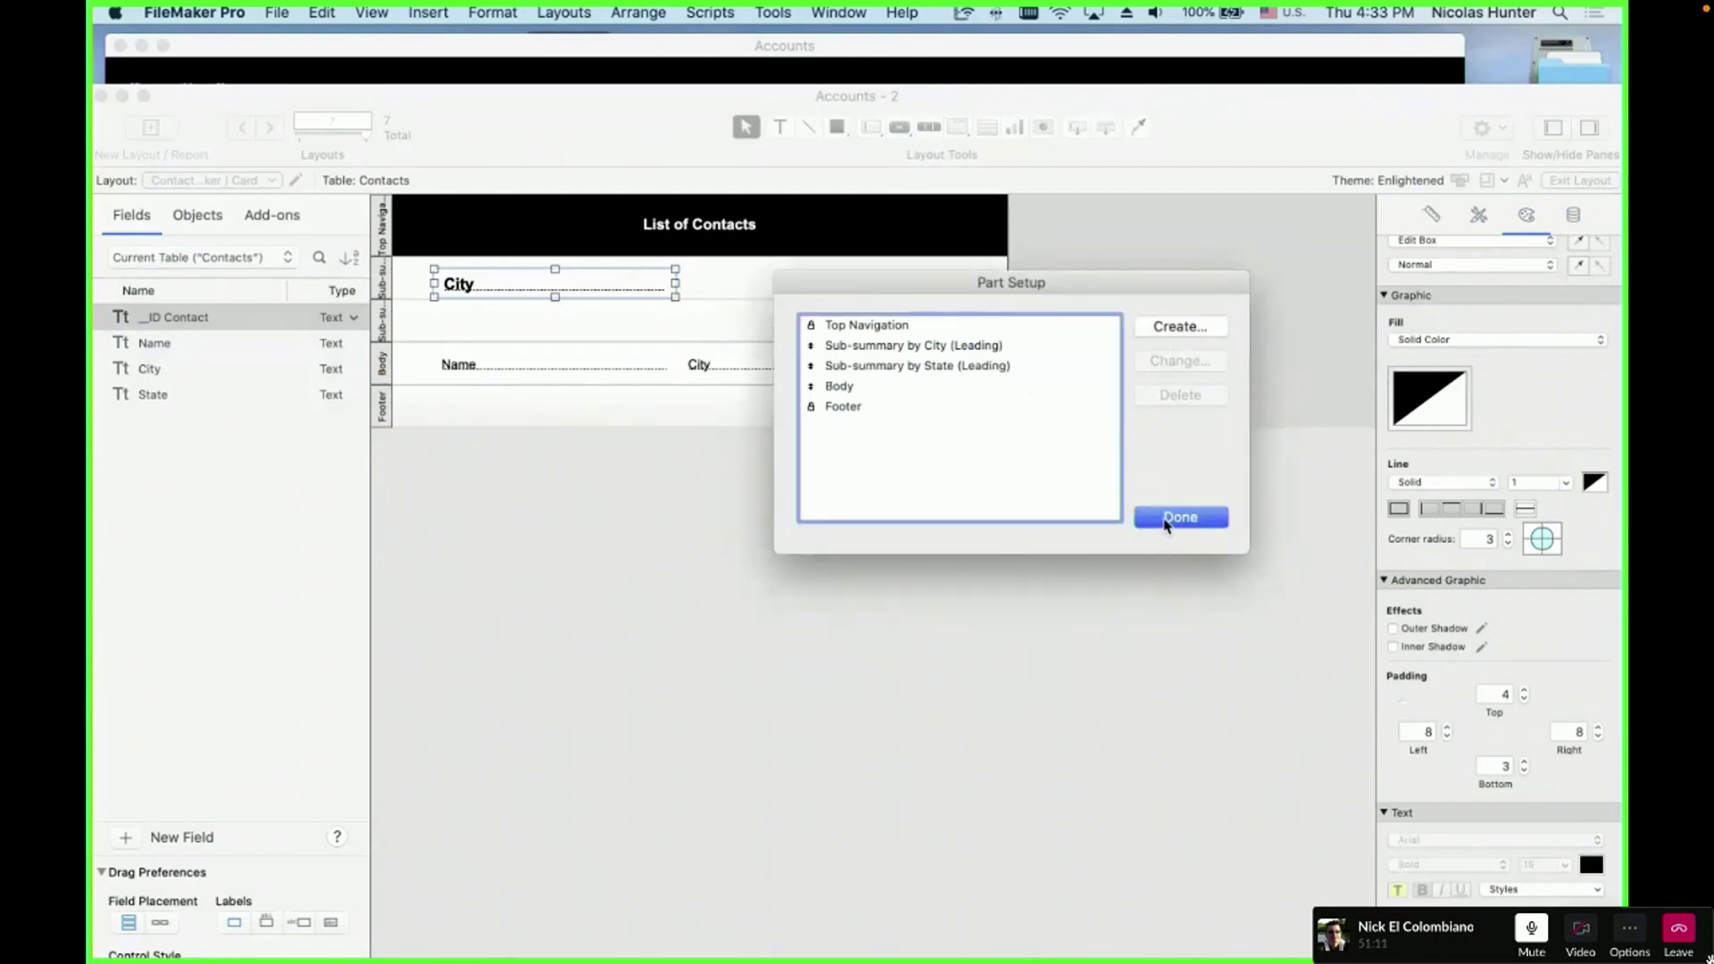
left_click(1174, 517)
- Duplicate the City heading field into the State sub-summary part and assign the copy to the State field without a label
left_click_drag(467, 284, 473, 308)
double_click(473, 310)
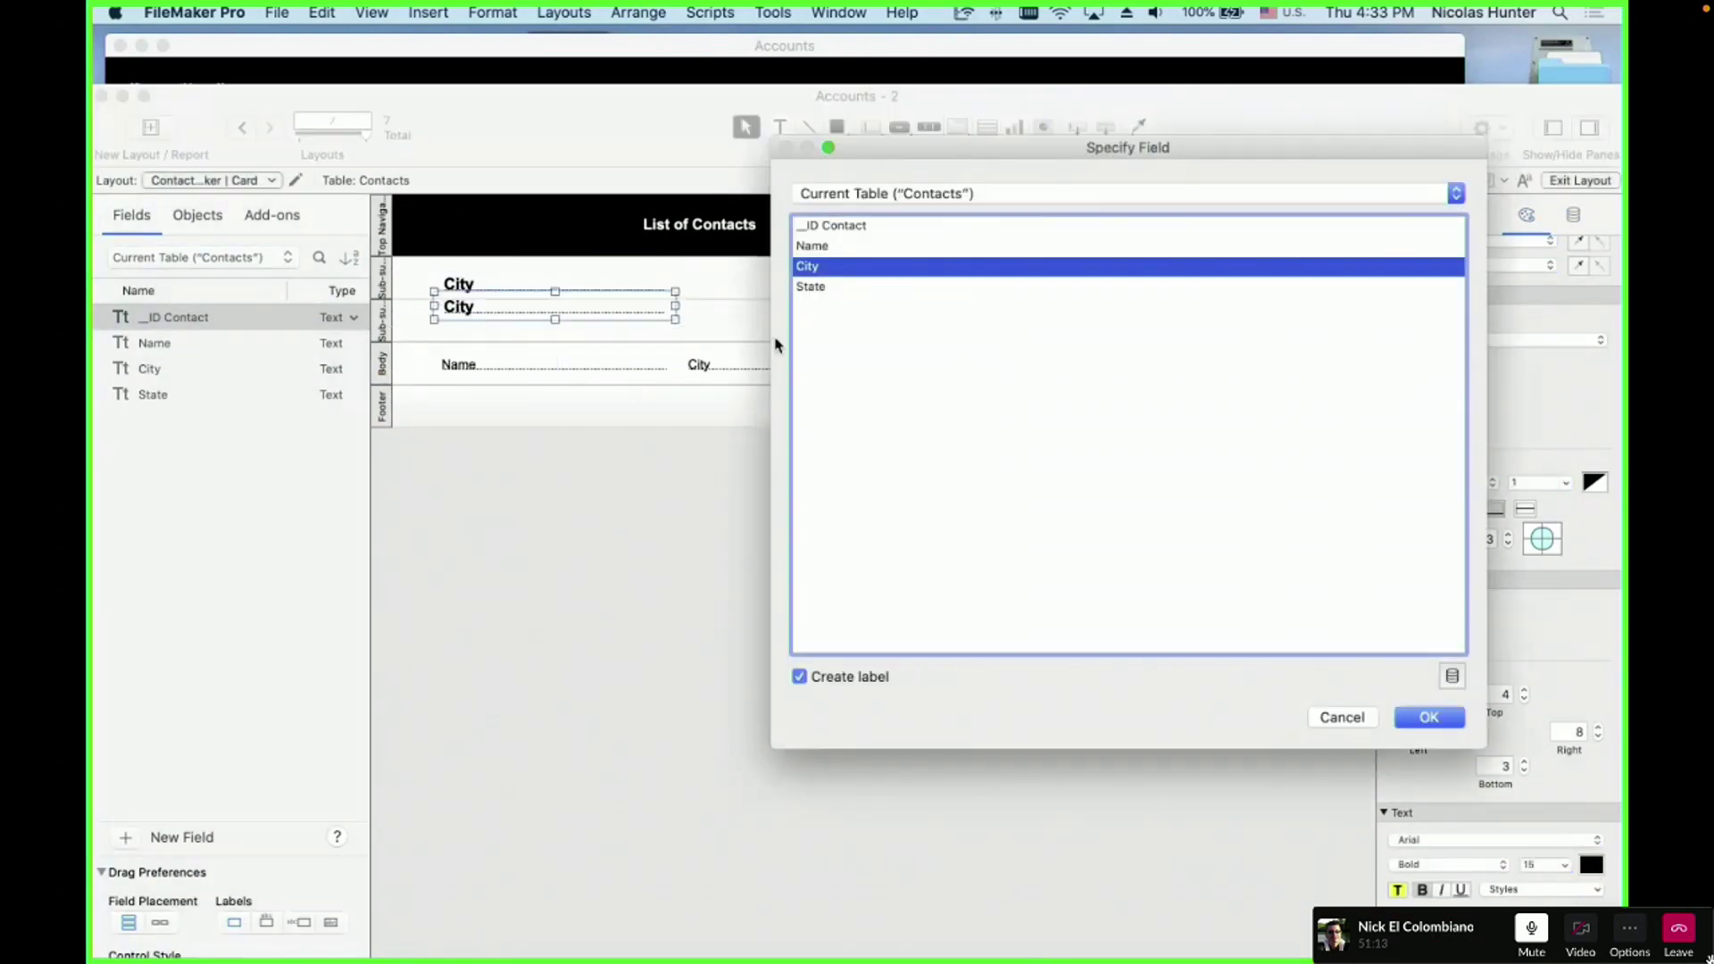
left_click(827, 286)
left_click(881, 678)
left_click(1428, 717)
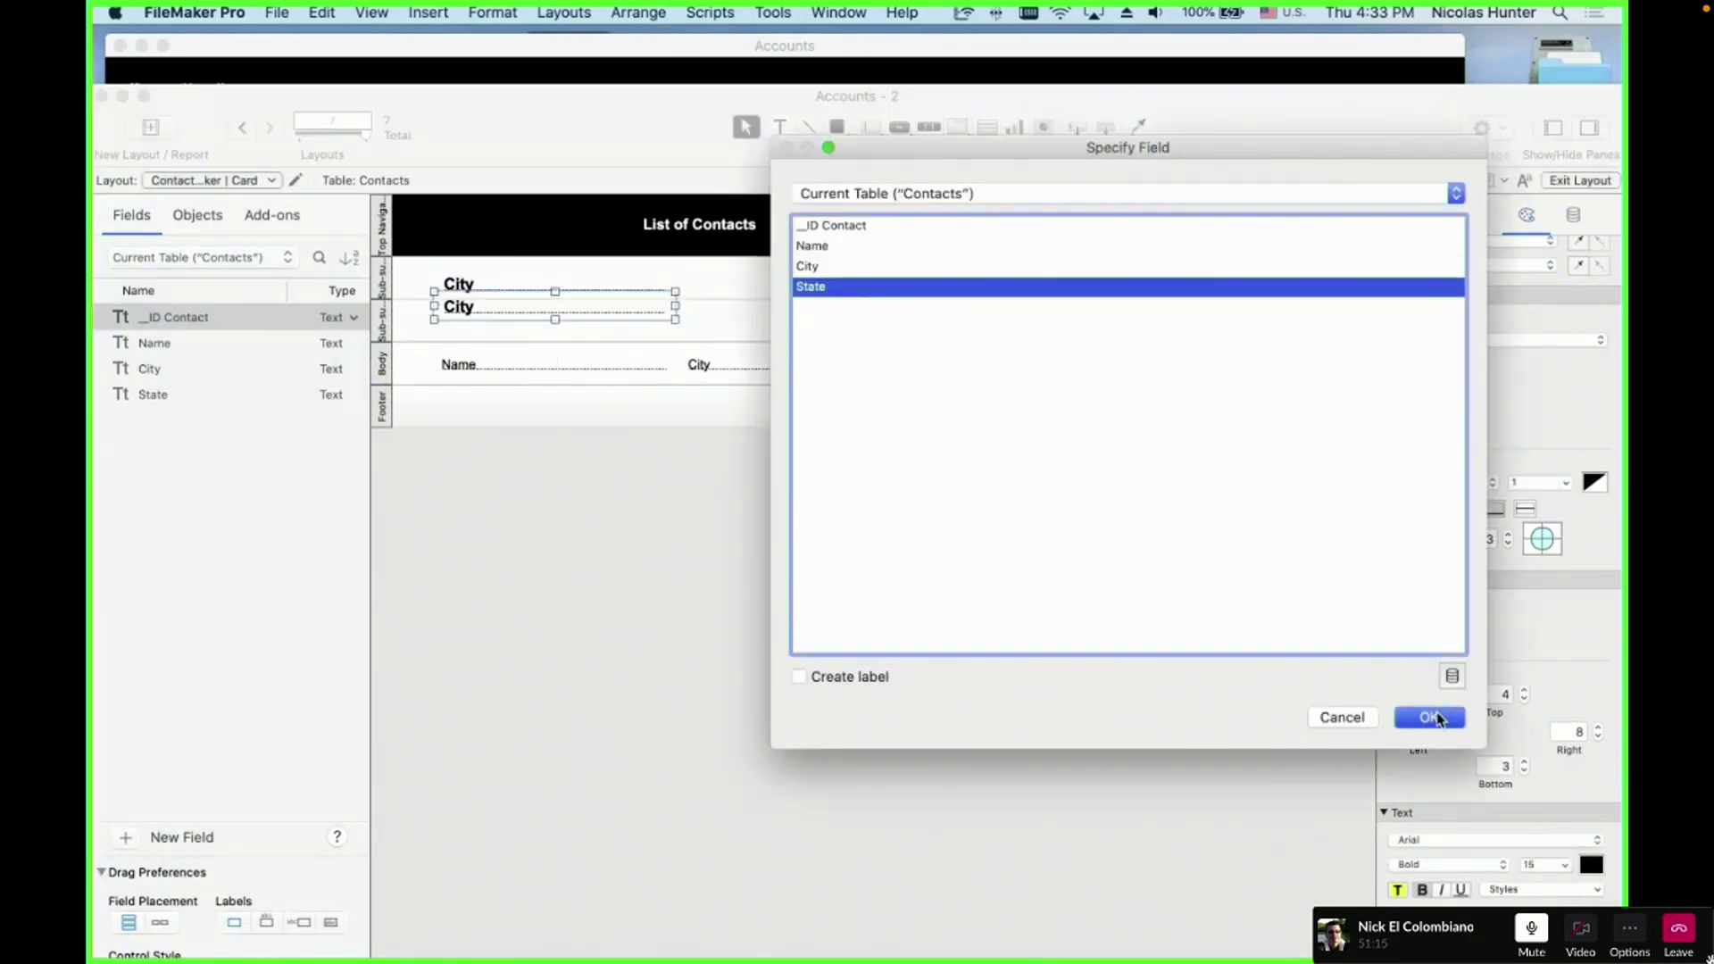
left_click_drag(526, 318, 526, 337)
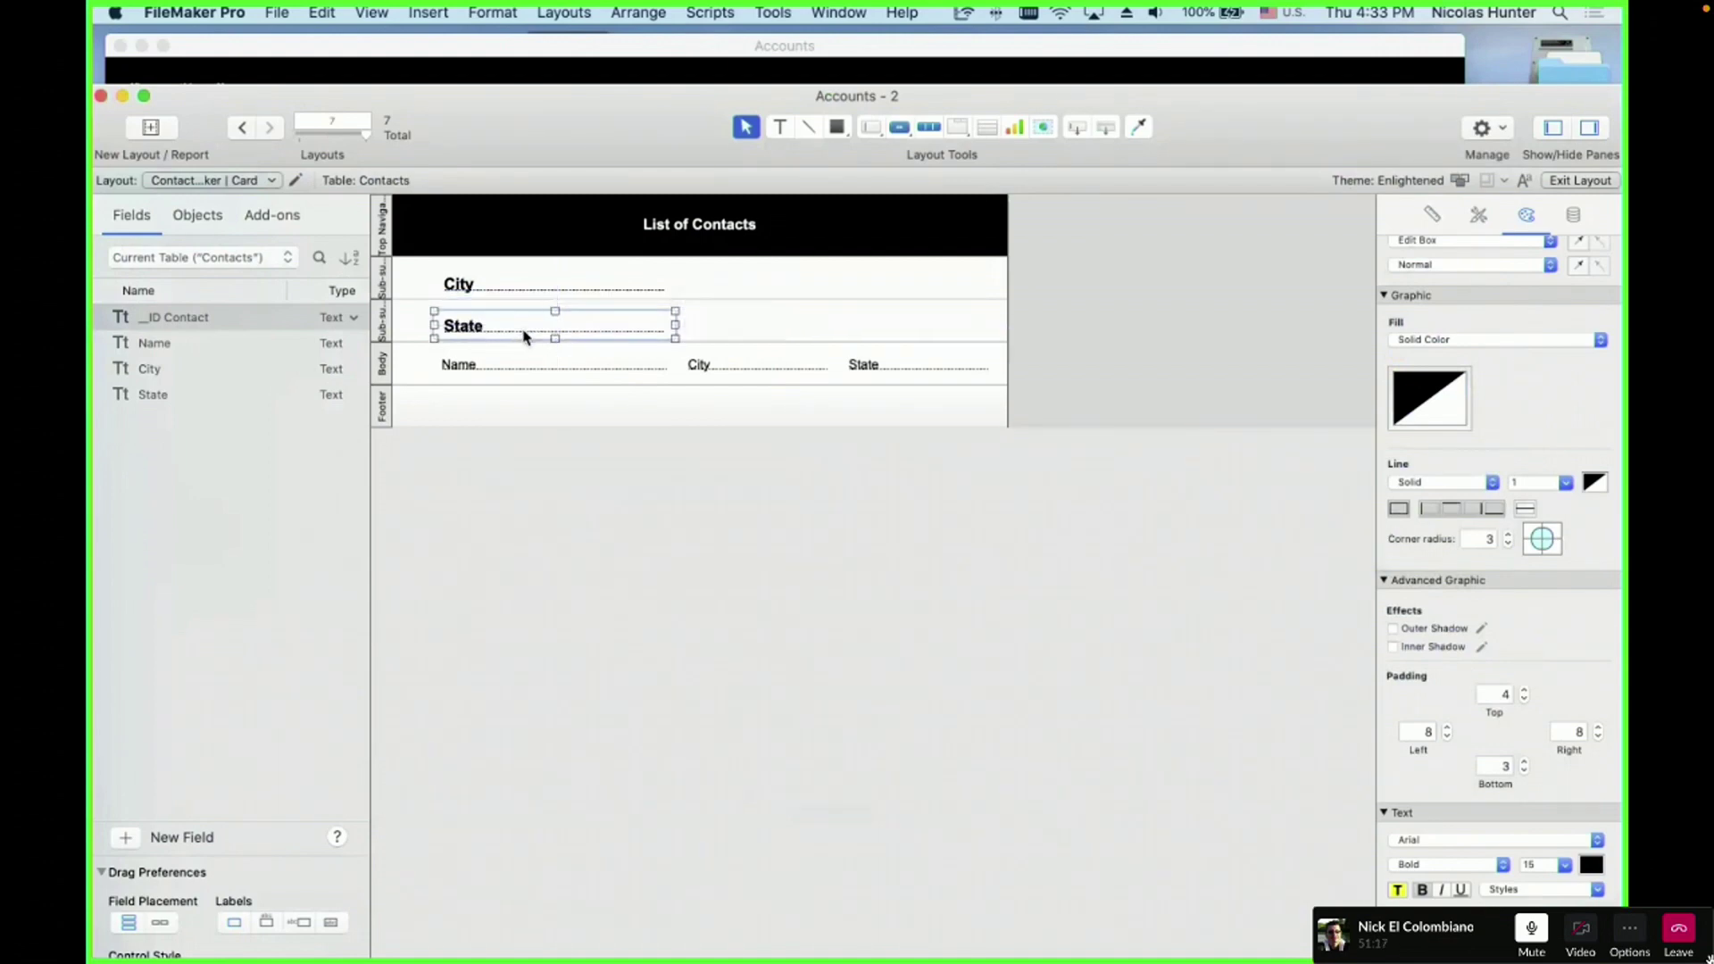
- Replace the contacts' City sort with an ascending sort by State and review the resulting groups
key("super+b")
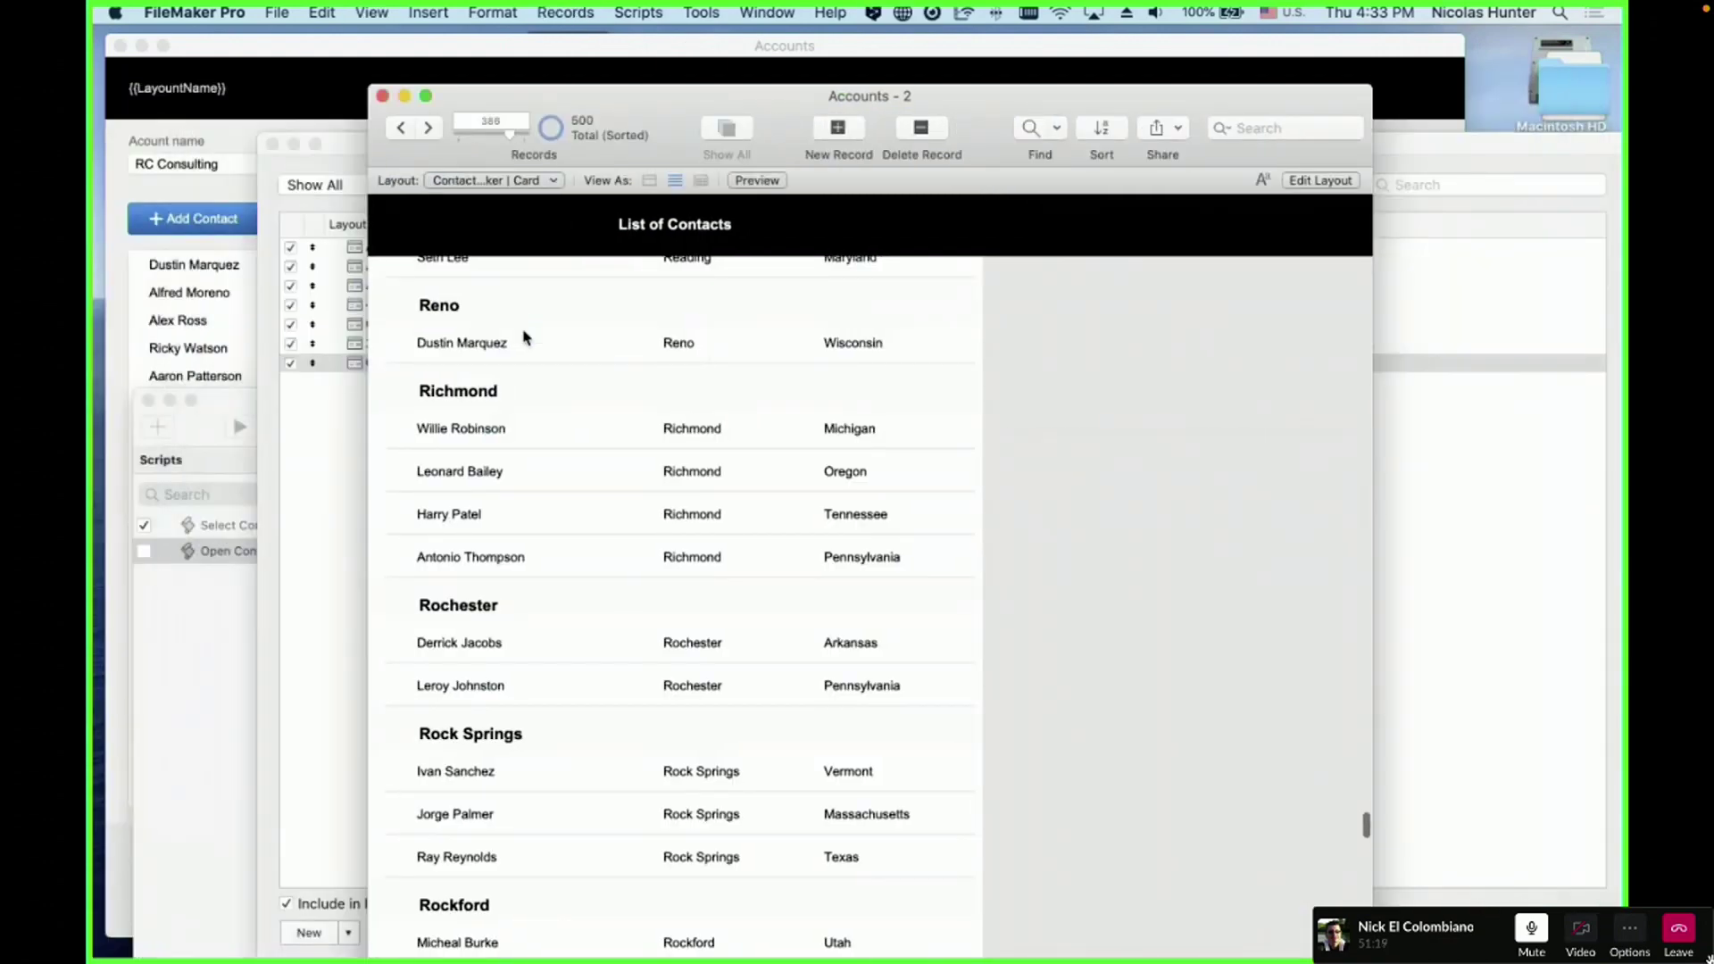
key("super+s")
double_click(1098, 312)
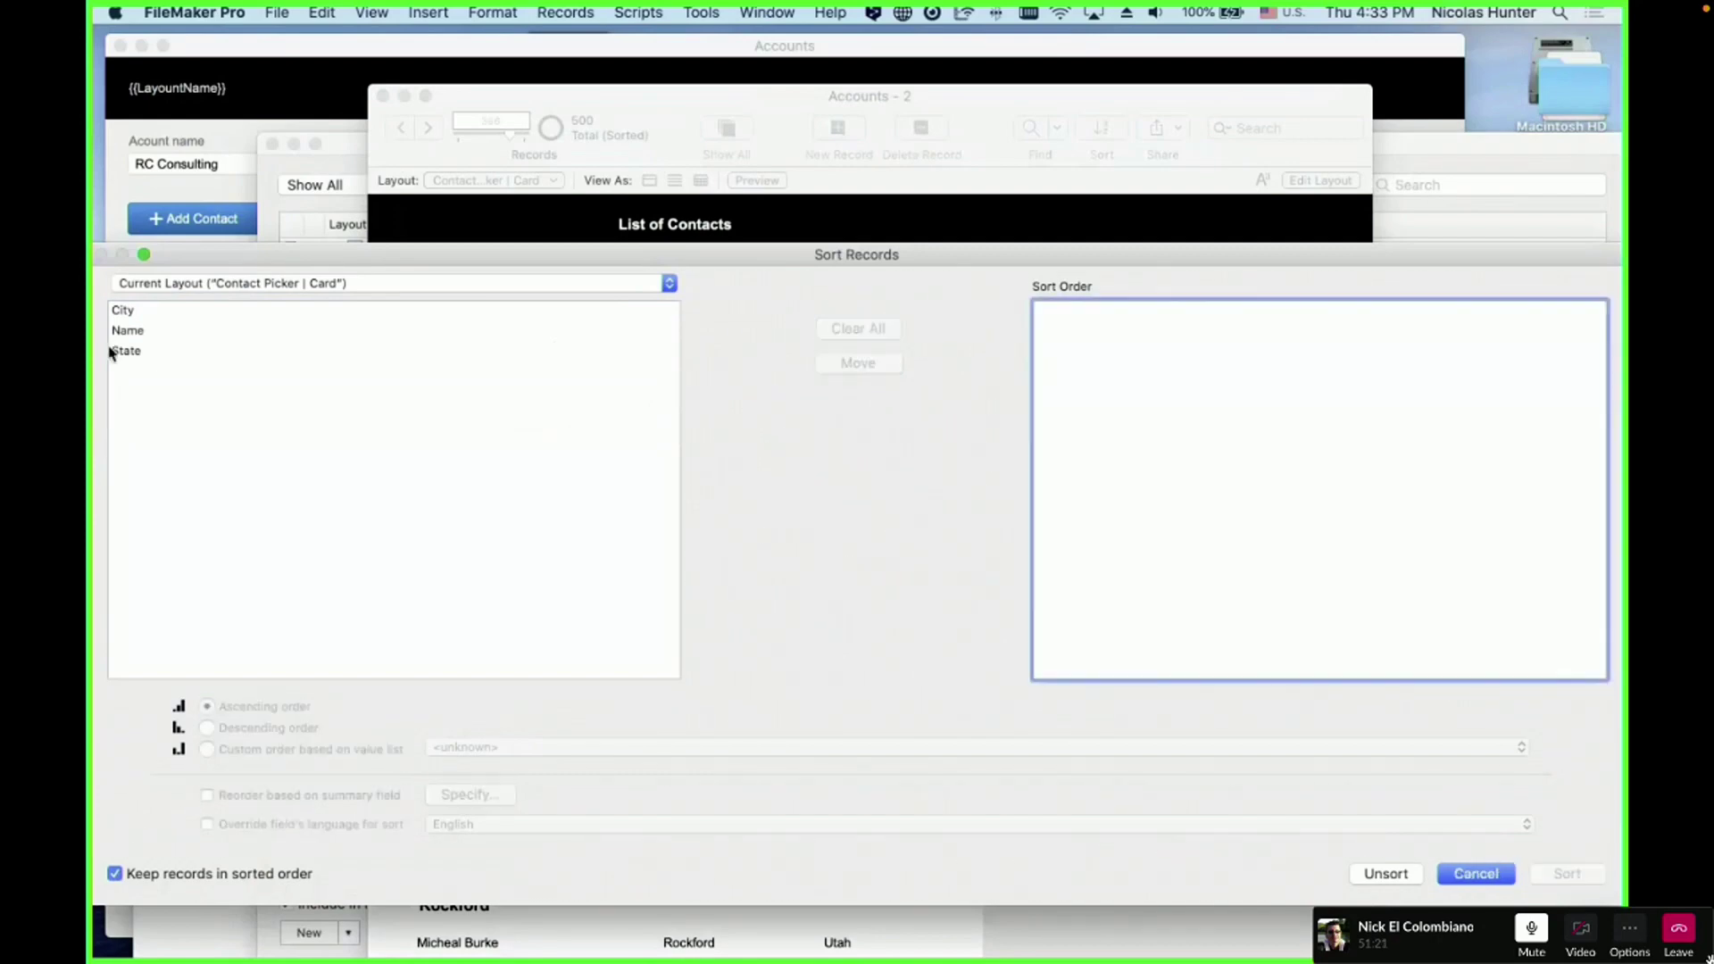
left_click(126, 350)
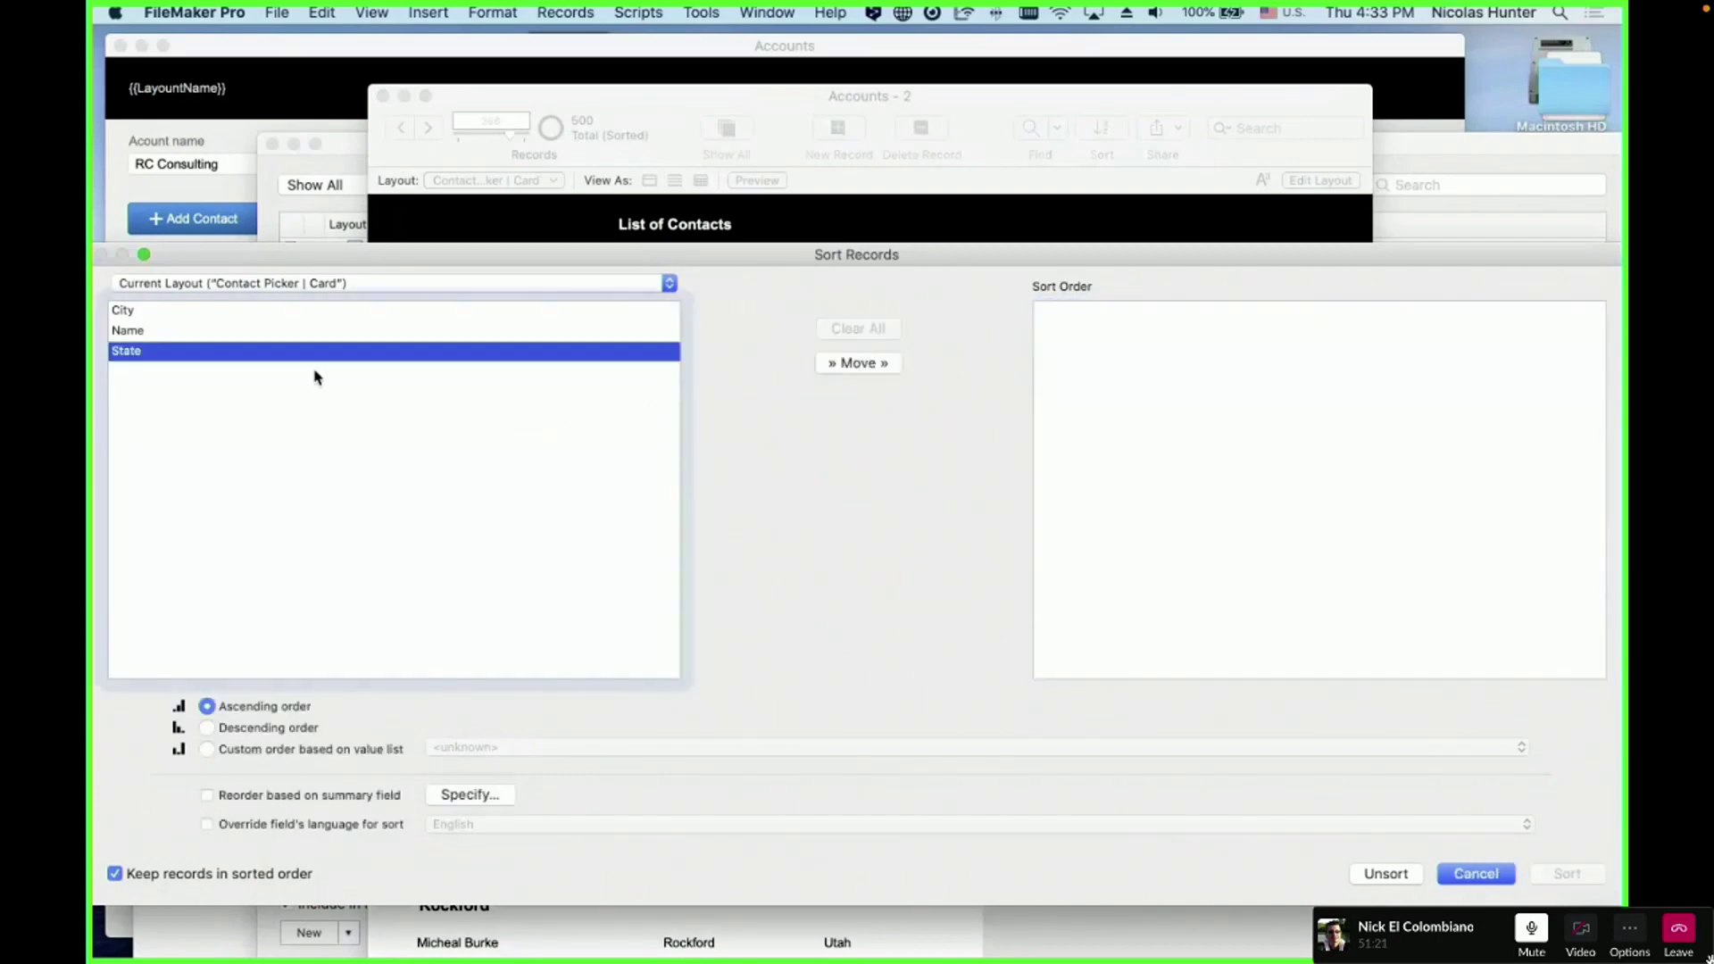
double_click(573, 354)
left_click(1563, 873)
scroll(864, 644, "down", 5)
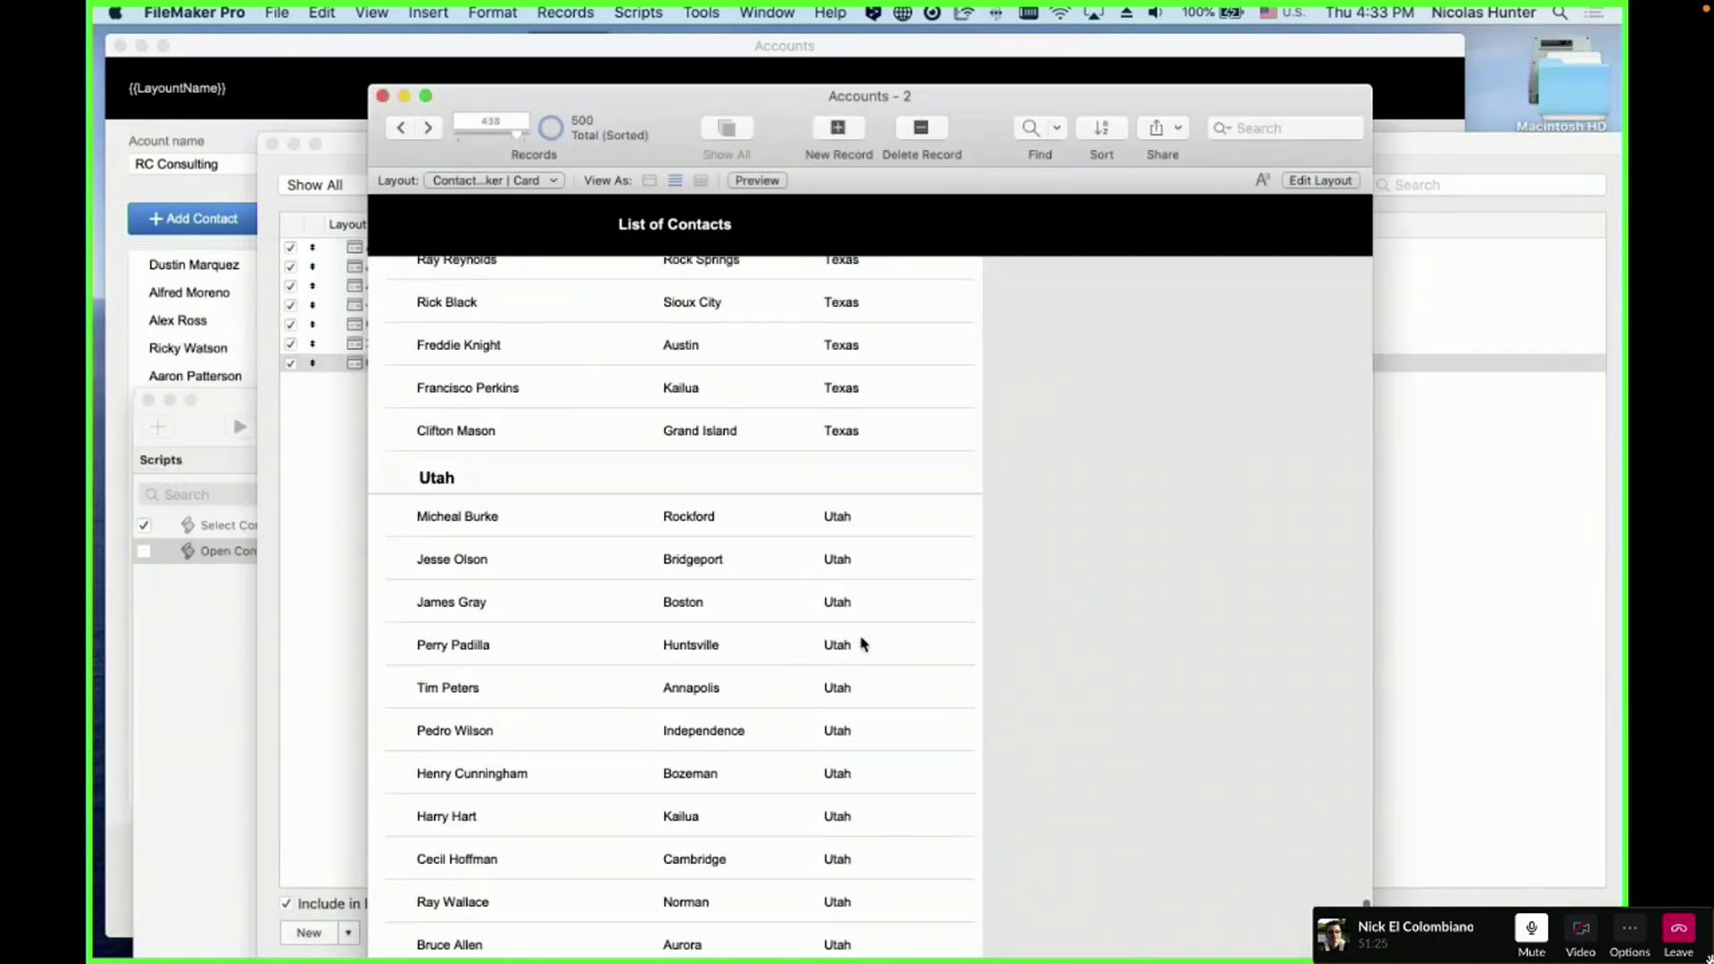
scroll(865, 645, "up", 20)
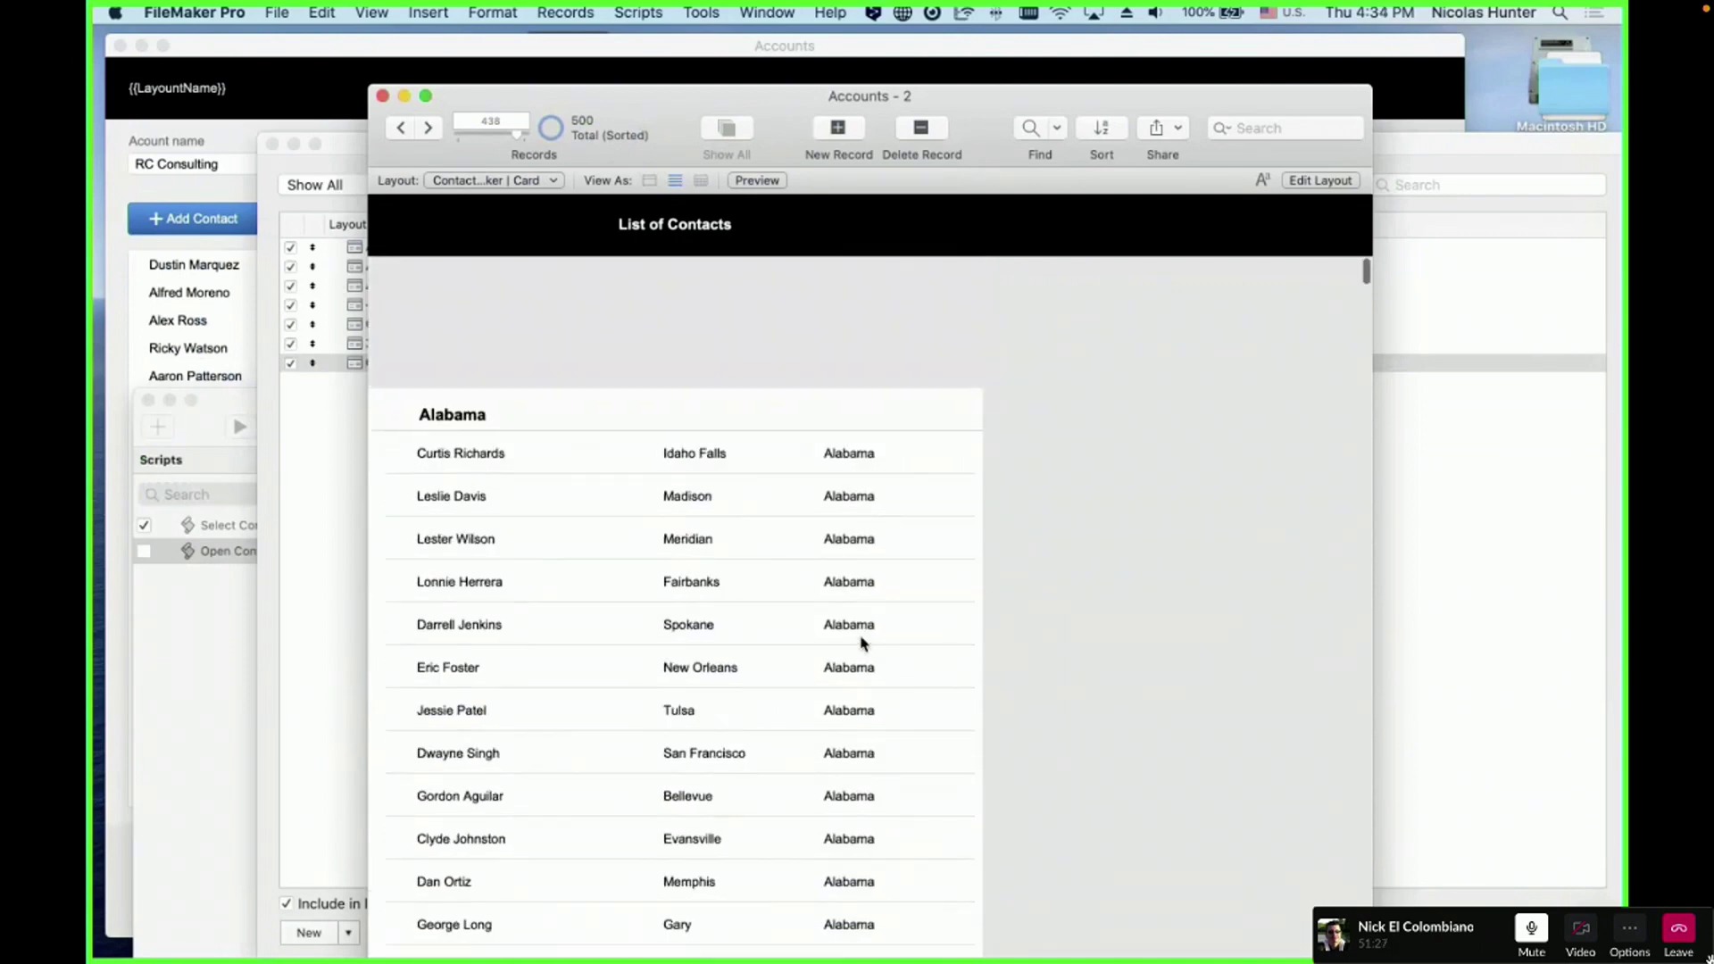
- Nudge the City heading field slightly left in the layout and review the contacts grouped by state
key("super+l")
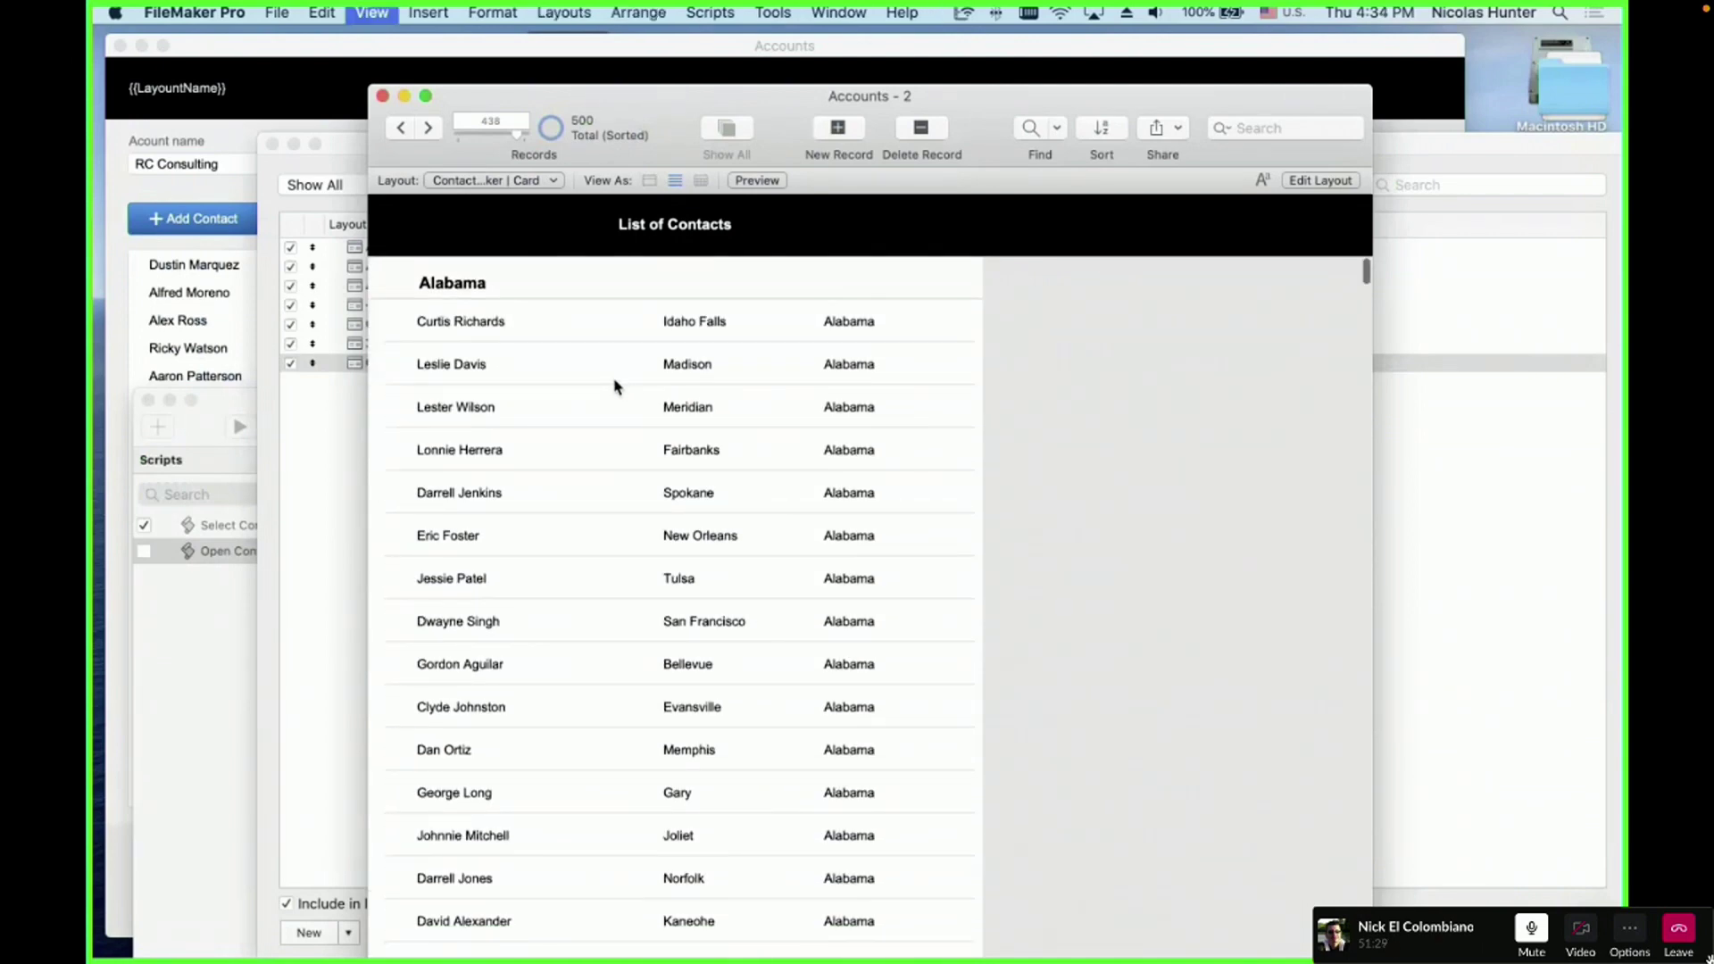
left_click(488, 284)
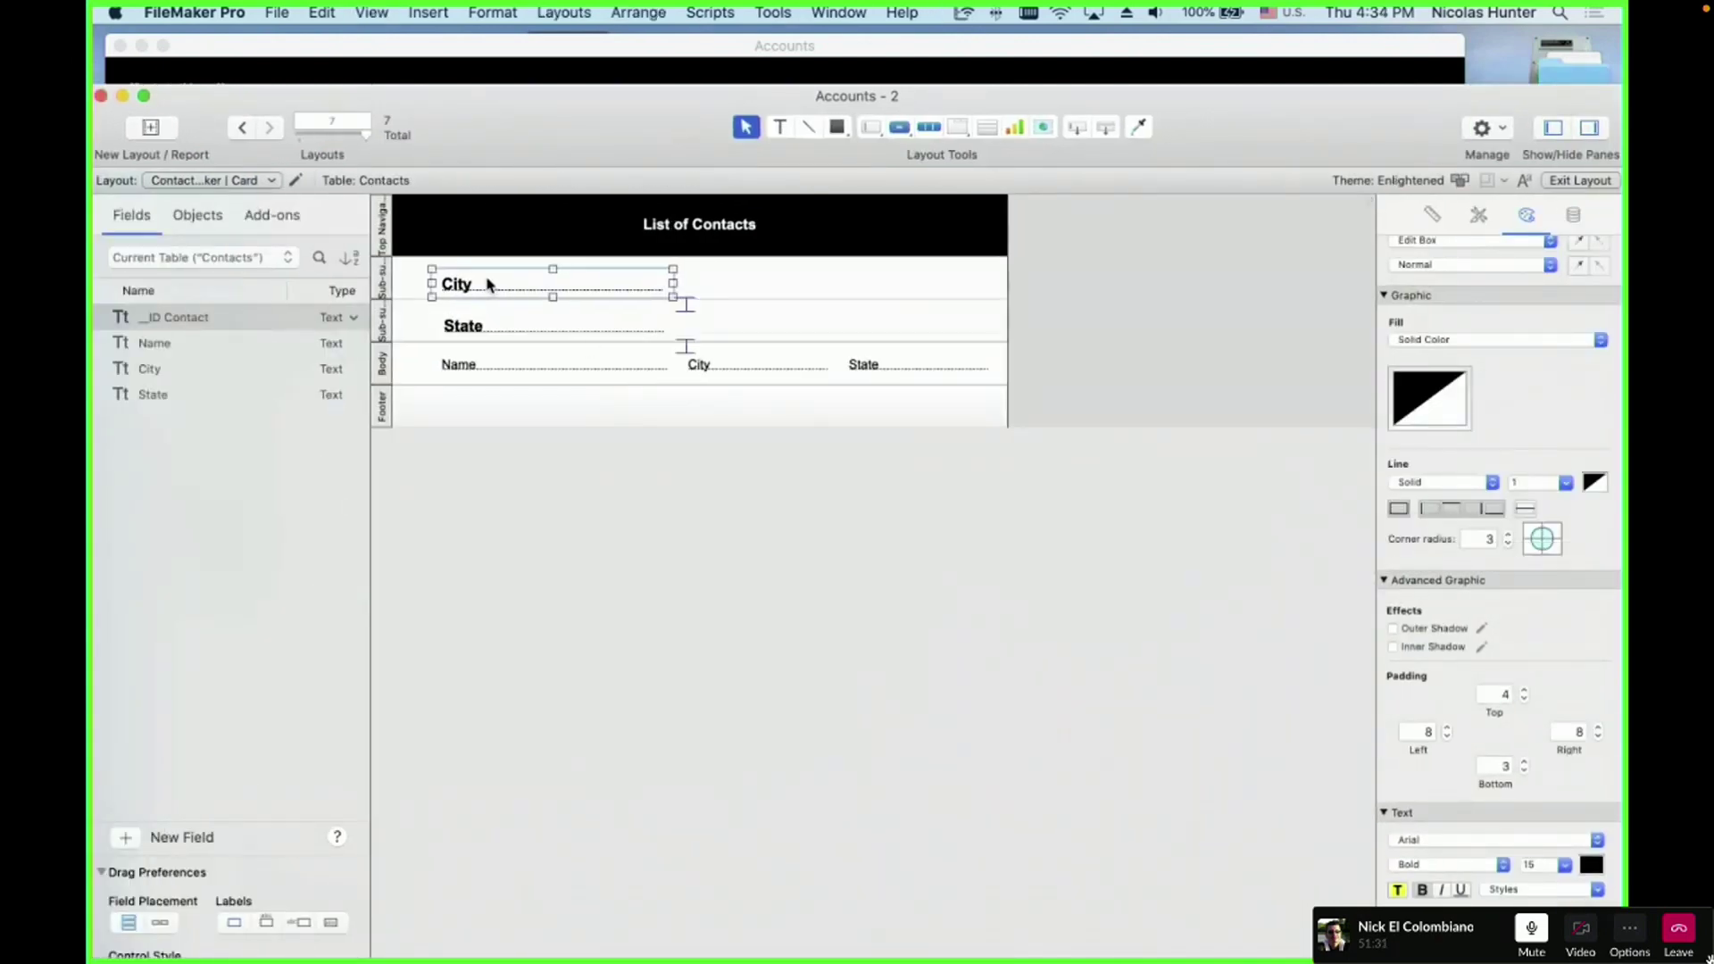
key("super+b")
scroll(585, 460, "up", 15)
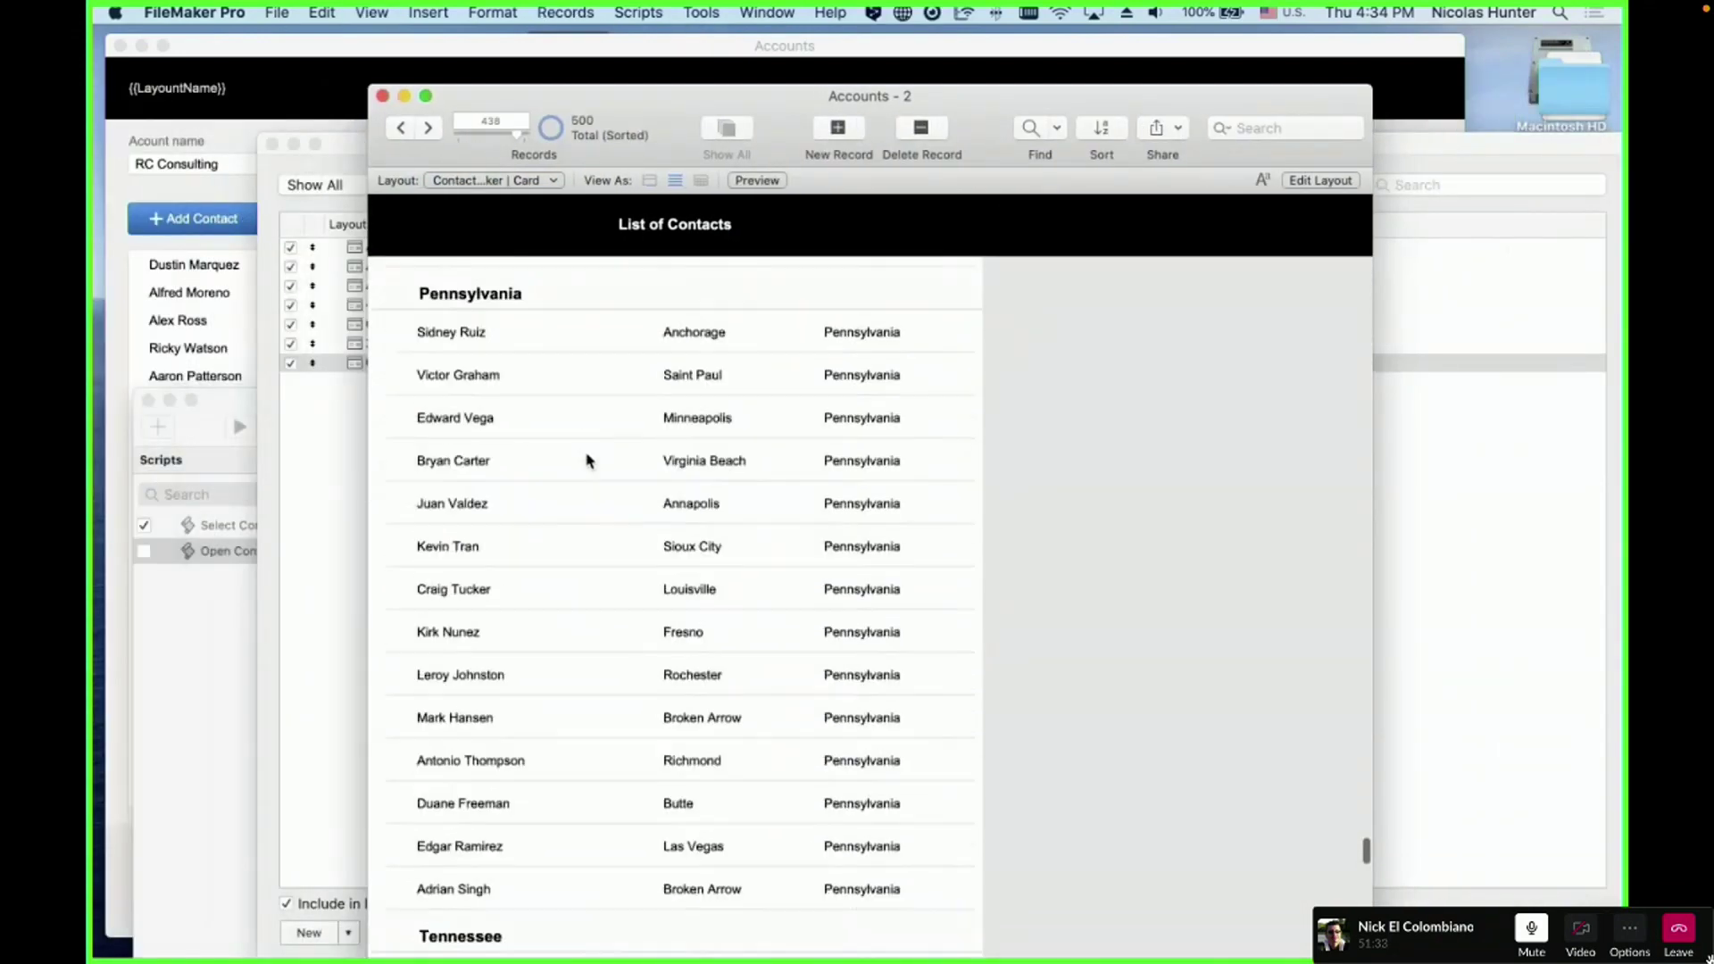
scroll(587, 459, "up", 20)
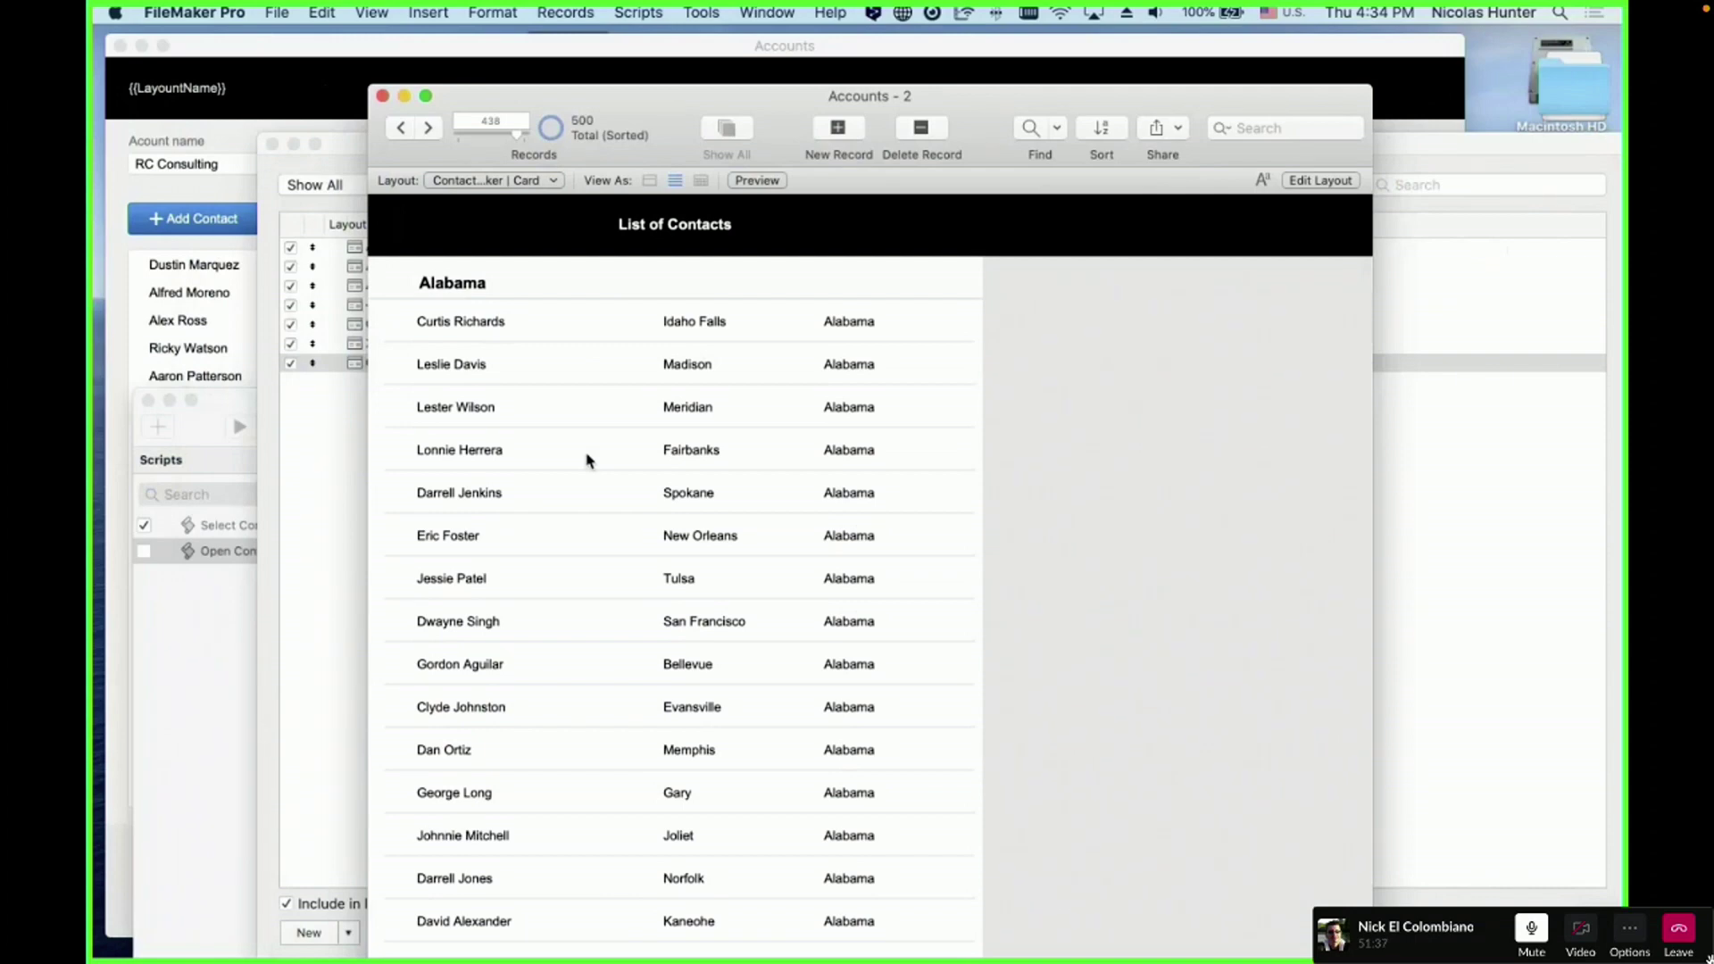
- Remove the bottom border line from the State sub-summary part and review the contacts grouped by state
key("super+l")
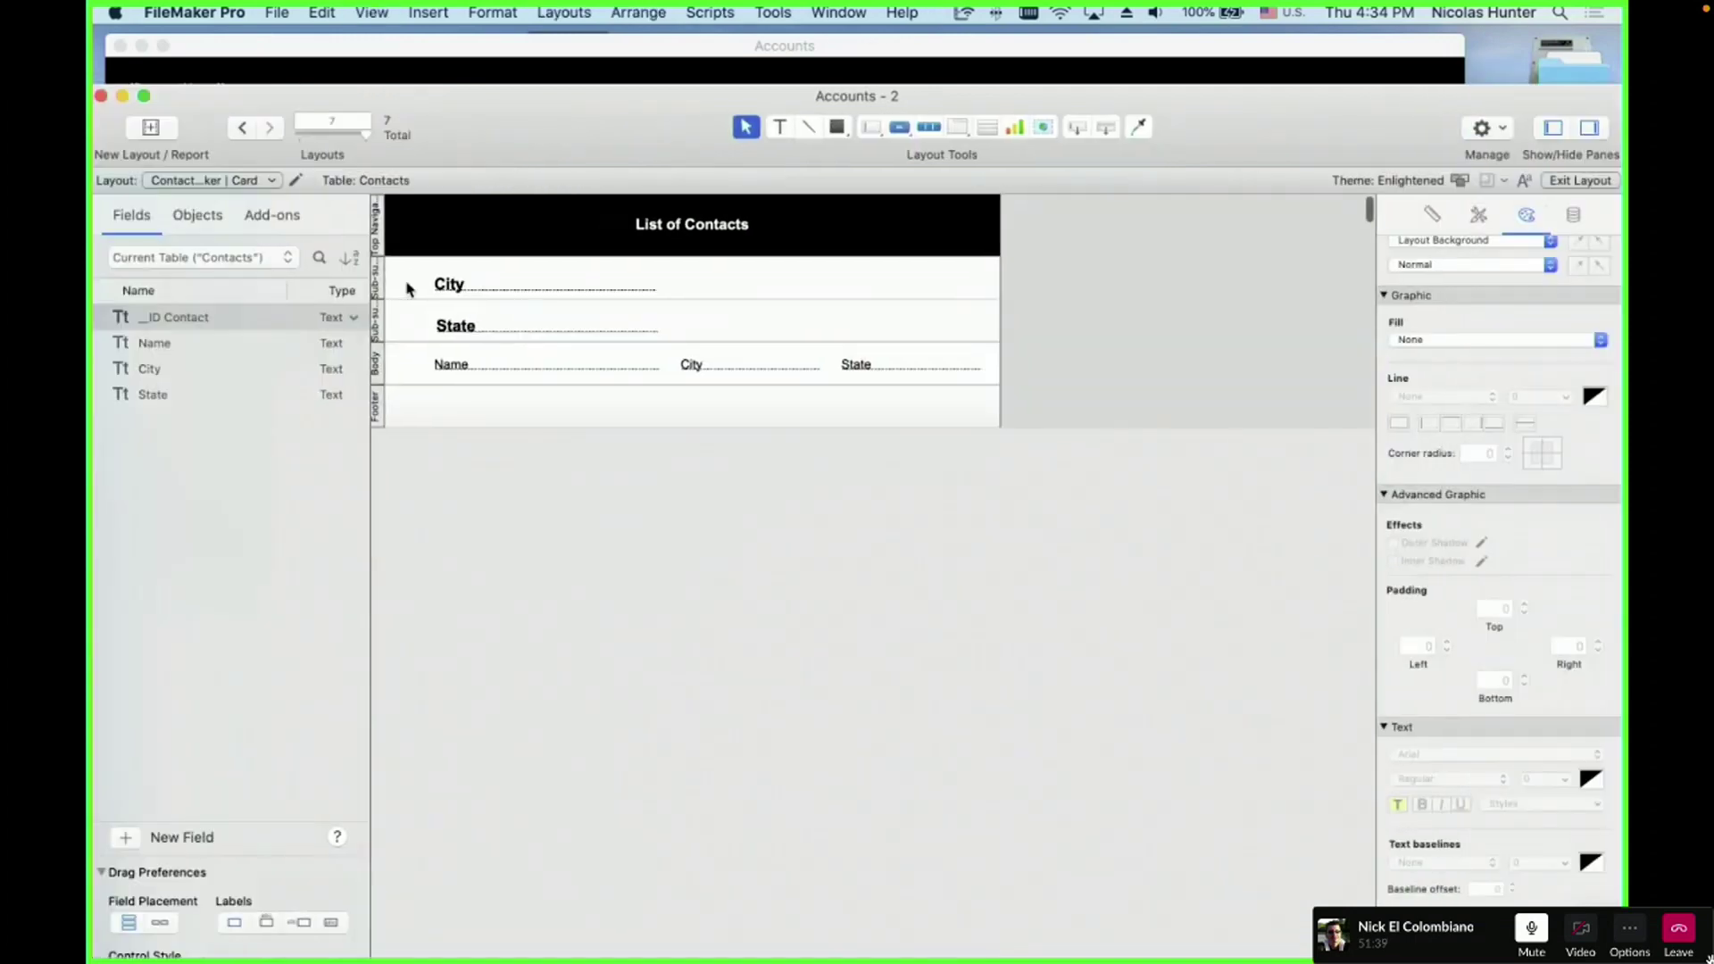
left_click(380, 291)
left_click(380, 326)
left_click(1494, 509)
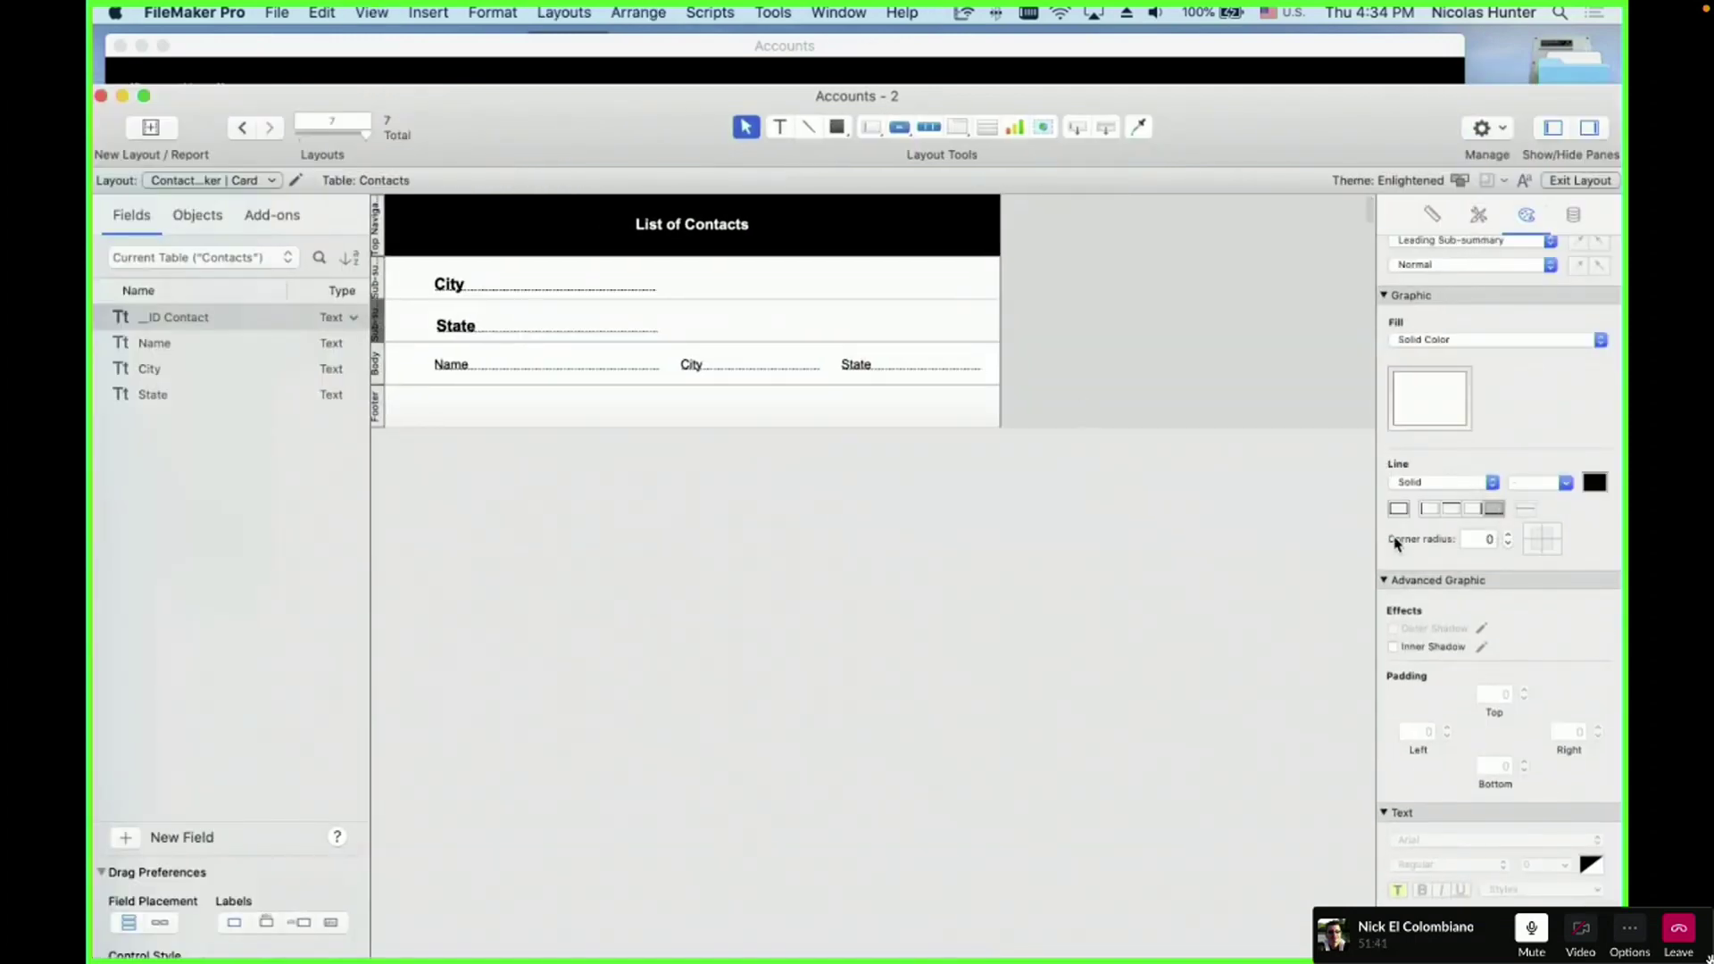
left_click(375, 254)
left_click_drag(375, 260, 376, 261)
left_click(382, 275)
scroll(389, 276, "left", 1)
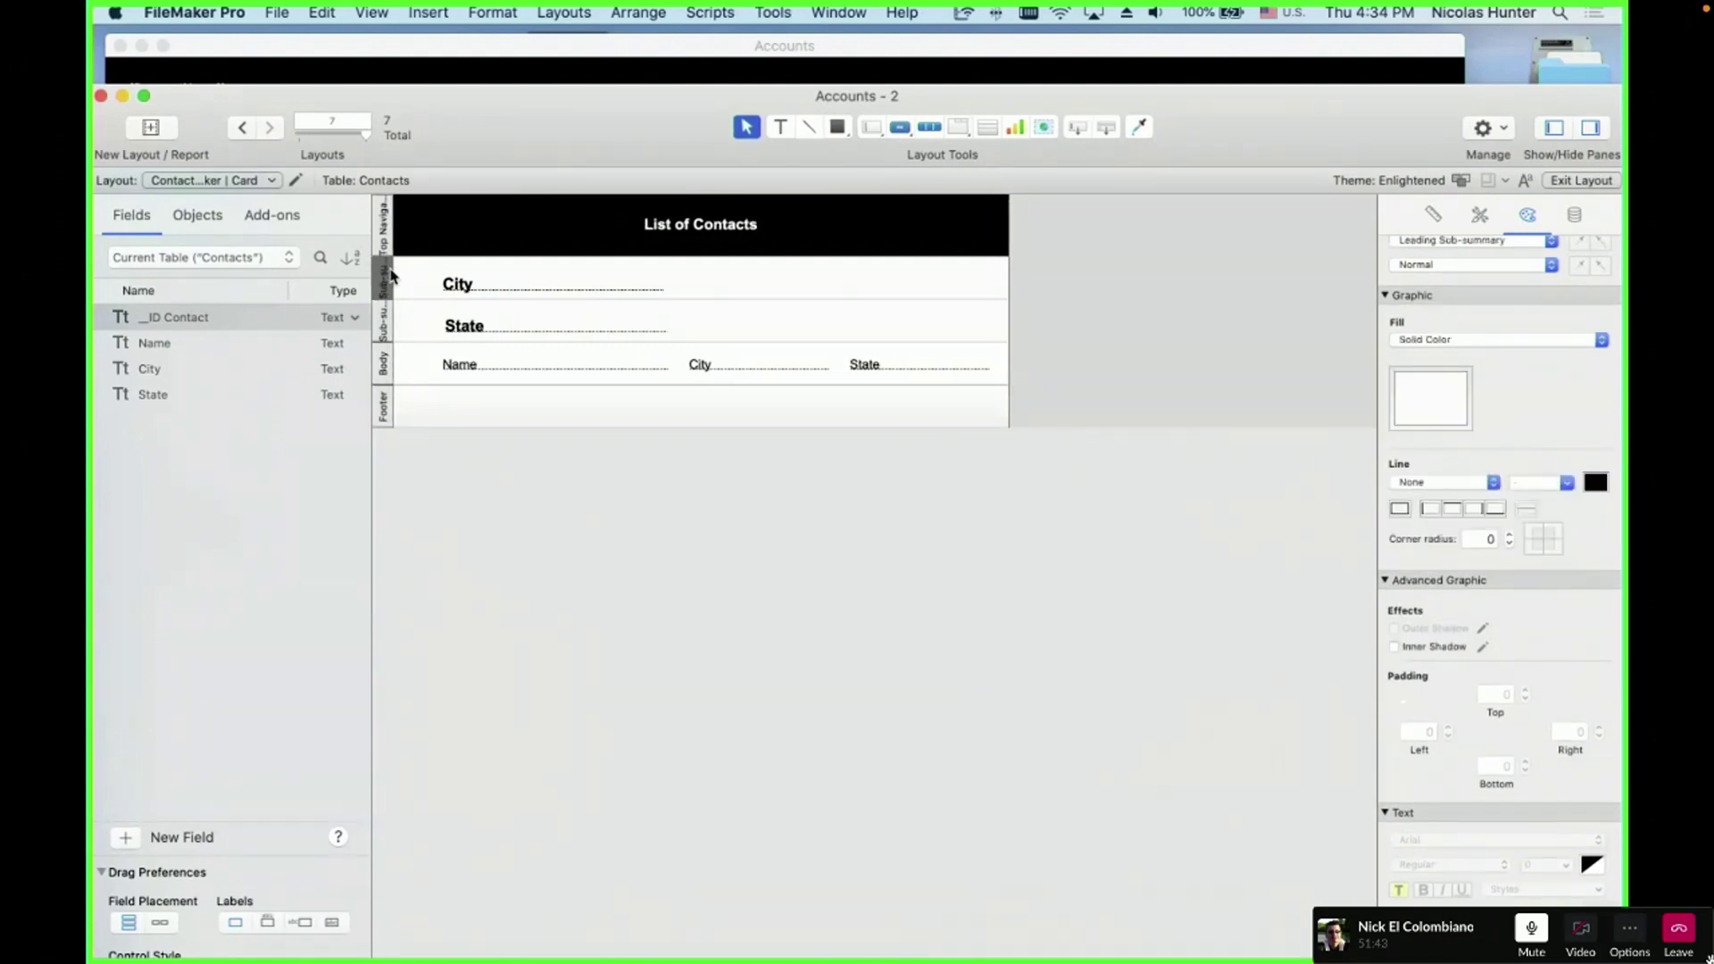
left_click(649, 578)
key("super+b")
scroll(675, 507, "up", 15)
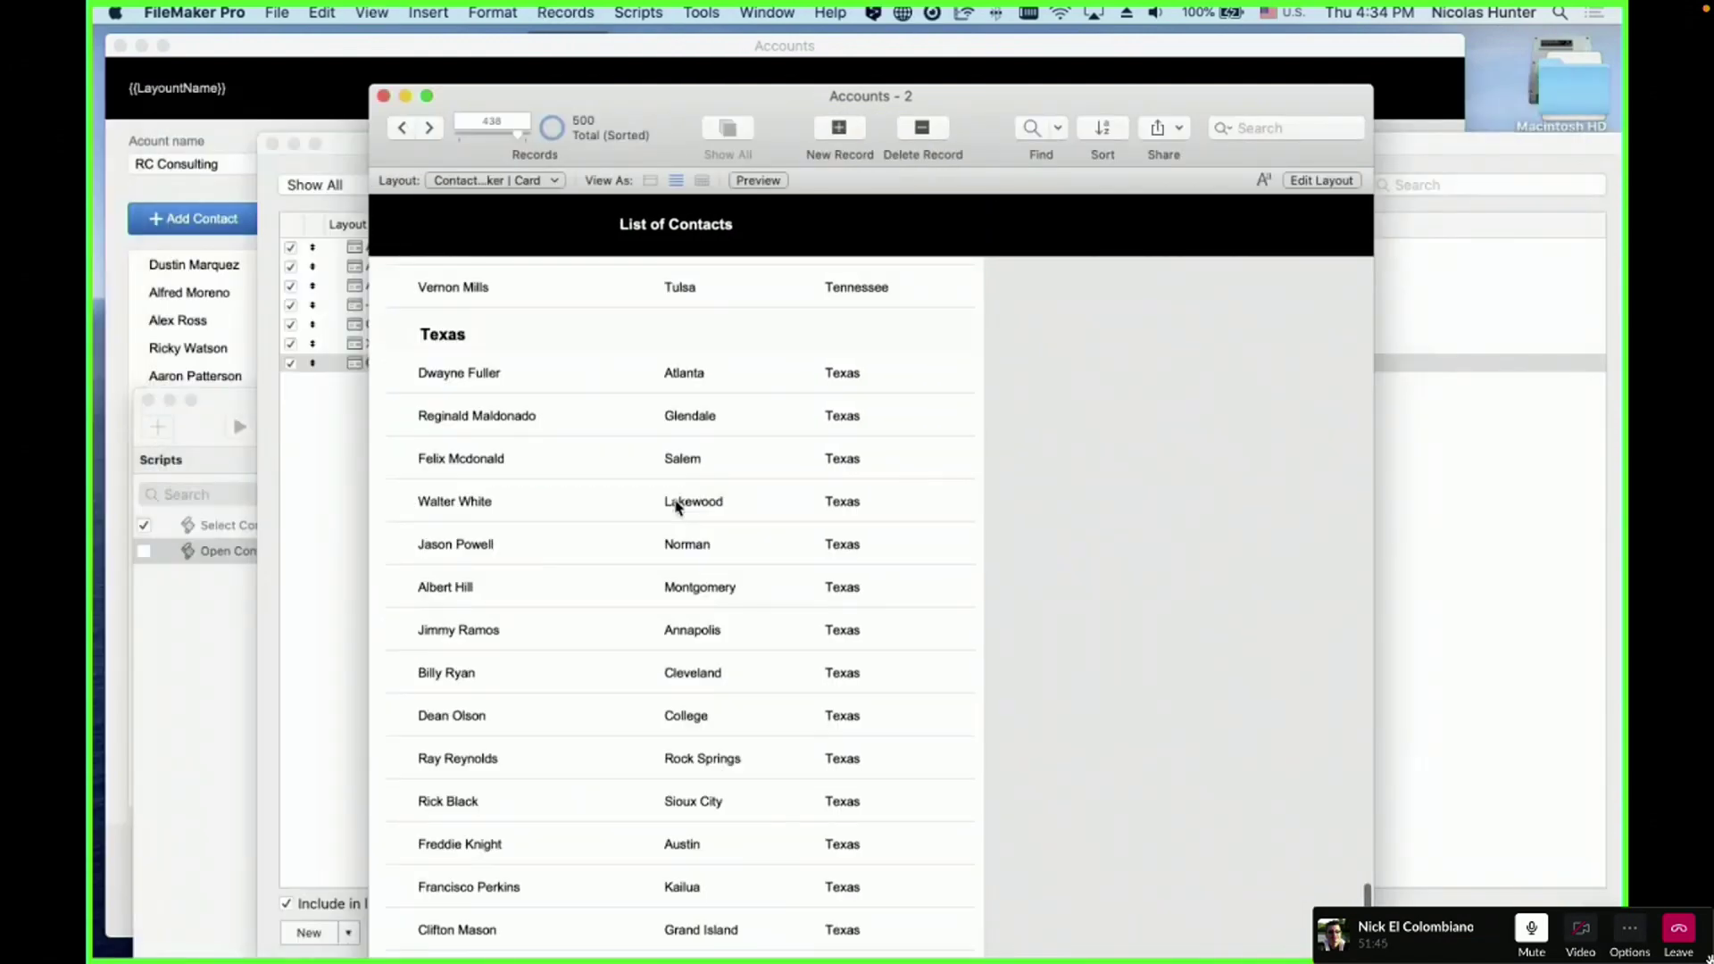
scroll(676, 507, "up", 20)
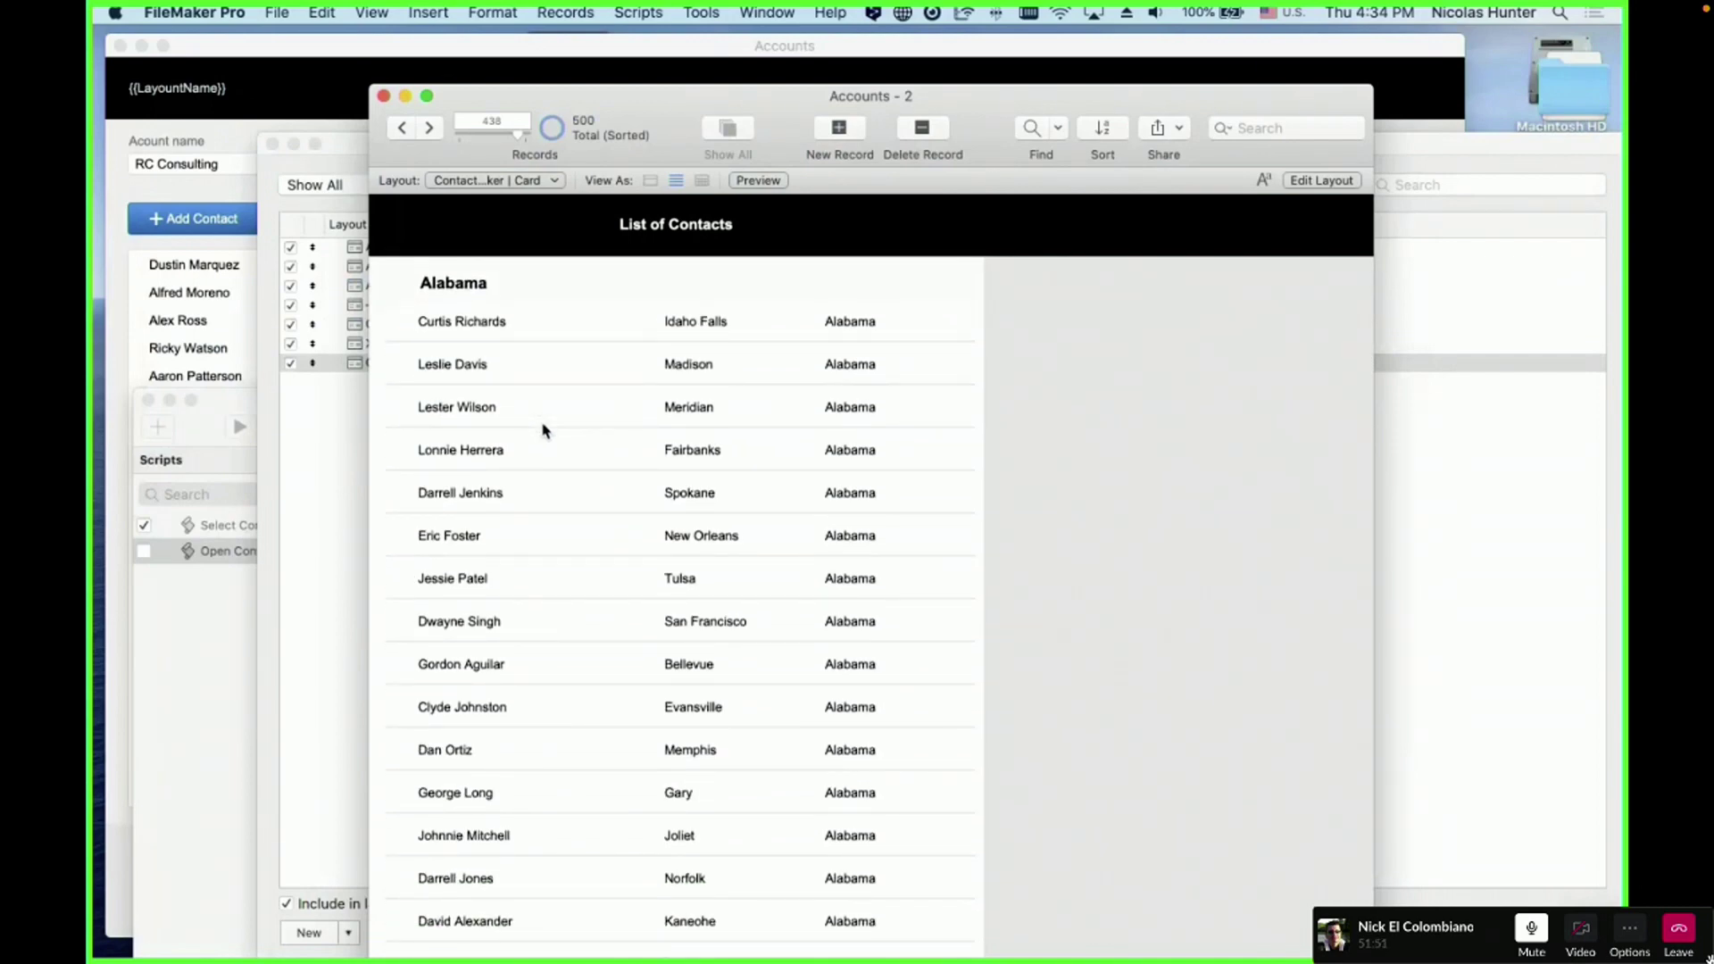
- Add a leading grand summary part to the contact picker layout and increase its height slightly
left_click_drag(585, 107, 778, 105)
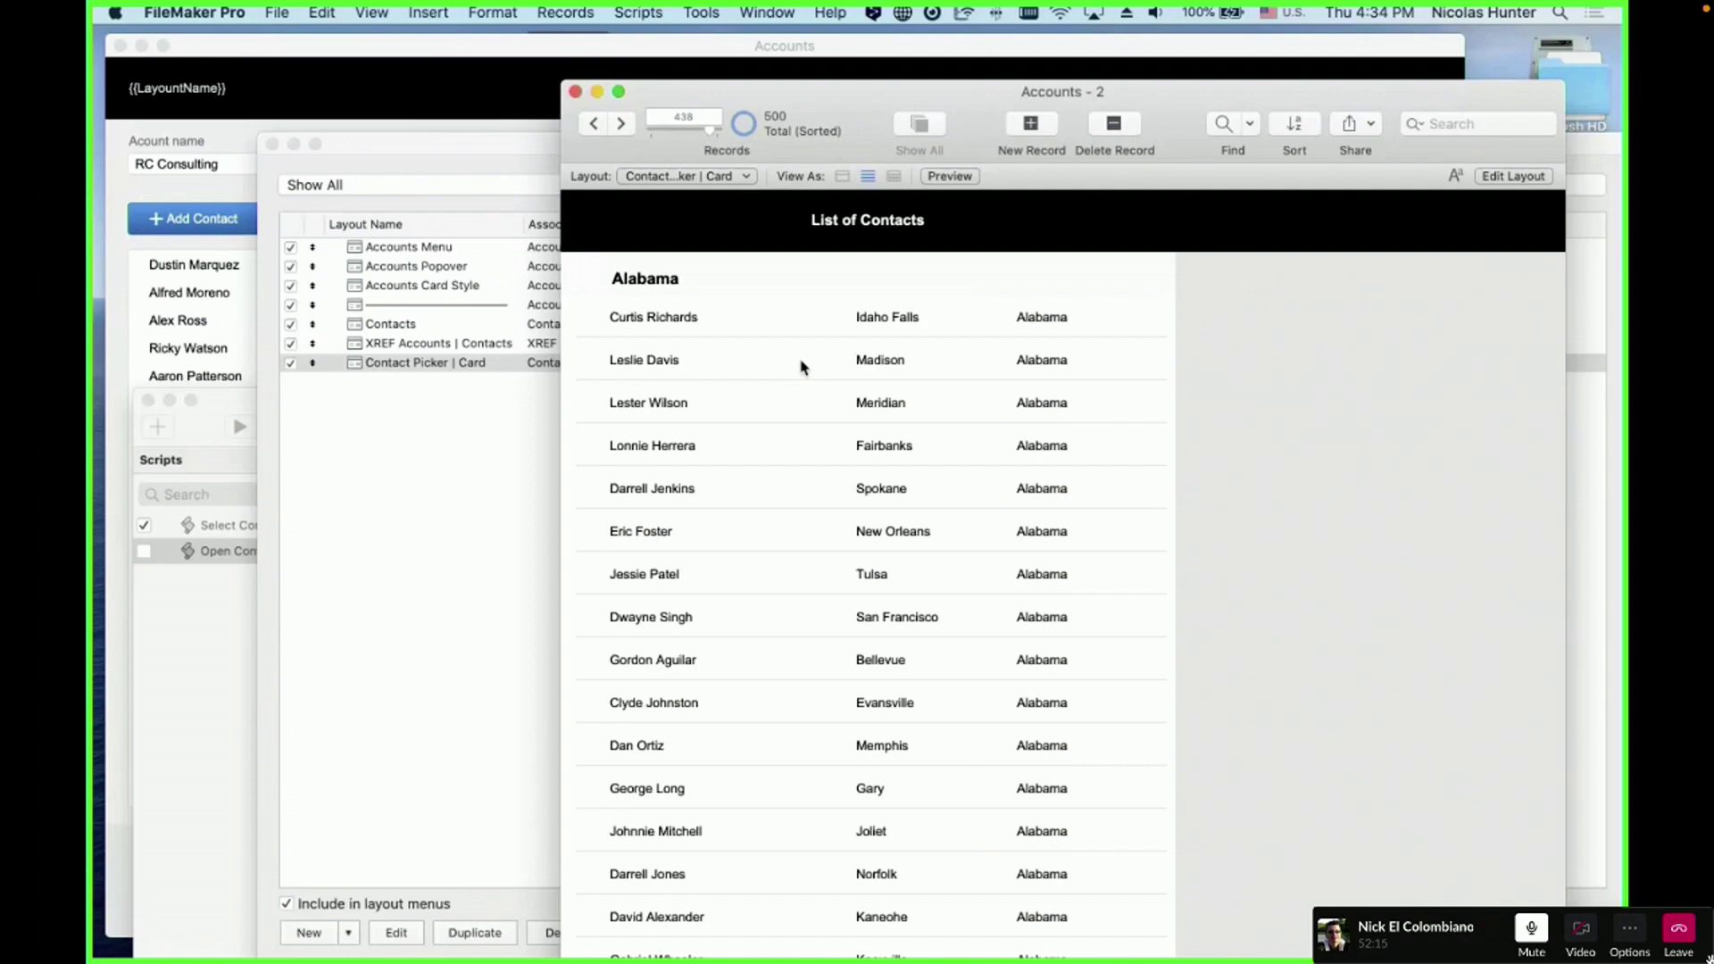
key("super+l")
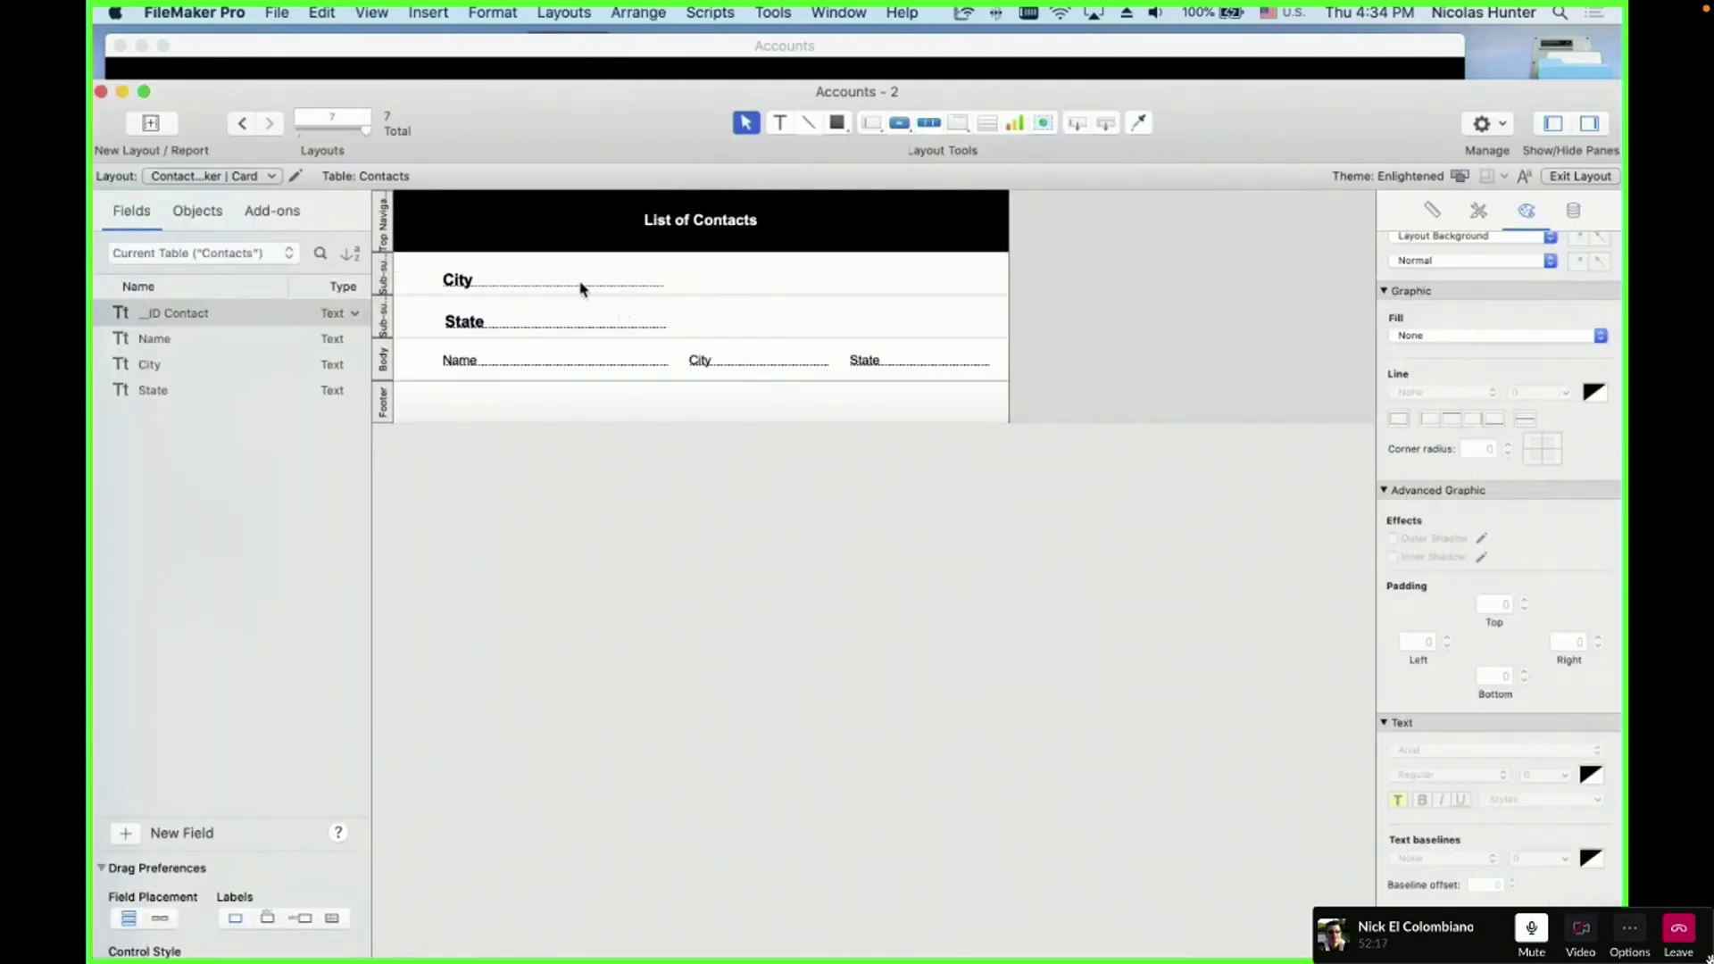
left_click(617, 12)
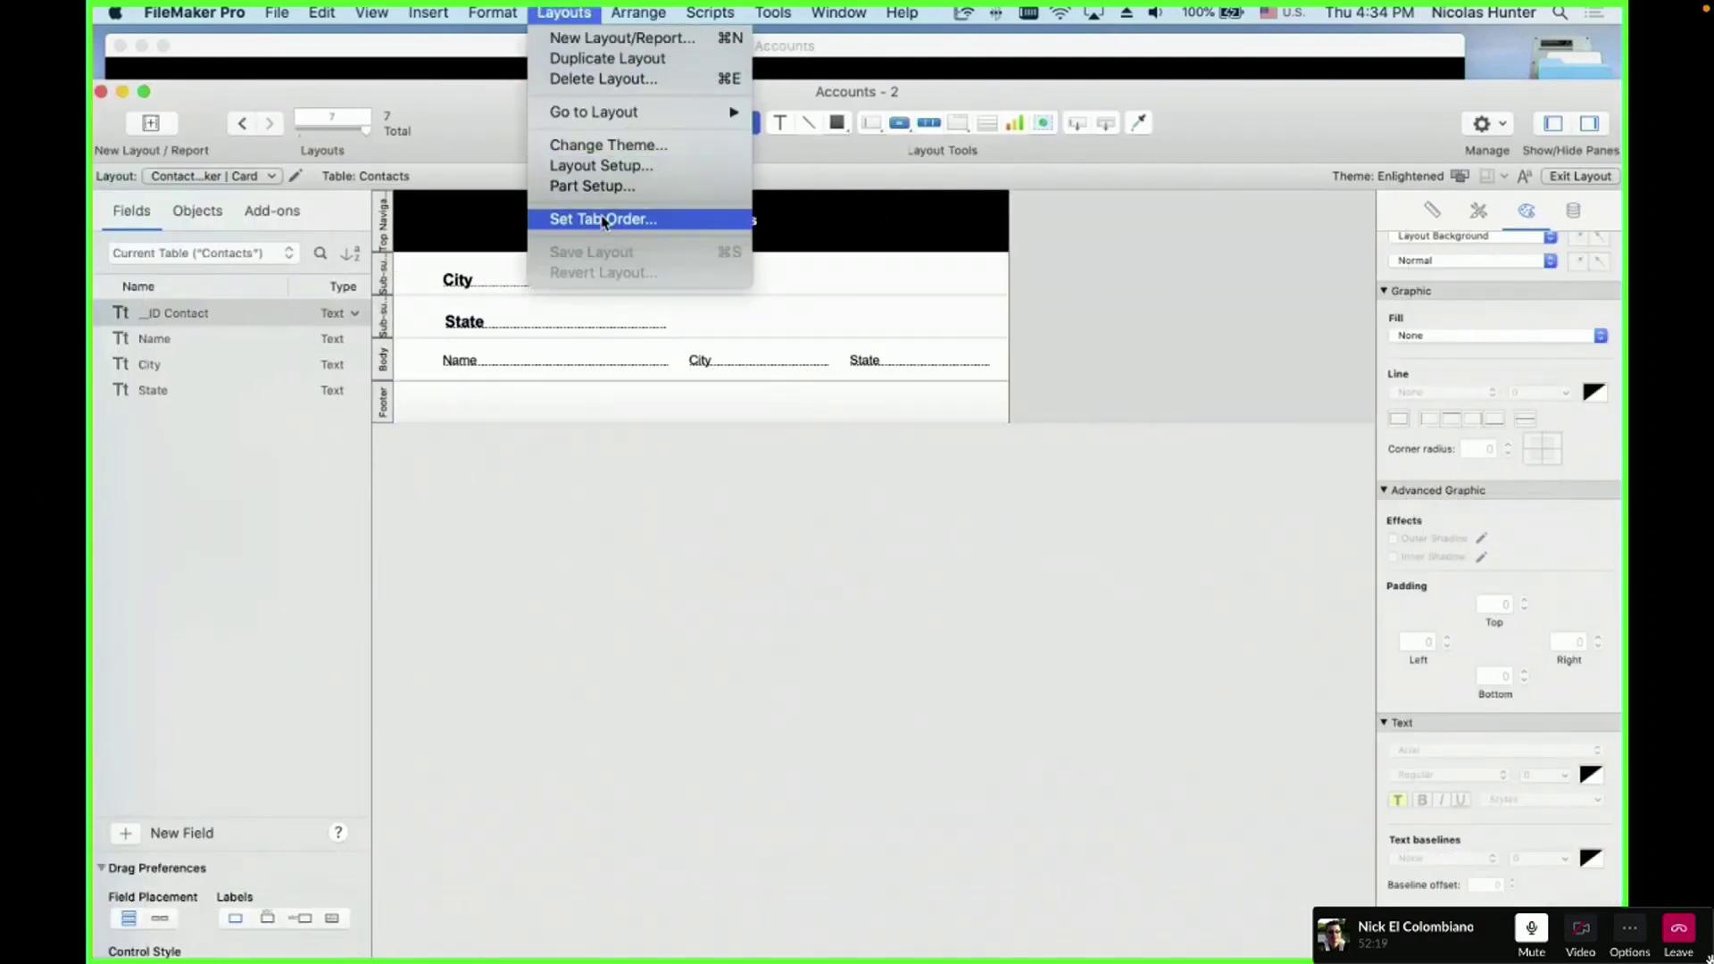
left_click(591, 186)
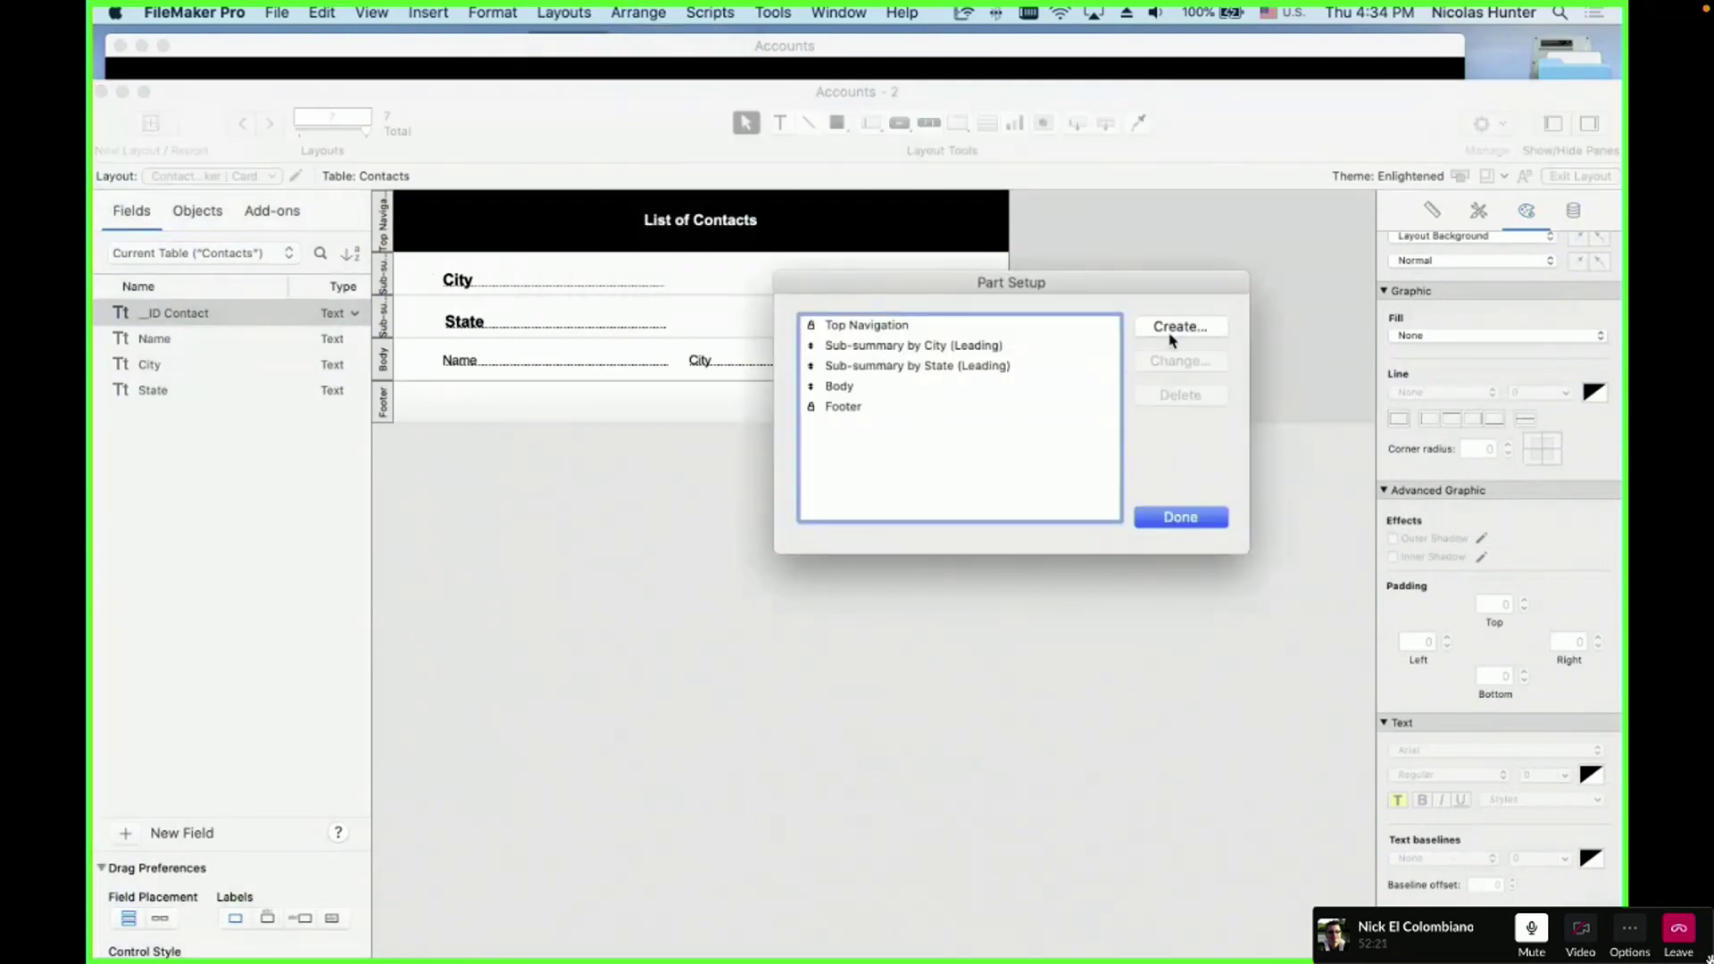
left_click(1172, 328)
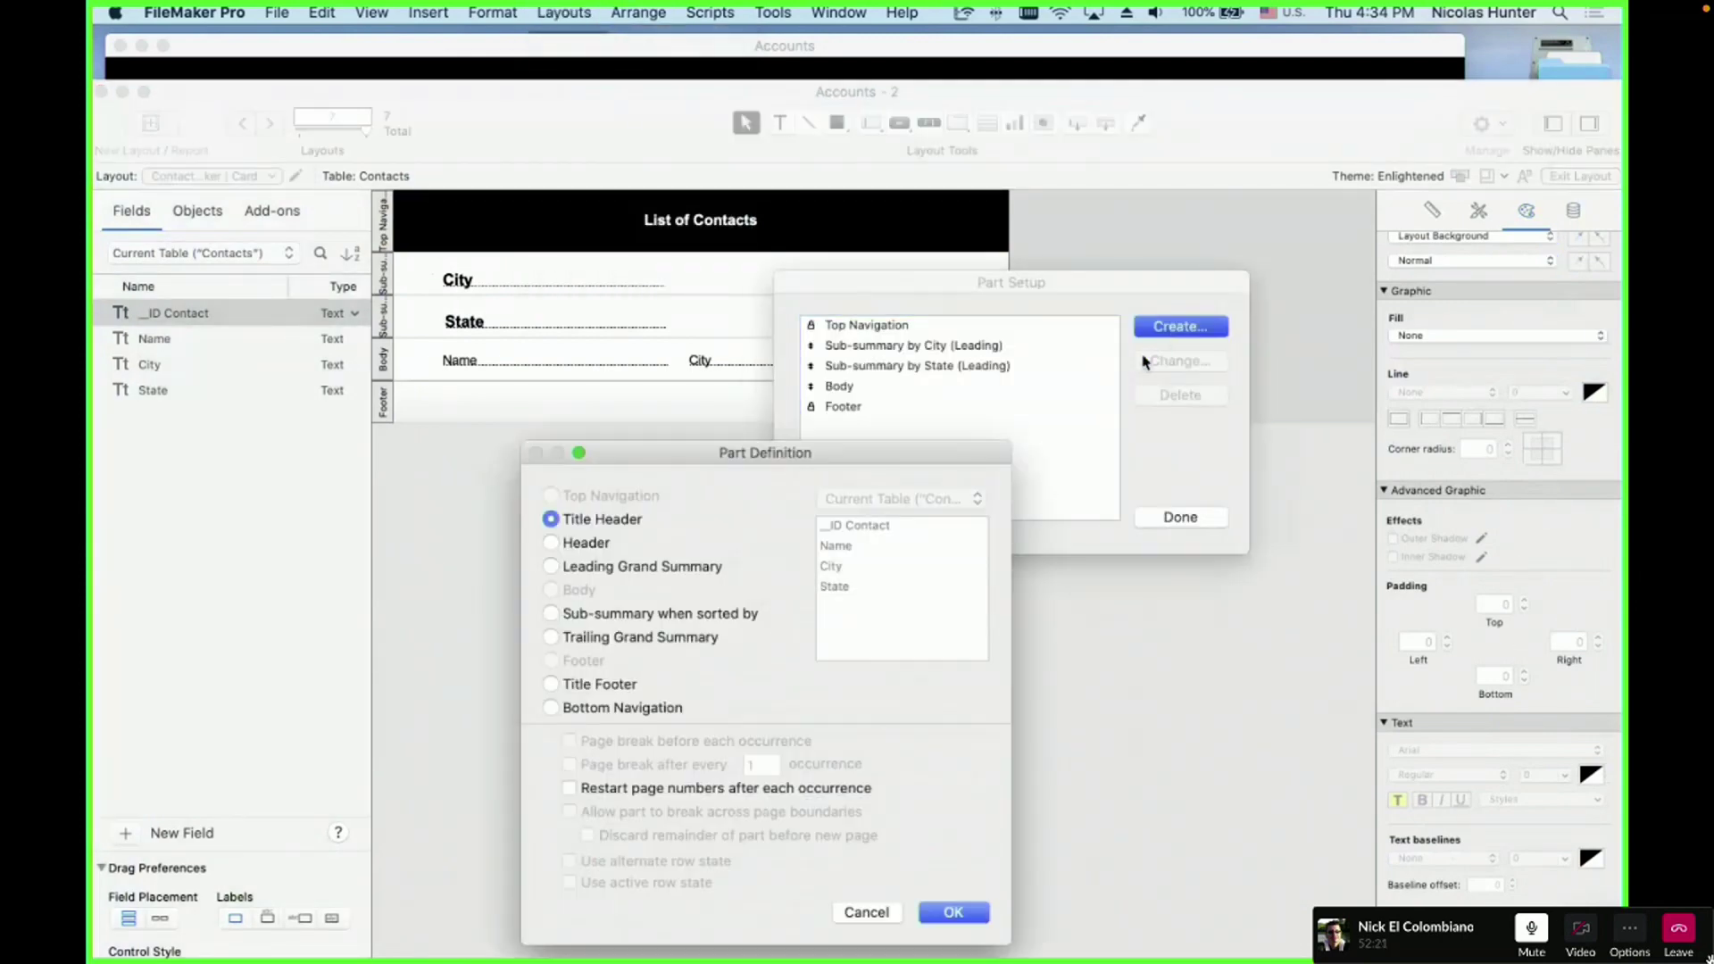
left_click(631, 571)
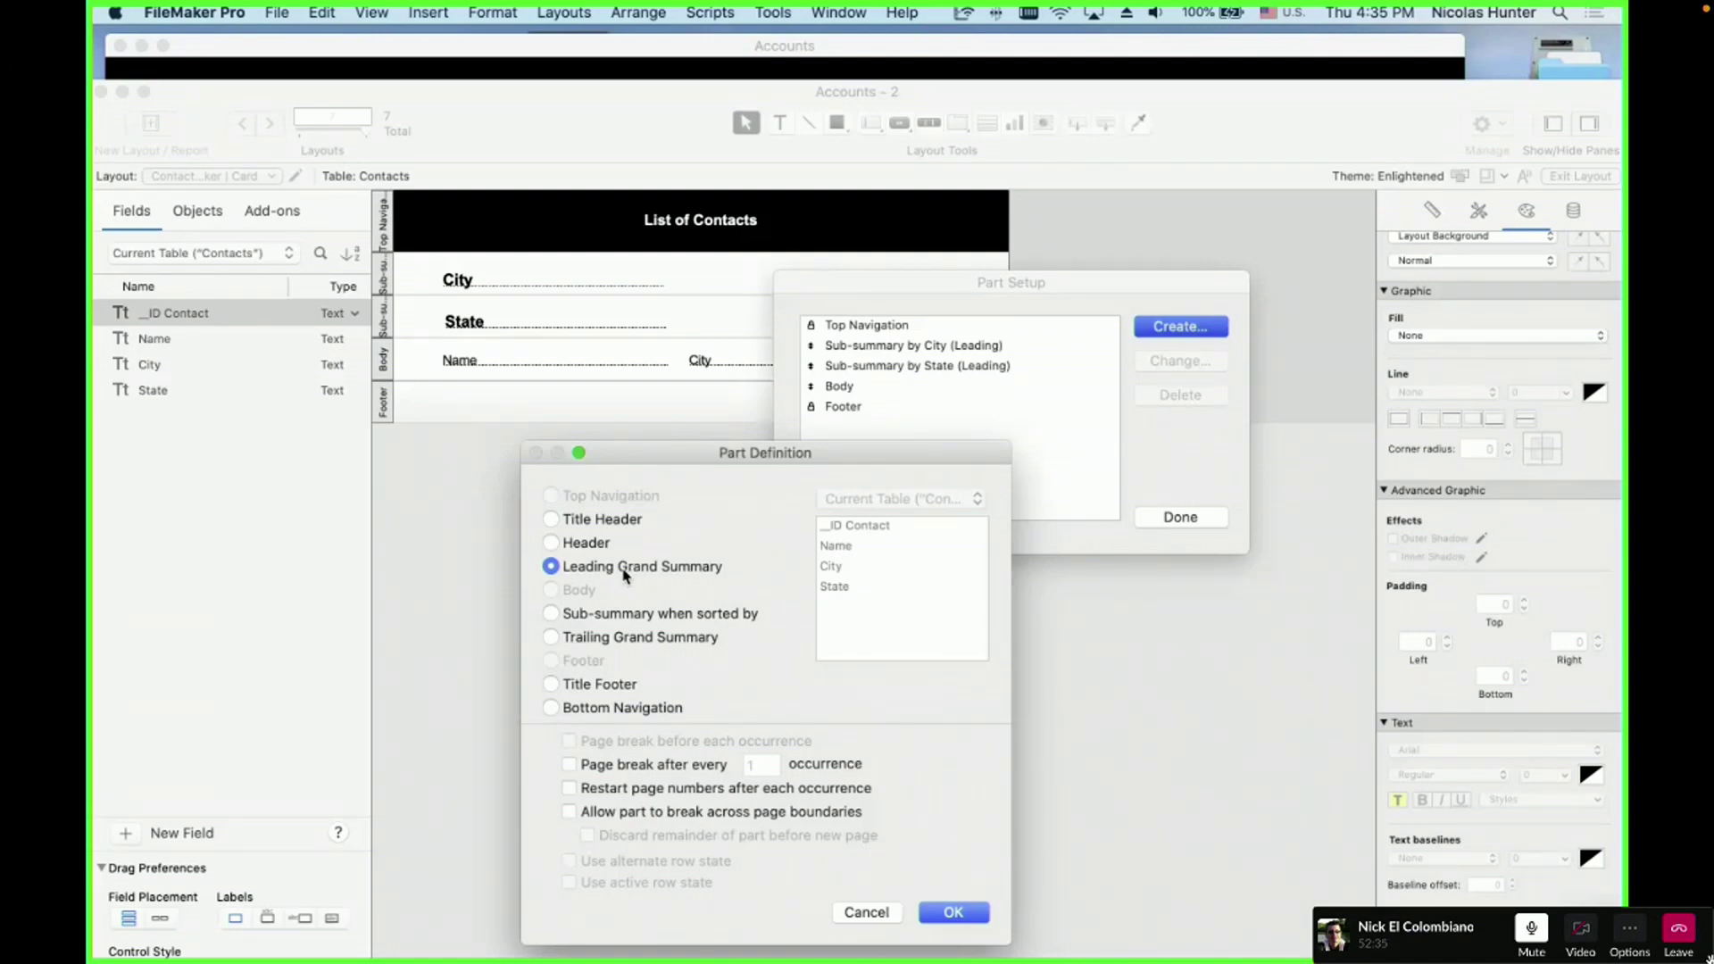
left_click(954, 912)
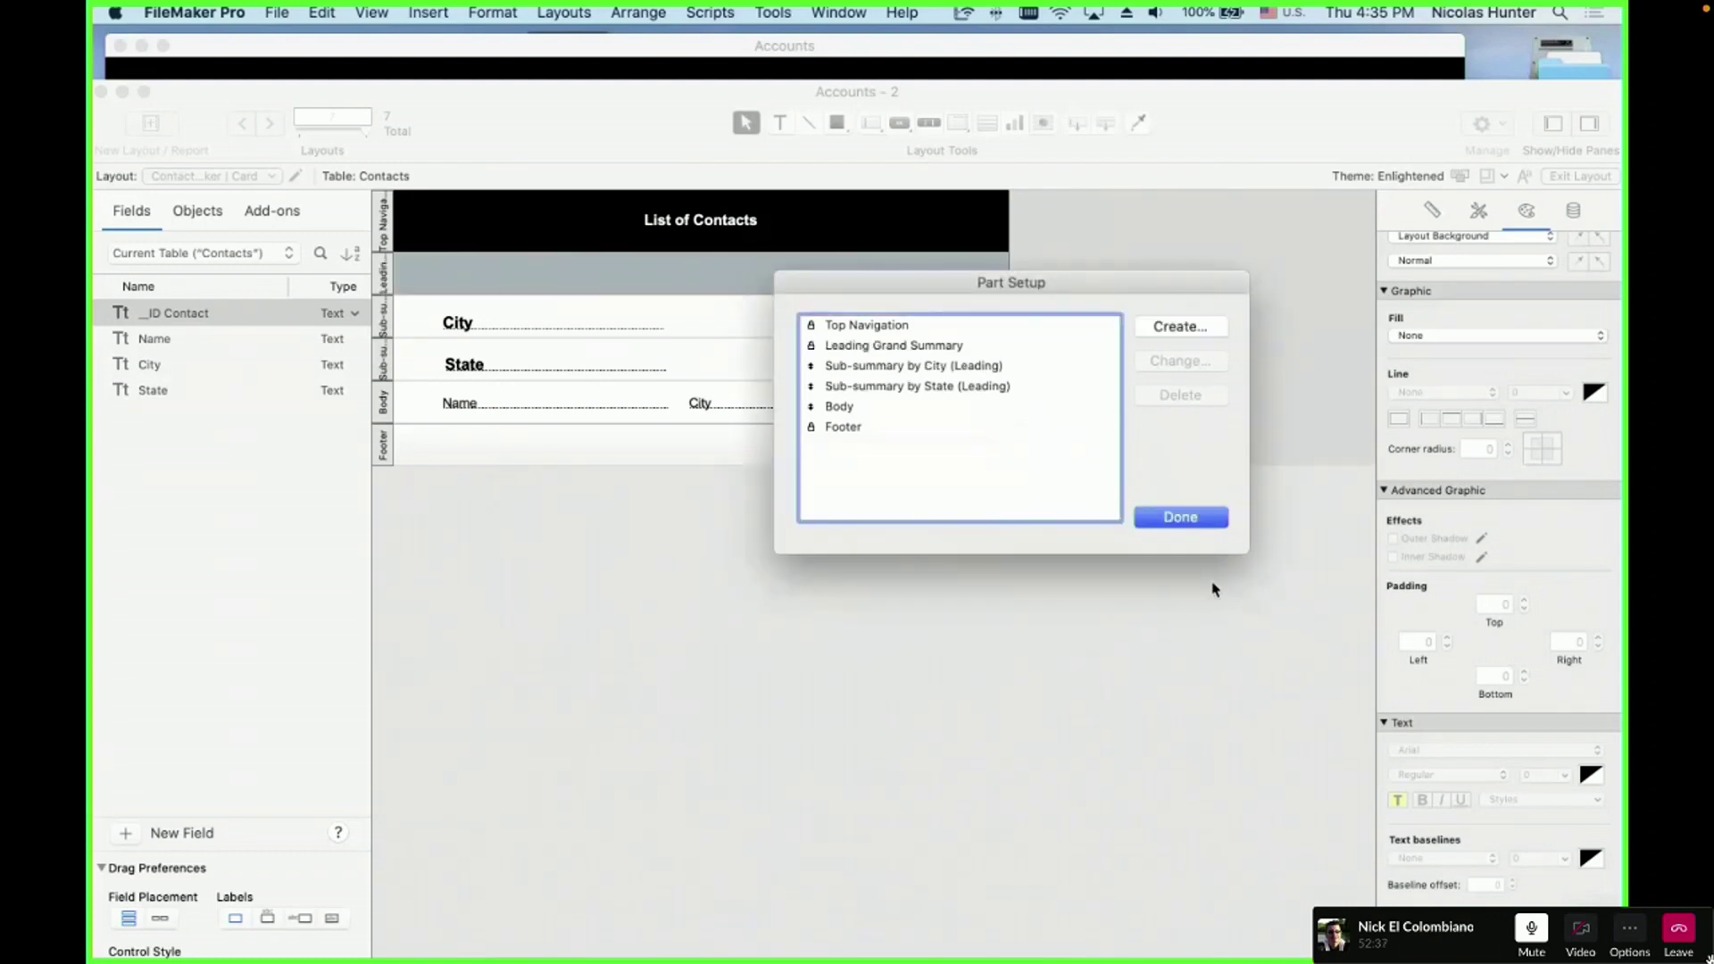
left_click(1187, 520)
left_click_drag(627, 295, 628, 321)
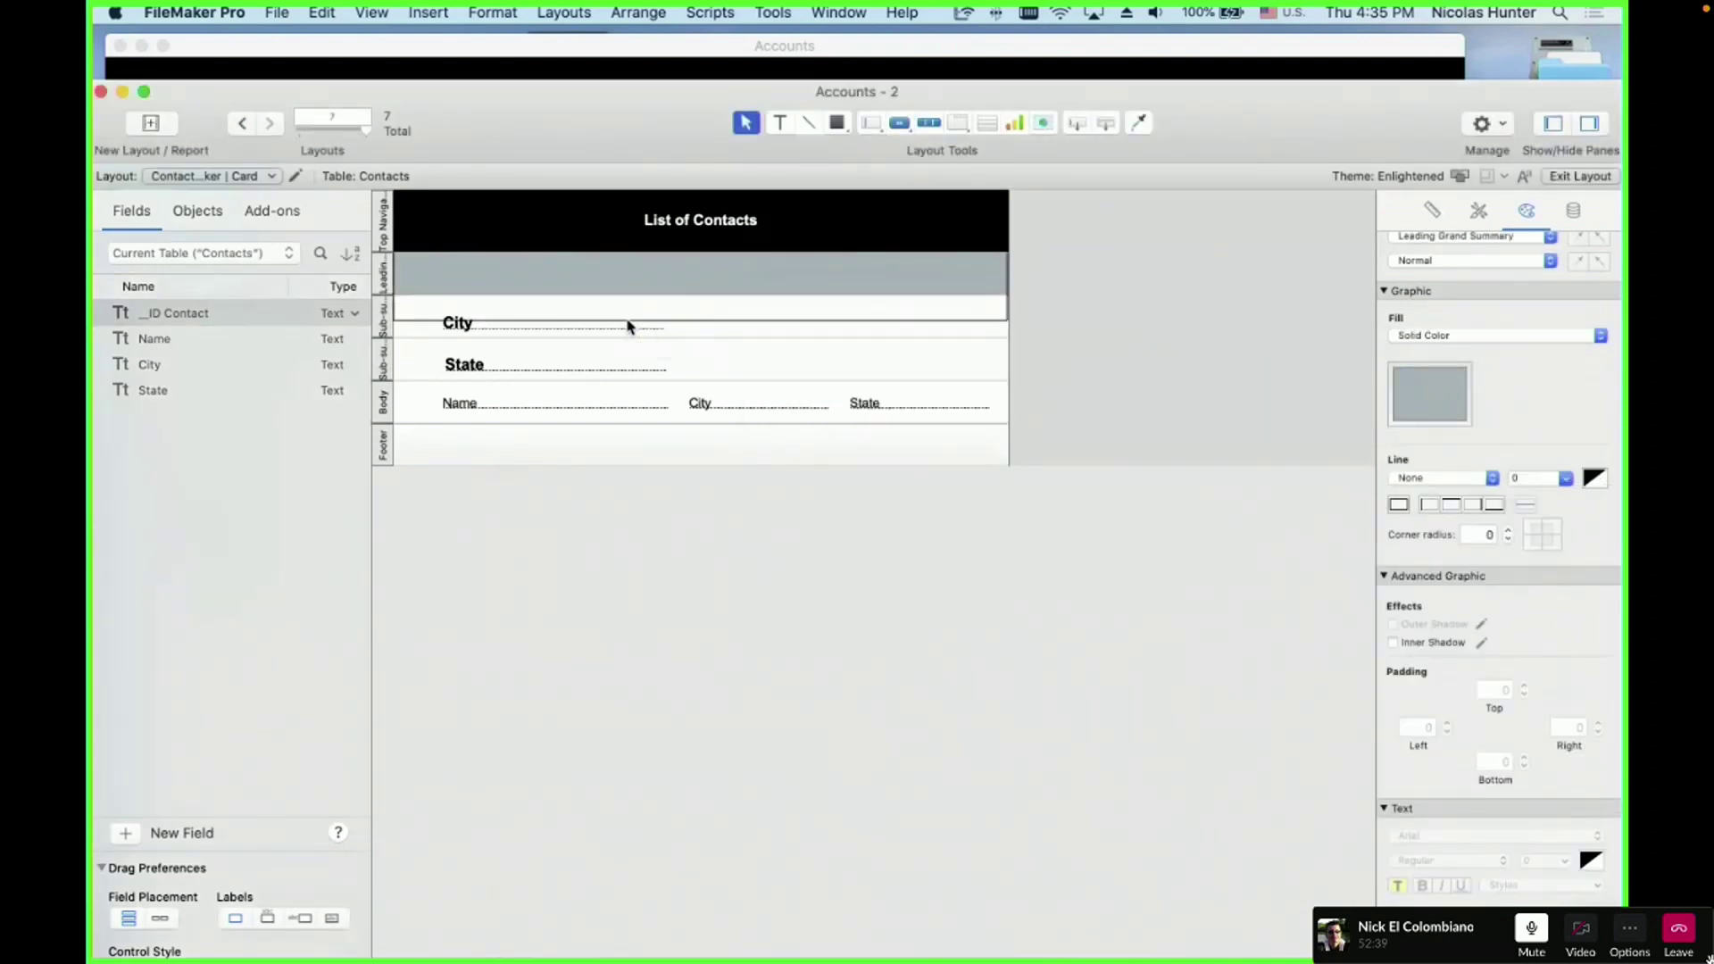
- Open the setup of the XREF Accounts | Contacts portal on the Accounts layout, examine its sort and filter options, and cancel
left_click(747, 692)
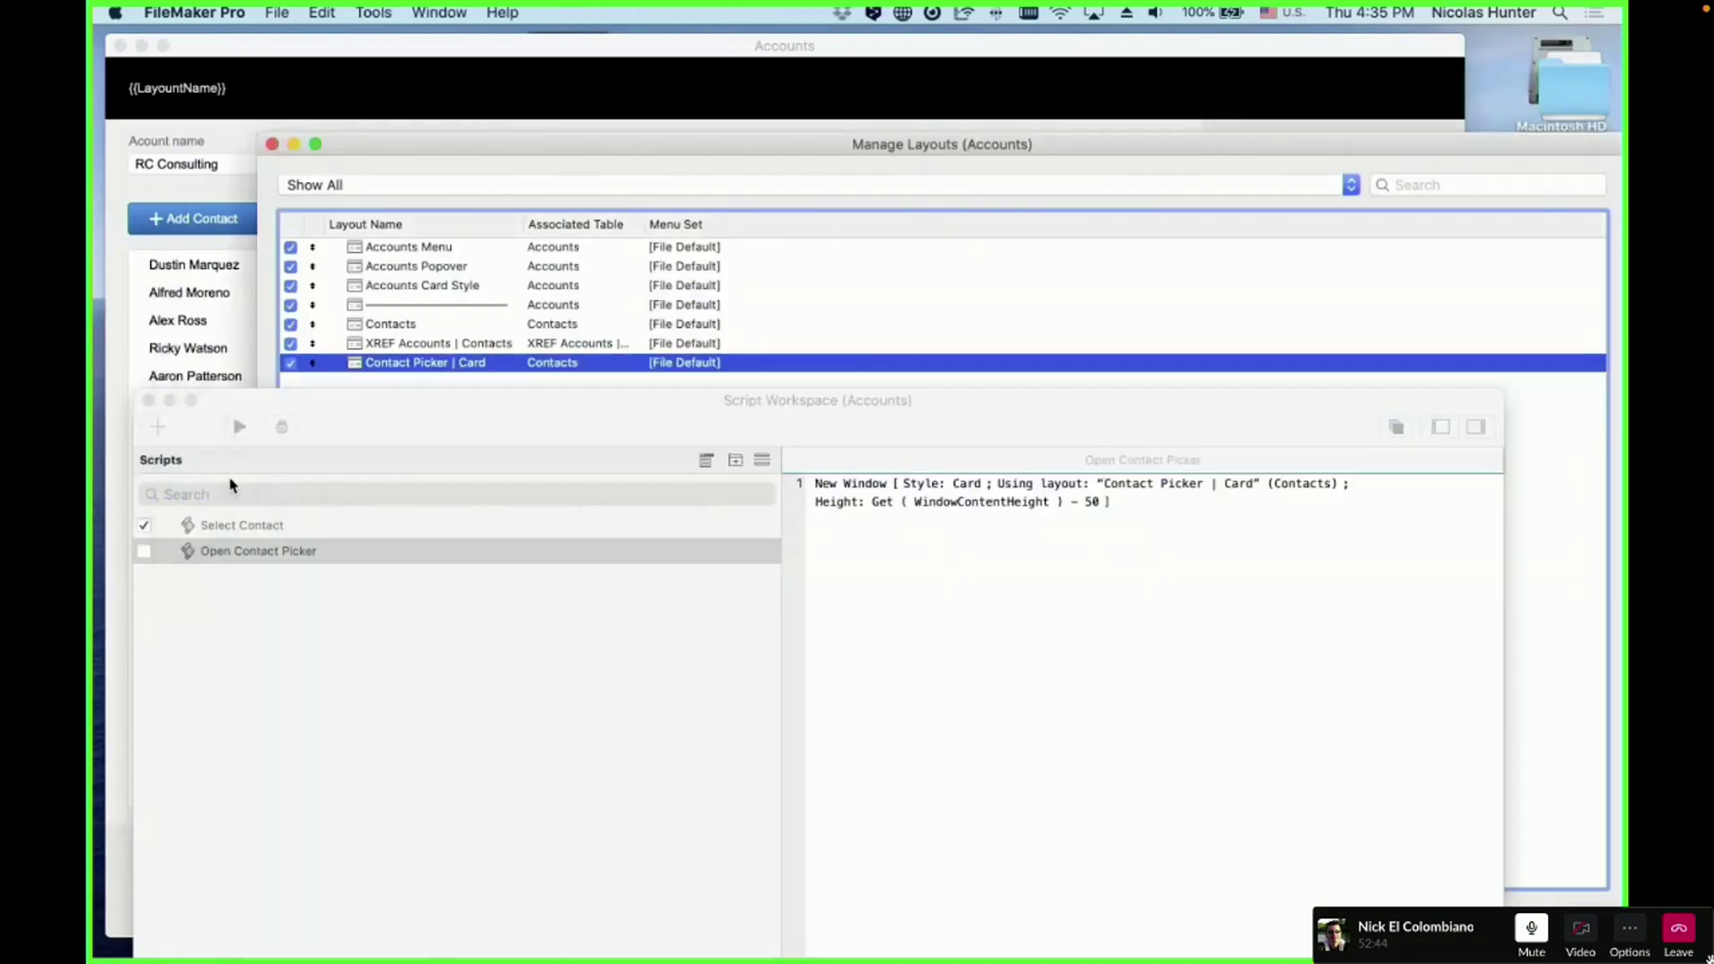
left_click(230, 485)
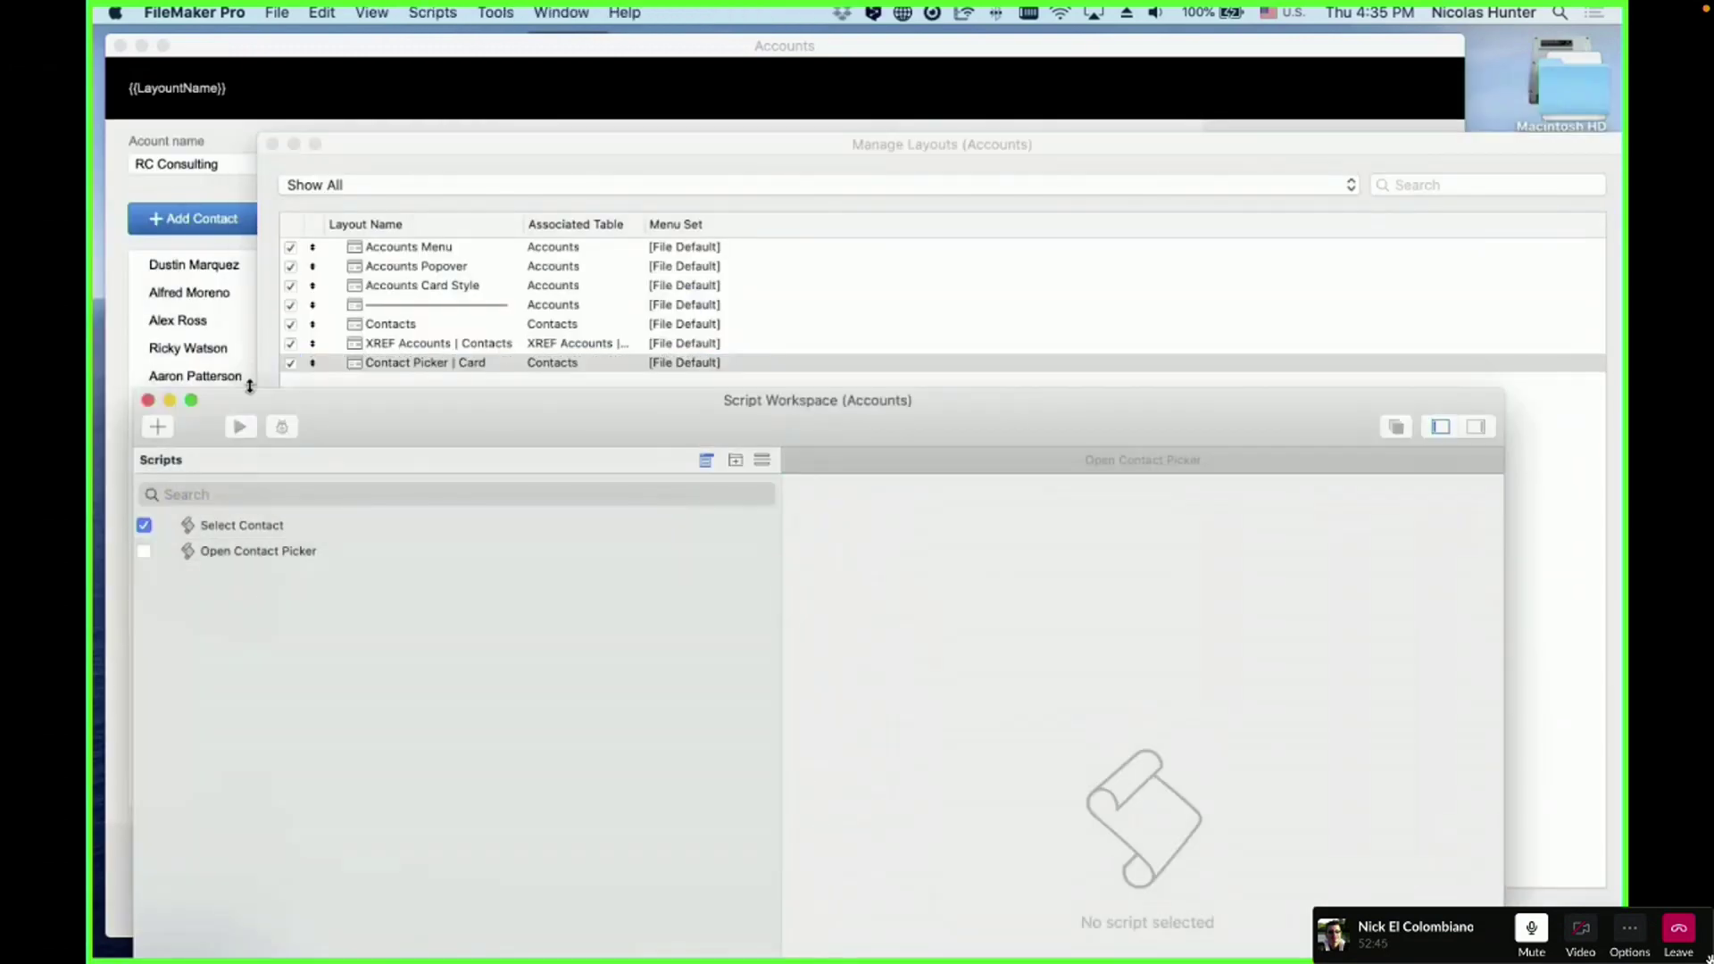
left_click(249, 378)
key("super+l")
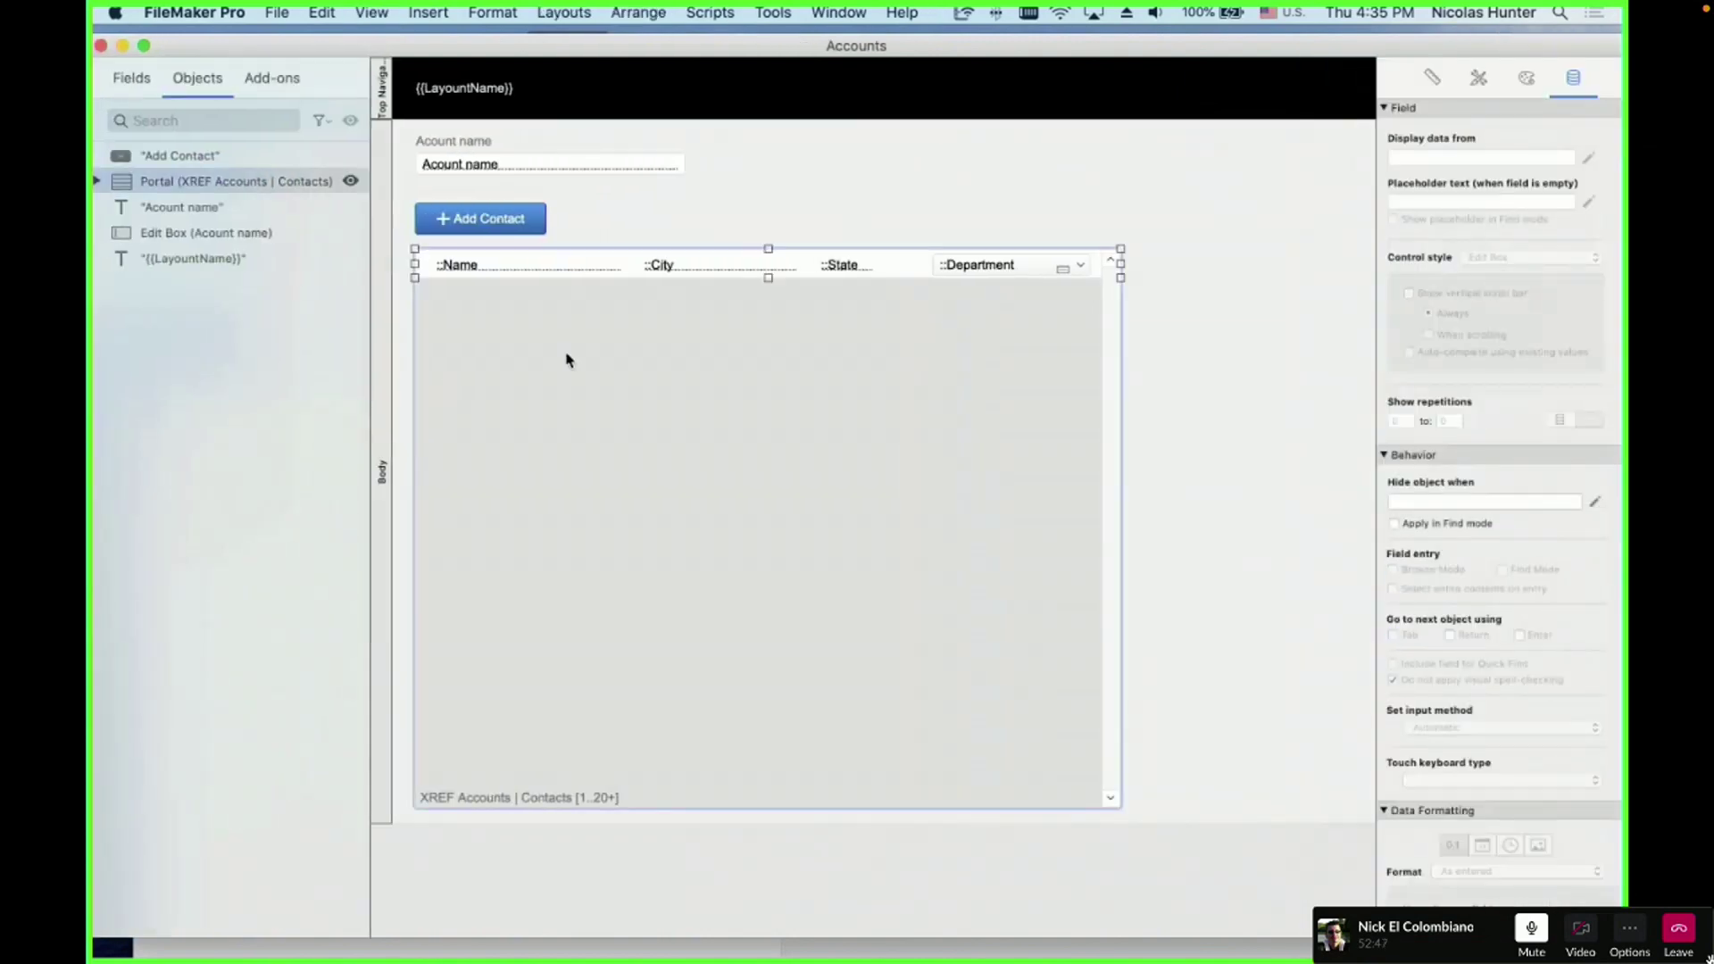
double_click(566, 357)
left_click(839, 188)
key("Escape")
left_click(848, 216)
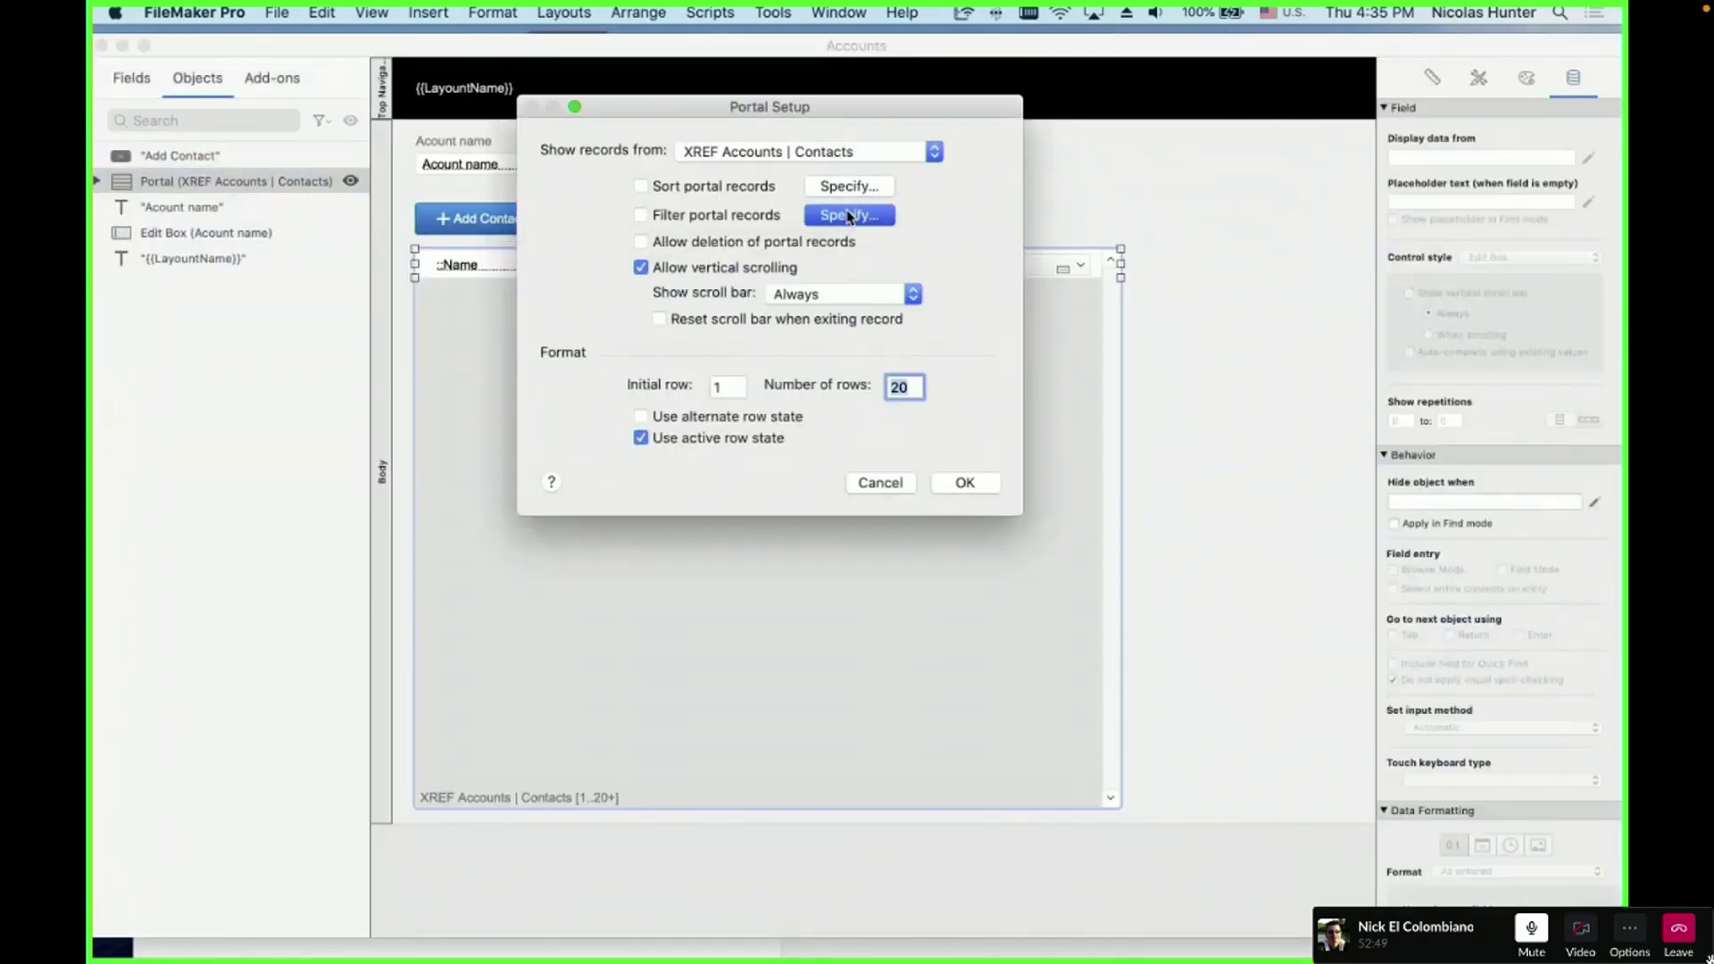
key("Escape")
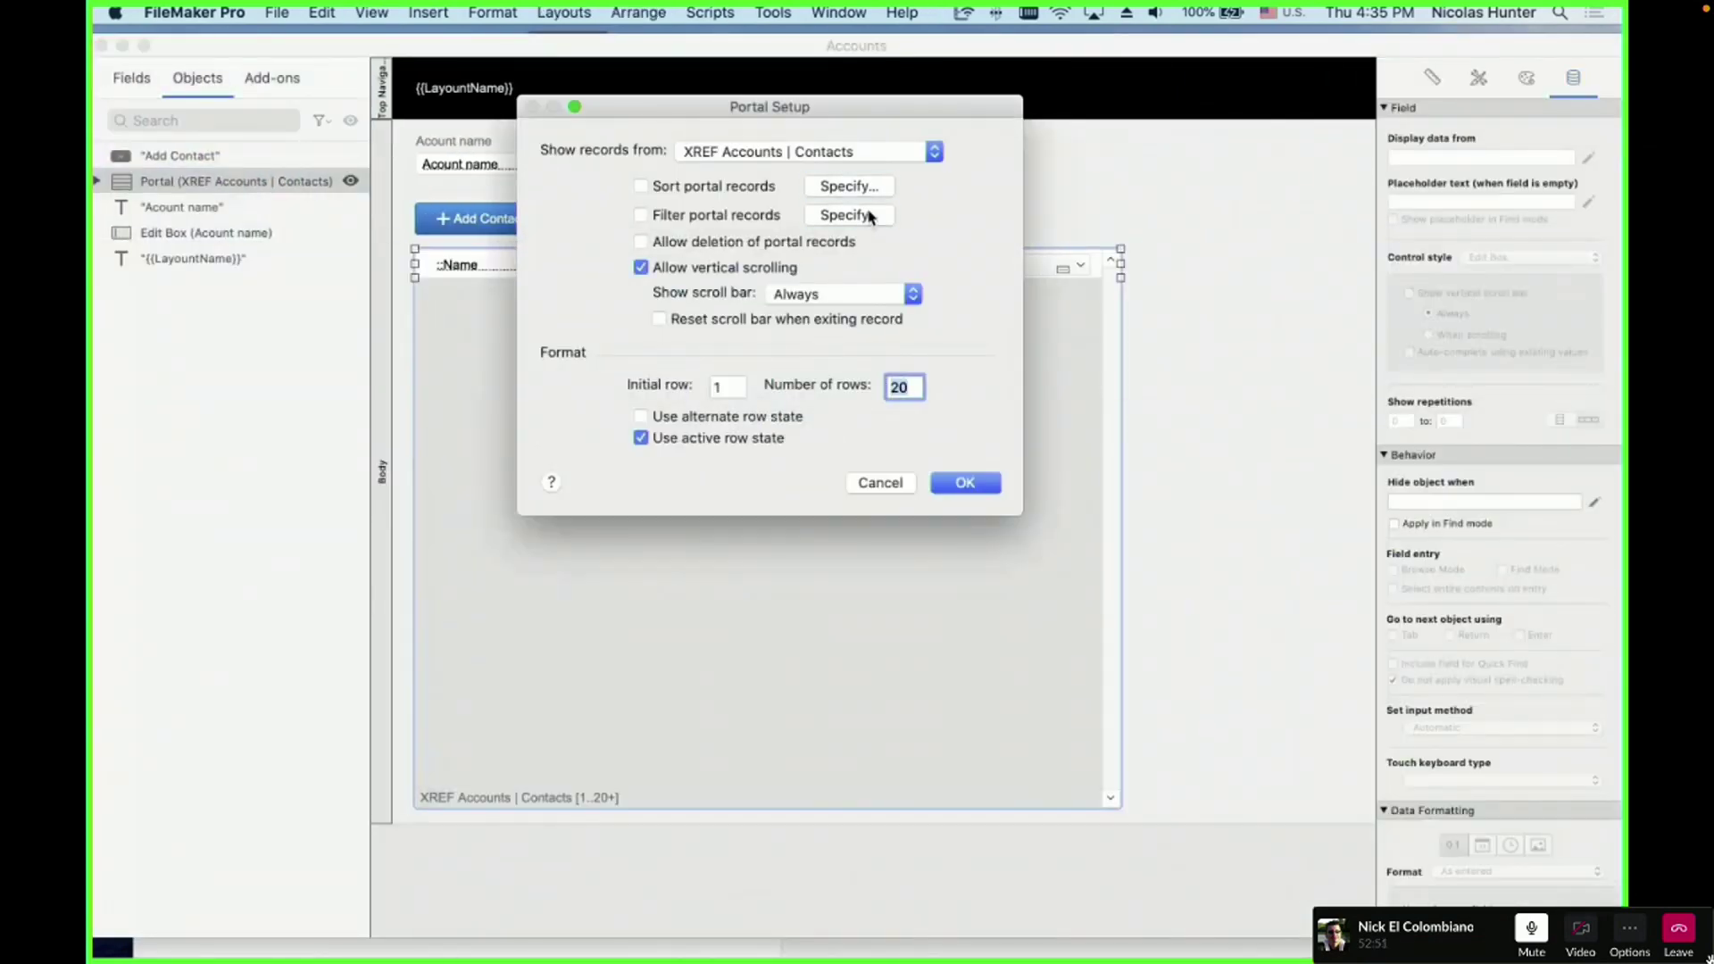
key("Escape")
- Move the Accounts window aside and bring the contact picker layout window back to the front
left_click_drag(1006, 56, 622, 108)
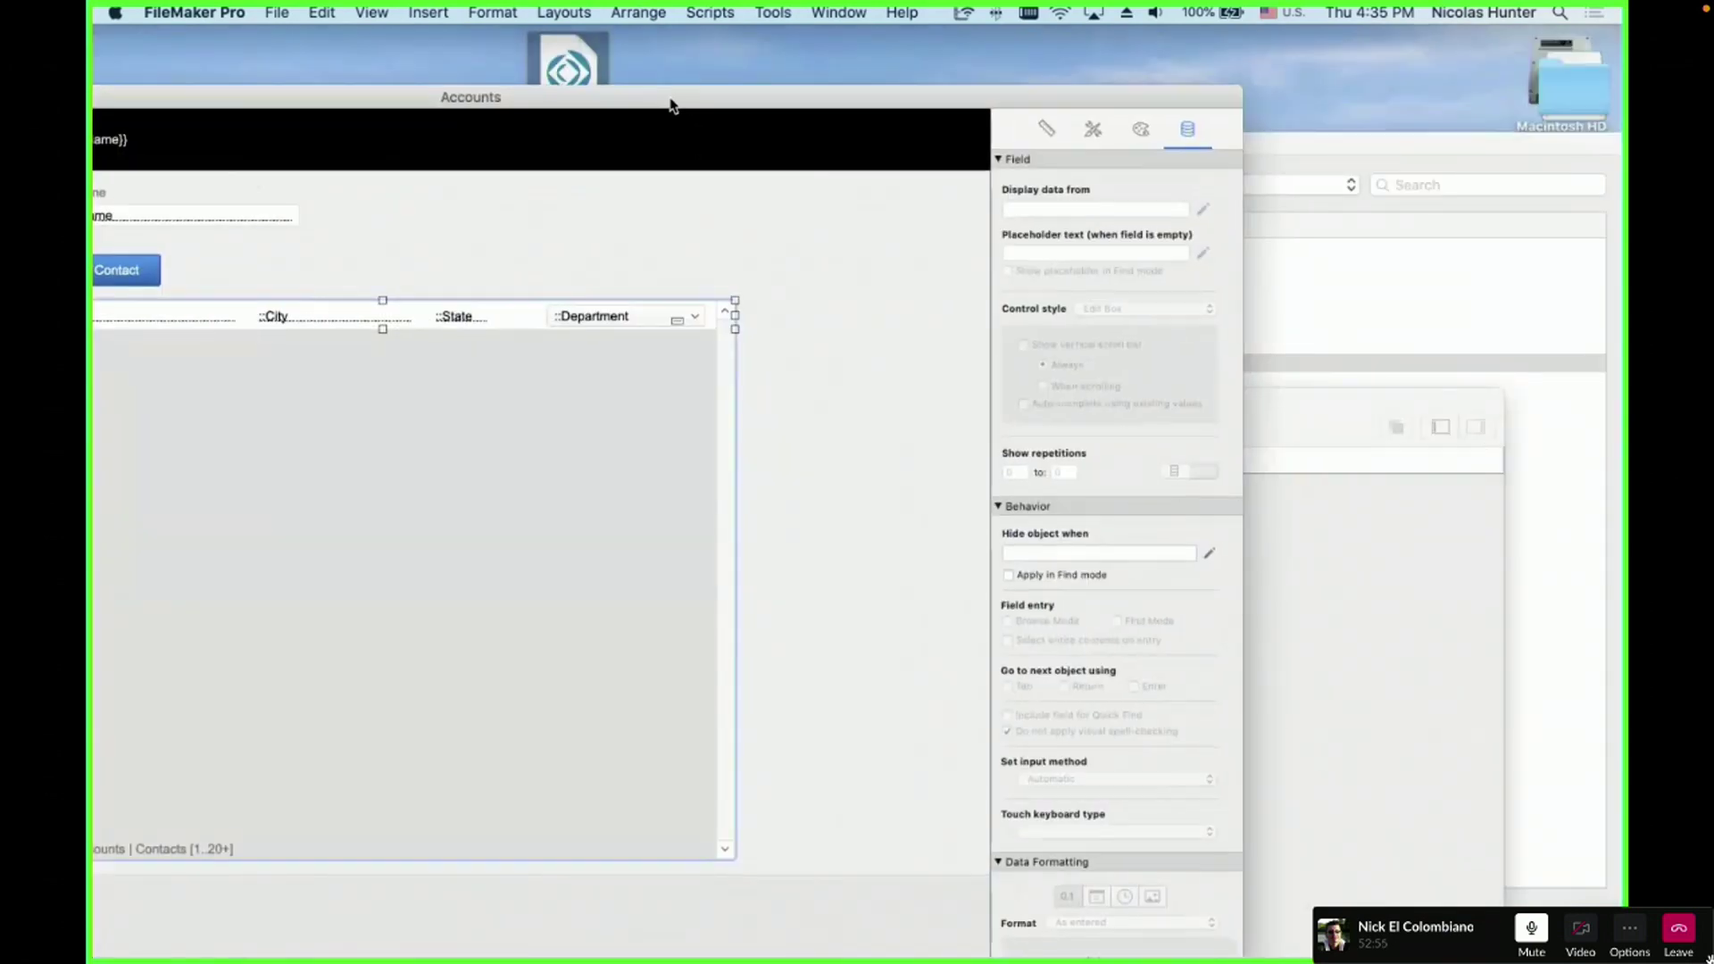
left_click_drag(673, 104, 733, 83)
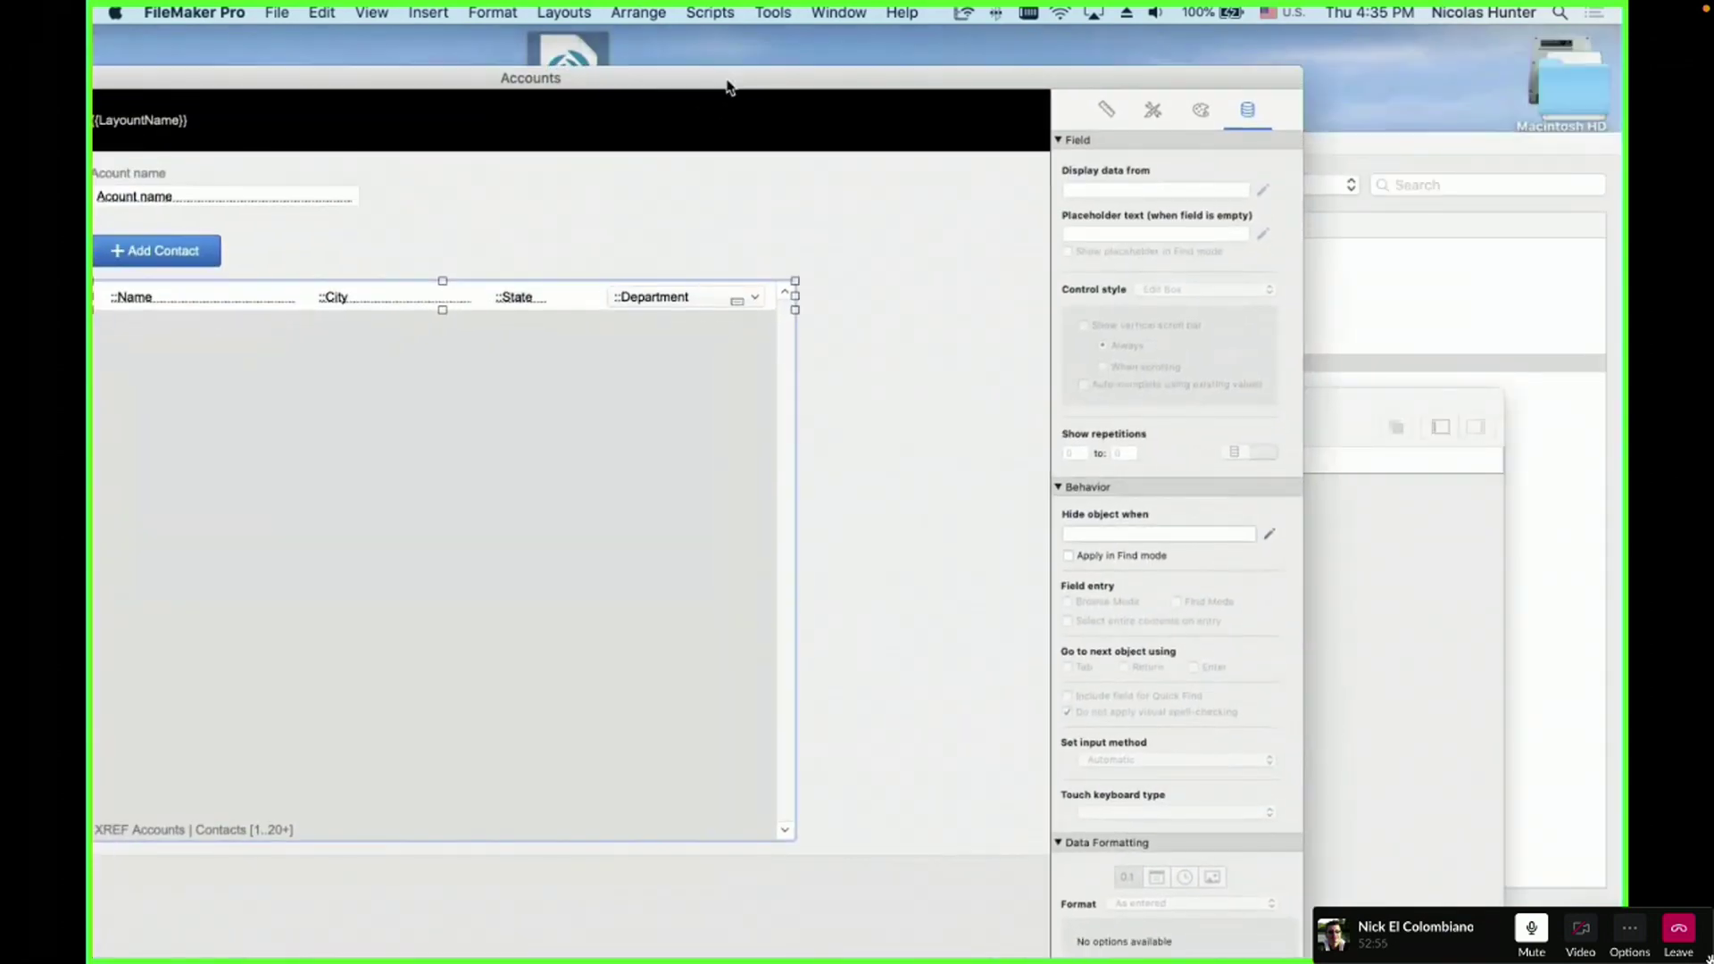
left_click(1358, 665)
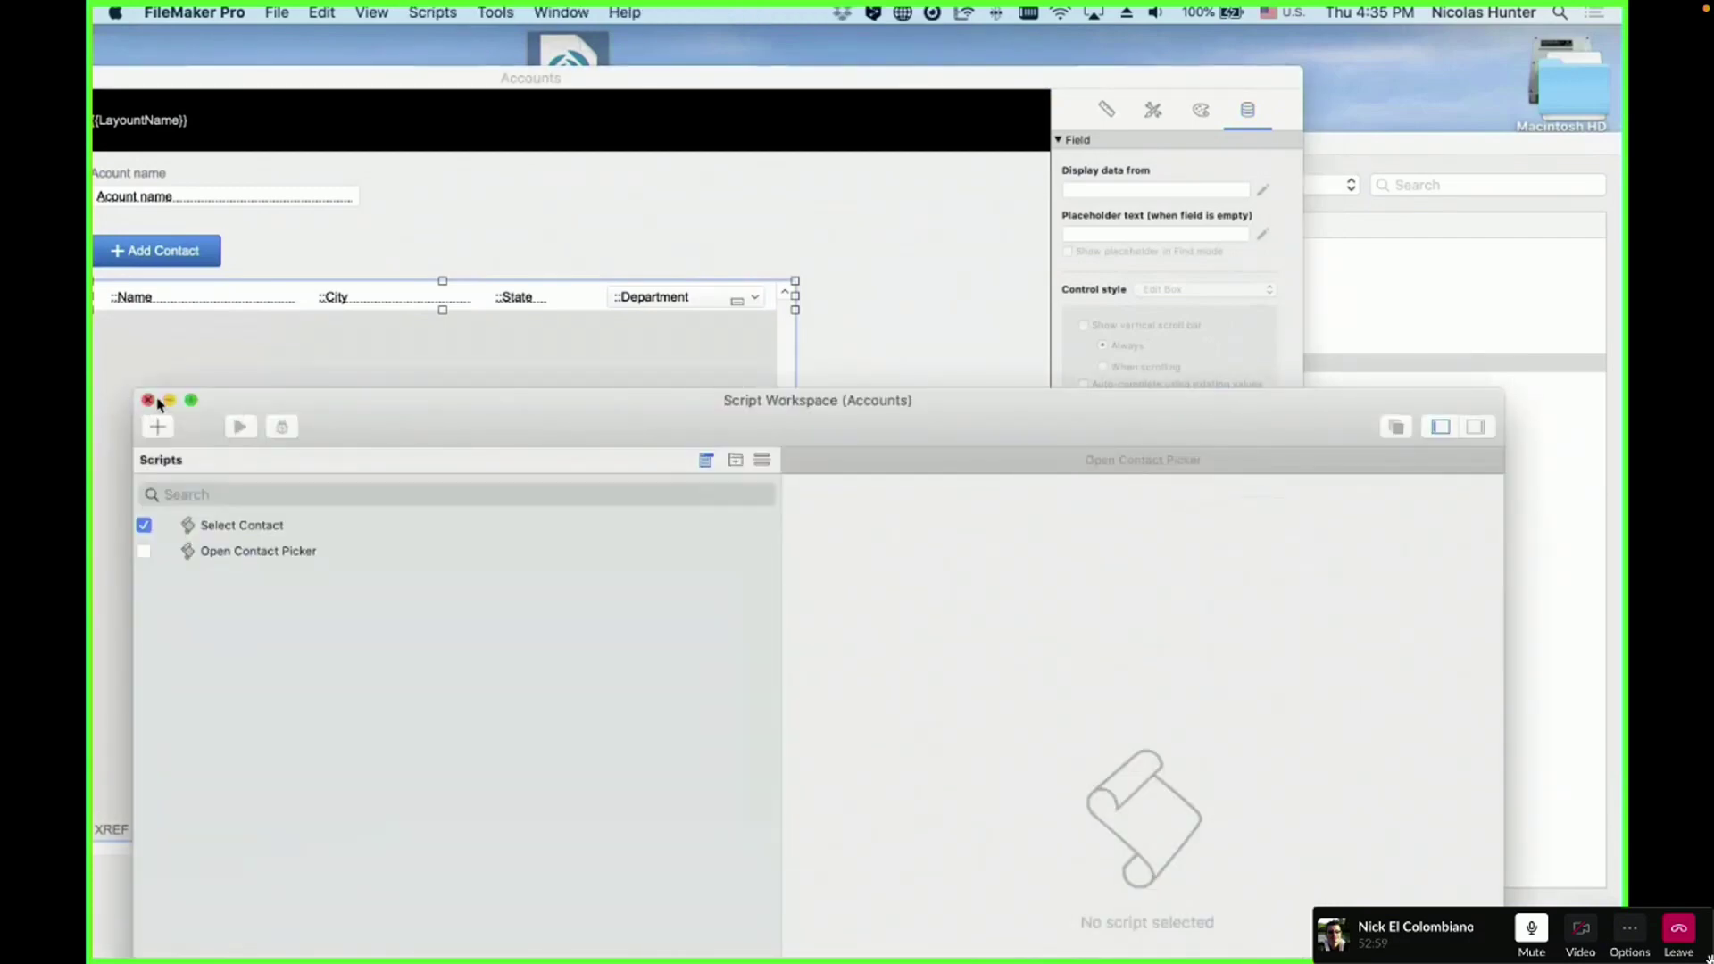
key("super+shift+l")
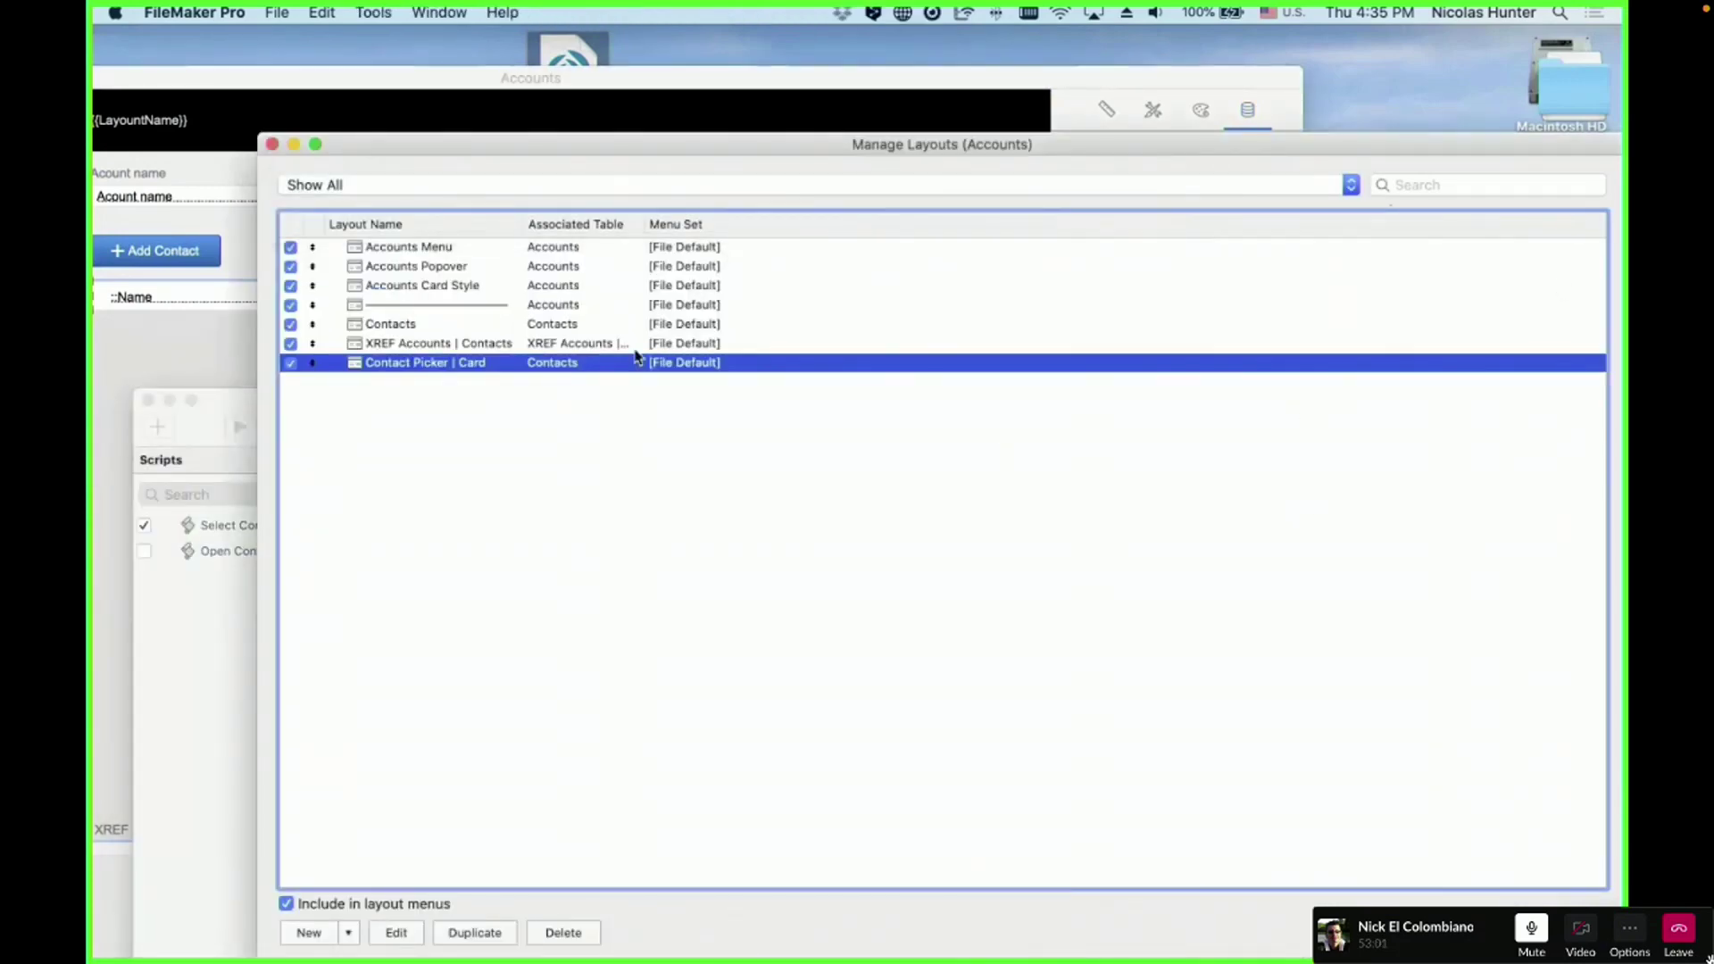
double_click(637, 357)
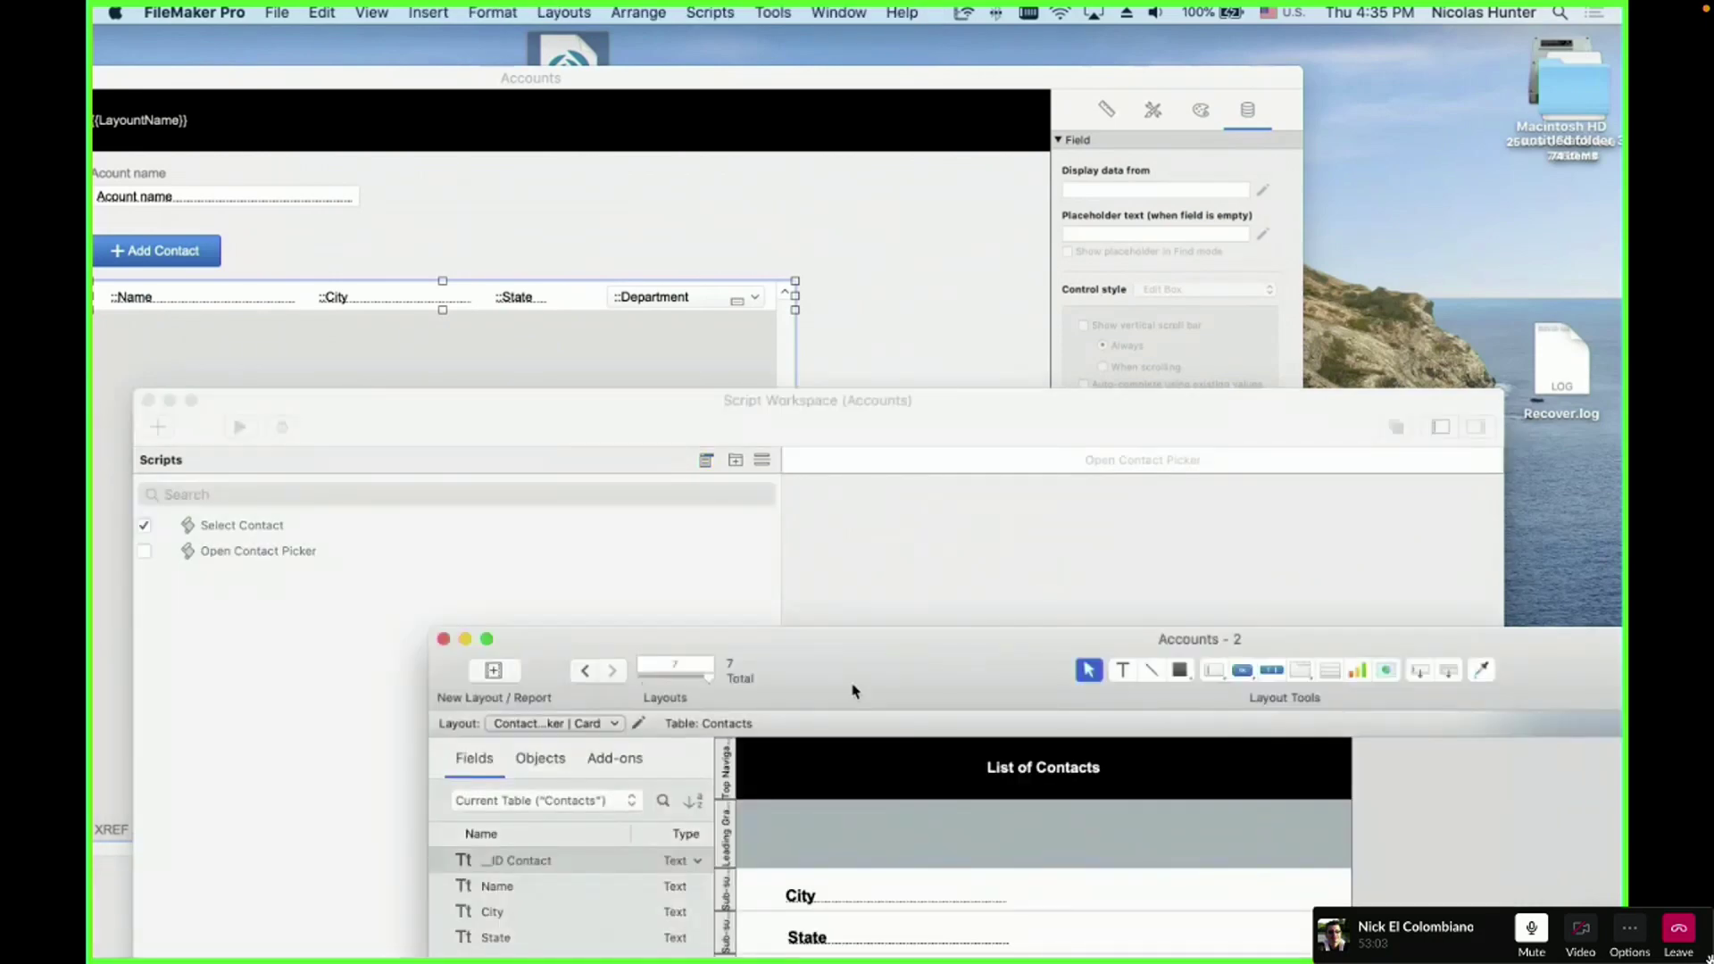
double_click(852, 690)
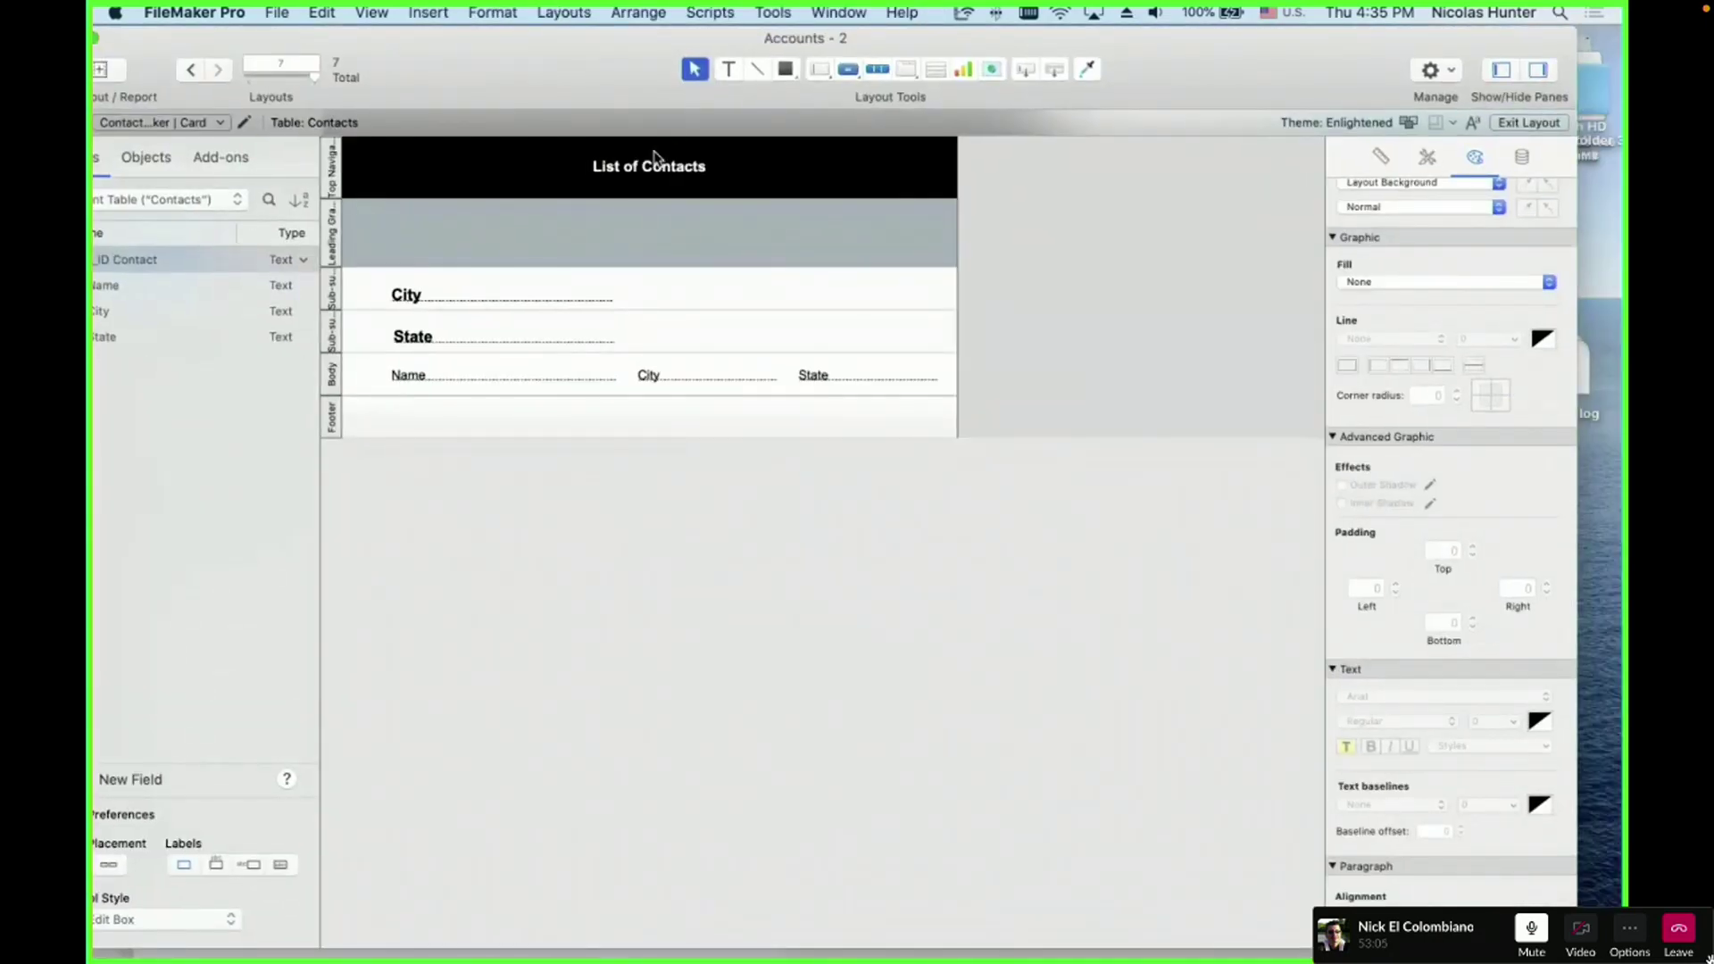
- Create a text field named g_QuickFind in the Contacts table
key("super+shift+d")
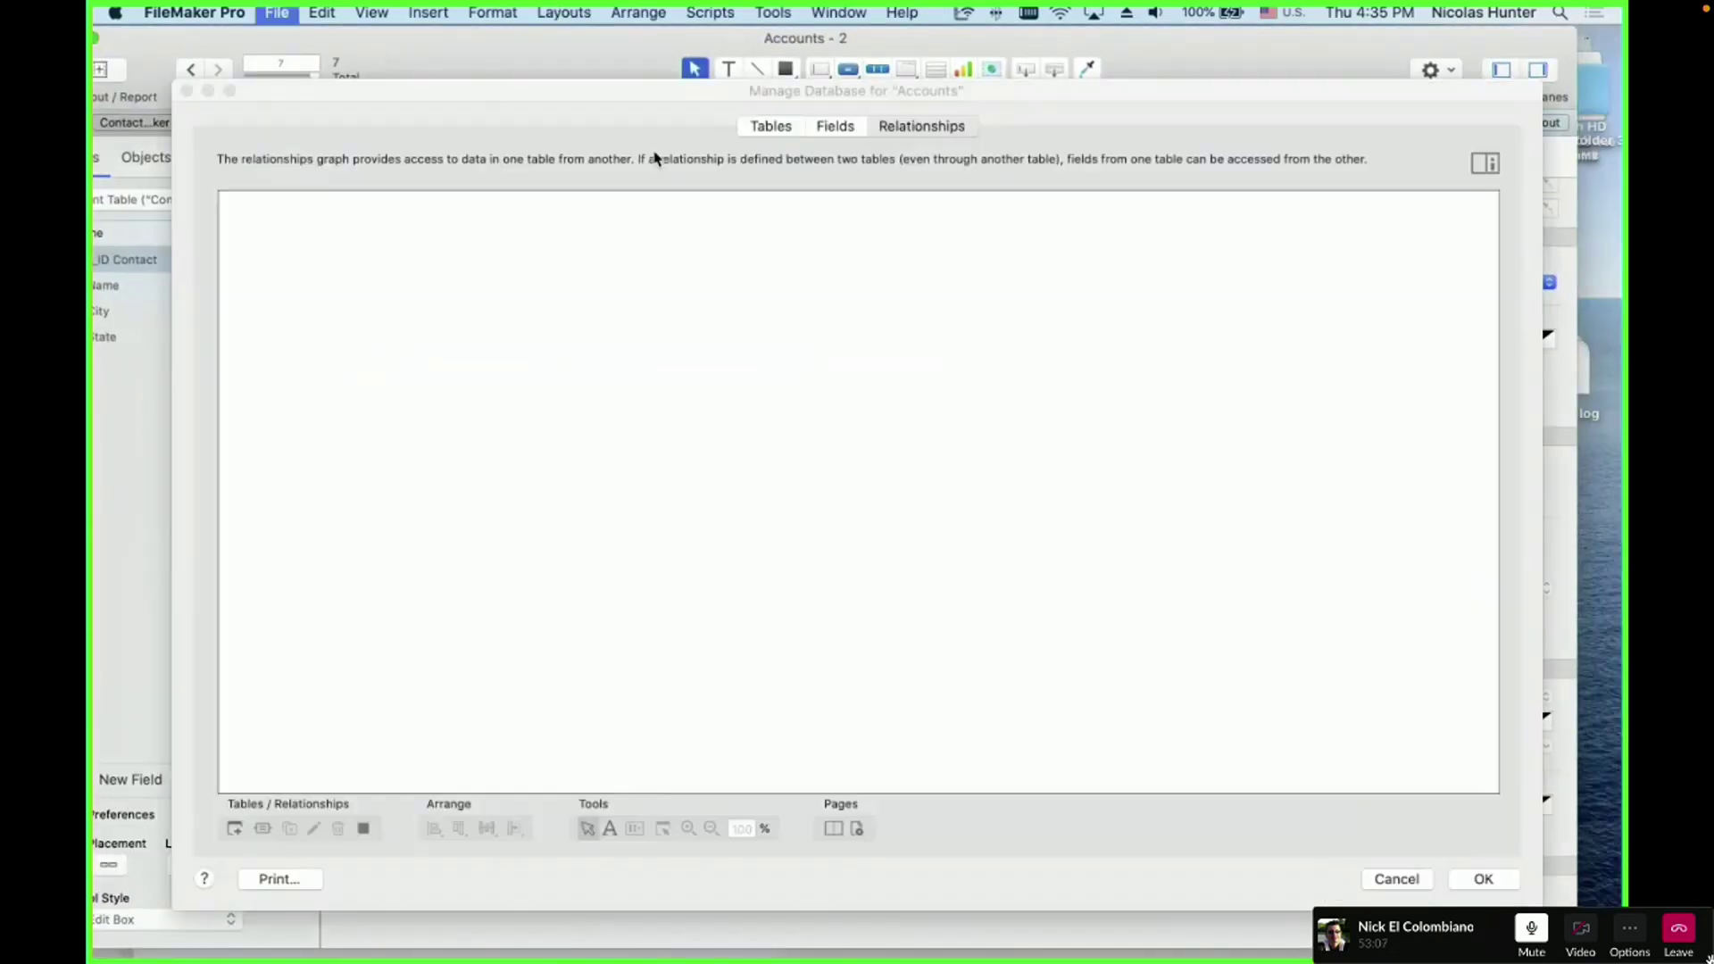
left_click(835, 125)
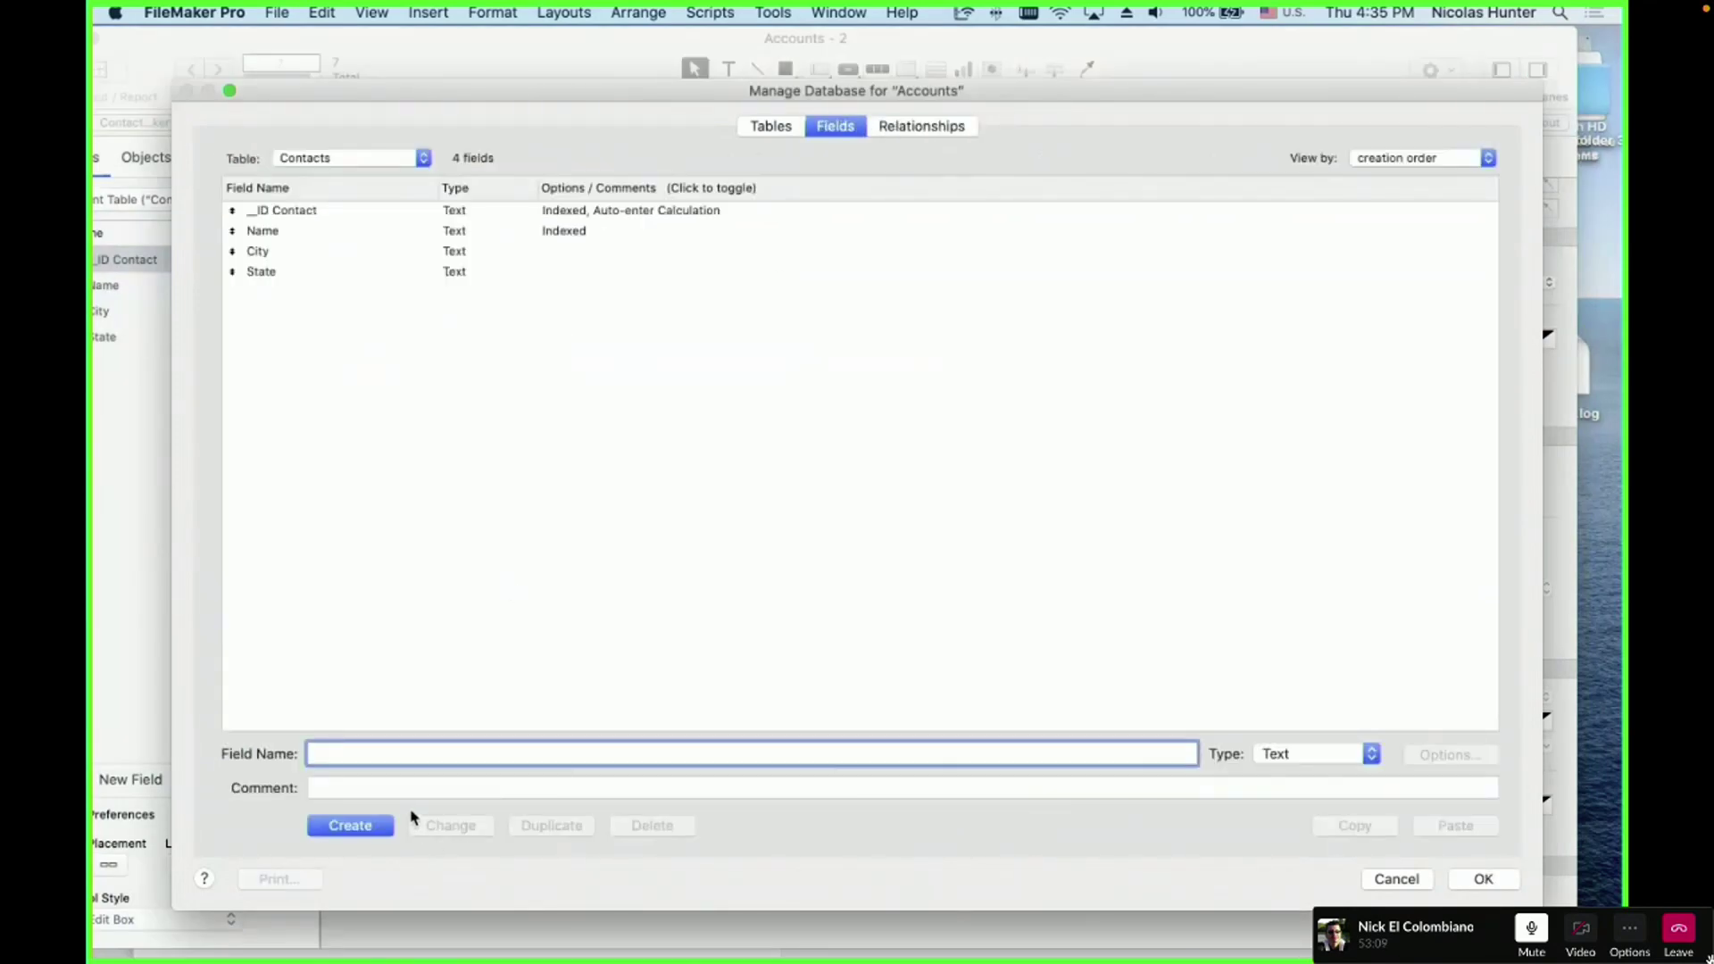
type("g_QuickFin")
left_click(354, 839)
- Turn on global storage for the g_QuickFind field and save the database changes
left_click(1437, 755)
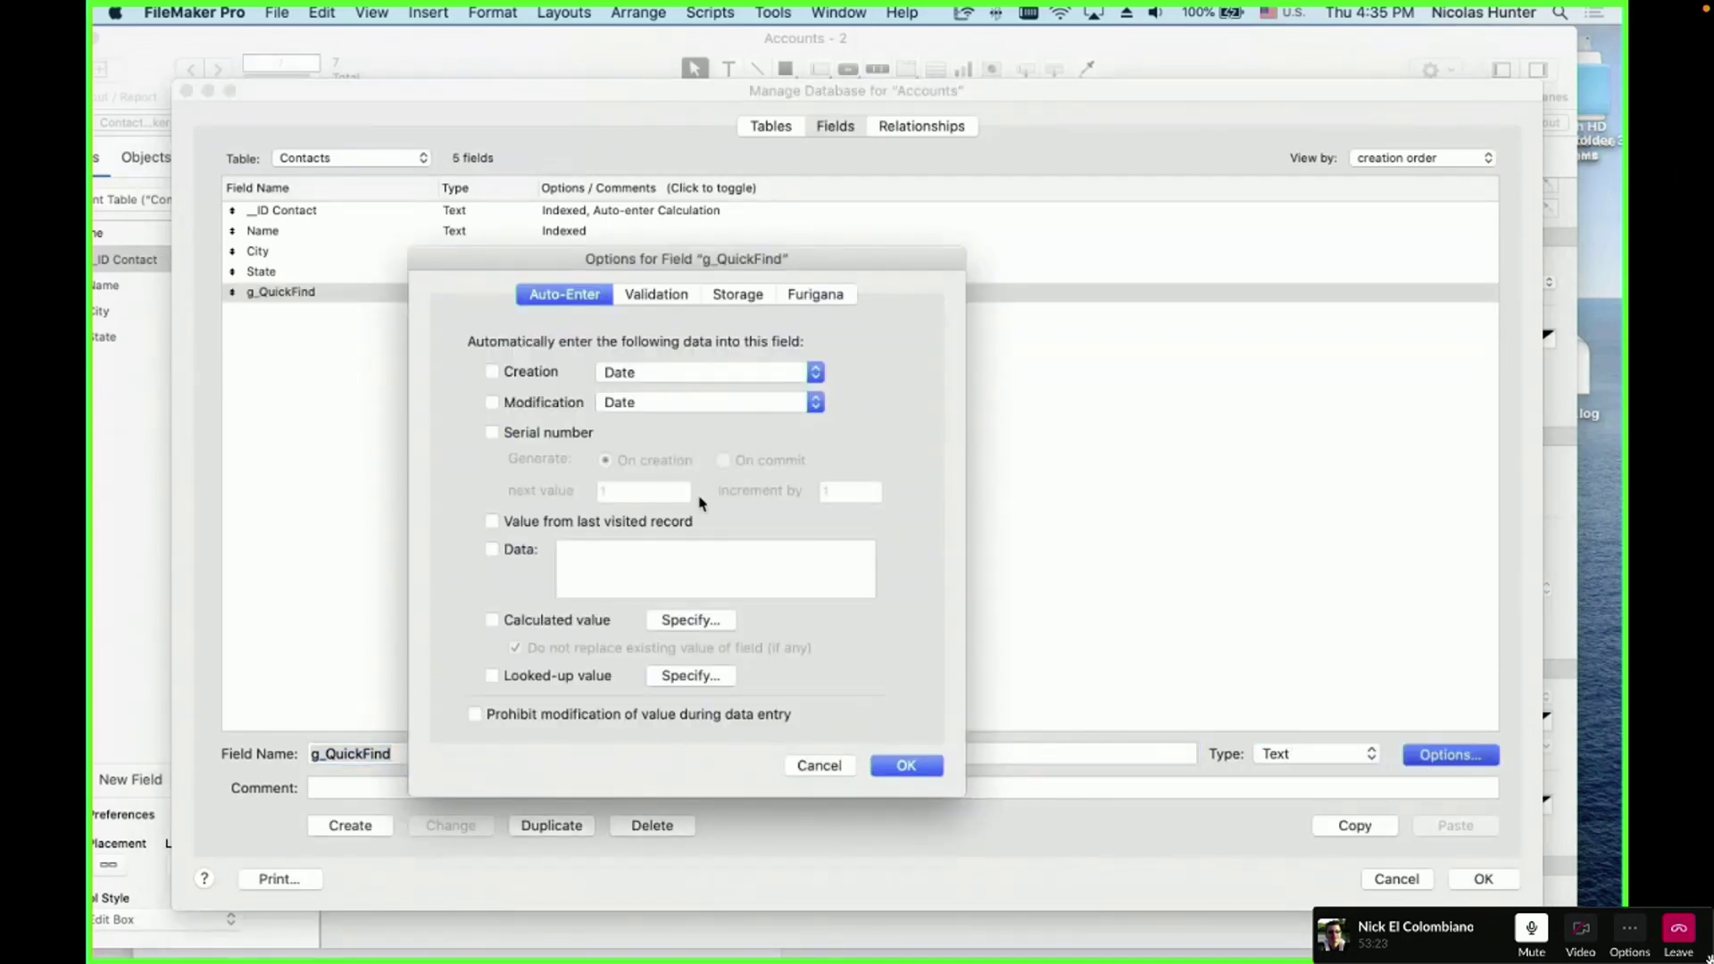
left_click(757, 297)
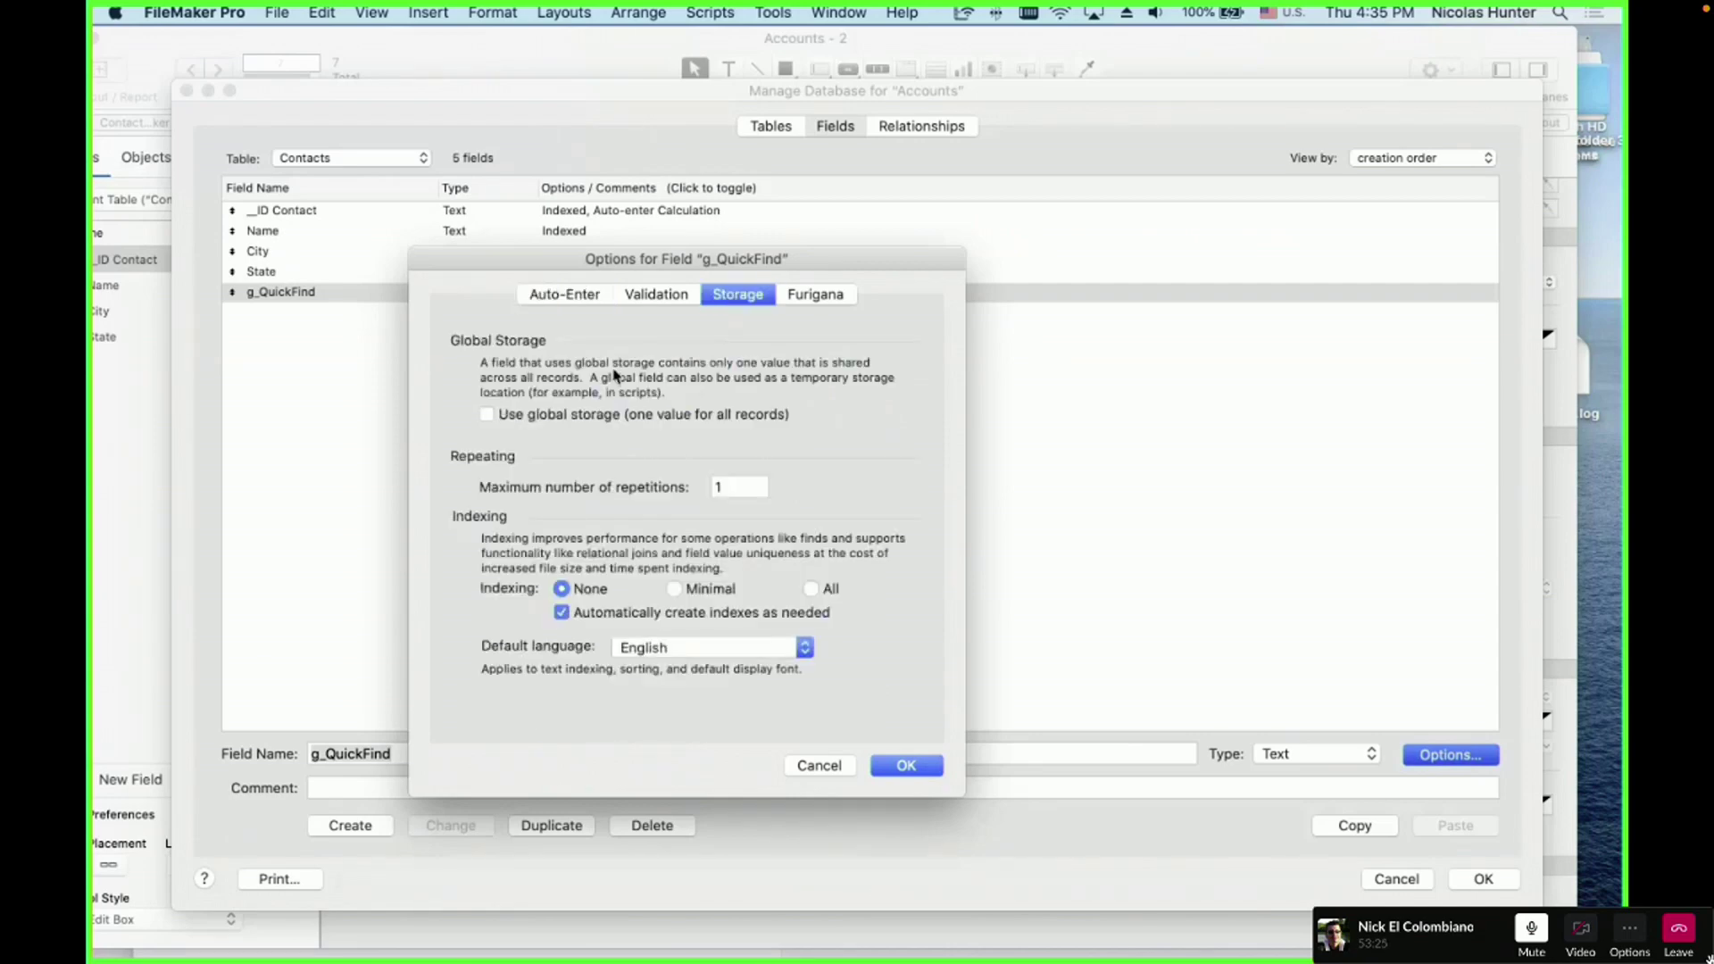
left_click(574, 414)
left_click(903, 765)
left_click(704, 604)
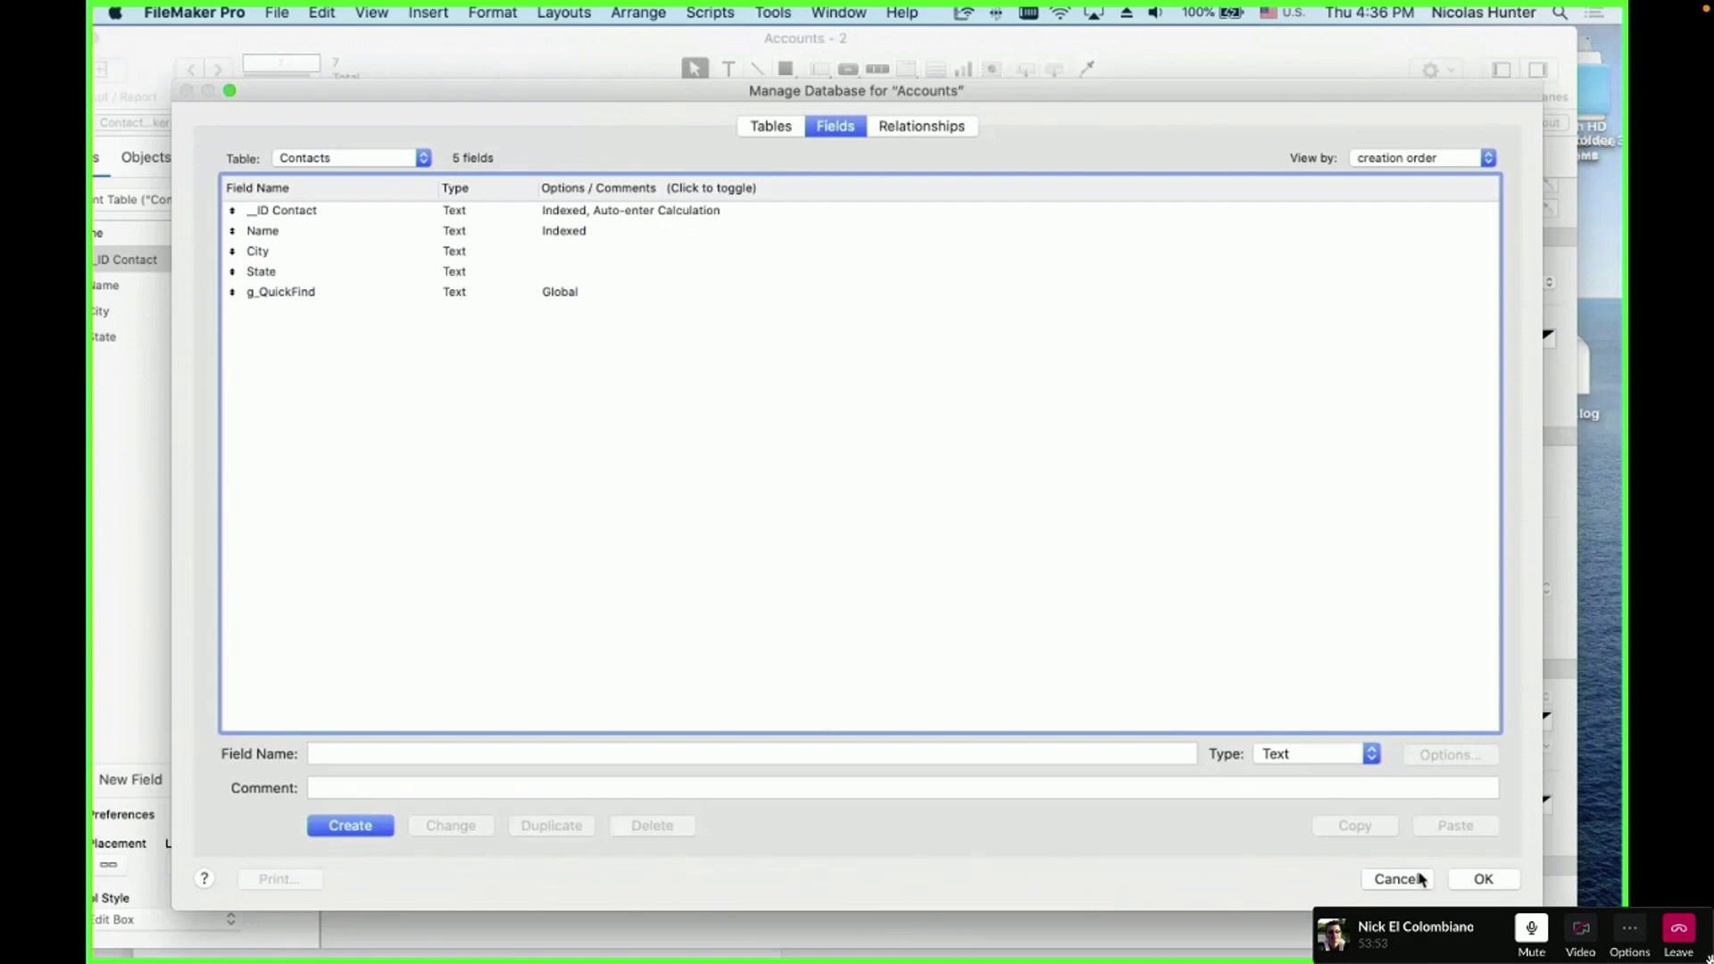
left_click(1485, 879)
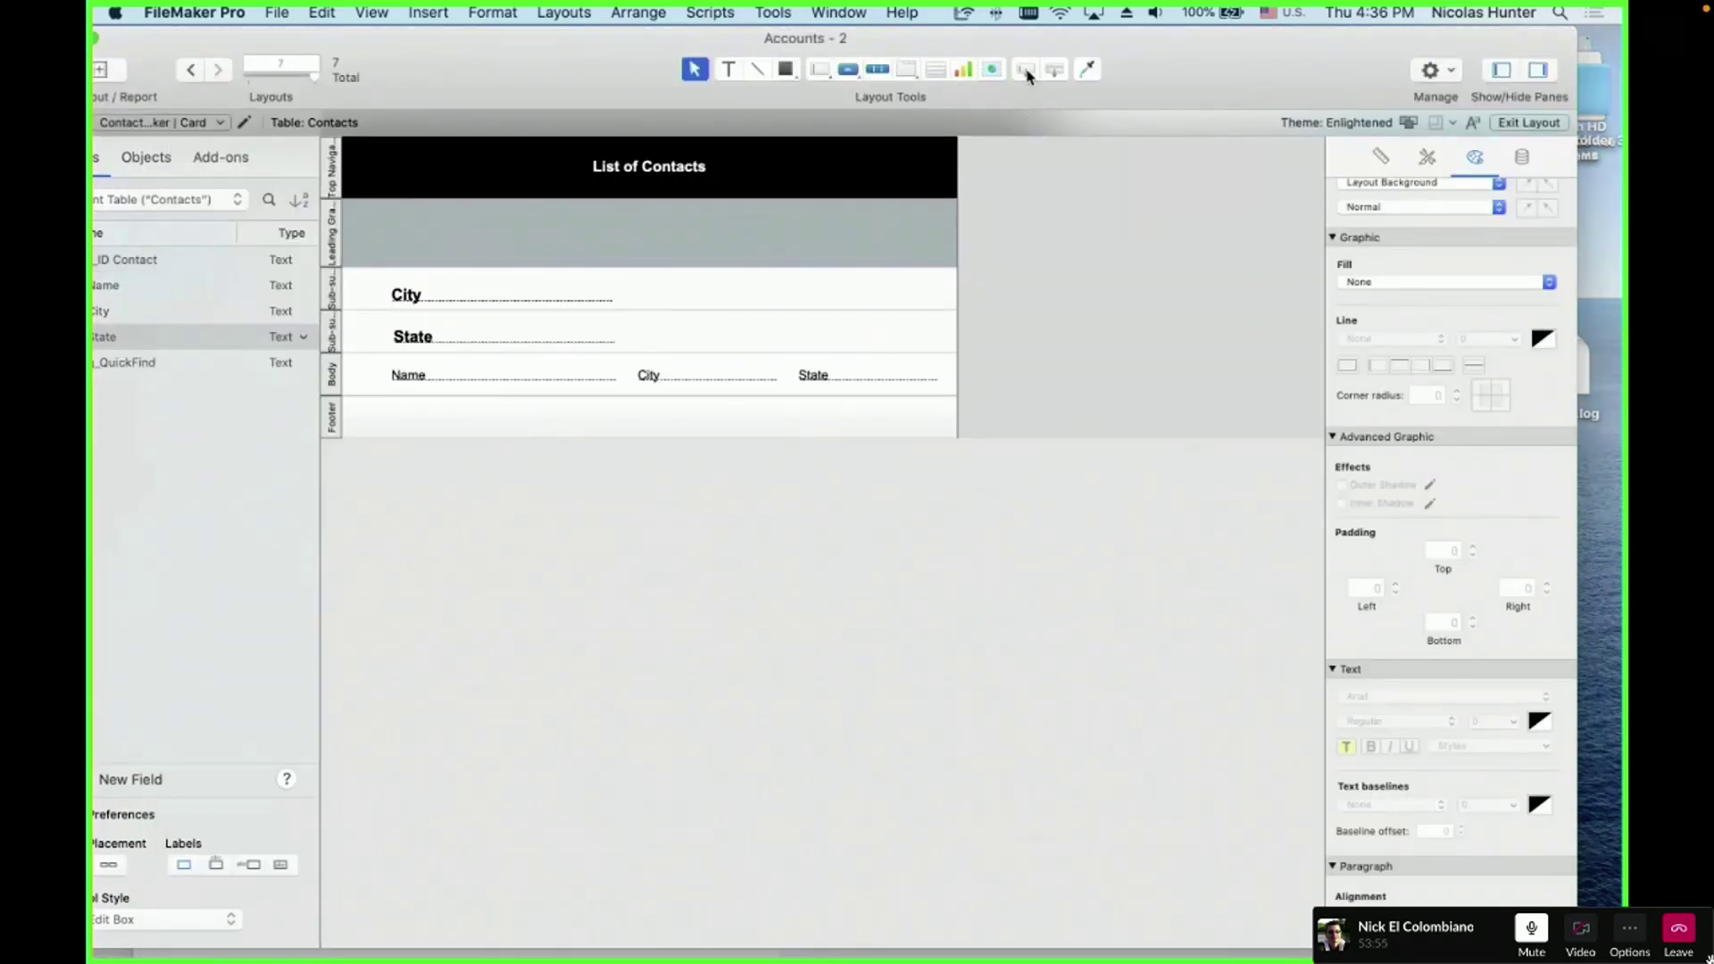
- Place the g_QuickFind field without a label in the Body part, overlapping the State field
left_click_drag(1027, 72, 742, 365)
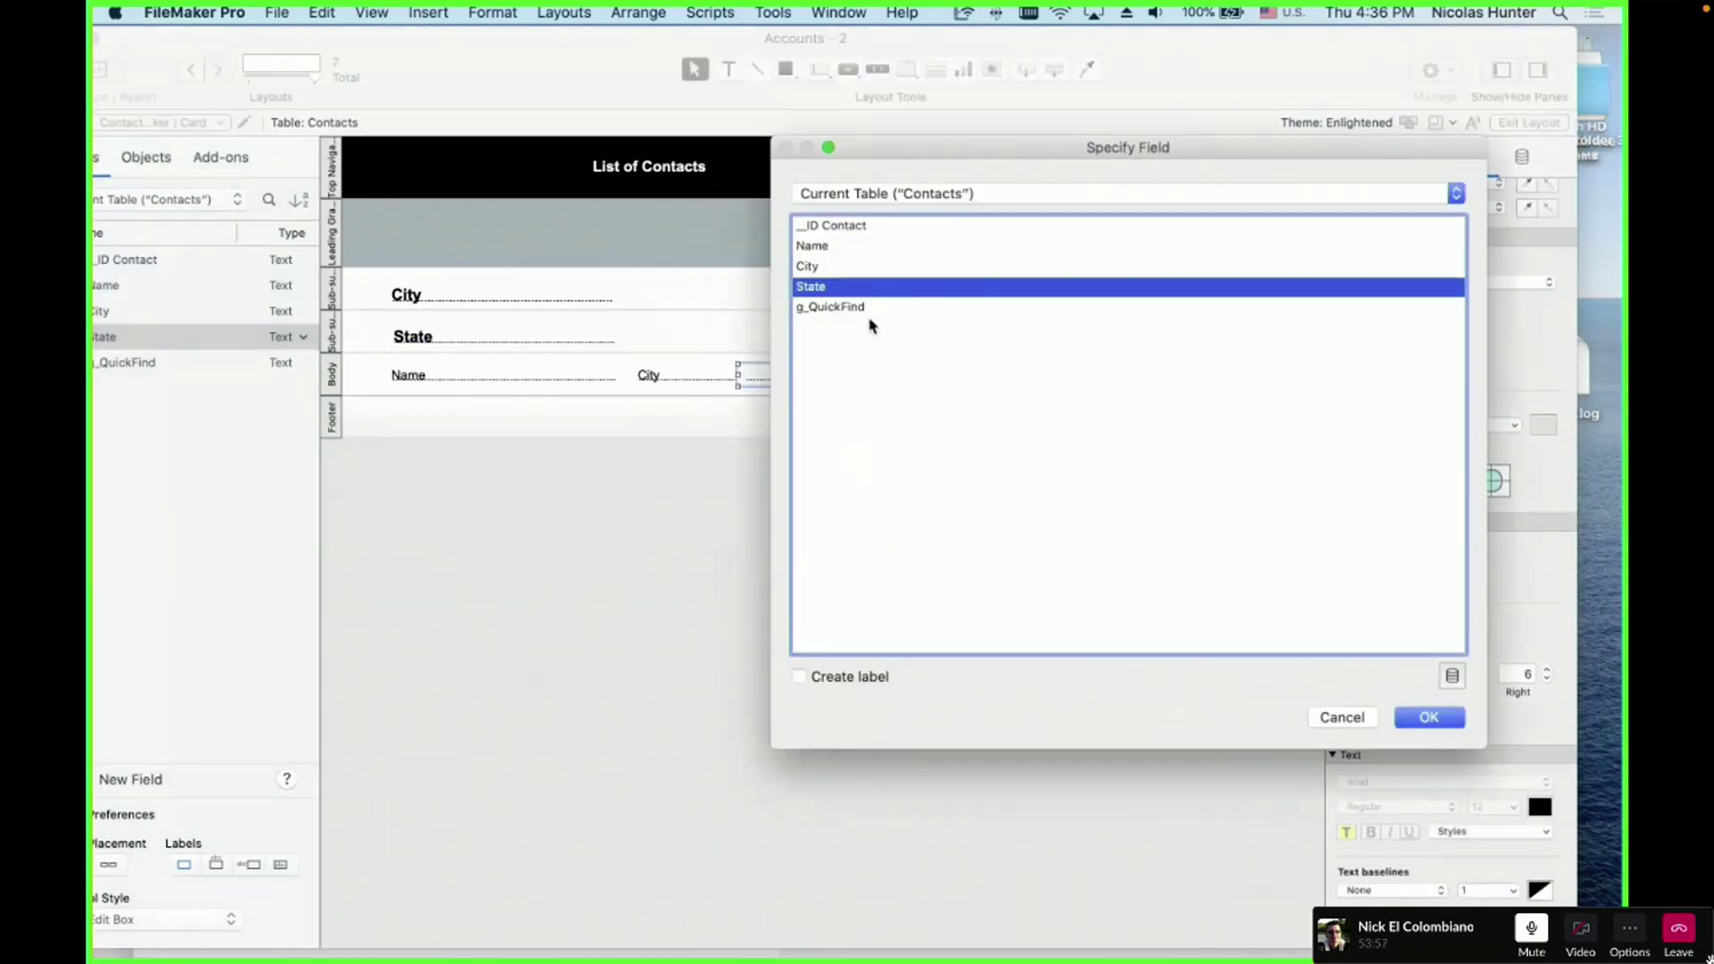
double_click(875, 308)
left_click(748, 378)
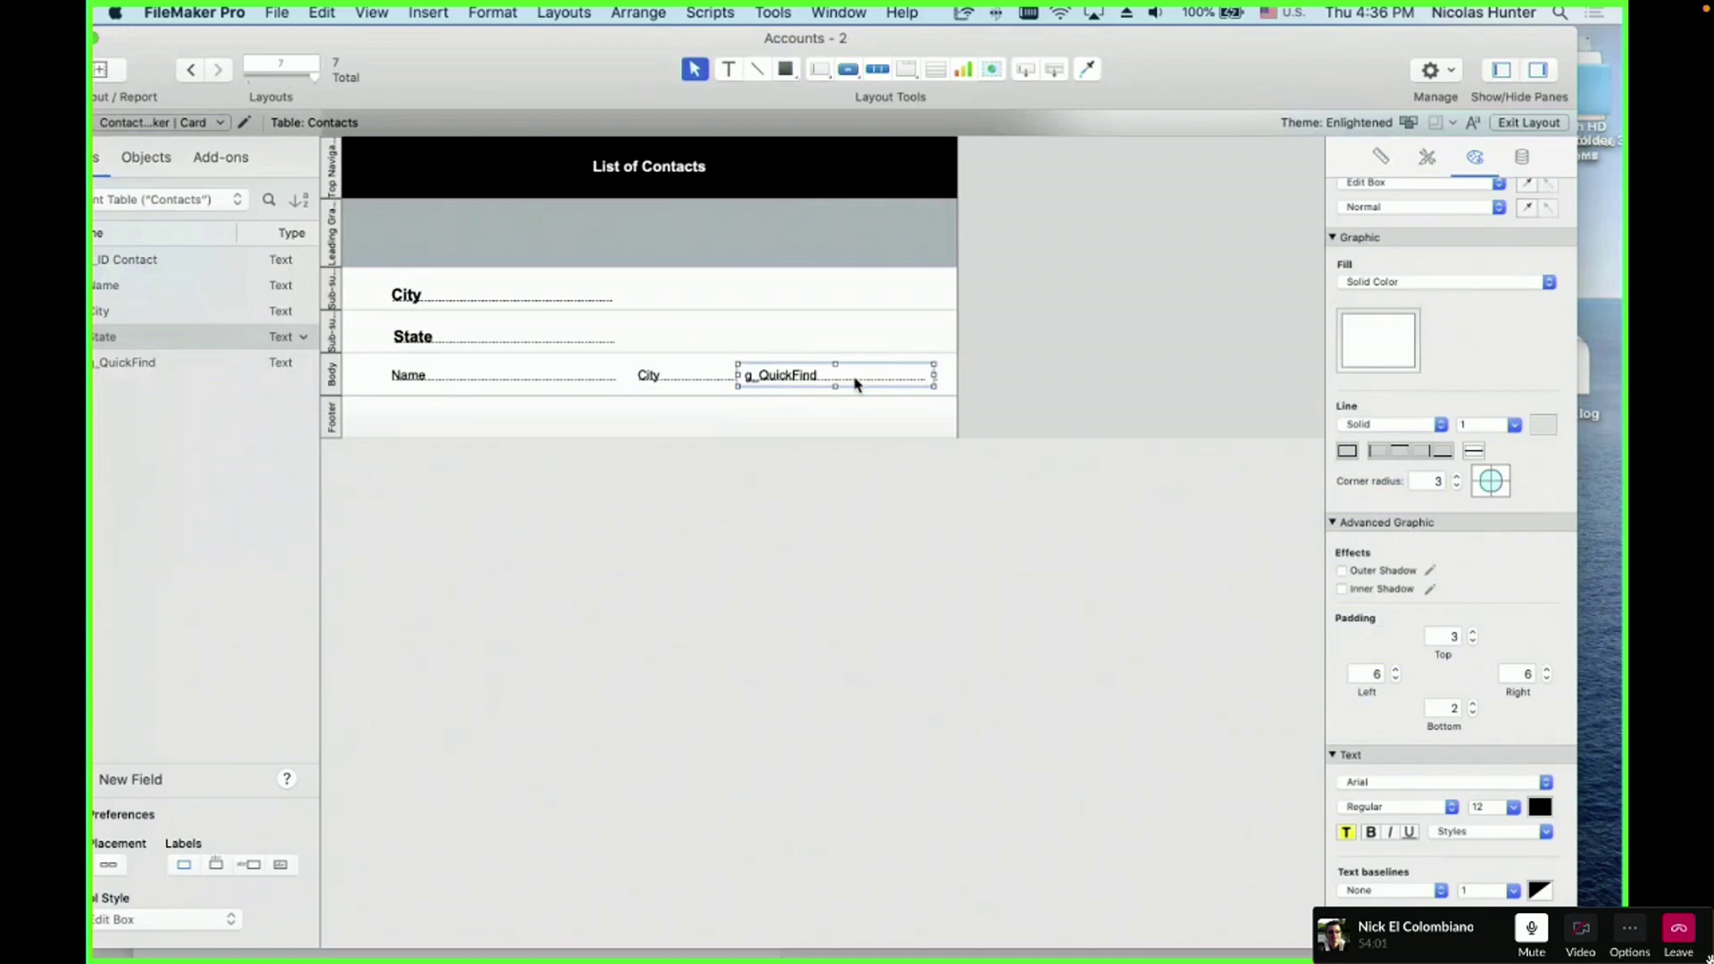
- Enter a sample first name in the g_QuickFind field of the contact under Utah and commit it
key("super+b")
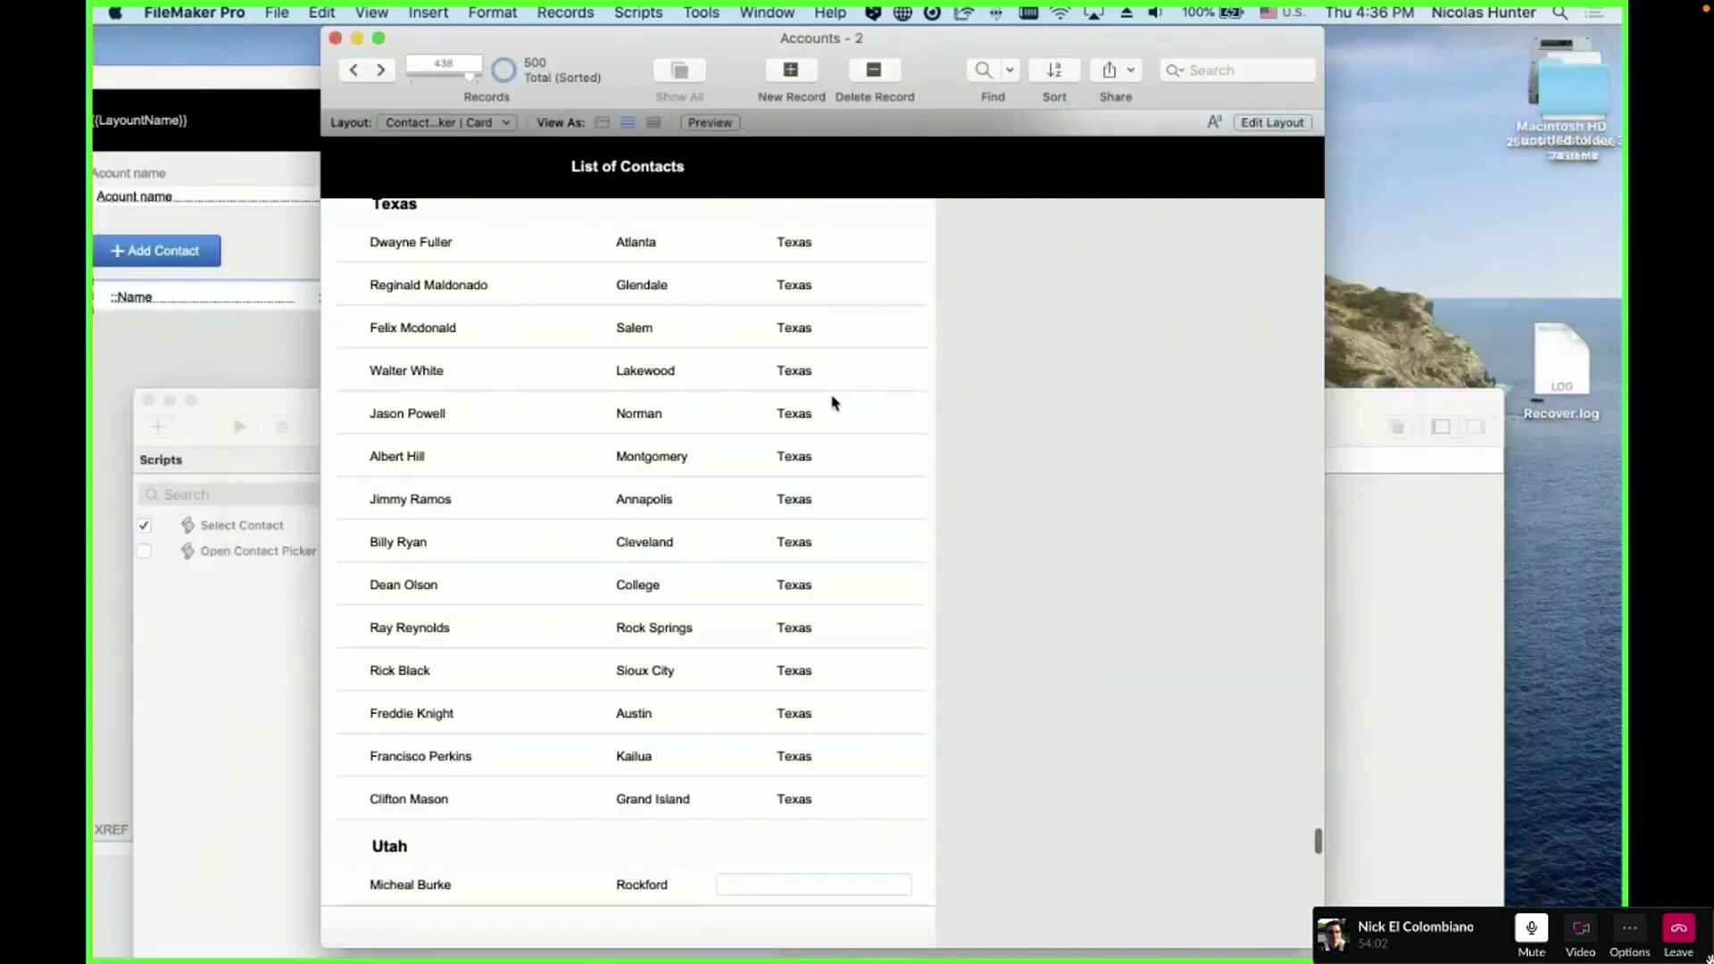
left_click(789, 883)
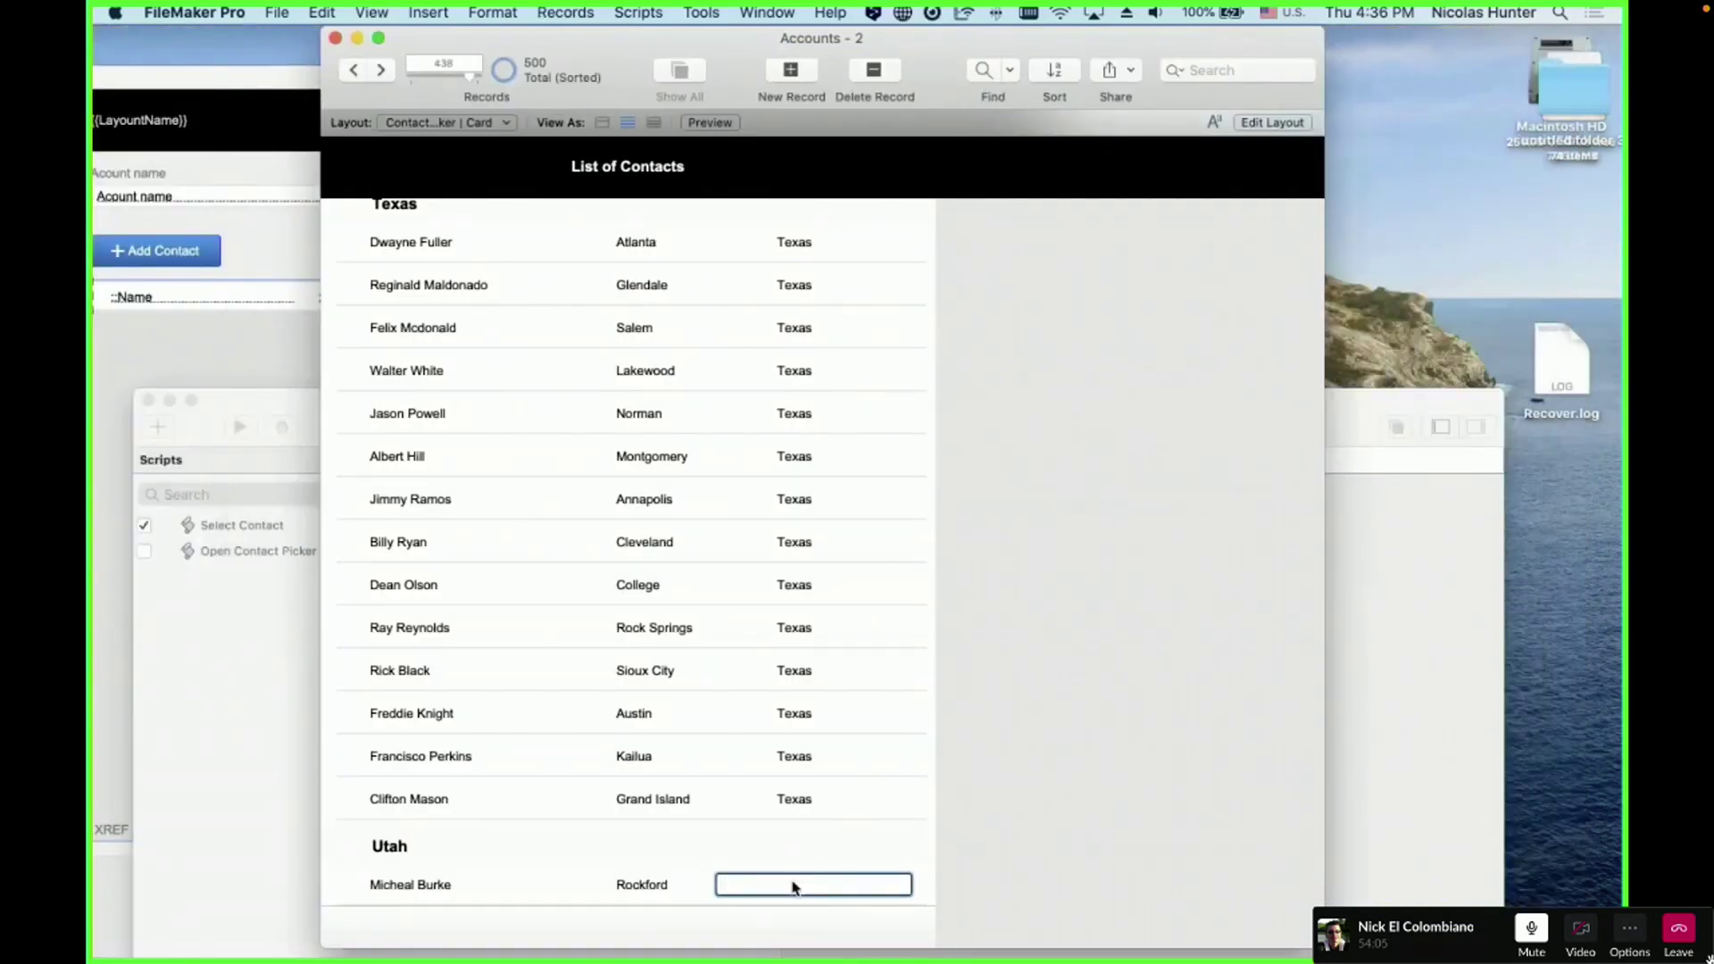
type("Nicolas")
left_click(1076, 732)
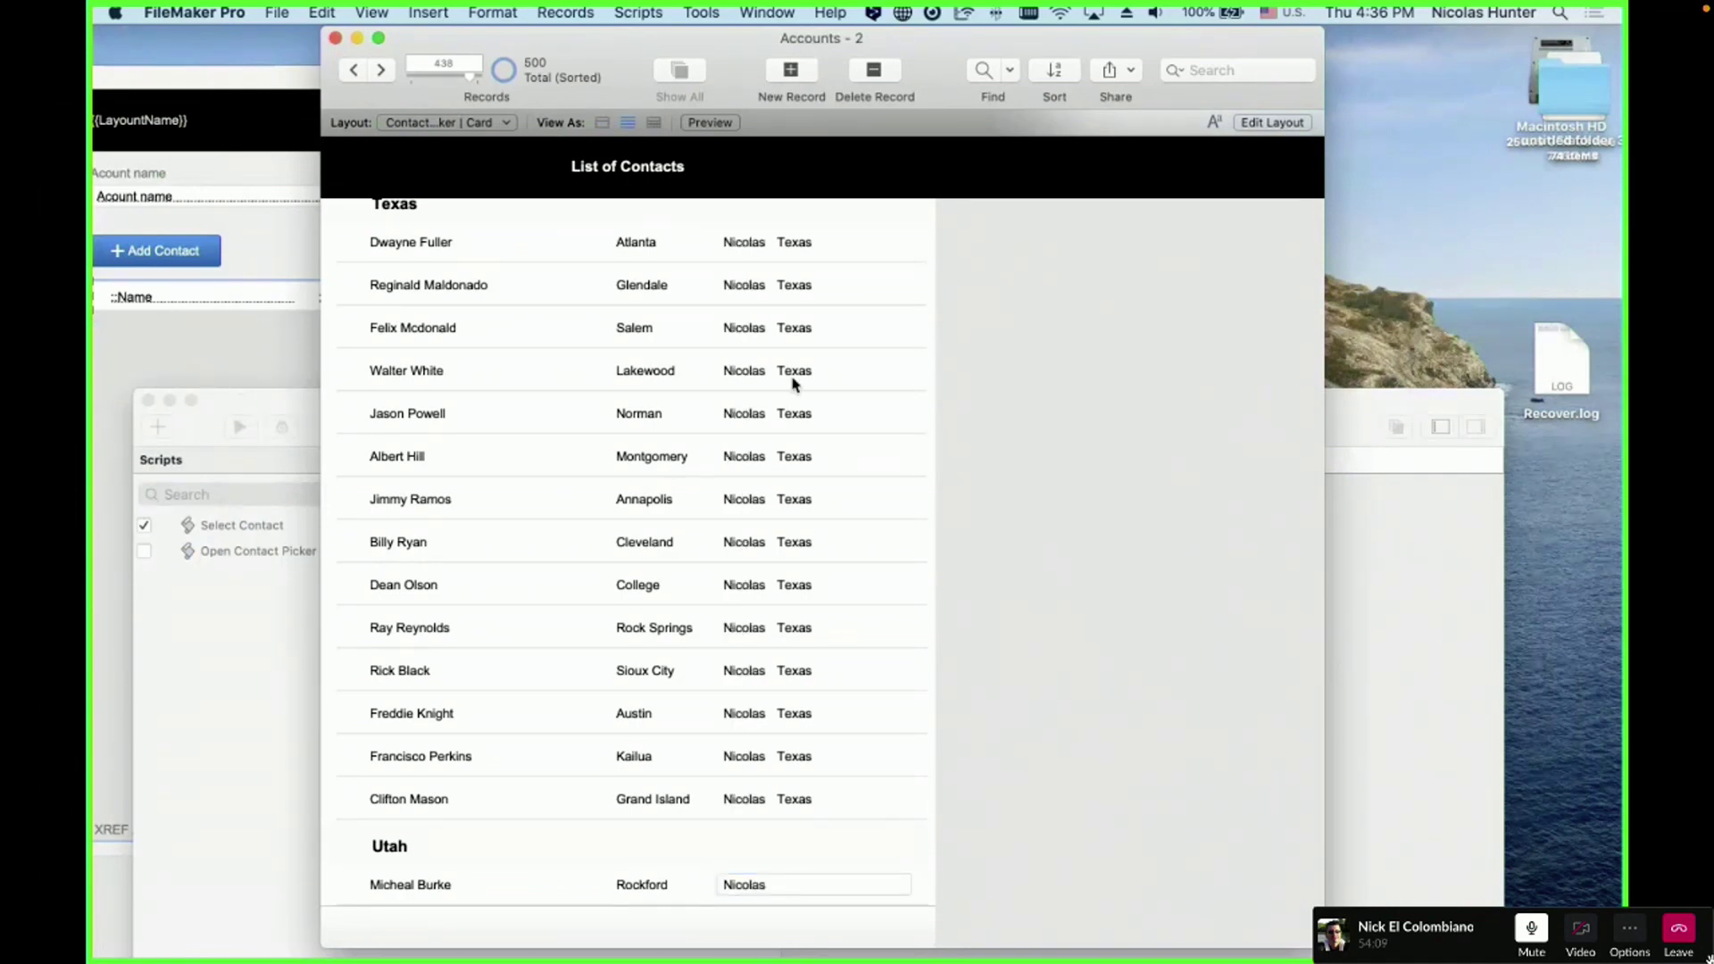
- Replace the g_QuickFind value with a different sample first name on a contact under Wisconsin and commit it
scroll(789, 393, "down", 15)
left_click(789, 398)
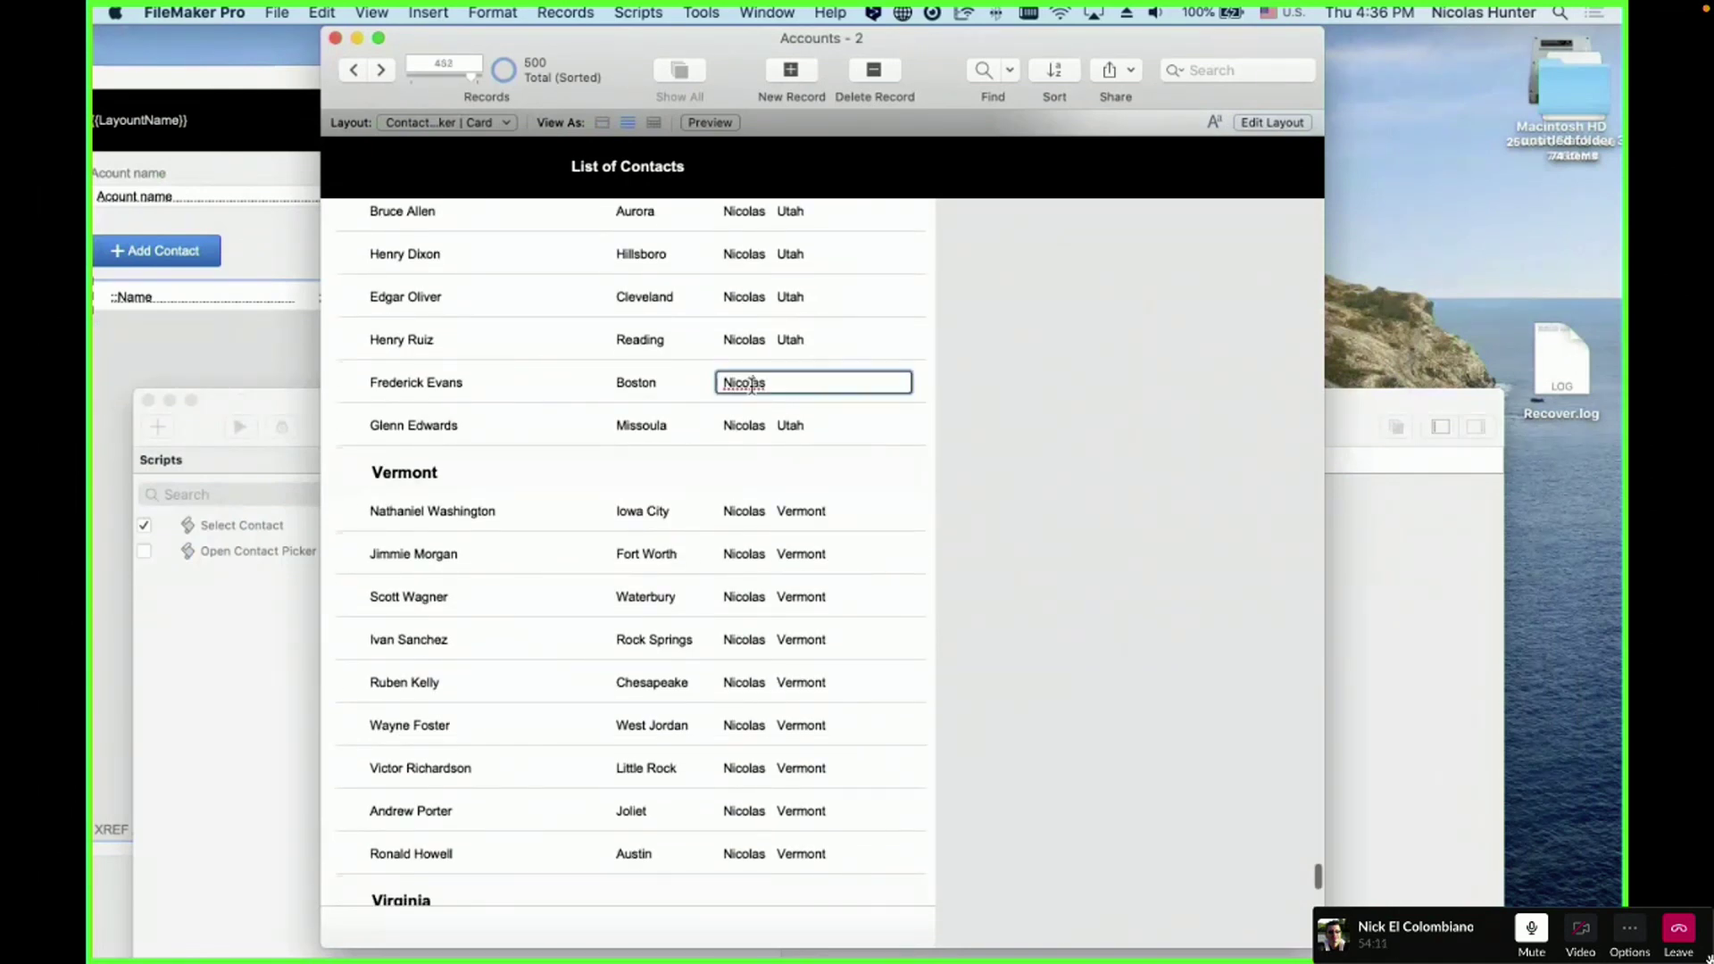
scroll(750, 543, "down", 15)
scroll(741, 572, "up", 3)
left_click(738, 587)
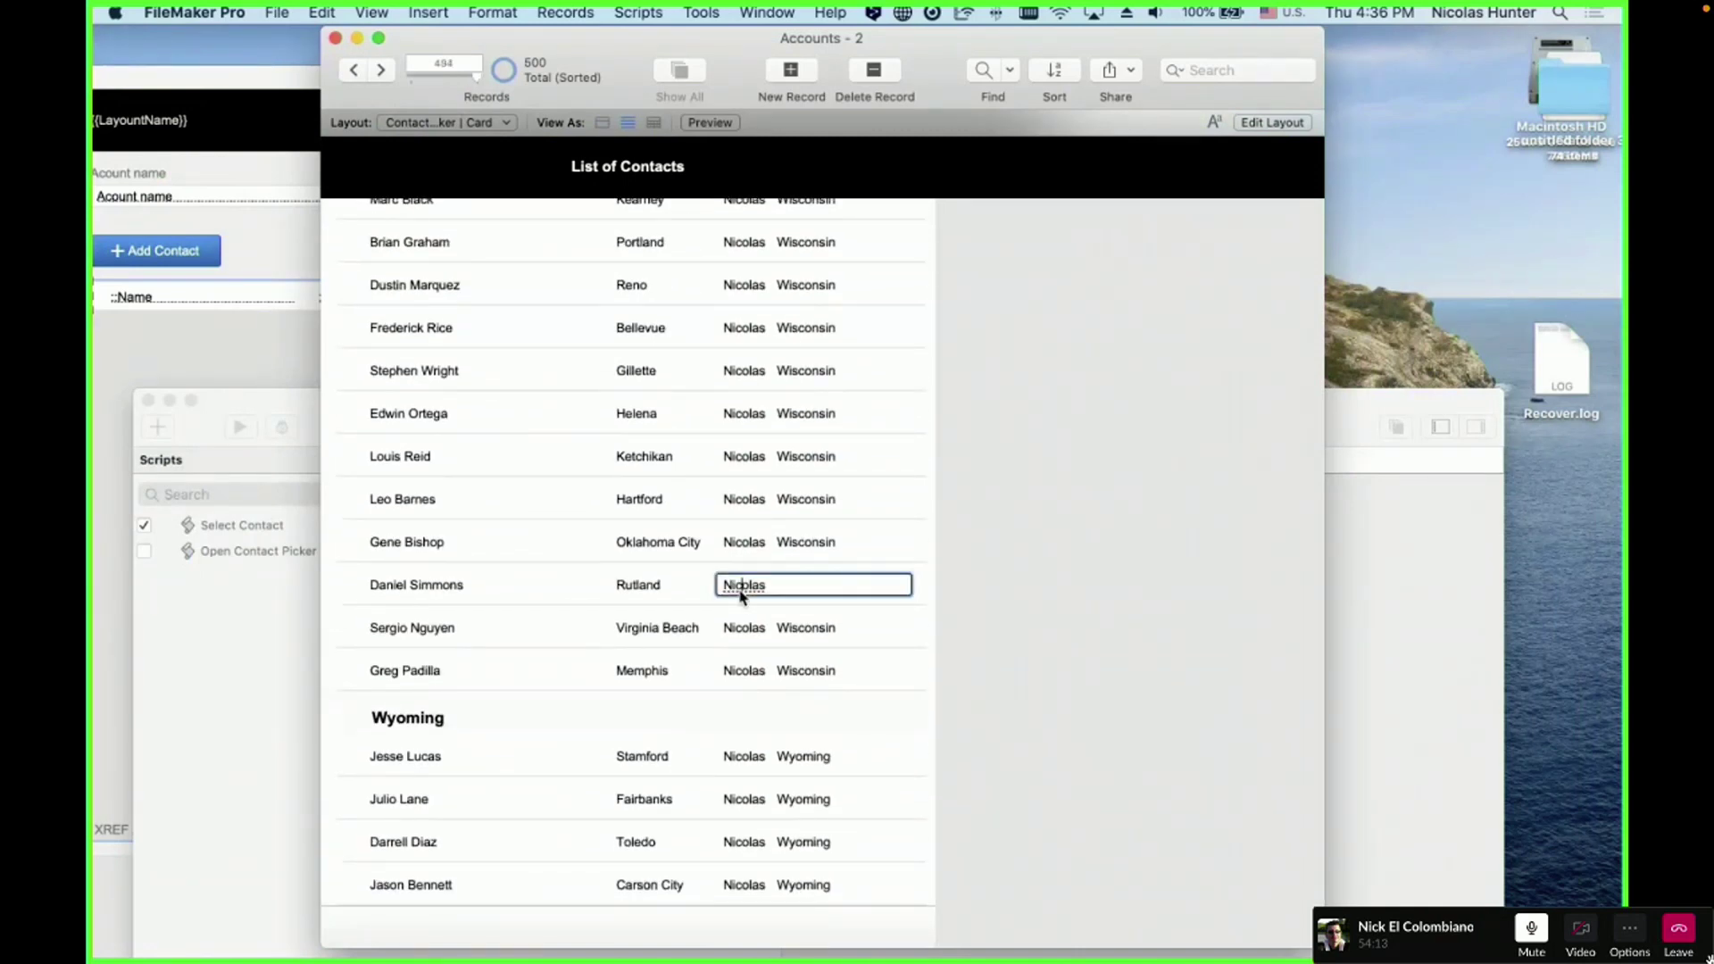
triple_click(740, 589)
type("Marg")
left_click(1096, 473)
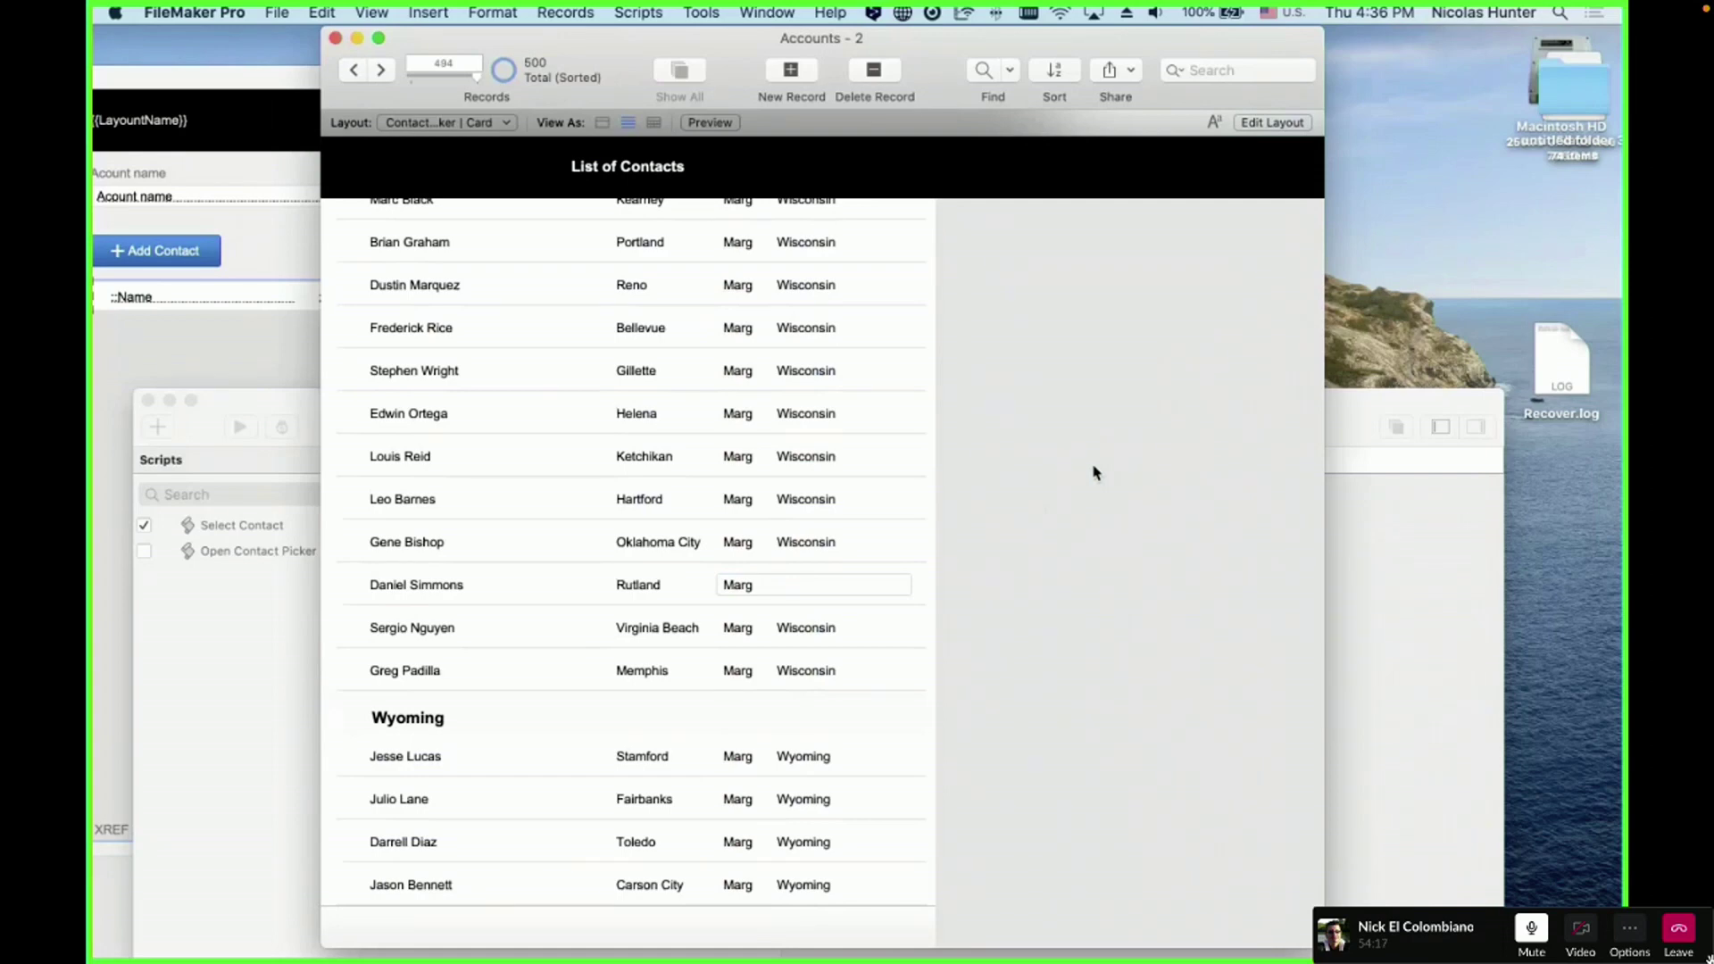
- Delete the g_QuickFind field from the card's Body part and check the contact list in Browse mode
key("super+l")
left_click(821, 382)
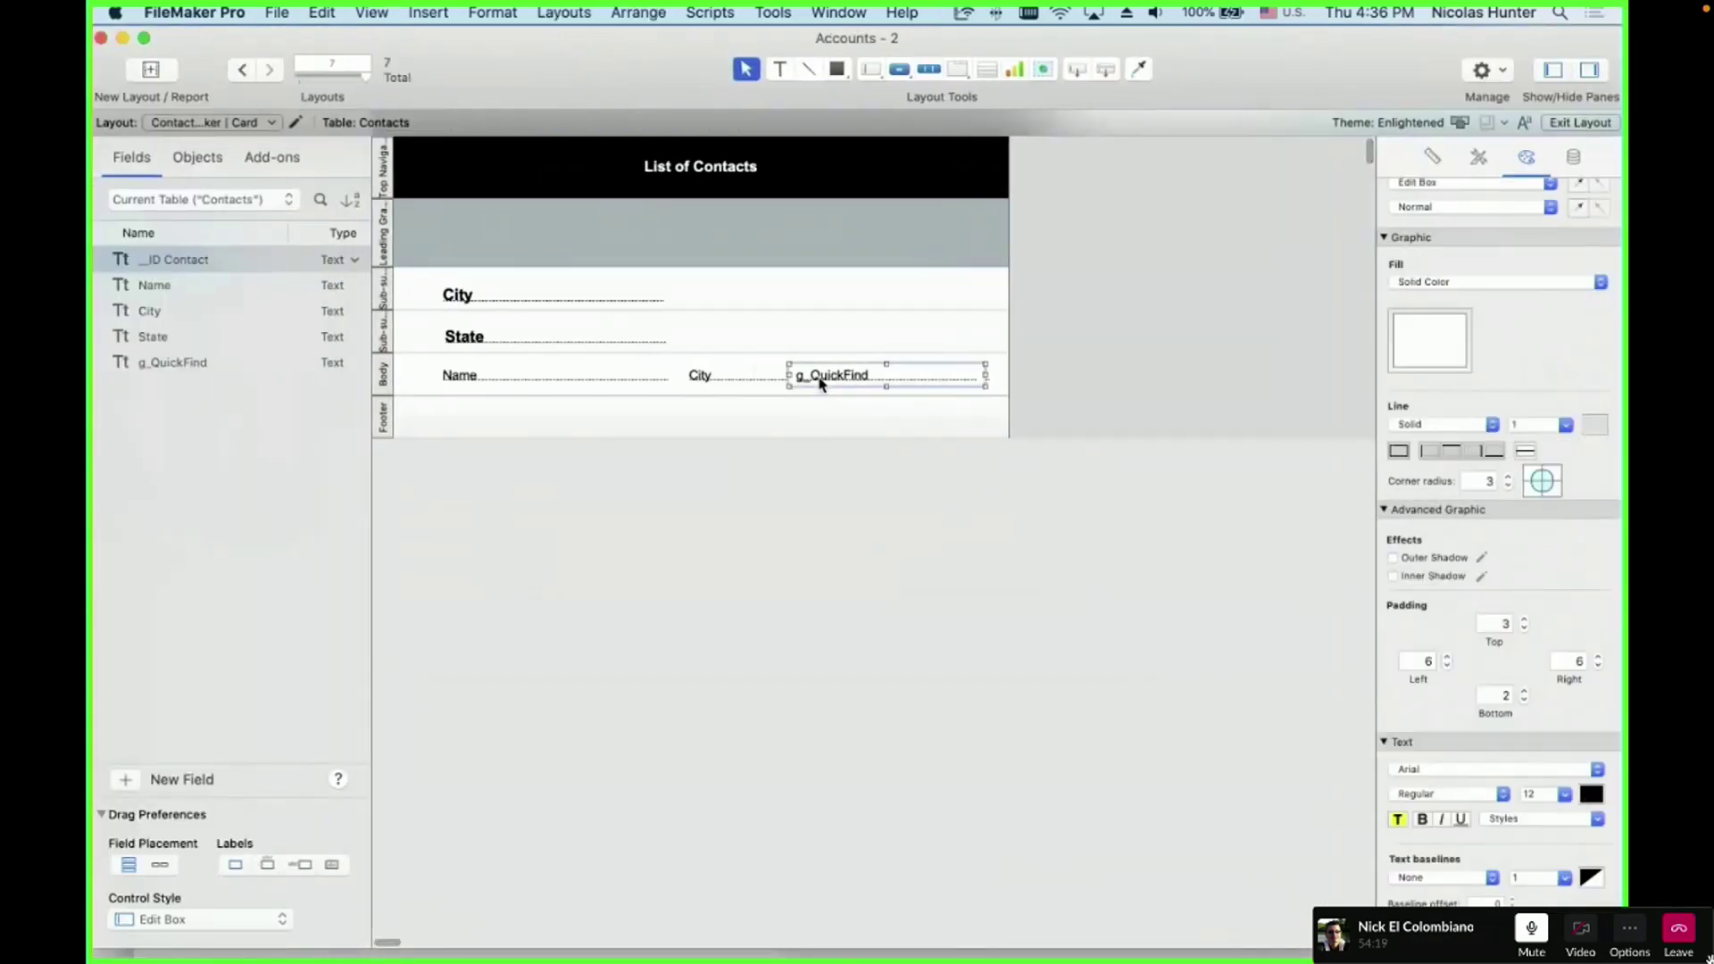
key("Delete")
key("super+b")
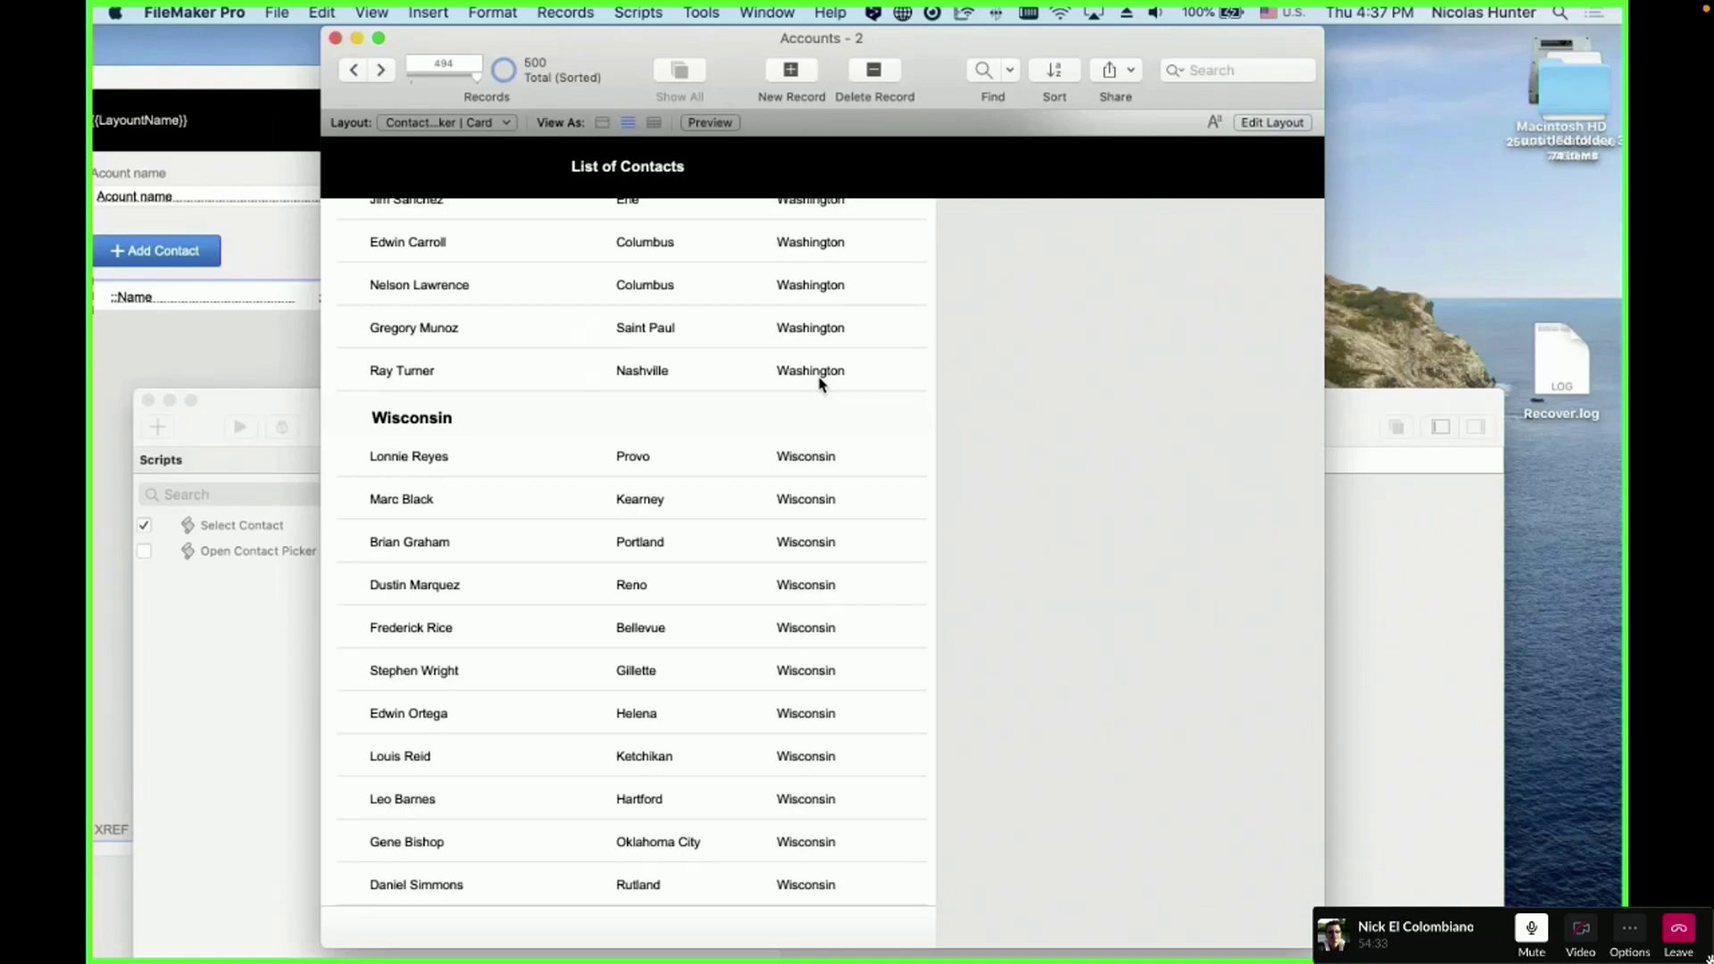
scroll(818, 383, "down", 3)
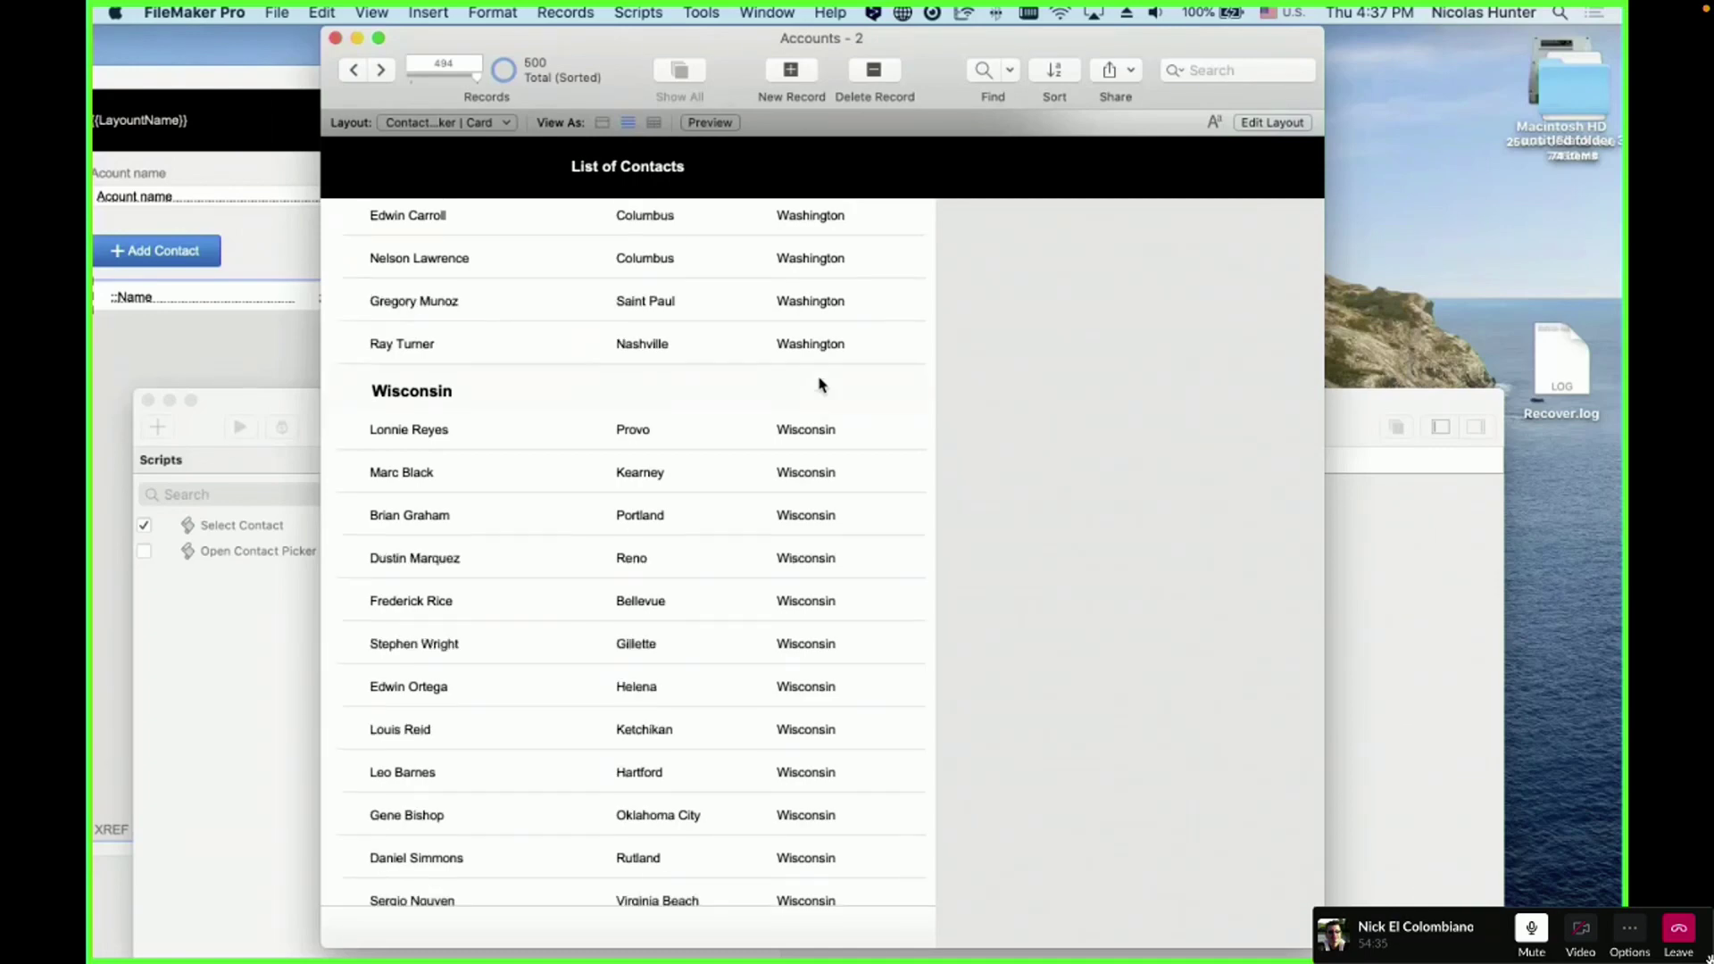
scroll(881, 375, "up", 15)
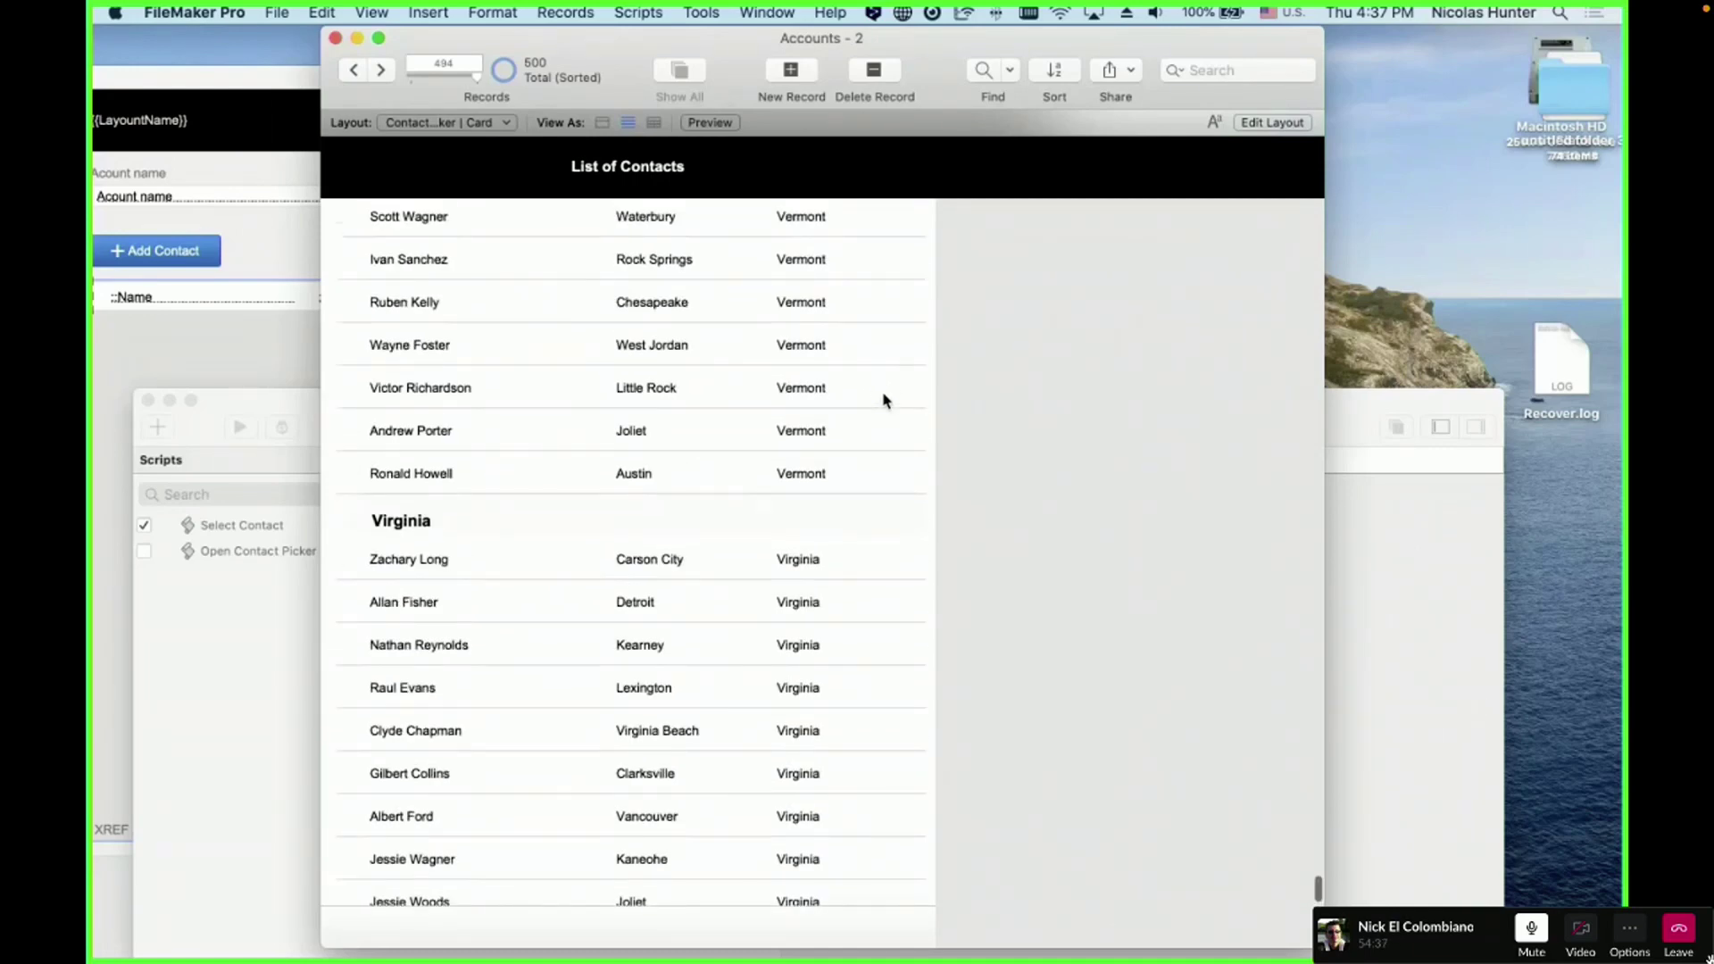
- Undo the g_QuickFind field deletion and enter the field on the last Washington contact in Browse mode
key("super+l")
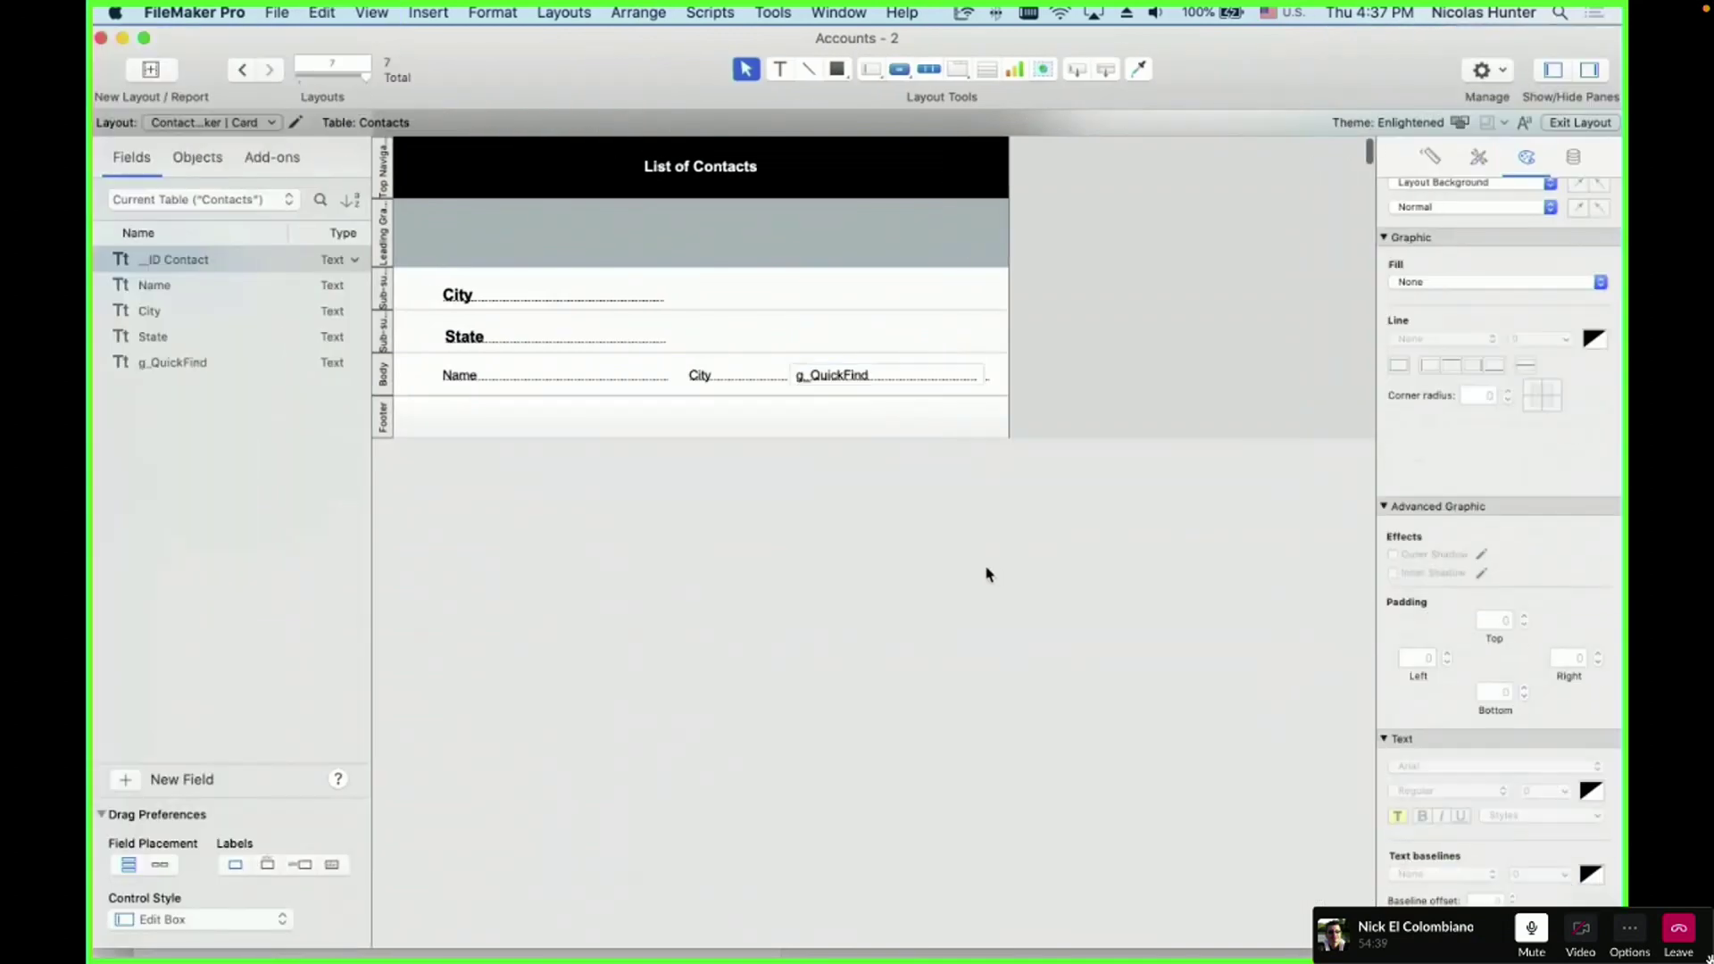
key("super+b")
left_click(760, 373)
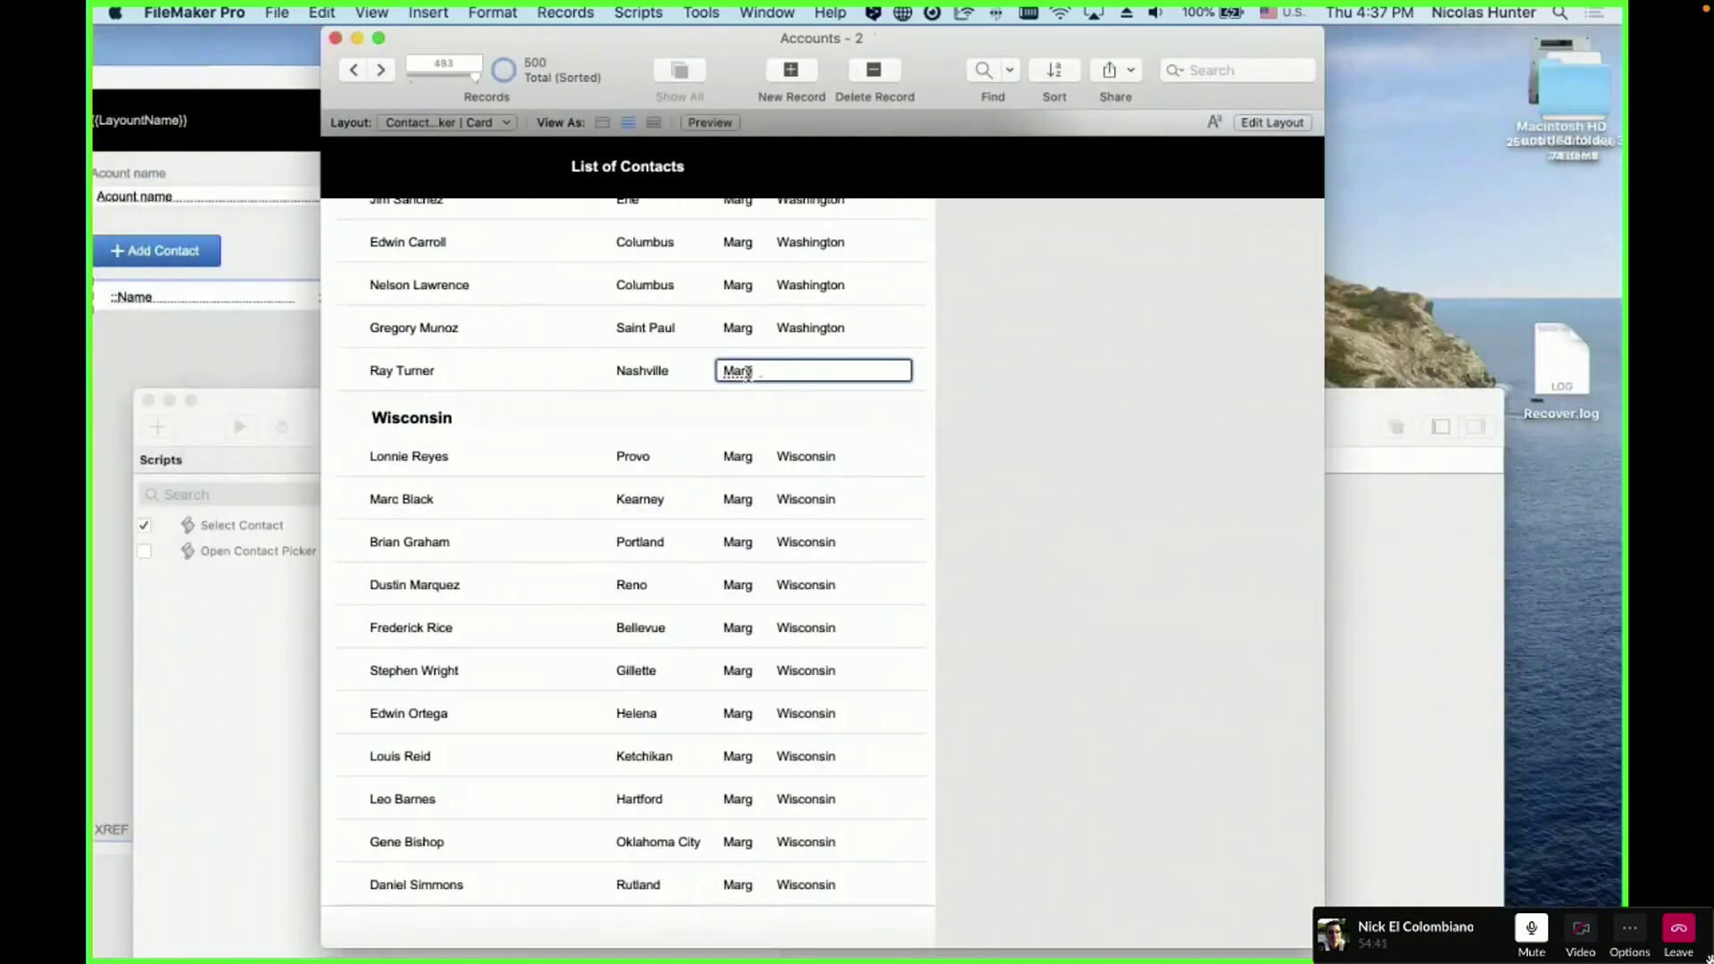
- Add the g_QuickFind field from the Contacts table with its label to the Accounts layout above the portal, widen it, and return to Browse mode
left_click_drag(580, 43, 931, 107)
left_click(444, 368)
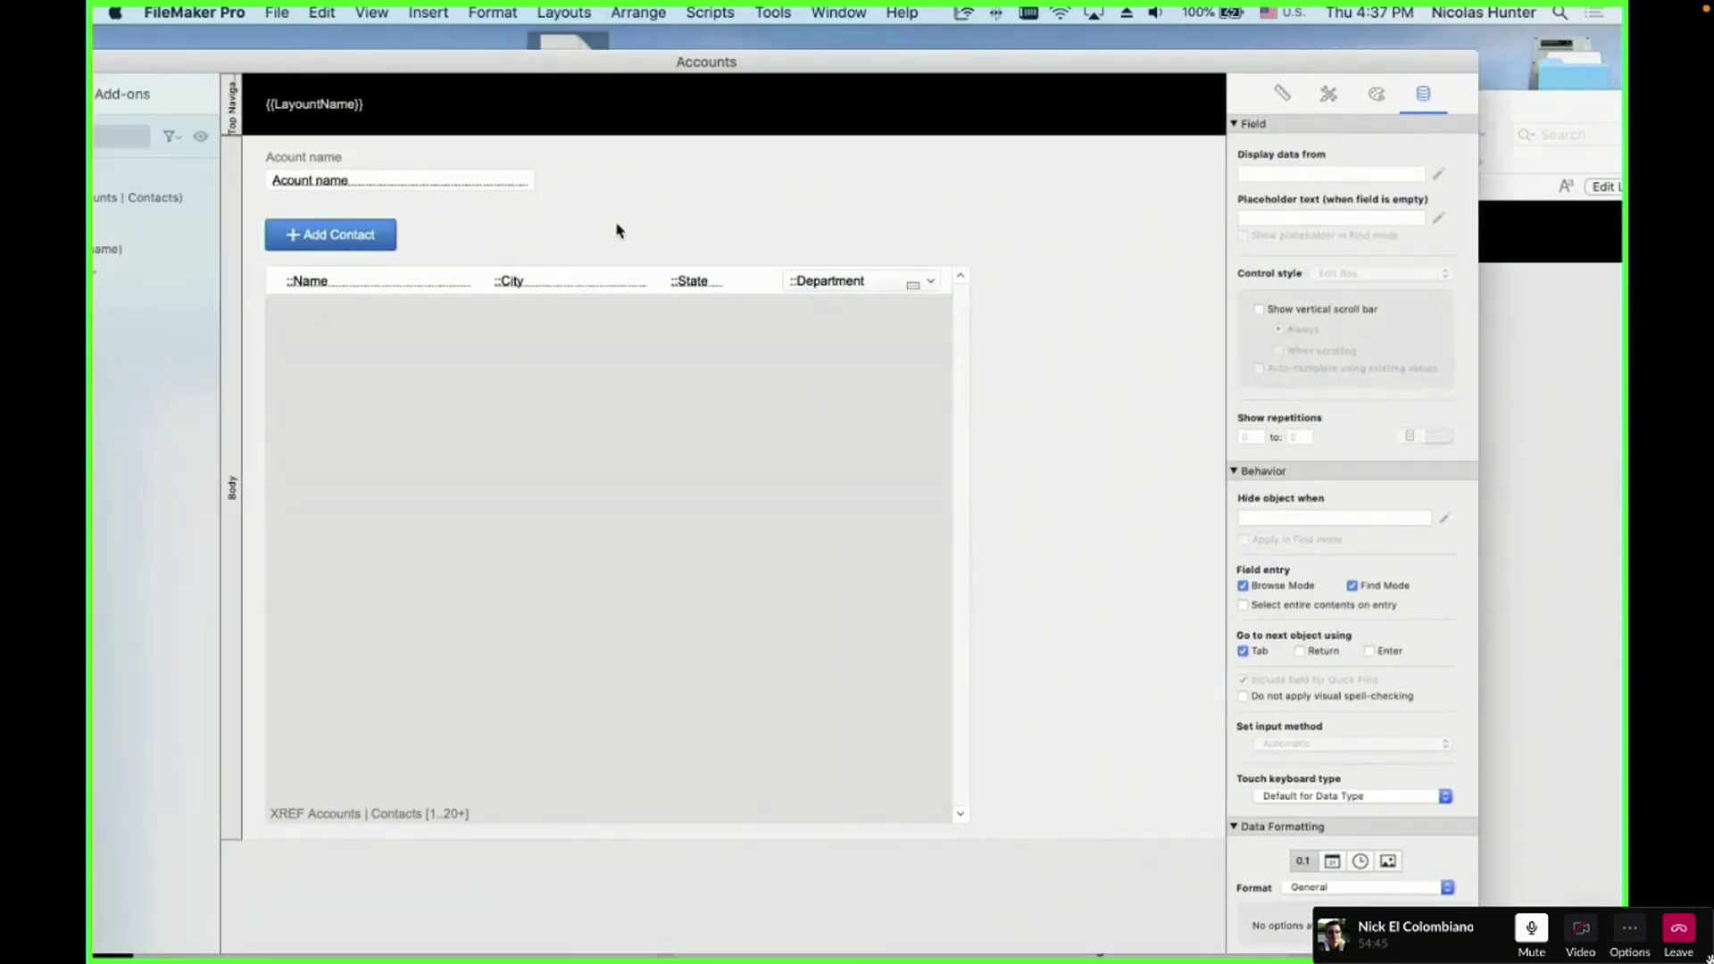
key("alt+super+s")
left_click_drag(926, 98, 765, 280)
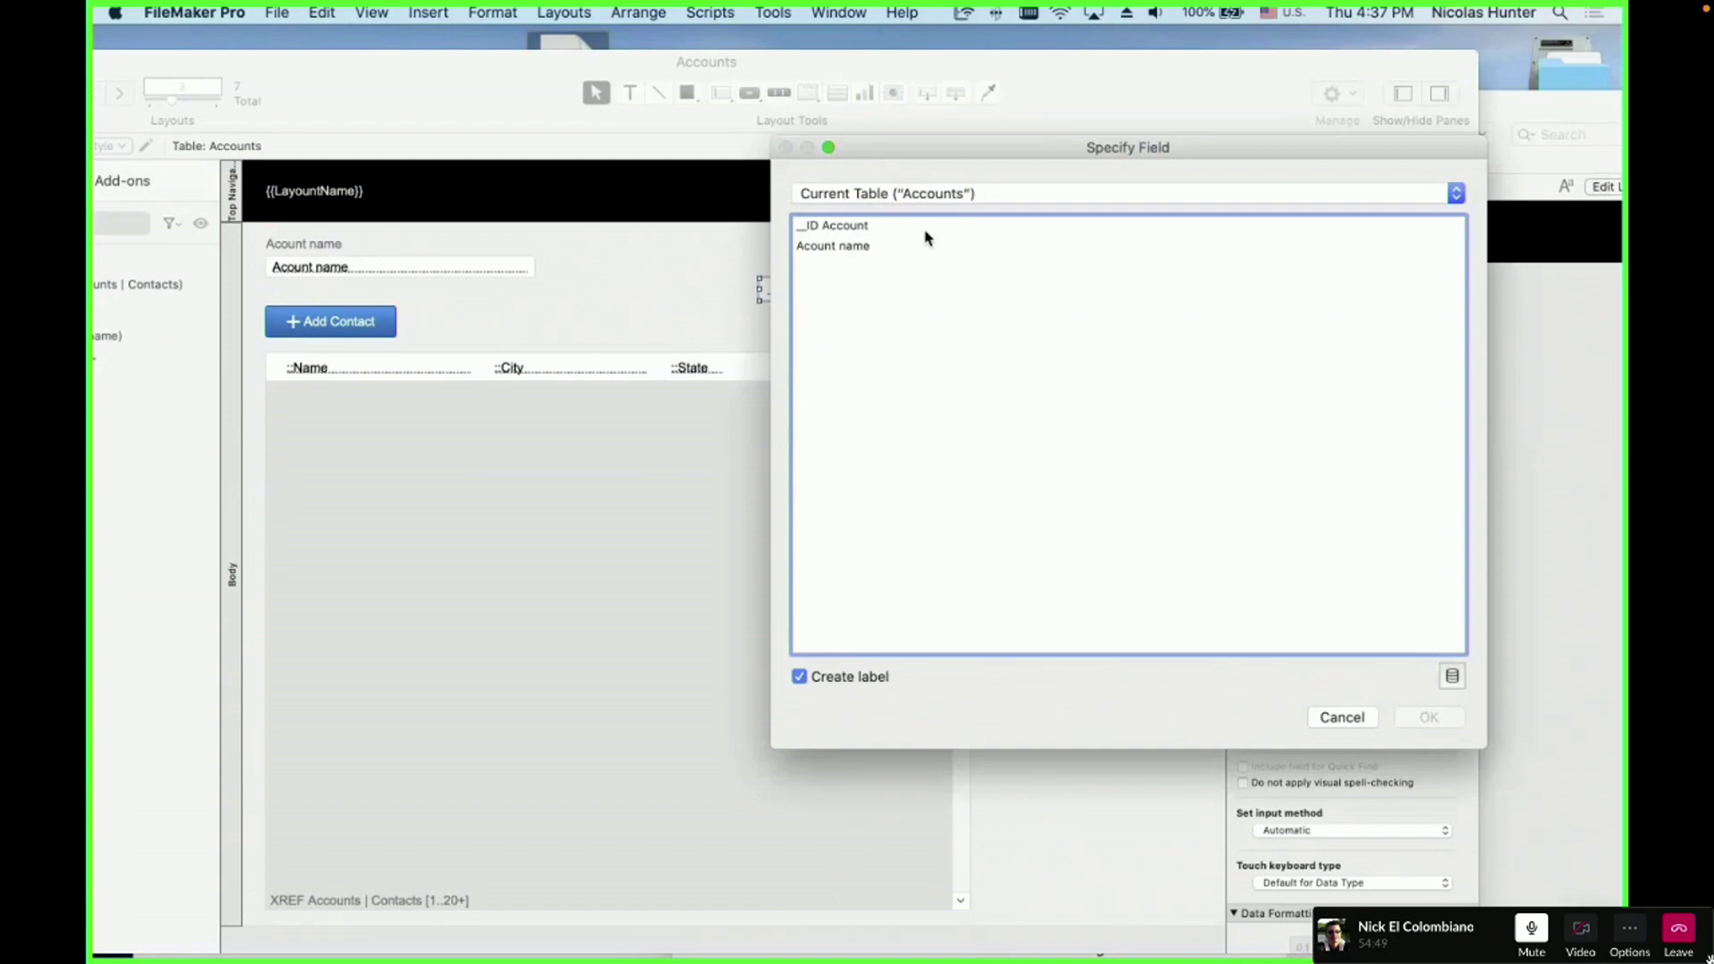
left_click(932, 198)
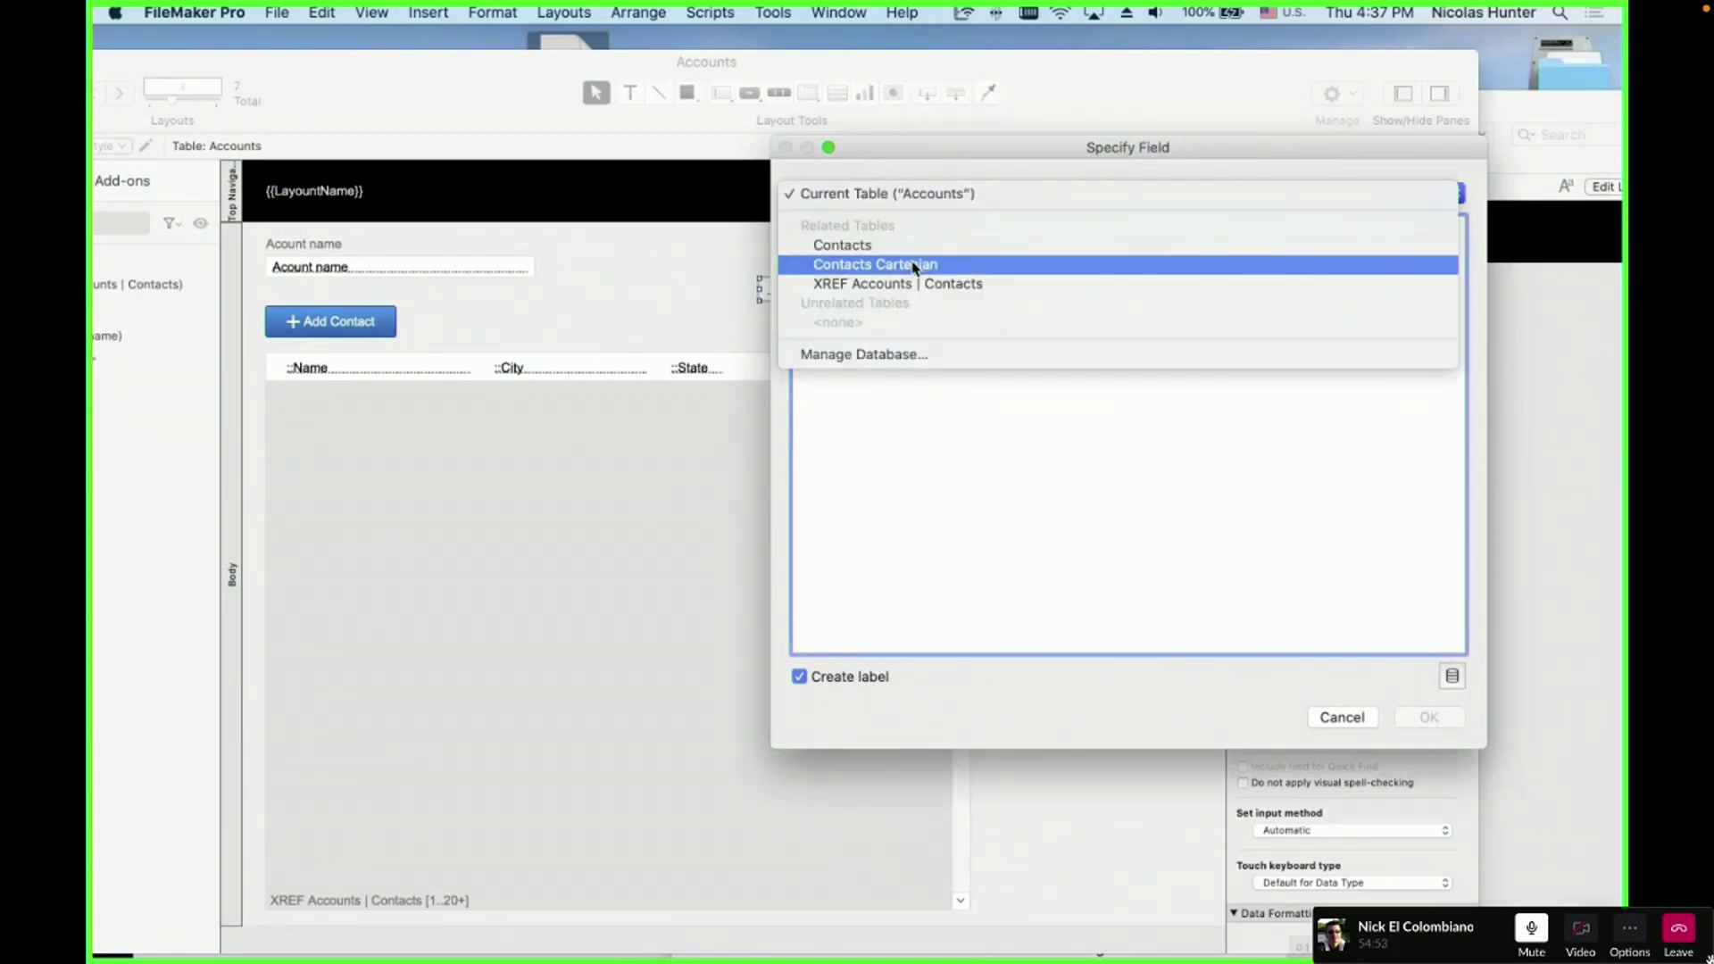
left_click(901, 247)
double_click(846, 307)
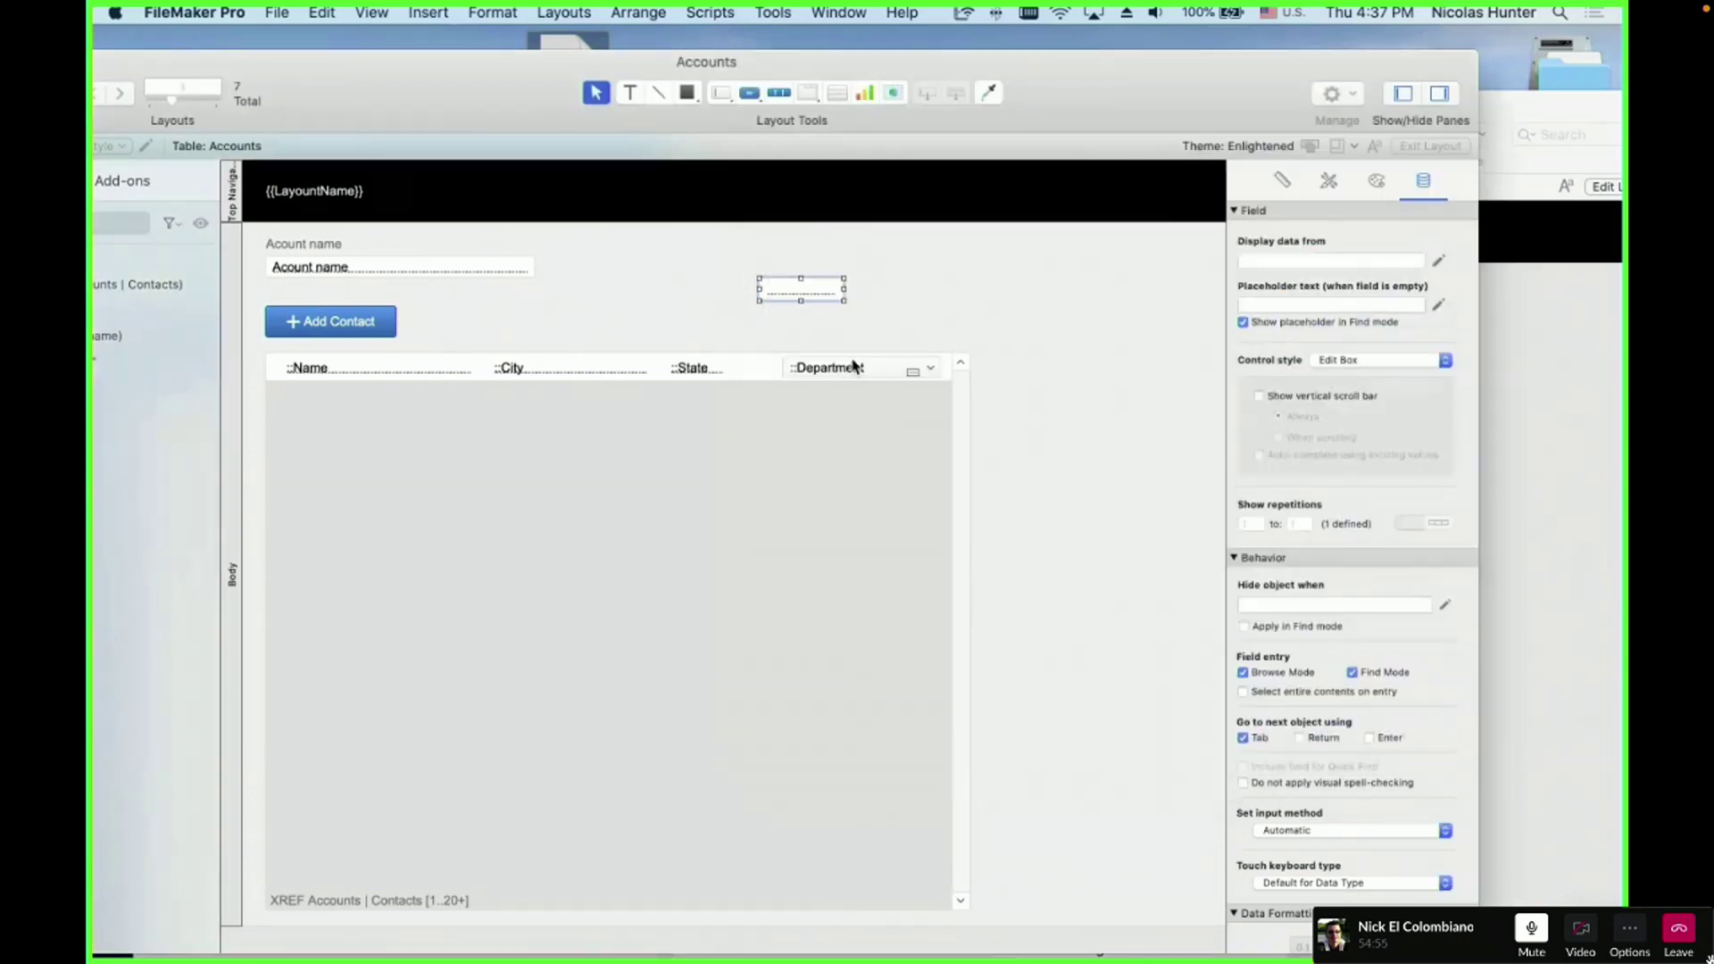
left_click_drag(843, 290, 969, 290)
left_click(1015, 335)
key("super+b")
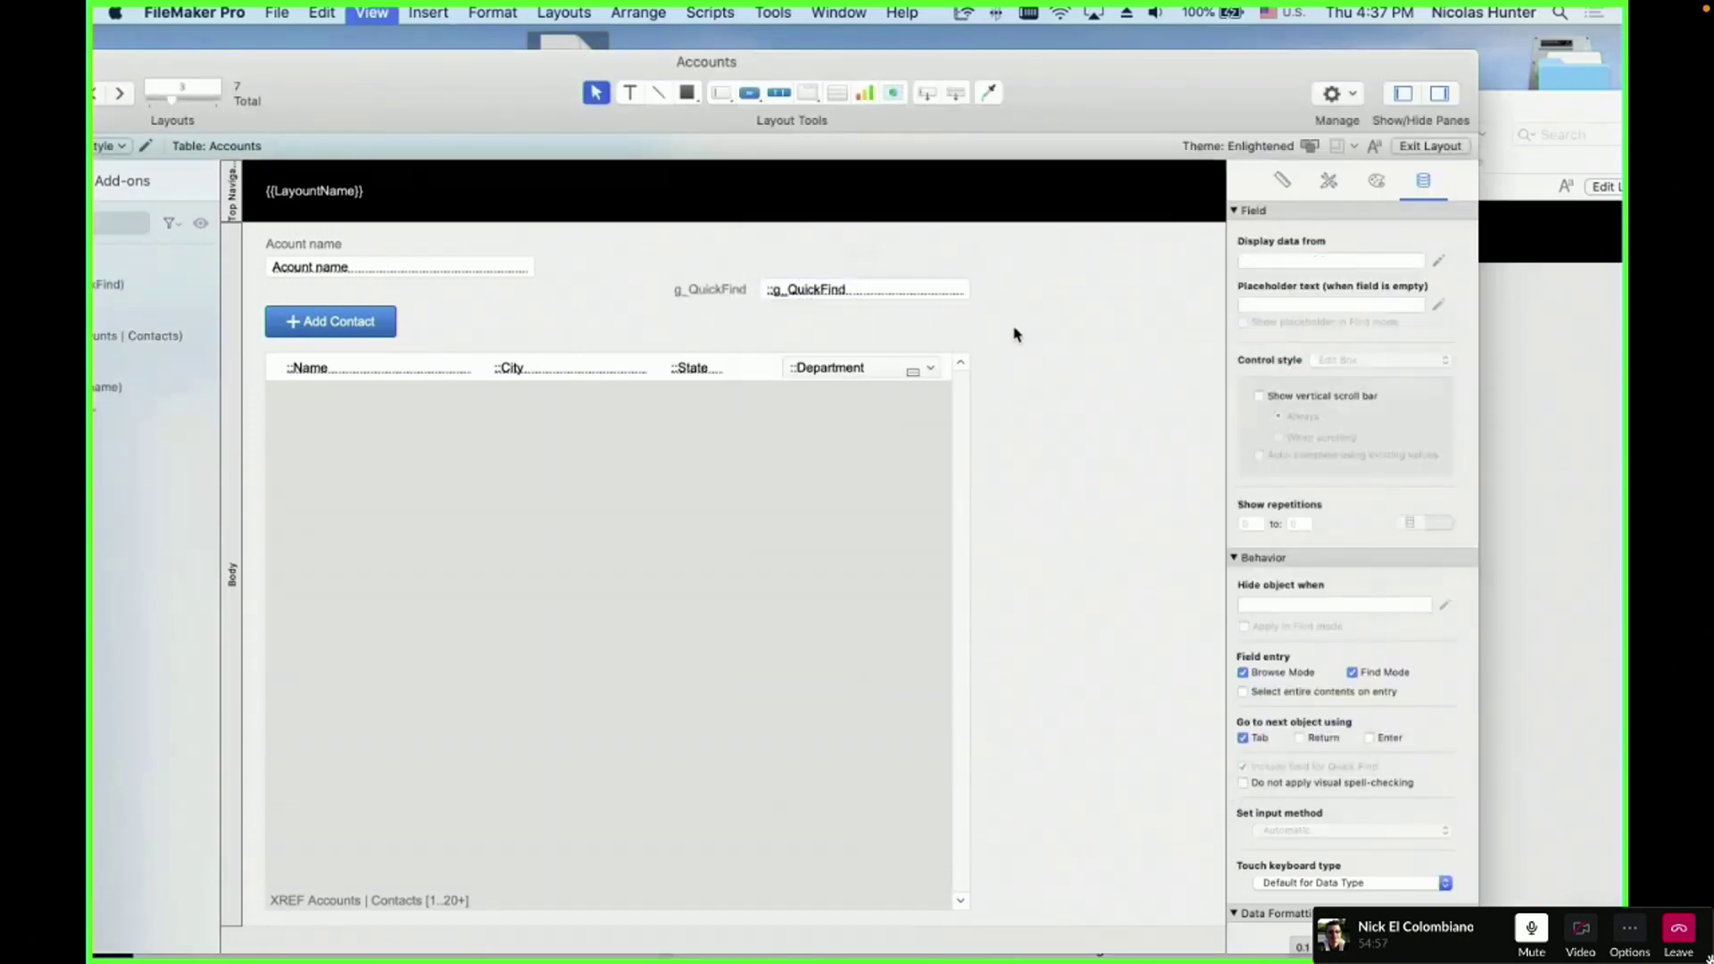
- Replace the g_QuickFind value on the Accounts layout with another sample first name and compare it with the contact list window
left_click(838, 293)
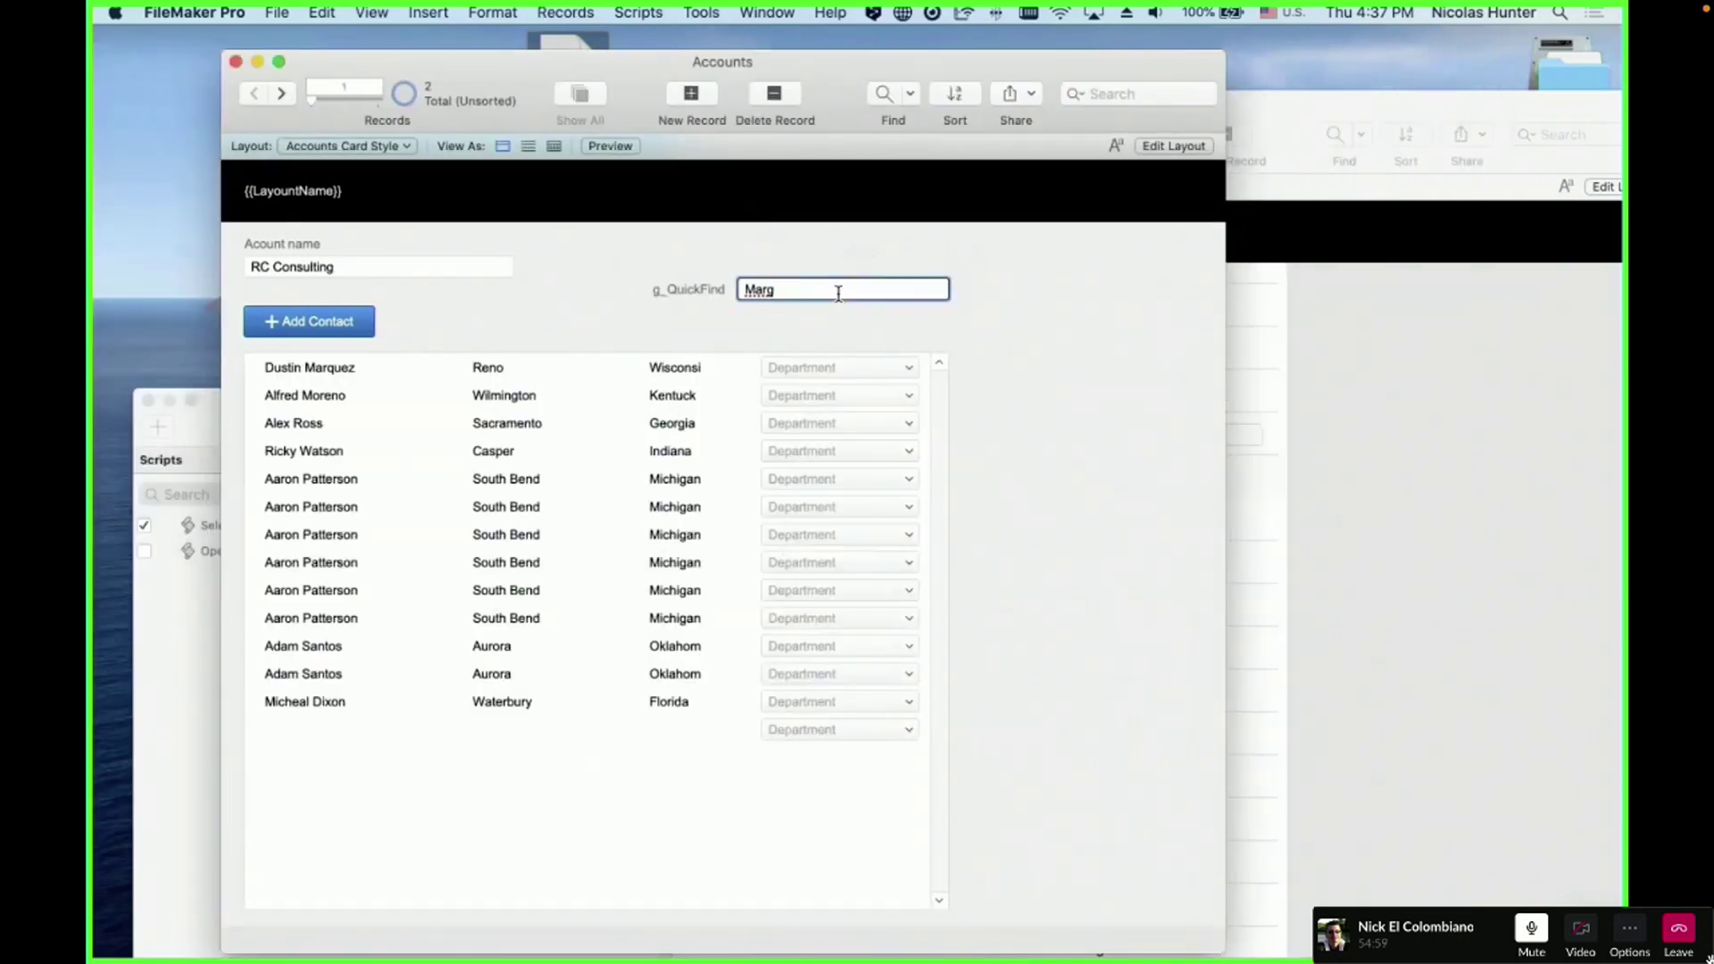
key("super+a")
type("Rick")
left_click_drag(975, 76, 754, 571)
left_click(763, 748)
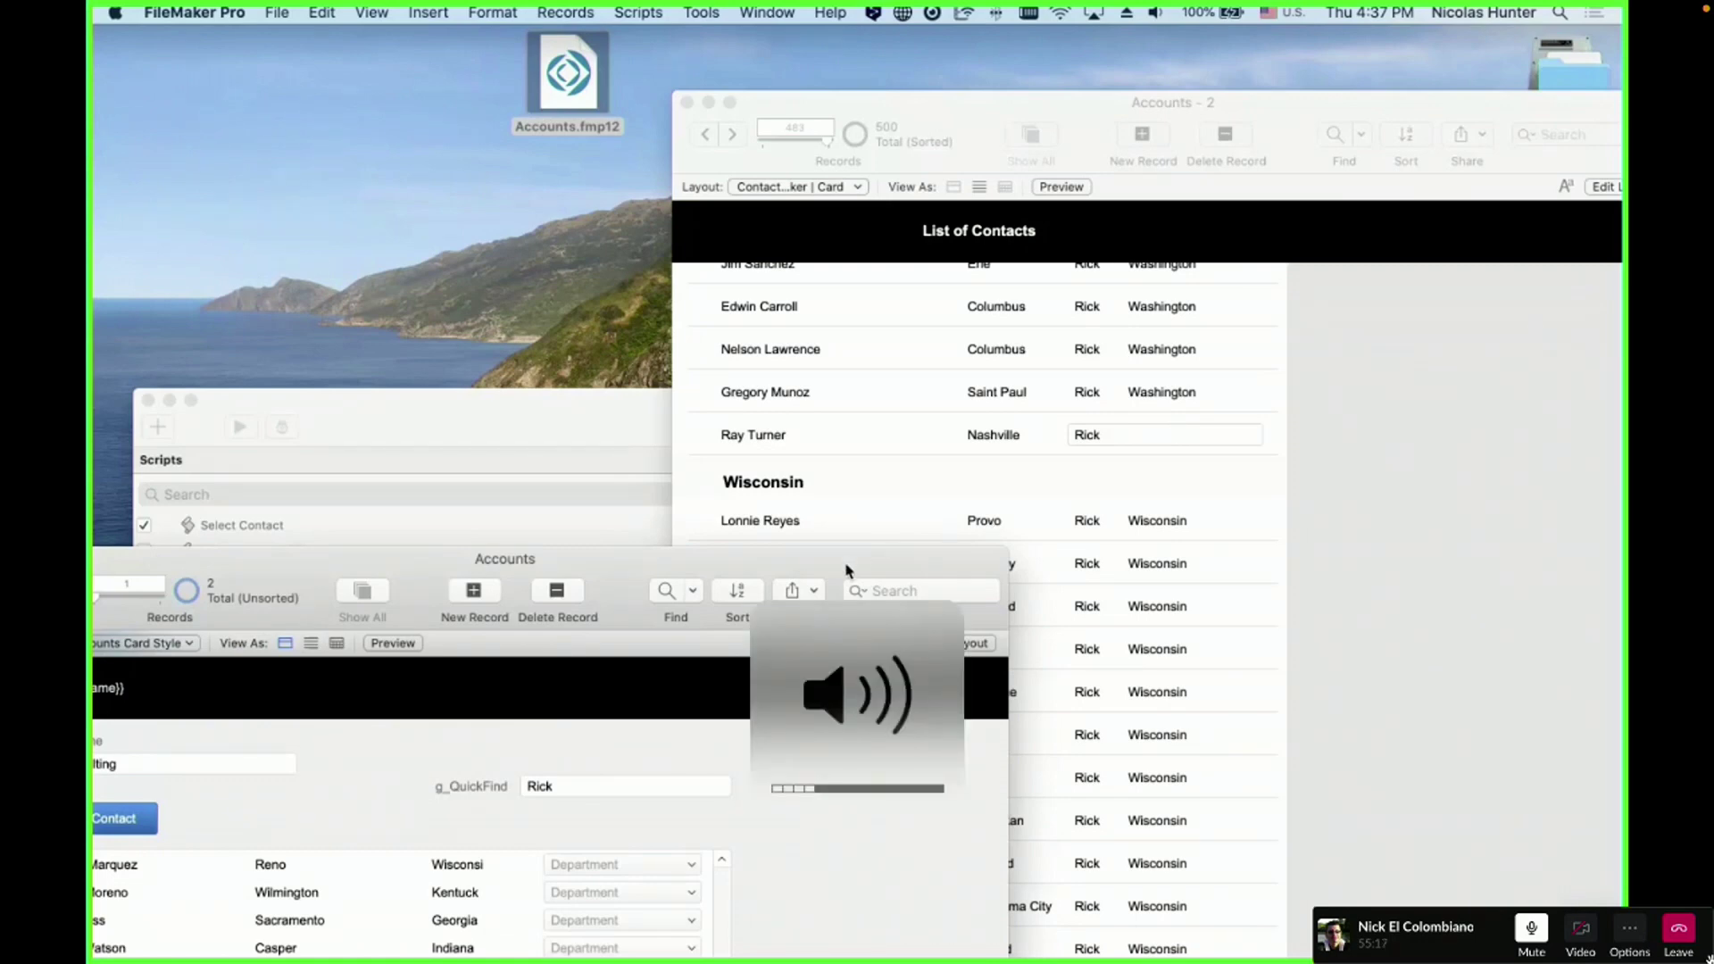
left_click_drag(848, 563, 1104, 280)
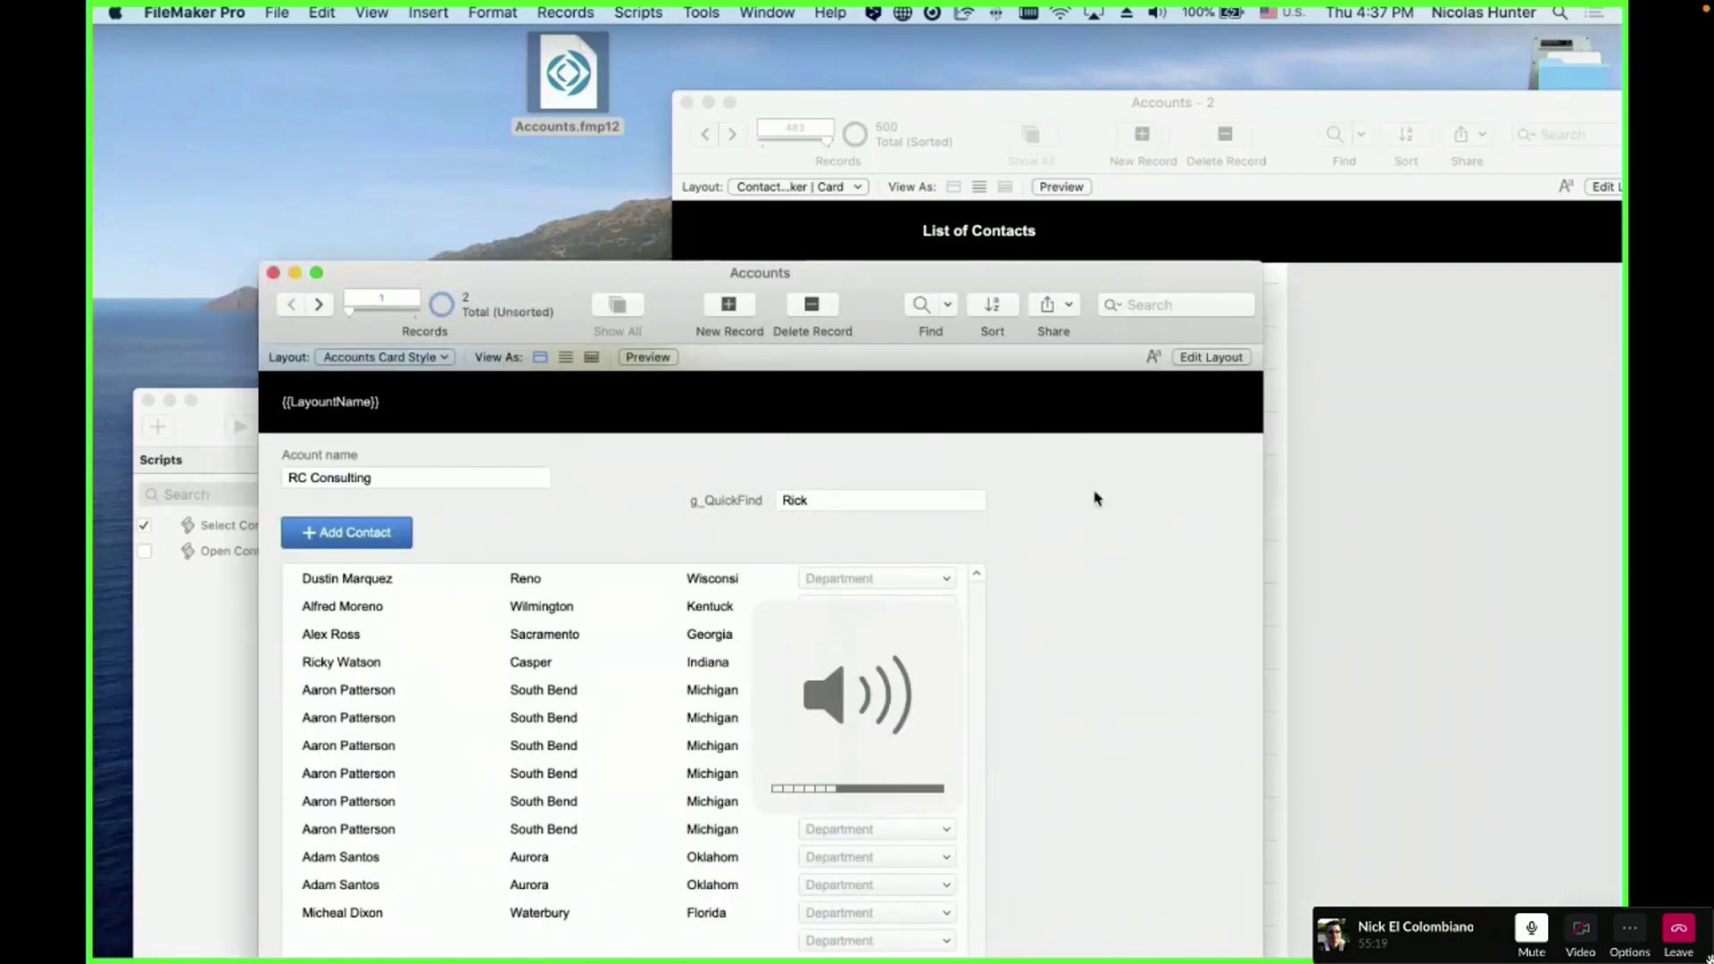
left_click_drag(870, 287, 776, 188)
- Delete the g_QuickFind field and its label from the Accounts layout and return to Browse mode
key("super+l")
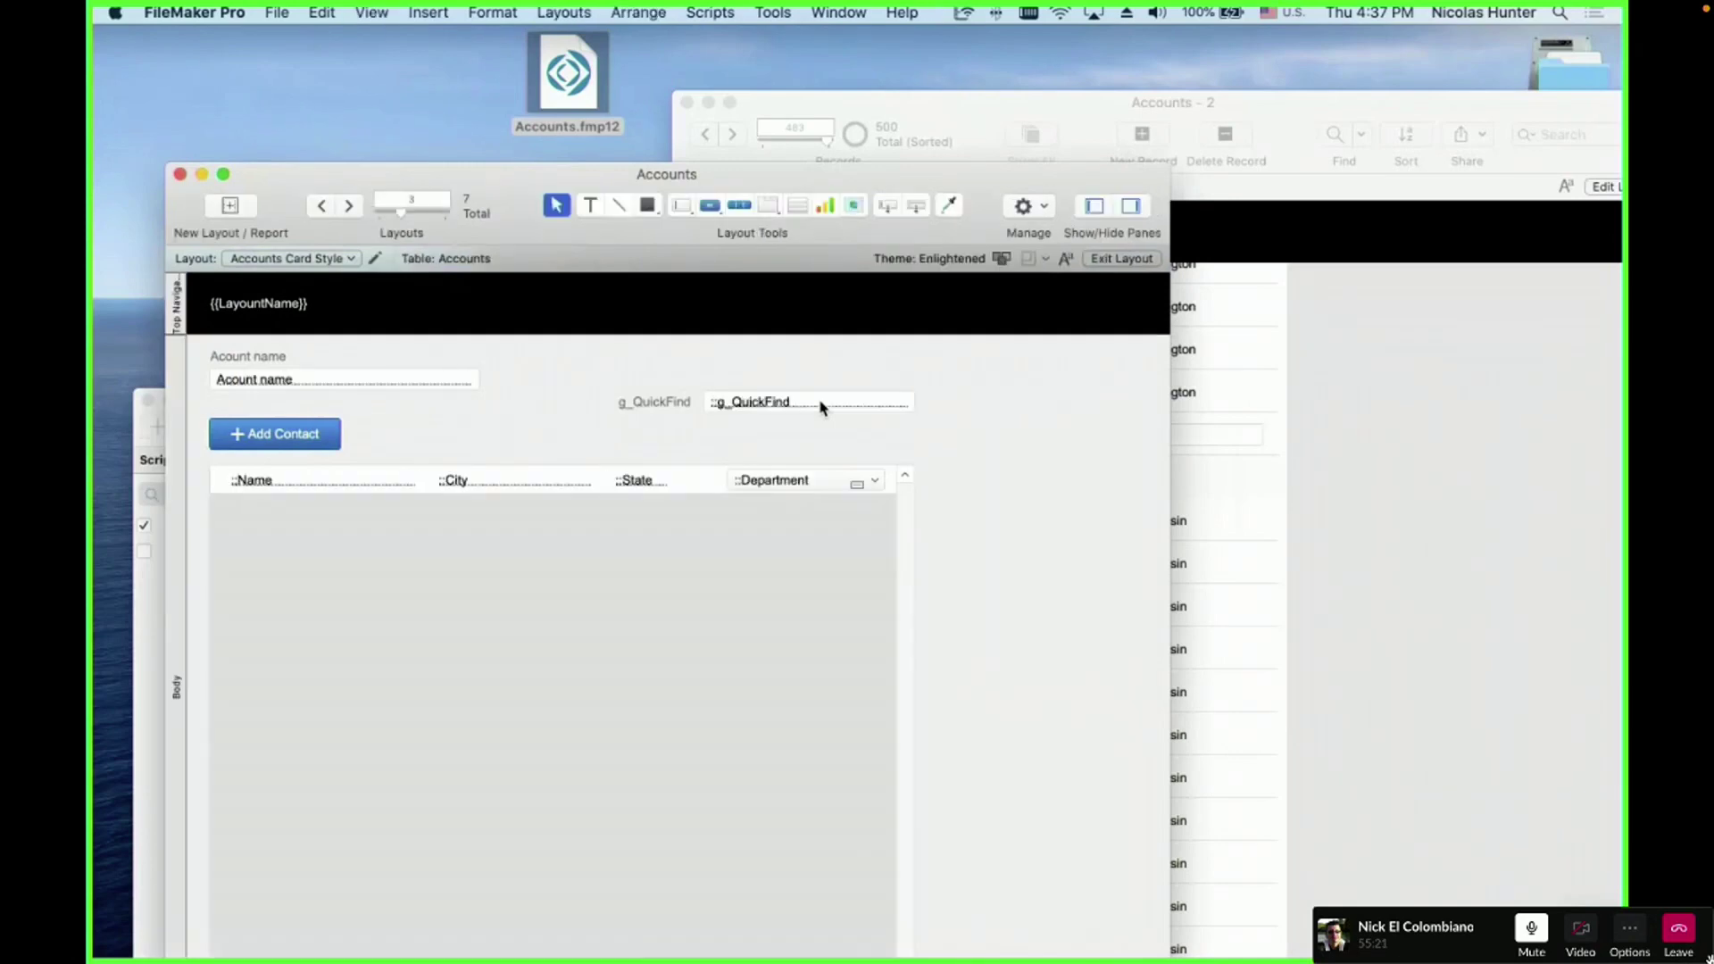
left_click(964, 402)
left_click(857, 407, "shift")
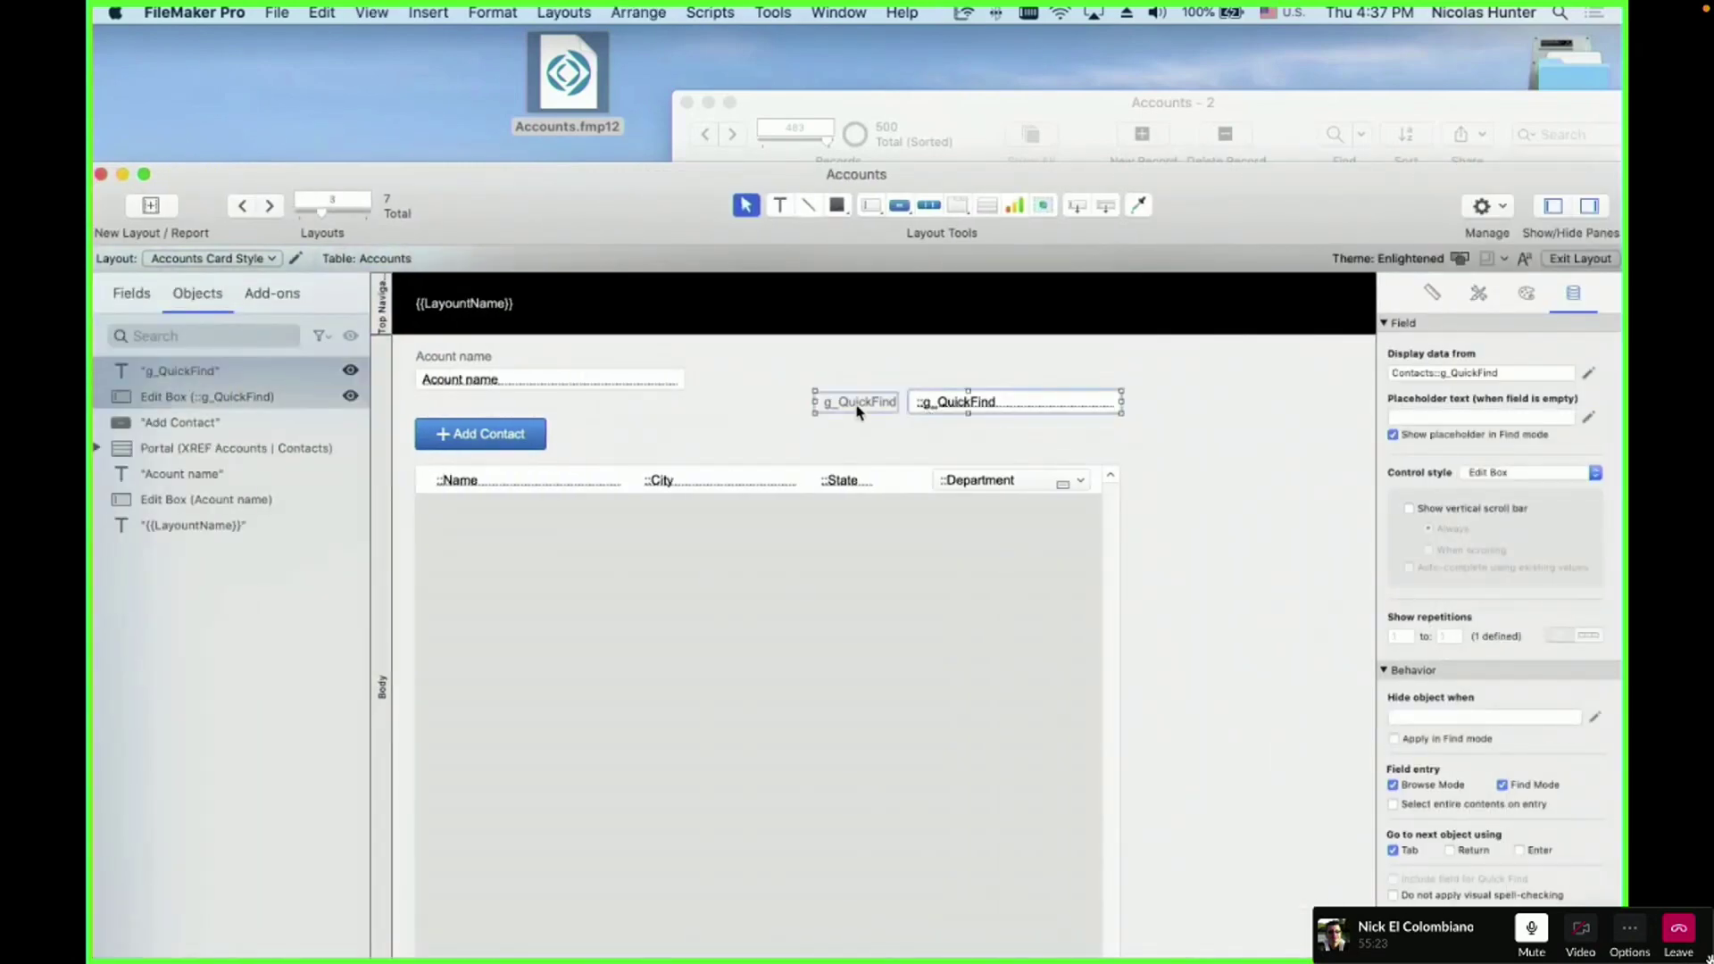
key("Delete")
key("super+b")
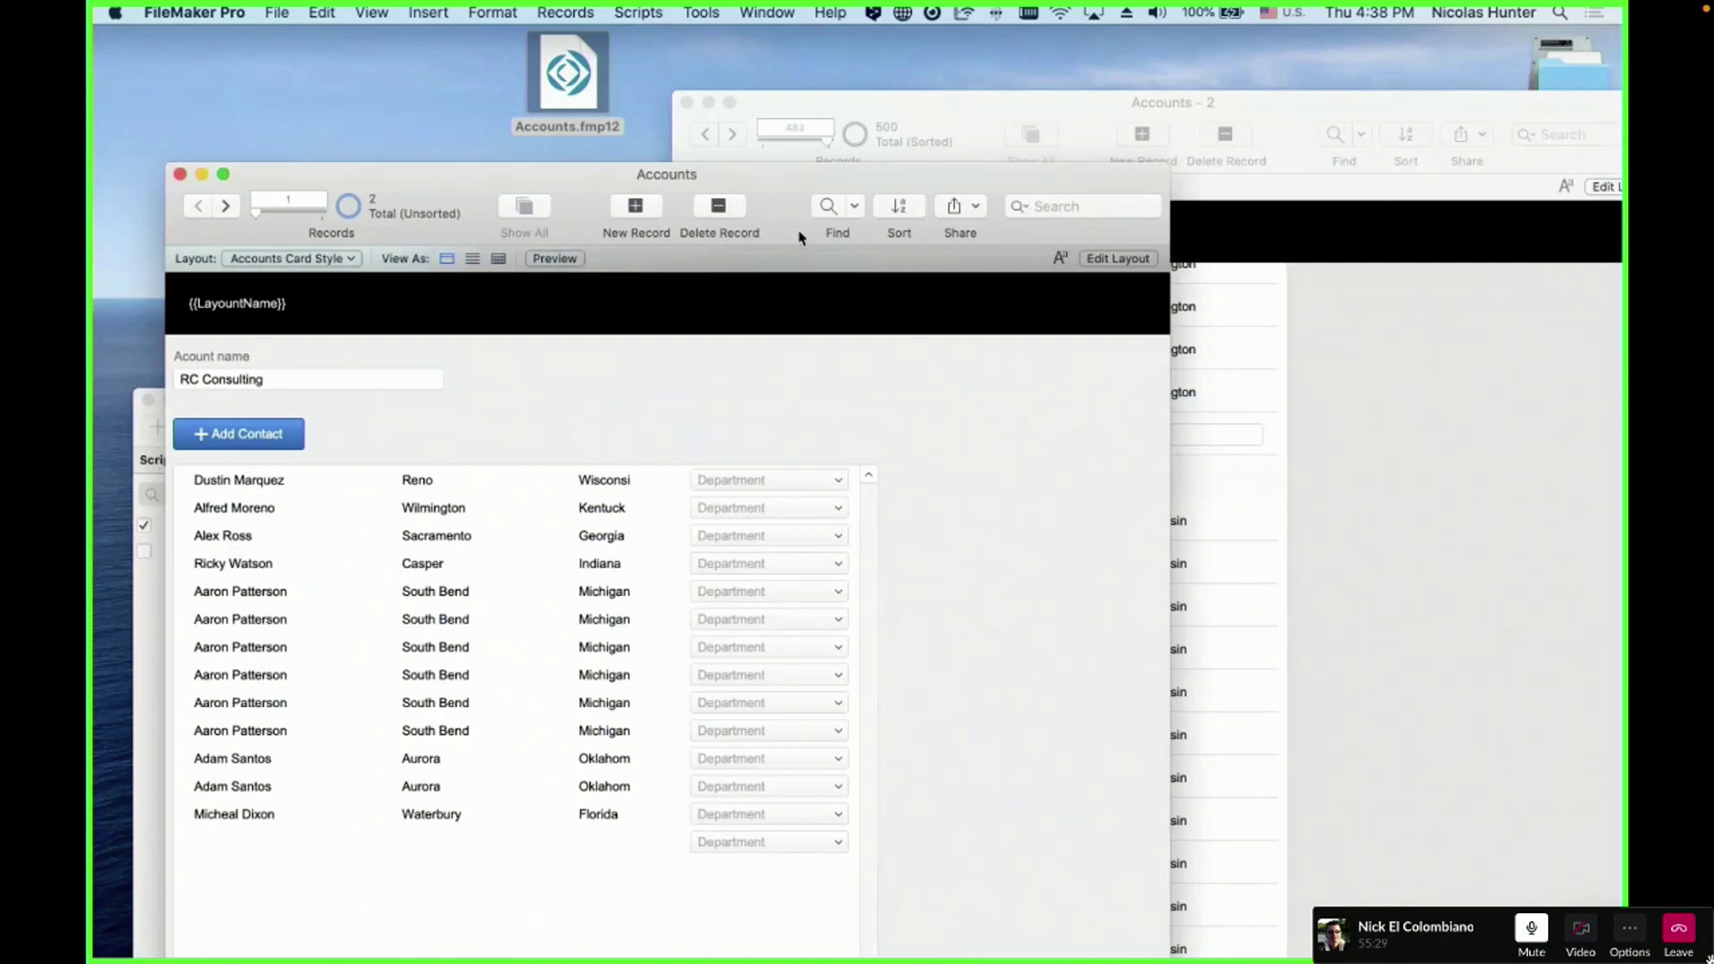
left_click_drag(767, 174, 757, 72)
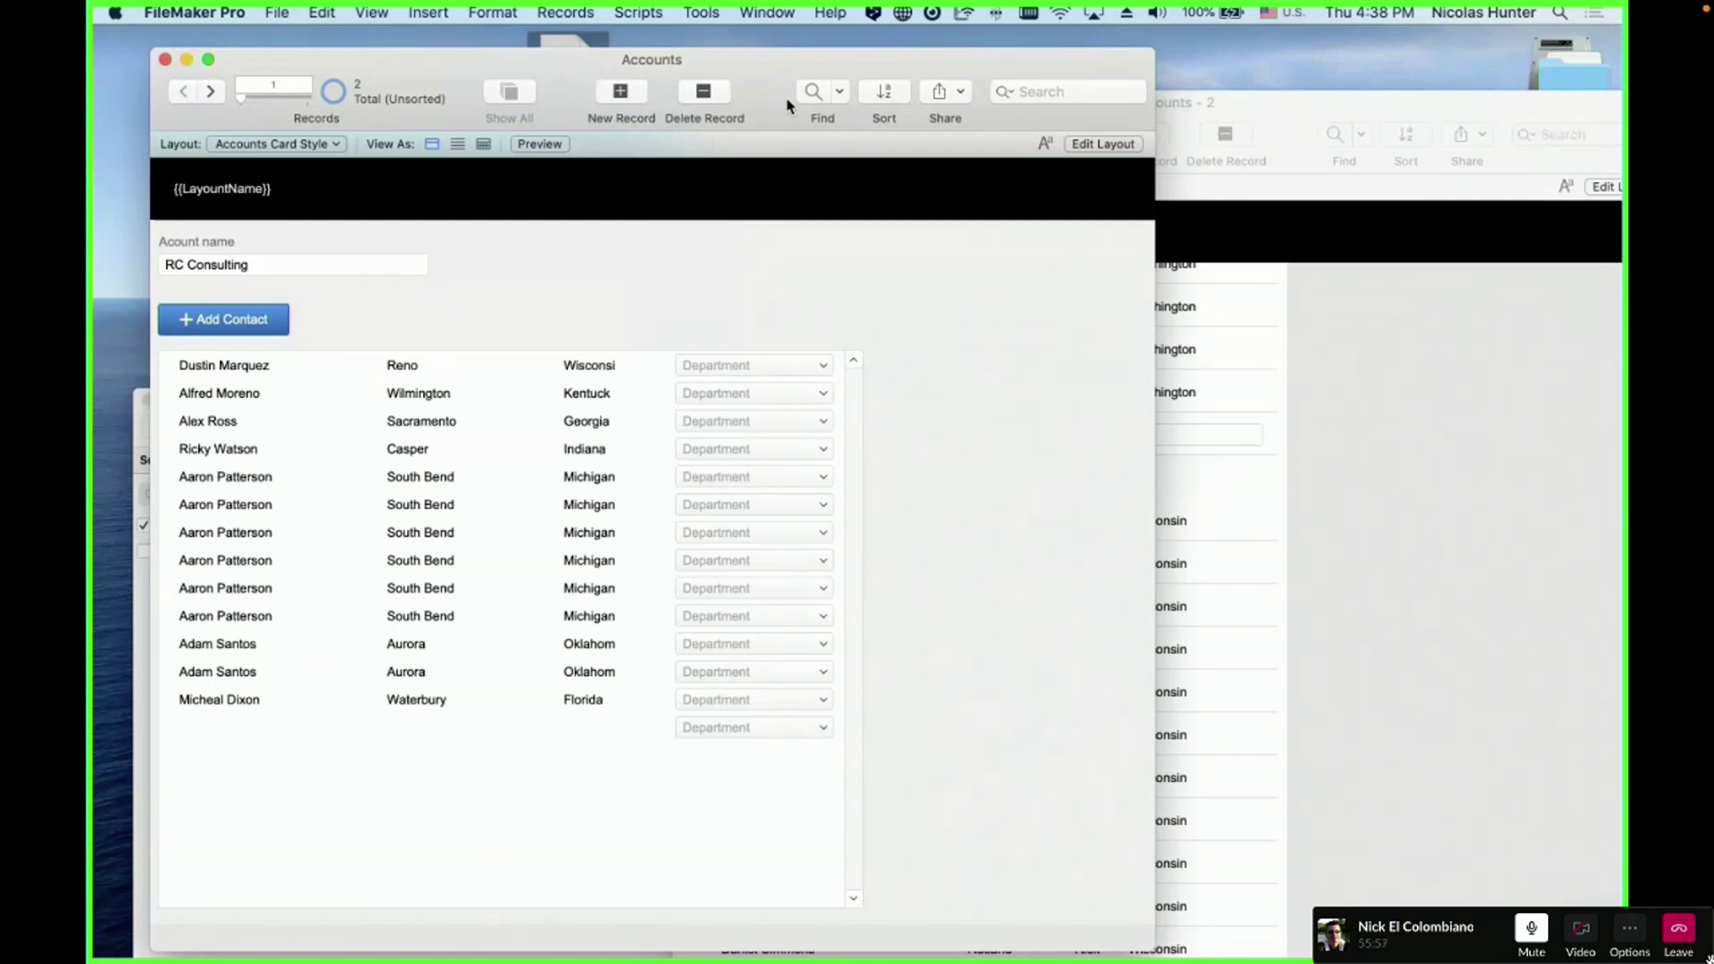
- Move the g_QuickFind field from the Body to the Leading Grand Summary part of the contact picker card and make it taller
left_click(1451, 373)
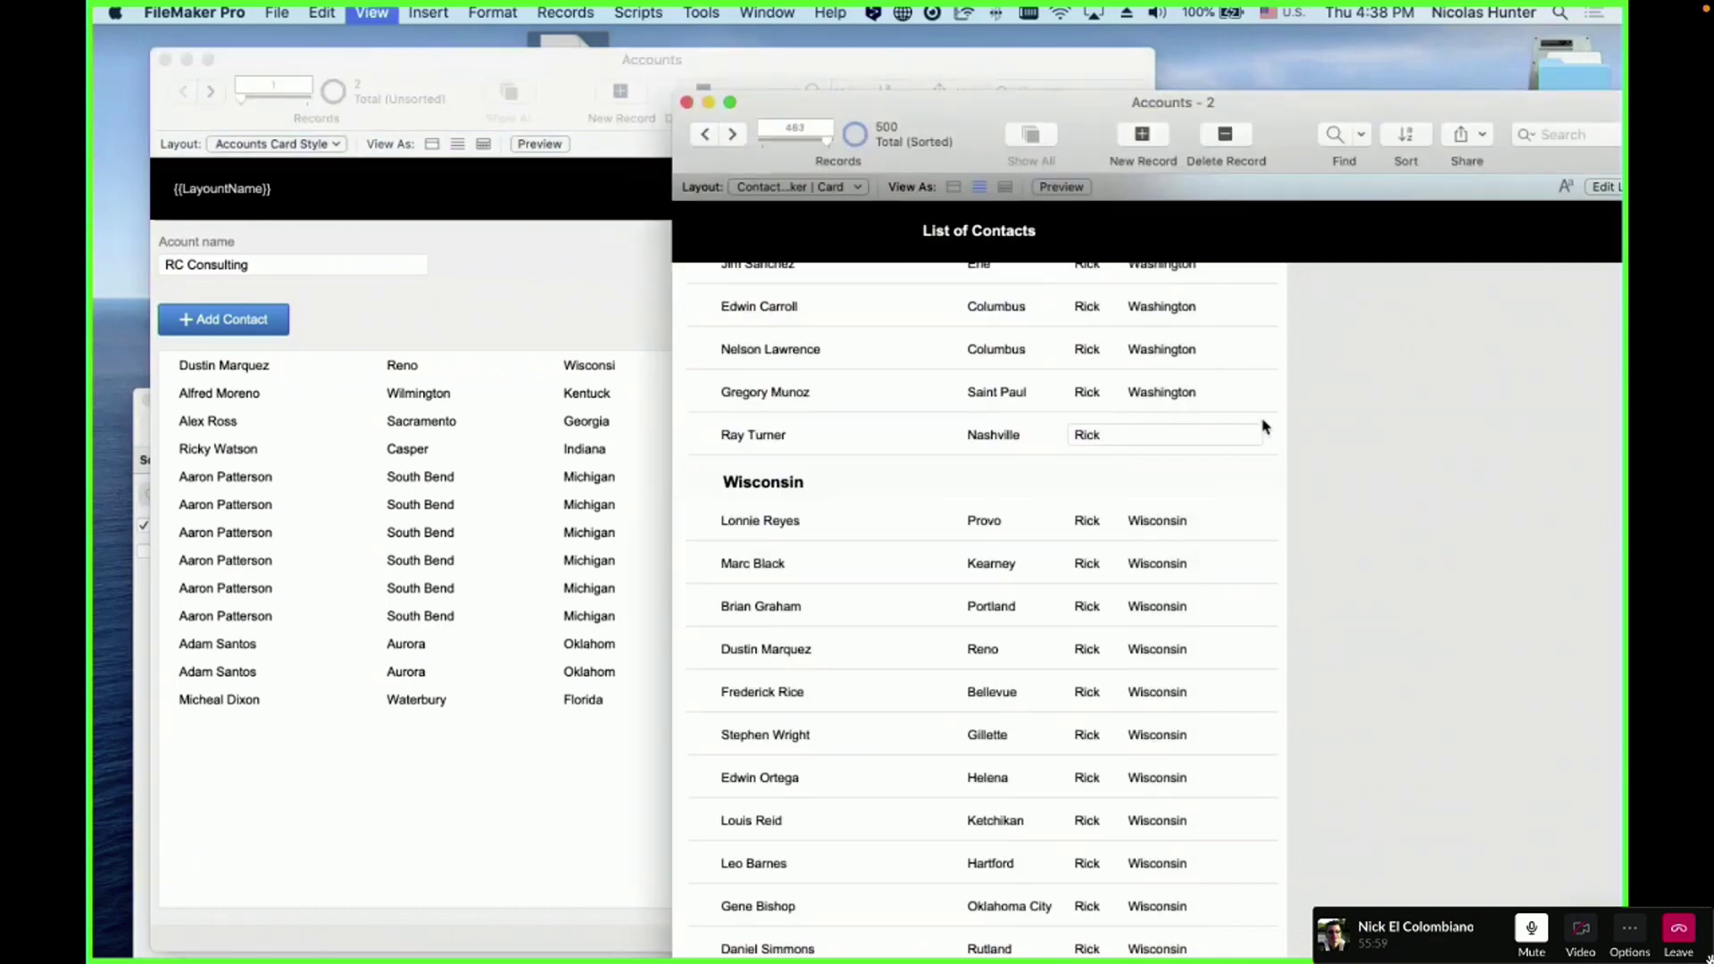
key("super+l")
left_click_drag(892, 446, 657, 323)
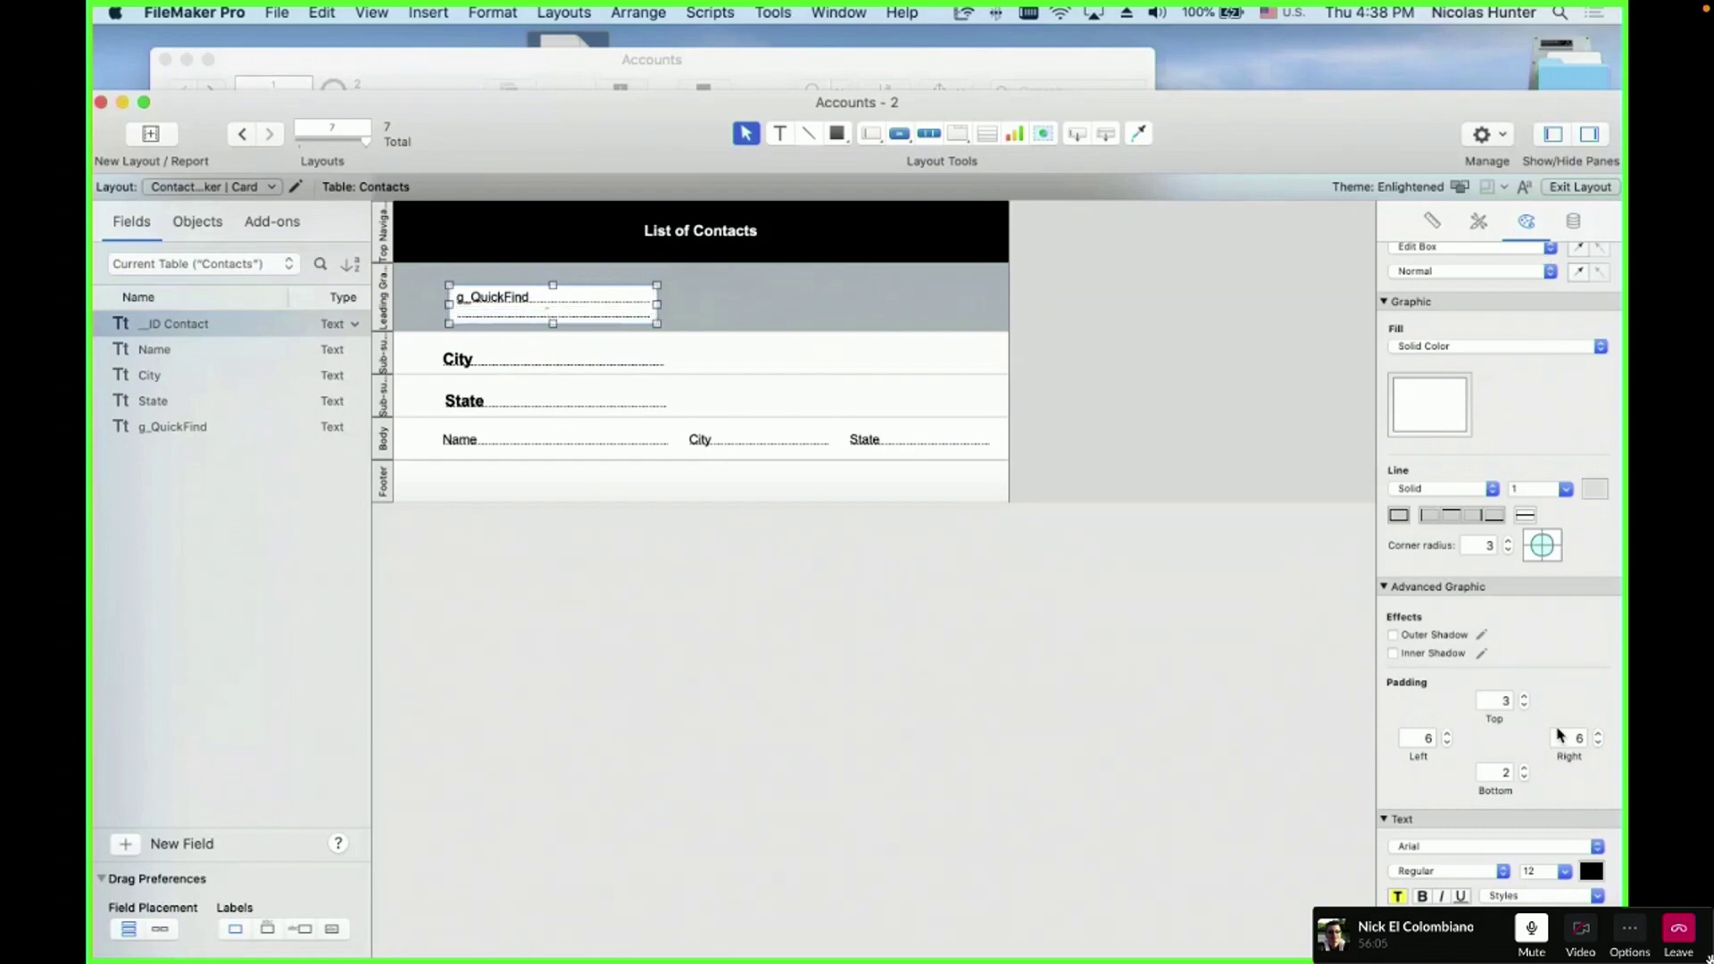
- Set the g_QuickFind field's top and bottom padding to 10
scroll(1535, 535, "up", 2)
scroll(1536, 560, "down", 1)
left_click(1496, 701)
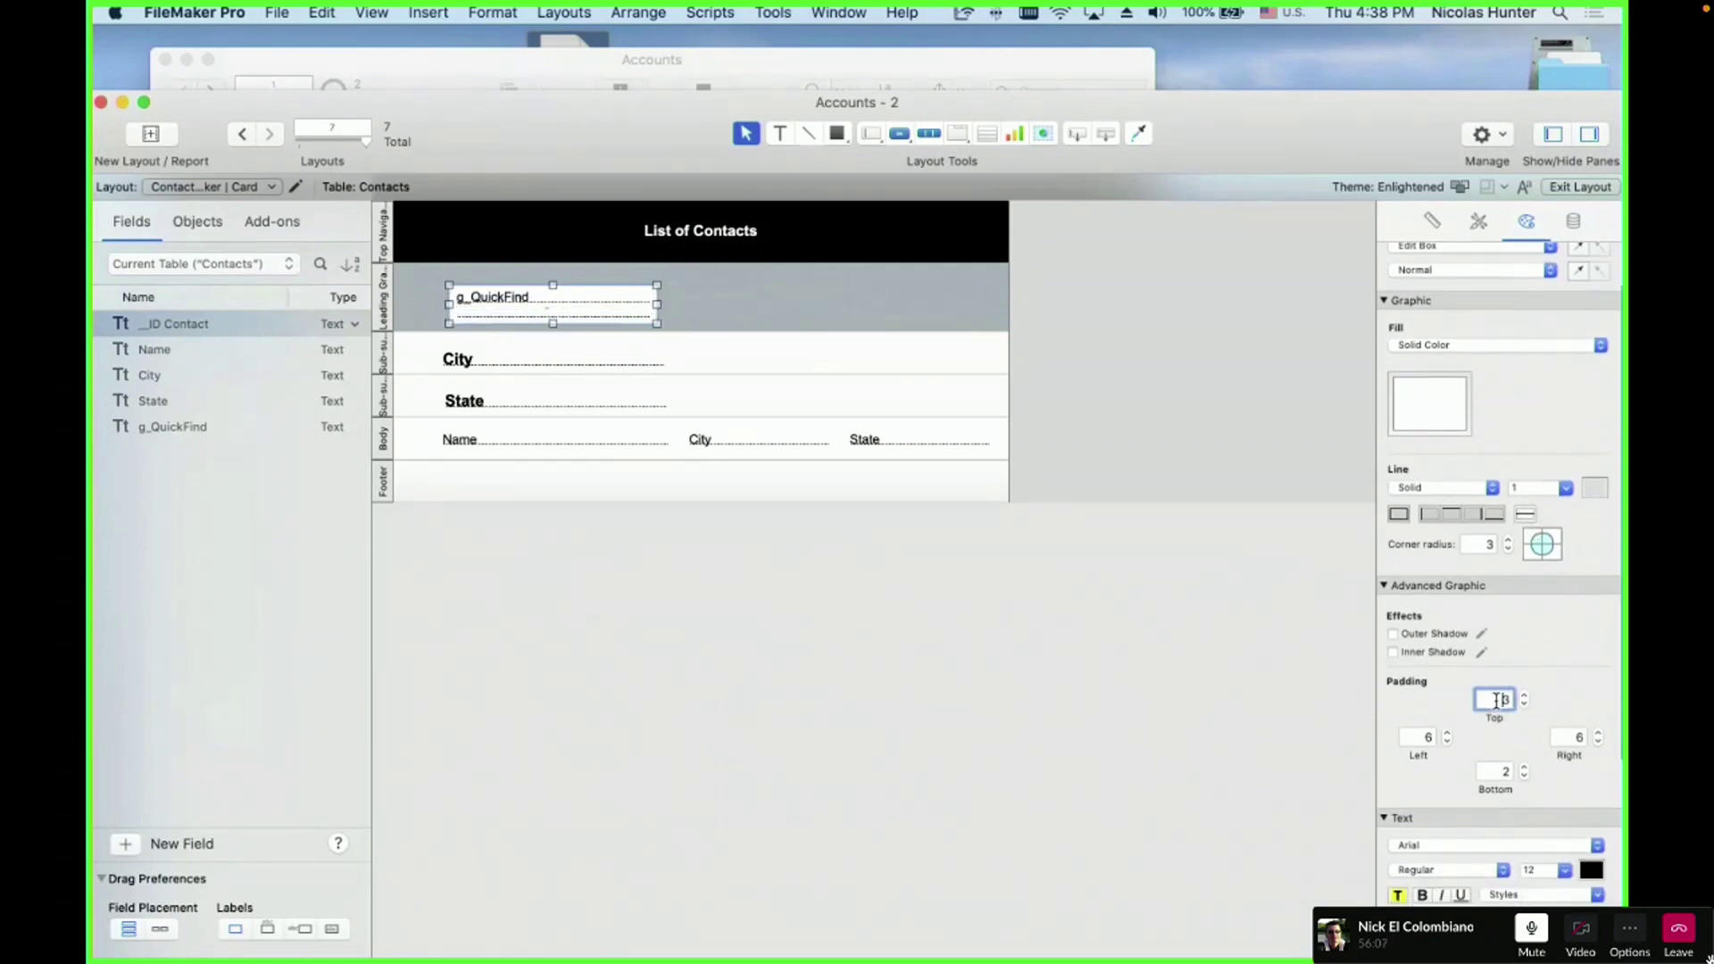
type("10")
key("Tab")
key("Tab")
key("Tab")
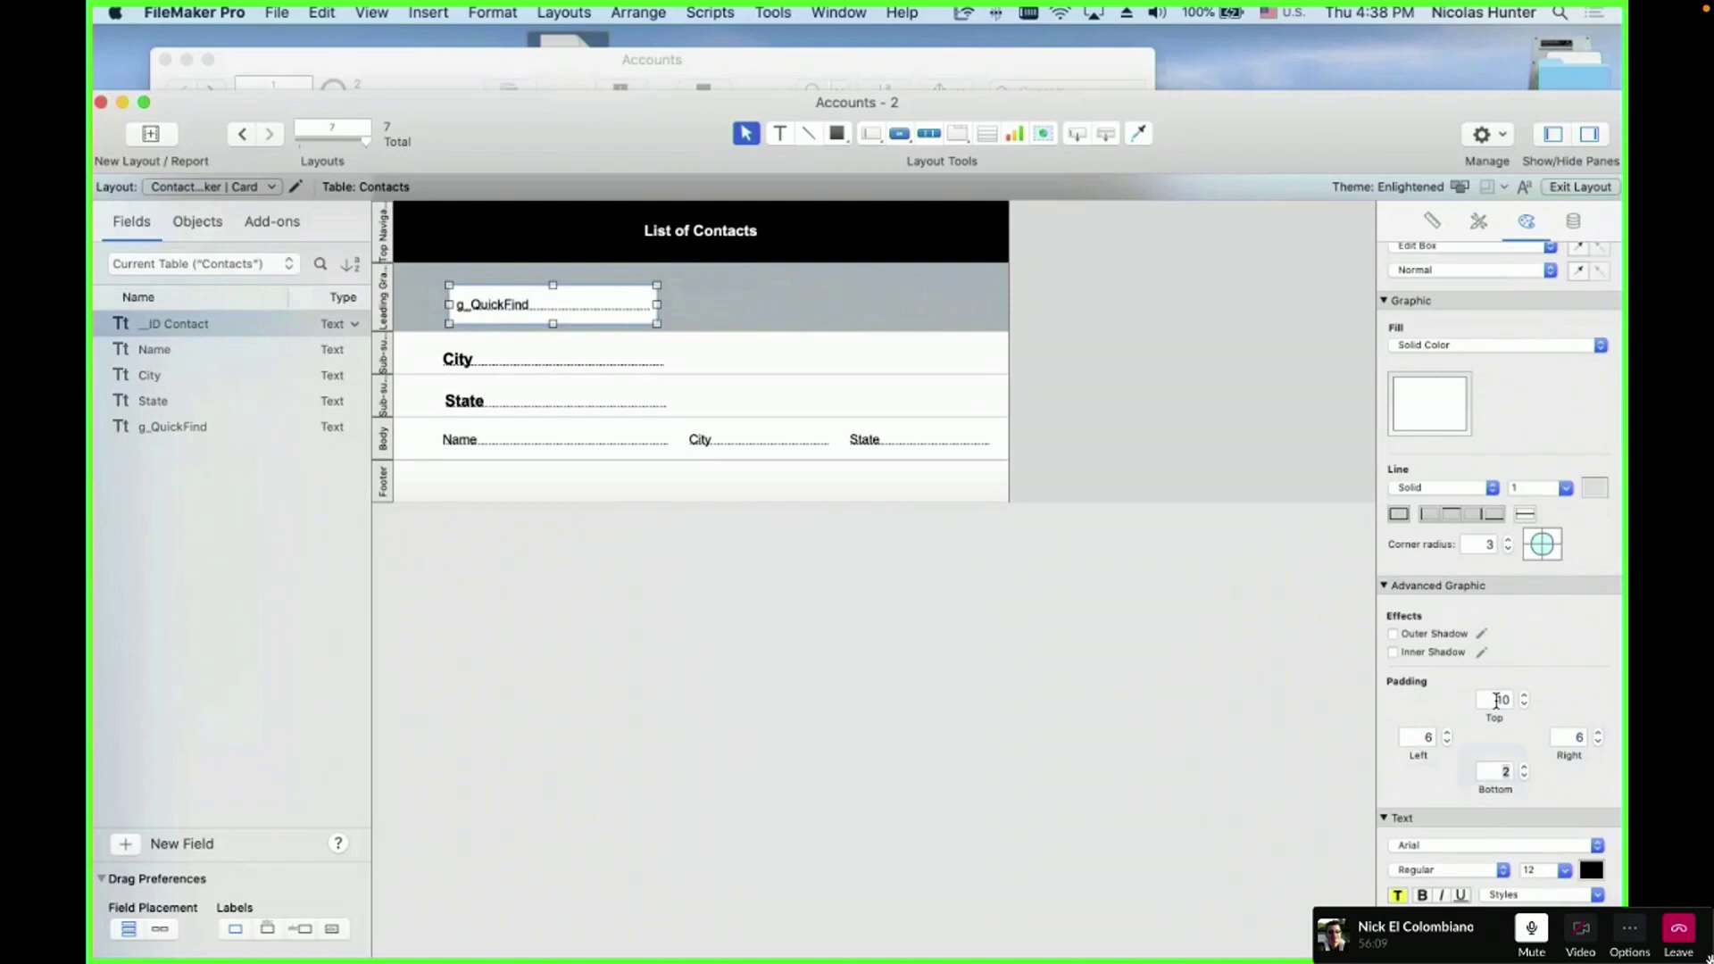
type("10")
left_click(1110, 681)
- Increase the g_QuickFind text size to 14 and reposition the field within the Leading Grand Summary part
left_click(597, 303)
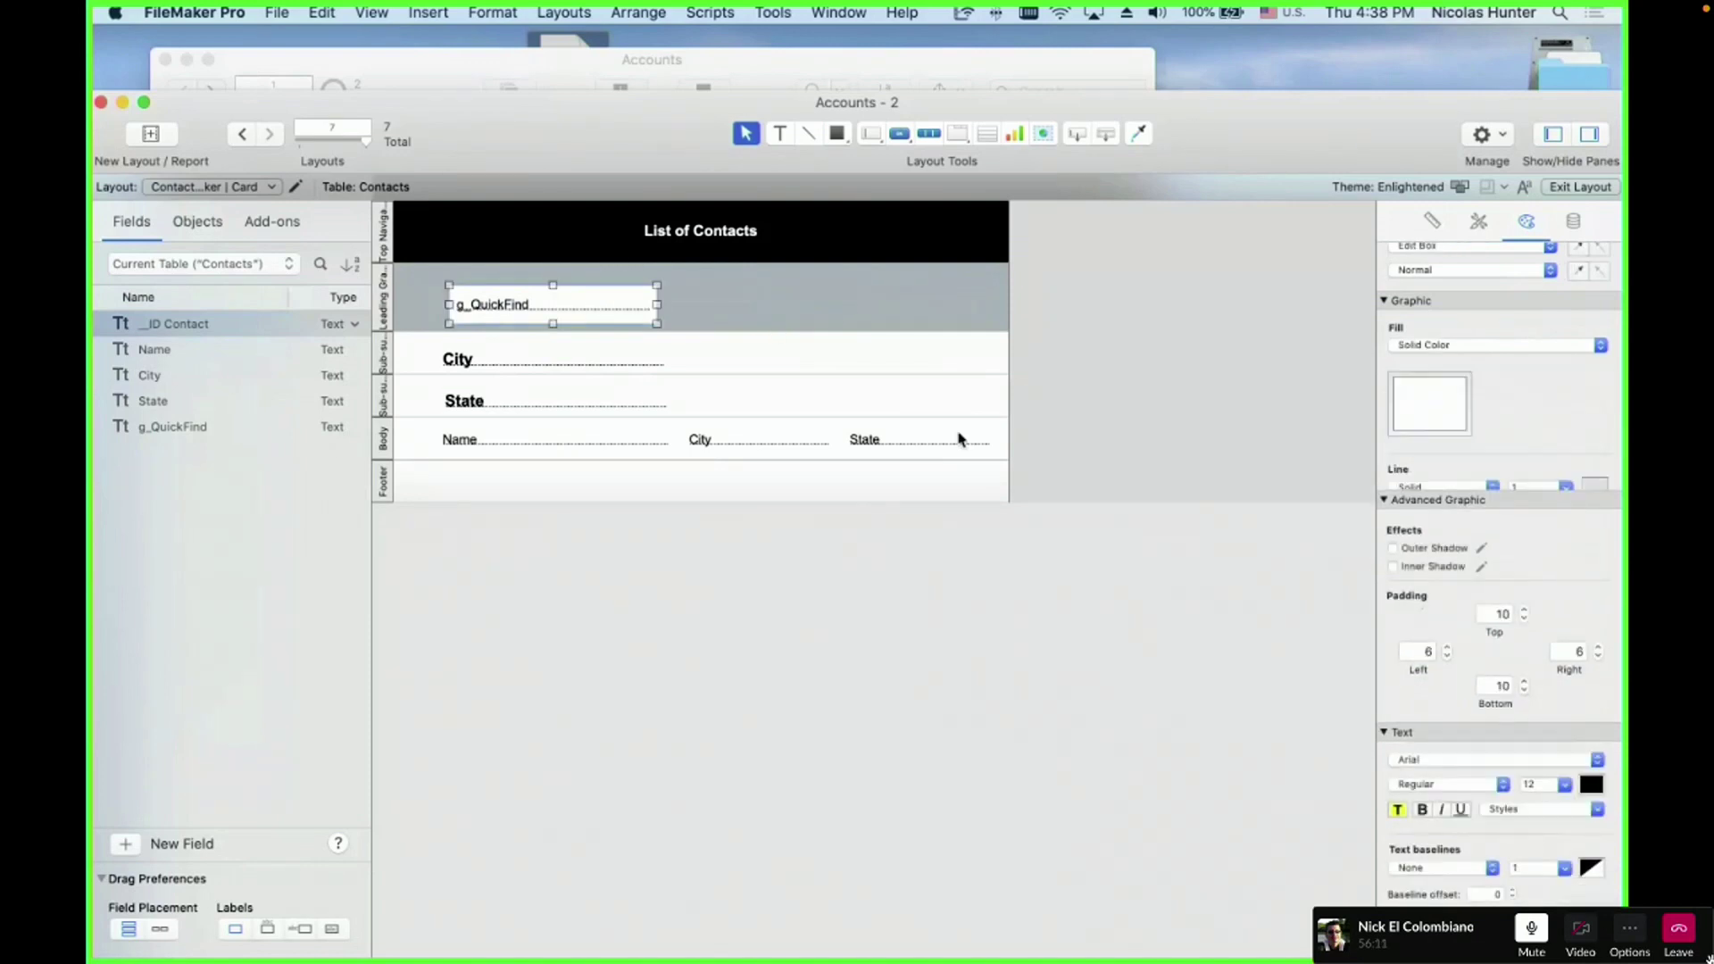
left_click(551, 328)
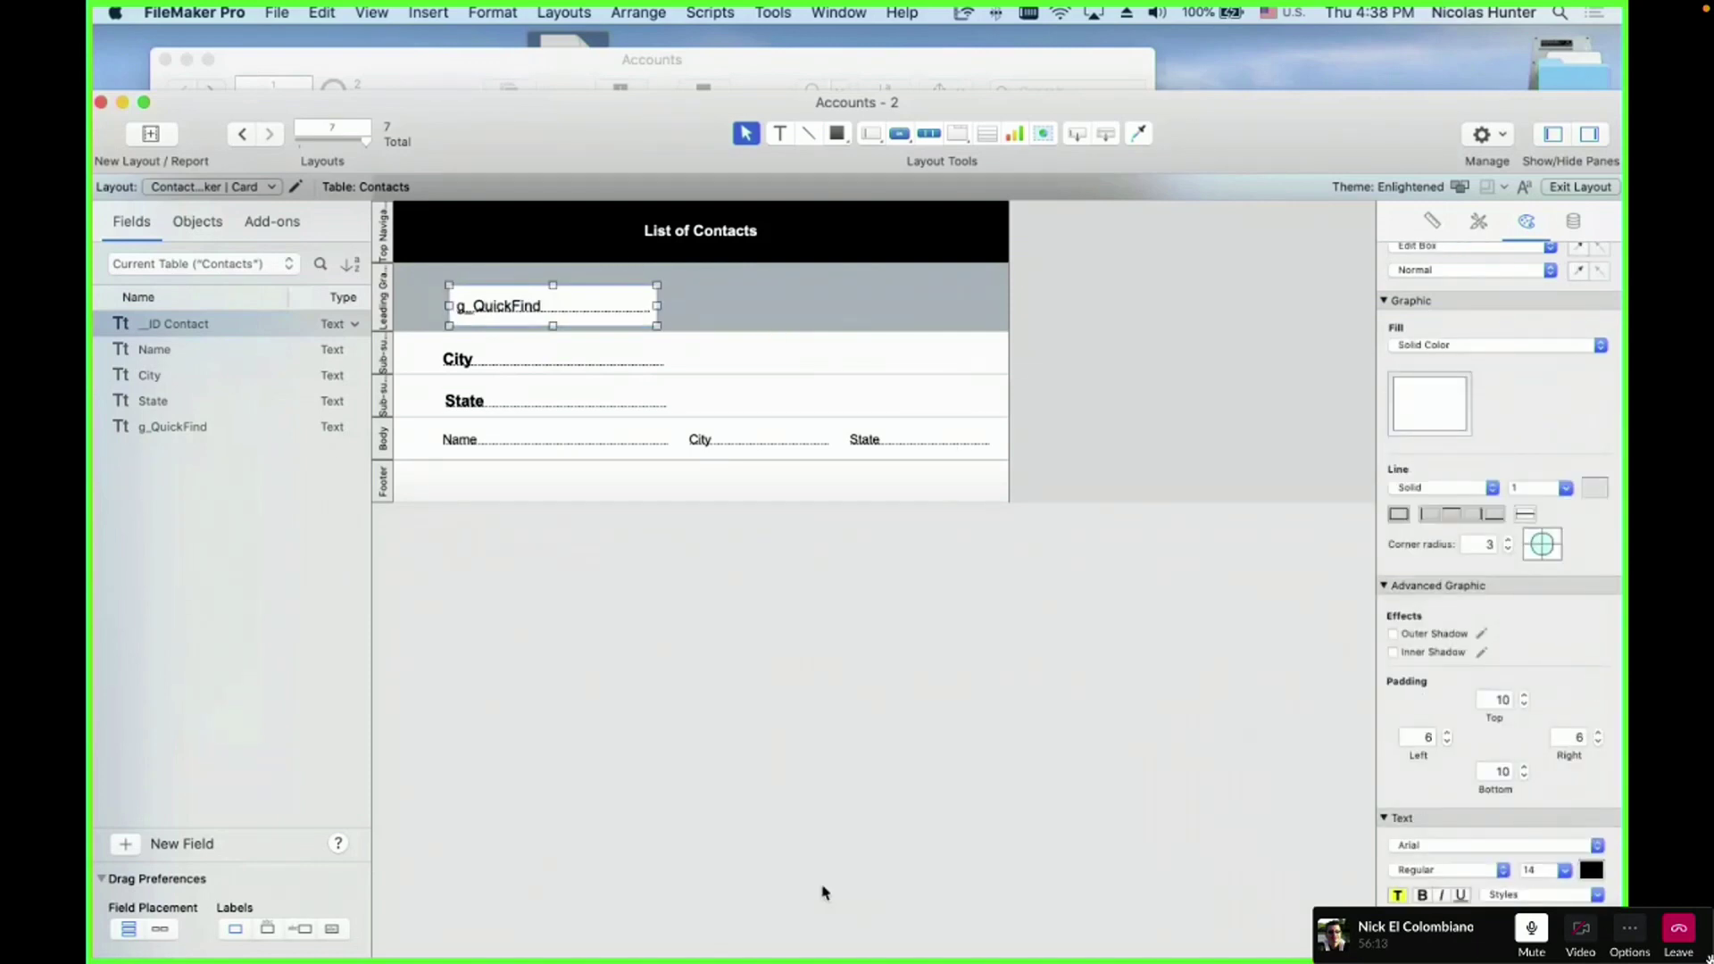
left_click_drag(550, 322, 545, 306)
left_click(623, 696)
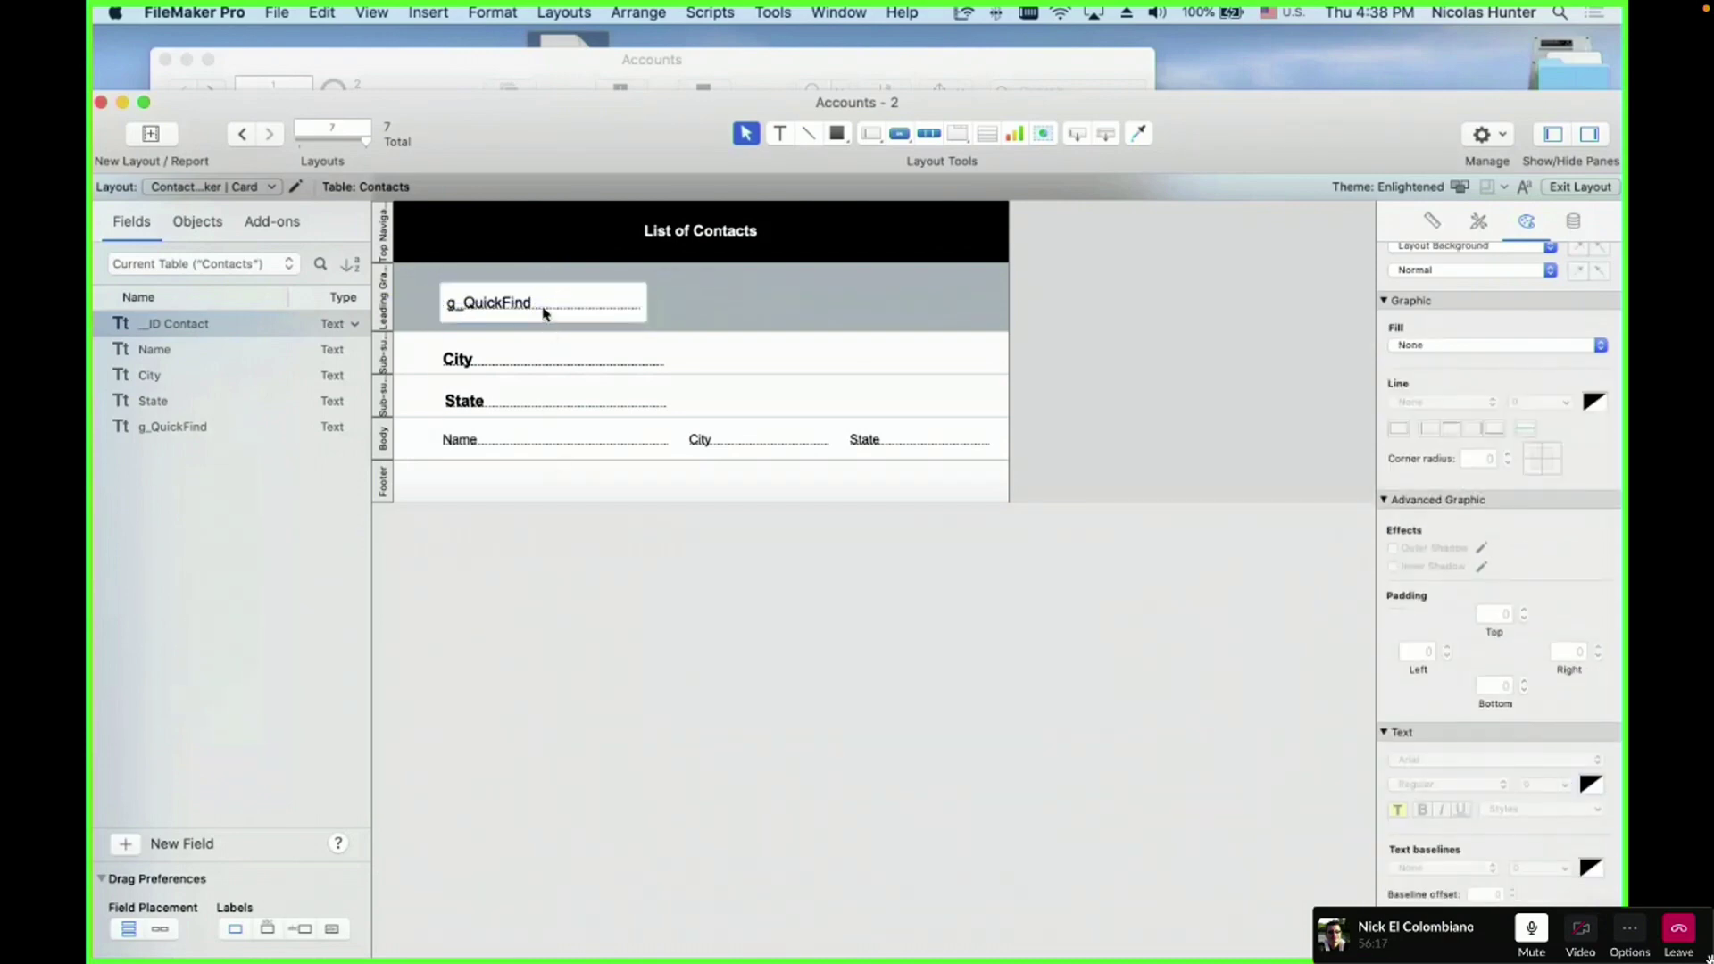
- Give the g_QuickFind field the placeholder text "Search" and check the header of the contact list in Browse mode
left_click(542, 312)
scroll(1549, 260, "up", 3)
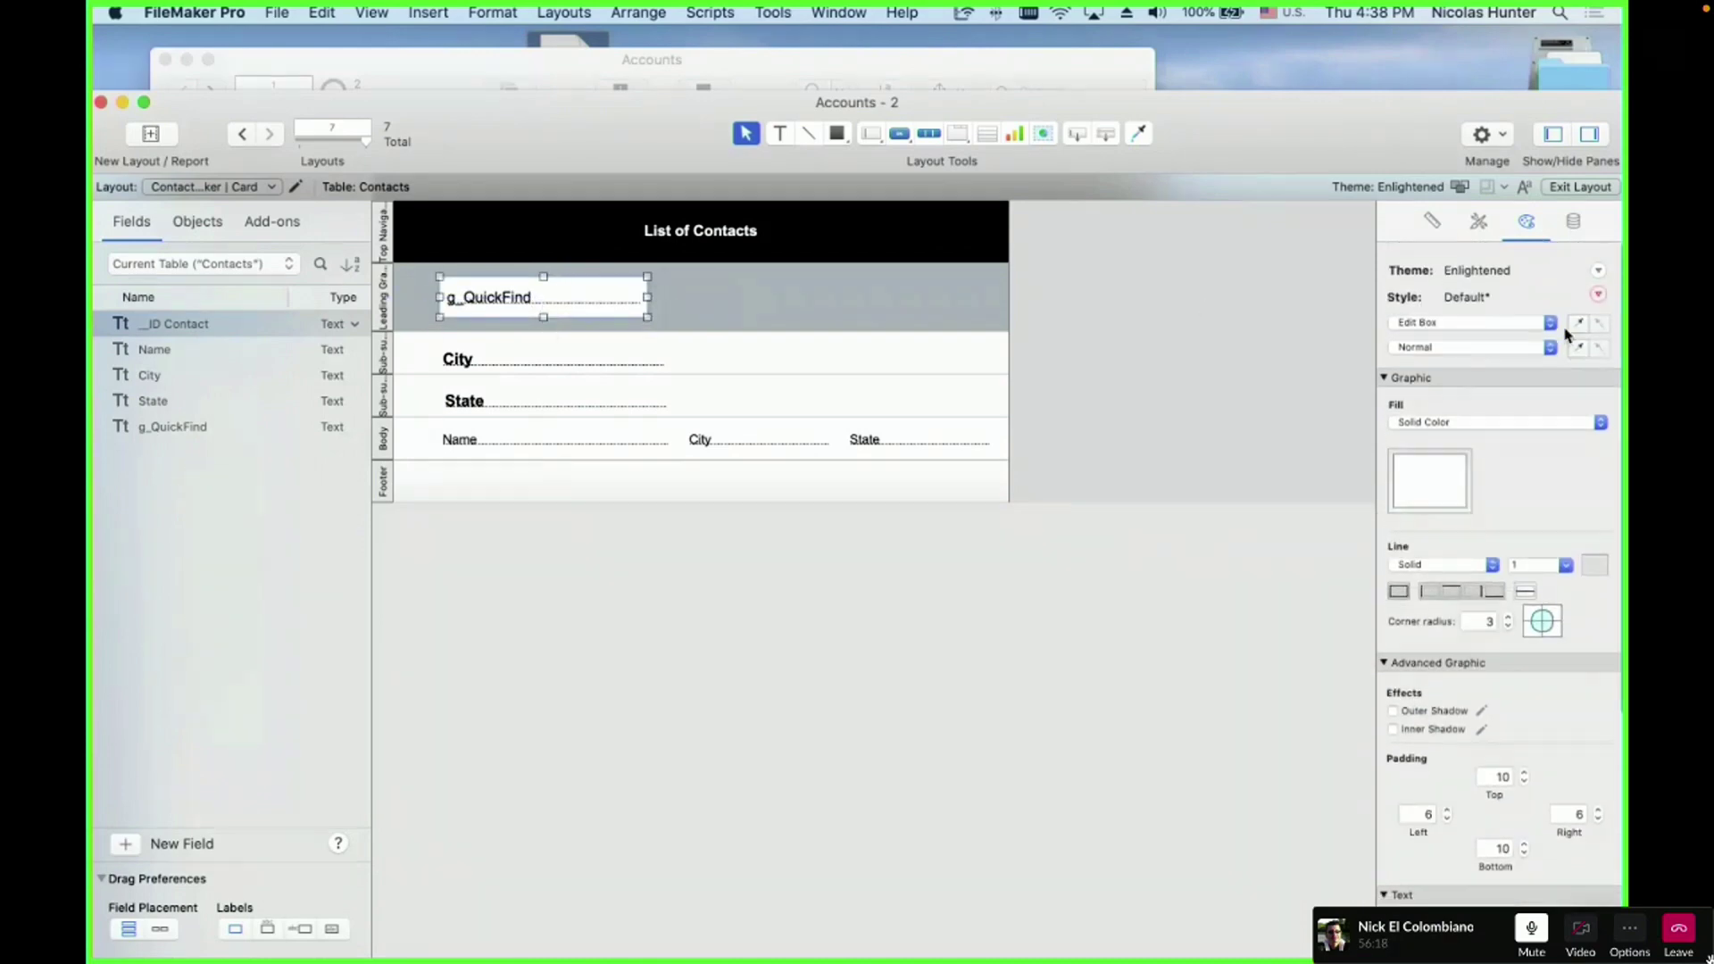
left_click(1573, 221)
left_click(1466, 344)
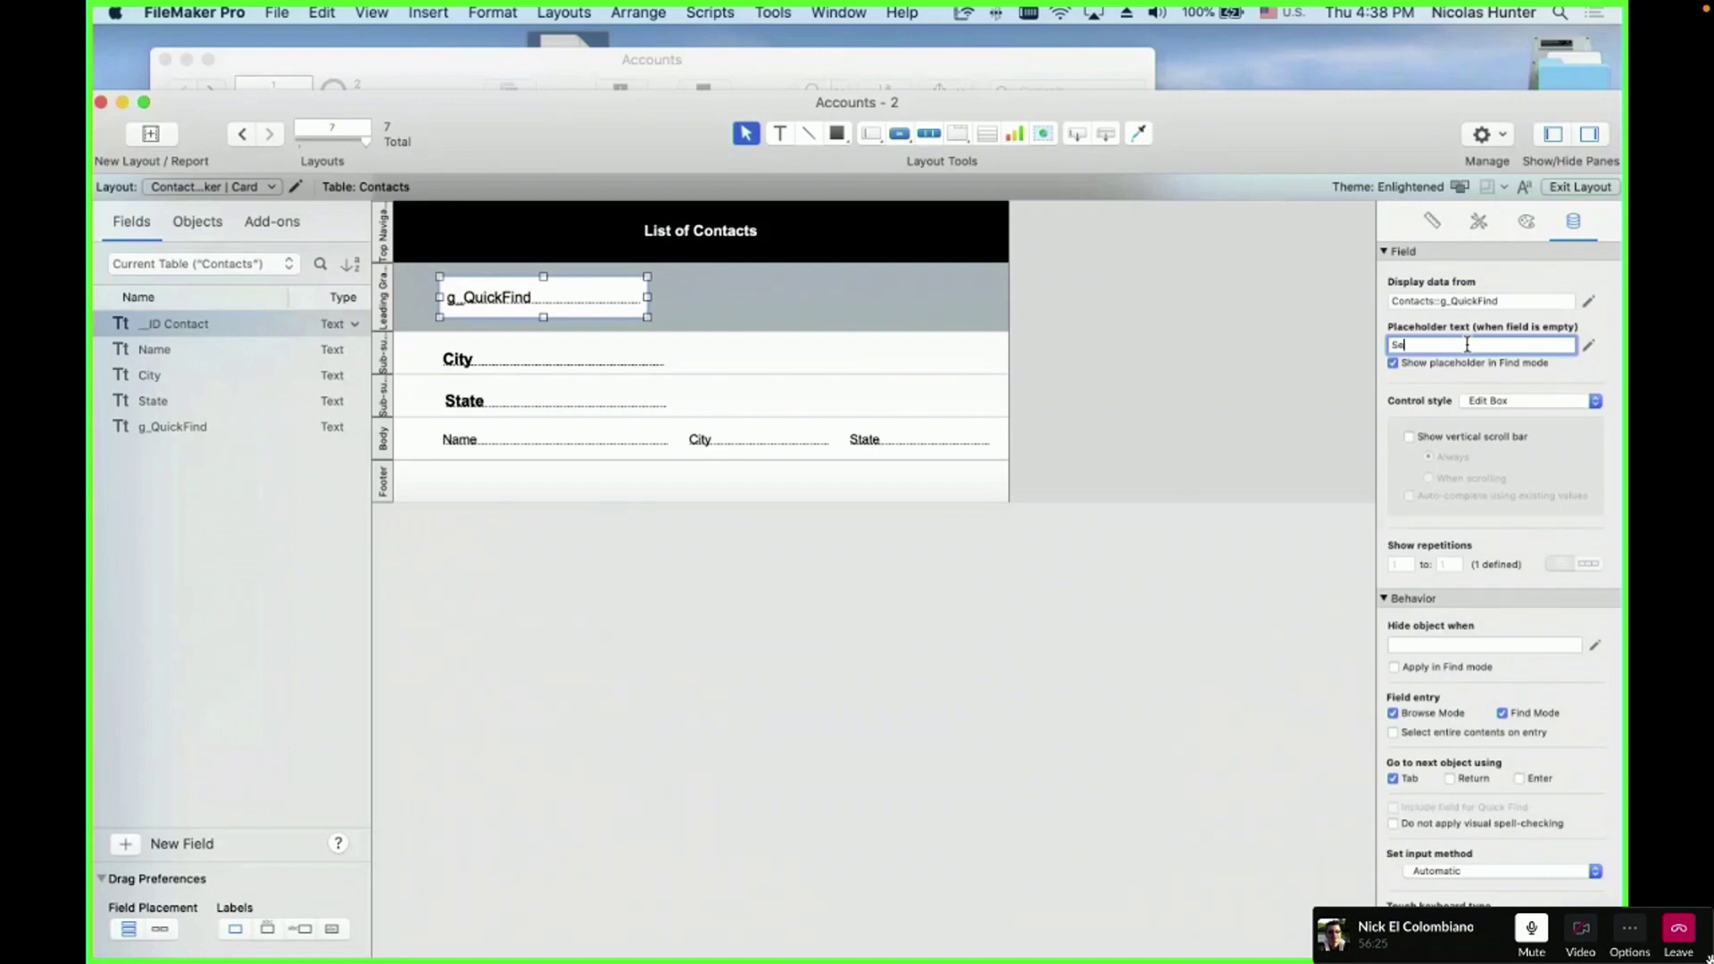
type("Search")
left_click(1205, 337)
left_click(516, 317)
key("super+b")
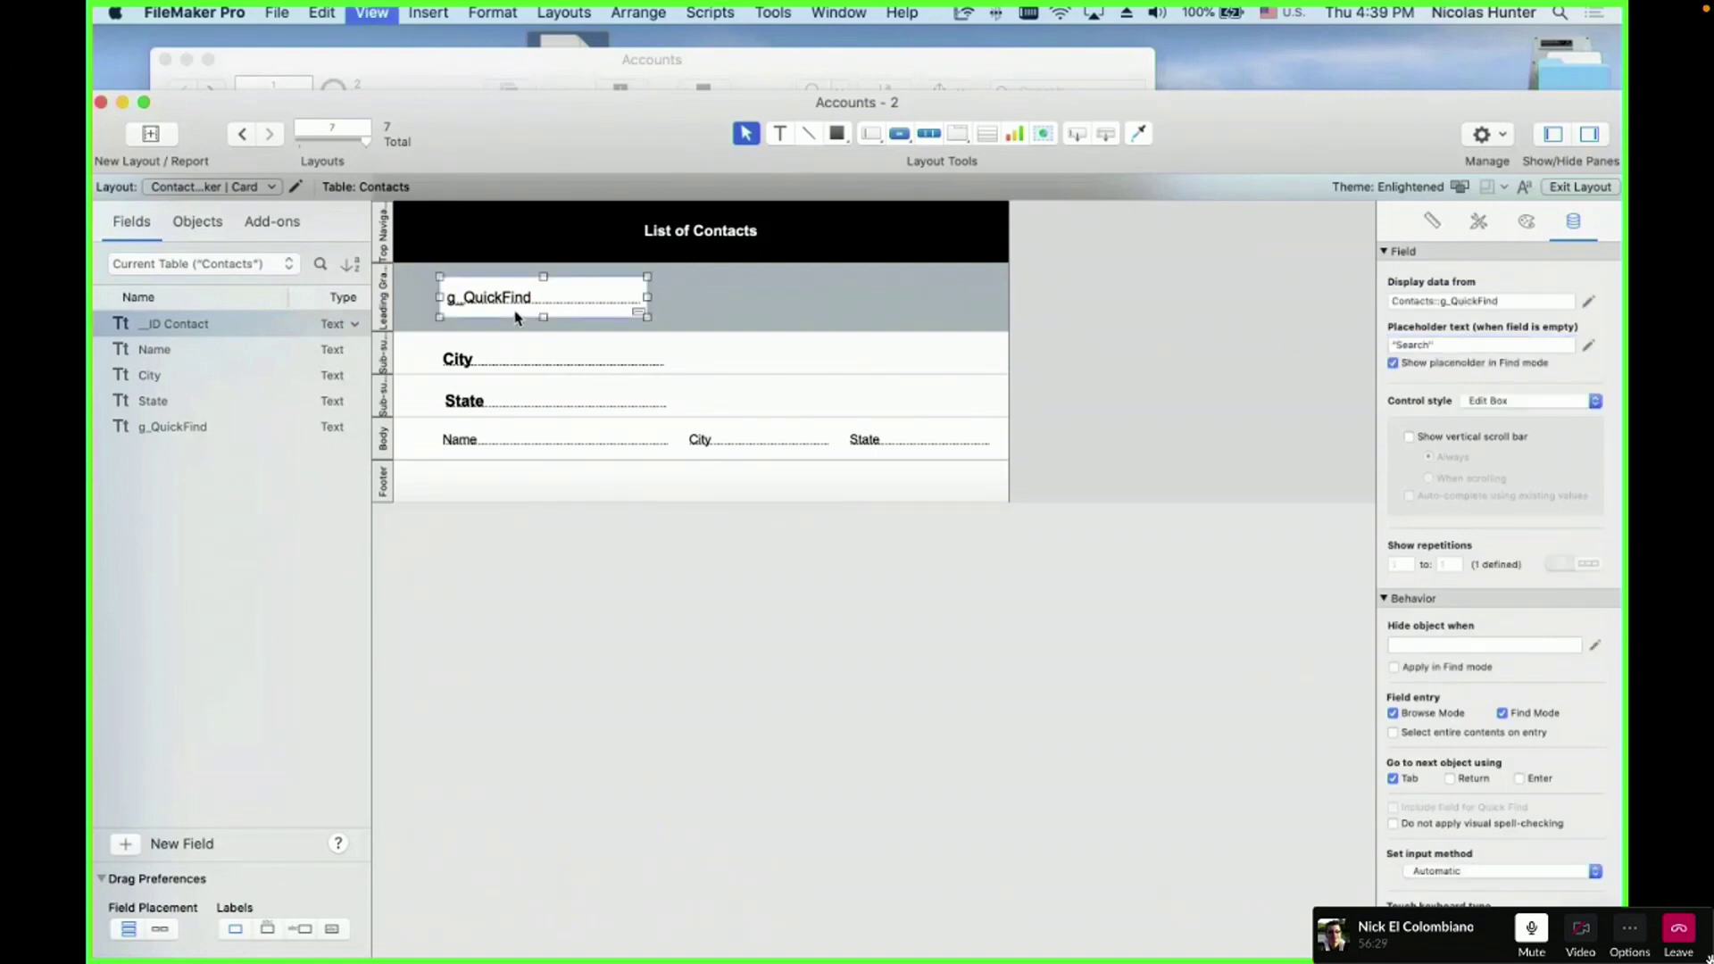
scroll(773, 402, "up", 20)
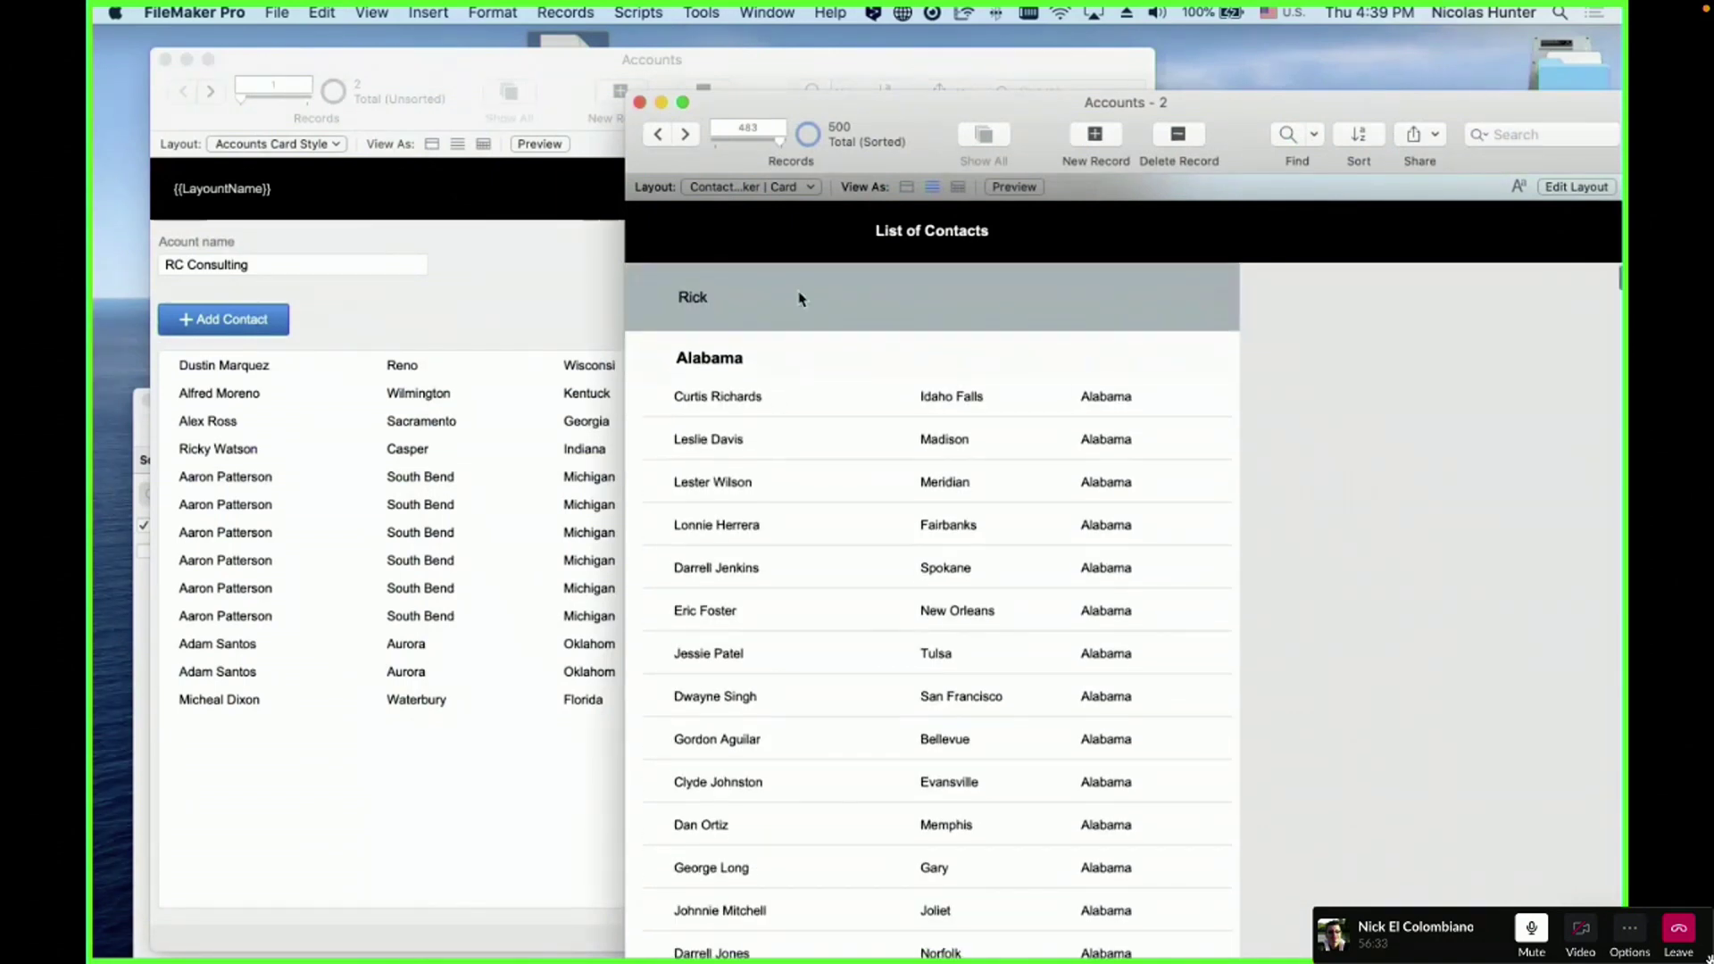
- Turn off delineating fields on the current record only for the Contact Picker | Card layout and return to Browse mode
key("super+l")
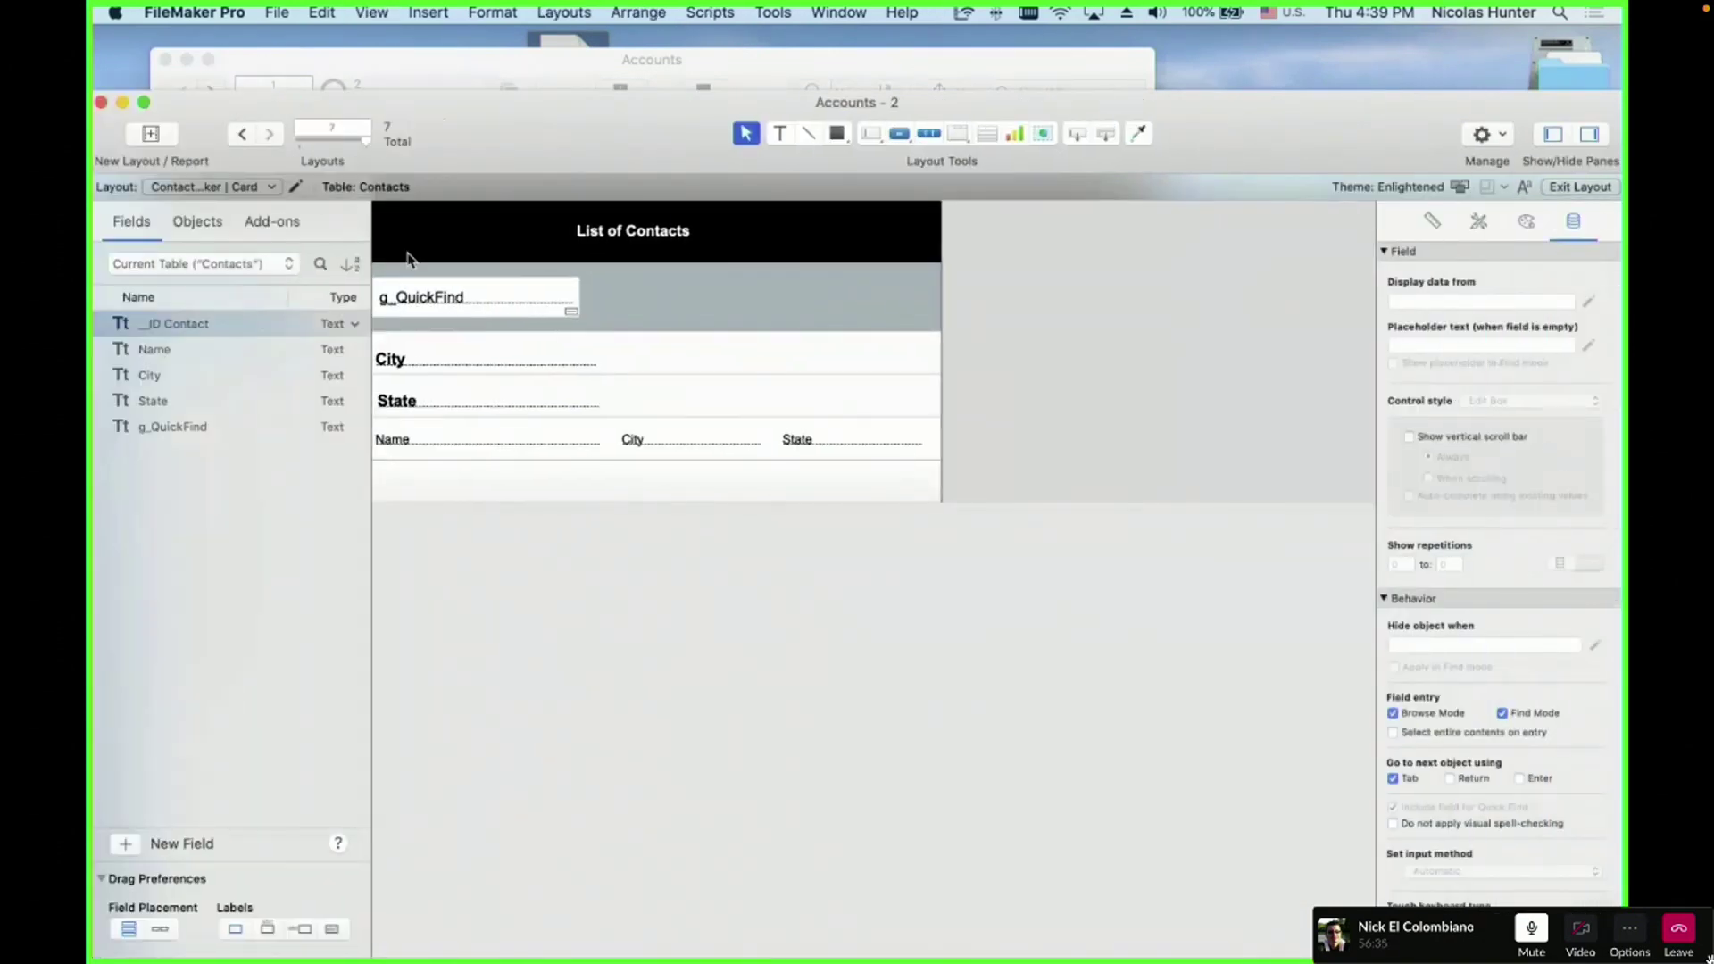
left_click(296, 187)
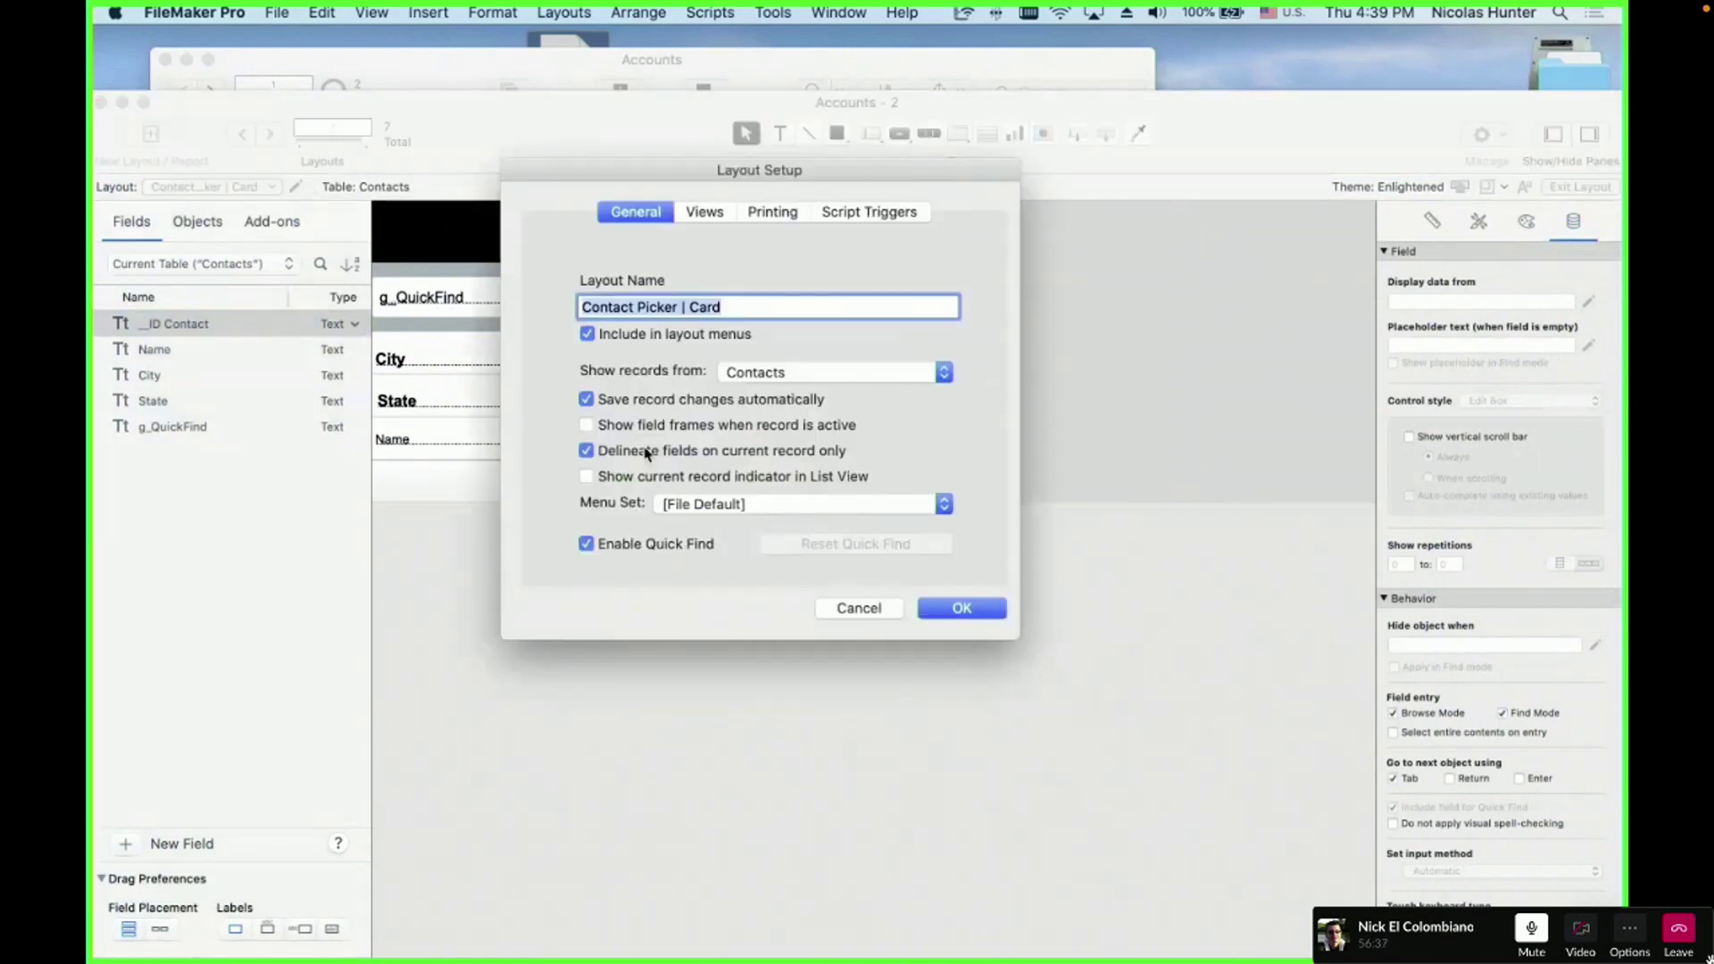
left_click(721, 457)
left_click(973, 611)
key("super+b")
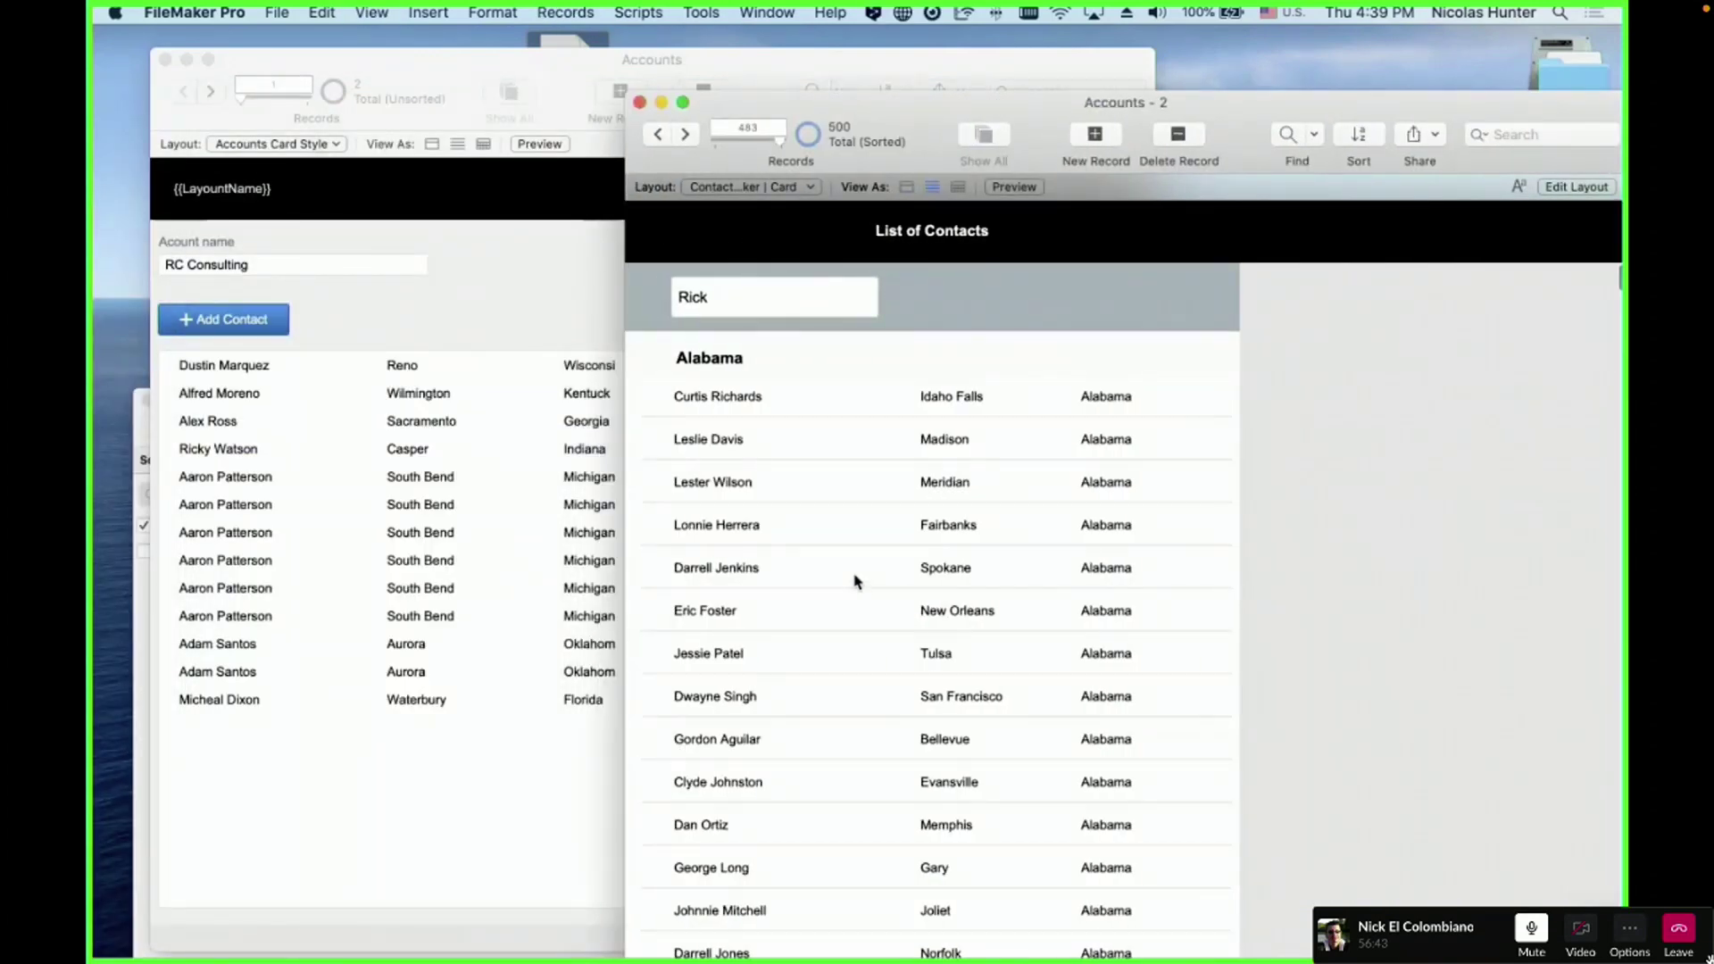
- Set the g_QuickFind field's corner radius to 5 and its left and right padding to 10
key("super+l")
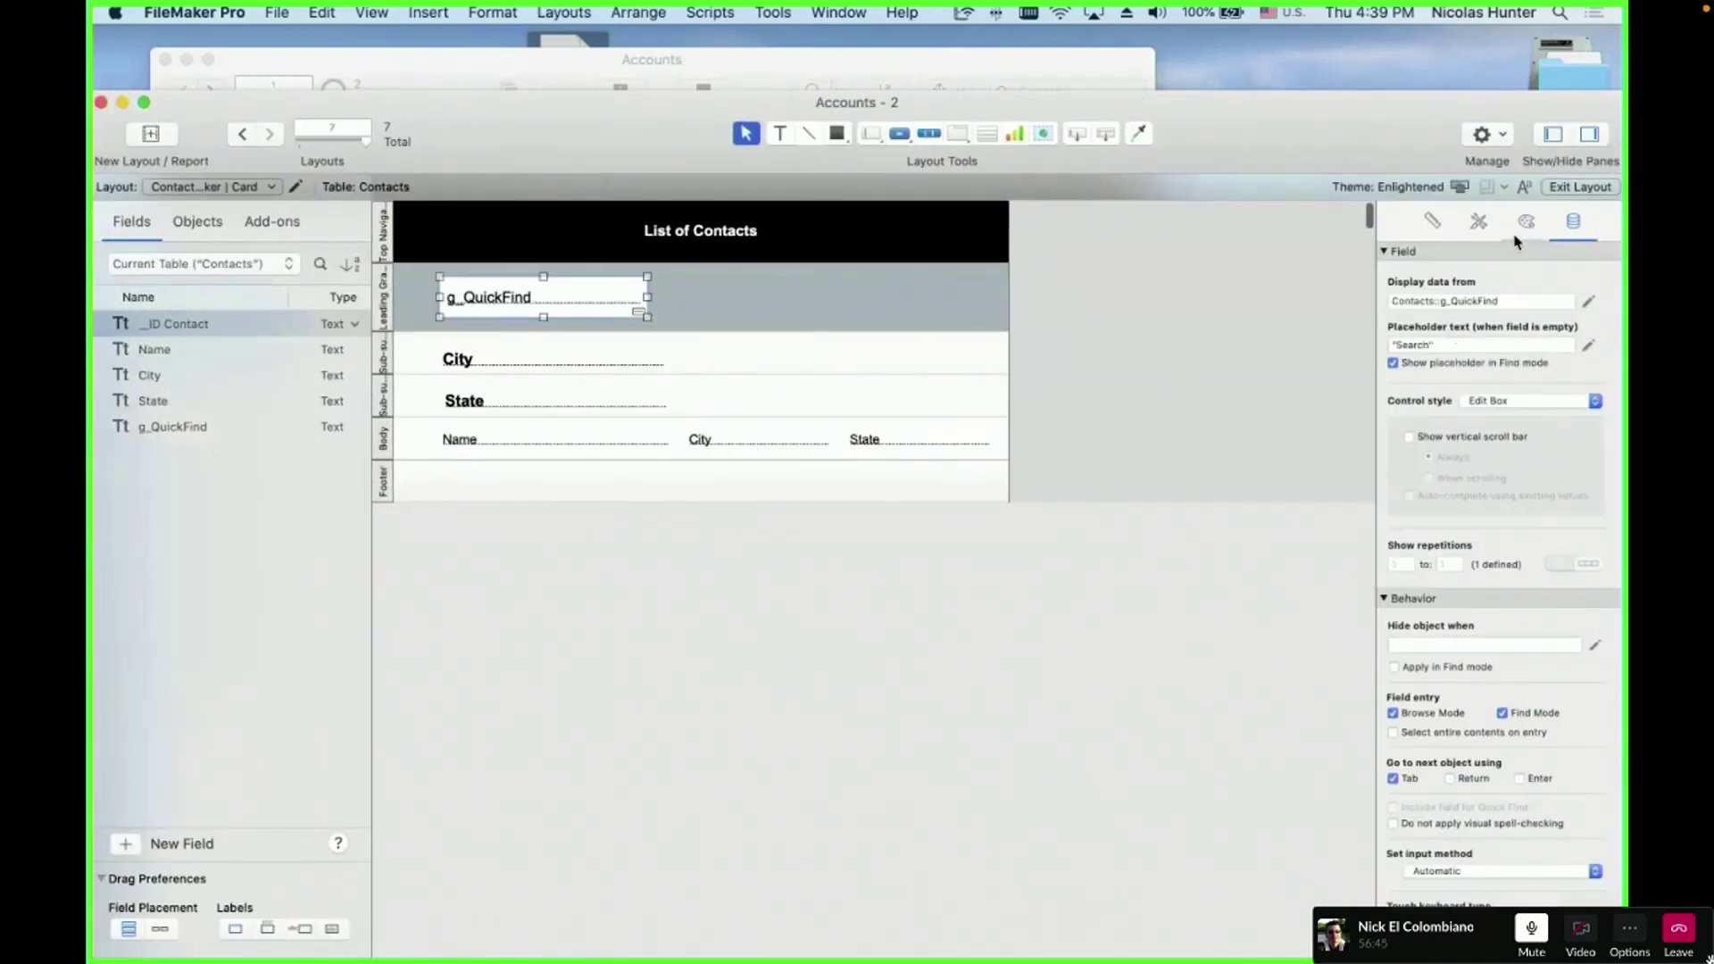
left_click(1525, 223)
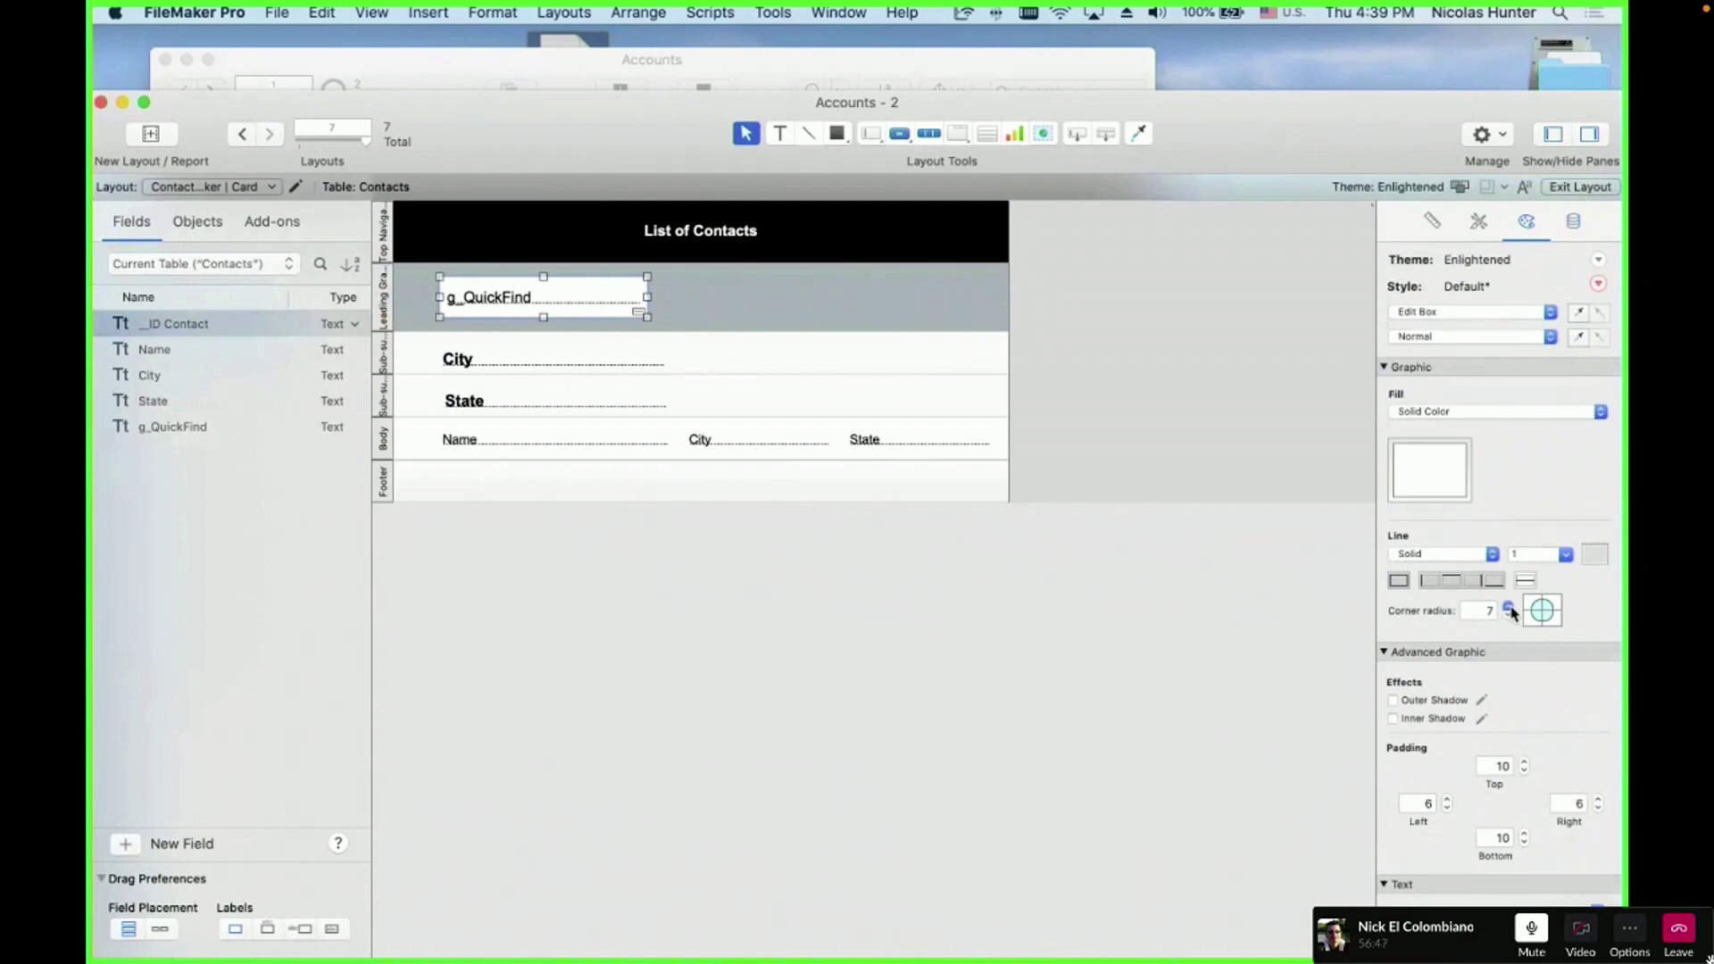
left_click(1509, 607)
left_click(1509, 607)
left_click(1508, 616)
left_click(1422, 802)
key("Tab")
type("10")
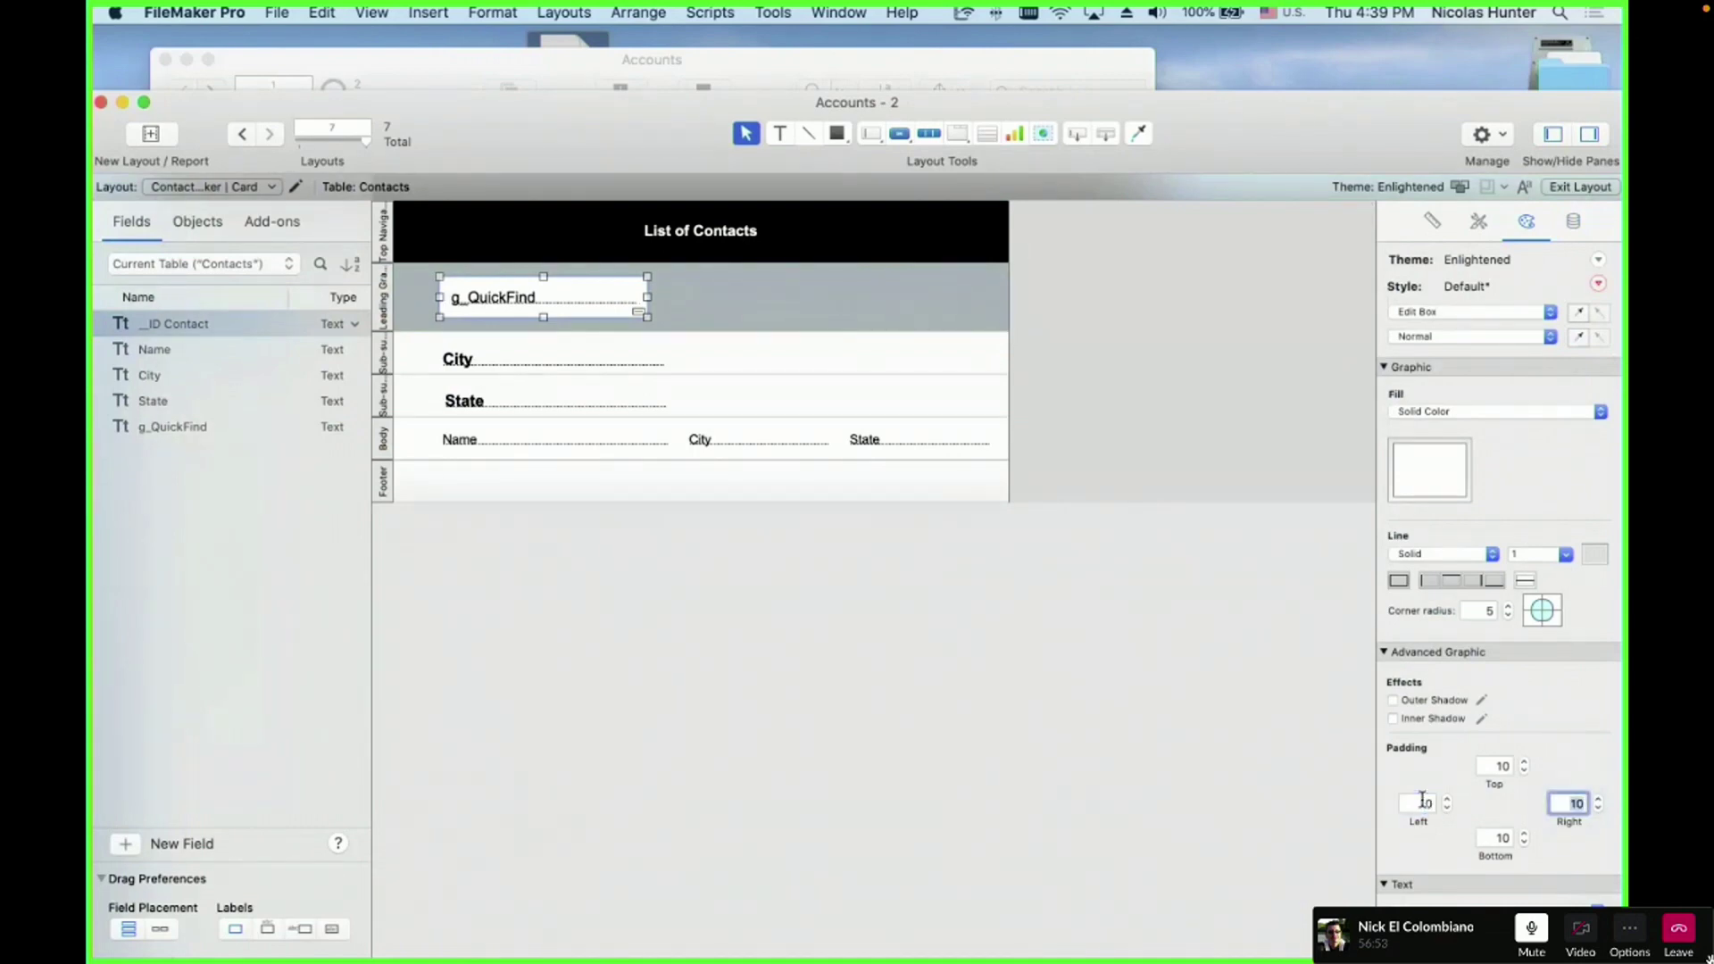
- Return to Browse mode, reposition the card window, and examine how the search field behaves while scrolling the contact list
key("super+b")
scroll(821, 518, "up", 20)
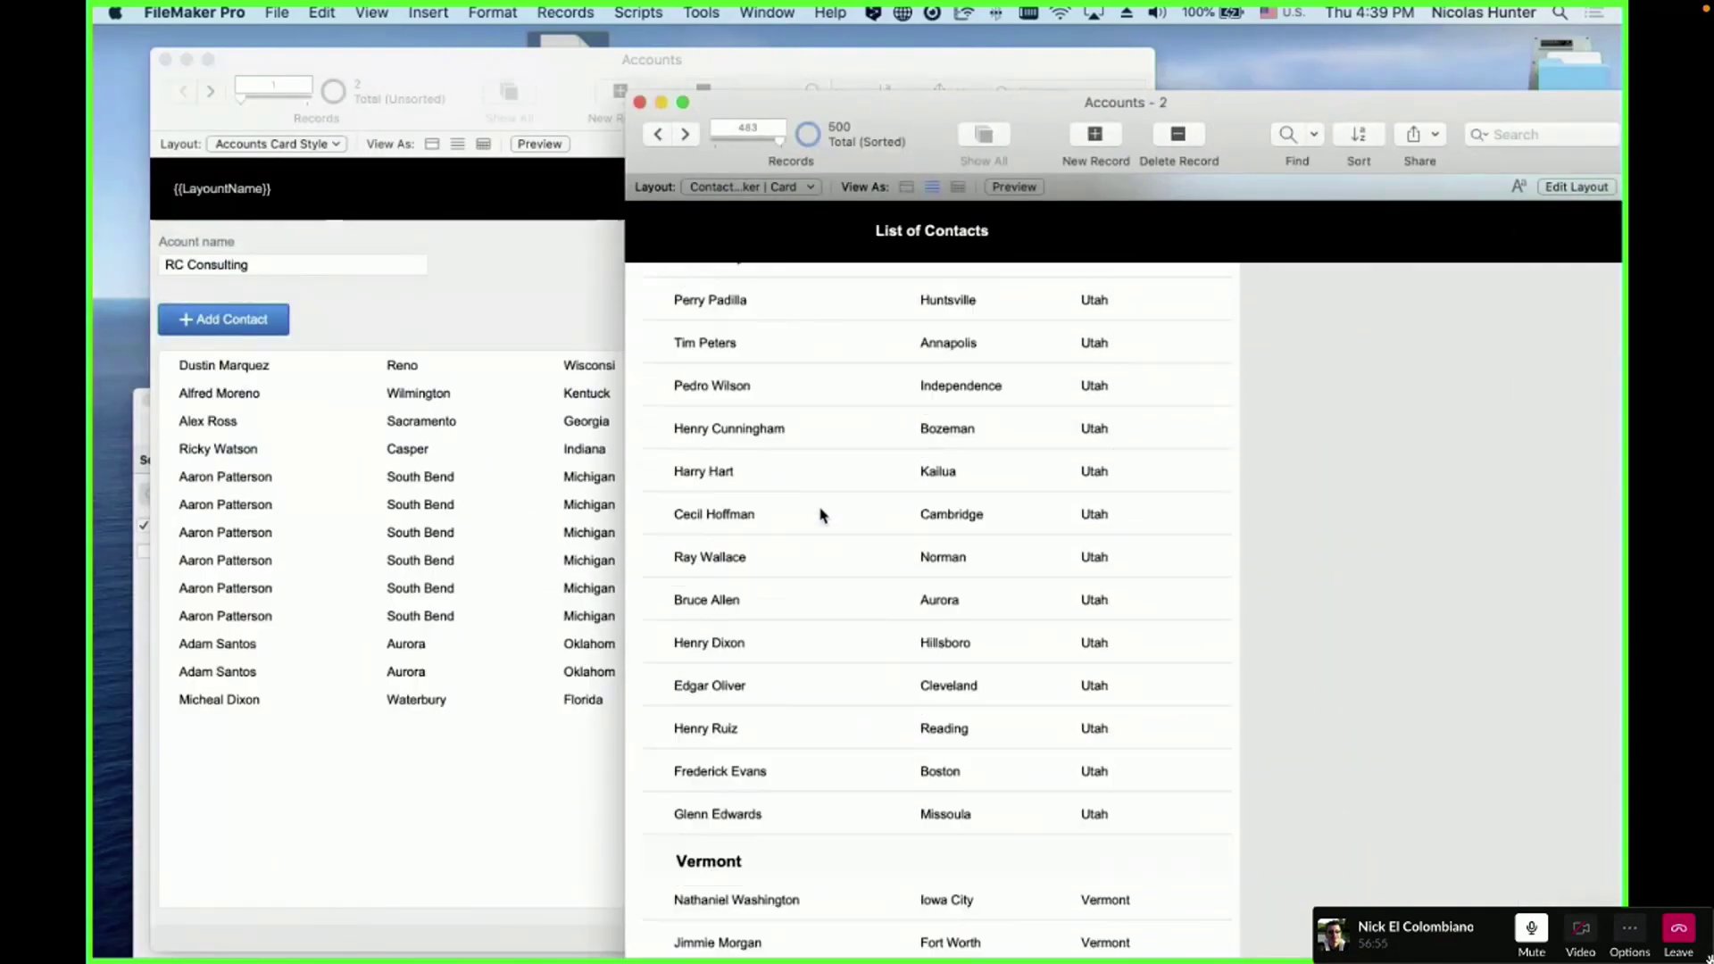
scroll(819, 527, "up", 20)
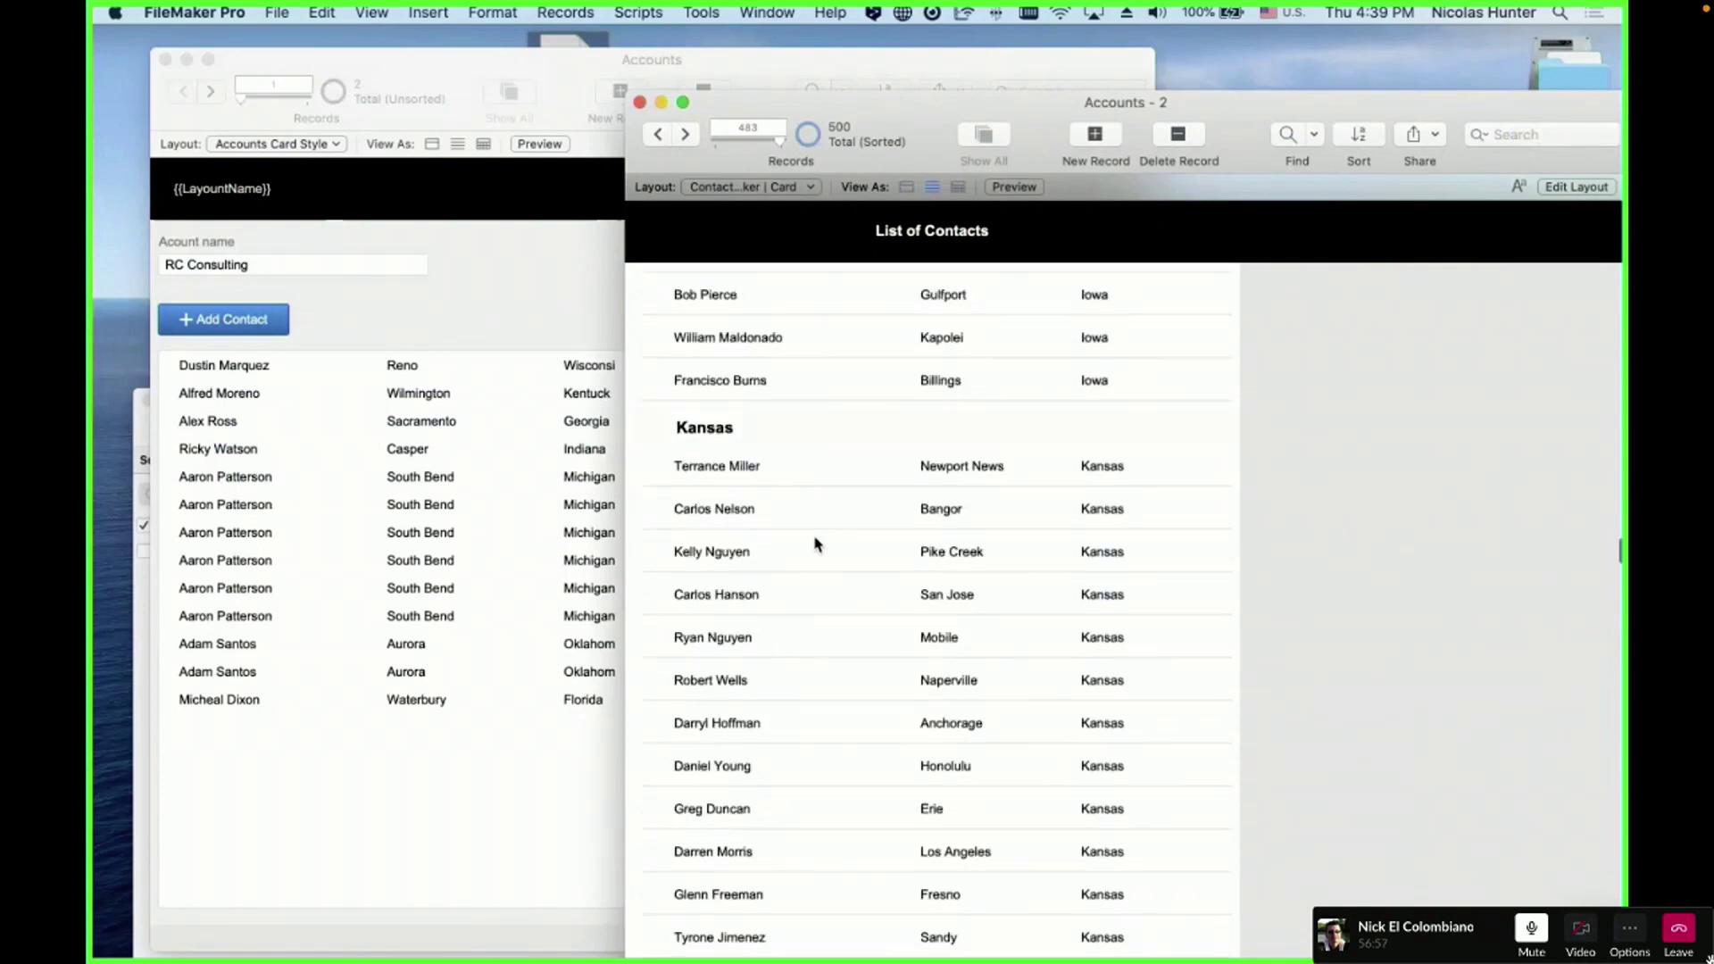
scroll(810, 560, "up", 20)
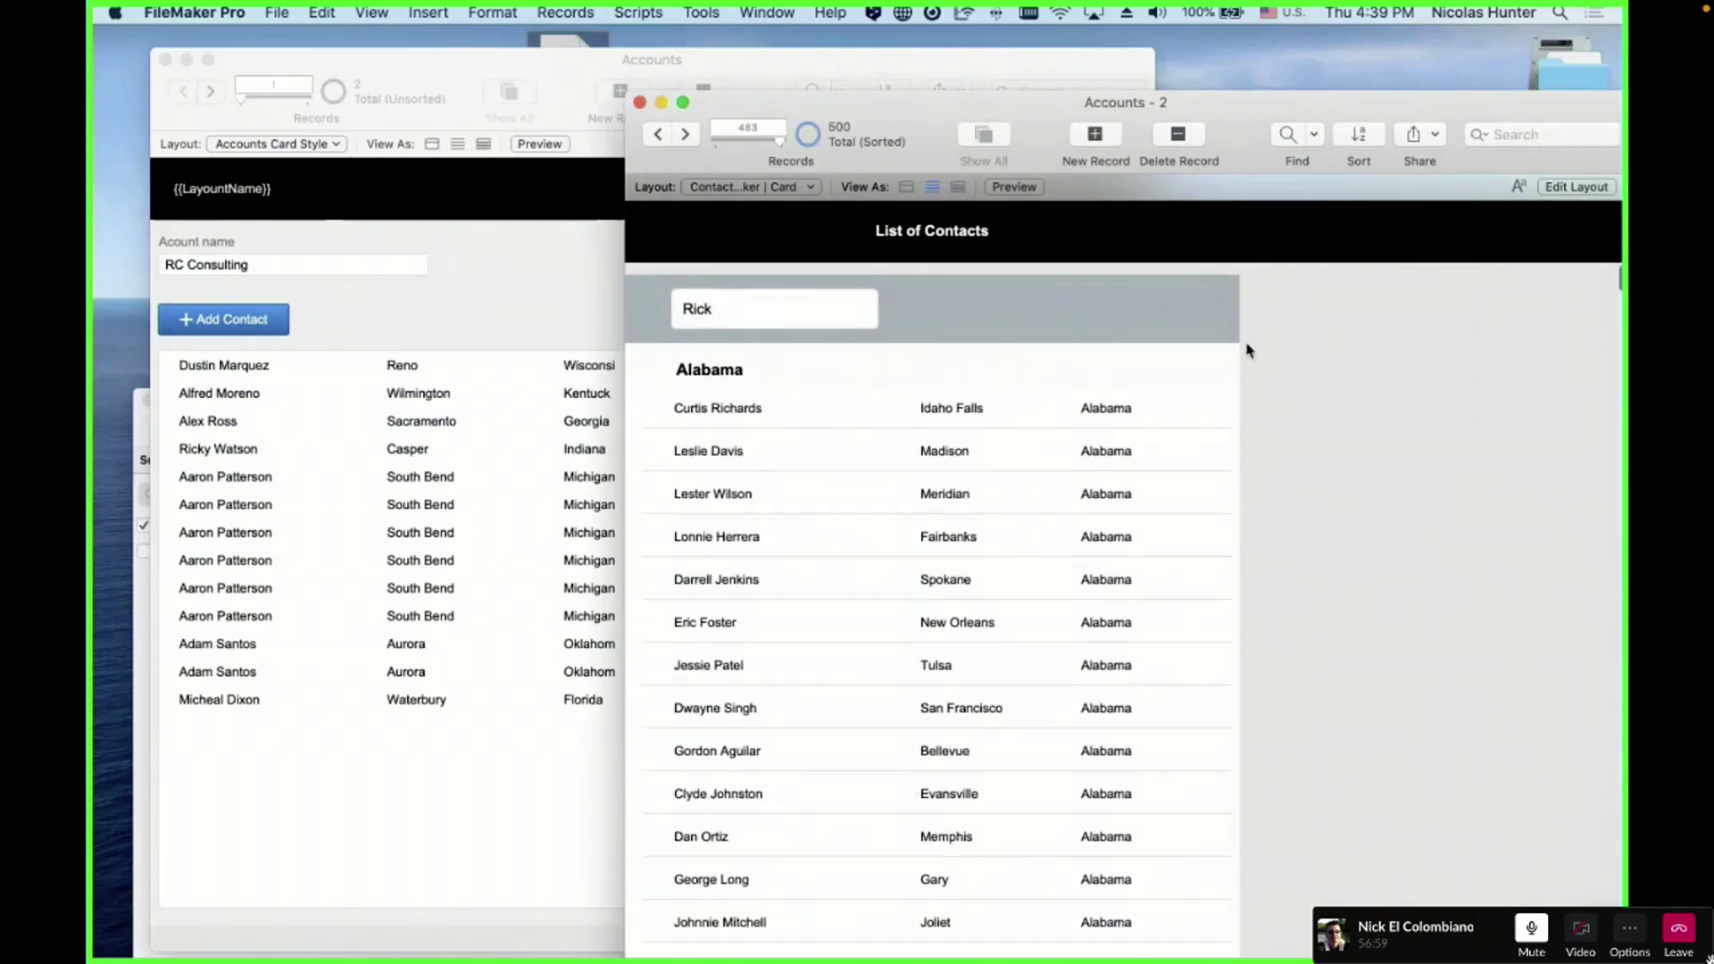
left_click_drag(1034, 111, 579, 55)
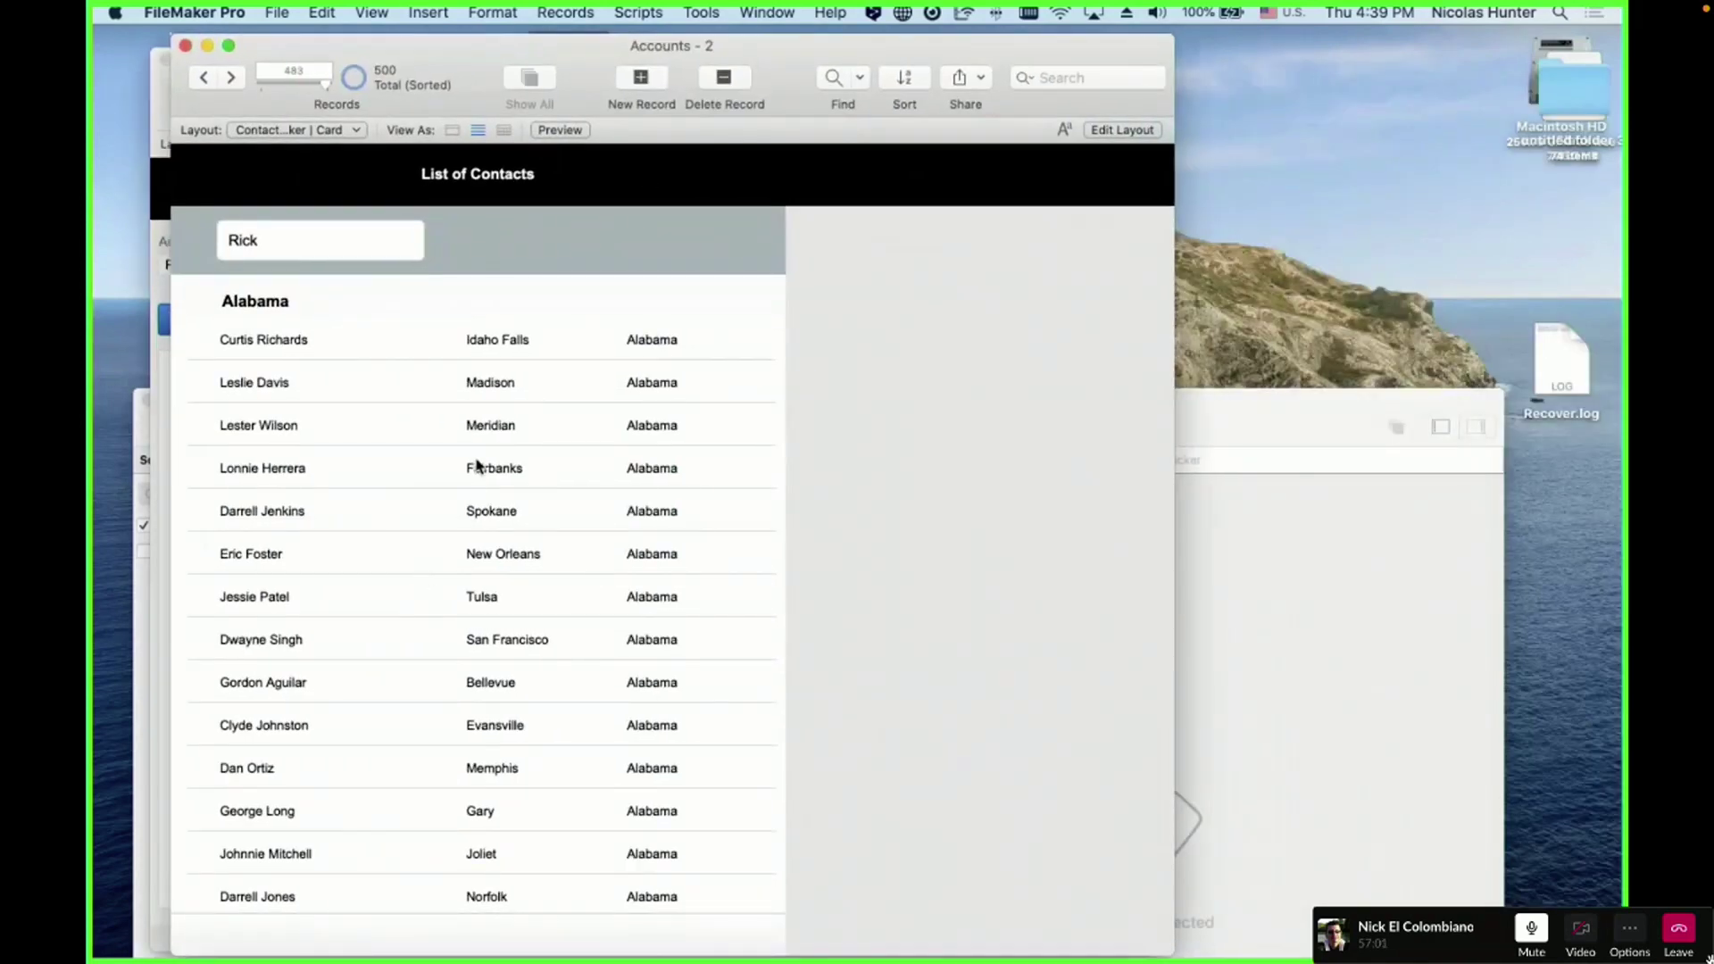
scroll(575, 528, "down", 5)
scroll(573, 532, "up", 5)
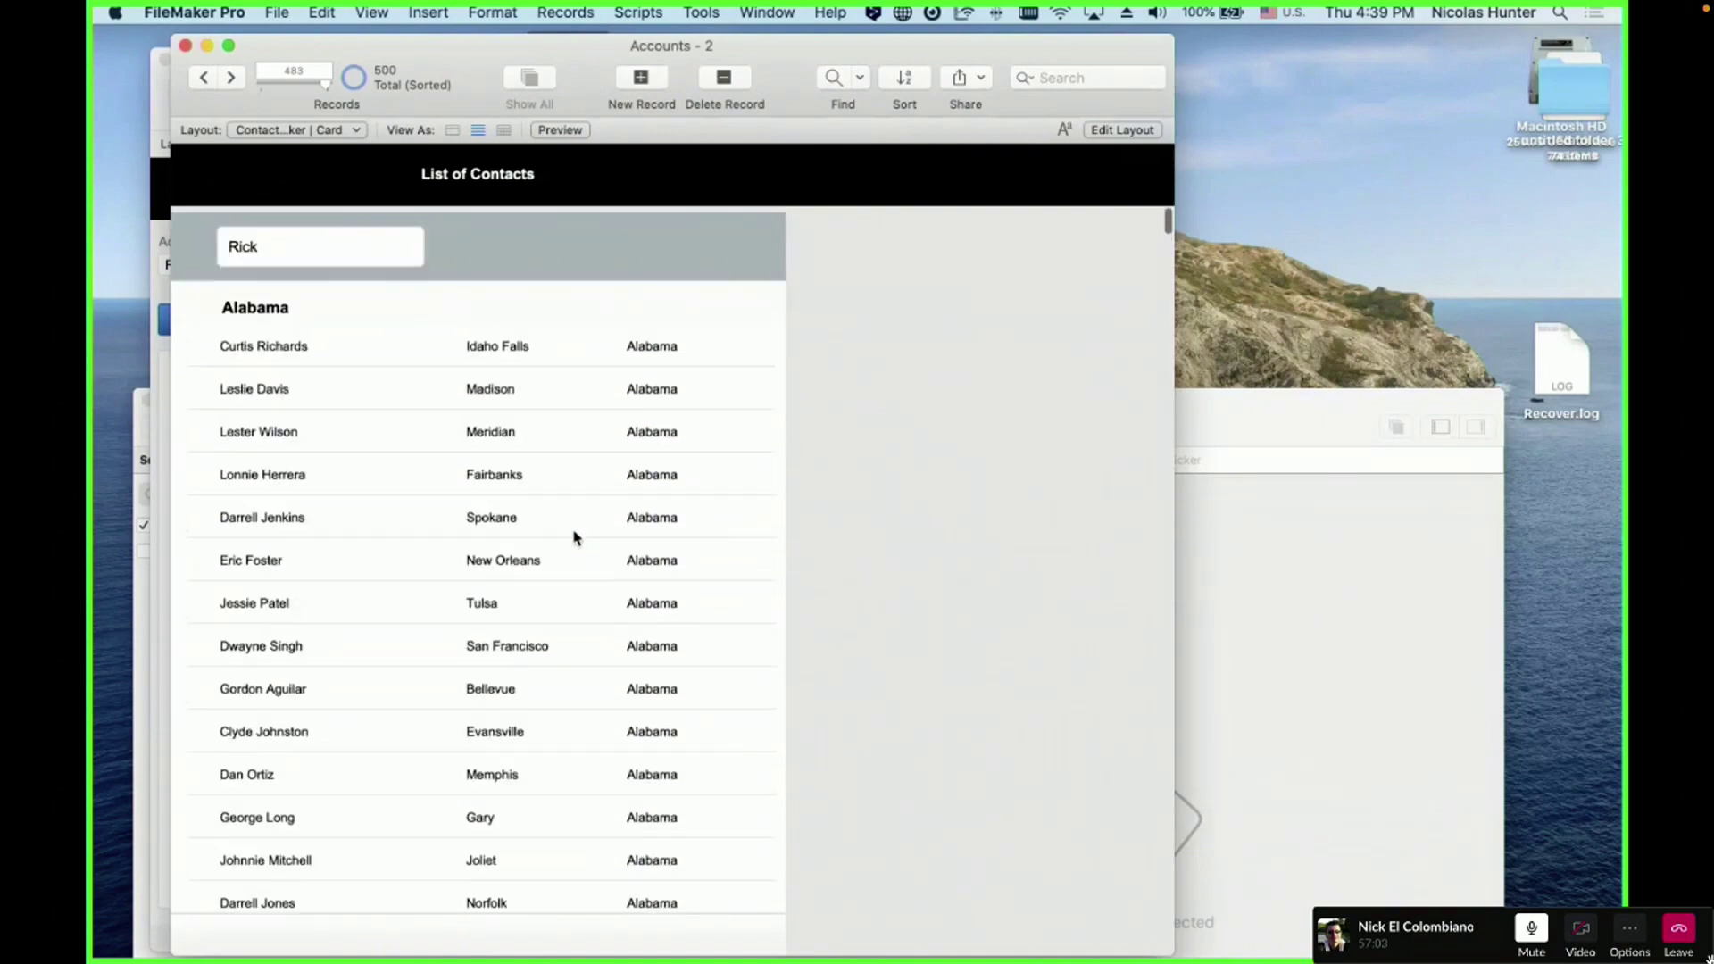
scroll(574, 536, "down", 5)
scroll(572, 547, "up", 5)
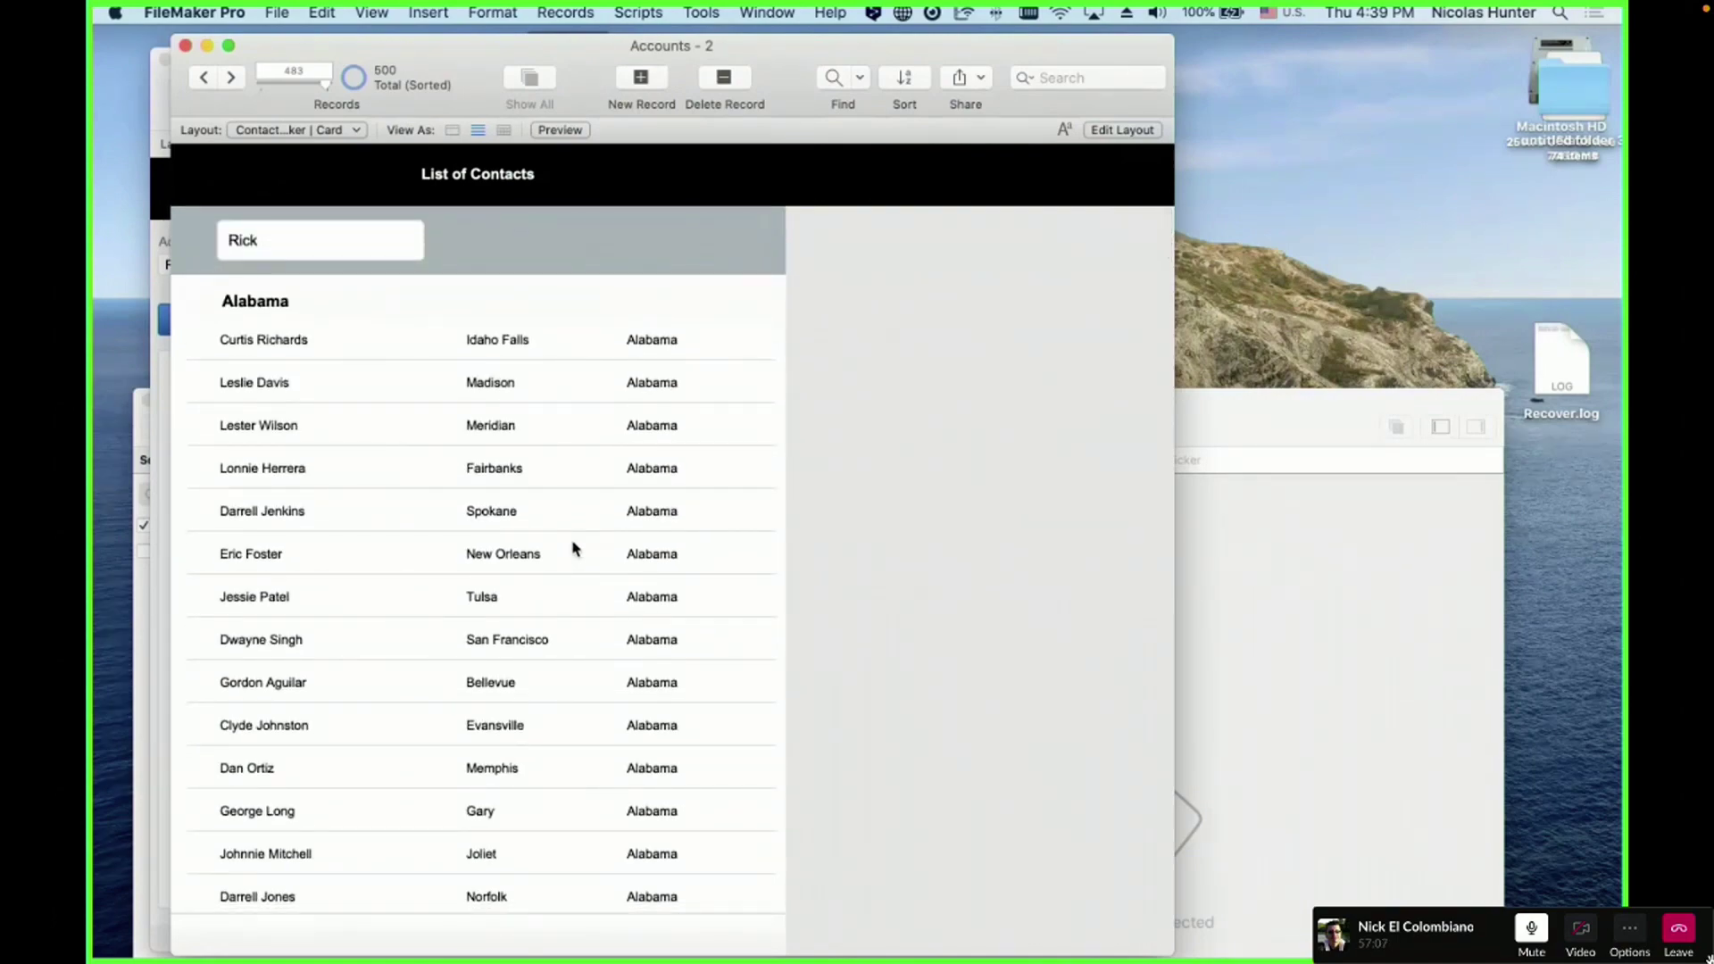
- Change the Leading Grand Summary part to a Header part and check it while scrolling the contact list in Browse mode
key("super+l")
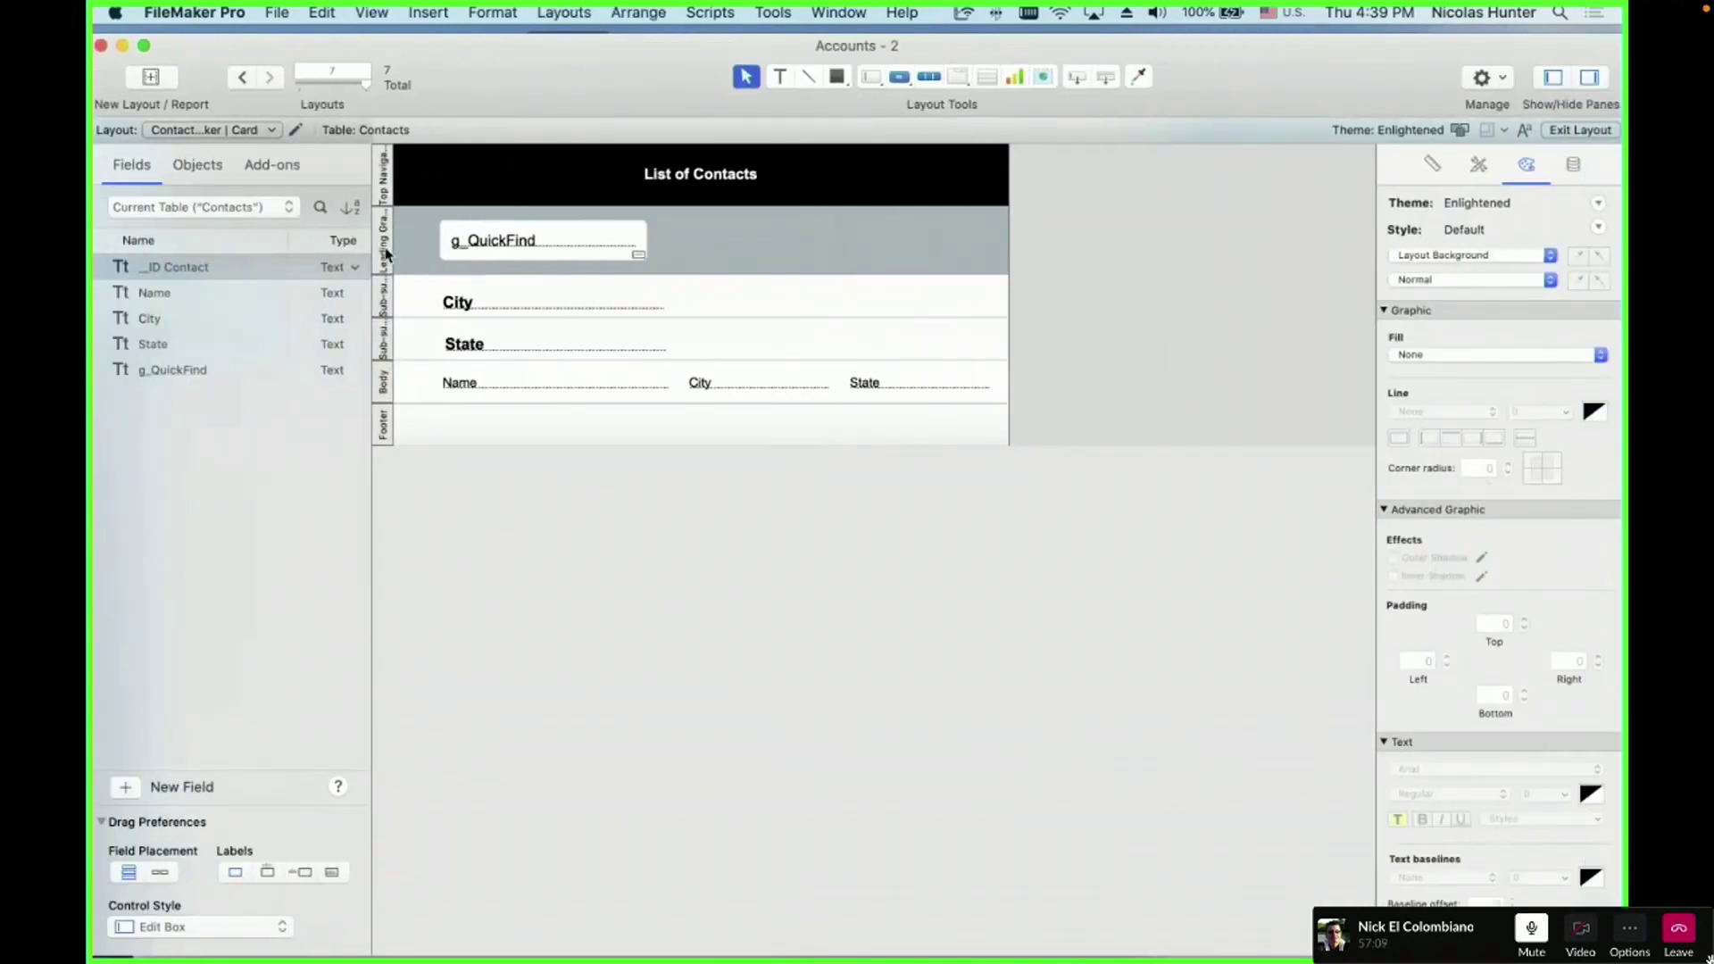
double_click(385, 254)
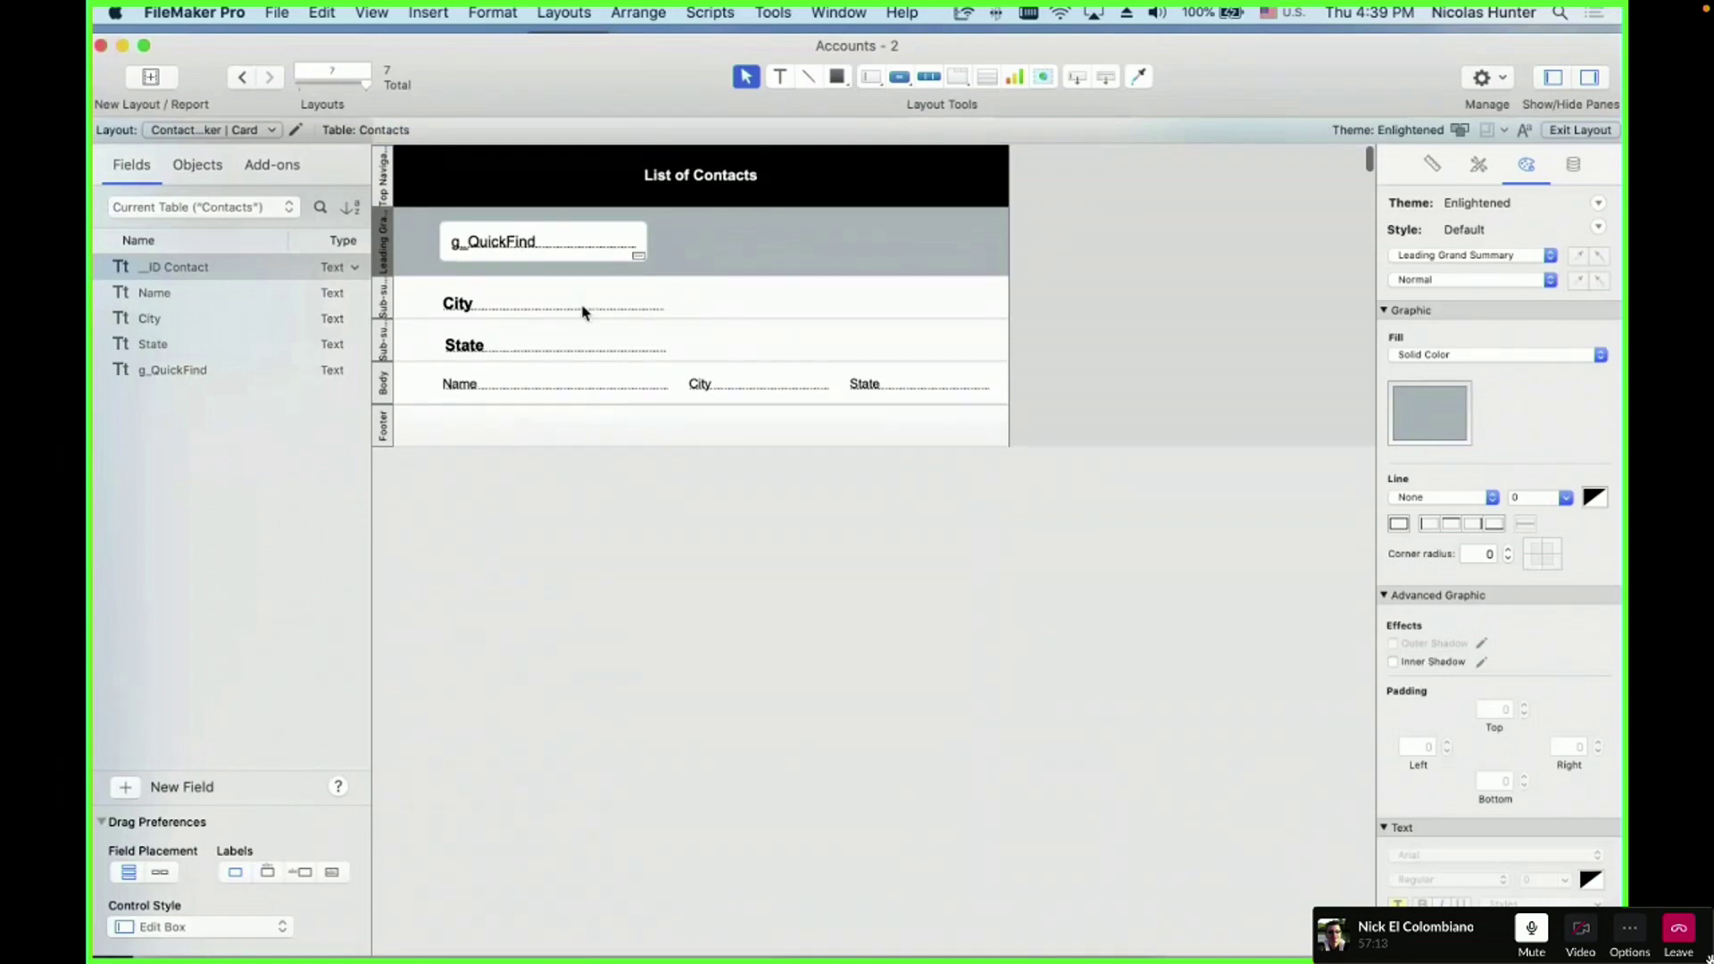
double_click(383, 254)
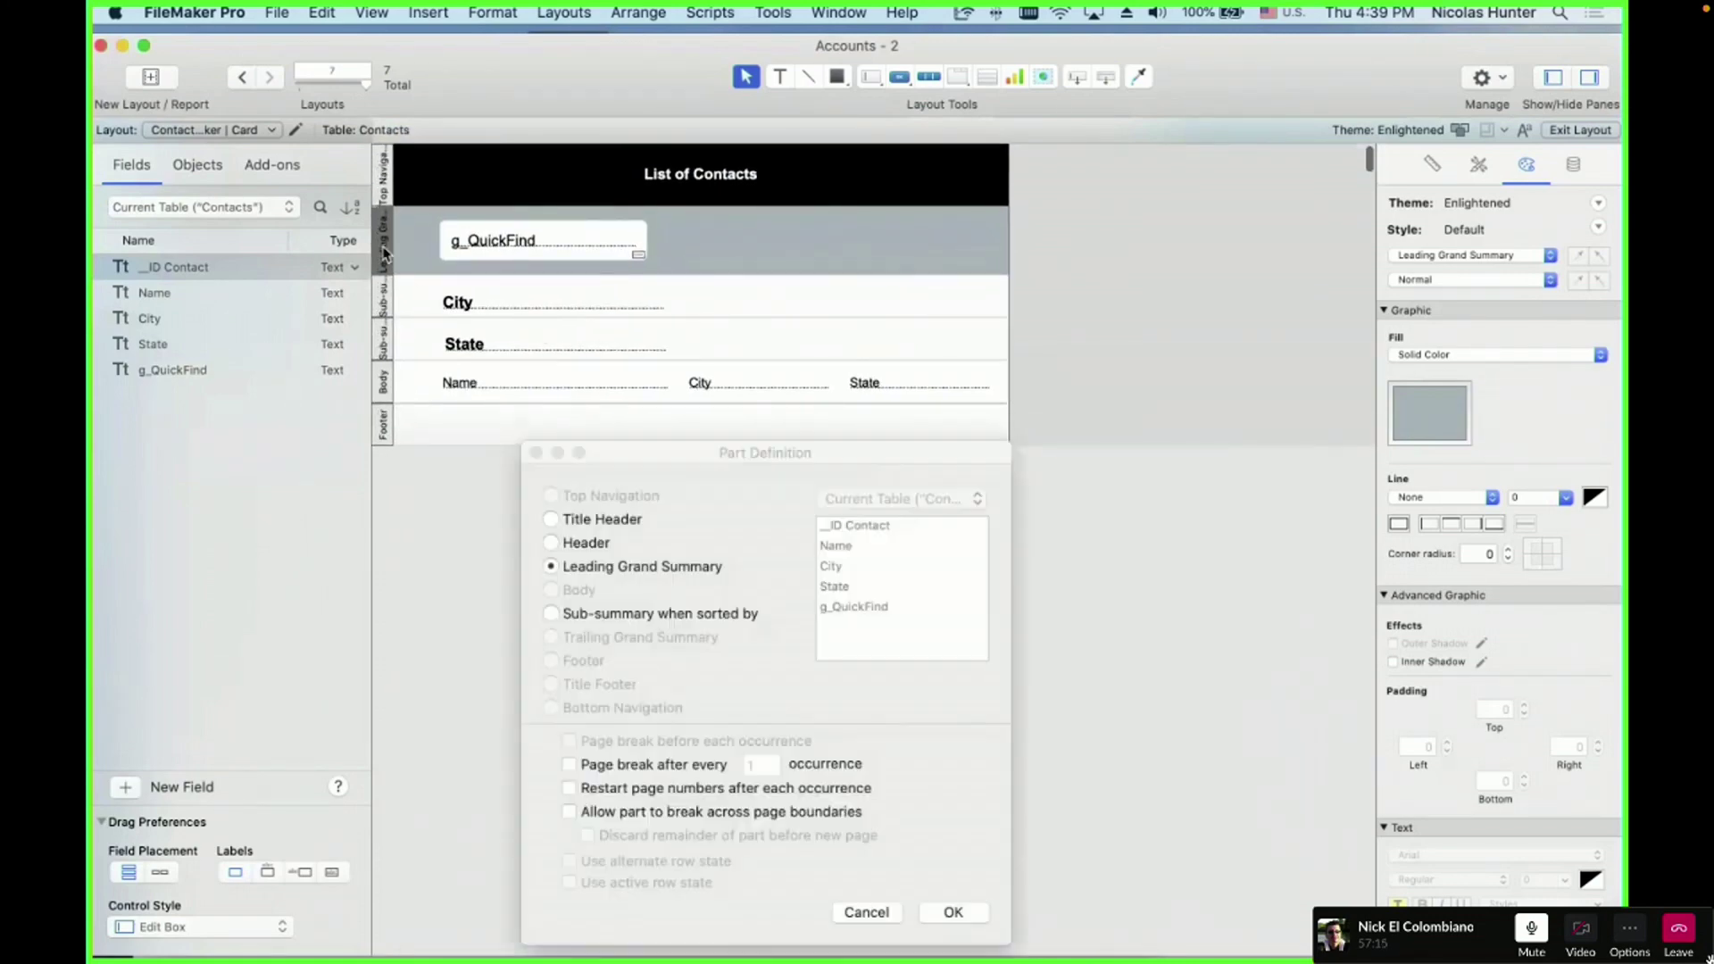
left_click(589, 543)
left_click(953, 912)
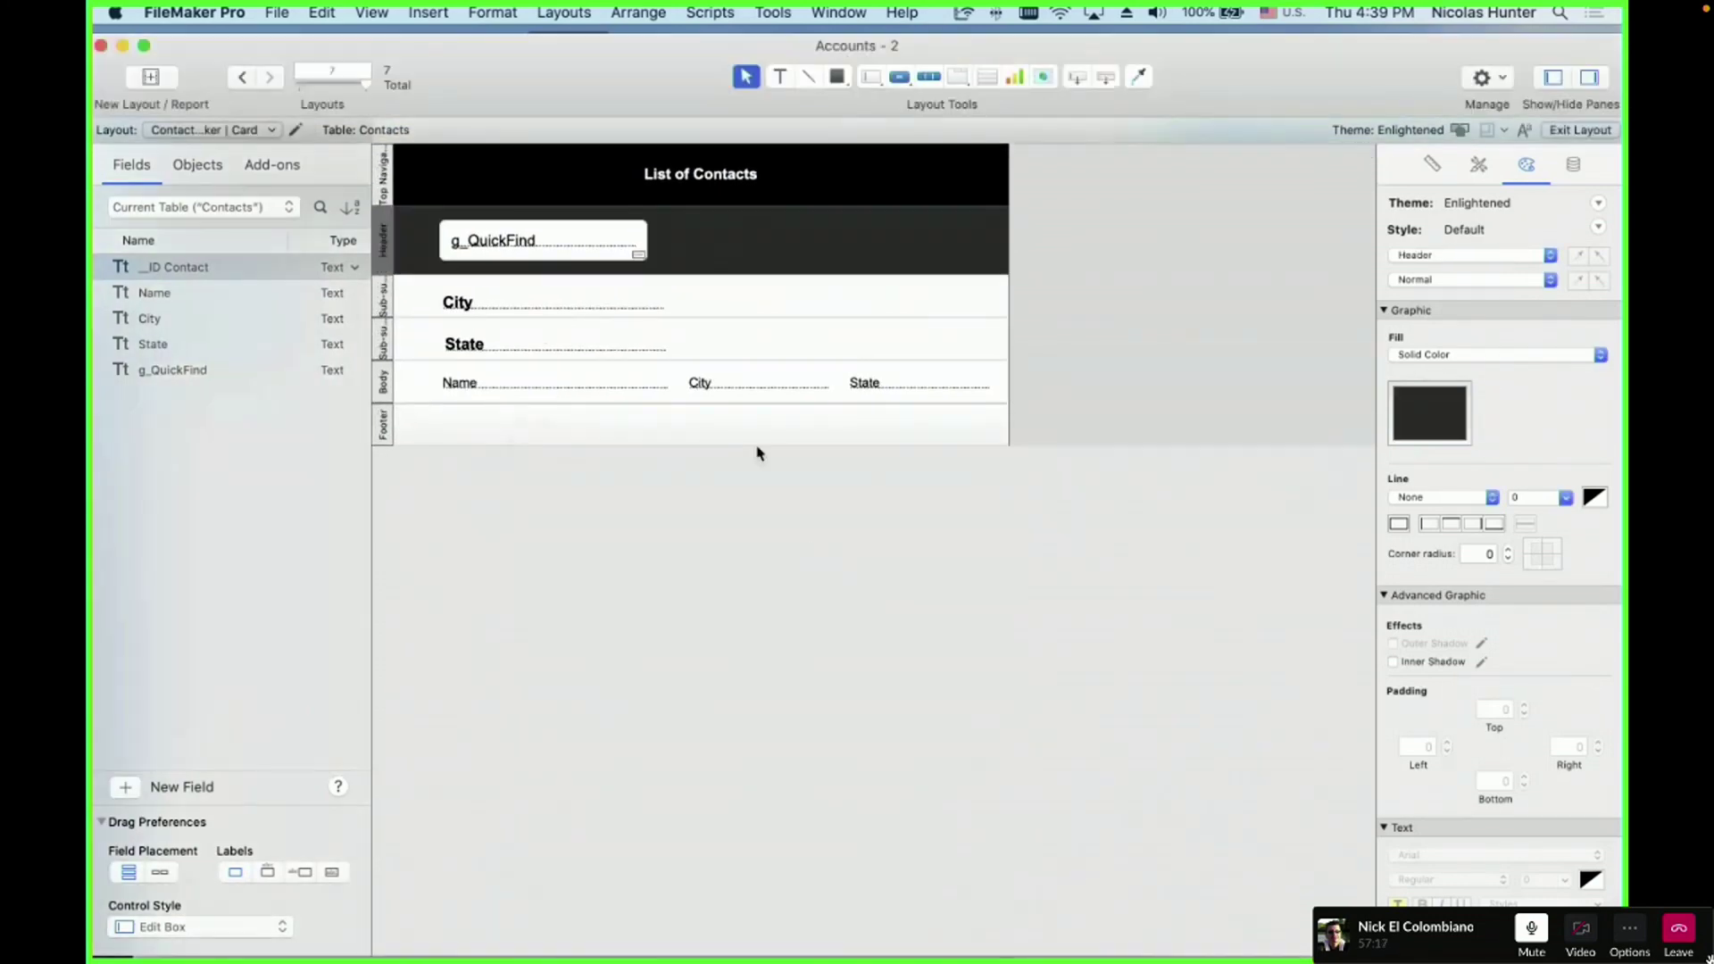
key("super+b")
scroll(535, 390, "up", 5)
scroll(534, 390, "down", 5)
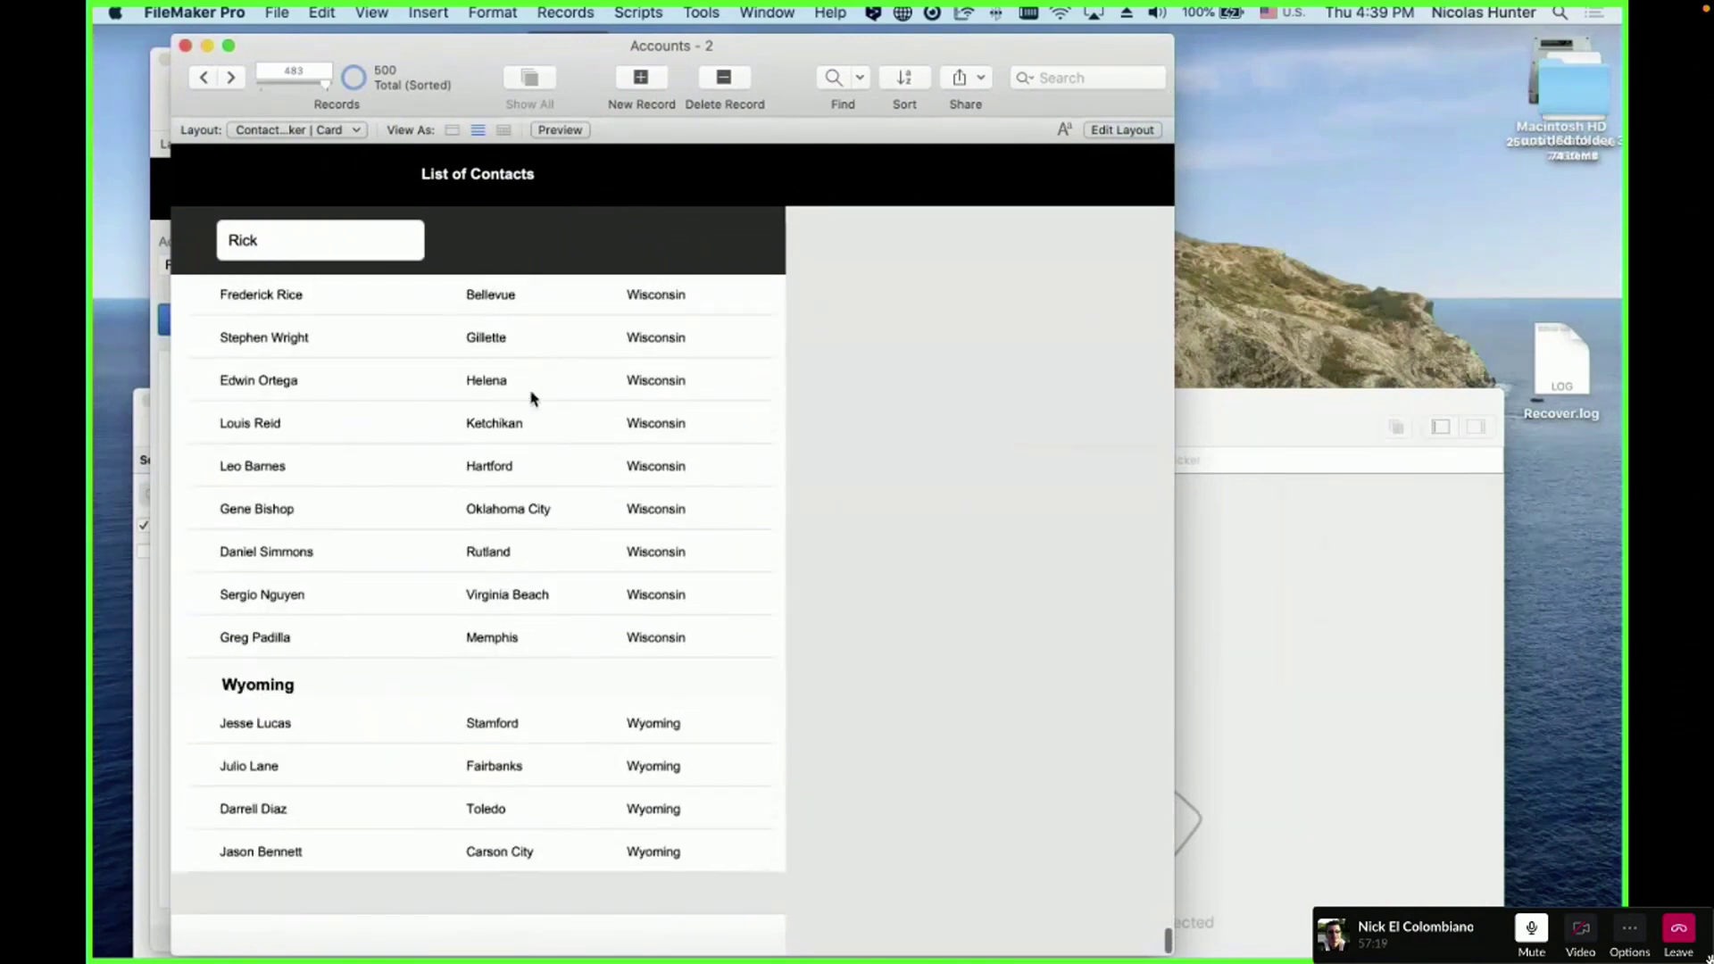
scroll(532, 394, "up", 1)
- Replace the Header part's dark fill so the area behind the g_QuickFind field has a plain white background
key("super+l")
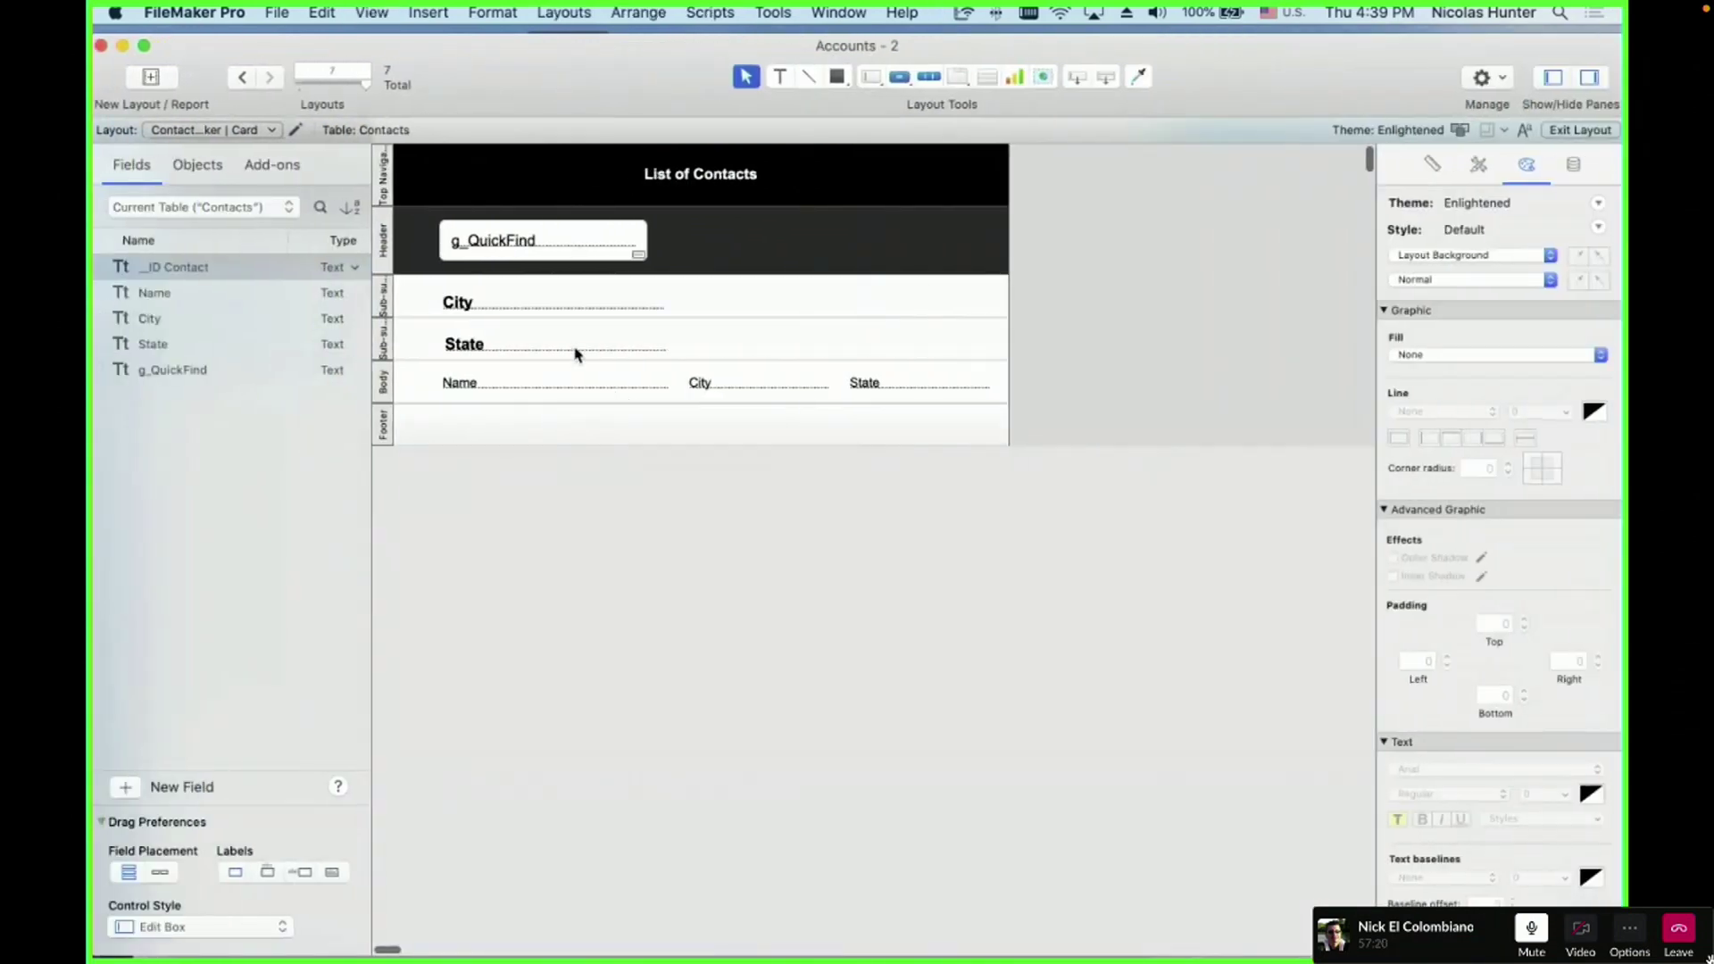
left_click(383, 241)
left_click(1432, 418)
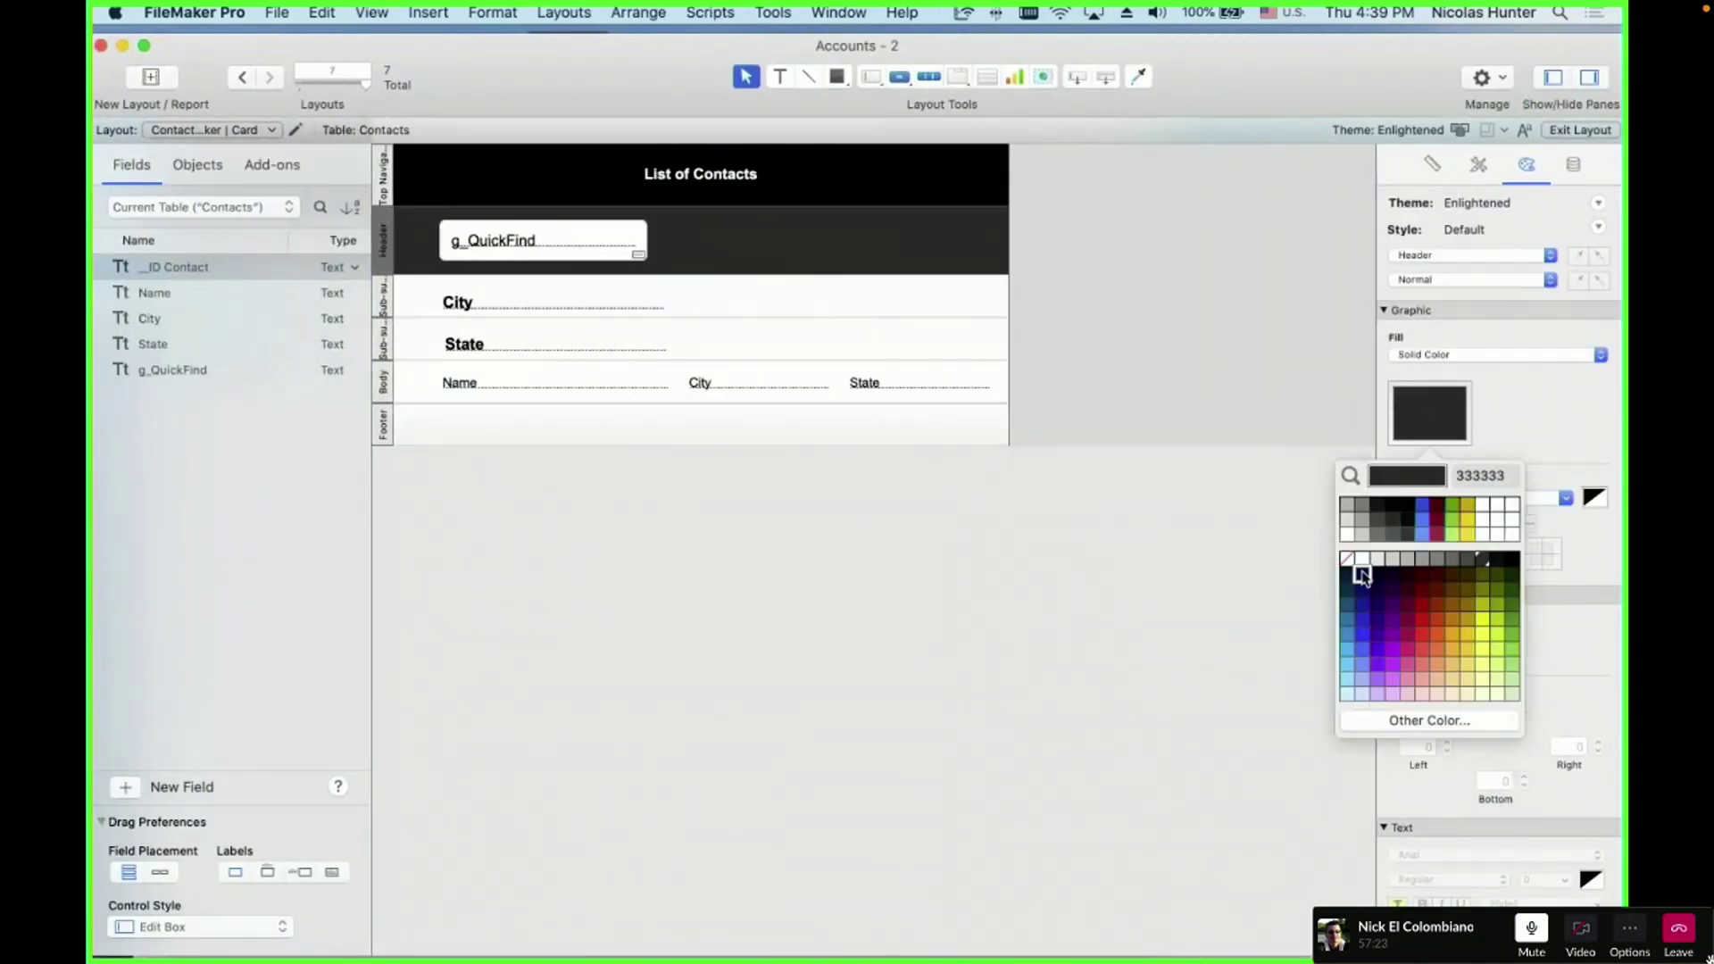
left_click(1366, 578)
left_click(1418, 424)
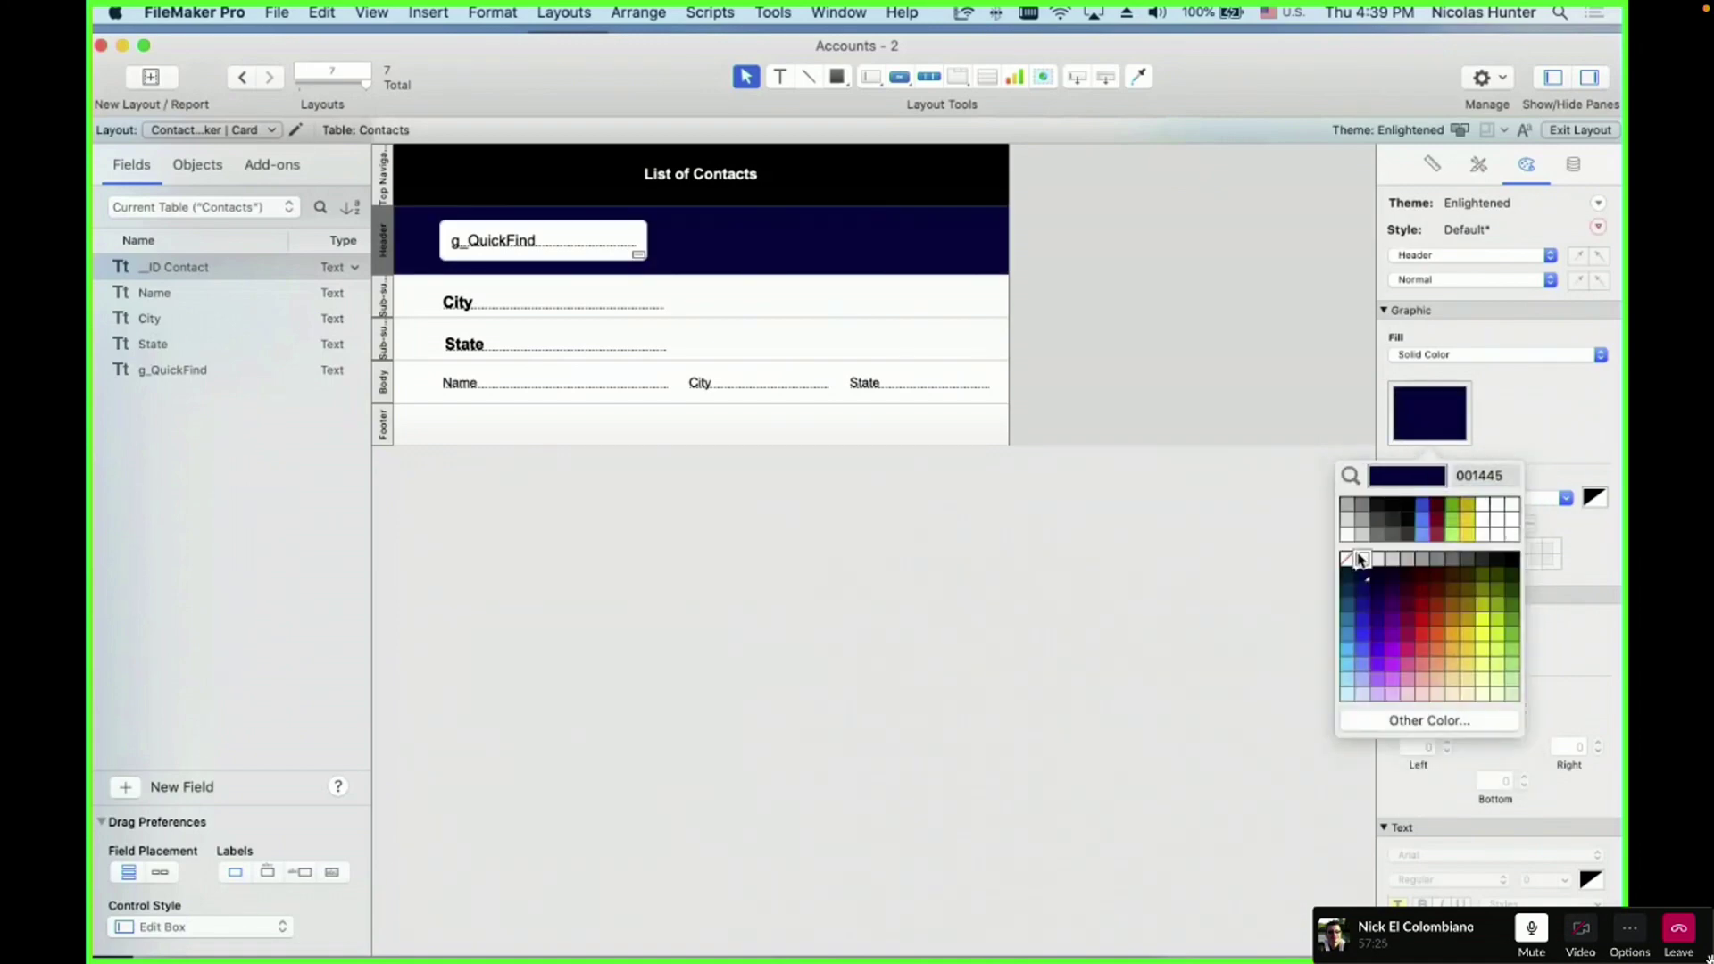
left_click(1349, 560)
left_click(969, 517)
- Narrow the g_QuickFind field slightly and enter it in Browse mode to check its appearance
left_click(513, 247)
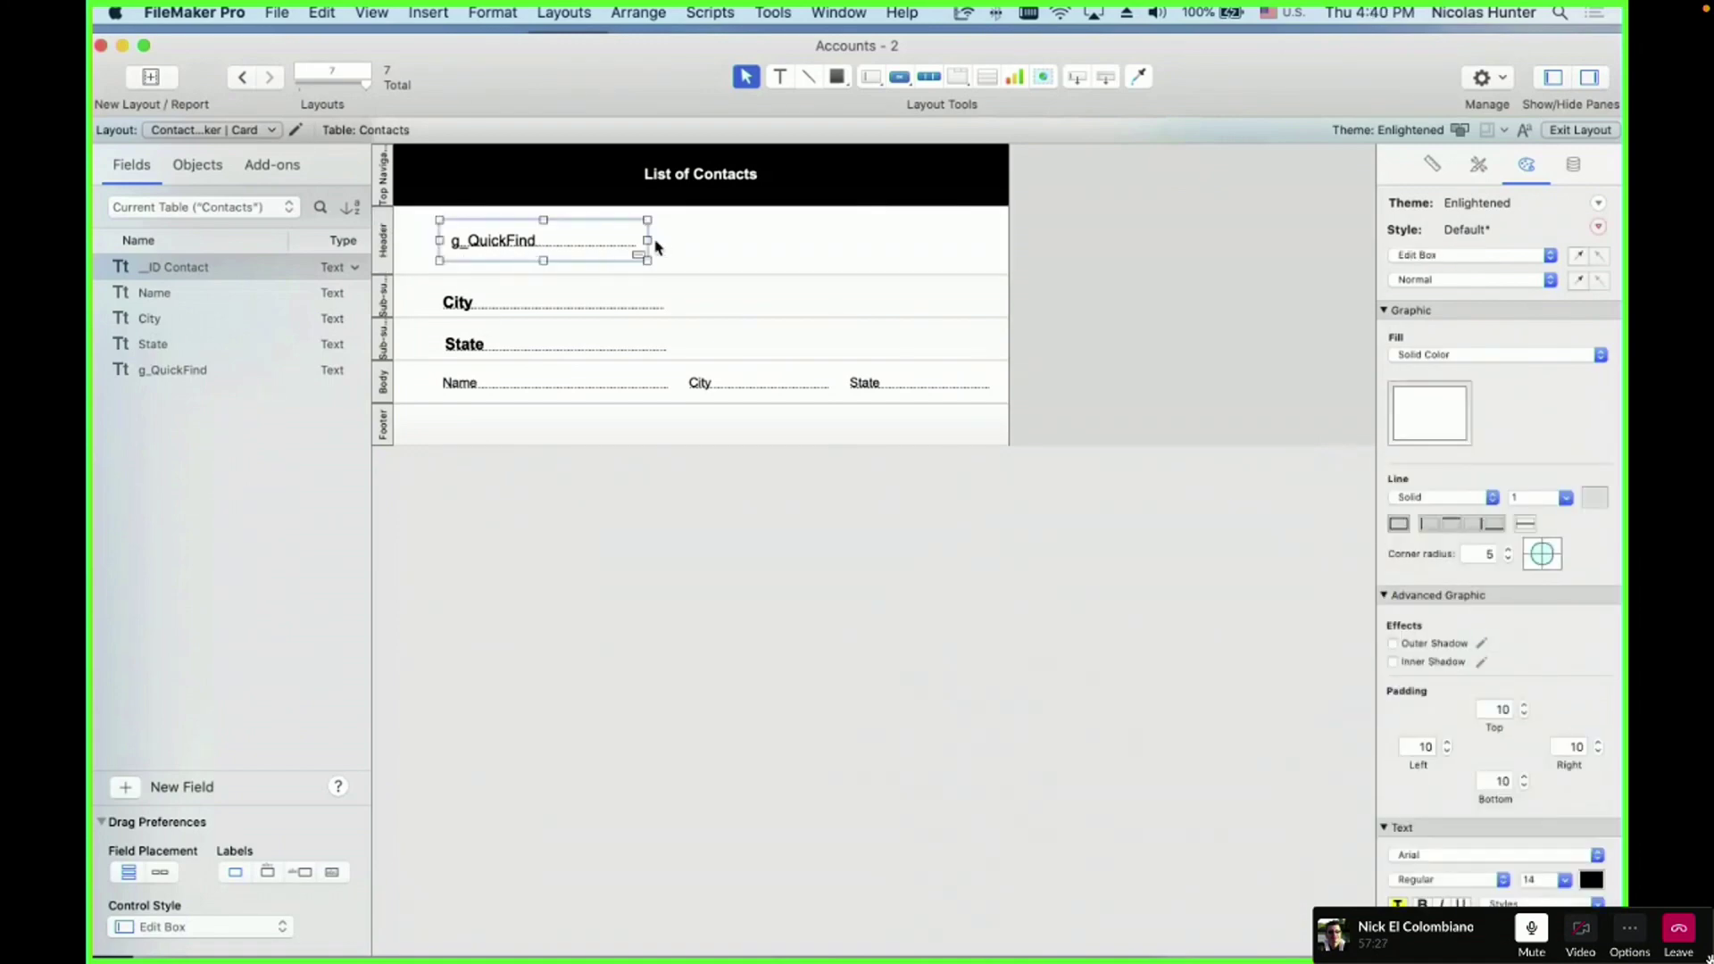
left_click_drag(646, 240, 639, 240)
left_click(831, 846)
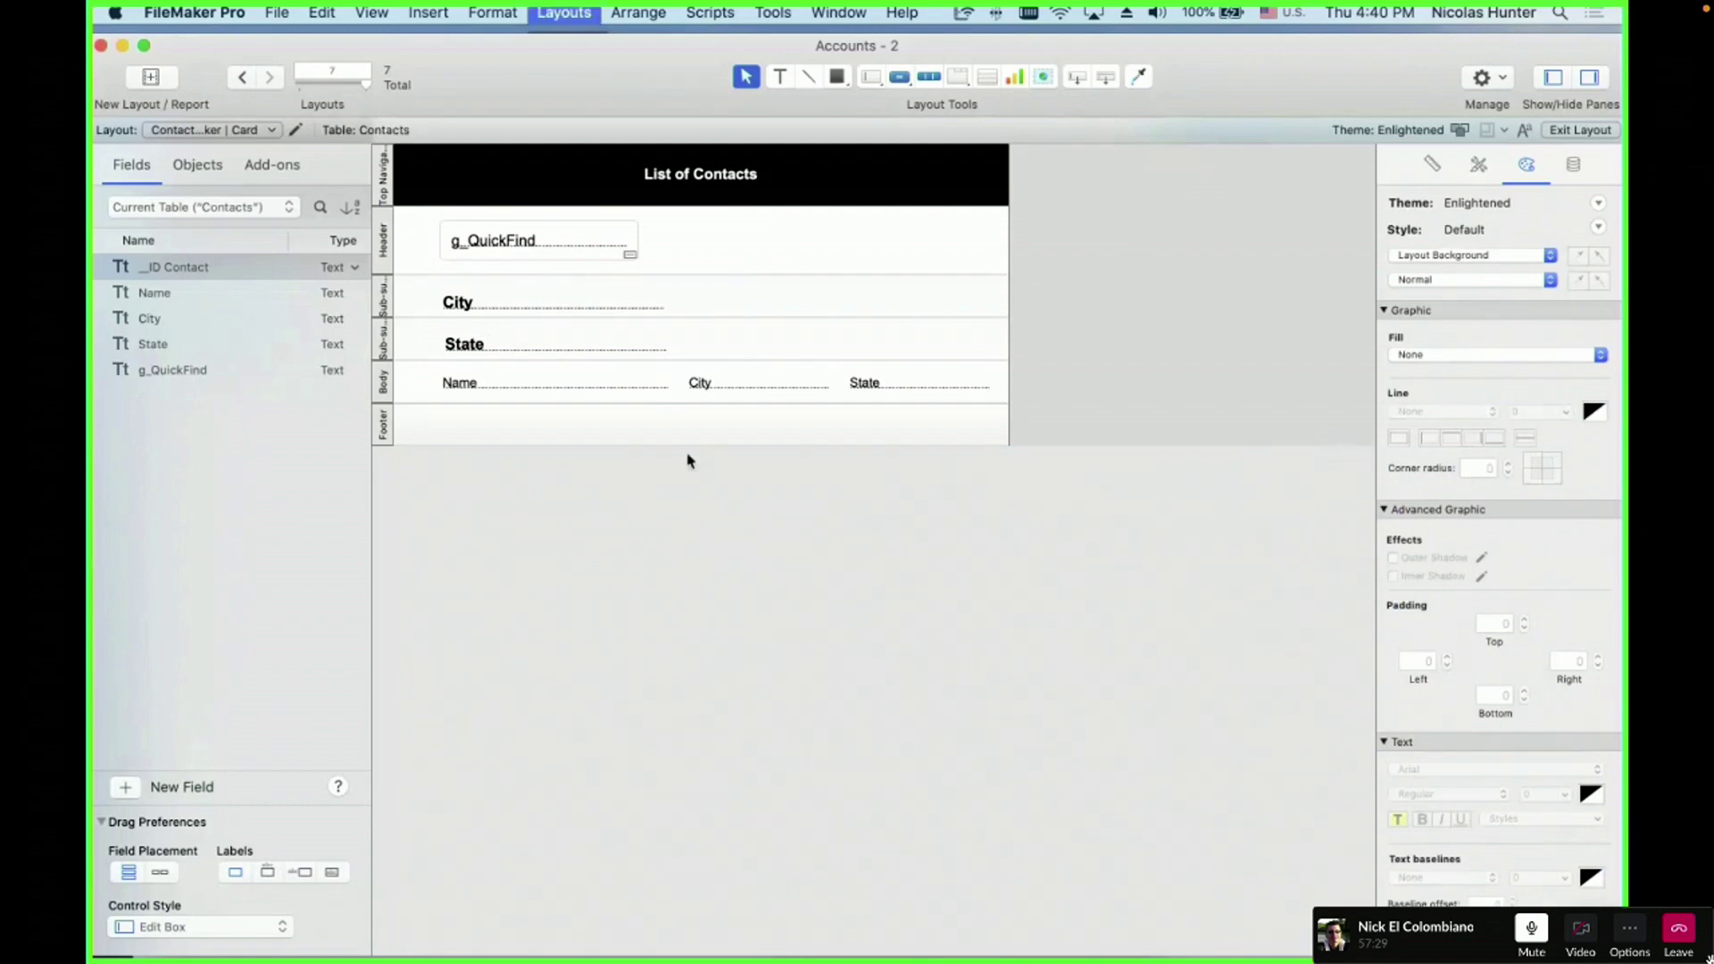
left_click(597, 232)
key("super+b")
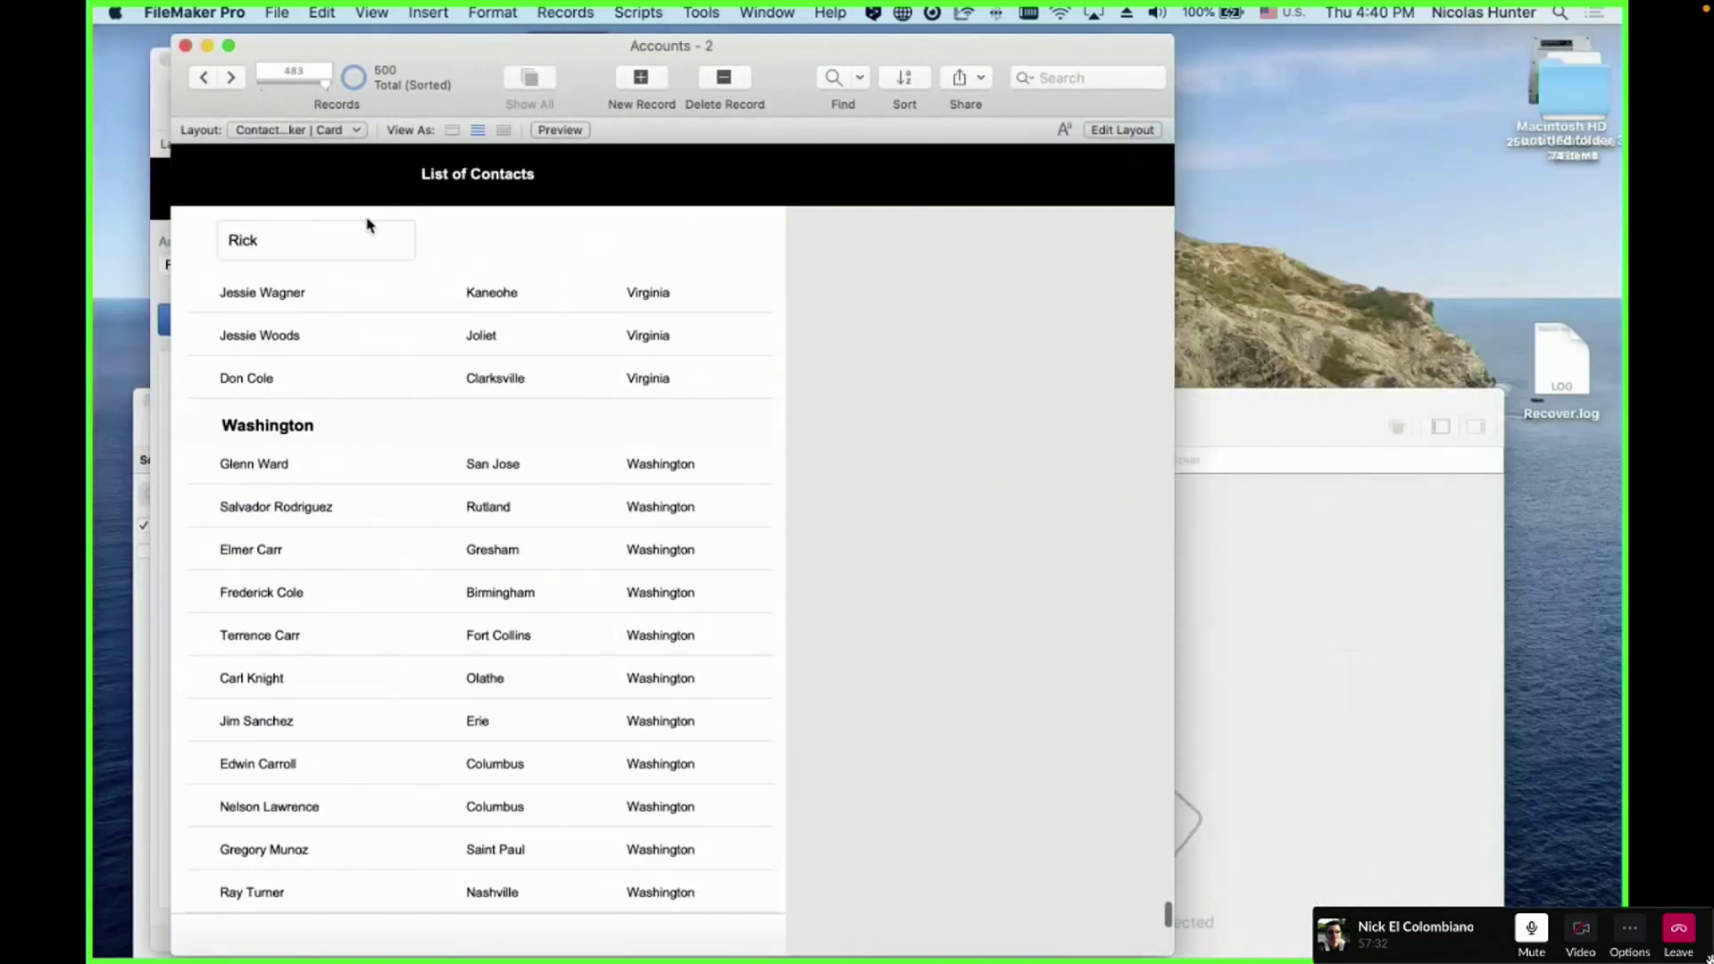
left_click(364, 230)
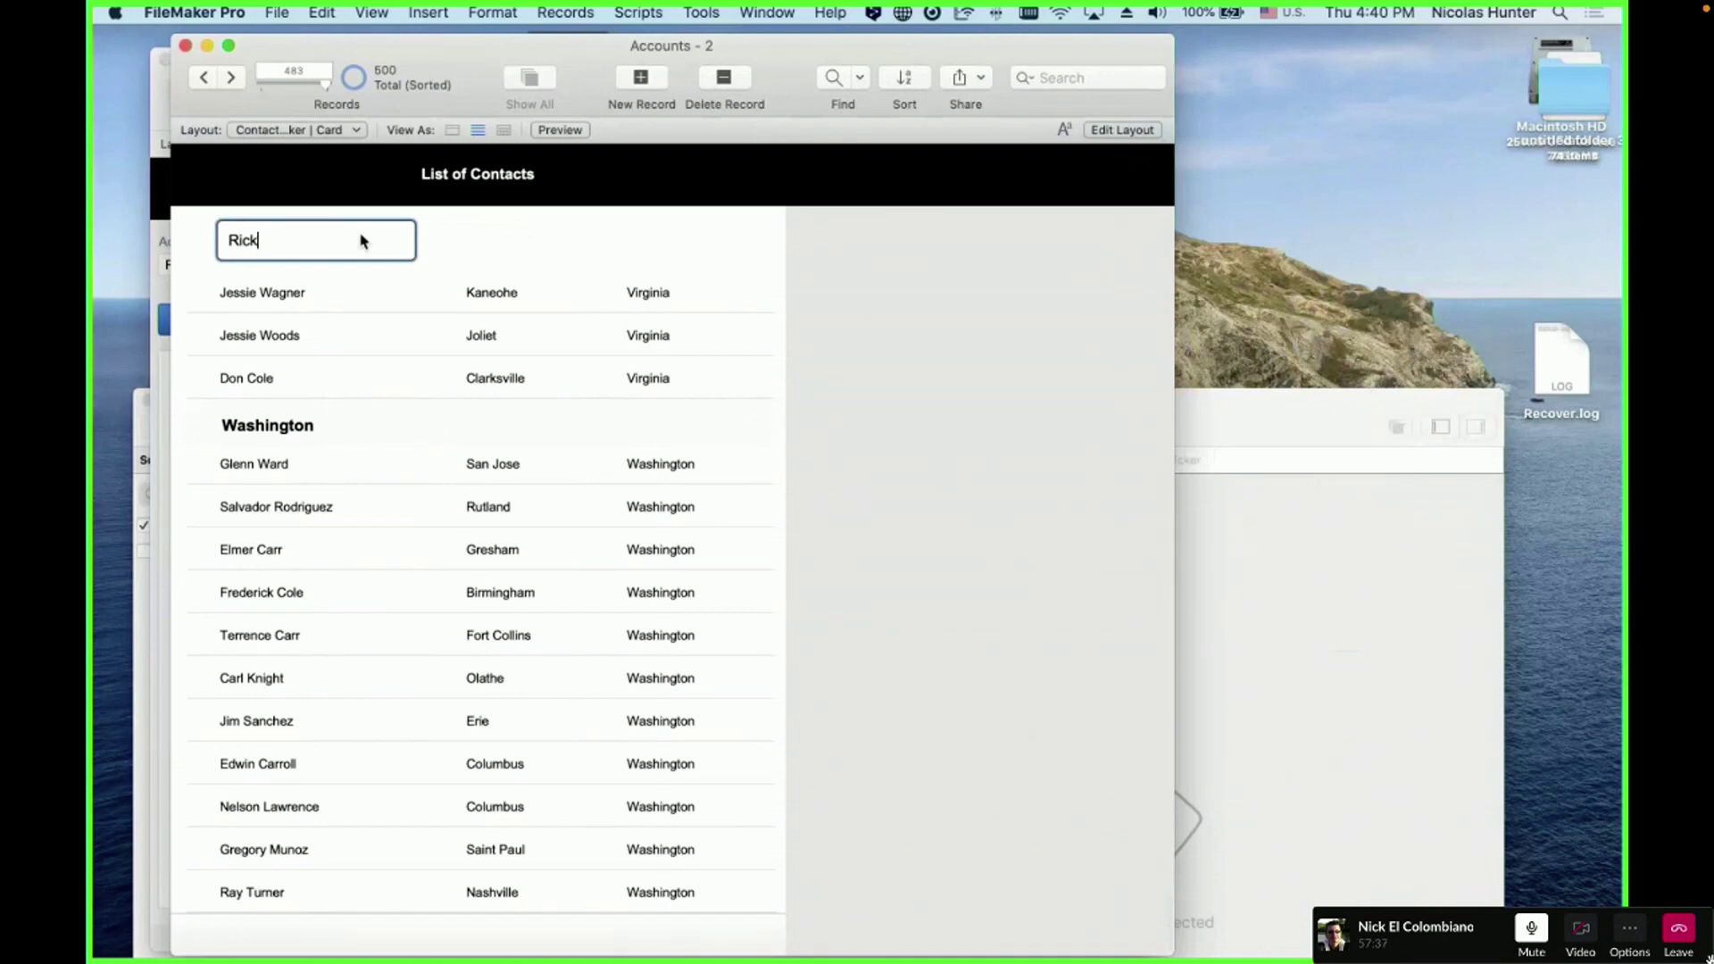
- Open the Script Workspace, move its window clear of the search field, and display the Open Contact Picker script
key("super+shift+s")
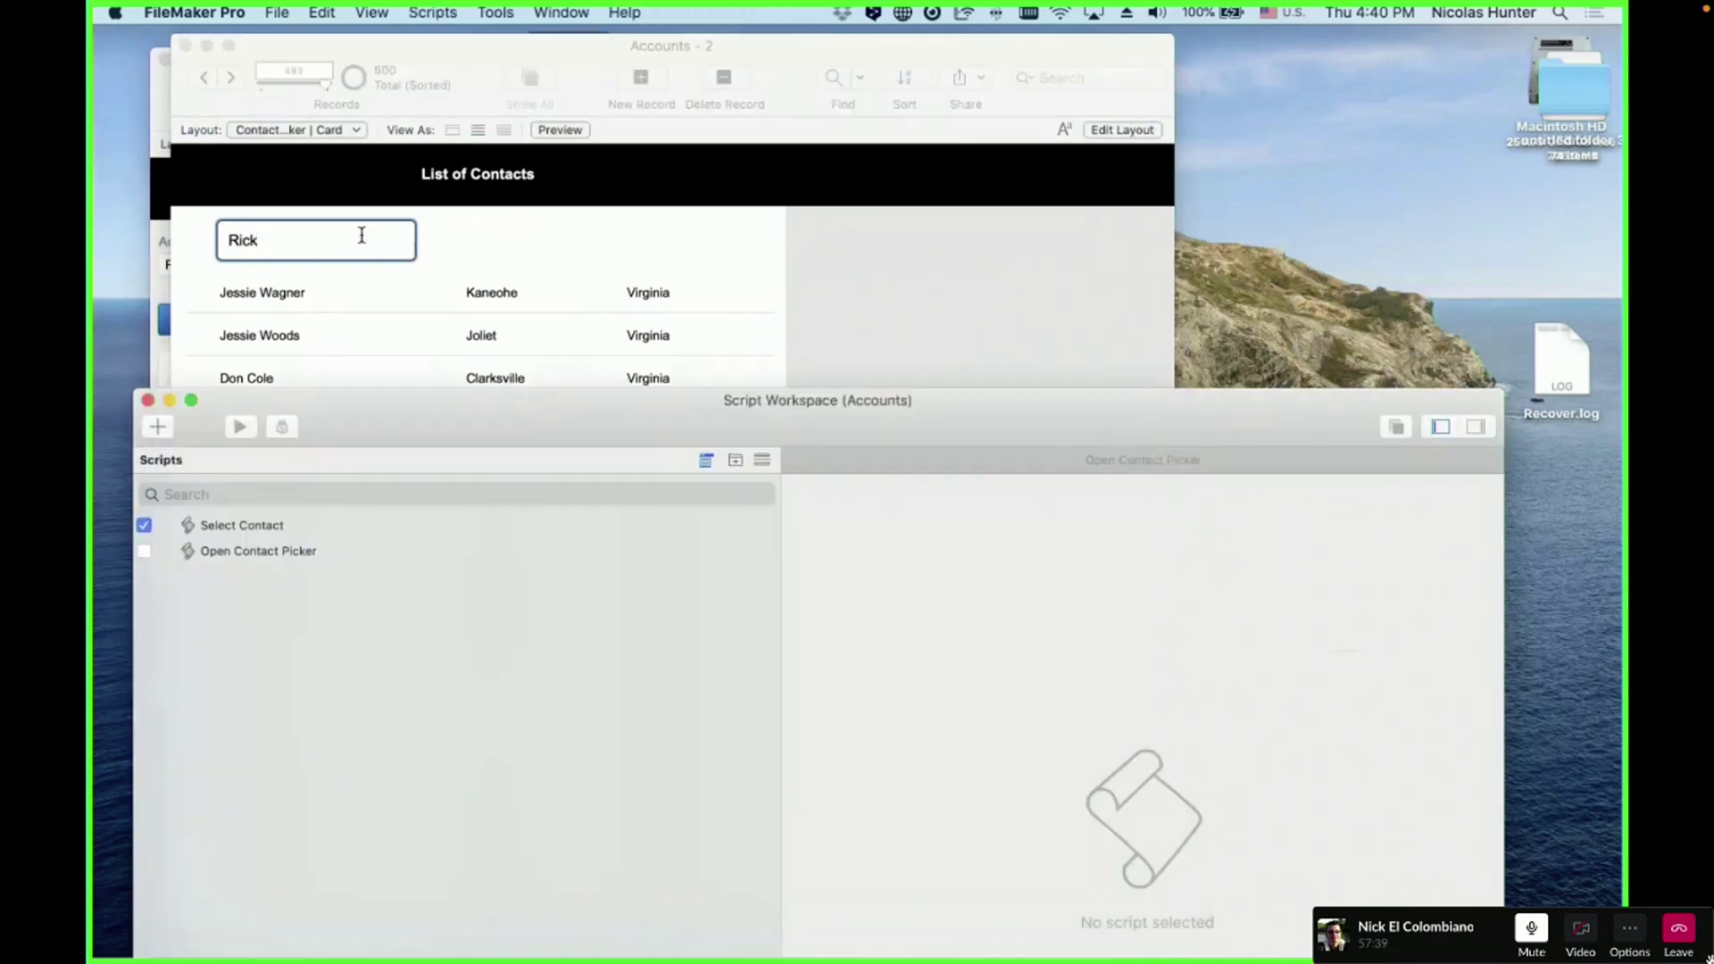
left_click_drag(451, 429, 635, 291)
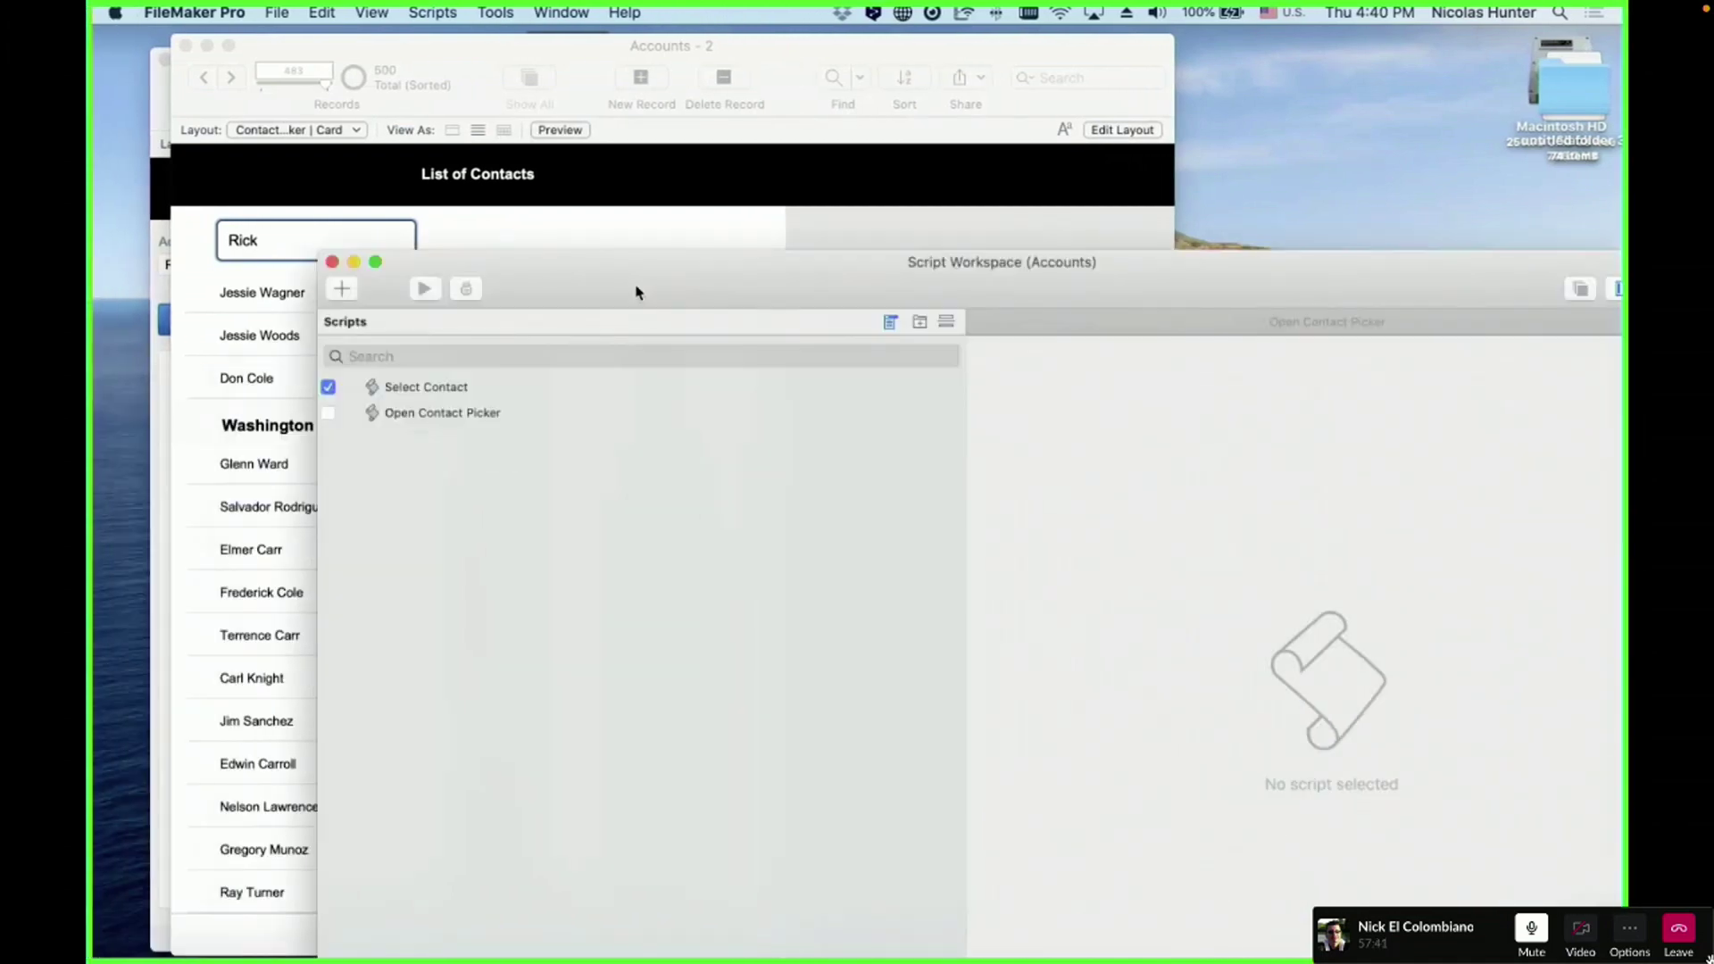
left_click(451, 426)
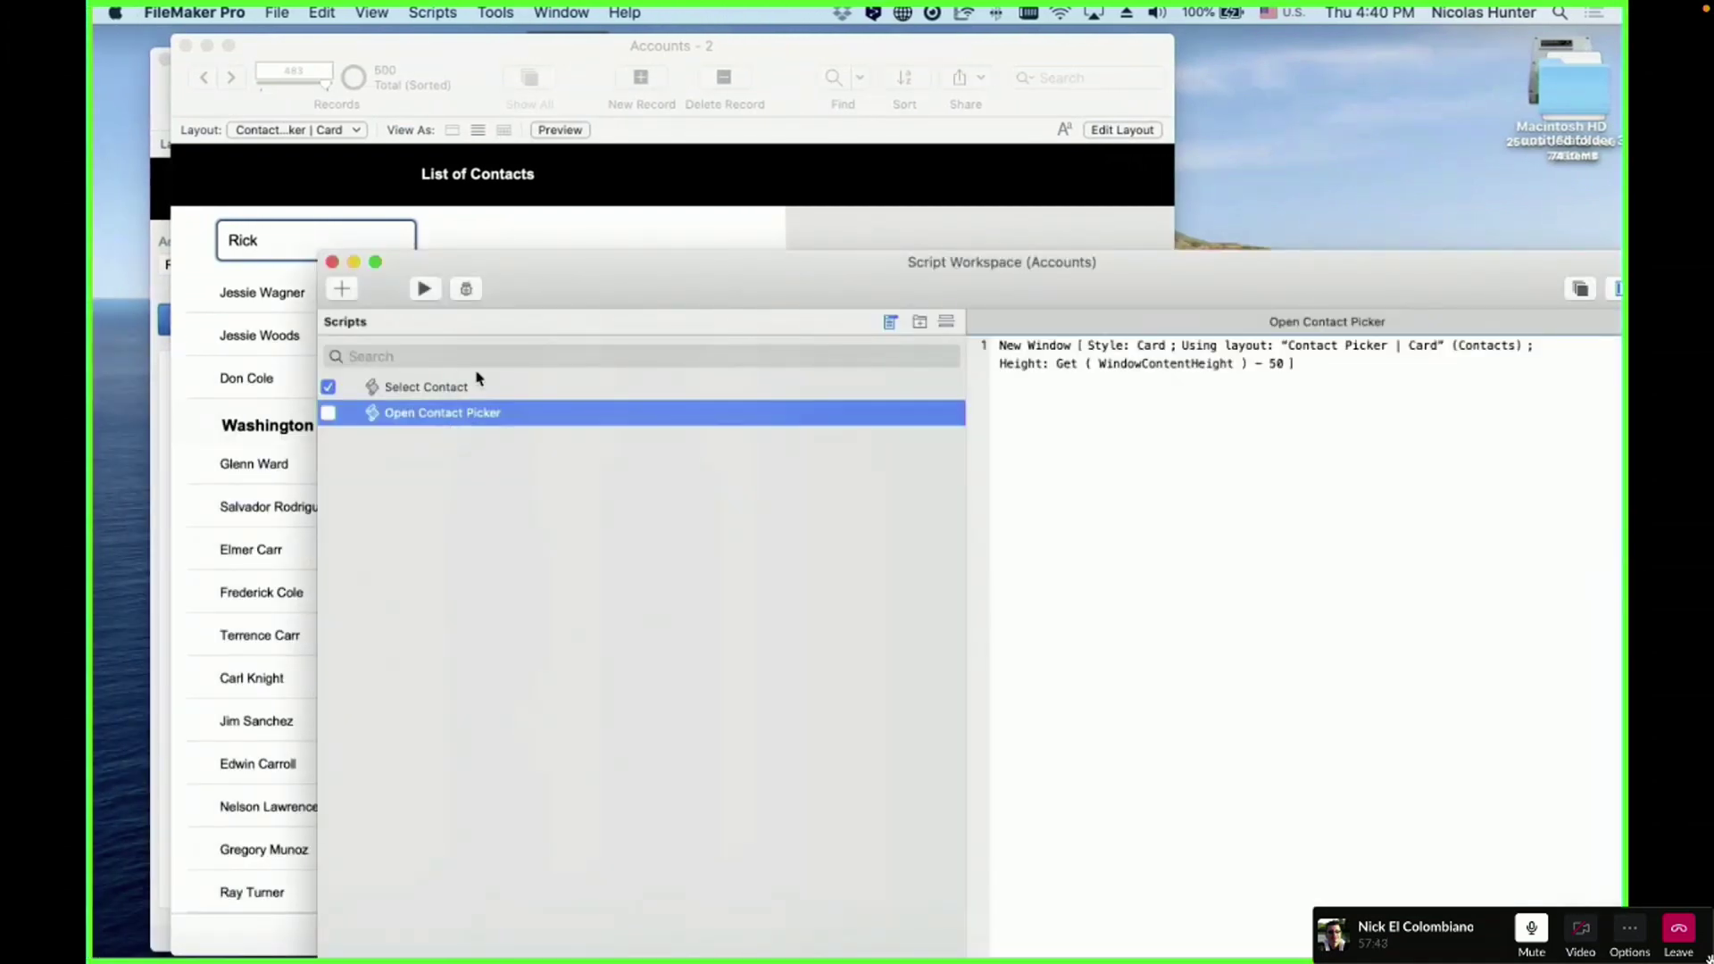
- Create a new script named "Trigger | OnObjectSave | QuickFind"
left_click(340, 288)
type("Triiger")
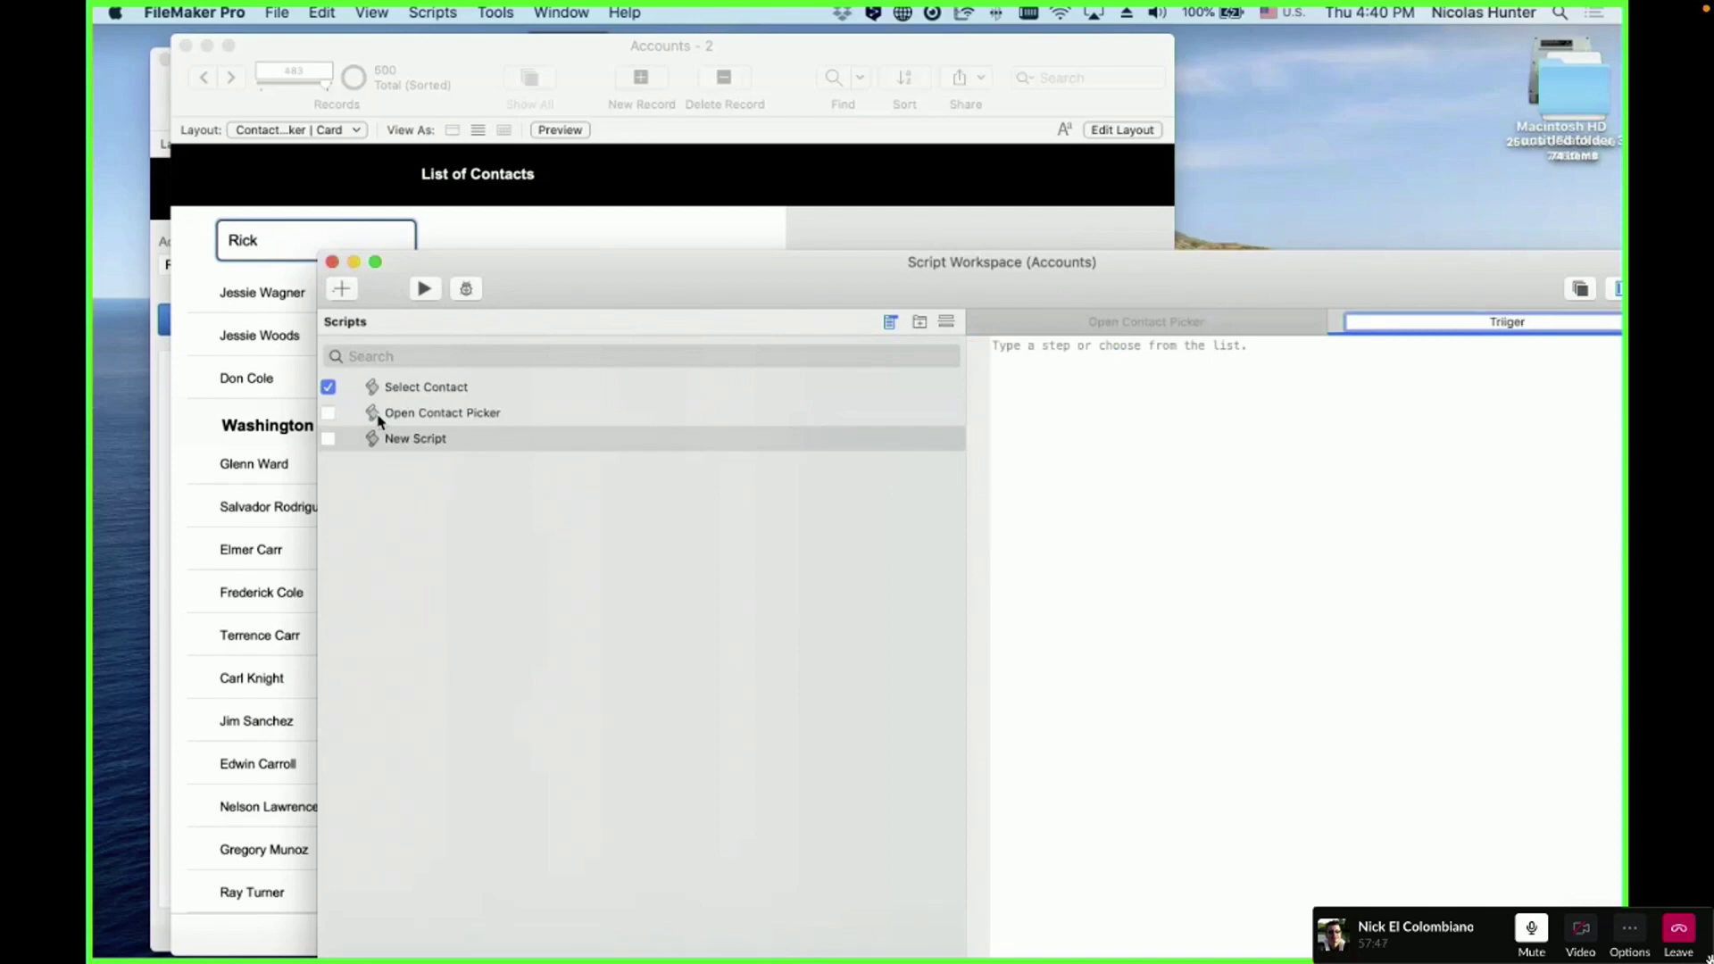
key("BackSpace")
key("BackSpace")
key("BackSpace")
key("BackSpace")
key("BackSpace")
type("igger | ")
type("OnObjectSa")
type("ve")
type(" r")
key("BackSpace")
key("BackSpace")
type("| QuickFind")
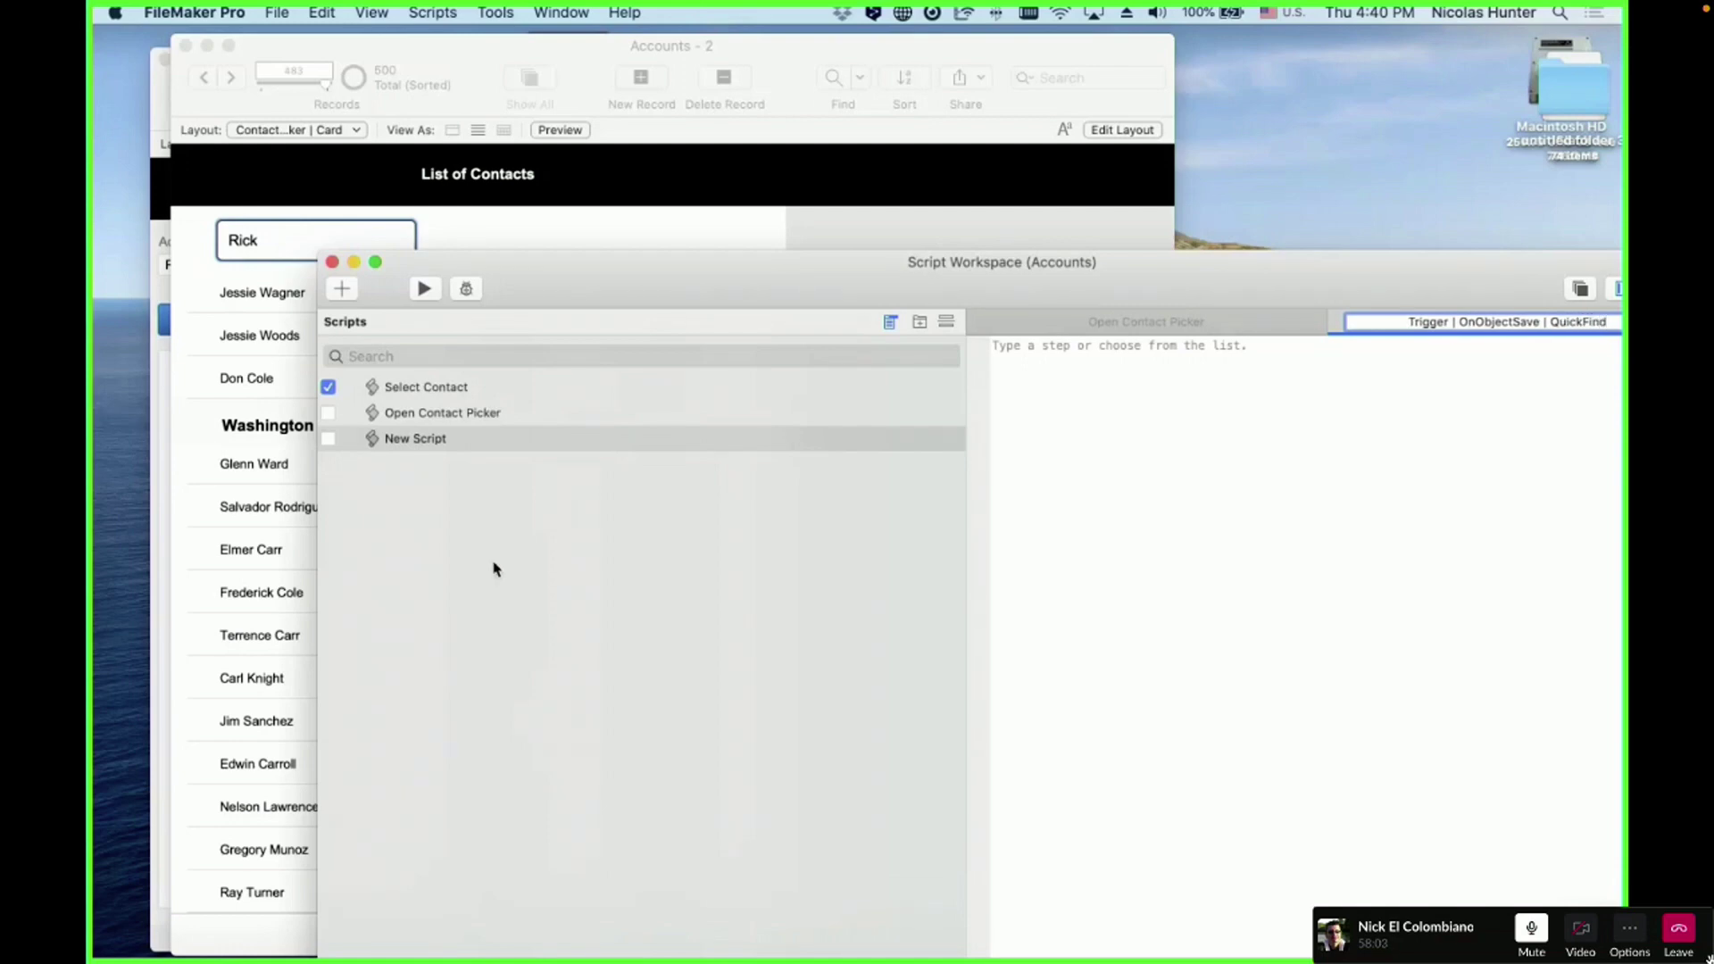
left_click(497, 569)
left_click(536, 439)
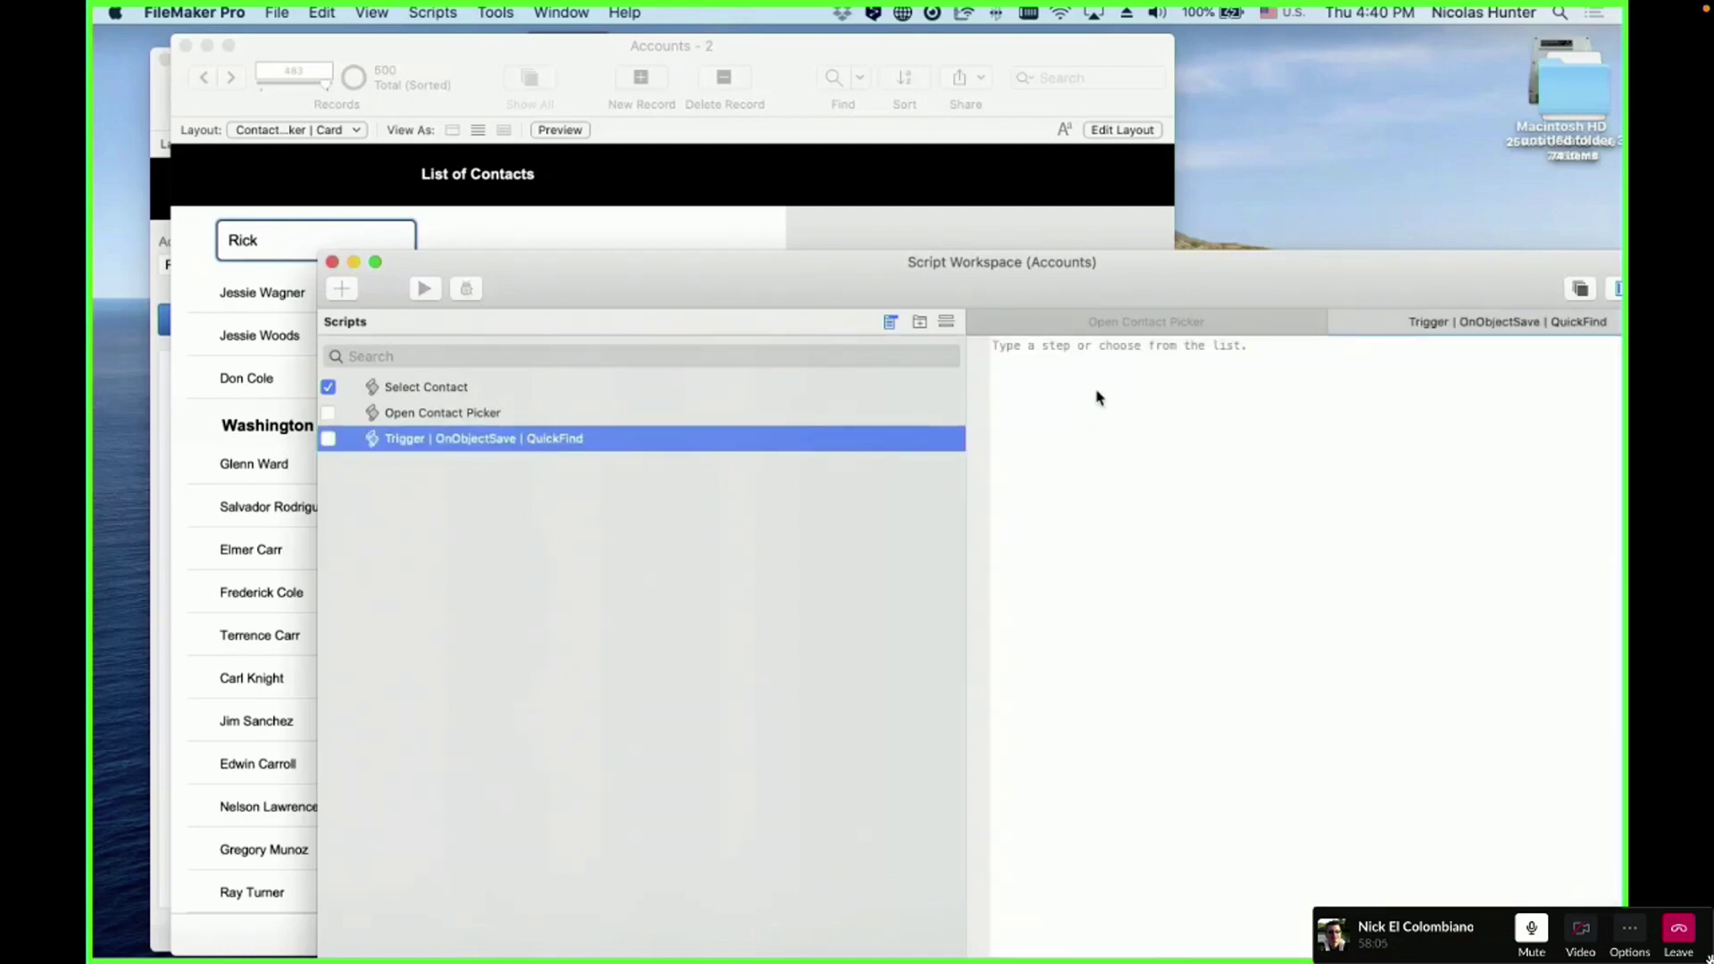
- Rename the QuickFind trigger script to "Trigger | OnObjectSave | QuickFind [Parameter]" and place the focus in its empty step area
left_click(1085, 355)
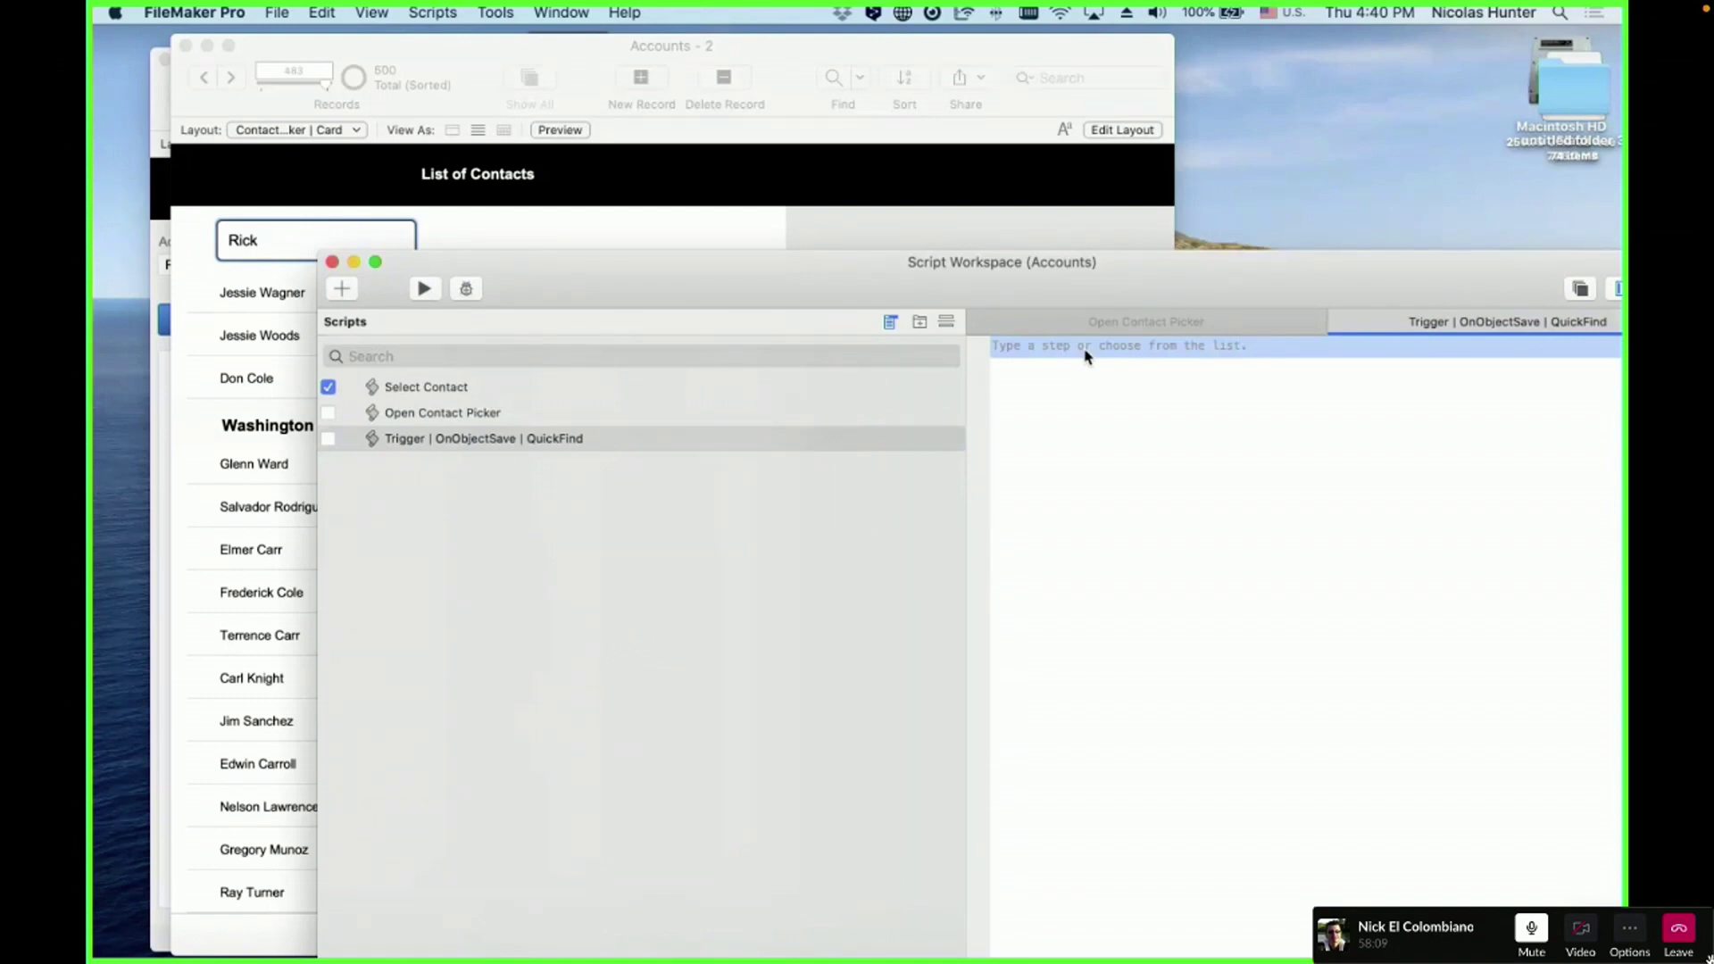
left_click(558, 446)
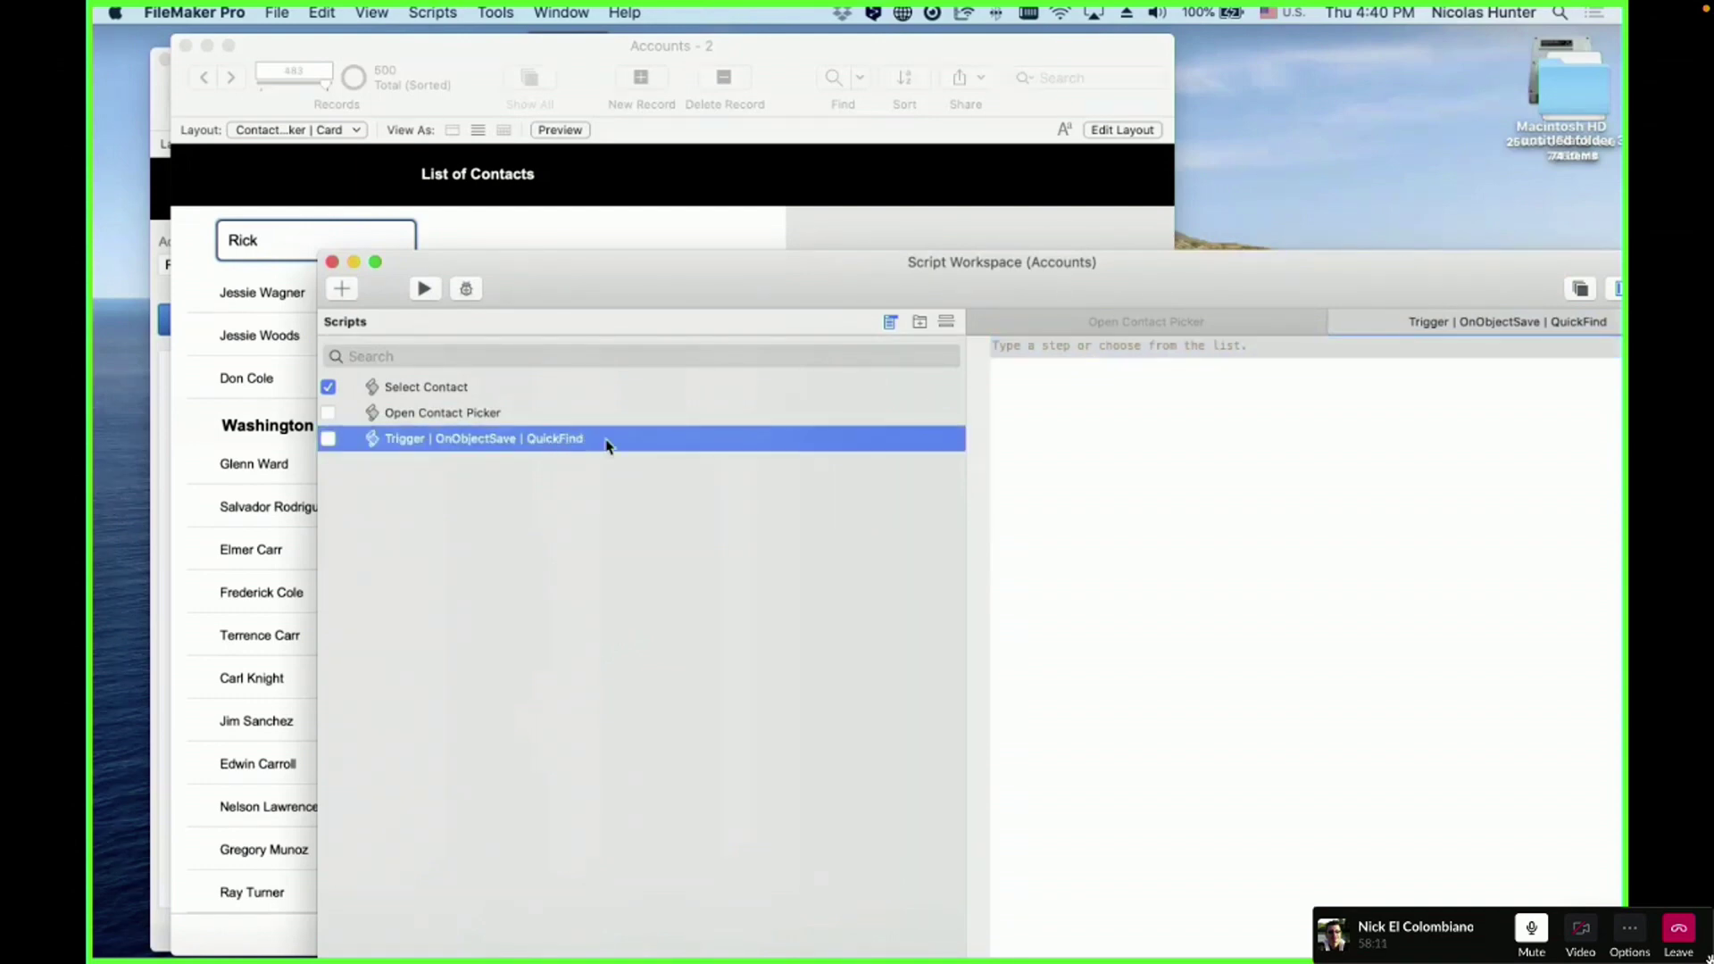
left_click(558, 444)
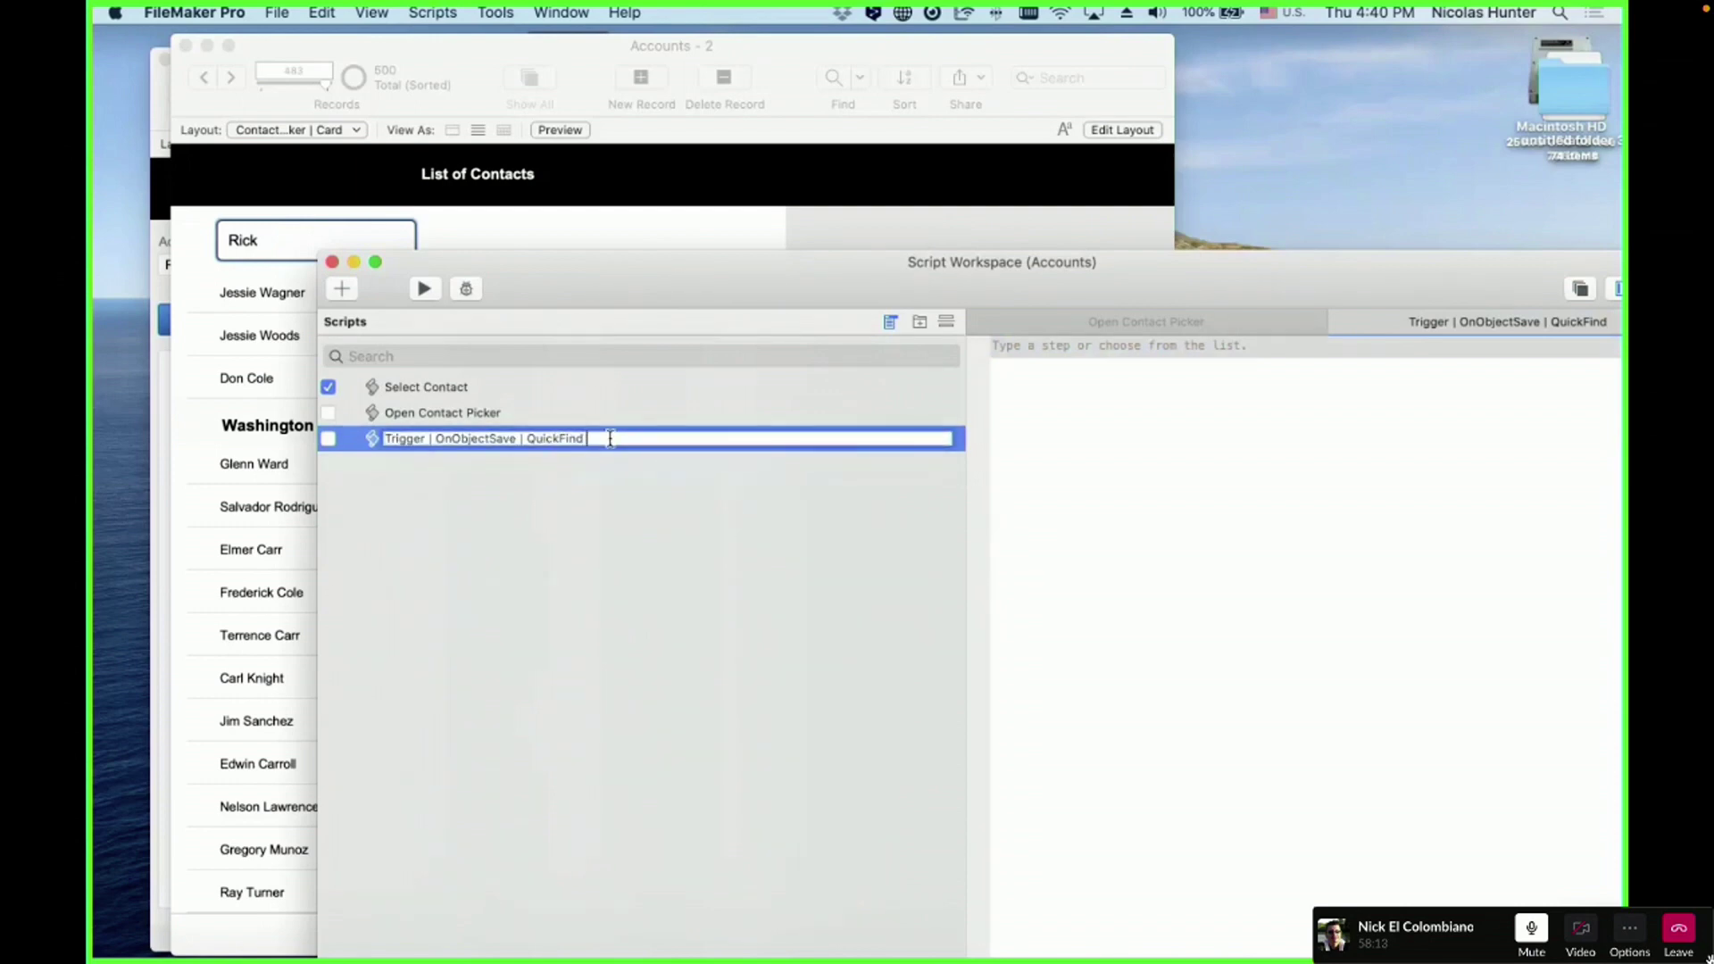
type("|par")
key("BackSpace")
key("BackSpace")
key("BackSpace")
type("Parameter]")
left_click(631, 487)
left_click(607, 445)
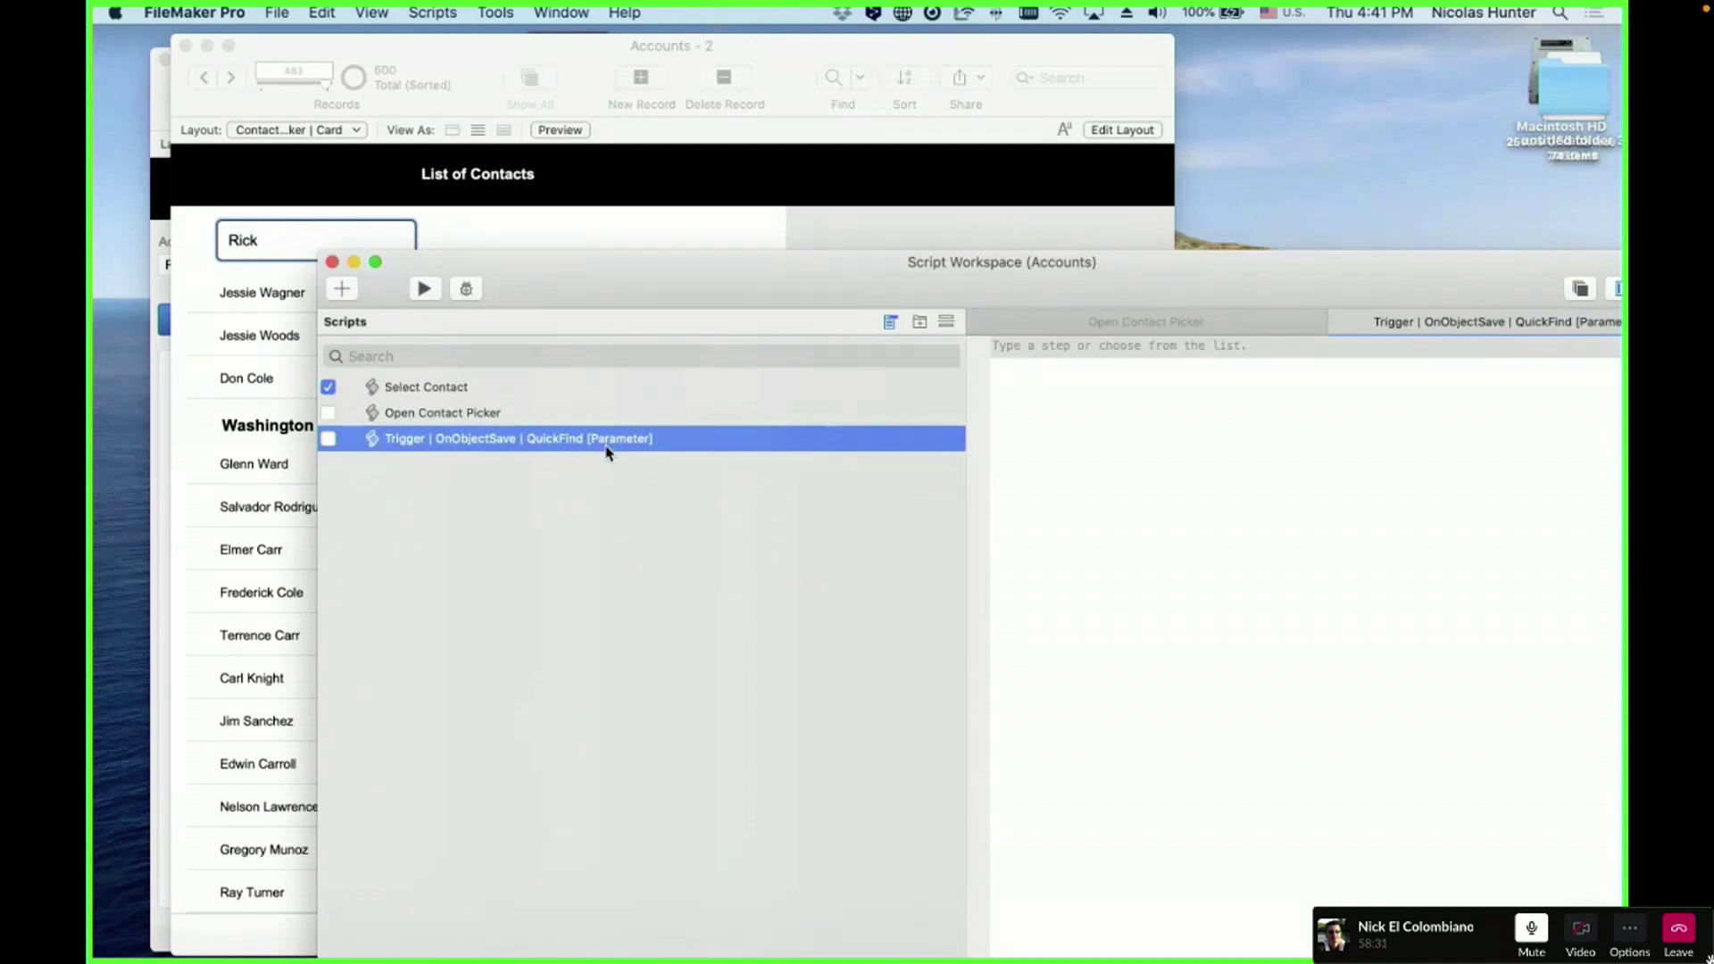
left_click(1214, 361)
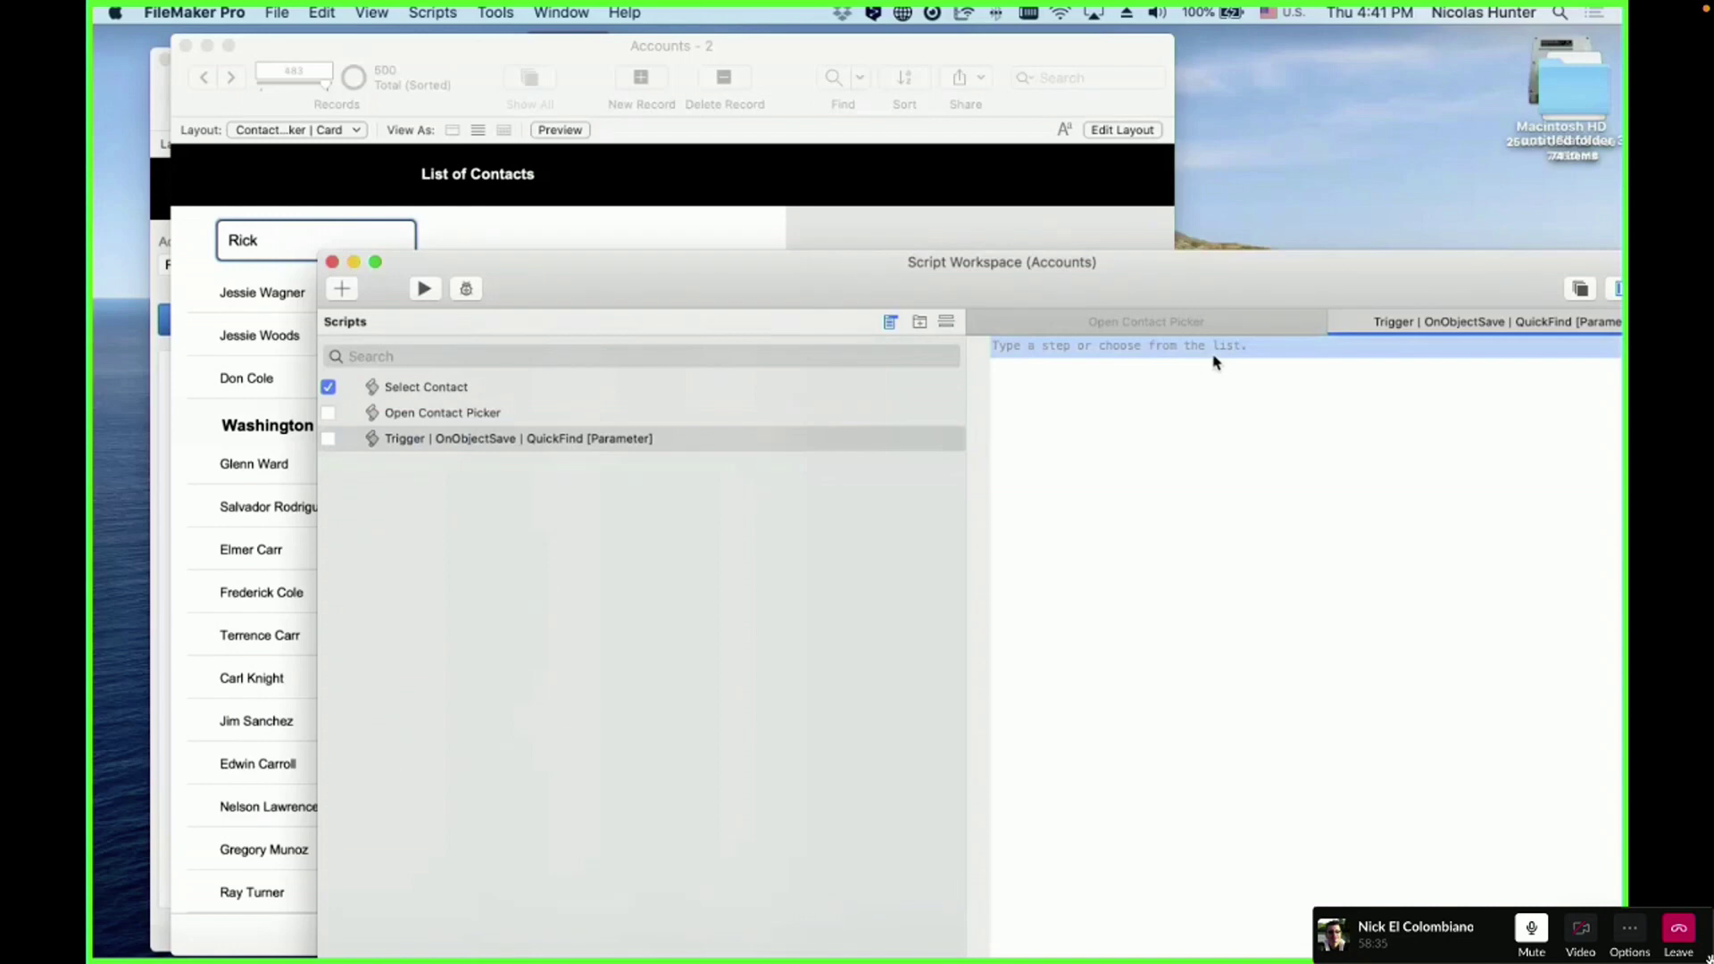
- Add a Perform Find step to the empty "Trigger | OnObjectSave | QuickFind [Parameter]" script
type("ex")
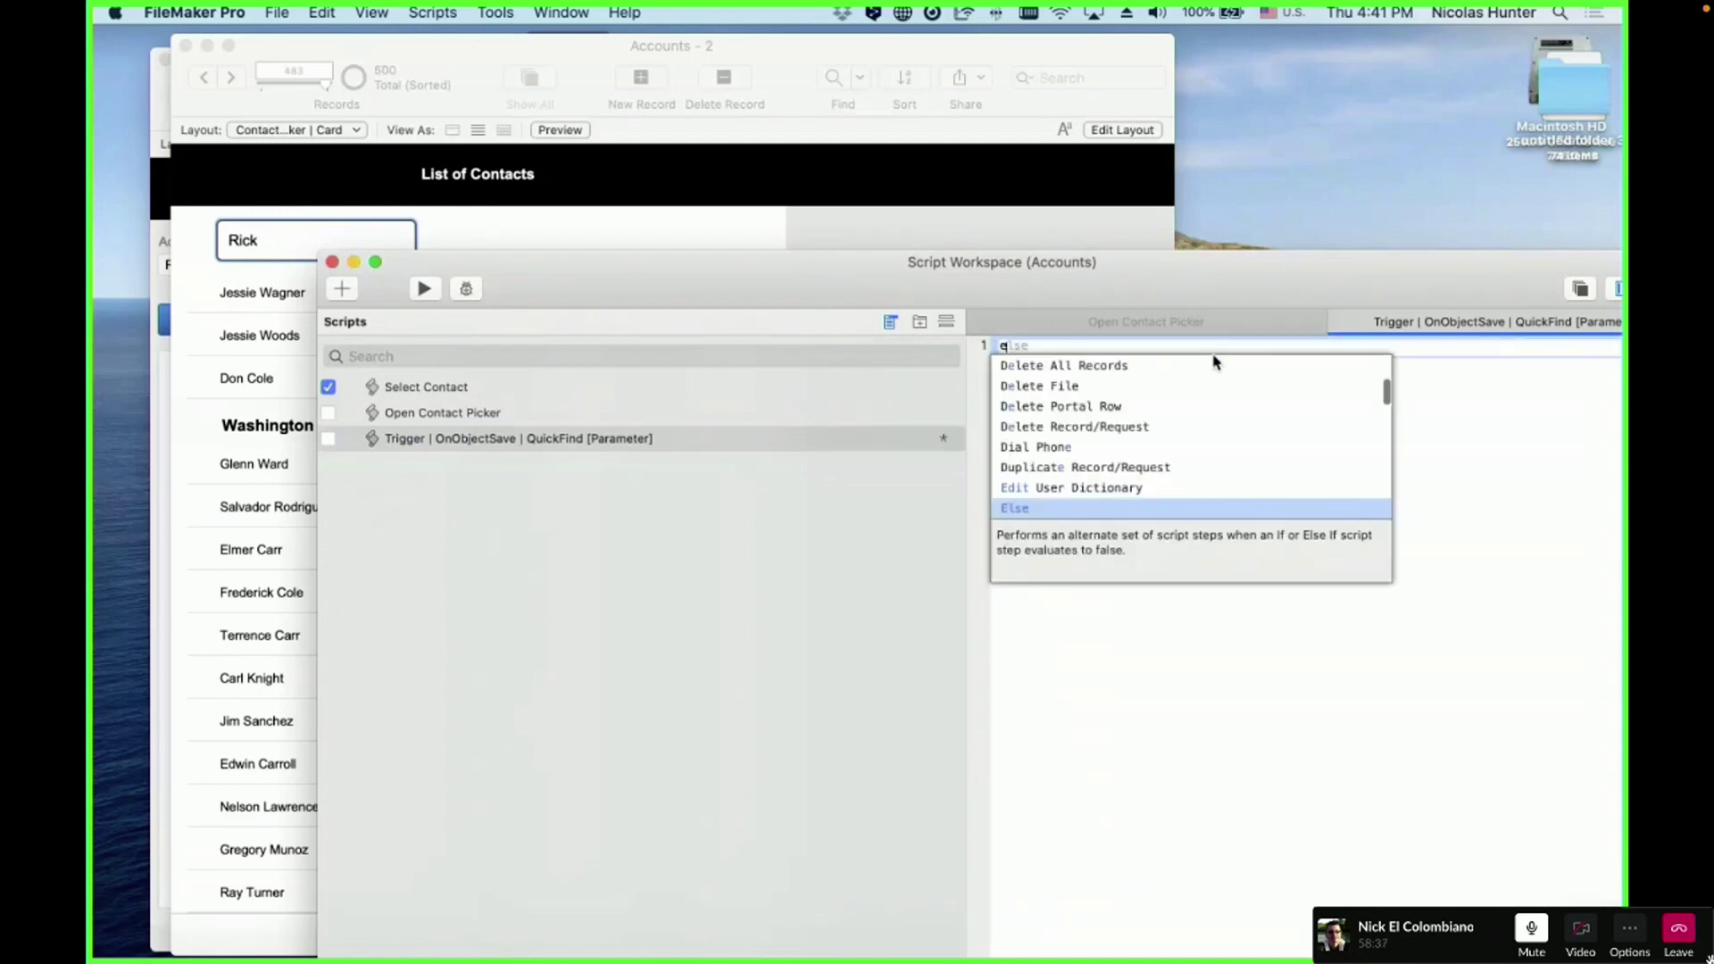
key("BackSpace")
key("BackSpace")
type("per")
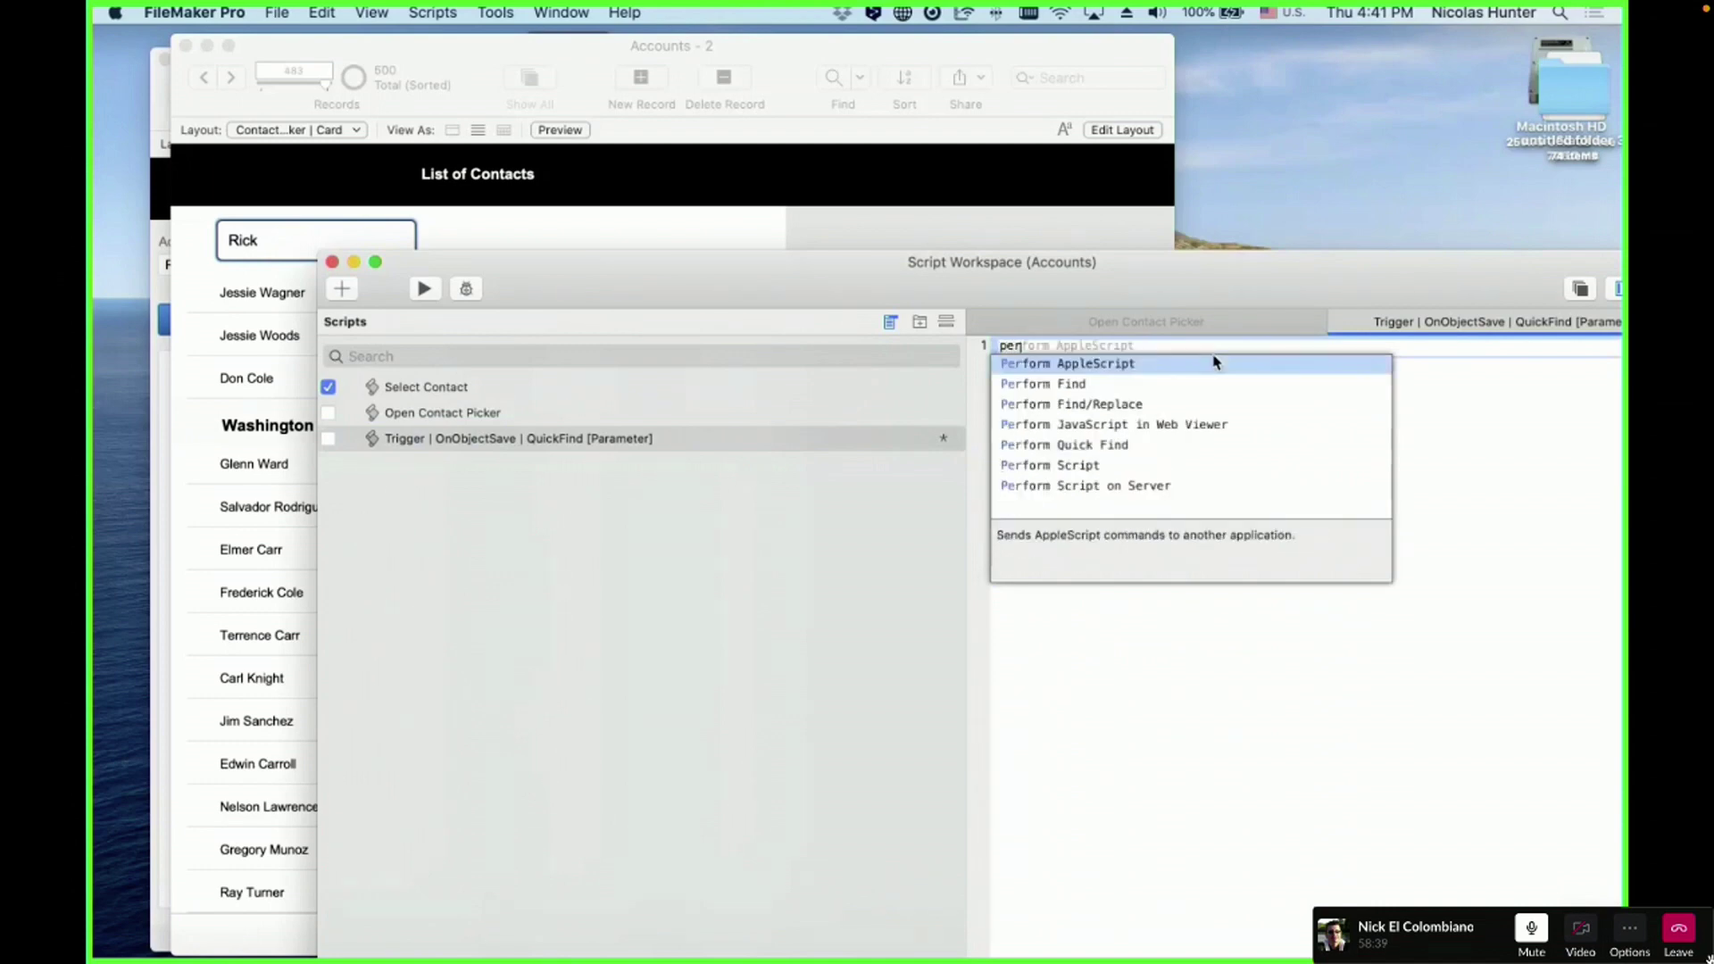
key("Down")
key("Down")
key("Down")
key("Down")
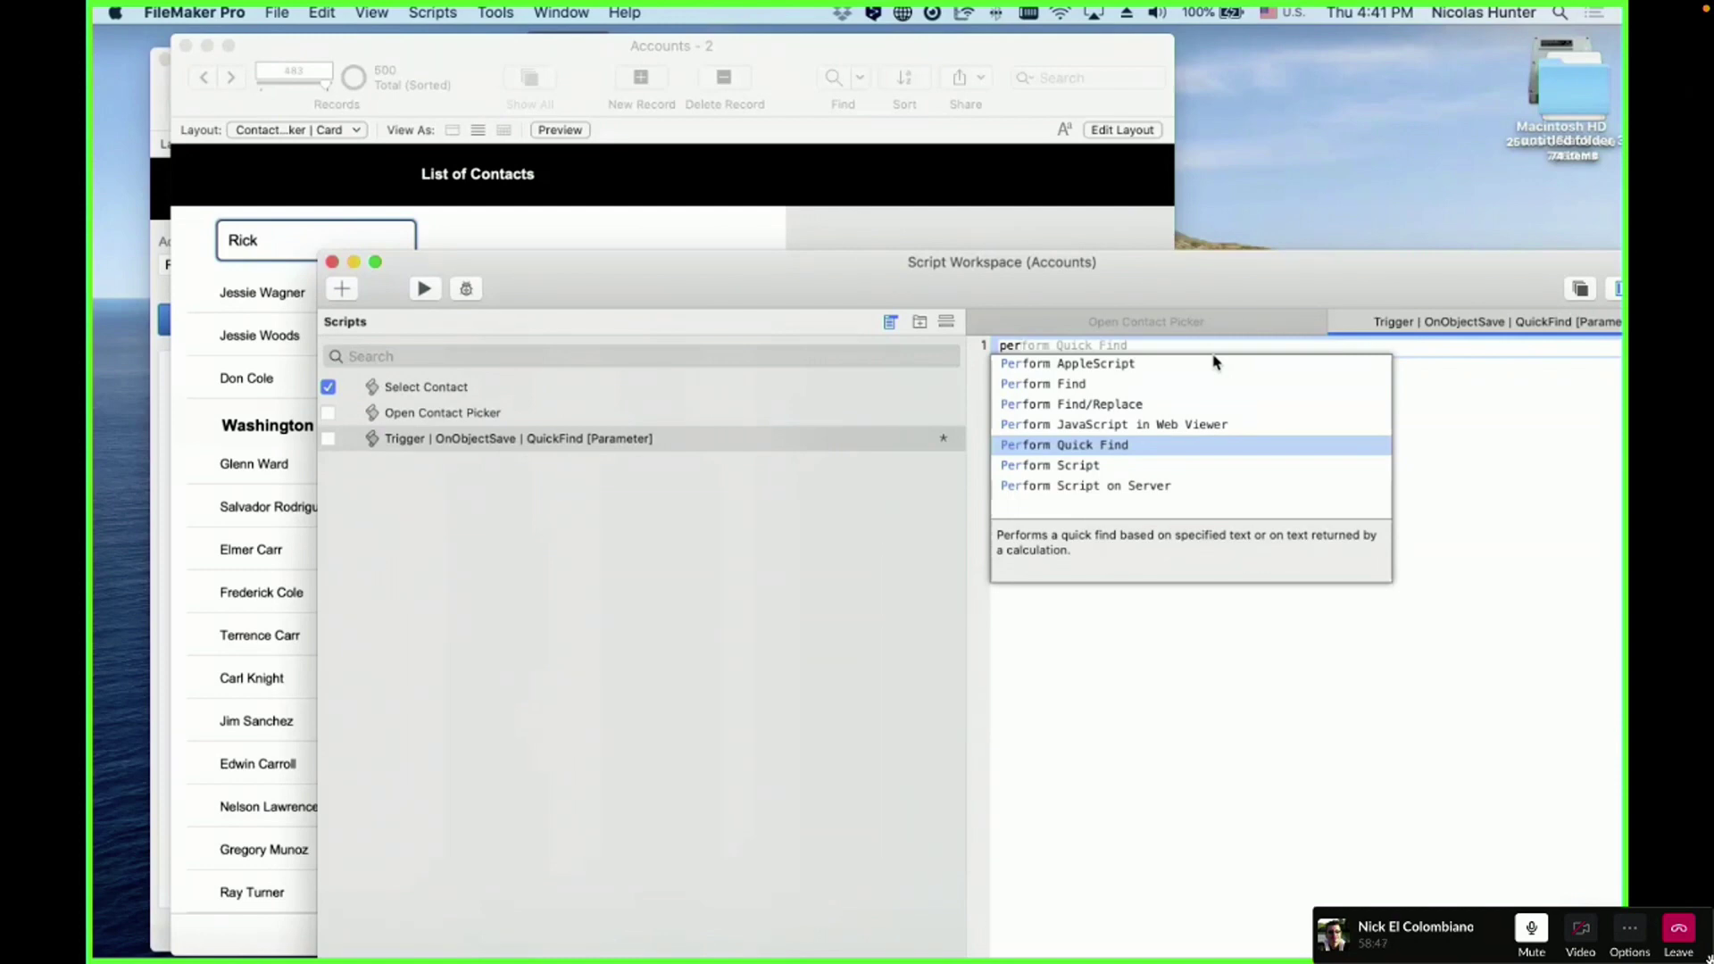
key("Up")
key("Up")
key("Up")
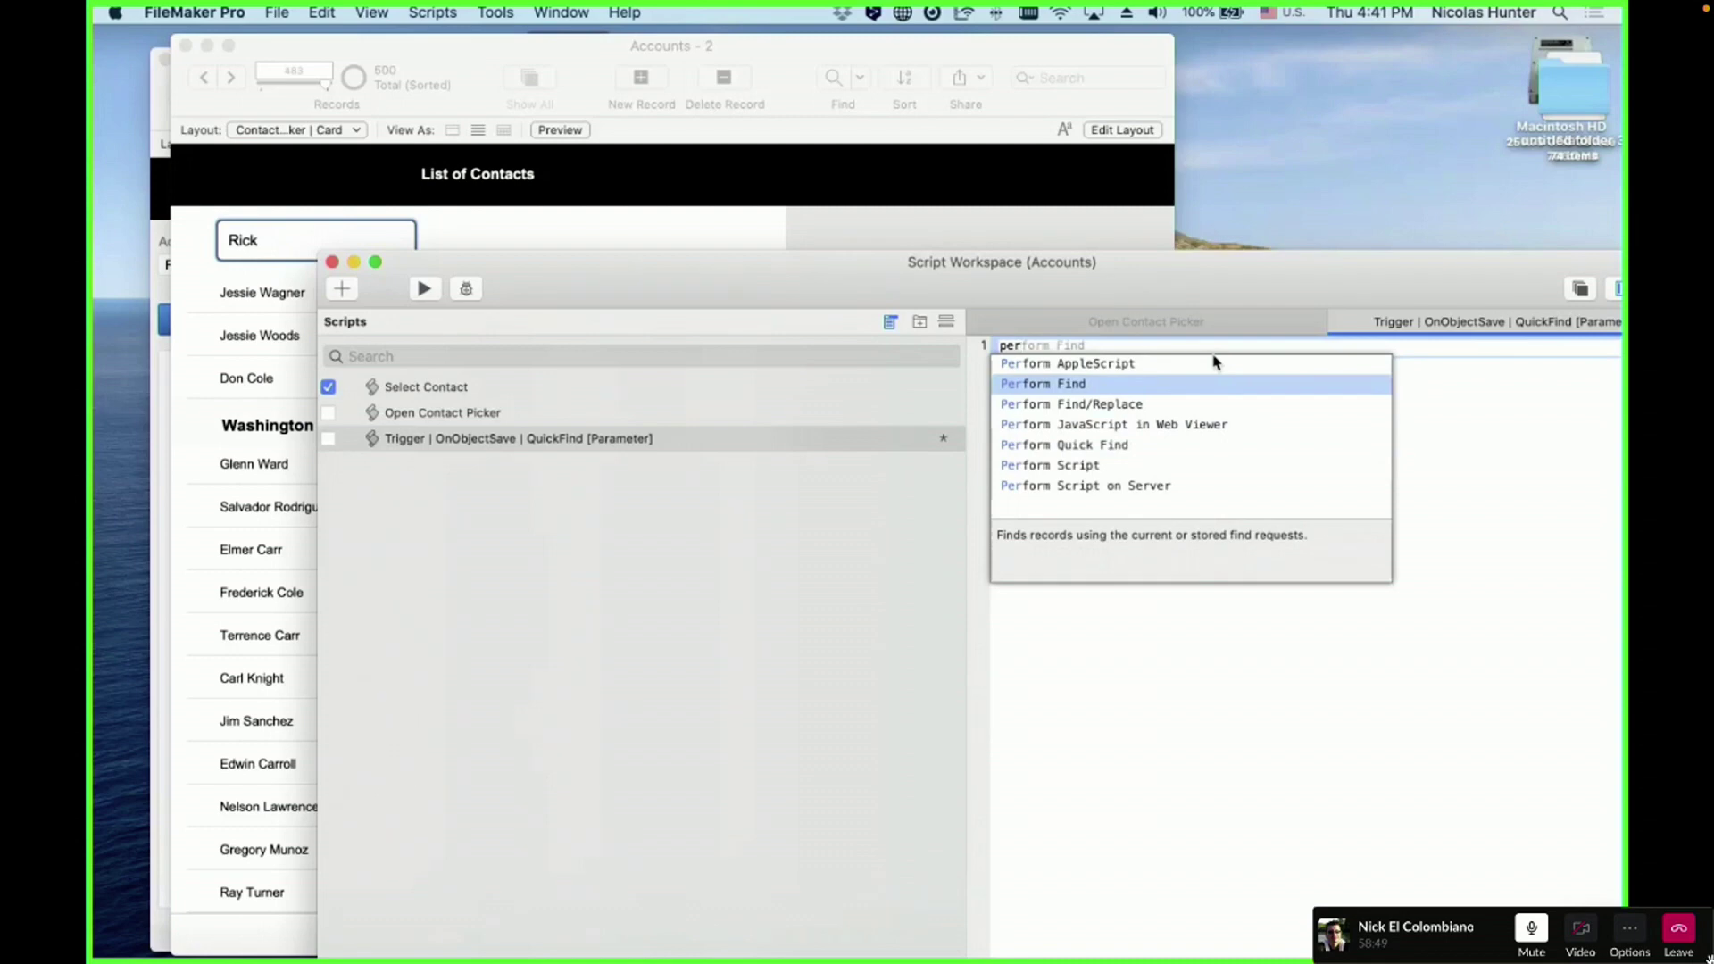
left_click(1126, 384)
left_click(1119, 346)
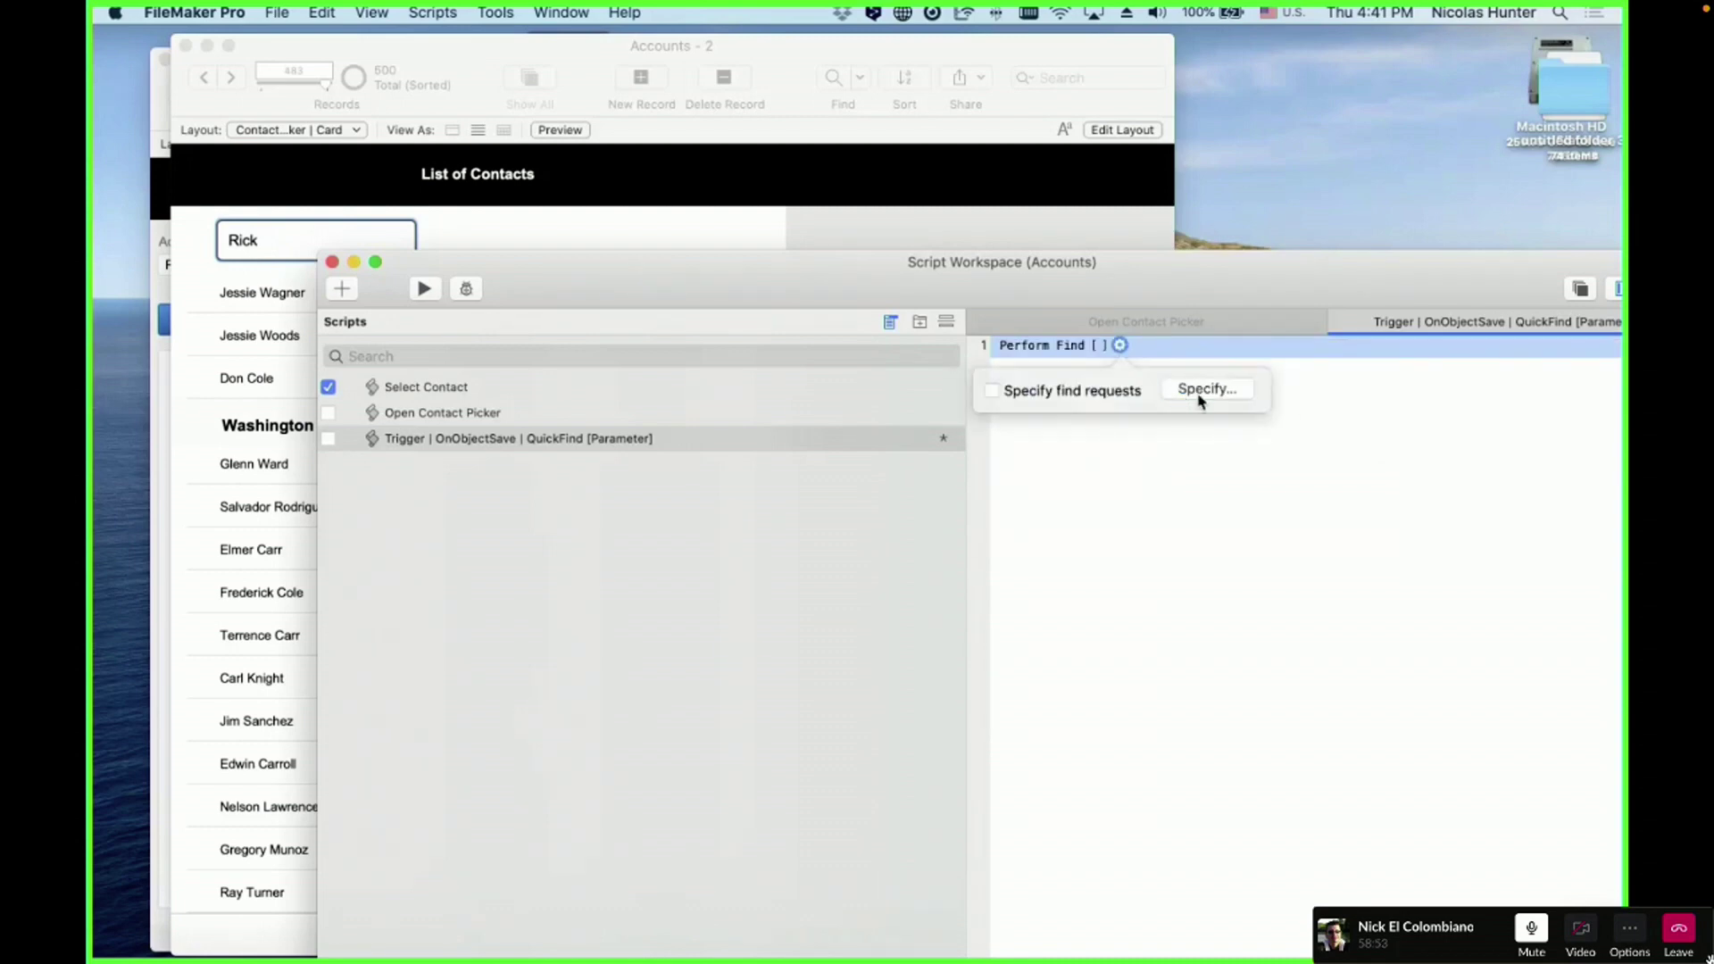
- Look through the Contacts fields available for the Perform Find request, cancel the request, and delete the script step
left_click(1199, 388)
left_click(976, 639)
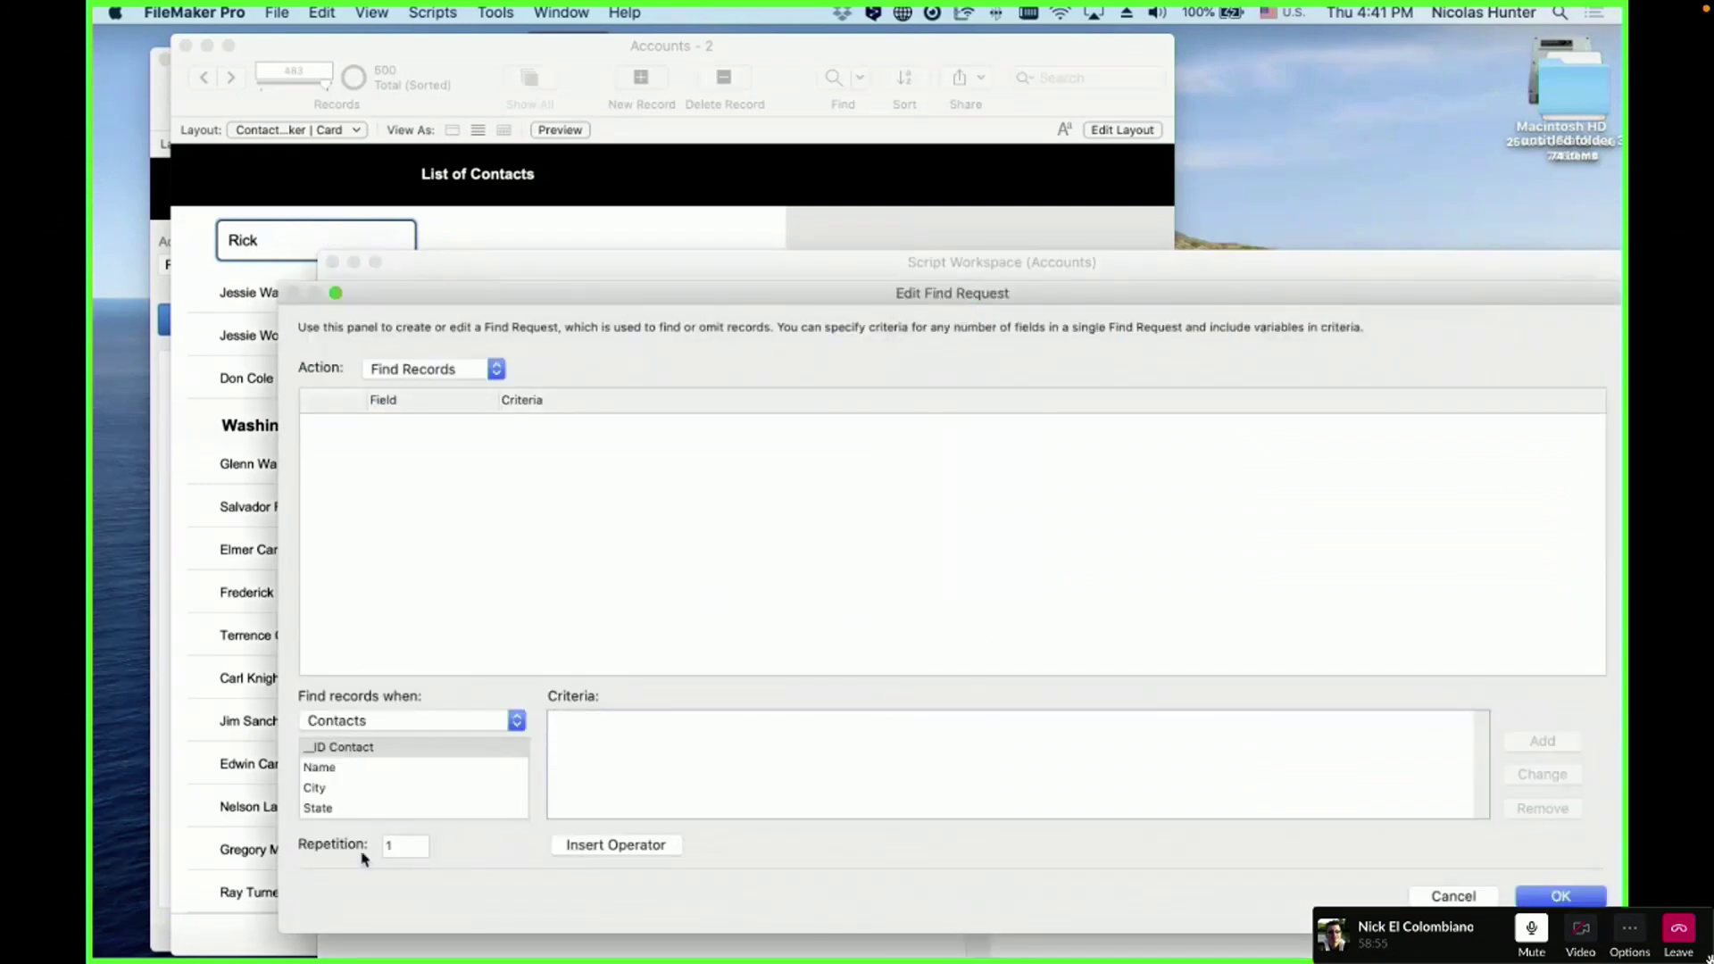
left_click(366, 747)
left_click(382, 786)
left_click(381, 772)
left_click(379, 803)
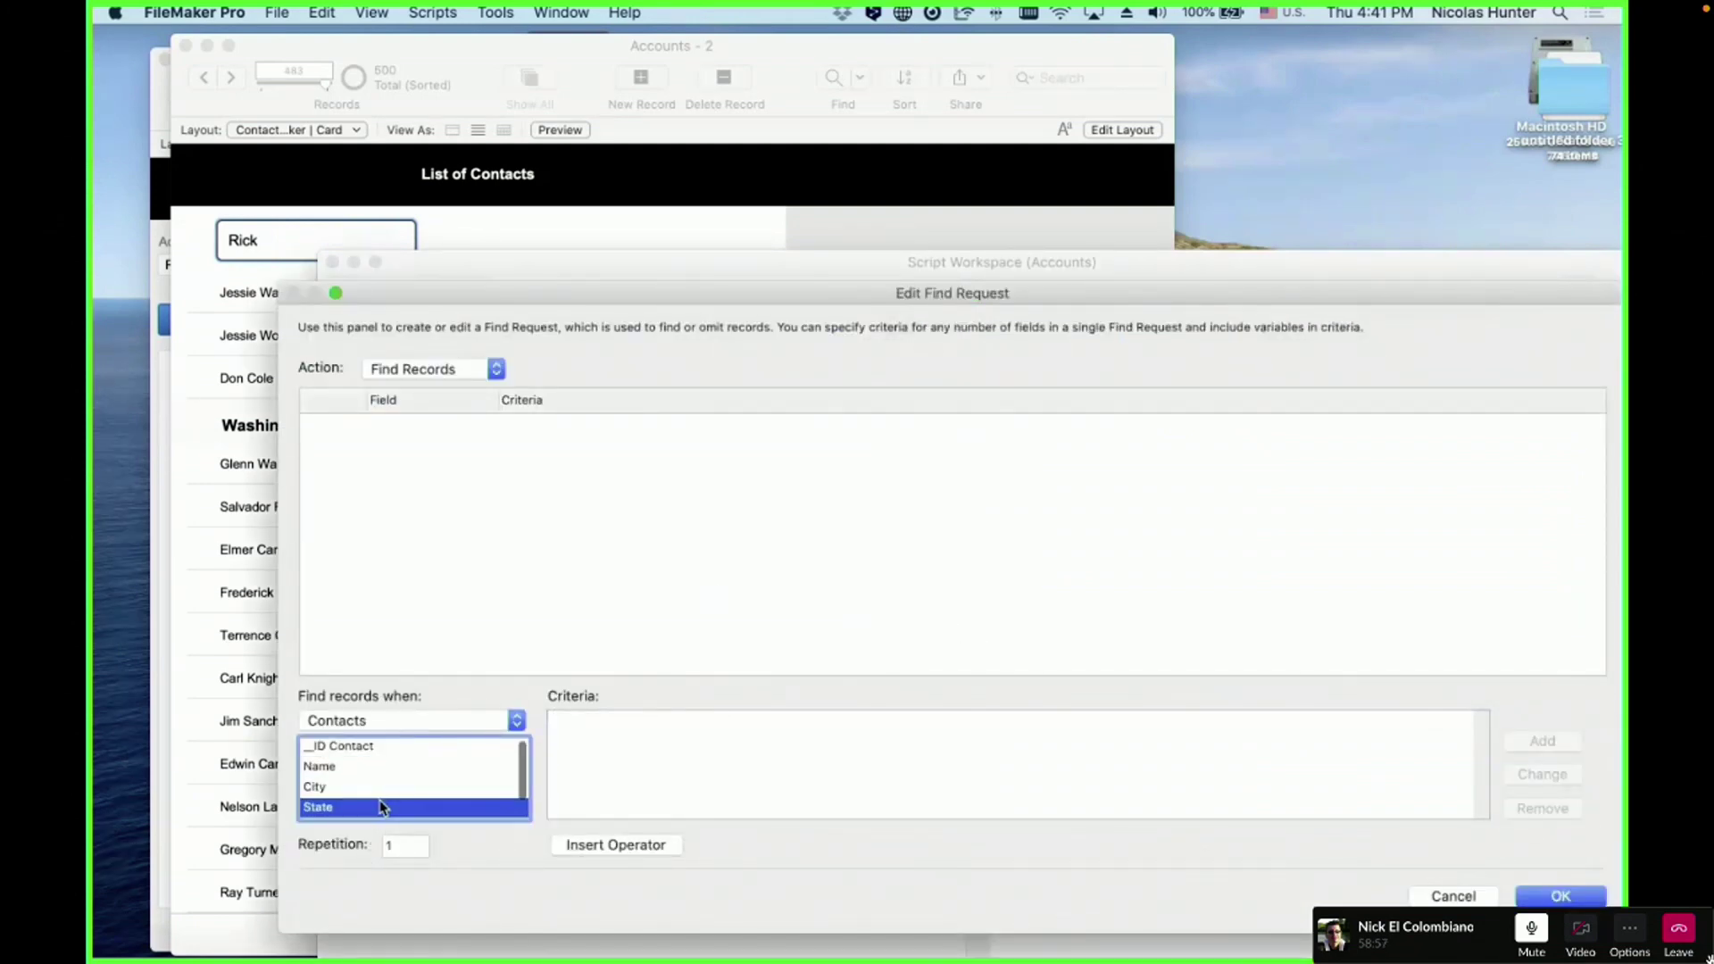
key("Escape")
key("Escape")
key("Escape")
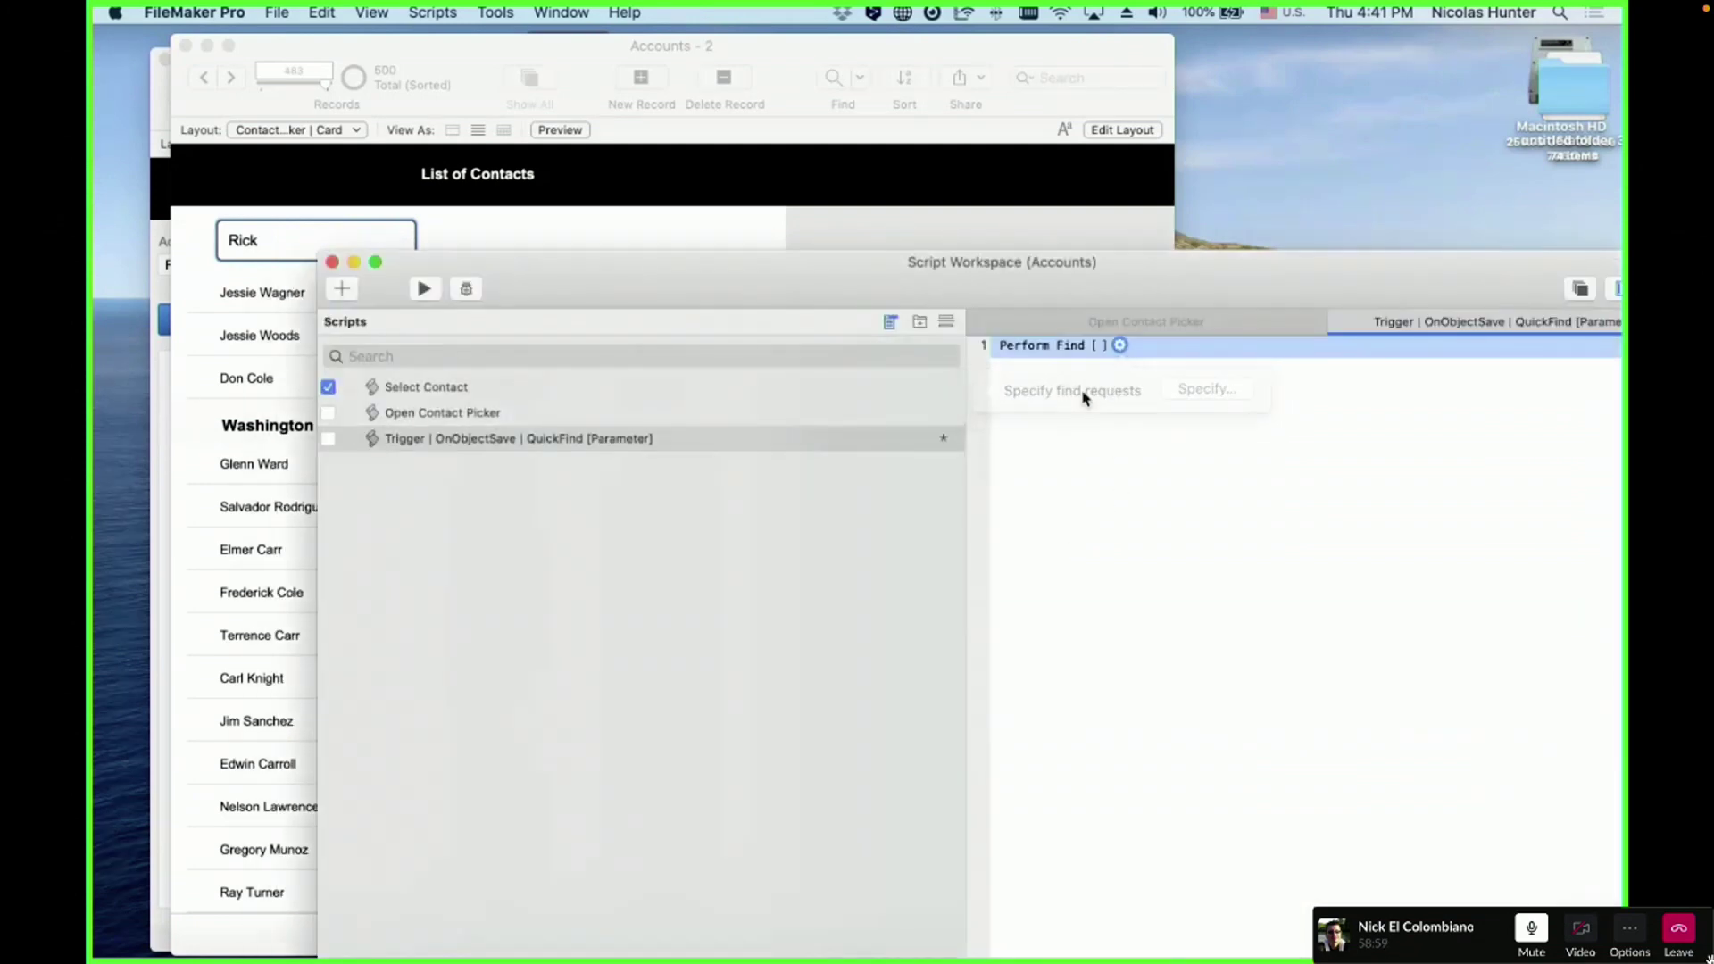
key("Delete")
- Add a Perform Quick Find step using Get ( ScriptParameter ) as its search text and save the script
type("per")
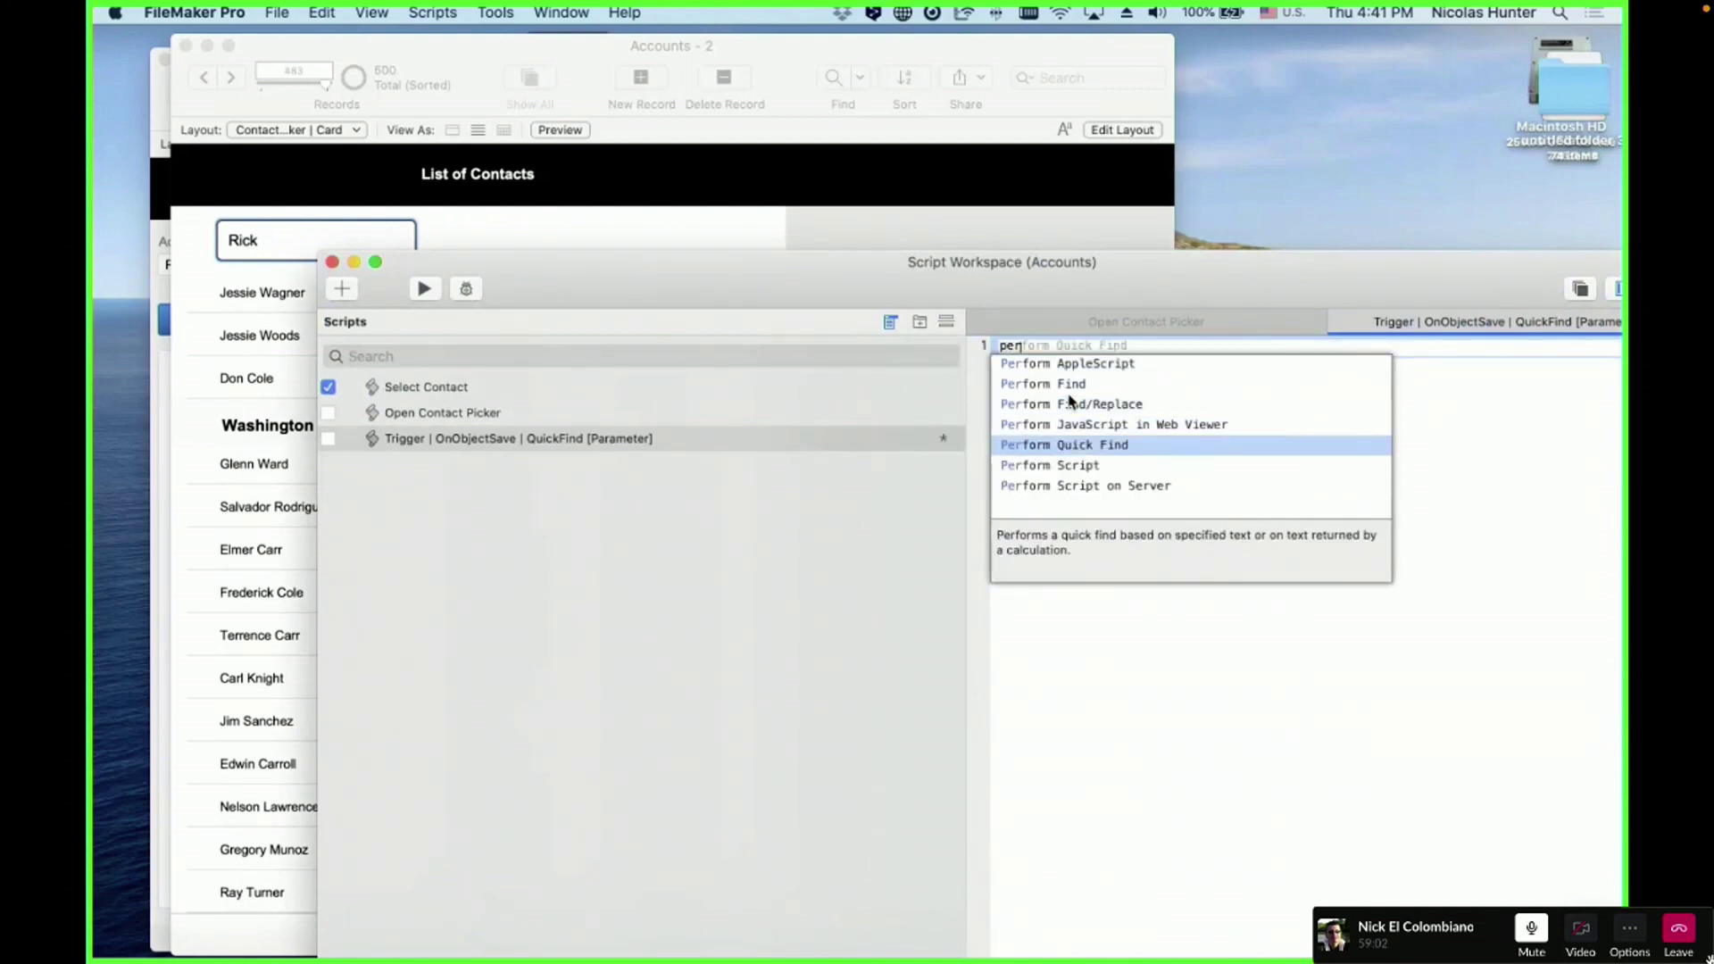
key("Return")
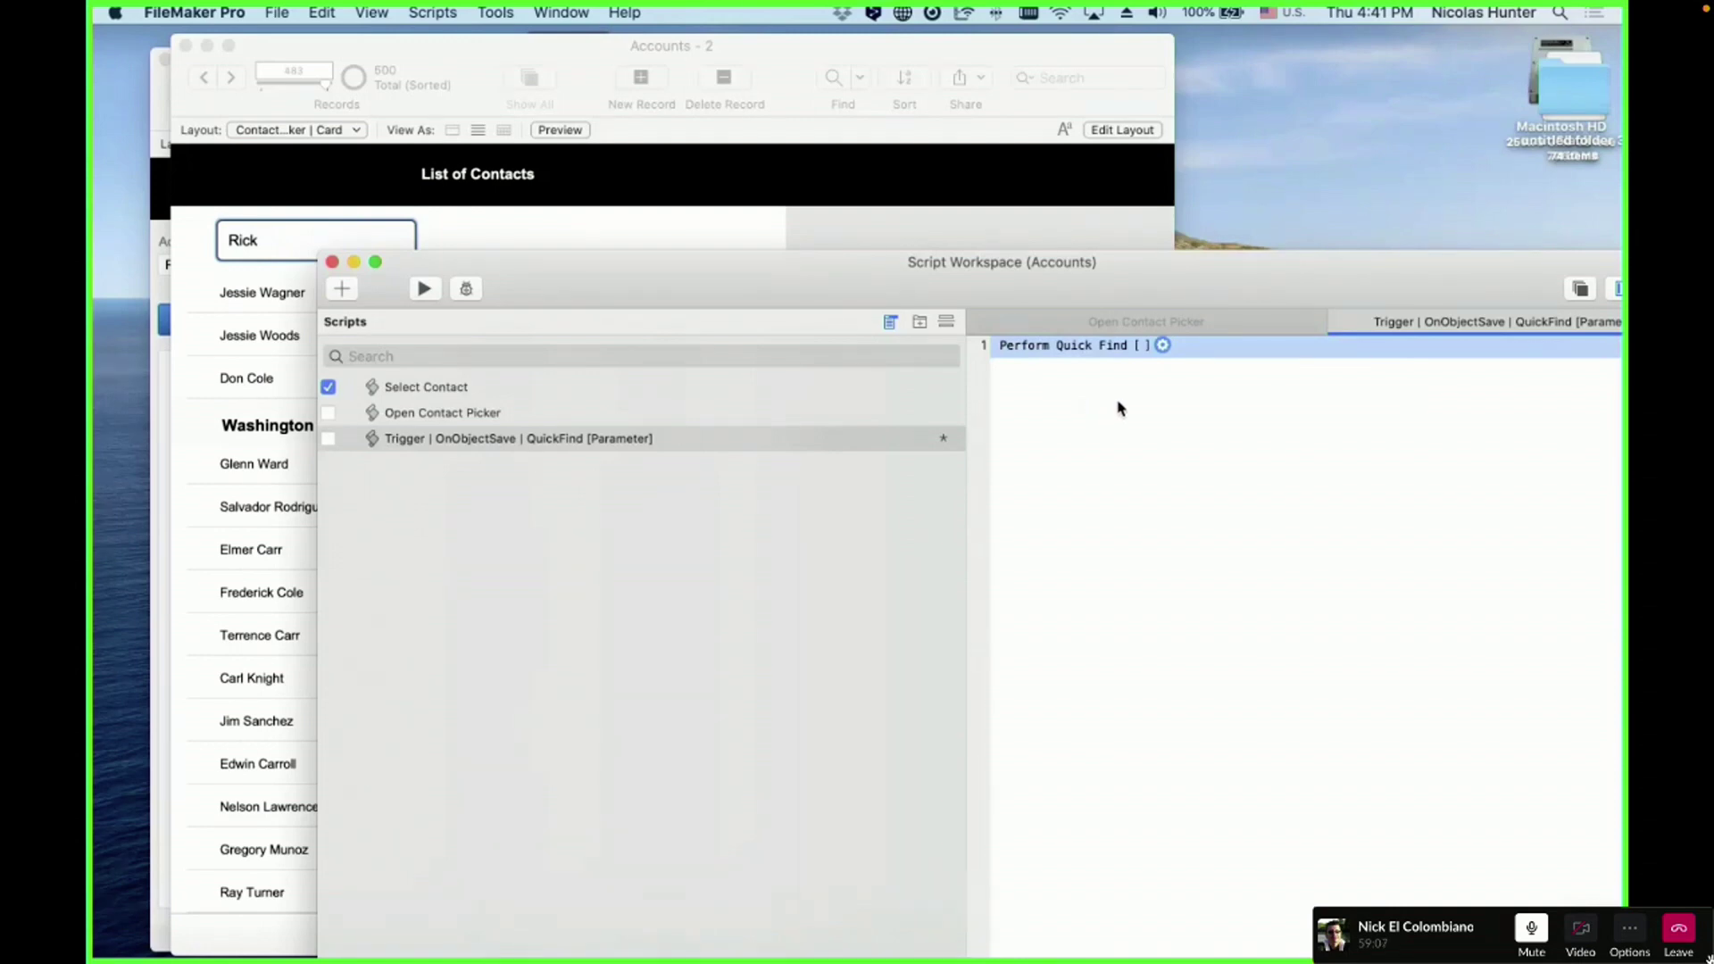
left_click(1162, 345)
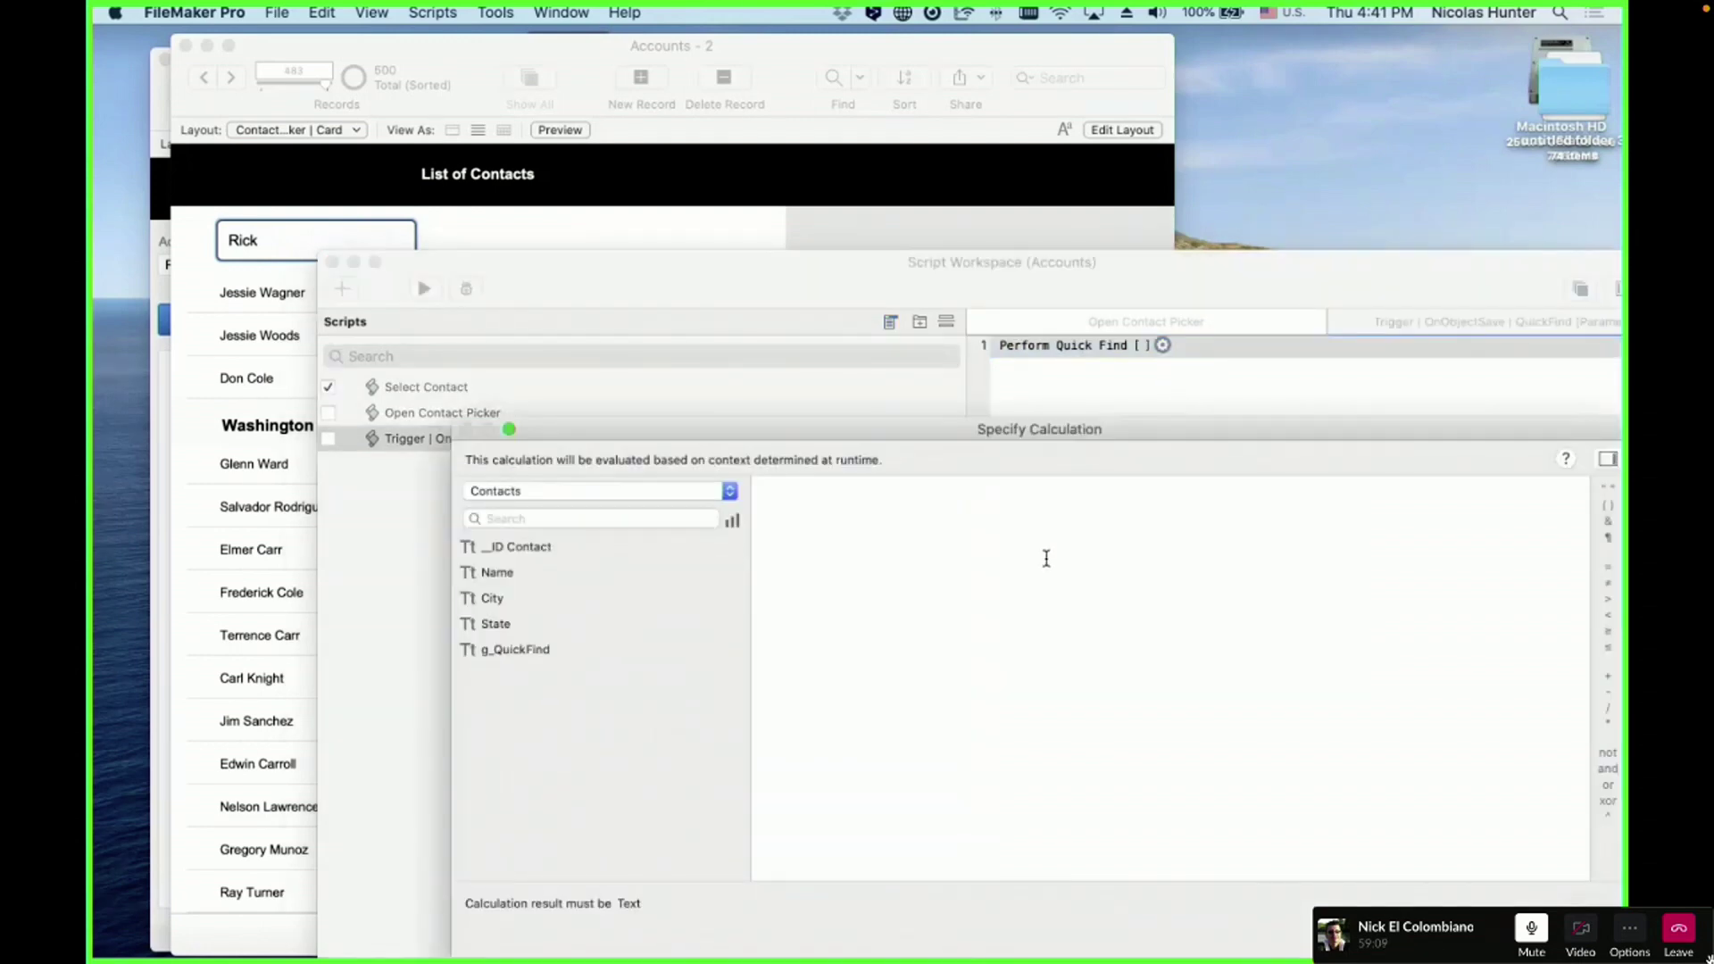
type("get")
key("Return")
type("sc pa")
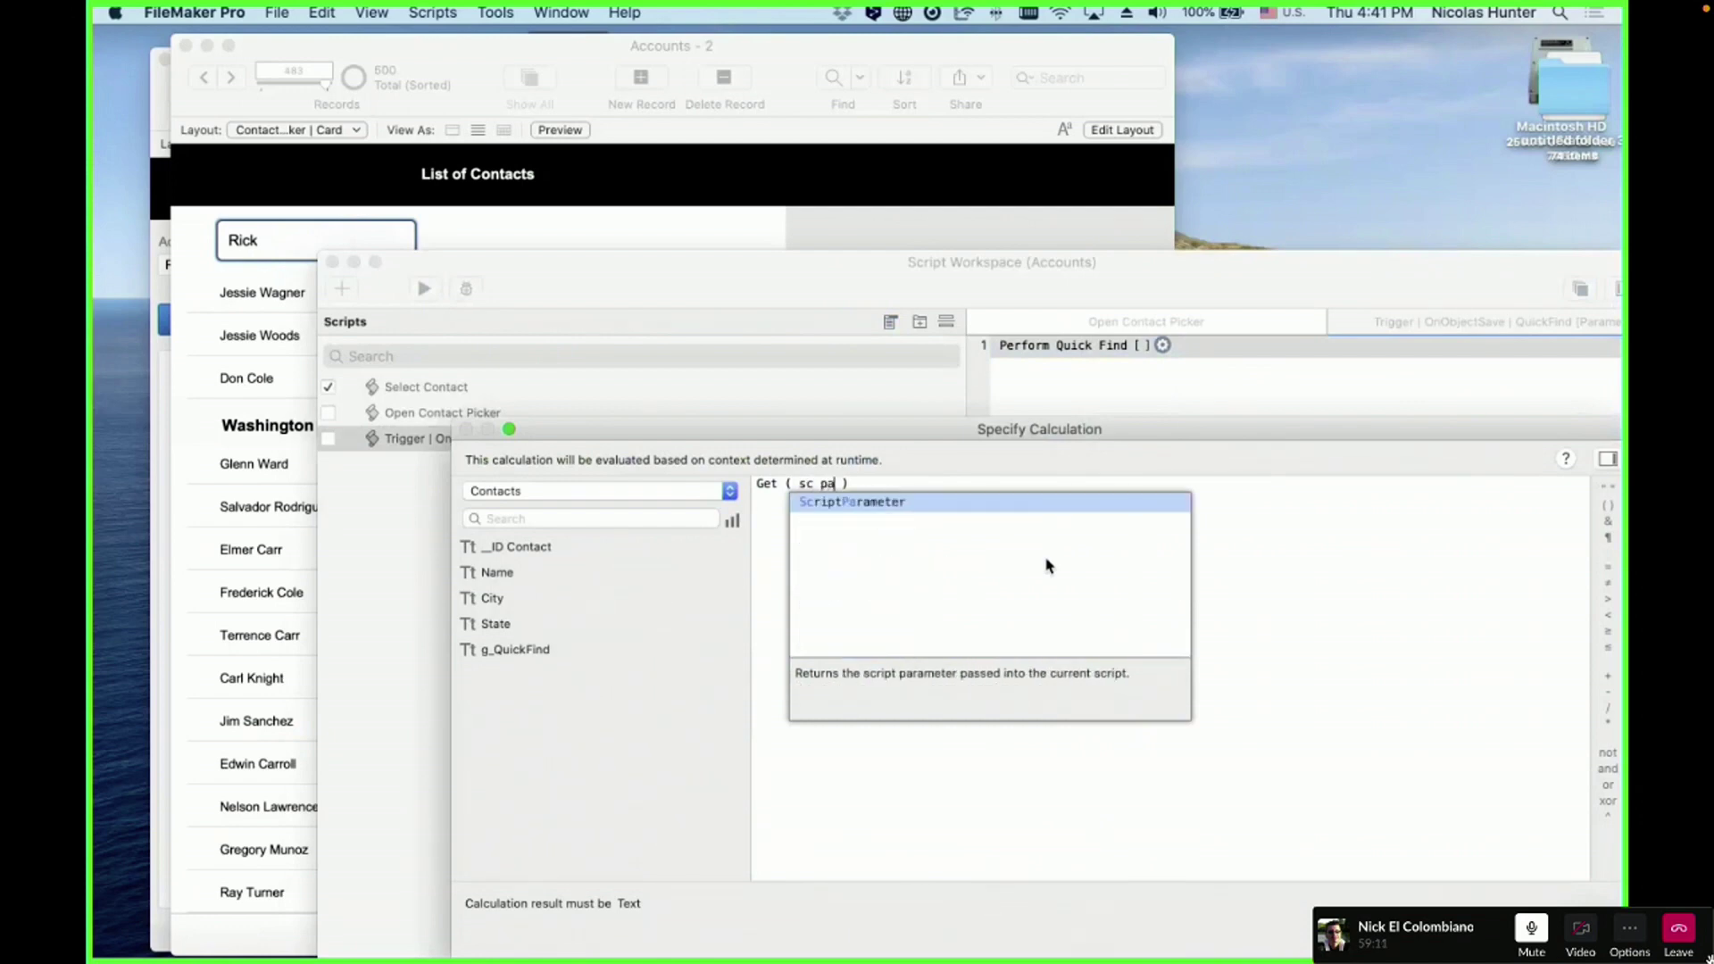
key("Return")
key("Return")
key("super+s")
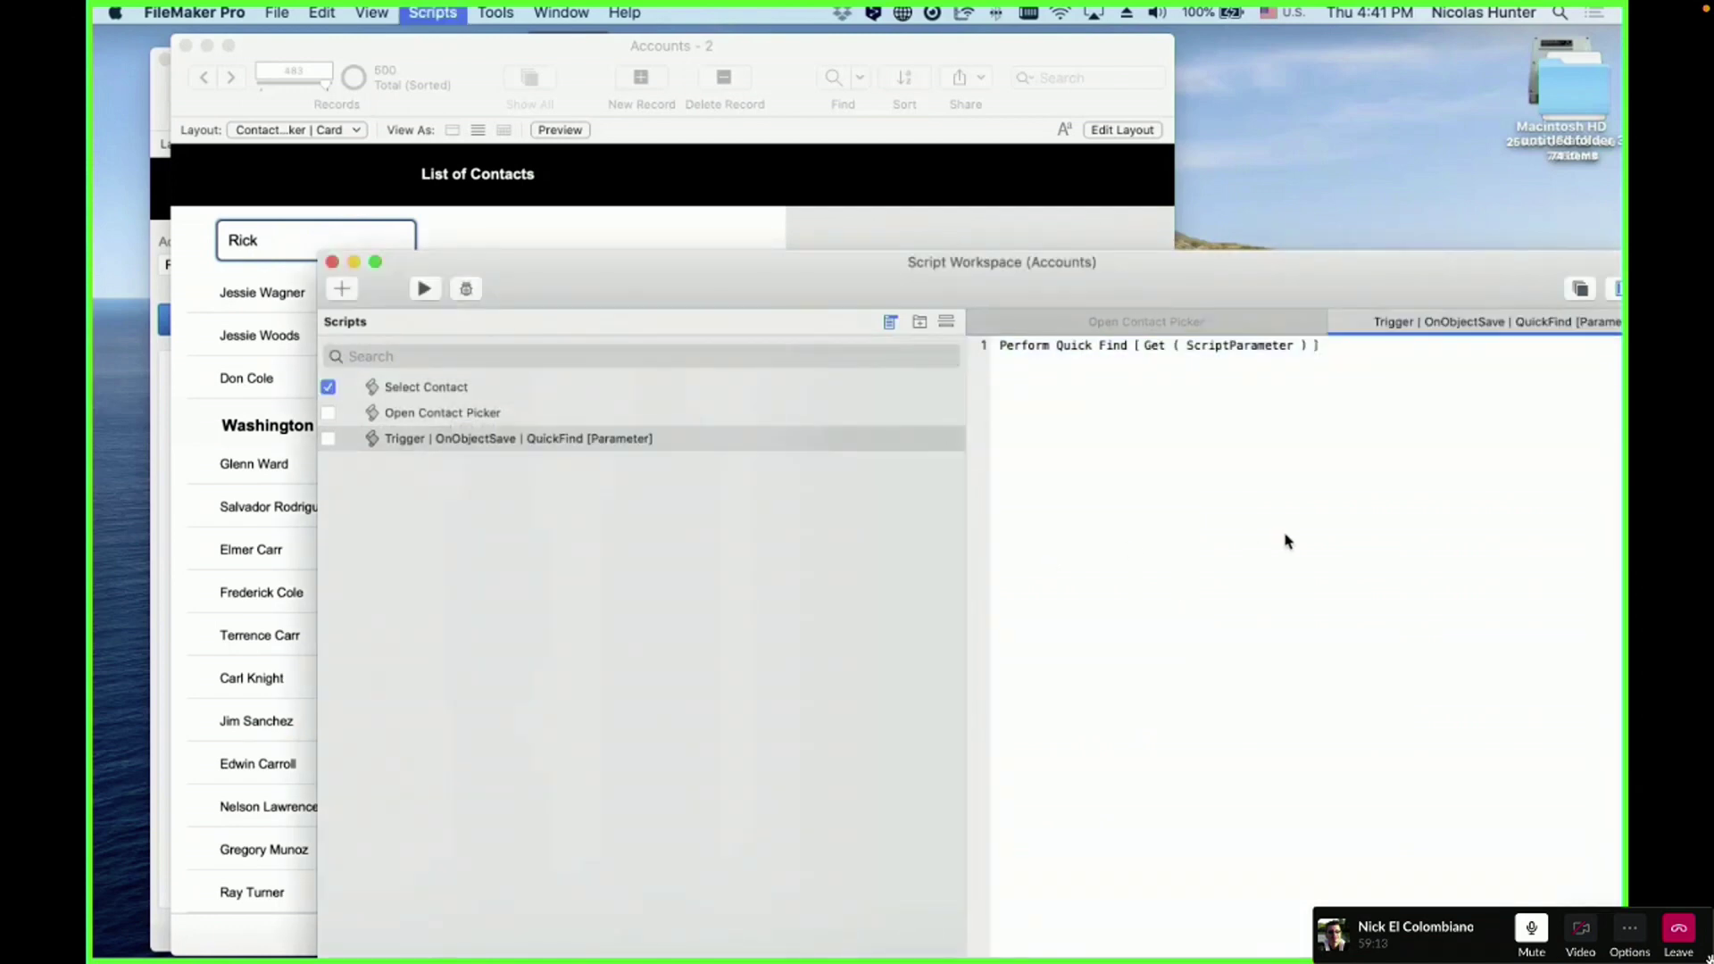
- Return to the List of Contacts window and run a built-in quick find for a contact's first name
left_click(1071, 353)
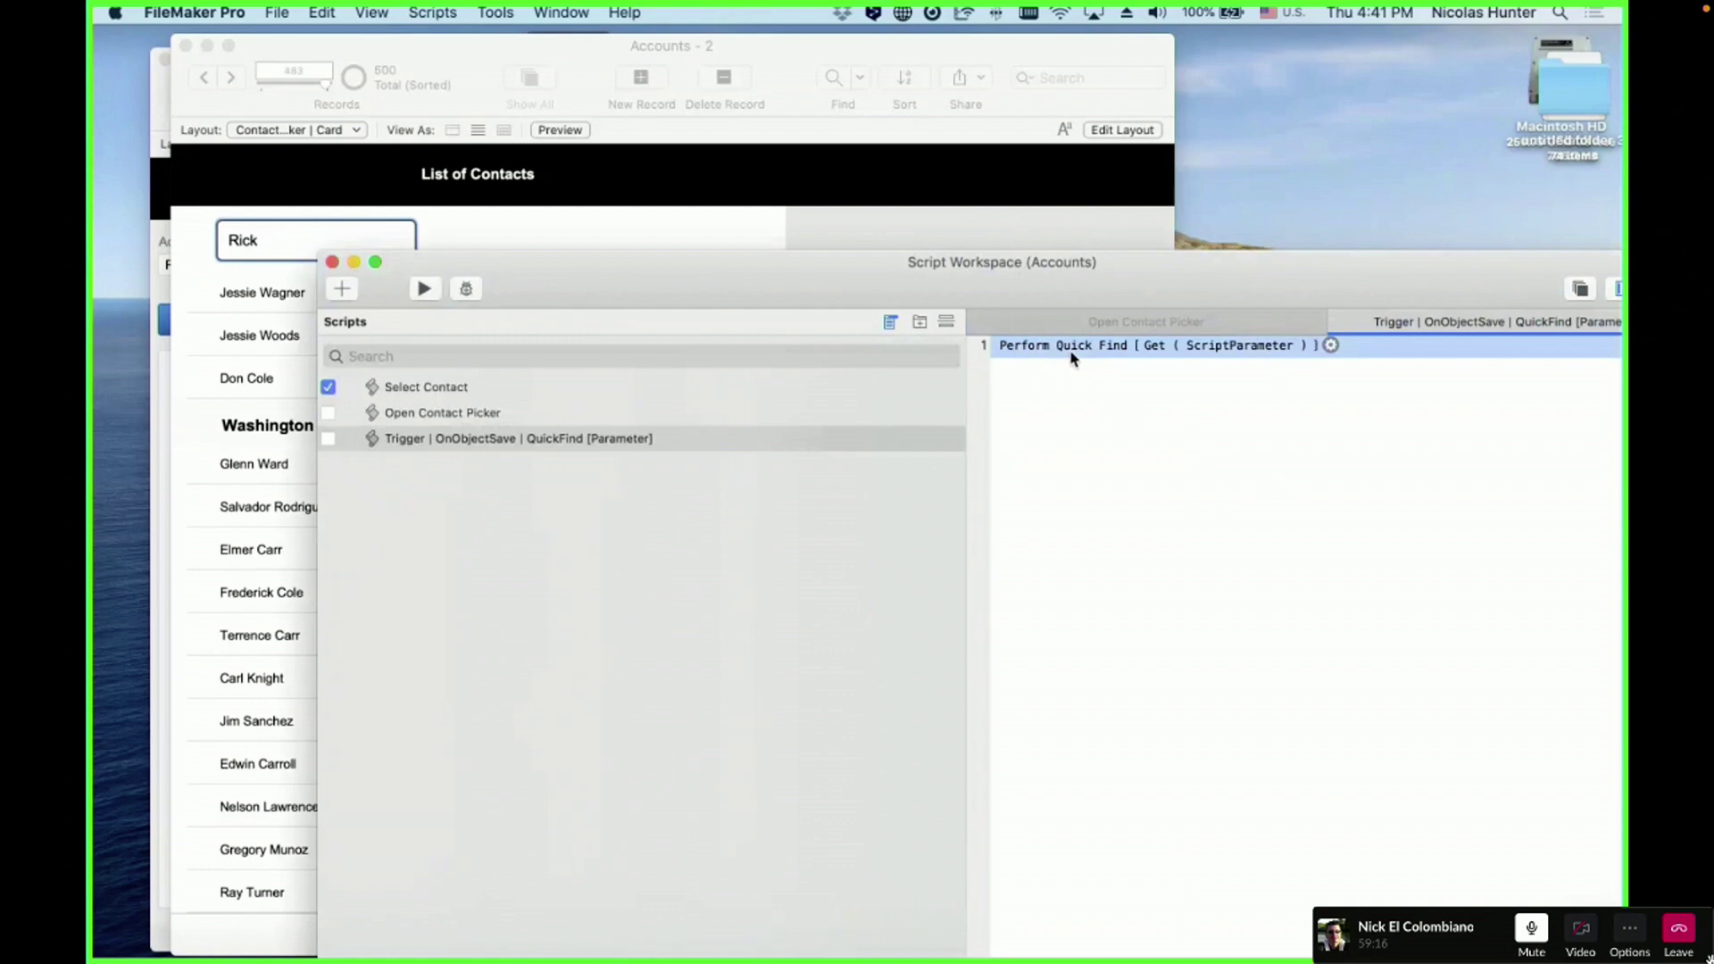
left_click(239, 236)
left_click_drag(270, 245, 88, 223)
left_click(1026, 438)
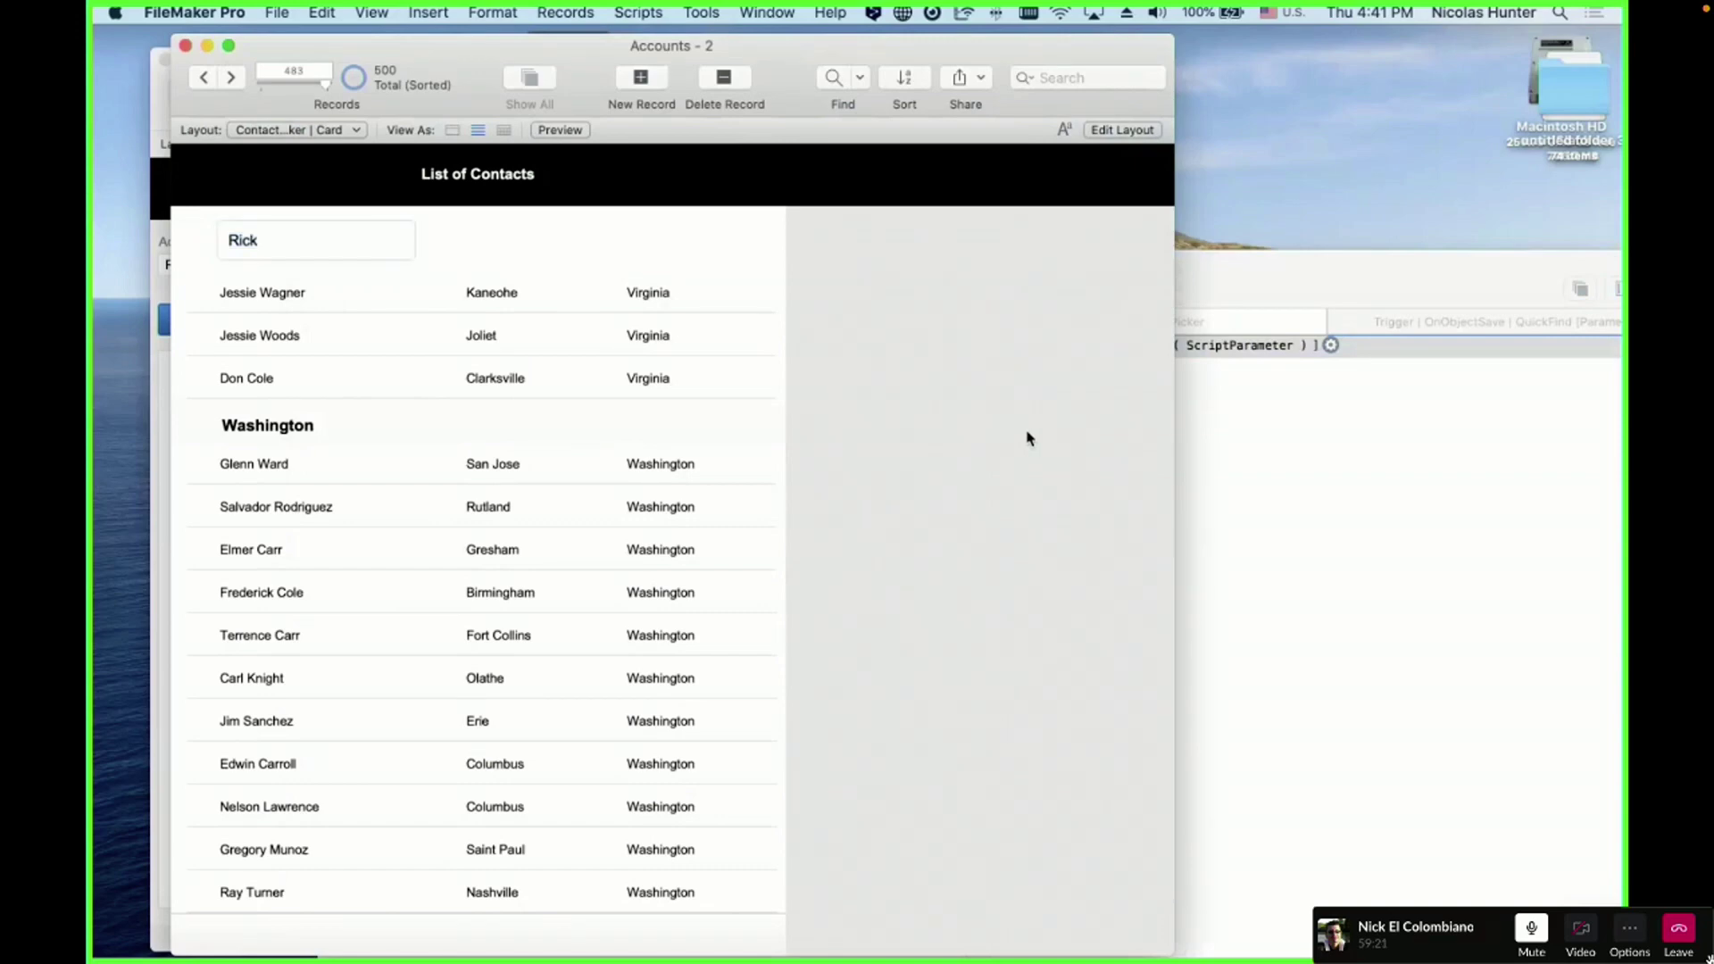
left_click(1053, 78)
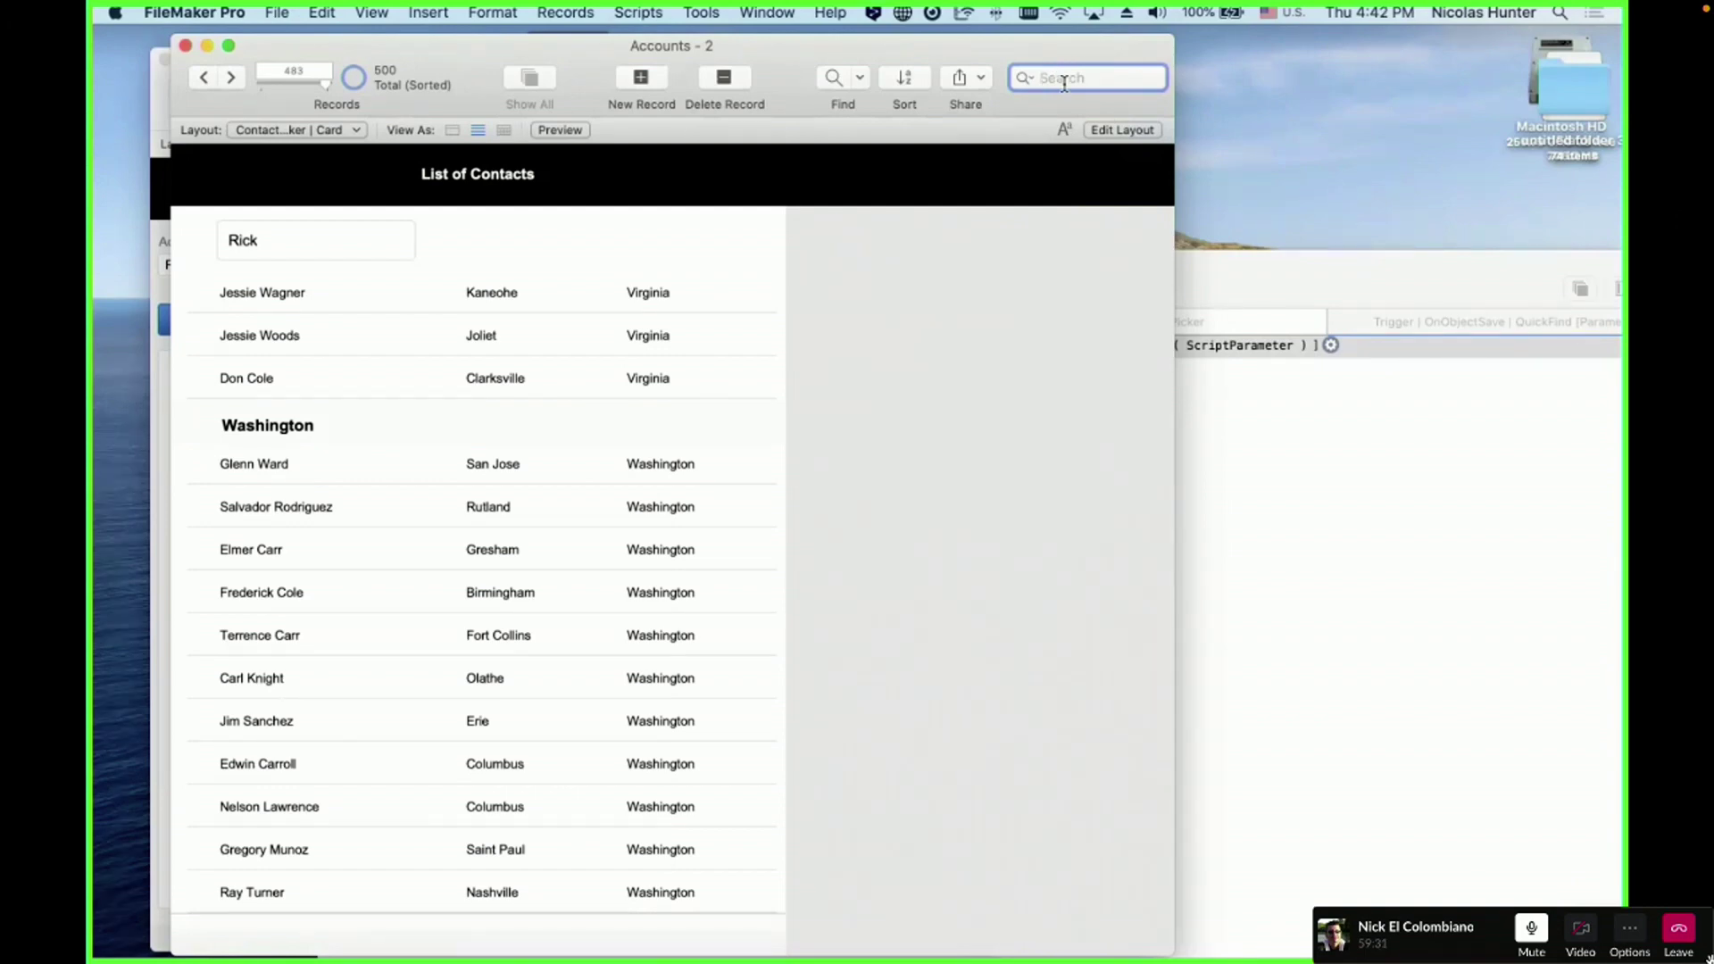
type("Glenn")
key("Return")
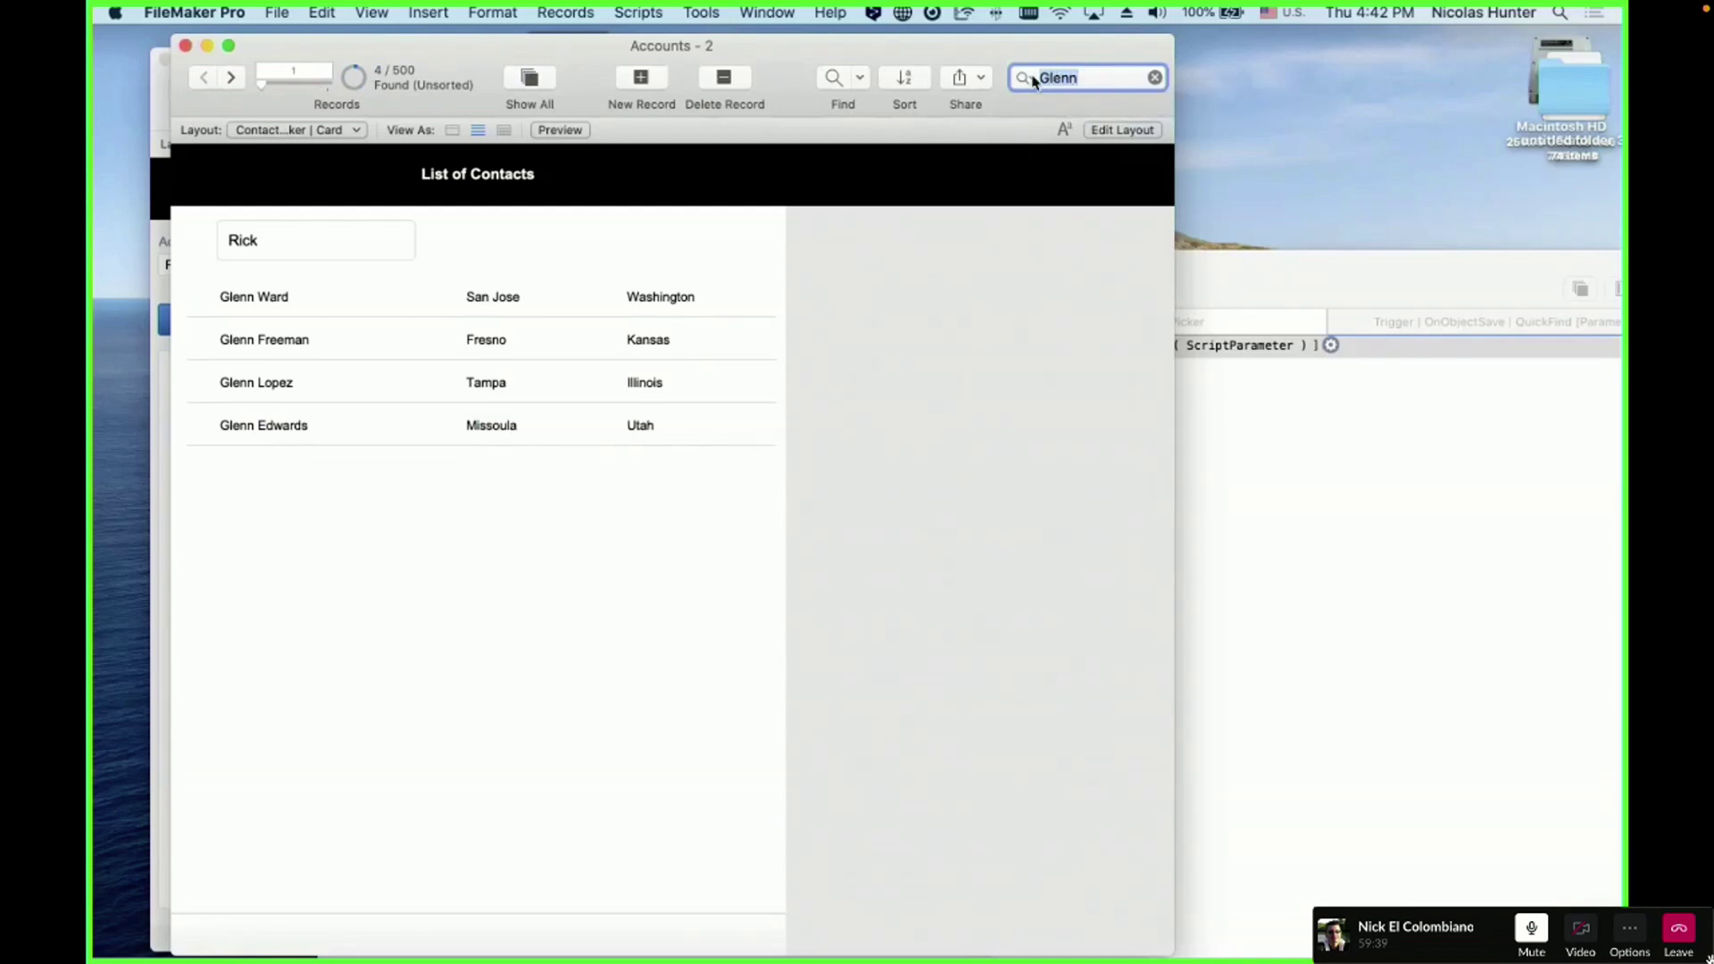
- Select the existing search text in the List of Contacts header field, leave the field, and switch to layout editing
left_click(260, 243)
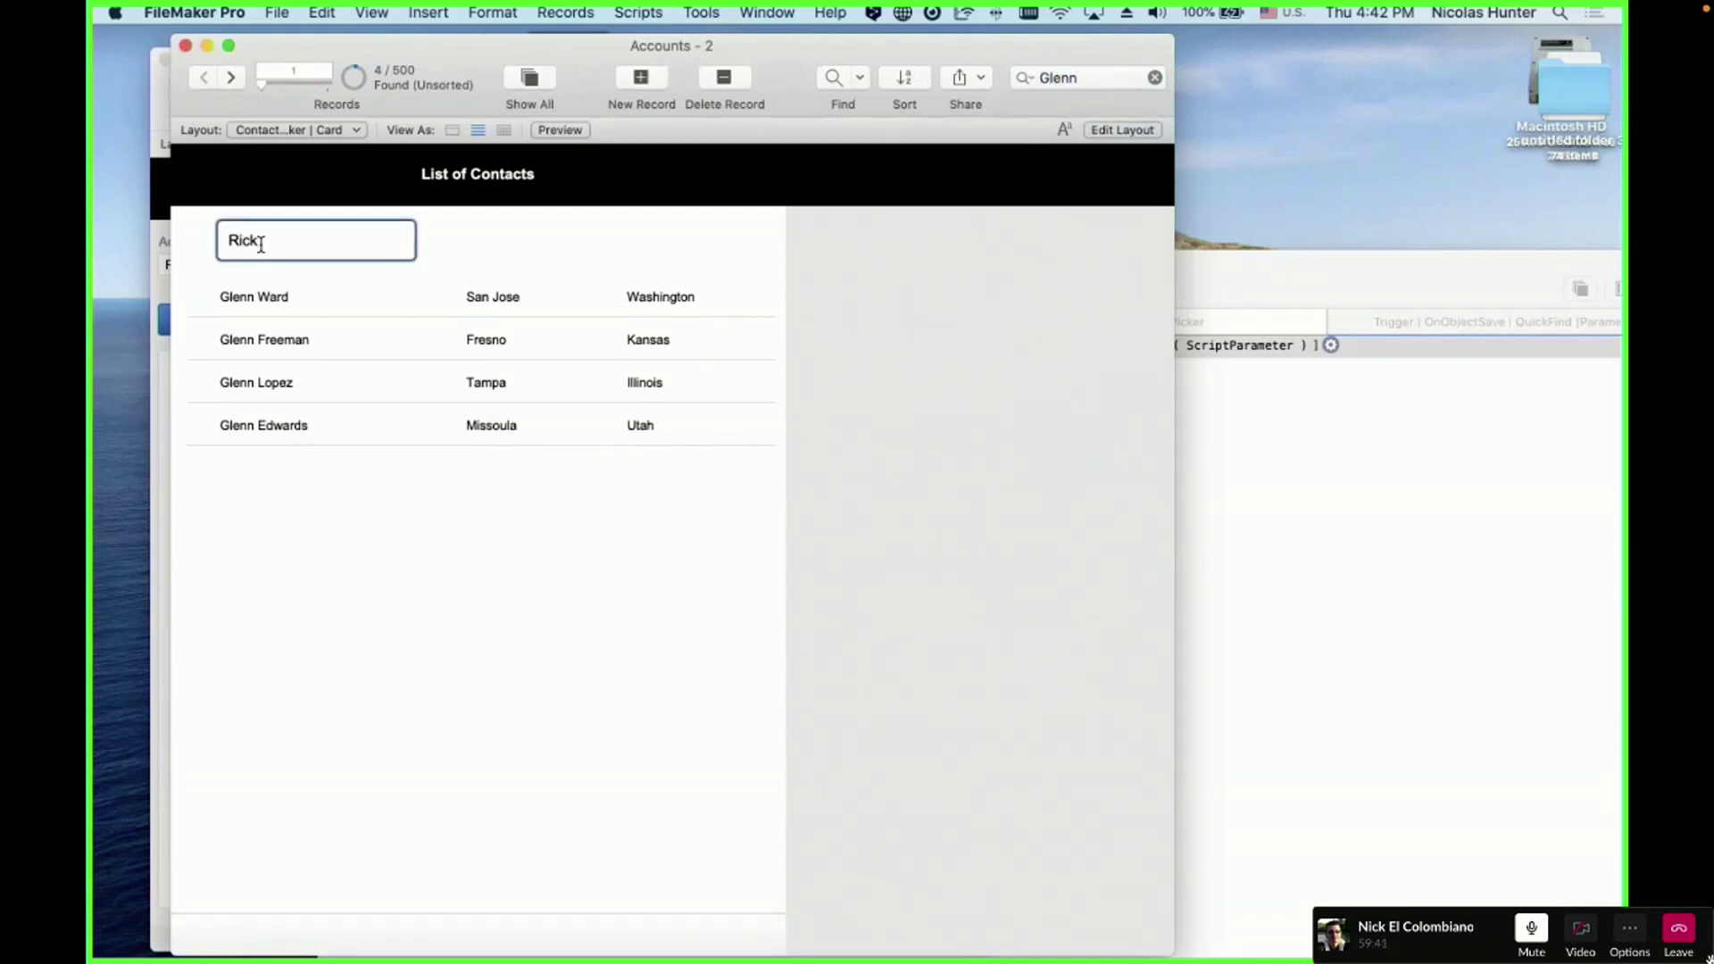
key("super+a")
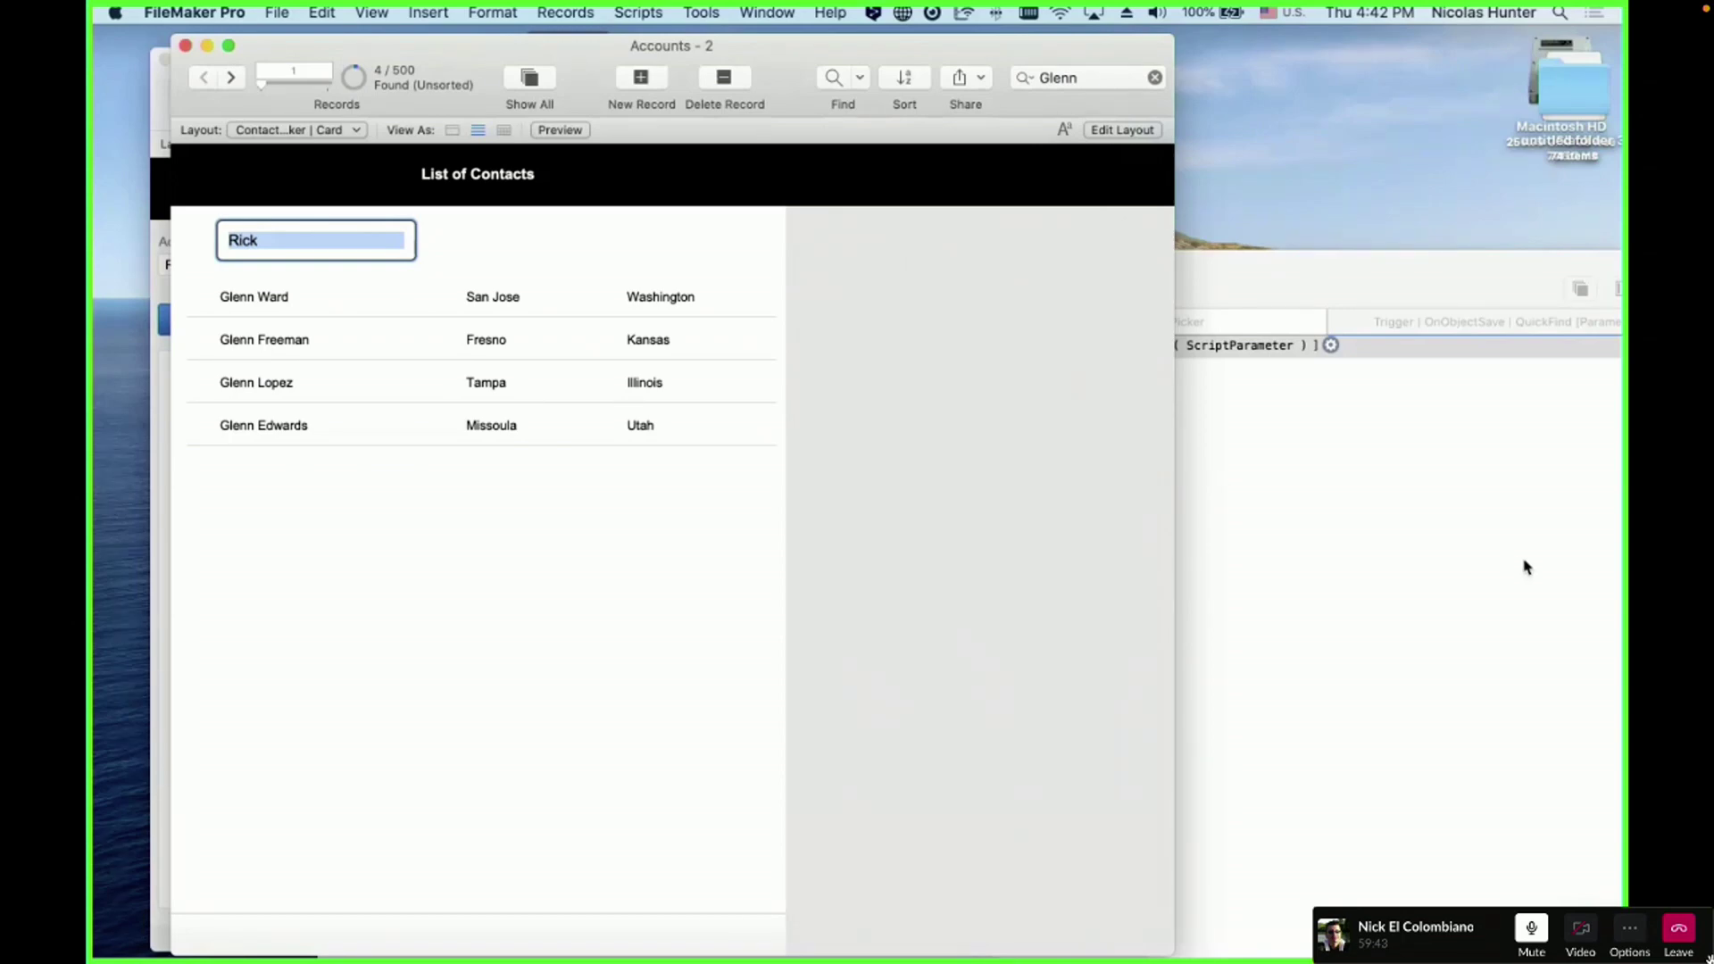
left_click(960, 376)
key("super+l")
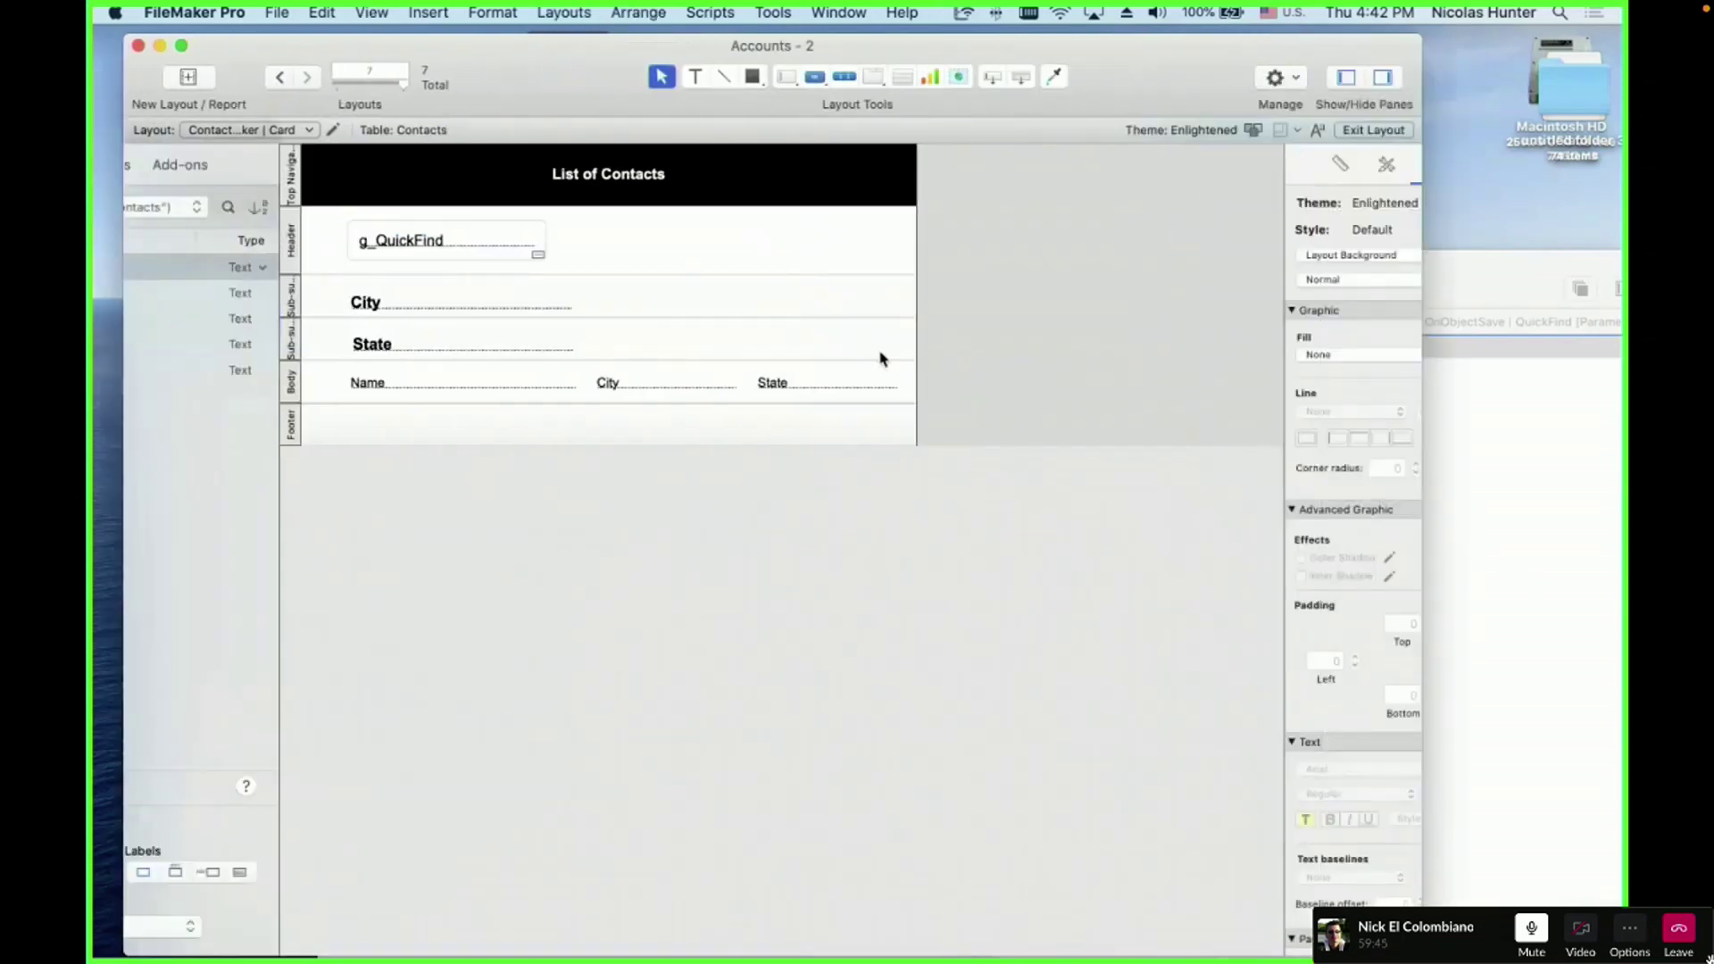
- Examine the script trigger settings and field assignment of the g_QuickFind field in the header, cancelling without changes
left_click(580, 245)
key("super+shift+t")
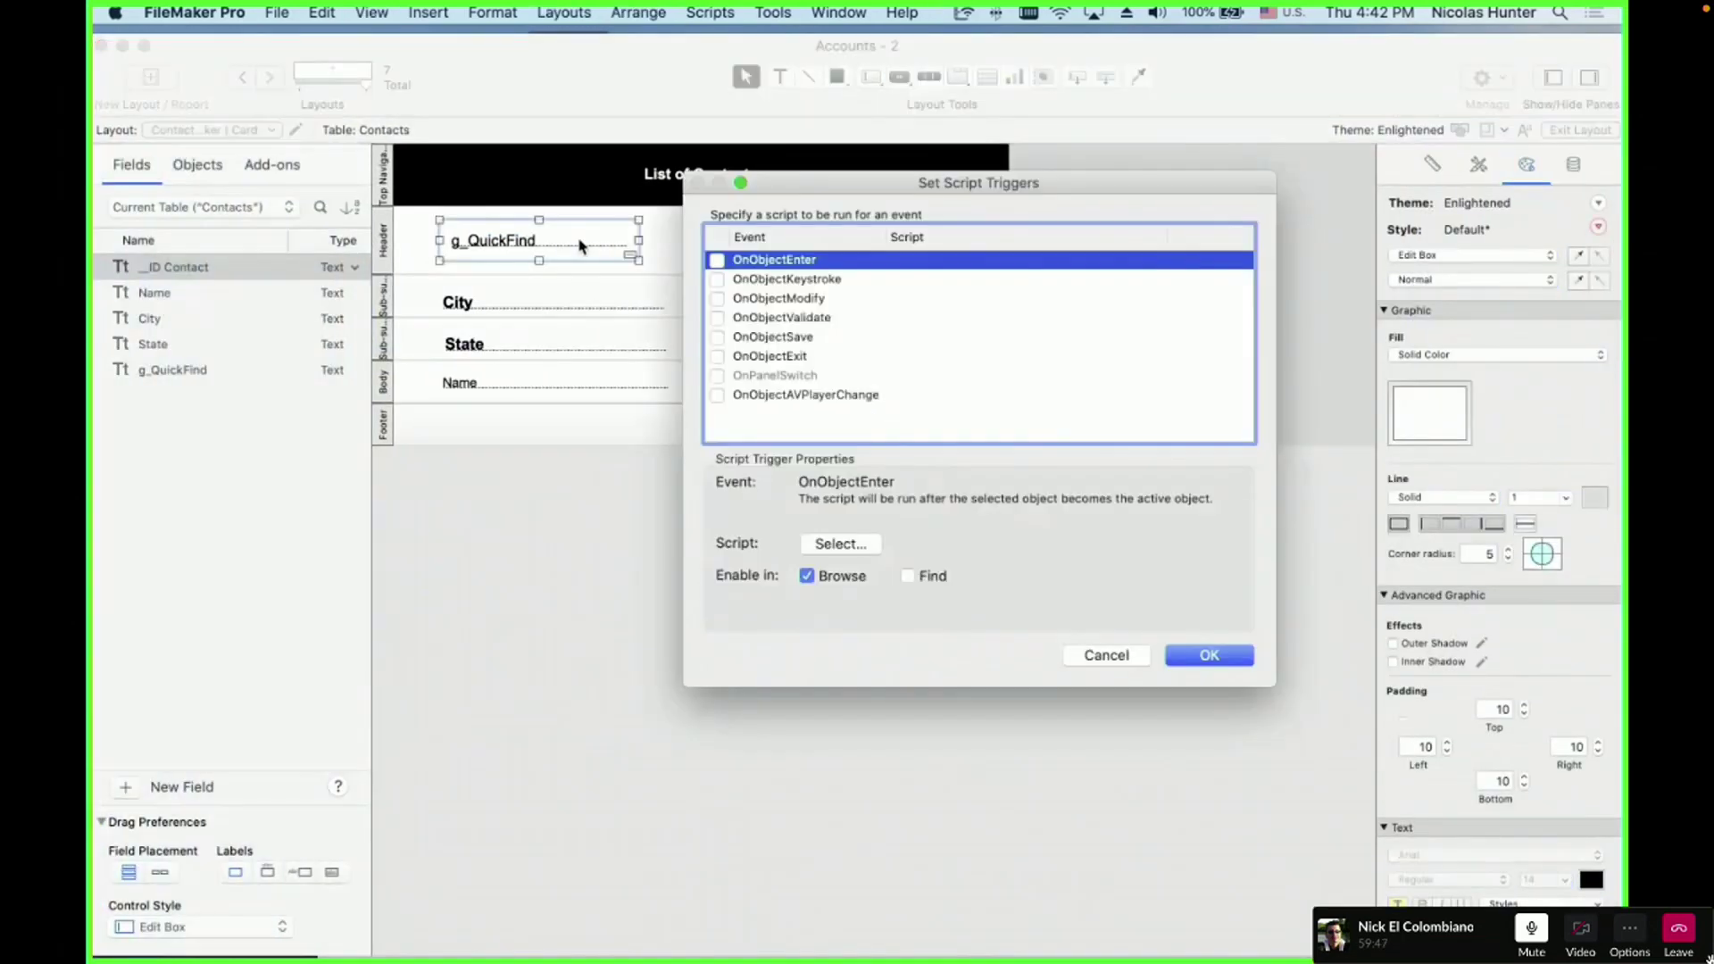
key("Escape")
left_click(969, 665)
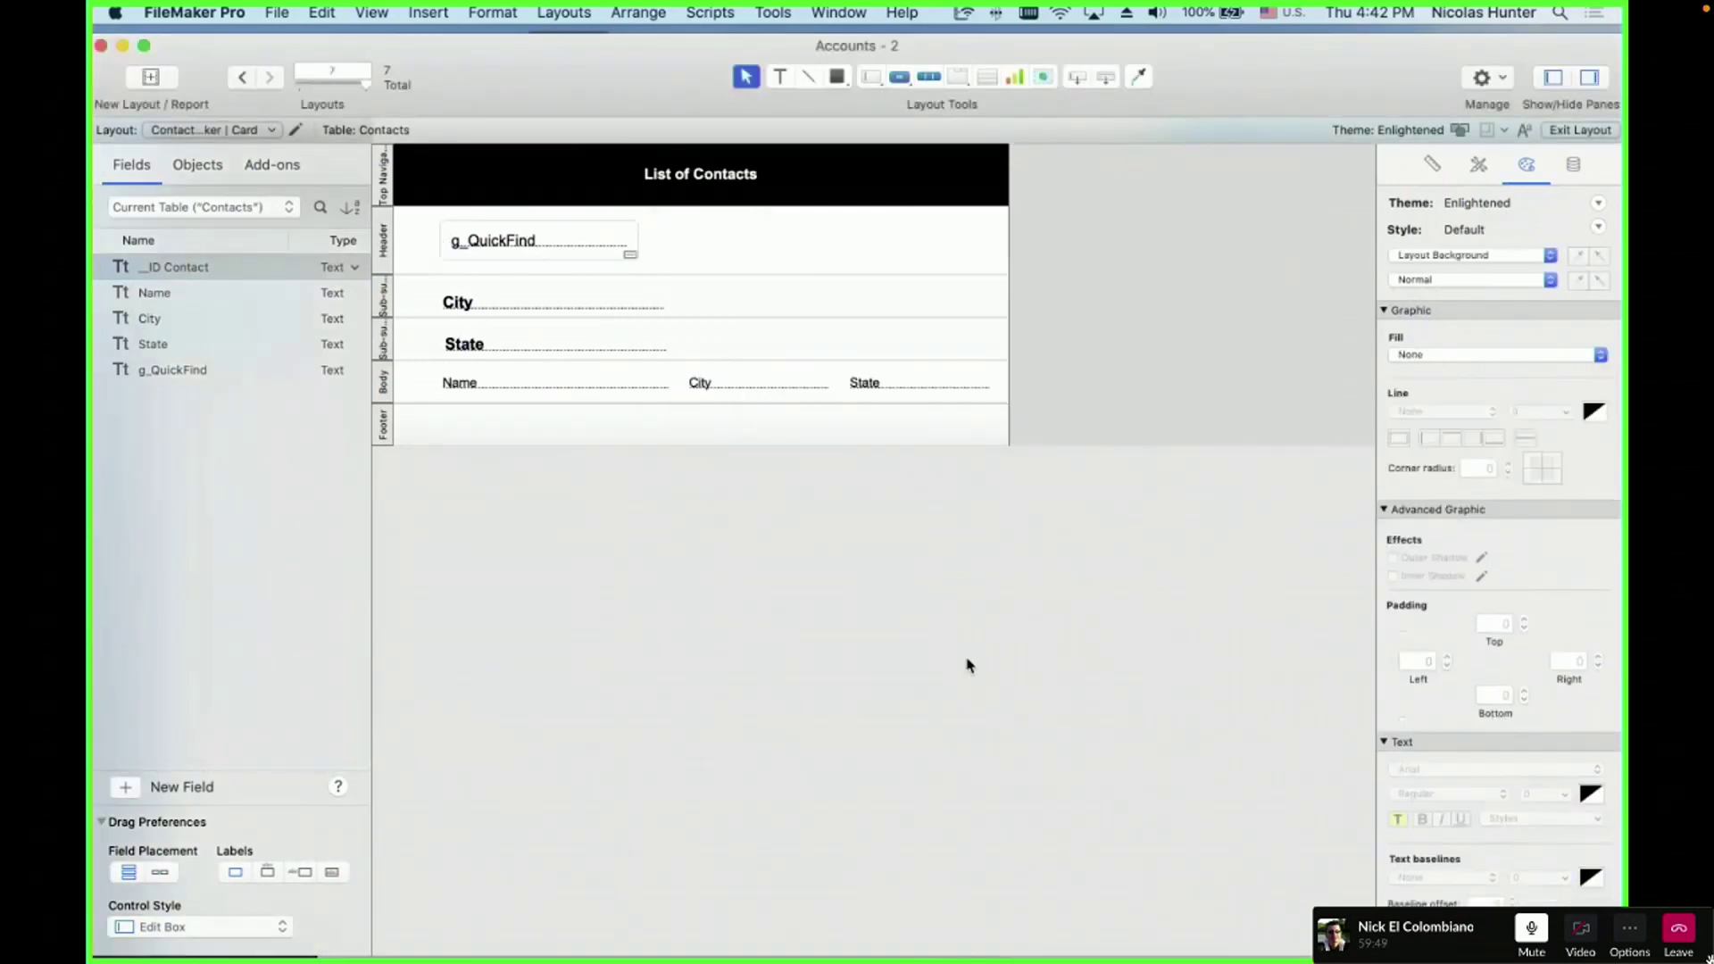
left_click(536, 238)
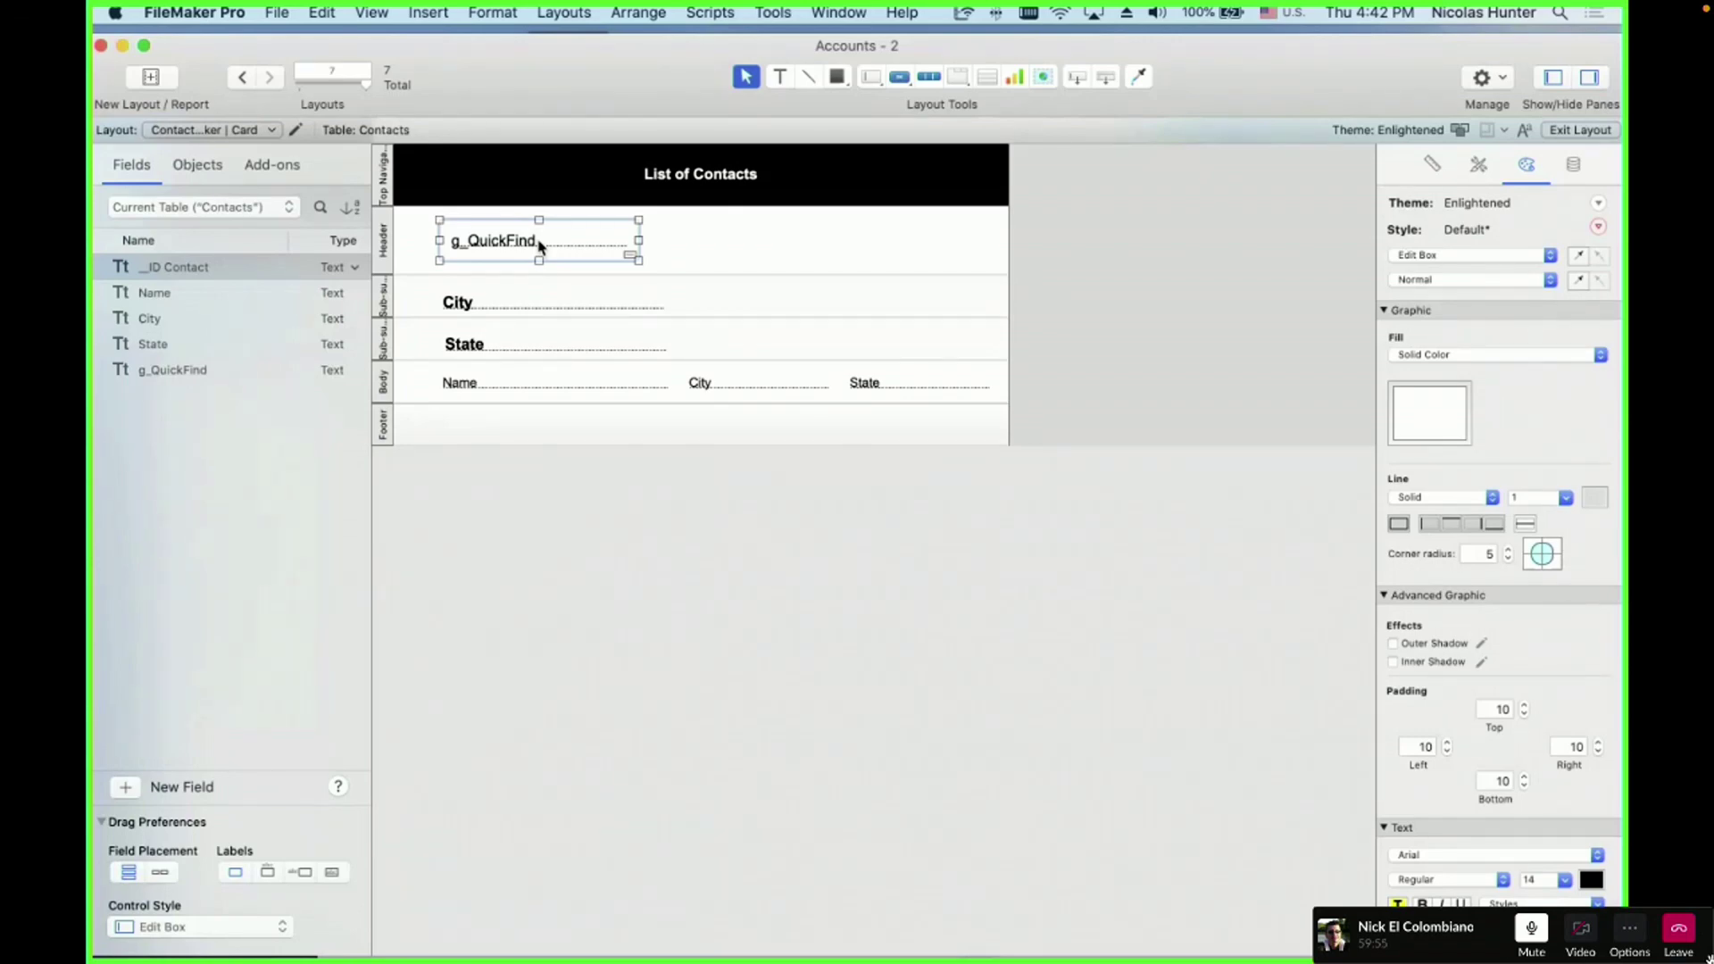
double_click(539, 245)
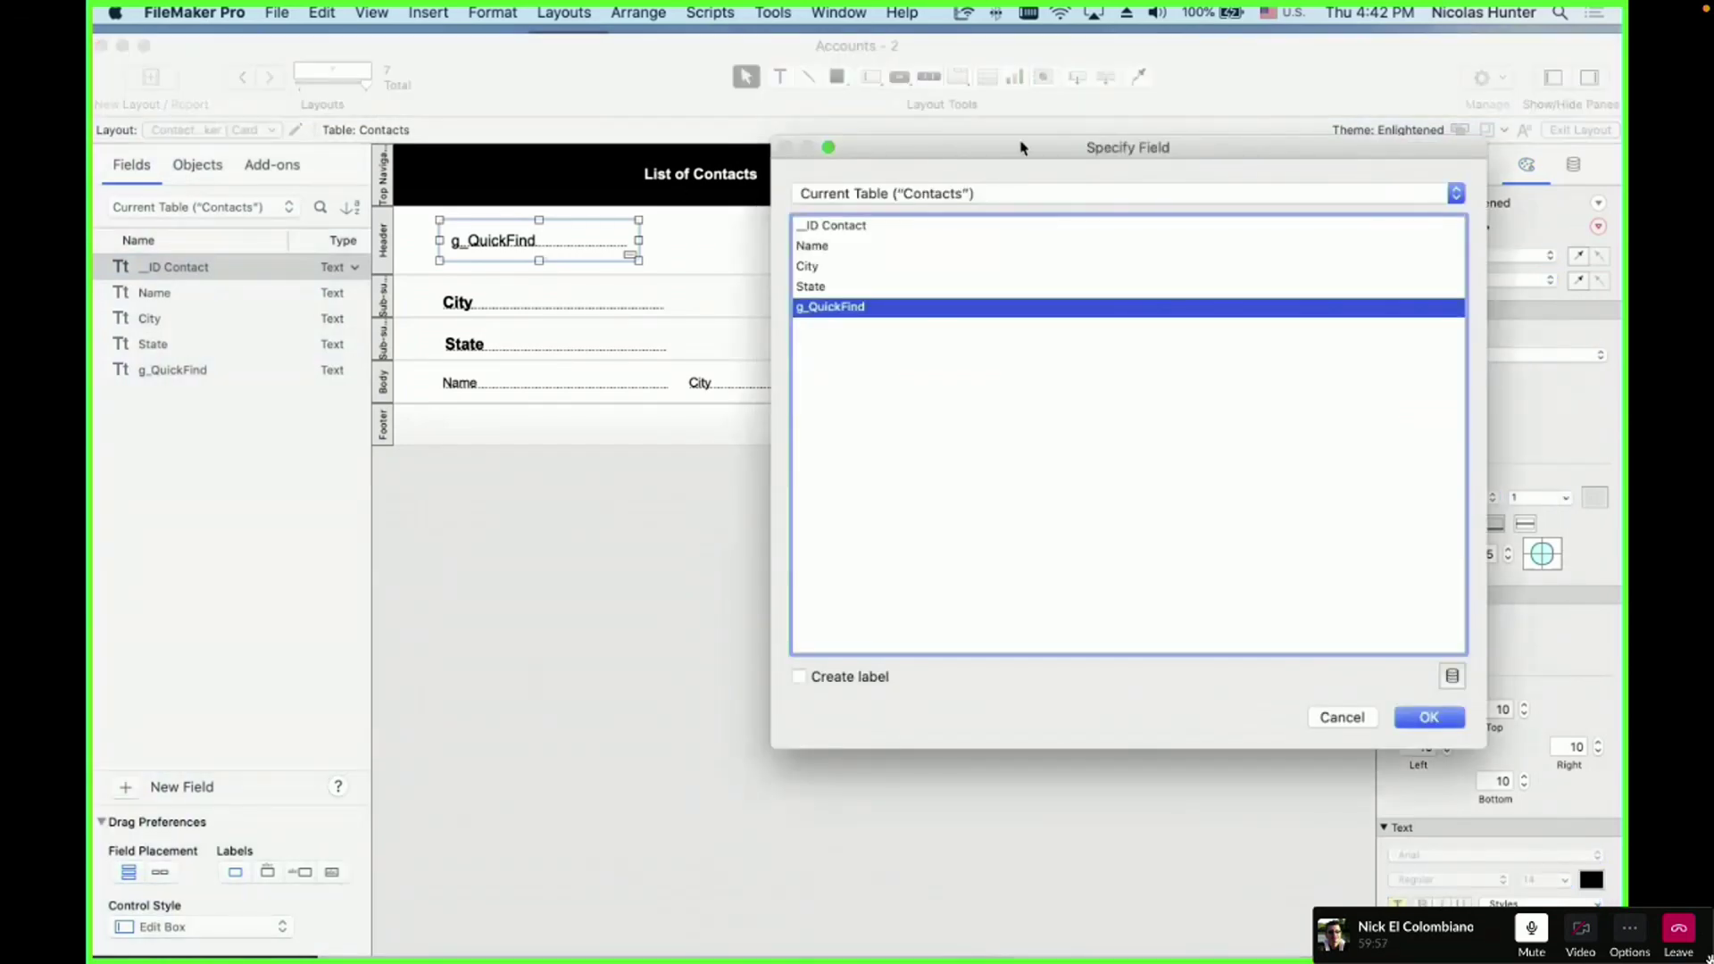
left_click_drag(1087, 154, 926, 172)
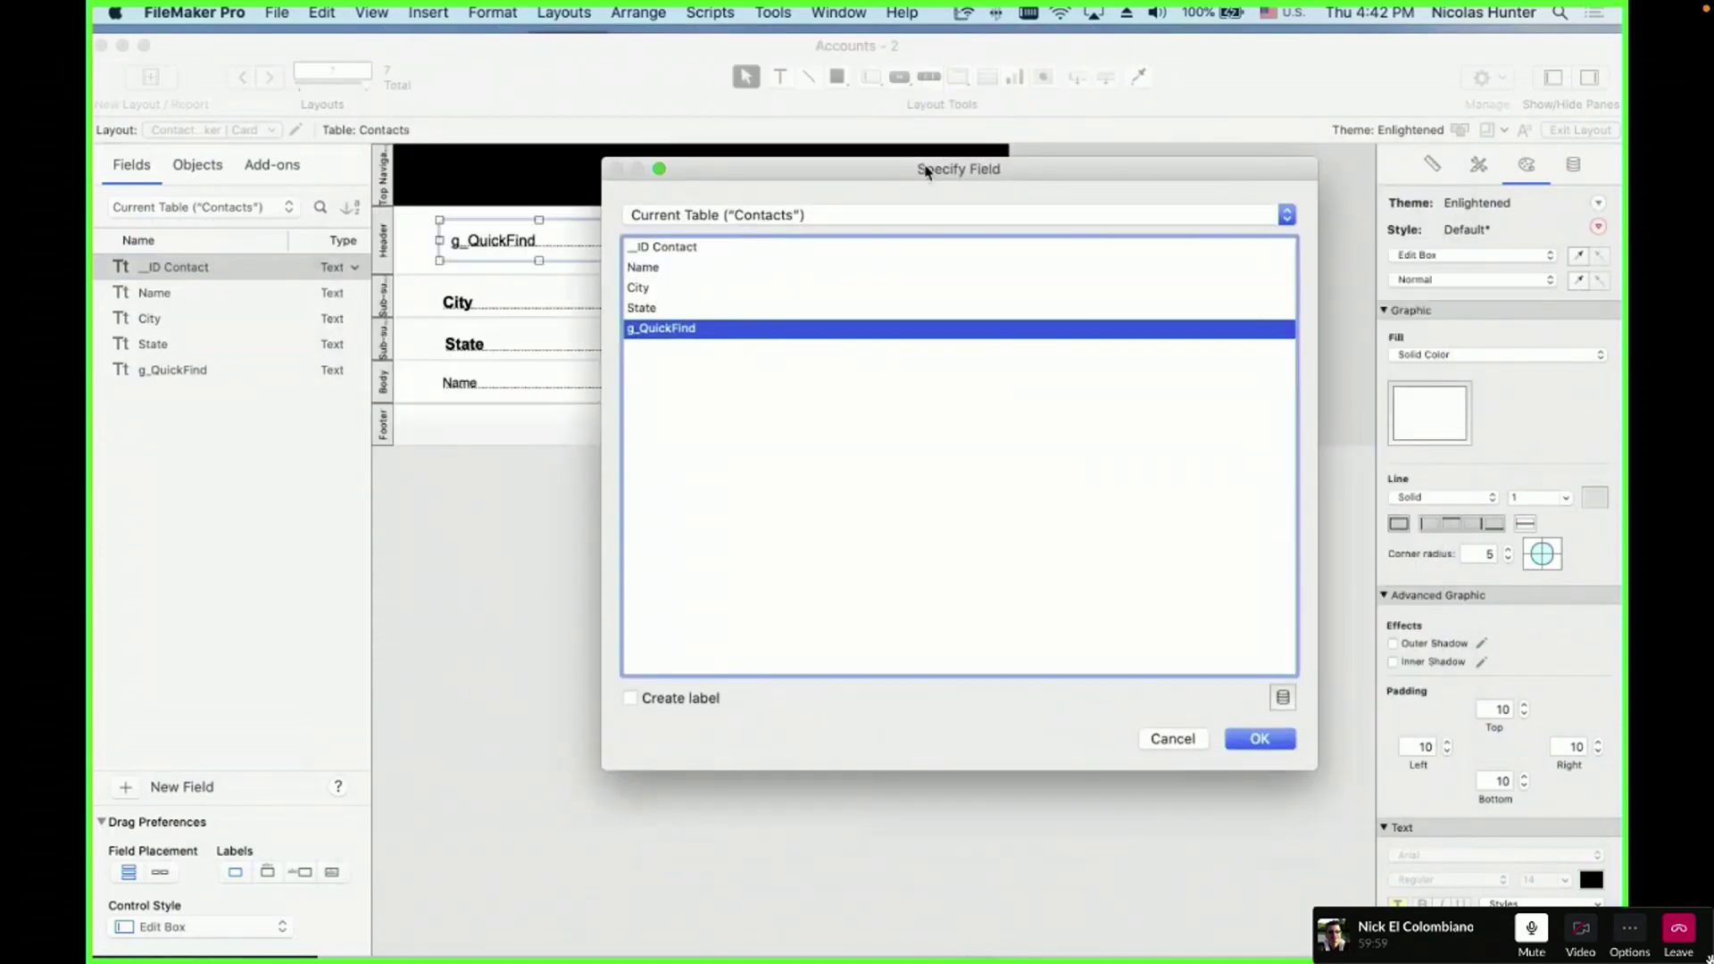
key("Escape")
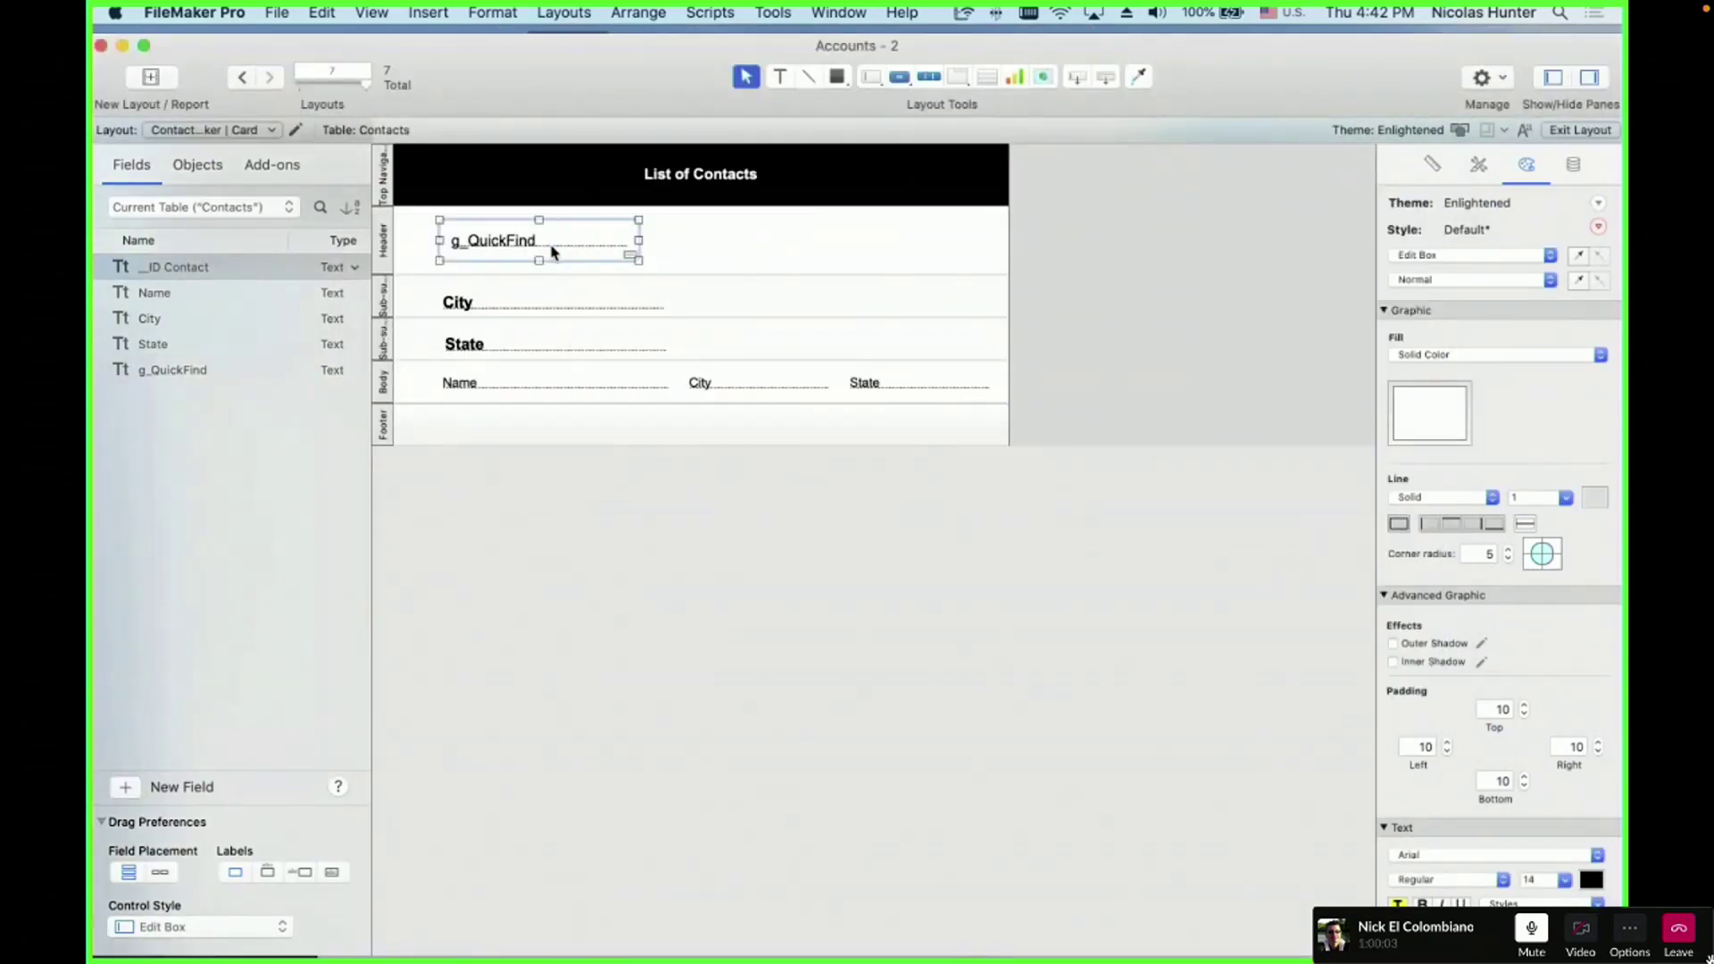
double_click(553, 252)
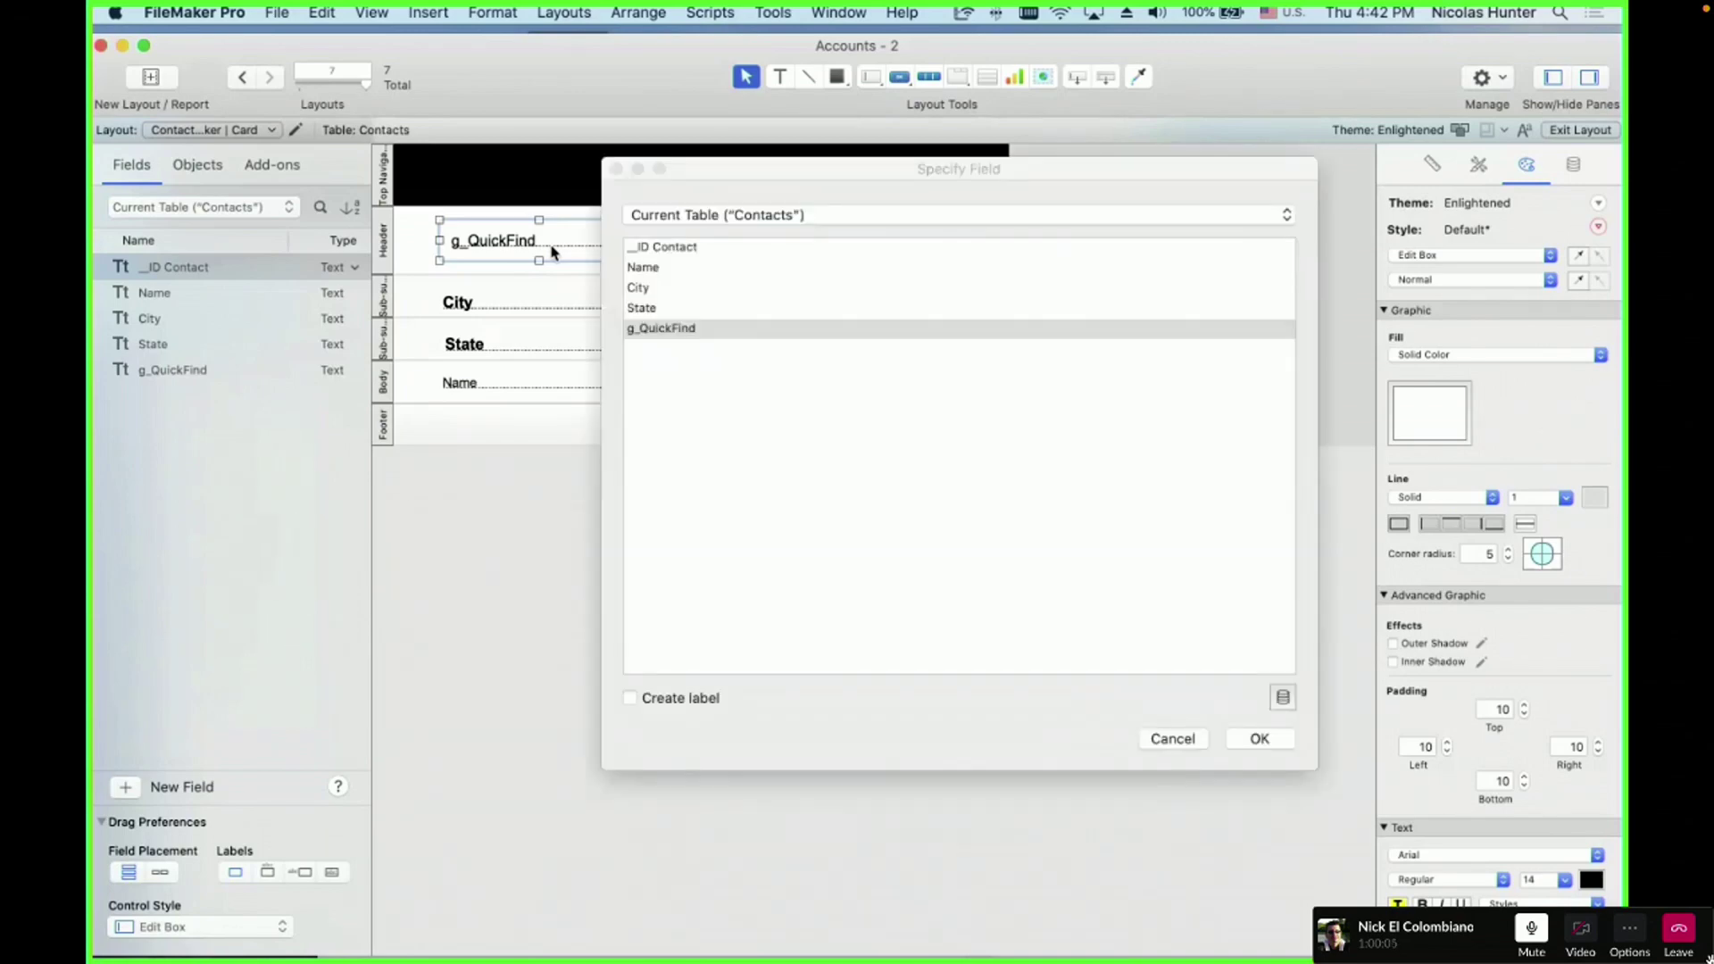
key("Escape")
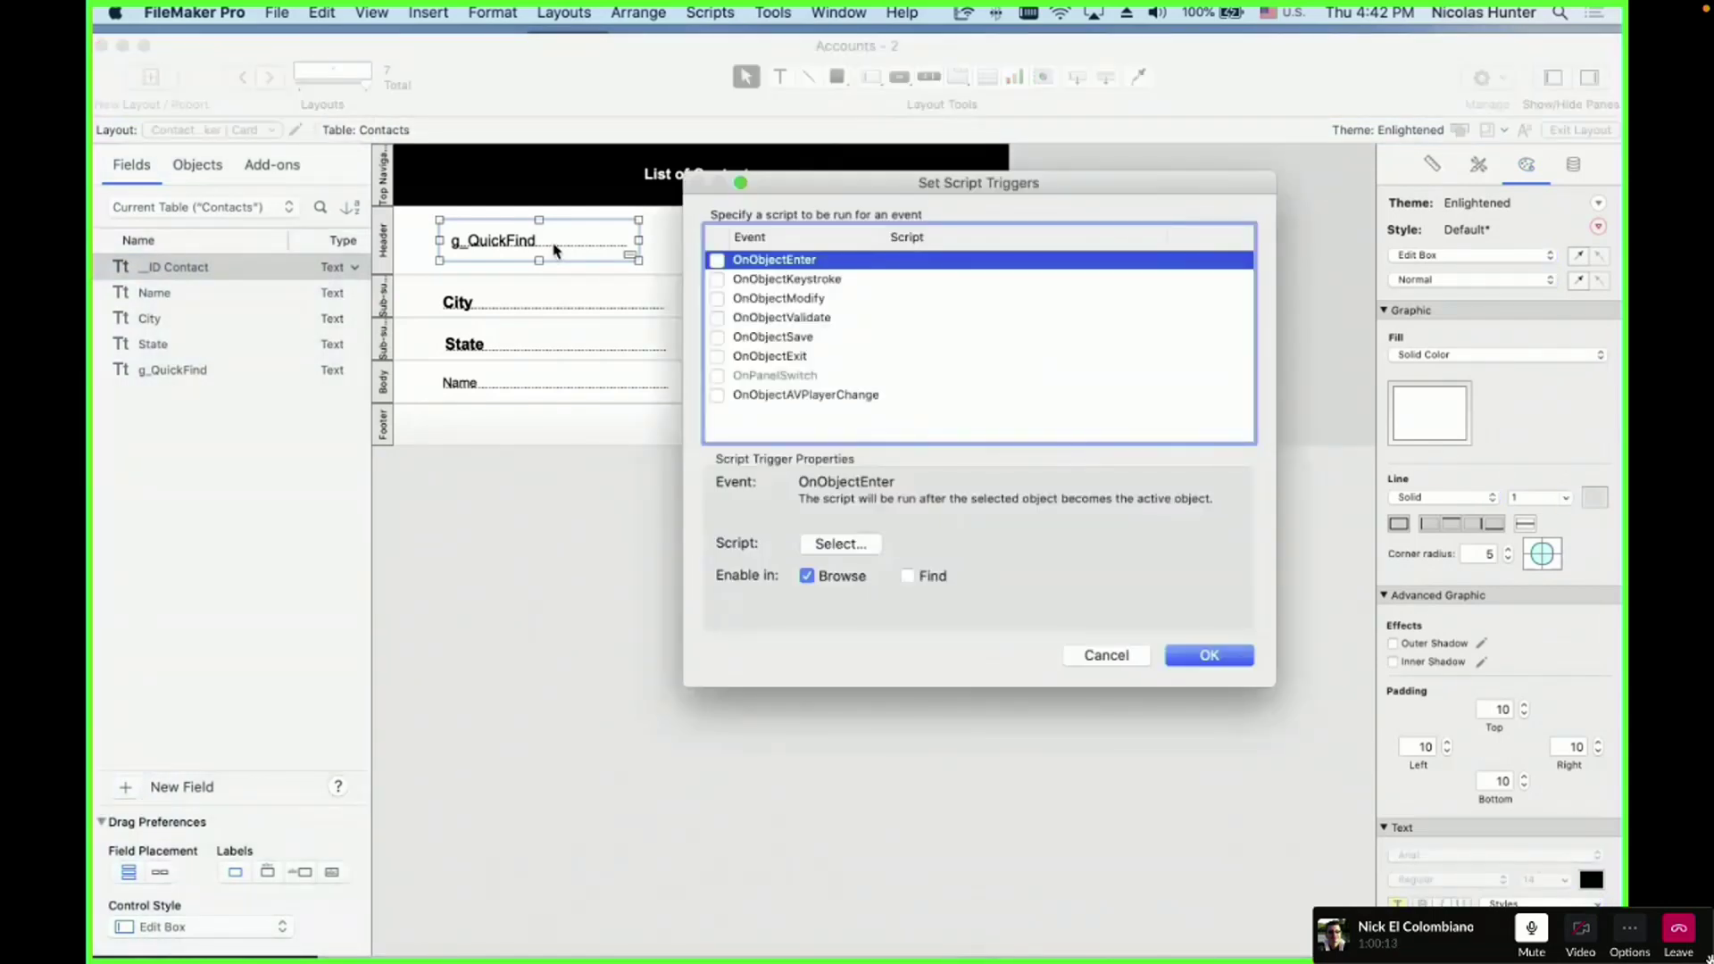
key("Escape")
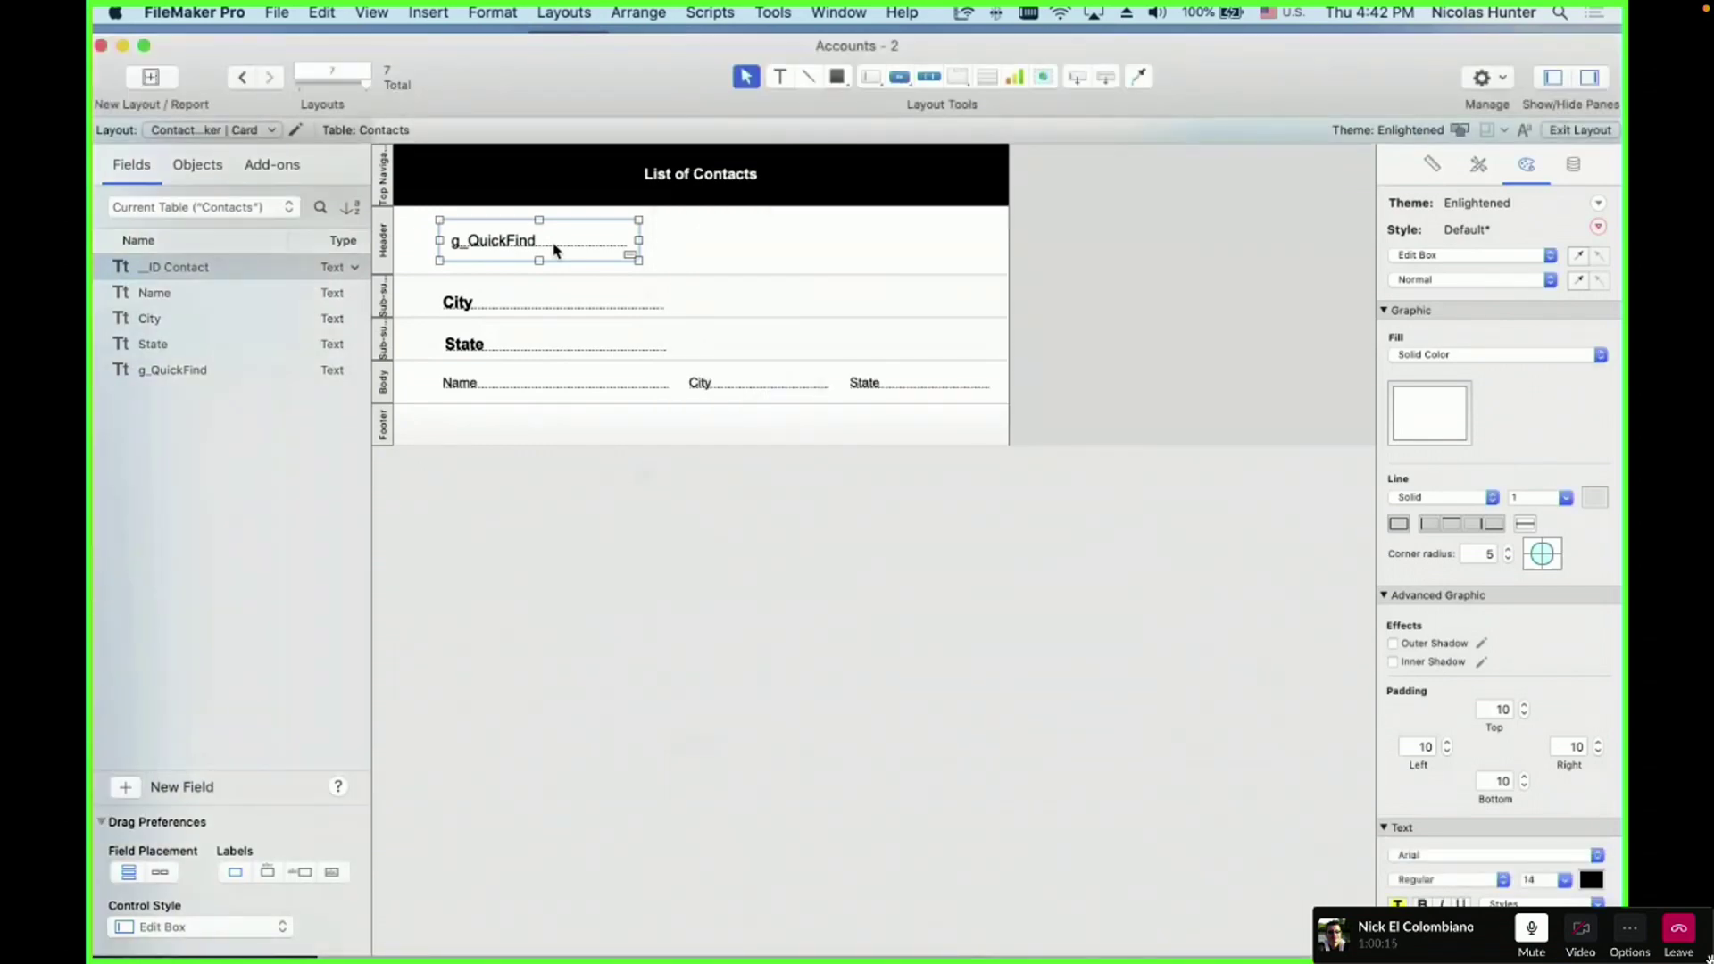
double_click(553, 250)
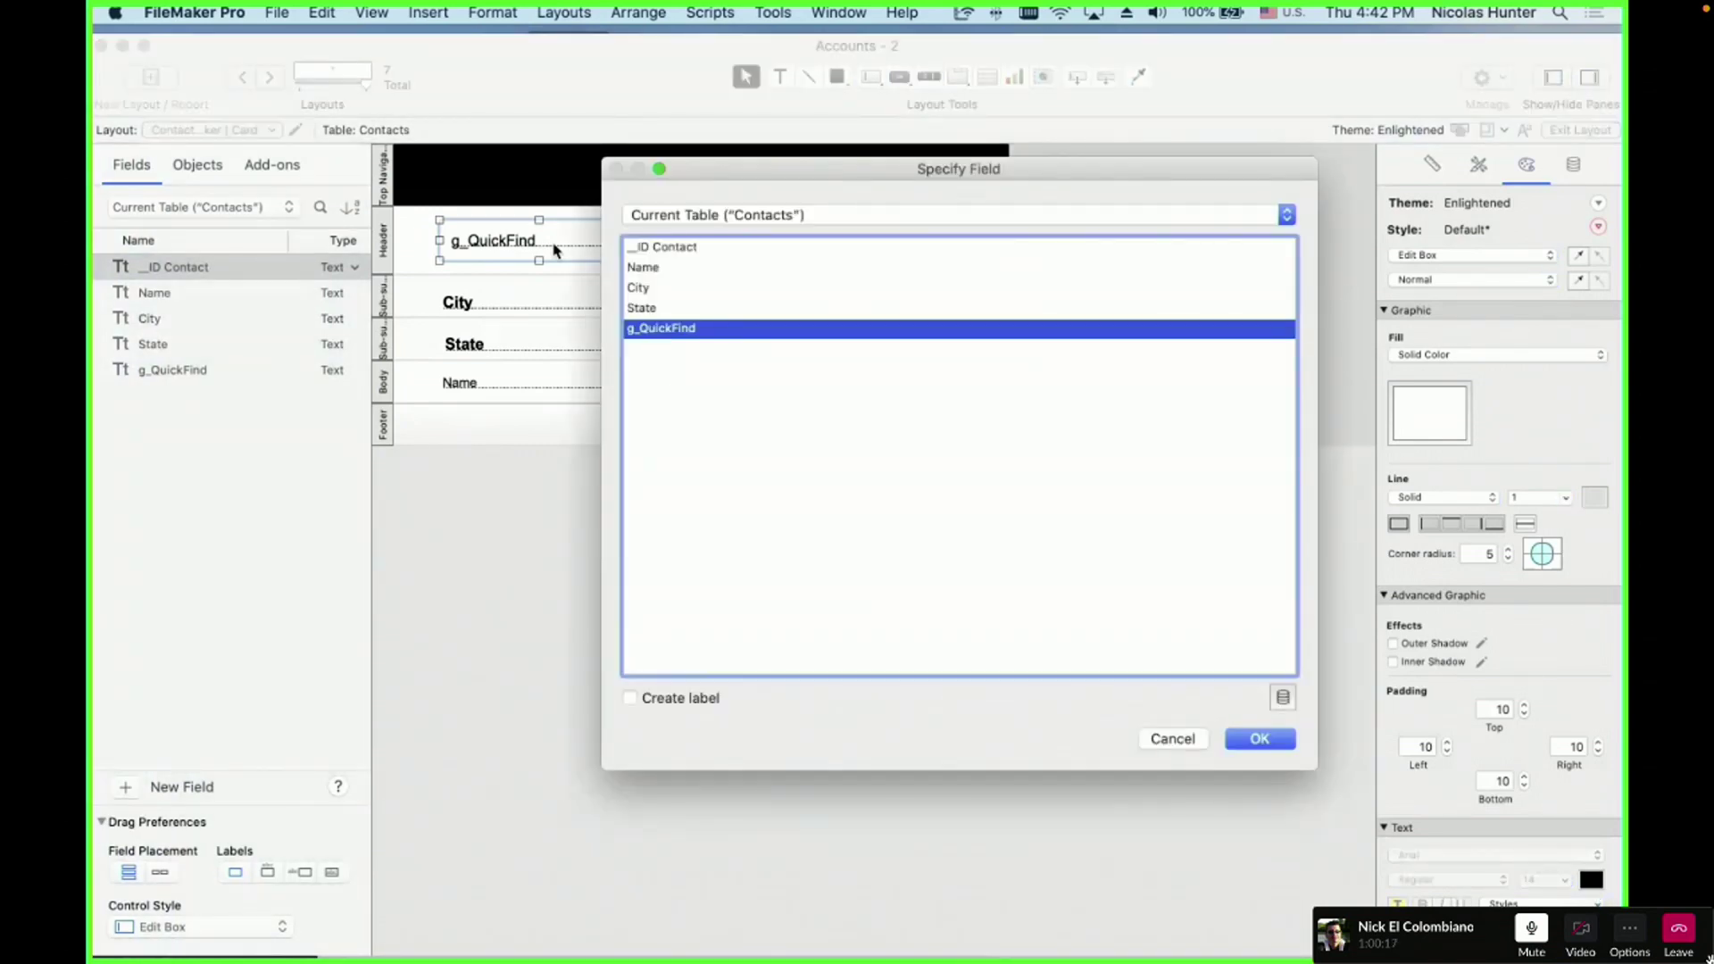
key("Escape")
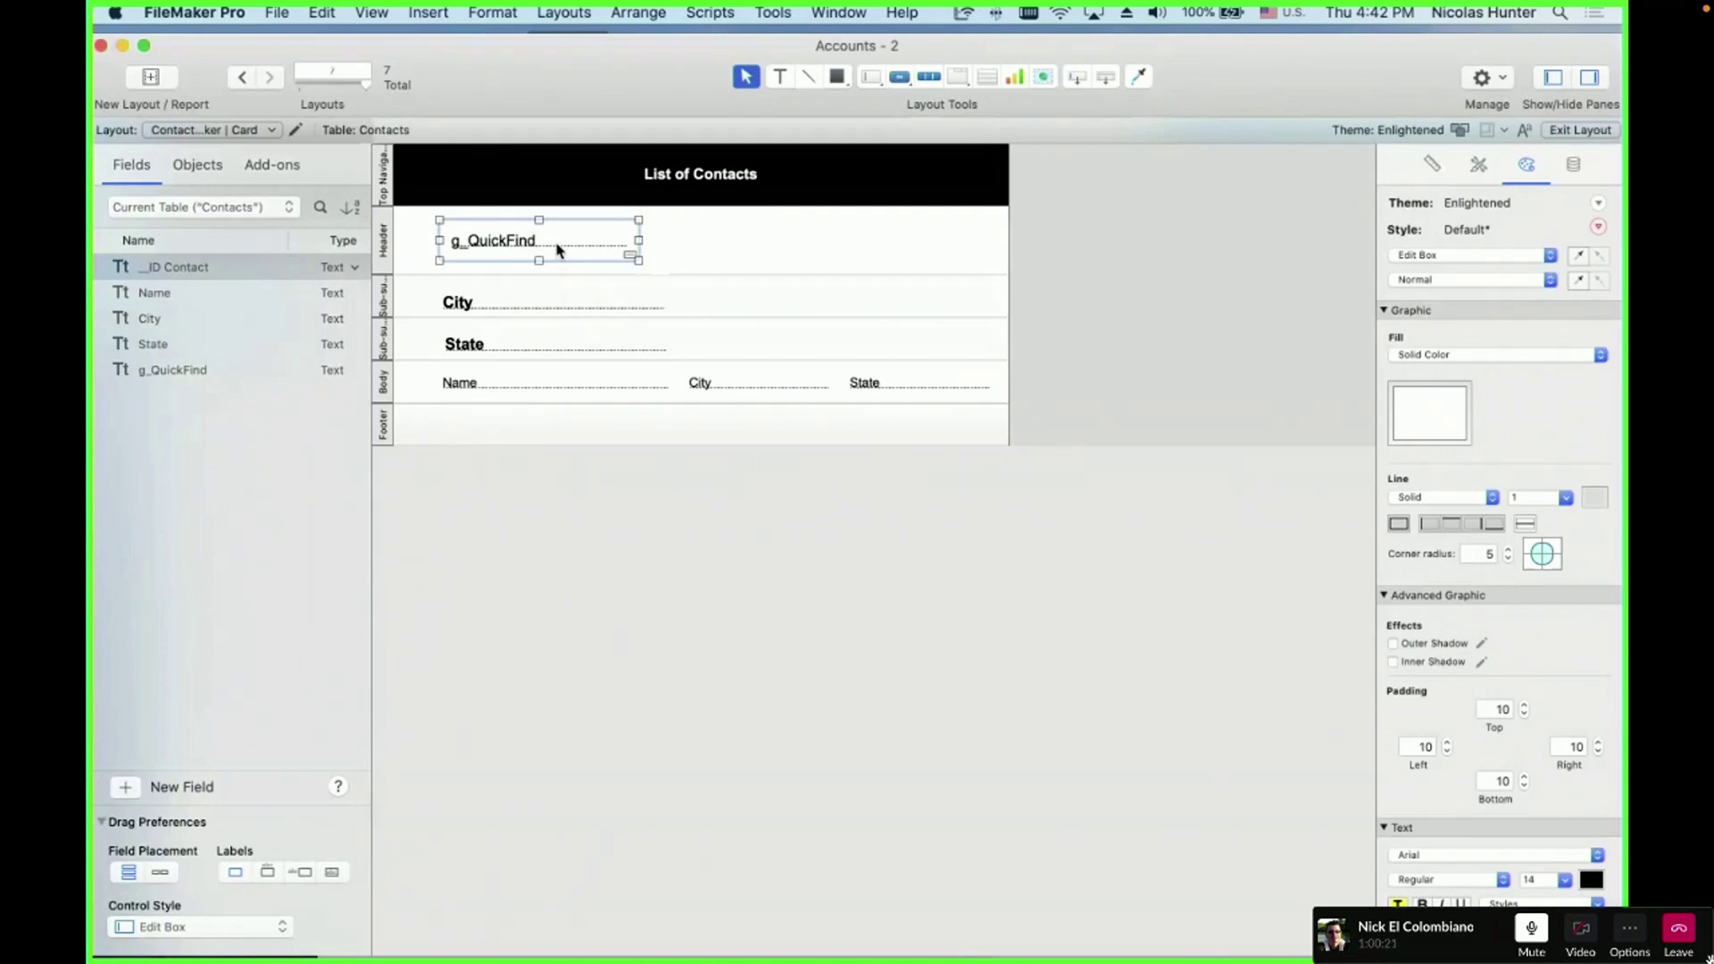
- Enable the OnObjectSave trigger on the g_QuickFind field and assign the script "Trigger | OnObjectSave | QuickFind [Parameter]" to it
key("super+alt+t")
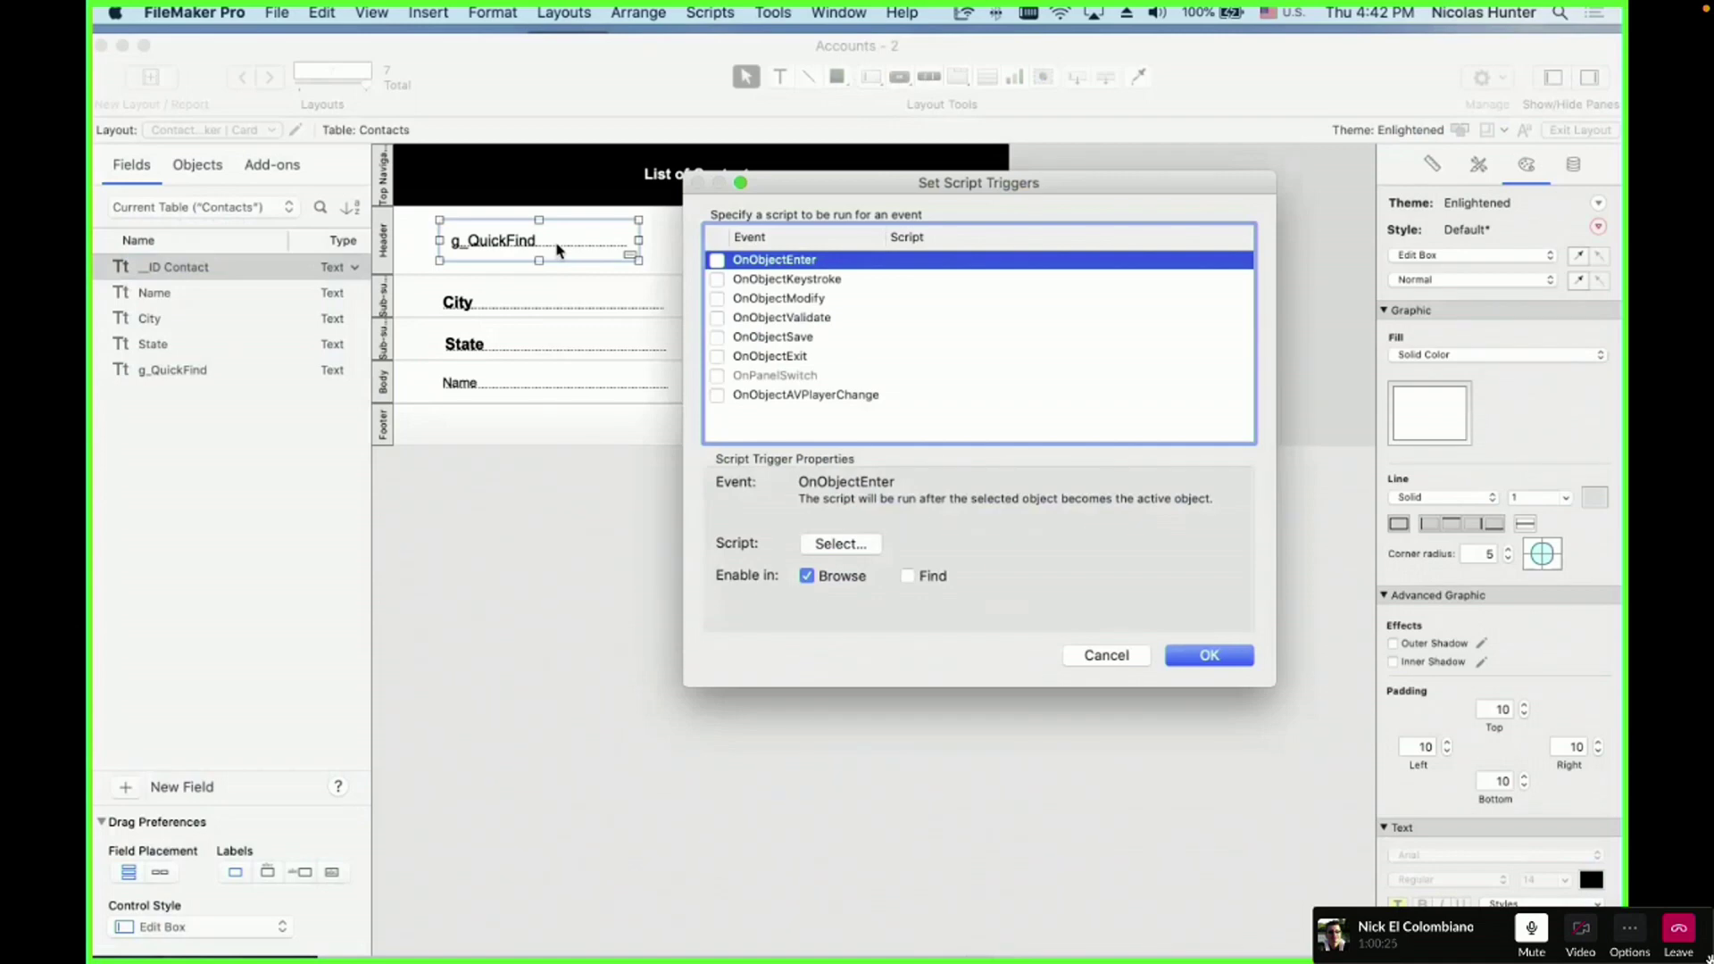
left_click(750, 338)
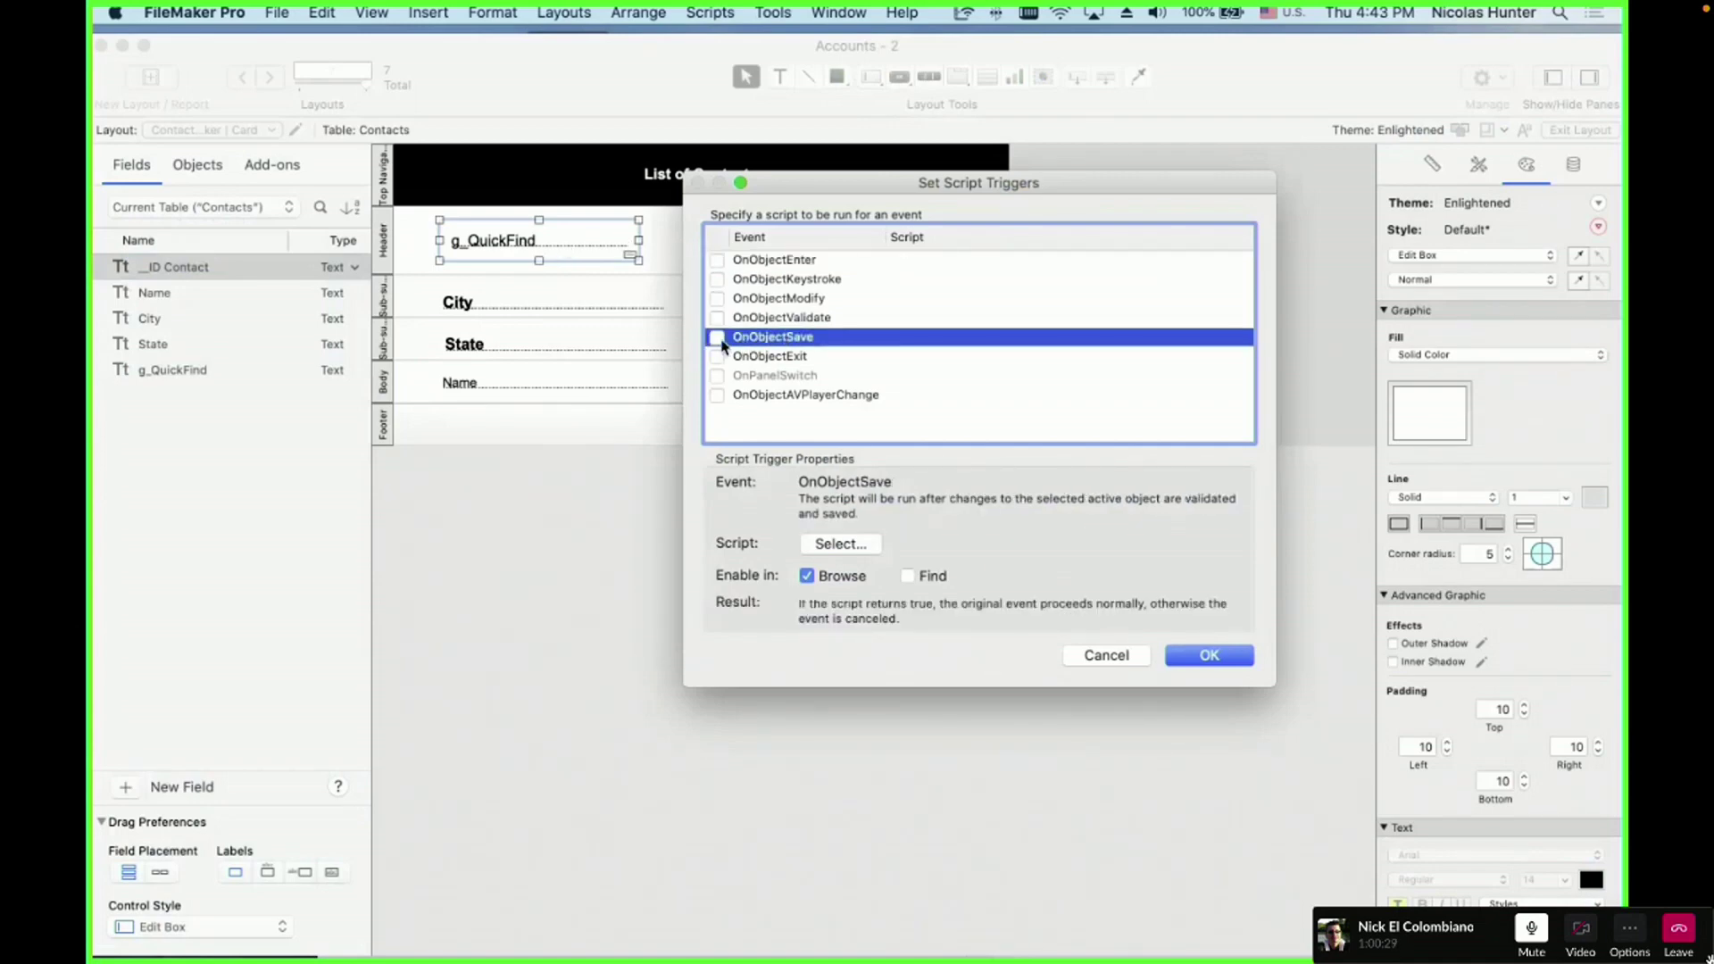
left_click(717, 338)
double_click(557, 250)
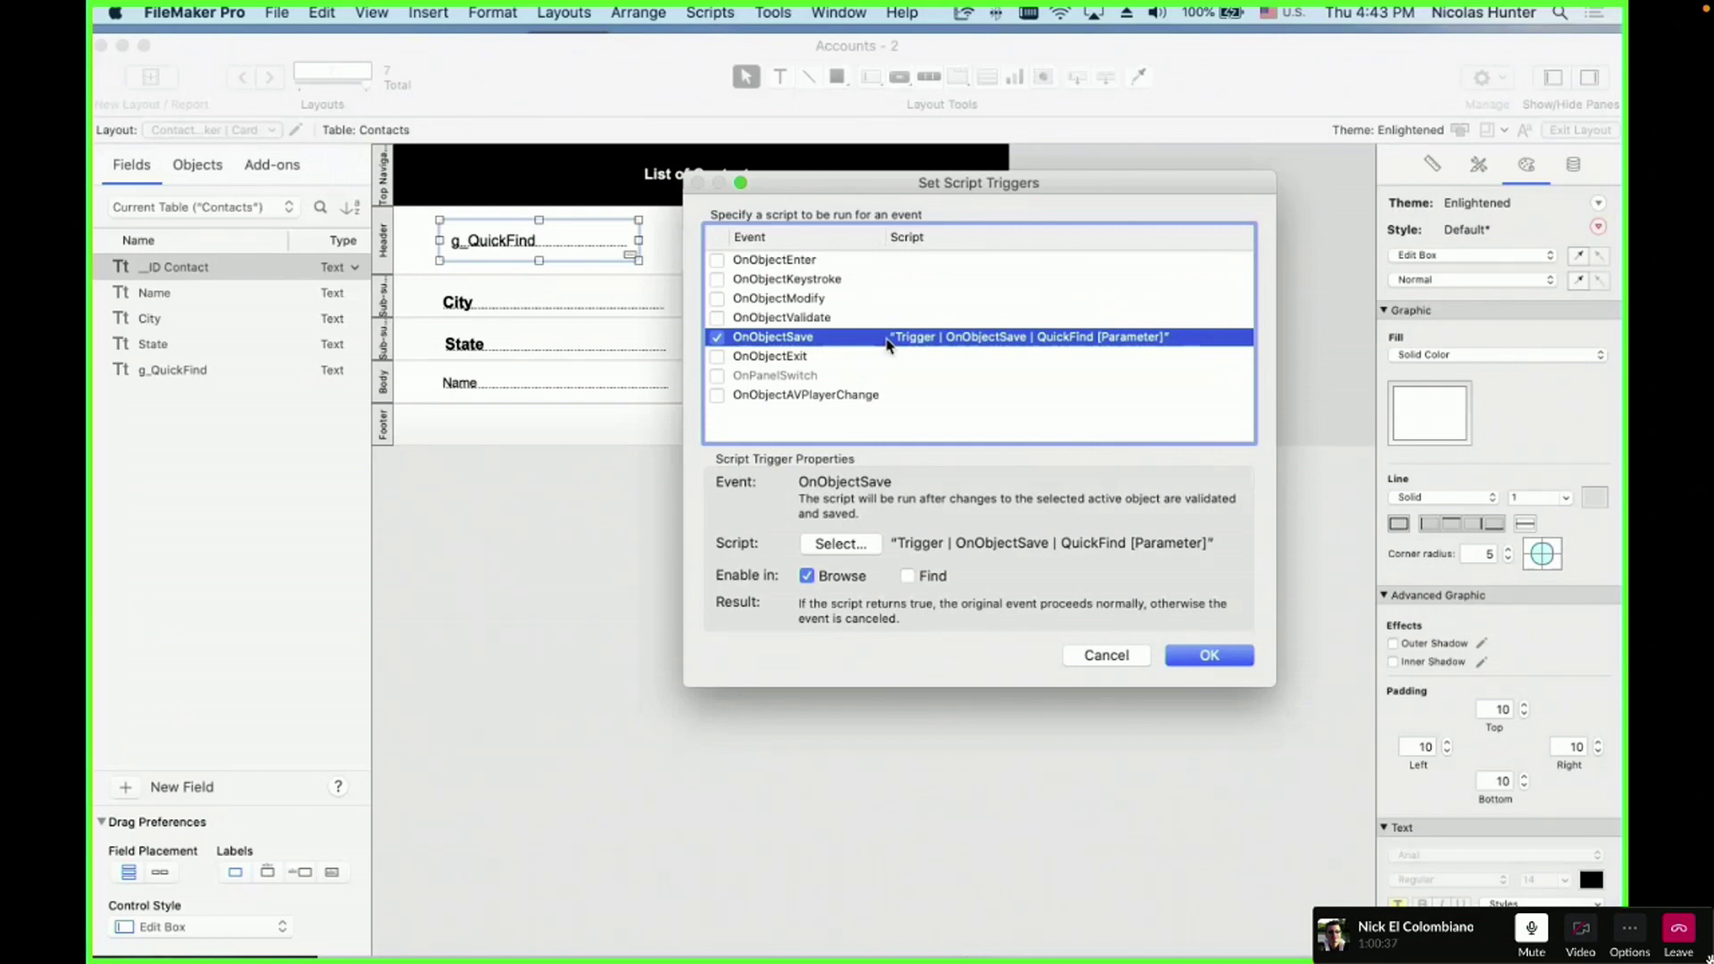
- Pass Contacts::g_QuickFind as the script parameter of the OnObjectSave trigger and accept the trigger settings
double_click(887, 344)
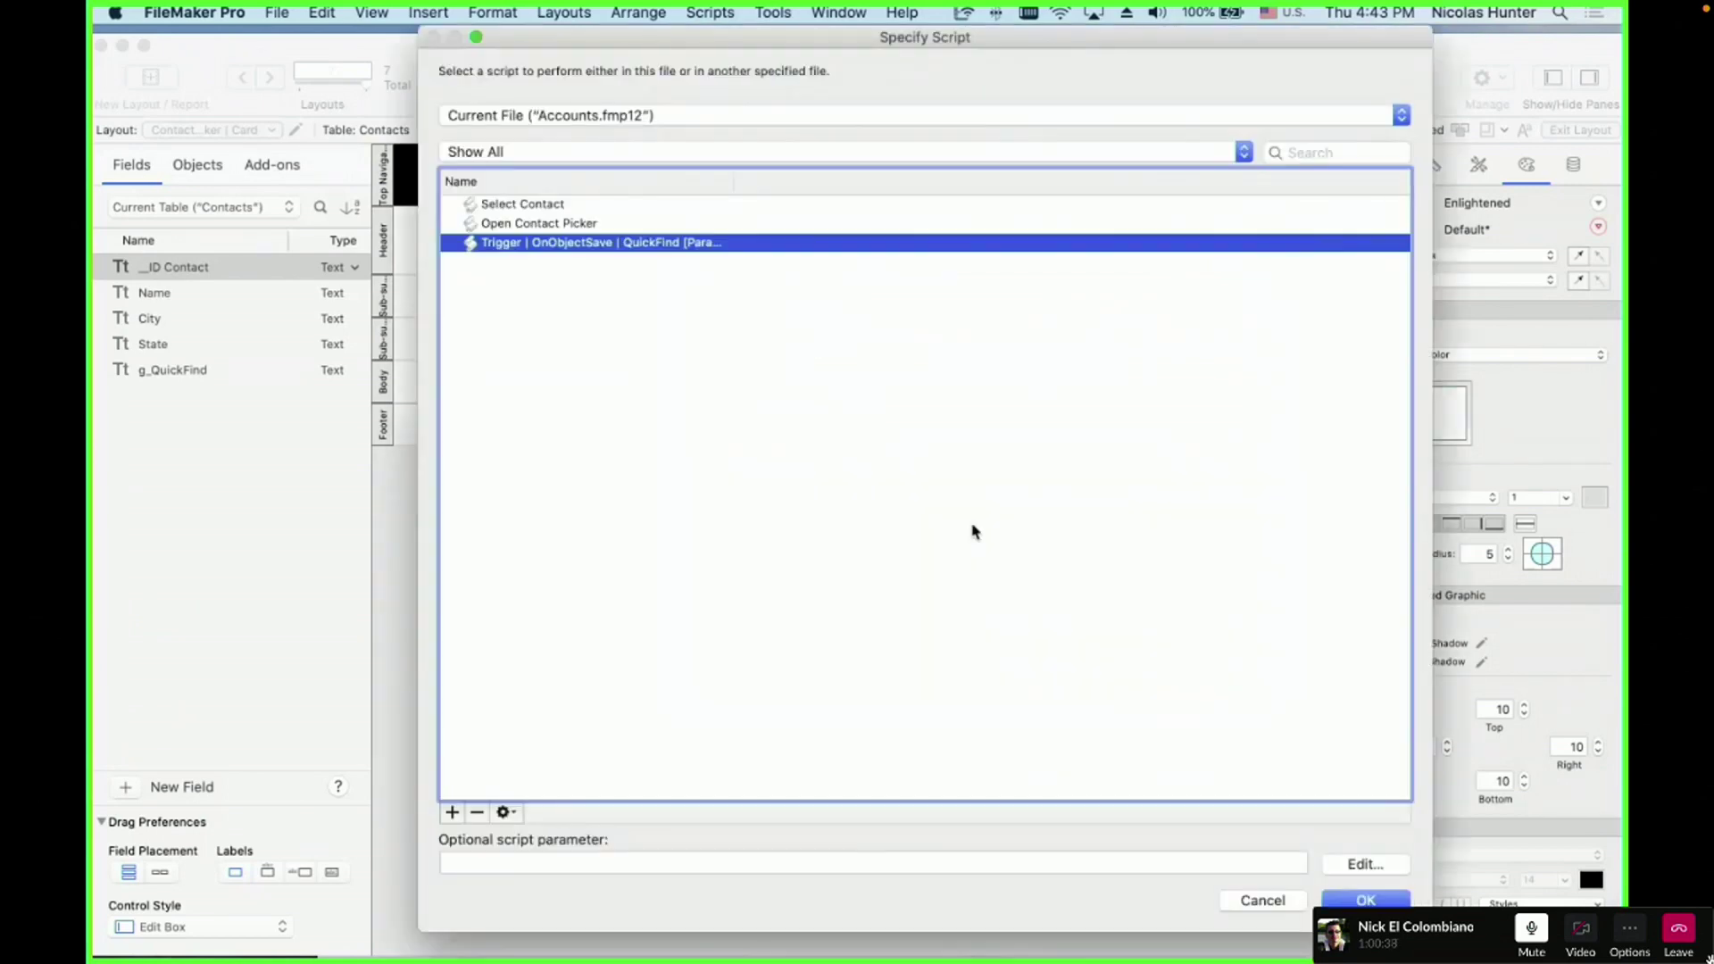
left_click(1357, 868)
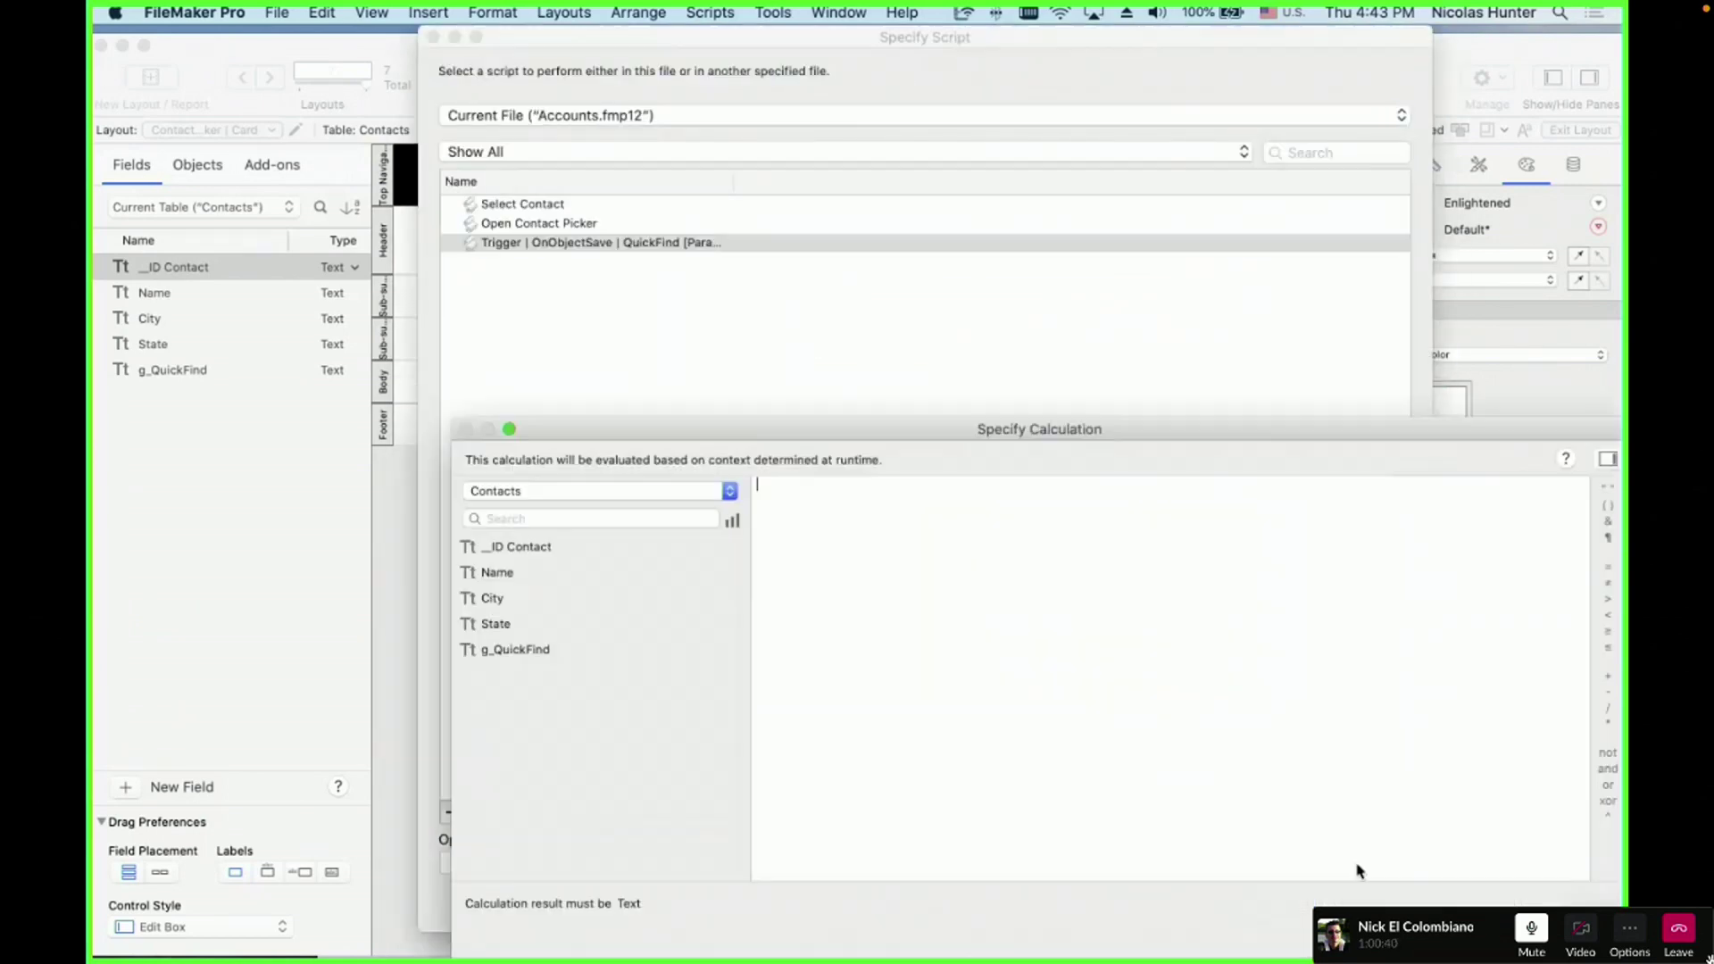
double_click(543, 652)
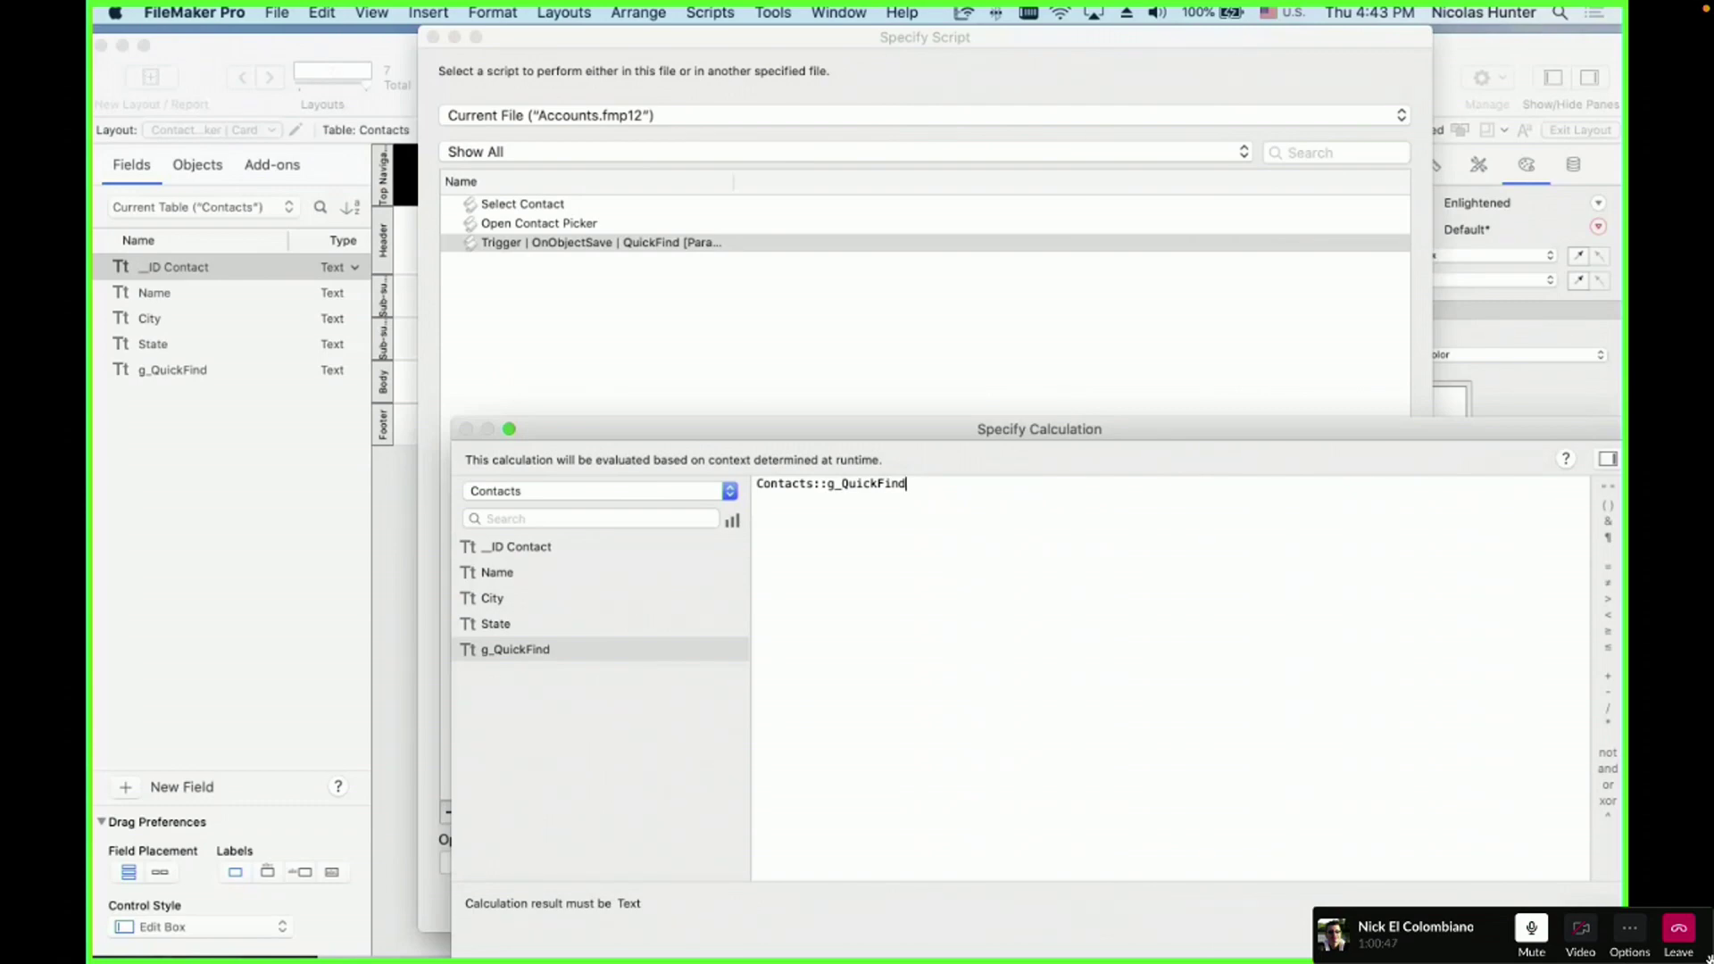
left_click(1560, 938)
left_click(1330, 896)
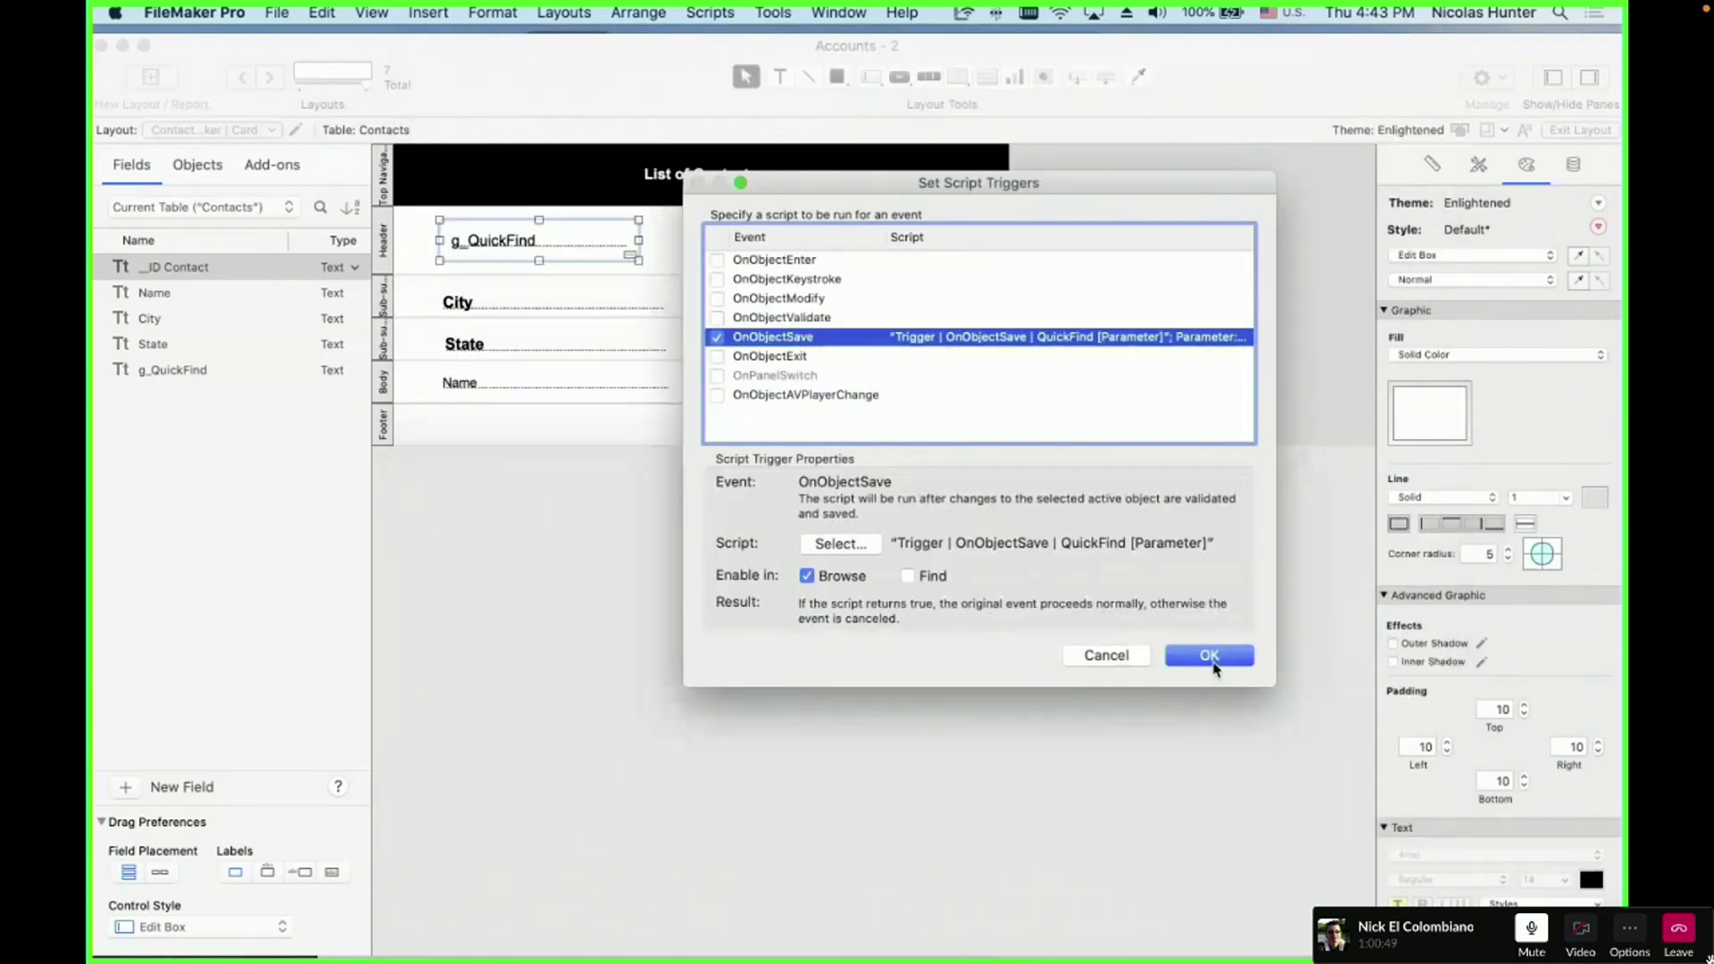
left_click(1213, 661)
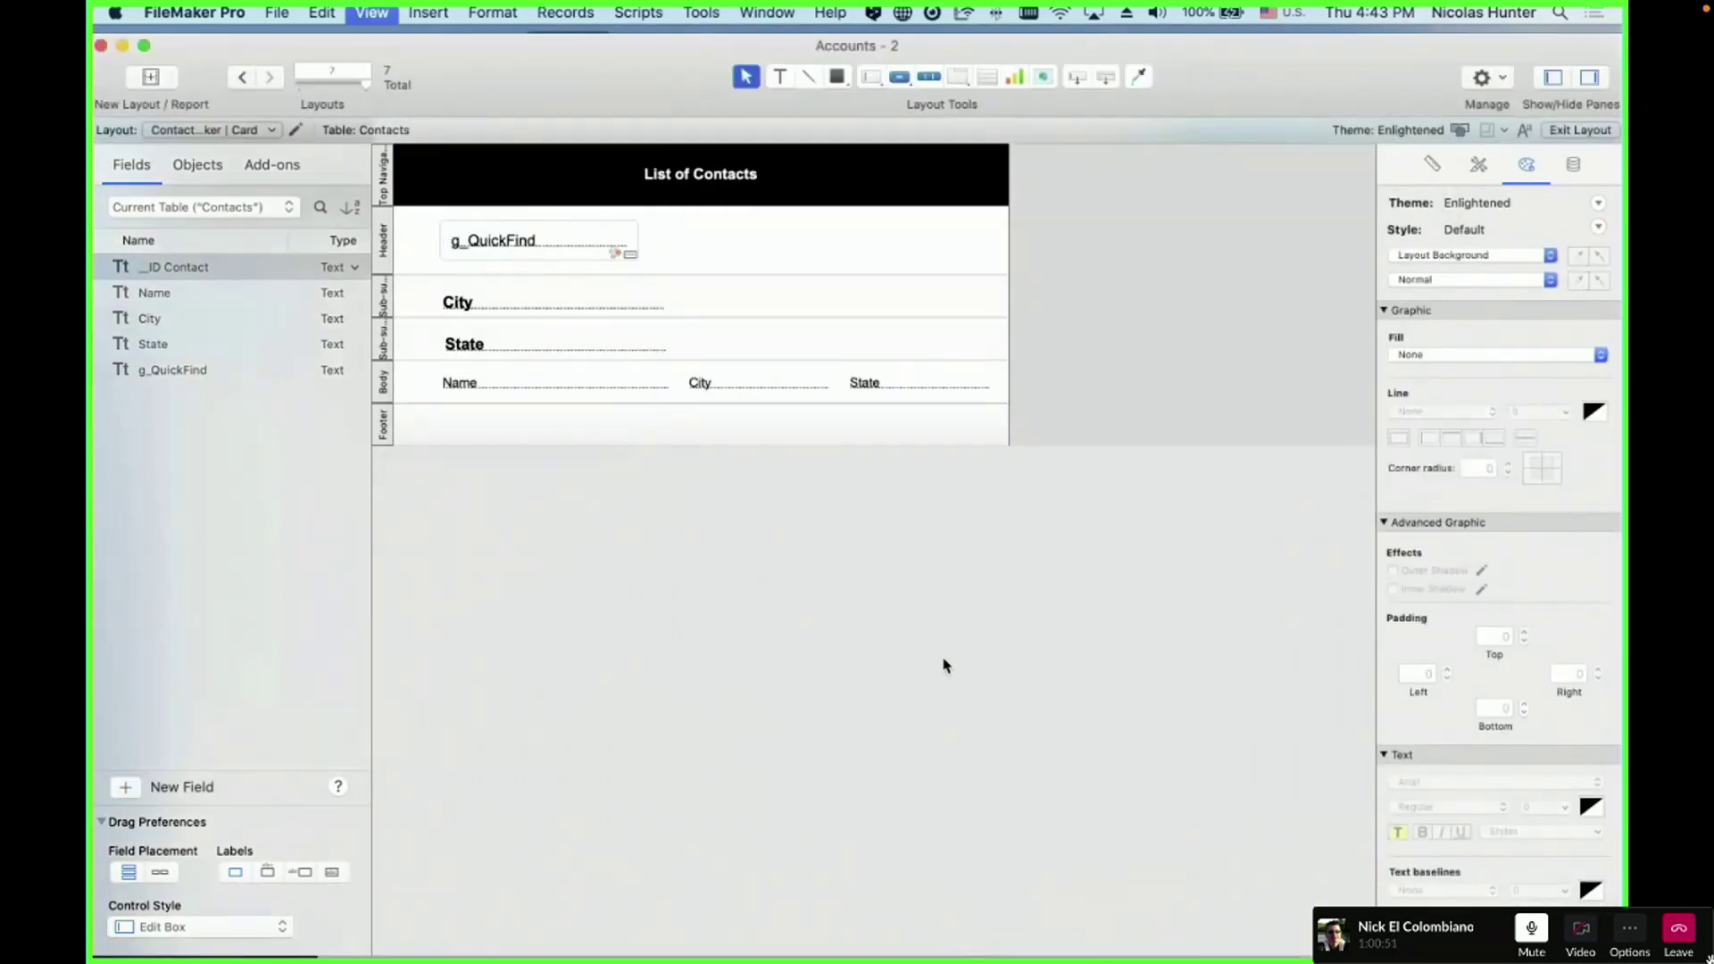
- Return to browsing, show all contacts, and test the header search field with a contact's first name
key("super+b")
left_click(288, 250)
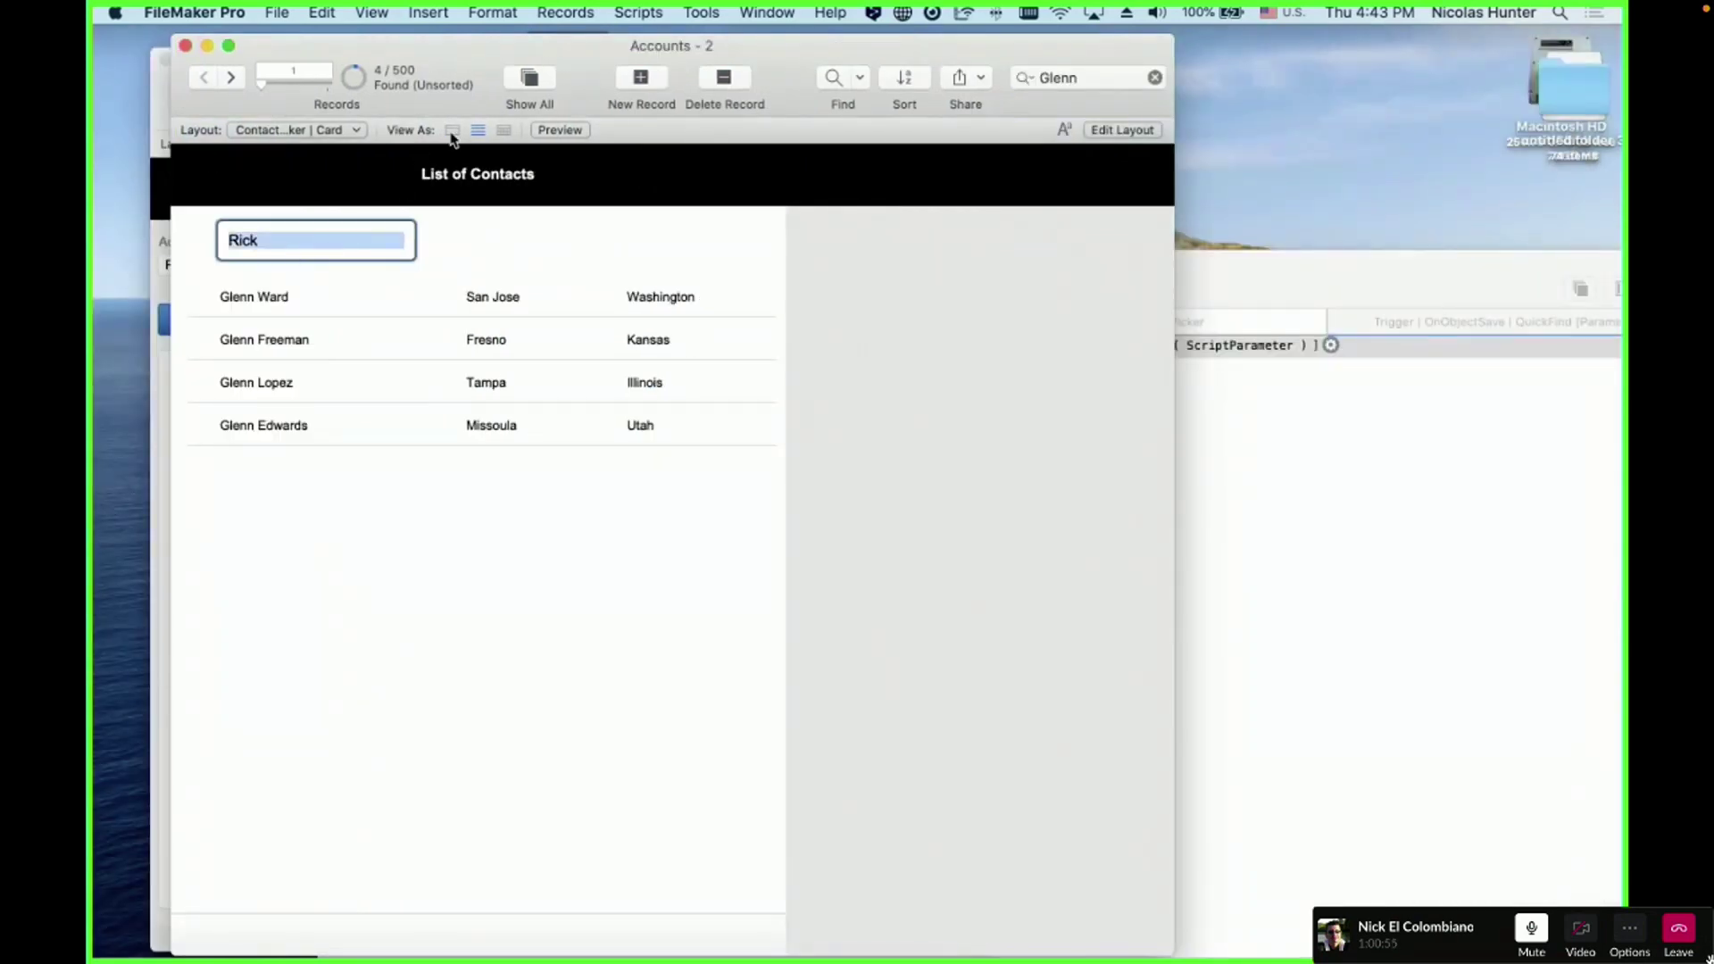
left_click(529, 80)
scroll(357, 241, "up", 5)
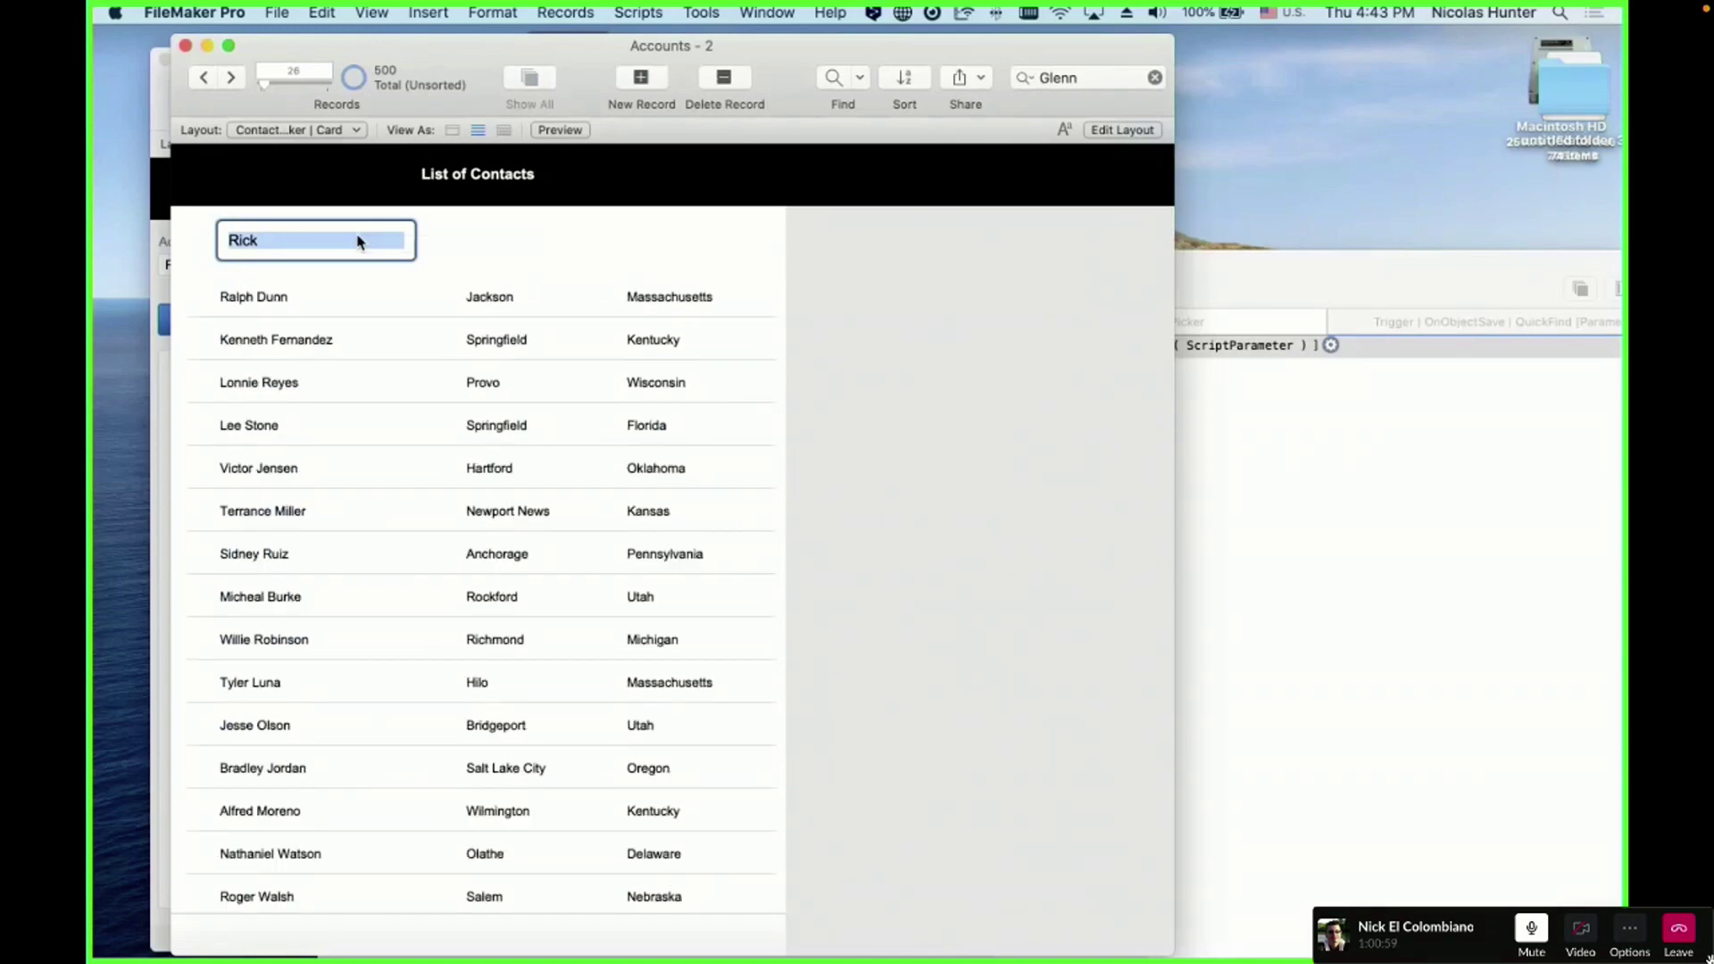
type("Lee")
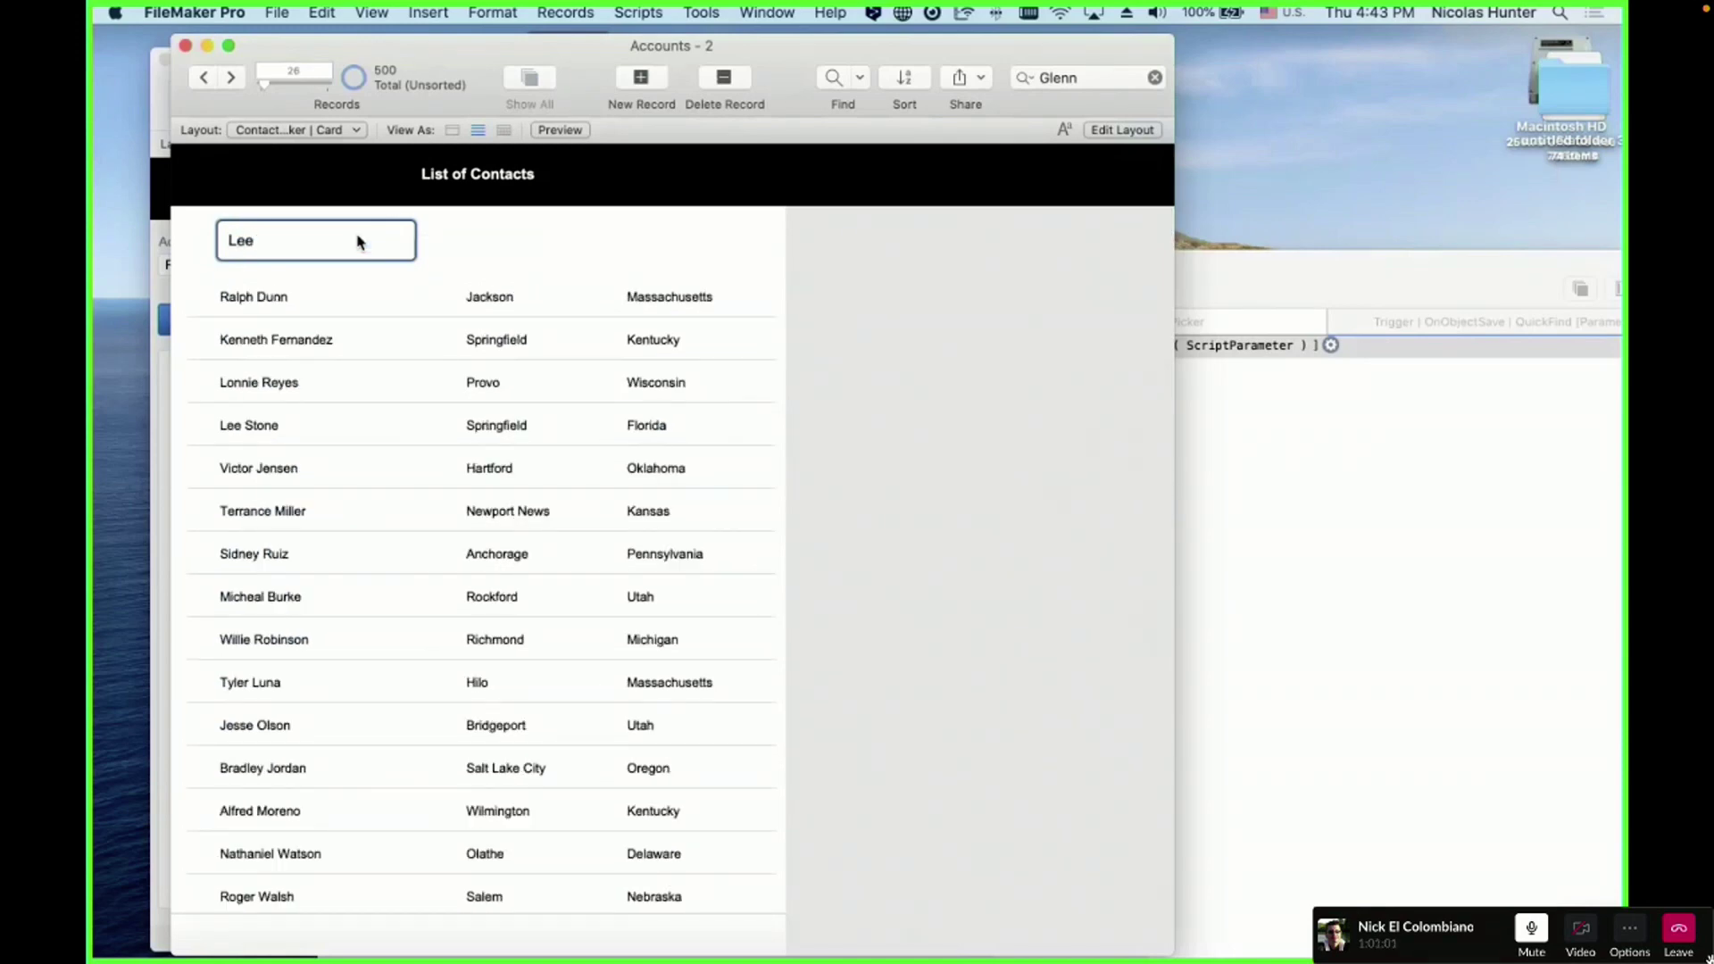
key("Return")
left_click(453, 231)
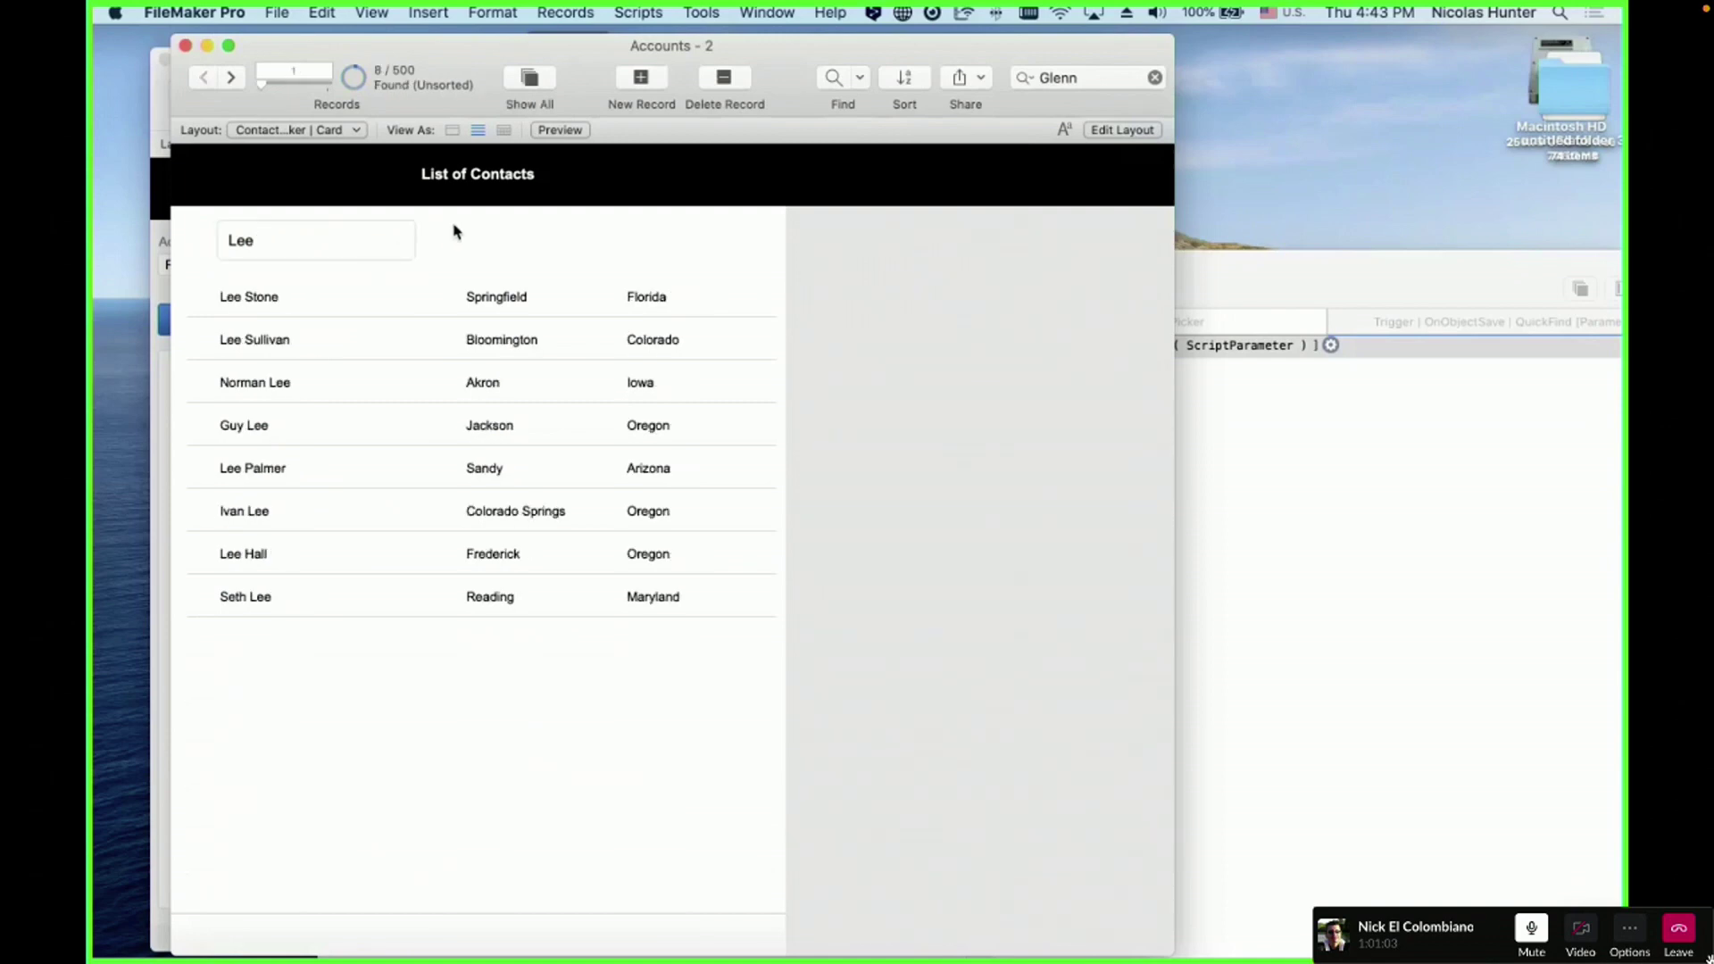
- Run three more header field searches, each with a different first name, dismissing any alert
left_click(348, 234)
type("Rick")
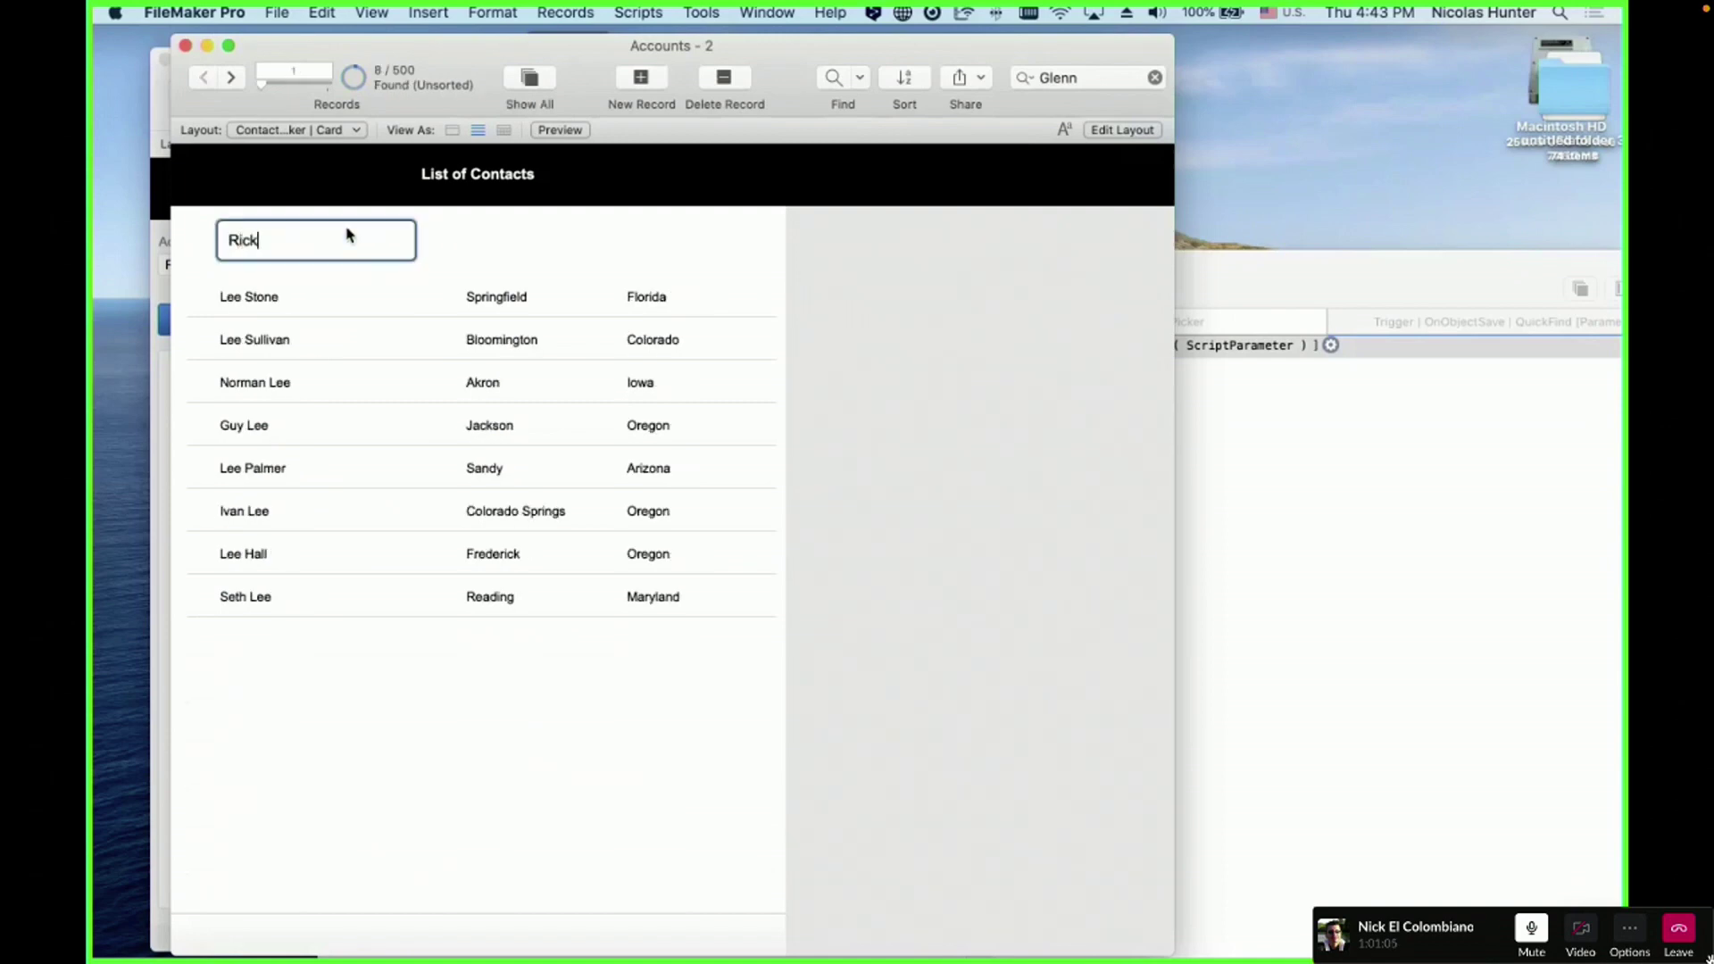
left_click(545, 249)
left_click(281, 235)
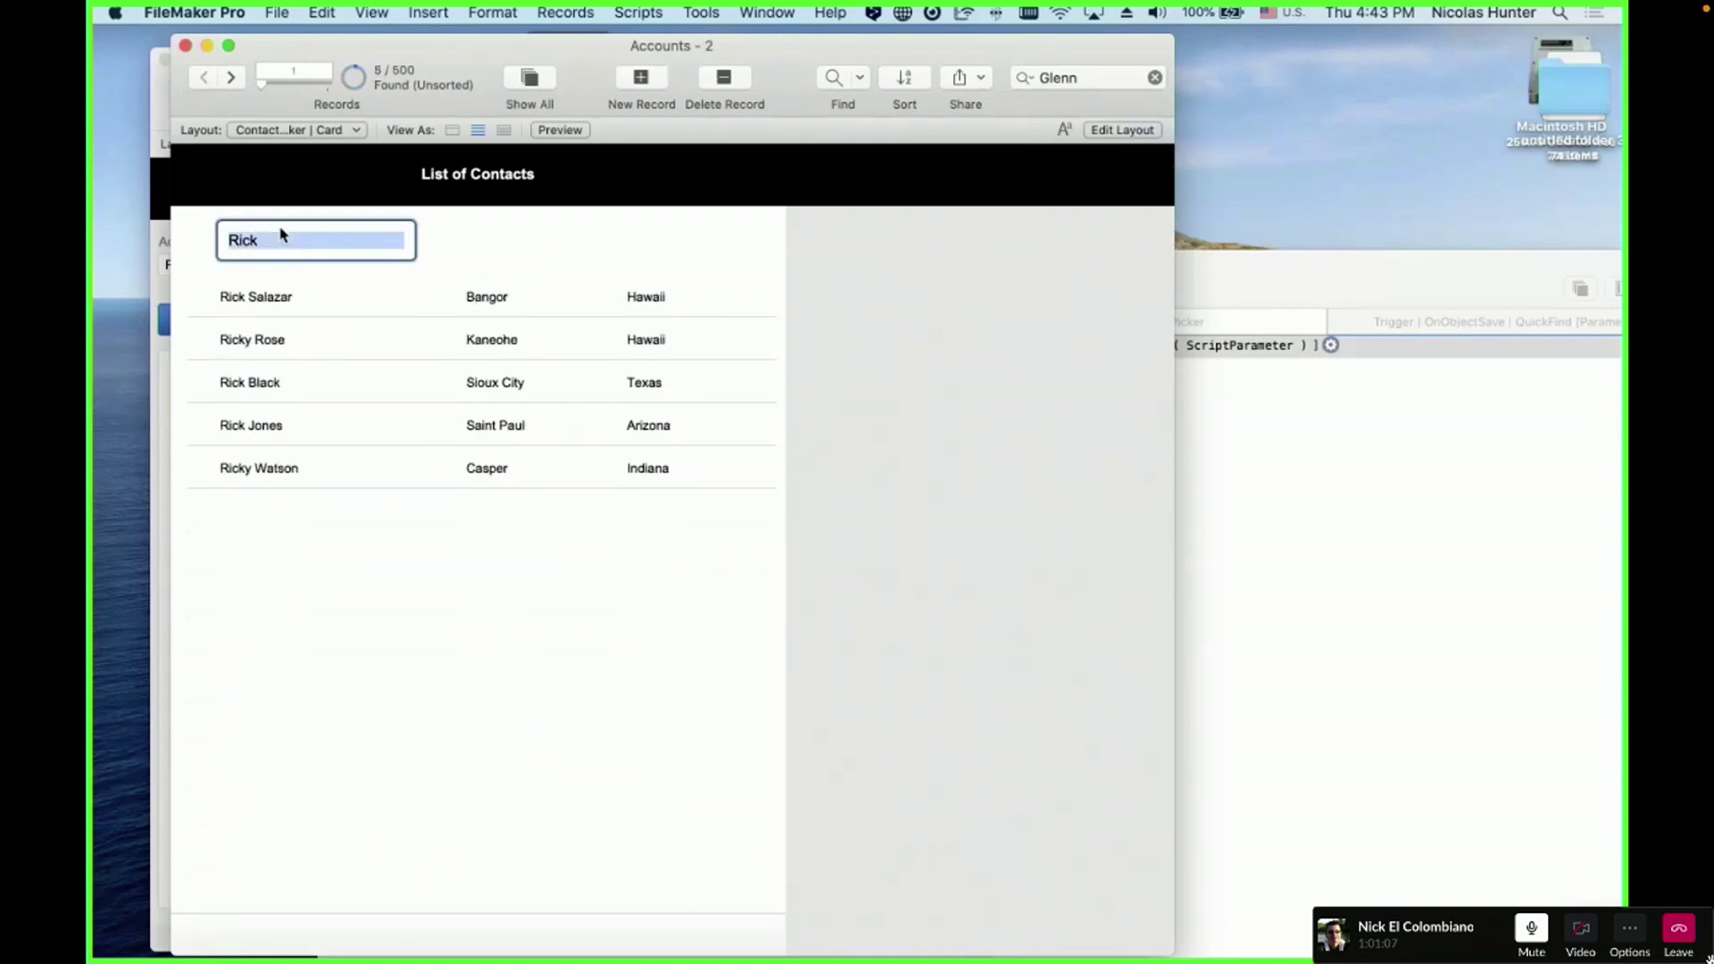
type("Nick")
left_click(600, 263)
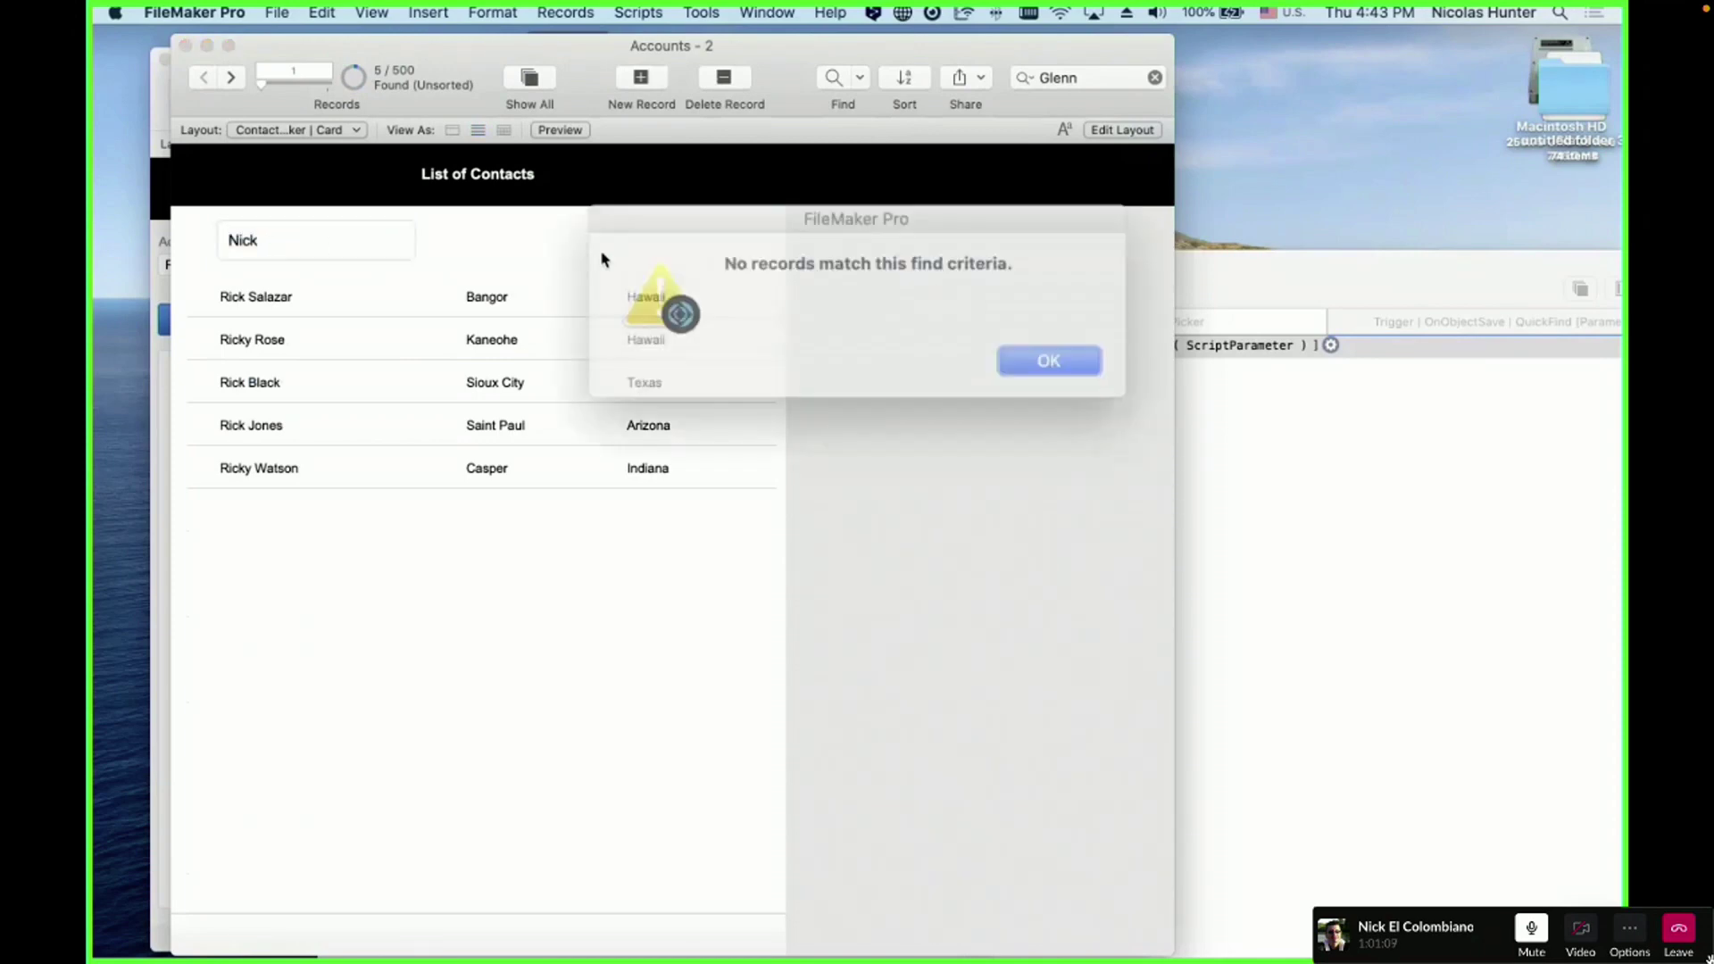
left_click(1008, 353)
left_click(318, 236)
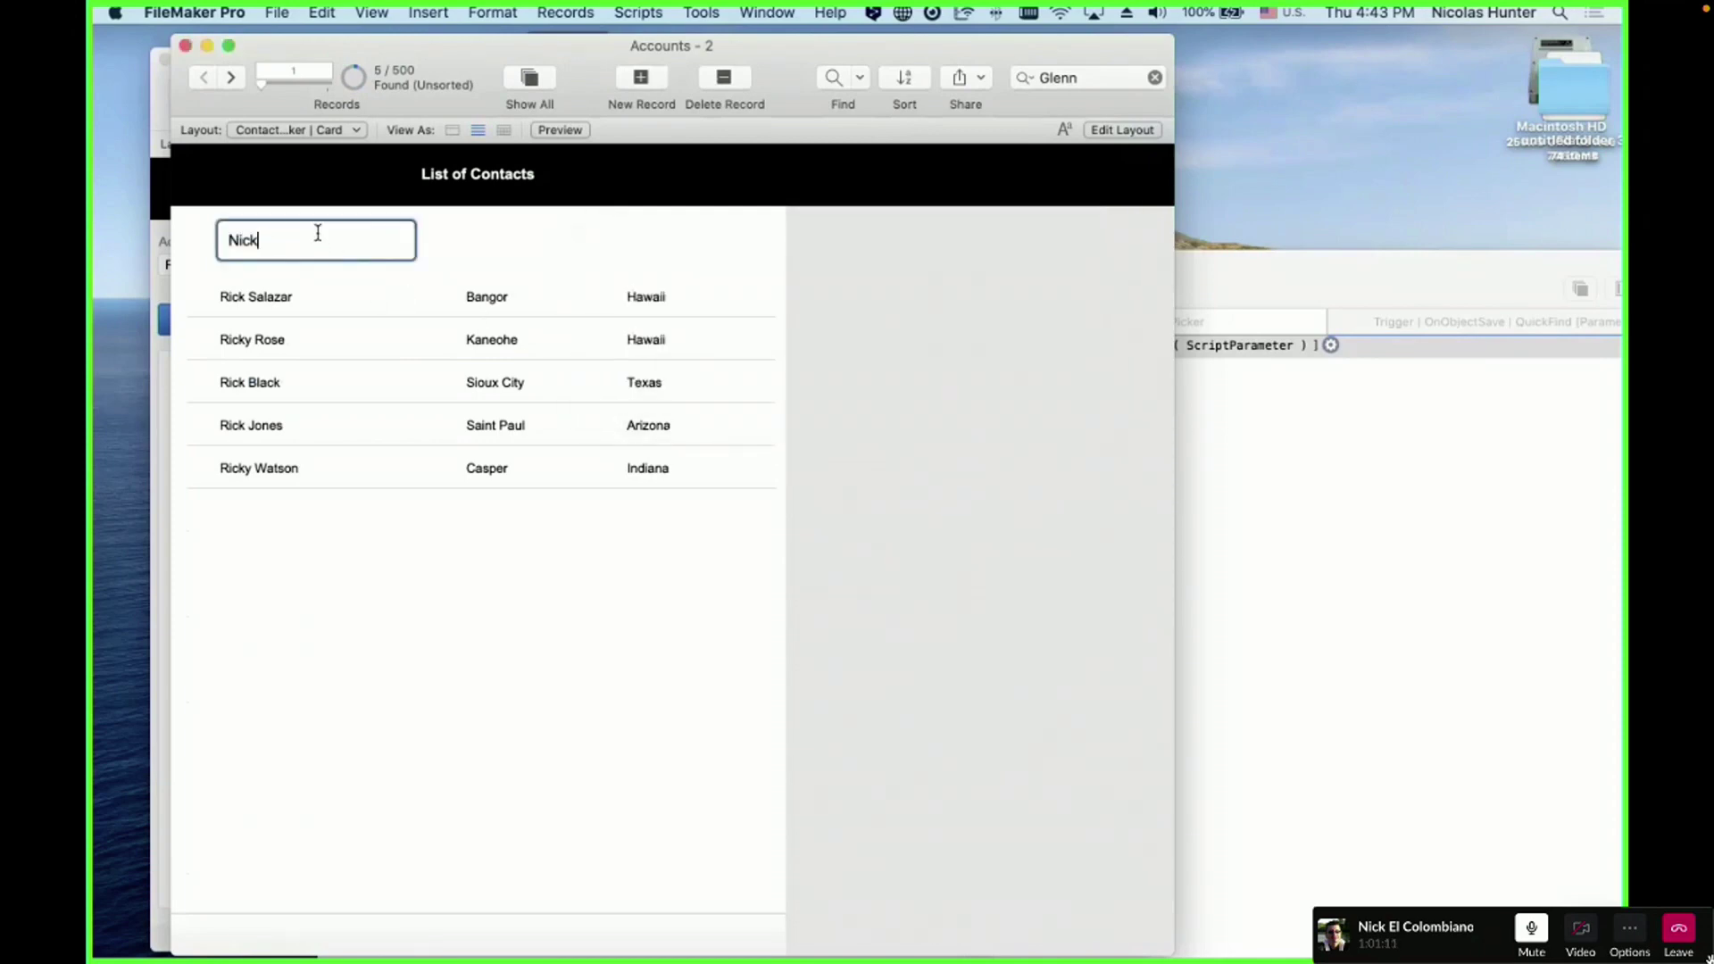
type("Nicolas")
left_click(562, 214)
key("Return")
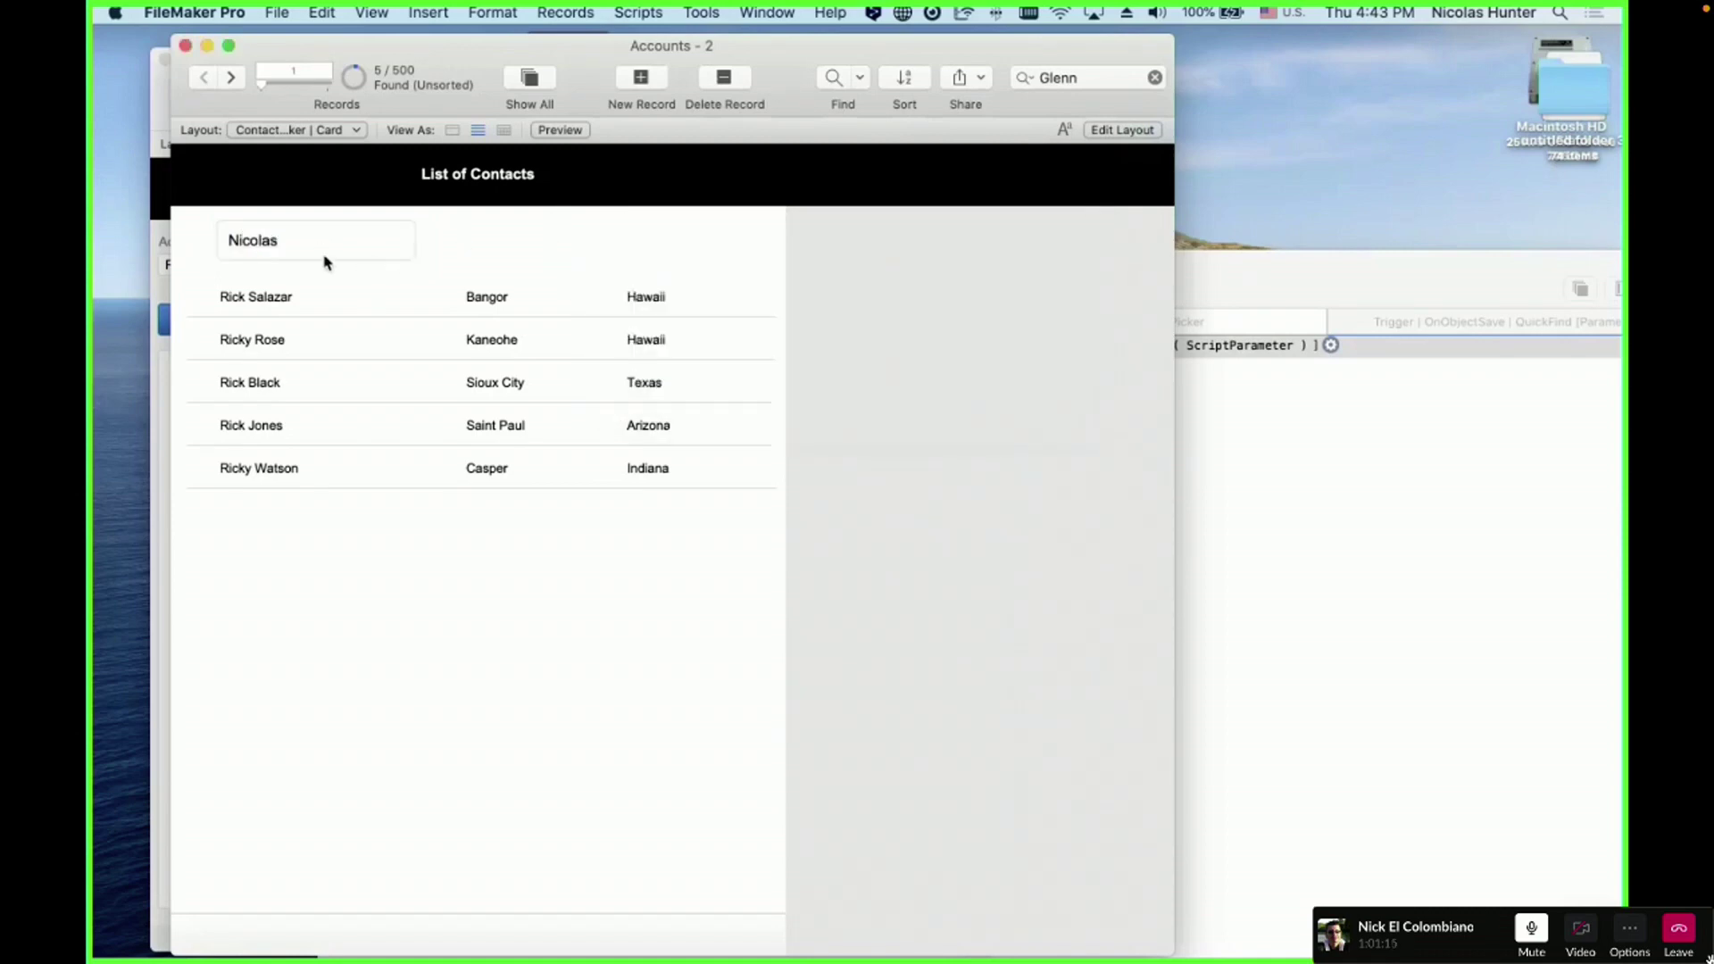
- Search the contacts by state with the partial text "Califor" in the header field
left_click(312, 251)
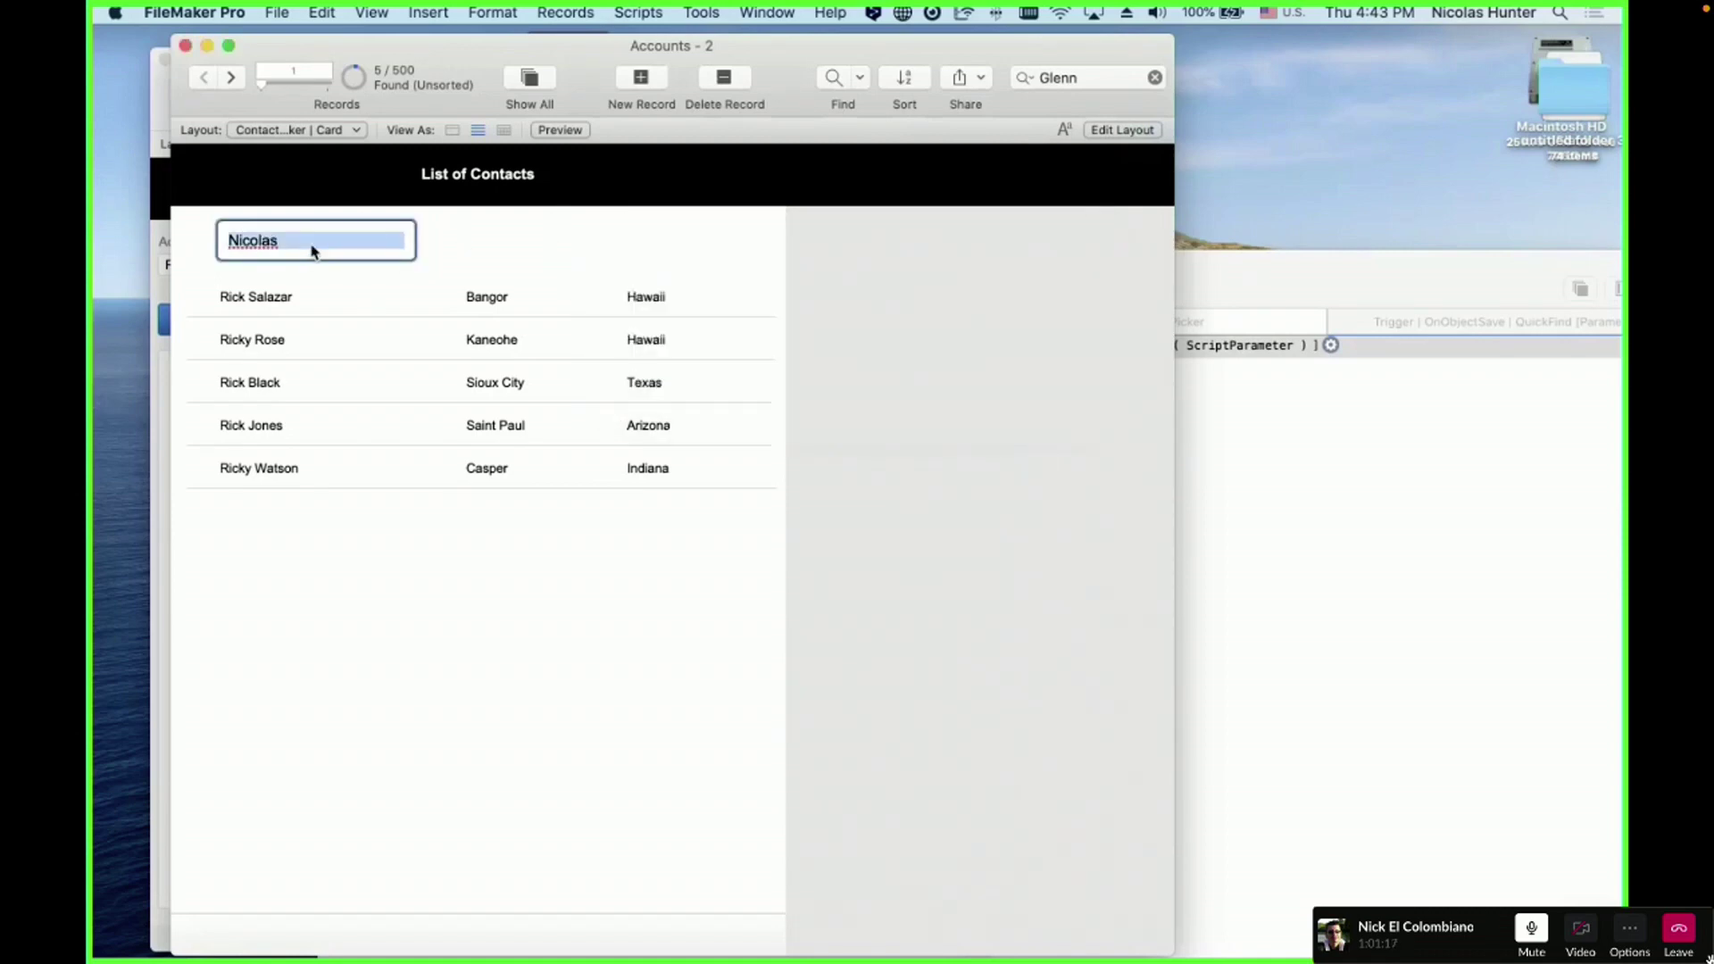
type("Cali")
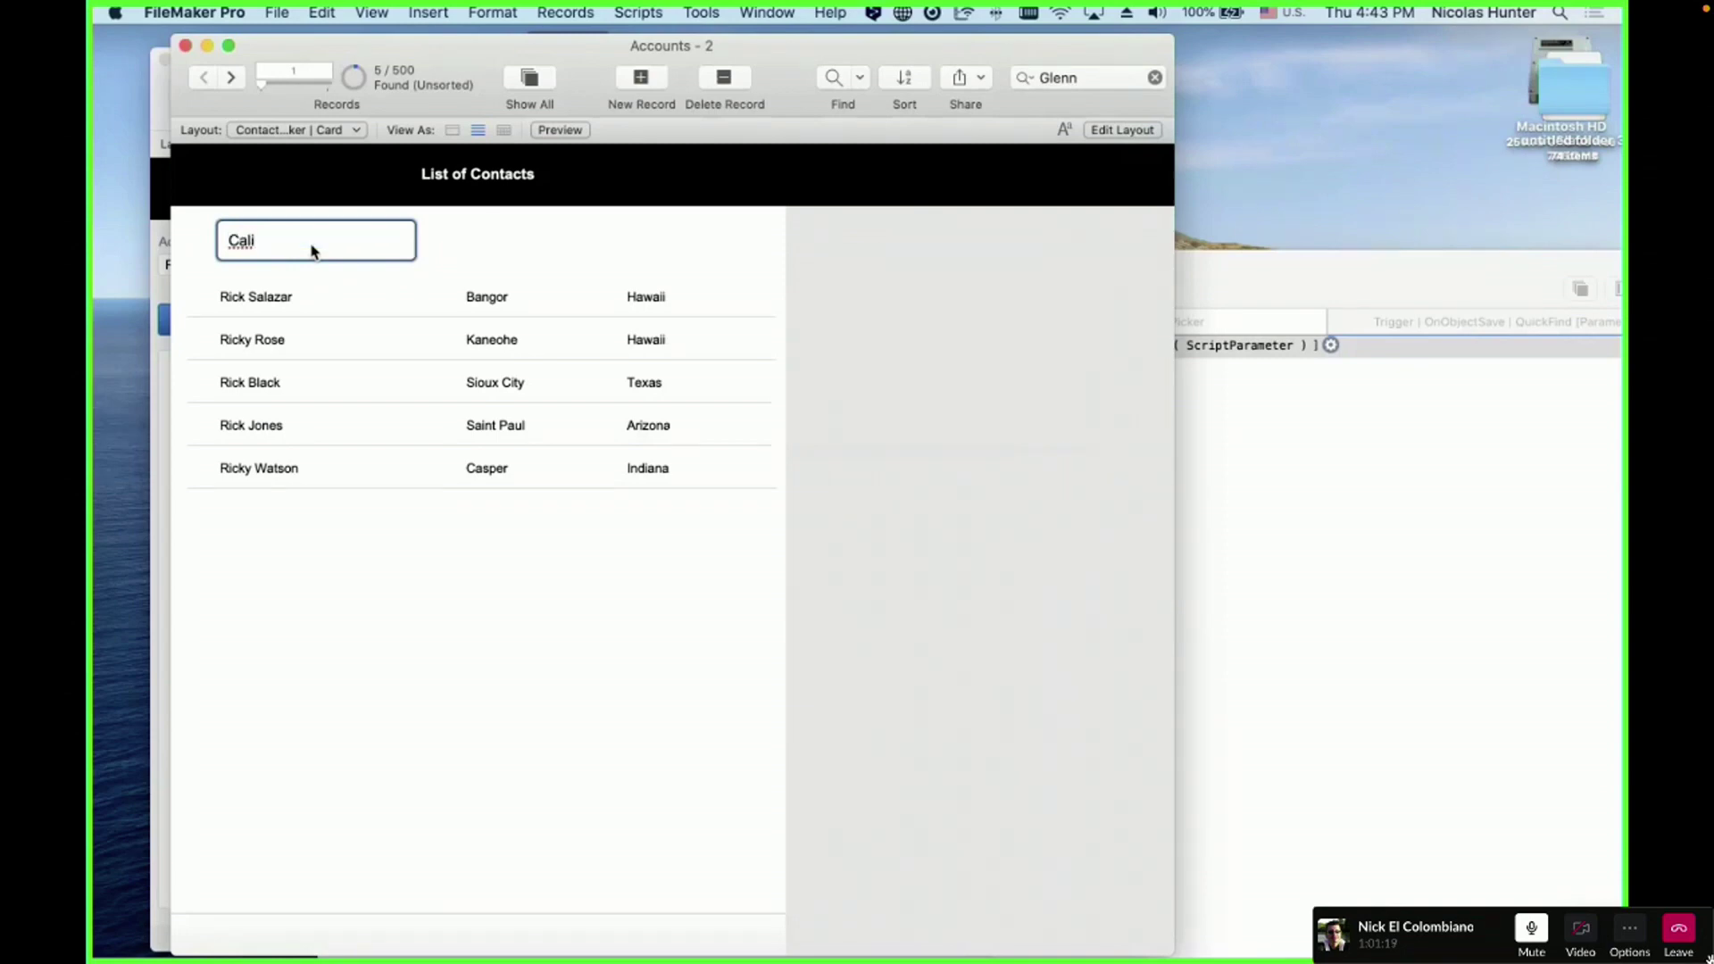
type("for")
left_click(498, 240)
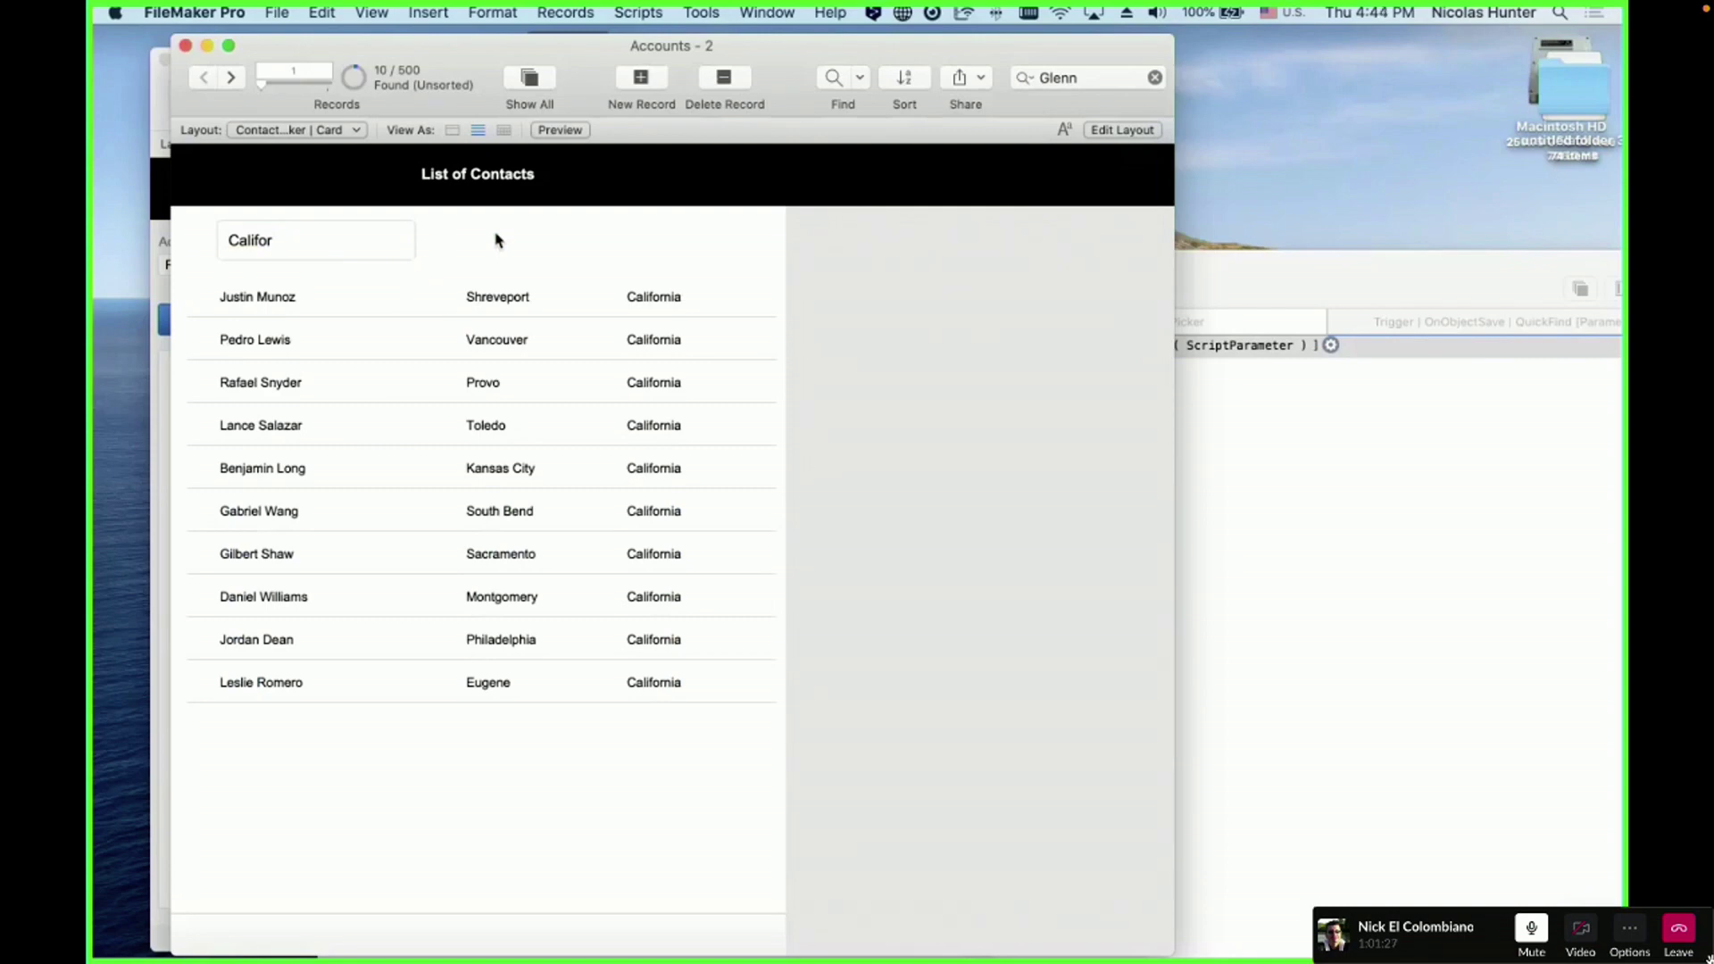
- Inspect the g_QuickFind field in layout editing, and return to the contact list without changes
key("super+l")
left_click(500, 249)
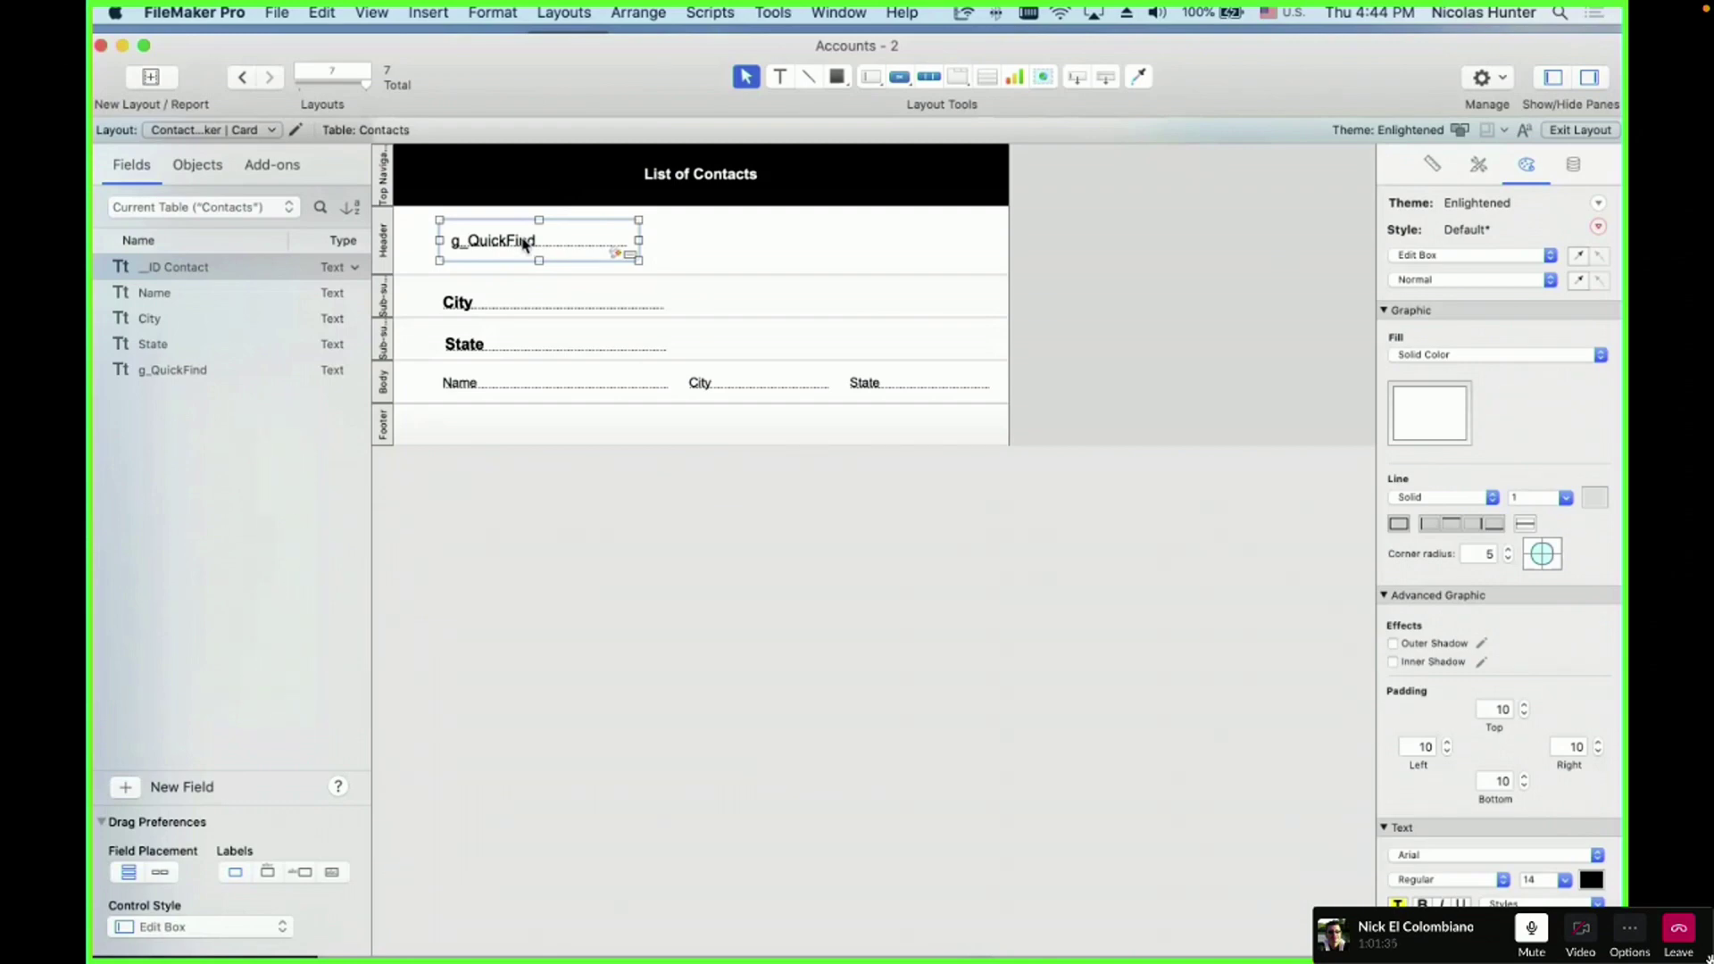
key("super+l")
scroll(522, 247, "right", 1)
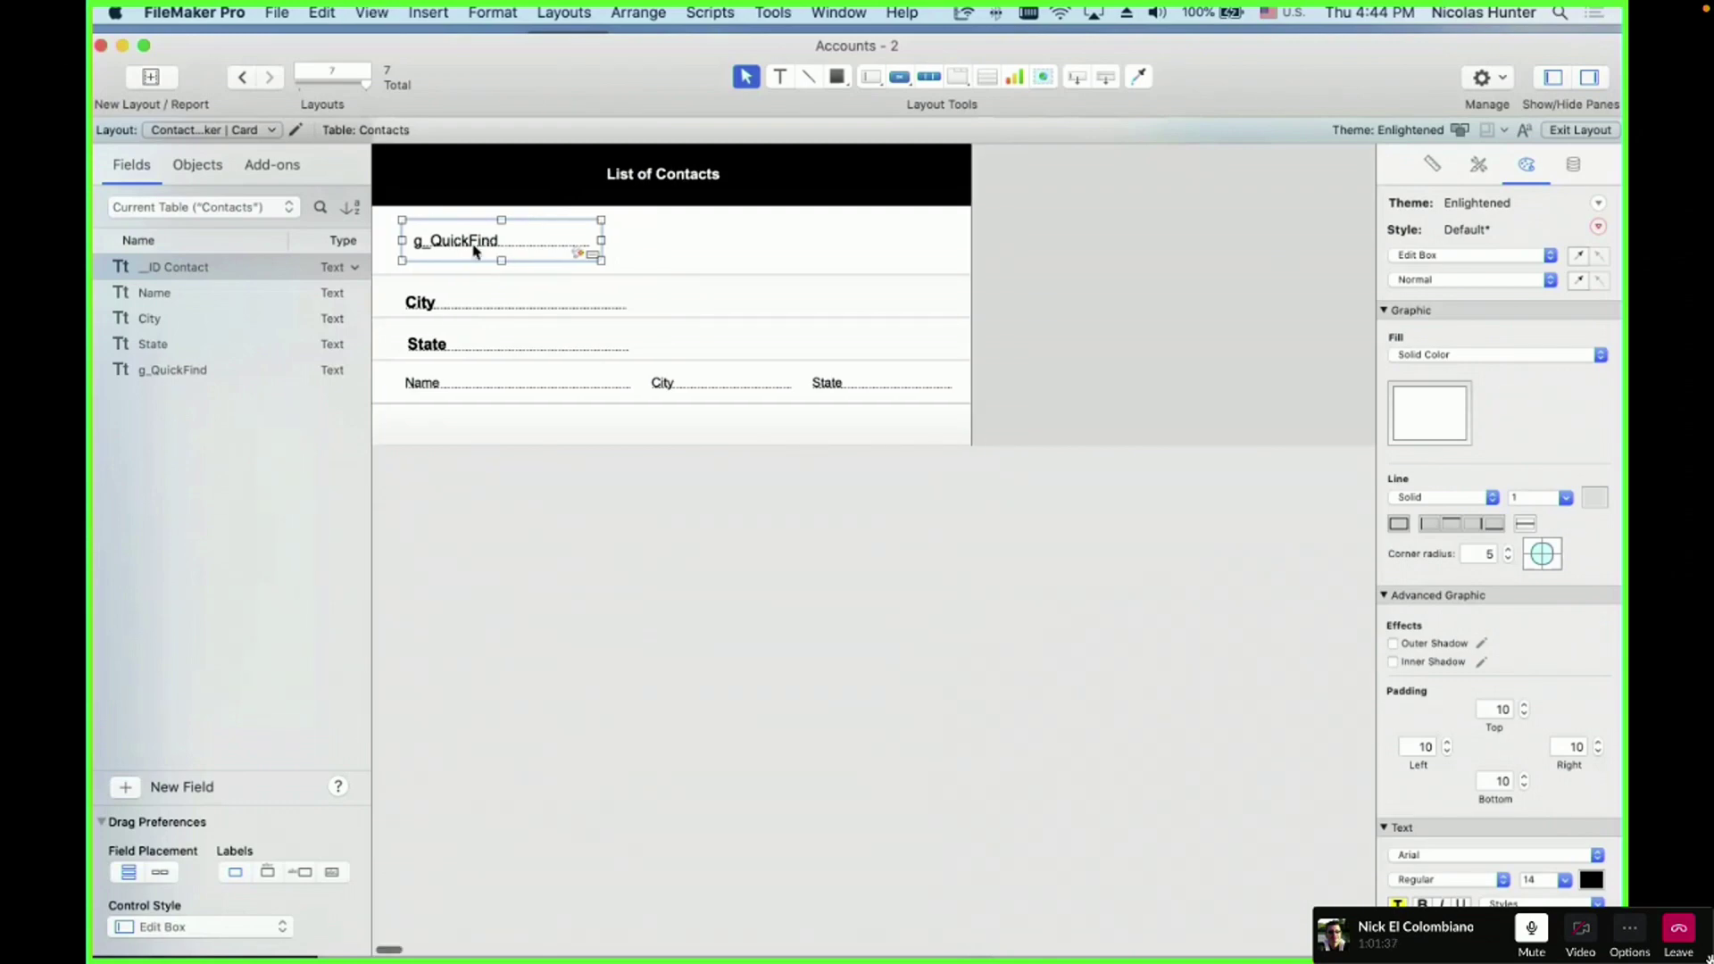
scroll(486, 253, "left", 2)
key("super+b")
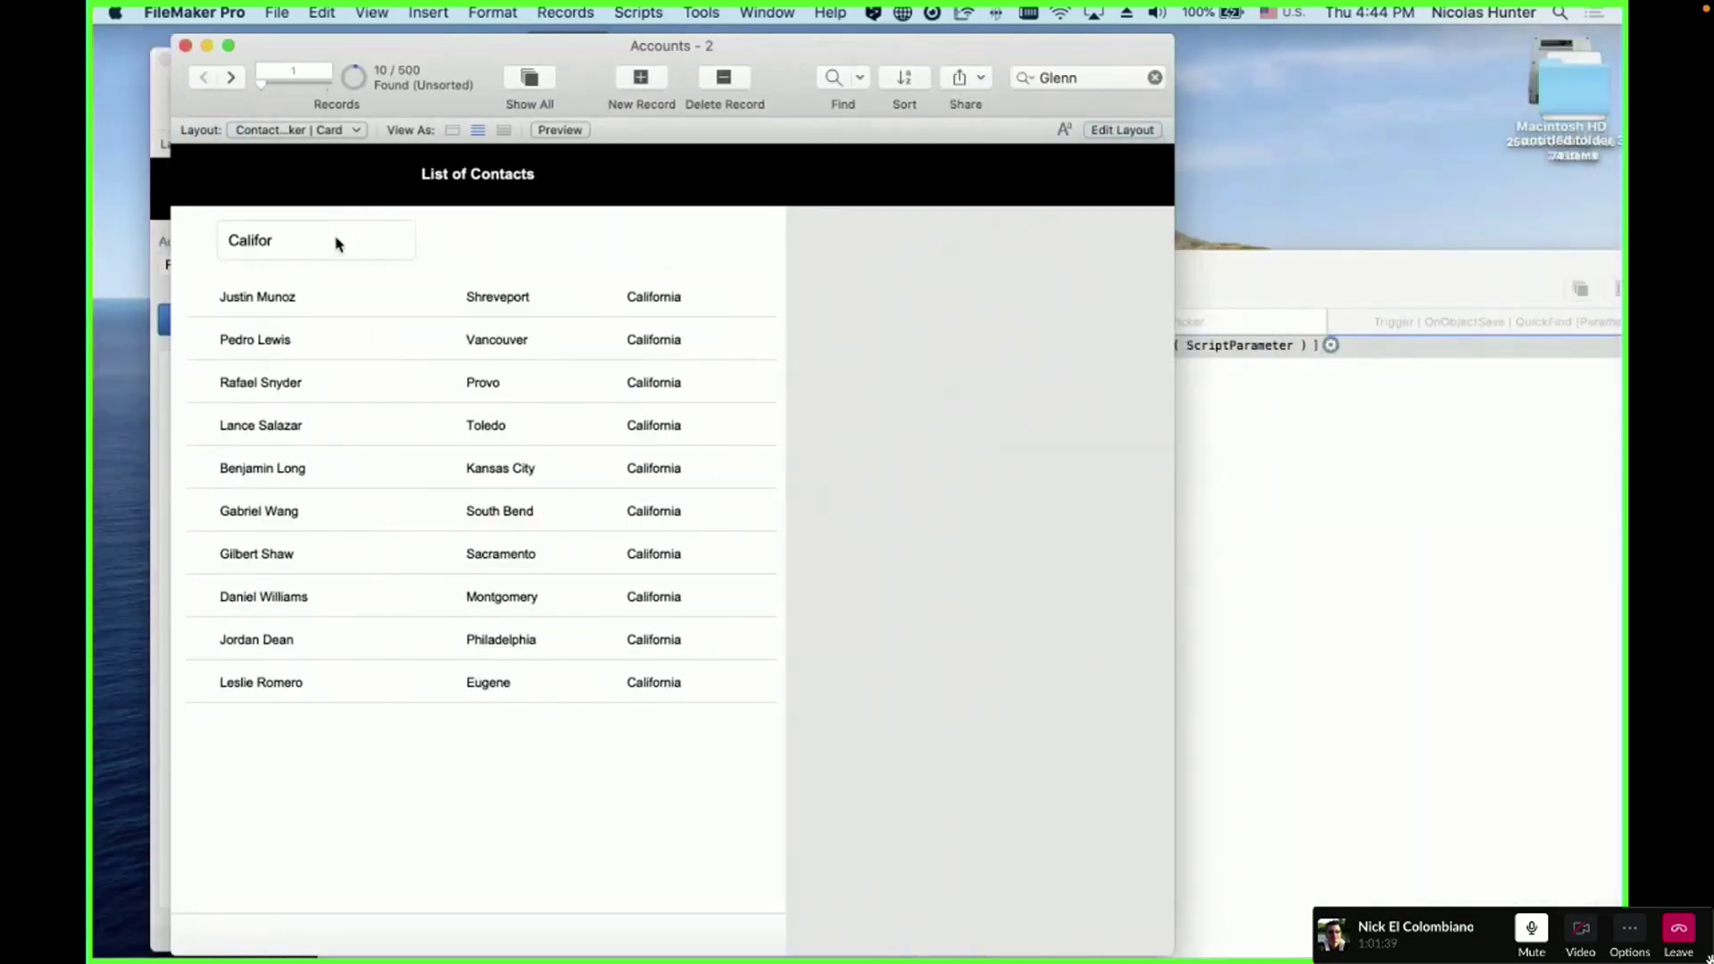
- Try submitting the search from inside the header field, restore its text to "Califor", and leave the field
left_click(336, 237)
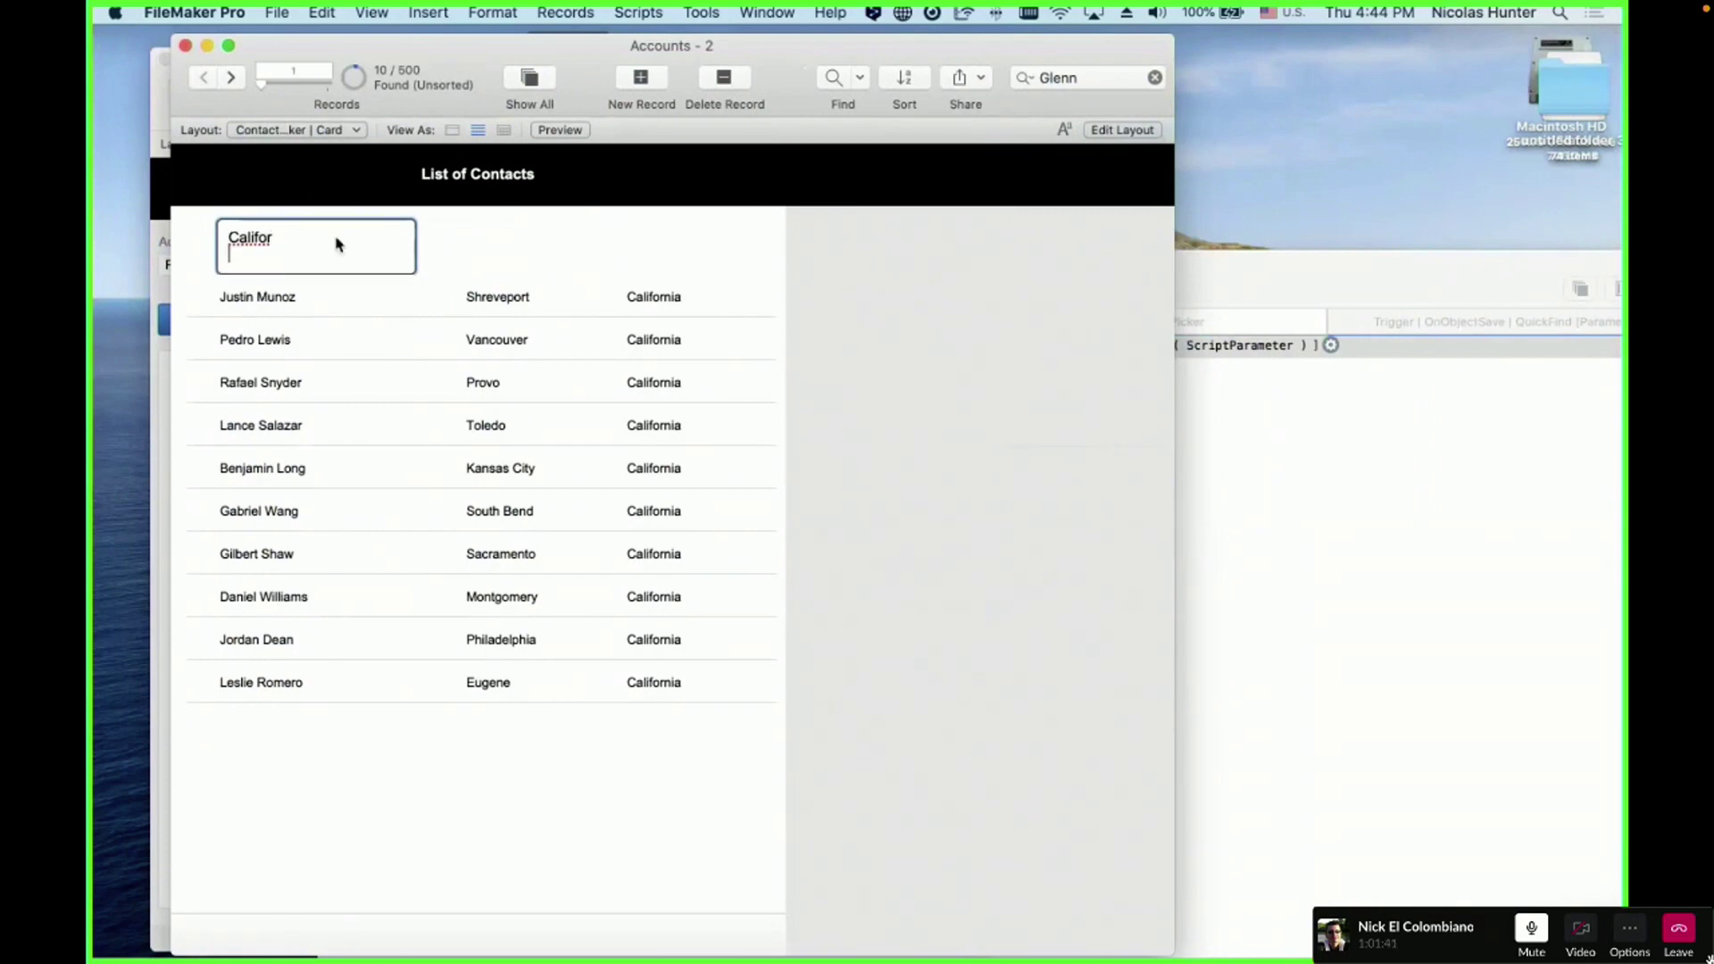
key("super+a")
key("BackSpace")
key("super+z")
left_click(456, 252)
- In layout editing, set the g_QuickFind field to also go to the next object using Enter
key("super+l")
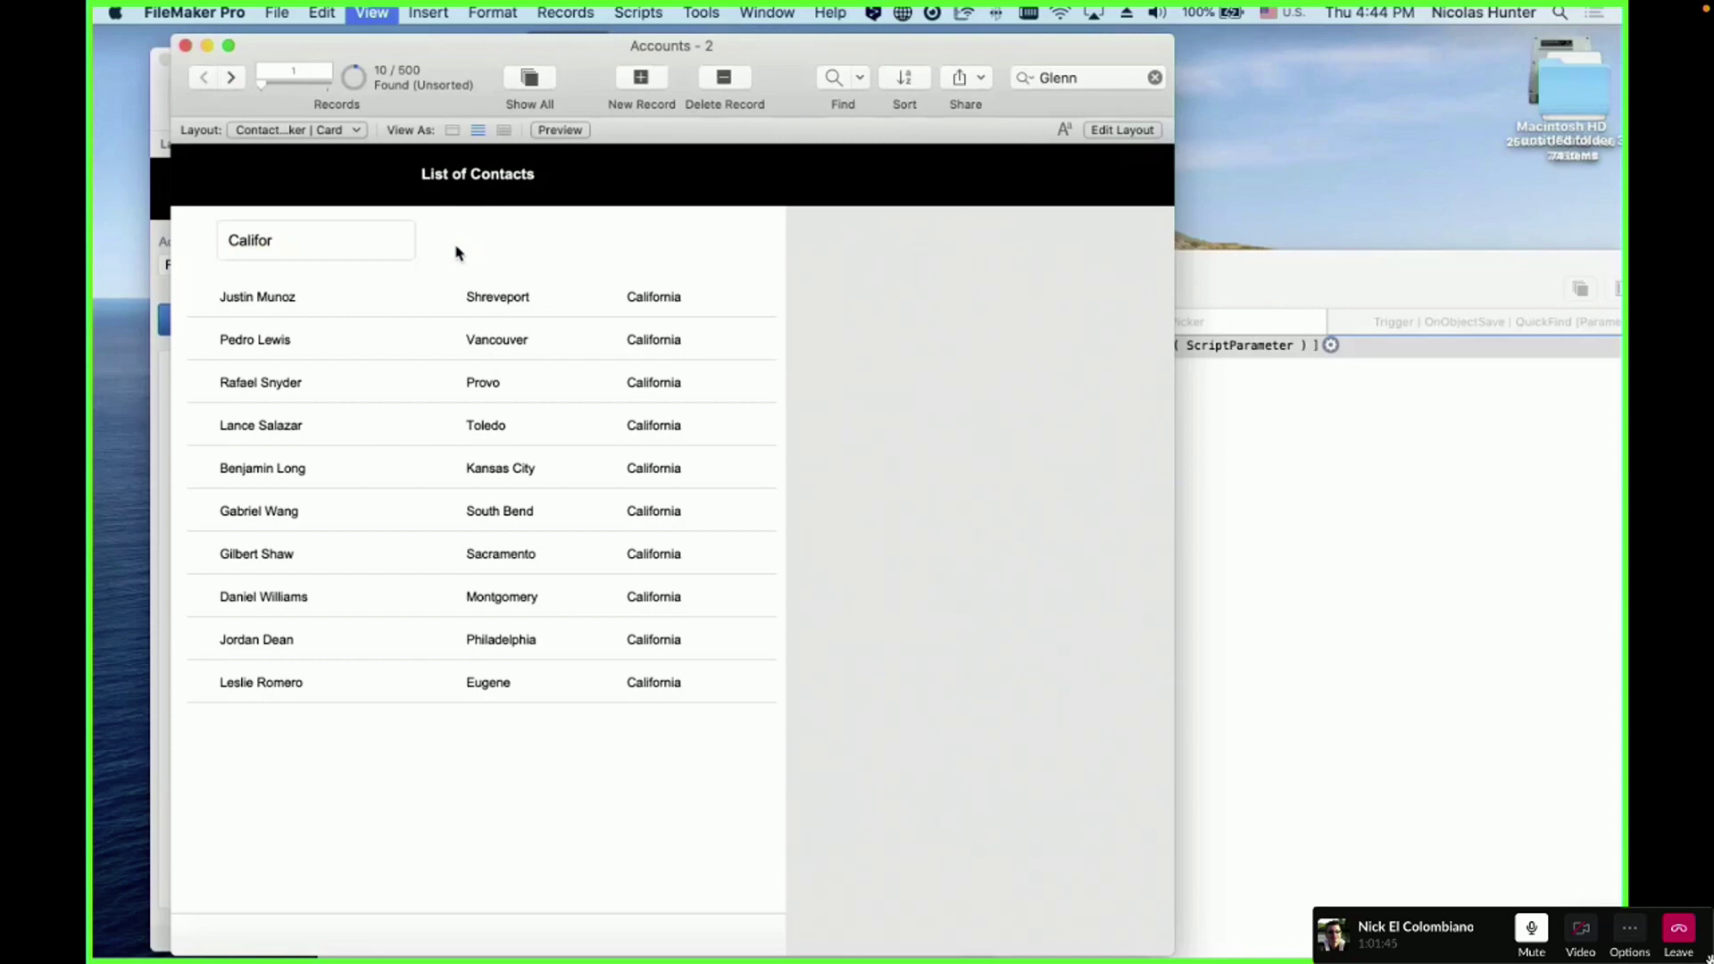
left_click(493, 243)
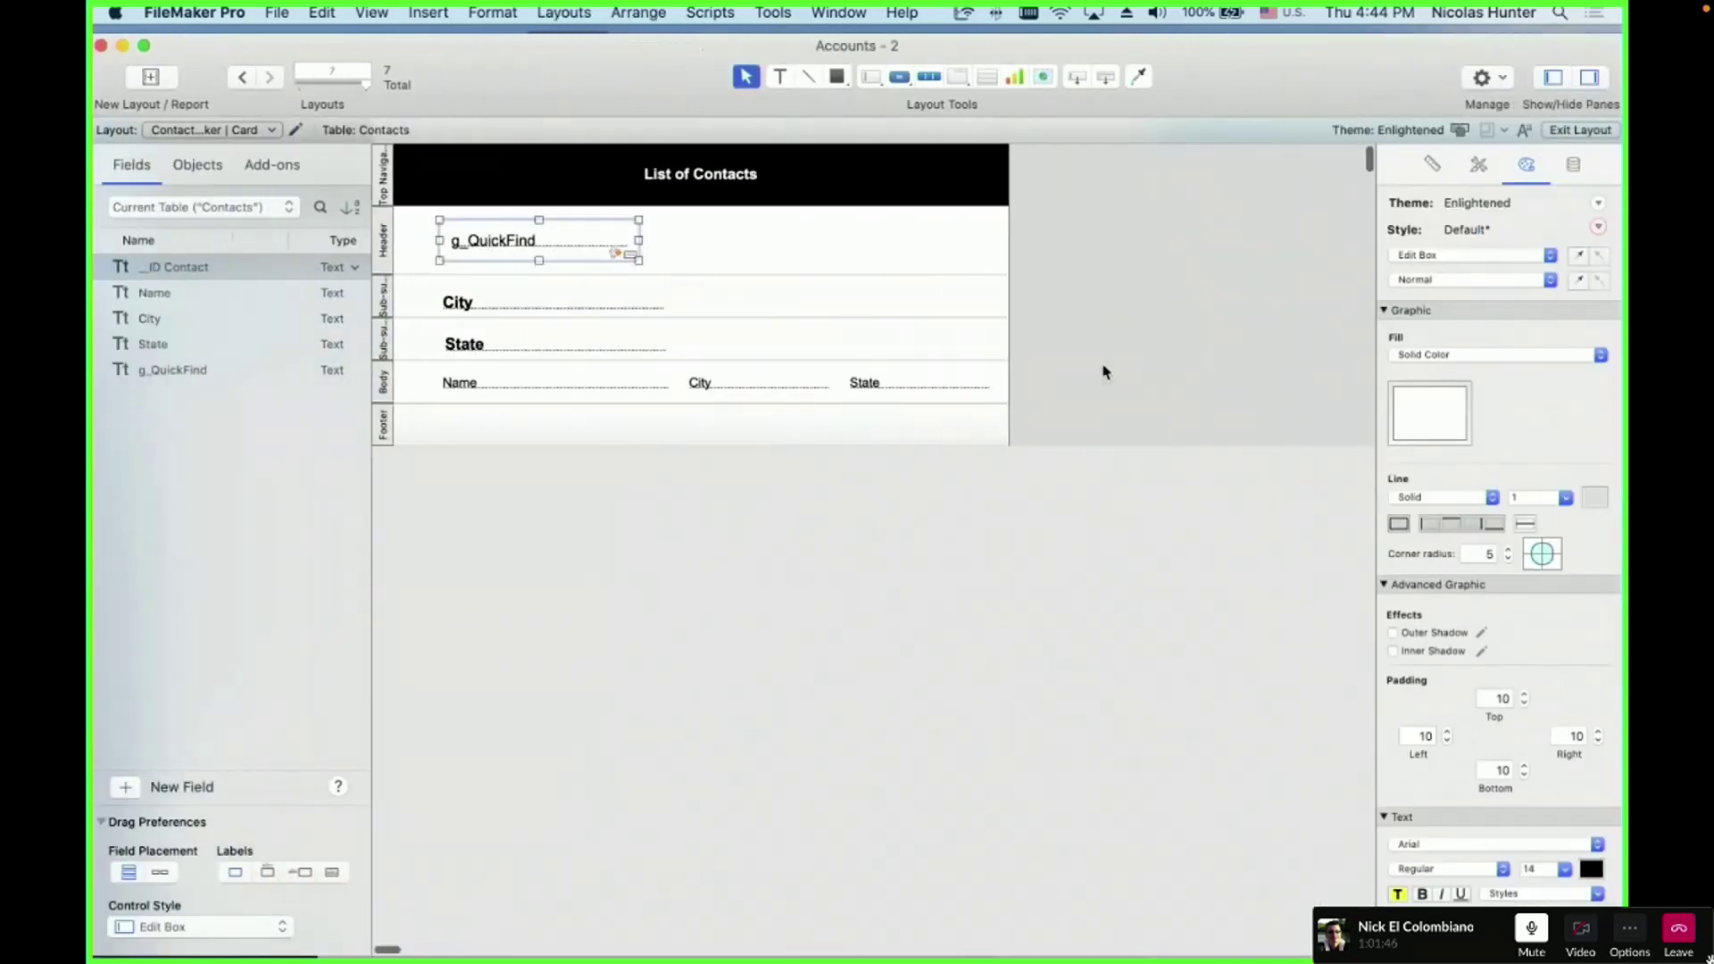
left_click(1573, 165)
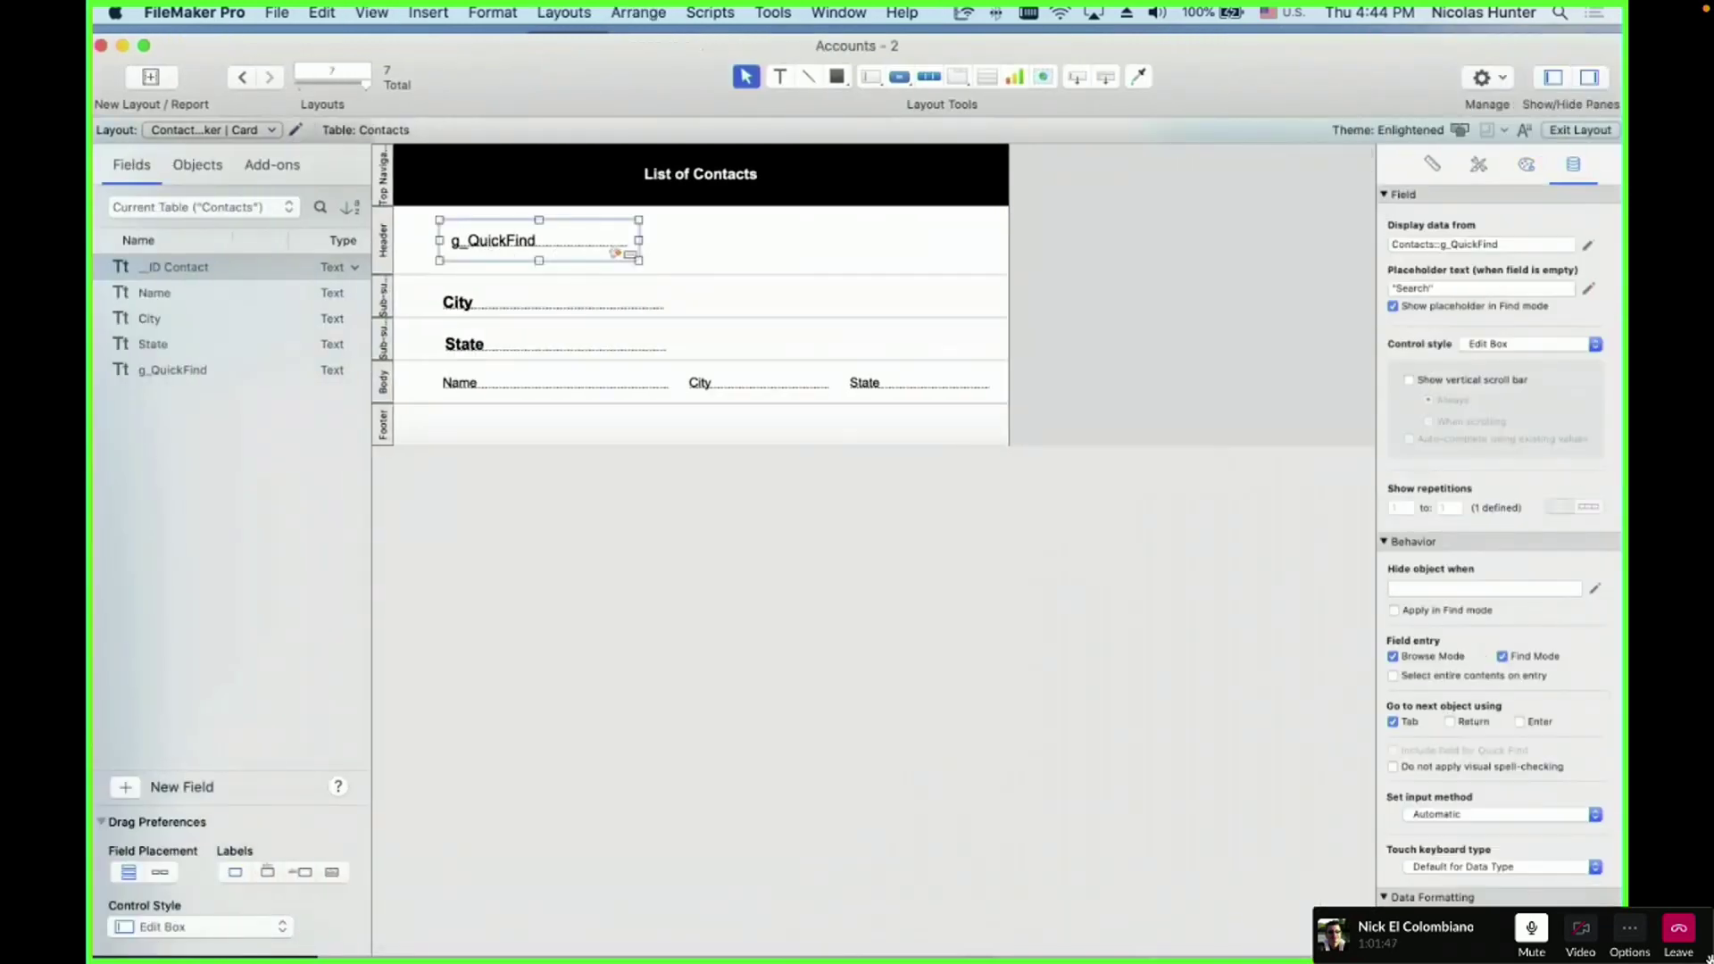
left_click(1517, 722)
- Return to browsing, extend the header search text to "Californi", and submit it from the keyboard
key("super+b")
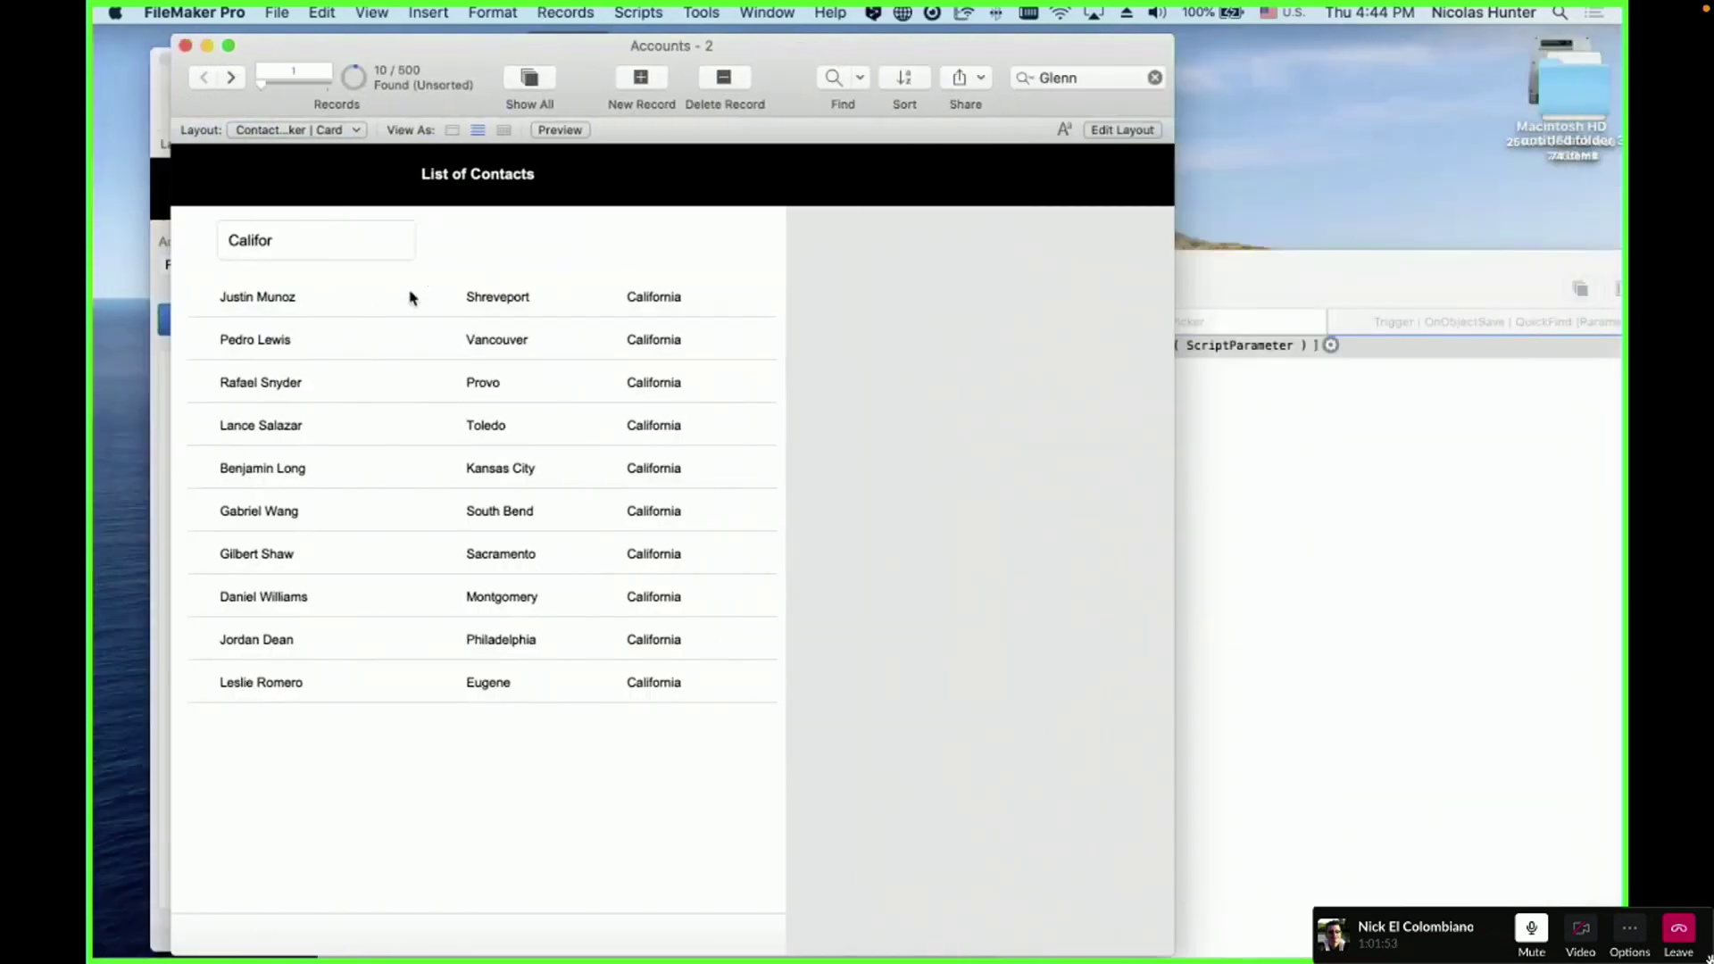
left_click(303, 240)
type("ni")
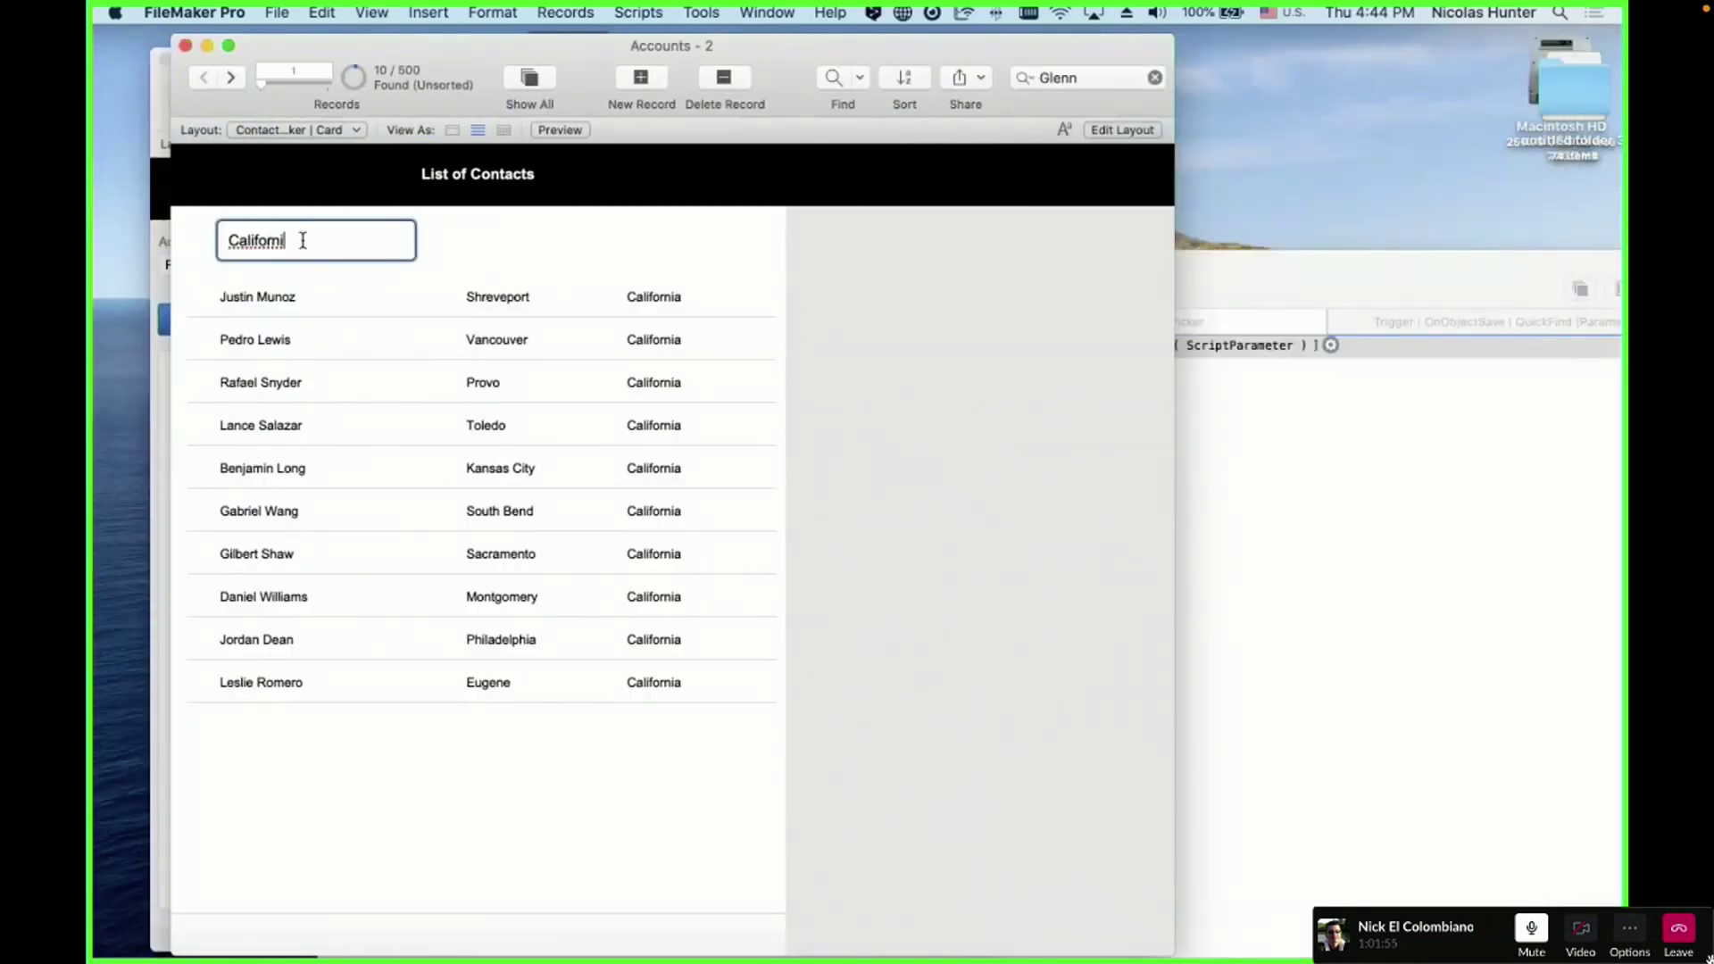
key("Return")
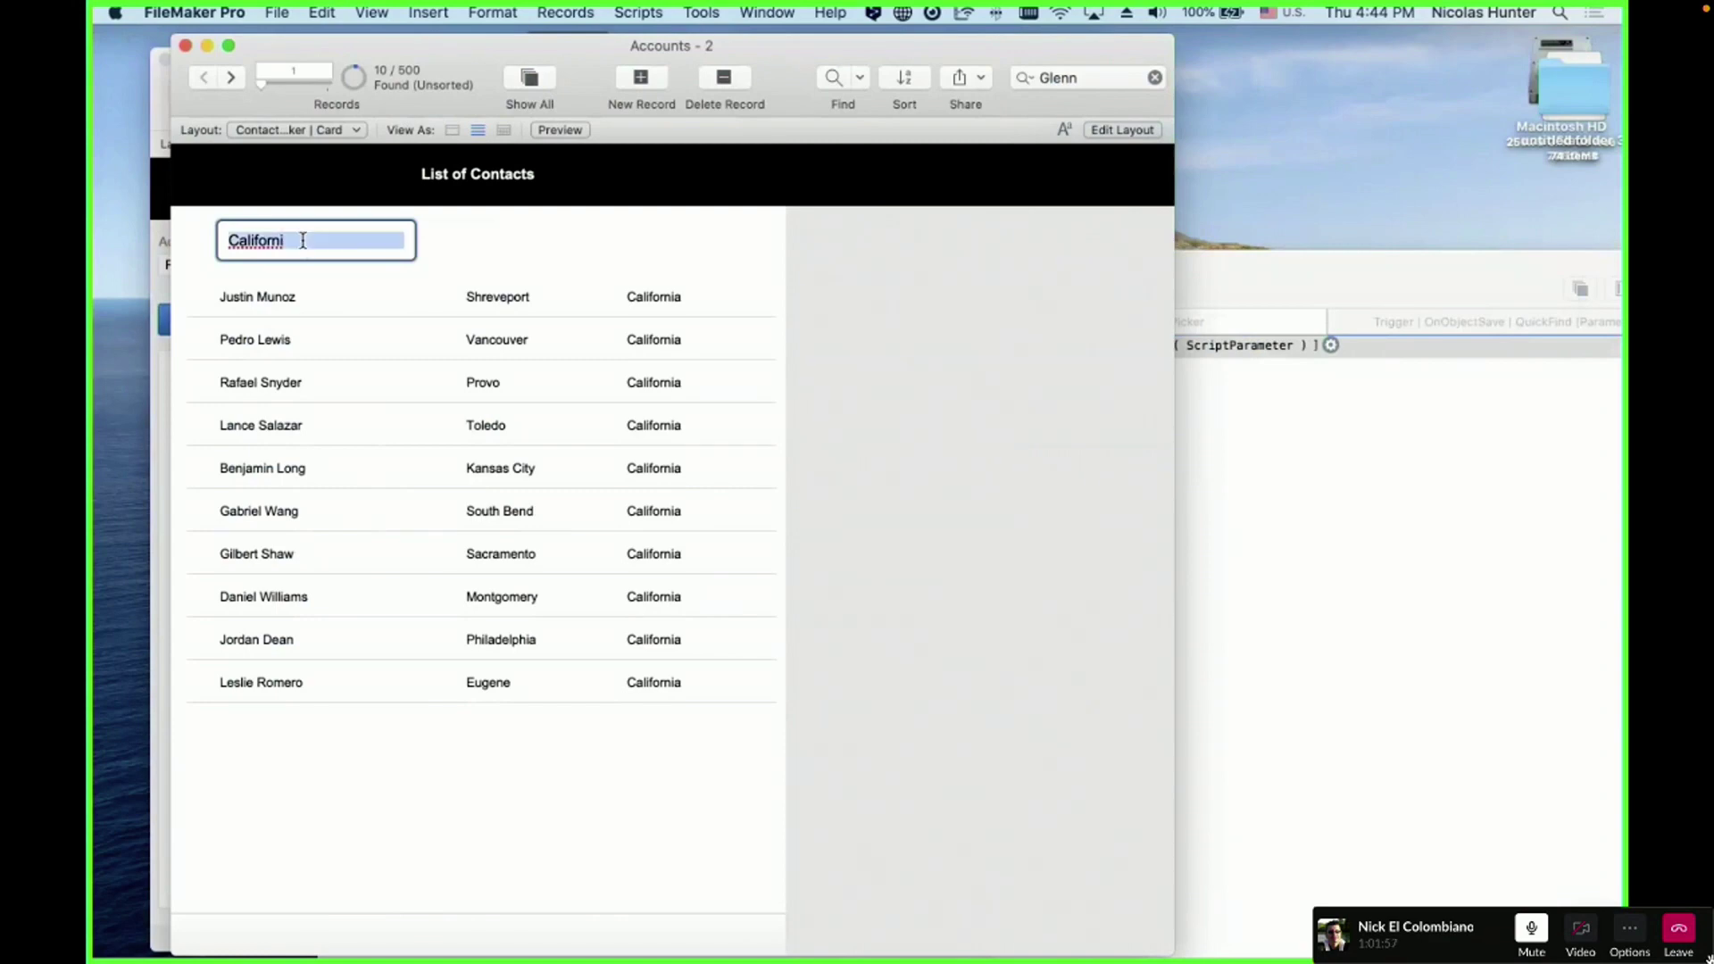
- Search the contacts for "Haw" from the header field and look through the matching records
type("Hawai")
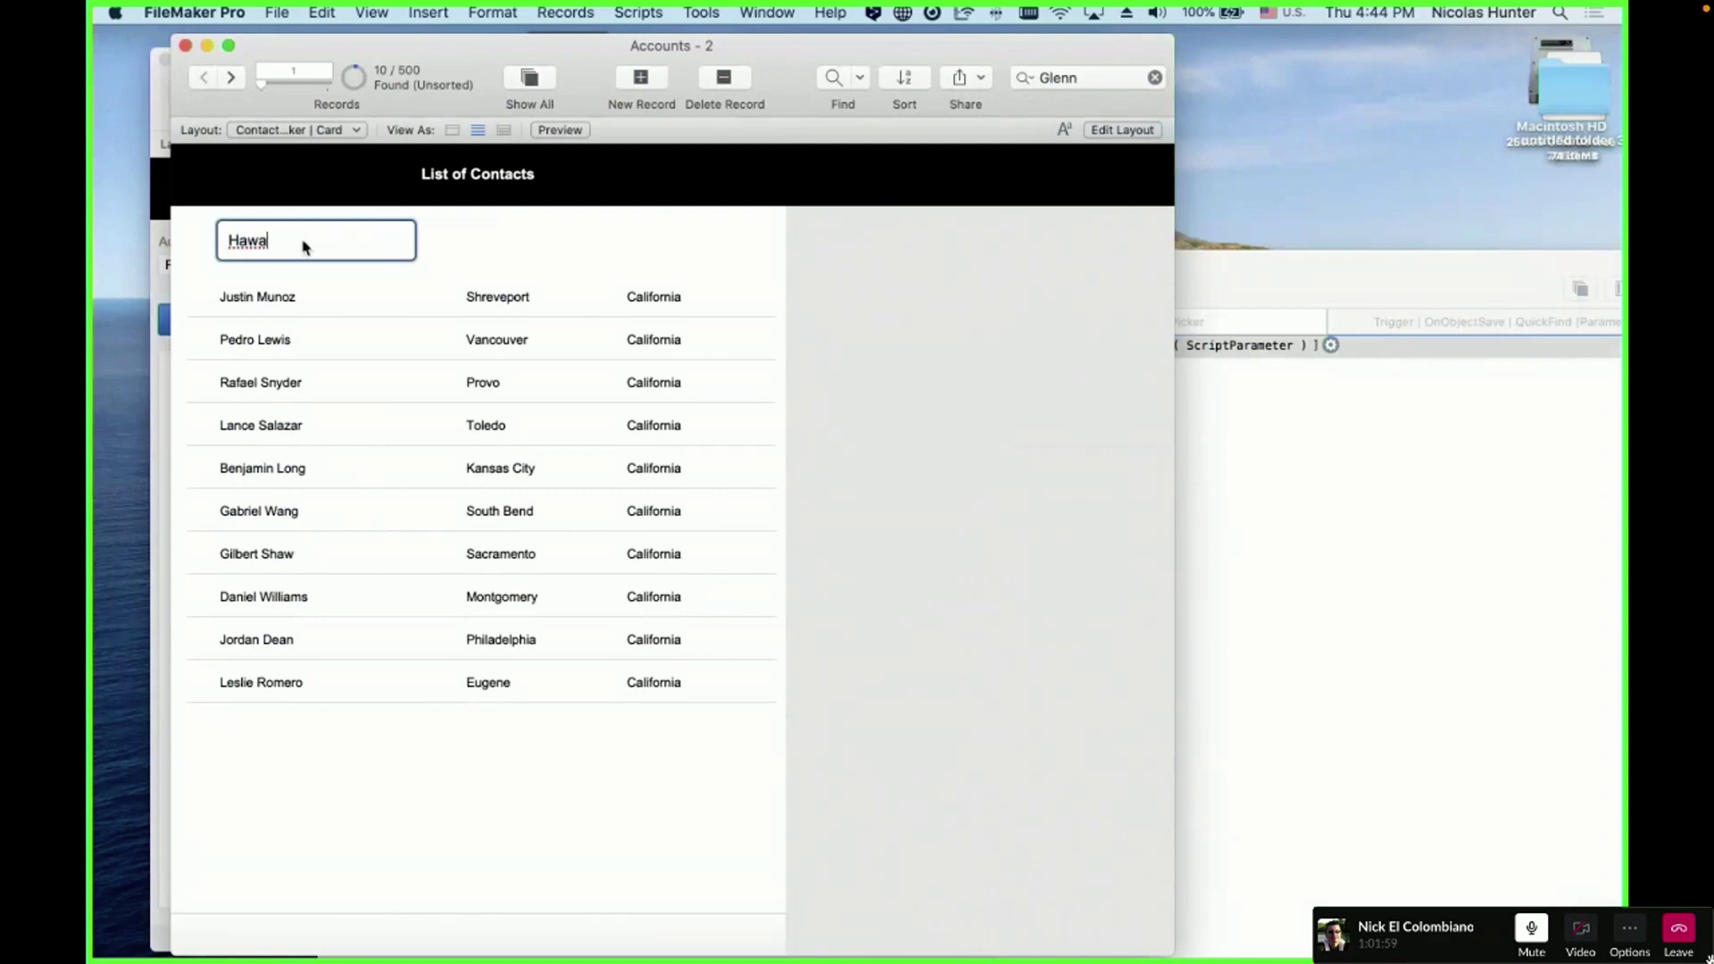
key("BackSpace")
key("BackSpace")
type("w")
key("Return")
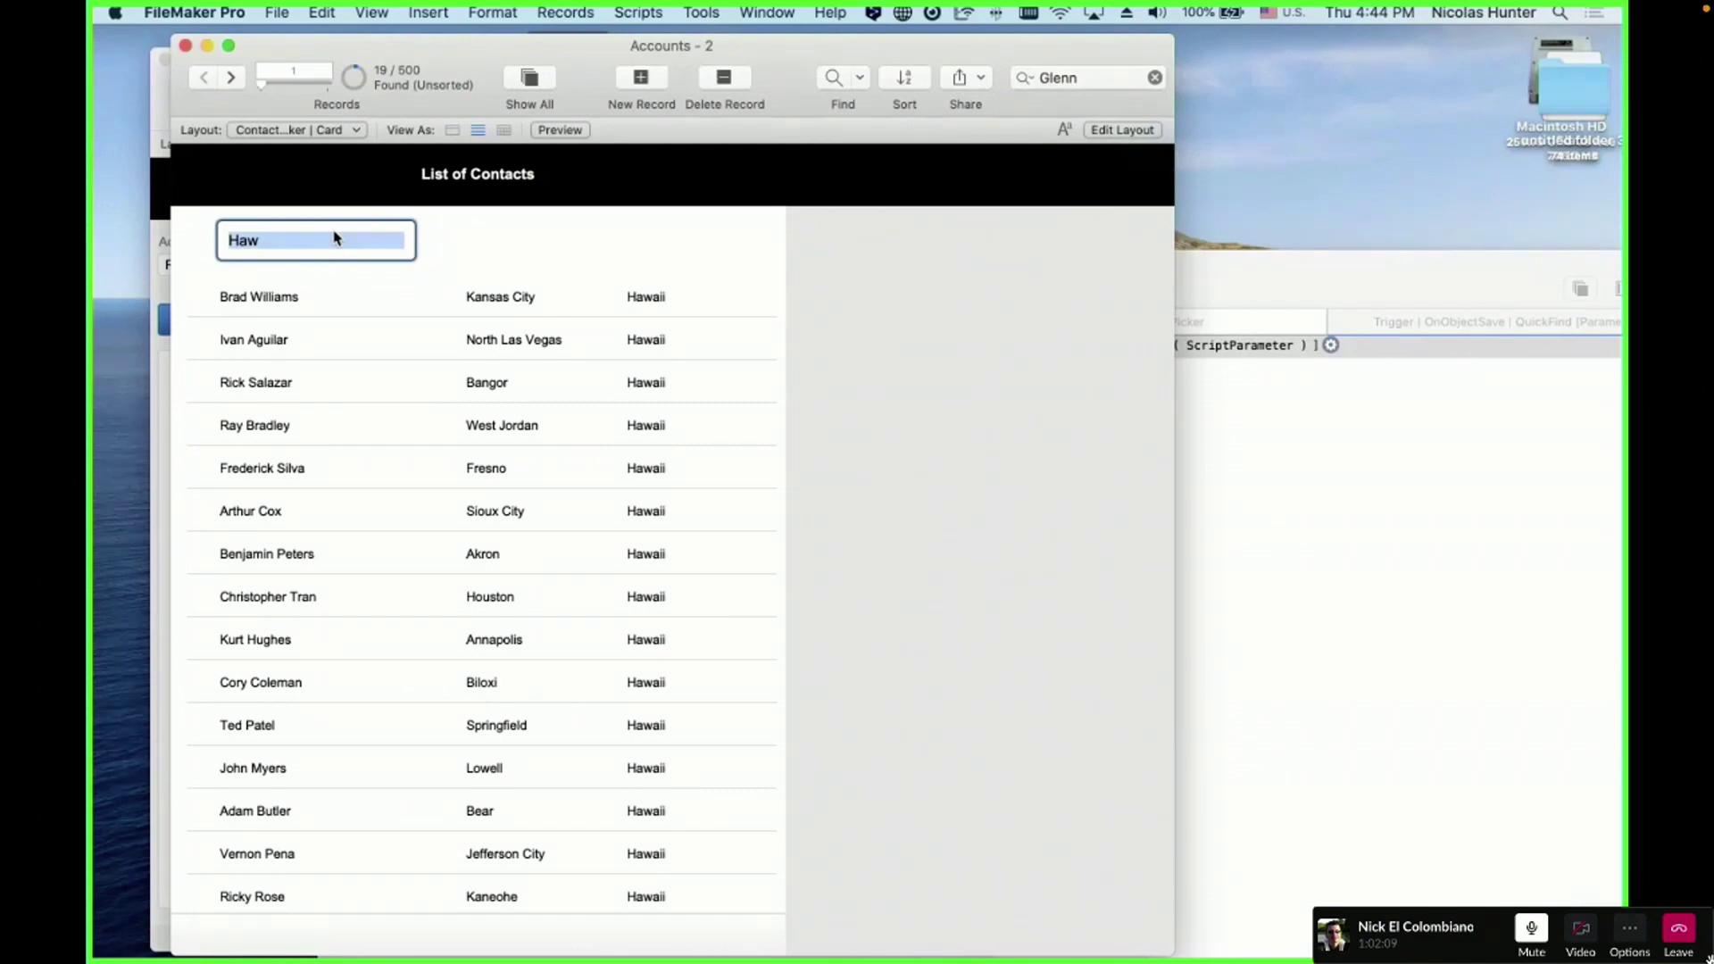
left_click(435, 236)
scroll(436, 236, "down", 1)
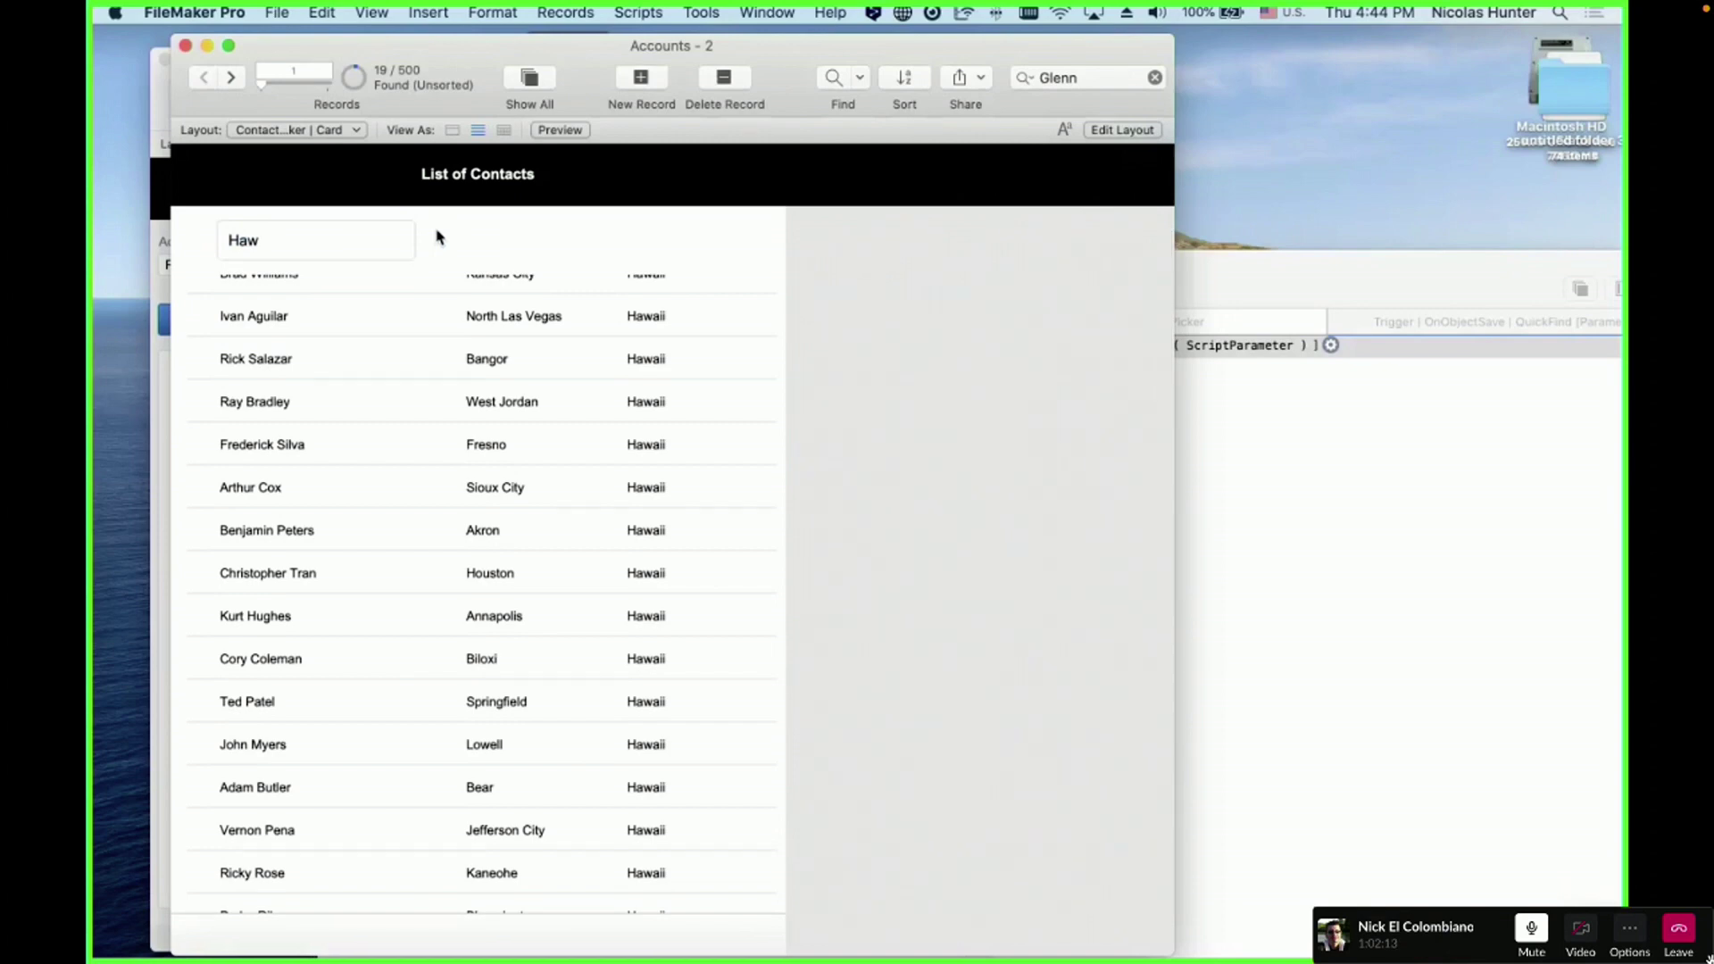
scroll(437, 236, "down", 1)
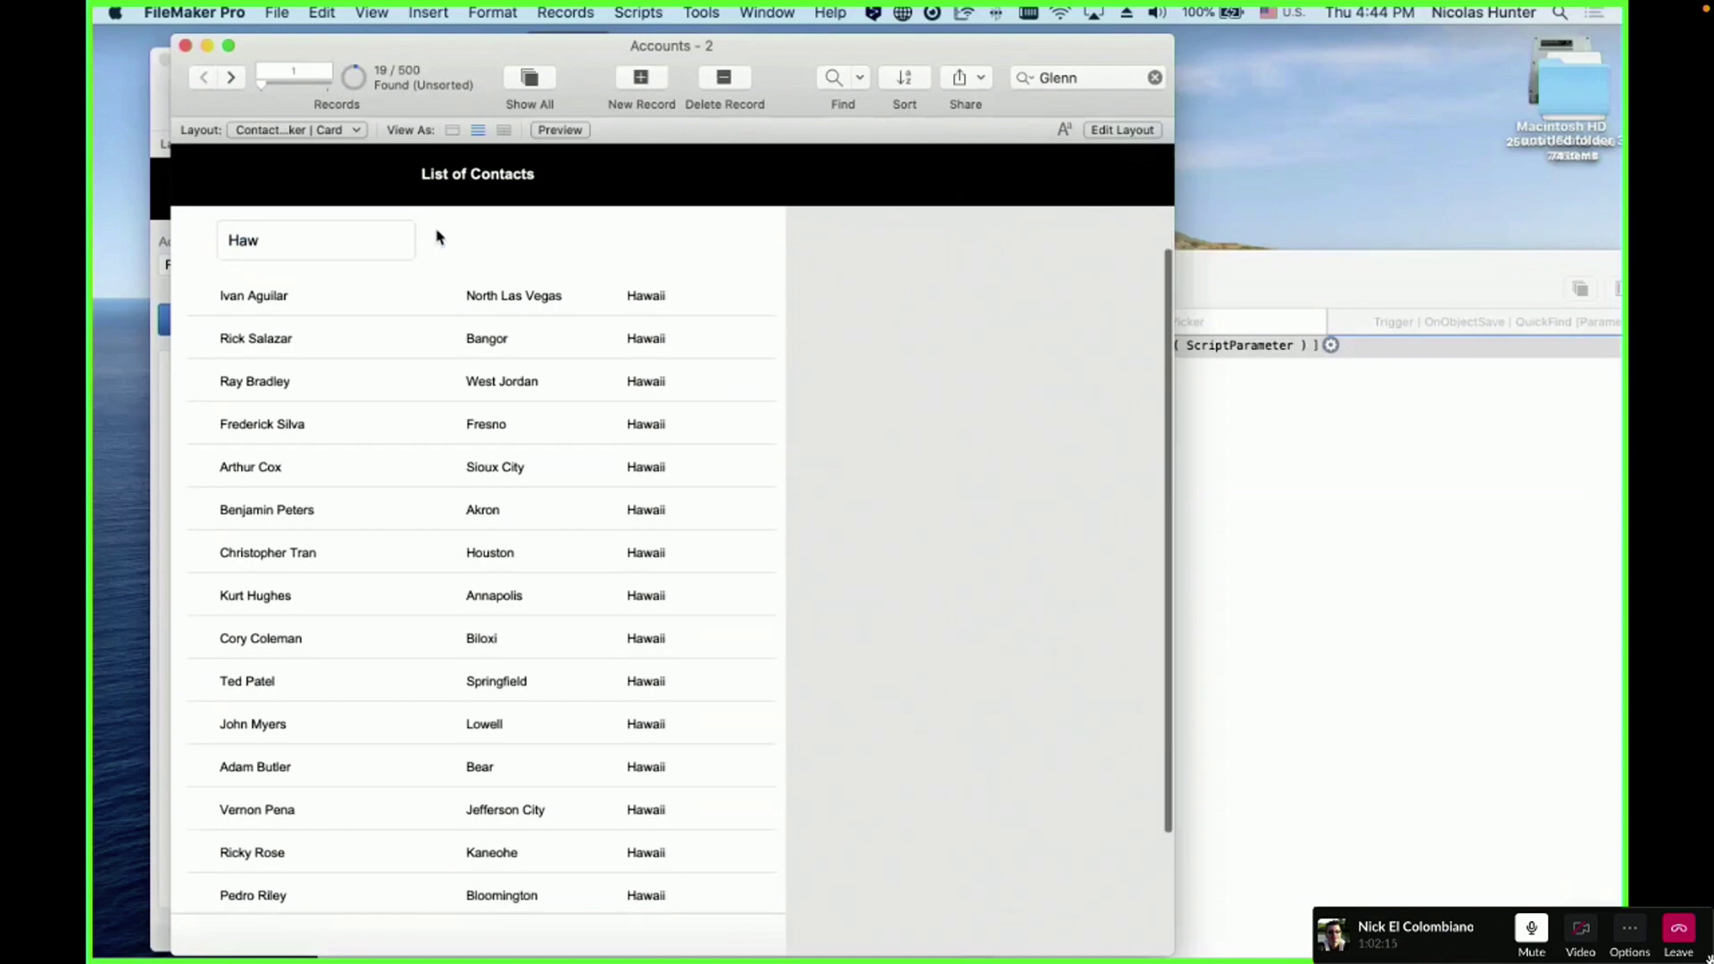
scroll(415, 234, "up", 2)
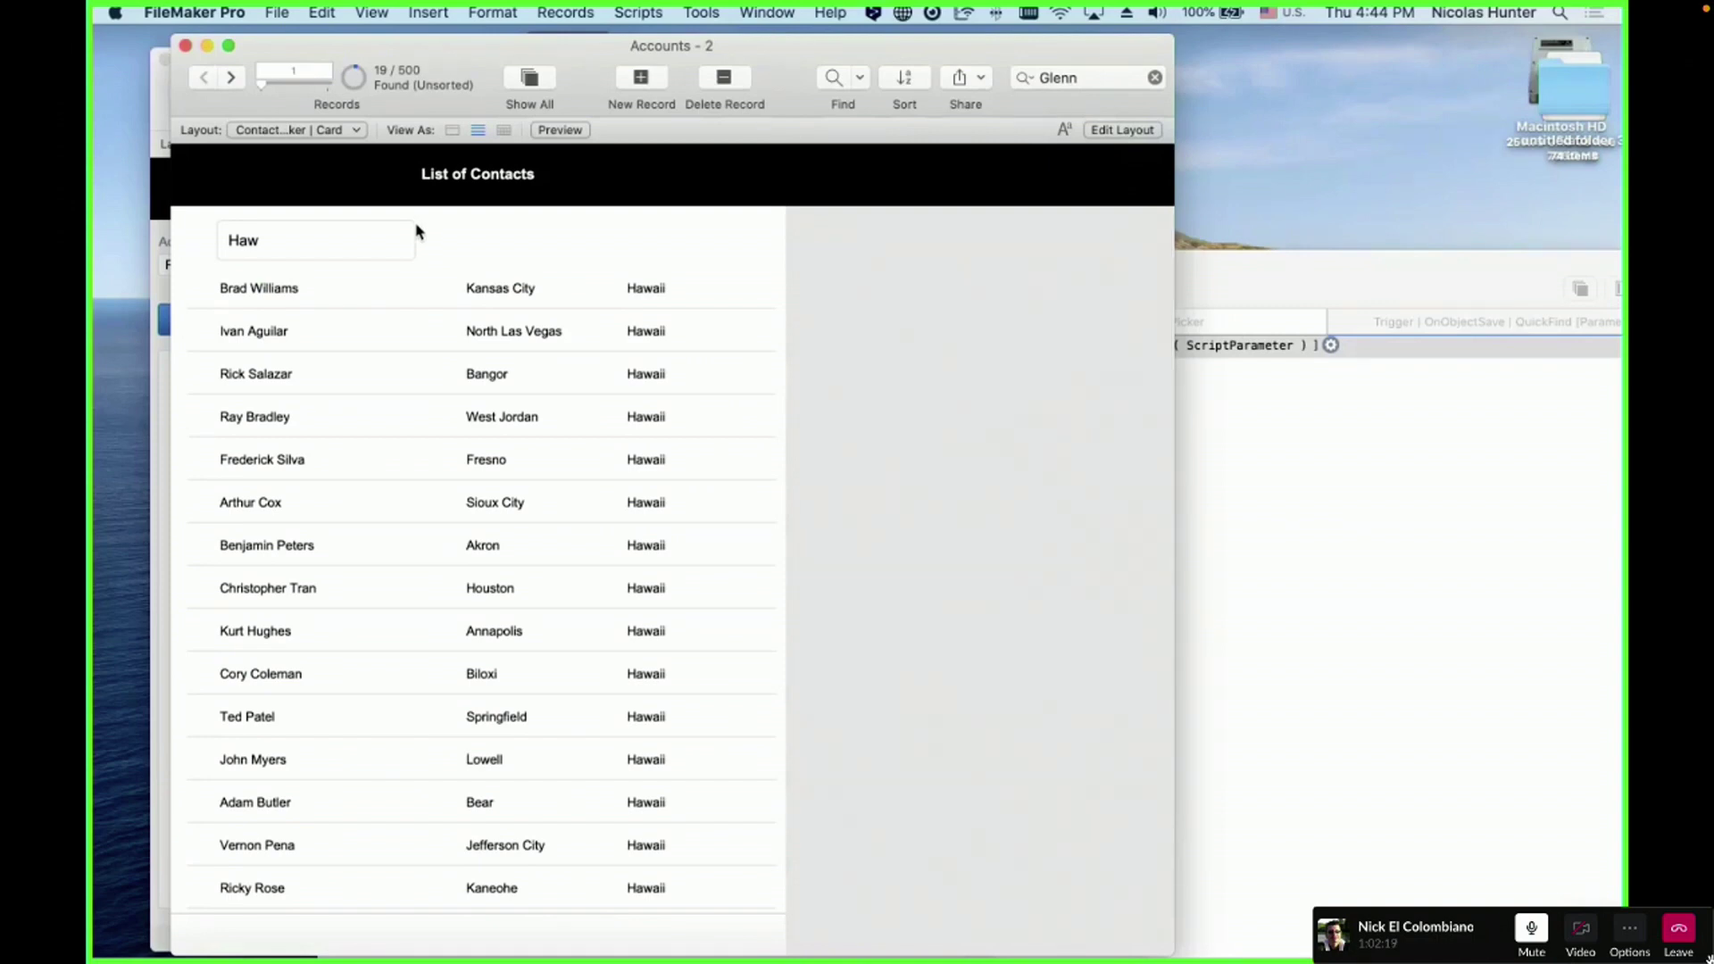
- Return to layout editing and show the Quick Find indicators on the layout's fields
key("super+l")
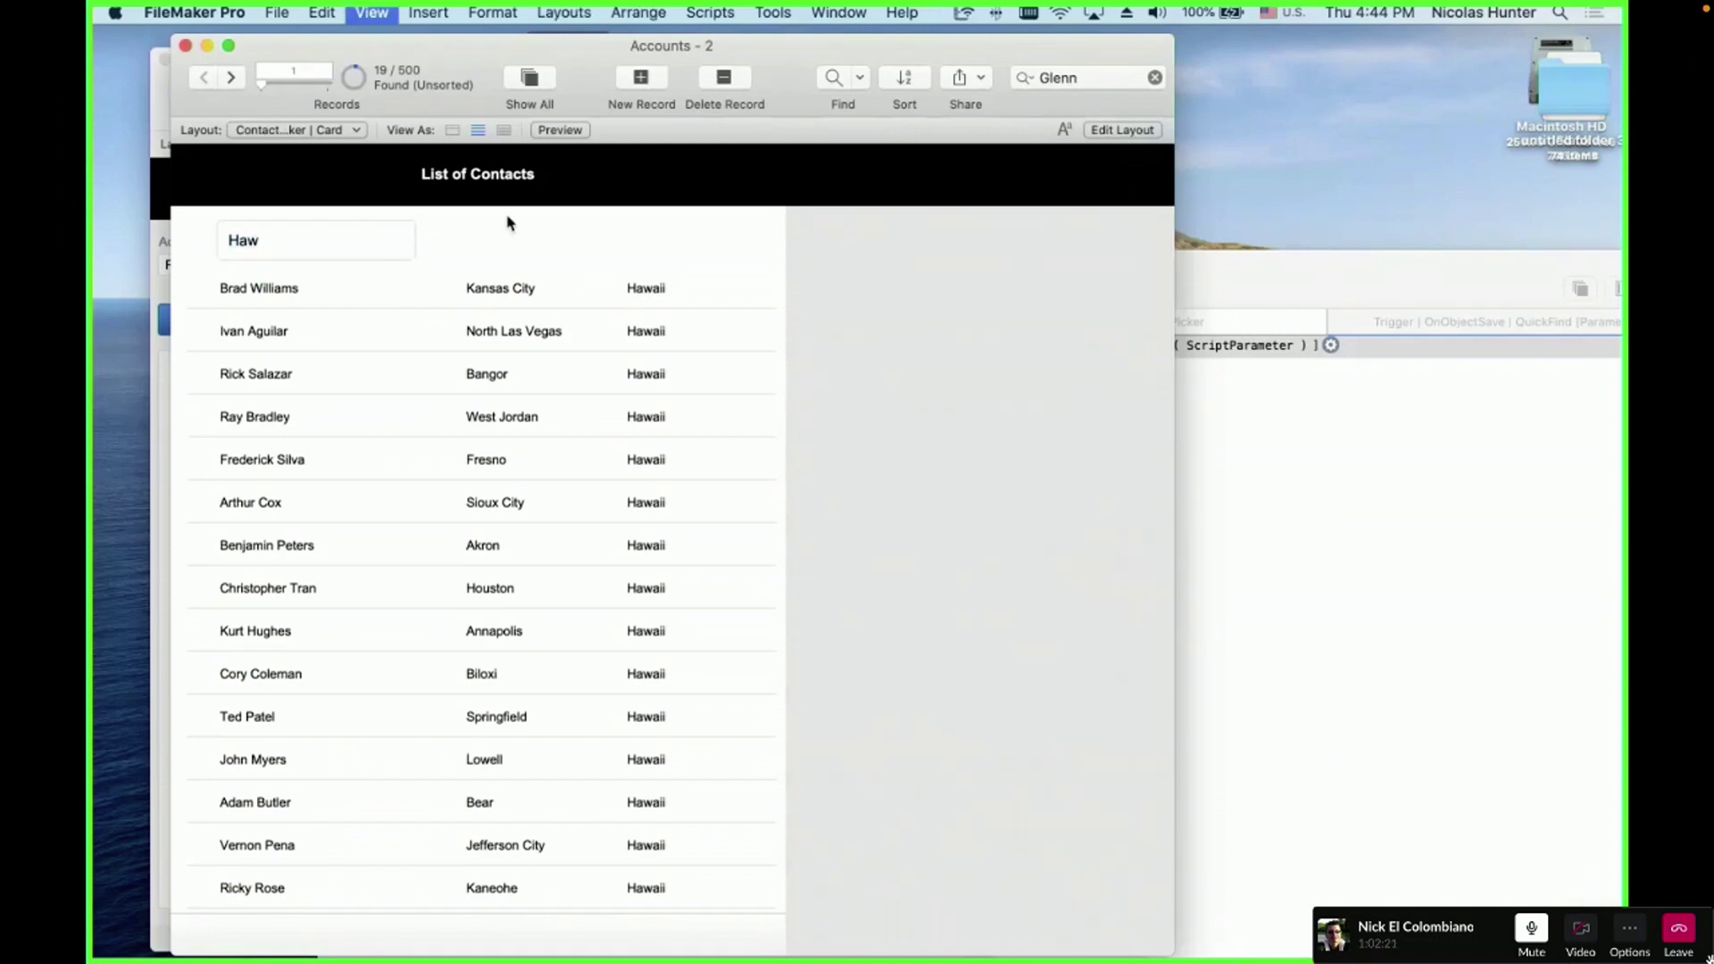
left_click(370, 12)
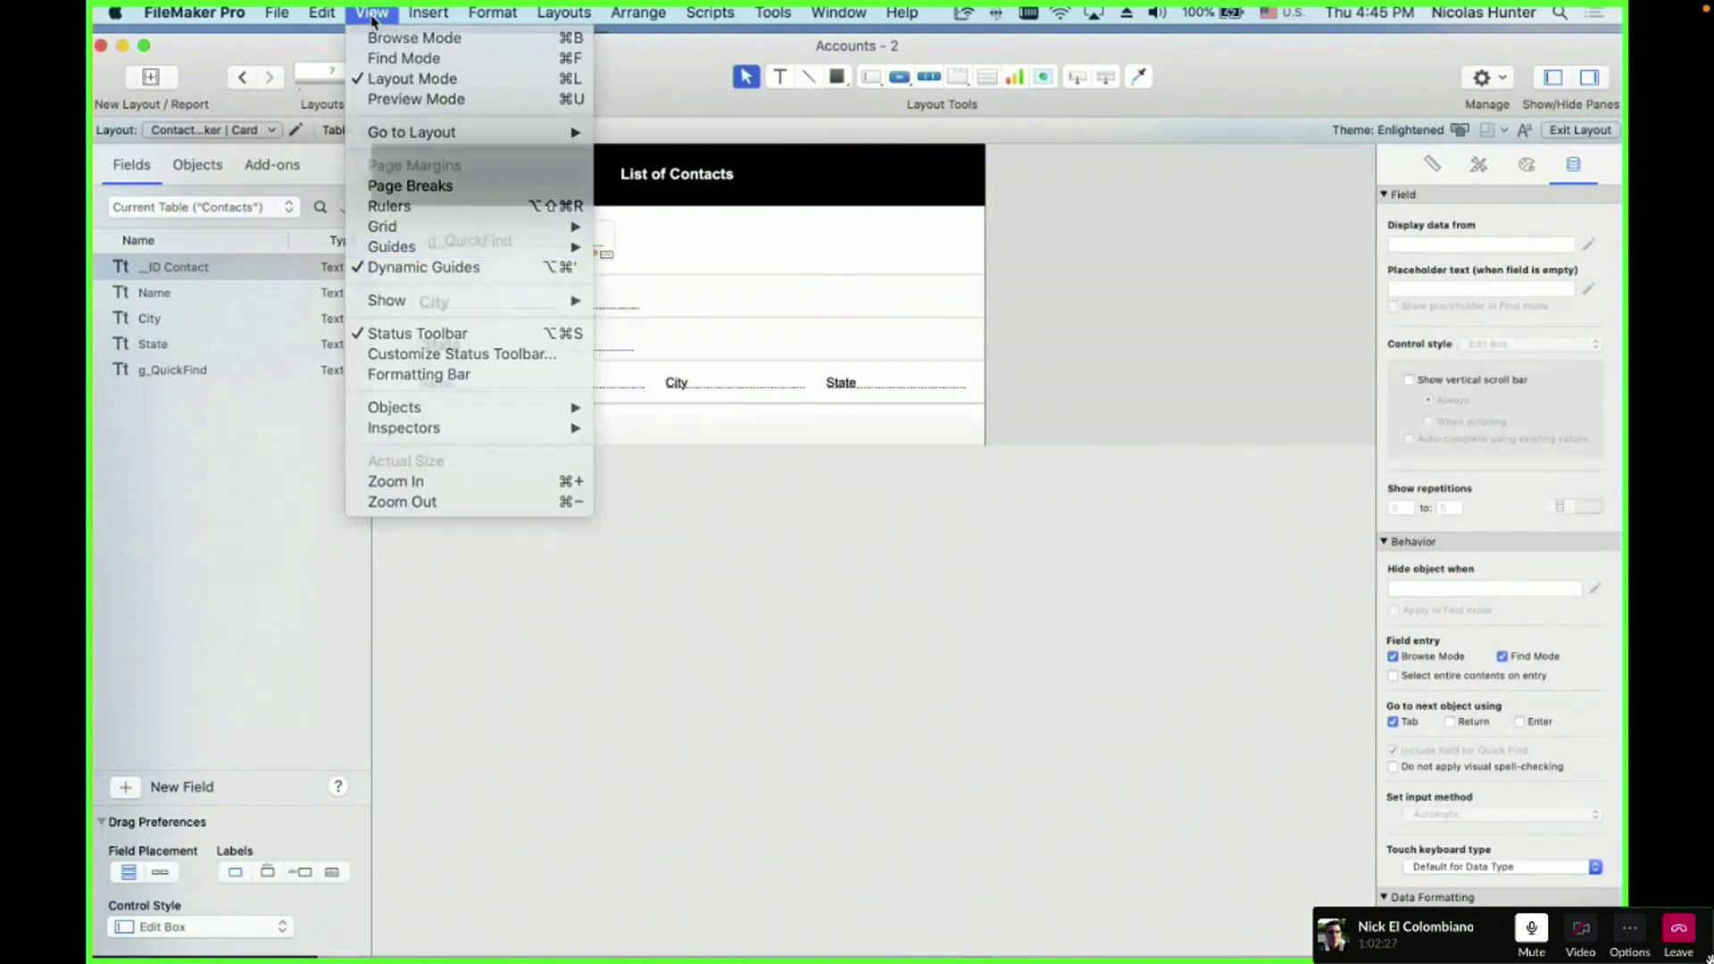
mouse_move(396, 312)
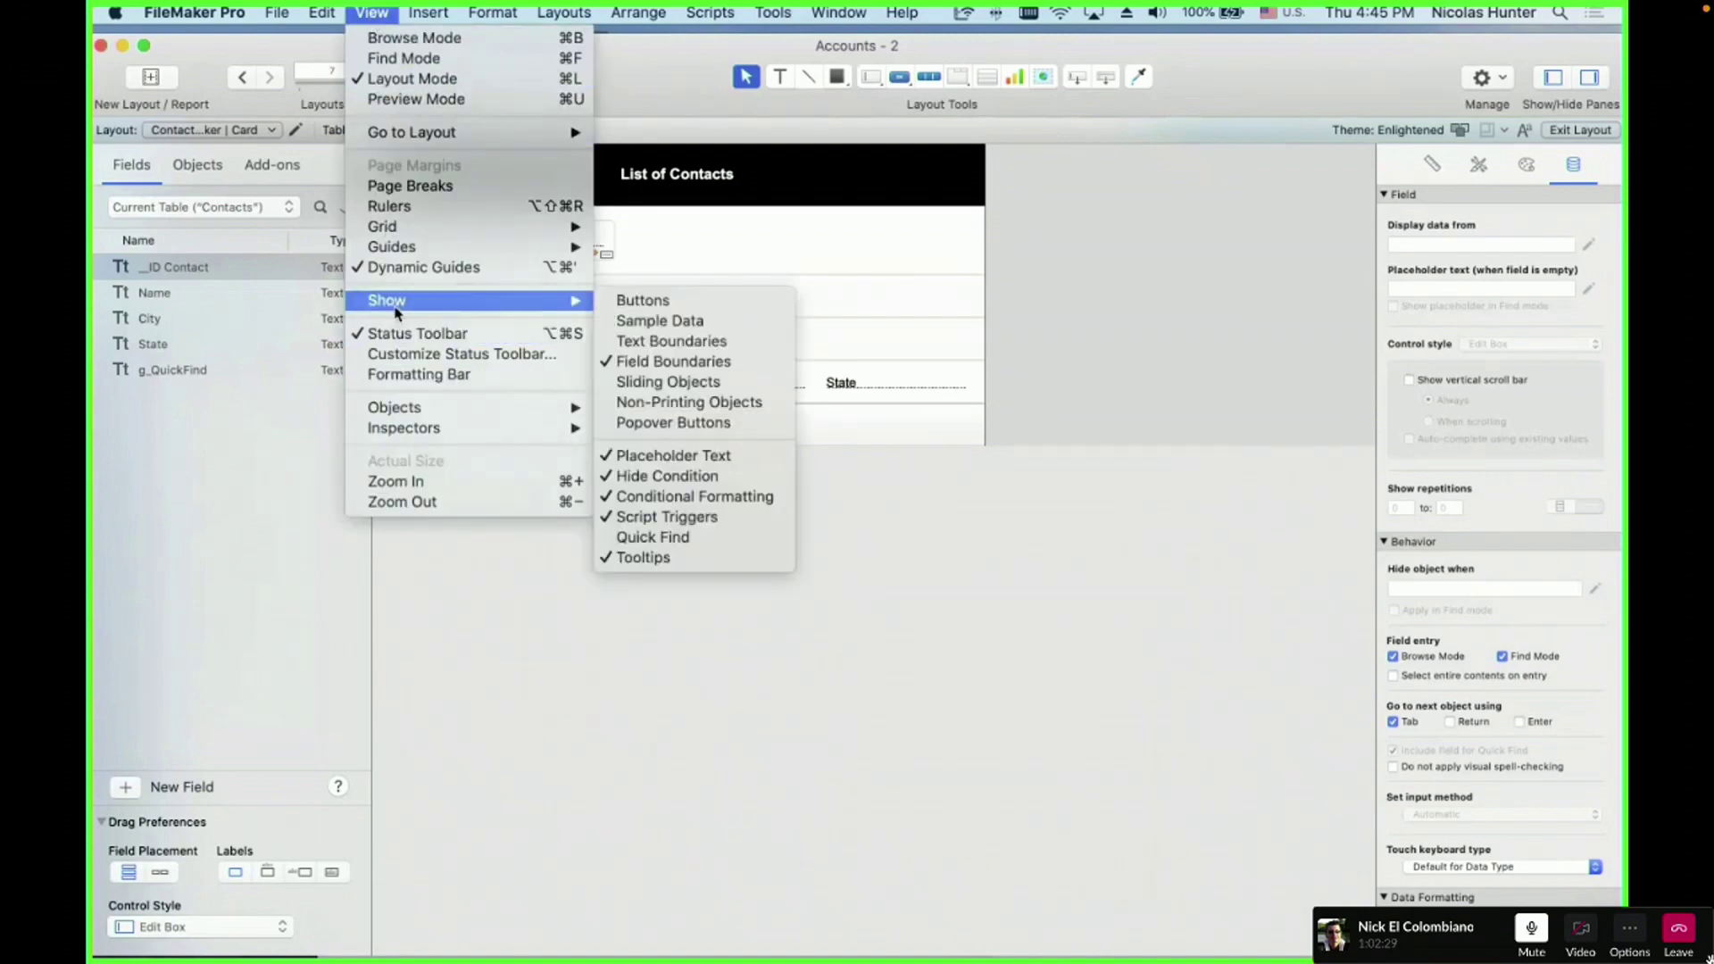
left_click(715, 536)
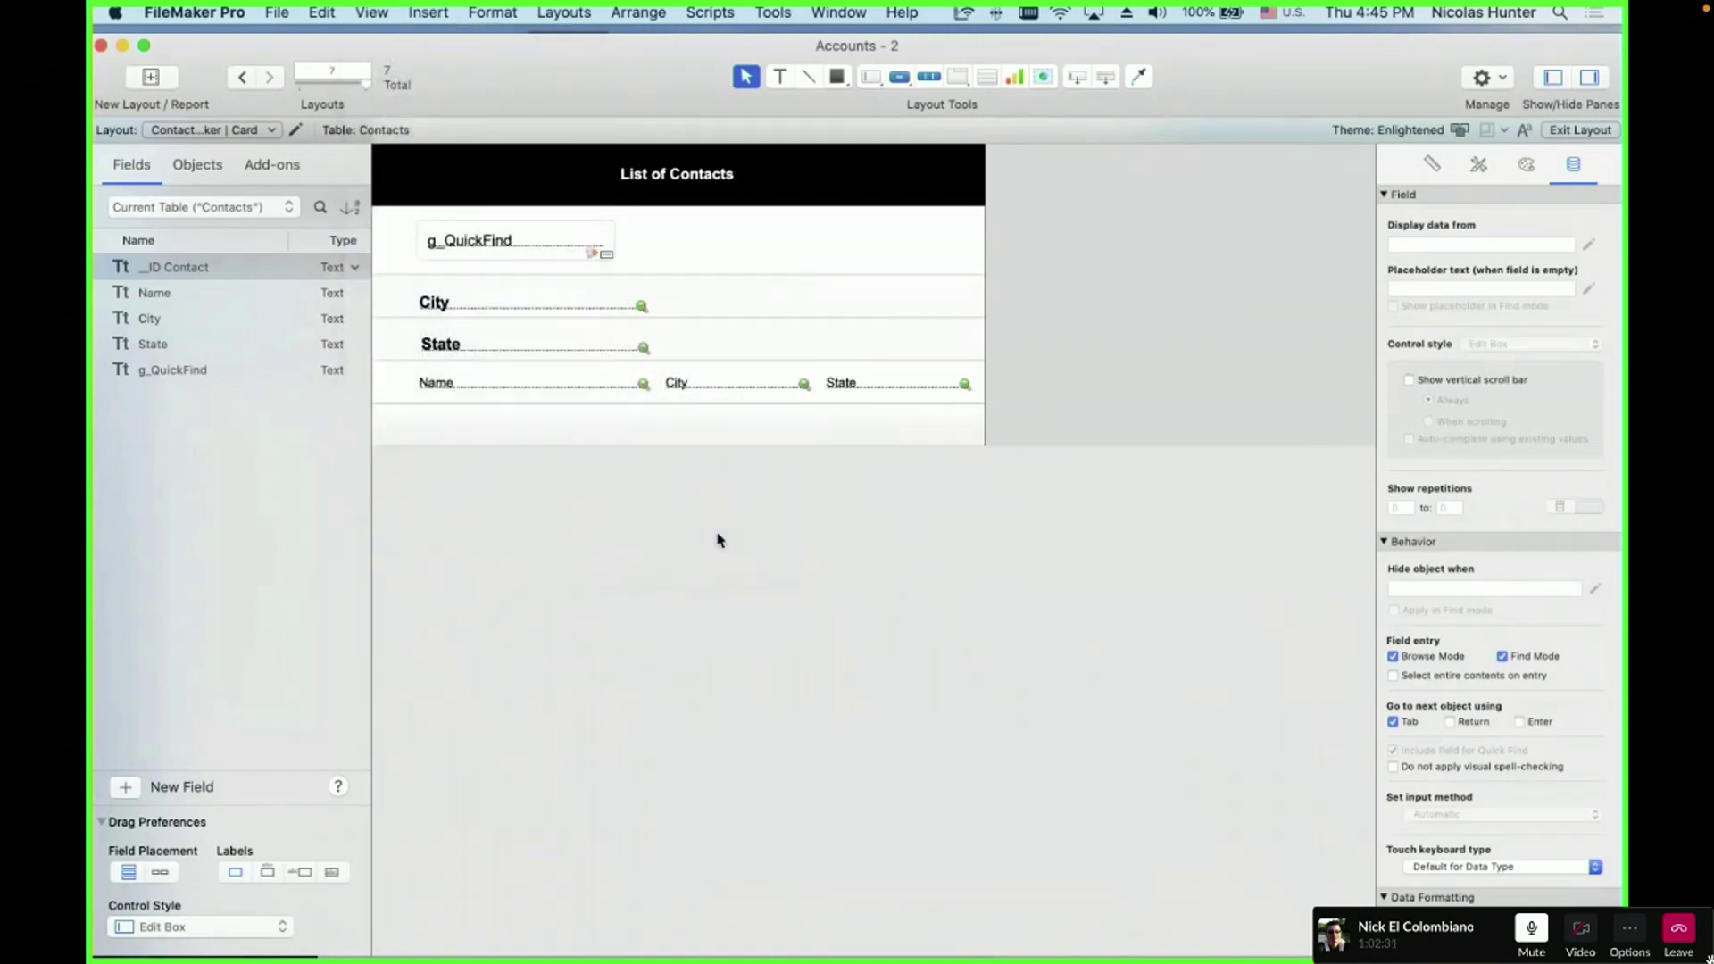
- Check the Quick Find inclusion setting of the body's Name, City and State fields and the bold City and State fields above them
left_click(608, 390)
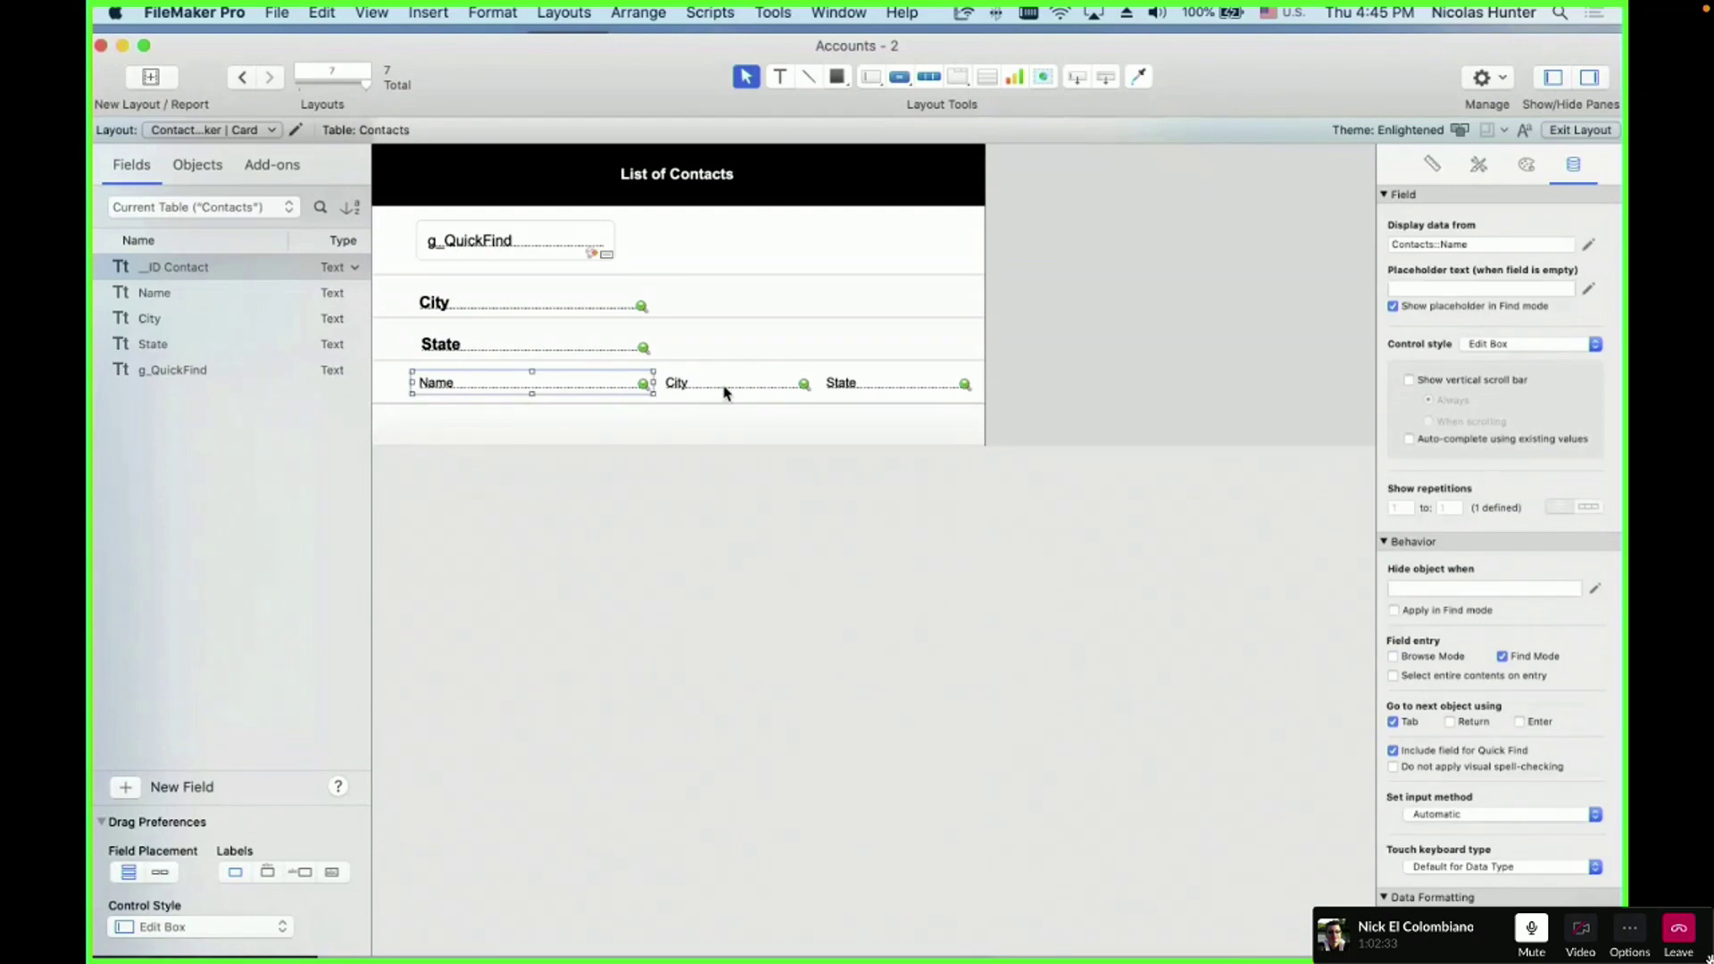
left_click(724, 393, "shift")
left_click(872, 392, "shift")
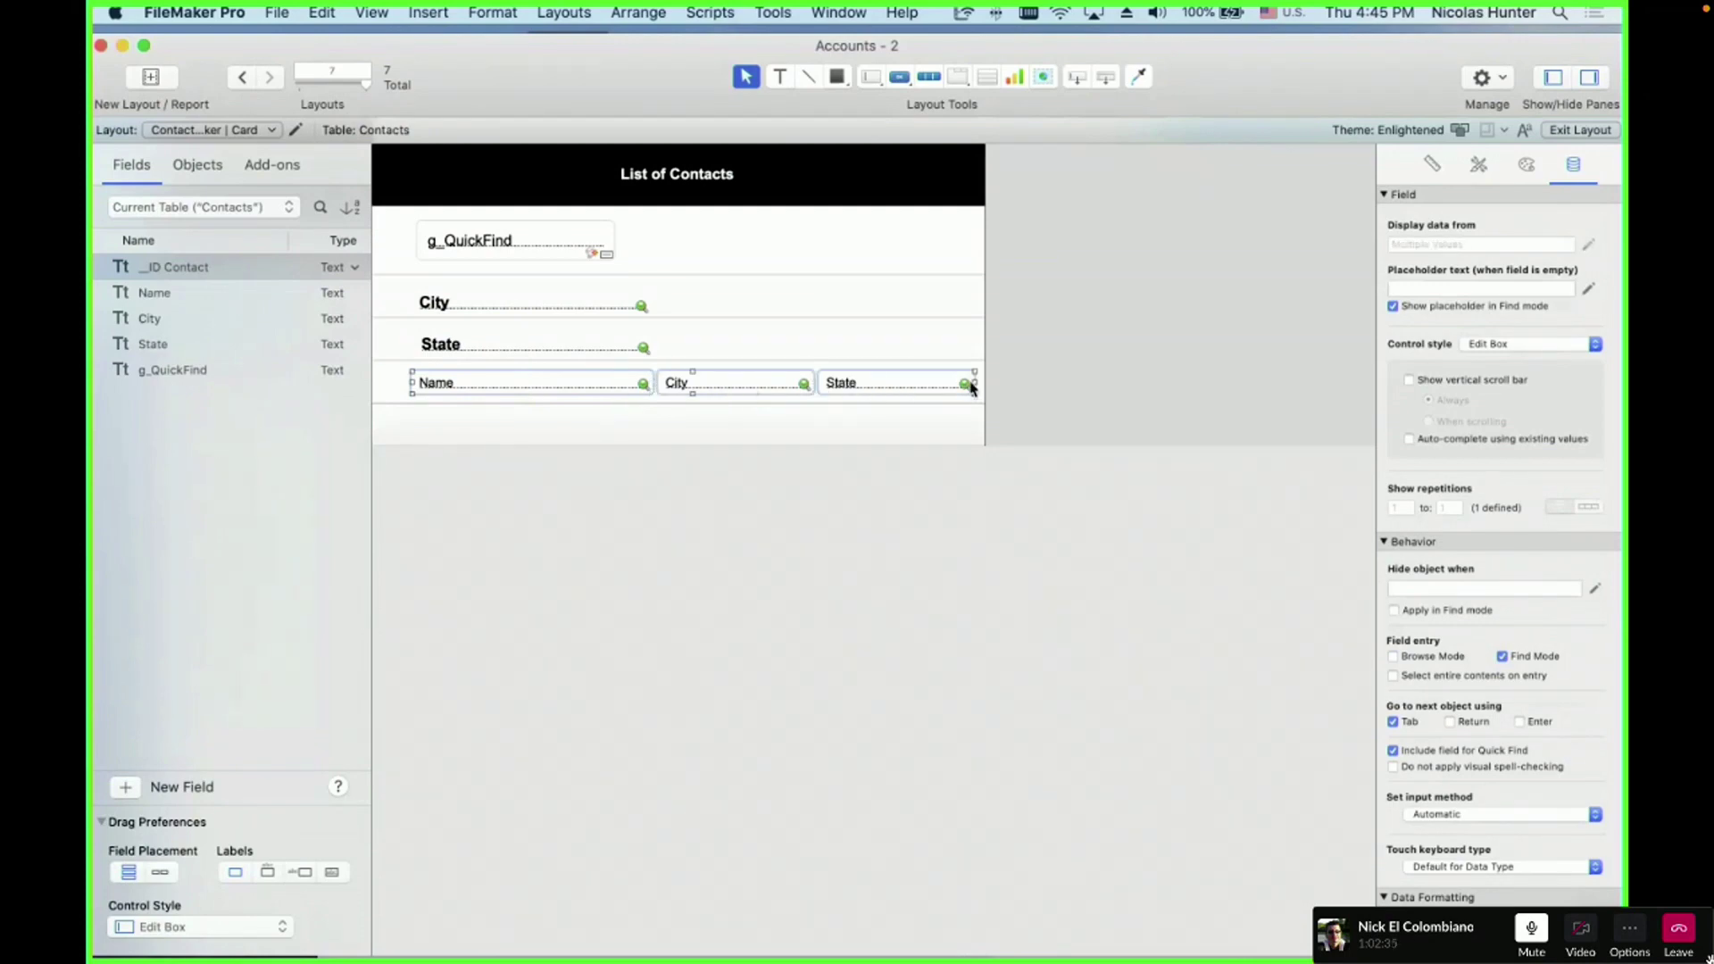
left_click(1005, 386)
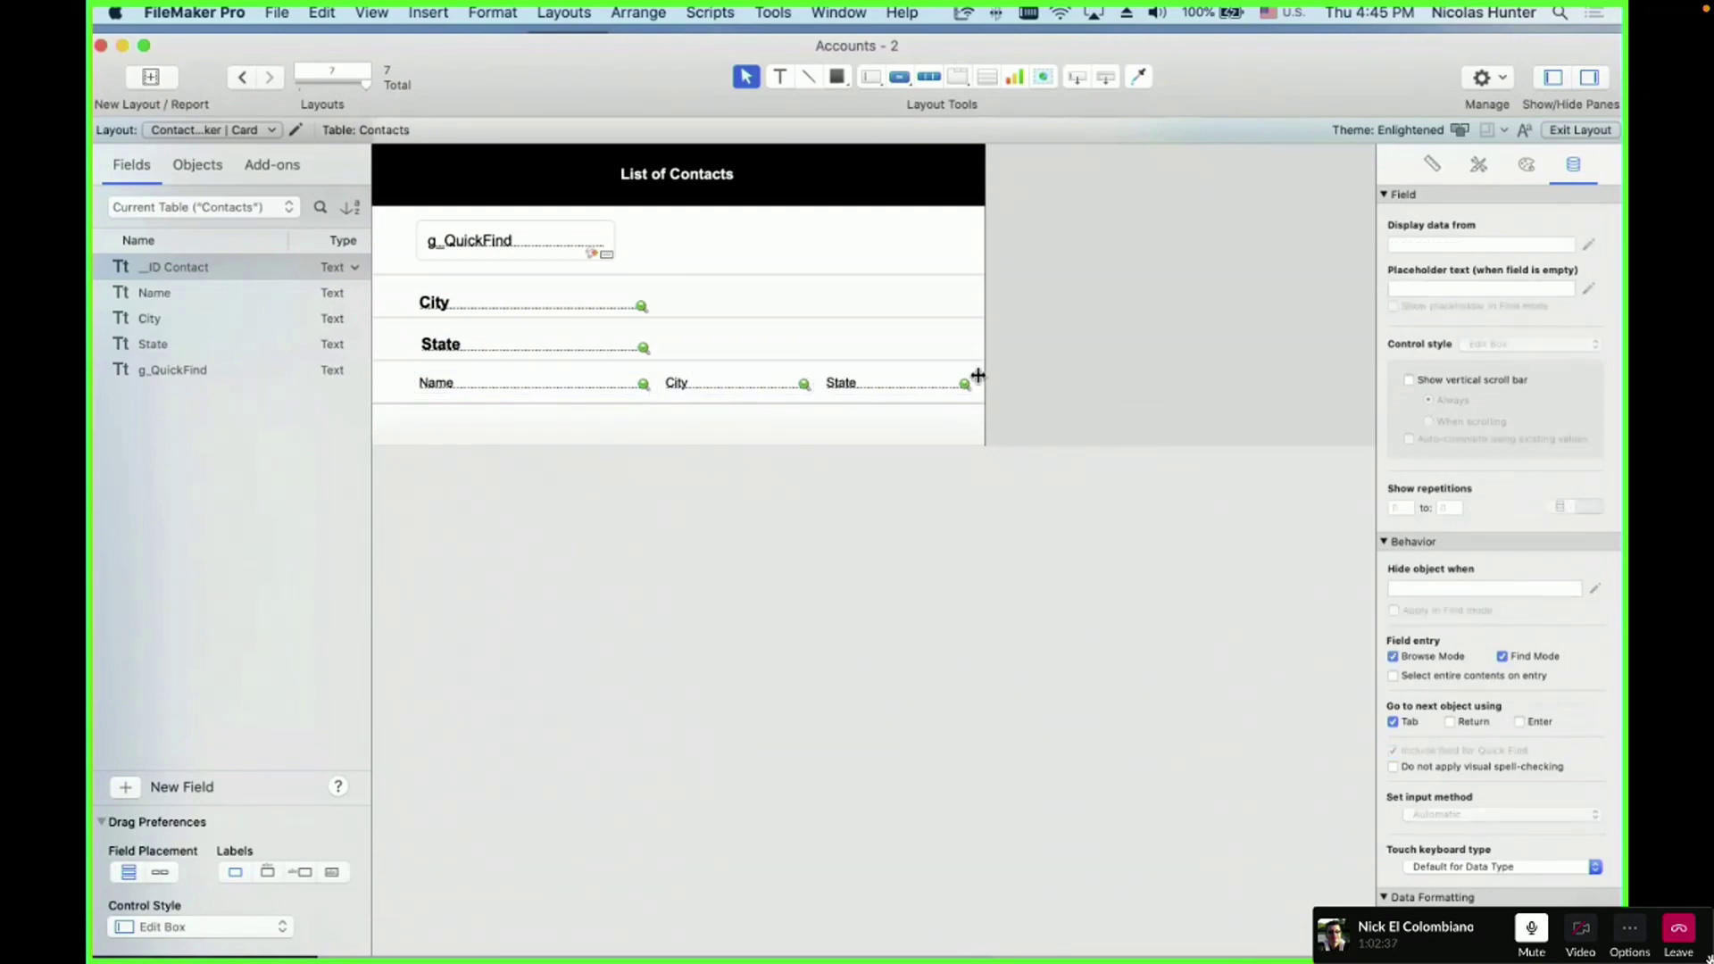
left_click(631, 389)
left_click(745, 390, "shift")
left_click(857, 388, "shift")
left_click(860, 508)
left_click(564, 350)
left_click(581, 300, "shift")
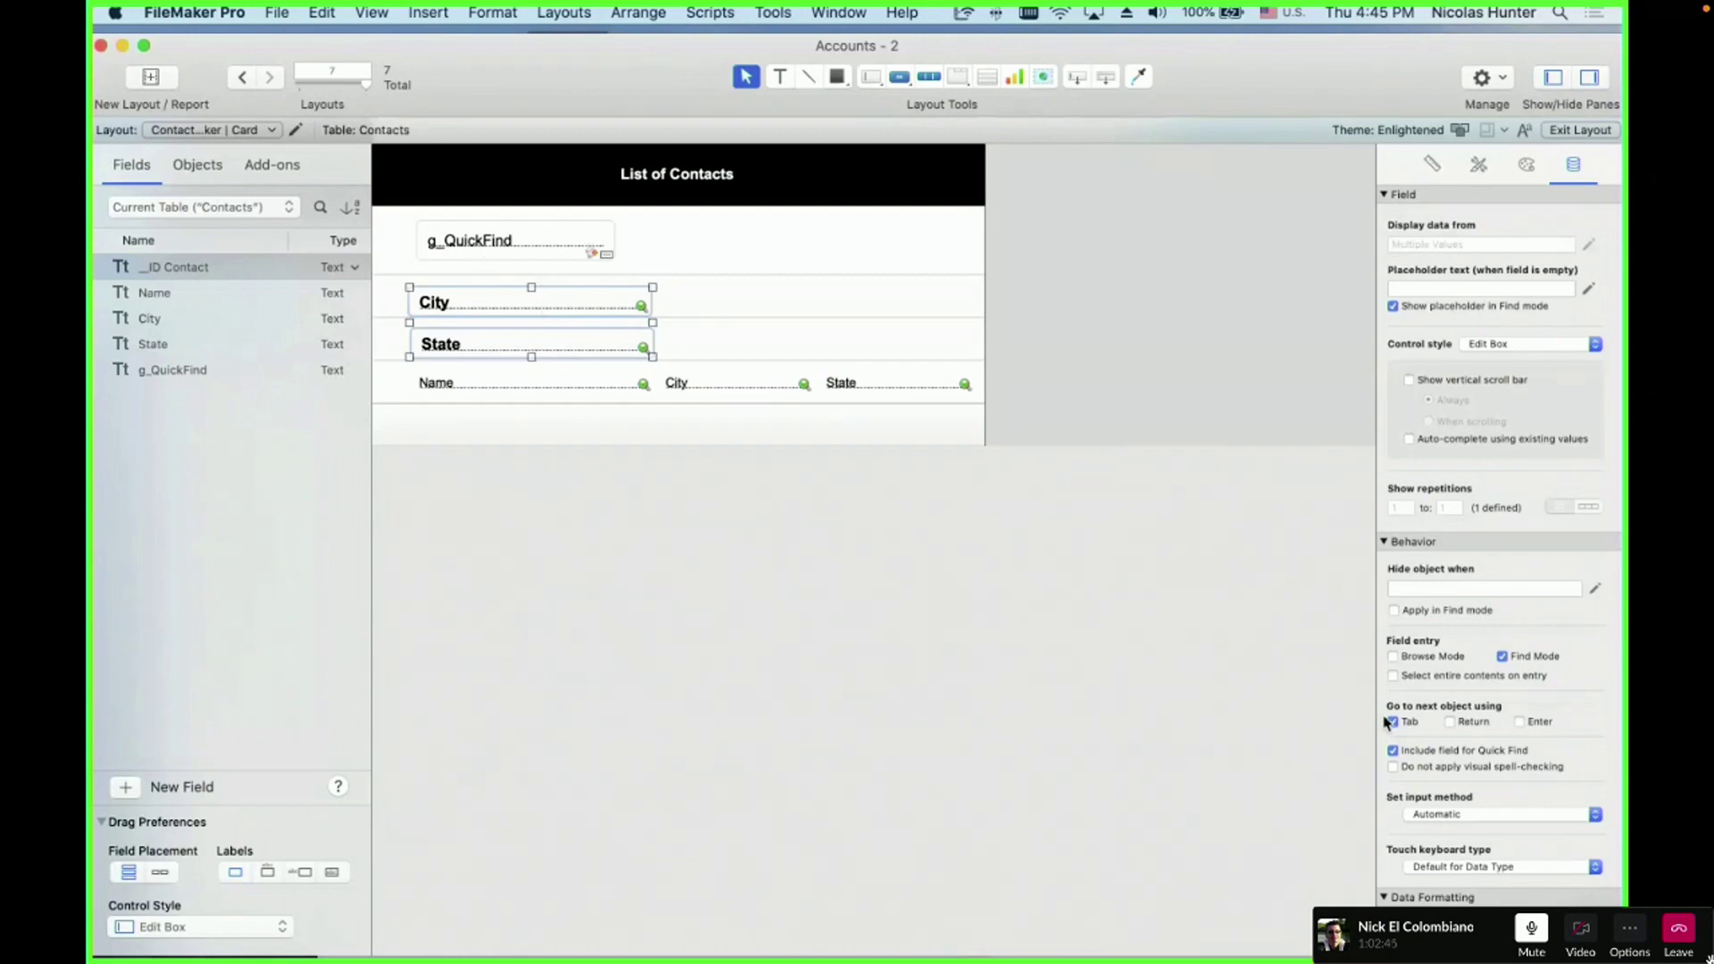
left_click(1424, 756)
- Return to browsing and search the contacts for "Las Vegas" from the header field
key("super+b")
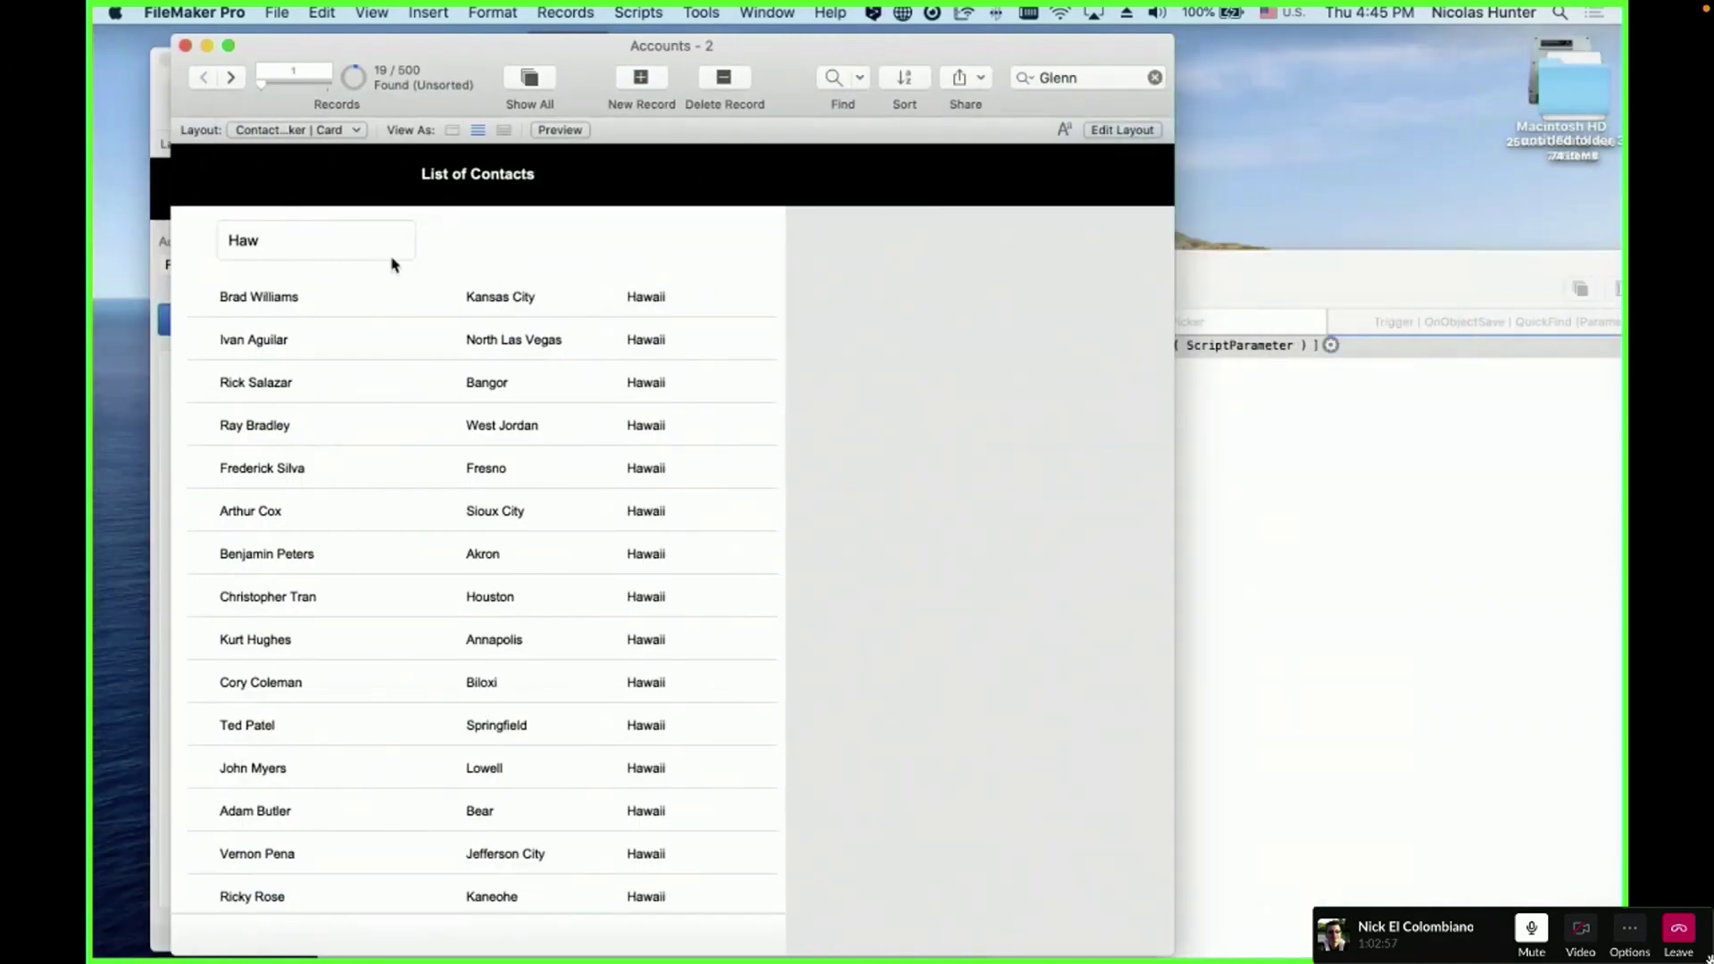
left_click(335, 238)
type("Las Vegas")
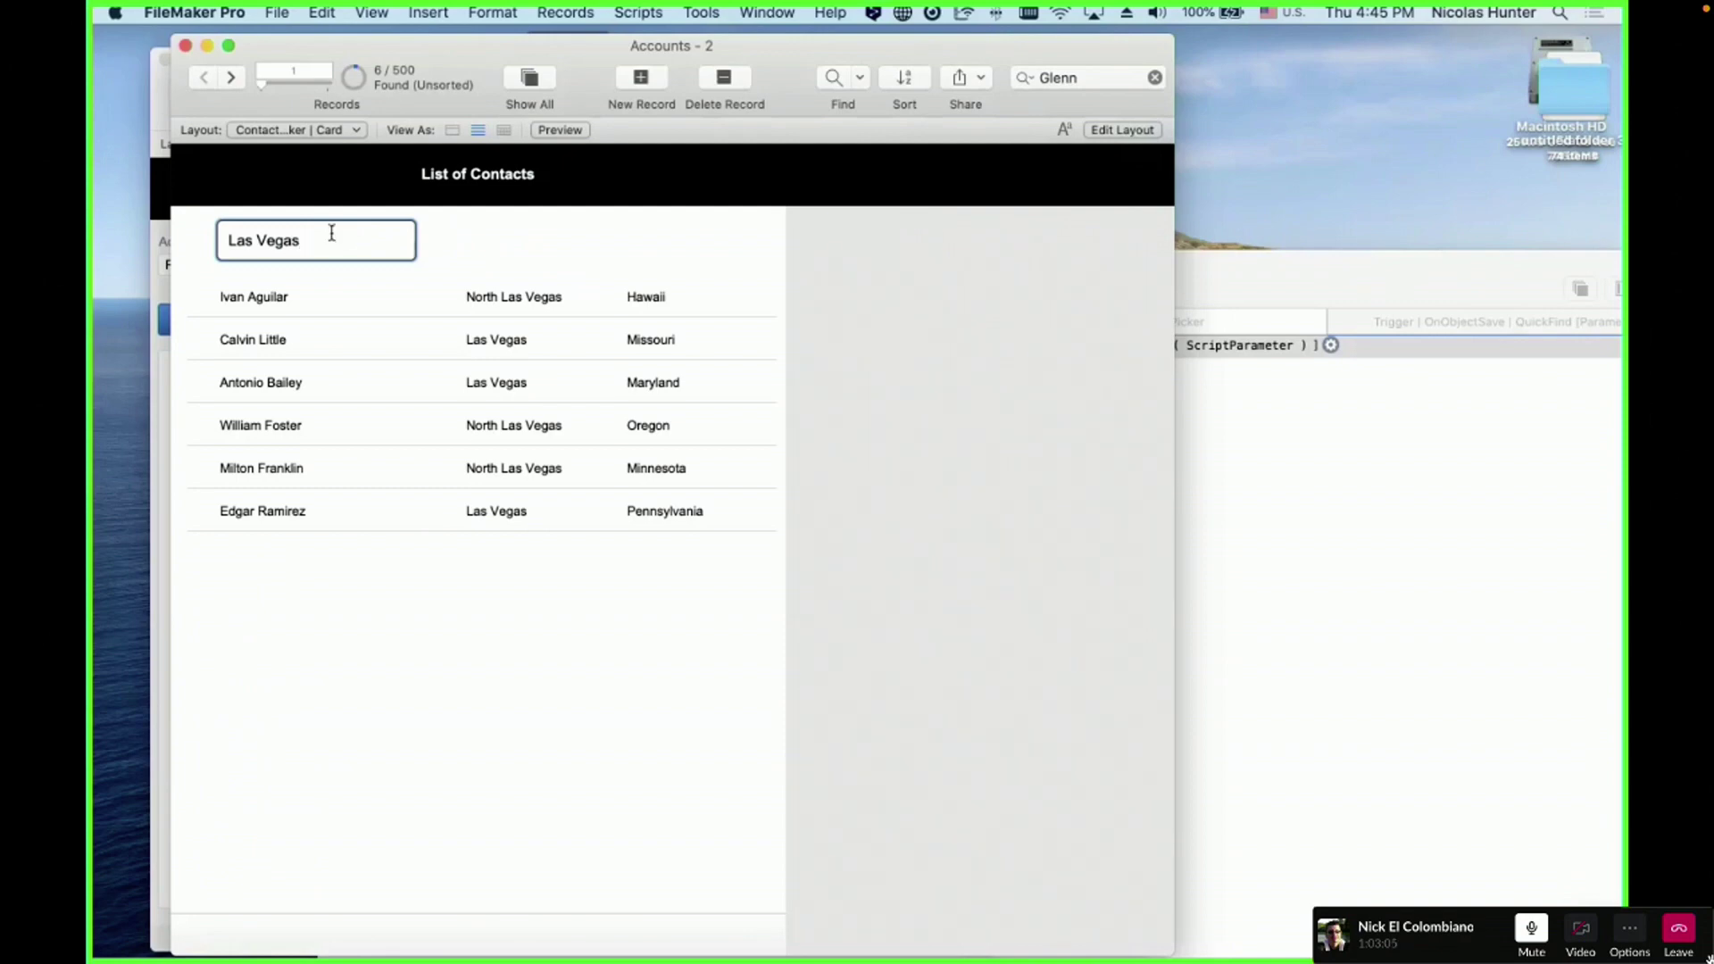
- Search the contacts by a short name, then narrow the search by adding a space and "s"
triple_click(329, 237)
type("Lee")
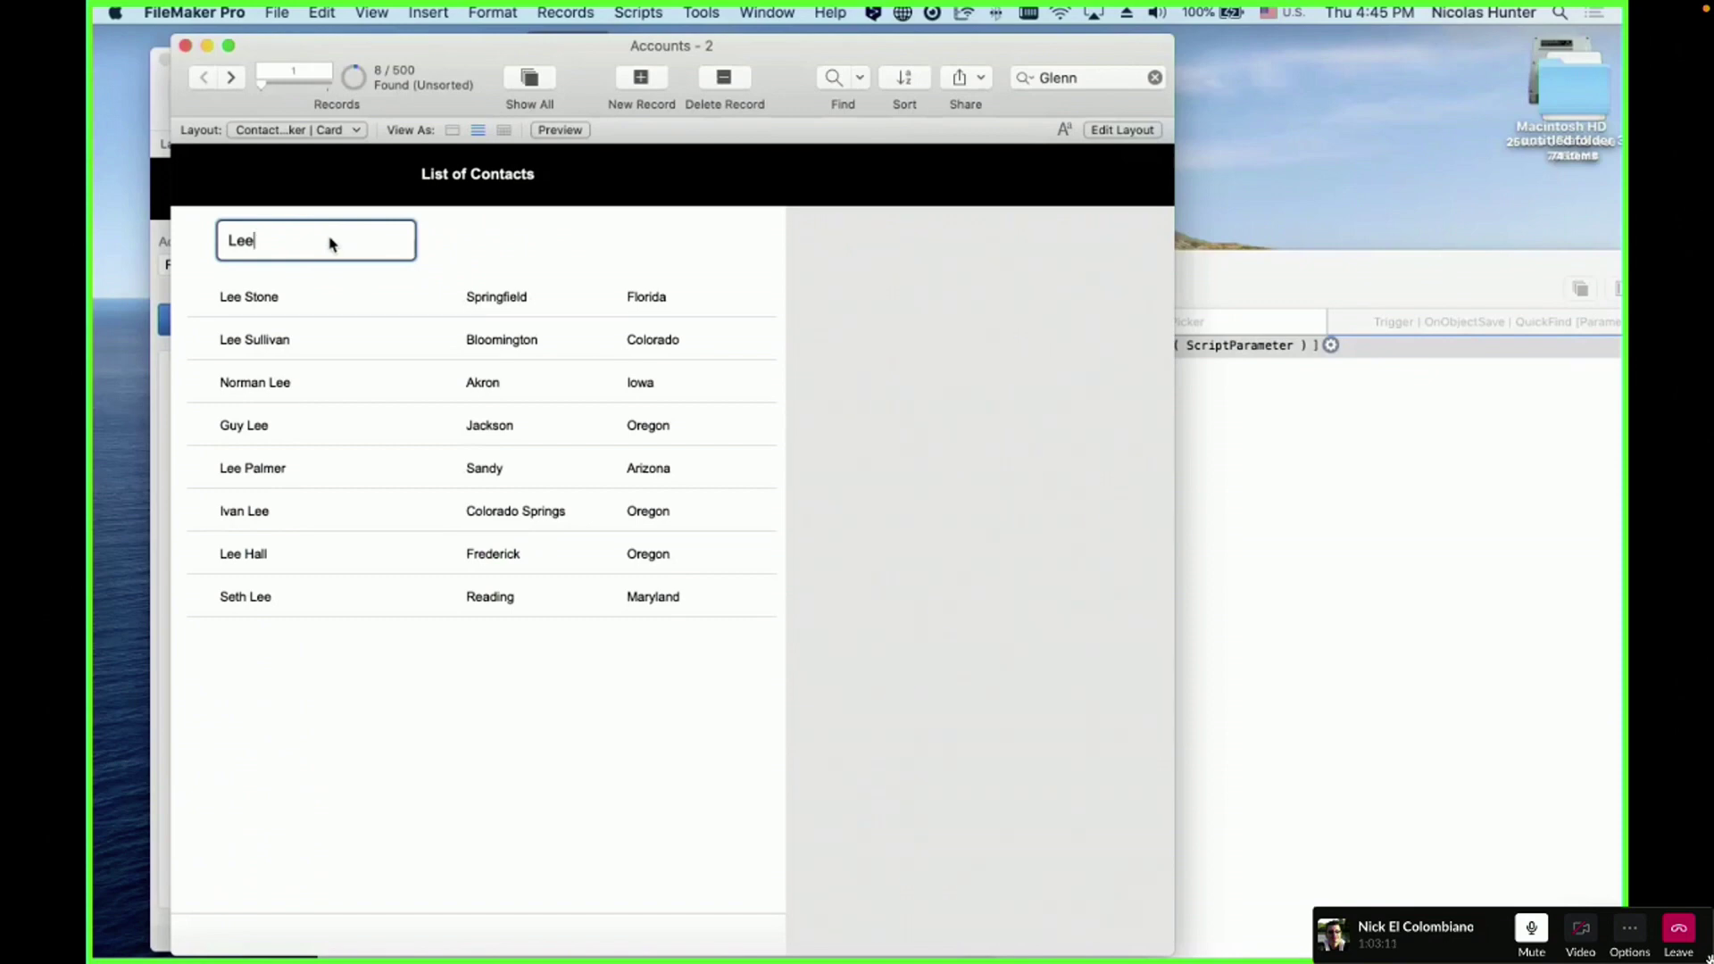
triple_click(329, 240)
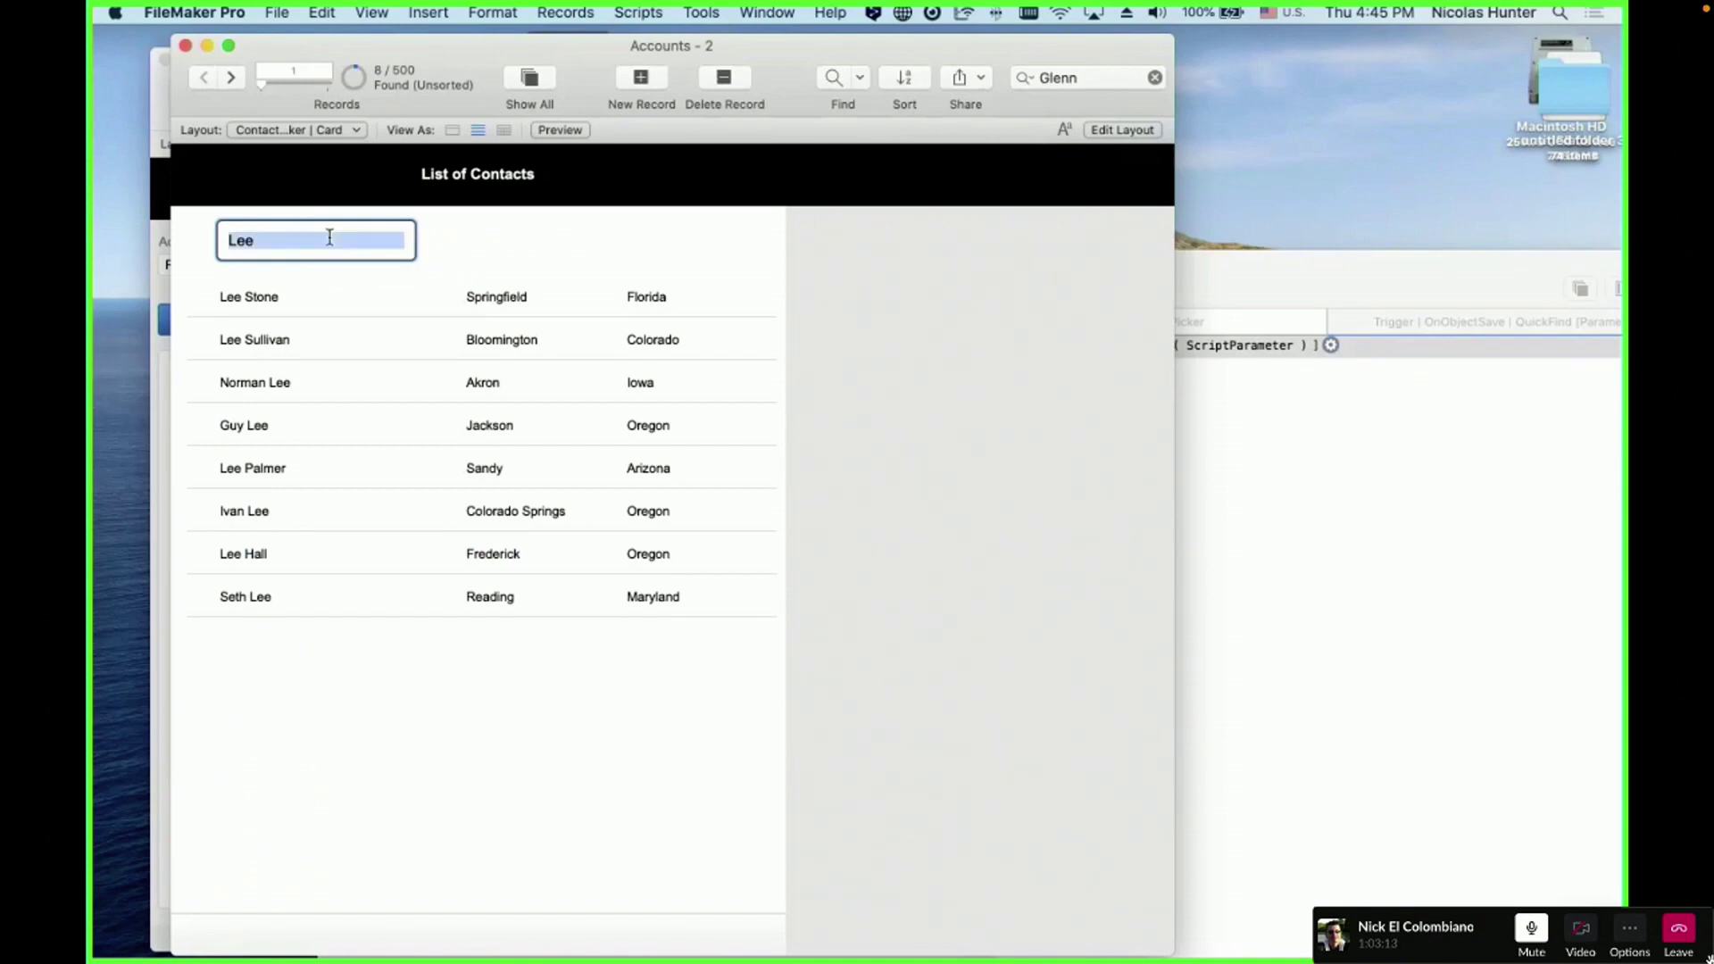
left_click(329, 237)
type("s")
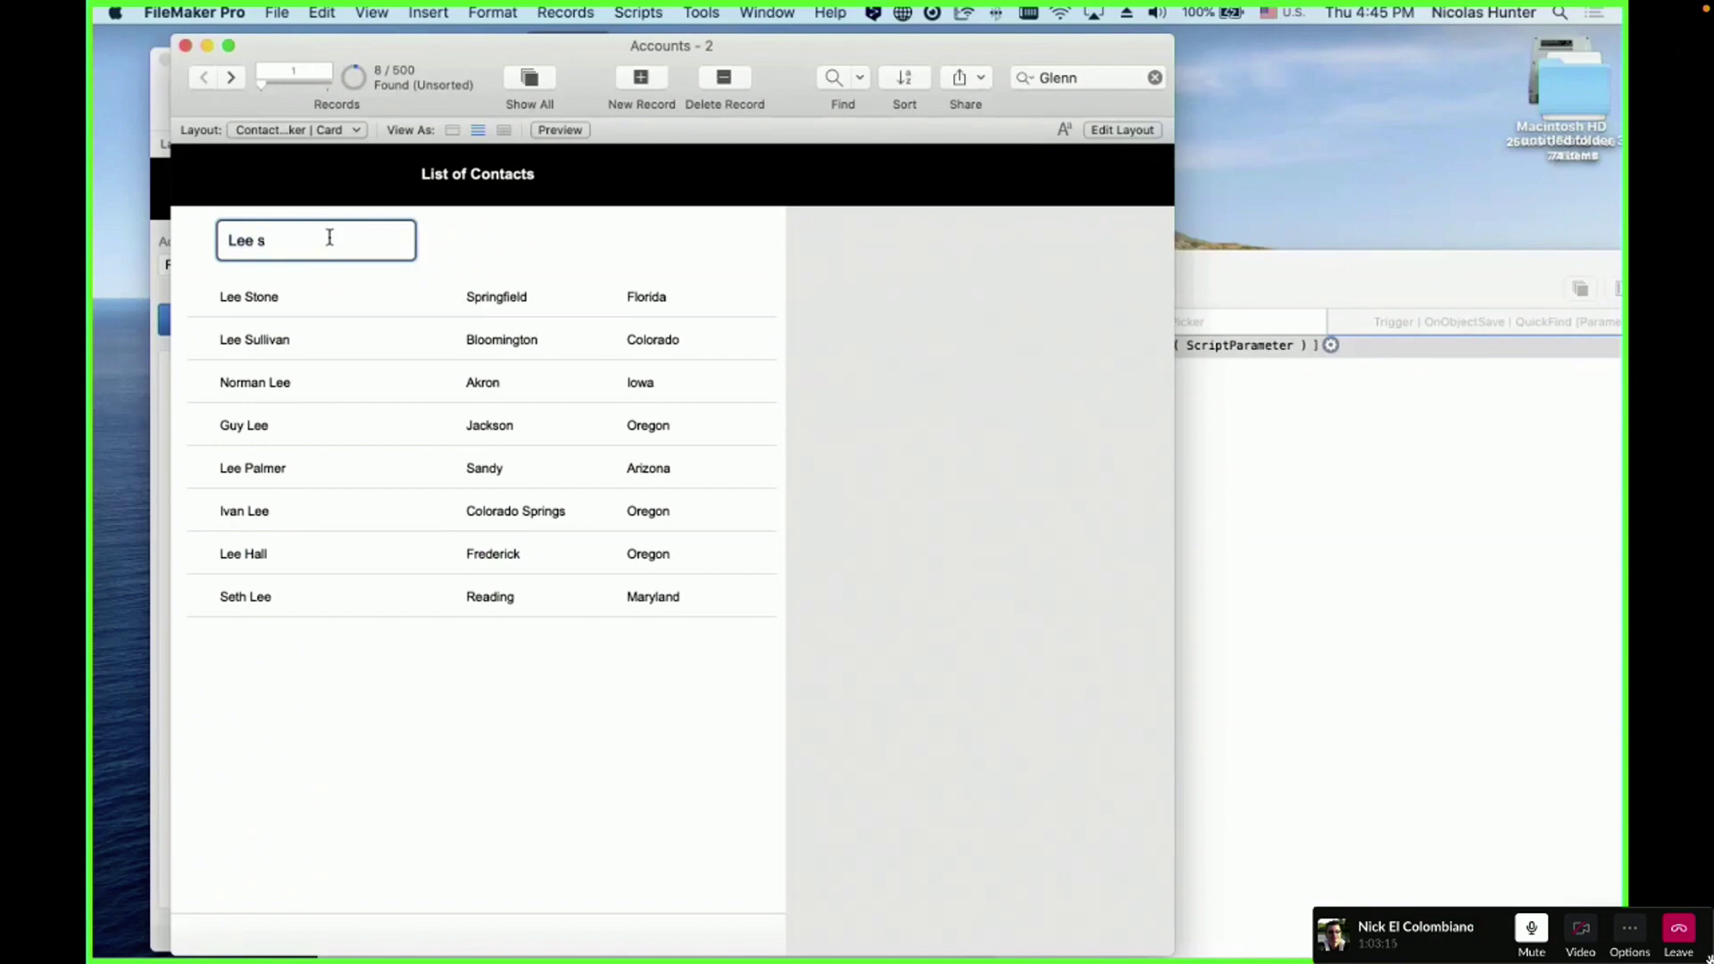
left_click(492, 239)
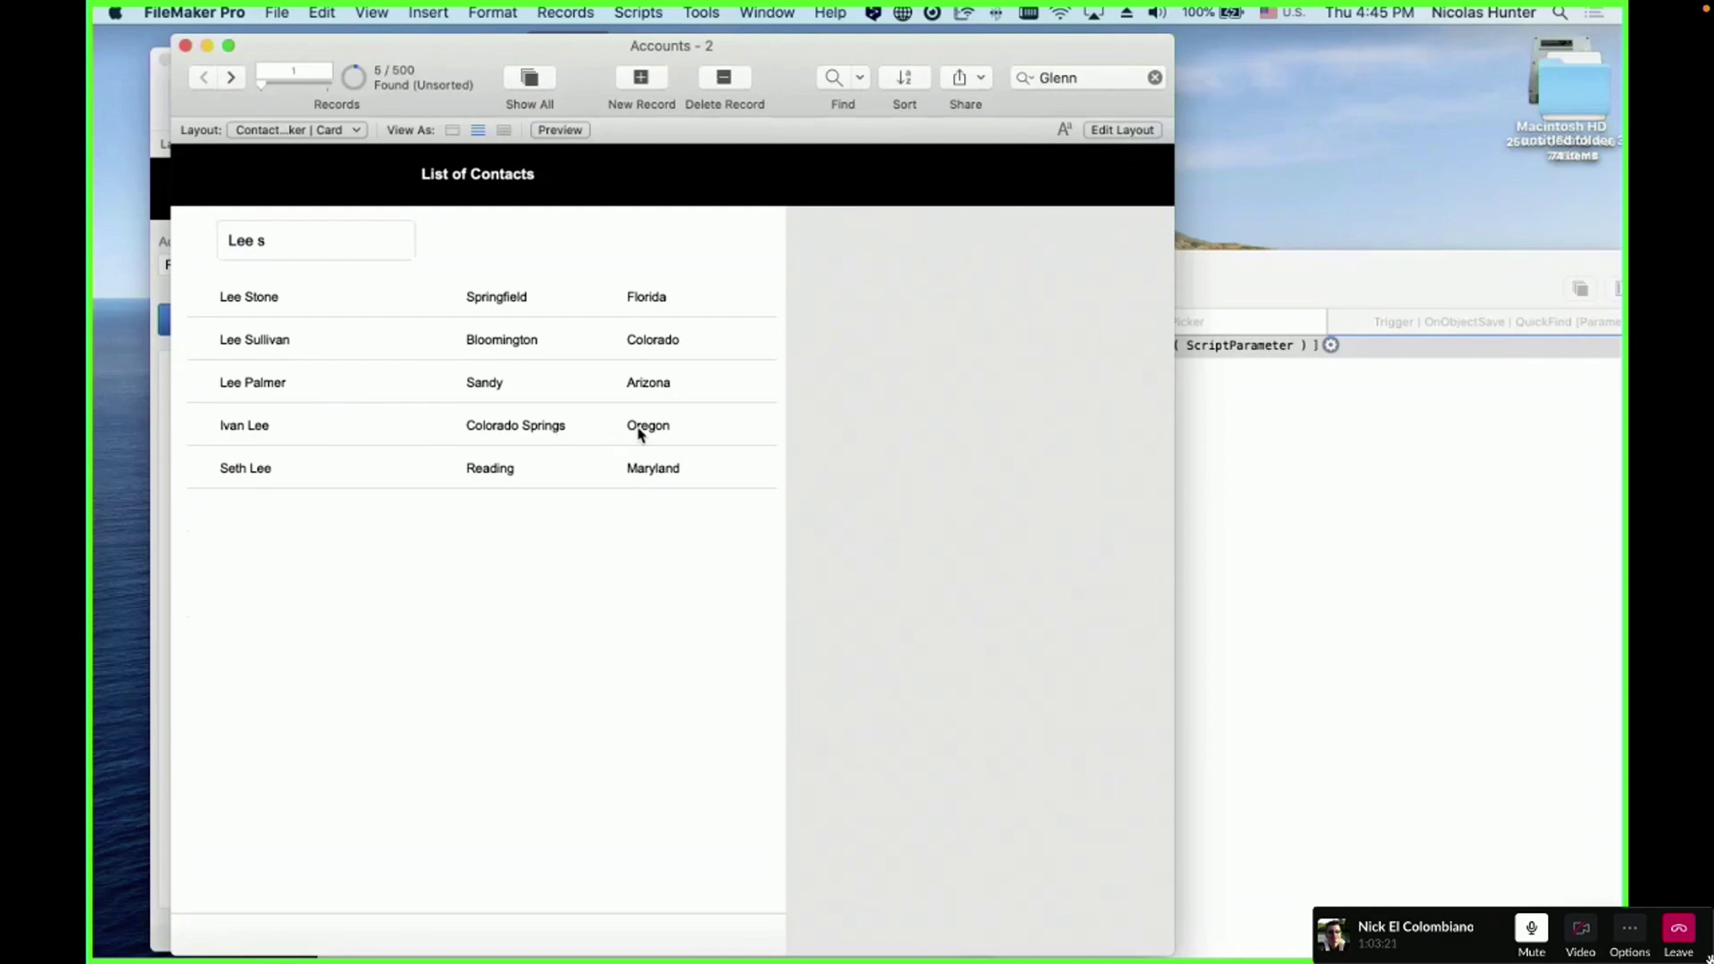
- Add "t" to the end of the search text and submit it, then remove that letter and search again
left_click(318, 235)
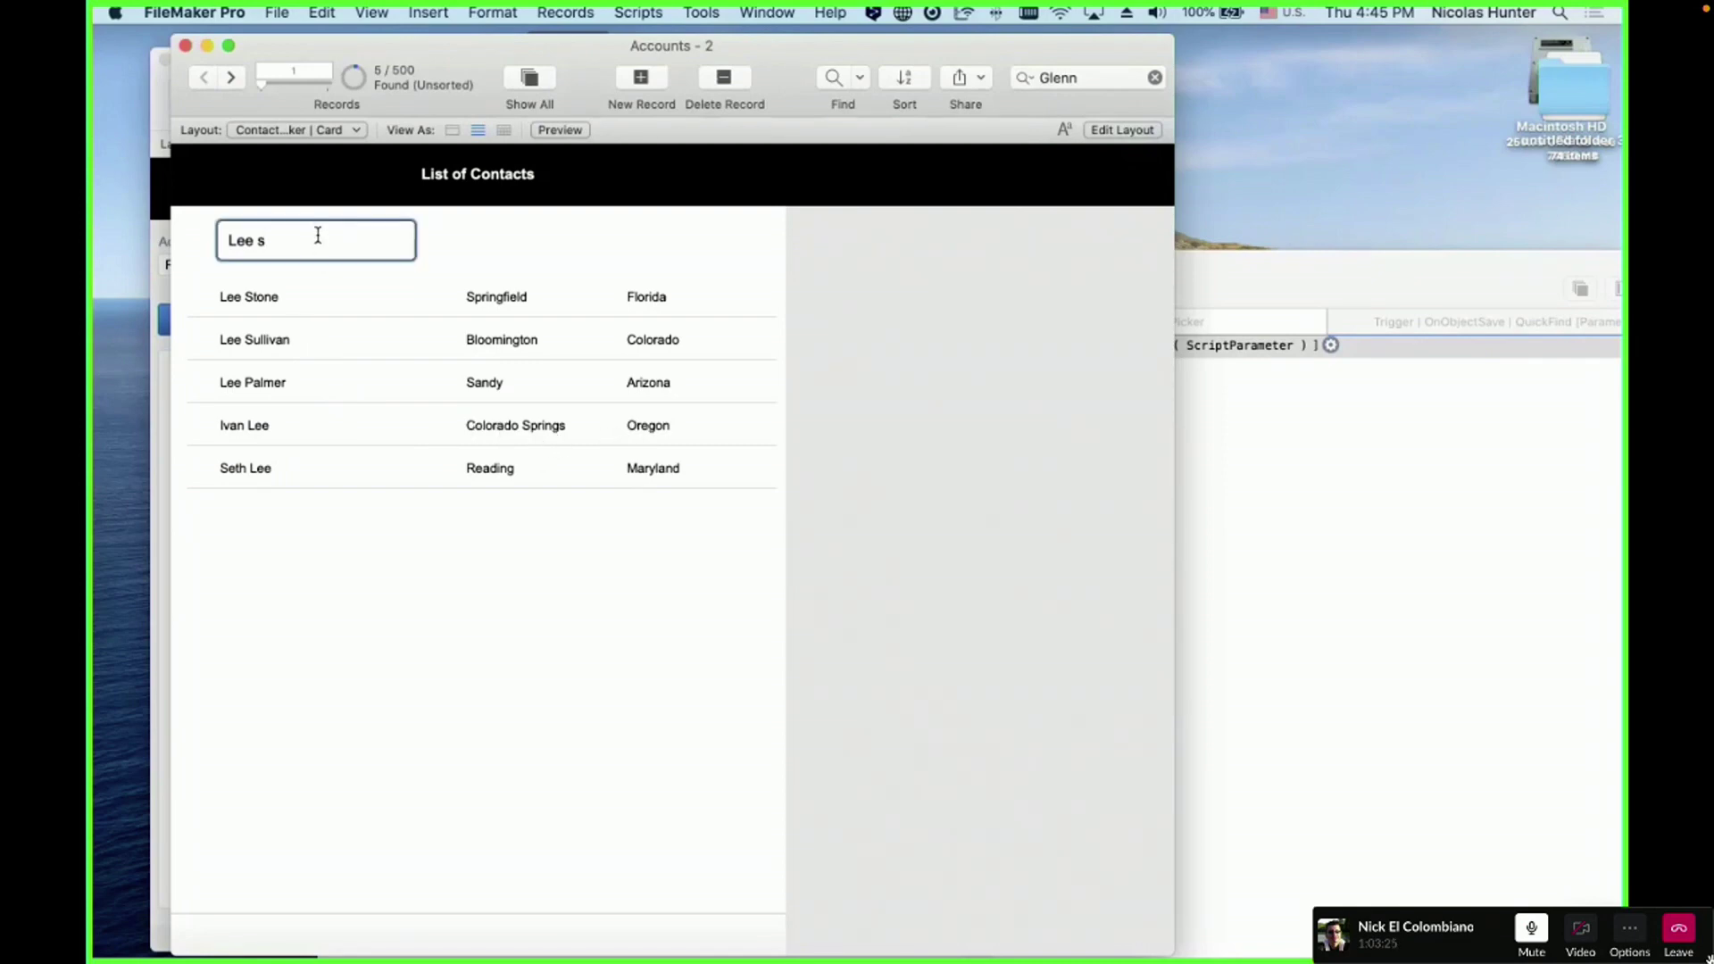
type("t")
left_click(575, 266)
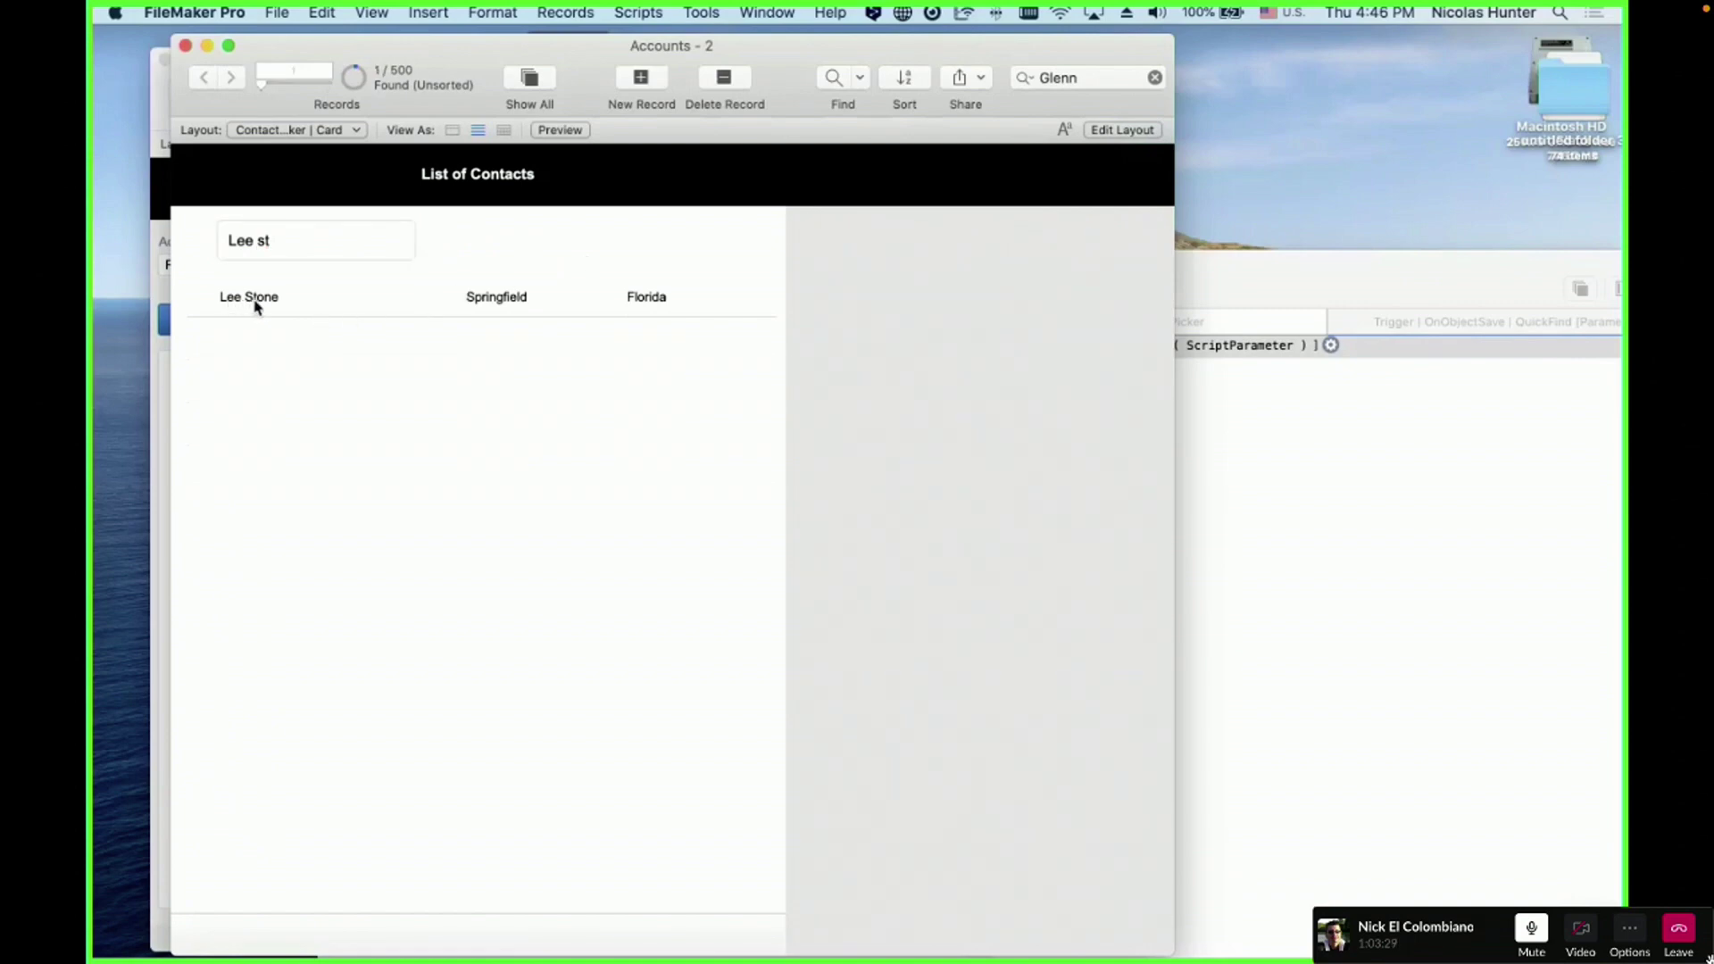
left_click(297, 241)
key("BackSpace")
left_click(582, 242)
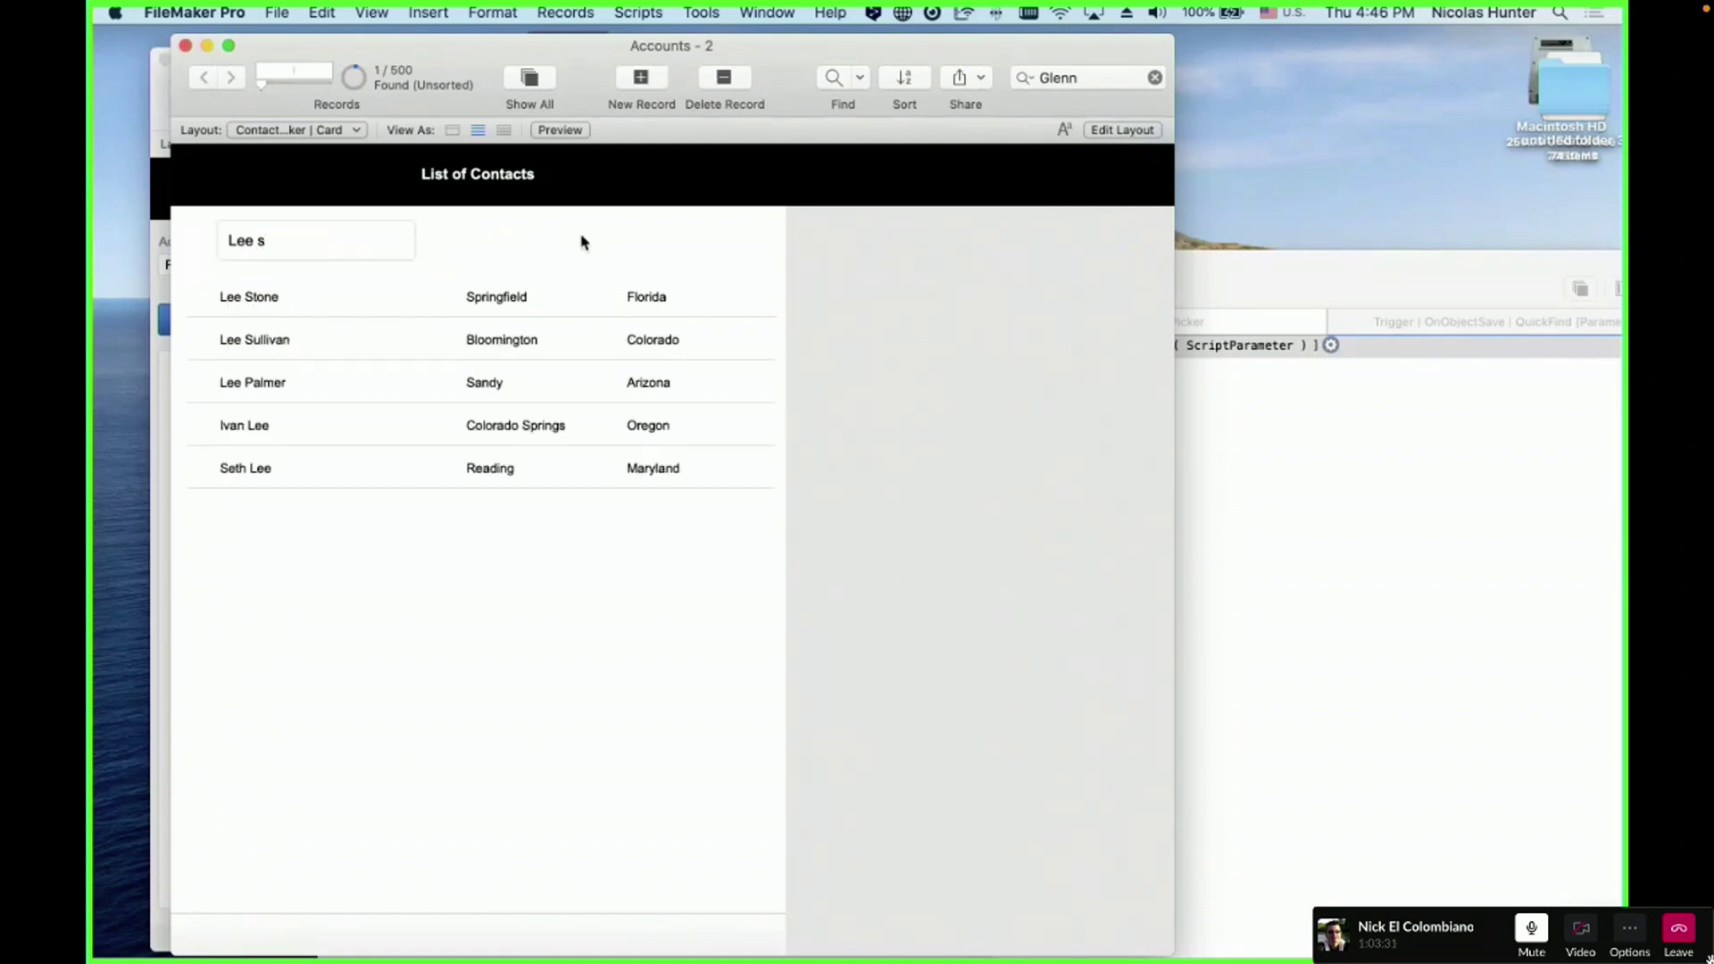
- Replace the search text with the same short name followed by "Colo" and run the search
double_click(269, 238)
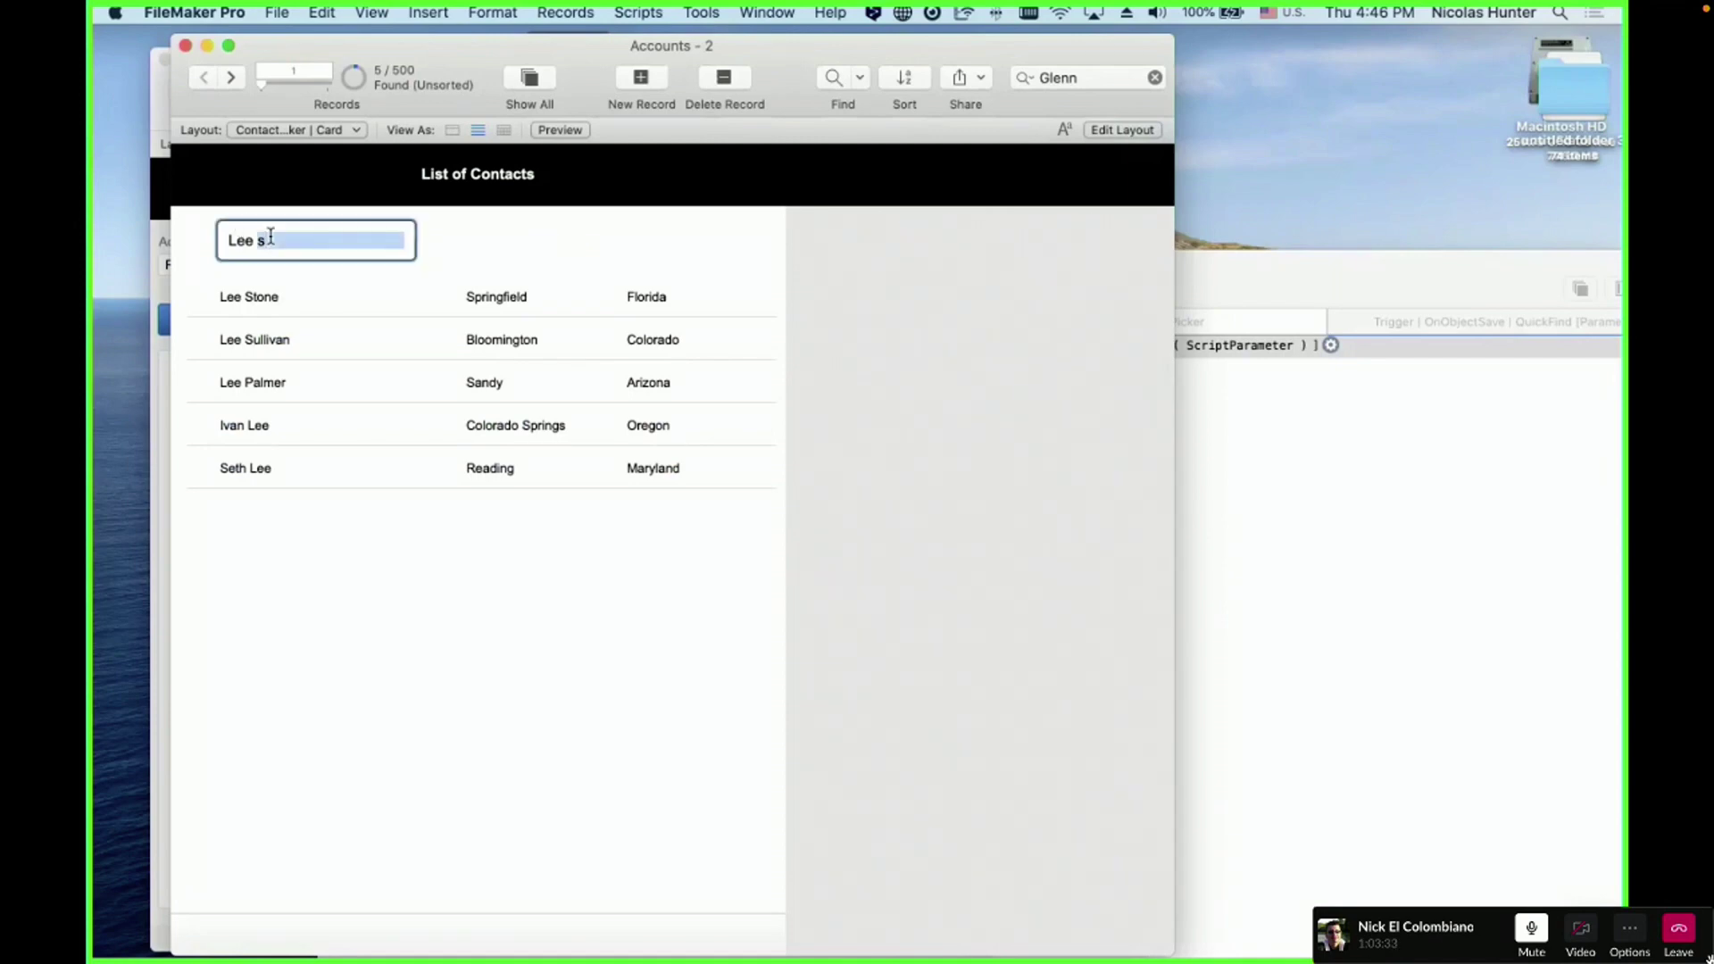
triple_click(272, 241)
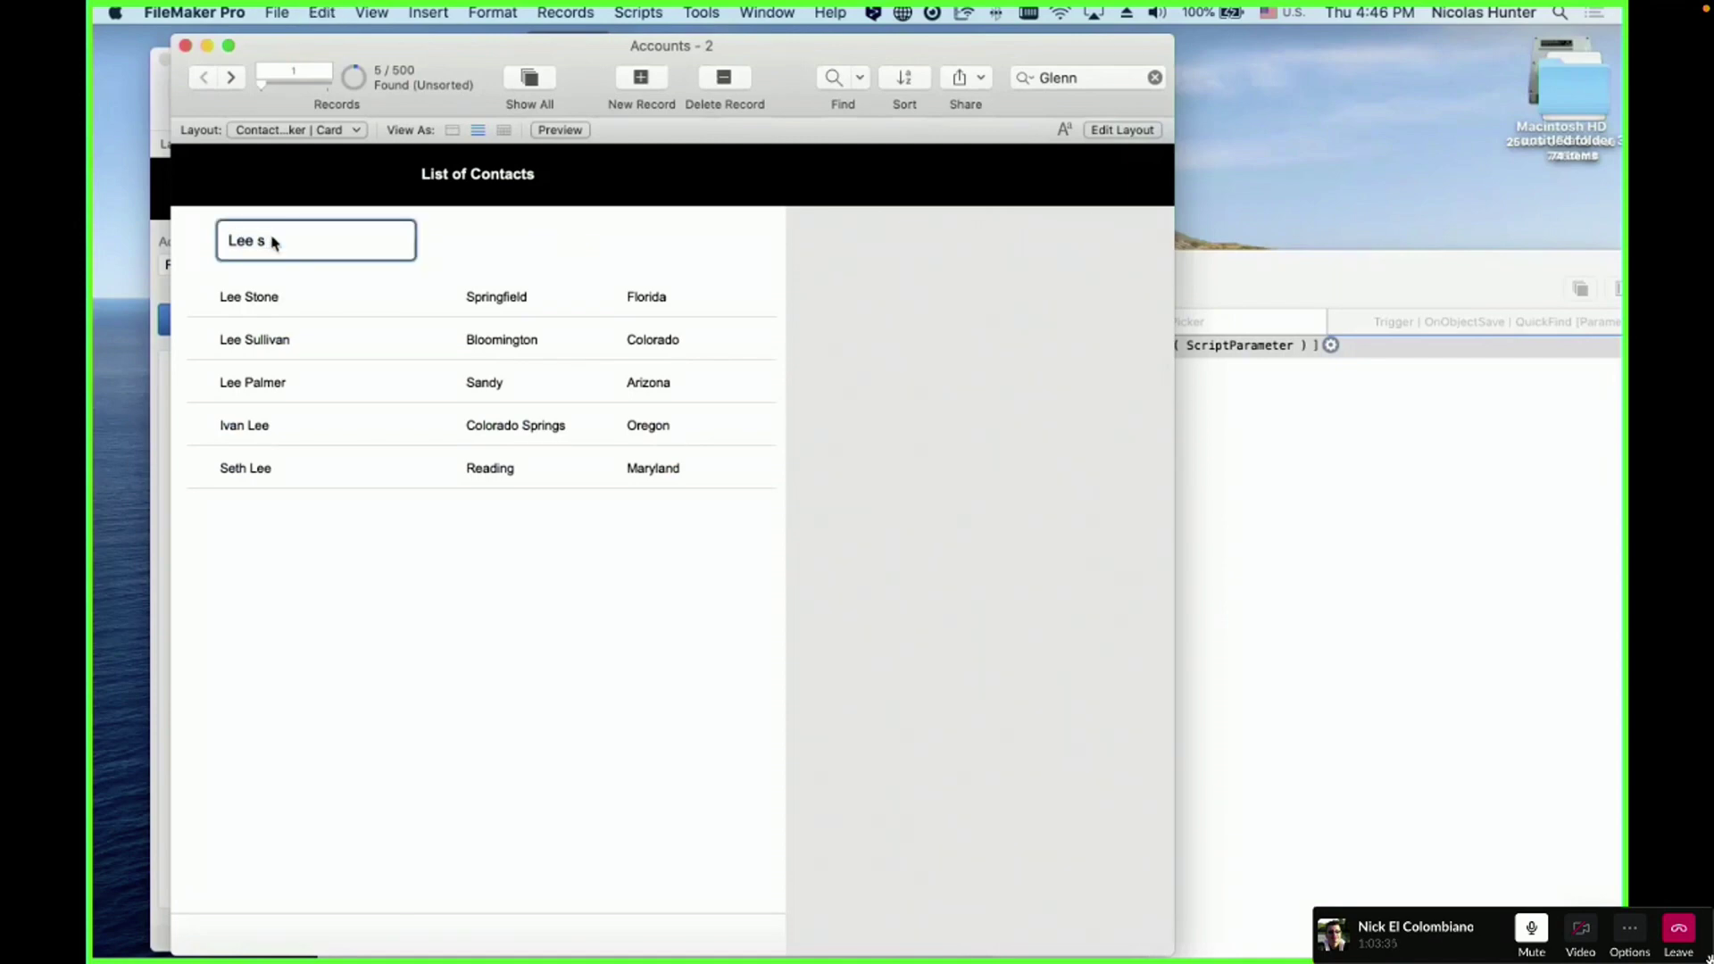
type("Lee Colo")
left_click(511, 241)
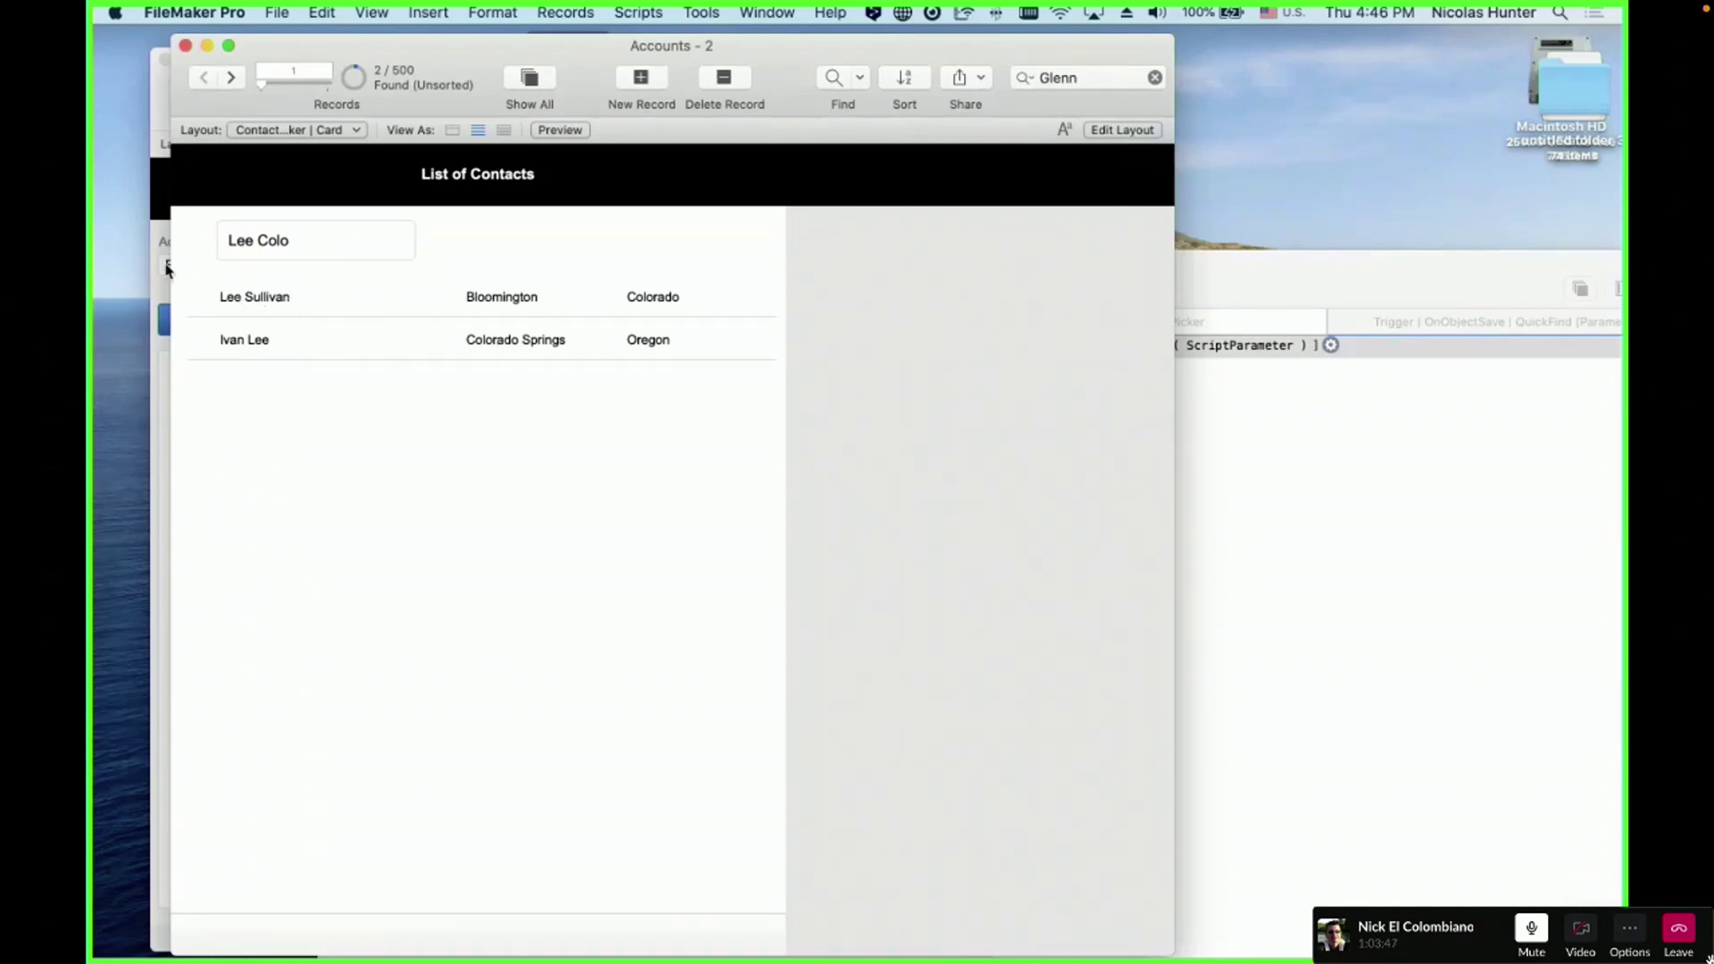
- Clear the search field, submit it empty, and dismiss the resulting message
left_click(361, 237)
key("BackSpace")
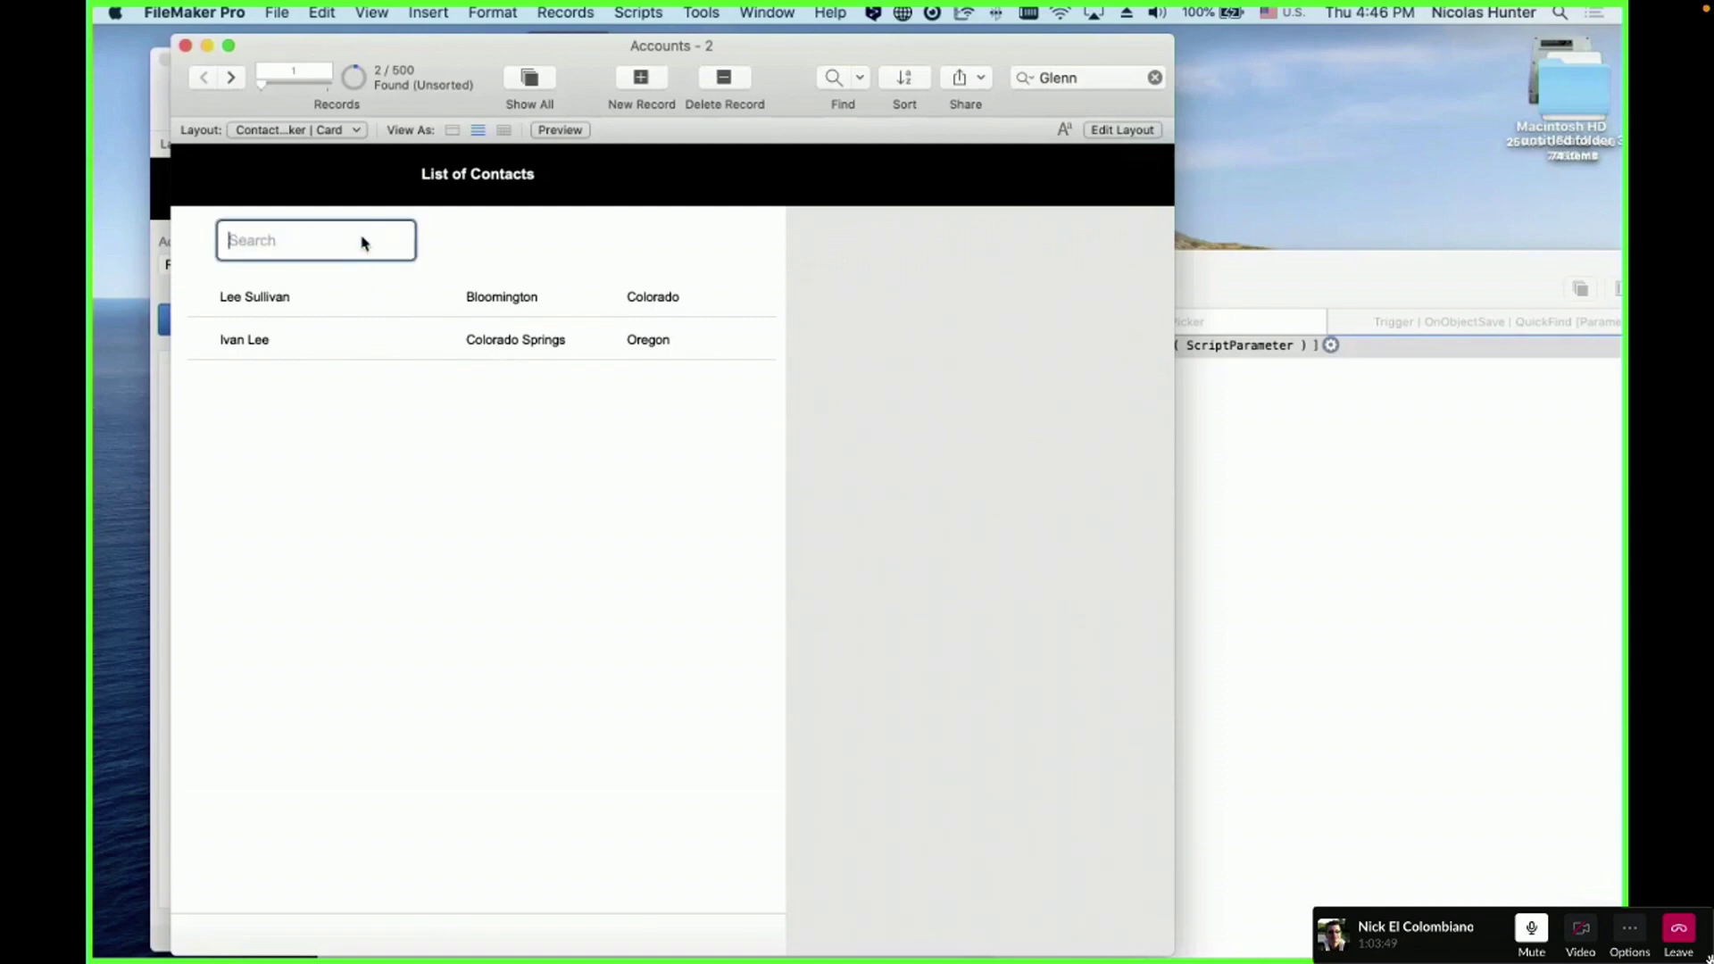
key("Return")
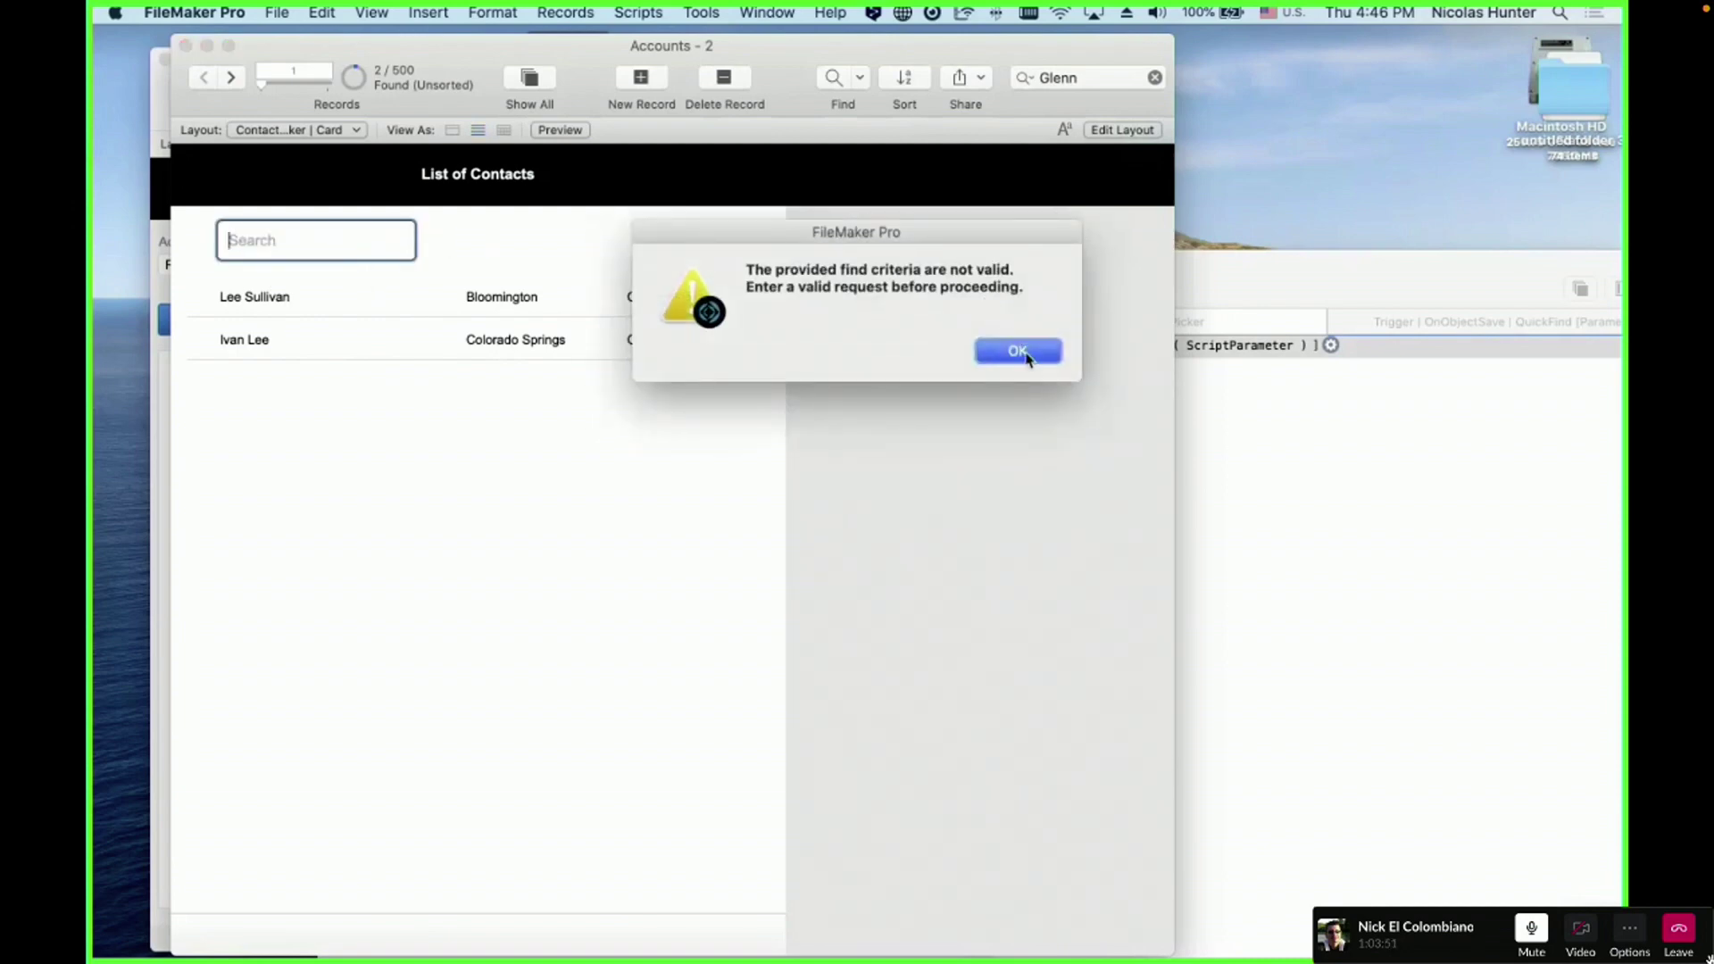
left_click(1027, 356)
- Search the contacts again by the short name alone
left_click(287, 243)
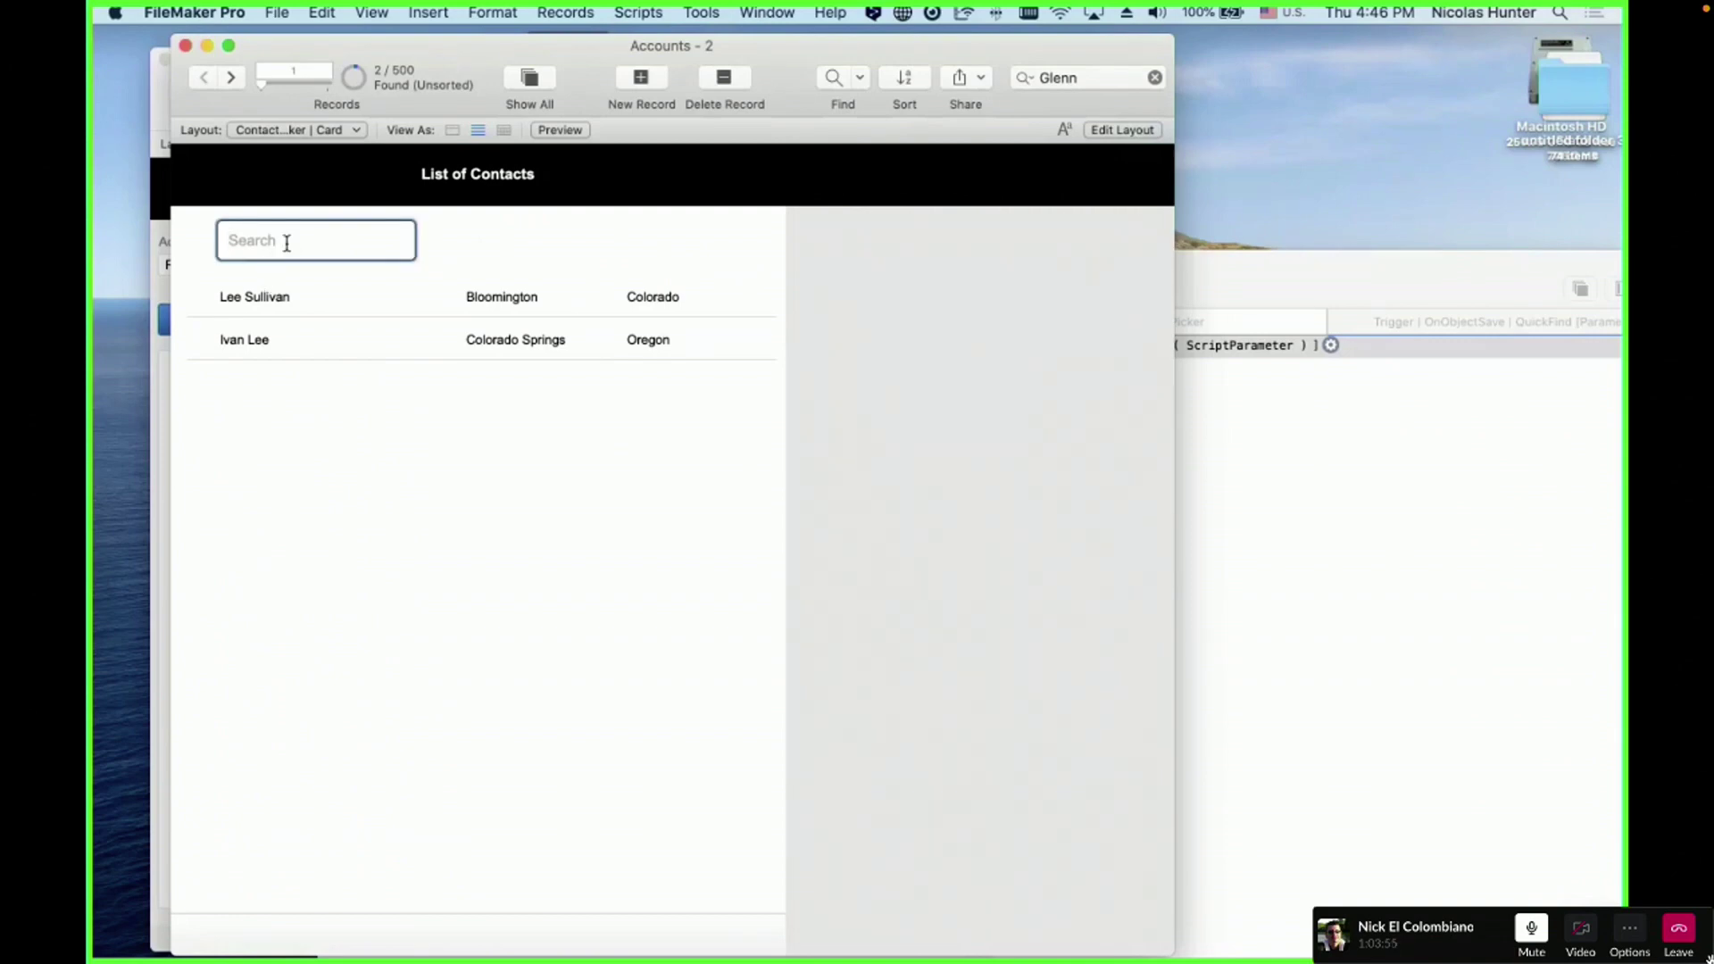
type("Lee")
left_click(497, 255)
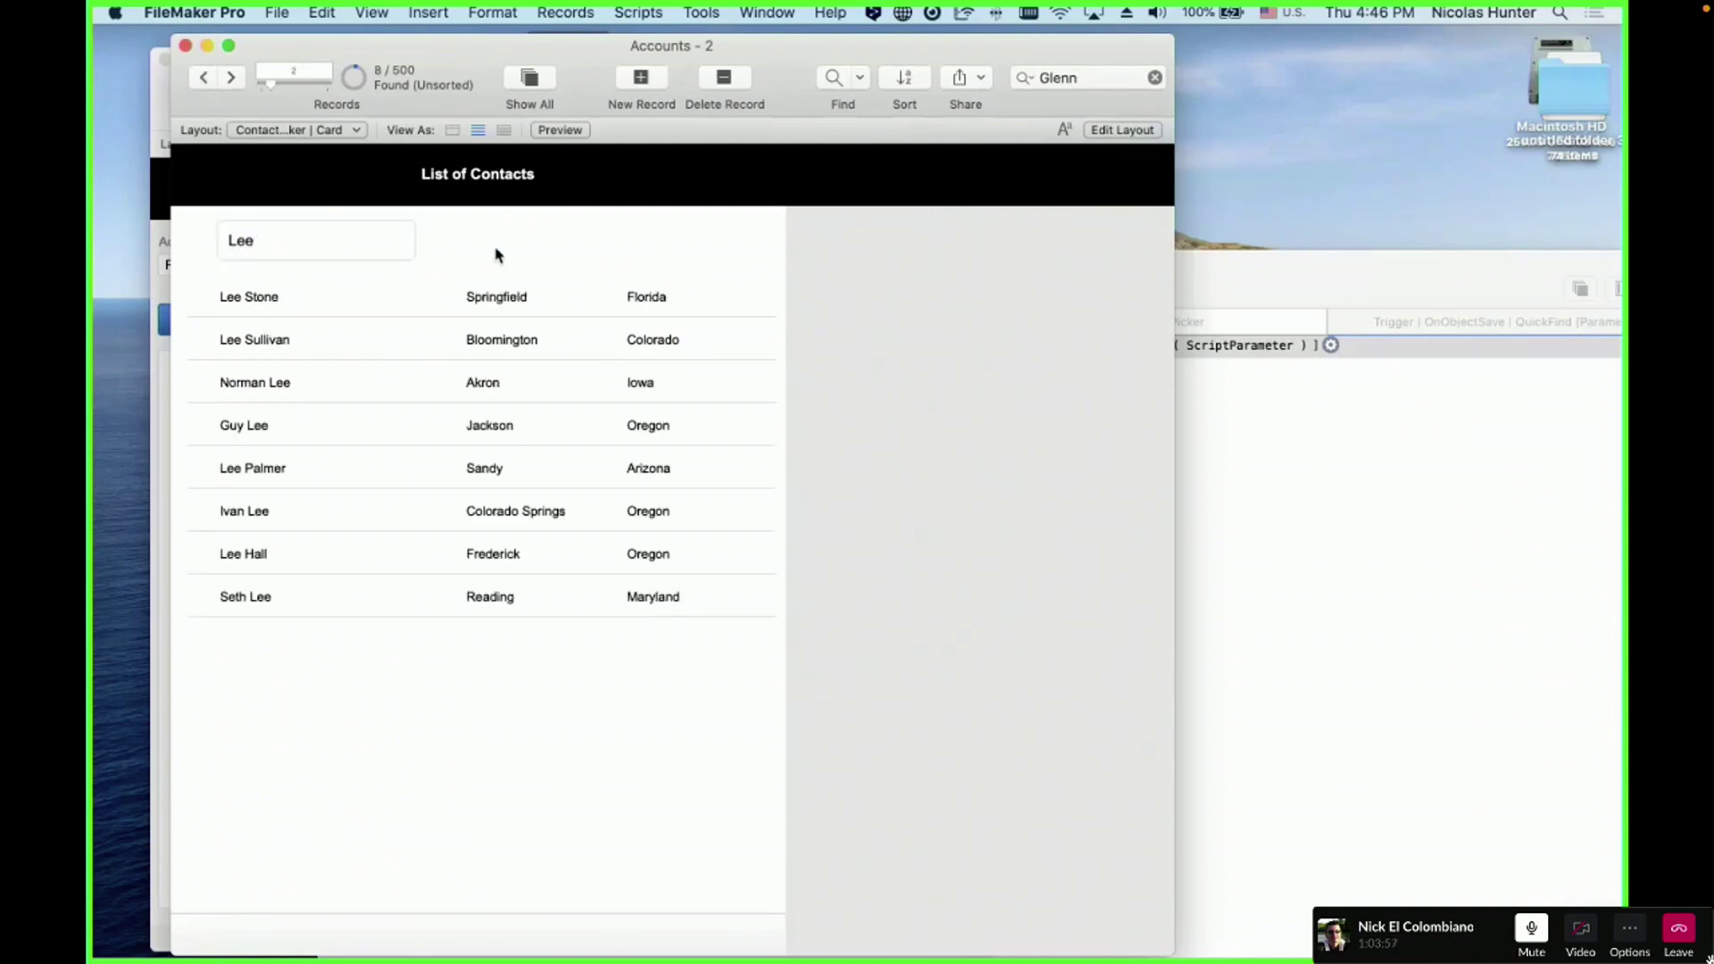
- Clear the search field, submit it with the Script Debugger on, step through the Quick Find trigger script, and close the debugger
left_click(313, 243)
key("super+a")
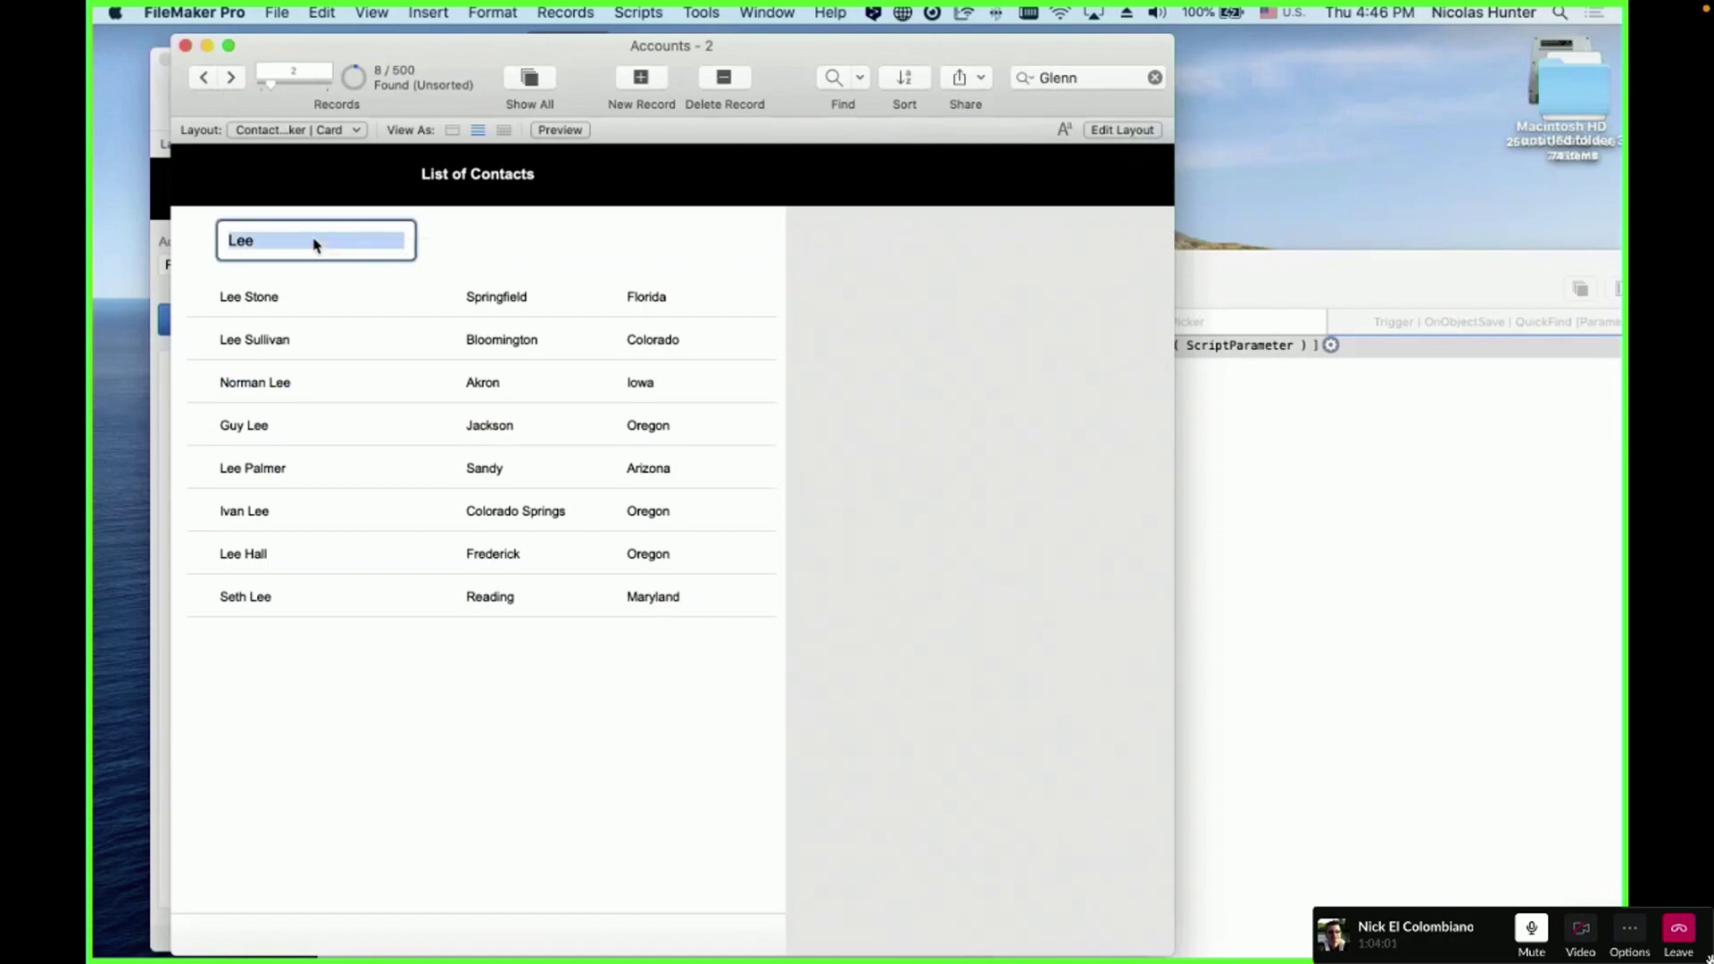
key("BackSpace")
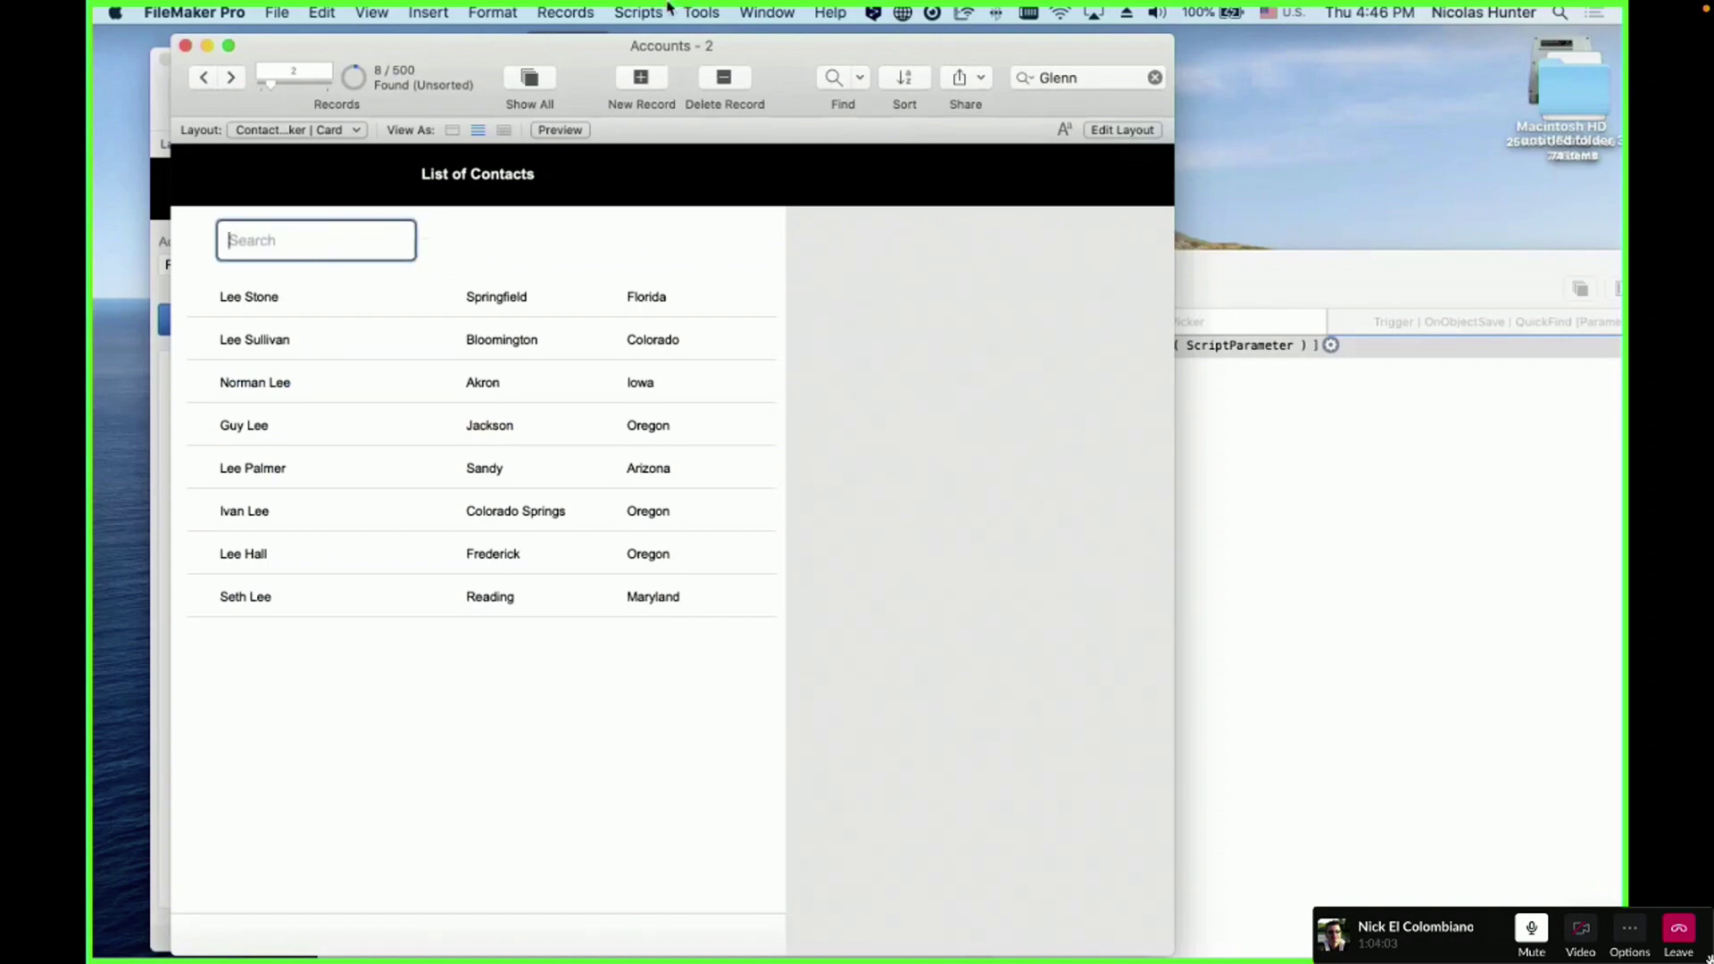
left_click(699, 13)
key("Return")
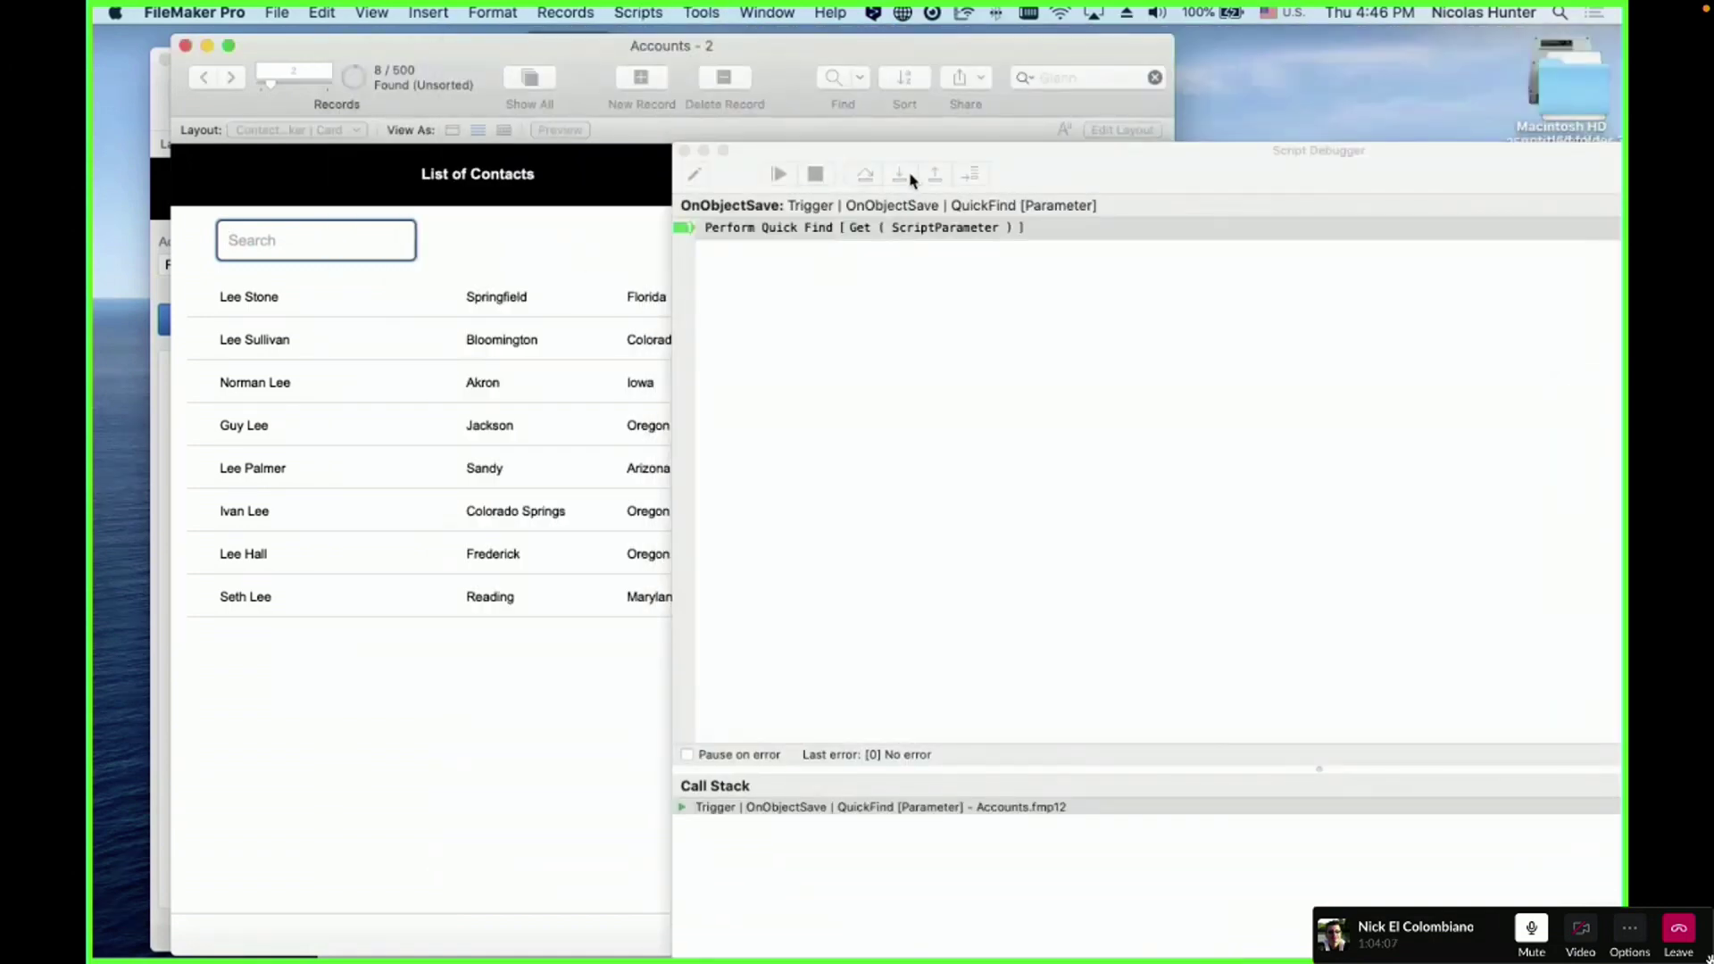
left_click(910, 176)
left_click(1017, 352)
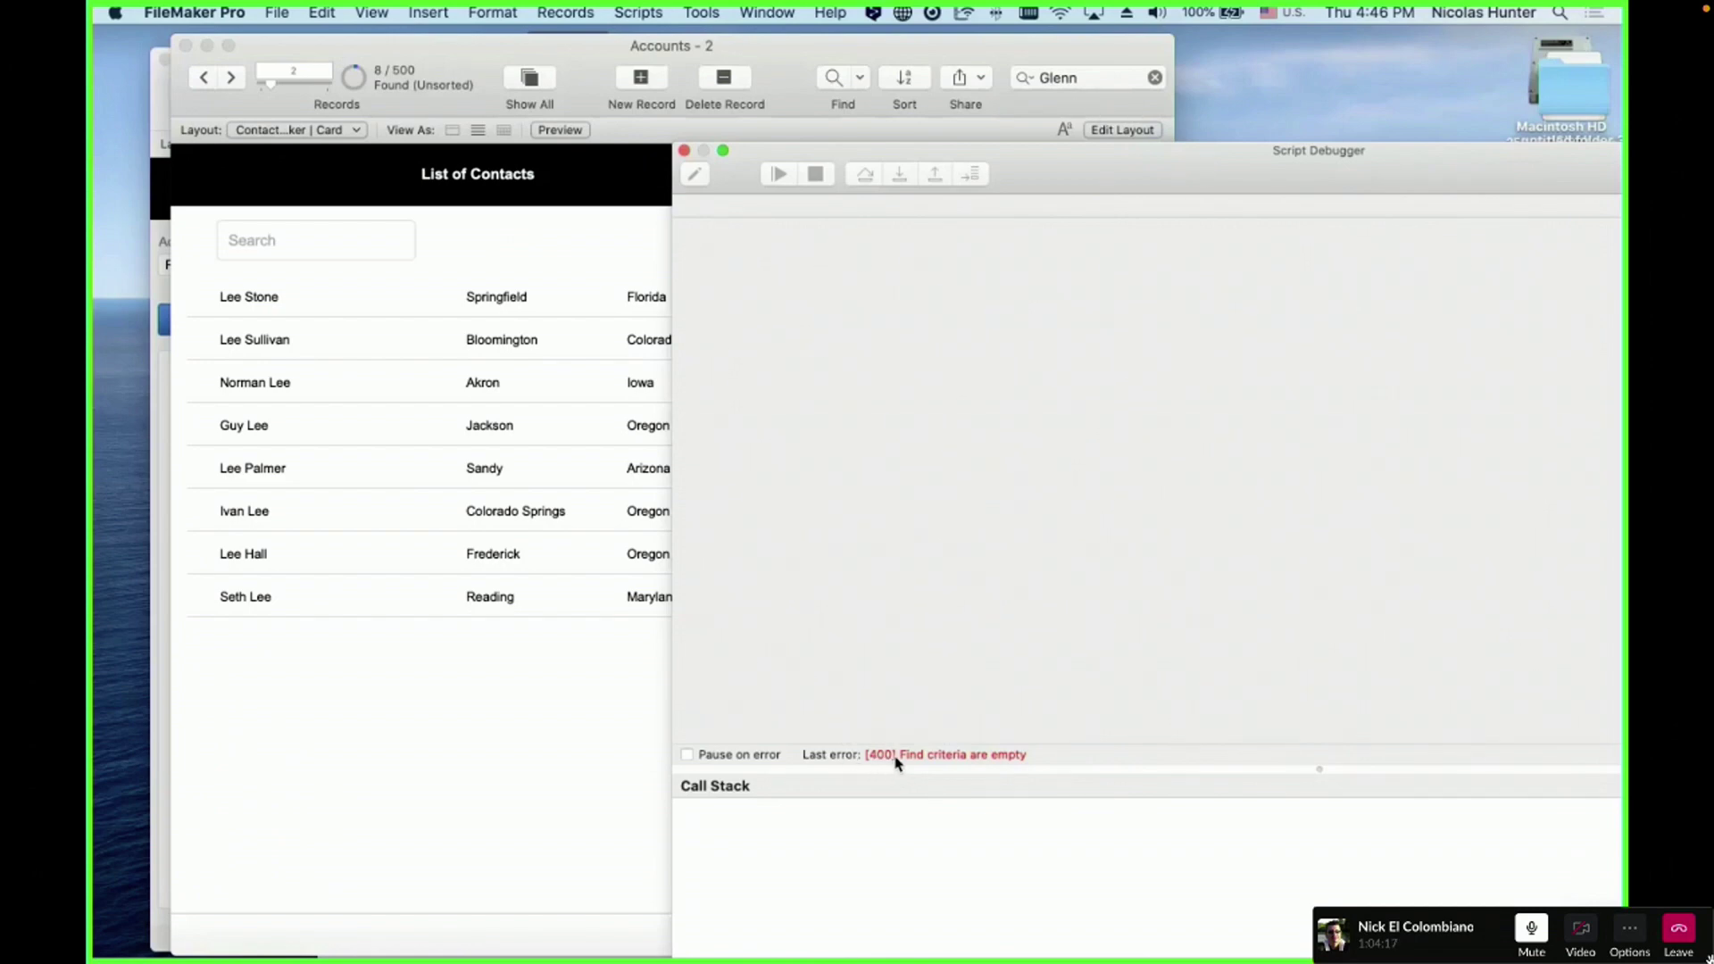
left_click(684, 152)
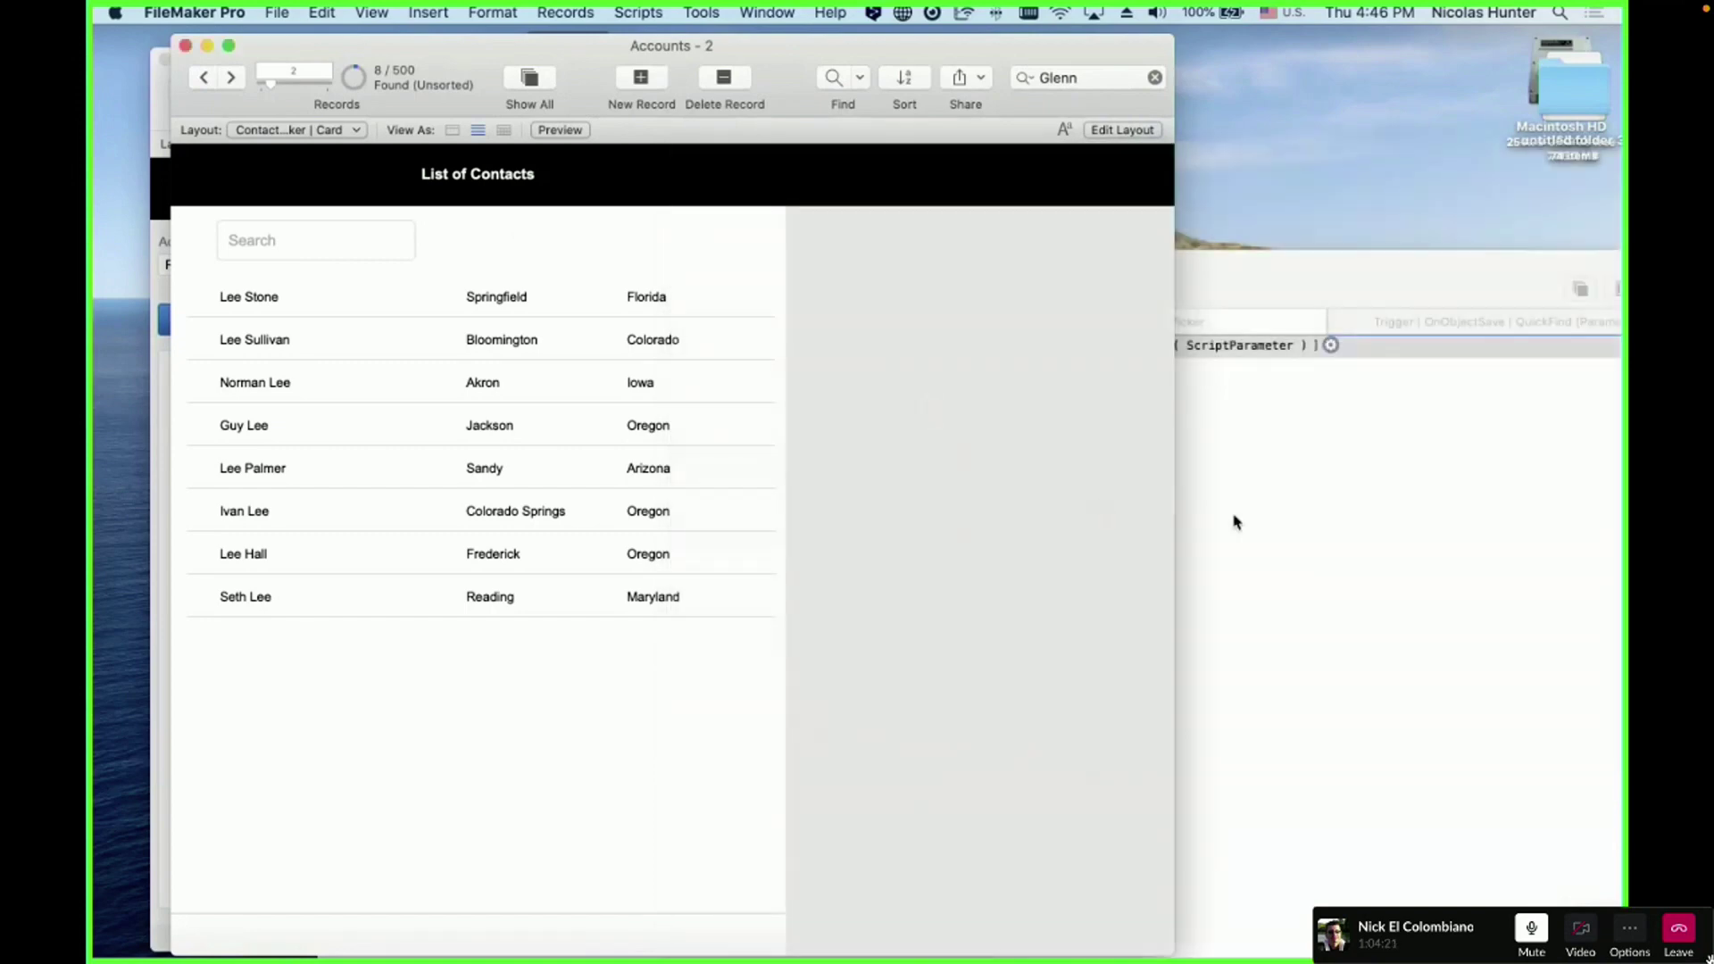
- In the QuickFind trigger script, add a blank line and an If step below Perform Quick Find
key("Return")
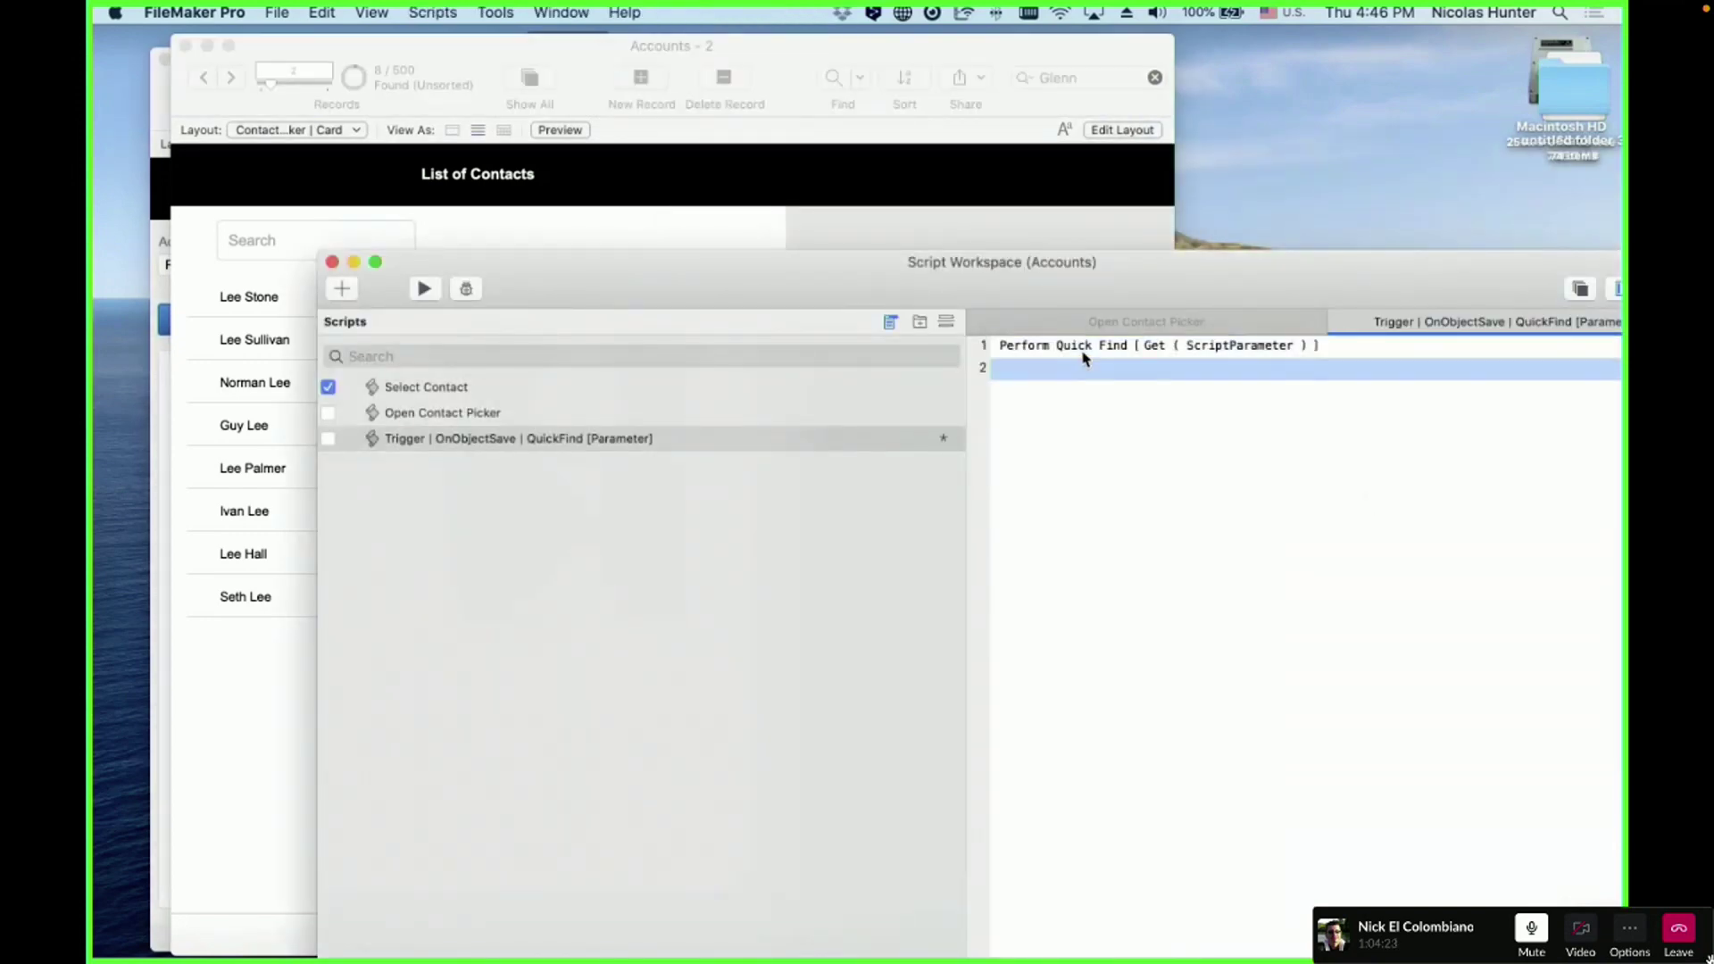
key("Return")
key("BackSpace")
key("Return")
type("if")
key("Return")
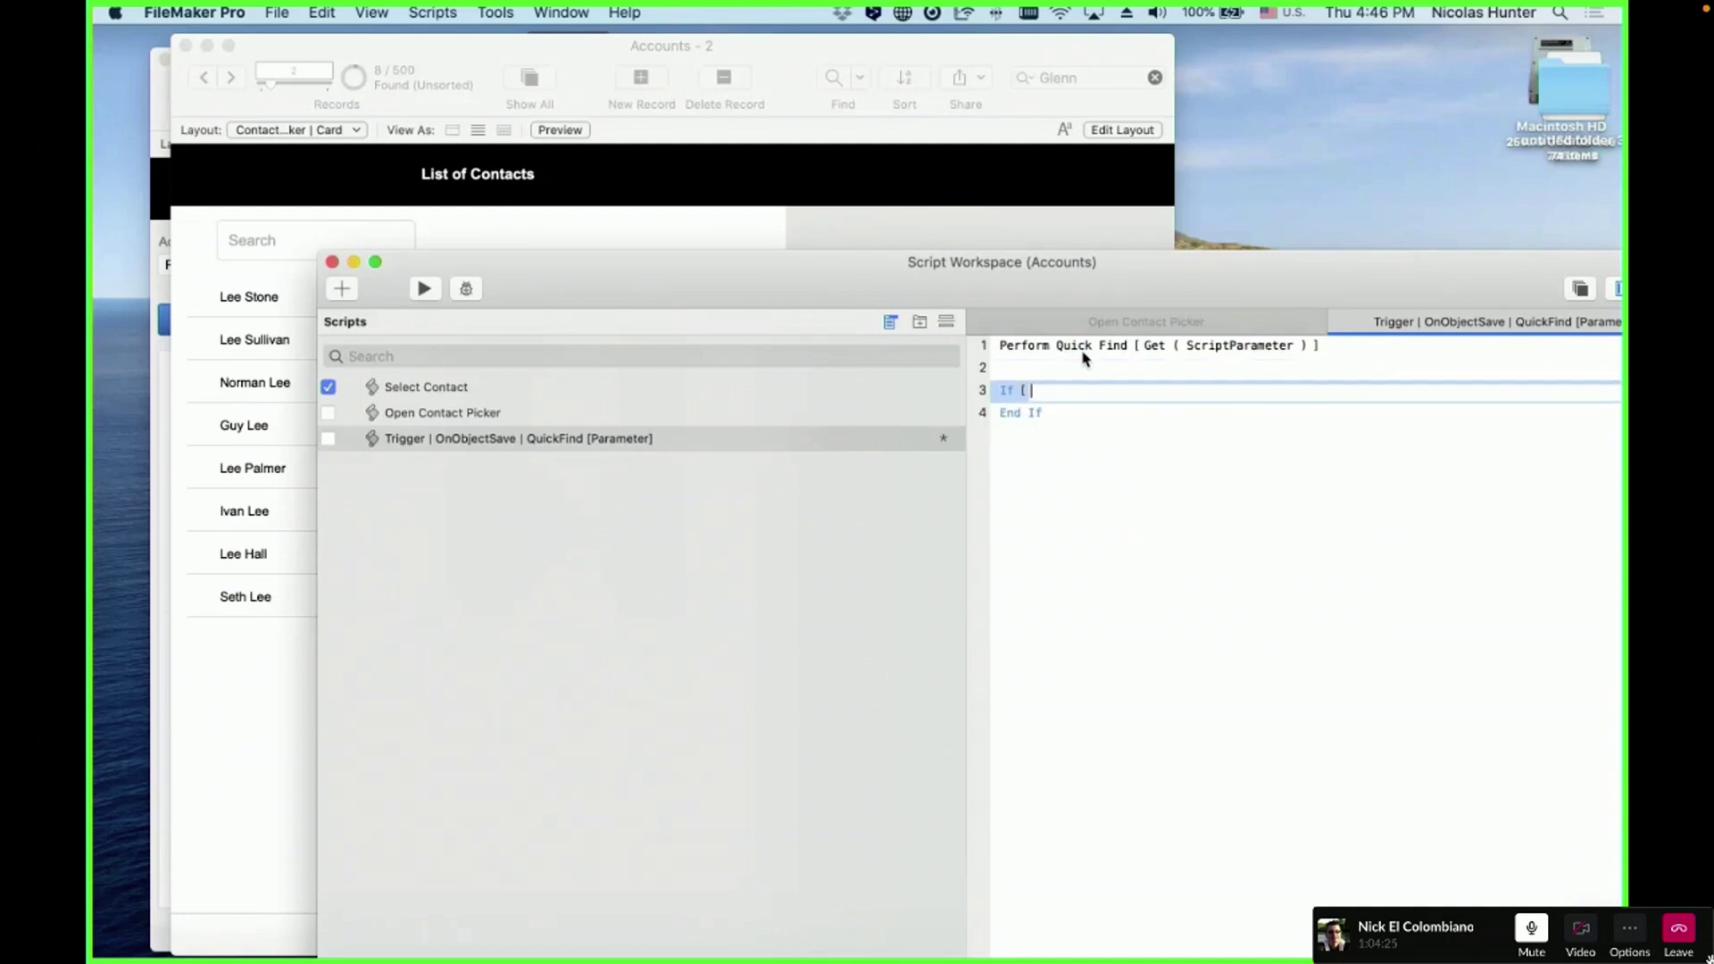
- Set the If condition to Get ( LastError ) = 400 with the comment // Empty Criteria
type("get")
key("Return")
type("la")
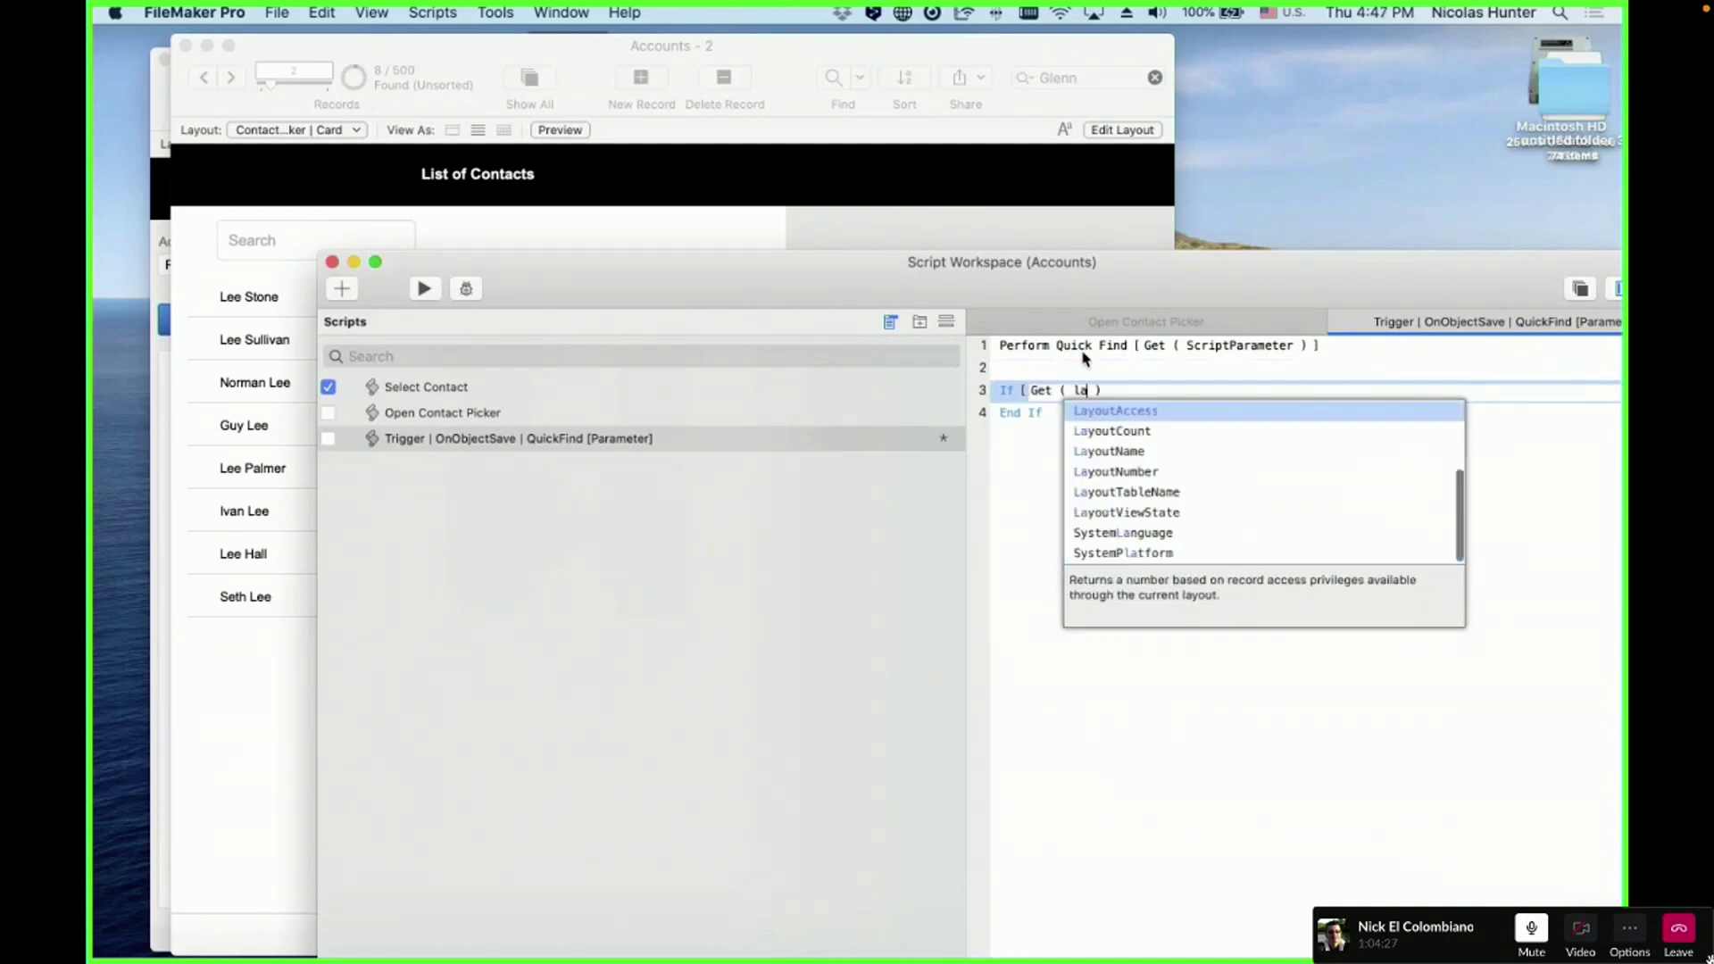
type("st")
key("Return")
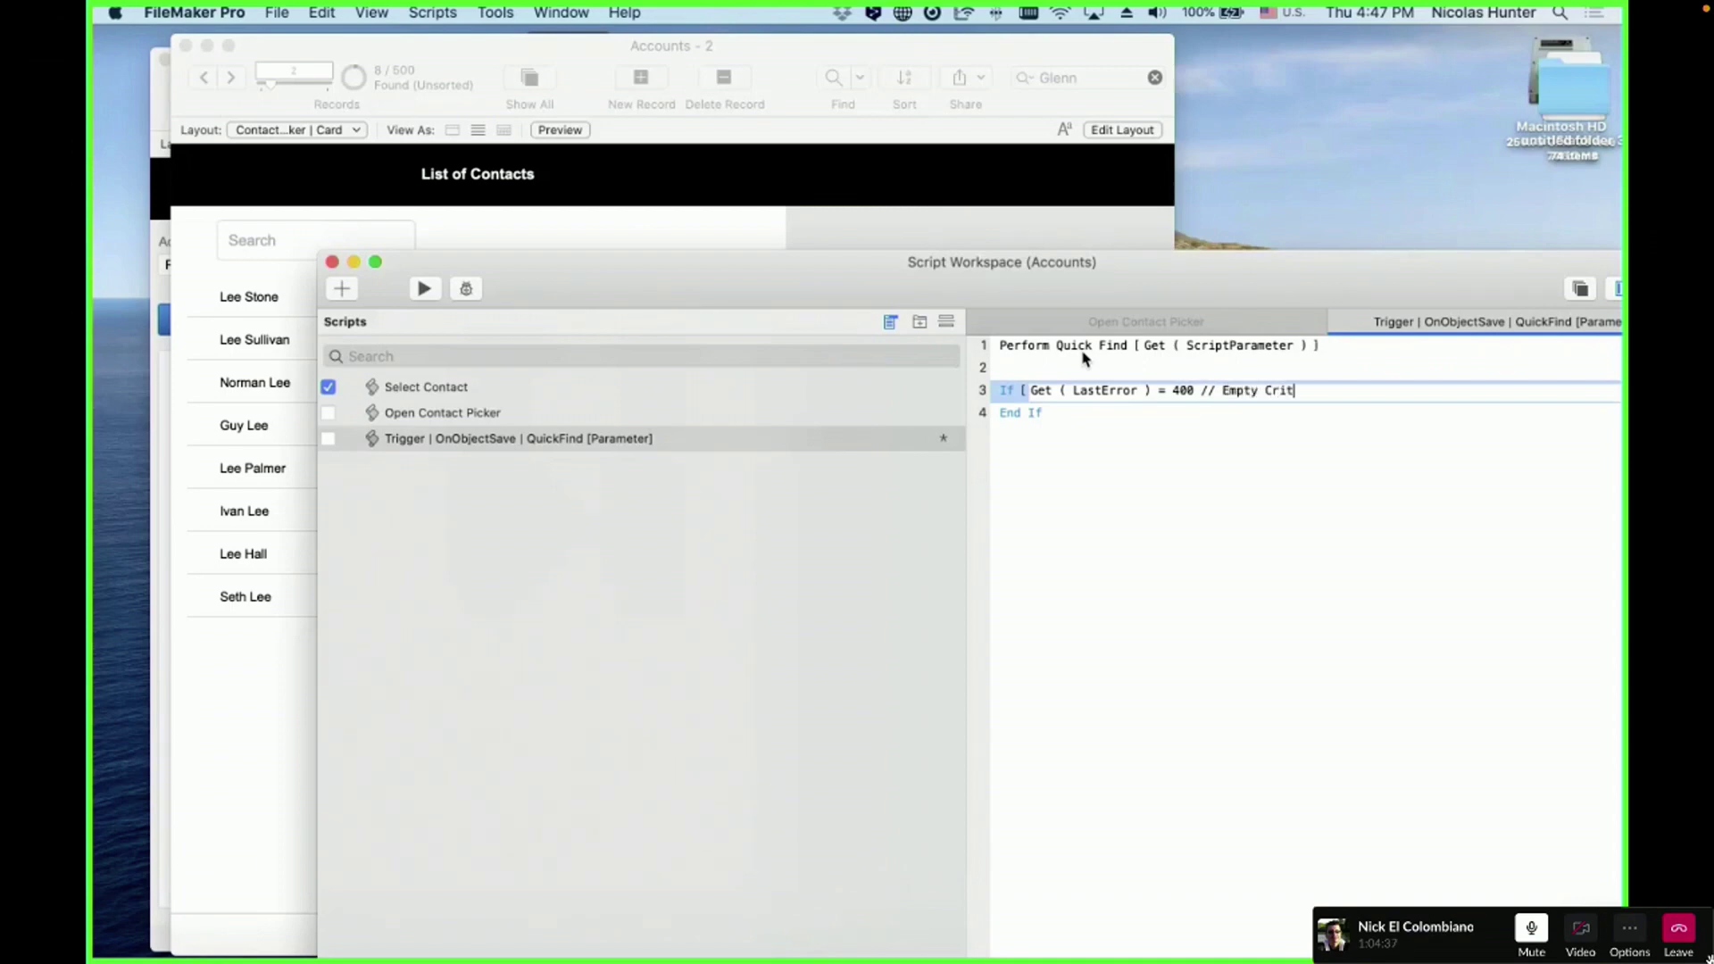
left_click(1180, 464)
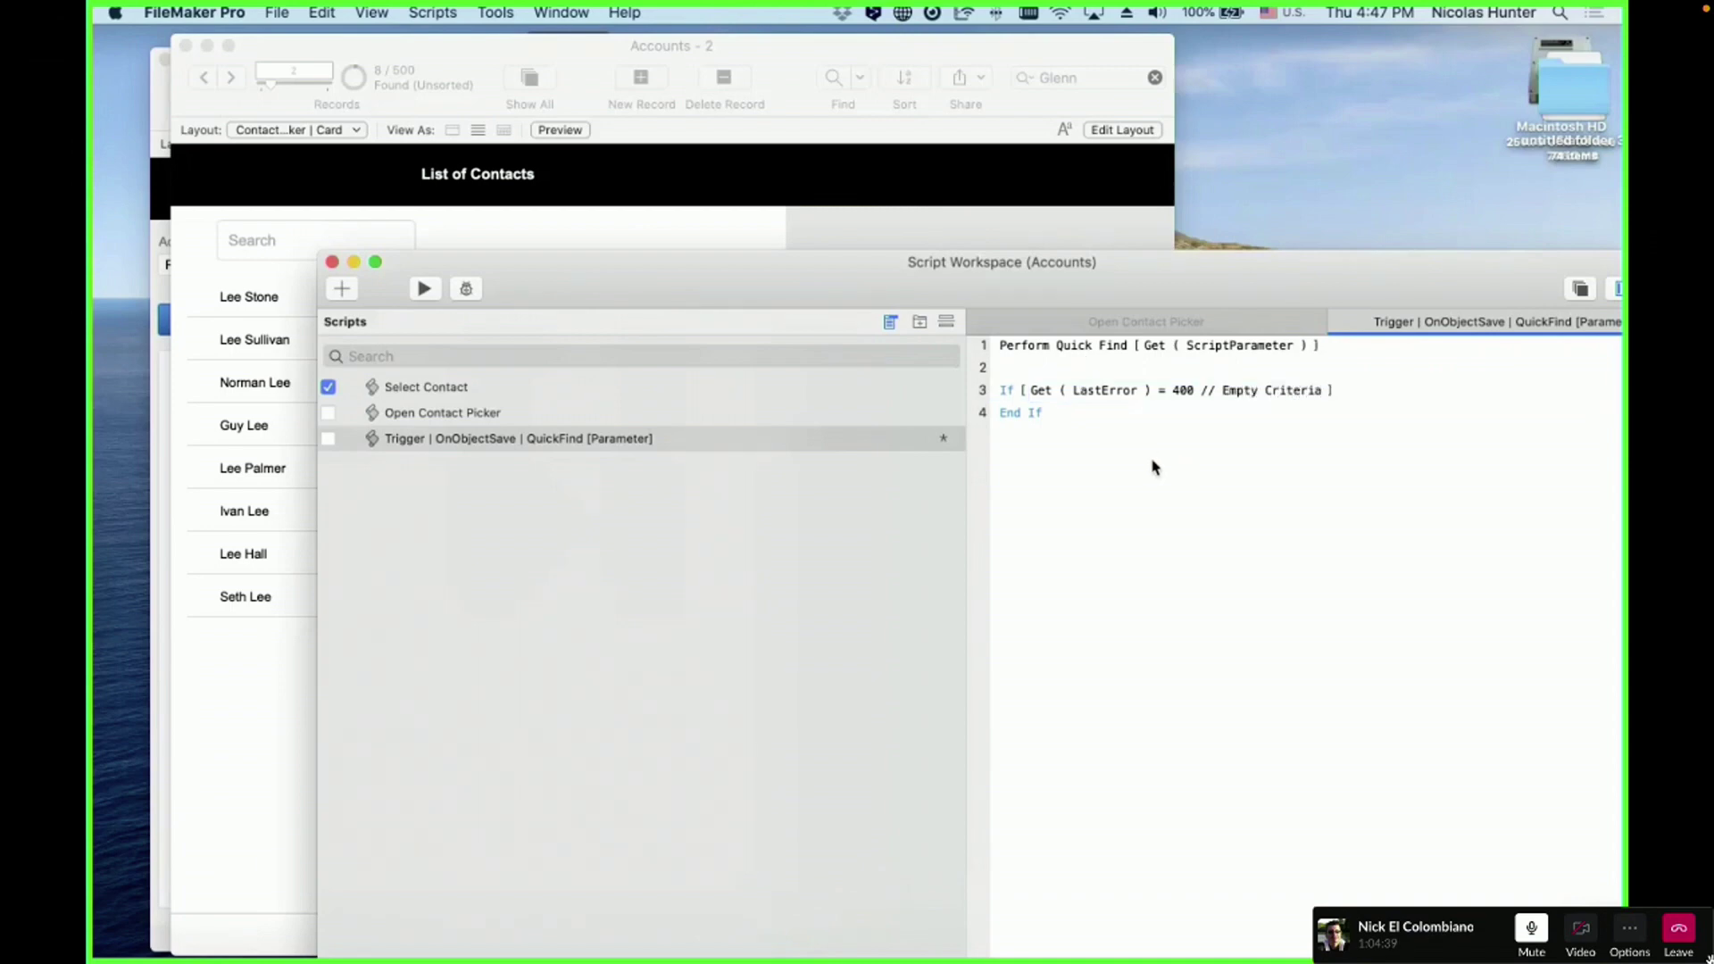
- Add a Show All Records step inside the If block for error 400
left_click(1006, 394)
key("Return")
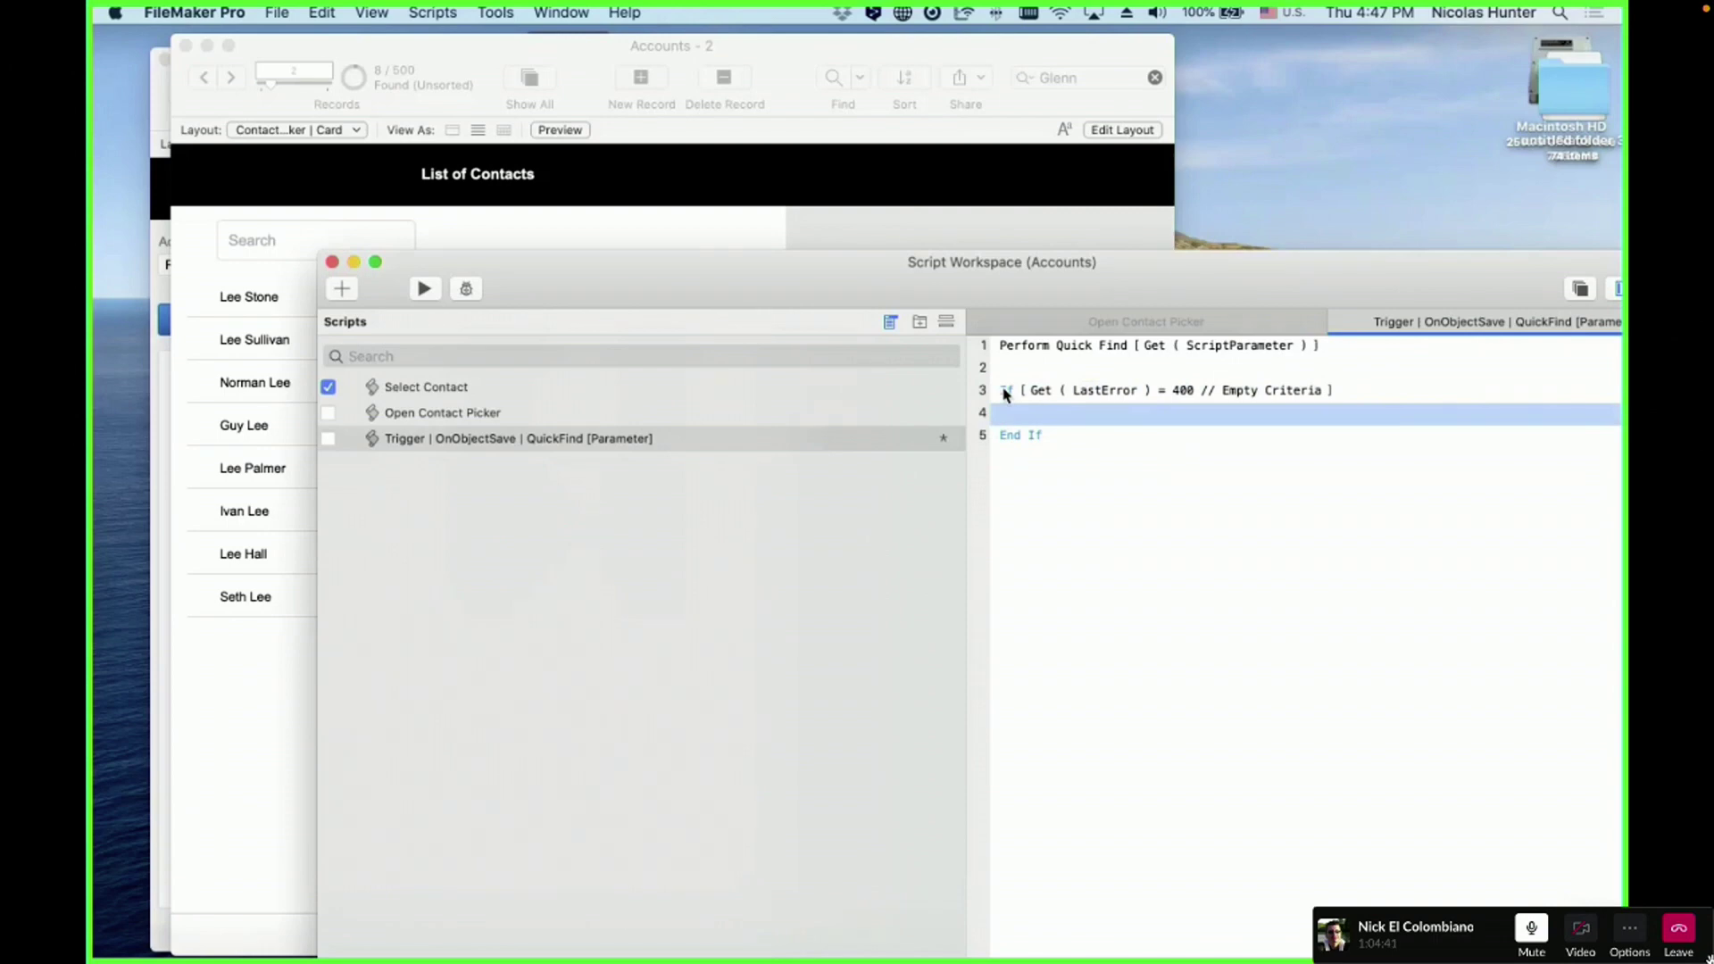
type("show")
key("Return")
left_click(1193, 540)
- Search the contact list by the short name again, then clear the search field and submit it empty
left_click(687, 249)
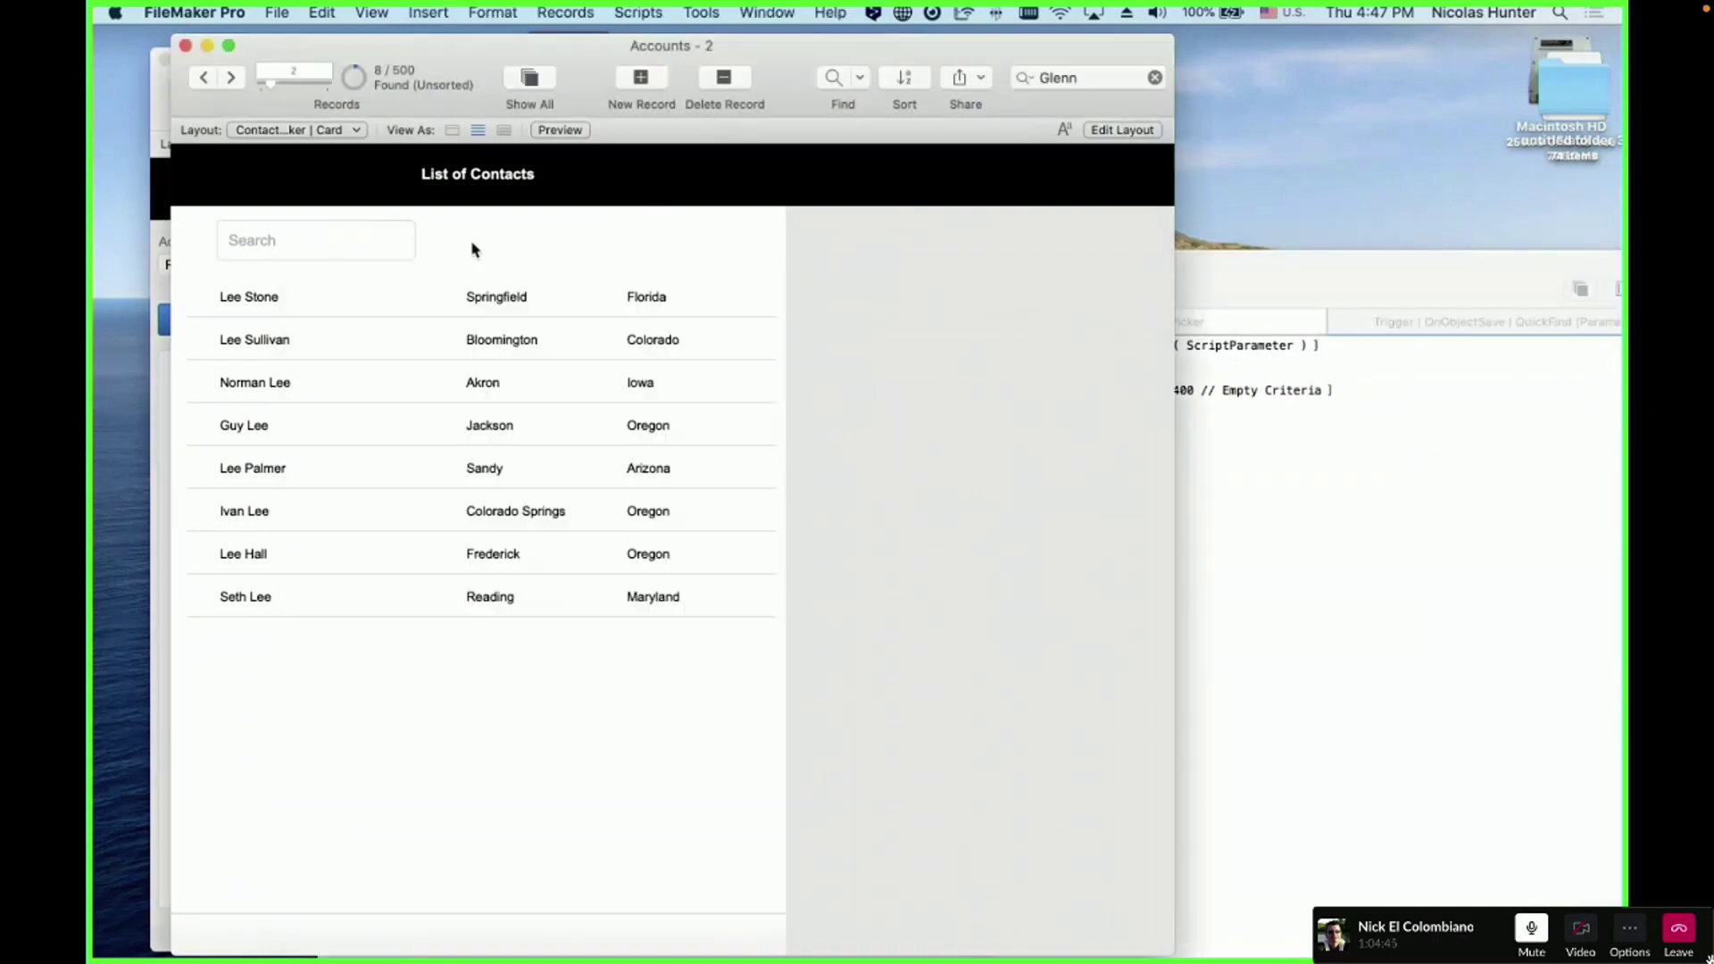
left_click(360, 245)
type("Lee")
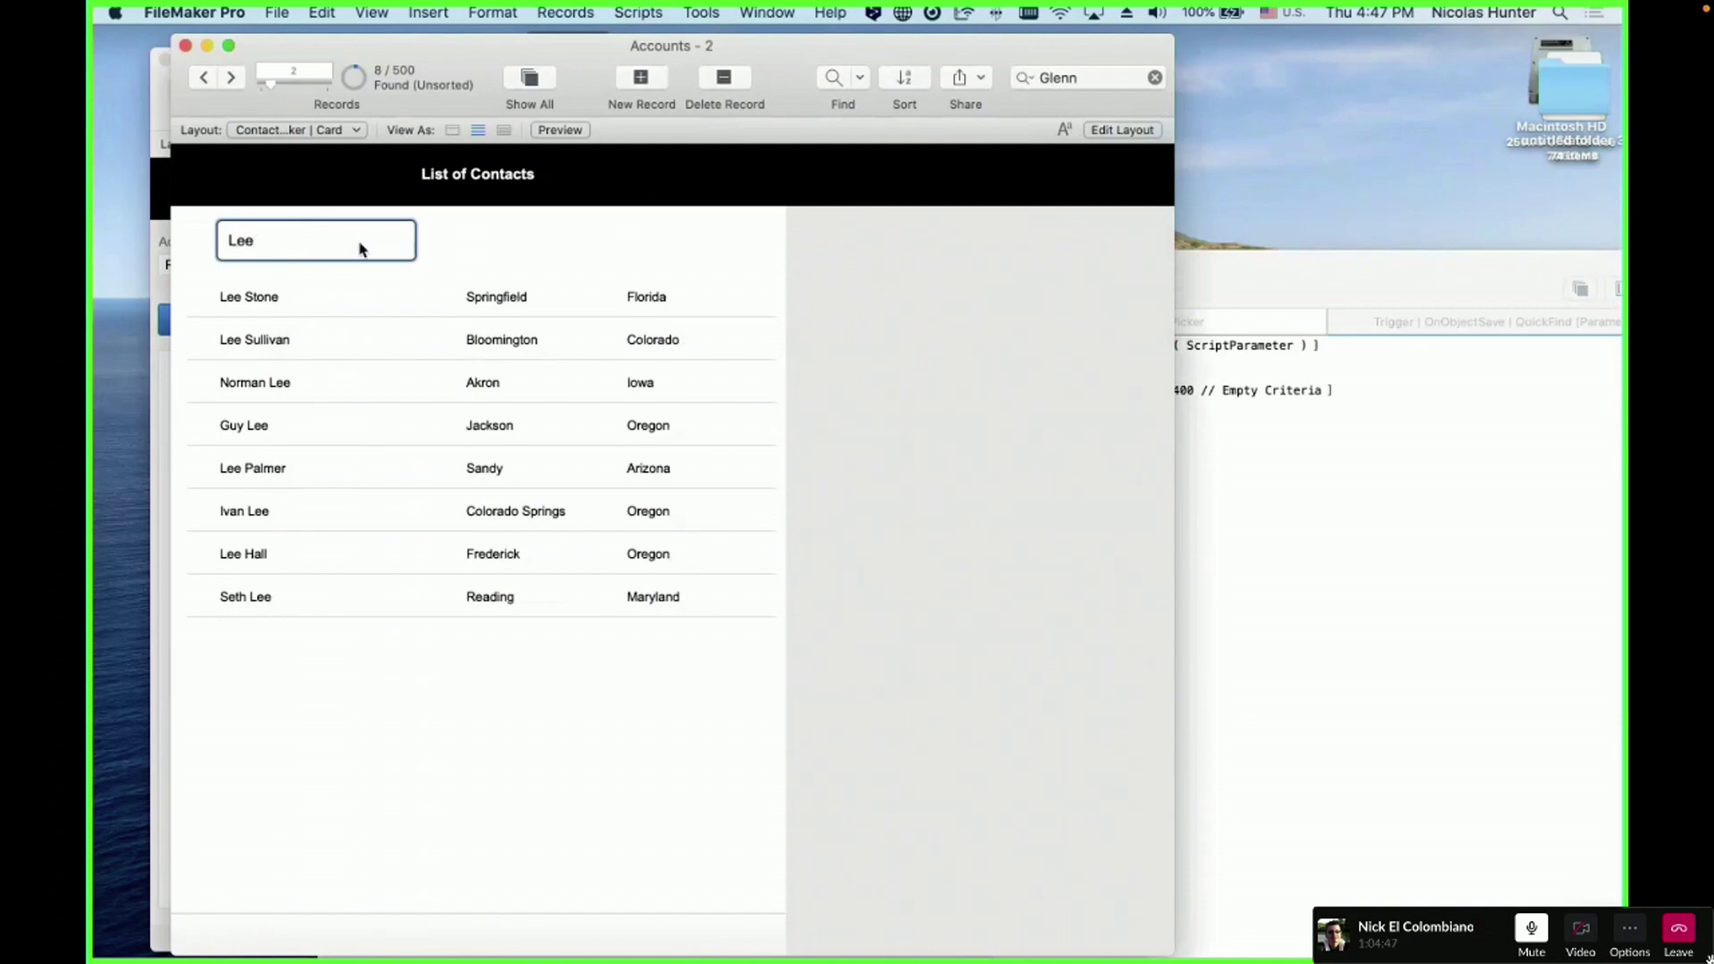
left_click(484, 243)
left_click(294, 236)
key("super+a")
key("BackSpace")
left_click(497, 245)
left_click(1011, 349)
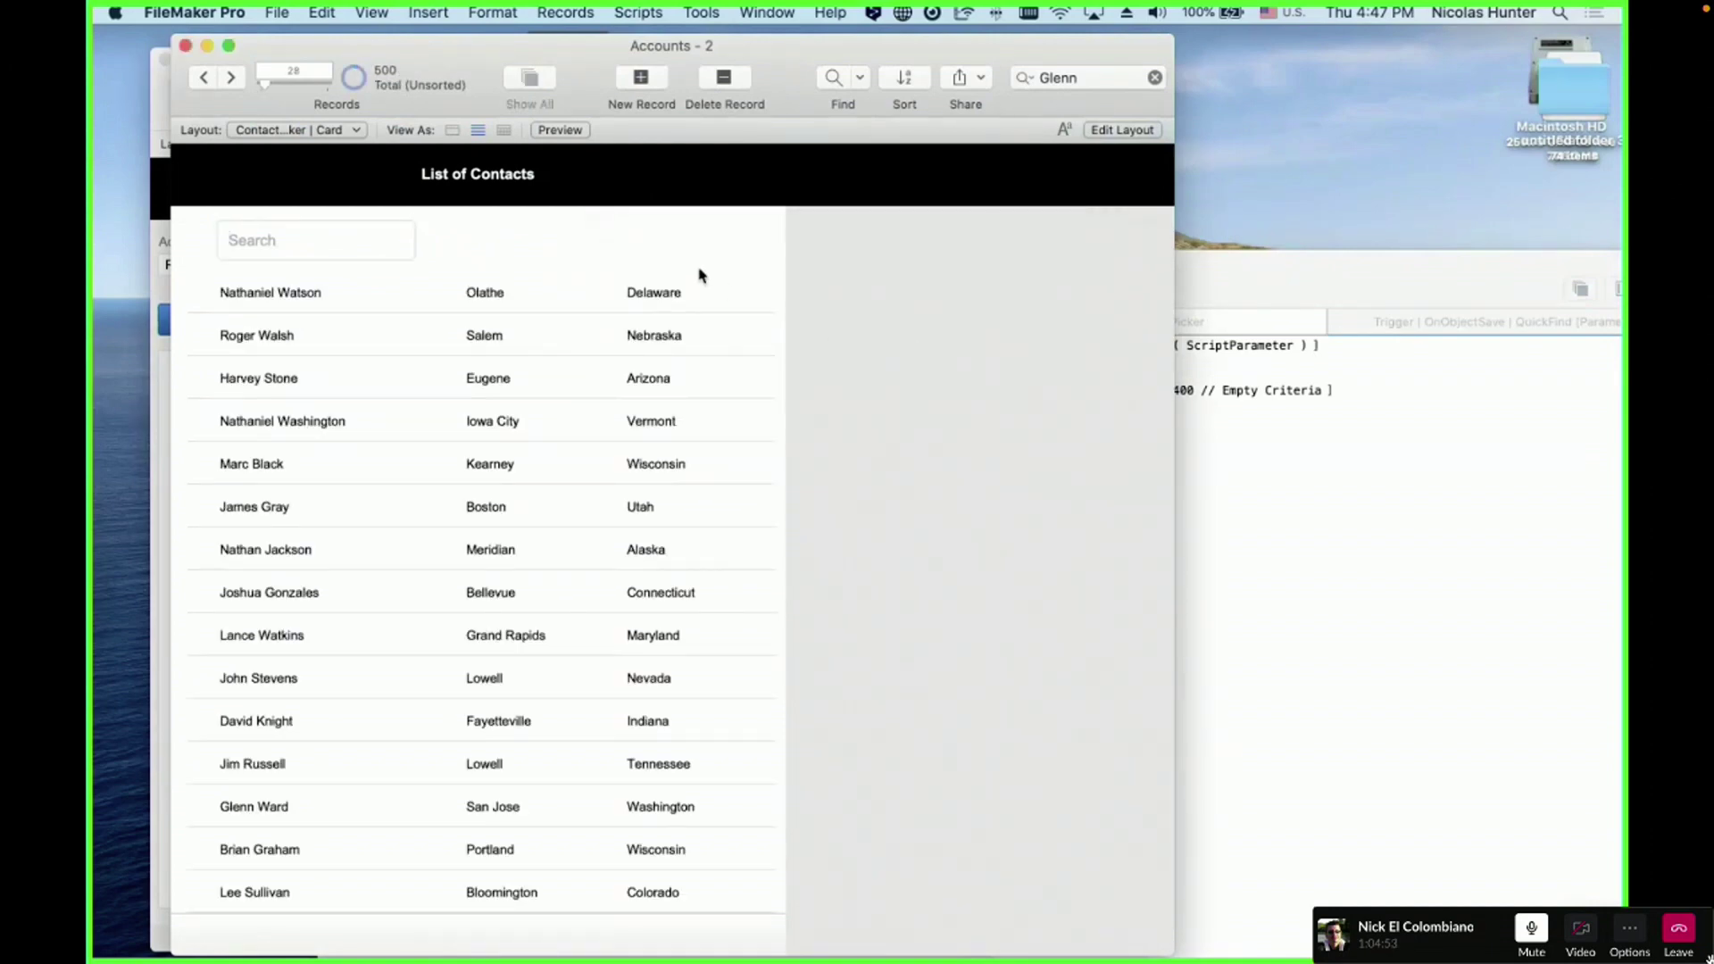
- Add a Set Error Capture step to the QuickFind trigger script and move it above Perform Quick Find
left_click(1420, 639)
left_click(1036, 367)
type("set erro")
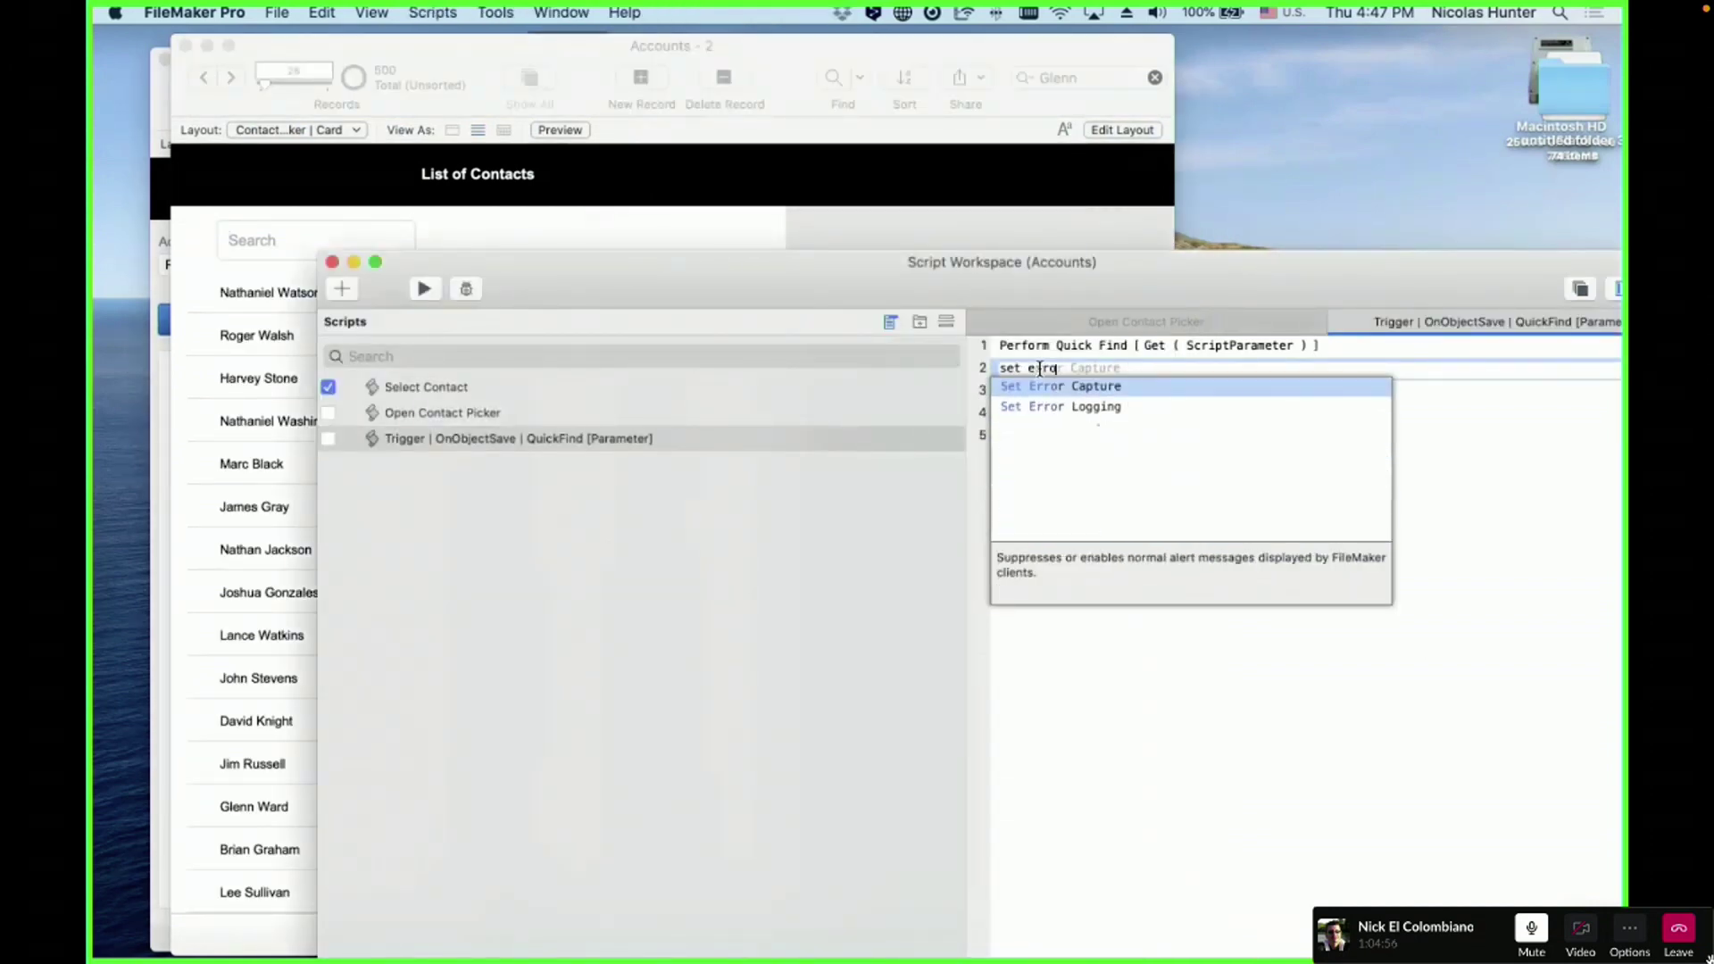
key("Return")
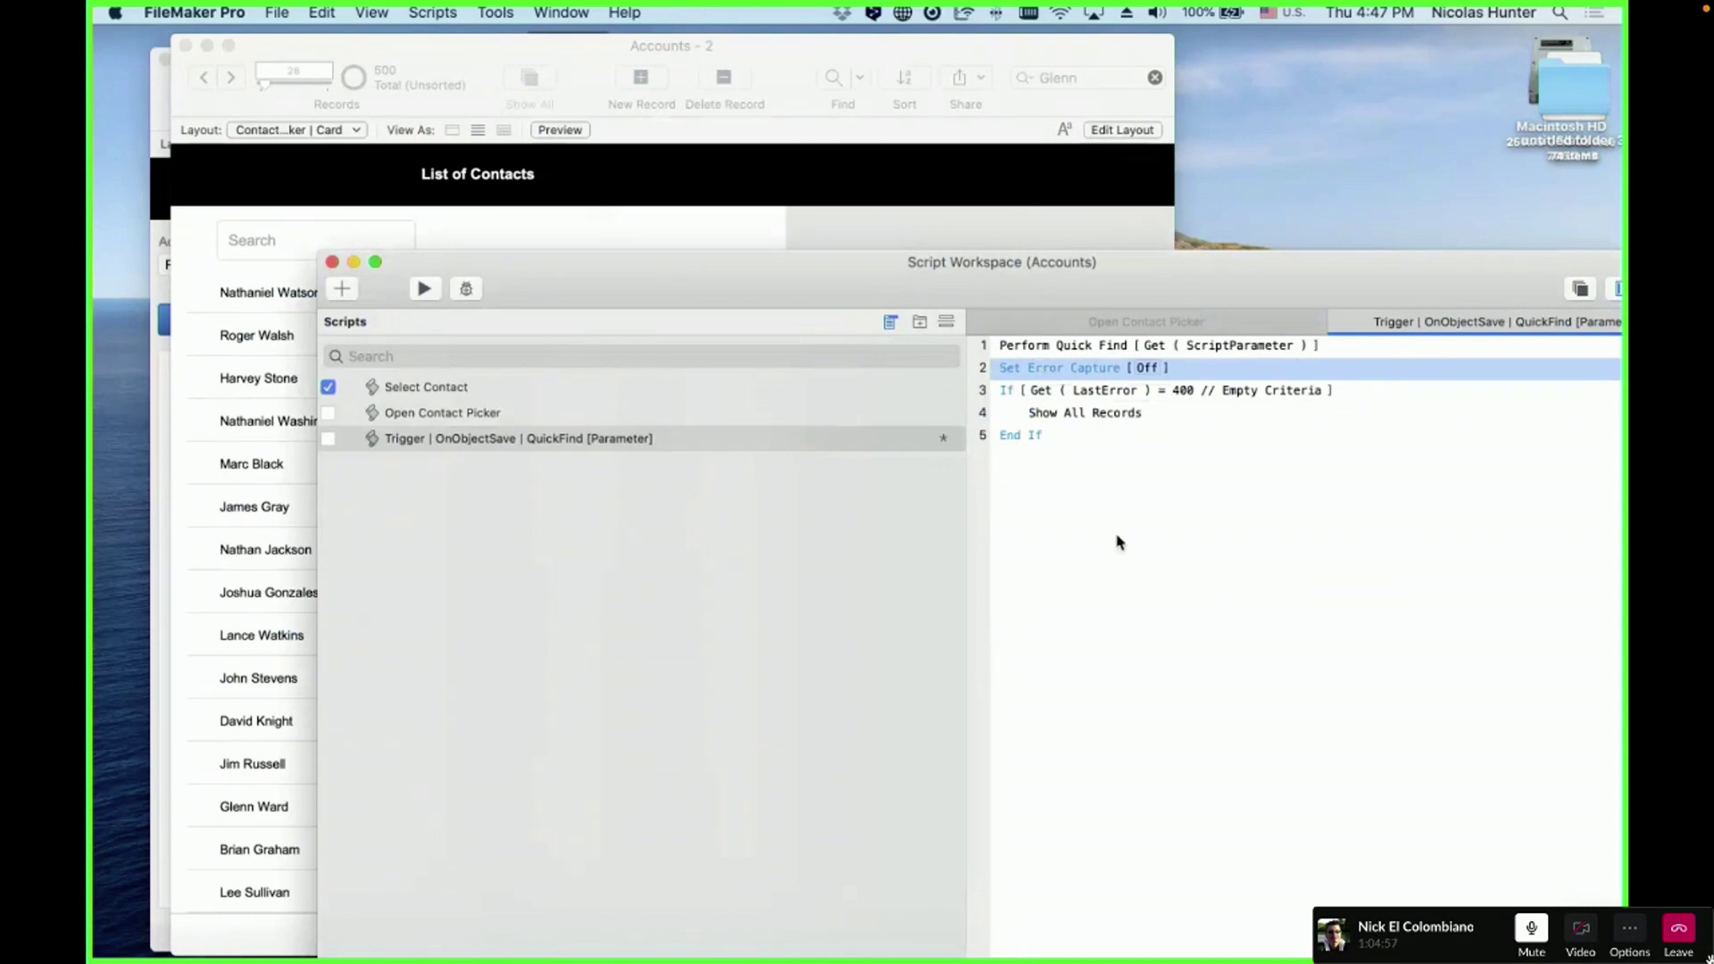
left_click_drag(1062, 368, 1064, 339)
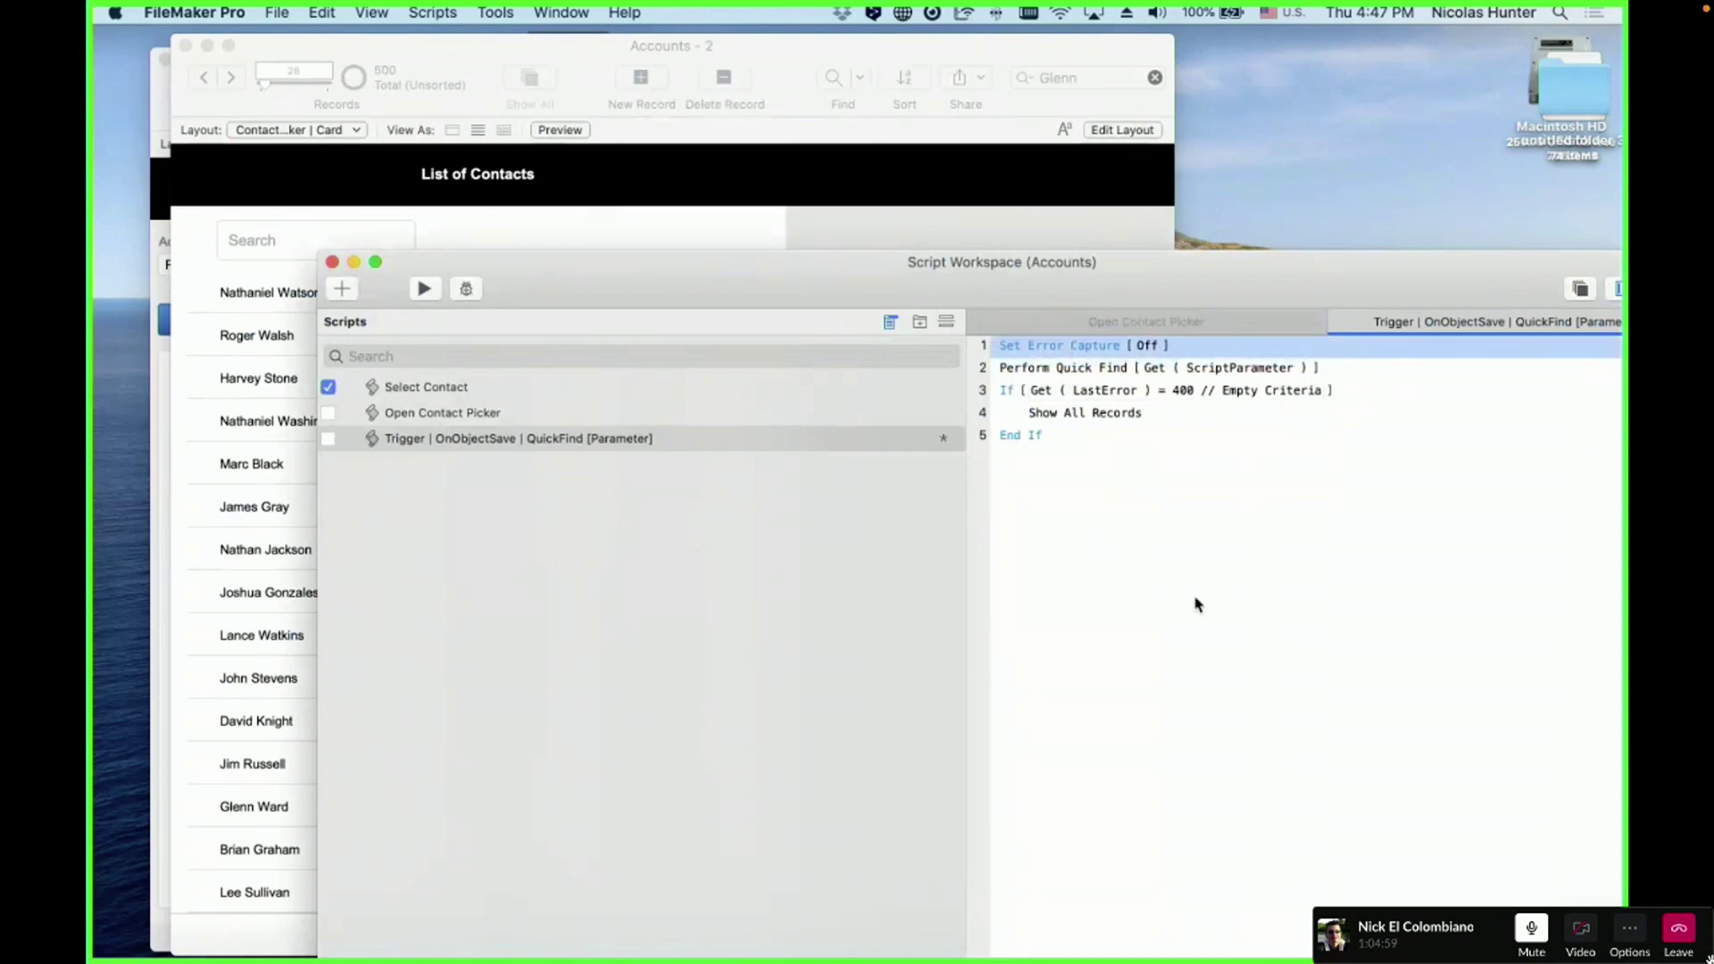
- Switch Set Error Capture to On and insert a blank line below it
left_click(1149, 345)
left_click(1046, 349)
key("Return")
- Search the contact list for "Nat", then clear the search field and submit it empty
left_click(746, 223)
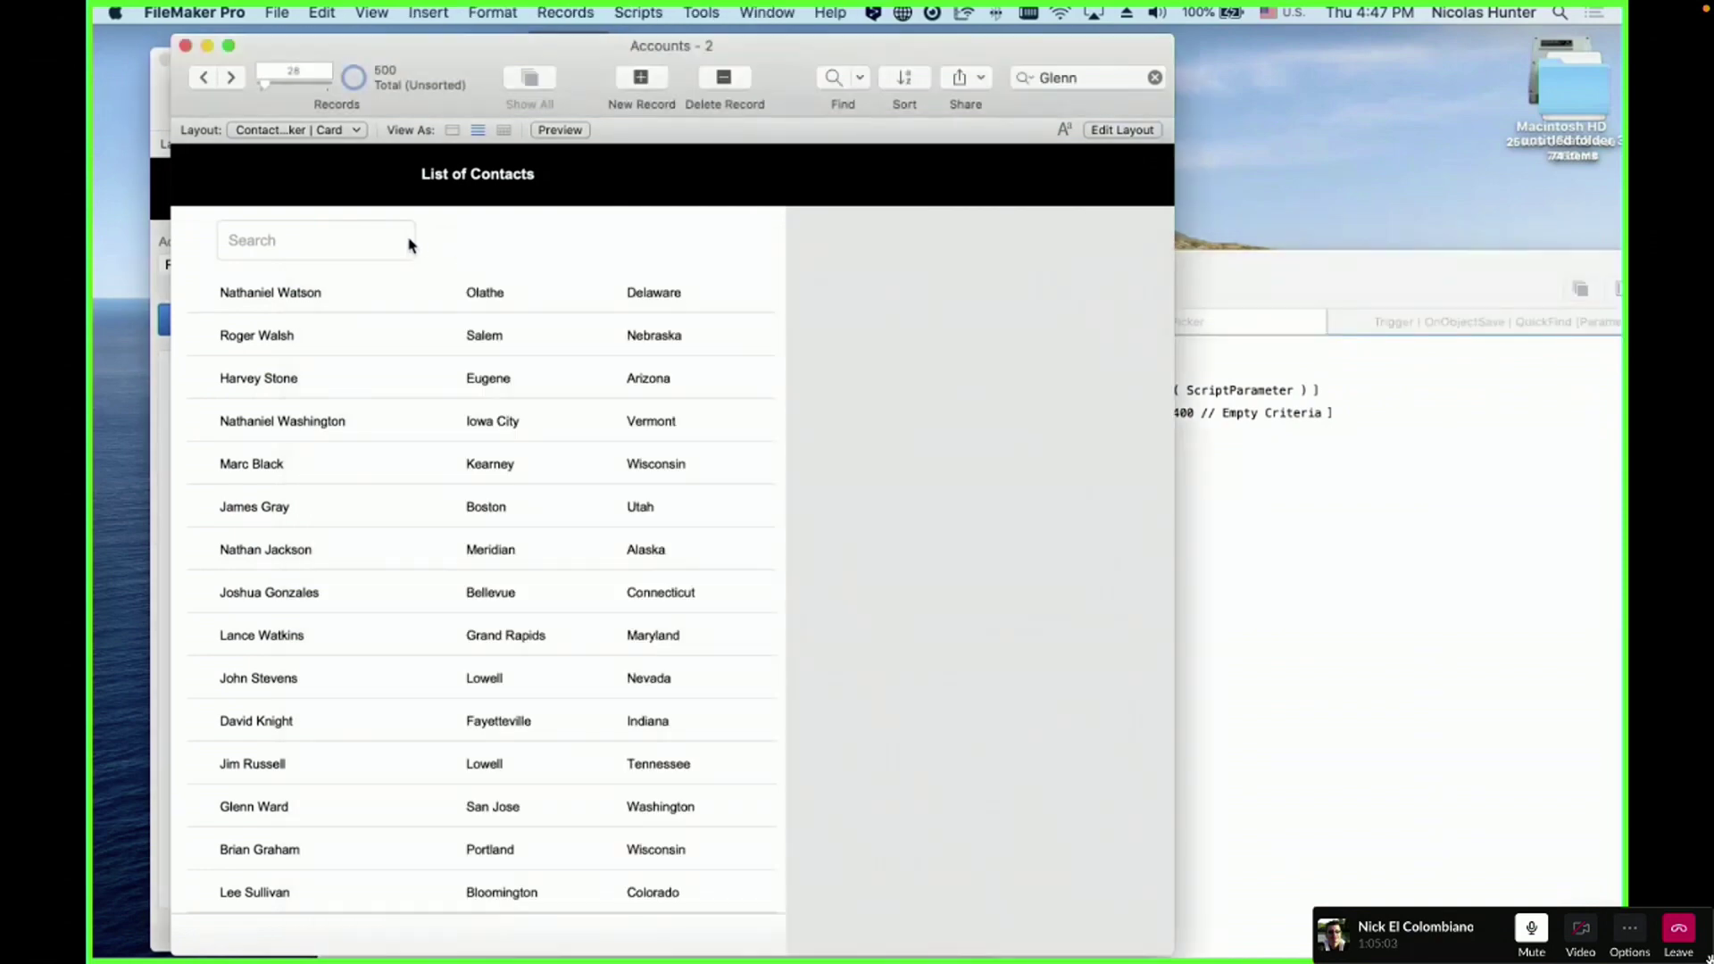
left_click(377, 239)
type("Nat")
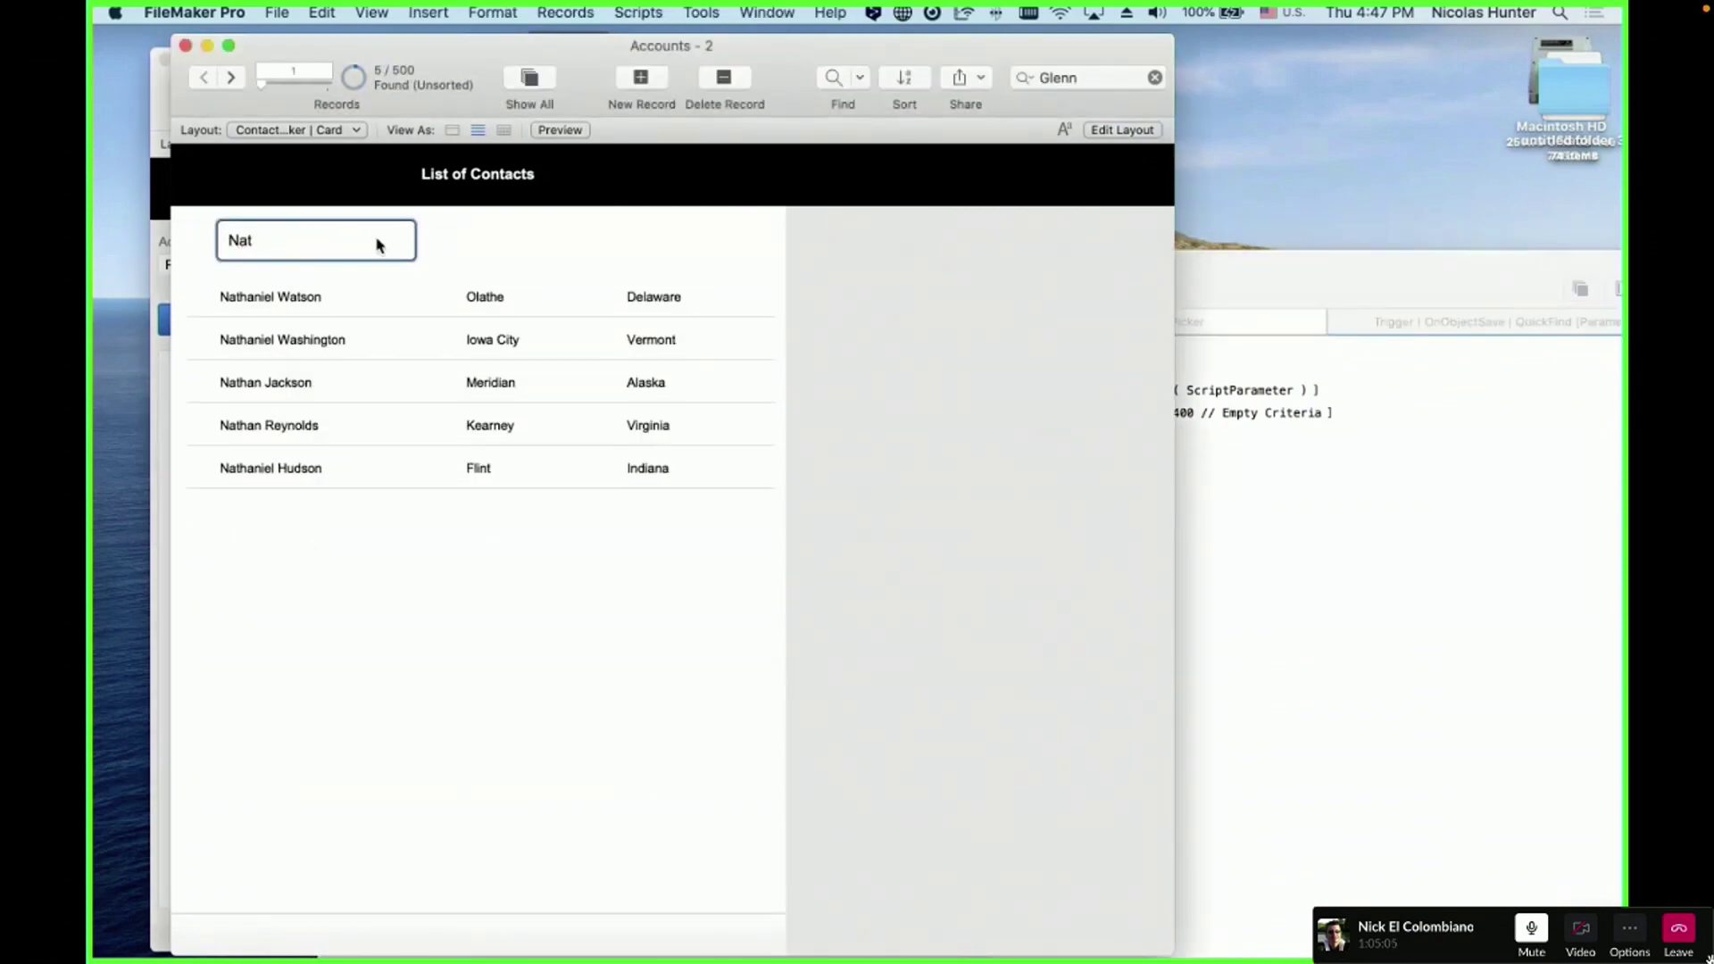
triple_click(364, 236)
key("BackSpace")
left_click(452, 248)
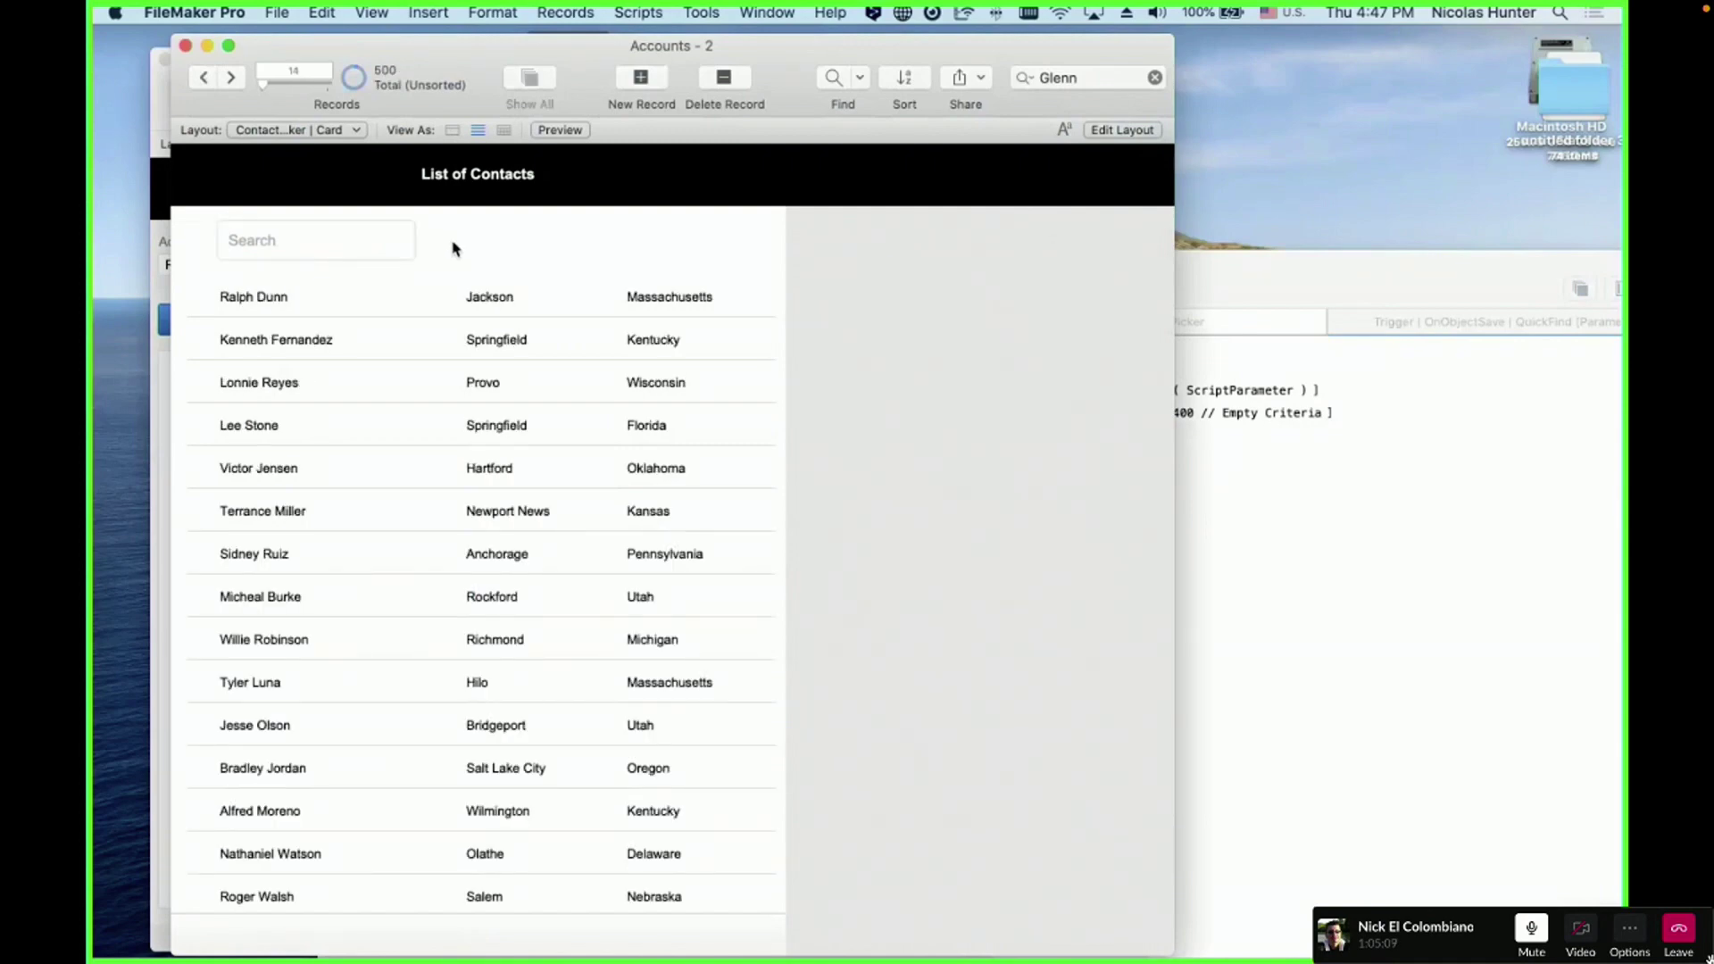
- Search the contact list for the nonsense strings "sdfdf" and "dfdfdfd", then empty the search field
left_click(382, 237)
type("sdfdfdf")
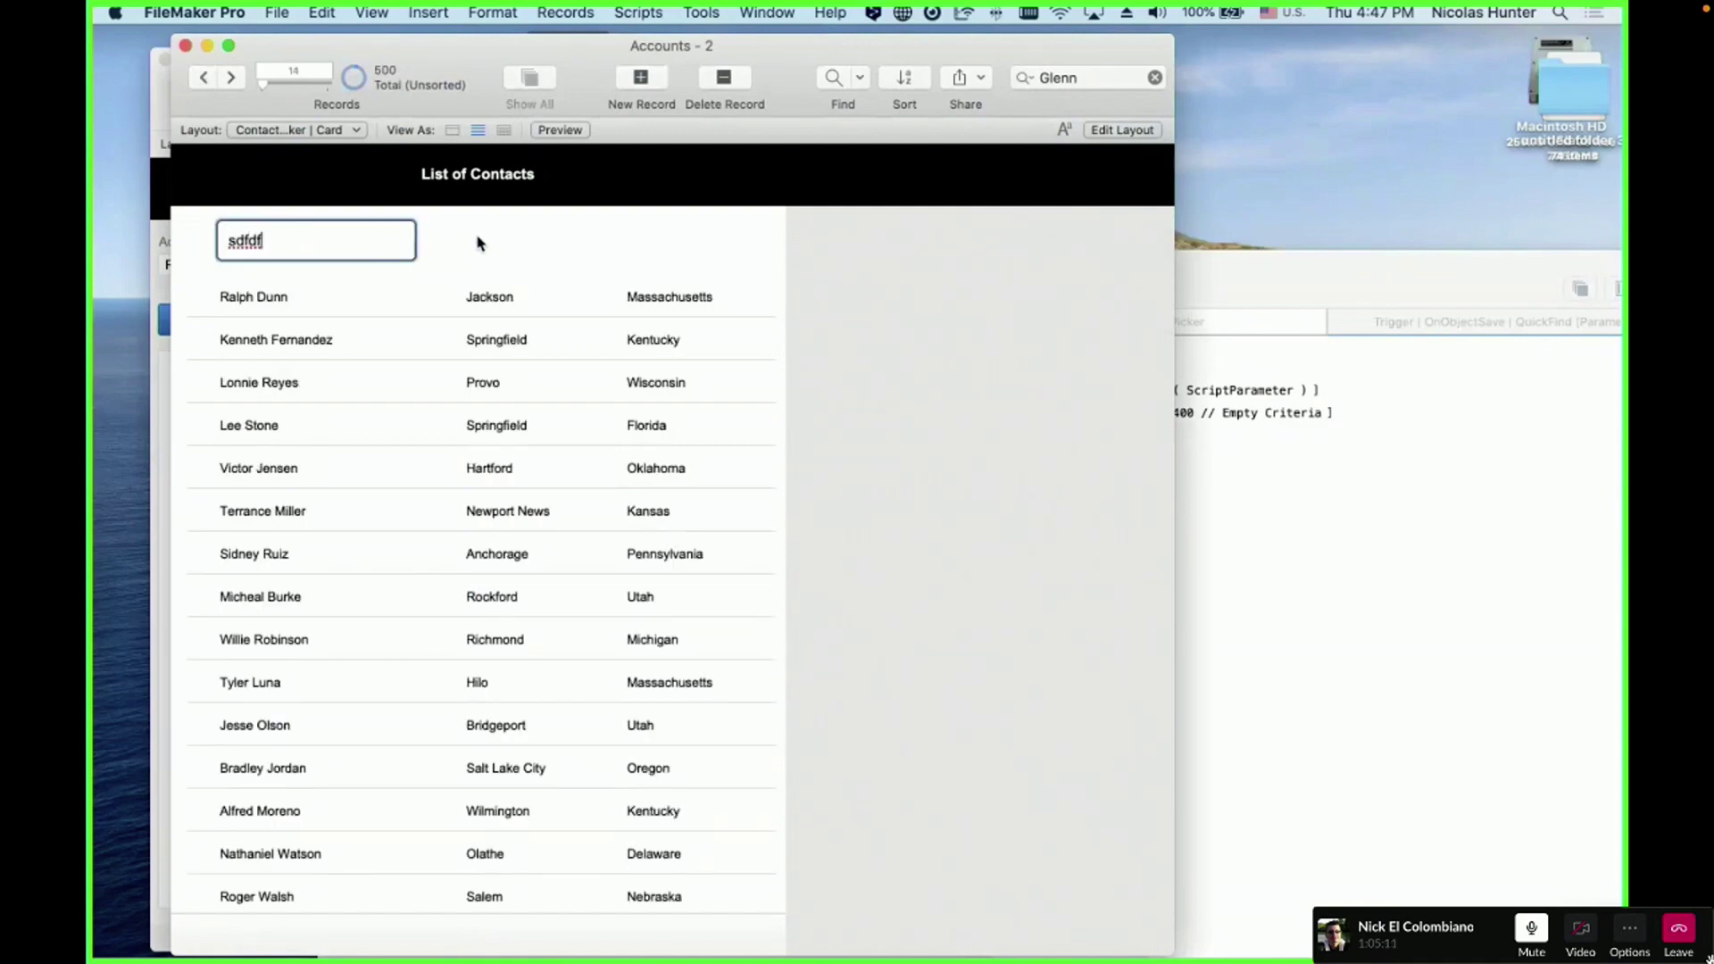
left_click(480, 242)
left_click(307, 258)
type("dfdfdfd")
left_click(475, 250)
left_click(413, 246)
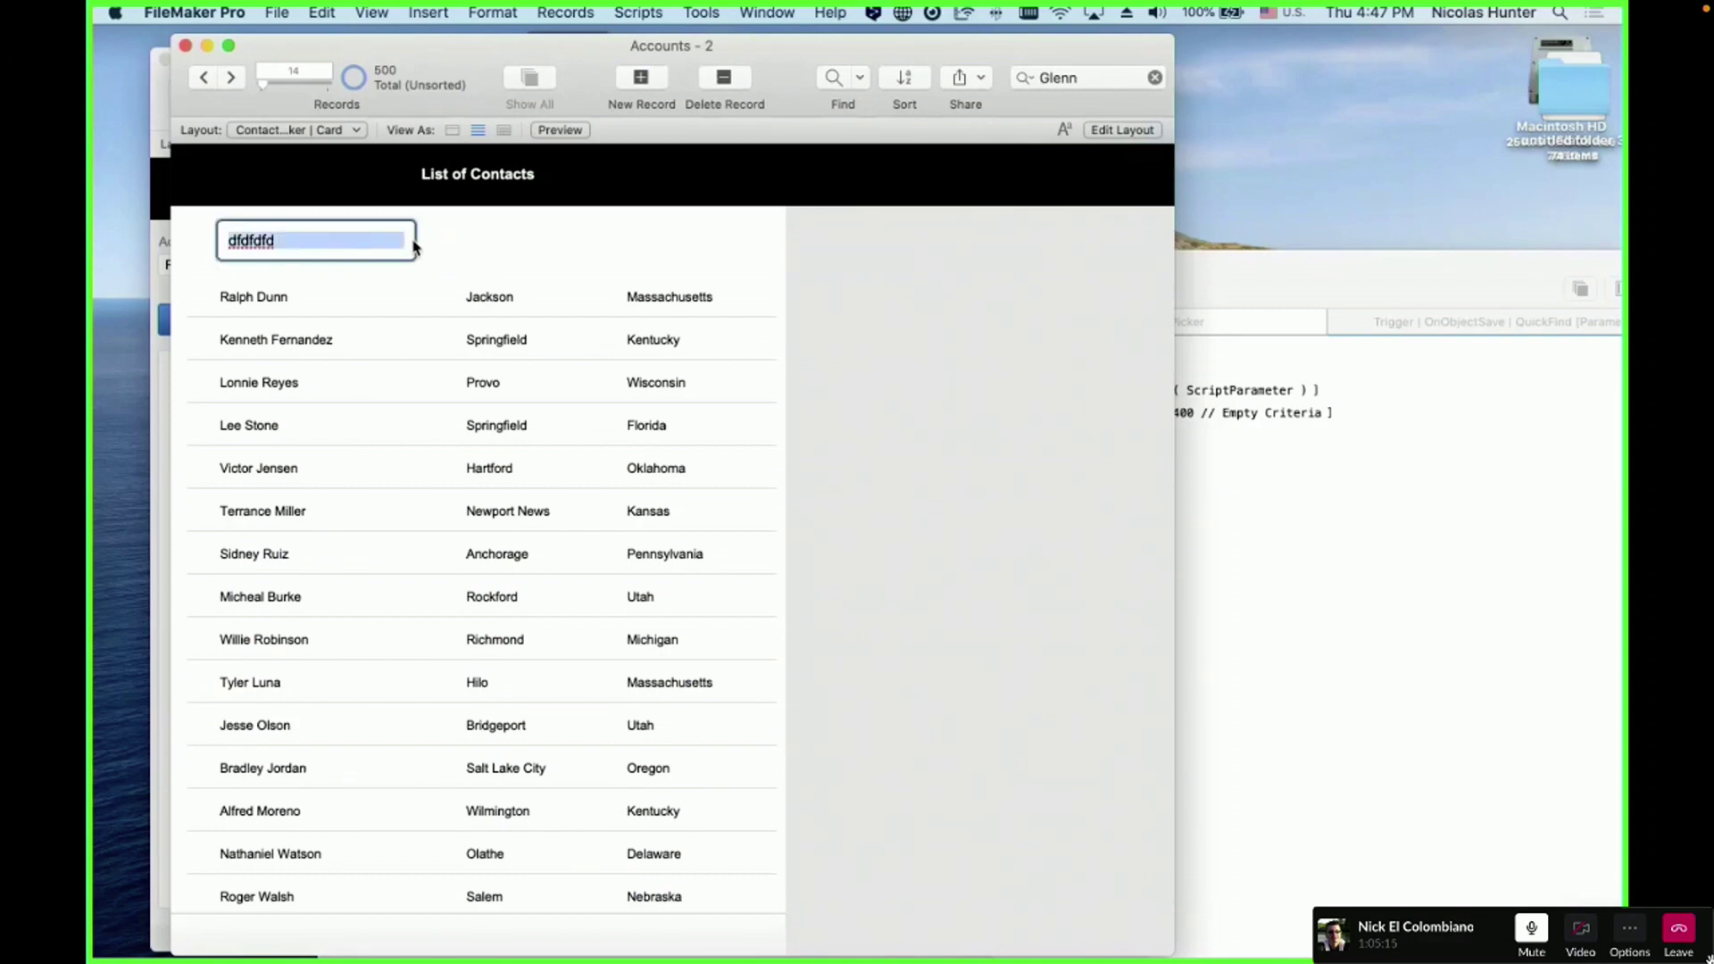
key("BackSpace")
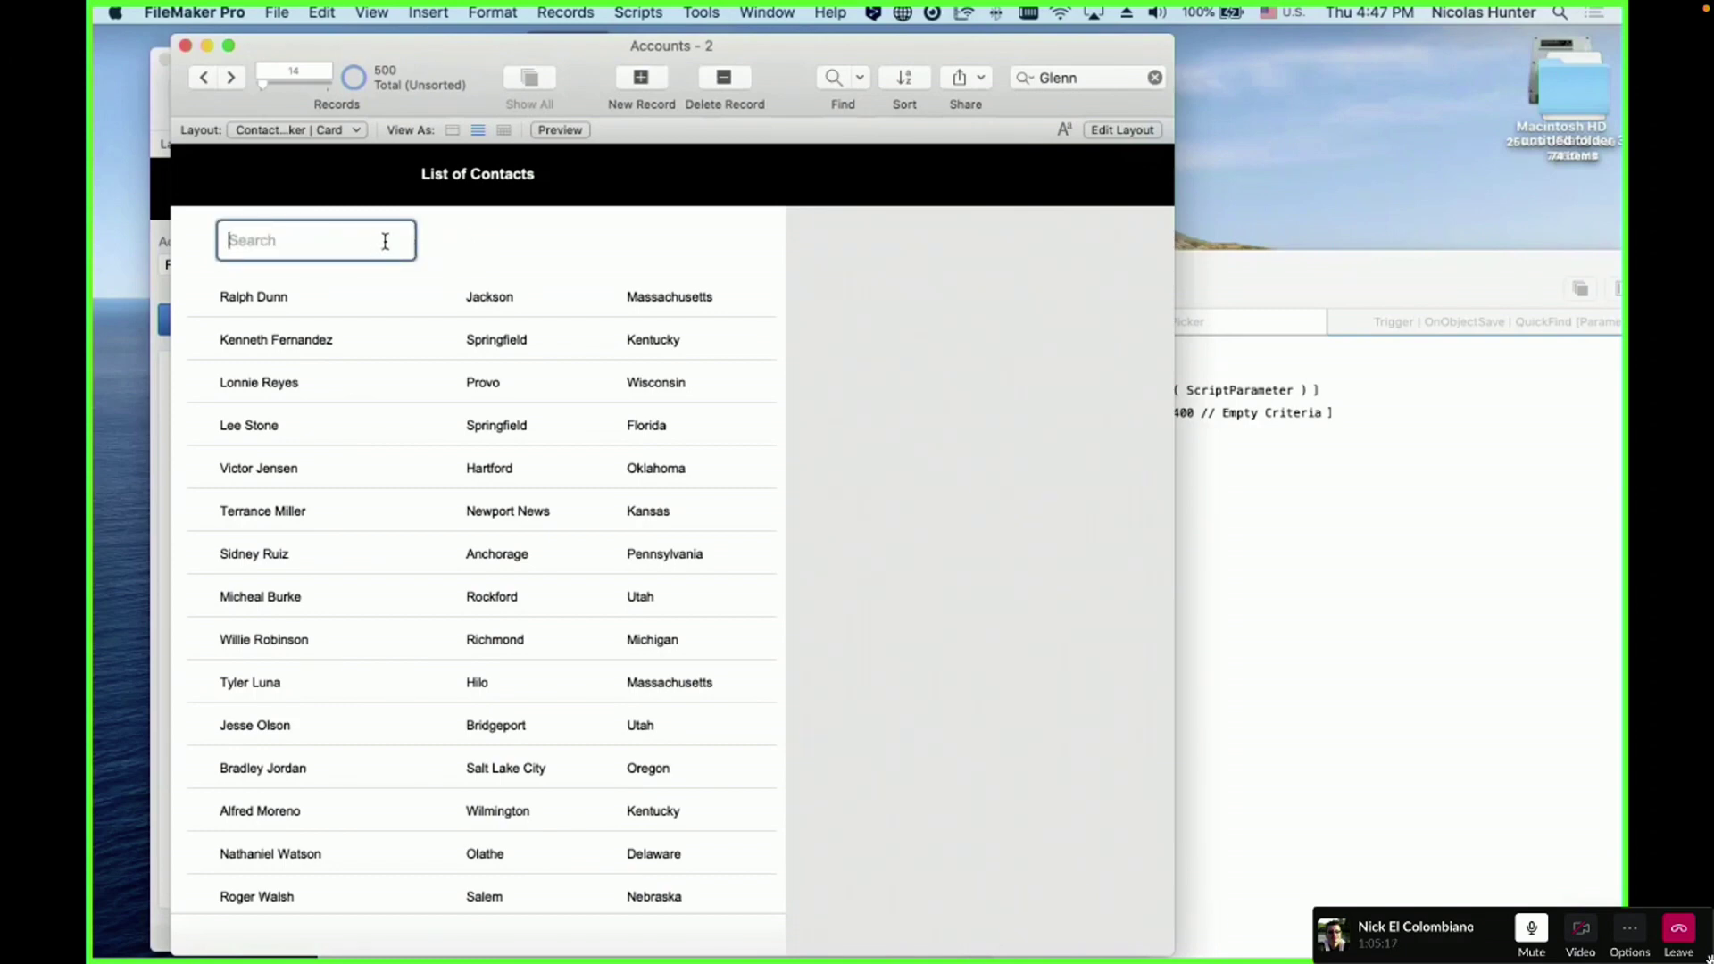
- Turn on the Script Debugger and submit "wewewe" in the contact search field
left_click(560, 9)
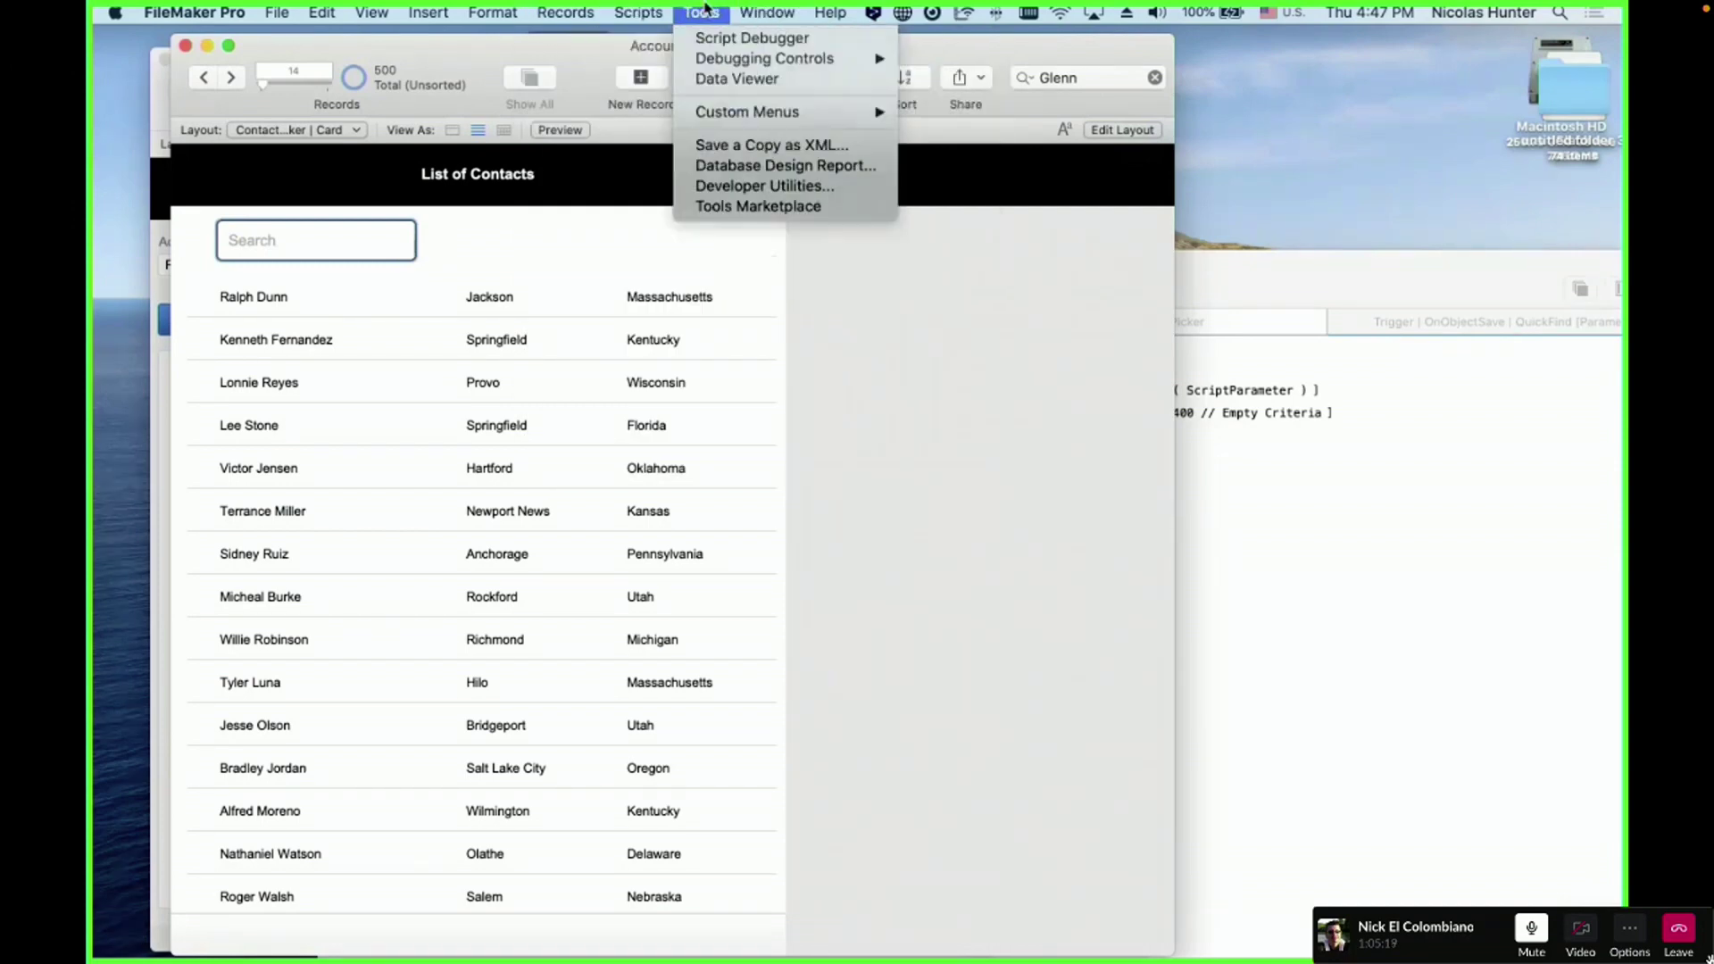
left_click(705, 40)
left_click(270, 257)
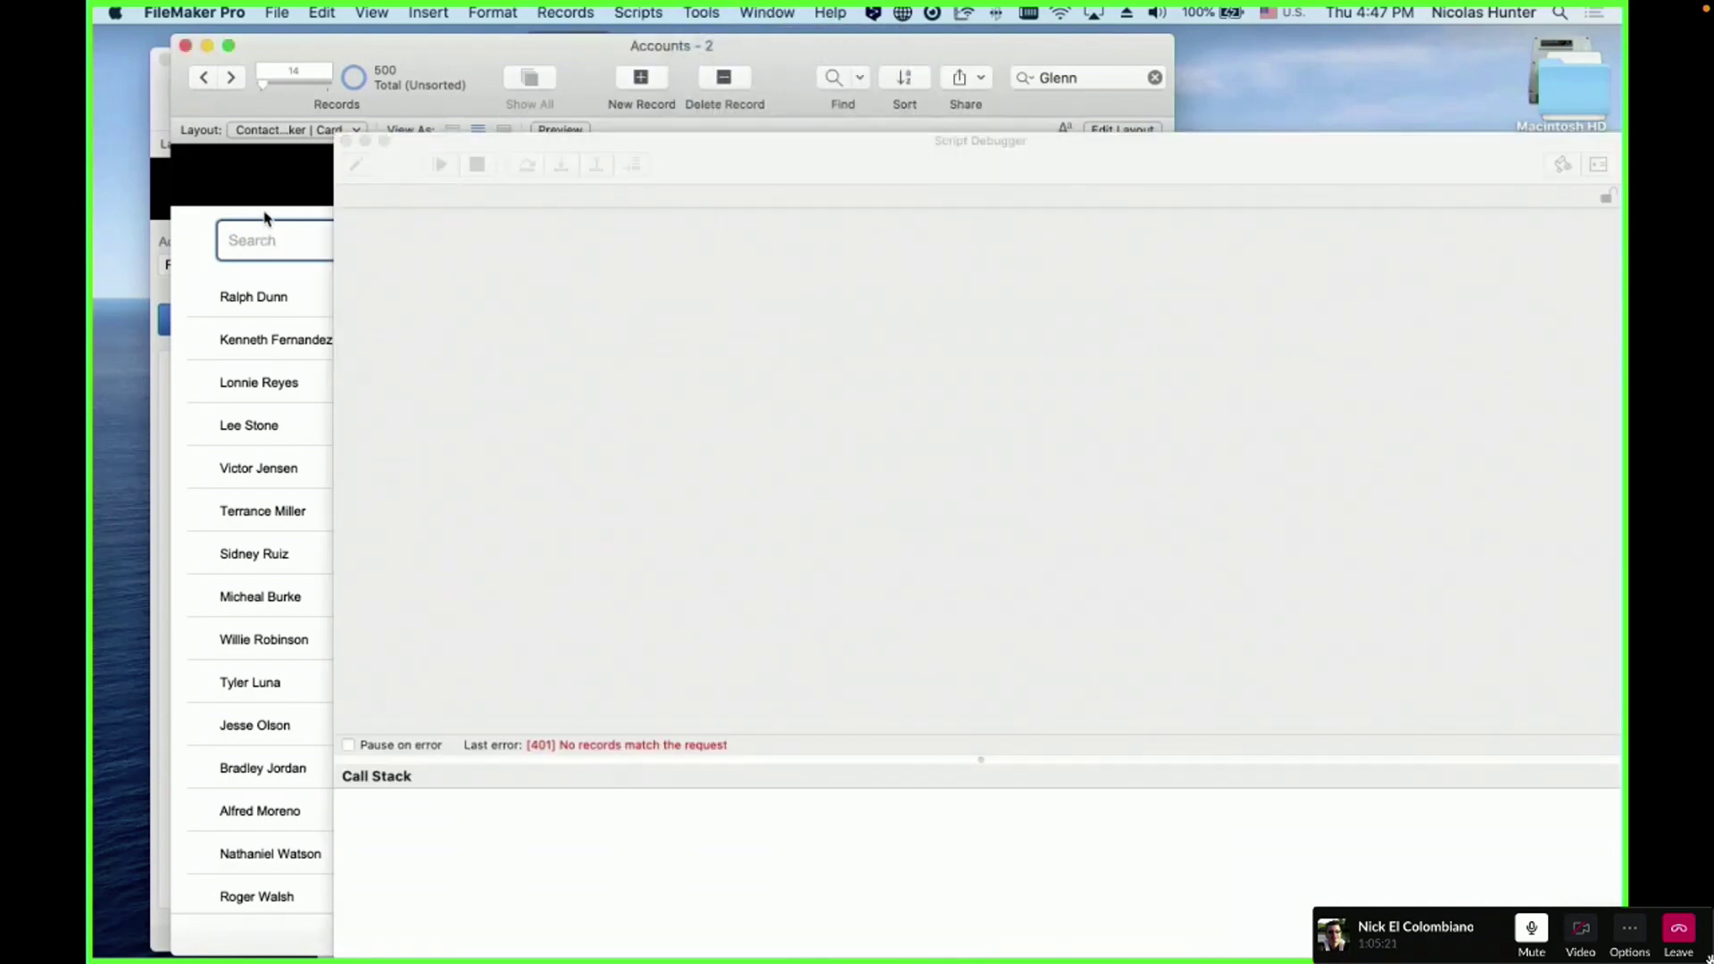
type("wewewe")
key("Return")
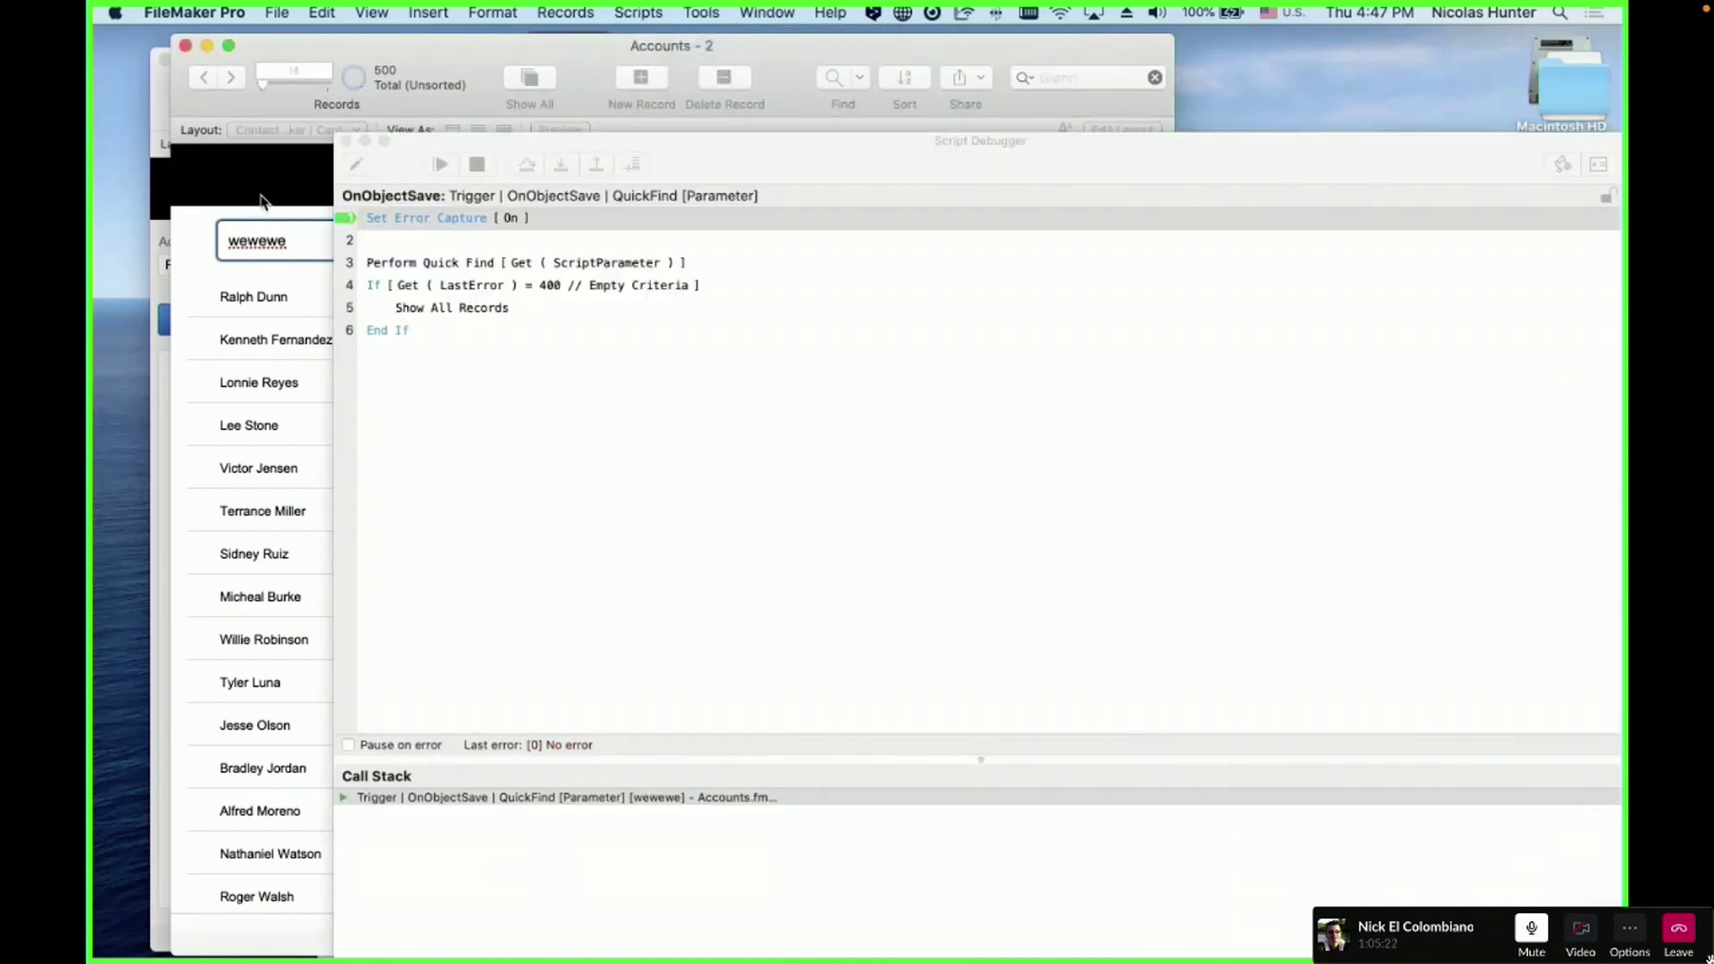
- Step through the QuickFind trigger script to check its last error, then halt it and close the debugger
left_click(570, 170)
left_click(569, 170)
left_click(569, 170)
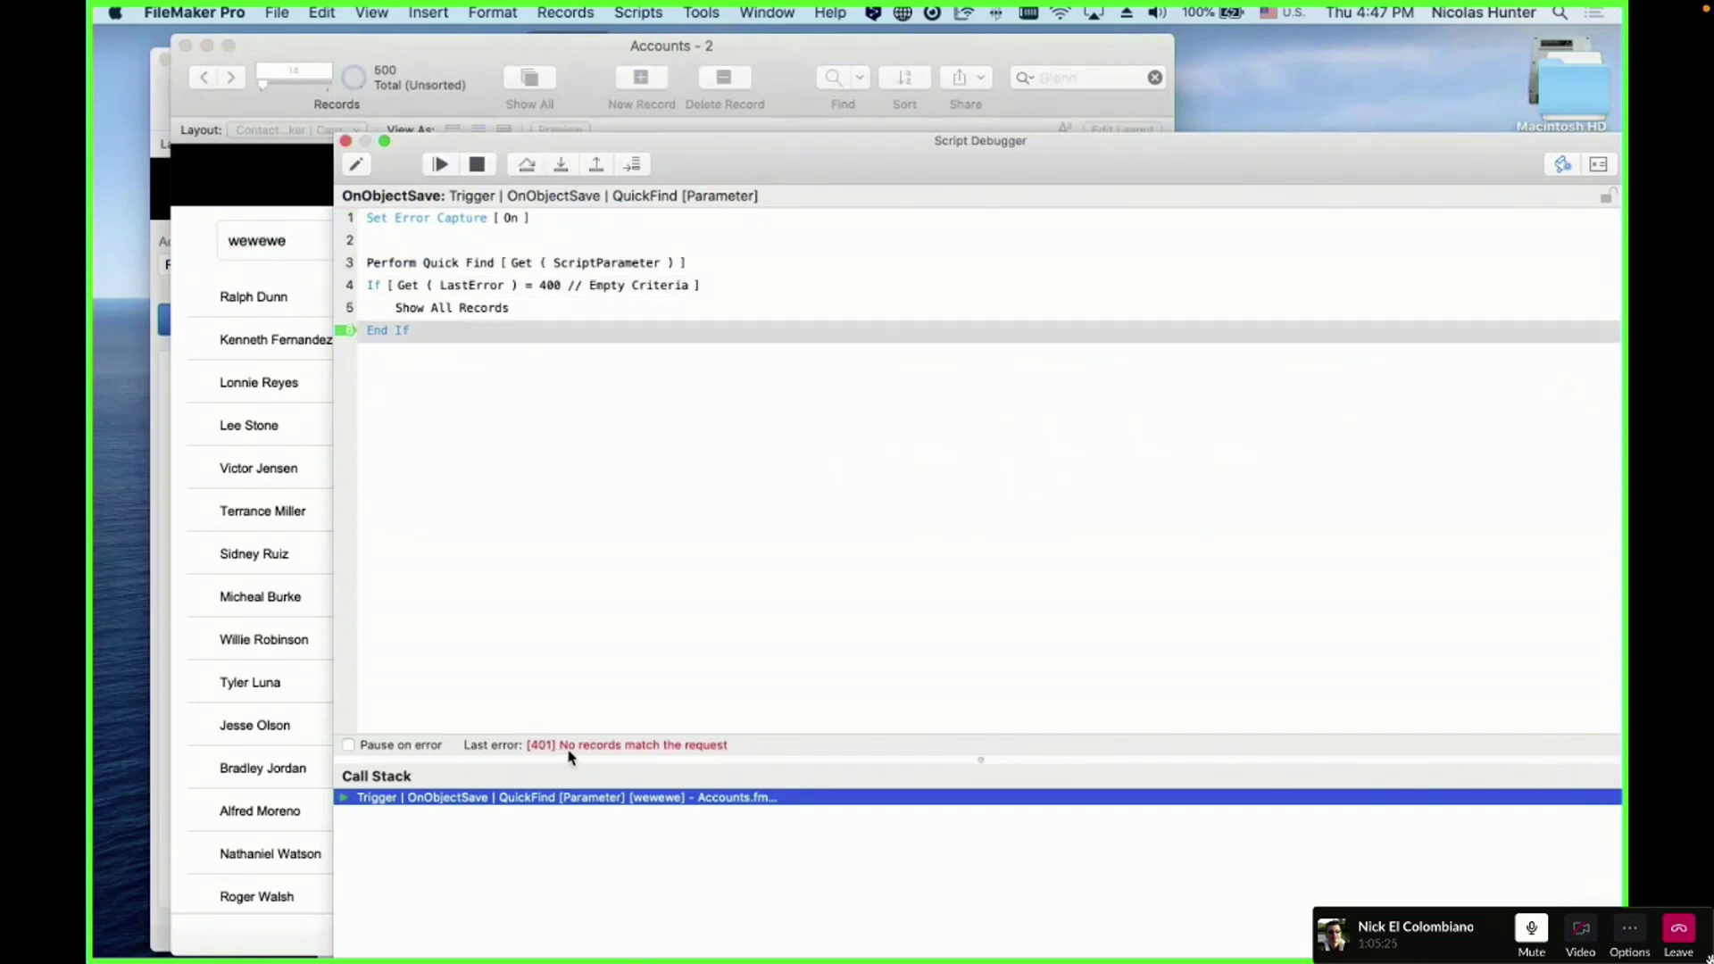
left_click(480, 166)
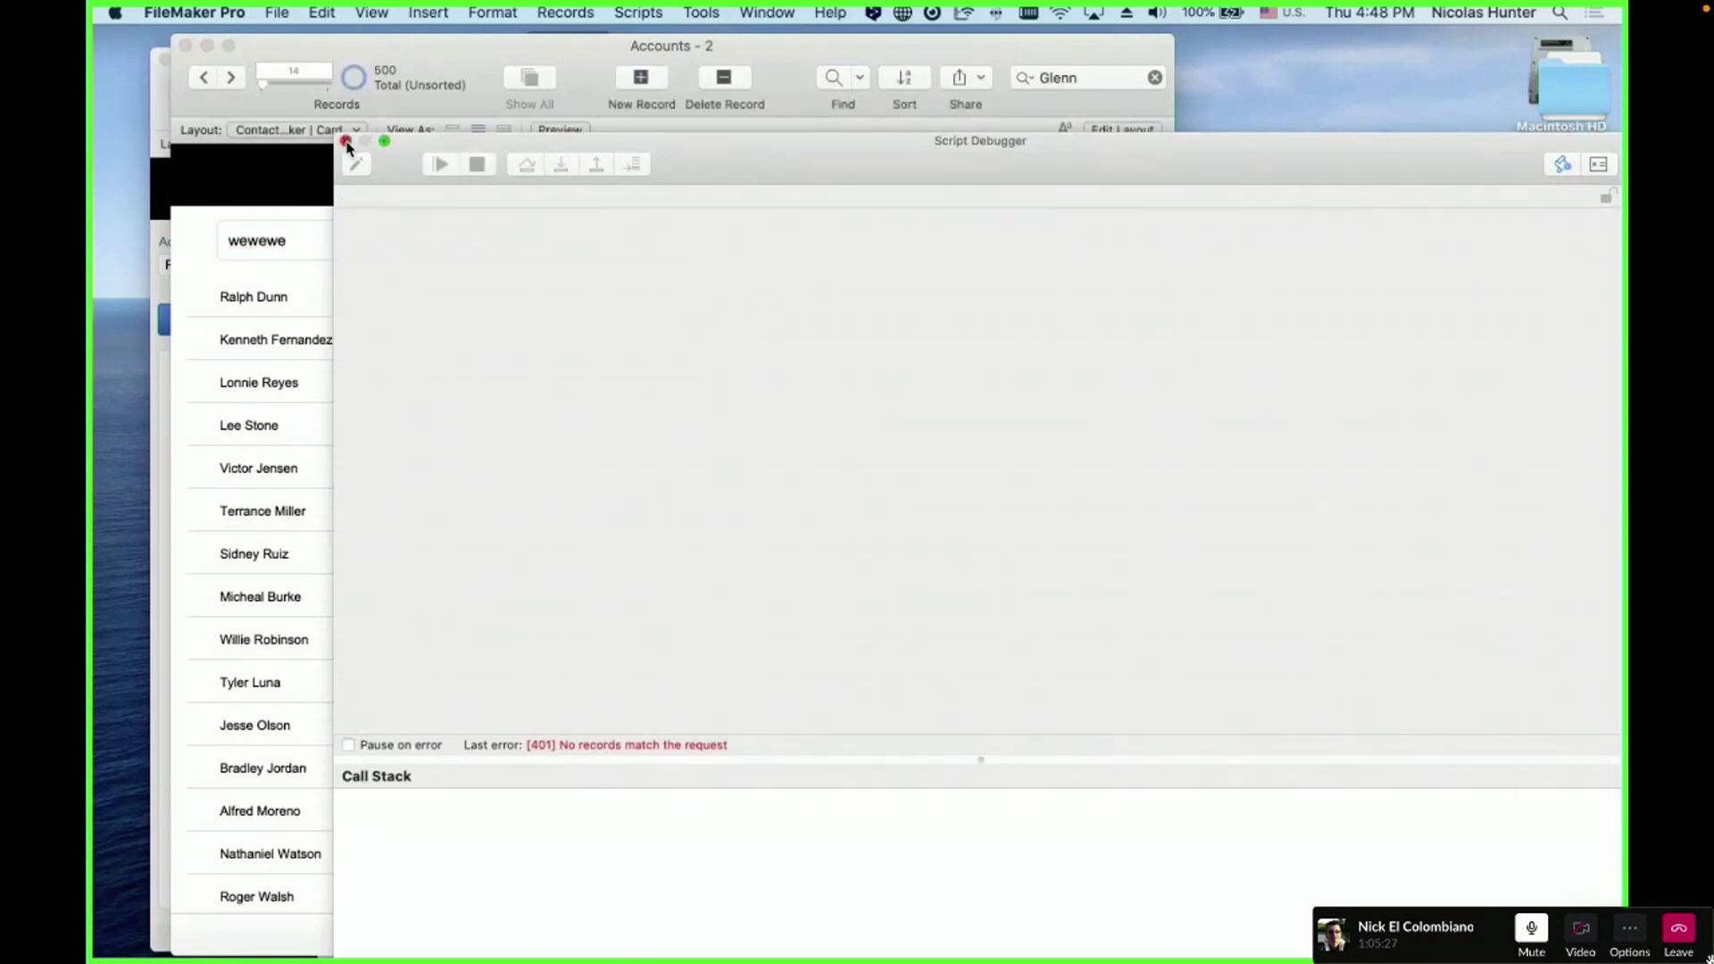
left_click(347, 142)
- Duplicate the whole If block for error 400 in the QuickFind trigger script
left_click(1319, 581)
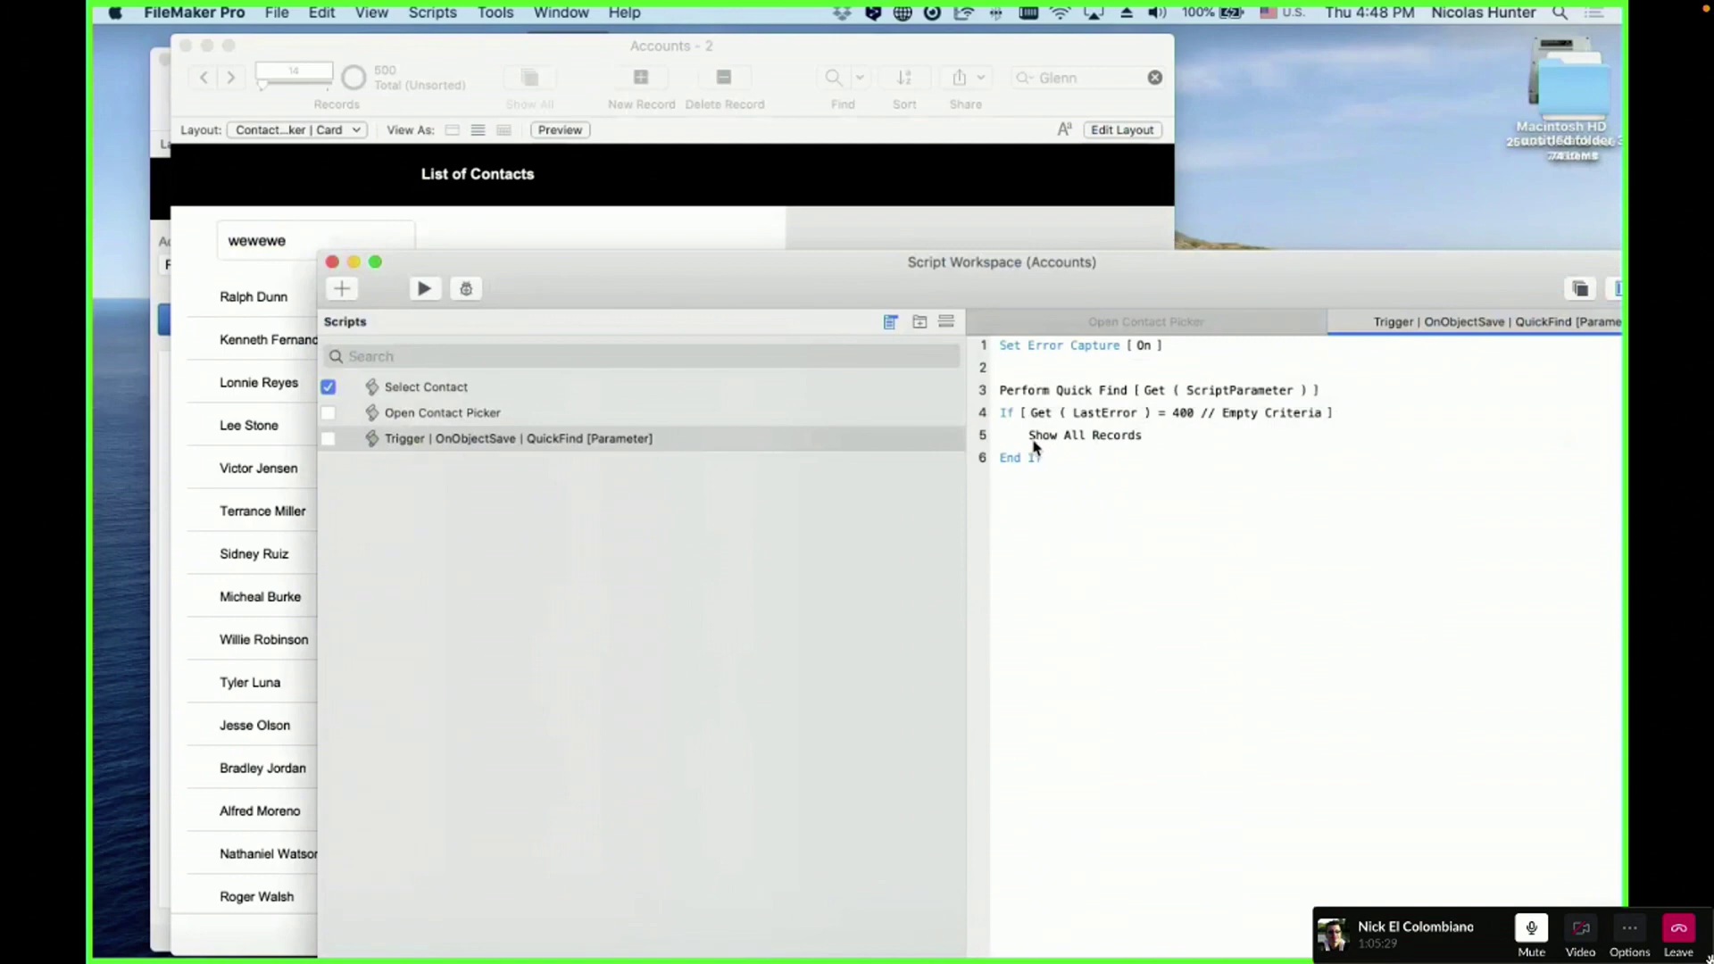
left_click(1035, 458)
left_click(1011, 417, "shift")
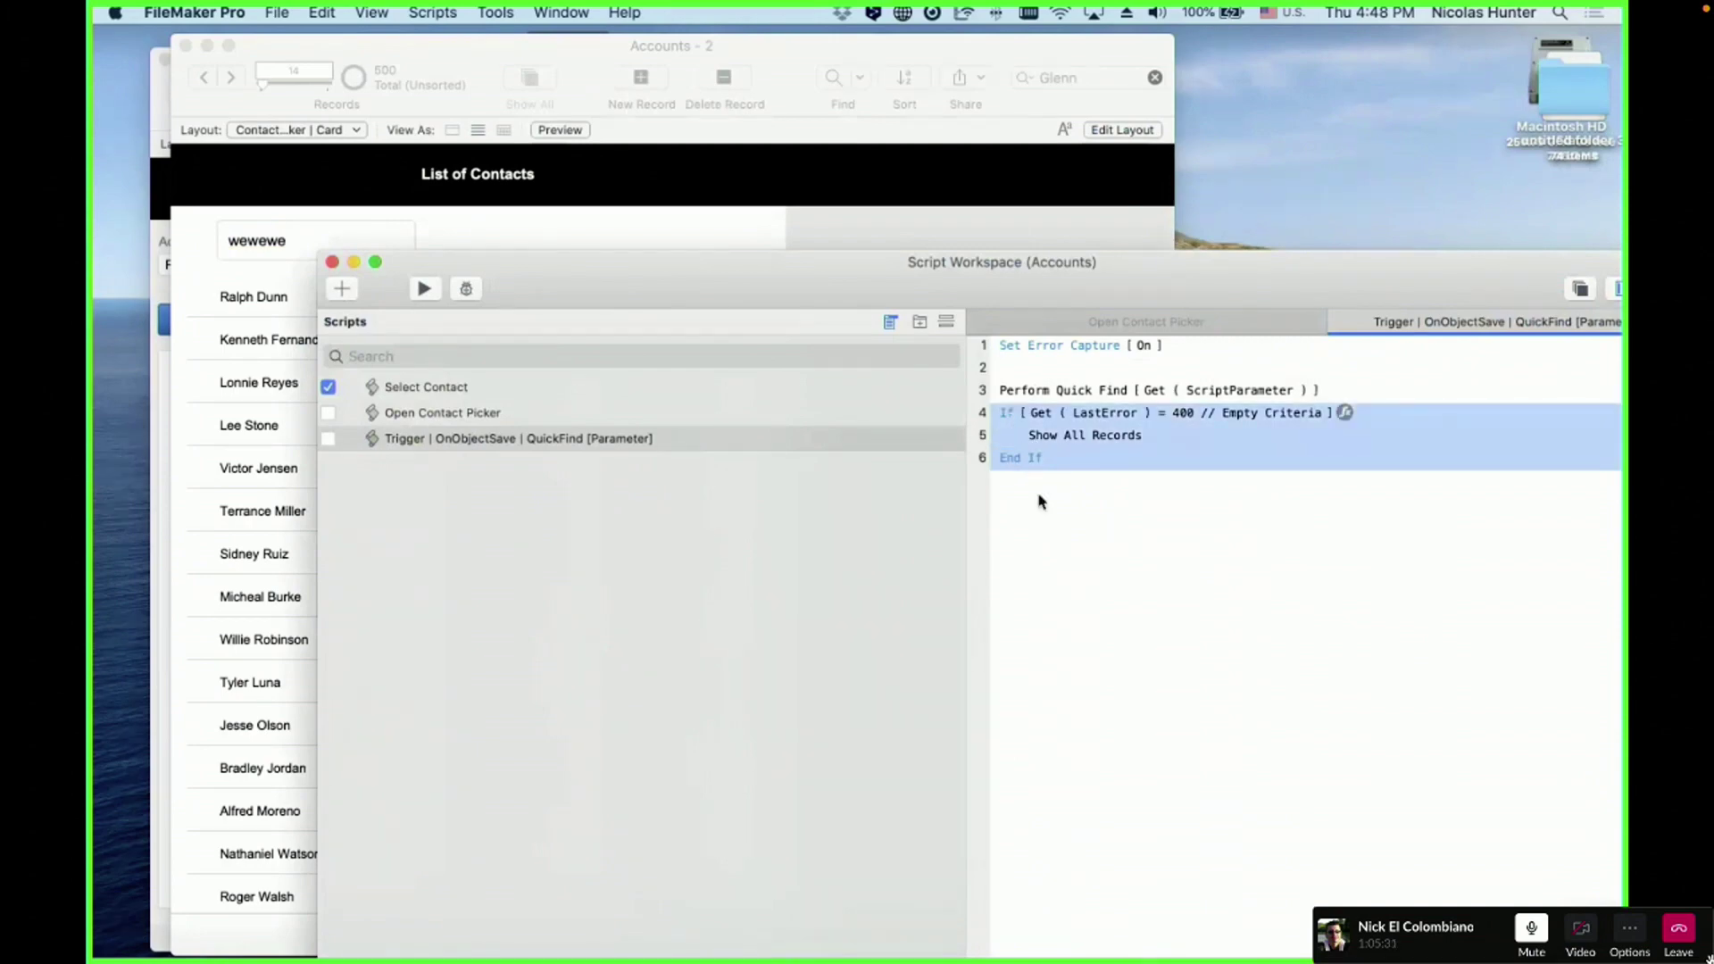
key("super+d")
- Set the duplicated If condition to Get ( LastError ) = 401 with the comment // No Found
left_click(1068, 483)
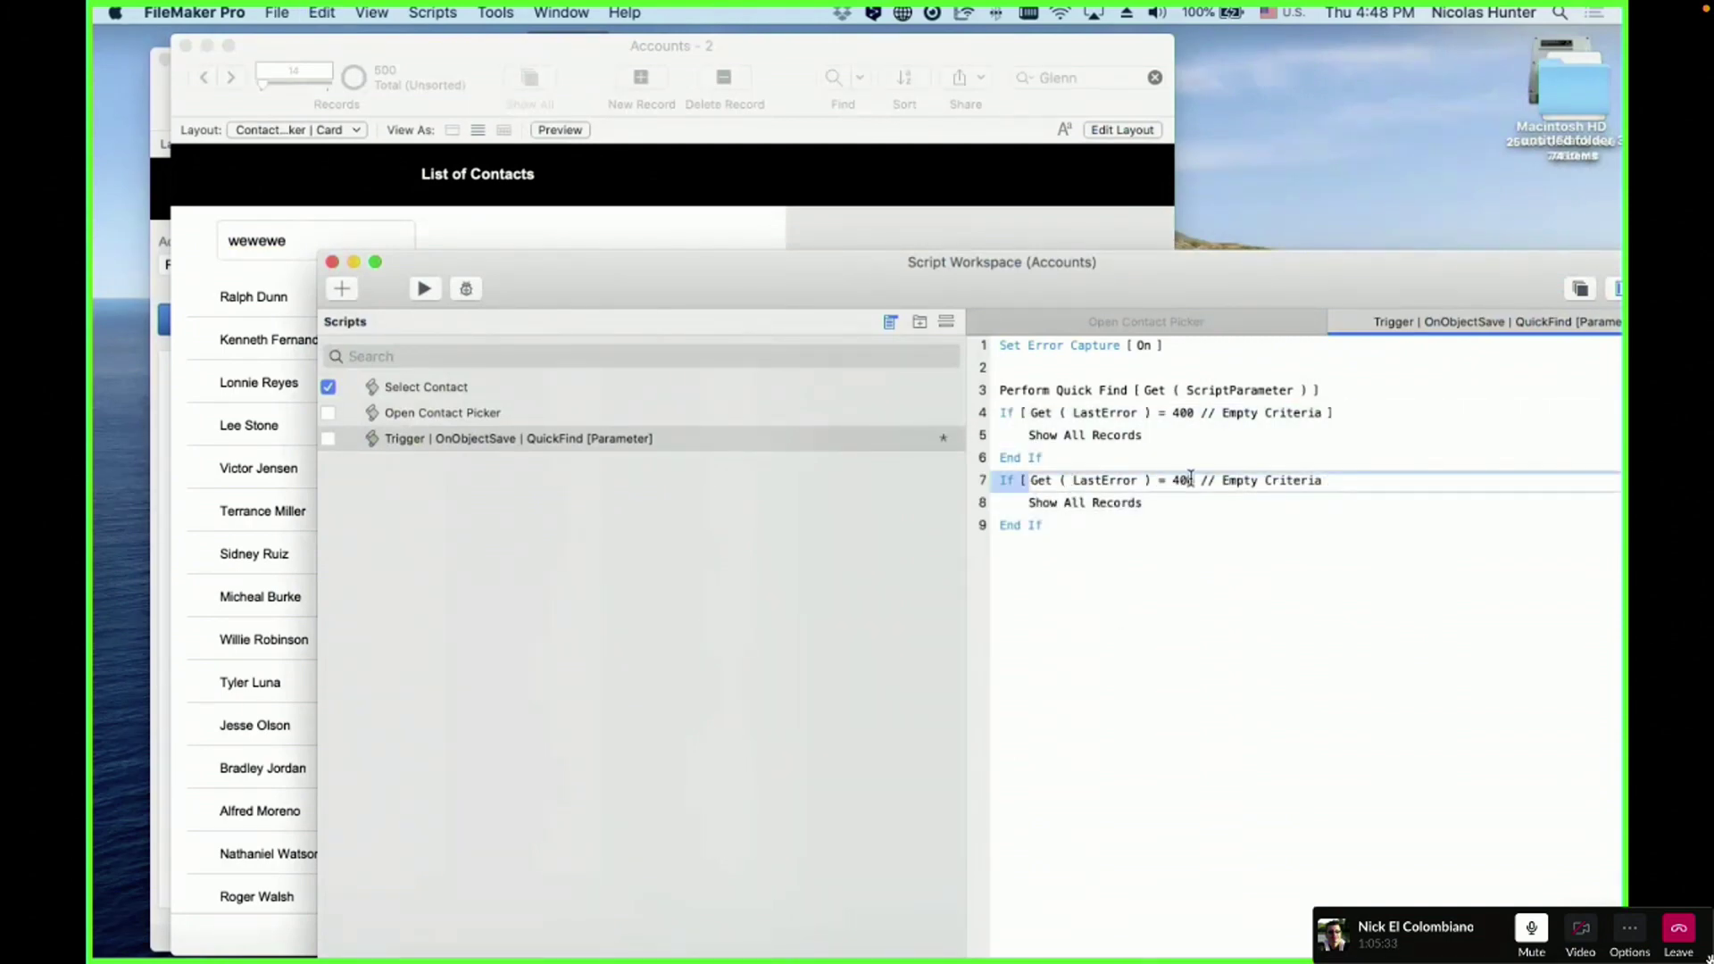
type("1")
left_click_drag(1221, 482, 1325, 482)
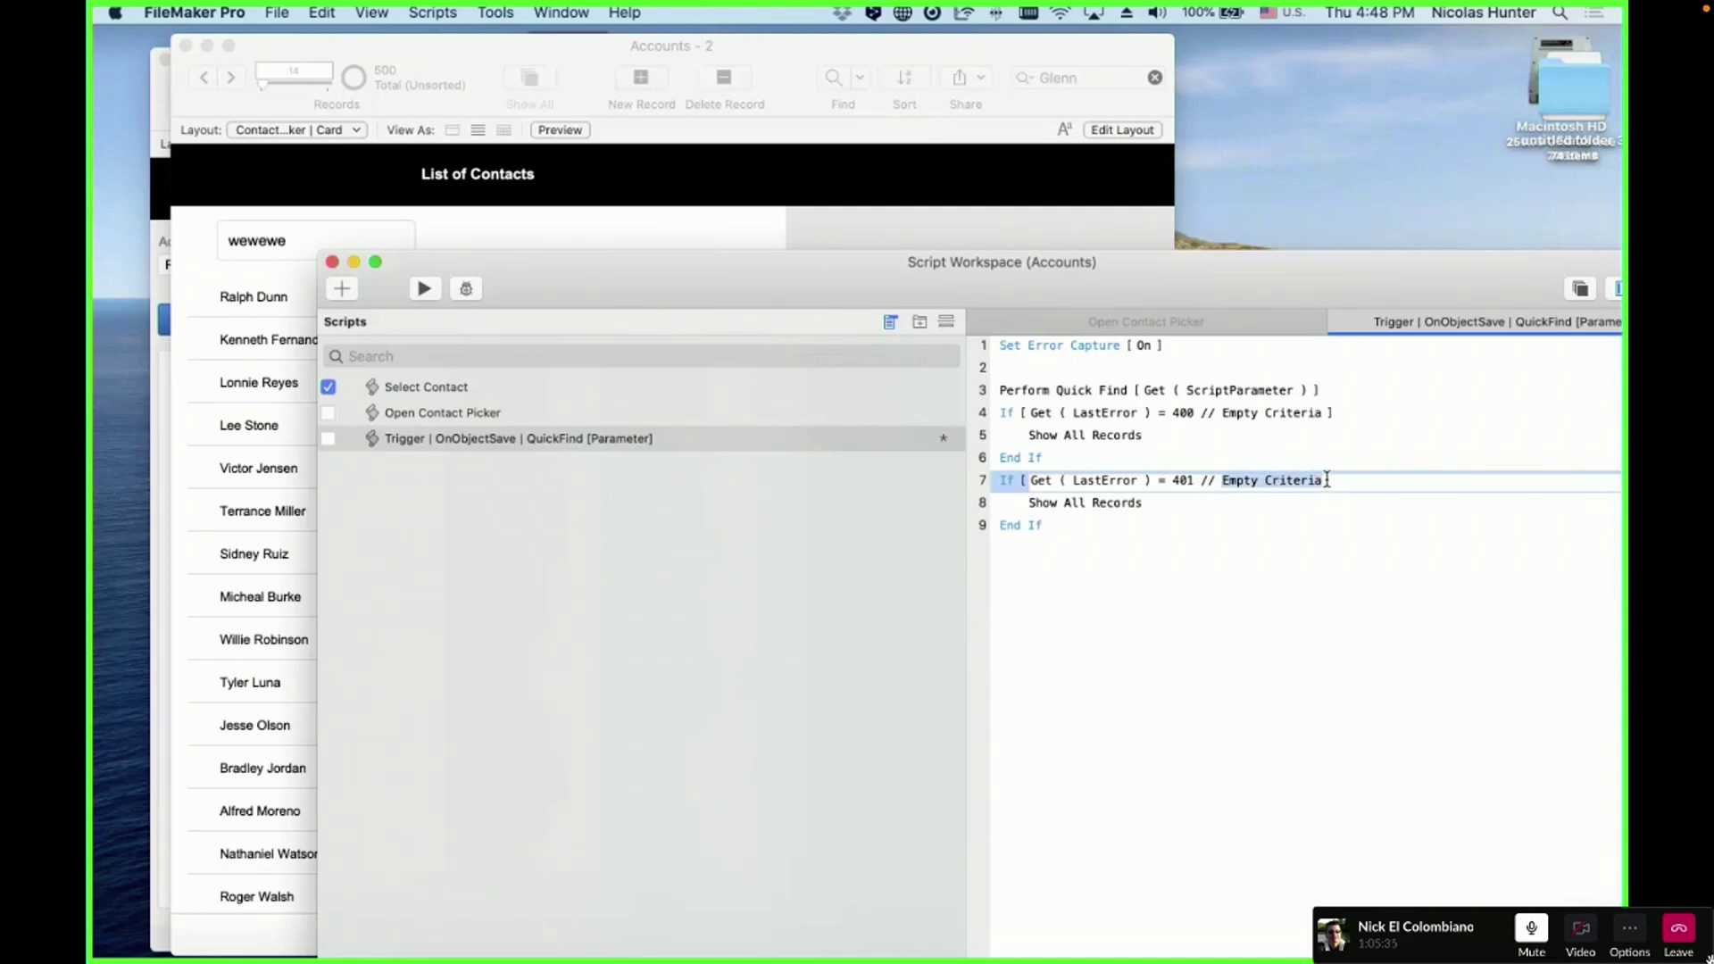
type("No Found")
left_click(1334, 572)
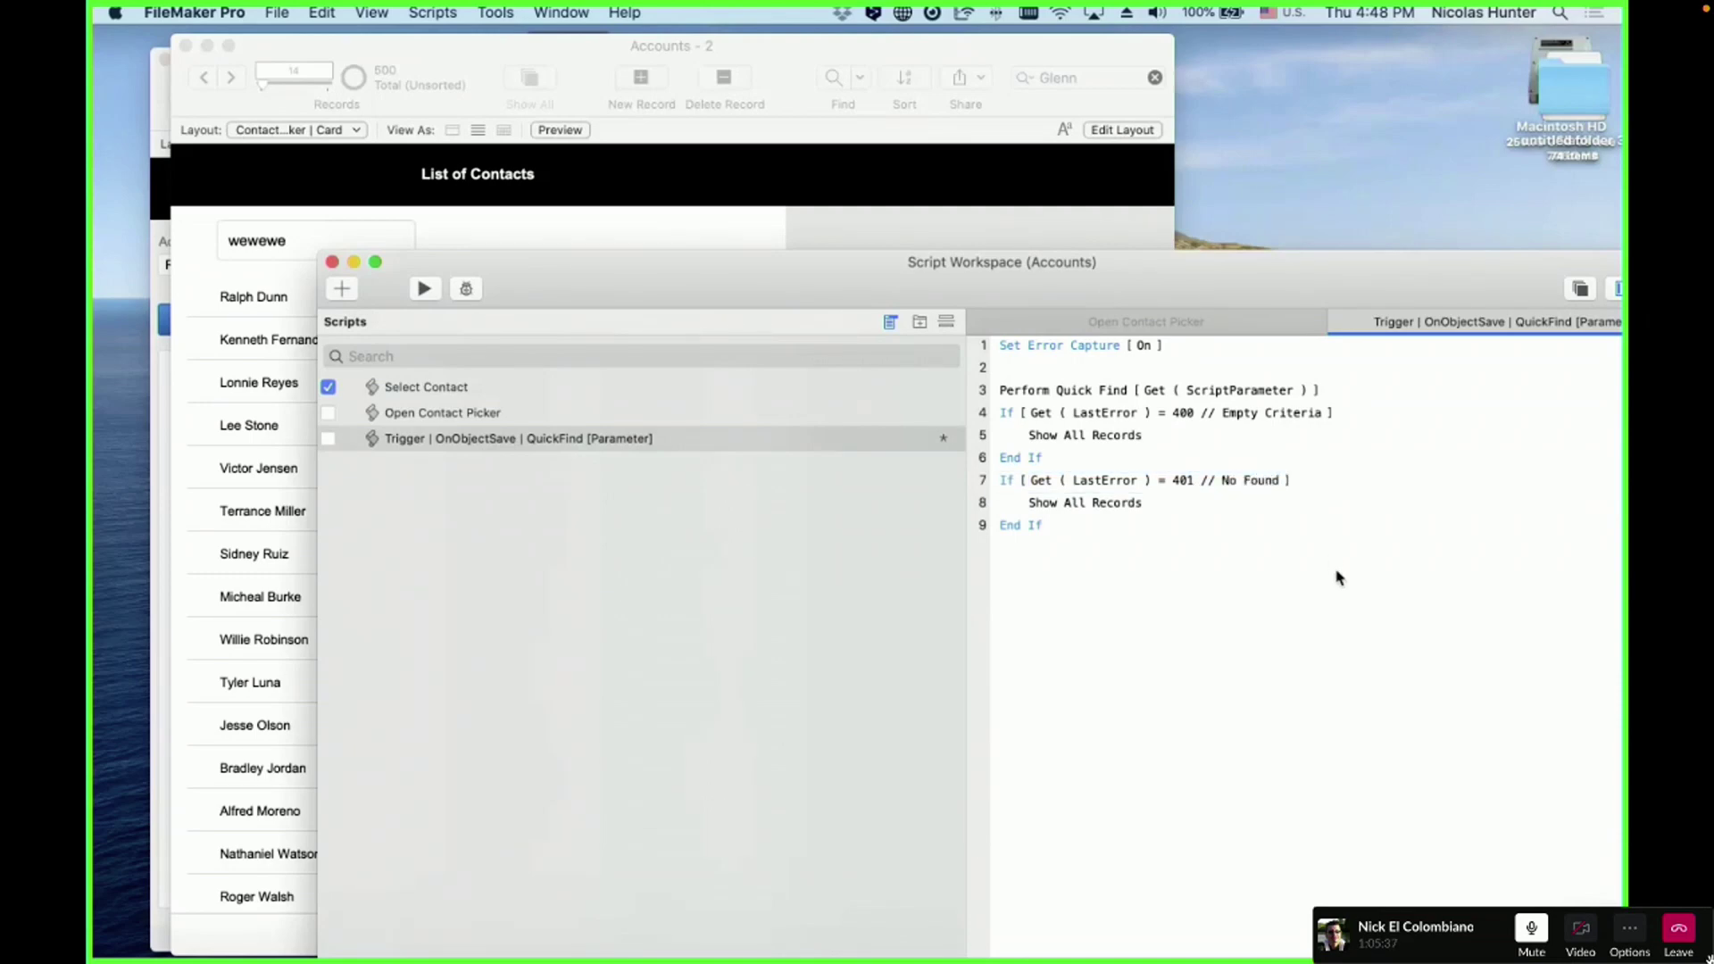
- Replace Show All Records in the 401 block with an Omit Multiple Records step, with its dialog off
left_click(1056, 503)
key("Return")
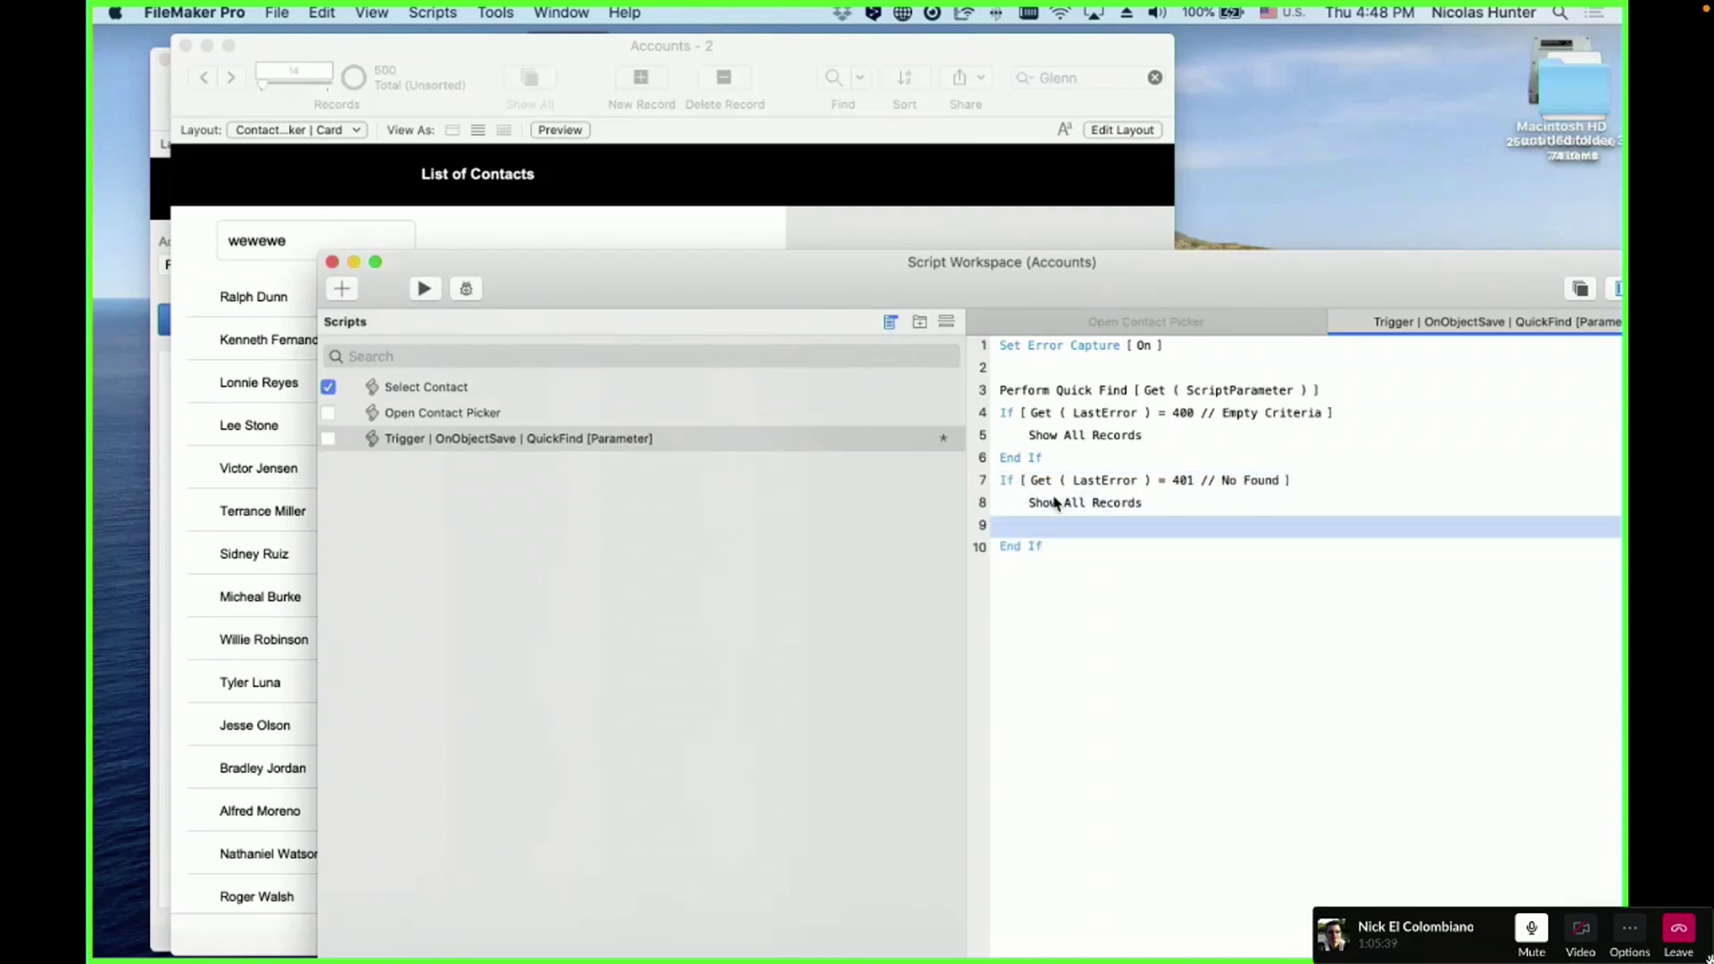
key("BackSpace")
key("BackSpace")
key("Return")
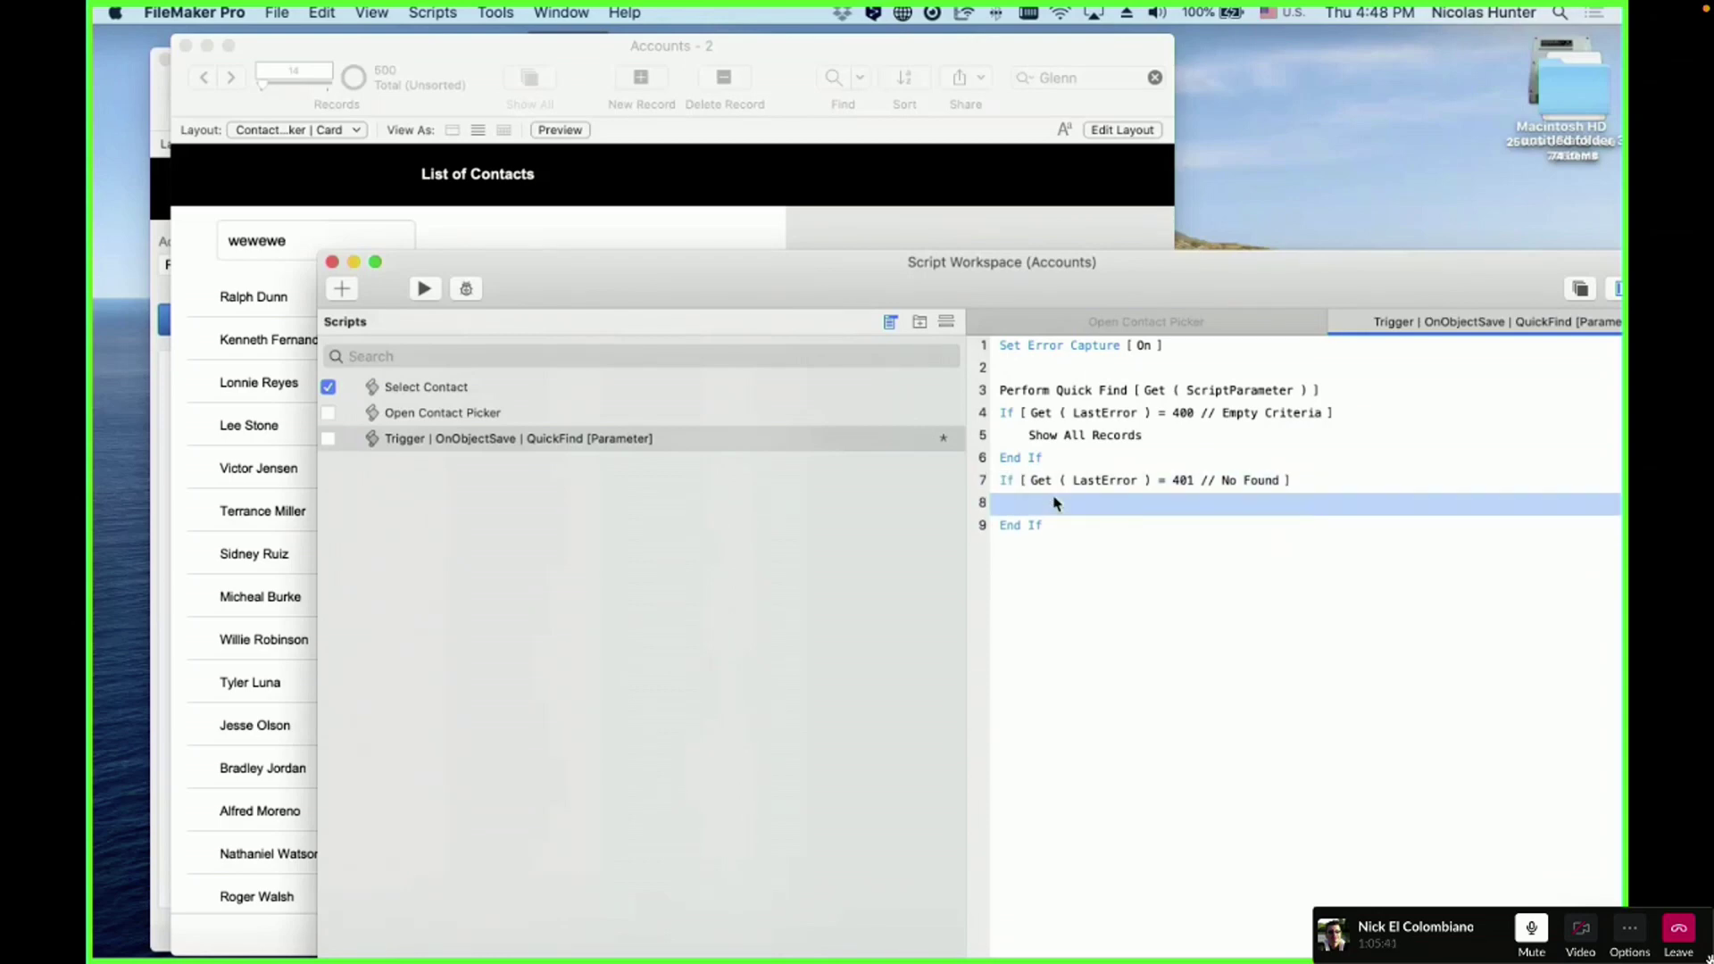
type("ommi")
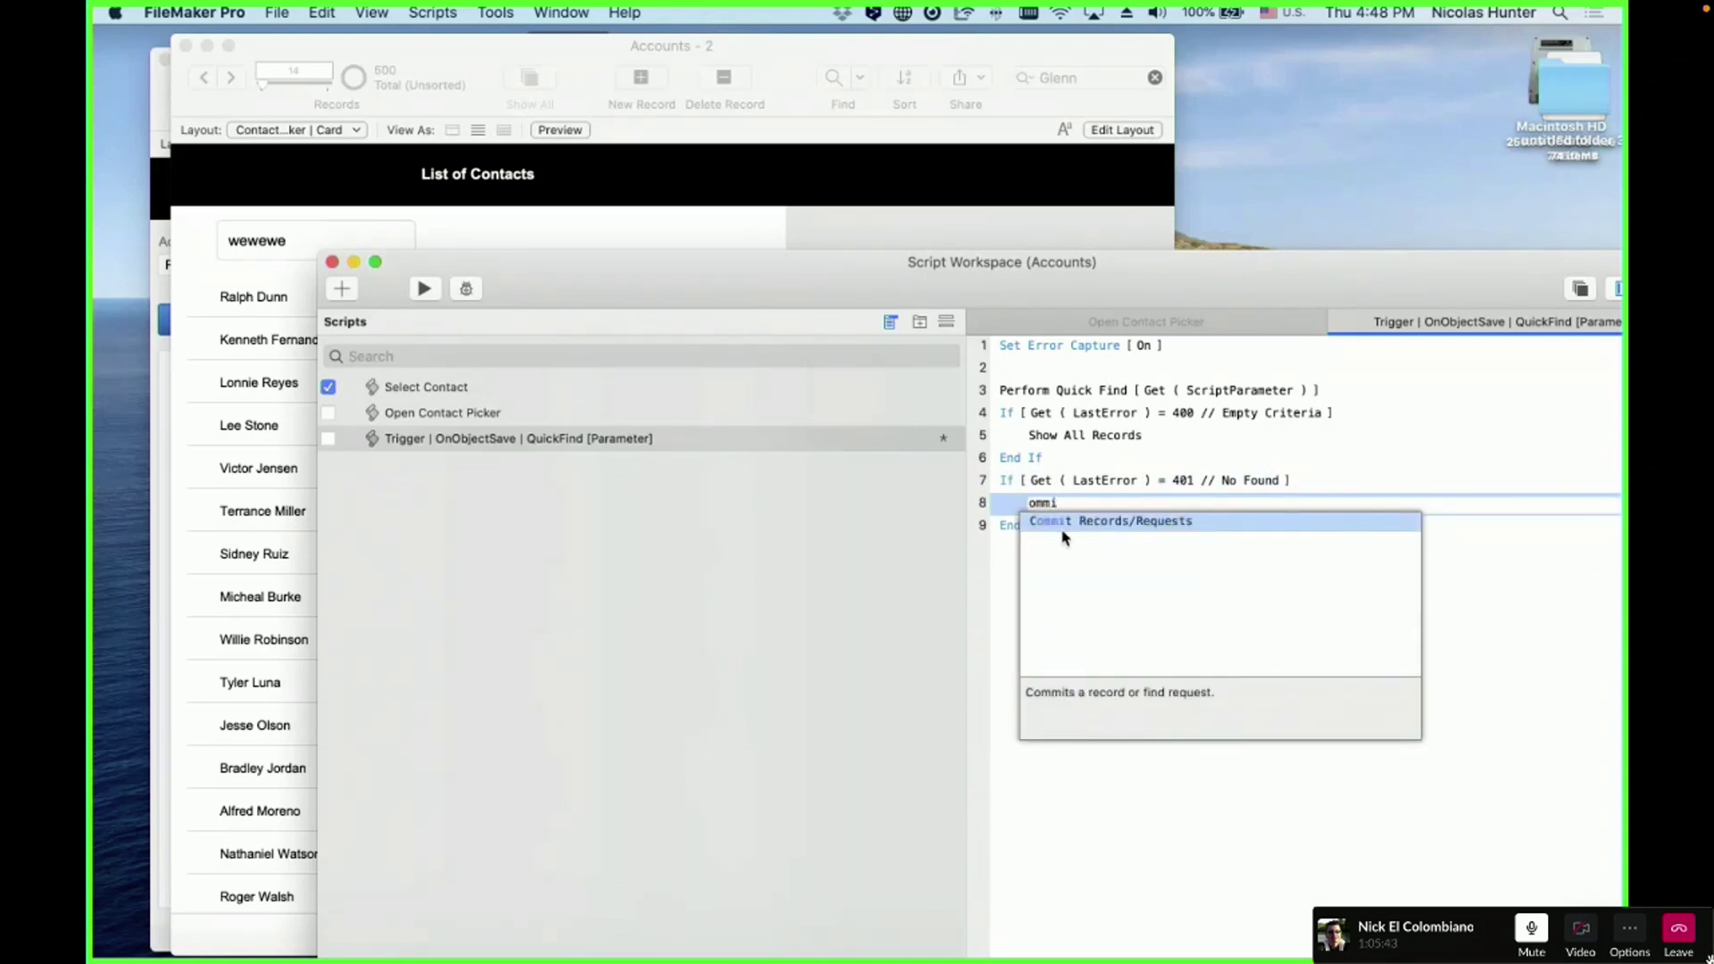
key("BackSpace")
key("BackSpace")
type("it")
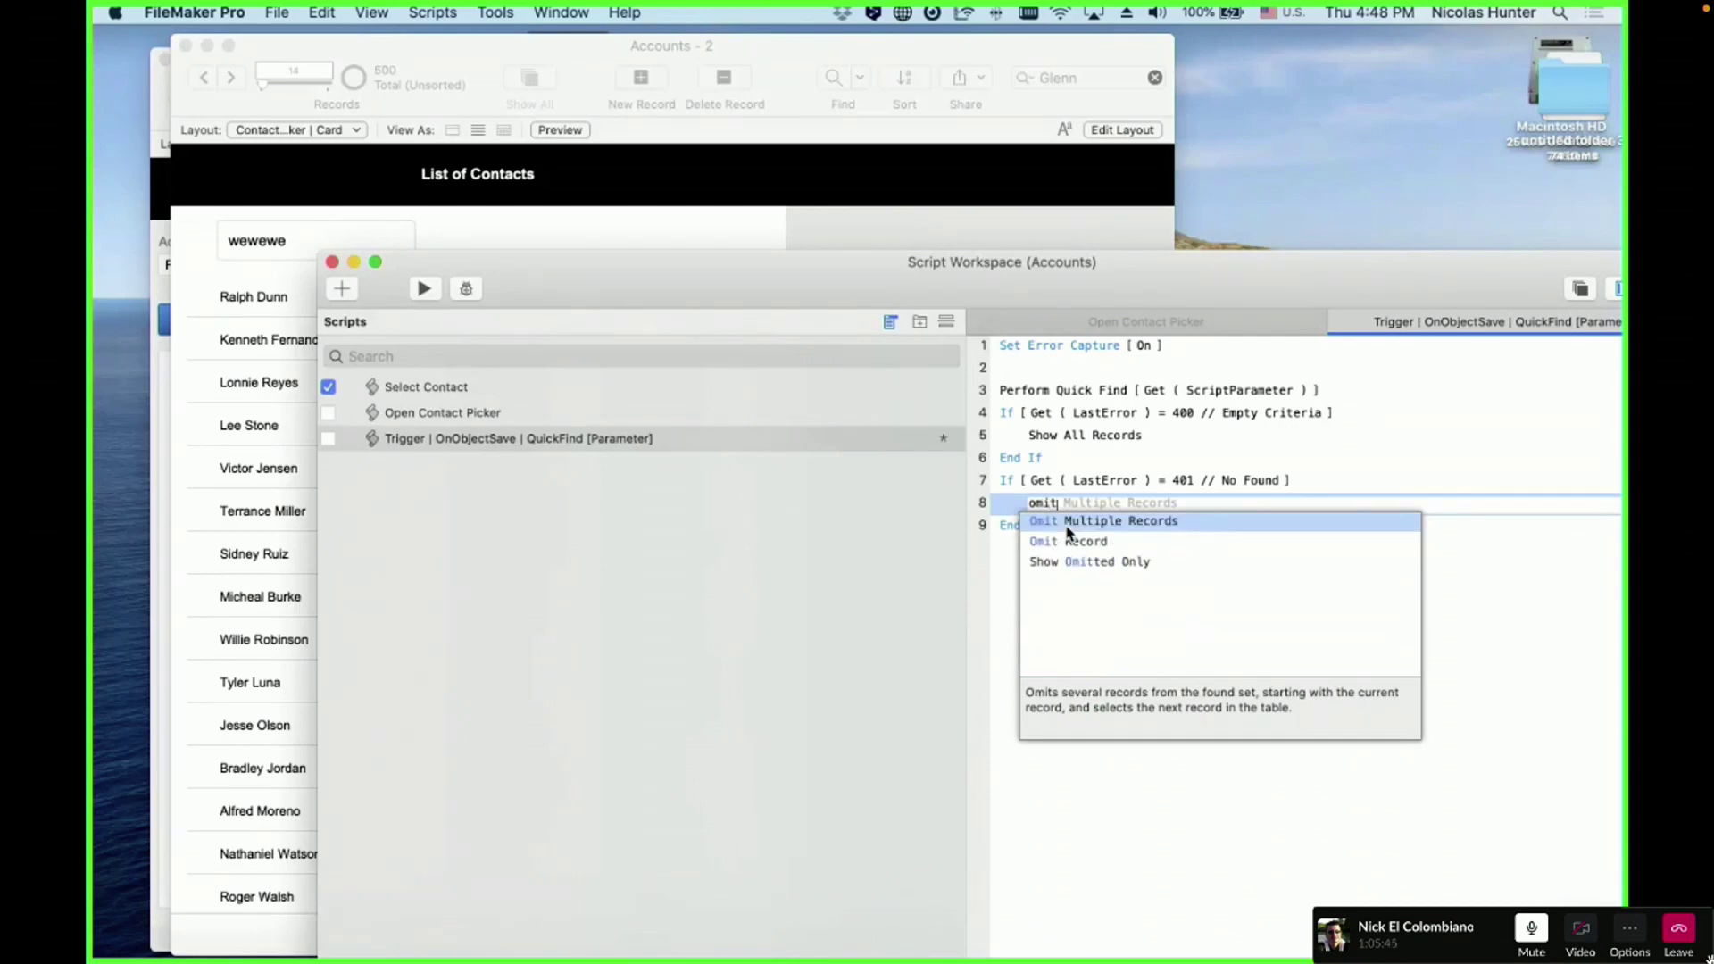
left_click(1138, 527)
left_click(1297, 502)
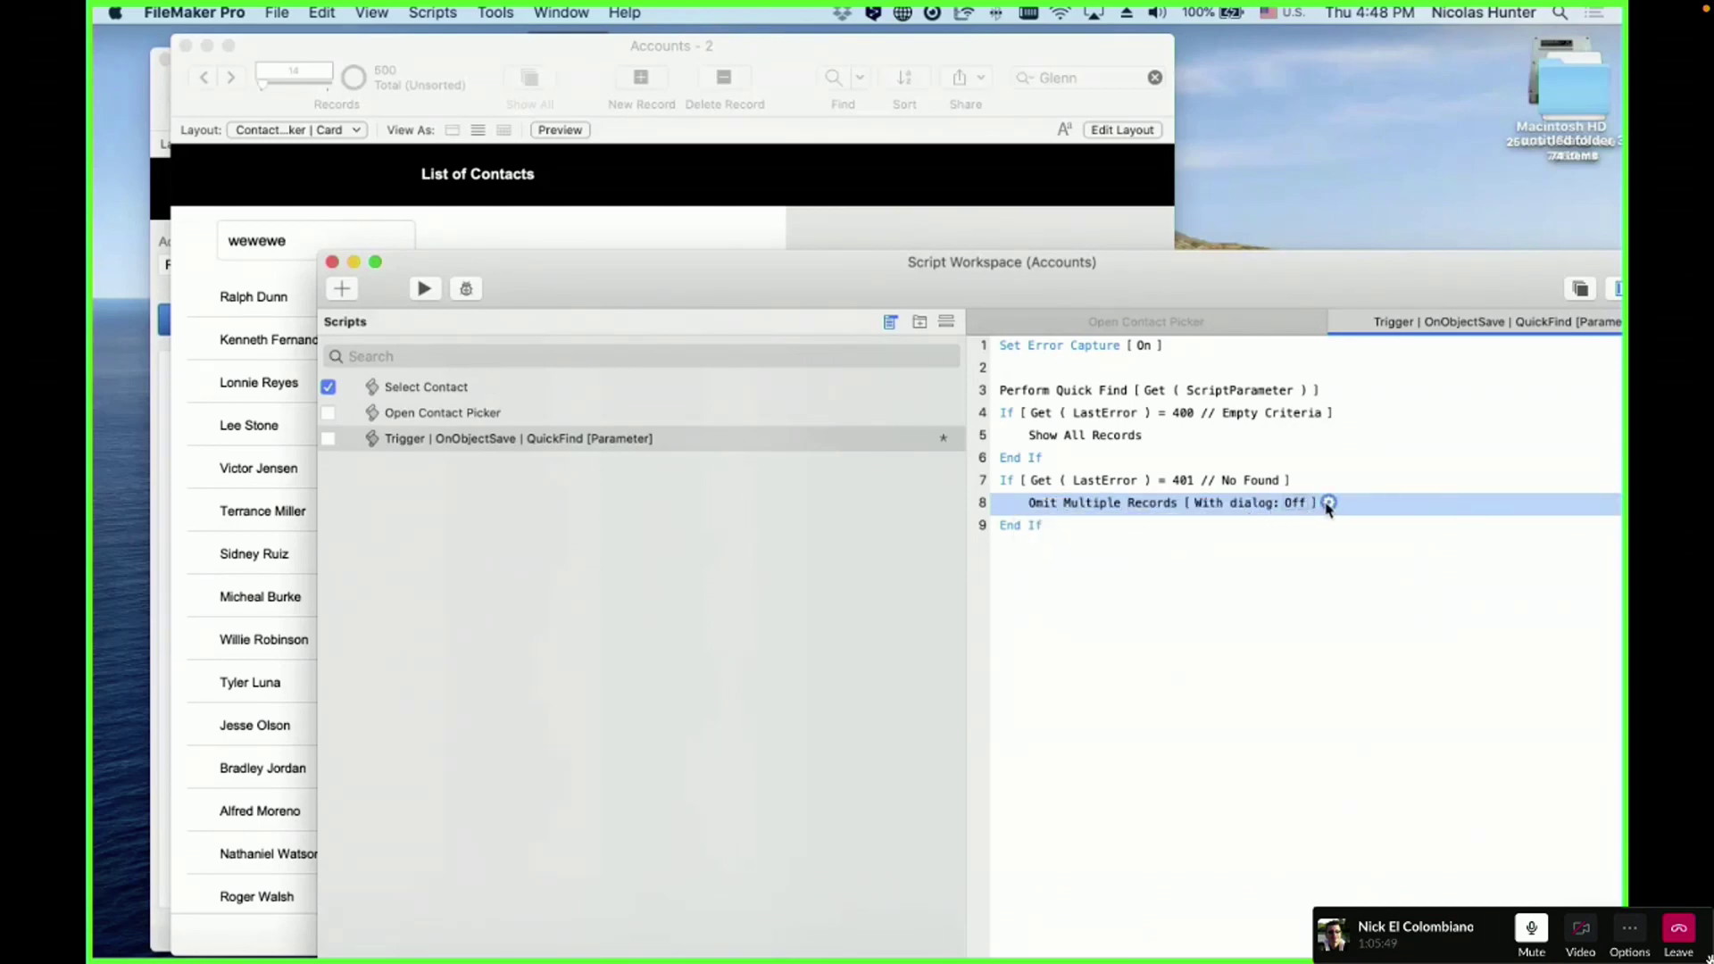
- Set the number of entries to omit to Get ( FoundCount ) and save the script
left_click(1328, 503)
left_click(1407, 549)
left_click(1004, 317)
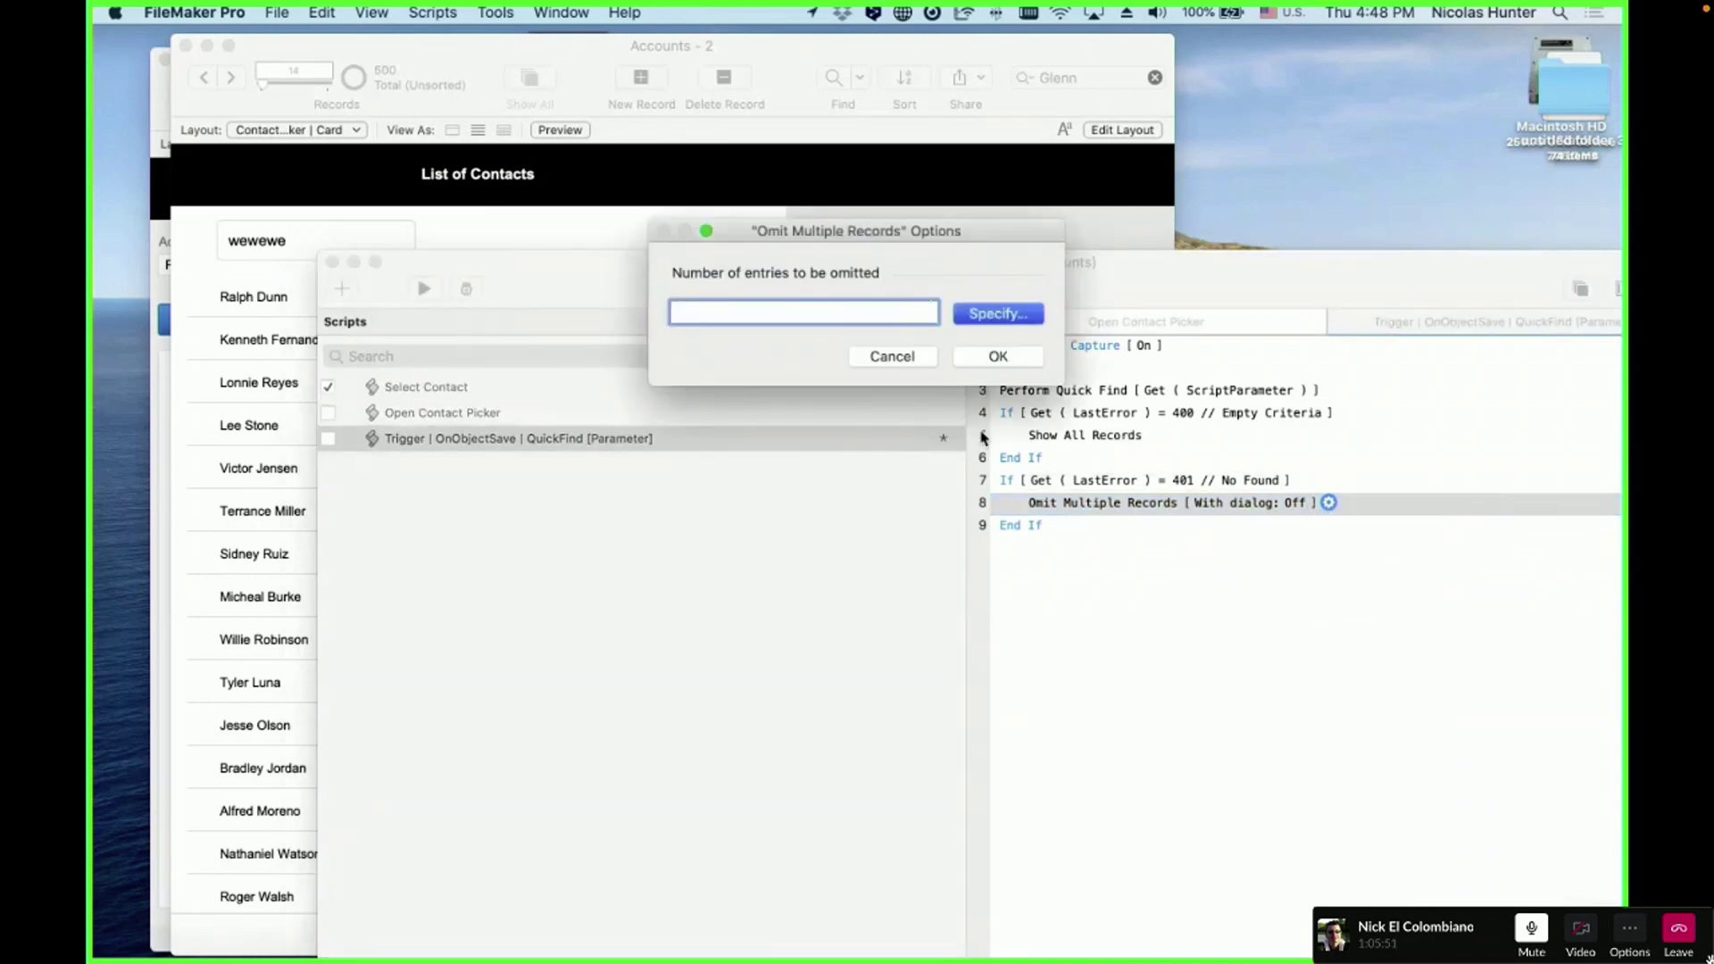
type("get")
key("Return")
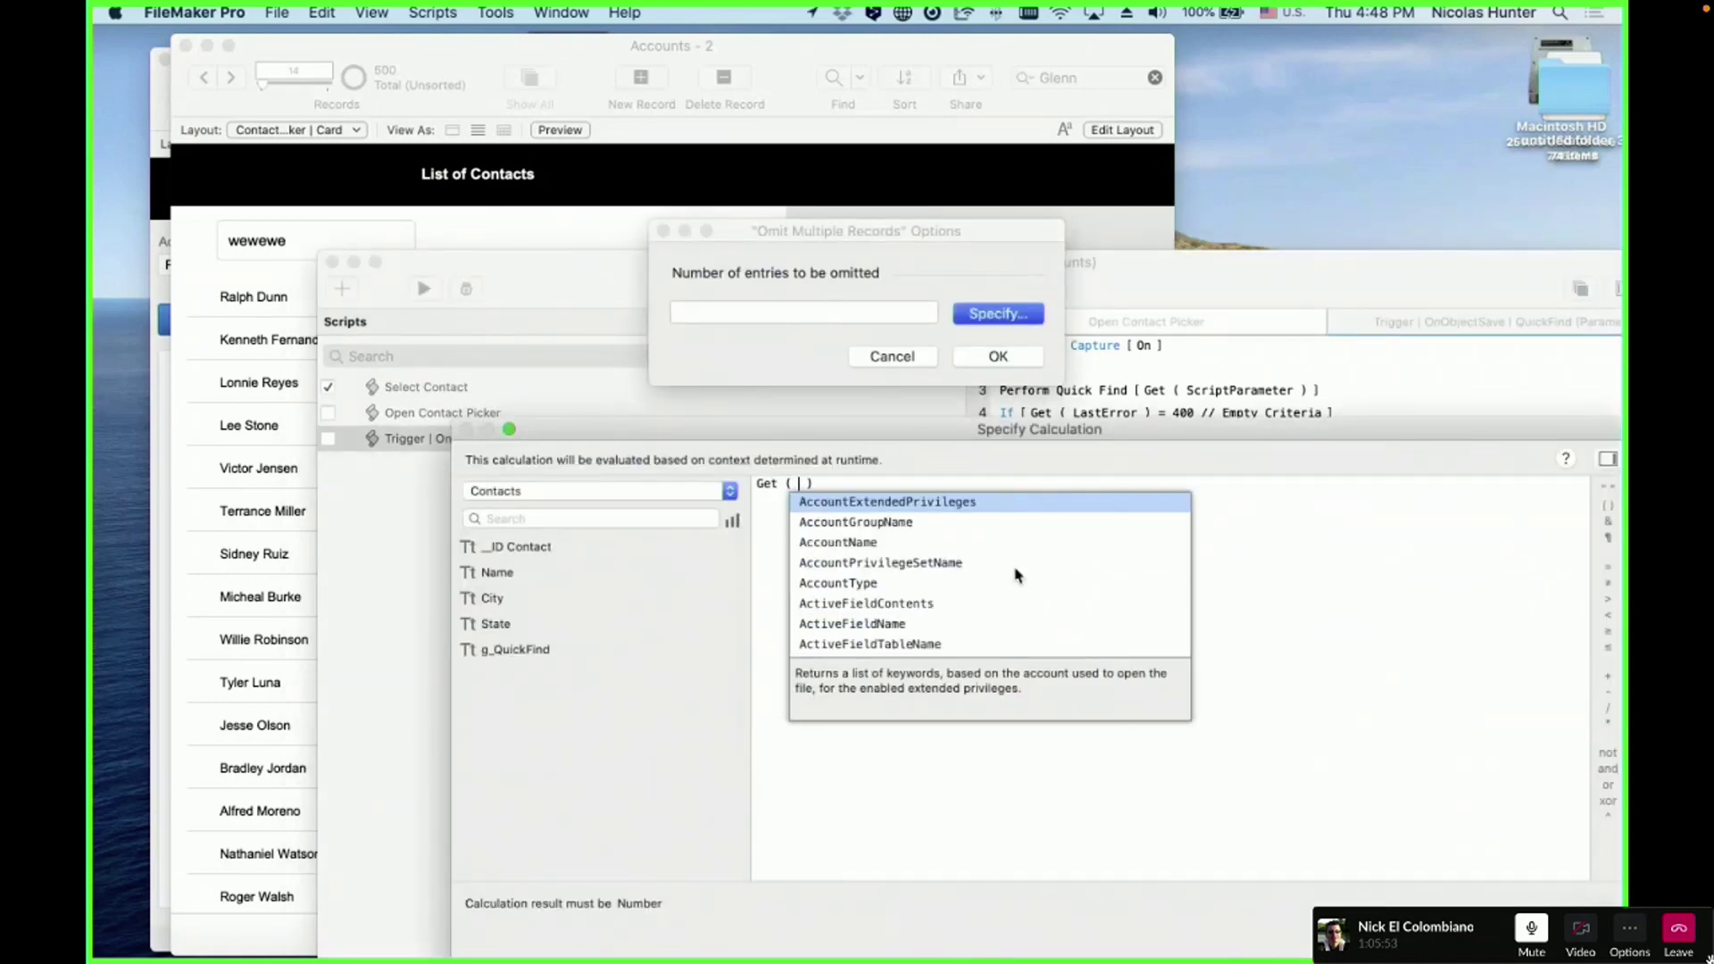
type("douf")
type("fou")
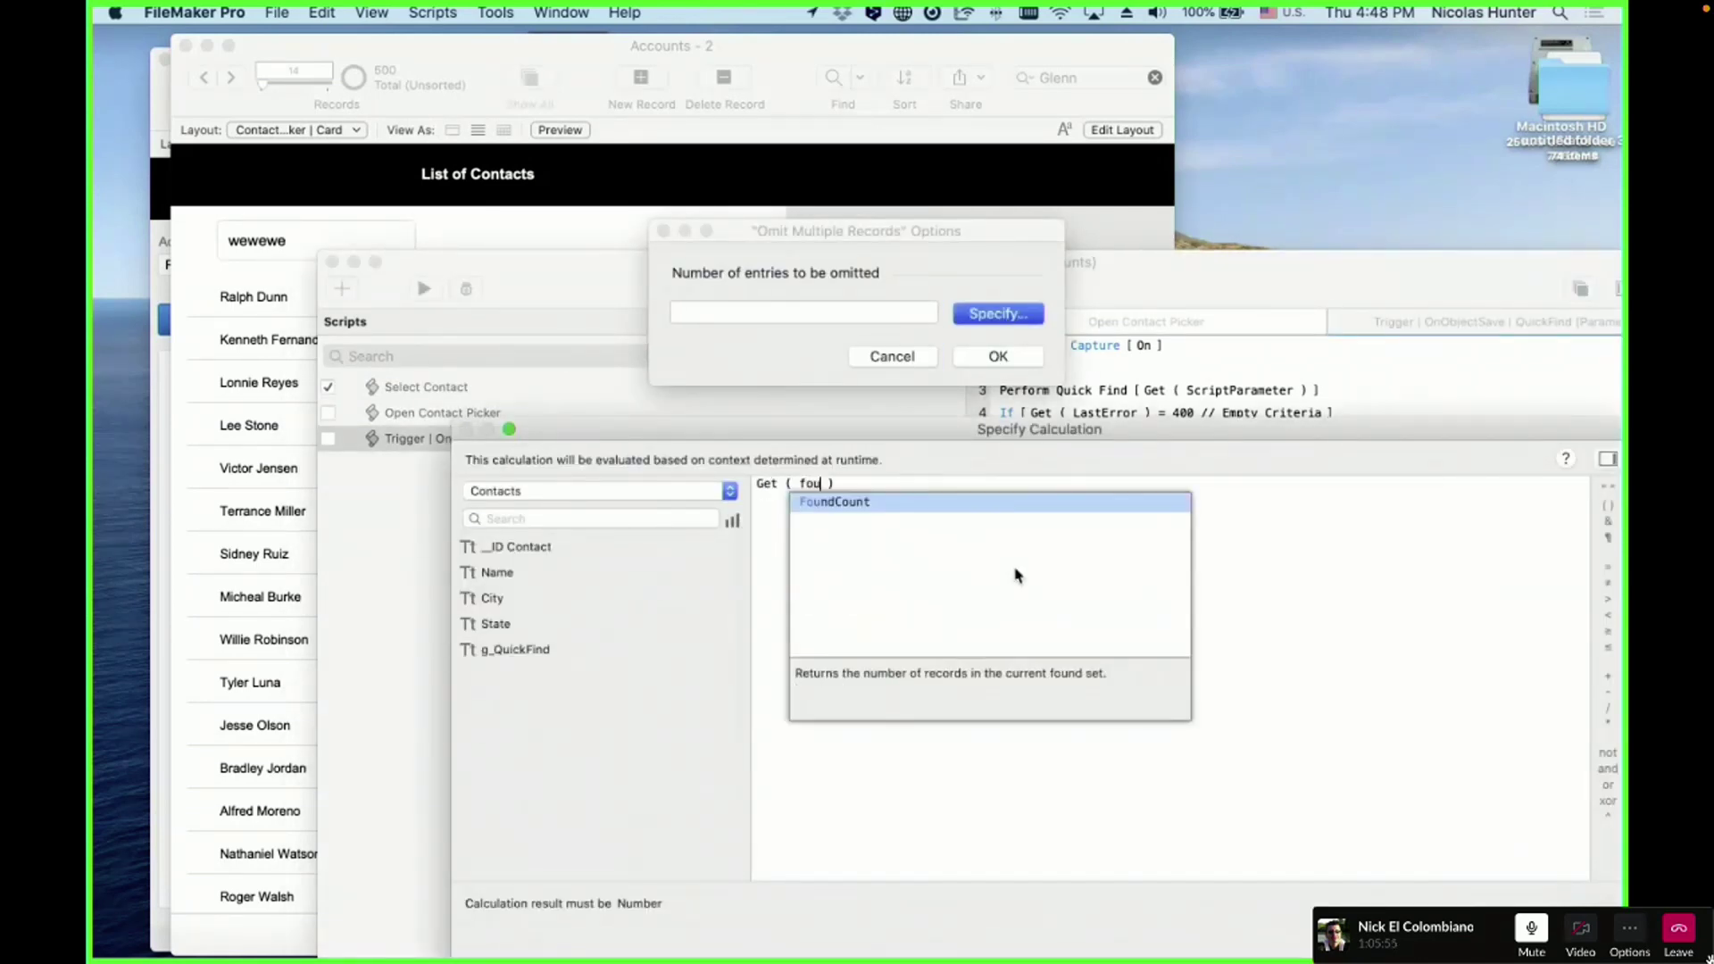
type("n")
key("Return")
key("Return")
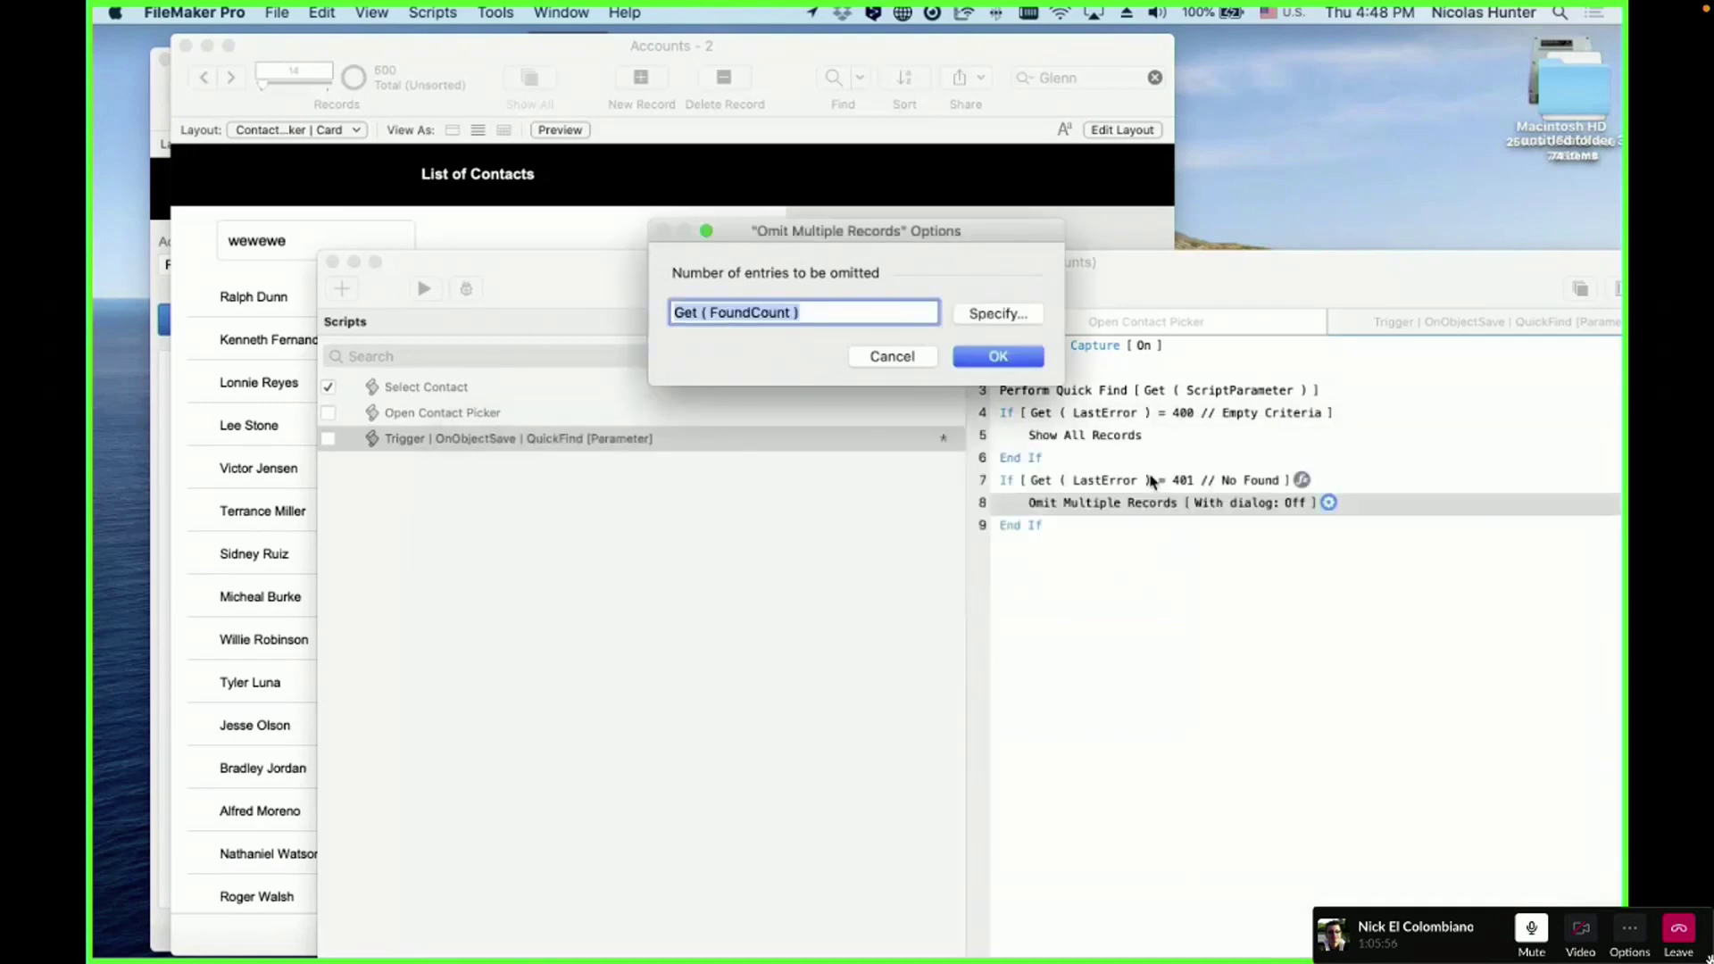
left_click(1036, 362)
key("super+s")
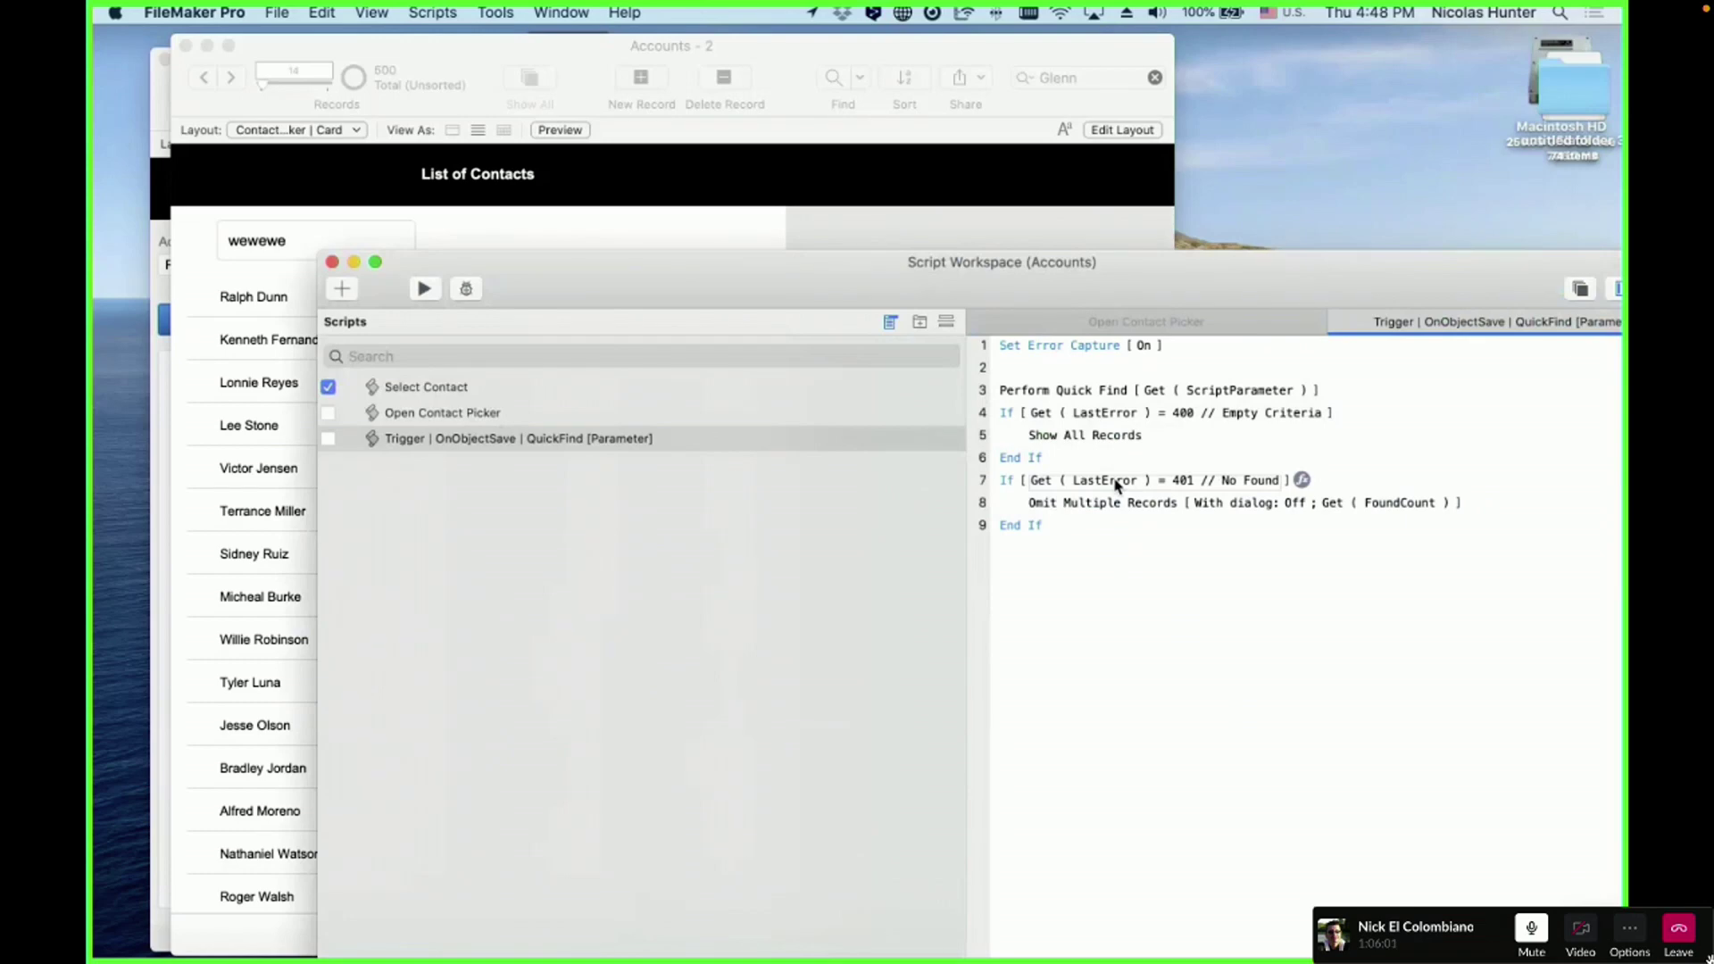
- Search the contact list for the nonsense string "sdsse" to test the handling of no matches
left_click(685, 233)
left_click(319, 258)
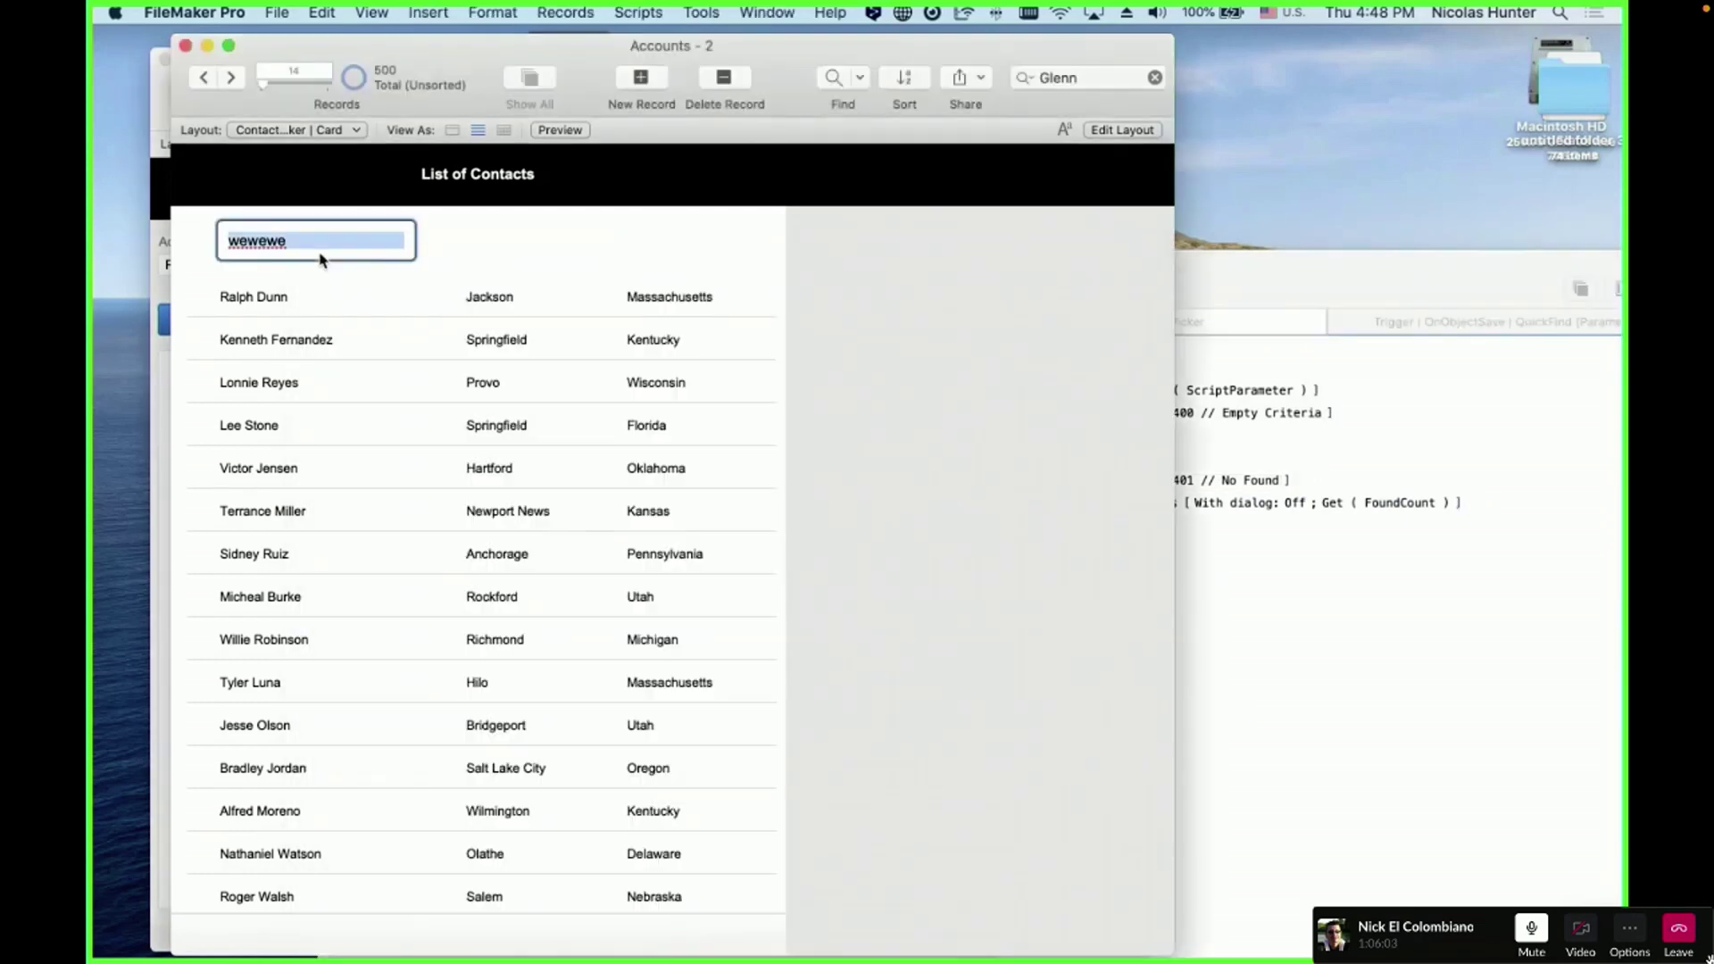
type("sdsse")
key("Return")
left_click(361, 239)
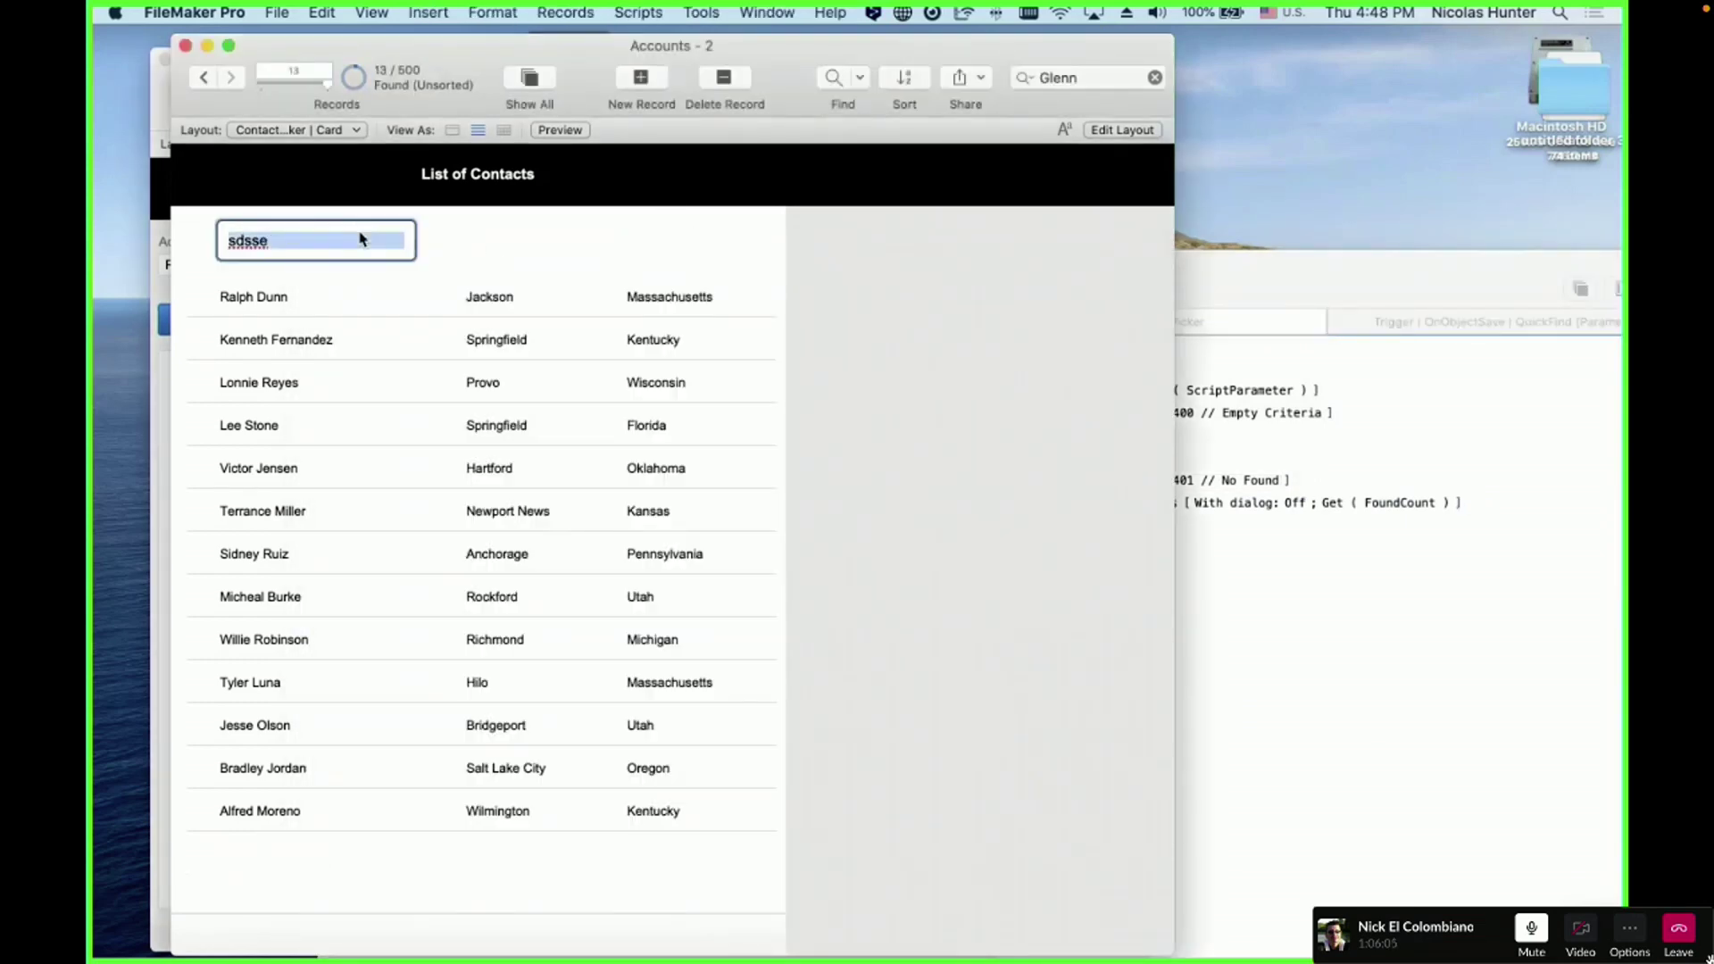
- Search the contact list for "sds"
type("sds")
key("Return")
- Insert a Go to Record/Request/Page [First] step before Omit Multiple Records in the 401 block of the quick find script
left_click(1301, 721)
left_click(1025, 483)
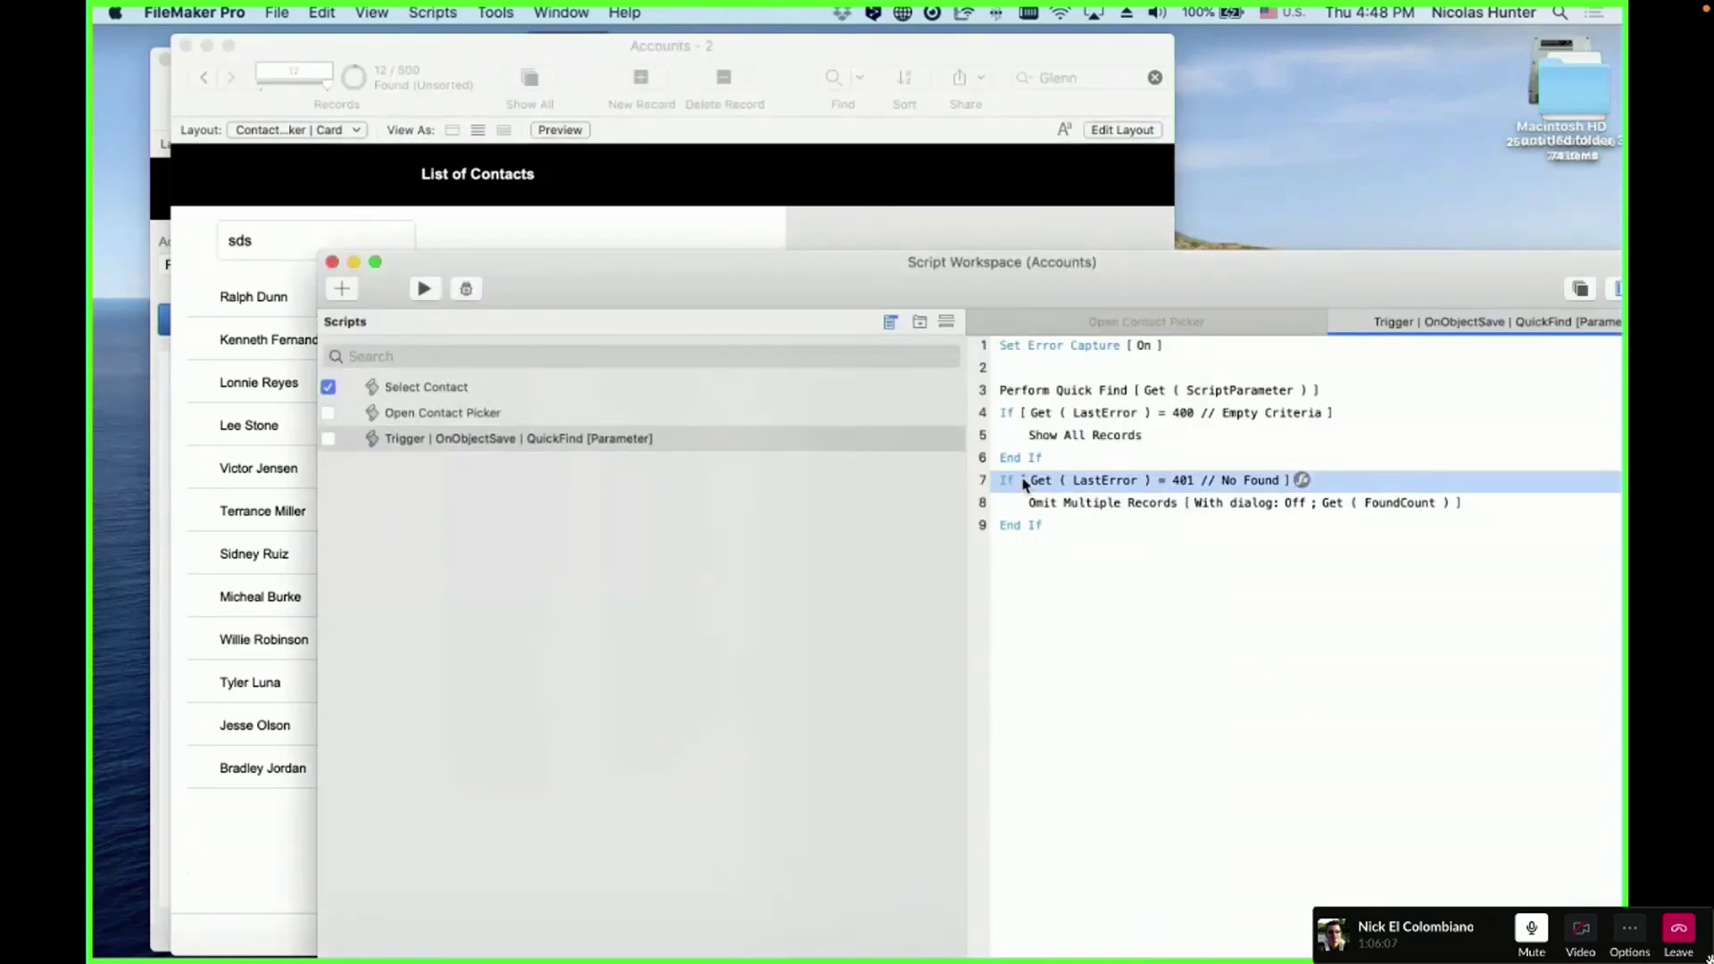
key("Return")
type("gtf")
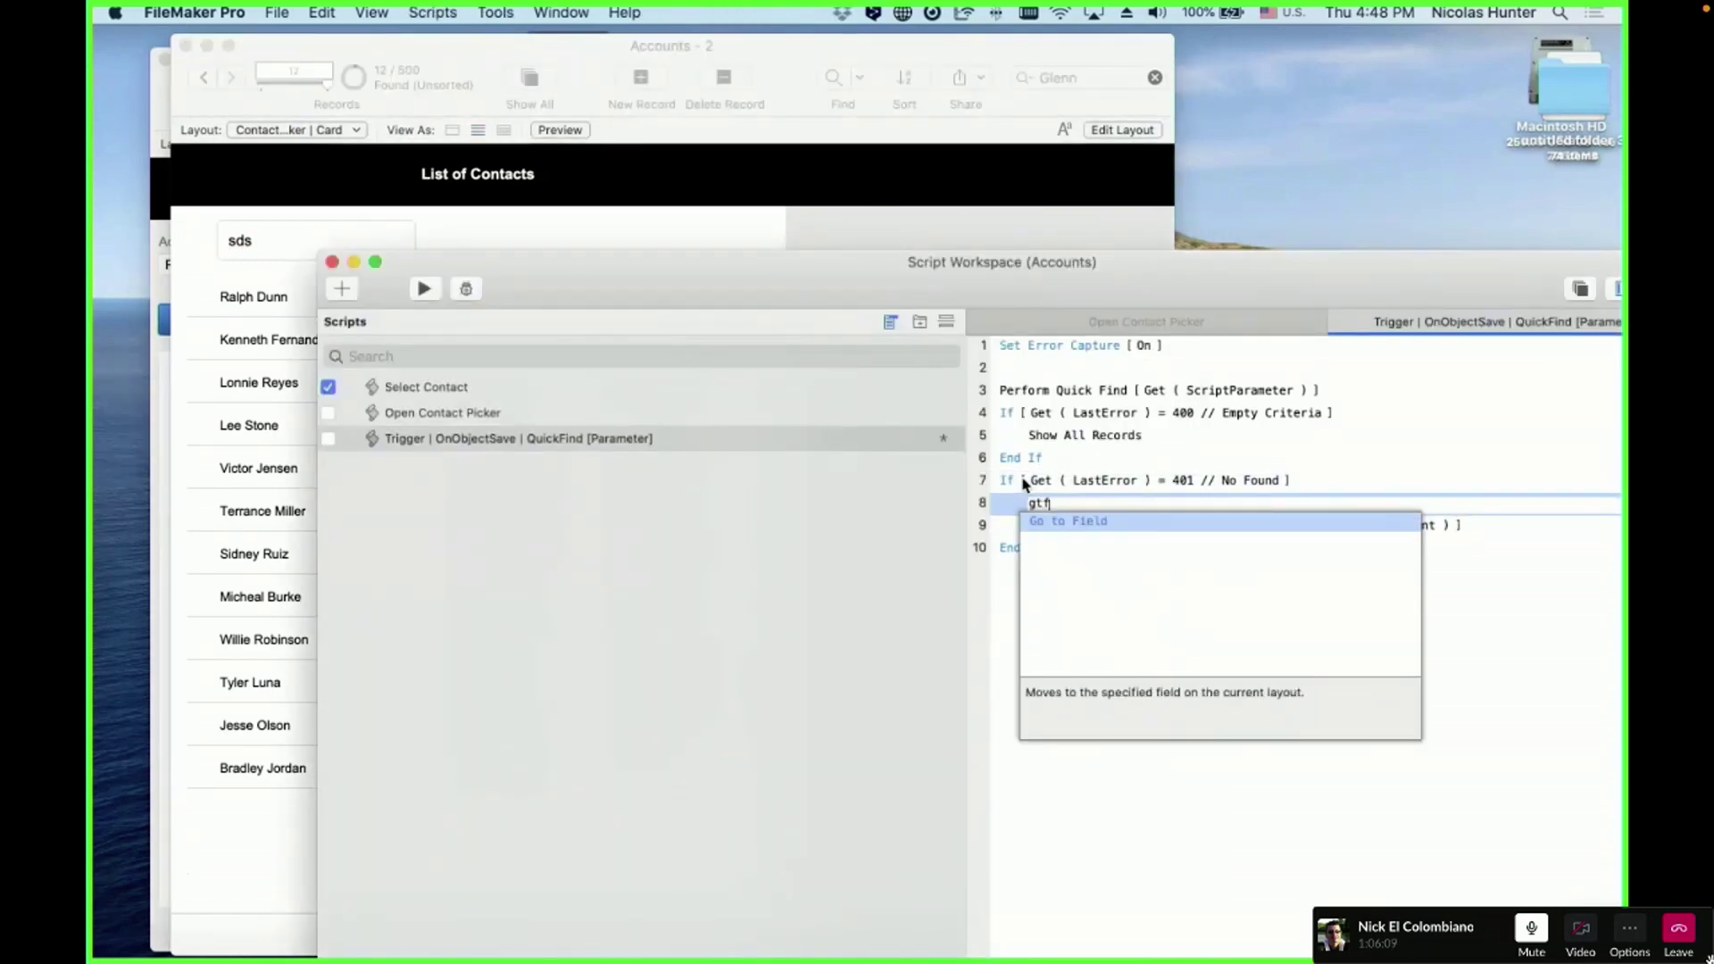
key("BackSpace")
type("r")
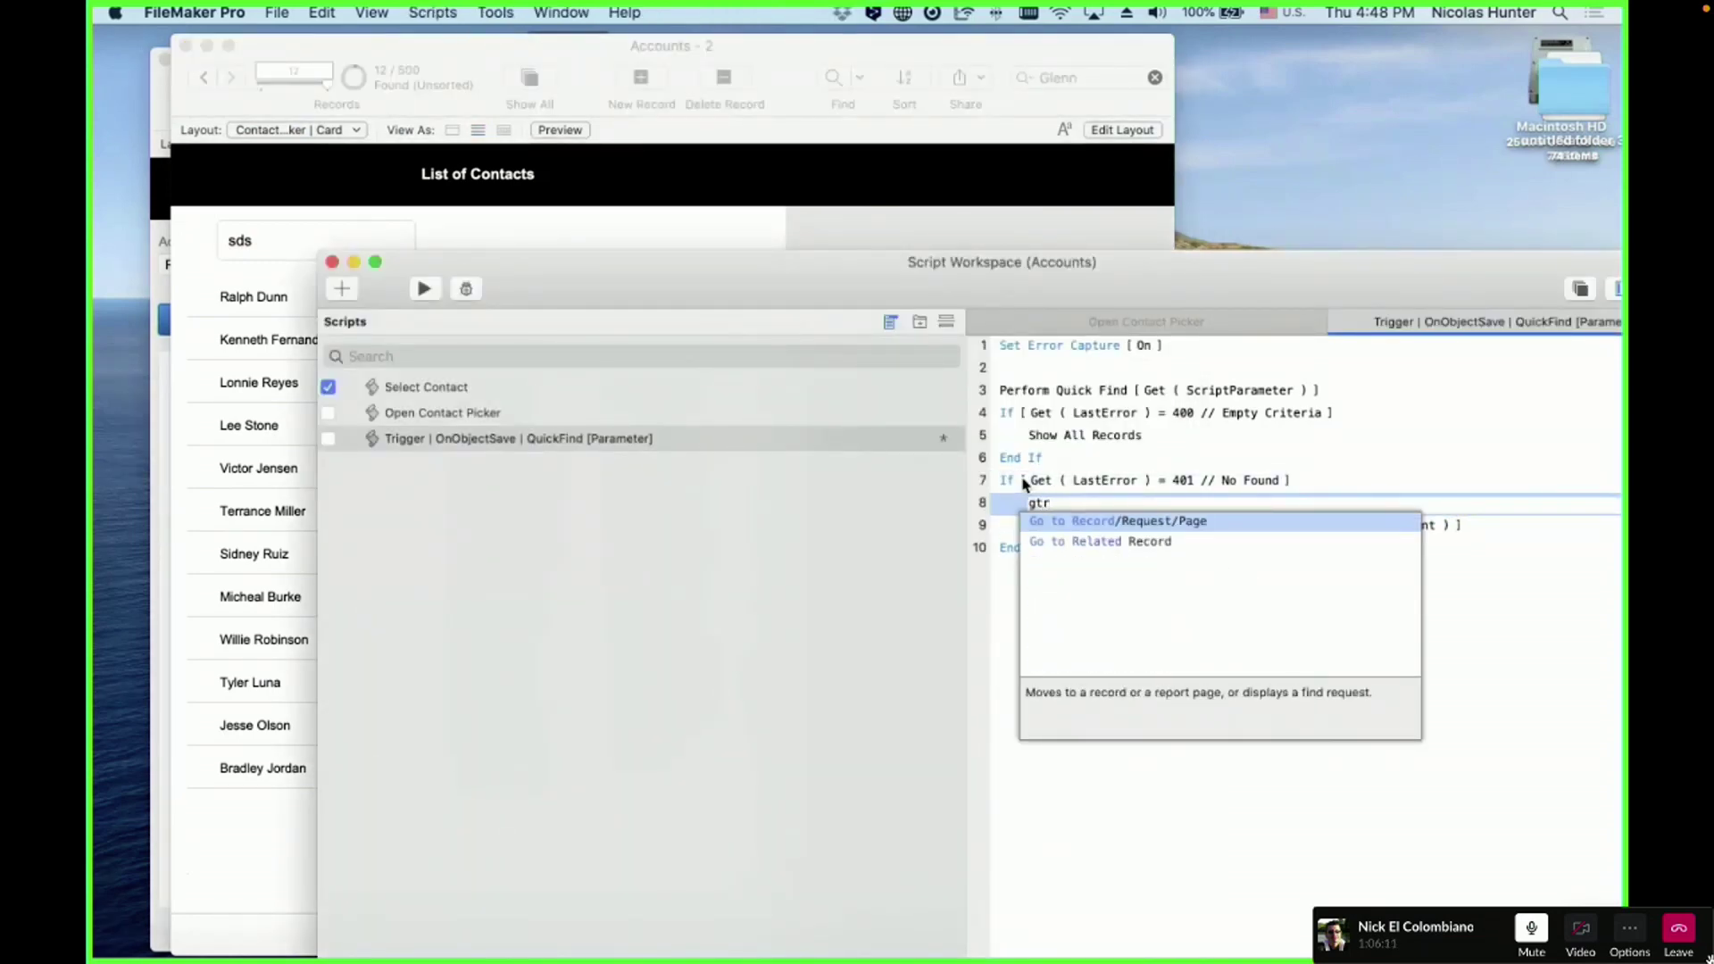
key("Return")
- Test the no-match handling by searching the contact list for "sdsdsdsdsd", and clear the search field
left_click(659, 240)
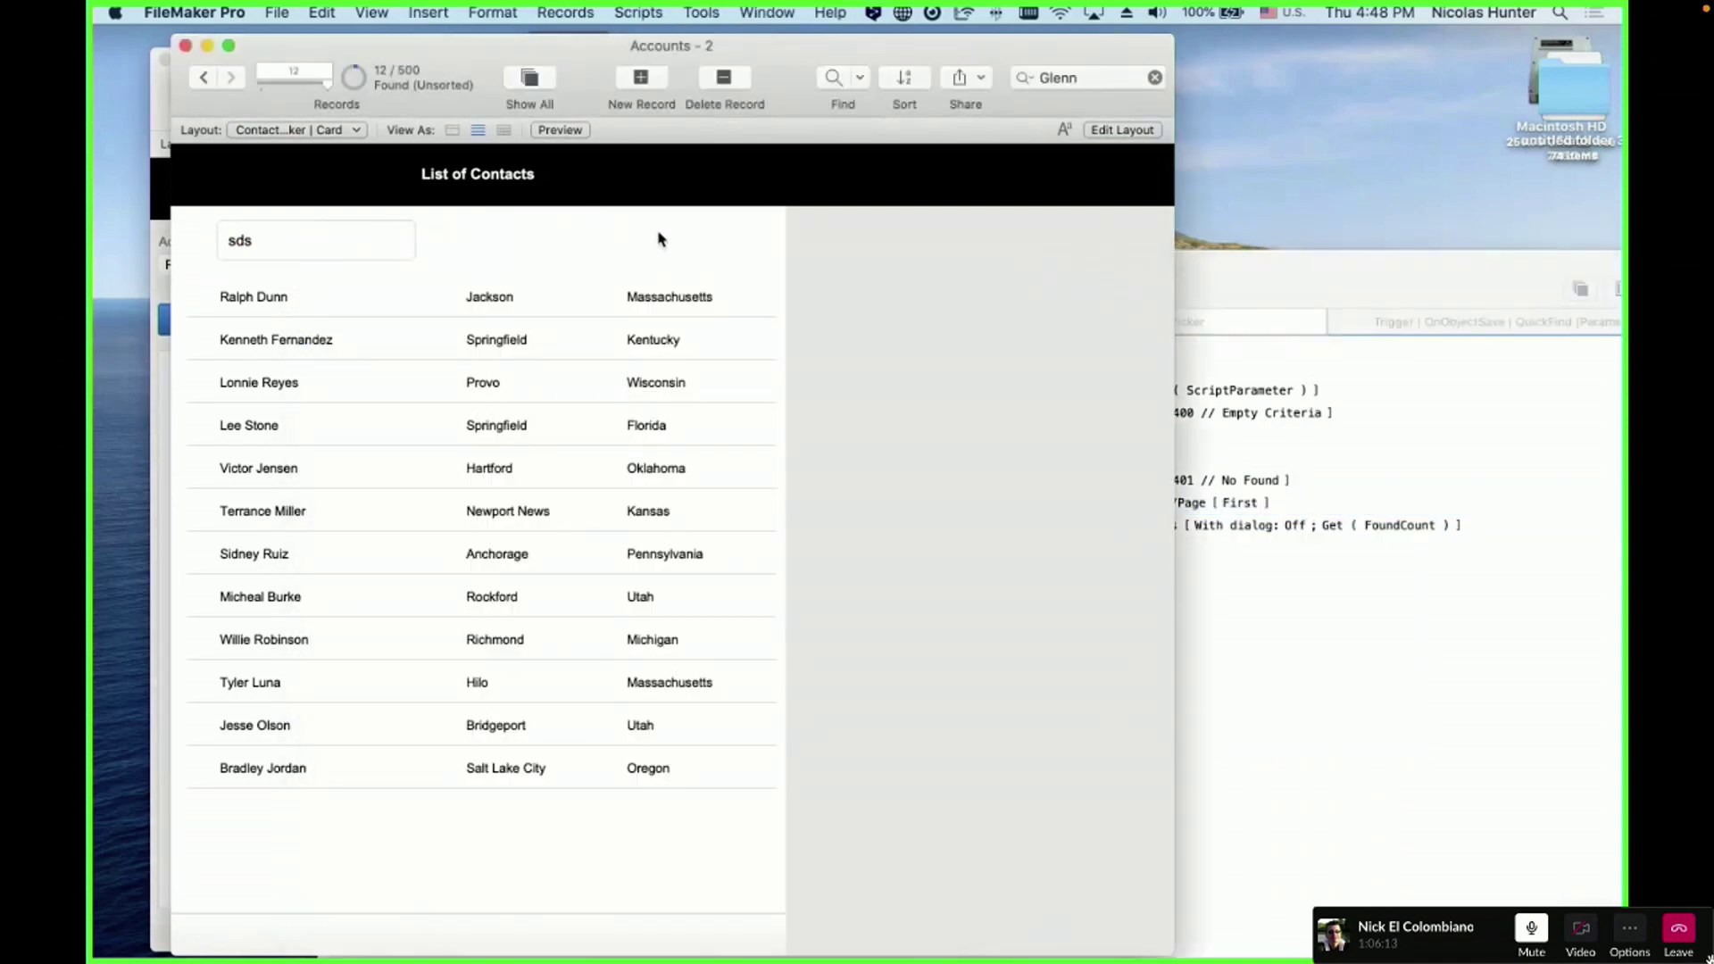
left_click(278, 241)
type("sdsdsd")
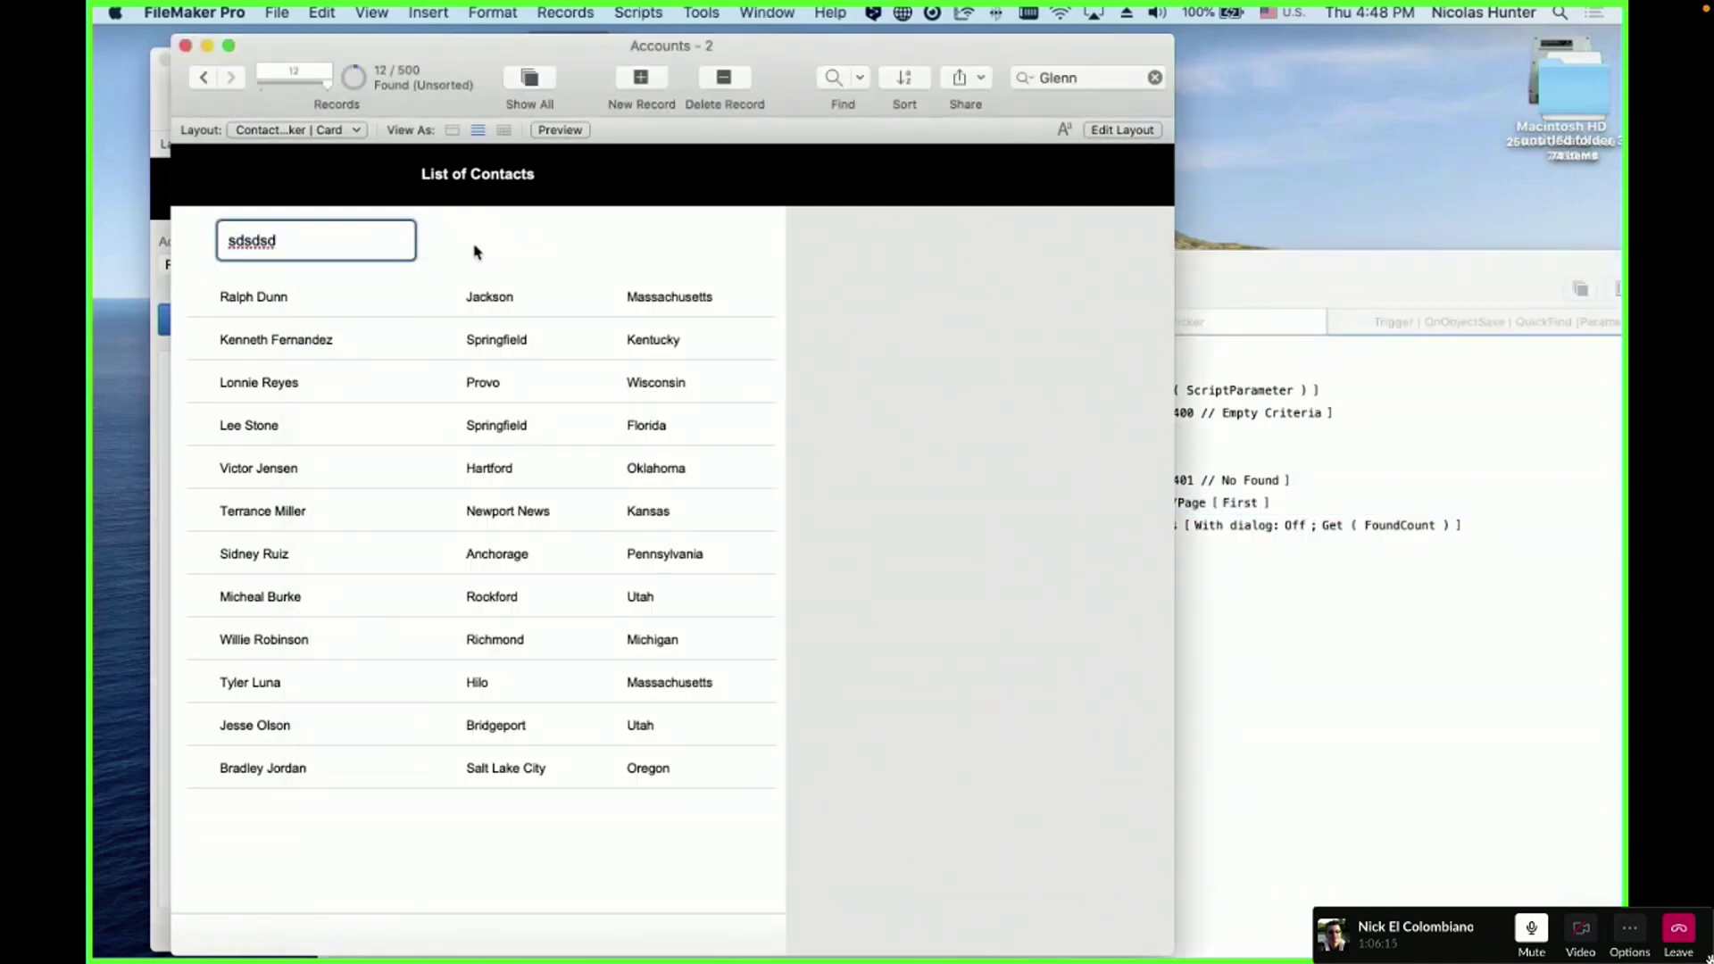
type("sdsd")
left_click(511, 247)
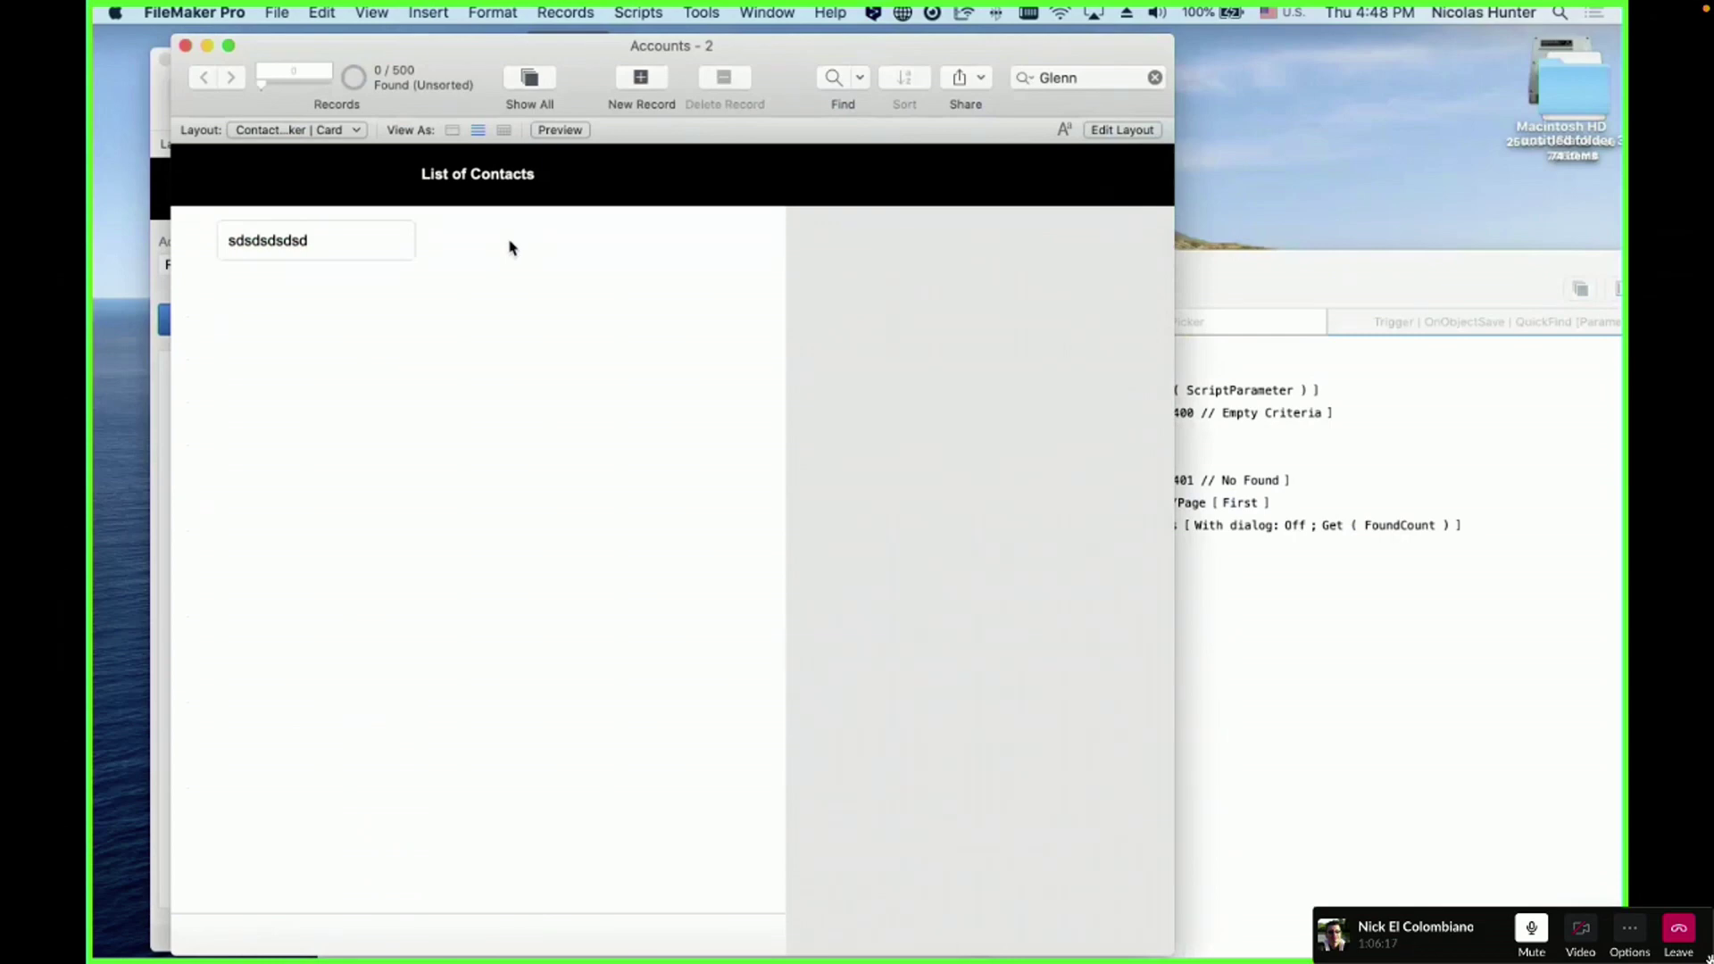
left_click(381, 247)
triple_click(381, 246)
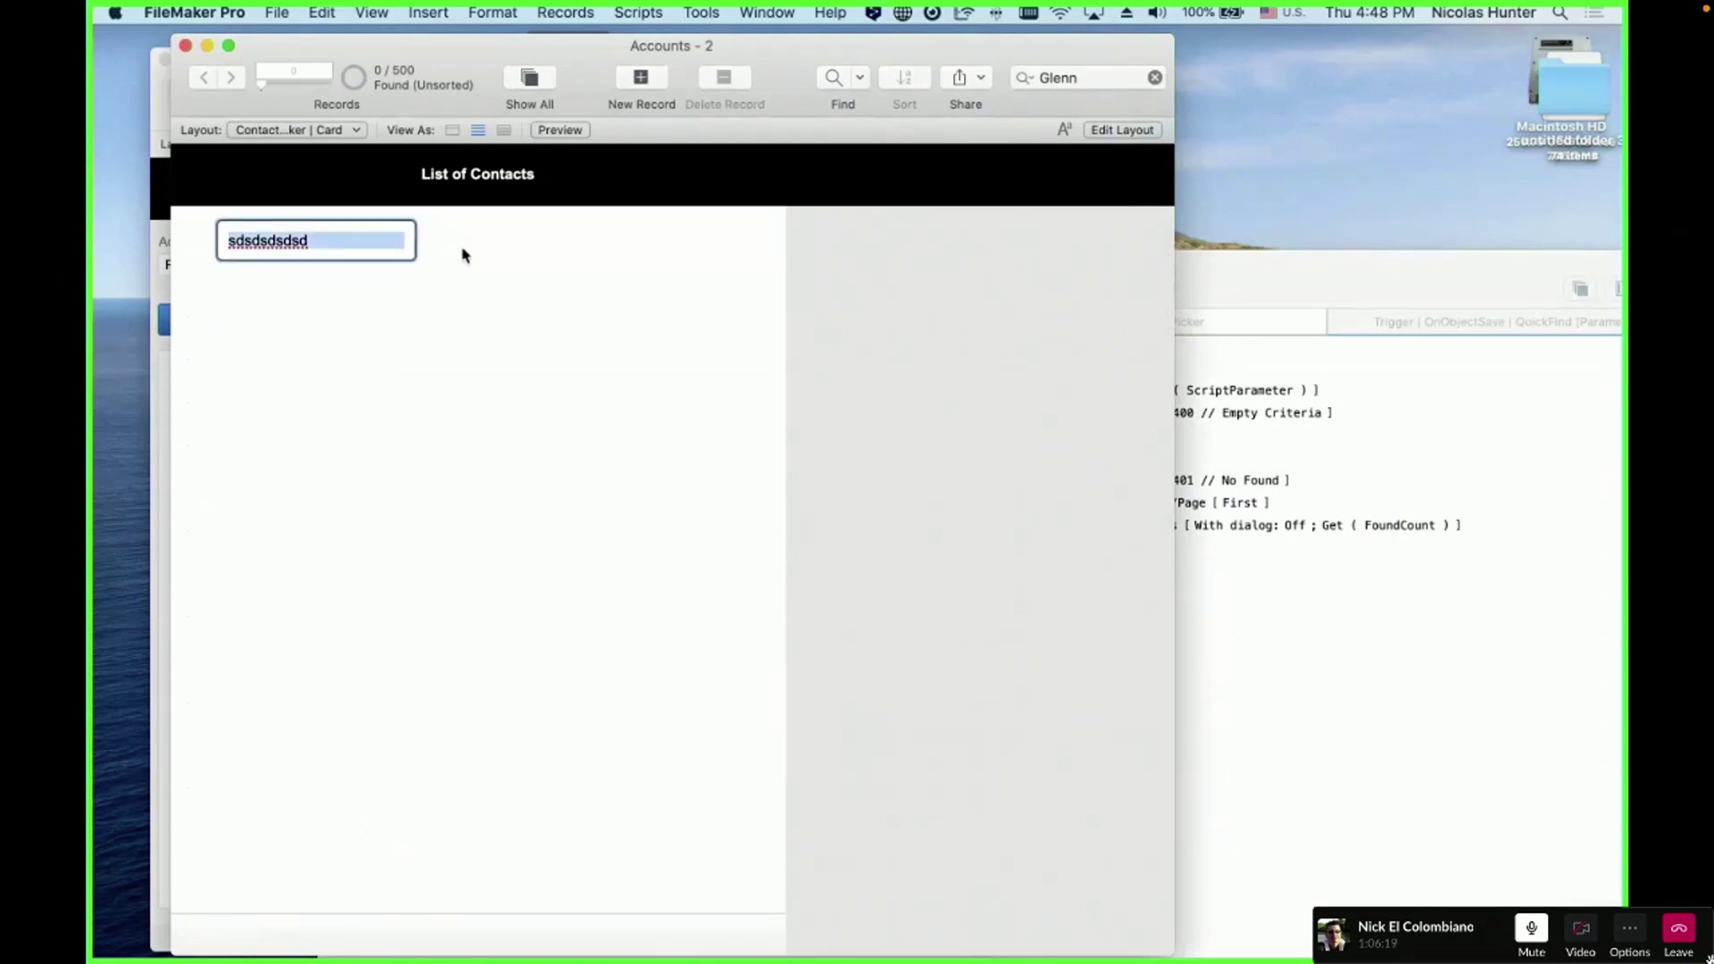
key("BackSpace")
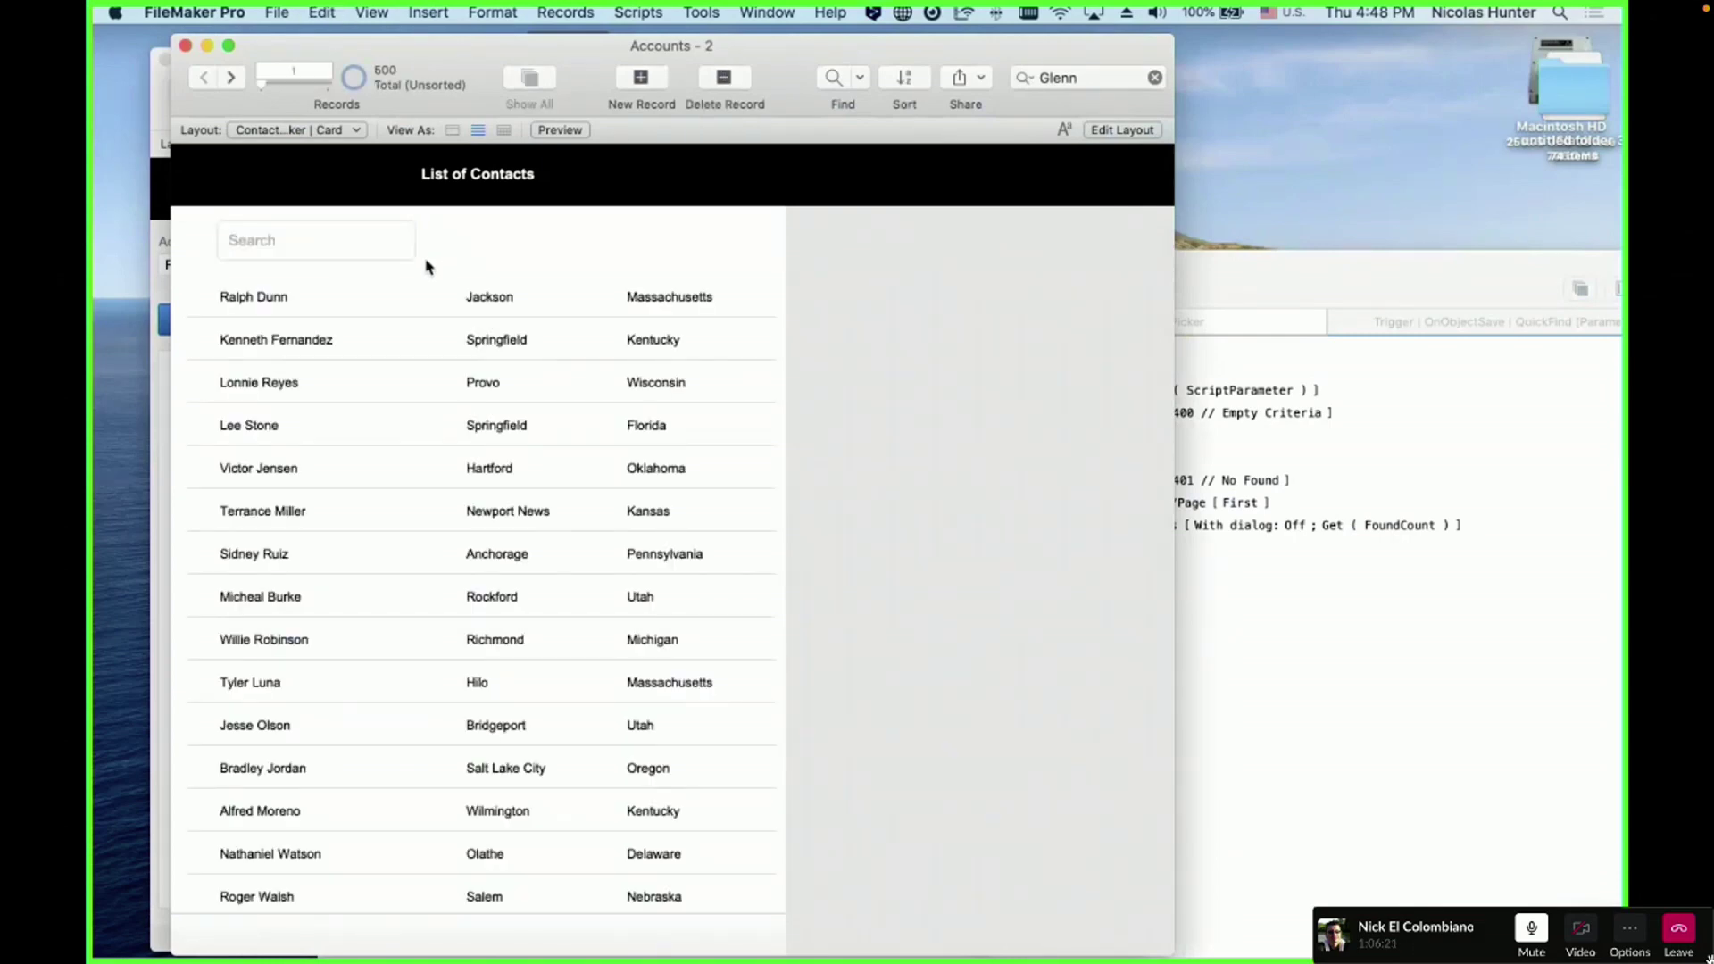
- Repeat the no-match test with the search string "sfsdsd" and clear the search field
left_click(312, 256)
type("sfsdsd")
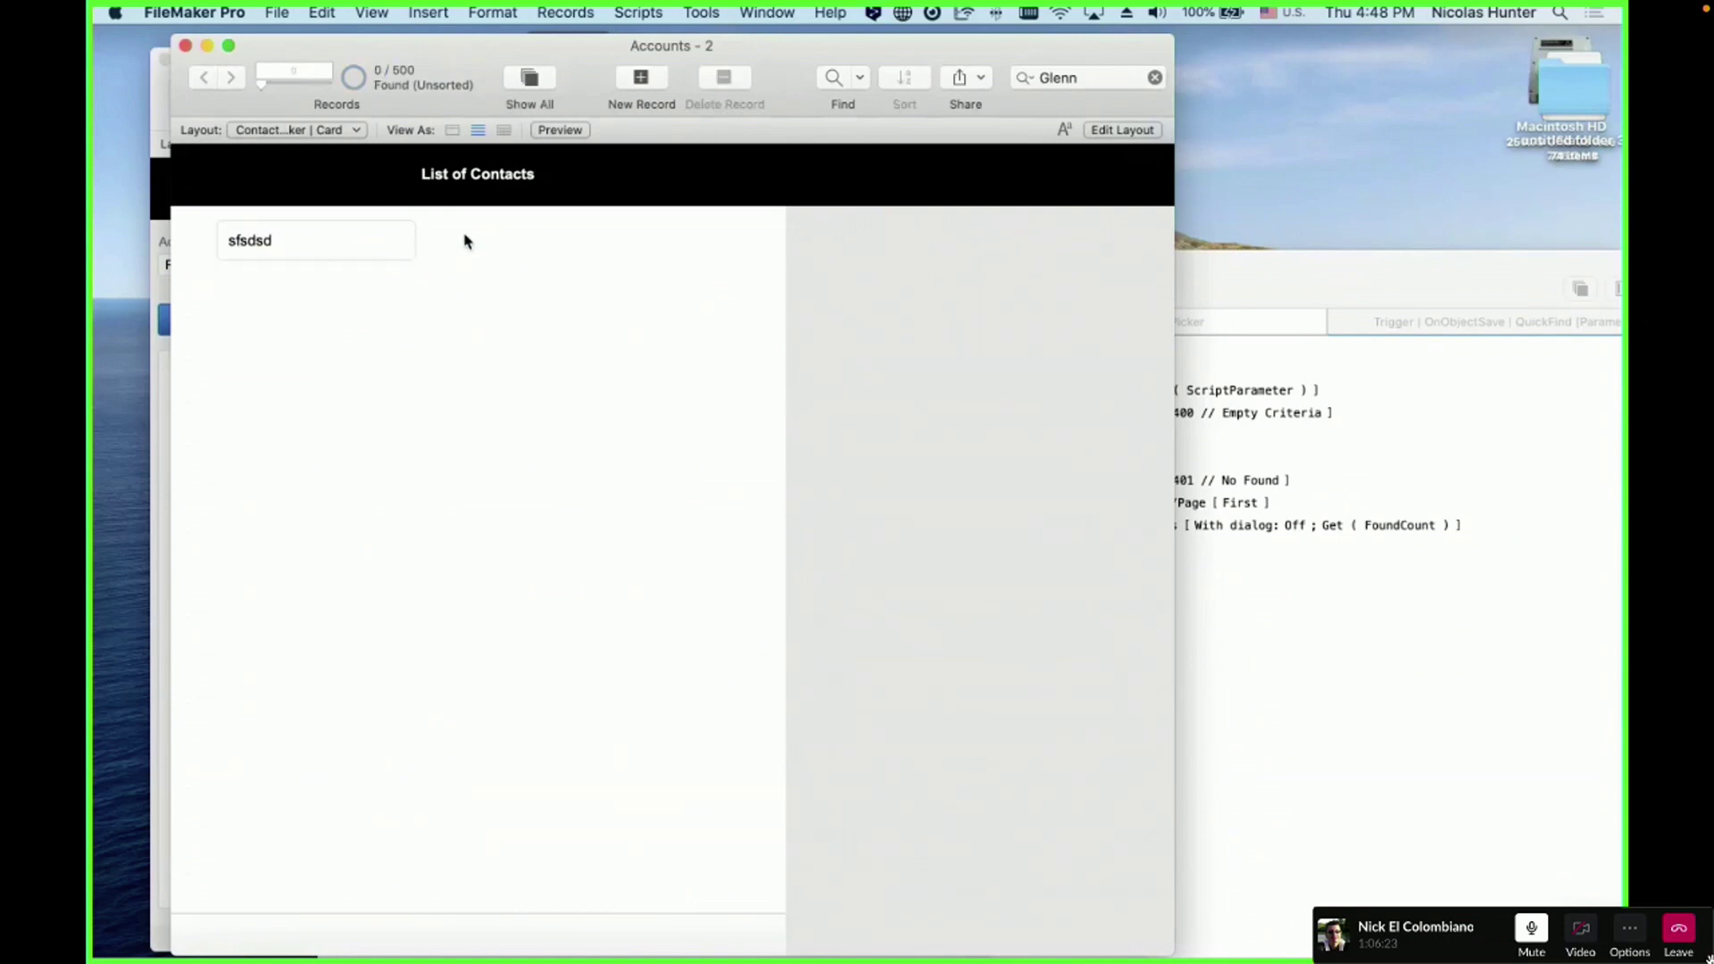
left_click(318, 243)
triple_click(319, 242)
key("BackSpace")
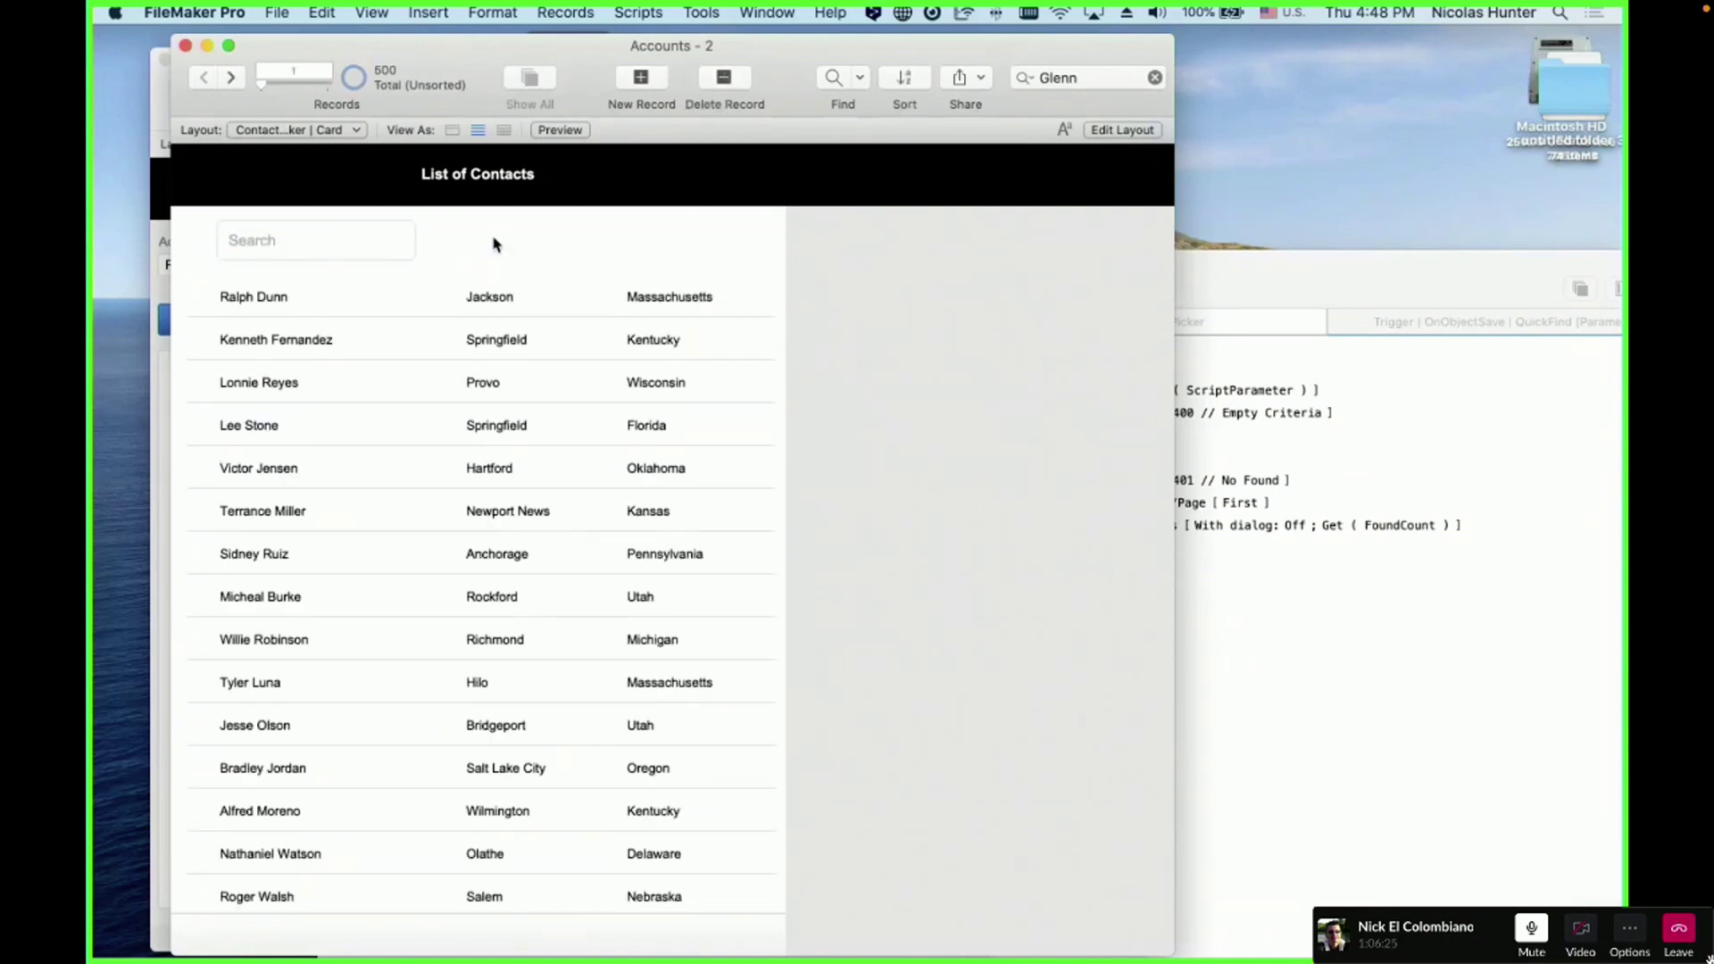
- Search the contact list for "Nat" to test a partial name match
left_click(361, 236)
type("Nat")
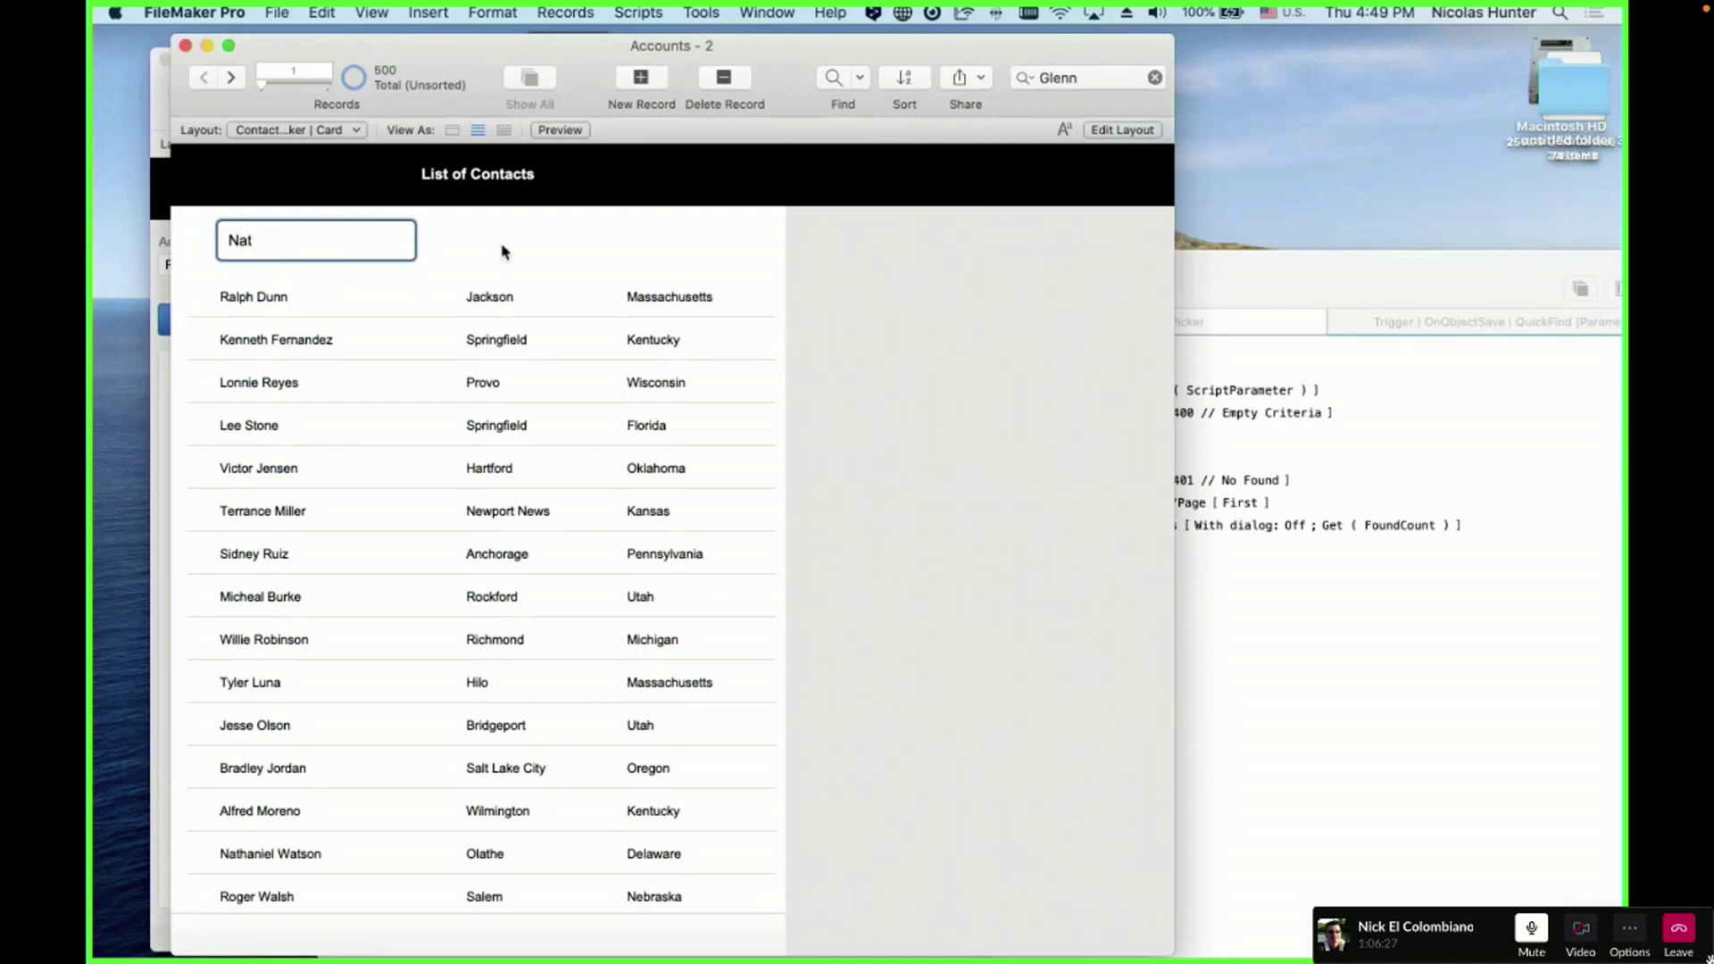
key("Return")
- Insert a blank line after the Perform Quick Find step in the trigger script
left_click(1358, 646)
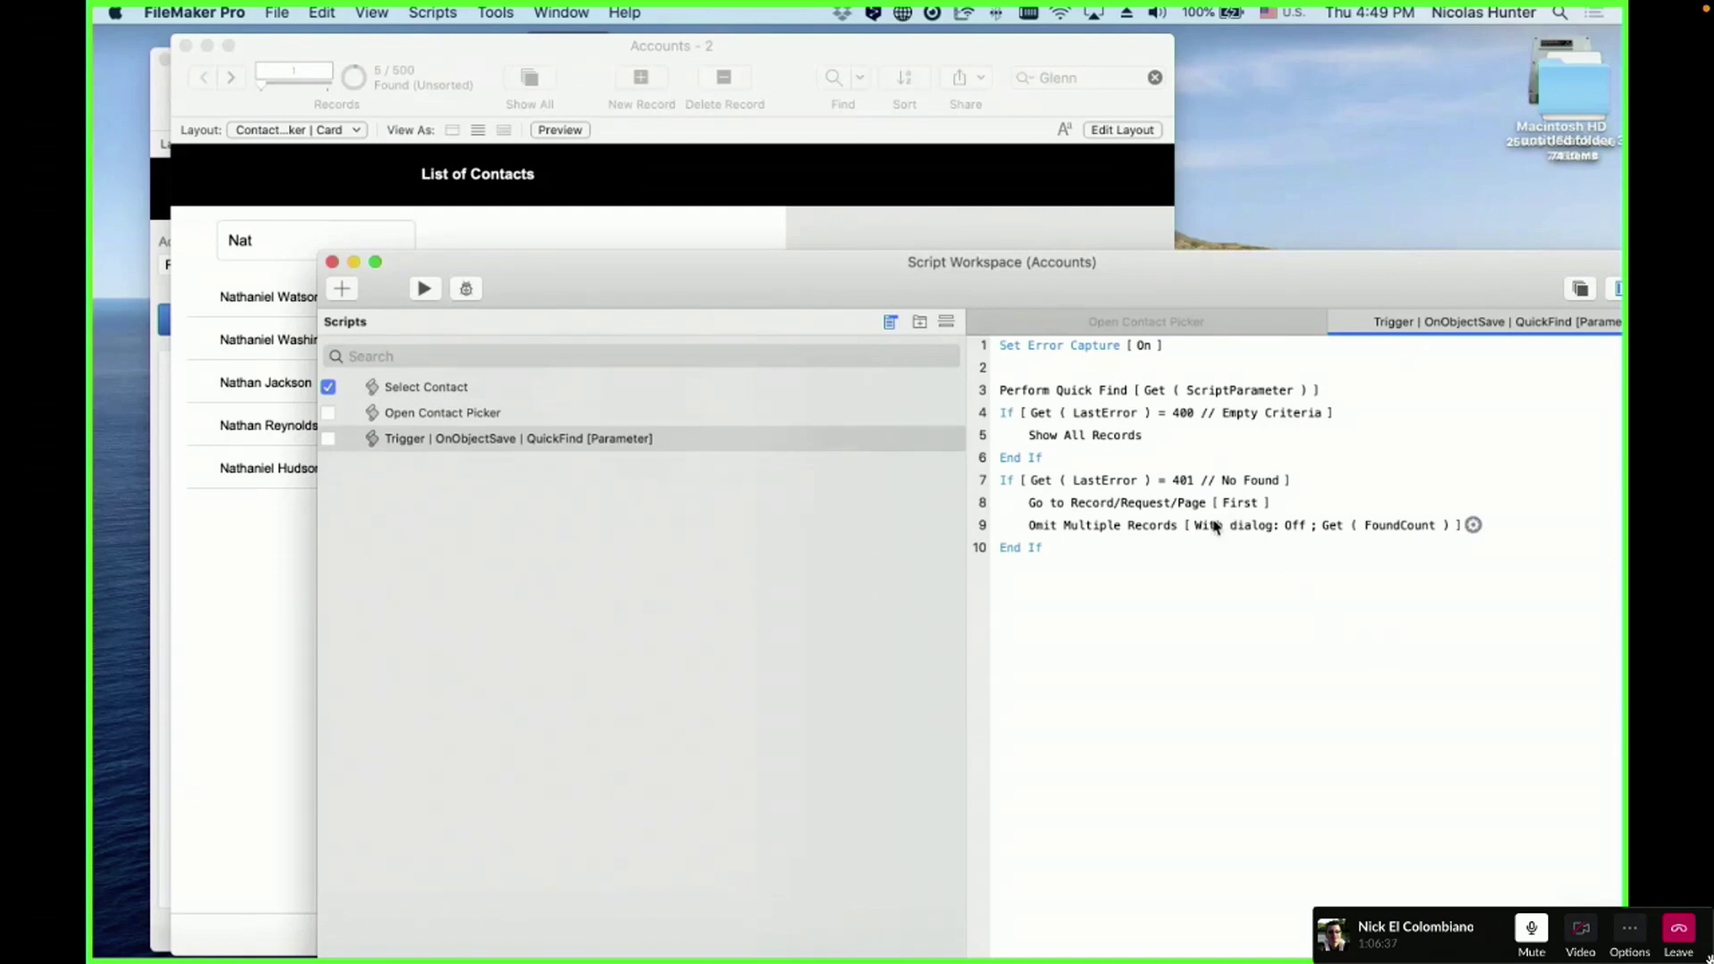
left_click(1069, 399)
key("Return")
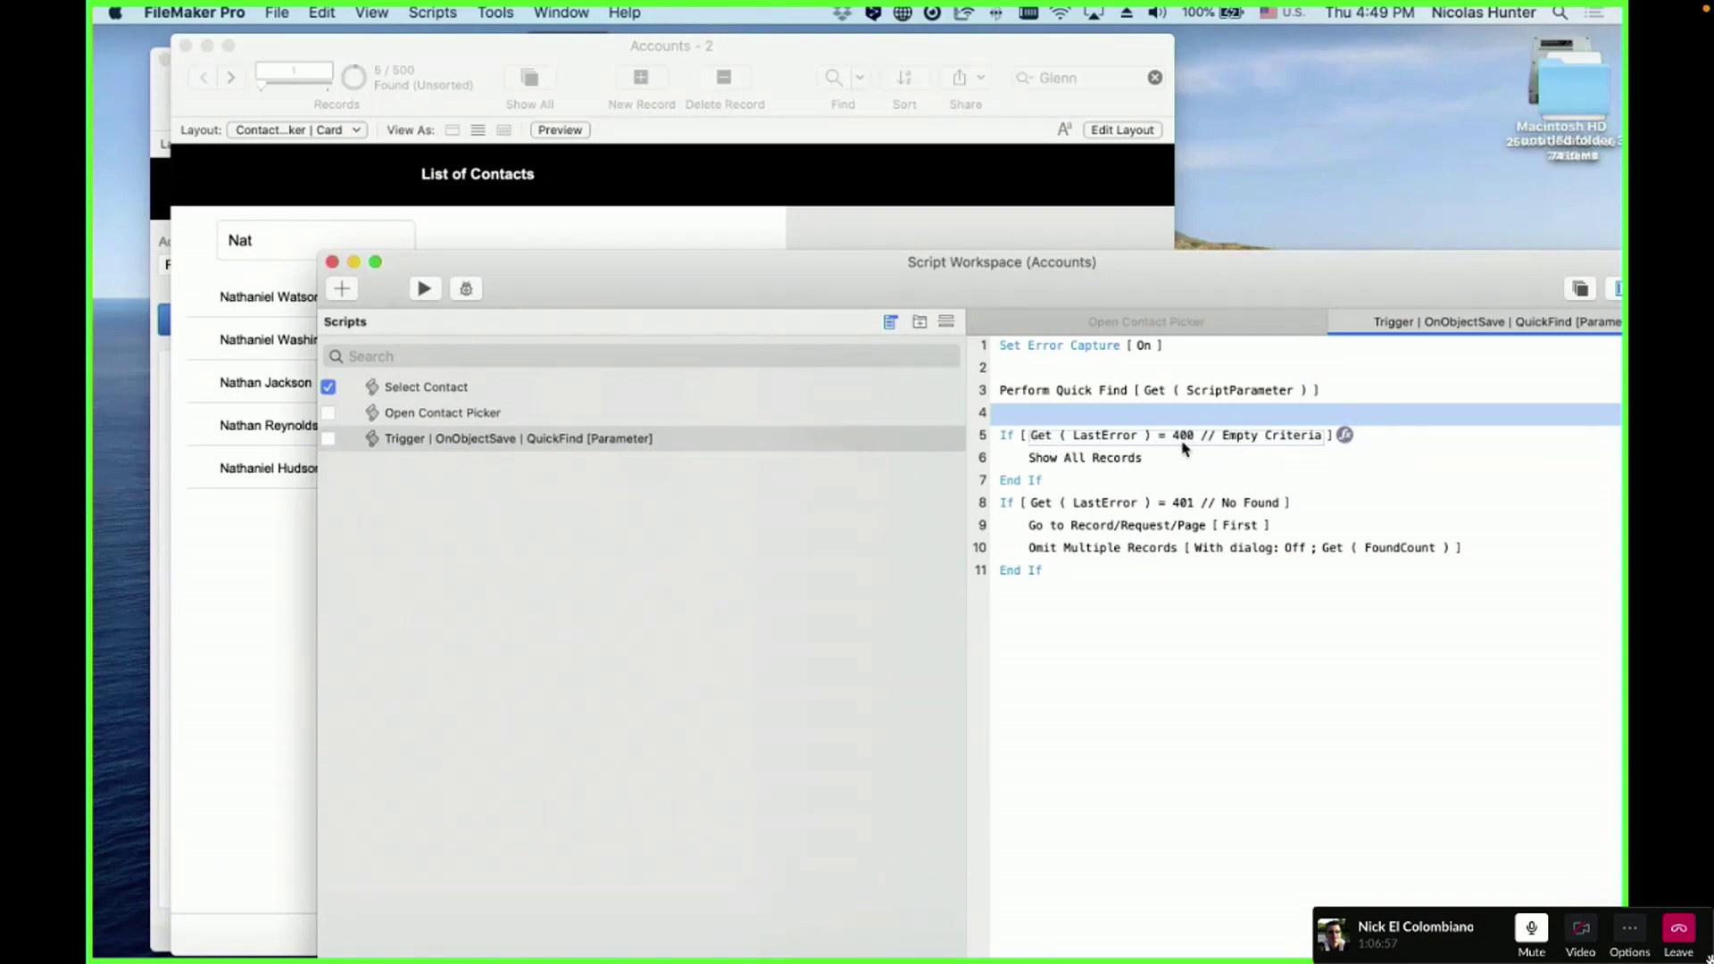
left_click(1064, 470)
left_click(826, 216)
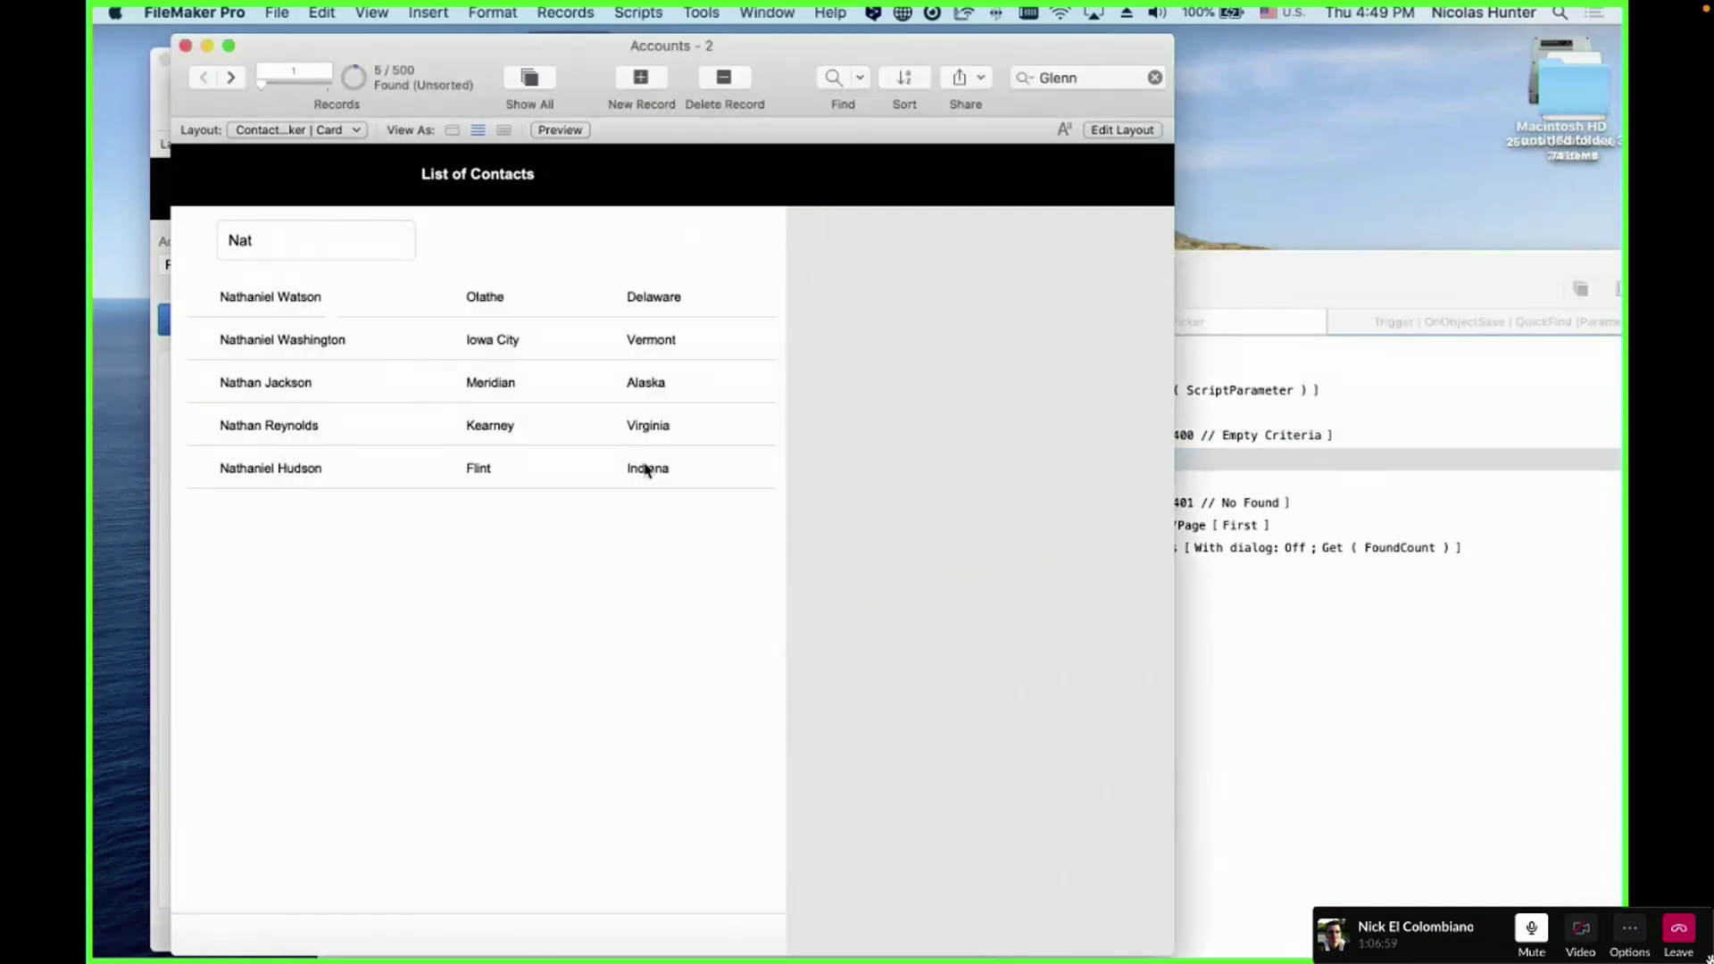
left_click(683, 11)
left_click(687, 8)
left_click(688, 11)
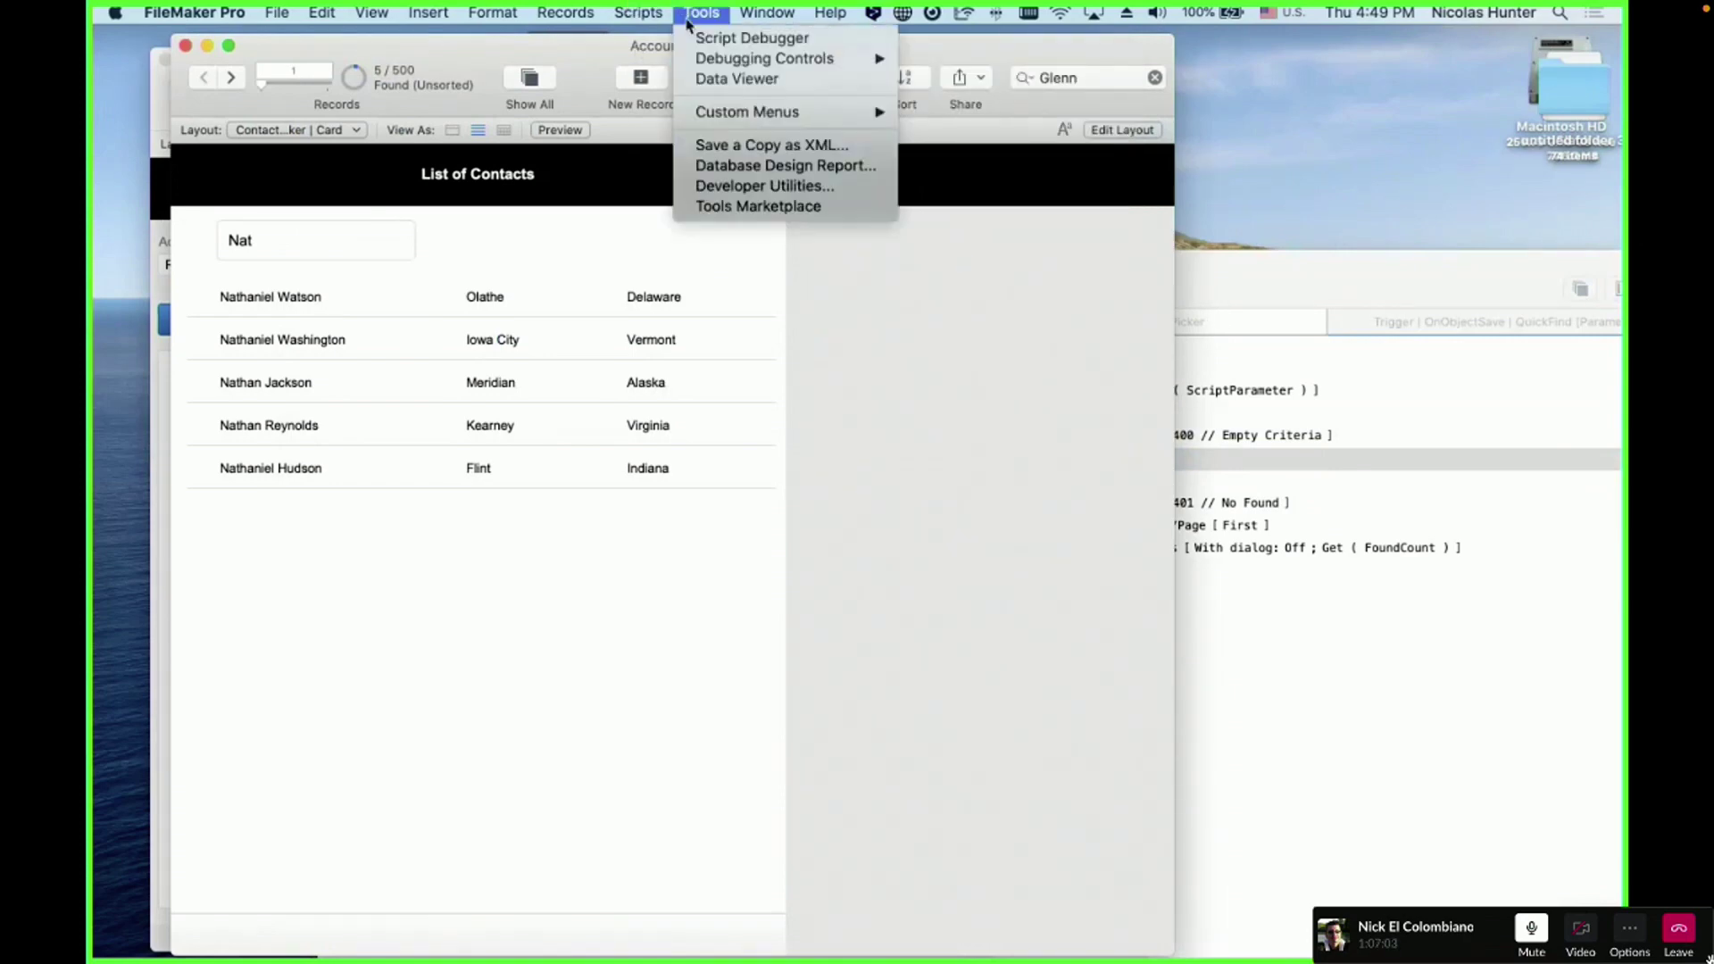
left_click(689, 12)
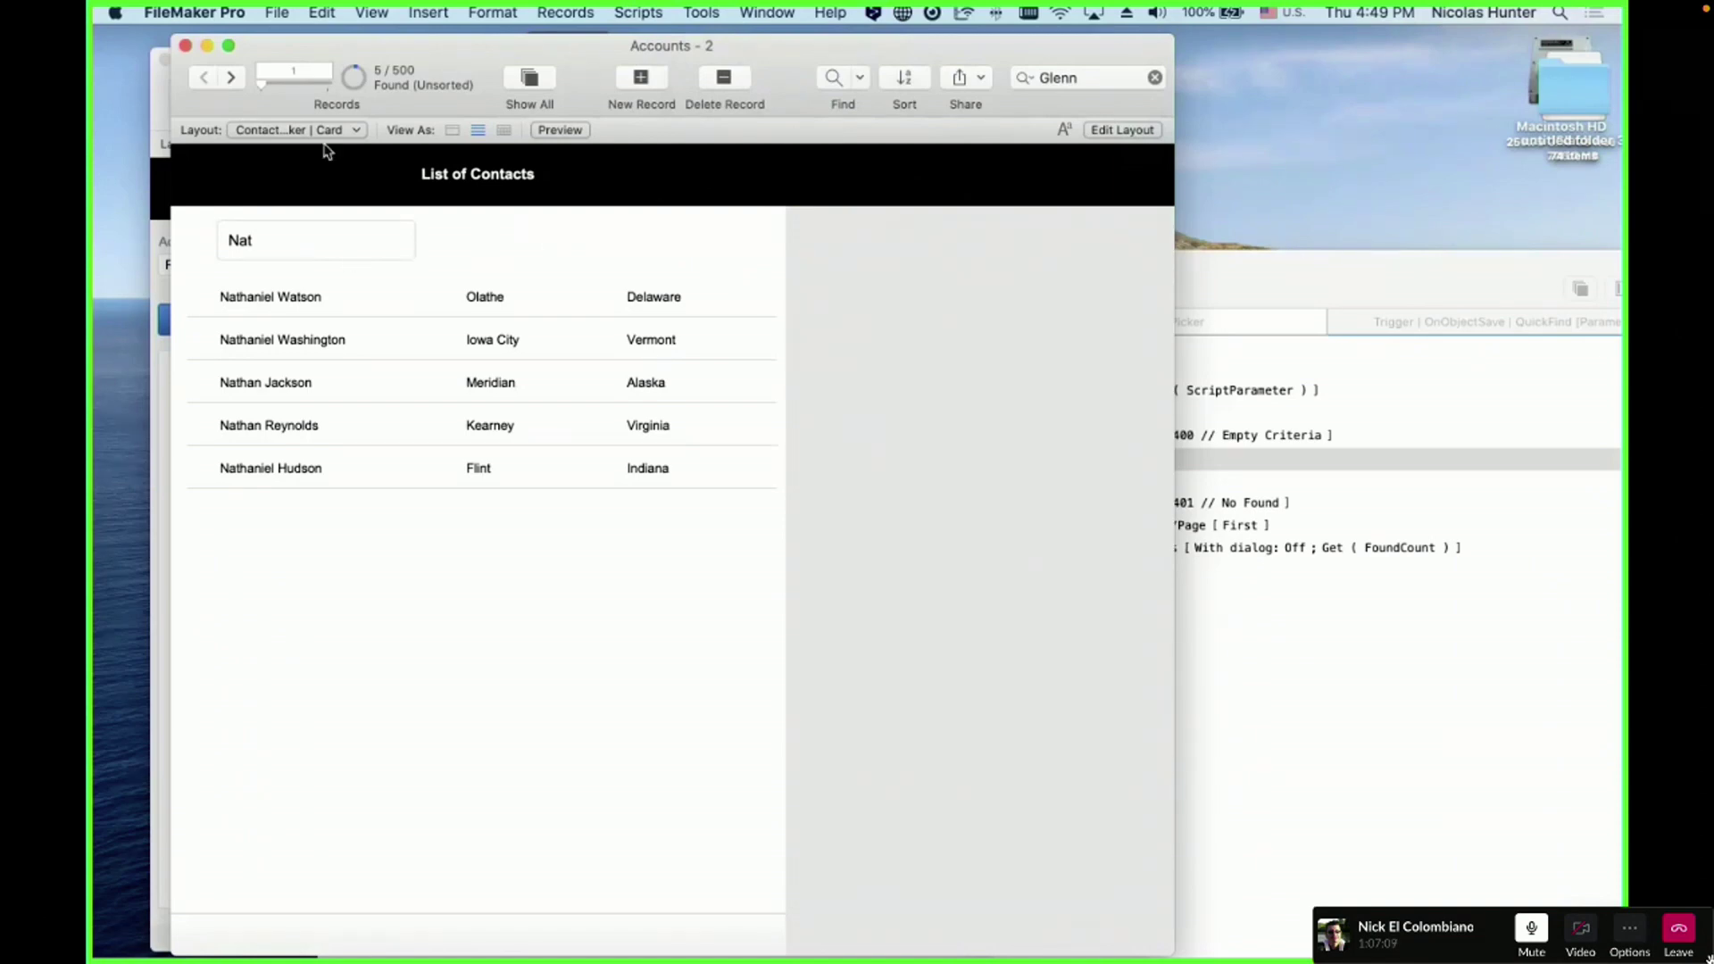
- Add a Set Field step after New Window in the Open Contact Picker script
left_click_drag(364, 47, 818, 219)
left_click(640, 220)
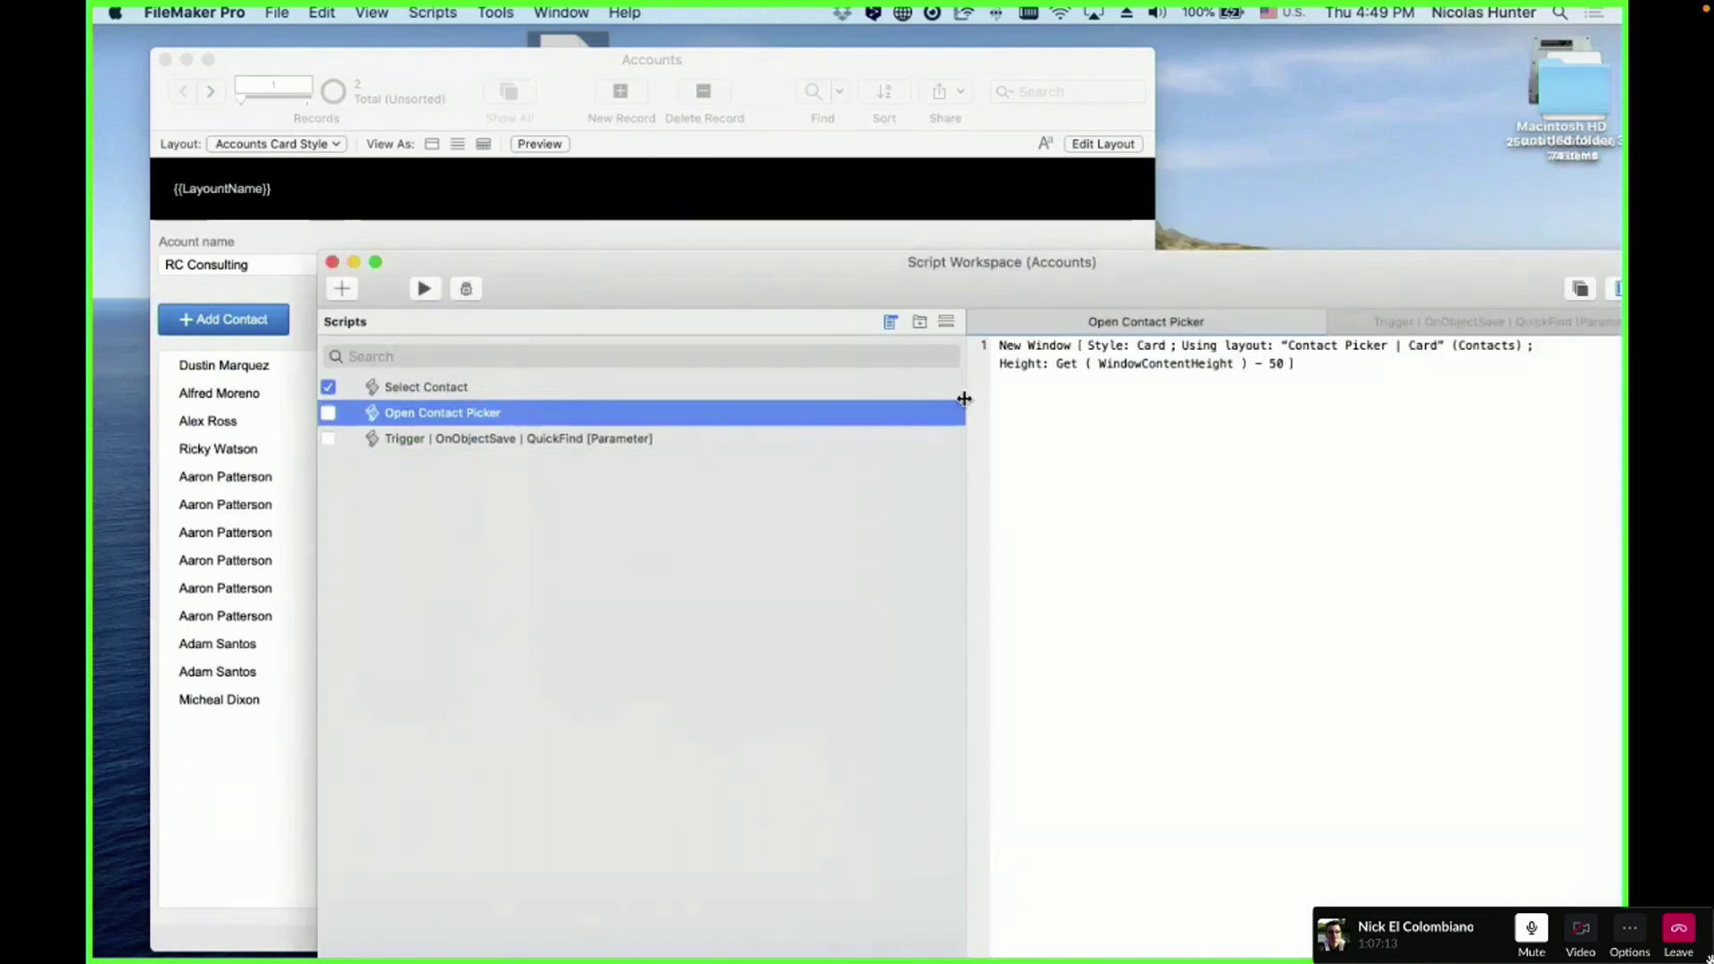
left_click(1071, 366)
key("Return")
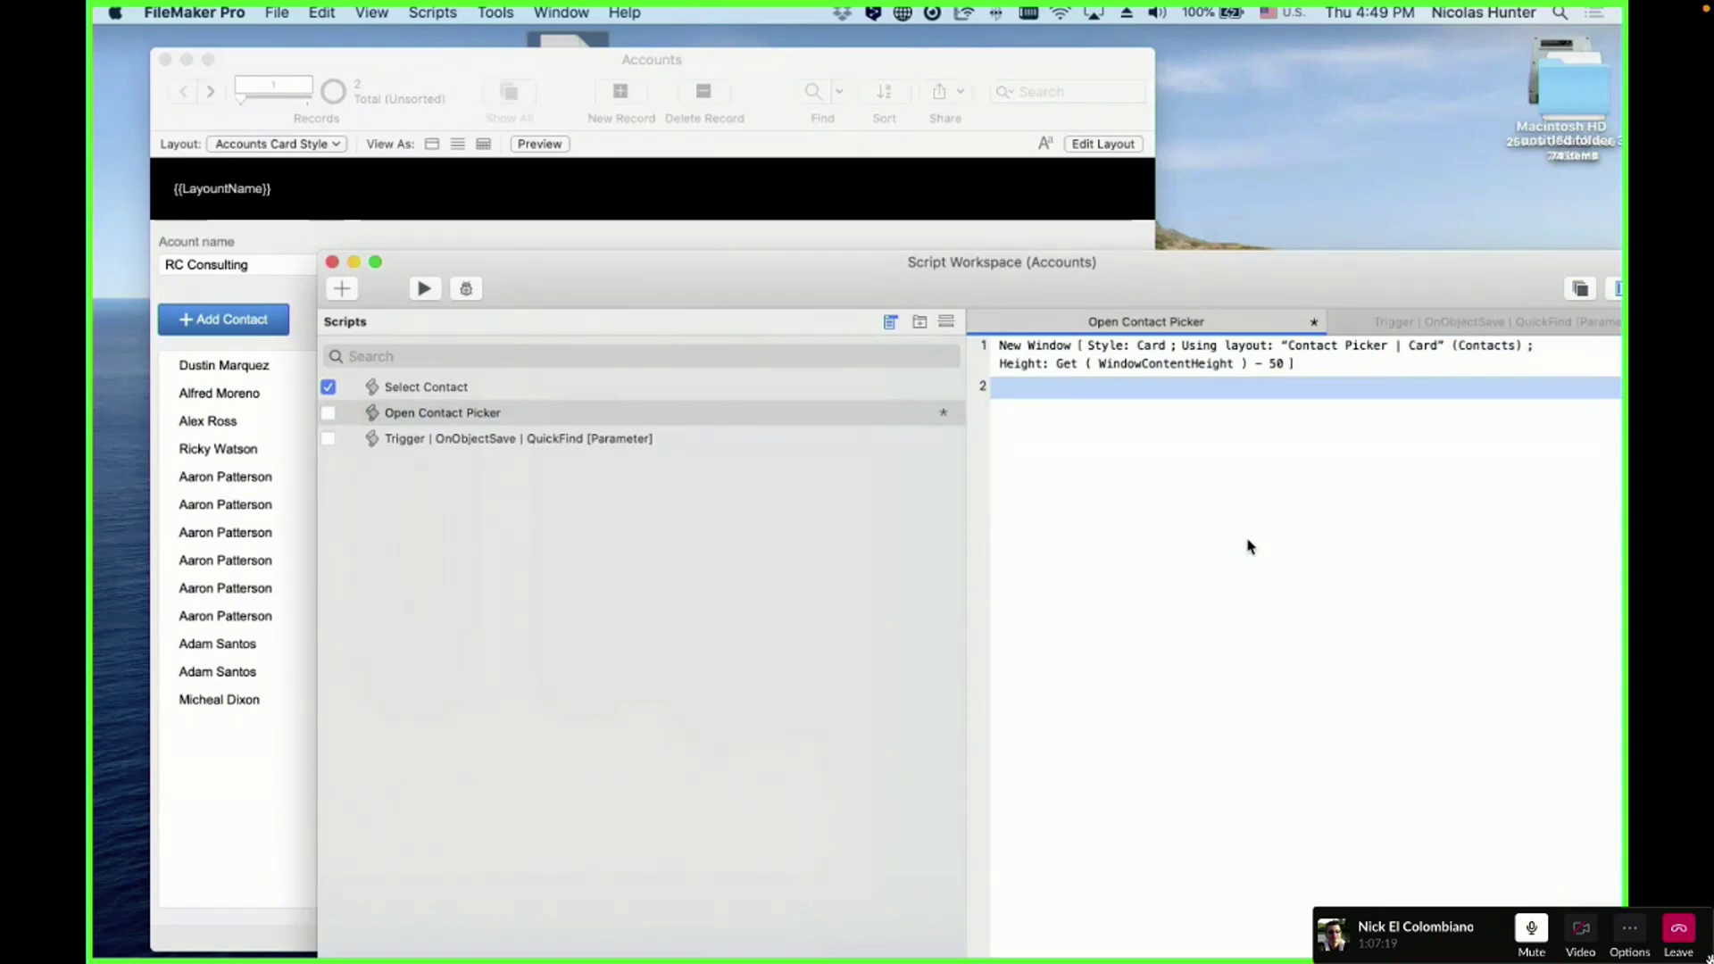
type("set field")
key("Return")
- Specify g_QuickFind from the Contacts table as the target of the Set Field step
left_click(1099, 386)
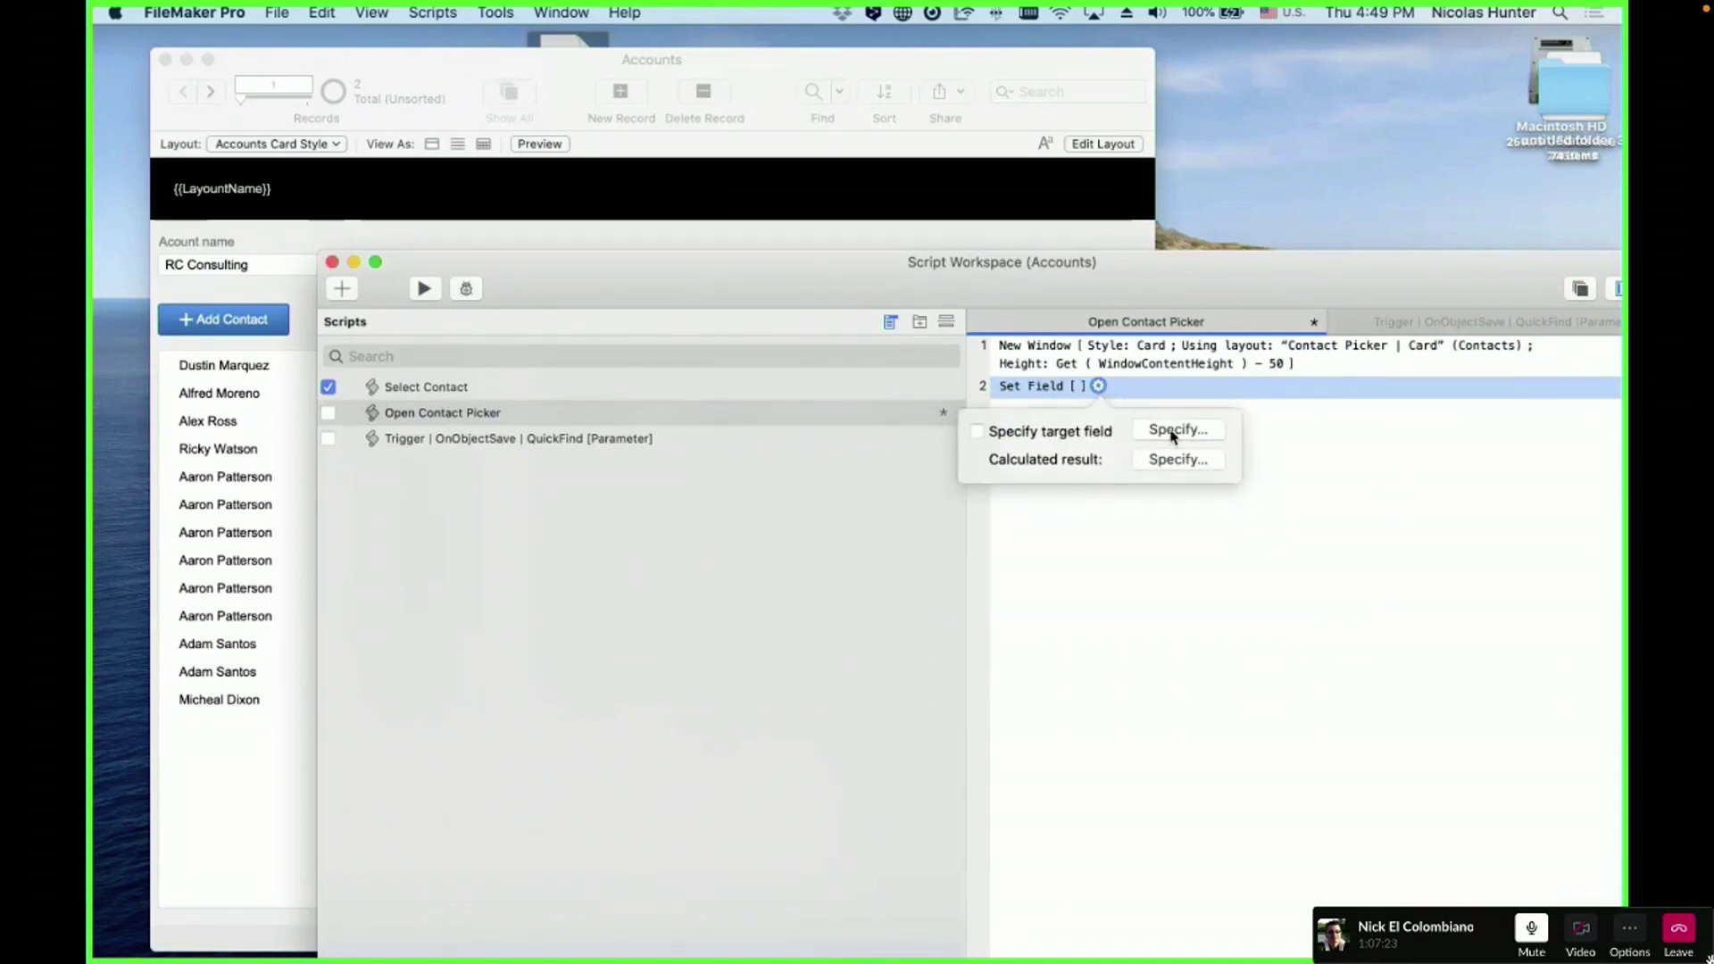
left_click(1177, 432)
left_click(792, 343)
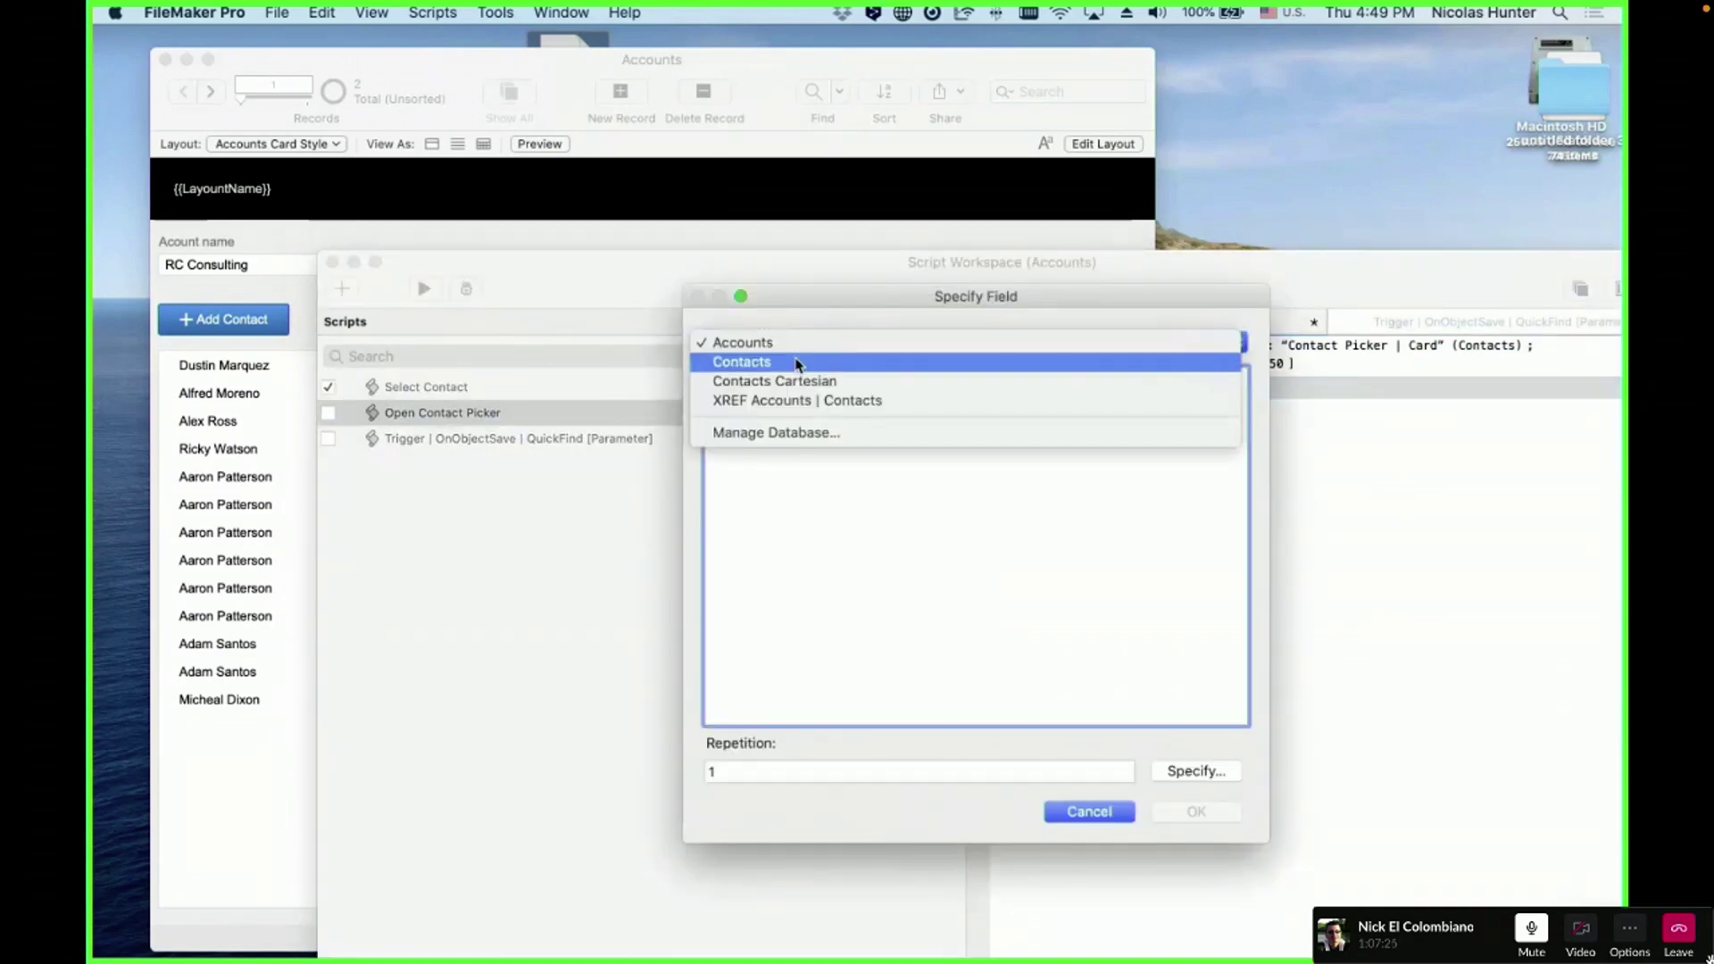
left_click(792, 361)
double_click(777, 457)
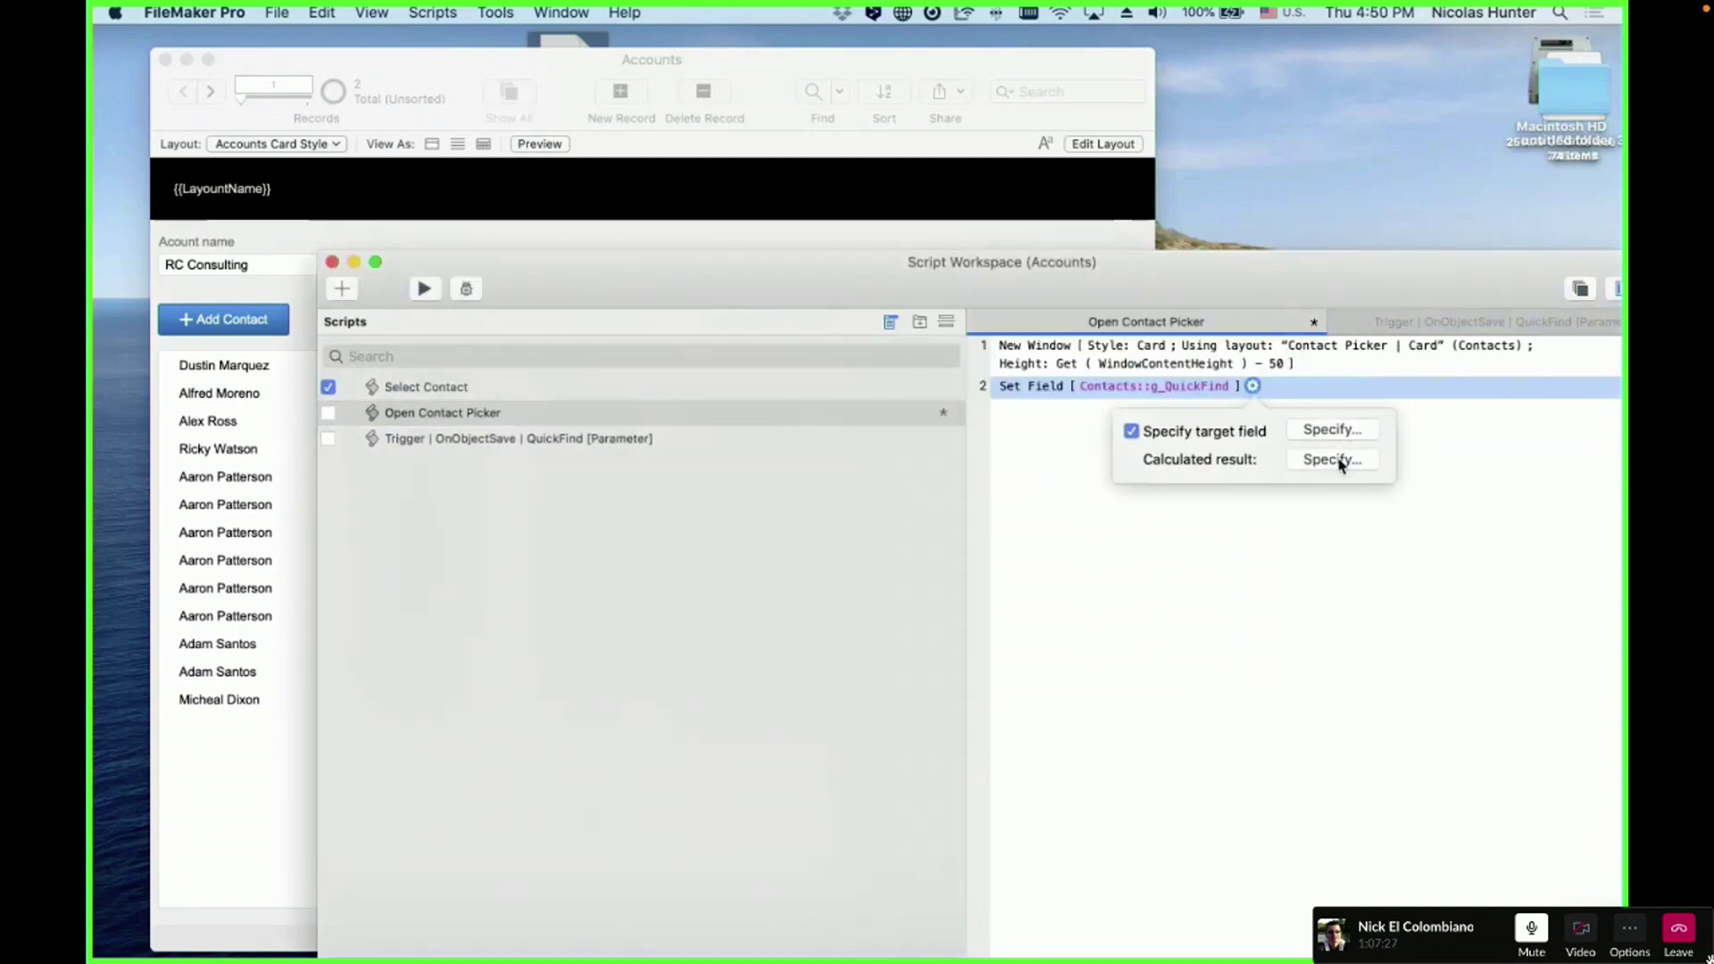
- Set the calculated result of the Set Field step to "" and move the step above New Window
type("\"\"")
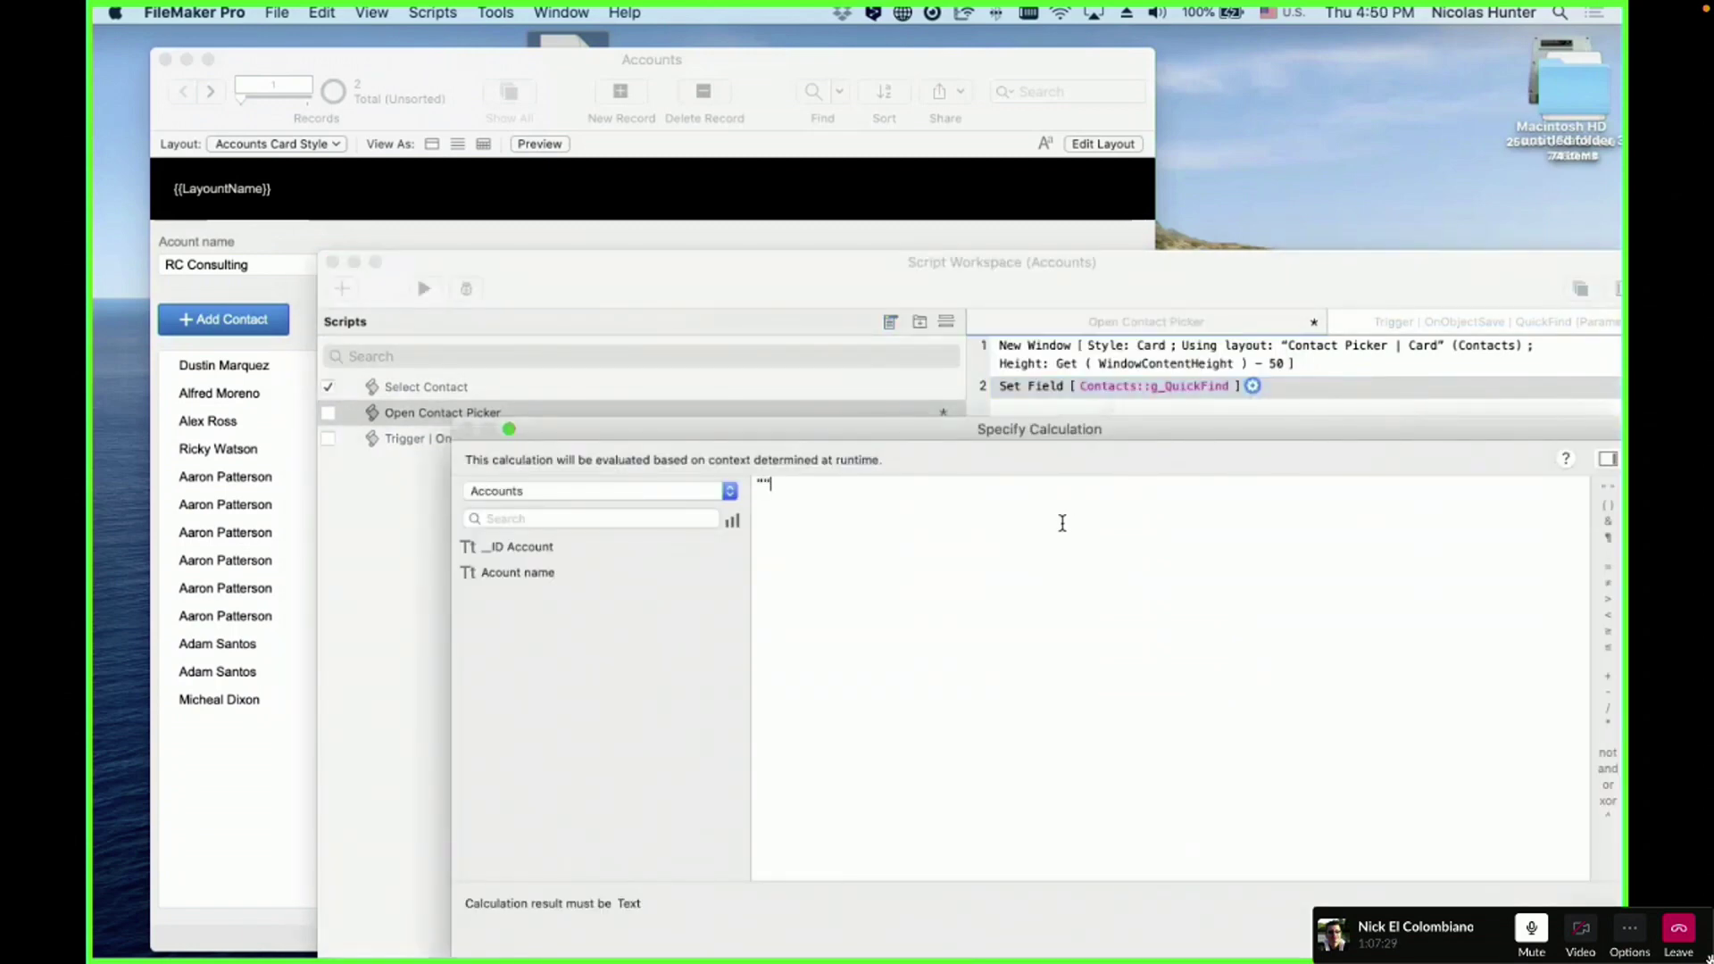
key("Return")
left_click(1377, 592)
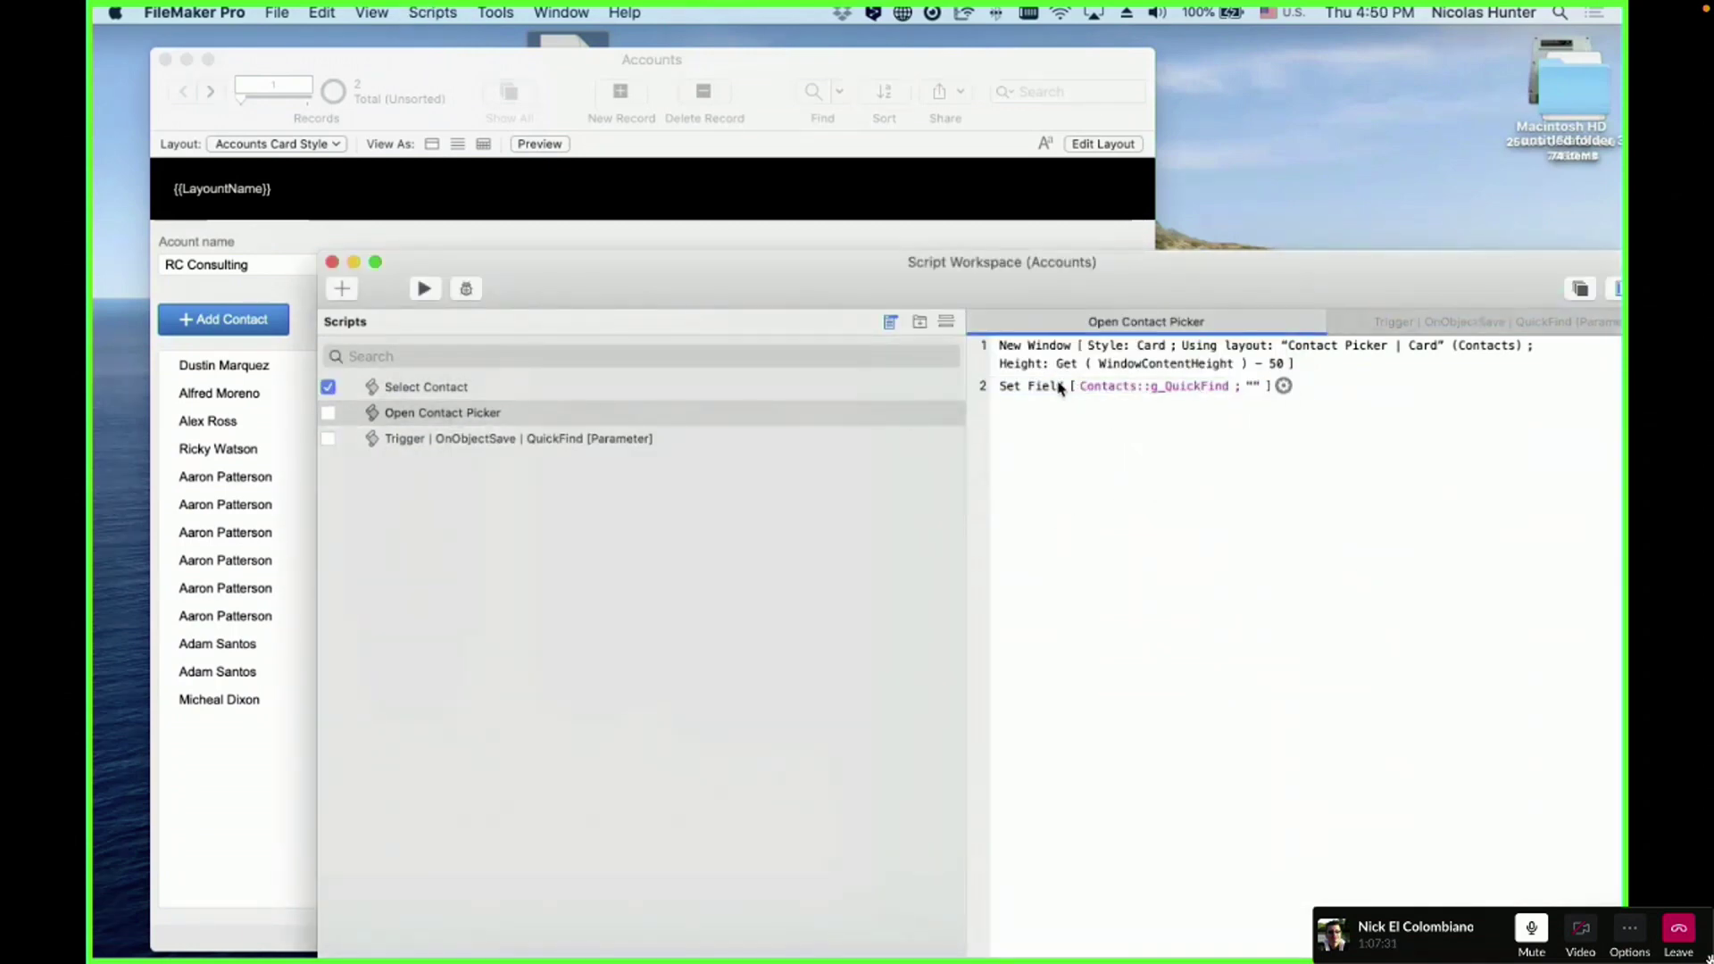
left_click_drag(1058, 386, 1061, 345)
left_click(1043, 352)
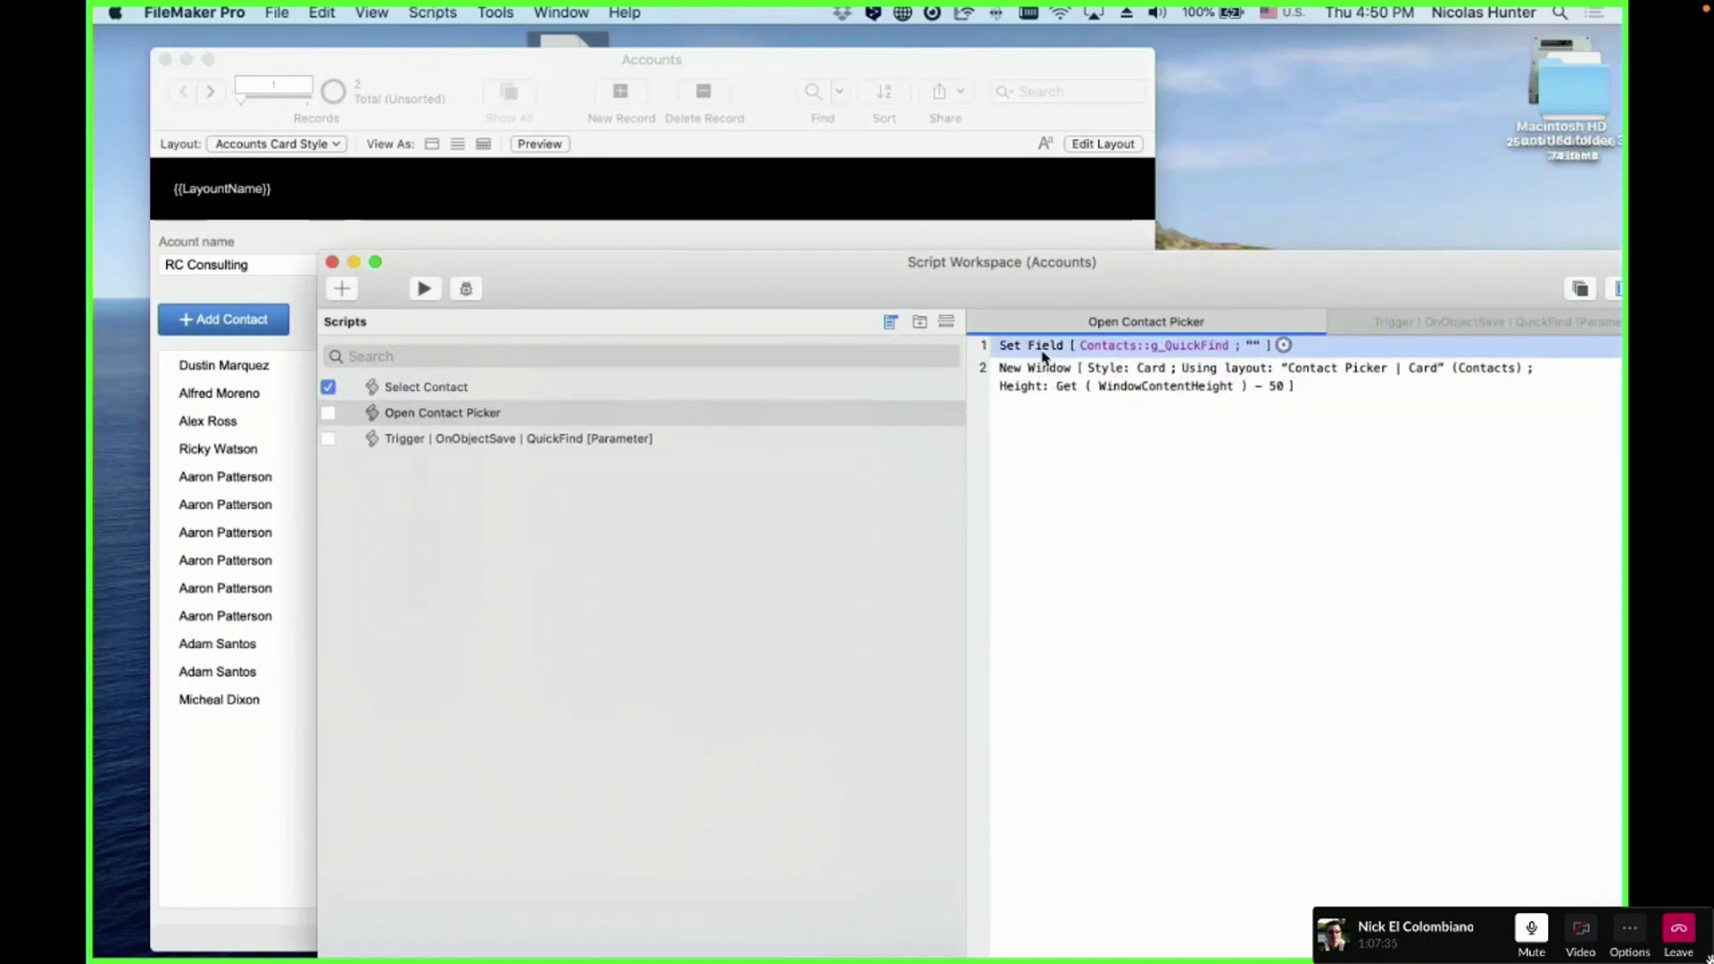
- Open the contact picker from the RC Consulting account to check its search field, and close the card
left_click(926, 222)
left_click(287, 318)
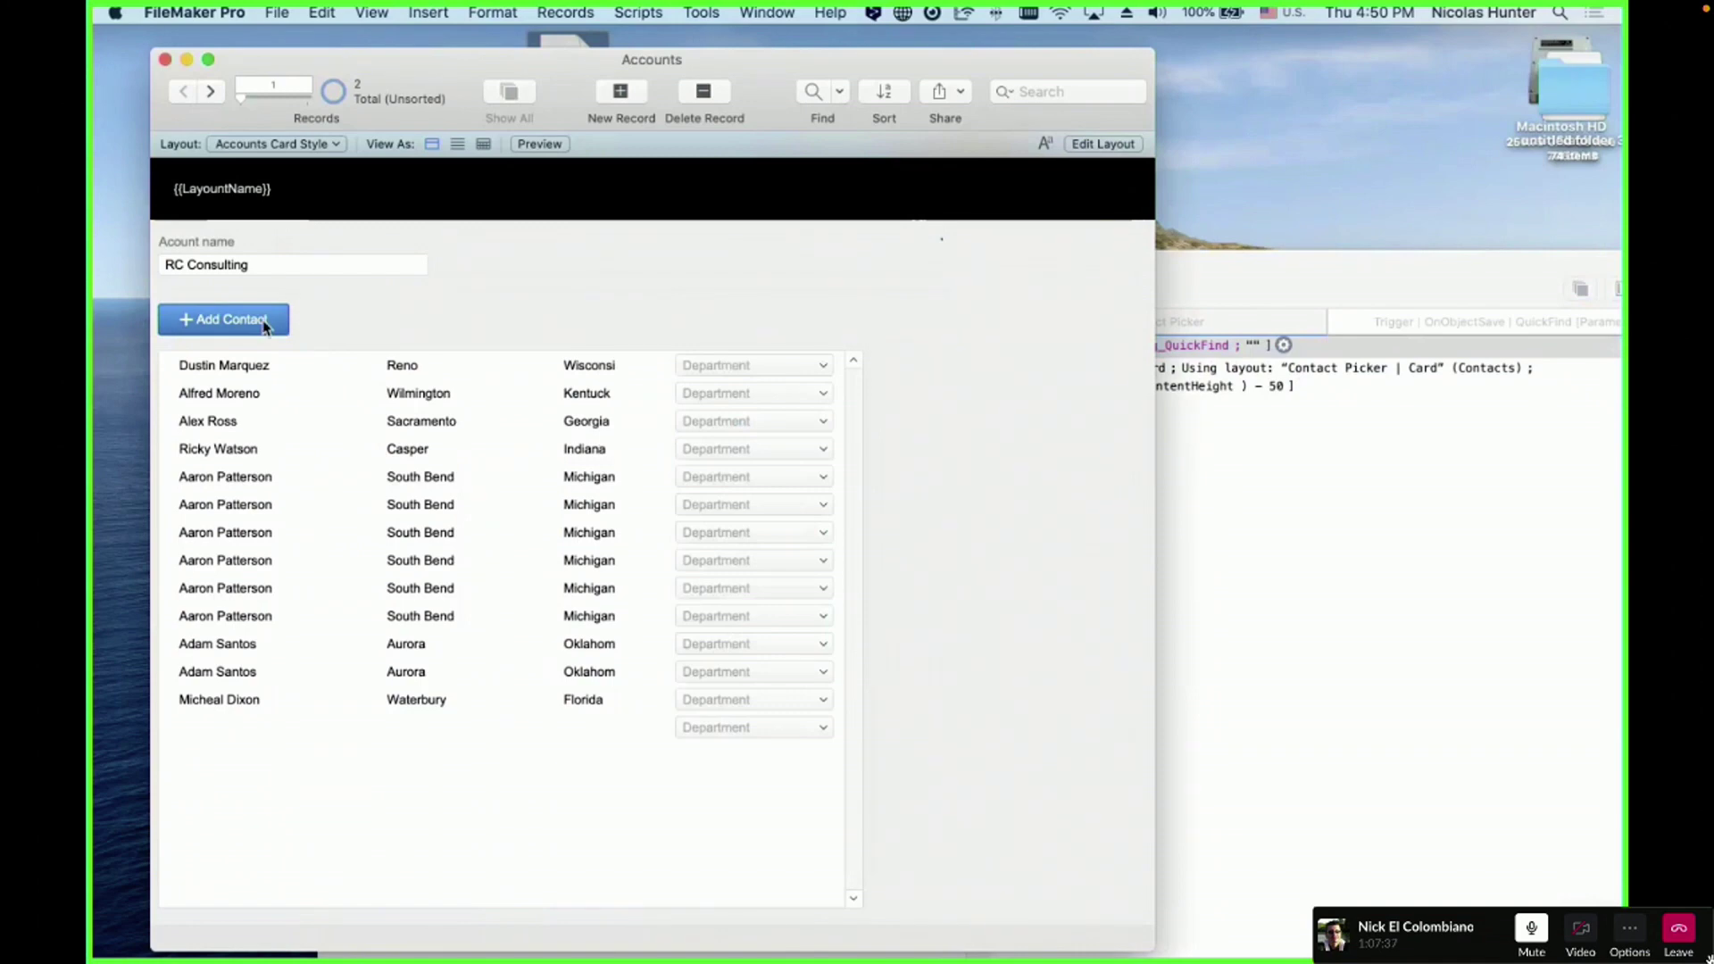
left_click(451, 272)
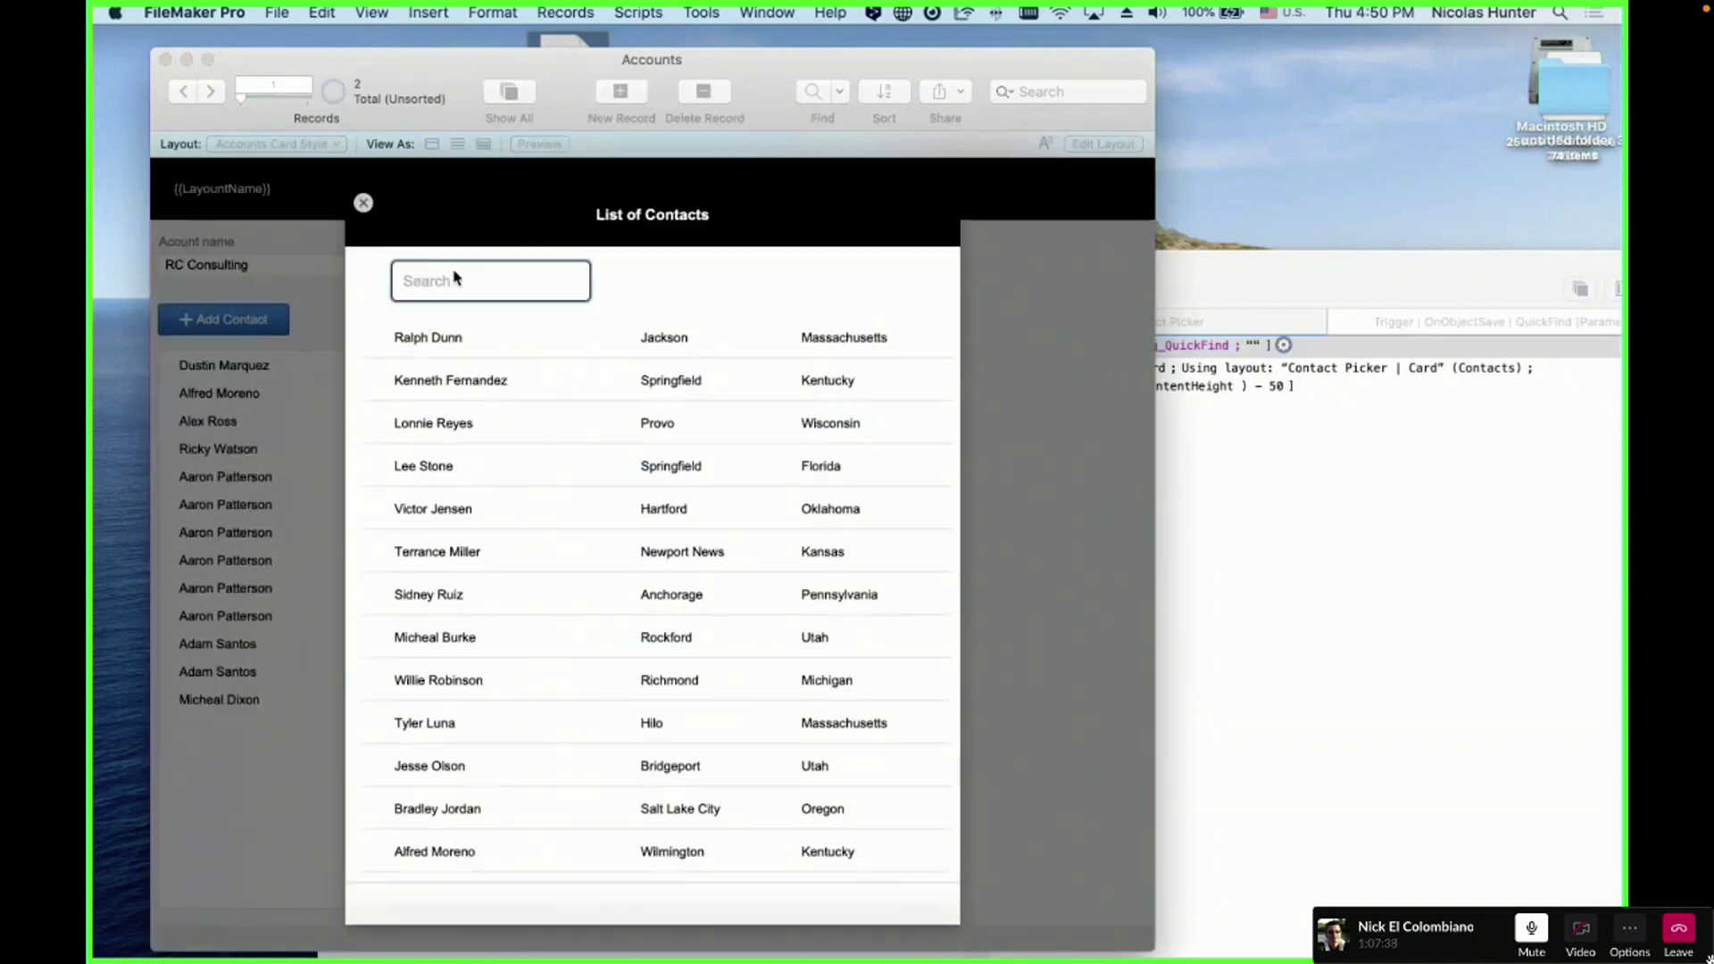
left_click(364, 203)
- Add a Go to Next Field step after New Window in the Open Contact Picker script and save it
left_click(1343, 644)
left_click(1023, 379)
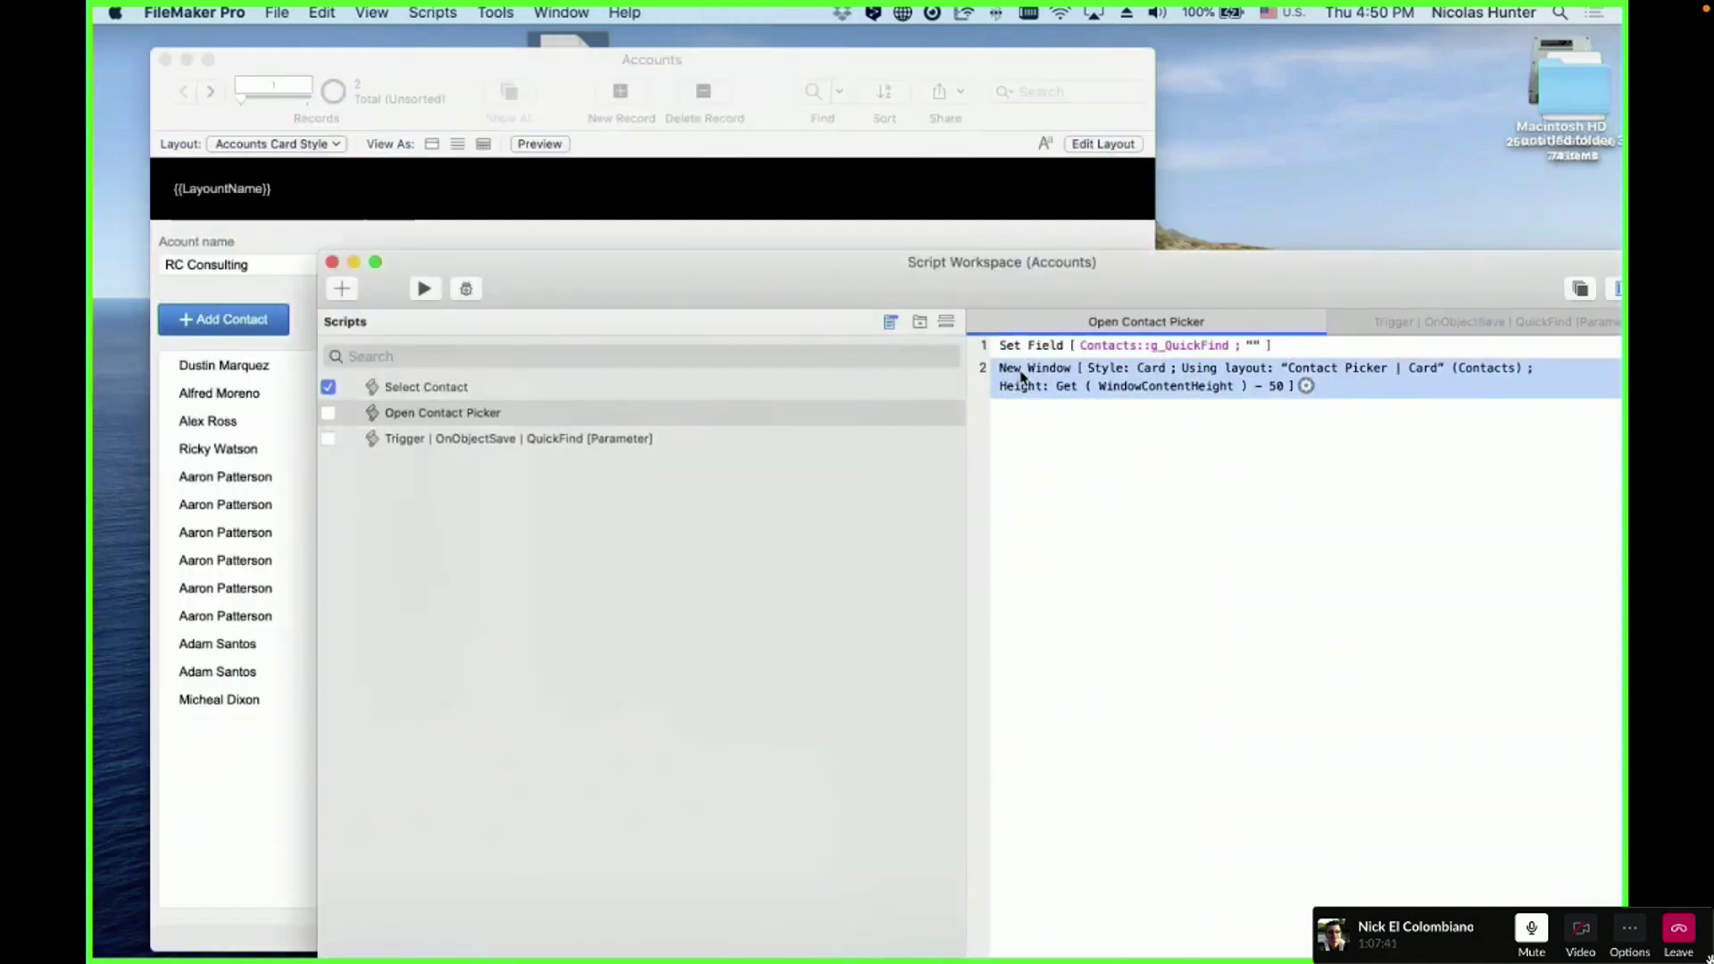
key("Return")
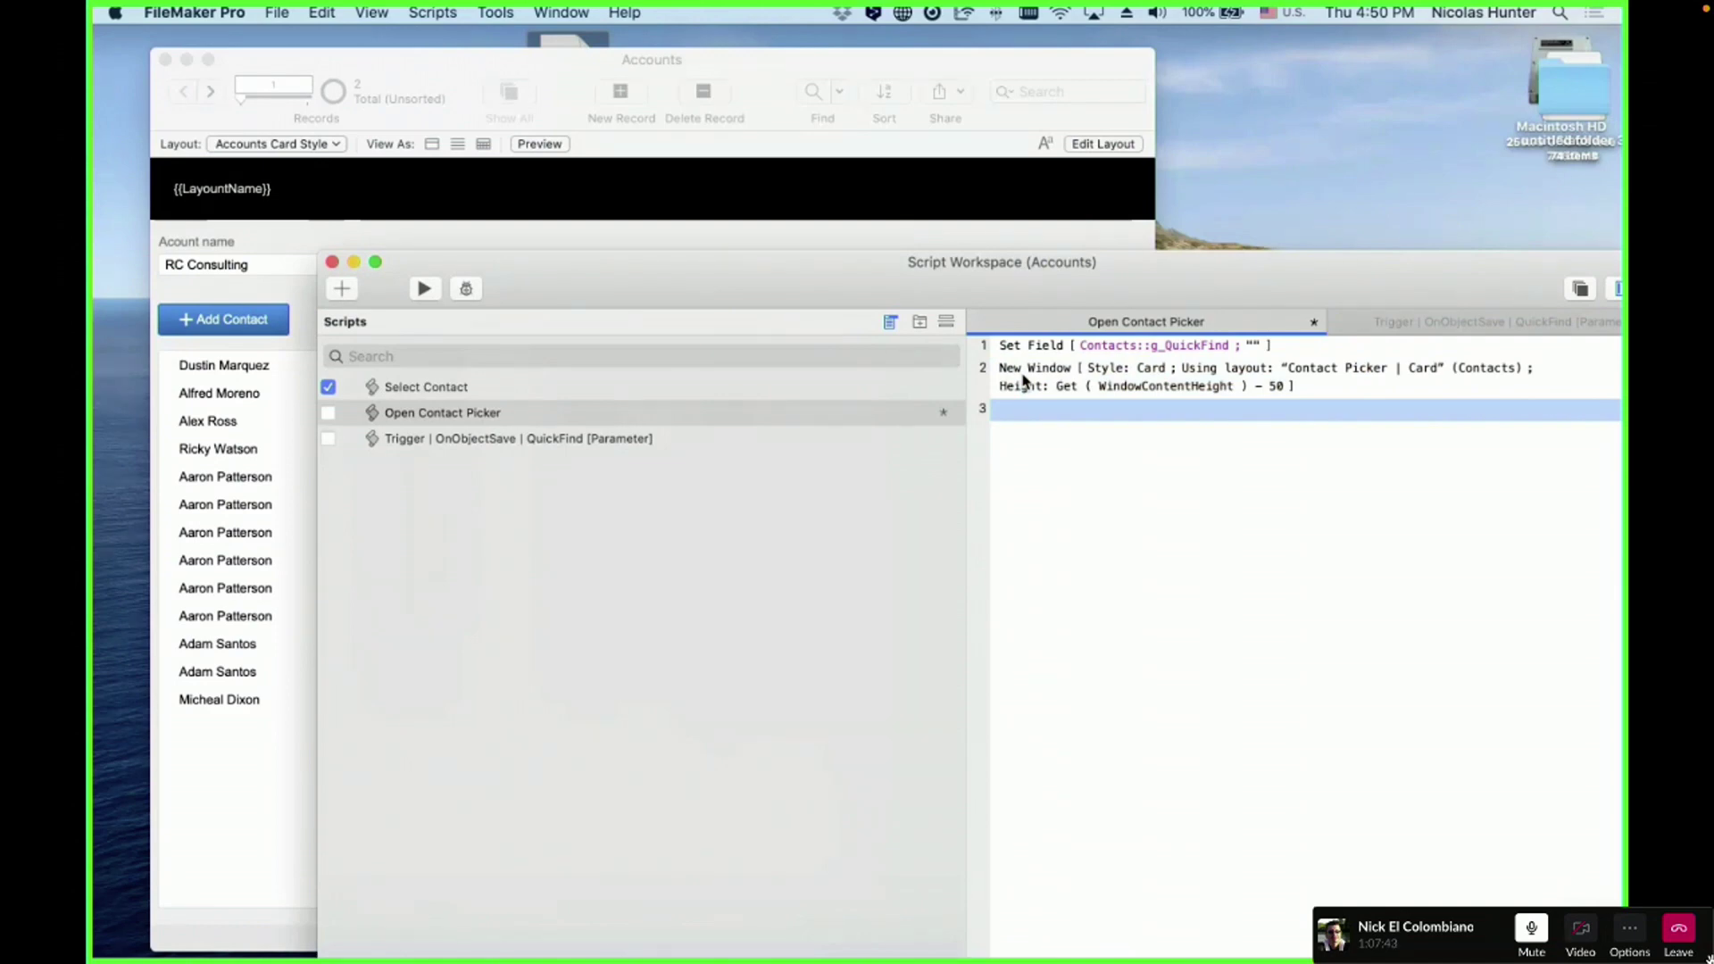
type("go to next")
key("Return")
left_click(1135, 493)
key("super+s")
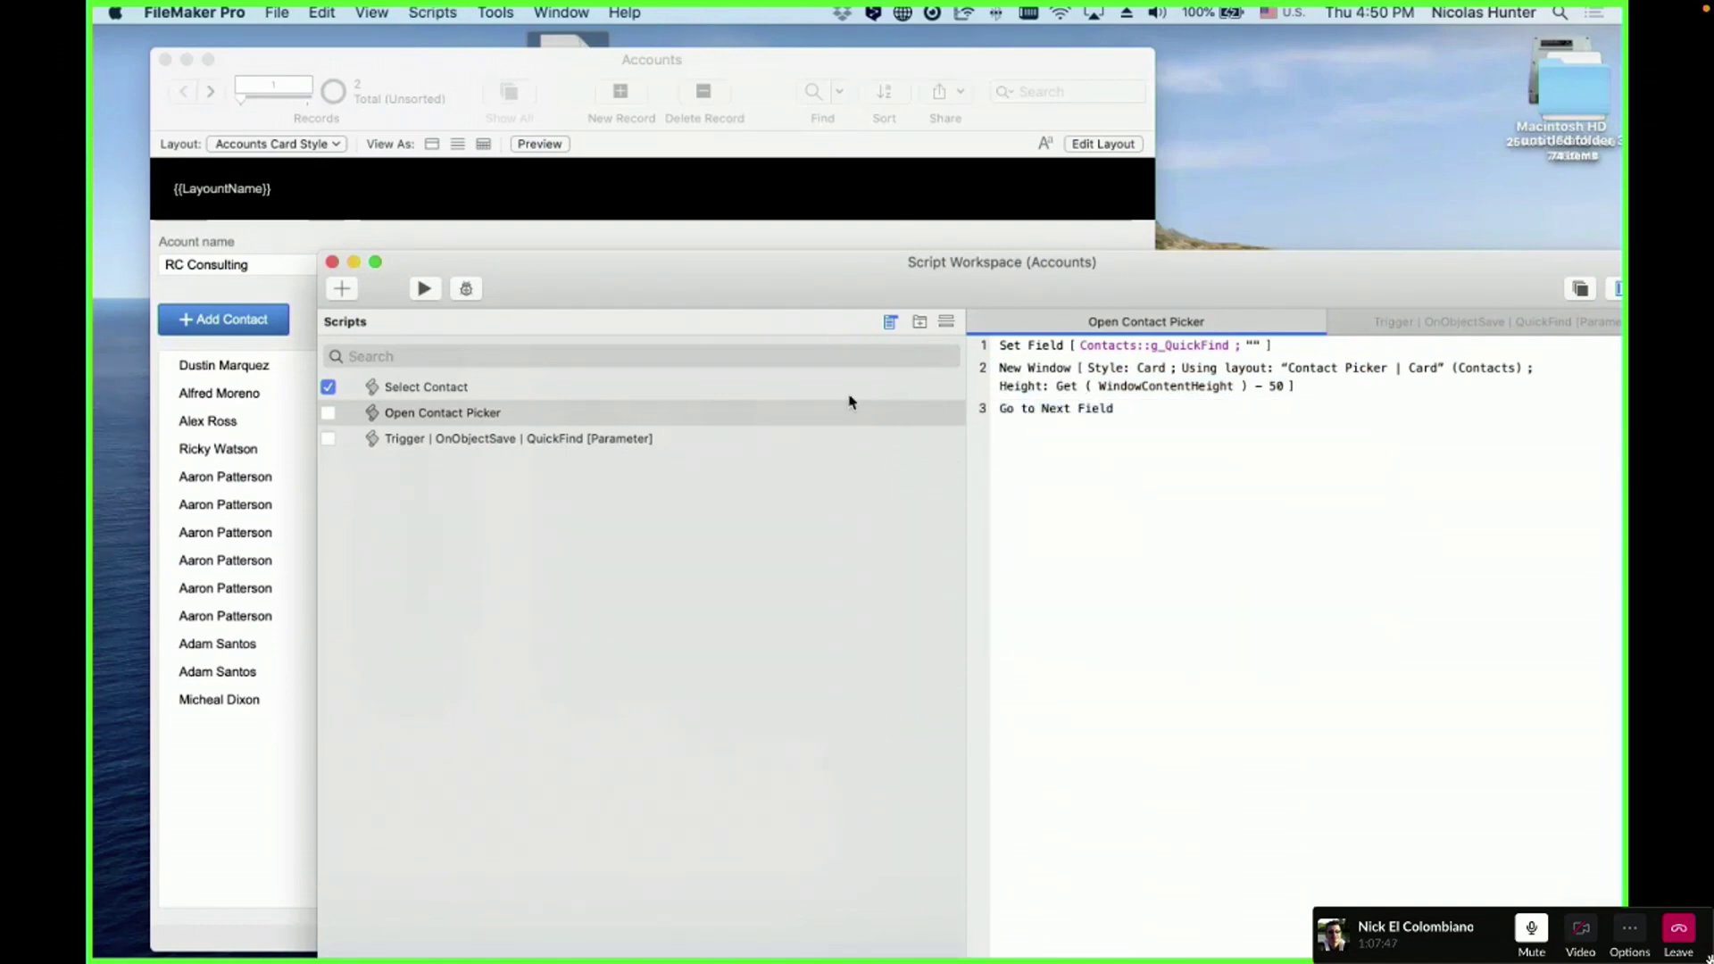
- Reopen the contact picker from the account to test which field receives focus, and close the card
left_click(596, 233)
left_click(249, 324)
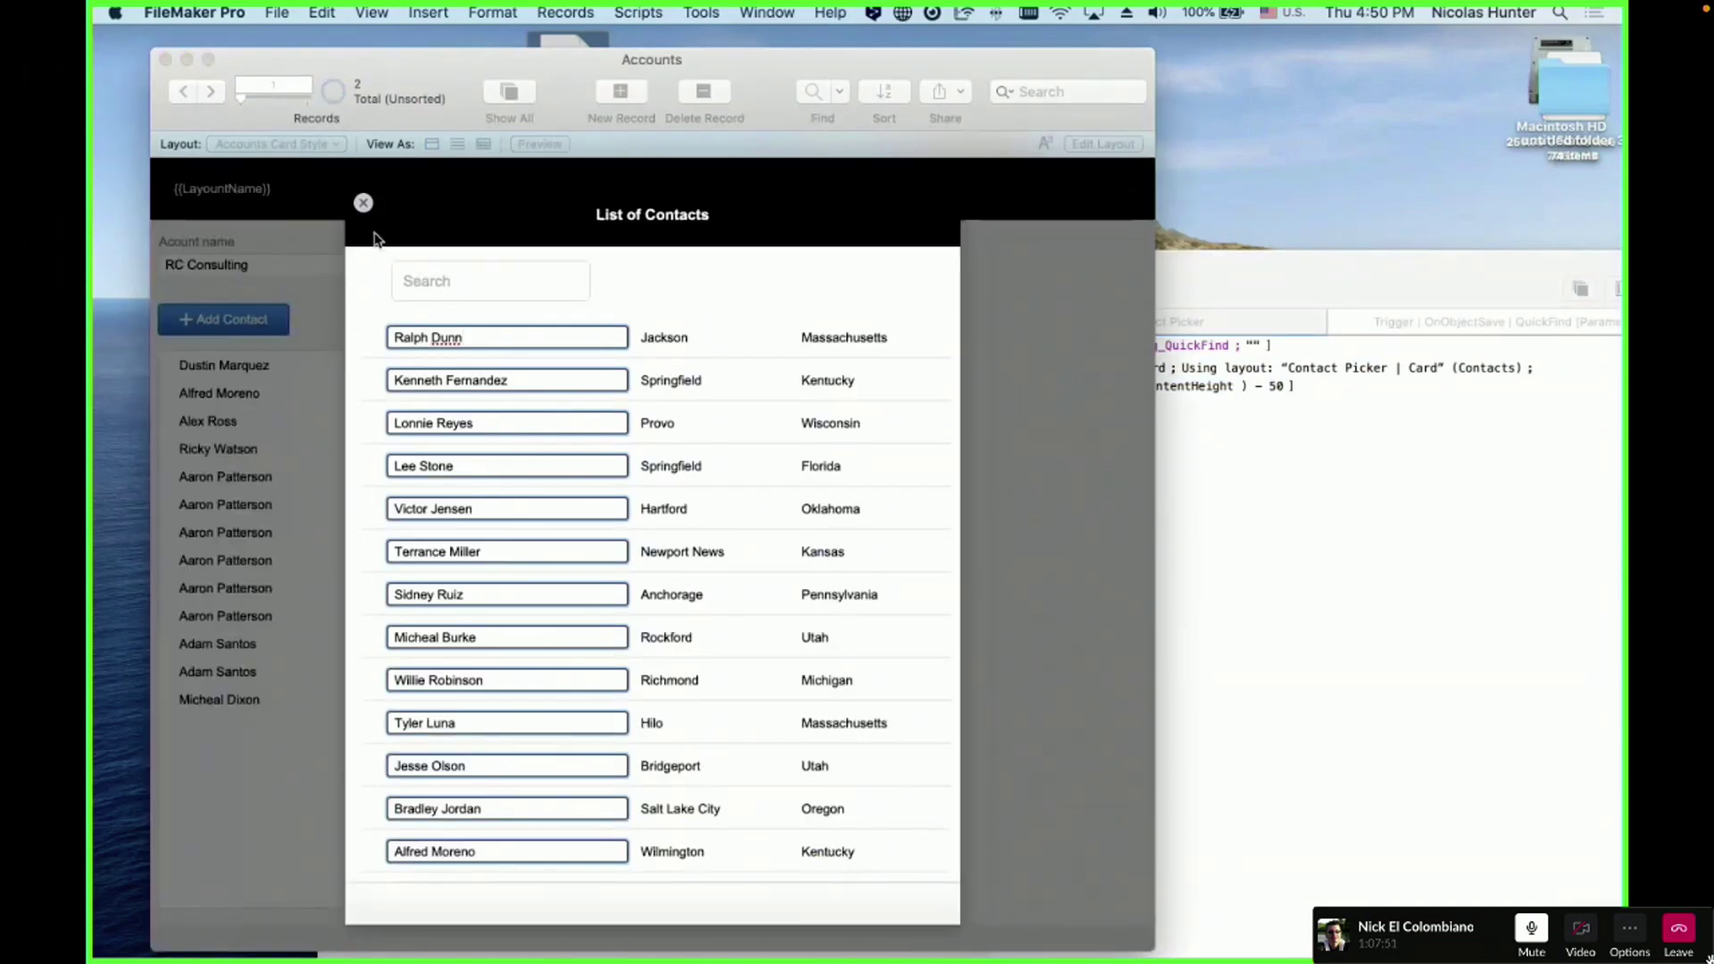
left_click(363, 203)
left_click(1404, 678)
left_click_drag(1014, 294, 1155, 123)
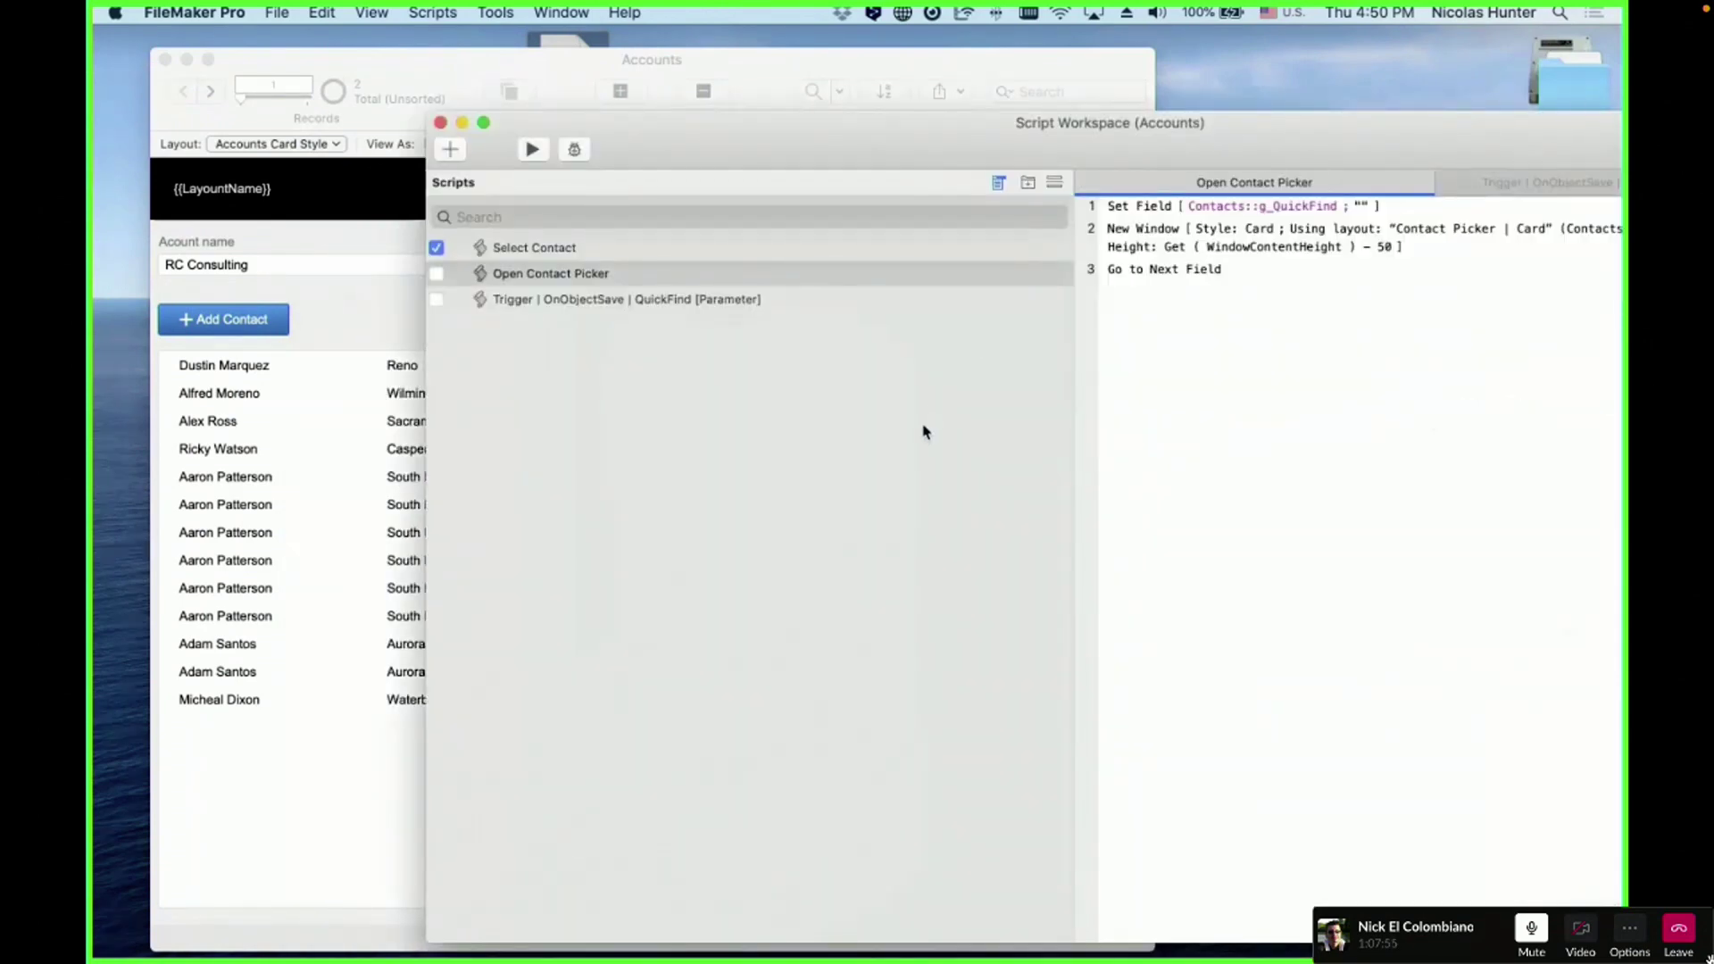
key("super+shift+l")
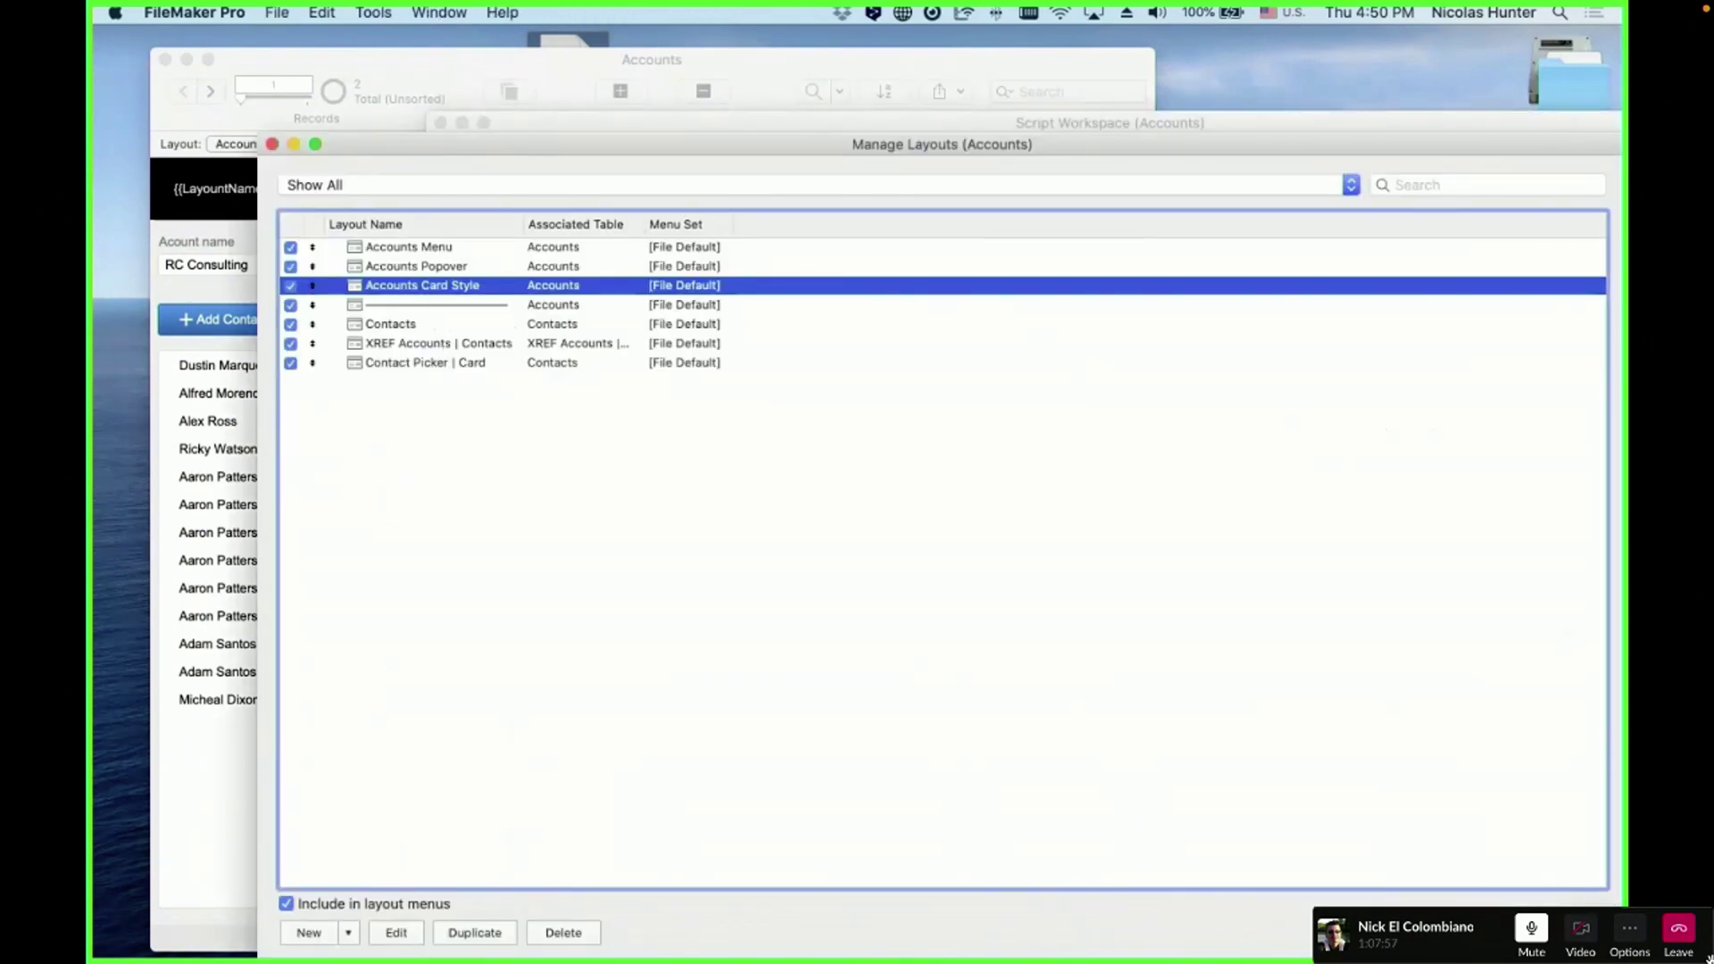
left_click(1569, 933)
key("super+l")
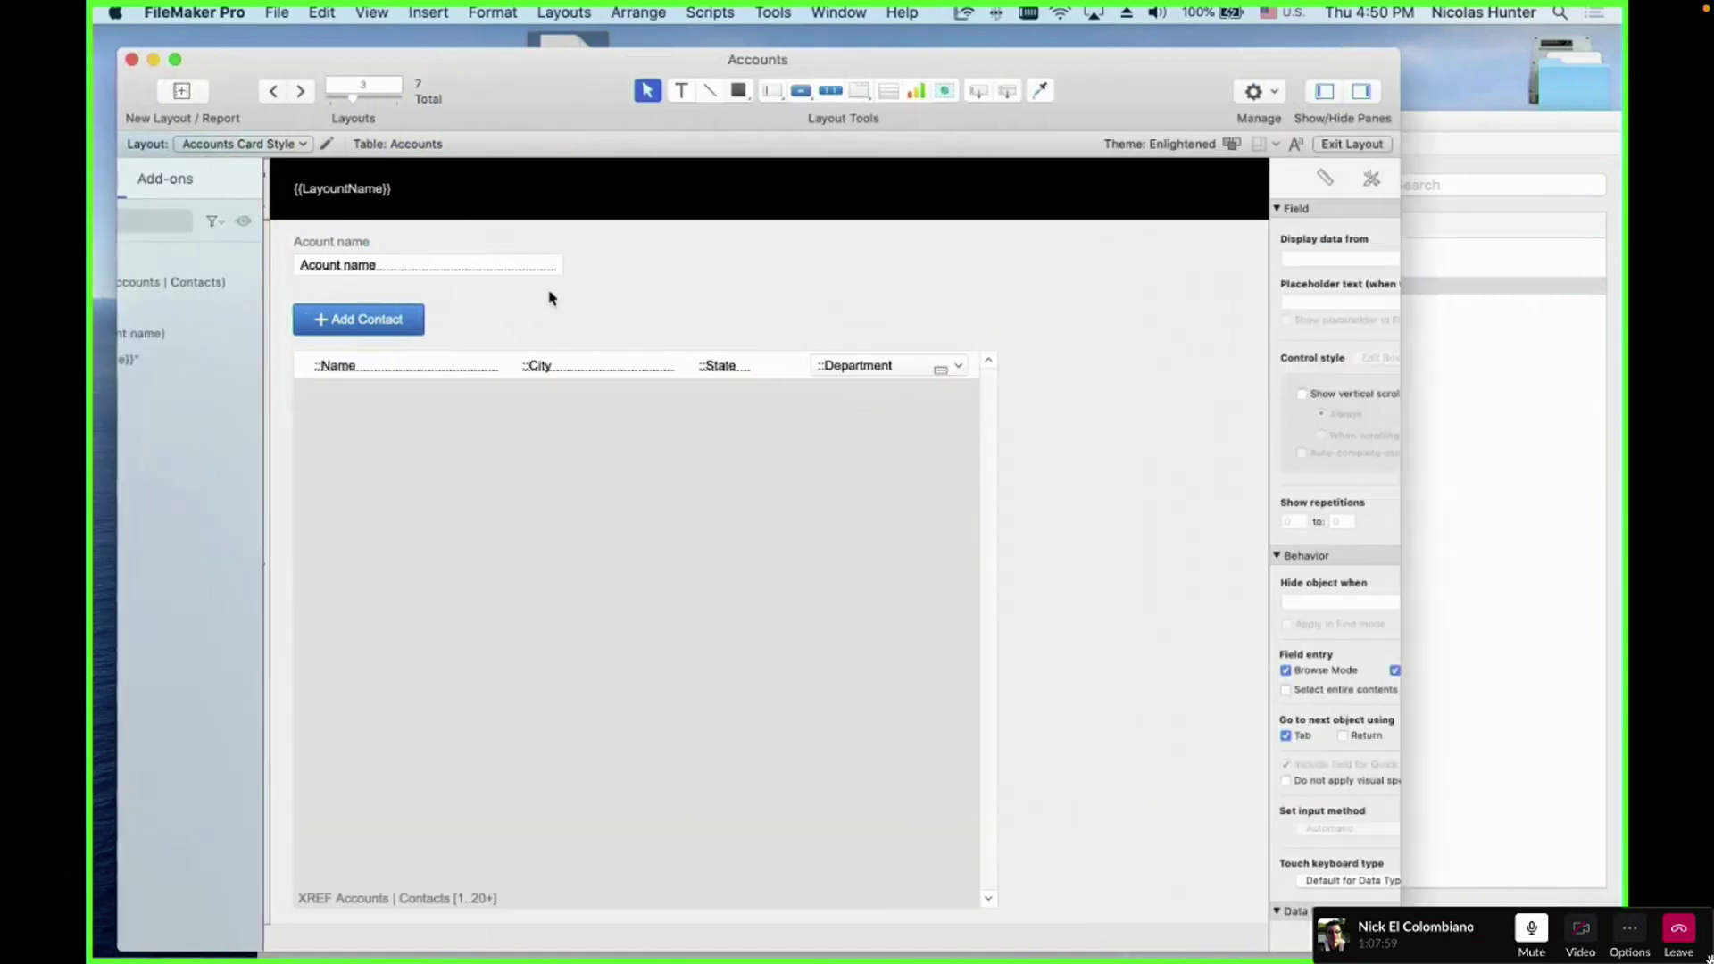
key("super+b")
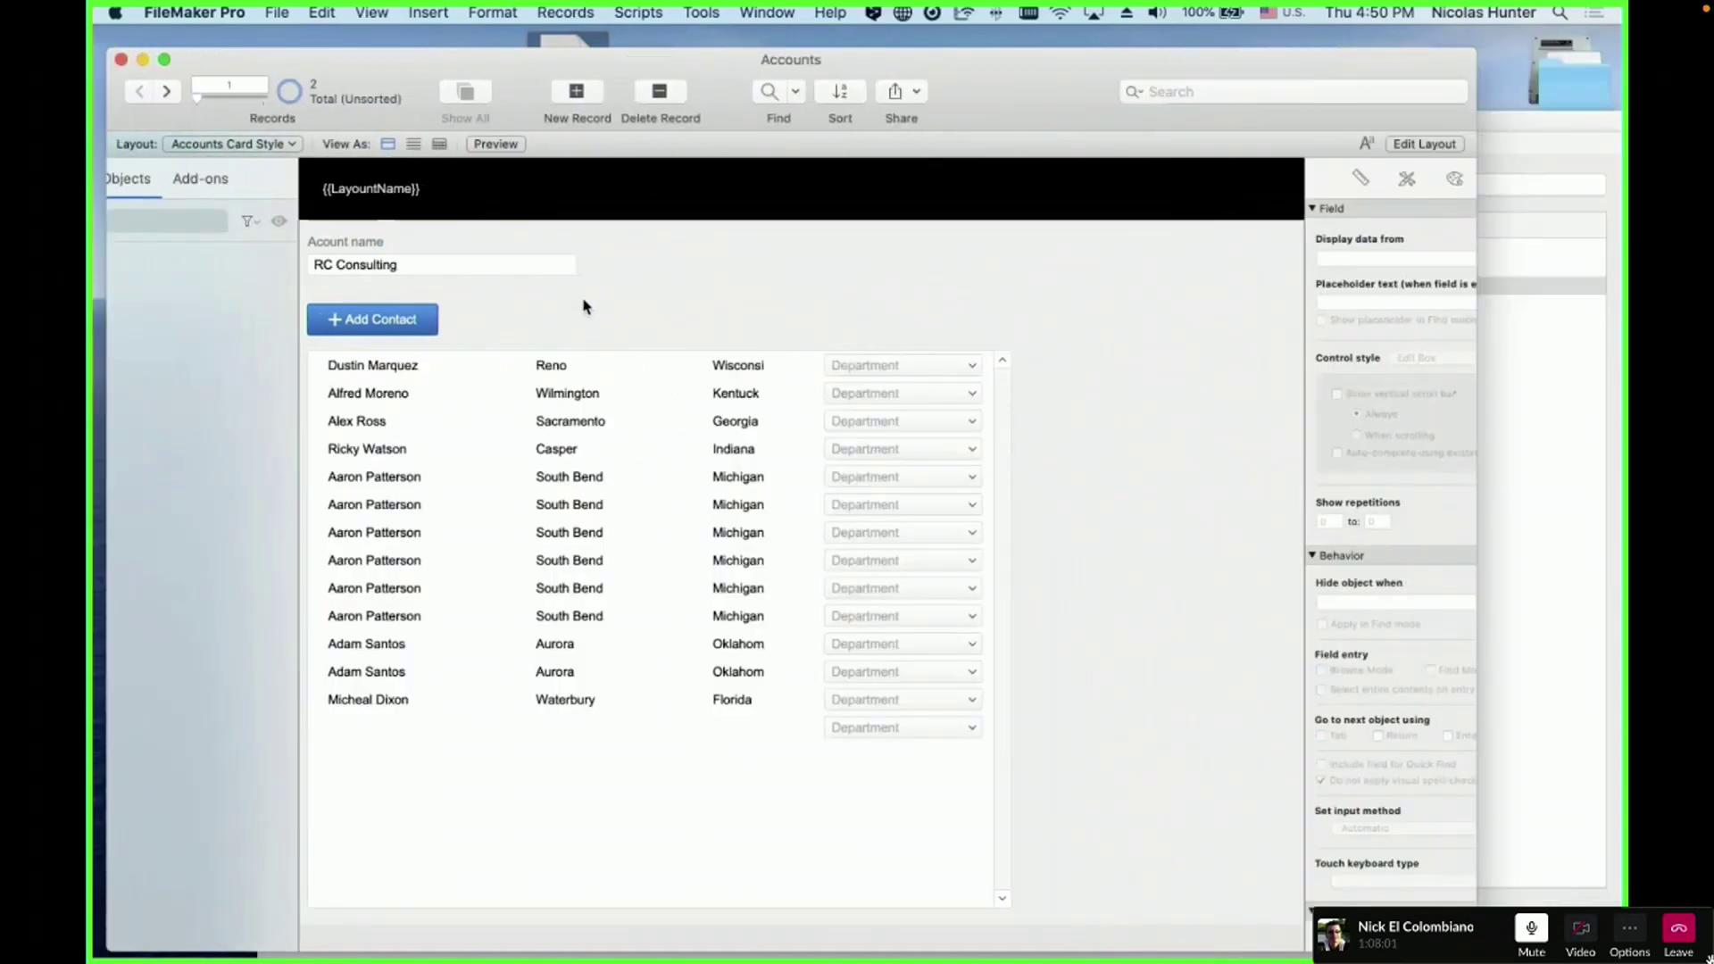
- Open the Contact Picker | Card layout for editing, clear its tab order and make g_QuickFind the first tab stop
key("super+shift+l")
left_click(457, 366)
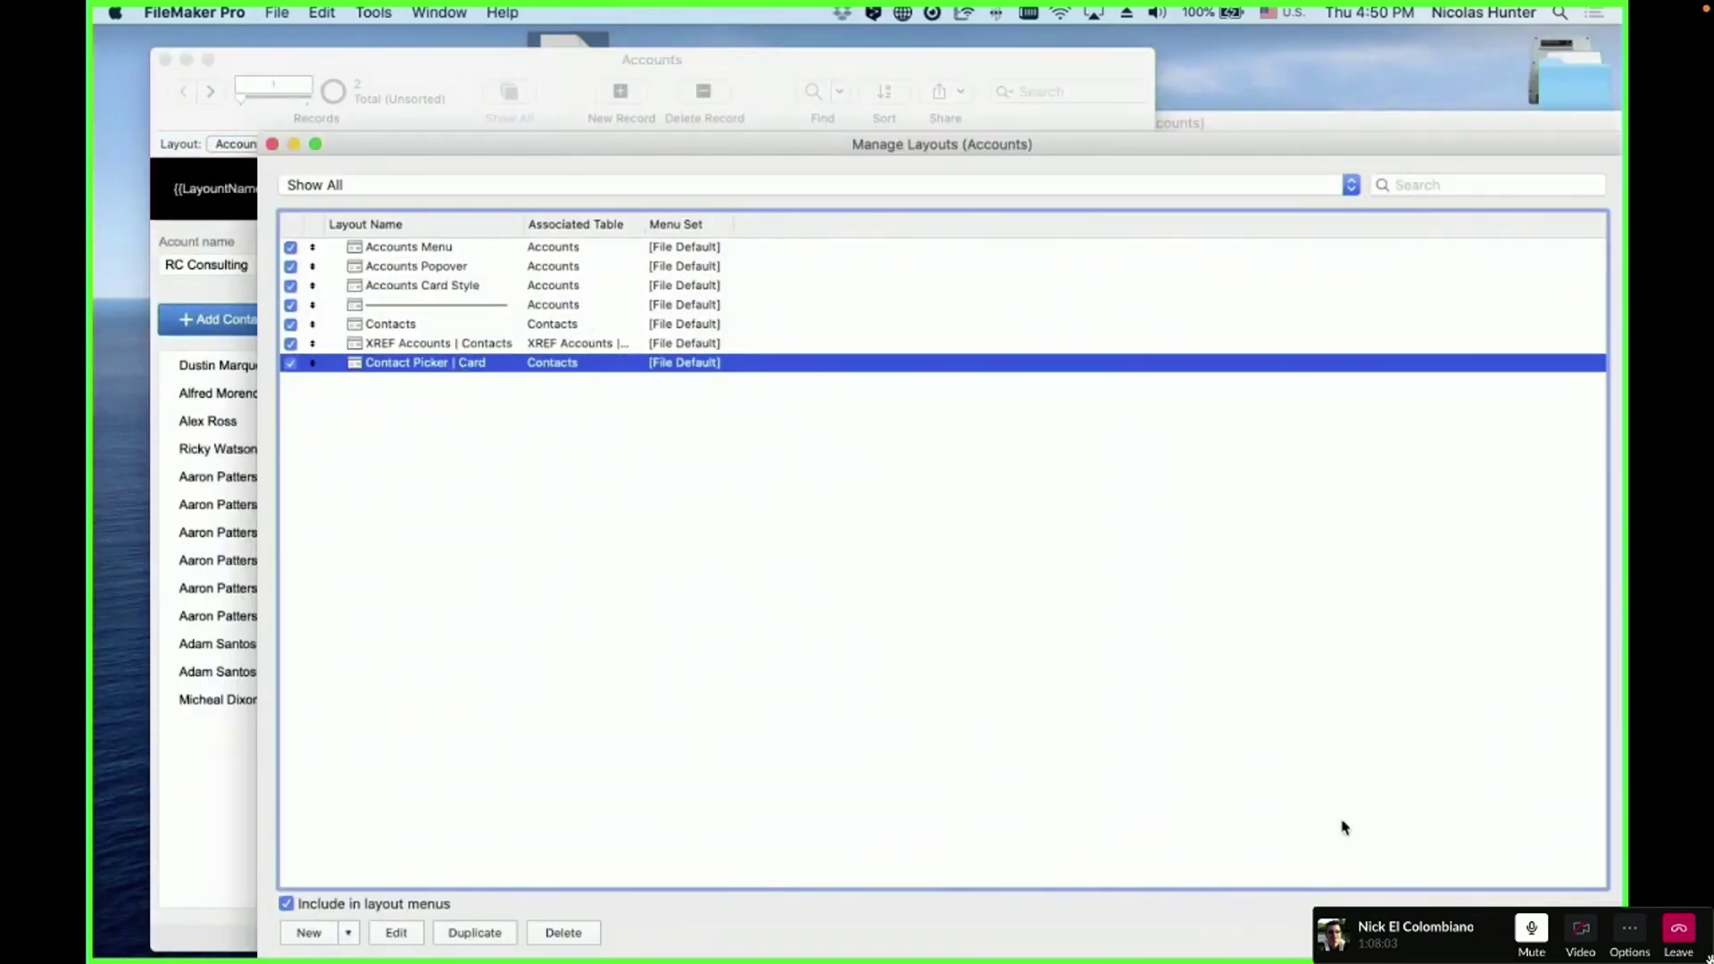
key("super+l")
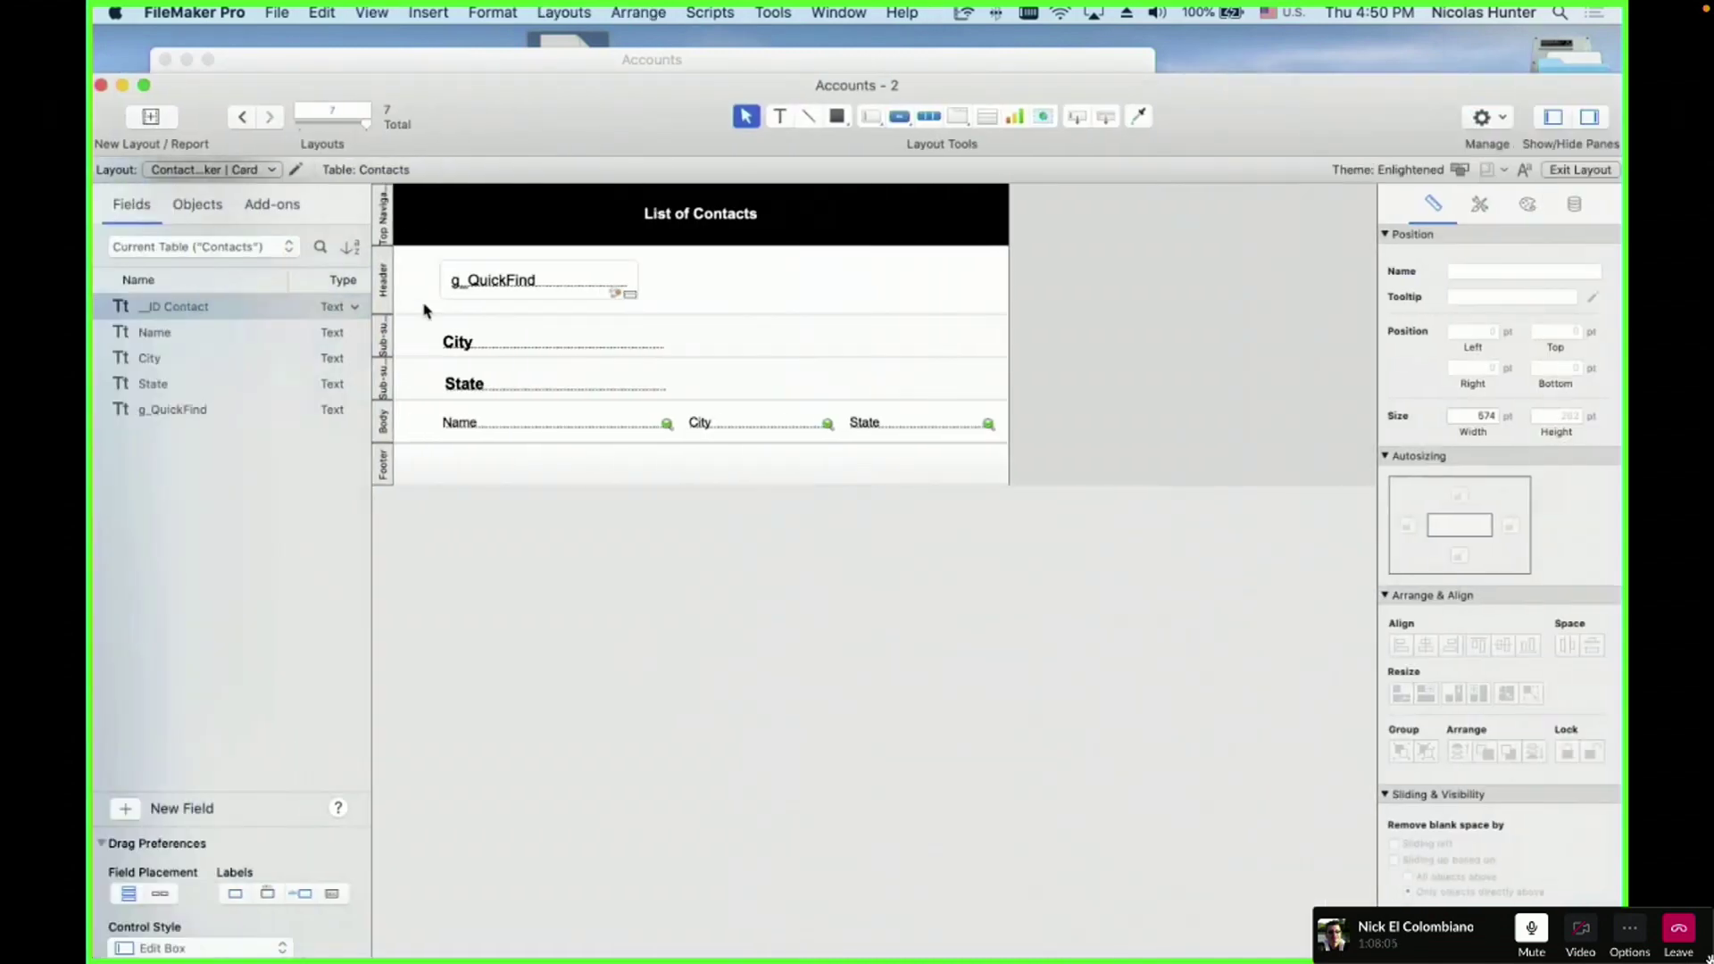
left_click(620, 11)
mouse_move(590, 11)
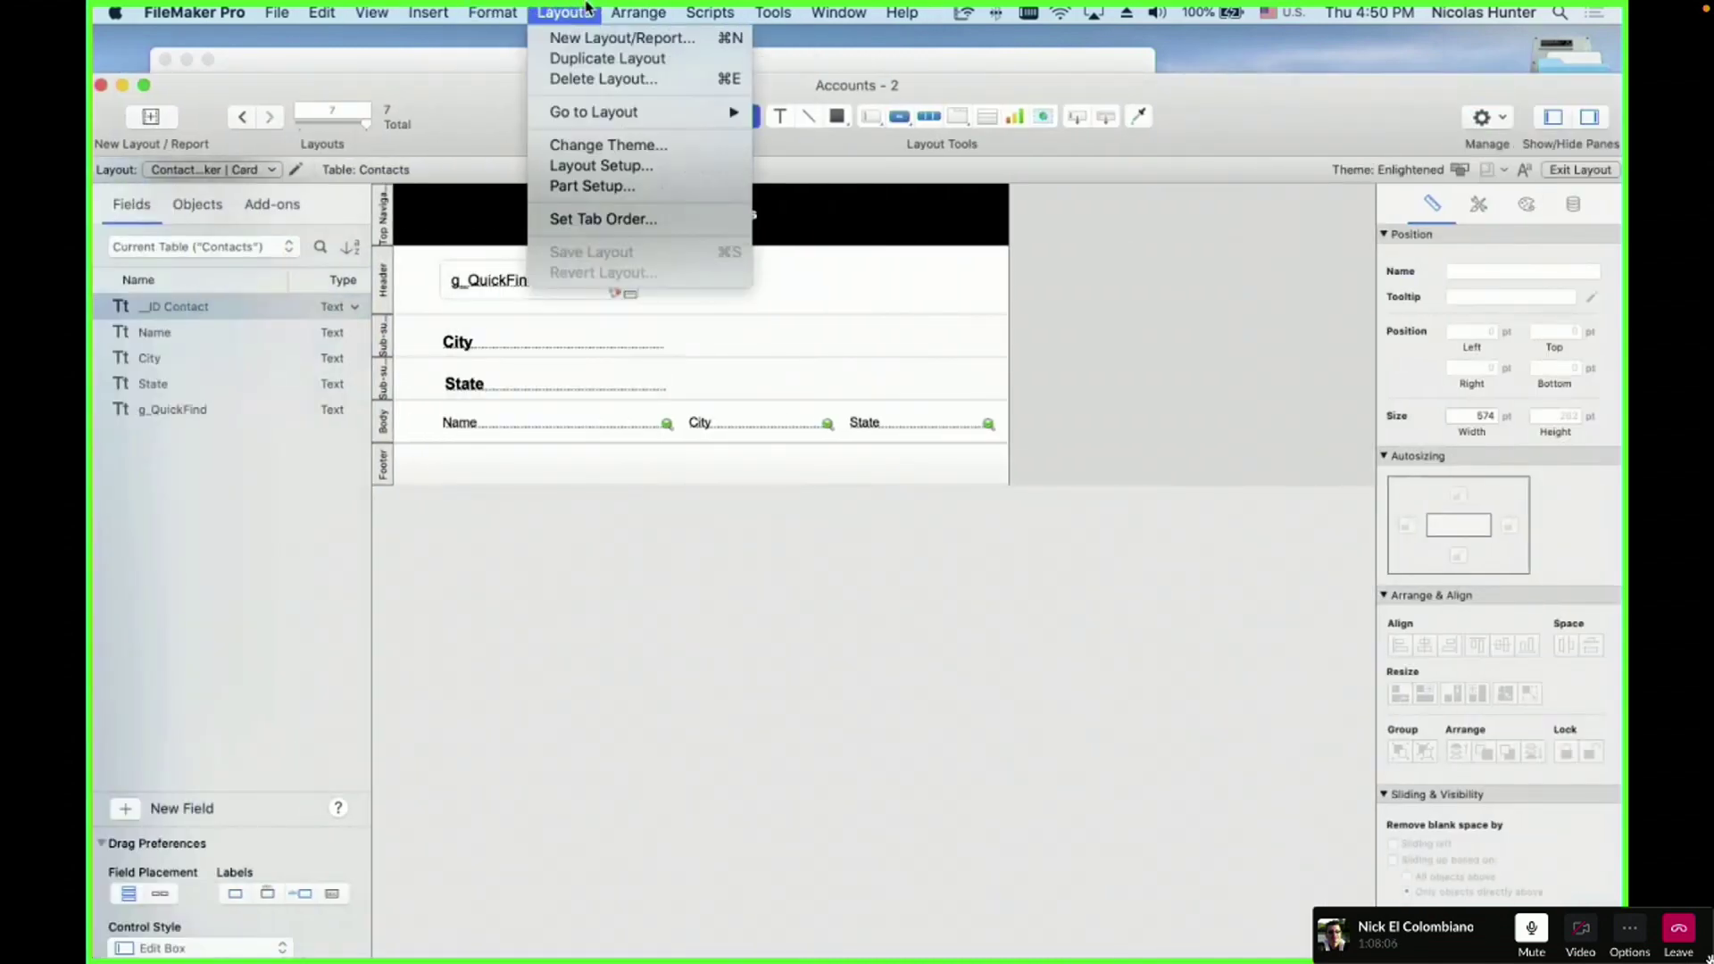
left_click(592, 218)
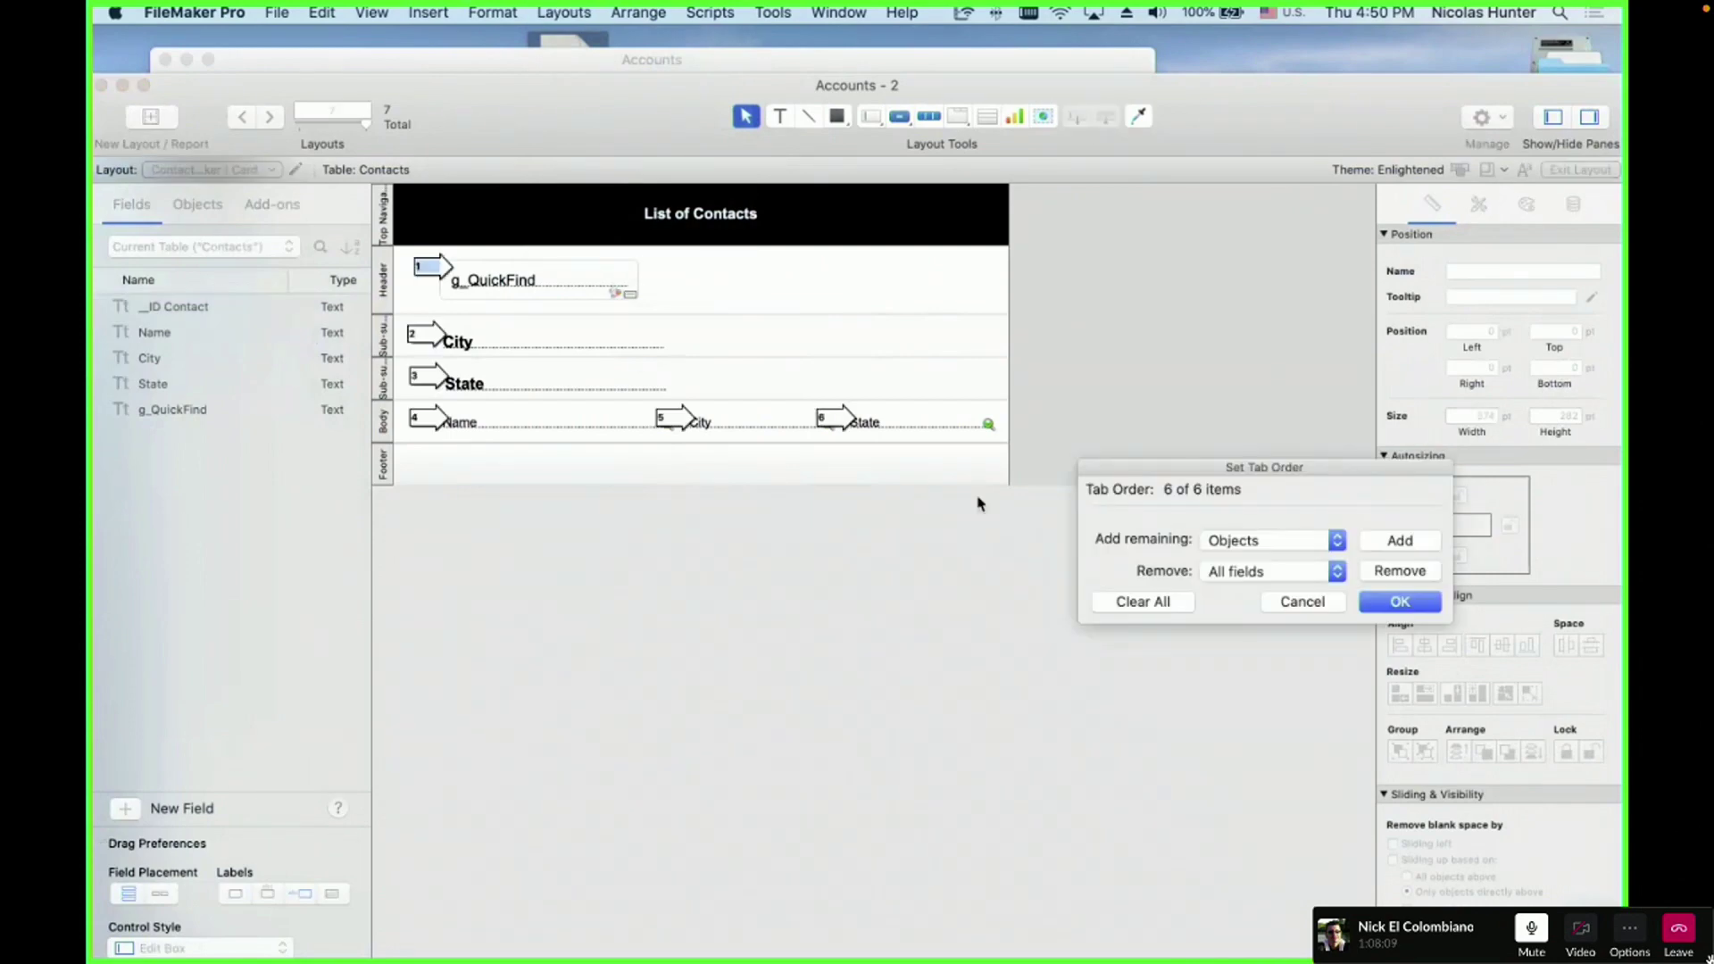
left_click(1138, 601)
left_click(432, 267)
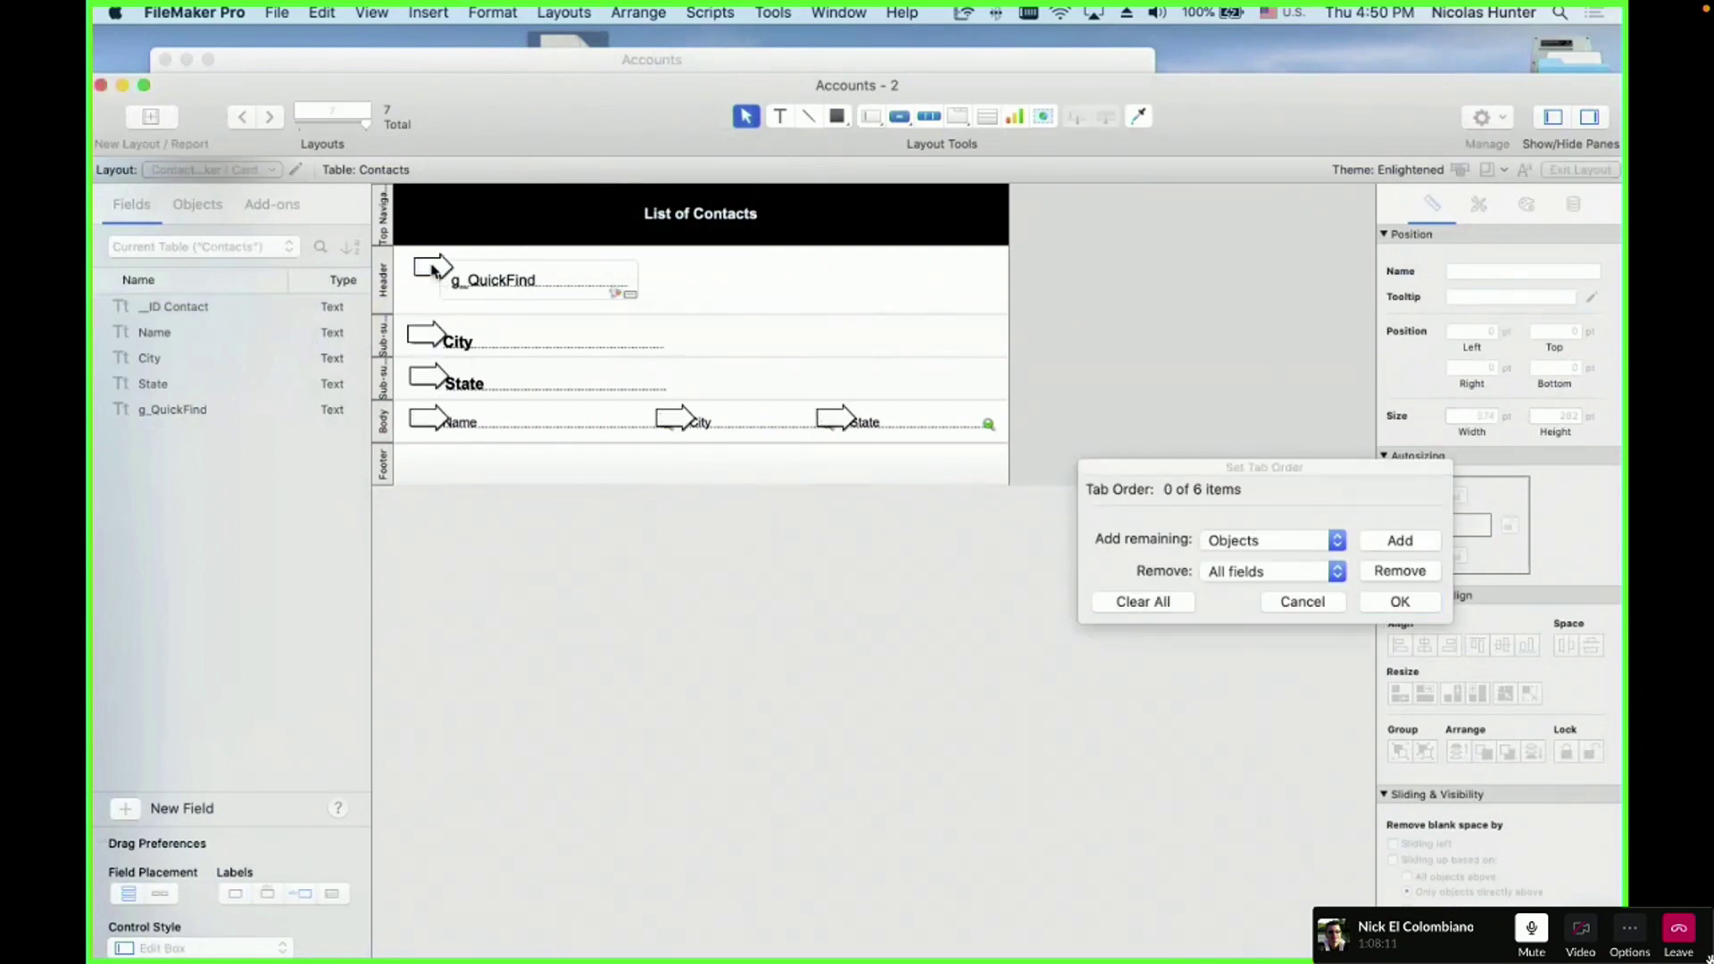
left_click(431, 266)
left_click(1400, 601)
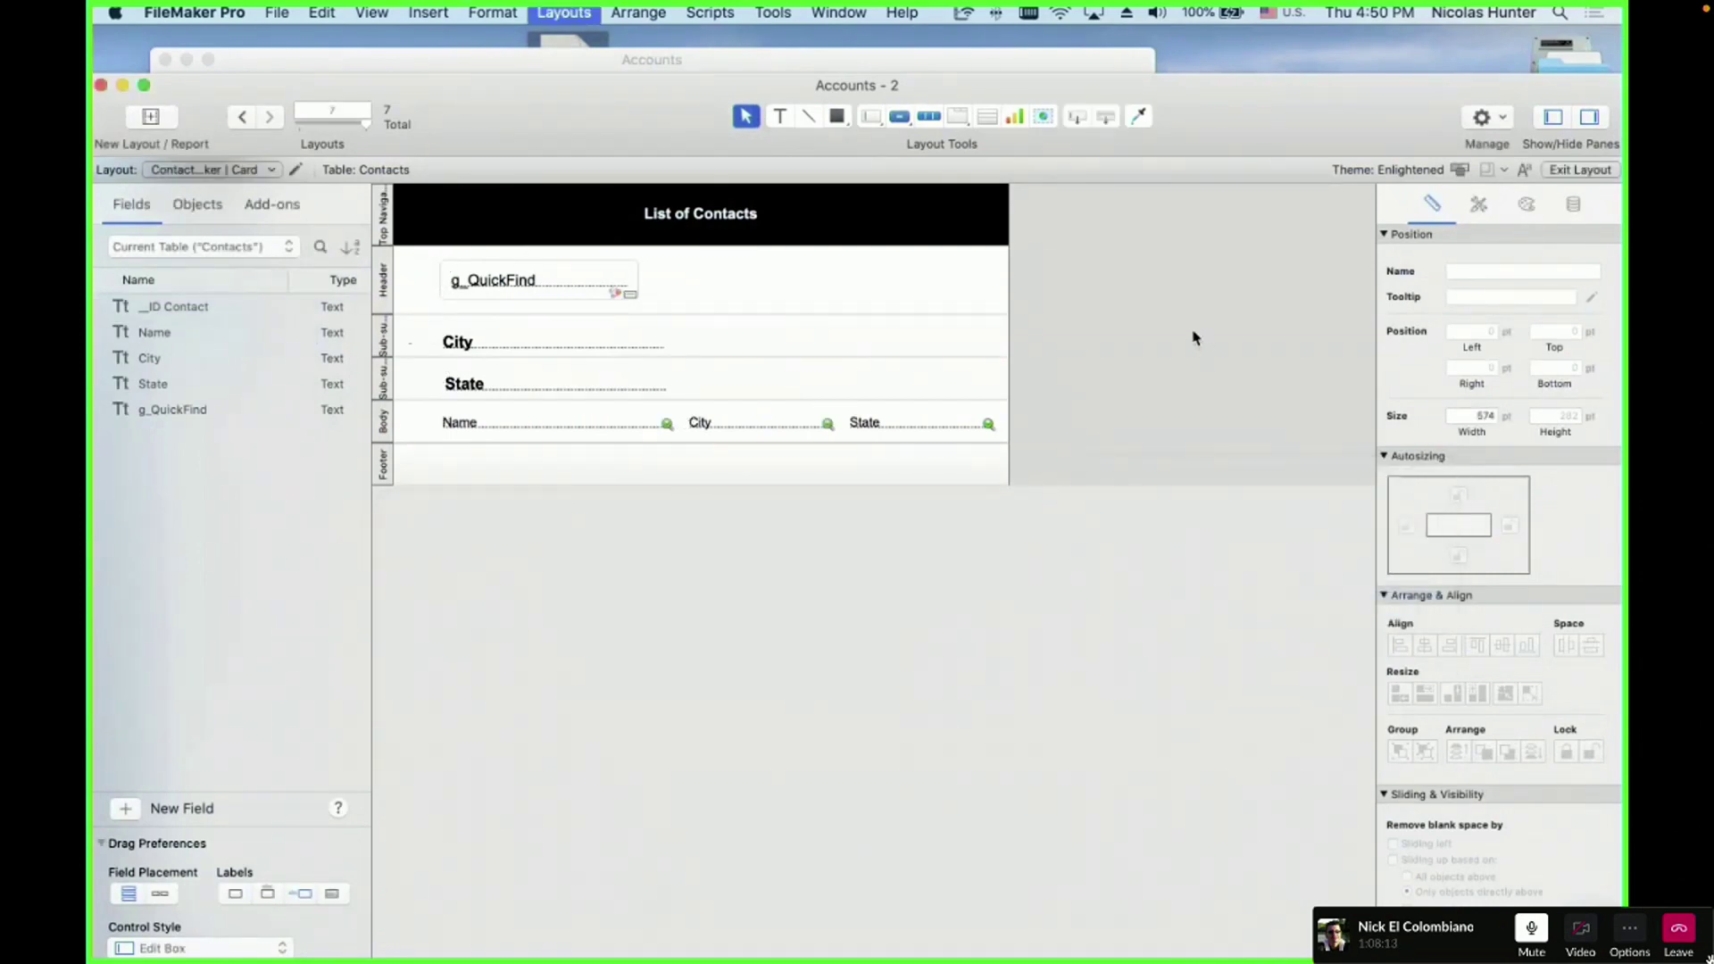
left_click(497, 281)
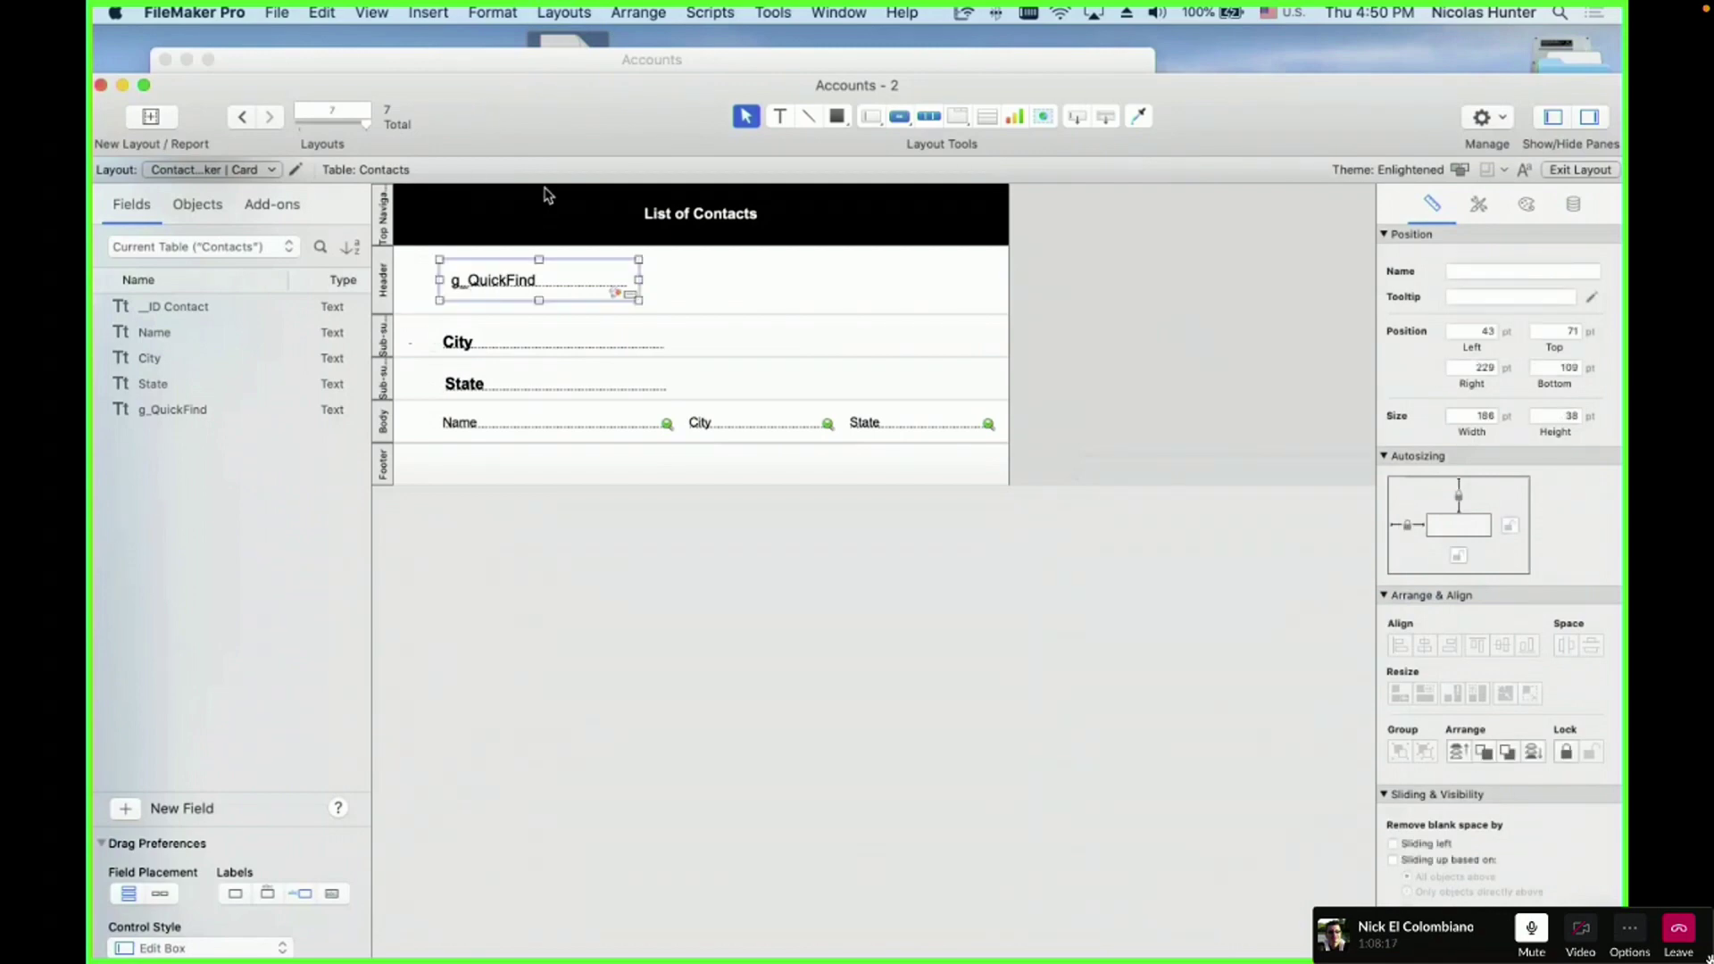
- Leave the layout and reopen the contact picker from the RC Consulting account to test the search field's focus
key("super+shift+l")
left_click(726, 599)
key("super+w")
left_click(407, 340)
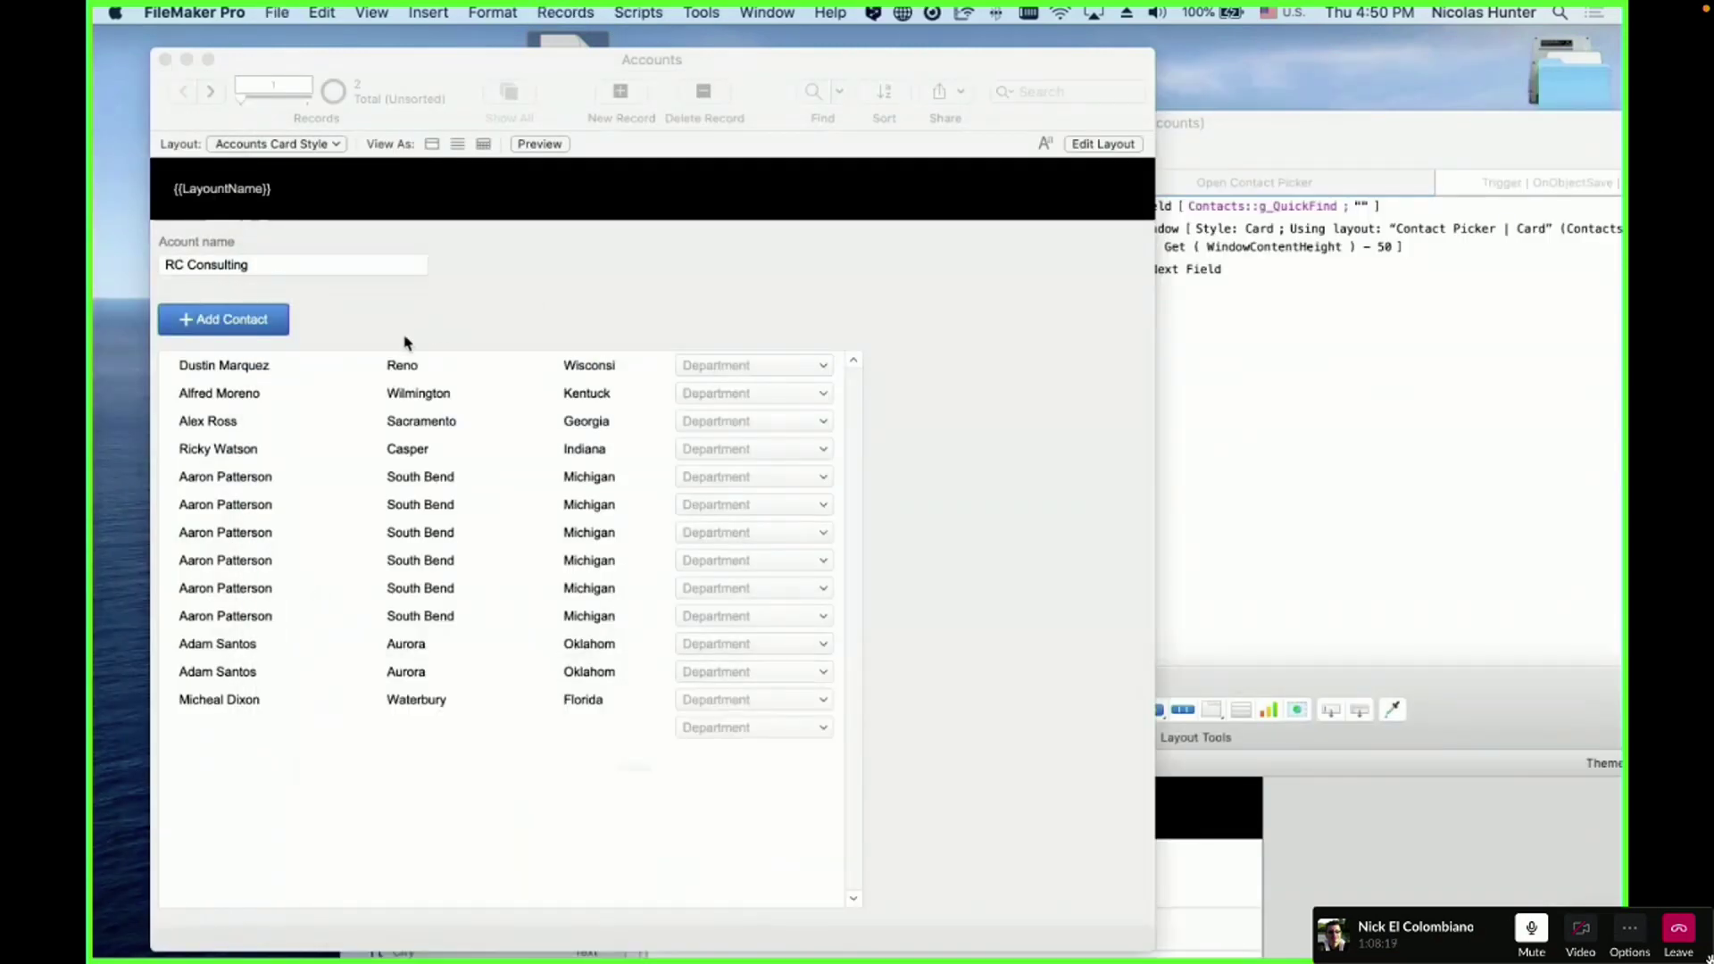
left_click(275, 332)
left_click(430, 285)
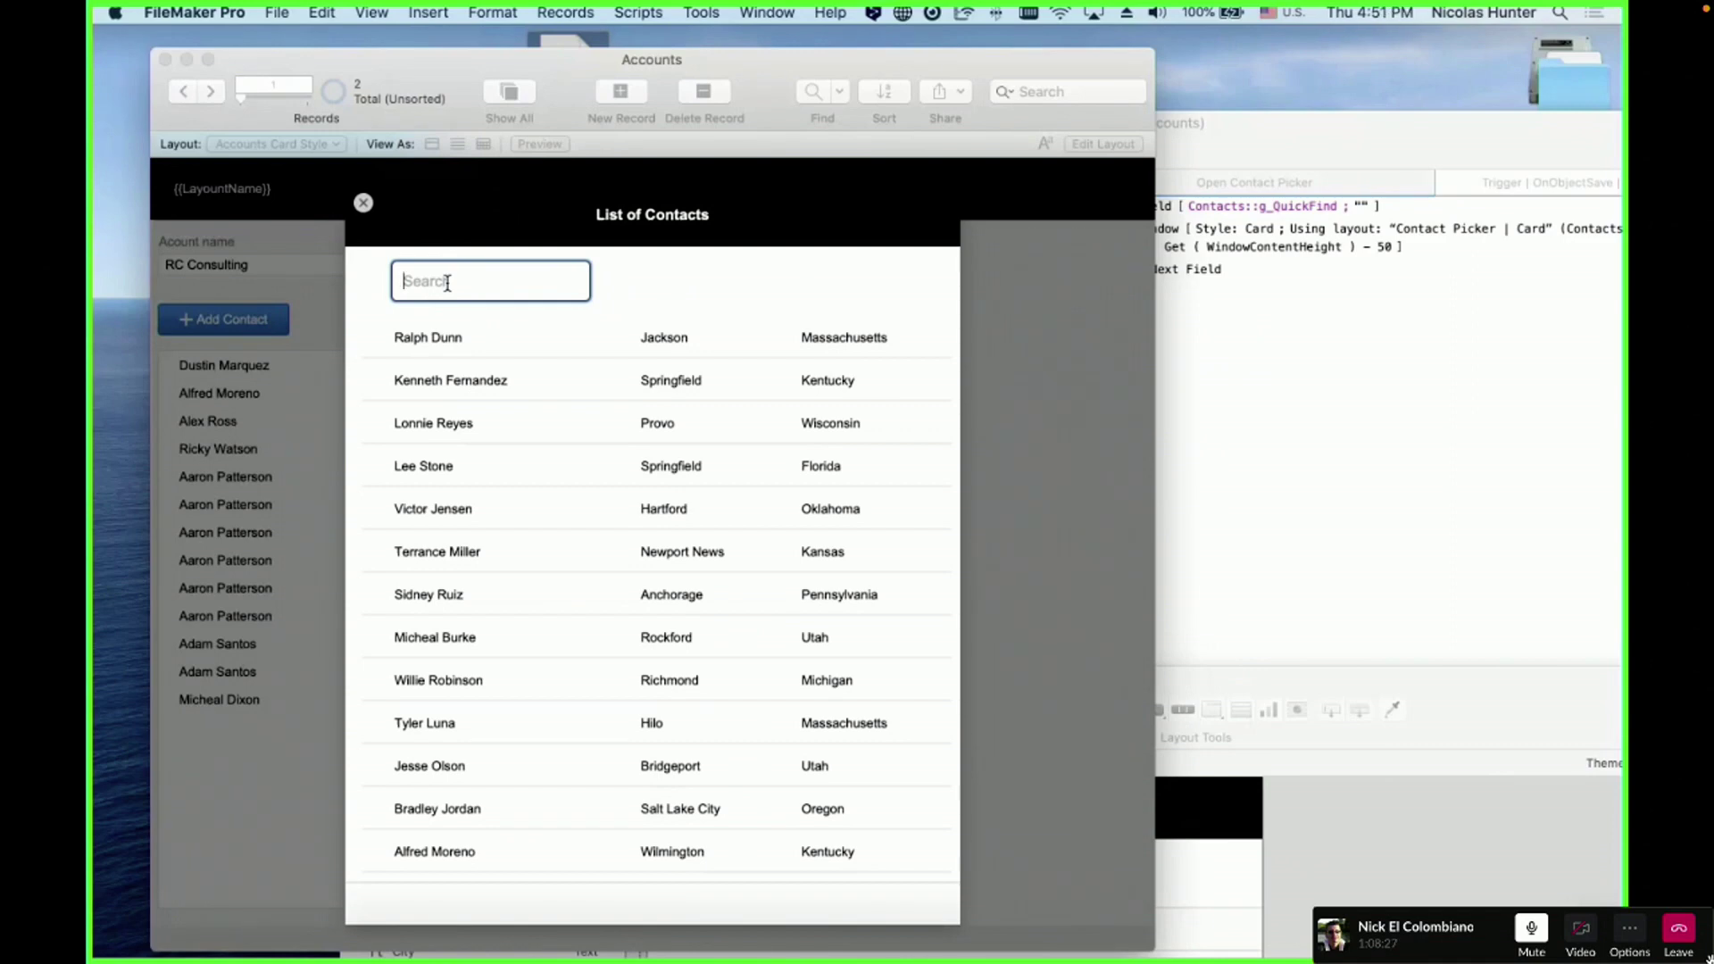
- Test the contact picker's quick find with "Terr", clear the search field and exit it
type("Terr")
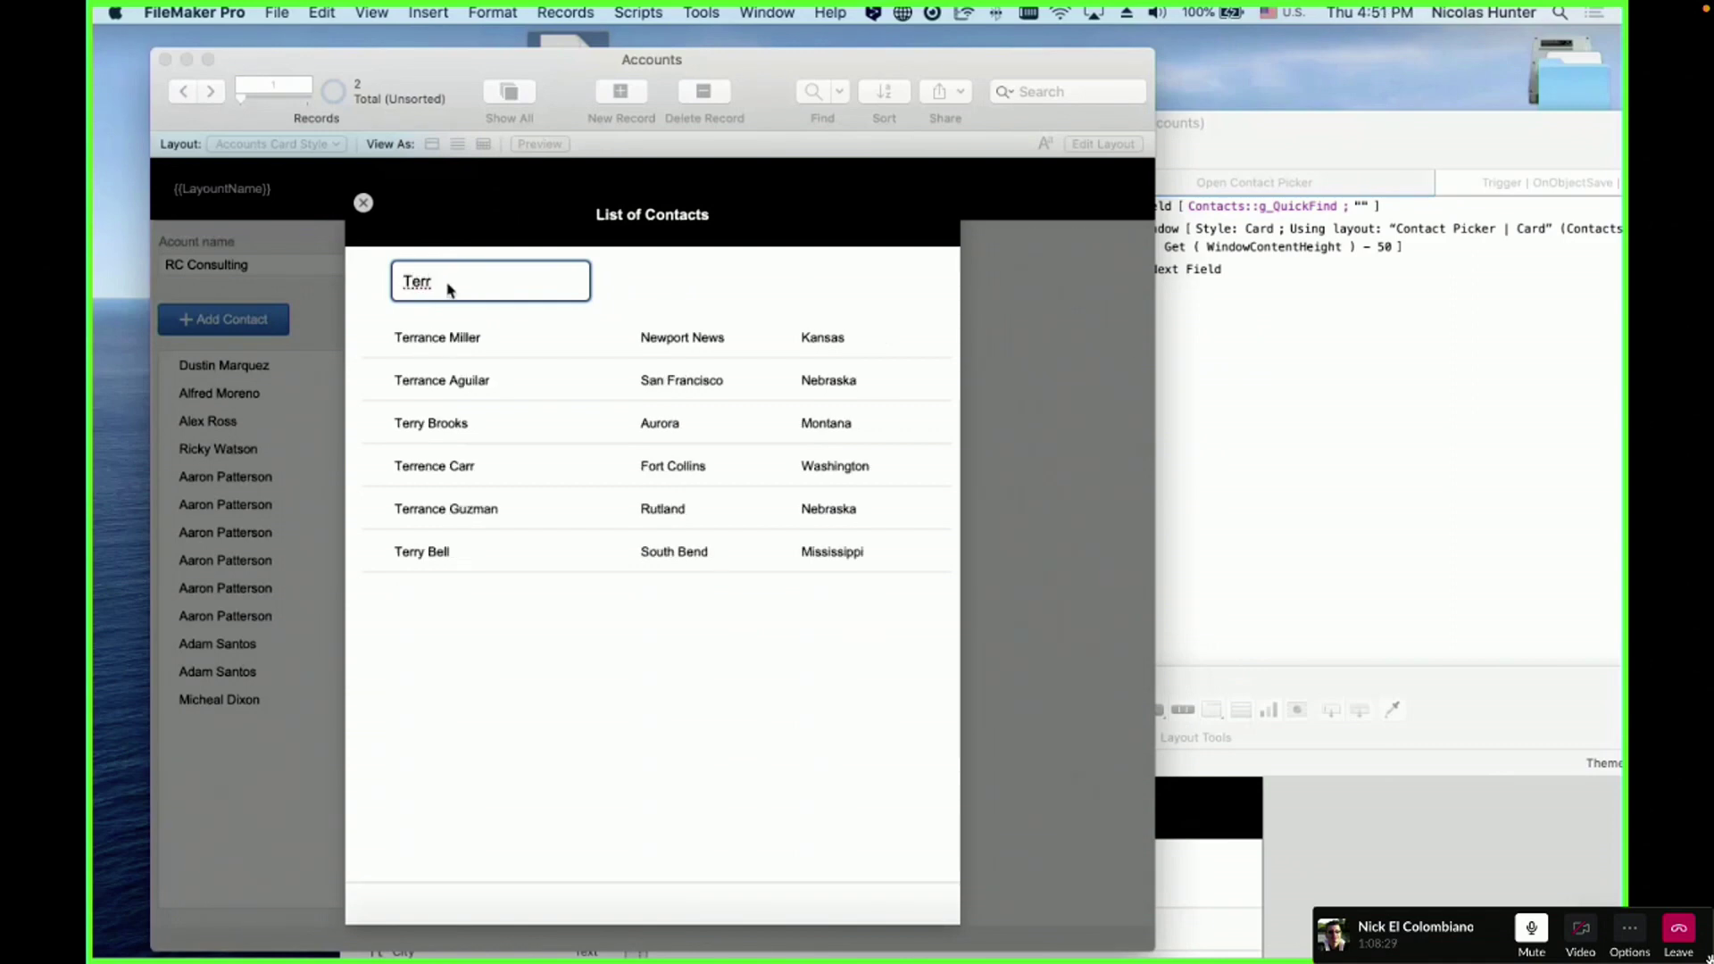
key("BackSpace")
key("BackSpace")
key("BackSpace")
key("BackSpace")
left_click(632, 291)
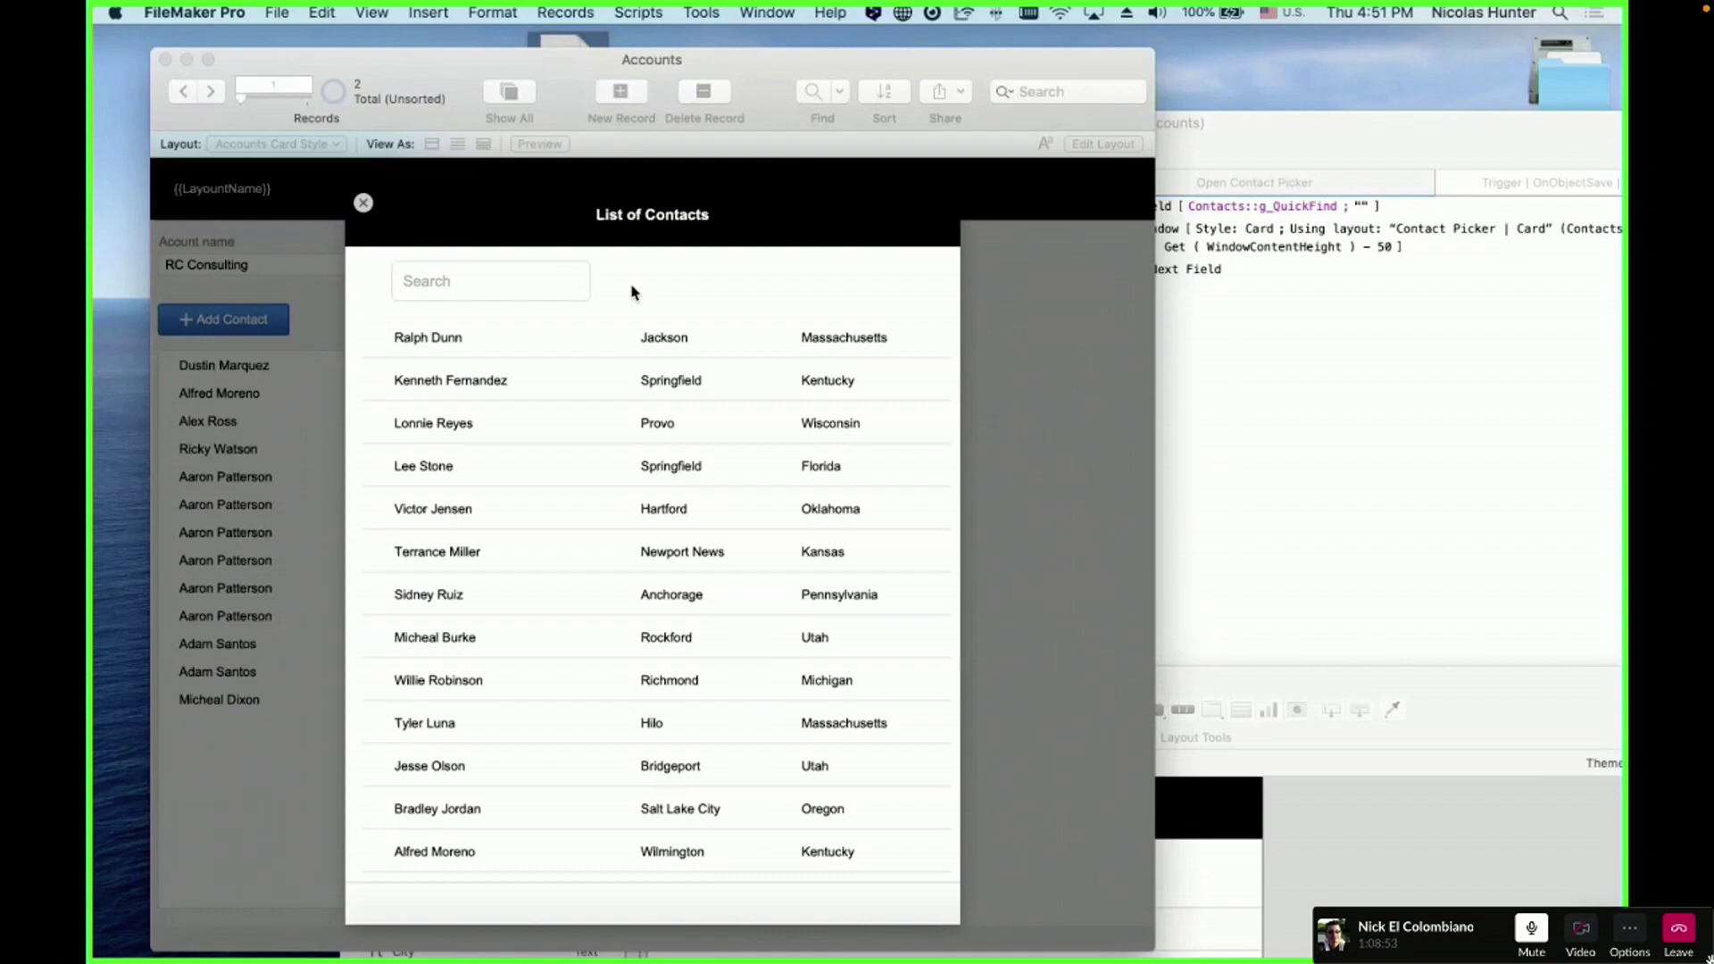
- Test the quick find with the two partial words "Ra Du", clear the search field and exit it
left_click(491, 276)
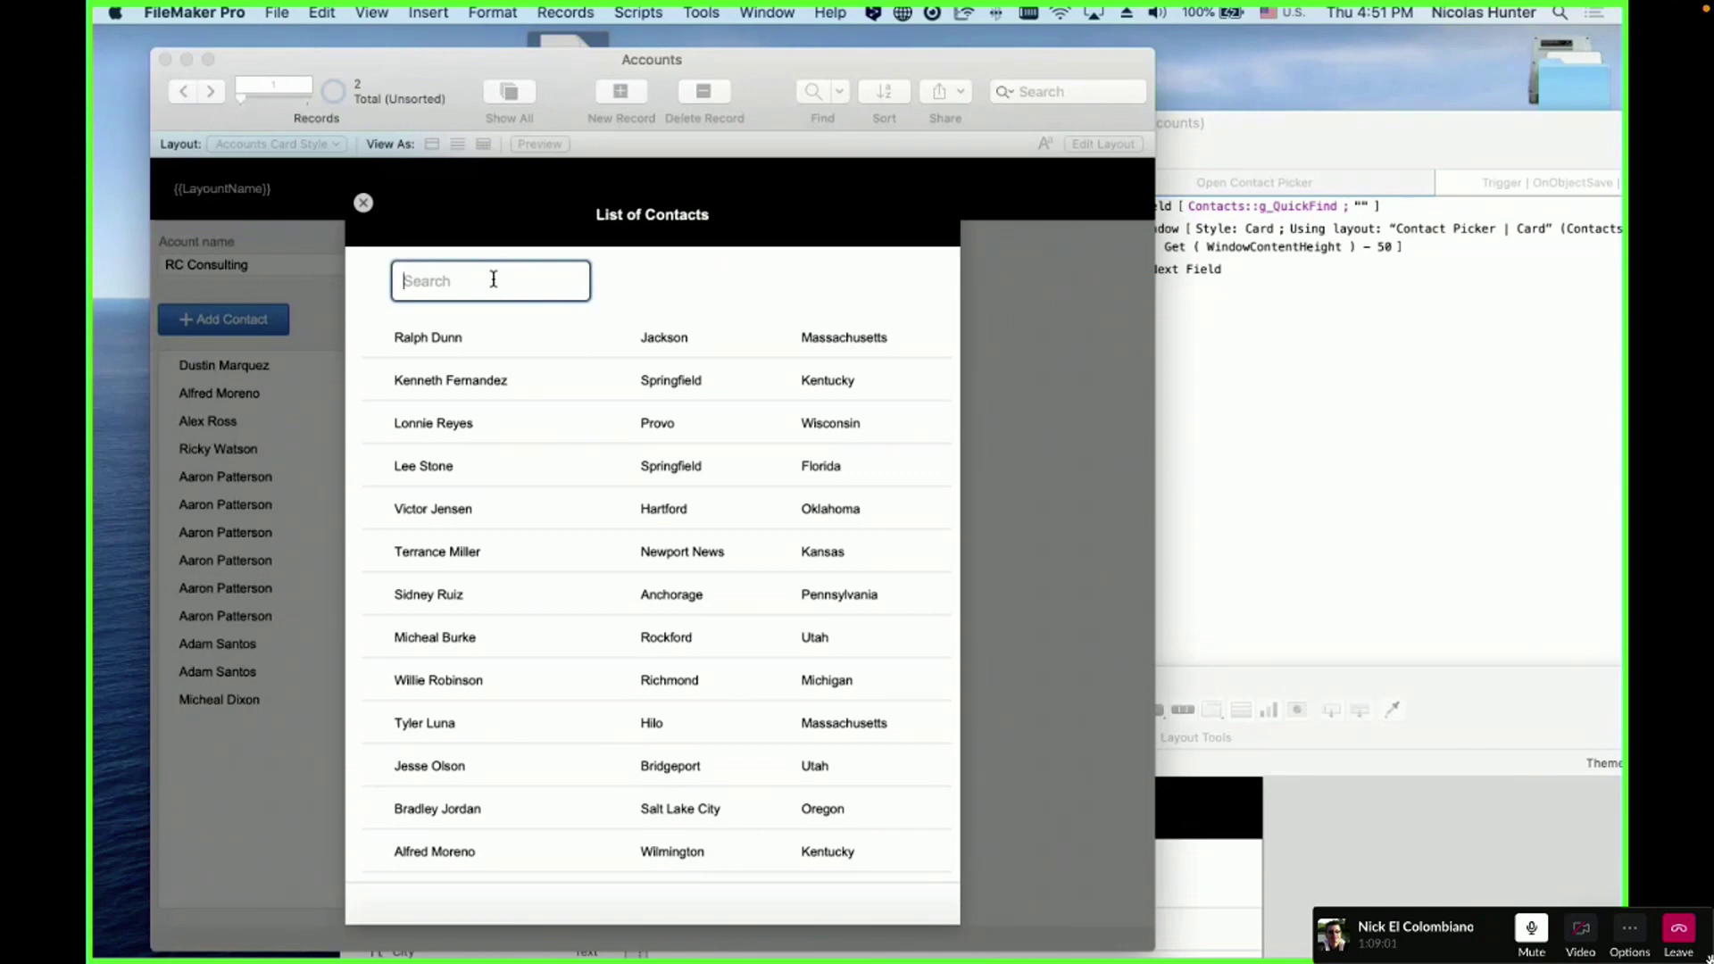
type("Ra")
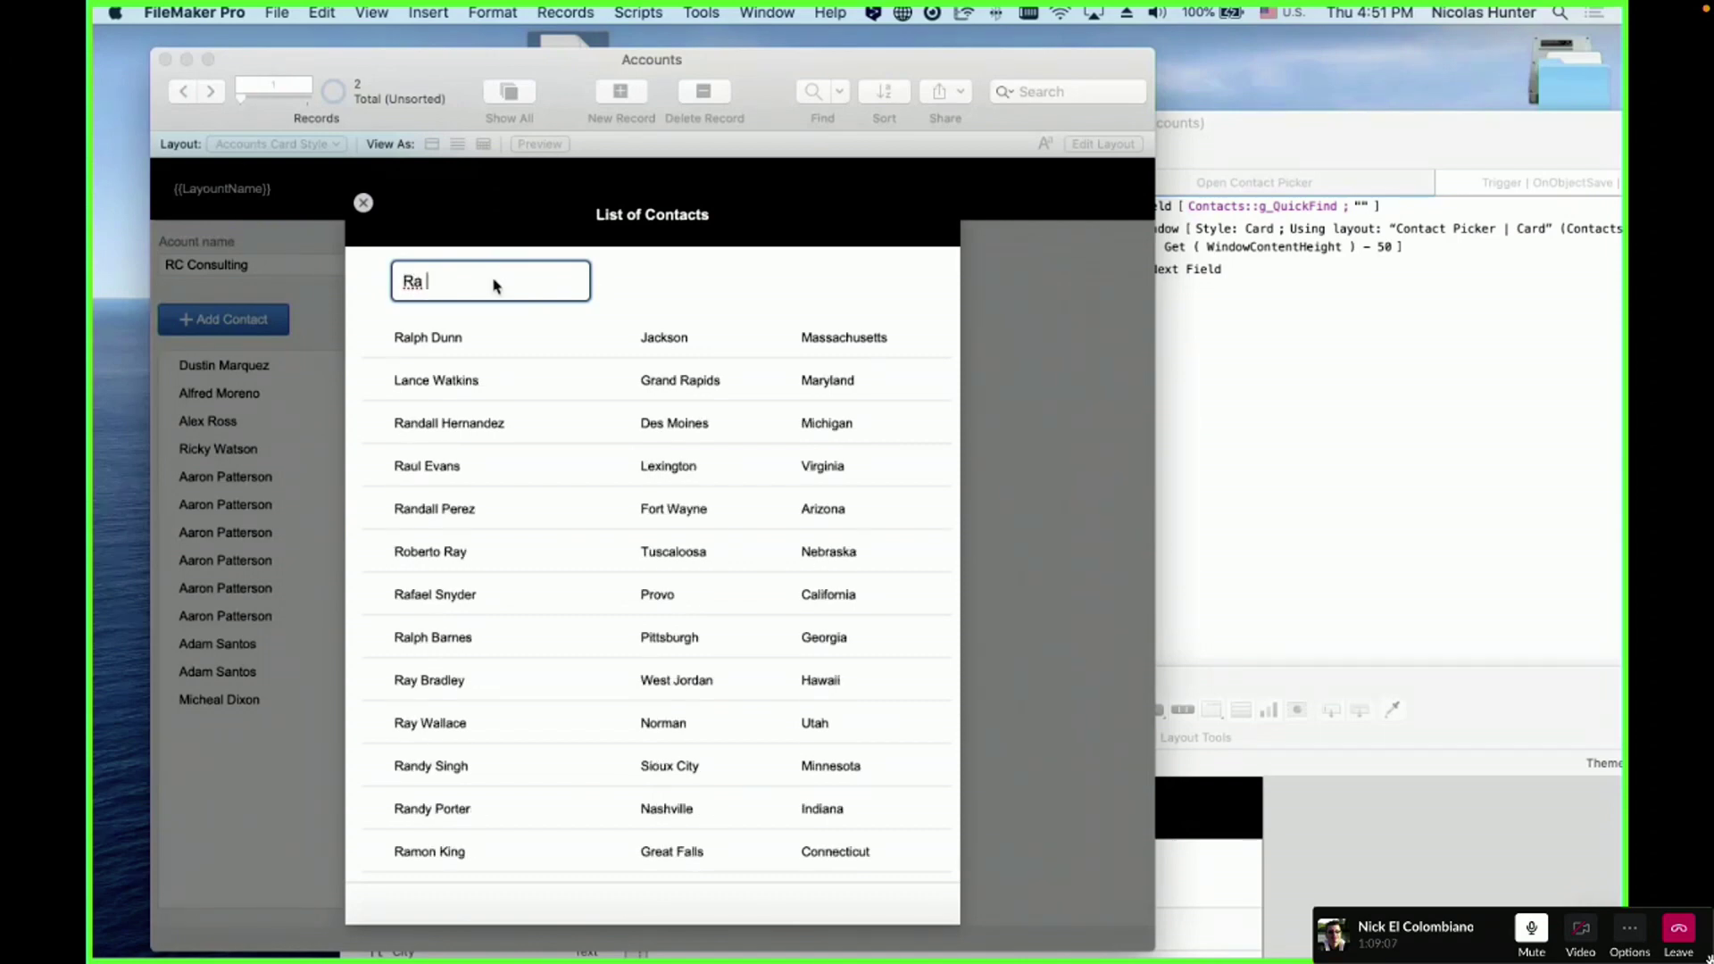
type(" Du")
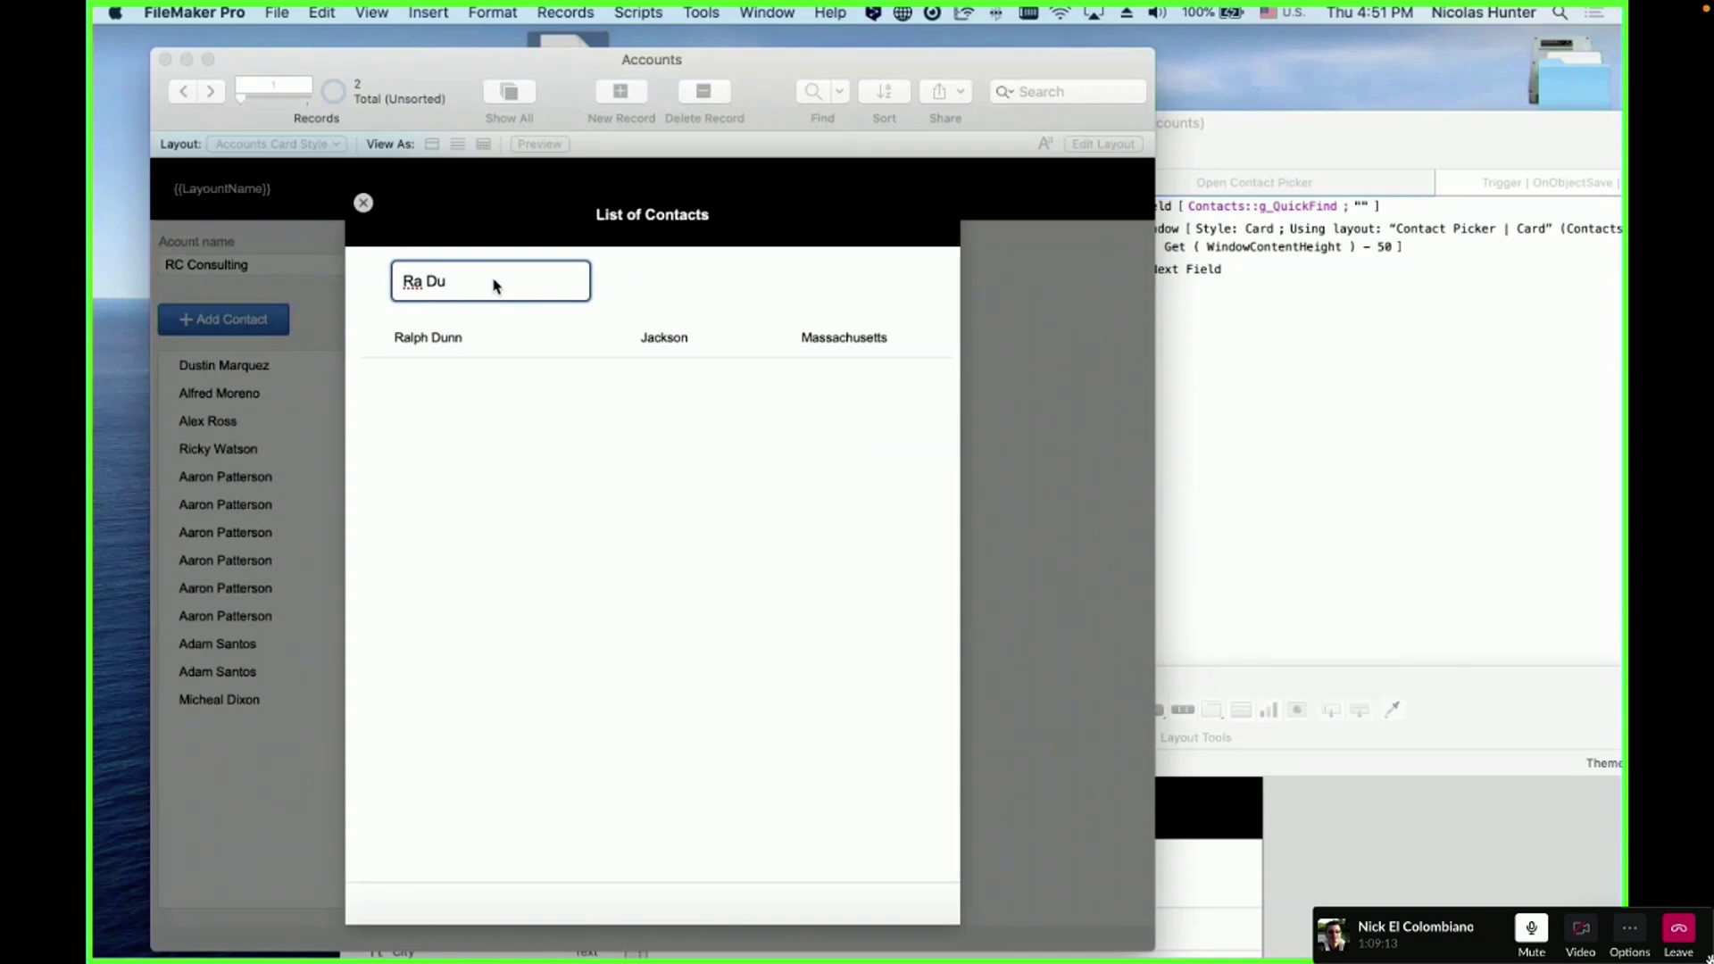
left_click_drag(552, 271, 316, 254)
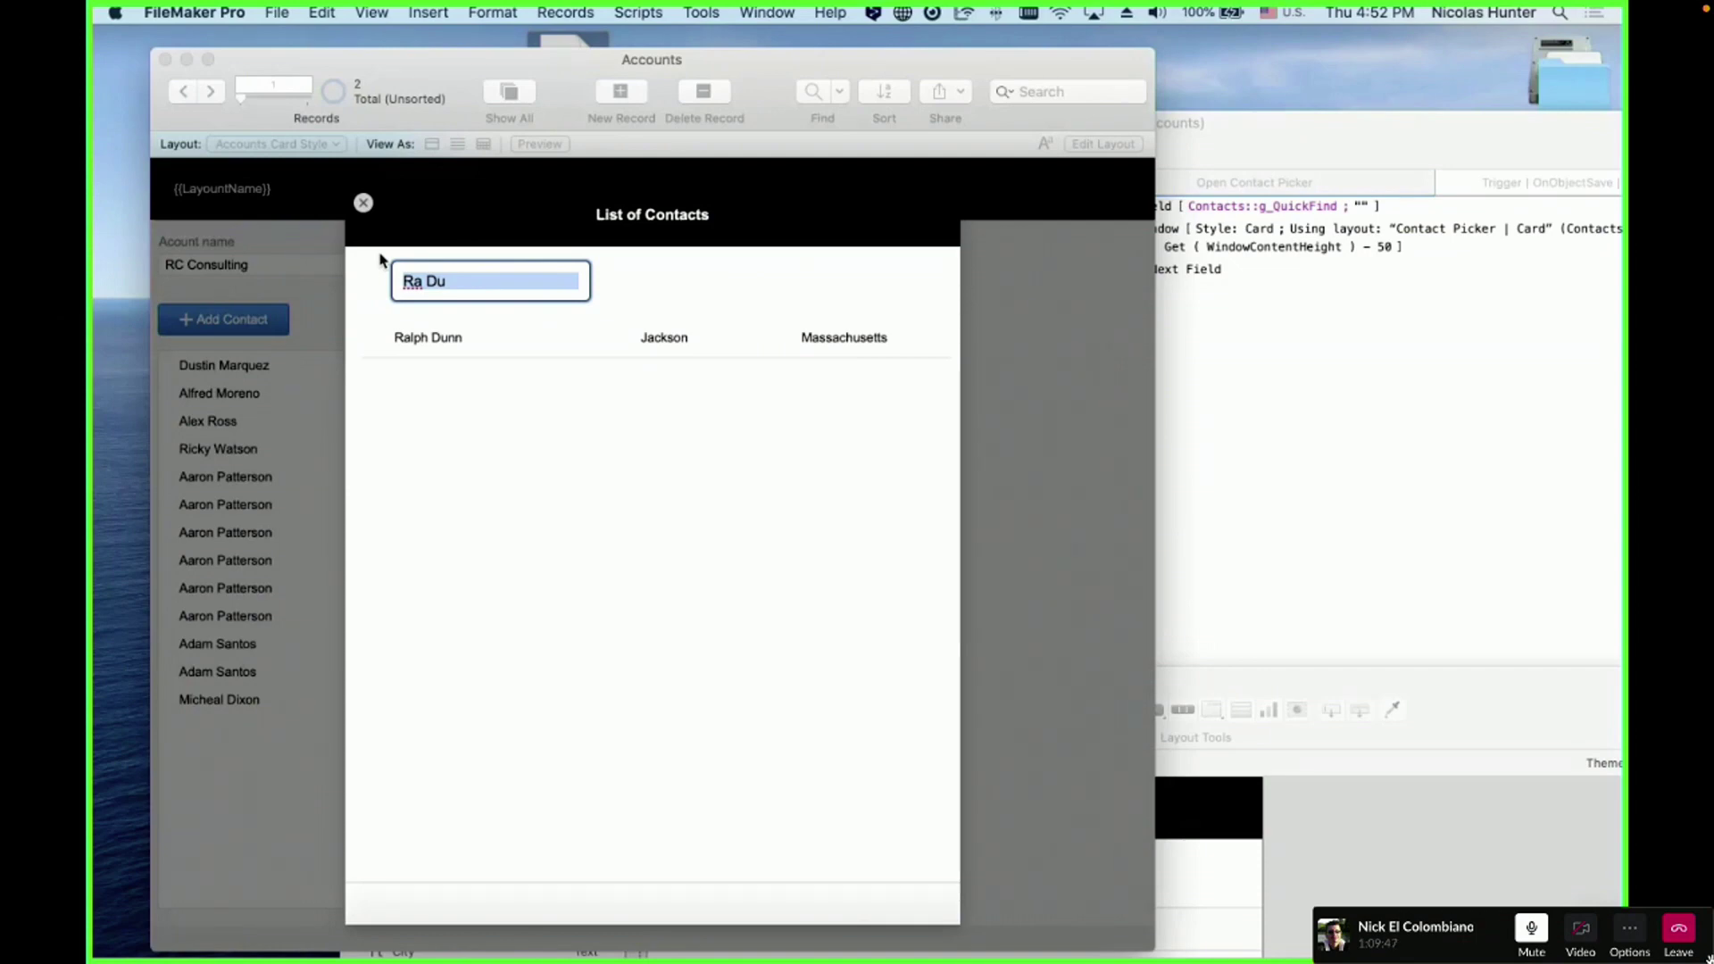
key("BackSpace")
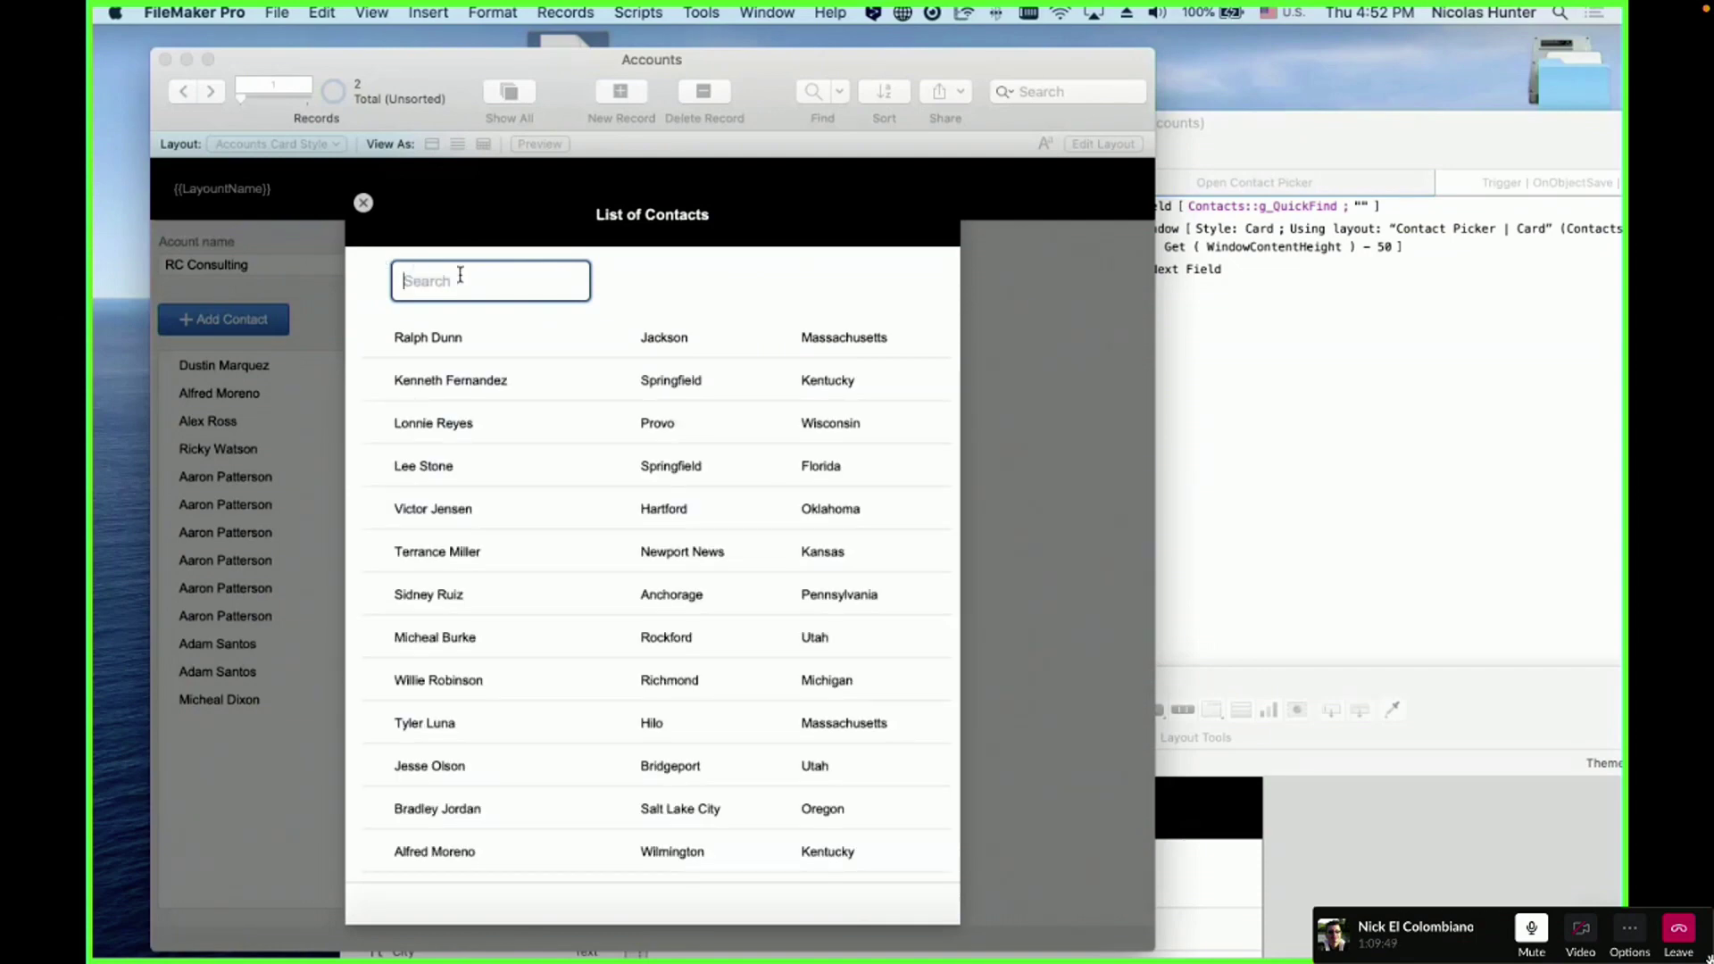
left_click(561, 234)
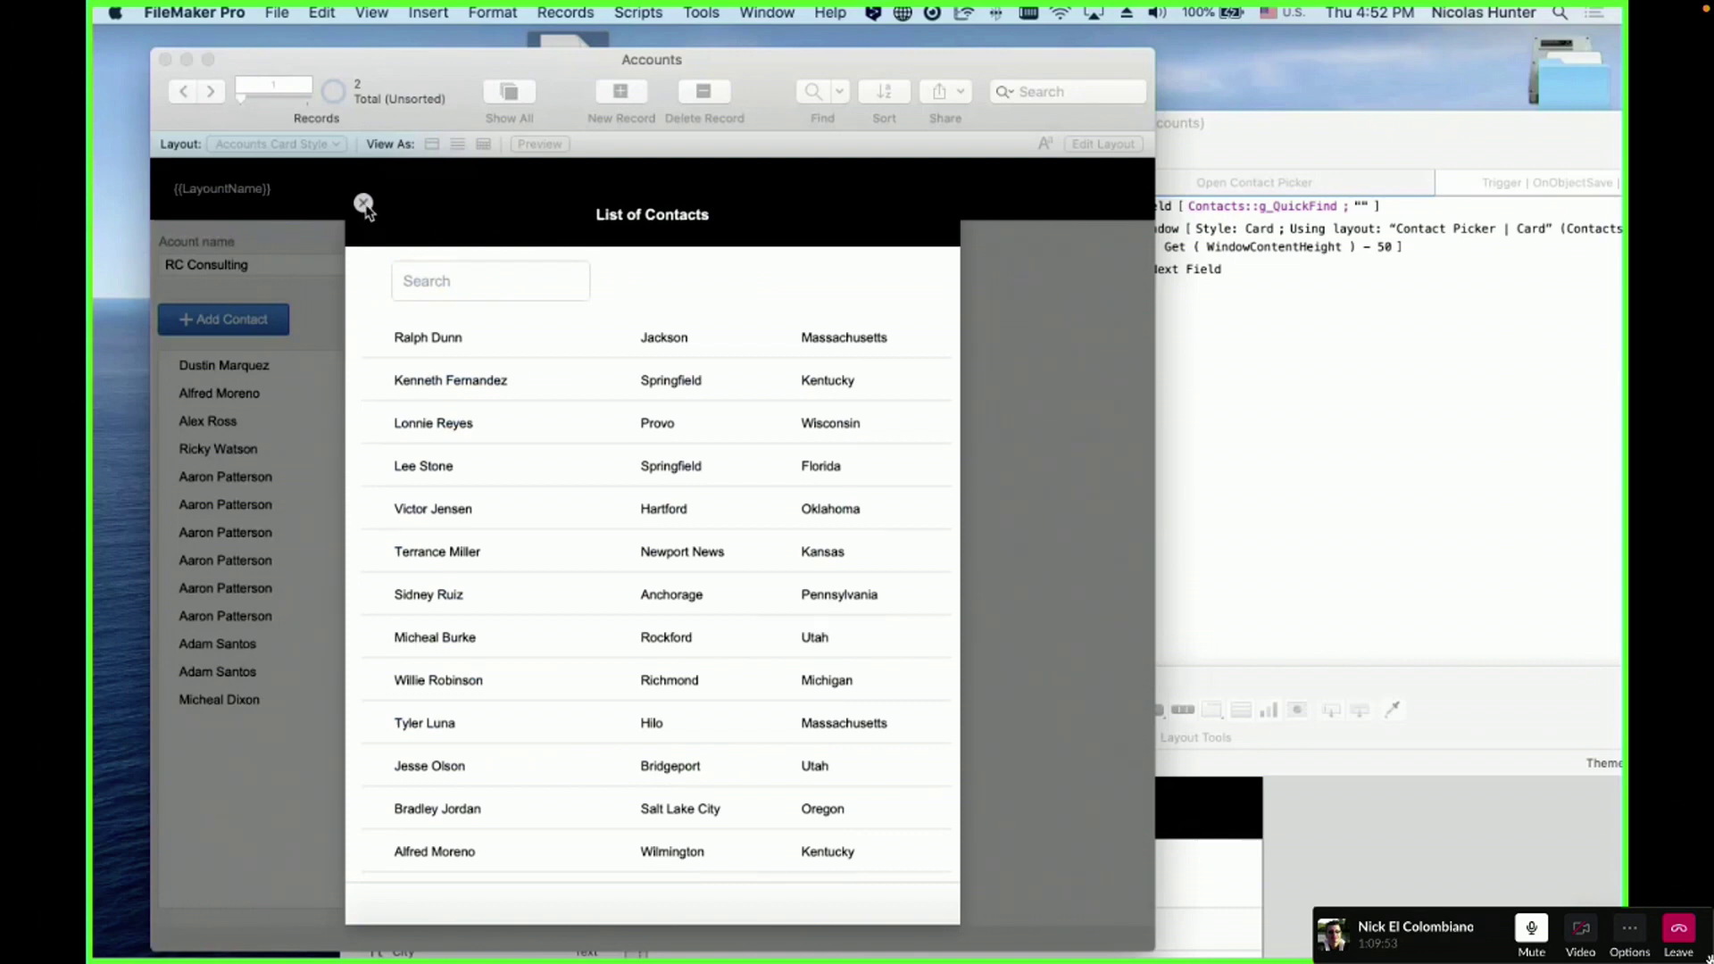
- Browse the contact list, sort it by State in ascending order to check the grouping, and close the card
scroll(535, 500, "down", 10)
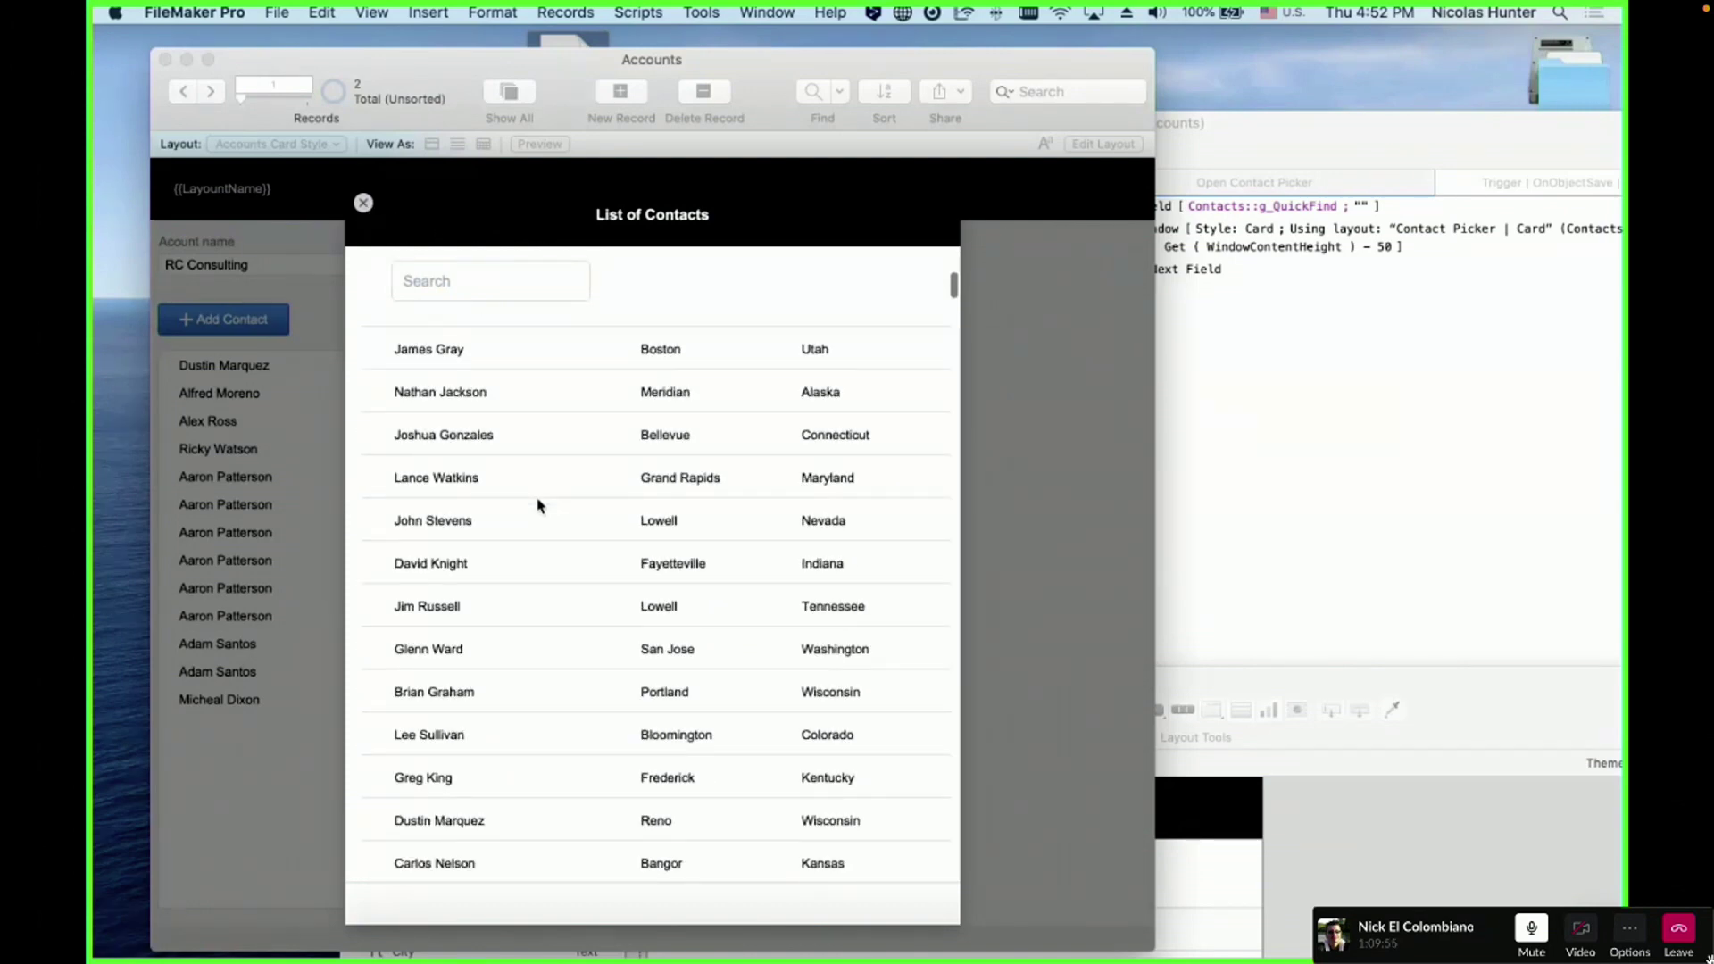
scroll(539, 506, "up", 10)
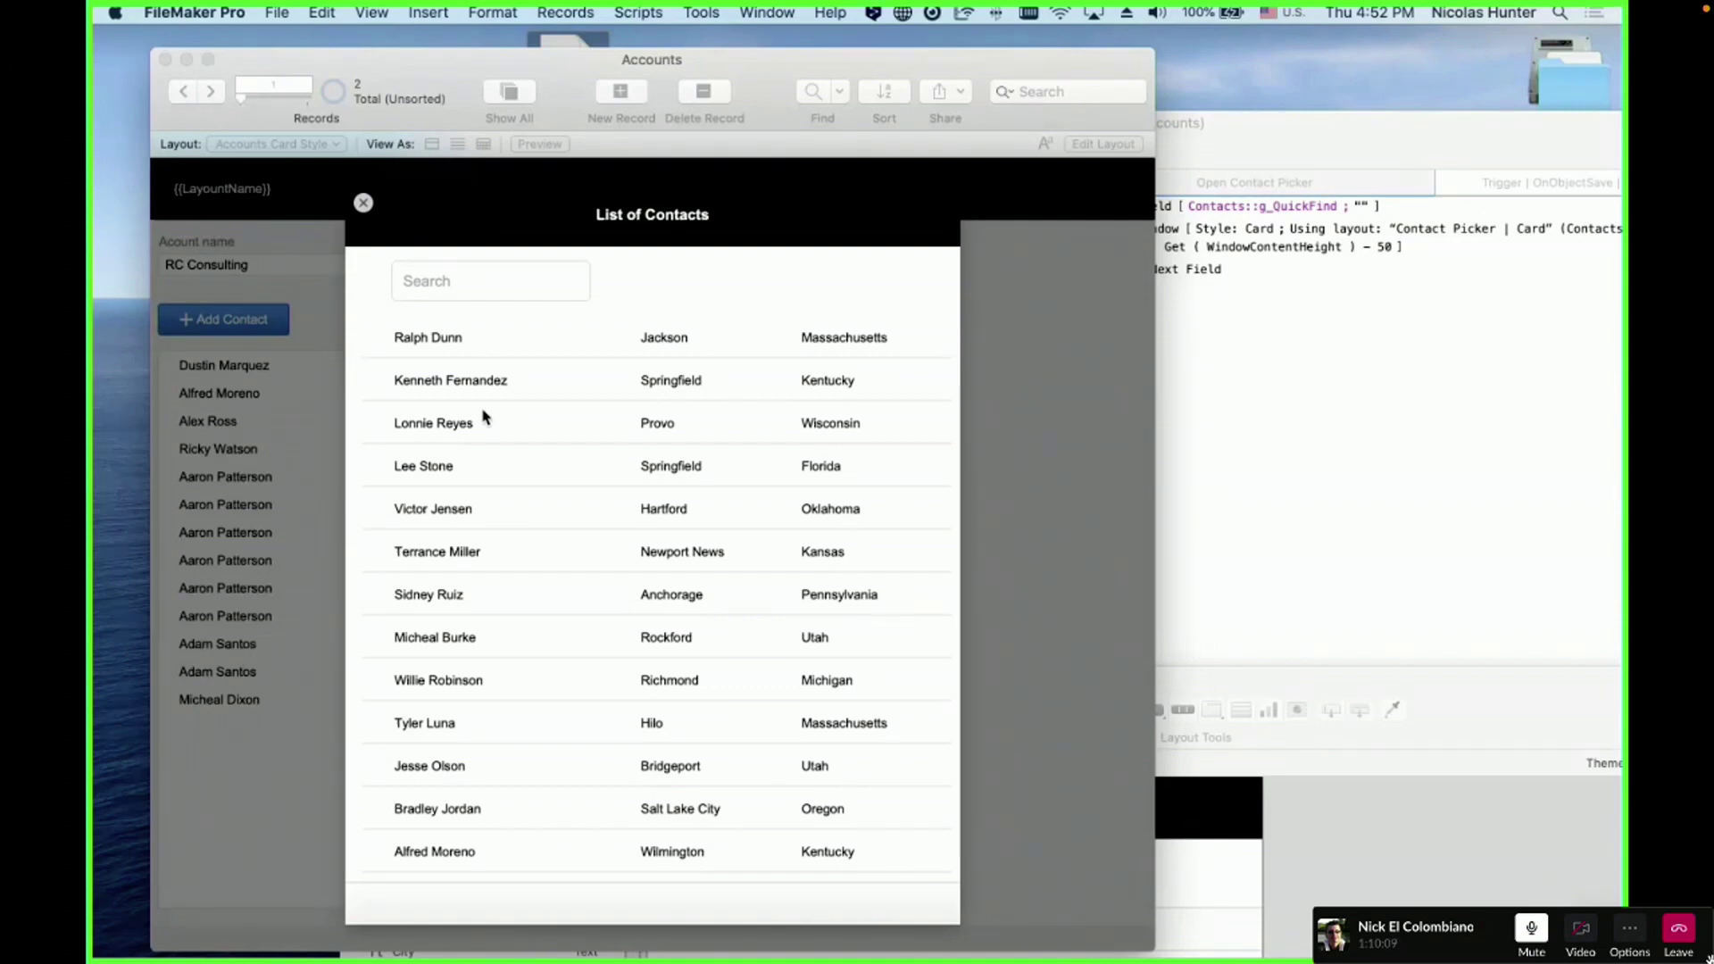
scroll(486, 411, "down", 10)
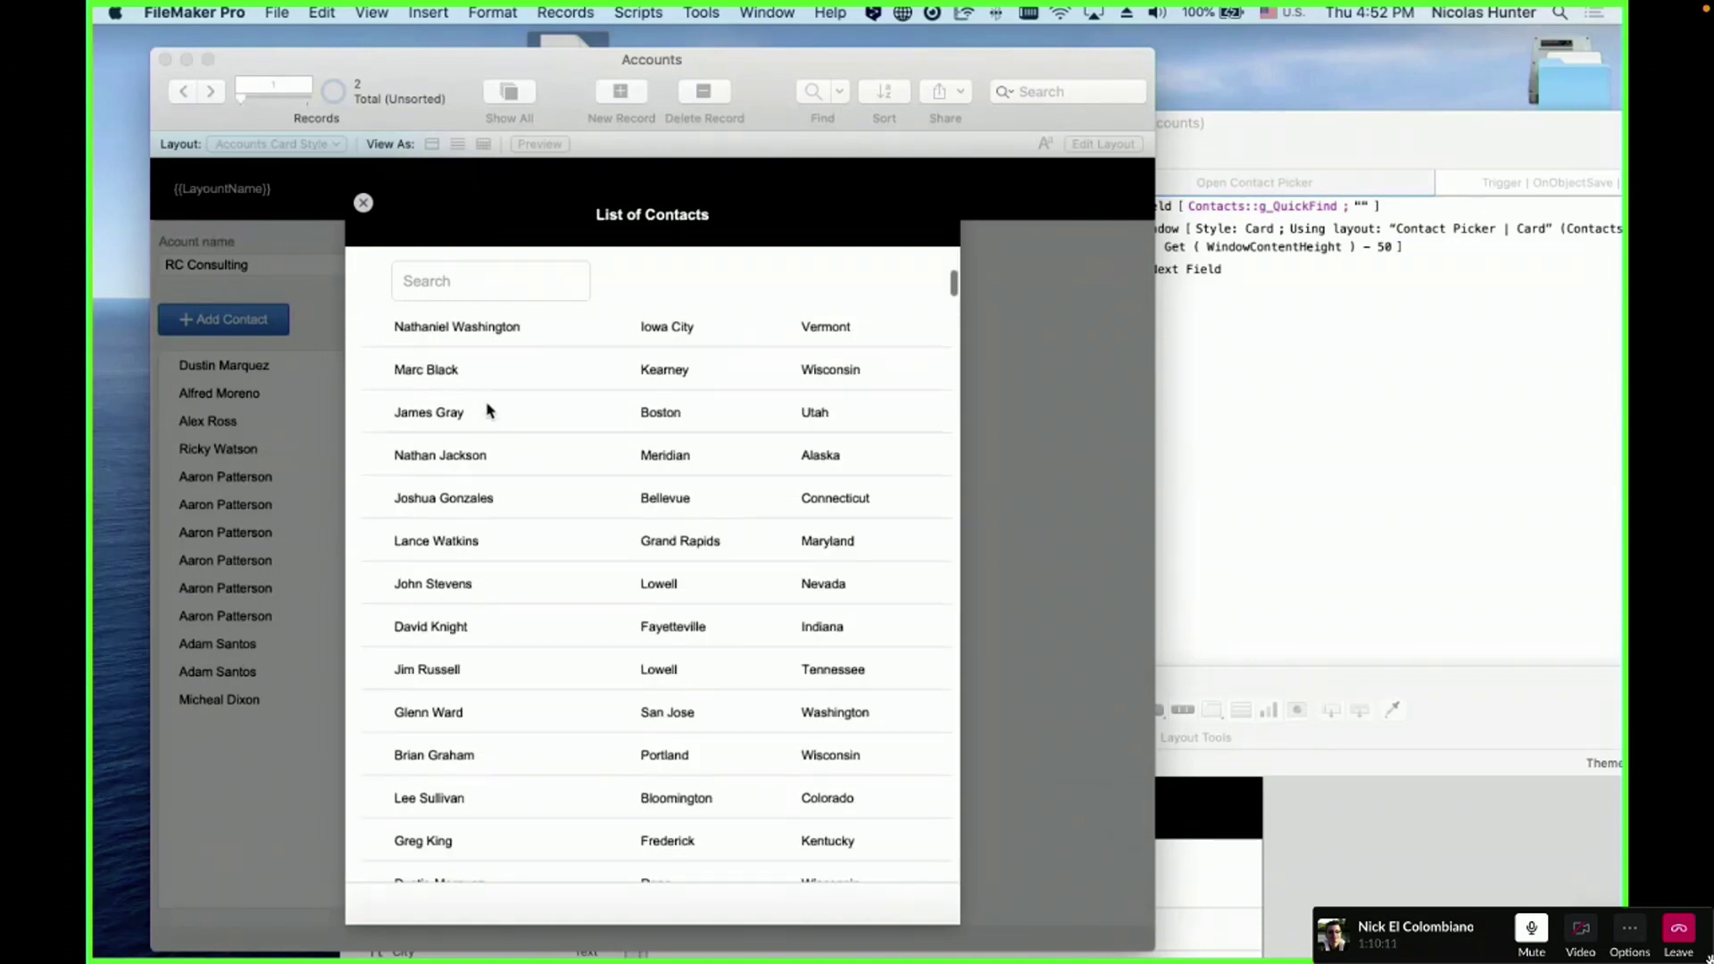
scroll(485, 411, "up", 10)
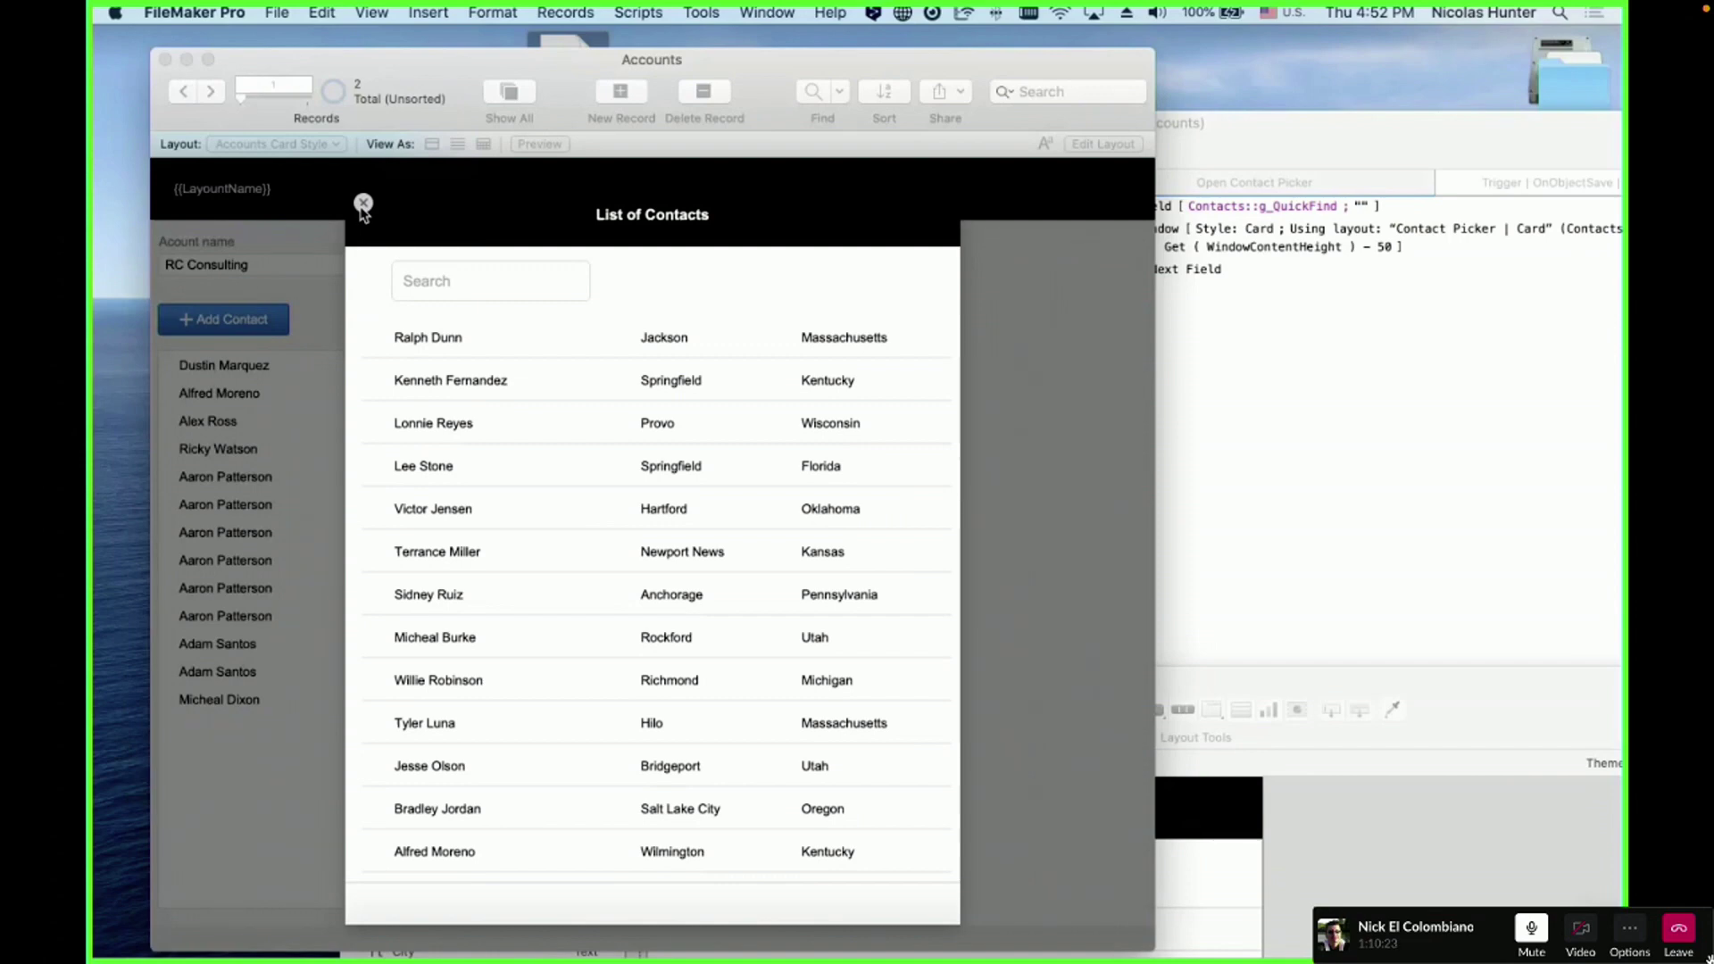
key("super+s")
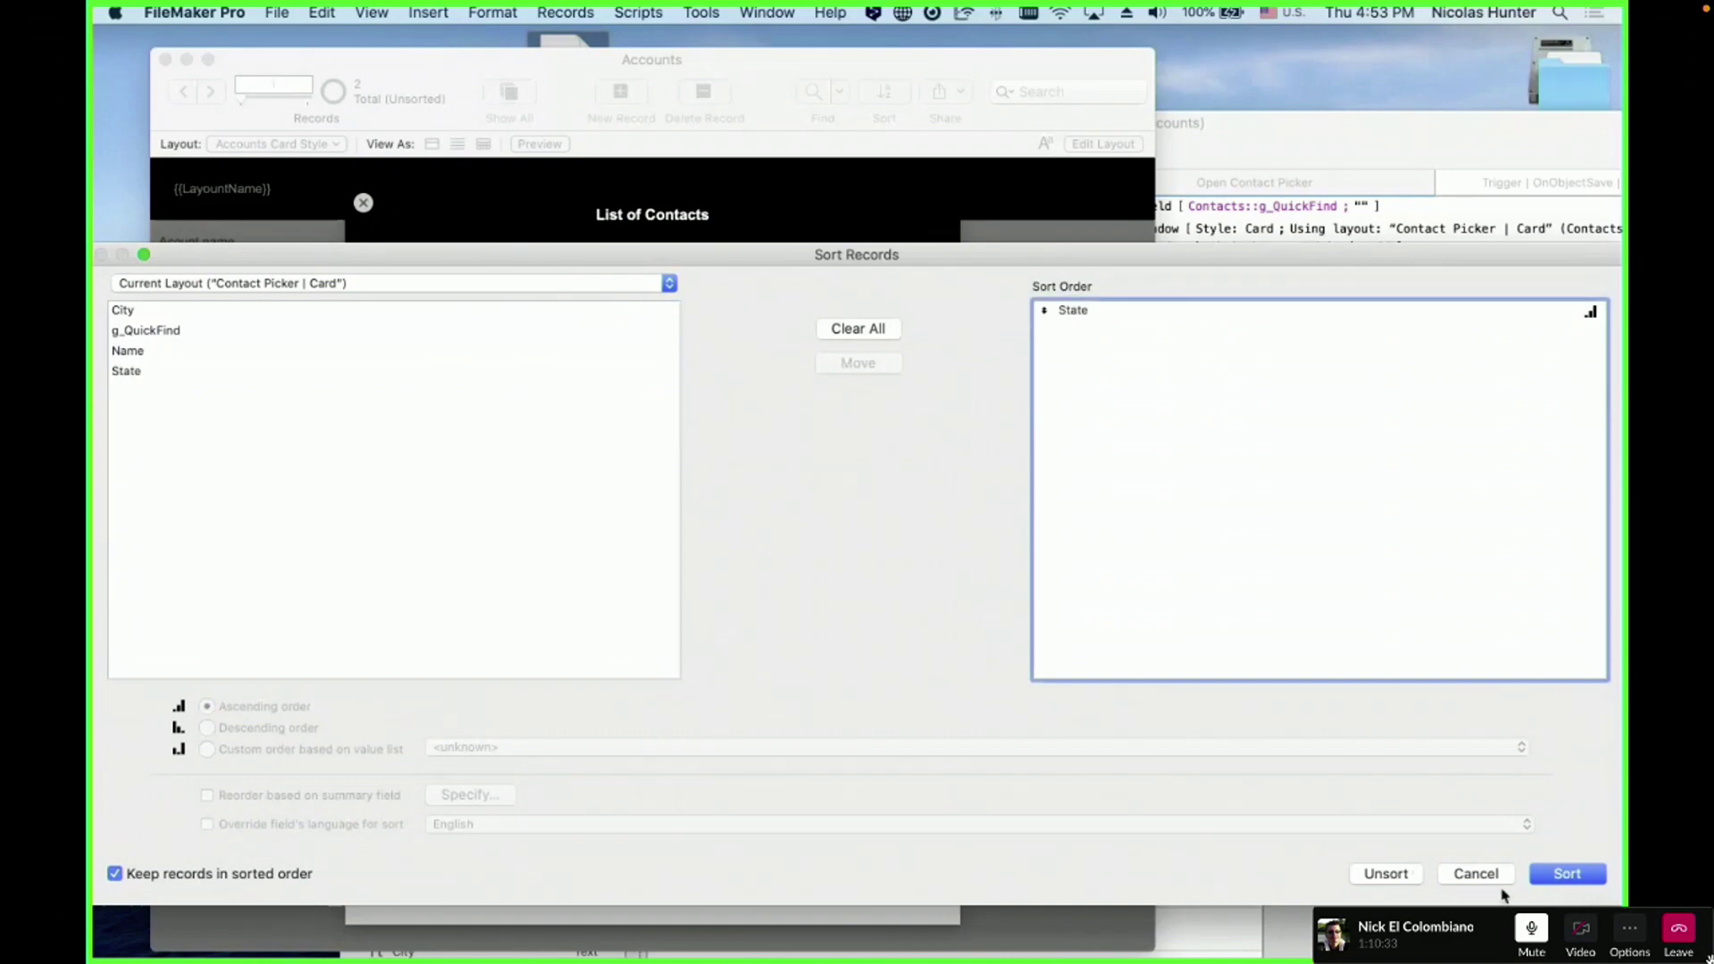
left_click(1570, 873)
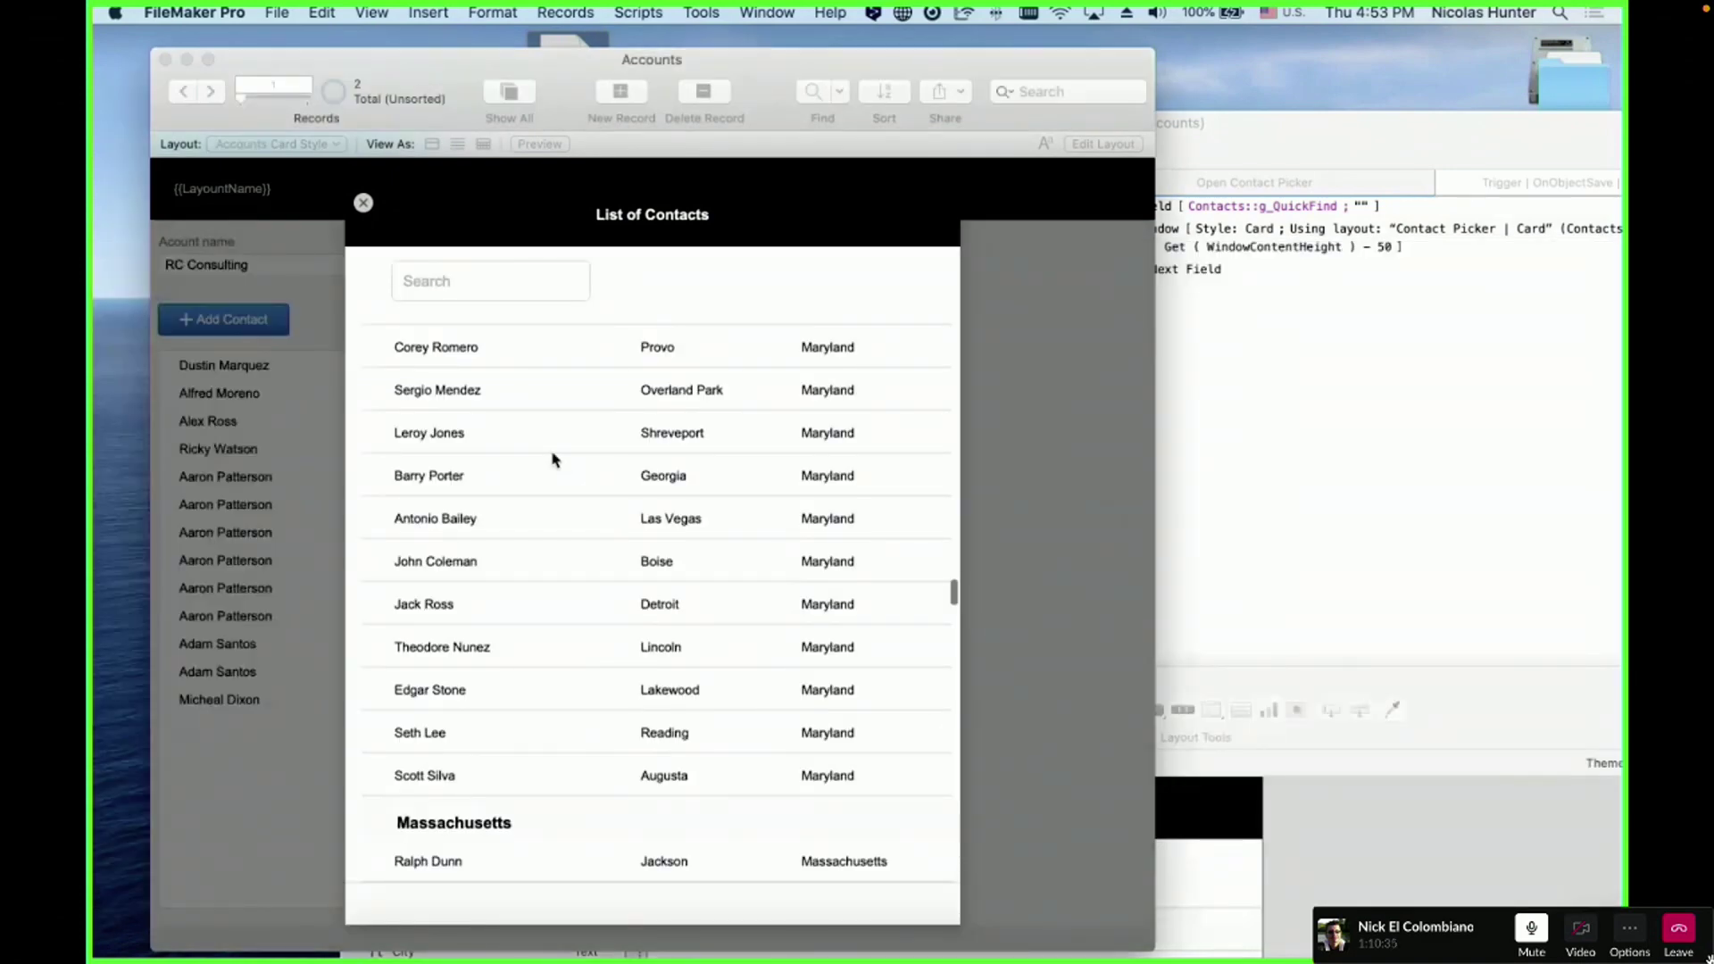
left_click(363, 202)
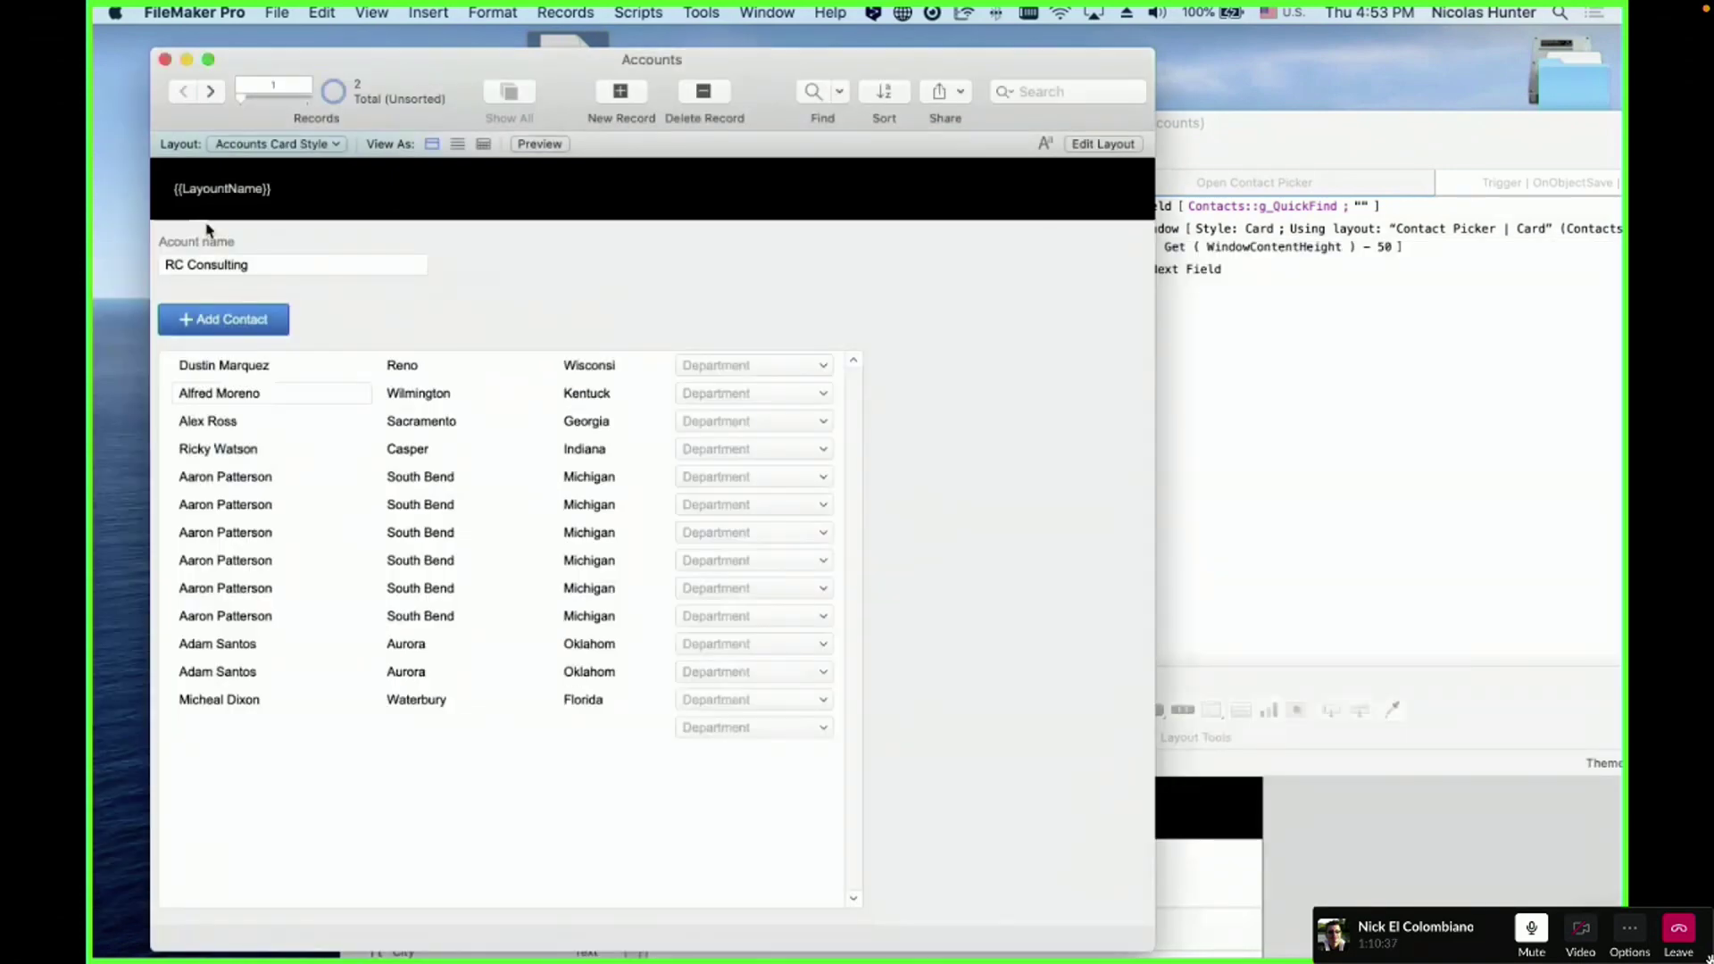
- Add a Sort Records step with its dialog off after Go to Next Field in the Open Contact Picker script
left_click(1424, 384)
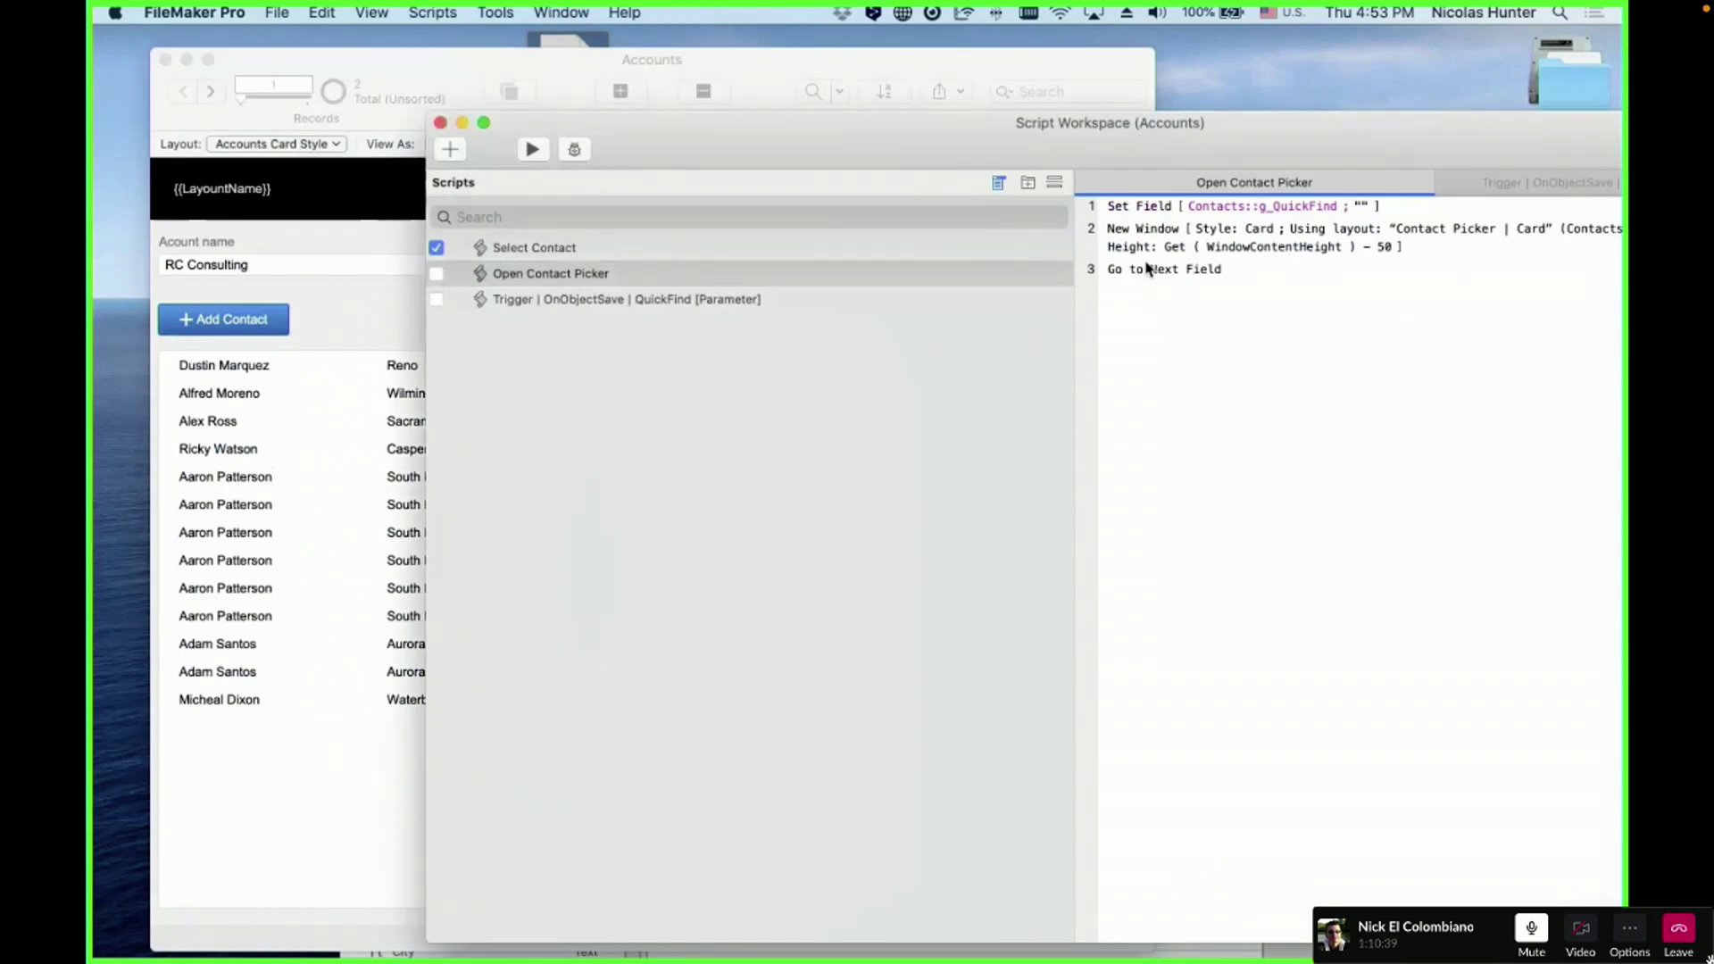
left_click(1148, 269)
key("Return")
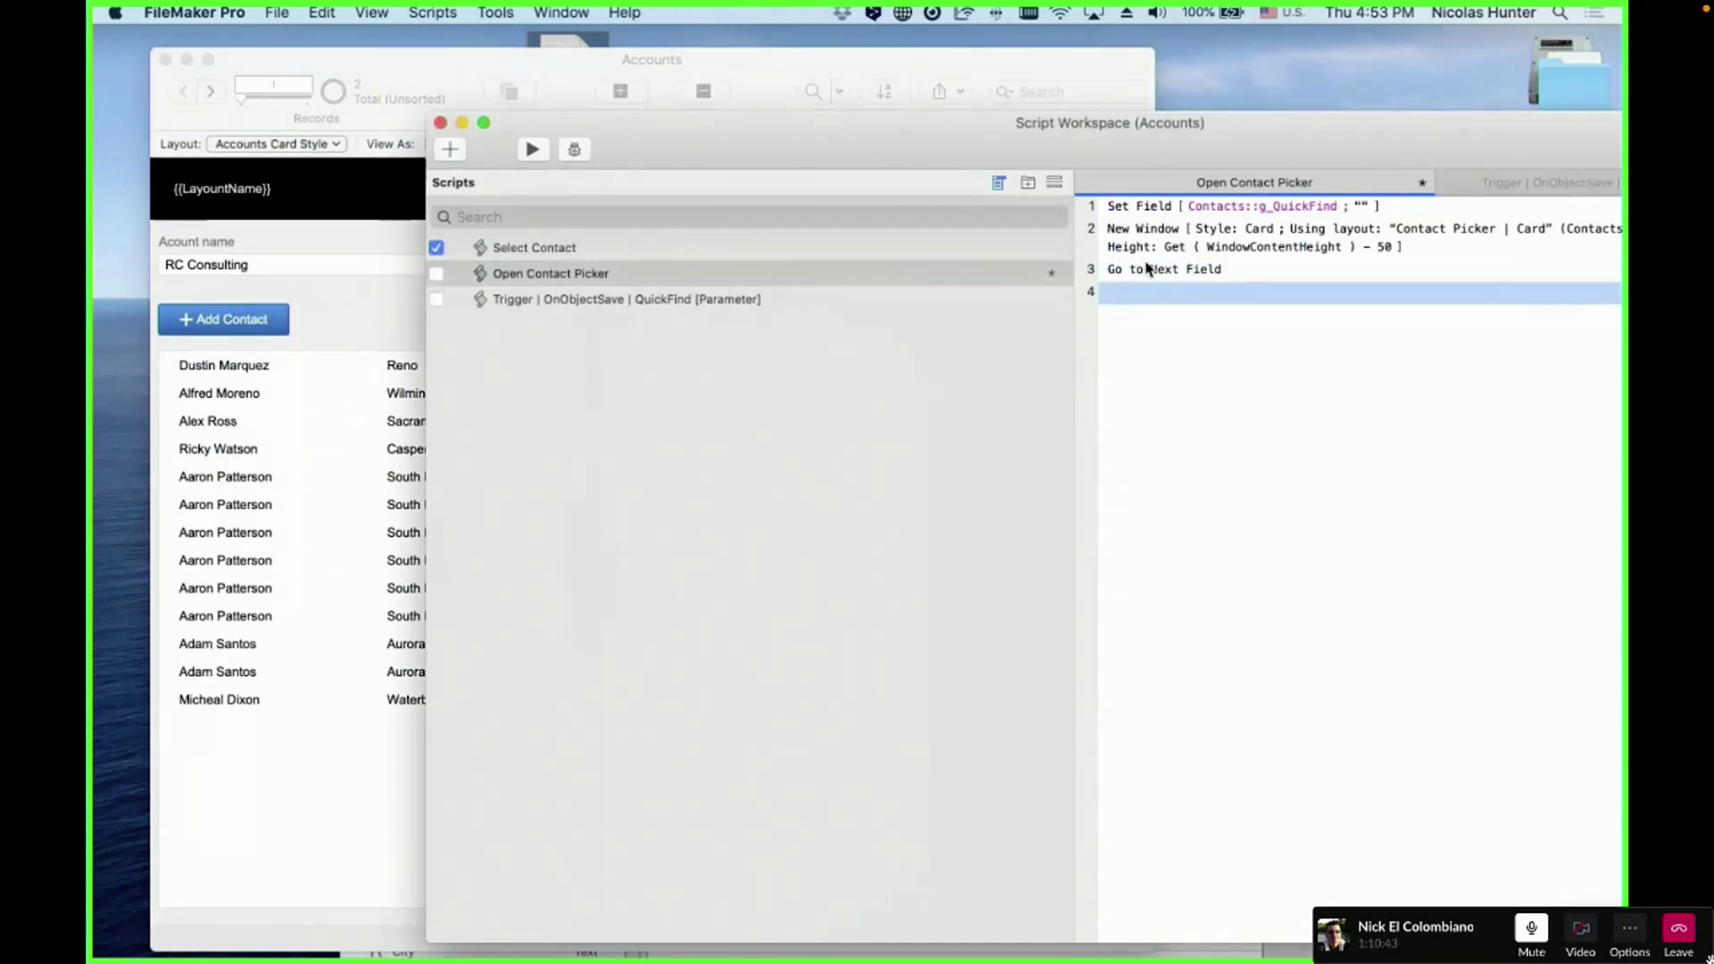
type("Sort")
key("Return")
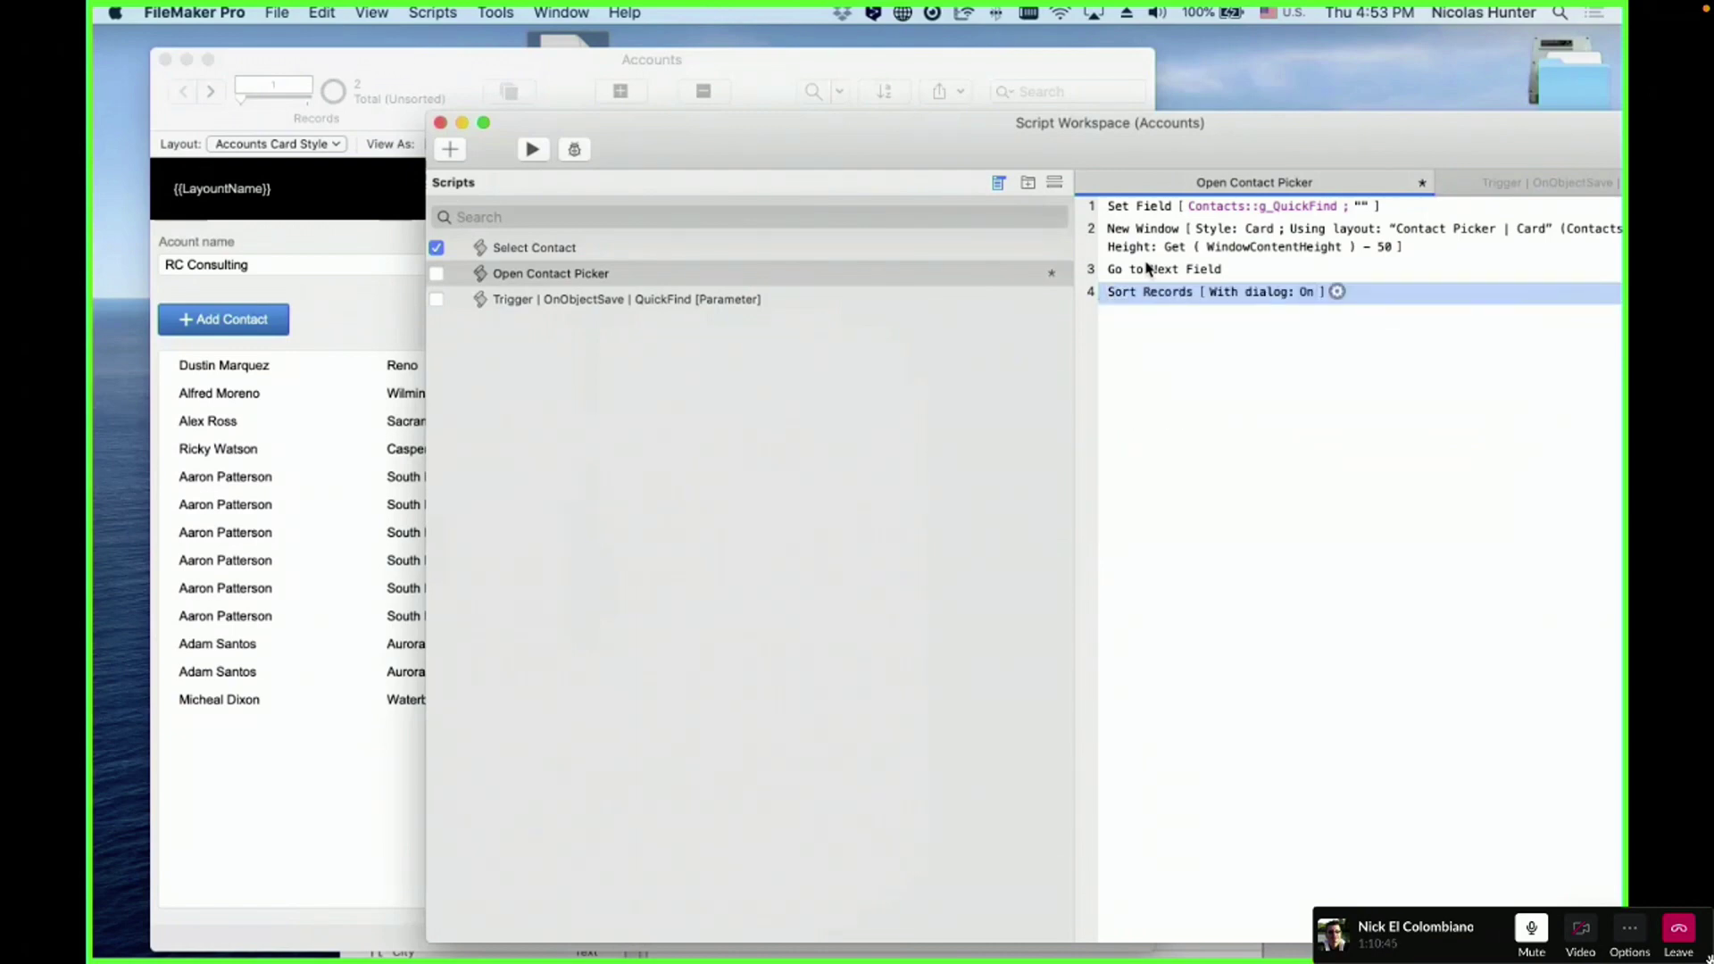
left_click(1311, 297)
left_click(1344, 292)
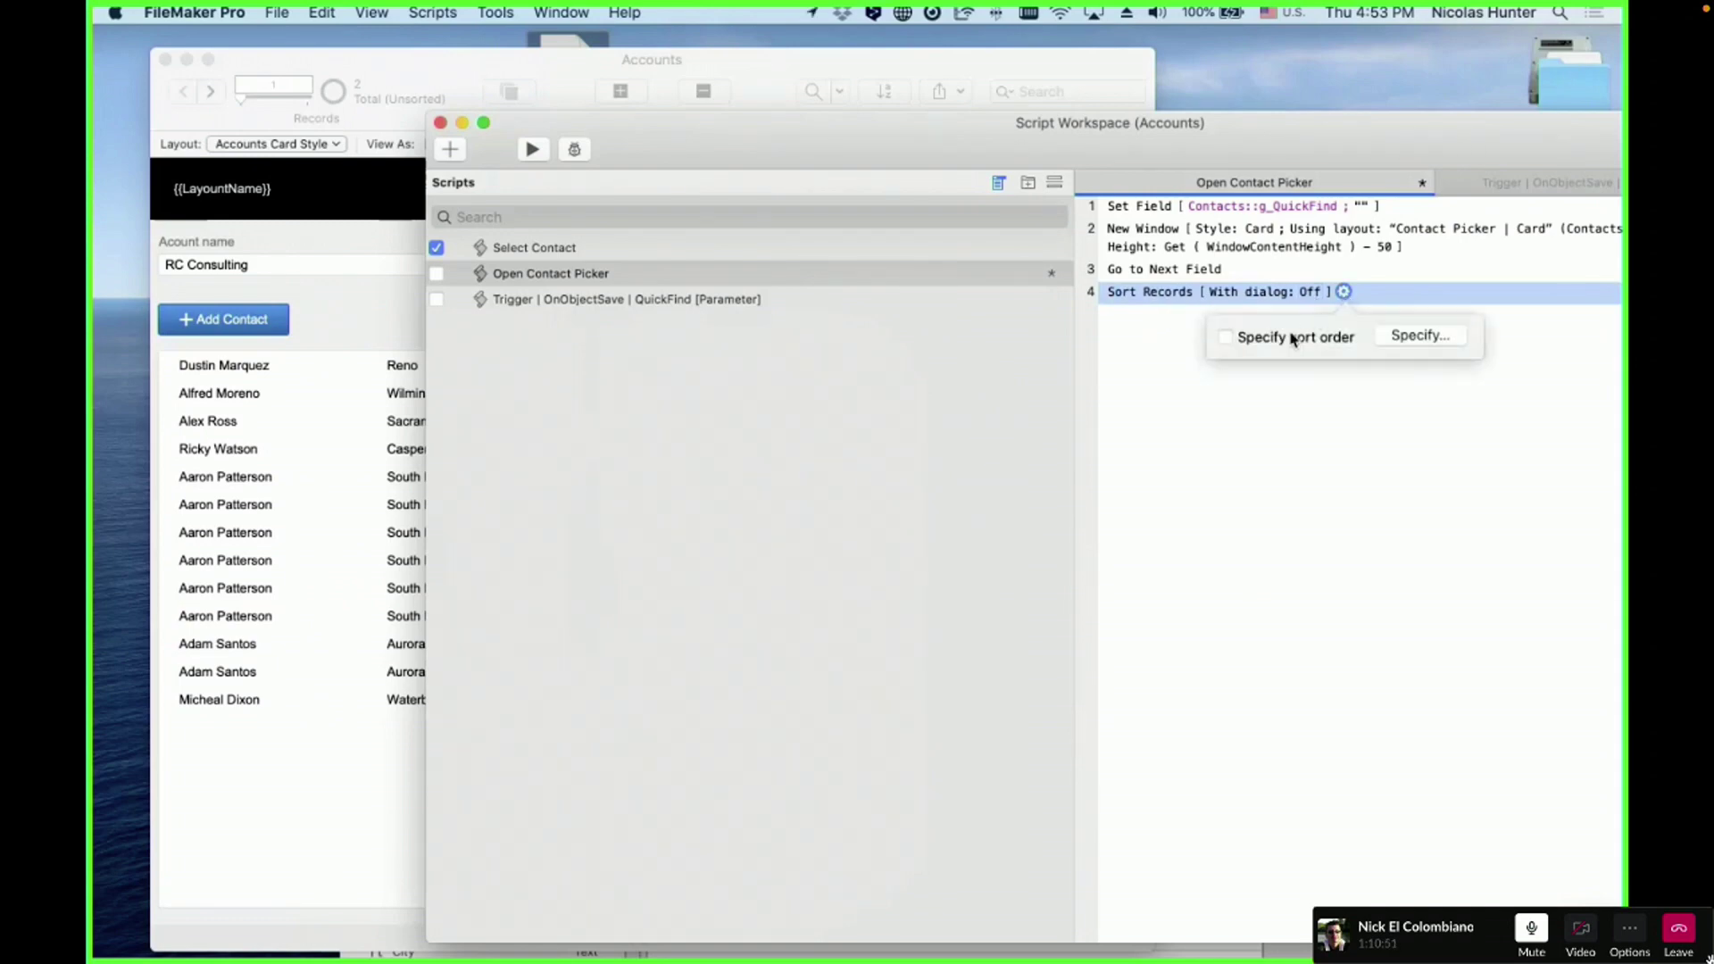
left_click(1291, 341)
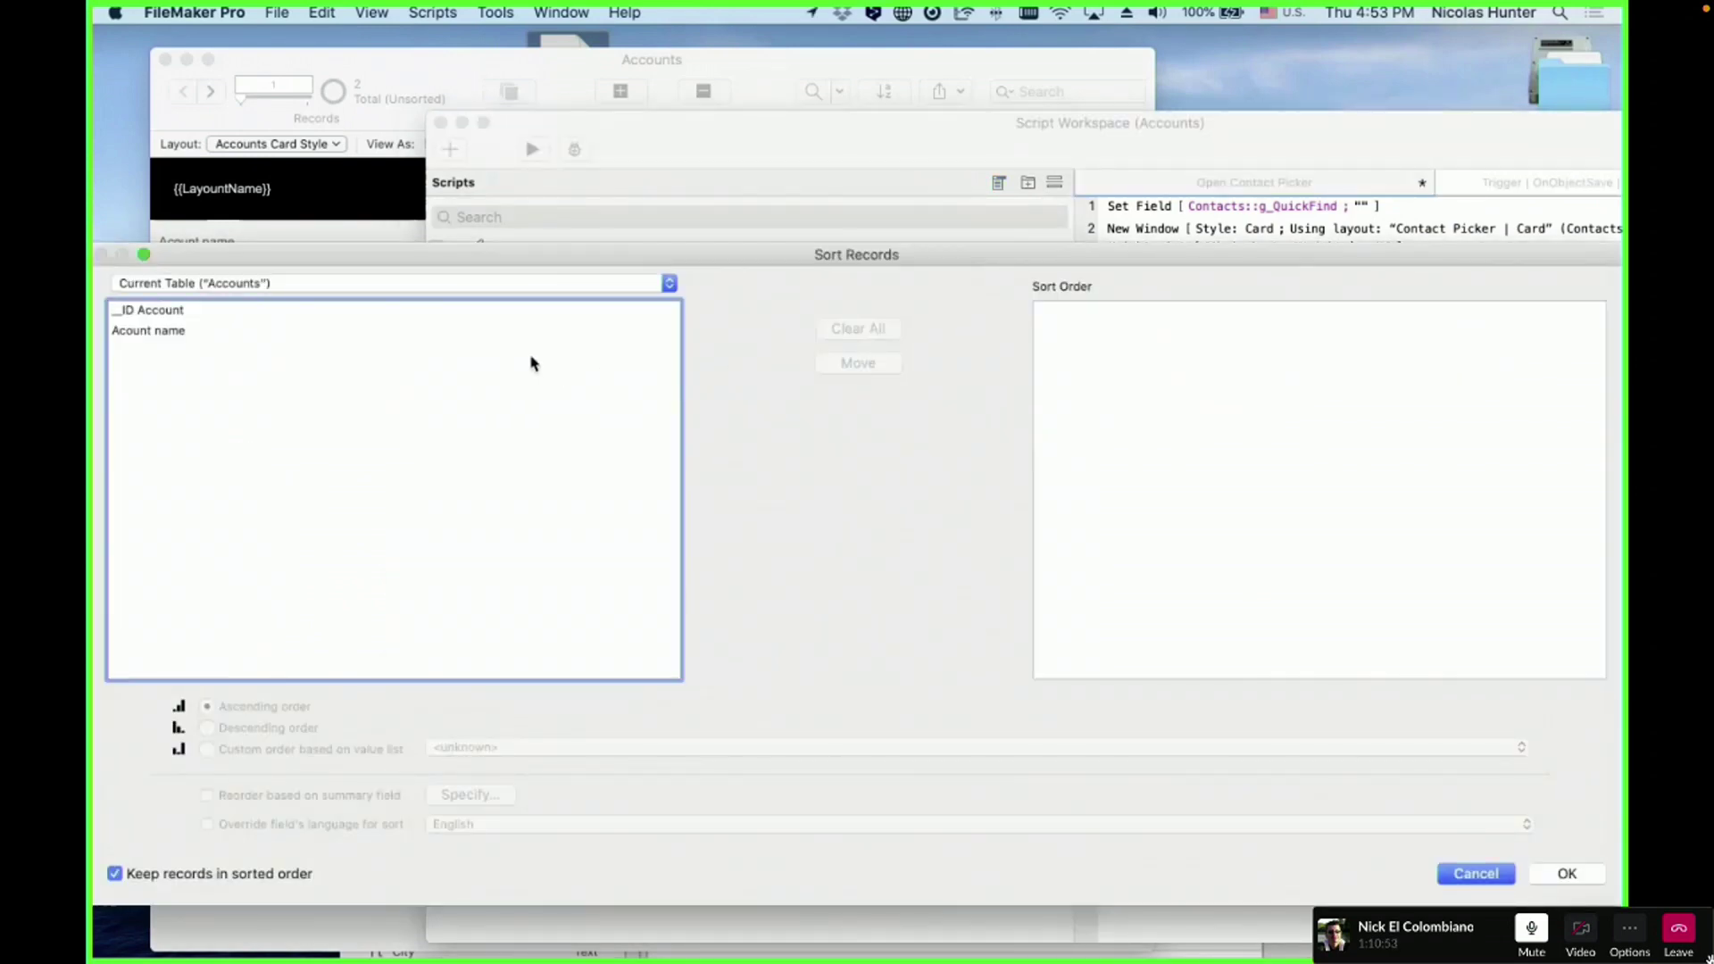
left_click(227, 283)
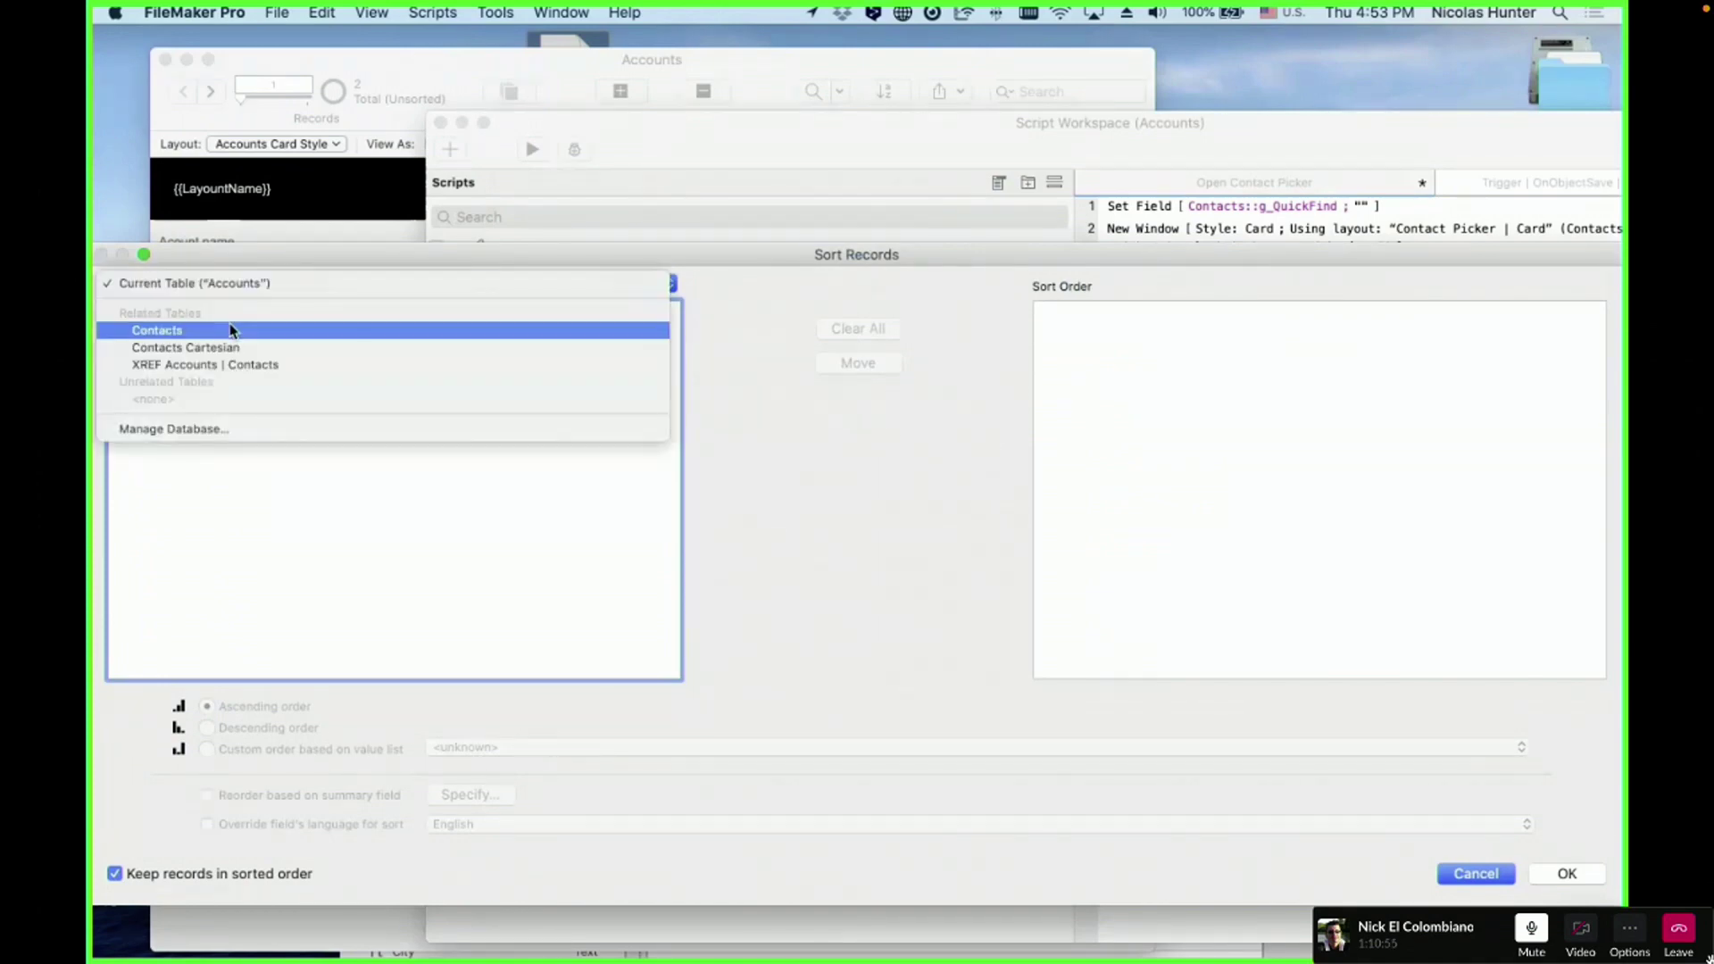
left_click(381, 478)
left_click_drag(1197, 287, 1334, 529)
key("Escape")
left_click(1343, 292)
left_click(1292, 342)
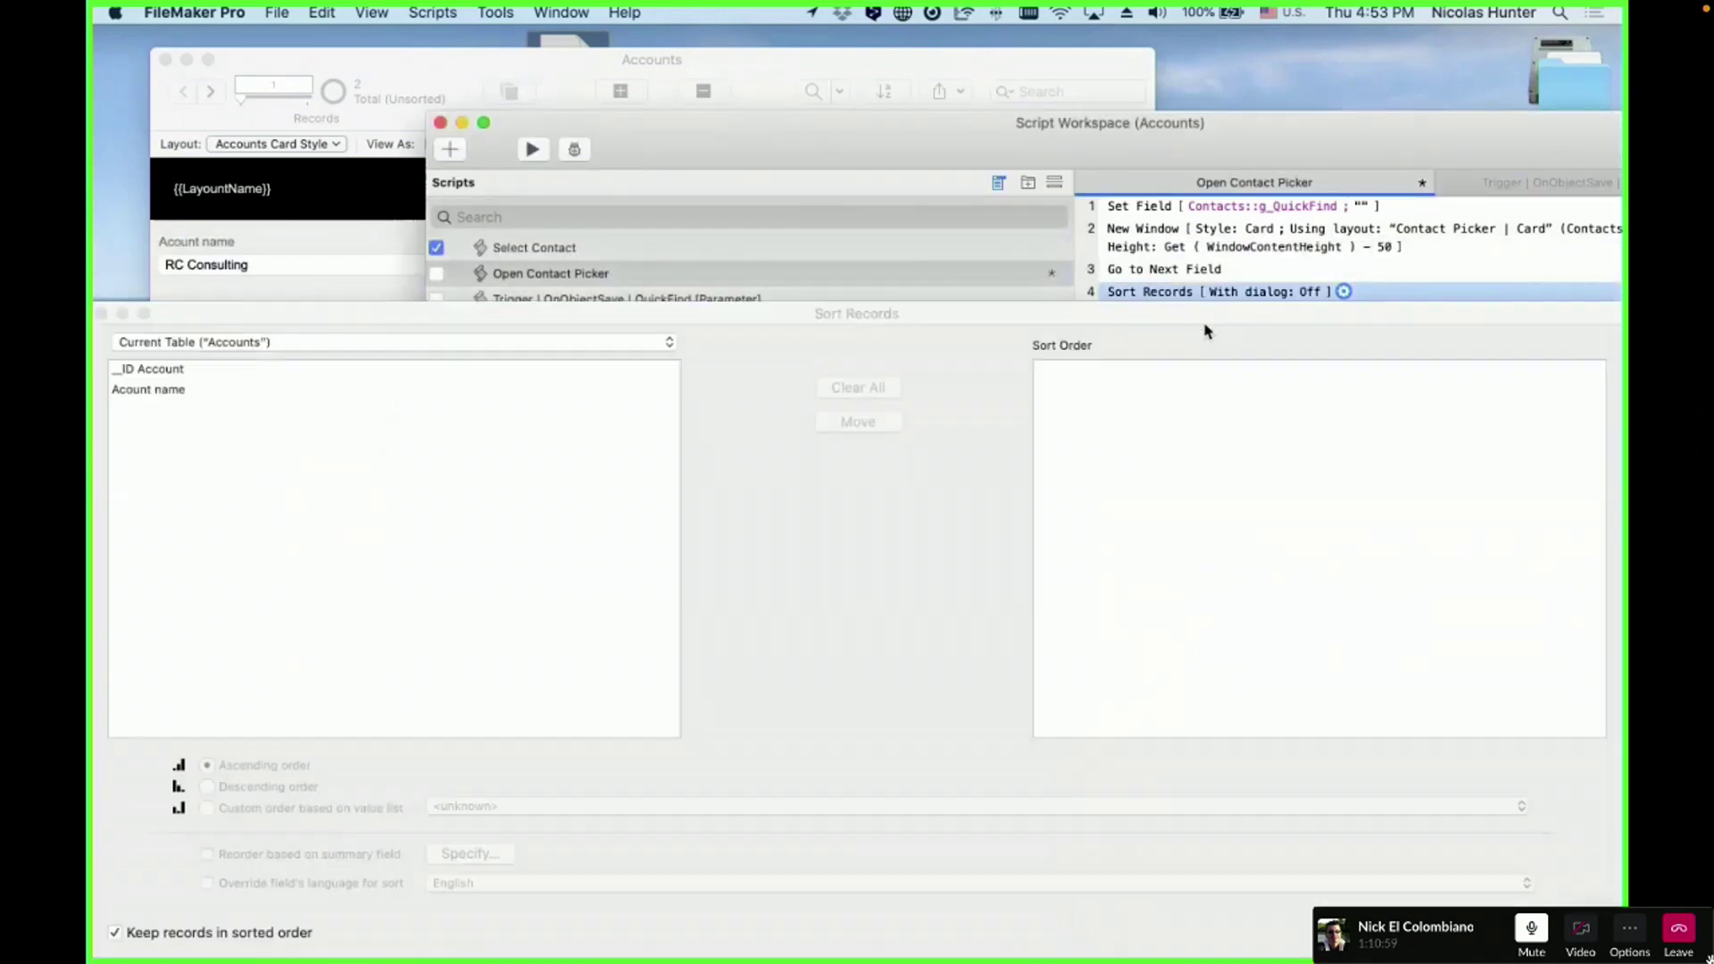
key("Escape")
- Delete the Sort Records step from the Open Contact Picker script and save the script
left_click(1170, 331)
left_click(1158, 301)
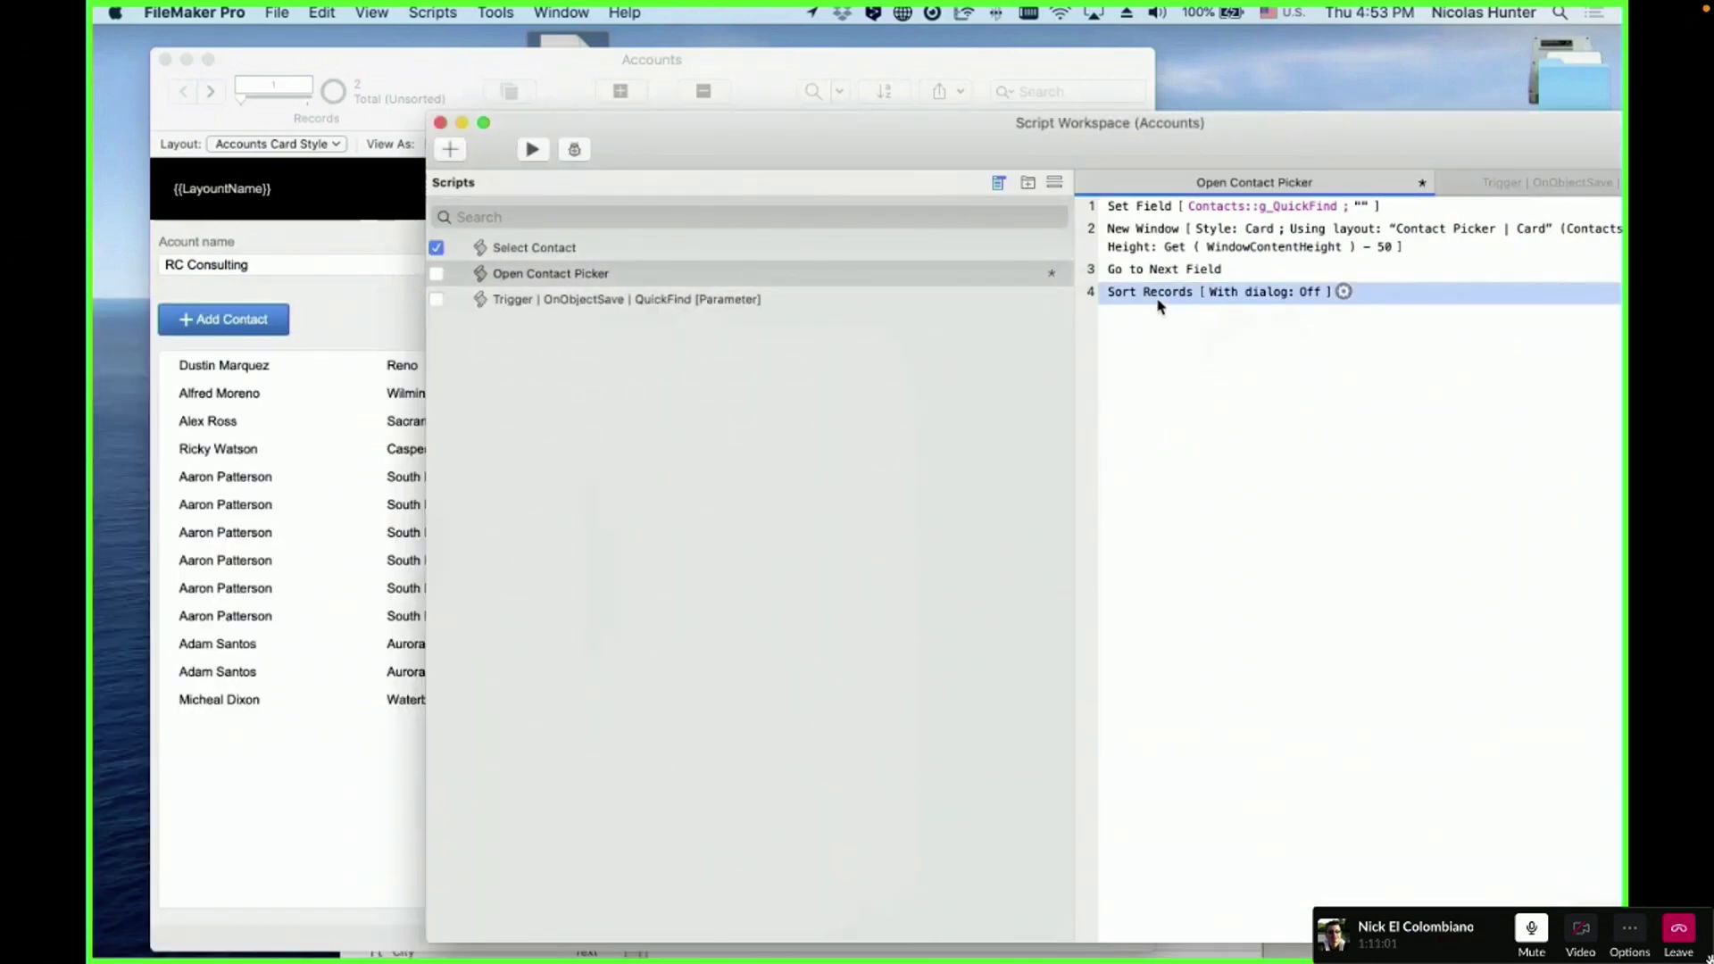
key("Delete")
key("super+s")
- Open the contact picker from the RC Consulting account and sort its contacts by State in ascending order
left_click(345, 357)
left_click(177, 319)
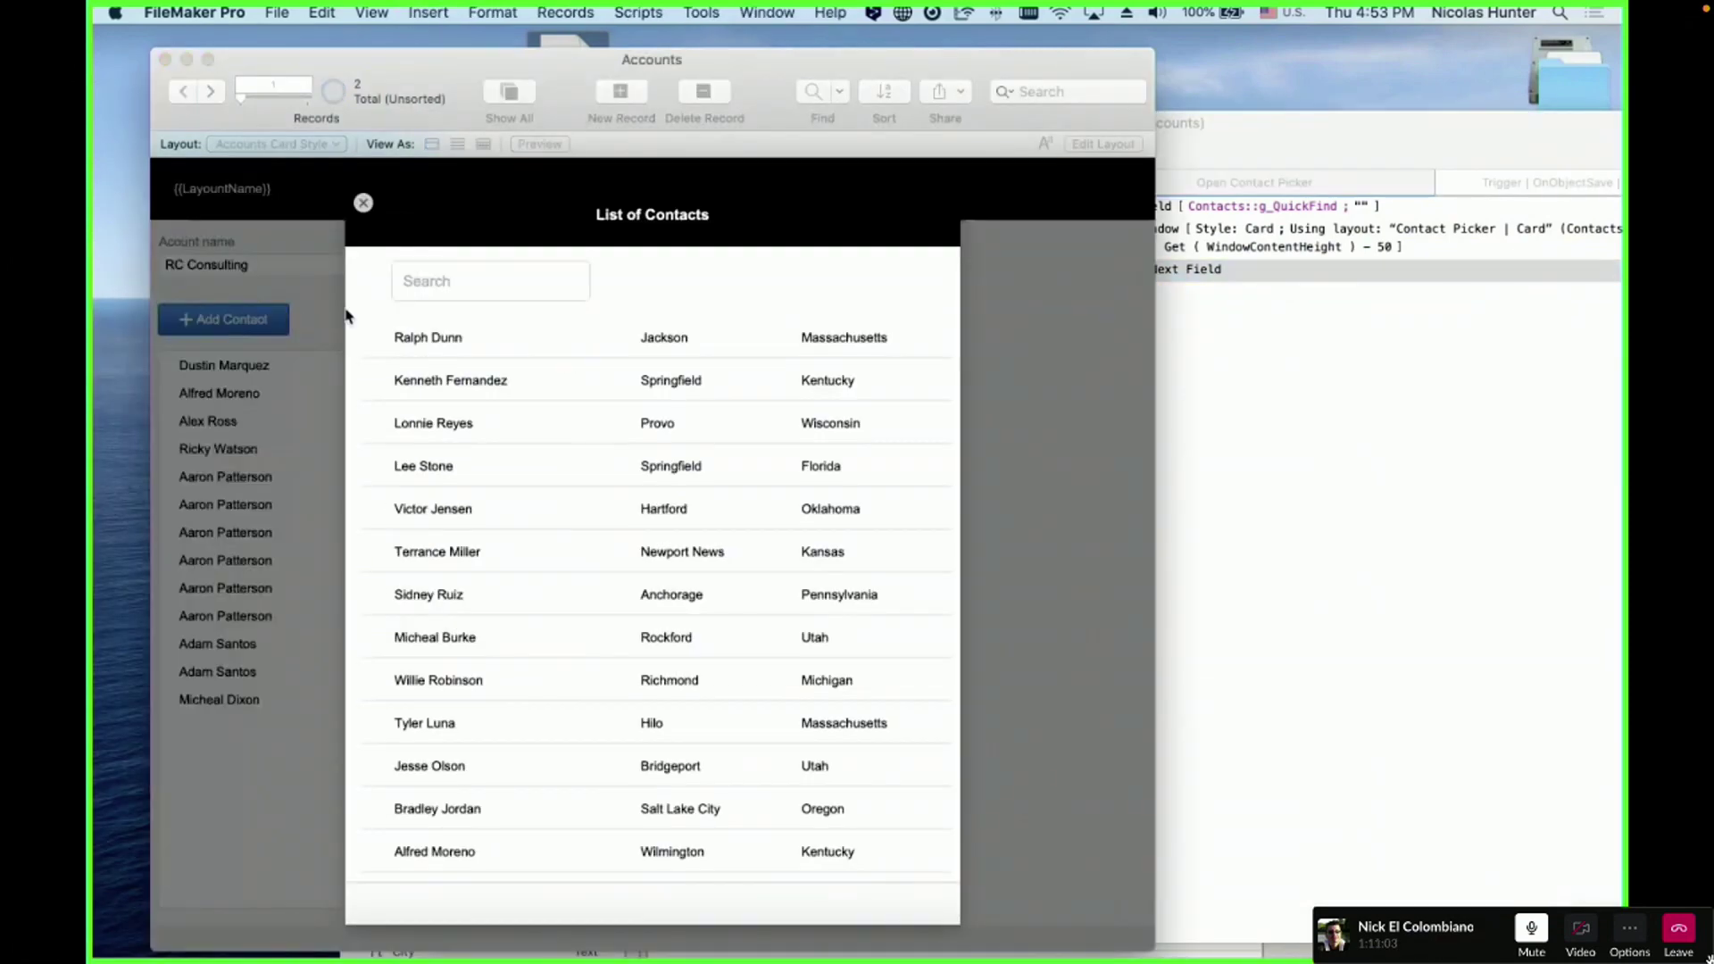
key("super+s")
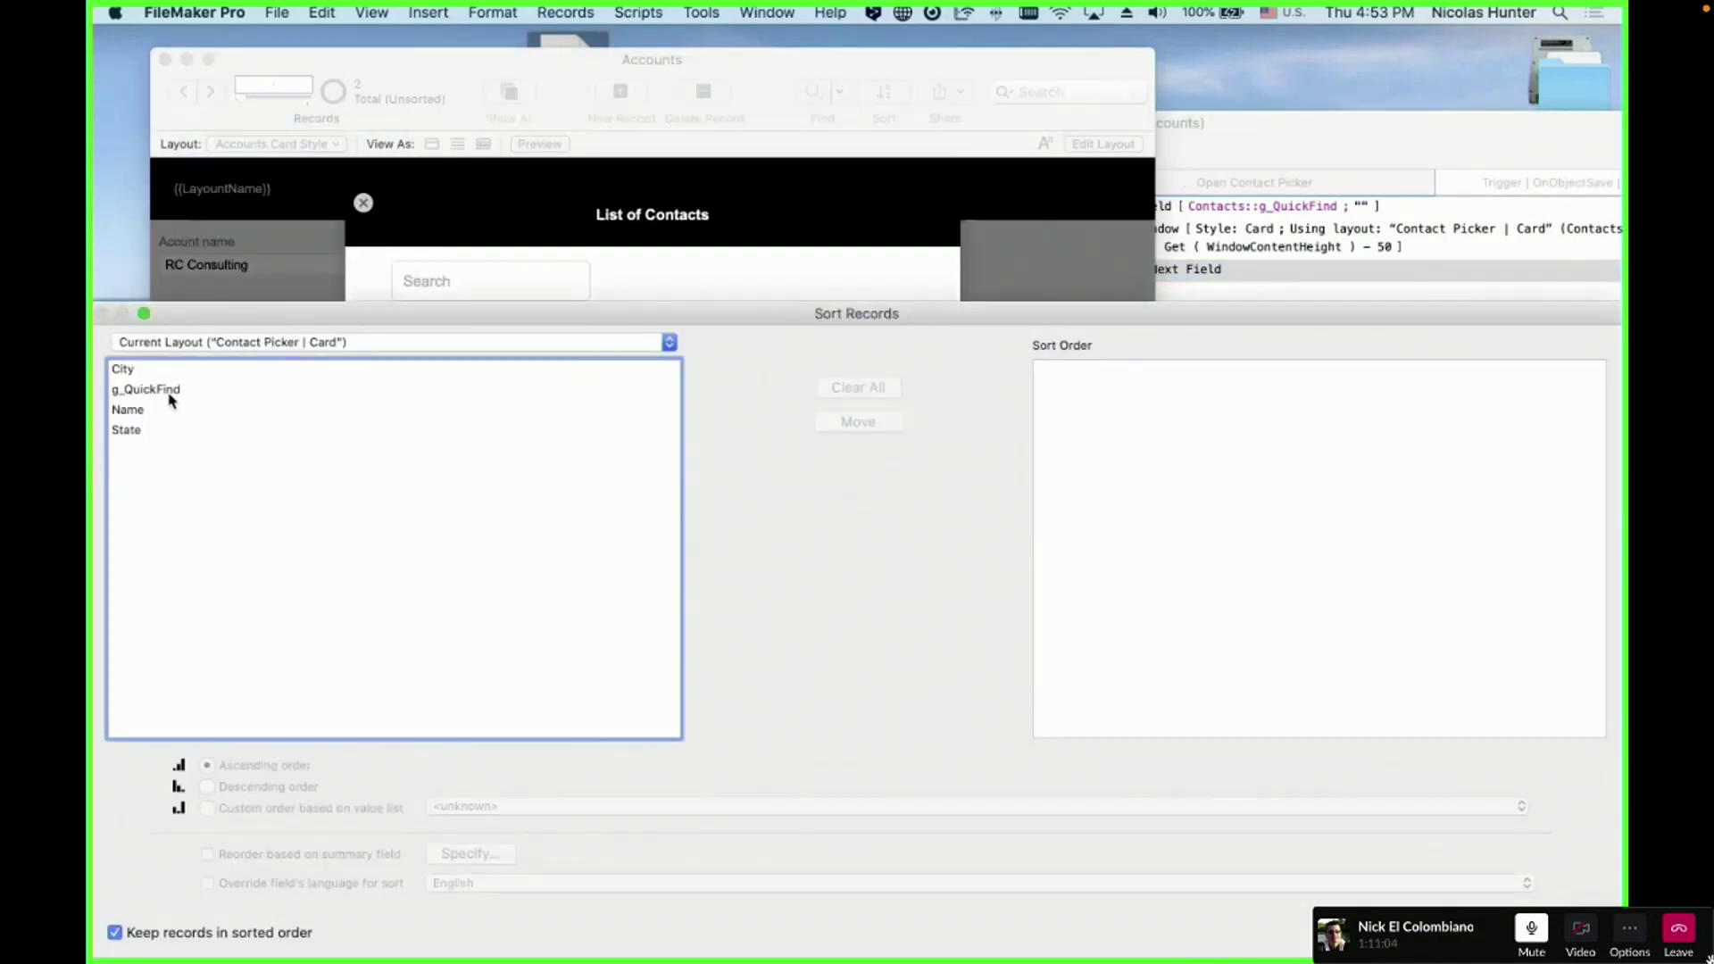
double_click(130, 371)
double_click(1091, 373)
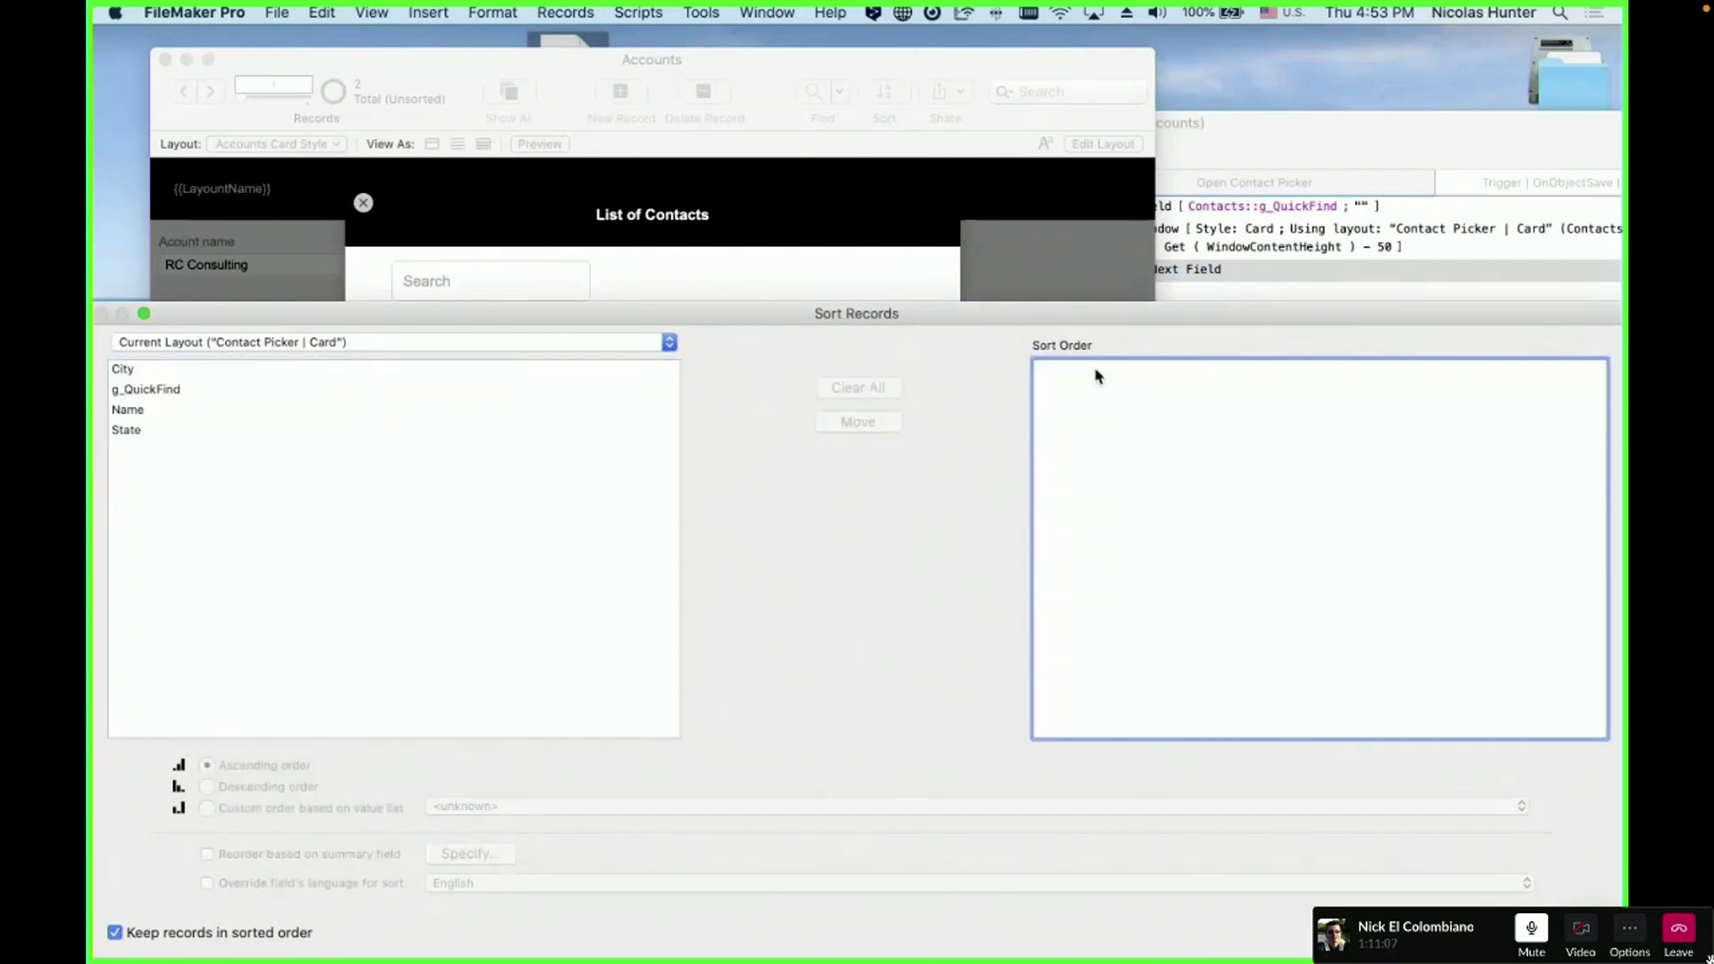
double_click(126, 429)
key("Return")
- Add a Sort Records step with its dialog off after Go to Next Field in the Open Contact Picker script
left_click(1389, 551)
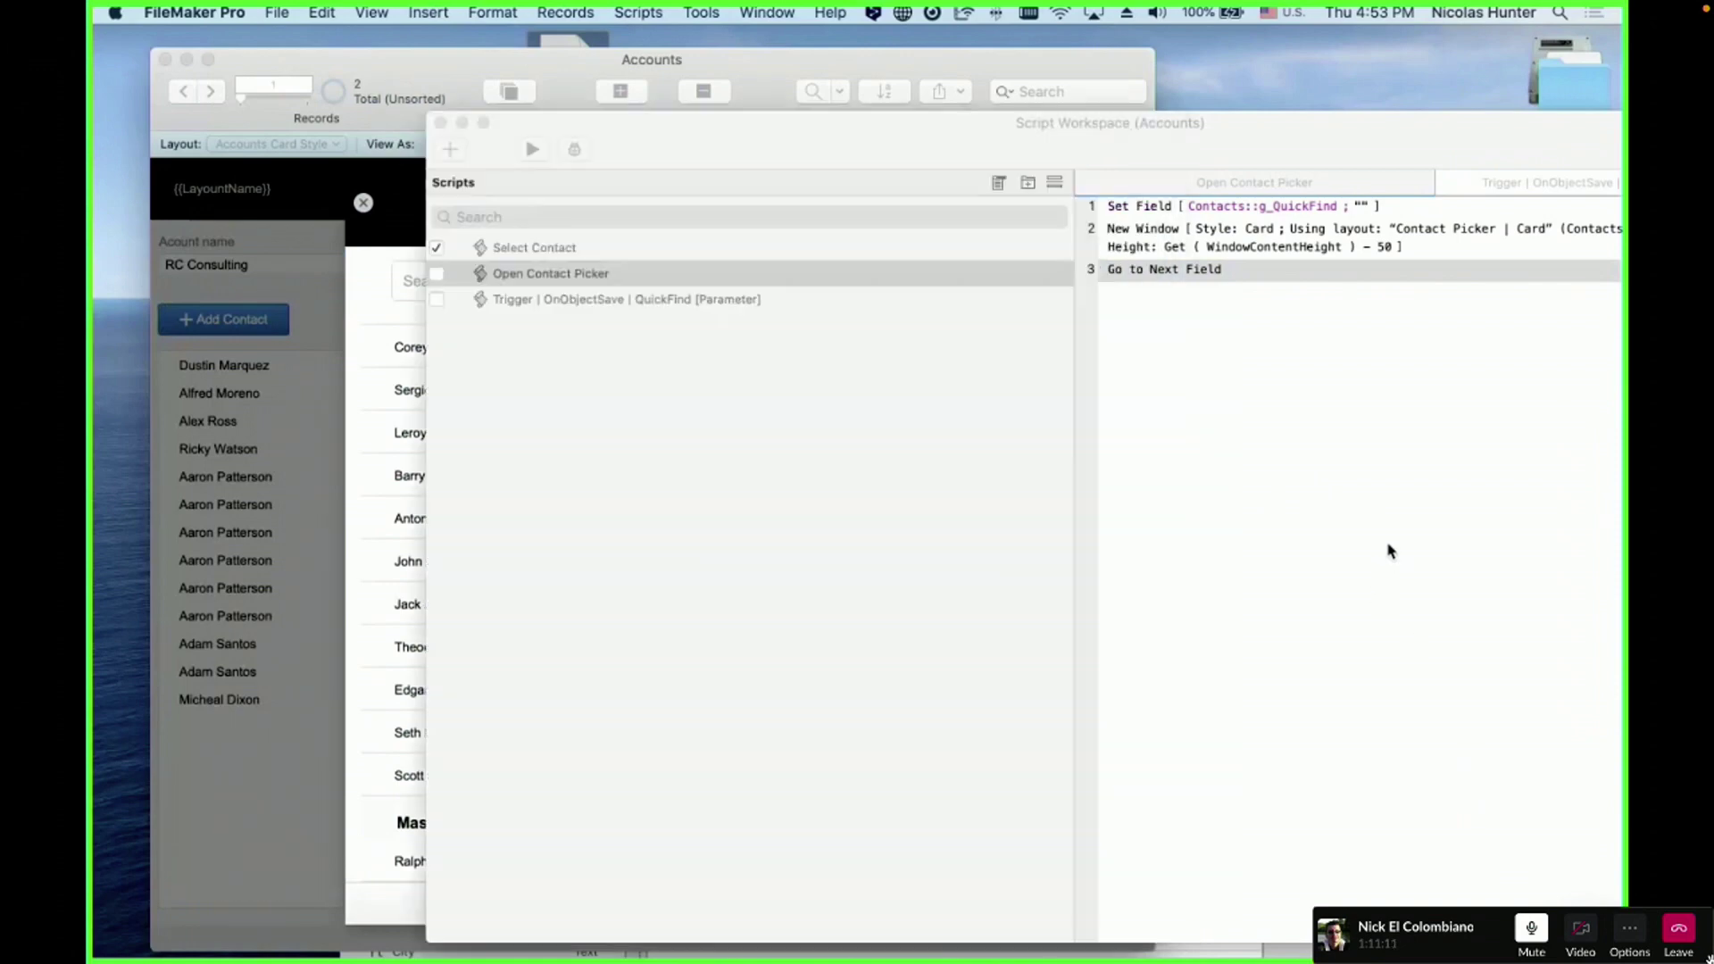
left_click(1152, 308)
type("sort")
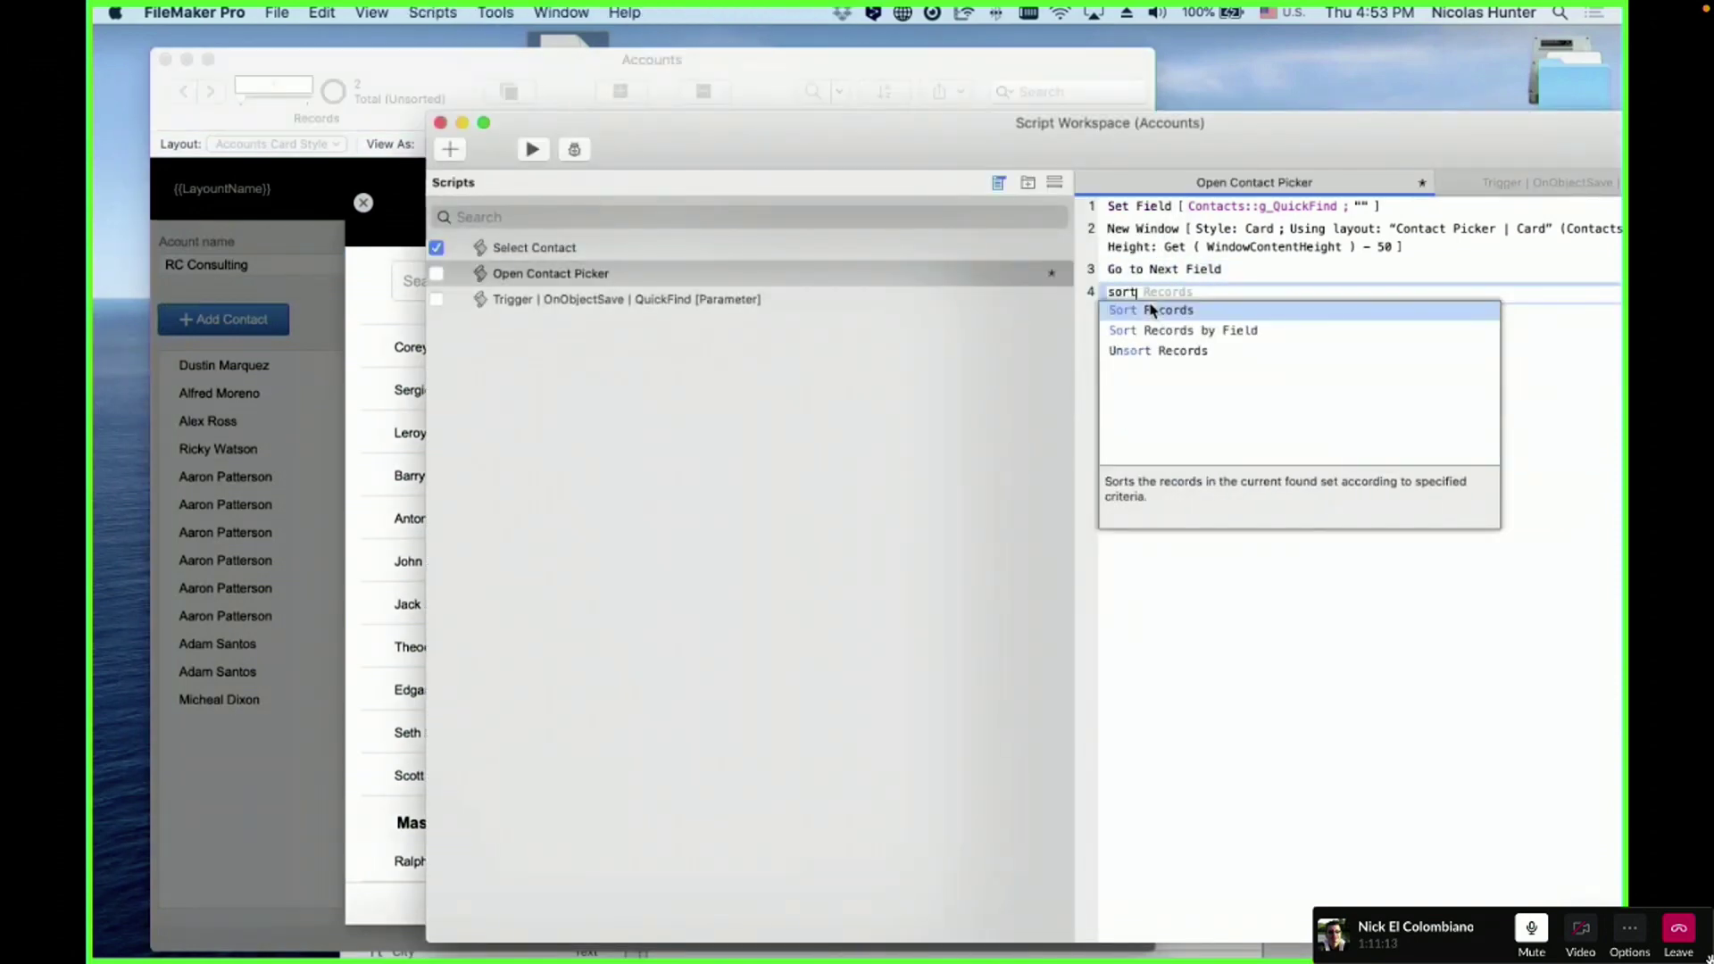
left_click(1151, 310)
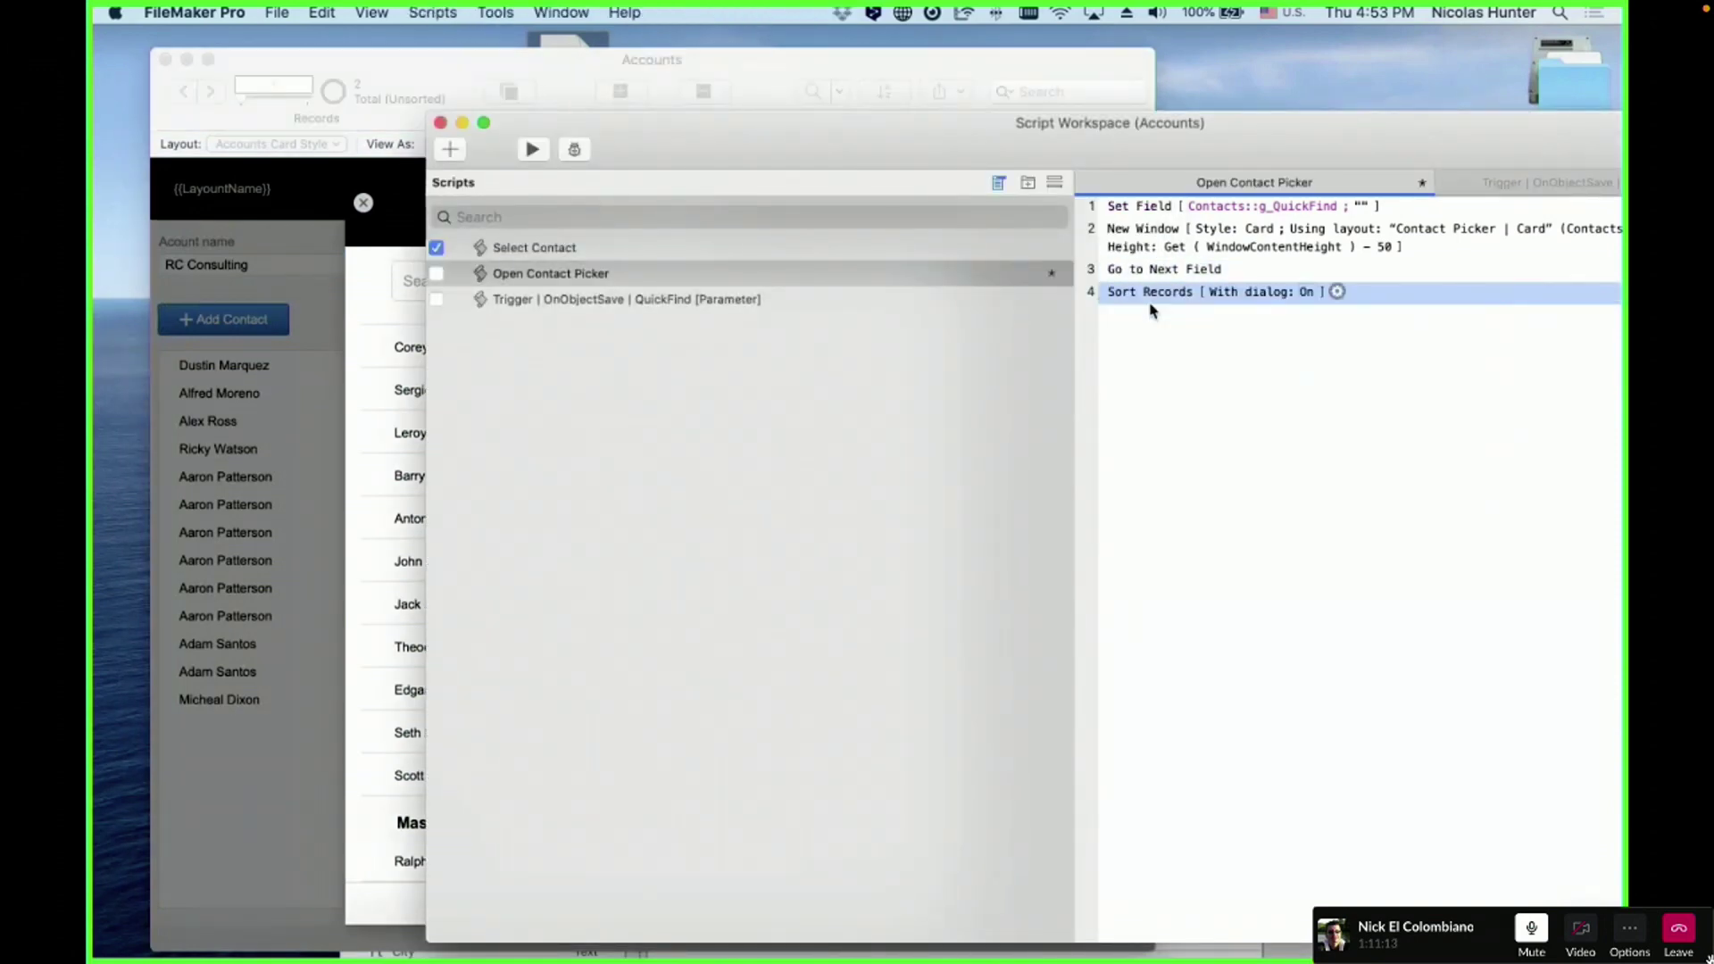
- Specify State in ascending order as the stored sort order of the Sort Records step and save the script
left_click(1343, 292)
left_click(1409, 337)
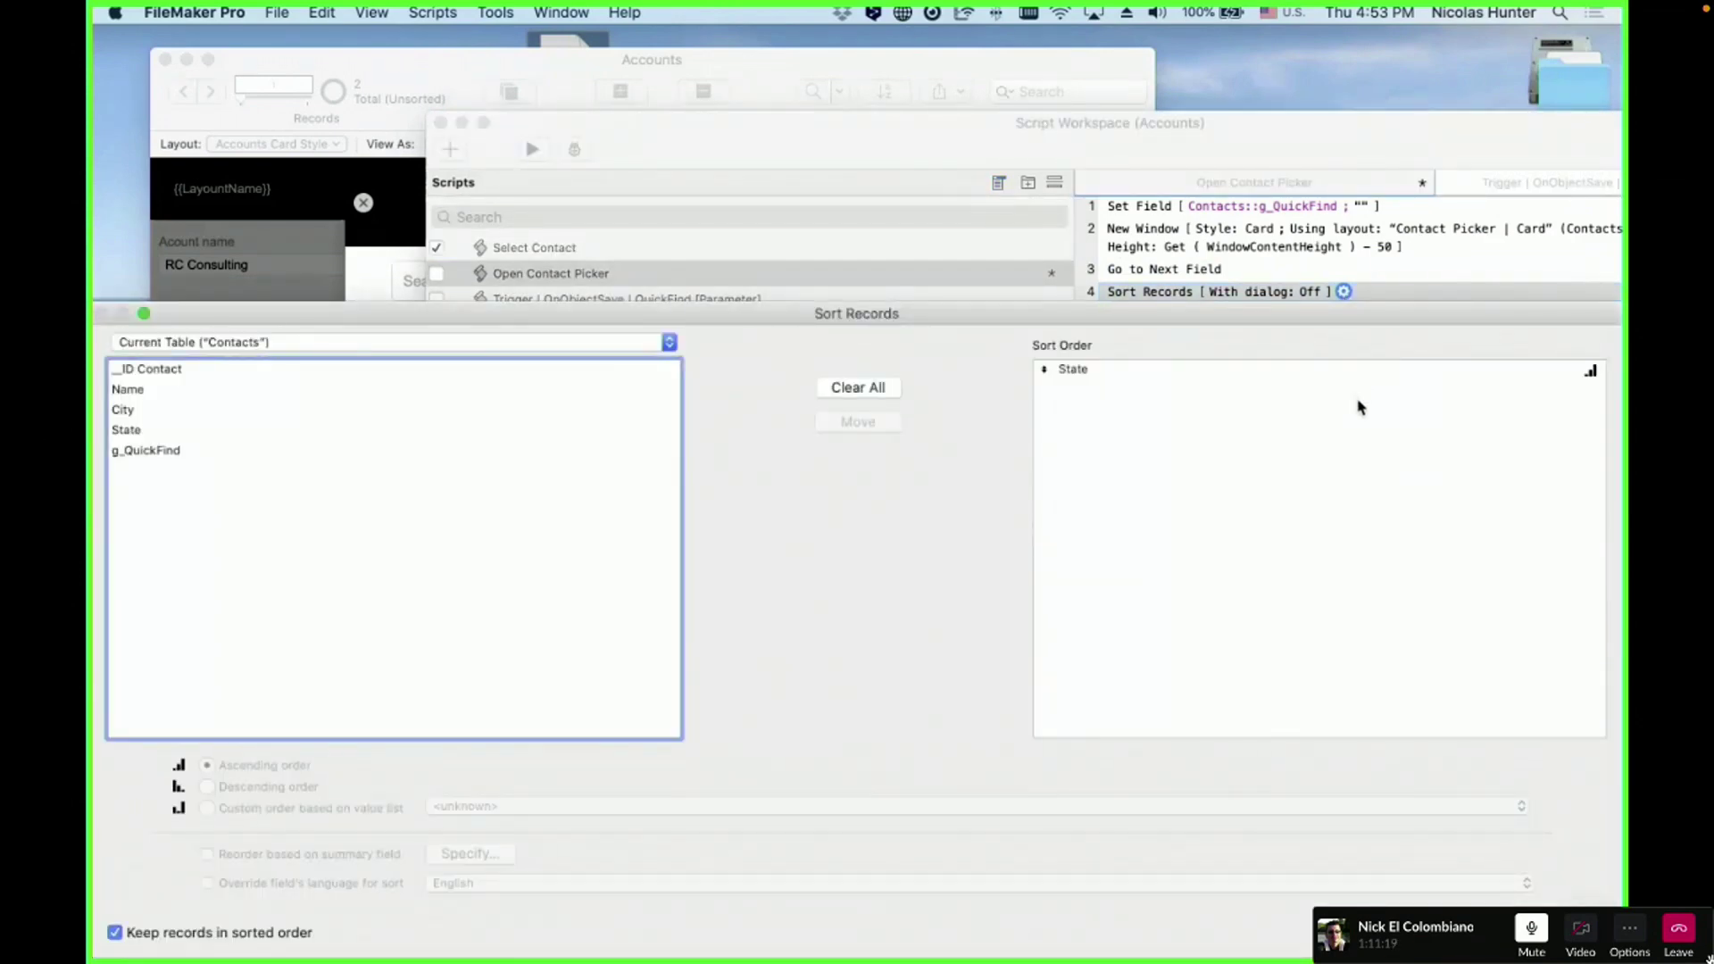
left_click_drag(968, 312, 667, 153)
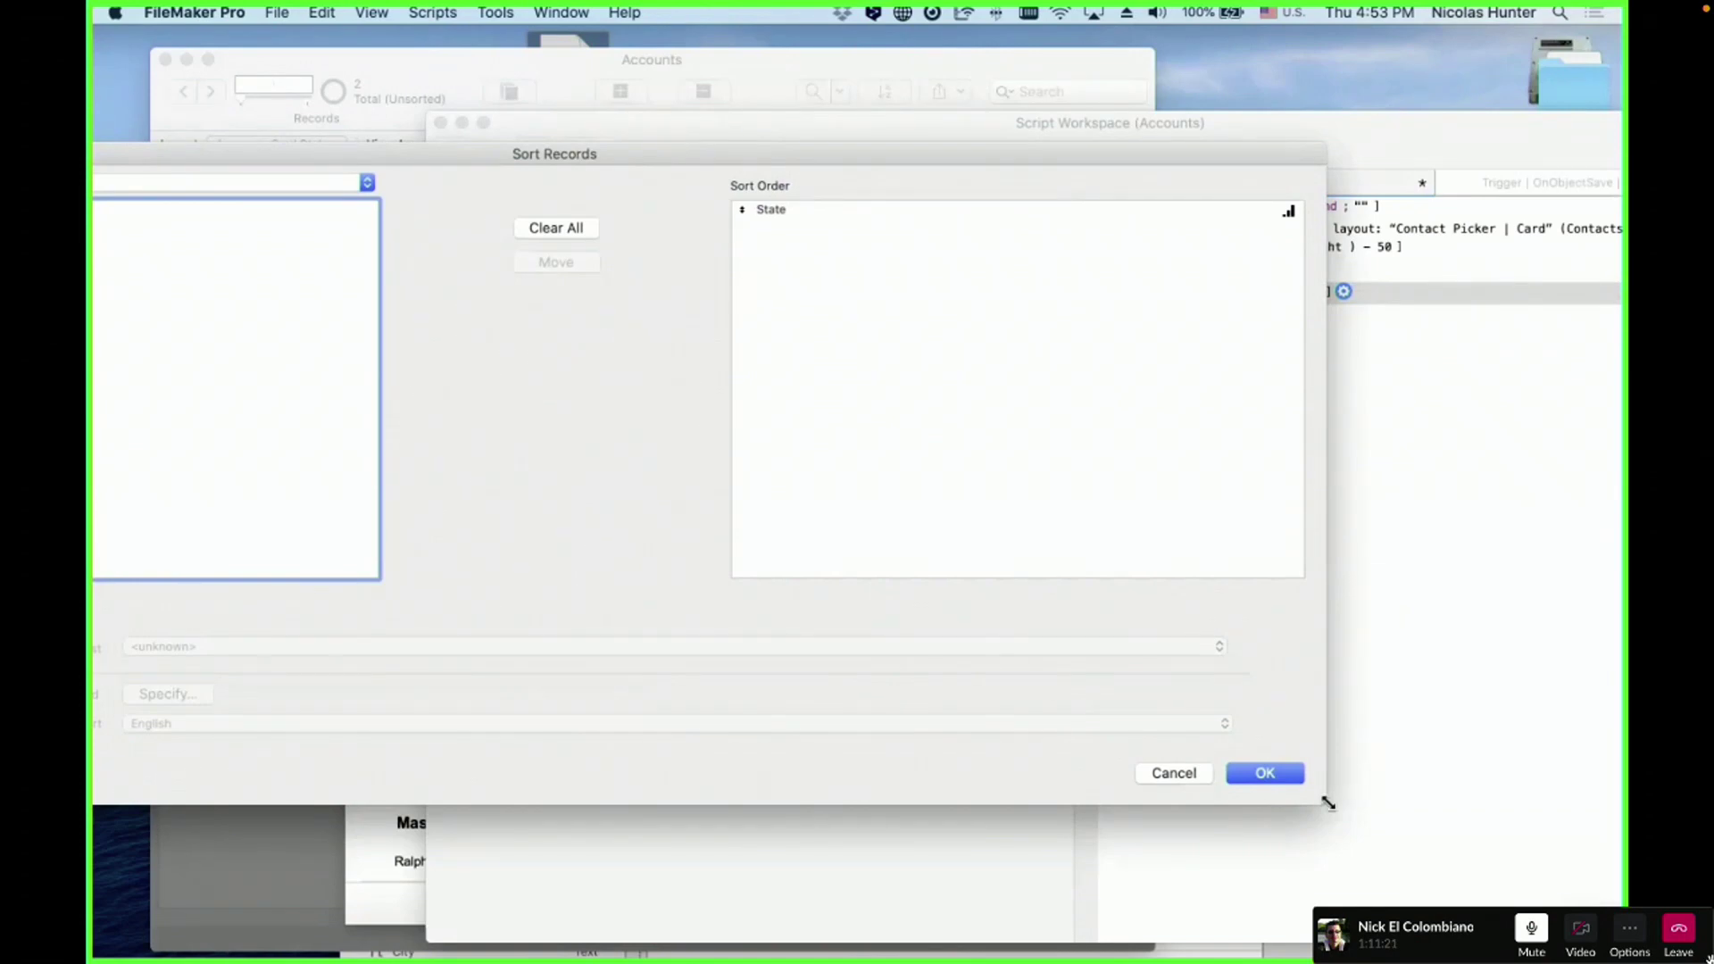
left_click_drag(1328, 803, 696, 689)
left_click_drag(287, 161, 890, 314)
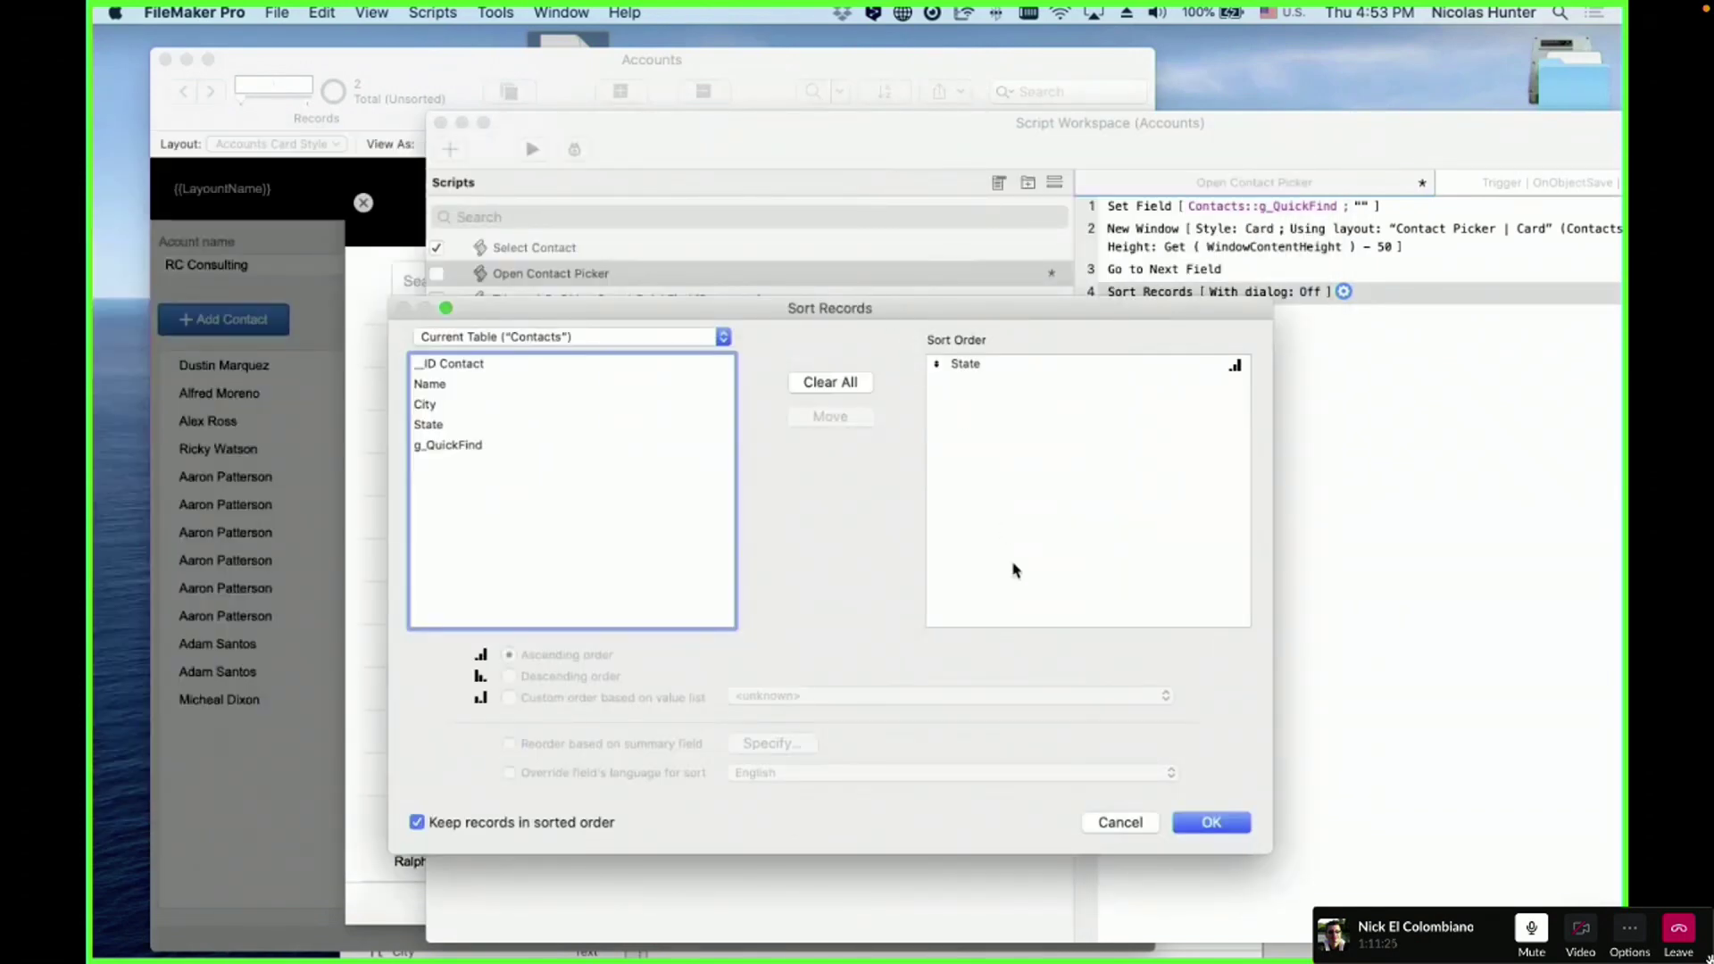
left_click(1235, 825)
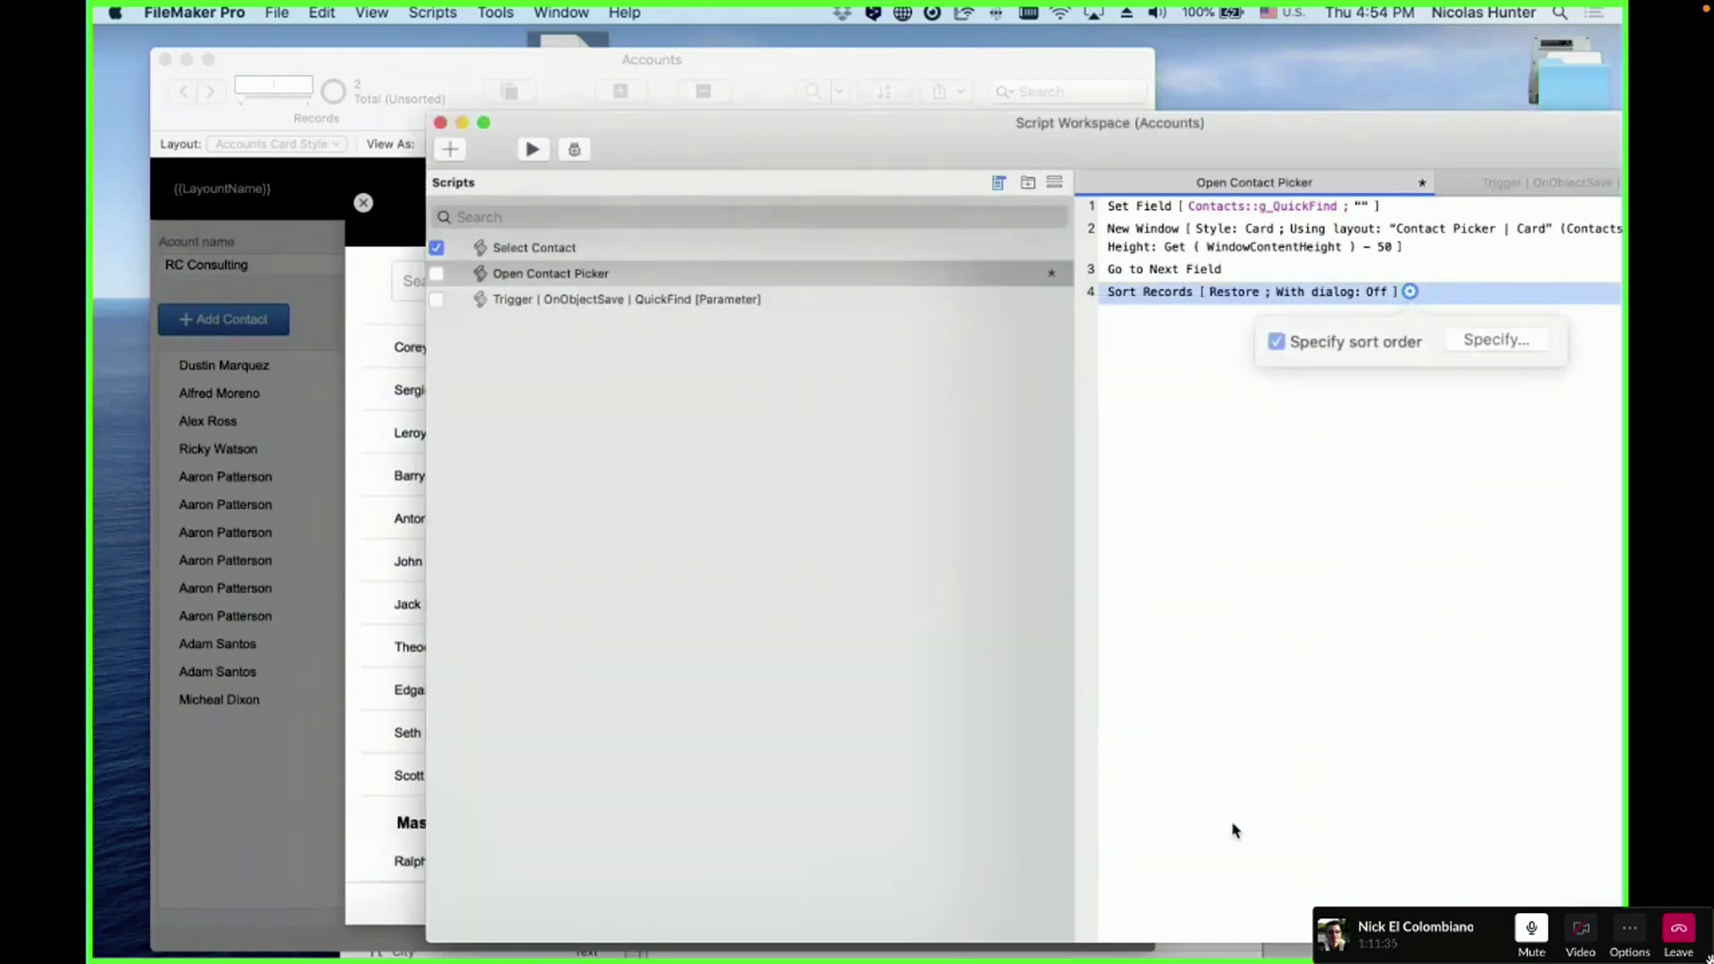
key("super+s")
- Close and reopen the contact picker to test the scripted sort, and check where the list starts
left_click_drag(706, 148, 1201, 585)
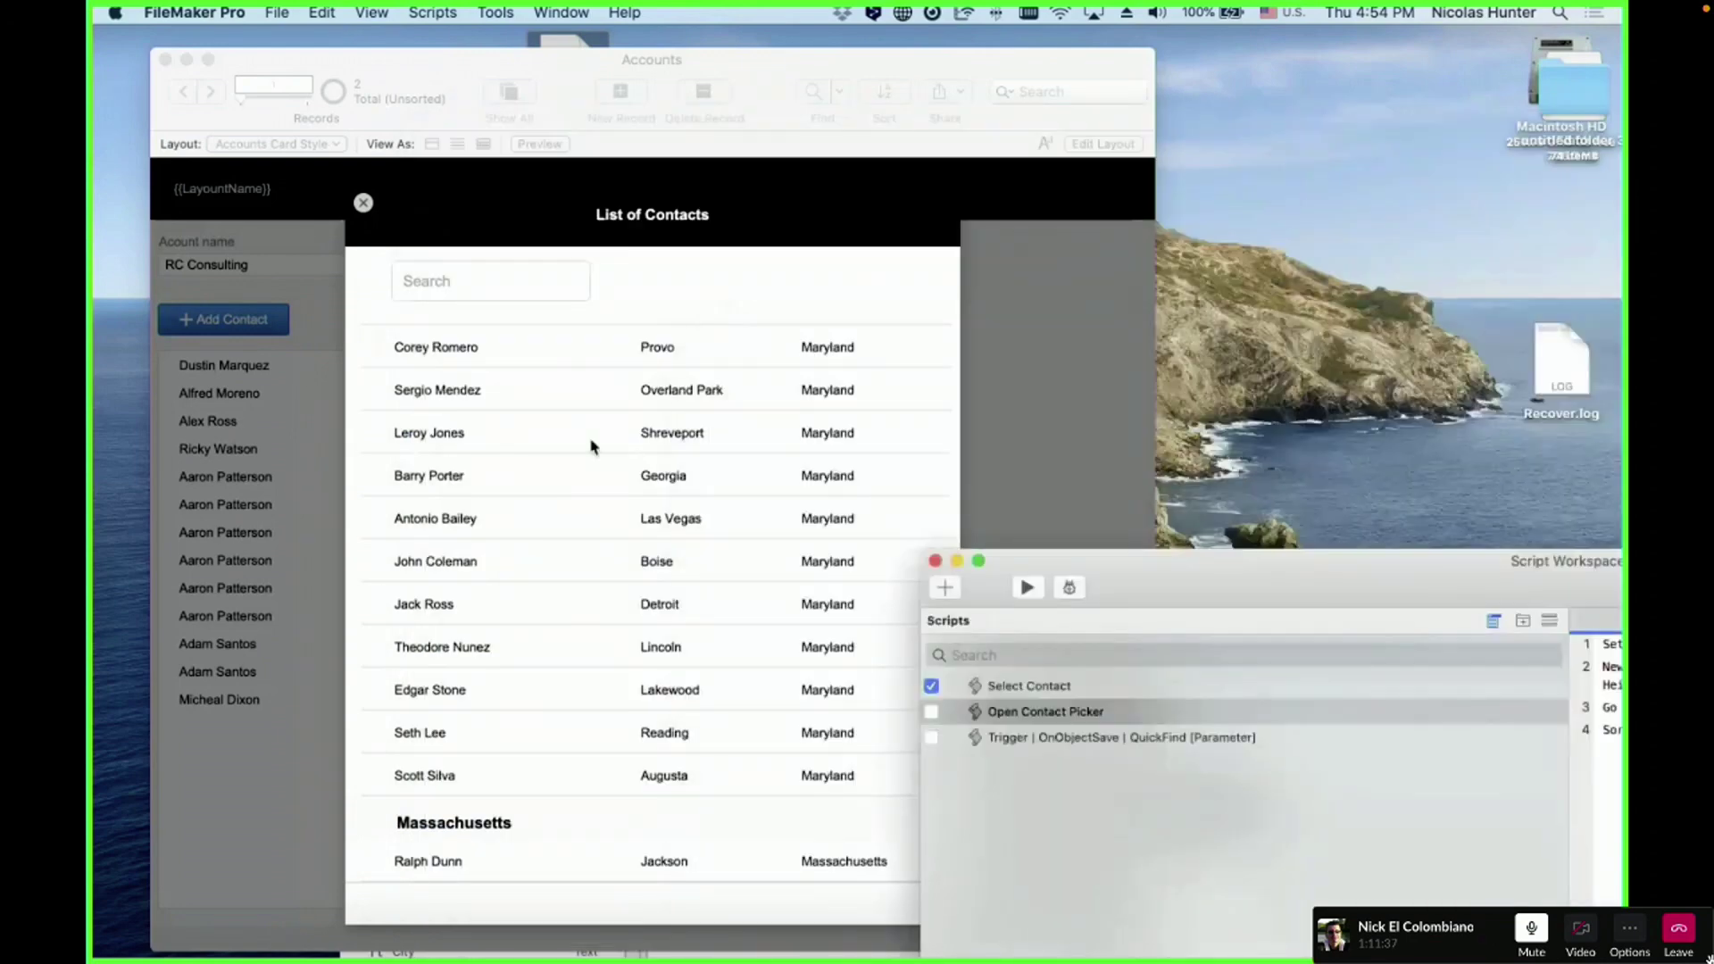
left_click(585, 443)
scroll(576, 443, "up", 15)
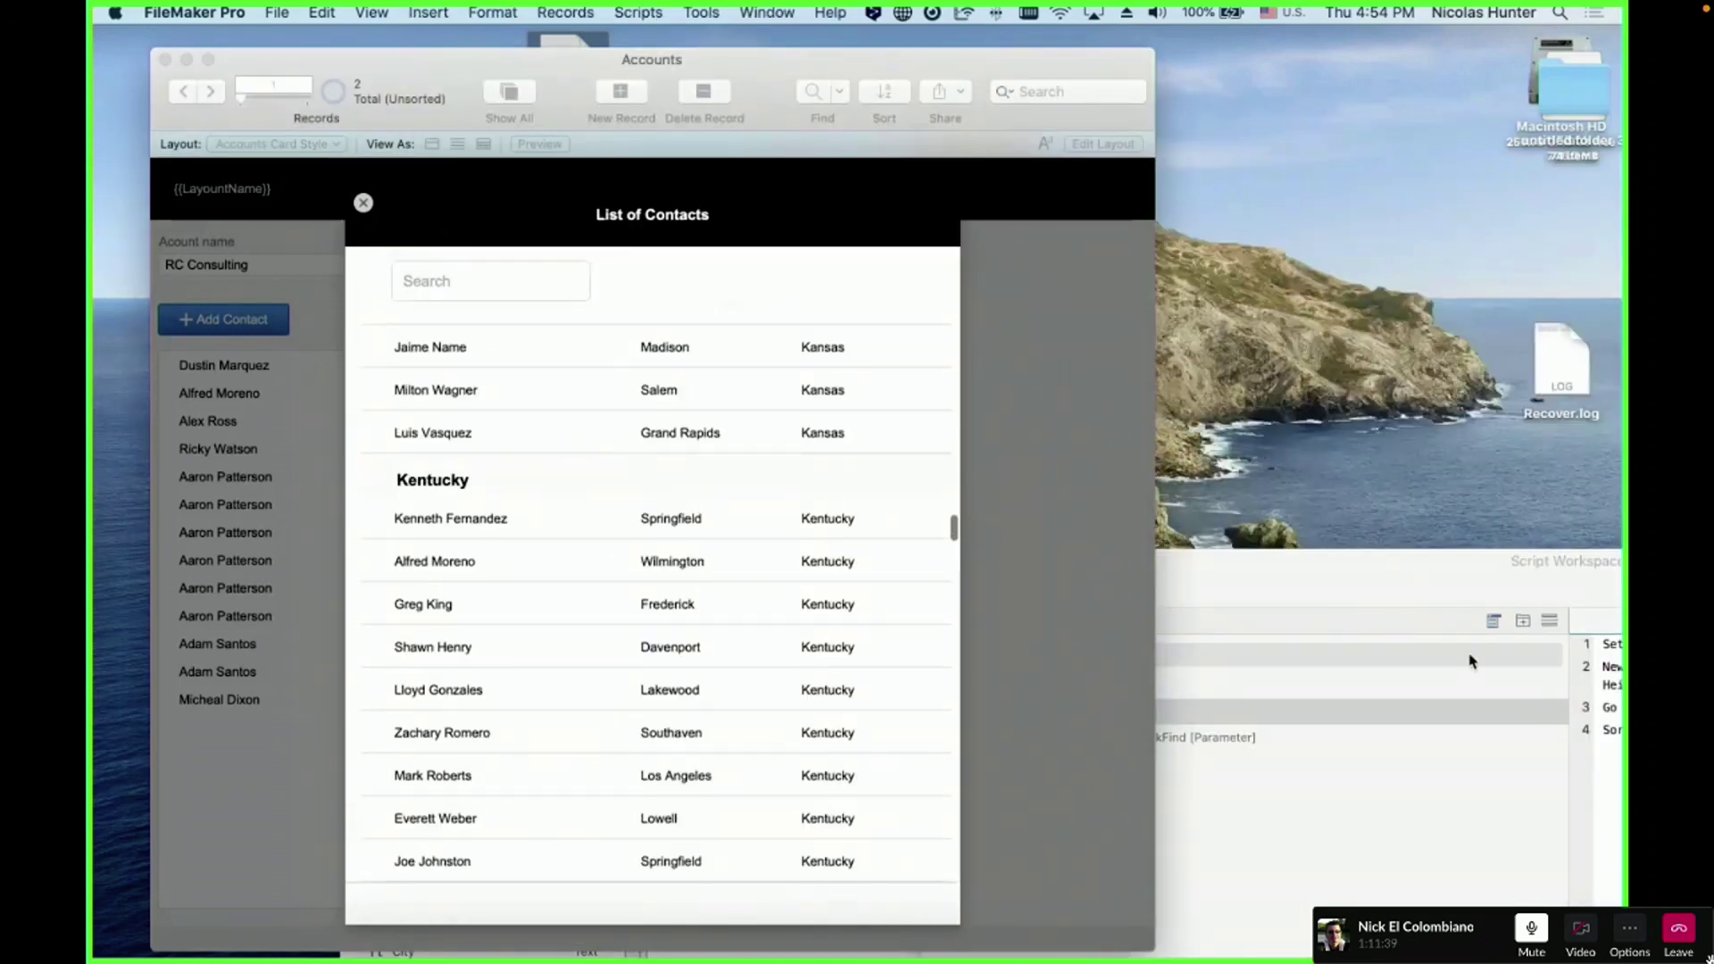
left_click(364, 205)
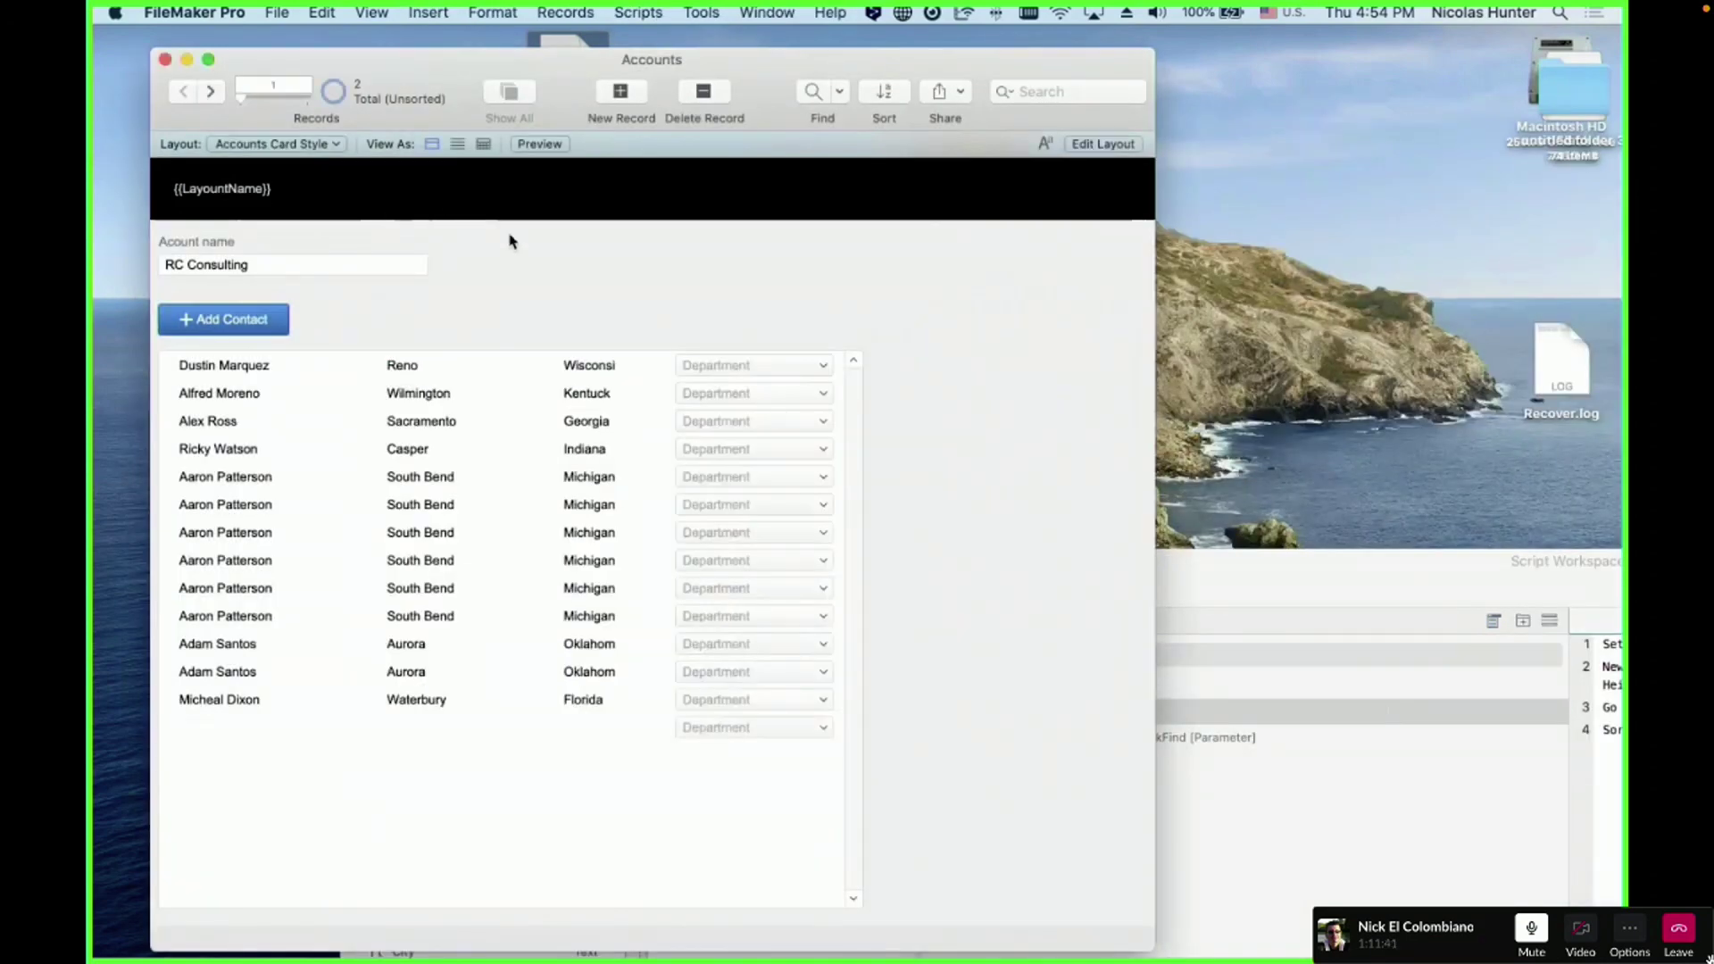
left_click(280, 320)
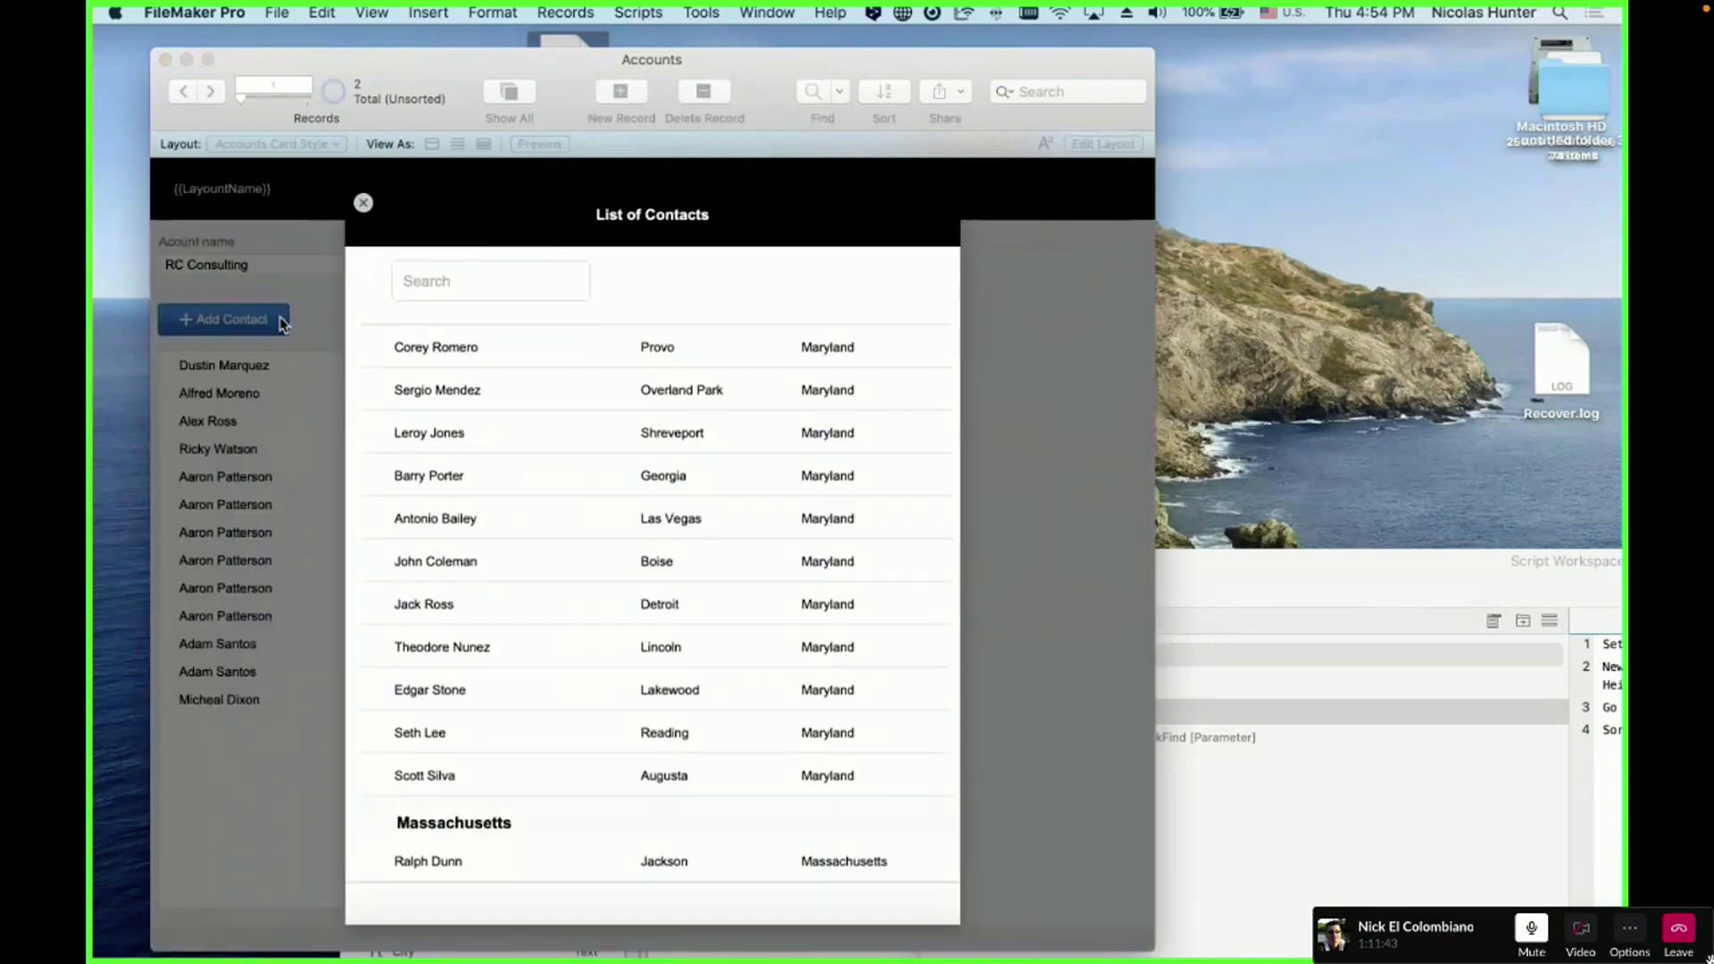
scroll(425, 488, "down", 5)
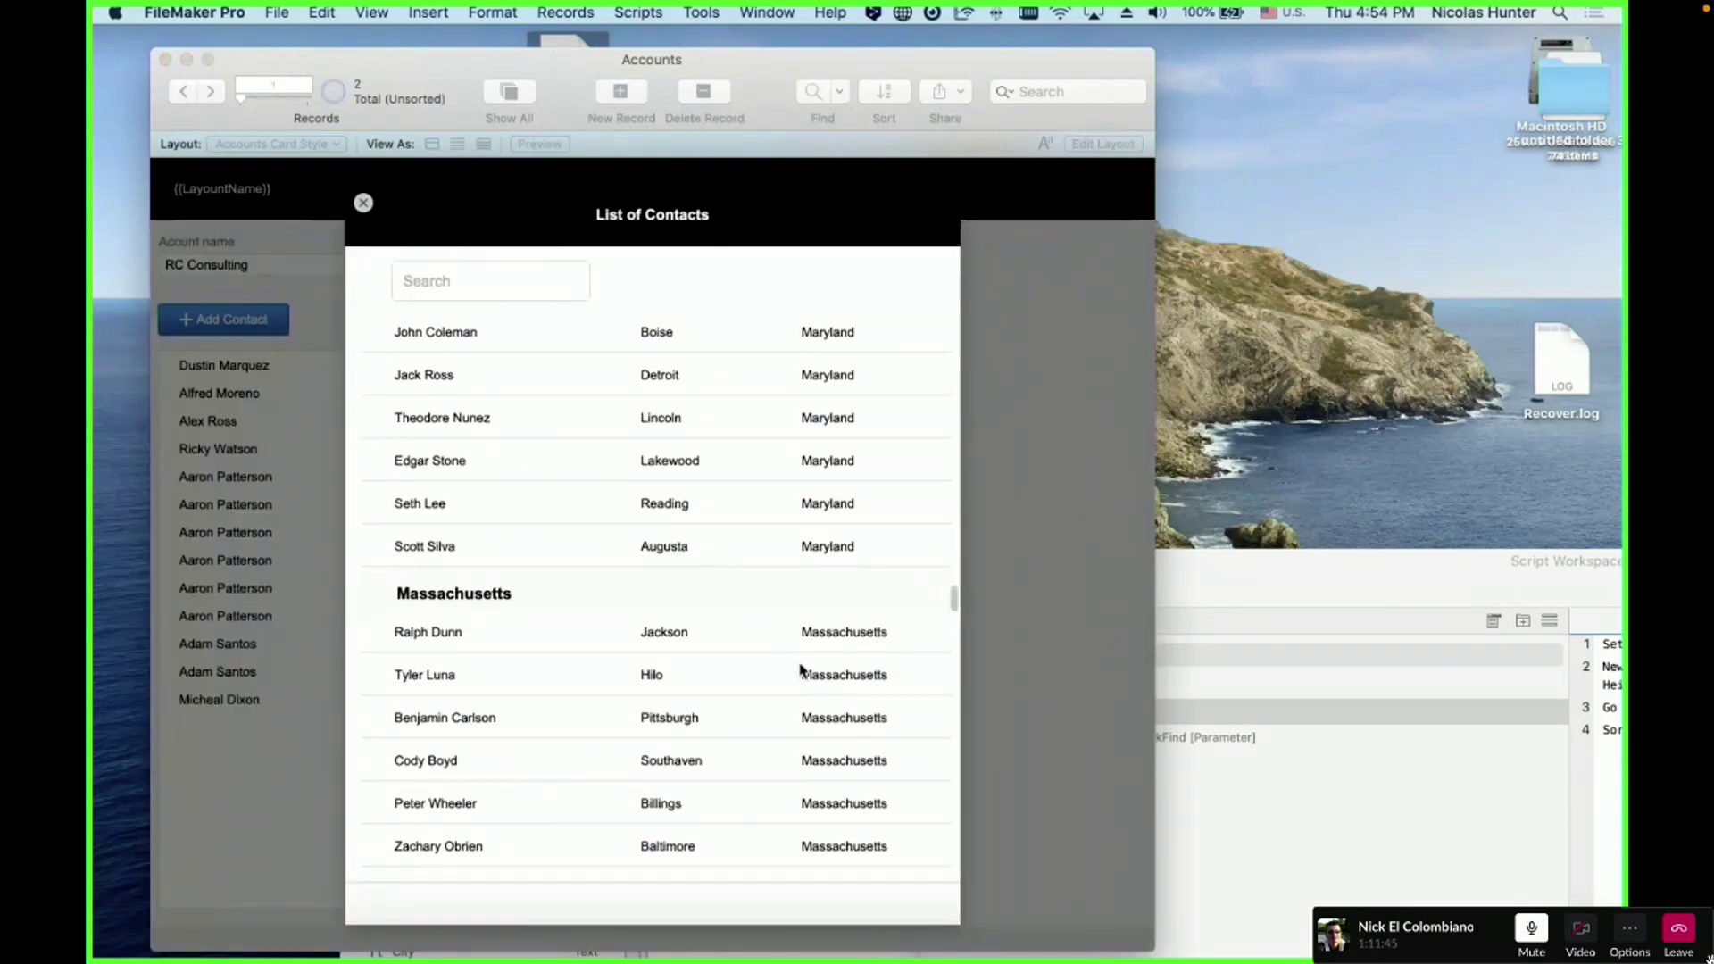
- Add a Go to Record/Request/Page step set to First after Sort Records in the Open Contact Picker script and save it
left_click(1342, 596)
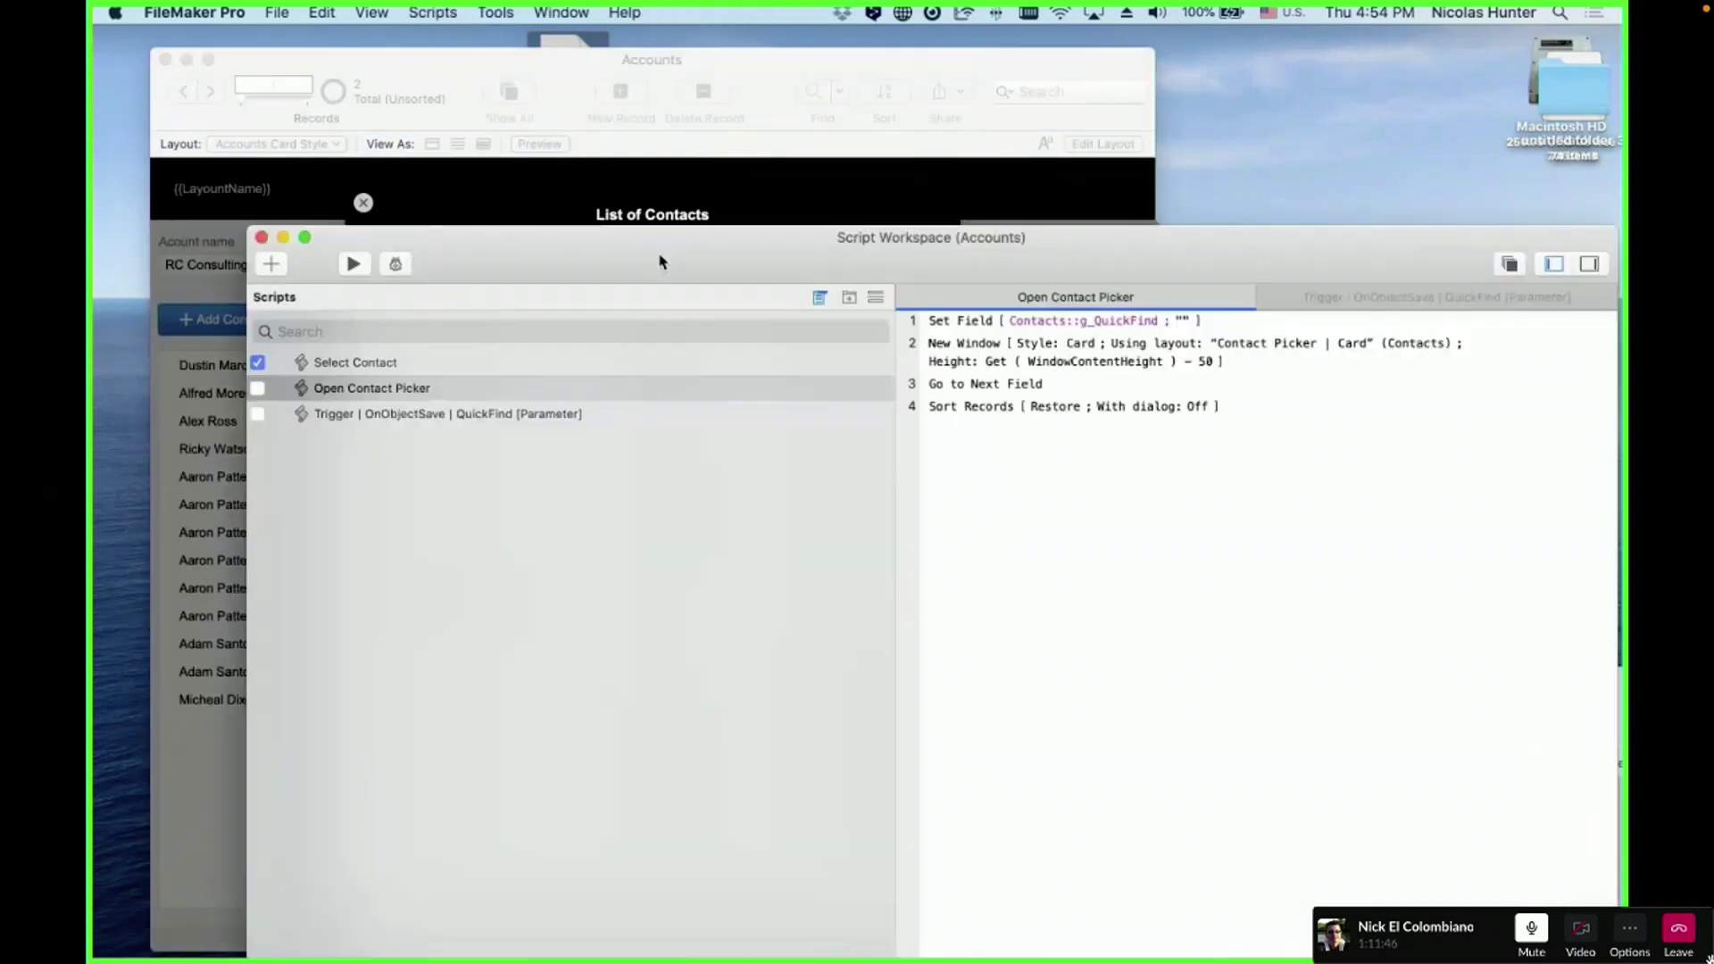
left_click(953, 407)
key("Return")
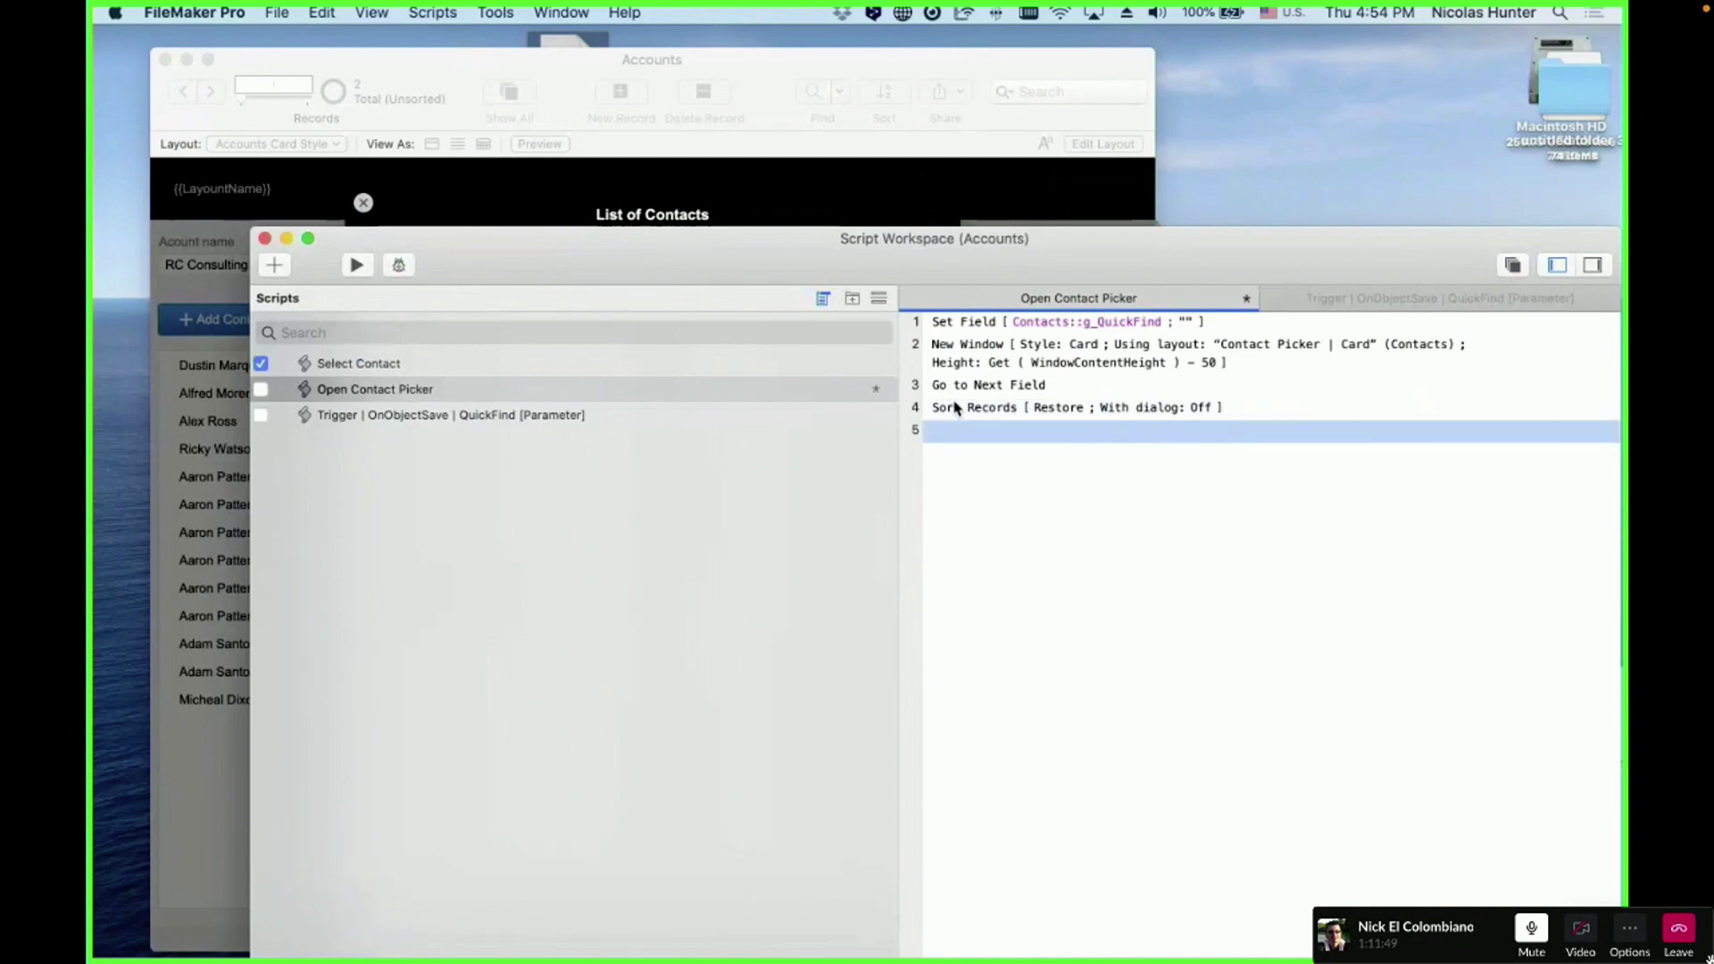
type("gtr")
key("Return")
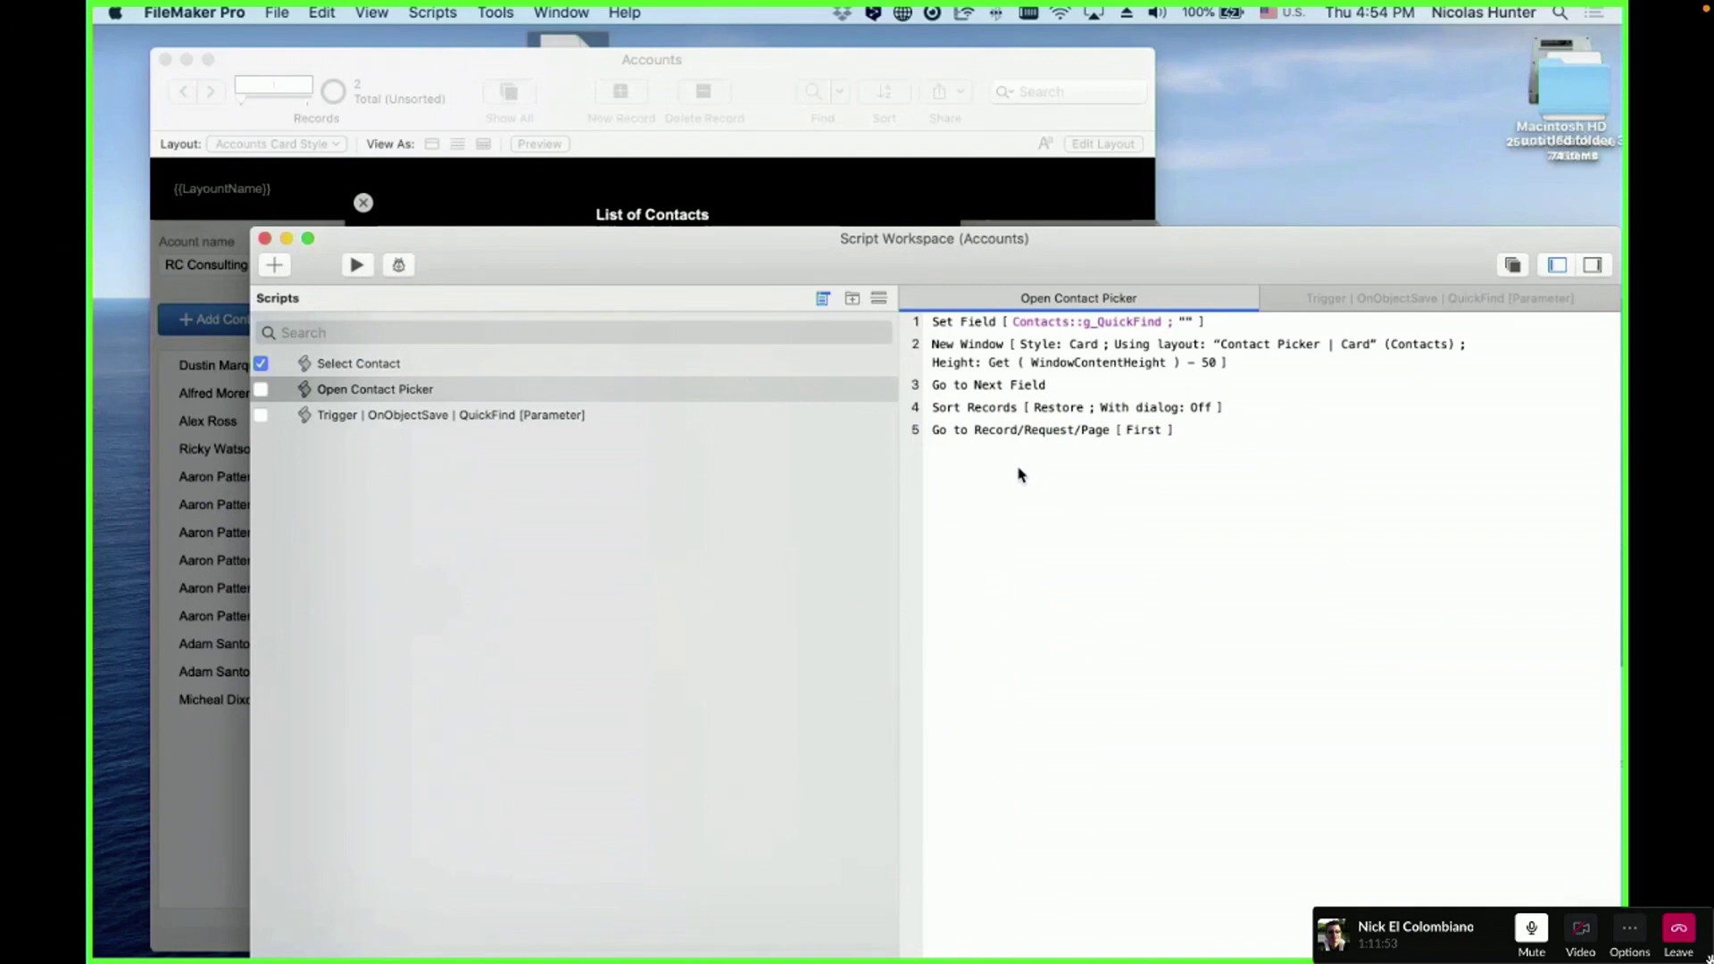
- Try reordering the Sort Records and Go to Record/Request/Page steps, put them back in order and save the script
left_click(982, 412)
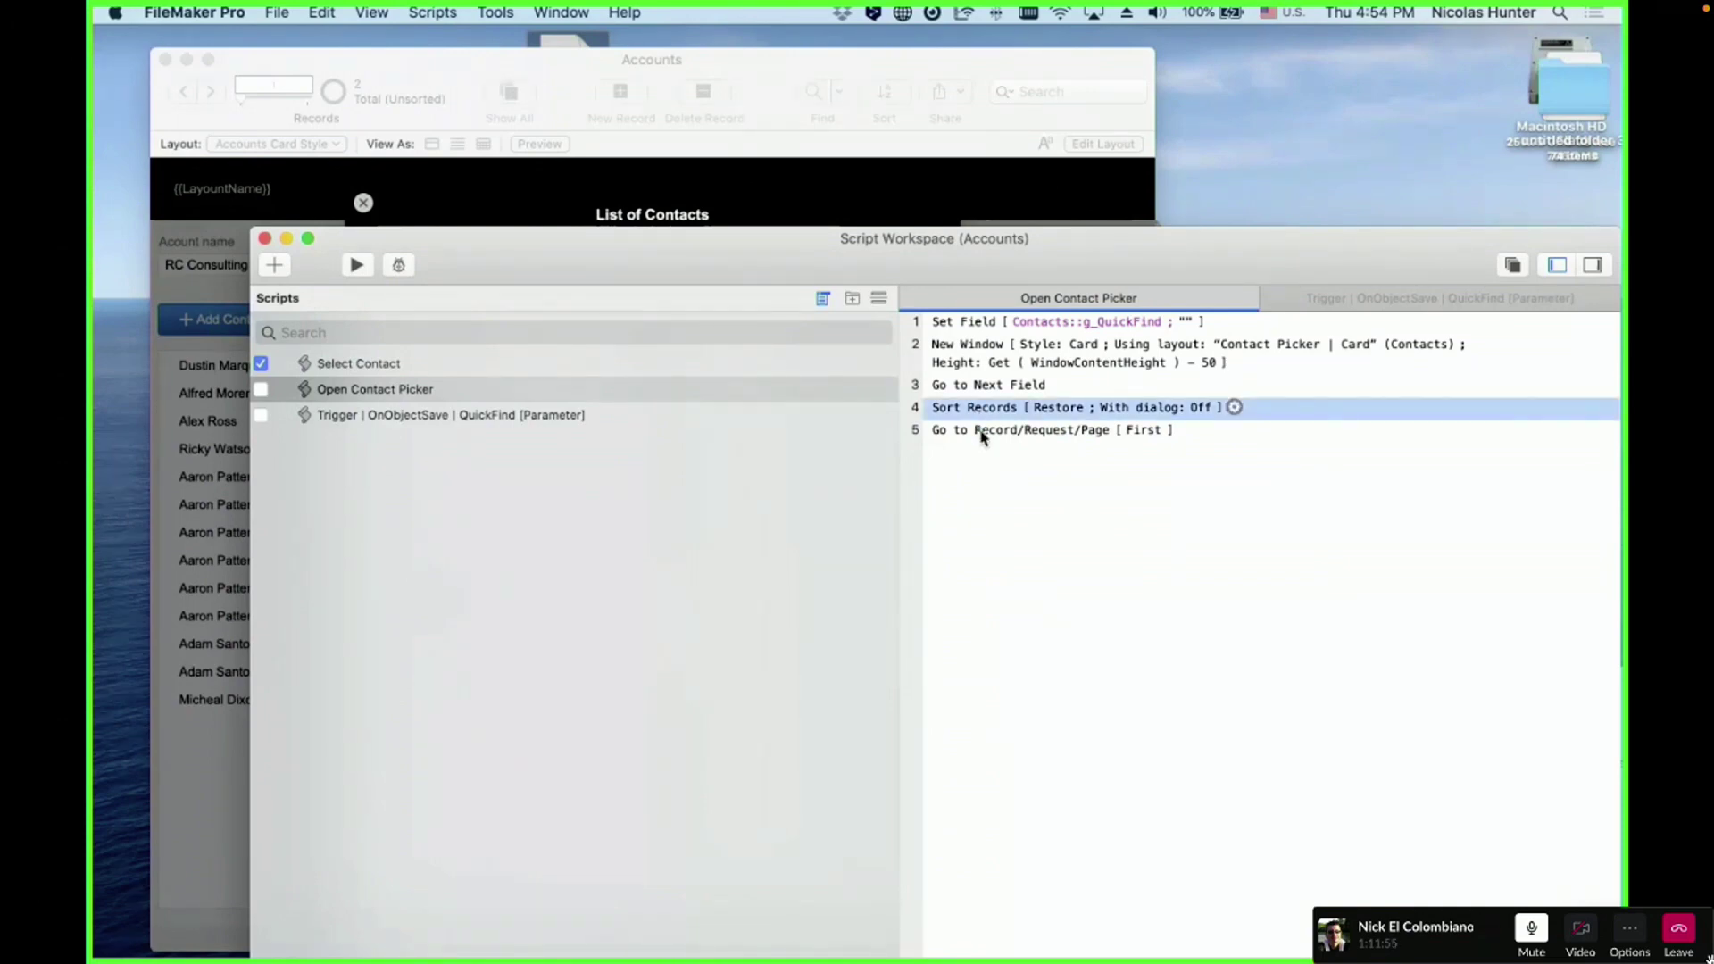
left_click(981, 435)
mouse_move(978, 433)
left_mouse_down()
mouse_move(982, 417)
mouse_move(993, 457)
left_mouse_up()
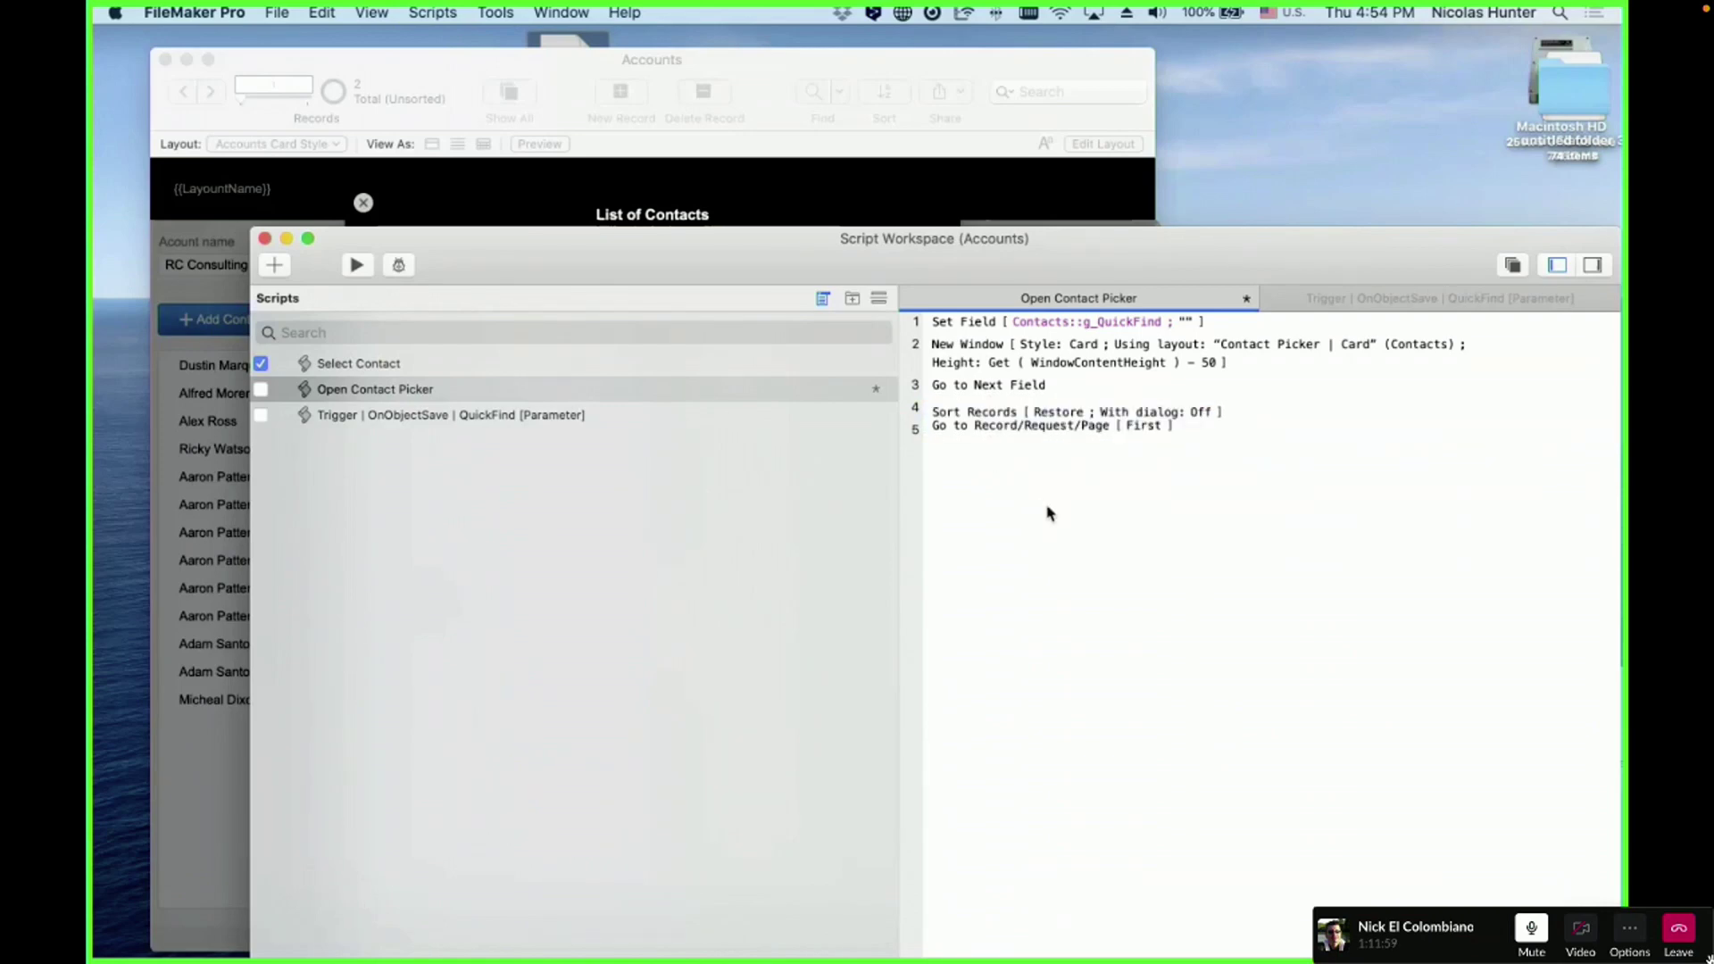
key("super+s")
left_click(976, 412)
left_click(974, 434)
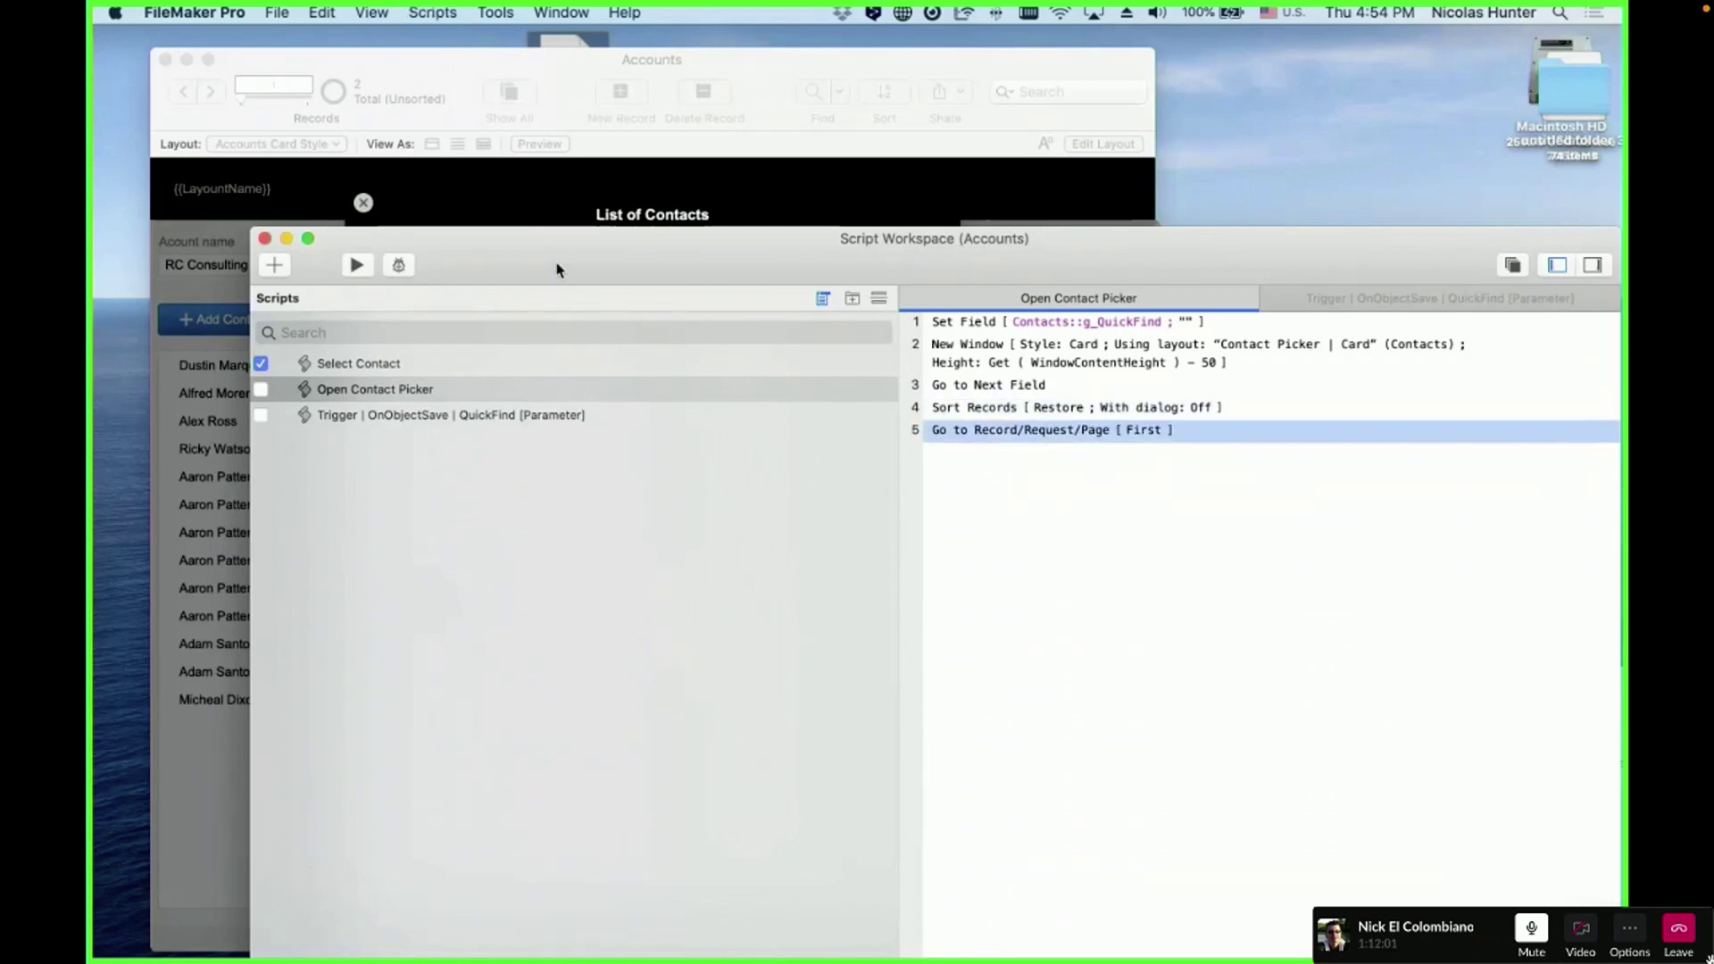
- Uncover the open card, close it and reopen the contact picker to test the jump to the first record
left_click_drag(555, 264, 901, 530)
left_click(773, 223)
scroll(673, 452, "up", 10)
scroll(674, 453, "up", 15)
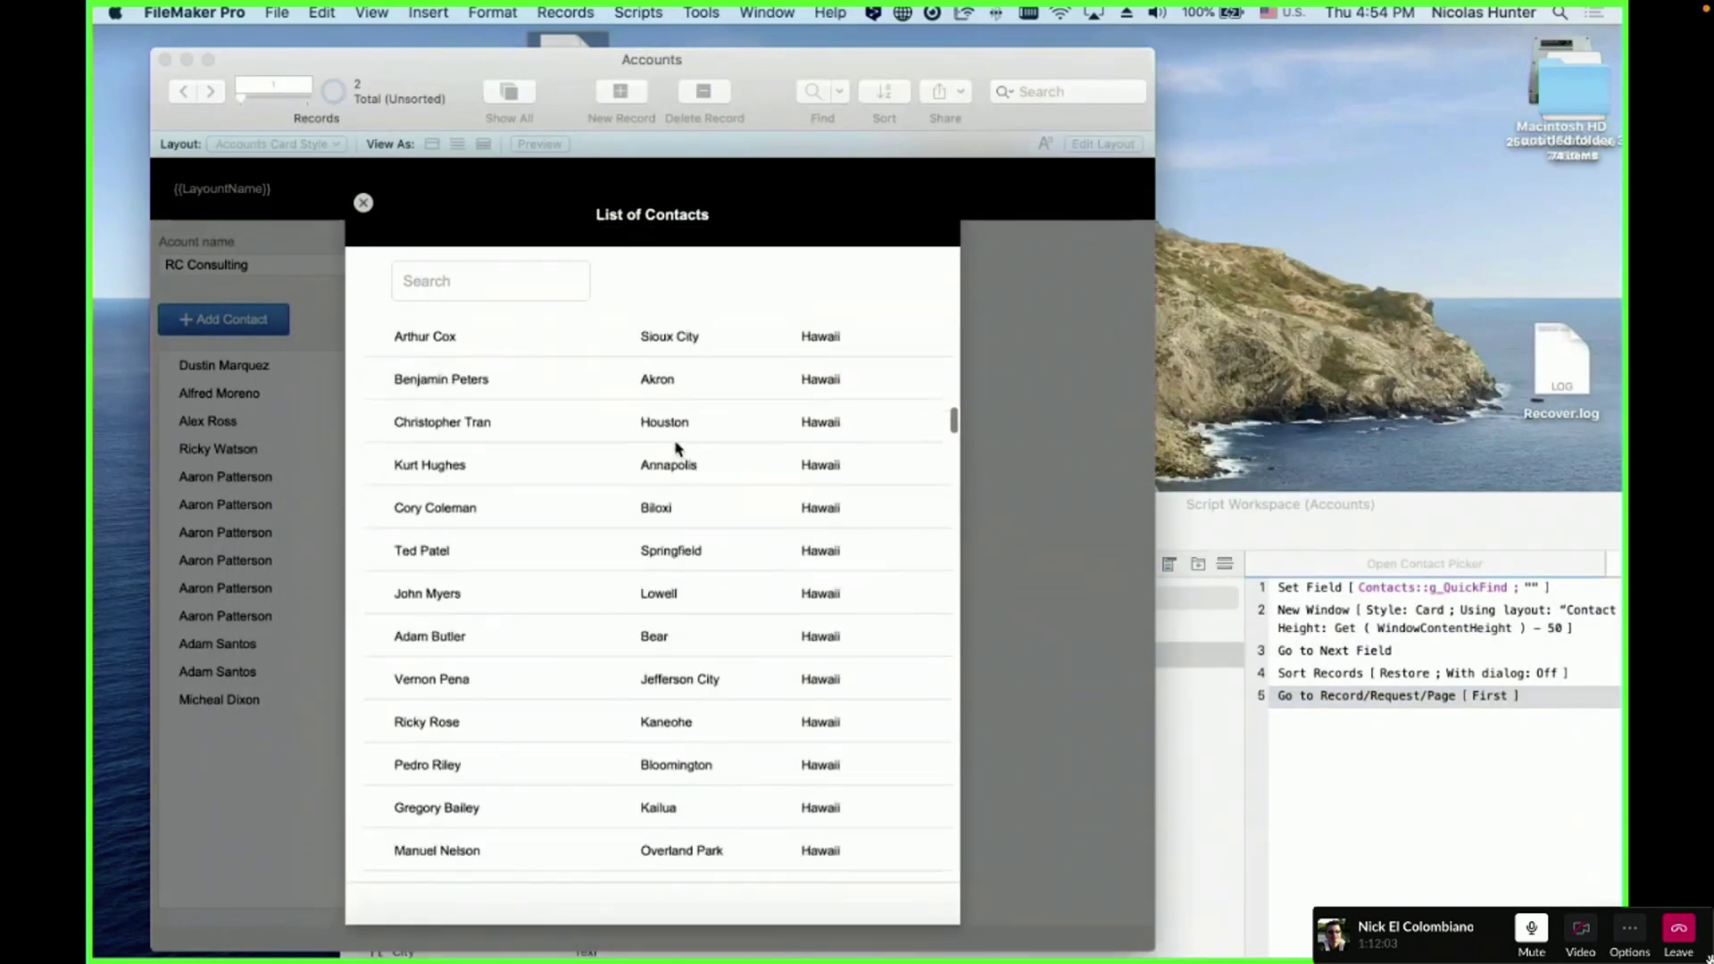
left_click(364, 203)
left_click(262, 322)
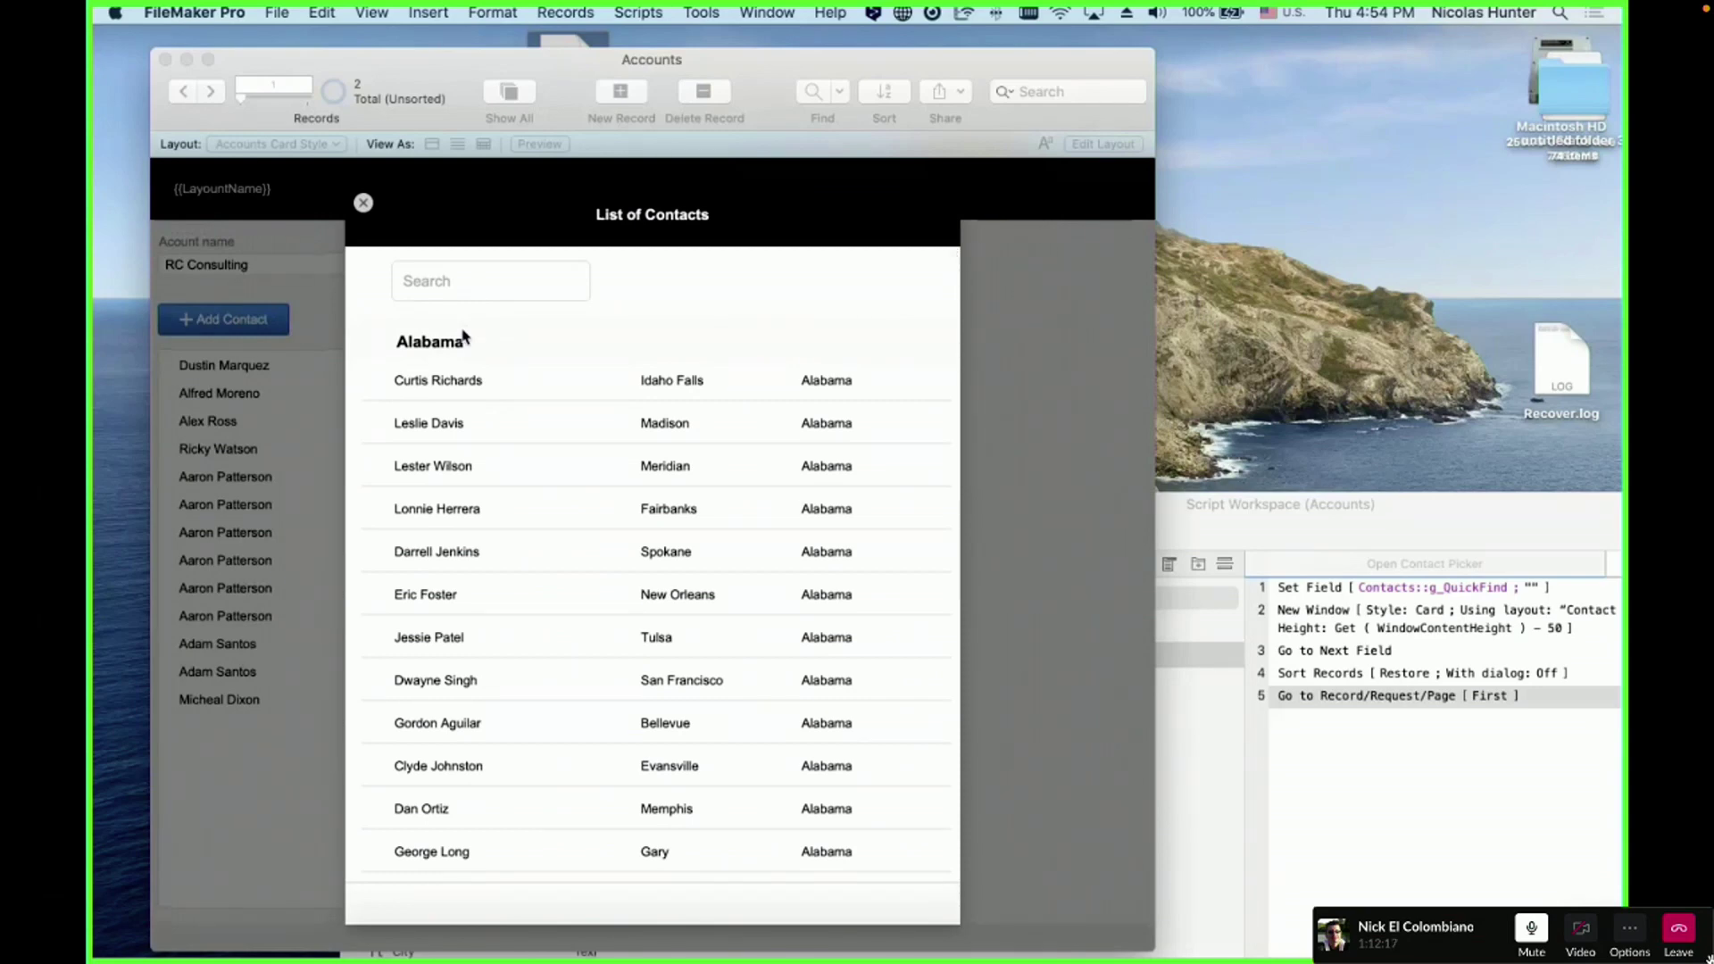
- Browse the State groups of the contact list, enter and exit the search field, and return to the first group
scroll(528, 532, "down", 20)
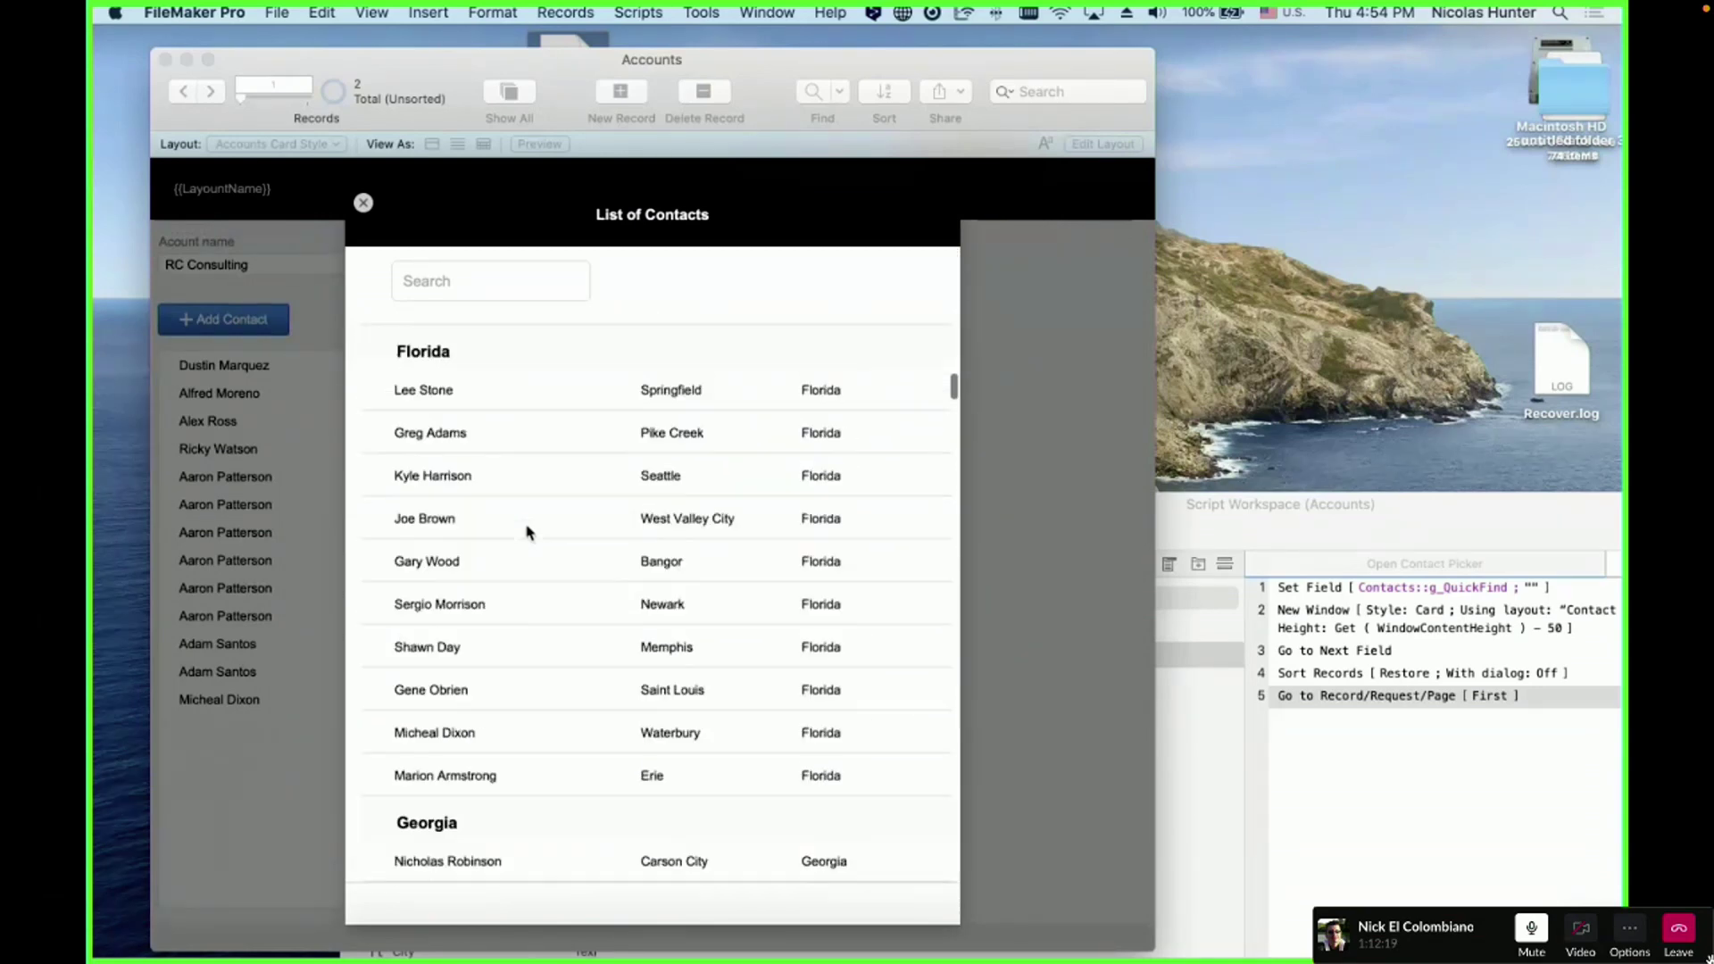
scroll(527, 532, "down", 20)
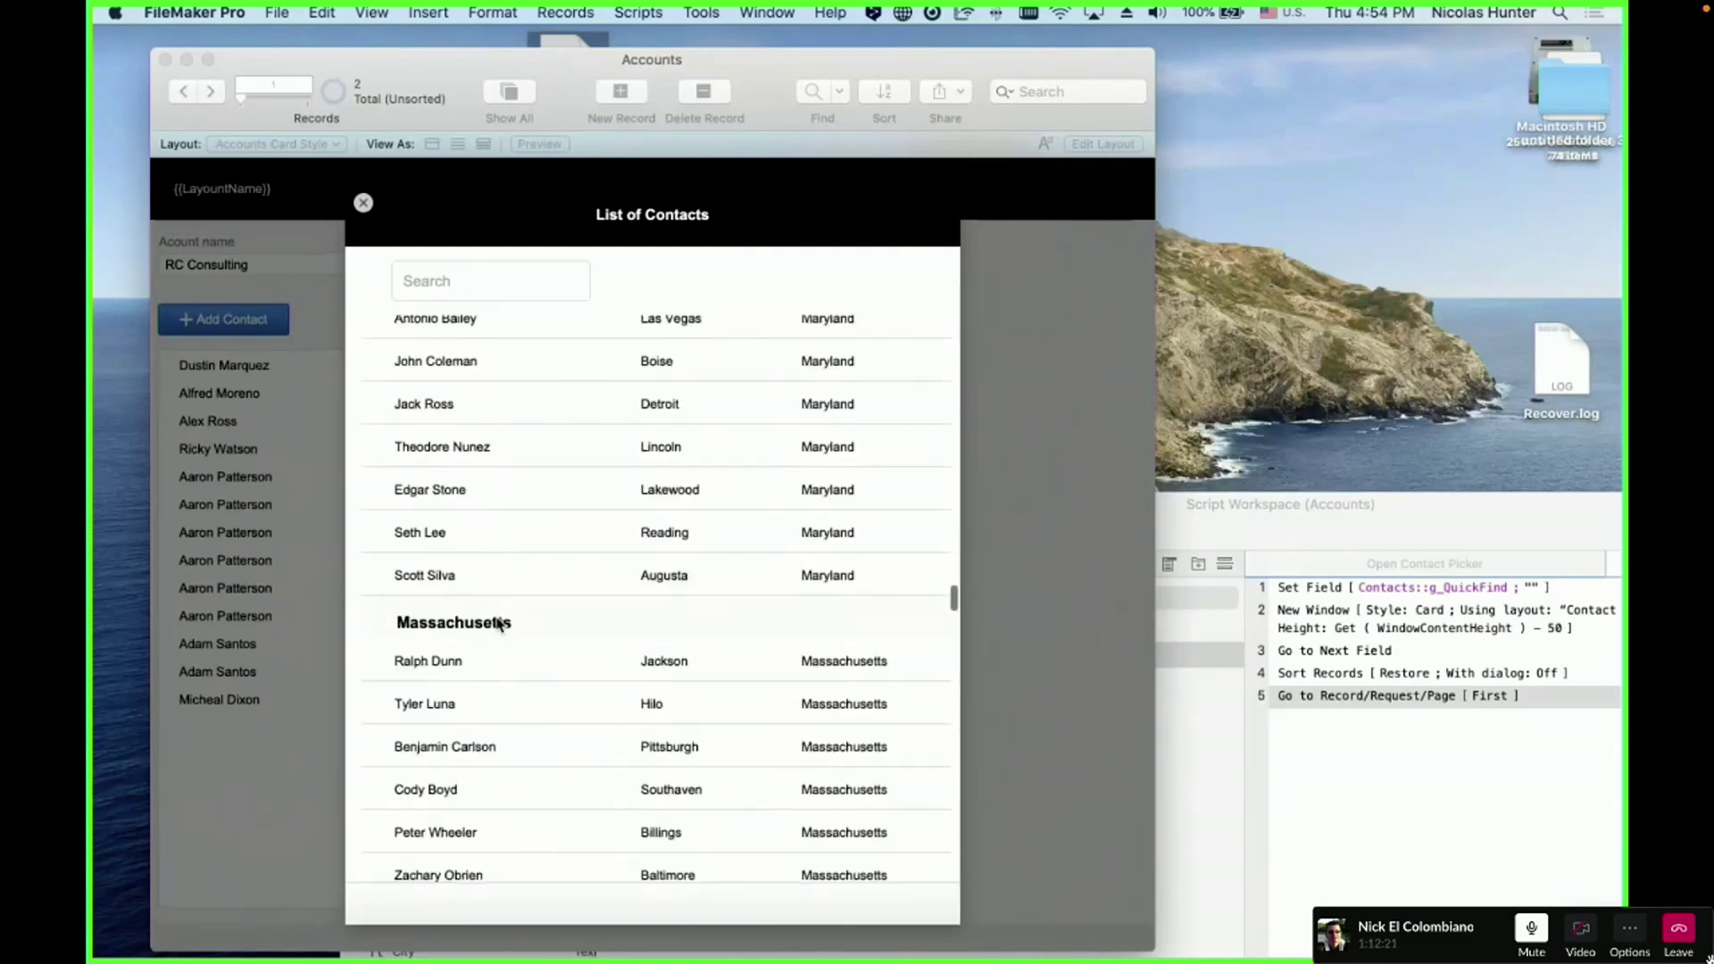
scroll(497, 619, "up", 5)
scroll(497, 623, "up", 20)
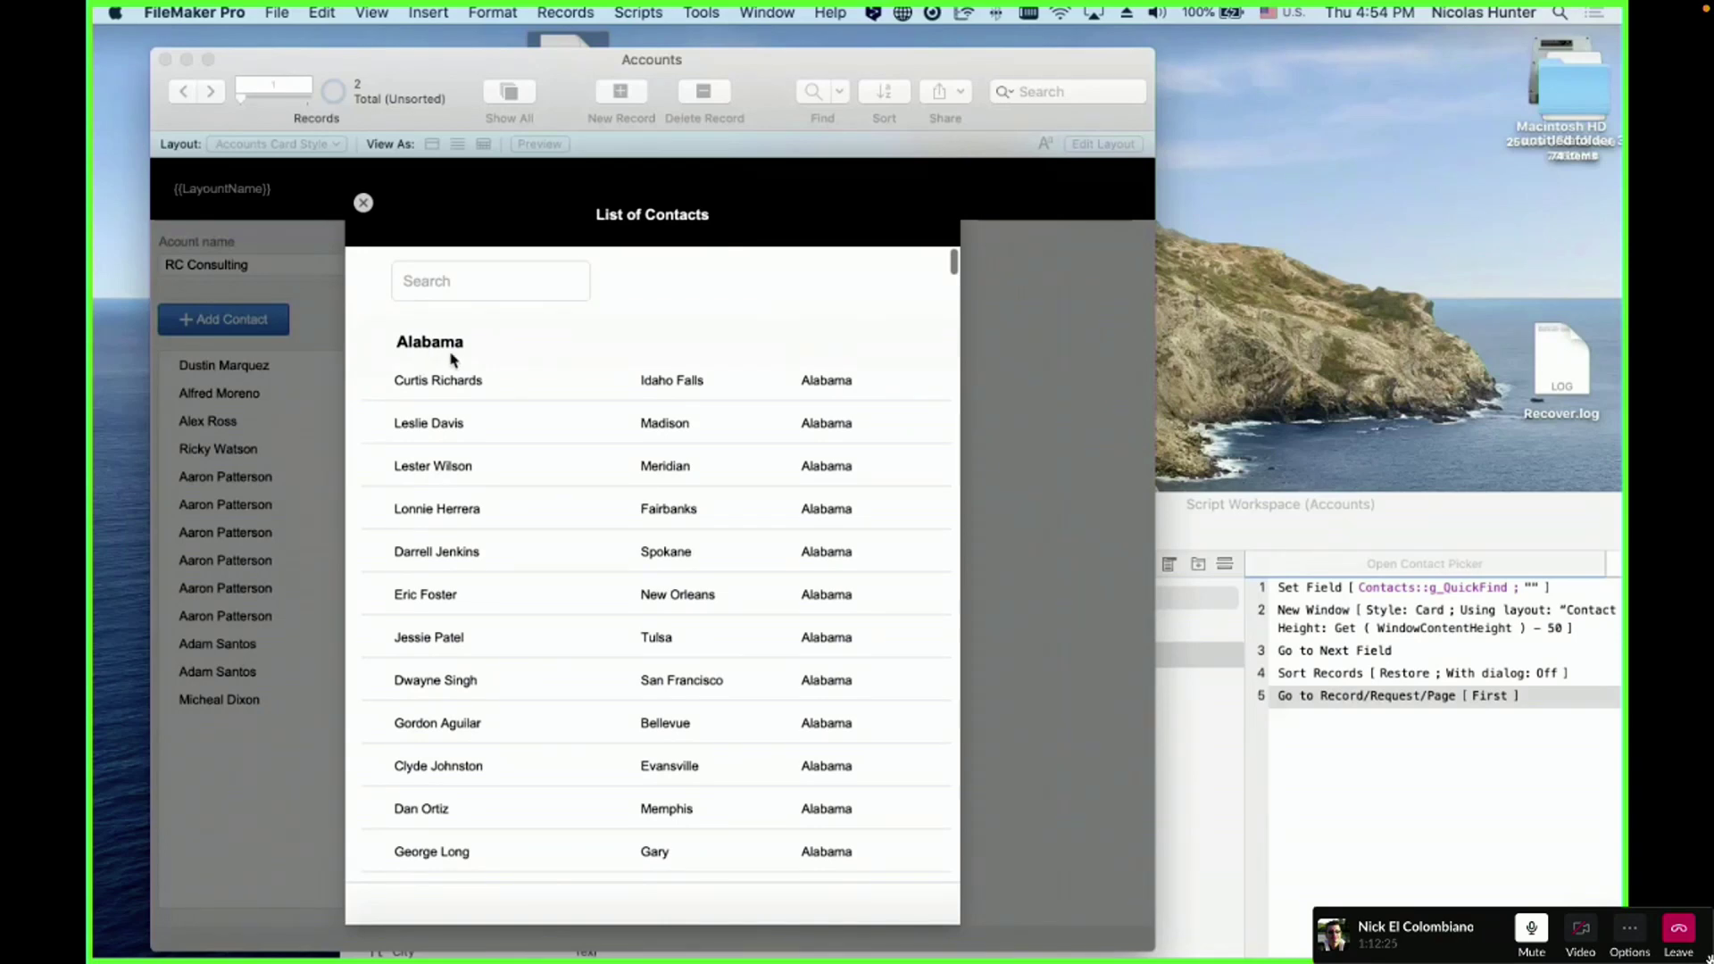
left_click(460, 282)
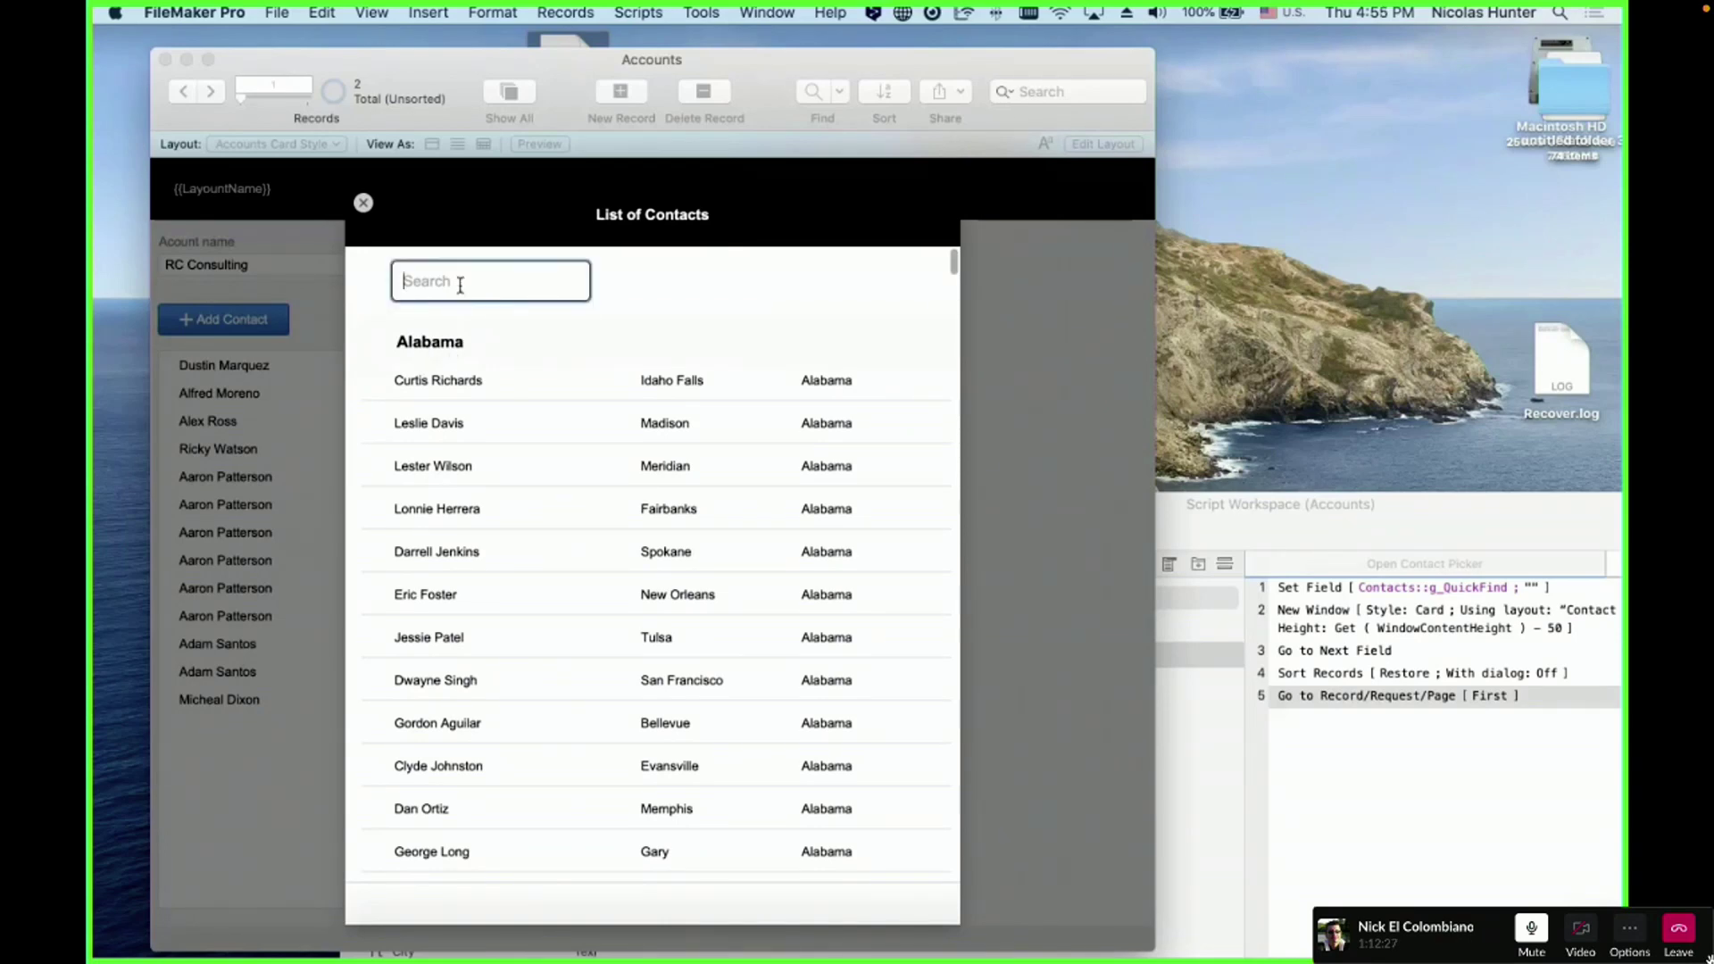
left_click(737, 294)
scroll(726, 509, "down", 15)
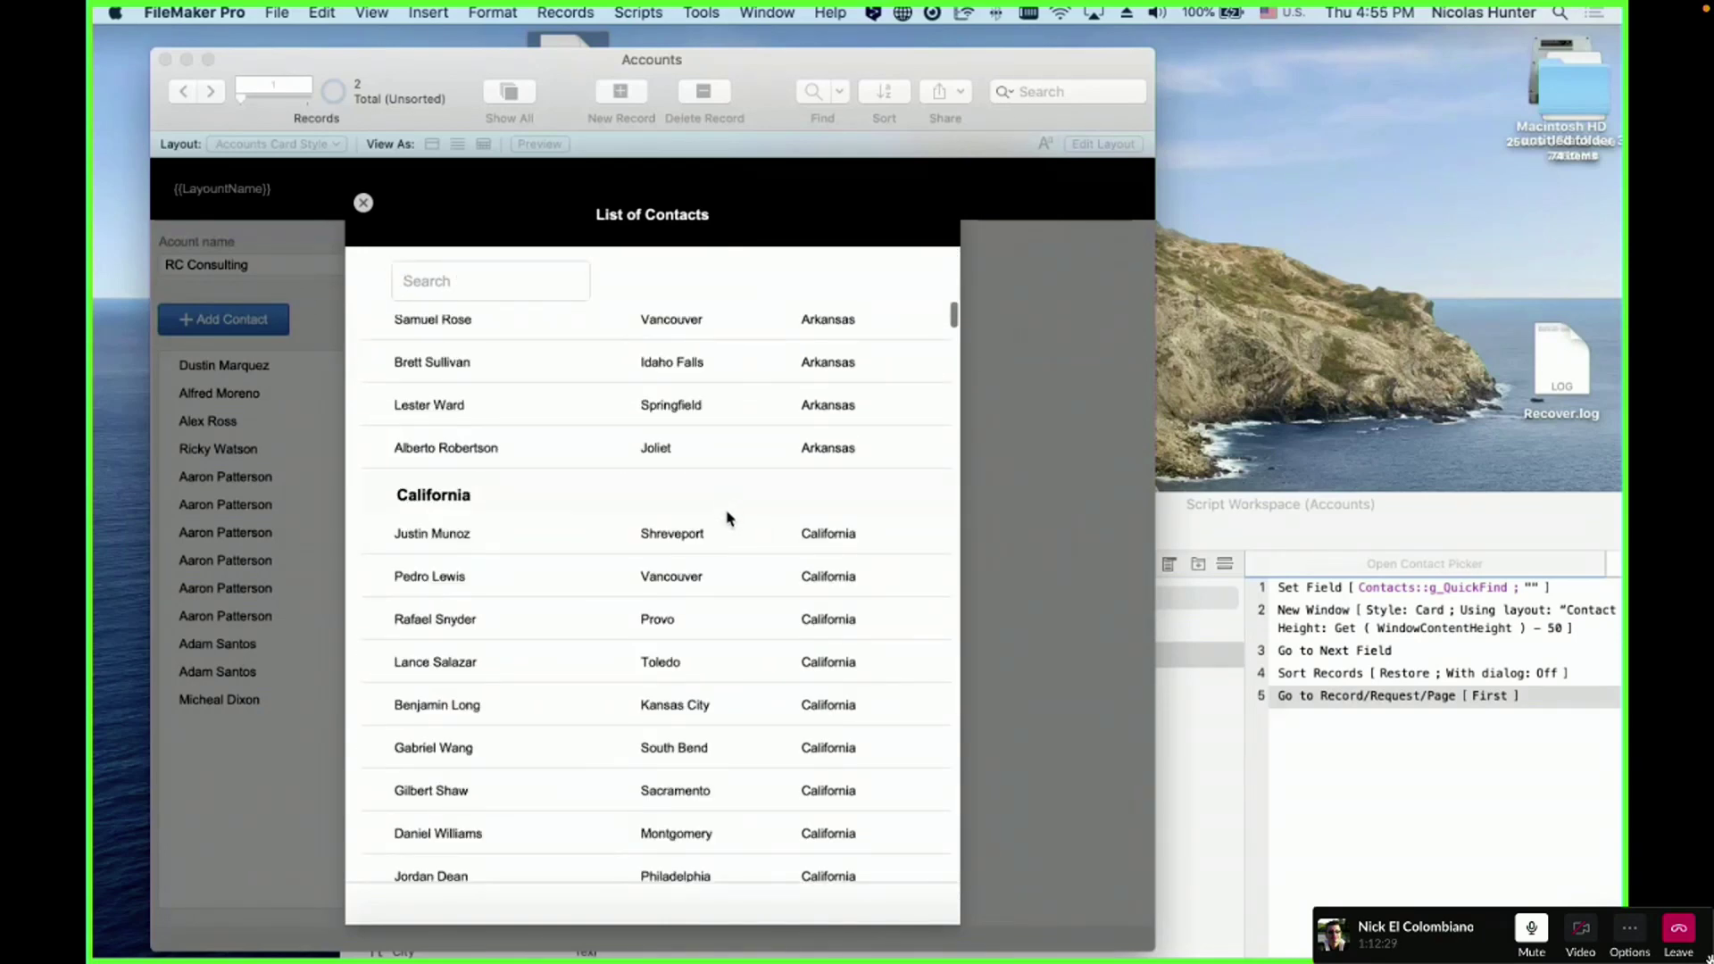
scroll(726, 518, "up", 15)
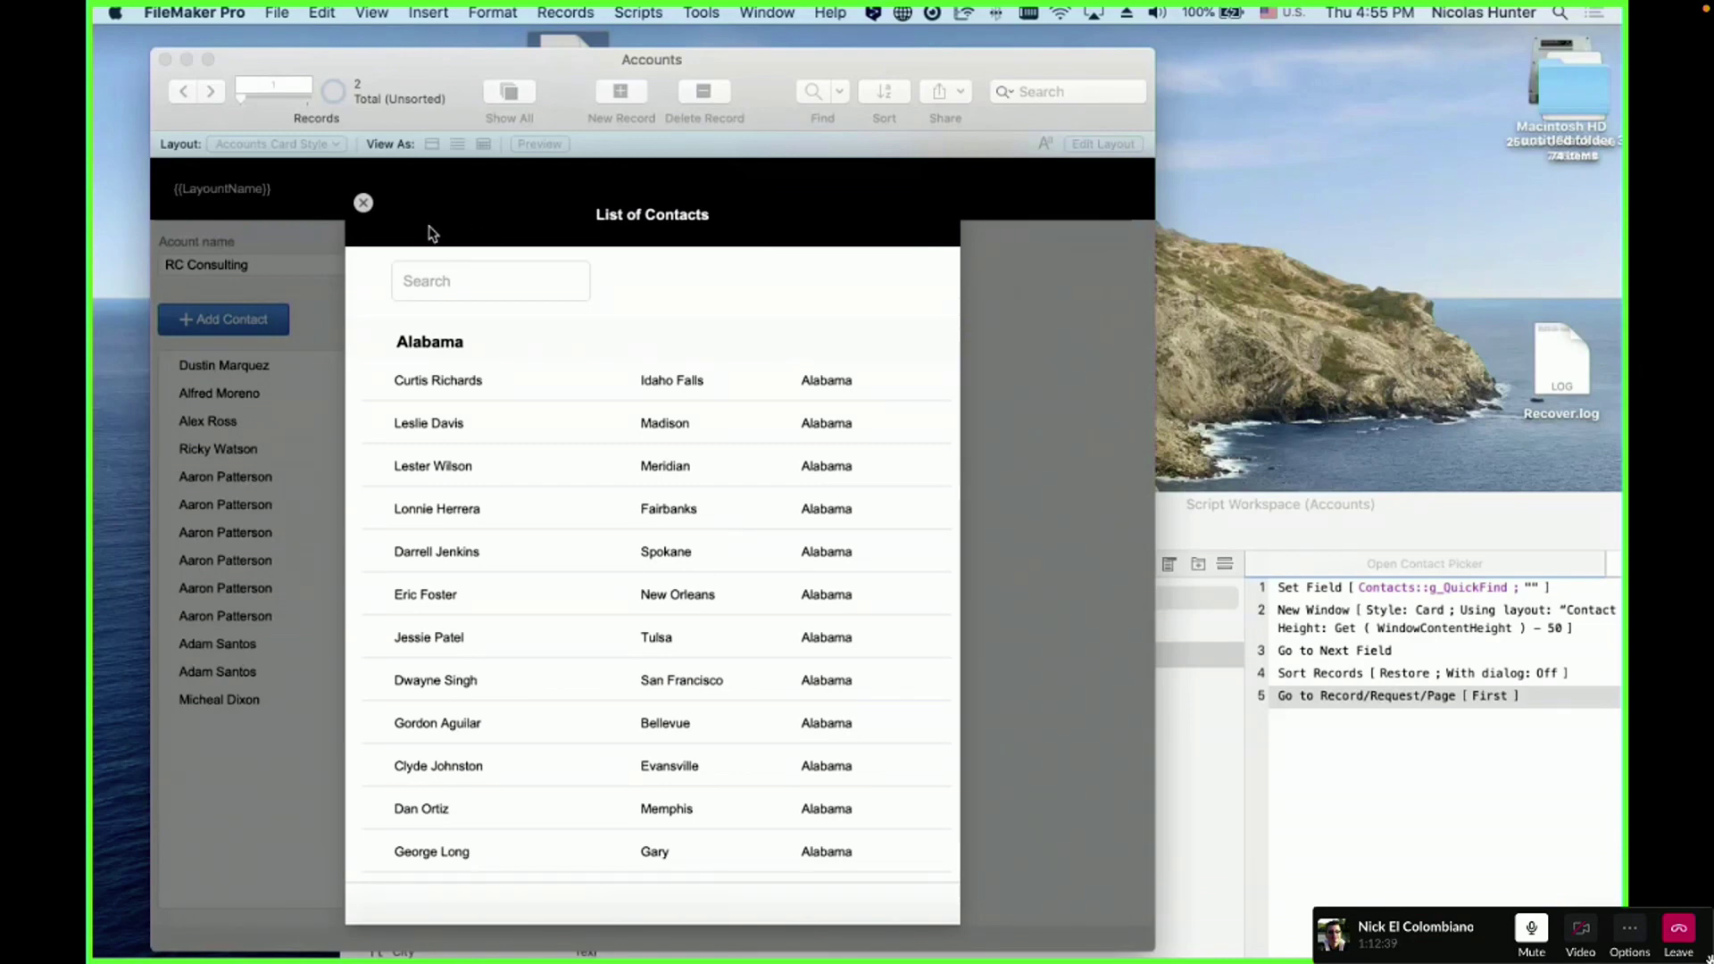
- Close the contact picker, open it once more to recheck its starting record, and close it again
left_click(364, 203)
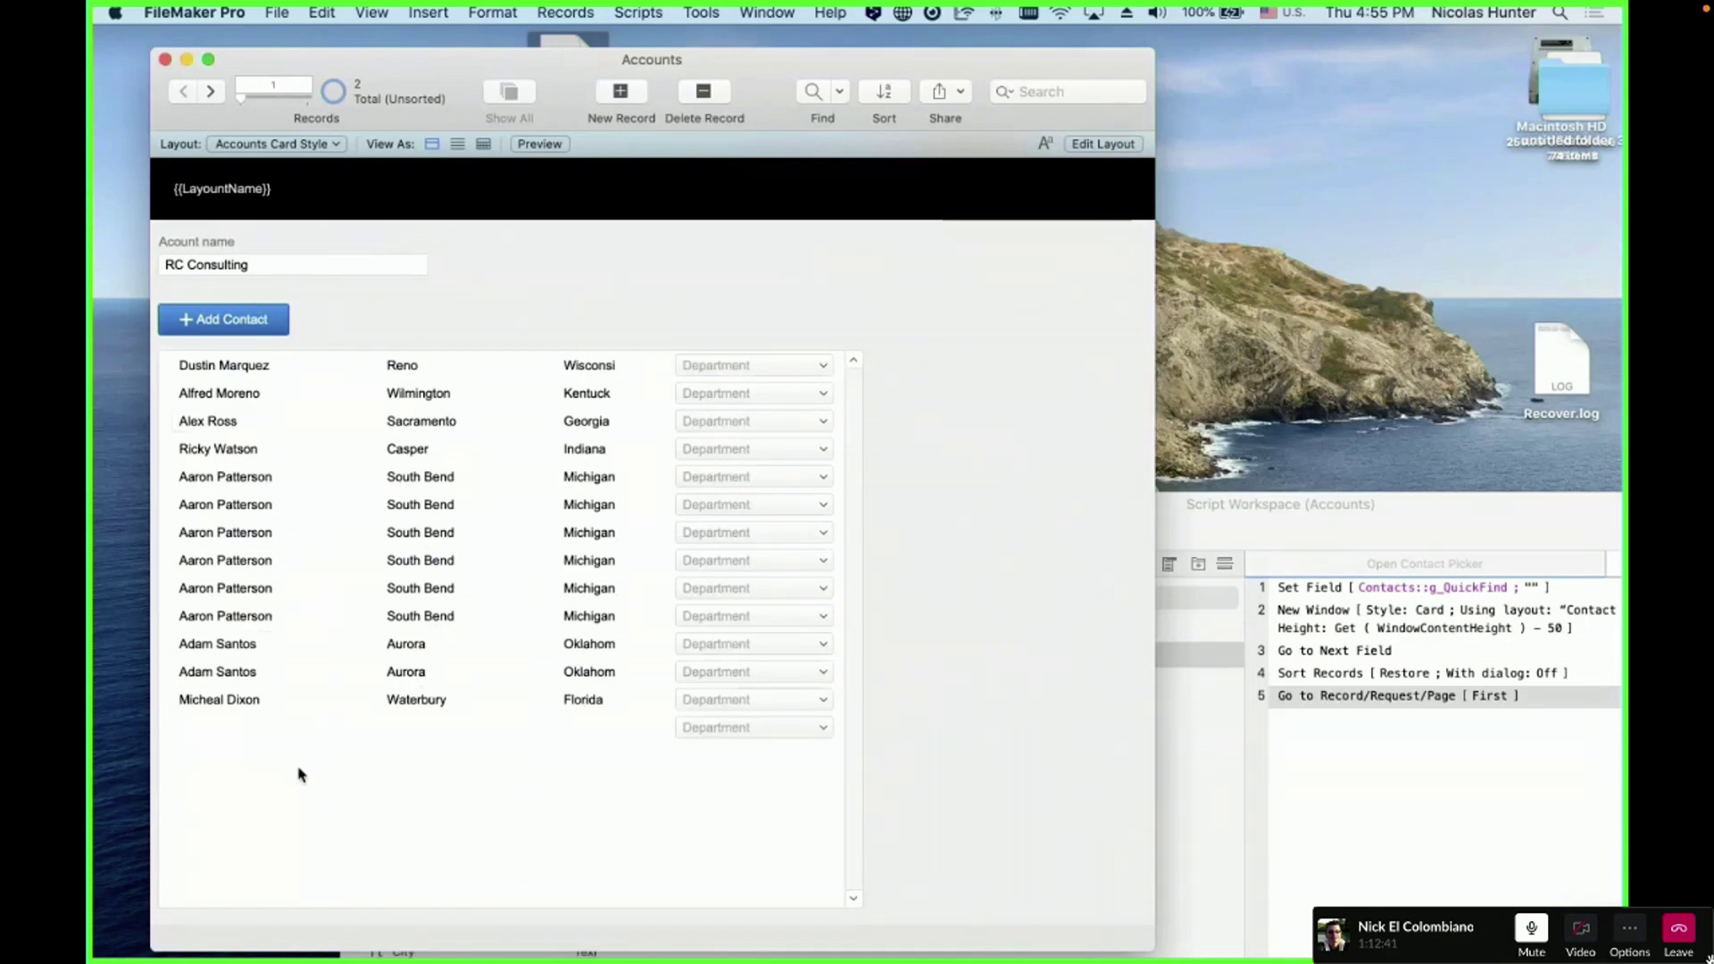
left_click(226, 321)
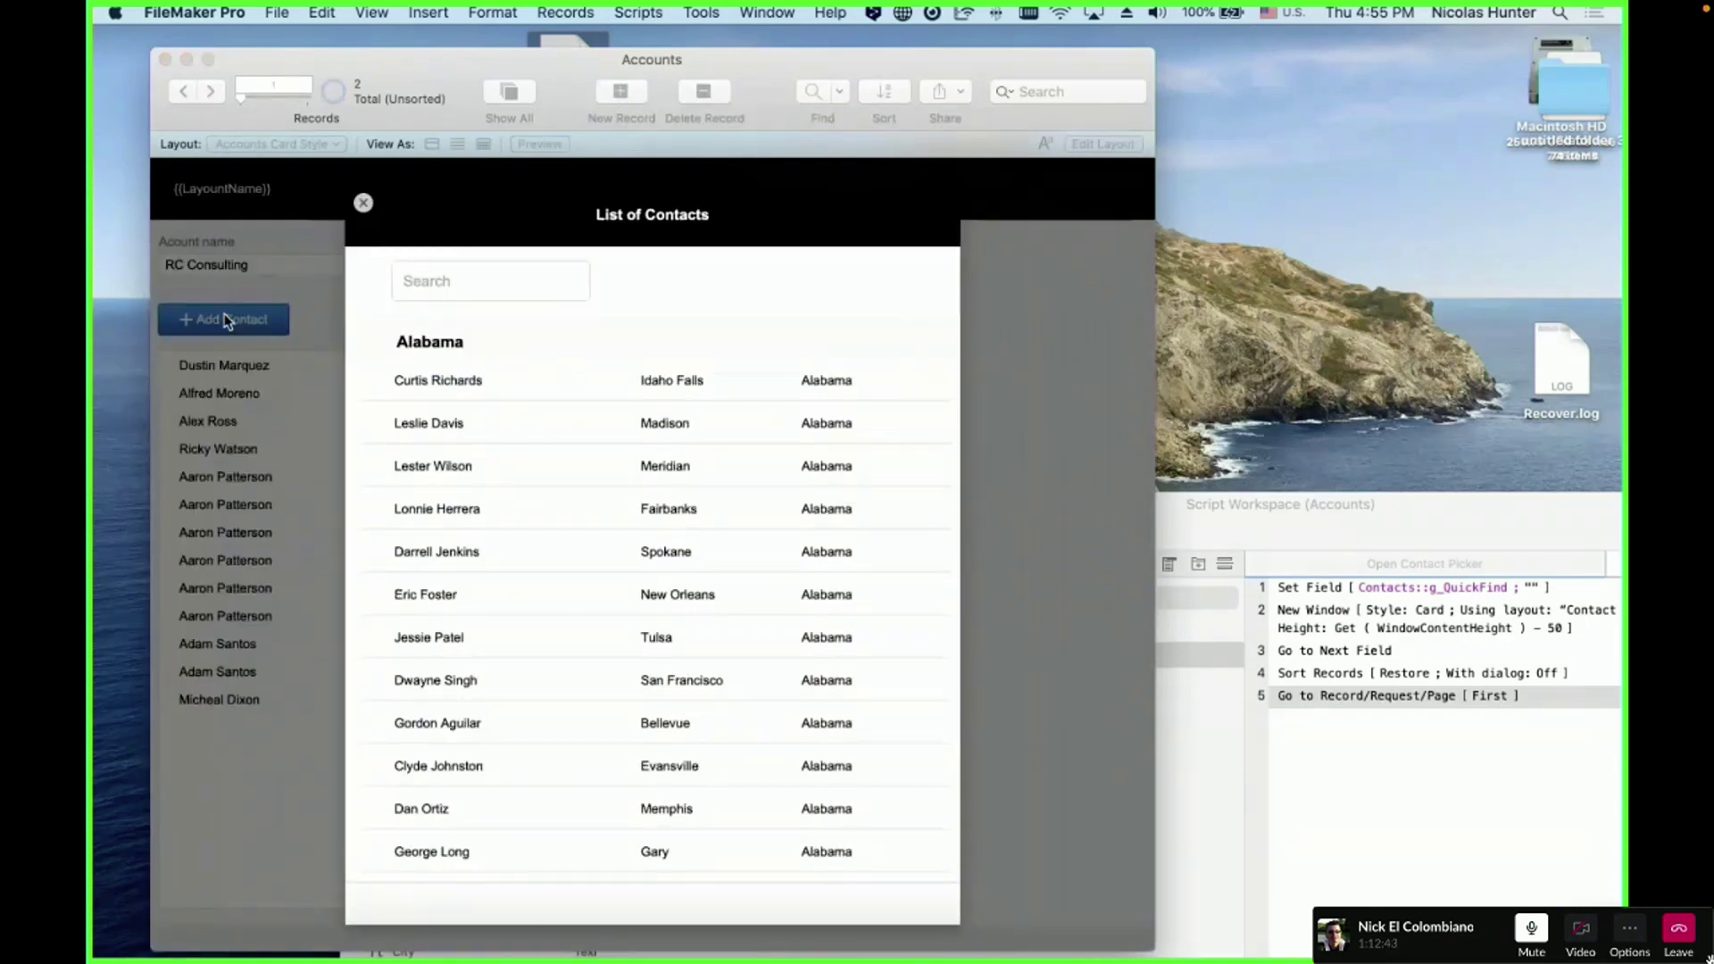
left_click(363, 202)
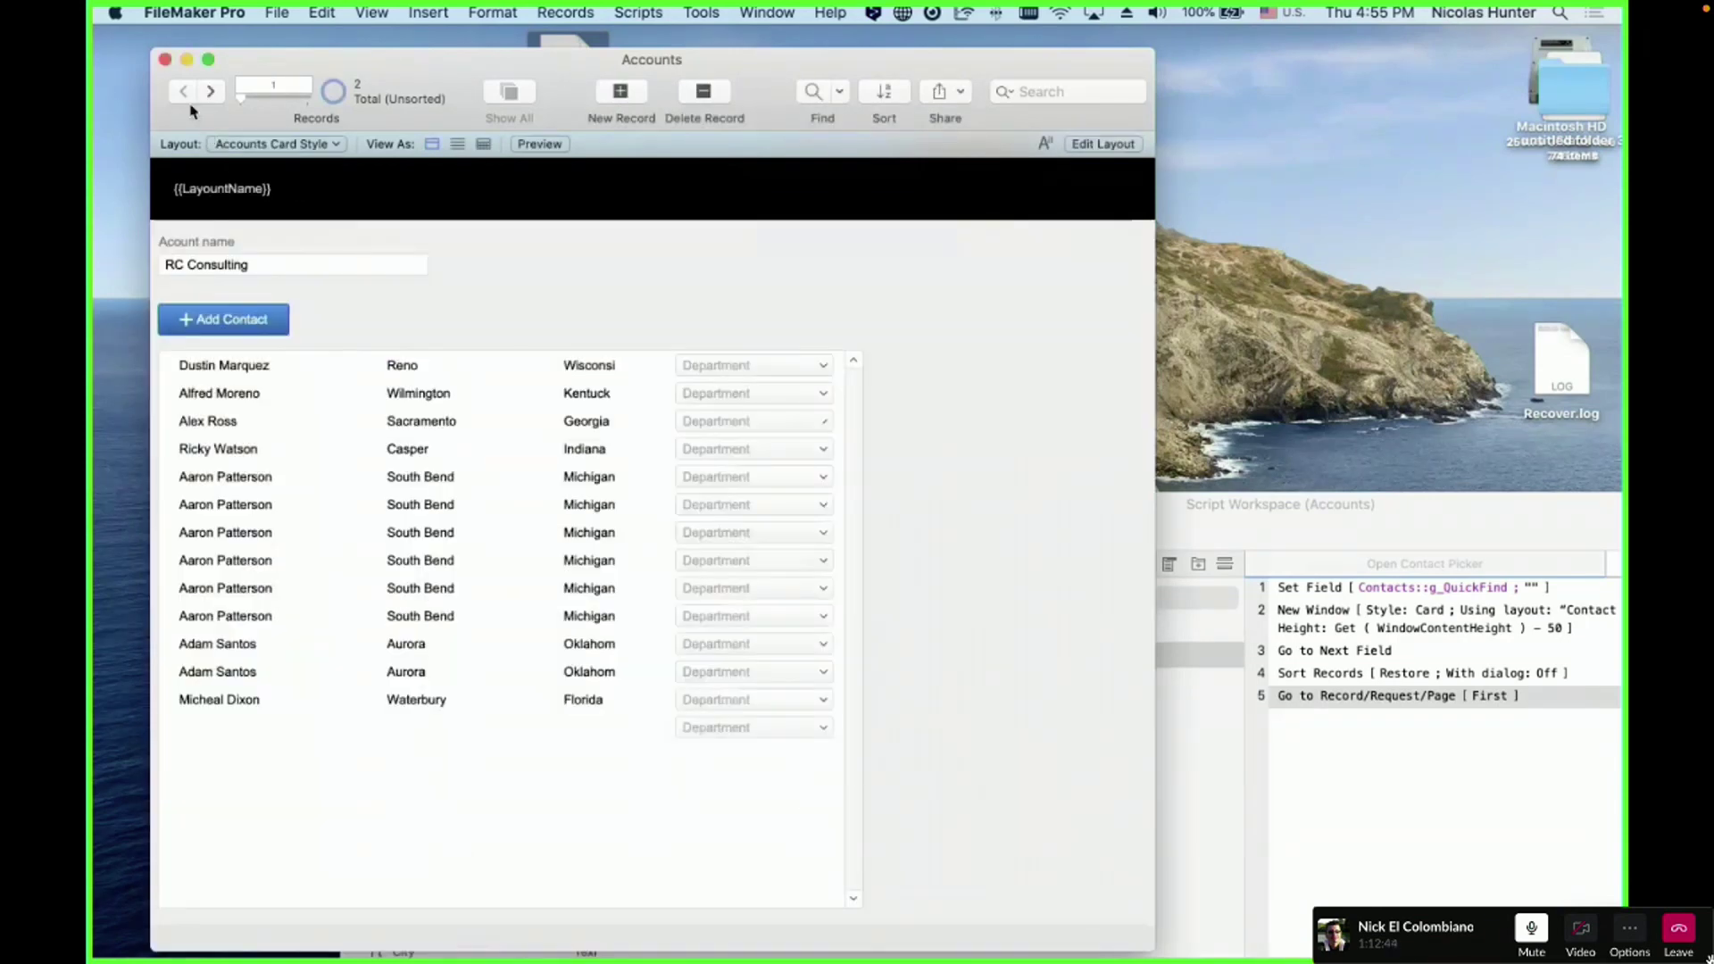
- Switch to the Accounts Popover layout, correct its header text to {{LayoutName}} and return to Browse mode
left_click(232, 147)
left_click(259, 126)
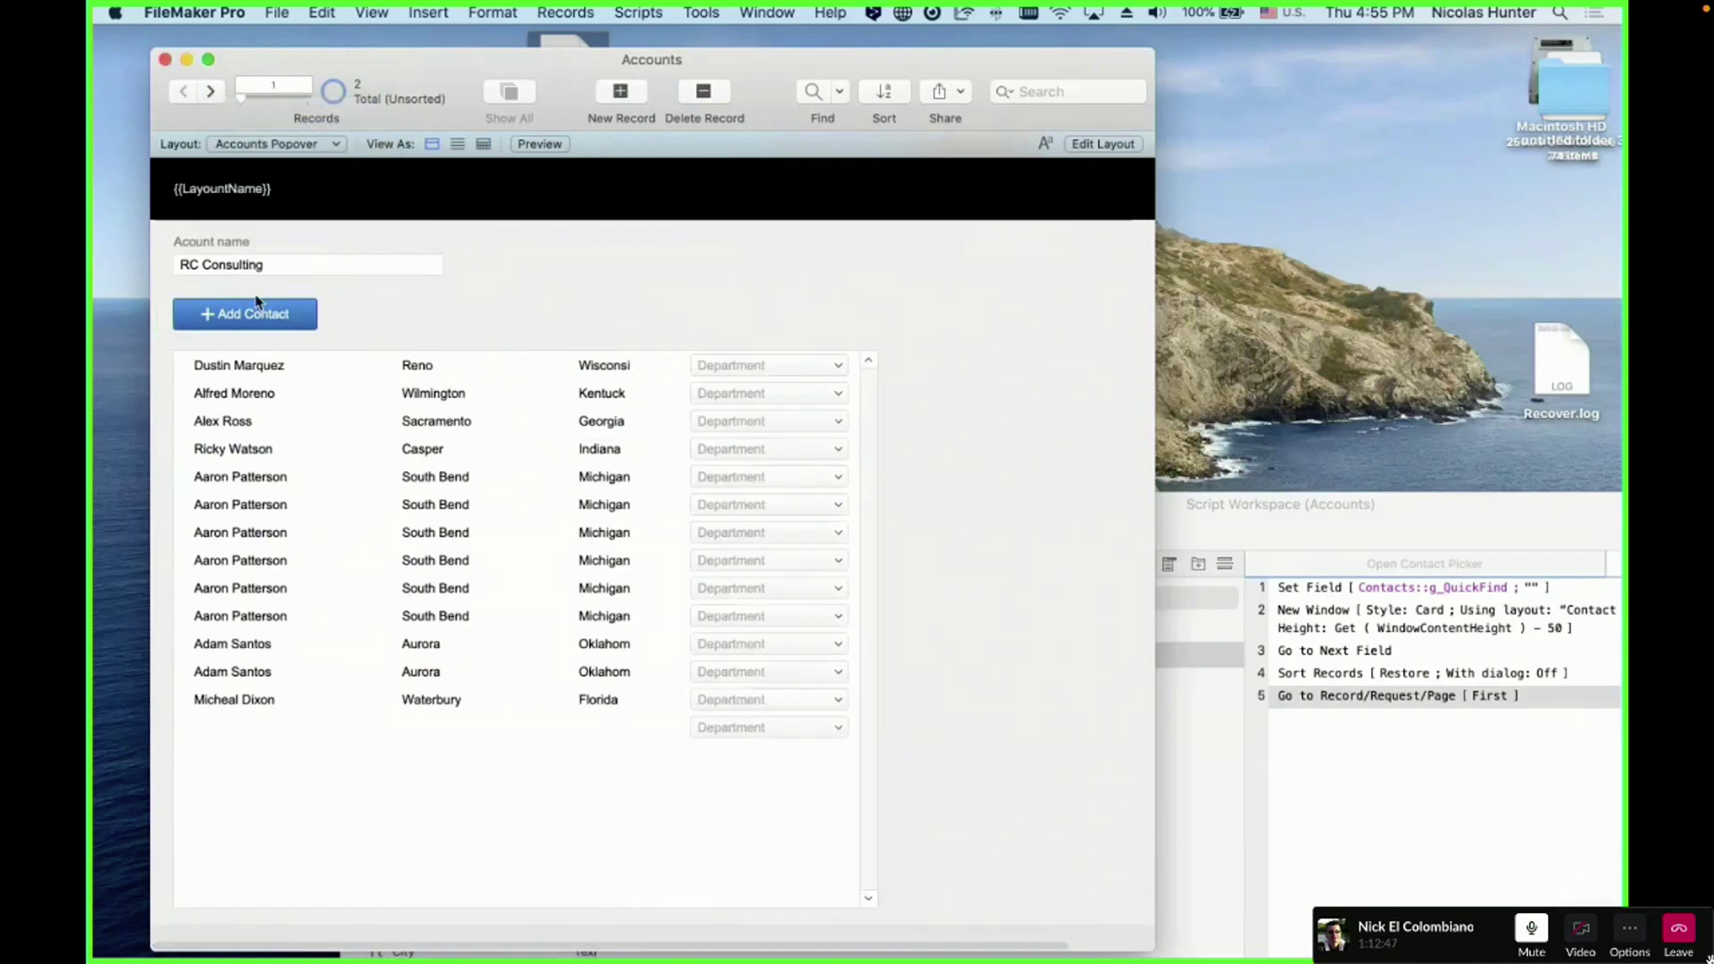
key("super+l")
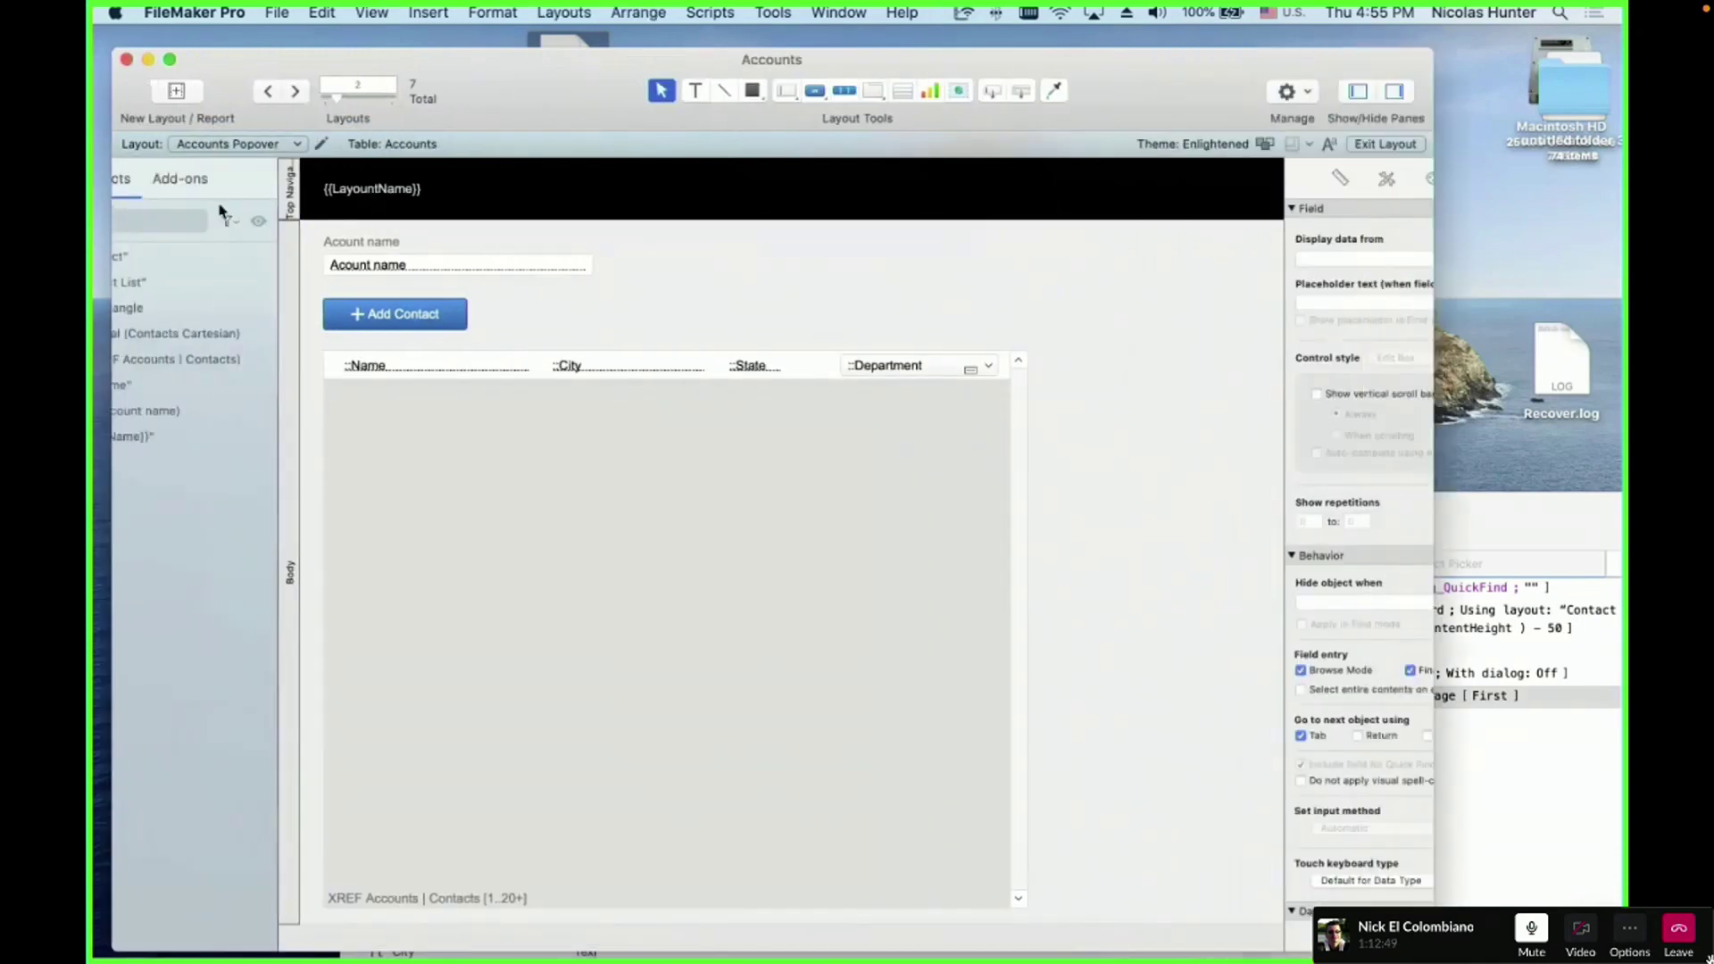
double_click(470, 188)
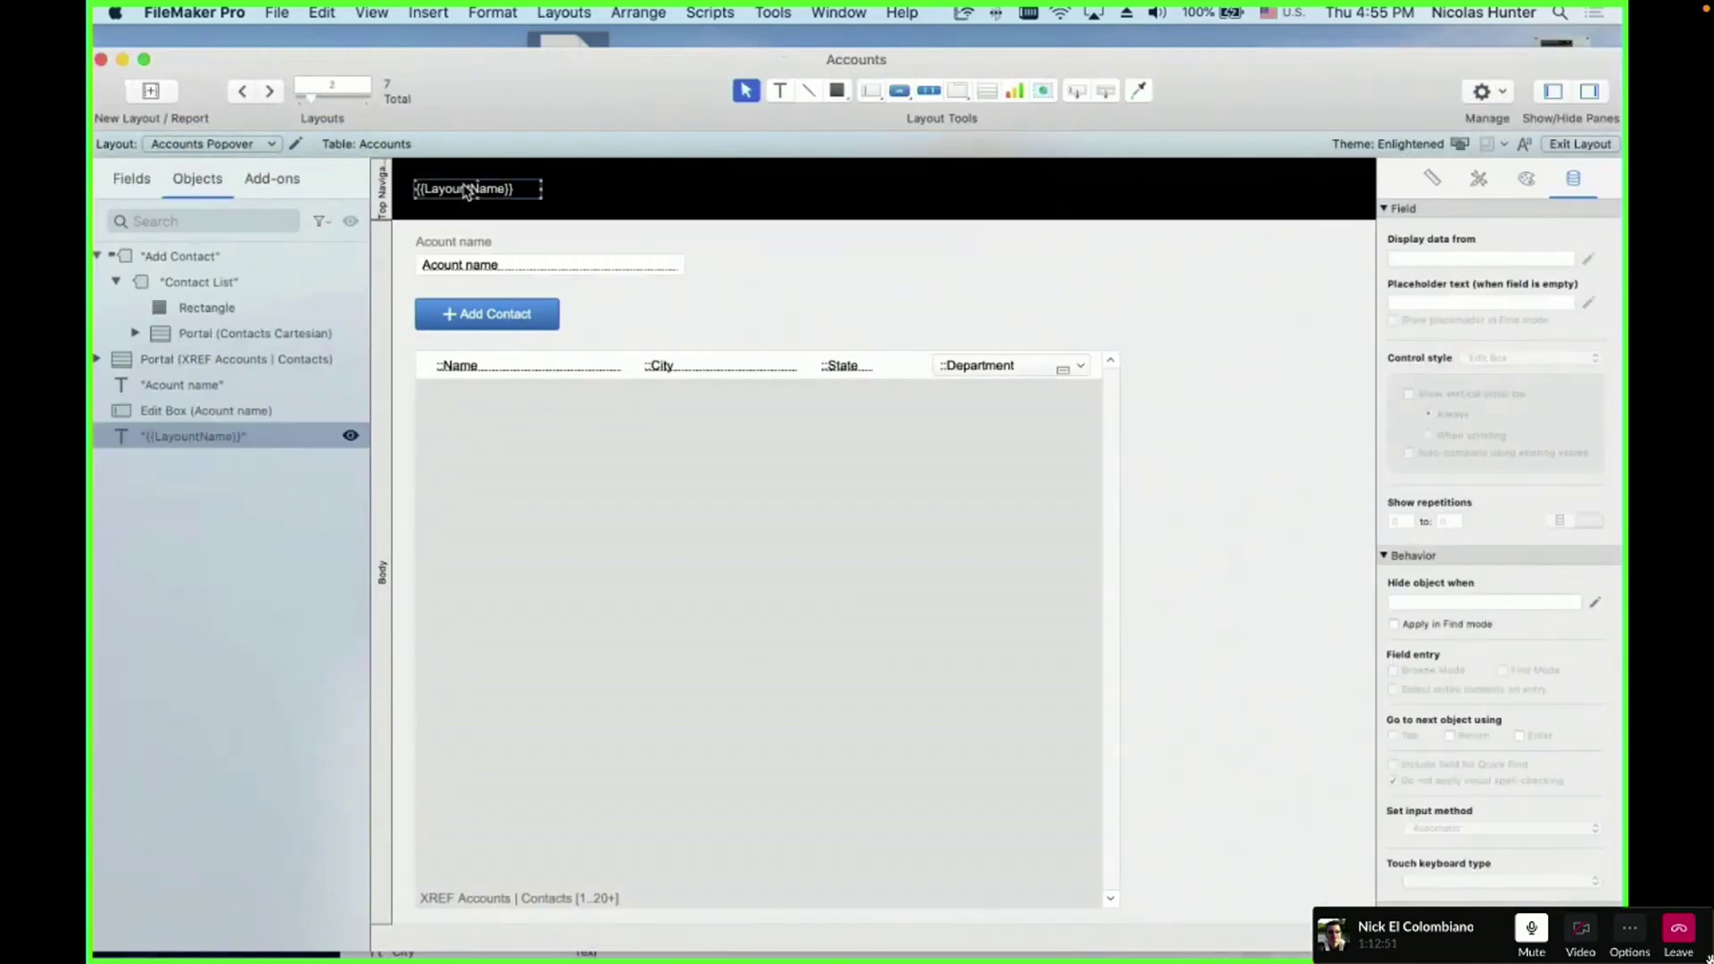
key("BackSpace")
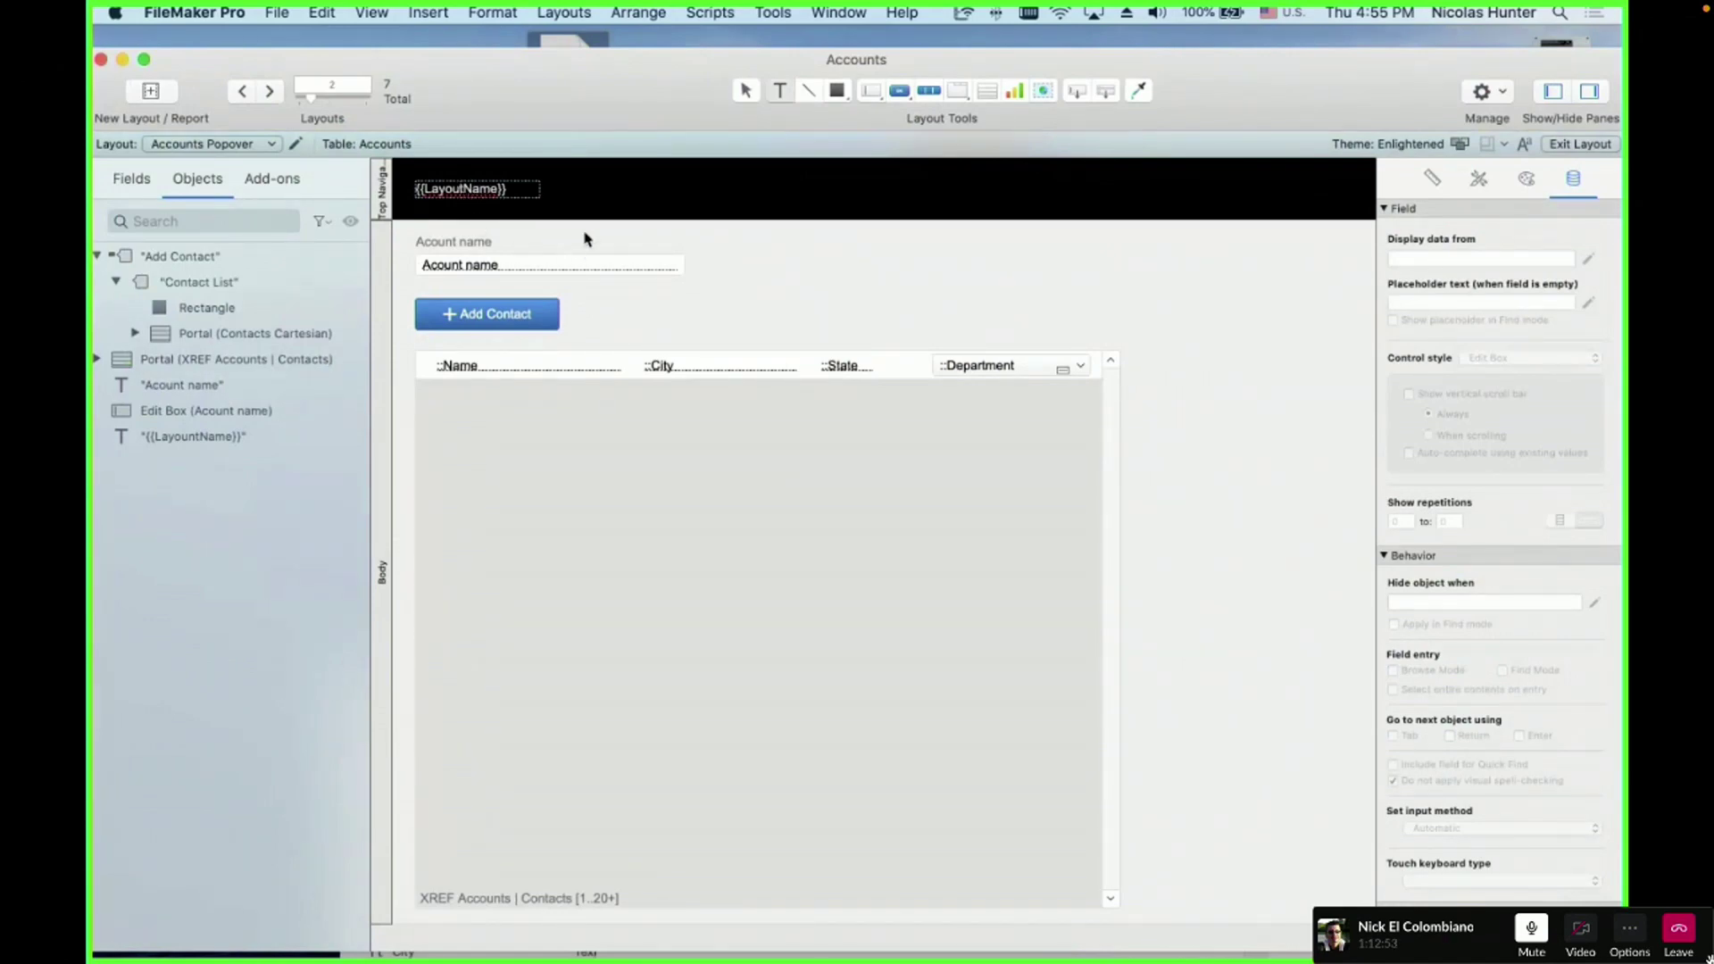
key("Escape")
key("super+b")
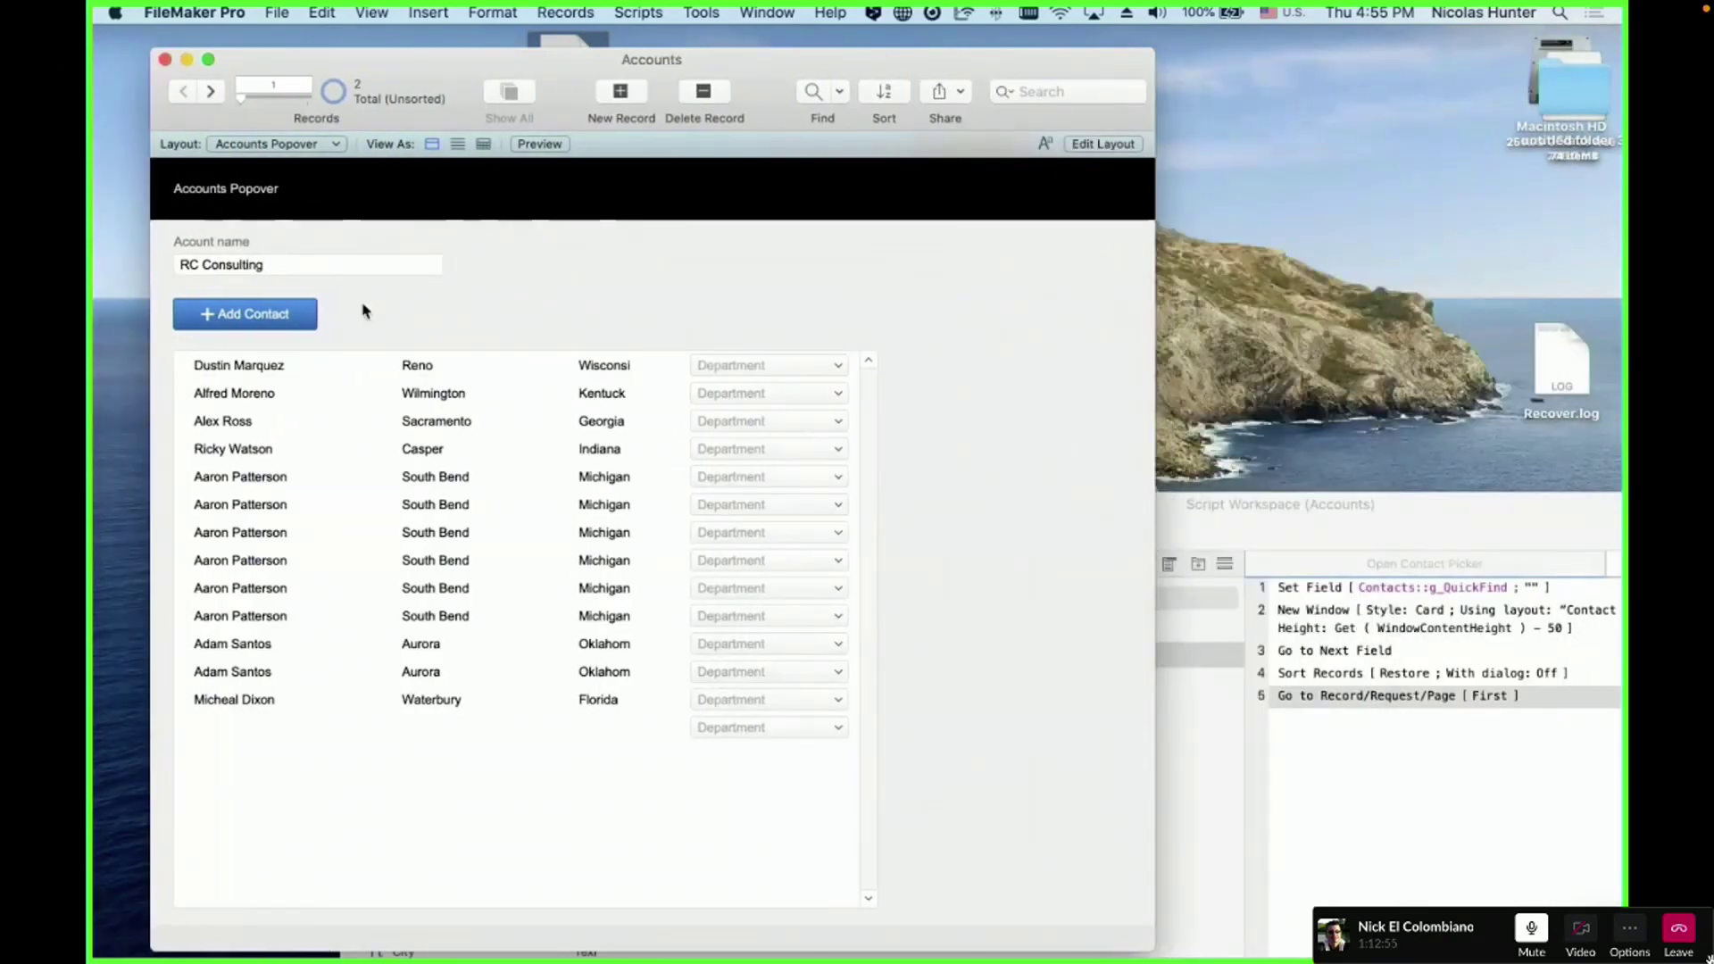
- Add the Newport News, Salem and Fayetteville contacts to RC Consulting from the popover contact list, and close the popover
left_click(308, 323)
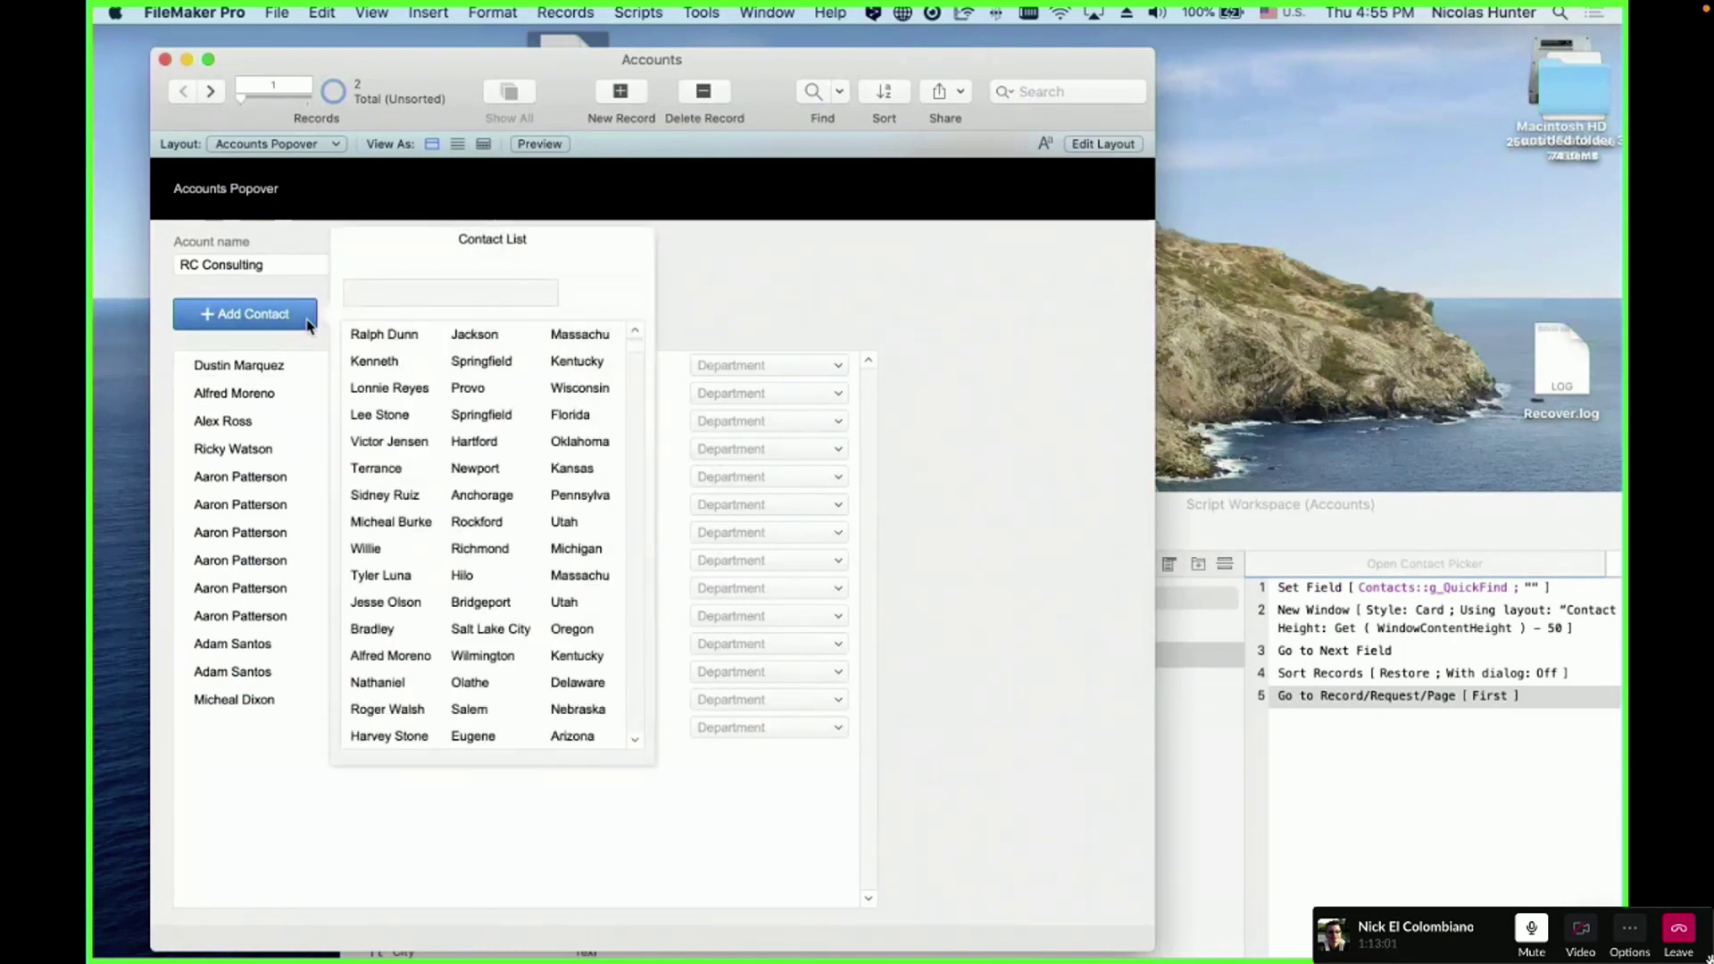
scroll(307, 325, "right", 1)
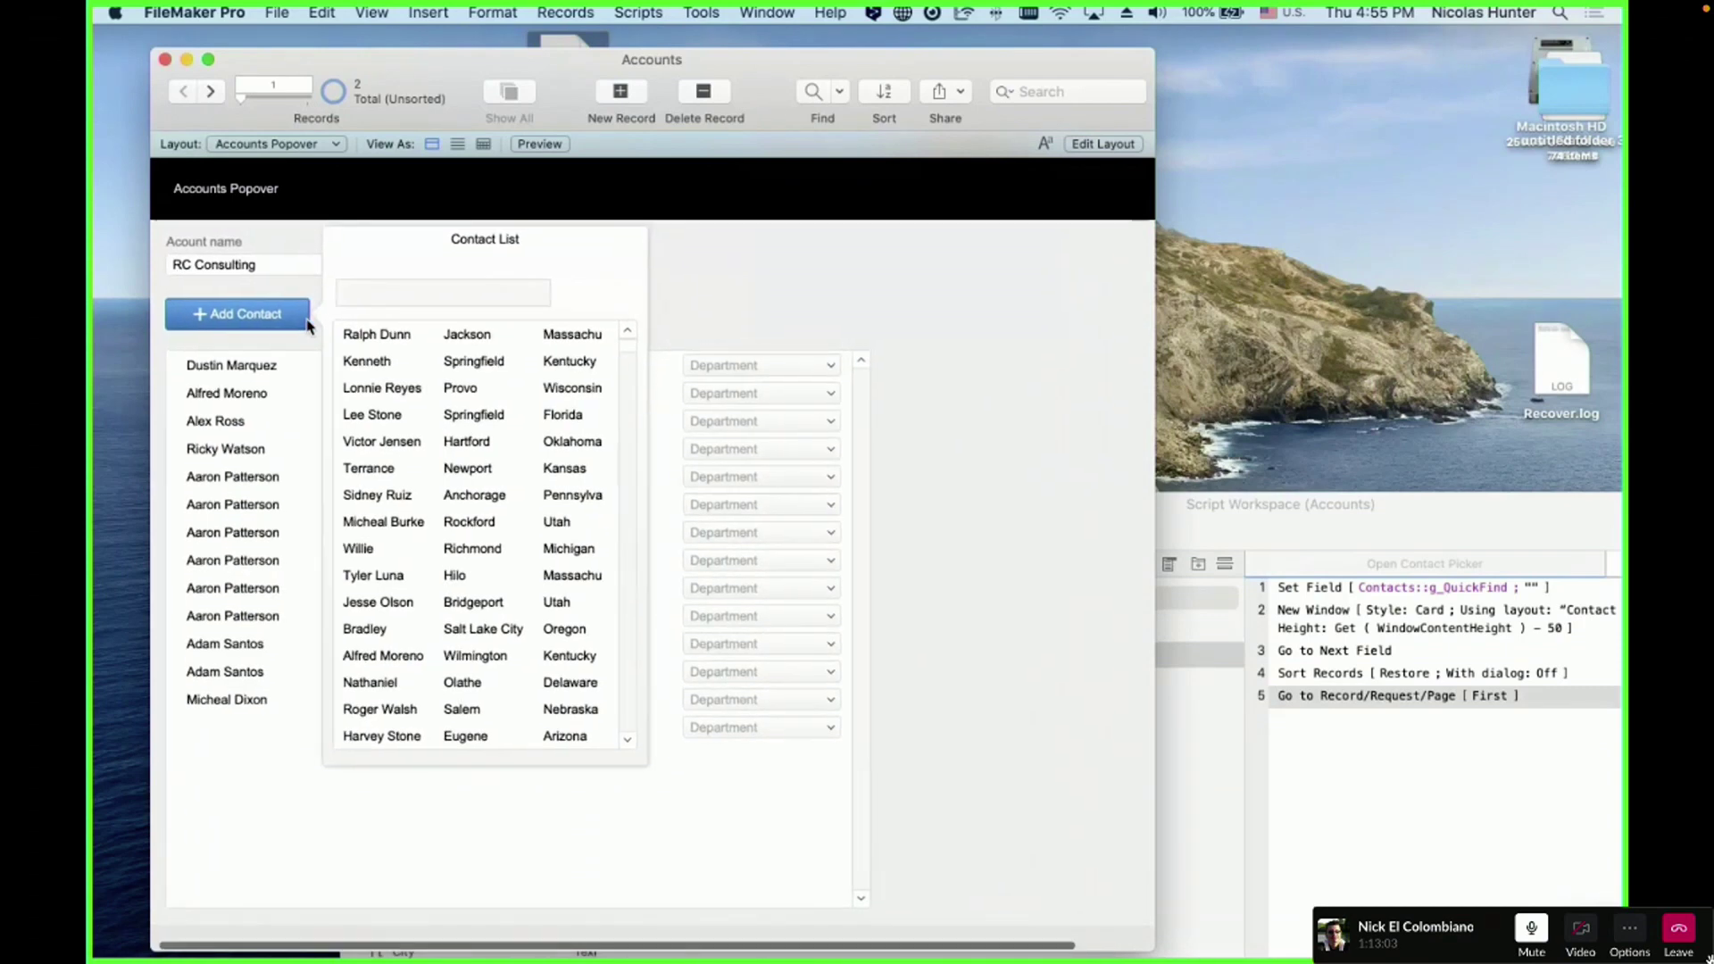
left_click(381, 479)
left_click(233, 314)
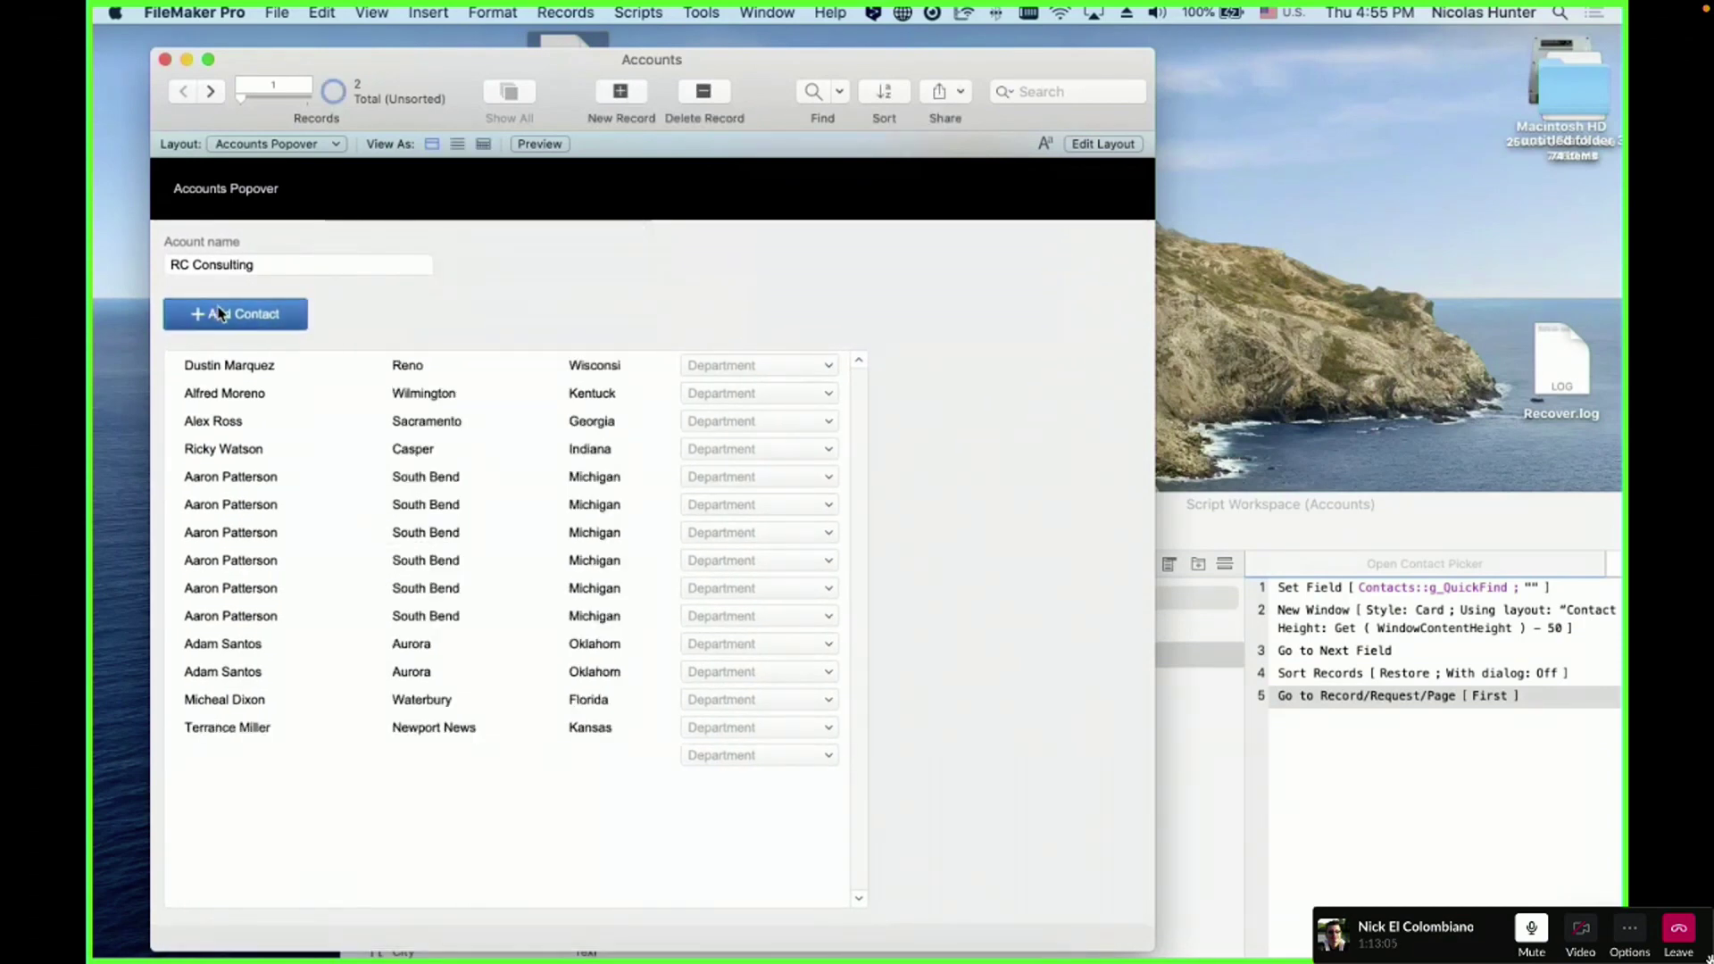
scroll(408, 509, "down", 5)
left_click(407, 505)
left_click(234, 314)
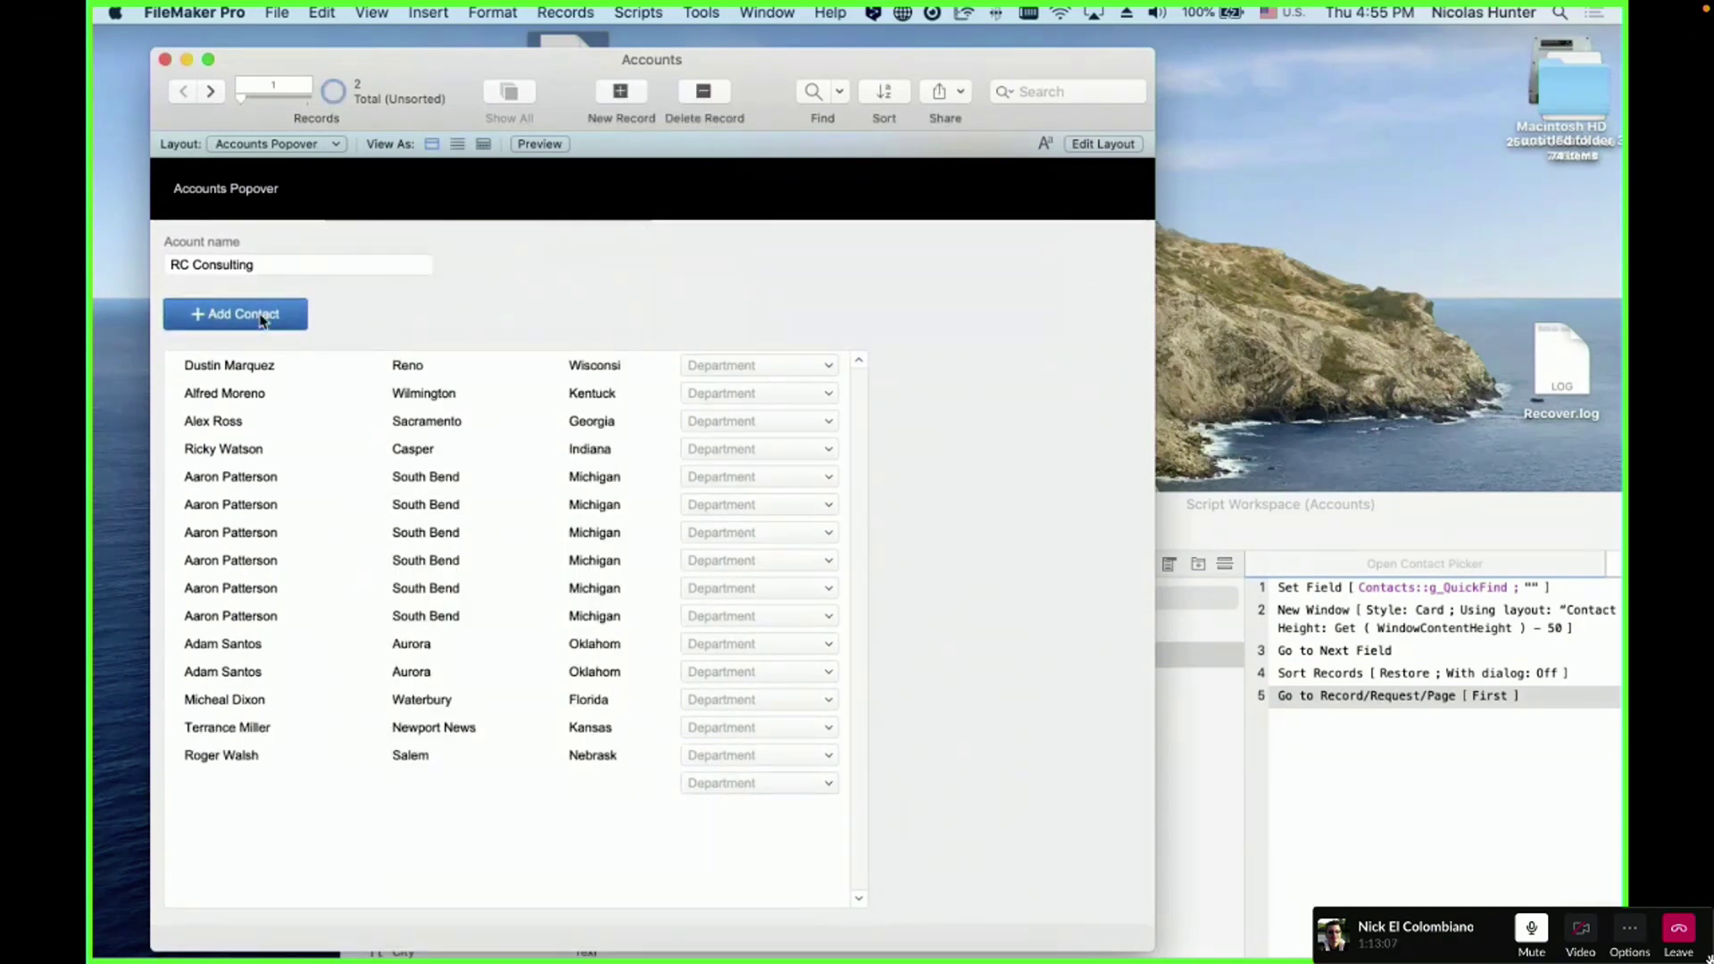
scroll(497, 639, "down", 2)
left_click(497, 641)
left_click(236, 320)
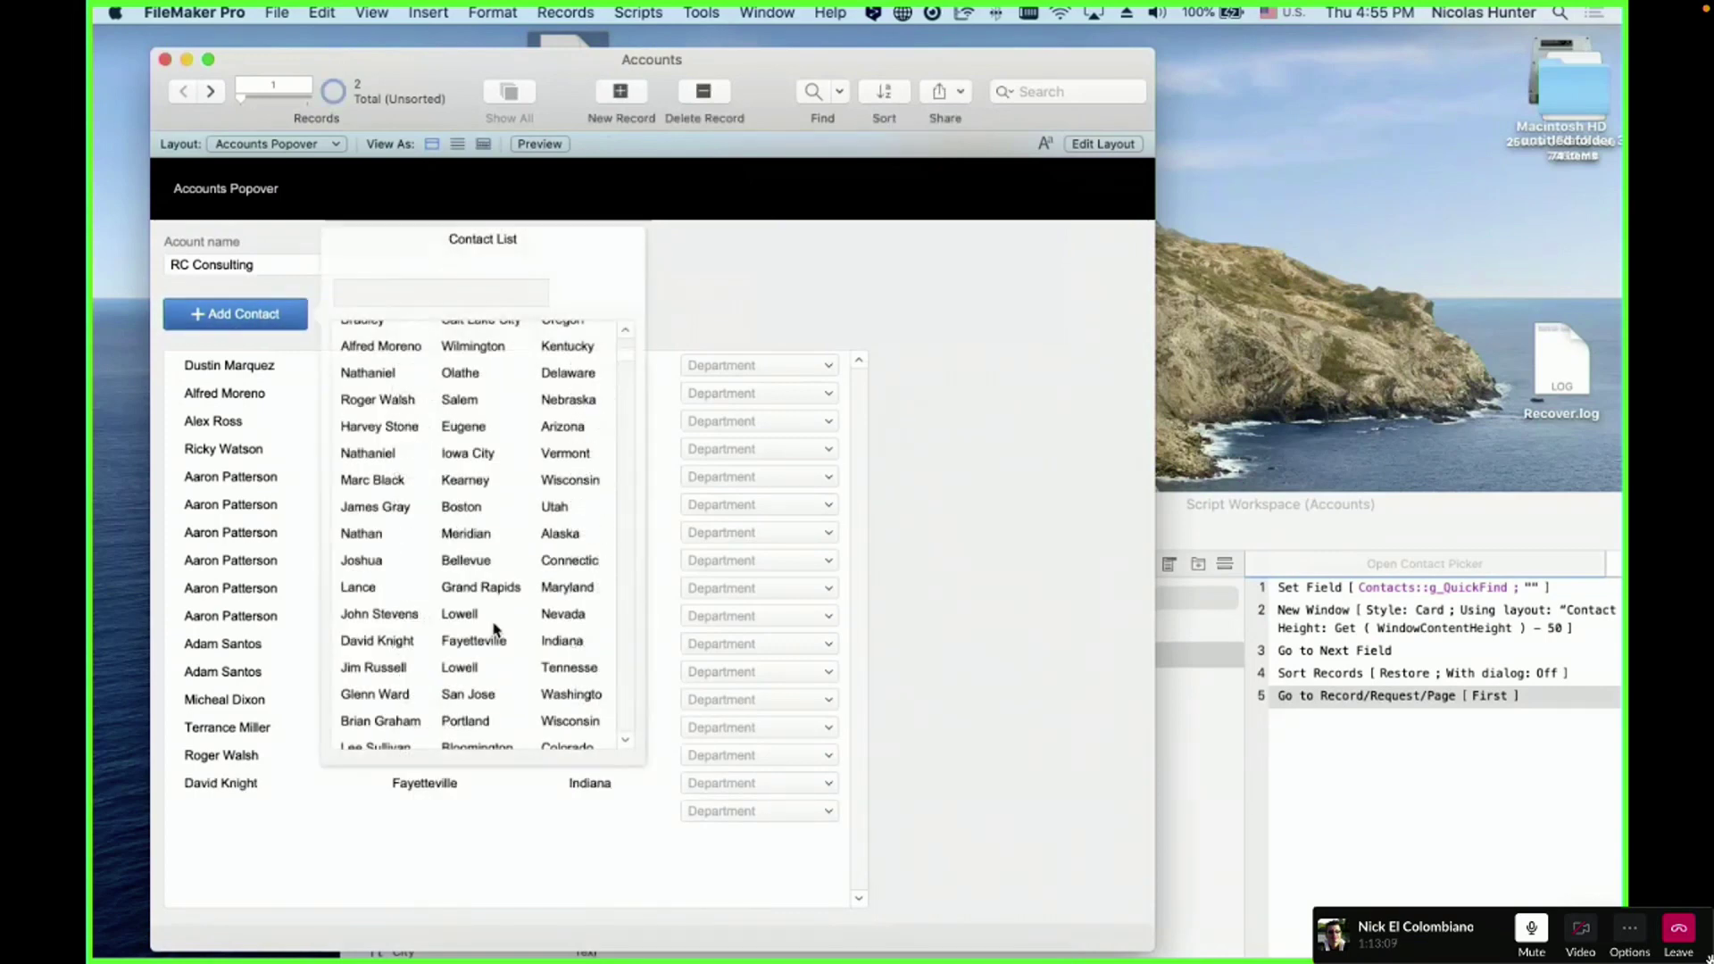
left_click(728, 280)
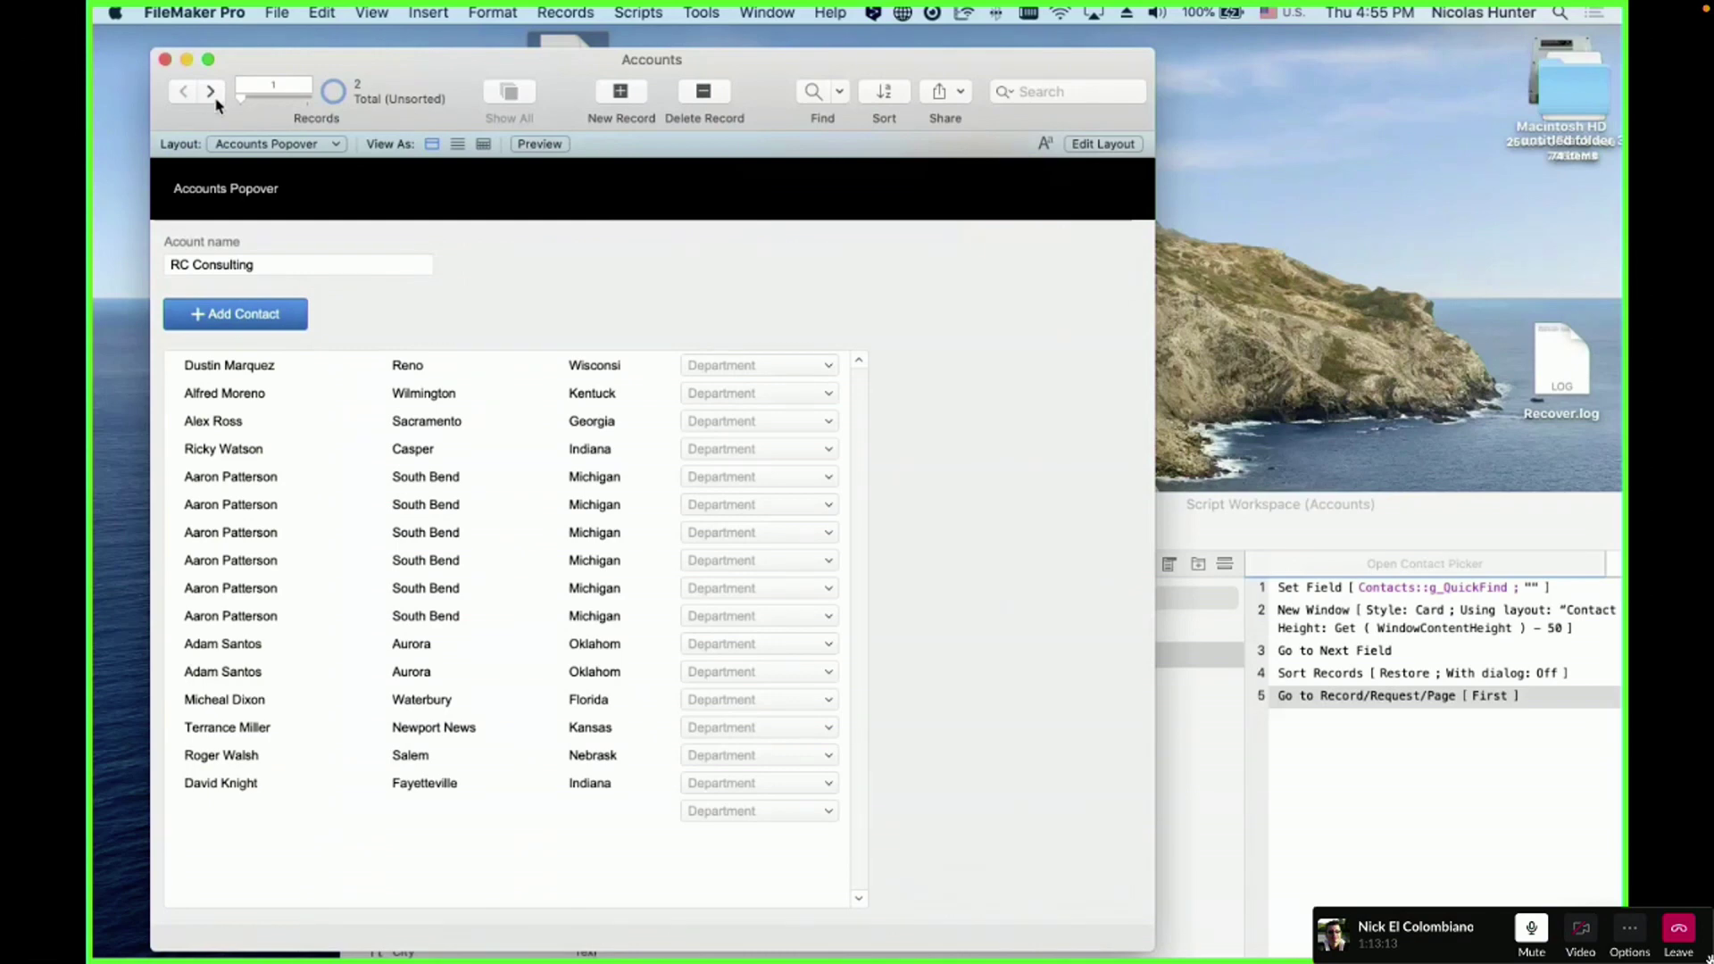
- Switch to the Accounts Card Style layout, open the contact picker, browse its State groups from Alabama to Arkansas, and close it
left_click(268, 144)
left_click(268, 158)
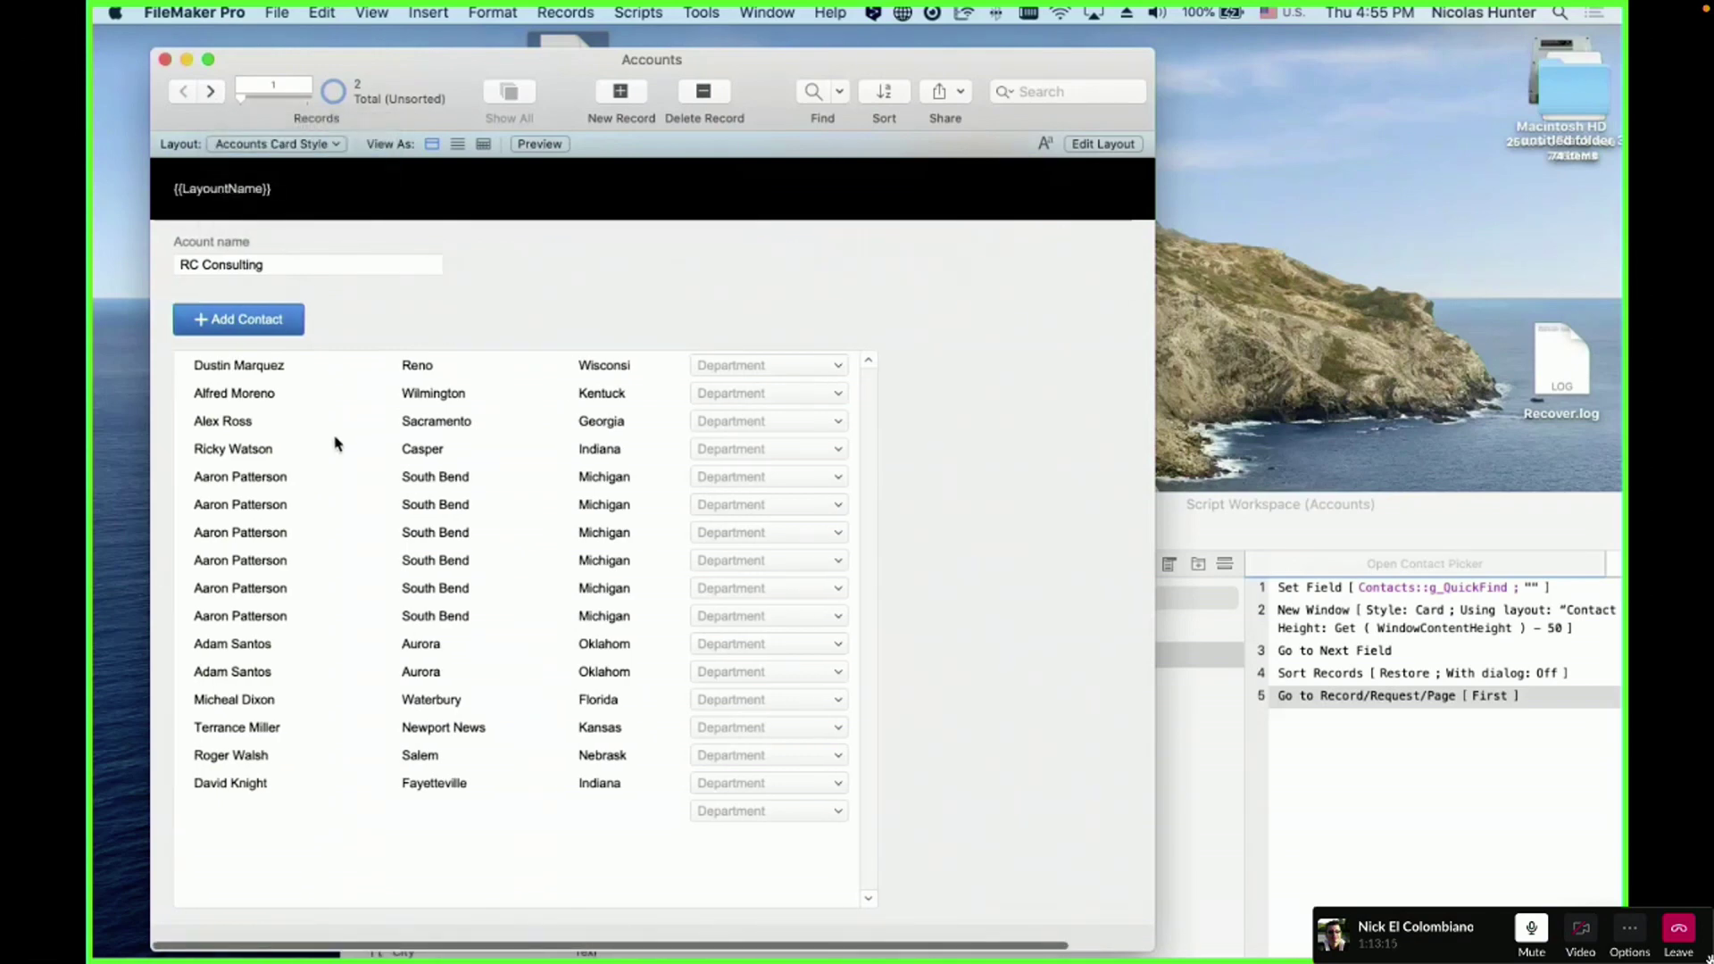
left_click(265, 327)
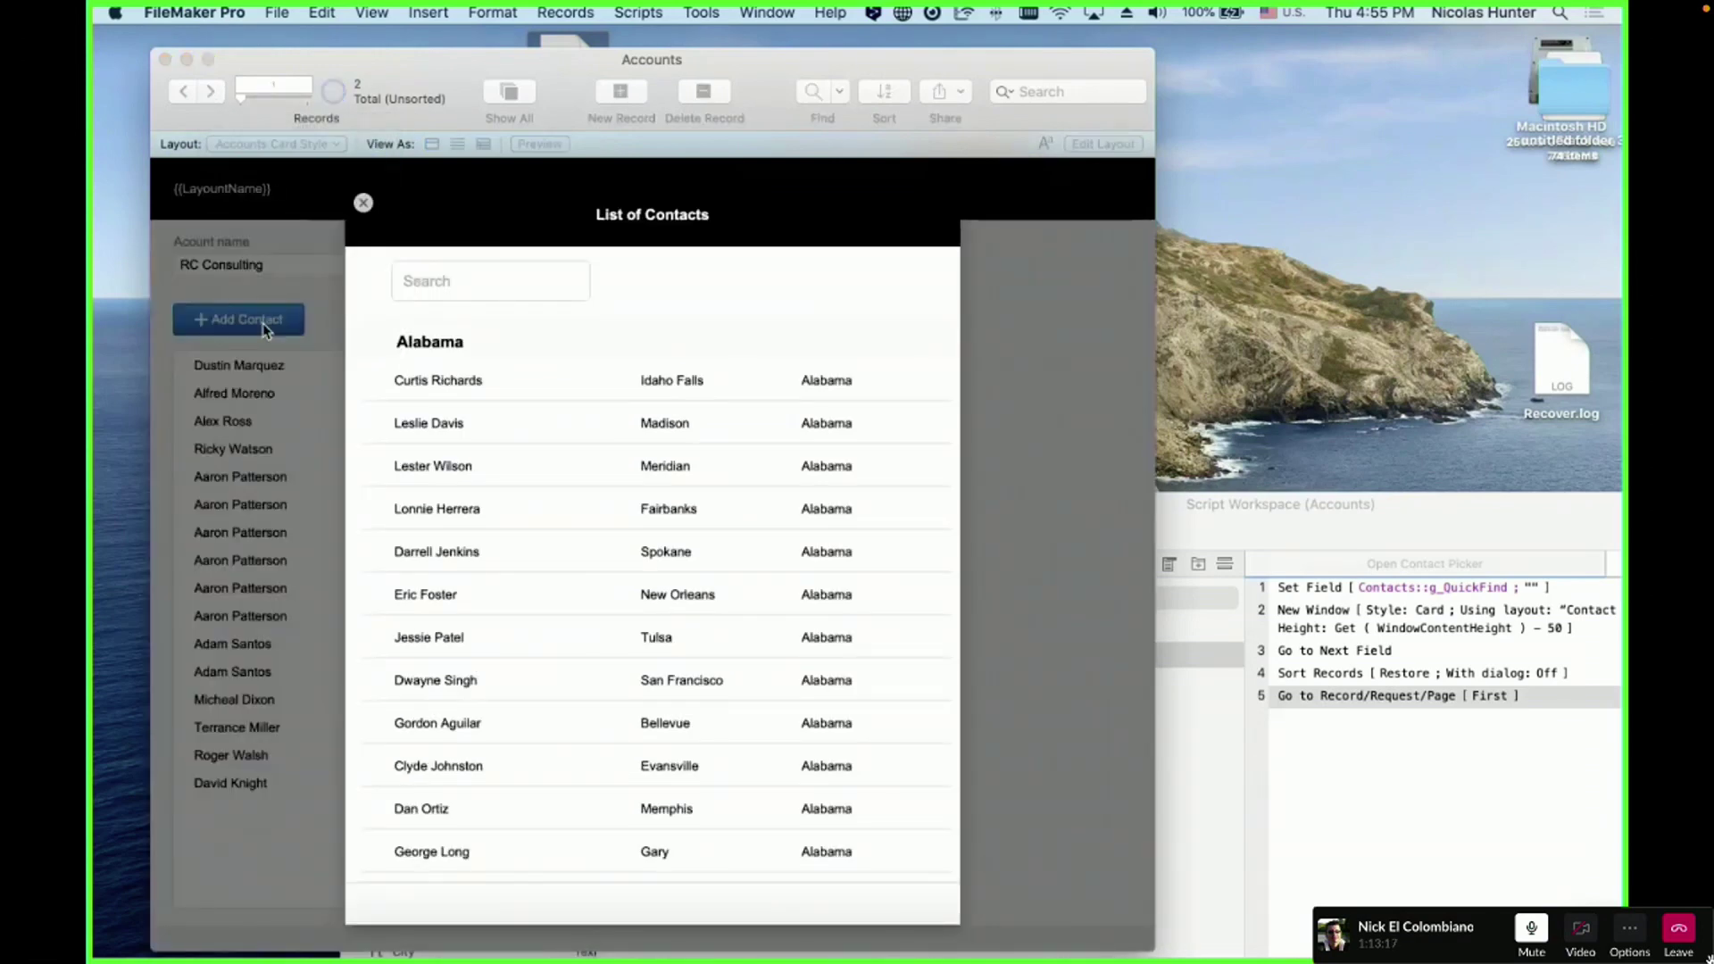
scroll(658, 513, "down", 3)
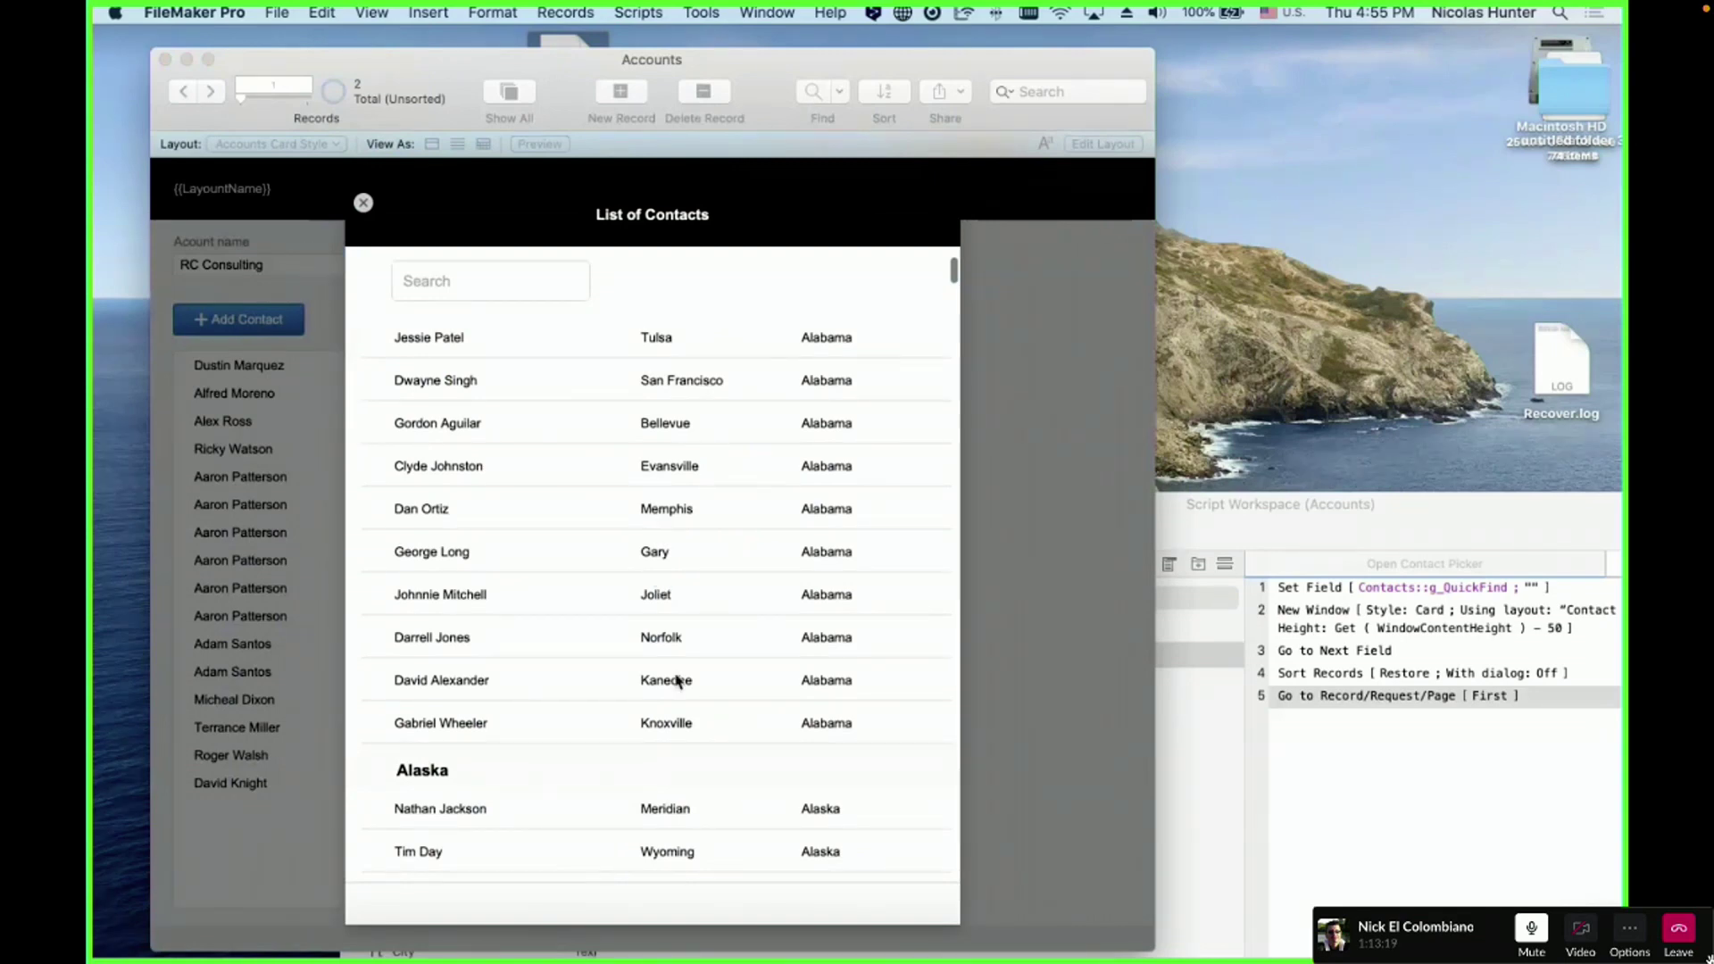
scroll(765, 641, "down", 5)
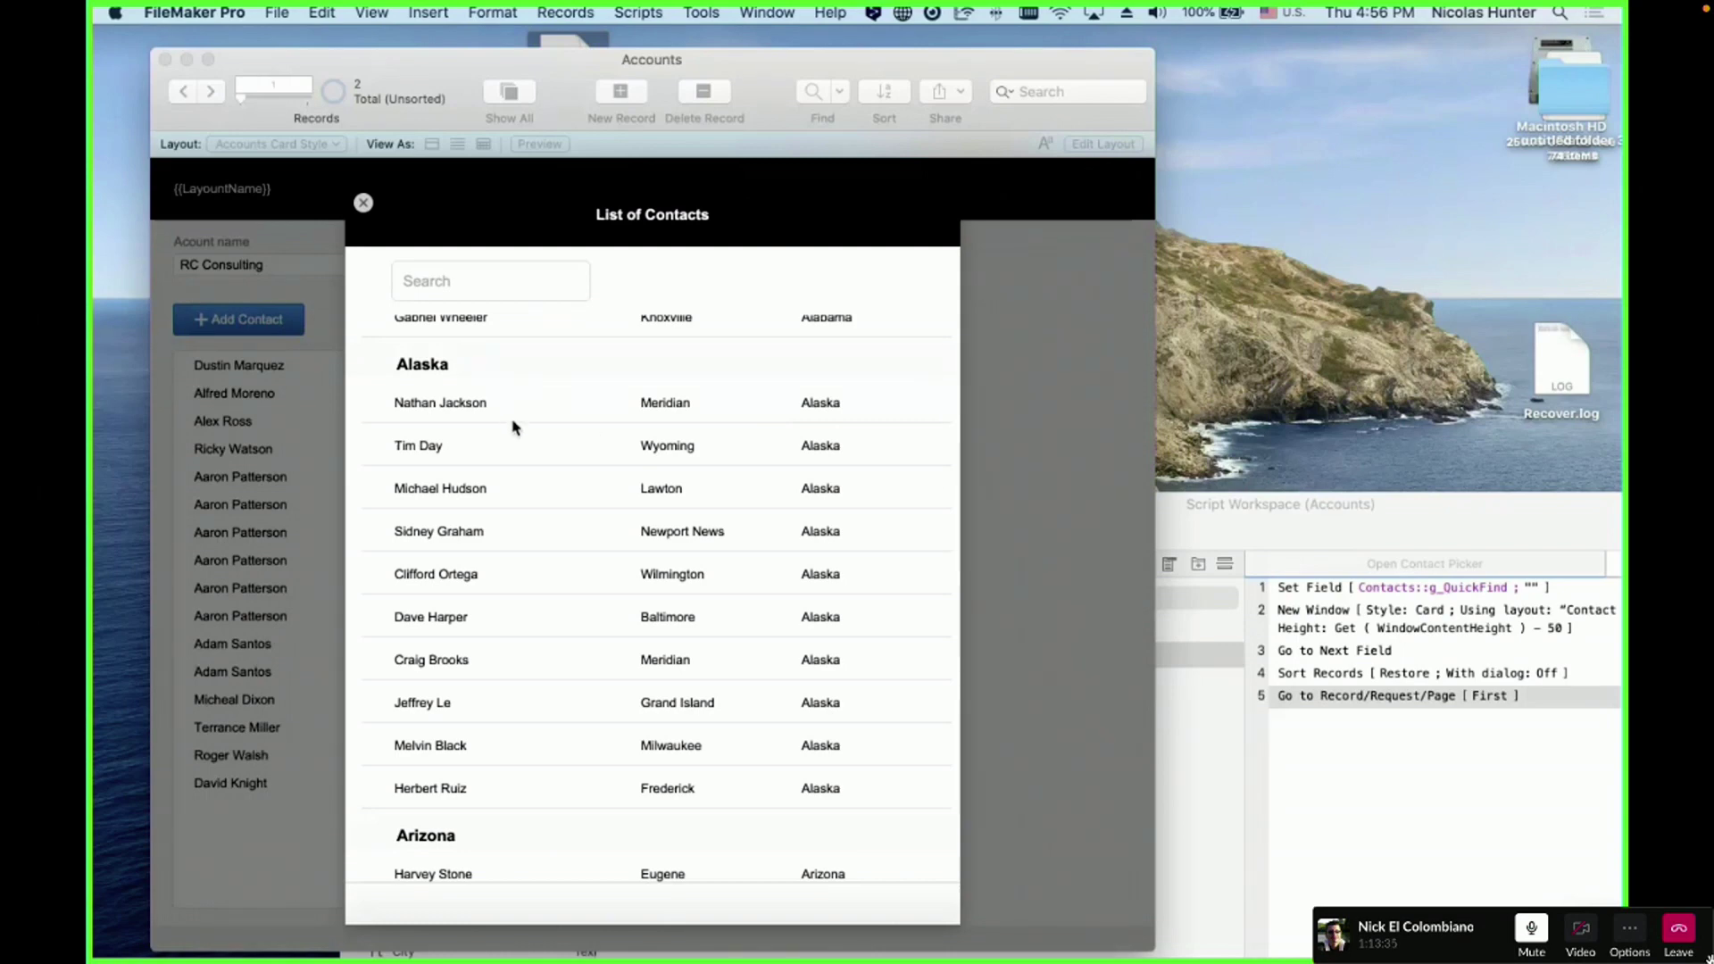
scroll(515, 428, "down", 5)
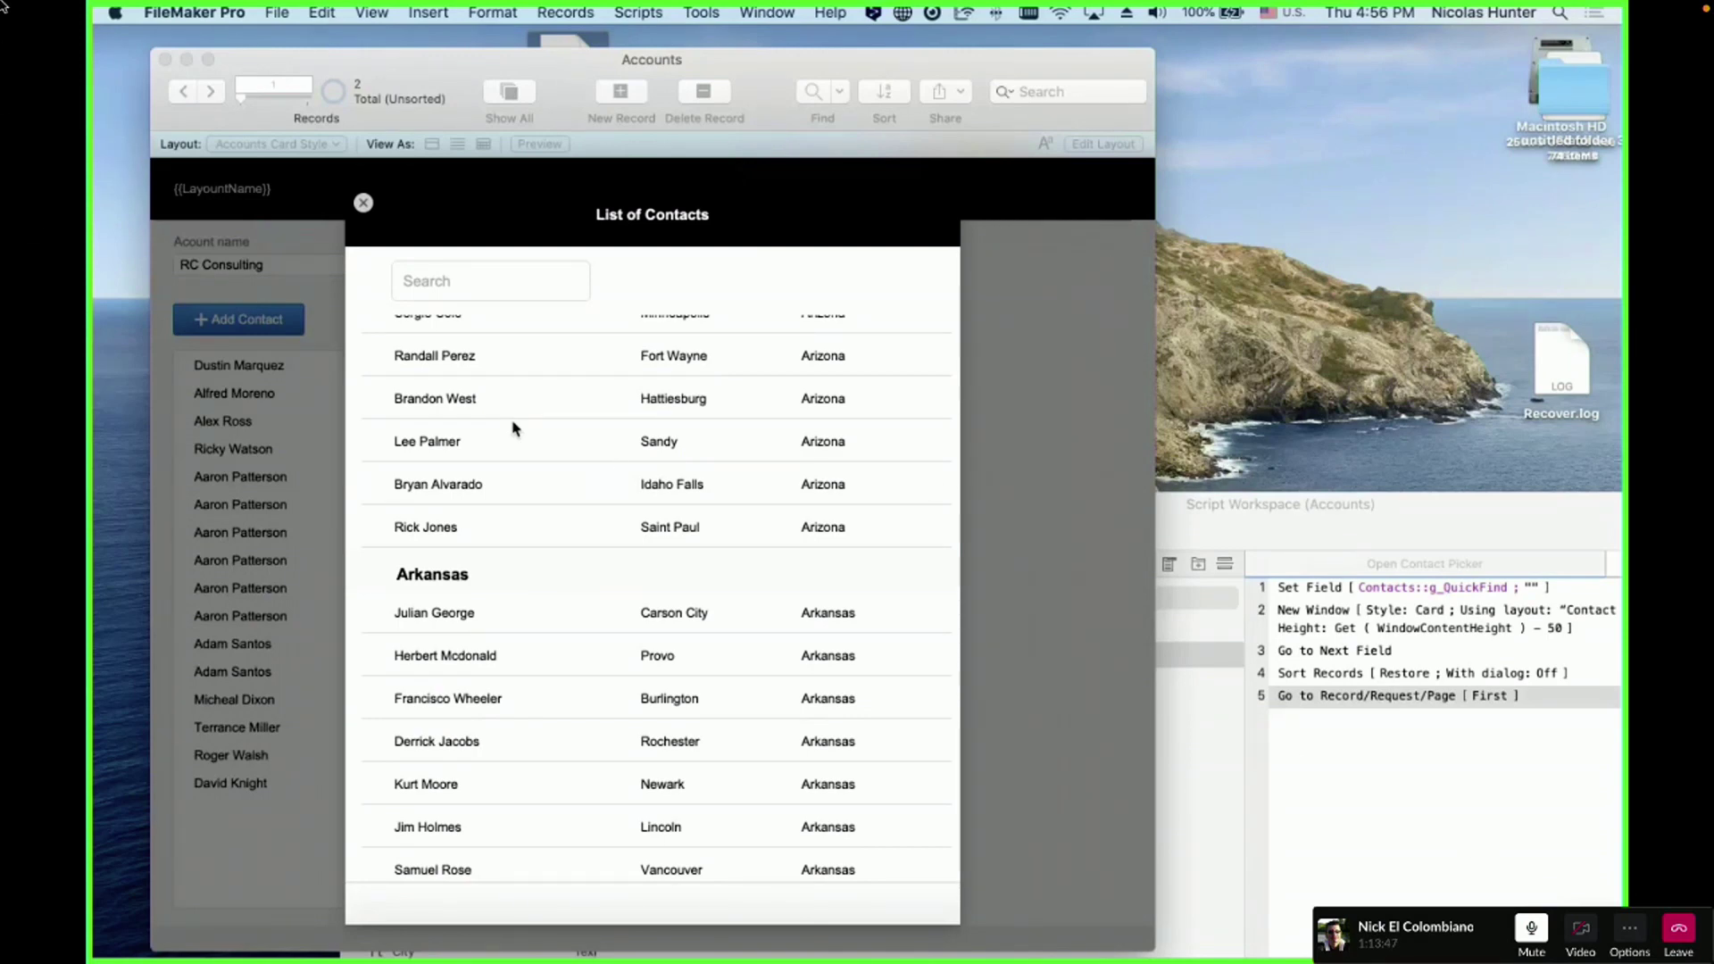
mouse_move(3, 6)
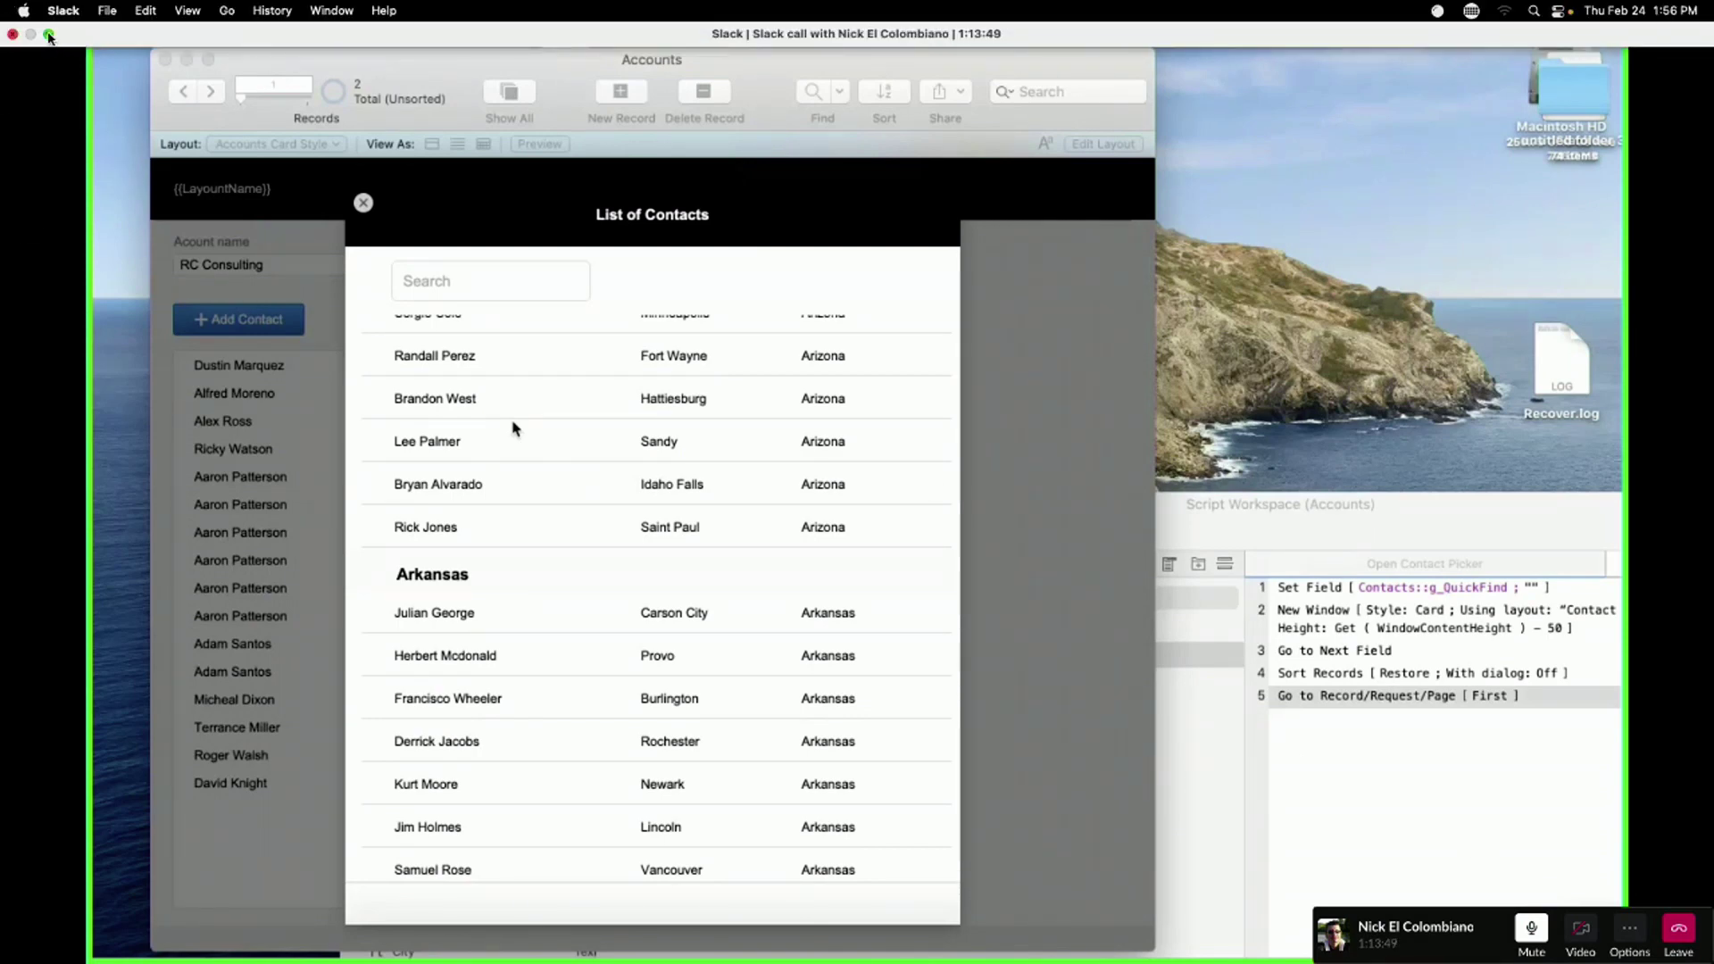
mouse_move(49, 36)
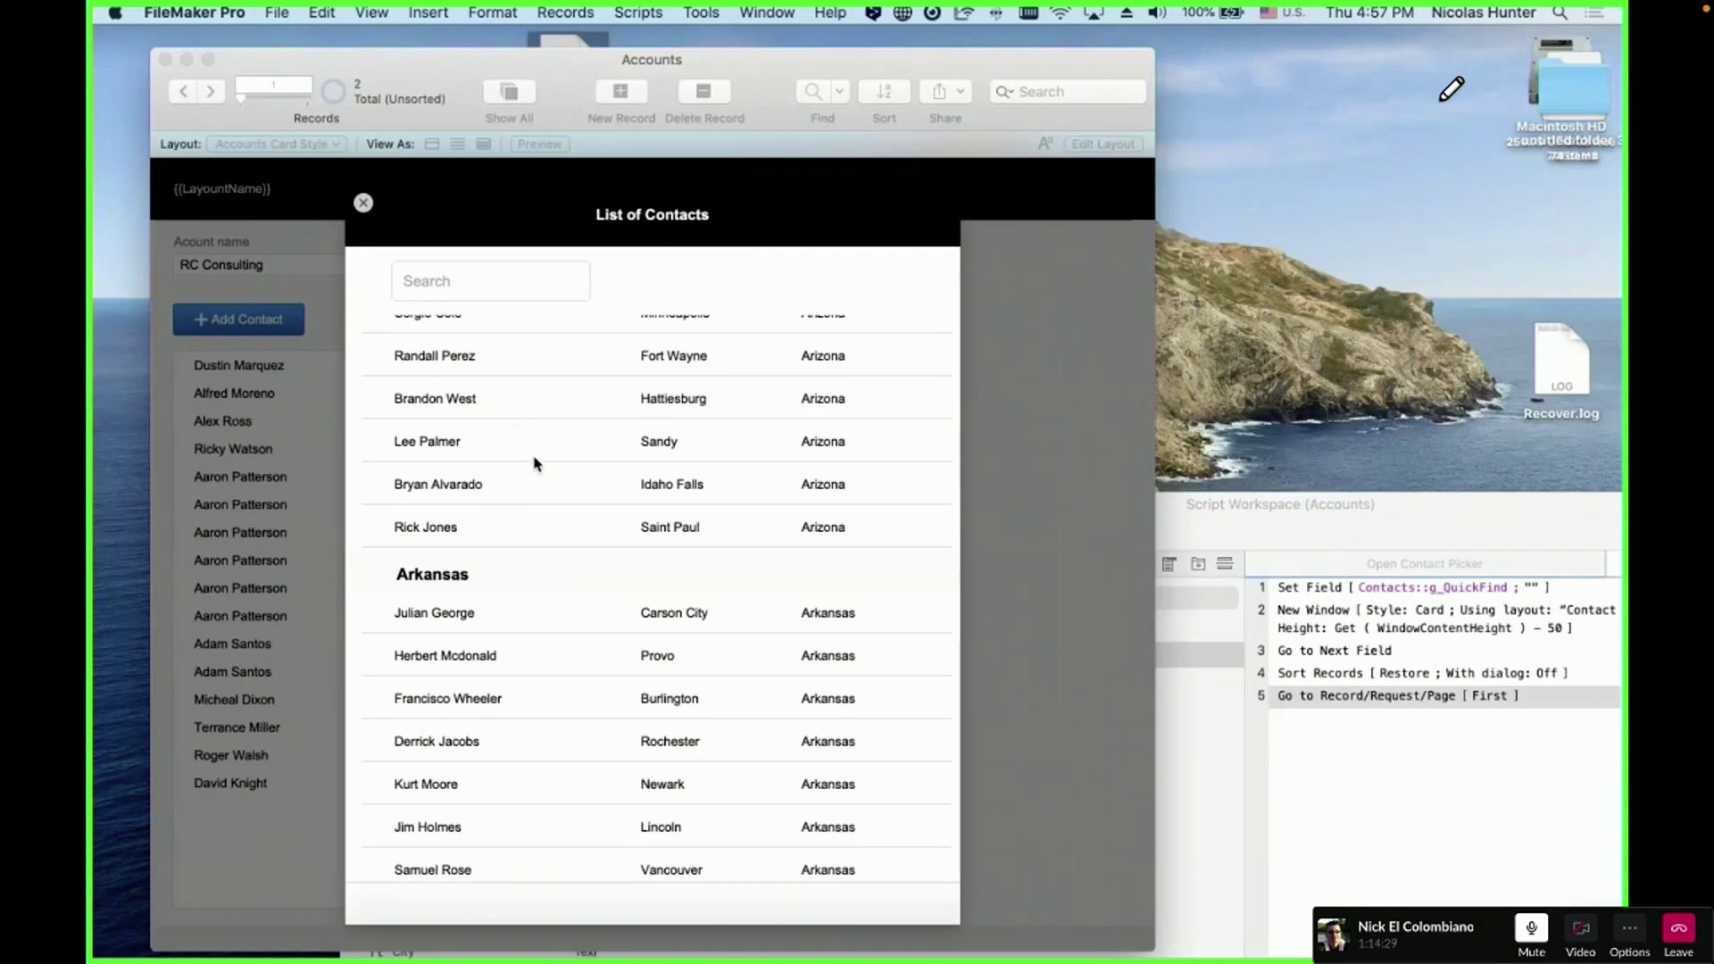
left_click(363, 203)
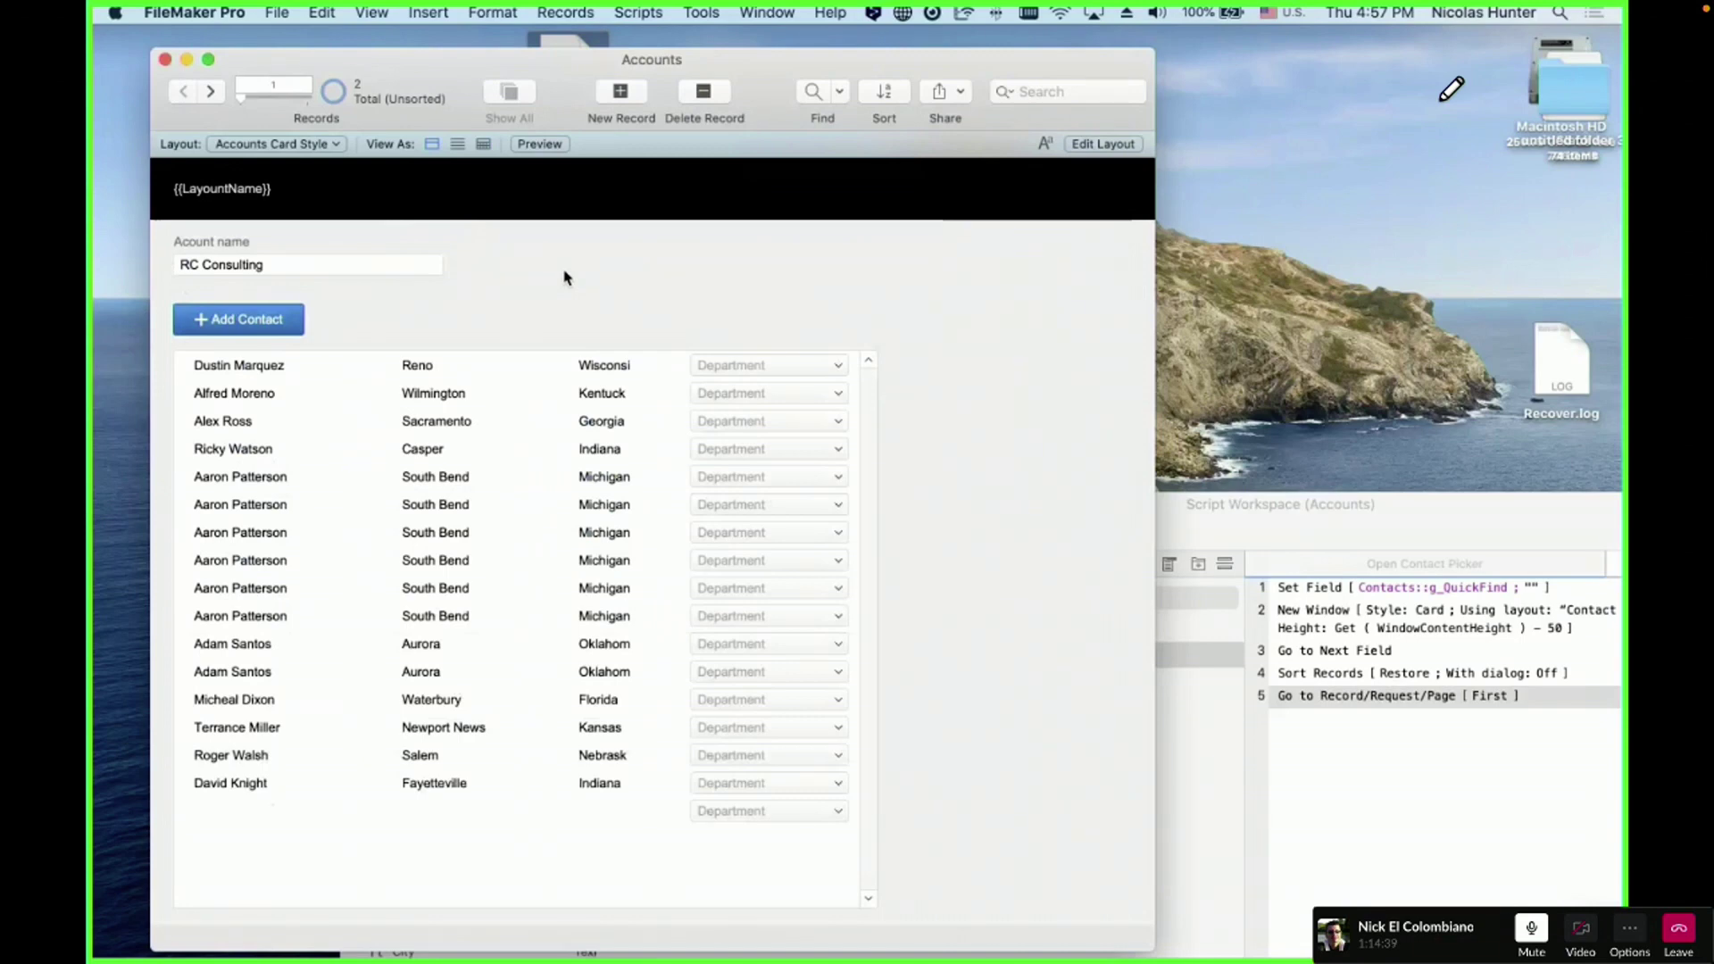
- Open the Contact Picker | Card layout for editing in its own window and bring the whole layout into view
key("super+shift+l")
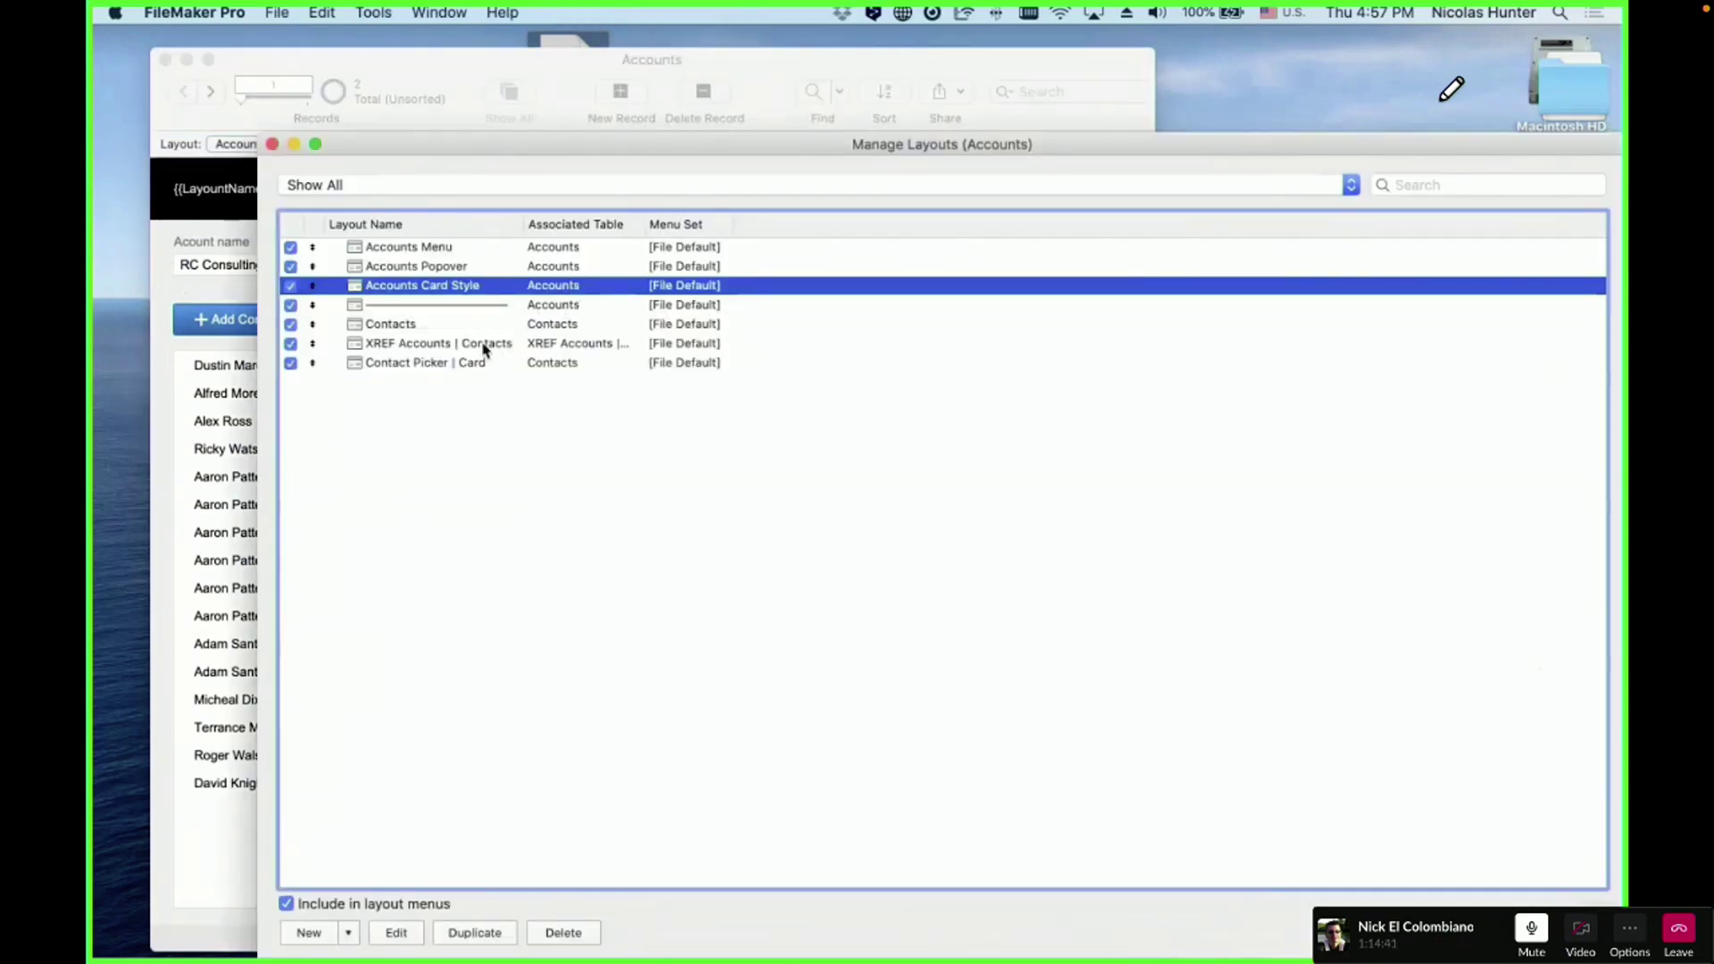
left_click(488, 362)
left_click(1568, 933)
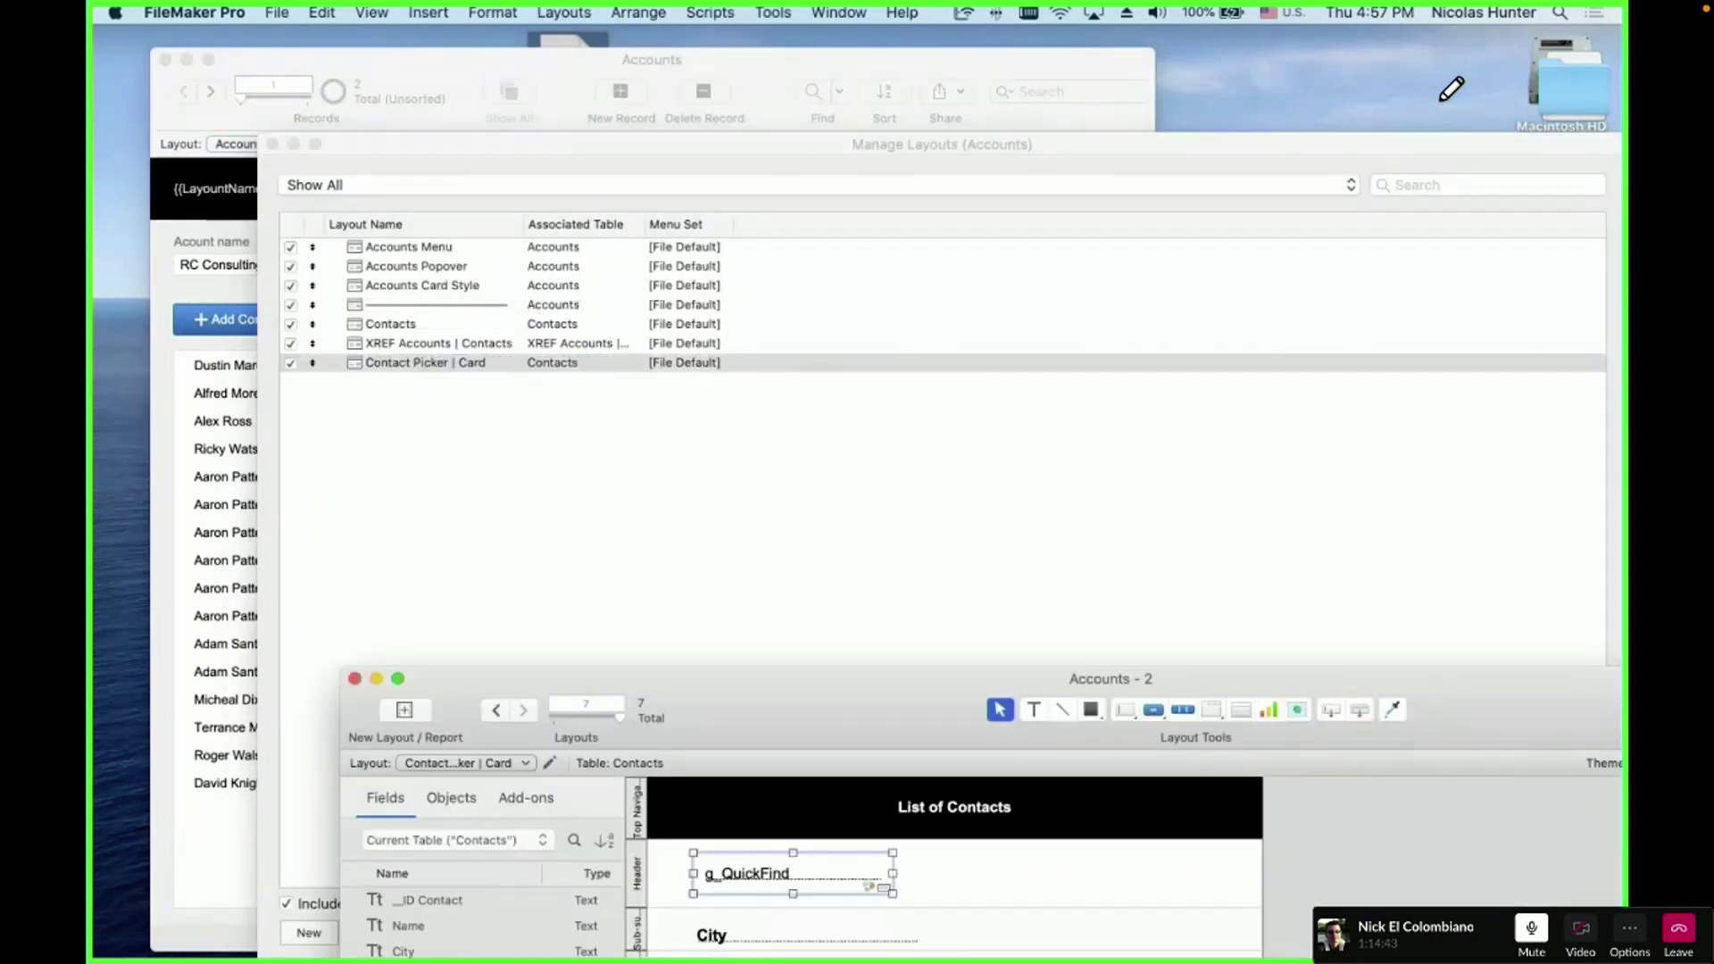
left_click_drag(820, 730, 585, 107)
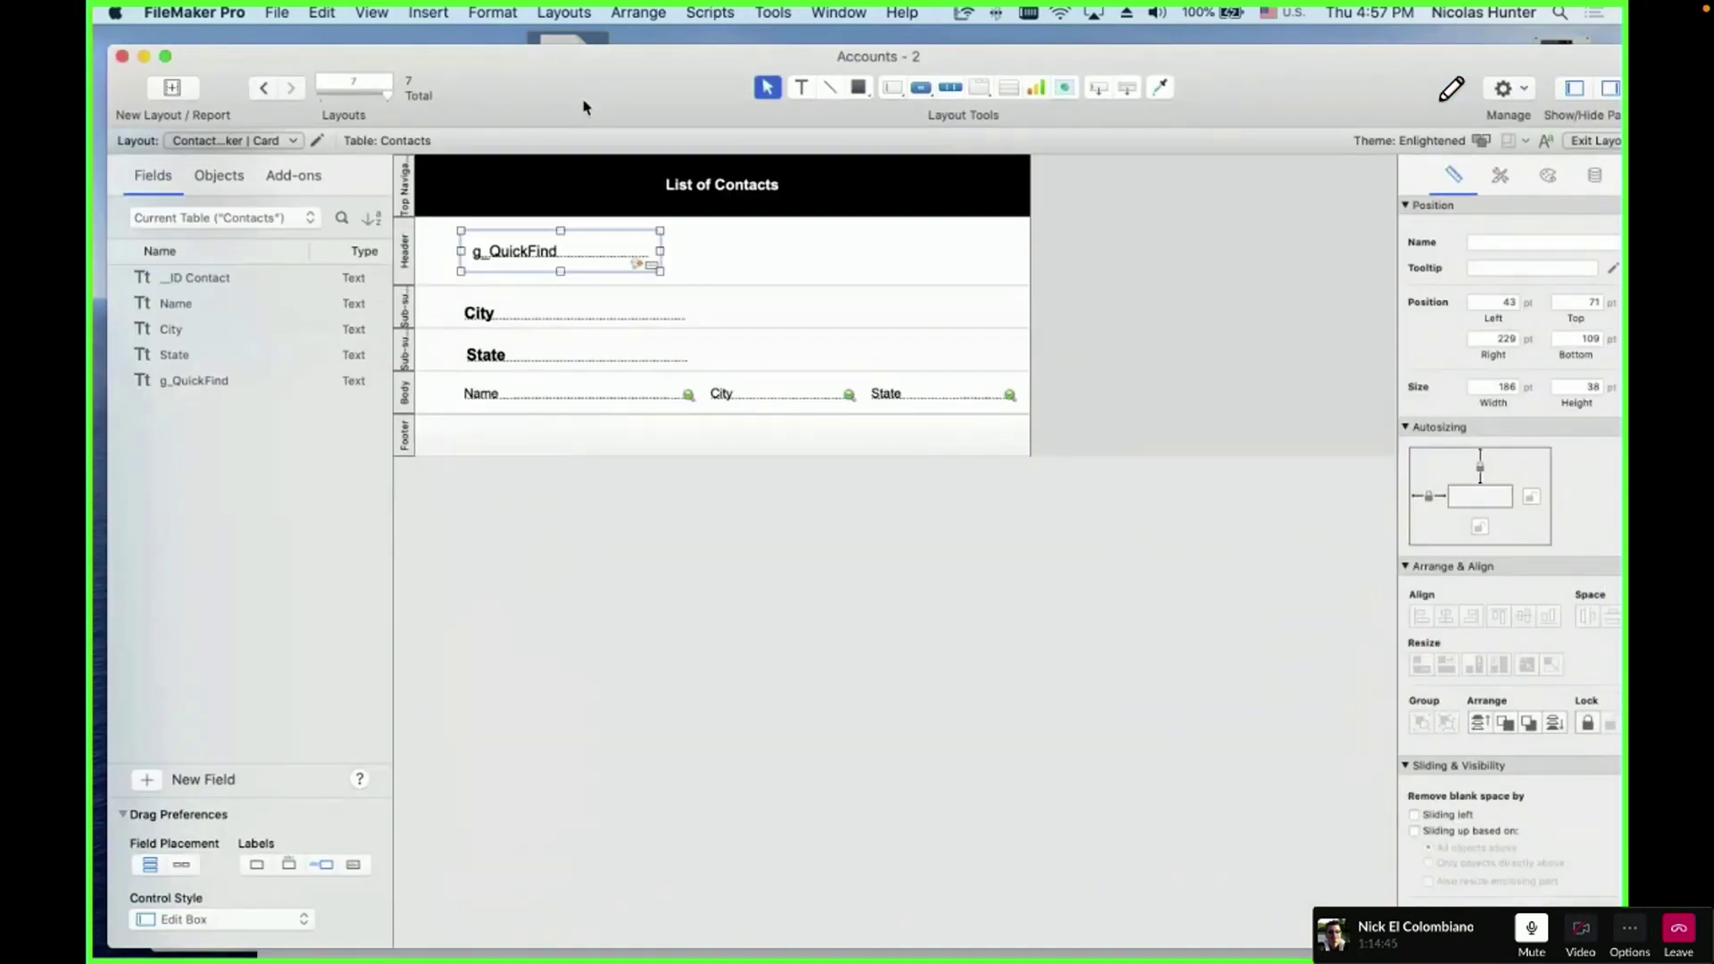
left_click(715, 741)
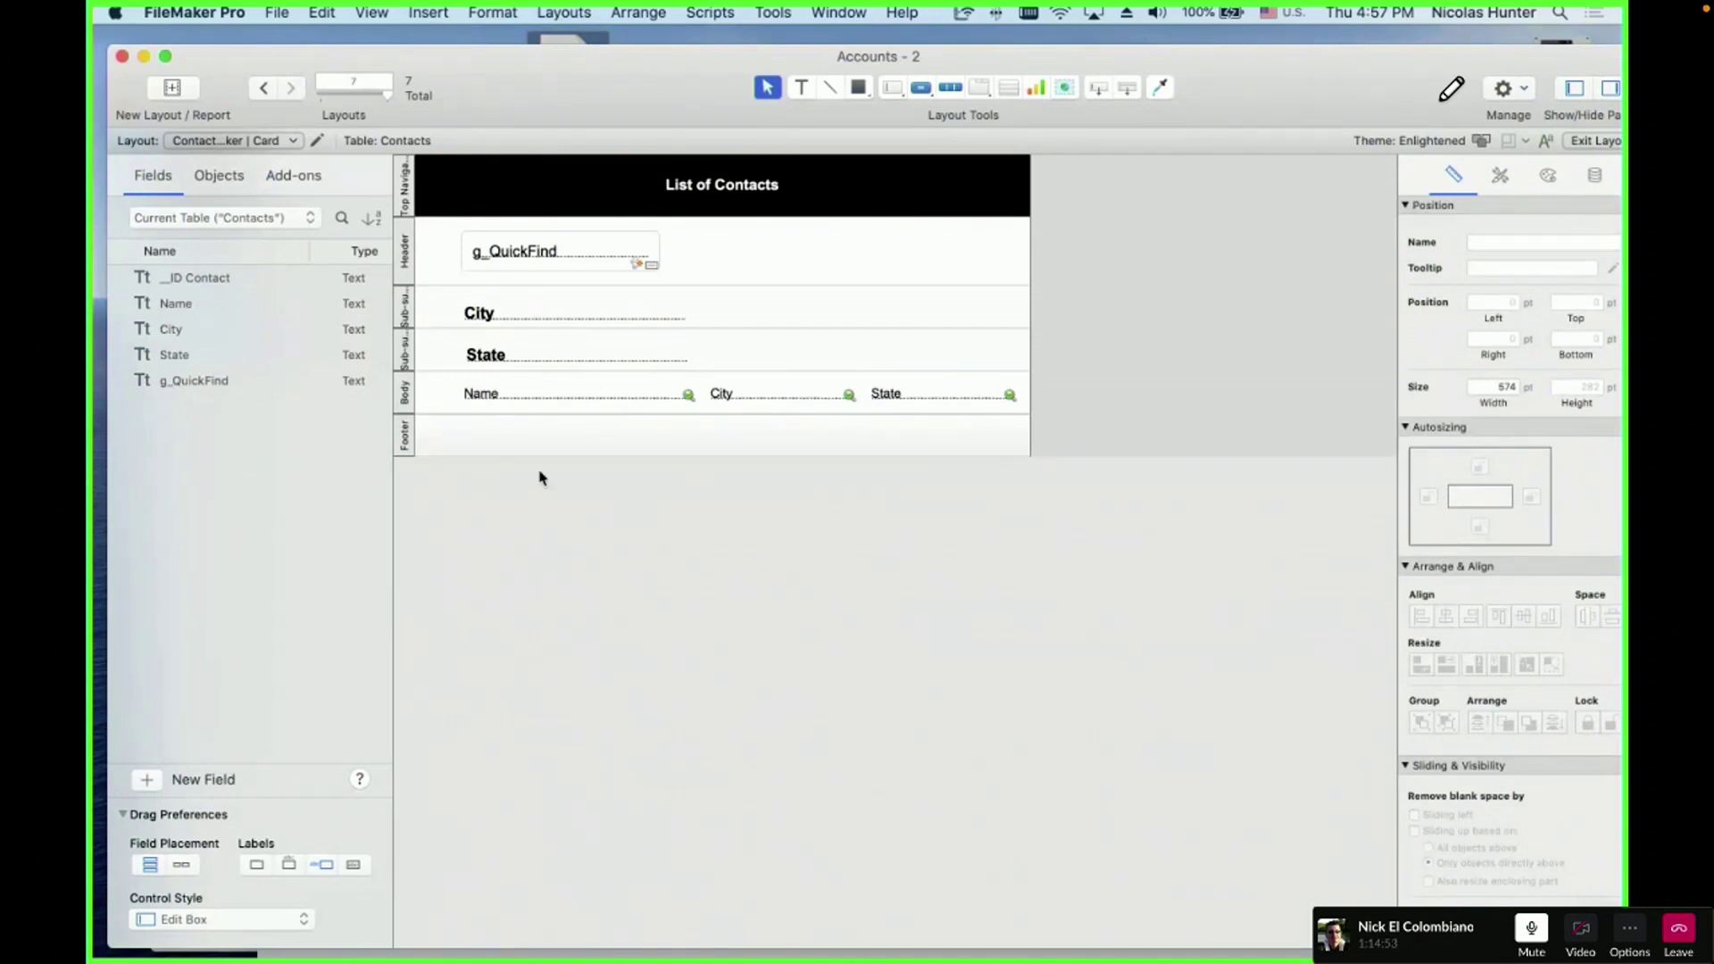
- Check which field the State sub-summary part sorts by, leave its definition as is and select the State field
left_click(409, 398)
double_click(406, 354)
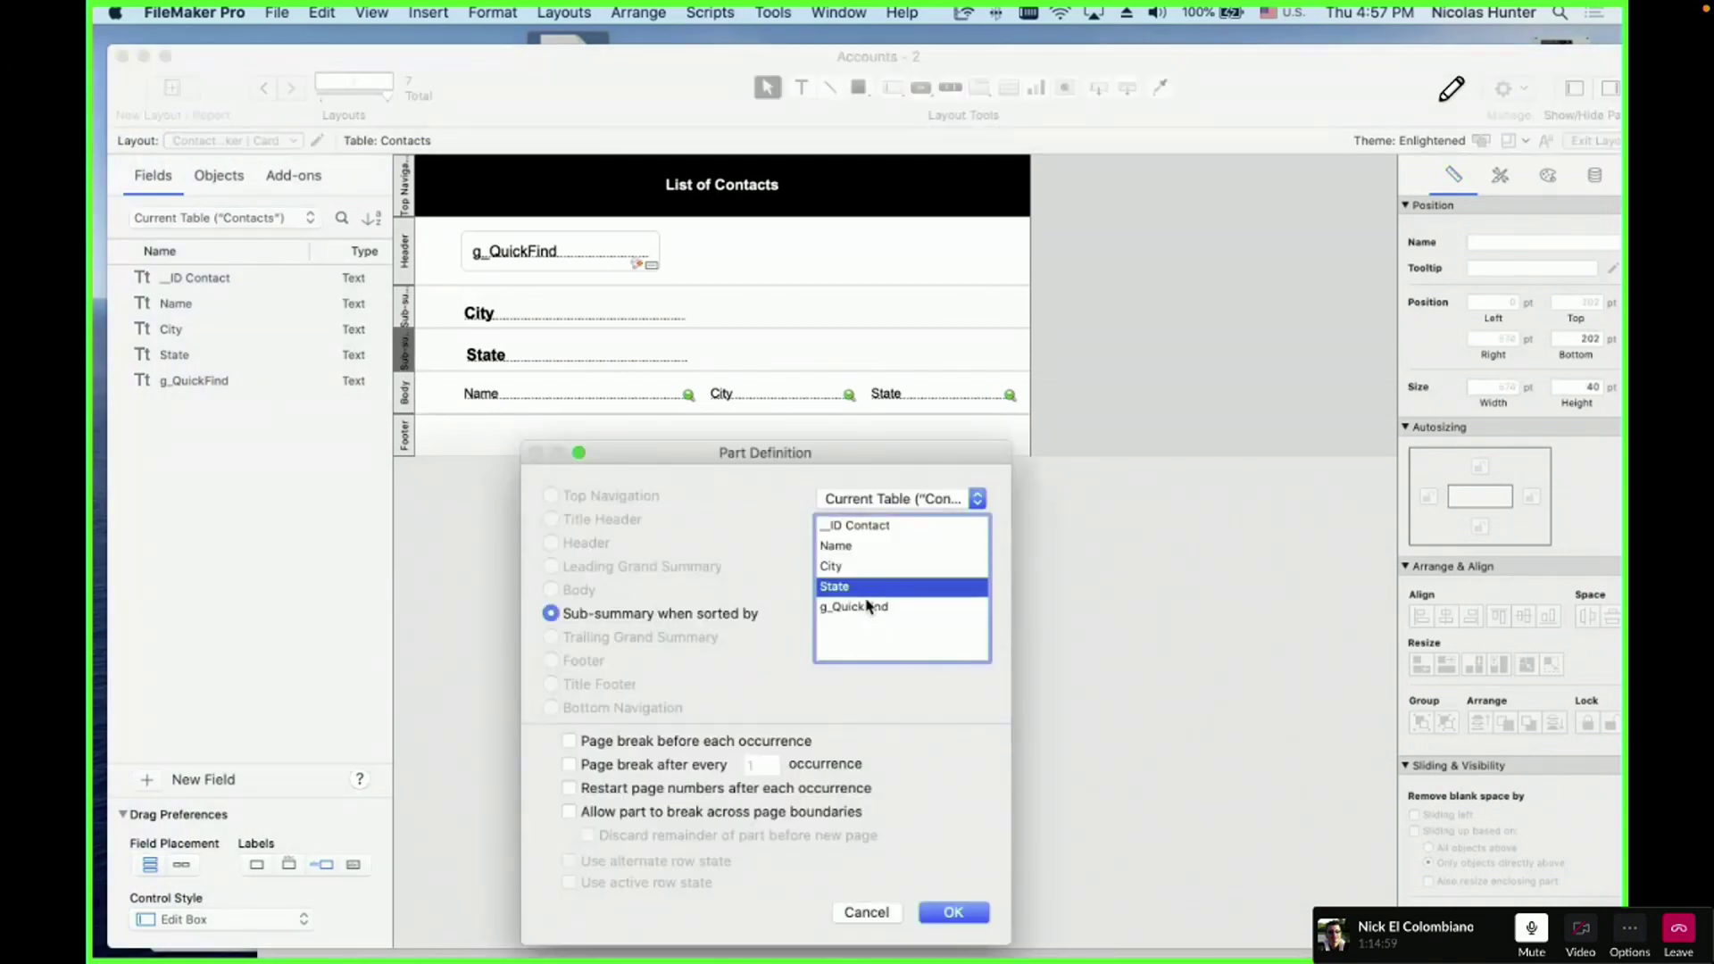
key("Escape")
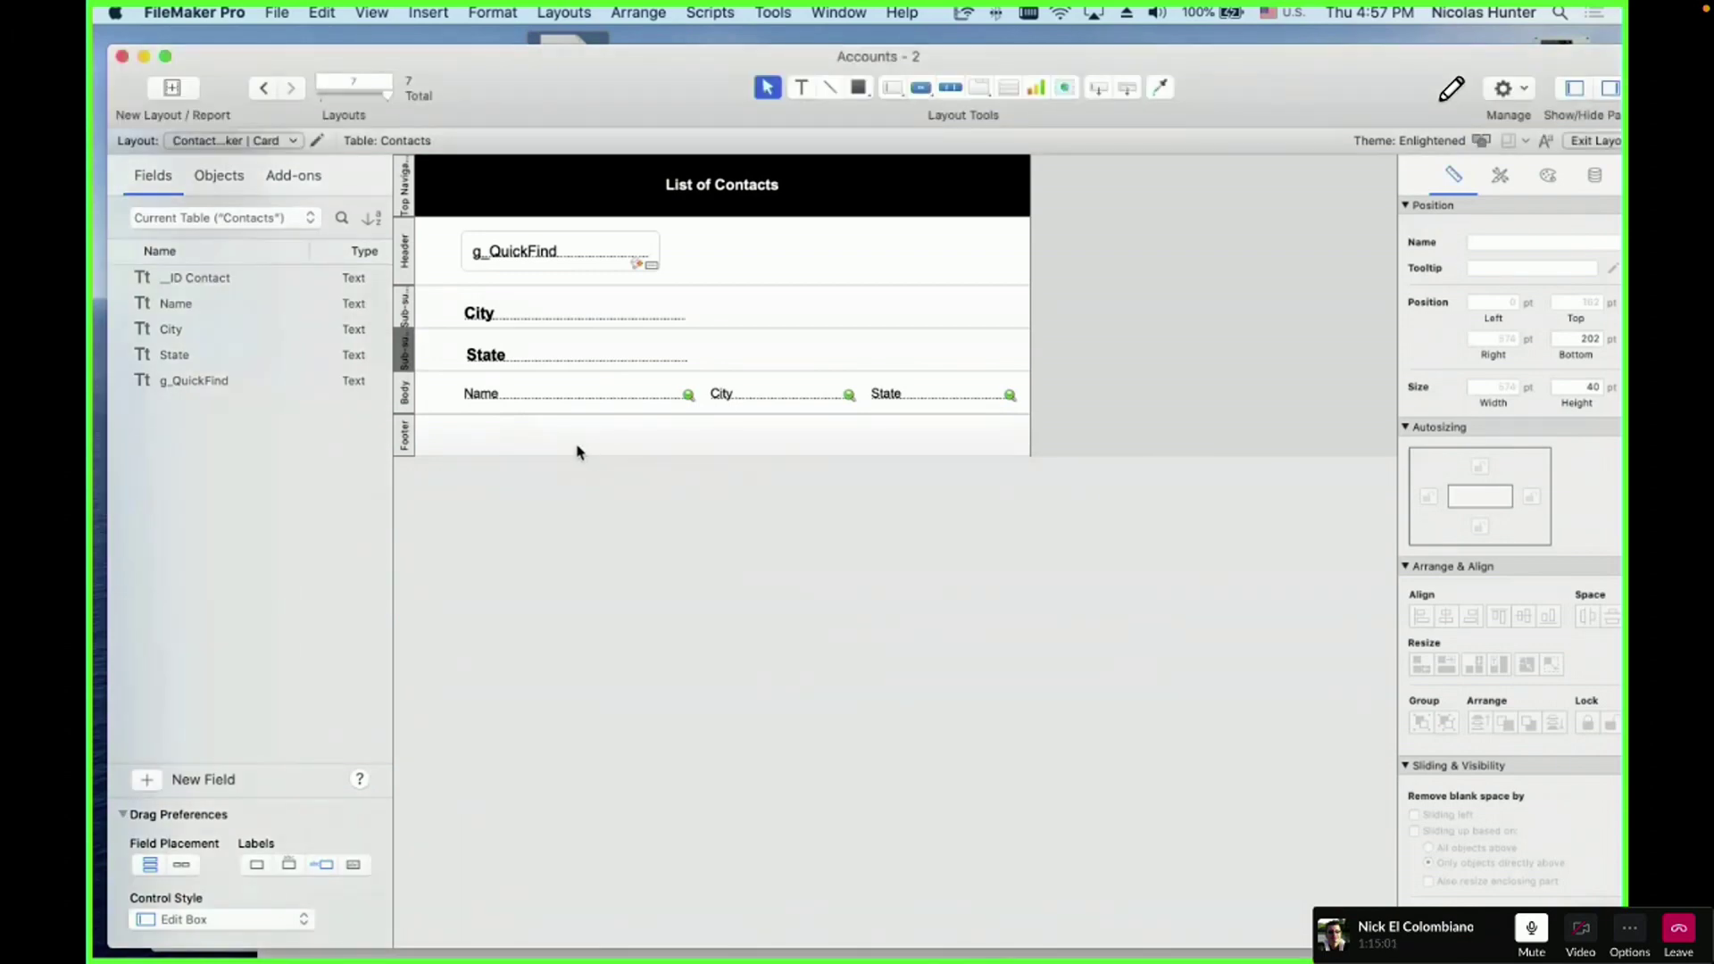
left_click(522, 321)
left_click(524, 356)
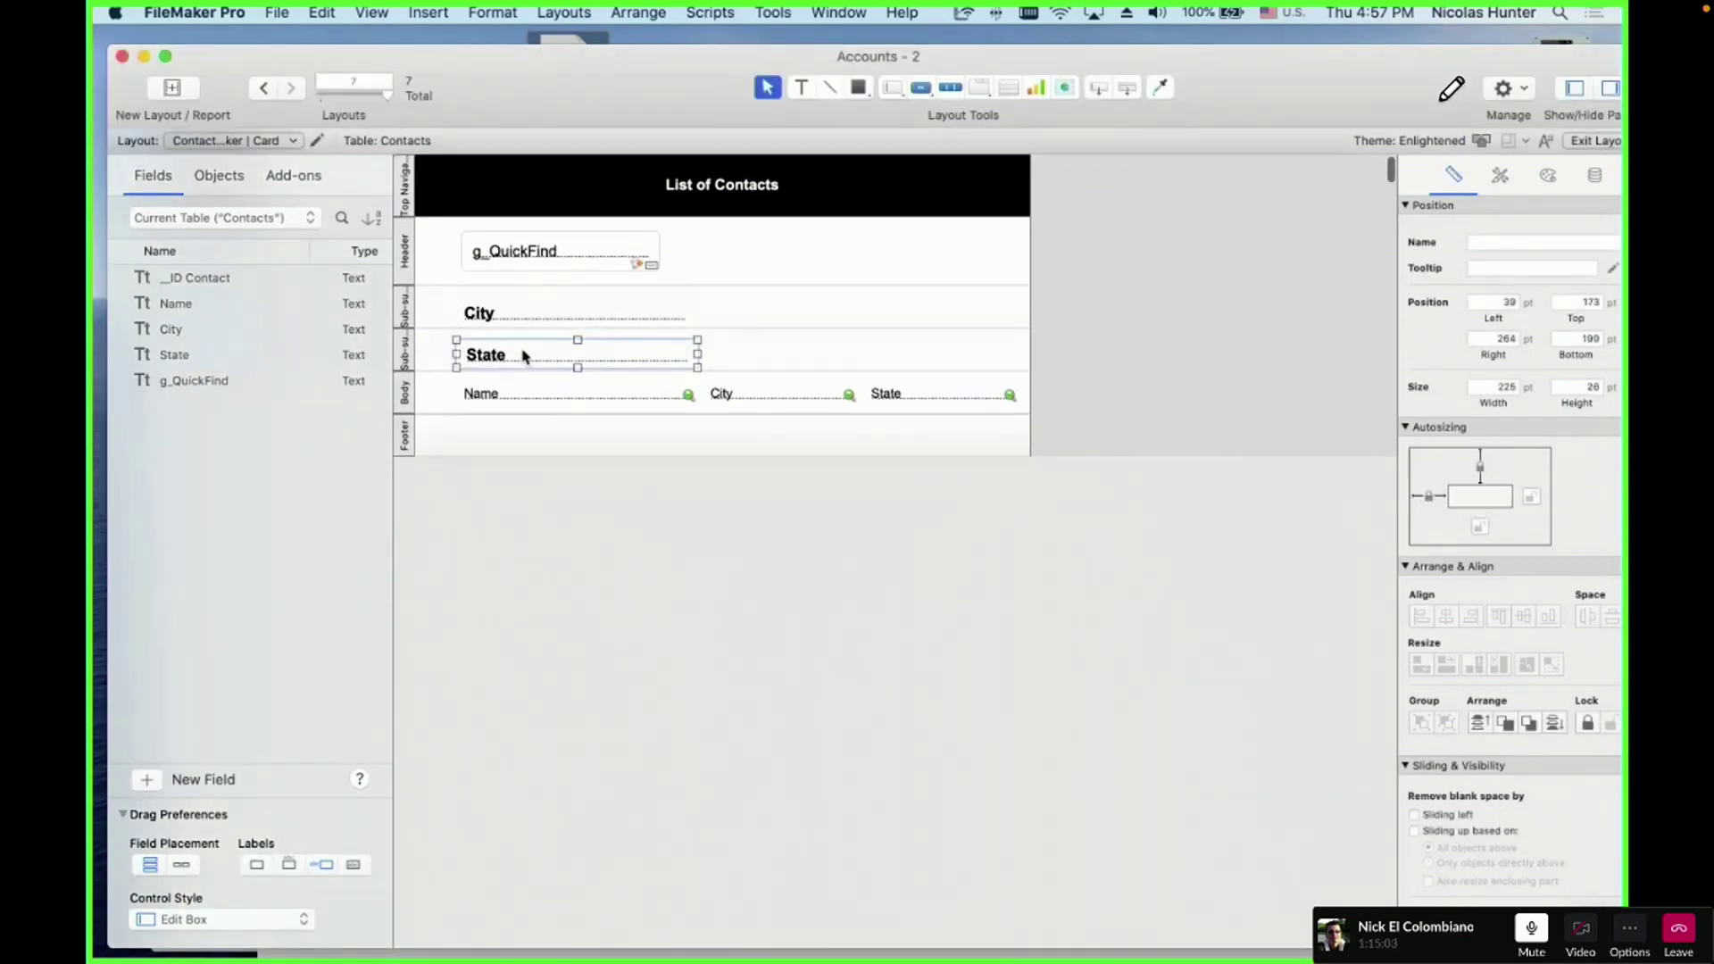
- Review the g_QuickFind field's OnObjectSave trigger, its script parameter and its quick find script, and close the dialogs
left_click(530, 266)
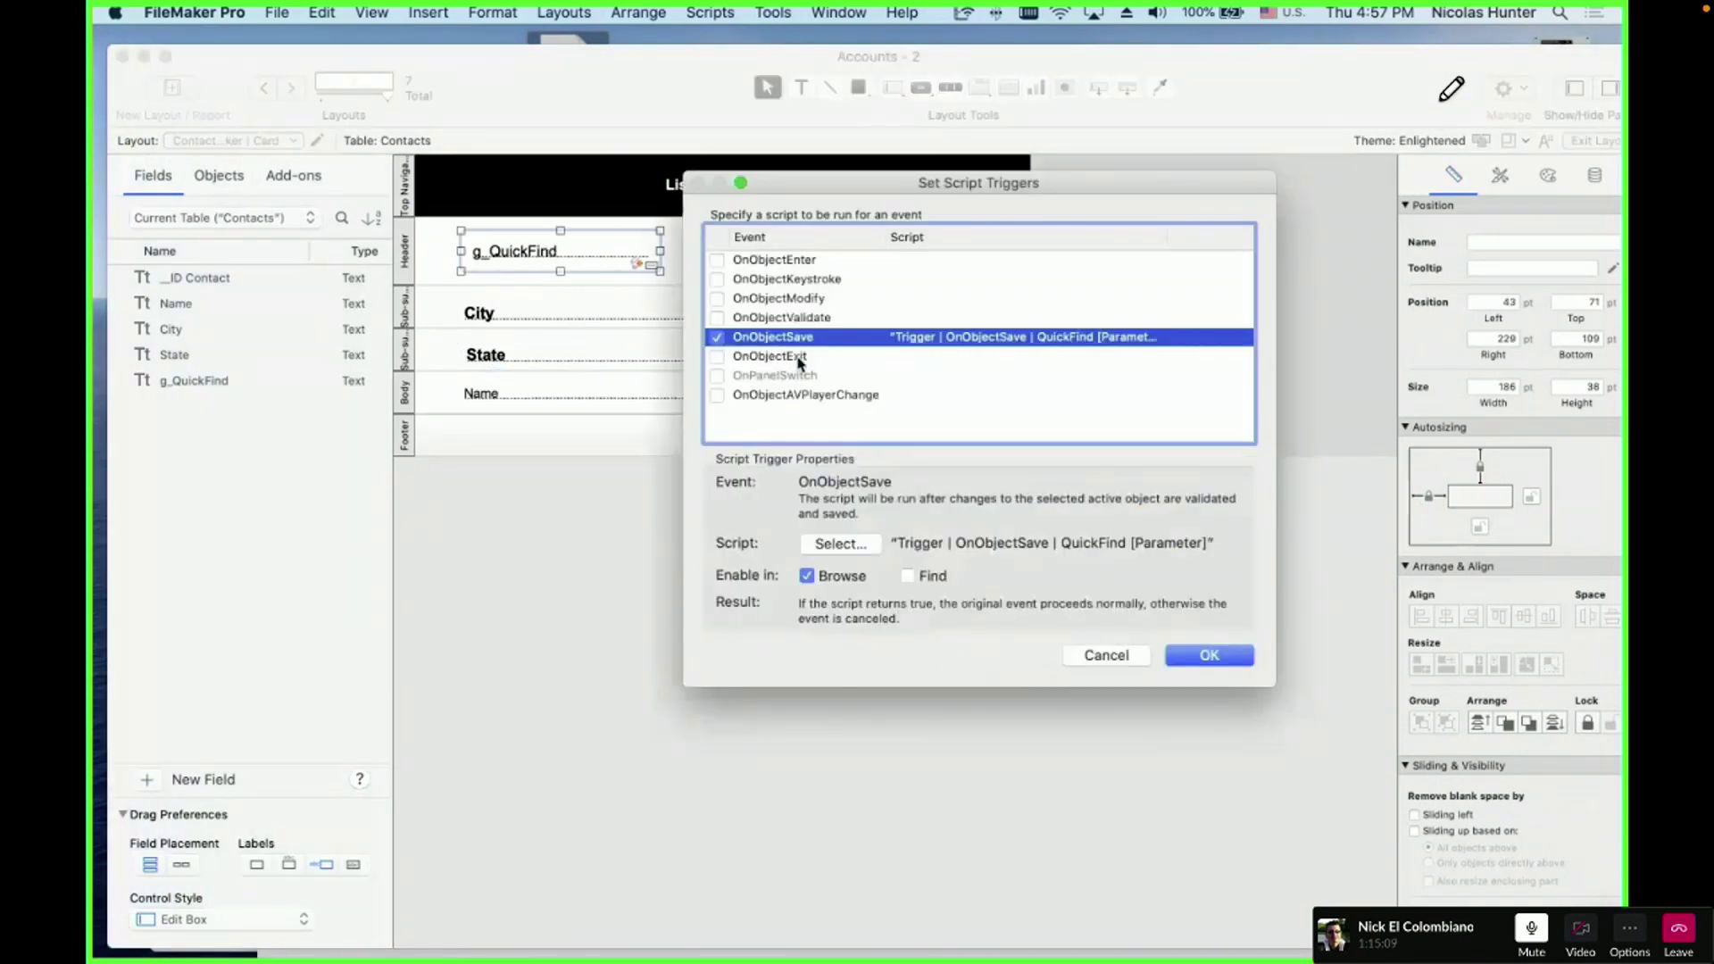
left_click(839, 544)
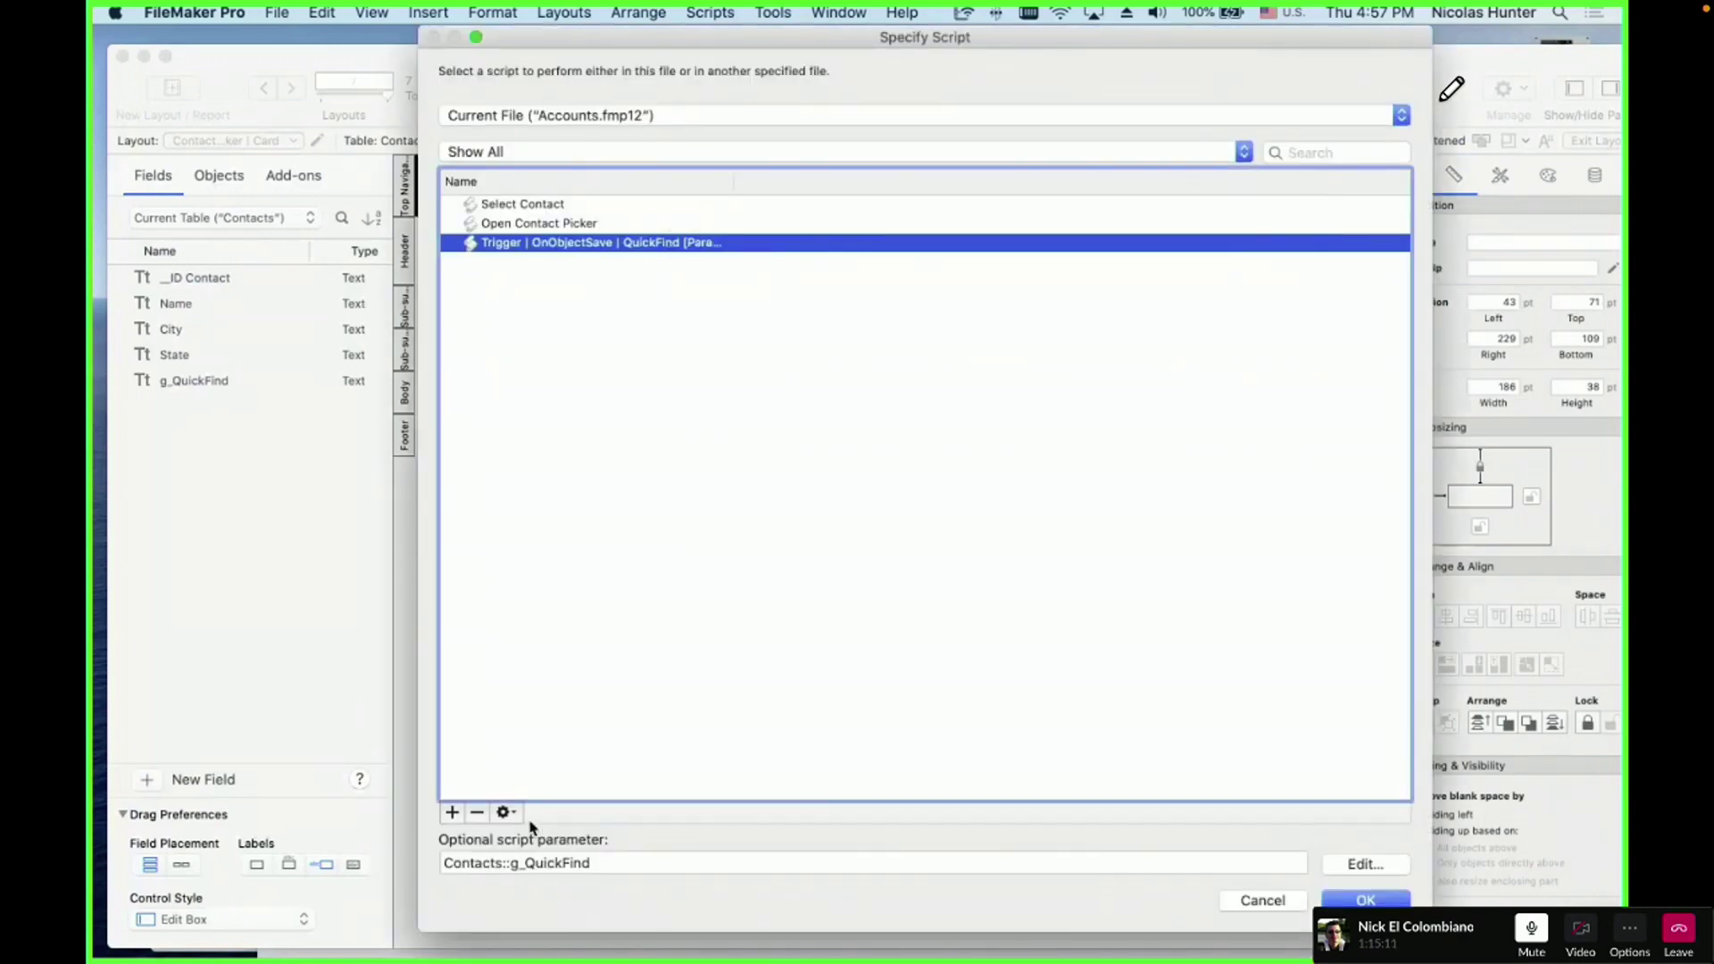
left_click(505, 812)
left_click(531, 836)
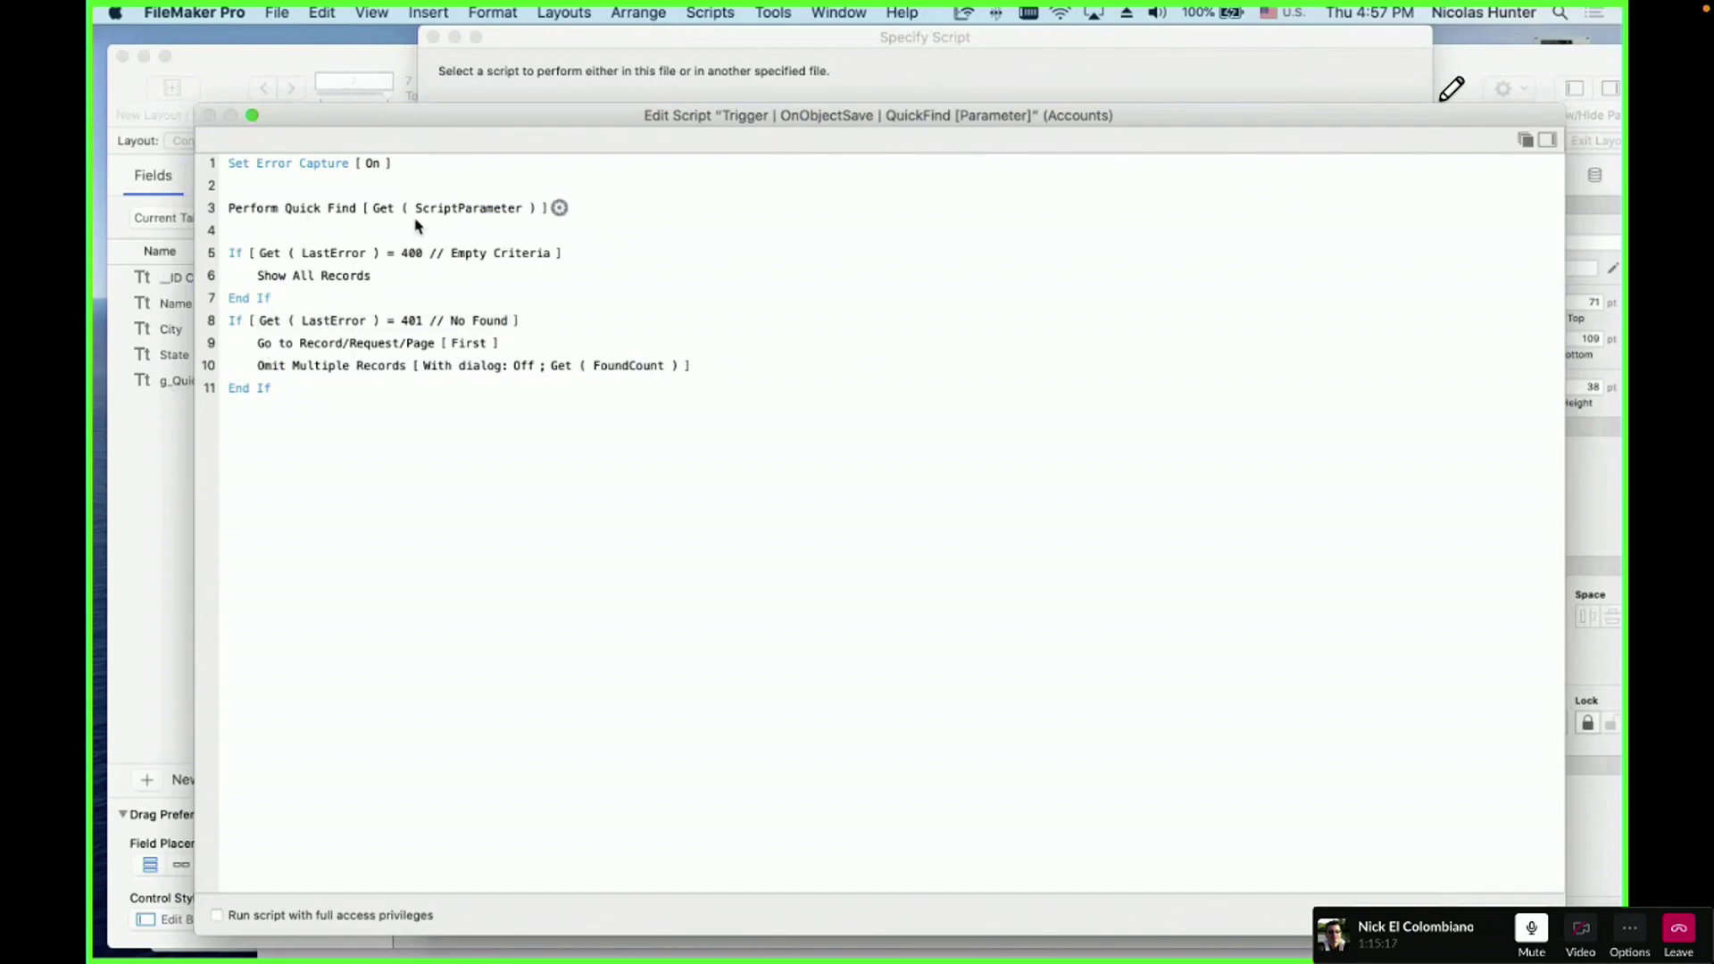
key("super+w")
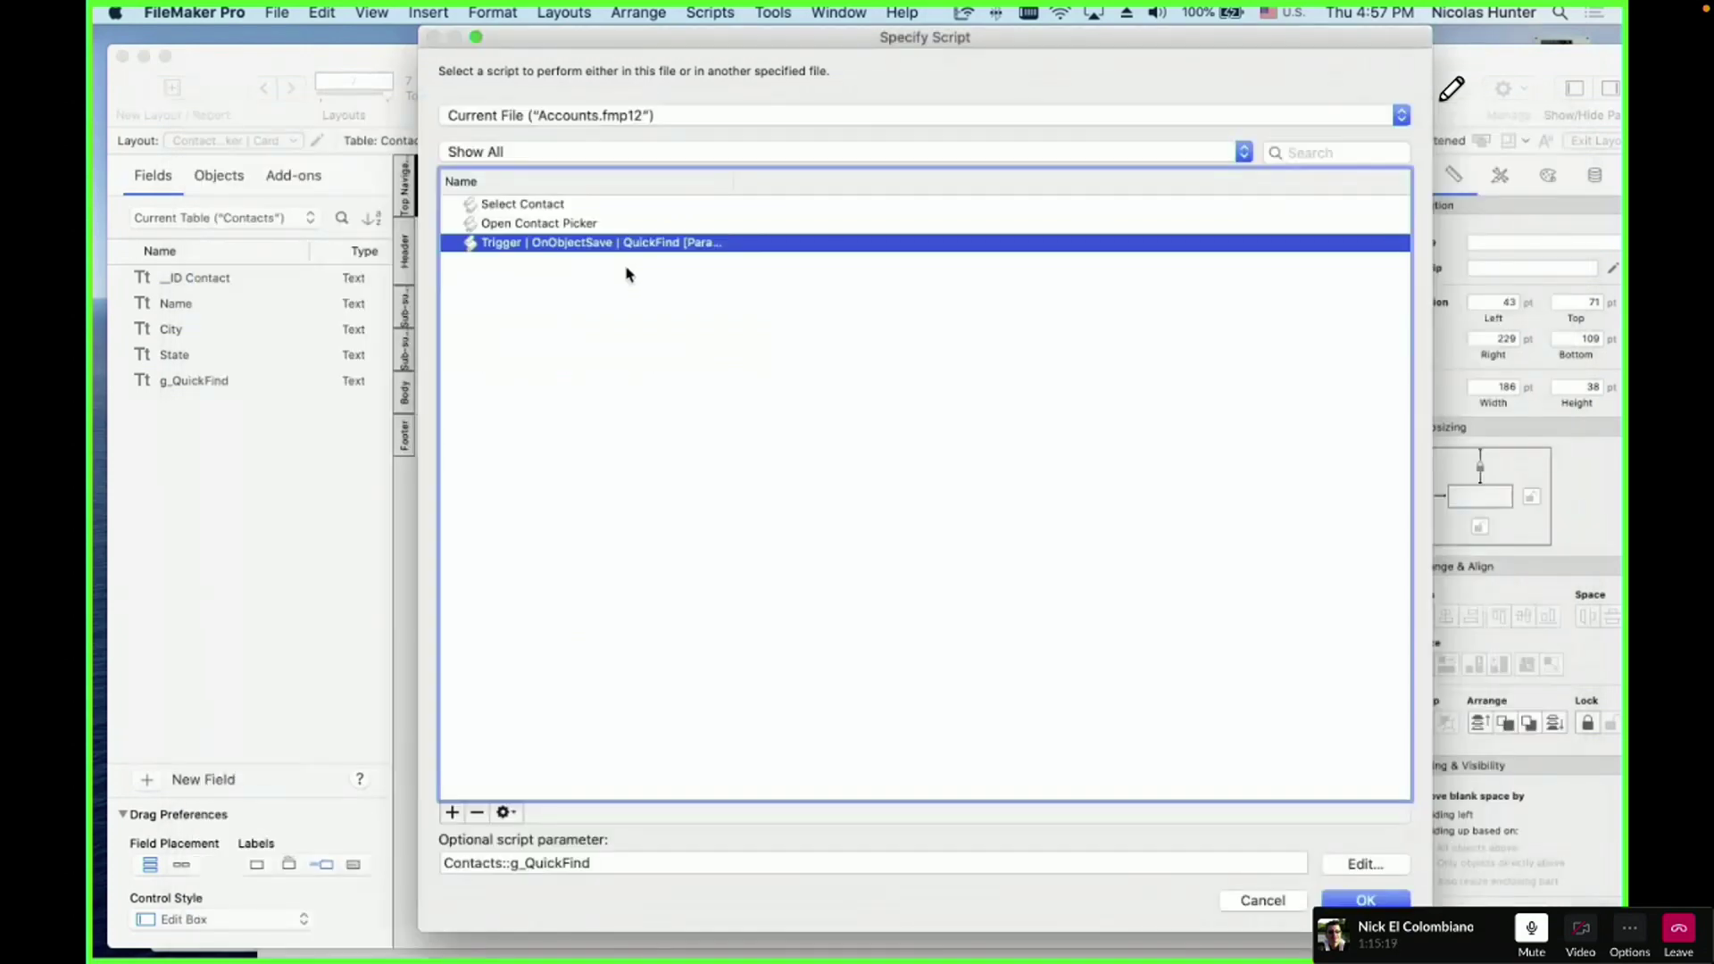
key("Return")
key("Return")
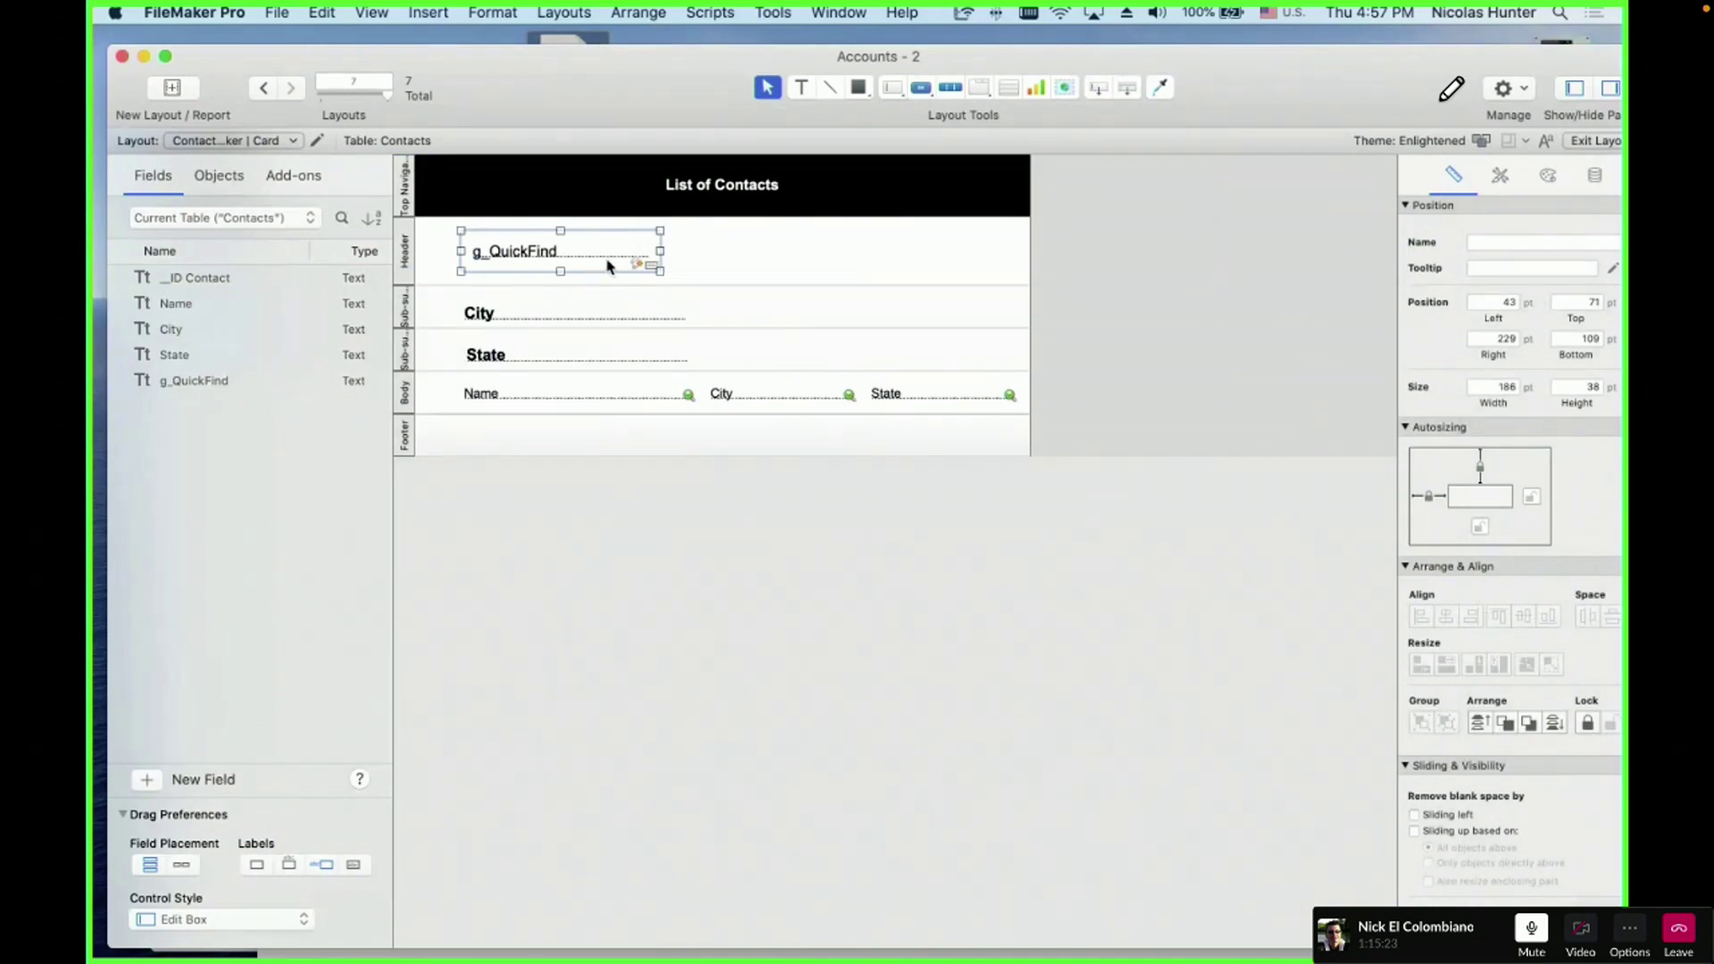
- Move the layout editing window aside, close the Manage Layouts window and bring the Accounts window to the front
left_click_drag(622, 98, 833, 724)
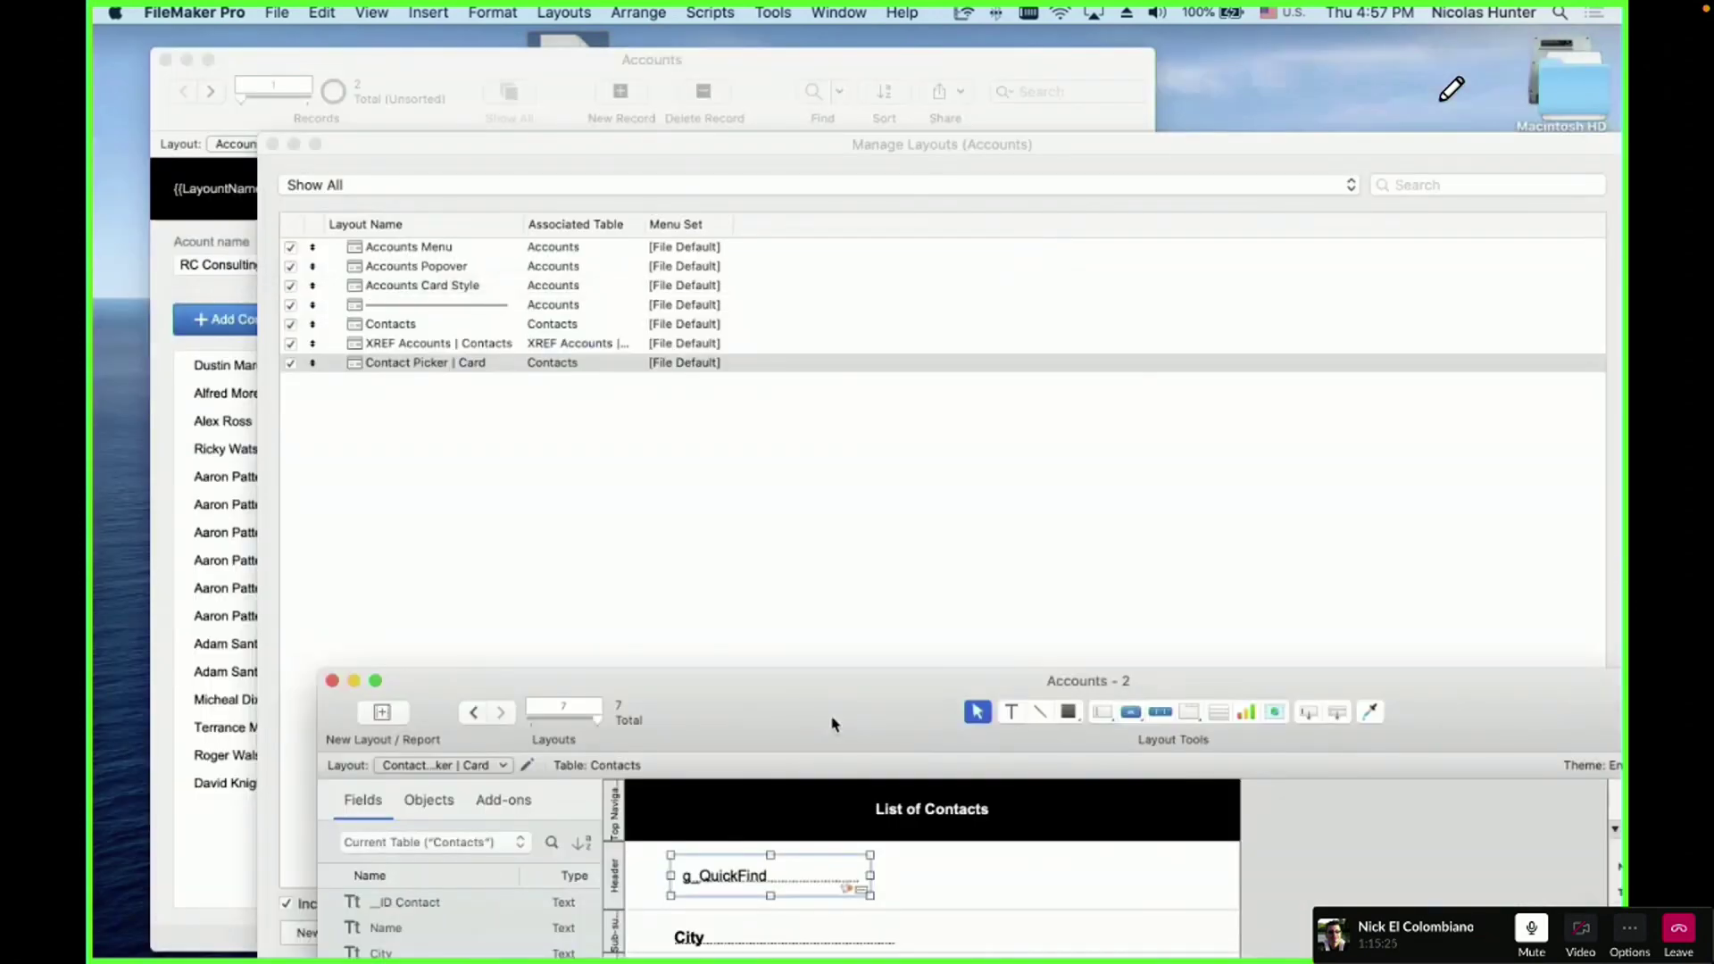
left_click(704, 533)
key("super+w")
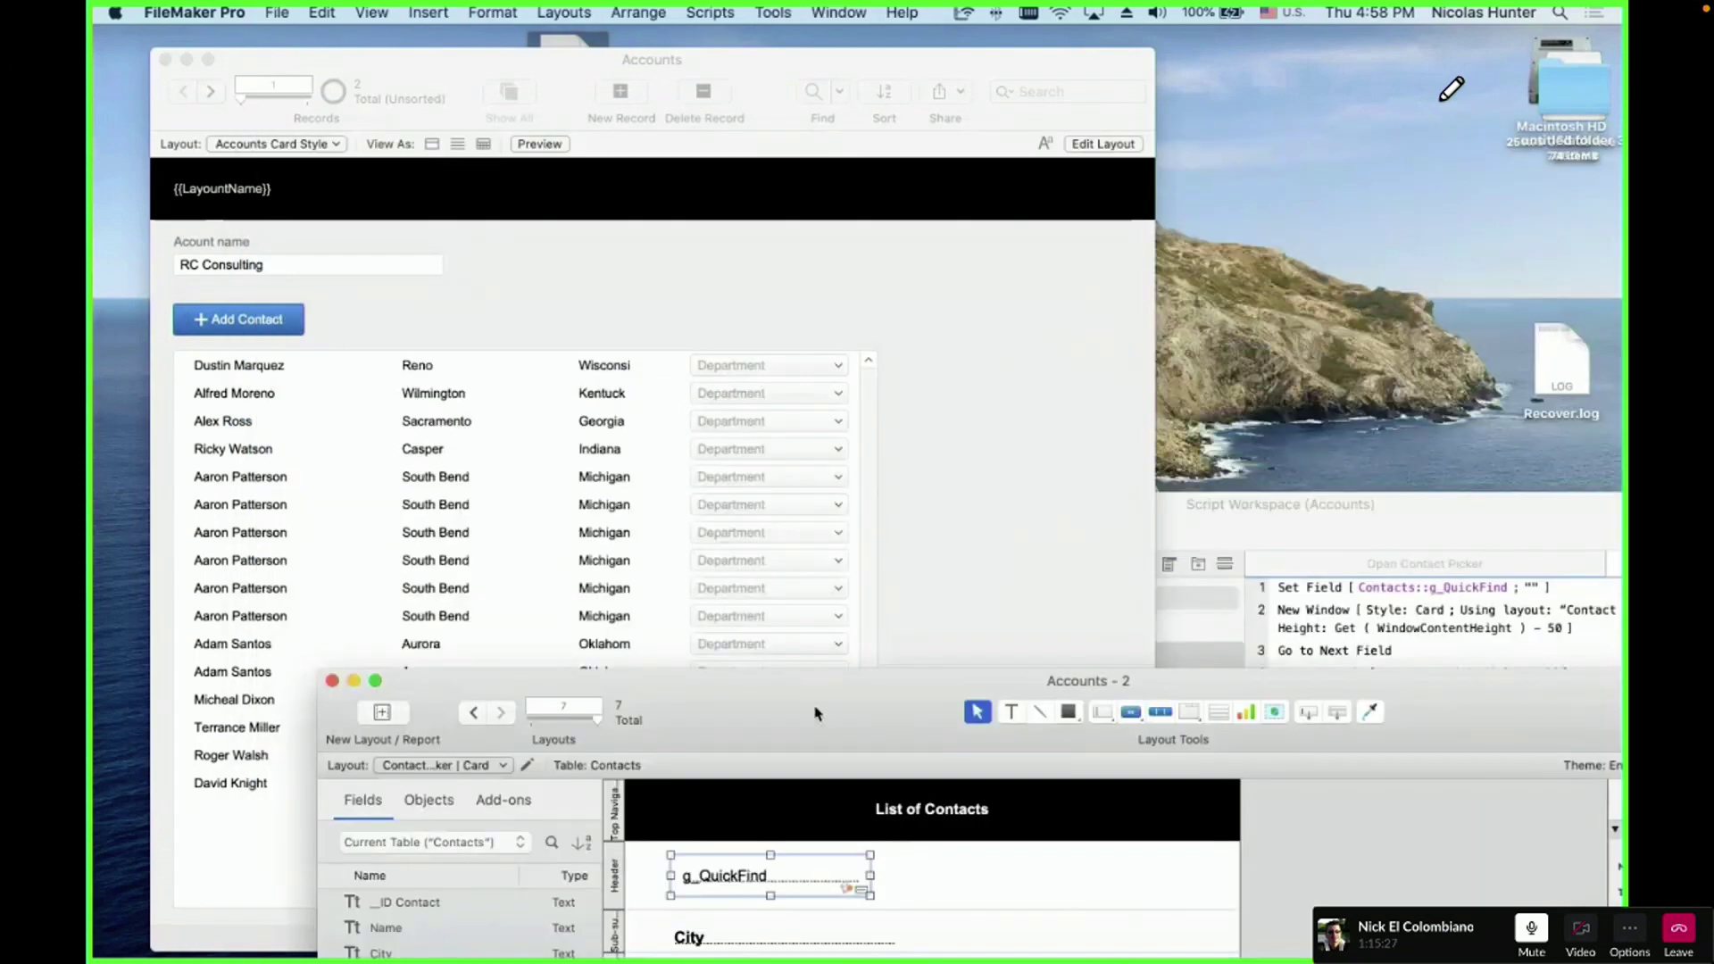
left_click_drag(814, 713, 738, 367)
left_click(251, 323)
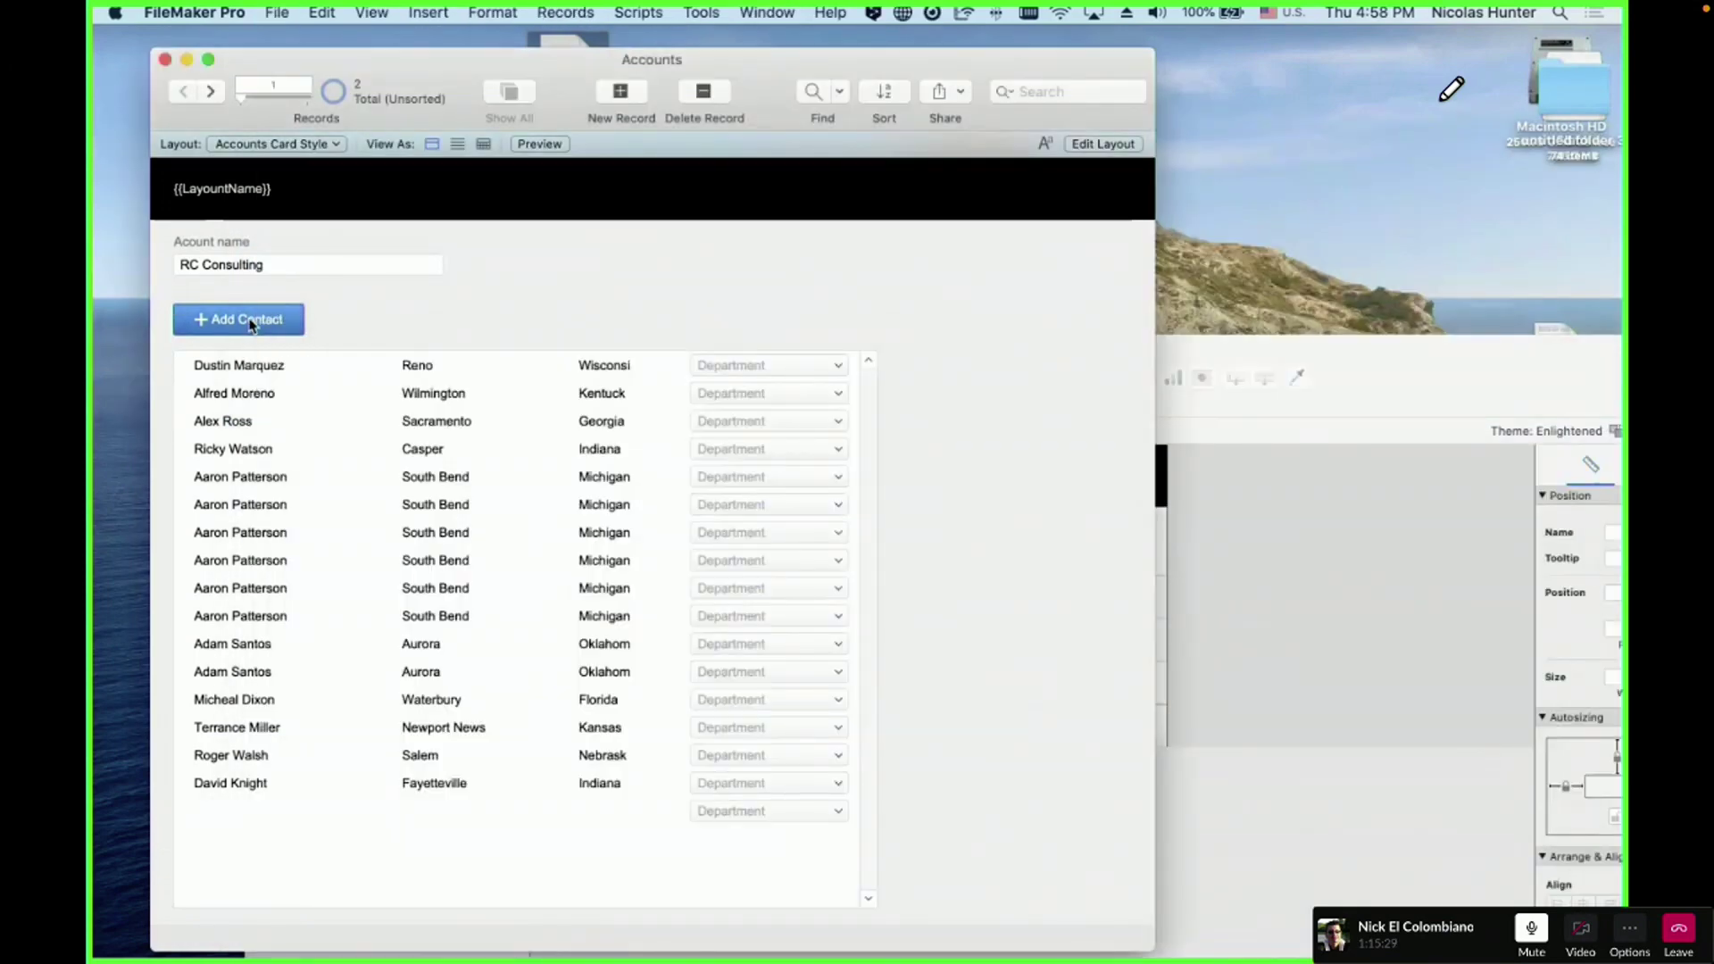
- Switch to the Accounts Popover layout and open its contact list popover for adding a contact
left_click(271, 144)
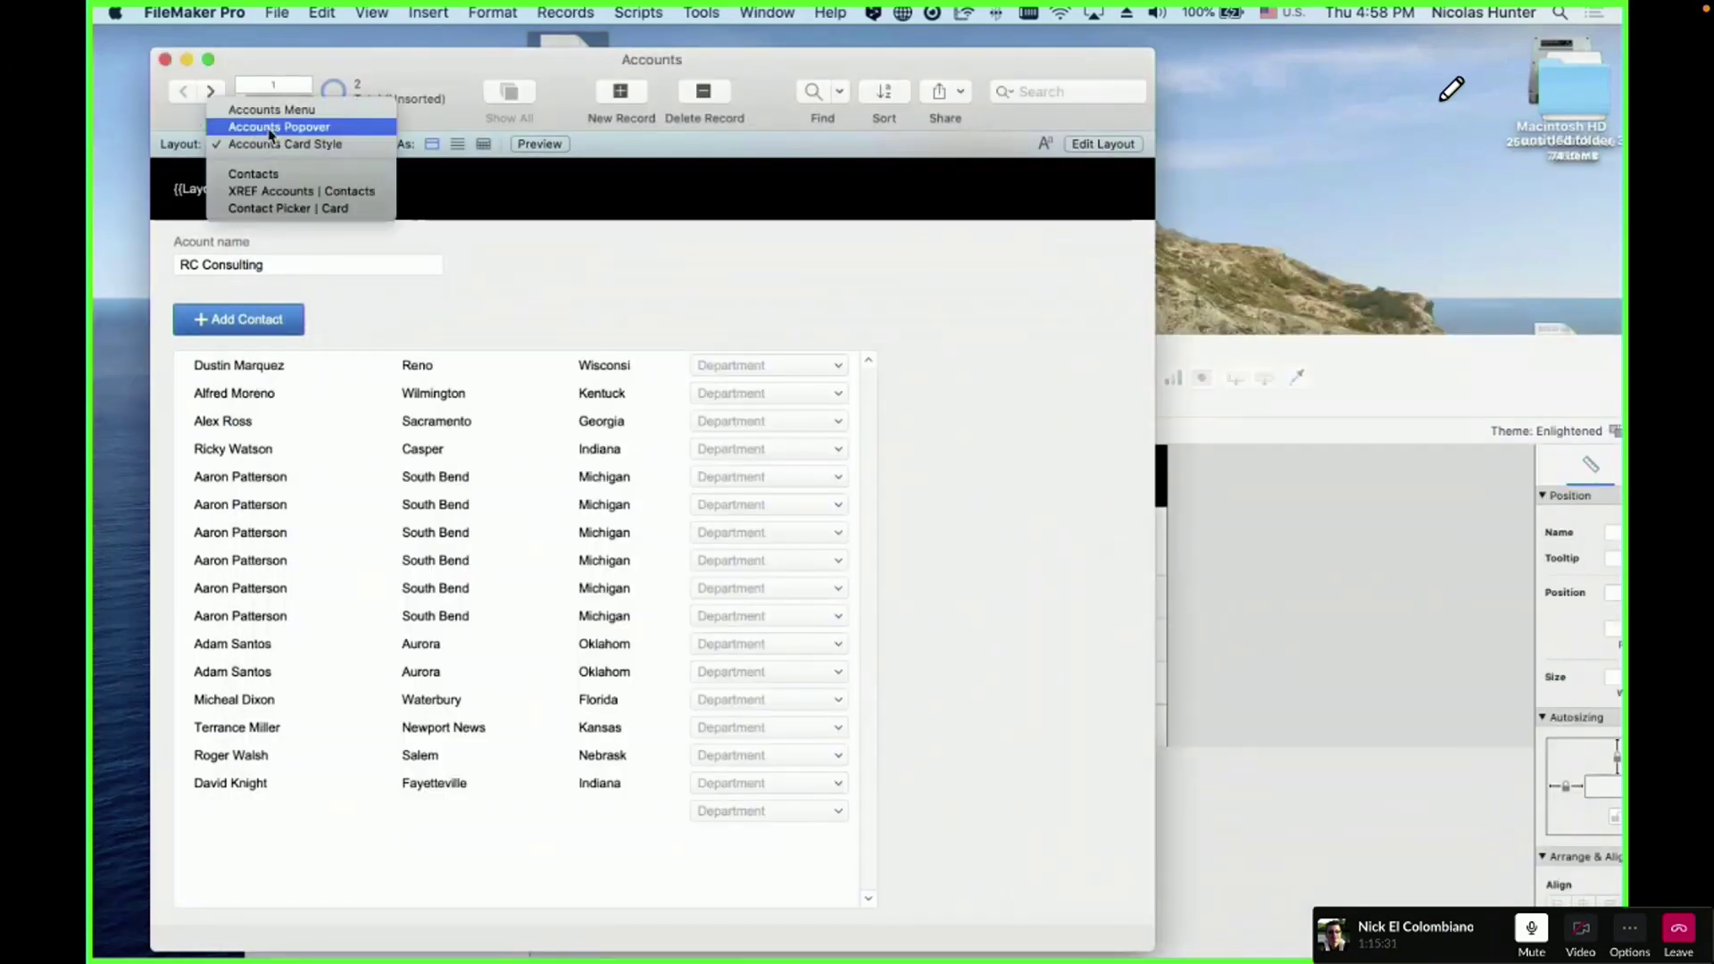
left_click(271, 128)
left_click(259, 314)
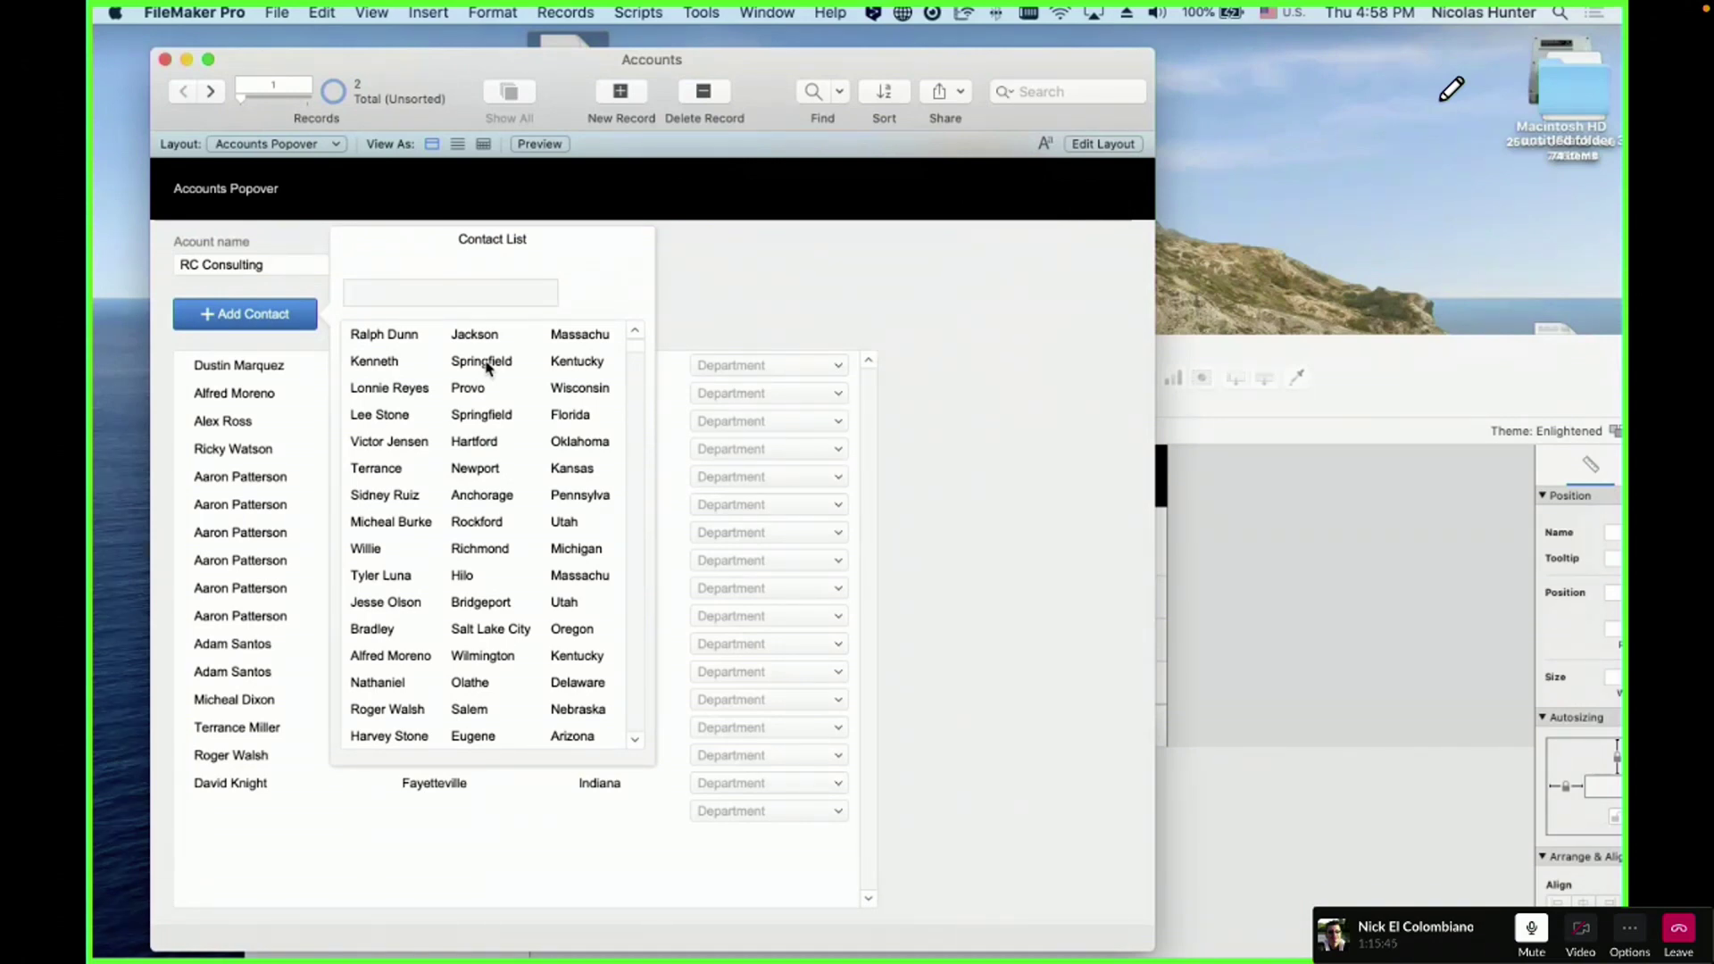
- In the Contact Picker | Card layout, shift the g_QuickFind, City and State heading fields and the body fields together slightly left
left_click(1264, 554)
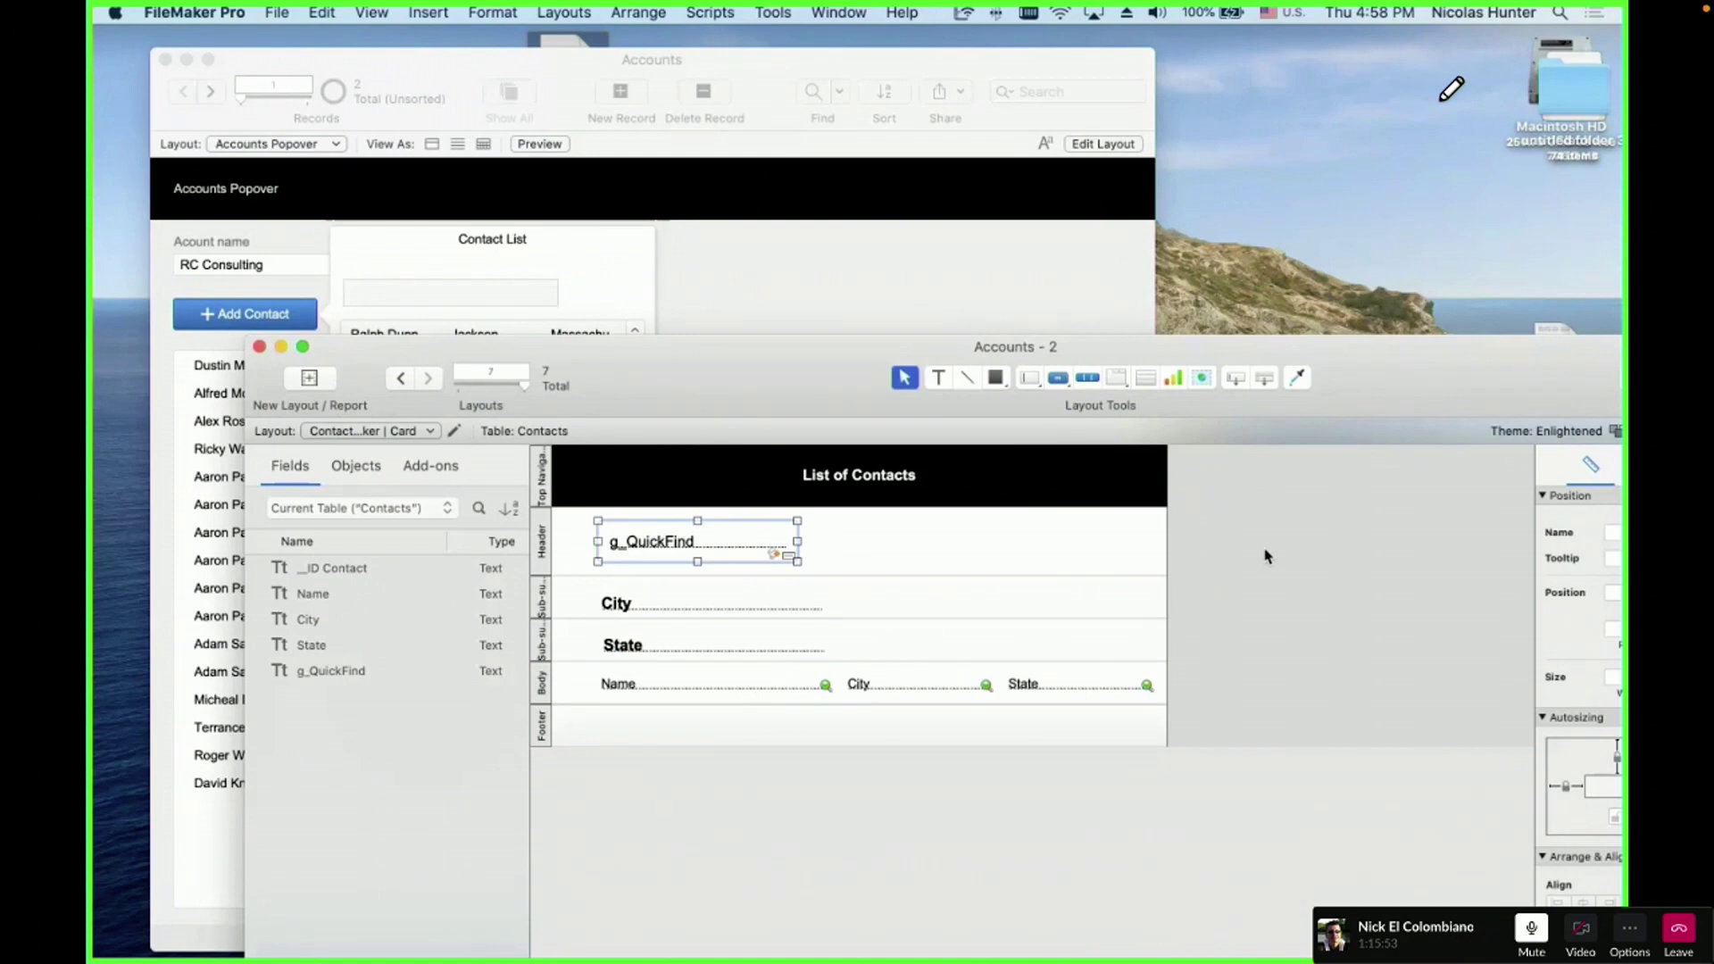
left_click(1298, 692)
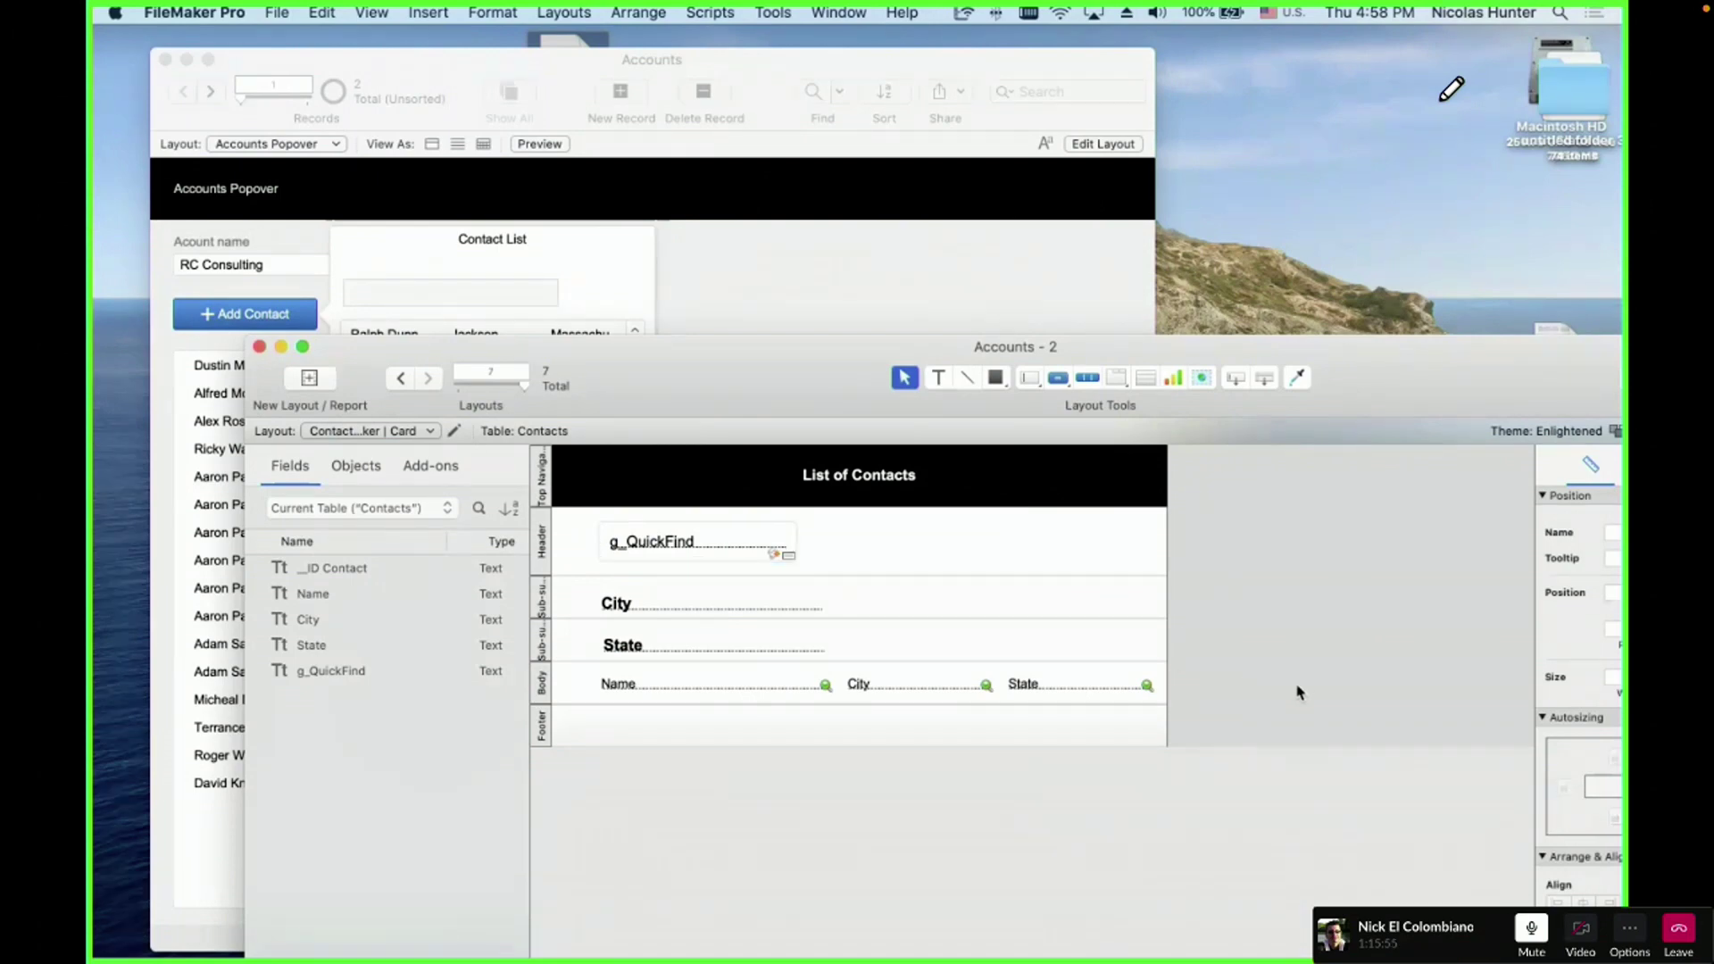
left_click_drag(1298, 692, 785, 562)
left_click_drag(664, 534, 649, 536)
left_click(879, 891)
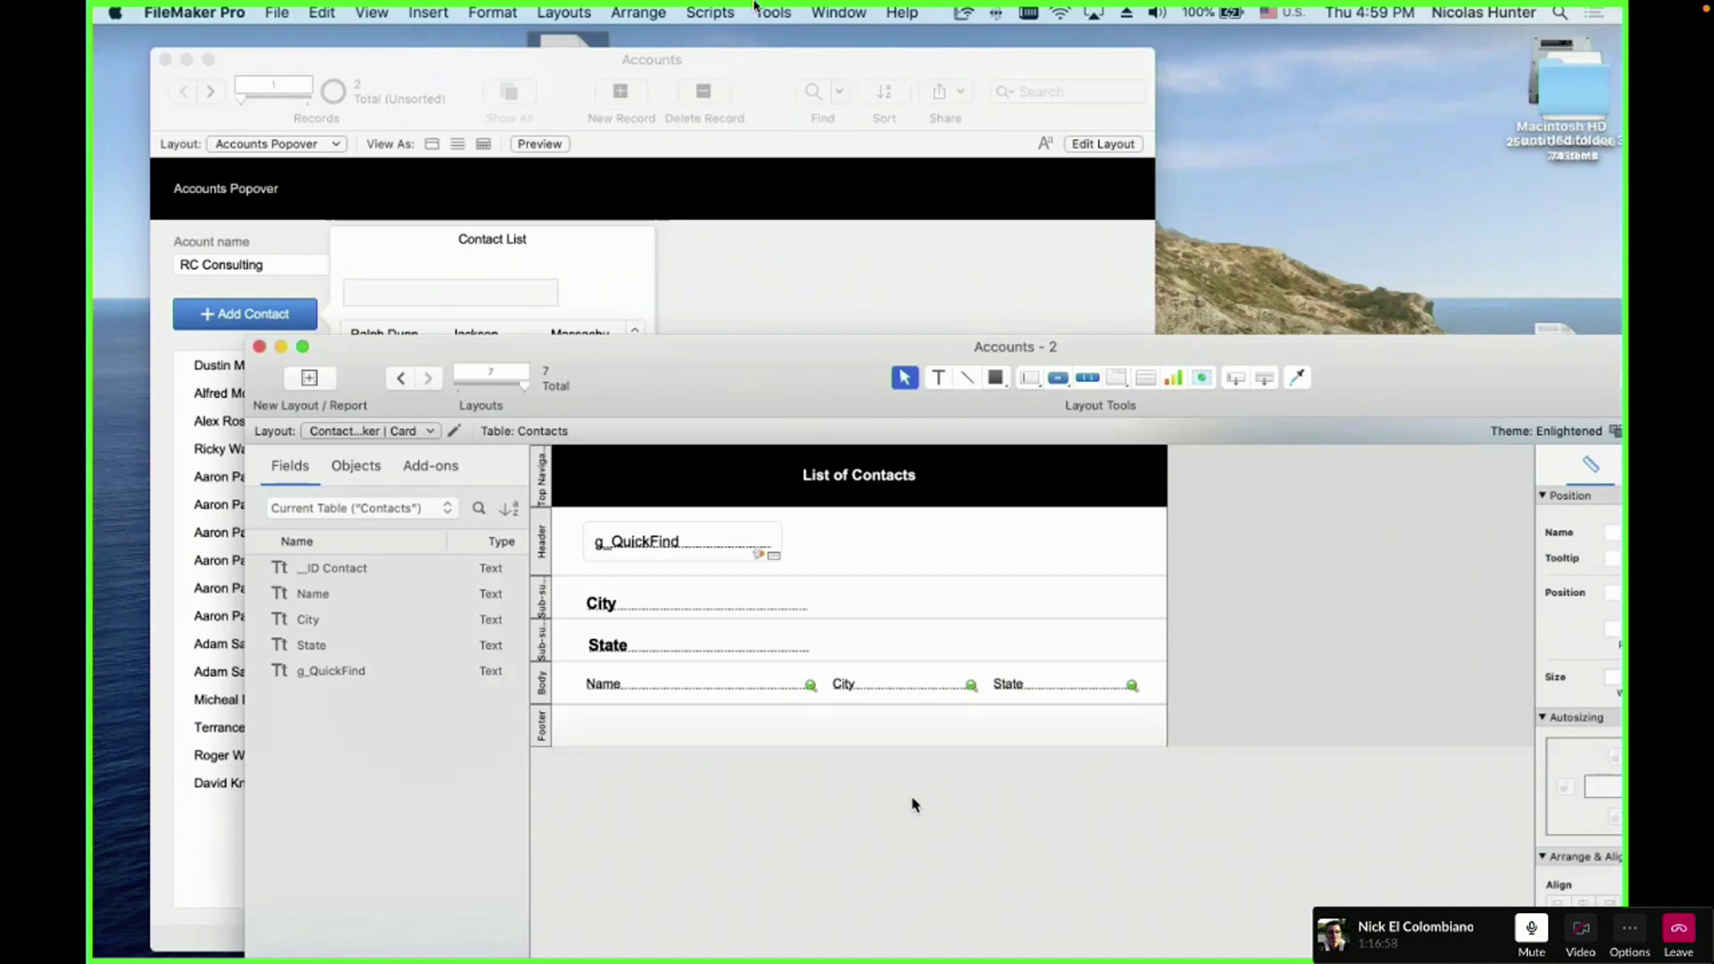
- Take the Slack call window out of full screen
mouse_move(558, 7)
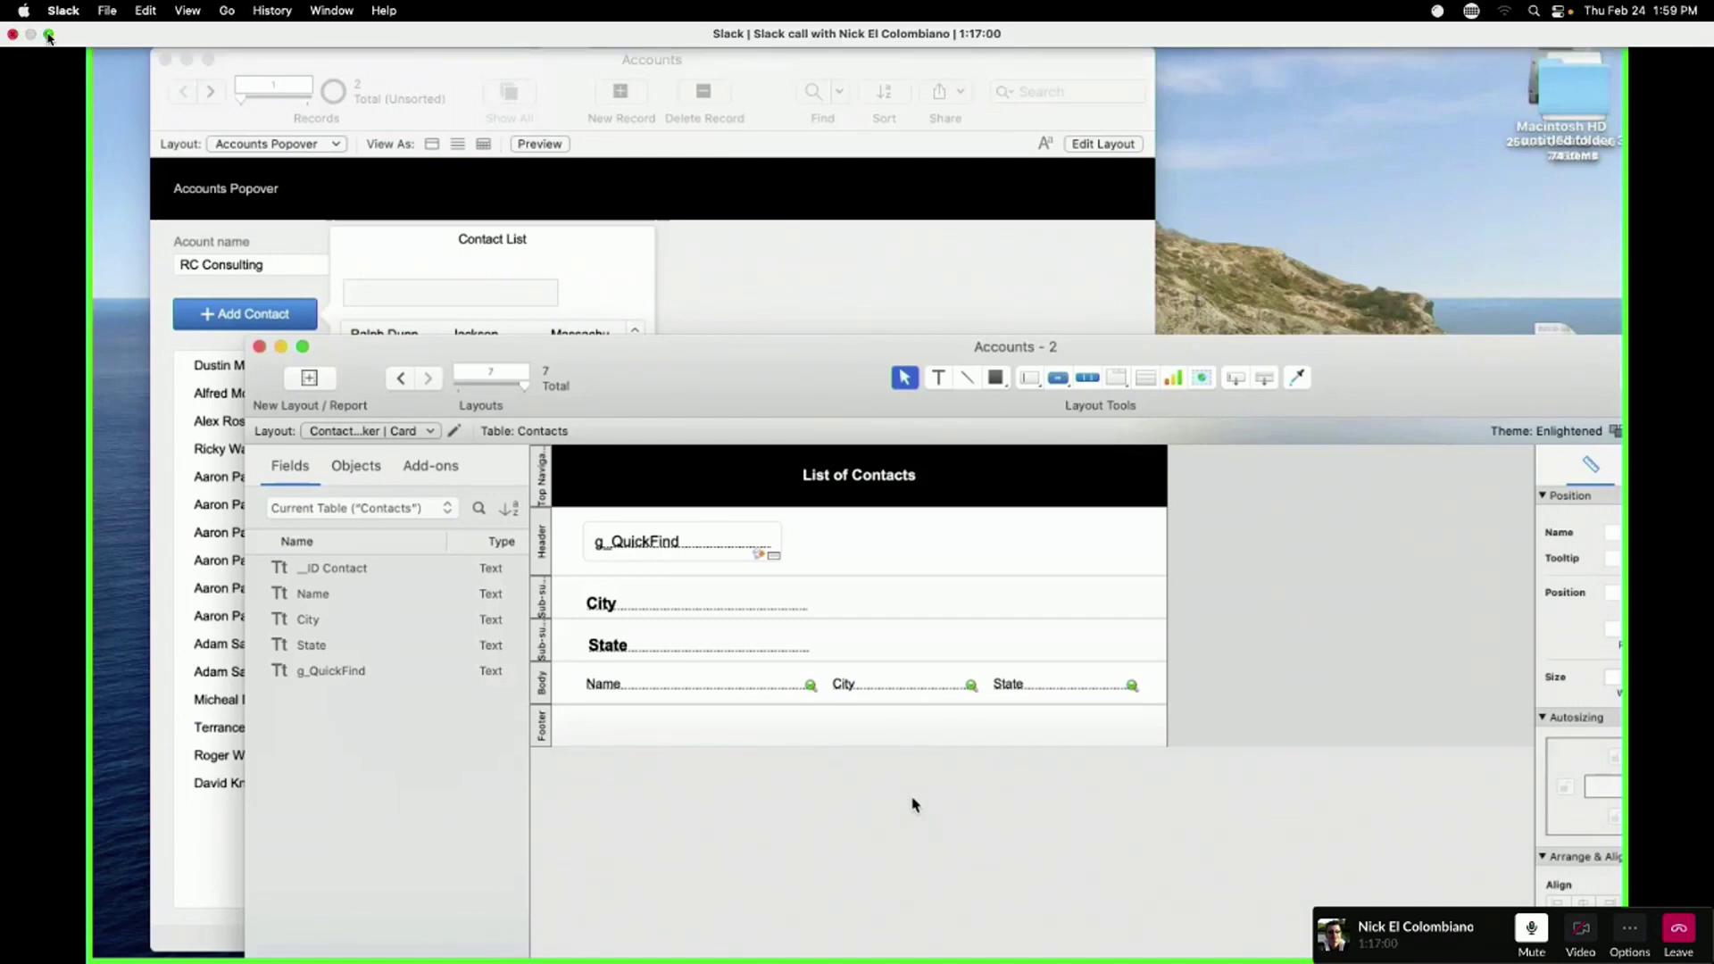
left_click(49, 36)
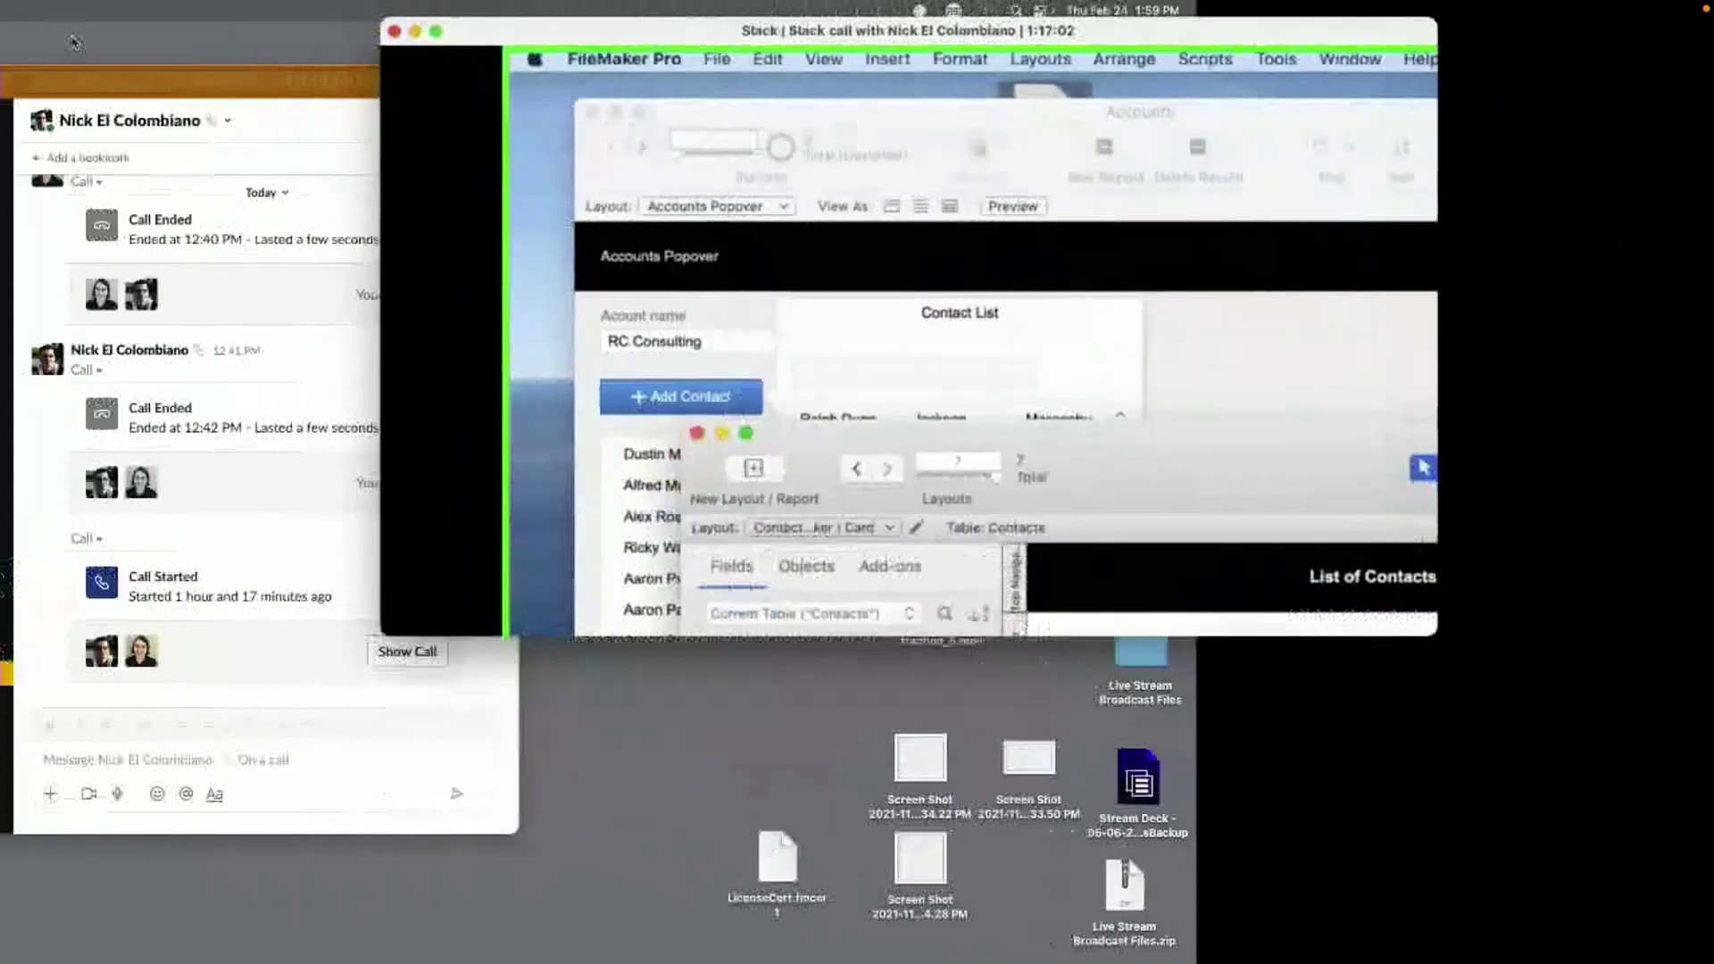